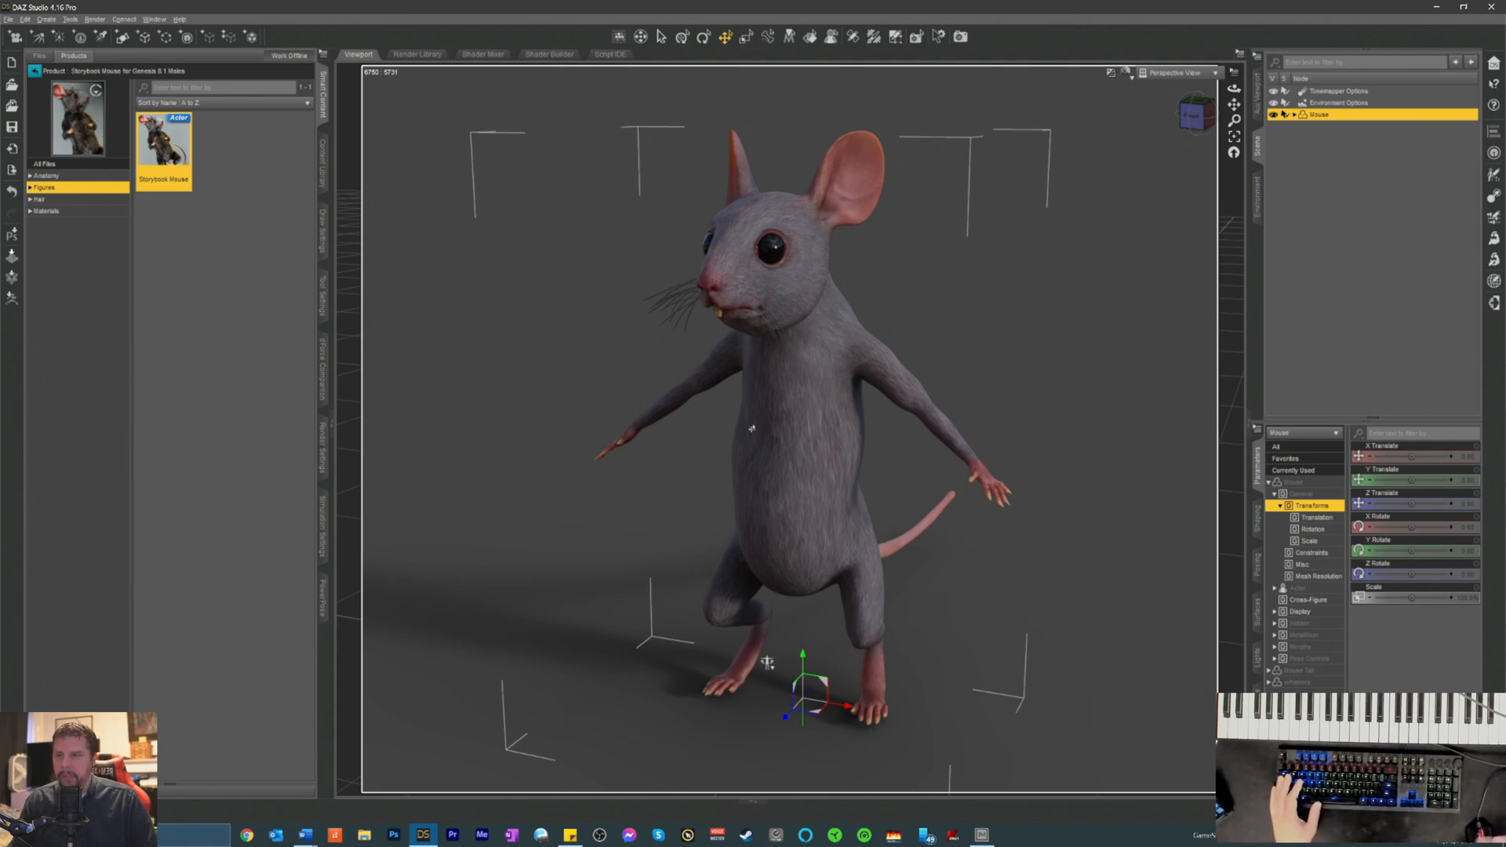
- Inspect the mouse figure from behind and browse the Storybook Mouse product's full file list and hair items
left_click_drag(1198, 118, 1095, 117)
mouse_move(757, 673)
left_mouse_down()
mouse_move(742, 480)
mouse_move(758, 694)
mouse_move(792, 694)
mouse_move(742, 676)
left_mouse_up()
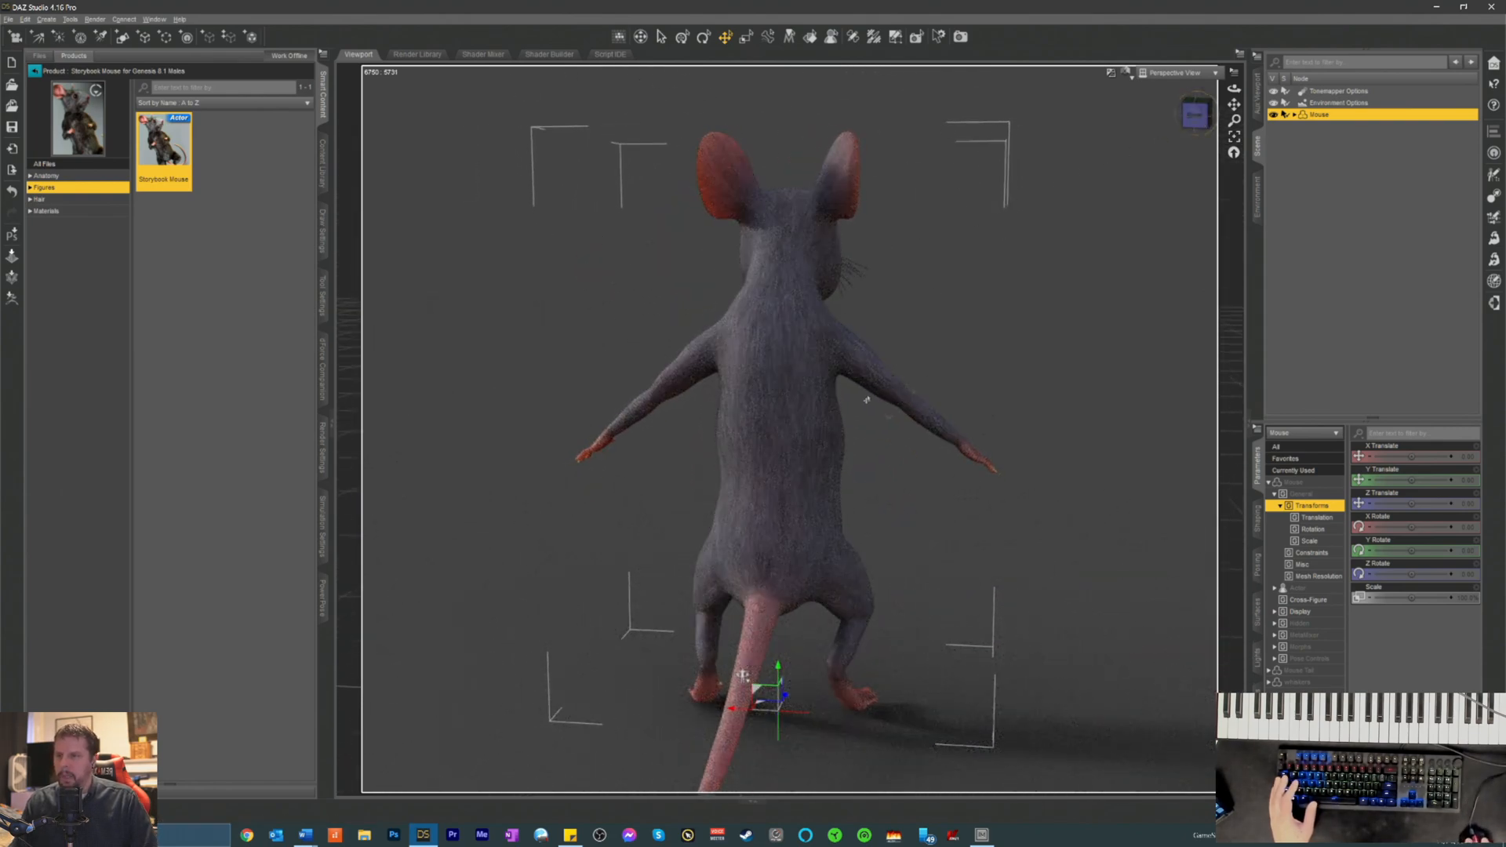
left_click(1194, 119)
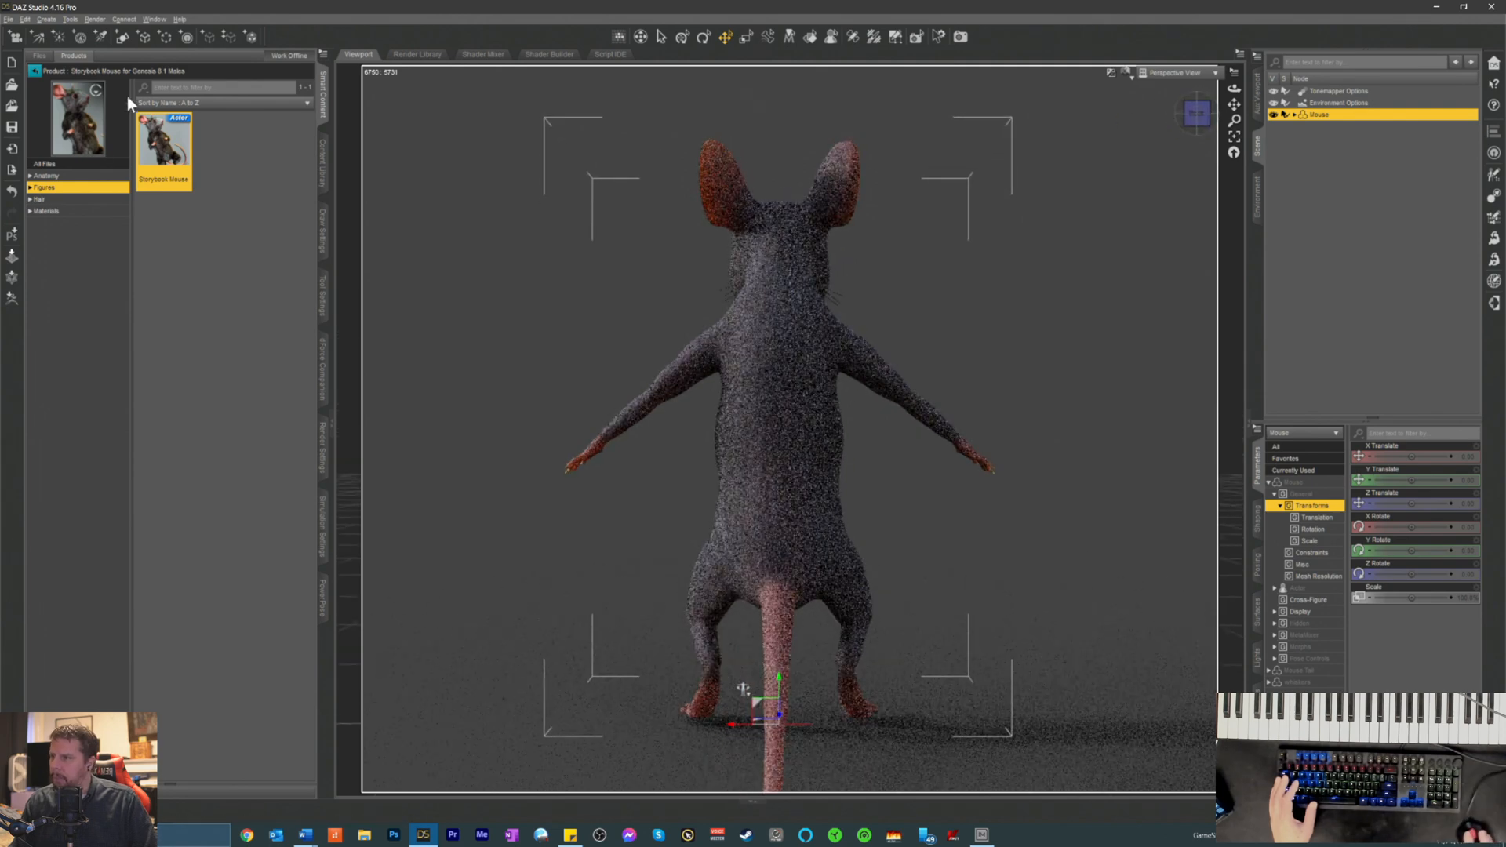
left_click(38, 163)
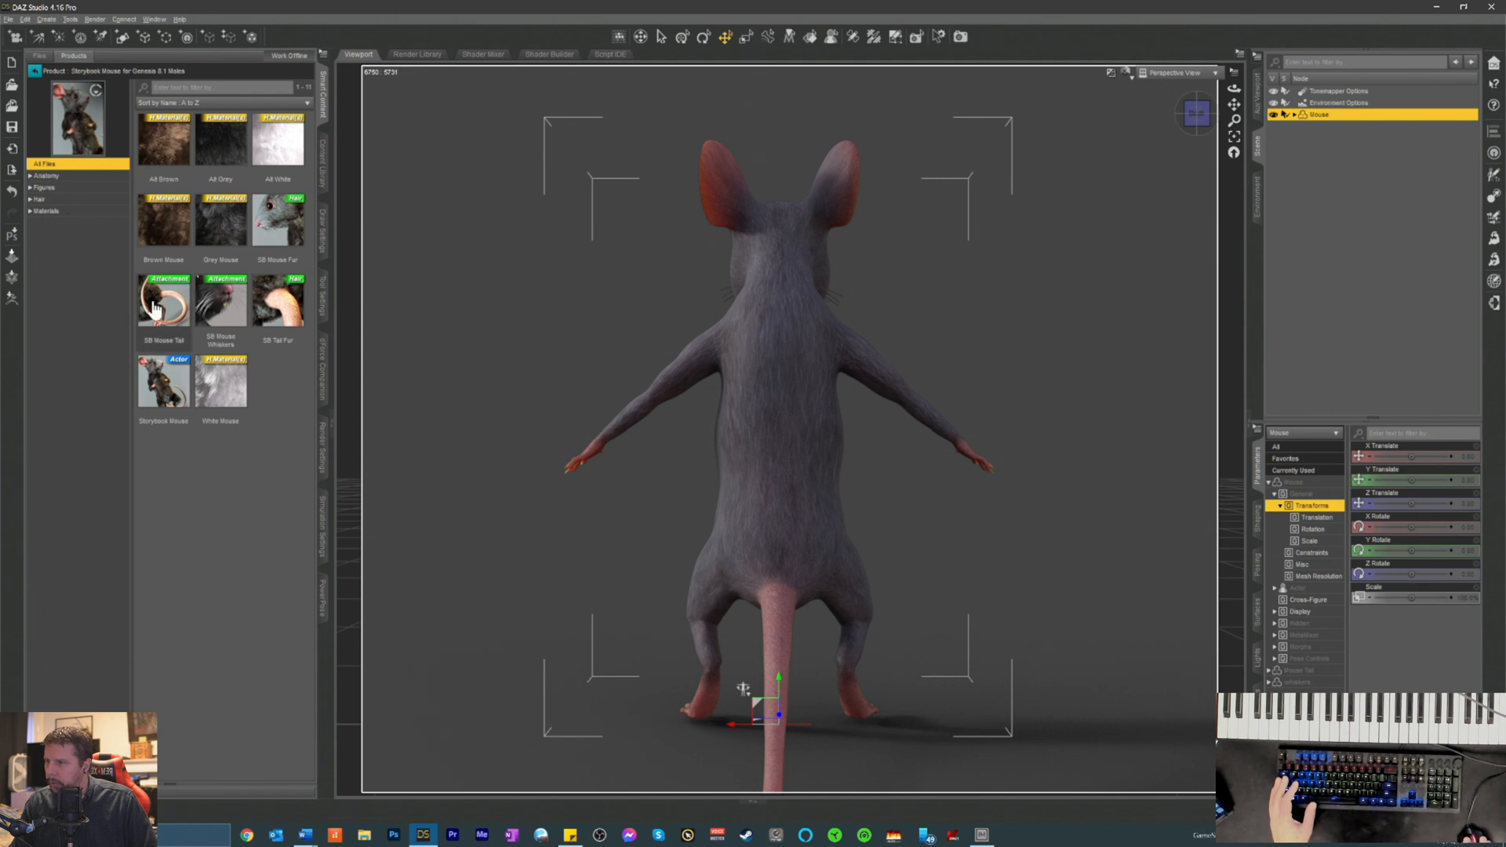
mouse_move(169, 314)
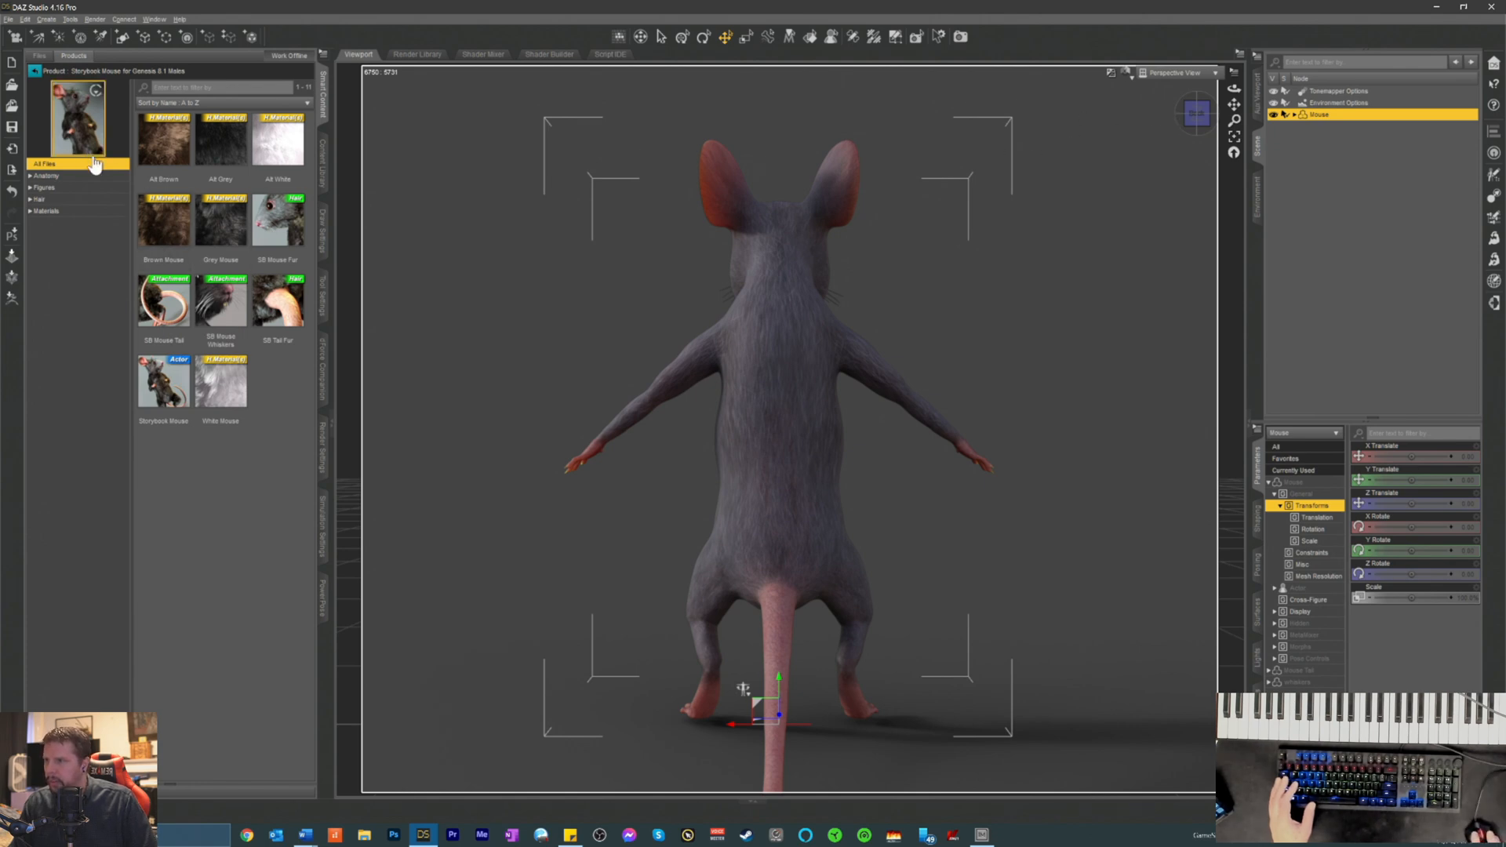
left_click(35, 200)
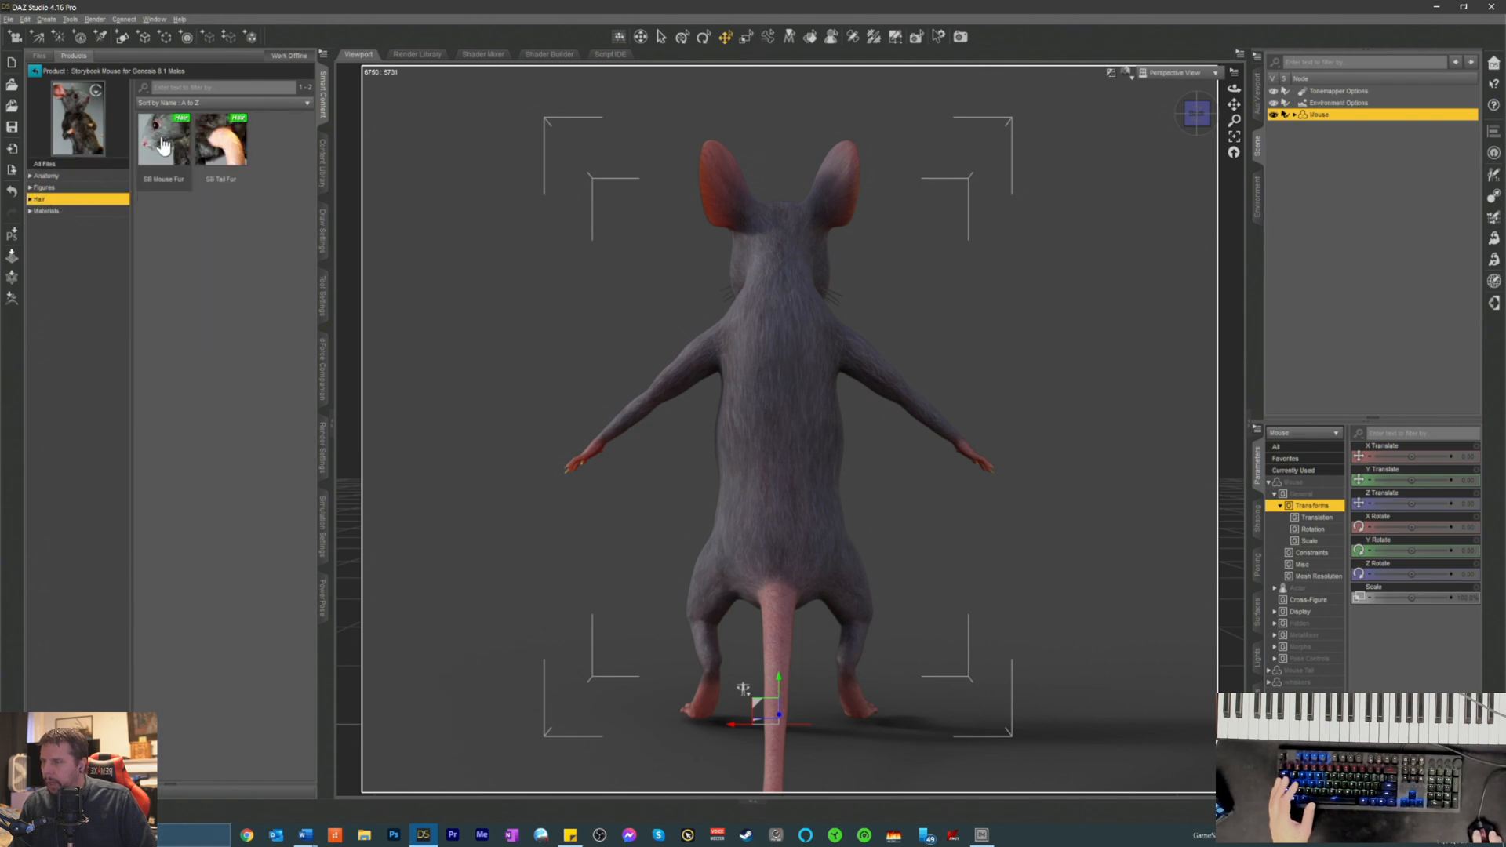
mouse_move(164, 146)
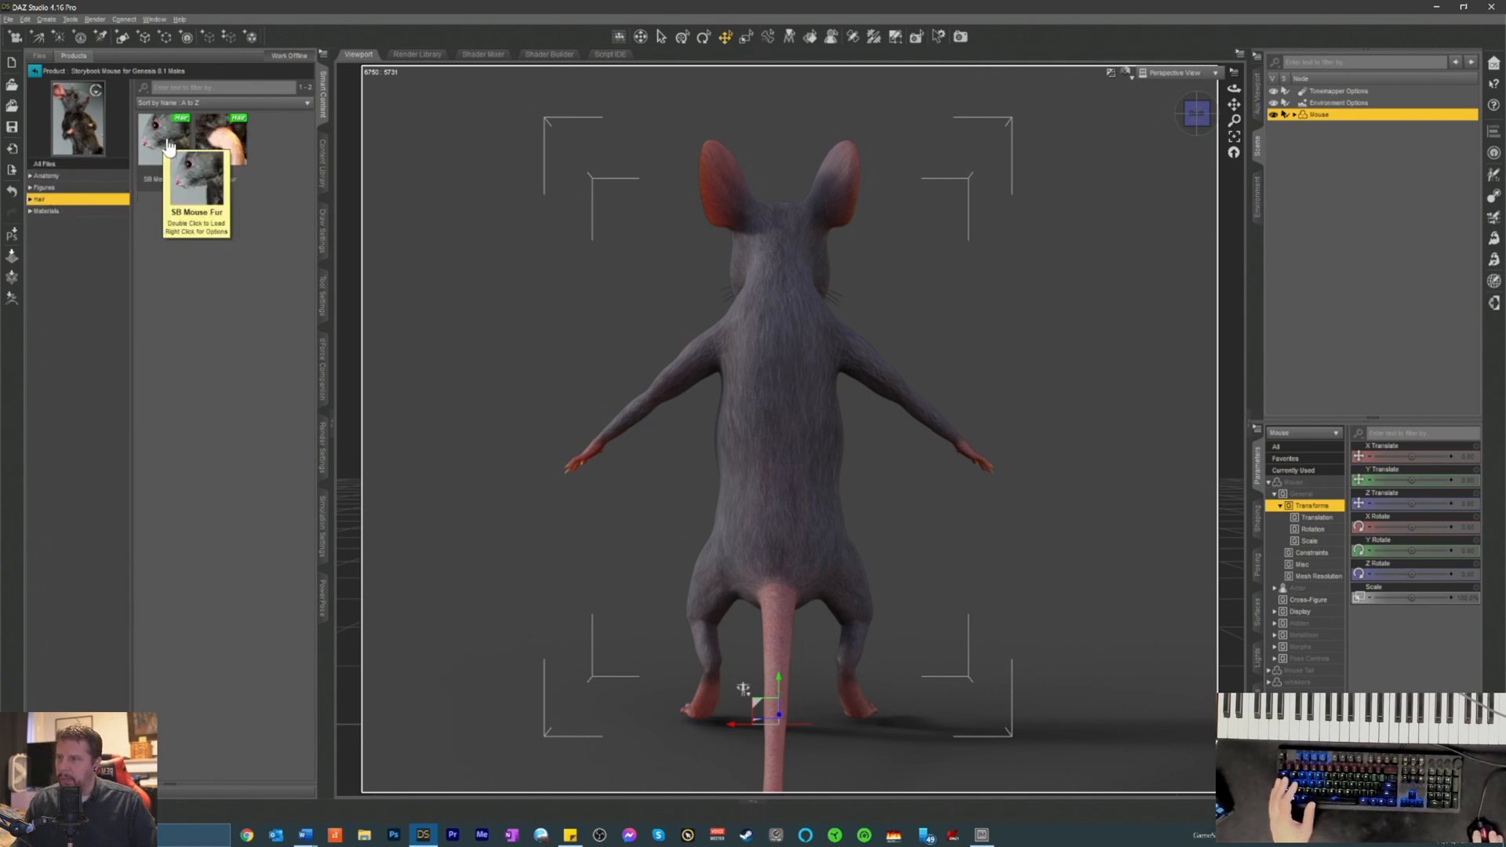
- Mark a spot-render region over the mouse's back and check the figure from the side and front
left_click(915, 48)
left_click_drag(659, 279, 884, 438)
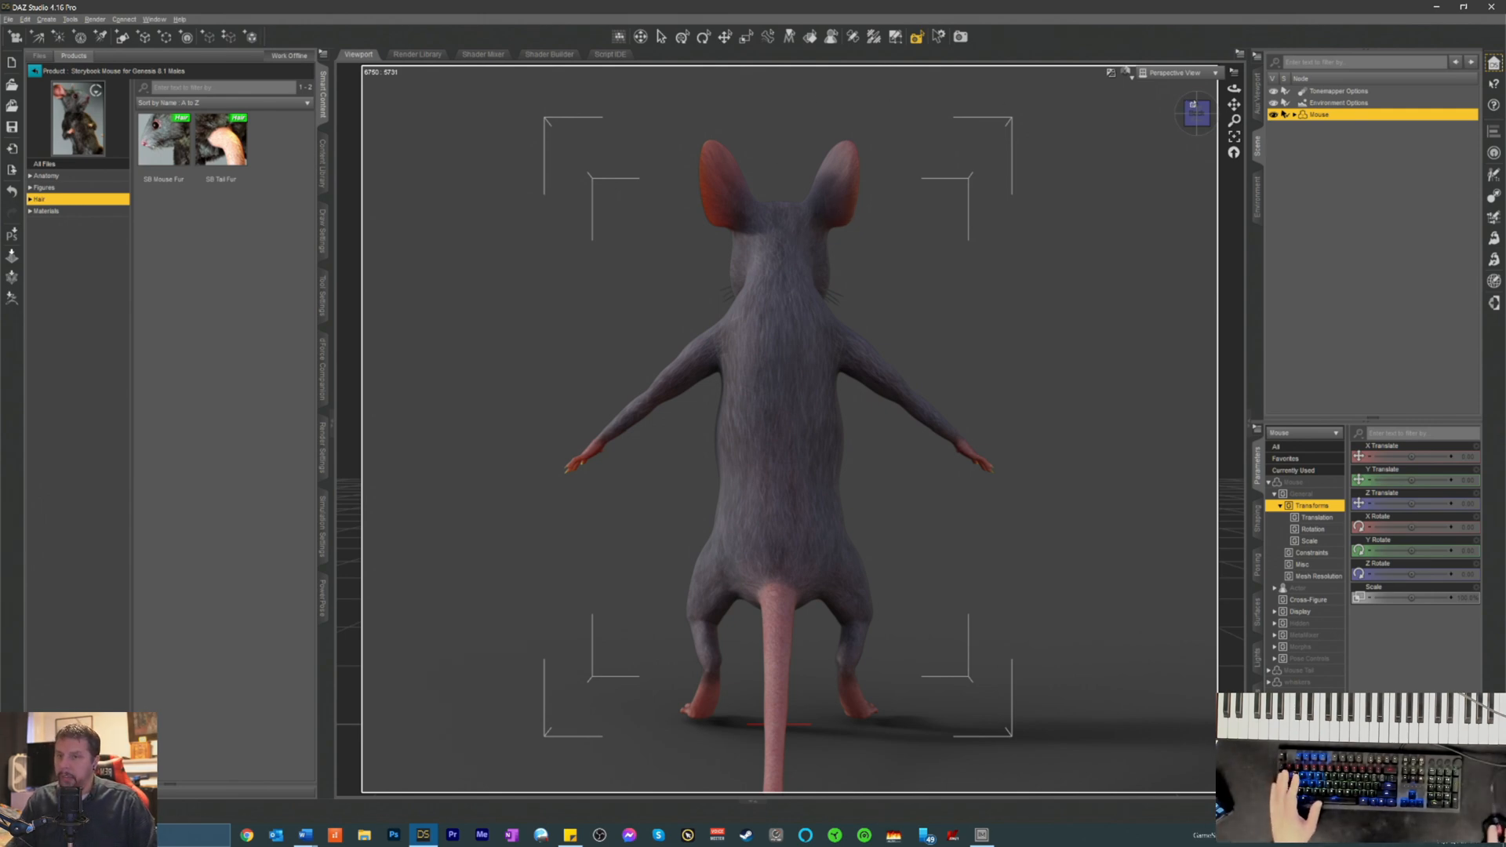
left_click(1187, 124)
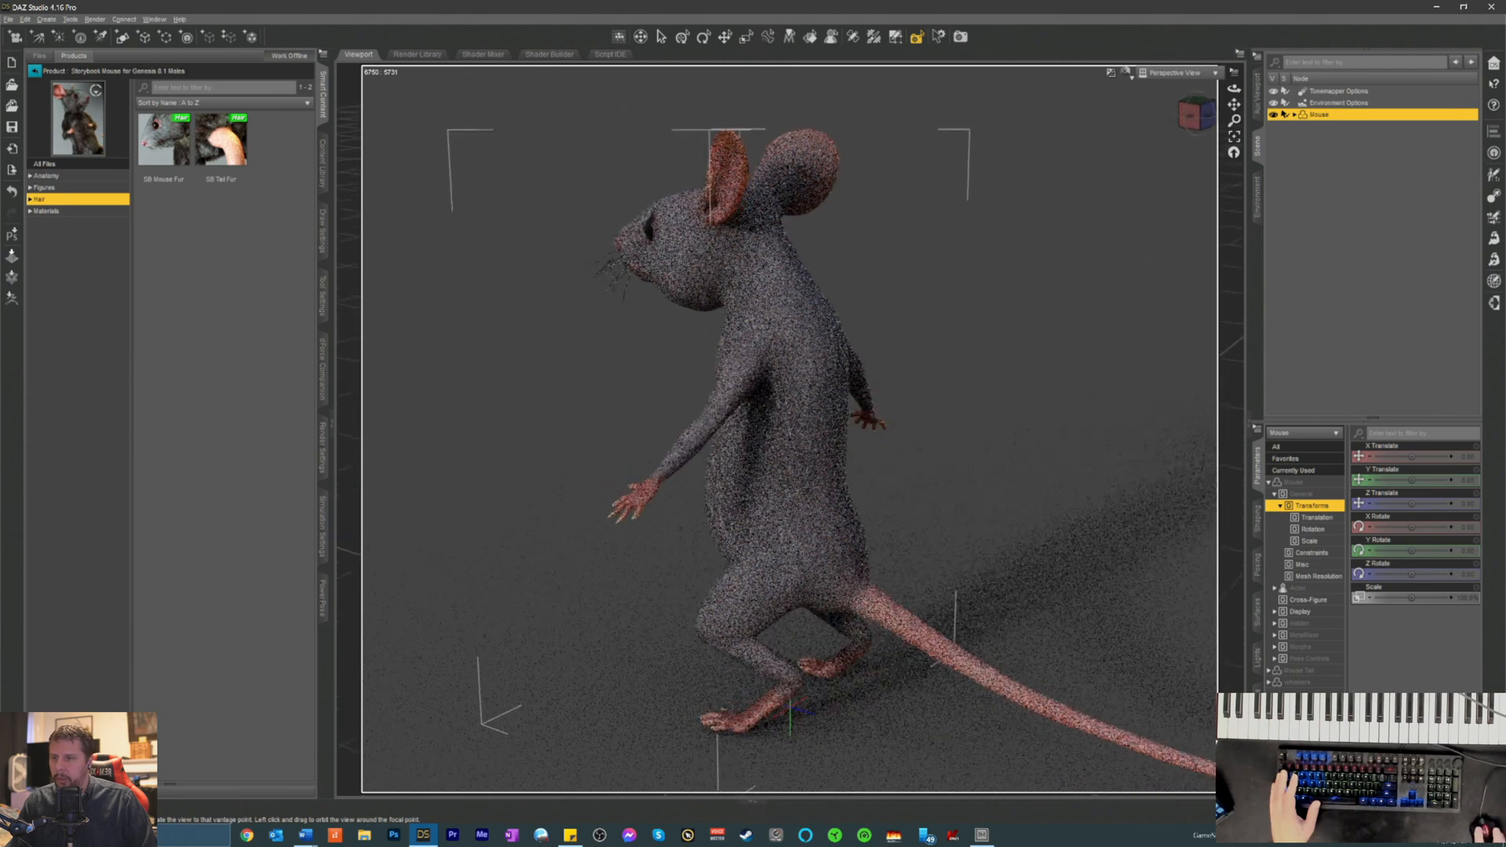
left_click(1193, 117)
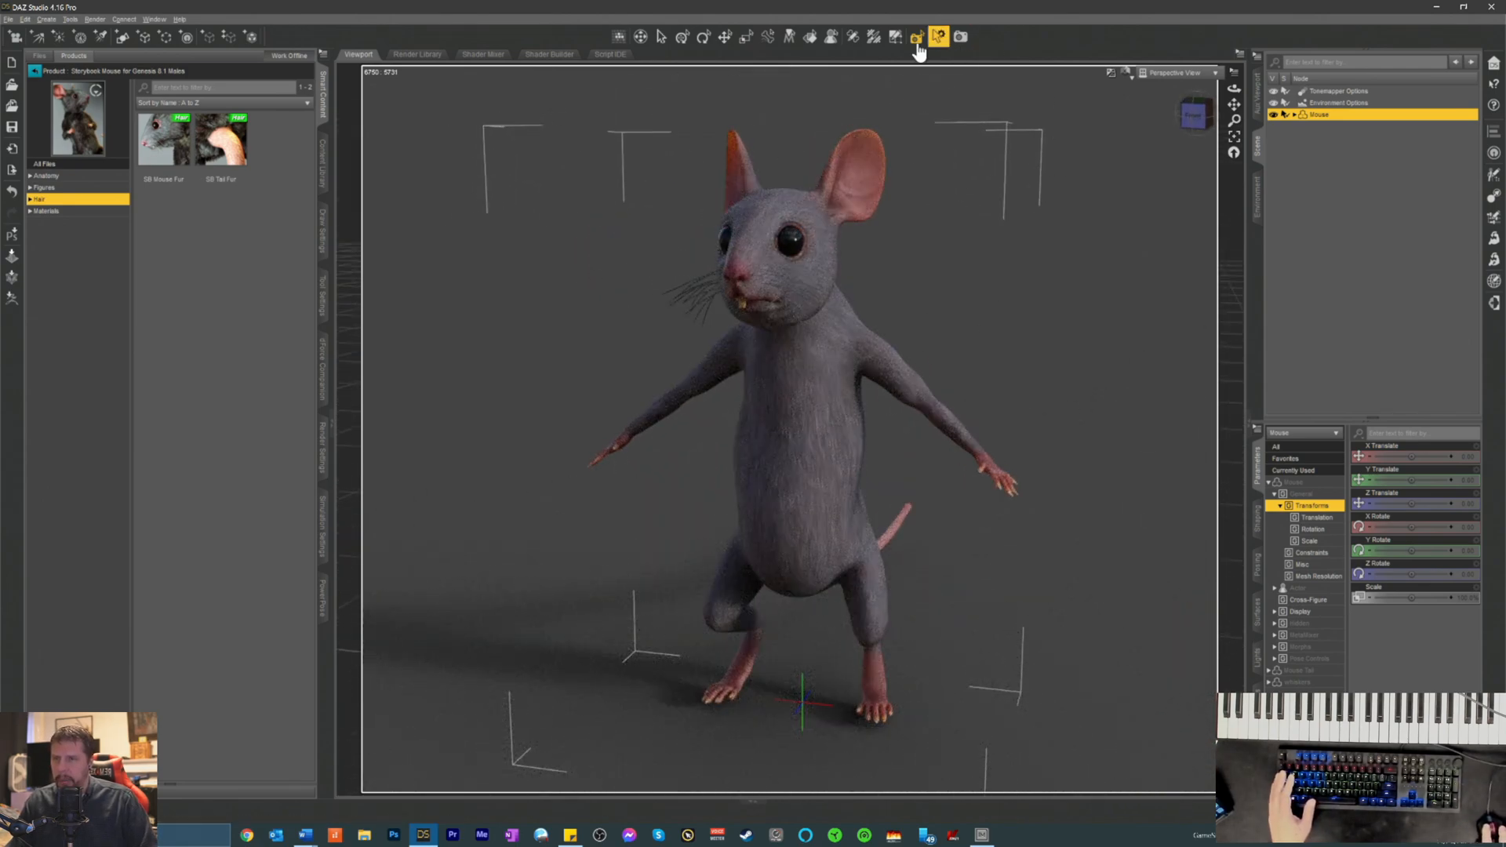
- Lower the mouse's left arm by setting the left shoulder's Bend to about -24.27
left_click(725, 36)
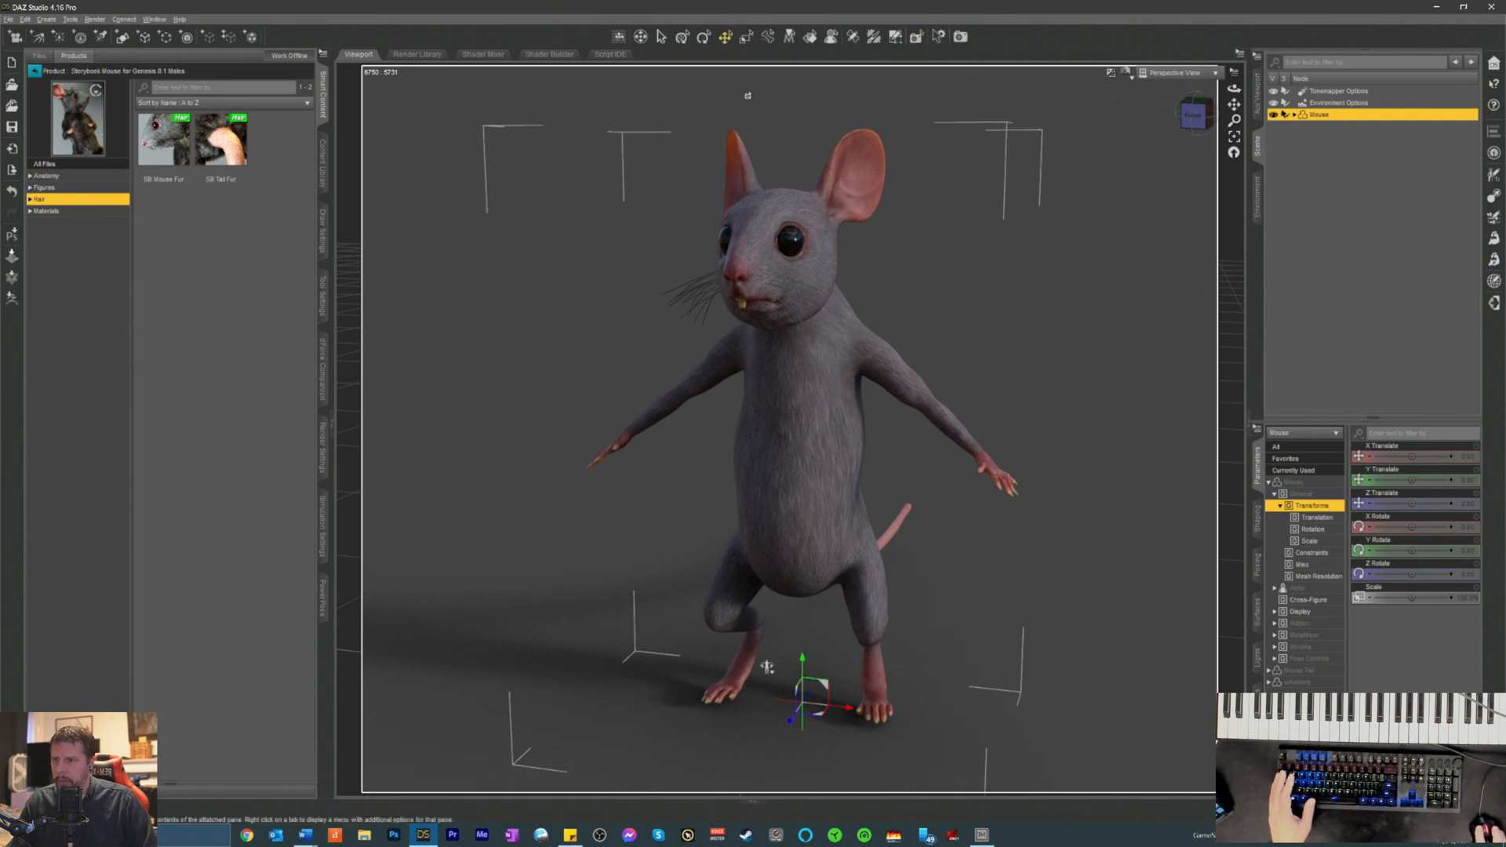
left_click(890, 393)
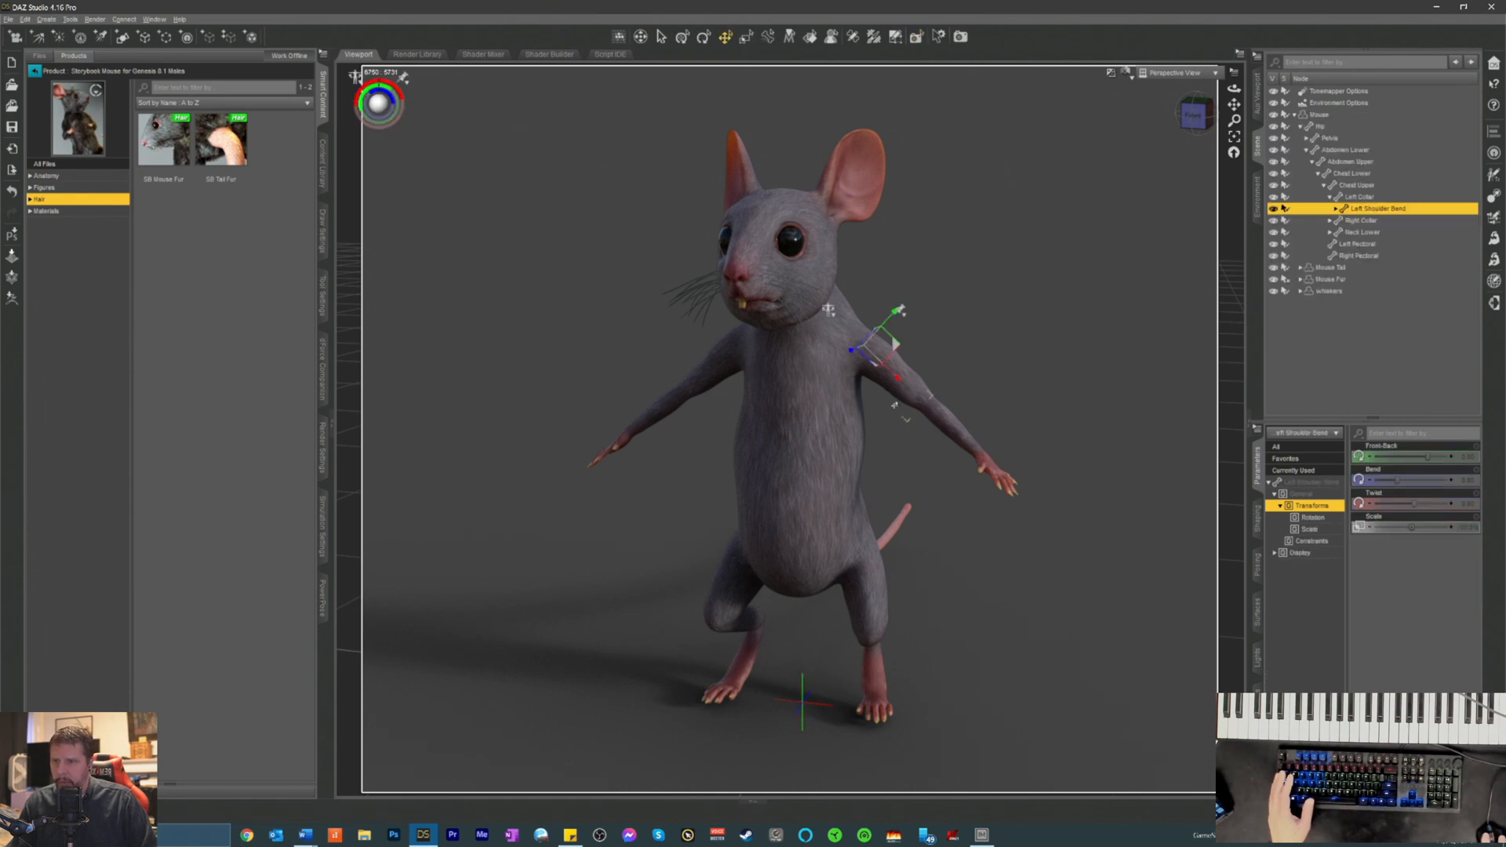
left_click_drag(1397, 480, 1383, 482)
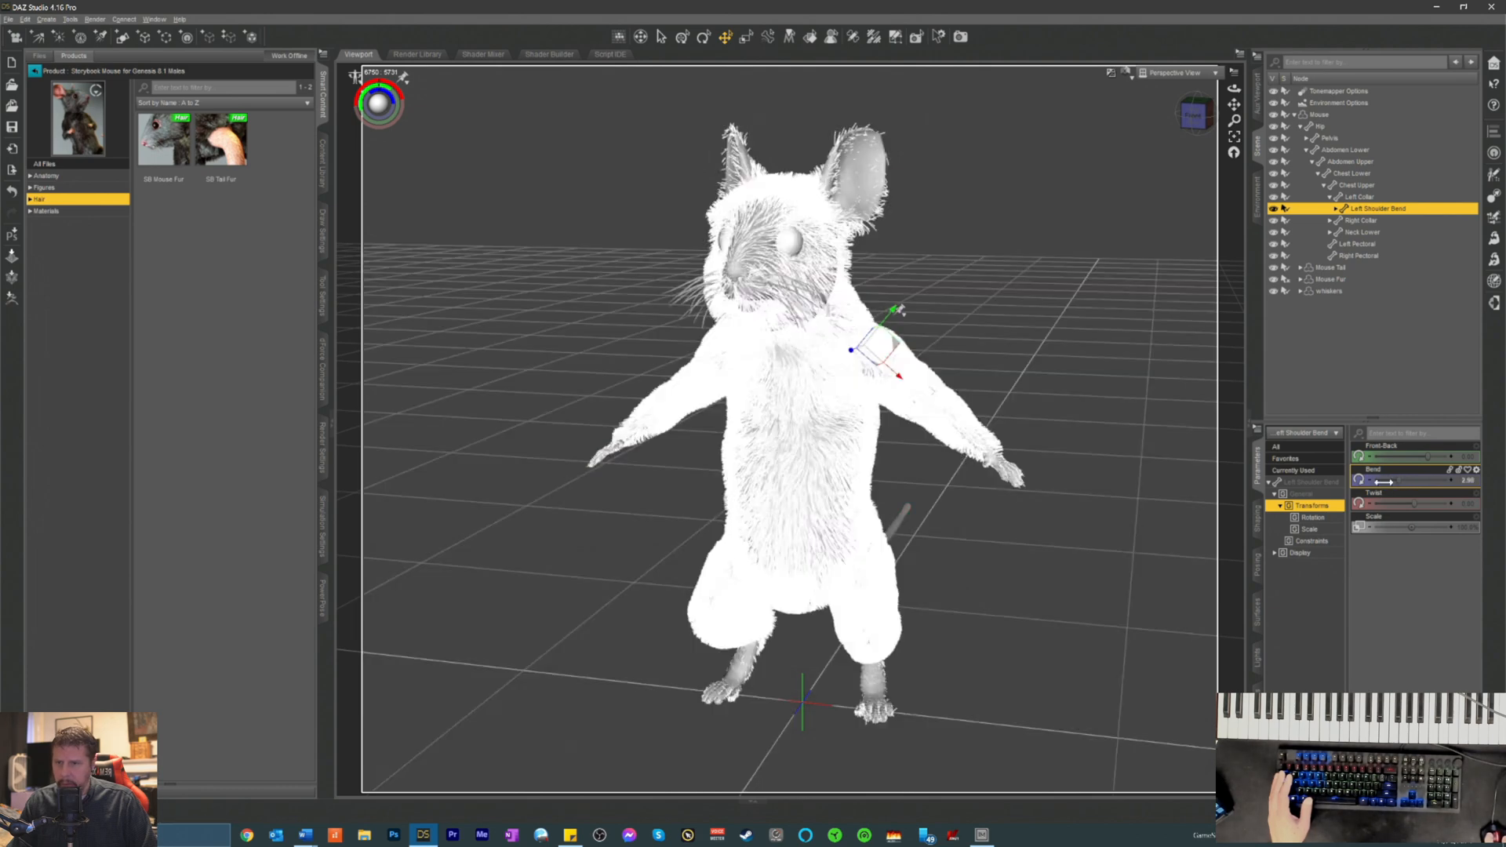
- Switch the viewport's draw style to Texture Shaded
left_click(1127, 72)
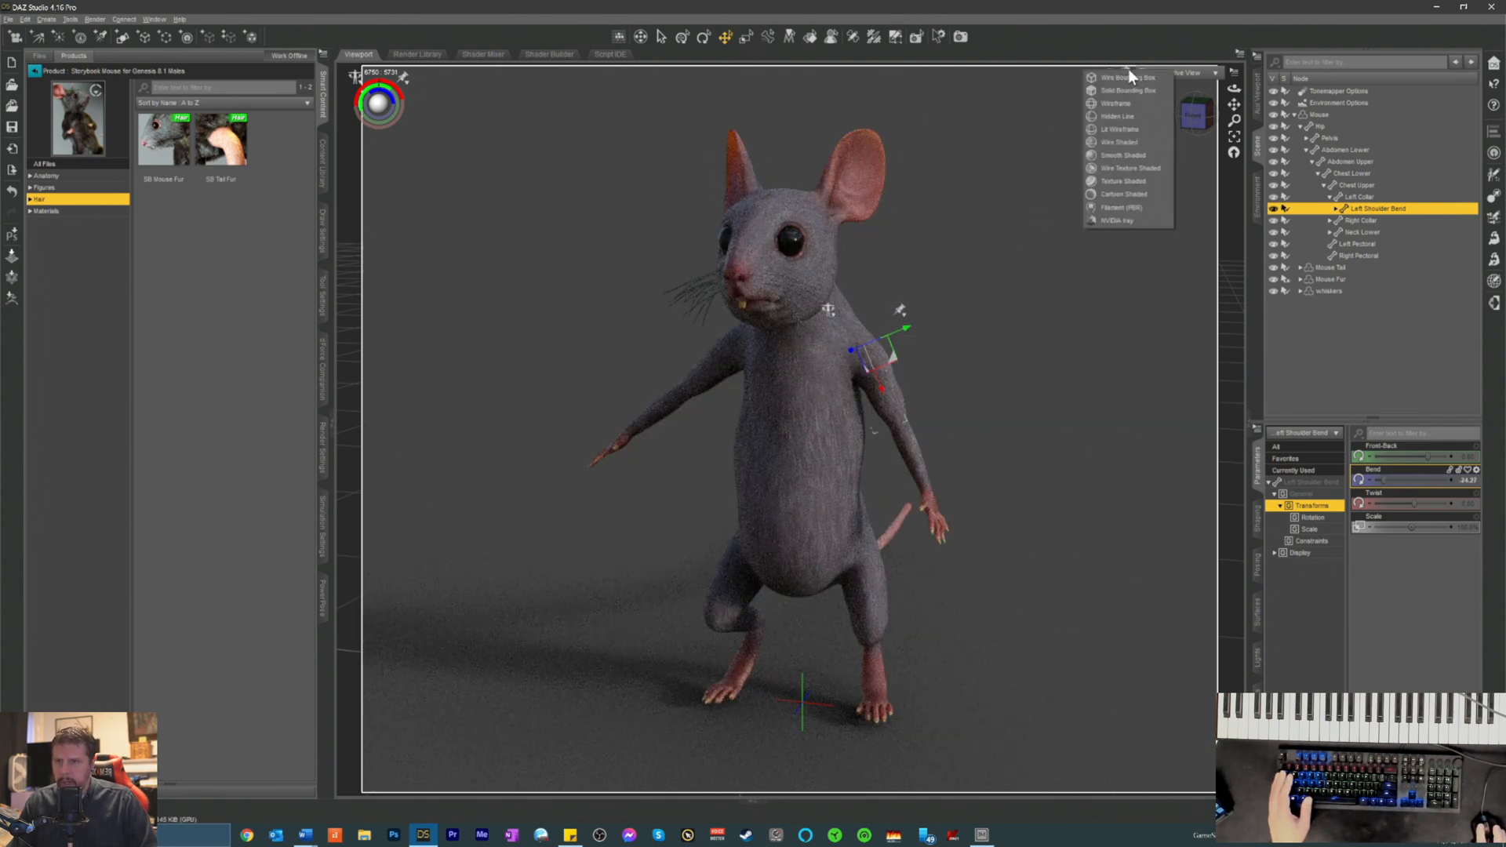
left_click(1110, 181)
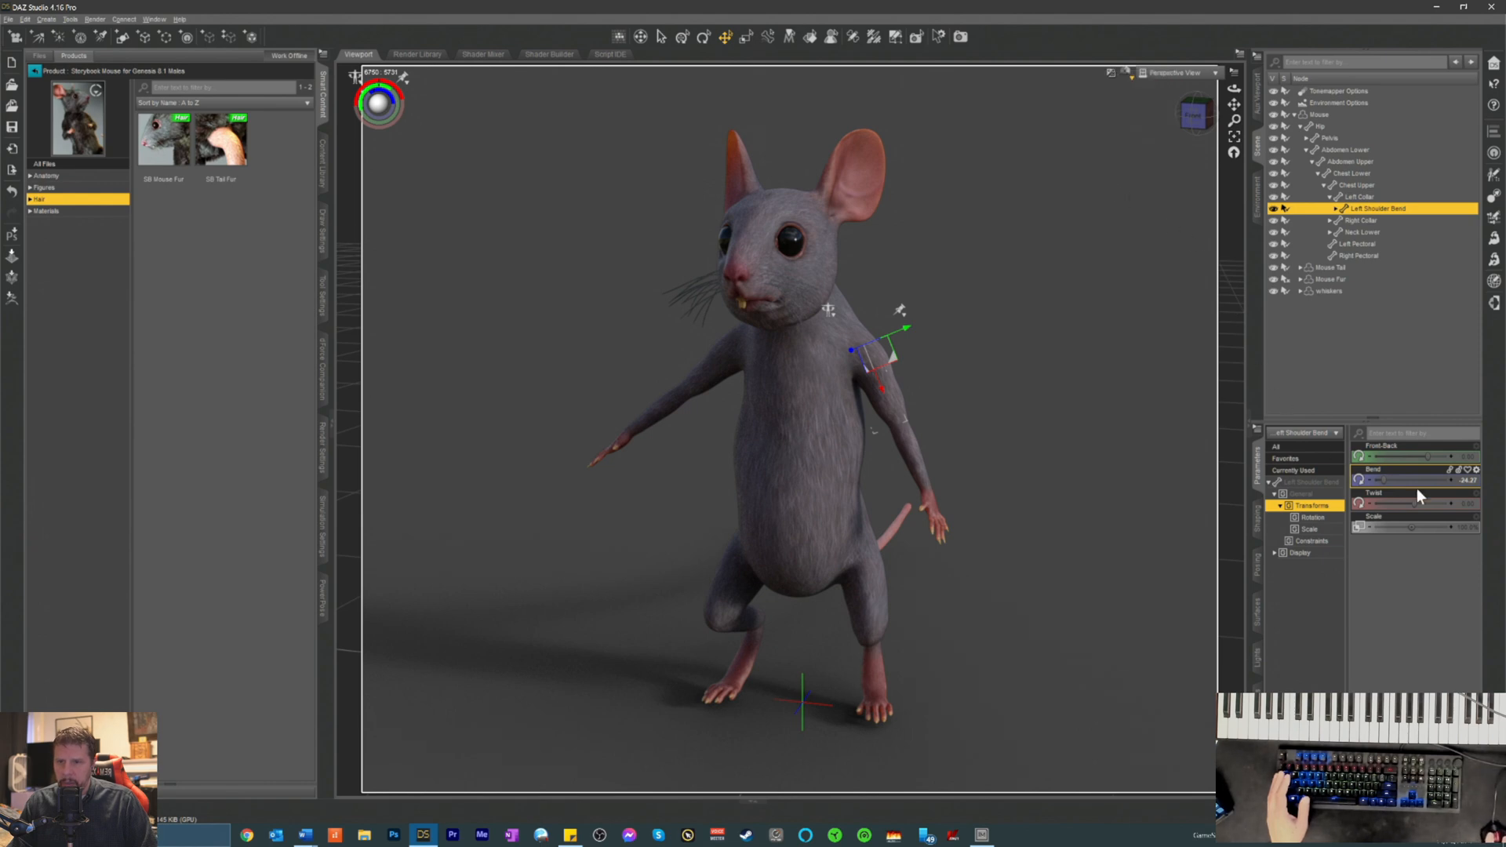
left_click_drag(1388, 488, 1388, 487)
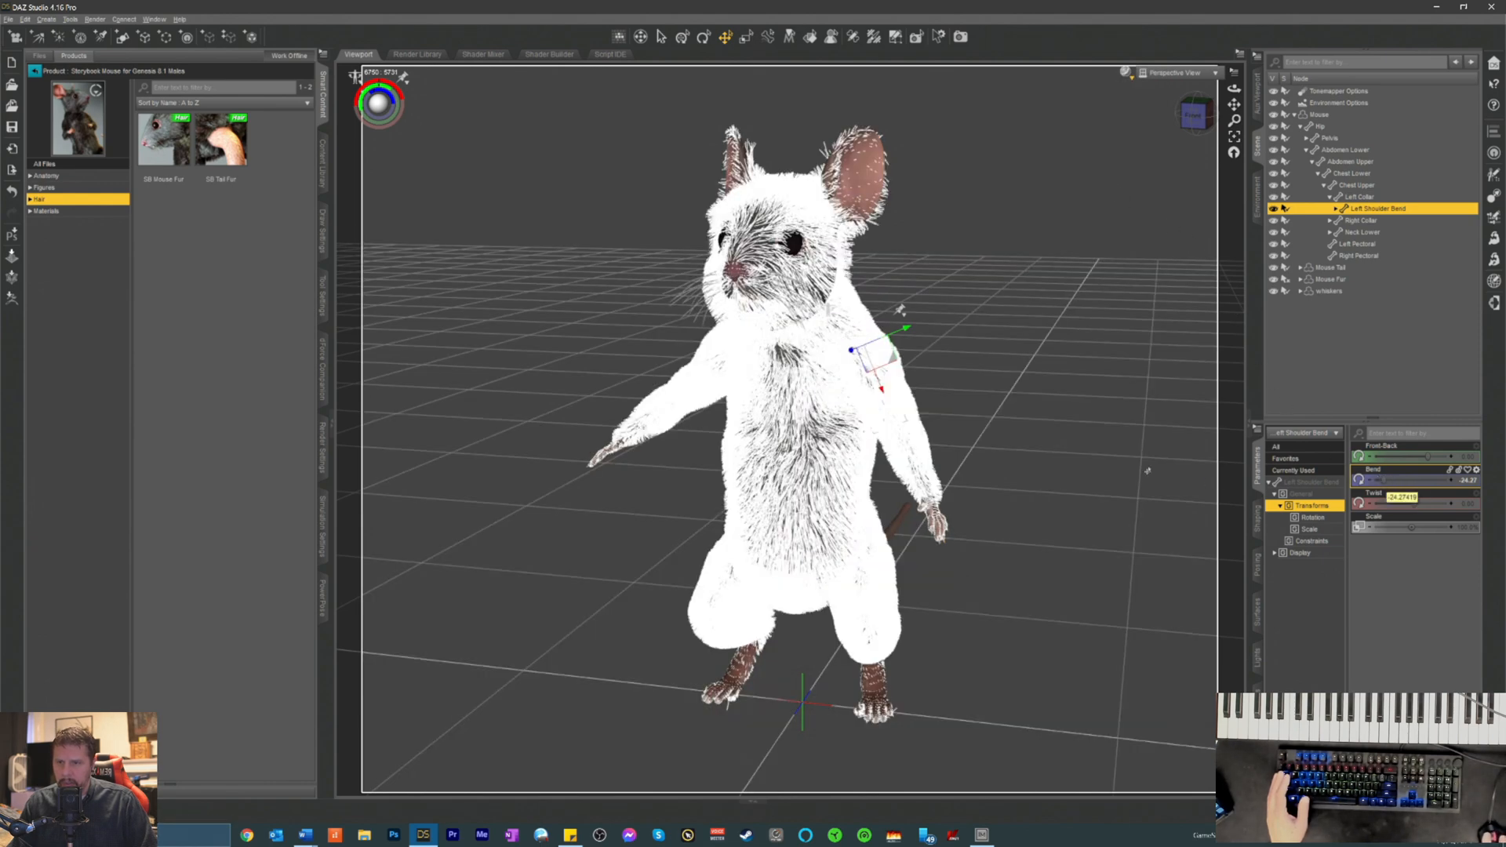
- Raise the mouse's right arm with the right shoulder's Bend and turn the hand with a negative Twist
left_click_drag(1191, 113, 1302, 116)
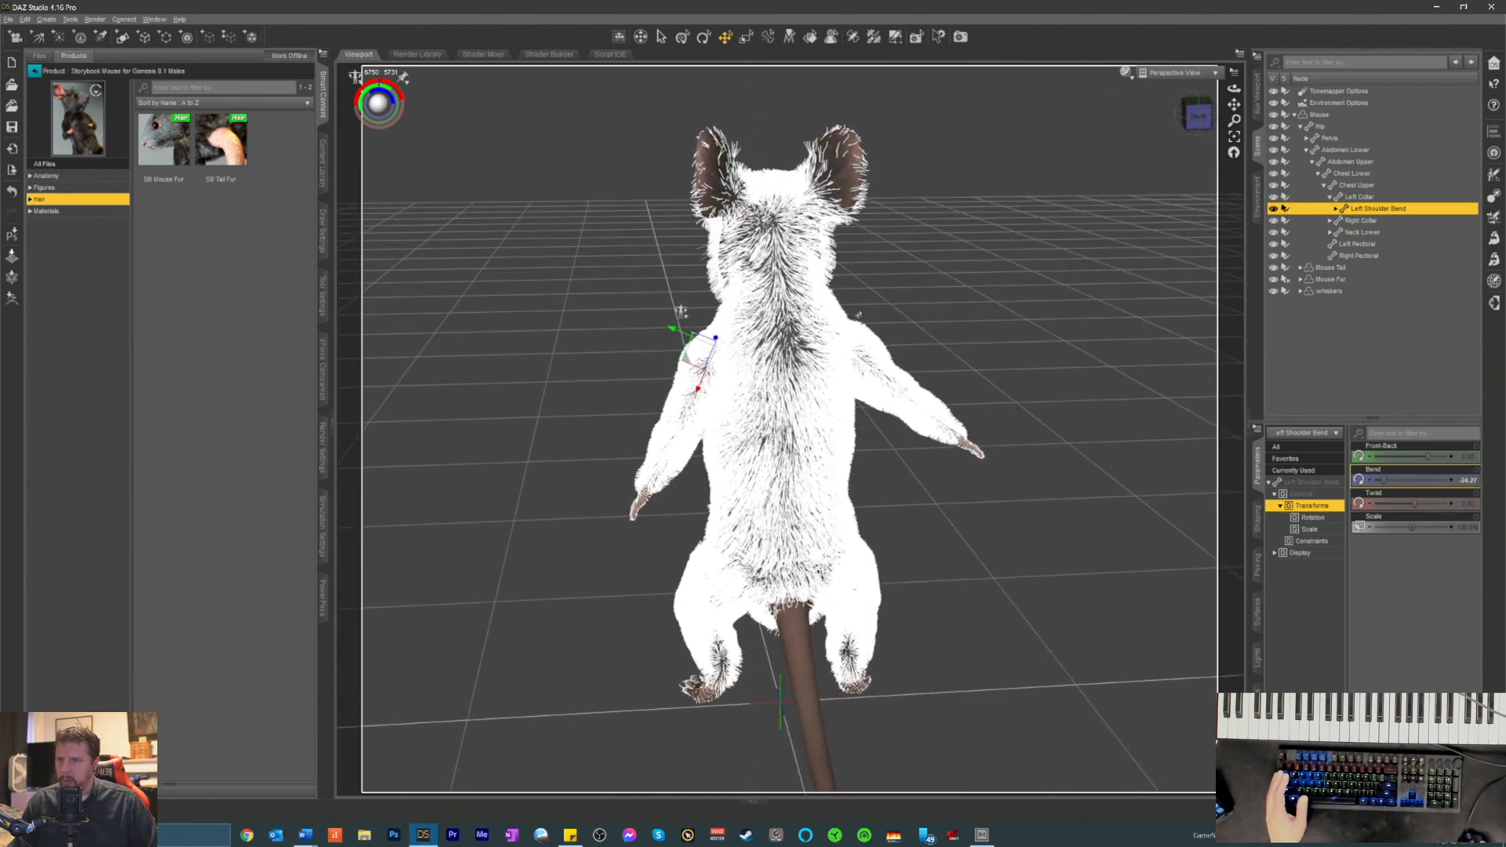
left_click(878, 376)
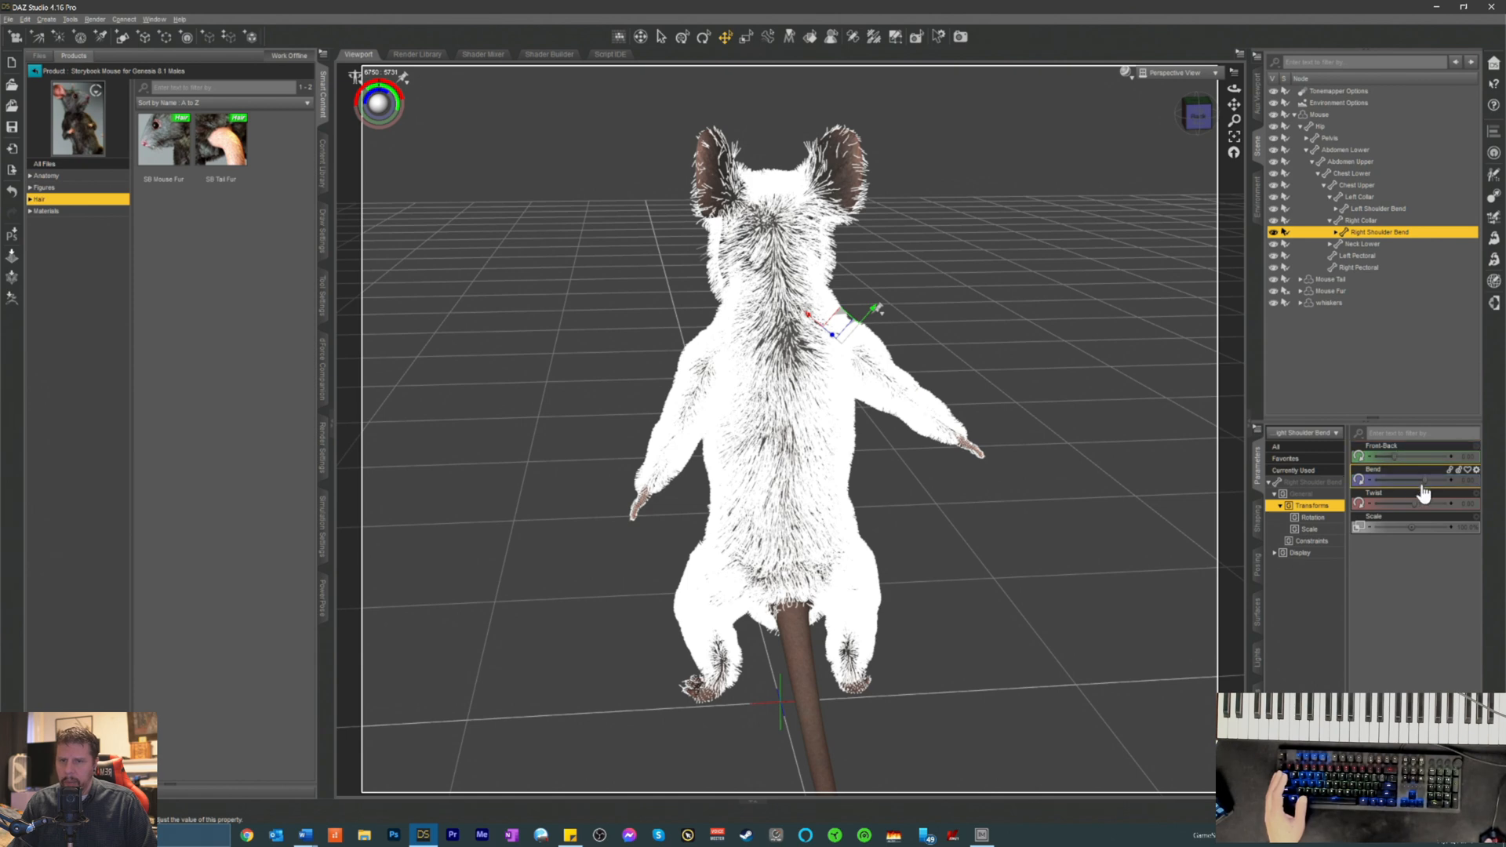
left_click_drag(1425, 480, 1379, 463)
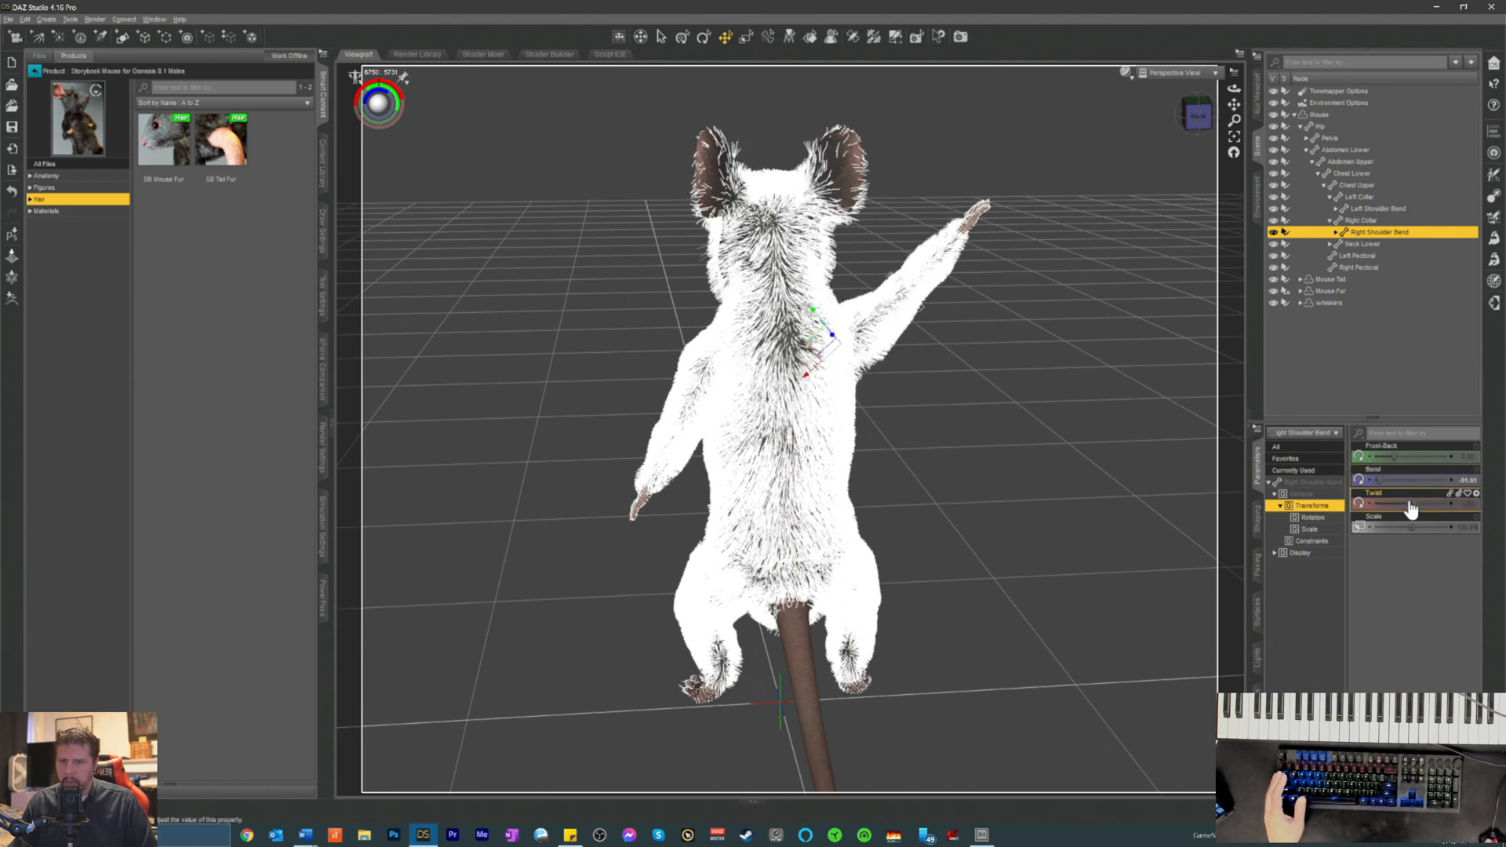
left_click_drag(1417, 503, 1362, 493)
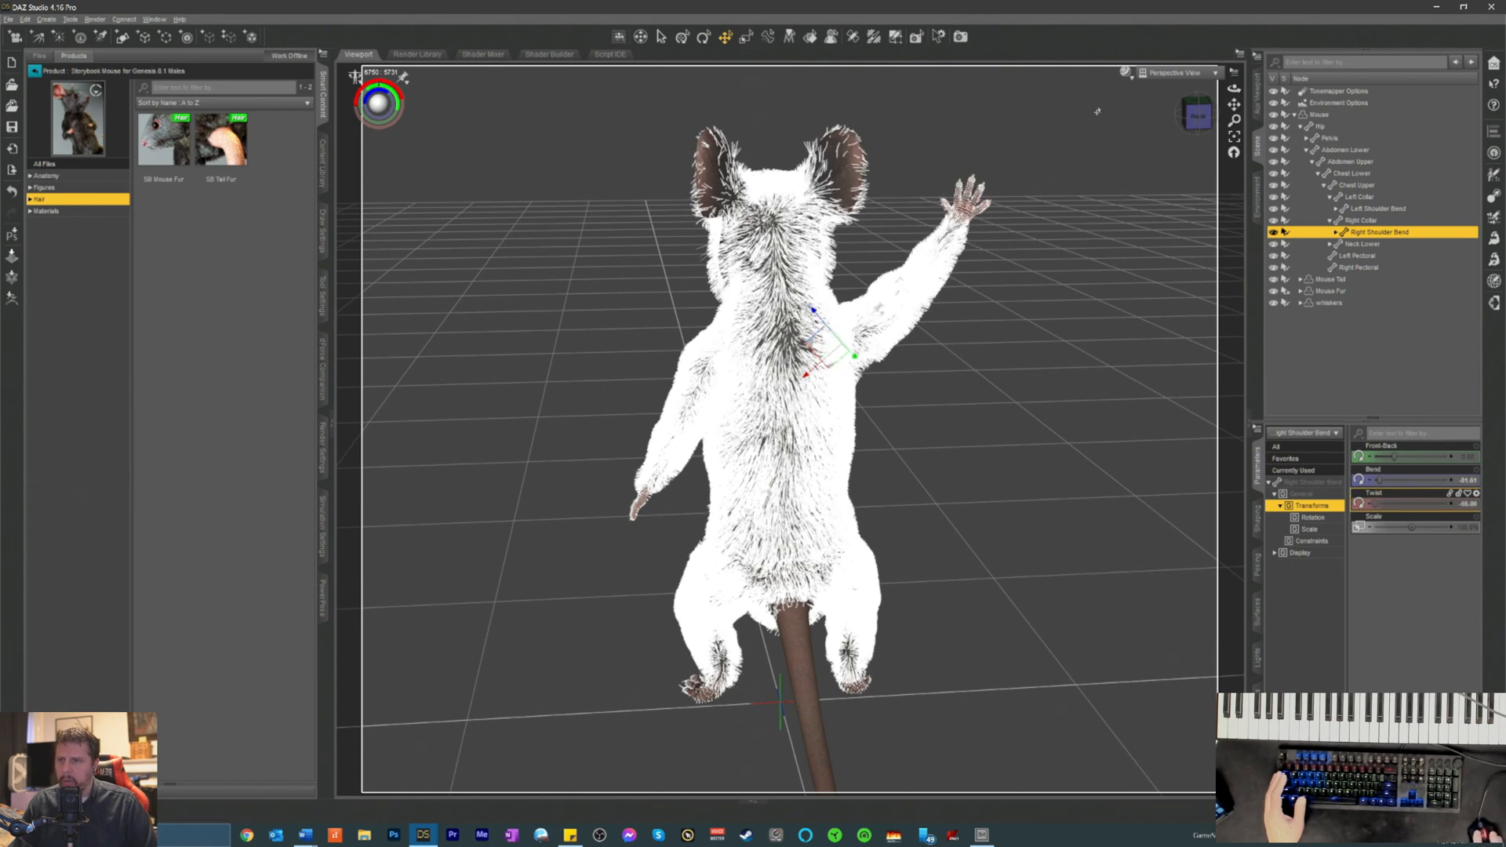
- Pose the right forearm with a slight Bend and a Twist of about -43.8
left_click_drag(1197, 116, 1153, 94)
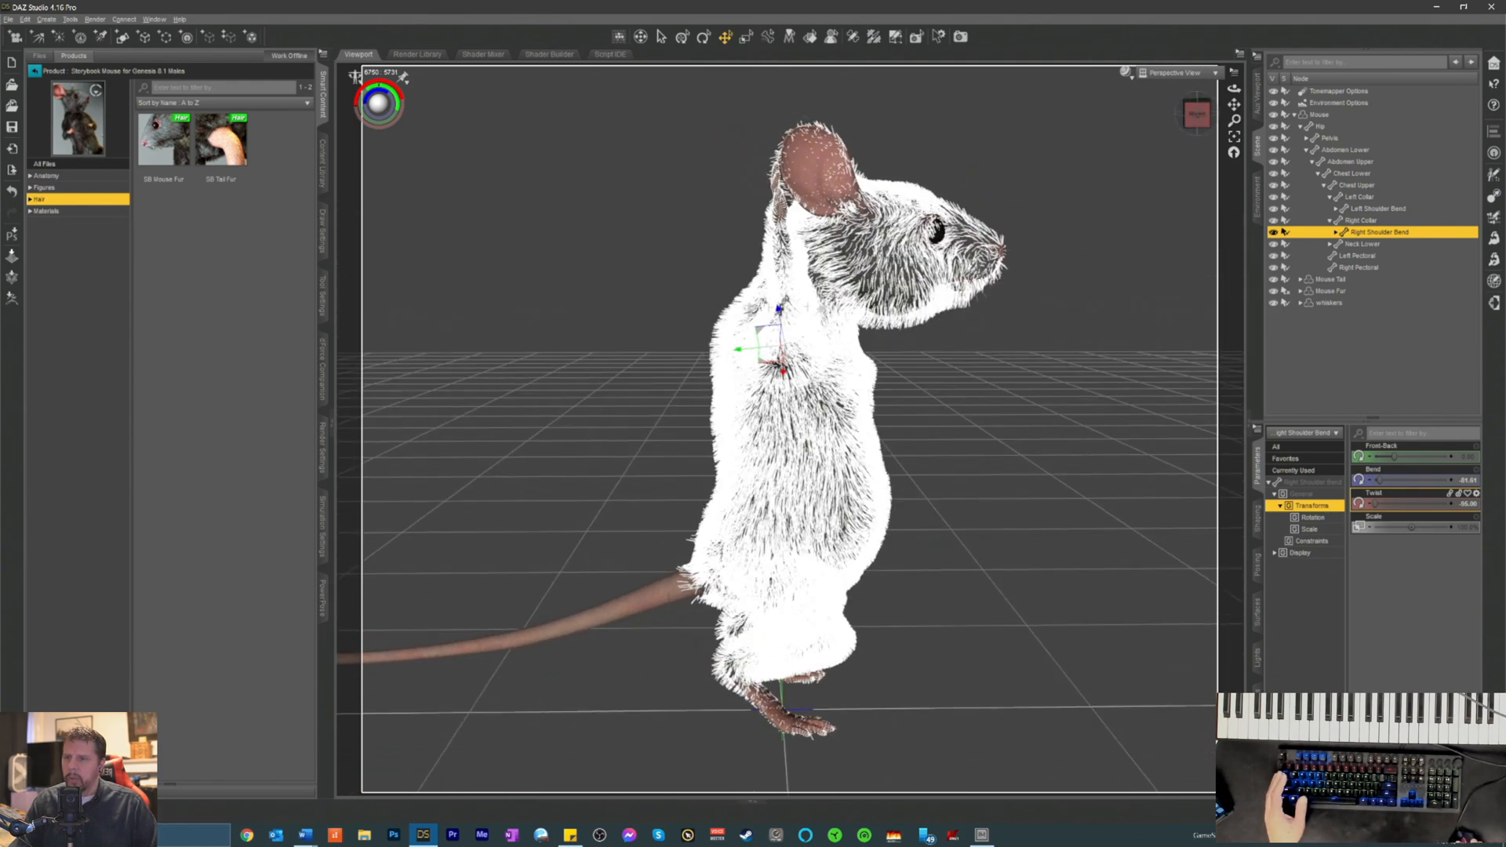
left_click(751, 259)
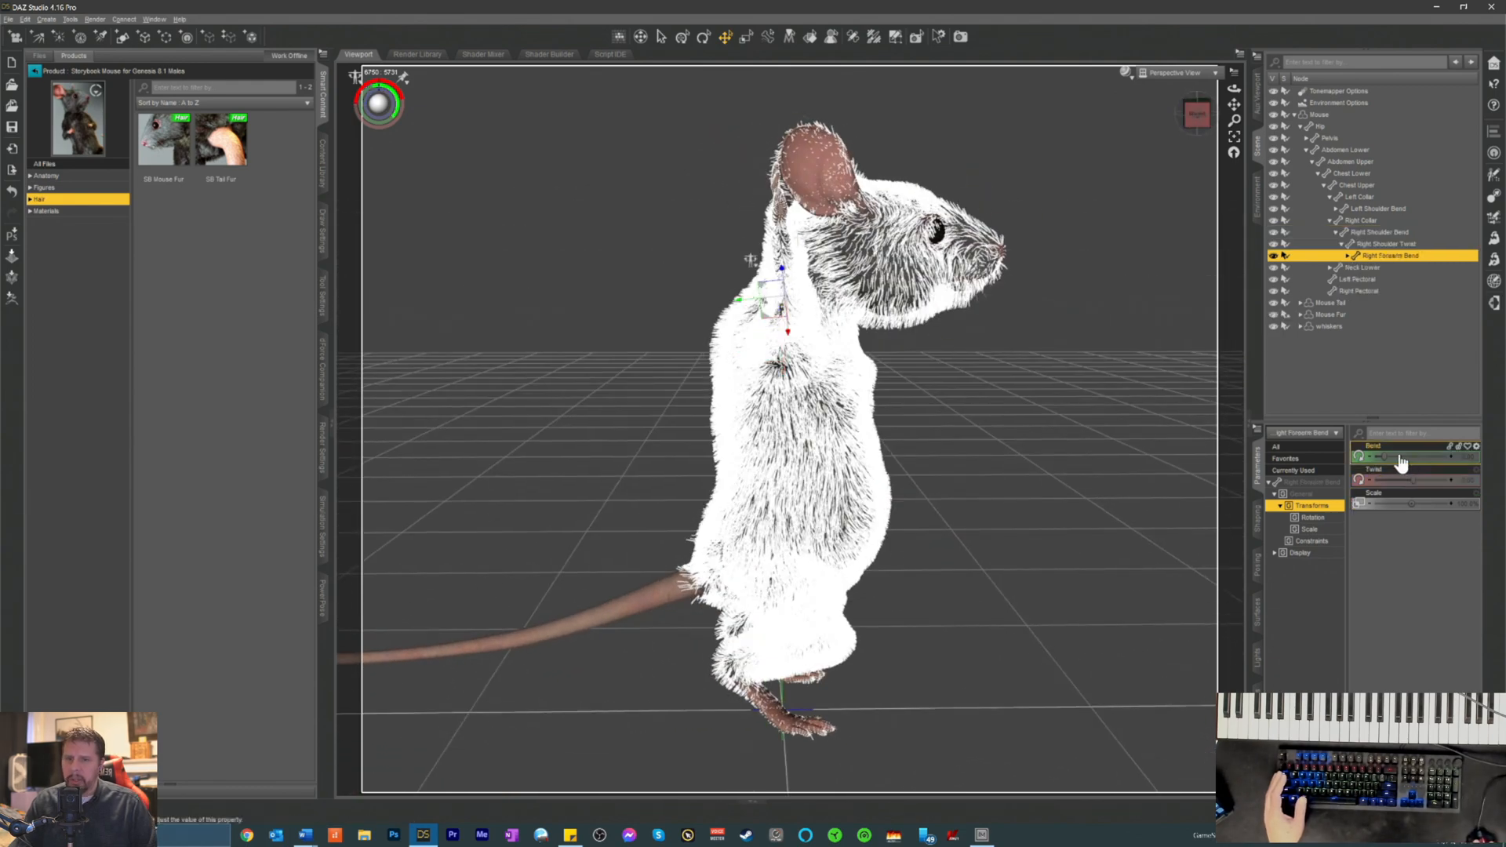
mouse_move(1386, 454)
left_mouse_down()
mouse_move(1428, 483)
mouse_move(1401, 475)
left_mouse_up()
- Slightly increase the right forearm's Bend with the rotate gizmo while viewing the mouse from above
left_click(1196, 126)
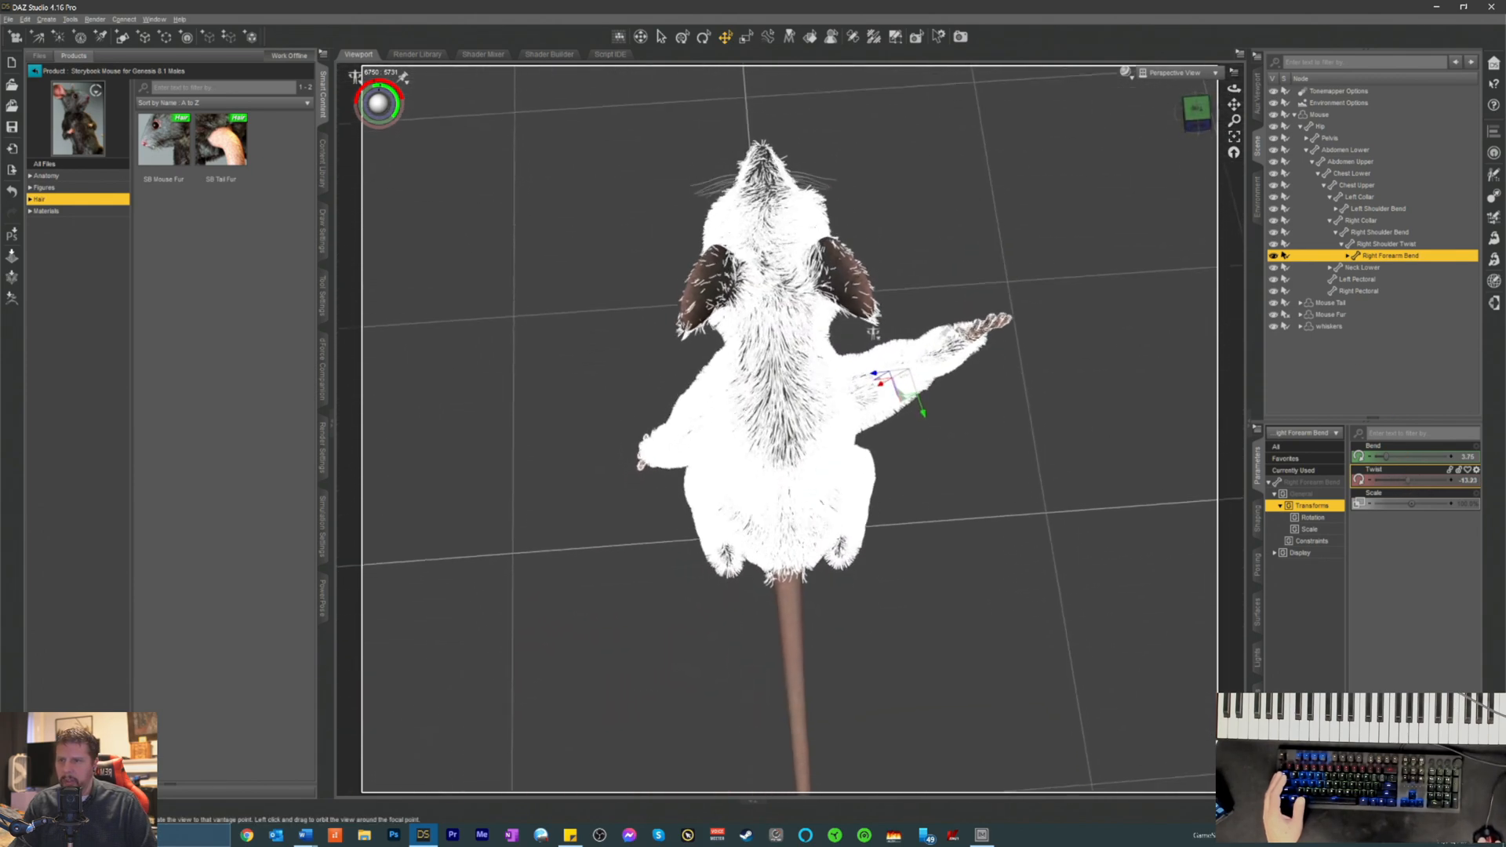
left_click(704, 39)
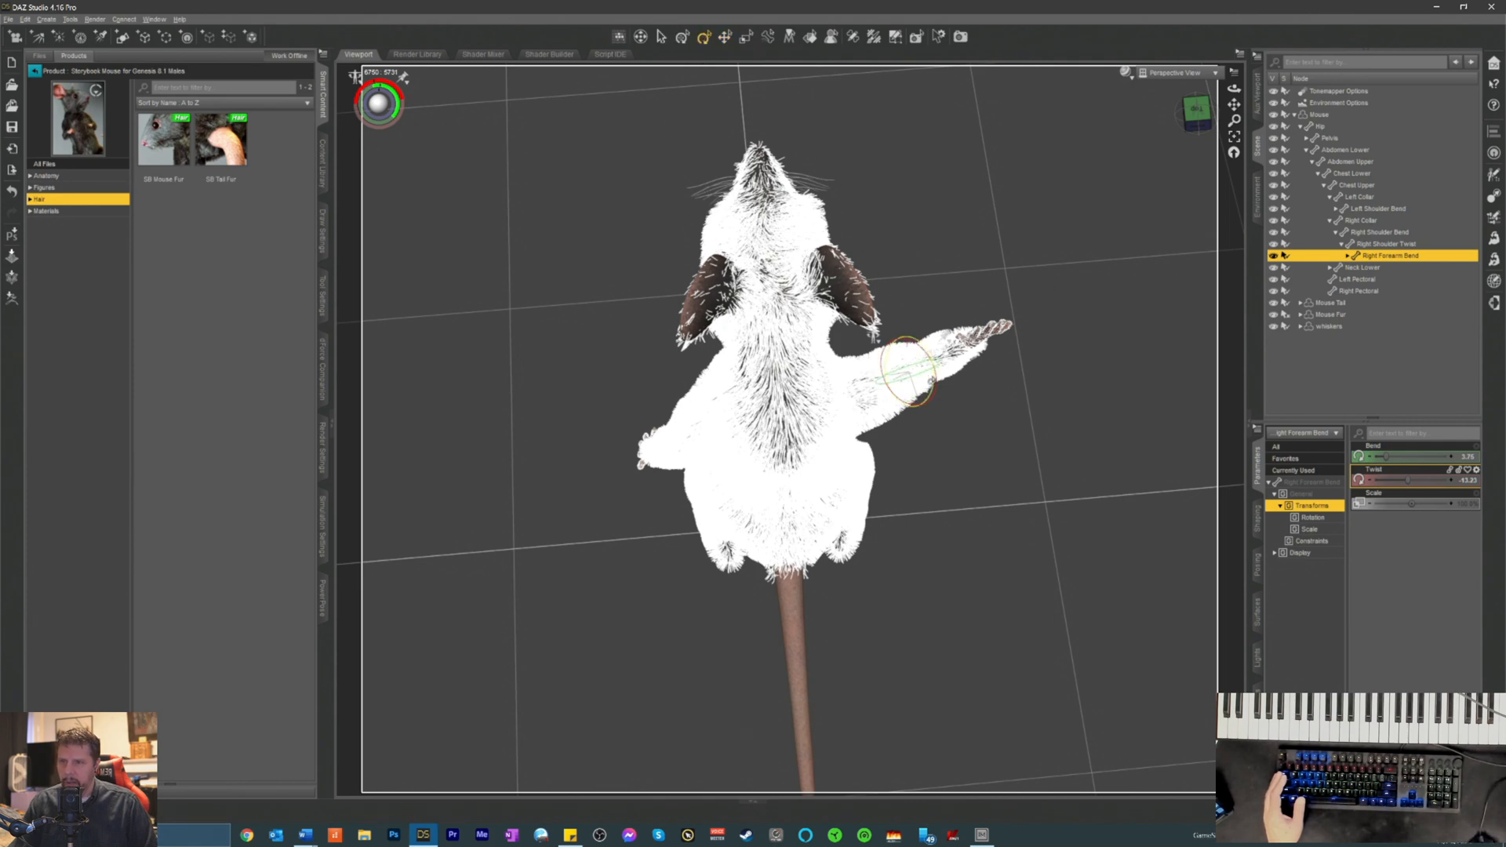
mouse_move(934, 375)
left_mouse_down()
mouse_move(923, 390)
mouse_move(940, 393)
mouse_move(925, 392)
left_mouse_up()
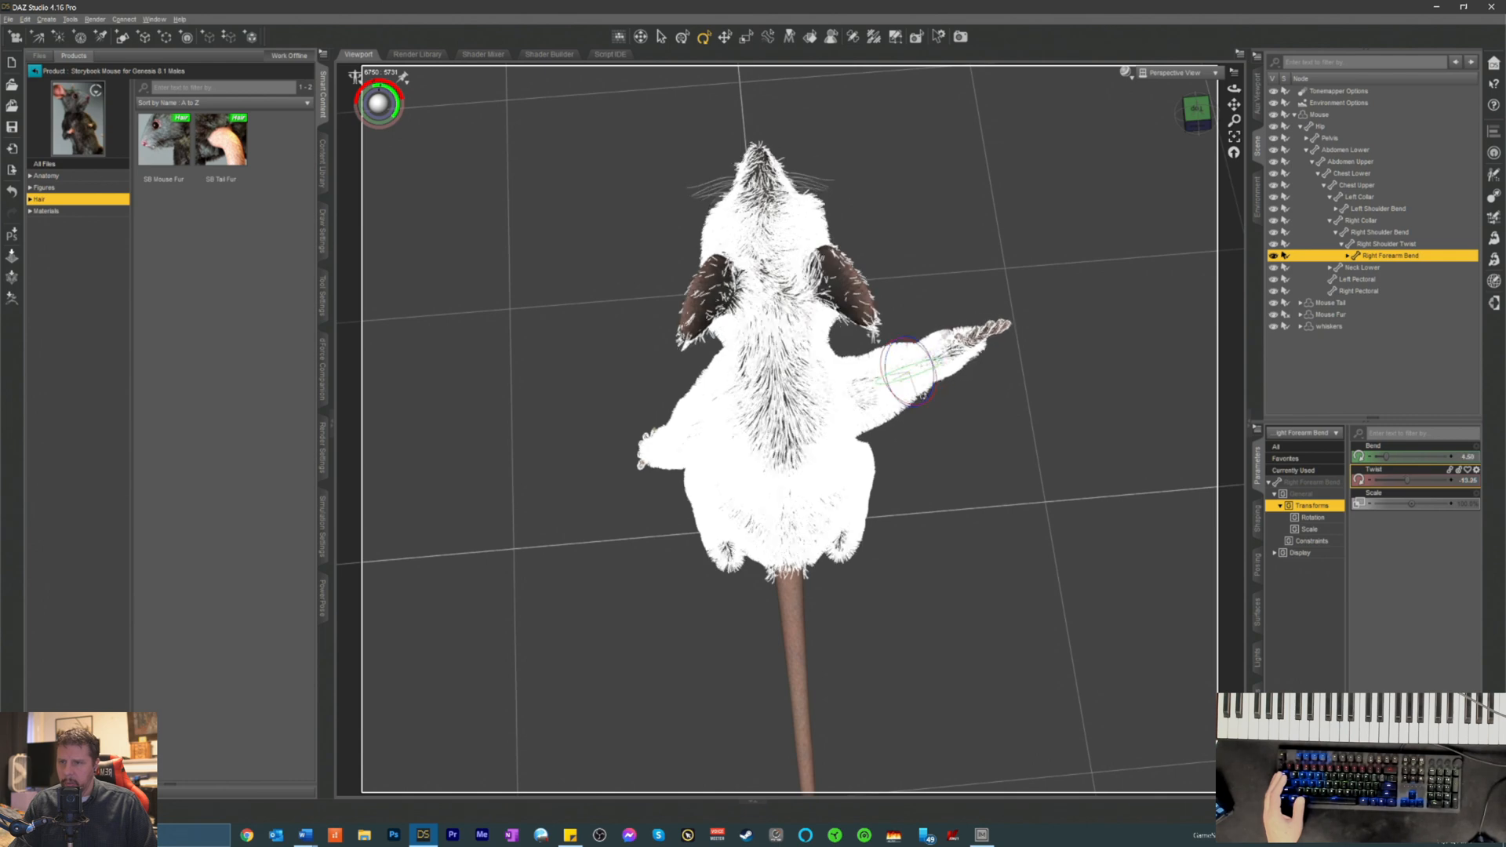
left_click(923, 394)
left_click(877, 401)
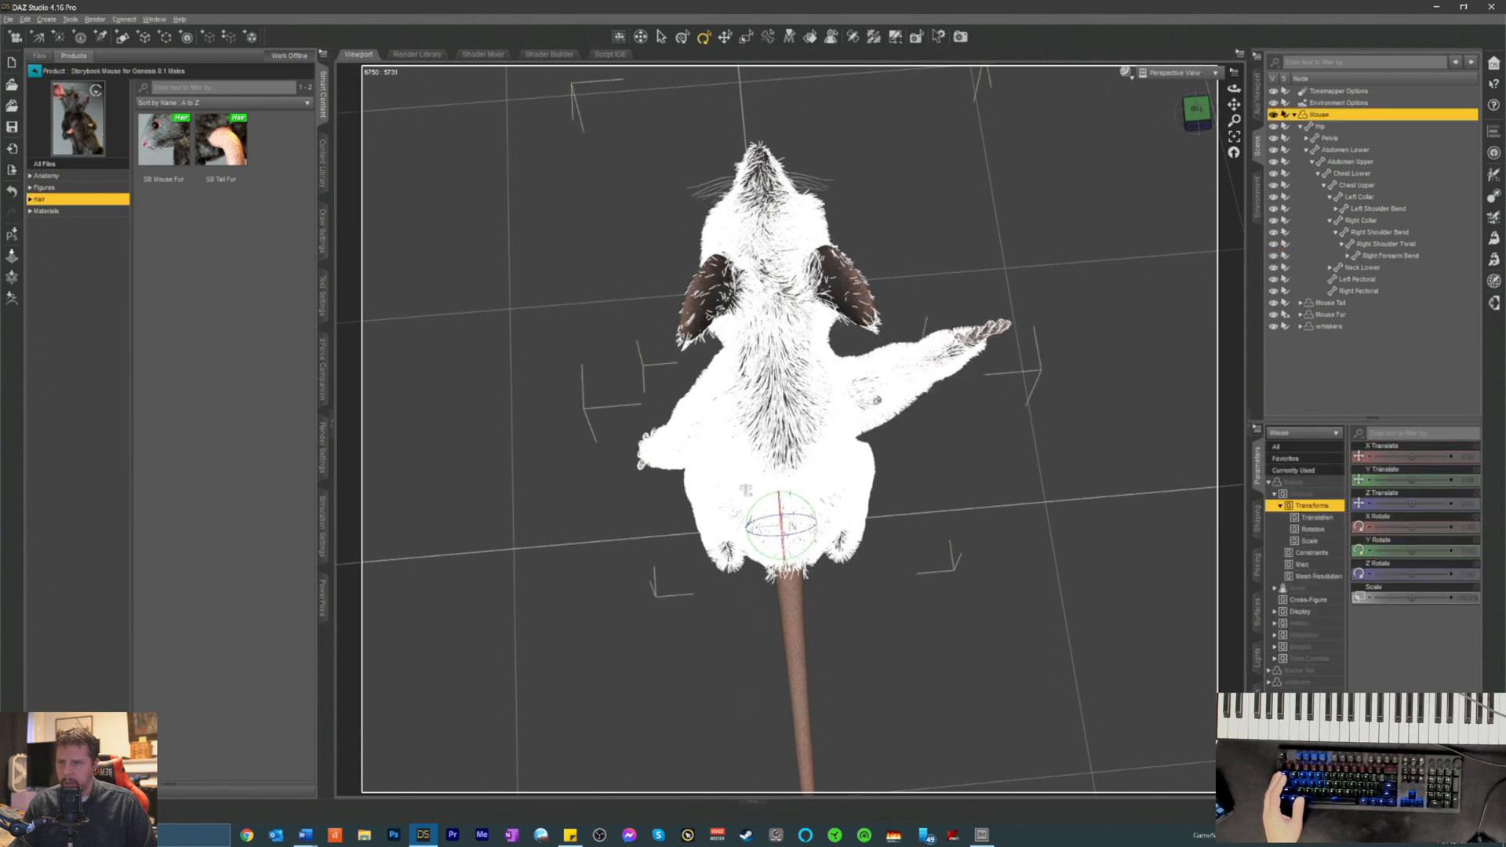
- Turn the left arm's palm by setting the left shoulder's Twist to about -48.4
left_click(1195, 116)
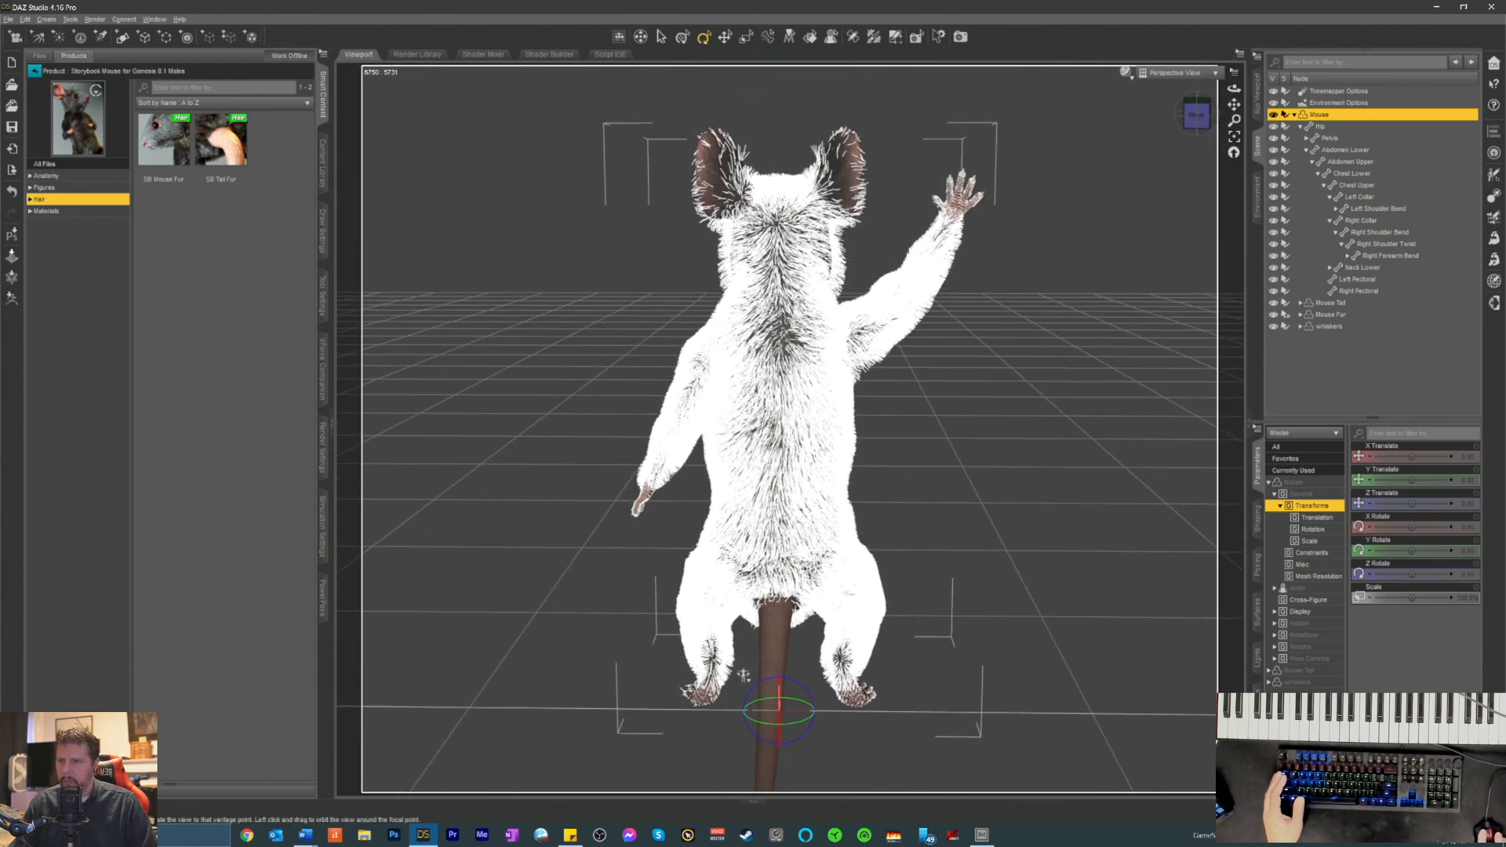
left_click(681, 310)
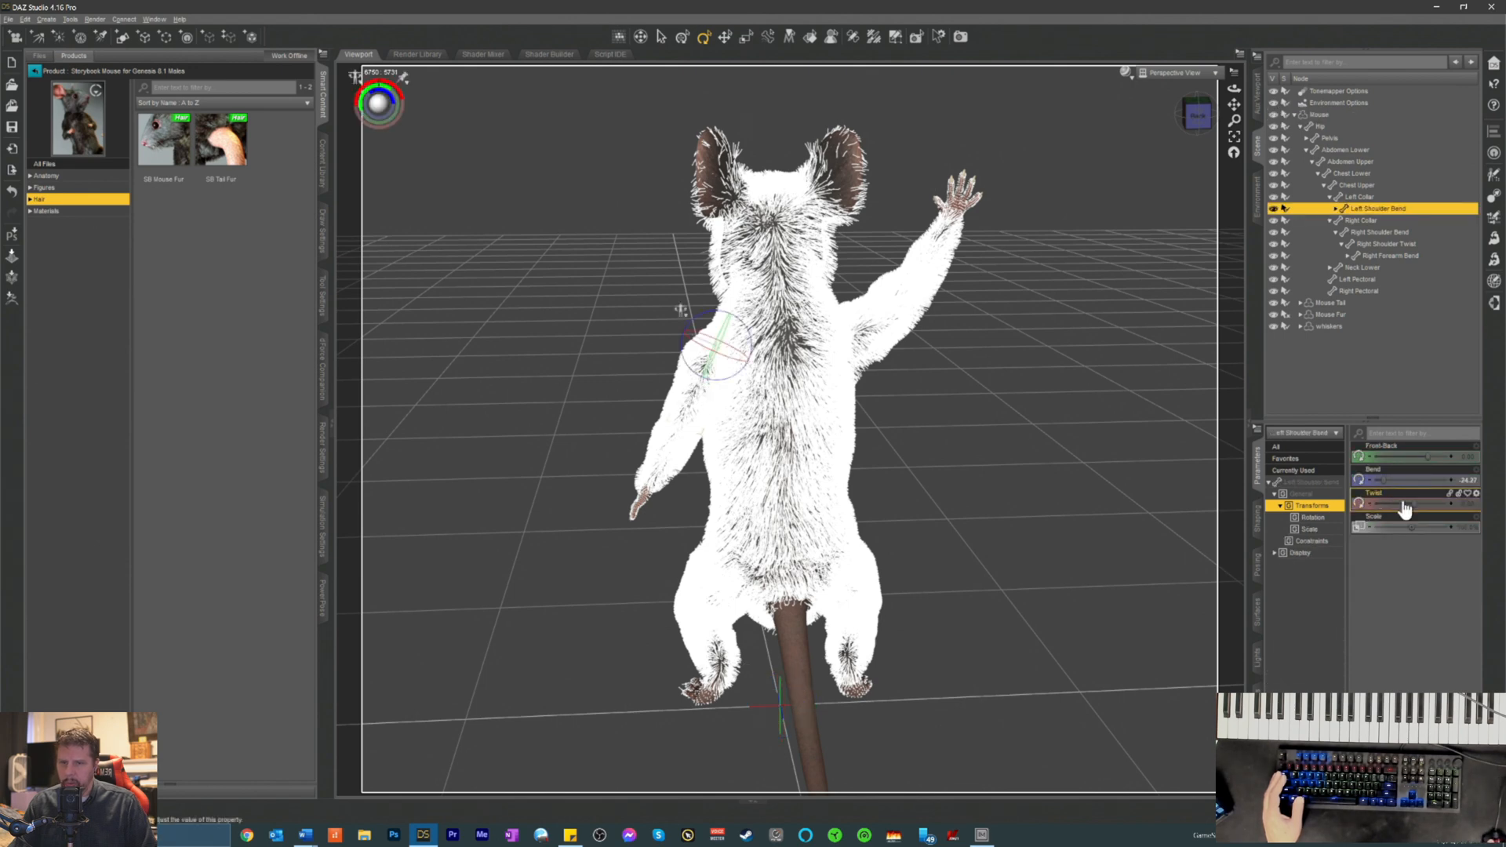
mouse_move(1436, 508)
left_mouse_down()
mouse_move(1449, 511)
mouse_move(1360, 506)
left_mouse_up()
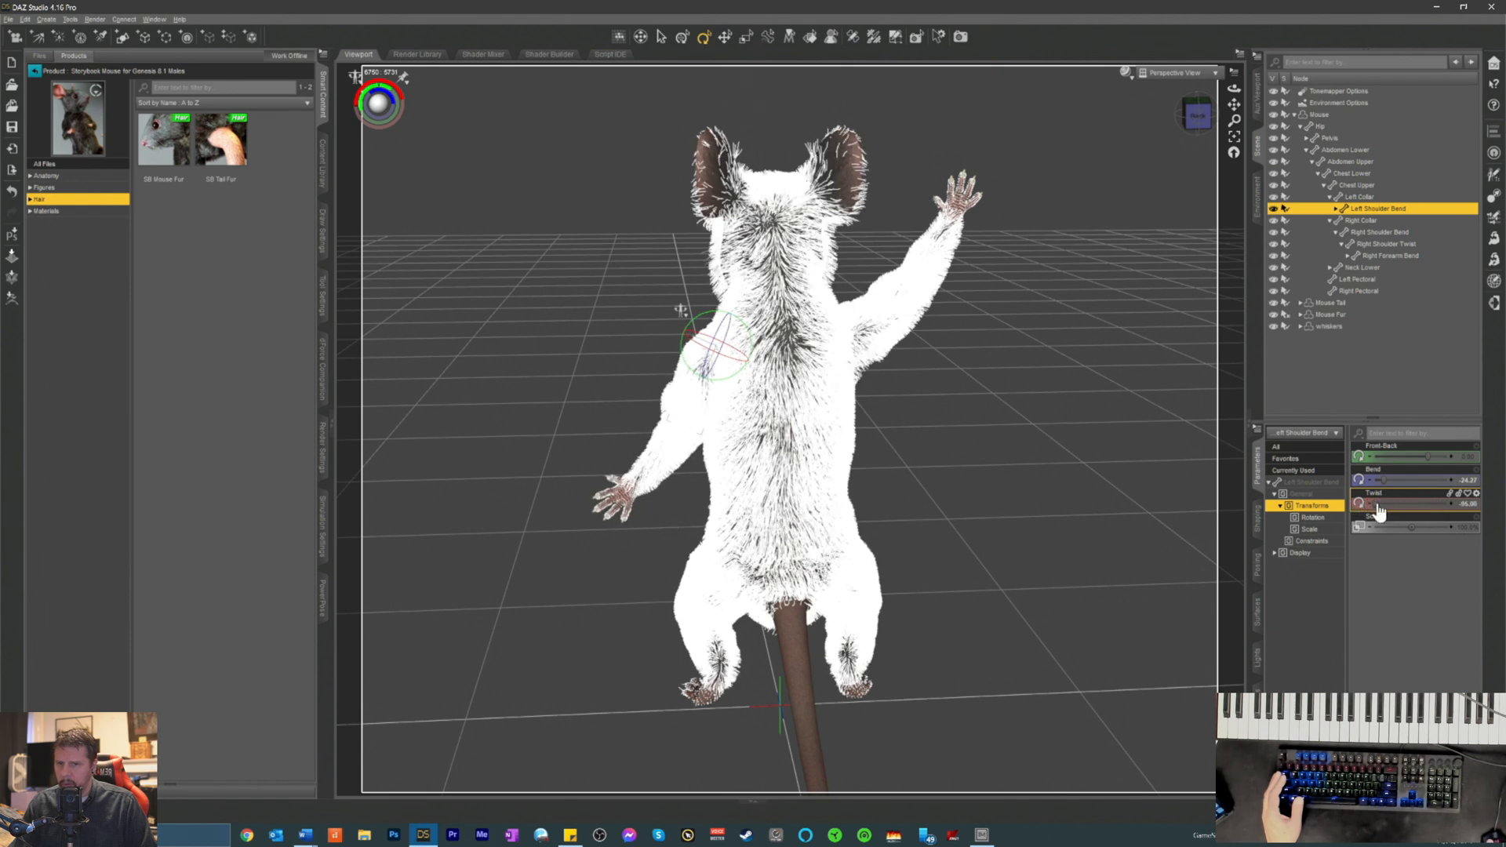
left_click_drag(1388, 510, 1393, 502)
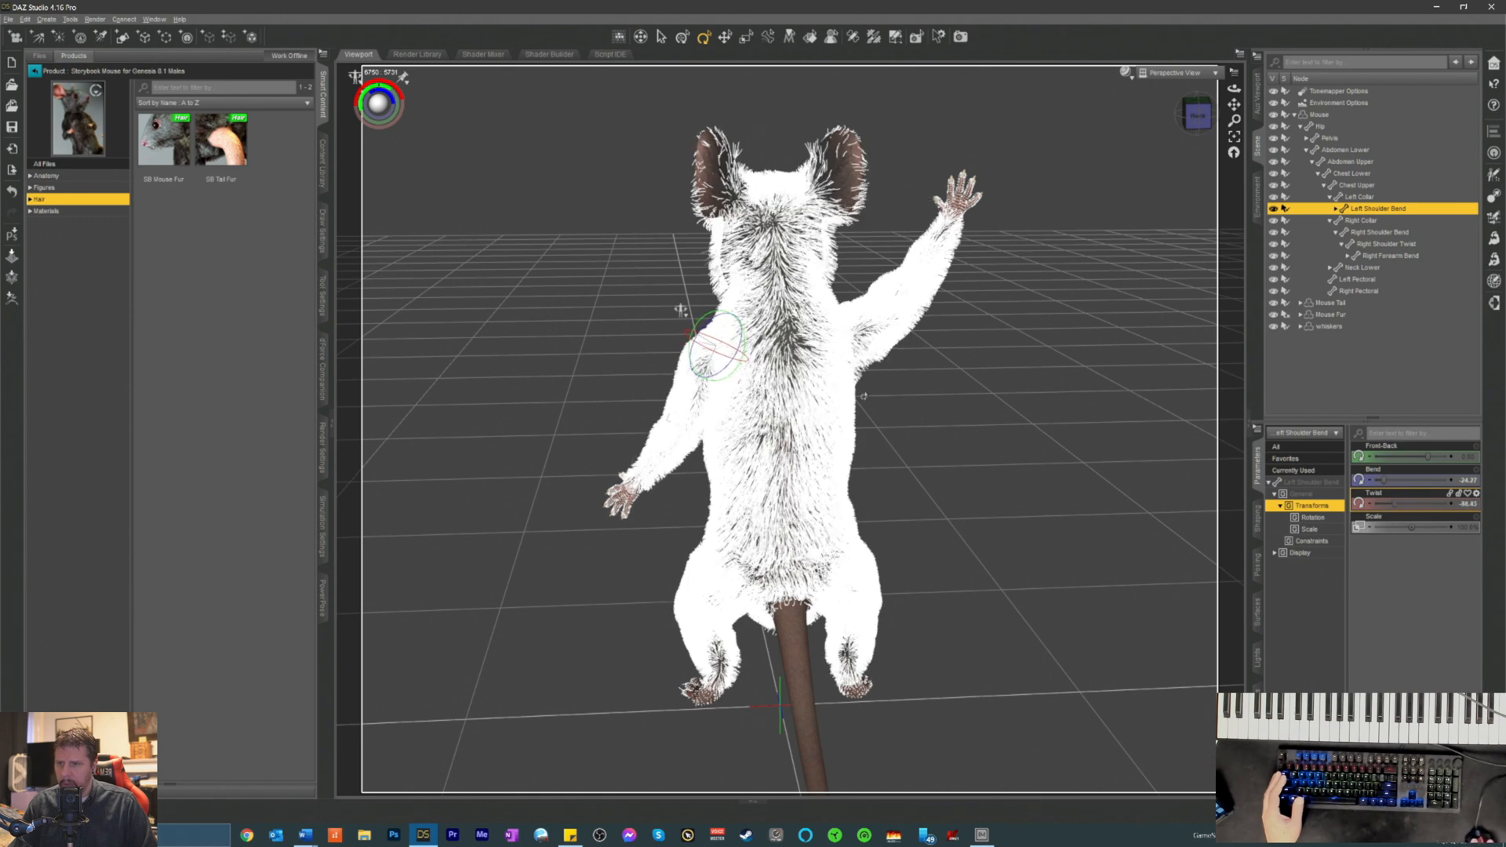
- Bend the Tail2 segment and swing the tail out towards the mouse's right side
scroll(1034, 105, "down", 2)
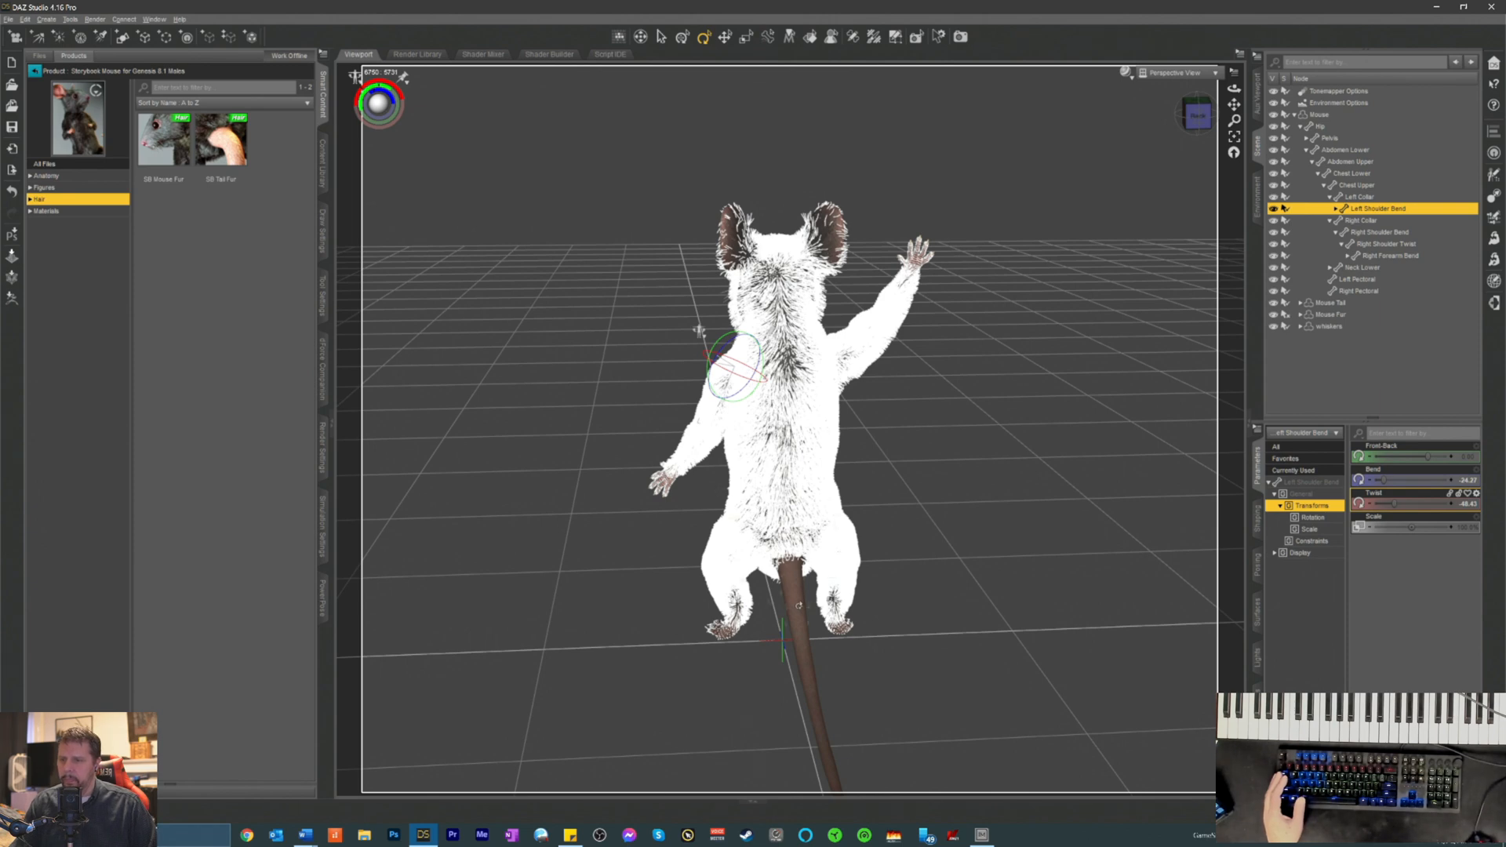
left_click(798, 604)
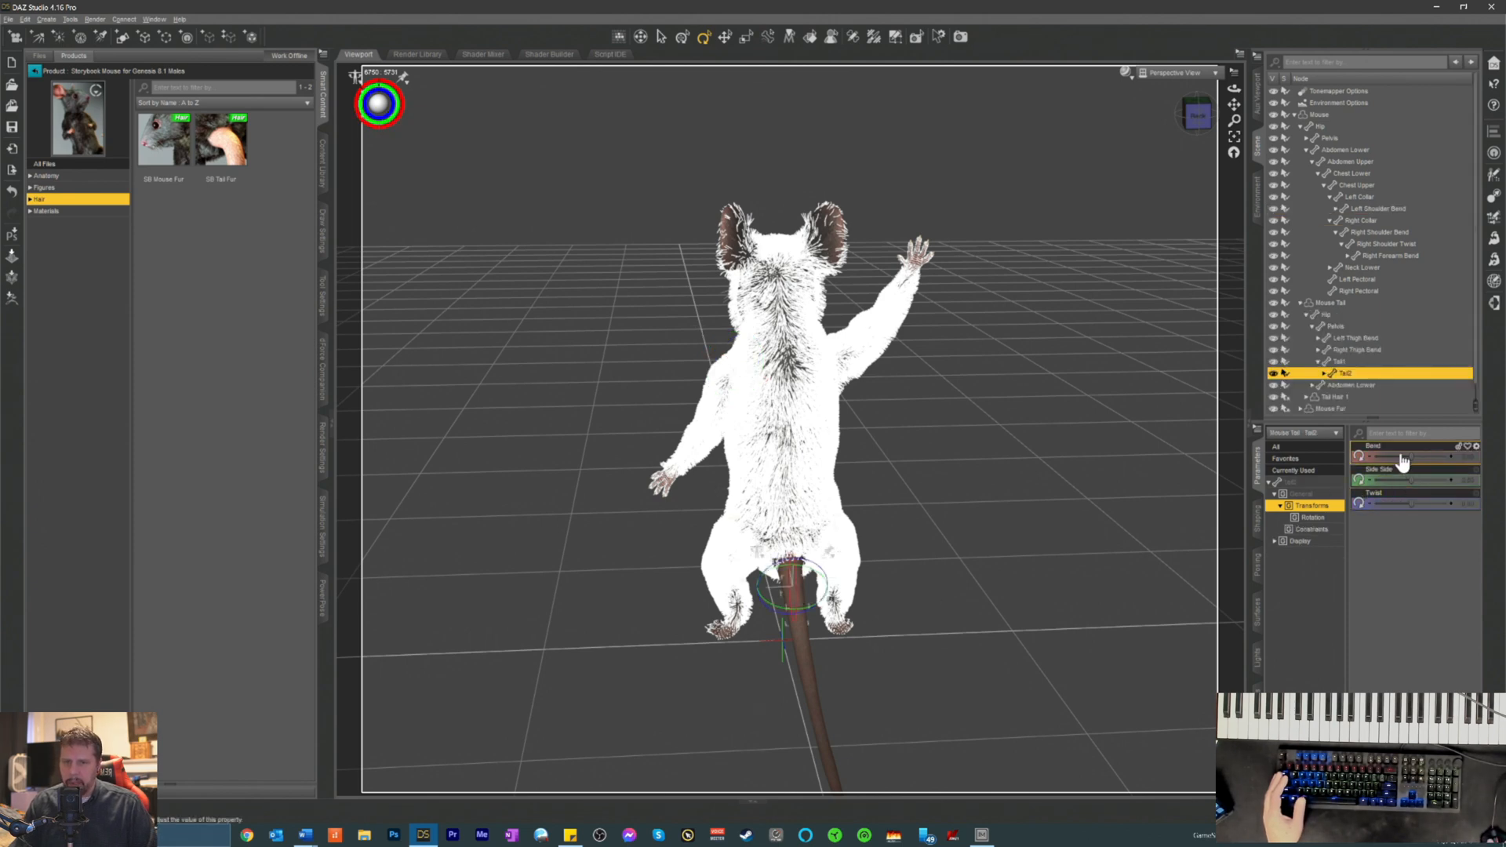
left_click_drag(1409, 452, 1419, 483)
- Curl the tail upward by setting Tail5's Bend to about 17.4 and adding a smaller Bend to Tail8
left_click(904, 595)
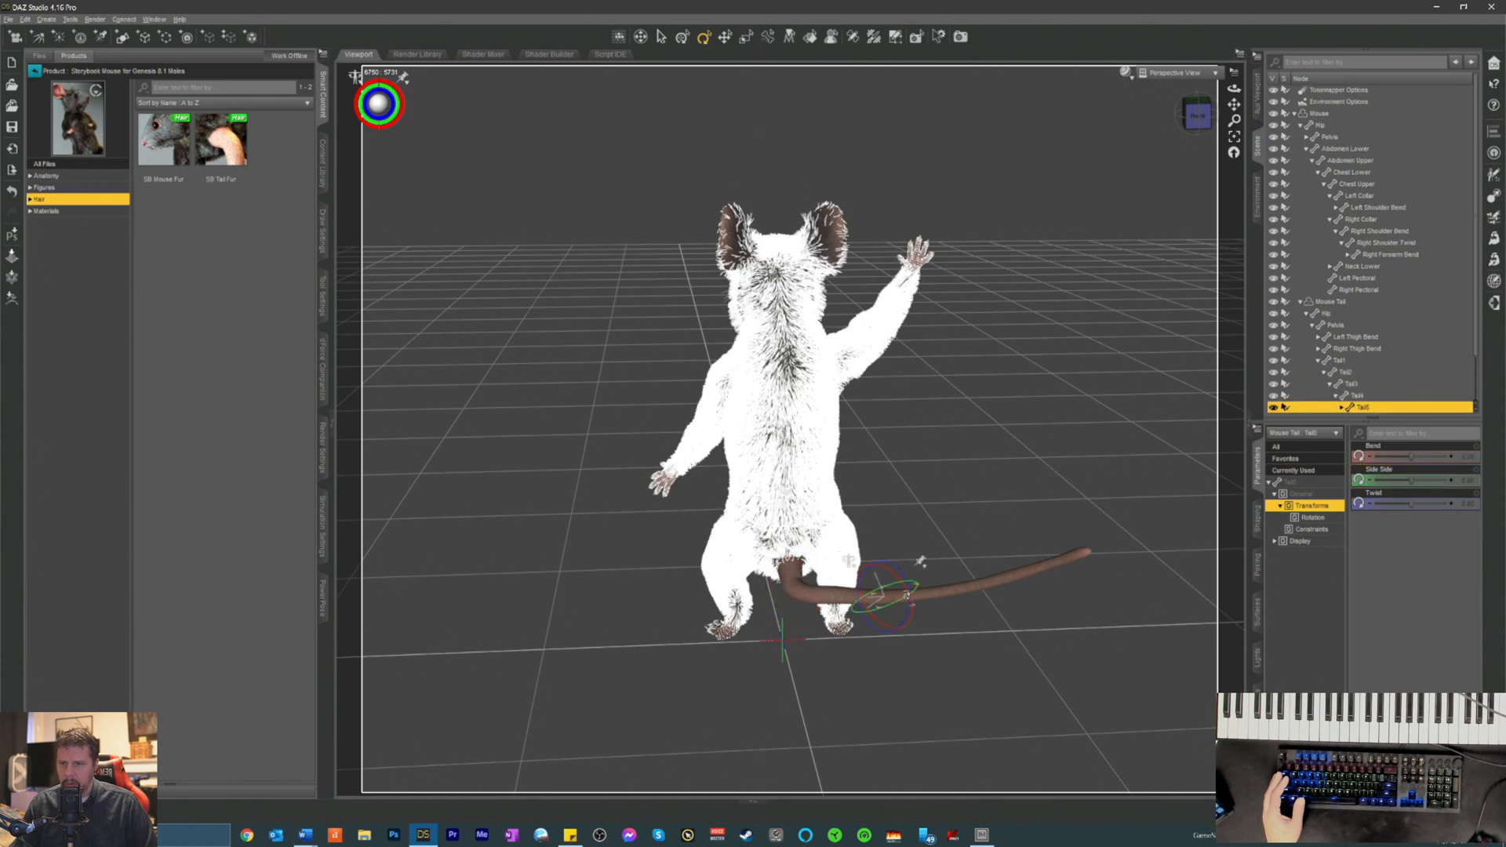
left_click_drag(1410, 455, 1415, 455)
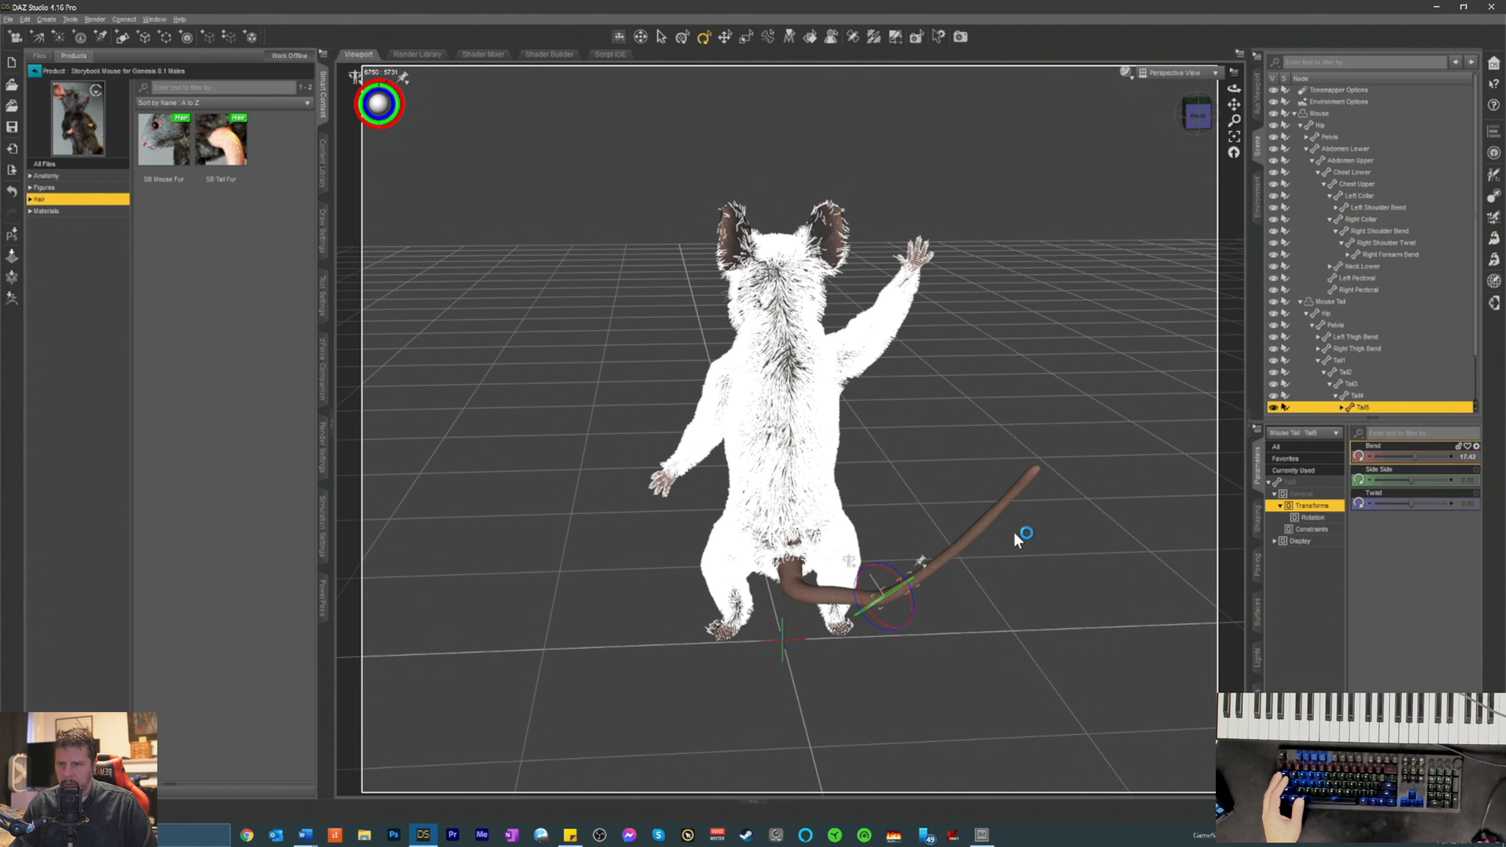
left_click(973, 530)
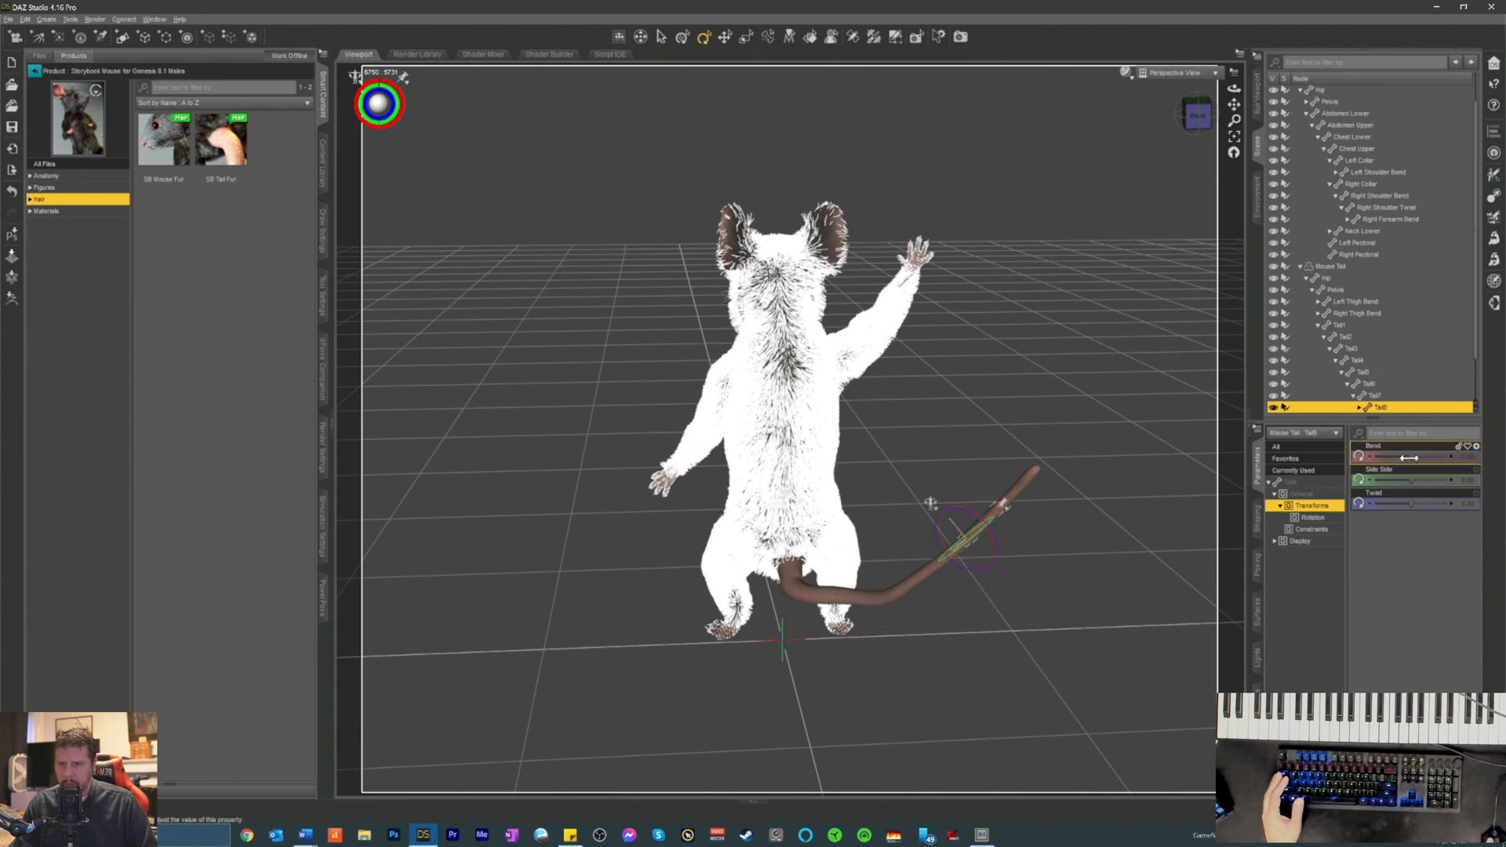
left_click_drag(1414, 458, 1413, 455)
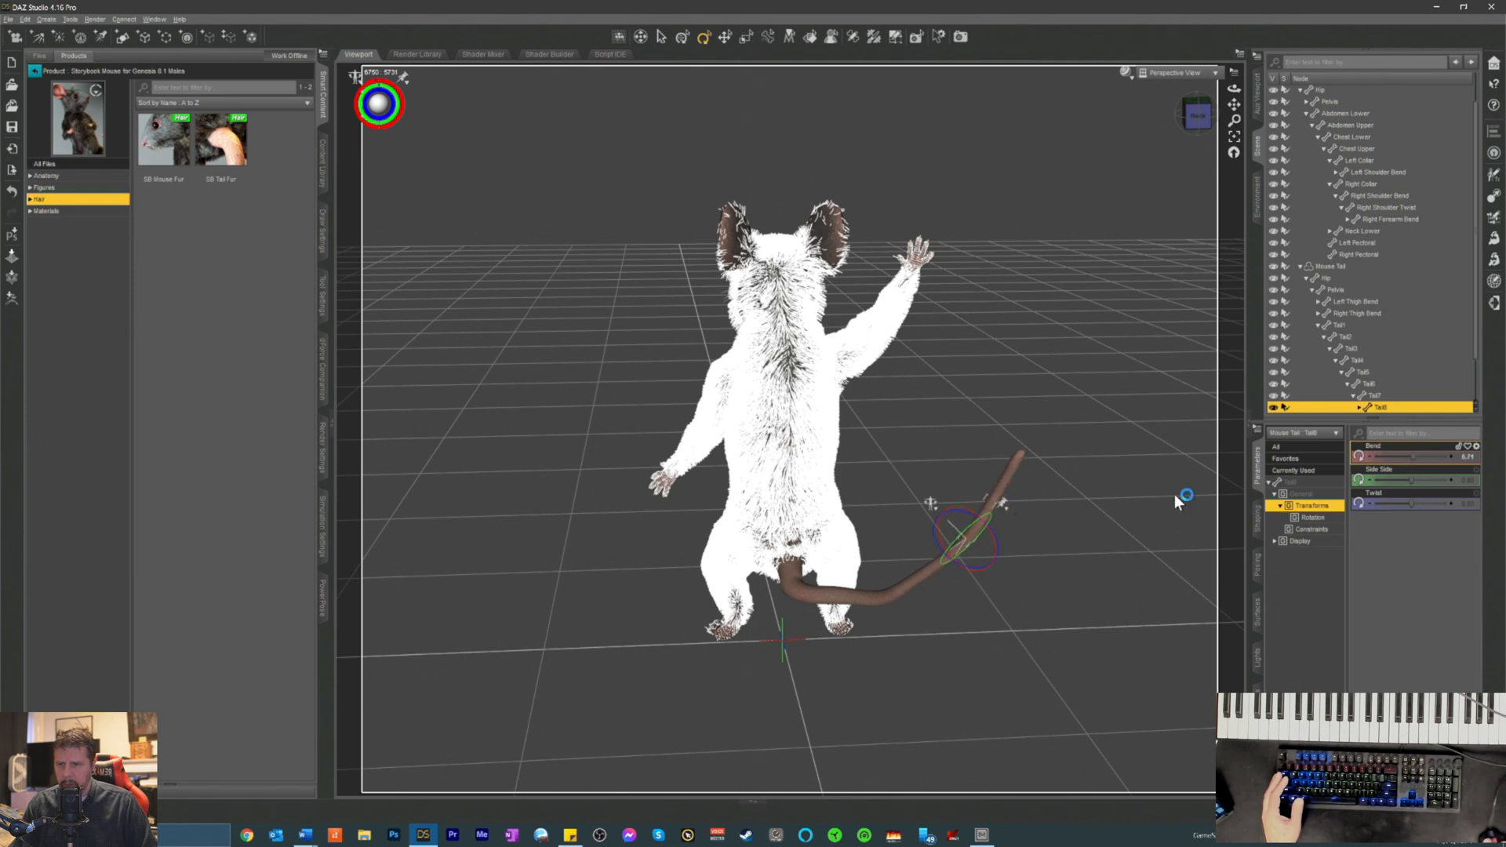
- Reshape the tail's curve by setting Bend to about 11.6 on Tail6, 29 on Tail3 and 2.9 on Tail5
left_click(924, 575)
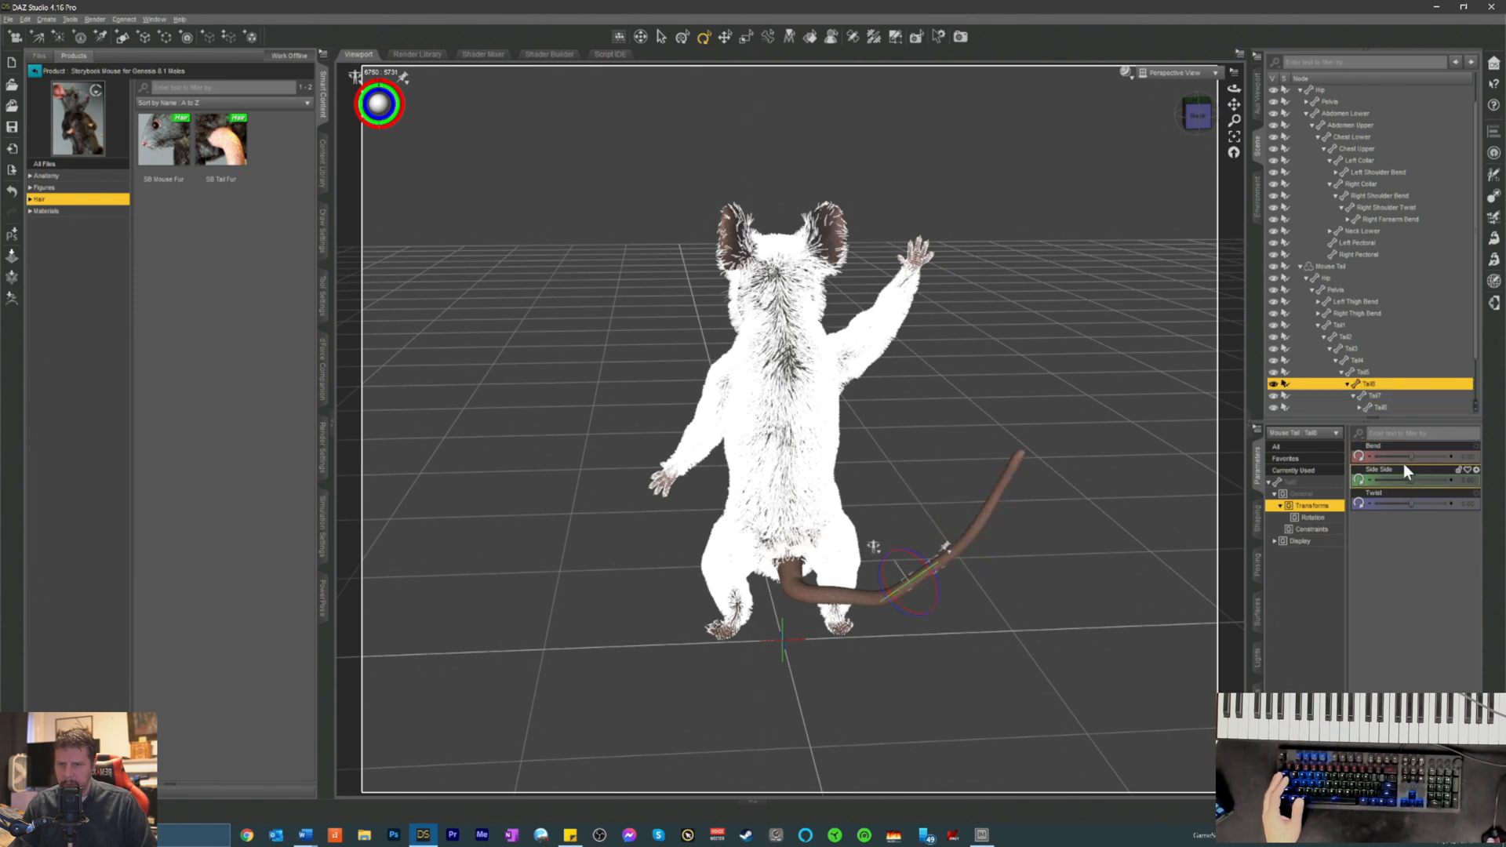
left_click_drag(1415, 460, 1414, 459)
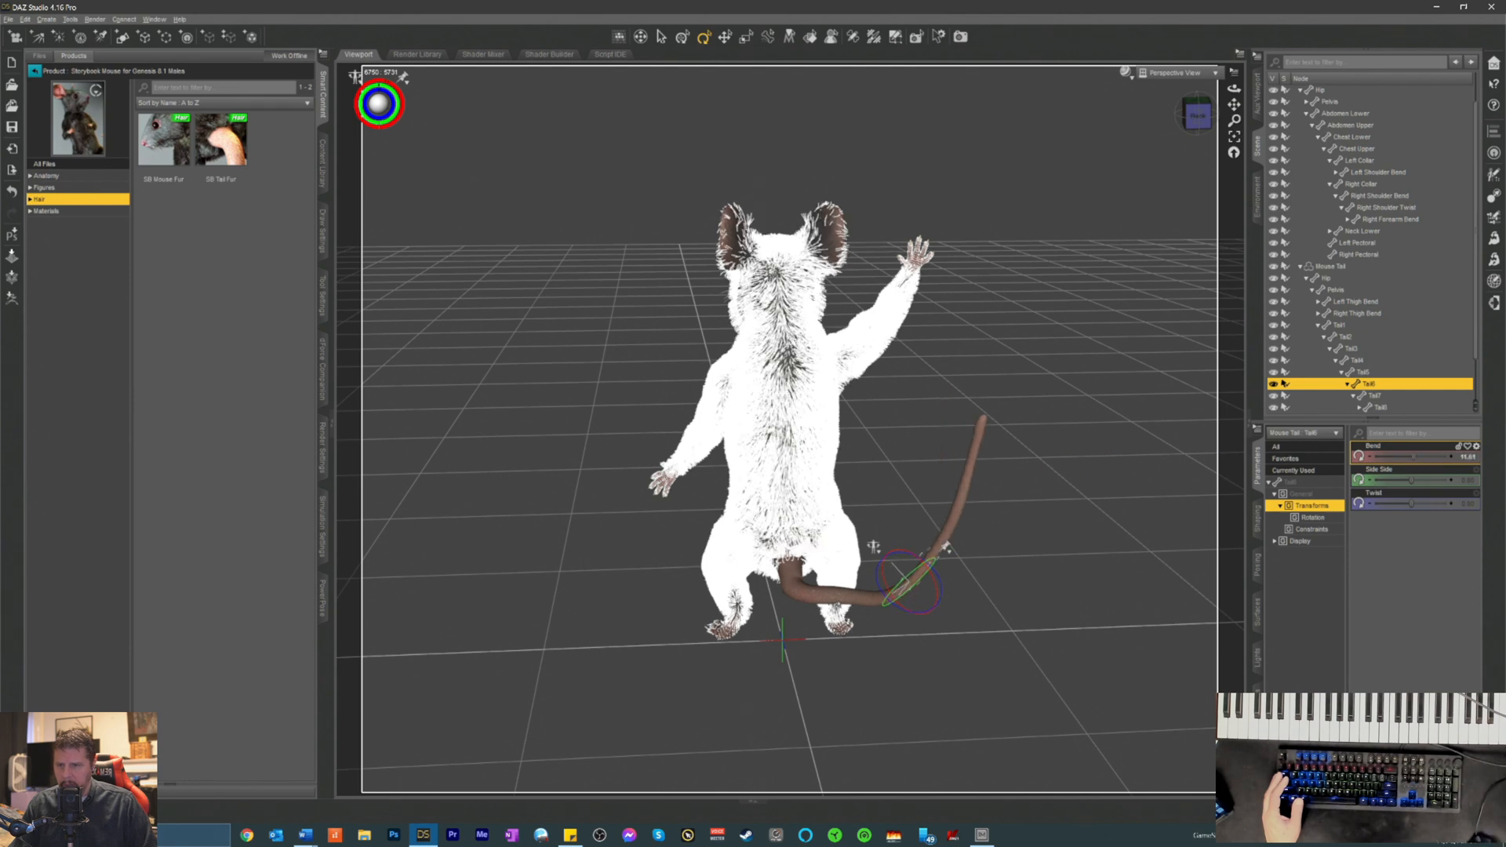
left_click(819, 590)
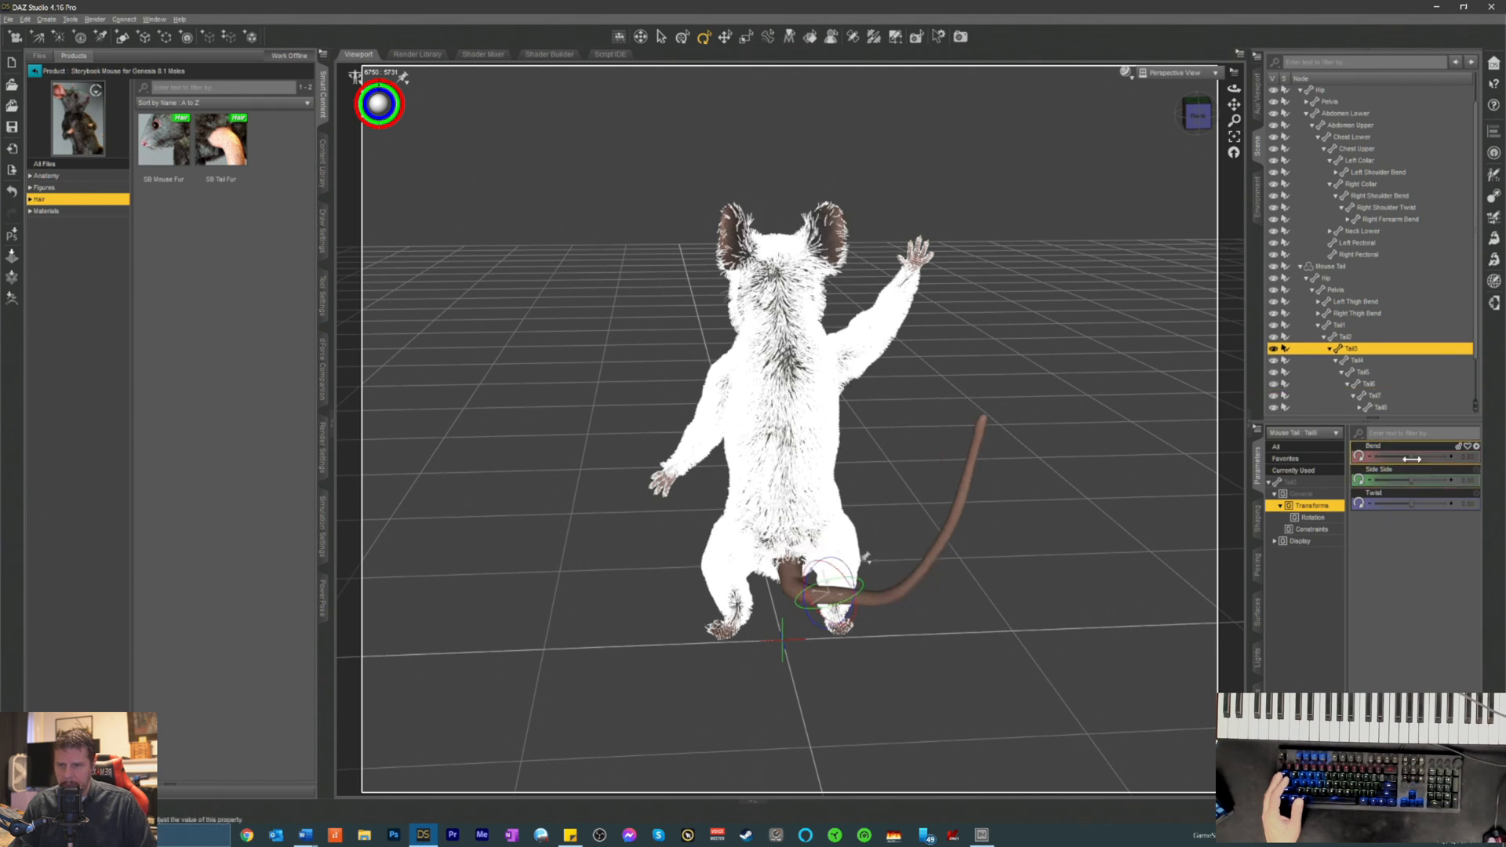
left_click_drag(1413, 459, 1416, 459)
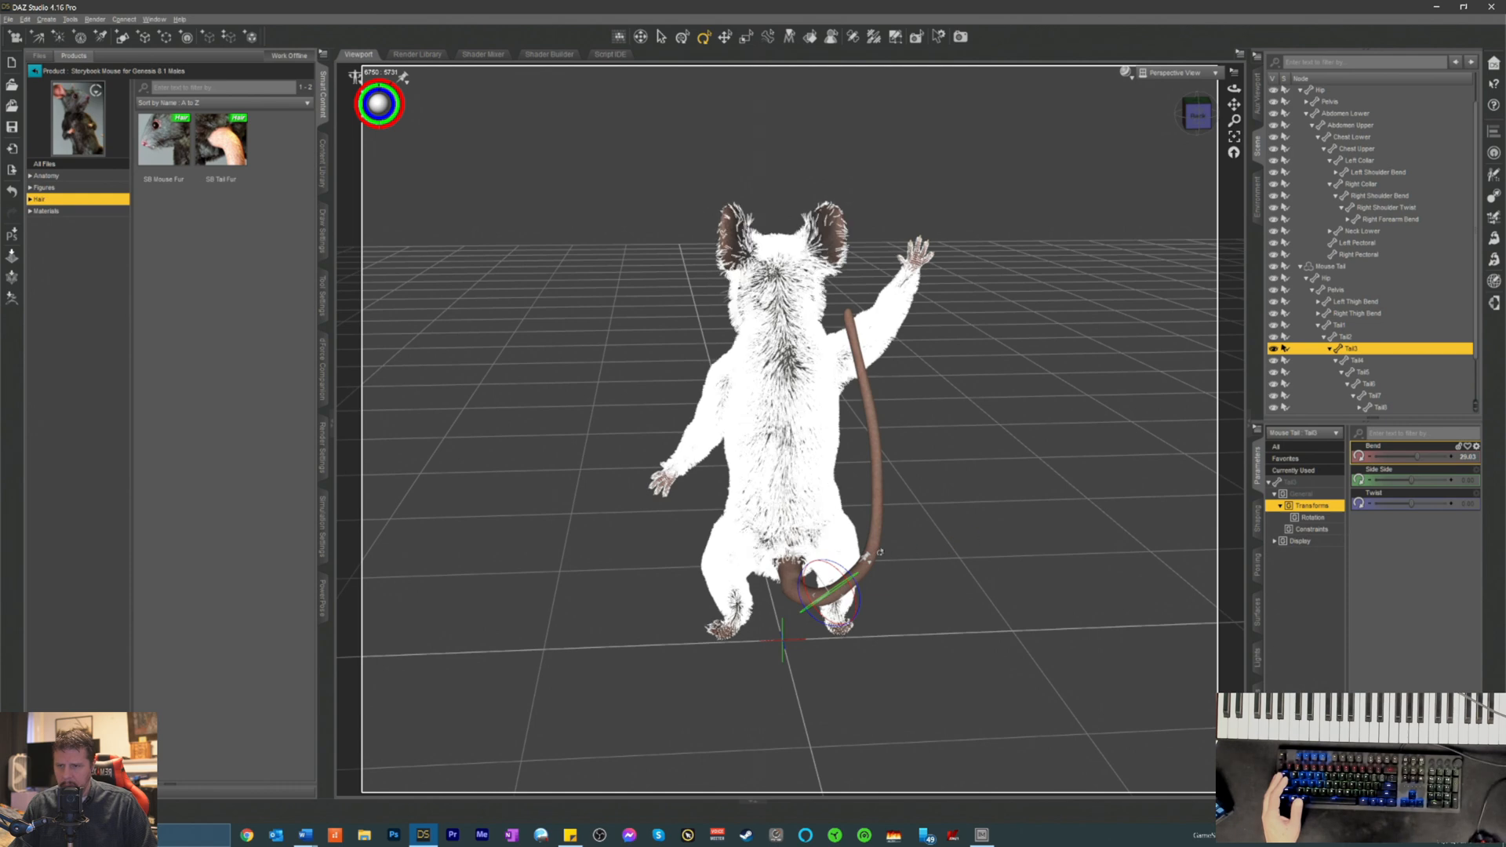
left_click(863, 569)
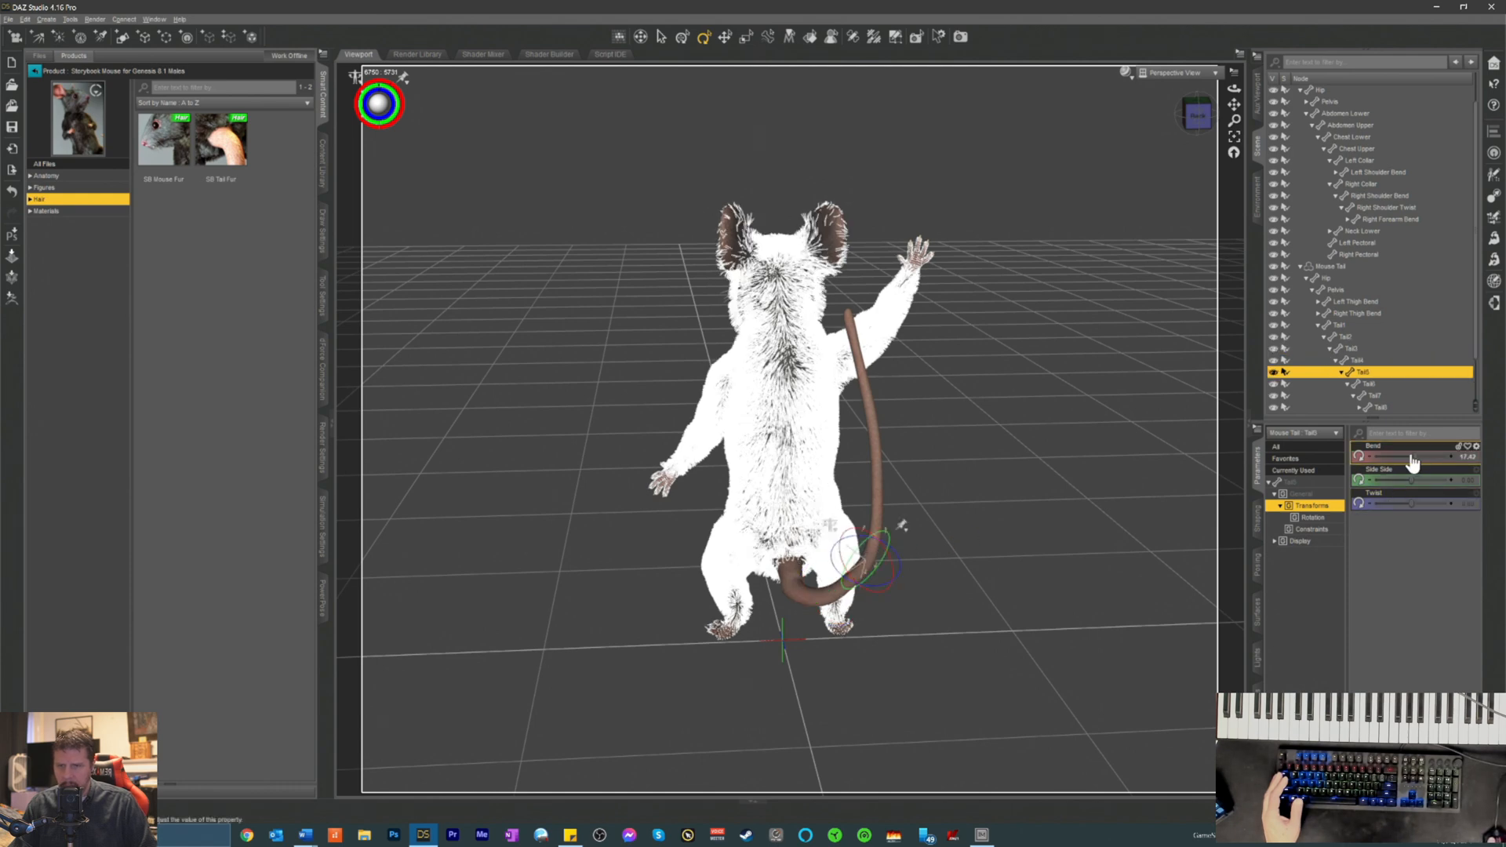
left_click_drag(1415, 454, 1411, 453)
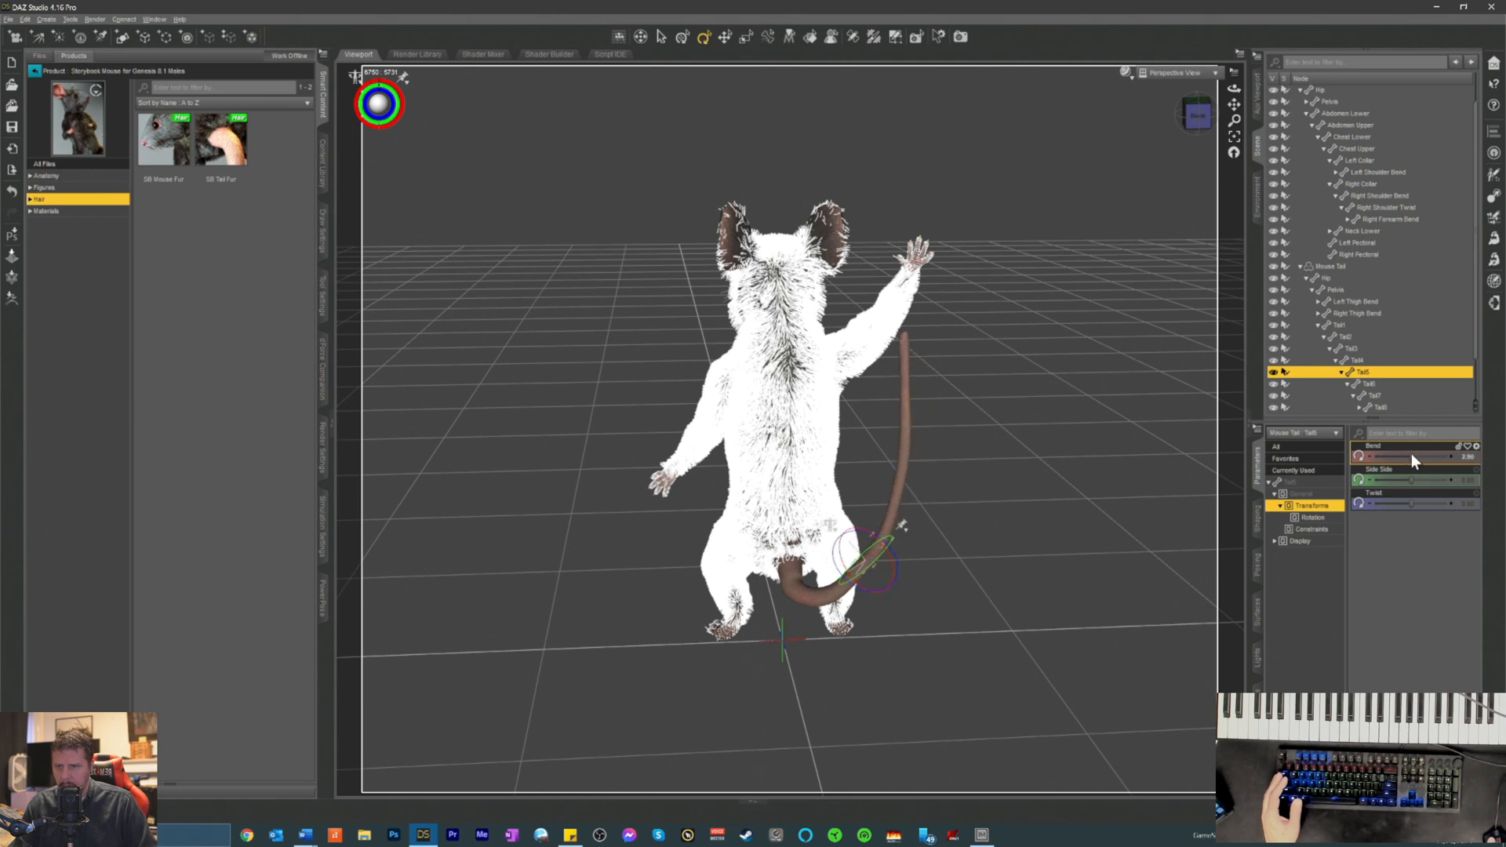
- Curve the tail's end outward, away from the body, using Side-Side on Tail8 and Bend on the next segment towards the tip
left_click(905, 449)
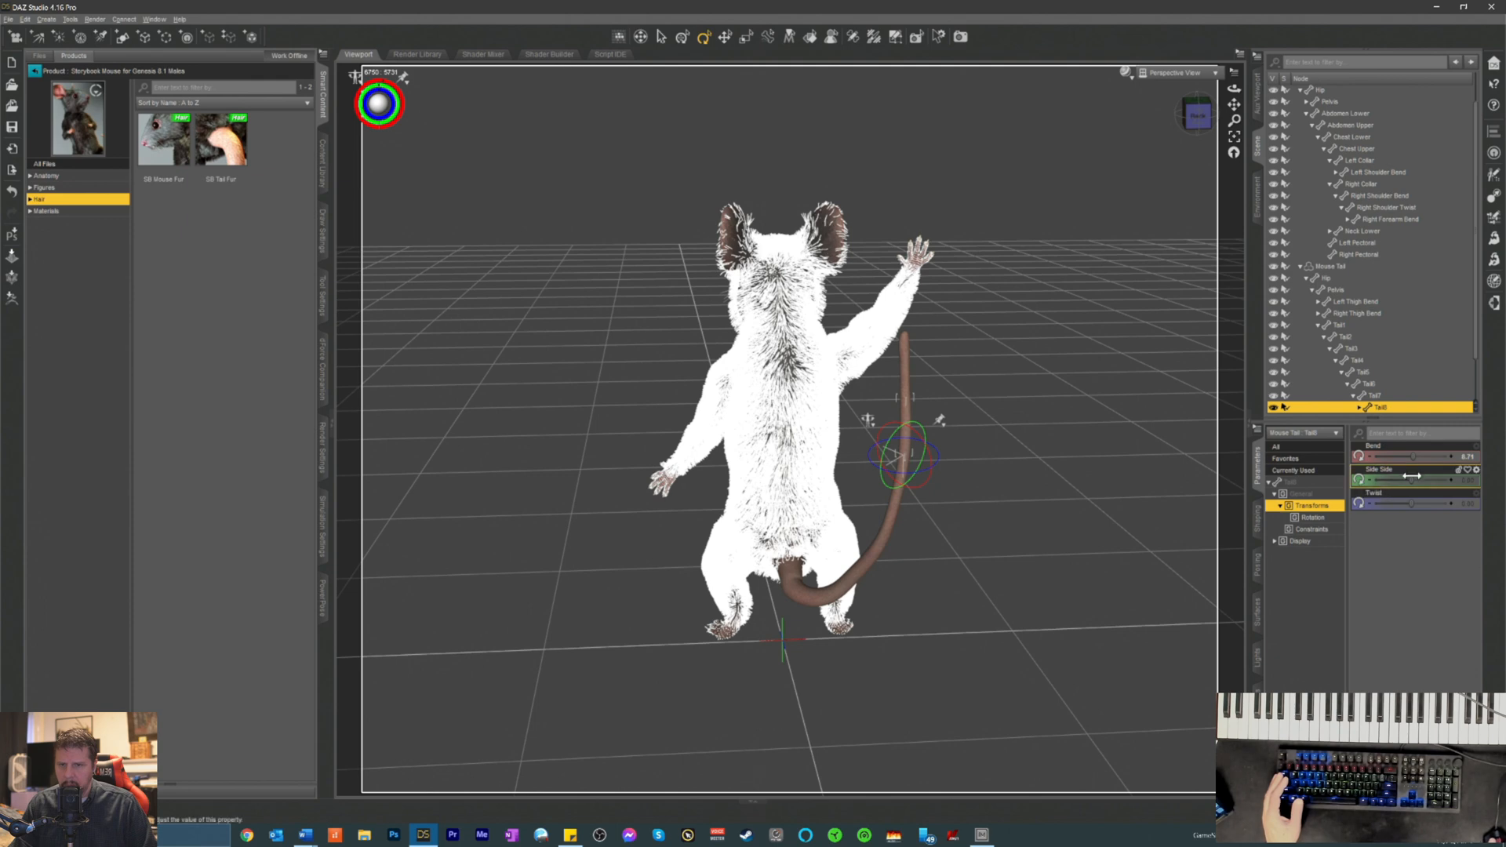
mouse_move(1418, 481)
left_mouse_down()
mouse_move(1404, 480)
mouse_move(1417, 479)
left_mouse_up()
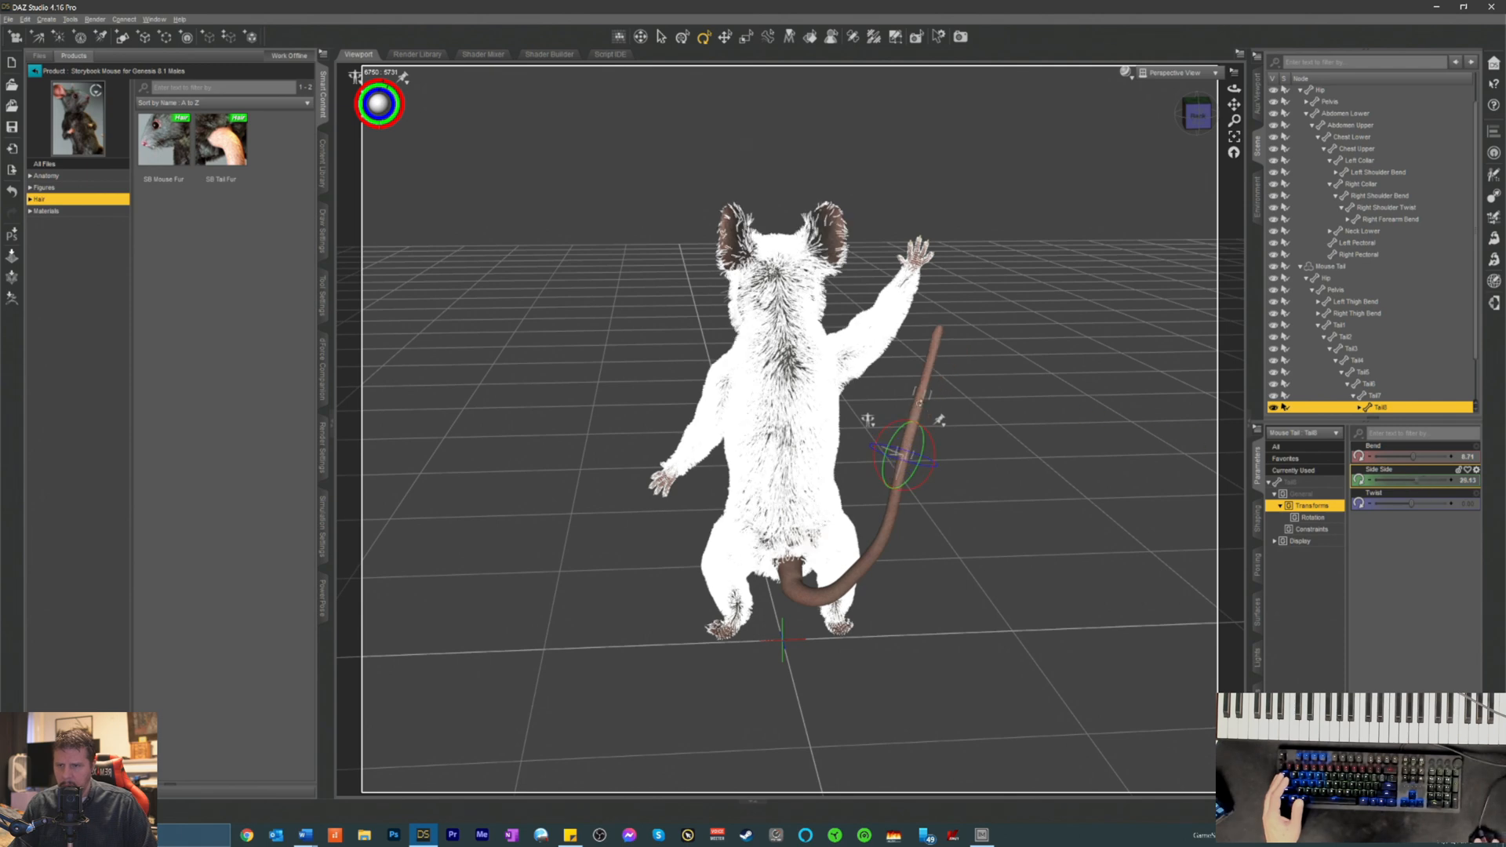
left_click(922, 389)
left_click_drag(1417, 457, 1407, 454)
left_click(1042, 454)
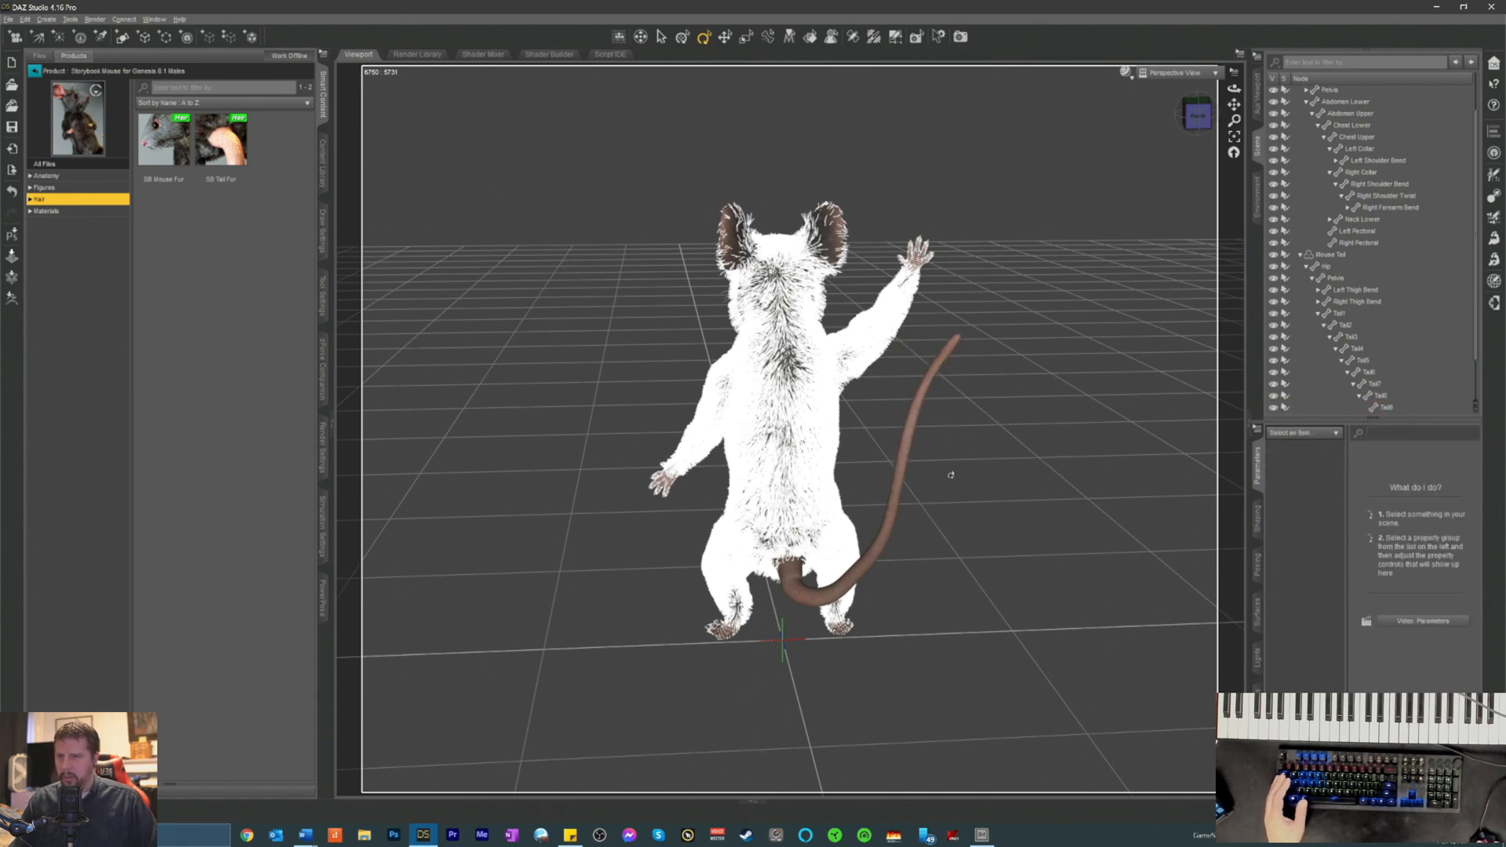
- From a side view of the mouse, set Tail4's Bend to about 26.1 to raise the tail
mouse_move(1197, 119)
left_mouse_down()
mouse_move(1193, 89)
mouse_move(1210, 86)
mouse_move(1189, 128)
left_mouse_up()
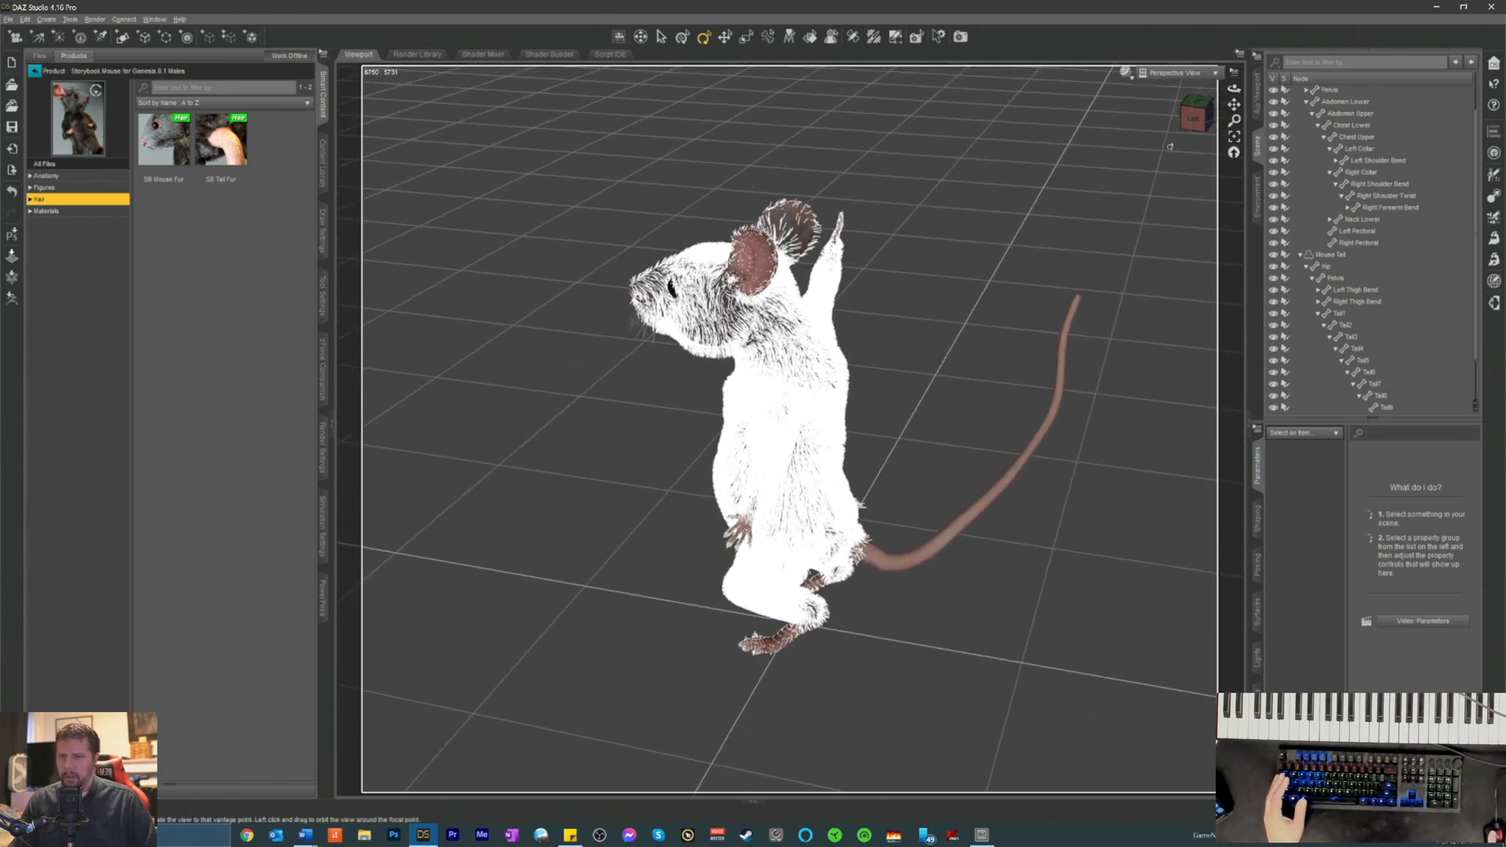
left_click(961, 527)
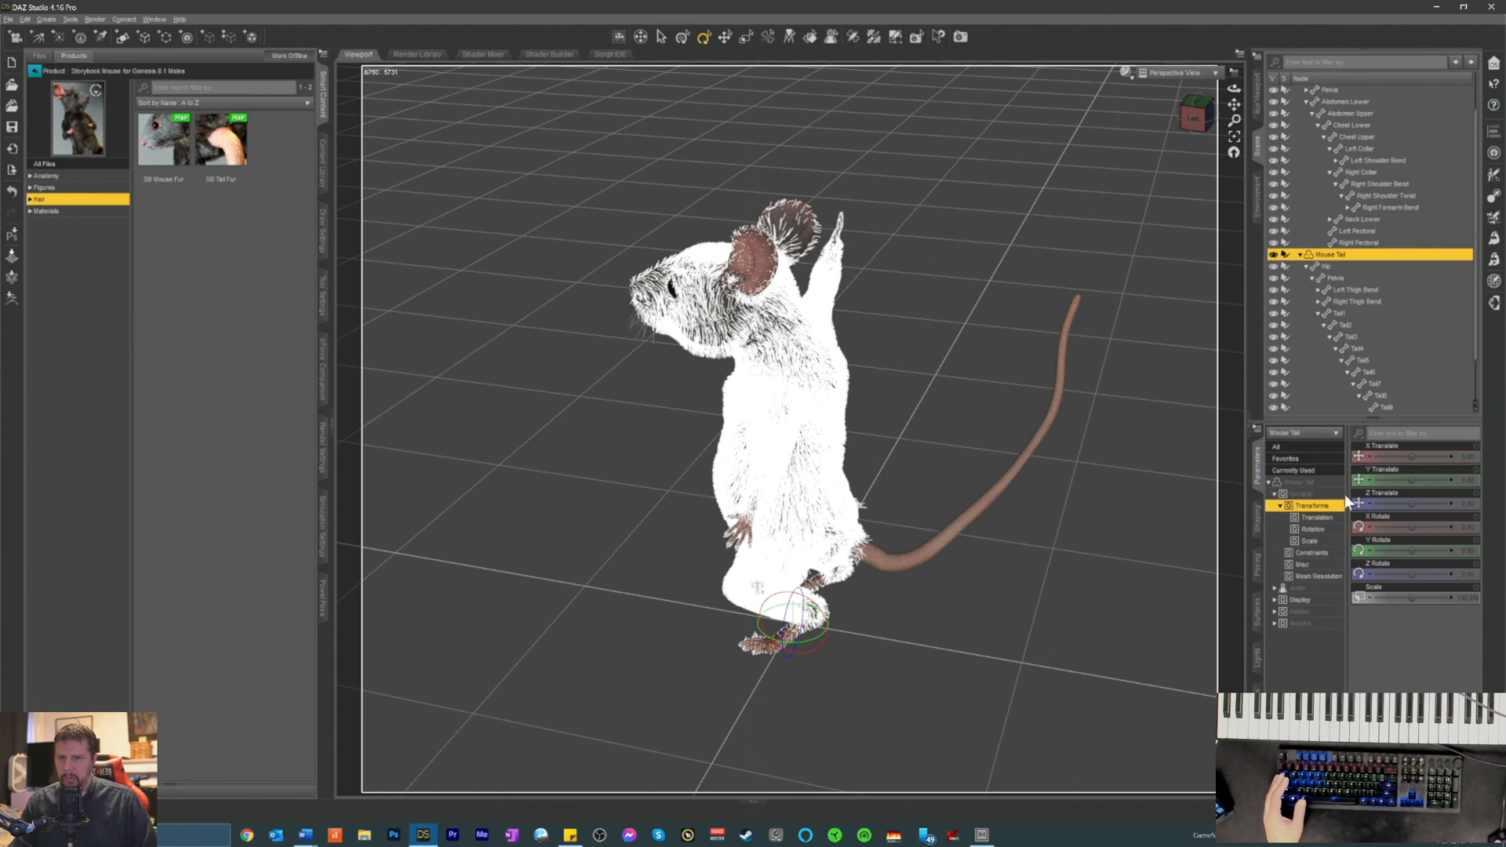
left_click(975, 519)
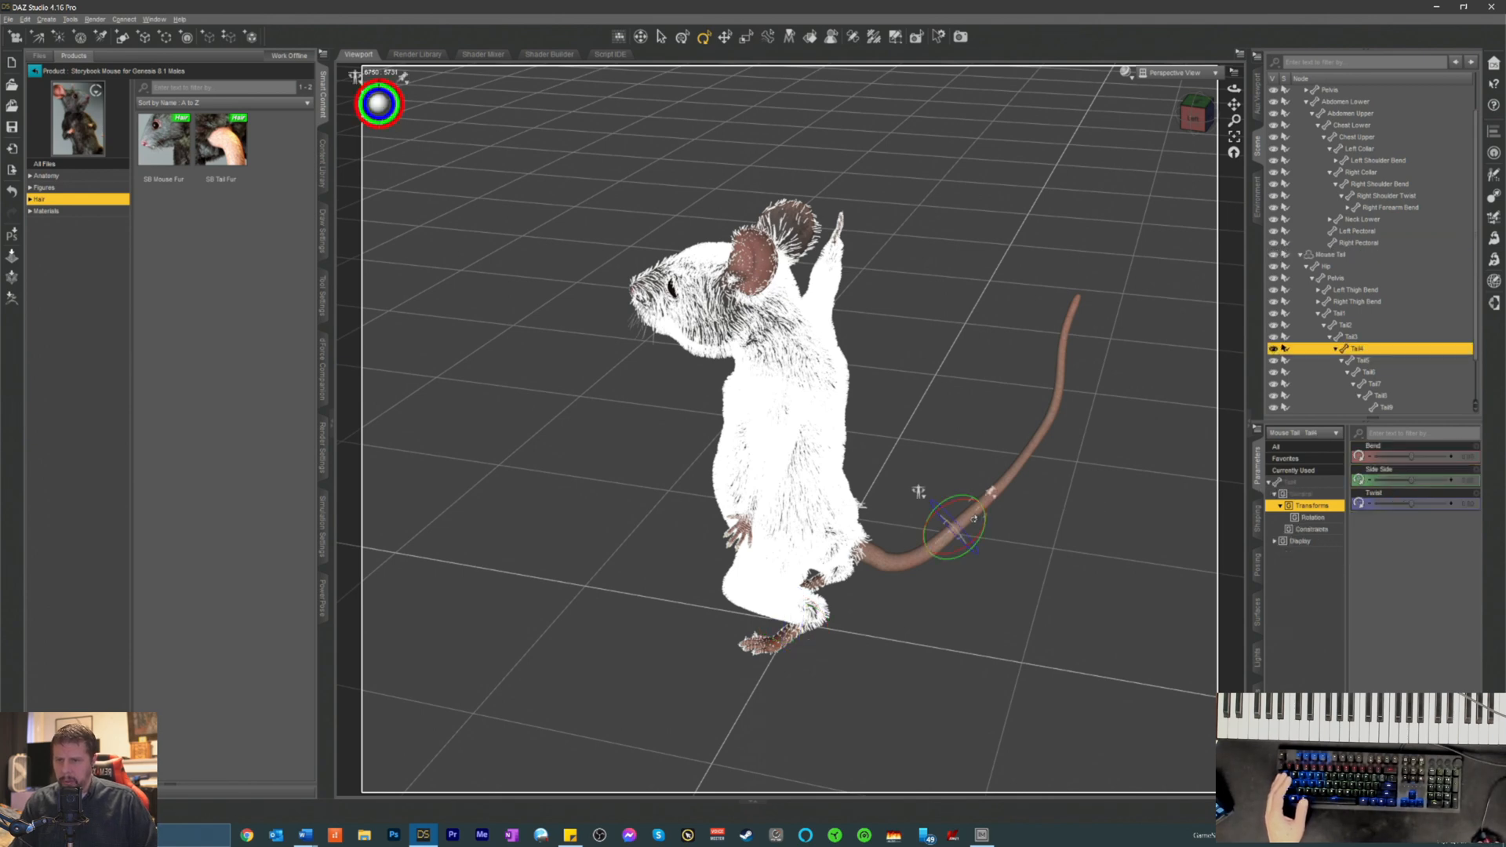
left_click_drag(1405, 454, 1415, 455)
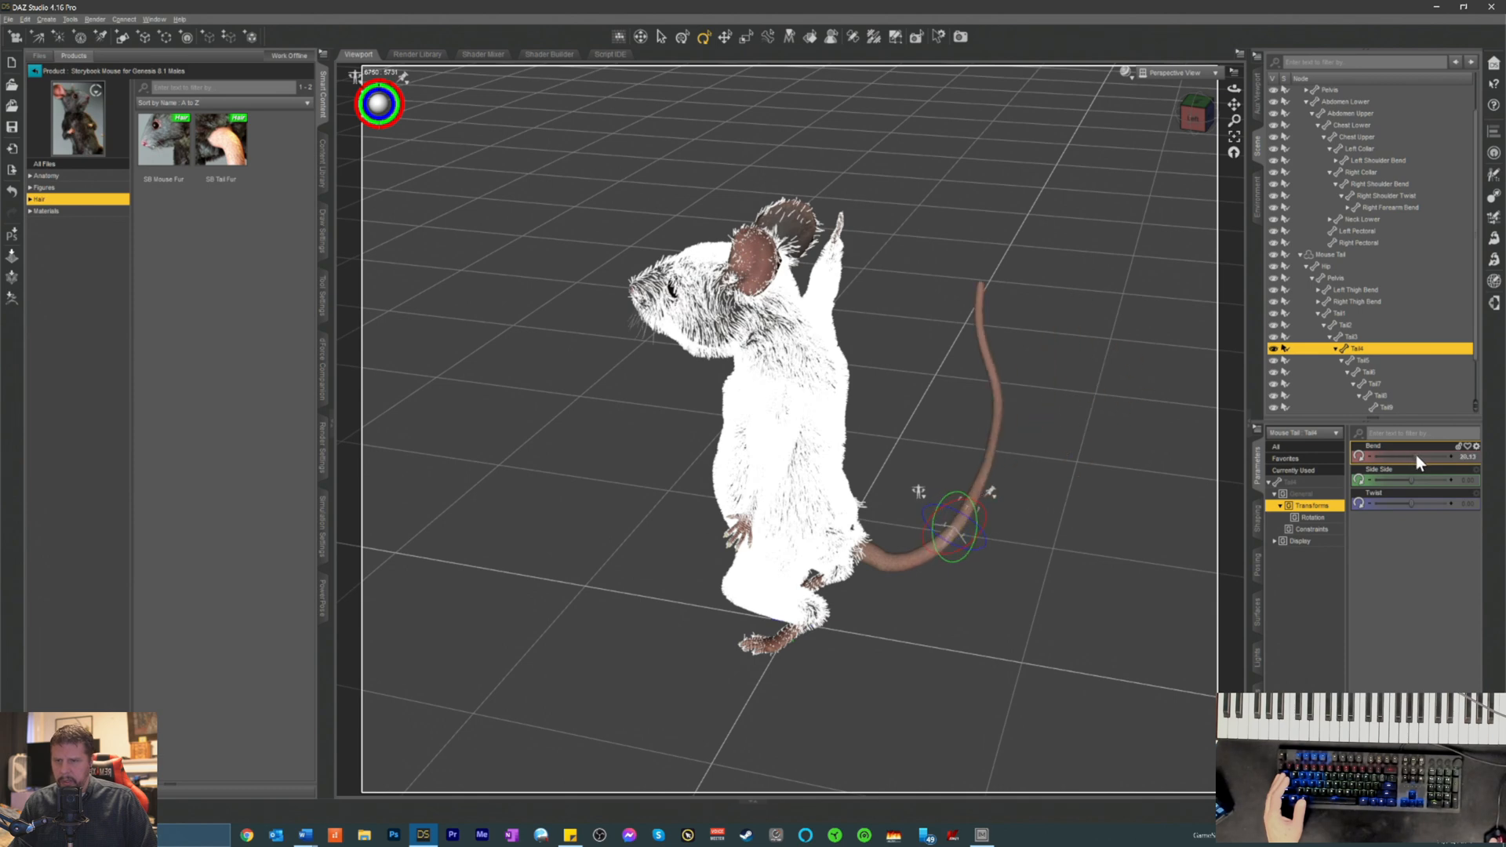
- Set Tail2's Side-Side to about 17.4 and increase its Twist to swing the tail out behind the raised arm
left_click_drag(1196, 118, 1145, 100)
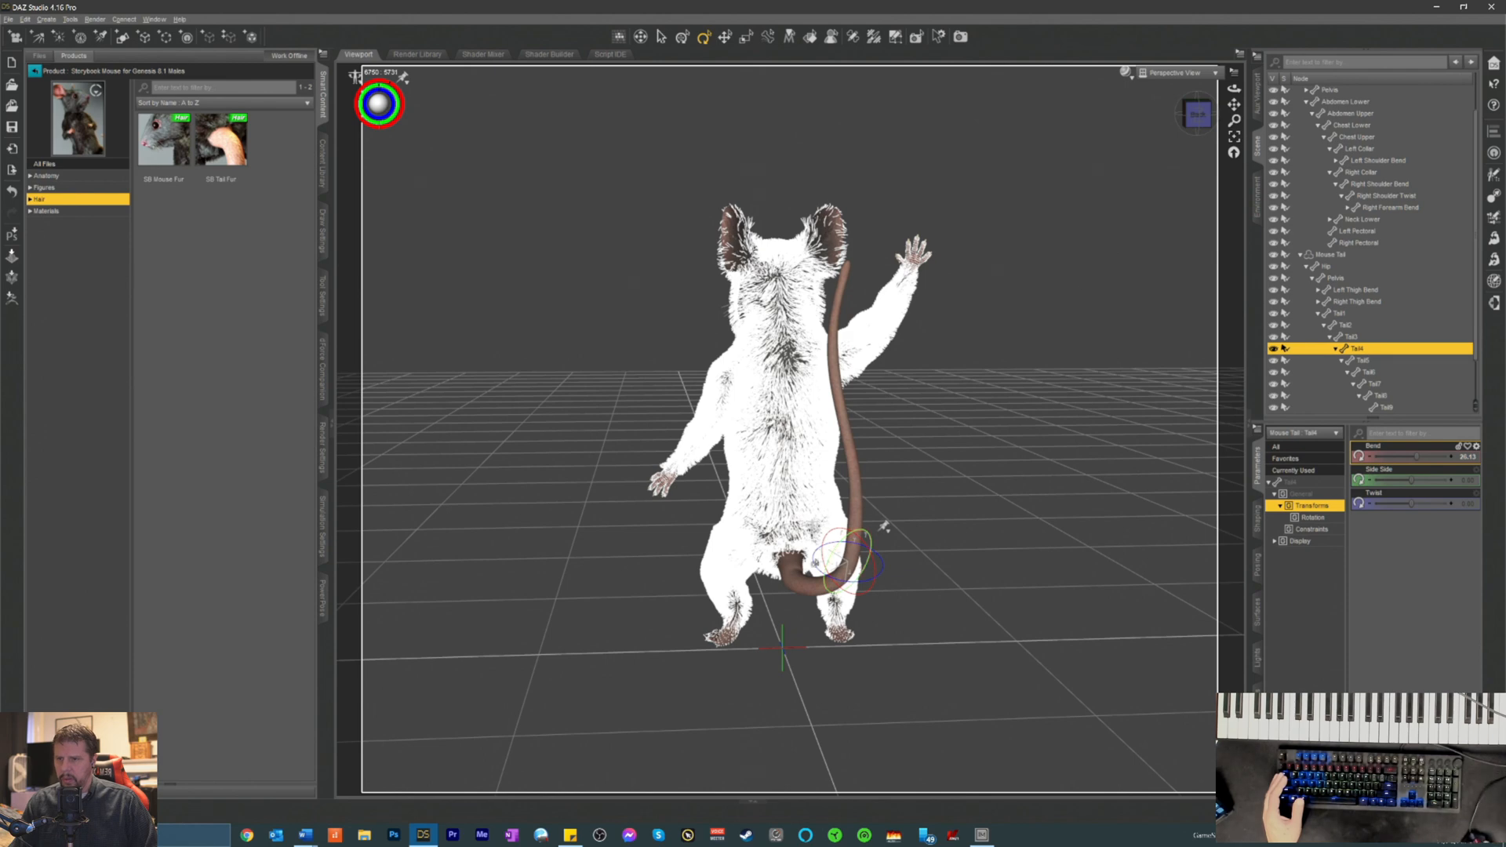
left_click(1345, 325)
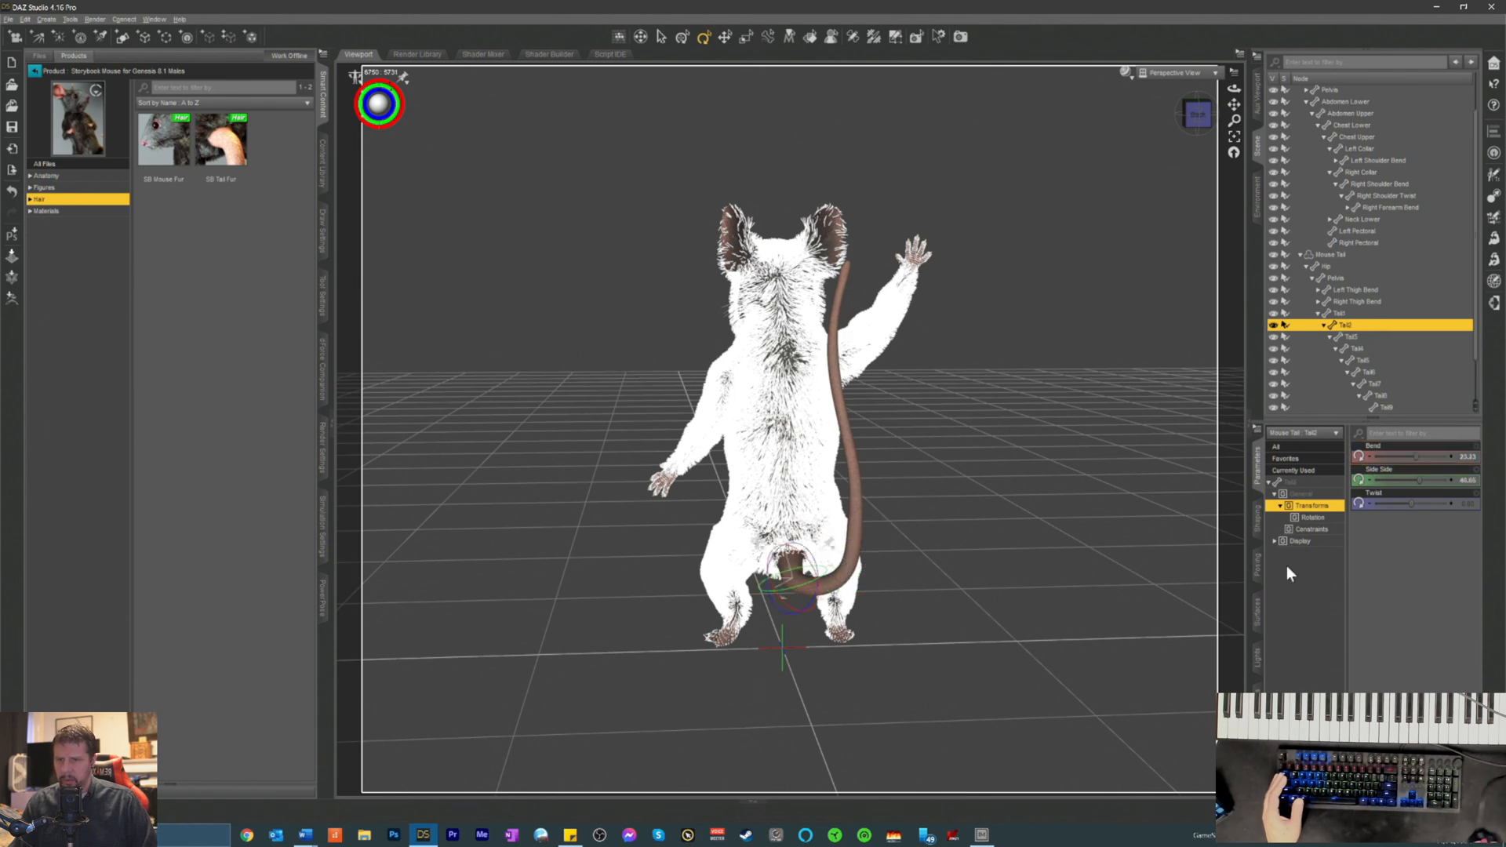
left_click_drag(1428, 478, 1414, 477)
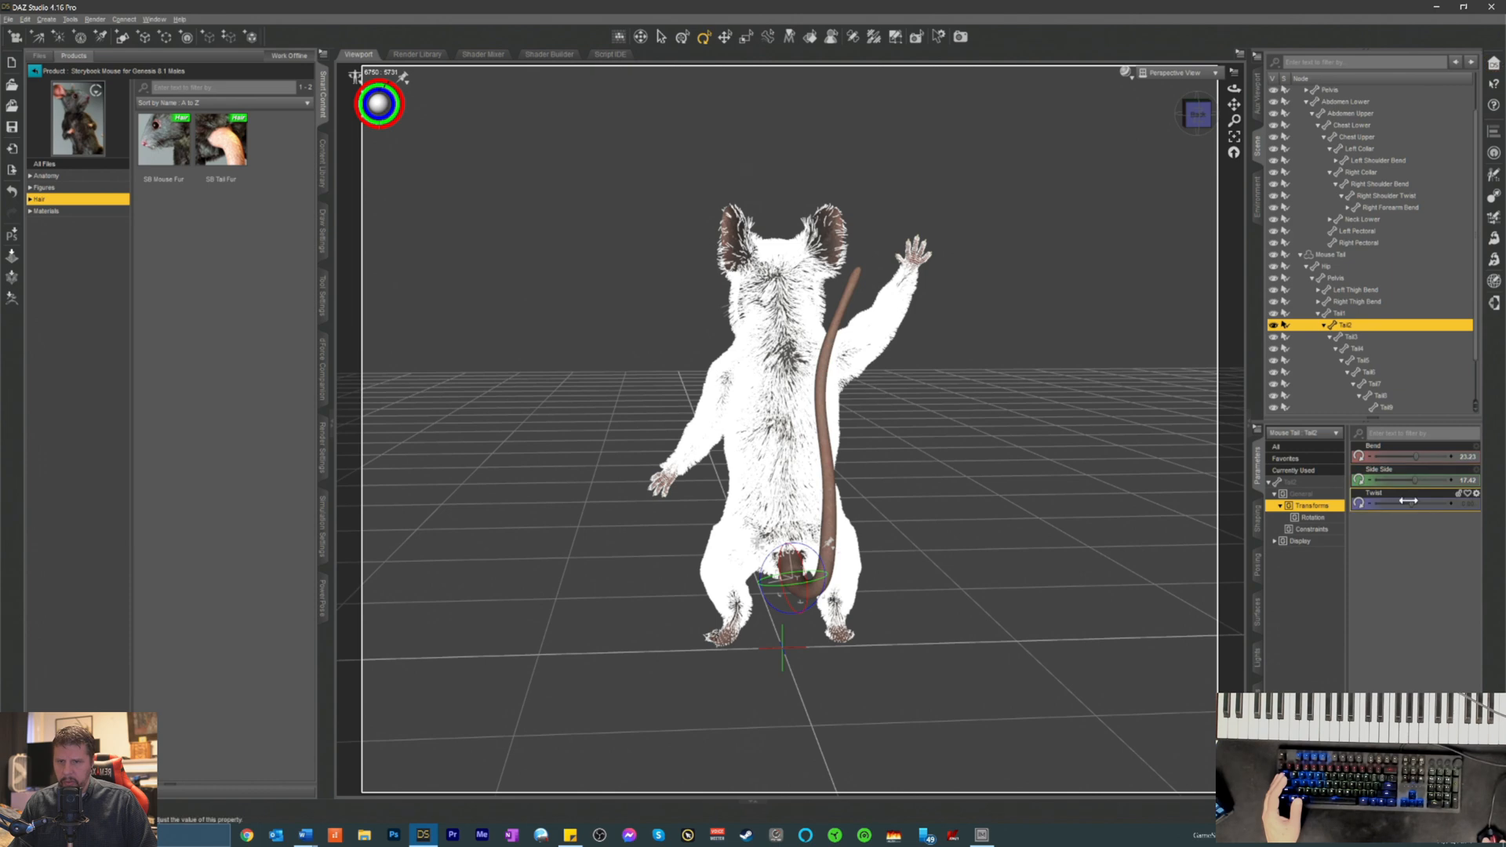
left_click_drag(1413, 501, 1419, 494)
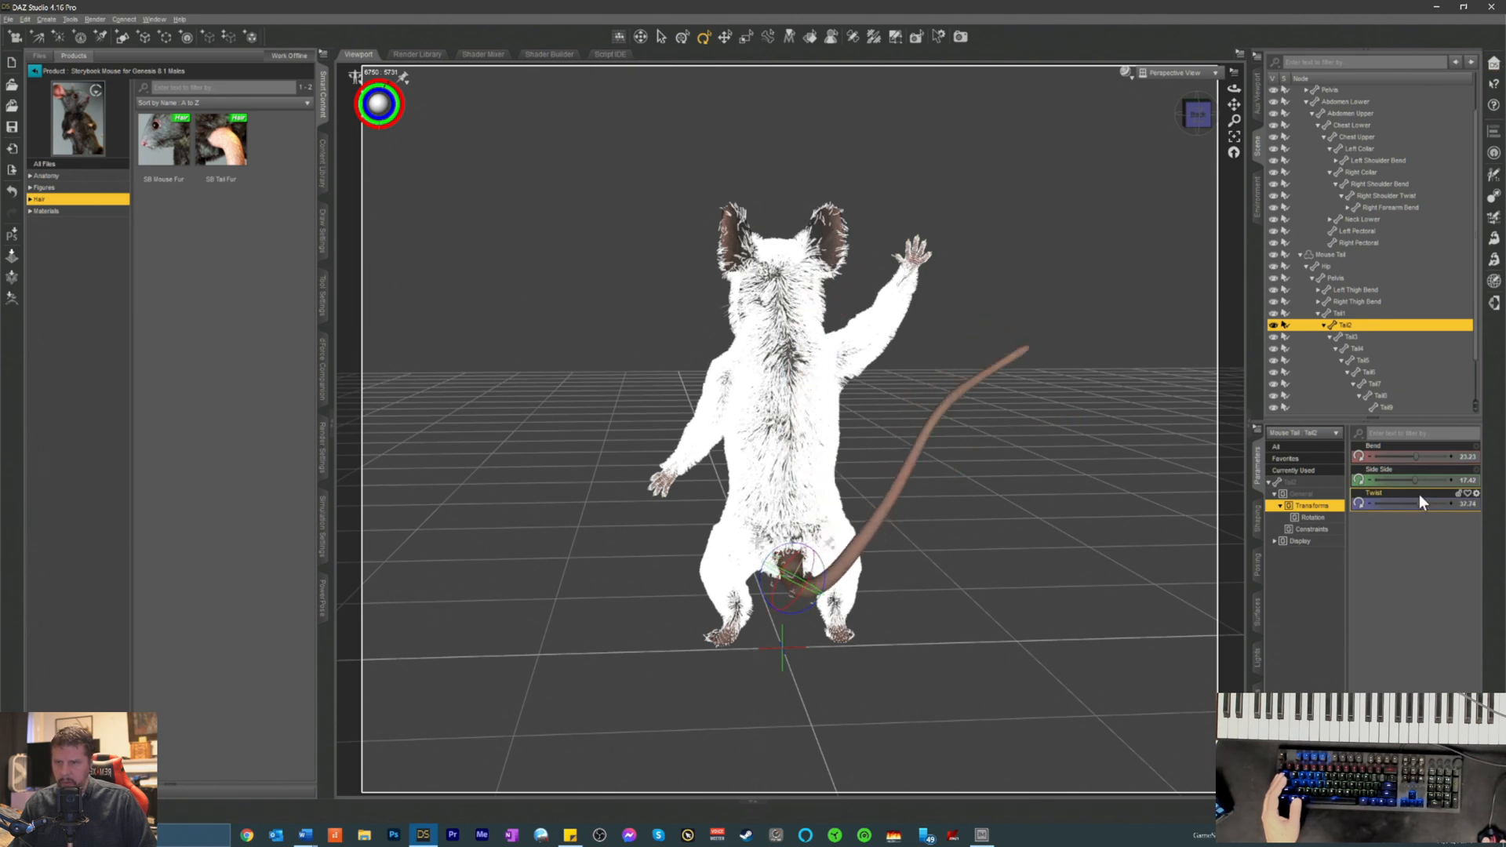
left_click(1020, 531)
- Adjust the Front-Back rotation of the raised arm's Right Shoulder Bend while viewing the mouse from its right side
mouse_move(1196, 116)
left_mouse_down()
mouse_move(1129, 117)
mouse_move(1191, 116)
left_mouse_up()
left_click(776, 386)
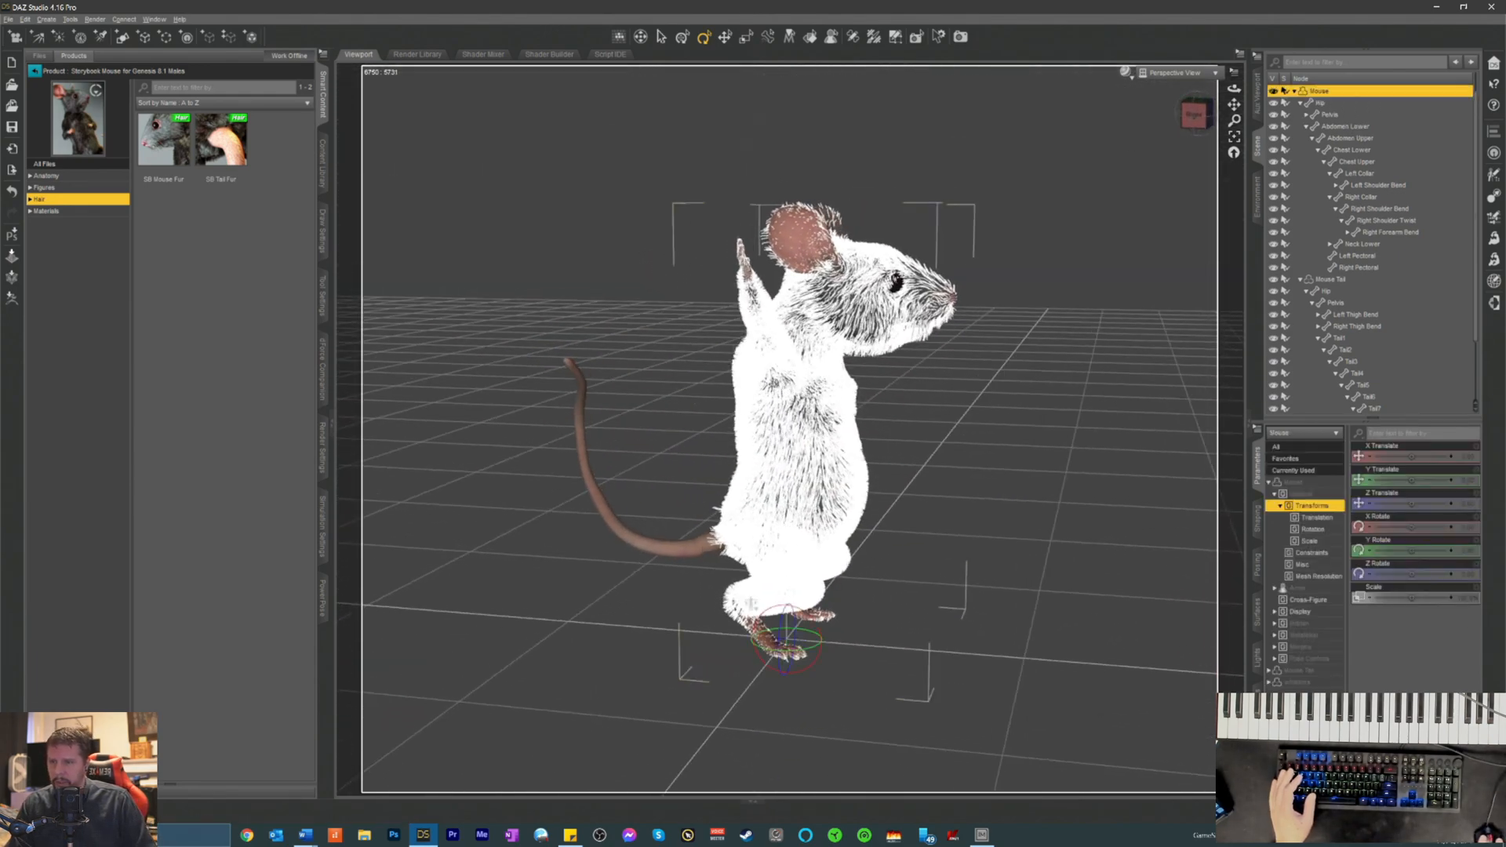
left_click(776, 380)
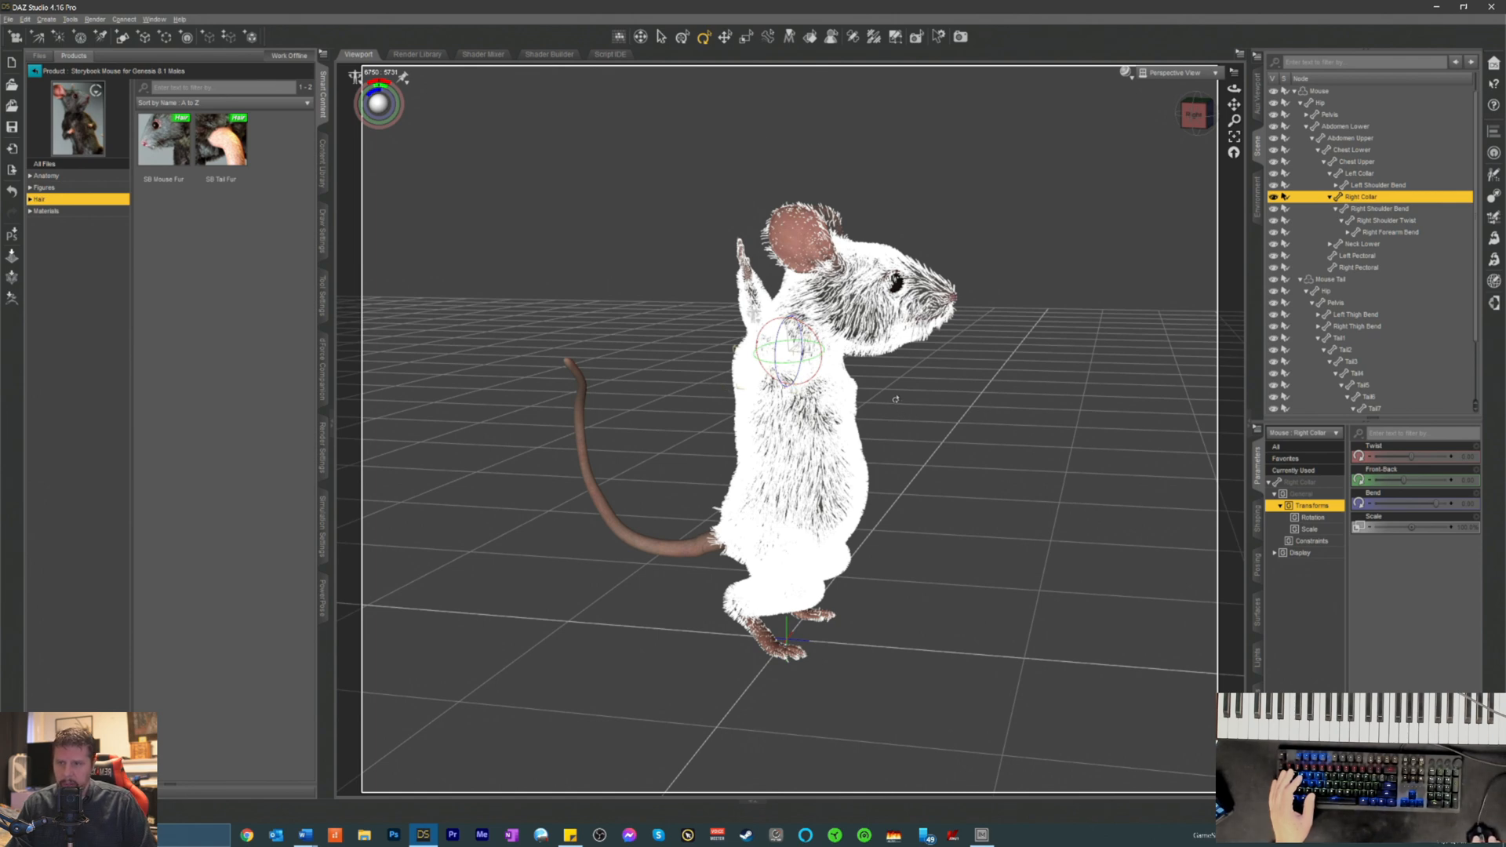
left_click(1362, 208)
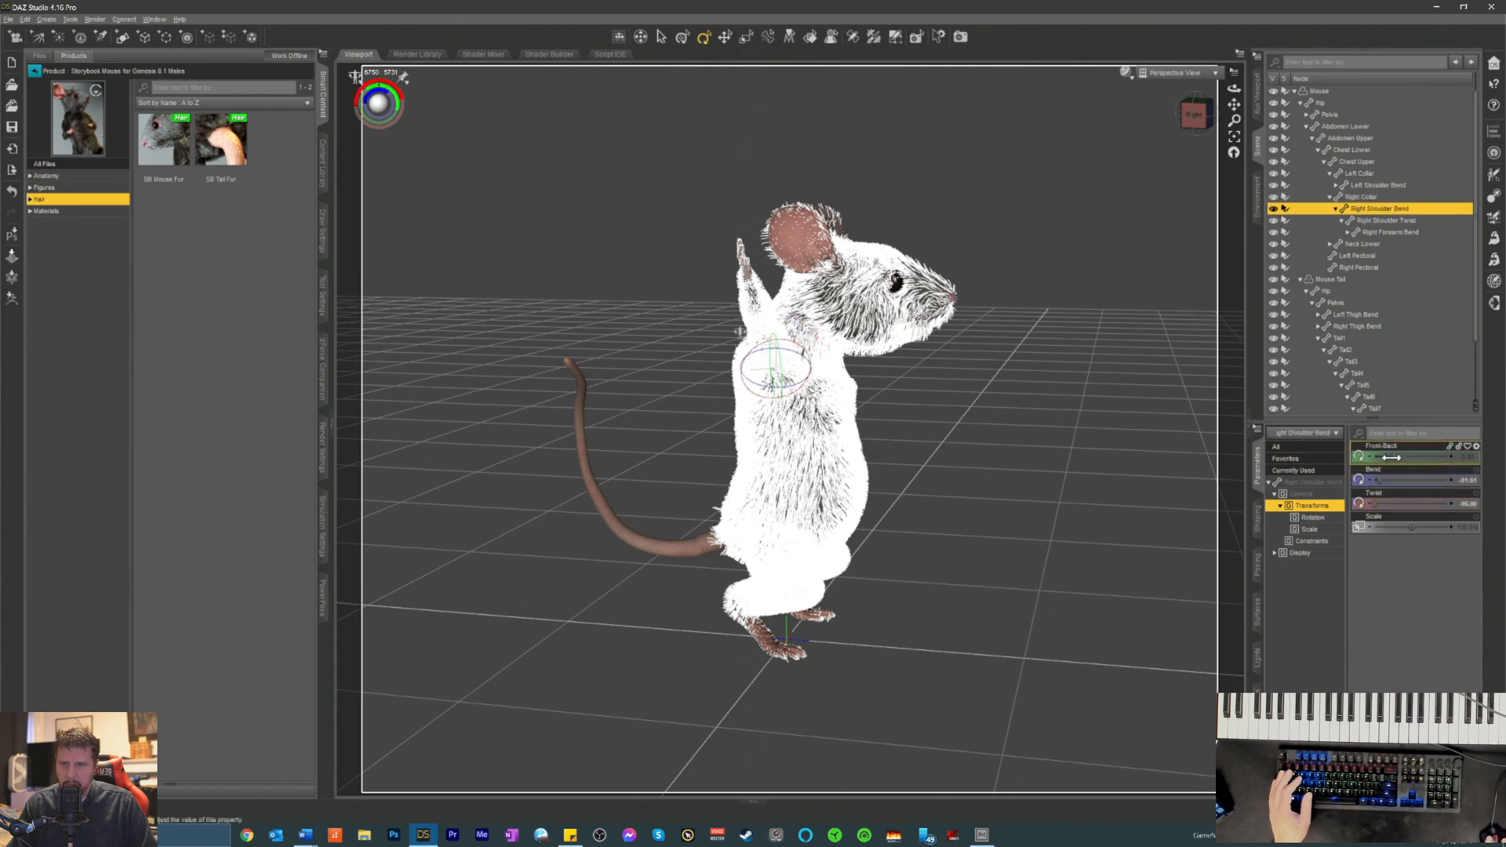
left_click_drag(1396, 458, 1404, 454)
- Bring the legs closer together by adjusting Side-Side on the Right Thigh Bend and Left Thigh Bend
left_click_drag(1195, 127, 1198, 117)
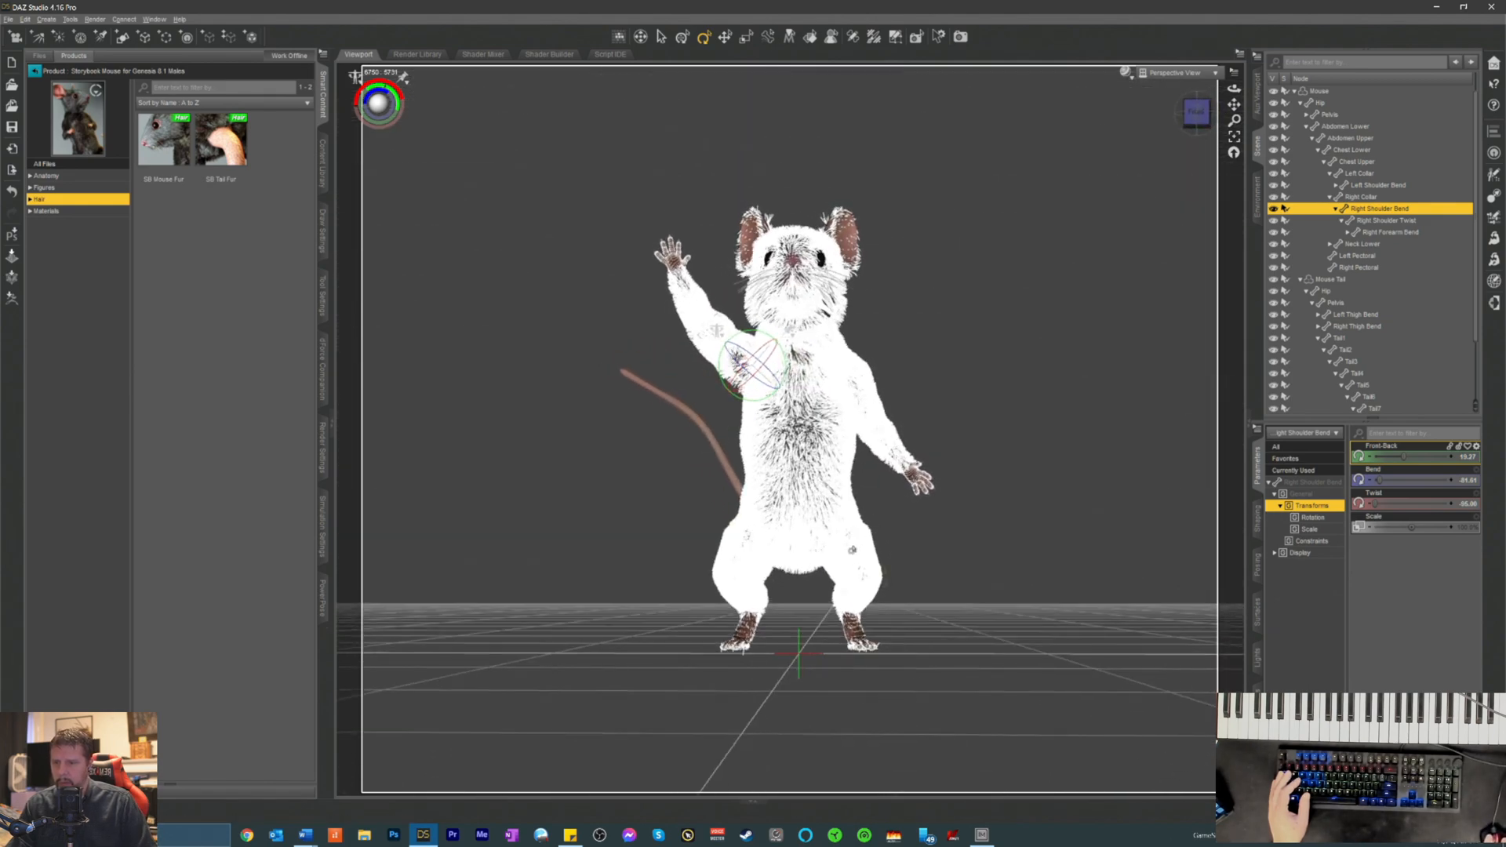
left_click(864, 475)
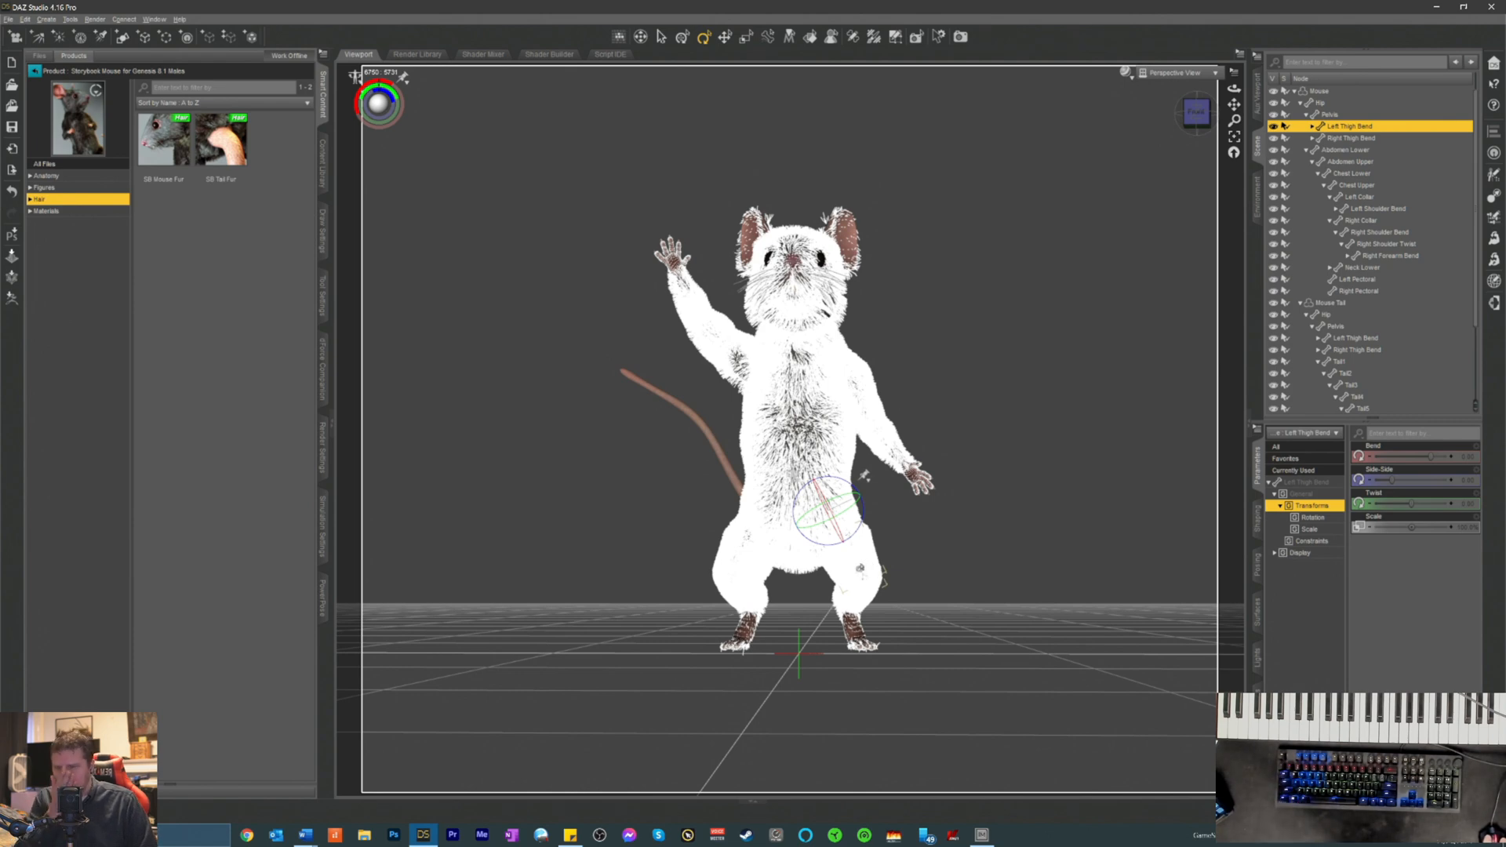
left_click(733, 475)
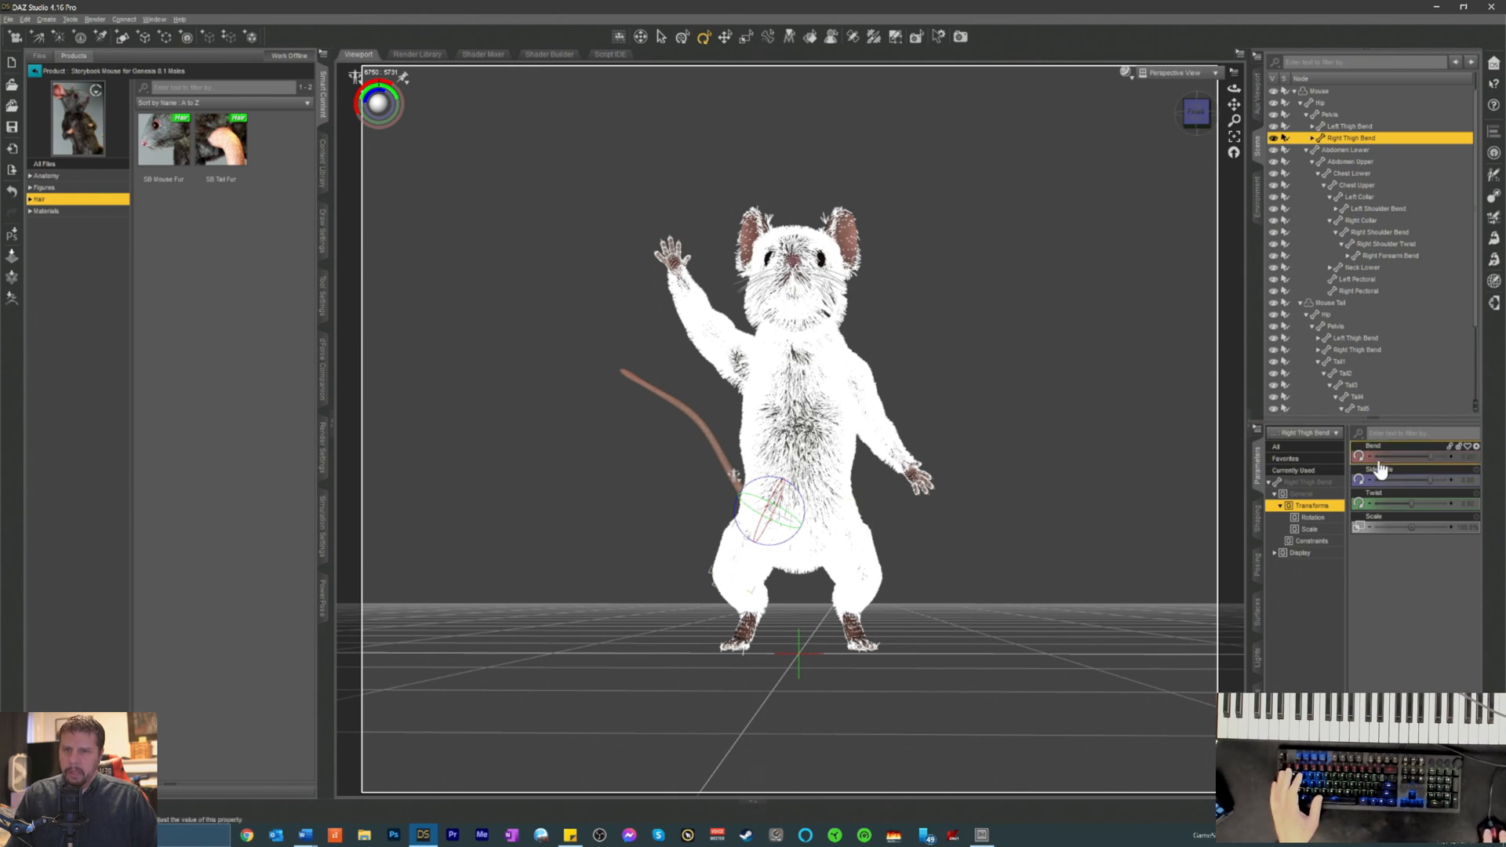
left_click_drag(1429, 478, 1438, 477)
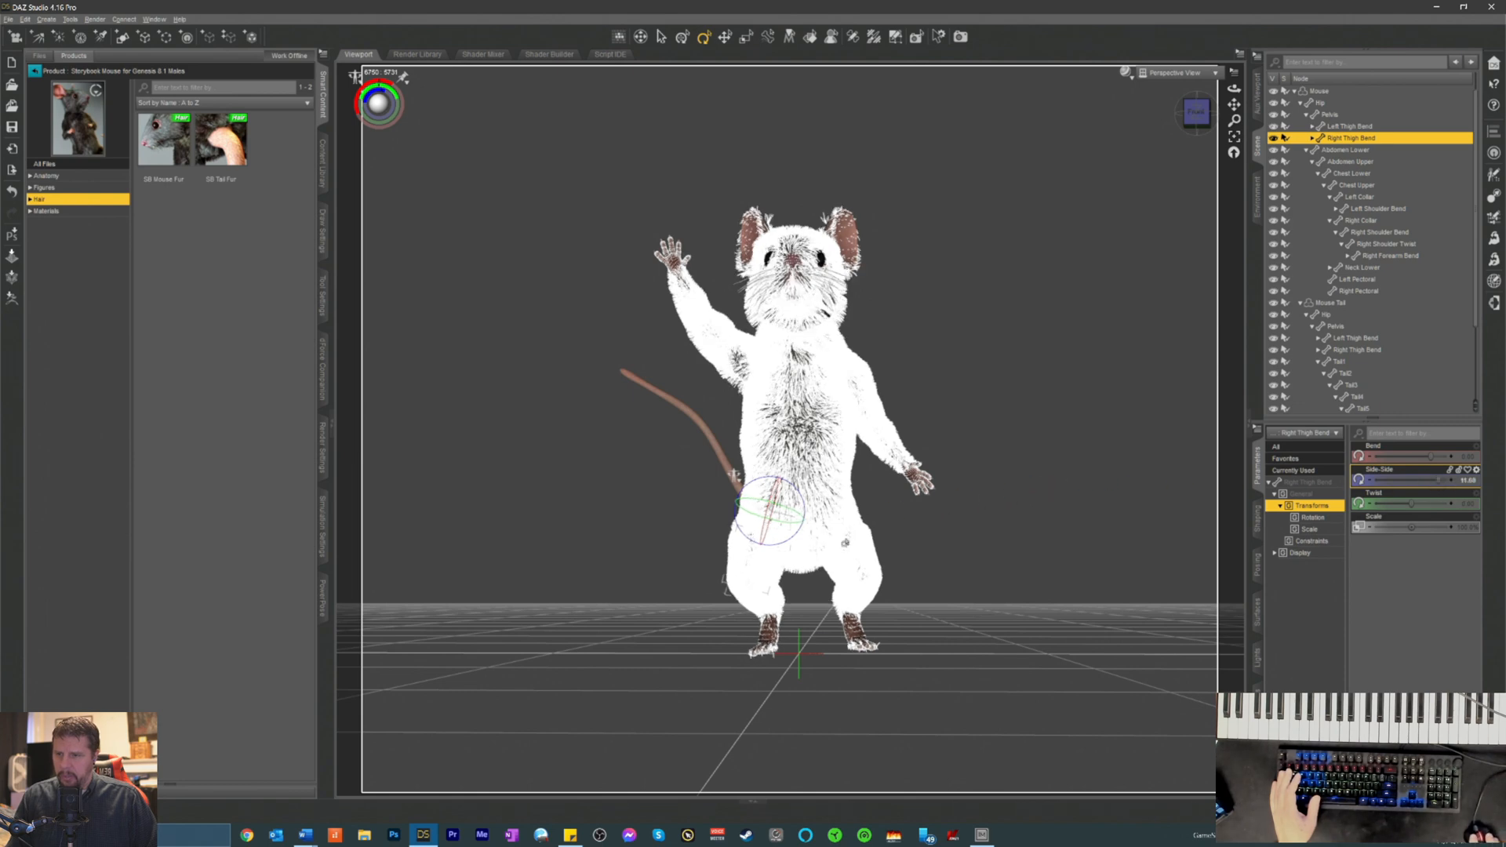
left_click(840, 537)
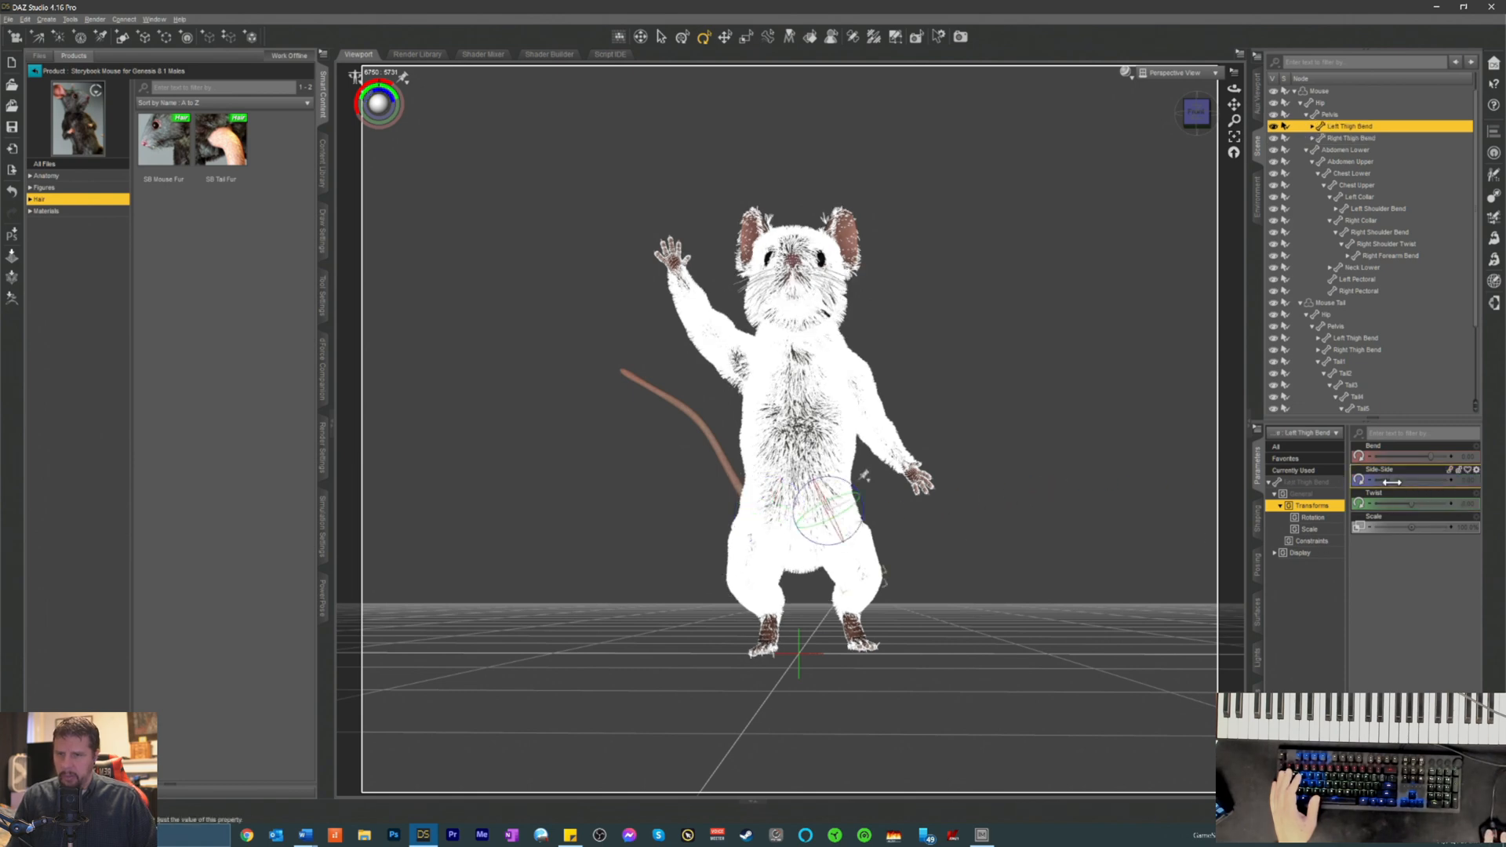
left_click_drag(1395, 481, 1390, 482)
- Turn both legs slightly by adjusting Twist on the Right Thigh Bend and Left Thigh Bend while viewing the mouse from behind
left_click_drag(1196, 111, 1185, 119)
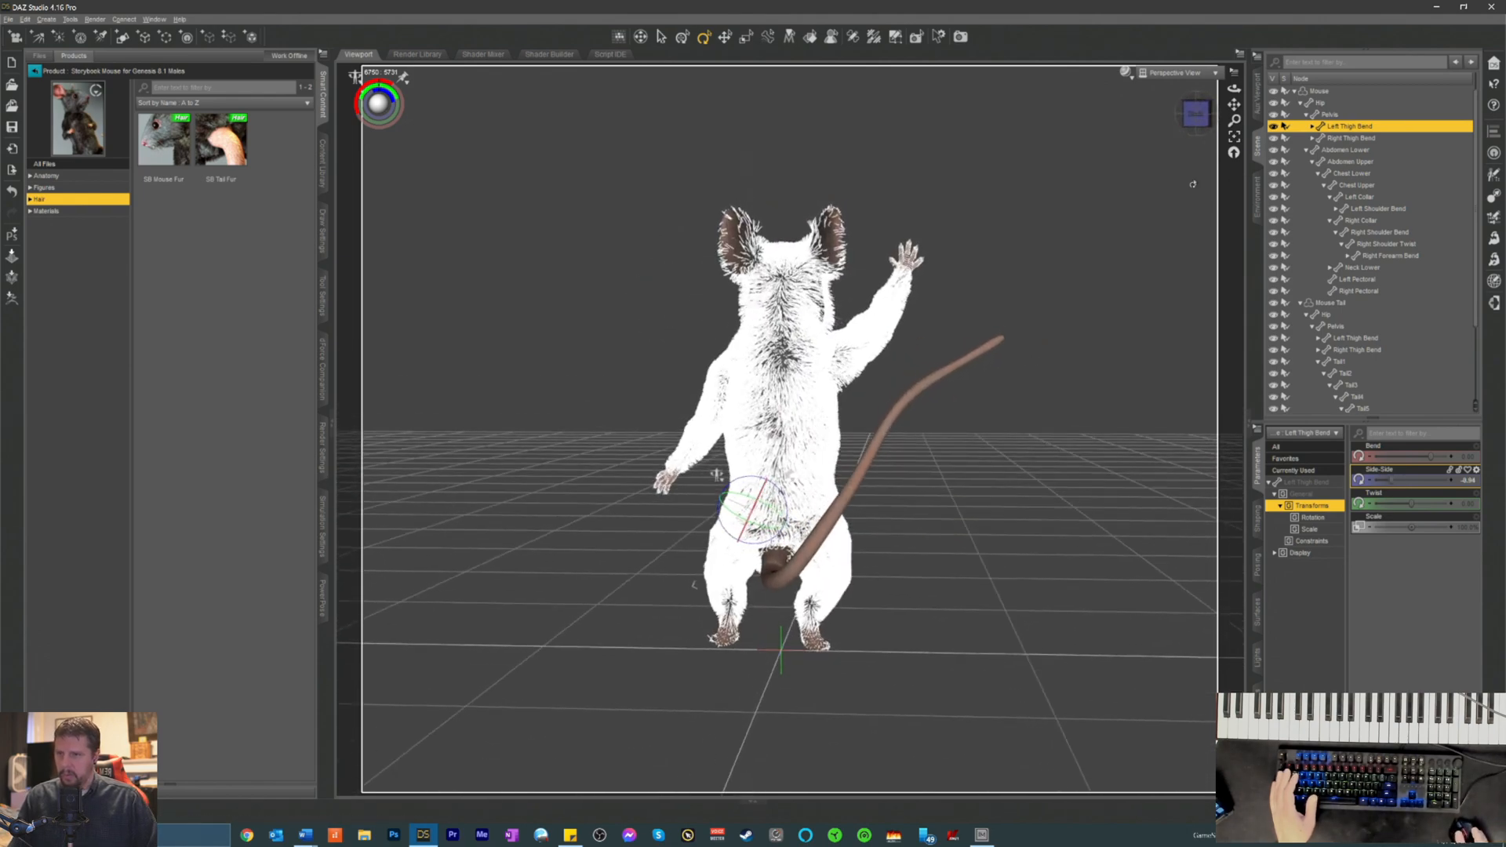
left_click(846, 473)
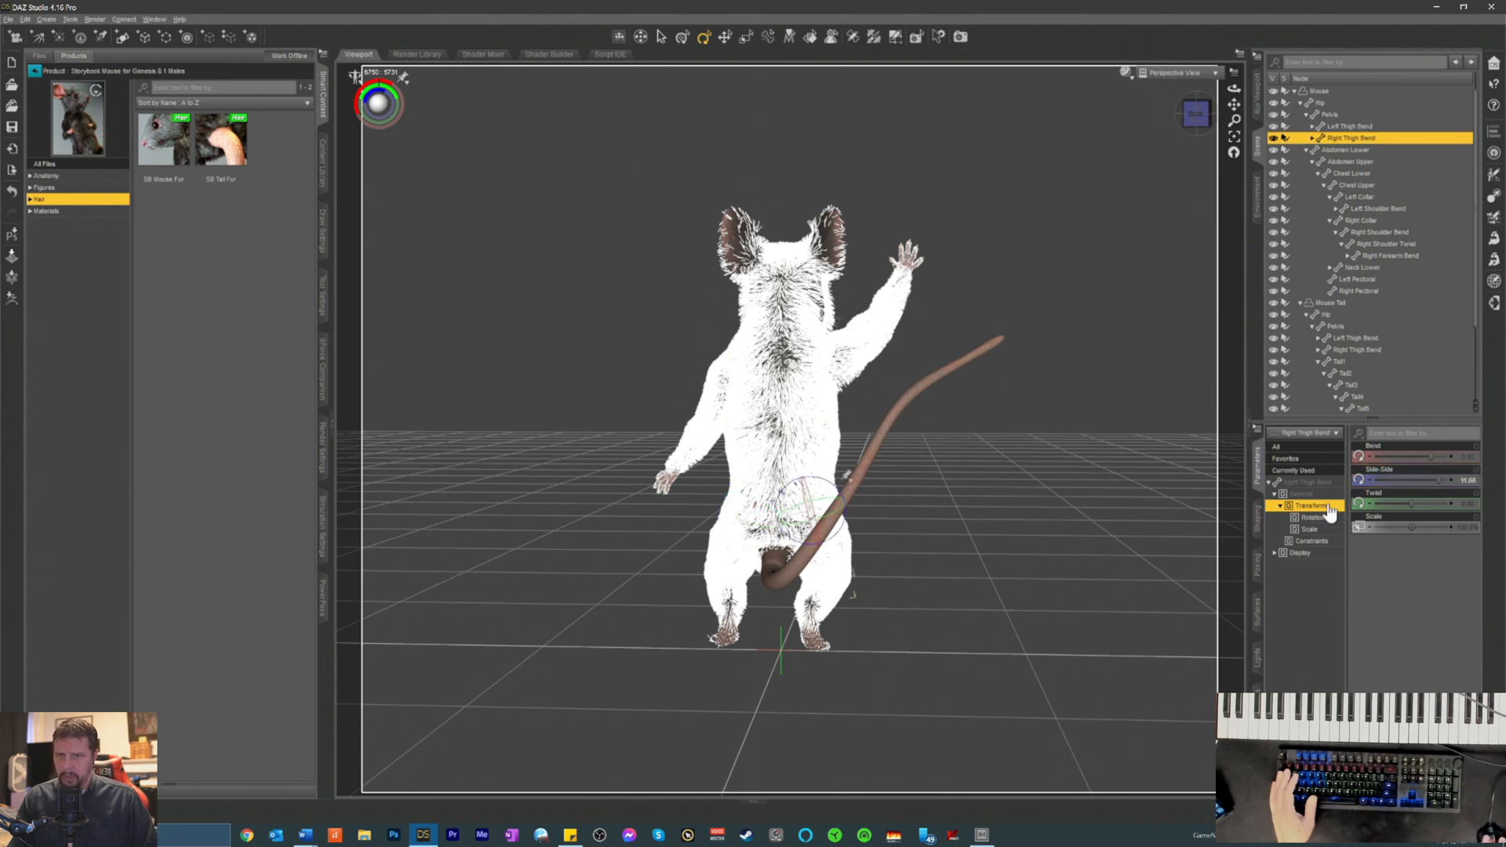
left_click_drag(1415, 504, 1416, 502)
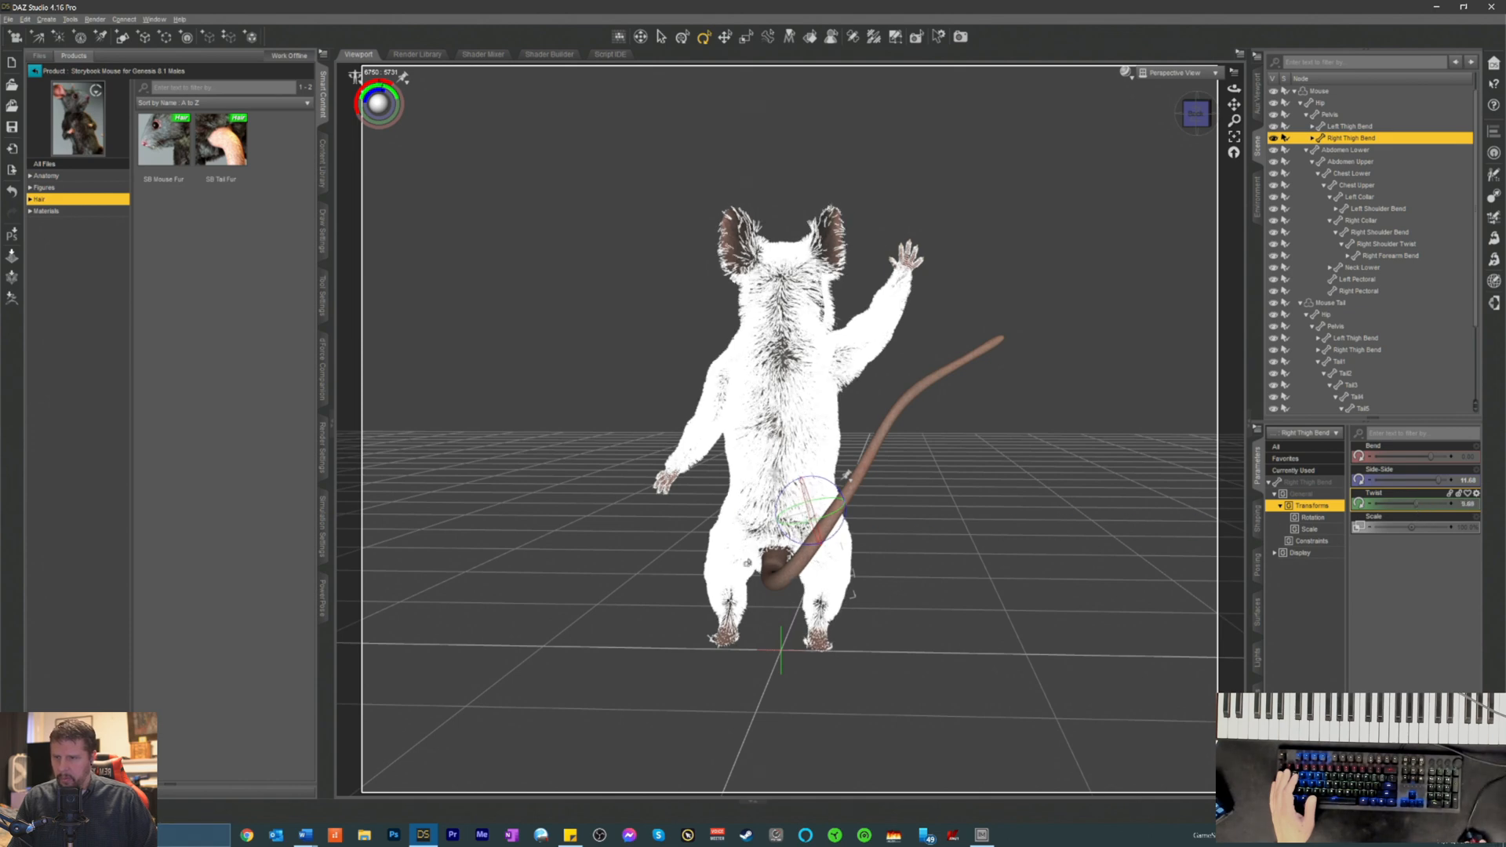
left_click(717, 474)
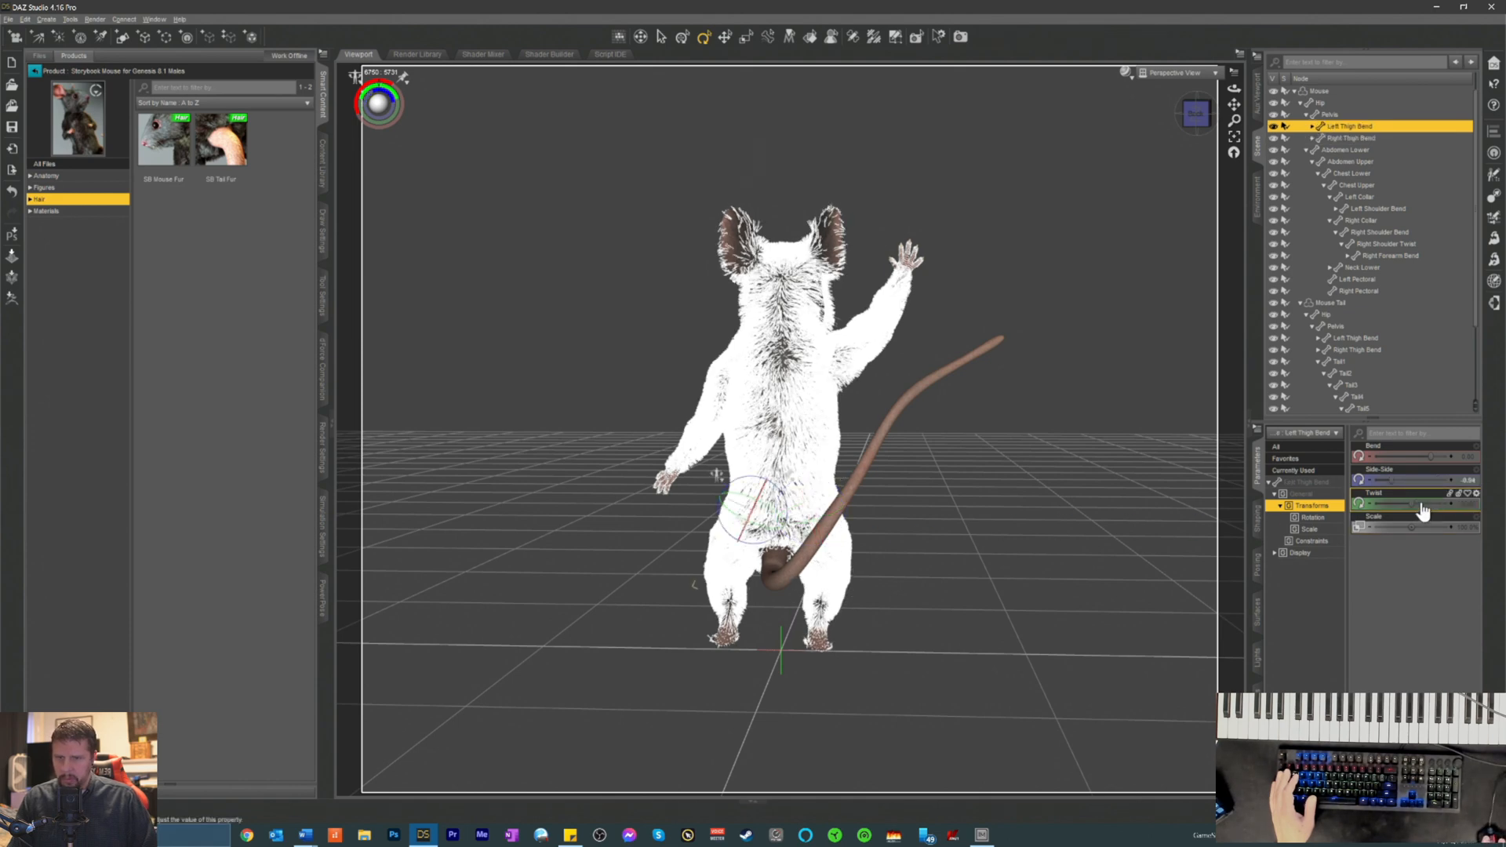
left_click_drag(1419, 506, 1408, 499)
left_click(1036, 506)
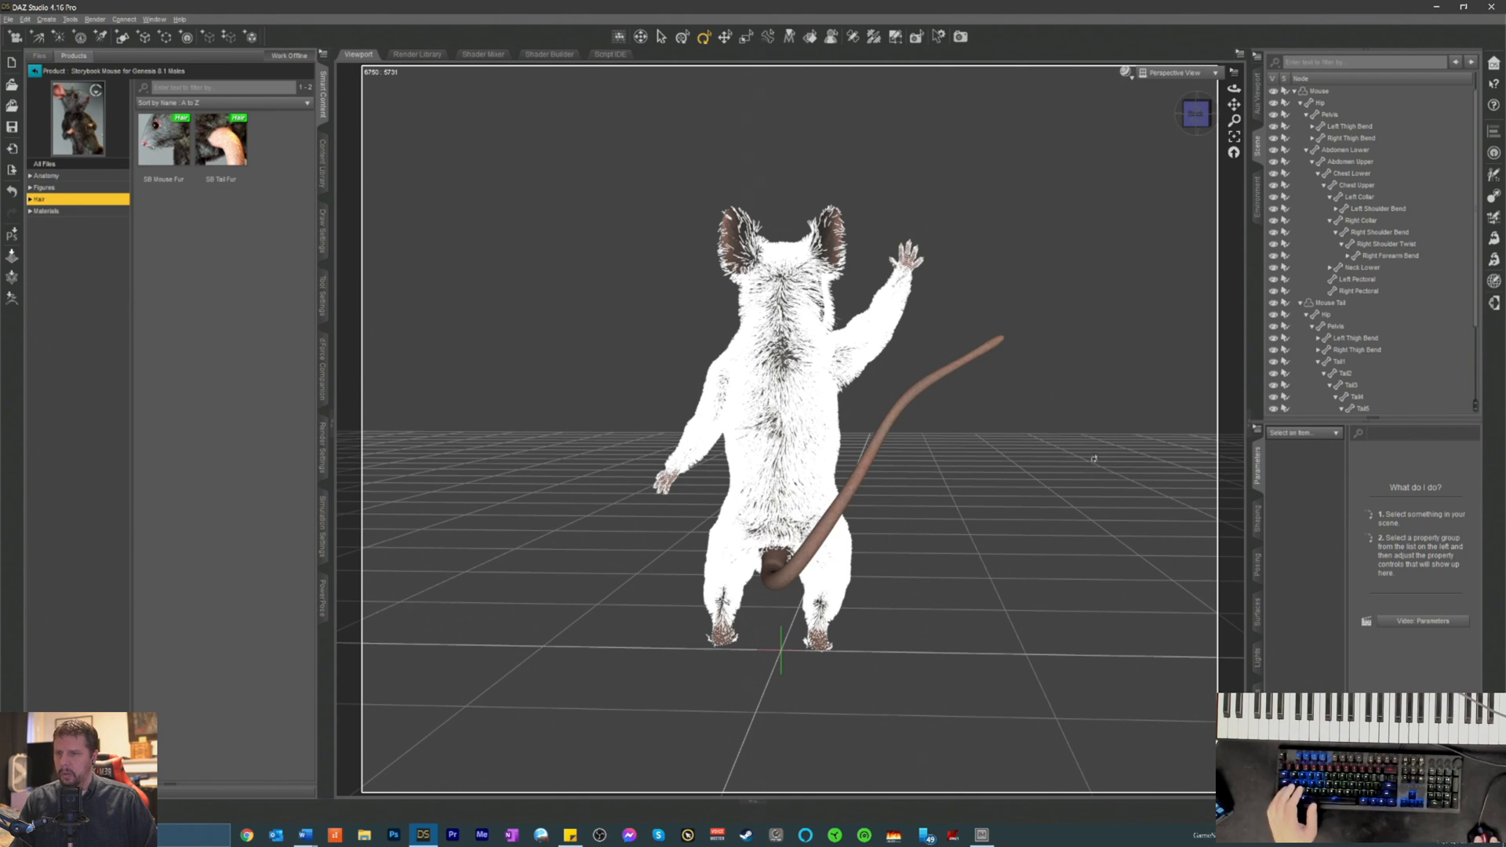
- Save the scene as "Mouse in the Moon" in the My DAZ Studio Renders folder
left_click_drag(1195, 113, 1194, 120)
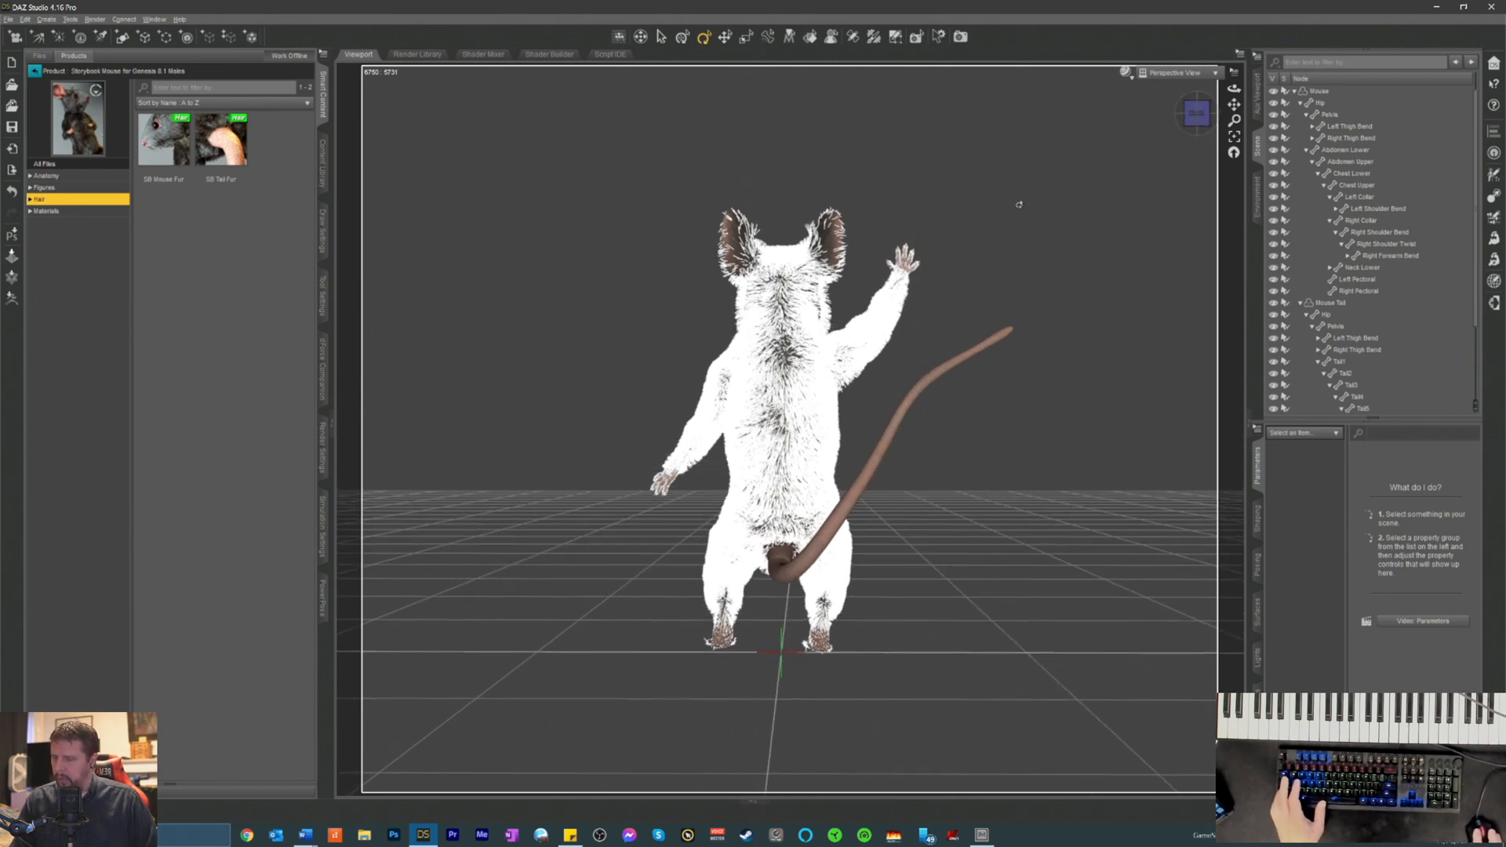
key("ctrl+s")
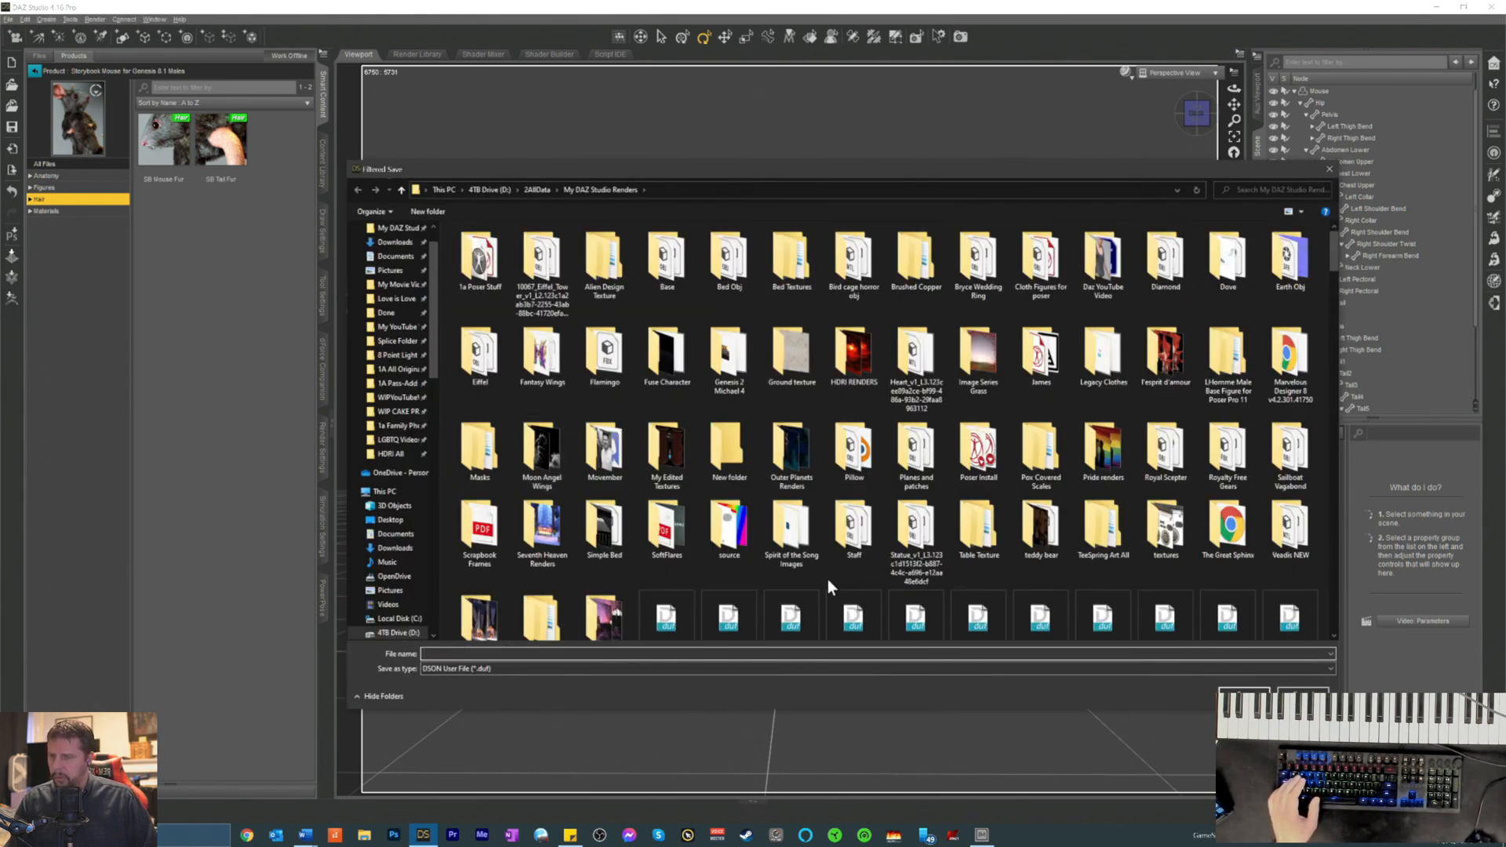
type("Mouse in teh moon")
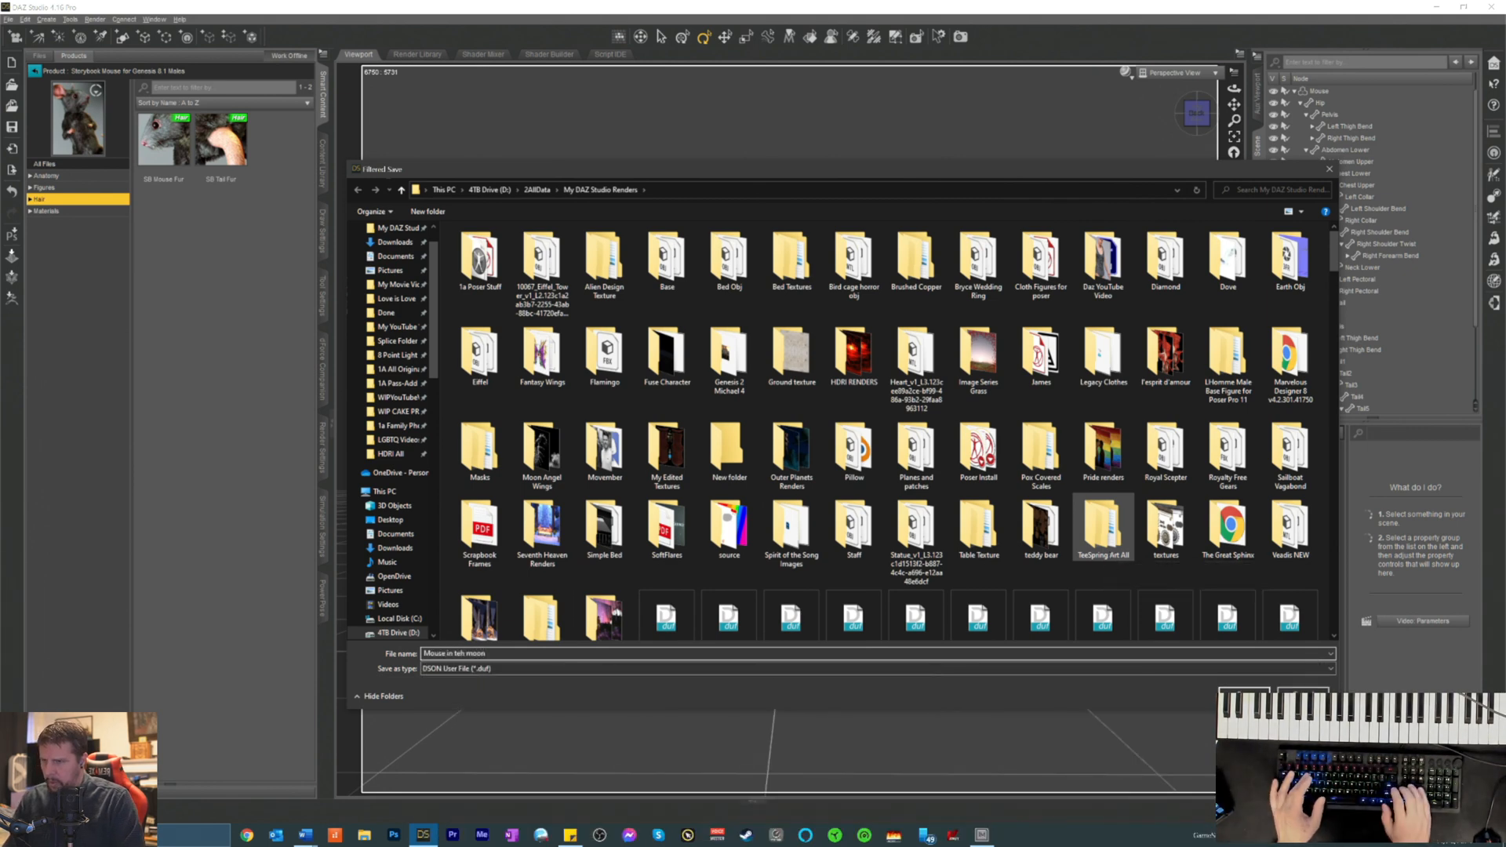
key("Left")
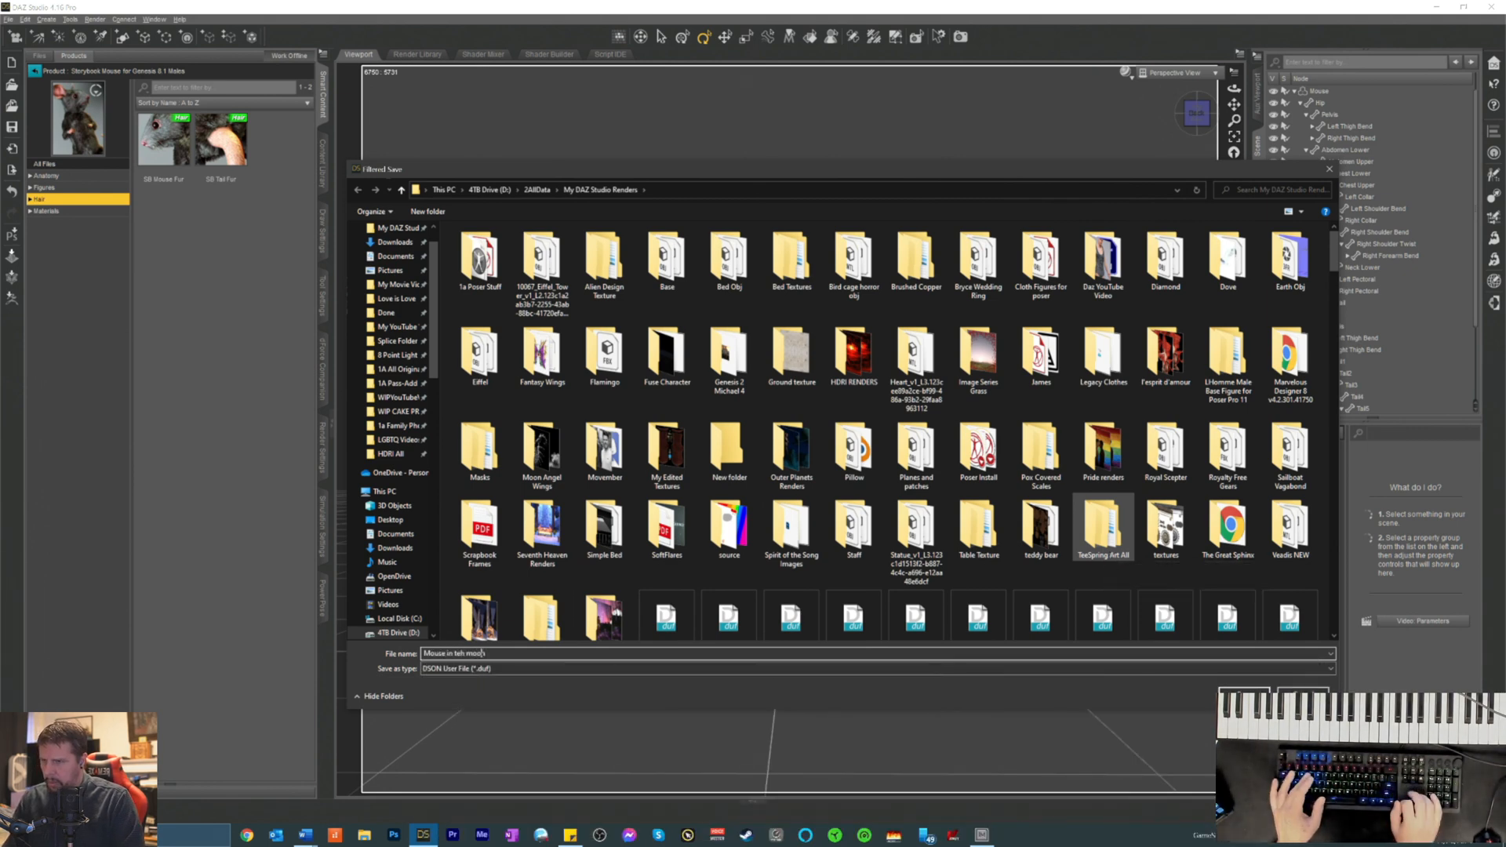
key("Delete")
key("Right")
type("e")
key("Right")
key("Delete")
type("M")
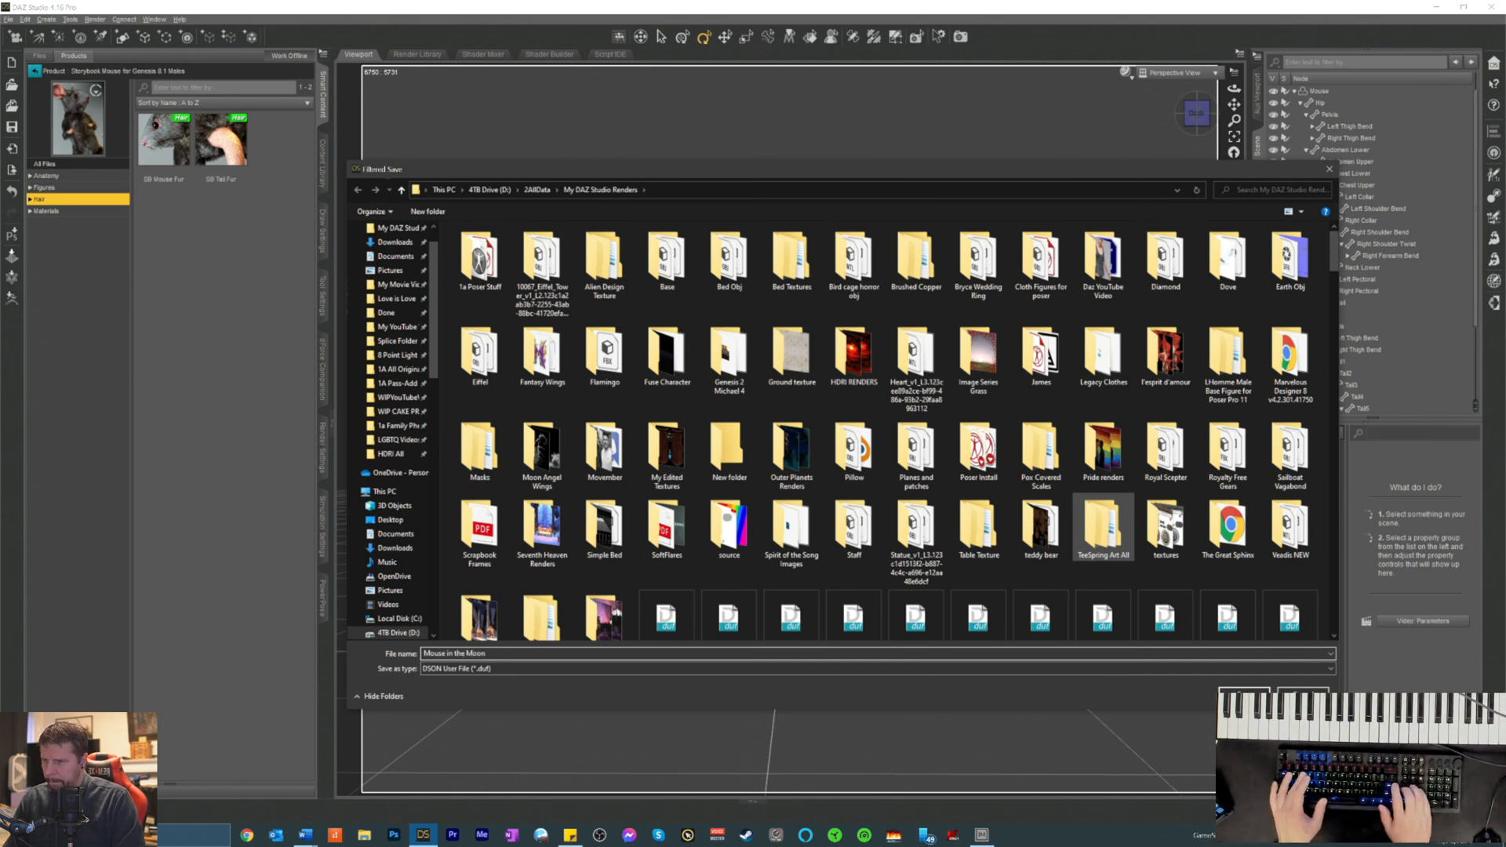
key("Return")
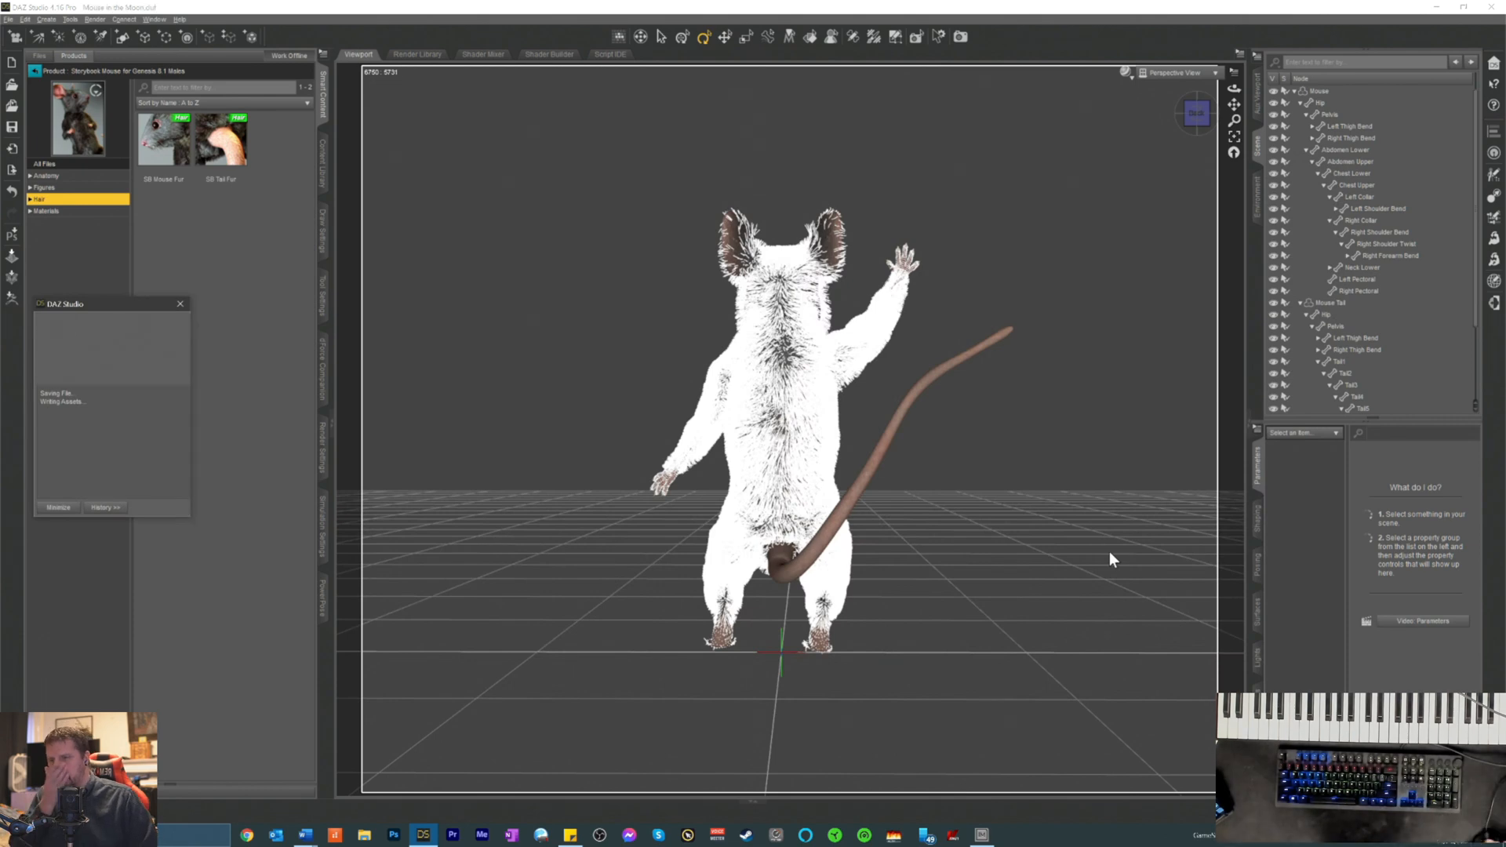
scroll(982, 285, "down", 5)
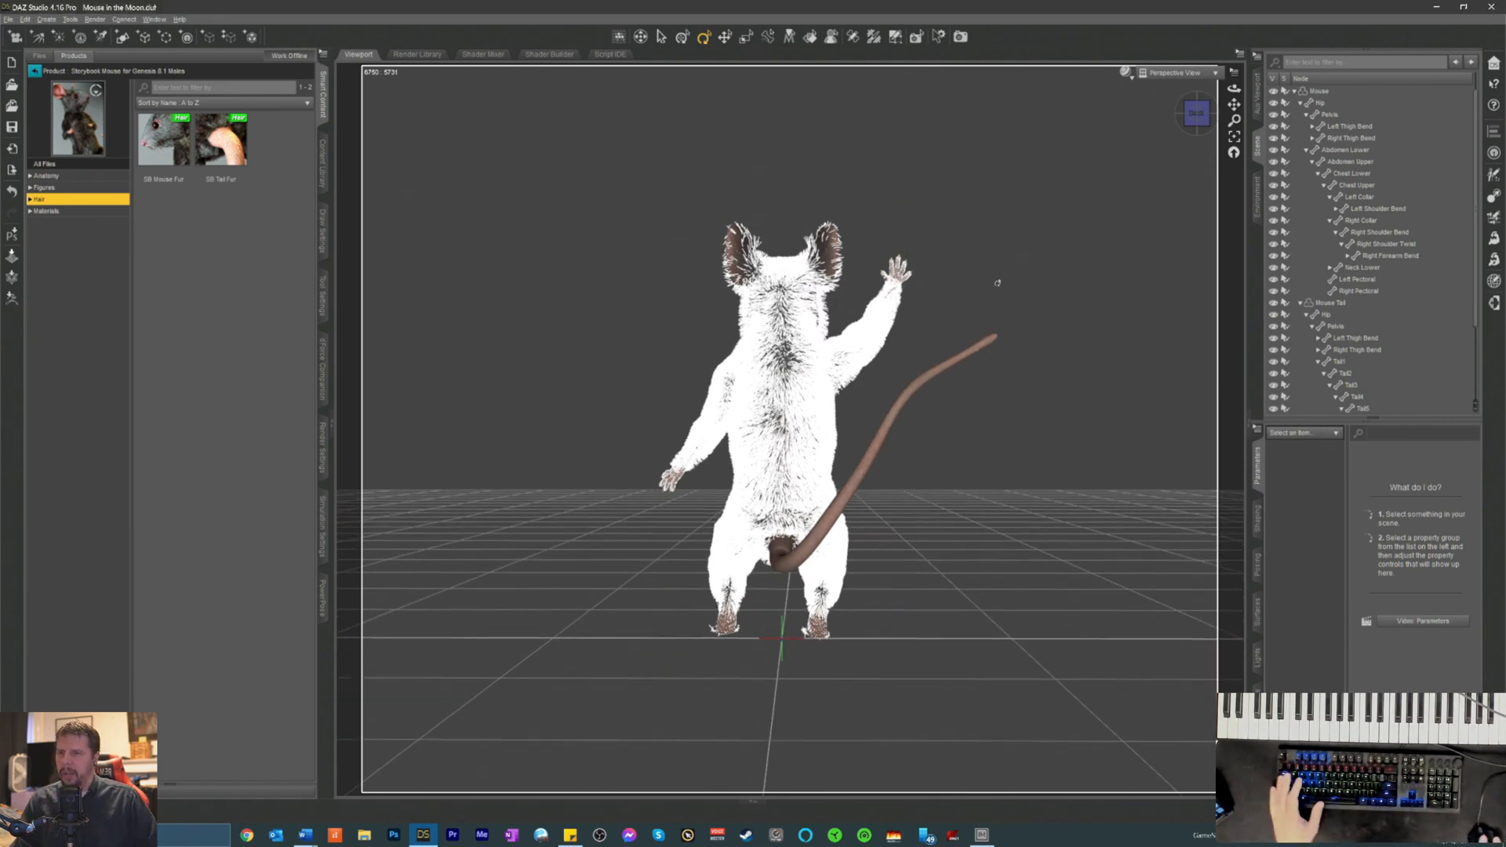
scroll(1029, 263, "down", 2)
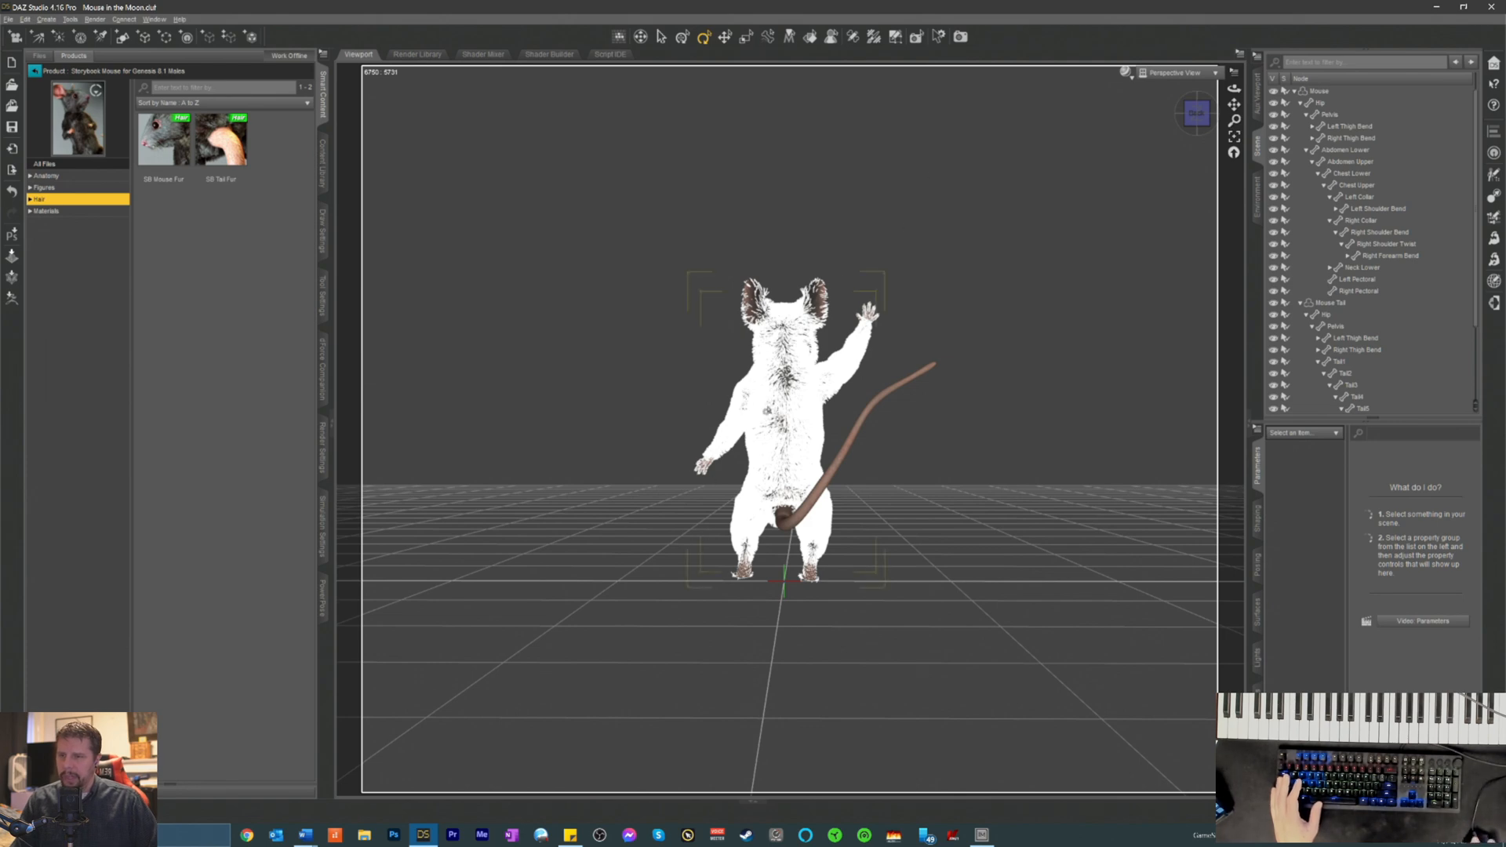
scroll(780, 675, "up", 2)
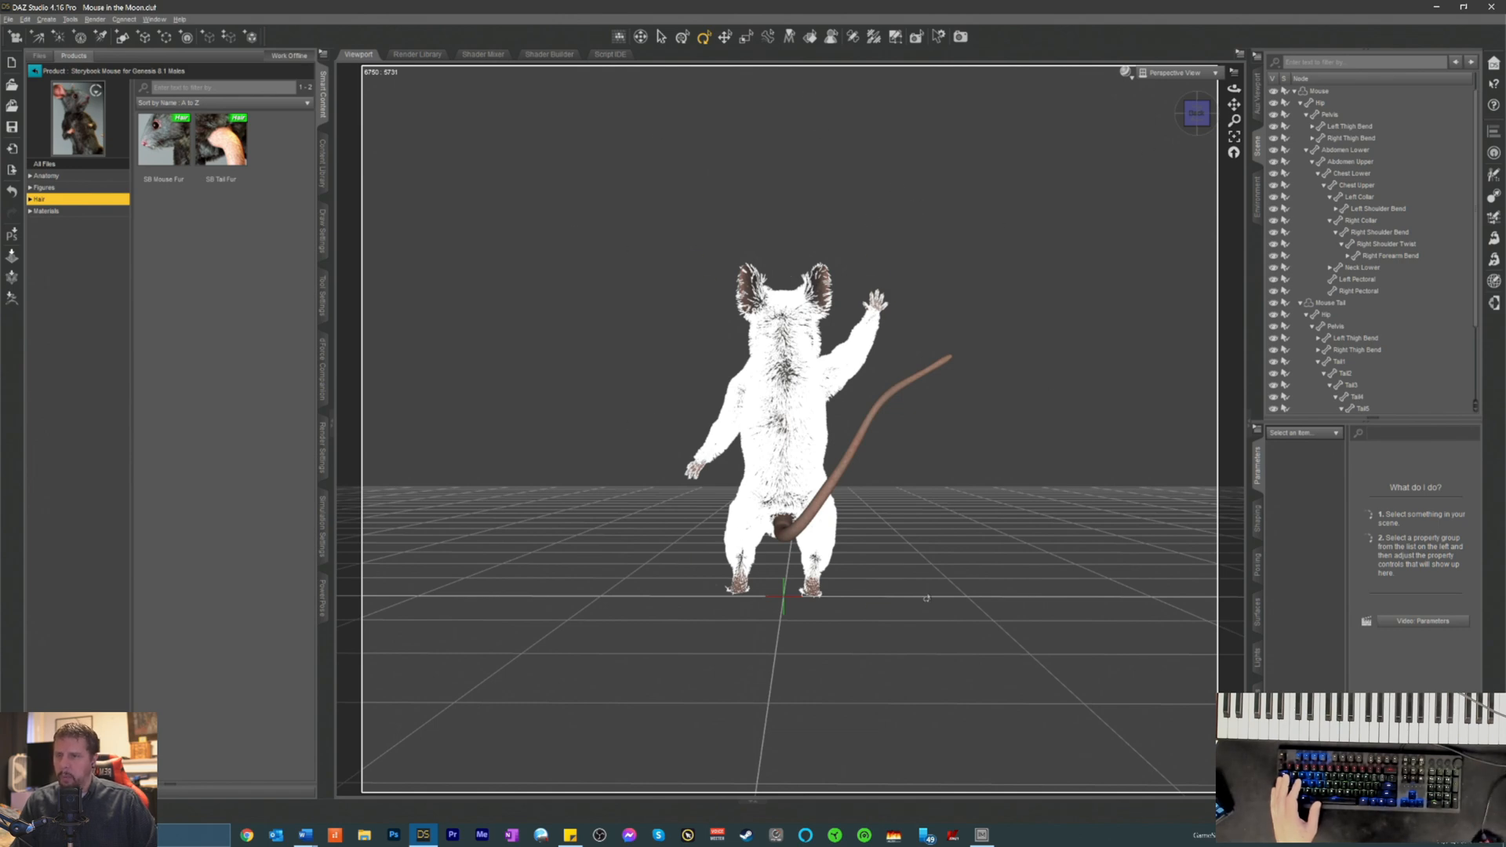
scroll(708, 225, "down", 2)
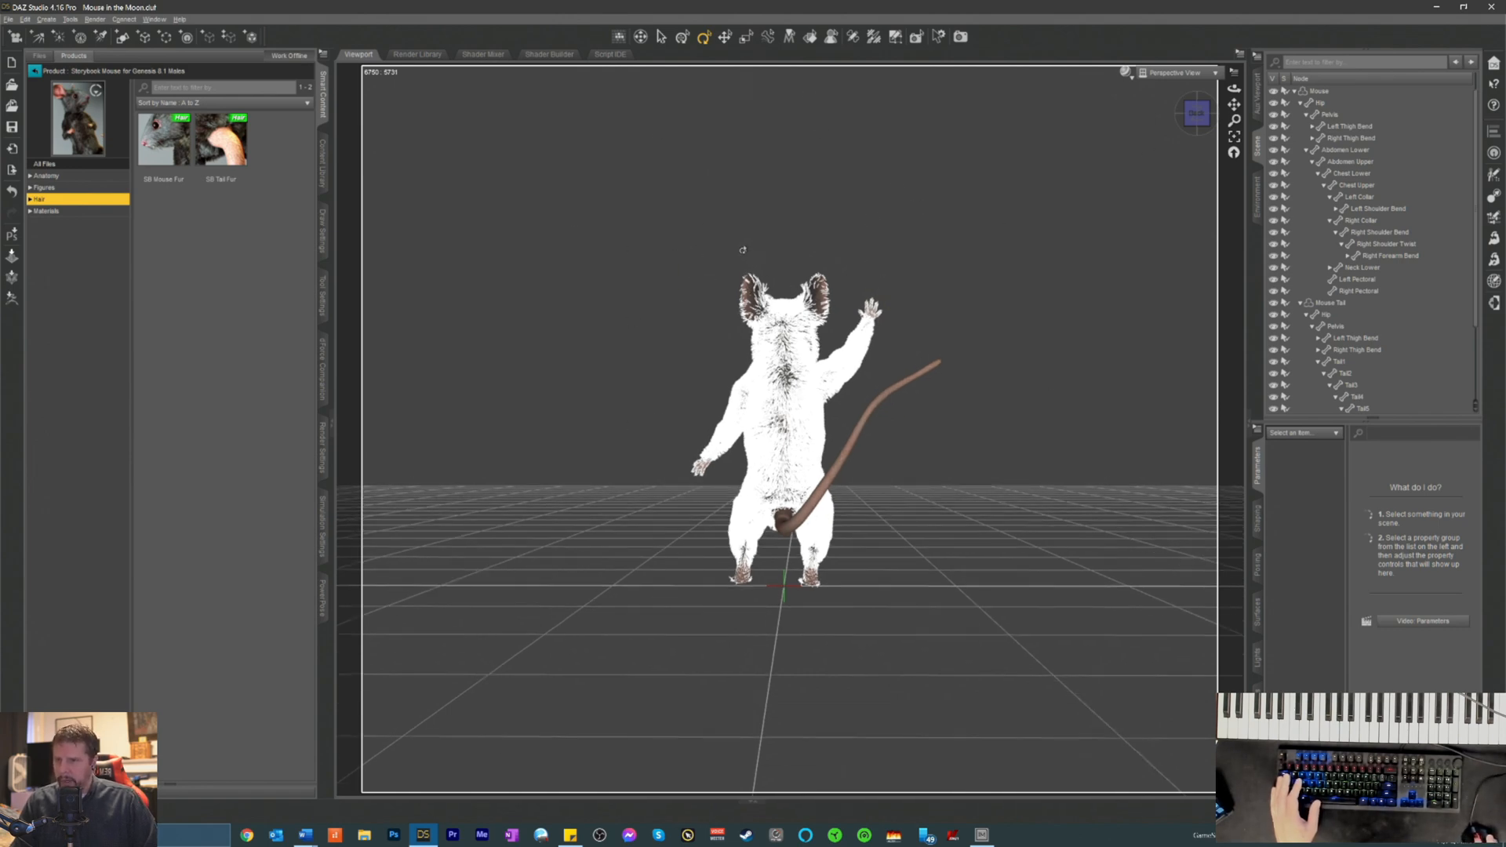
left_click_drag(1201, 118, 1205, 124)
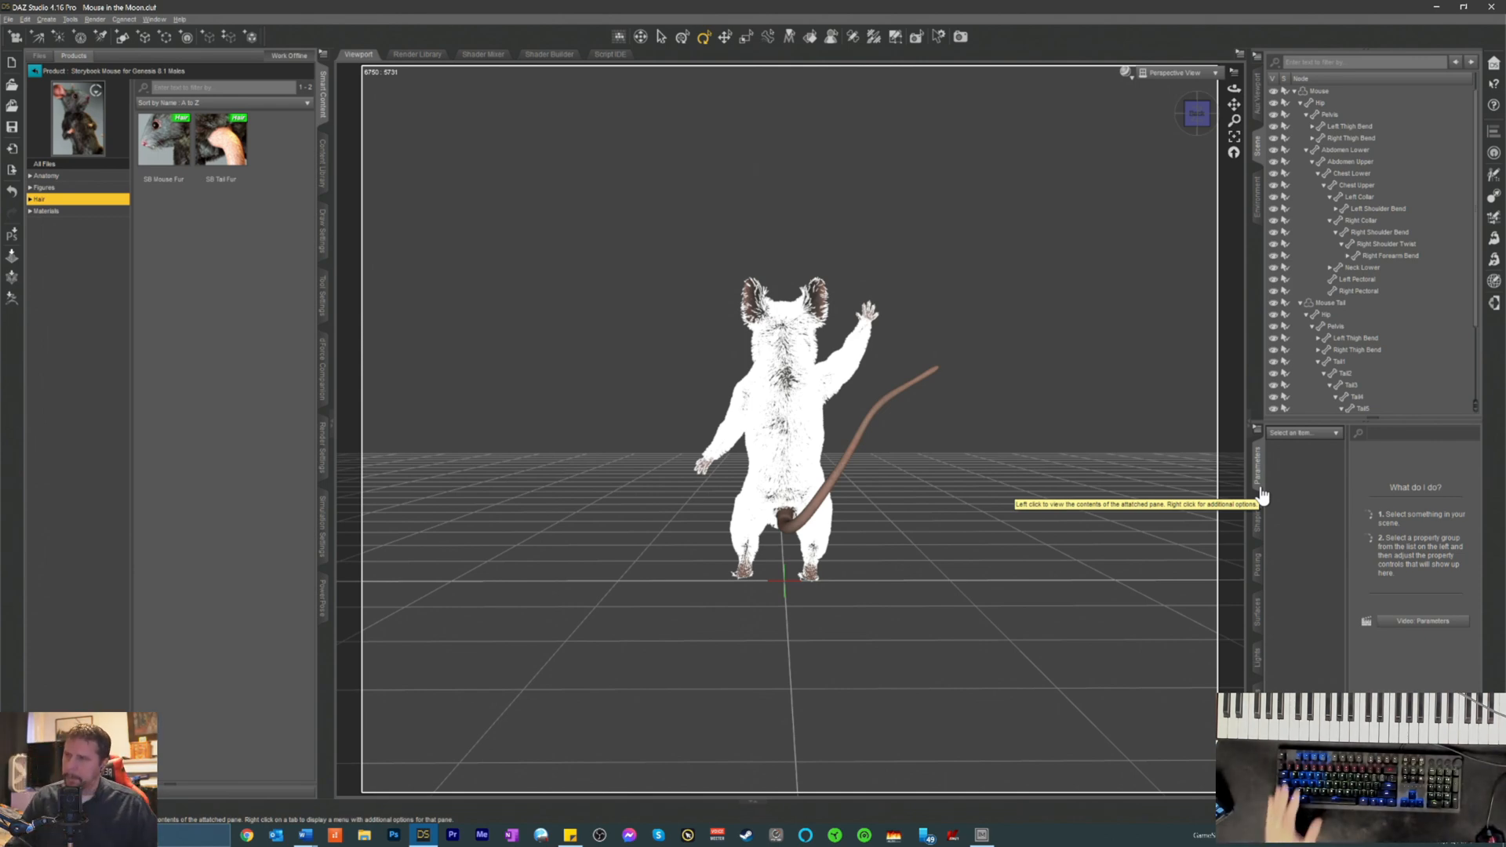
- Collapse the Mouse hierarchy in the scene and search all products in the content library for "halloween"
left_click(35, 73)
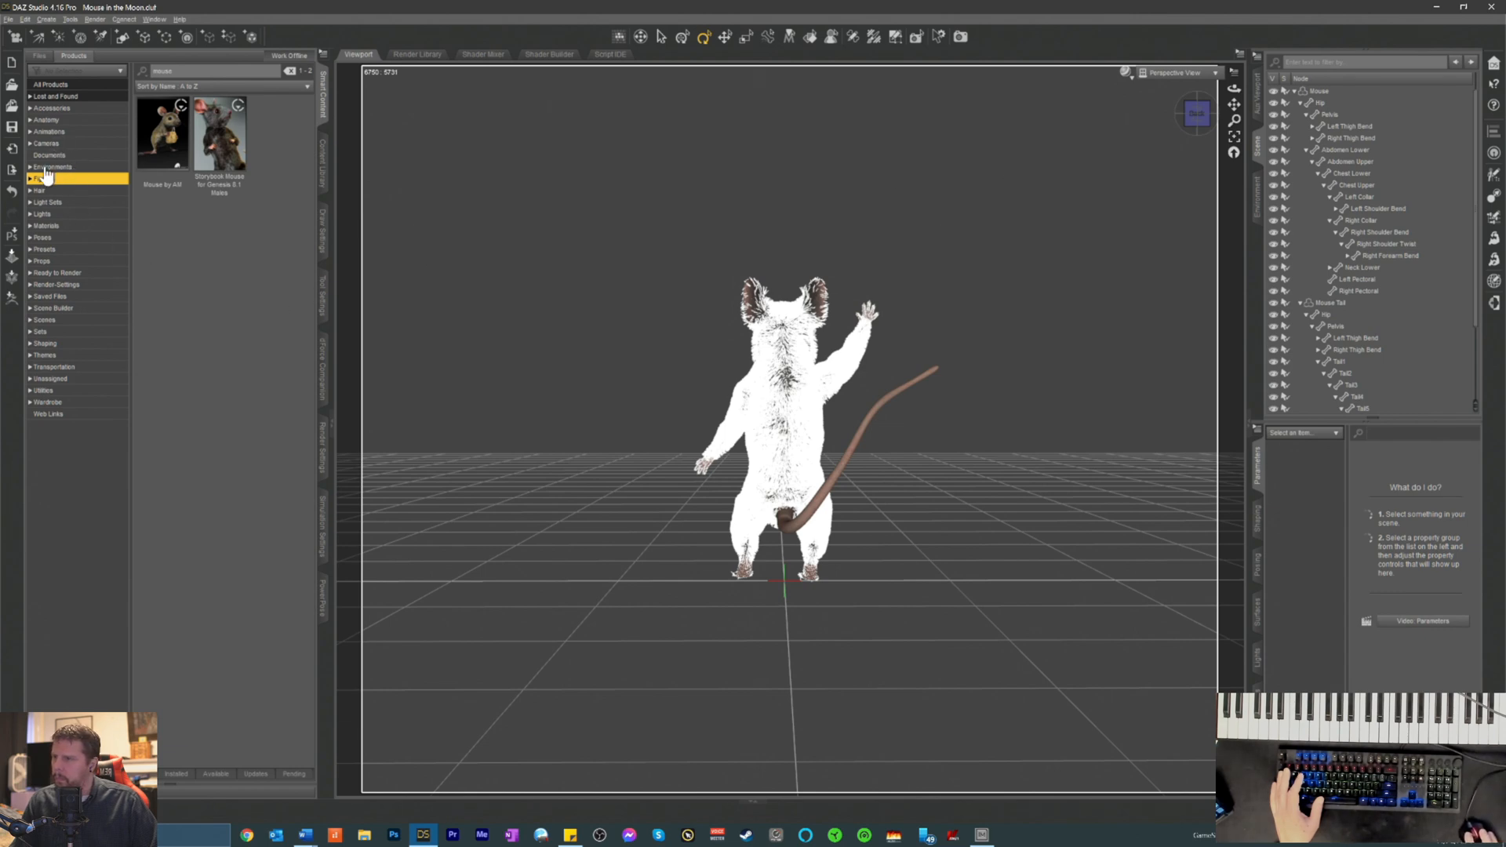
left_click(44, 192)
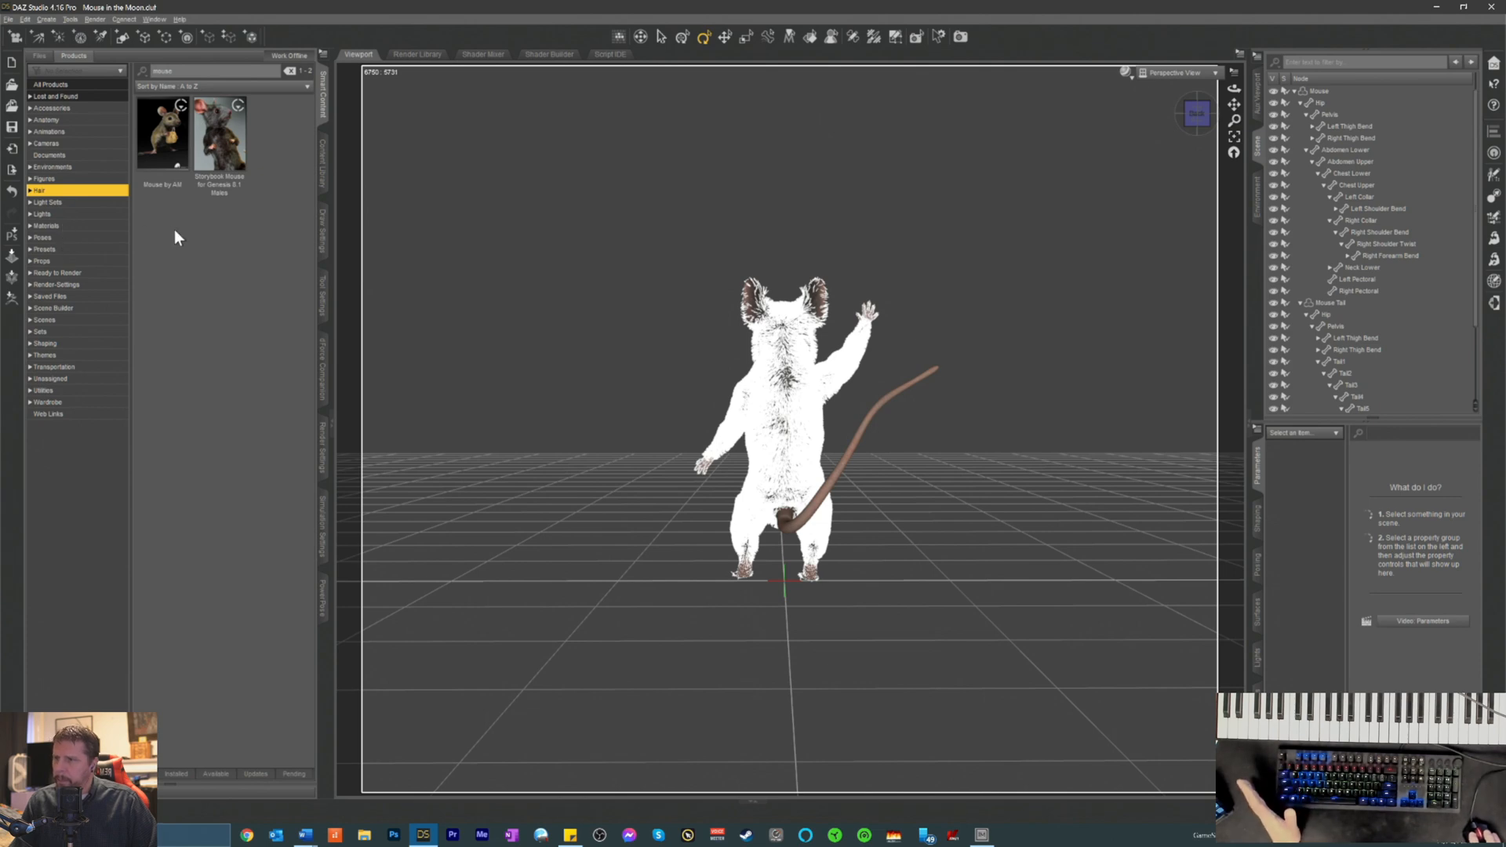
left_click(1303, 301)
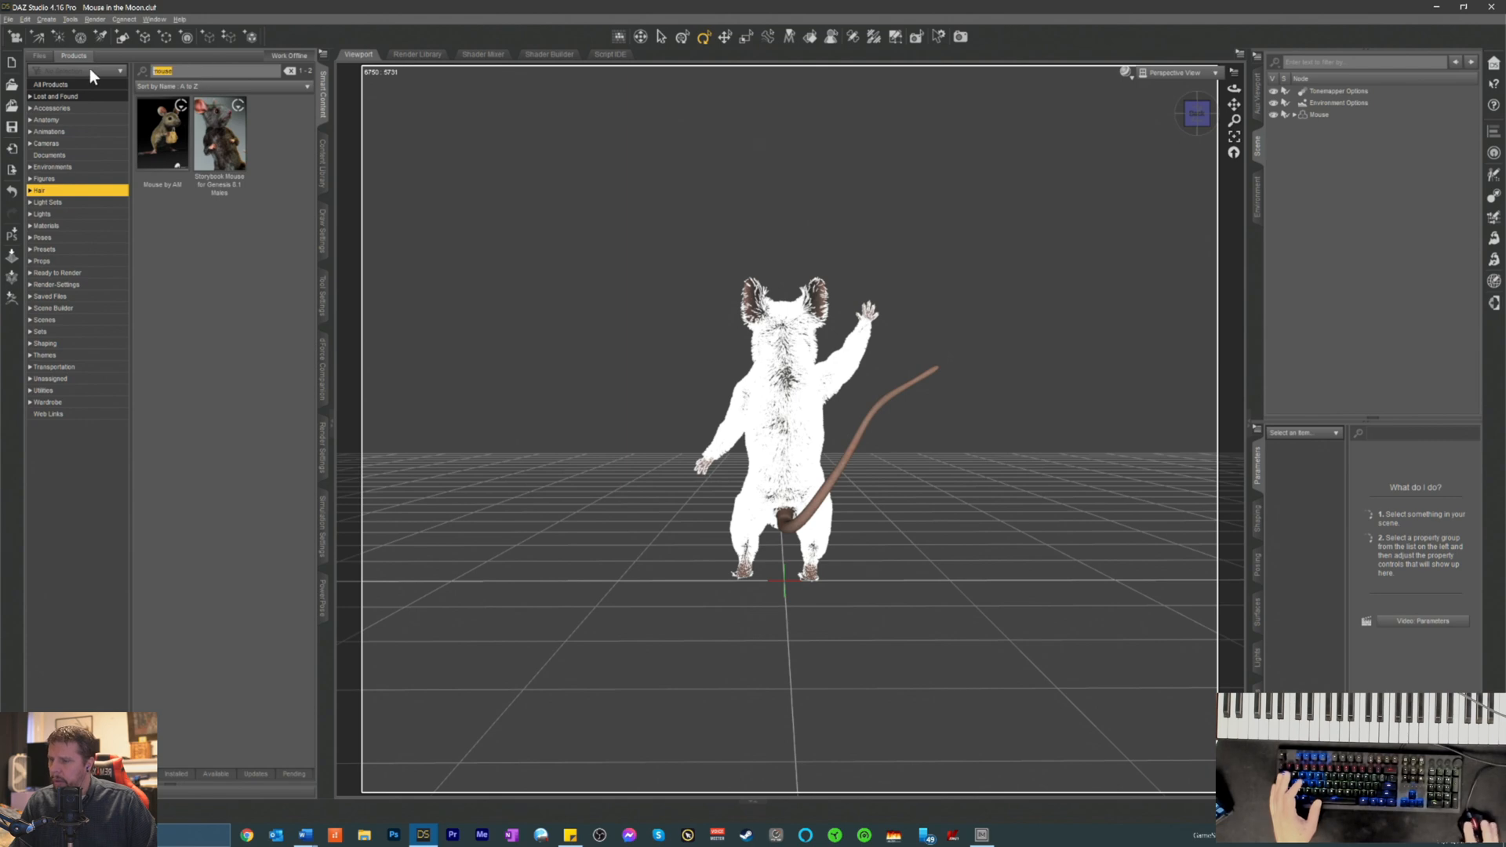
type("h")
type("ai")
type("loween")
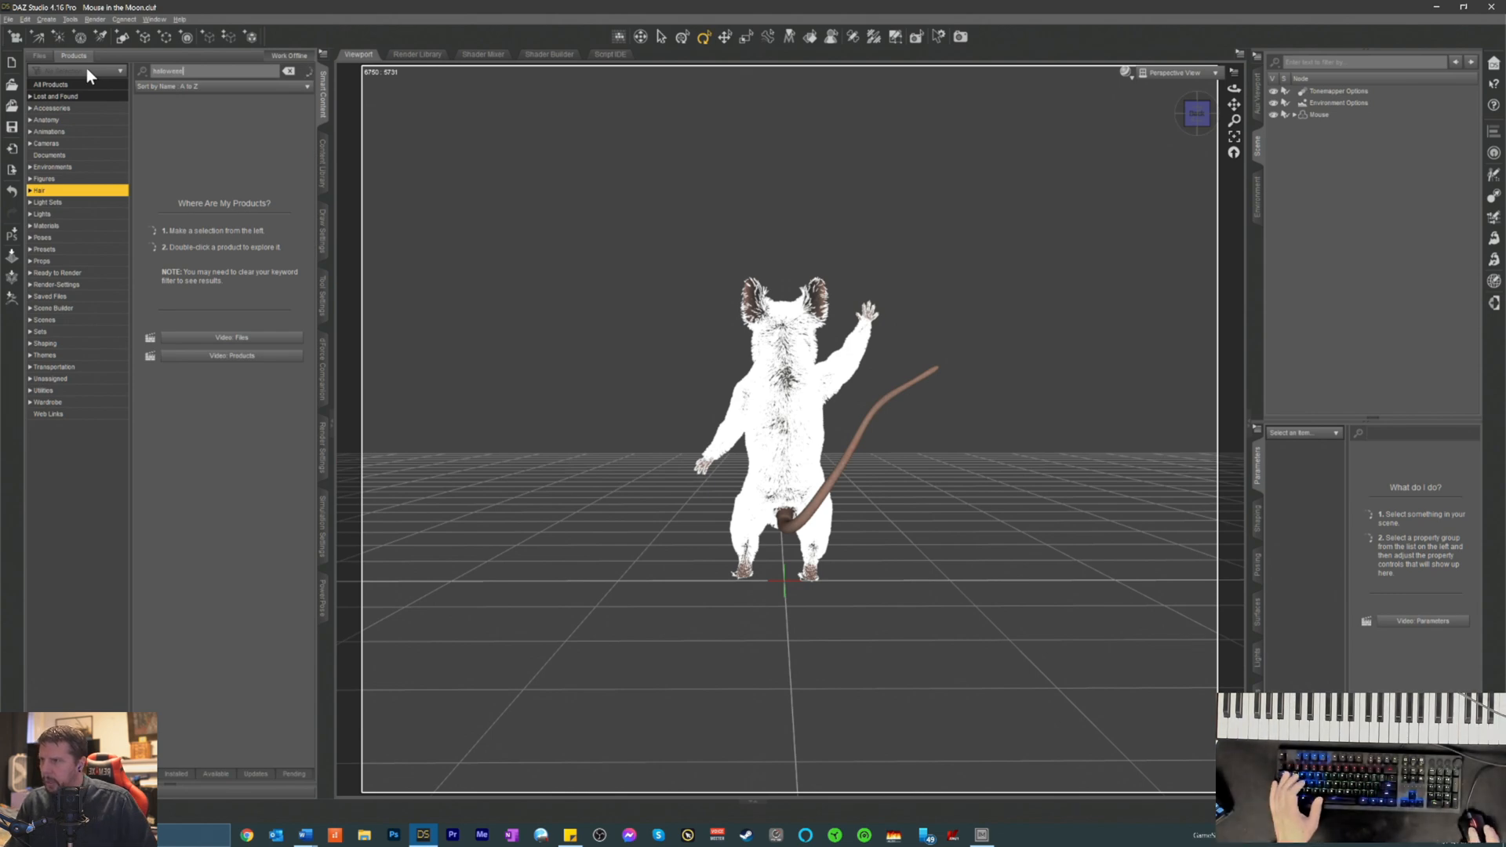
left_click(54, 85)
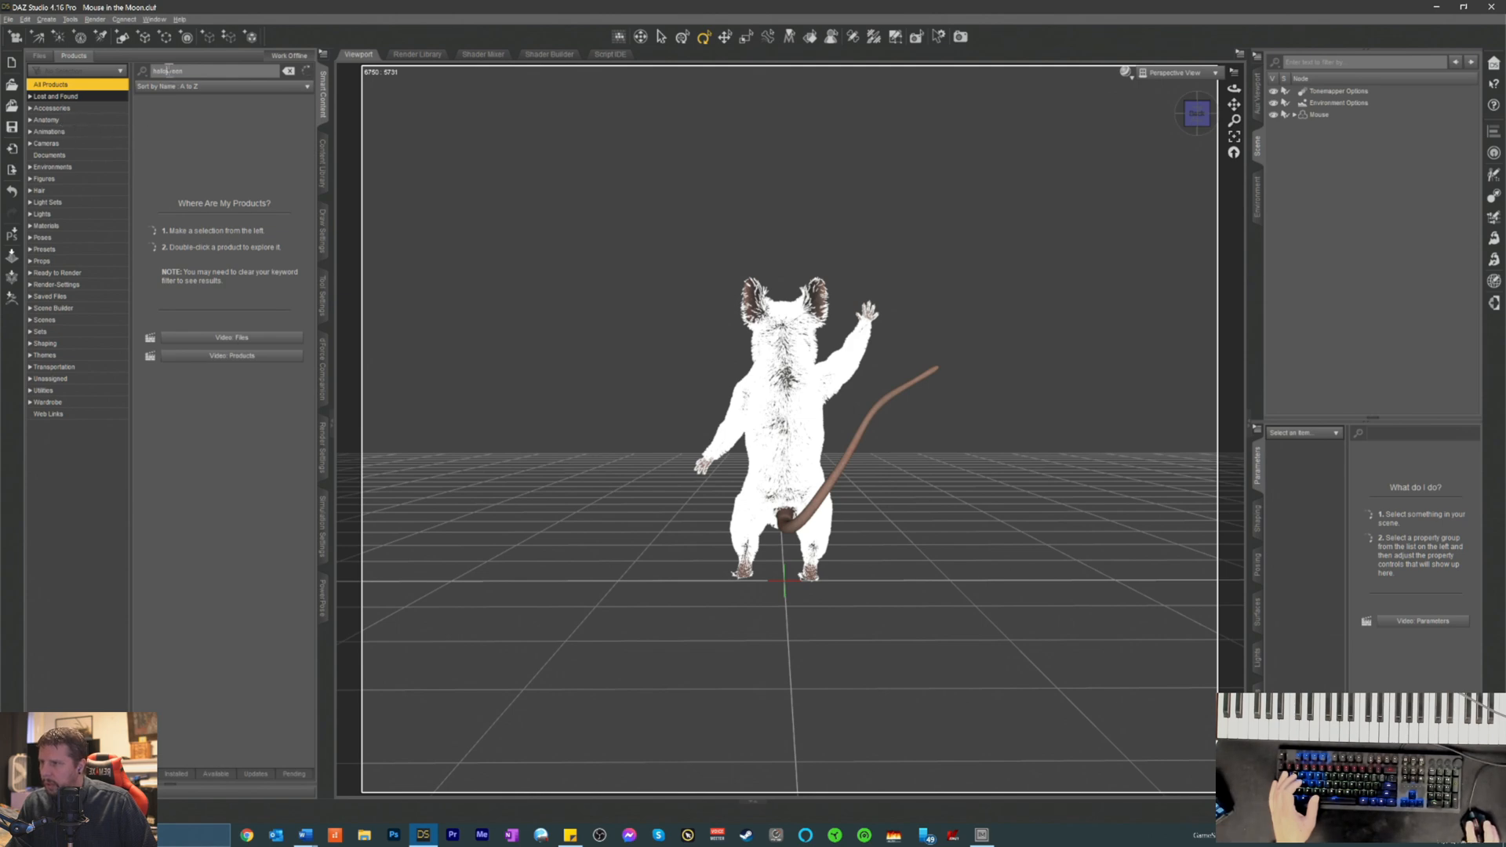
key("Return")
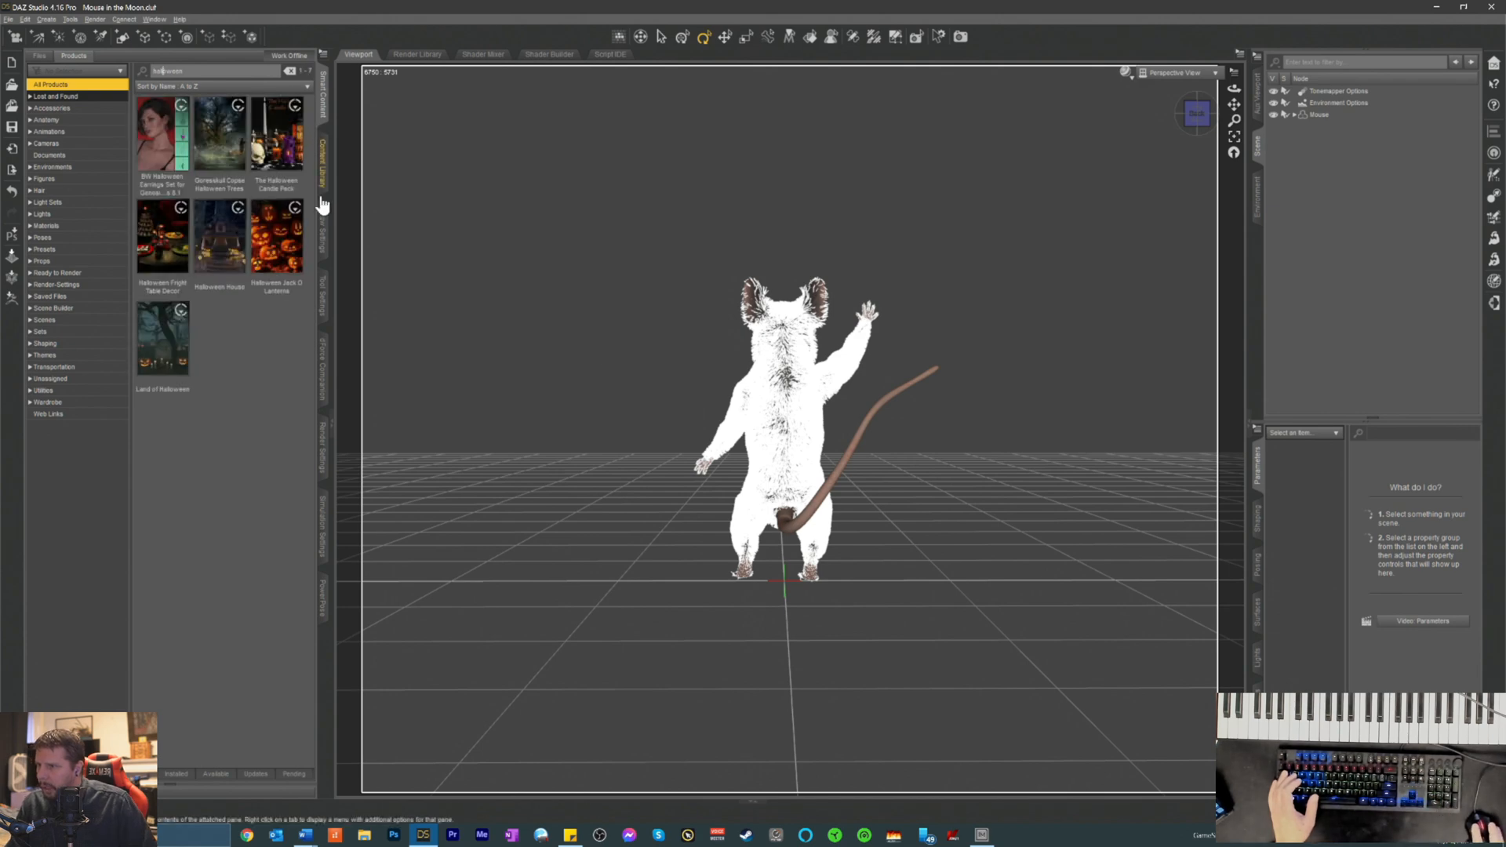
- Load the Halloween House prop from the Halloween House product into the scene
left_click(234, 231)
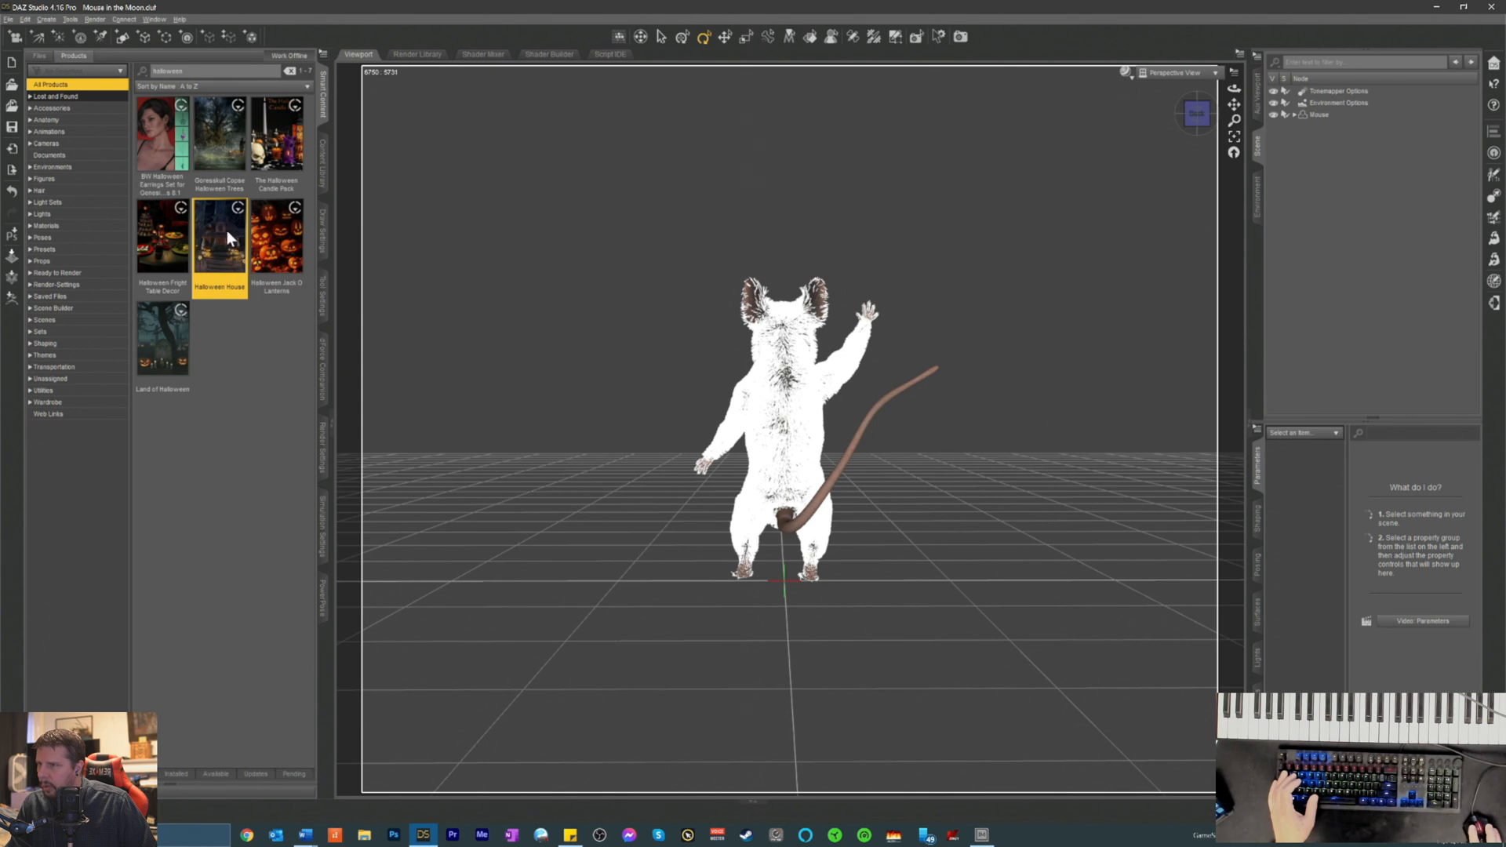
double_click(218, 228)
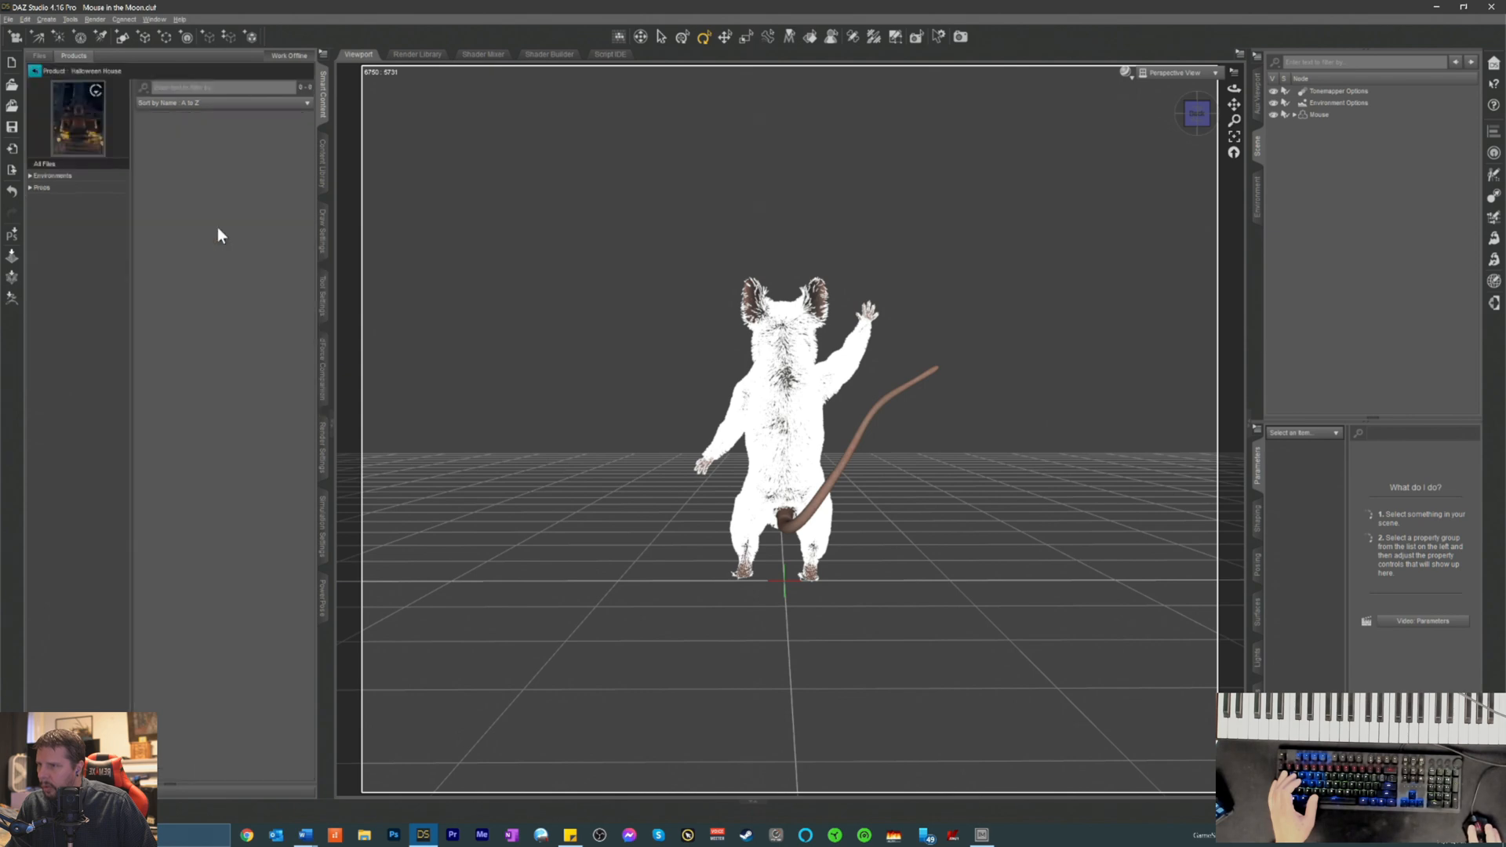
left_click(45, 189)
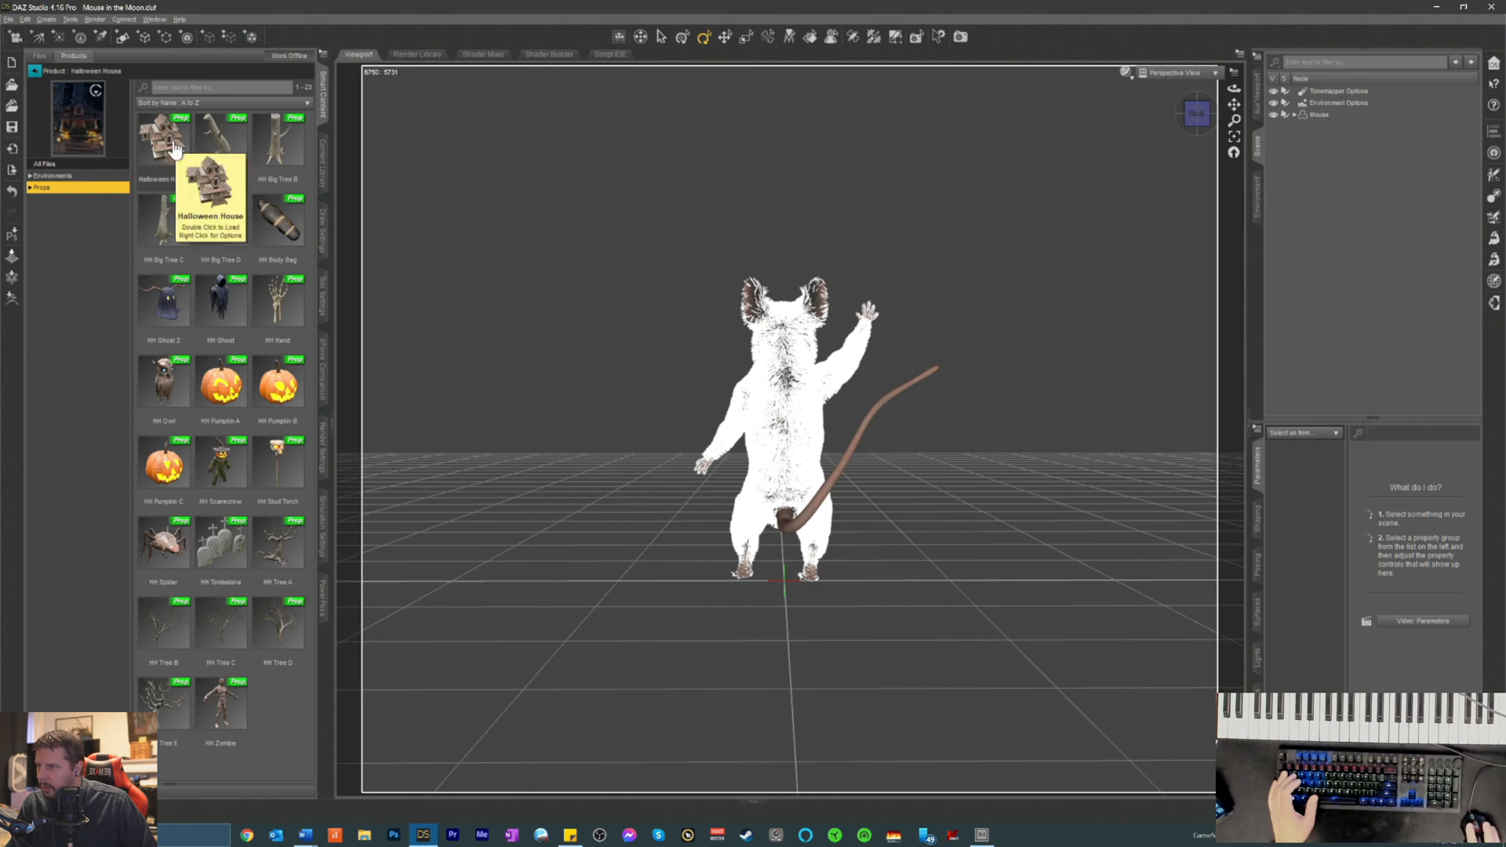
left_click(174, 149)
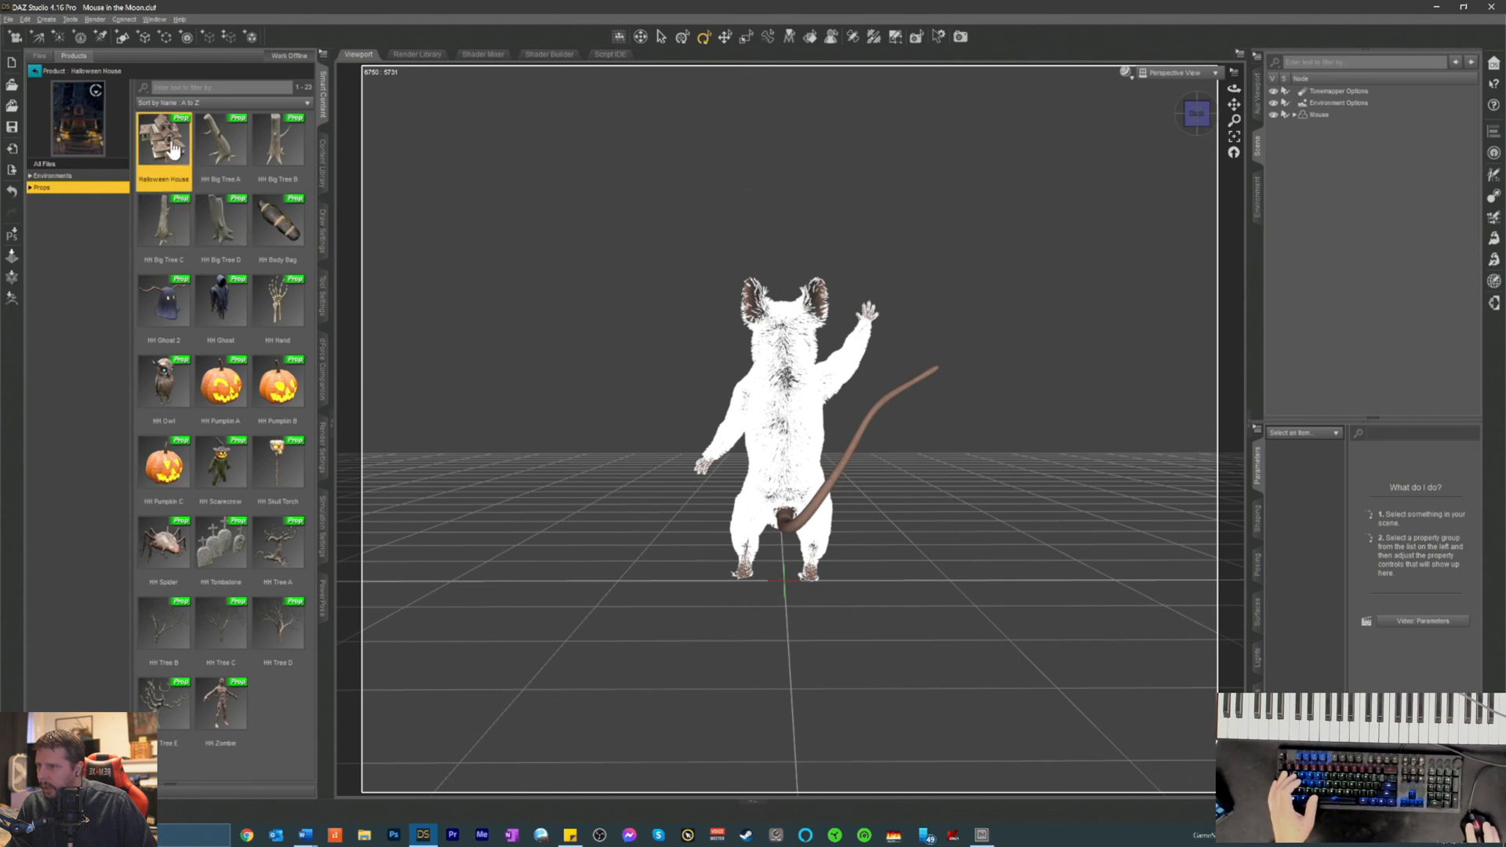
double_click(174, 149)
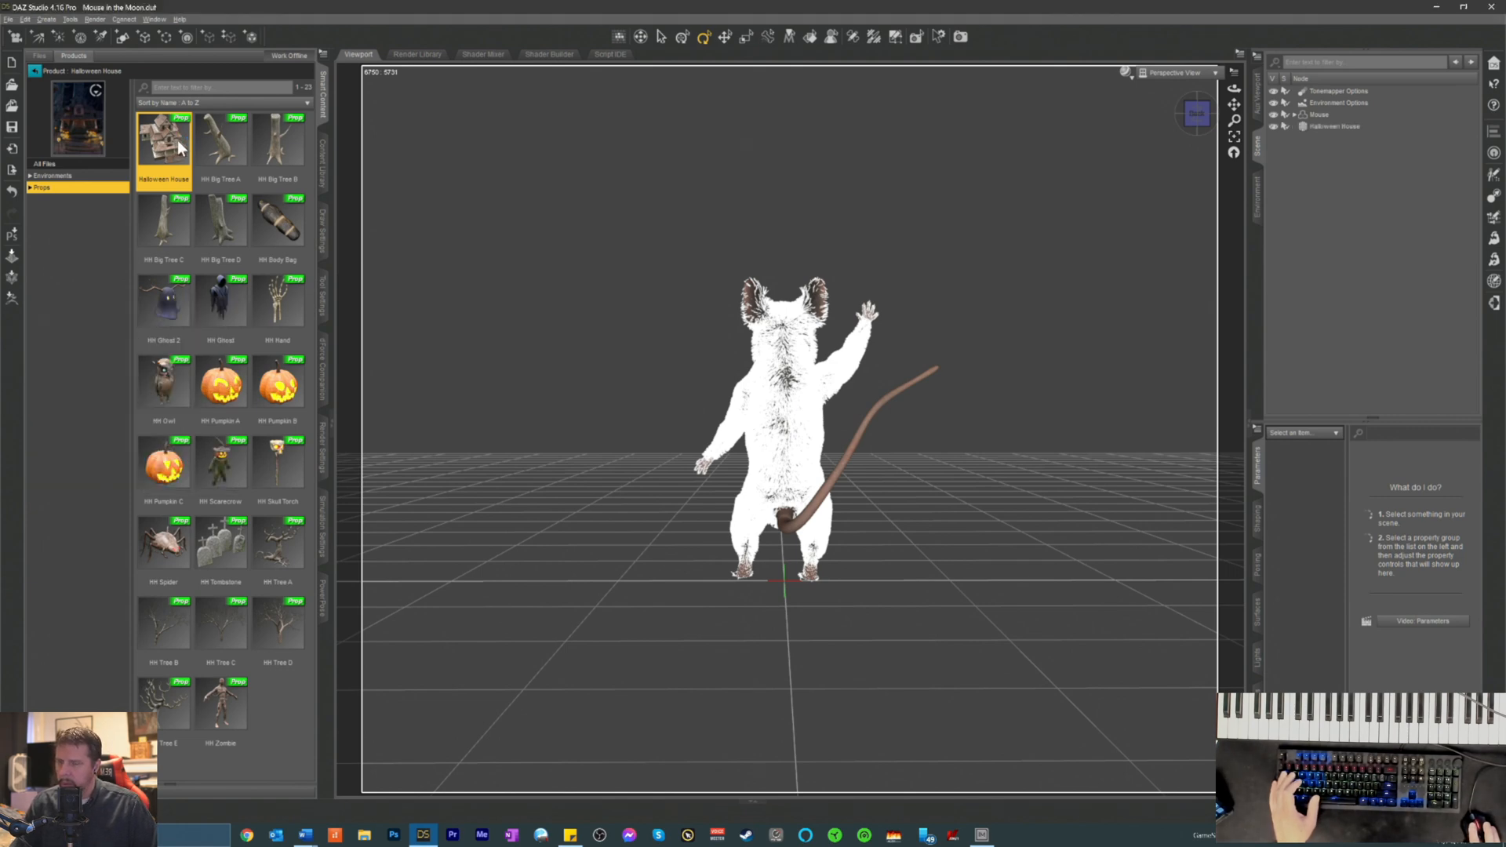
- Lower the Halloween House with Y Translate and shift its X Translate to about -73.5 so the roof ridge sits beneath the mouse
left_click(1325, 127)
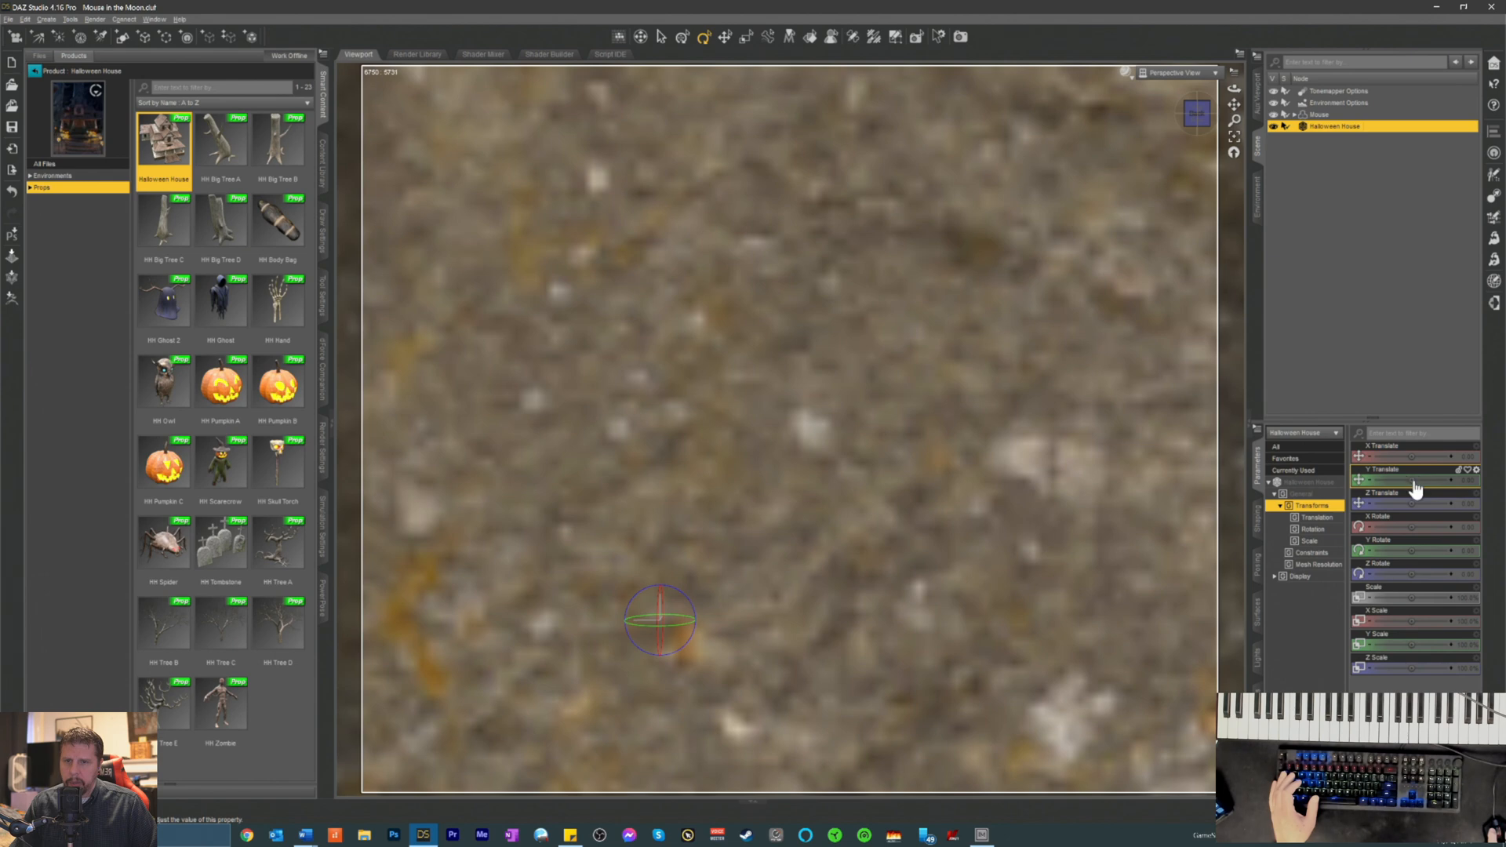
mouse_move(1412, 480)
left_mouse_down()
mouse_move(1475, 480)
mouse_move(1423, 488)
mouse_move(1415, 457)
left_mouse_up()
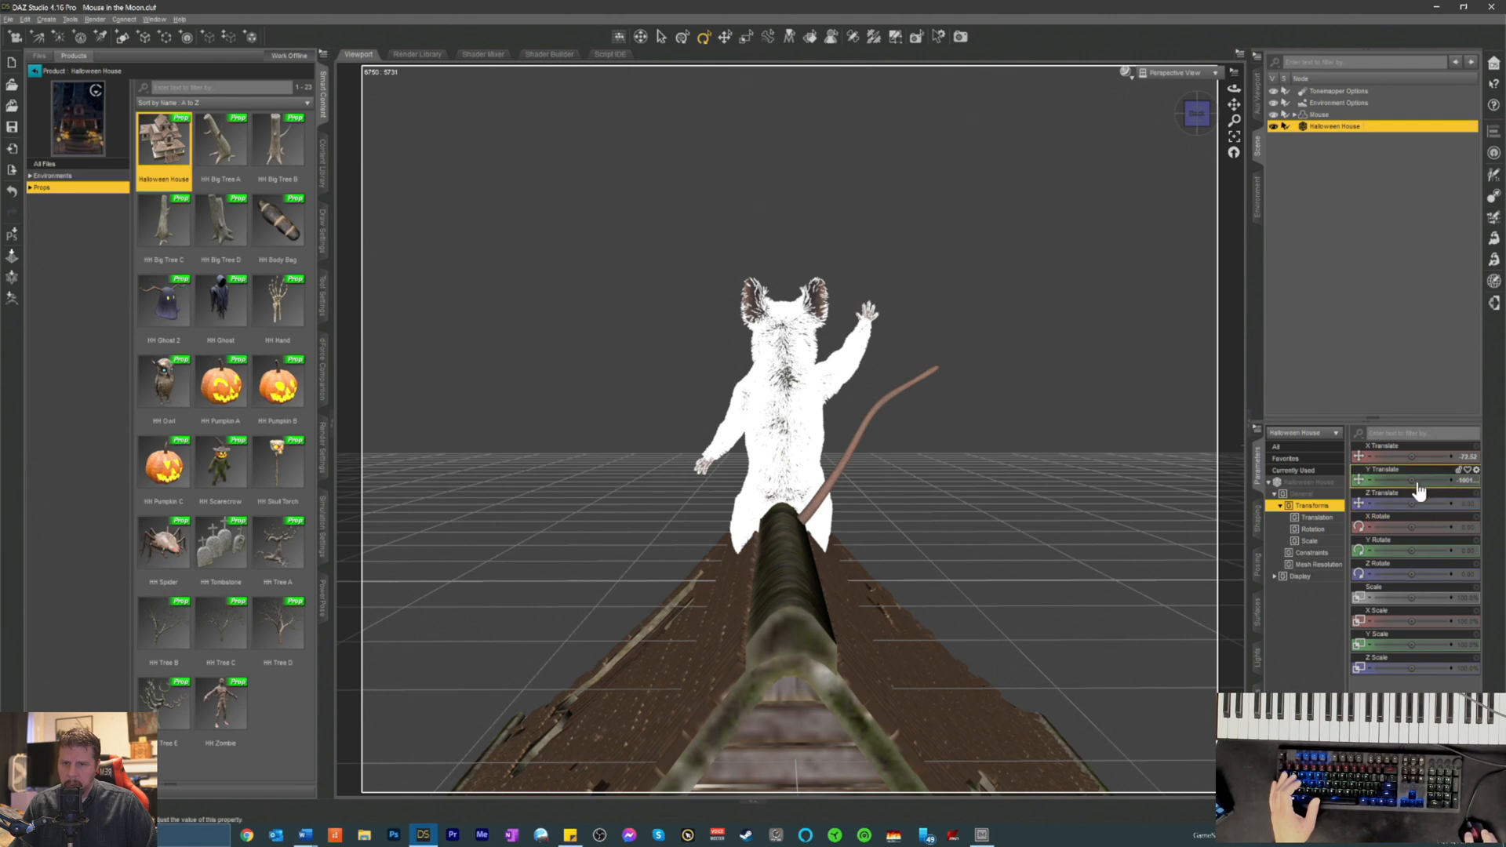
left_click_drag(1412, 480, 1410, 479)
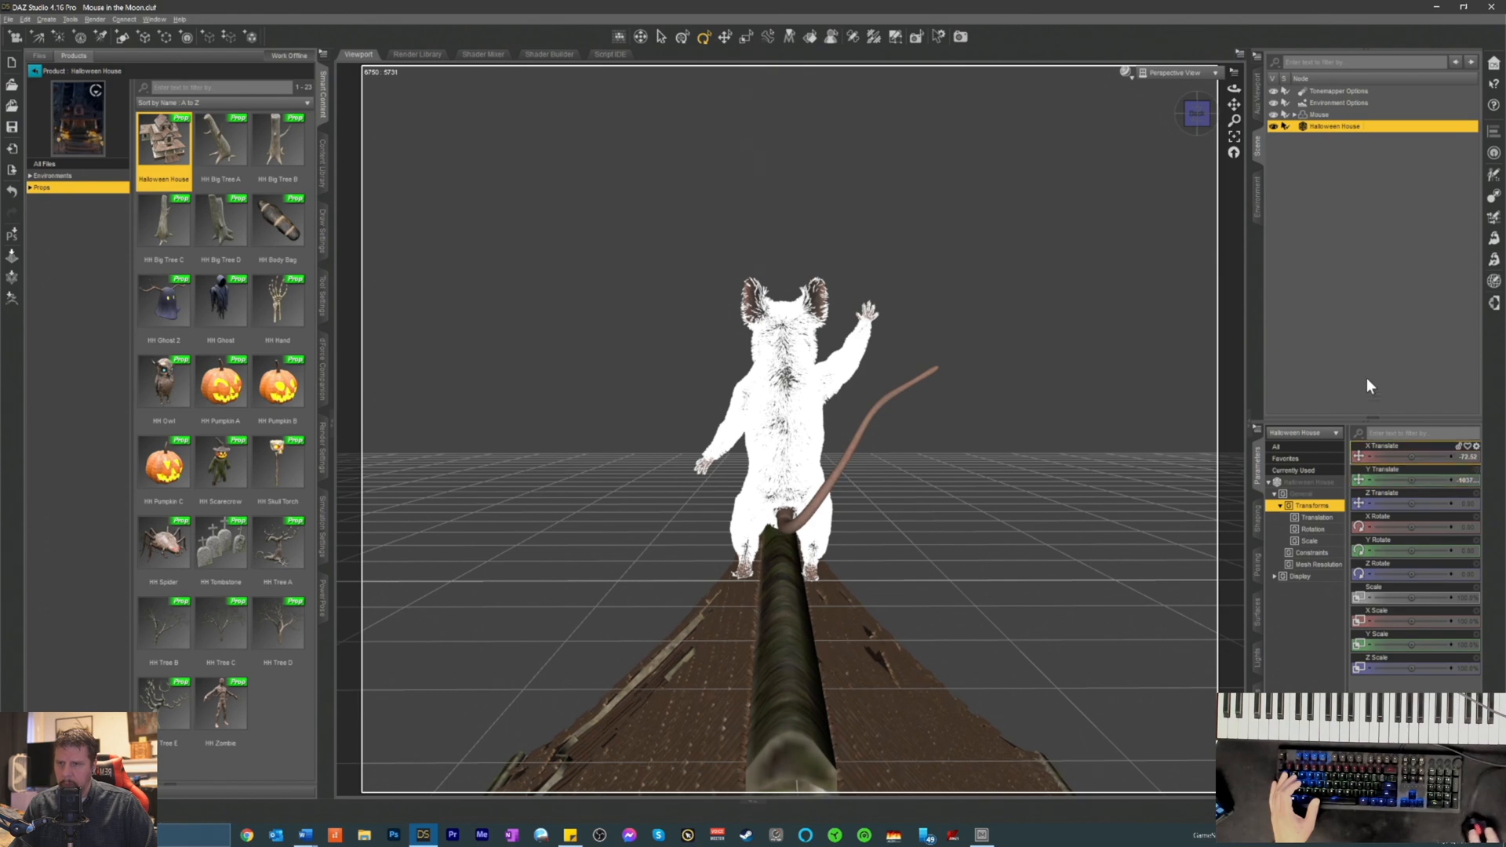
- Fine-tune the house's X Translate and Y Translate from the front view to centre the roof ridge under the mouse's feet
left_click(1194, 117)
left_click(1194, 122)
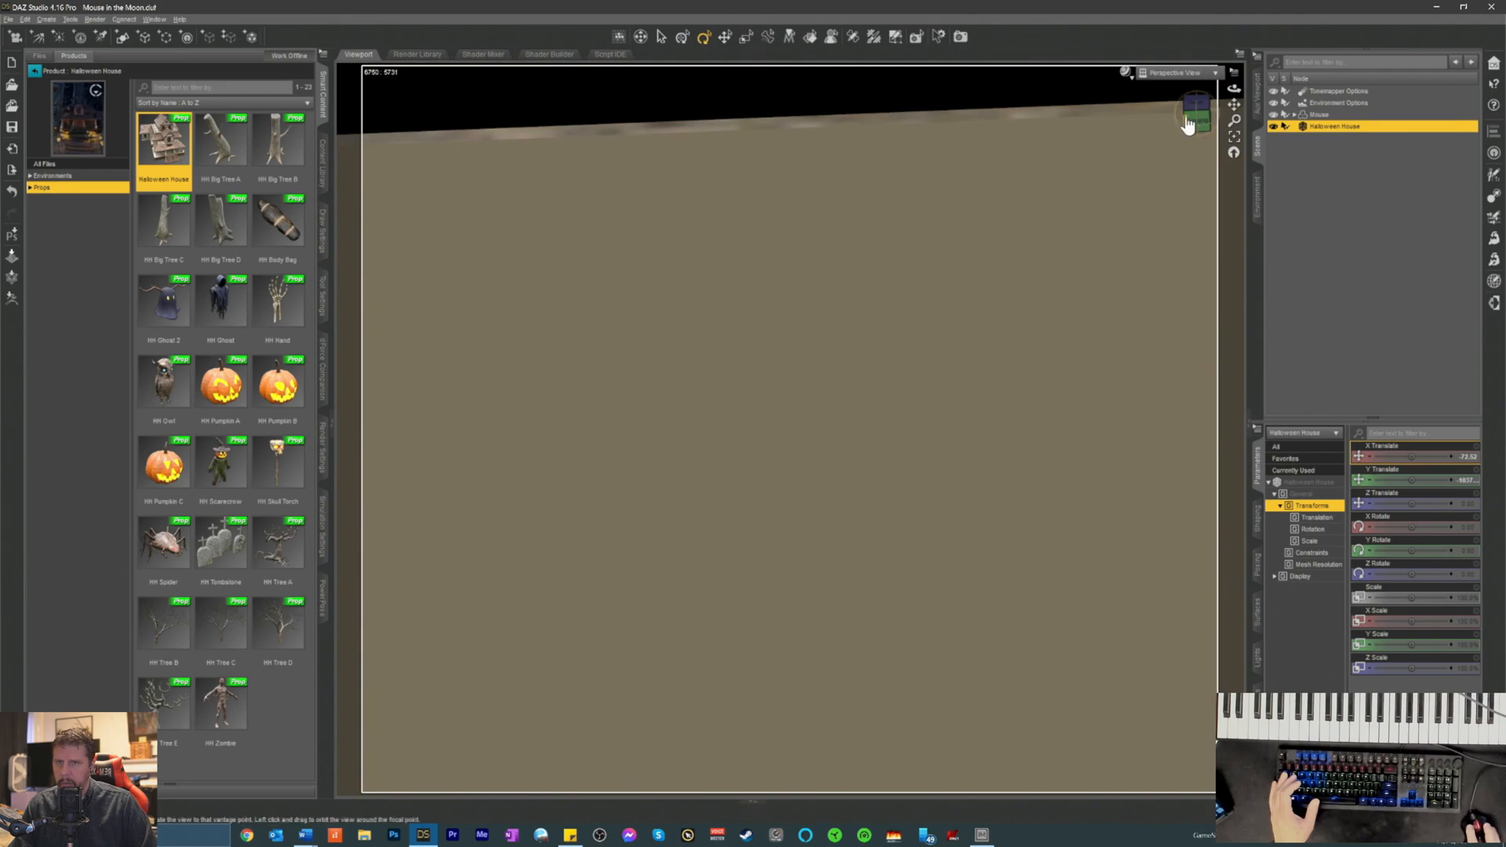
left_click(1188, 122)
left_click(1191, 117)
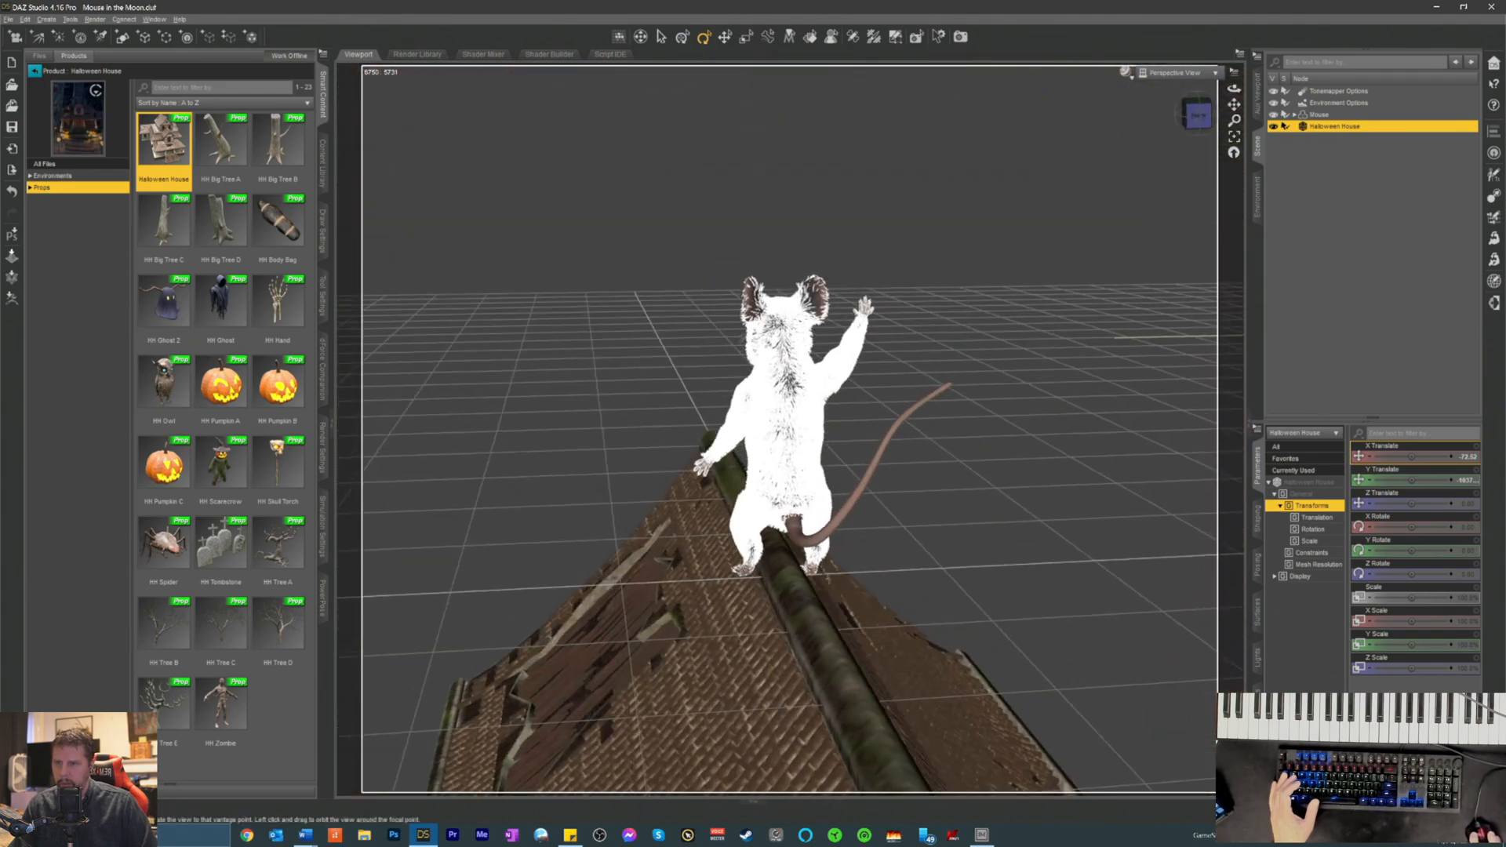
left_click(1193, 118)
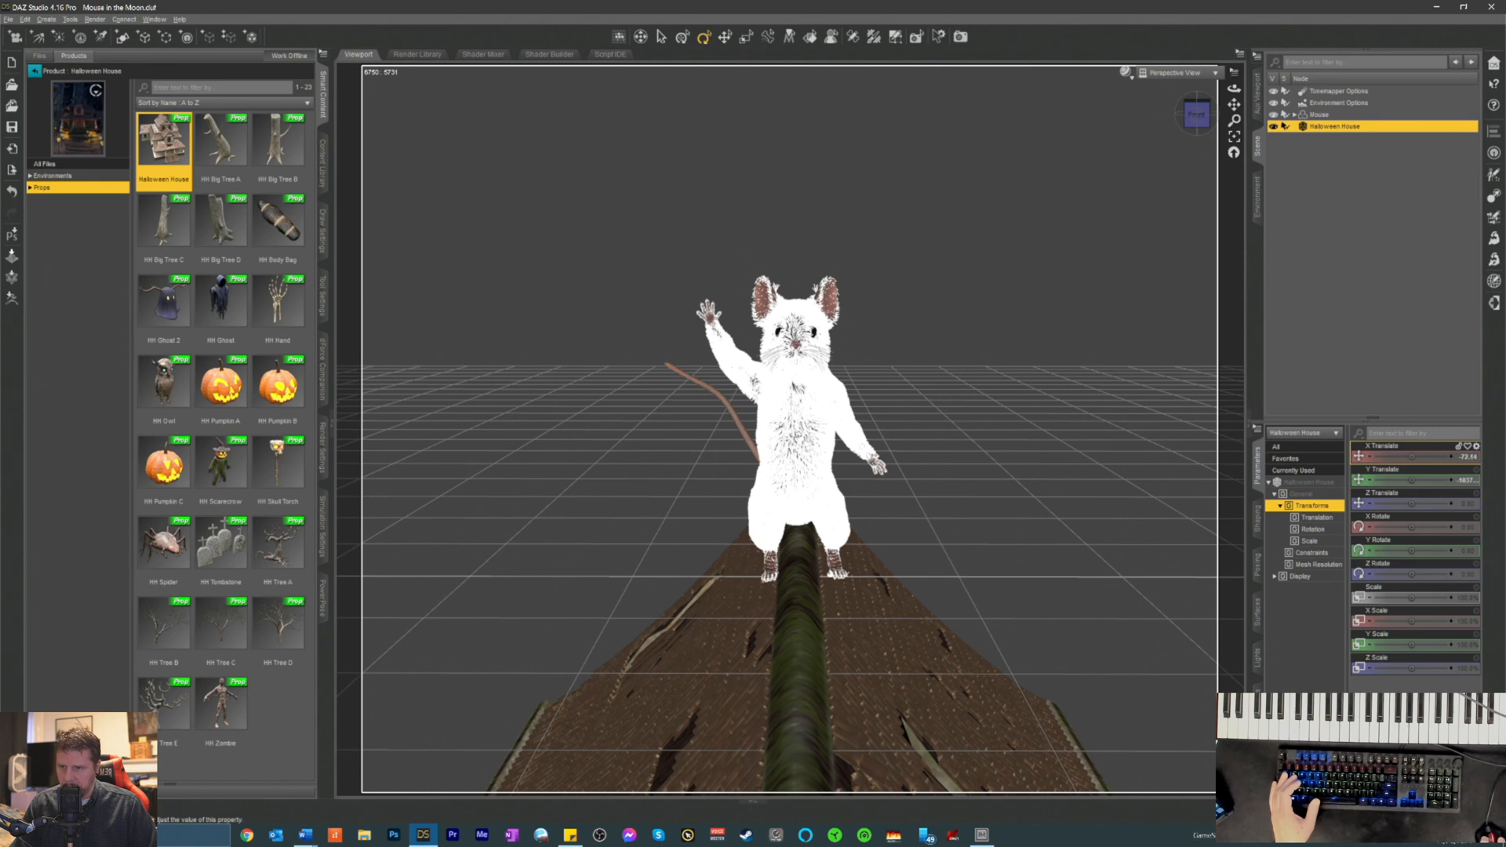
left_click_drag(1413, 457, 1421, 456)
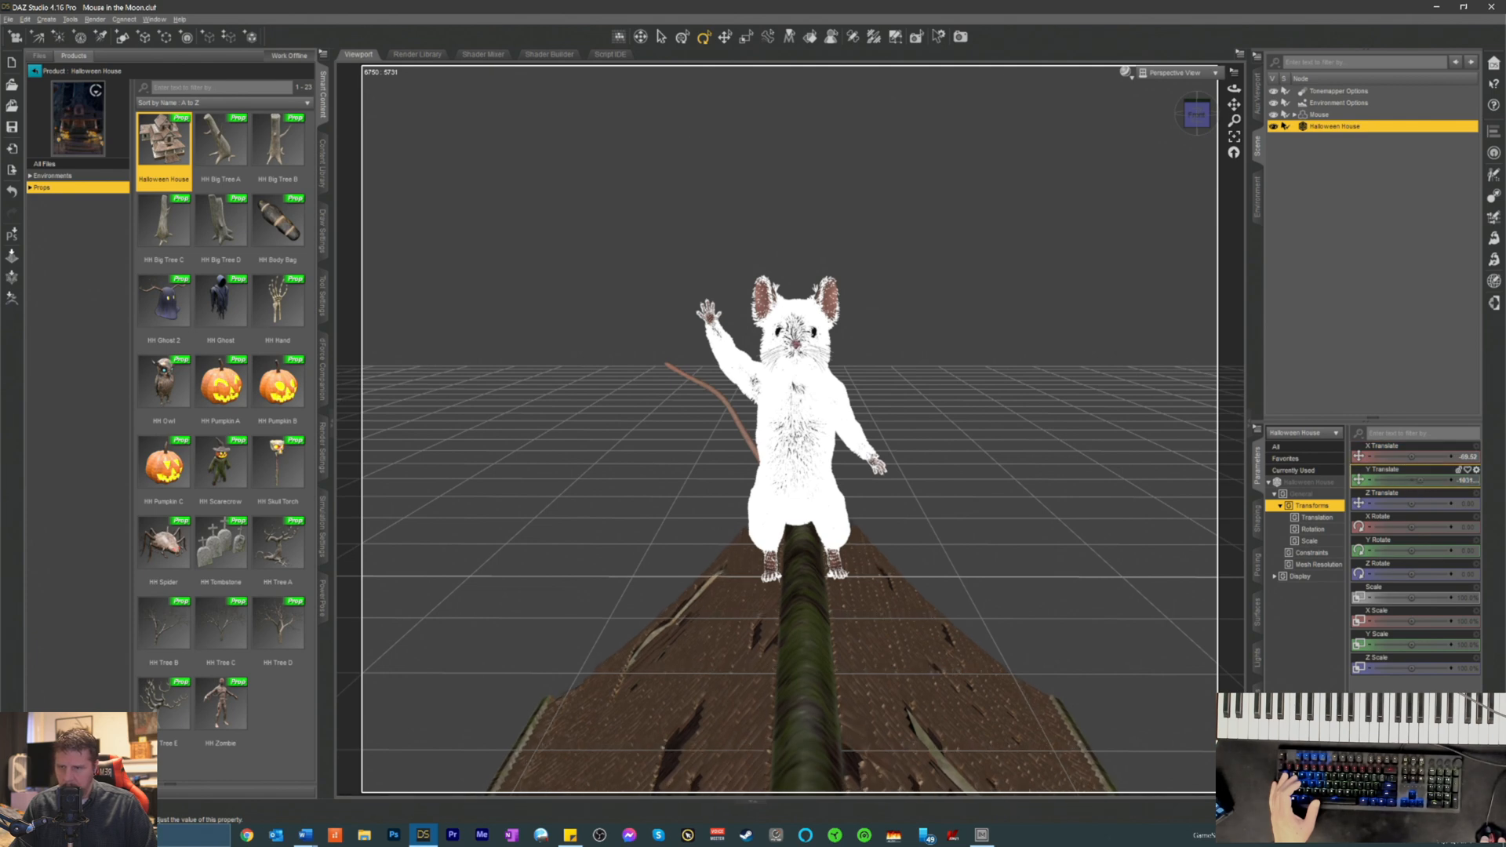
left_click_drag(1412, 480, 1414, 481)
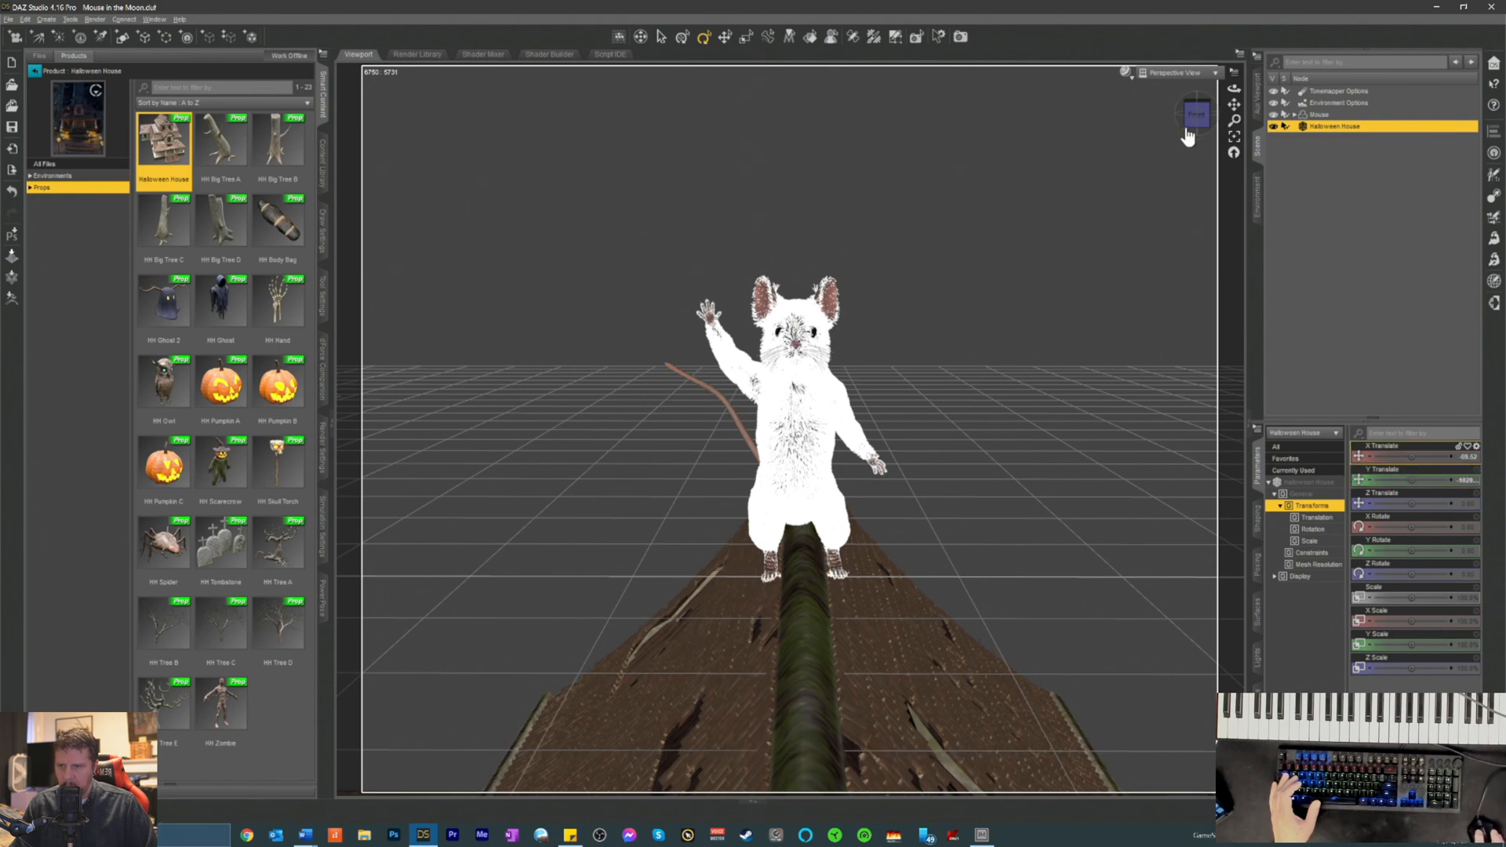
- Examine the mouse's placement on the roof ridge and the house's gable end from behind
left_click(1194, 119)
left_click(1193, 118)
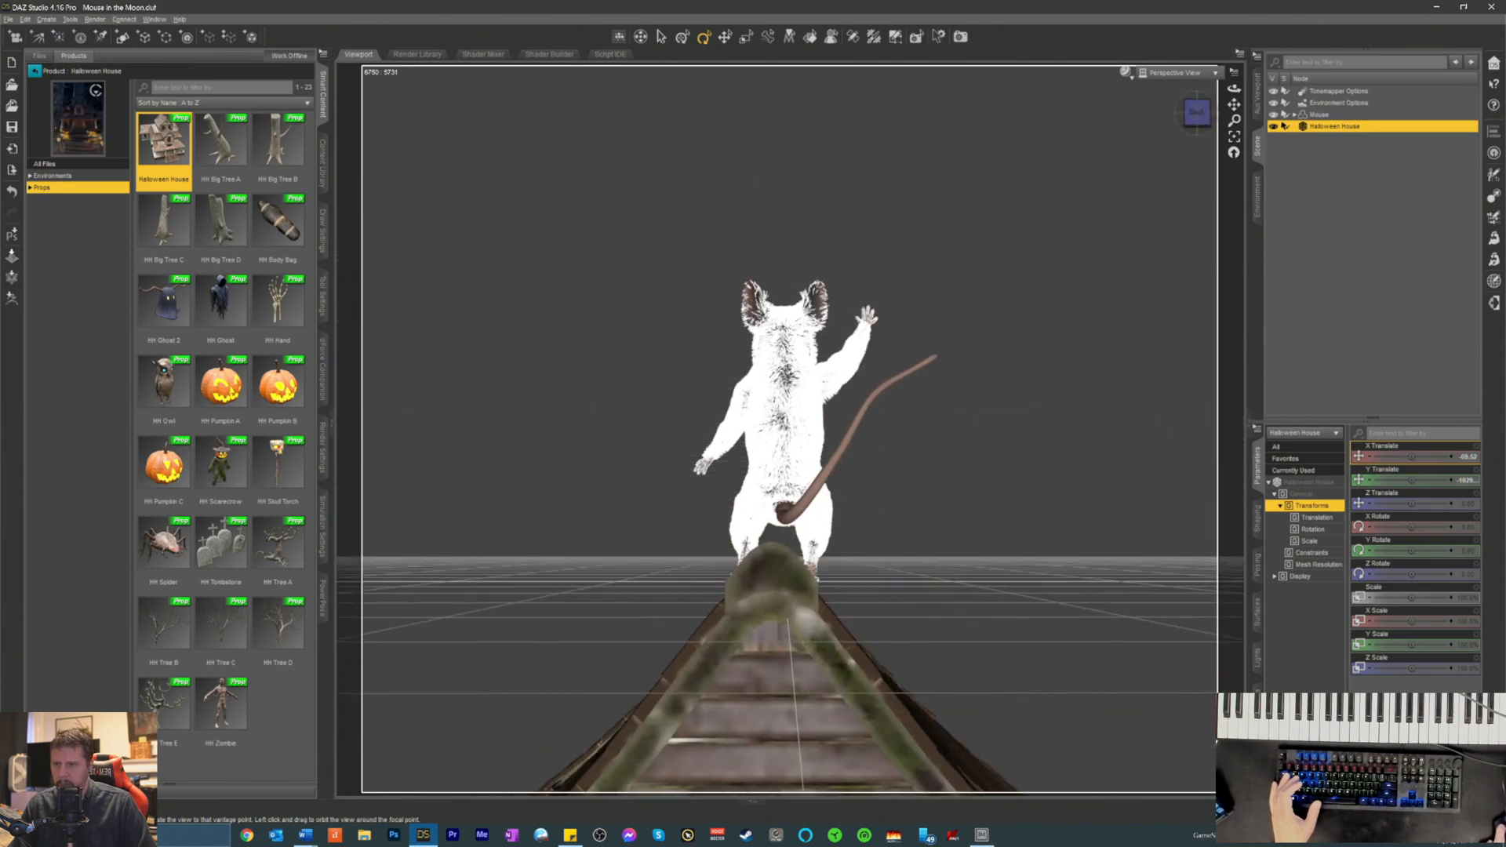
left_click(1194, 118)
left_click_drag(1197, 116, 1228, 96)
scroll(1022, 195, "down", 3)
left_click_drag(997, 328, 1126, 238)
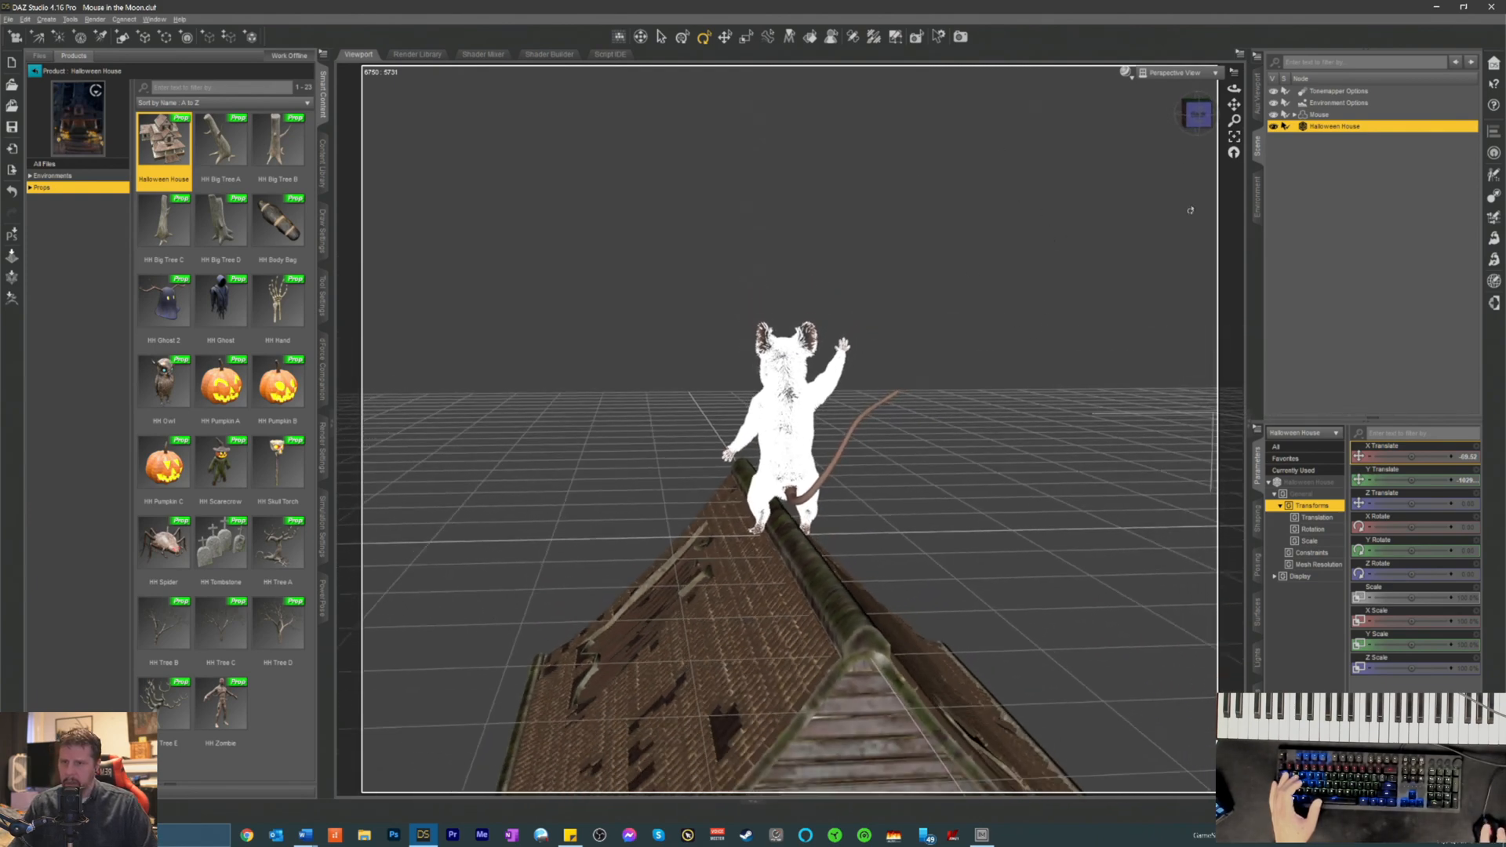
left_click_drag(1235, 105, 1205, 117)
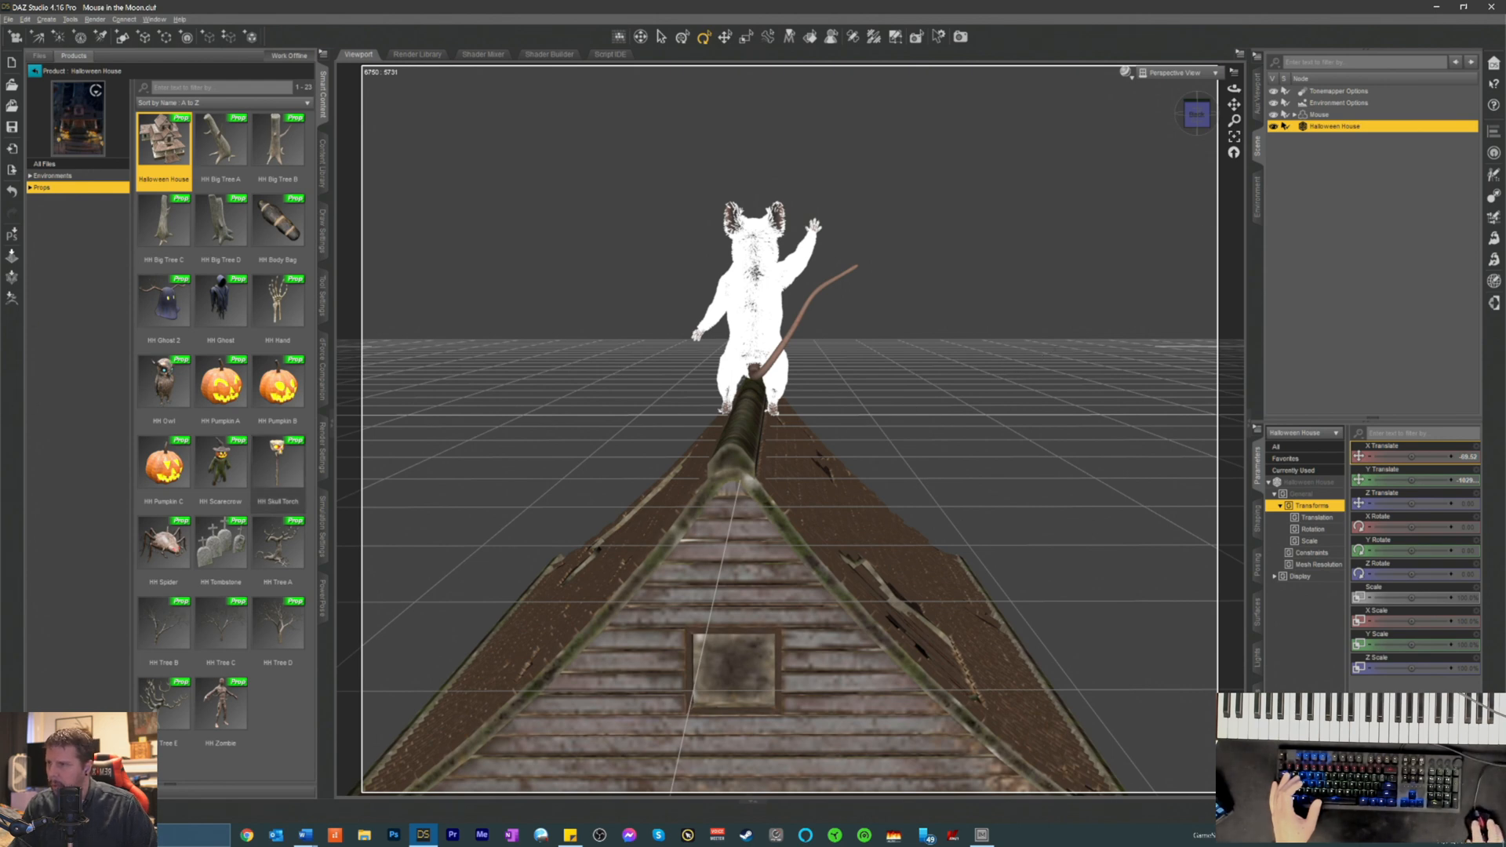
scroll(957, 380, "down", 8)
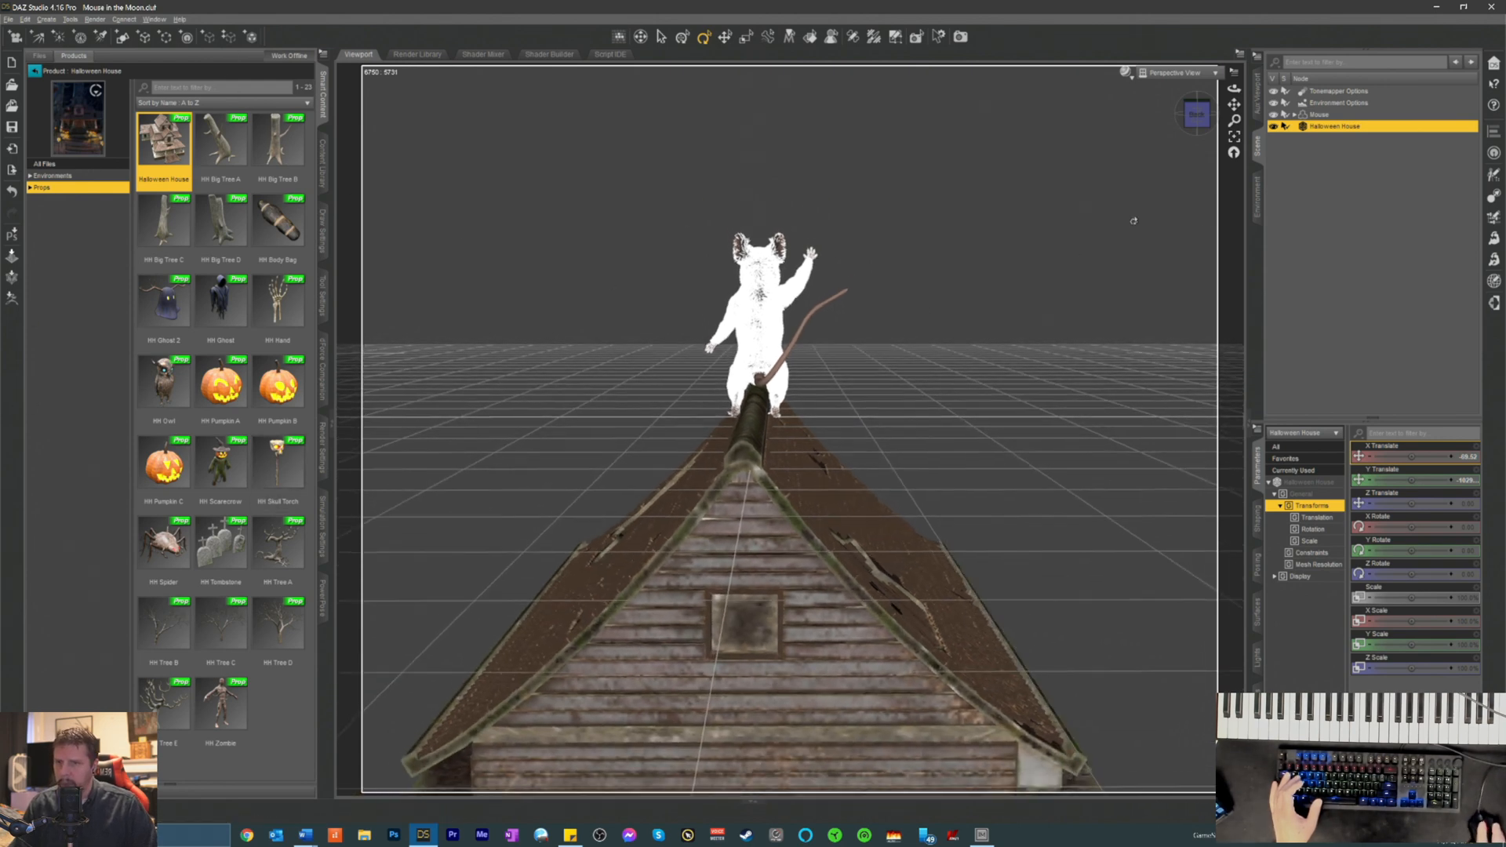
left_click_drag(1234, 105, 1079, 65)
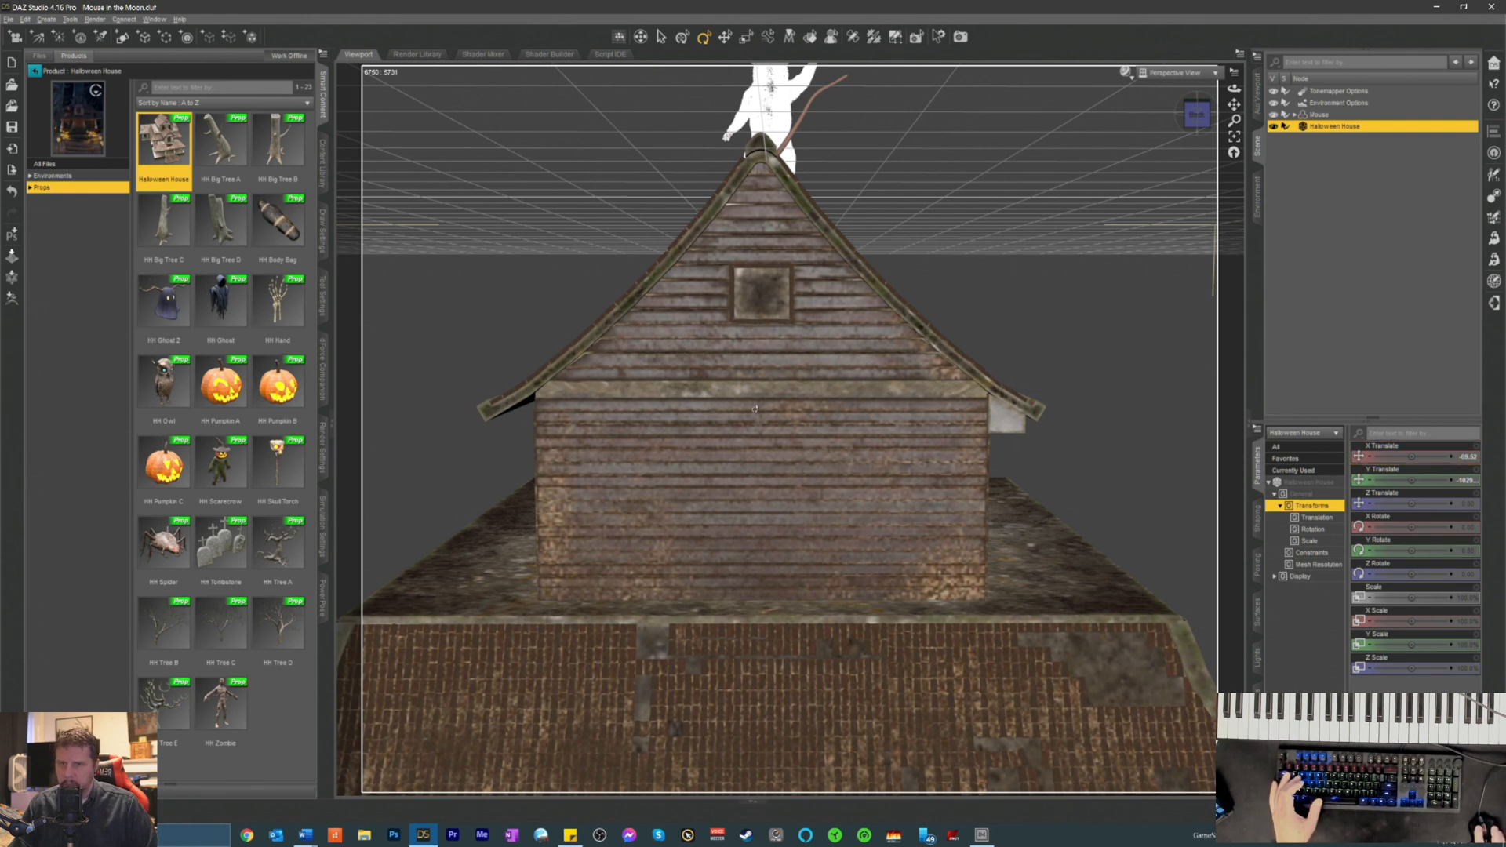
- Leave the Halloween House product's contents and search the whole product library for "house"
left_click_drag(1187, 125, 1470, 180)
left_click_drag(749, 239, 794, 253, "ctrl+alt")
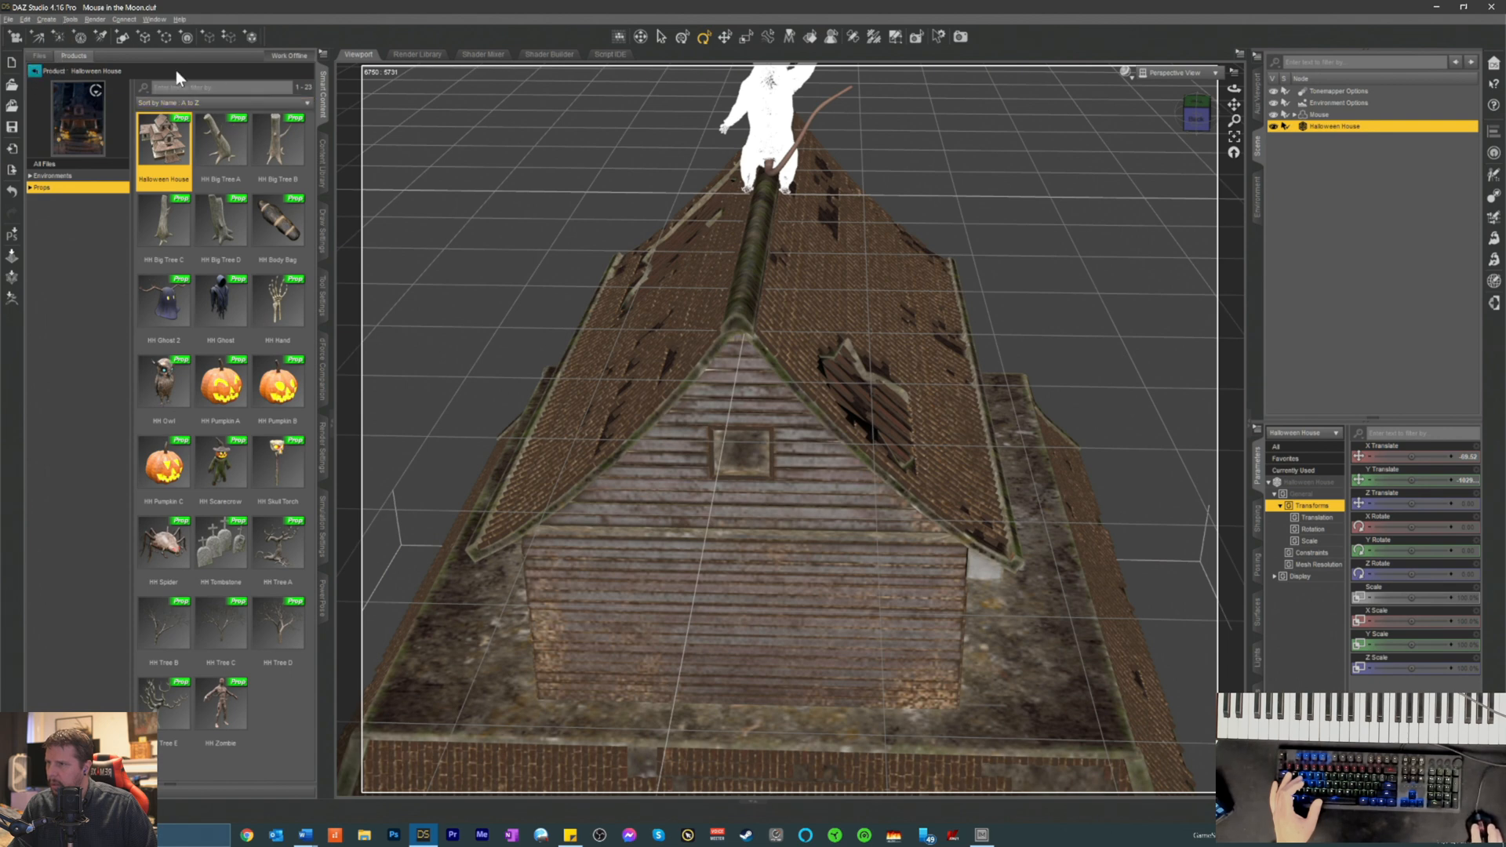
left_click(193, 88)
type("house")
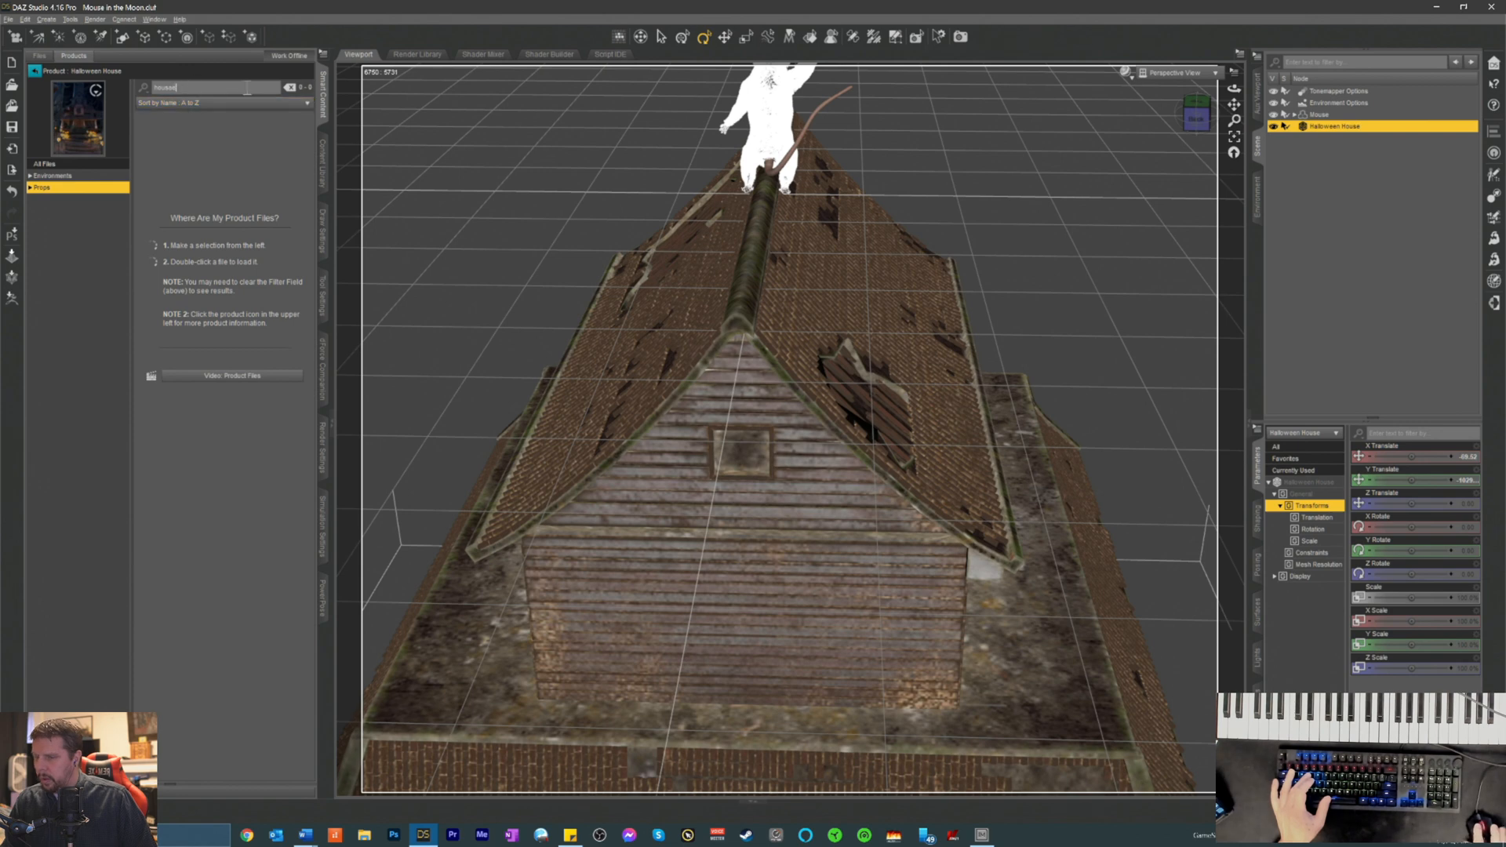
key("BackSpace")
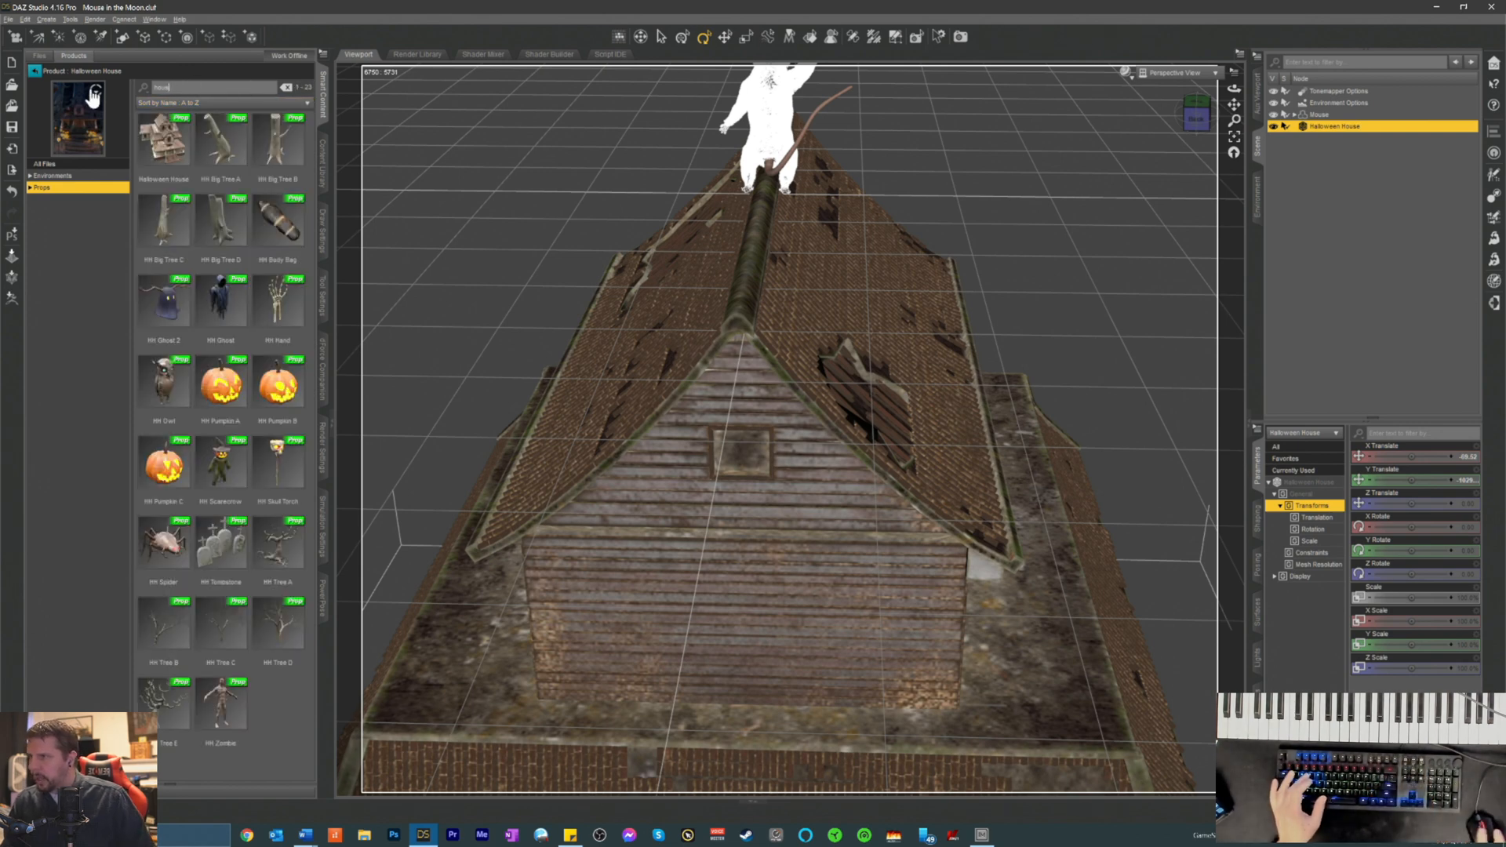
left_click(35, 71)
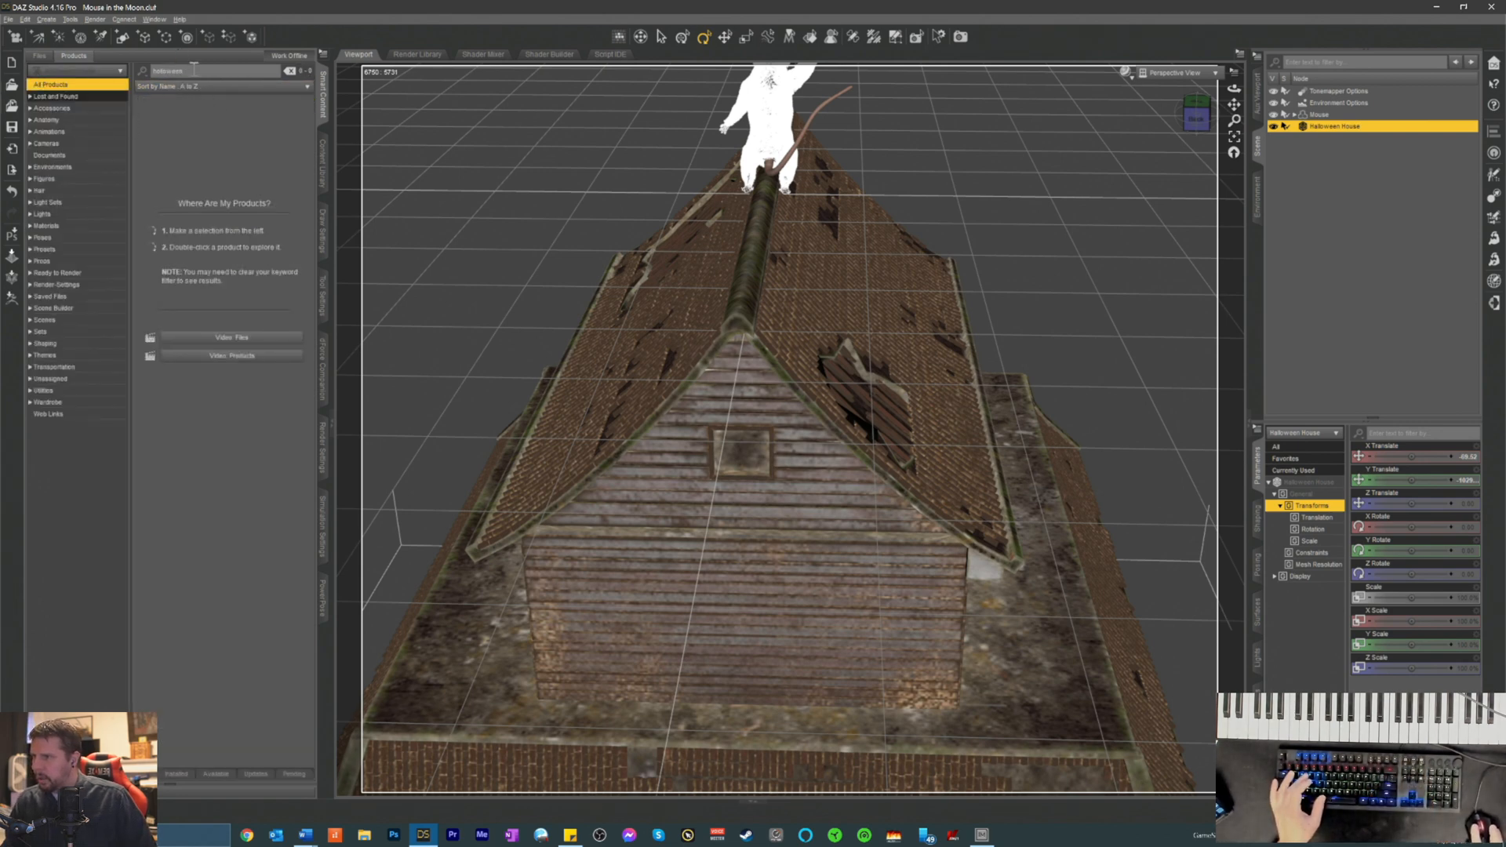
type("house")
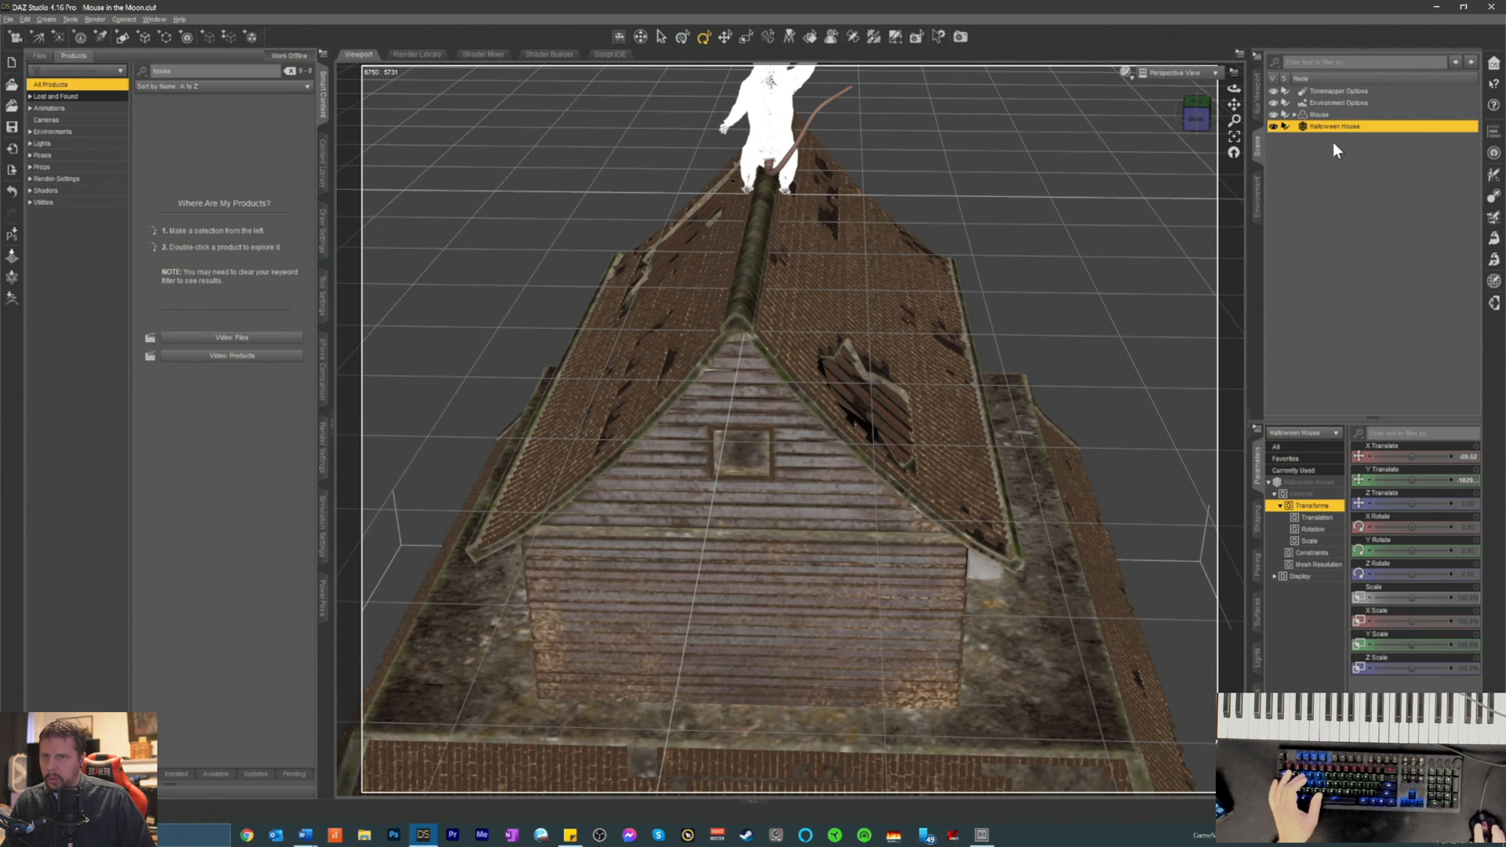
left_click(1308, 171)
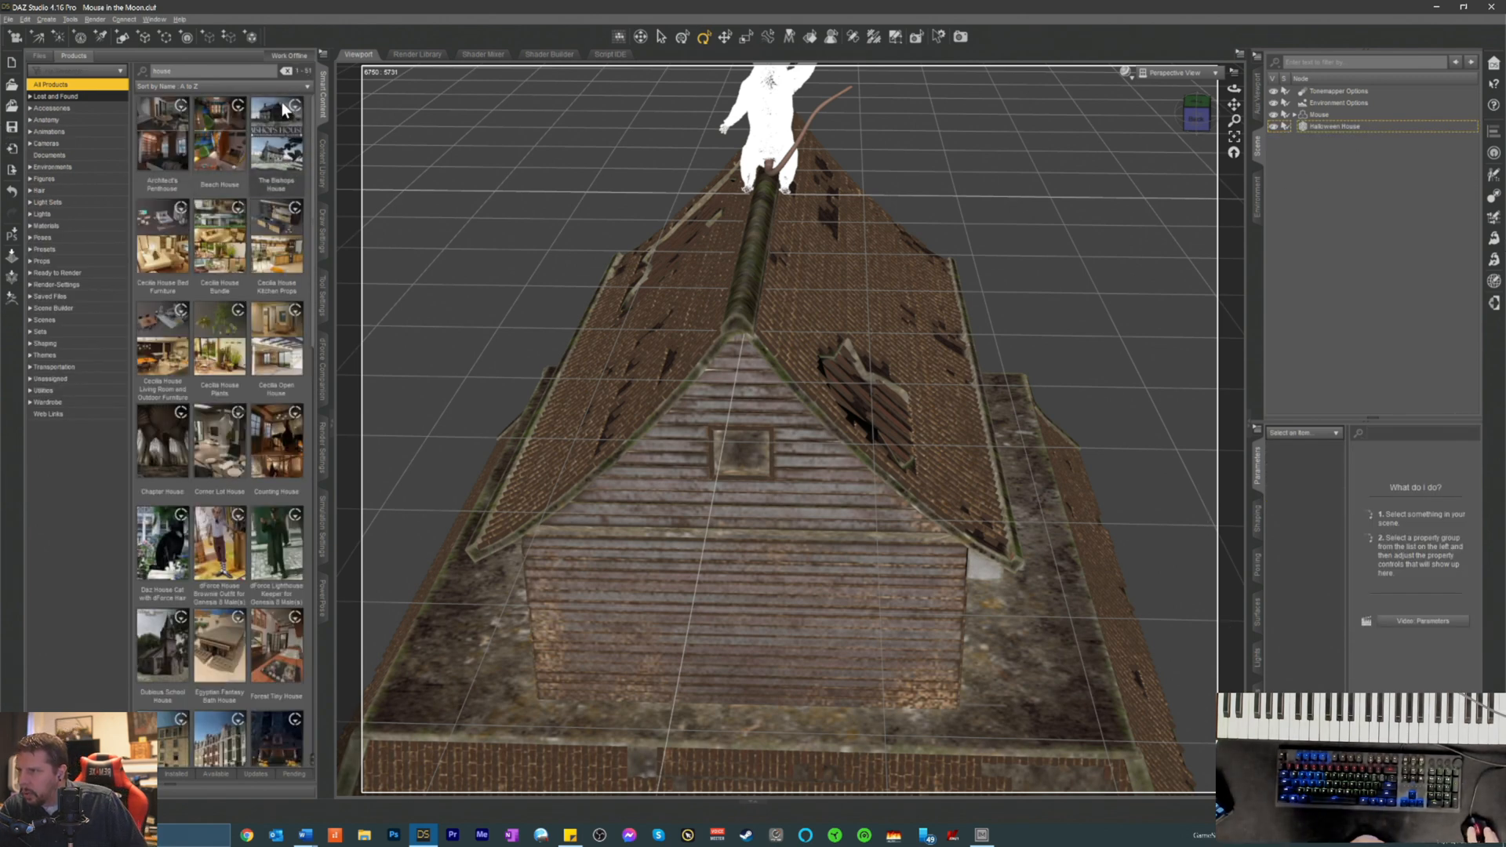
- Examine the house products in the library for other buildings and select the Old House product
mouse_move(284, 108)
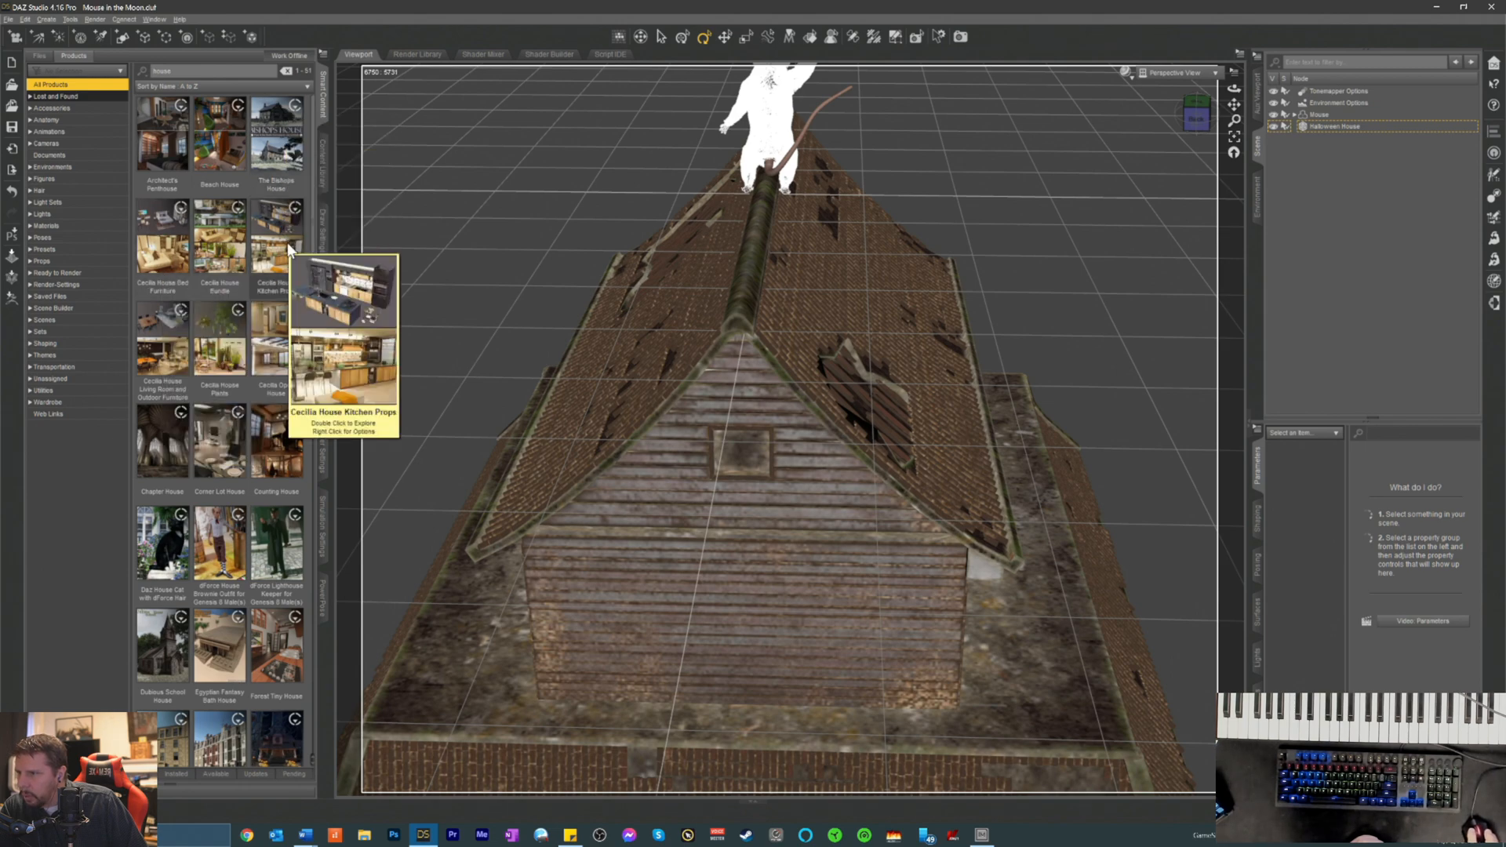
mouse_move(209, 265)
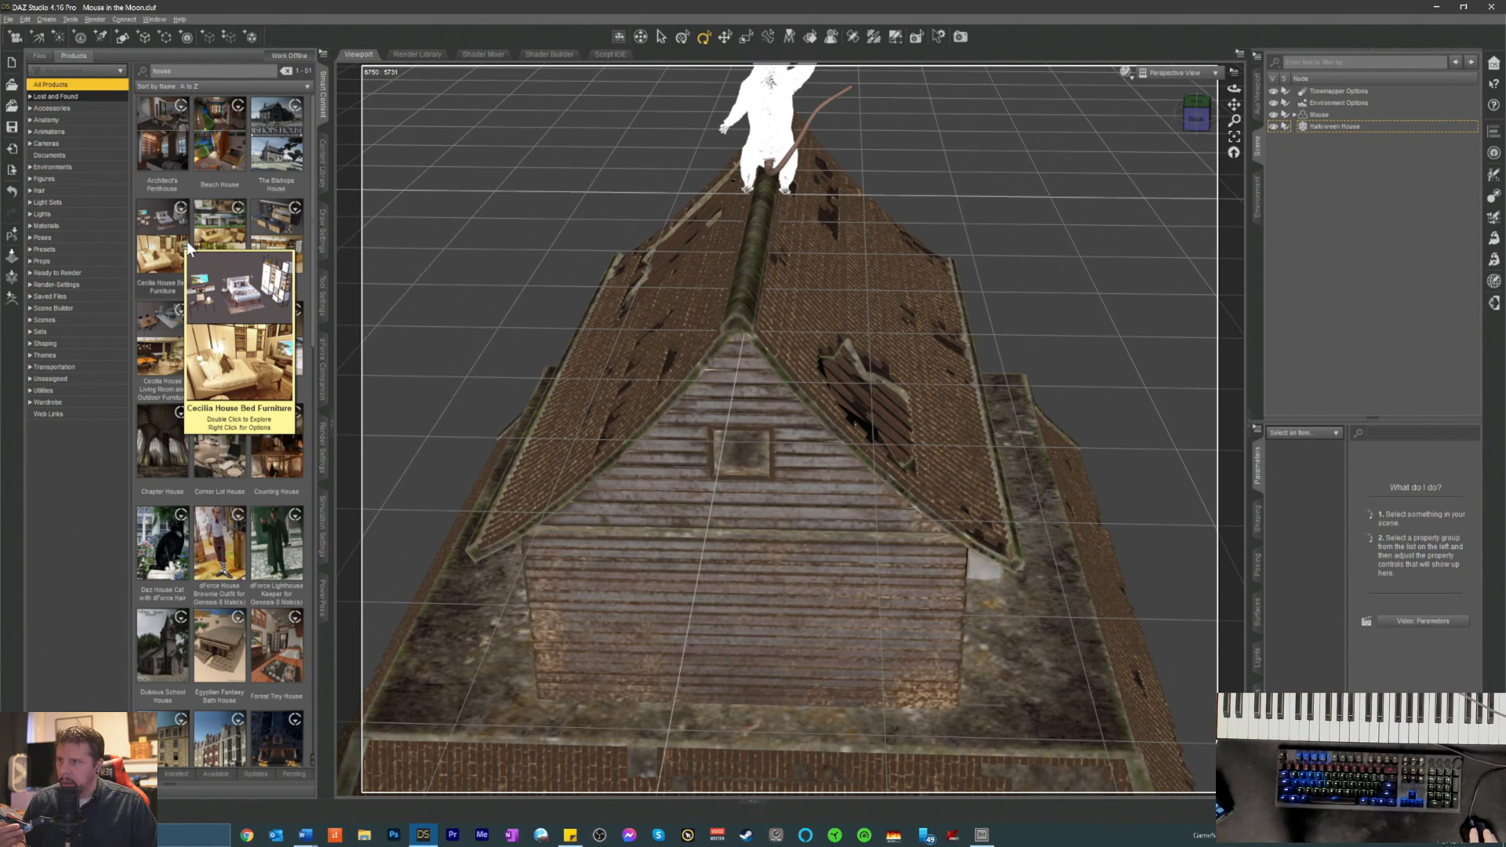
mouse_move(181, 186)
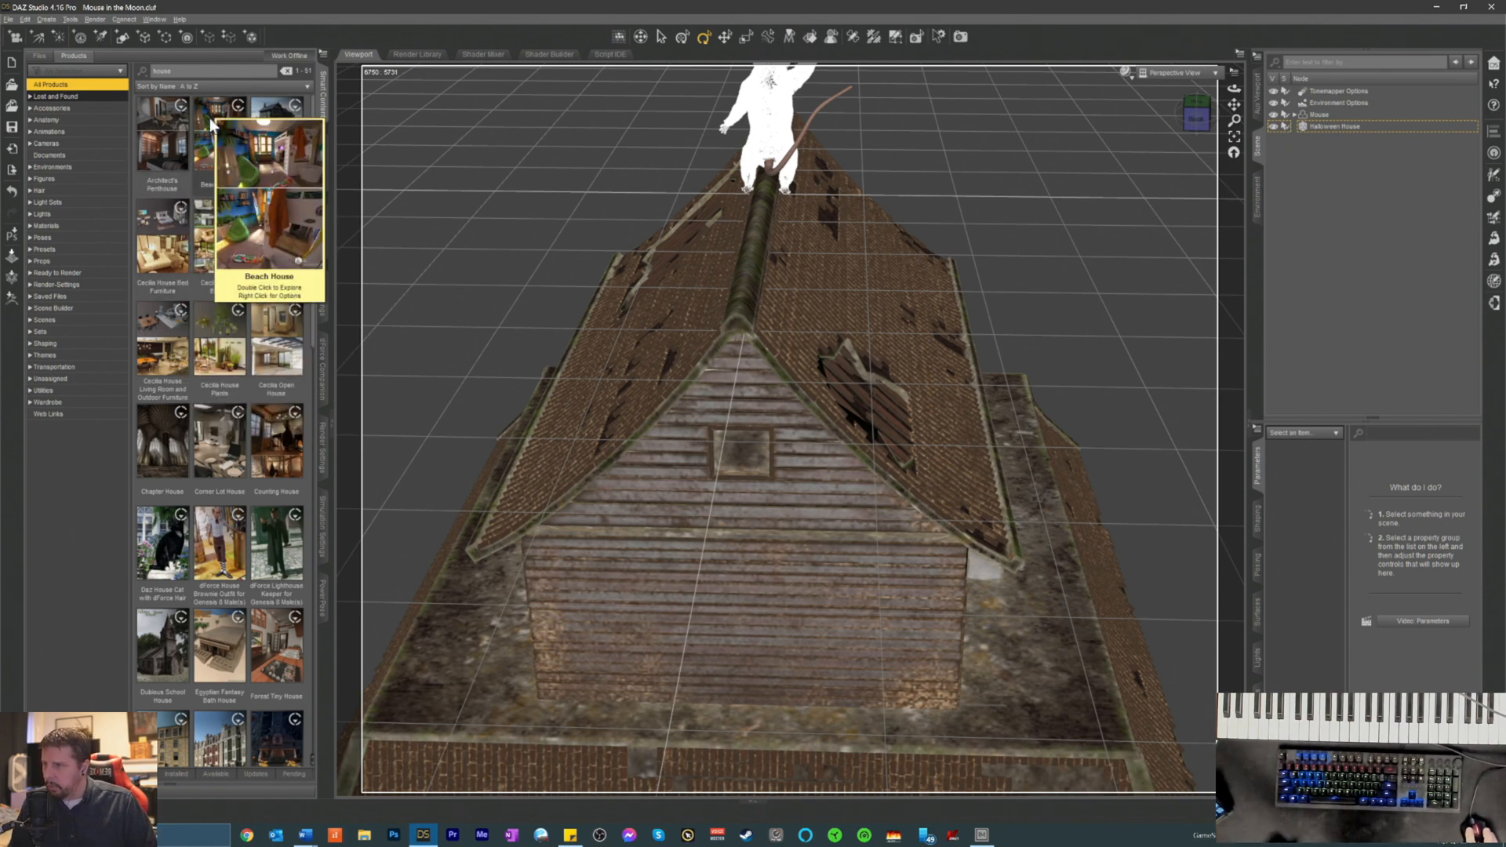
scroll(216, 403, "down", 5)
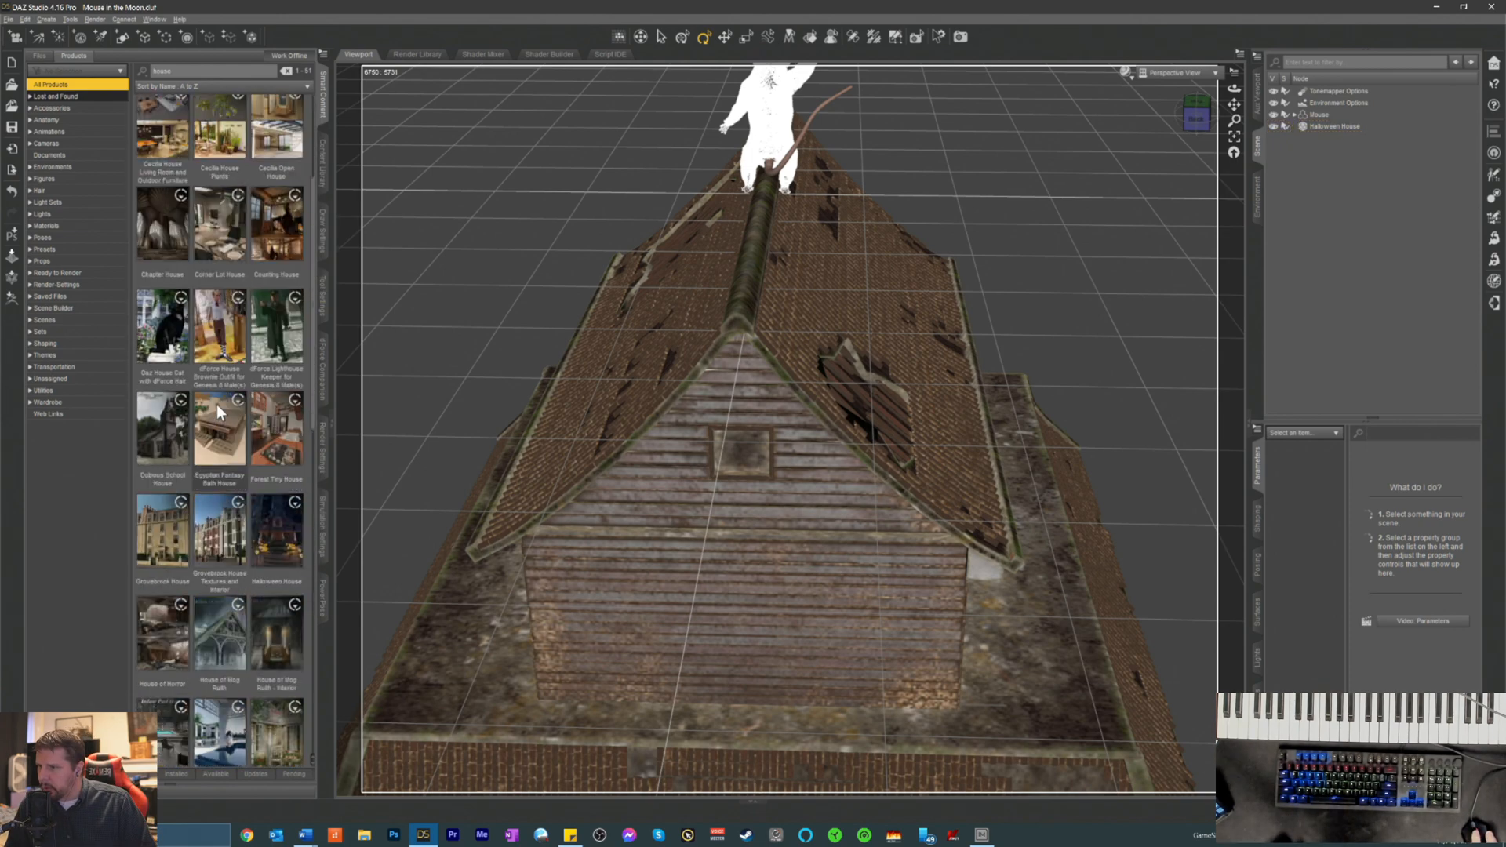
scroll(224, 364, "up", 2)
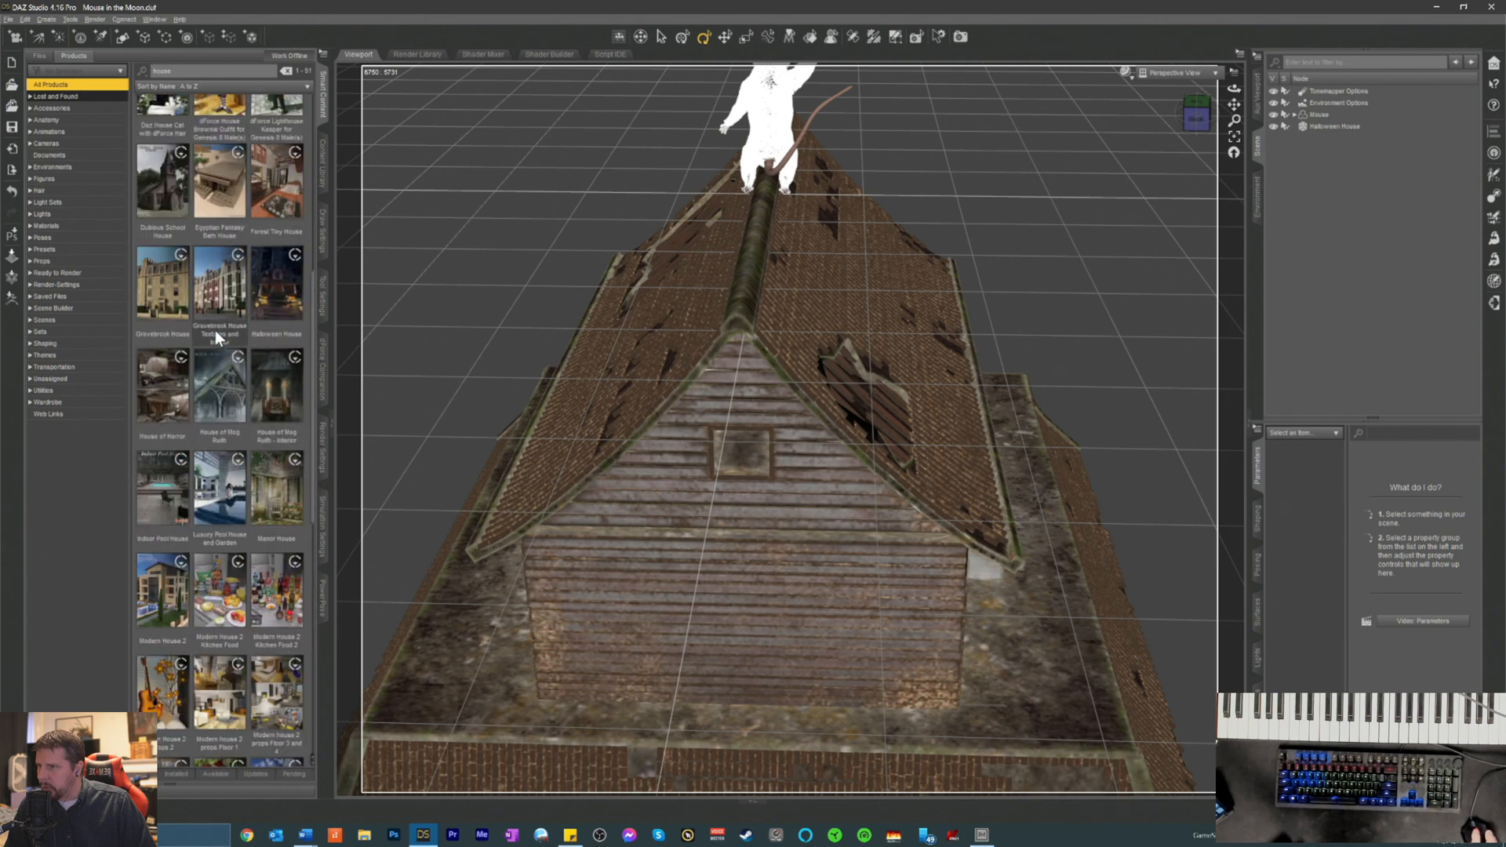
left_click(212, 344)
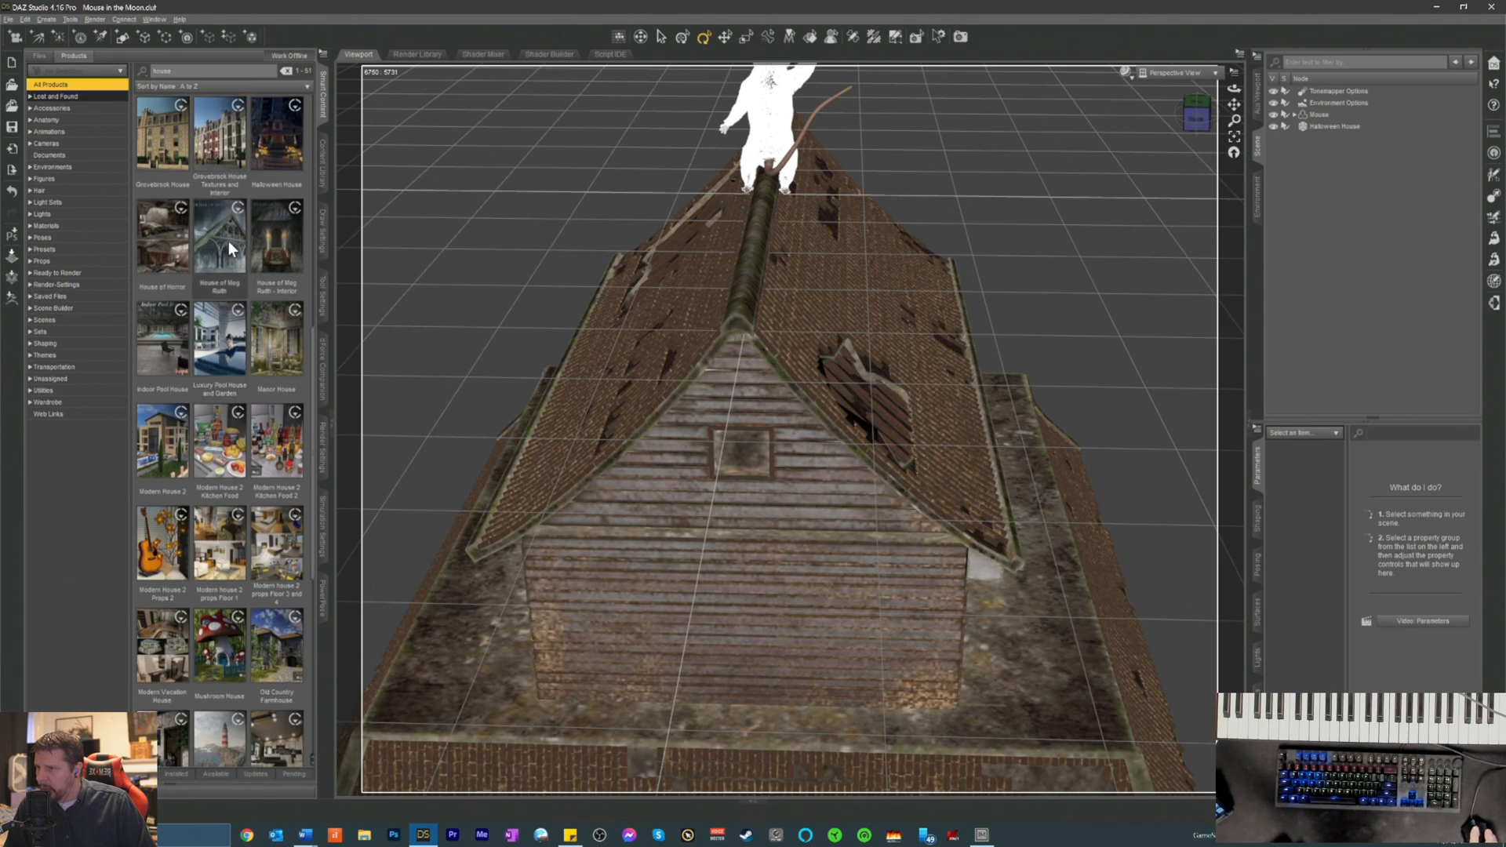
scroll(229, 241, "down", 3)
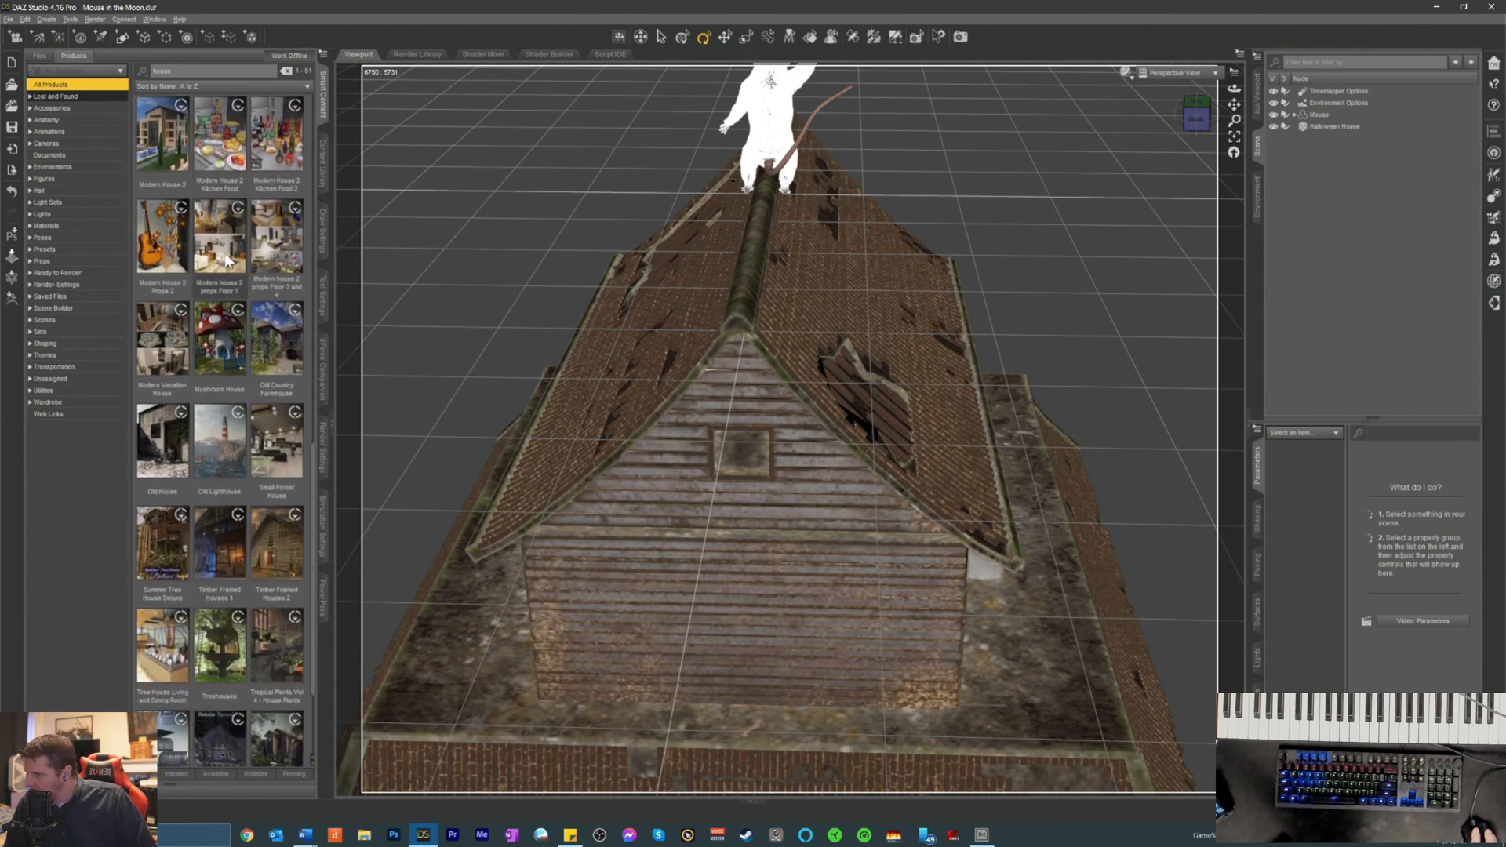
scroll(224, 260, "down", 2)
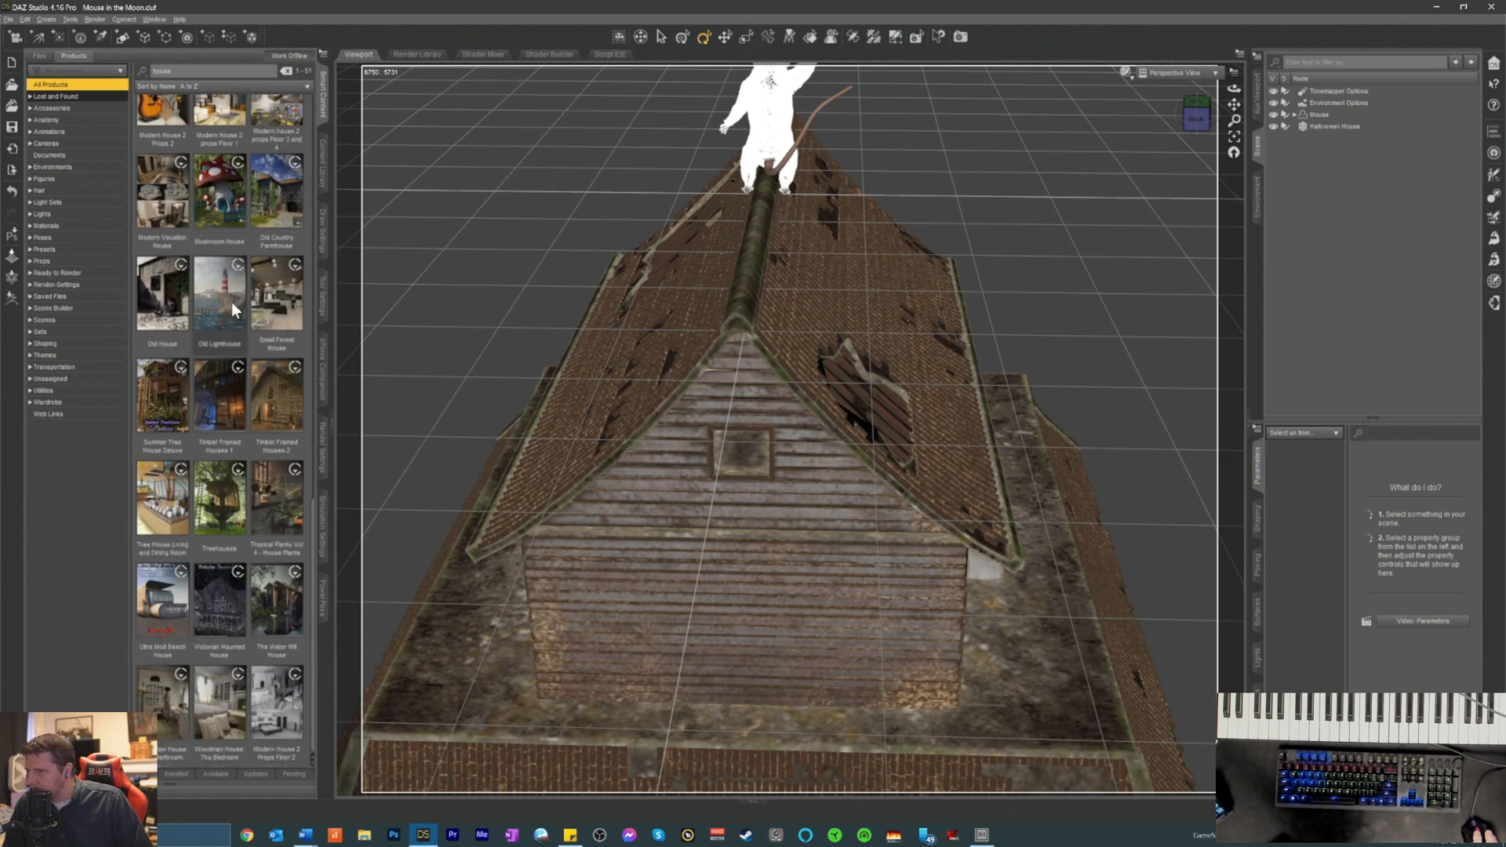
left_click(139, 288)
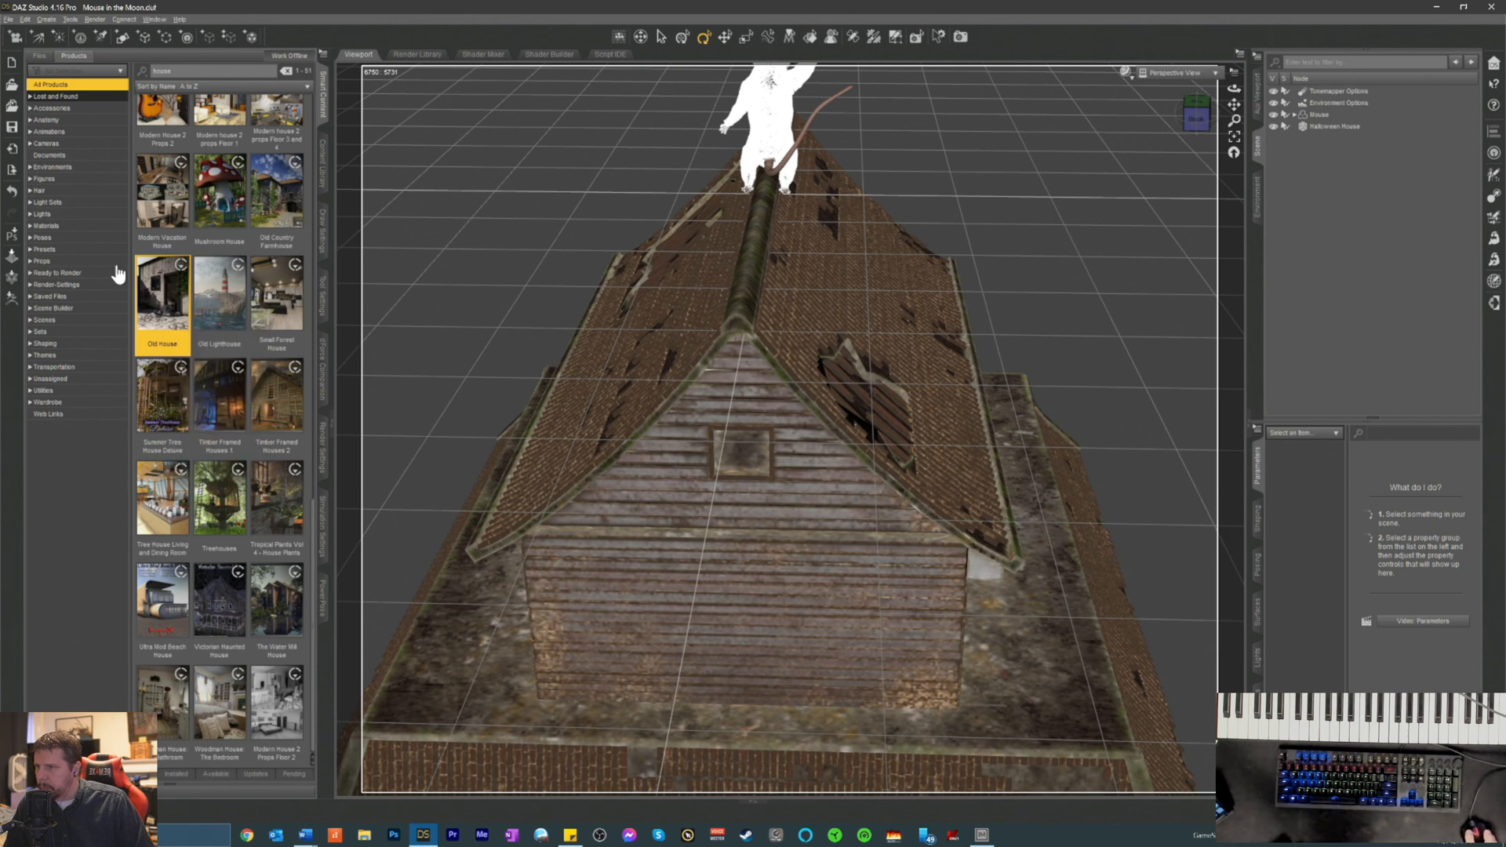
mouse_move(143, 280)
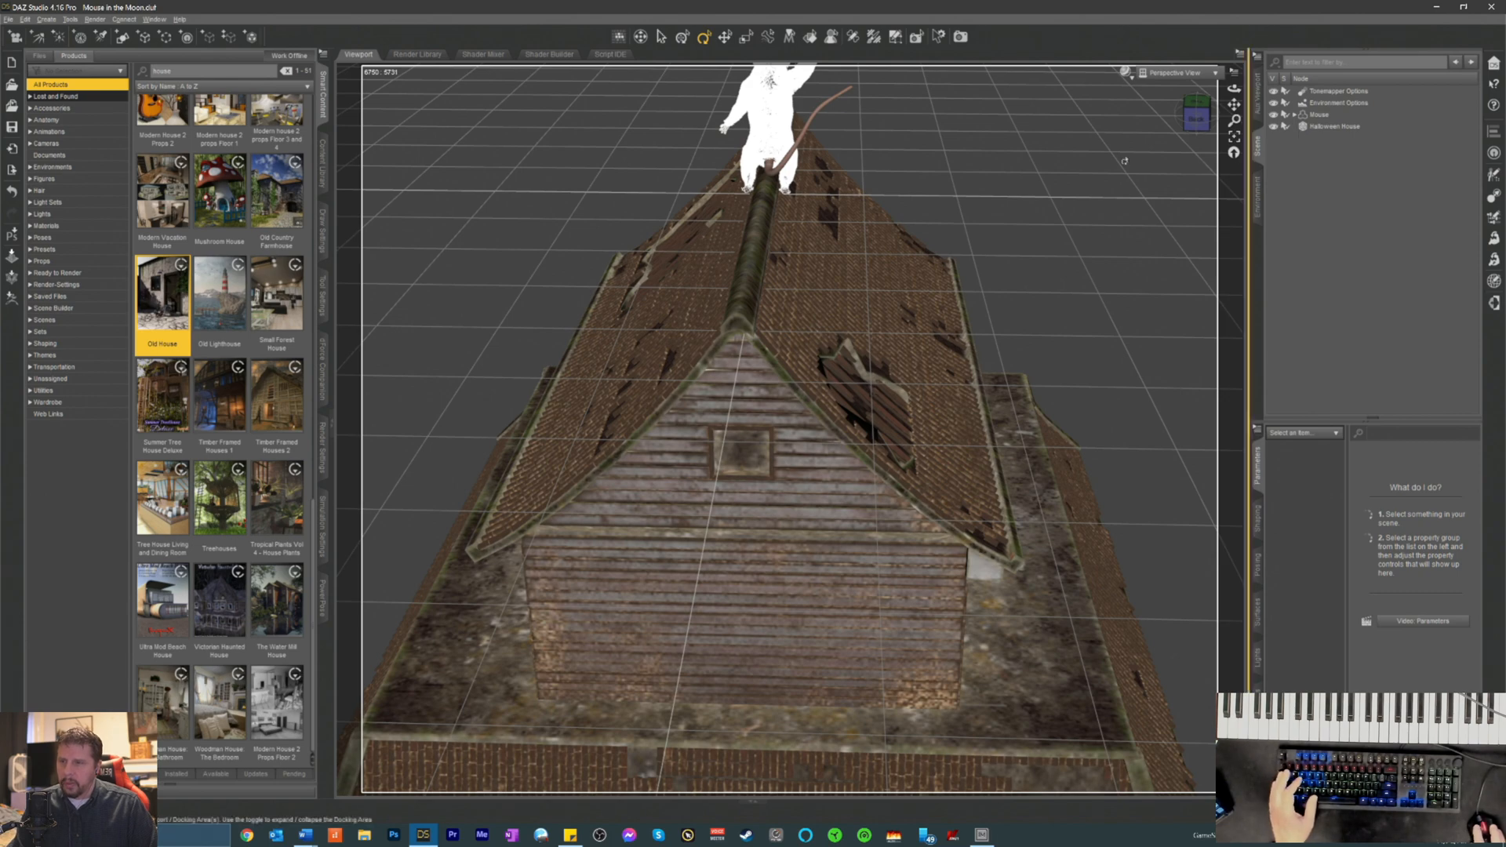
- Narrow the house products to the Render-Settings category
mouse_move(1200, 118)
left_mouse_down()
mouse_move(1204, 135)
mouse_move(1234, 98)
mouse_move(1197, 115)
left_mouse_up()
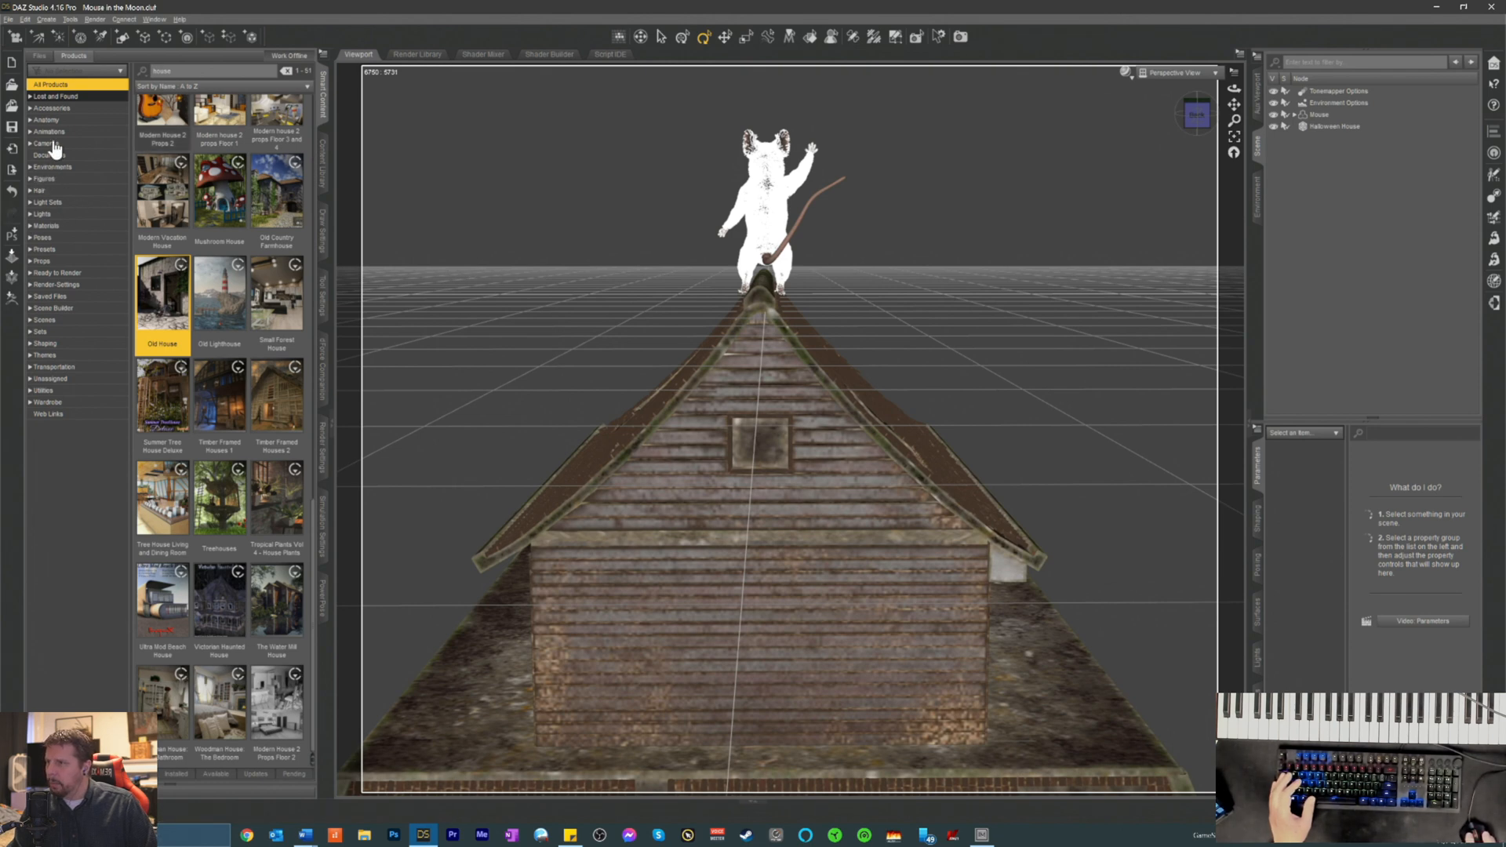
left_click(51, 286)
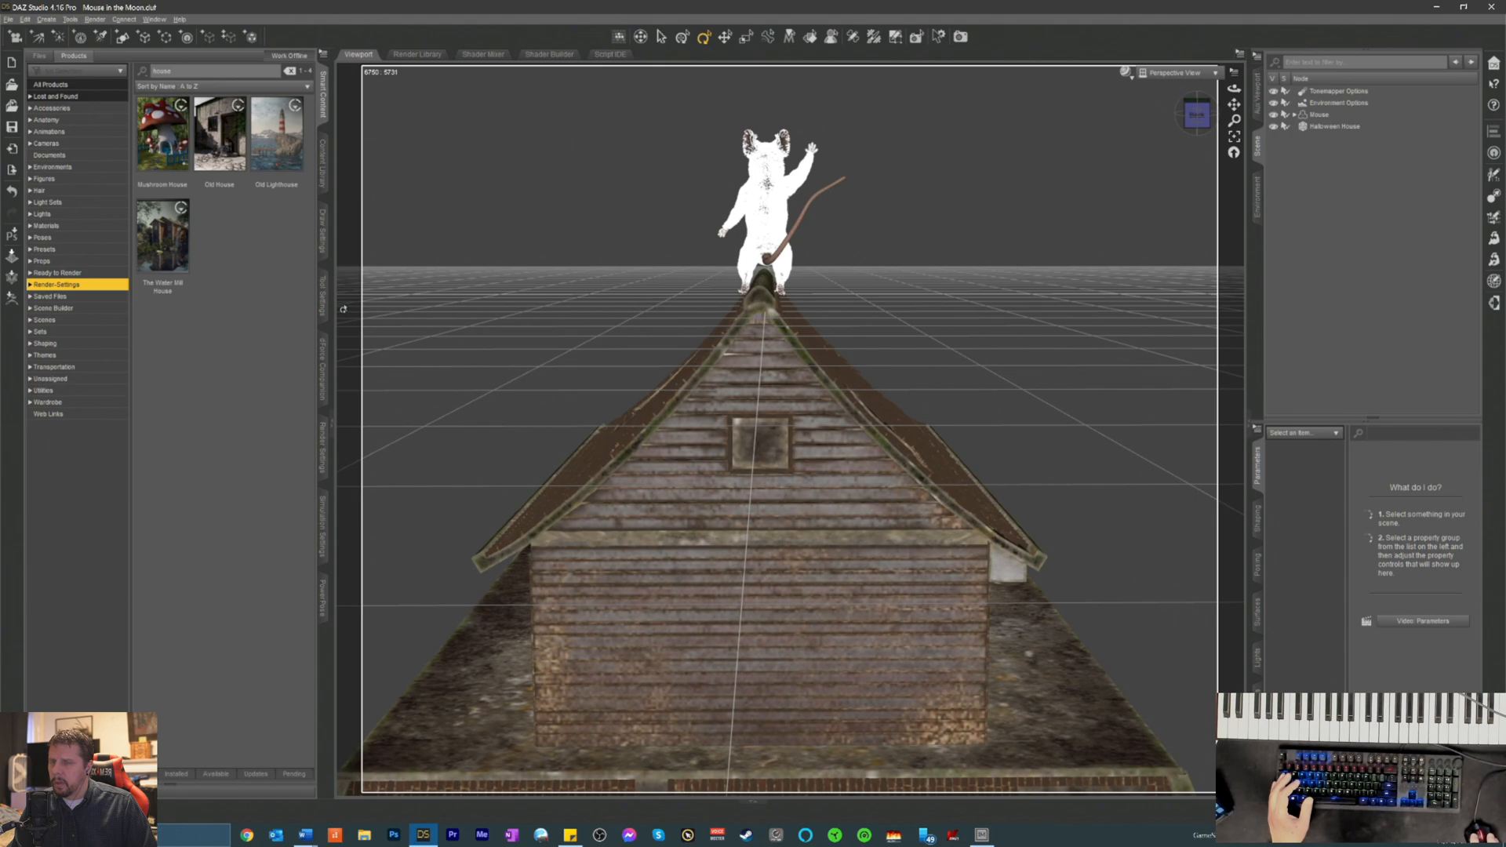
- Turn the Halloween House about 90 degrees with Y Rotate and adjust its X, Y and Z Translate to fit the ridge under the mouse's feet
mouse_move(1193, 116)
left_mouse_down()
mouse_move(1265, 137)
mouse_move(1202, 130)
left_mouse_up()
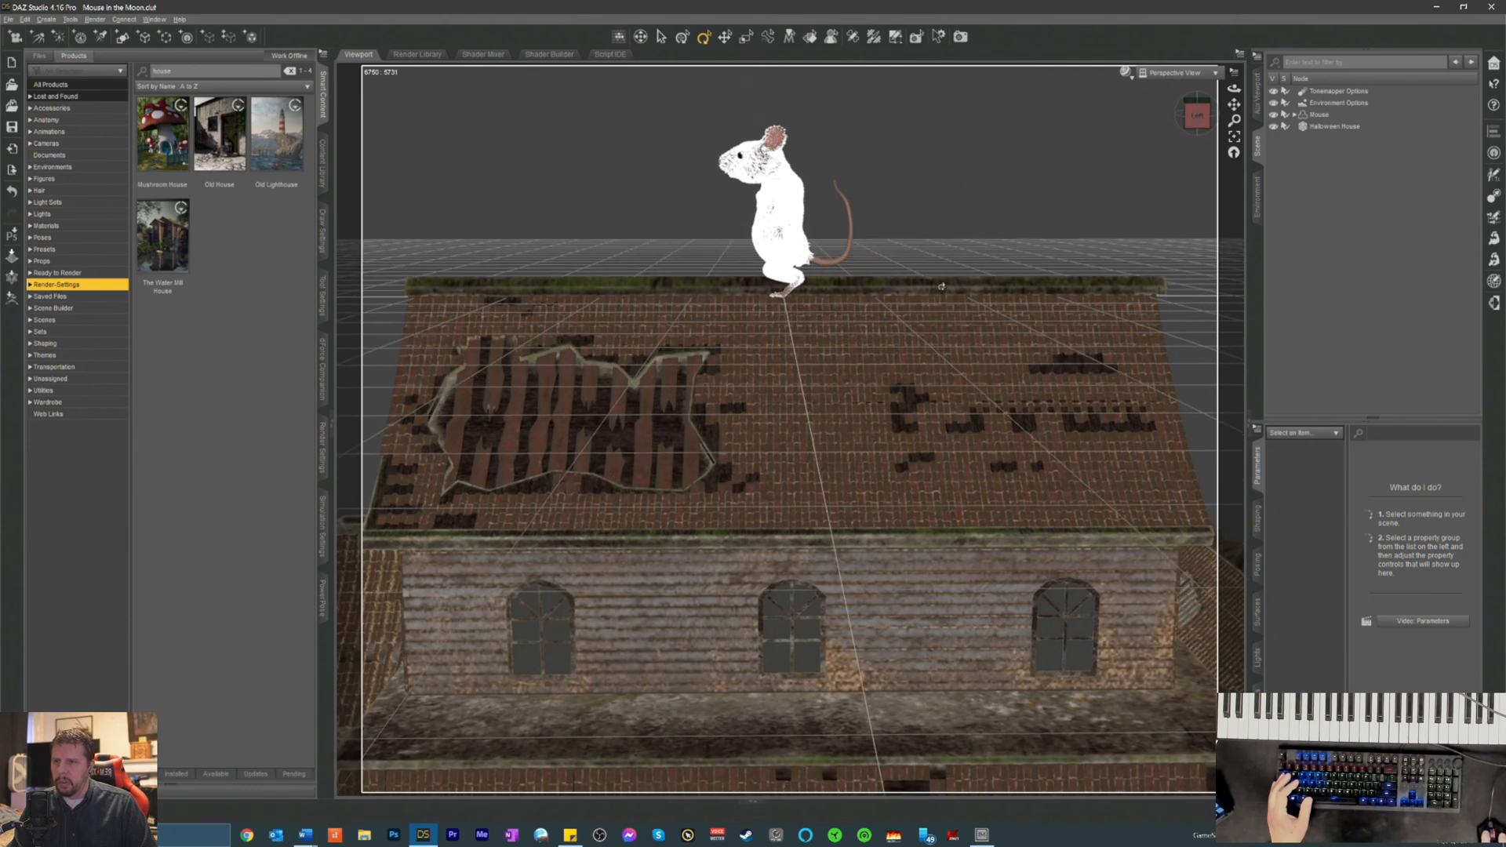
left_click(780, 382)
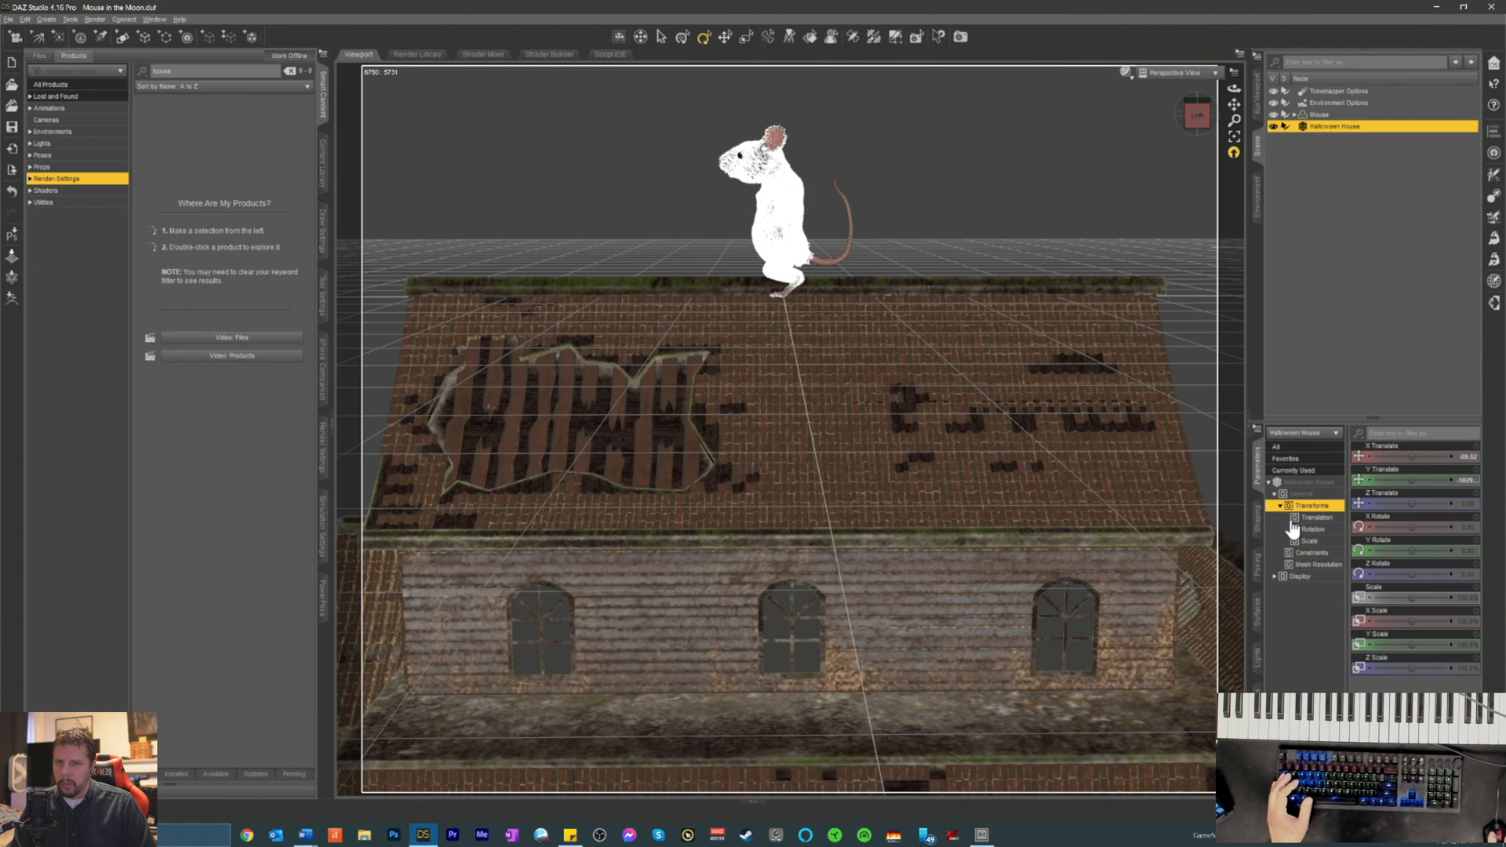
left_click_drag(1408, 550, 1341, 550)
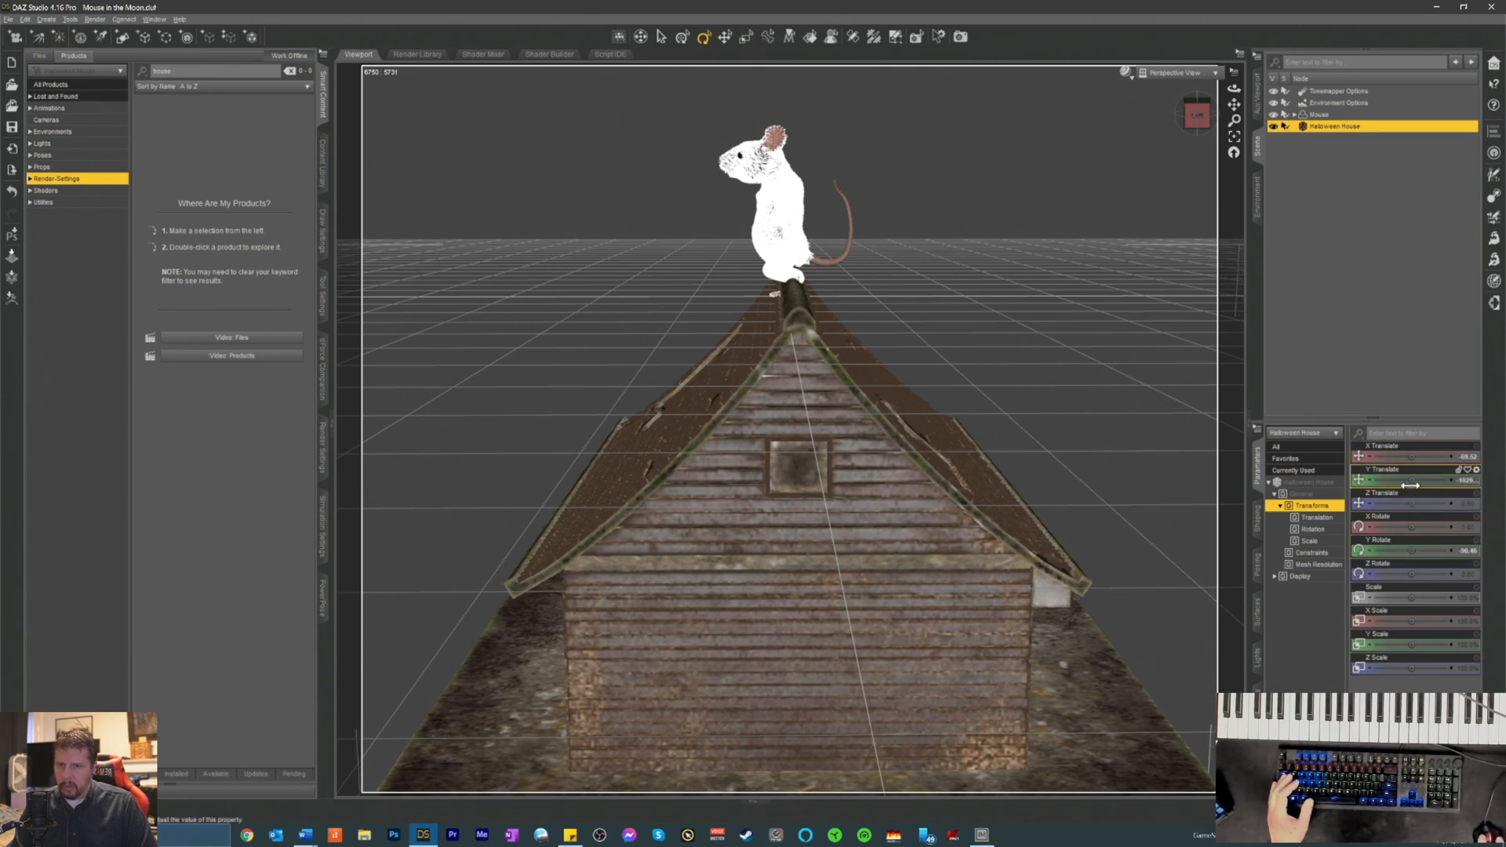
left_click_drag(1404, 479, 1412, 456)
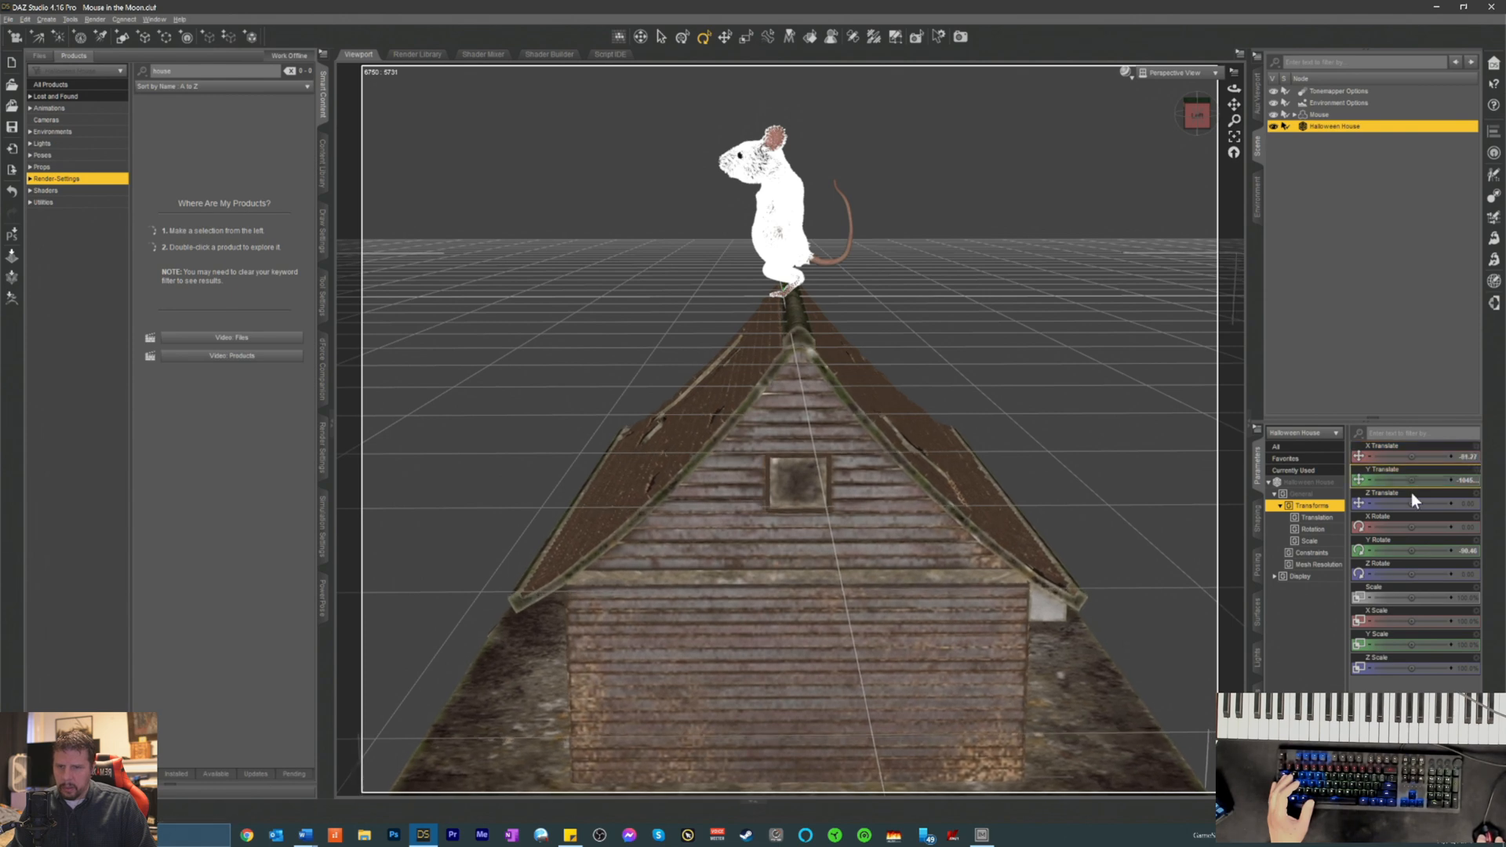
left_click_drag(1412, 503, 1416, 503)
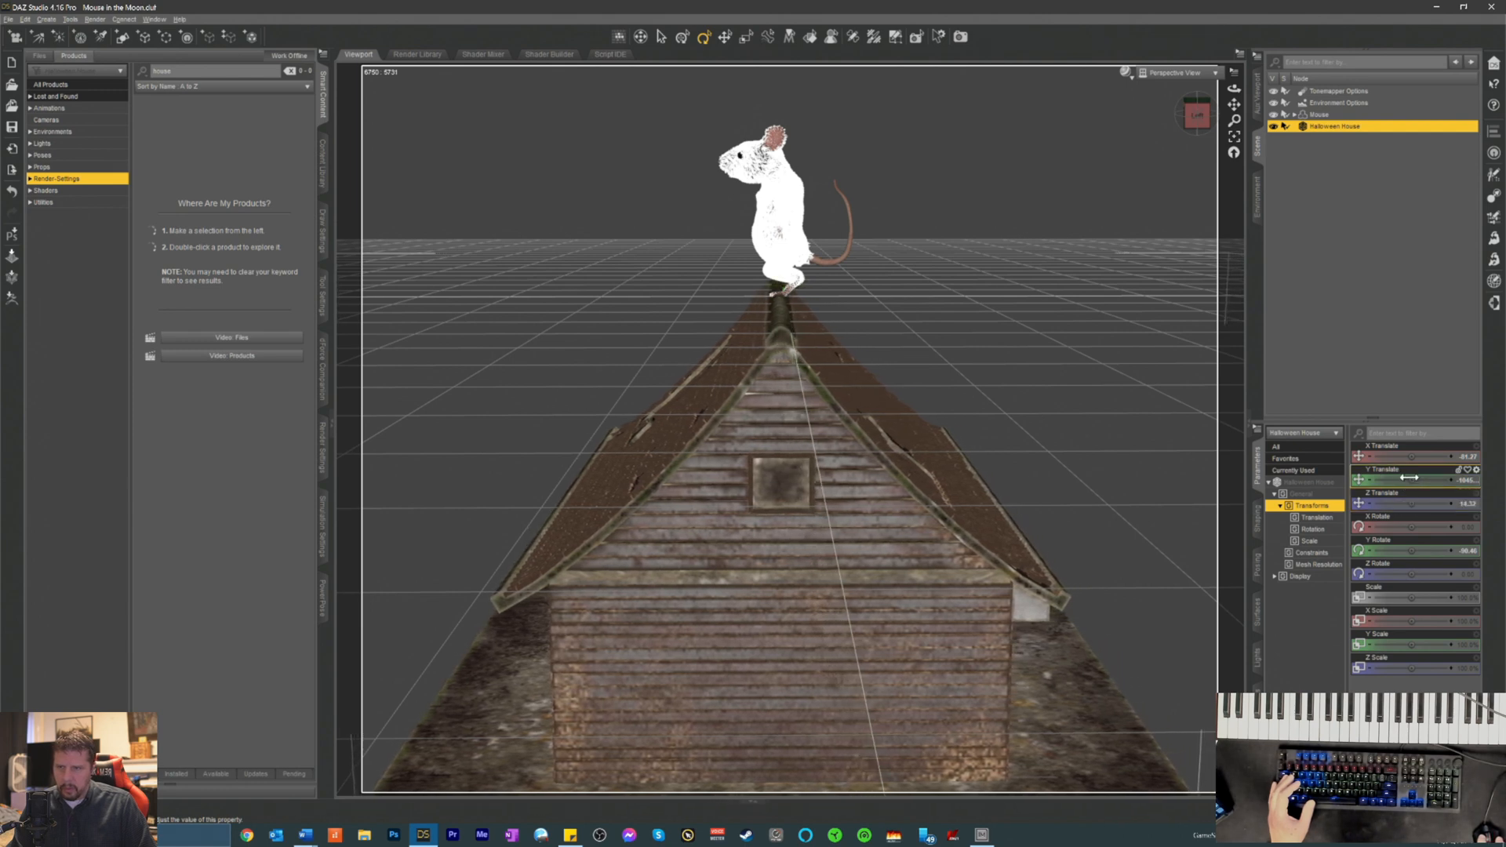
left_click_drag(1417, 480, 1417, 479)
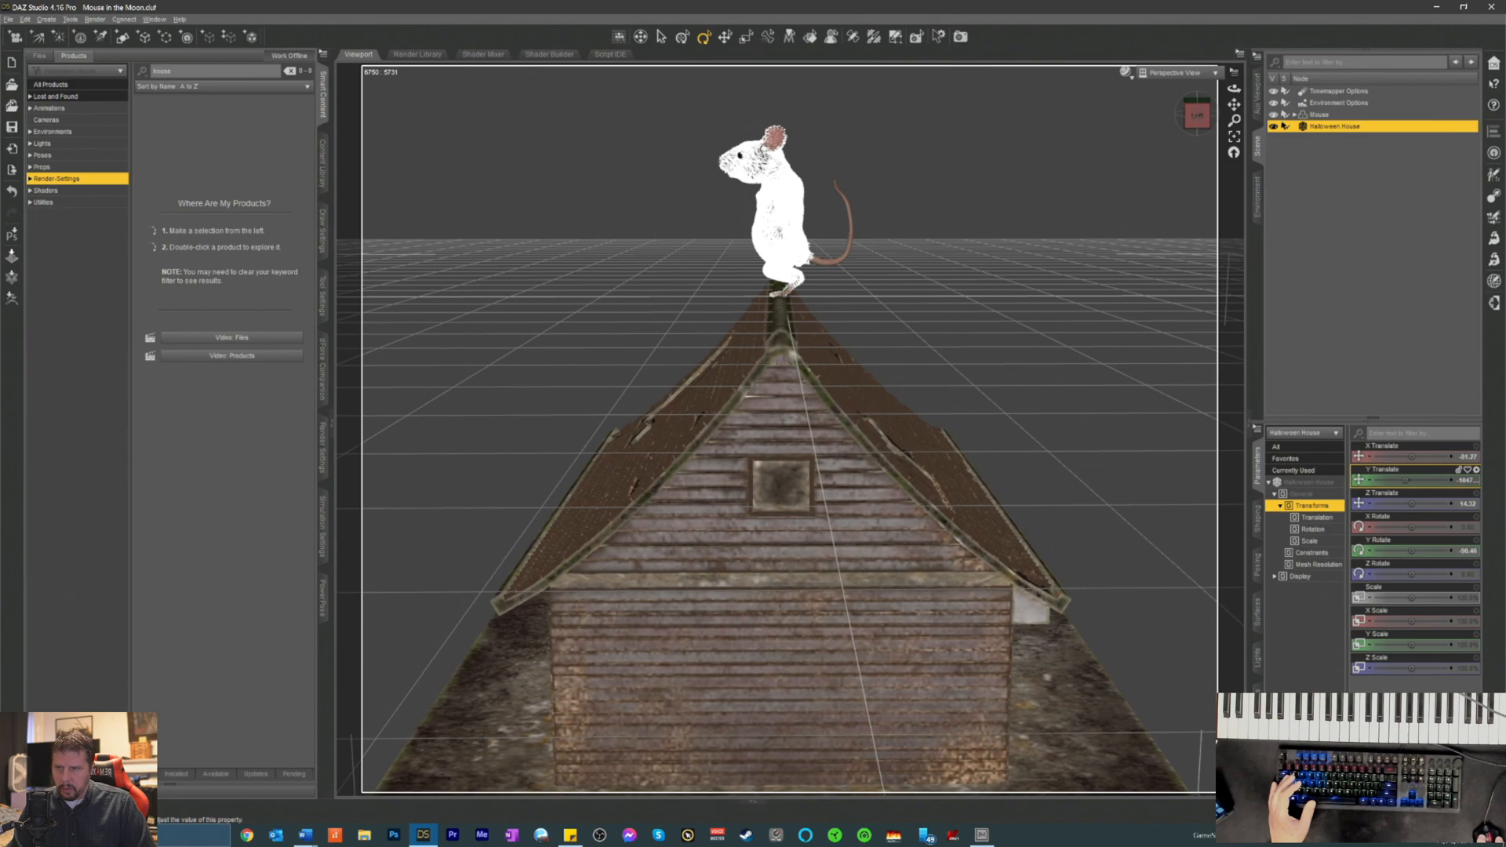
- Save the scene and examine the mouse's footing on the turned roof ridge from behind and in profile
left_click(1197, 114)
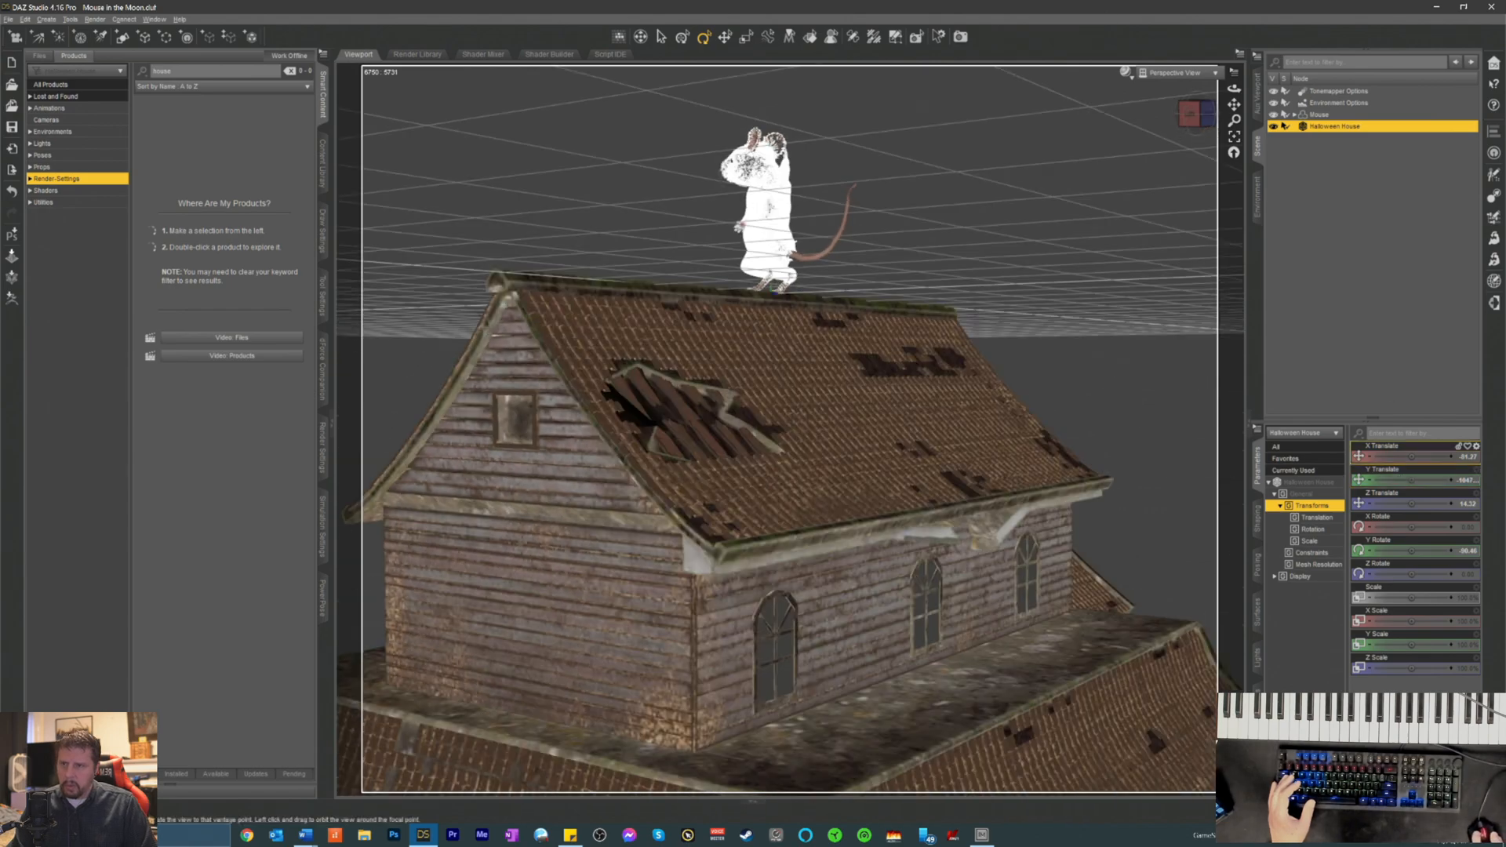
left_click_drag(1197, 114, 1147, 229)
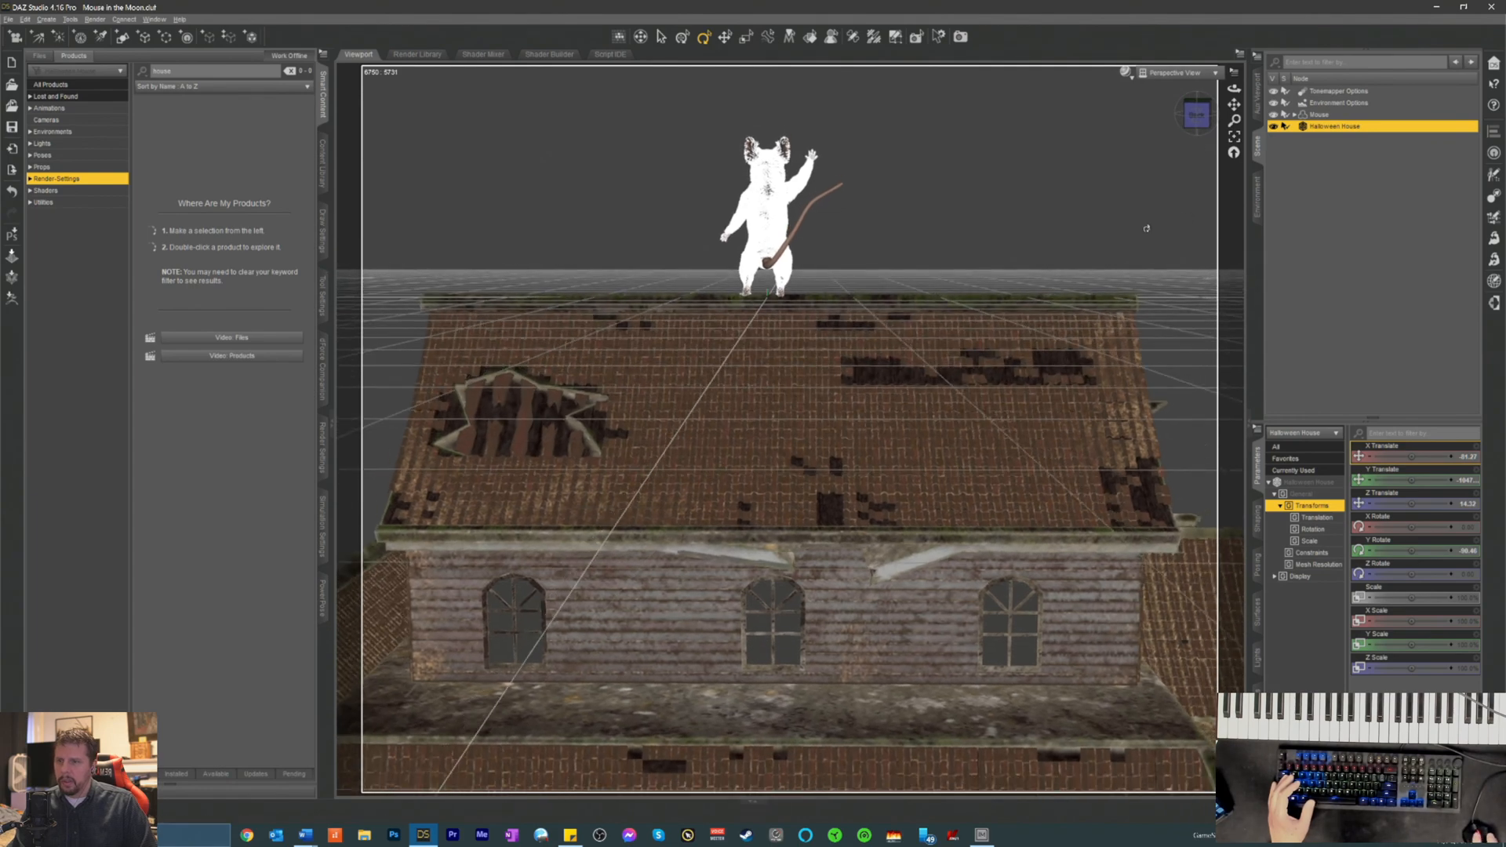
key("ctrl+s")
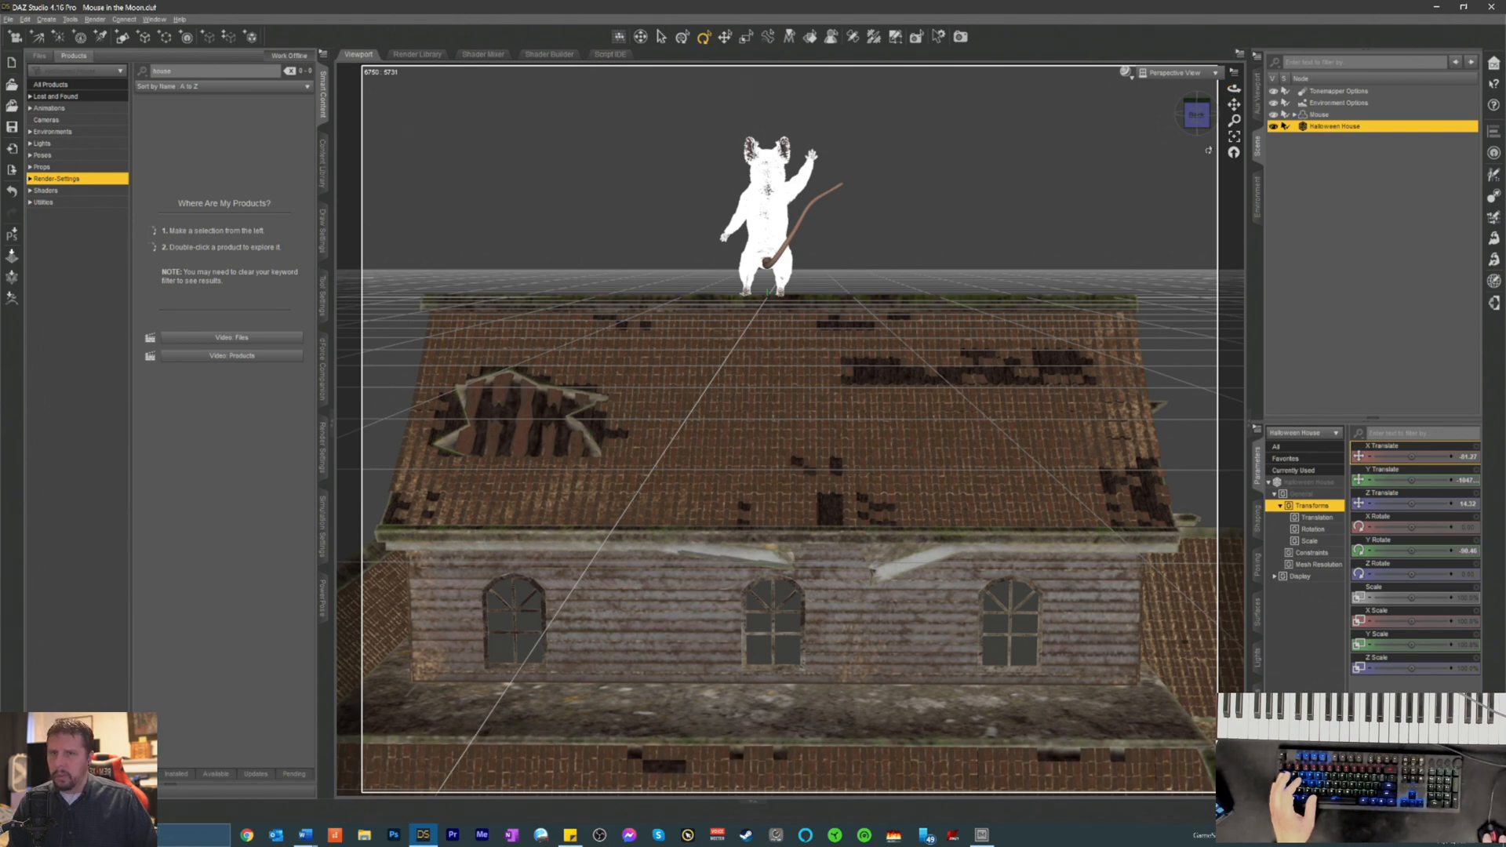
left_click_drag(1234, 104, 1263, 174)
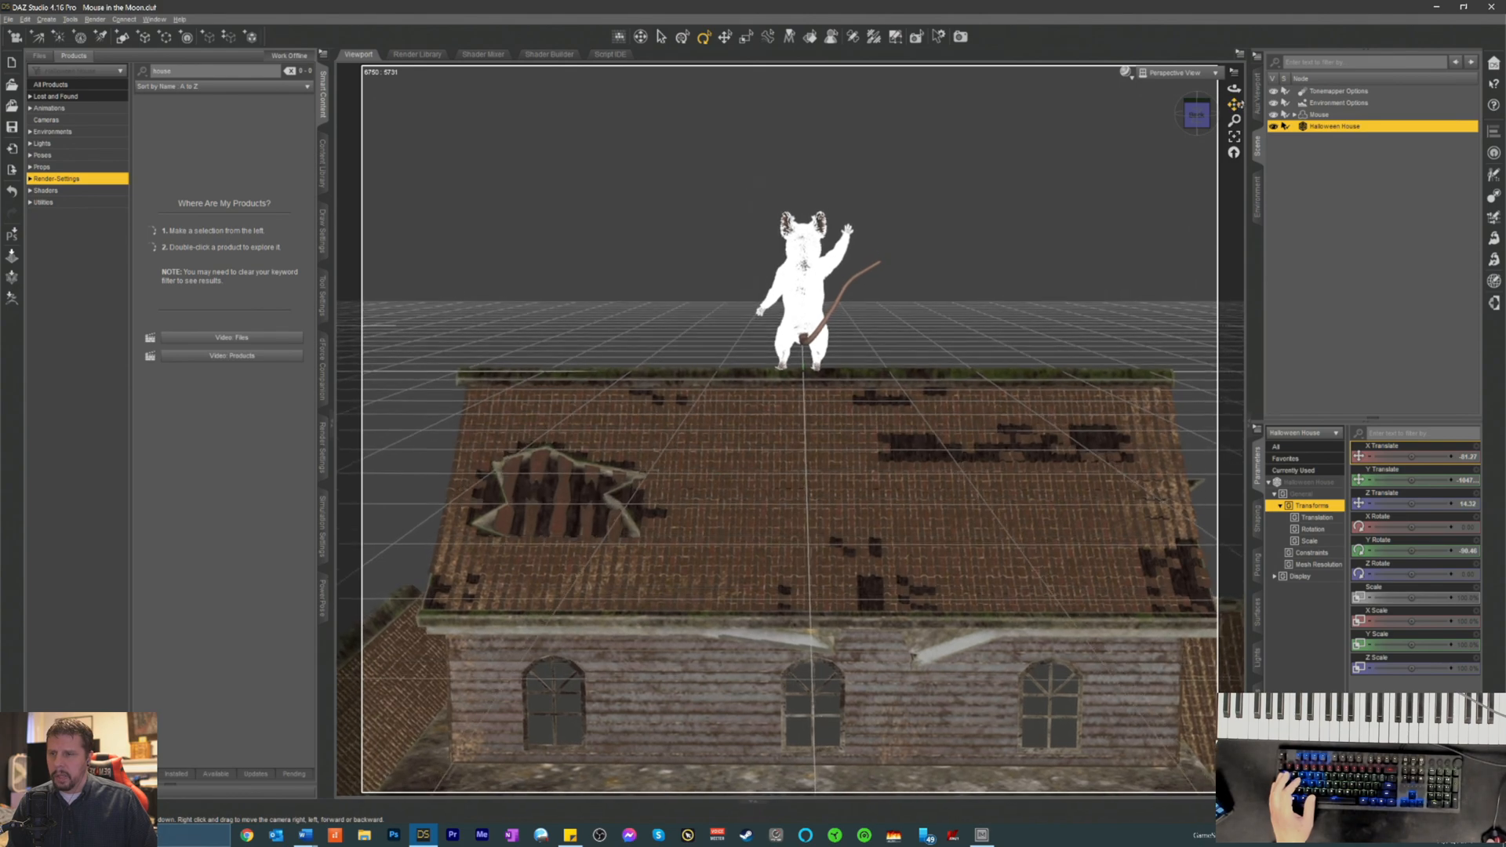
left_click_drag(1197, 115, 1223, 135)
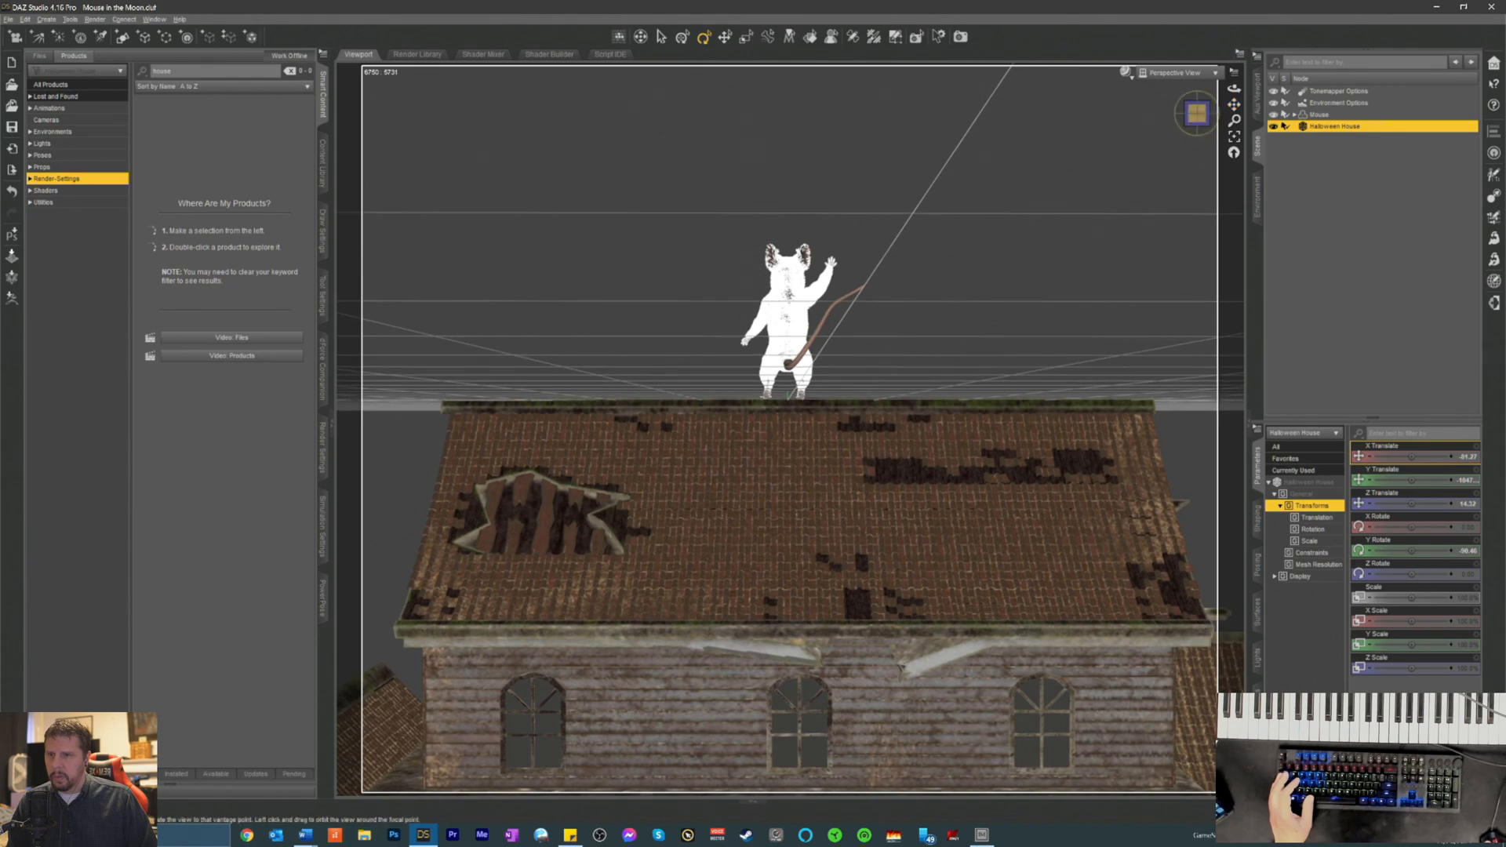
left_click(1197, 113)
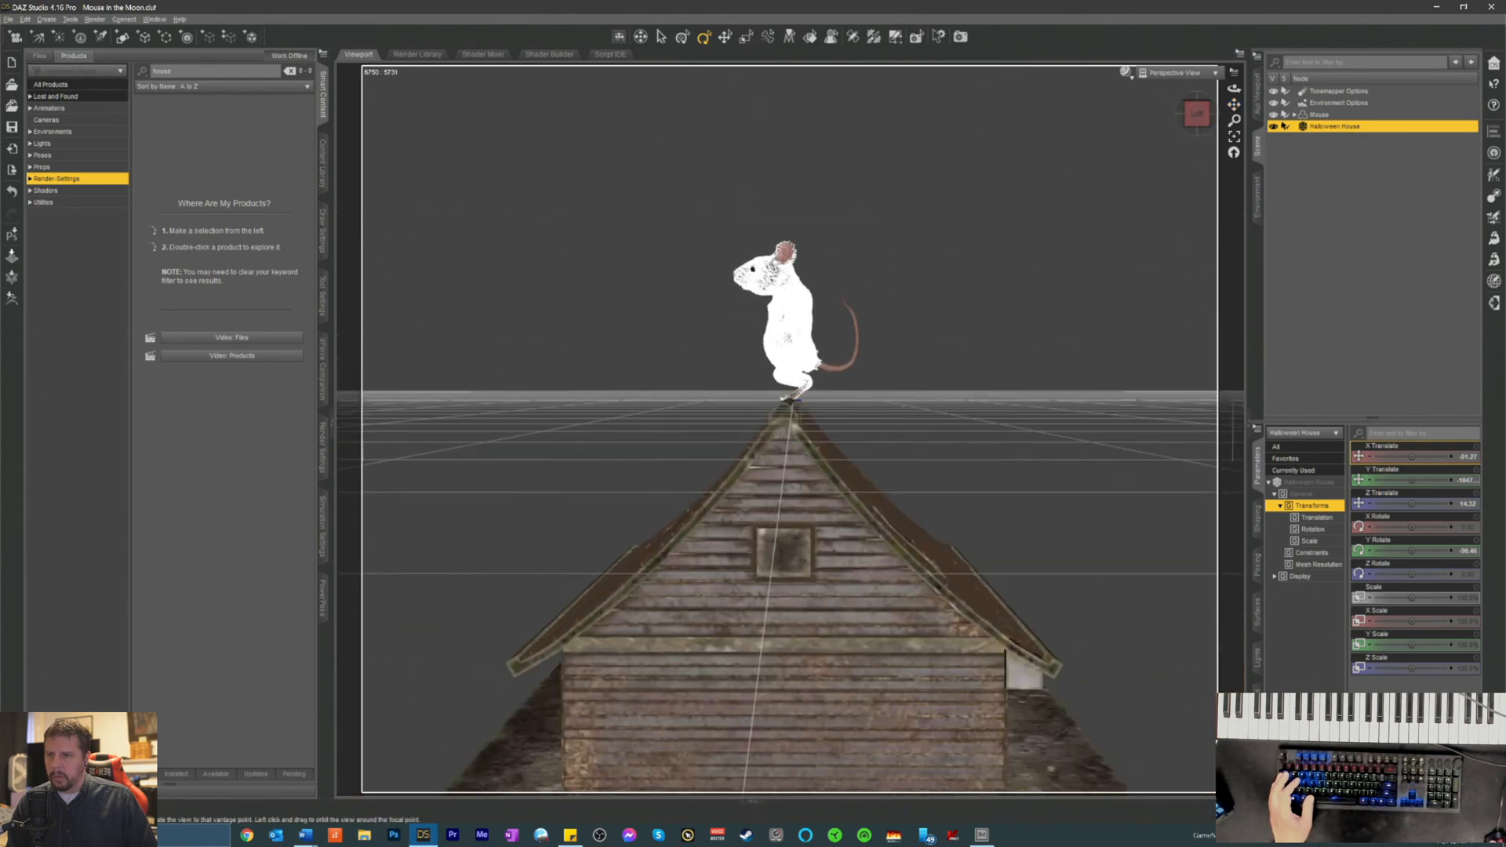
left_click_drag(1197, 113, 1240, 114)
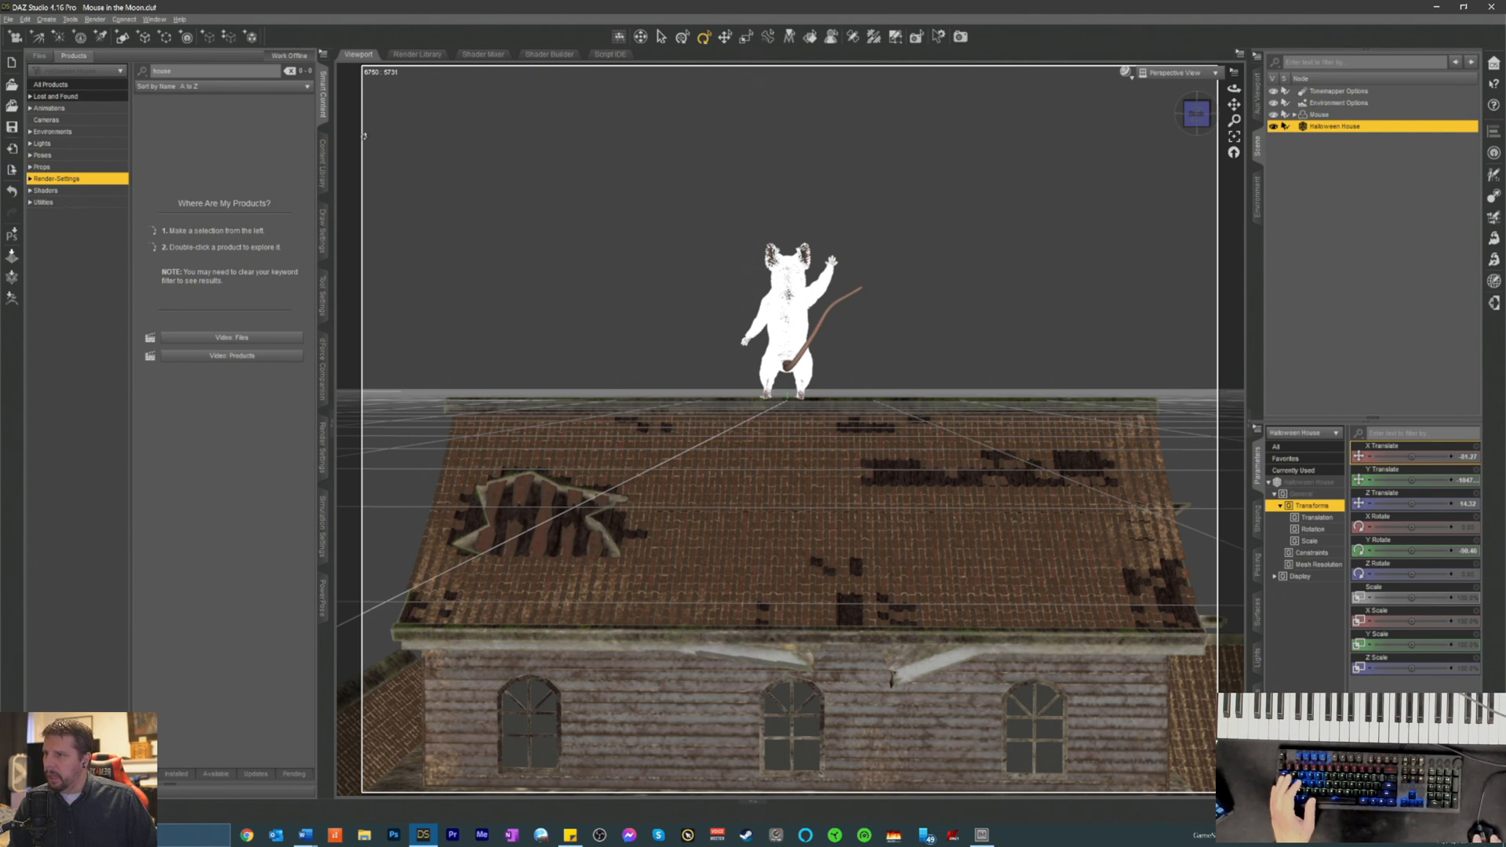
- Open the Orestes Iray HDRI Skydomes - Fantasy Moon product among all Render-Settings products and load Fantasy Moon 05 Large
left_click(1318, 192)
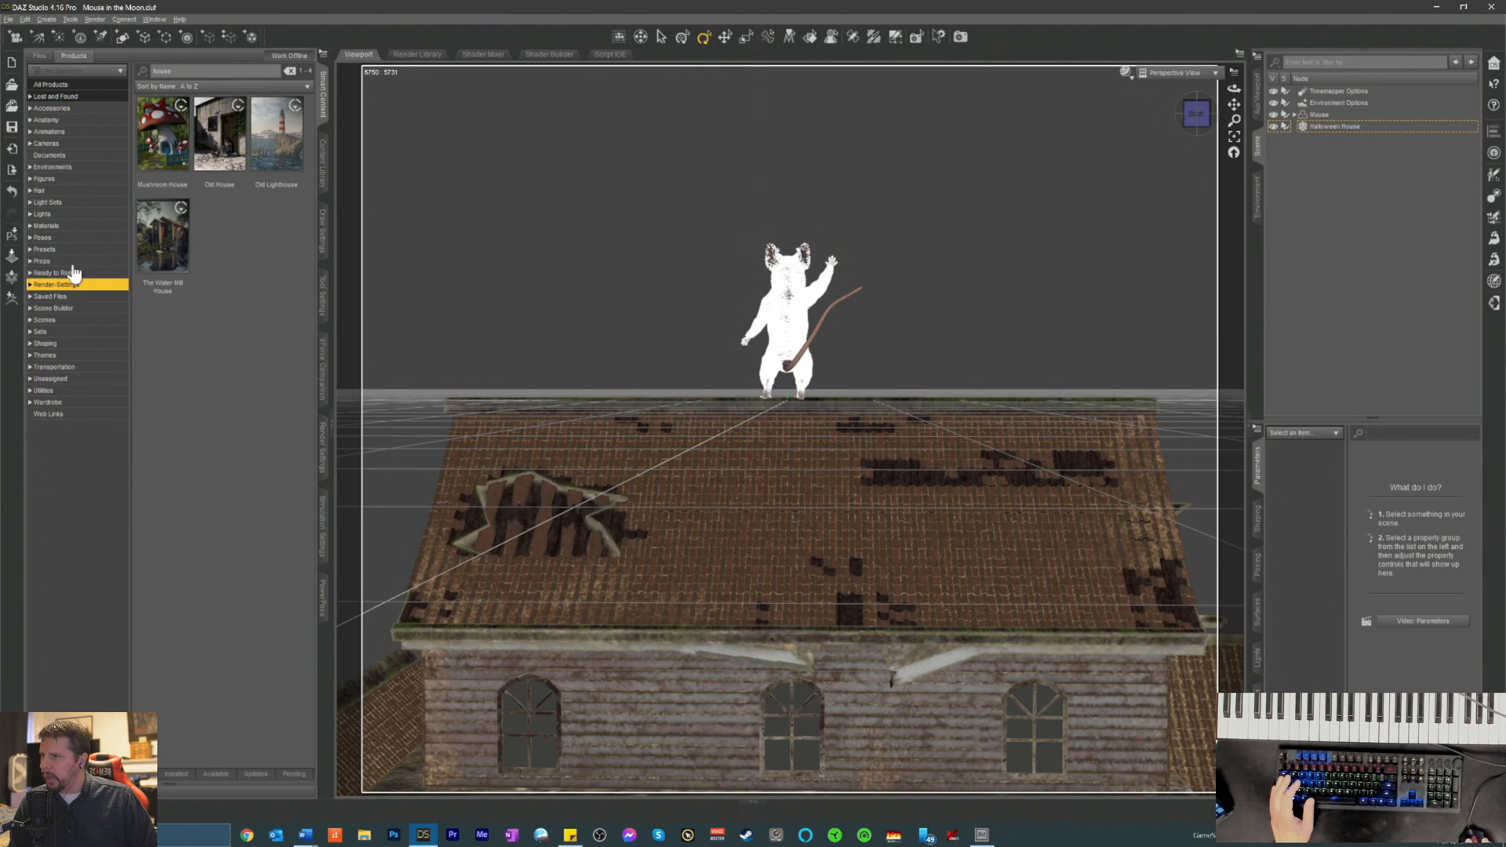
left_click(291, 71)
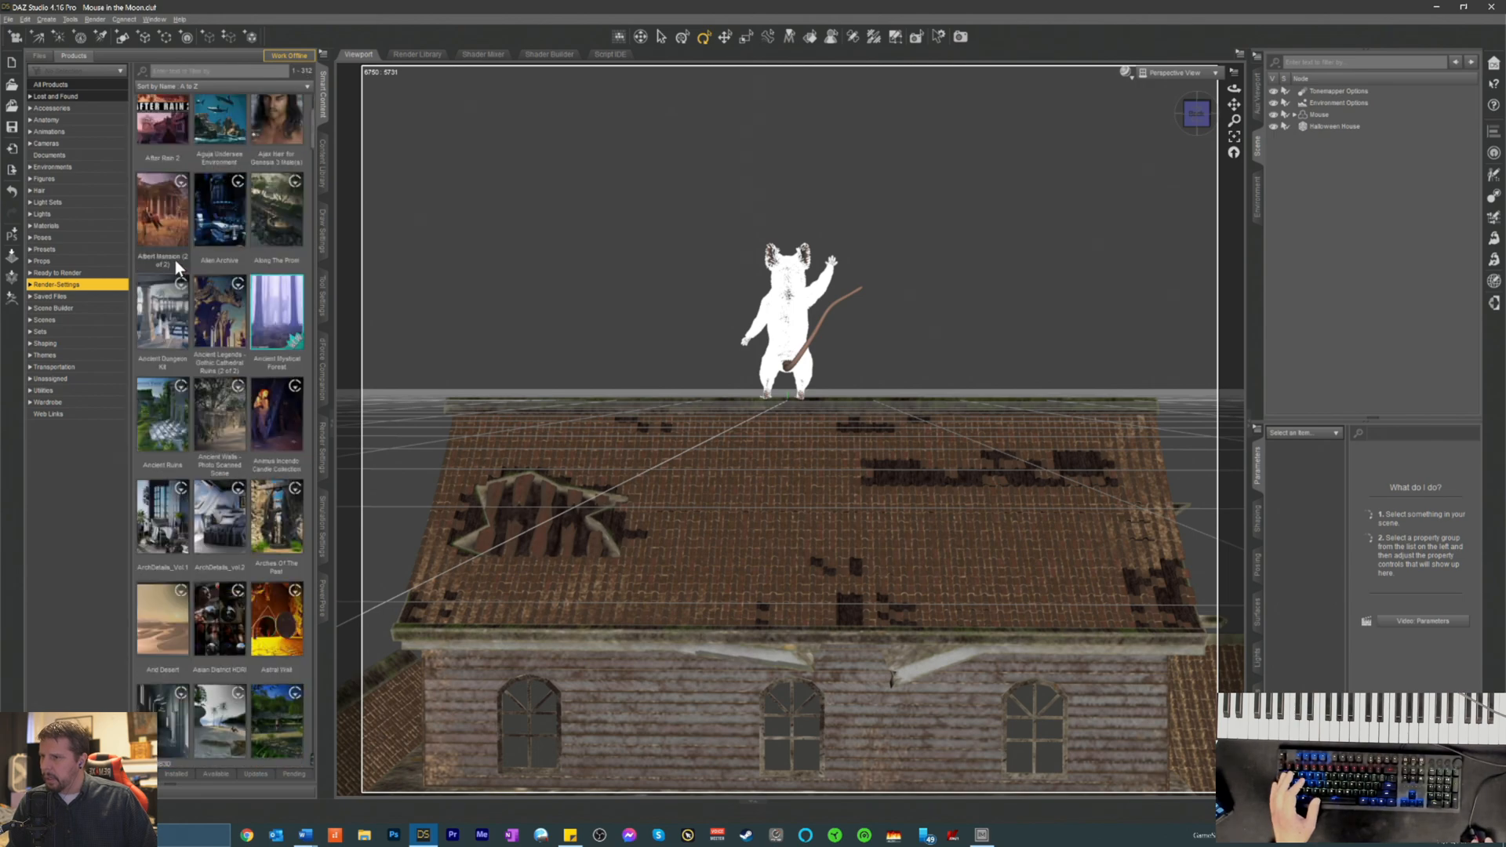
scroll(180, 256, "down", 10)
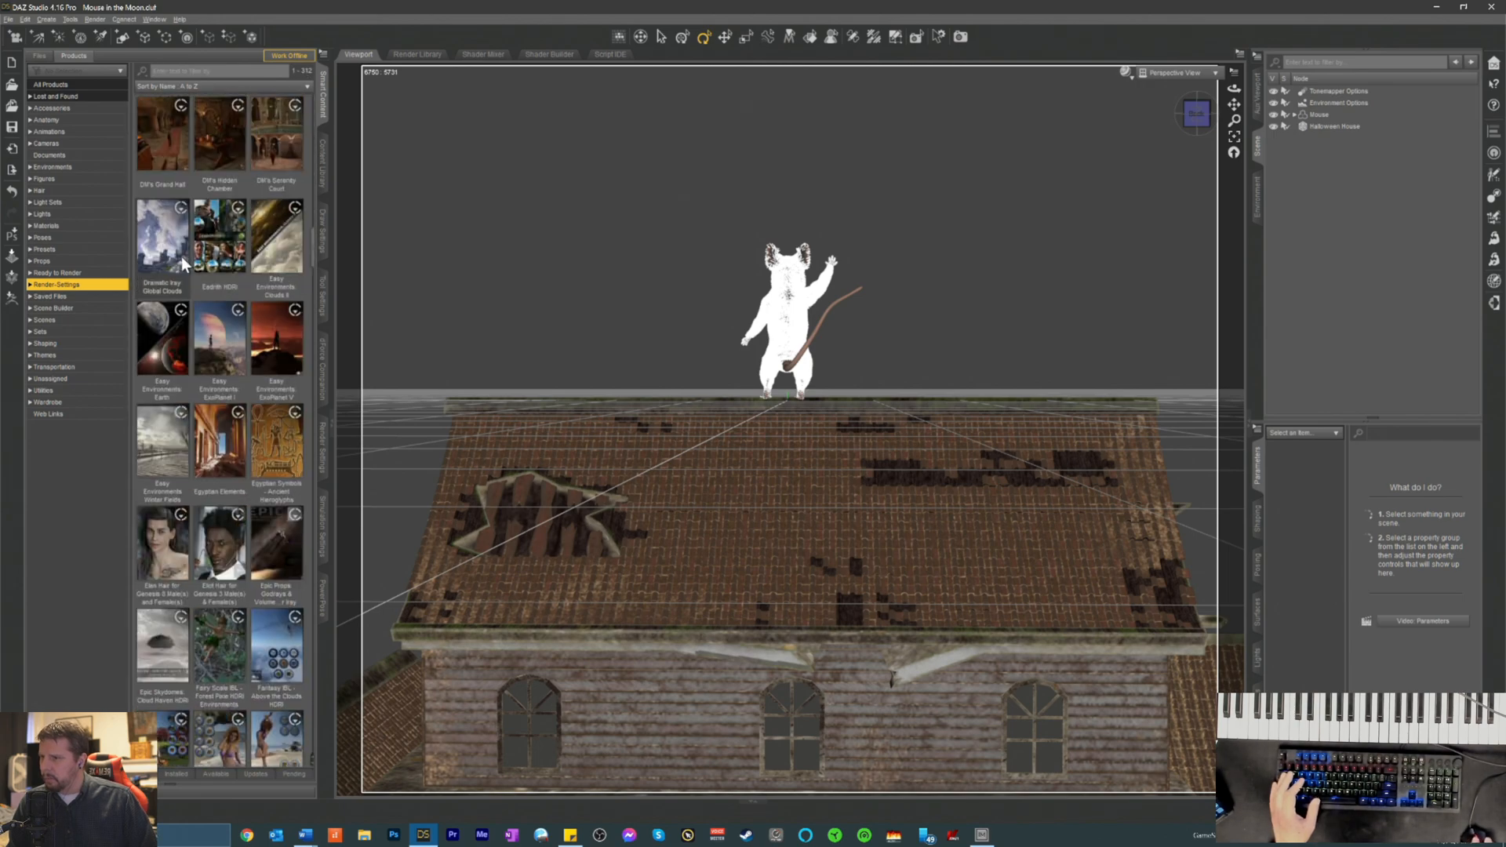
scroll(225, 337, "down", 8)
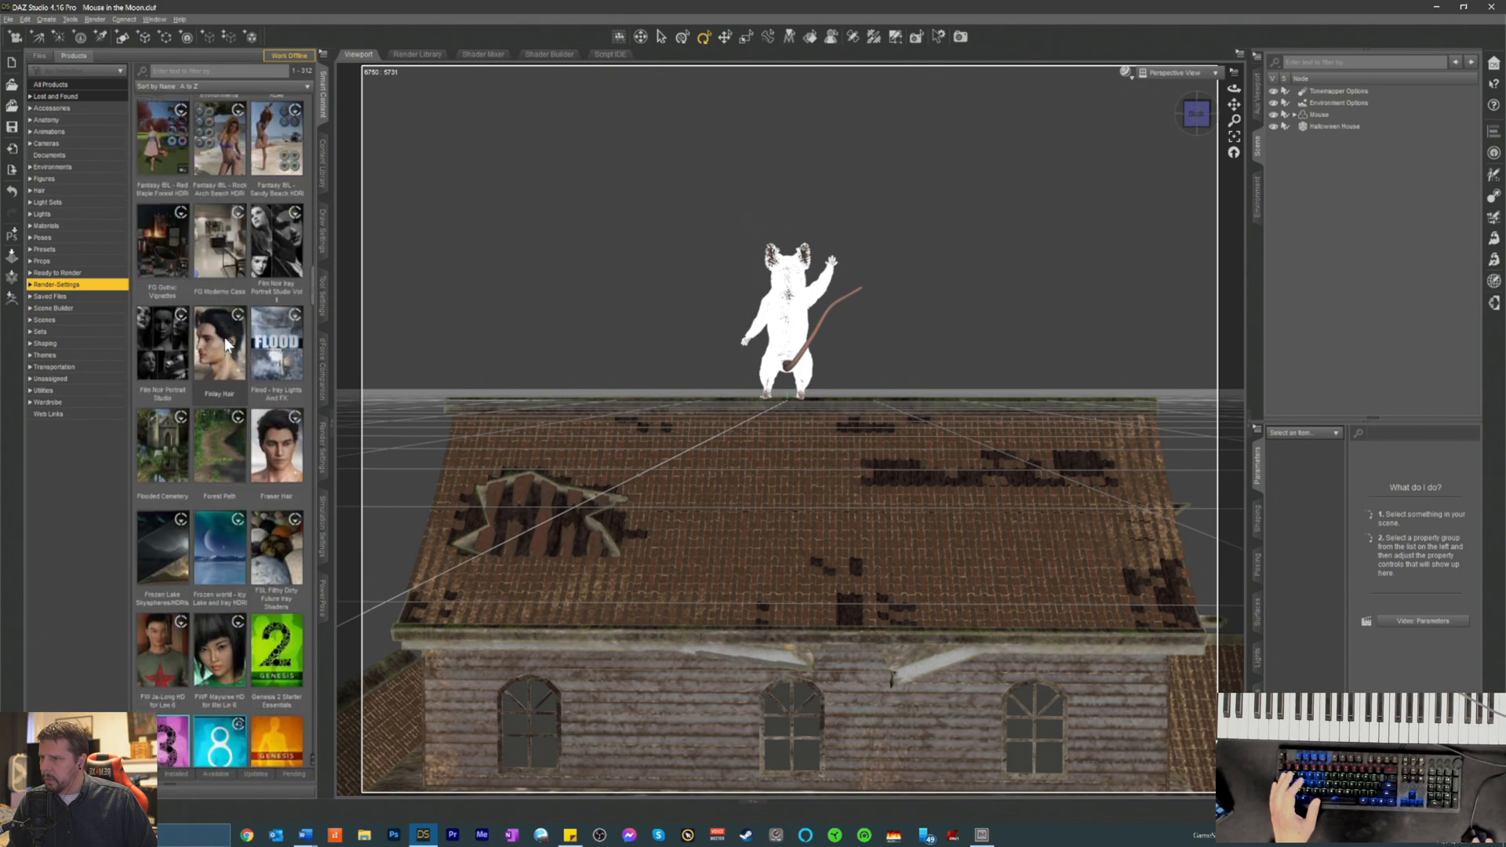
scroll(227, 333, "down", 8)
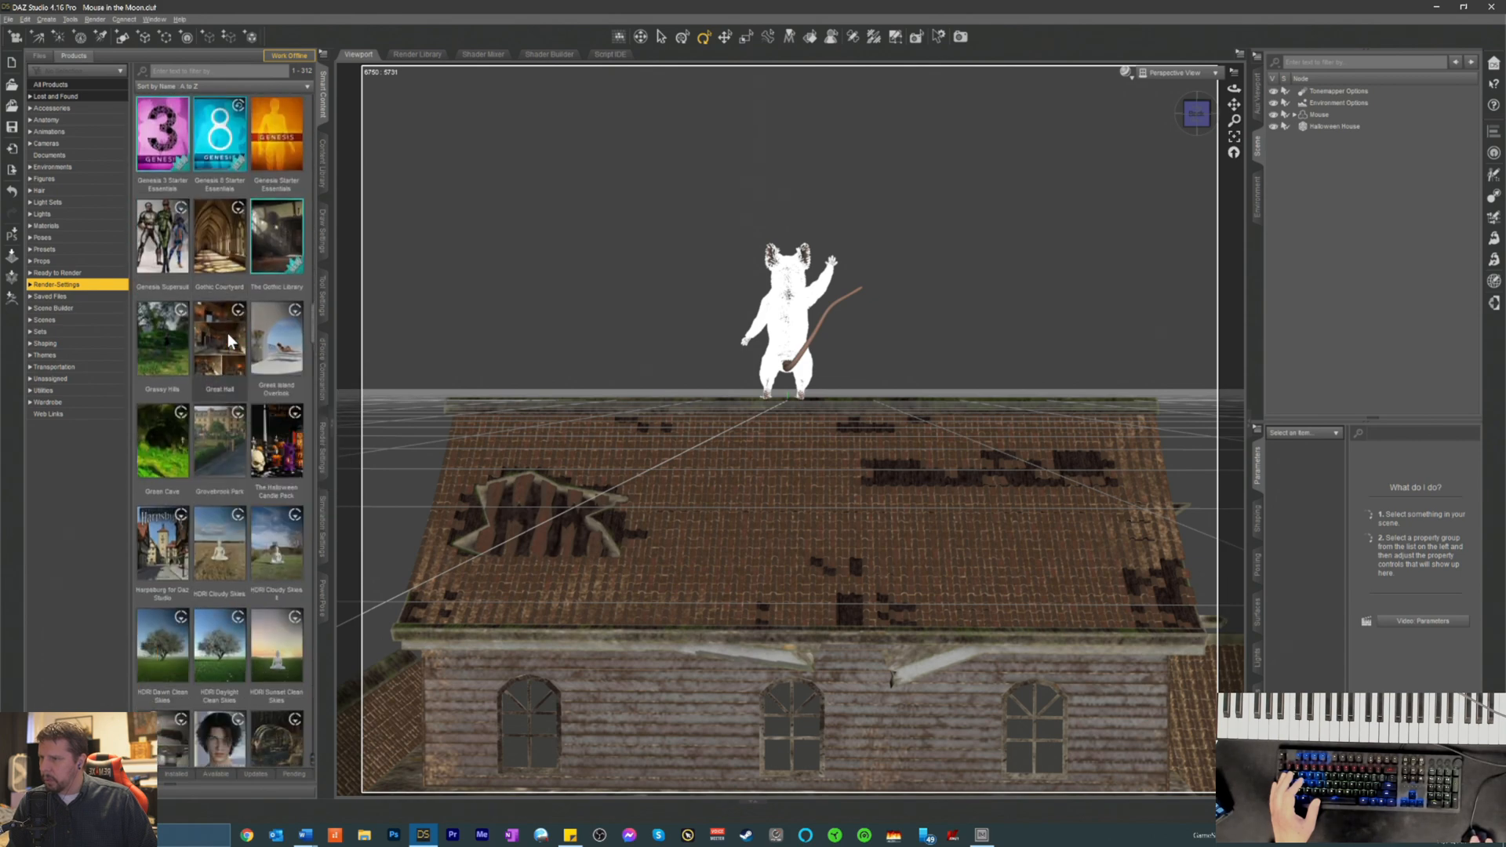
scroll(228, 333, "down", 8)
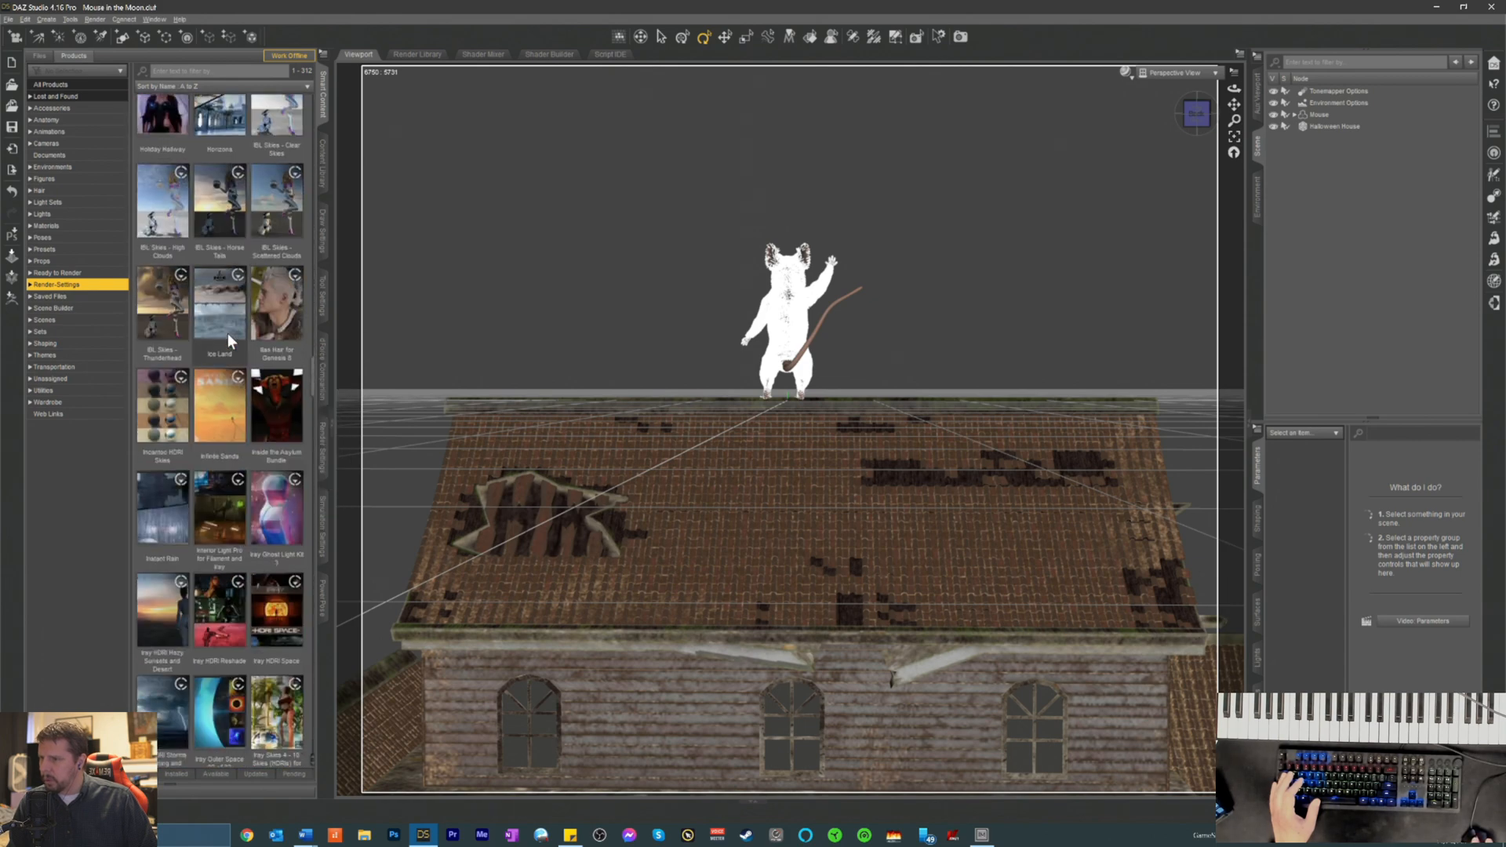
scroll(228, 331, "down", 3)
scroll(228, 331, "down", 9)
scroll(227, 331, "down", 10)
scroll(230, 337, "down", 4)
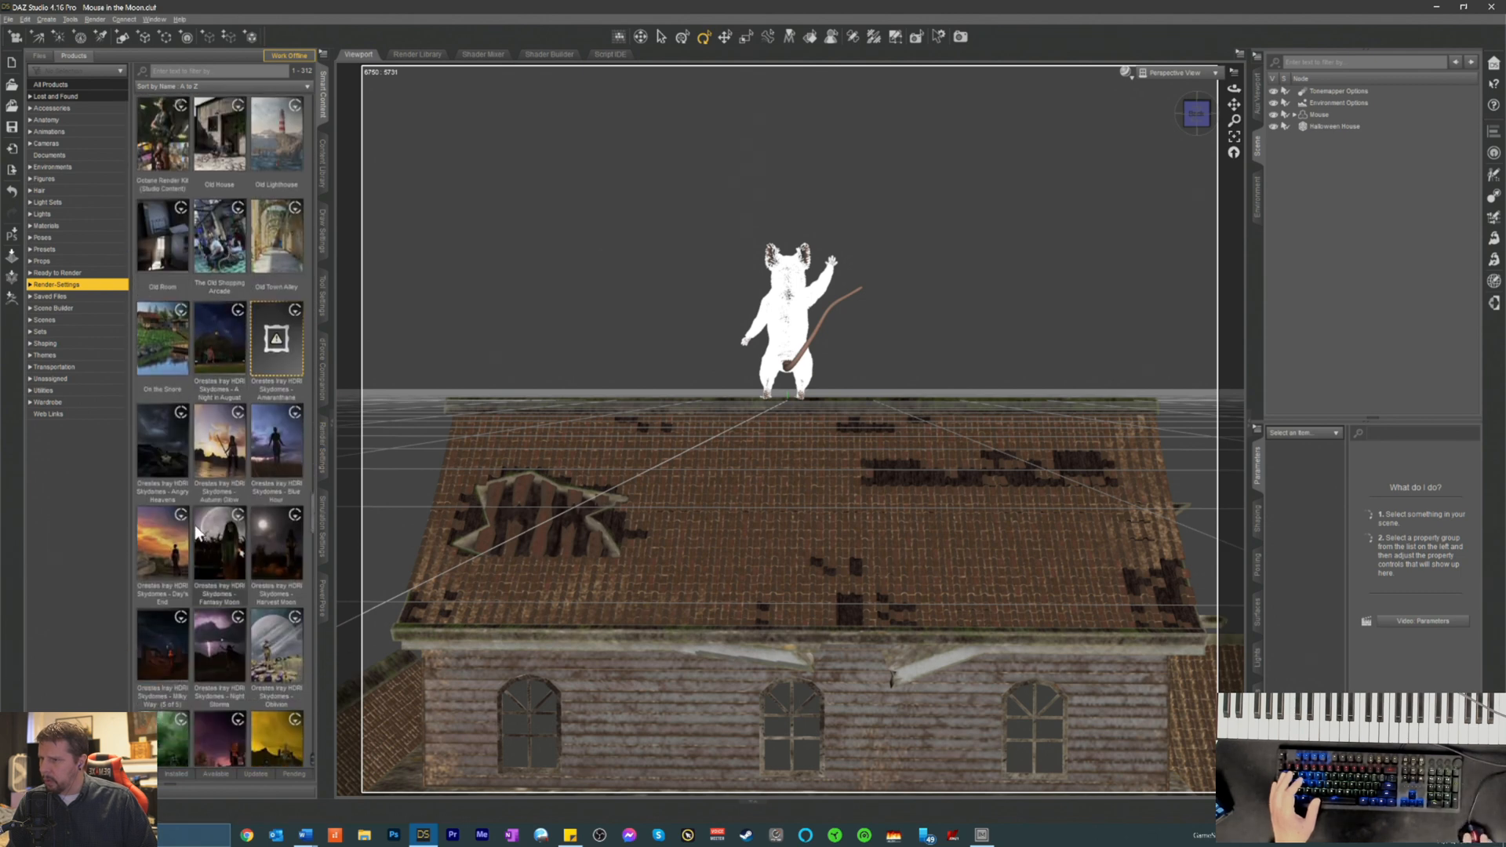
double_click(212, 559)
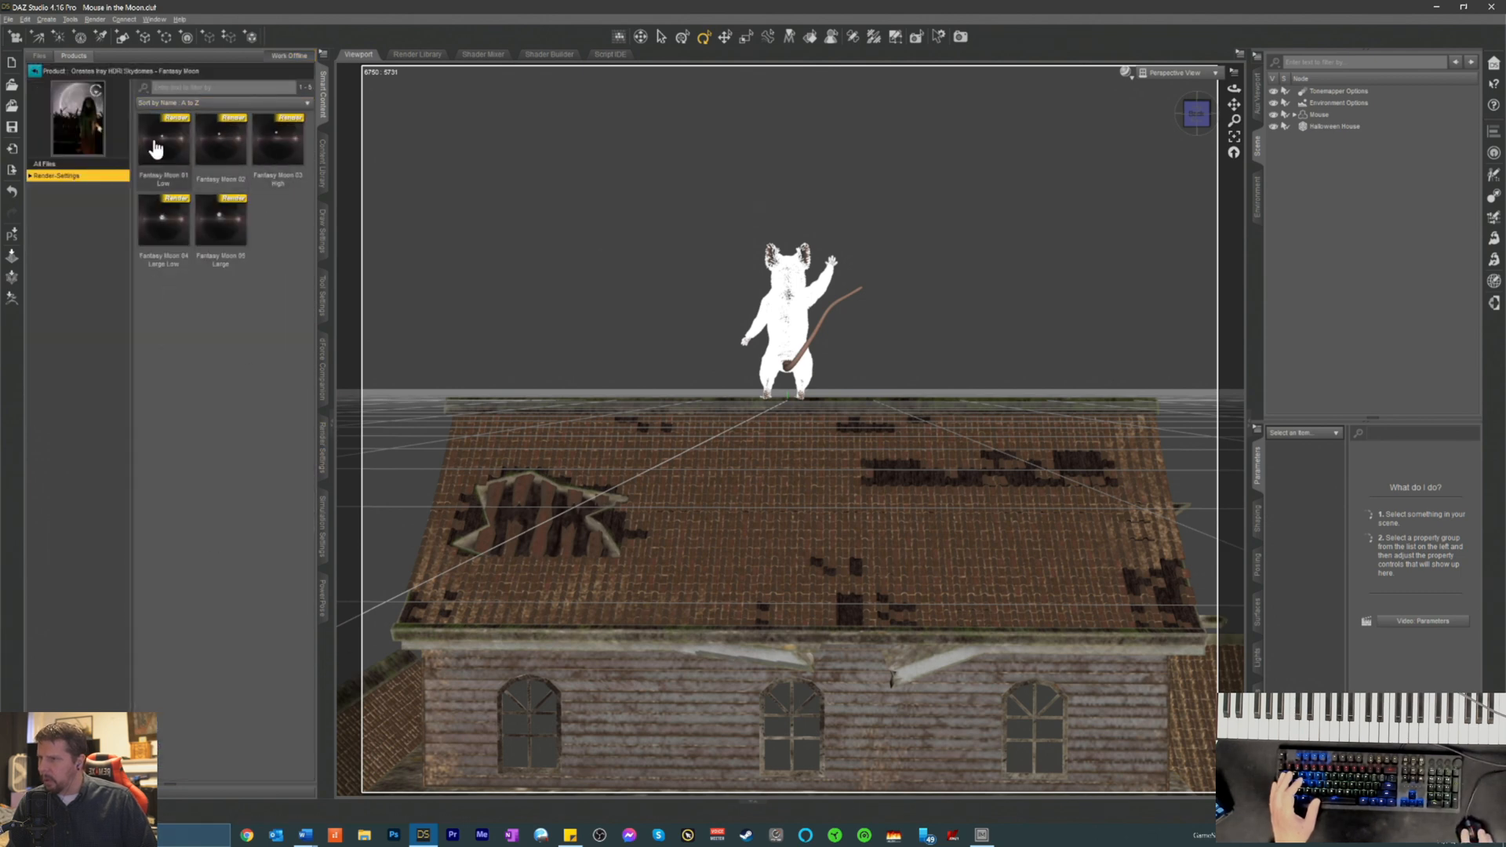
double_click(227, 231)
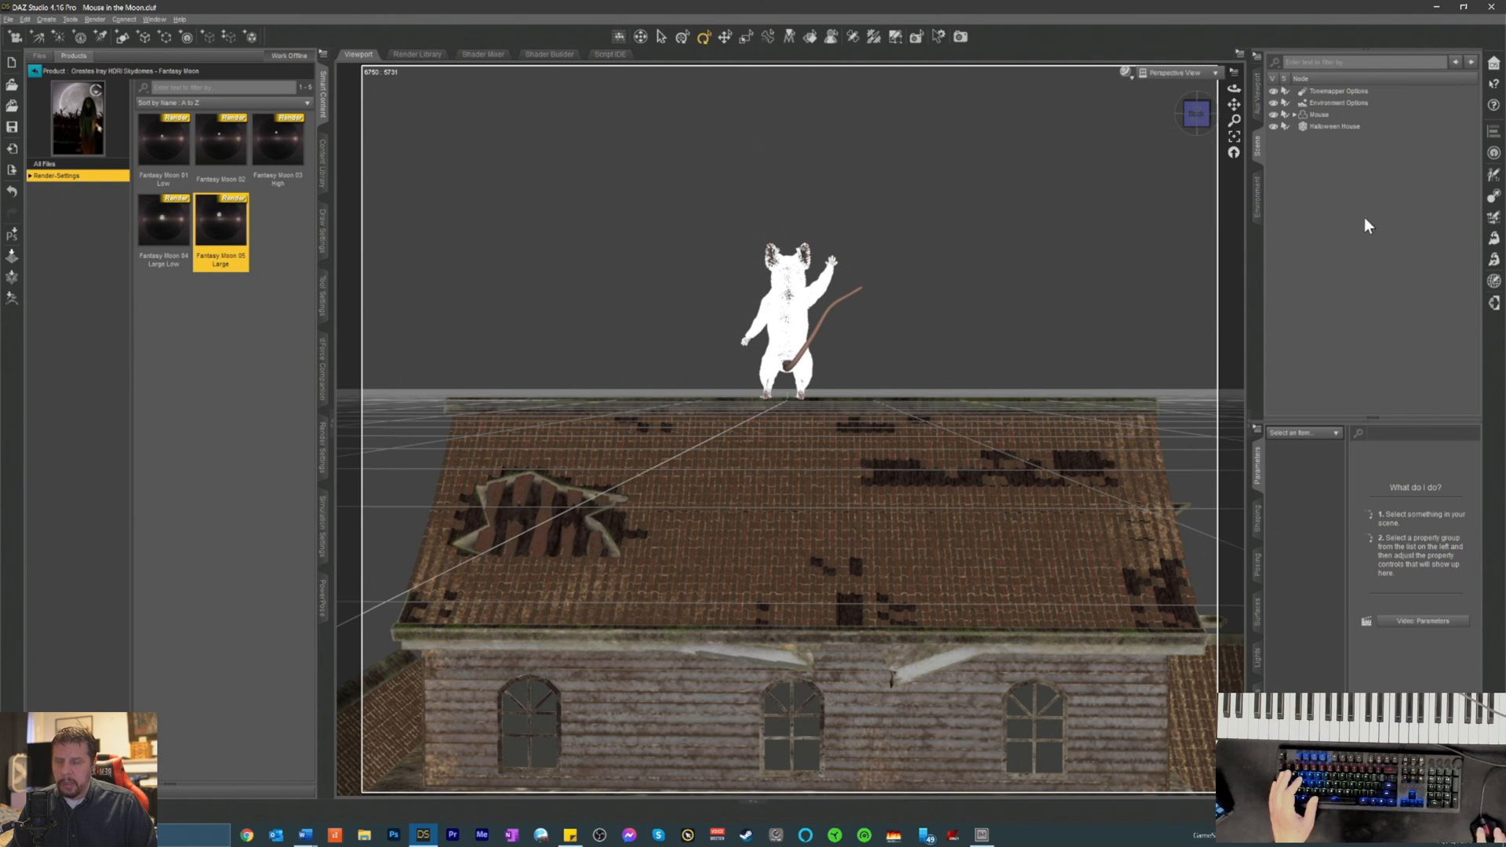
- Select Environment Options, preview the scene in NVIDIA Iray, and switch the viewport to Filament (PBR) shading
left_click(1347, 103)
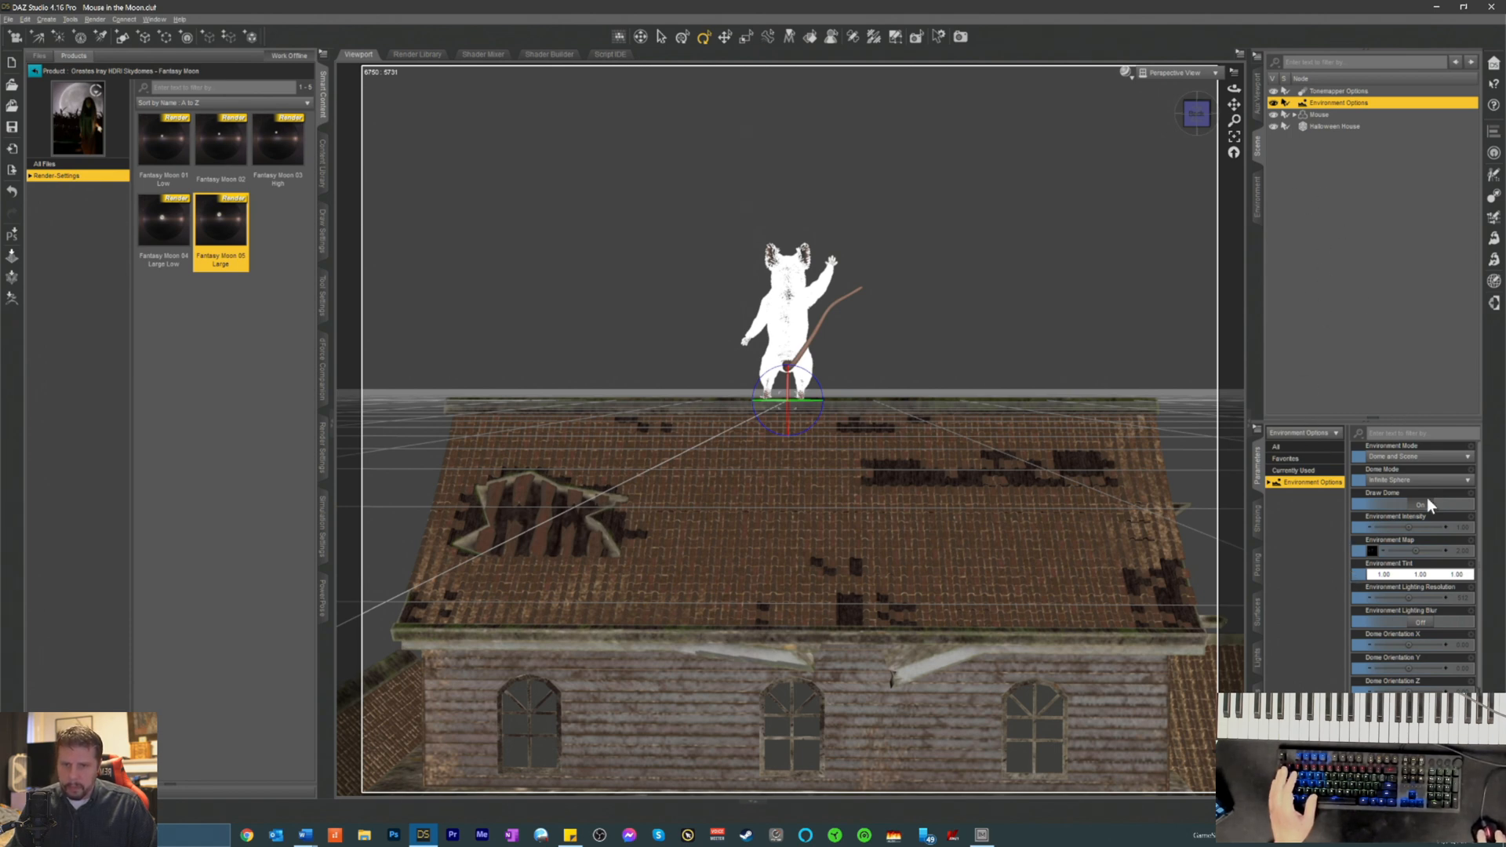
left_click(1126, 72)
left_click(1117, 226)
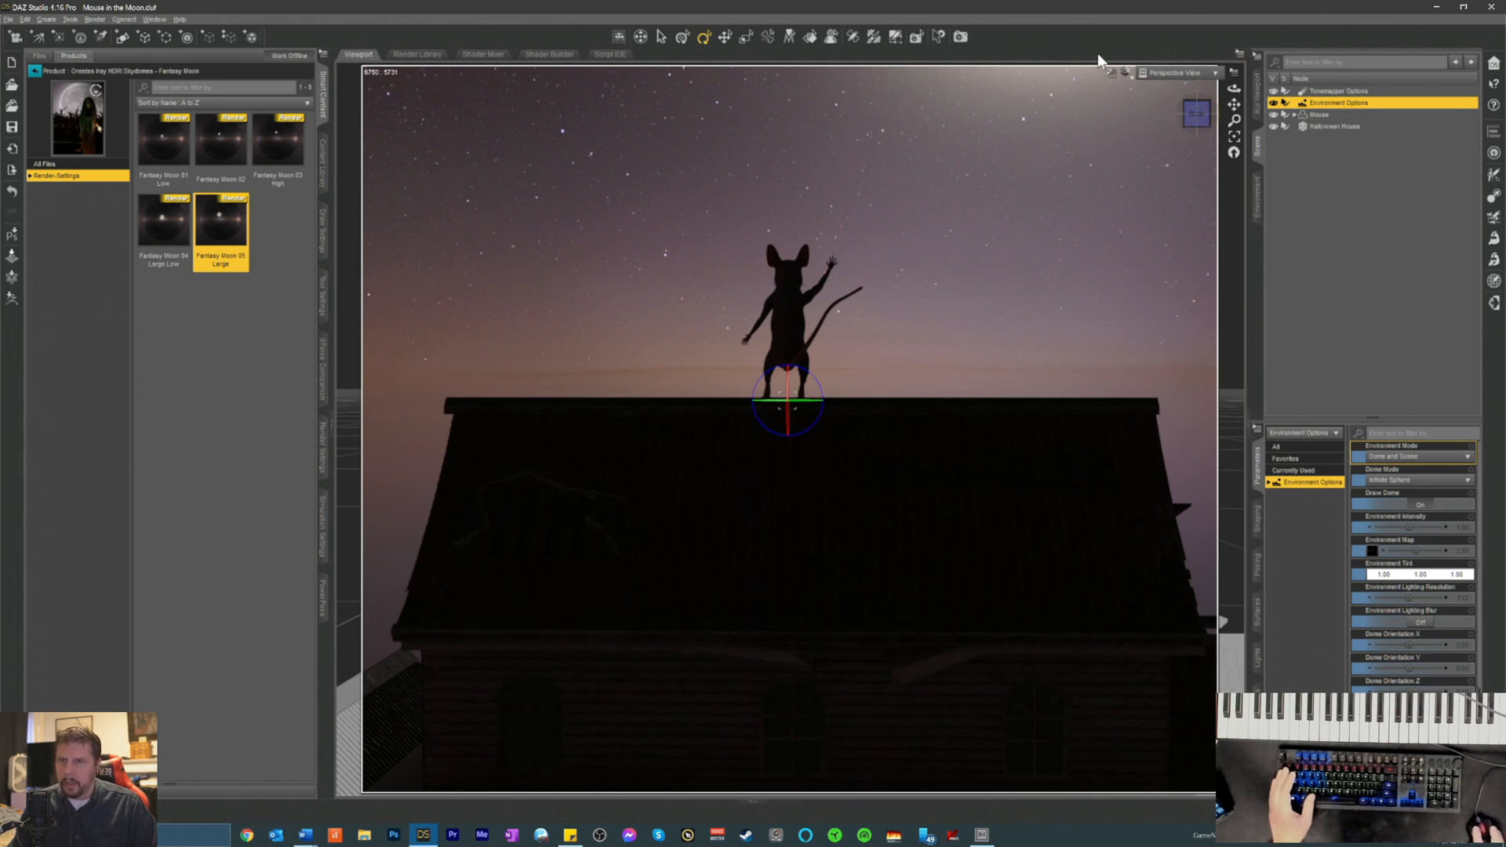
left_click(1126, 72)
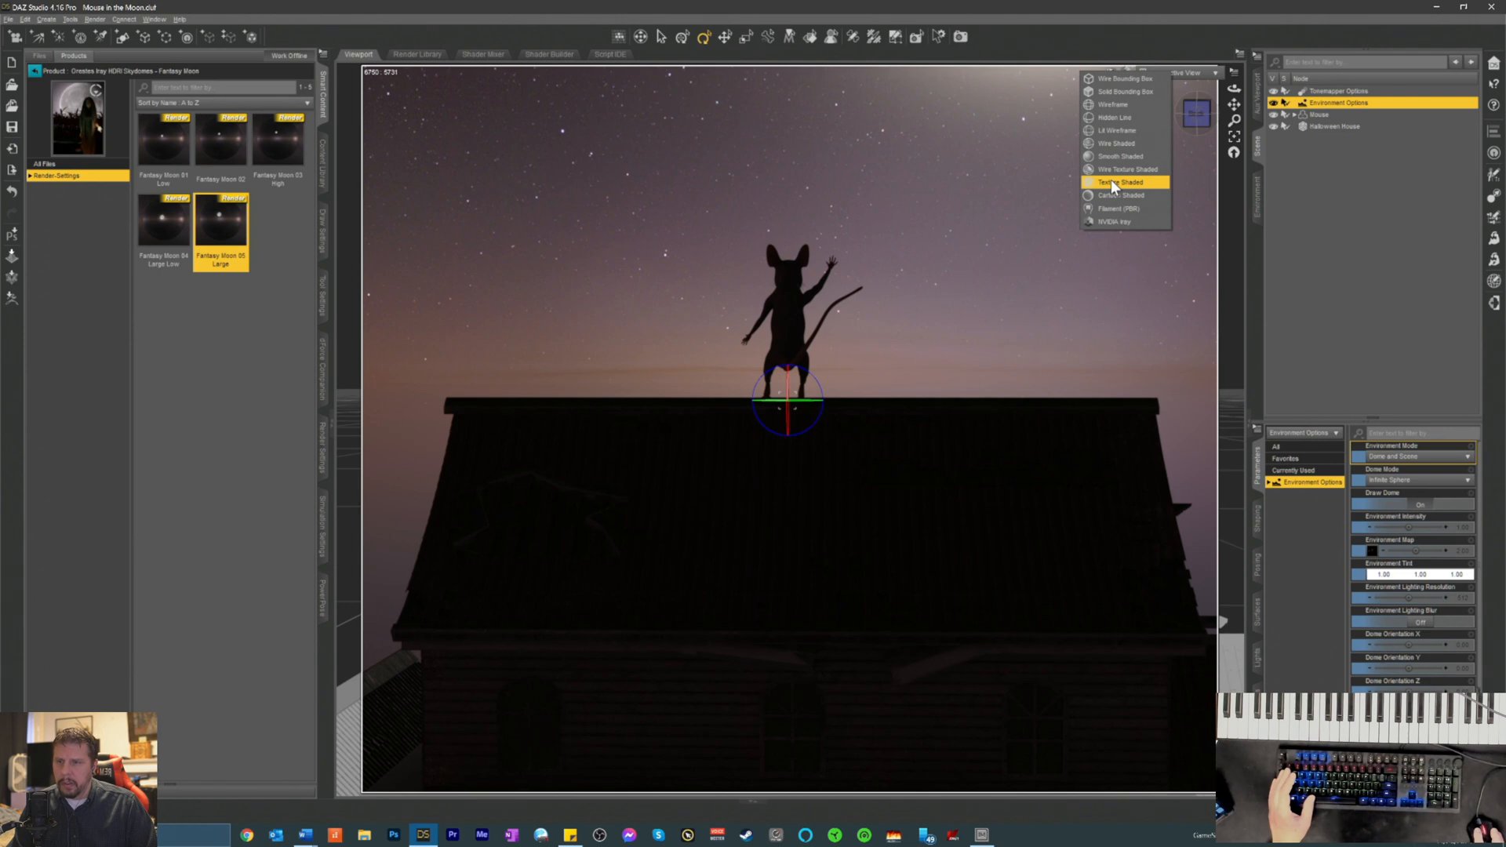
left_click(1103, 210)
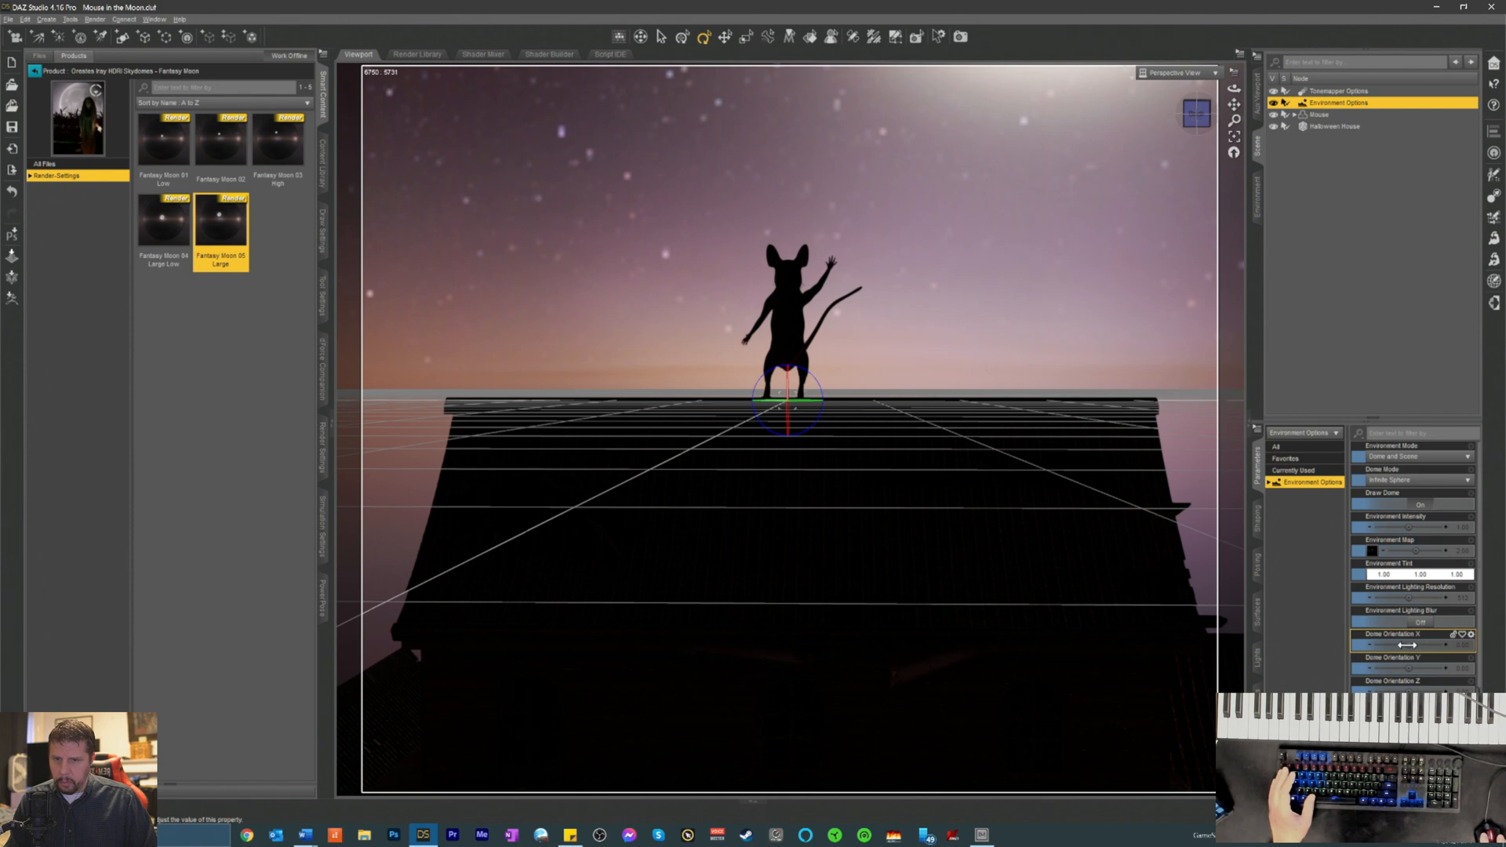
- Try tilting the sky dome with Dome Orientation X and reset that parameter
left_click_drag(1409, 645, 1401, 645)
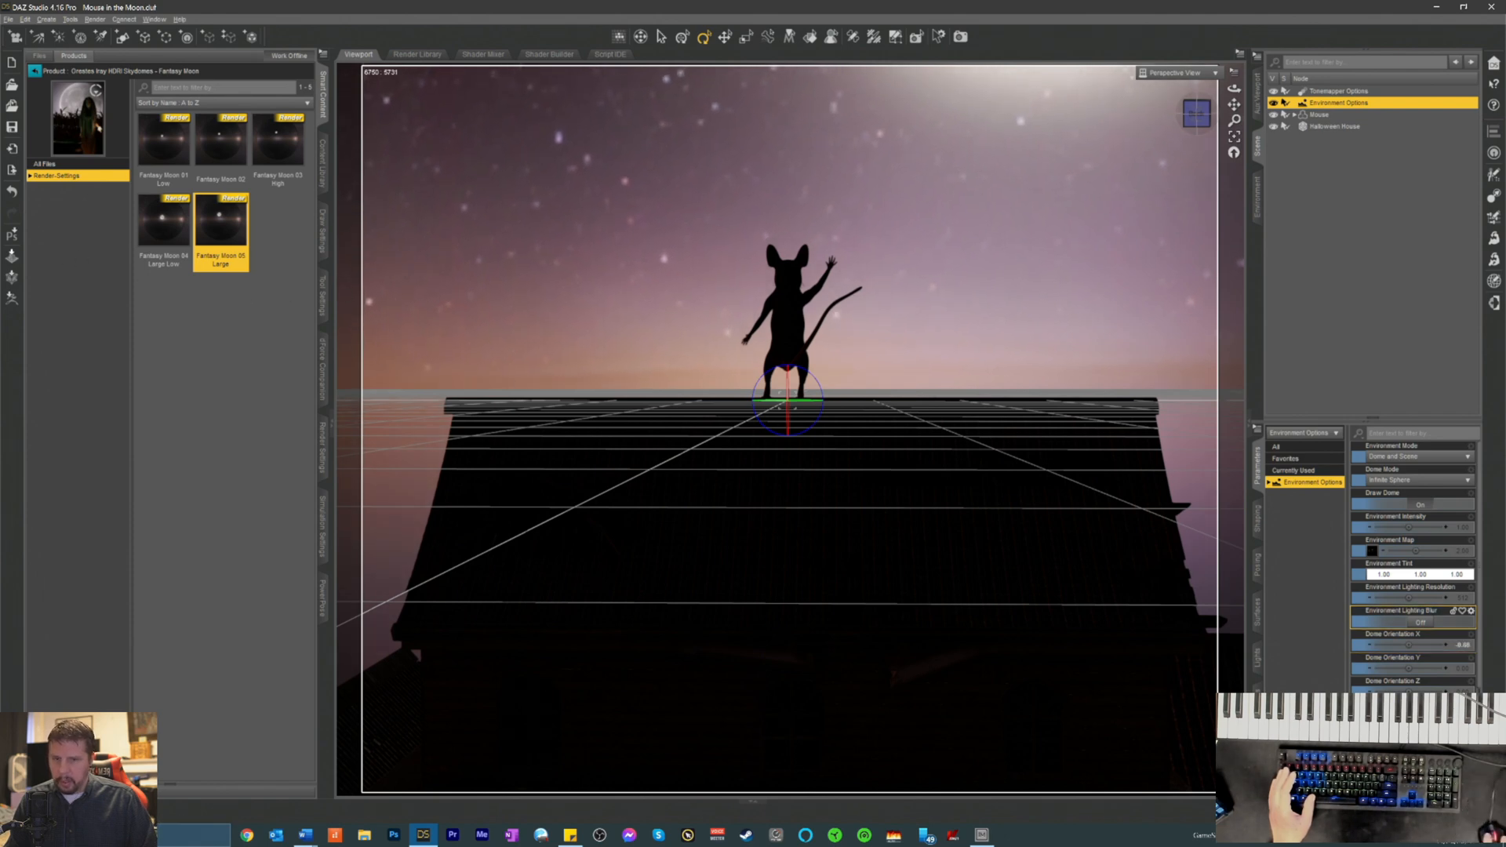
left_click(1471, 634)
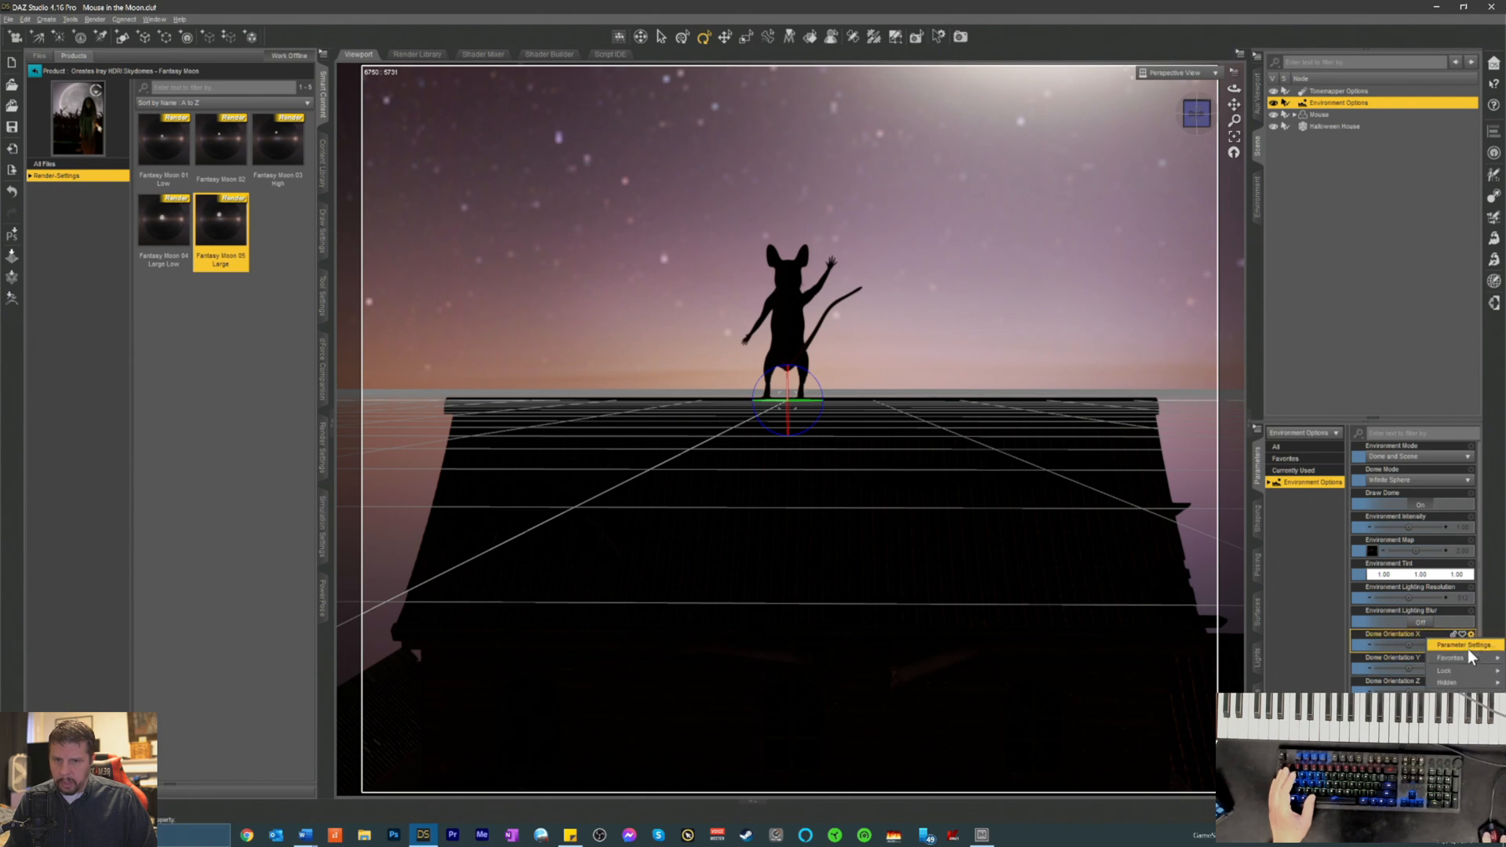
left_click(1465, 692)
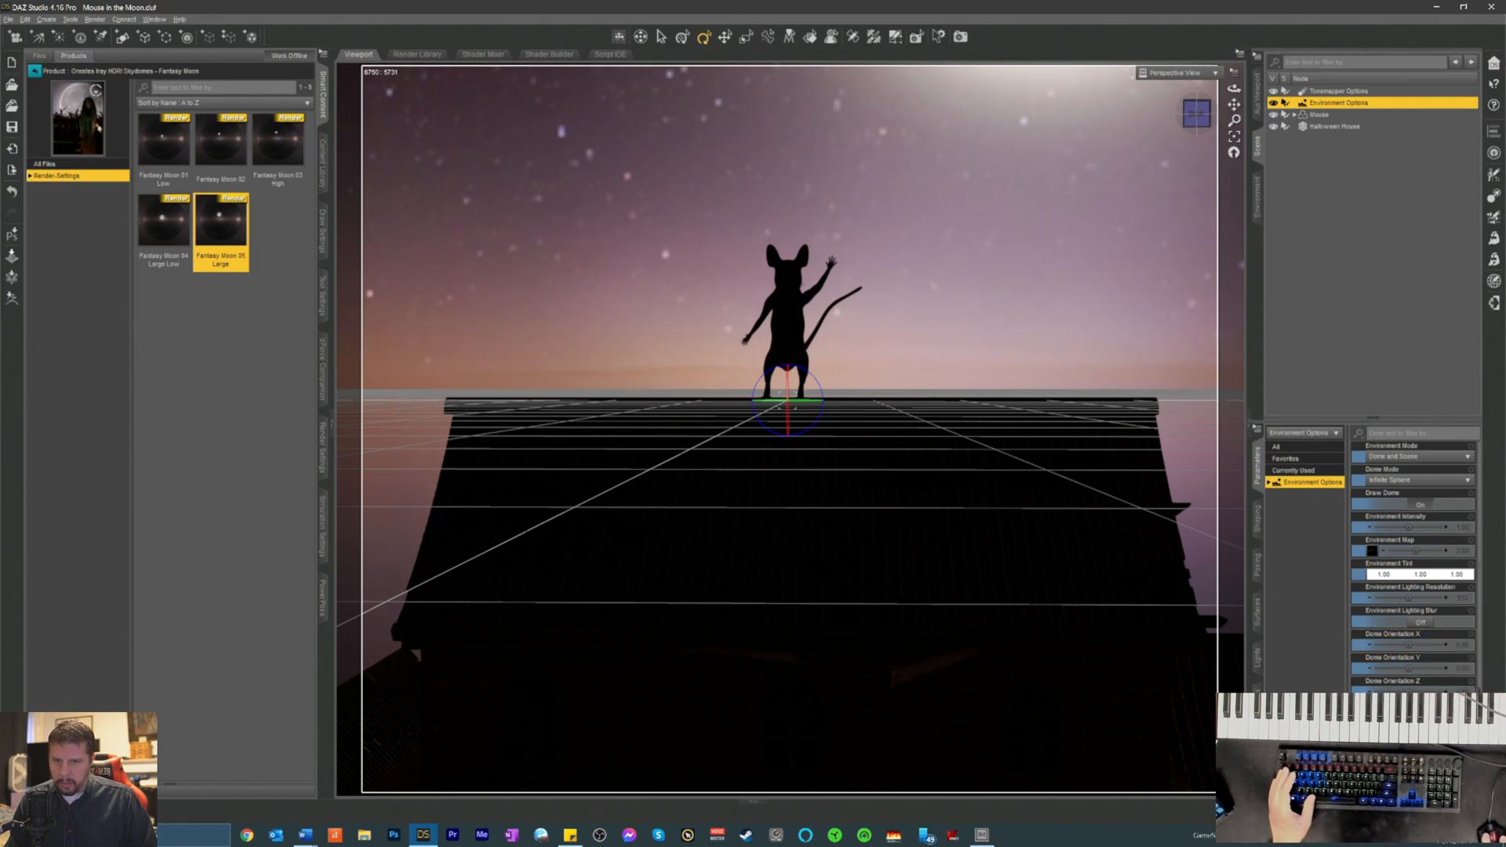
- Adjust Dome Orientation Y and Z to bring the large moon behind the waving mouse
mouse_move(1409, 671)
left_mouse_down()
mouse_move(1432, 670)
mouse_move(1412, 692)
mouse_move(1426, 692)
left_mouse_up()
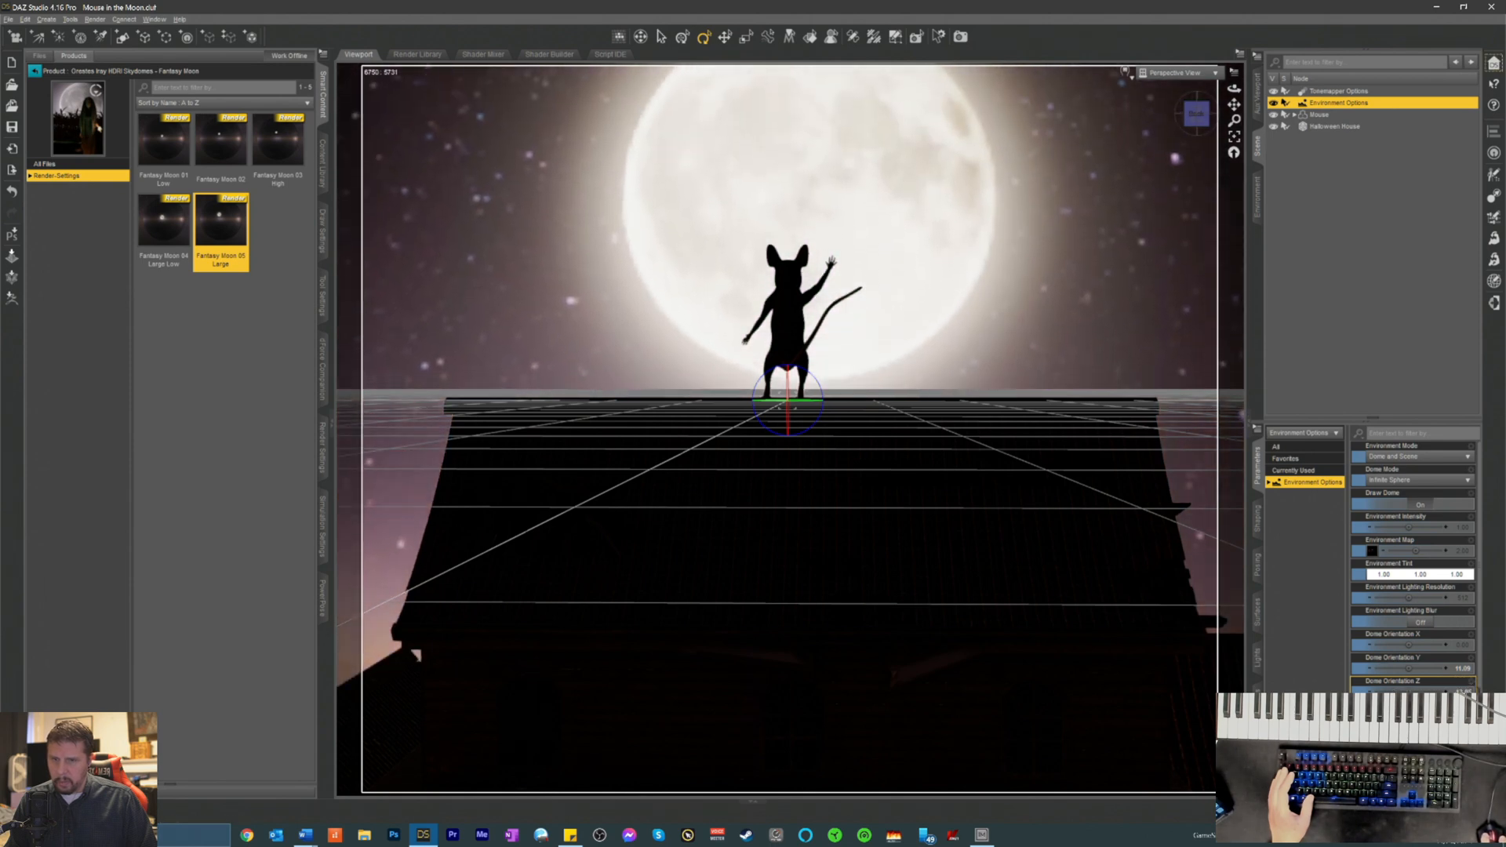
mouse_move(1410, 671)
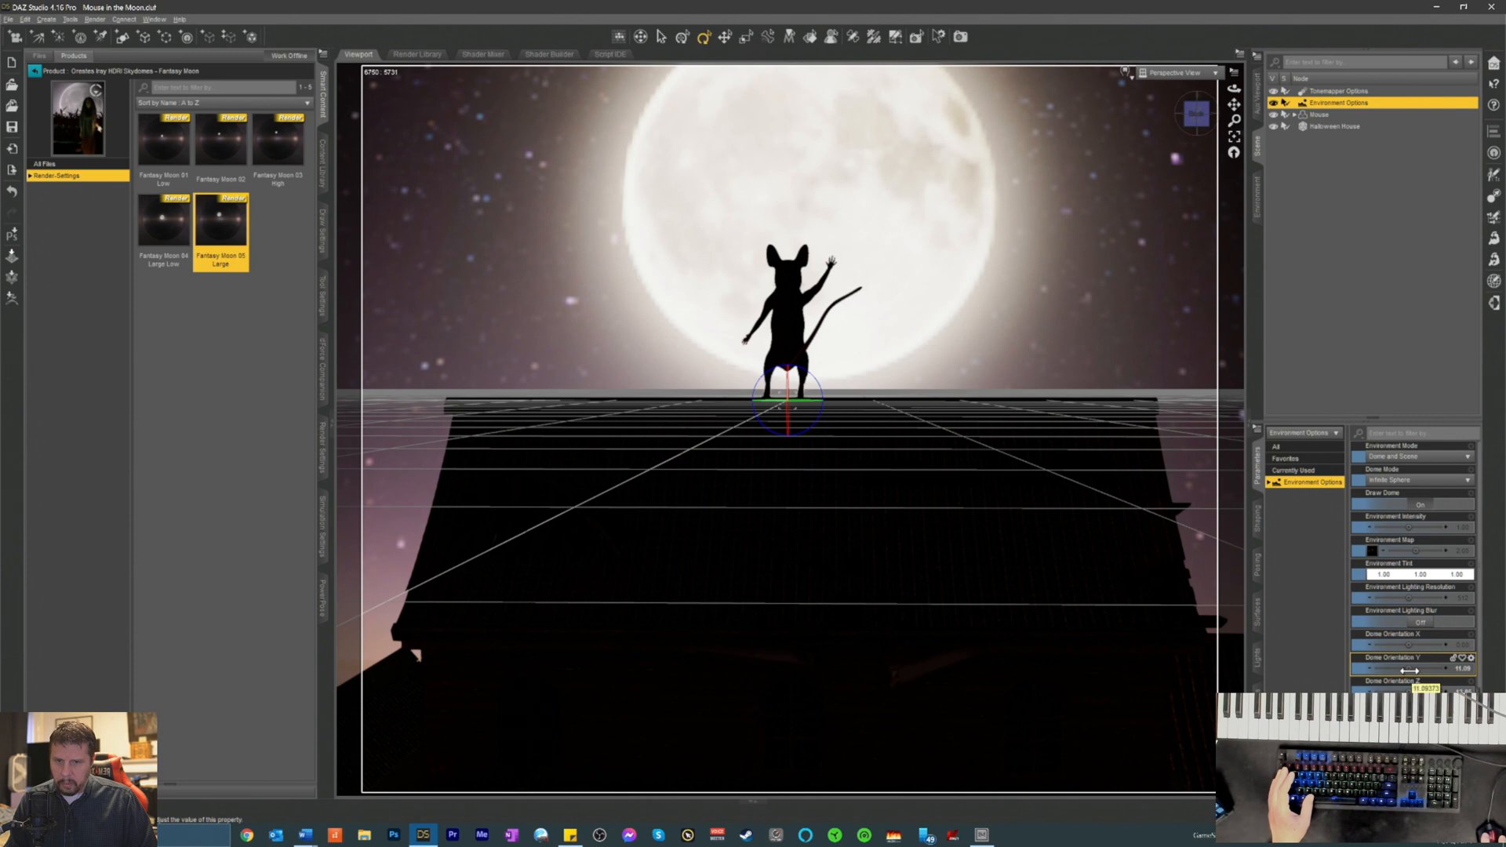
mouse_move(1410, 671)
left_mouse_down()
mouse_move(1428, 670)
mouse_move(1412, 670)
left_mouse_up()
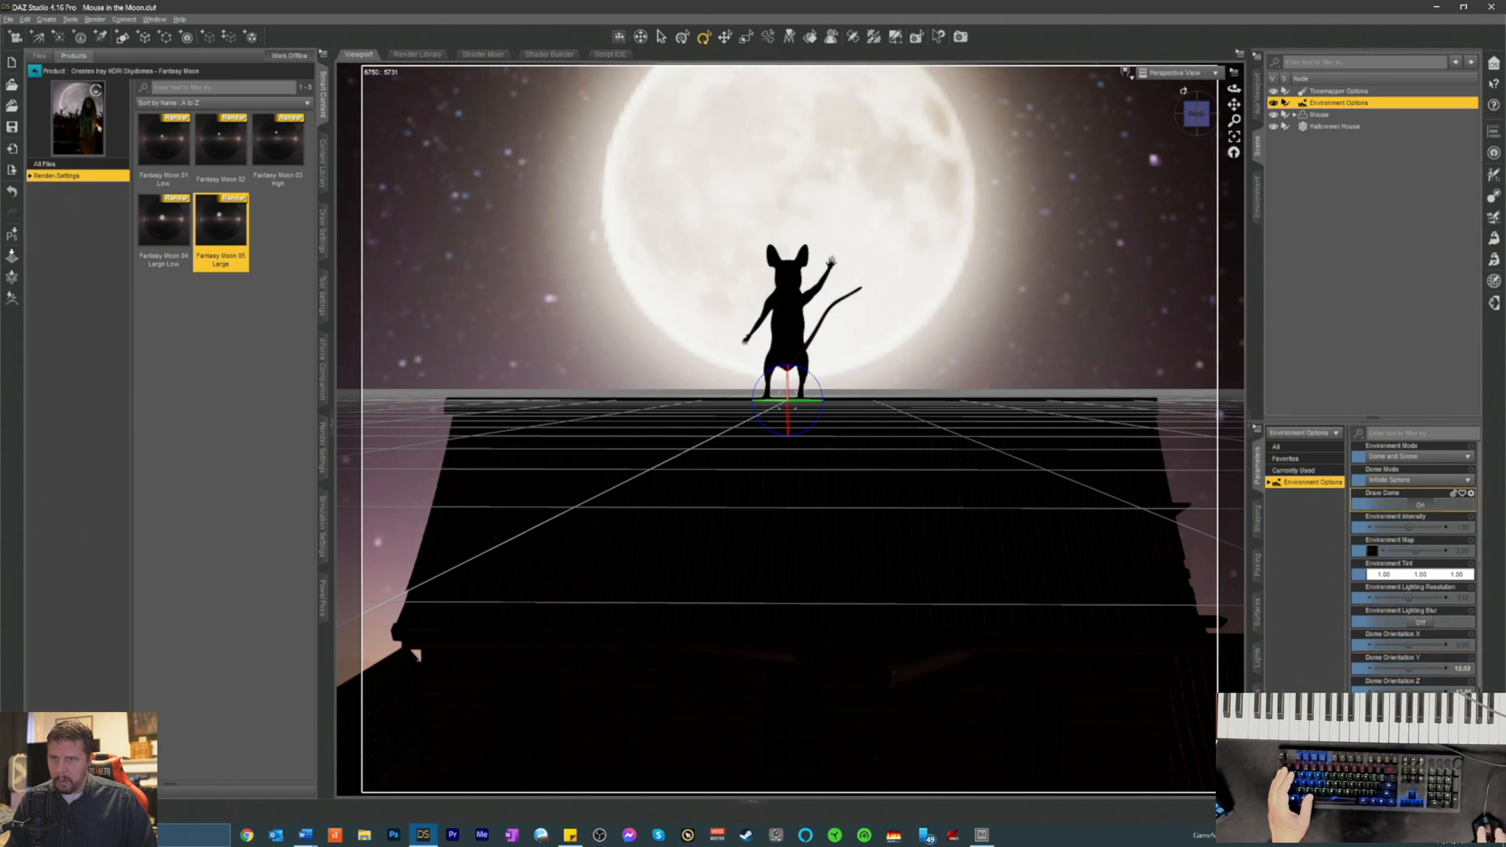
- Orbit the view slightly around the mouse and readjust Dome Orientation Y and Z to center the moon behind it
left_click_drag(1197, 124, 1195, 121)
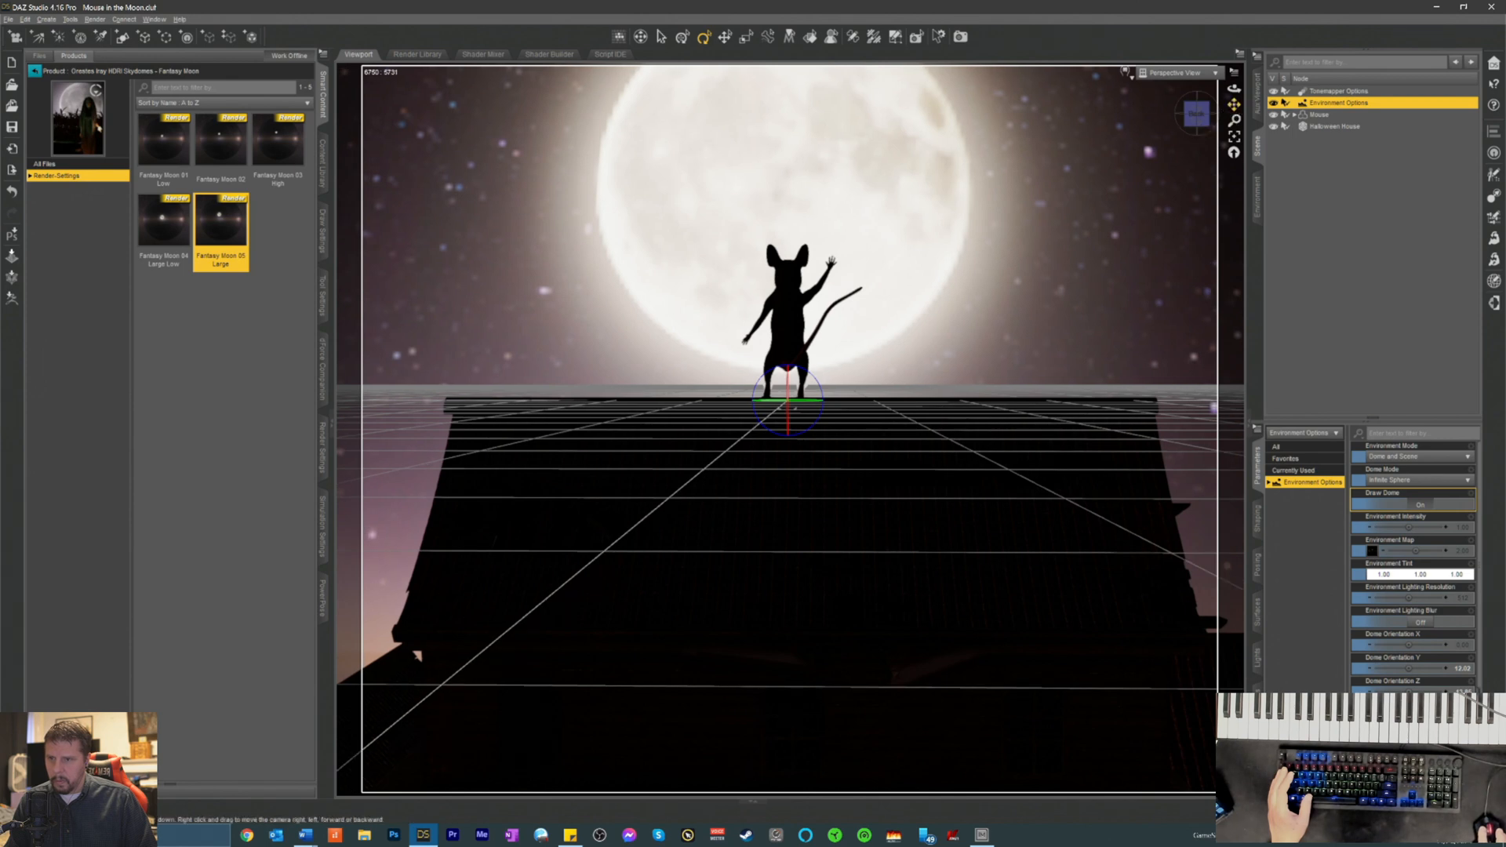
left_click_drag(1195, 116, 1229, 105)
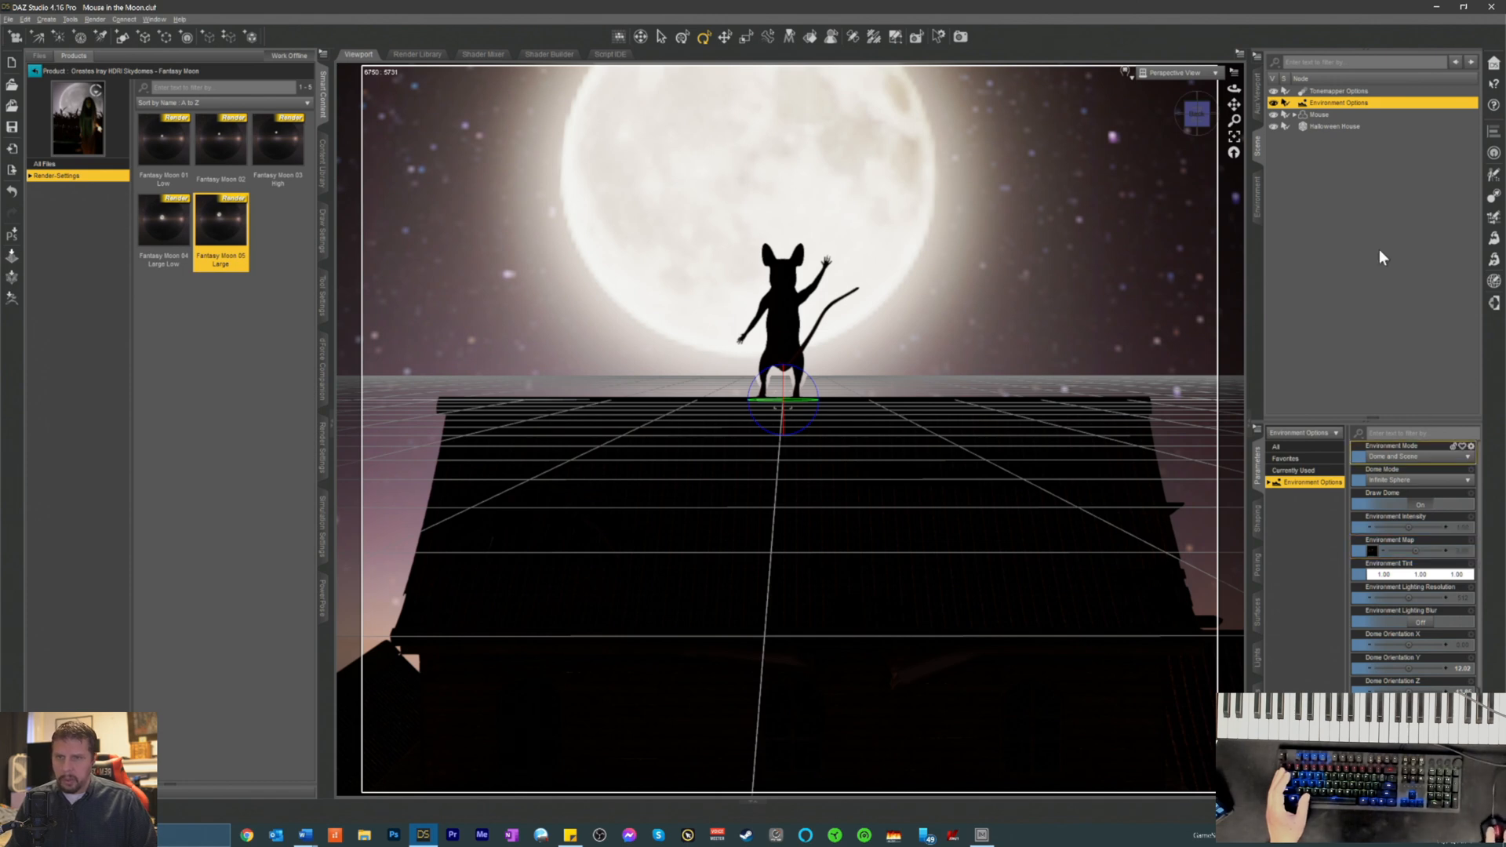
left_click_drag(1411, 673, 1393, 673)
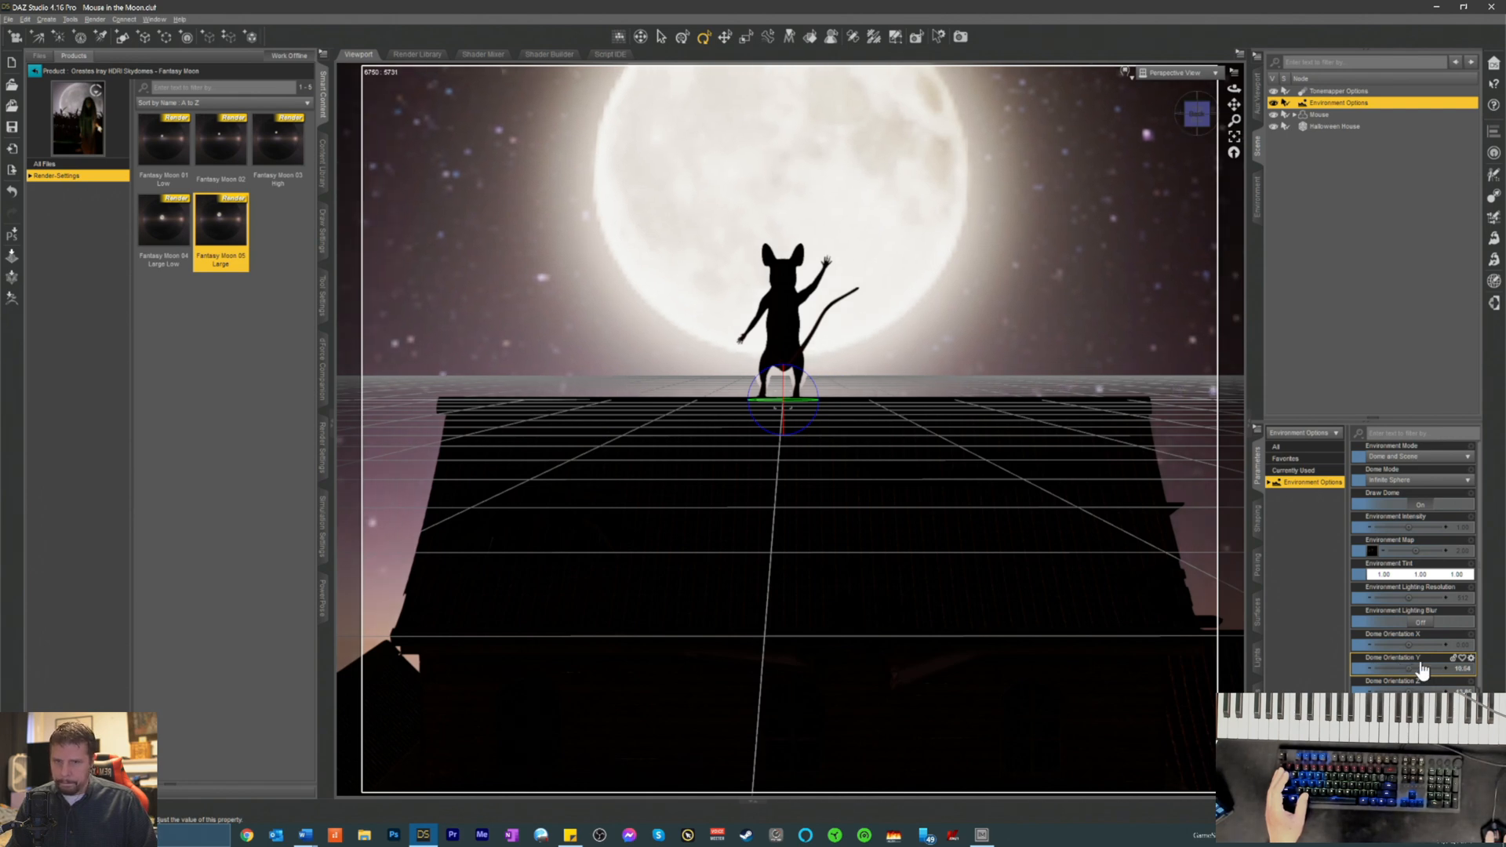
left_click_drag(1410, 691, 1433, 692)
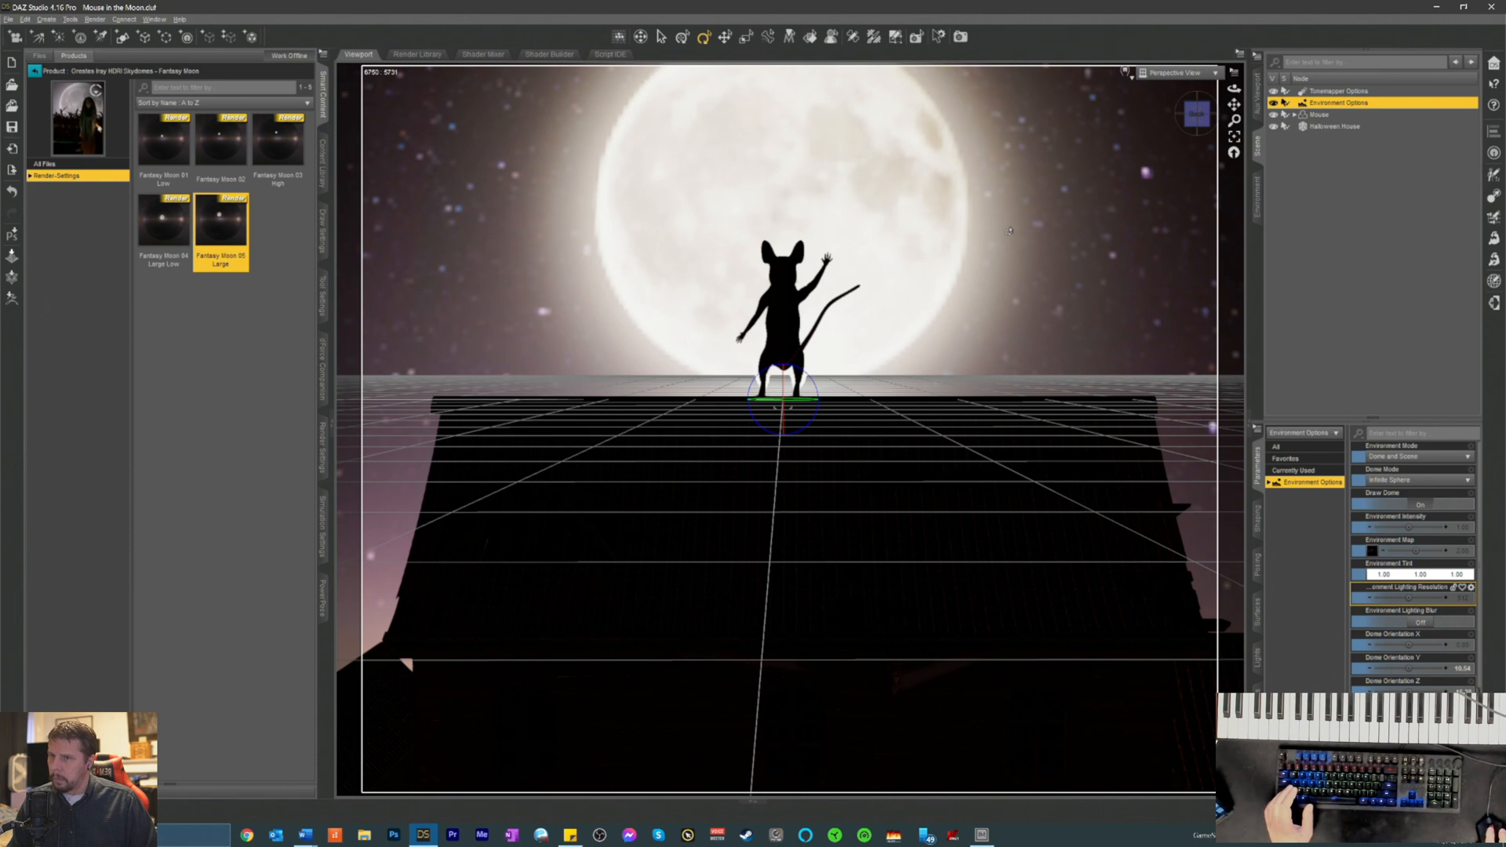
- Save the scene and create a new camera that copies the active Perspective View
key("ctrl+s")
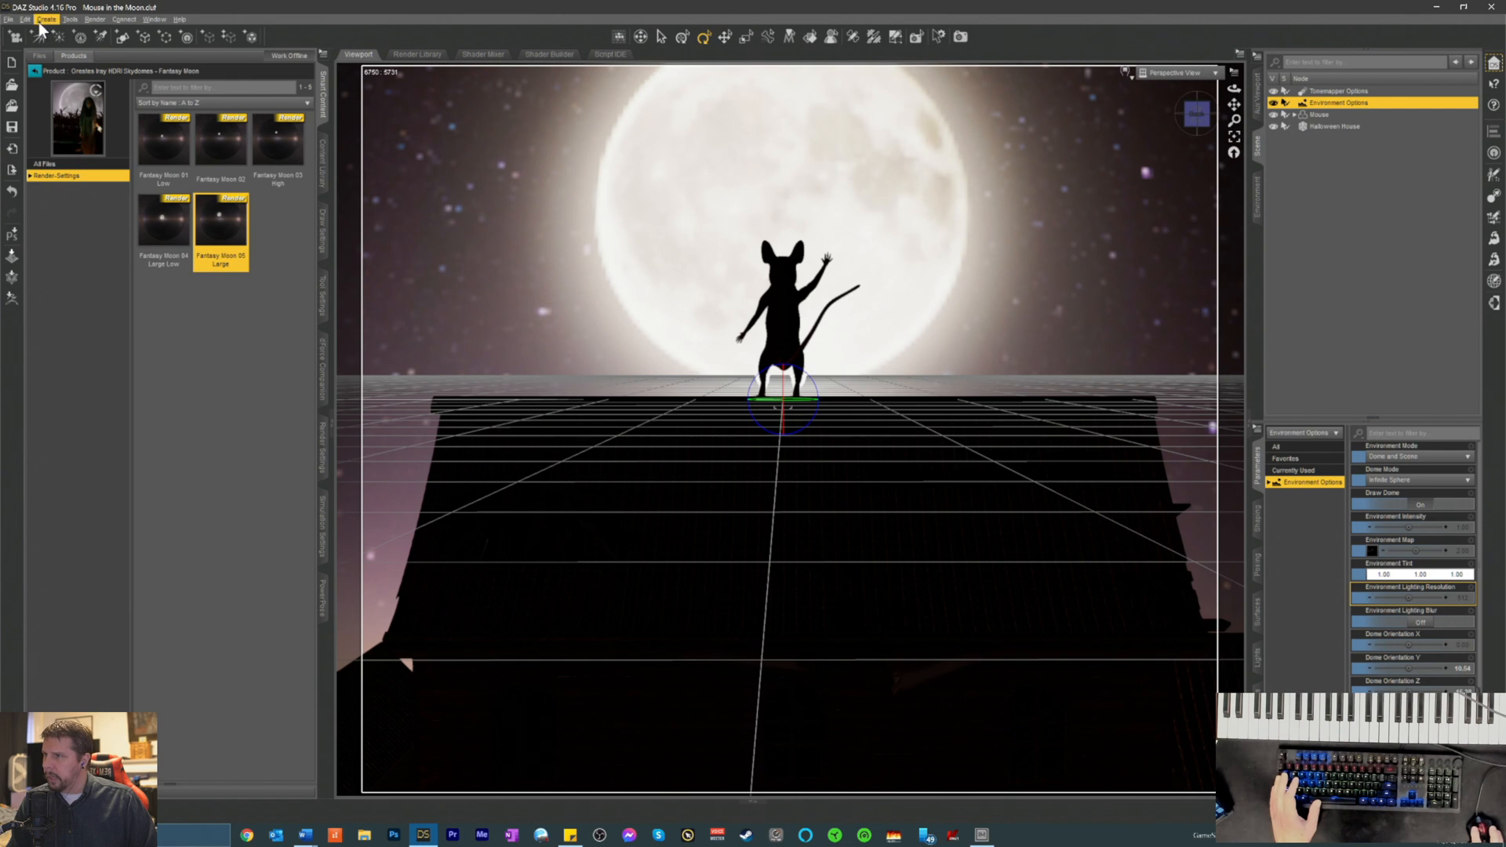
left_click(45, 20)
left_click(69, 34)
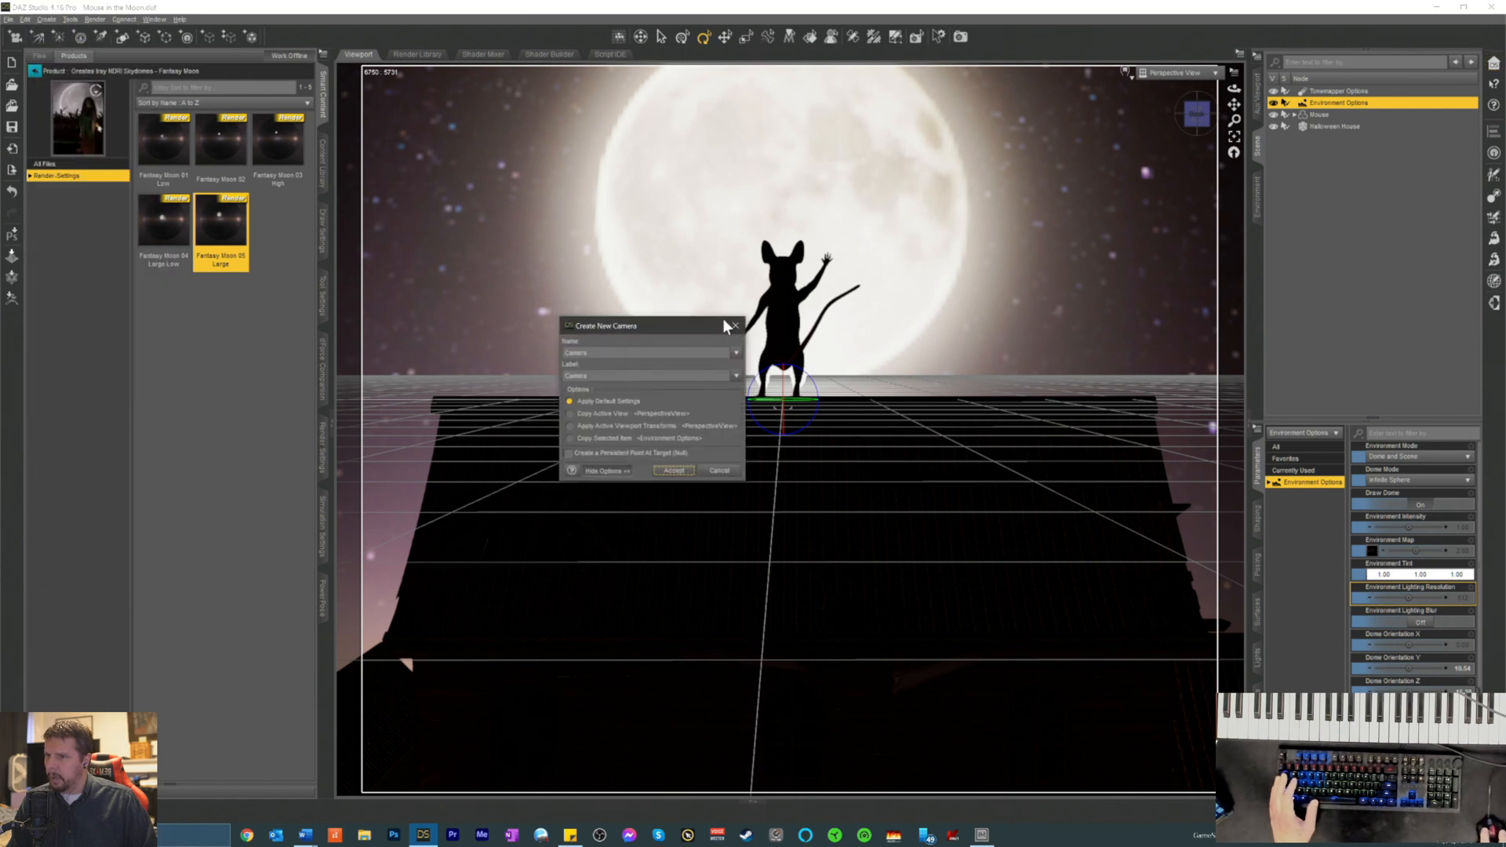
left_click(580, 414)
left_click(676, 472)
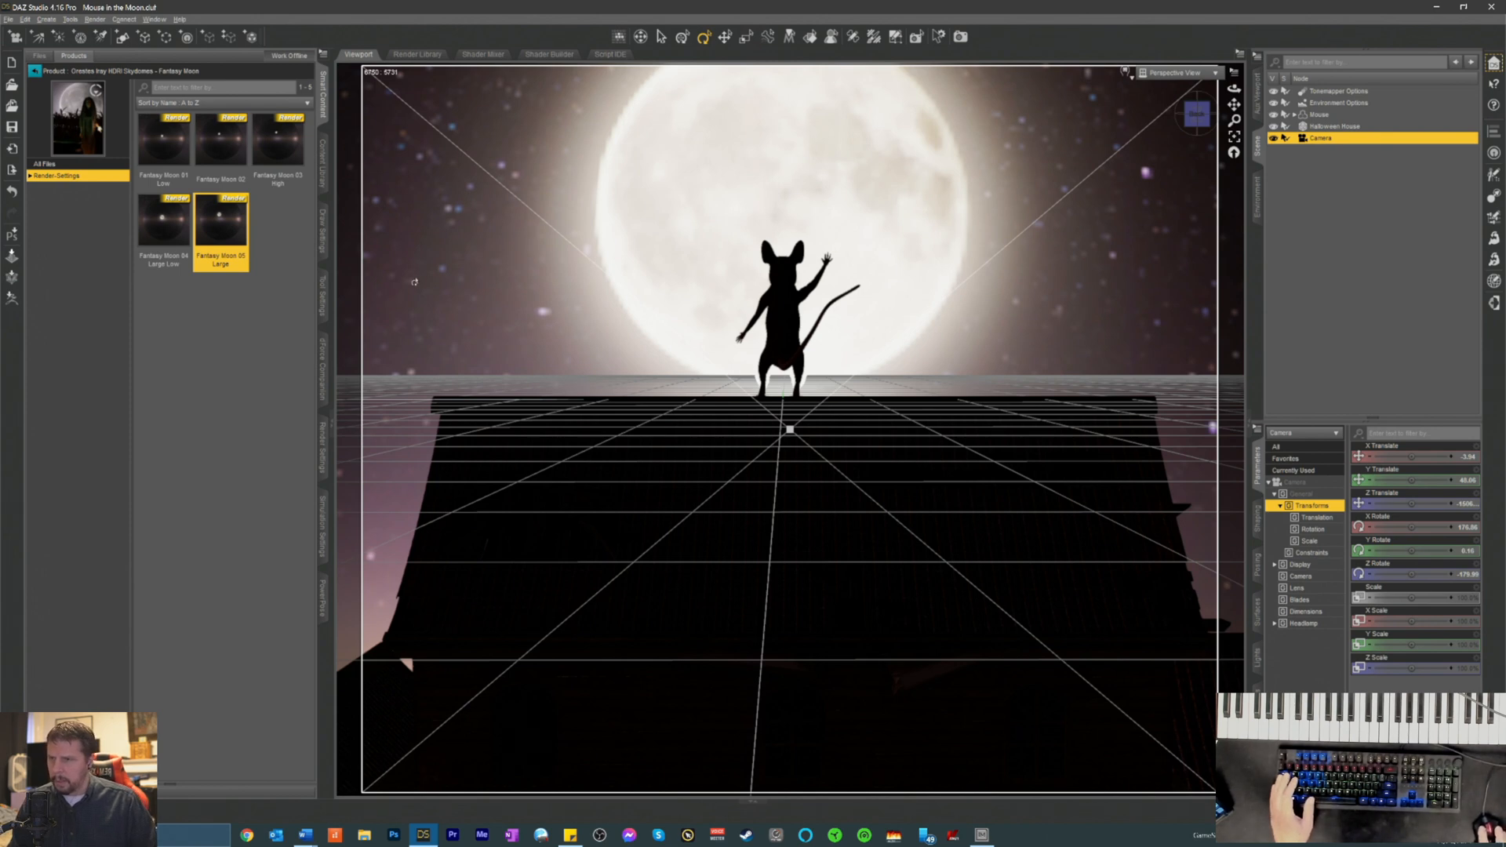
- Search all library files for "trees" with nothing selected in the scene
left_click(35, 71)
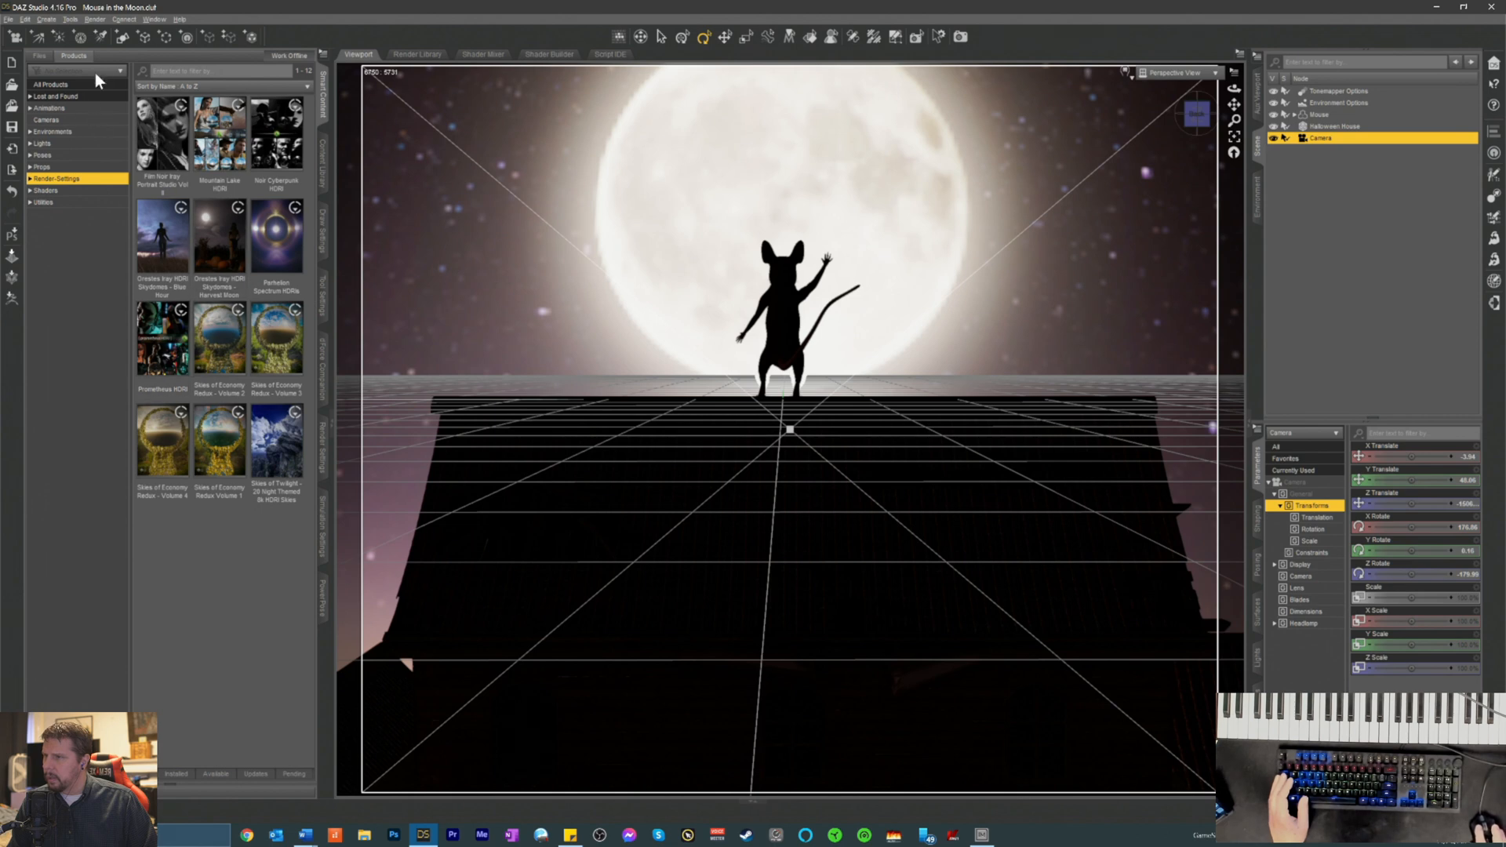
left_click(39, 55)
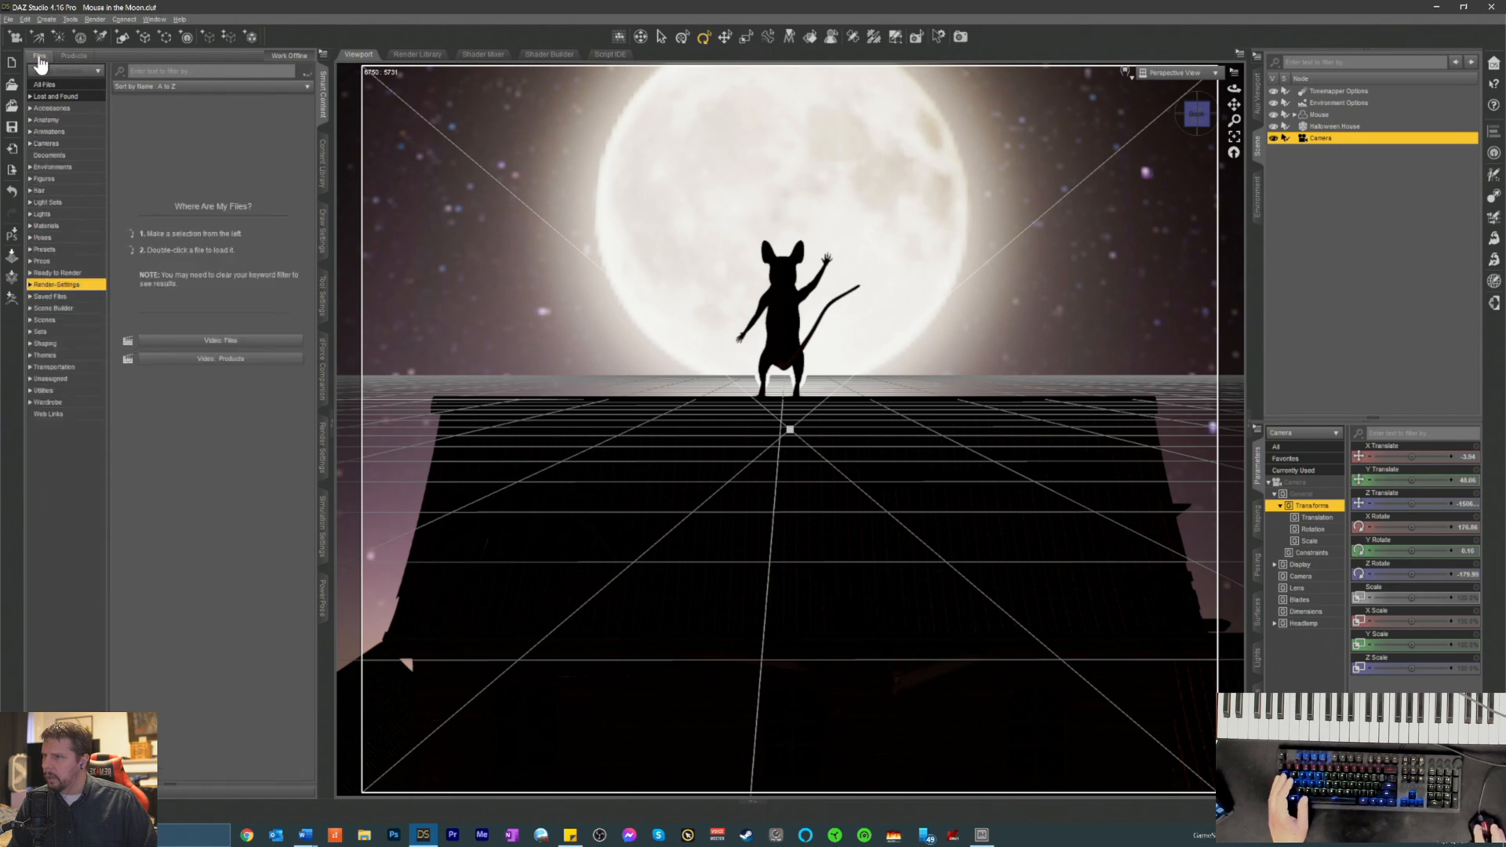
left_click(185, 71)
type("hdri")
type("trees")
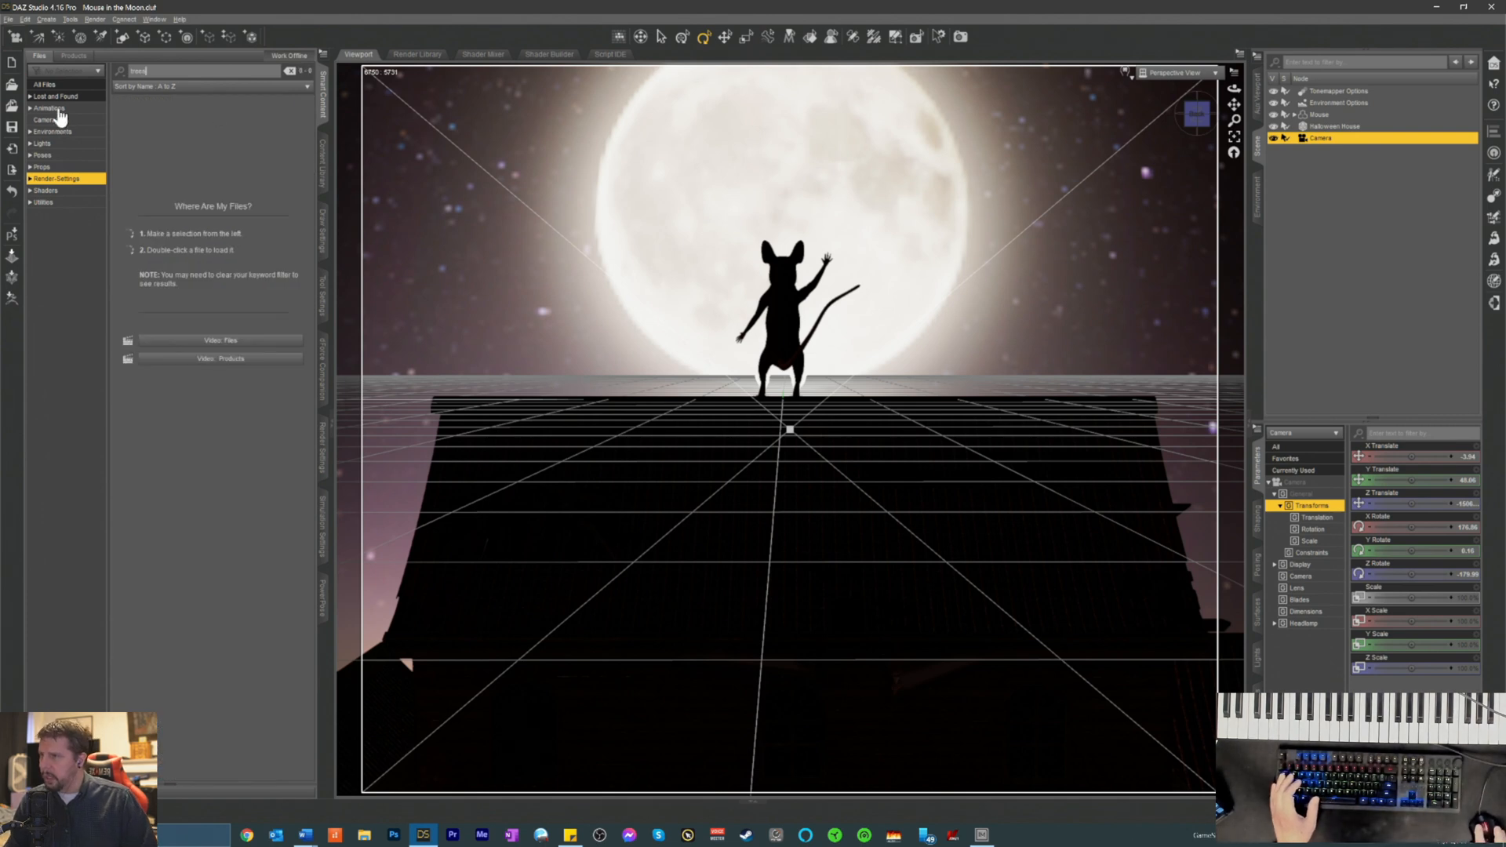
left_click(52, 86)
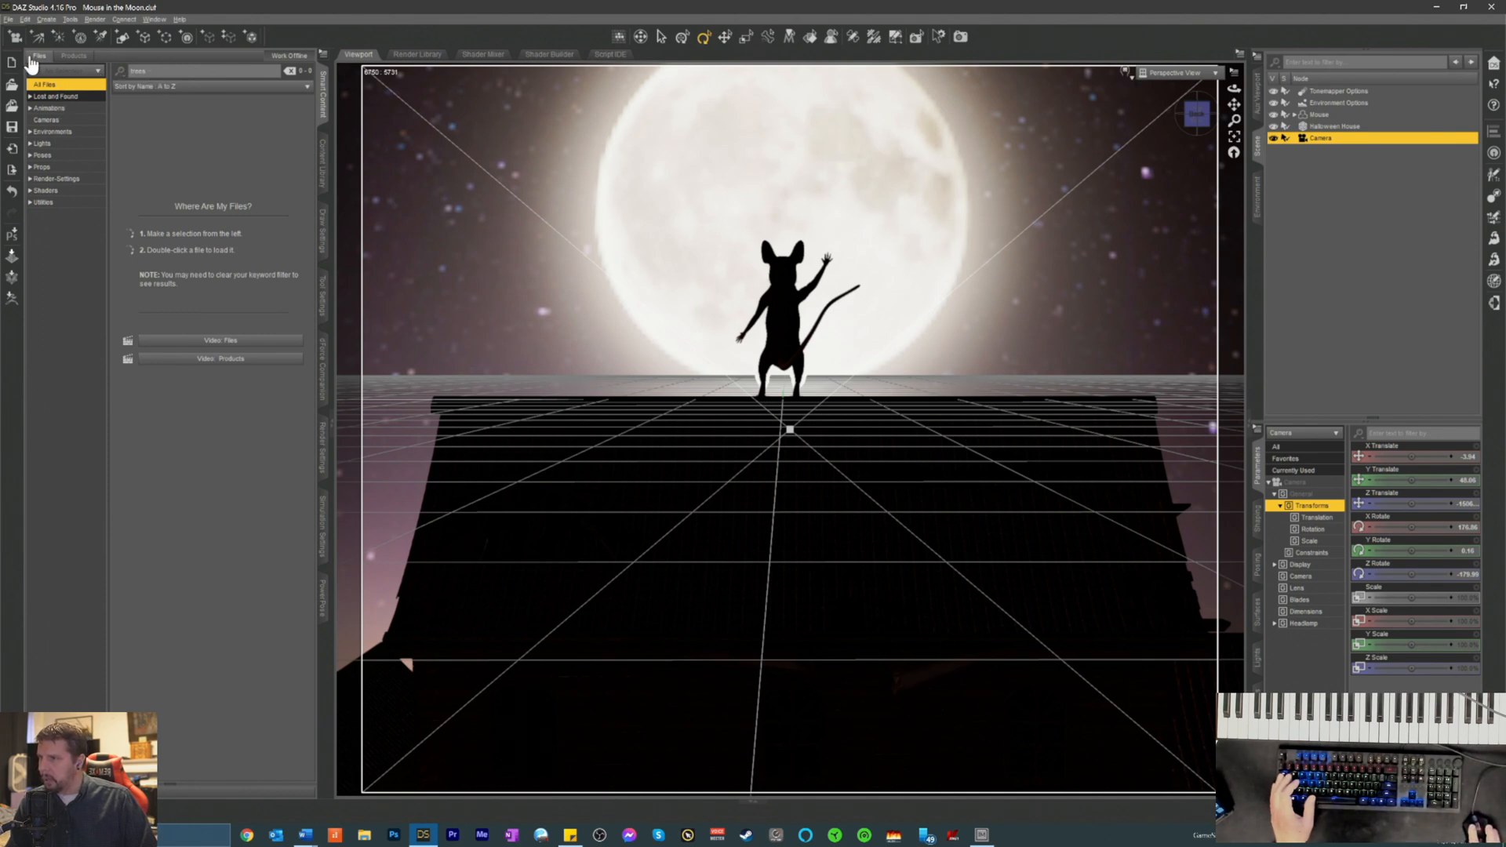
left_click(1318, 222)
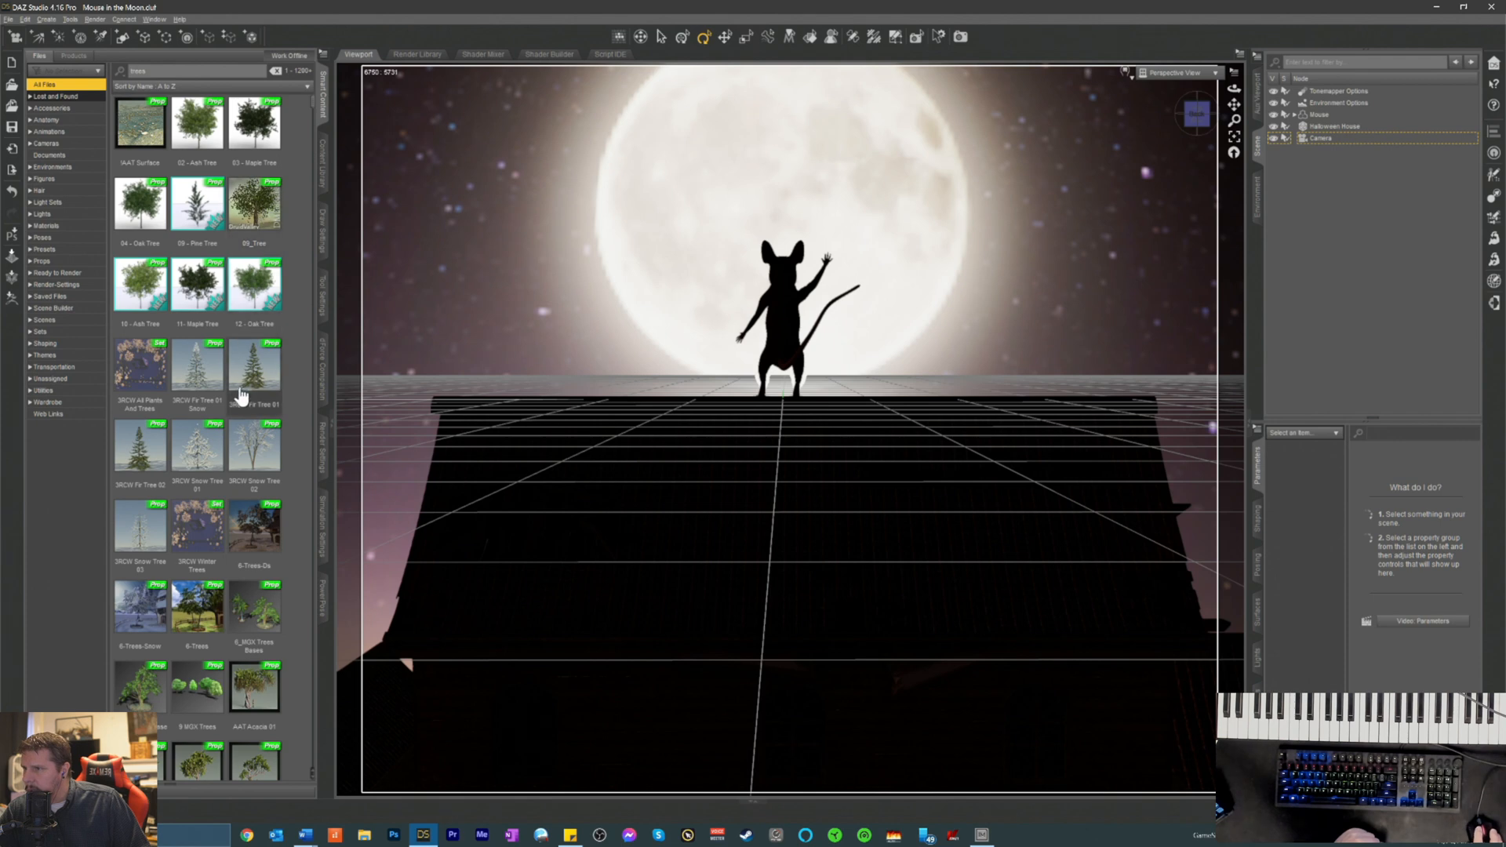
- Load the 3RCW Fir Tree 01 prop into the scene
mouse_move(241, 392)
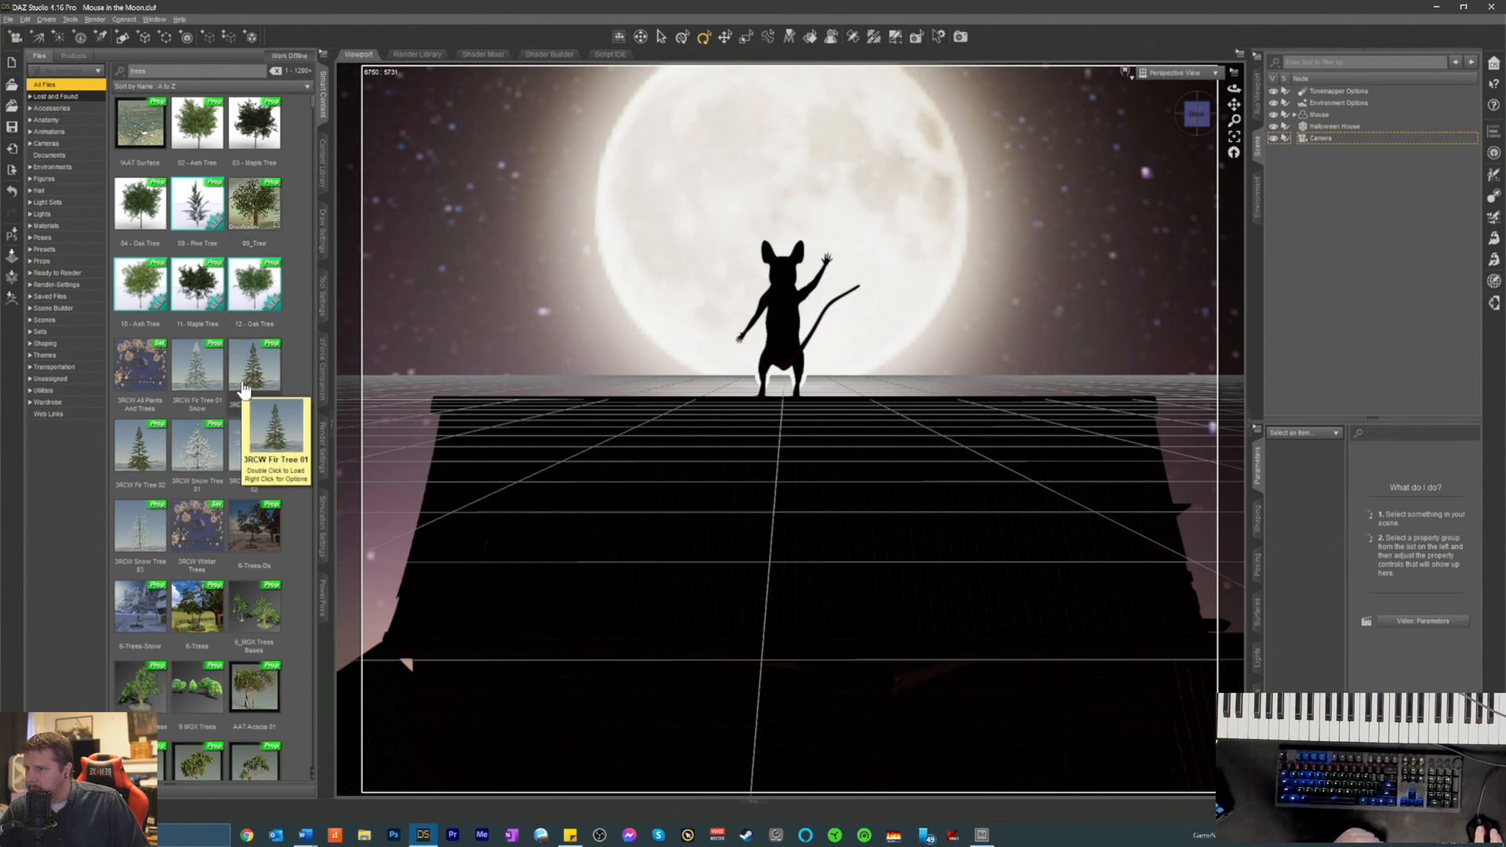
mouse_move(198, 380)
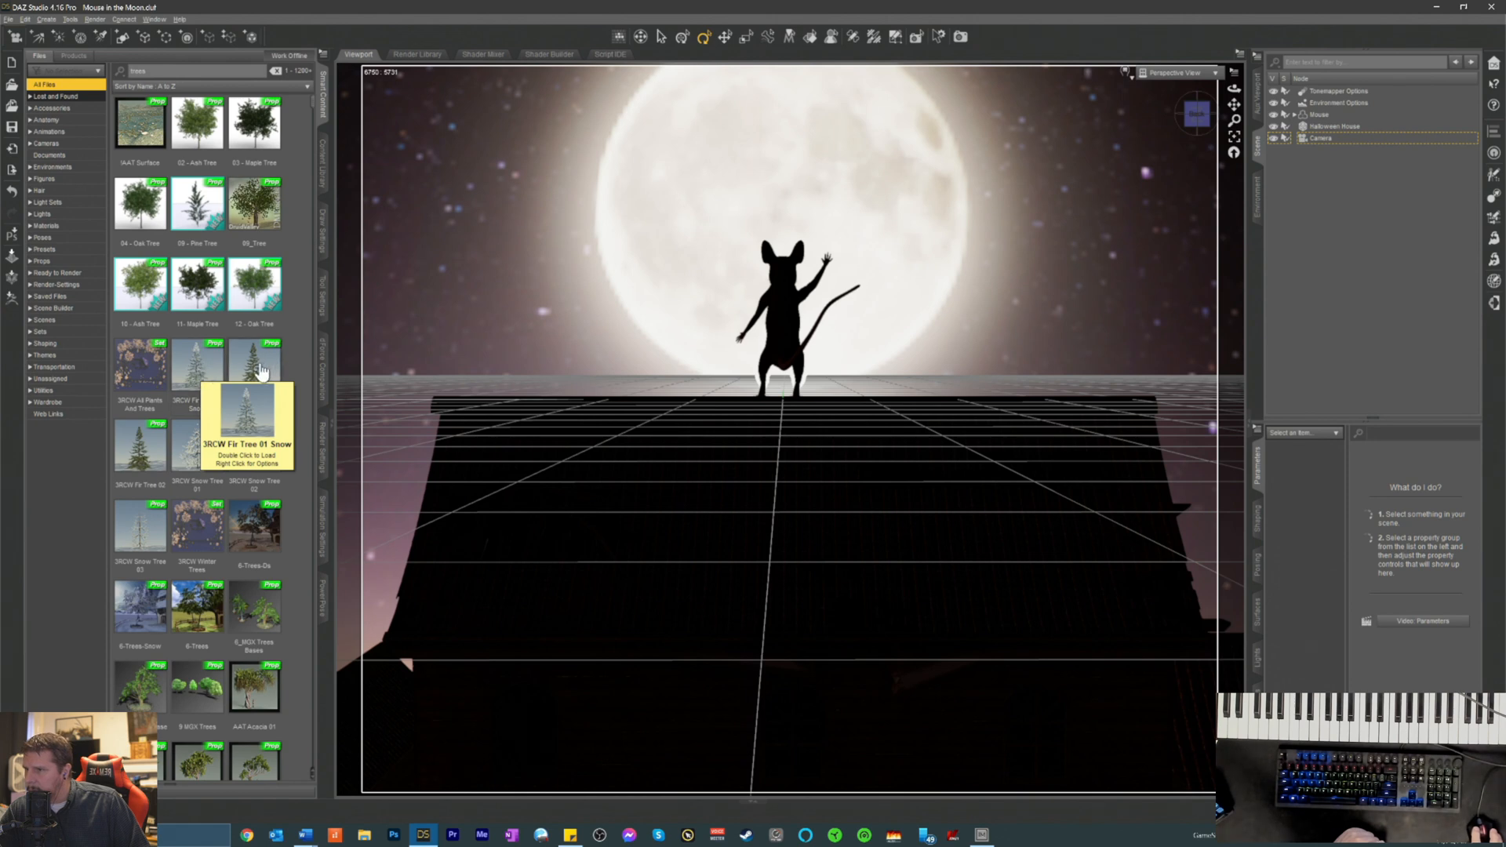
left_click(262, 372)
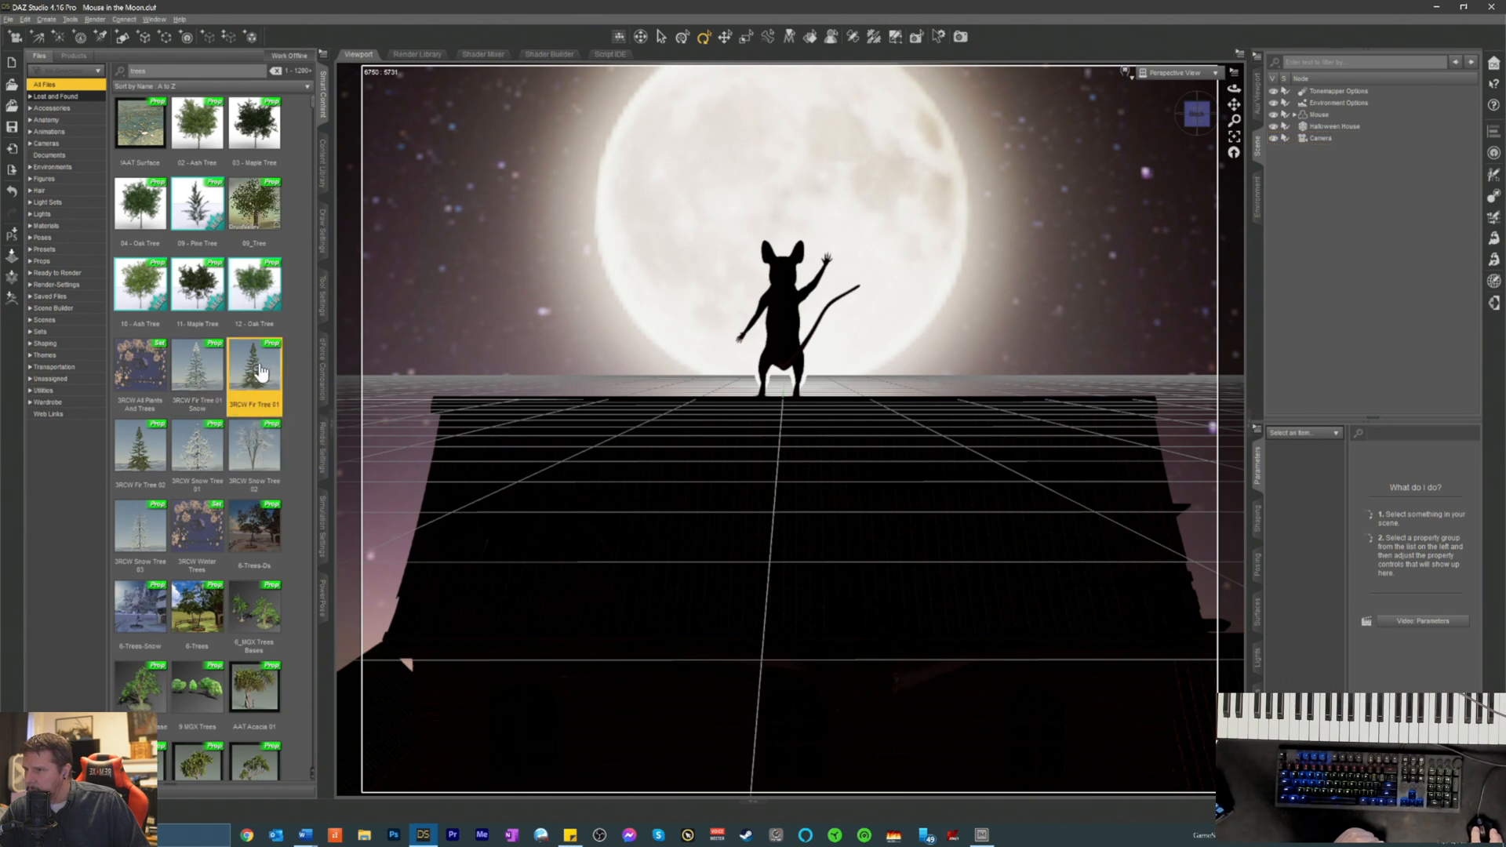
double_click(262, 372)
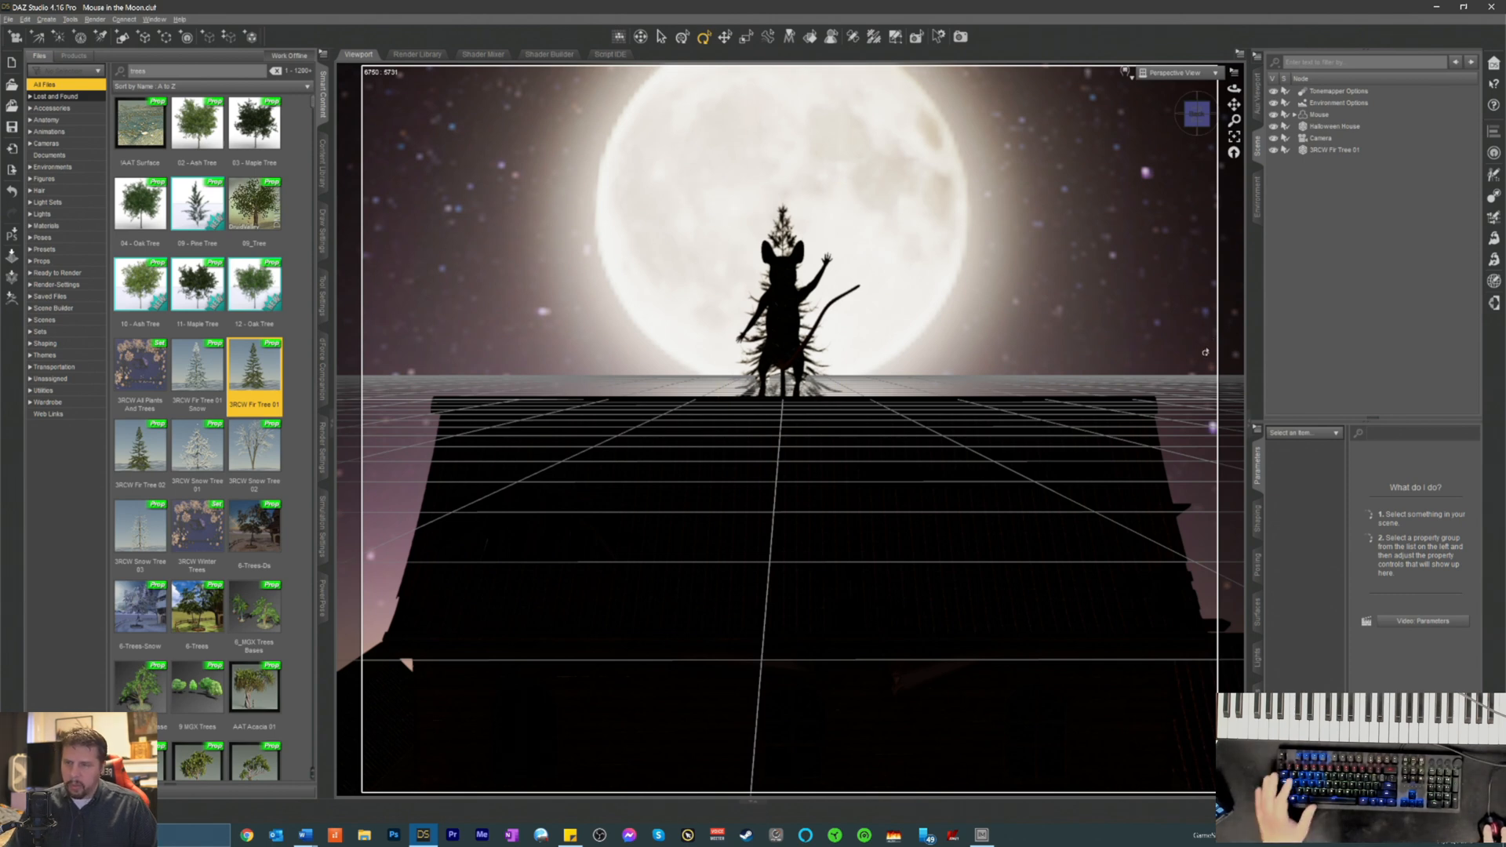
- Move the 3RCW Fir Tree 01 sideways away from the mouse, and delete it from the scene
left_click(1326, 150)
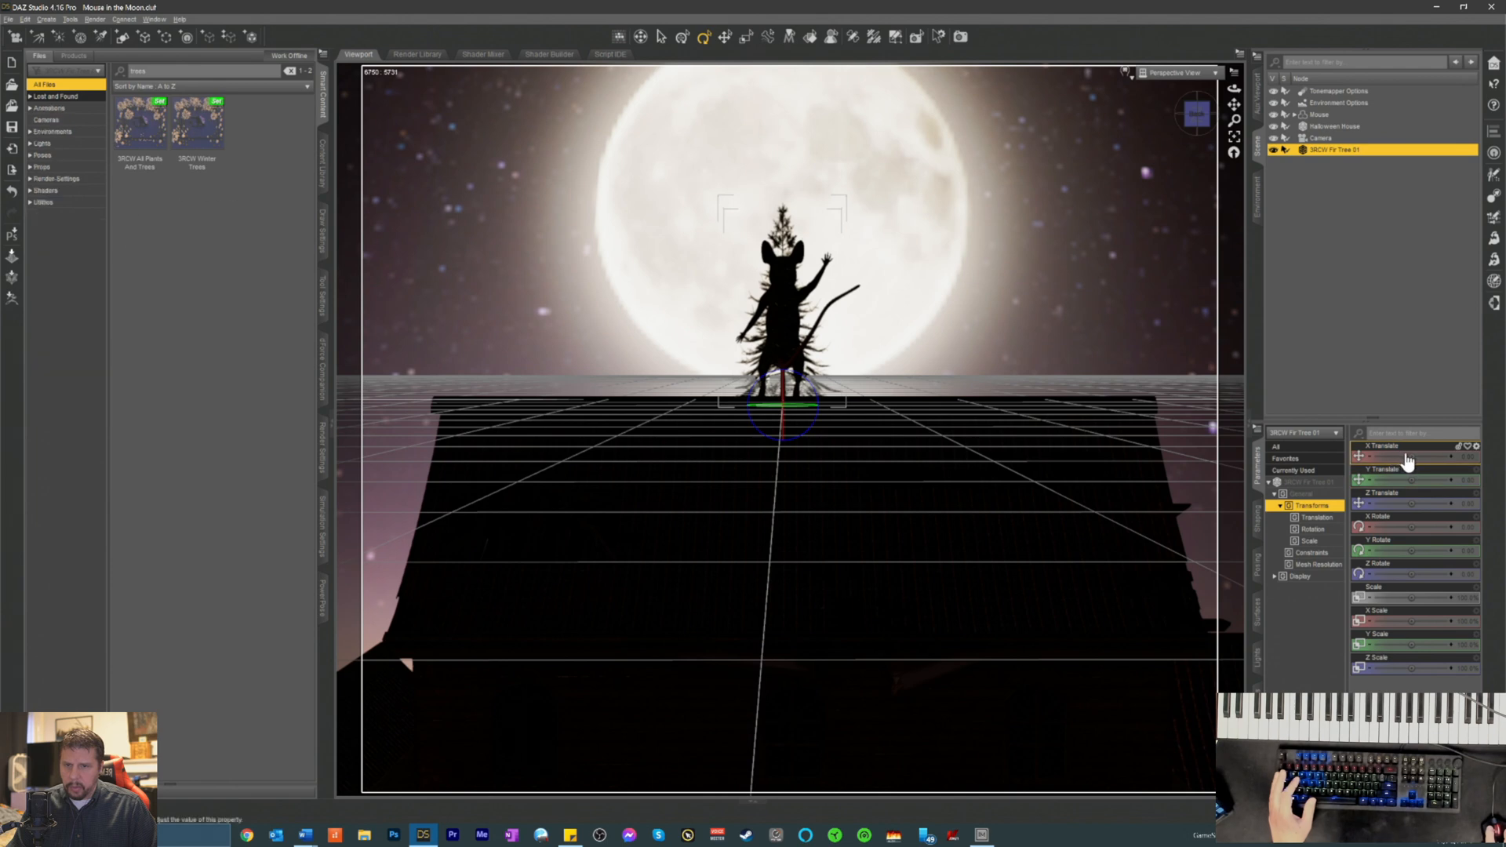
mouse_move(1408, 455)
left_mouse_down()
mouse_move(1436, 455)
mouse_move(1391, 455)
left_mouse_up()
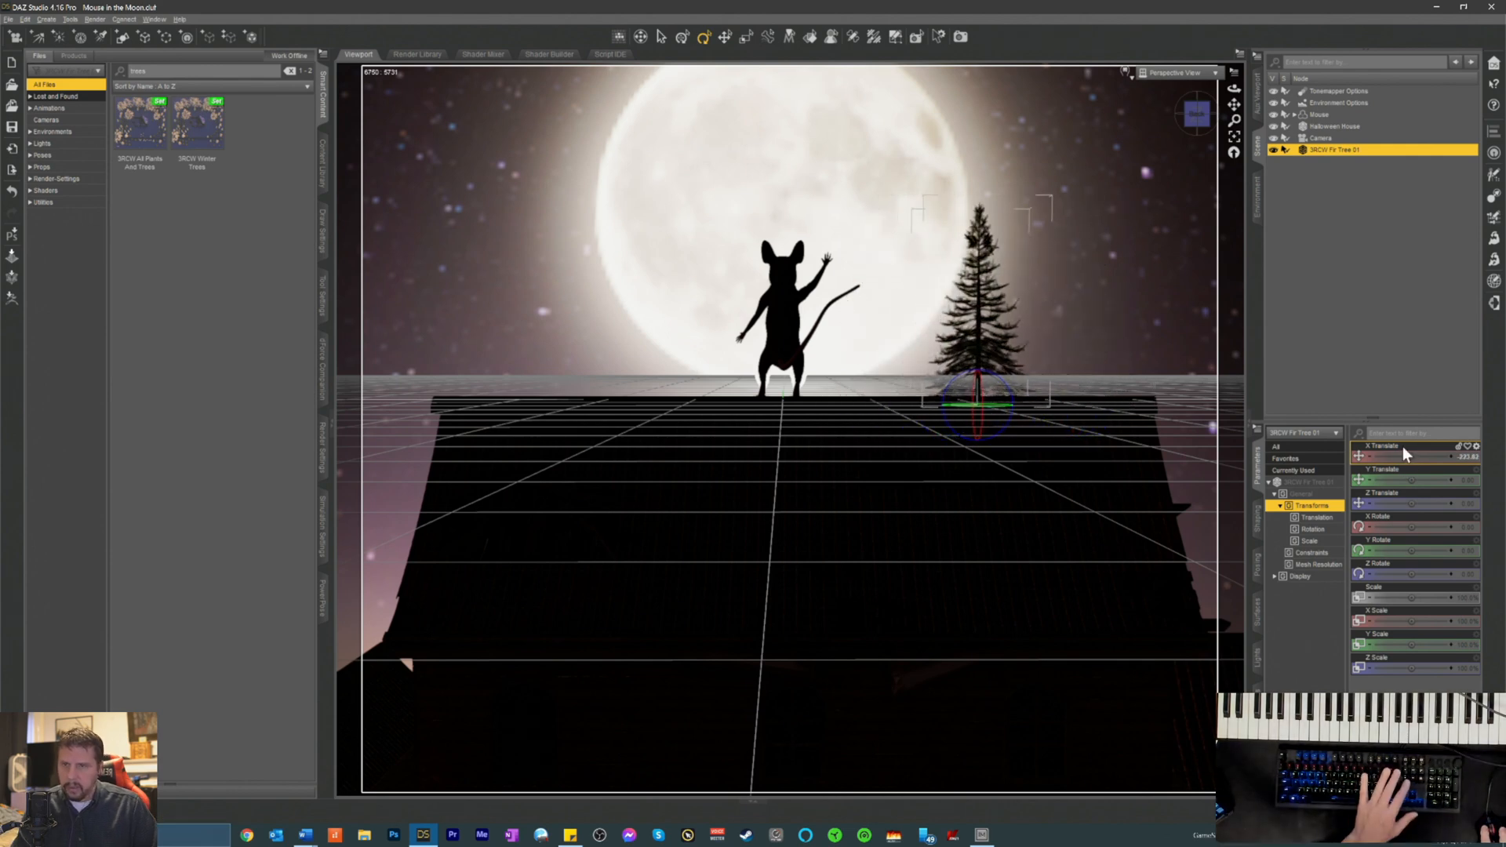
key("Delete")
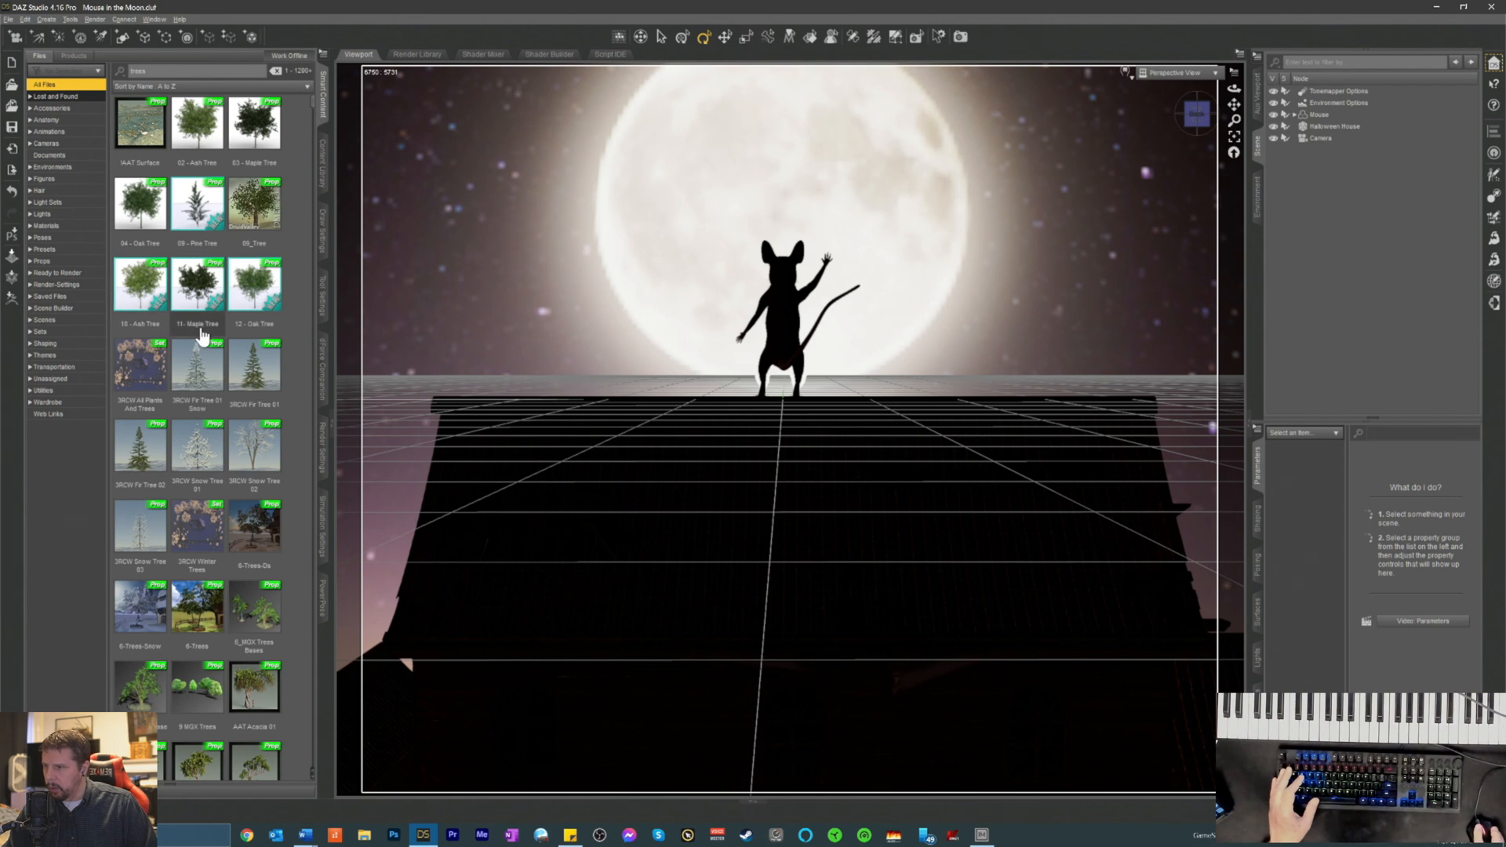
- Browse the tree search results and load the AB Eucalypt 08 prop into the scene
scroll(203, 337, "down", 5)
scroll(203, 337, "down", 6)
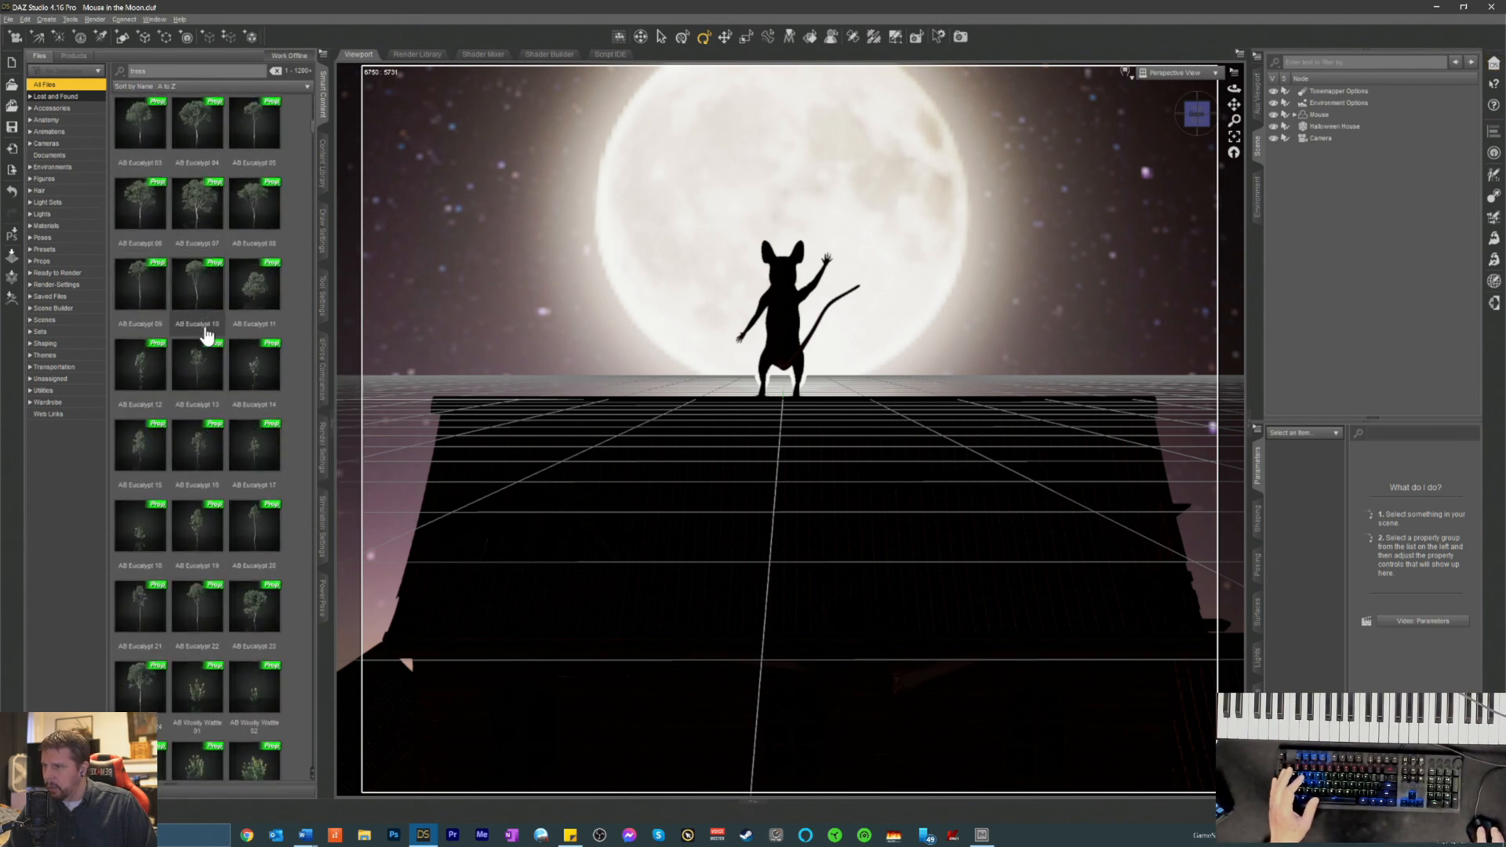
scroll(210, 330, "down", 6)
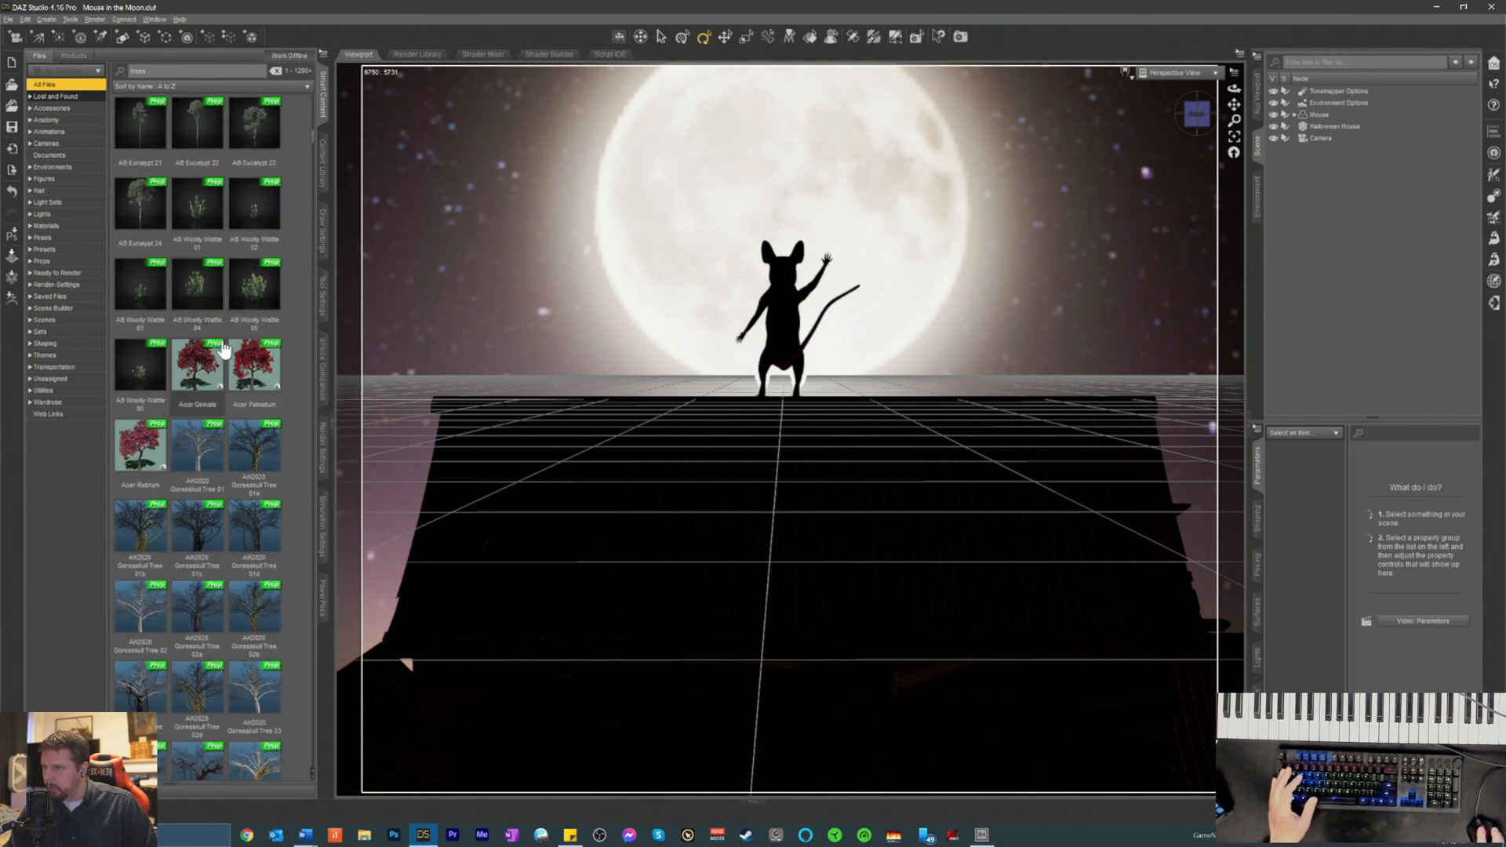
mouse_move(201, 373)
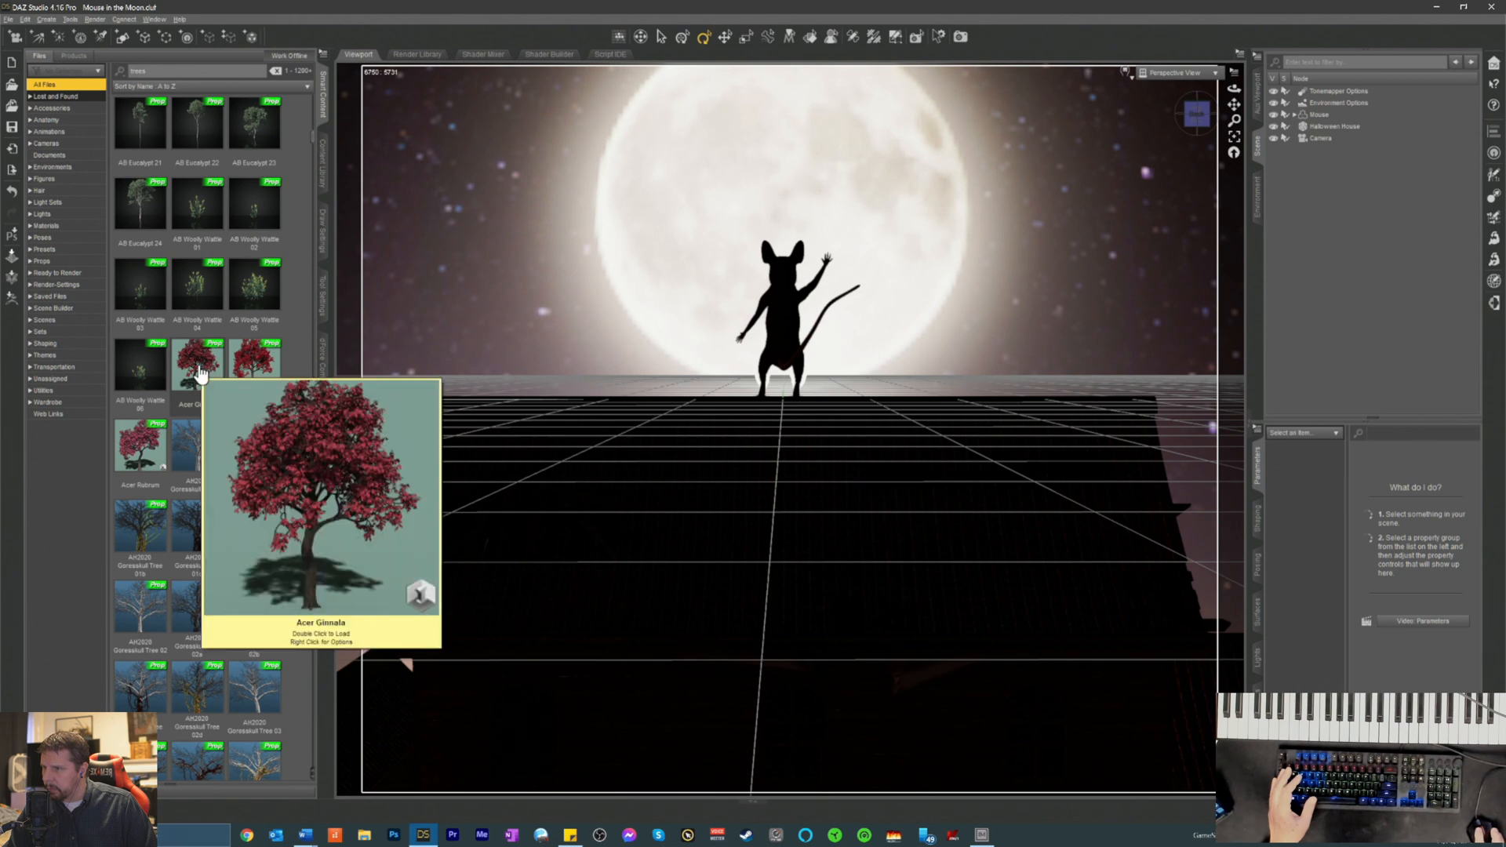
mouse_move(145, 208)
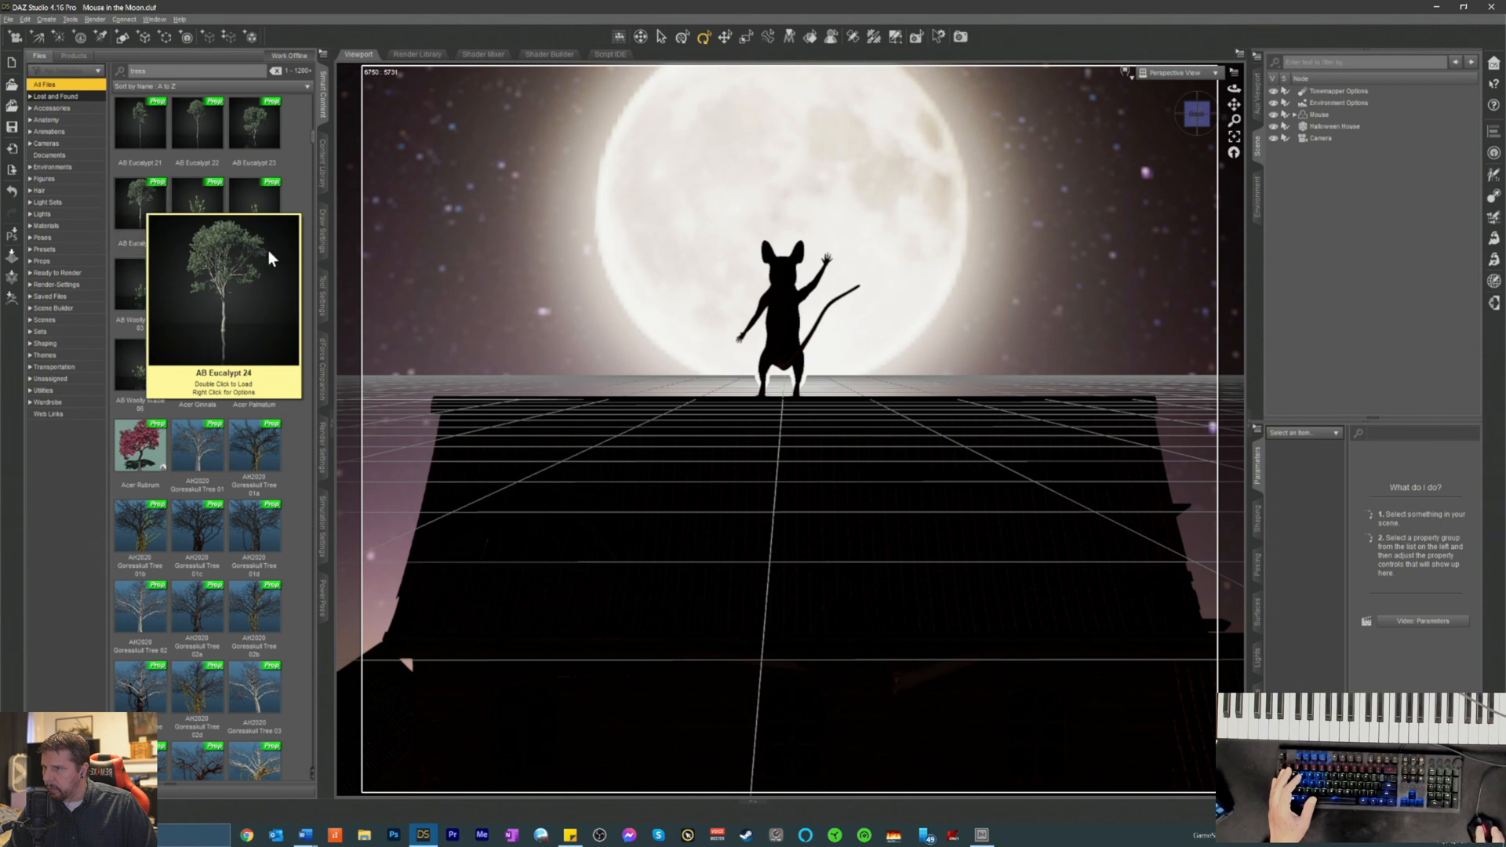
scroll(237, 375, "up", 3)
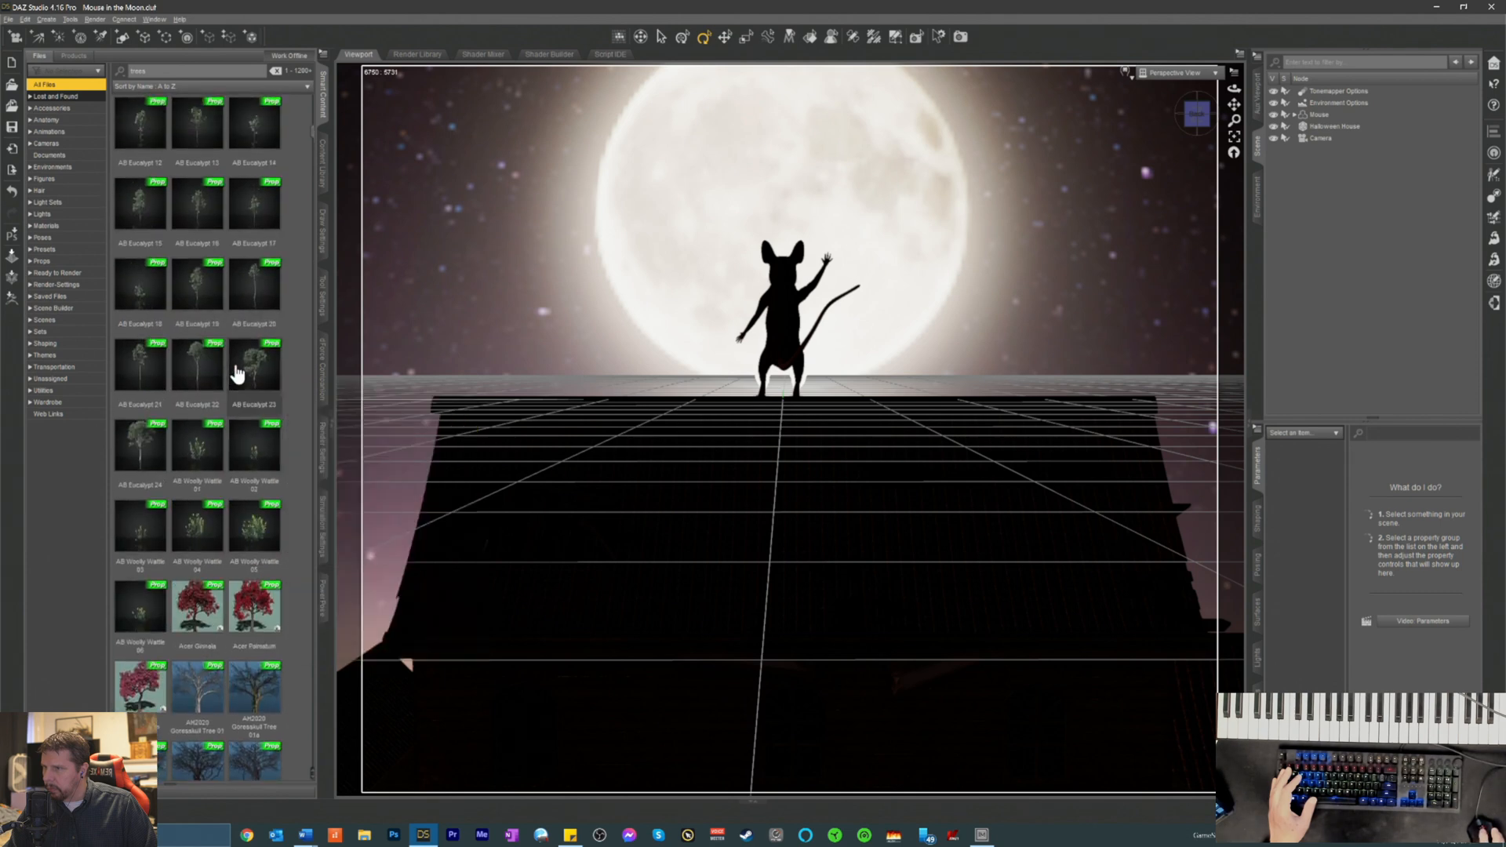
scroll(237, 374, "up", 3)
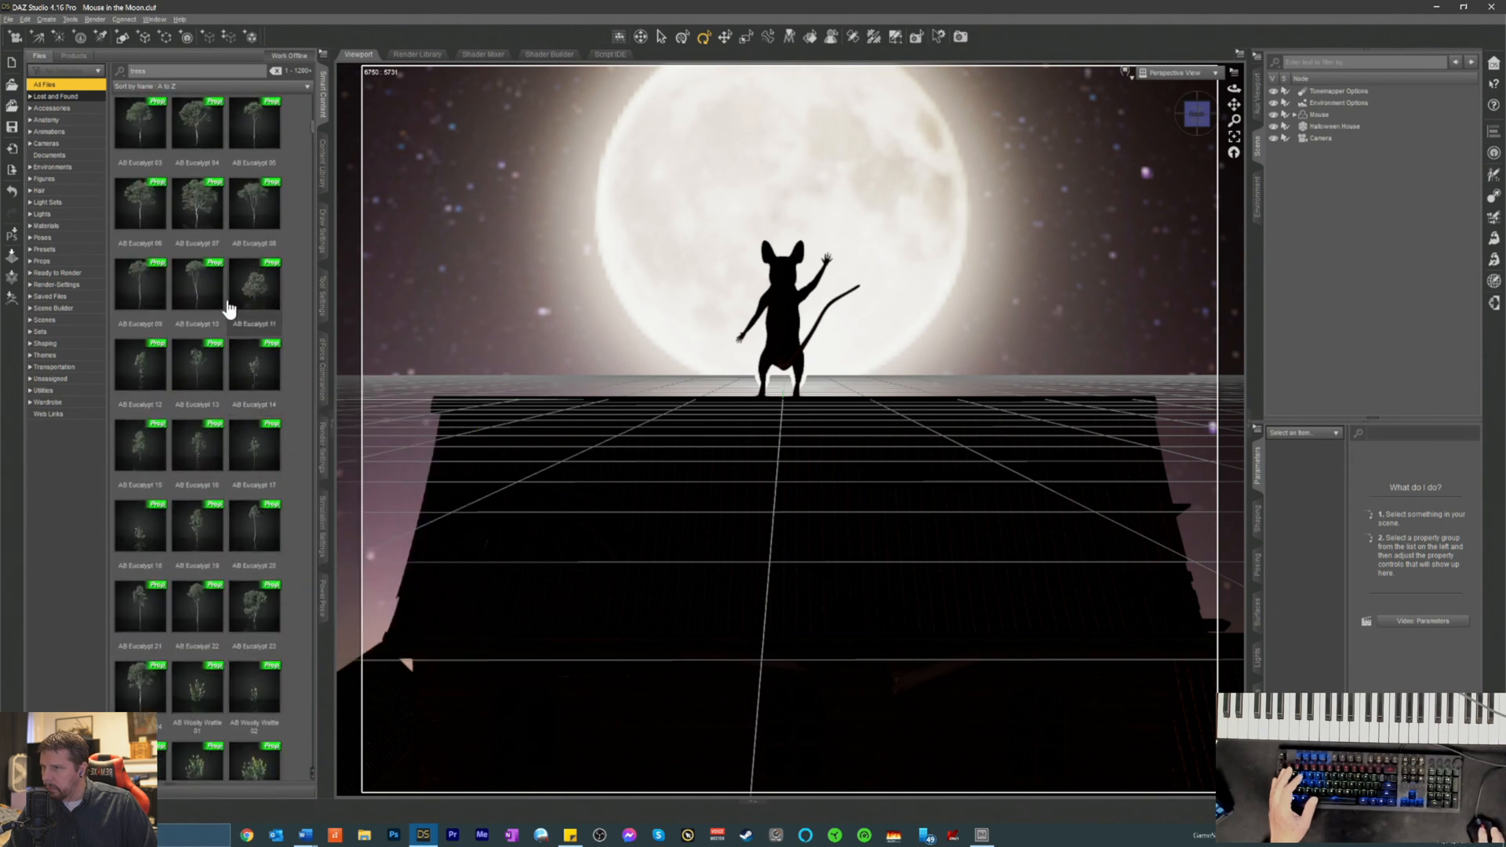
mouse_move(249, 213)
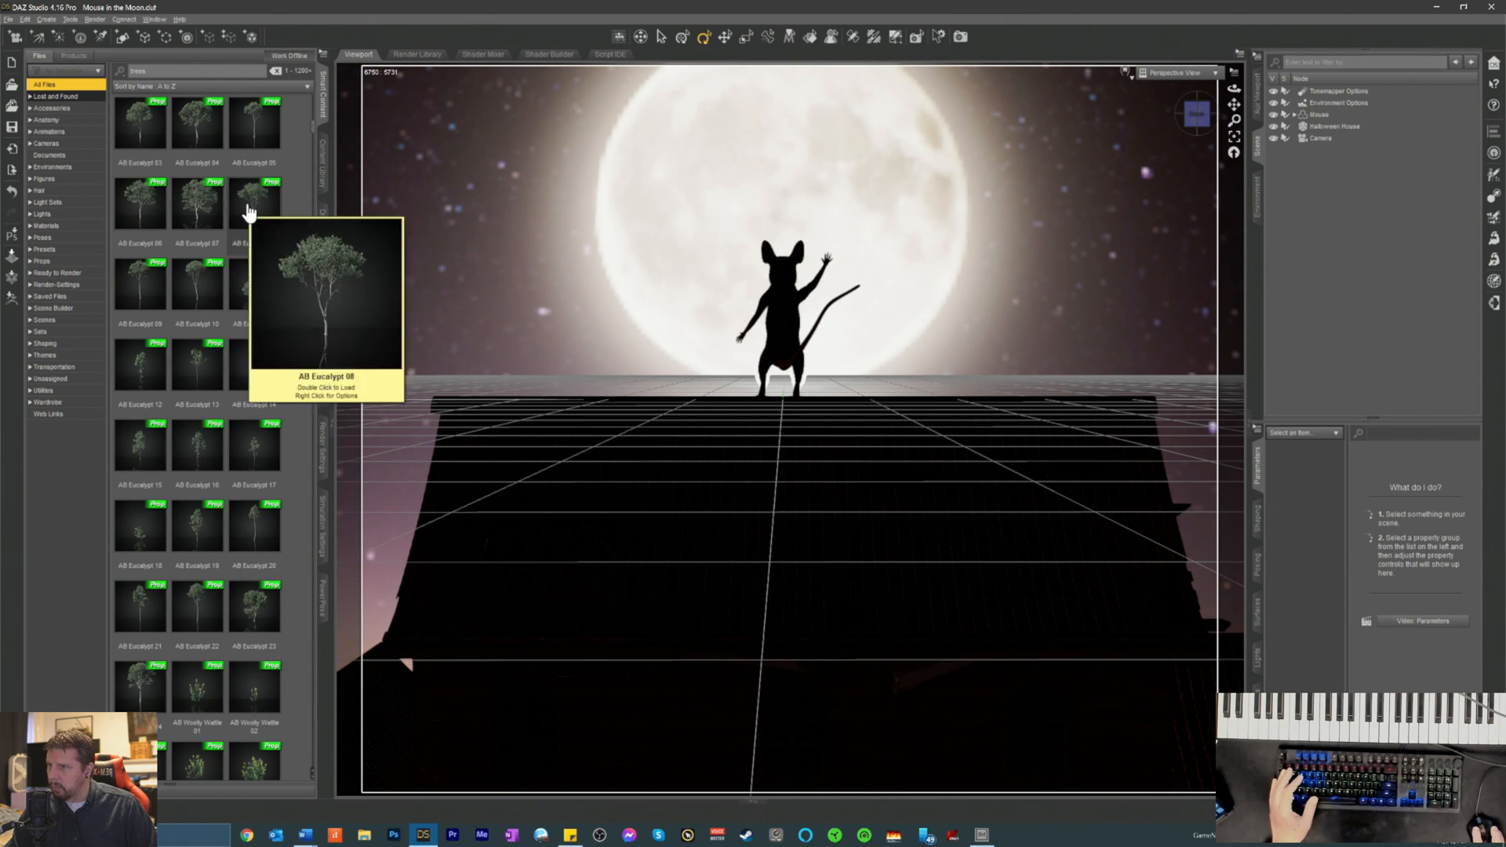
double_click(250, 211)
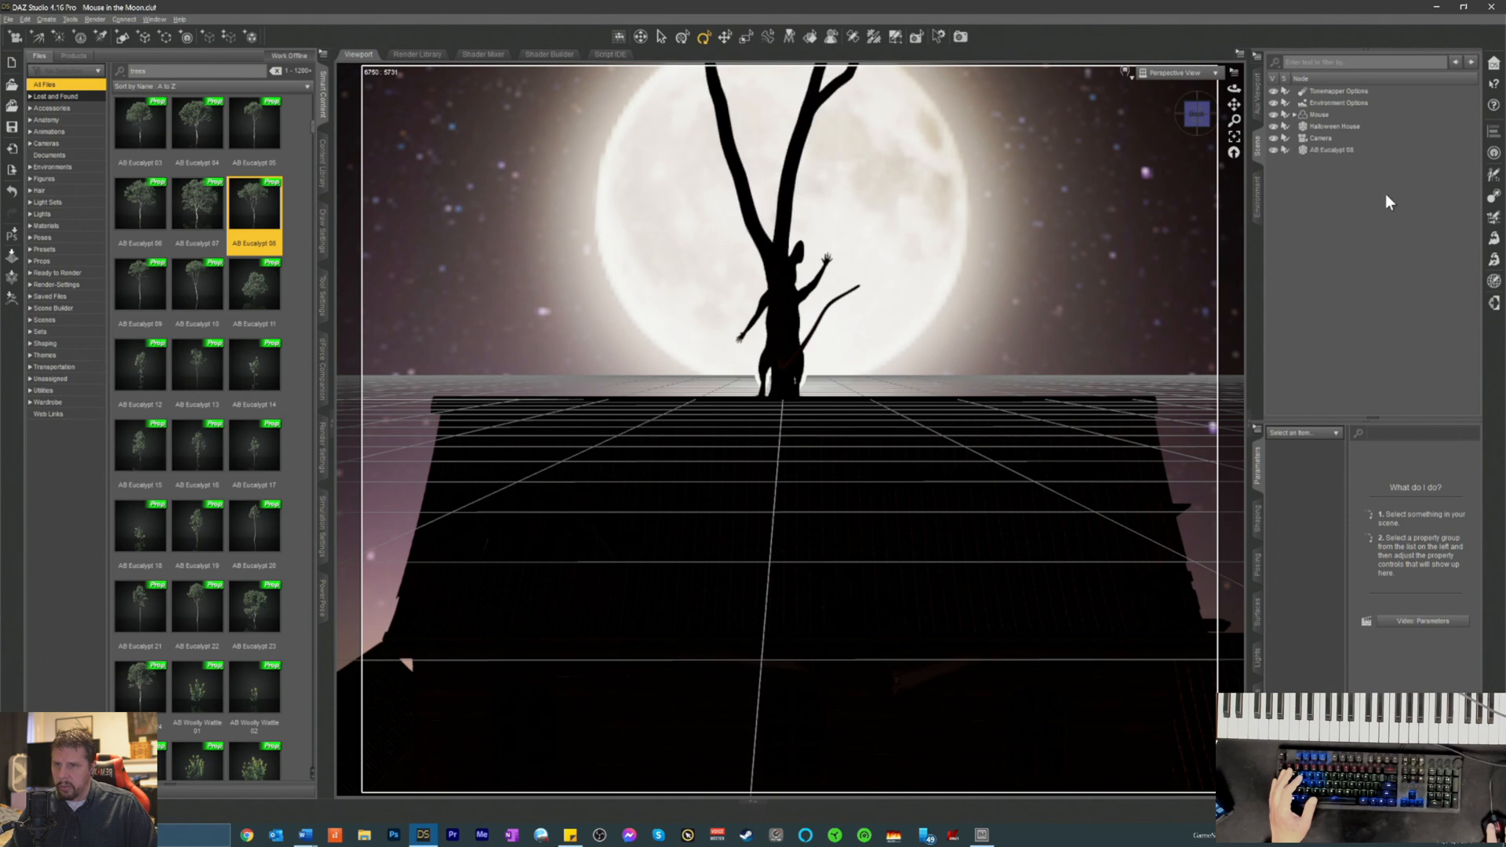
- Lower the AB Eucalypt 08 and place it to the right of the moon, turning it about -34 degrees around Y
left_click(1321, 150)
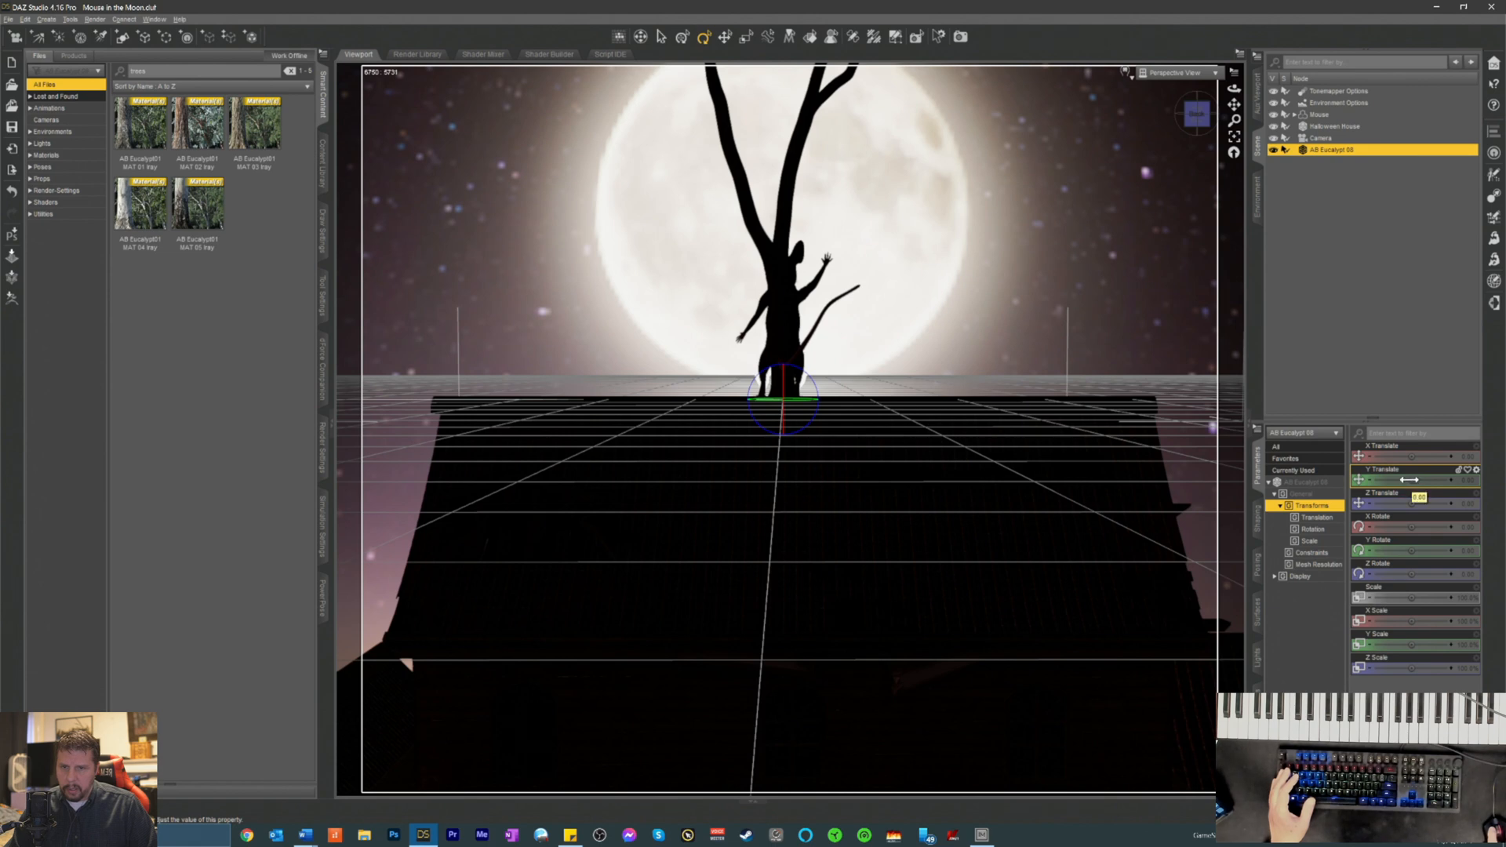
left_click_drag(1412, 505, 1347, 480)
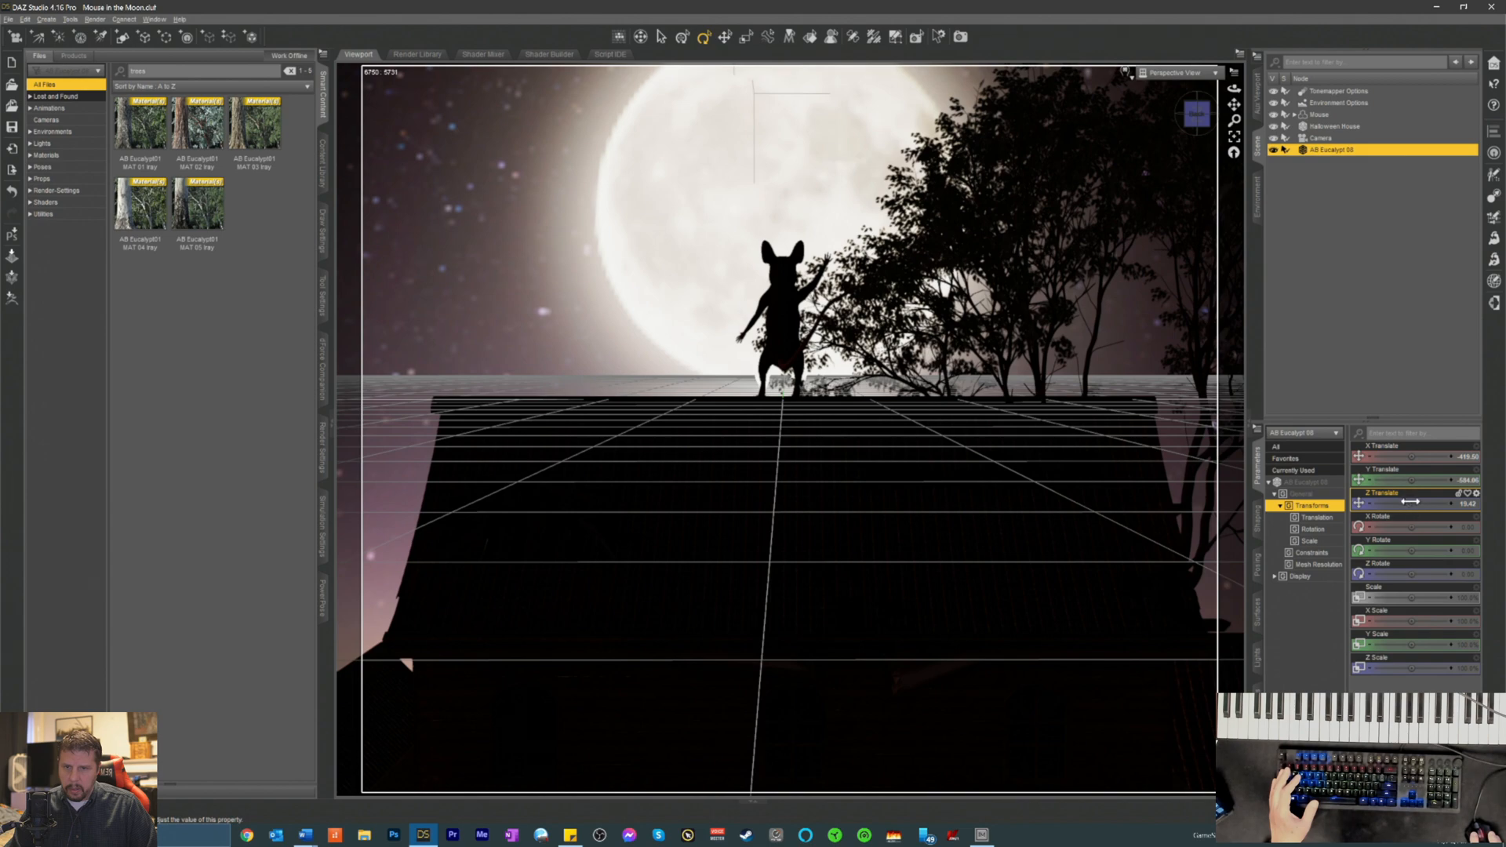
left_click_drag(1412, 504, 1398, 457)
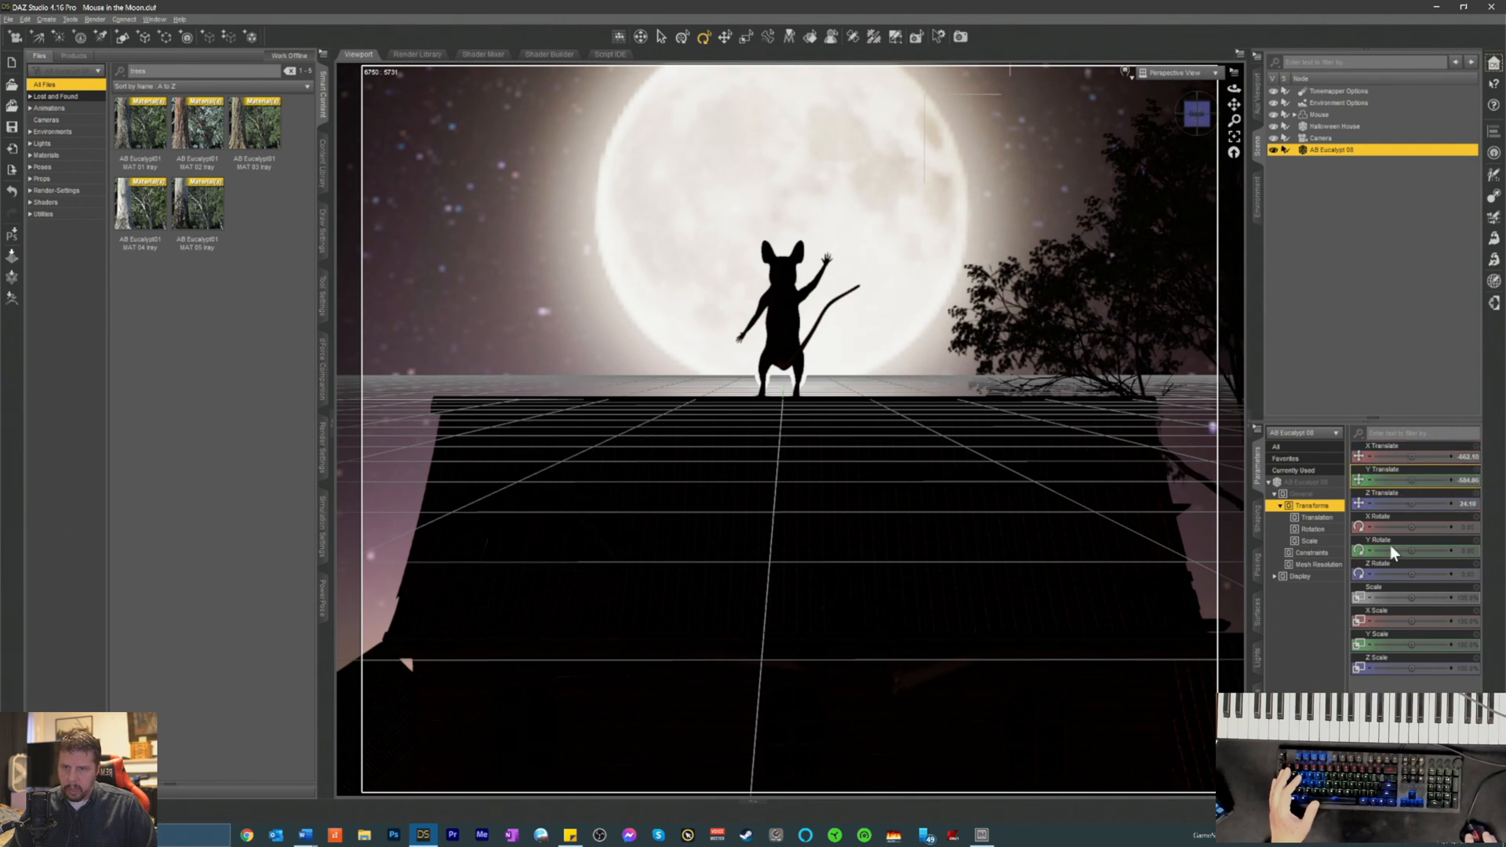
left_click_drag(1411, 551, 1396, 550)
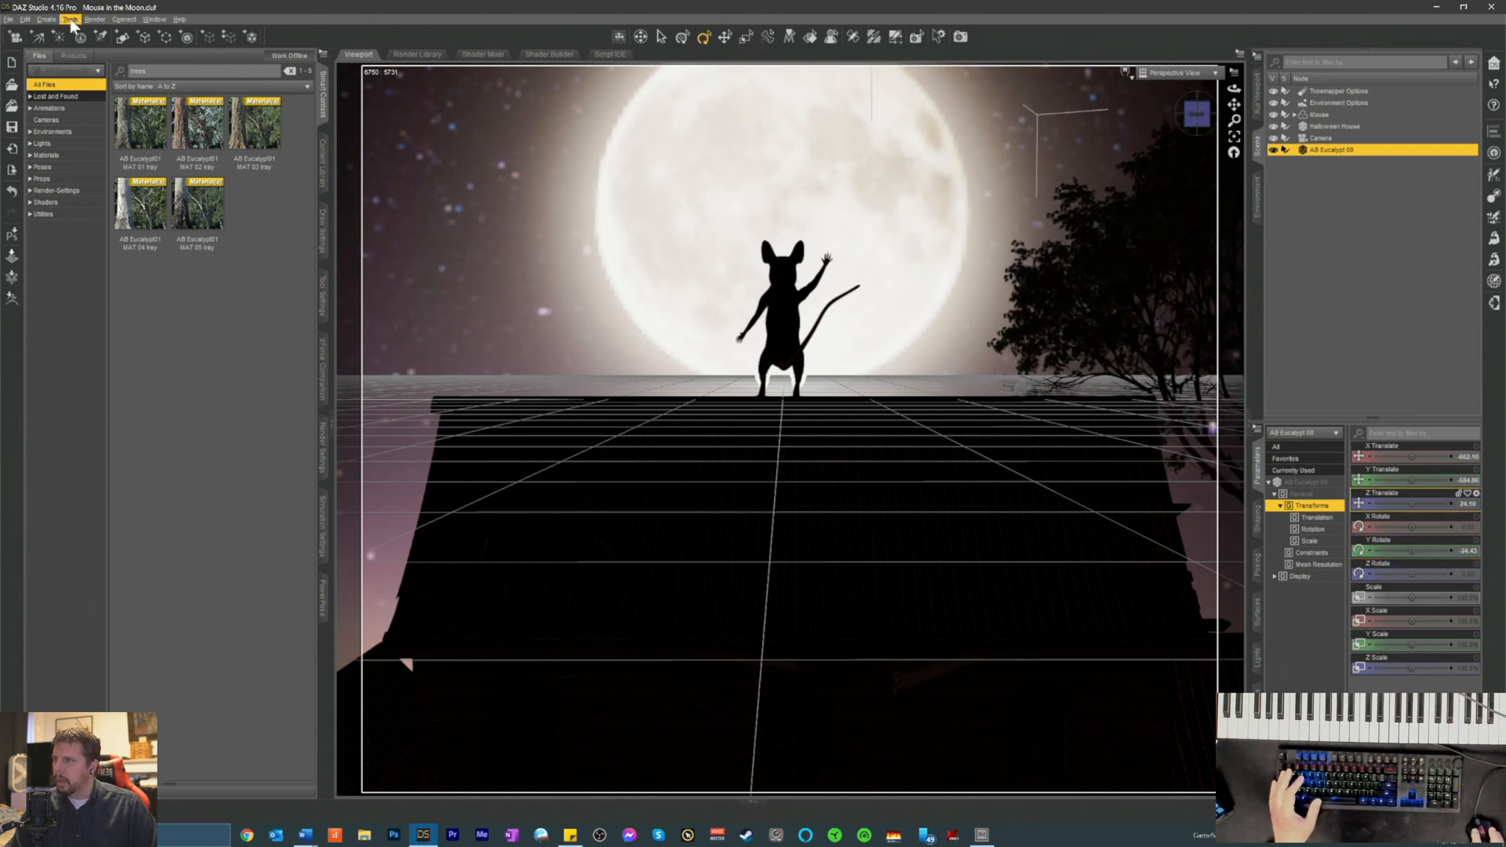
- Duplicate the eucalypt with its node hierarchy, and move and rotate the original to frame the left side of the moon
left_click(25, 19)
mouse_move(44, 86)
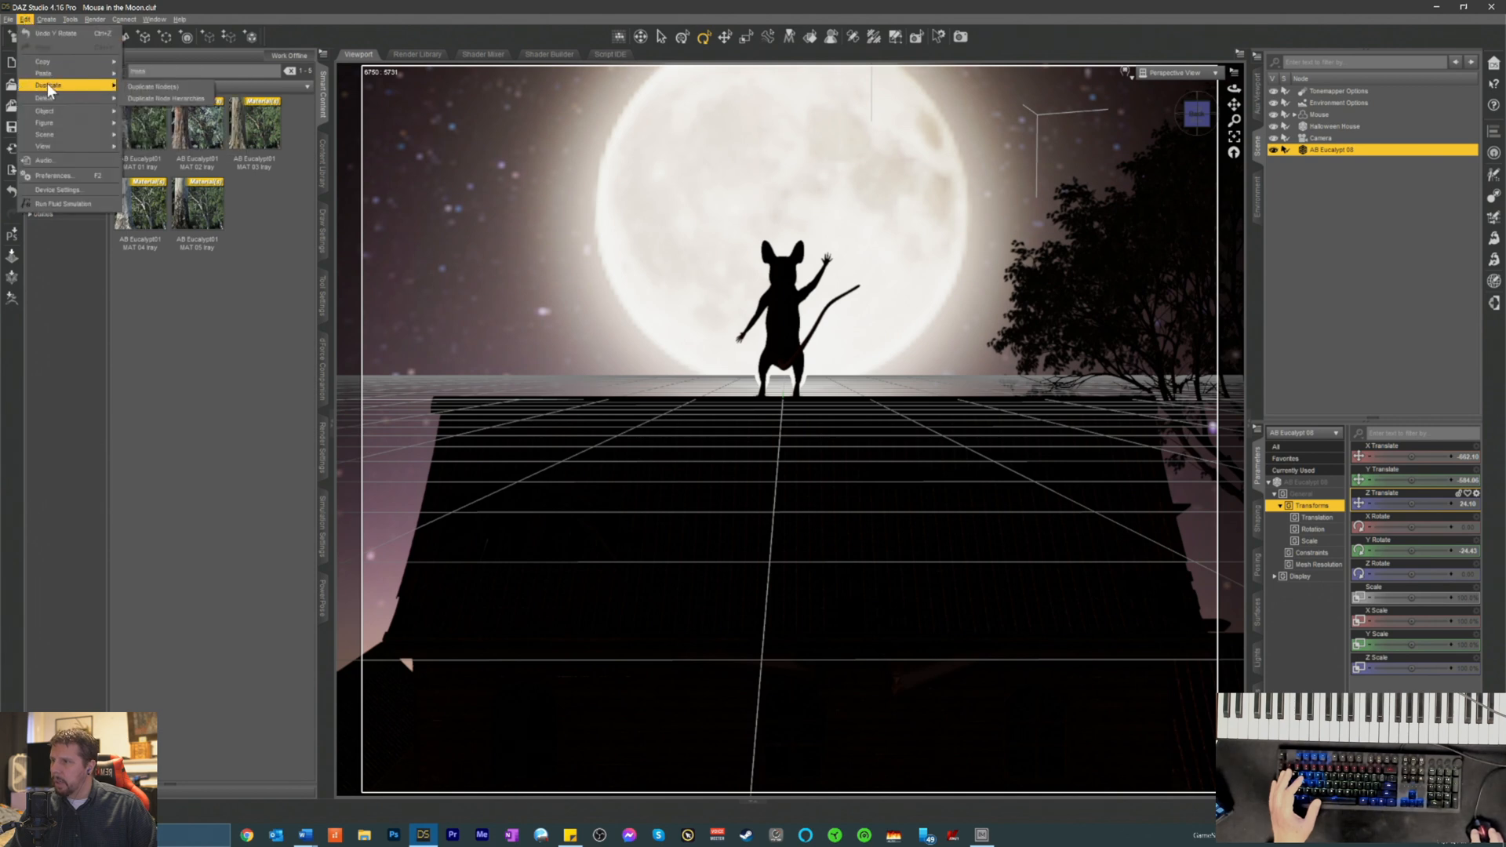
left_click(152, 99)
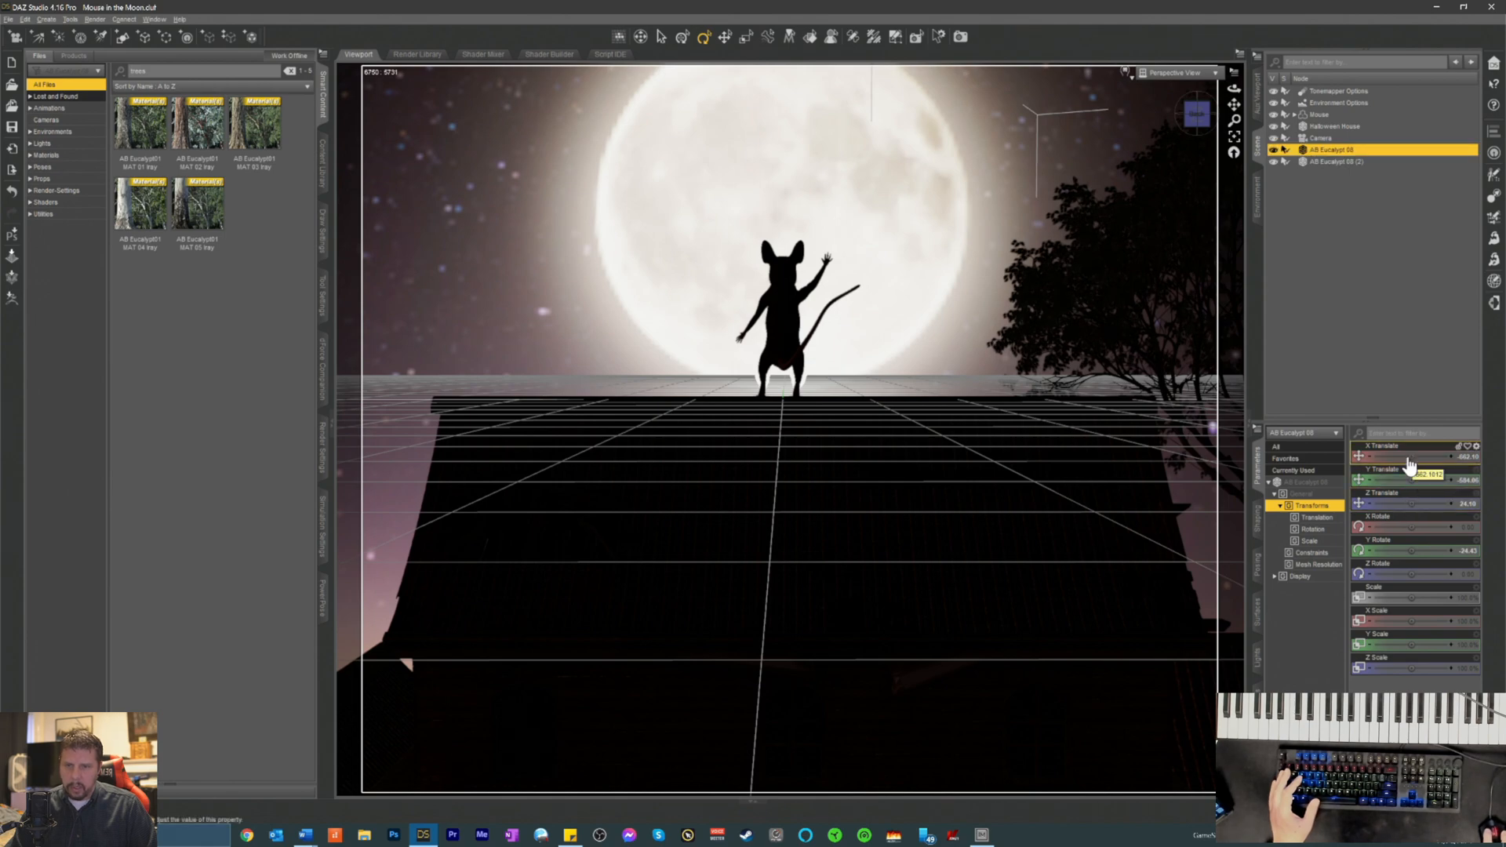
left_click_drag(1412, 457, 1450, 457)
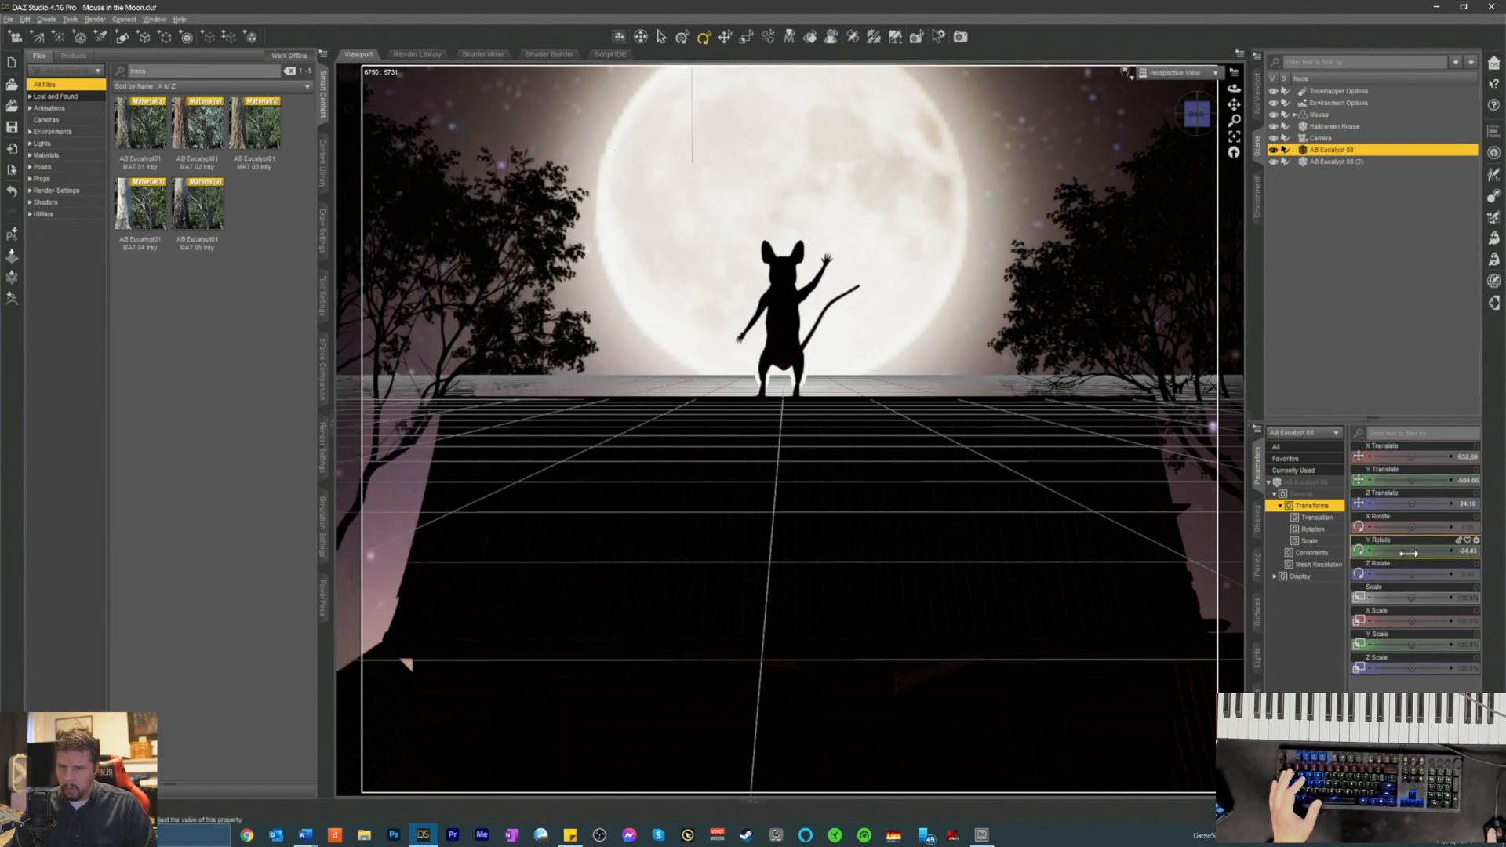
left_click_drag(1453, 551, 1457, 550)
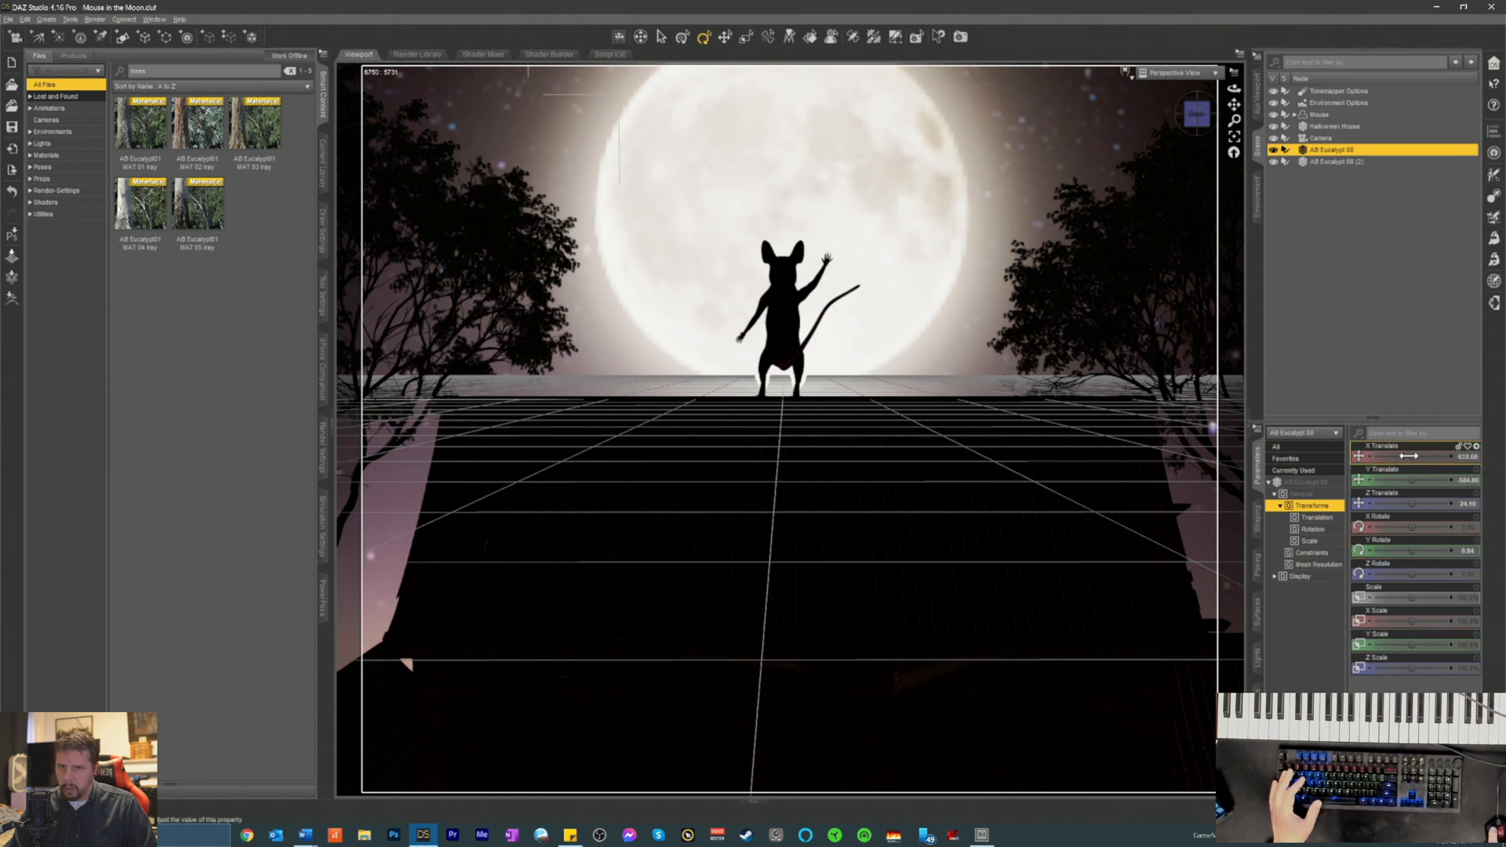
left_click_drag(1453, 457, 1450, 456)
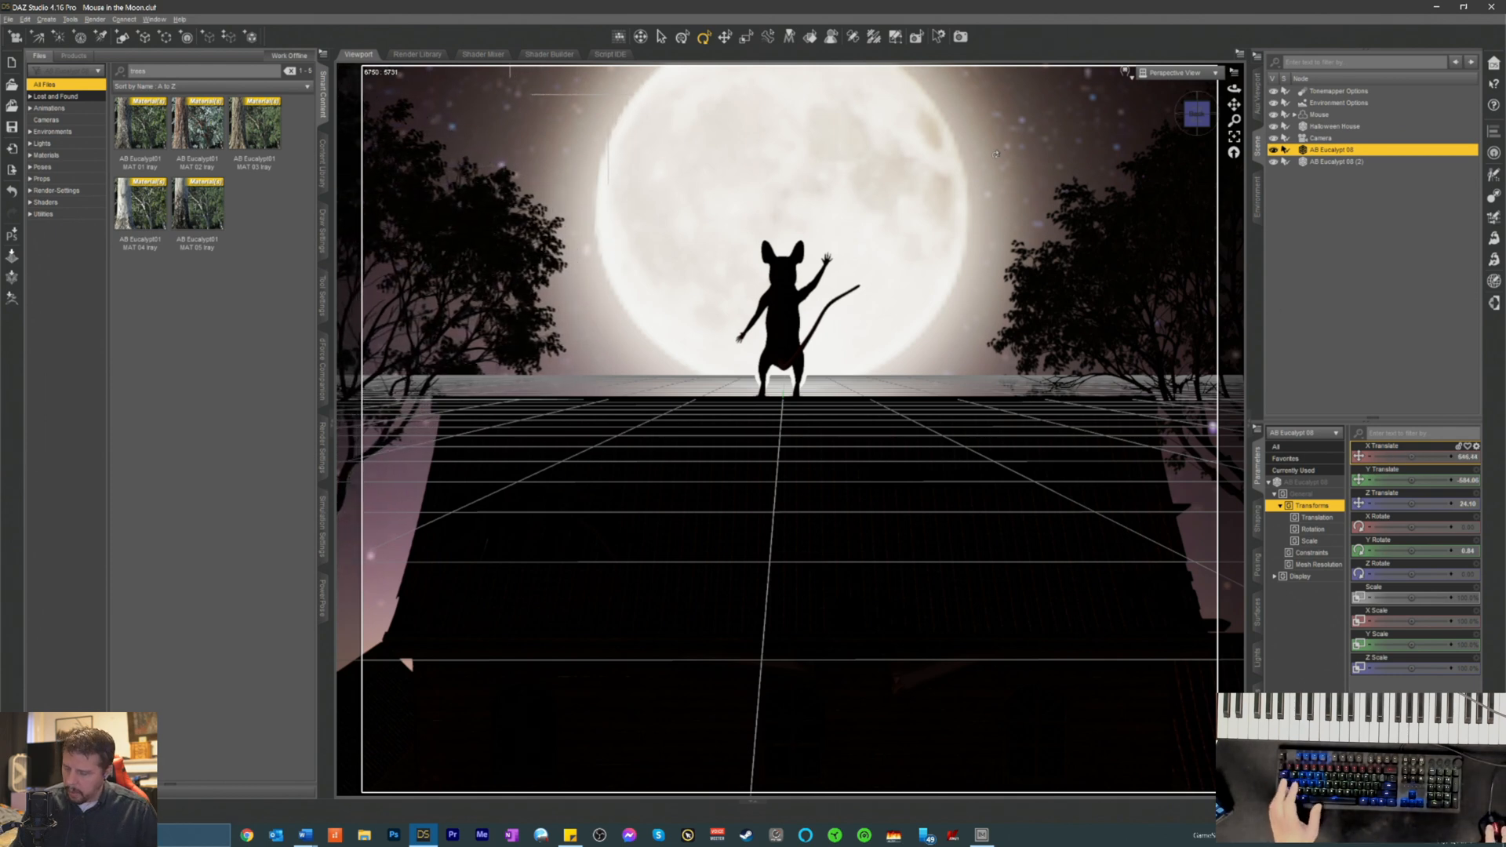
- Save the scene and switch the viewport to a rendered preview
key("ctrl+s")
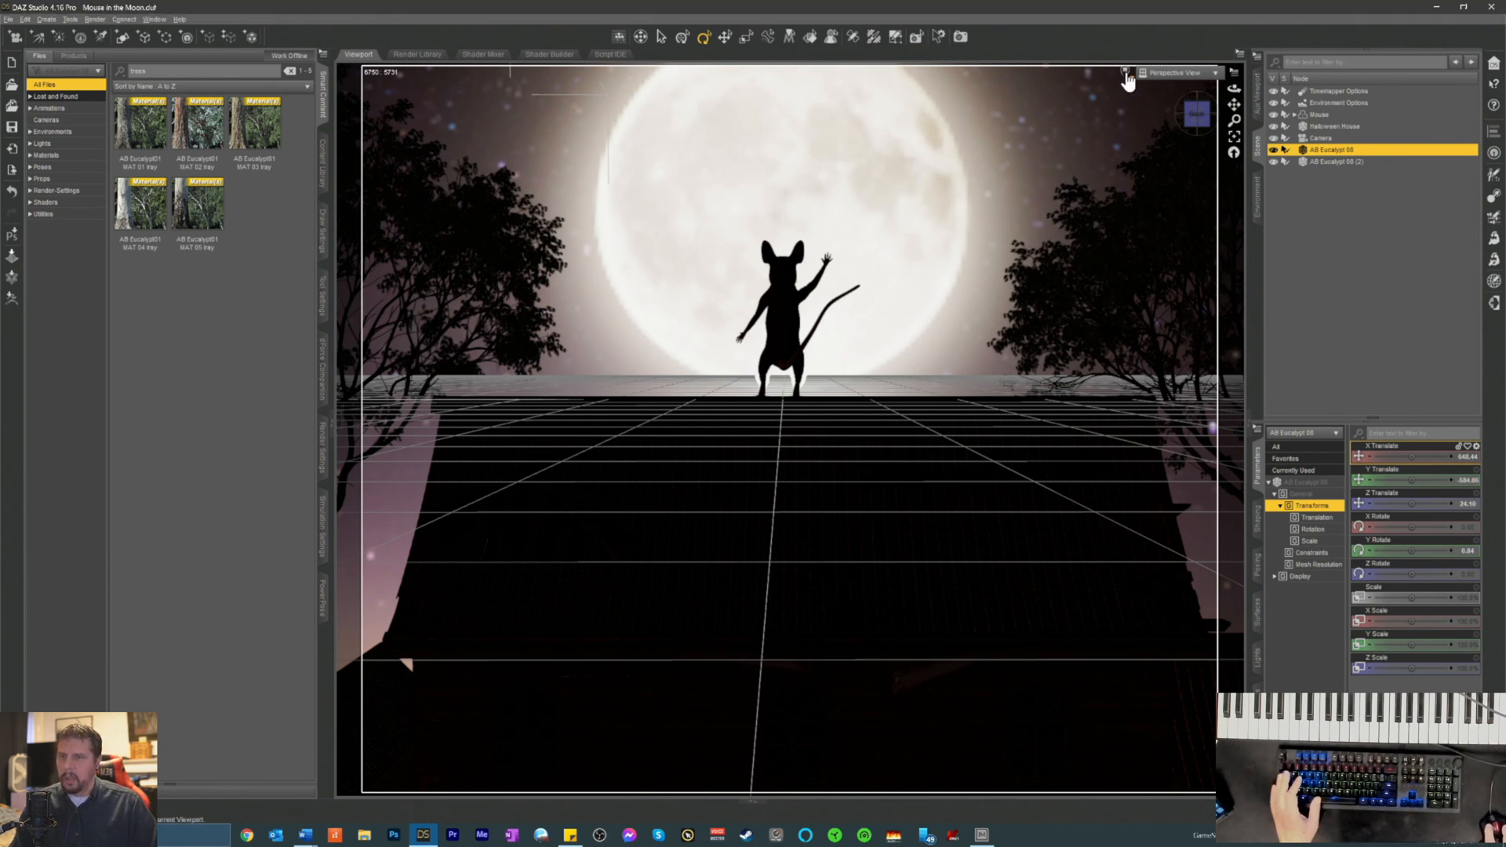
left_click(1126, 73)
left_click(1103, 228)
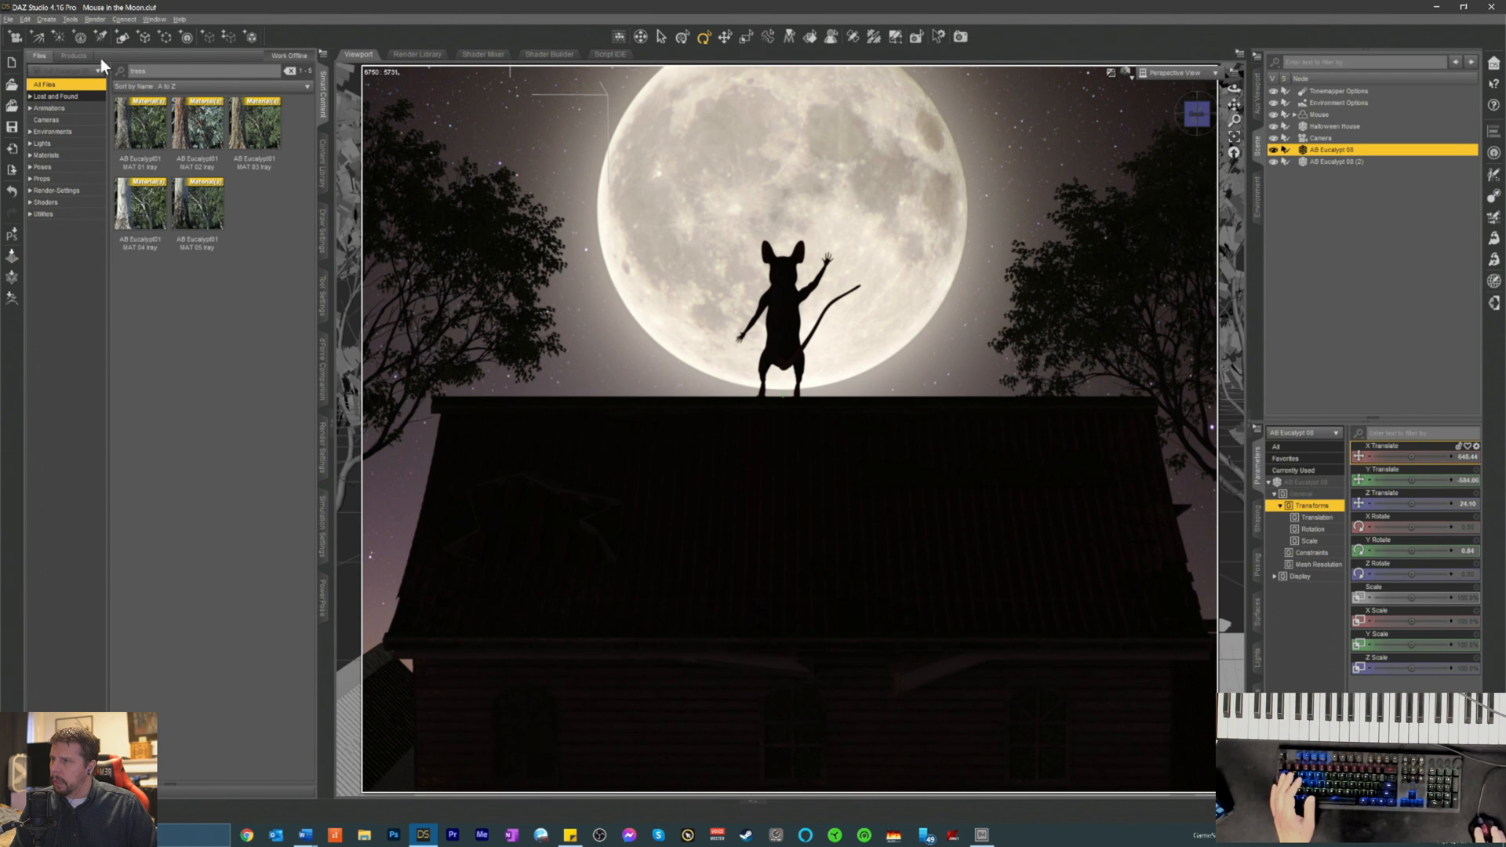
- With nothing selected in the scene, browse the Render-Settings products and open Skies of Economy Redux Volume 1
left_click(74, 56)
left_click(47, 179)
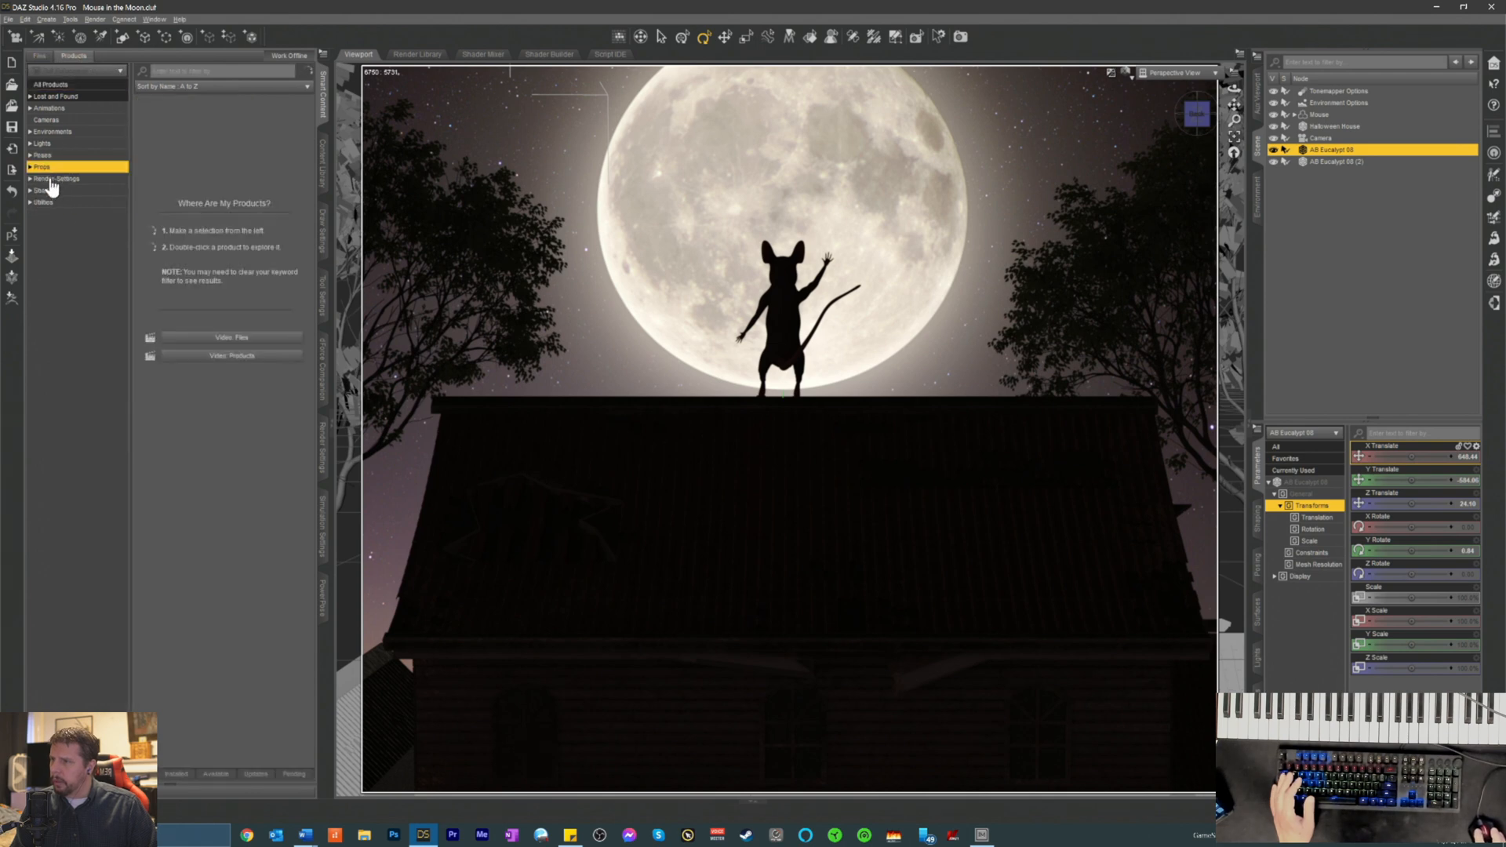
left_click(1280, 246)
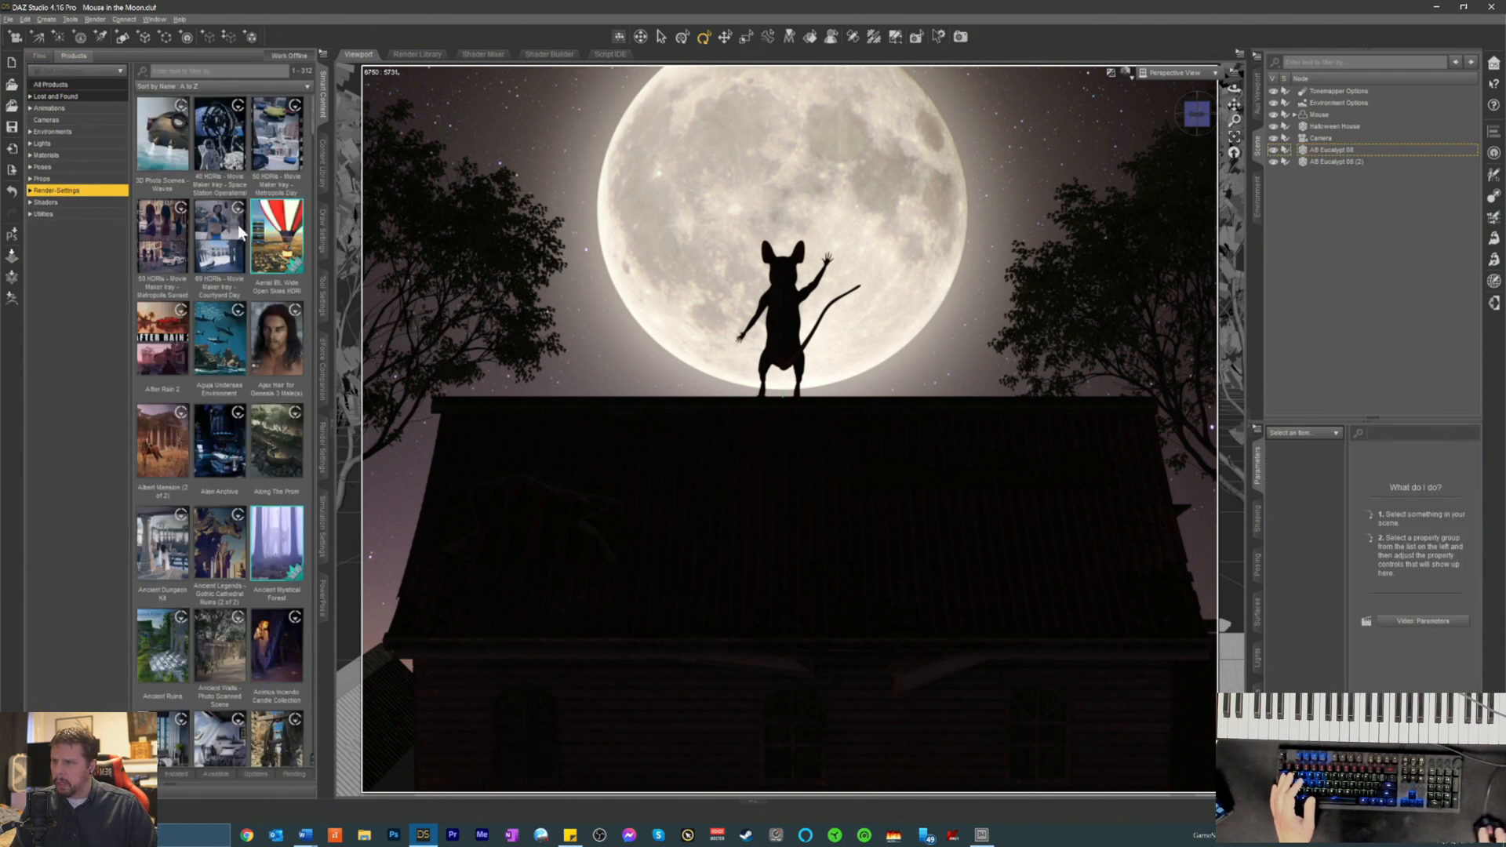
scroll(196, 408, "down", 8)
scroll(191, 393, "down", 15)
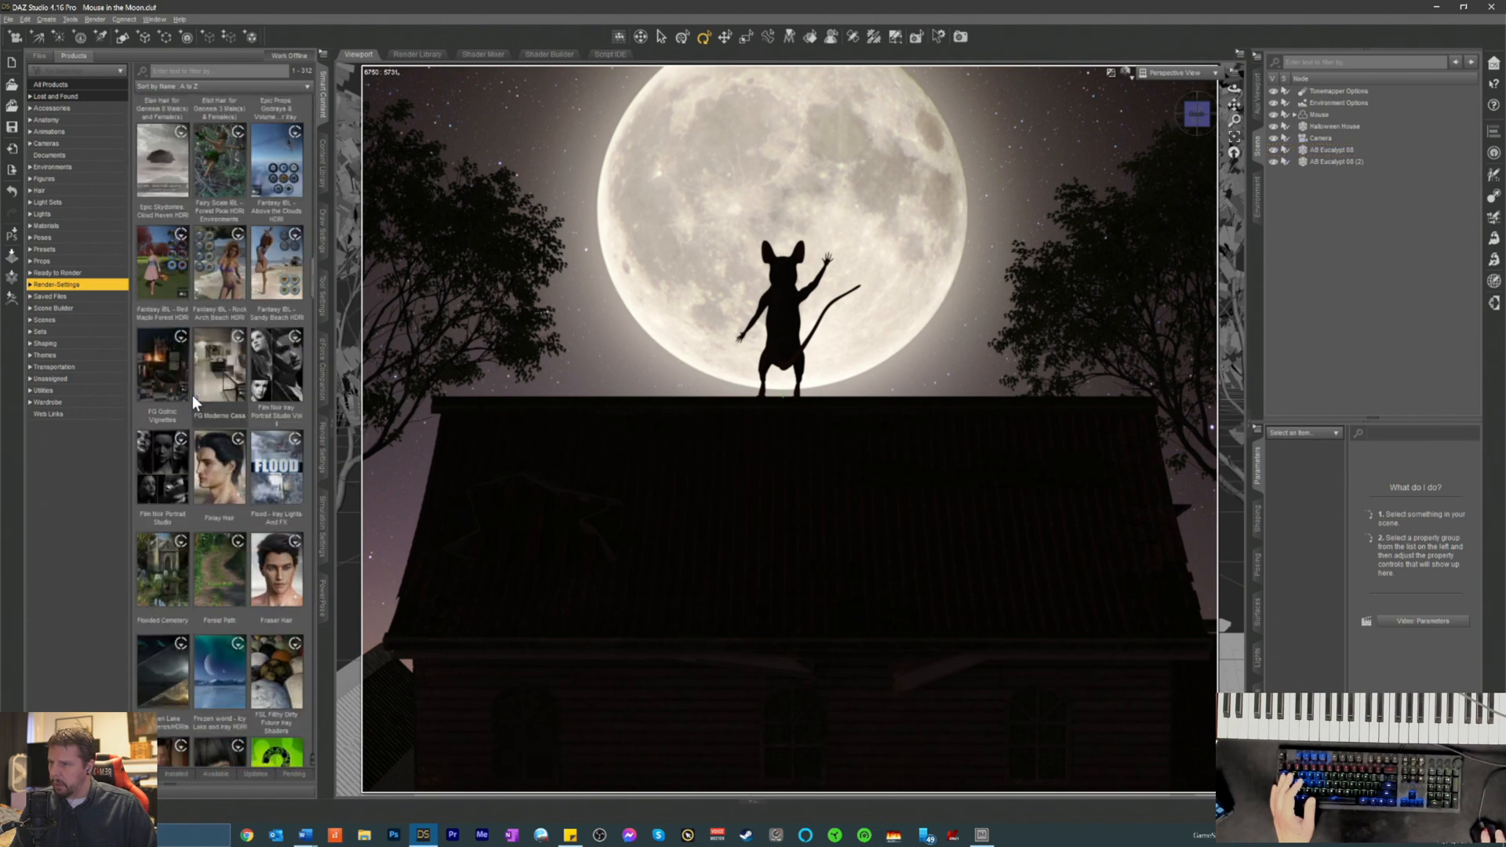
scroll(201, 384, "down", 15)
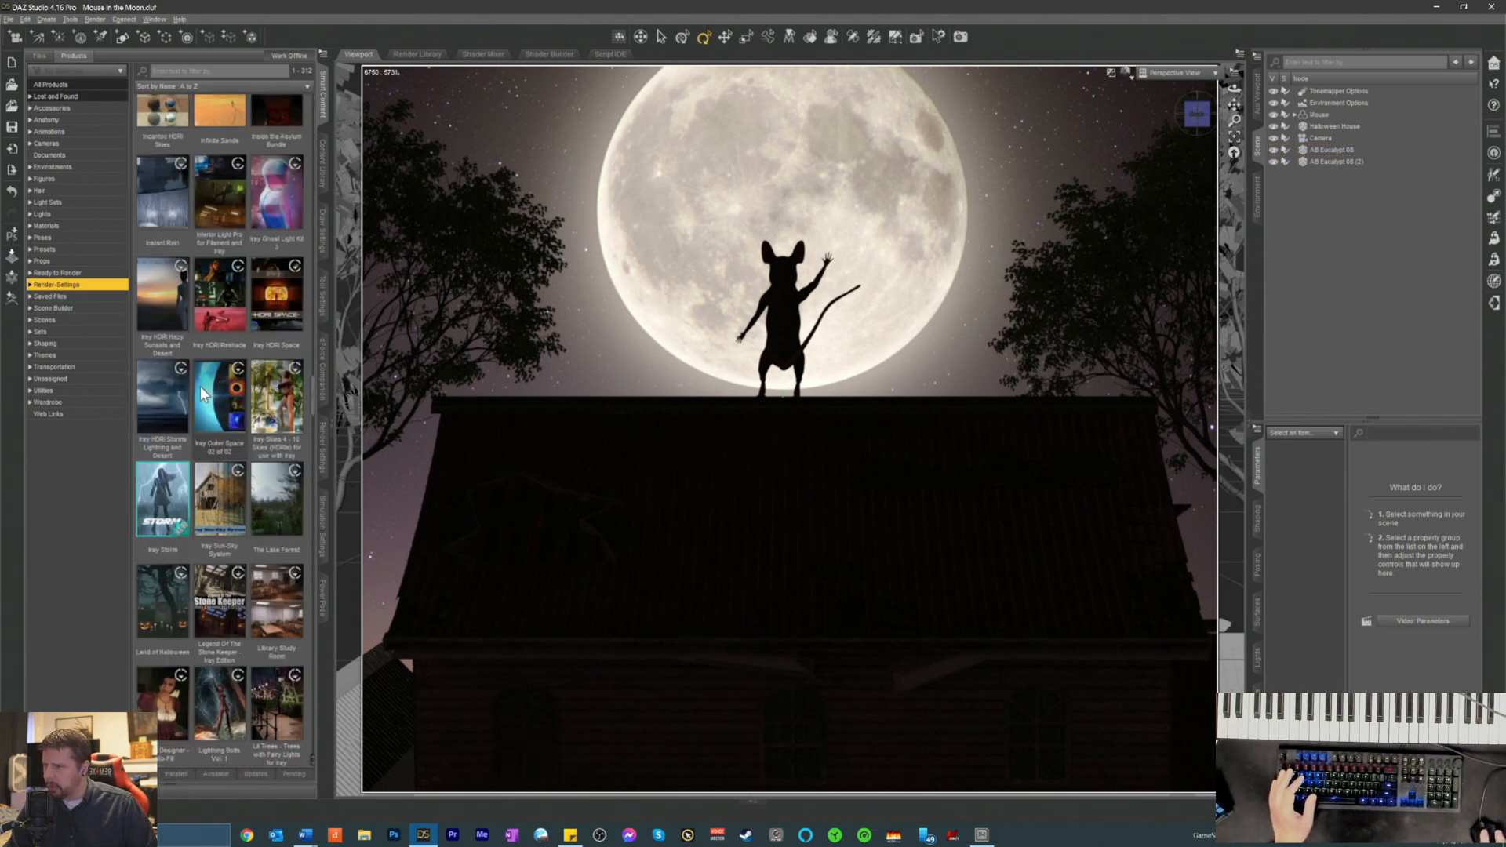
scroll(201, 386, "down", 15)
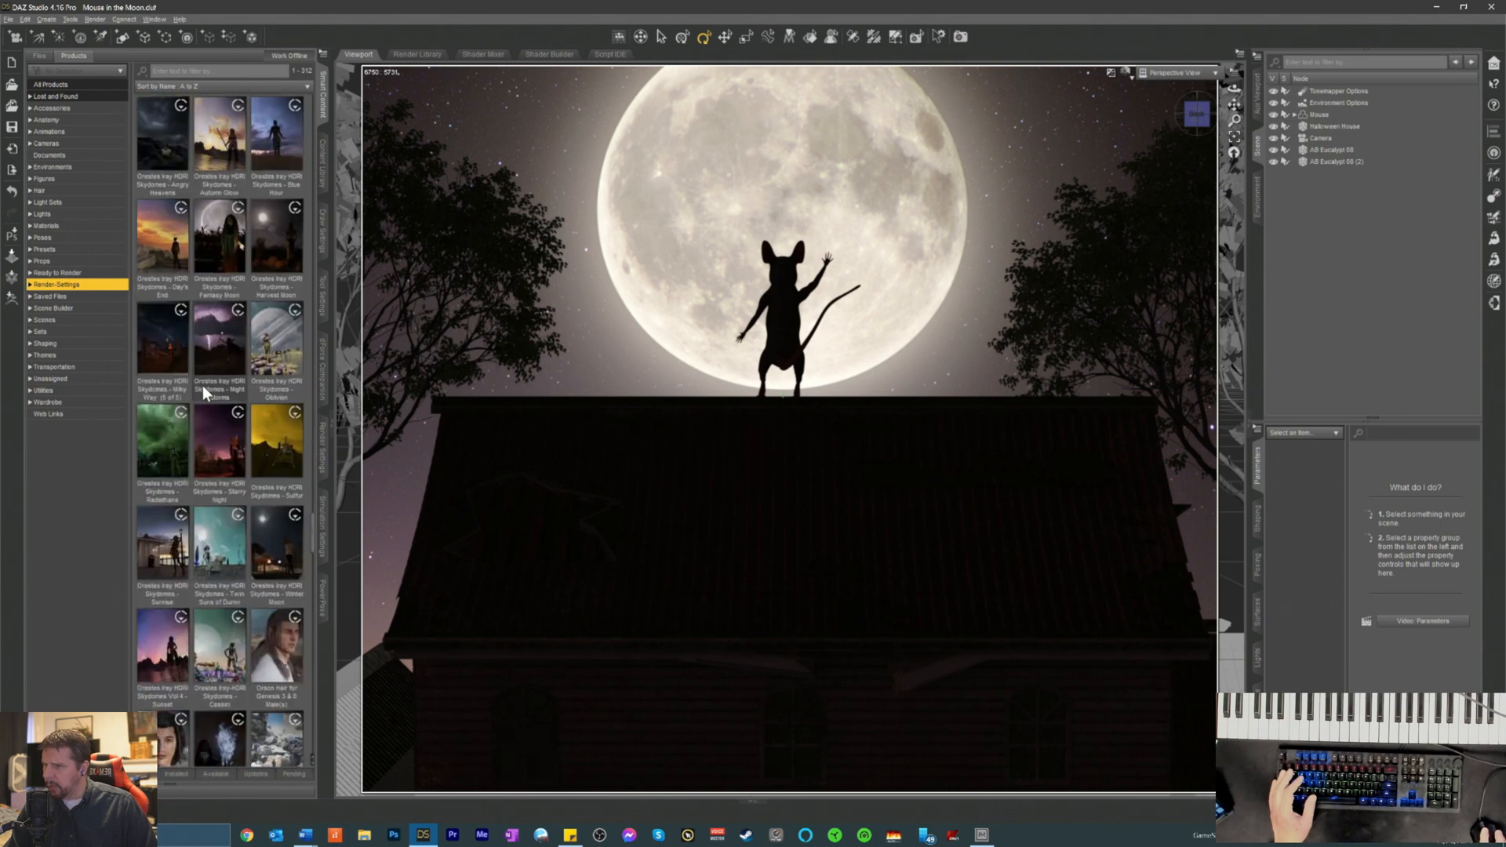
scroll(195, 313, "down", 15)
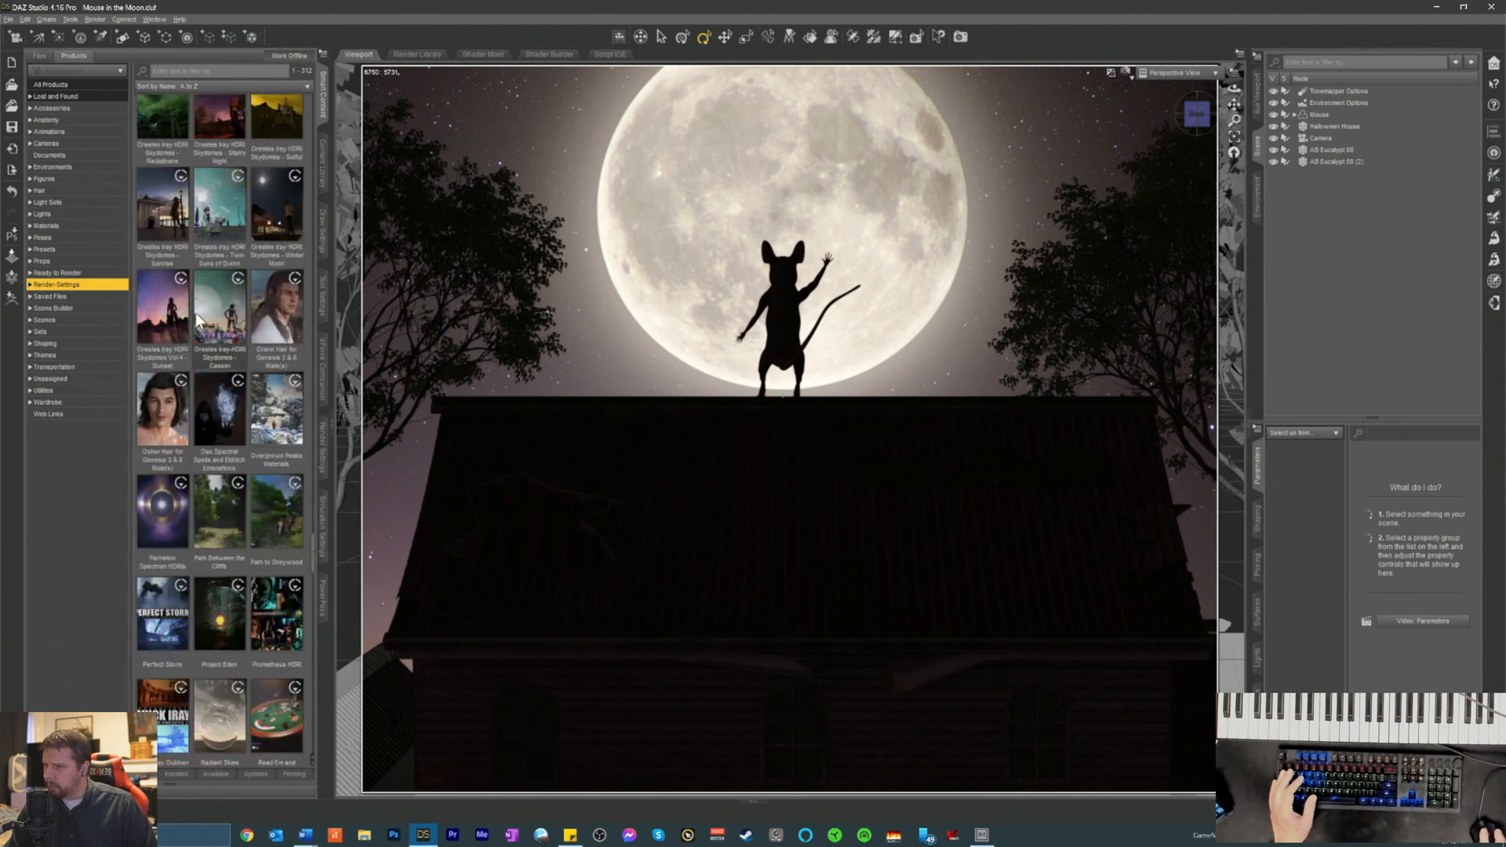
scroll(200, 311, "down", 8)
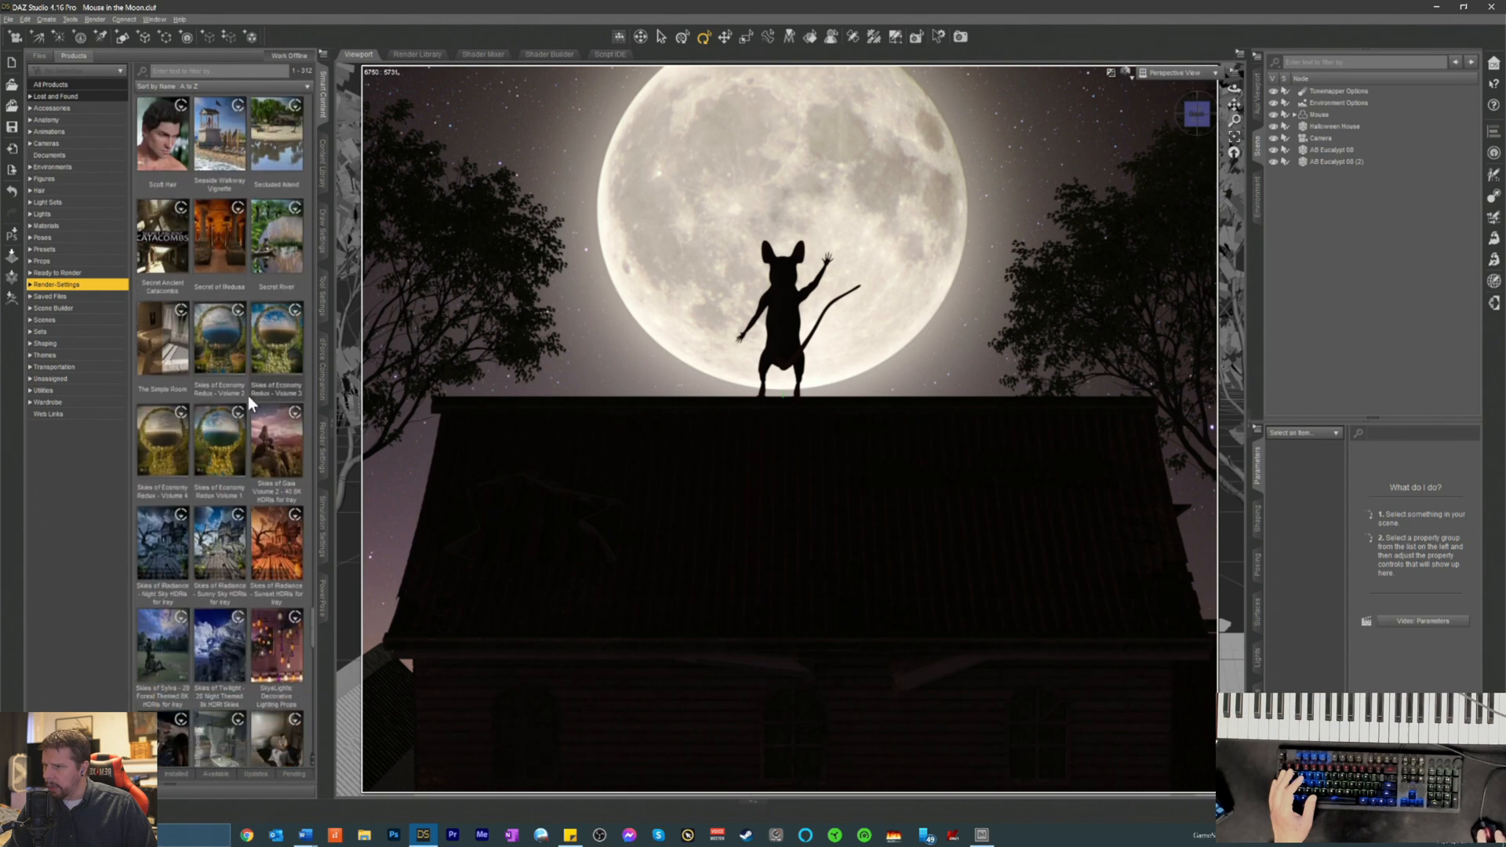
double_click(223, 436)
- Compare HDRU White Balance Options C and B on the scene, and apply White Balance Option F
scroll(236, 416, "down", 10)
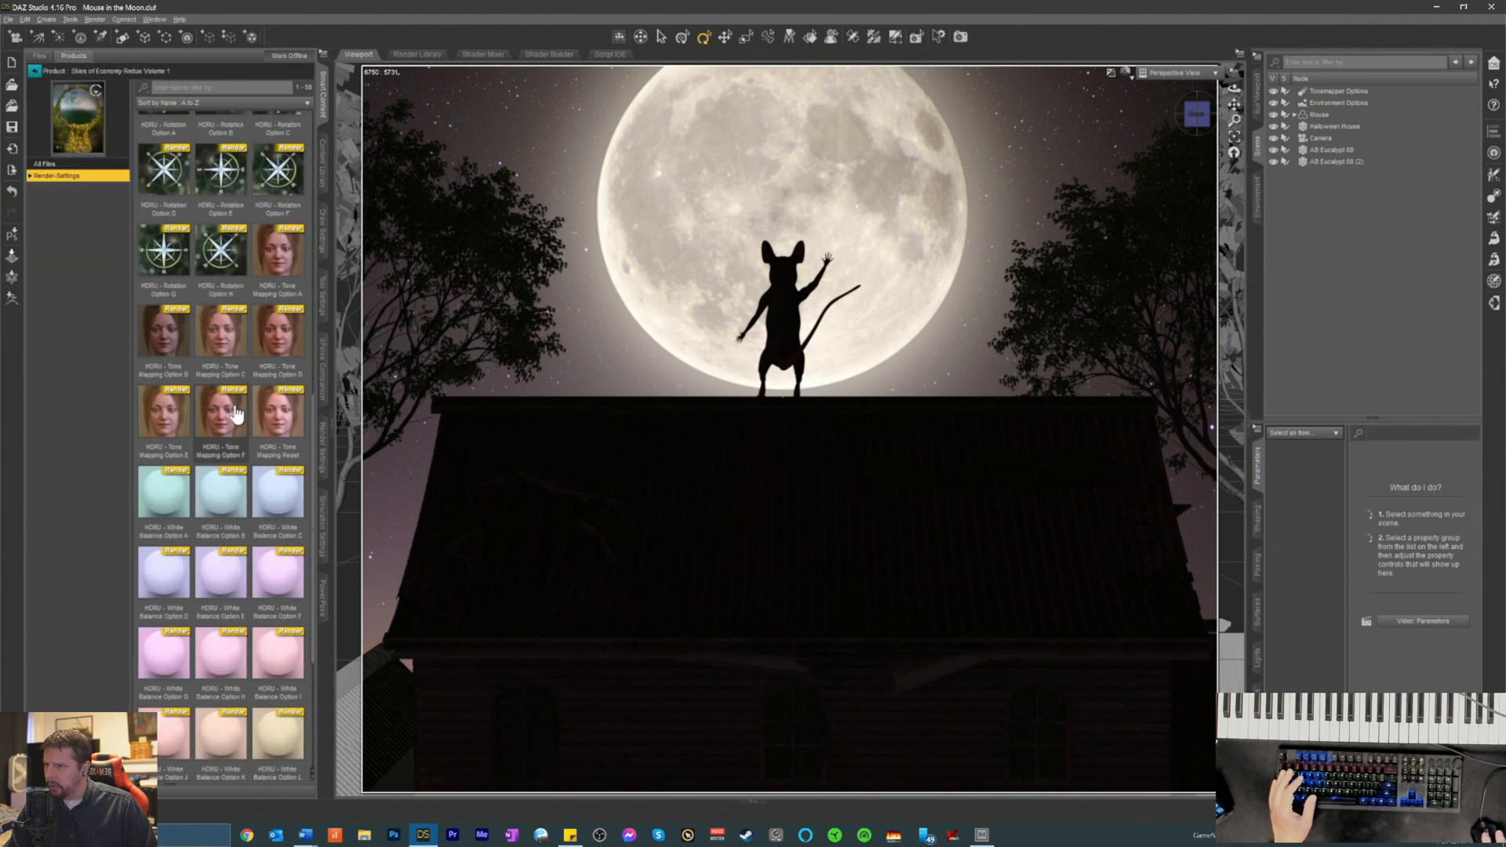
double_click(273, 253)
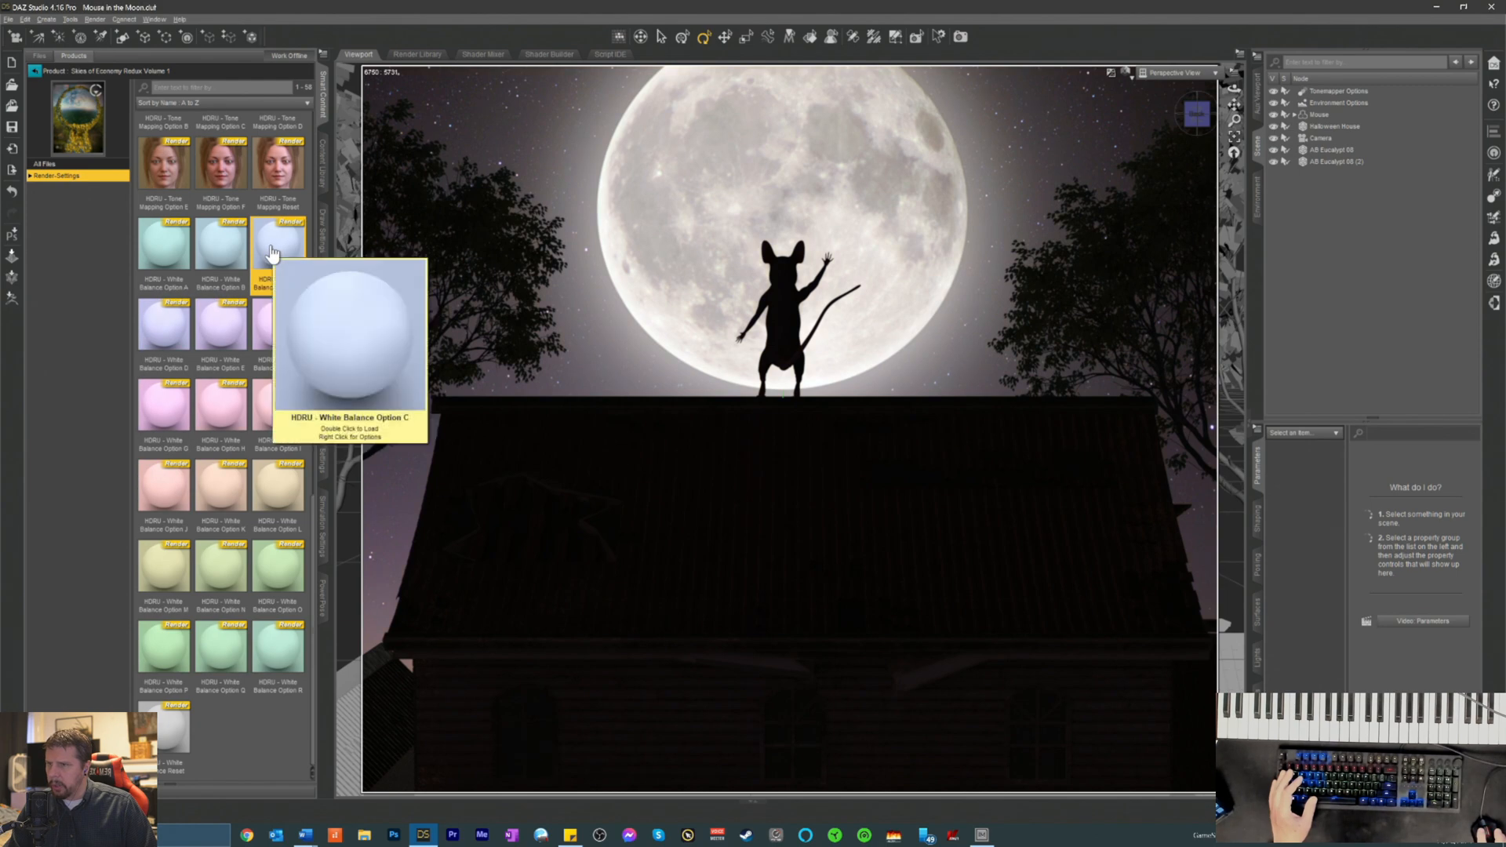
double_click(226, 246)
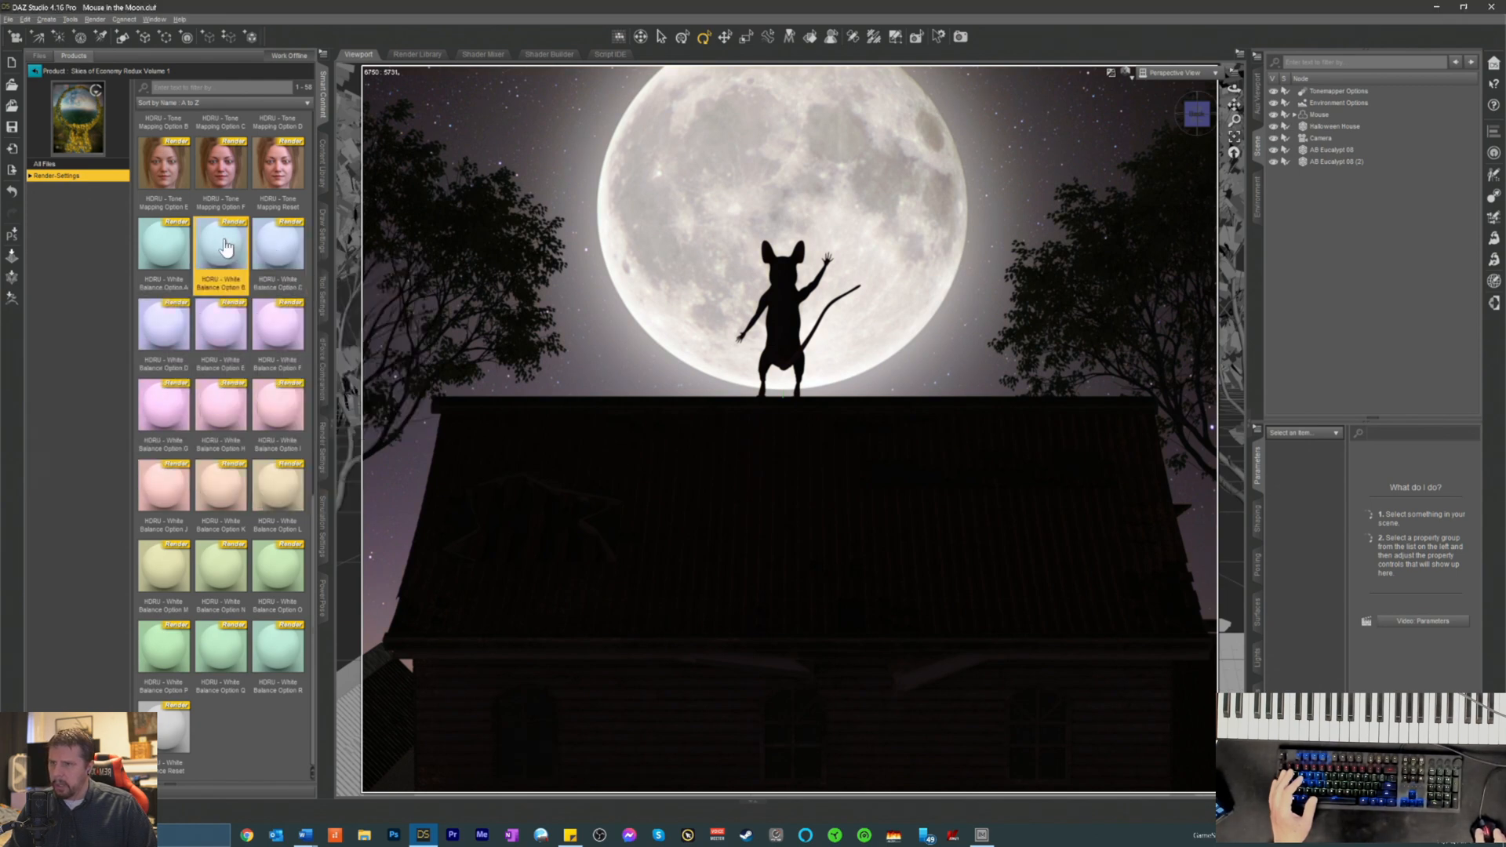
double_click(279, 252)
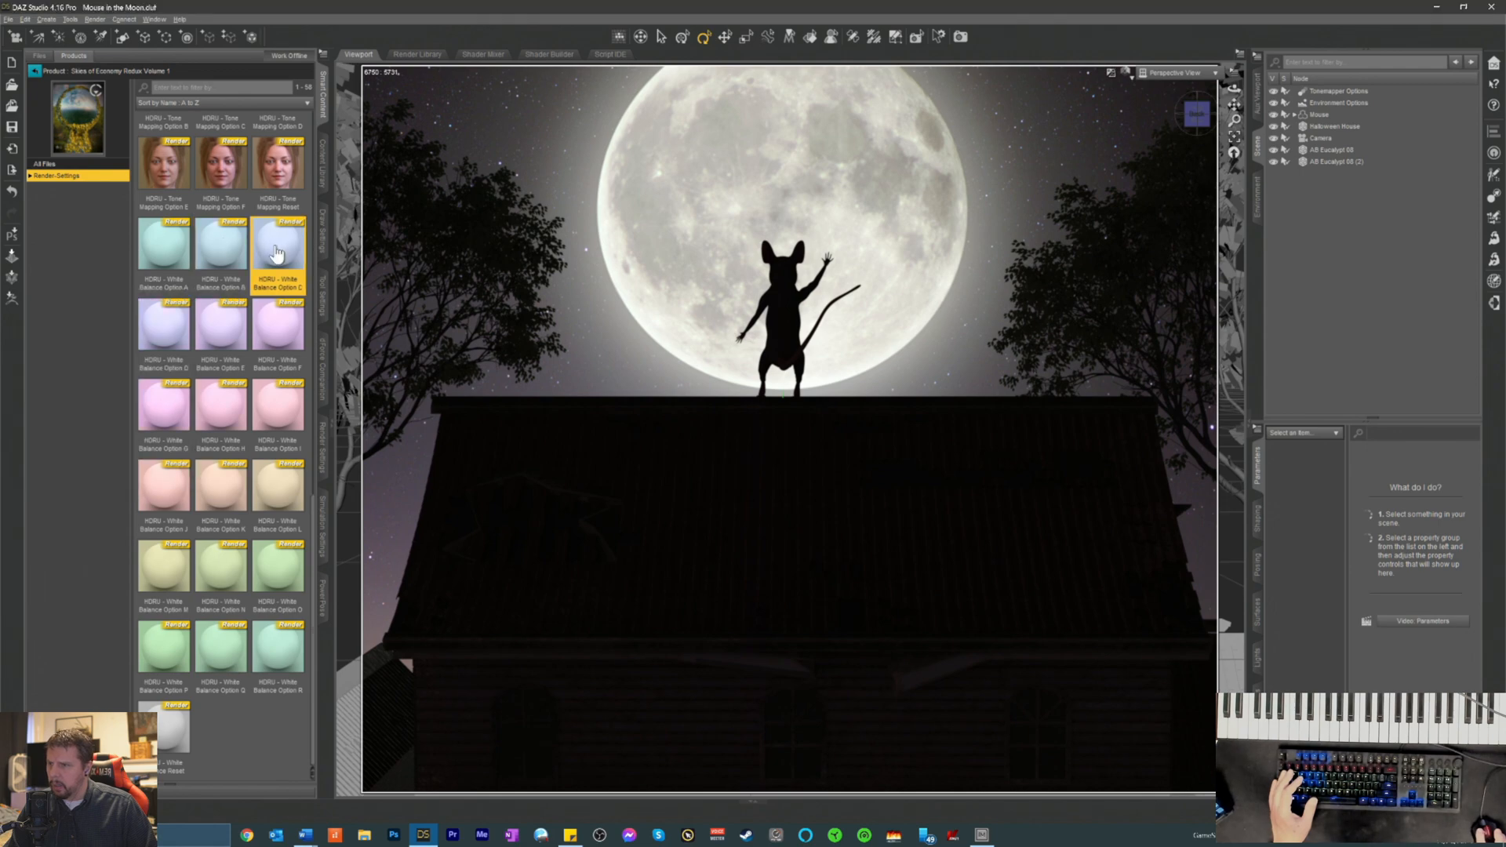
double_click(283, 335)
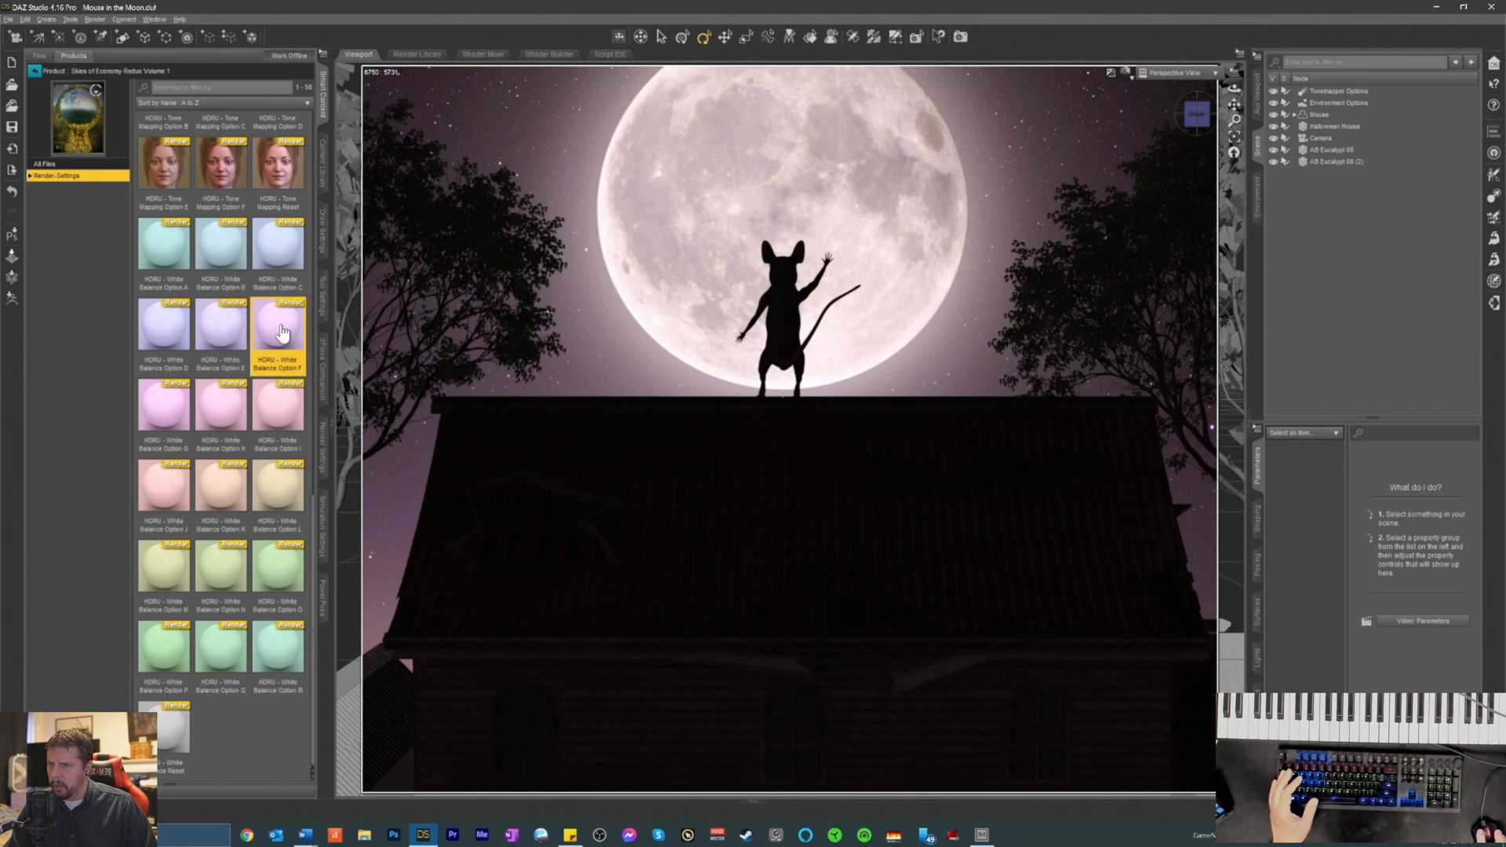
mouse_move(282, 333)
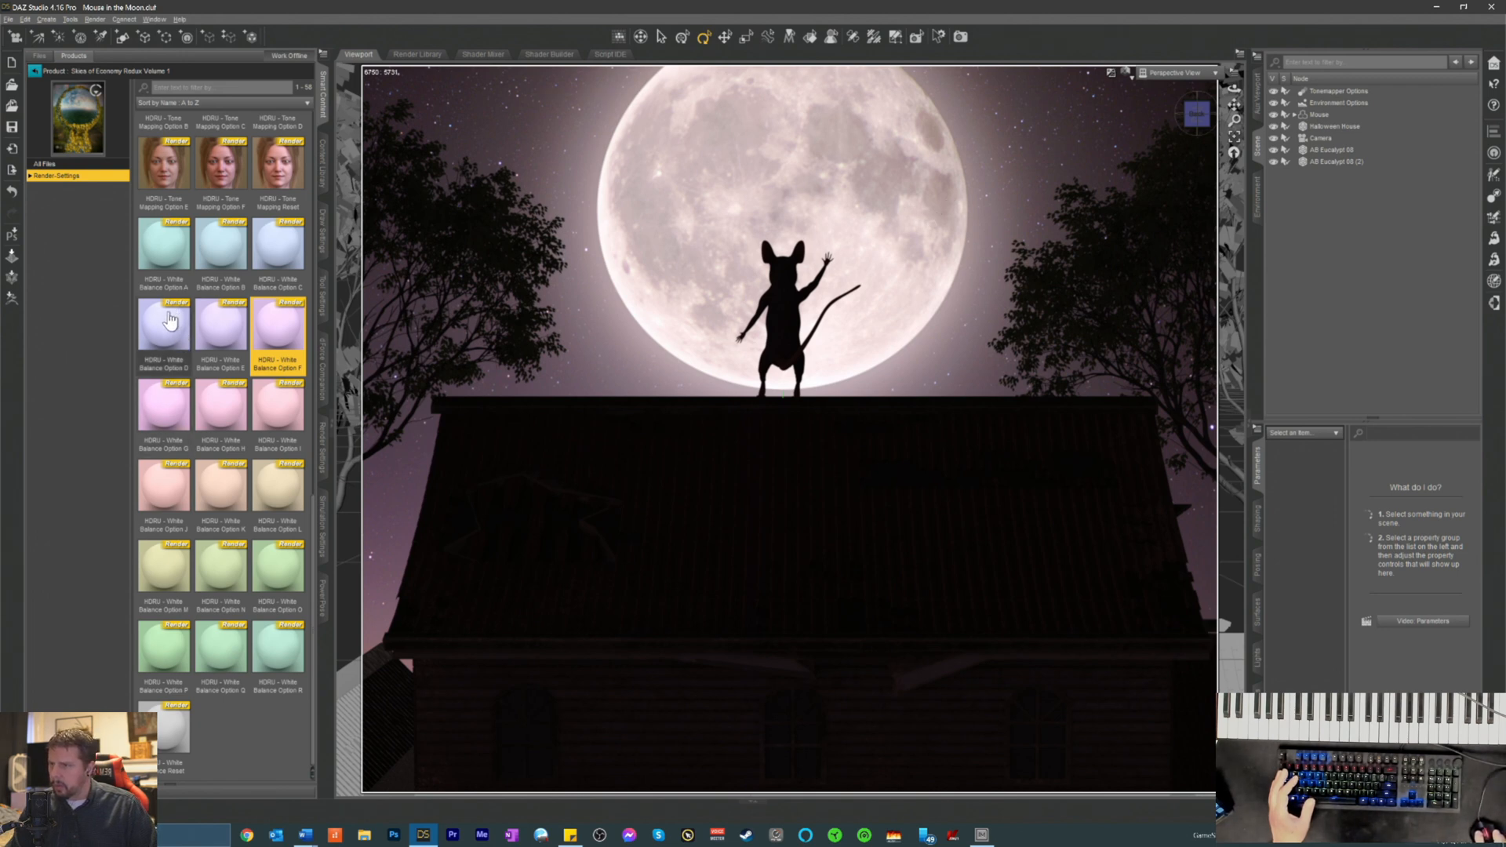
- Compare HDRU White Balance Options C, A, L, M and G on the scene, and apply White Balance Option B
left_click(269, 241)
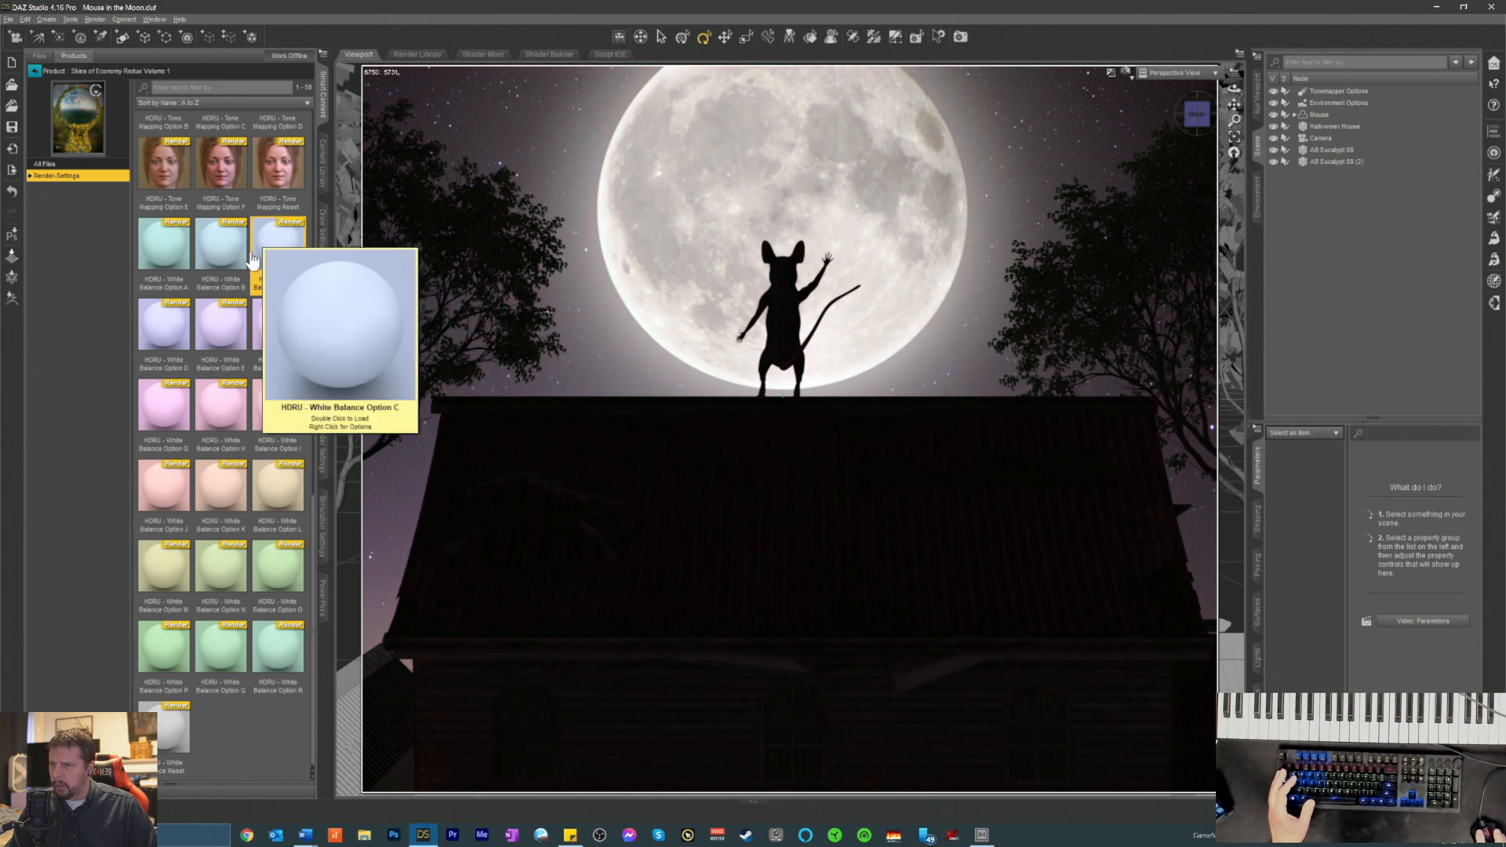
left_click(162, 239)
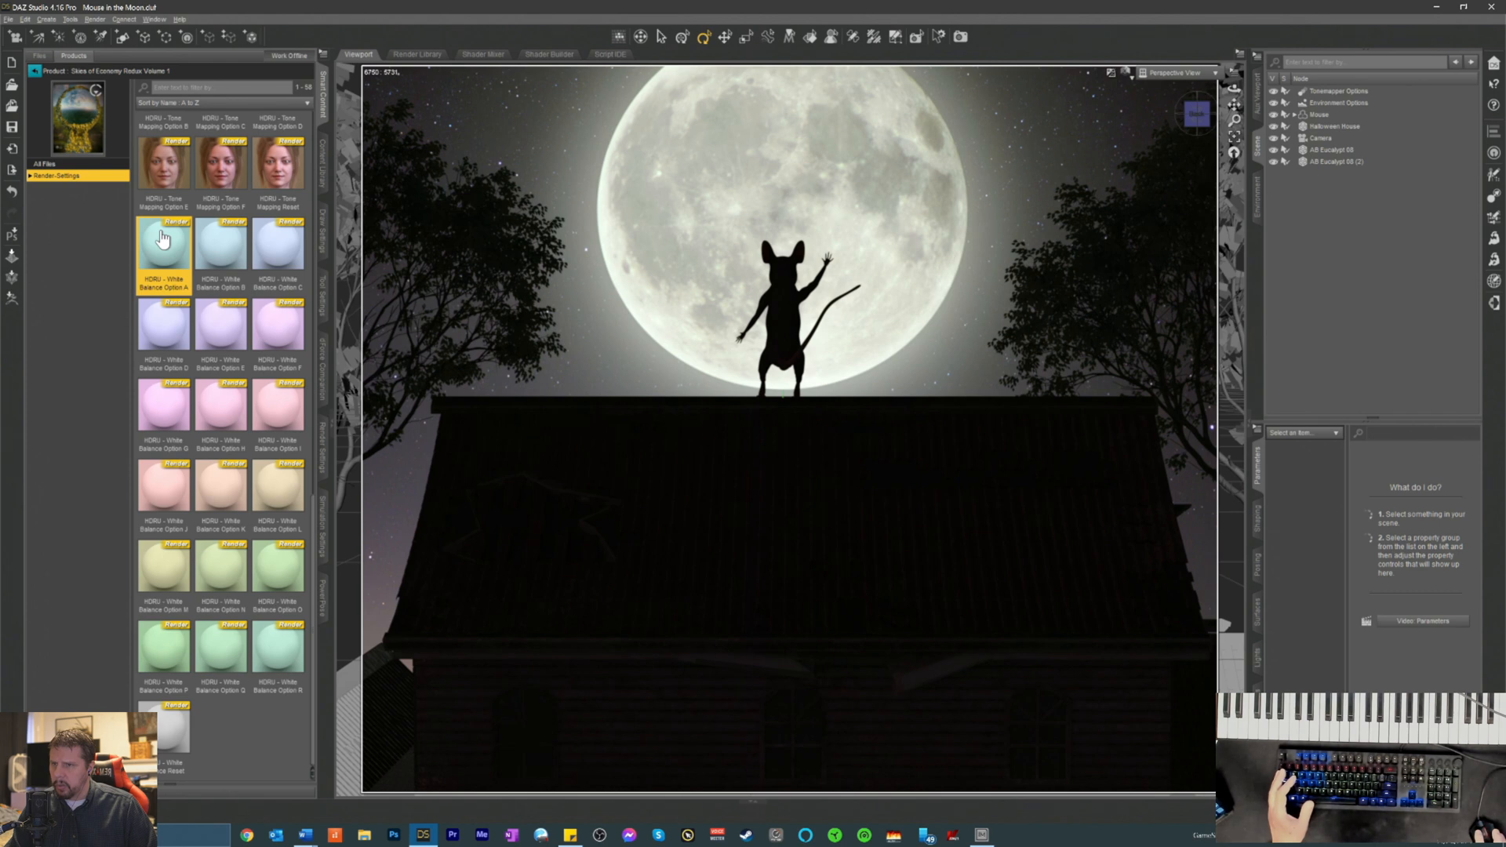
mouse_move(161, 239)
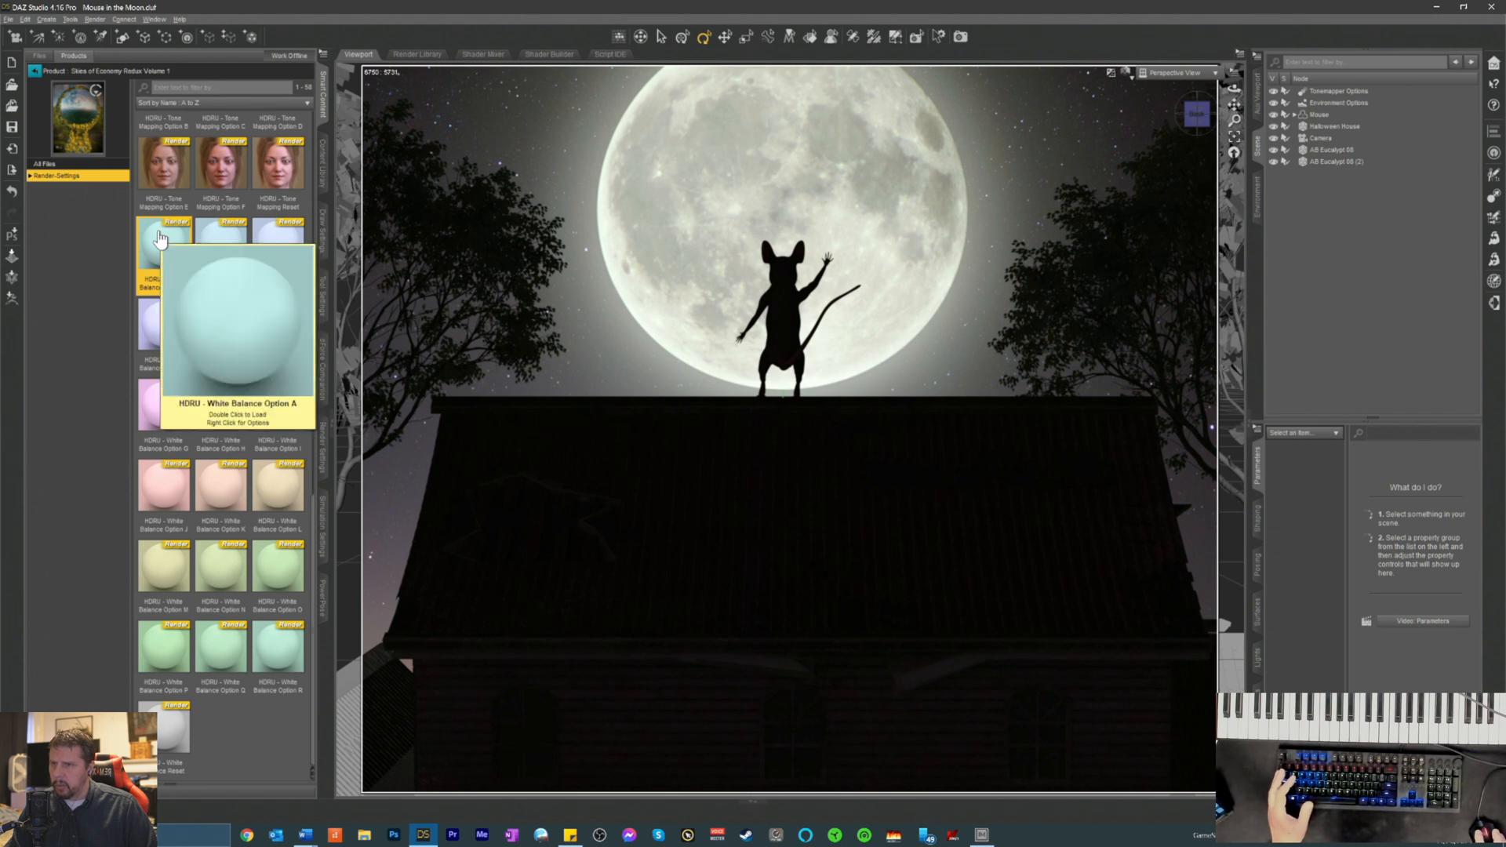
double_click(278, 270)
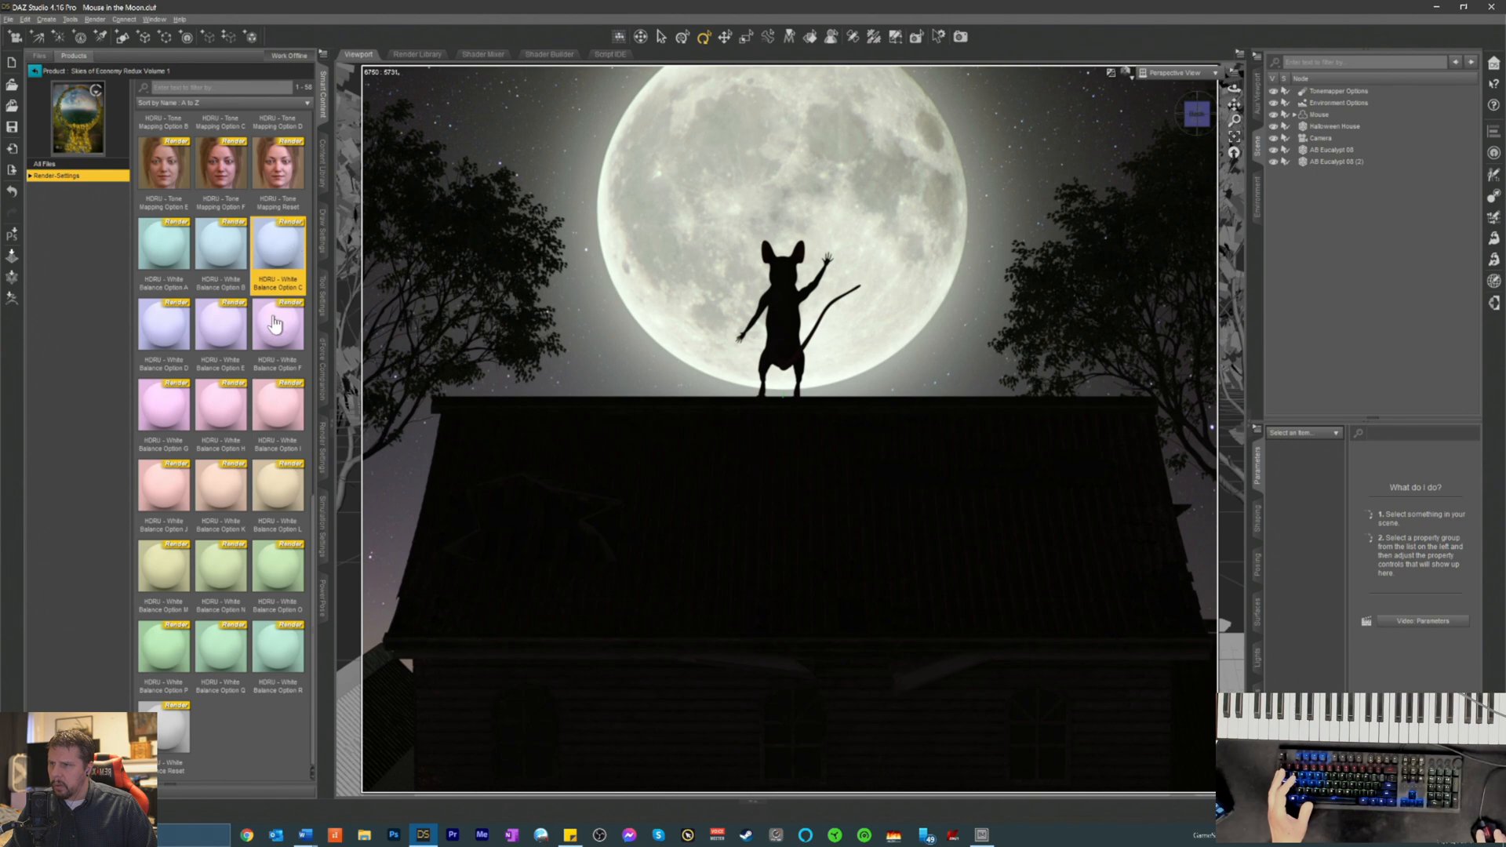
double_click(272, 500)
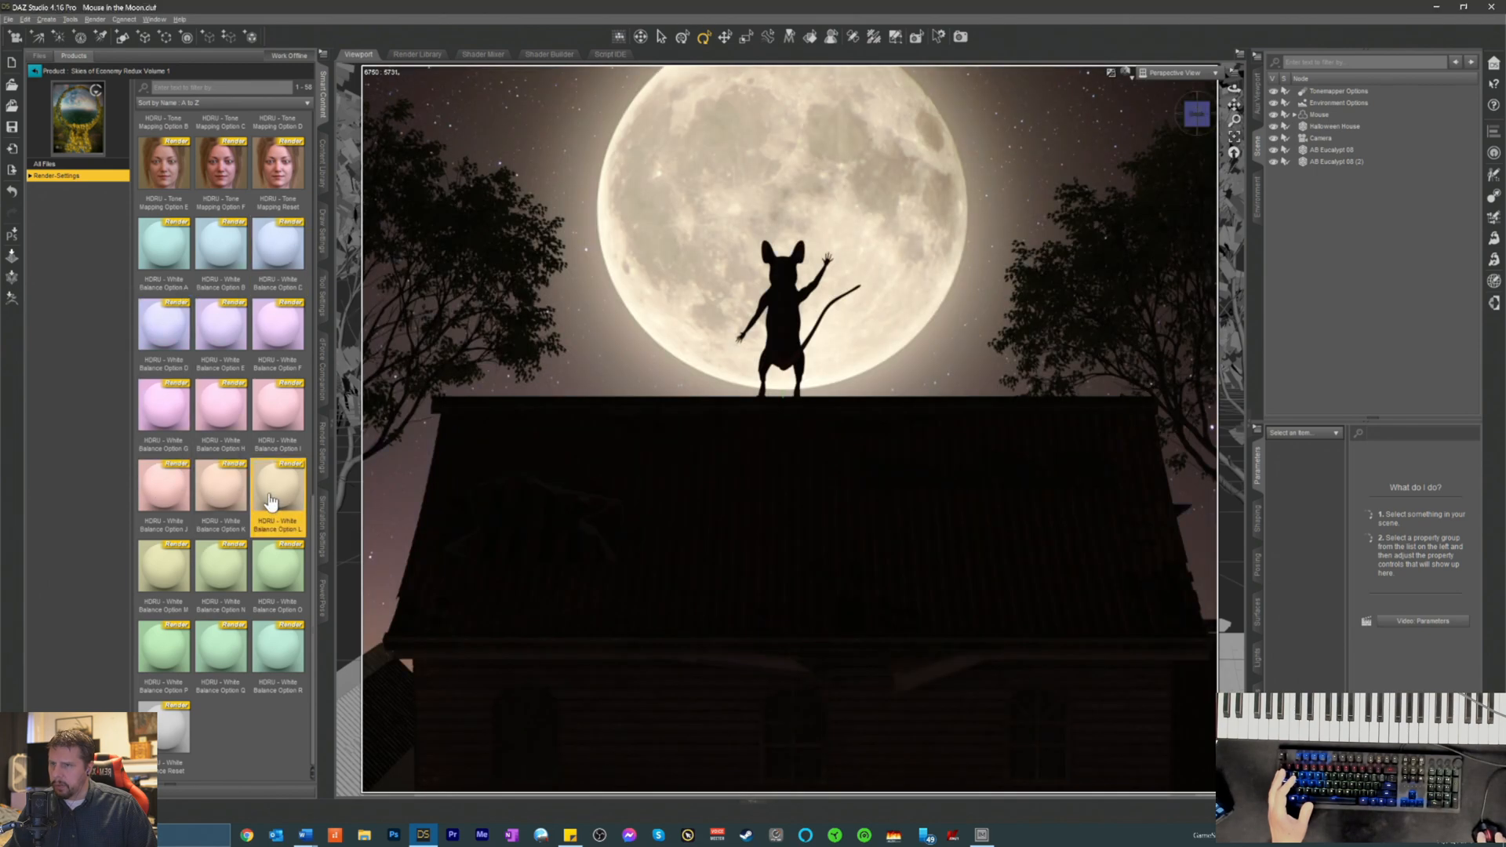
mouse_move(272, 500)
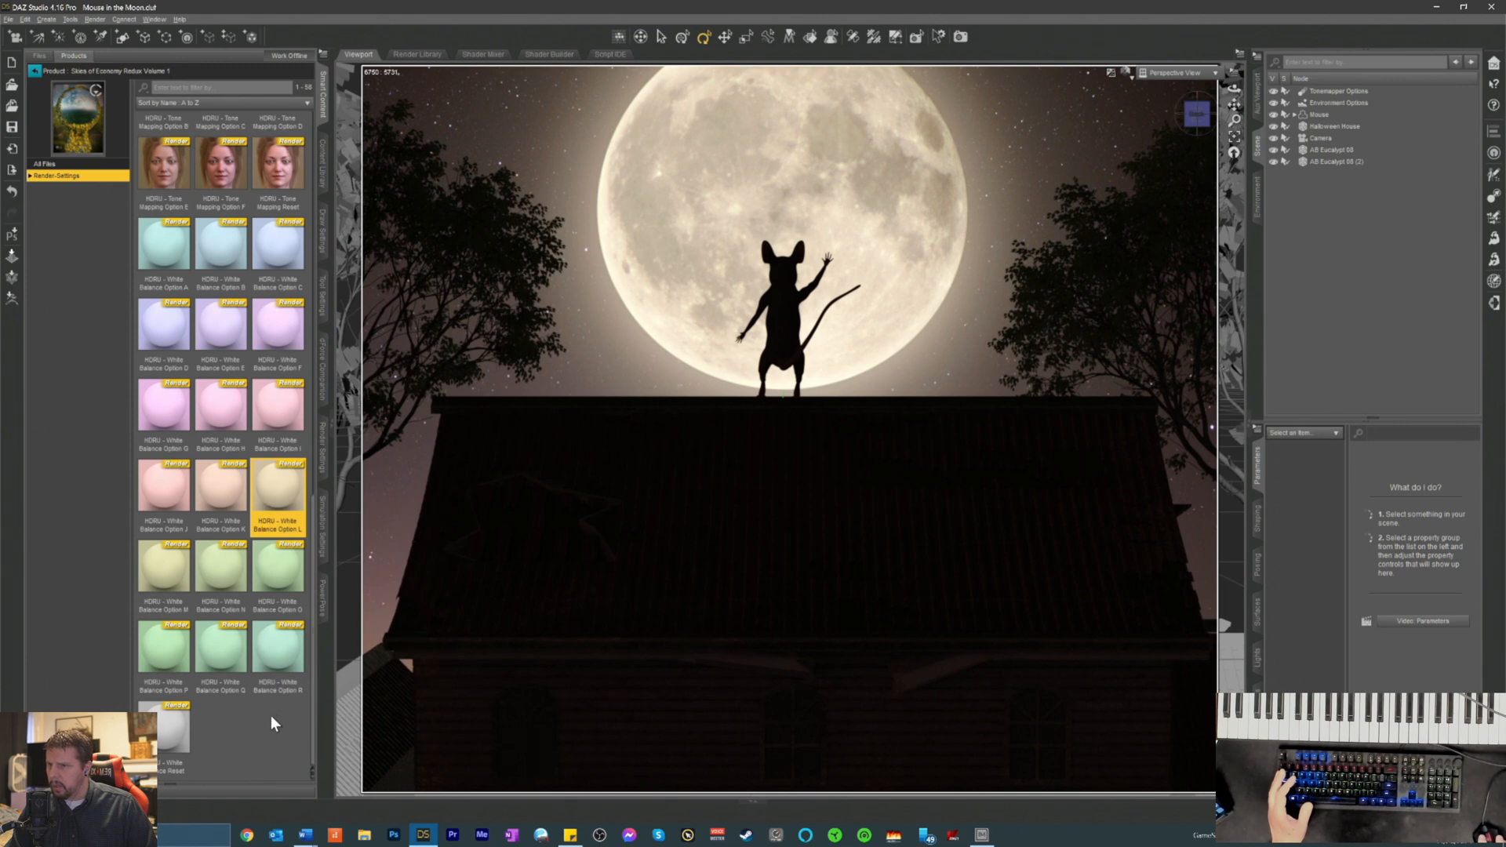
double_click(163, 571)
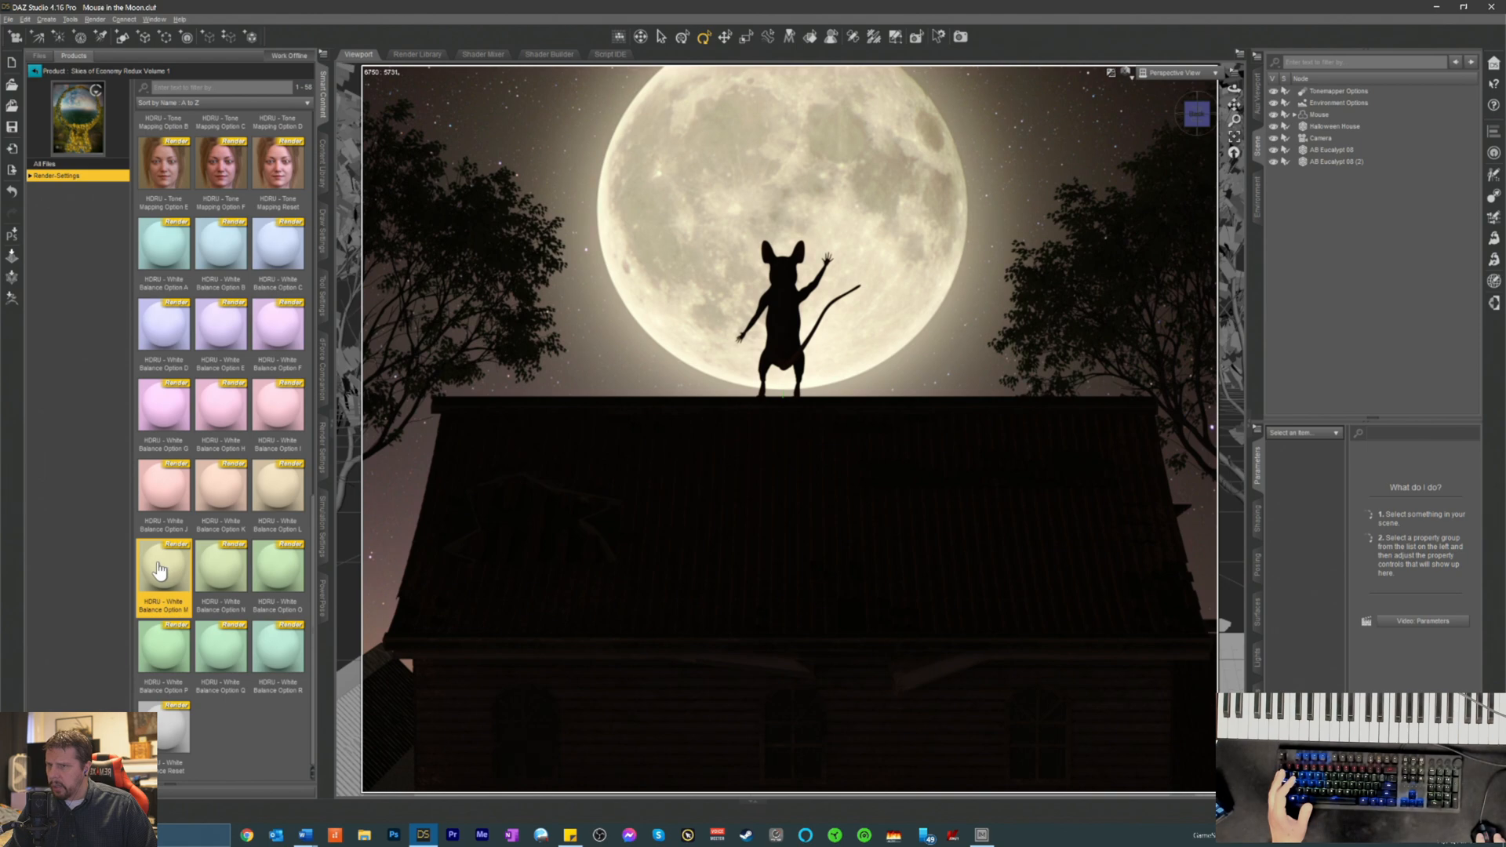
double_click(154, 423)
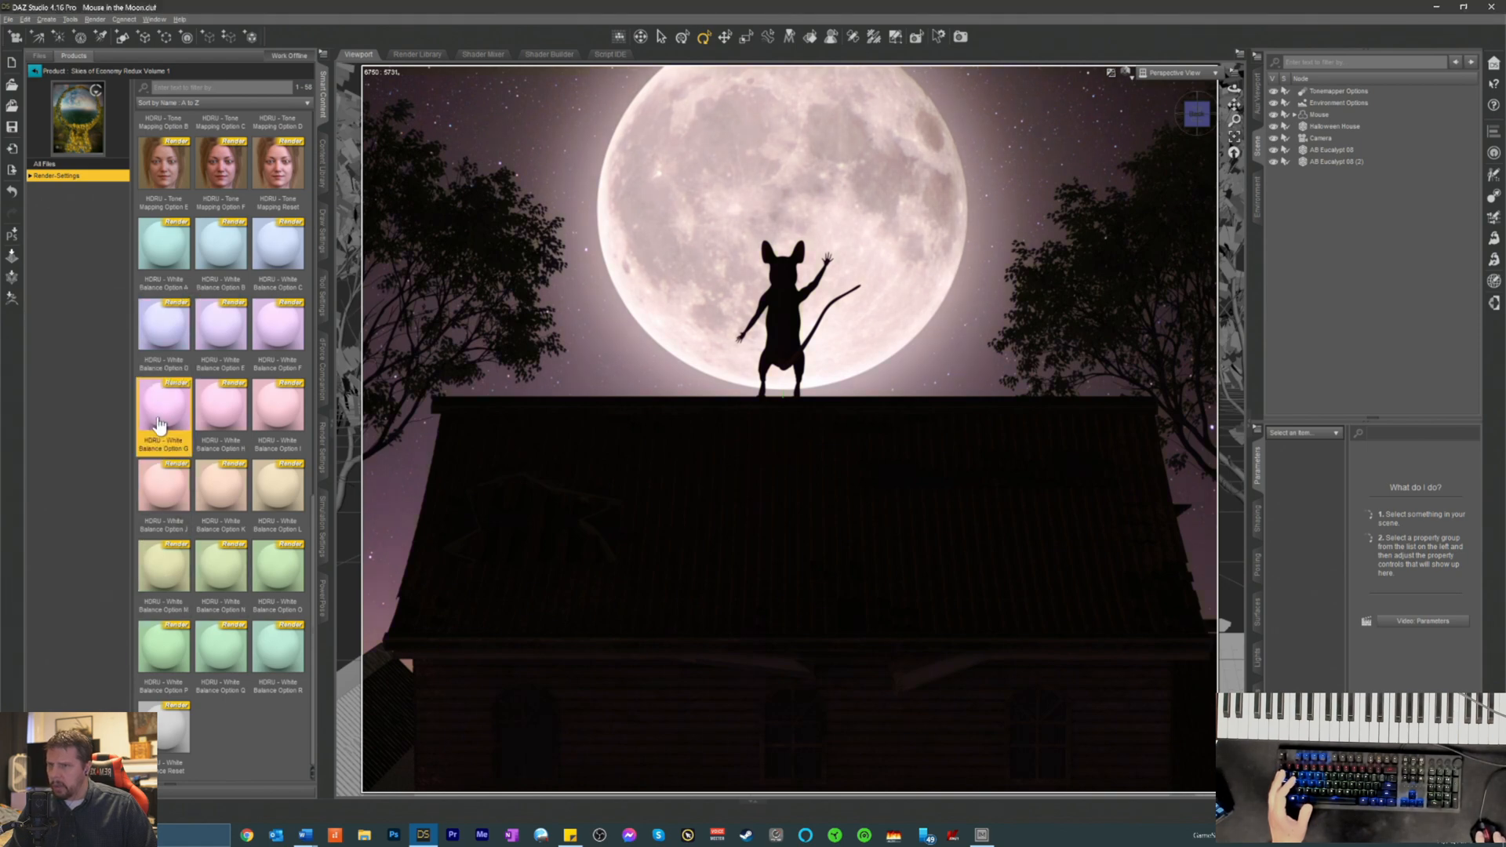
left_click(276, 252)
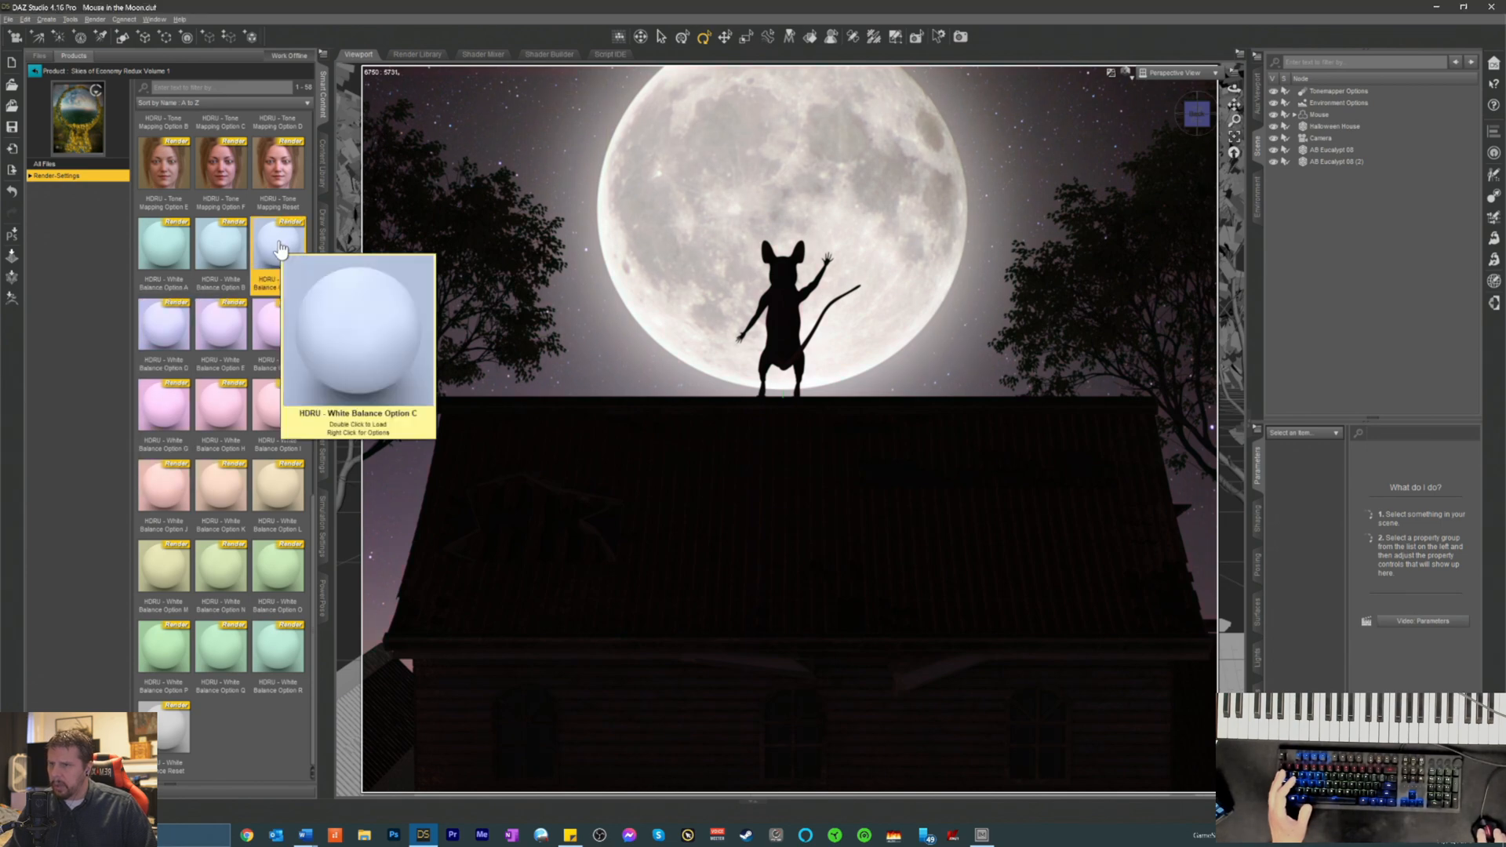
left_click(218, 246)
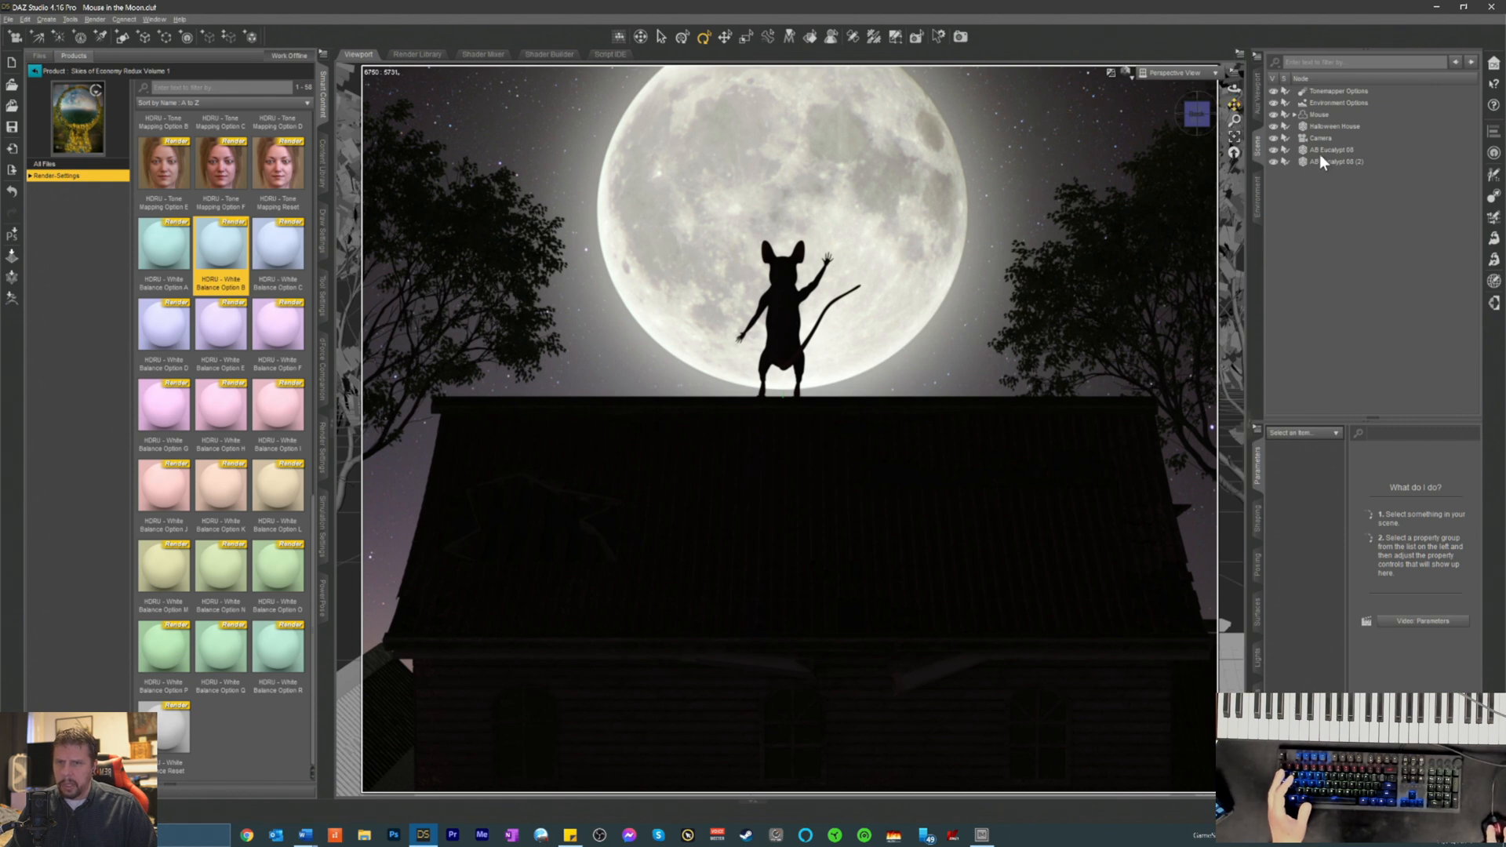
- Scale the mouse down to about 55% in a Texture Shaded view, and preview the scene in NVIDIA Iray
left_click(1317, 115)
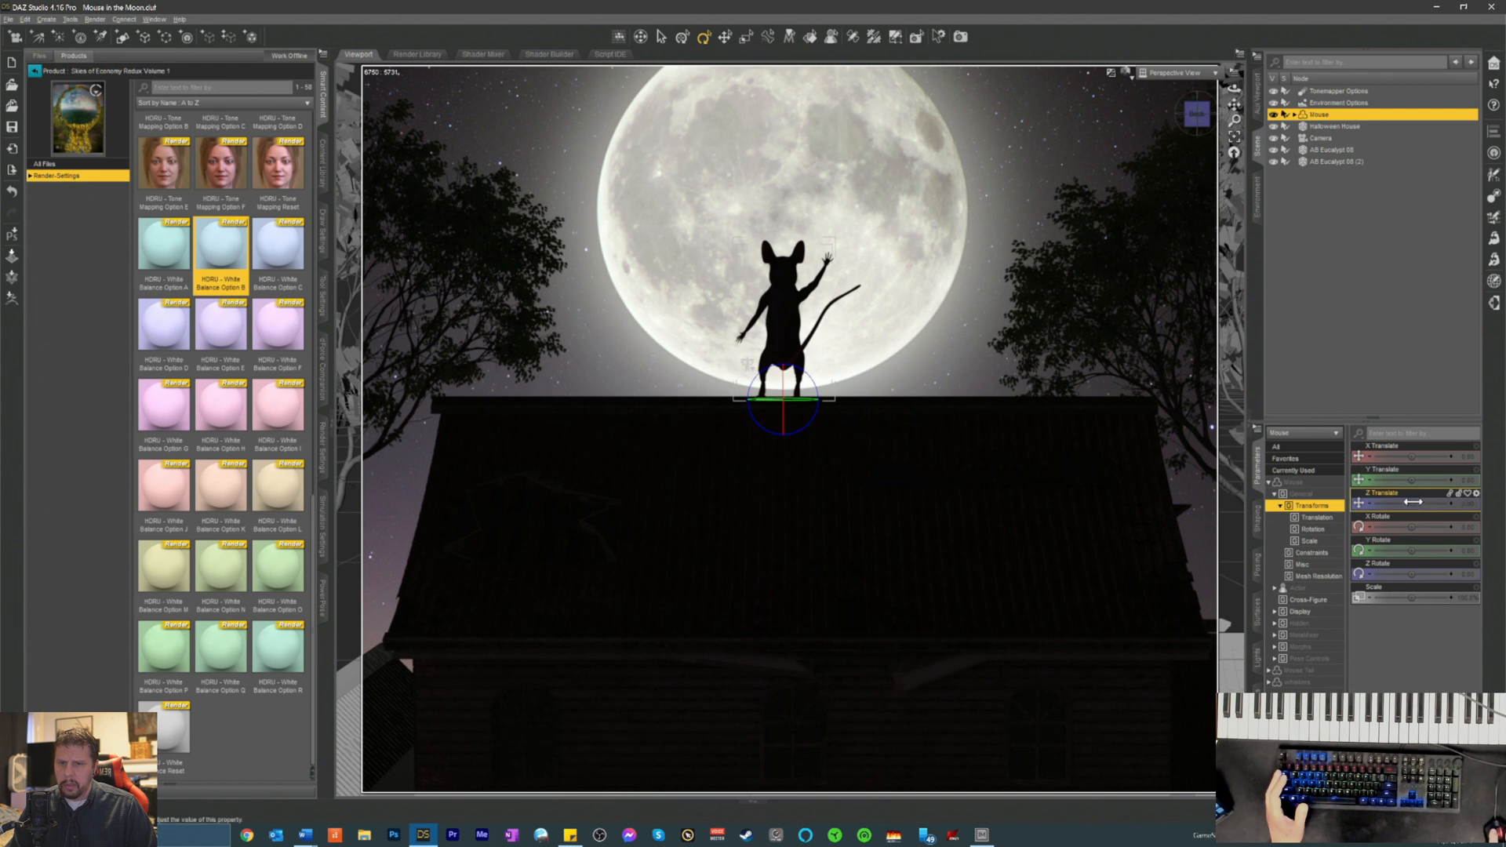
left_click(1125, 72)
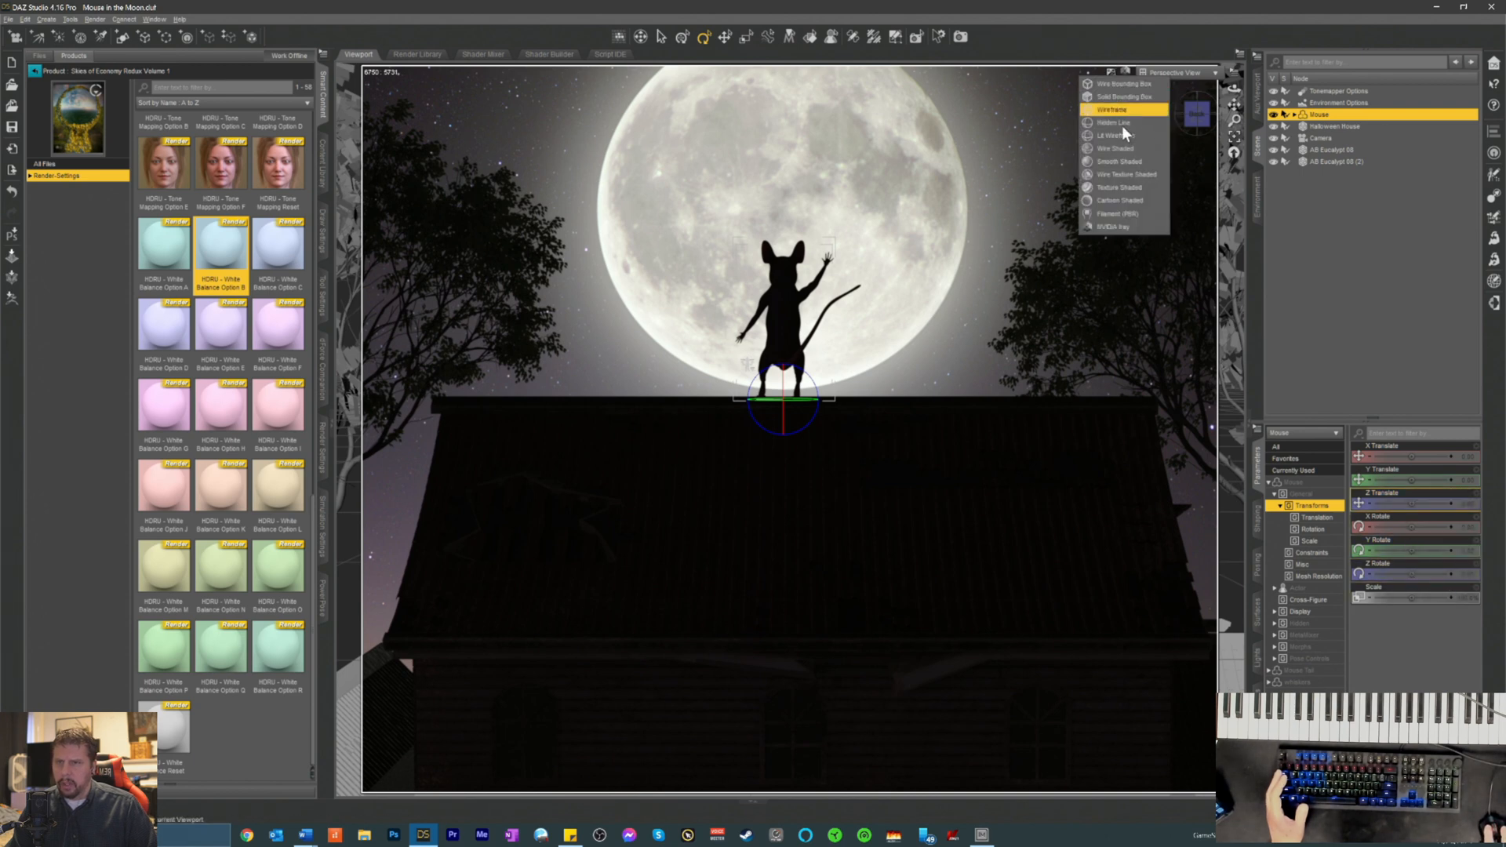
left_click(1102, 187)
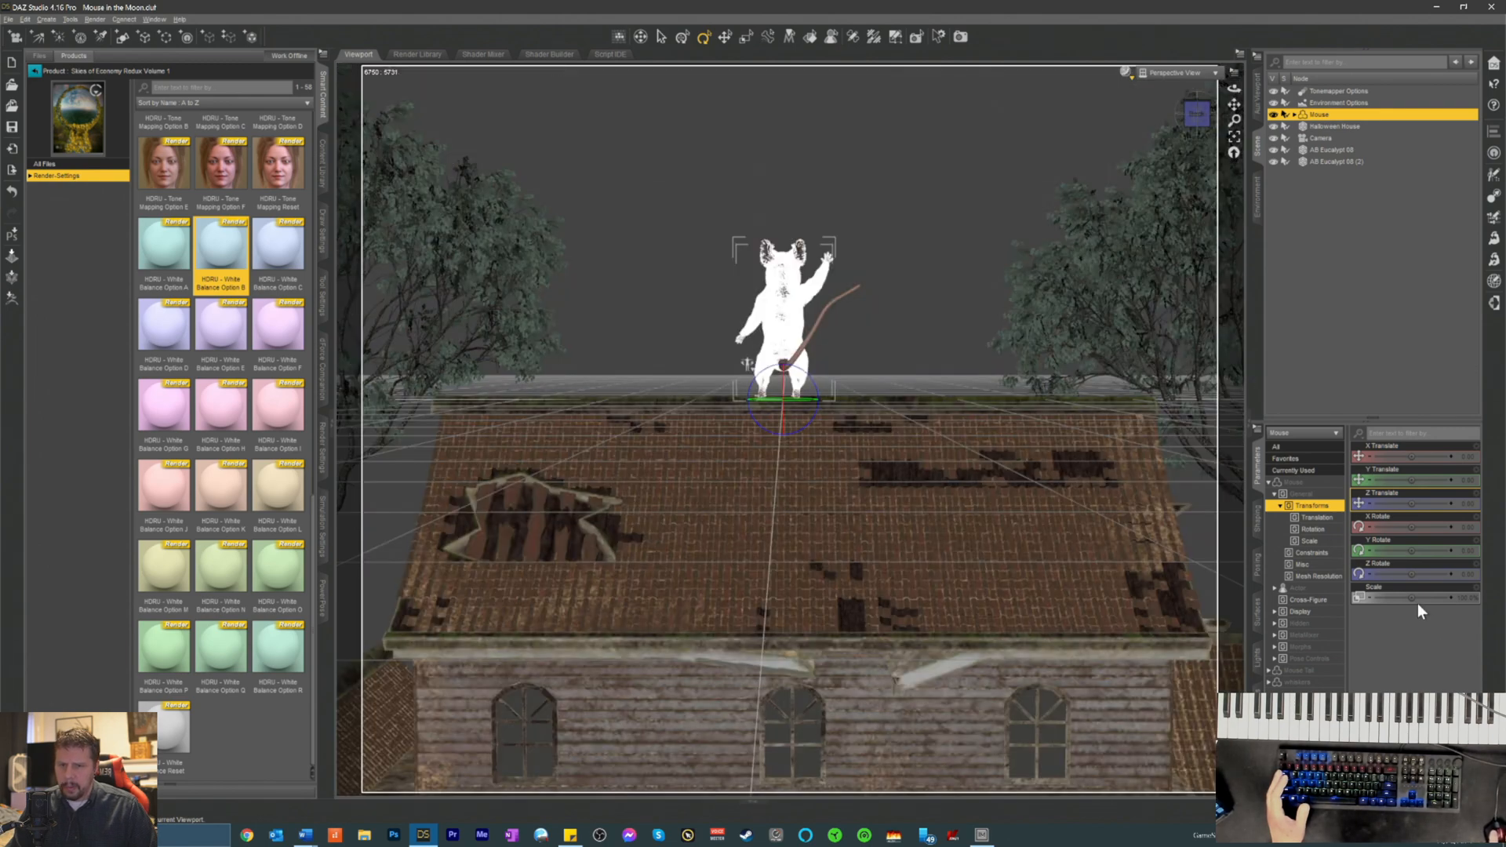
left_click_drag(1418, 605, 1370, 600)
left_click(1130, 76)
left_click(1121, 223)
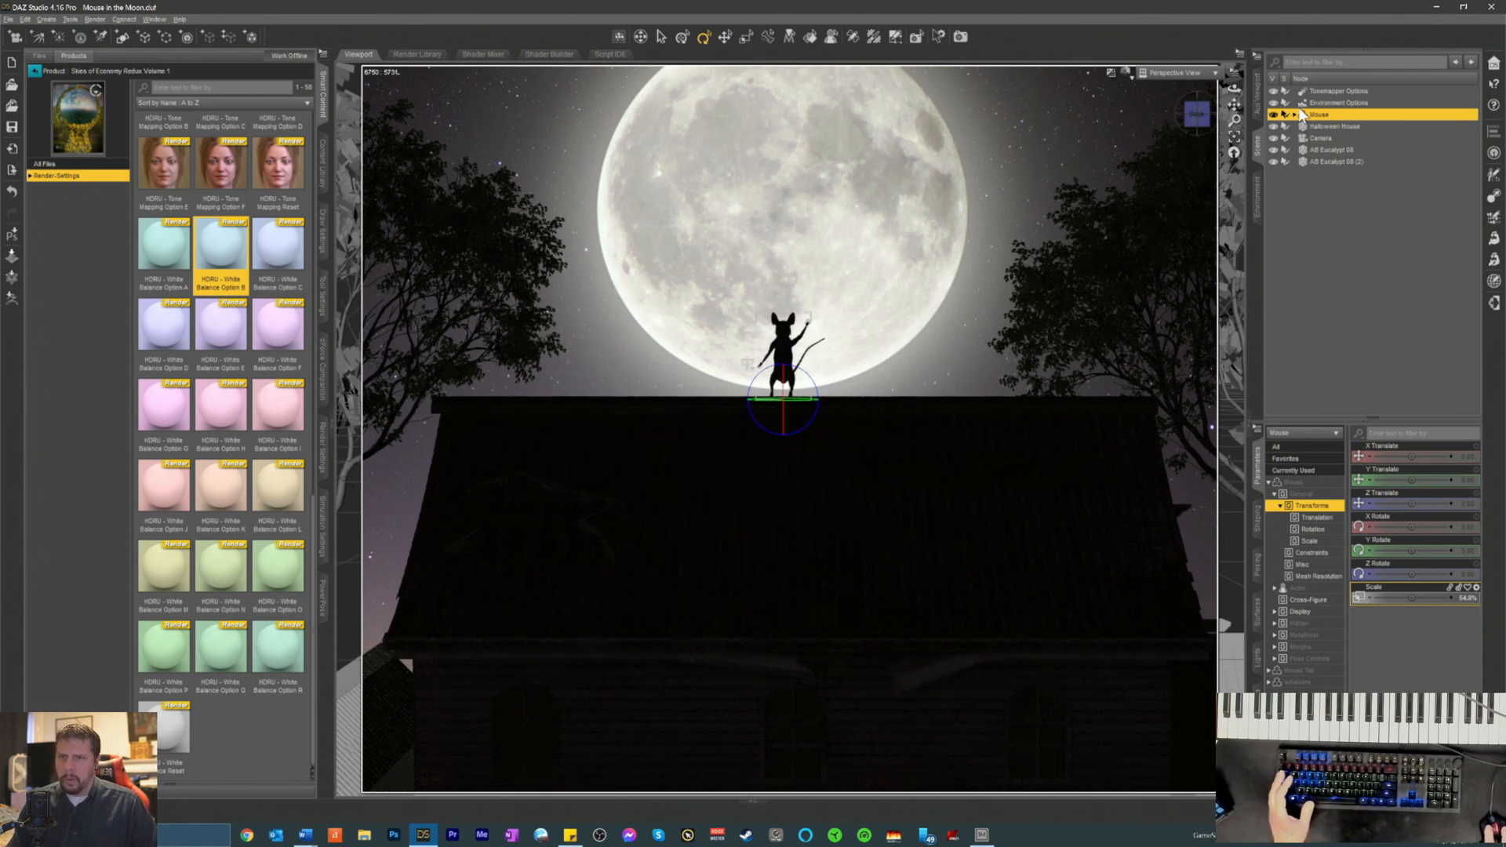
- Switch the viewport to Filament (PBR) and select Environment Options for editing the sky dome
left_click(1125, 72)
left_click(1104, 210)
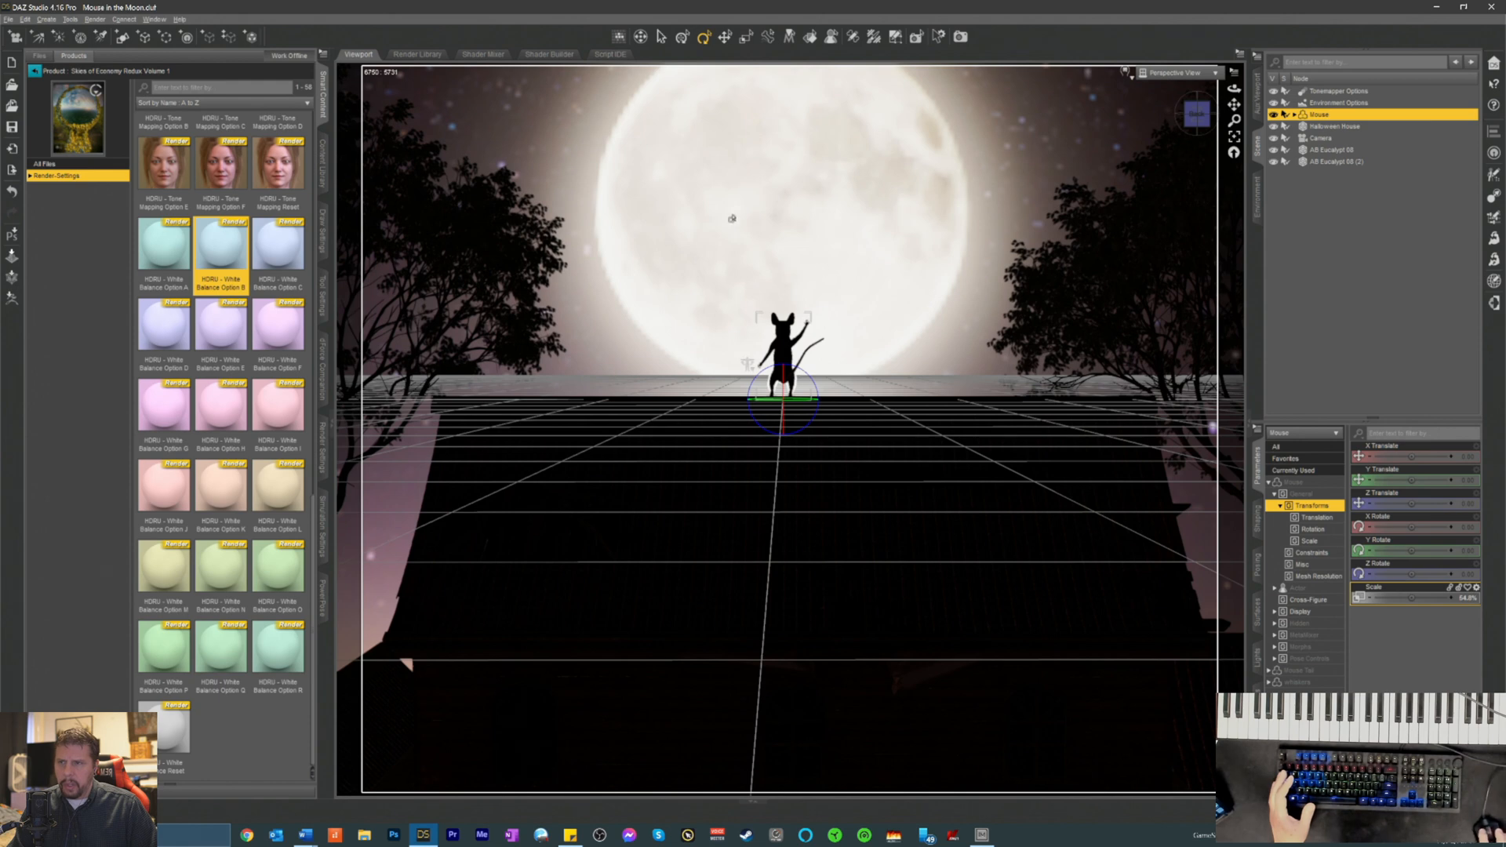
left_click(1321, 102)
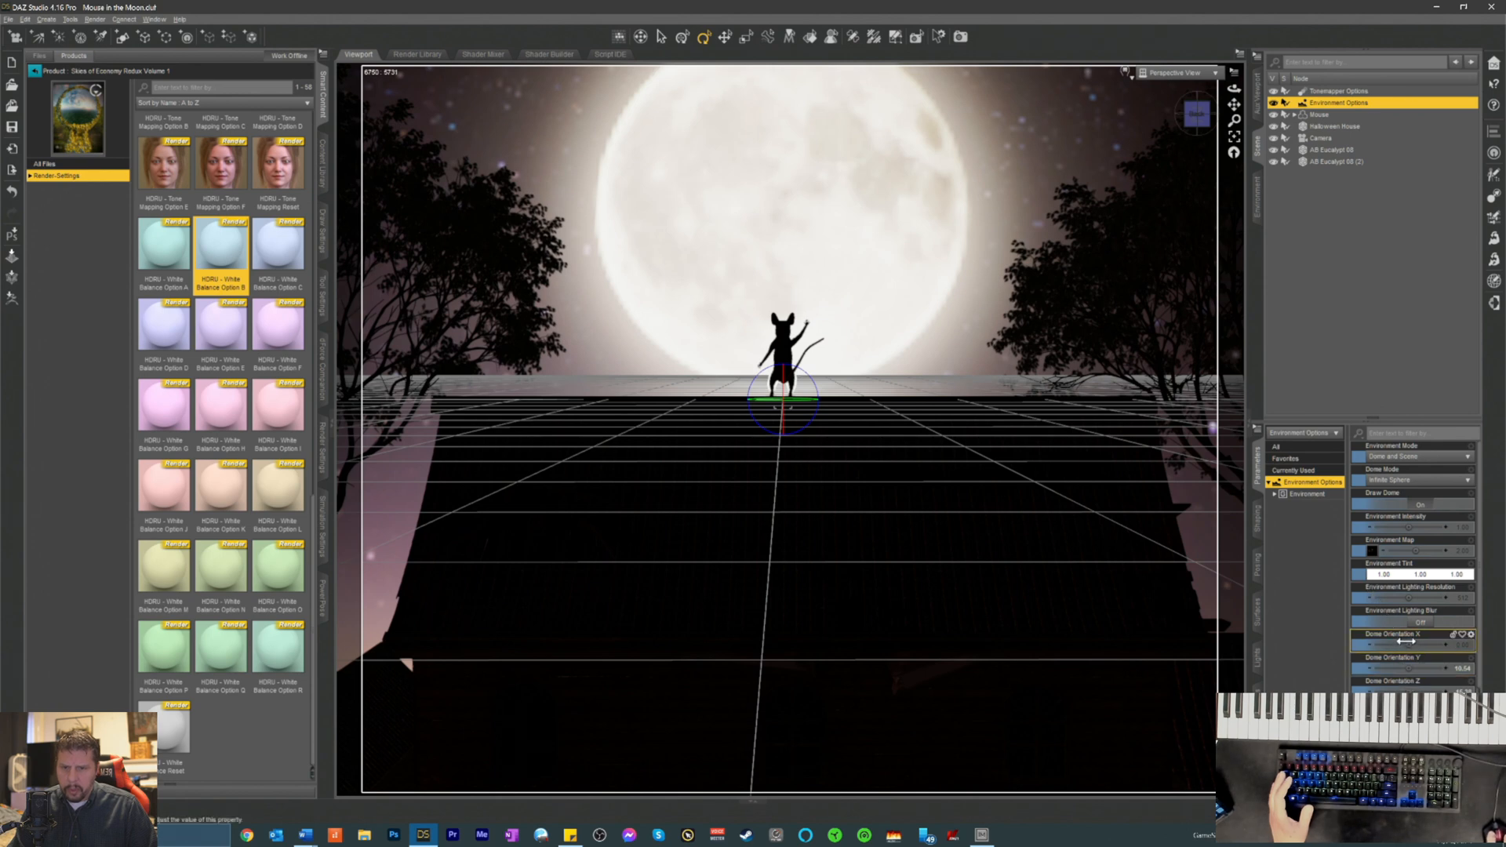
- Try shifting the moon with a small Dome Orientation X change, and undo it
left_click_drag(1409, 645, 1411, 644)
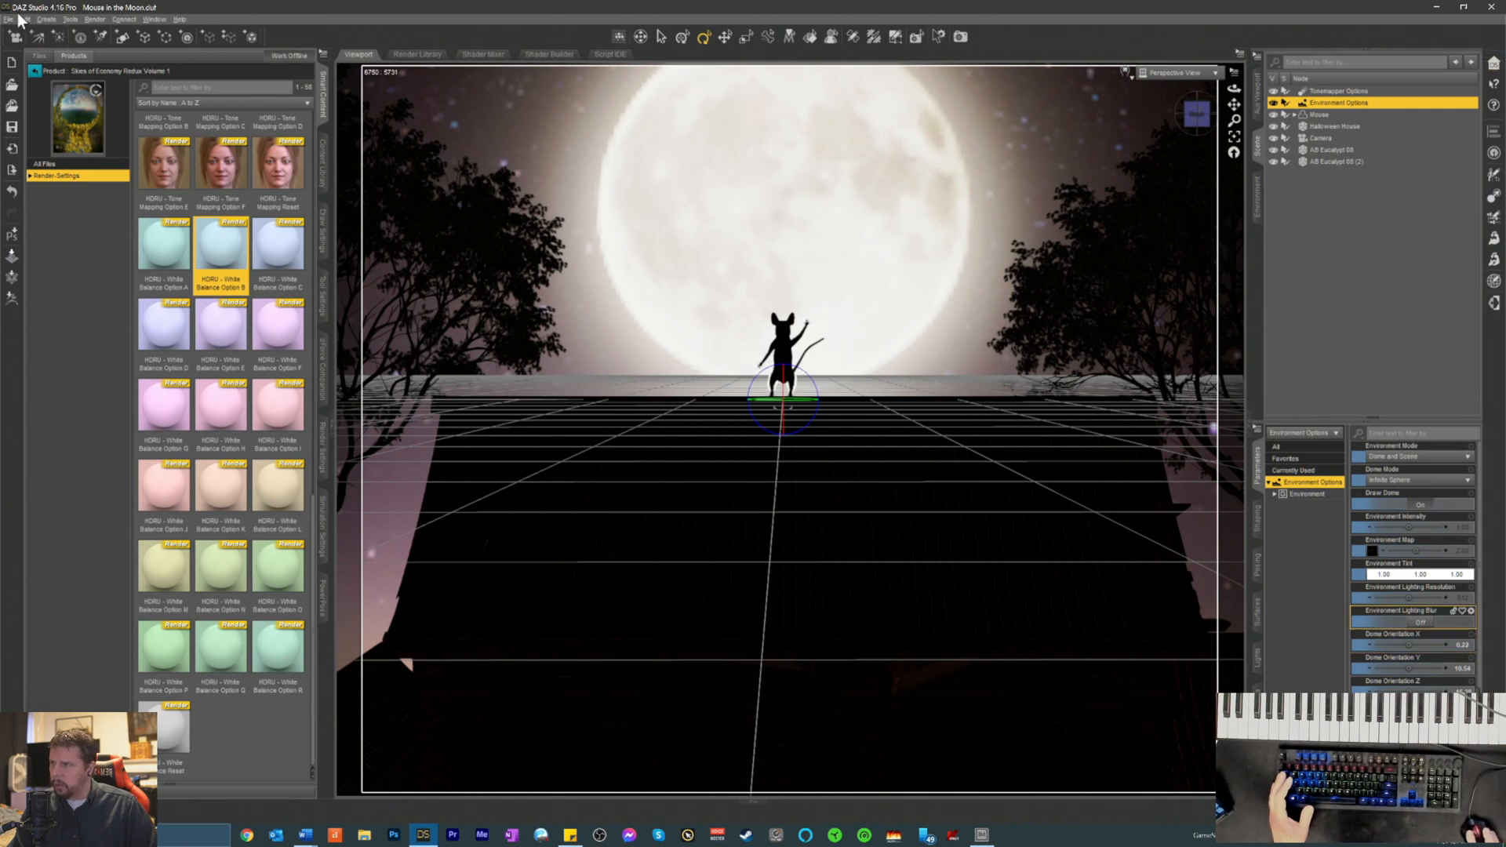
left_click_drag(17, 14, 21, 23)
double_click(82, 14)
left_click(25, 19)
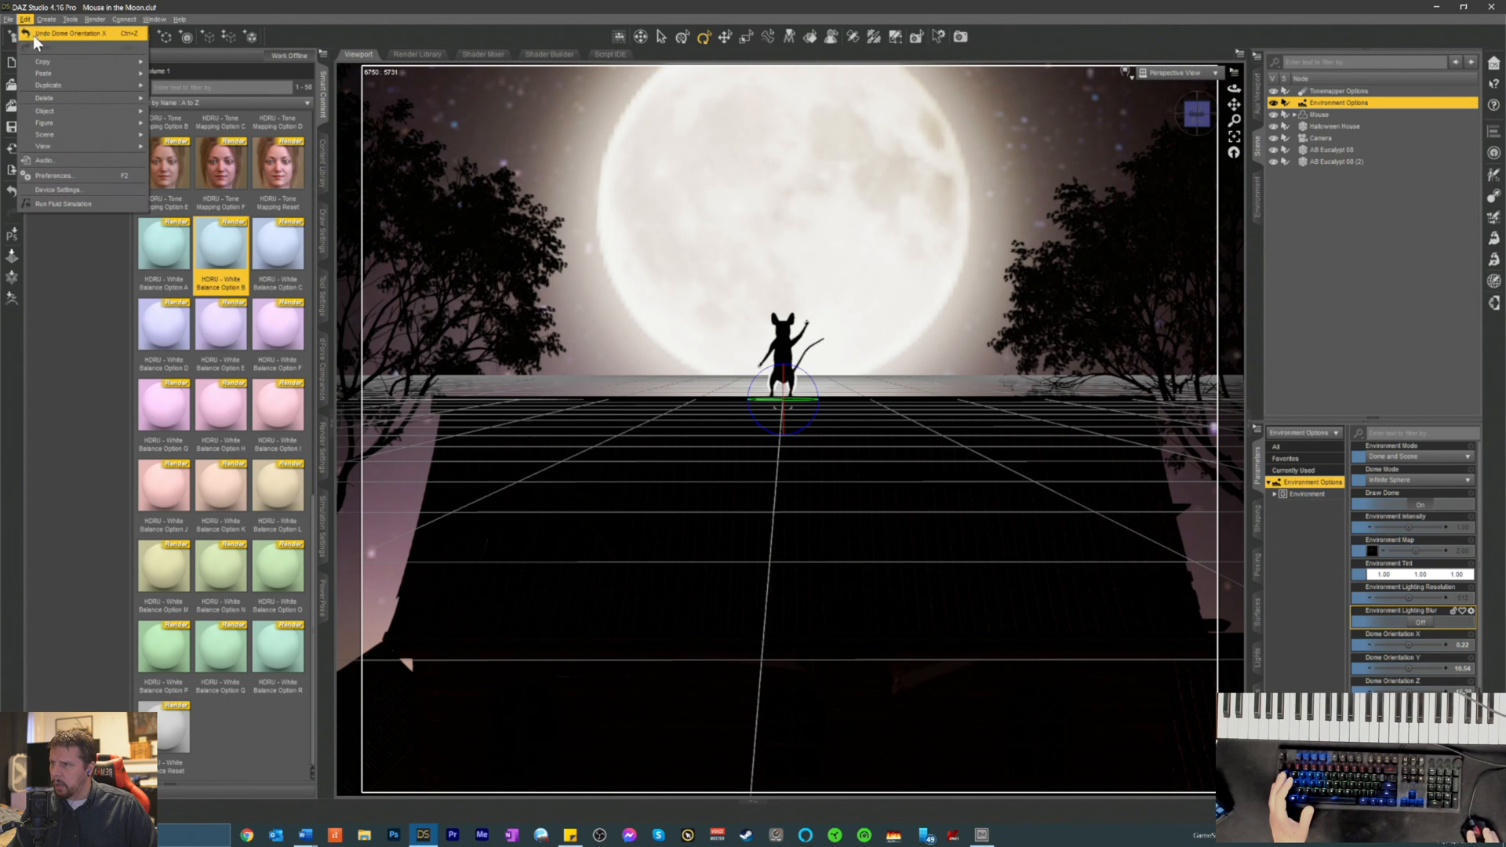
left_click(50, 34)
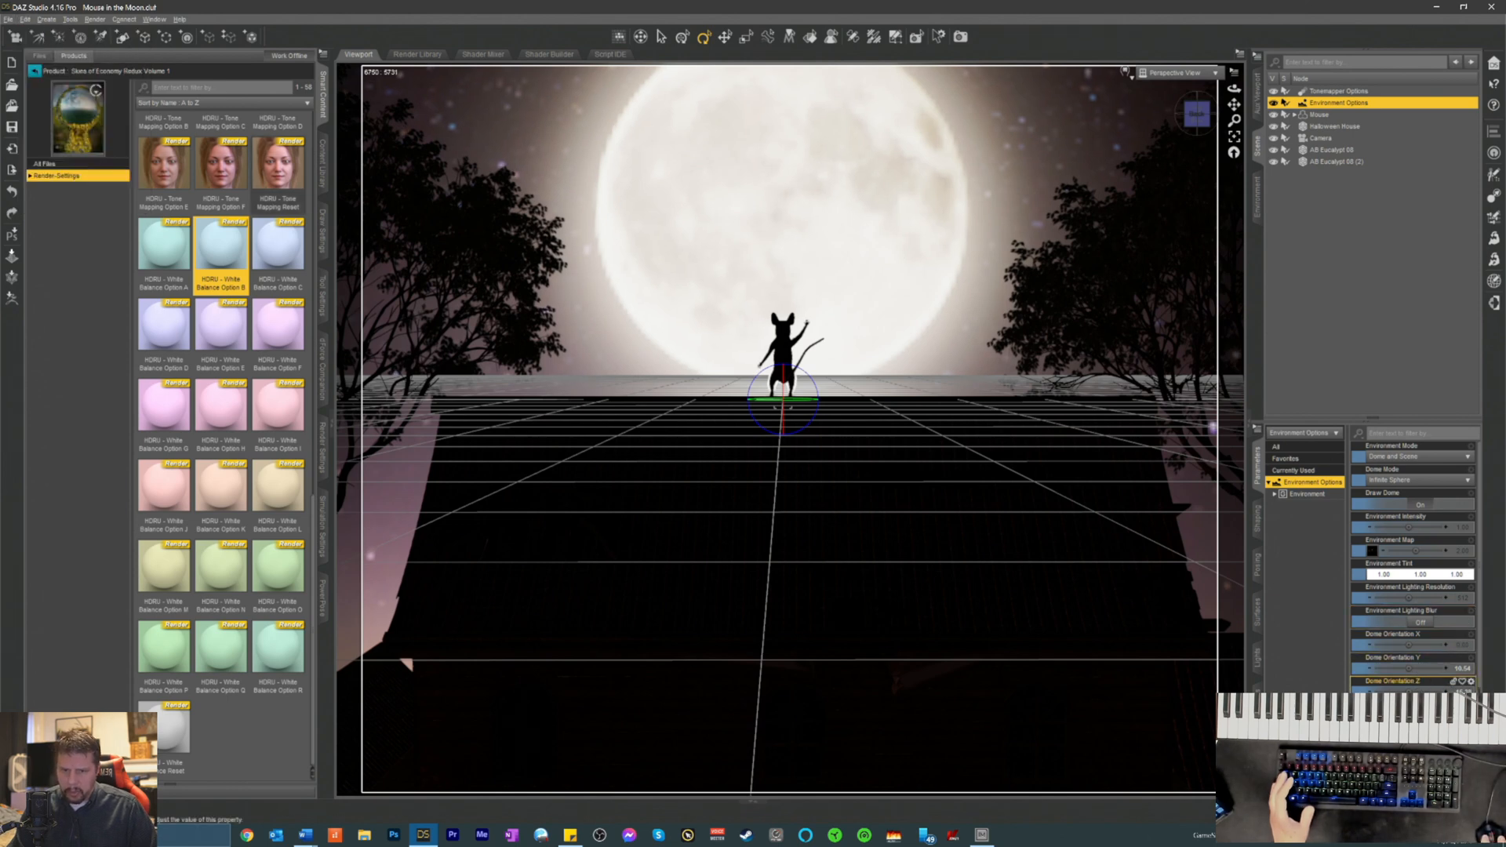
- Lower the moon behind the mouse with Dome Orientation Z, and center it with a slight Dome Orientation Y change
left_click_drag(1409, 692, 1441, 694)
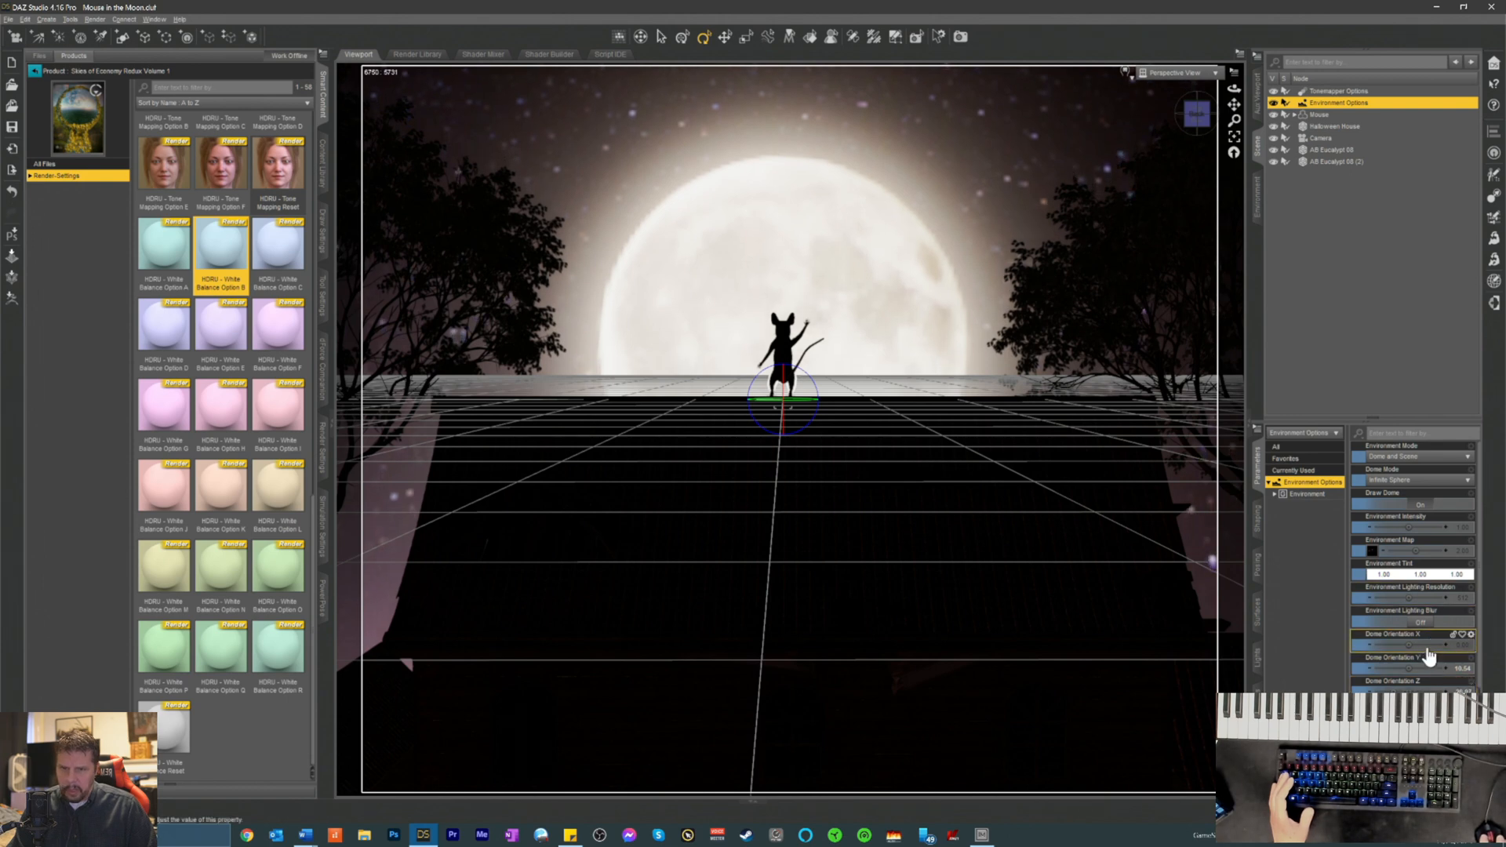
left_click_drag(1409, 668, 1413, 669)
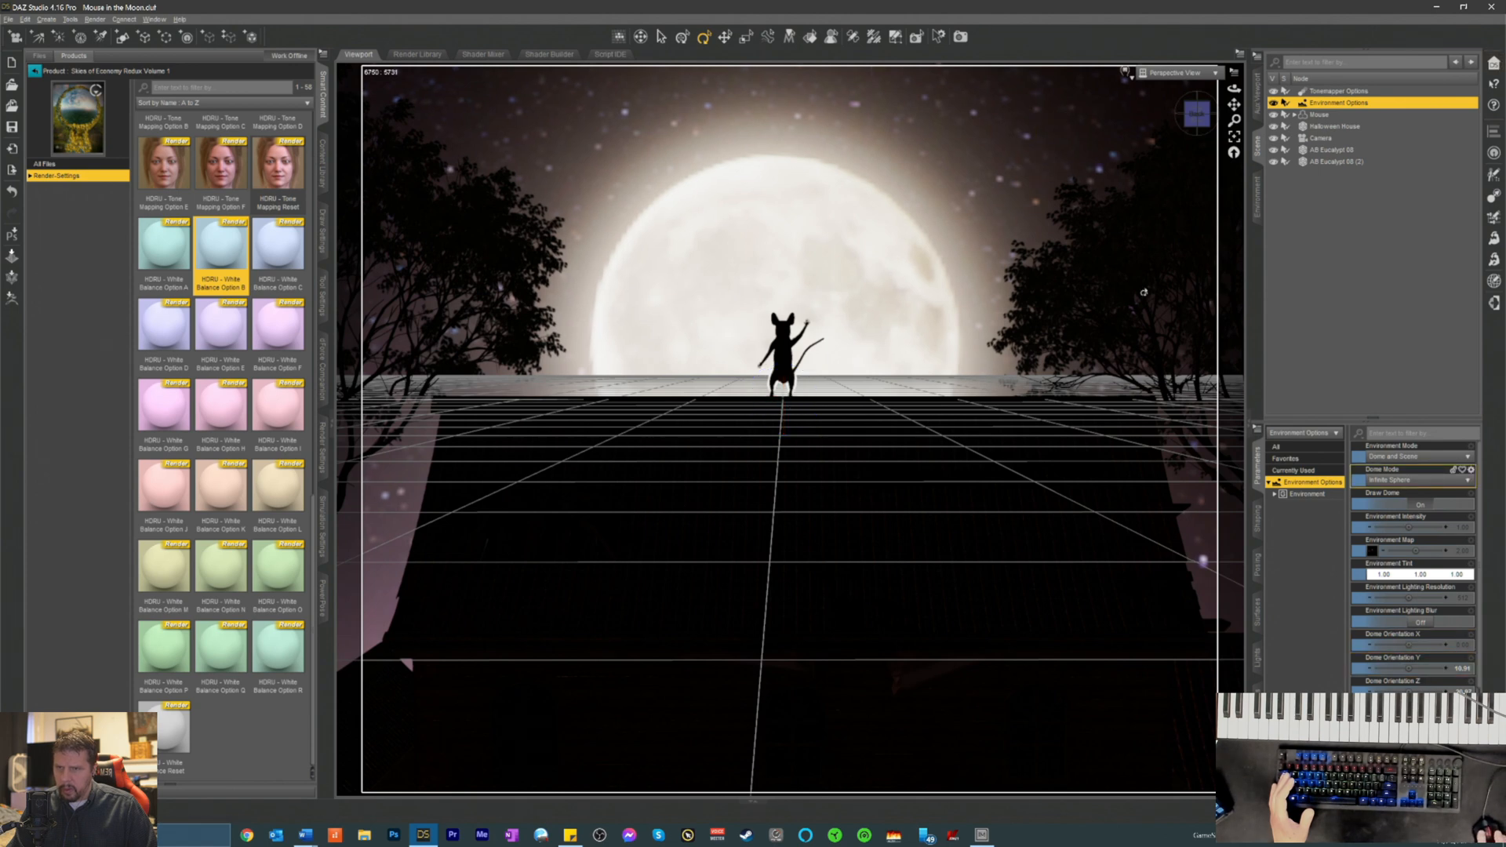
- Move the eucalypt right of the moon closer to the view along Z, and inward along X to overlap the moon's edge
left_click(1135, 290)
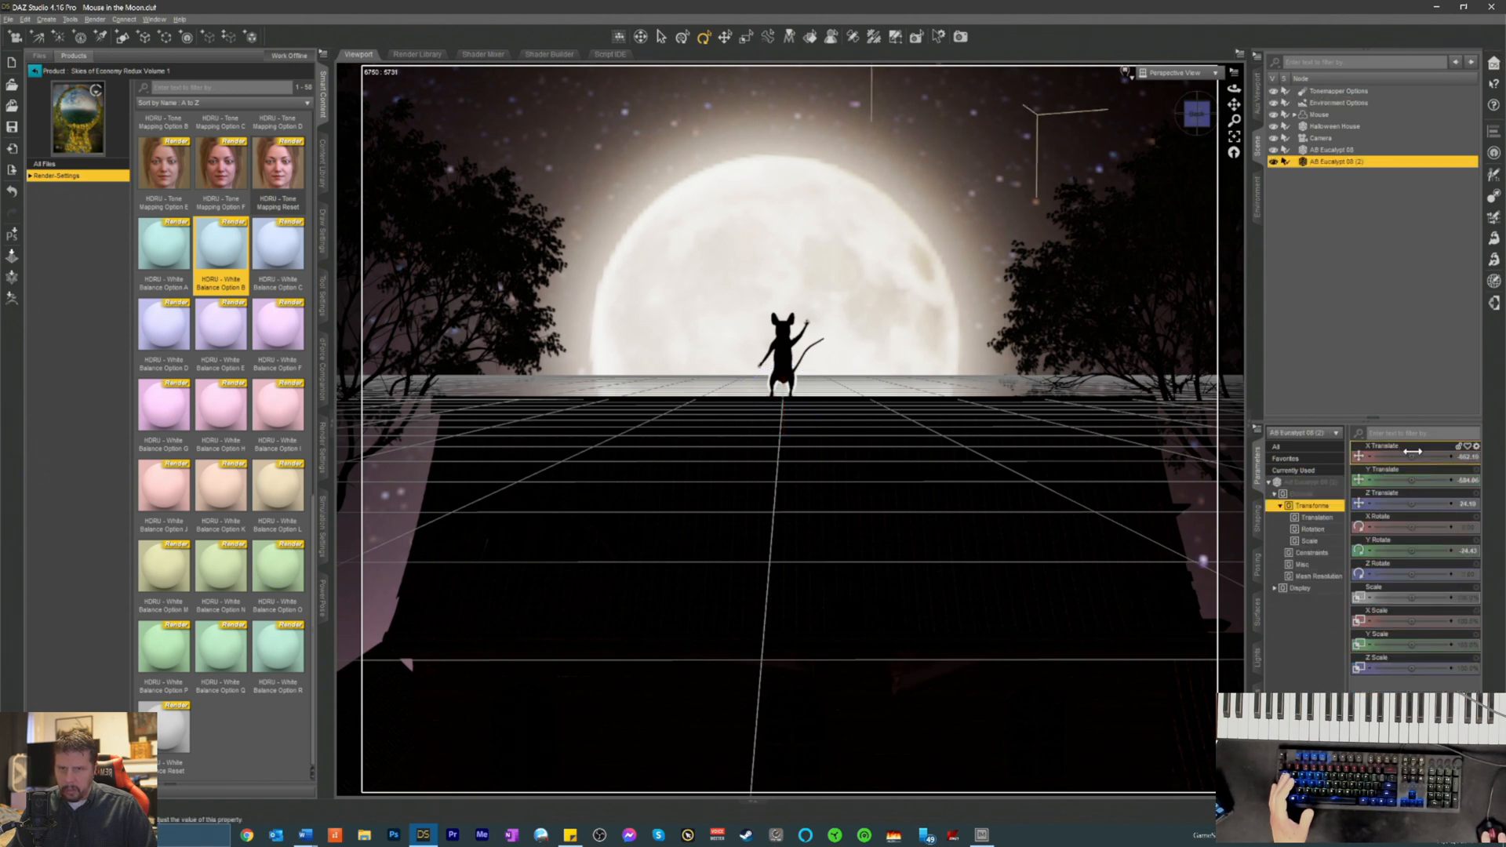
left_click_drag(1412, 451, 1459, 451)
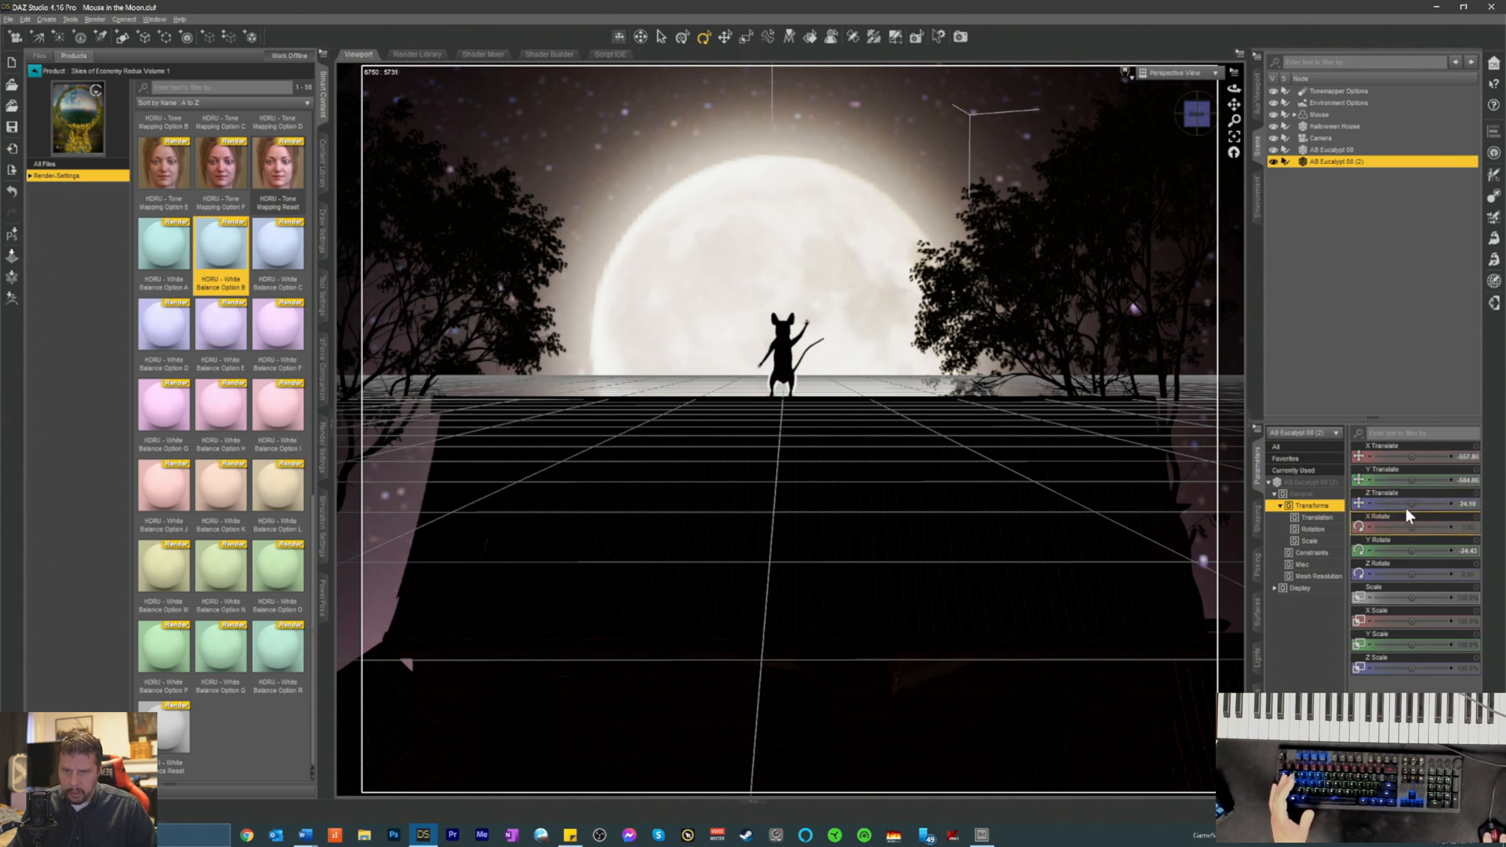
mouse_move(1408, 505)
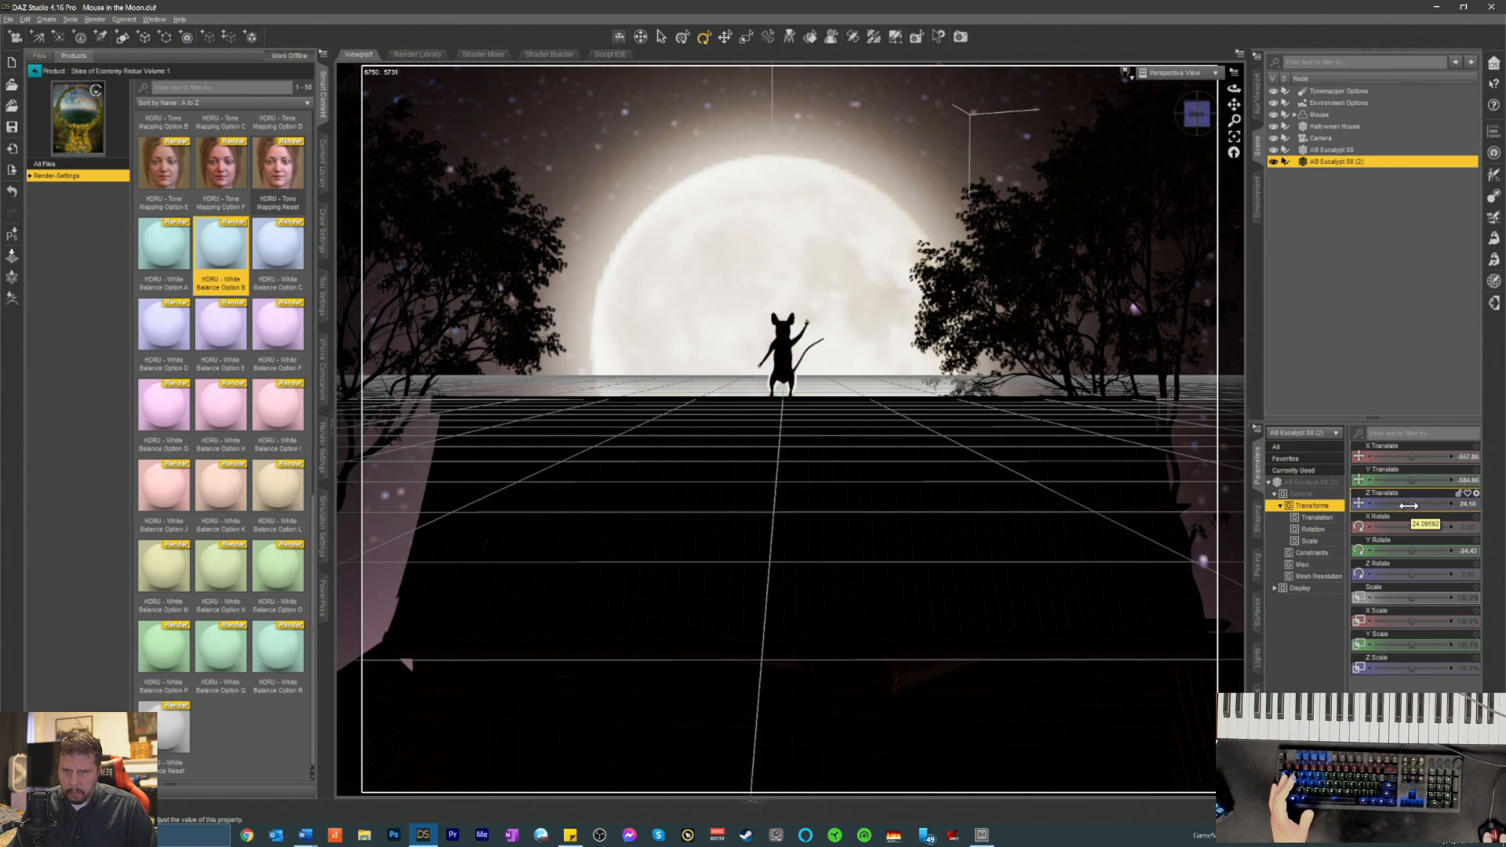
left_click_drag(1408, 505, 1303, 505)
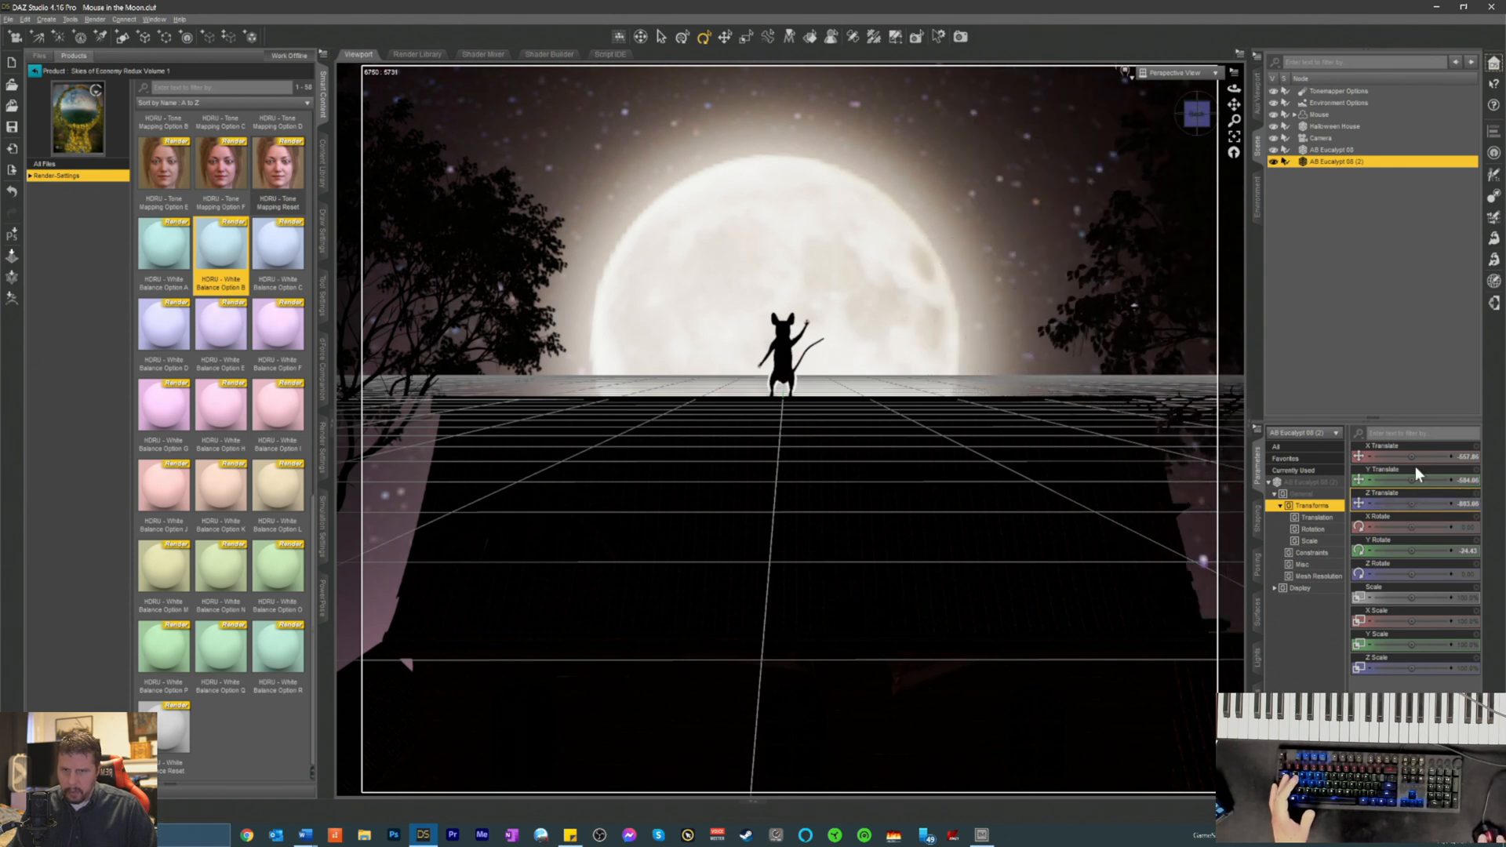
mouse_move(1410, 468)
left_mouse_down()
mouse_move(1439, 468)
mouse_move(1426, 467)
left_mouse_up()
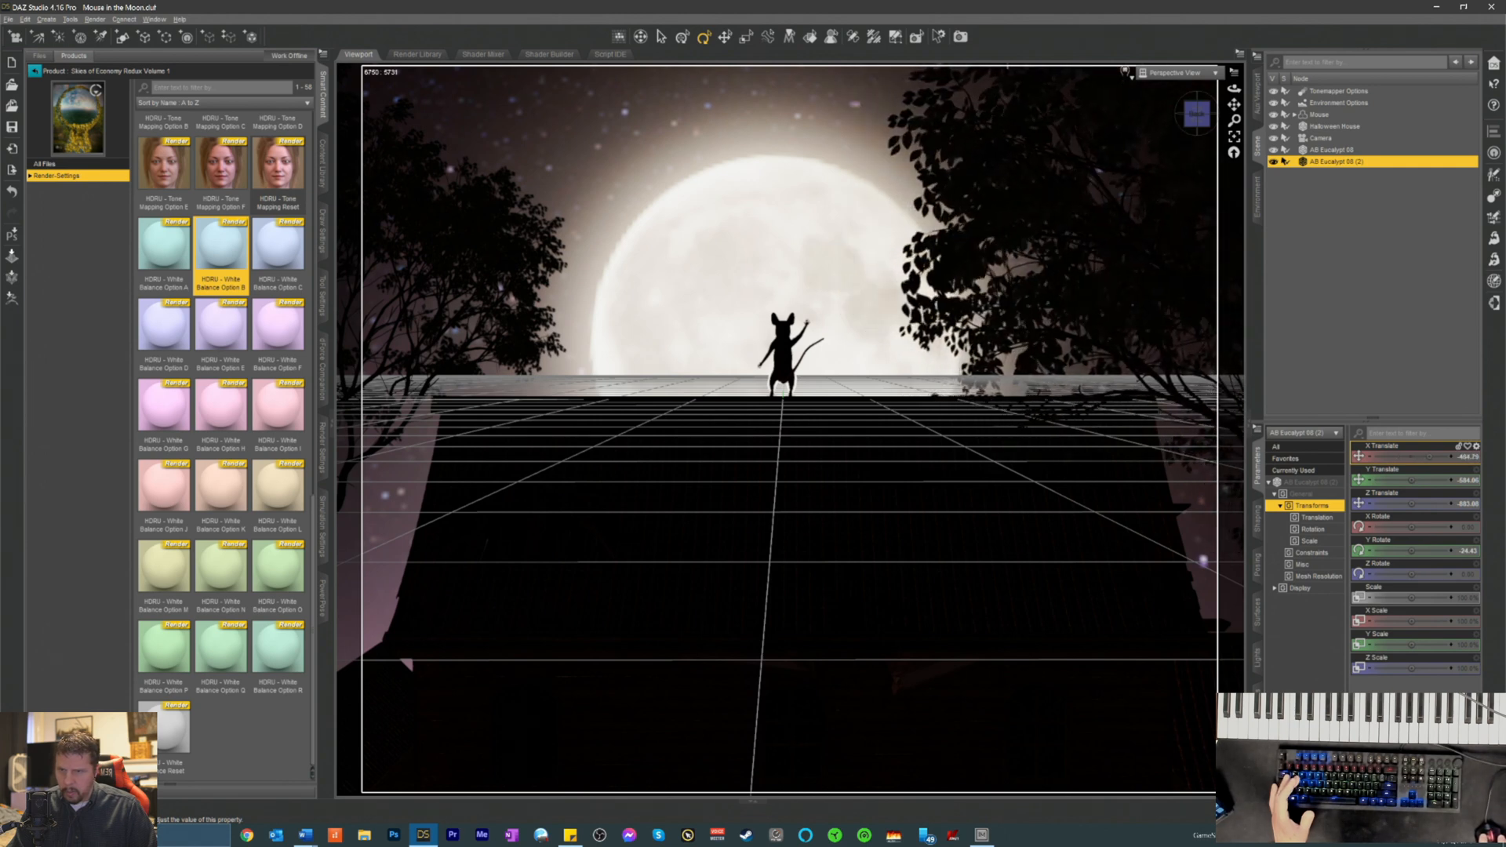
- Move the eucalypt left of the moon closer to the view along Z, and adjust its X position to overlap the moon's edge
left_click(402, 296)
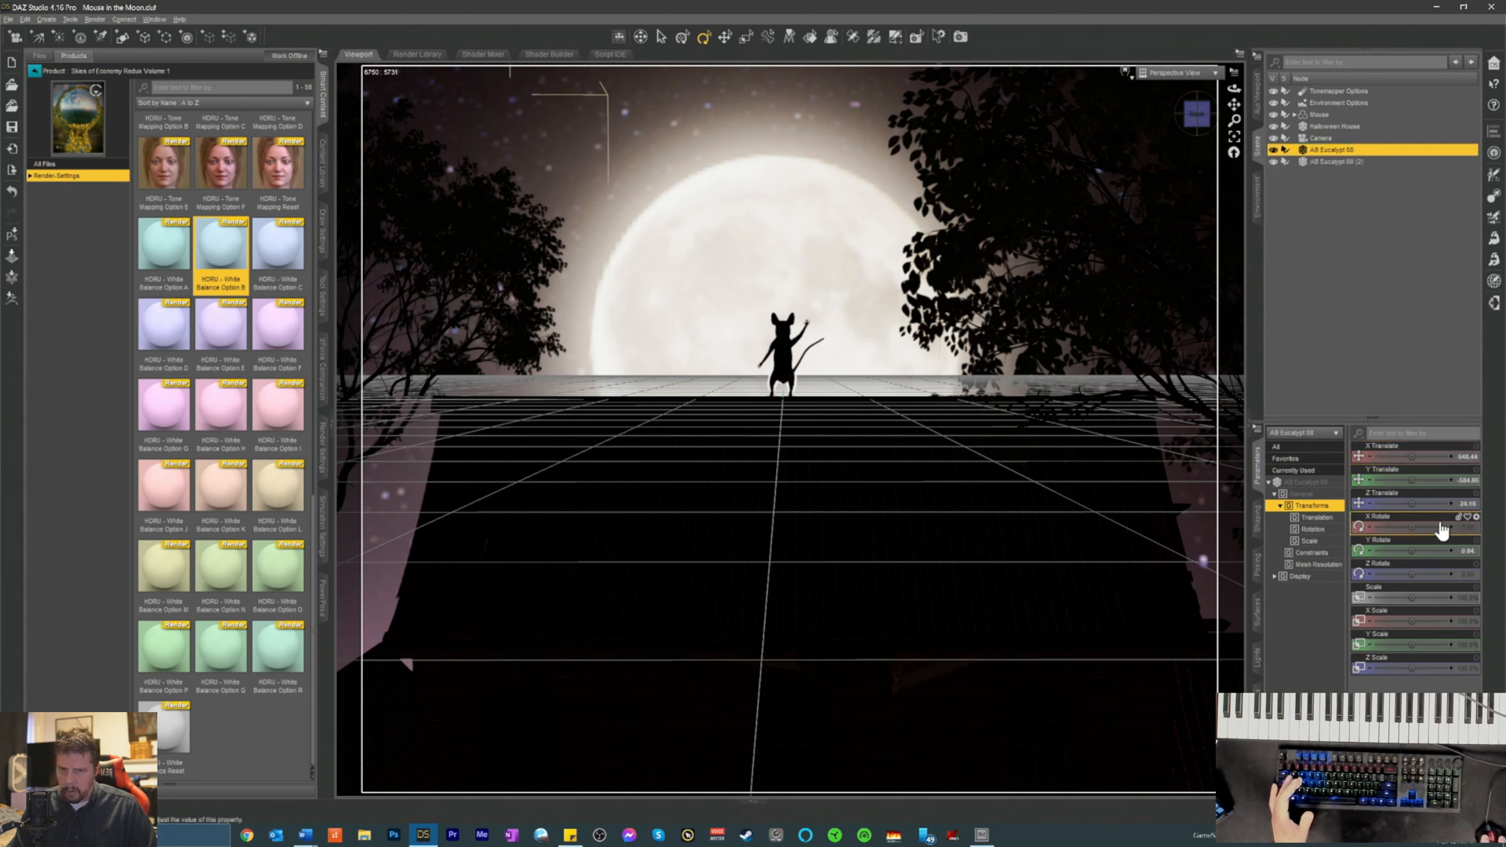
left_click_drag(1410, 503, 1341, 503)
left_click_drag(1411, 453, 1404, 453)
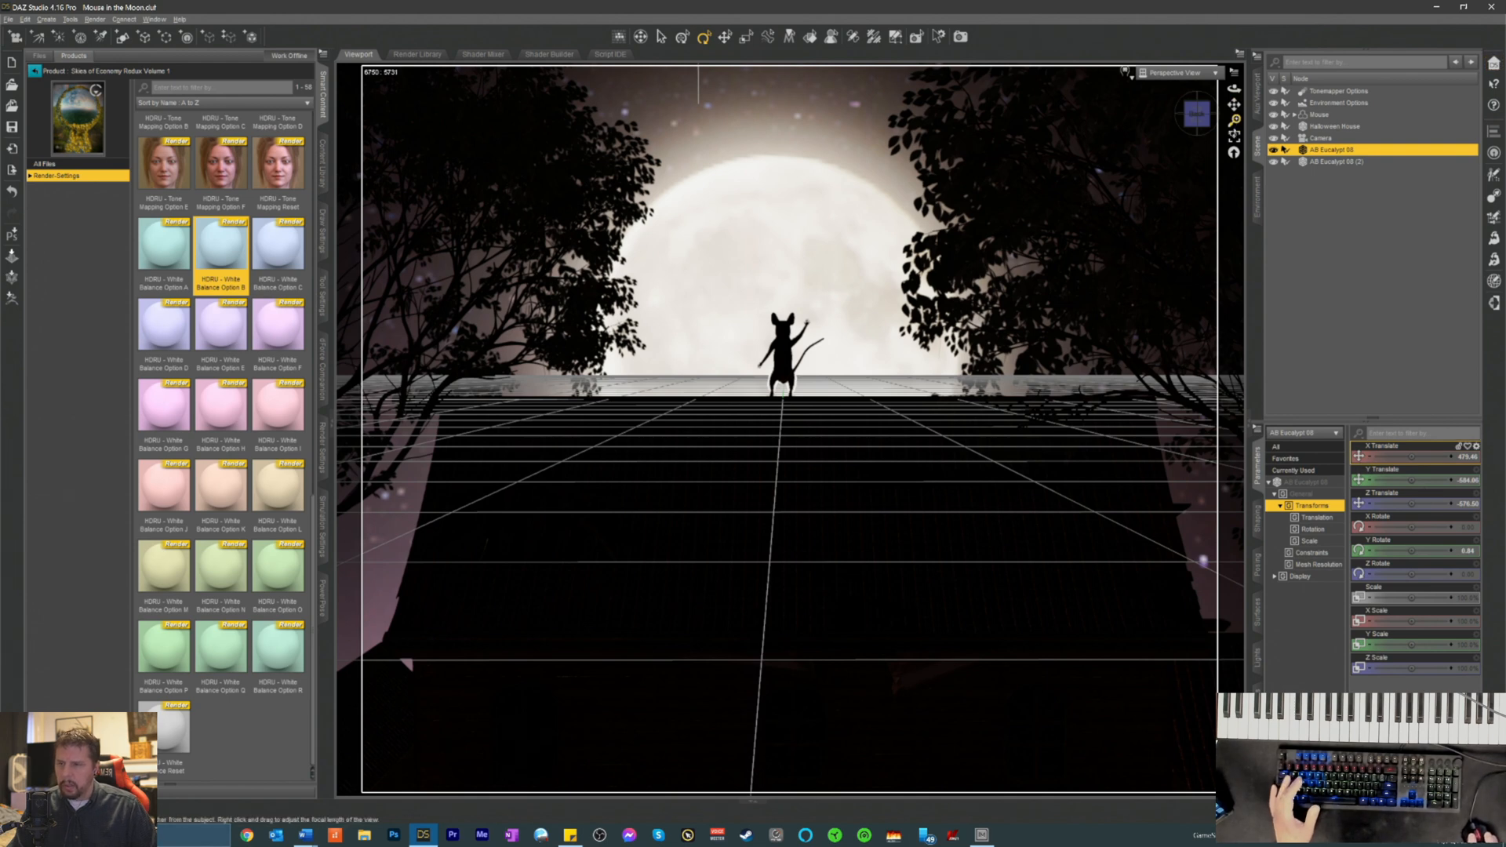
- Duplicate the right eucalypt as a node, and move the original down in front of the roof beside the mouse
left_click(1158, 255)
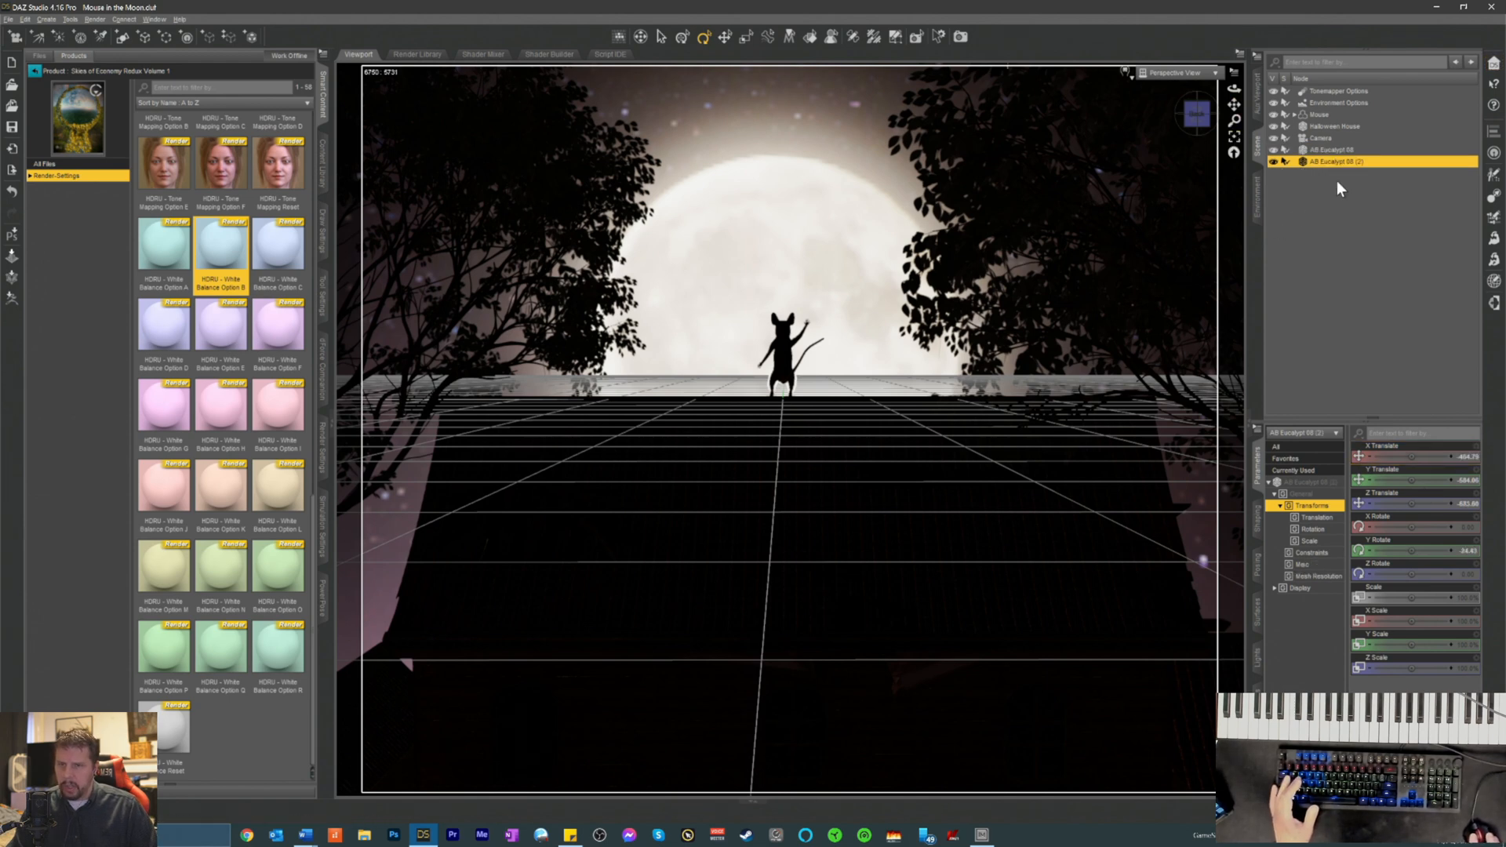
left_click(26, 18)
mouse_move(41, 84)
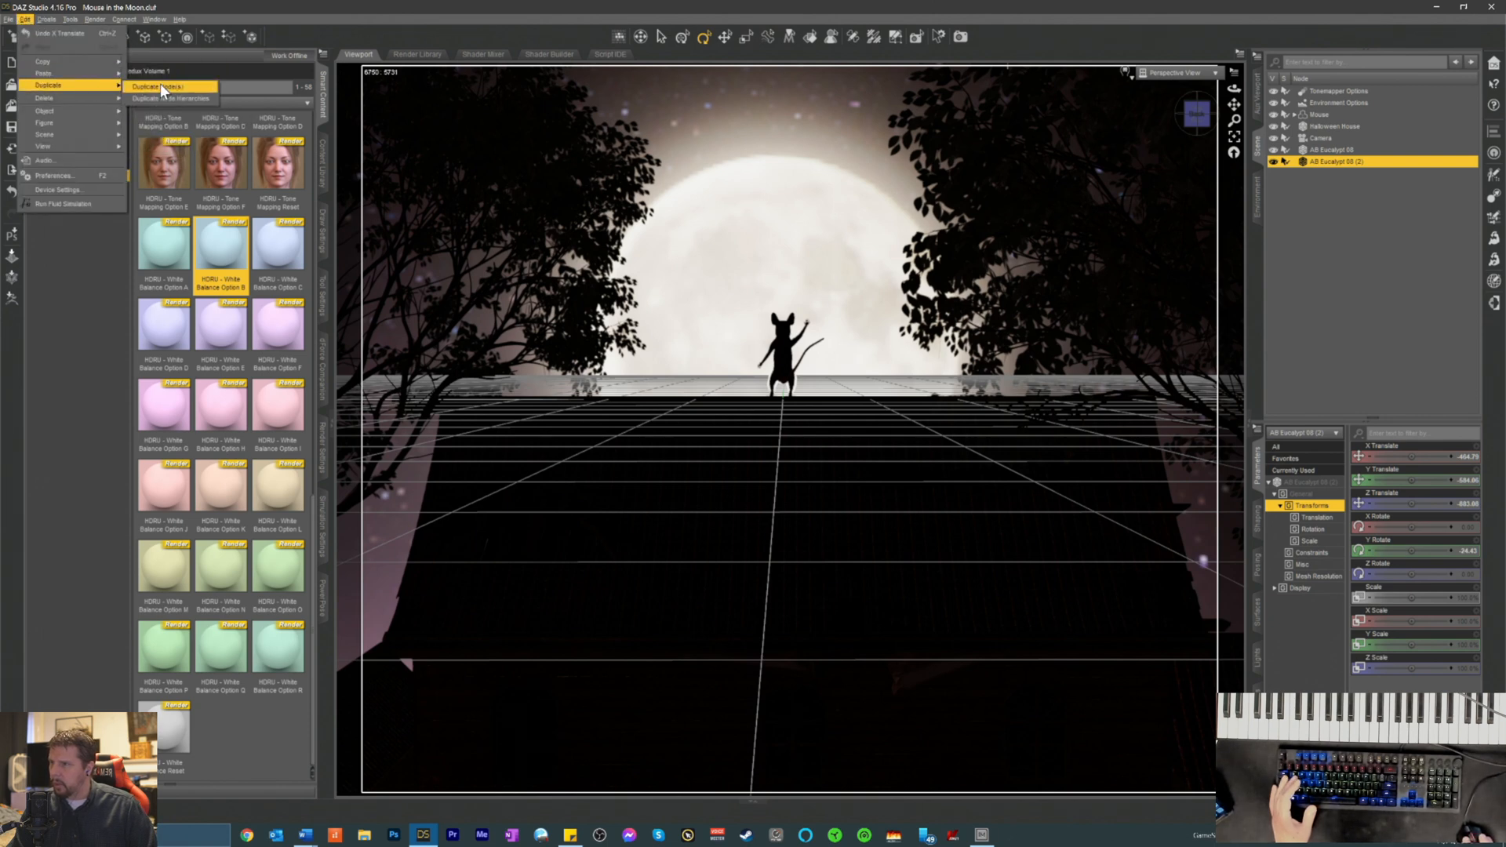
left_click(216, 88)
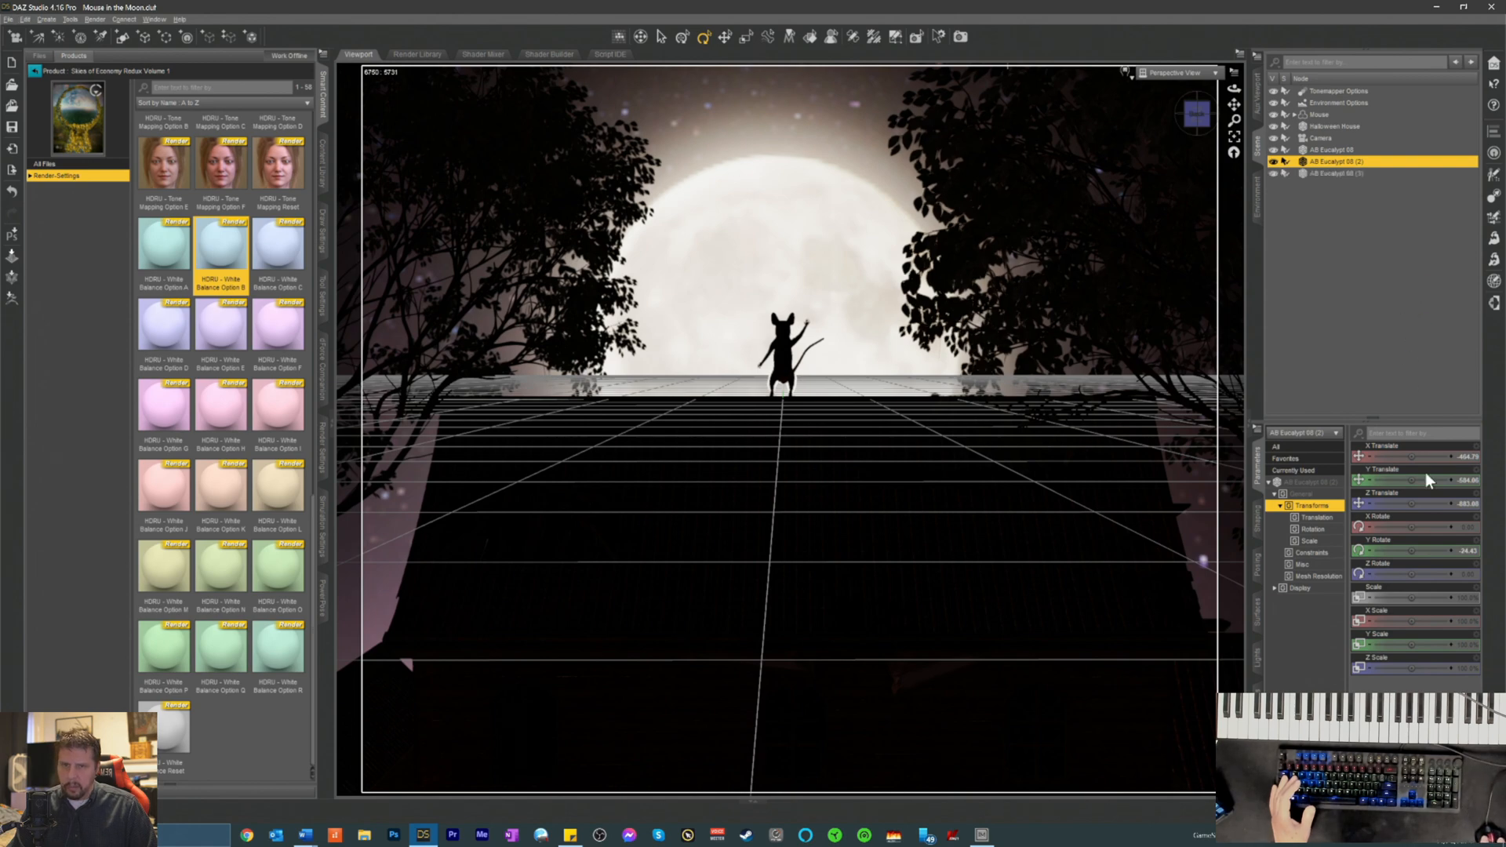
mouse_move(1410, 456)
left_mouse_down()
mouse_move(1453, 456)
mouse_move(1354, 479)
mouse_move(1404, 503)
mouse_move(1381, 503)
mouse_move(1428, 457)
left_mouse_up()
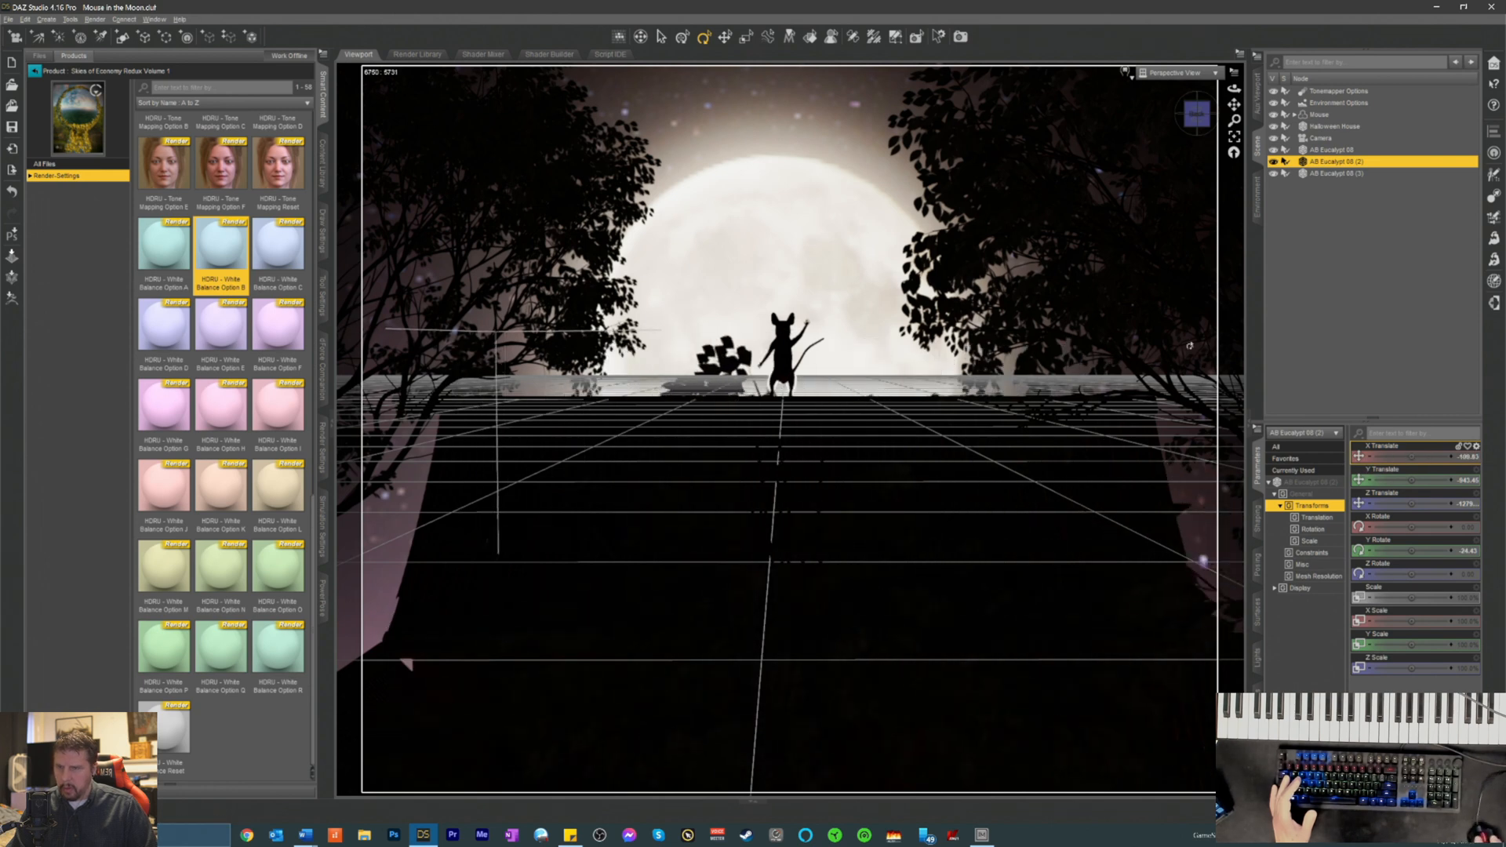
- Preview the scene in NVIDIA Iray, and delete the extra eucalypt placed in front of the roof
left_click(1125, 72)
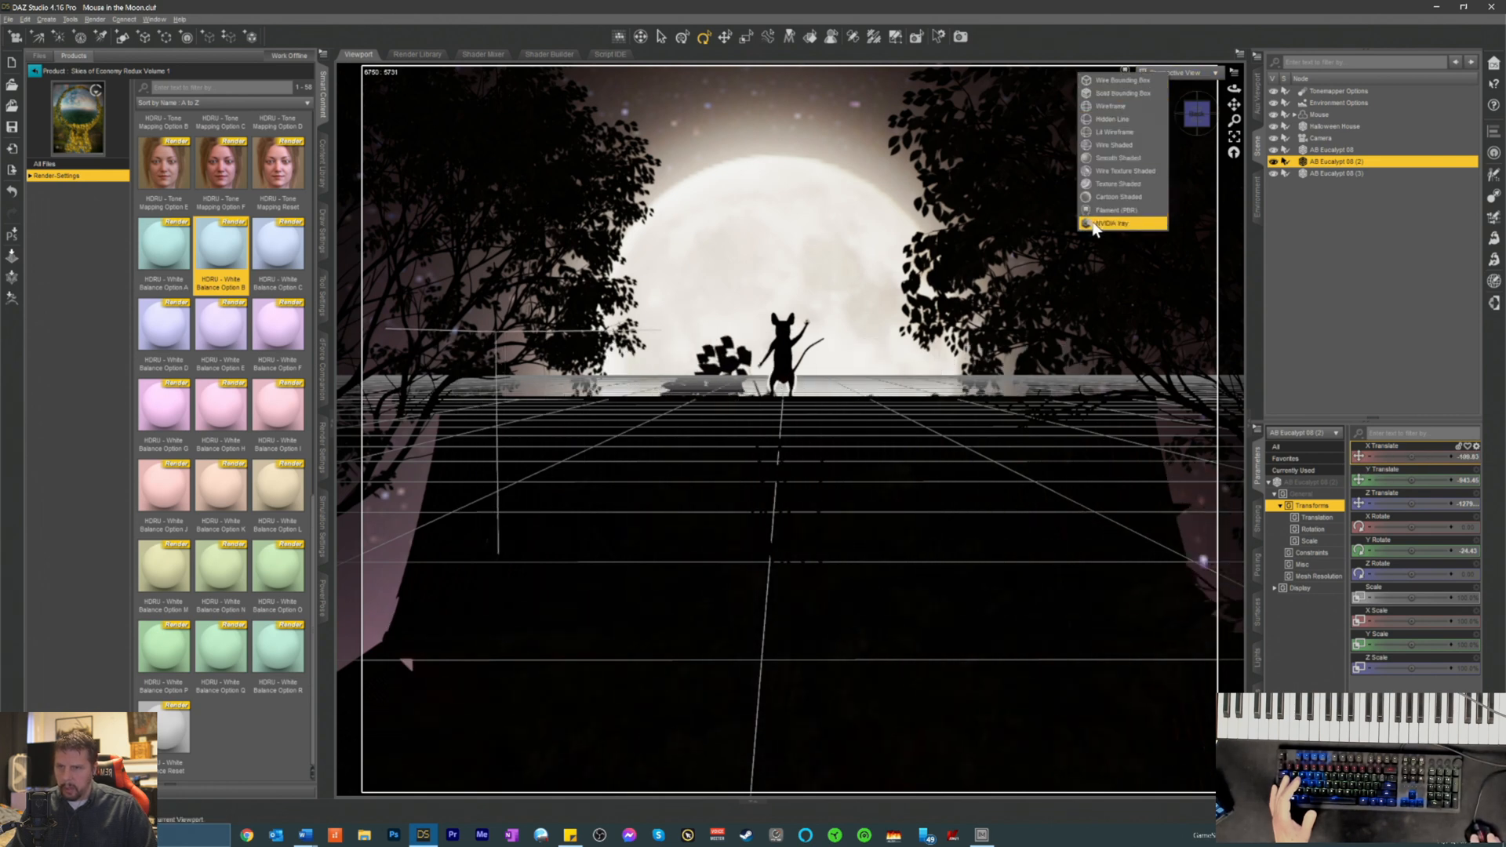
left_click(1108, 223)
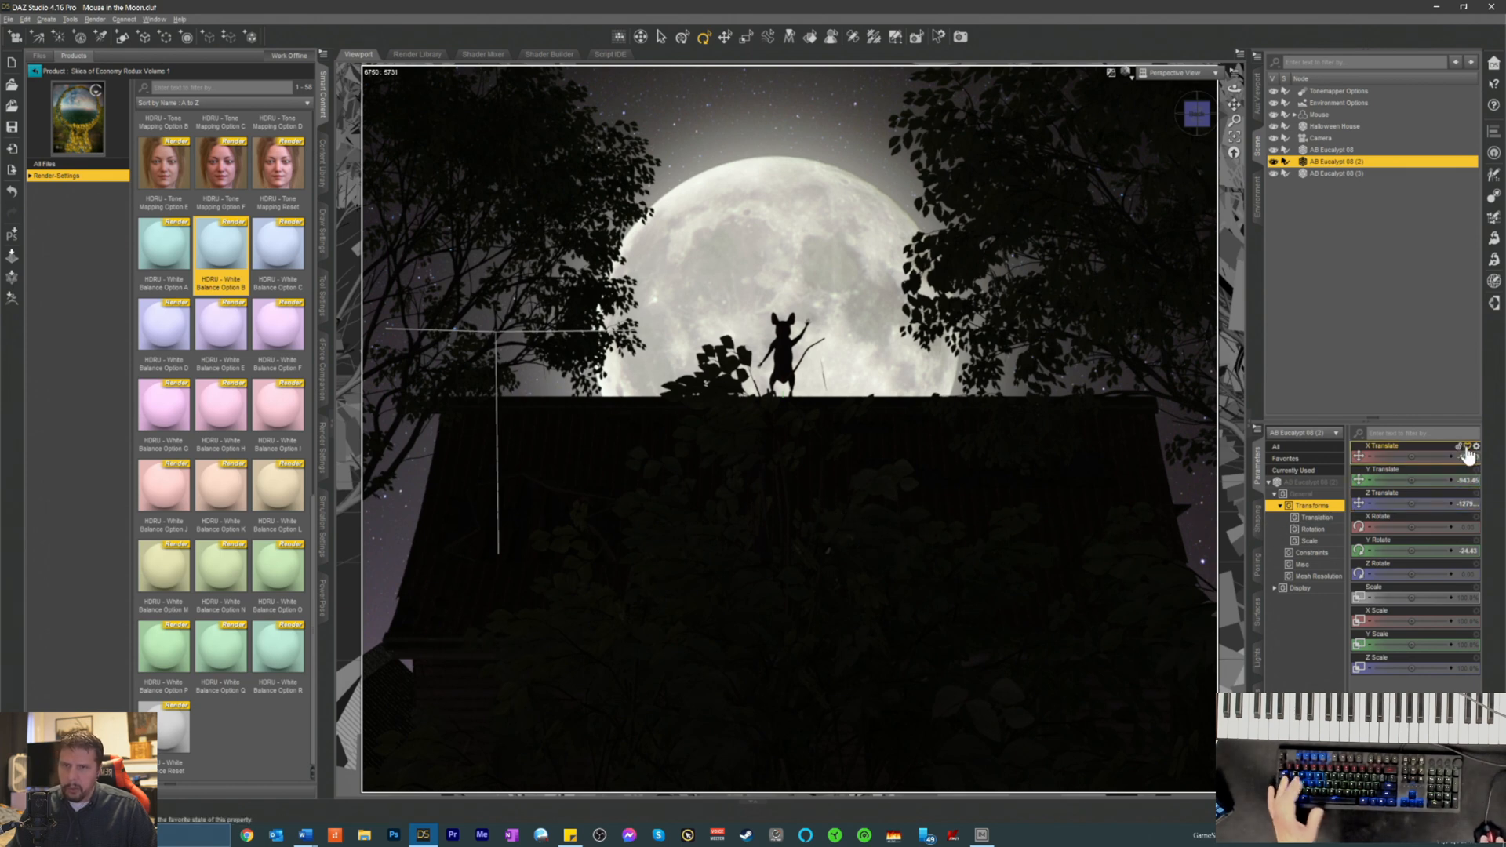
key("Delete")
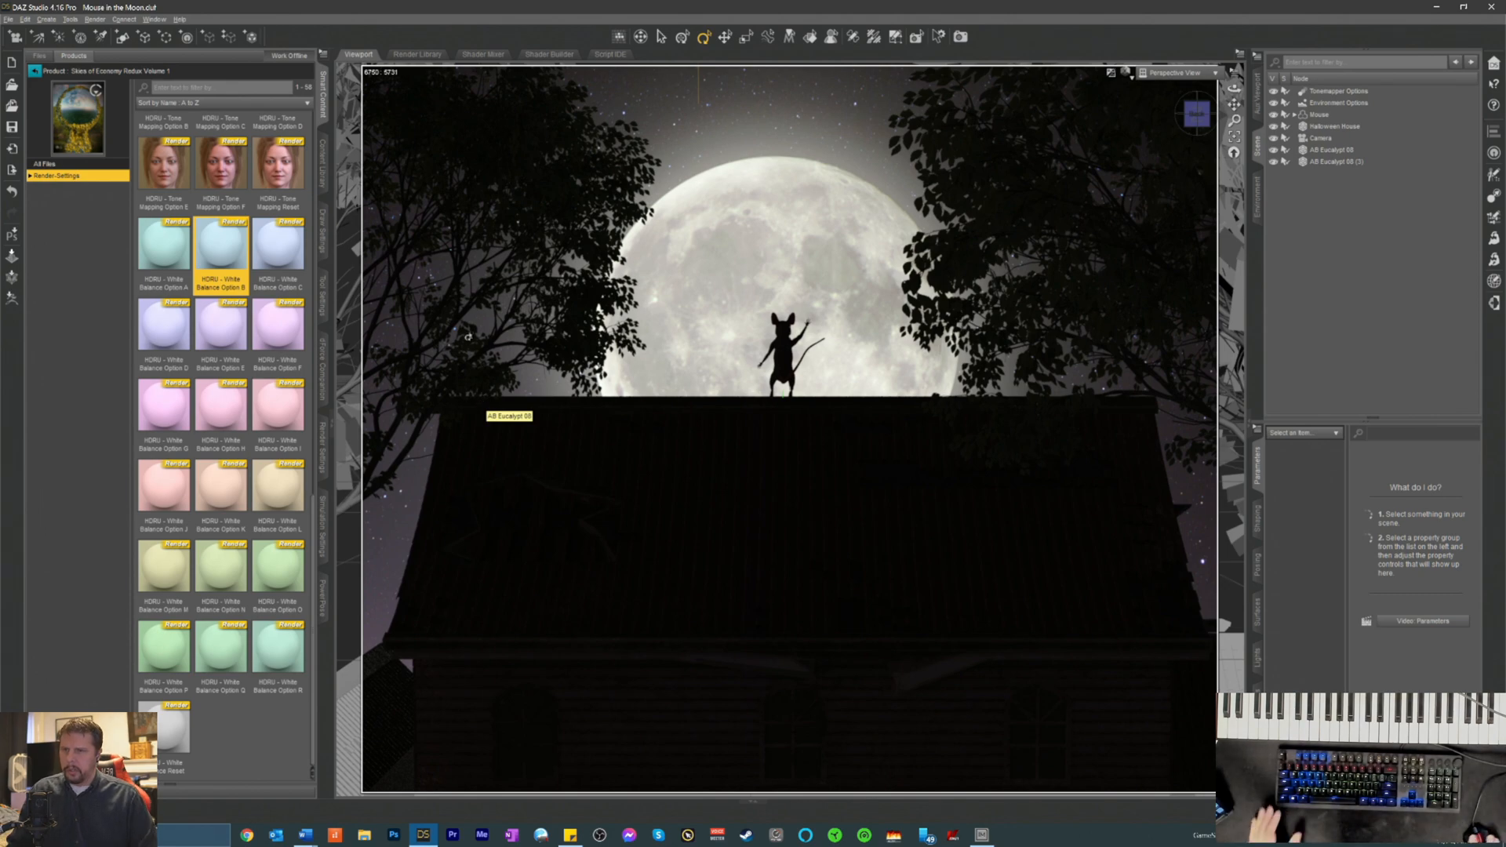
- Move the eucalypts on both sides of the moon outward along X until their leaves only slightly overlap the moon's edges
left_click(1113, 222)
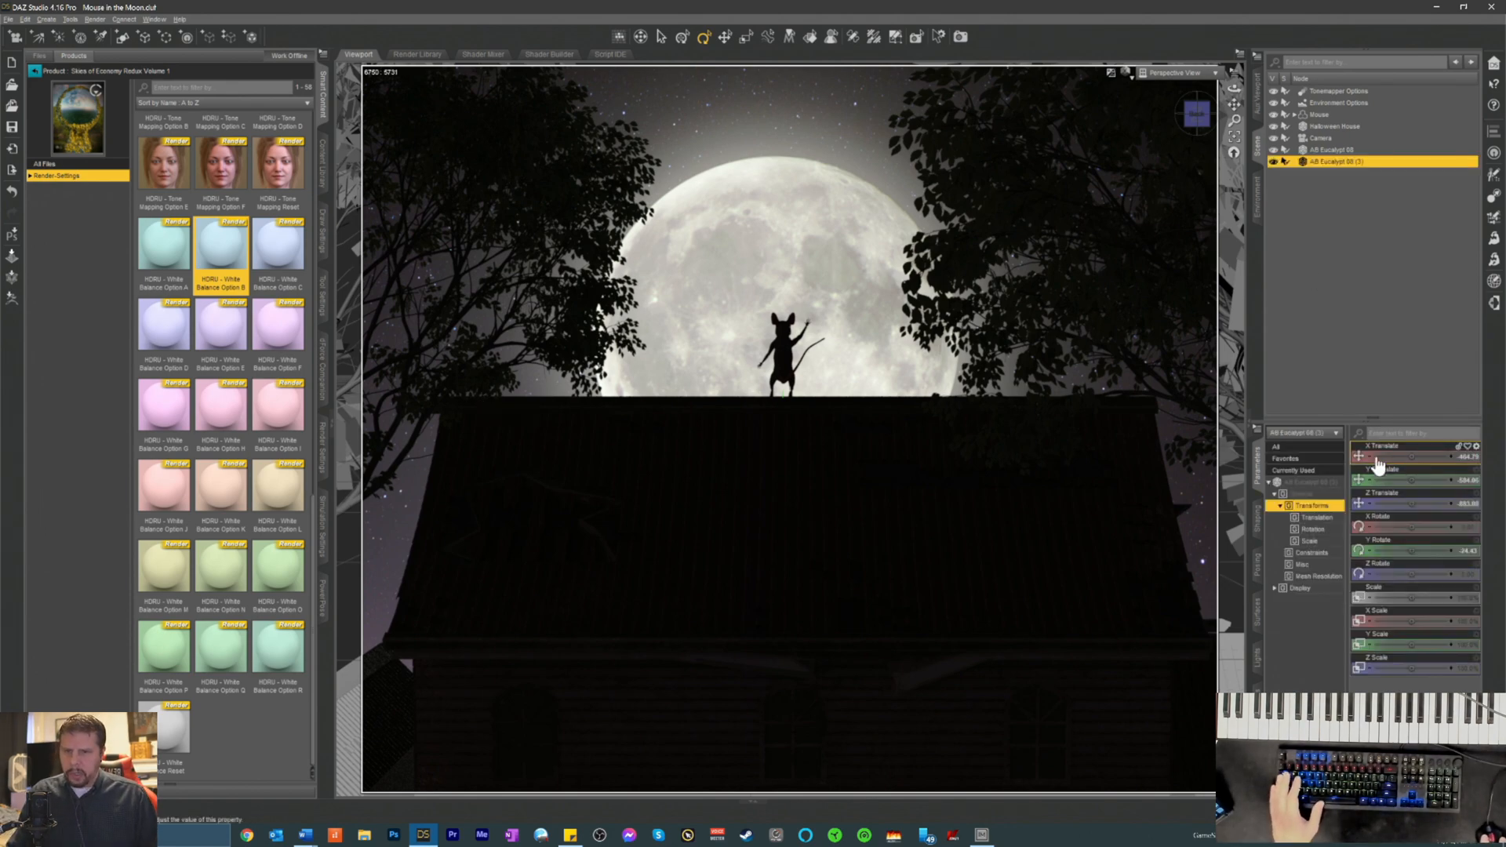
left_click_drag(1412, 456, 1378, 457)
left_click(413, 309)
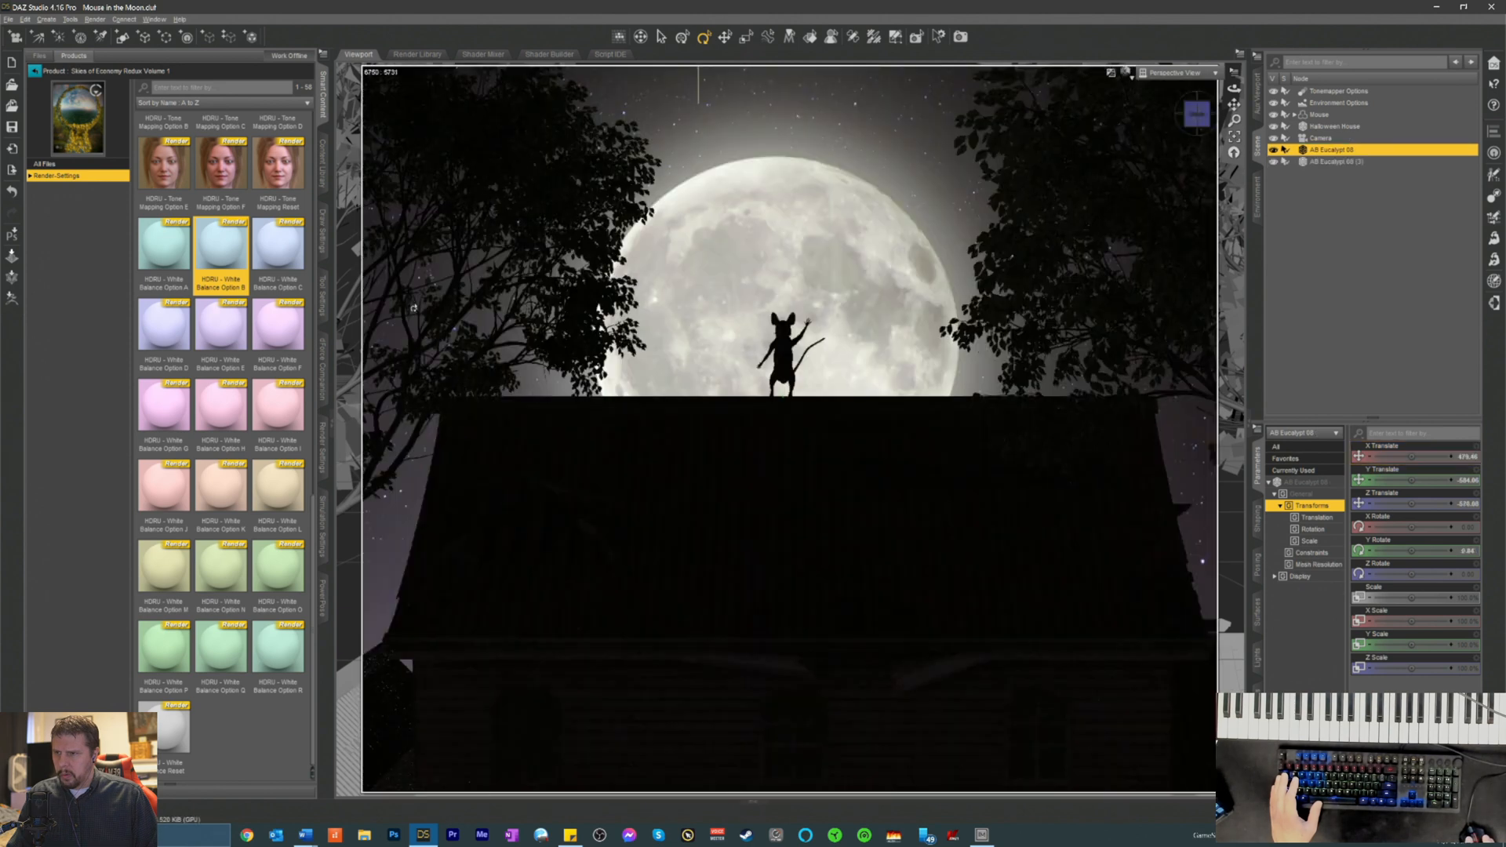
left_click(416, 309)
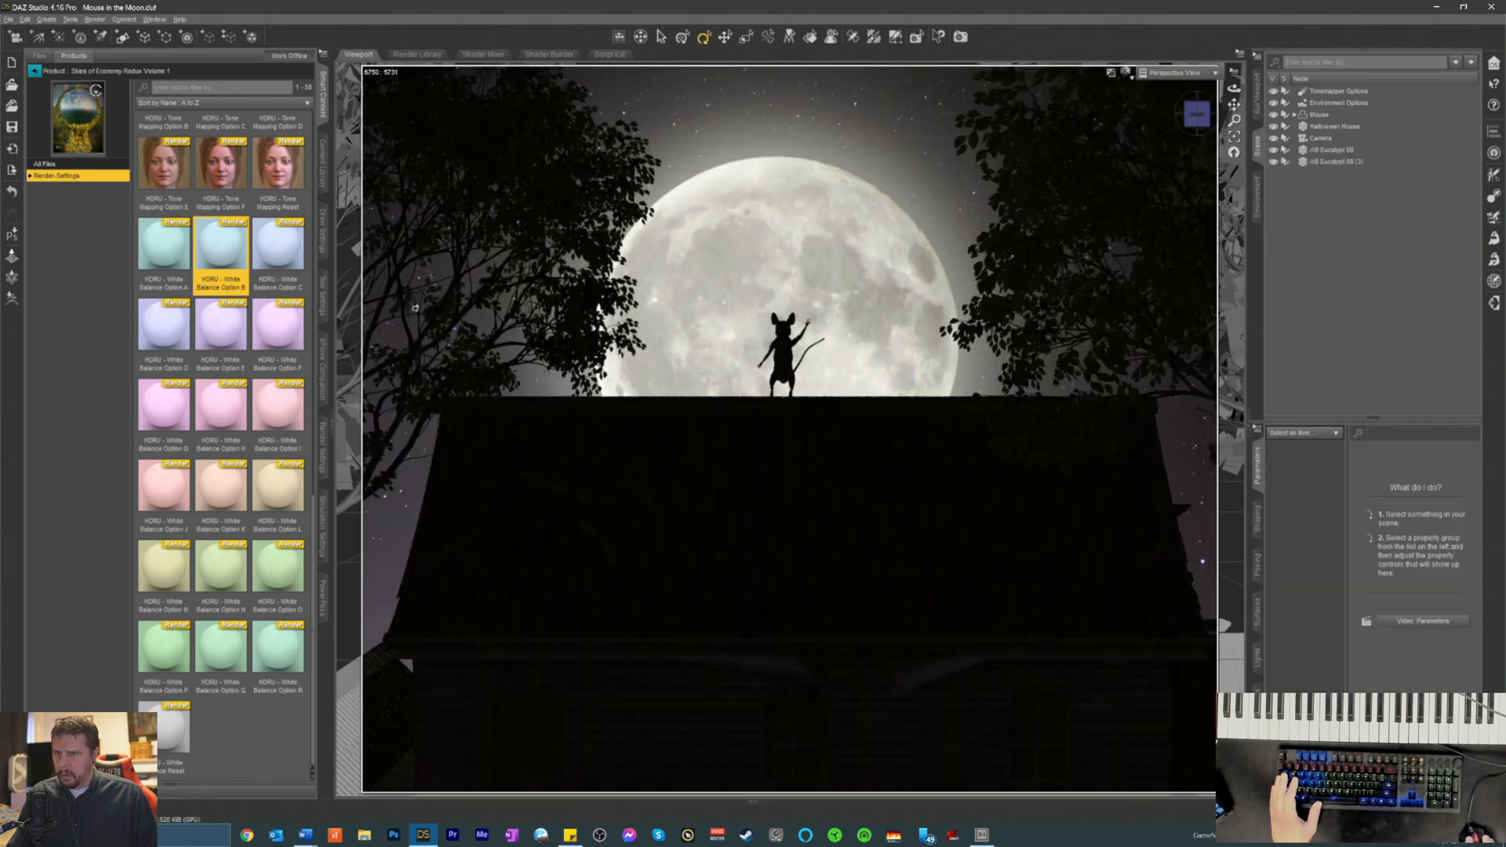
left_click(433, 334)
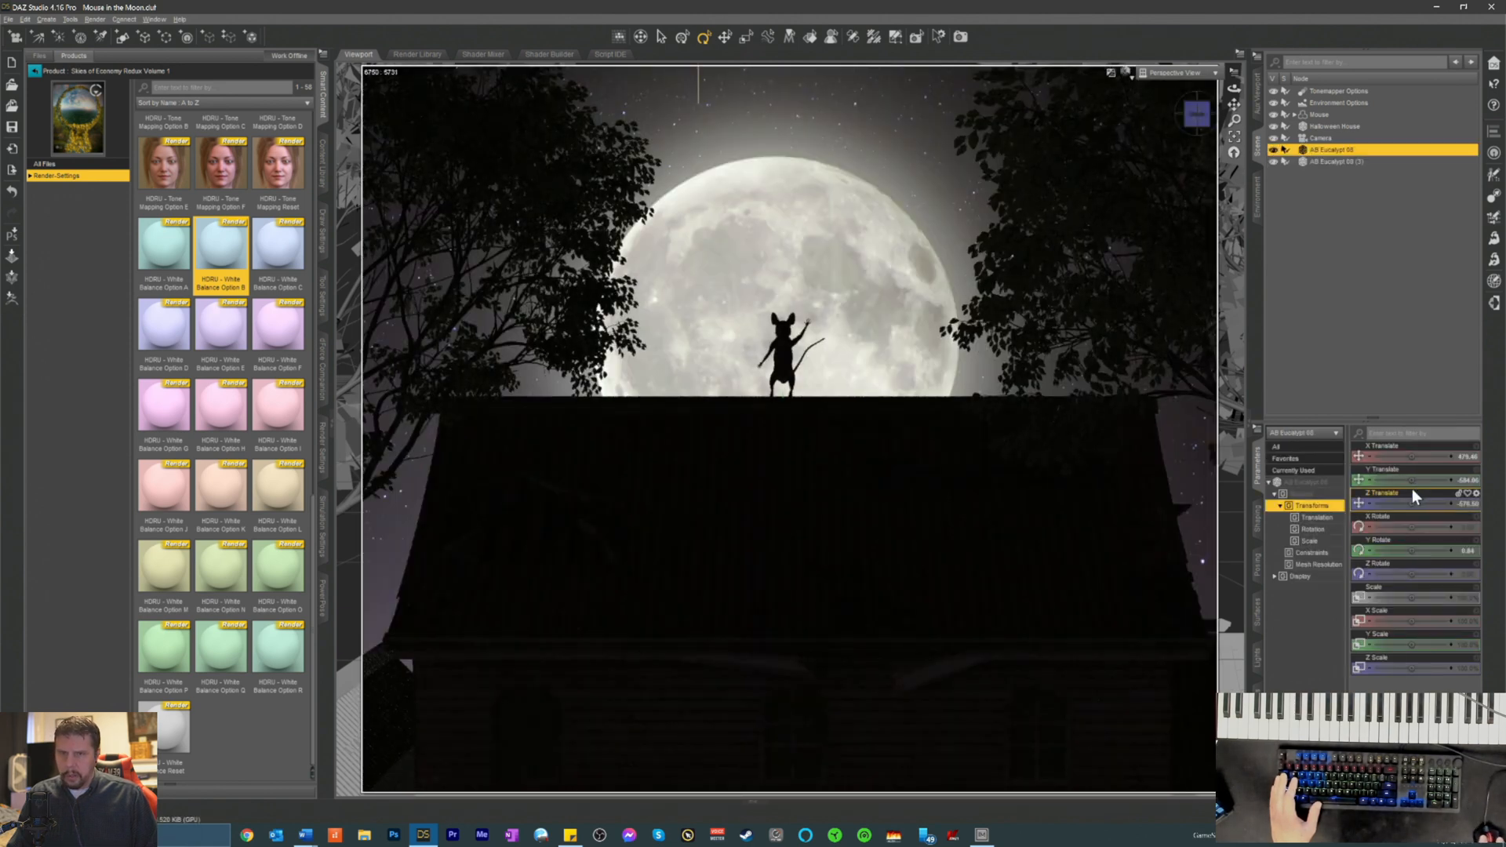
mouse_move(1411, 457)
left_mouse_down()
mouse_move(1396, 456)
mouse_move(1411, 457)
left_mouse_up()
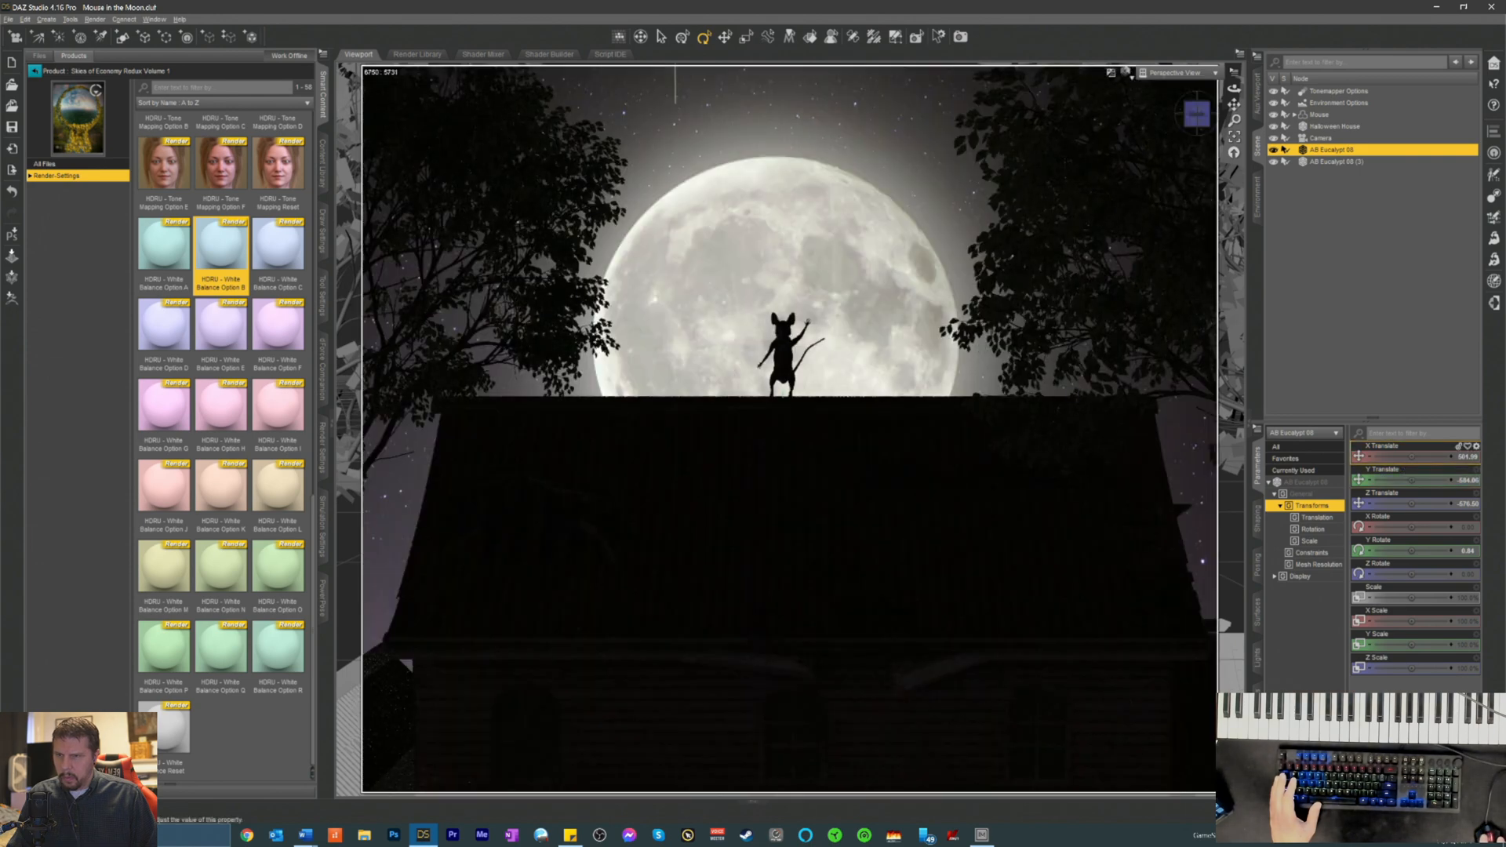
left_click_drag(1412, 456, 1423, 456)
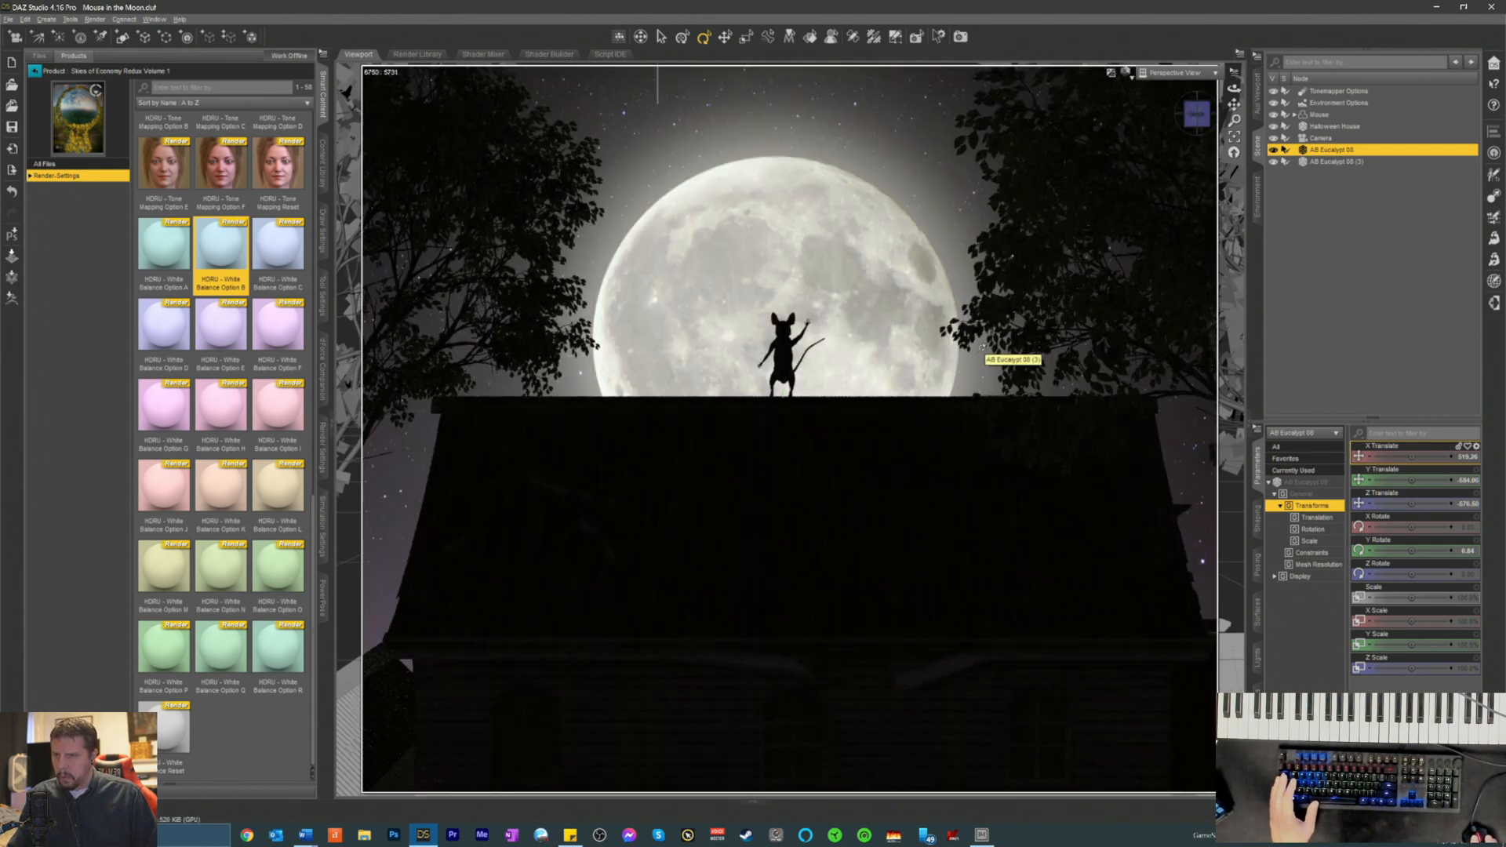
left_click_drag(1412, 457, 1398, 456)
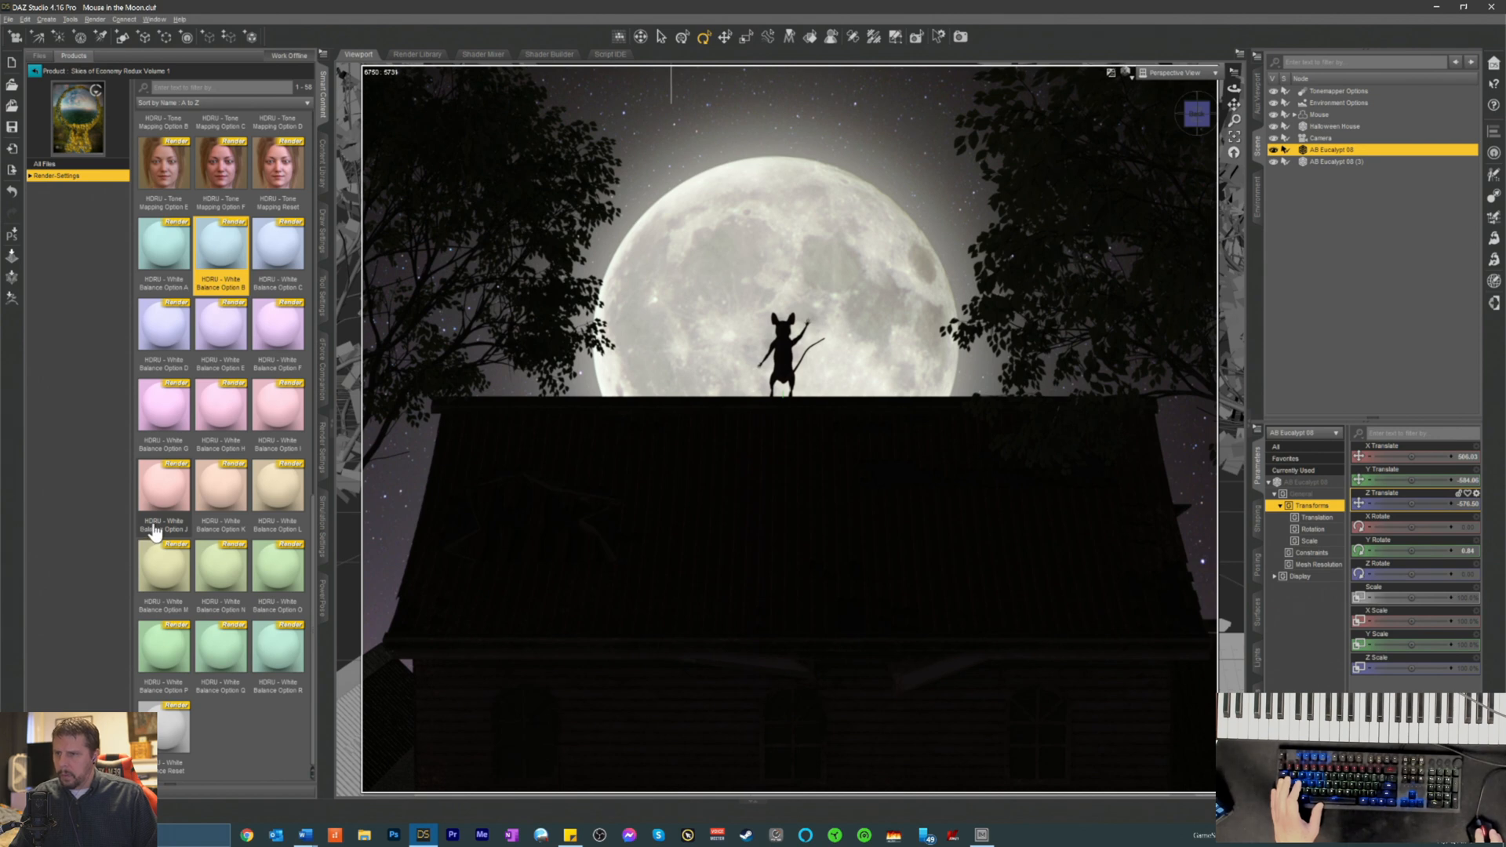
- Return from the Skies of Economy product to the product library, and search all products for Ultra products
mouse_move(154, 531)
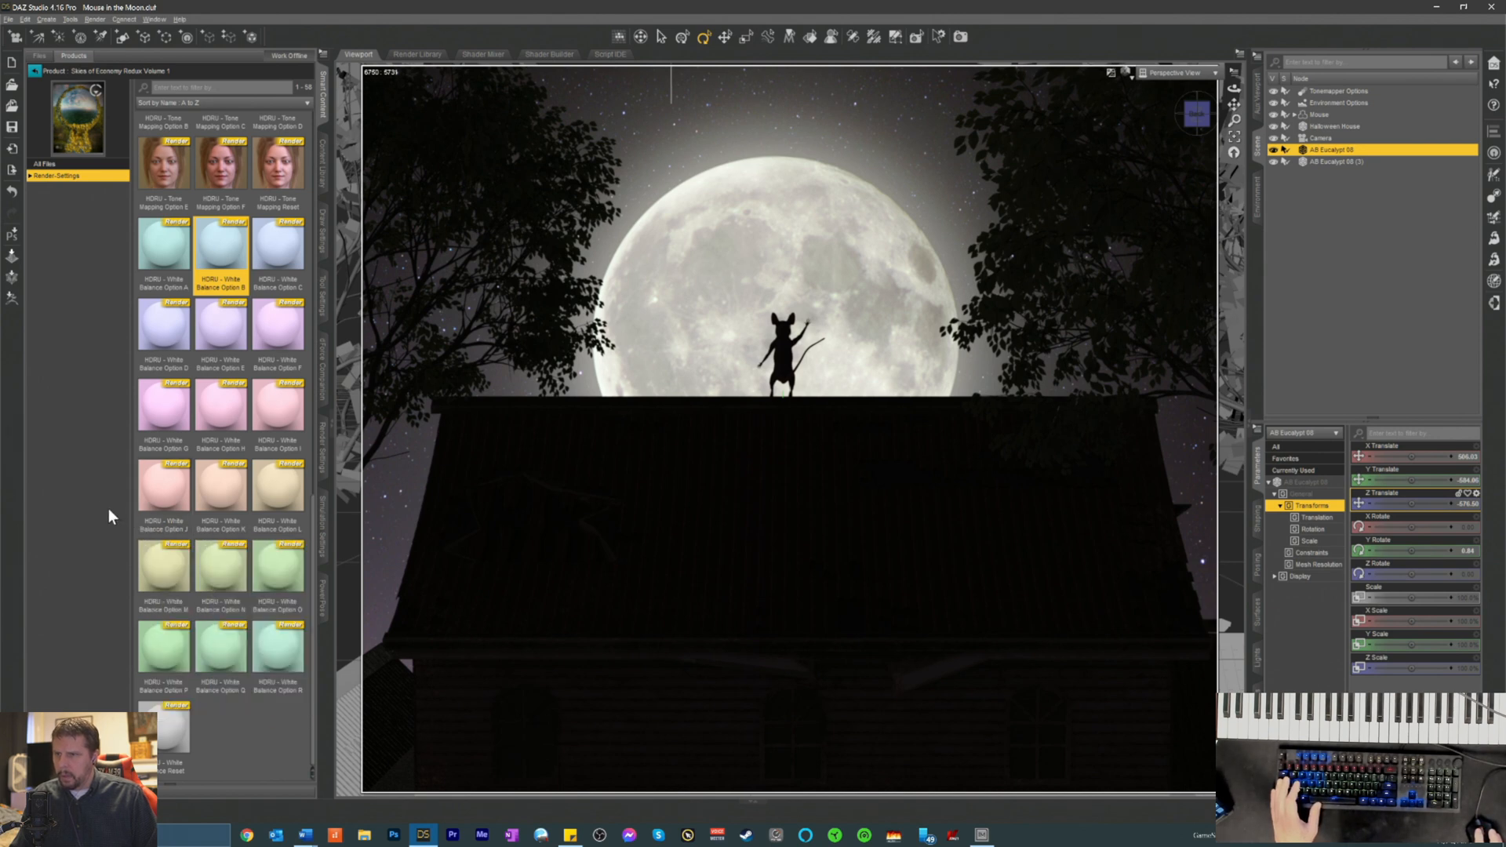
left_click(36, 72)
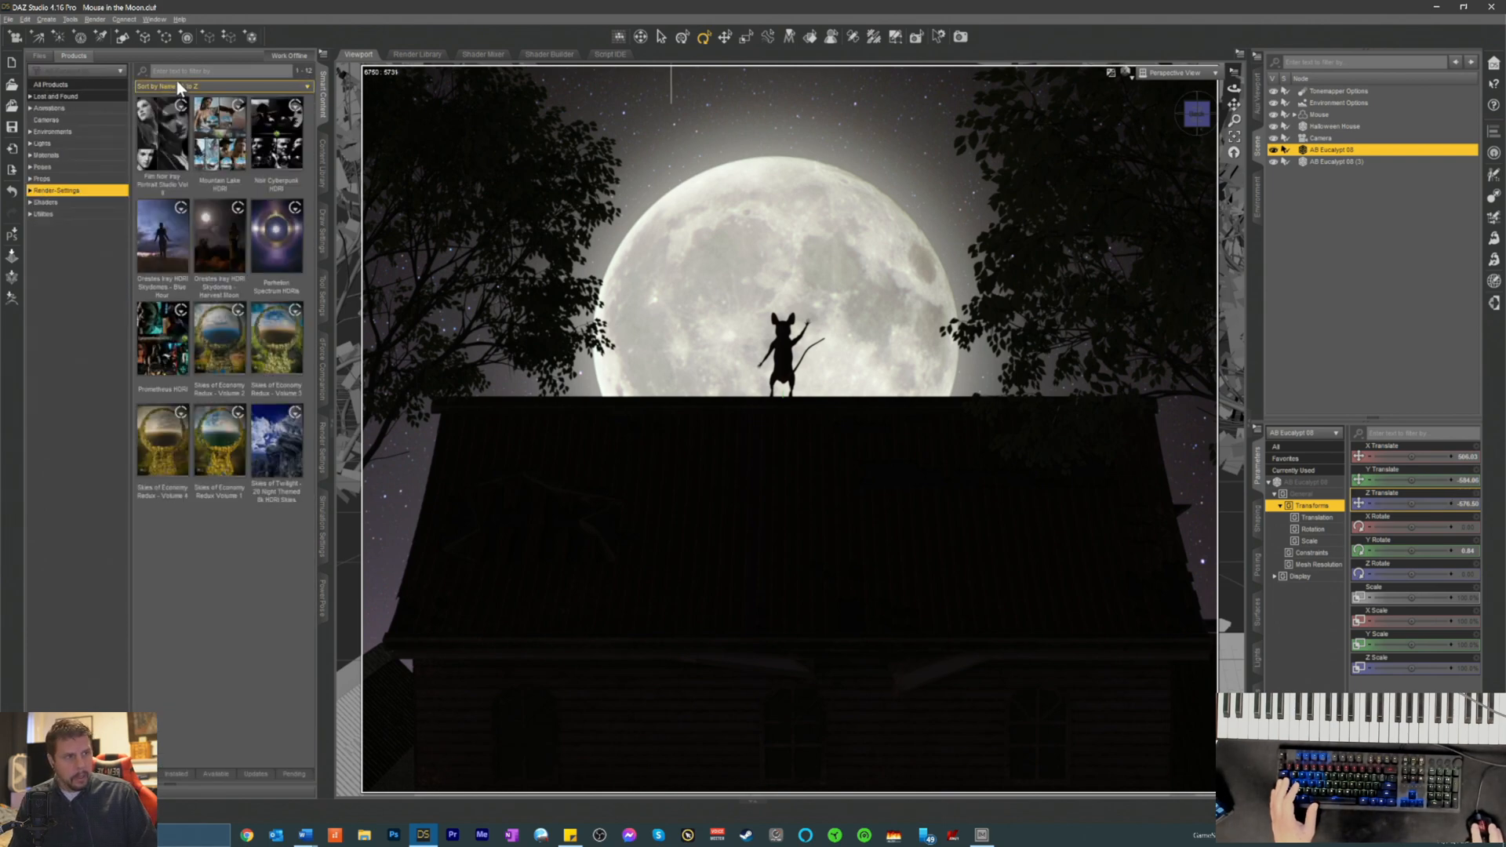
left_click(200, 74)
type("skys")
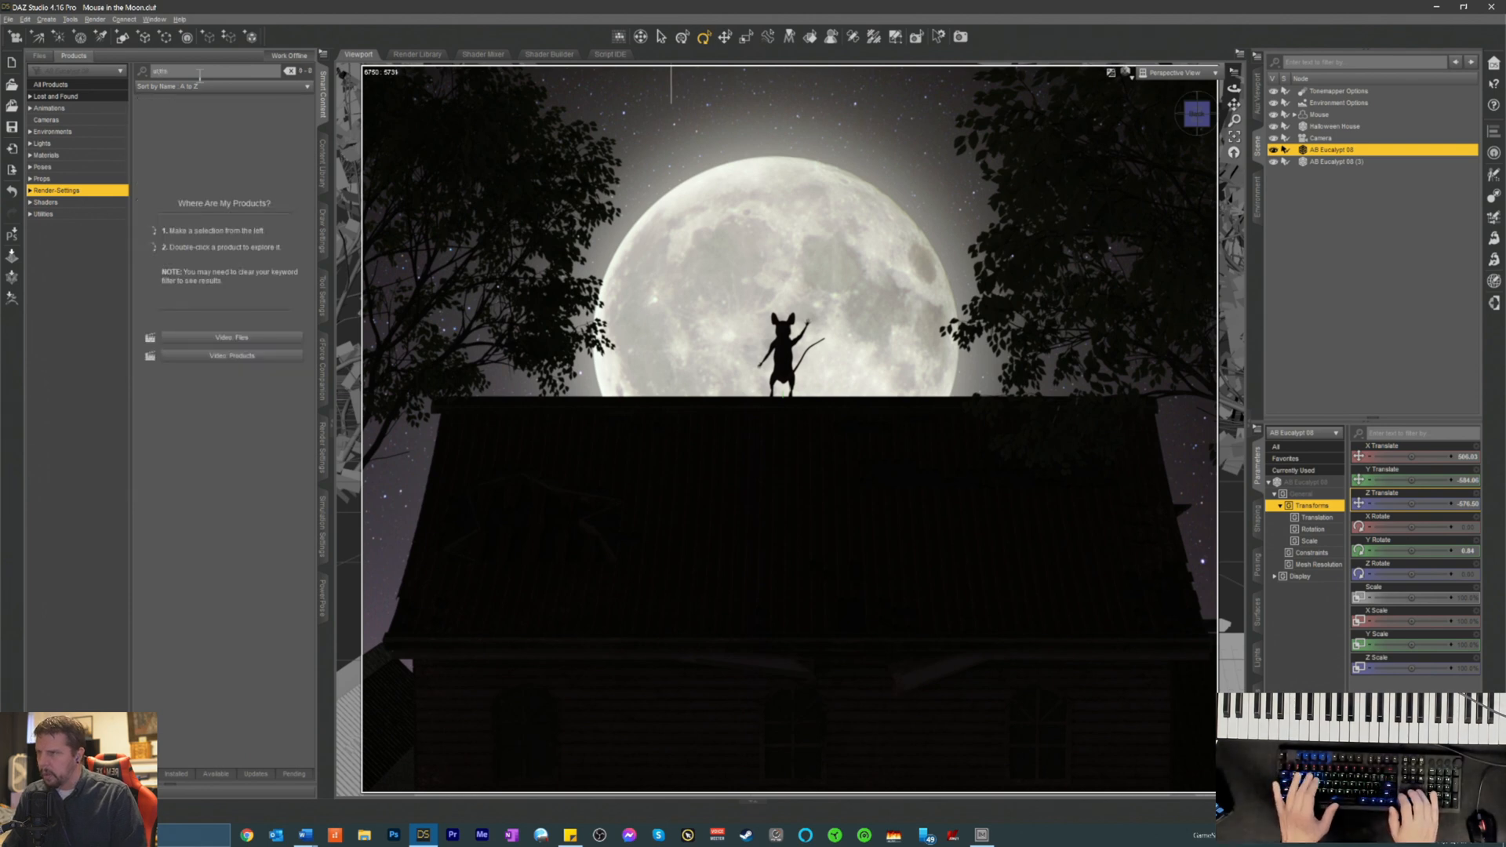
key("Right")
key("Right")
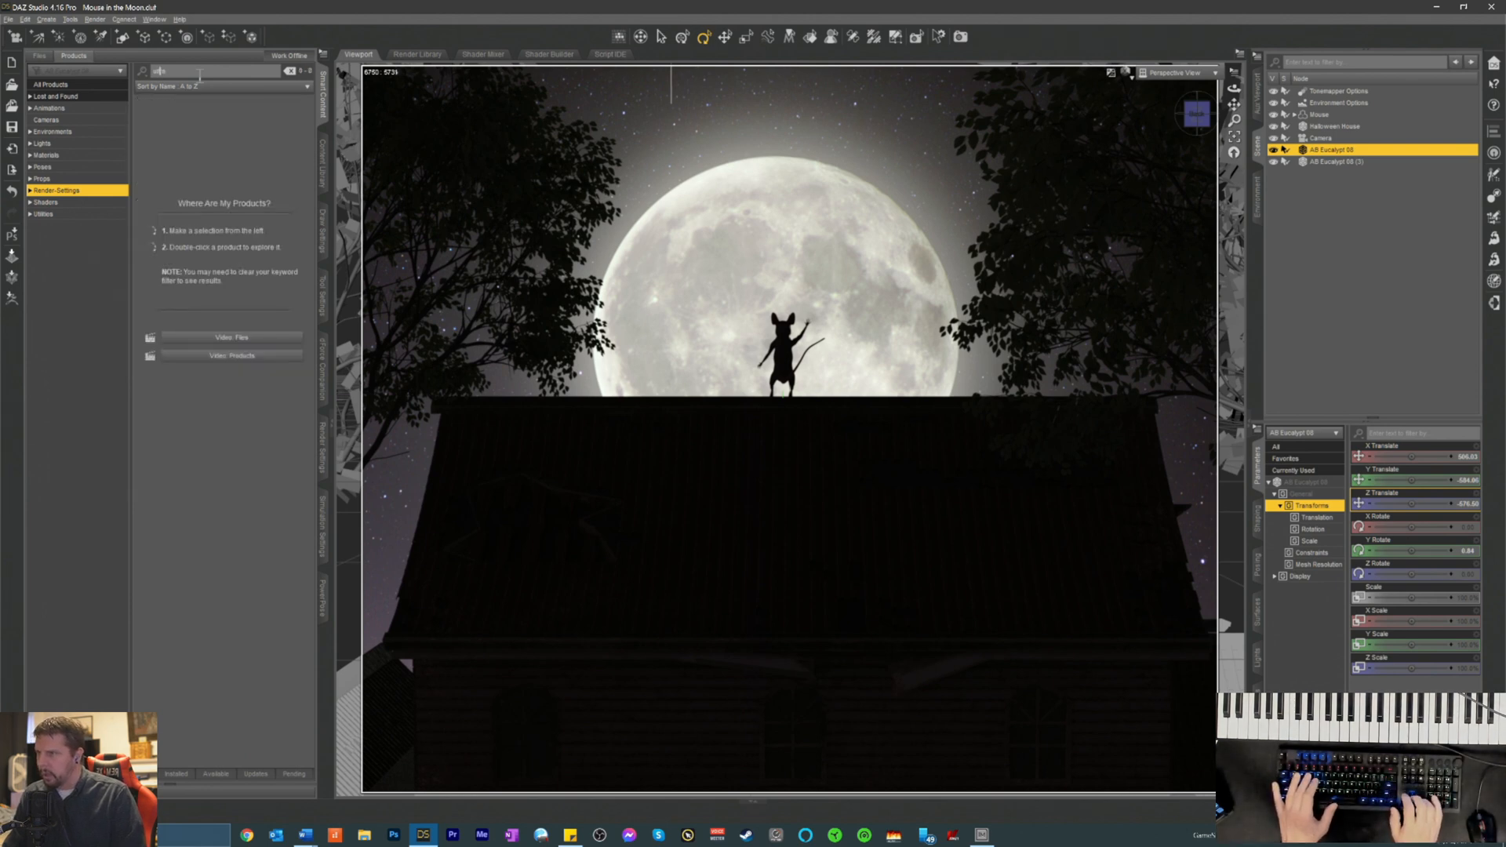
left_click(52, 86)
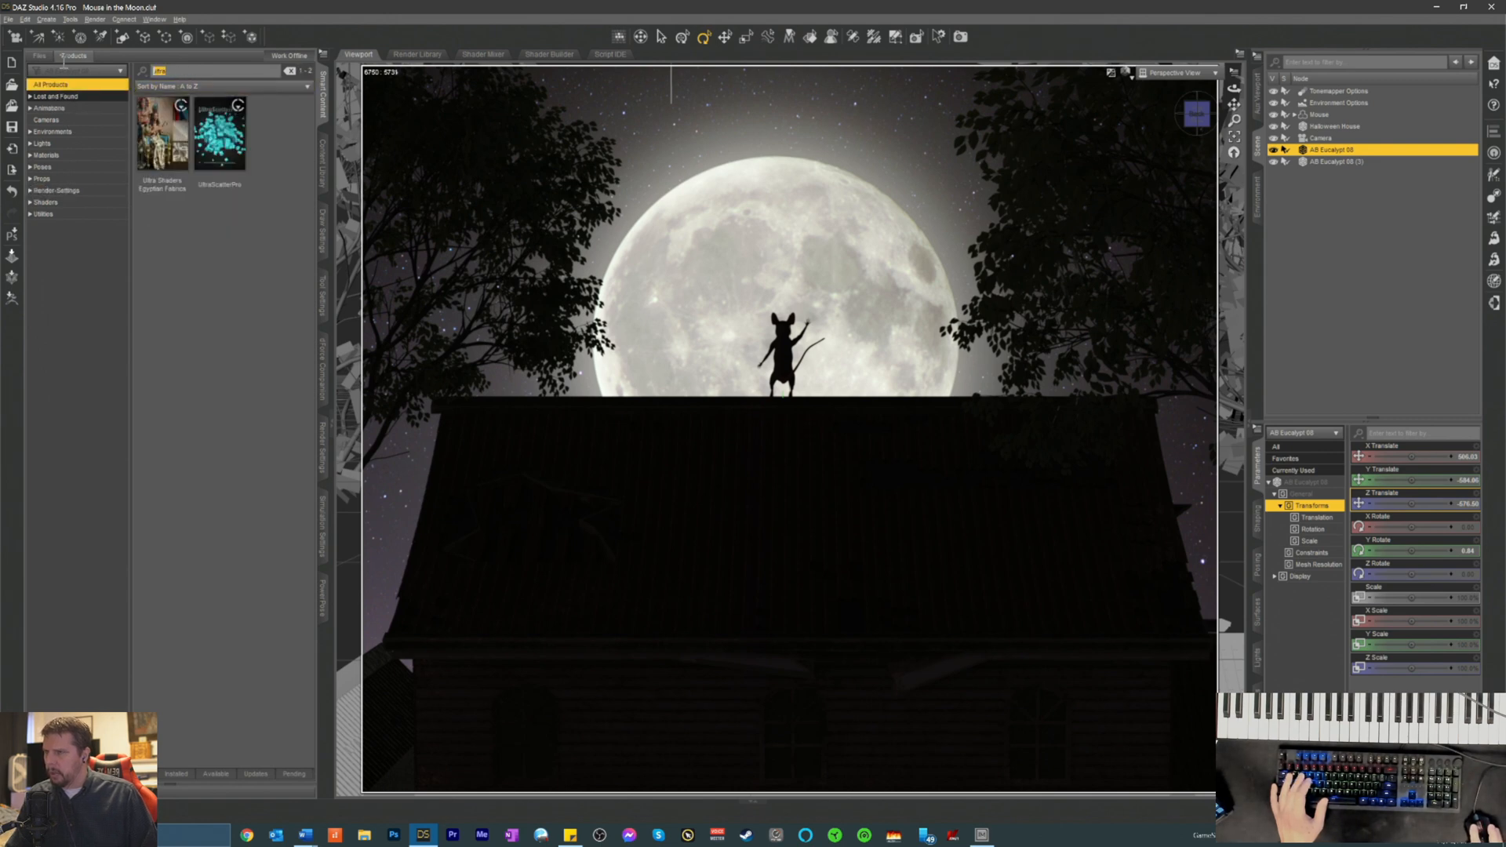
- Search all products for "terra", and load the TD3 BZone prop from TerraDome 3 Iray into the scene
type("terra")
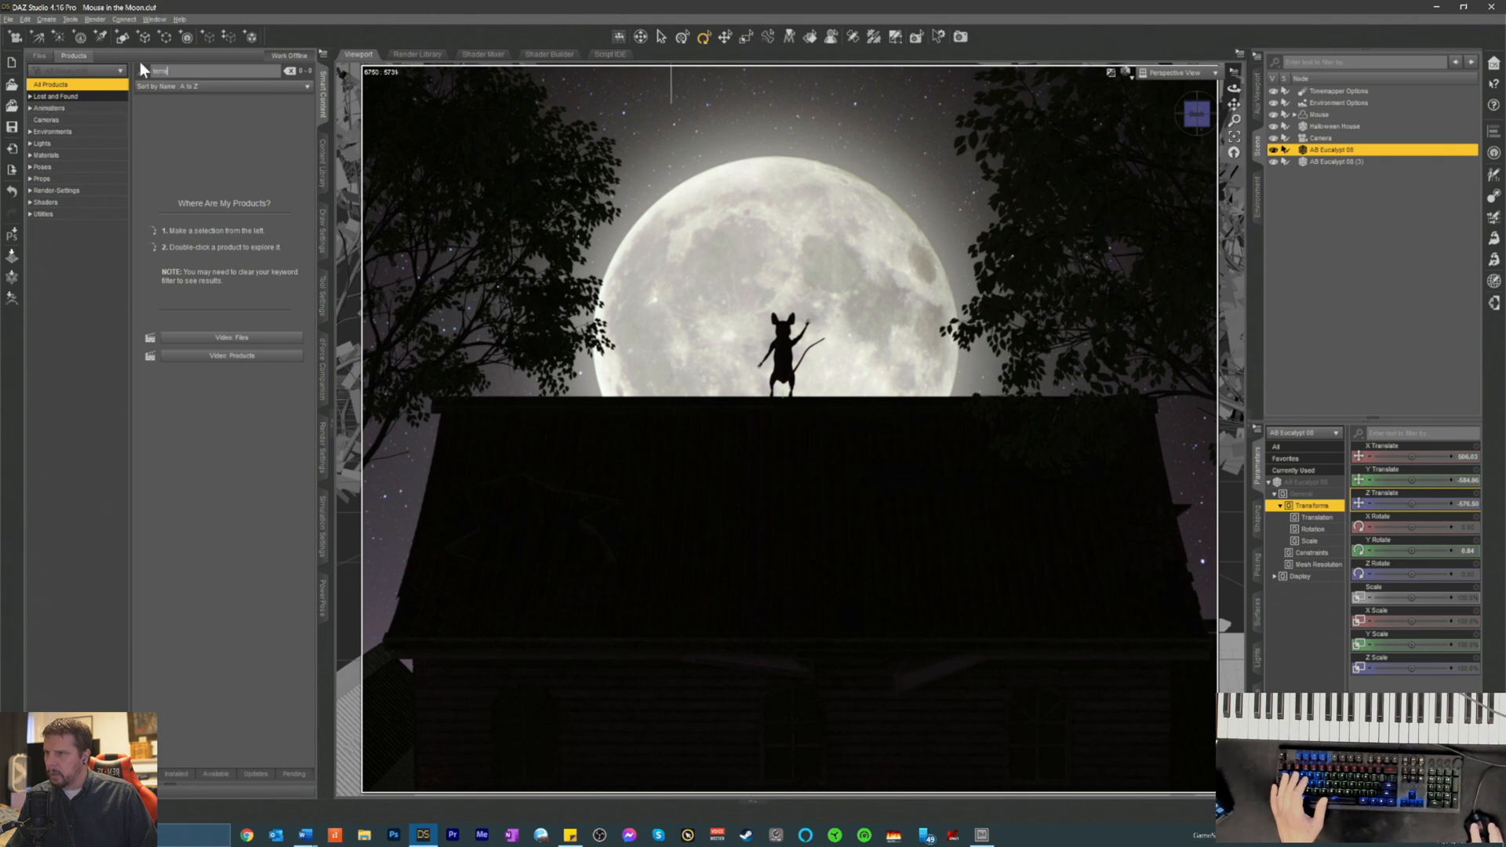
left_click(1302, 229)
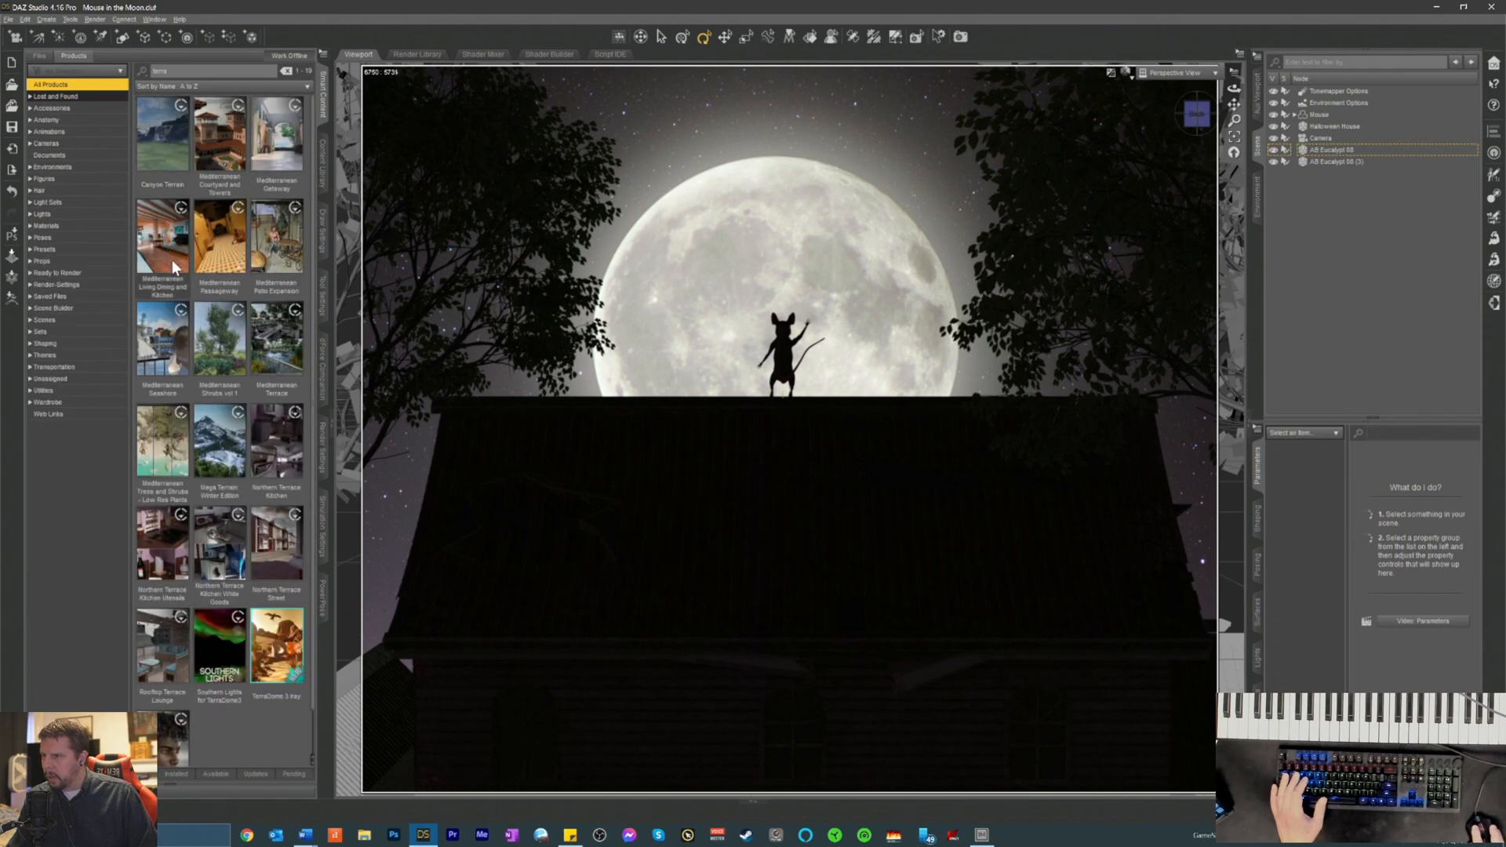
double_click(273, 657)
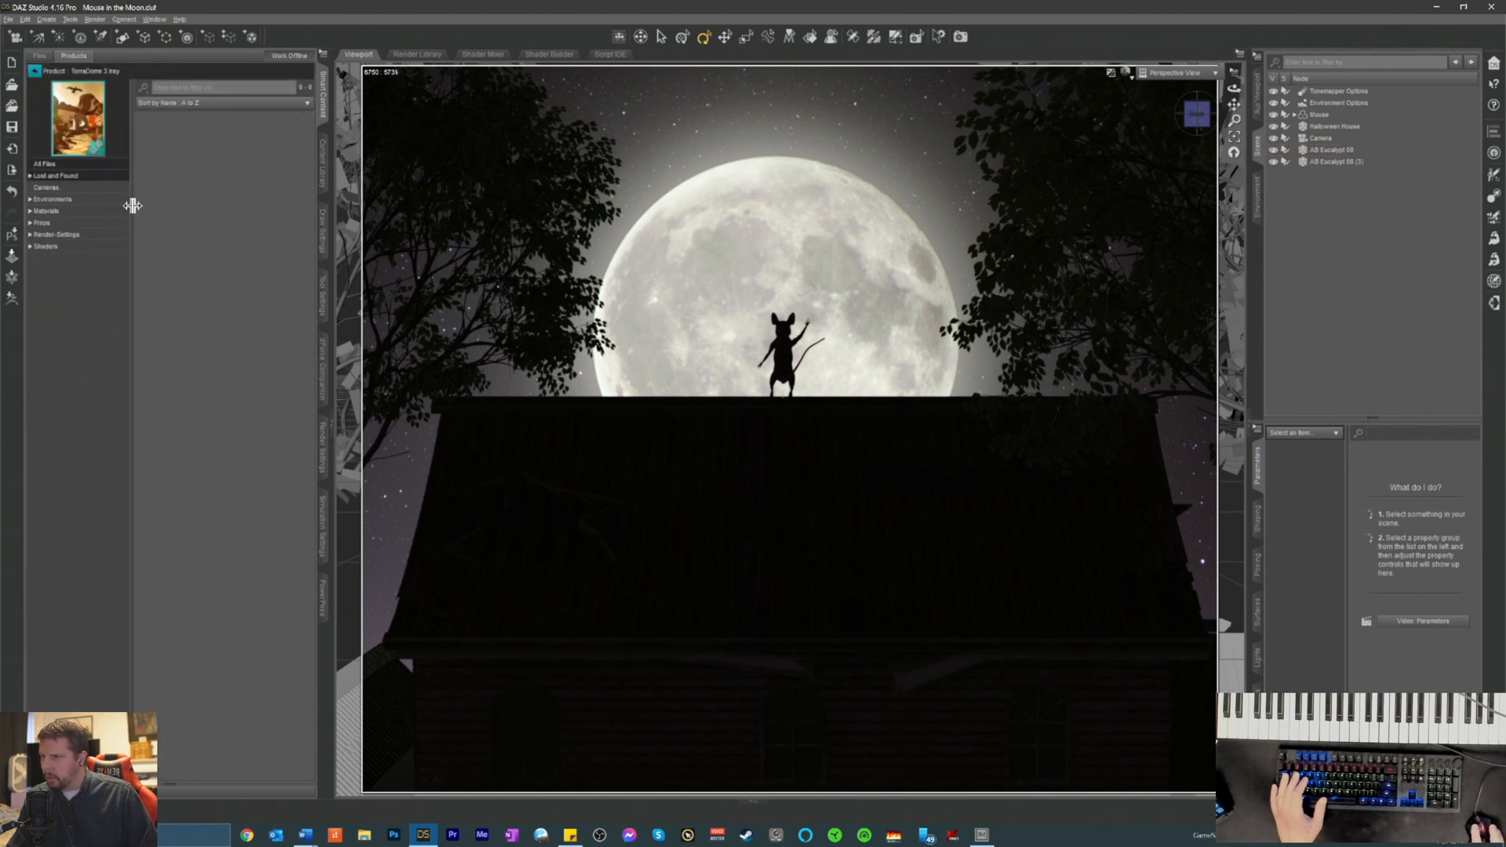
left_click(41, 223)
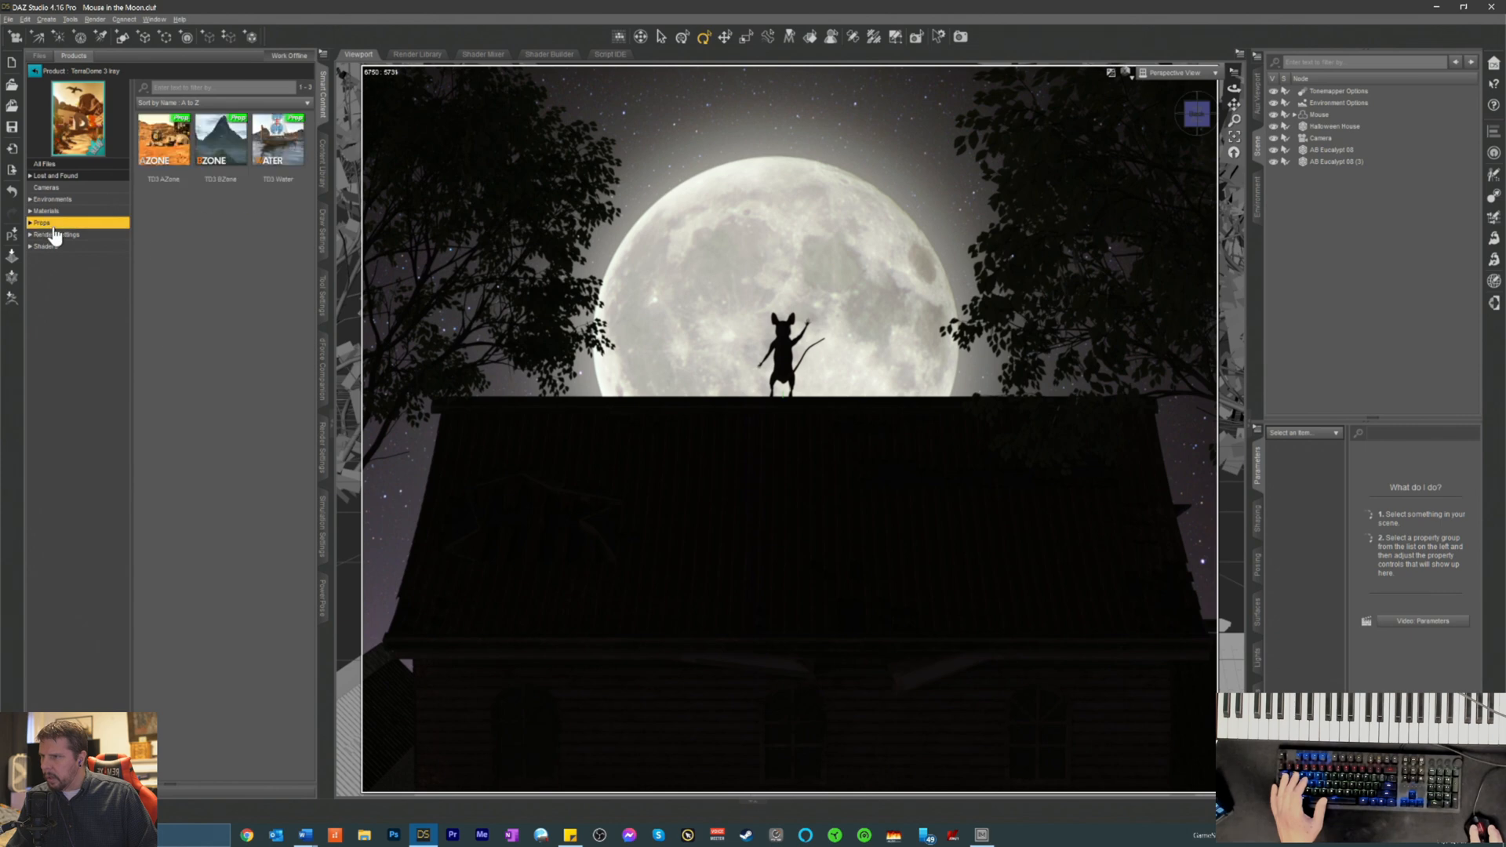
double_click(228, 144)
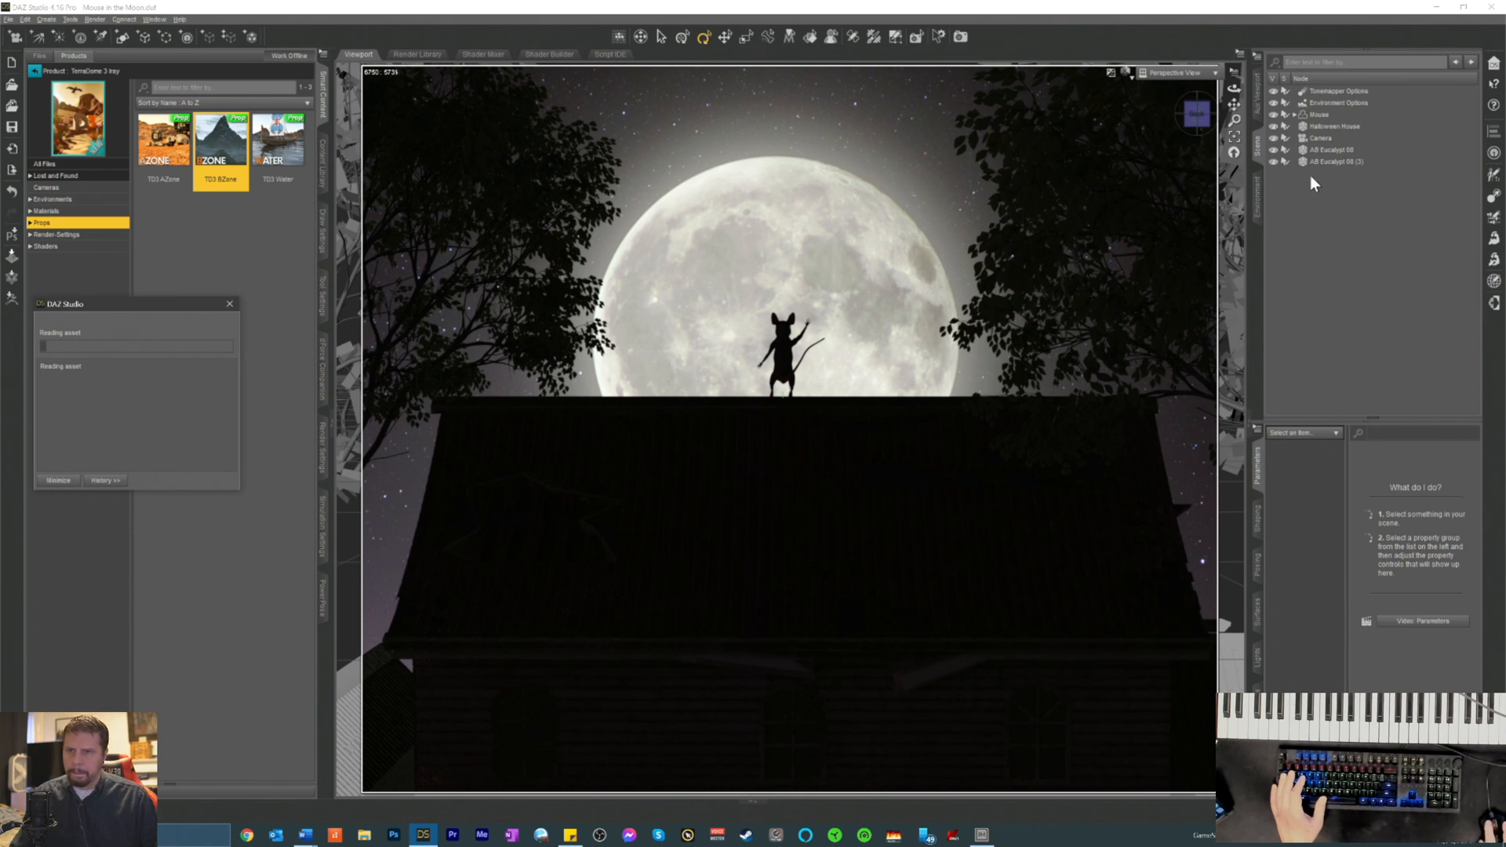
- Display the viewport as Texture Shaded, and set the TD3_BZone terrain's Canyons 02 morph to -100%
left_click(1127, 73)
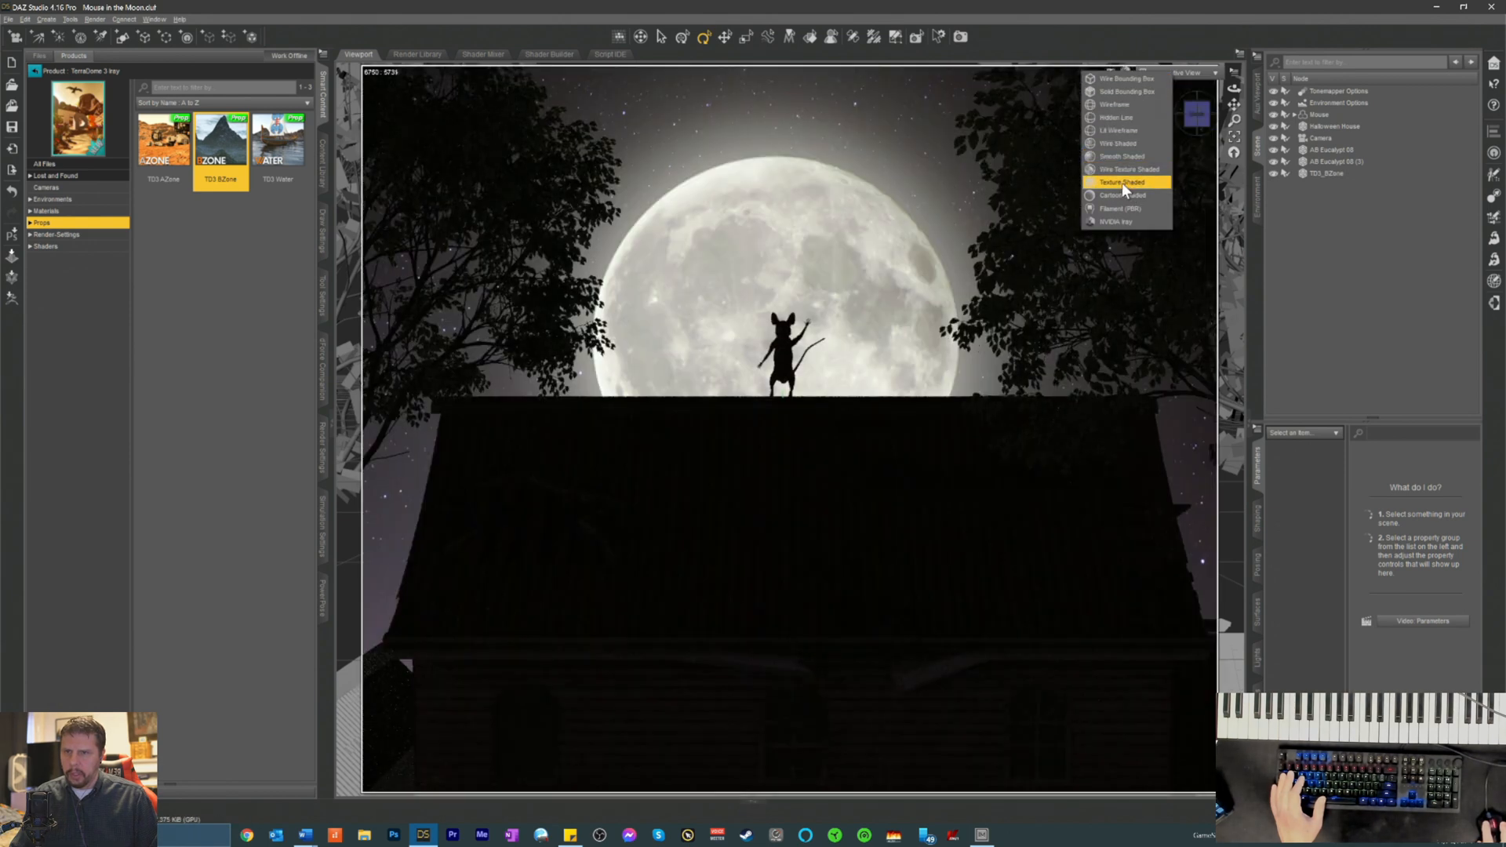
left_click(1122, 182)
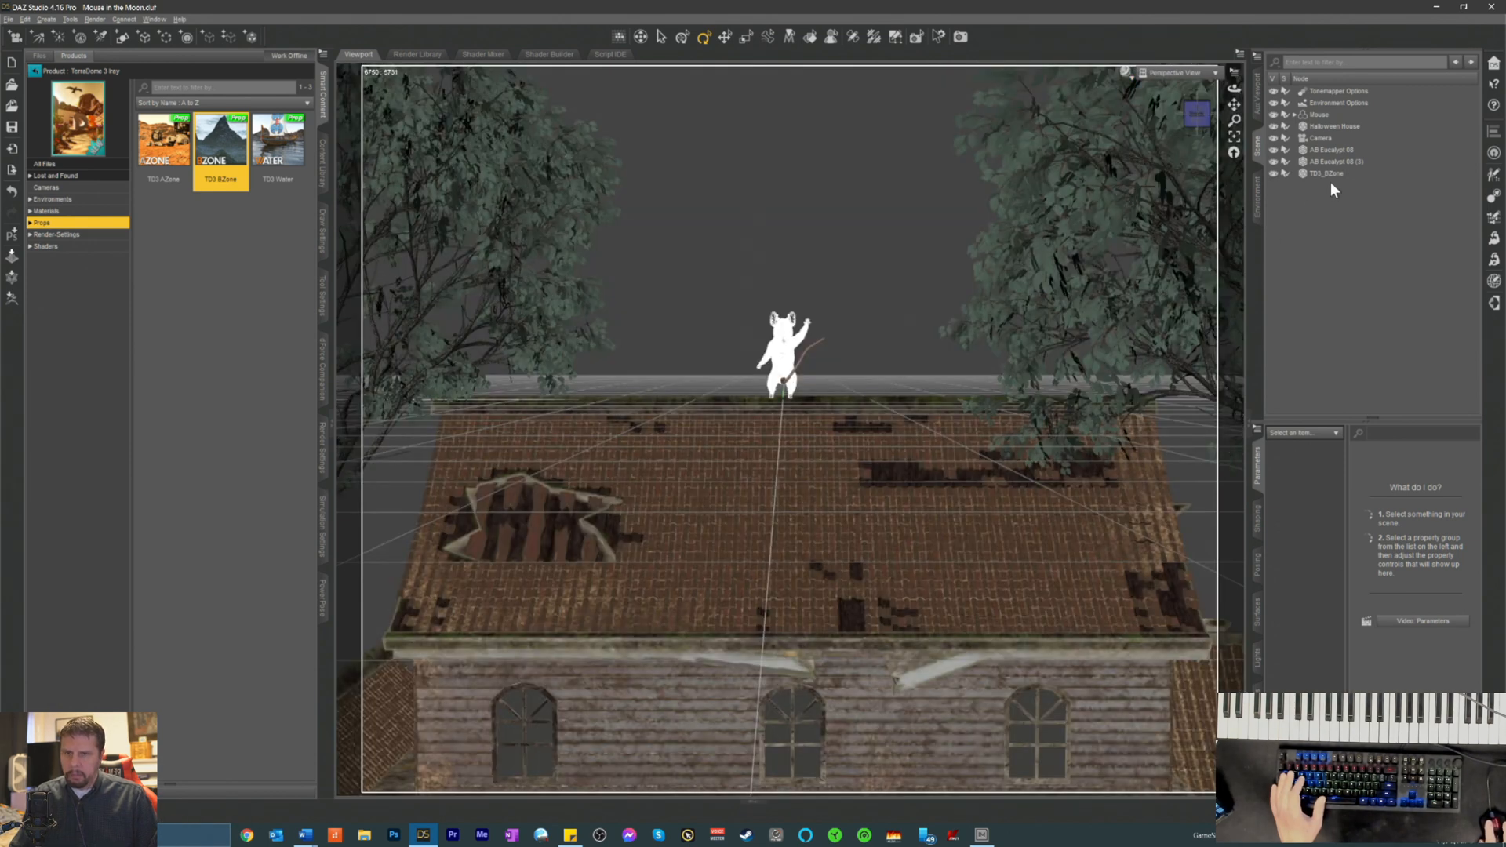
left_click(1328, 174)
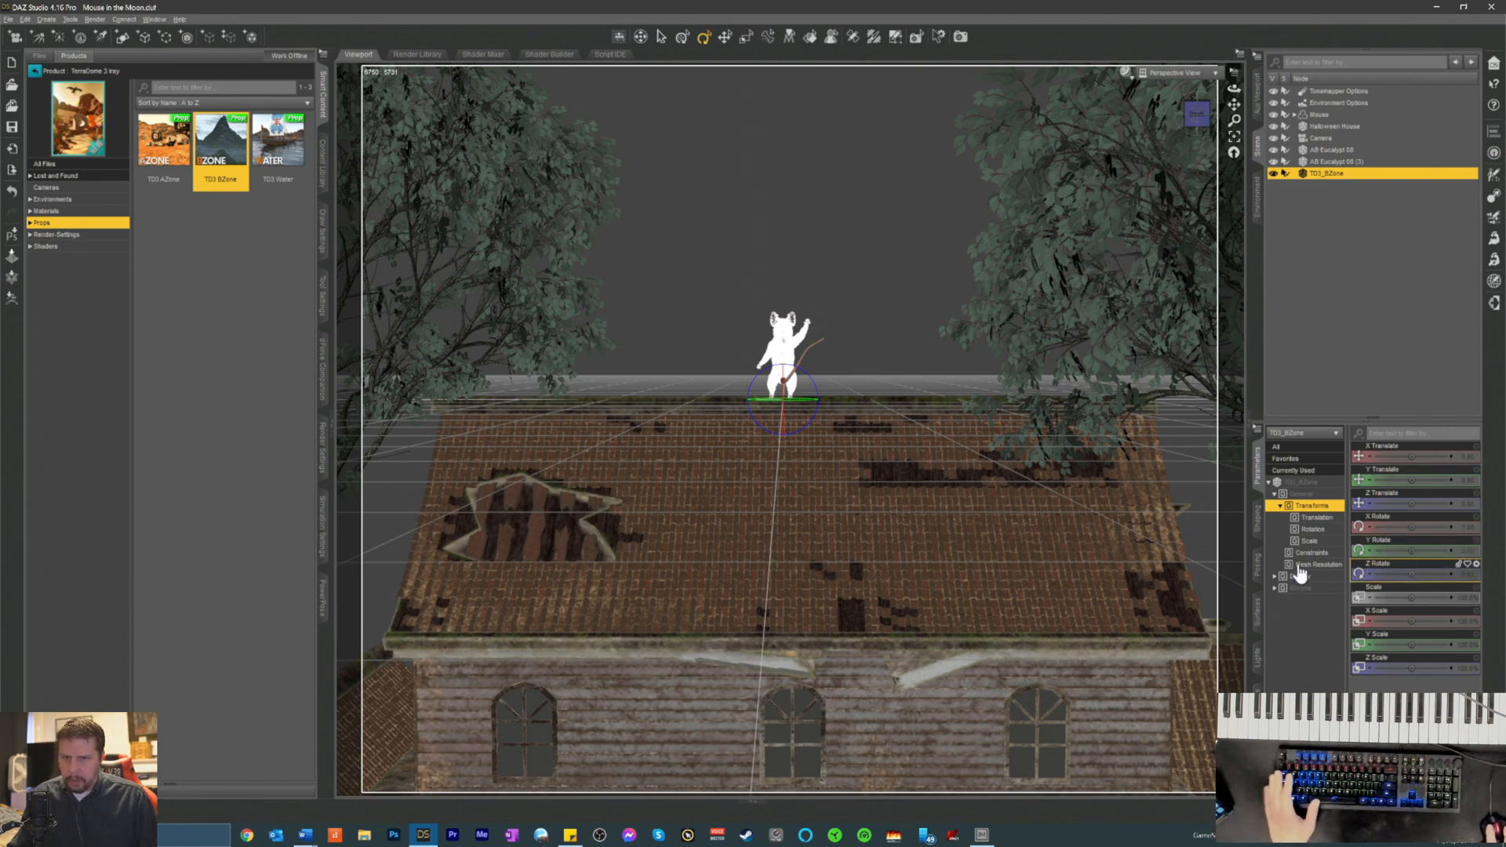
left_click(1258, 515)
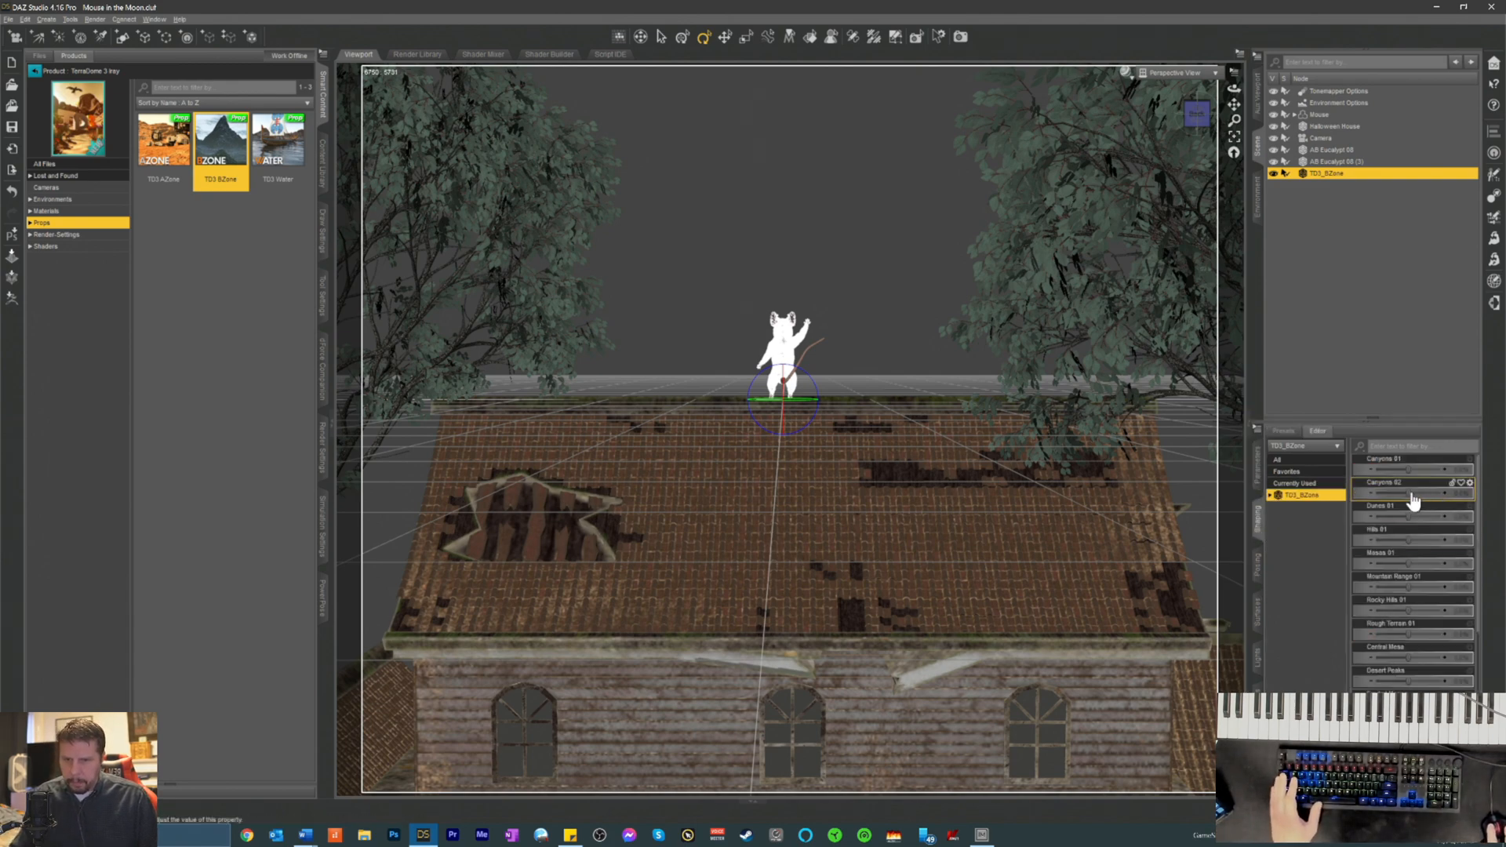
left_click_drag(1409, 493, 1331, 463)
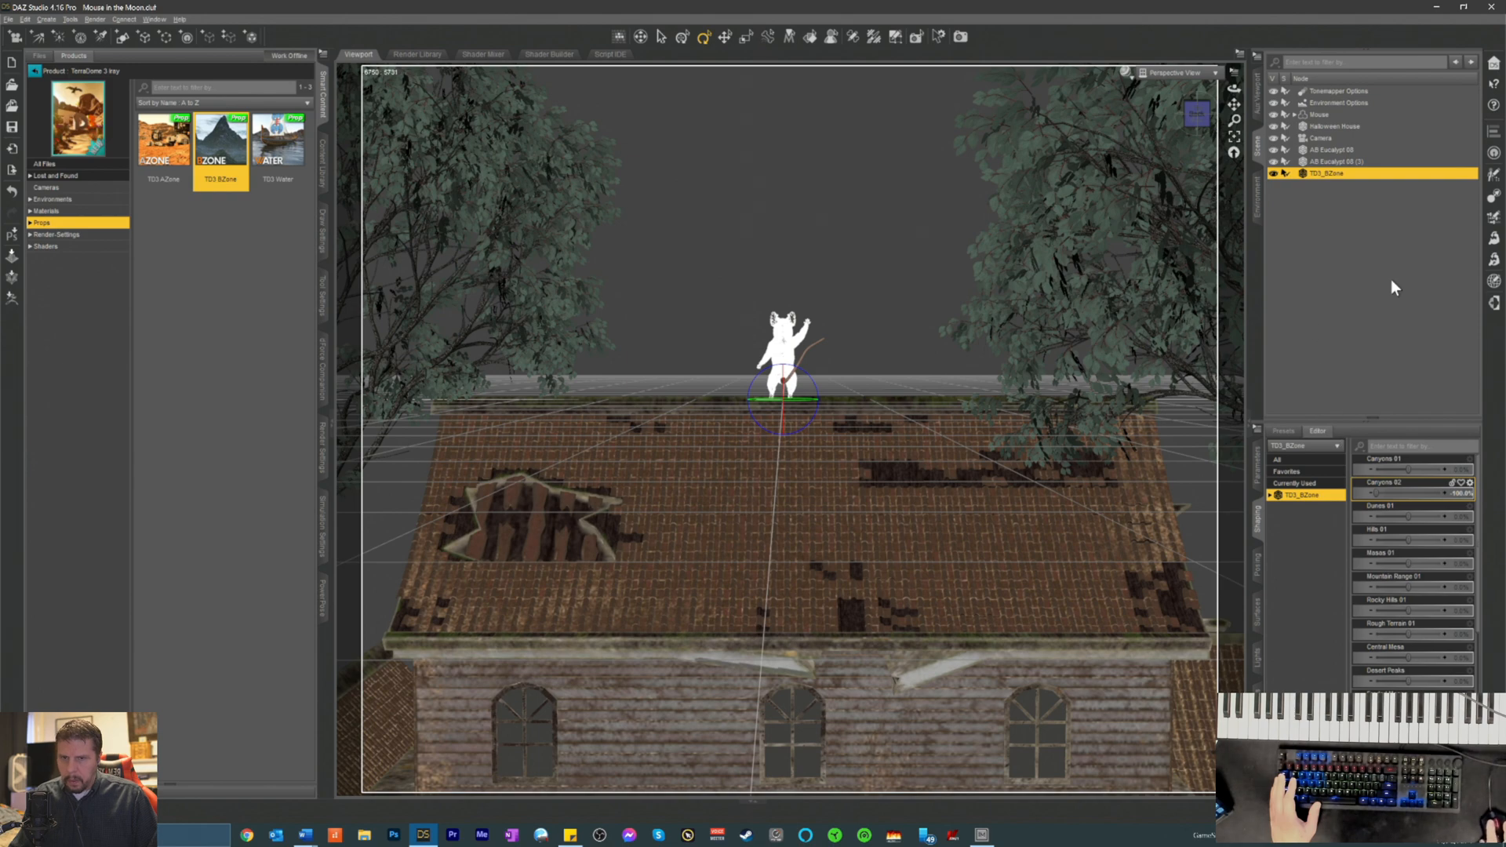
- Frame the TD3_BZone terrain in the Perspective View, and rotate it roughly half a turn around Y
left_click(1153, 78)
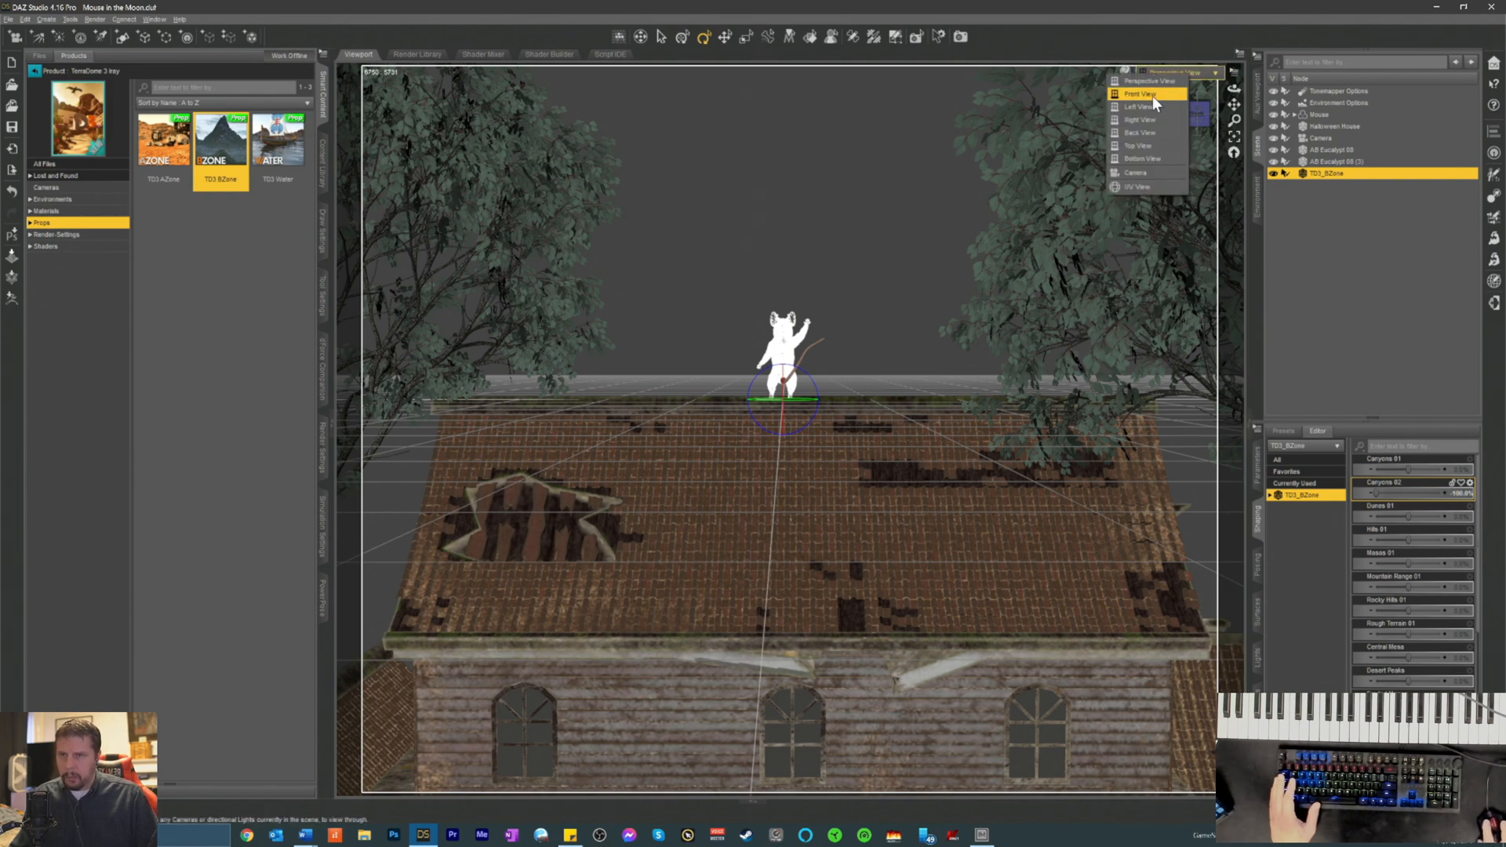
left_click(1130, 173)
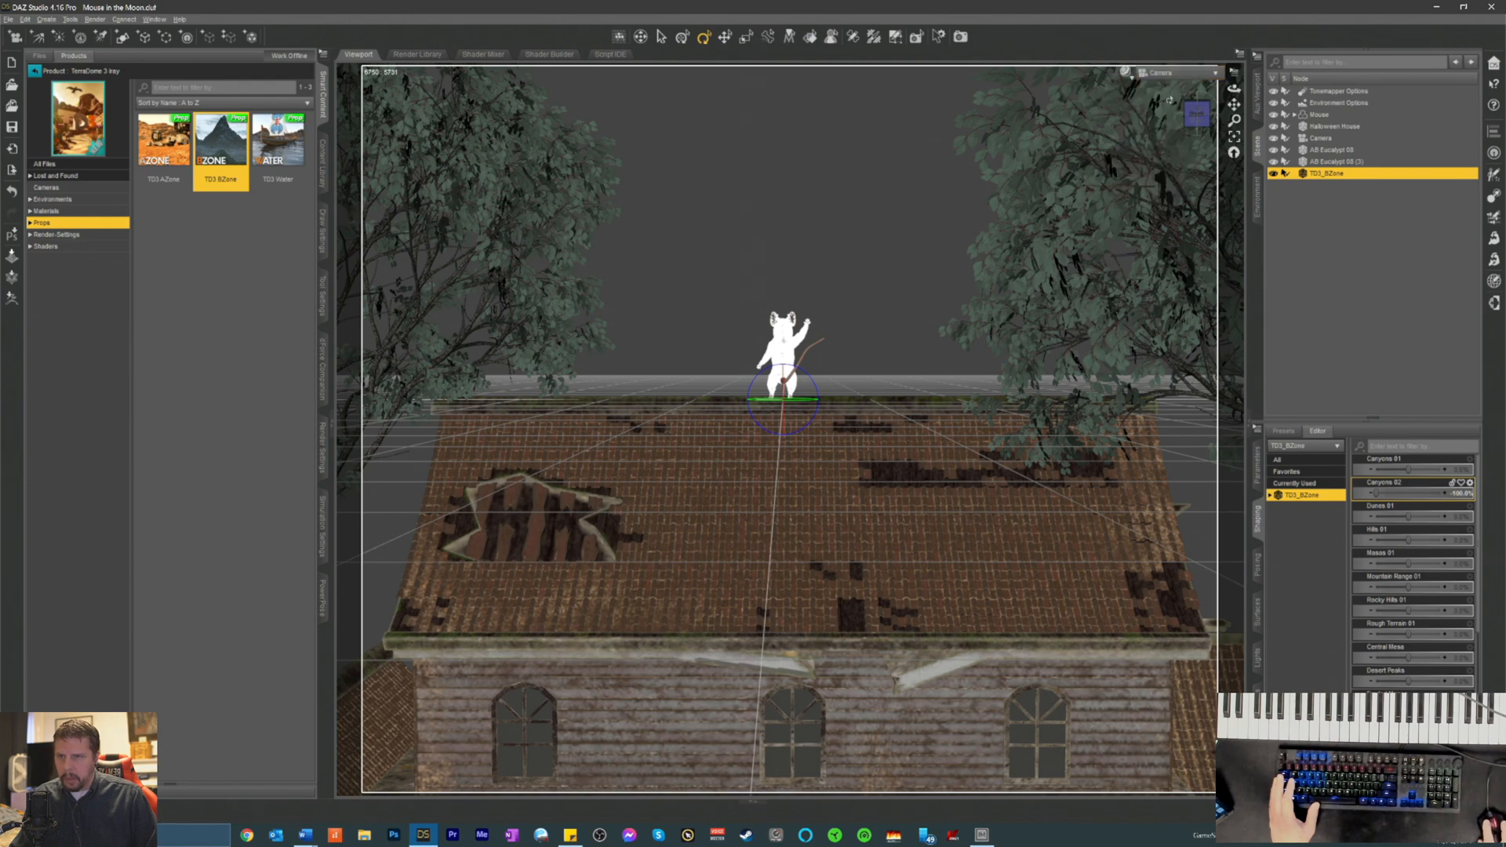
left_click(1156, 78)
left_click(1156, 77)
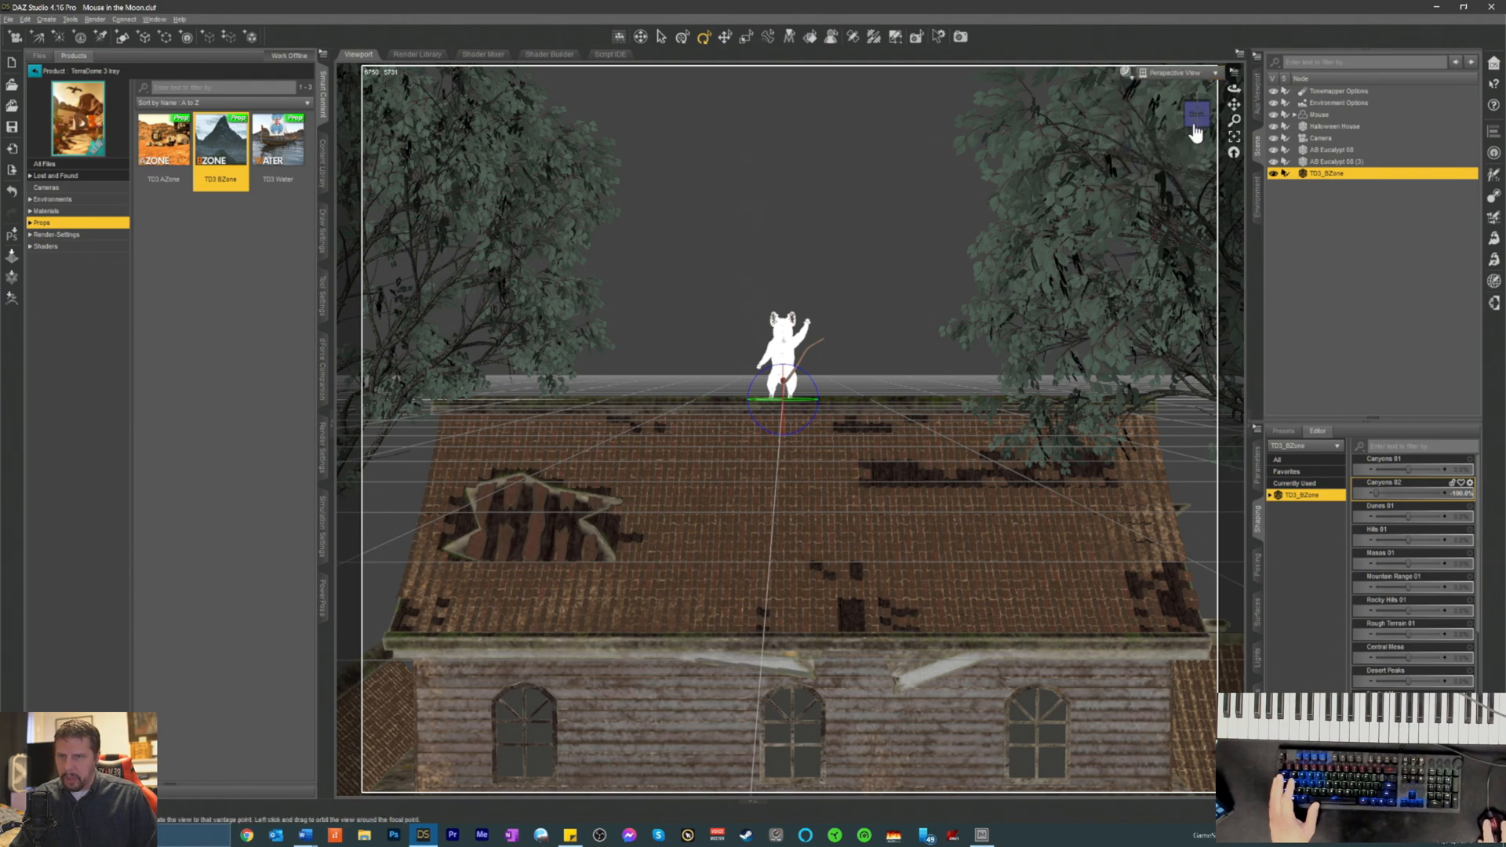
left_click(1234, 143)
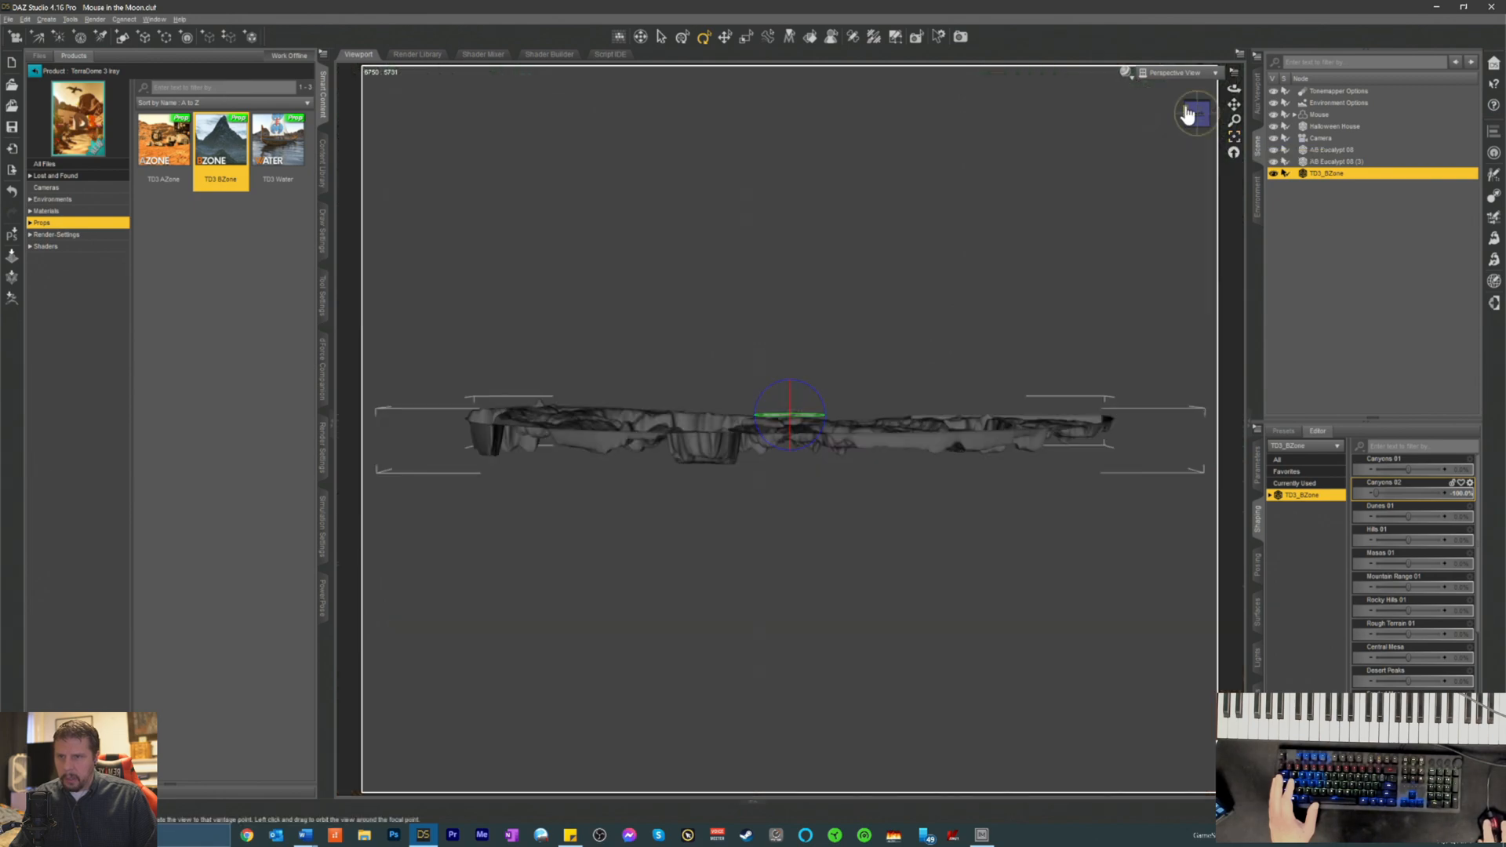
mouse_move(1197, 116)
left_mouse_down()
mouse_move(1206, 145)
mouse_move(1183, 156)
mouse_move(1189, 120)
left_mouse_up()
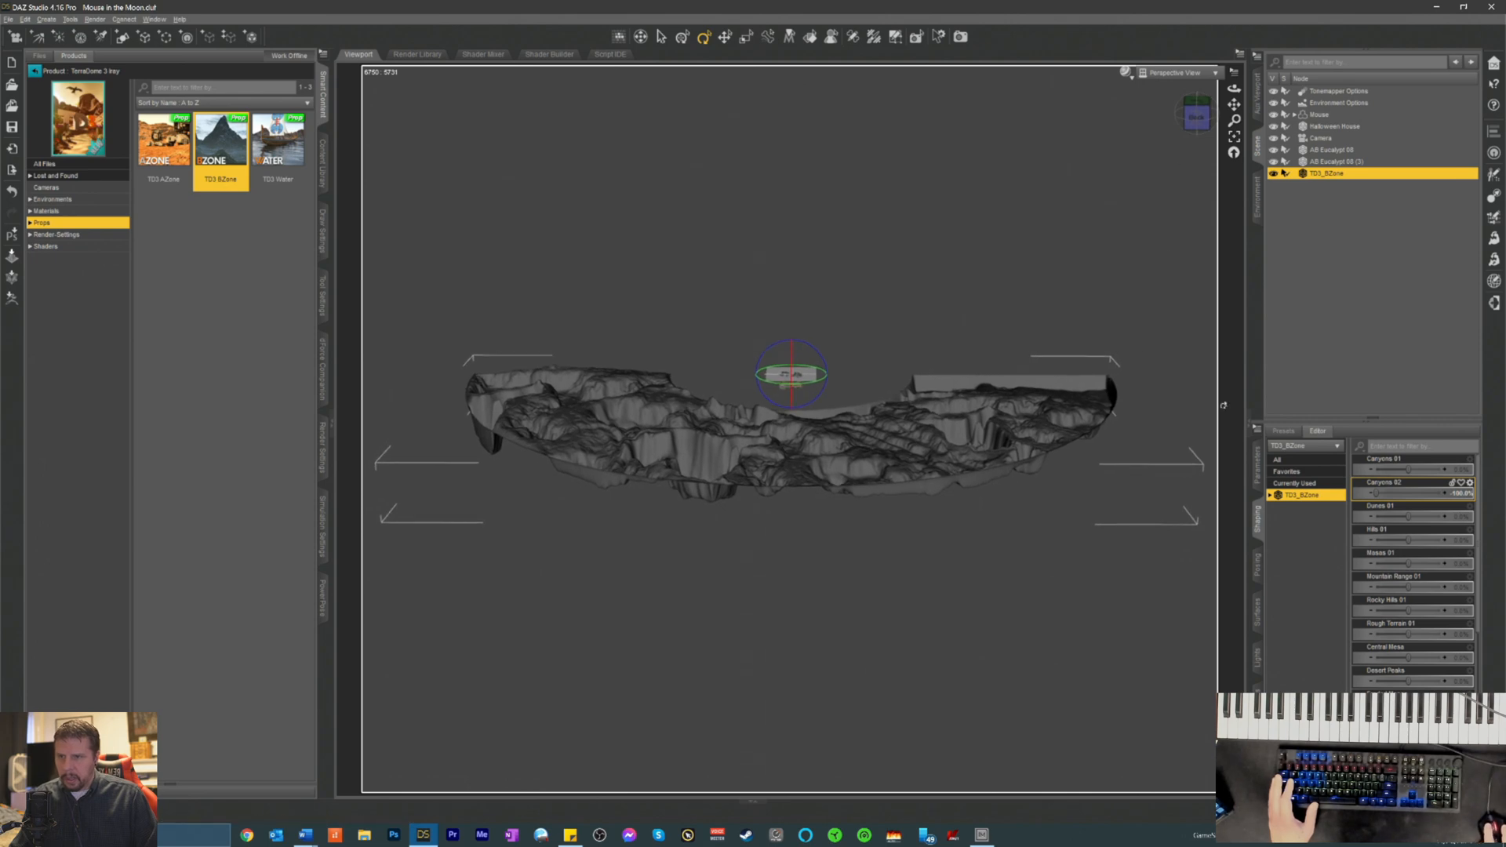
left_click(1259, 468)
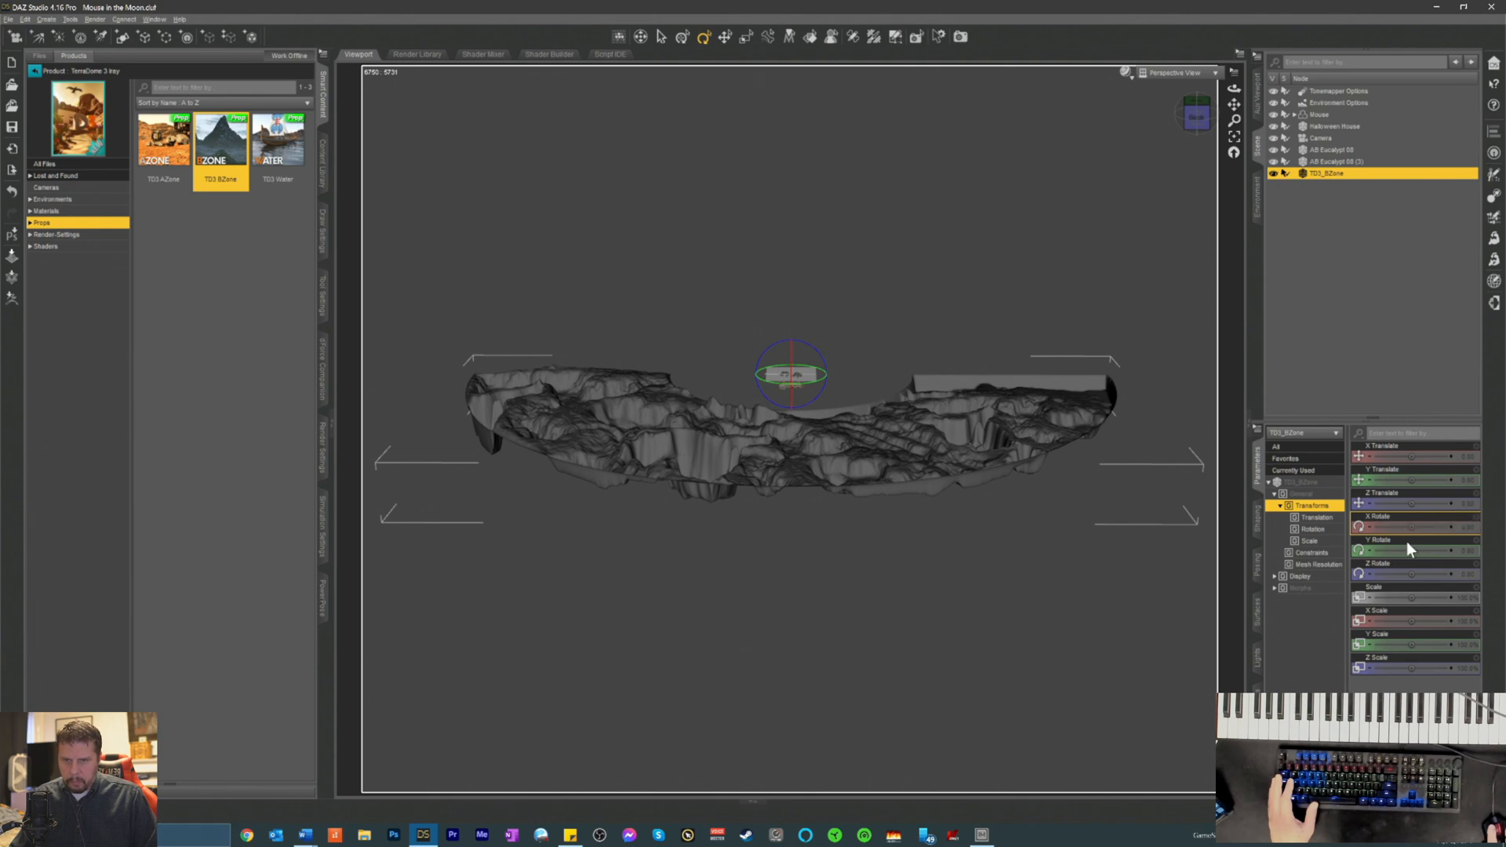
left_click_drag(1411, 549, 1328, 549)
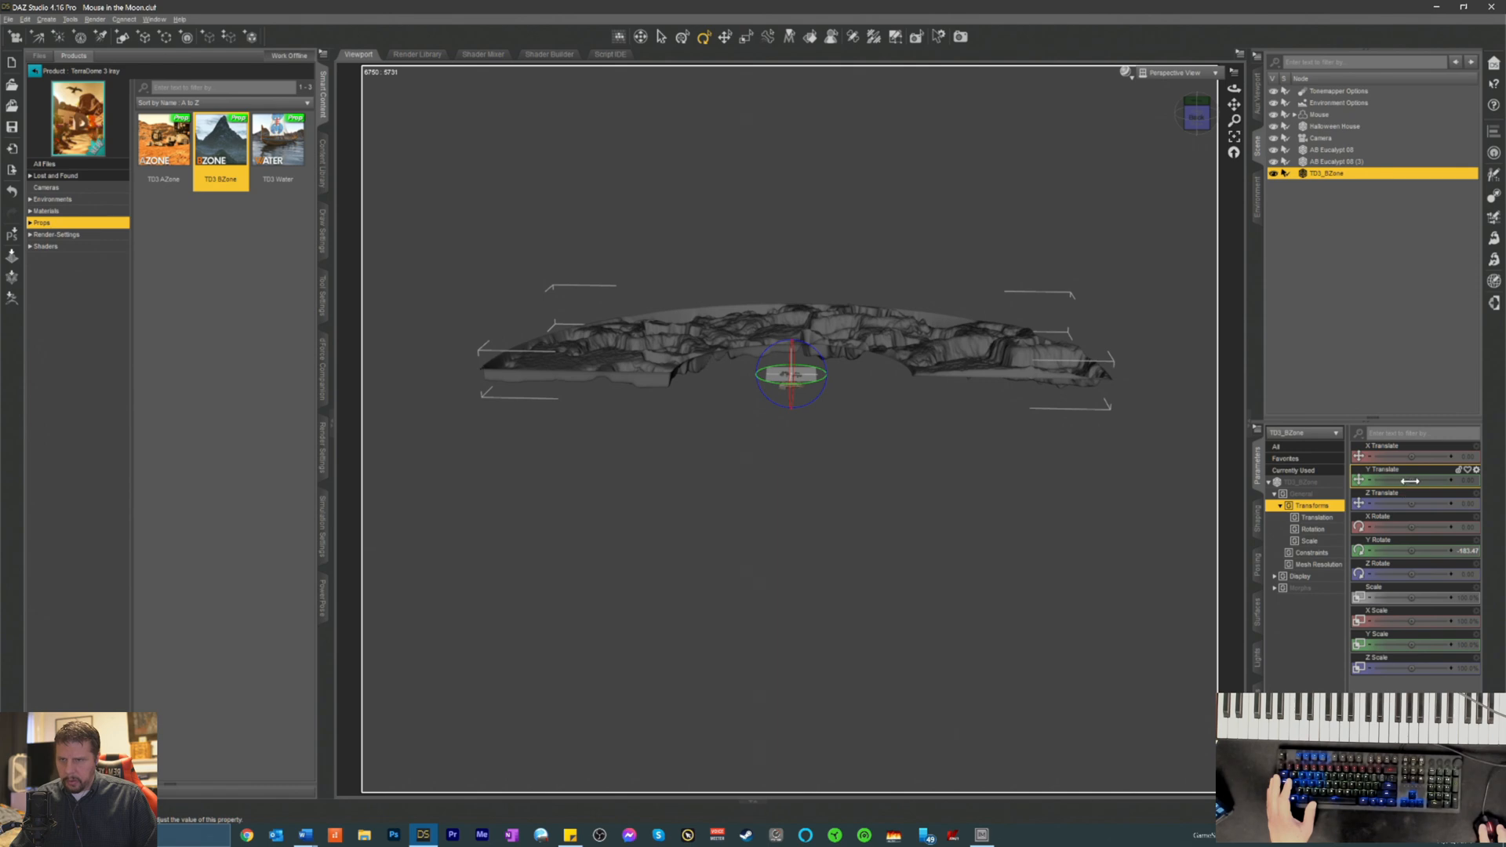
- Lower the TD3_BZone terrain along Y, fine-tuning its height through the Camera view
left_click_drag(1412, 480, 1324, 329)
left_click(1152, 73)
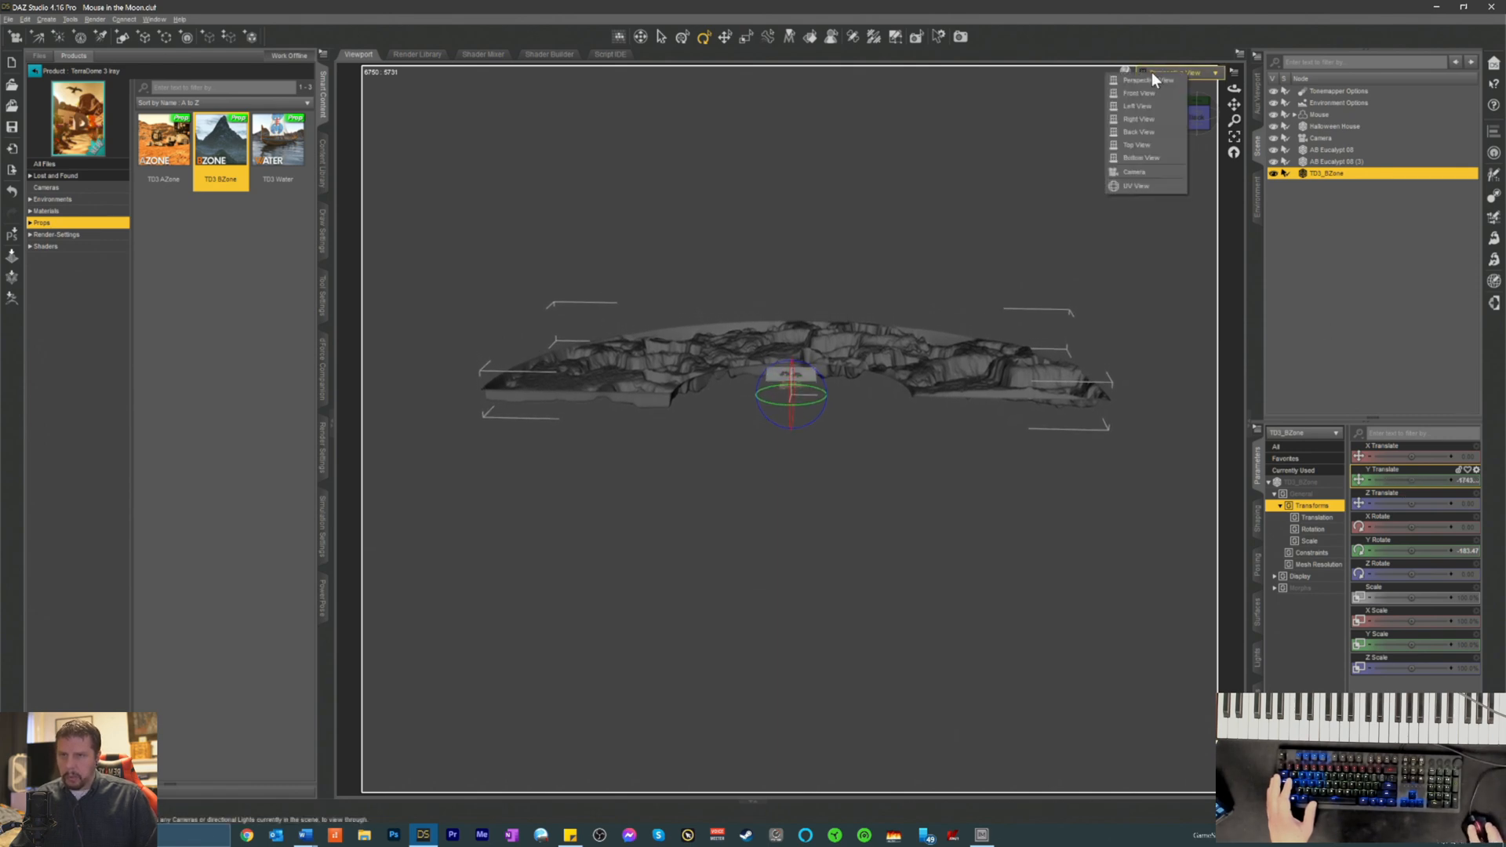
left_click(1130, 172)
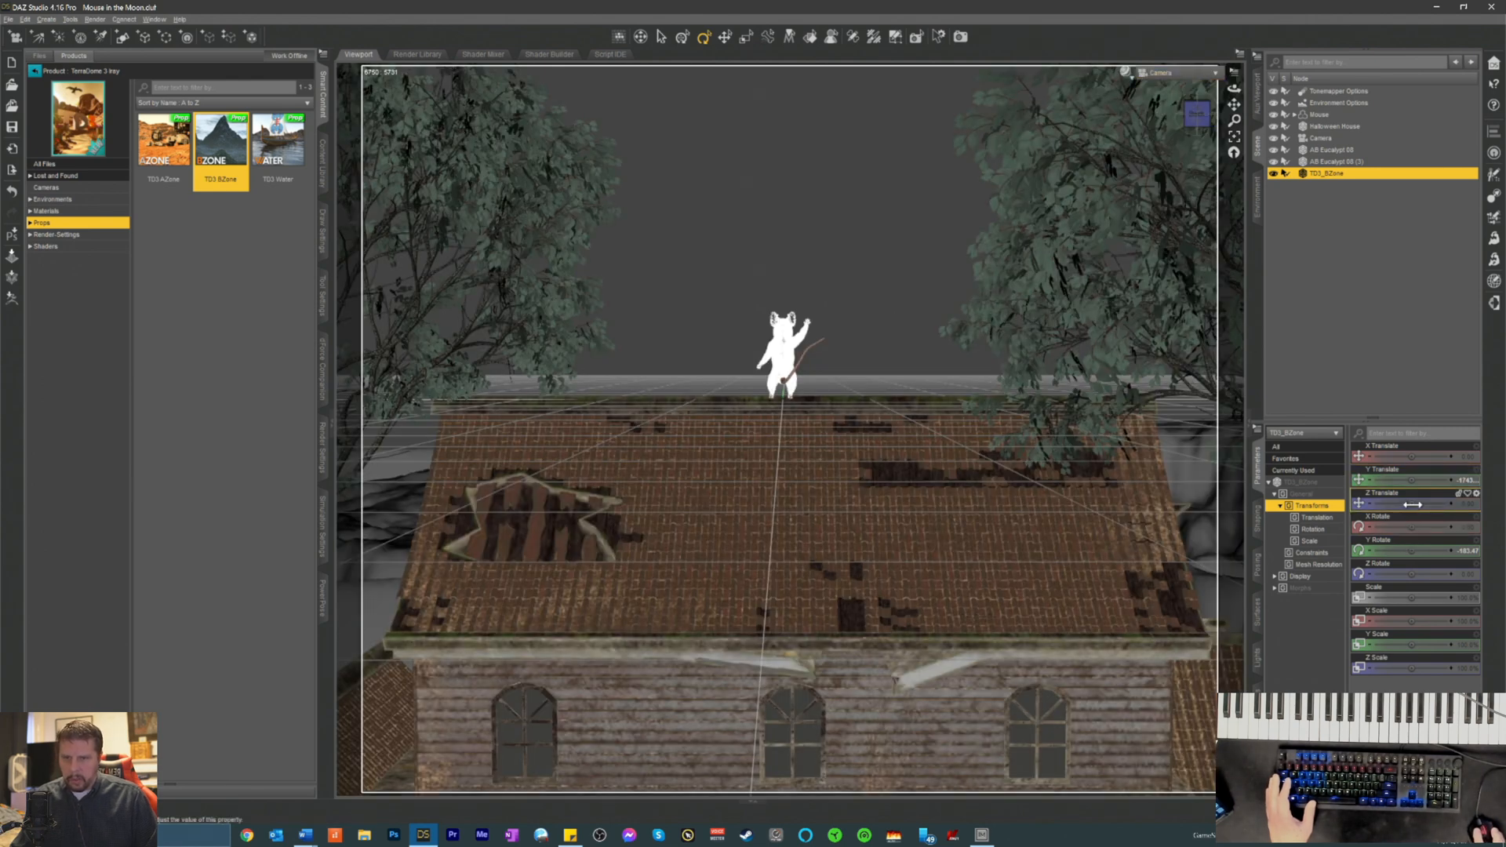
mouse_move(1410, 481)
left_mouse_down()
mouse_move(1440, 481)
mouse_move(1400, 480)
left_mouse_up()
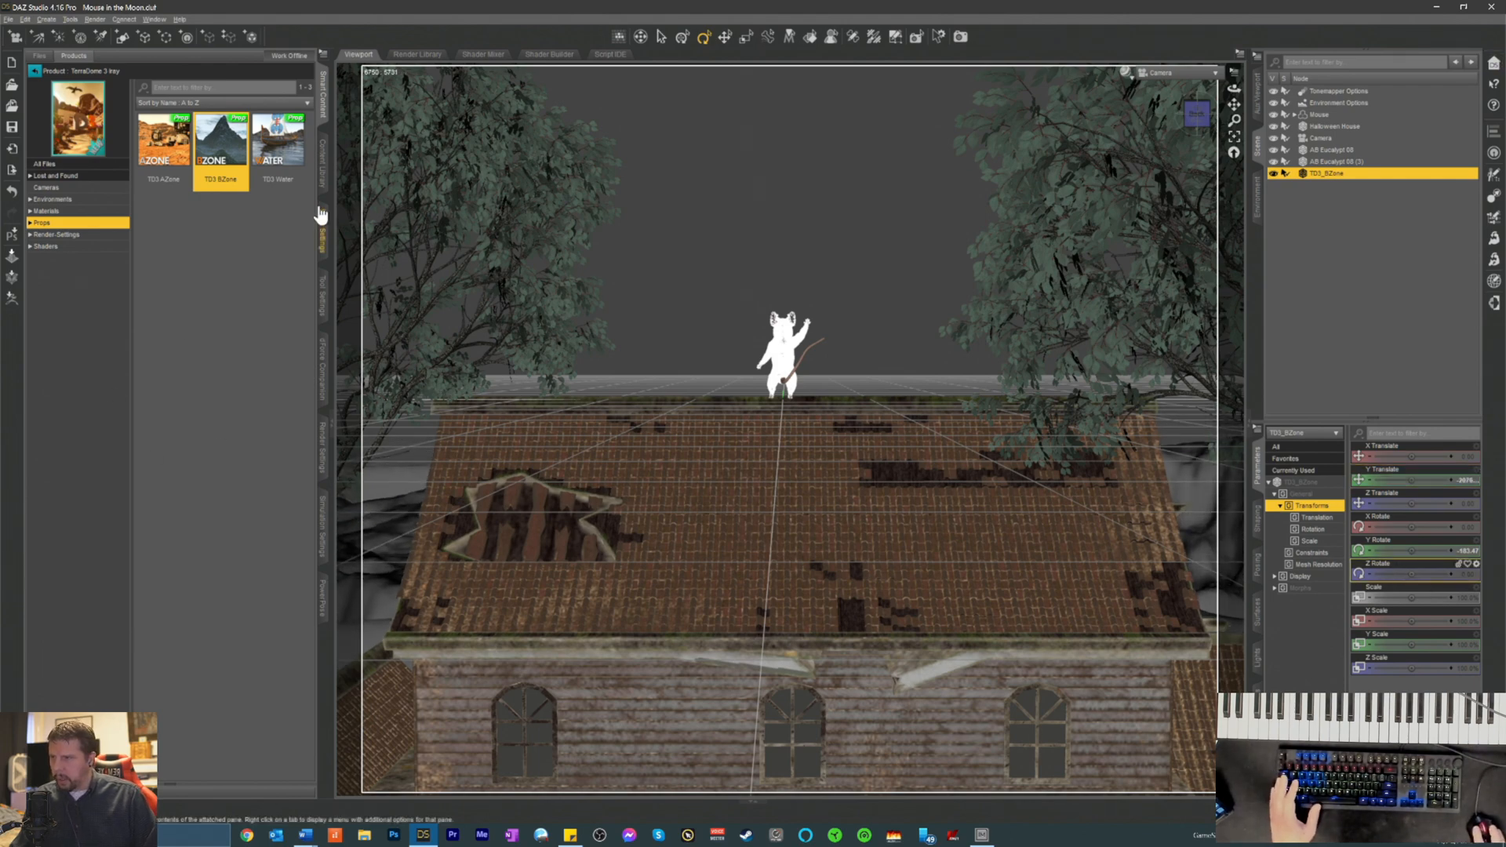
- Shape the terrain behind the house with Dunes 01 at about 22%, Mesas 01 at about -27% and Rough Terrain 01 at about 75%
left_click(1259, 530)
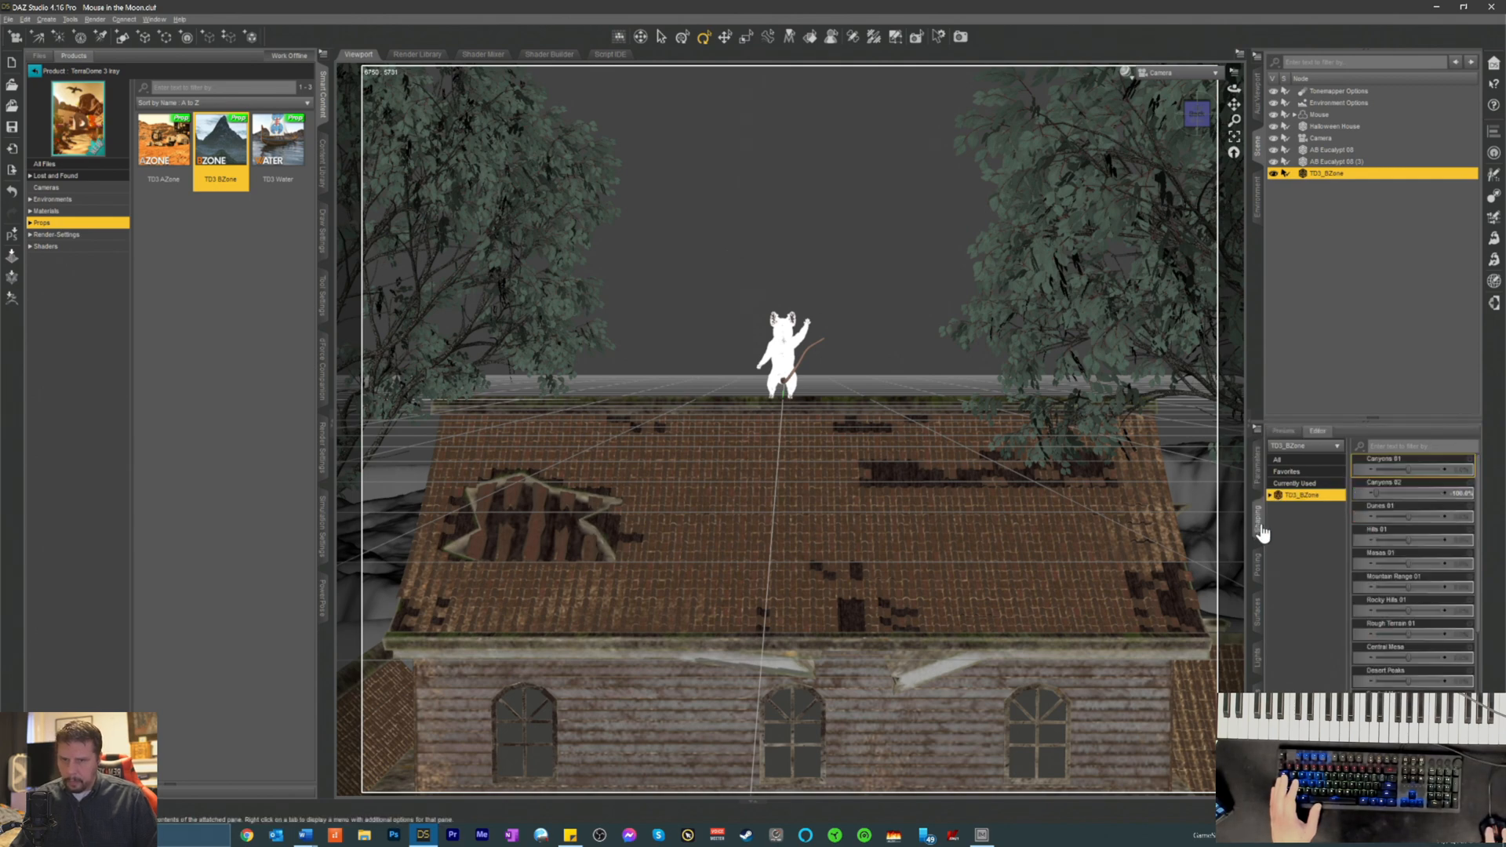
left_click_drag(1410, 518, 1400, 564)
left_click_drag(1406, 632, 1434, 632)
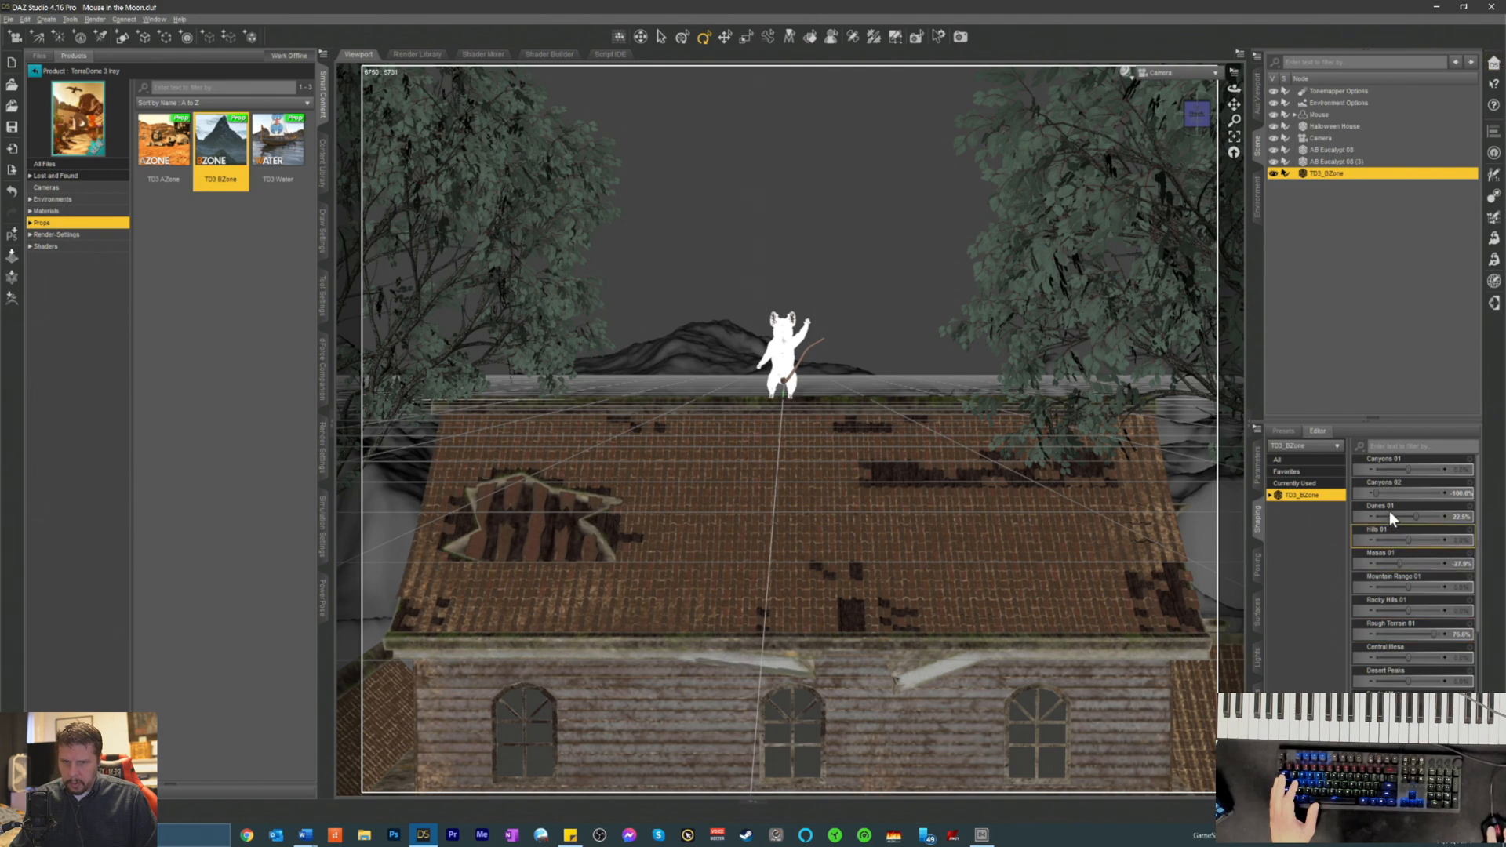
left_click(1258, 469)
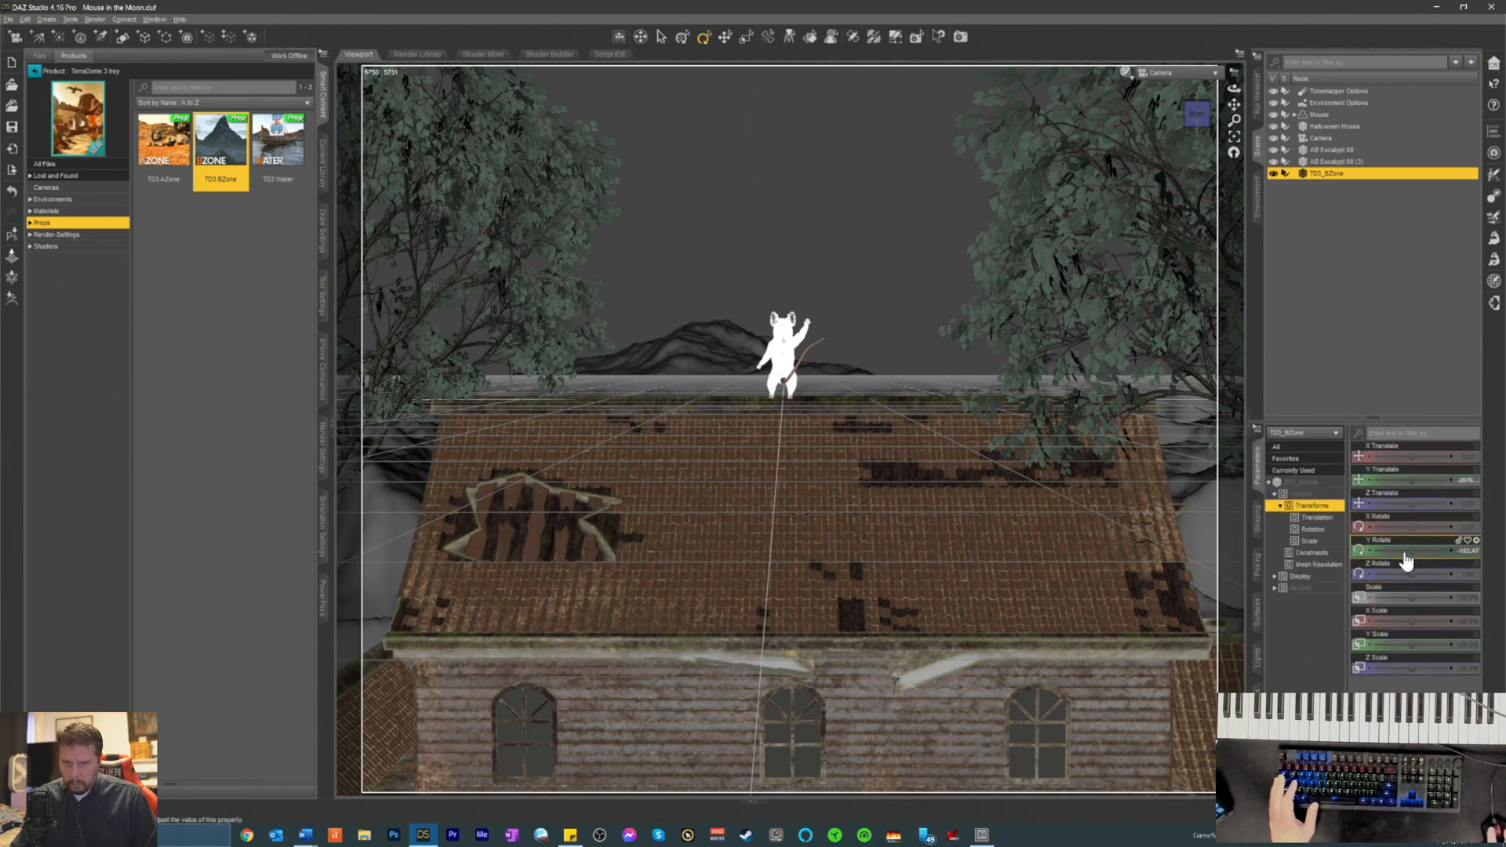
- Rotate the TD3_BZone terrain further around Y so a valley lies behind the mouse, and preview the scene in NVIDIA Iray
left_click_drag(1409, 552, 1374, 551)
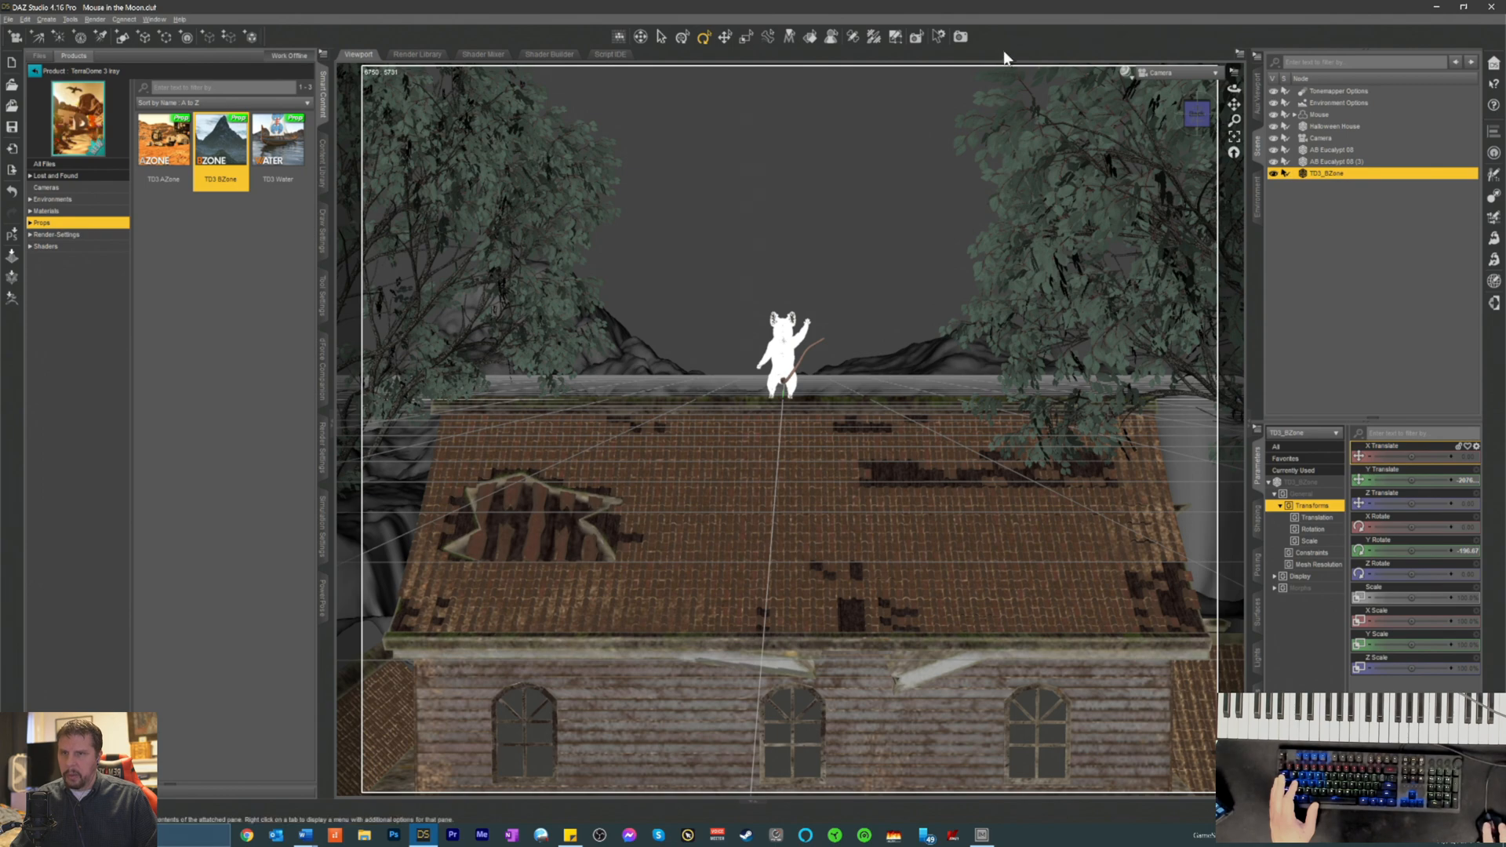
left_click(1125, 72)
left_click(1107, 224)
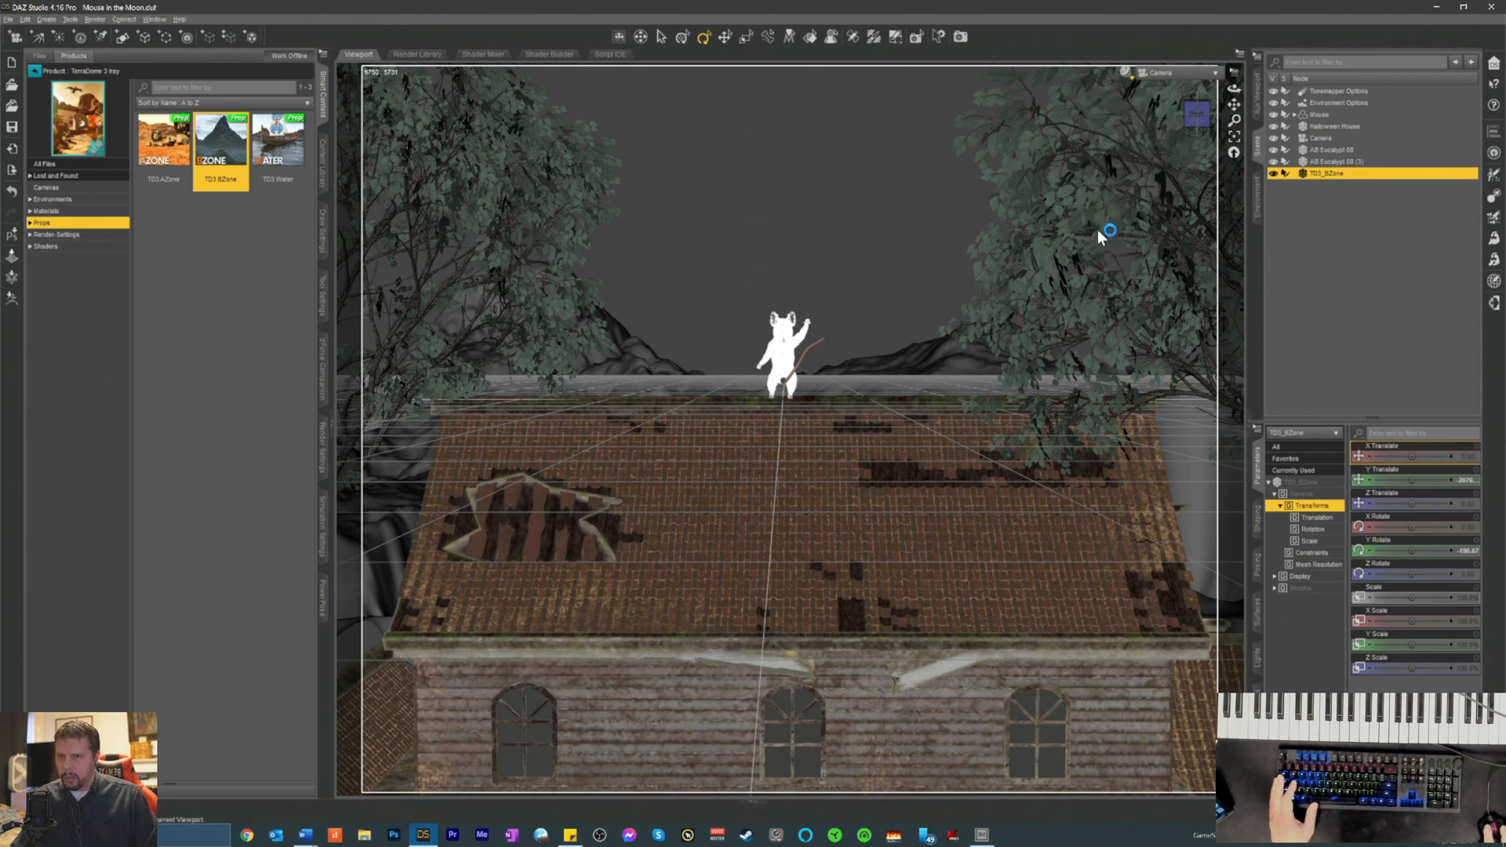
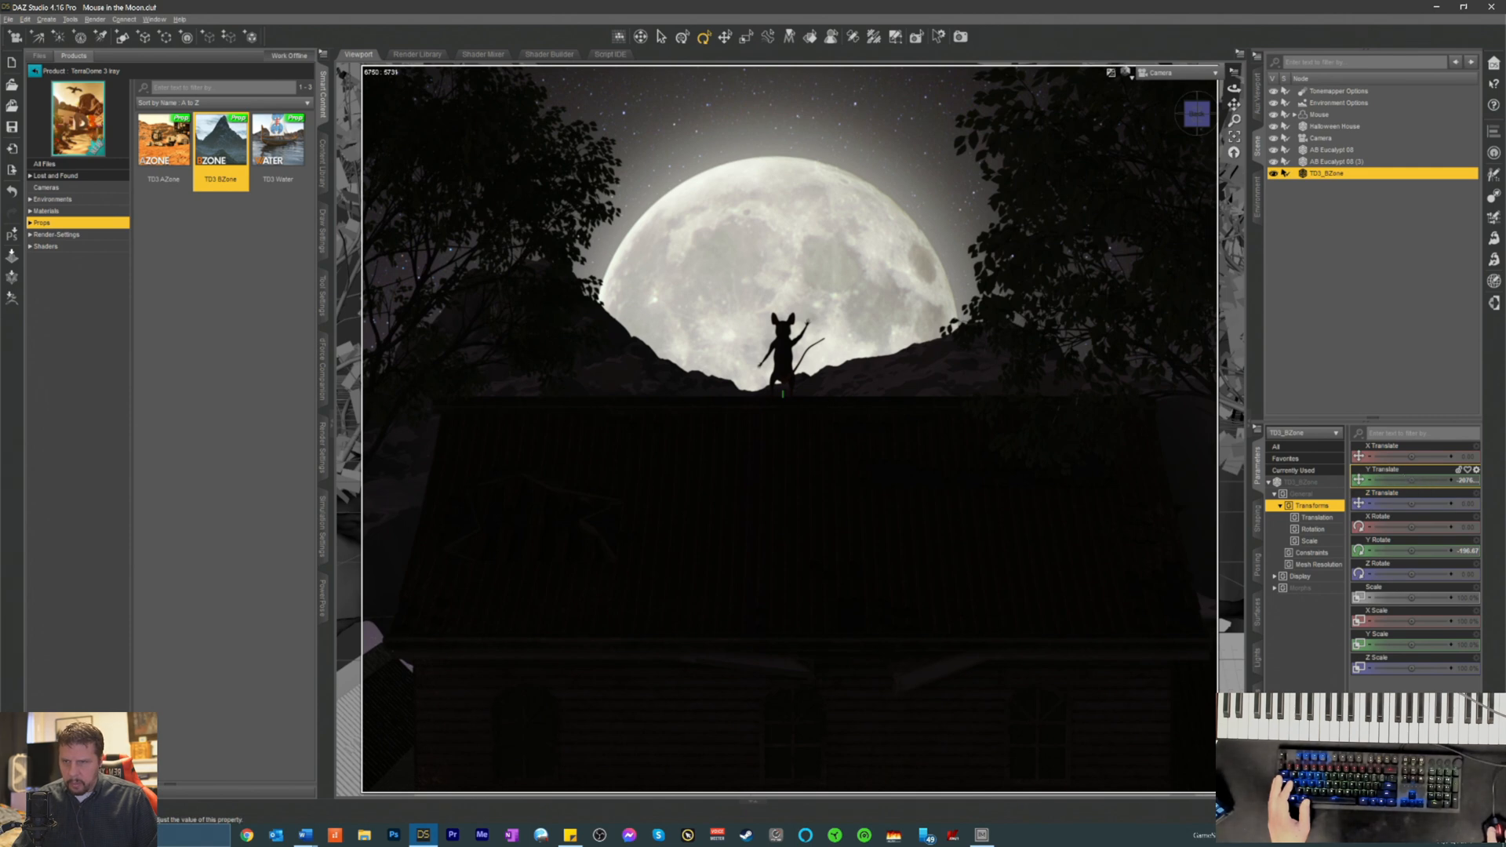
- Lower the TD3_BZone terrain along Y until its valley dips behind the roof ridge, and save the scene
left_click_drag(1411, 479, 1396, 479)
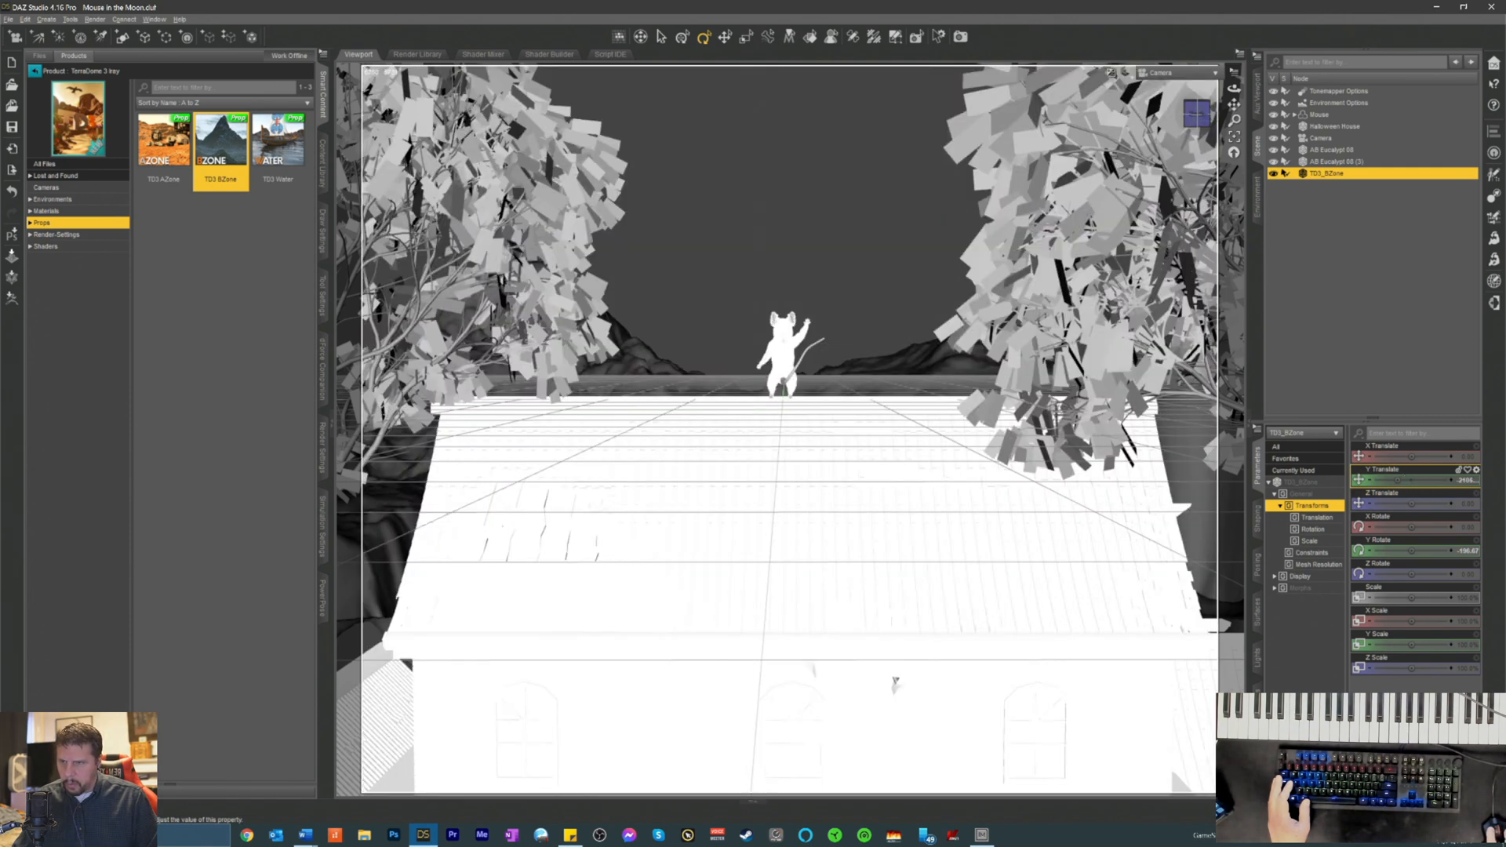
left_click_drag(1396, 479, 1405, 478)
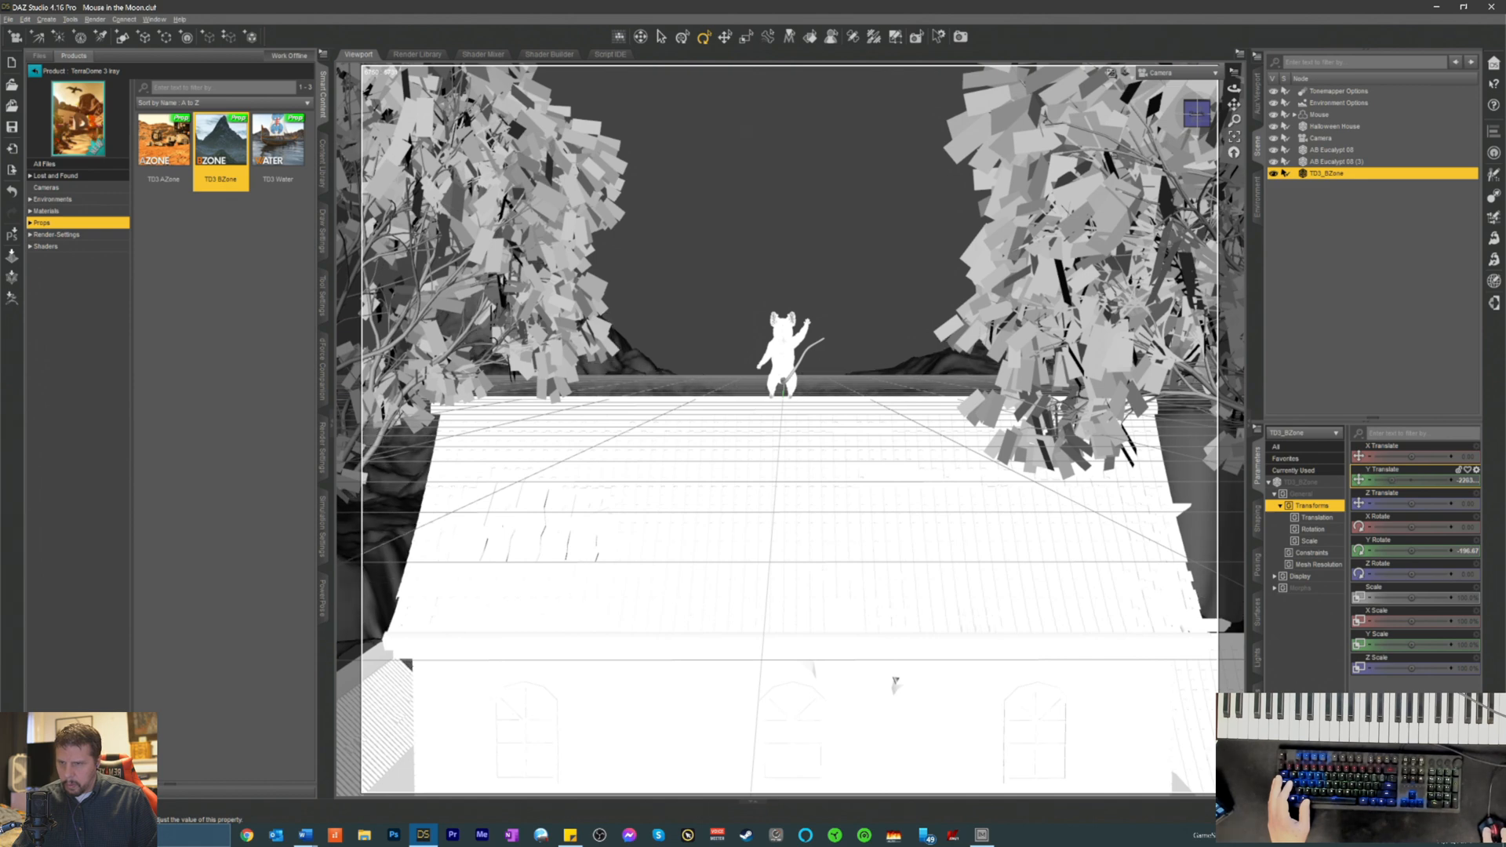
left_click_drag(1405, 478, 1401, 478)
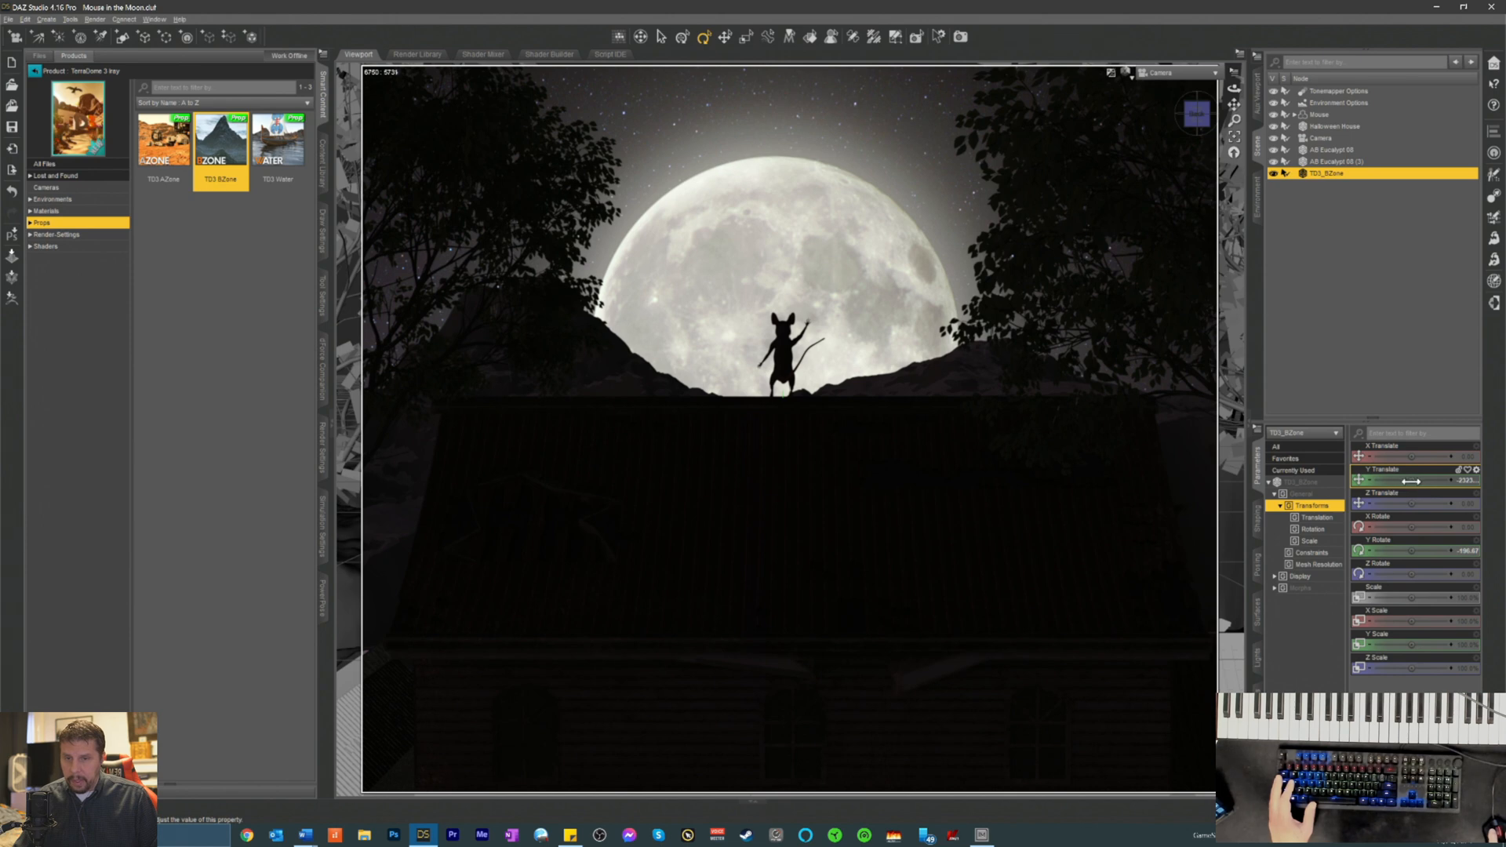
left_click_drag(1412, 480, 695, 665)
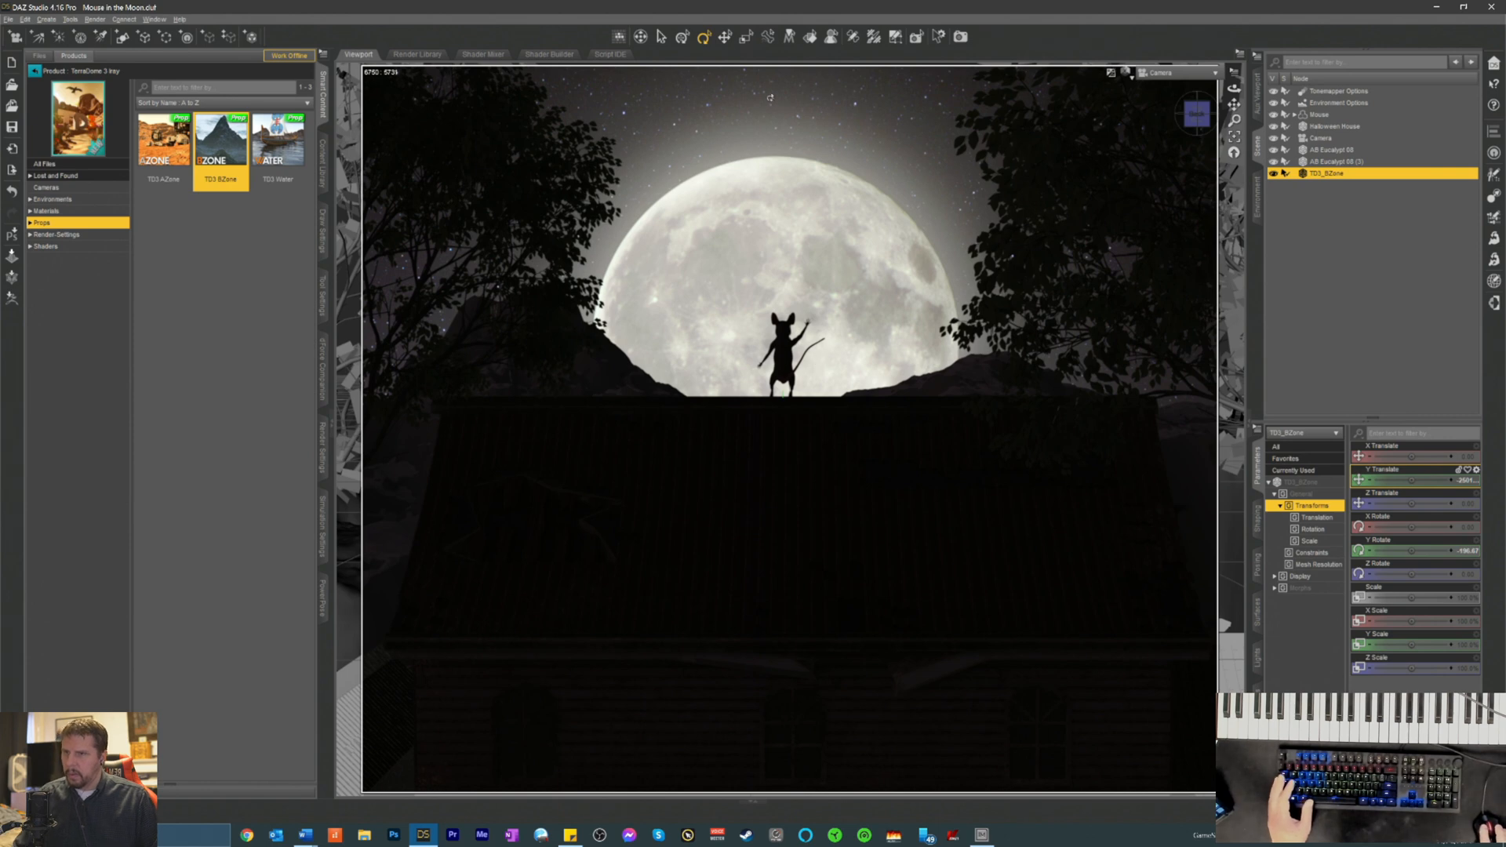
key("ctrl+s")
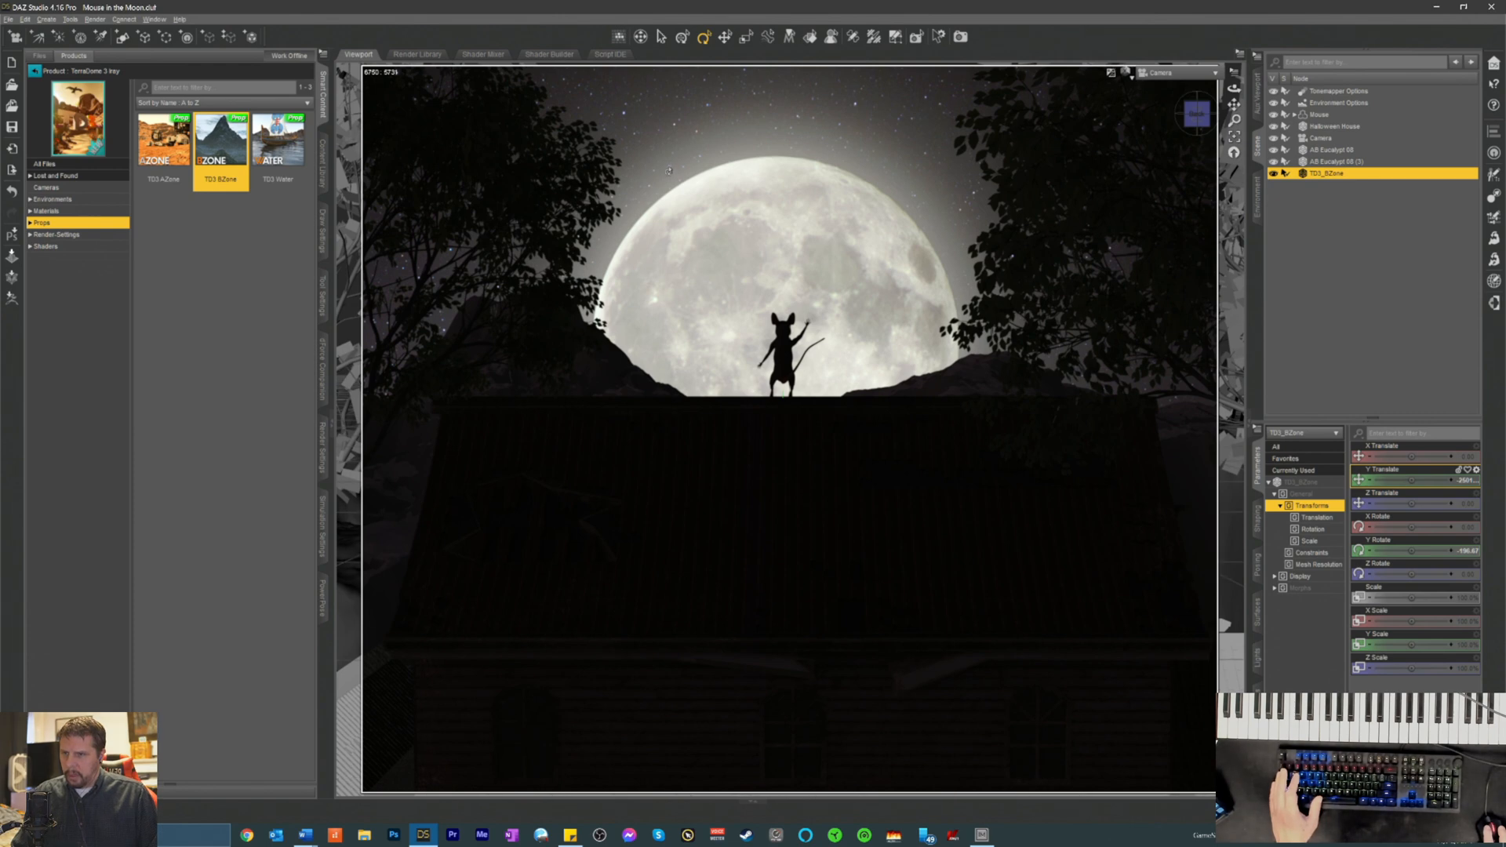
- Create a spotlight with default settings, and view the scene through it in Texture Shaded mode
left_click(101, 37)
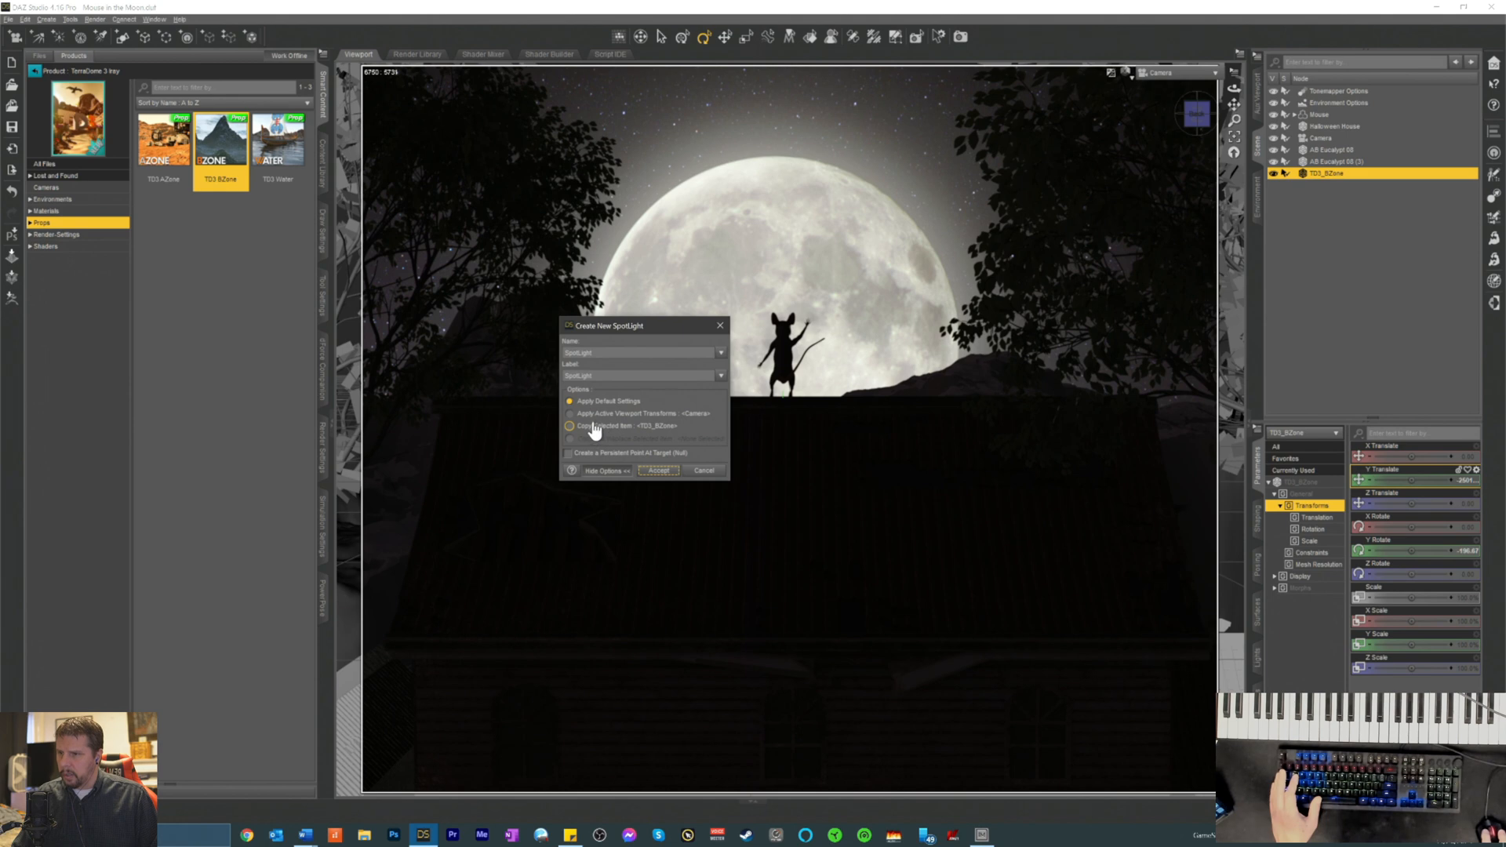
left_click(653, 473)
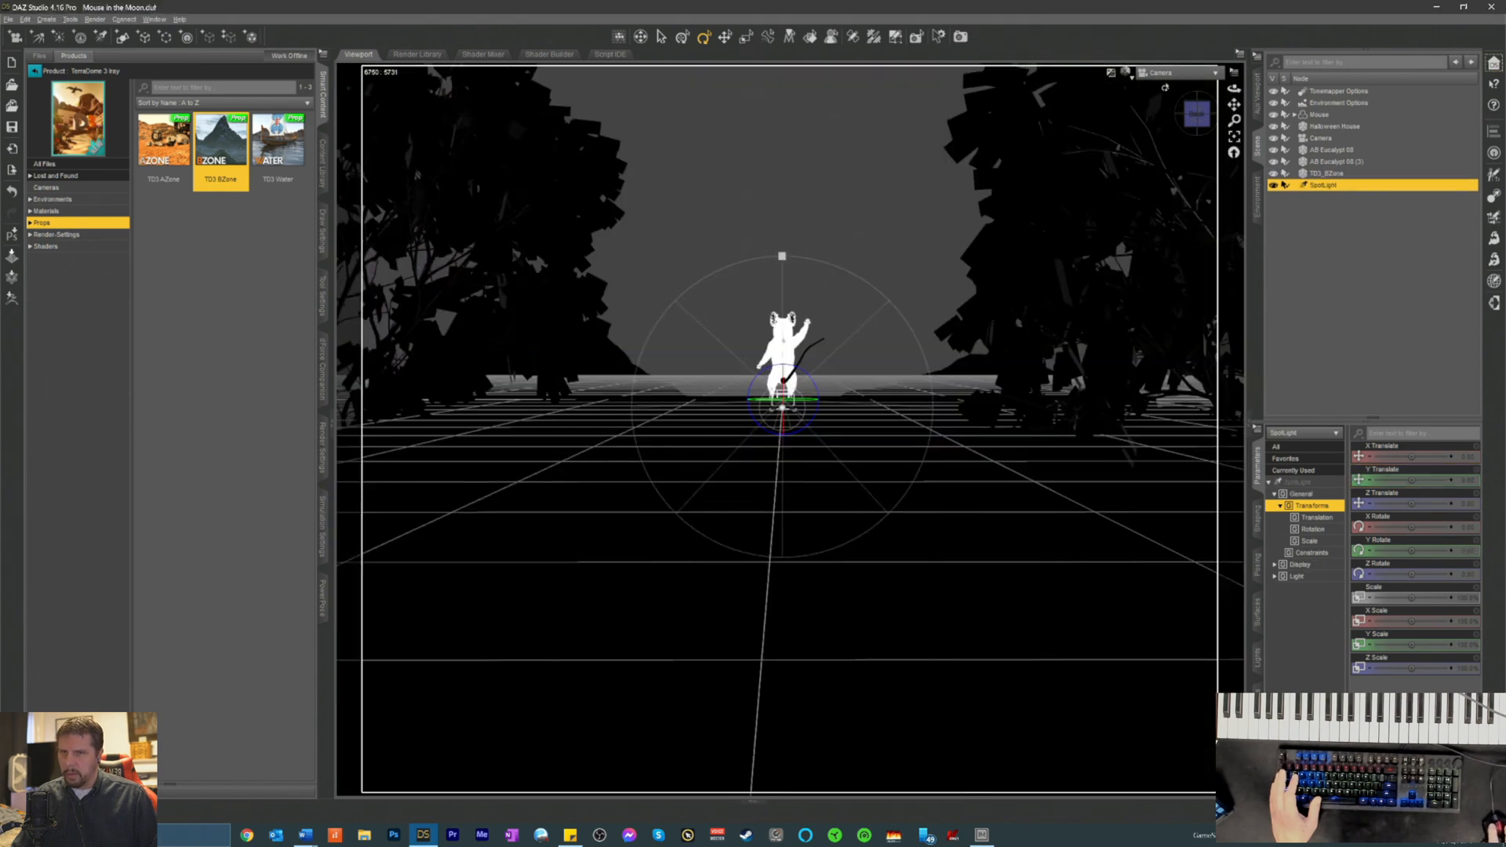
left_click(1128, 72)
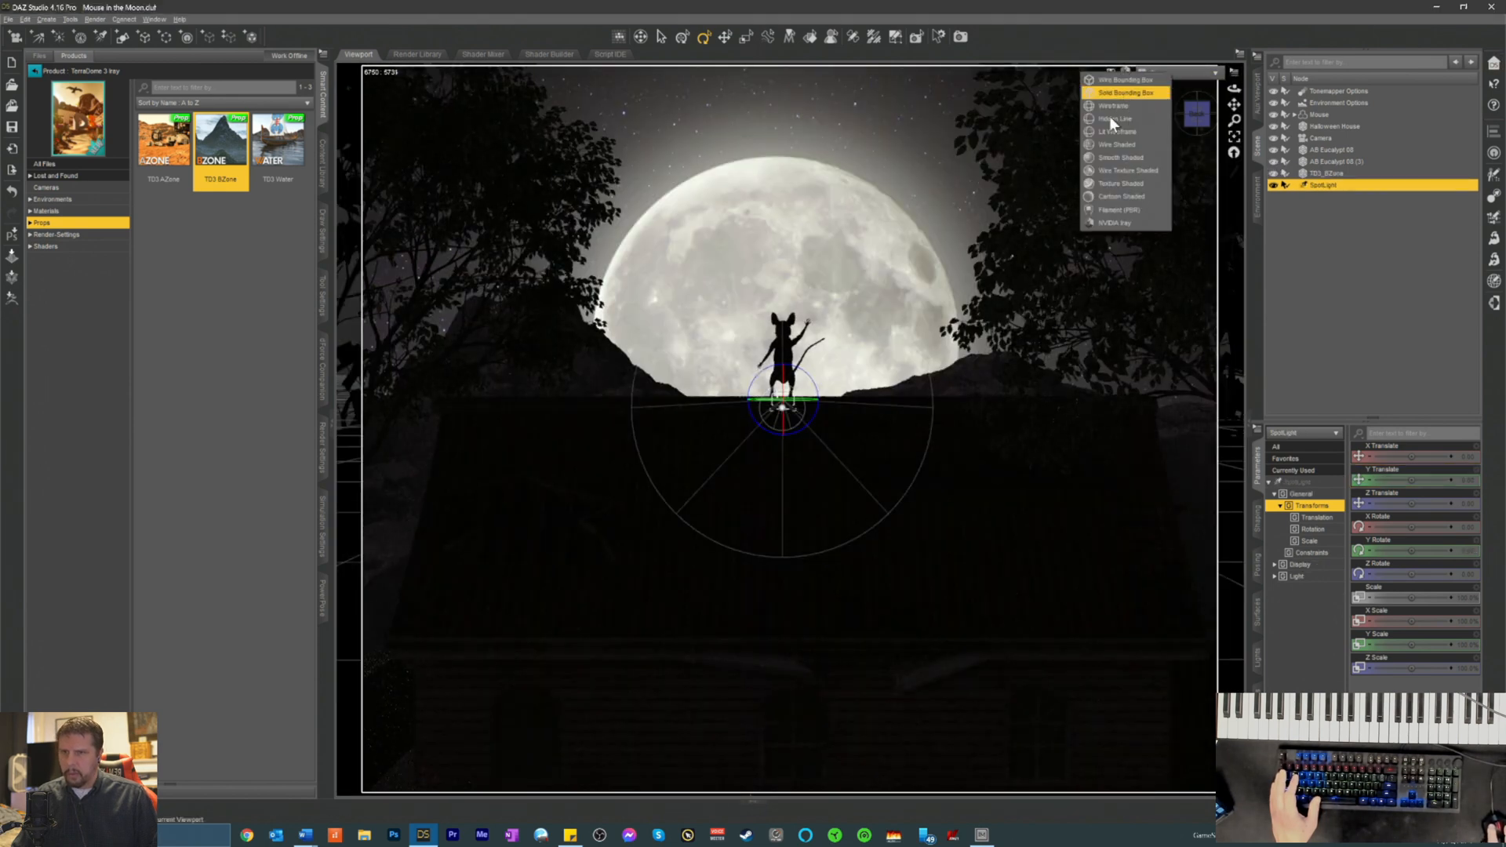
left_click(1106, 196)
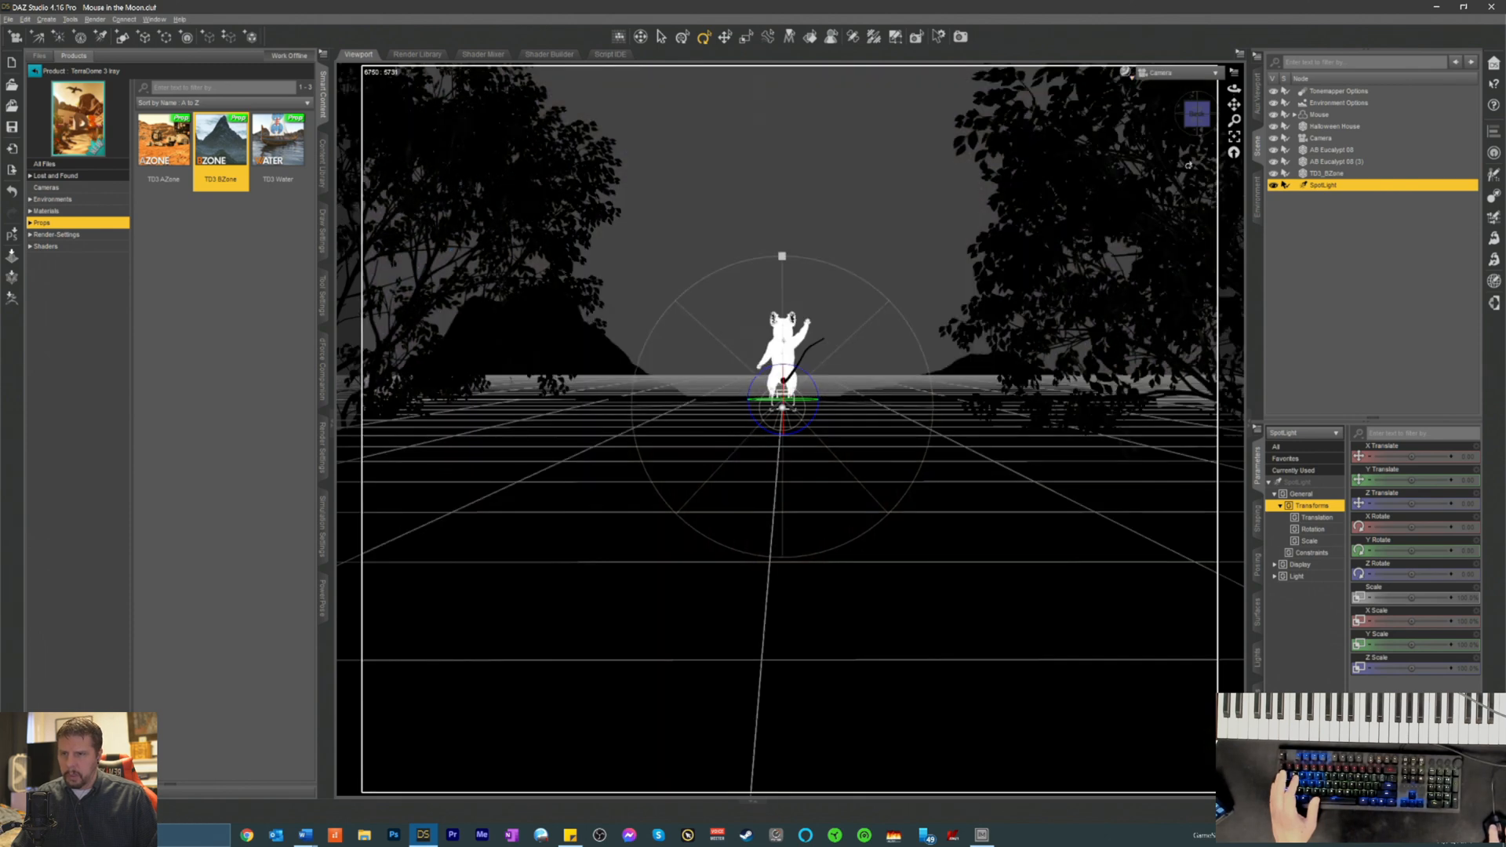
left_click(1161, 72)
left_click(1138, 188)
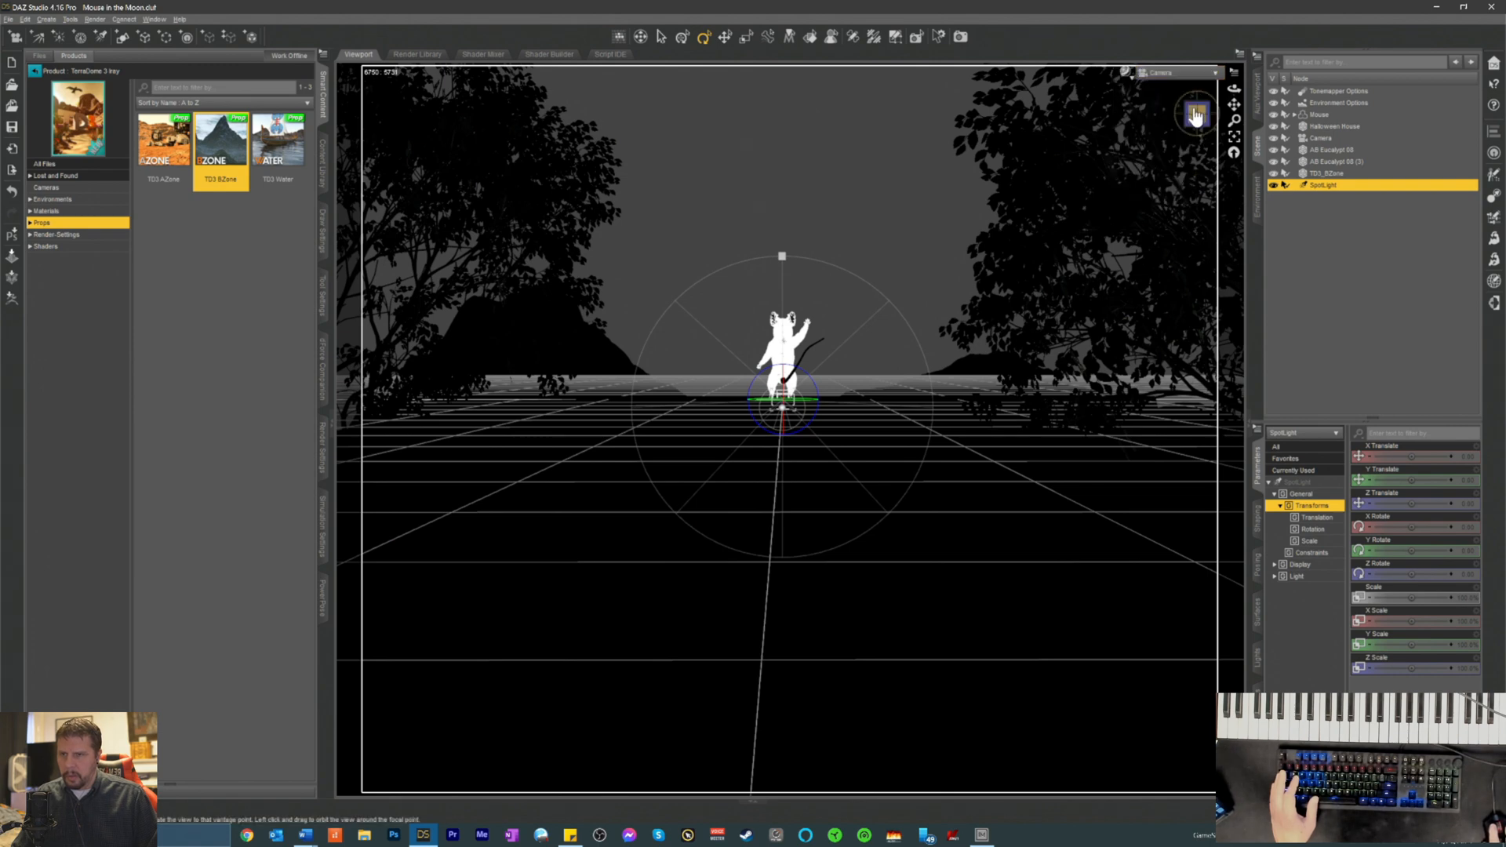
left_click(1165, 72)
left_click(1139, 187)
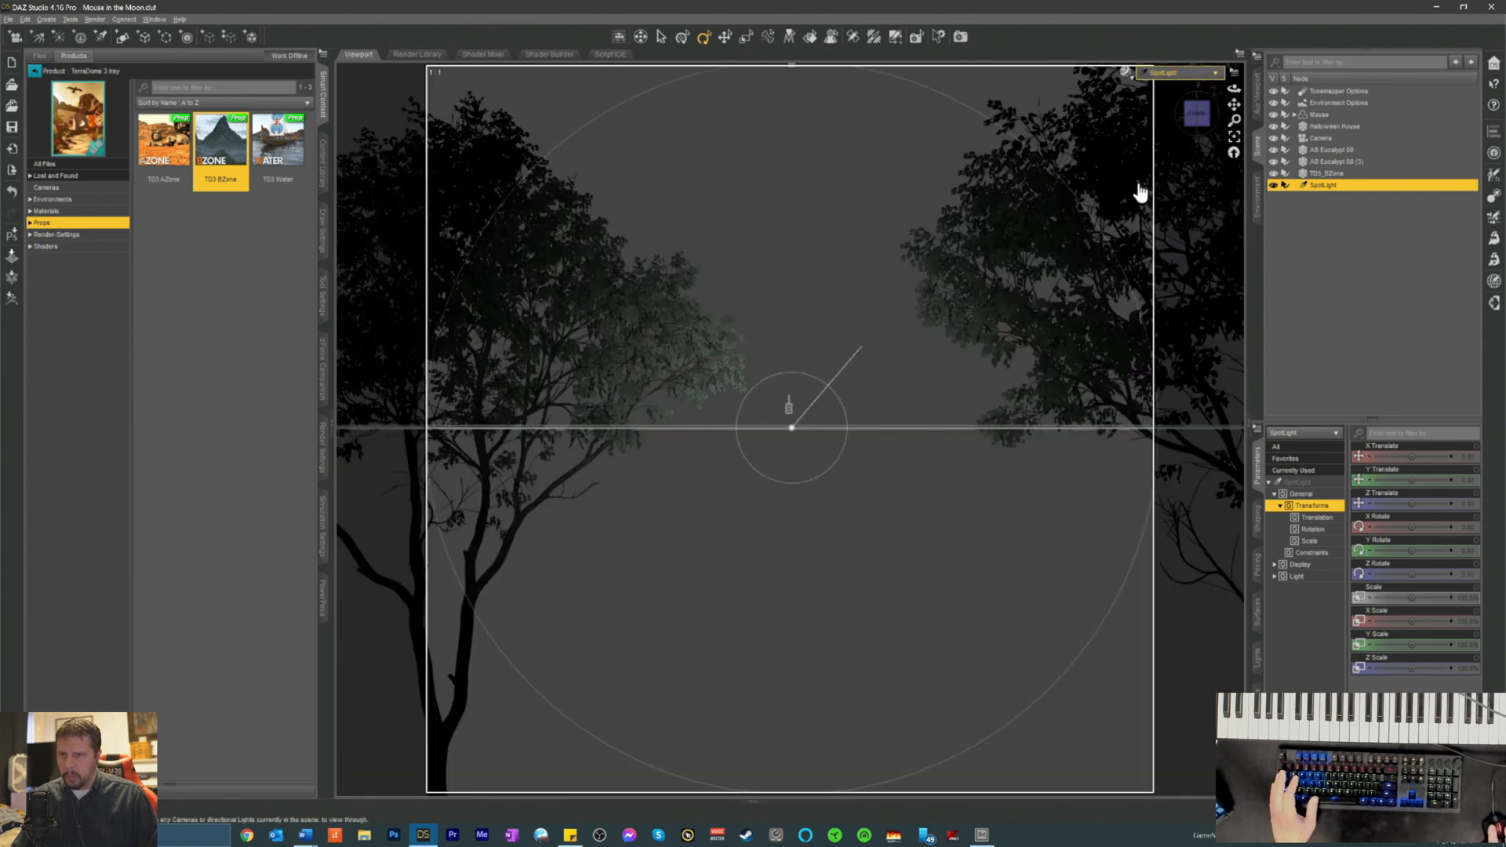
- Pull the spotlight back from the mouse and roof, and shift it sideways and upward
left_click_drag(1235, 105, 1232, 129)
scroll(1054, 195, "down", 15)
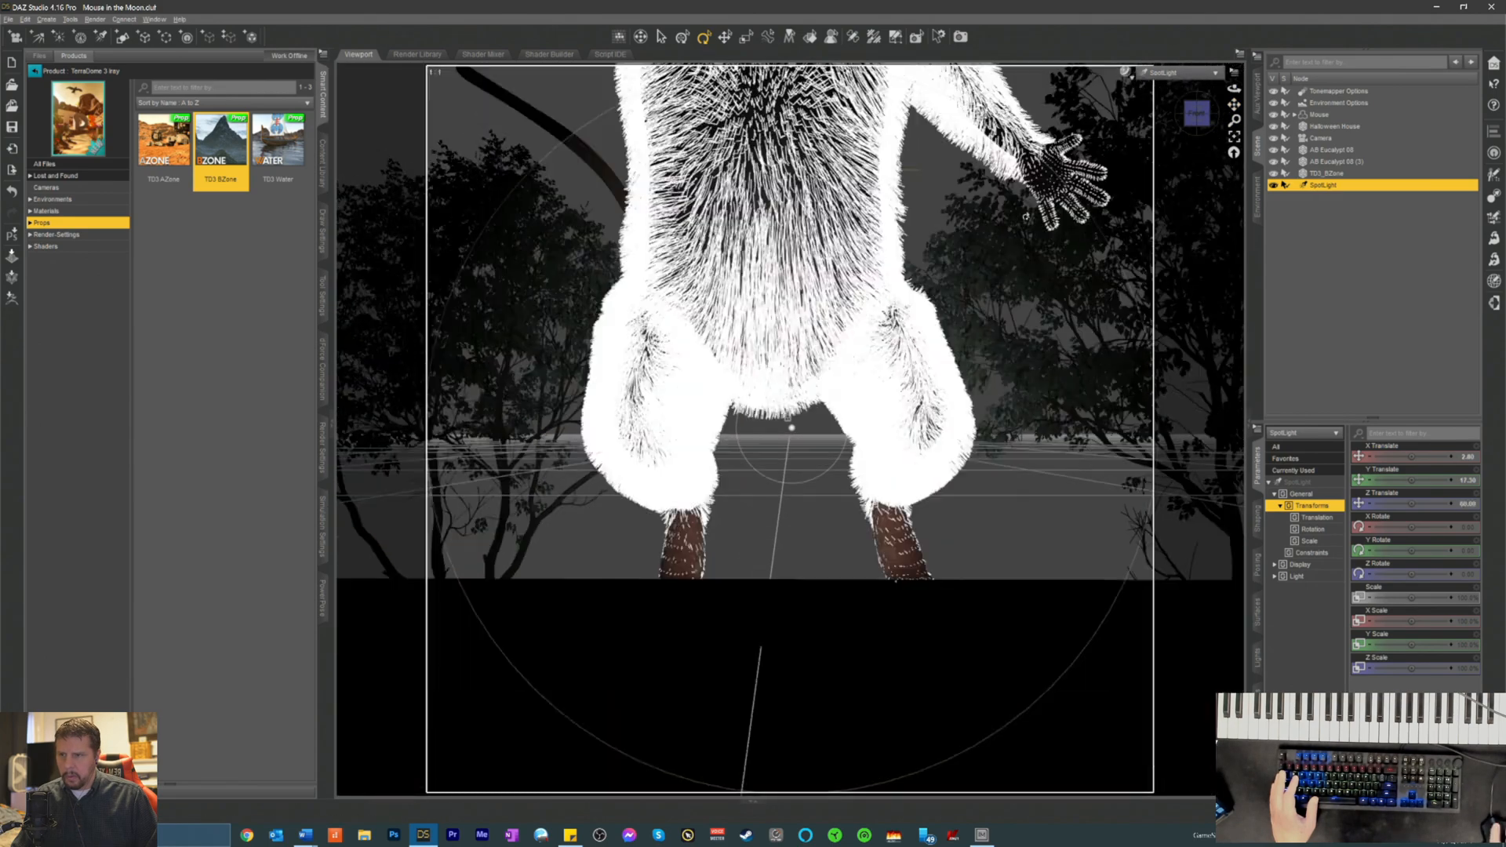
scroll(1054, 195, "down", 15)
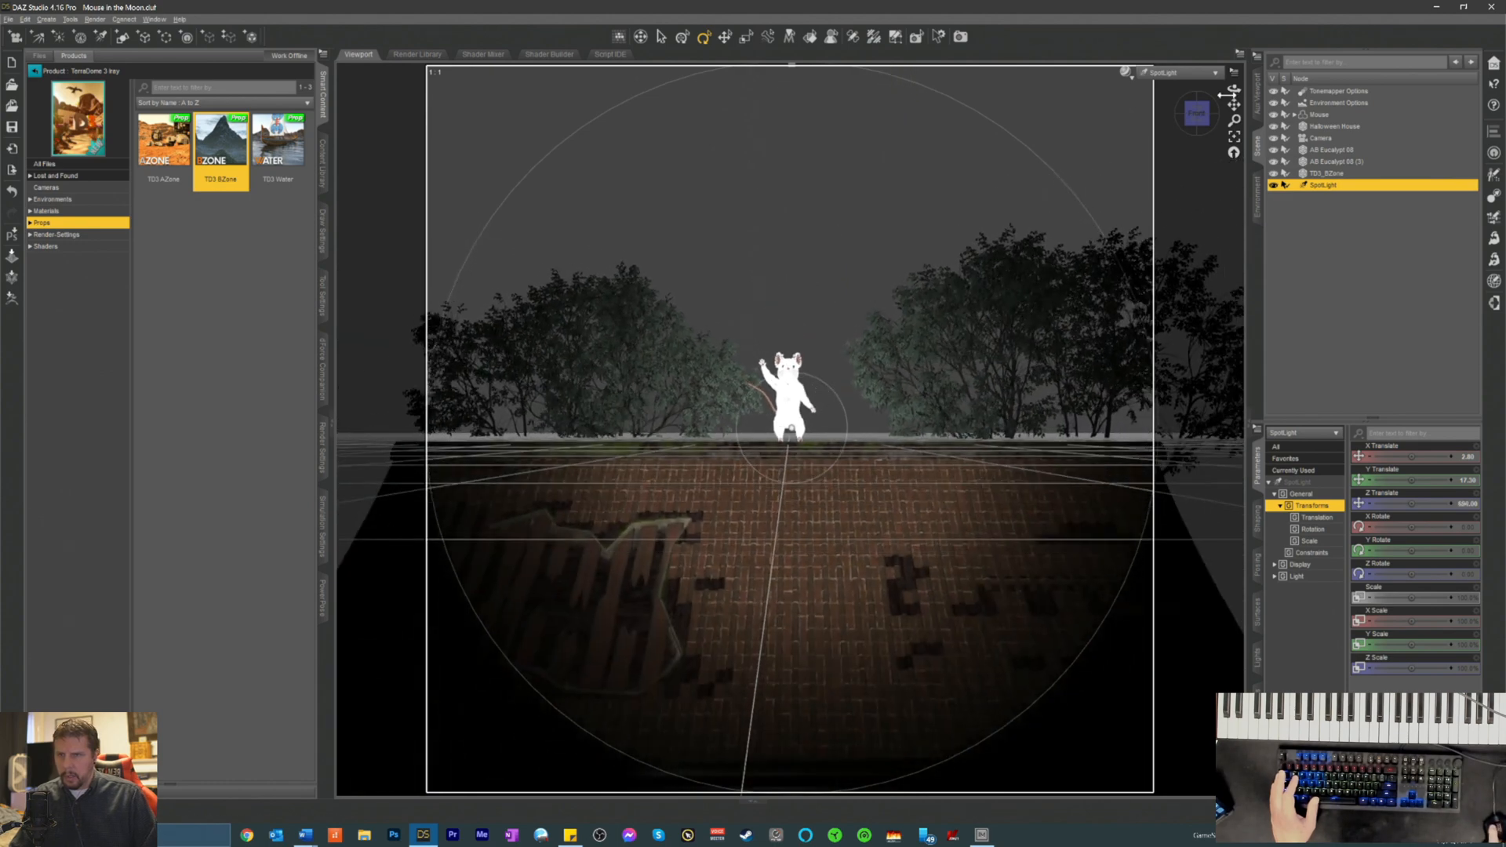
left_click_drag(1234, 105, 1210, 110)
scroll(1157, 246, "down", 5)
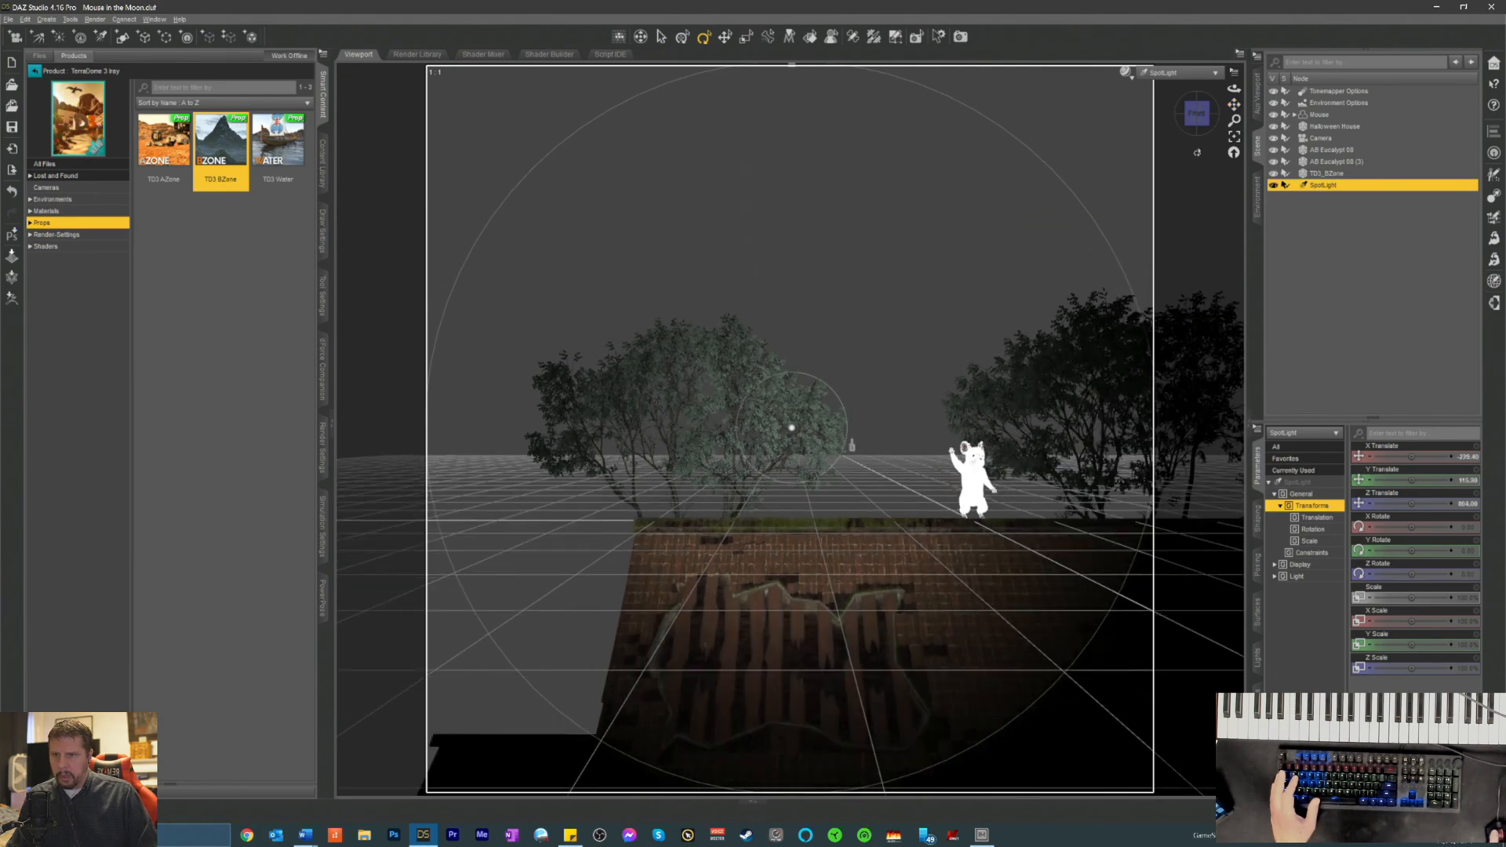
- Swing the spotlight around to the camera's side of the house, raising it and tilting it down toward the roof
left_click_drag(1194, 120, 1256, 107)
scroll(972, 310, "down", 4)
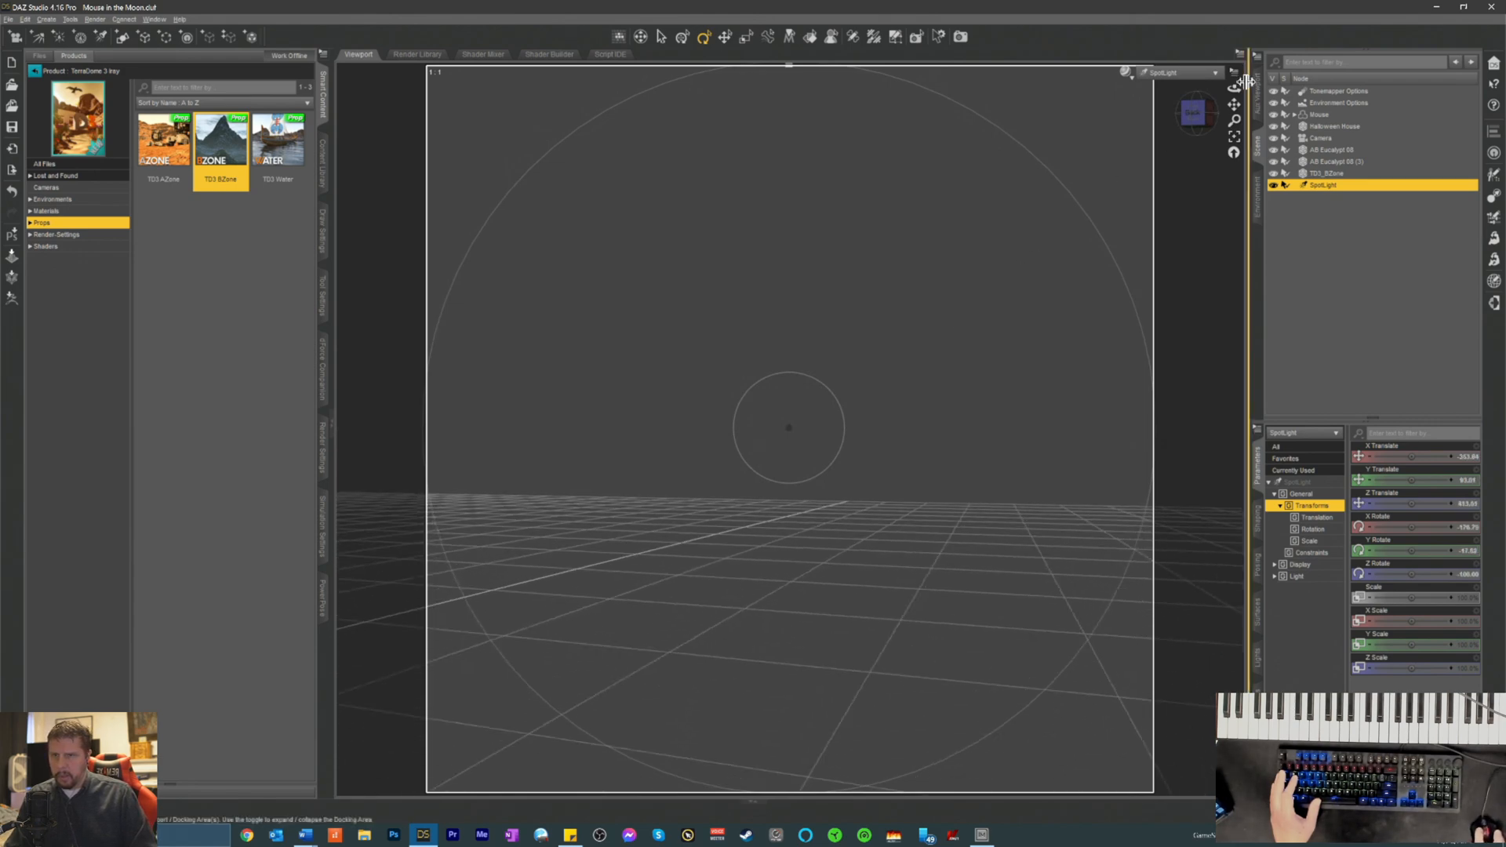
left_click_drag(1234, 105, 1318, 110)
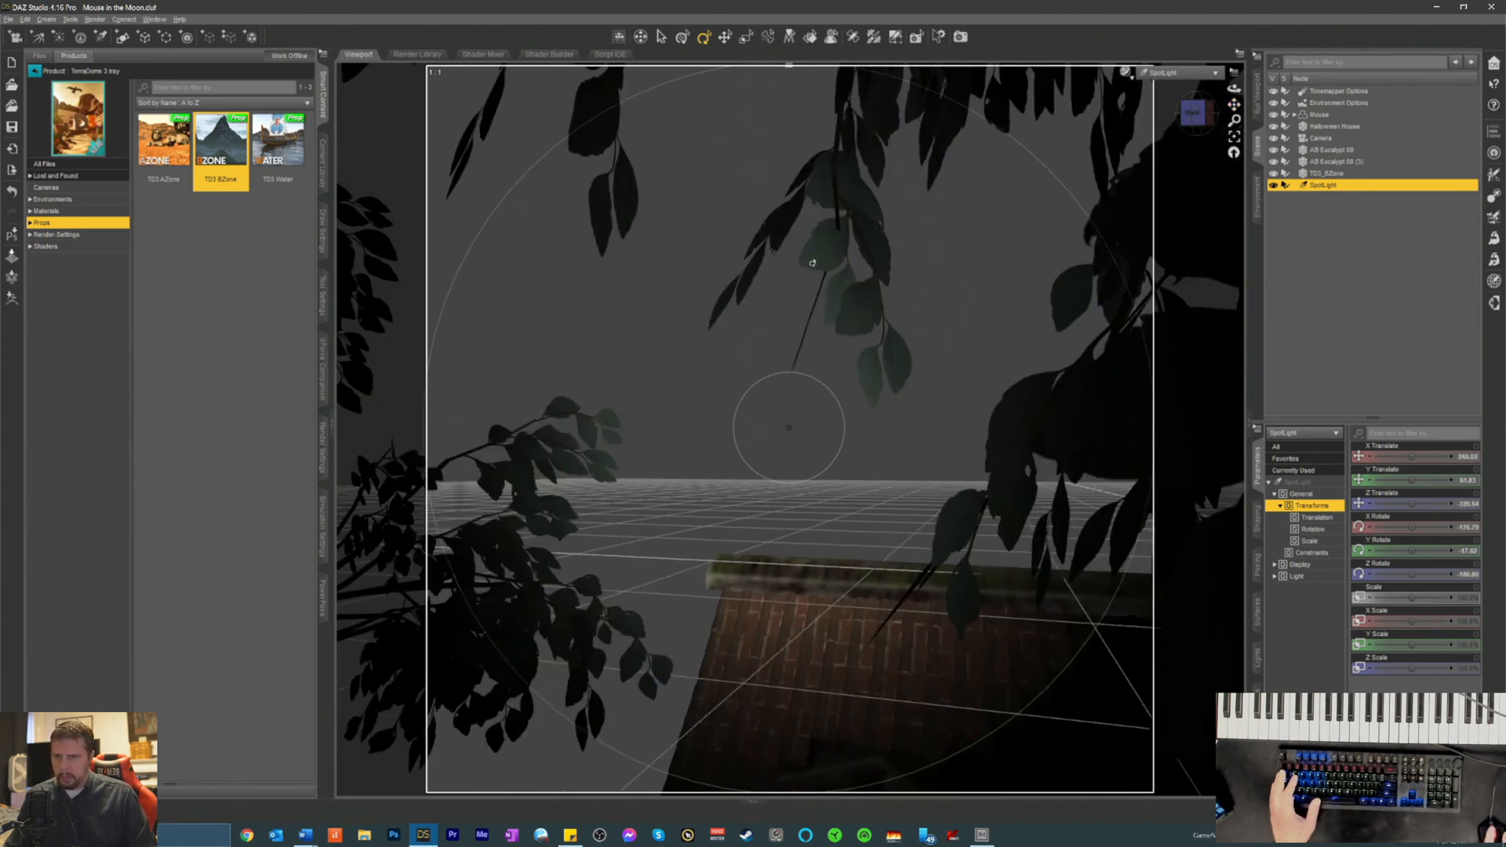
left_click_drag(1193, 120, 1130, 126)
left_click_drag(1234, 105, 1040, 292)
left_click_drag(1202, 124, 1223, 168)
left_click_drag(1234, 104, 1242, 69)
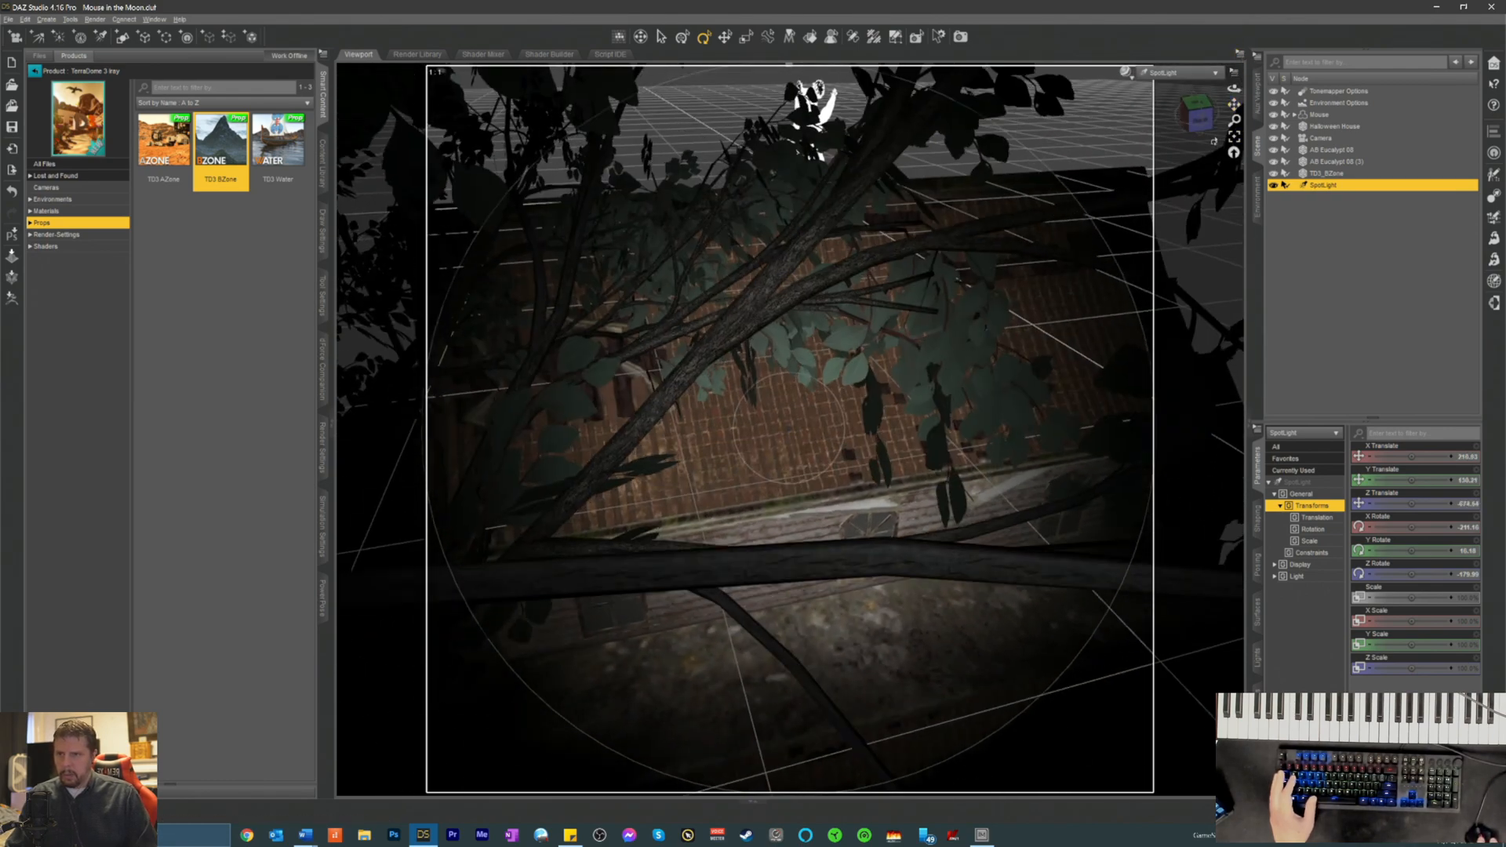
- Move the spotlight back above the house and straighten its tilted view so it faces the front squarely
mouse_move(1234, 105)
left_mouse_down()
mouse_move(1138, 227)
mouse_move(1200, 108)
mouse_move(1158, 104)
mouse_move(1220, 118)
left_mouse_up()
left_click(1257, 94)
left_click_drag(1067, 212, 1042, 180, "ctrl+alt")
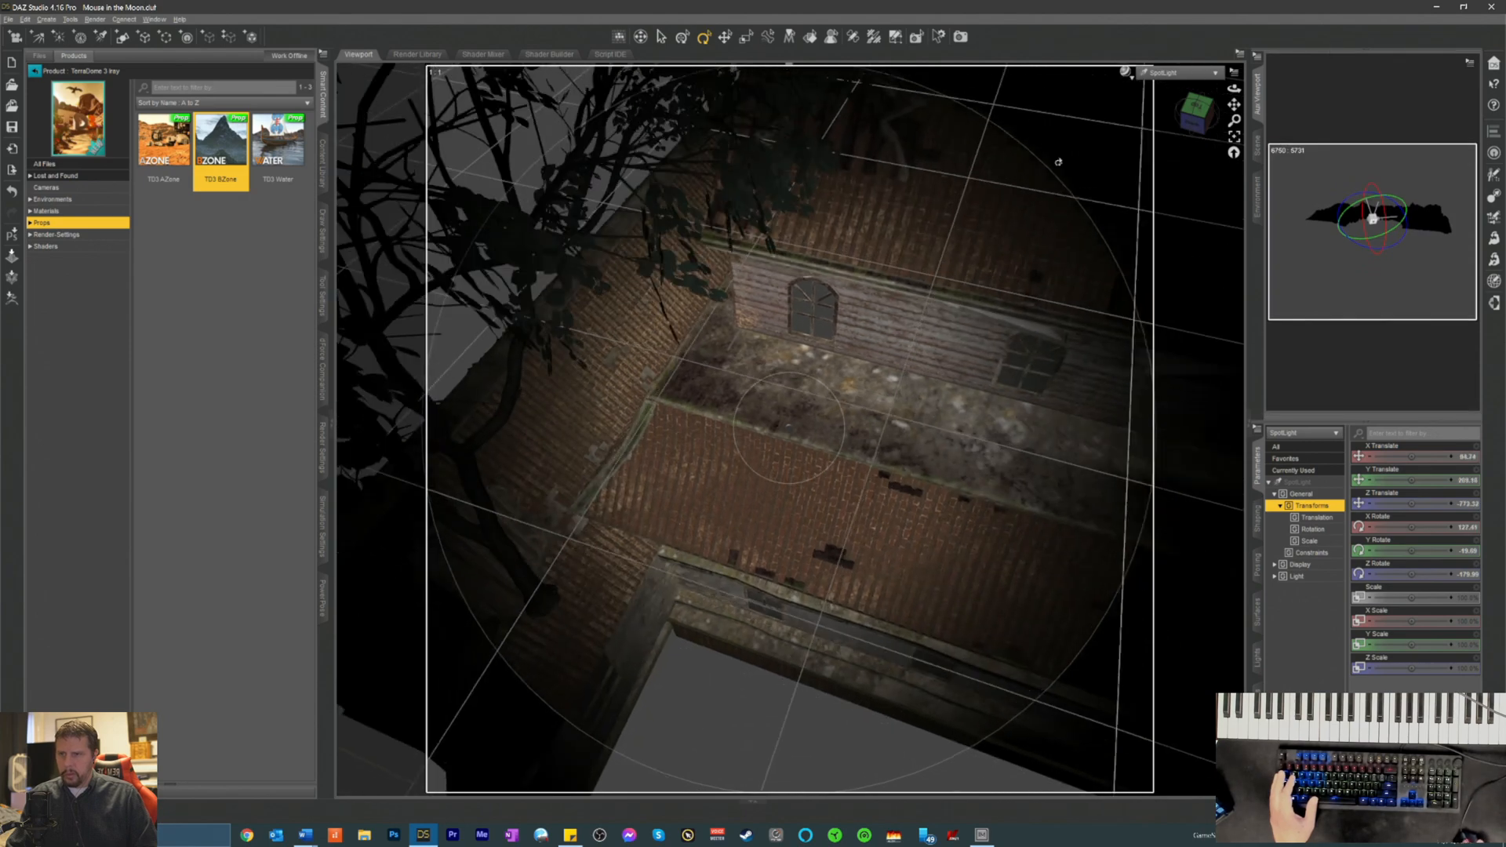
scroll(1041, 180, "down", 10)
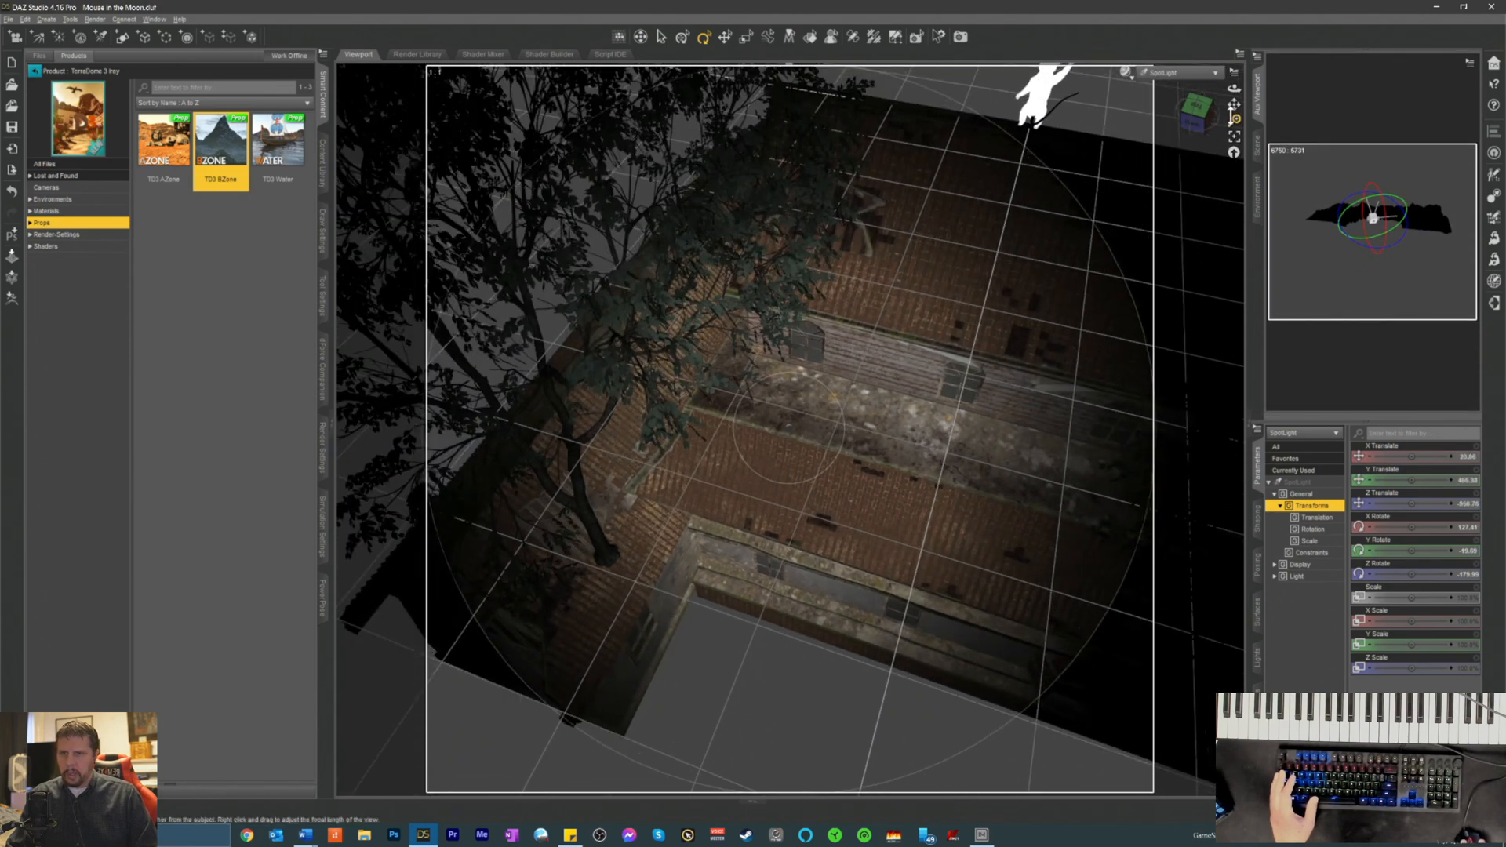
left_click(1200, 124)
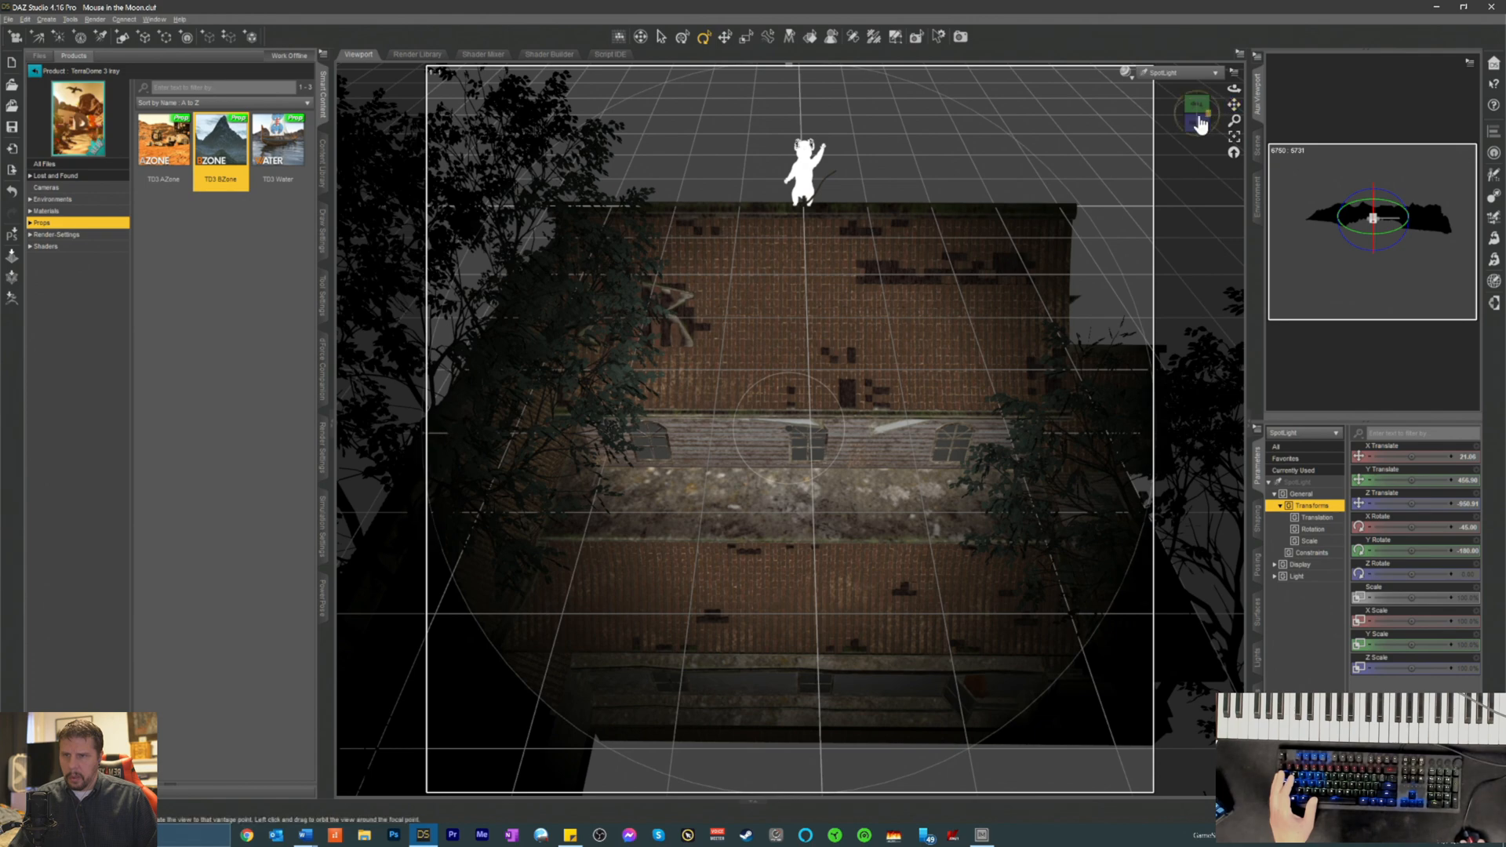
- Offset the spotlight to one side and lower its angle so it shines diagonally through the tree onto the house
left_click_drag(1191, 126, 1153, 144)
left_click_drag(1234, 107, 1222, 80)
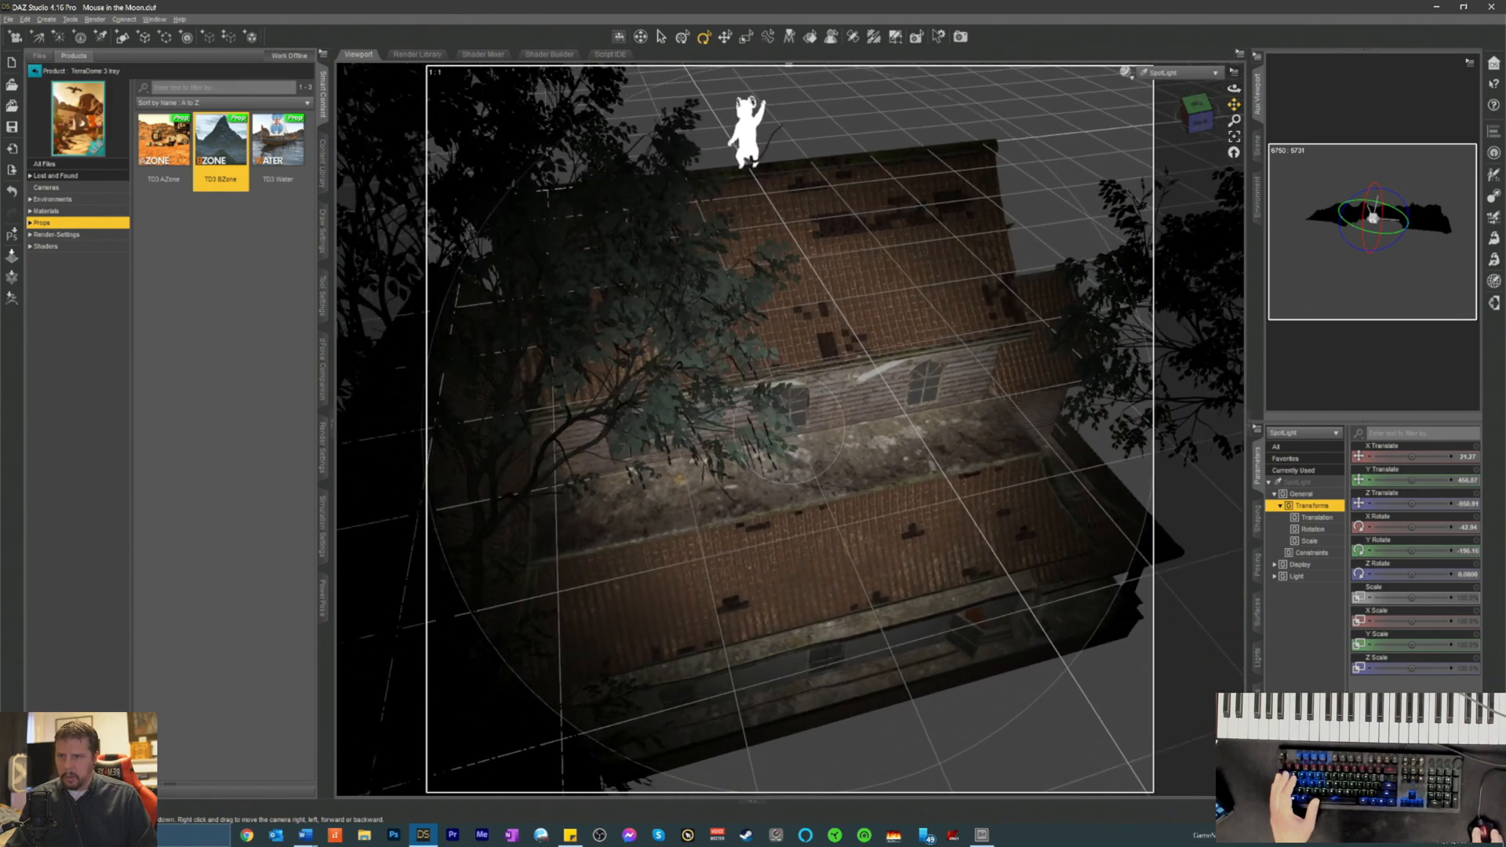
left_click_drag(1191, 132, 1259, 109)
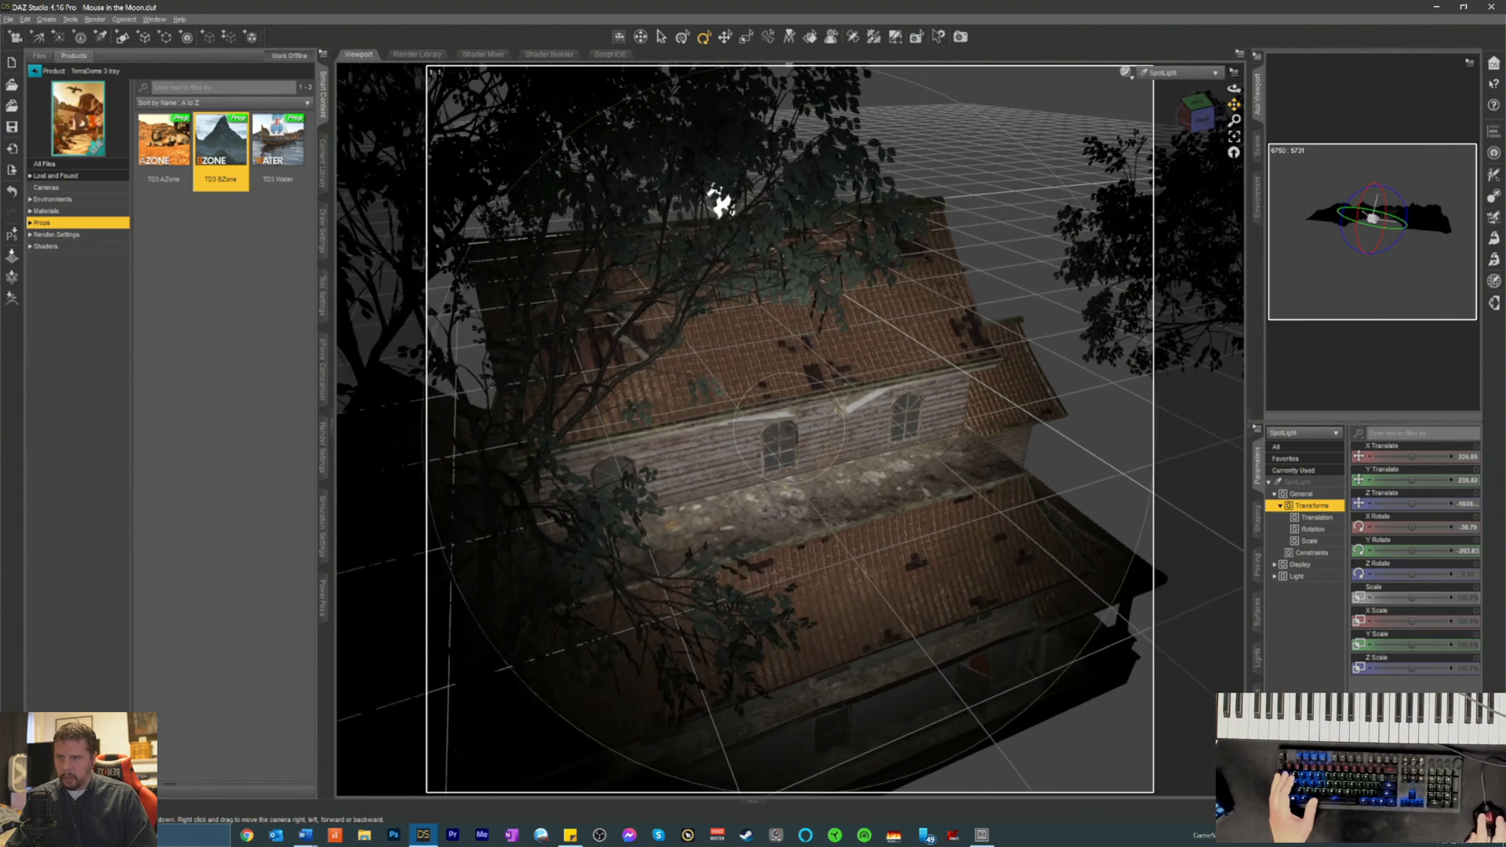
- Check the lighting through the Camera, and inspect the spotlight's position among the trees from the side in the Perspective View
left_click(1166, 74)
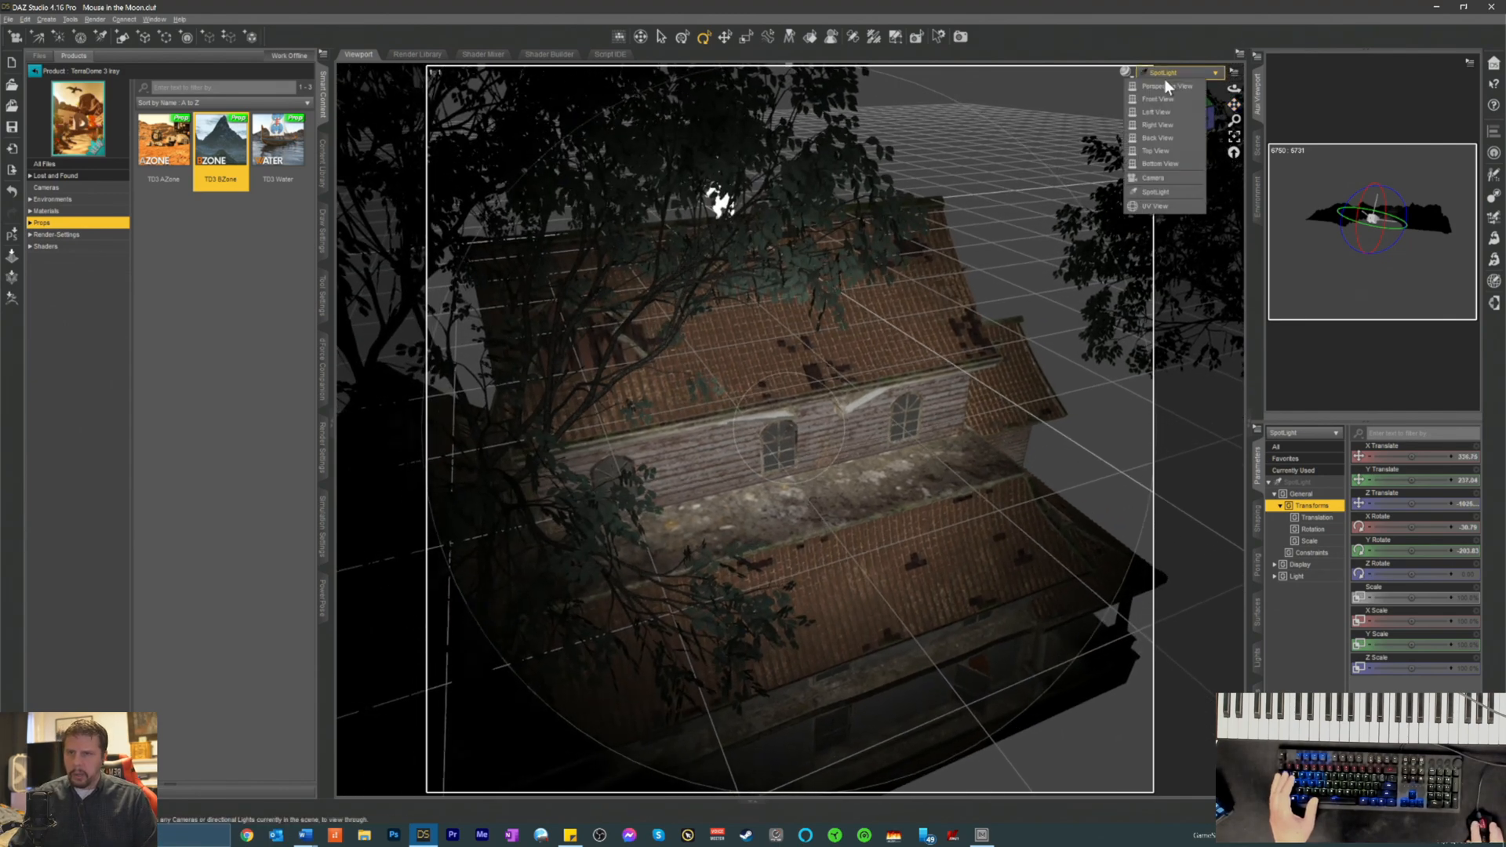
left_click(1151, 177)
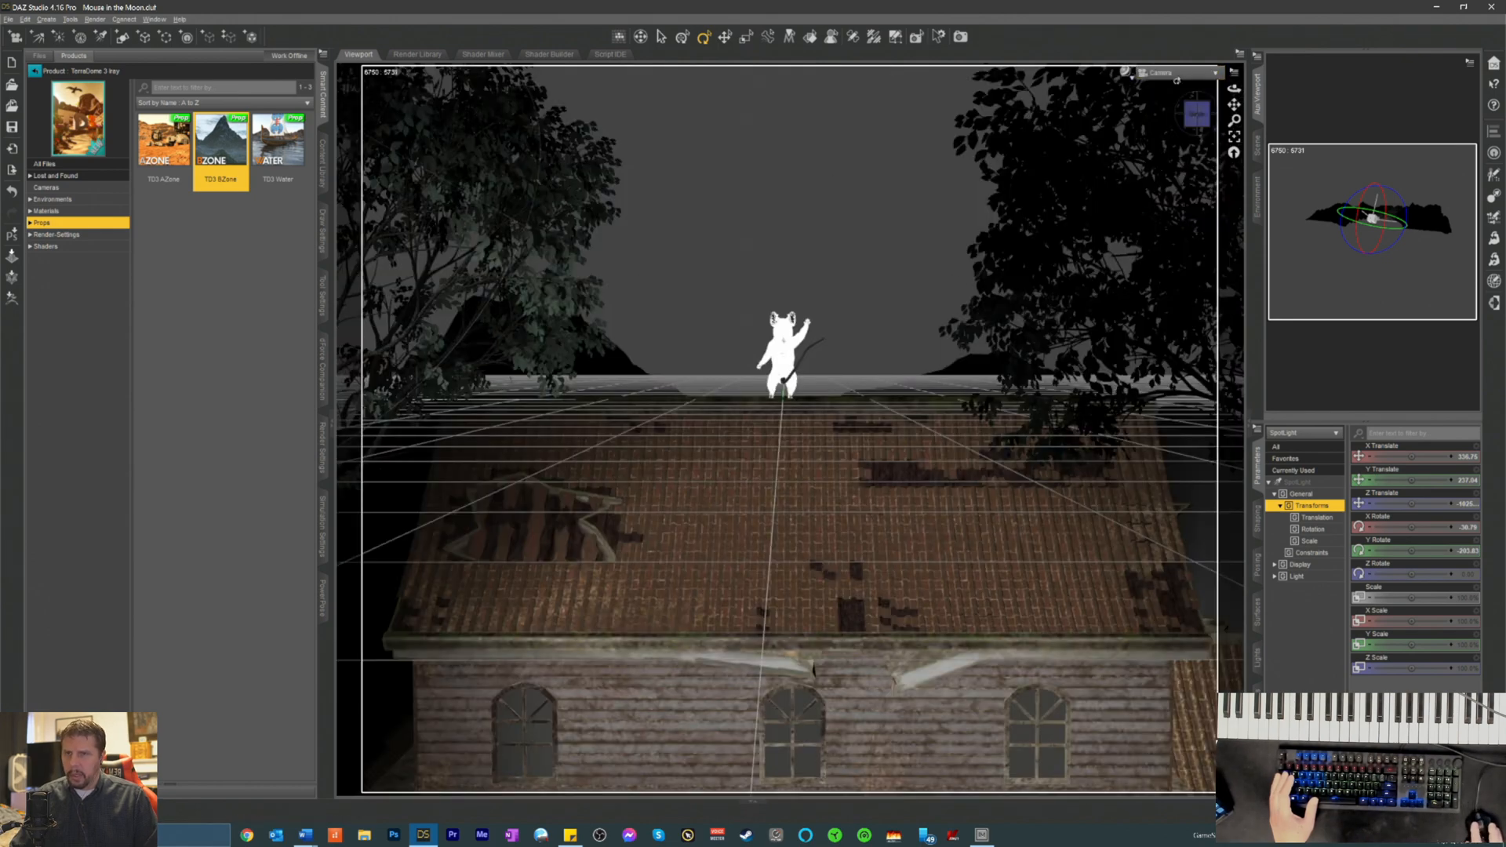
left_click(1158, 74)
left_click(1164, 80)
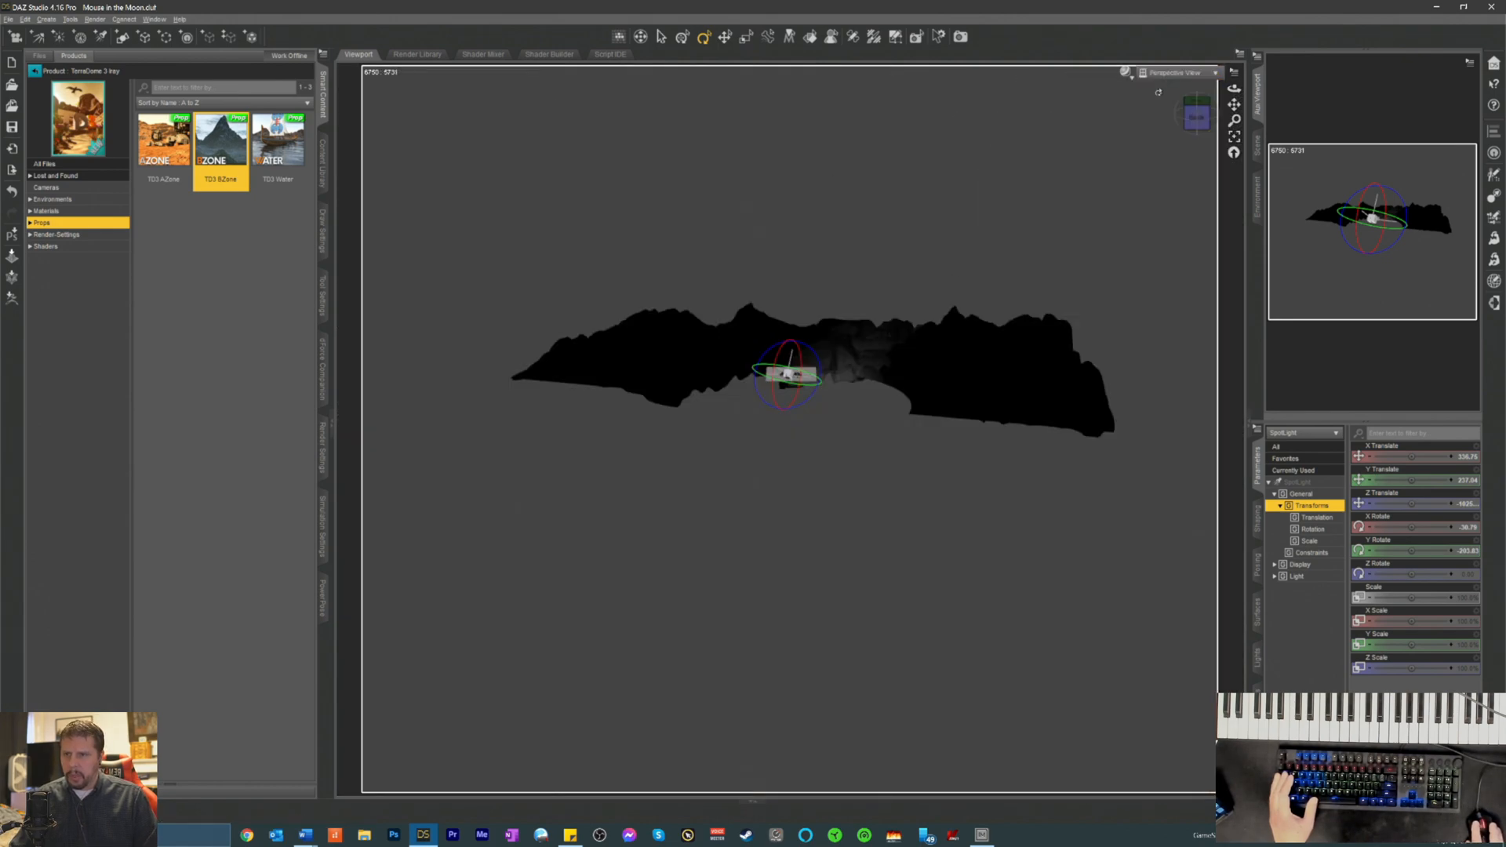
left_click(1234, 138)
scroll(1026, 271, "down", 5)
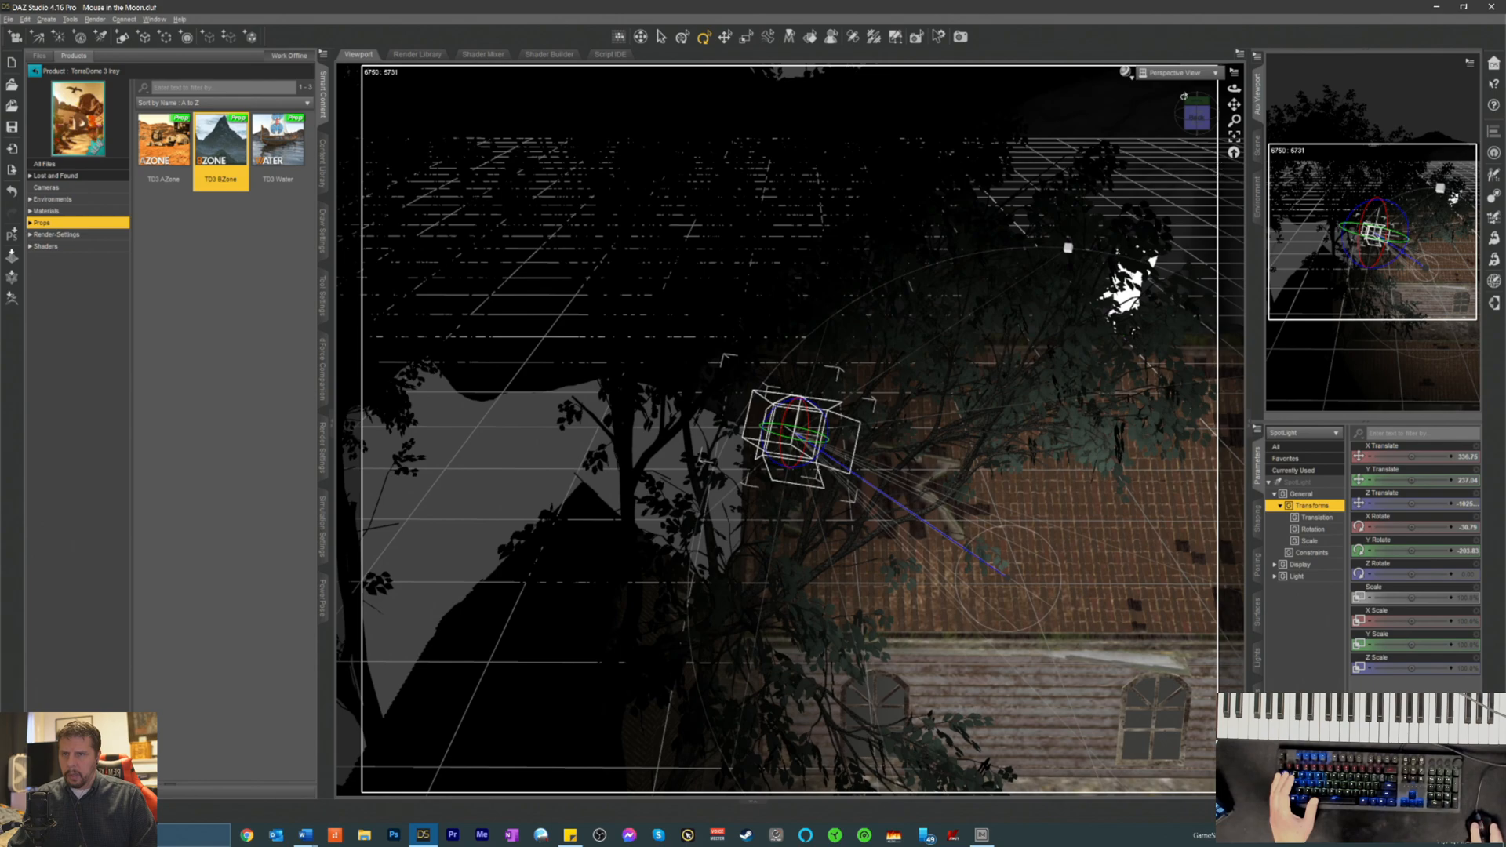
left_click_drag(1193, 118, 1275, 22)
- Select the first AB Eucalypt tree near the spotlight, and move it along Z toward the camera
left_click_drag(601, 622, 491, 402, "alt")
left_click(491, 402)
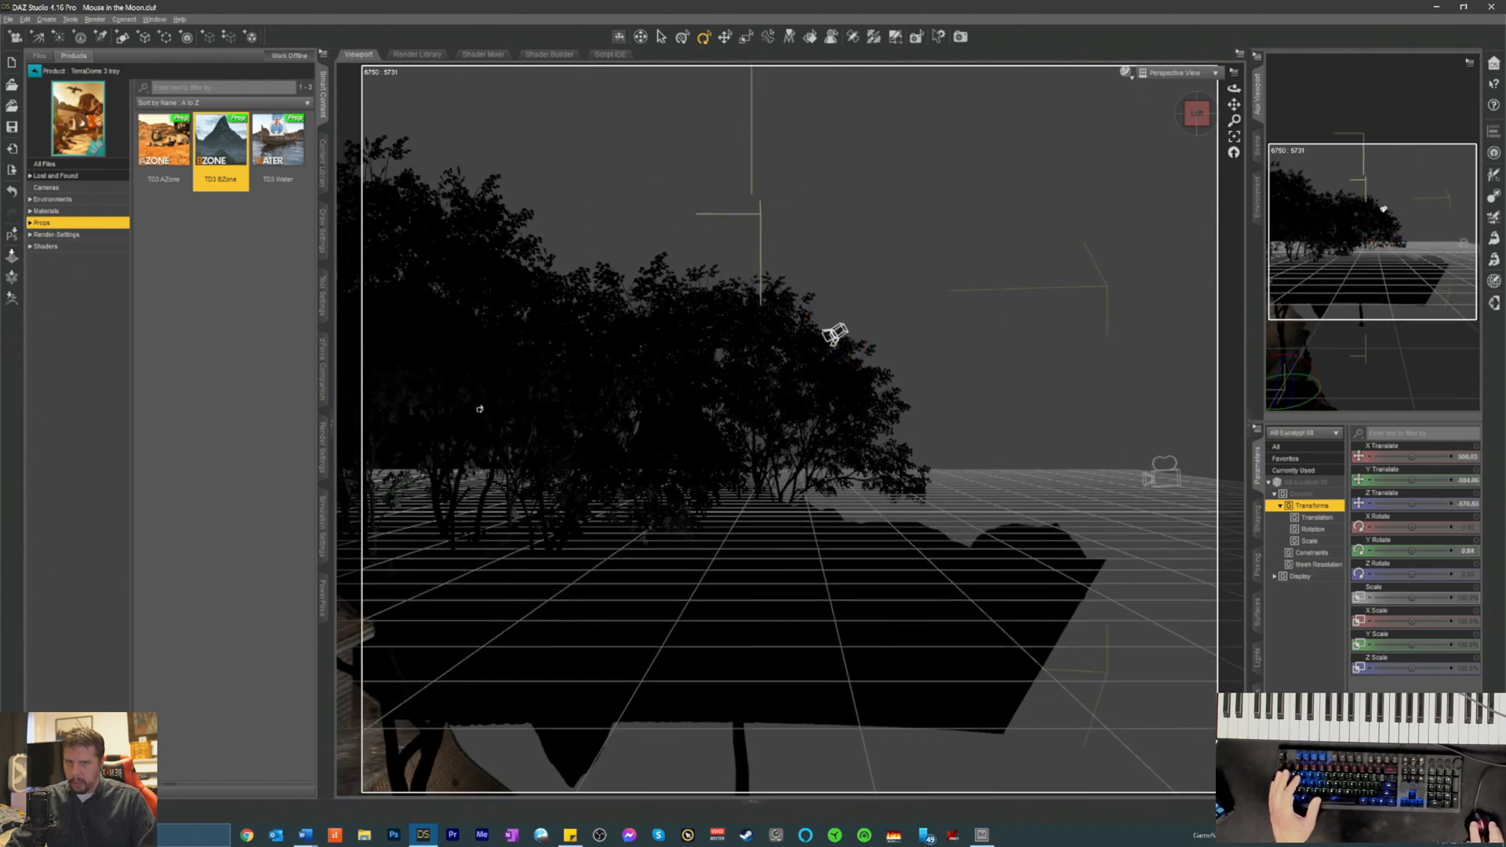
left_click(1256, 149)
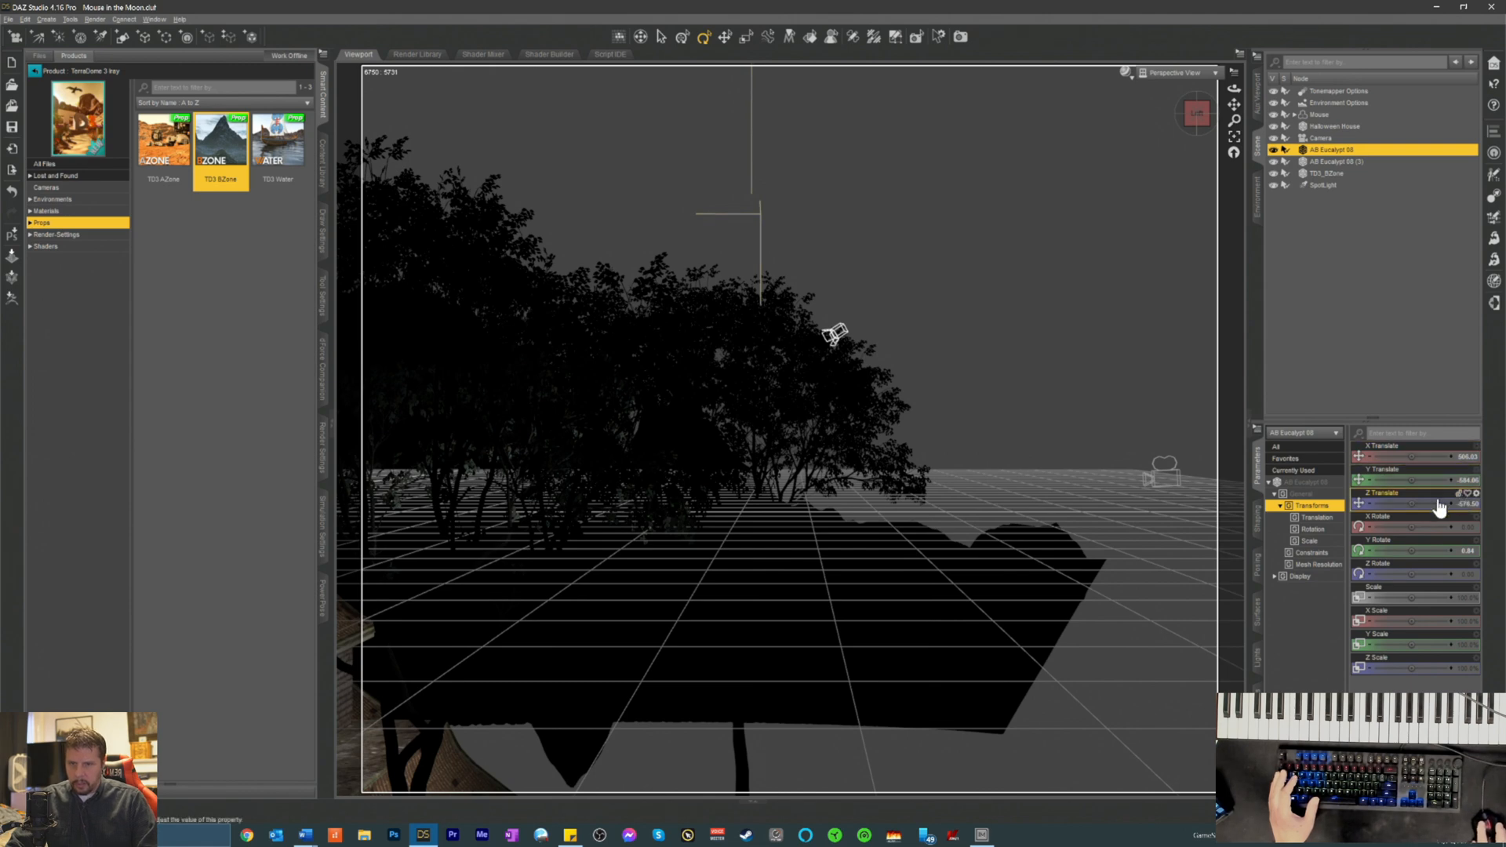
left_click_drag(1410, 499, 1361, 499)
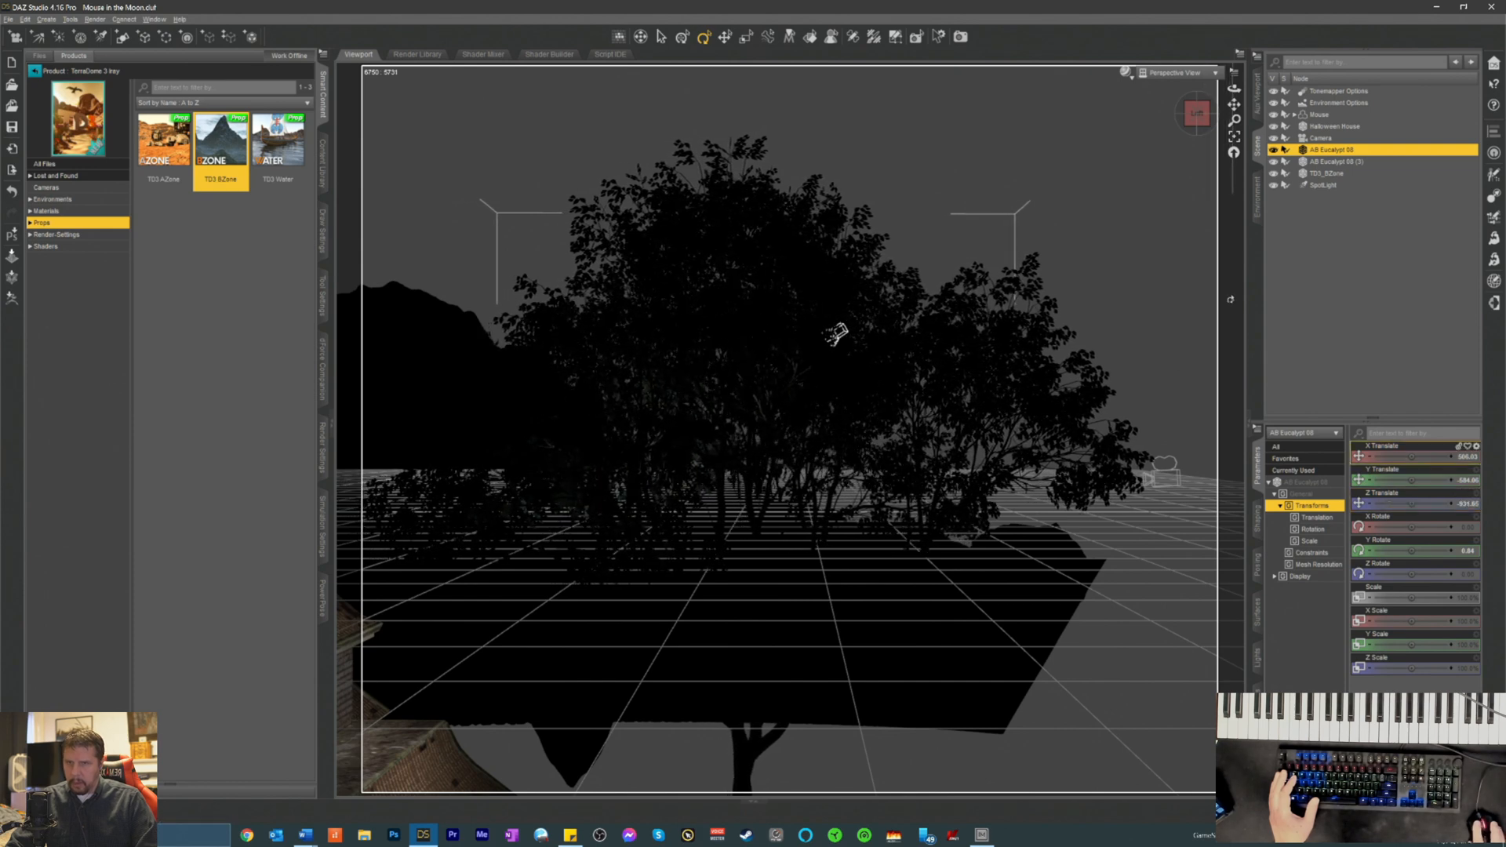
- Through the Camera view, shift the selected eucalypt inward along X so its branches frame the mouse again
left_click(1159, 78)
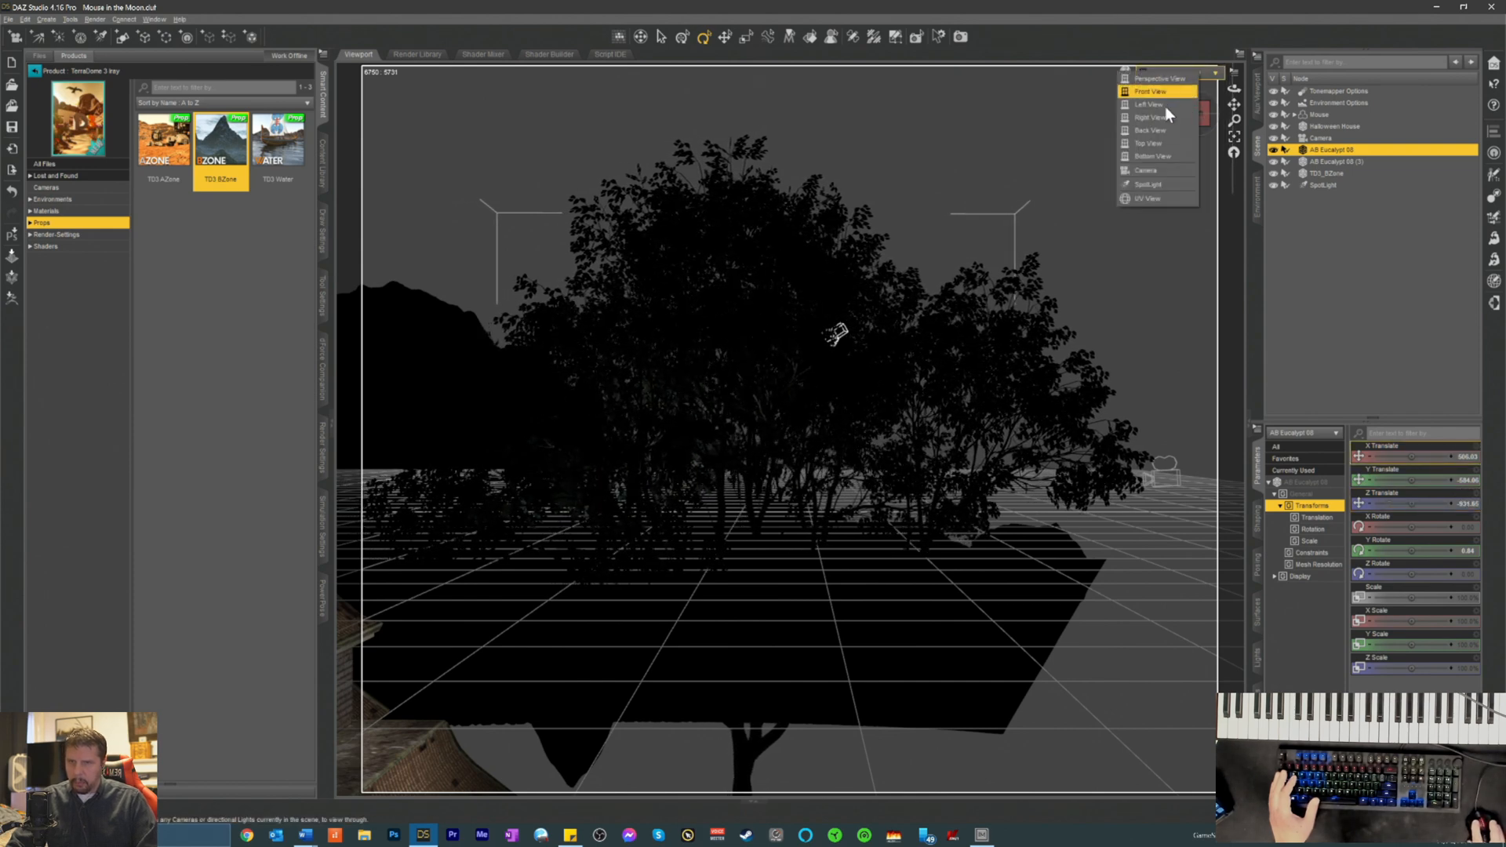
left_click(1155, 171)
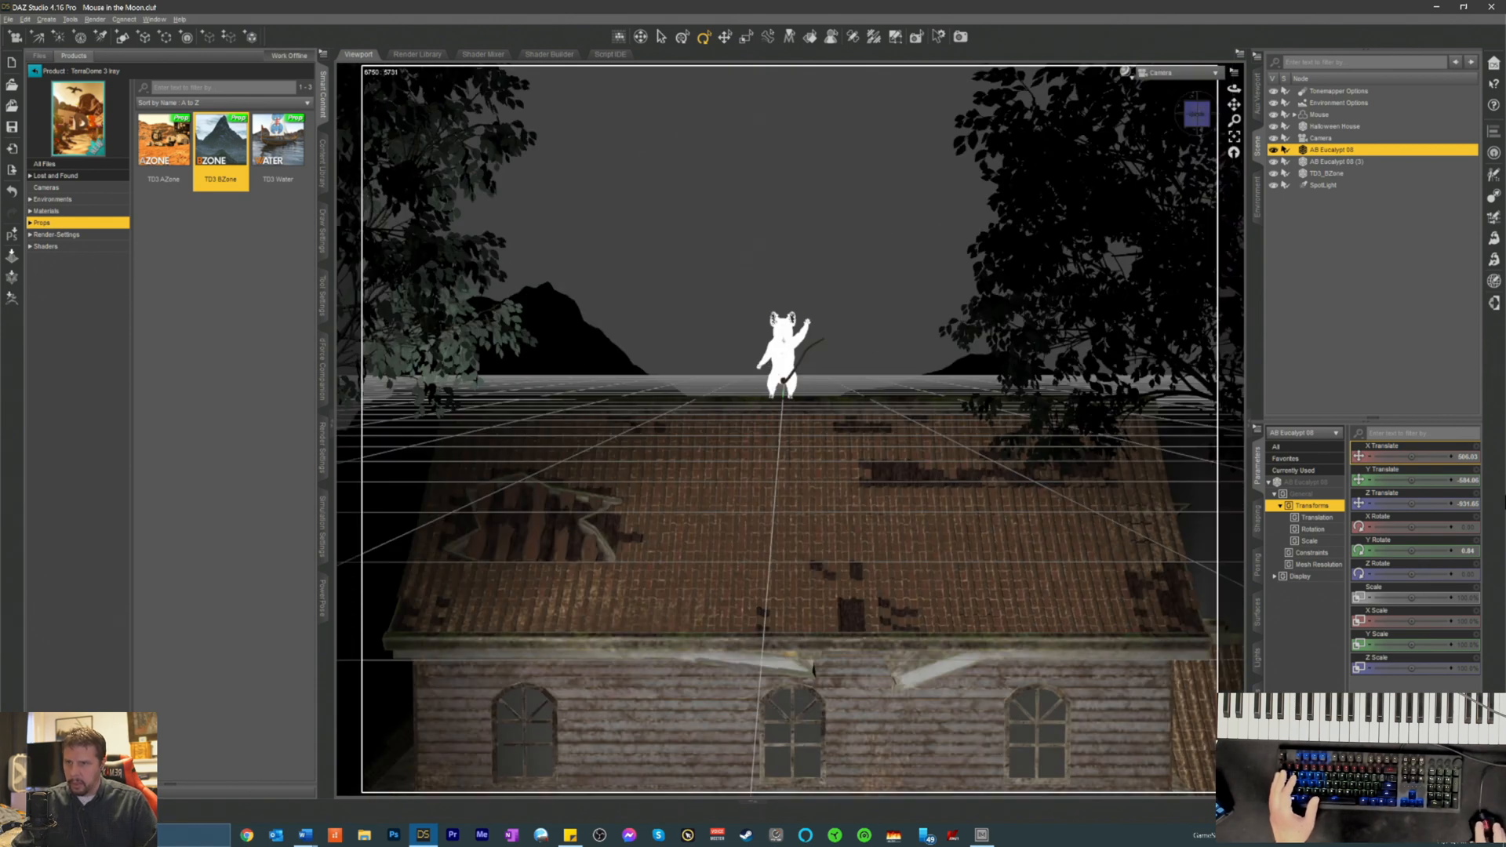
left_click_drag(1411, 456, 1383, 457)
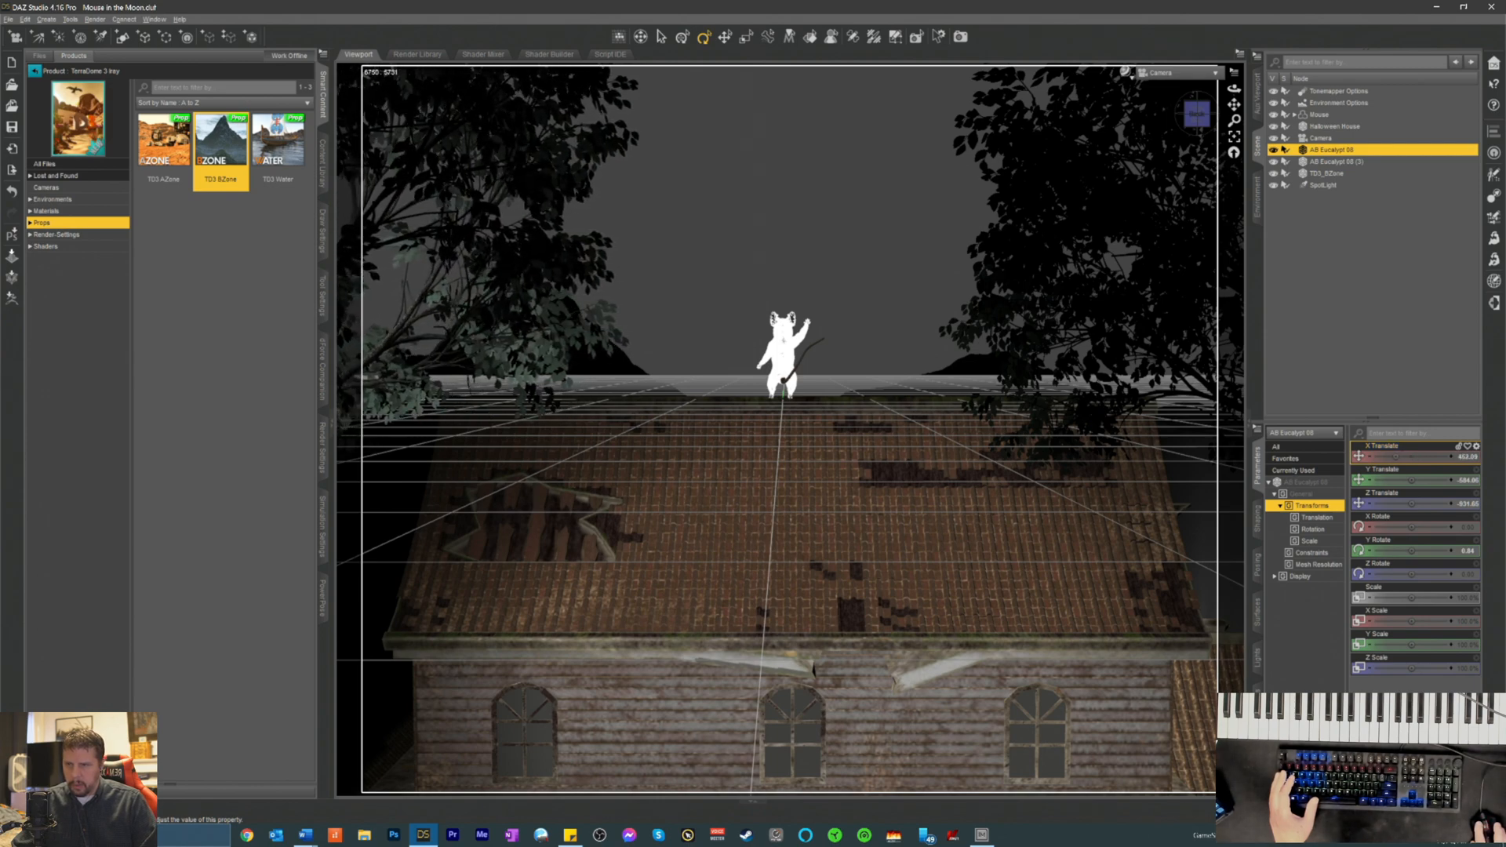
- Preview the Camera view in NVIDIA Iray, and adjust the spotlight's light settings and temperature so the house glows brighter and warmer
left_click(1126, 72)
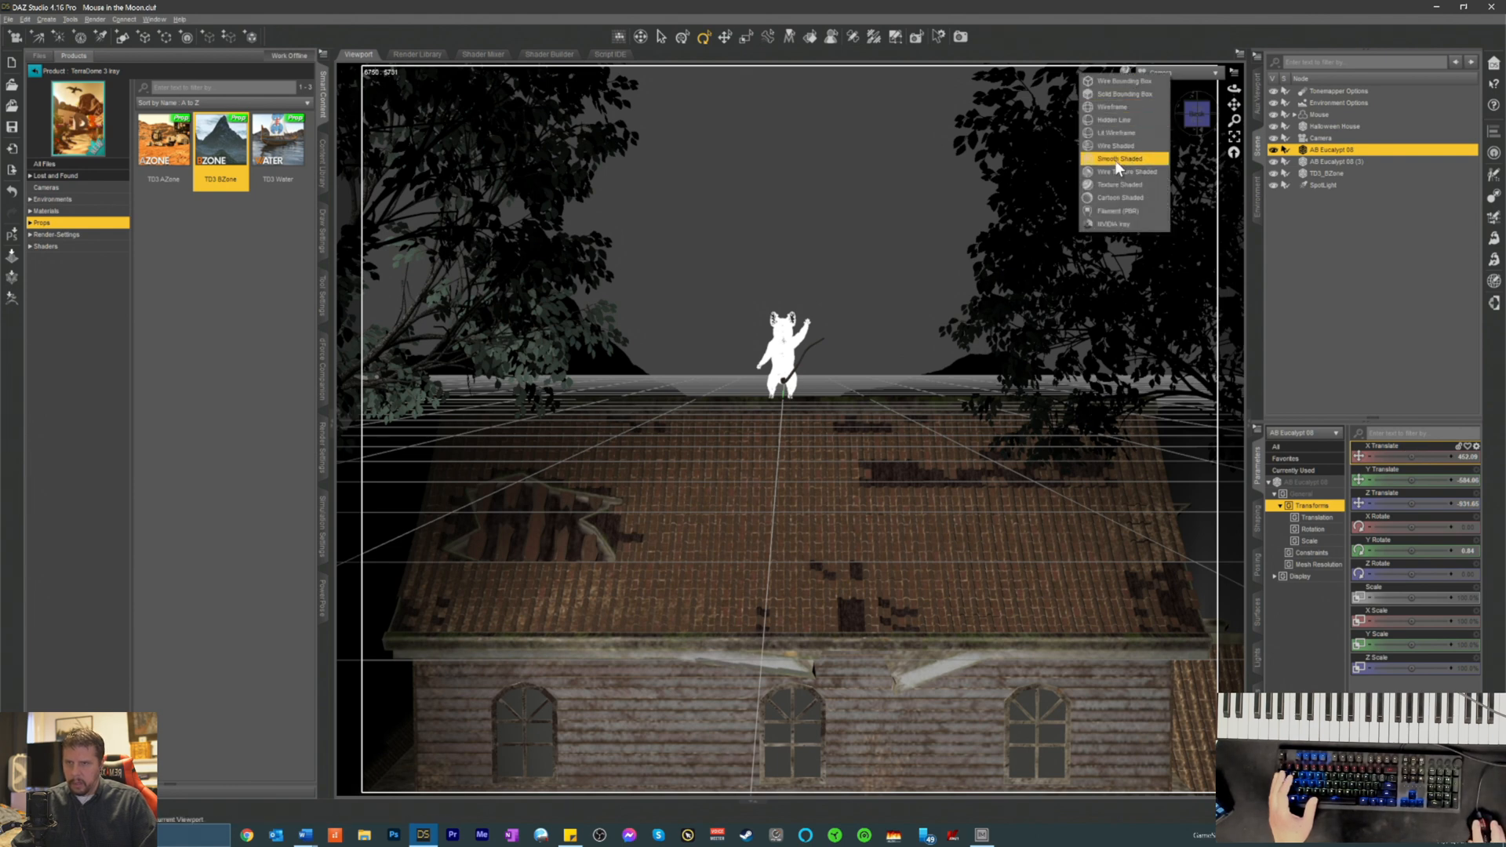
left_click(1109, 225)
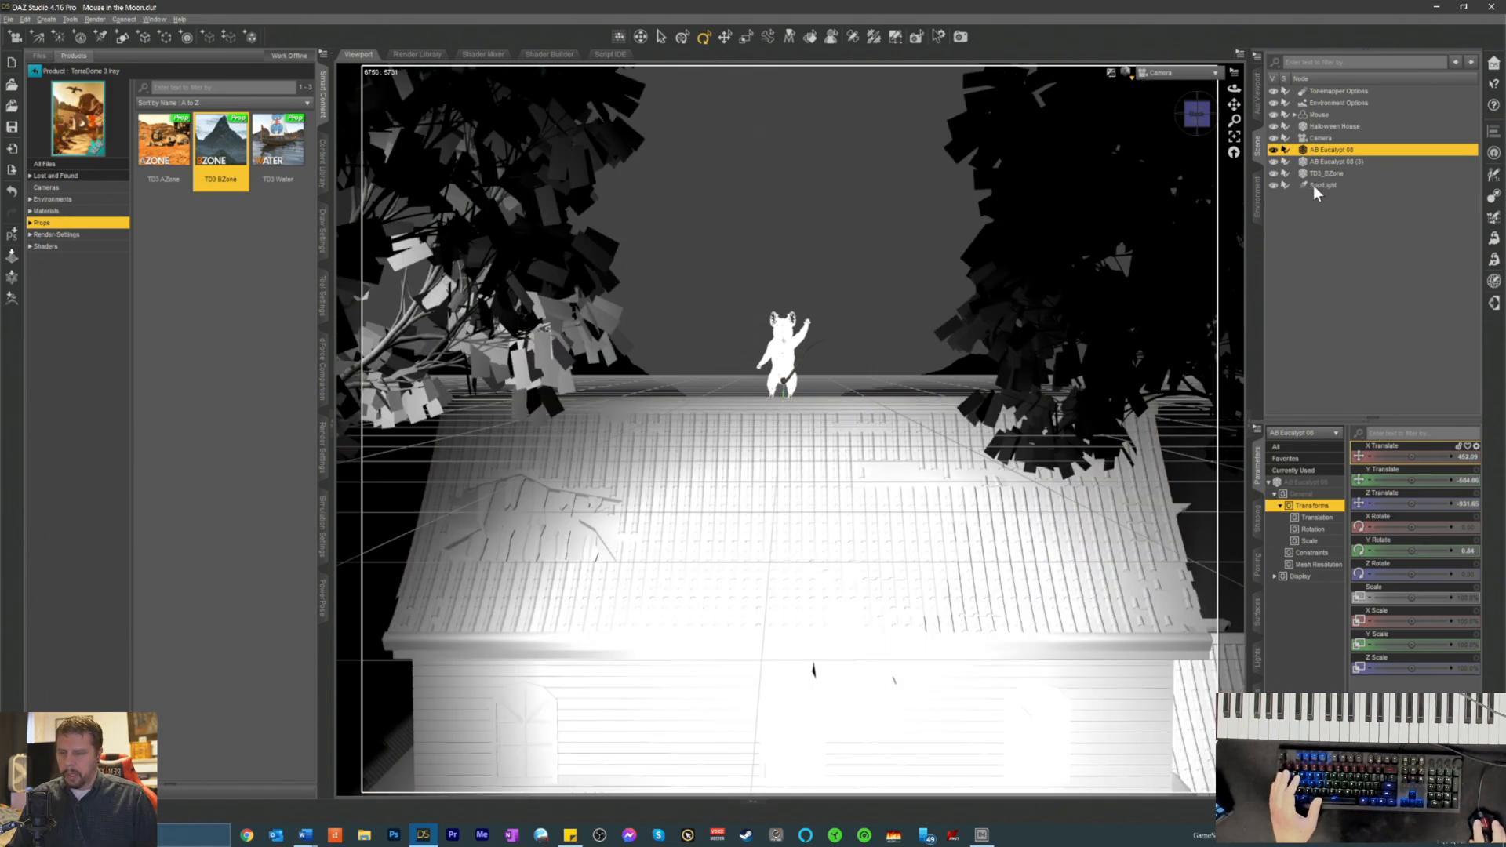
left_click(1313, 185)
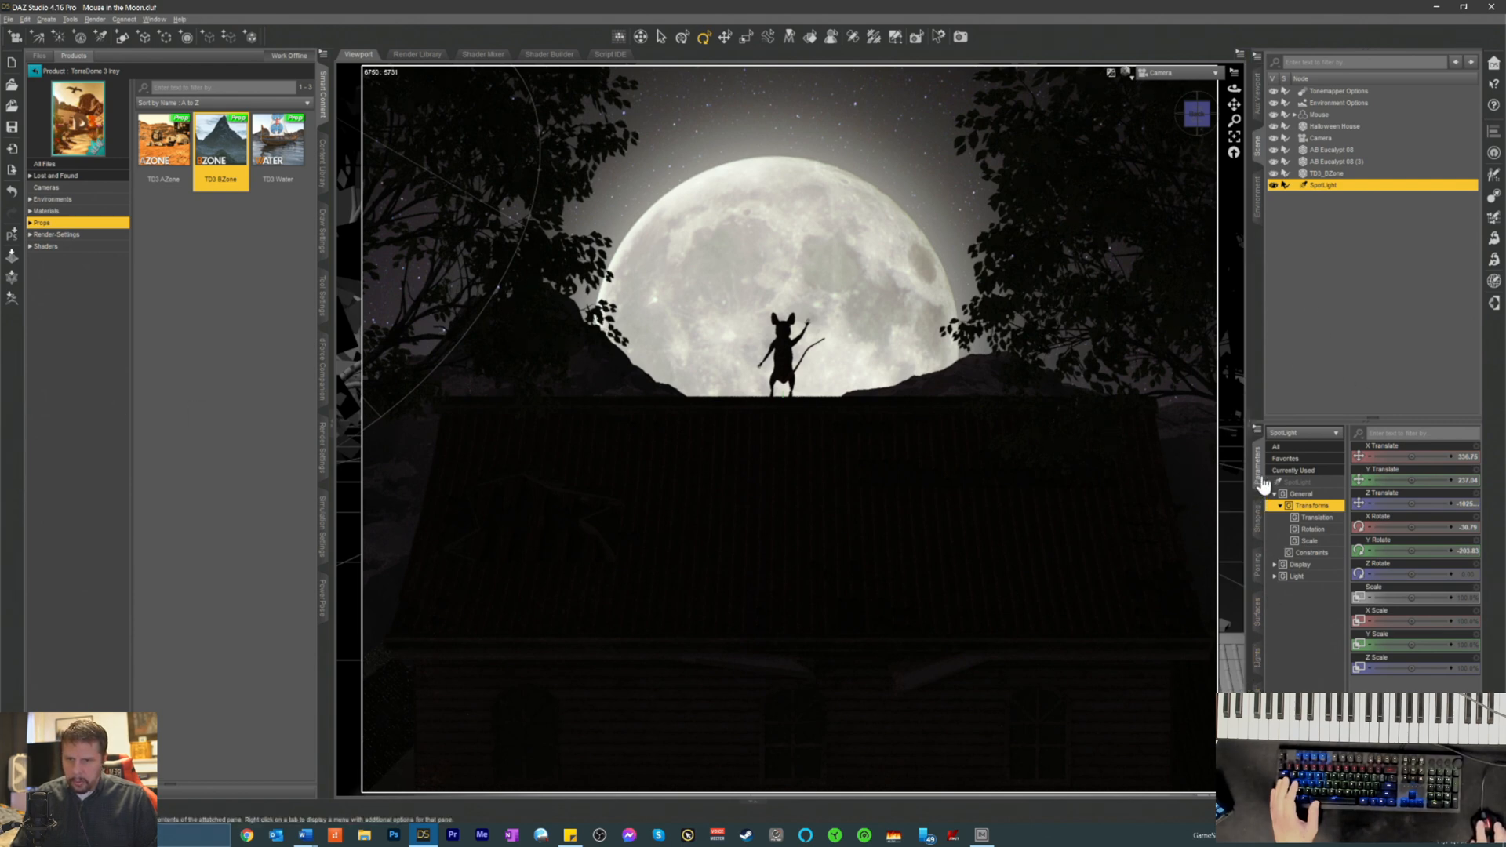
left_click(1293, 481)
scroll(1416, 565, "down", 5)
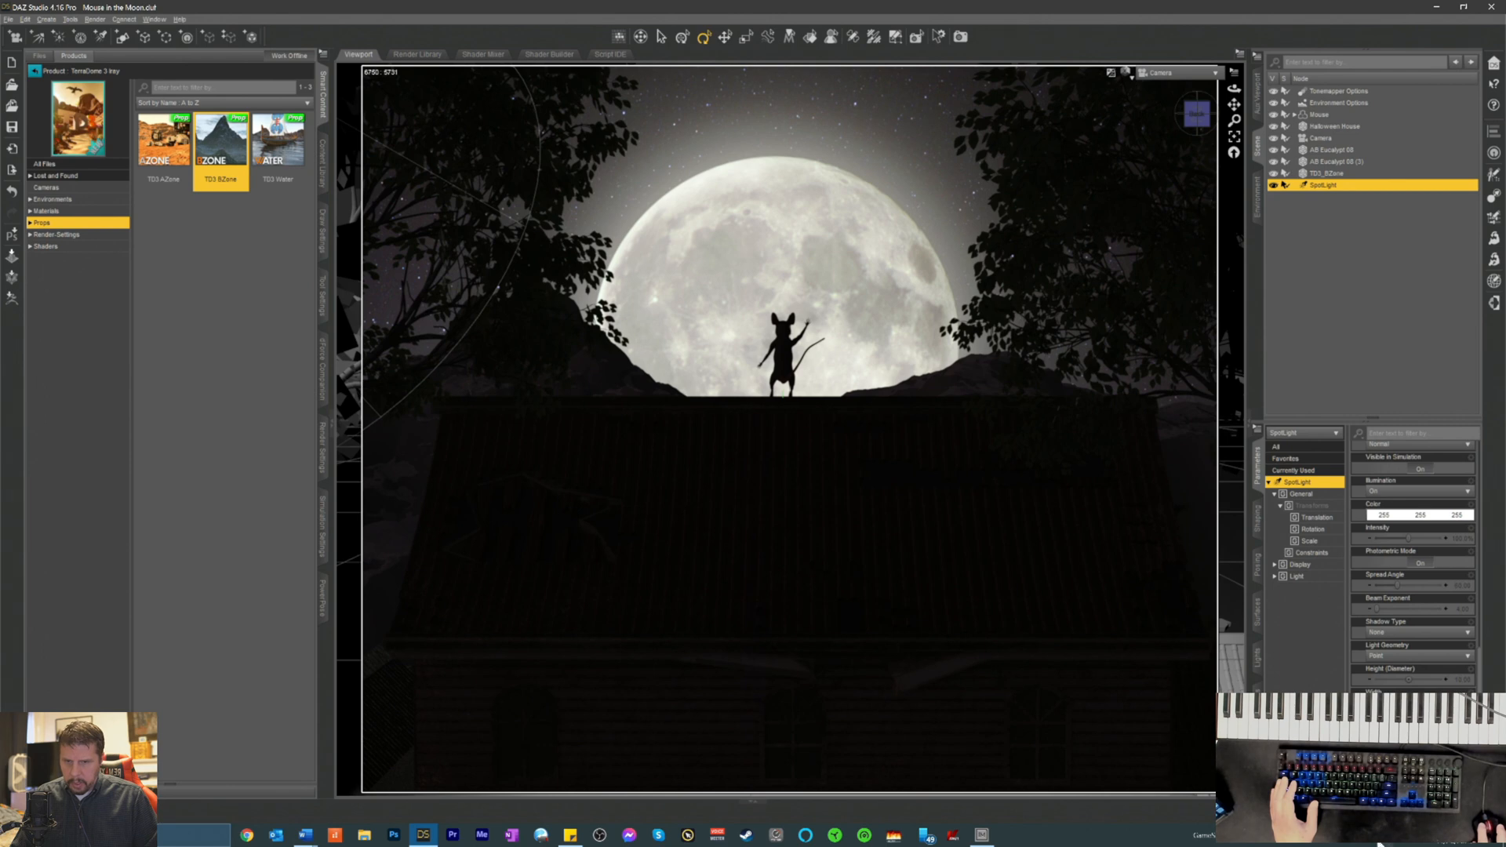
key("ctrl+7")
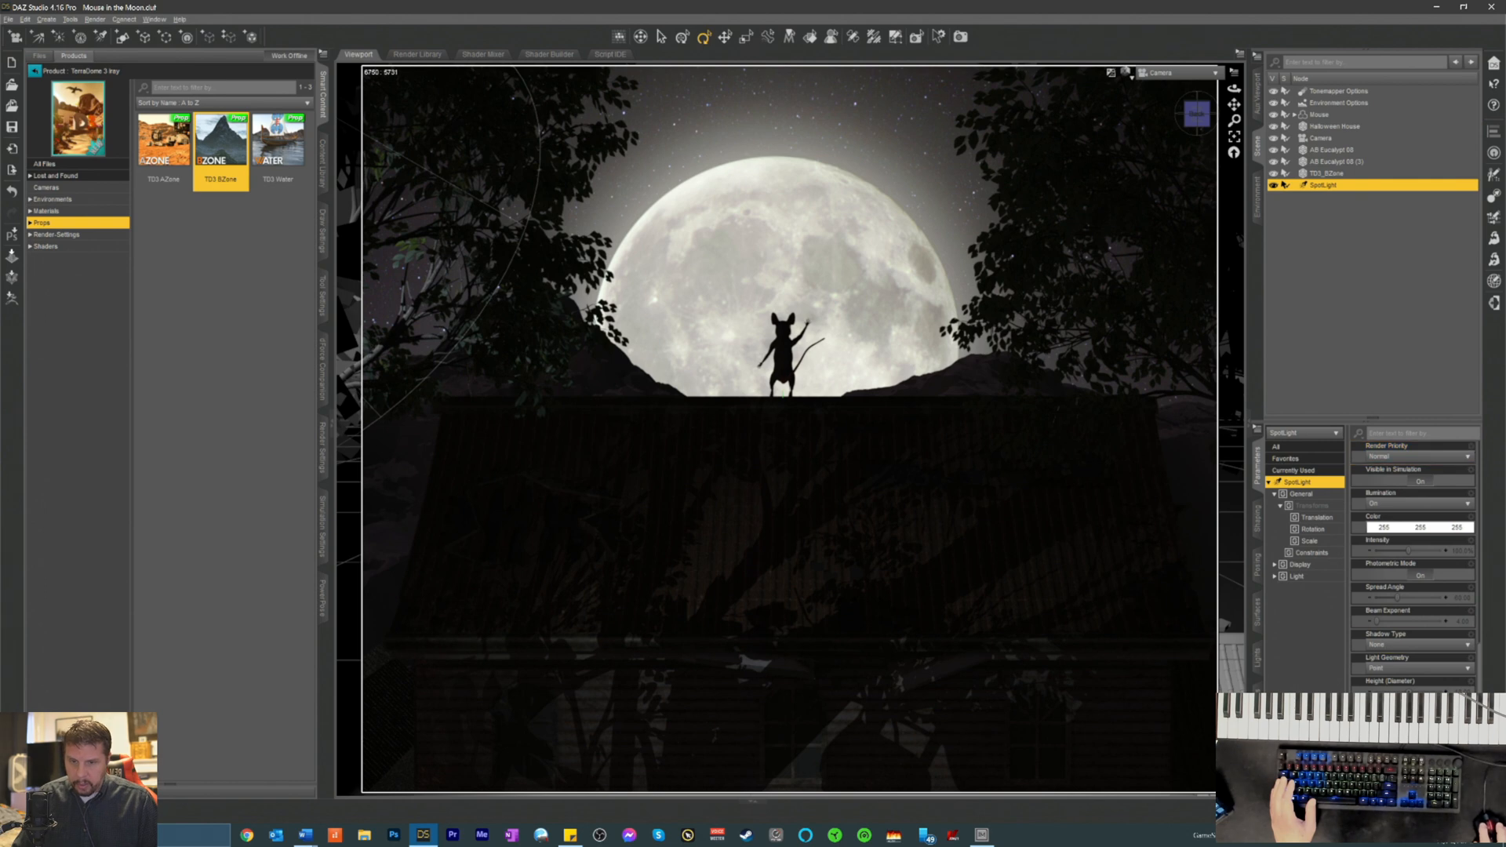
scroll(1413, 565, "down", 1)
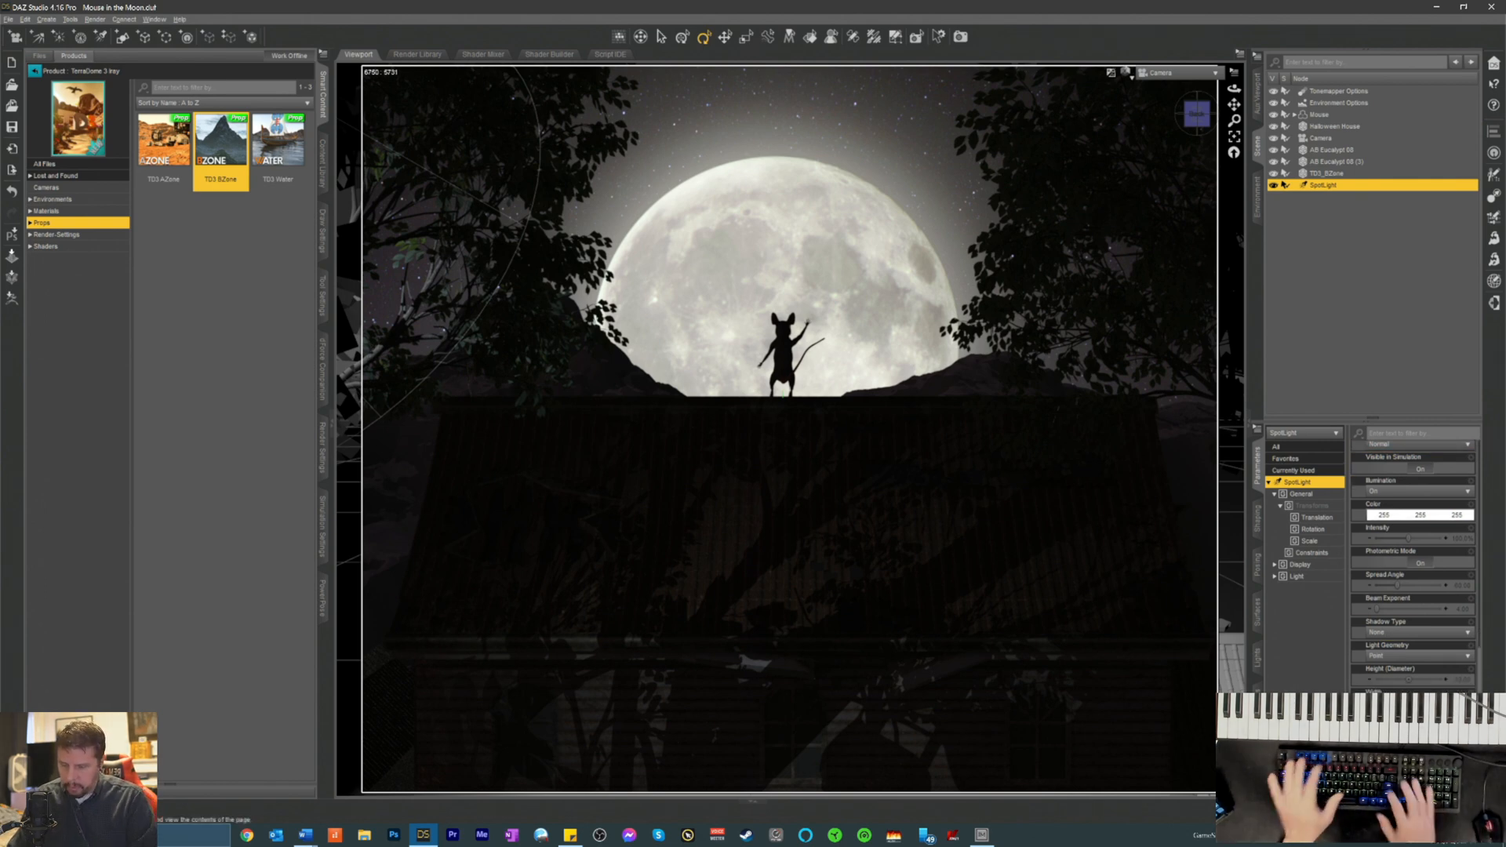
key("ctrl+7")
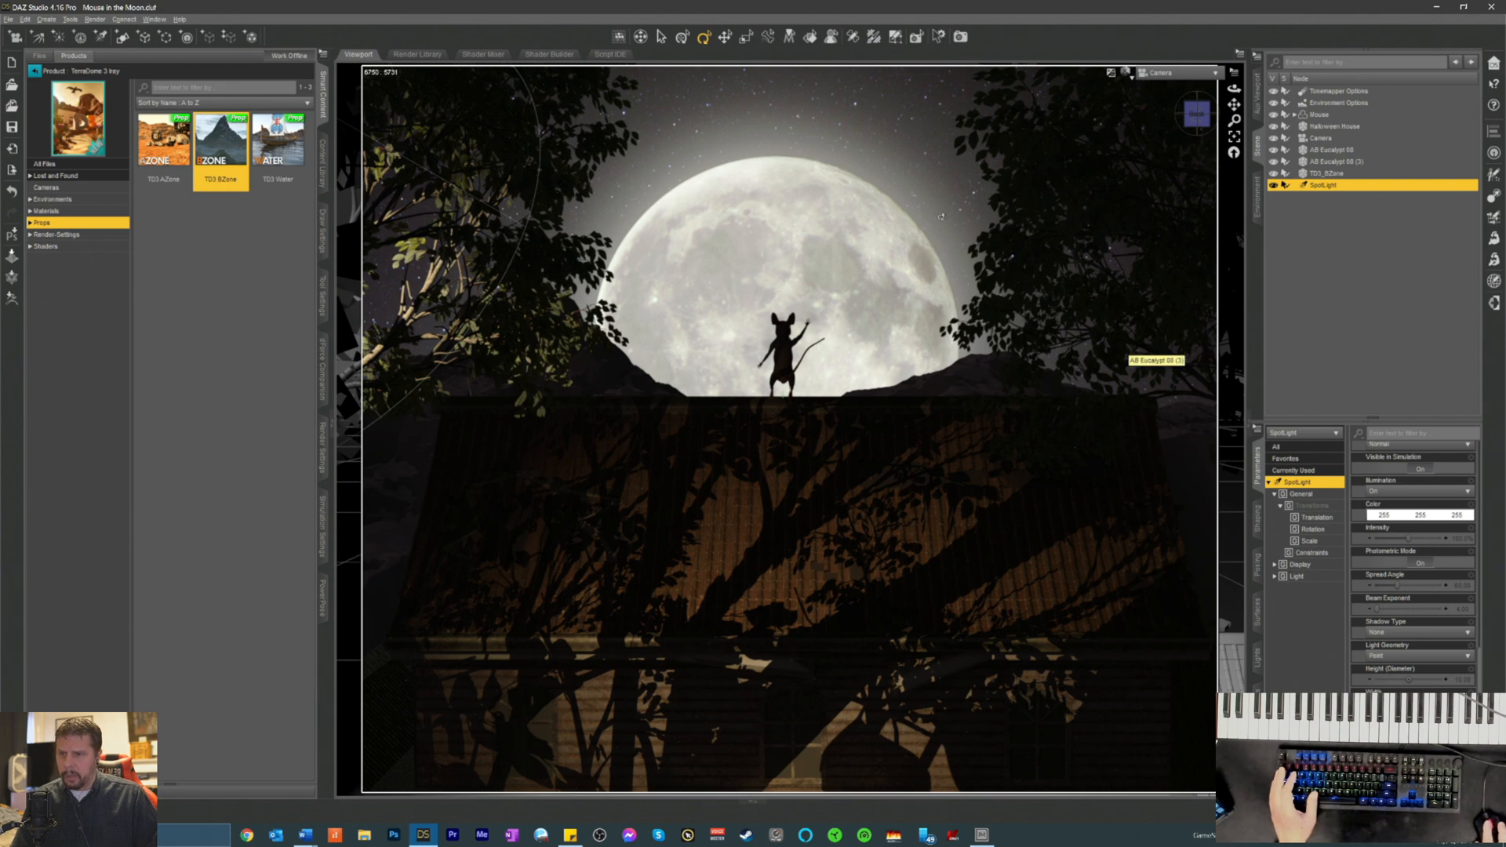
- Select the Camera and lock its node so its framing cannot be moved accidentally
left_click(1321, 138)
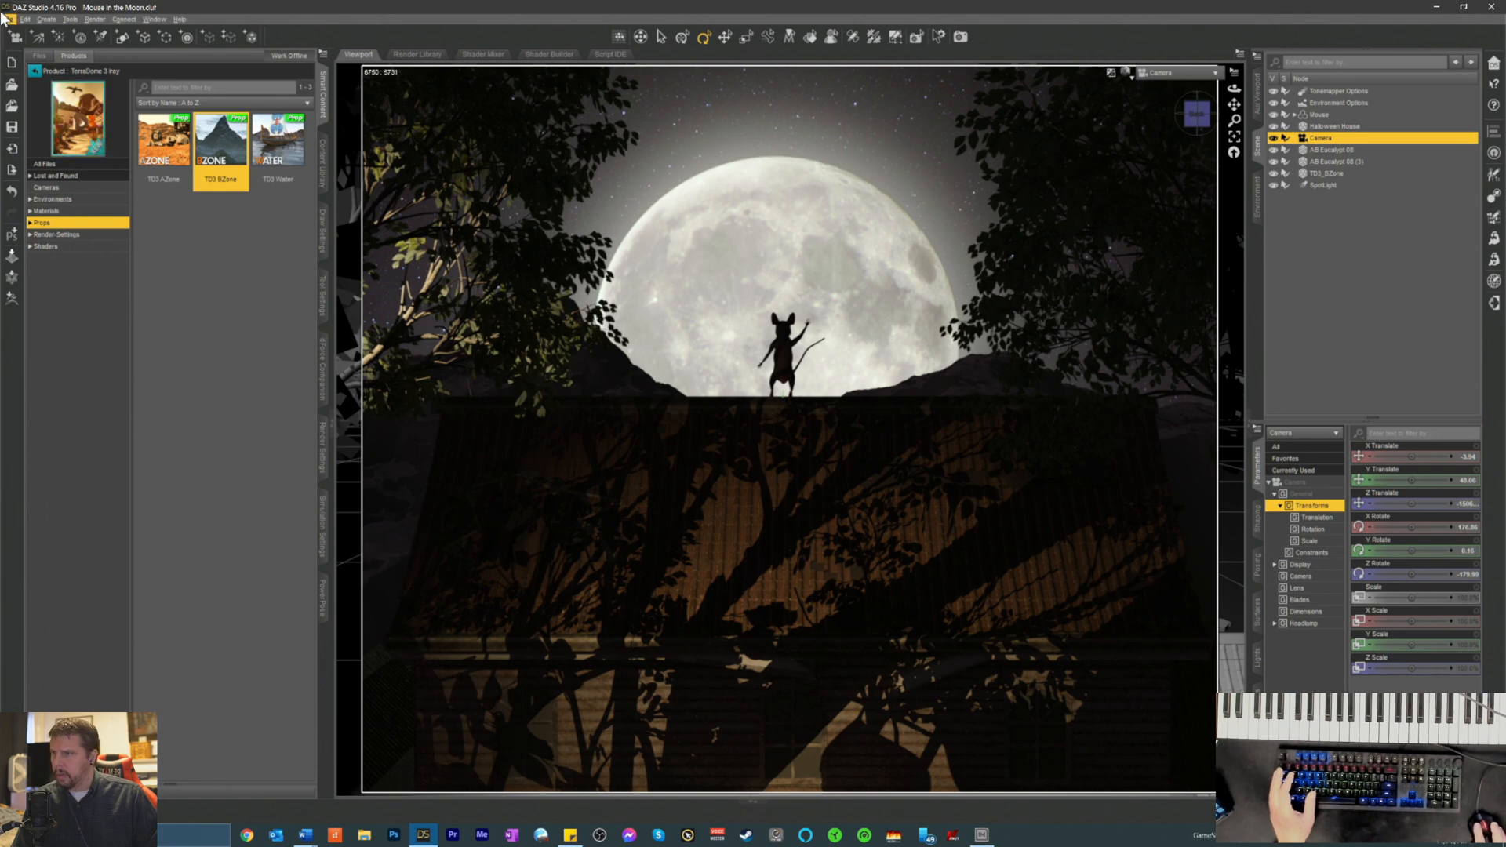
left_click(25, 19)
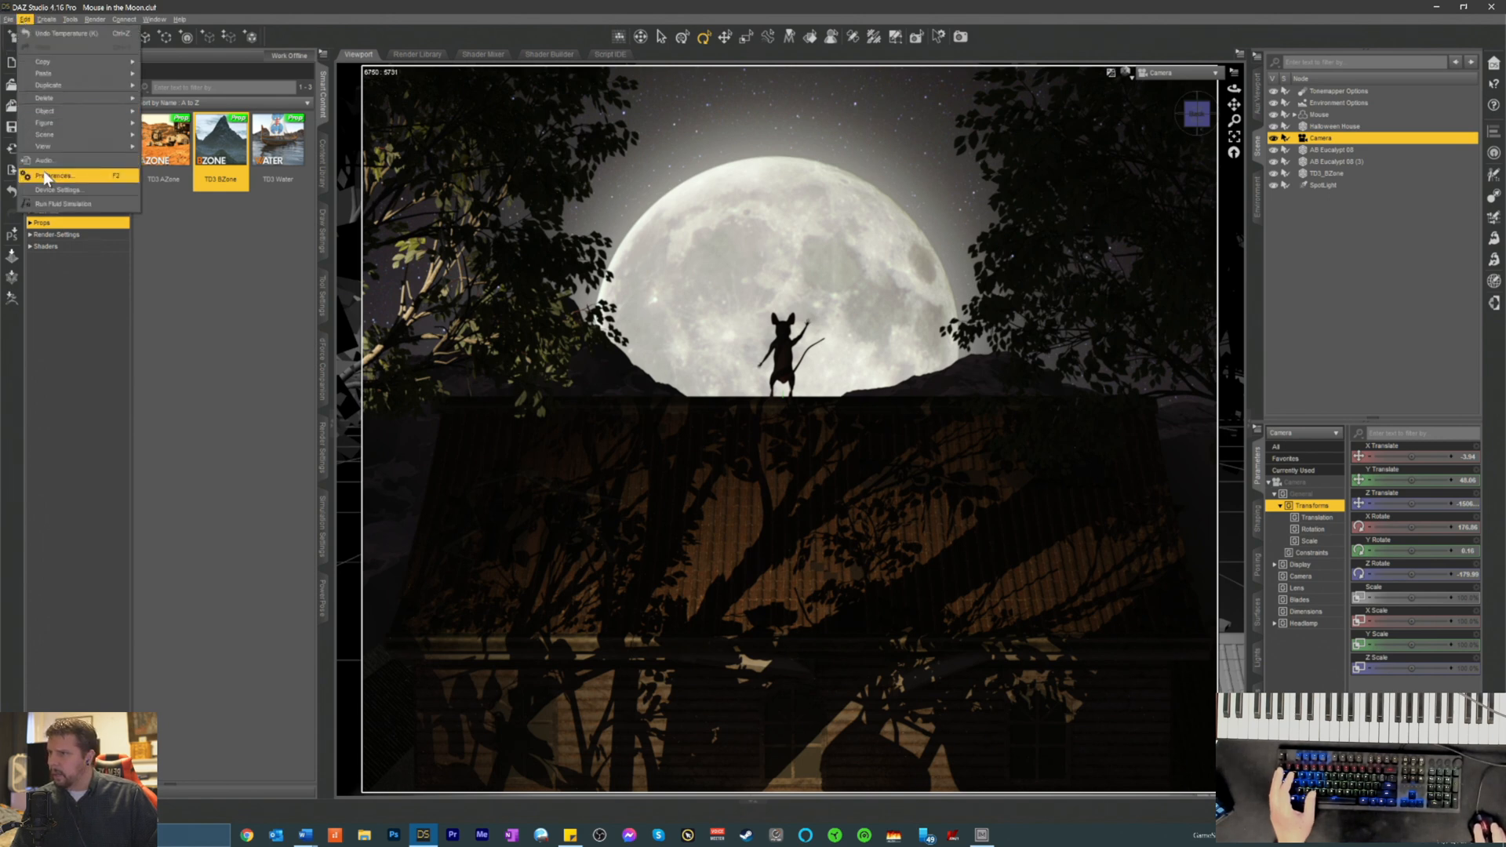
mouse_move(64, 111)
mouse_move(203, 322)
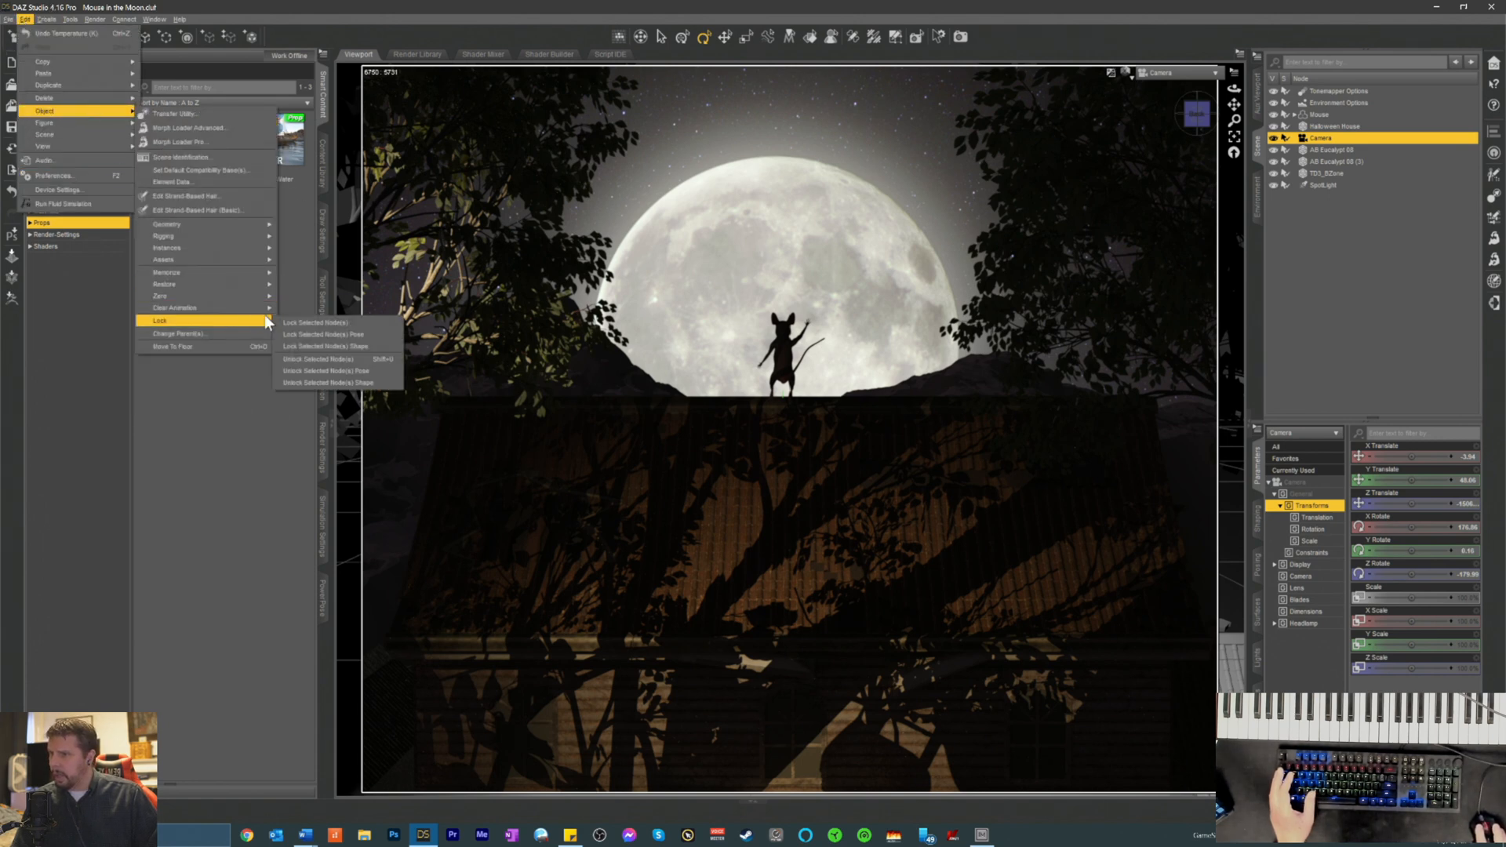
left_click(315, 322)
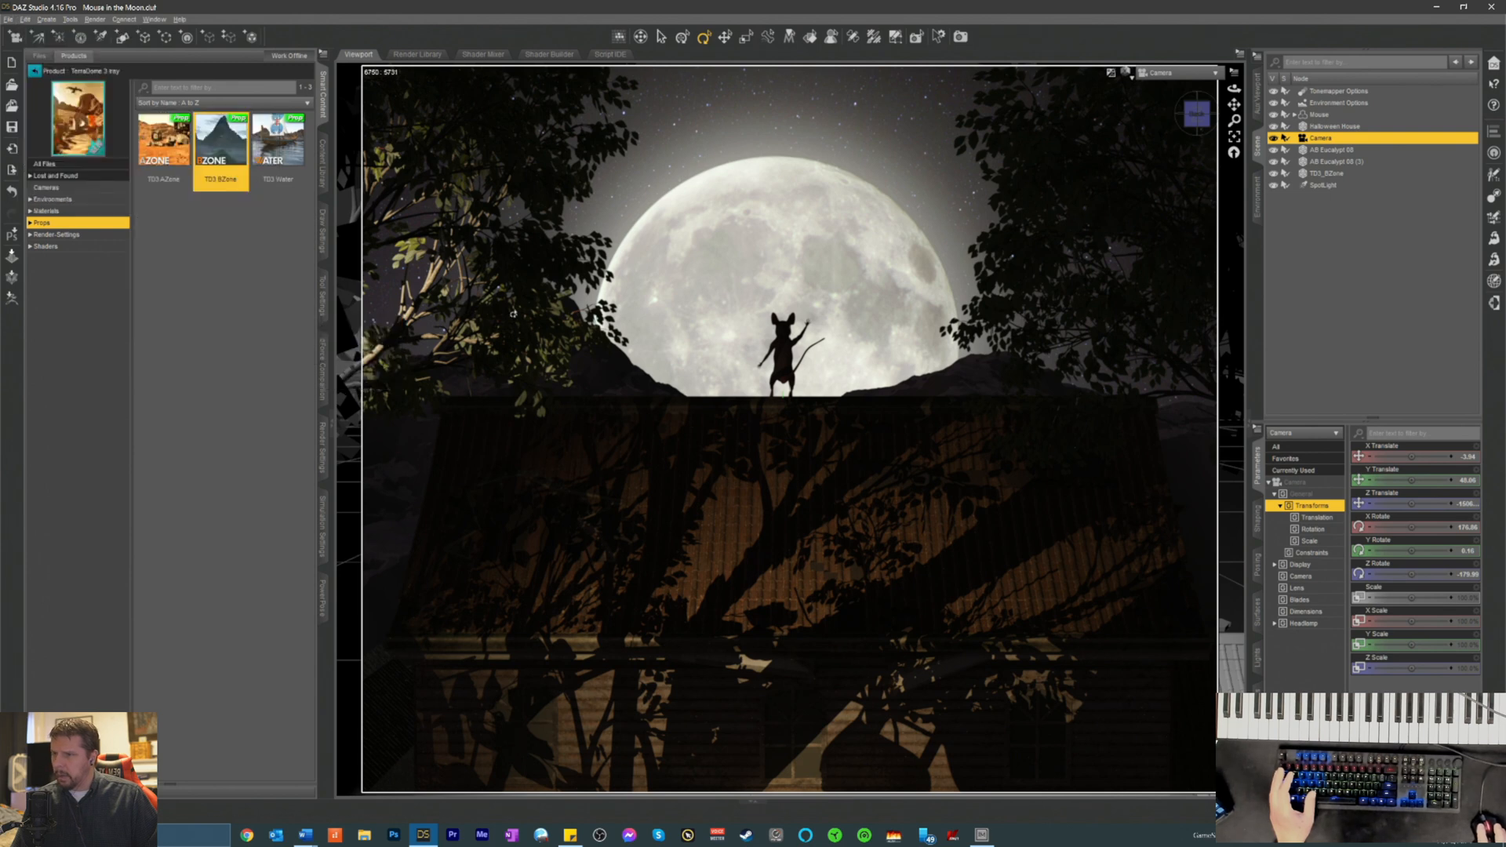
- Look through the spotlight in Texture Shaded mode, and move it down and sideways clear of the tree branches
left_click(1316, 185)
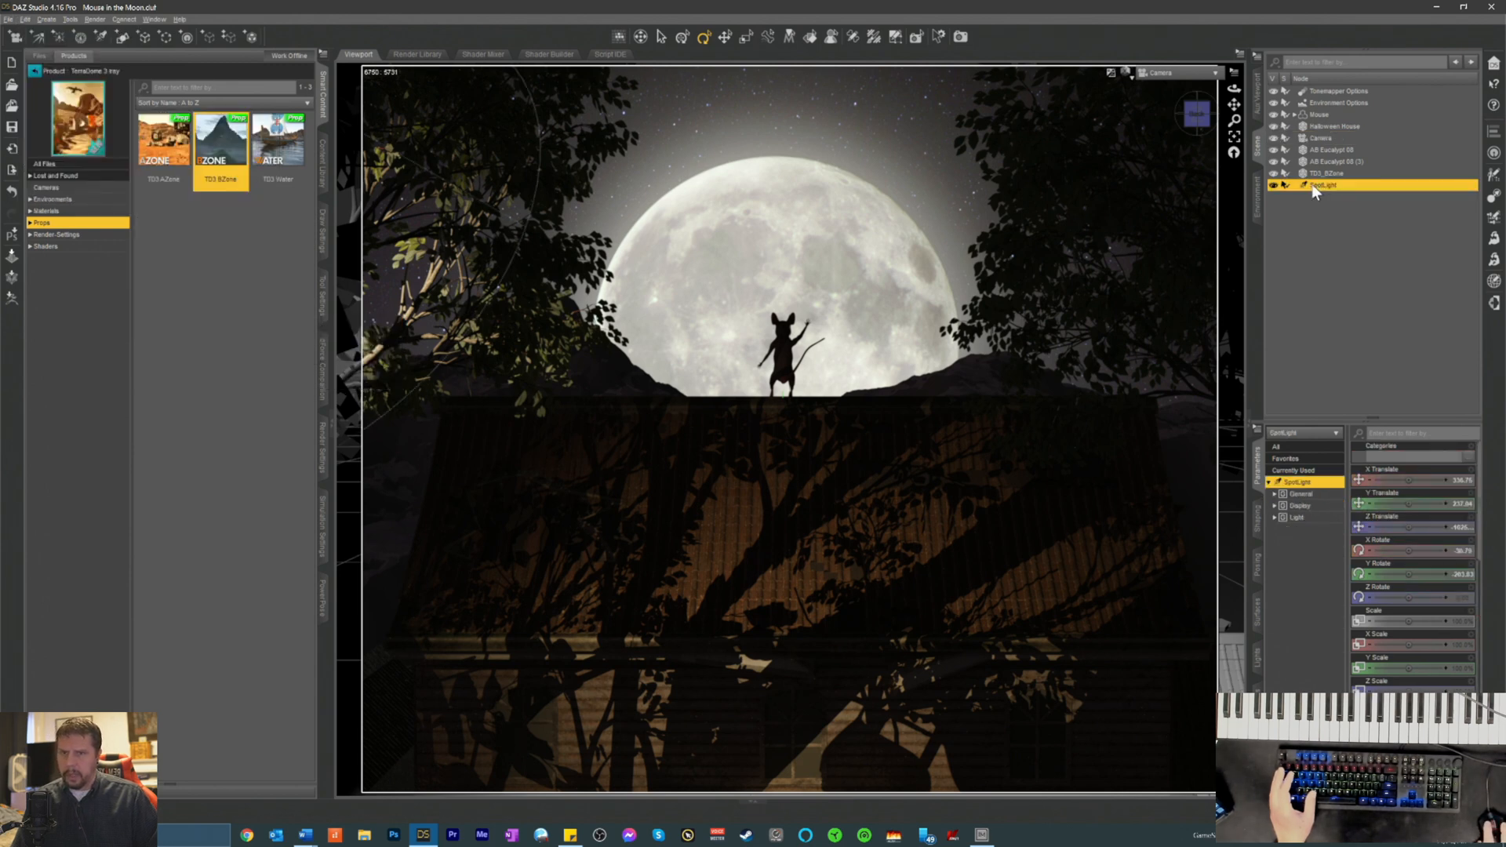
left_click(1126, 72)
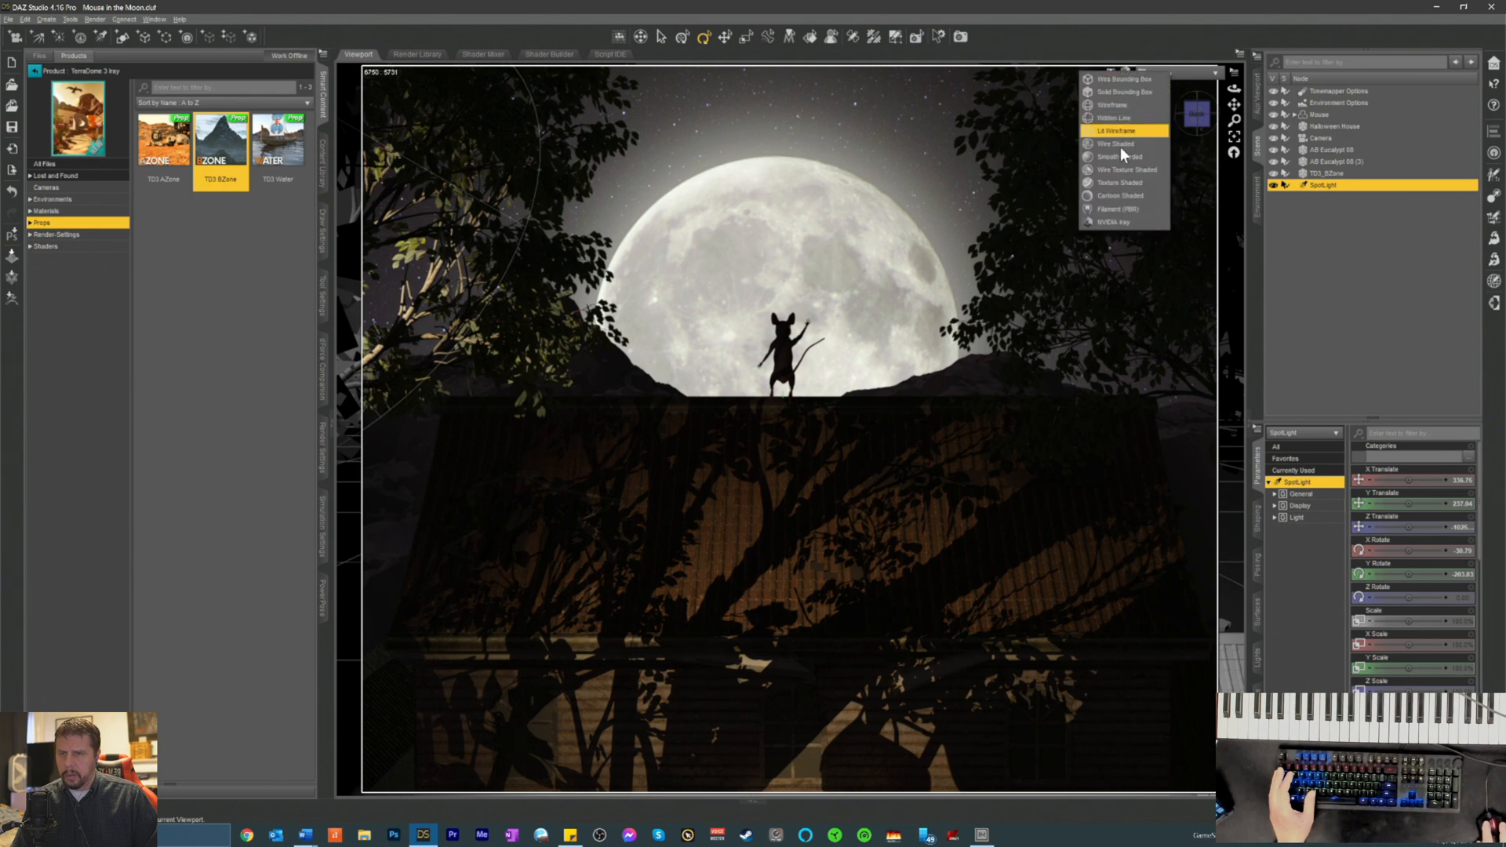
left_click(1113, 181)
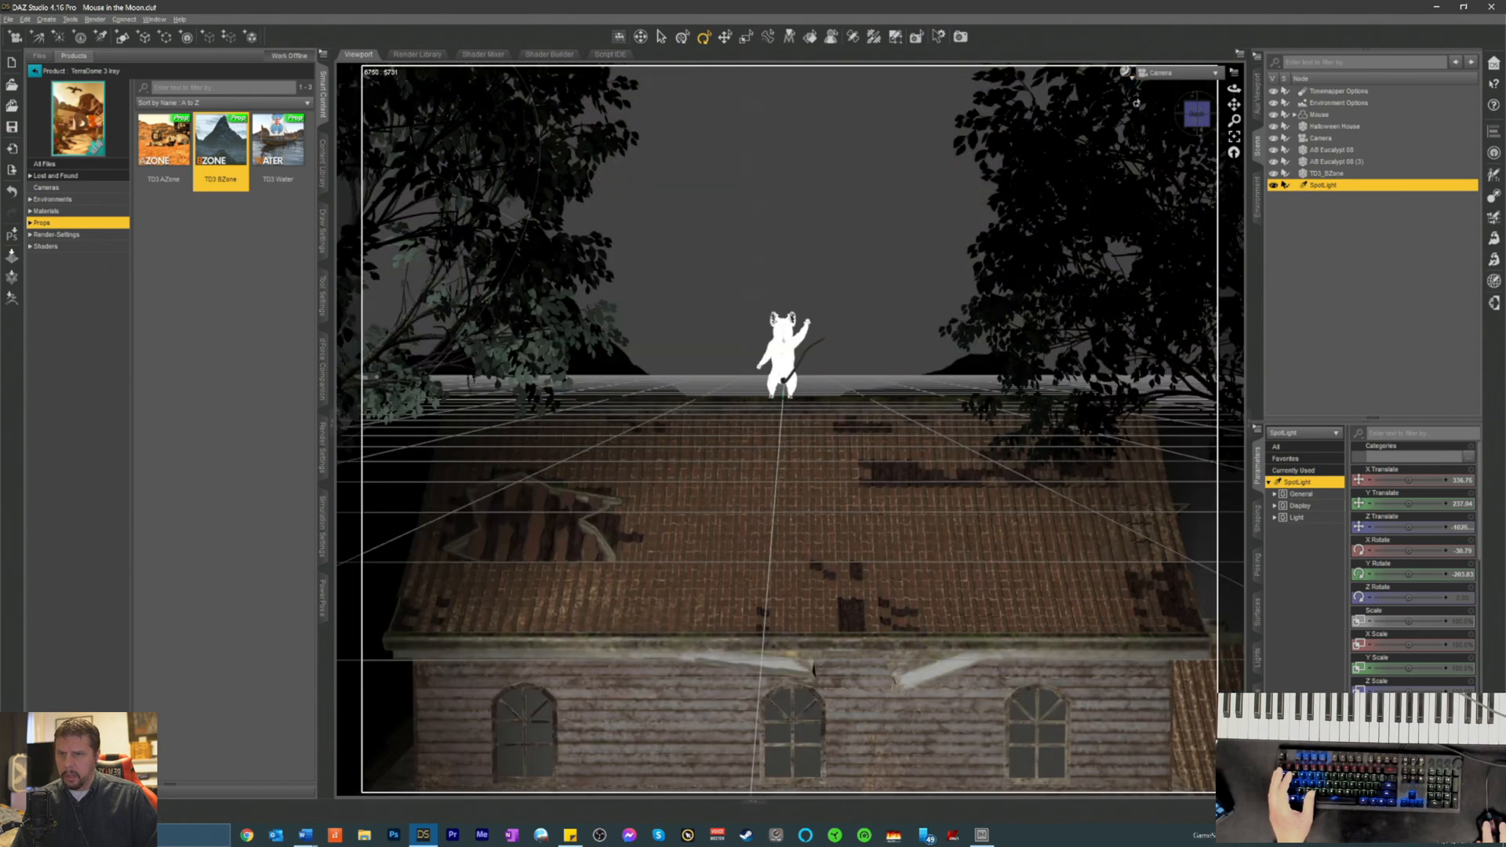
left_click(1165, 72)
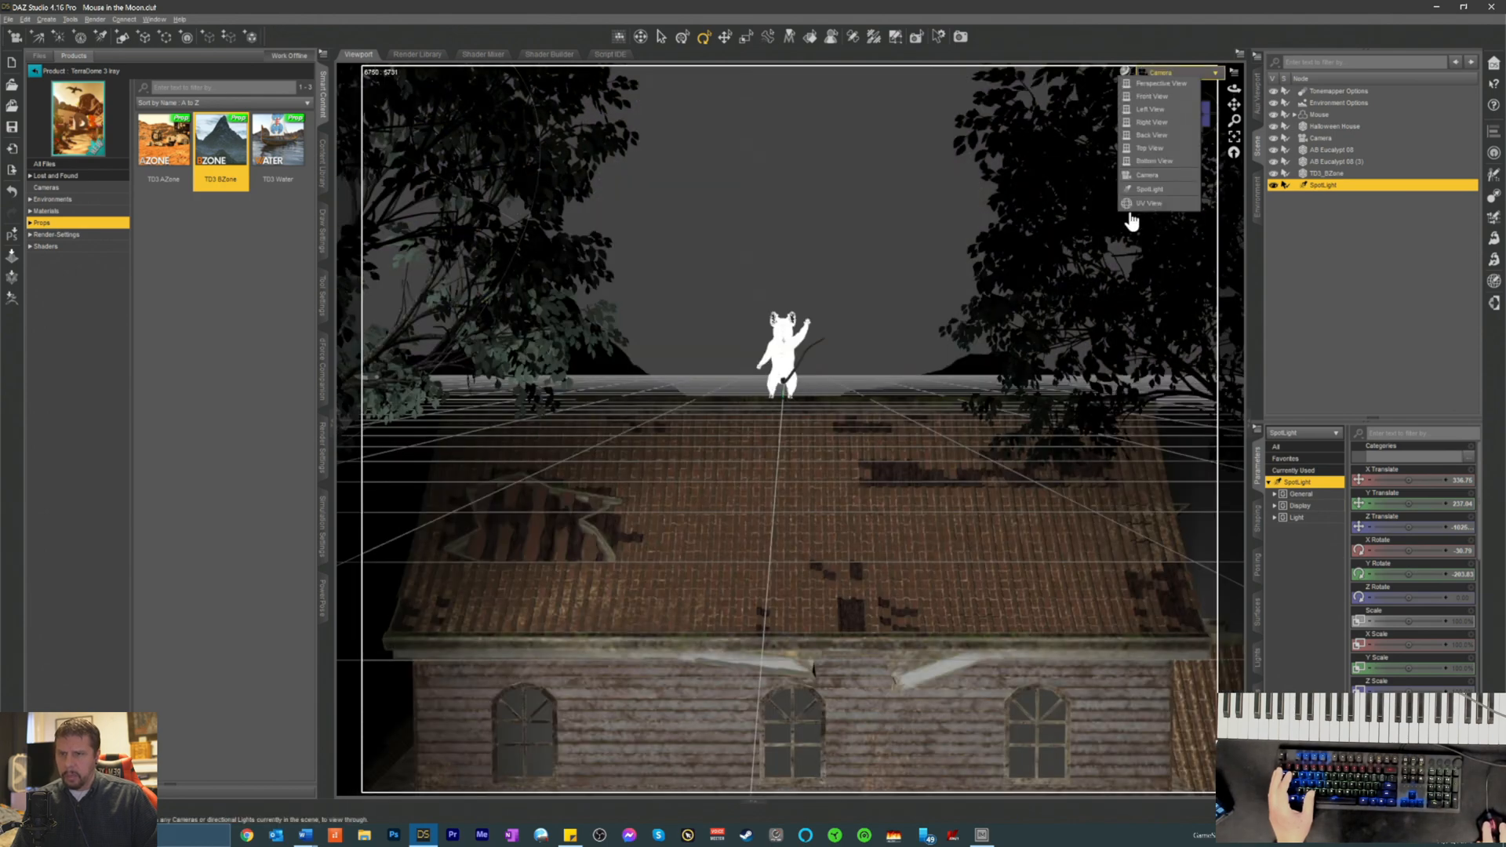
left_click(1148, 189)
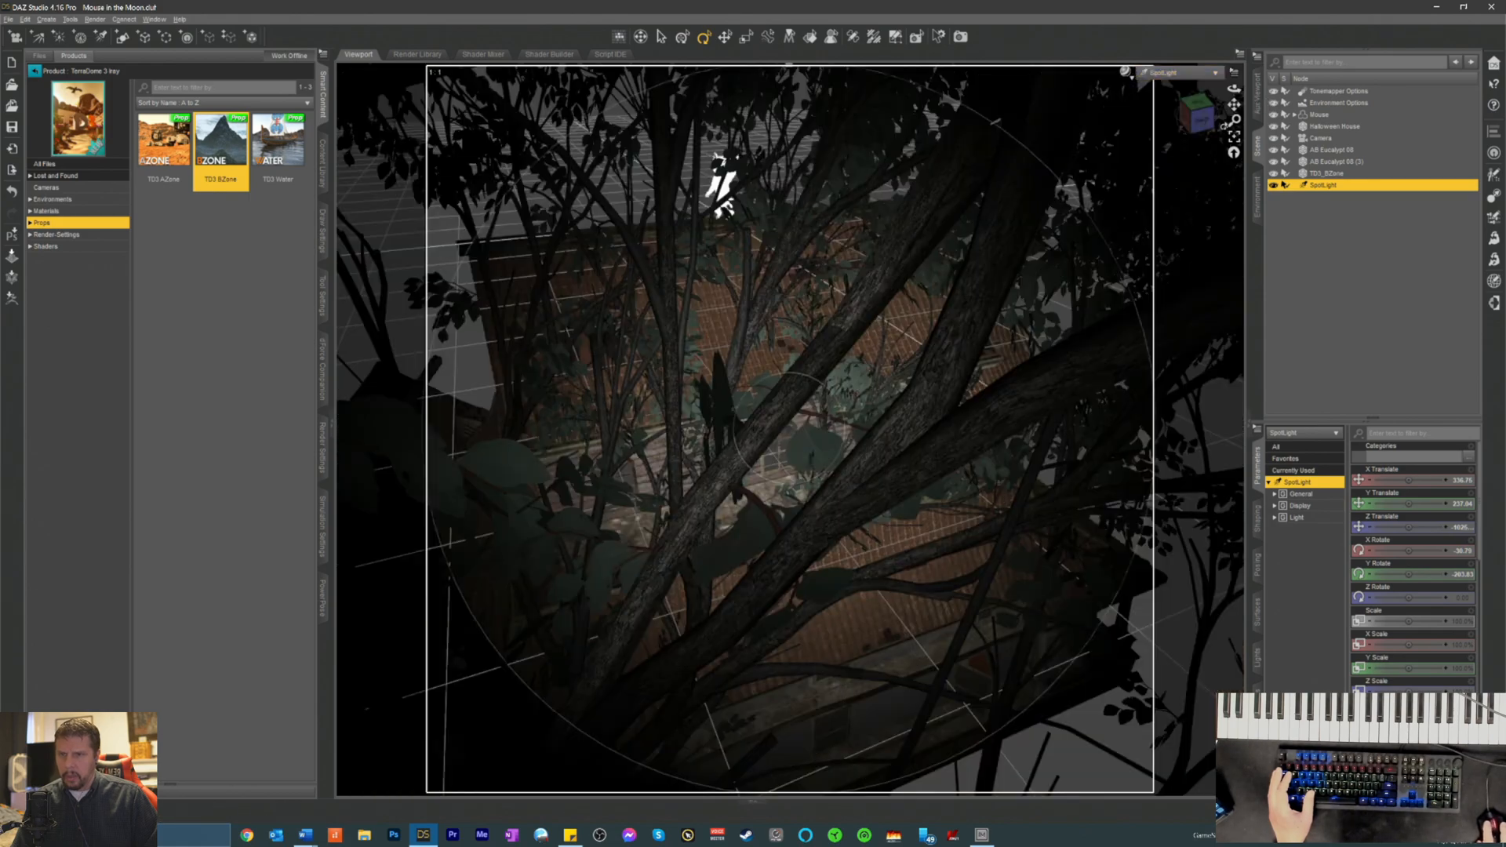
left_click_drag(1235, 102, 1243, 44)
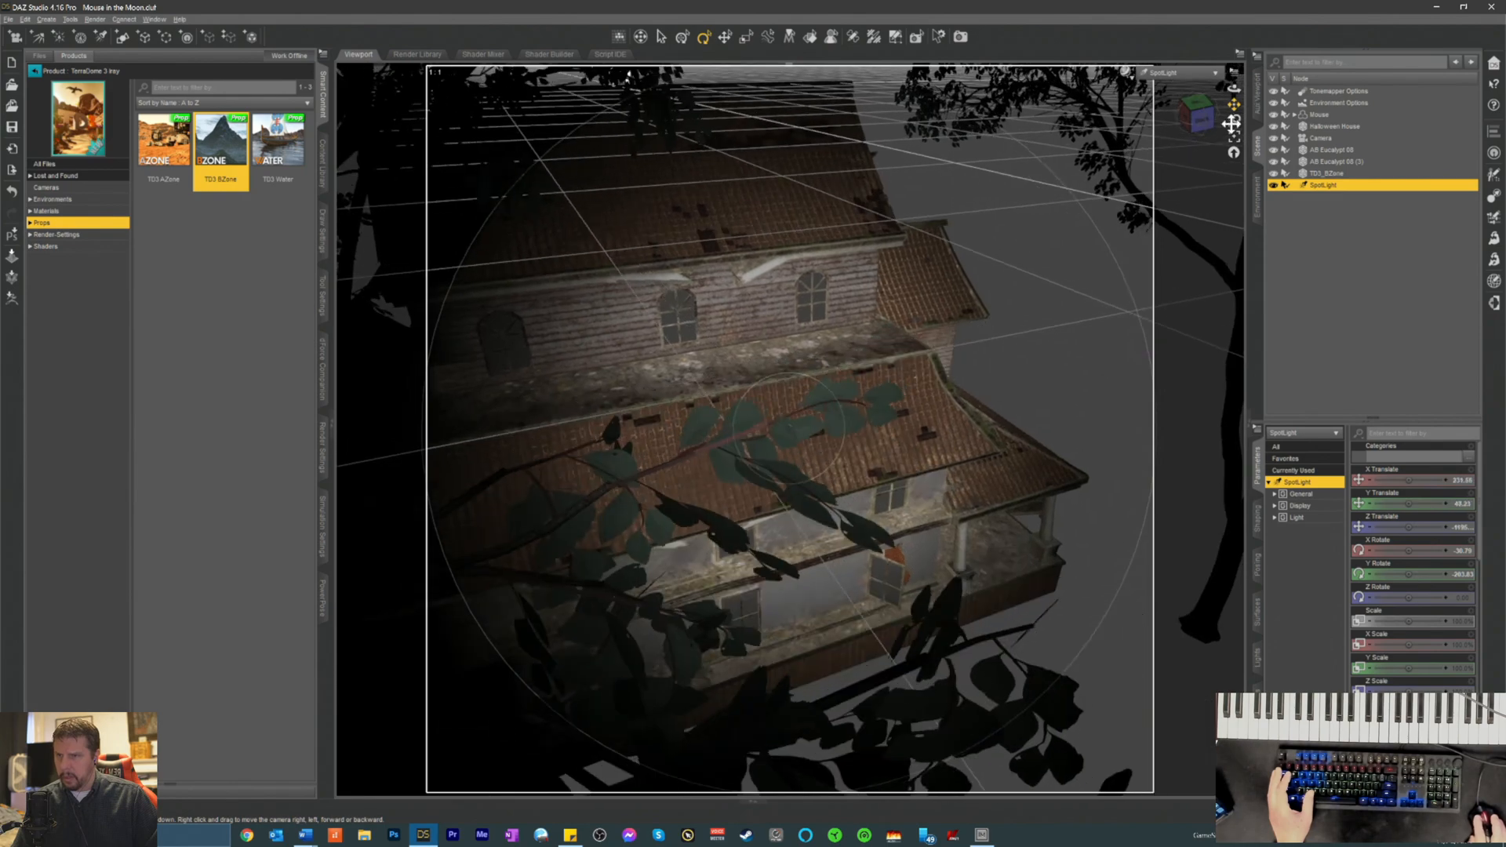
left_click_drag(1208, 132, 1147, 121)
left_click_drag(1235, 104, 1036, 232)
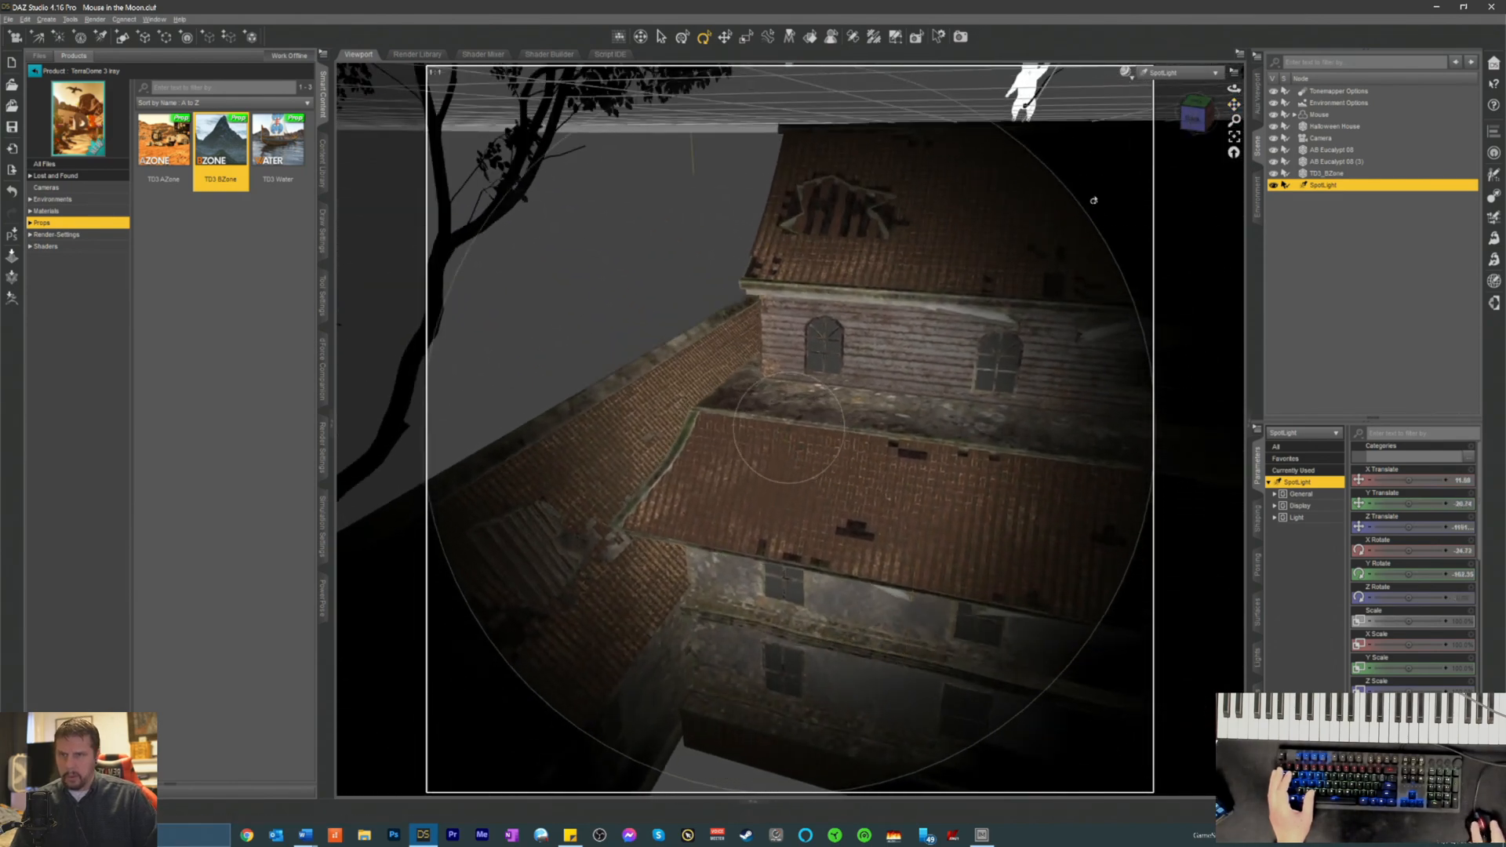
- Square the spotlight to the house, and tilt and shift it so its beam centres on the upper-storey windows
left_click(1197, 118)
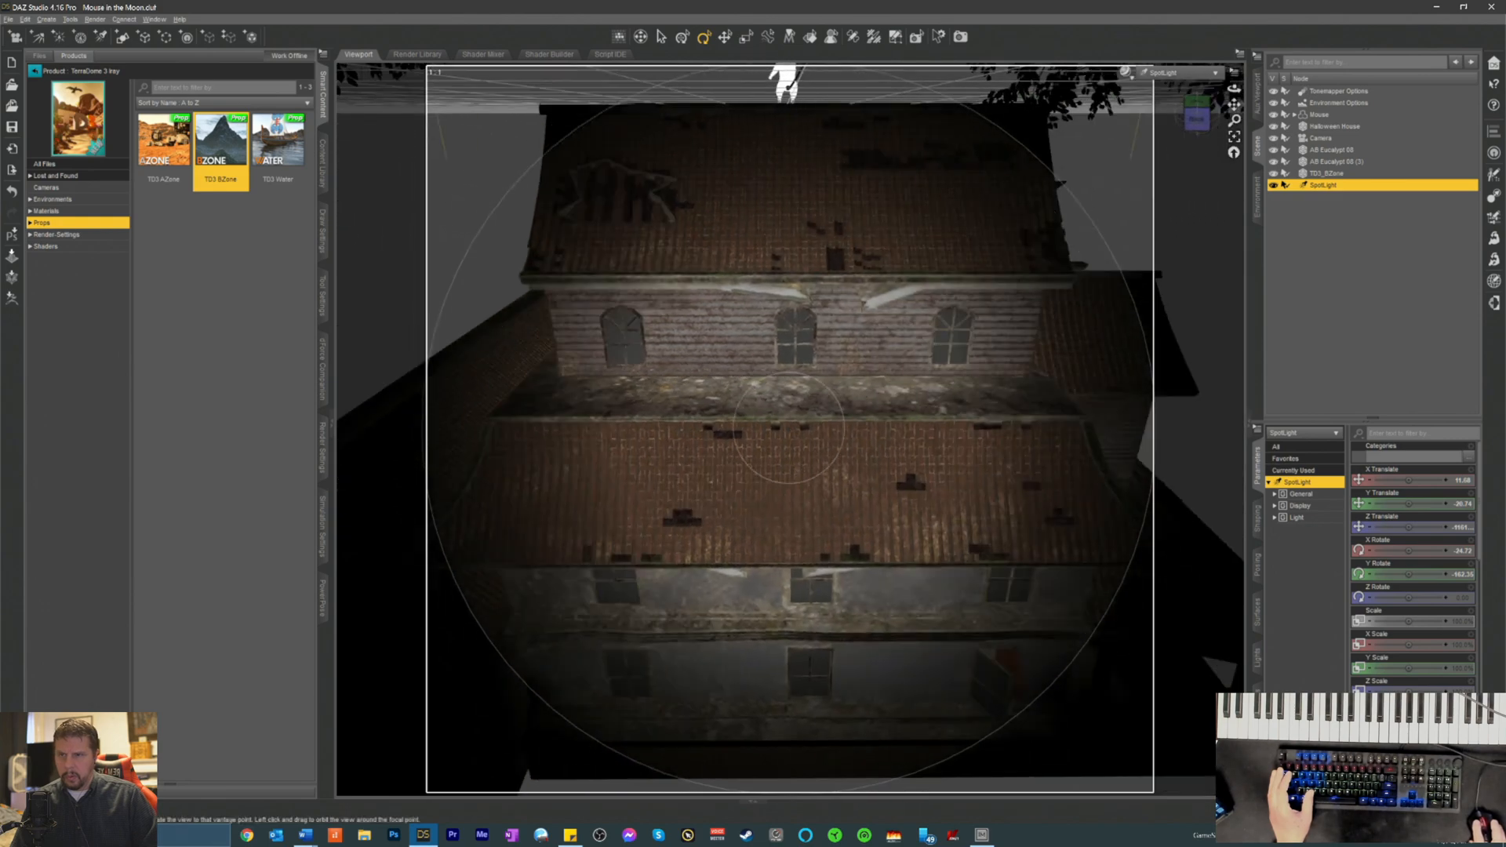
left_click_drag(1197, 117, 1189, 228)
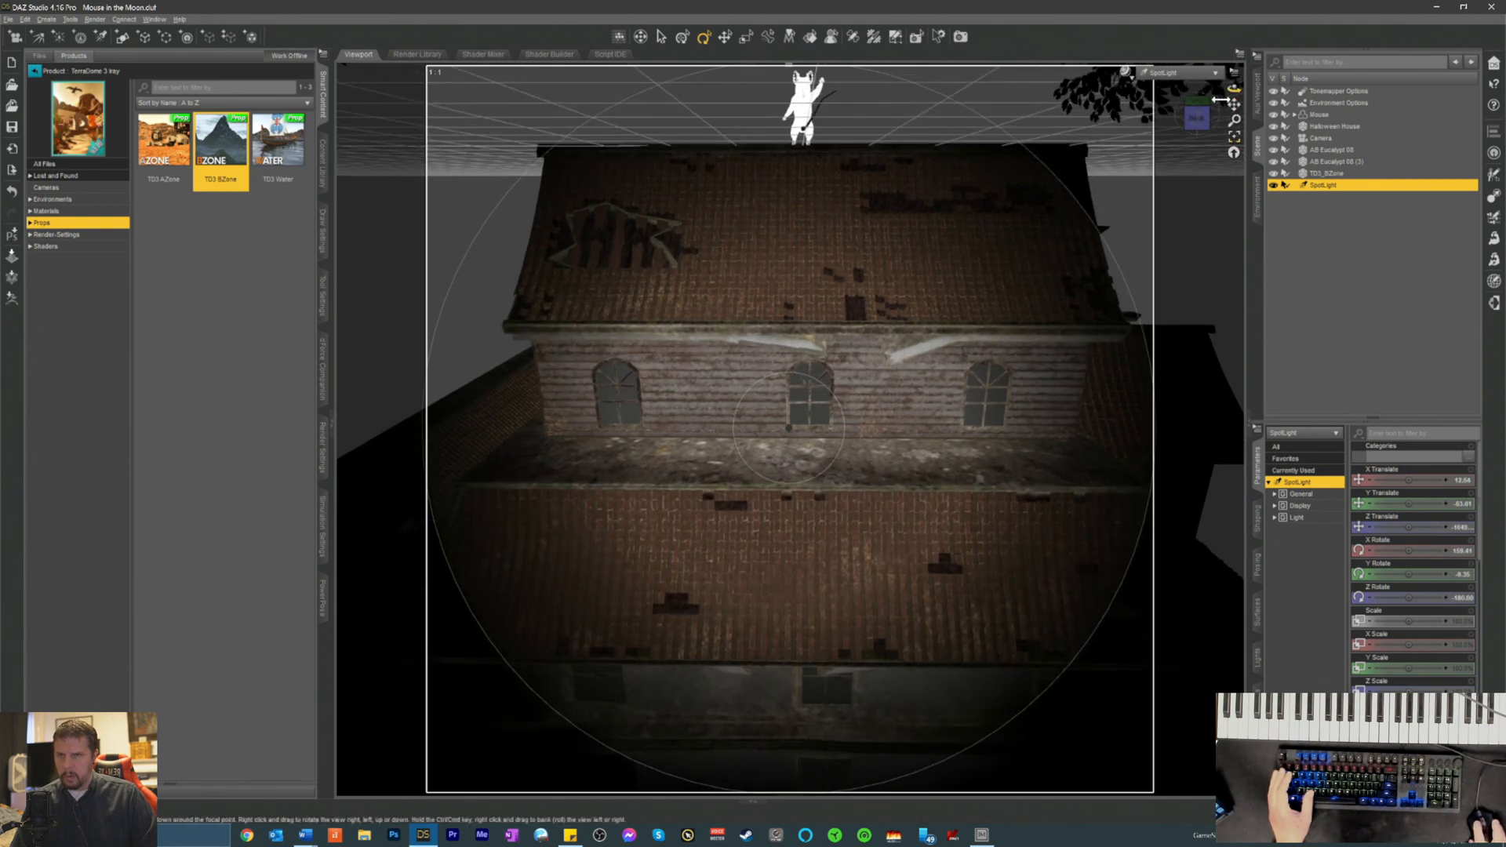
left_click_drag(1234, 105, 1208, 119)
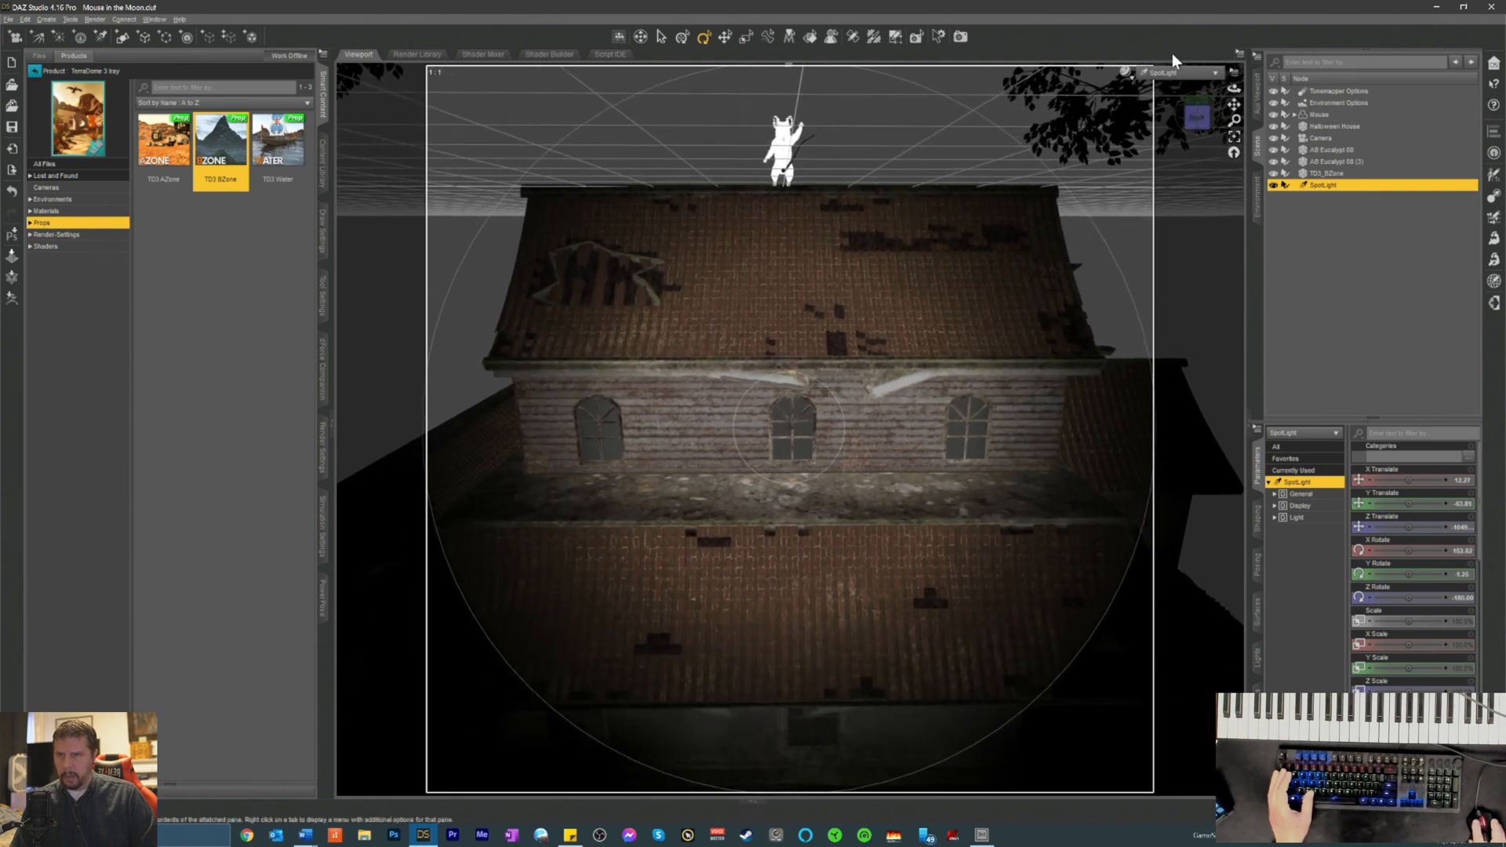
- Check the repositioned spotlight's lighting through the Camera in NVIDIA Iray mode
left_click(1181, 72)
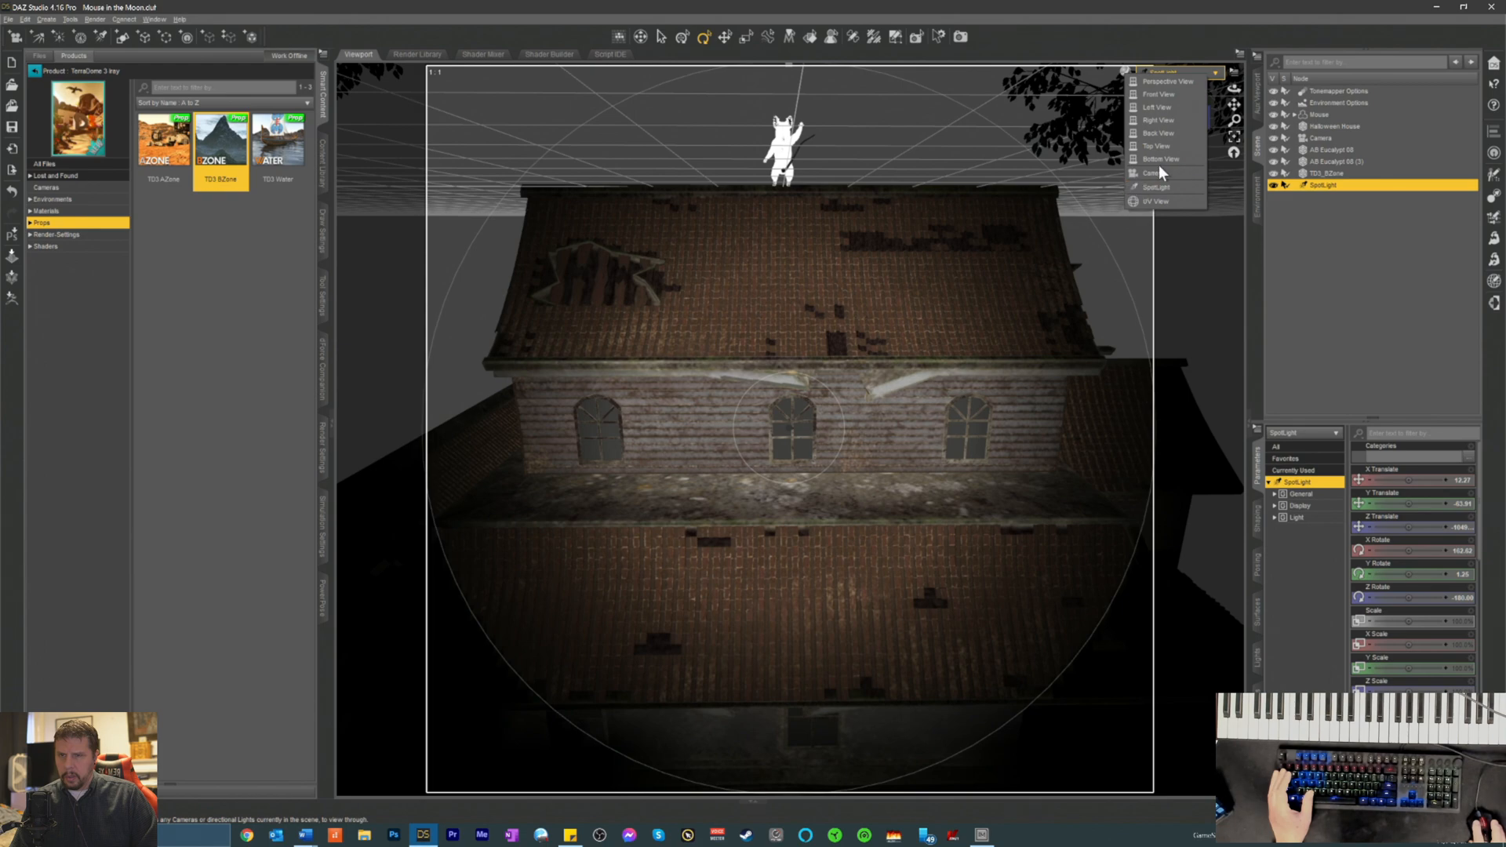
left_click(1153, 173)
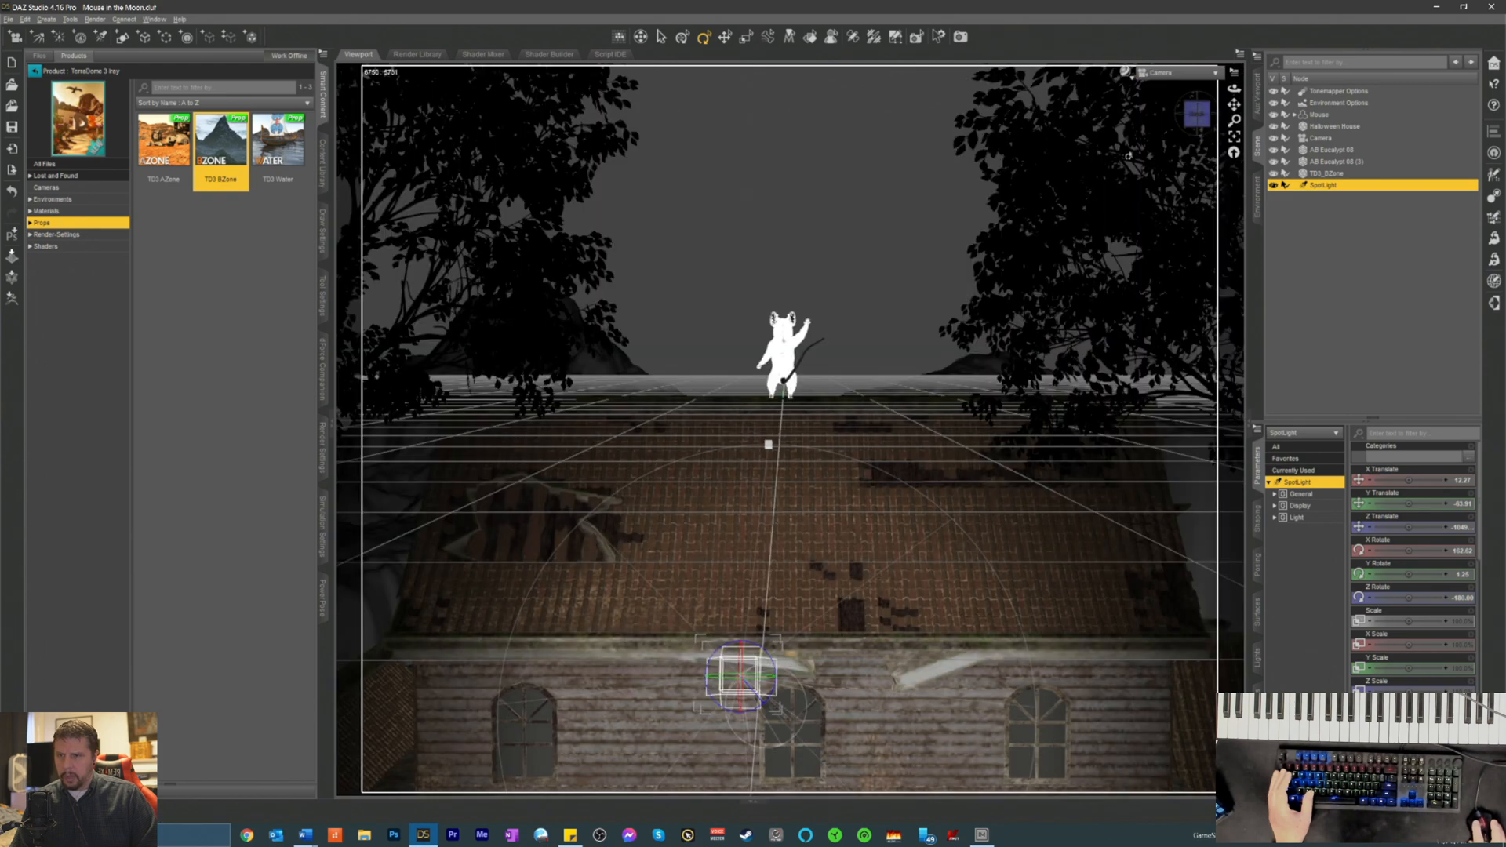
left_click(1127, 72)
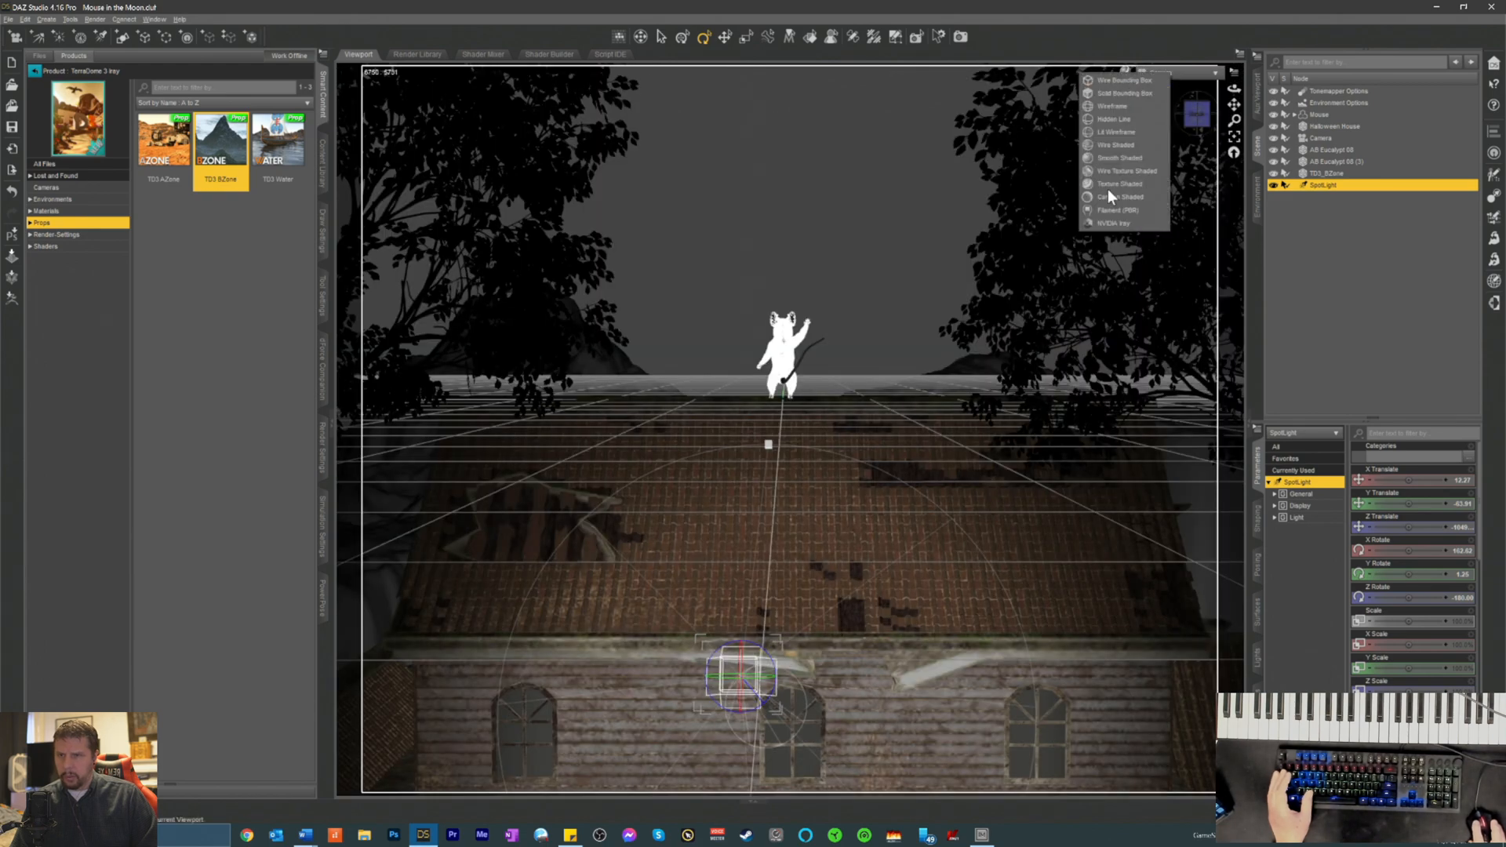
left_click(1114, 225)
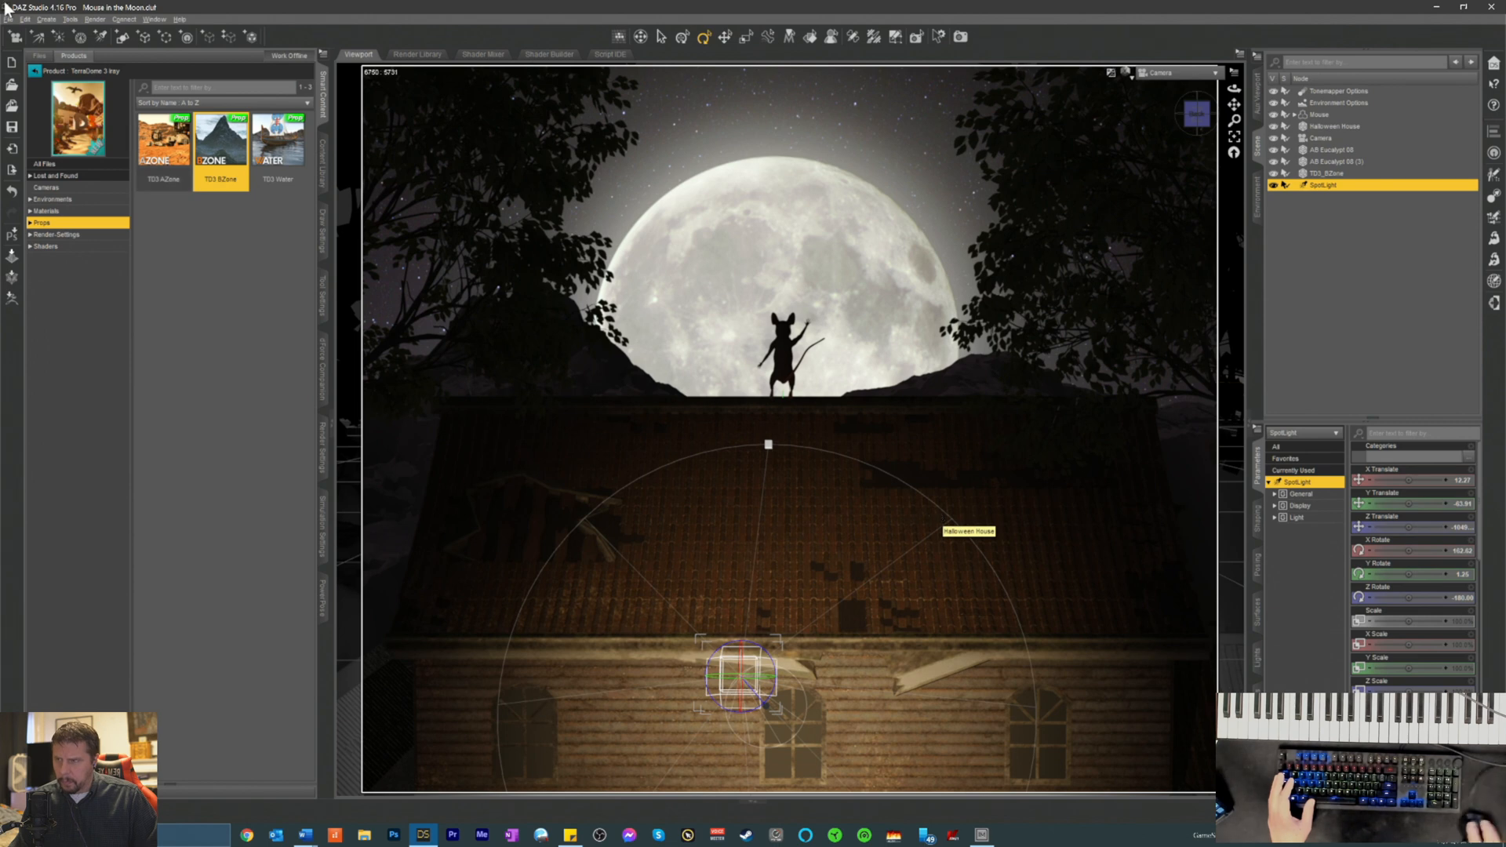
- Switch the content library to its file listing, and hide the Halloween House in the scene
left_click(30, 70)
left_click(39, 57)
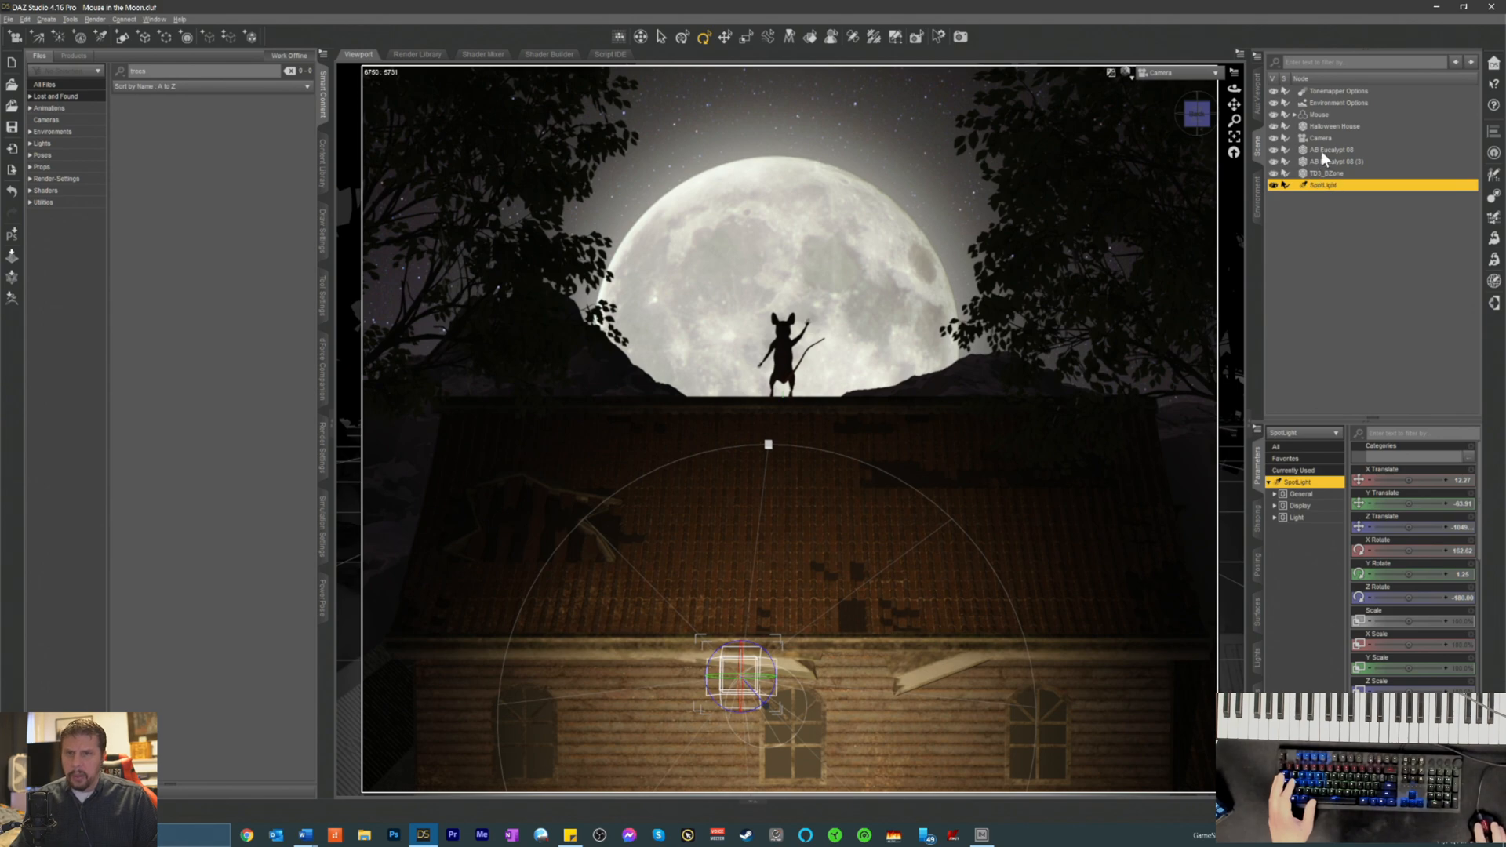
left_click(1273, 126)
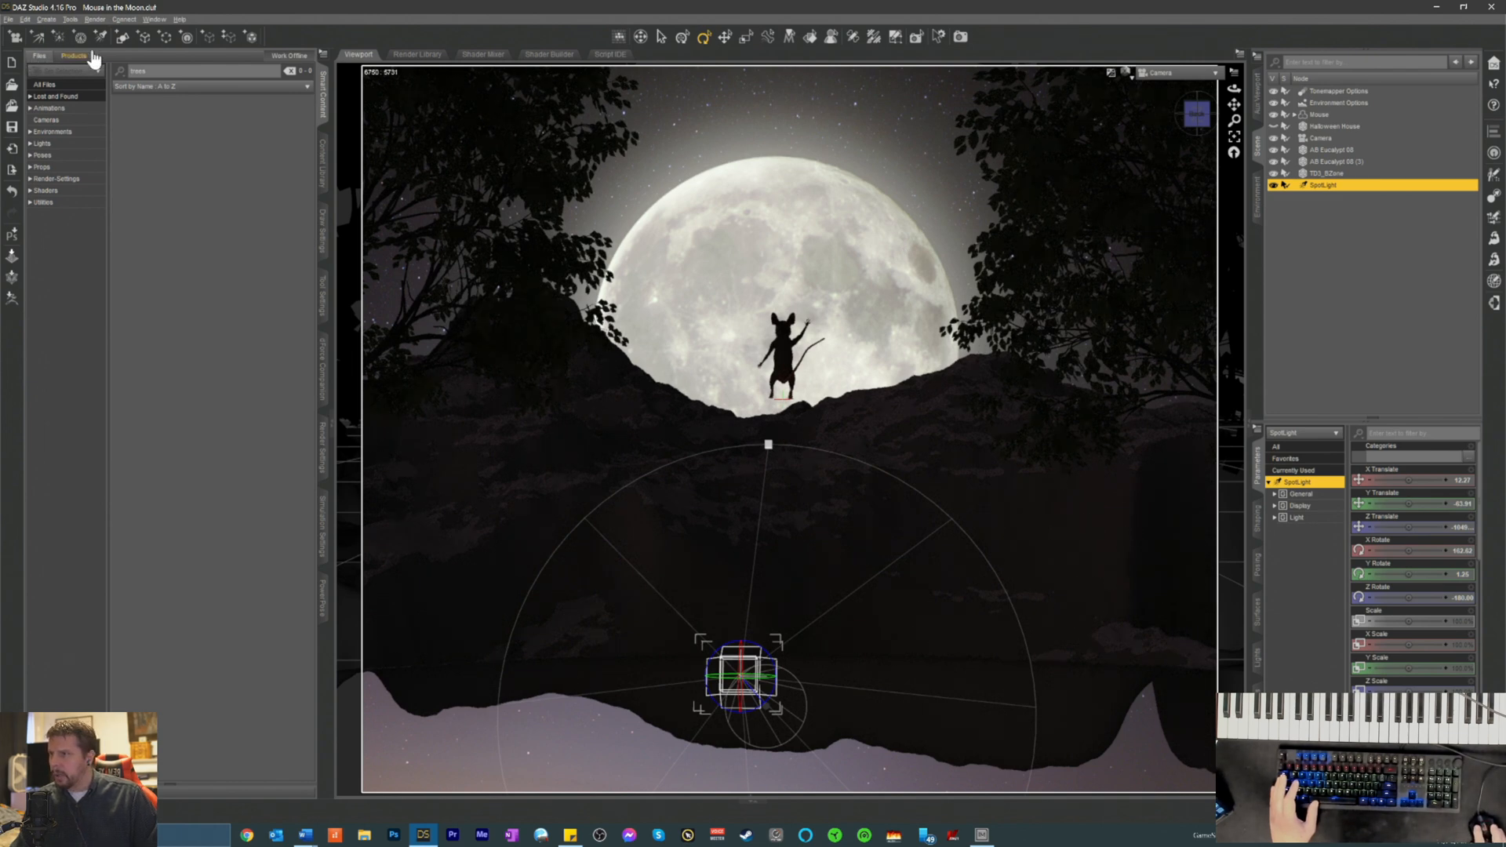
- Search all files in the content library for "chateau", and deselect the spotlight
left_click_drag(170, 72, 9, 43)
type("hou")
key("BackSpace")
key("BackSpace")
key("BackSpace")
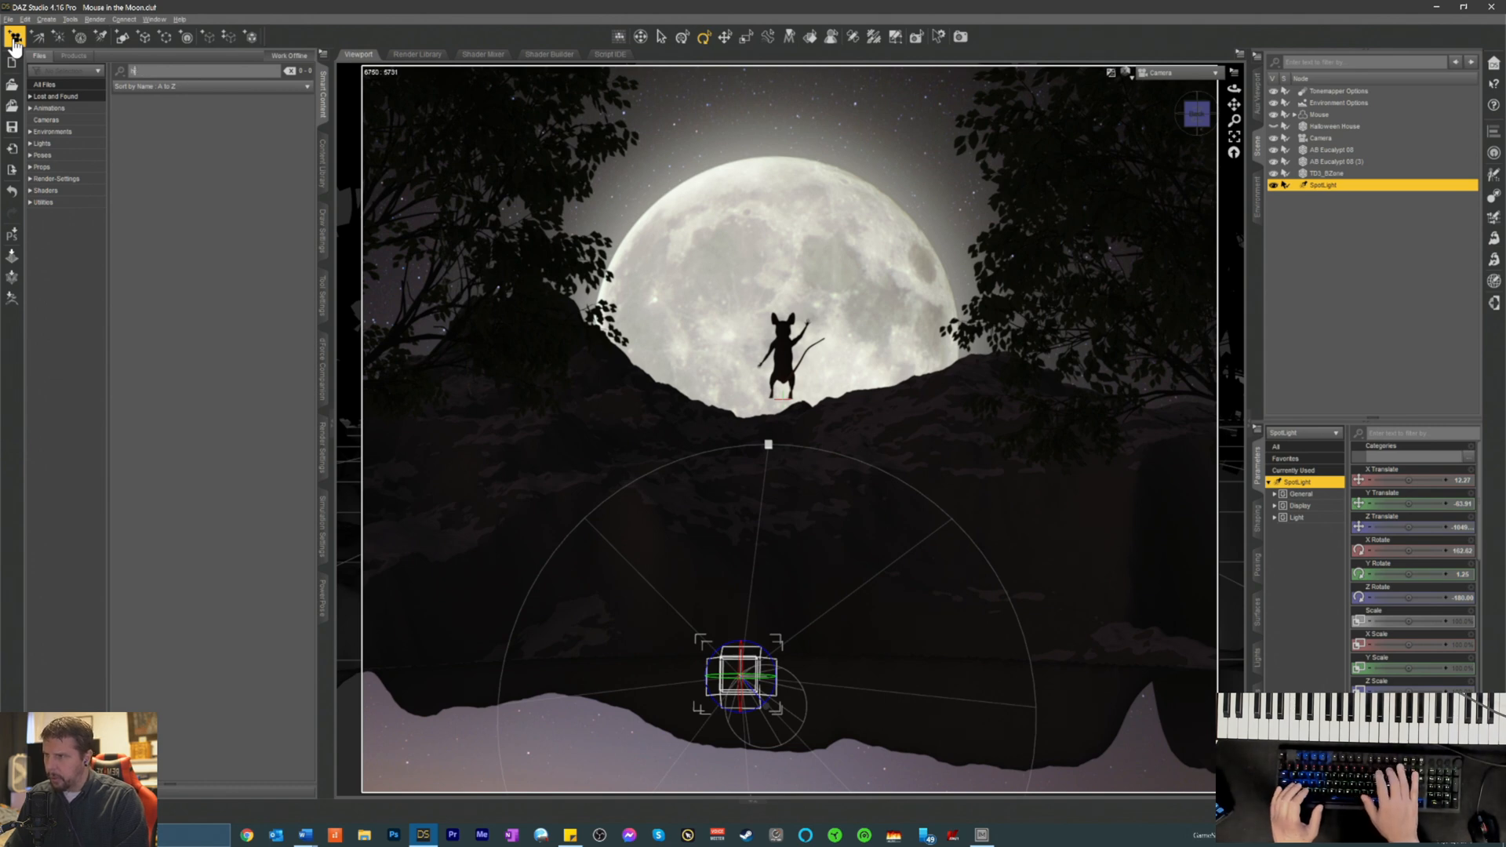
type("cheese")
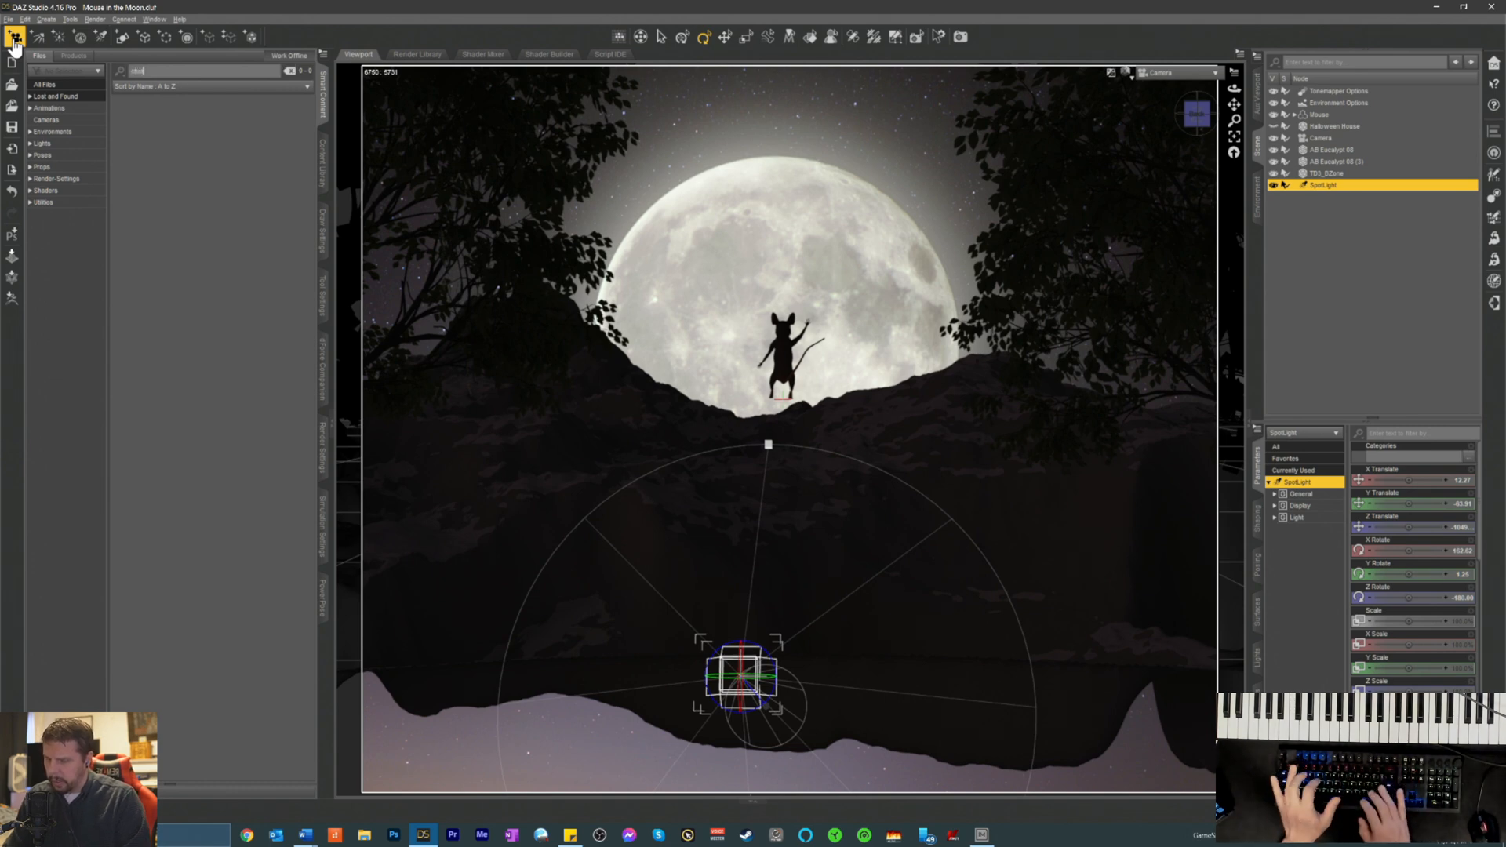
type("au")
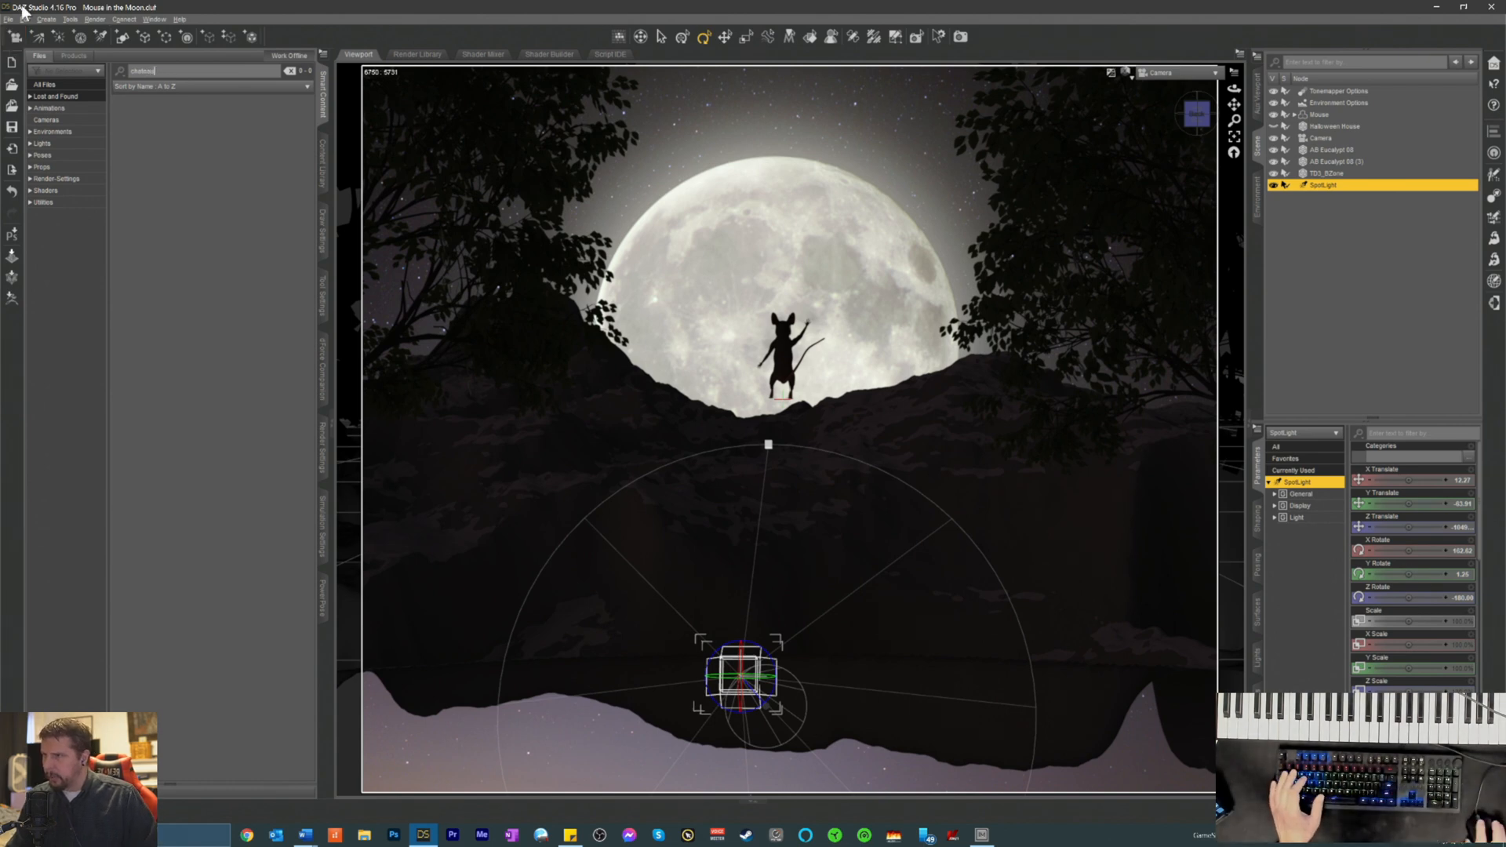
left_click(53, 85)
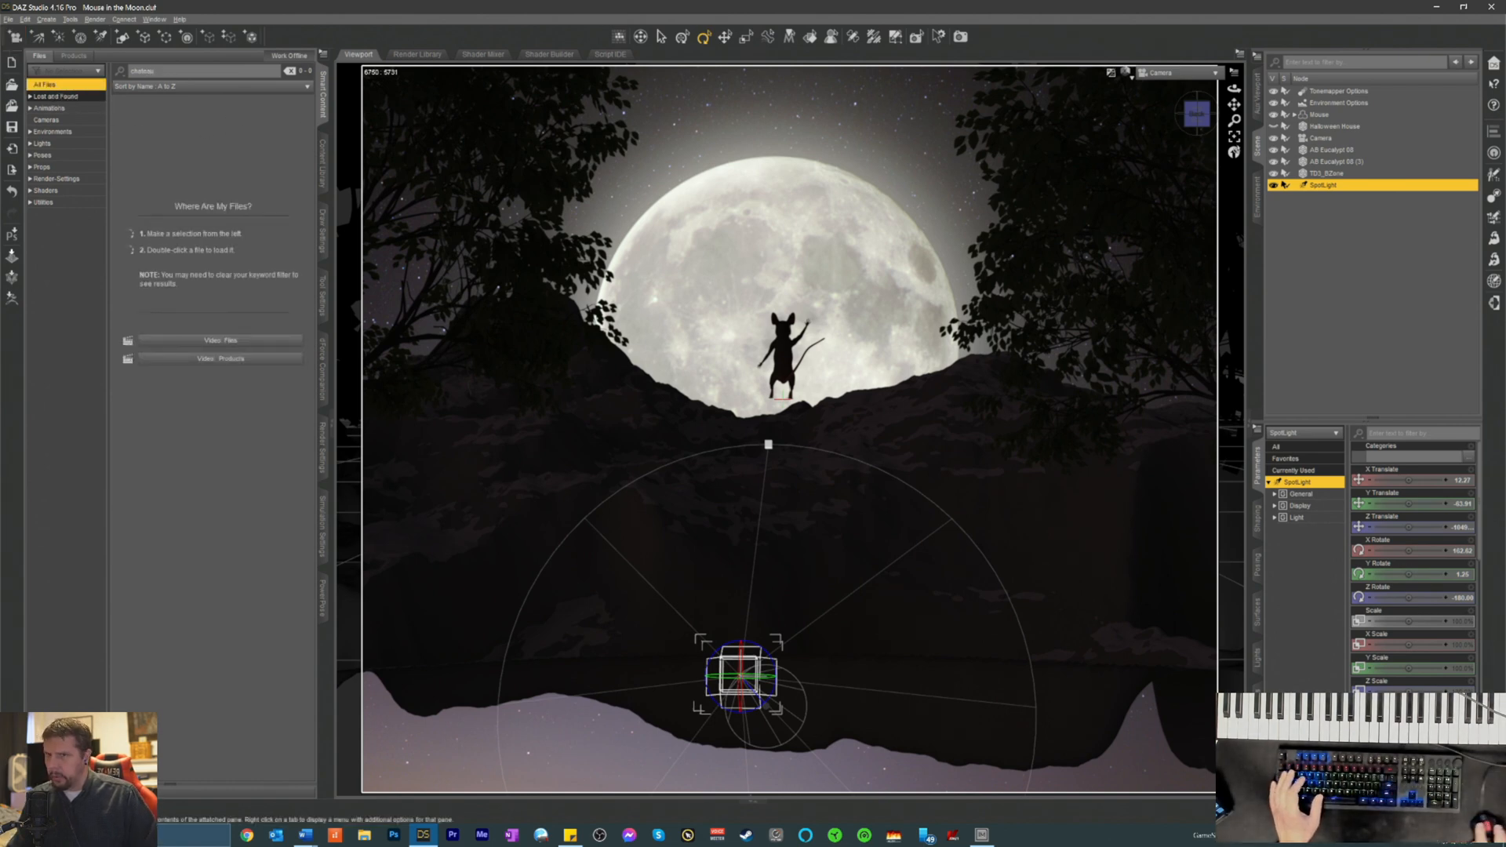
left_click(1294, 265)
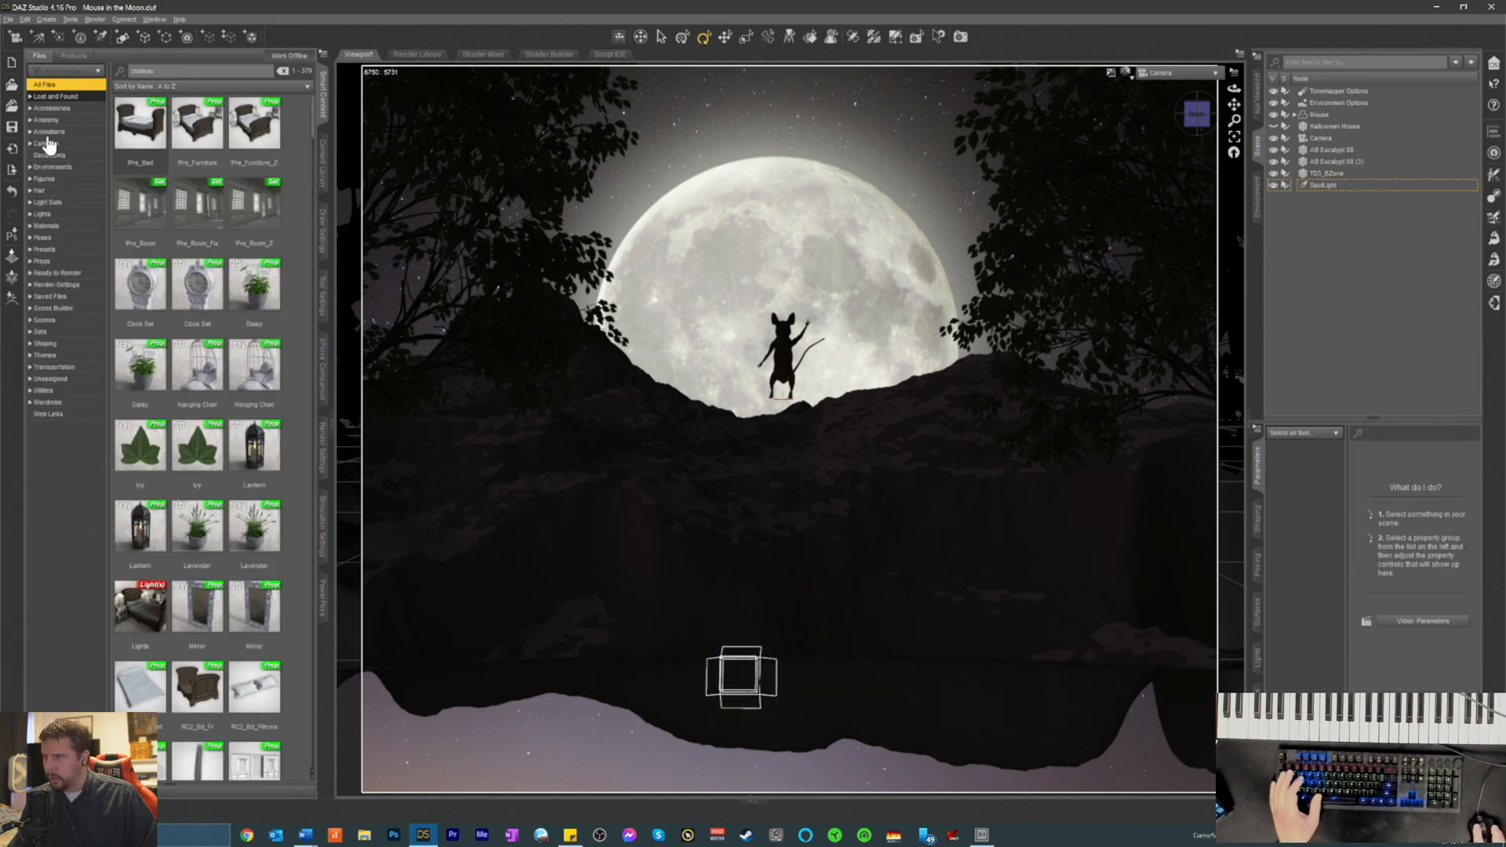
- Browse the chateau search results for a building that could replace the hidden house
scroll(189, 346, "down", 15)
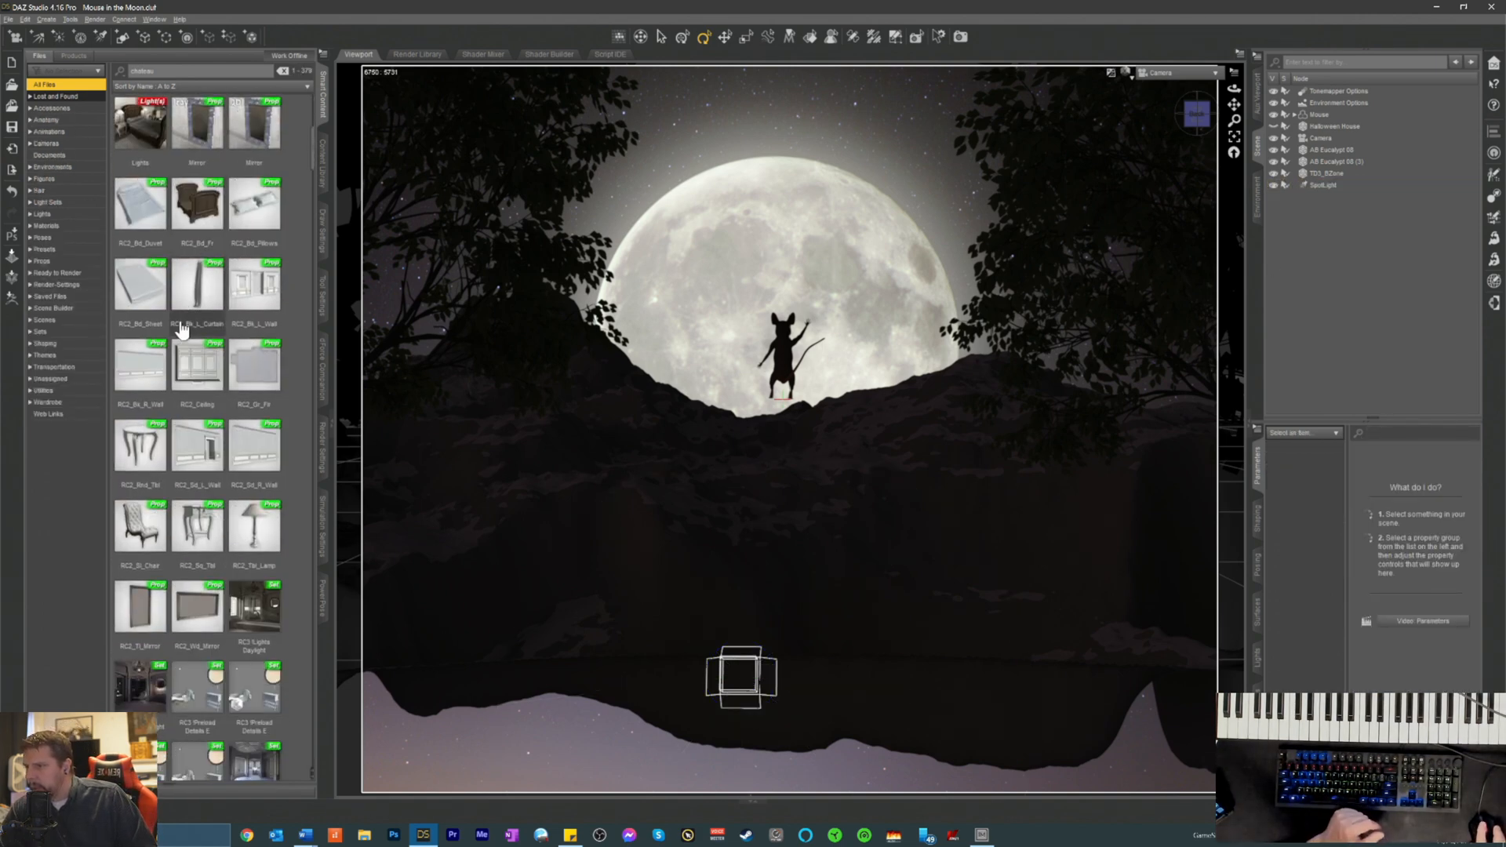
scroll(192, 329, "down", 5)
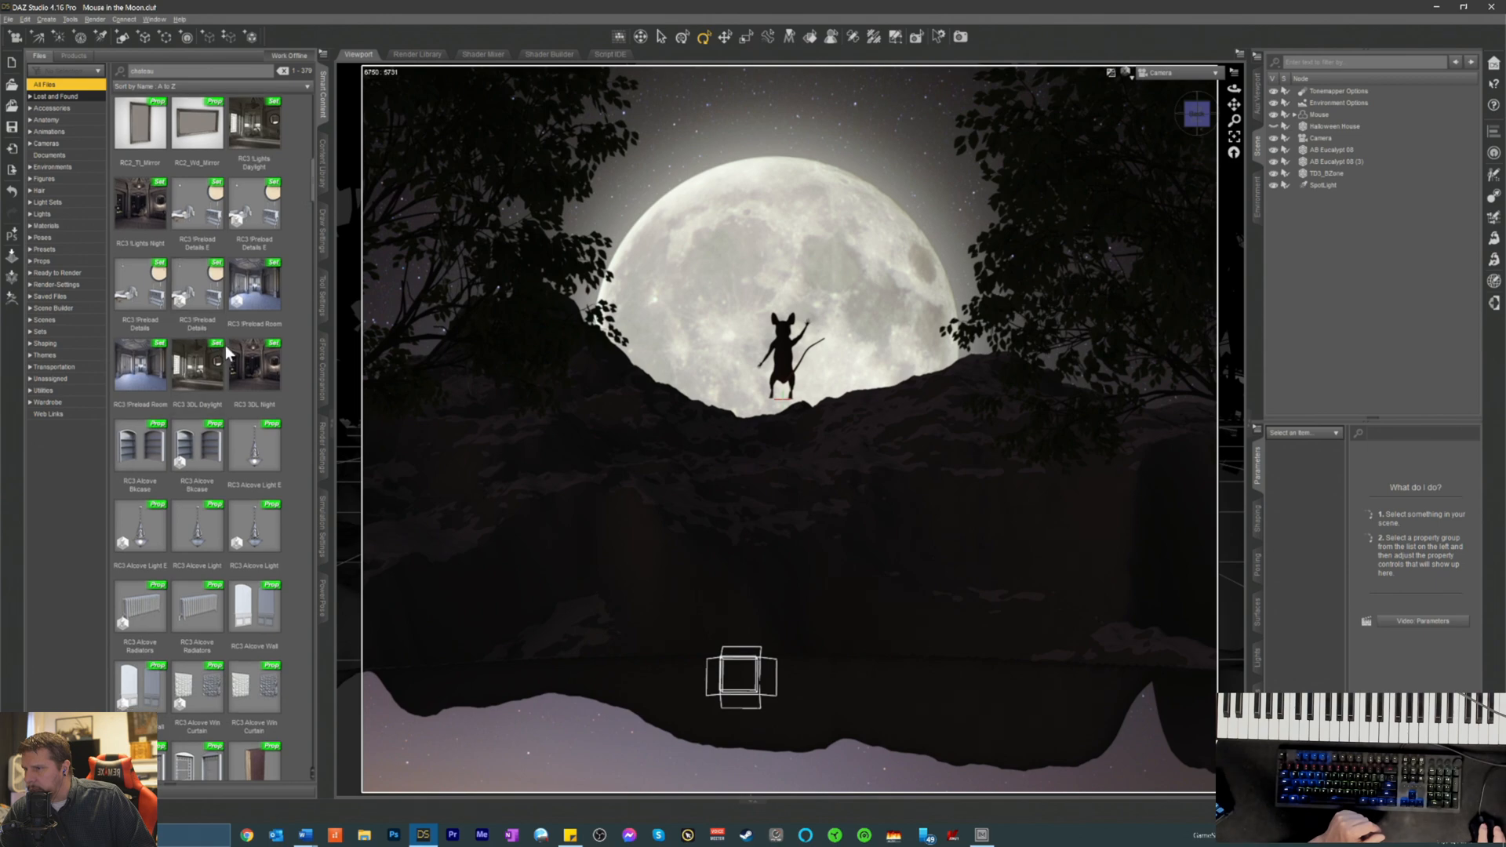
scroll(223, 355, "down", 2)
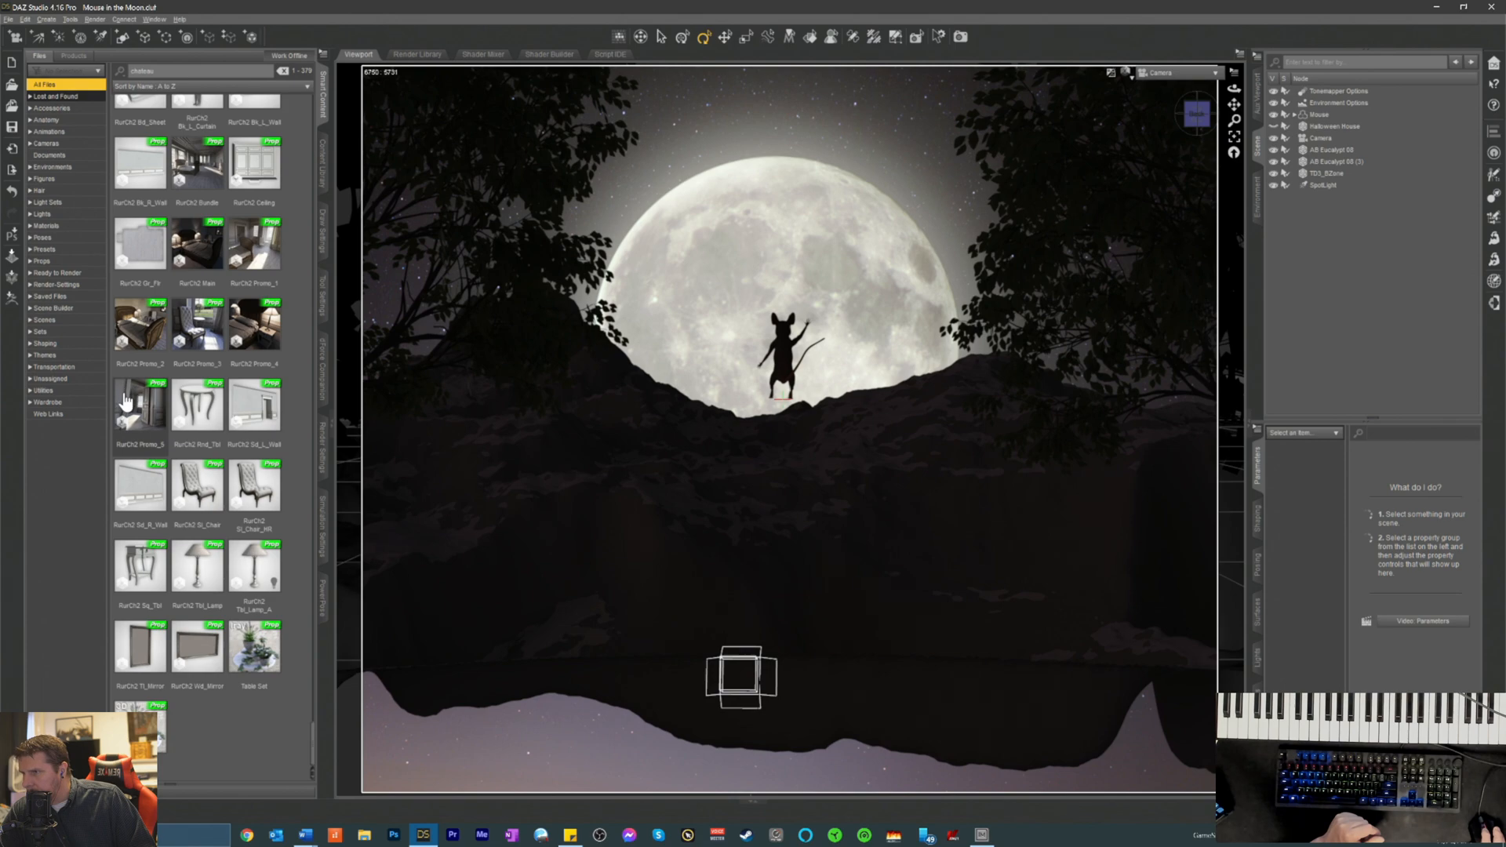
scroll(199, 479, "up", 15)
scroll(190, 469, "up", 10)
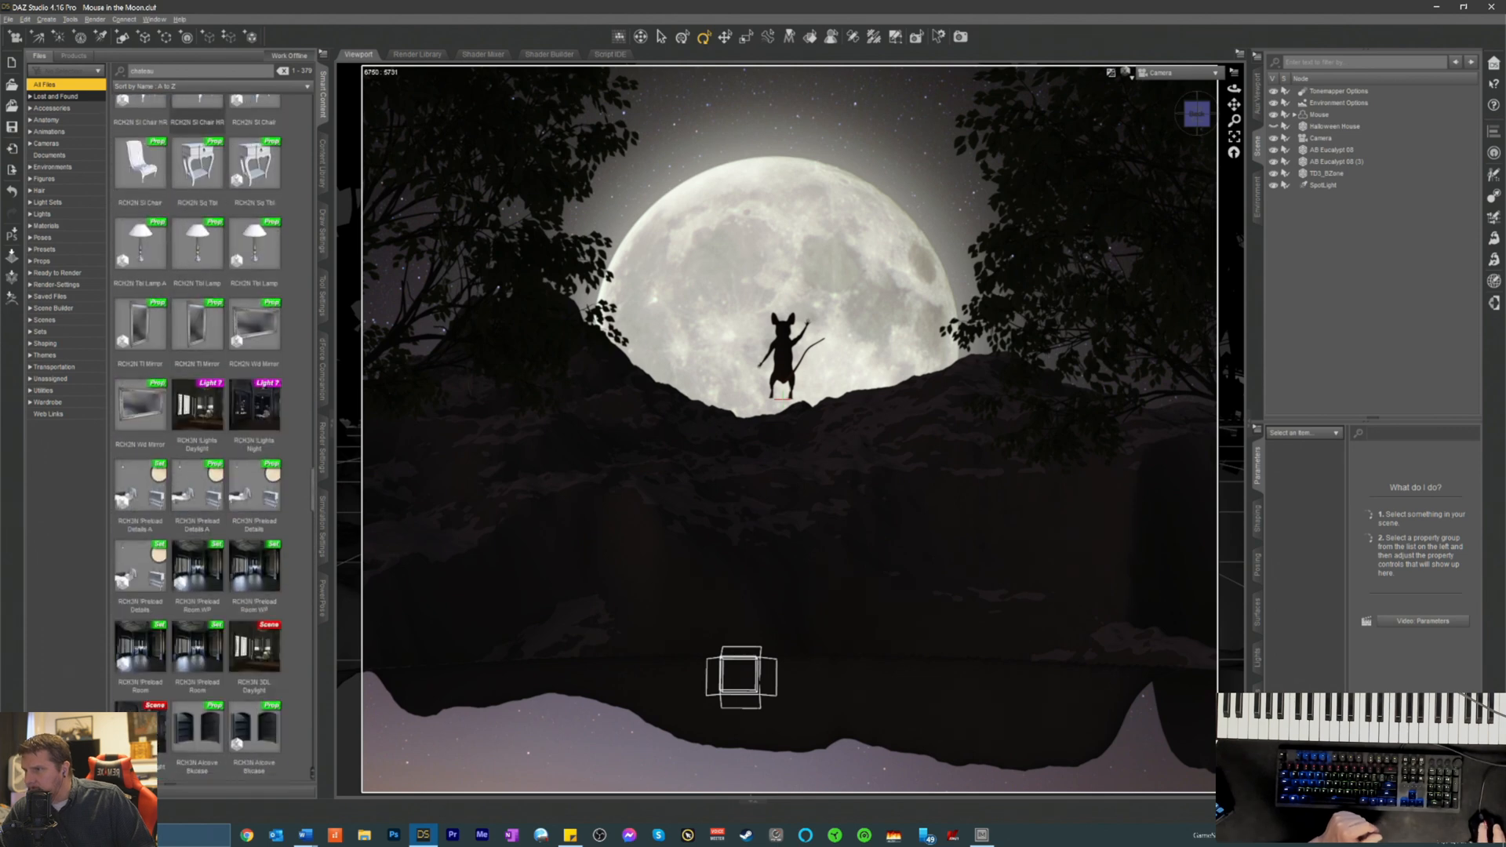
- Search the content library for "mansion" and load the Albert Mansion Night time preload scene
left_click_drag(167, 71, 50, 110)
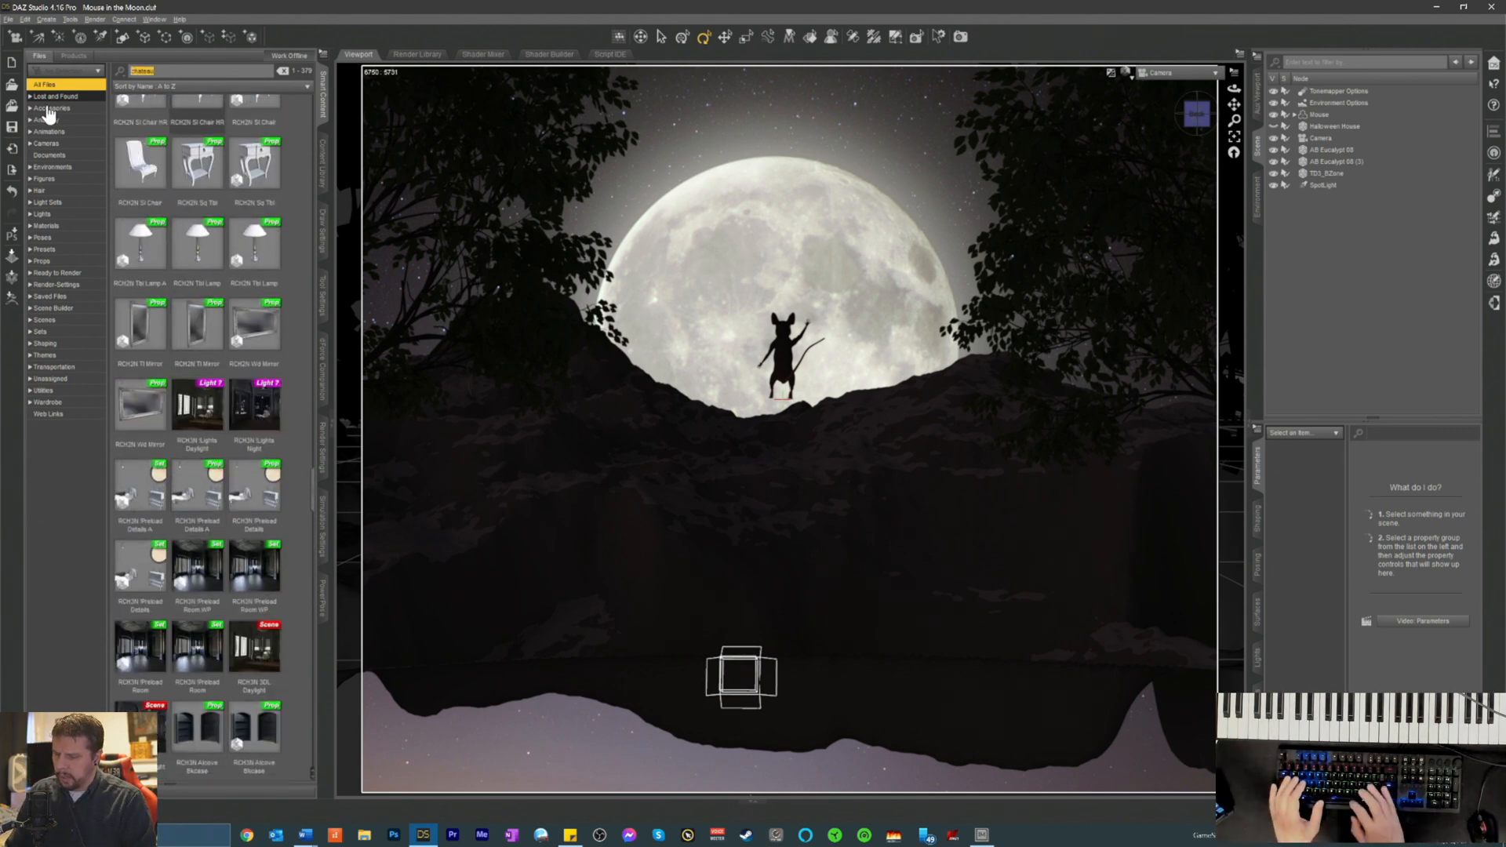
type("mansio")
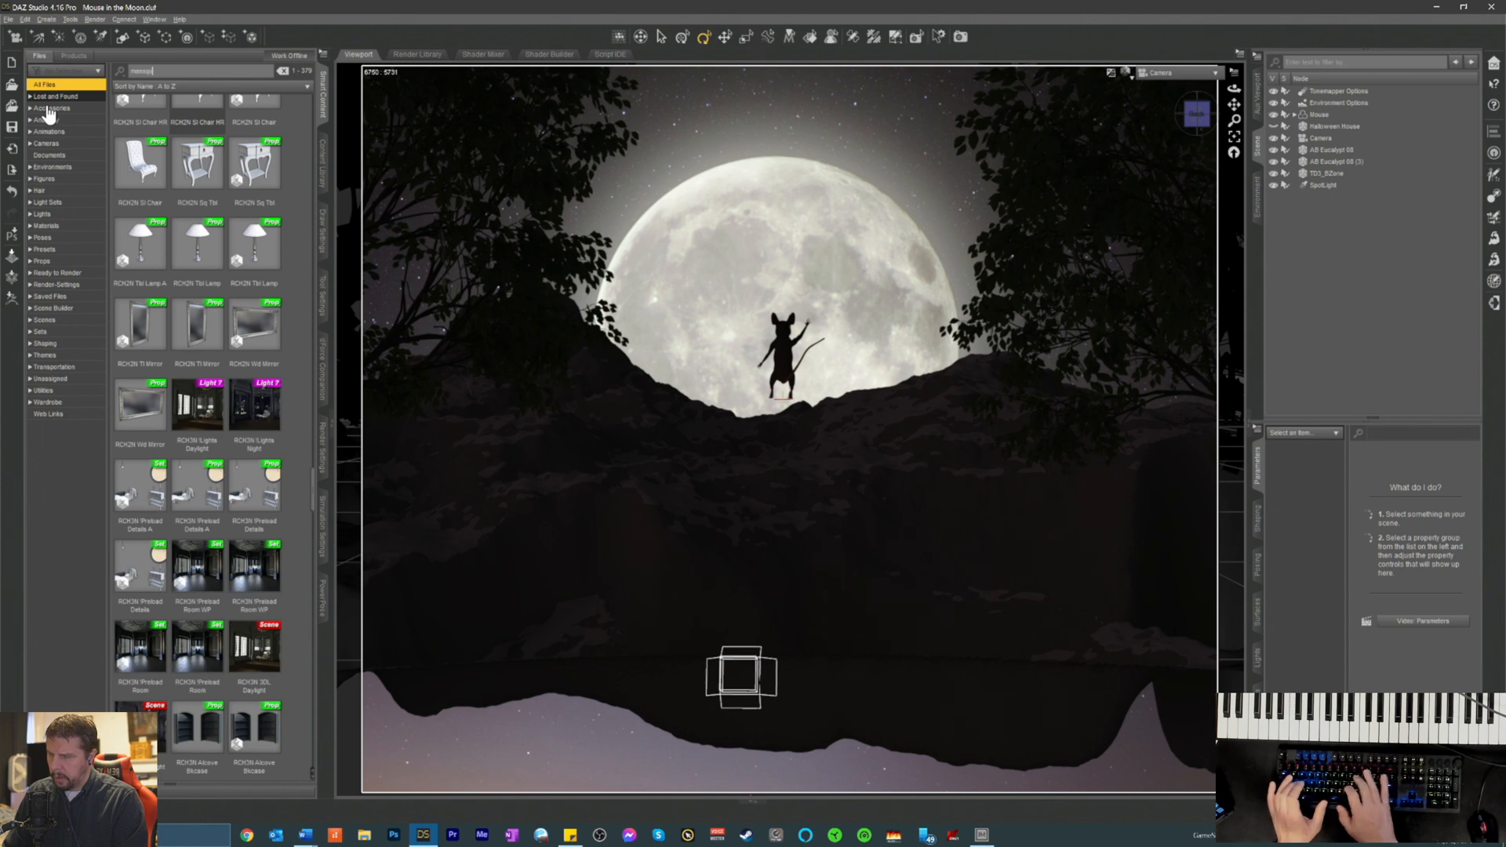
key("BackSpace")
key("BackSpace")
key("BackSpace")
key("BackSpace")
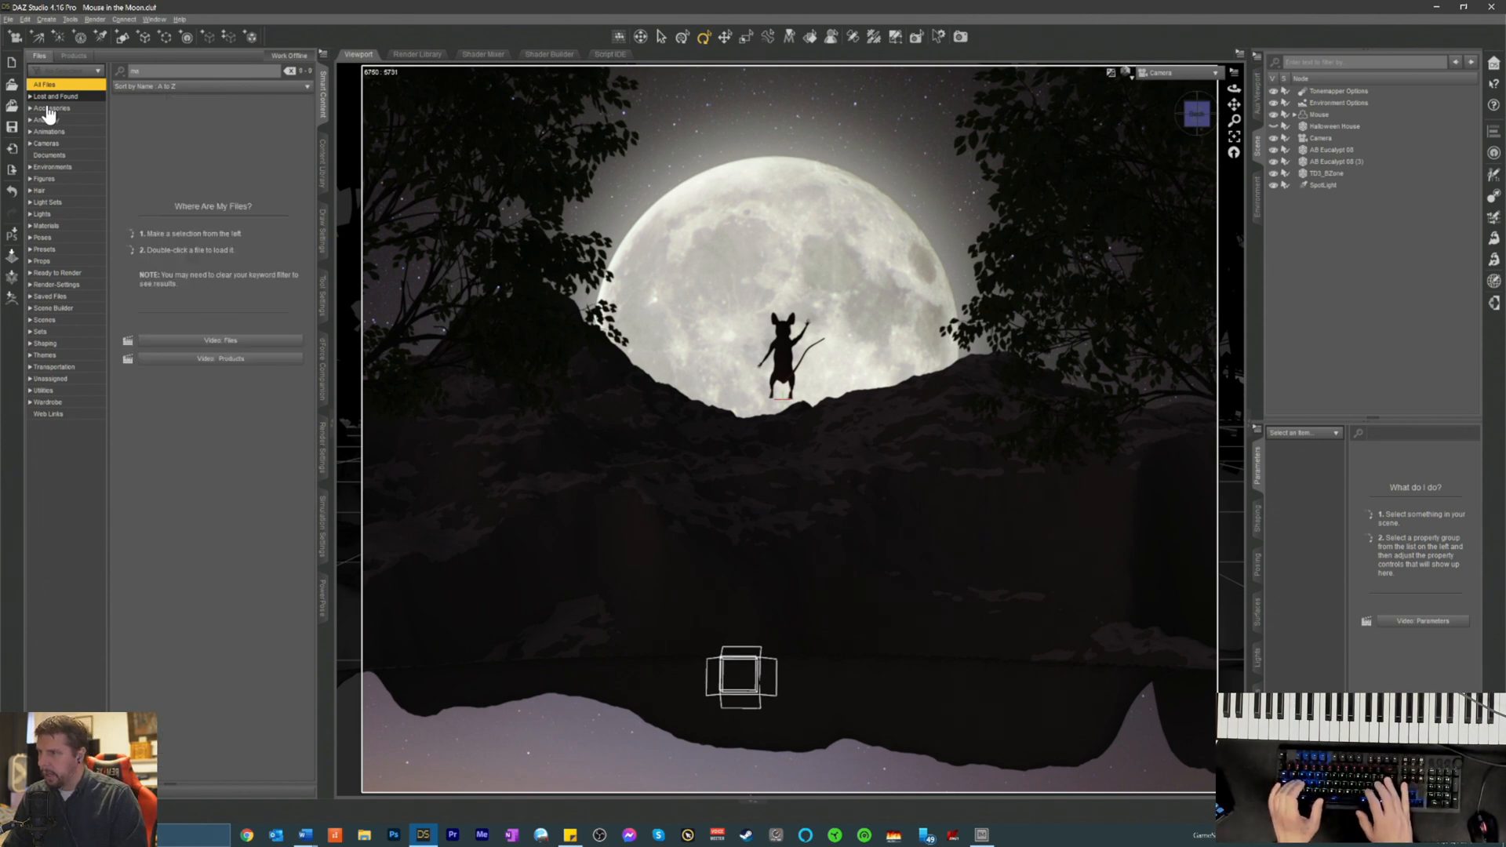
type("nsion")
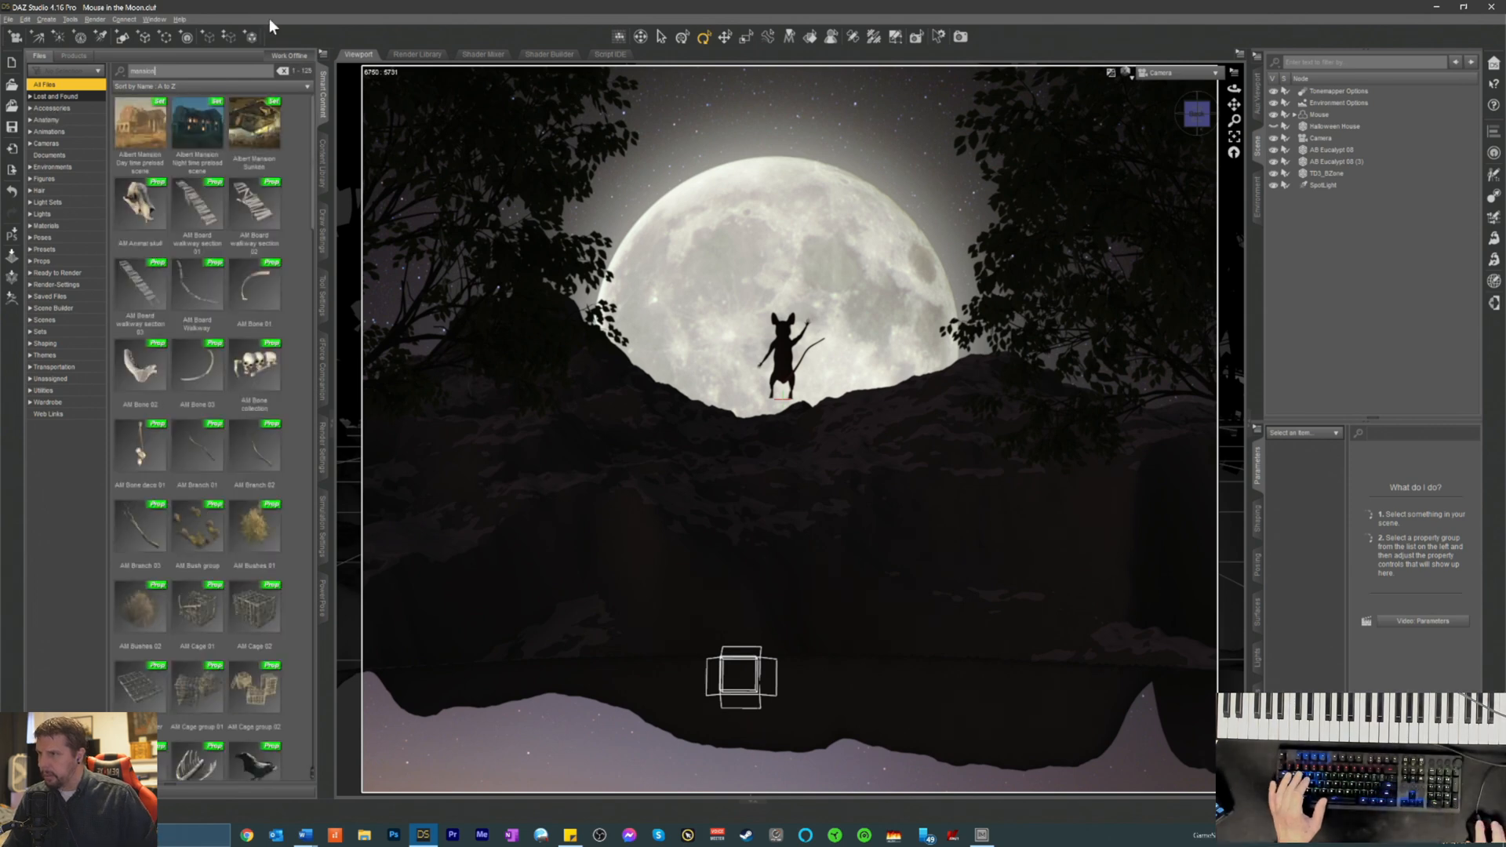
mouse_move(202, 133)
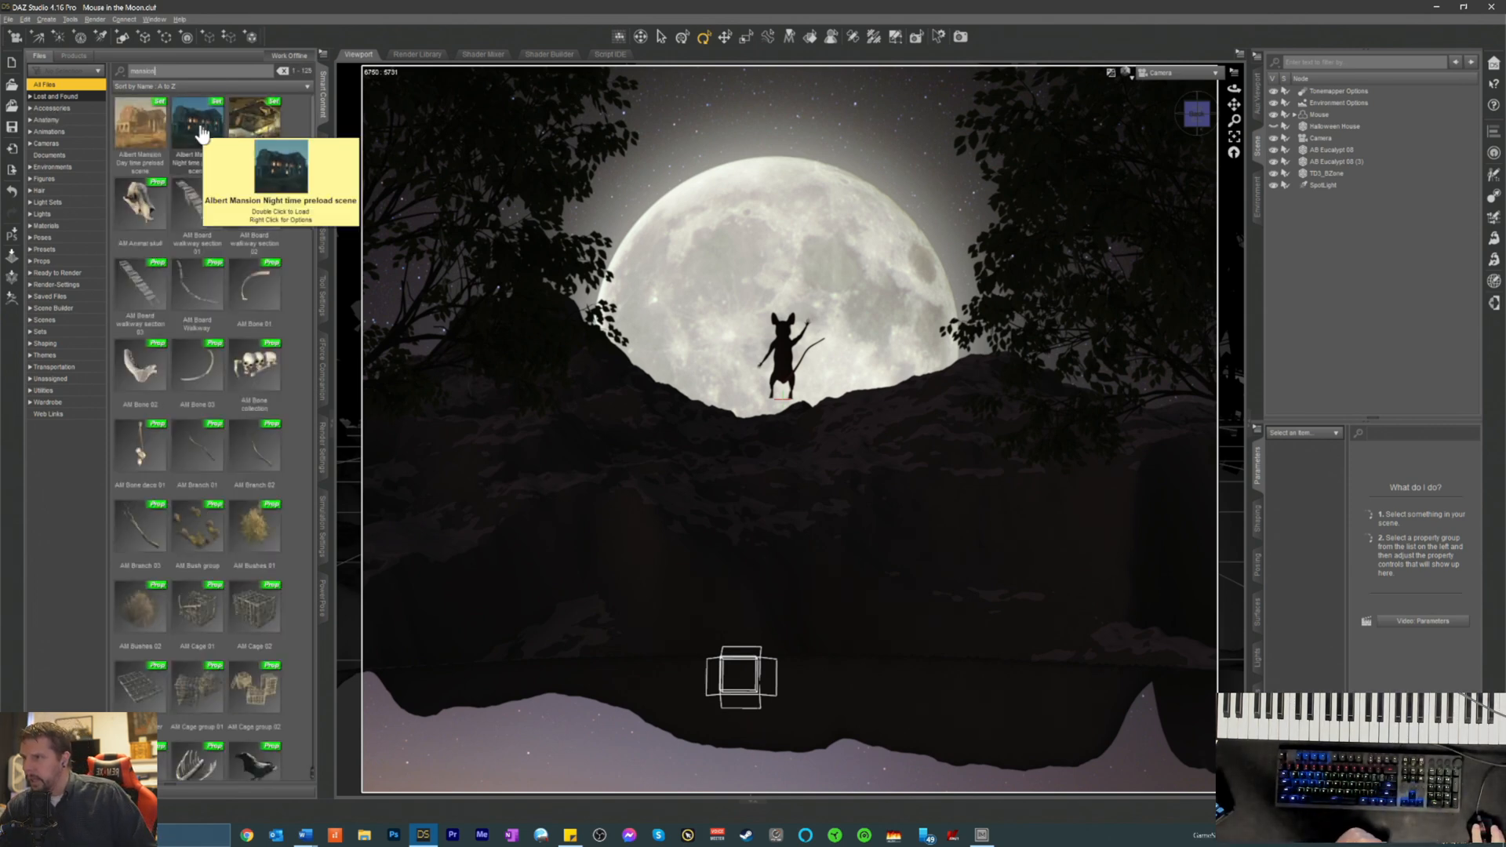
double_click(202, 133)
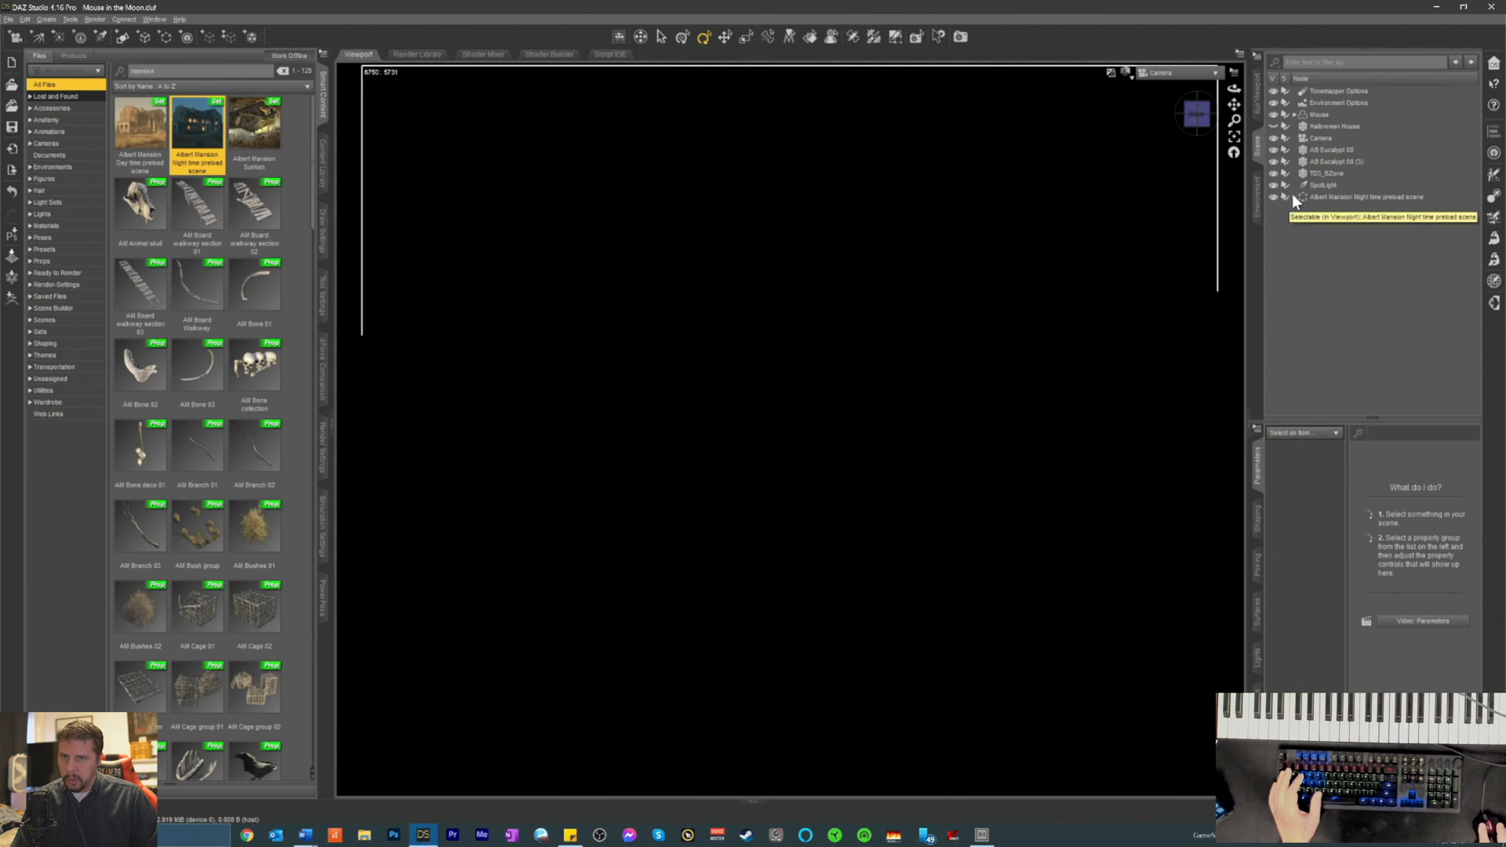
- Delete the AM Ground set and the Camera group from the Albert Mansion Night time preload scene
left_click(1294, 197)
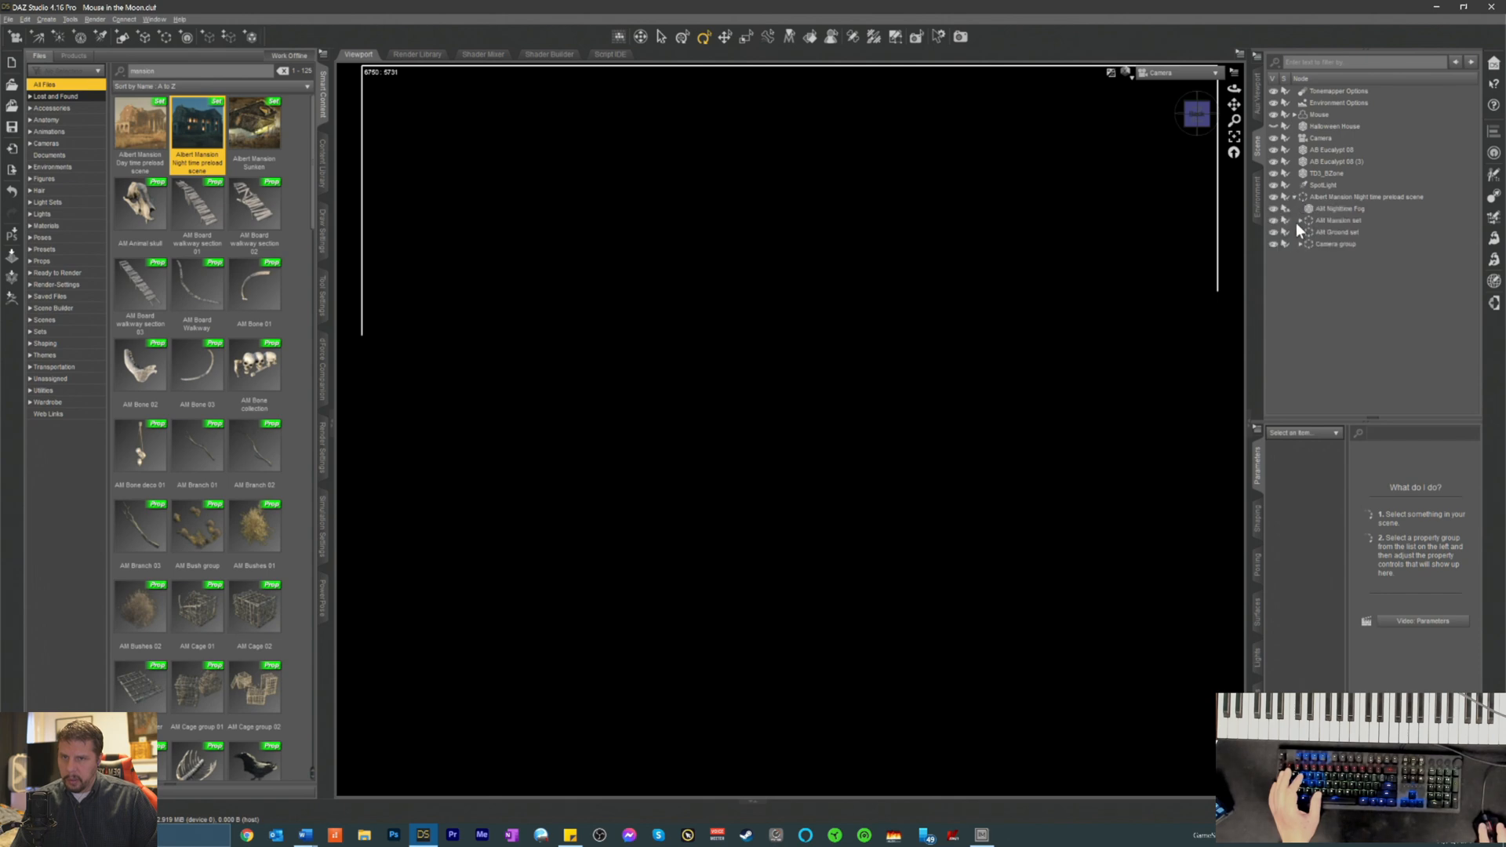
left_click(1338, 233)
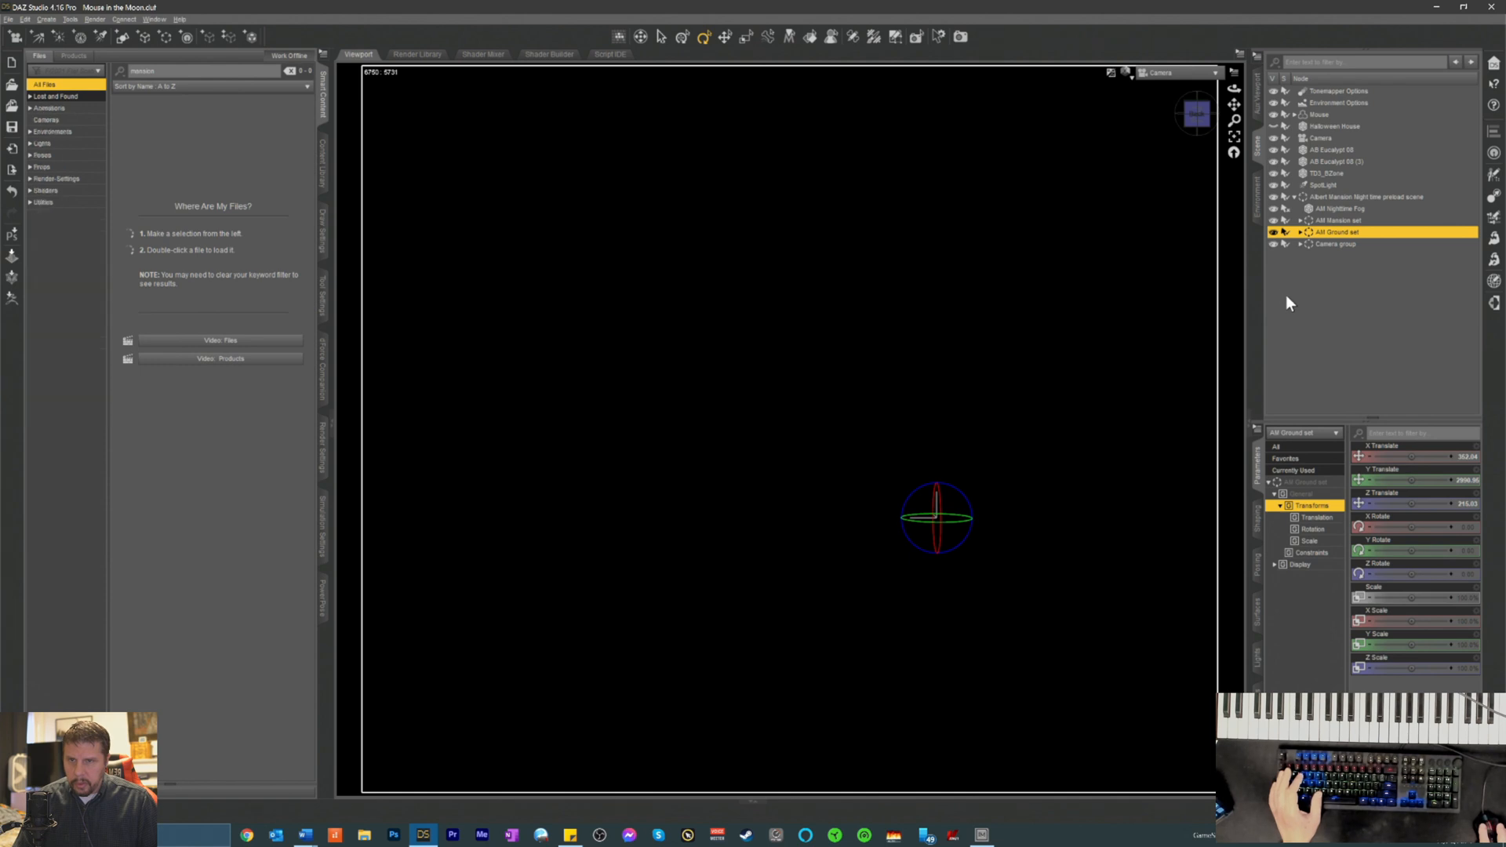
key("Delete")
left_click(1318, 232)
key("Delete")
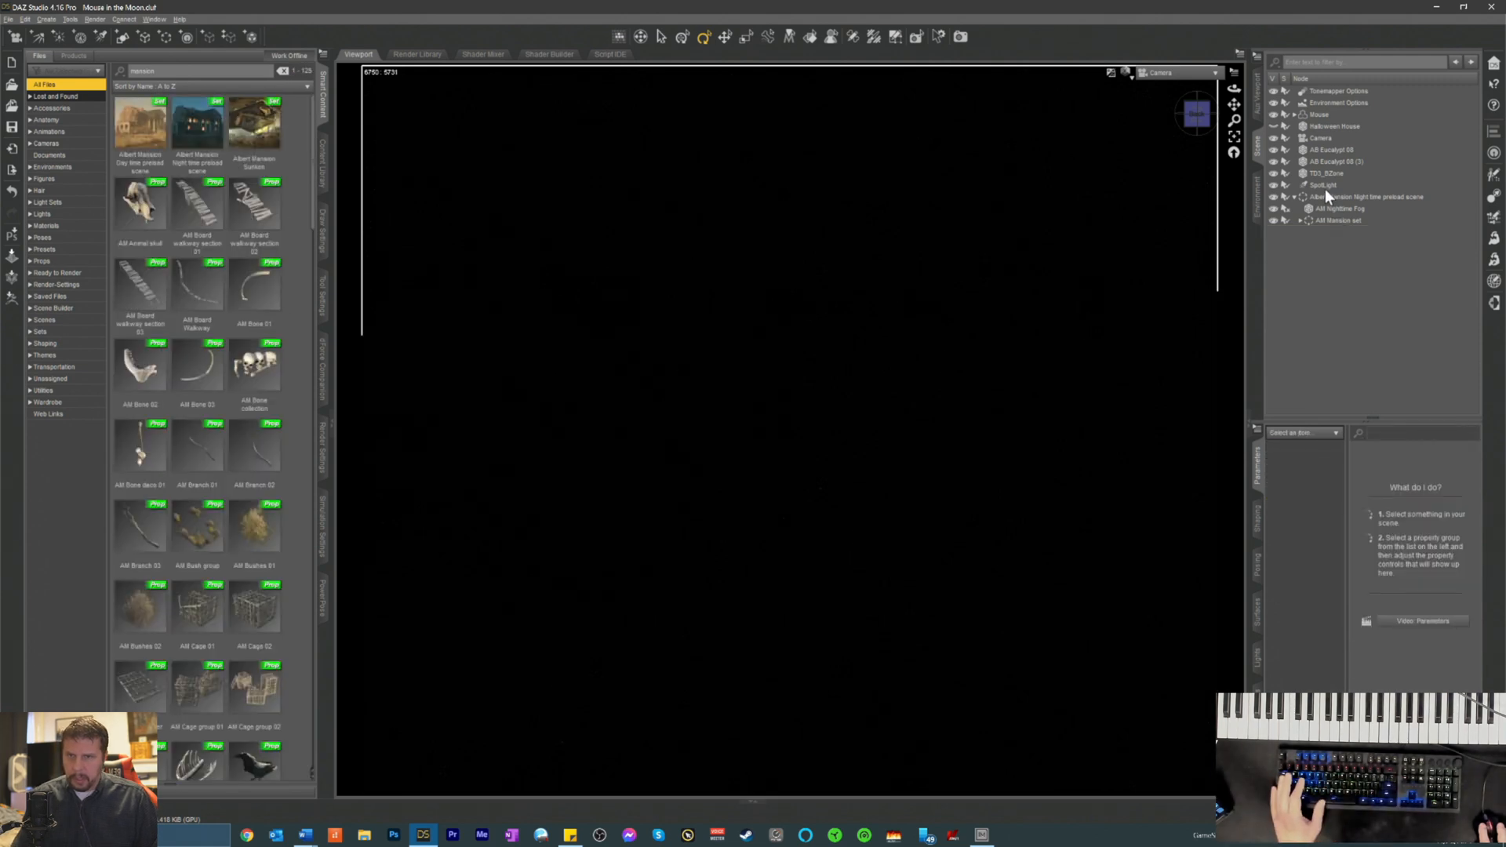
- Change the viewport's draw style from the rendered preview to a faster shaded one and lower the Albert Mansion group along Y
left_click(1324, 194)
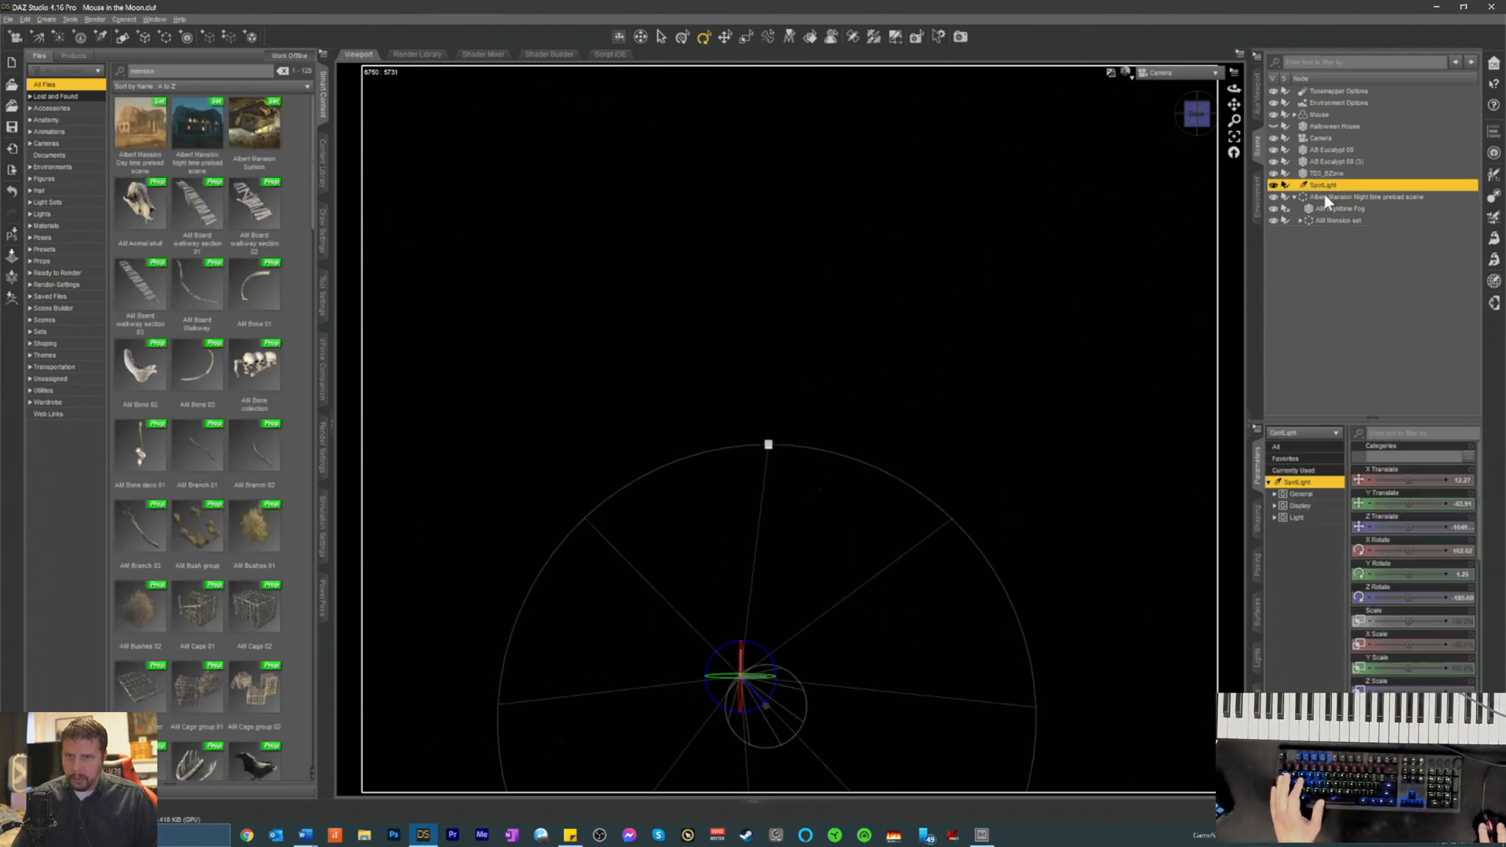
left_click(1133, 69)
left_click(1117, 182)
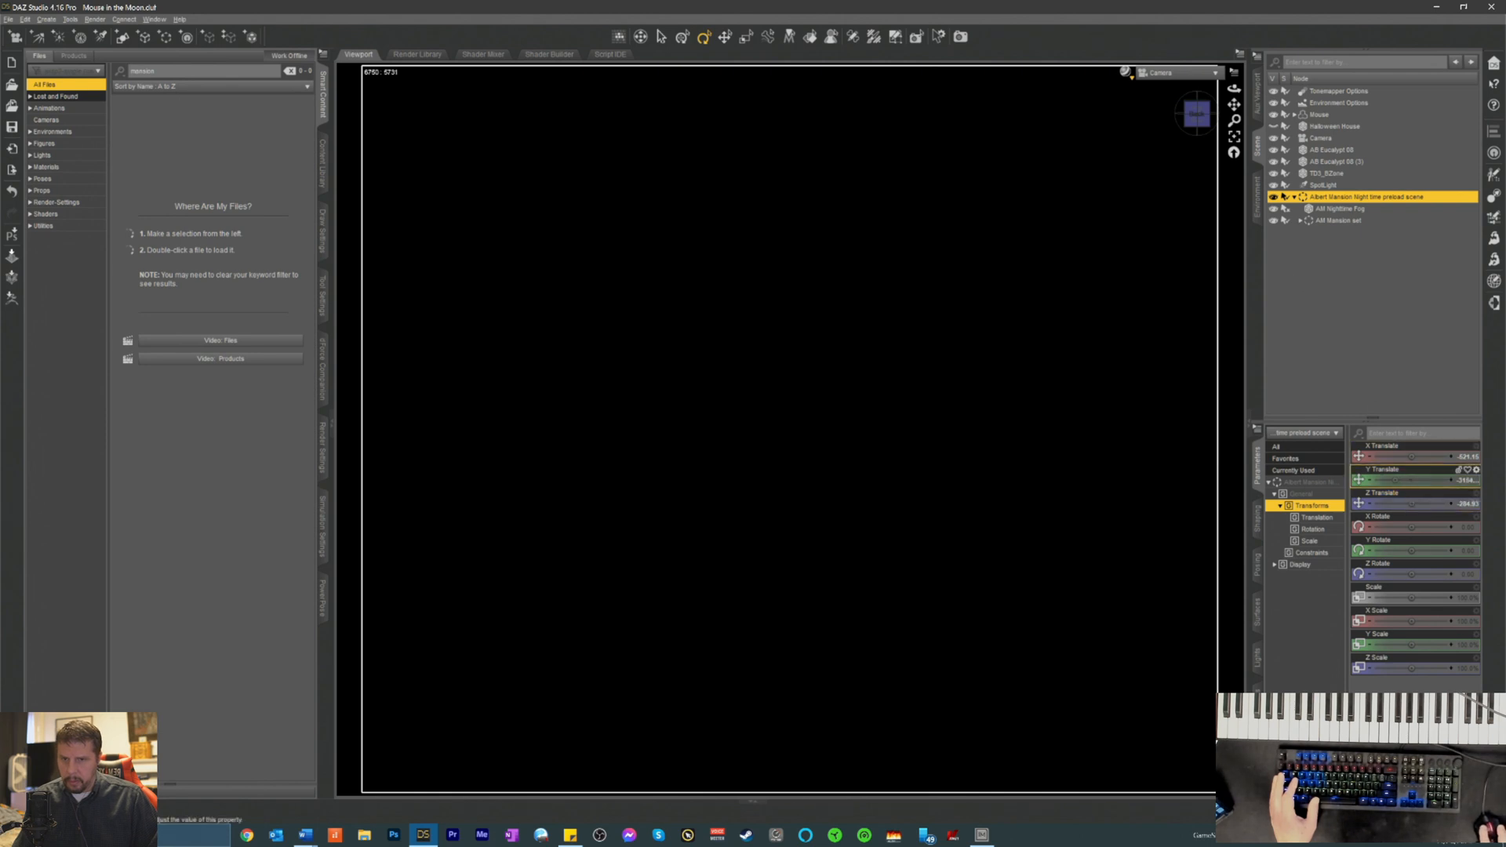
left_click_drag(1387, 480, 1383, 481)
- In the Perspective View, adjust the mansion group's height from the side so its roof comes near the mouse's level
left_click(1172, 77)
left_click(1159, 85)
mouse_move(1196, 114)
left_mouse_down()
mouse_move(1088, 306)
mouse_move(1206, 128)
left_mouse_up()
left_click(1206, 128)
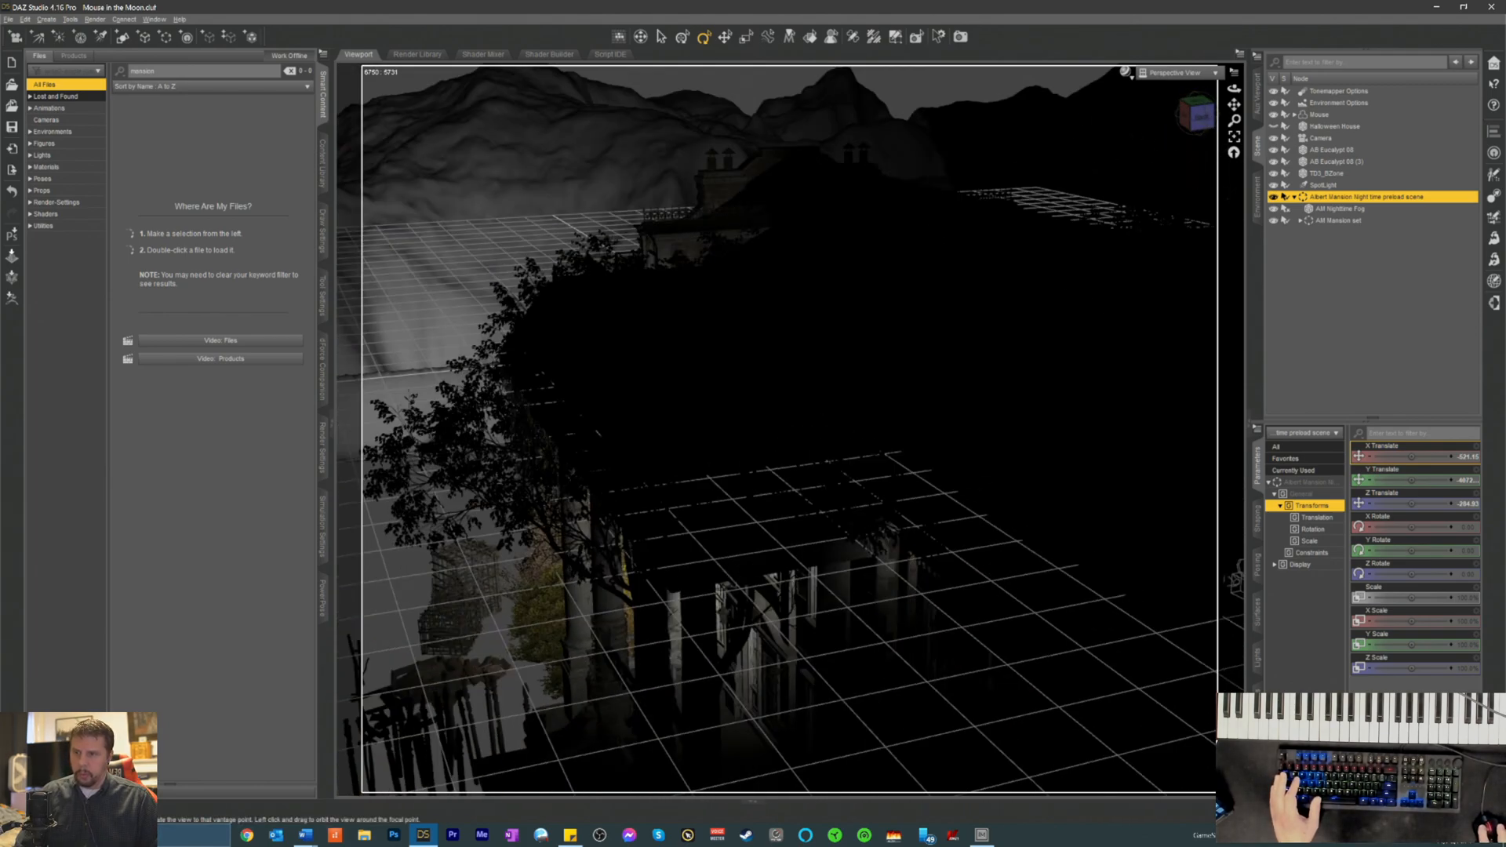
left_click_drag(855, 687, 999, 688)
left_click_drag(1234, 104, 1238, 103)
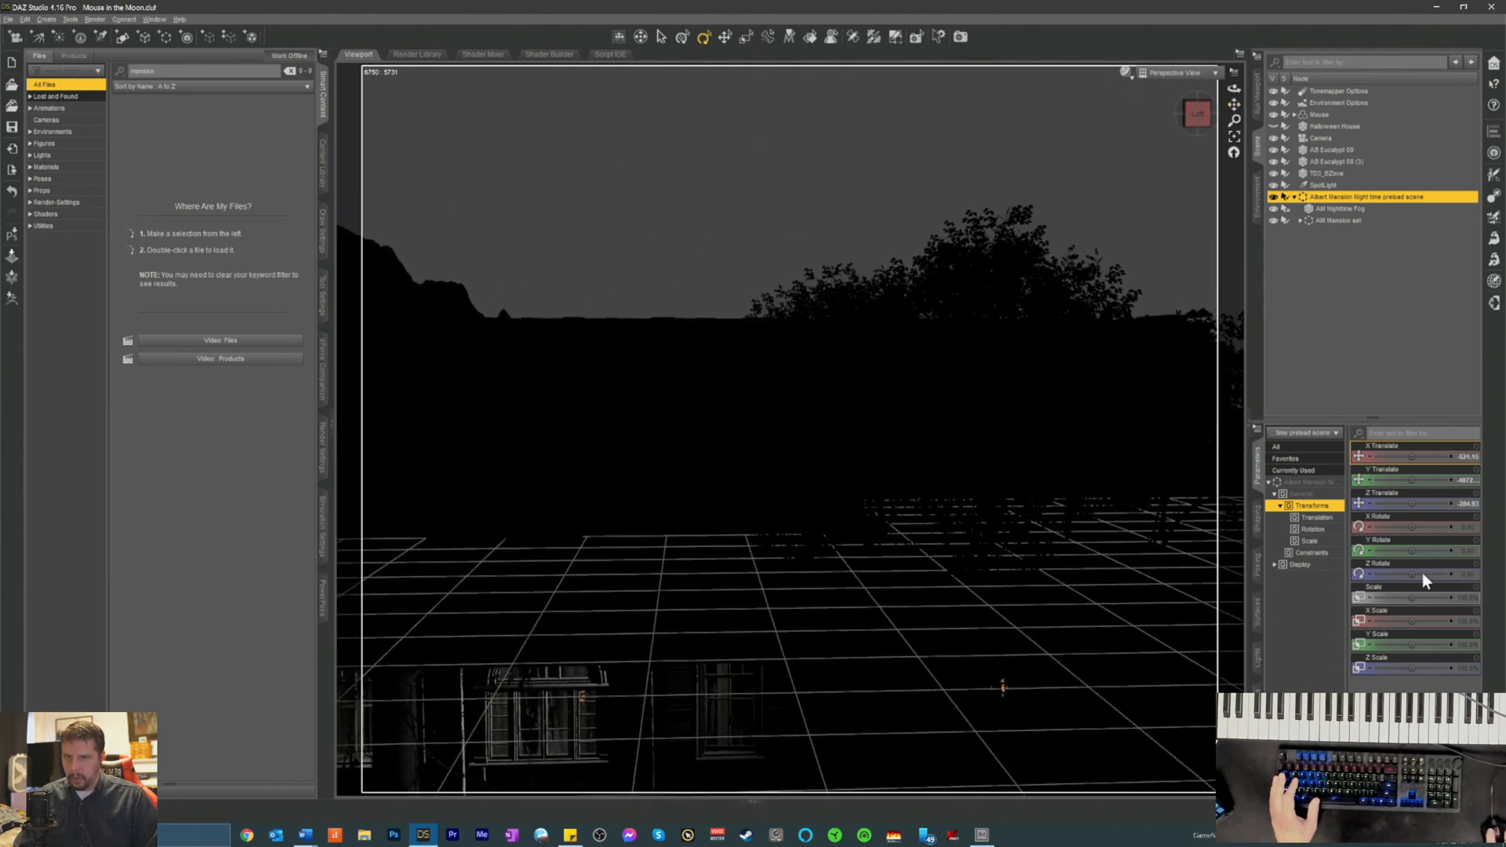
left_click_drag(1002, 688, 999, 531)
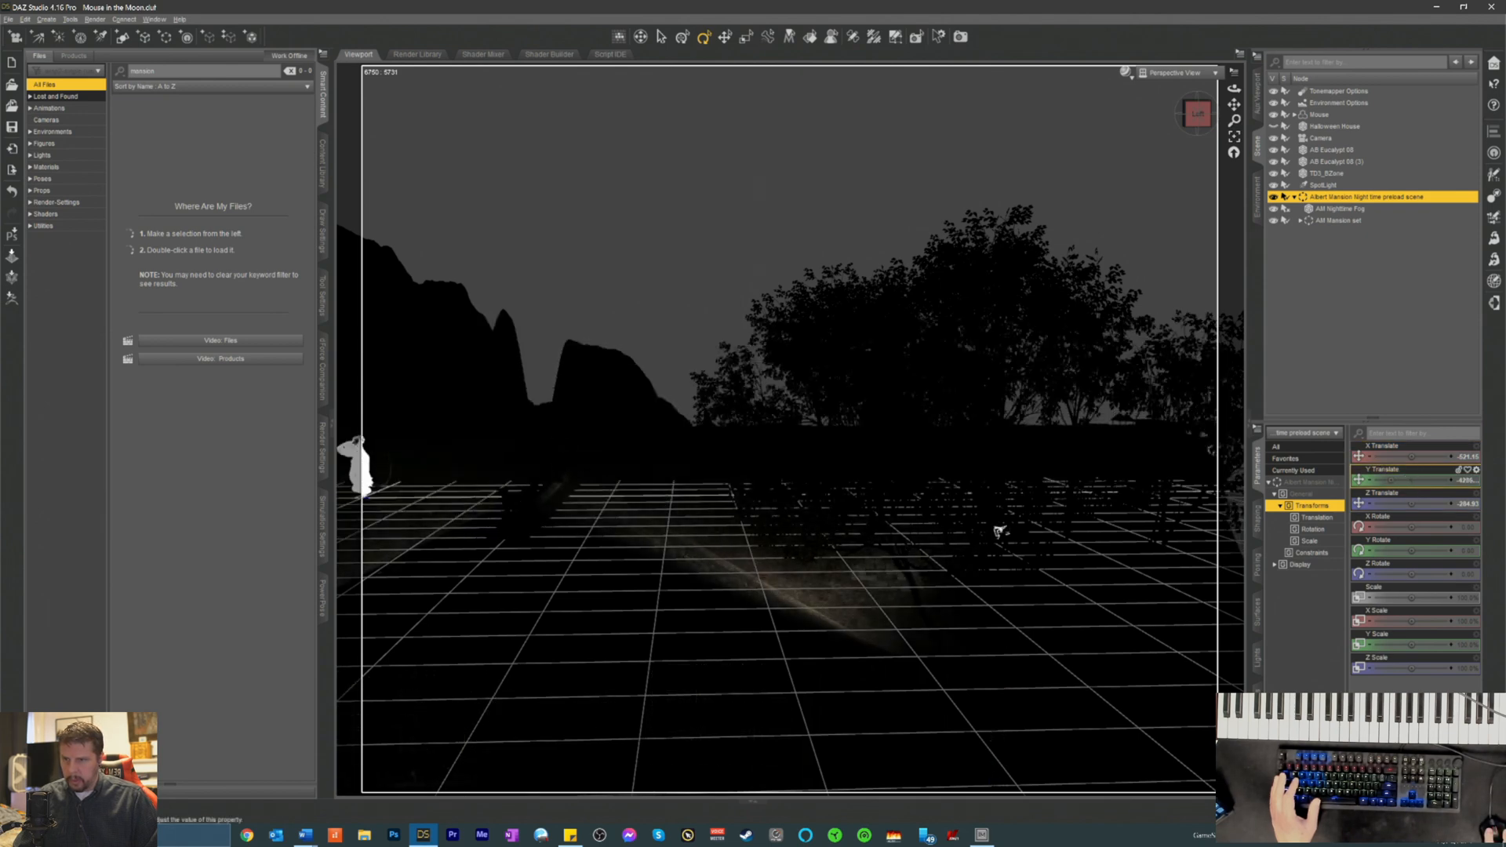
- Through the scene's Camera, lower the mansion so its roof ridge meets the mouse's feet and shift the group sideways along X
left_click(1157, 79)
left_click(1141, 176)
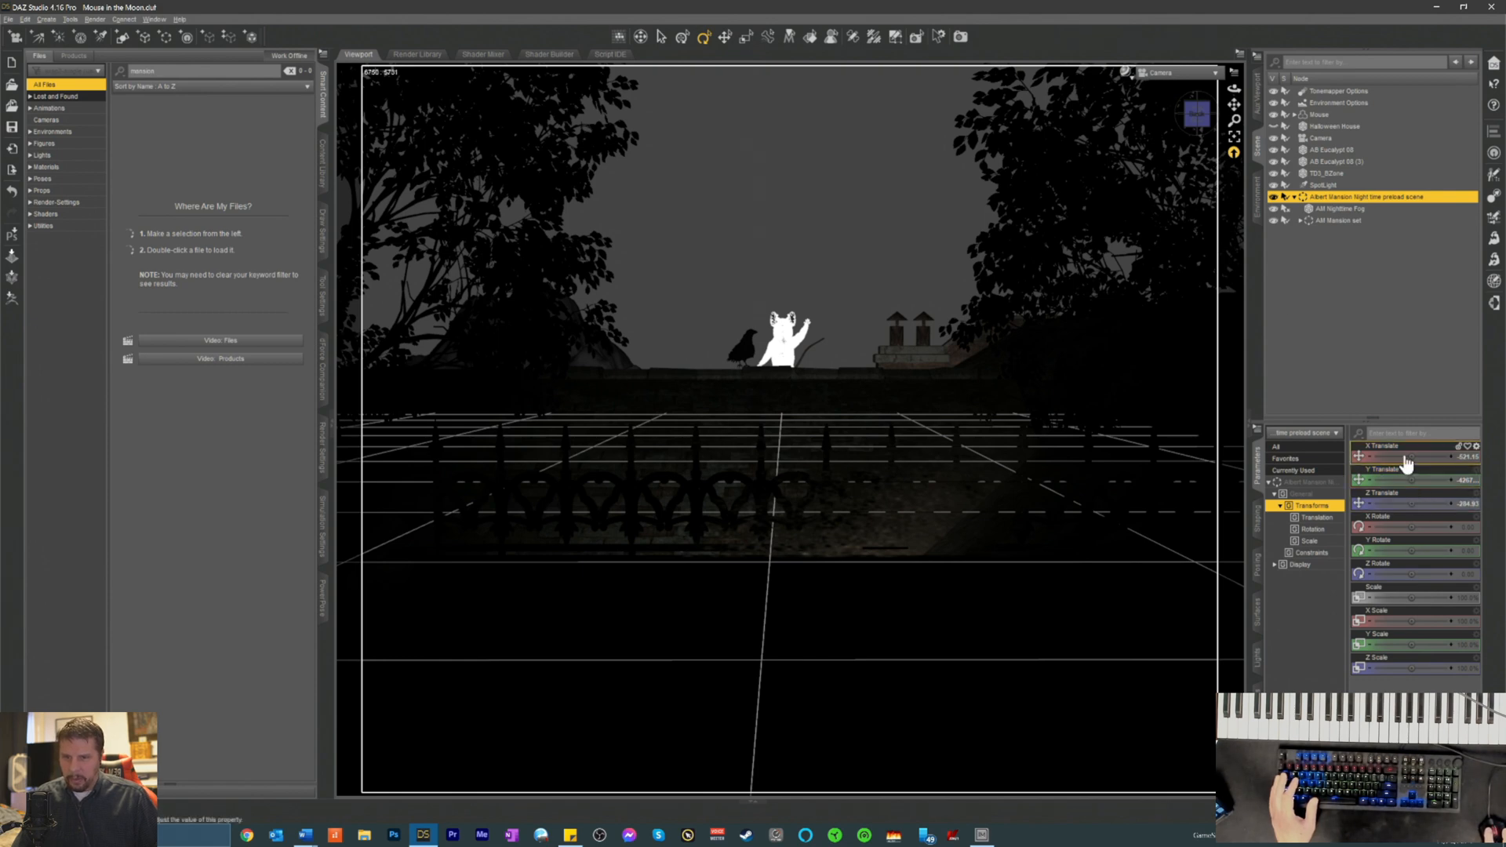
left_click_drag(1404, 477, 1390, 477)
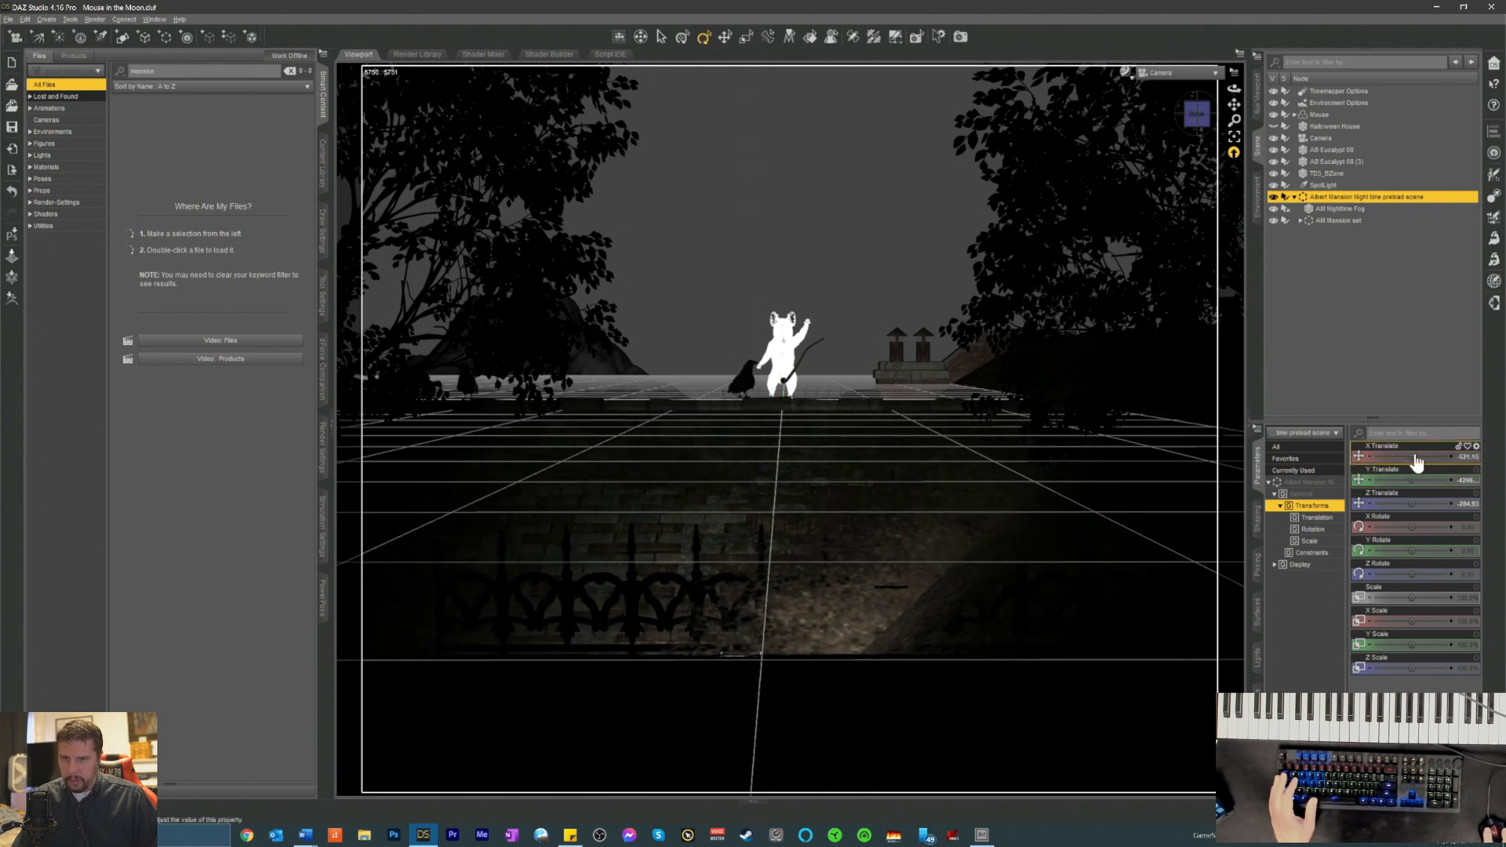
mouse_move(1411, 457)
left_mouse_down()
mouse_move(1398, 456)
mouse_move(1441, 457)
left_mouse_up()
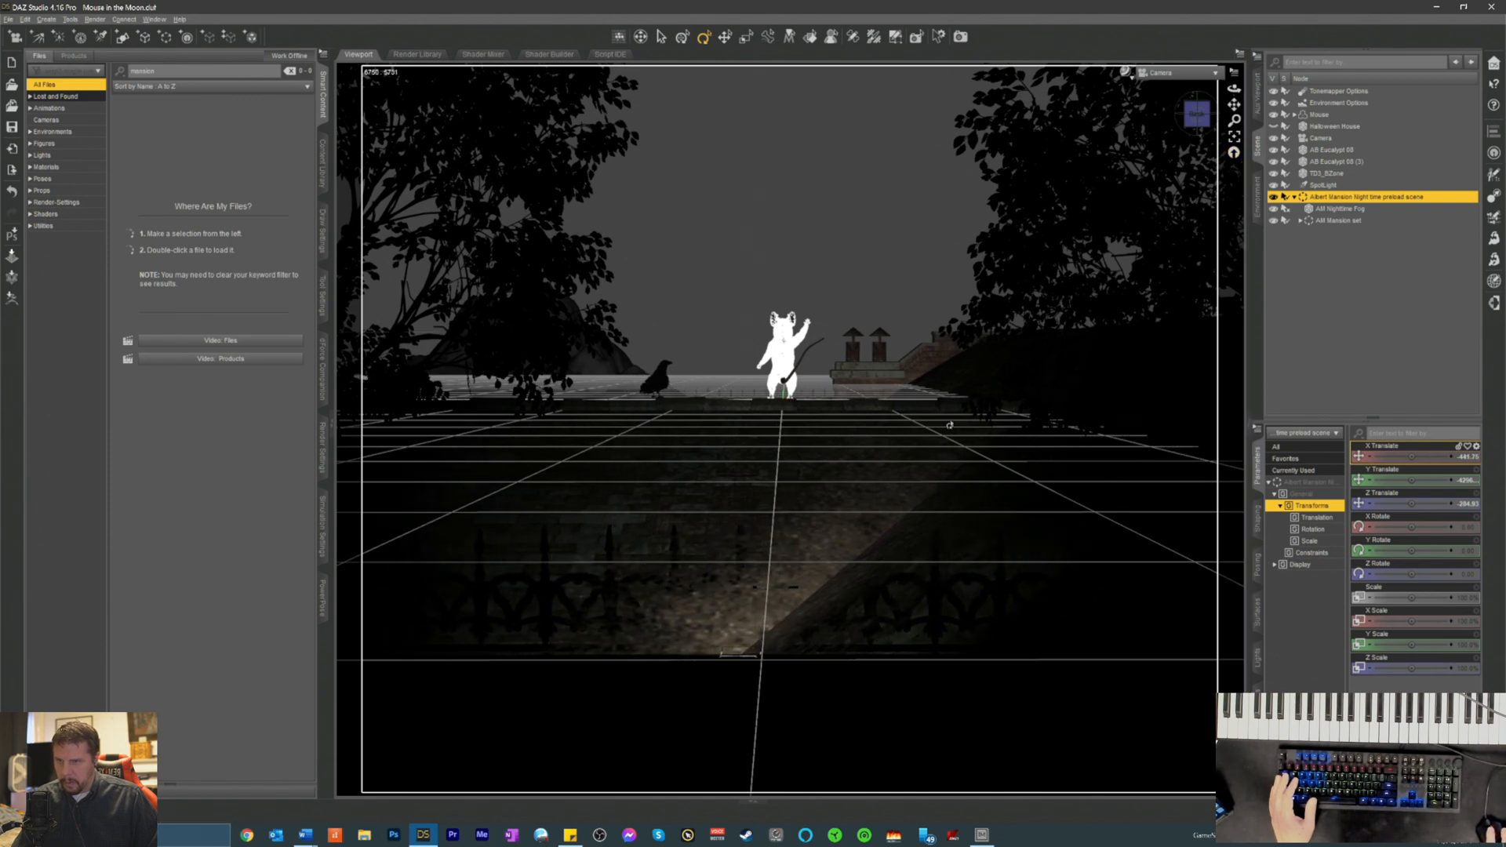
- Frame the Mouse figure in the Perspective View and view it from behind against the roof
left_click(1176, 73)
left_click(1173, 165)
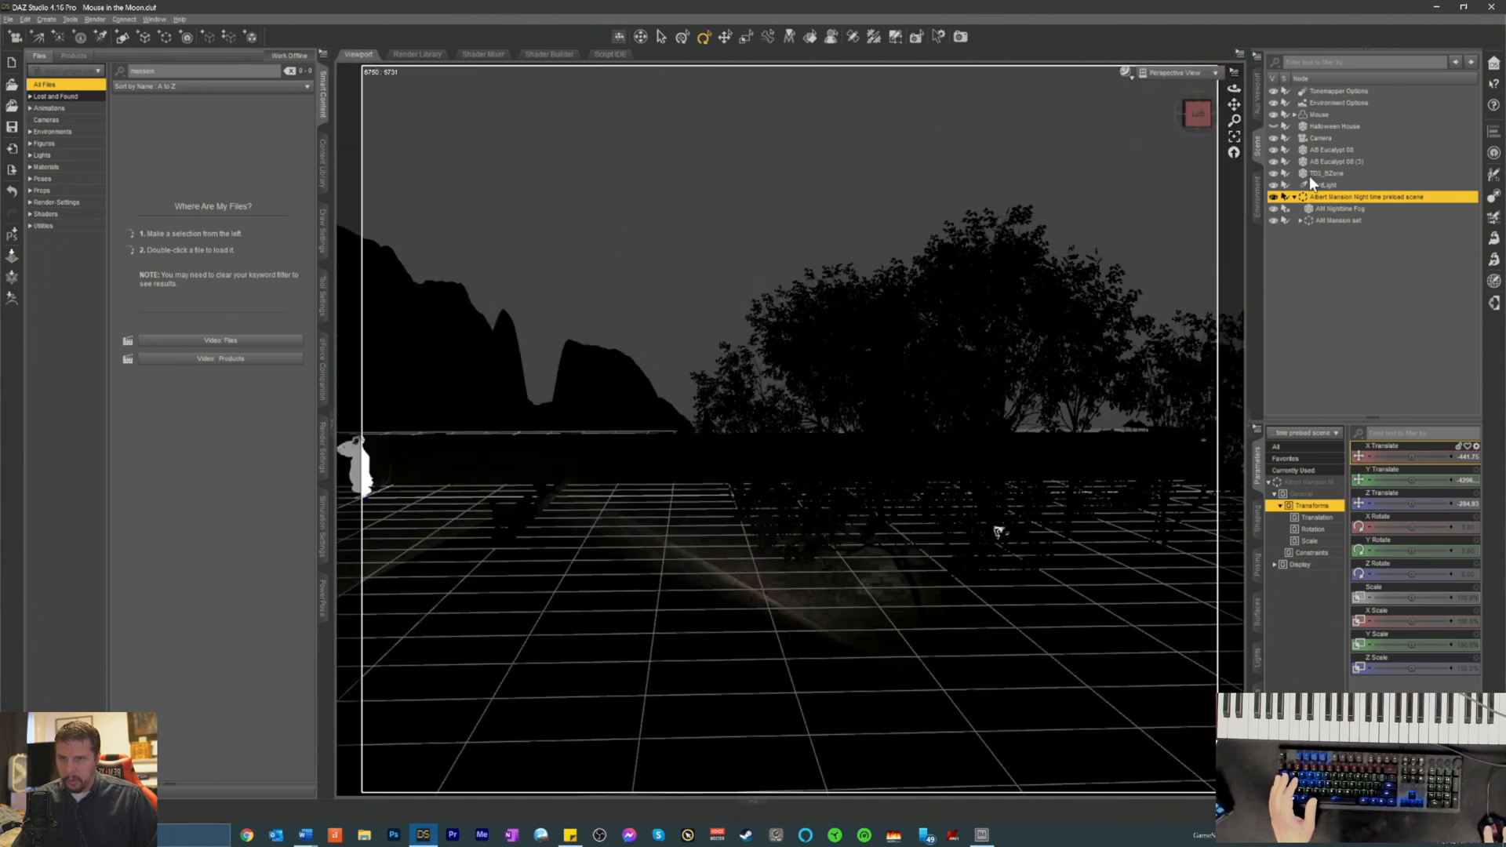
left_click(1316, 115)
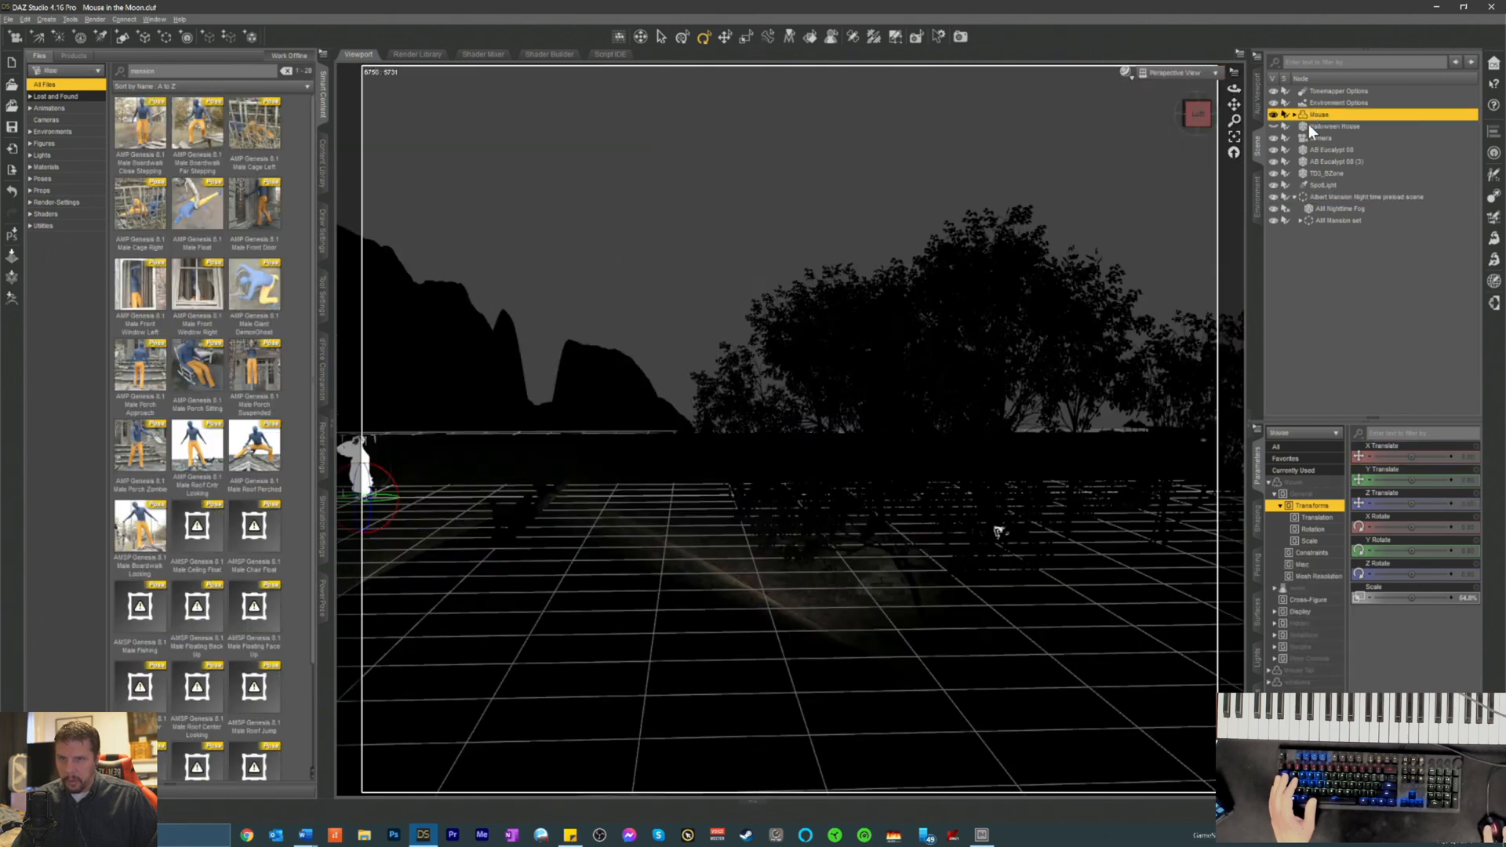
left_click(1234, 137)
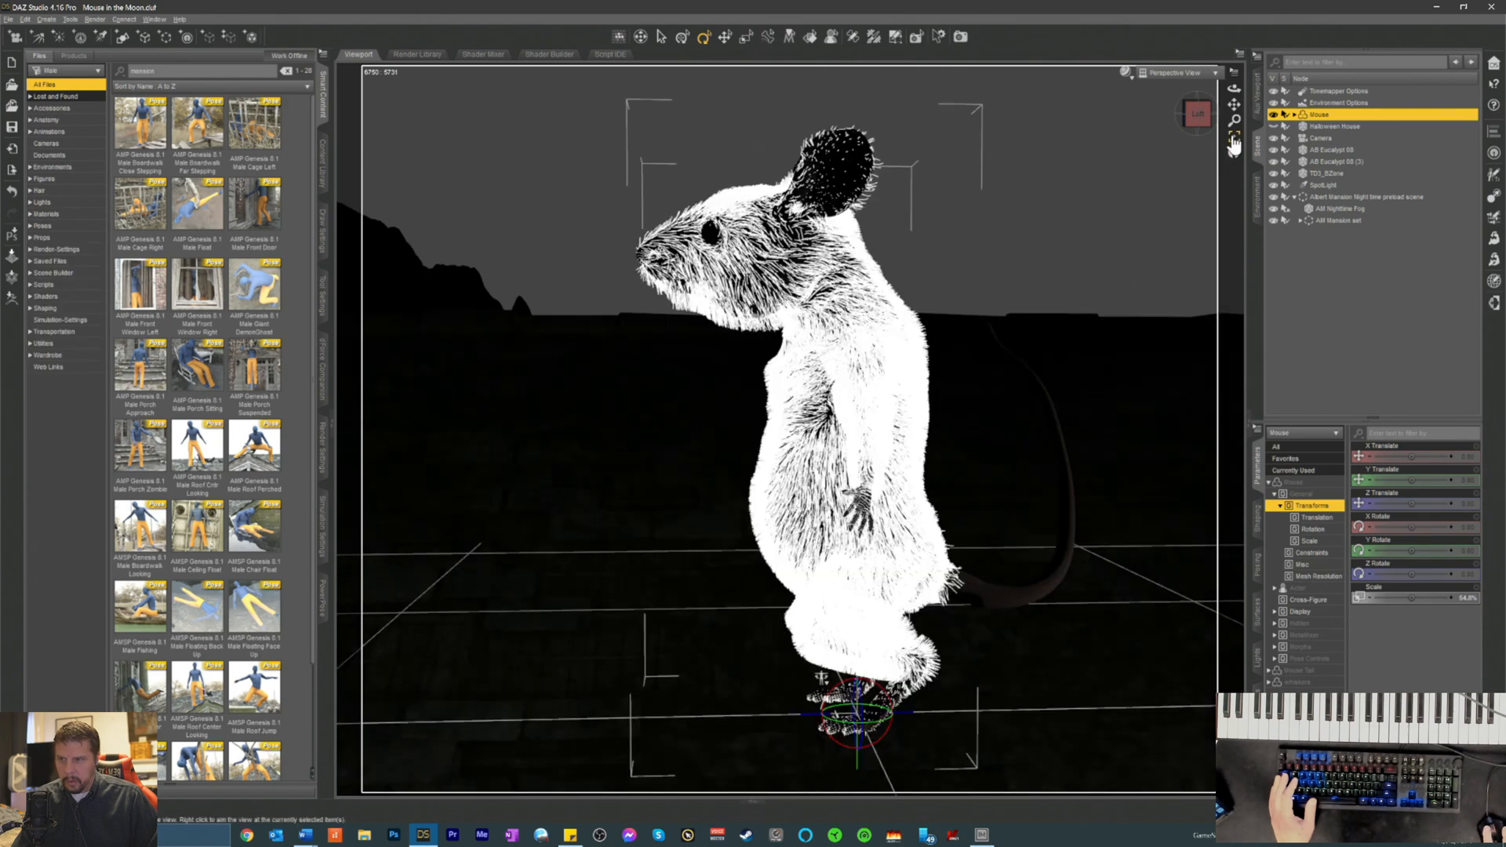
scroll(1084, 228, "down", 5)
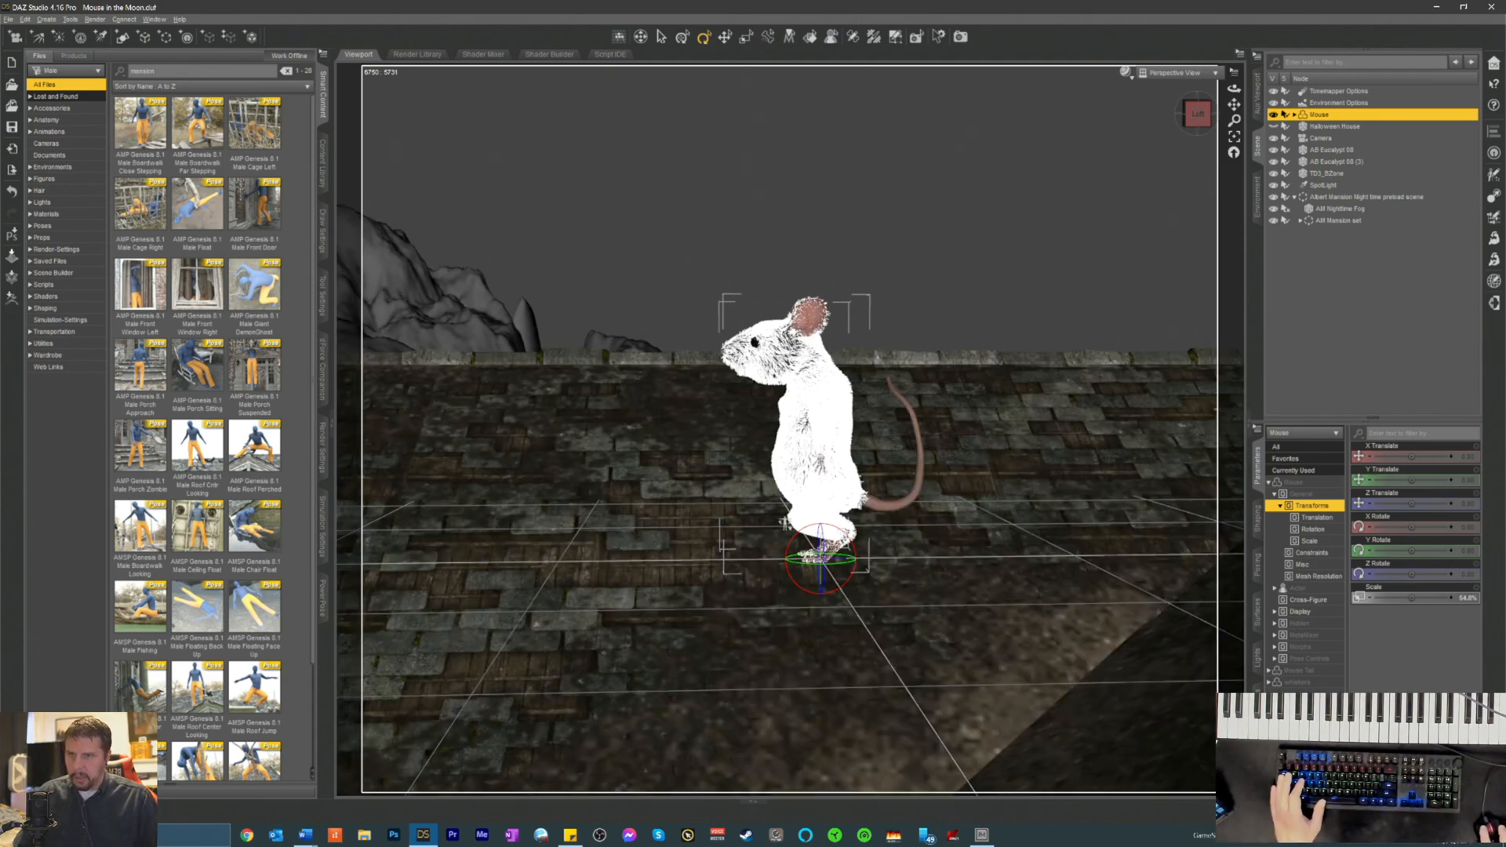
left_click(1198, 116)
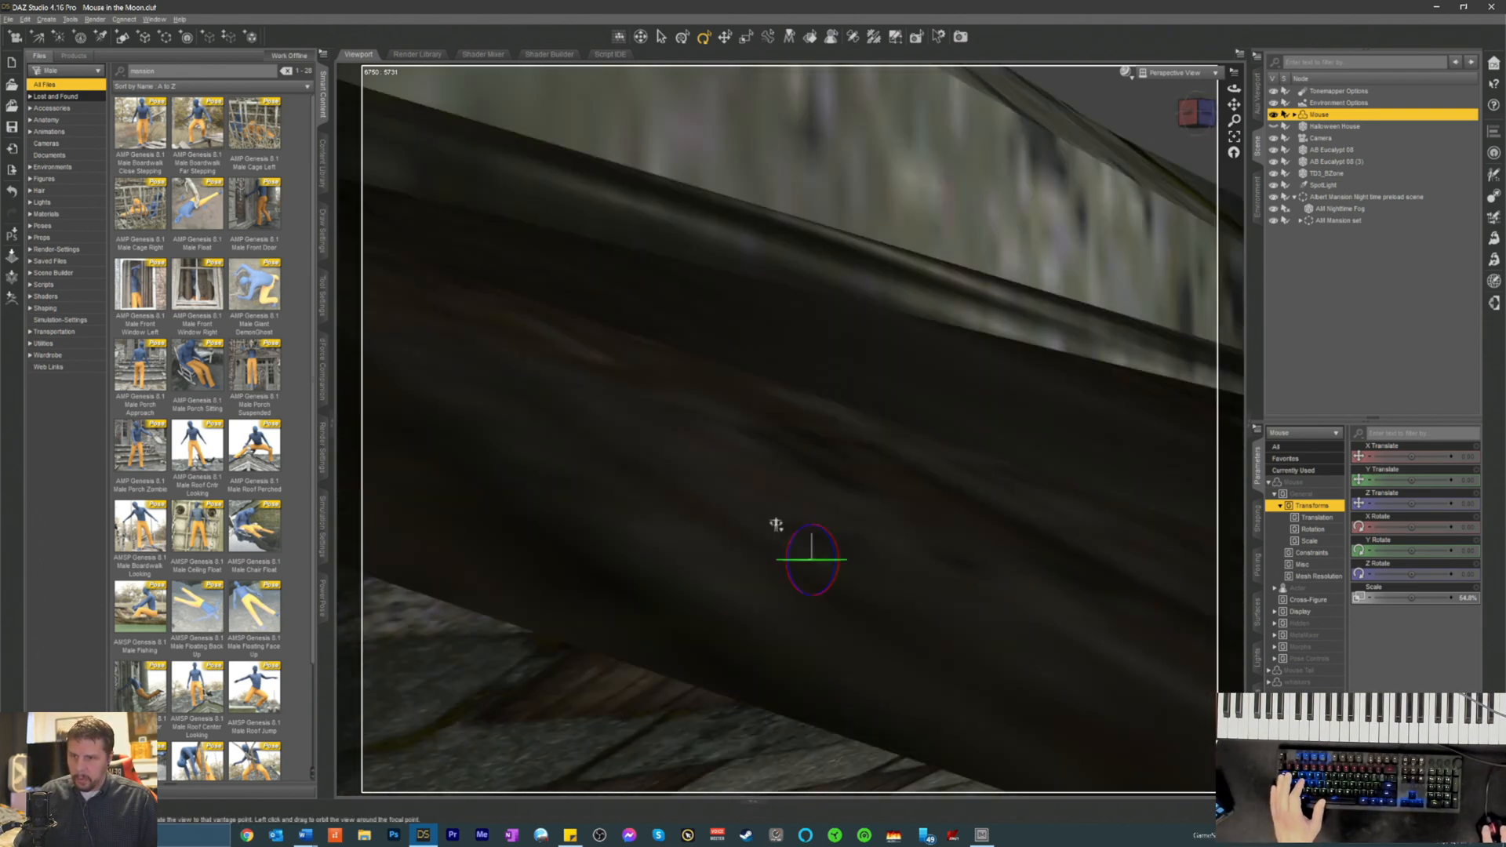
left_click_drag(1198, 116, 1197, 106)
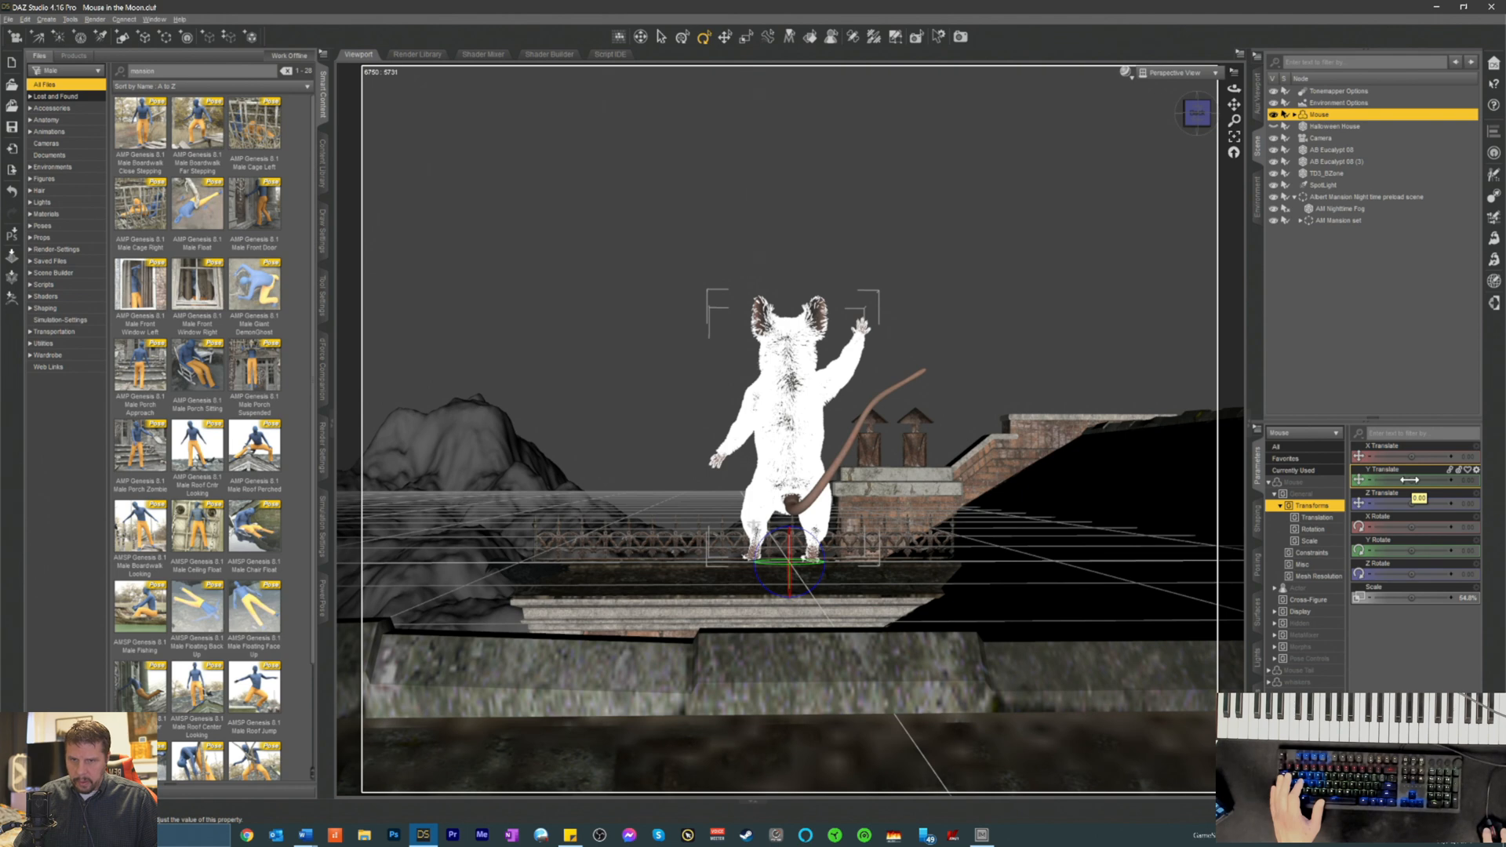
left_click_drag(1368, 499, 1383, 499)
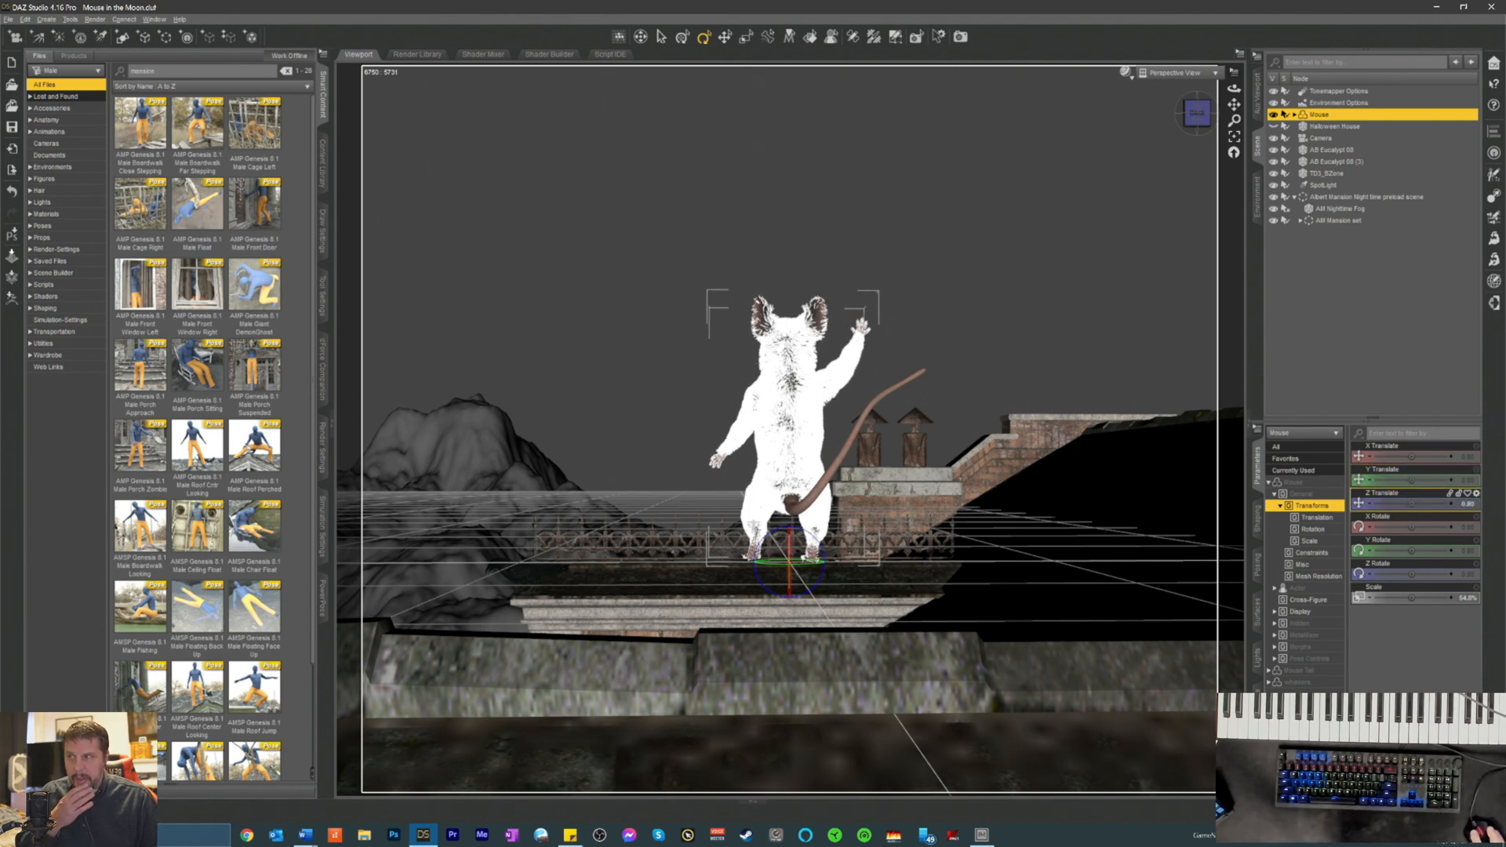
left_click(25, 19)
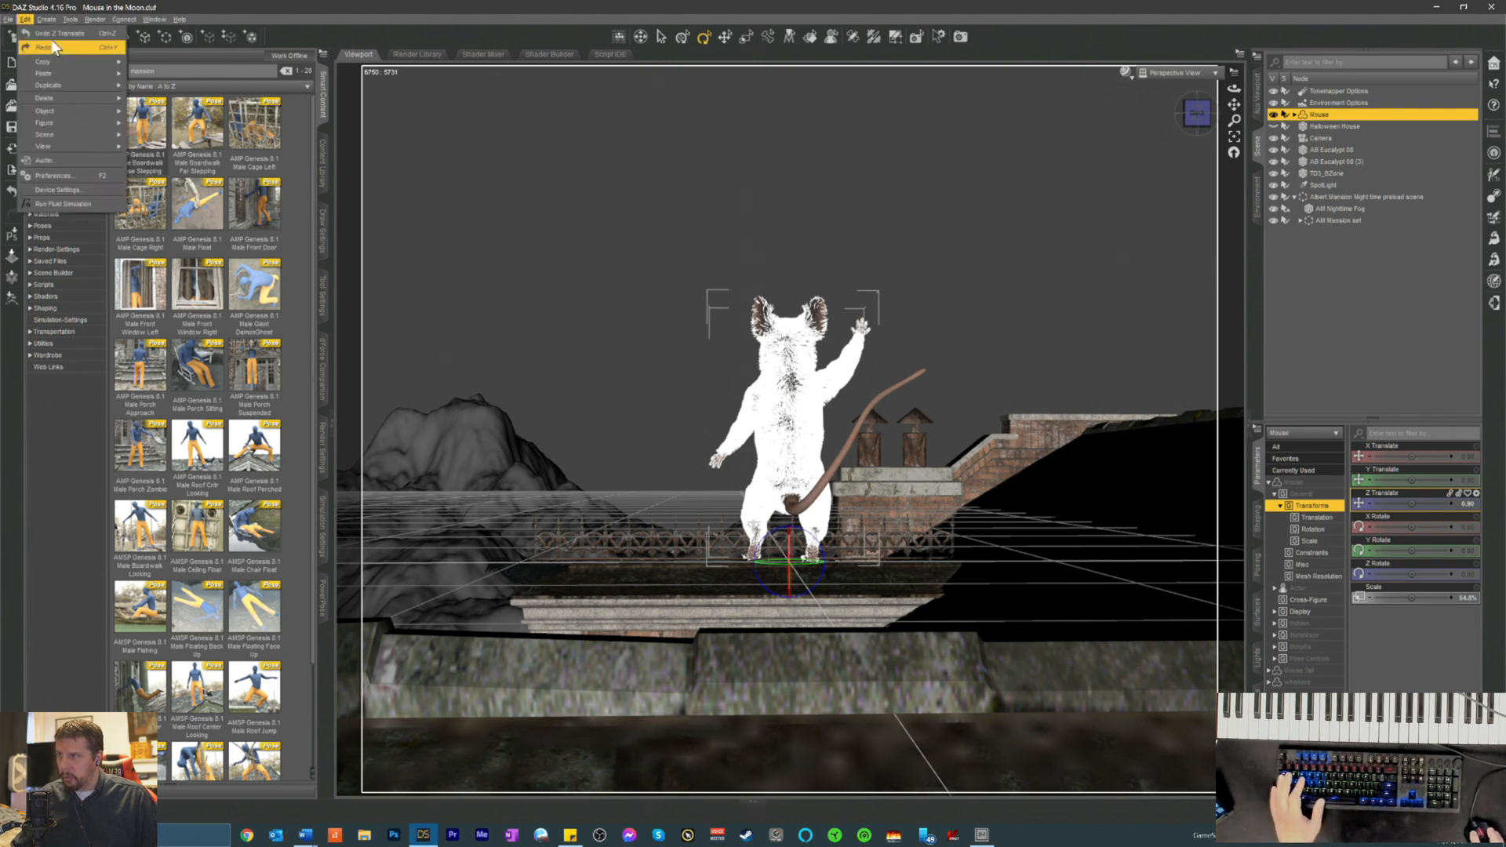
left_click(55, 48)
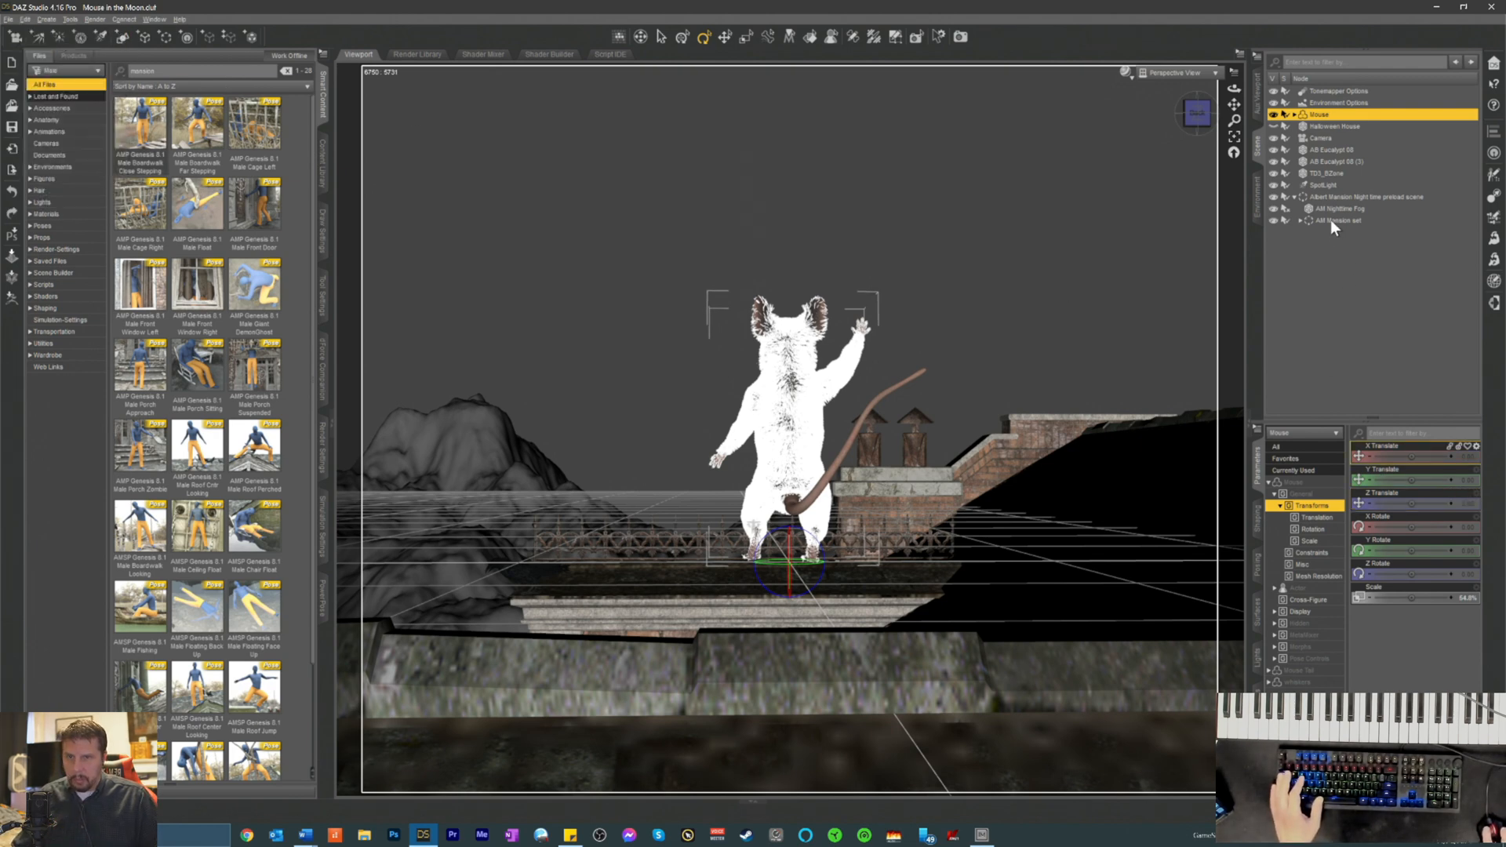
- Move the Albert Mansion group along Z and fine-tune its Y position so the roof ridge lies directly under the mouse's feet
left_click(1337, 196)
left_click_drag(1418, 509, 1485, 480)
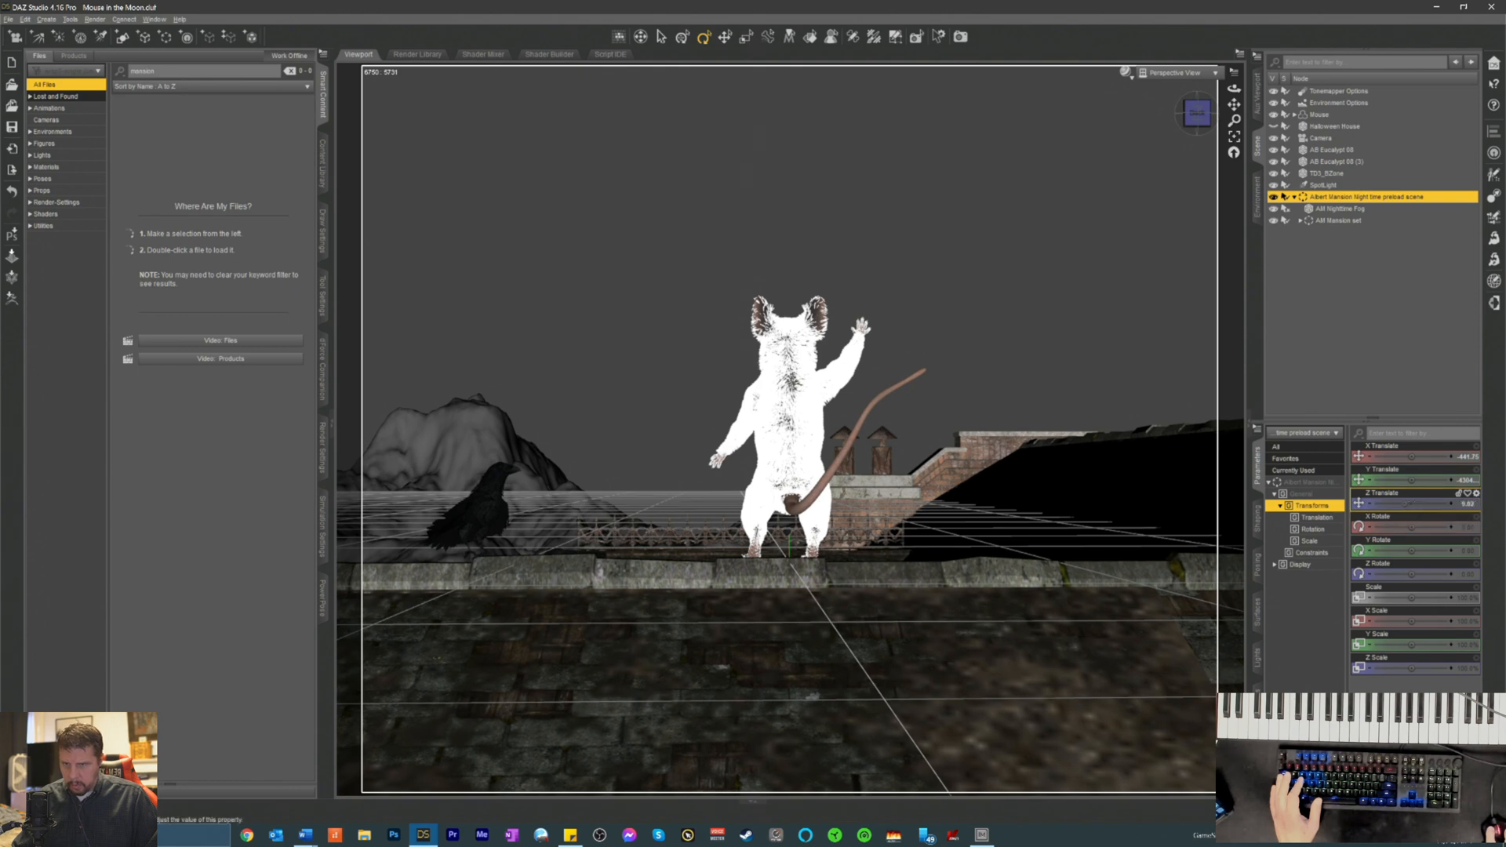
left_click_drag(1485, 504, 1485, 504)
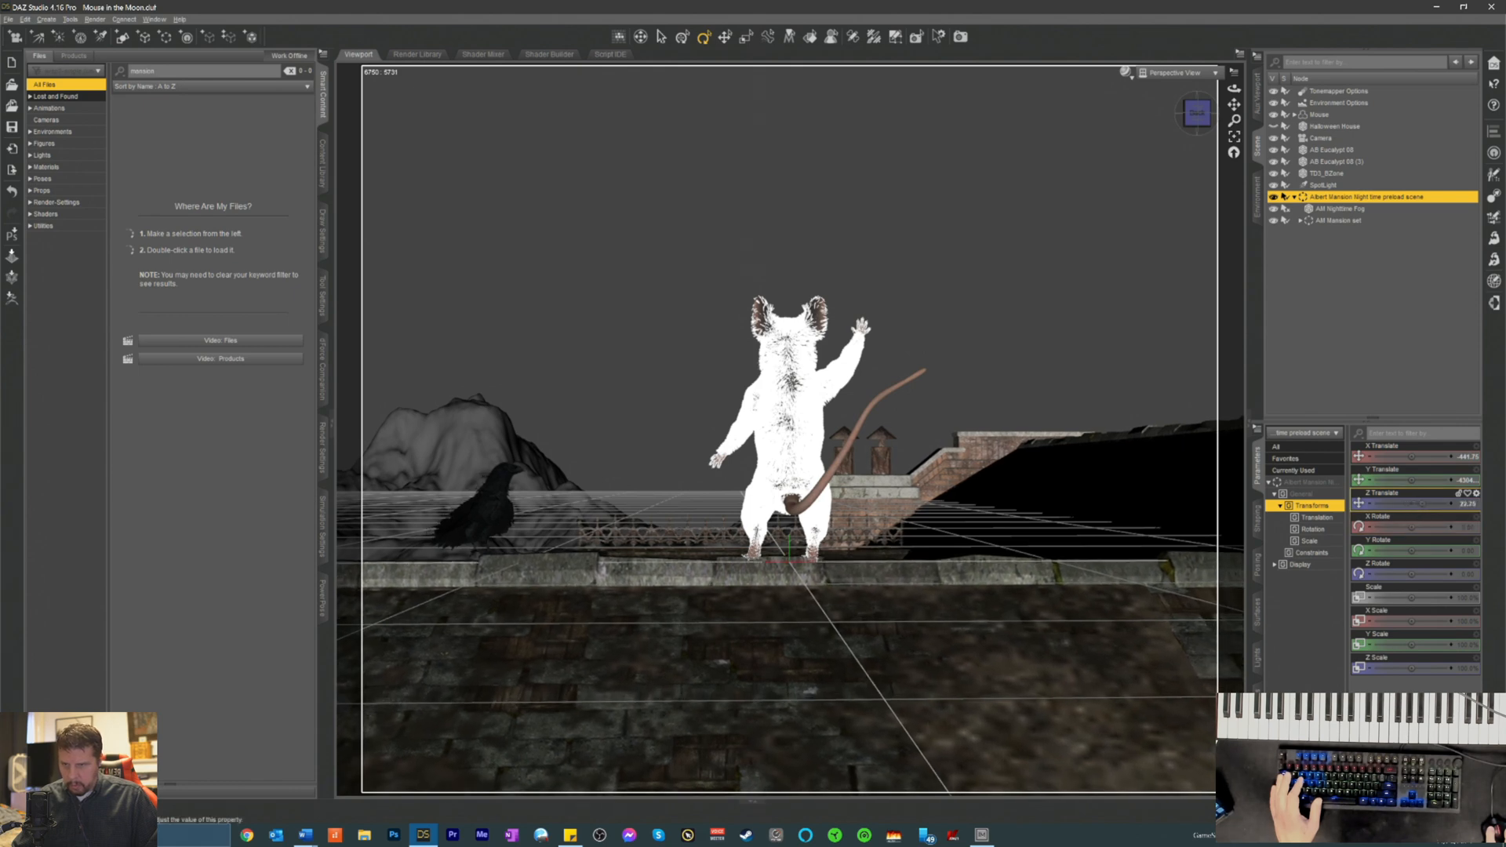
left_click_drag(1412, 480, 1407, 480)
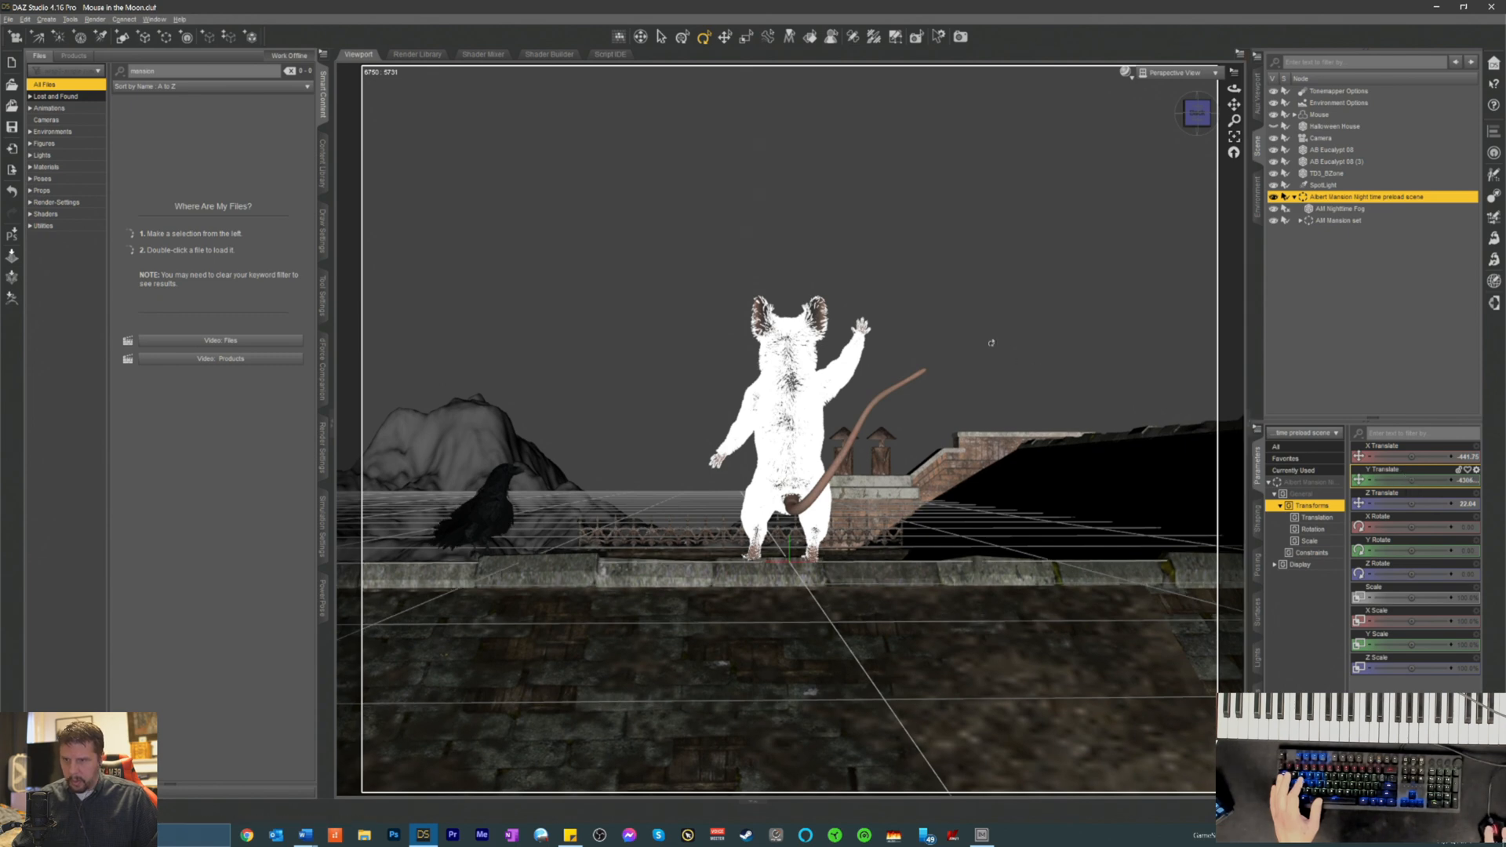
- Examine up close from the front how the mouse's feet meet the roof ridge, and select the Mouse figure
left_click_drag(1202, 125, 1067, 157)
left_click_drag(1083, 427, 952, 479)
scroll(950, 487, "up", 10)
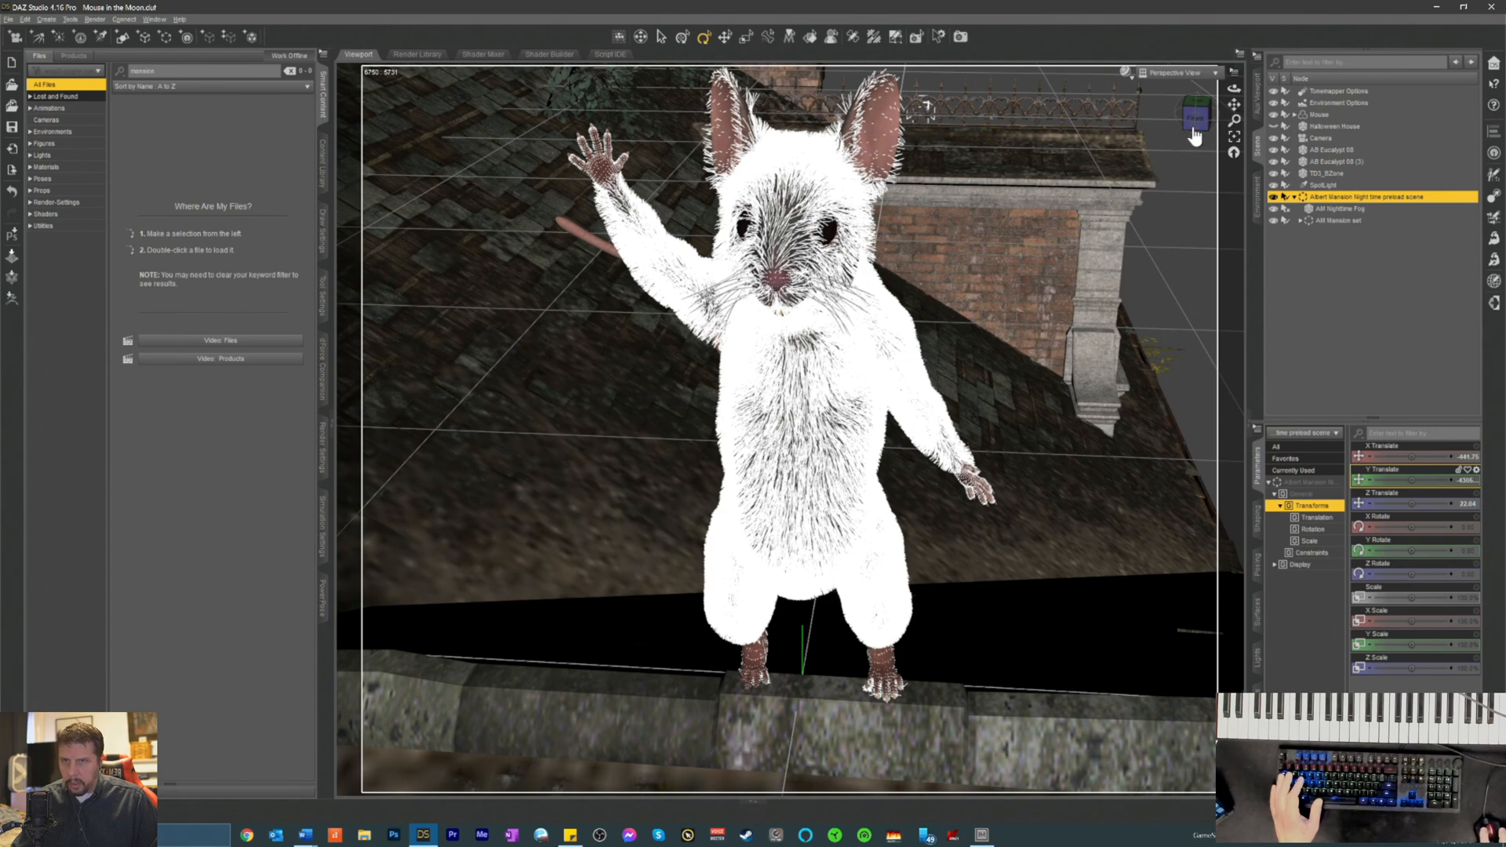
left_click_drag(1234, 105, 1273, 3)
scroll(1140, 298, "up", 3)
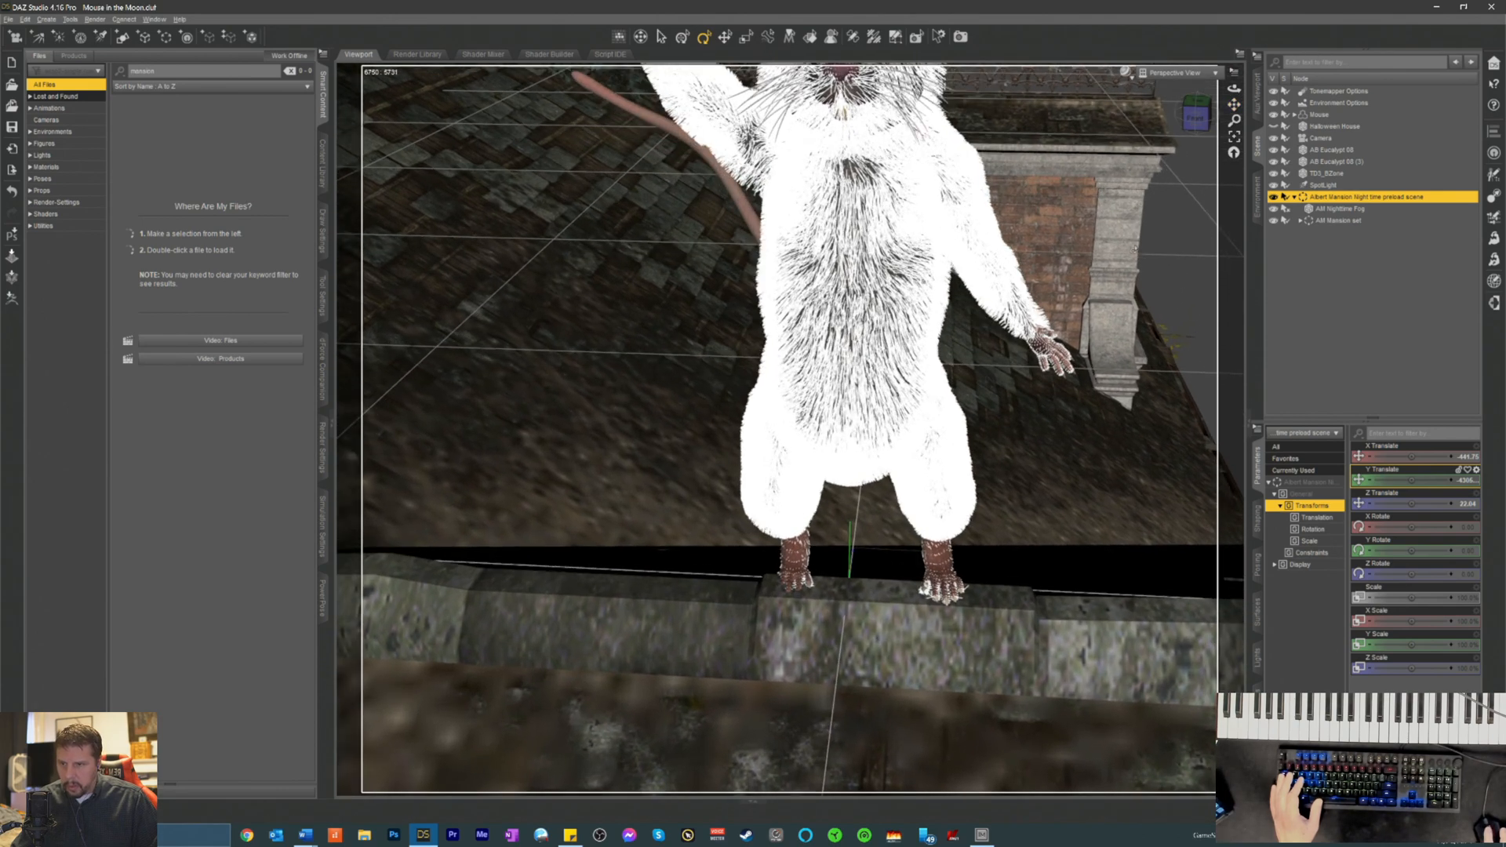
left_click(818, 555)
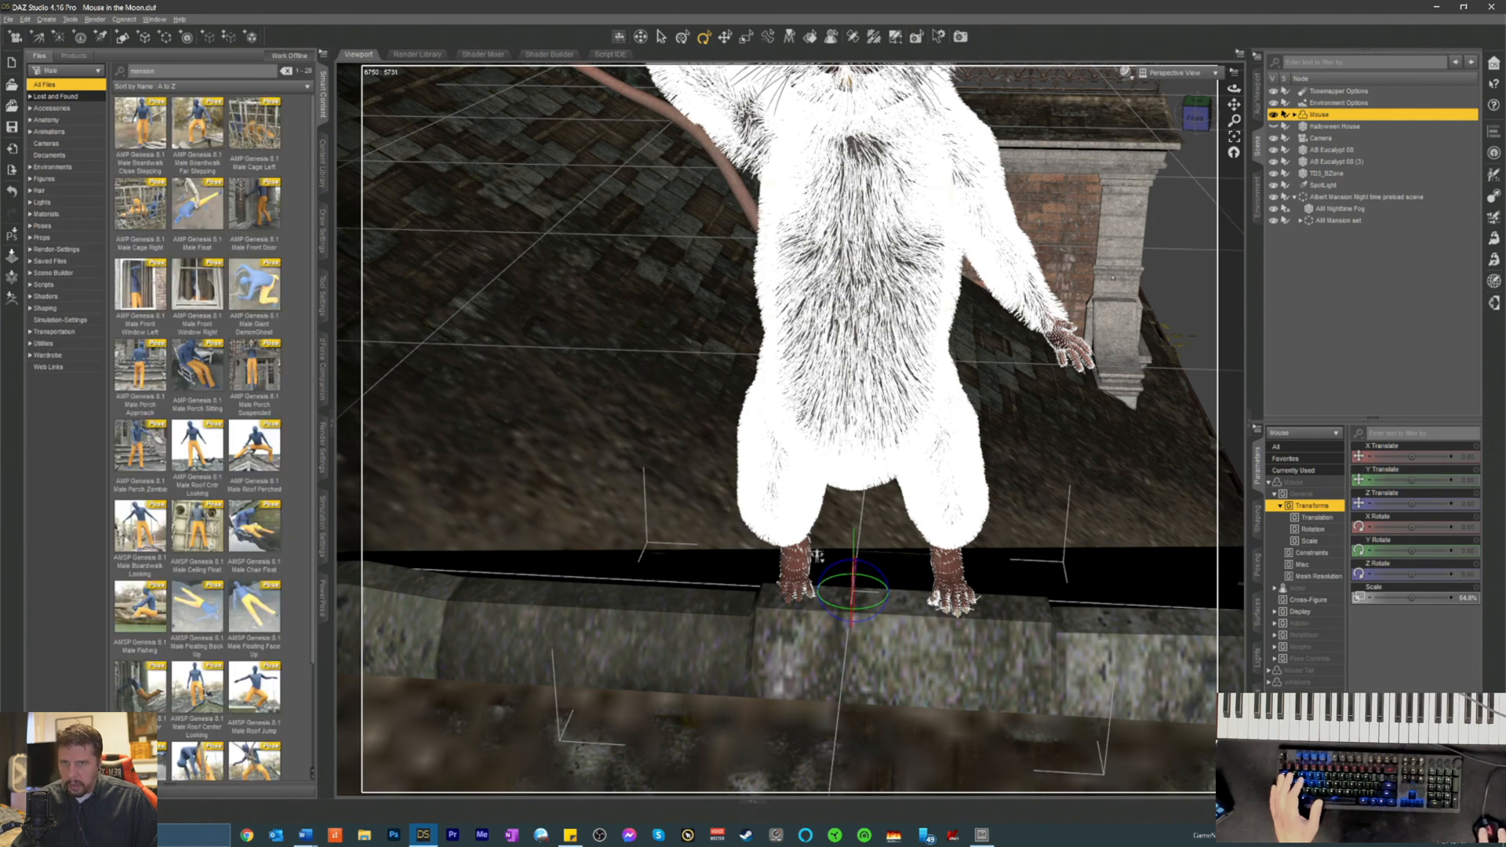
left_click_drag(1396, 551, 1423, 543)
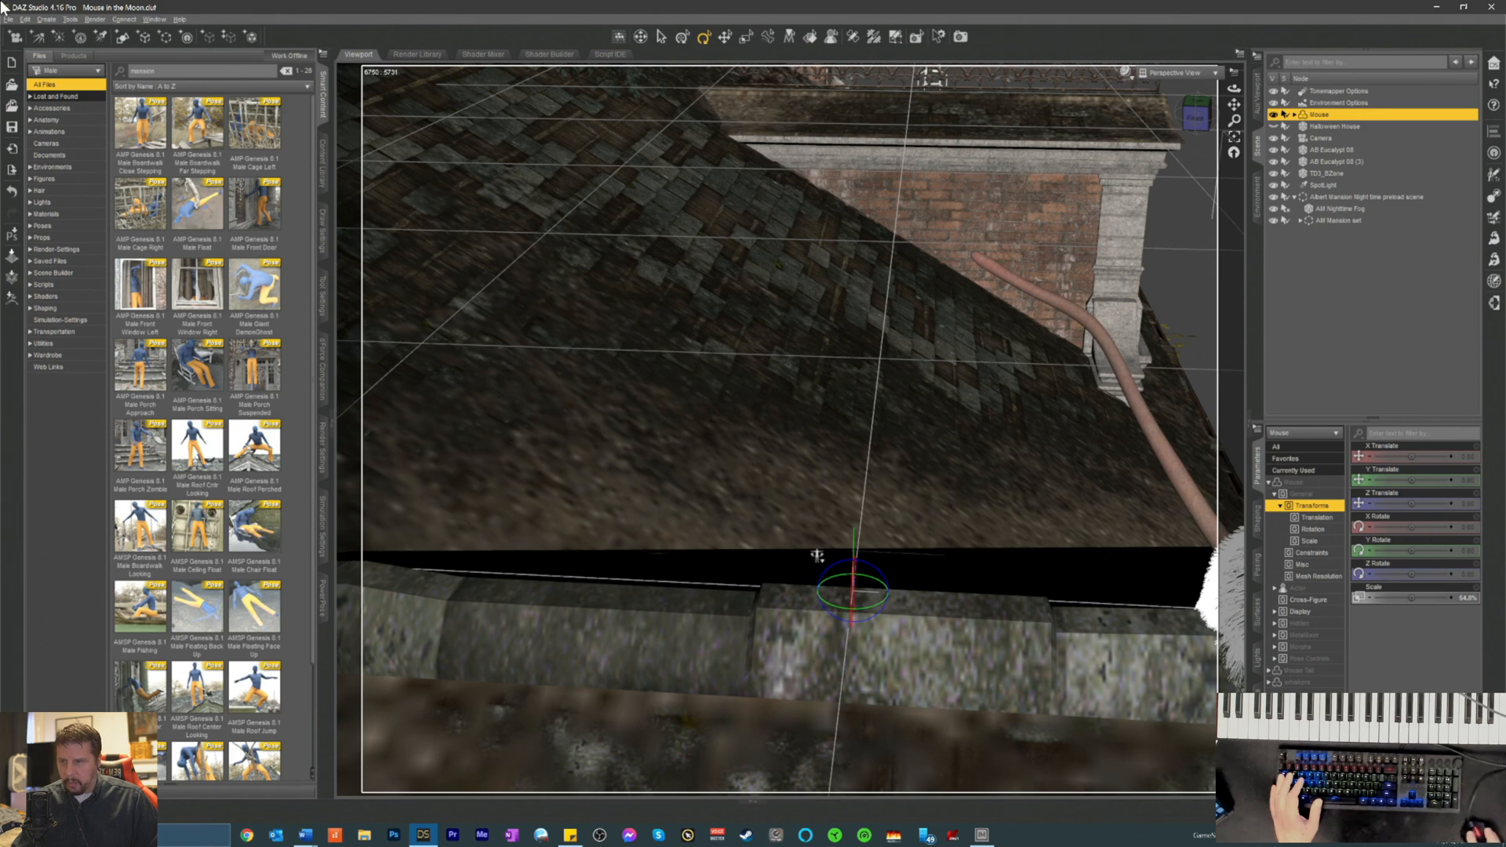
left_click(29, 20)
left_click(35, 32)
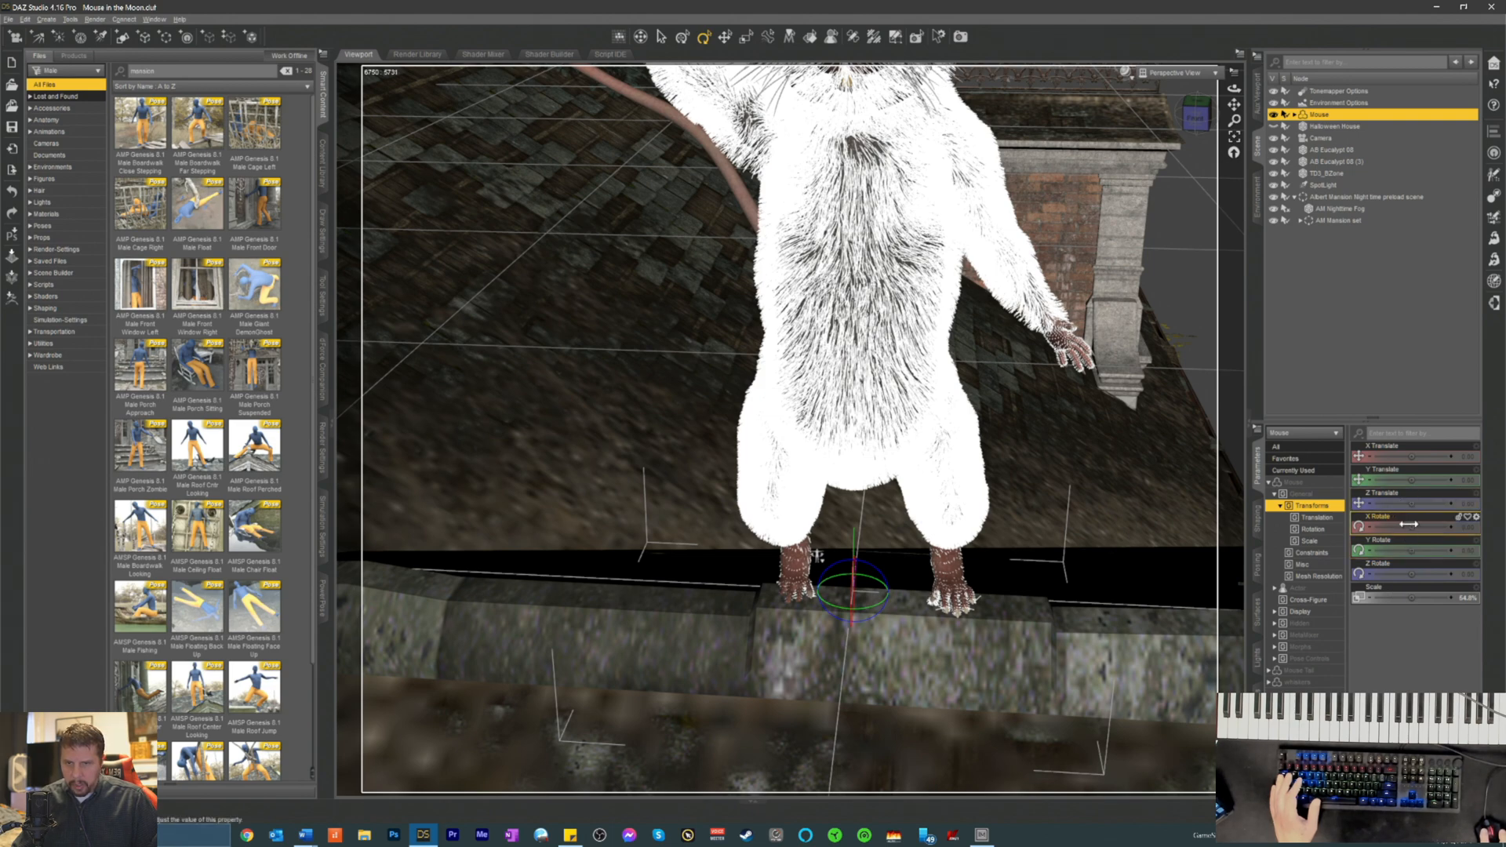
- Tilt the Mouse figure slightly about its X and Z axes and raise its Y Translate to 0.64
left_click_drag(1414, 528, 1410, 526)
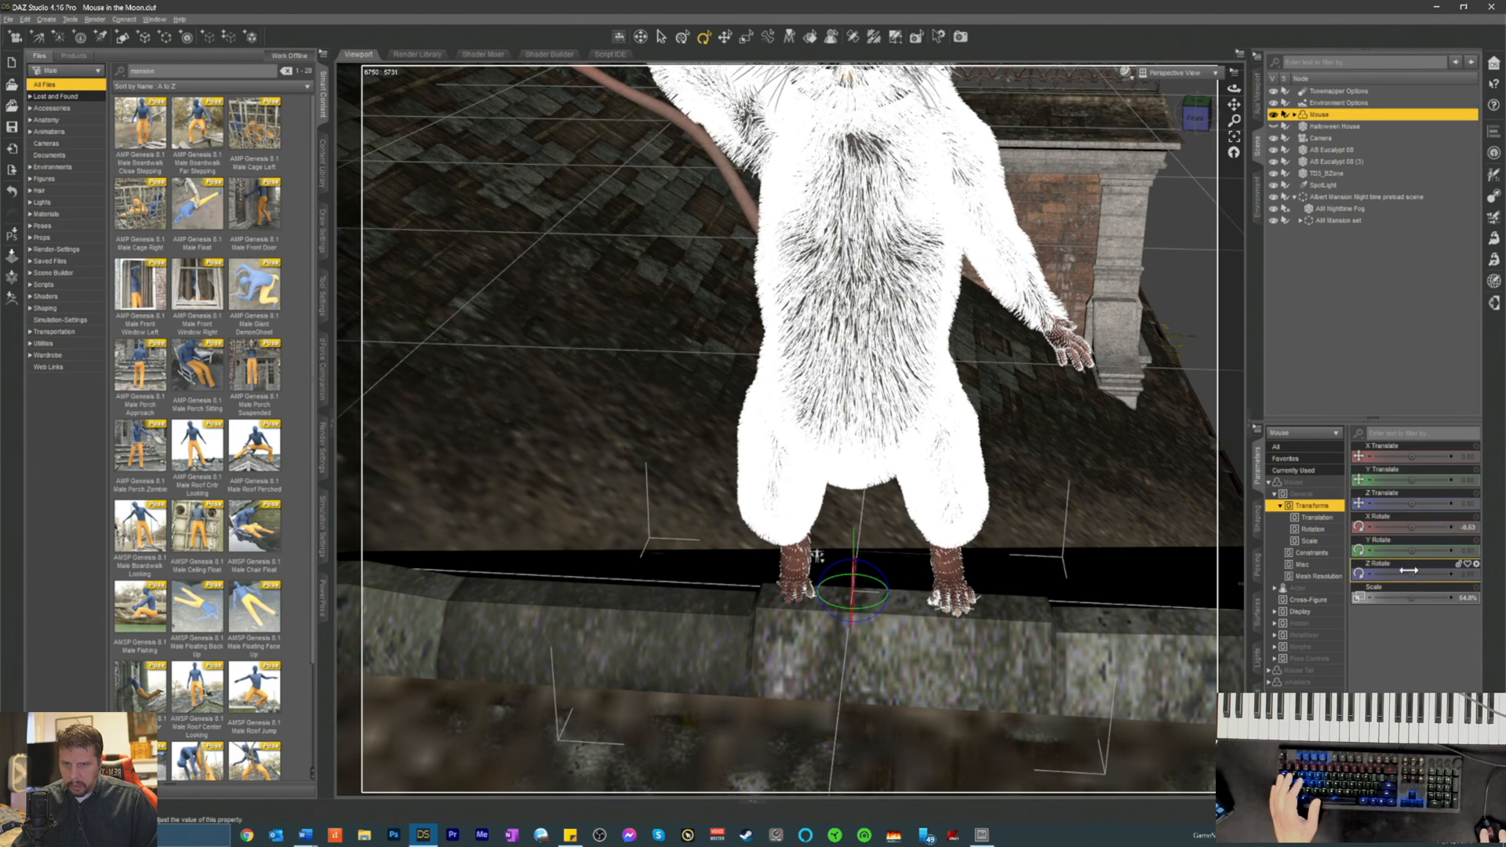
left_click_drag(1416, 576, 1403, 575)
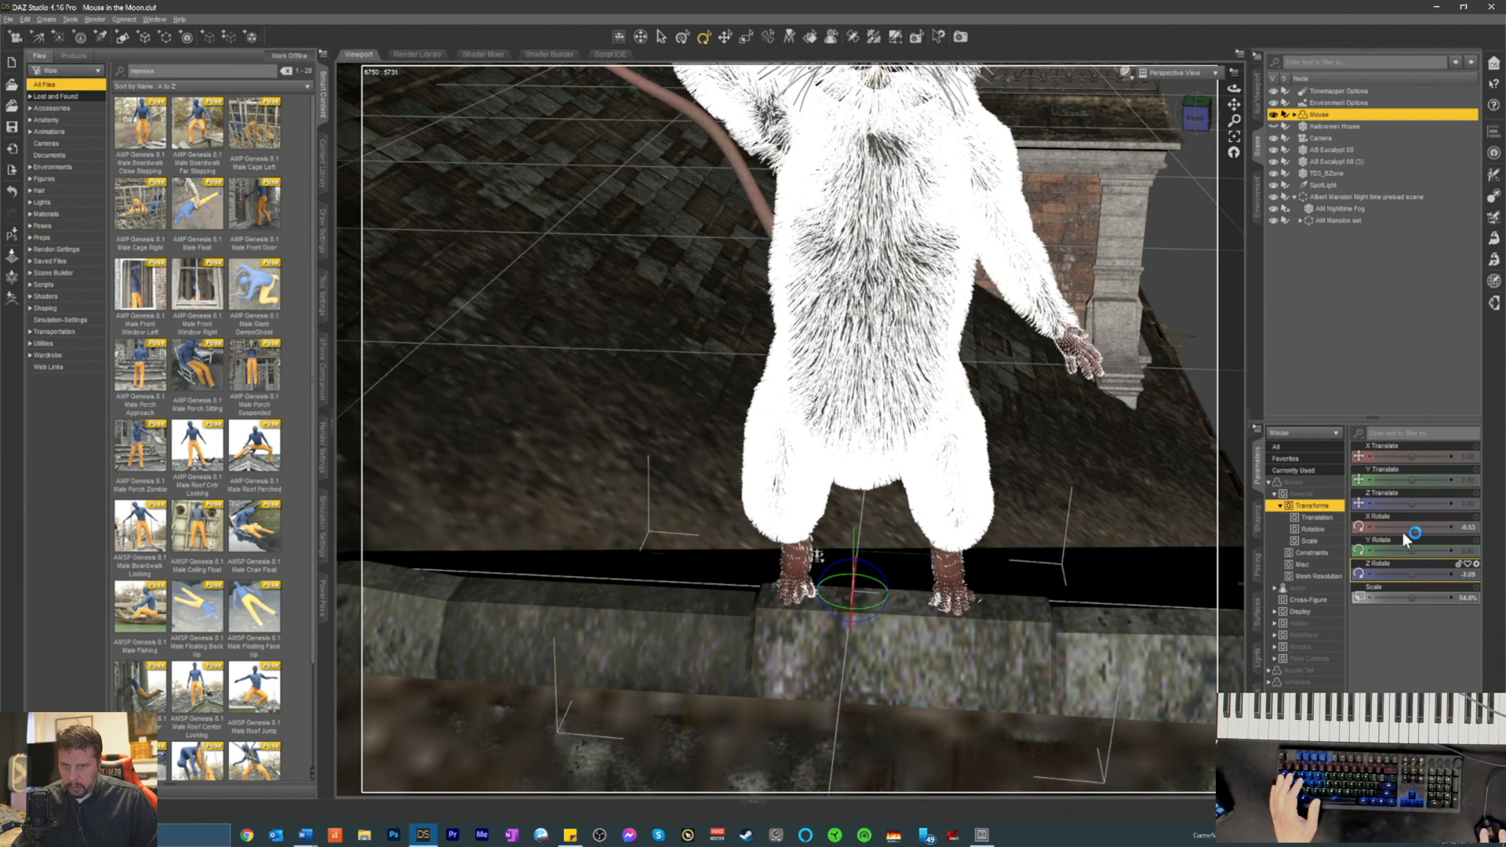
left_click_drag(1416, 481, 1417, 480)
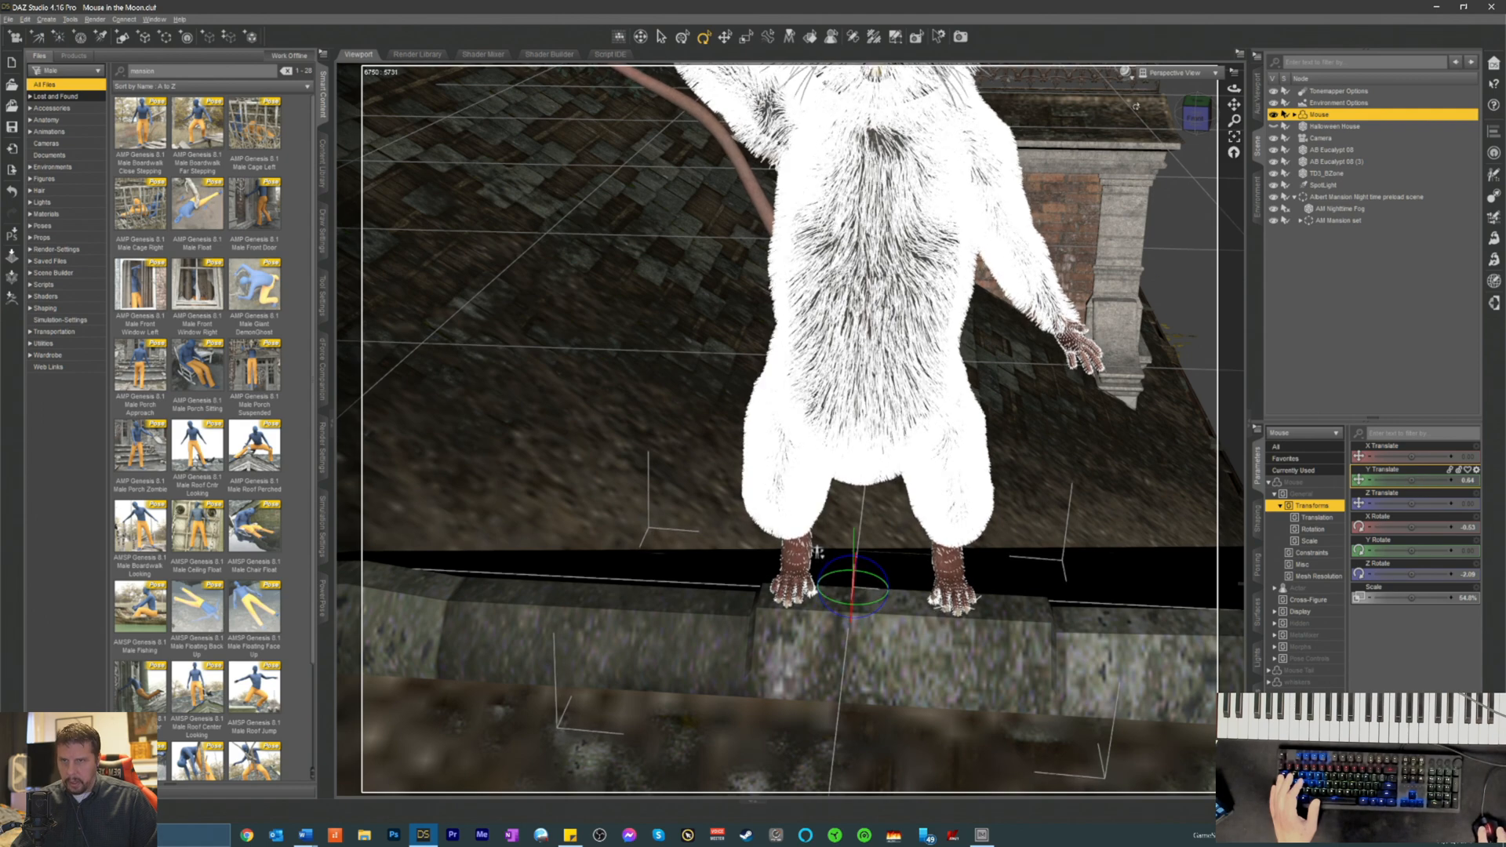
- Viewing from the side, shift the whole Albert Mansion group along Z and X so its roof ridge runs under the mouse's feet
left_click(1193, 118)
left_click_drag(816, 620, 909, 772, "ctrl+alt")
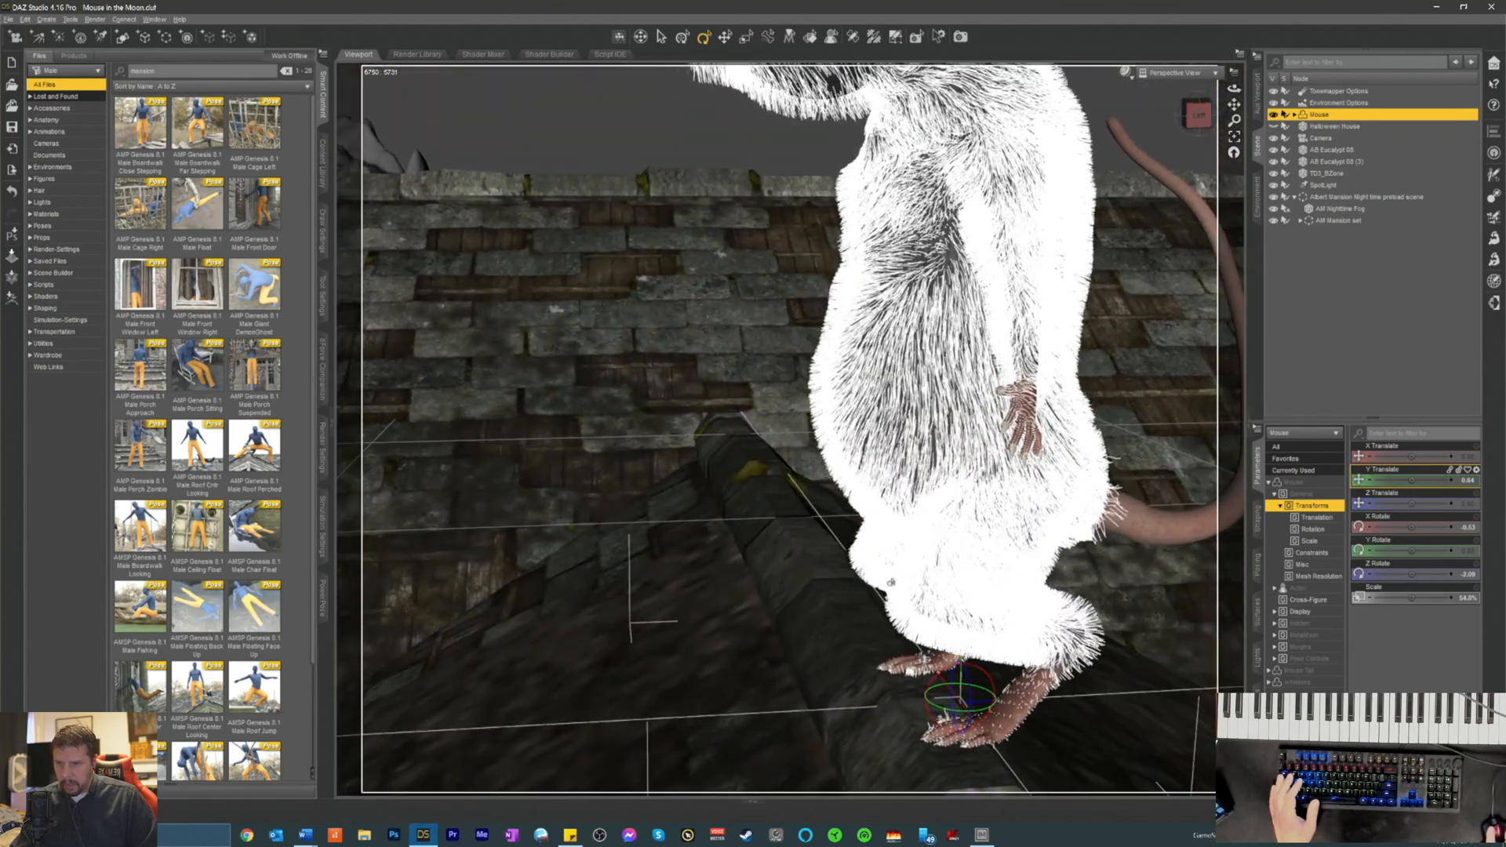
left_click(892, 747)
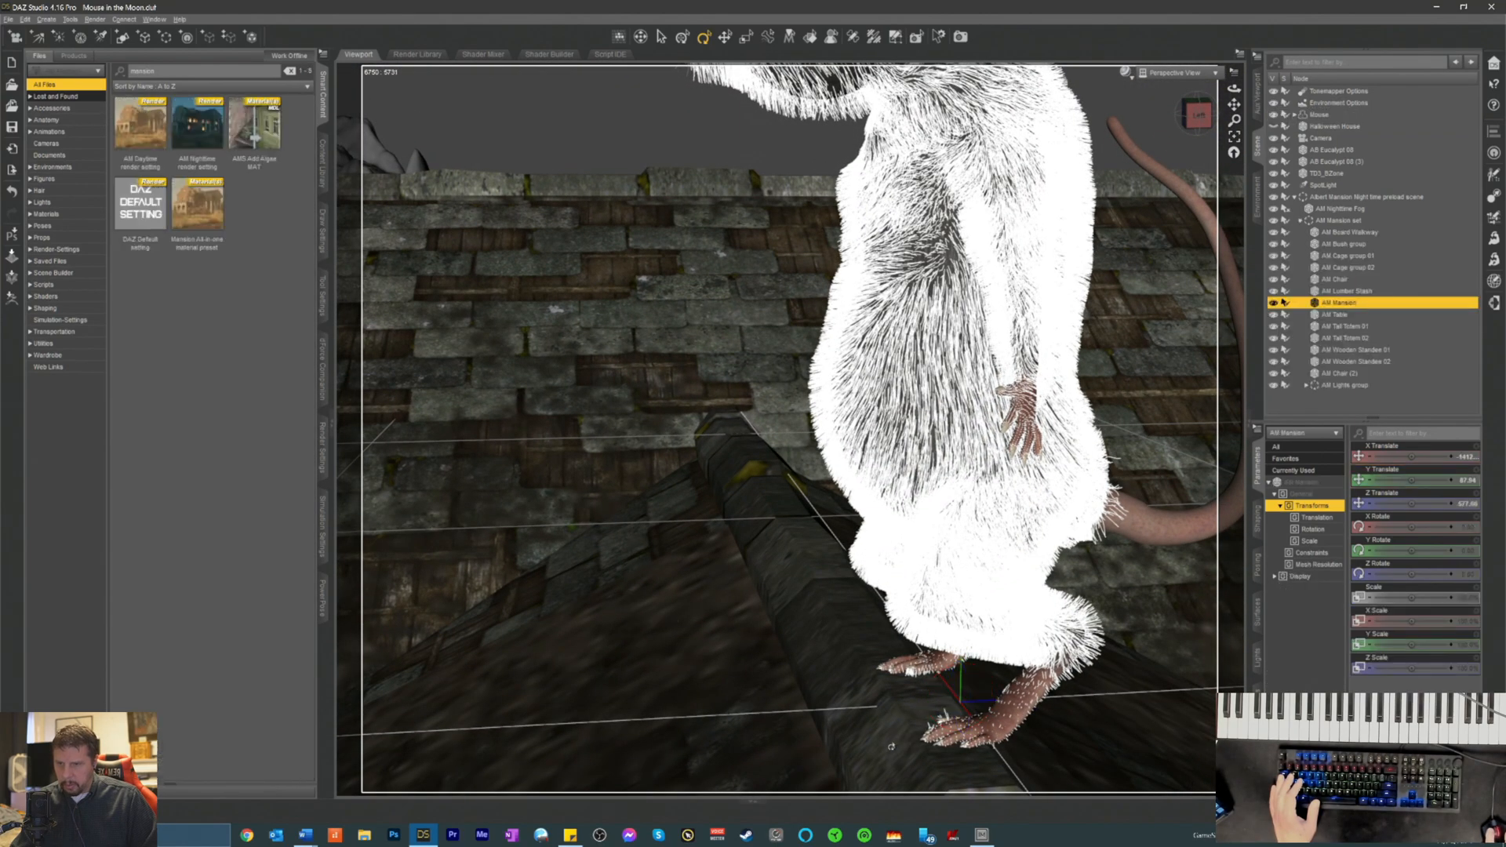
left_click(1343, 198)
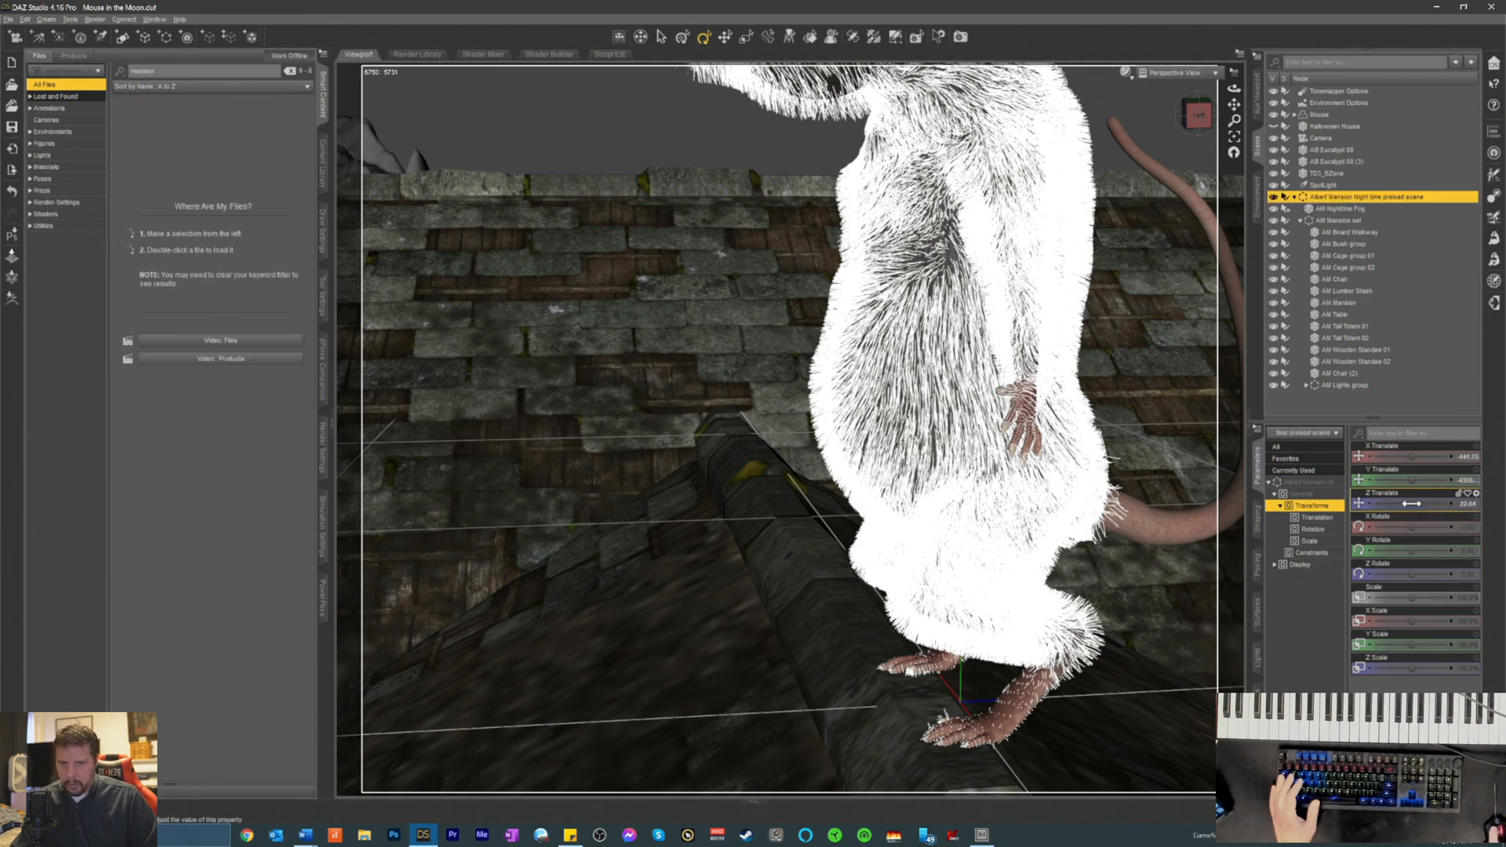
left_click_drag(1411, 504, 1408, 508)
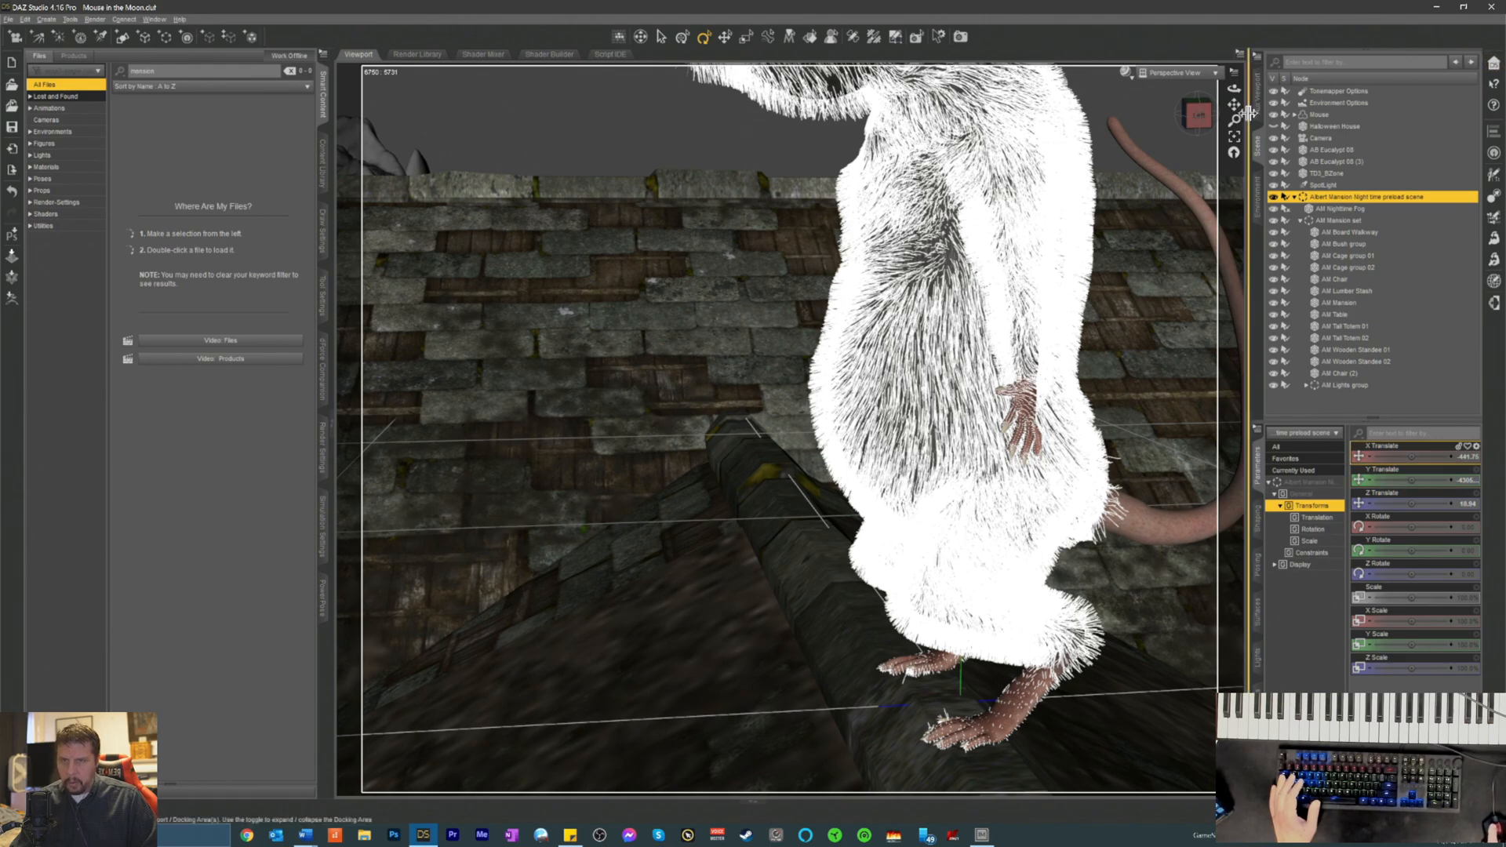
- From the front view, adjust the Twist and Side-Side rotation of the Mouse's Right Foot to match the ridge
left_click_drag(1198, 114, 1097, 119)
left_click(757, 697)
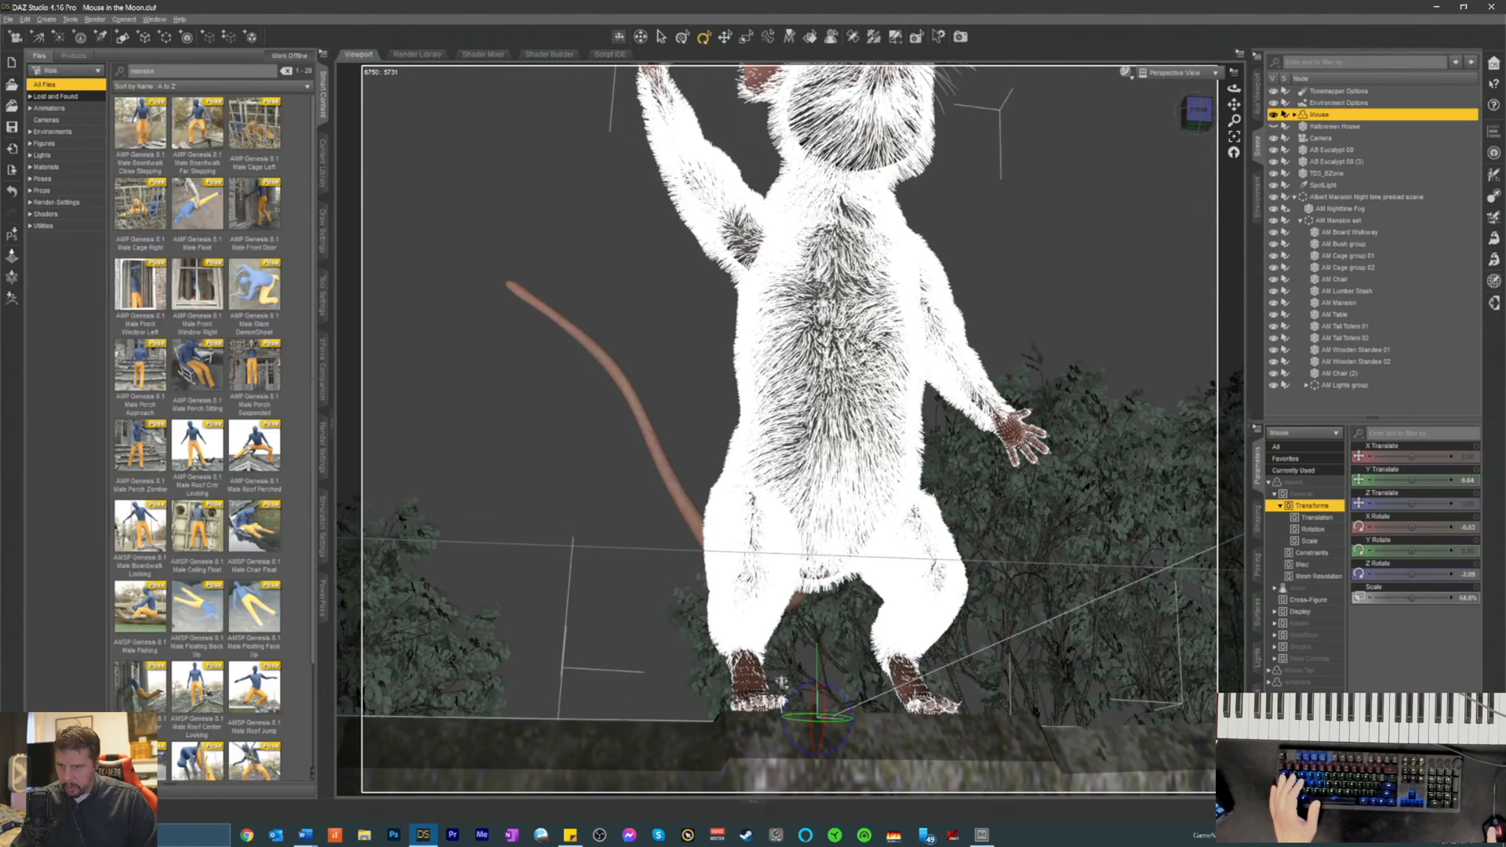
left_click(757, 698)
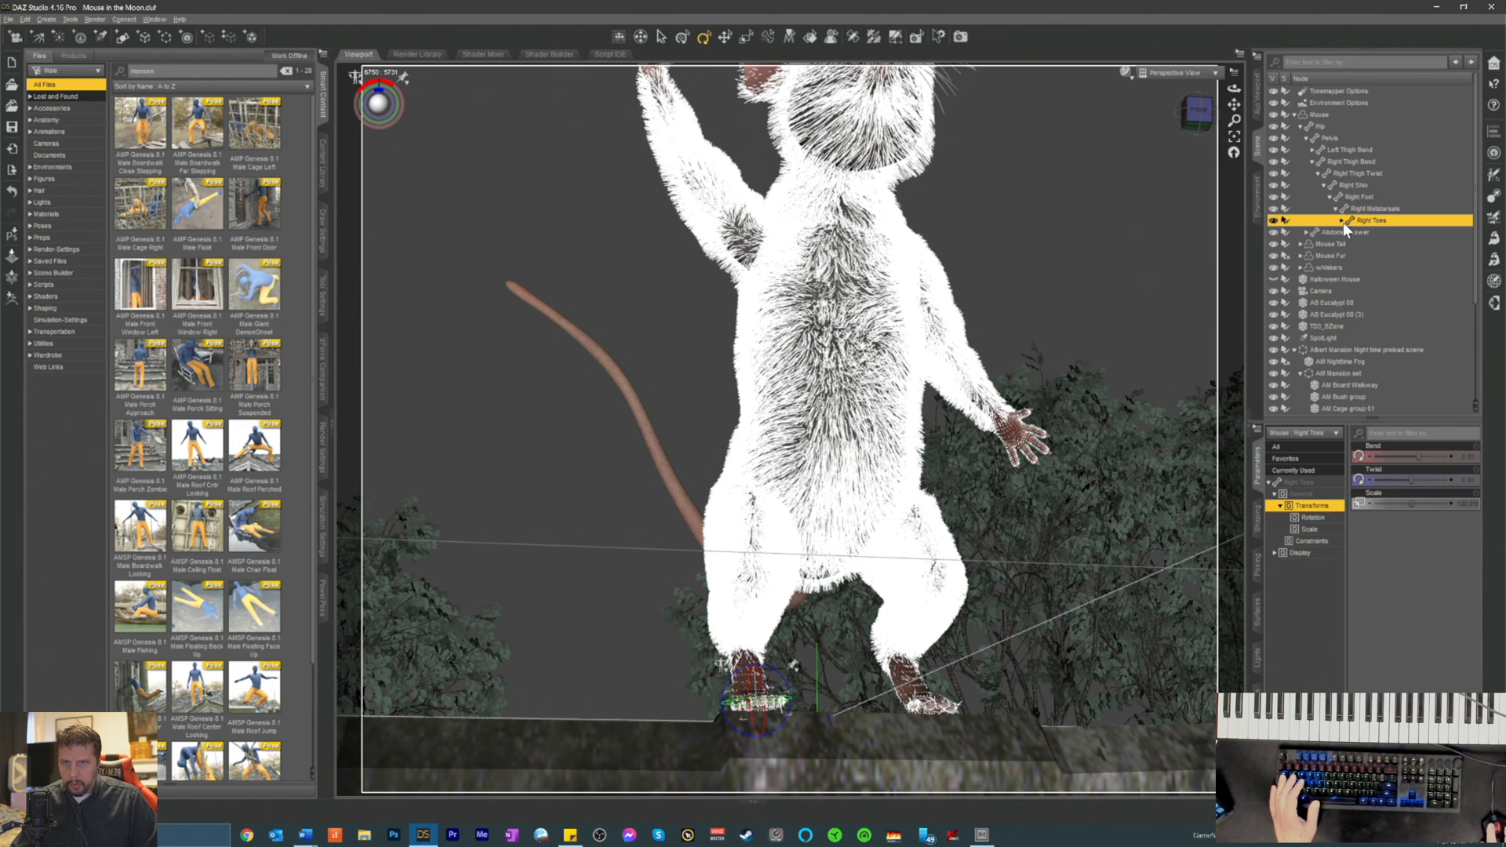
left_click(1356, 197)
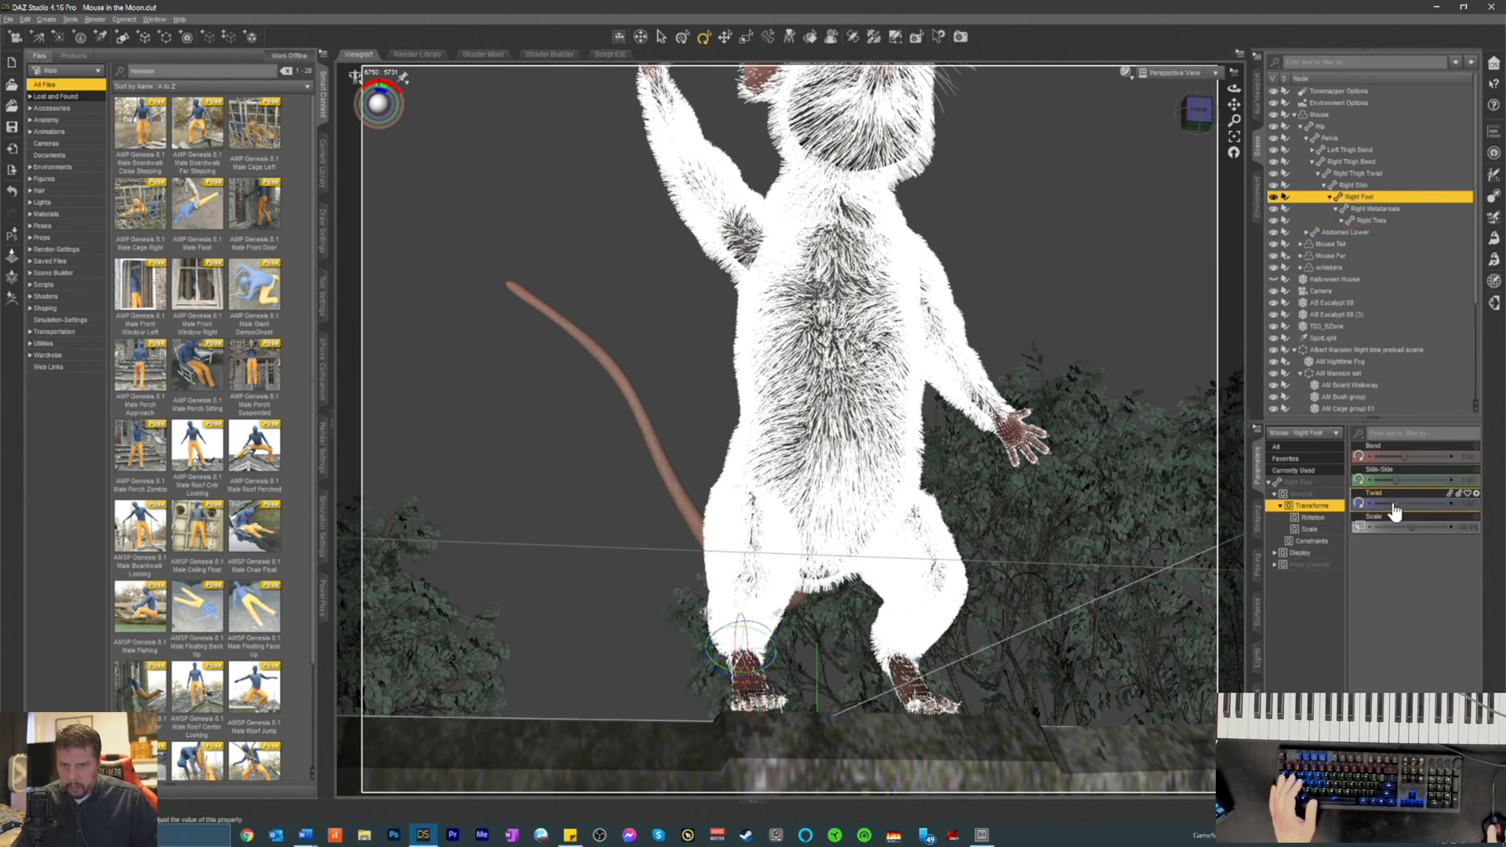
left_click_drag(1394, 503, 1393, 477)
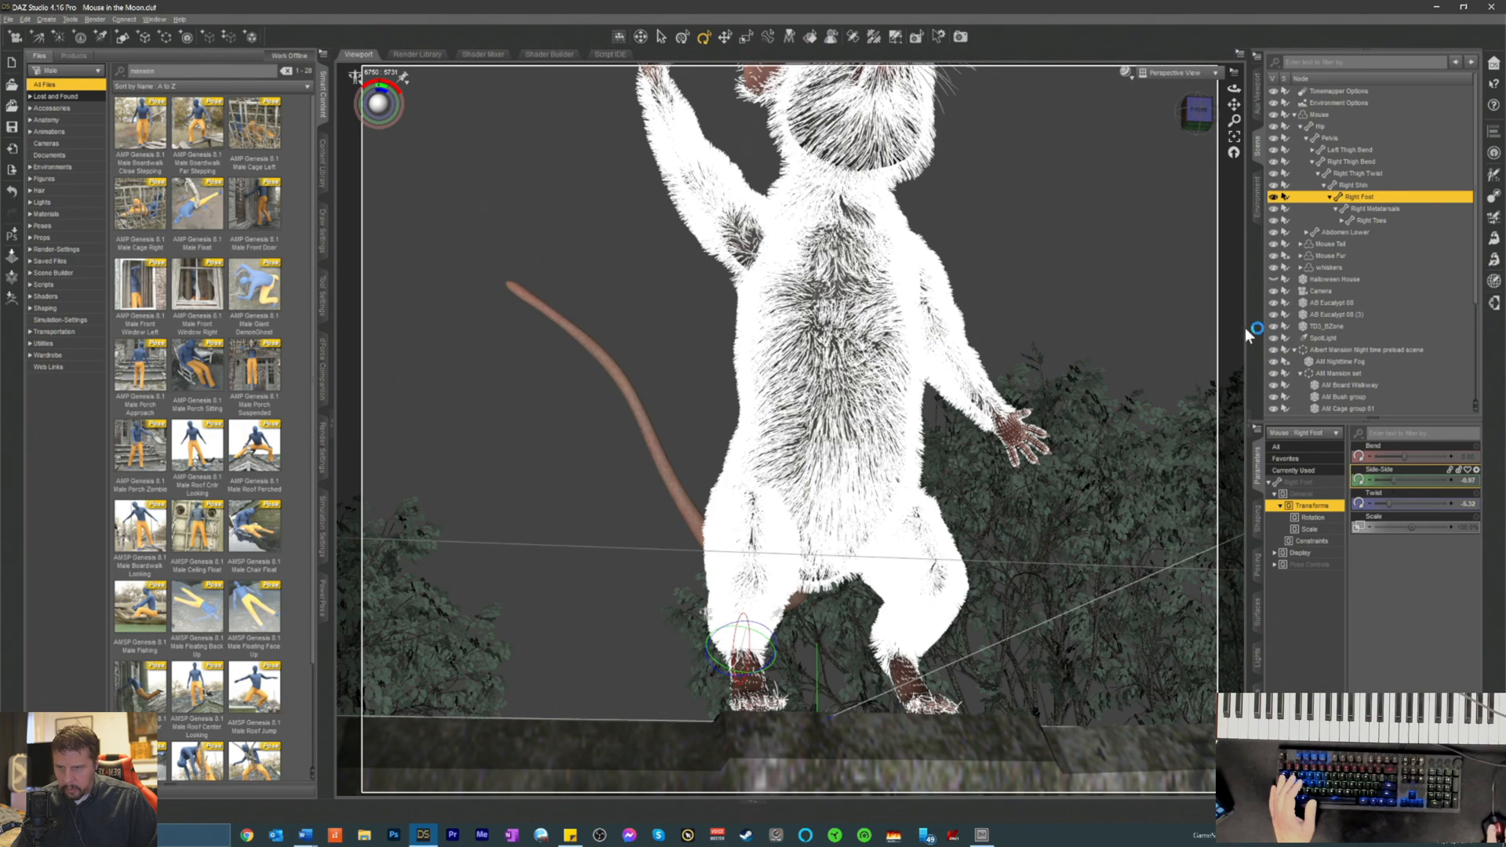
- Return to the scene's Camera view, save the scene and preview it with NVIDIA Iray
left_click_drag(1197, 114, 1125, 110)
left_click(1160, 72)
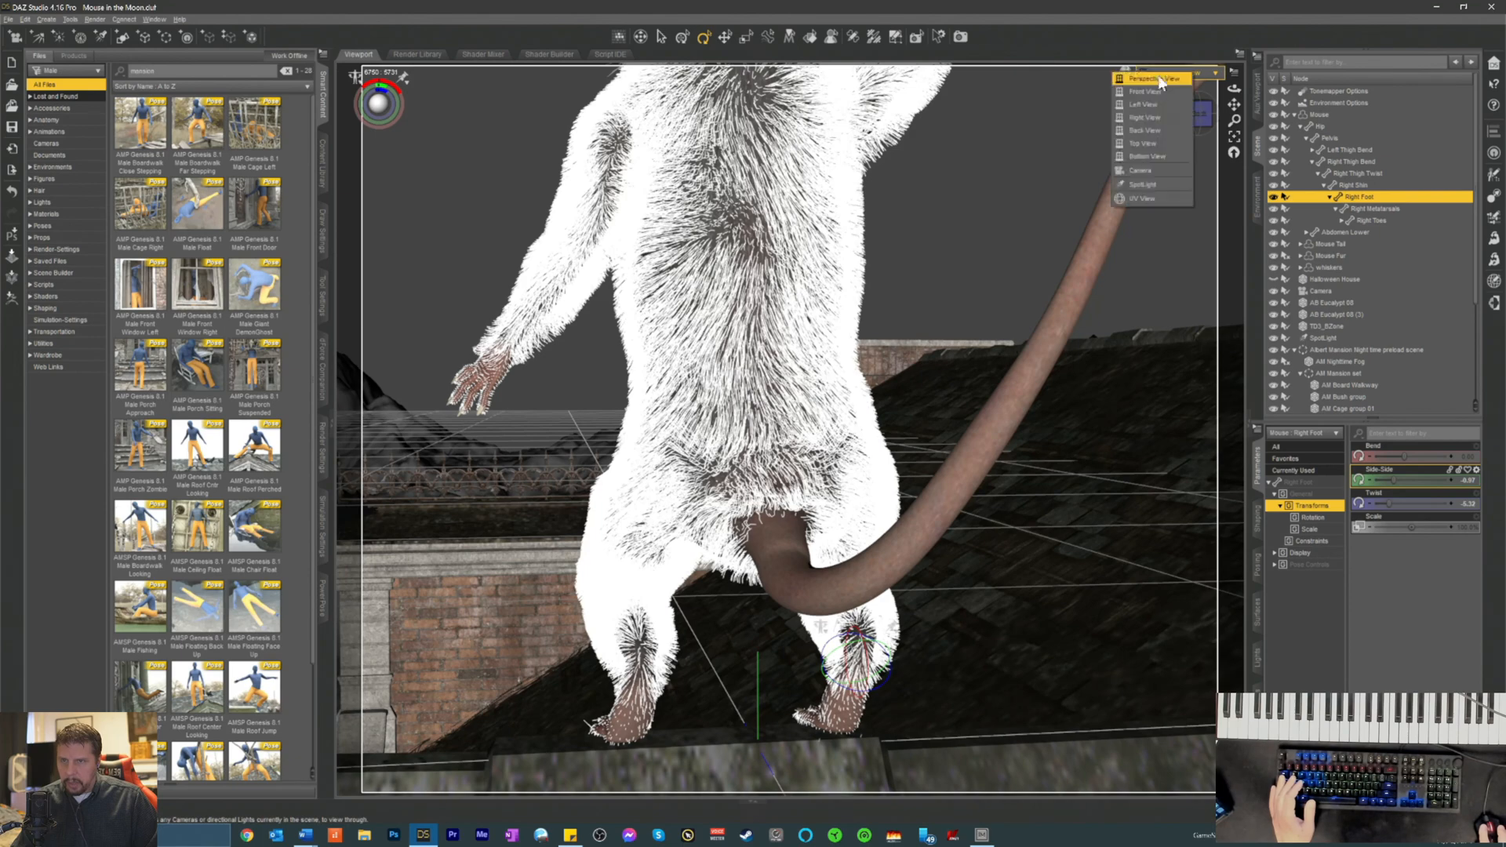
left_click(1144, 170)
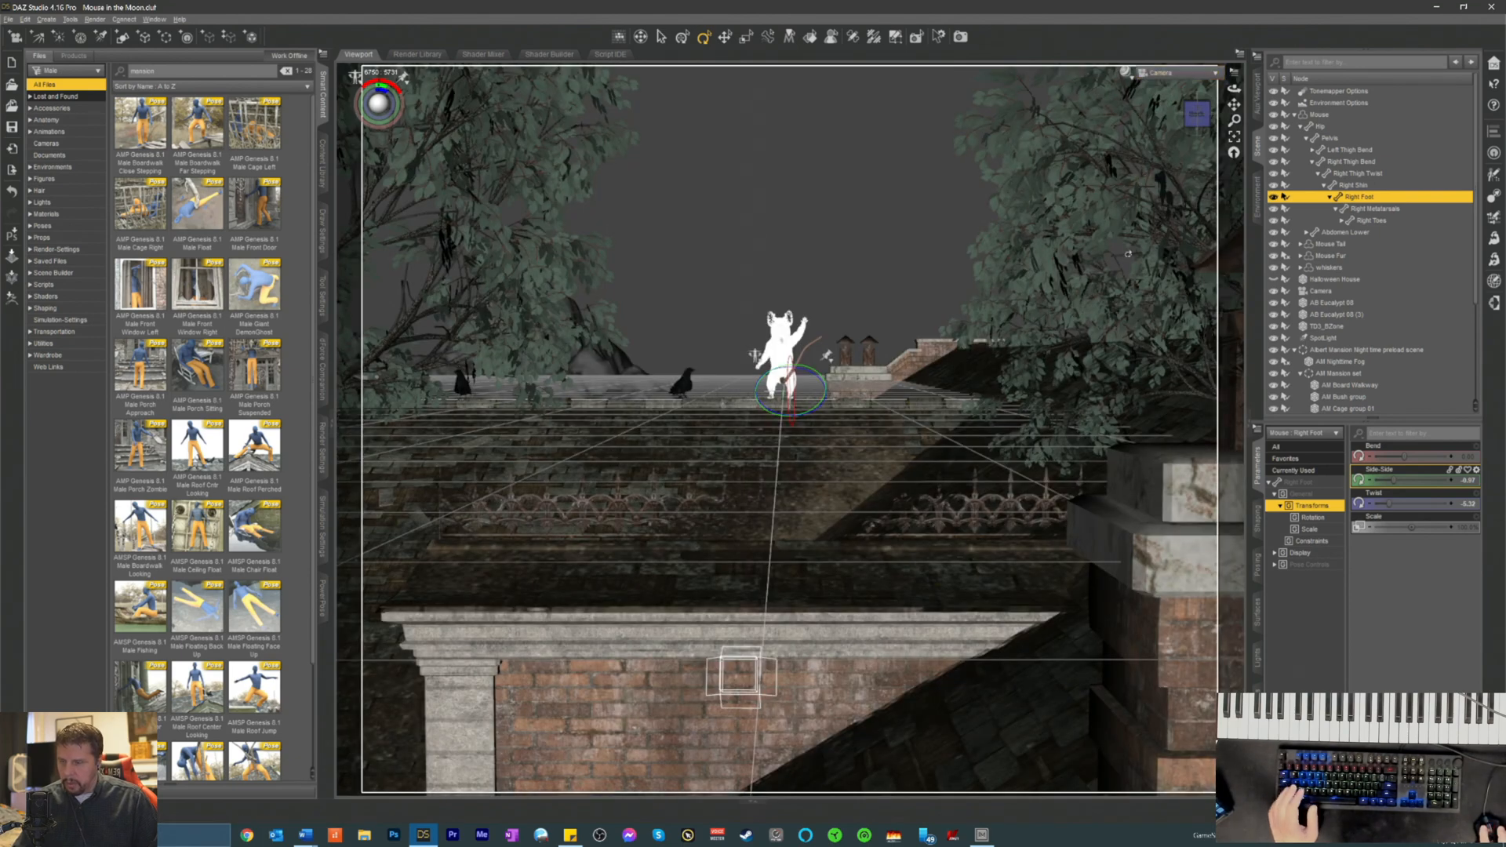
key("ctrl+s")
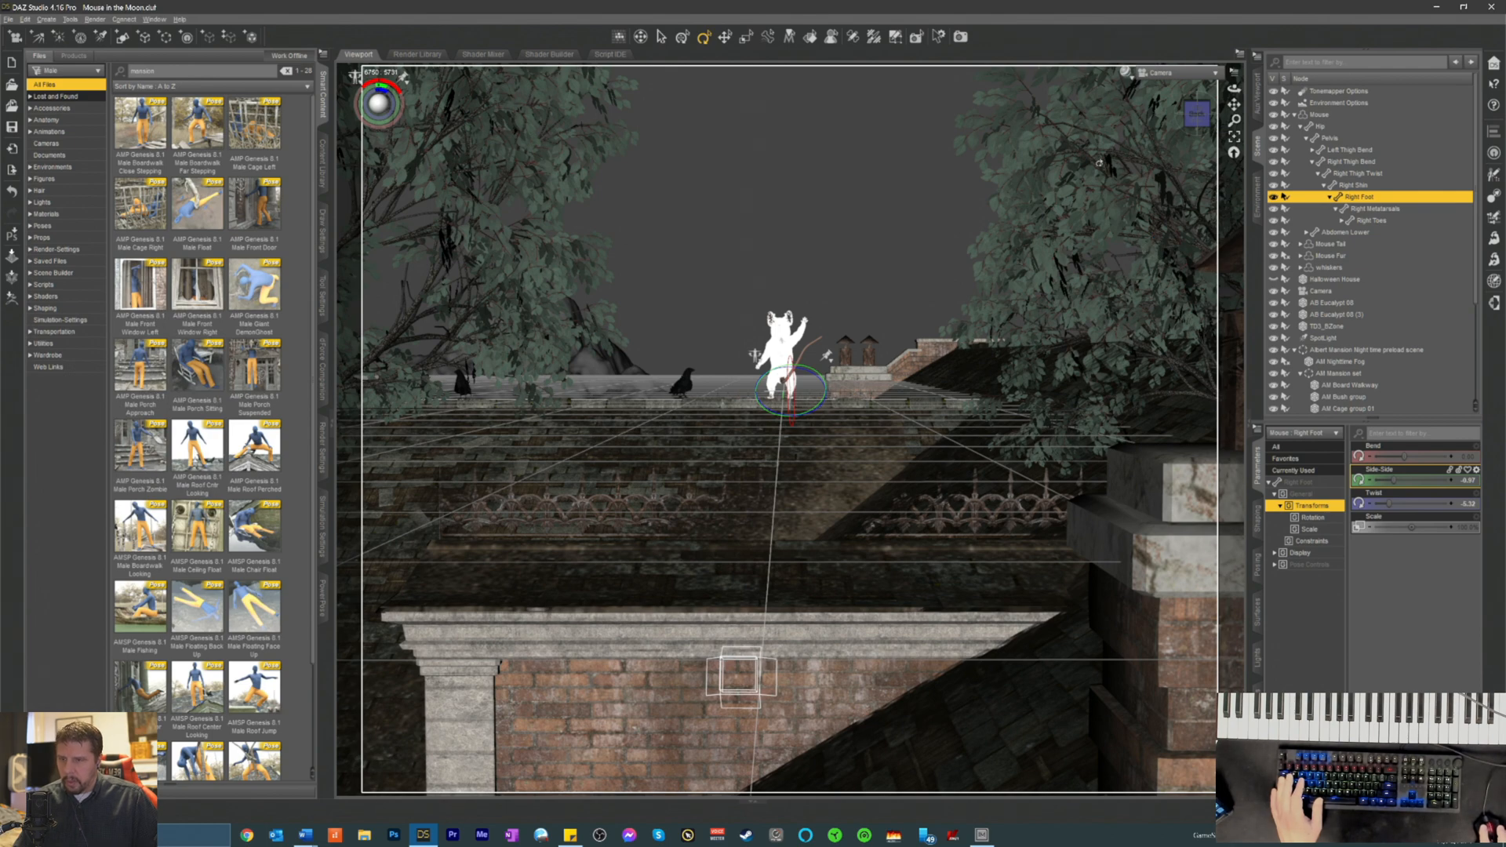
left_click(1127, 72)
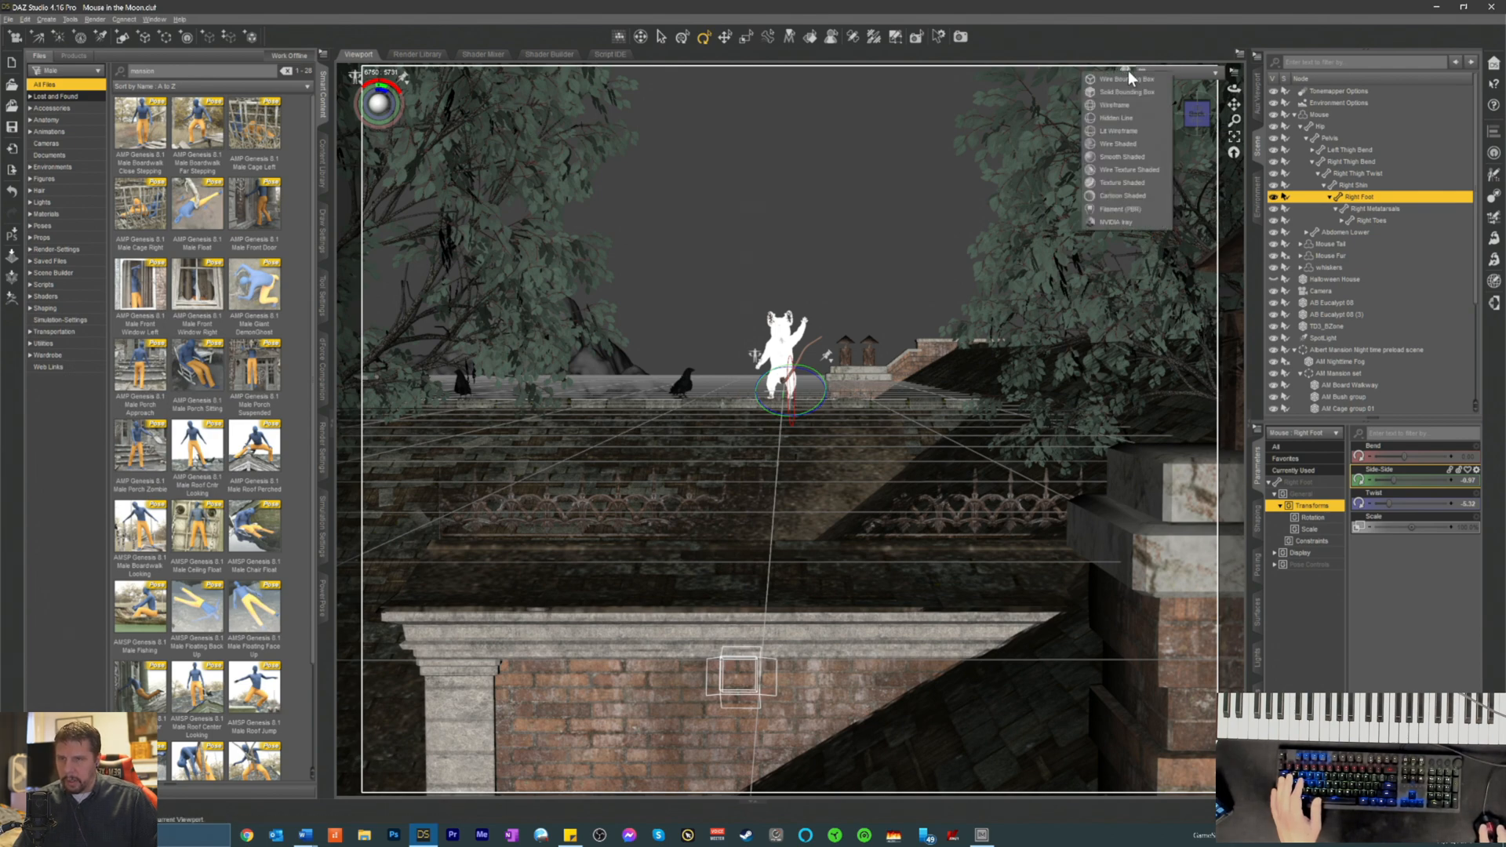
left_click(1108, 221)
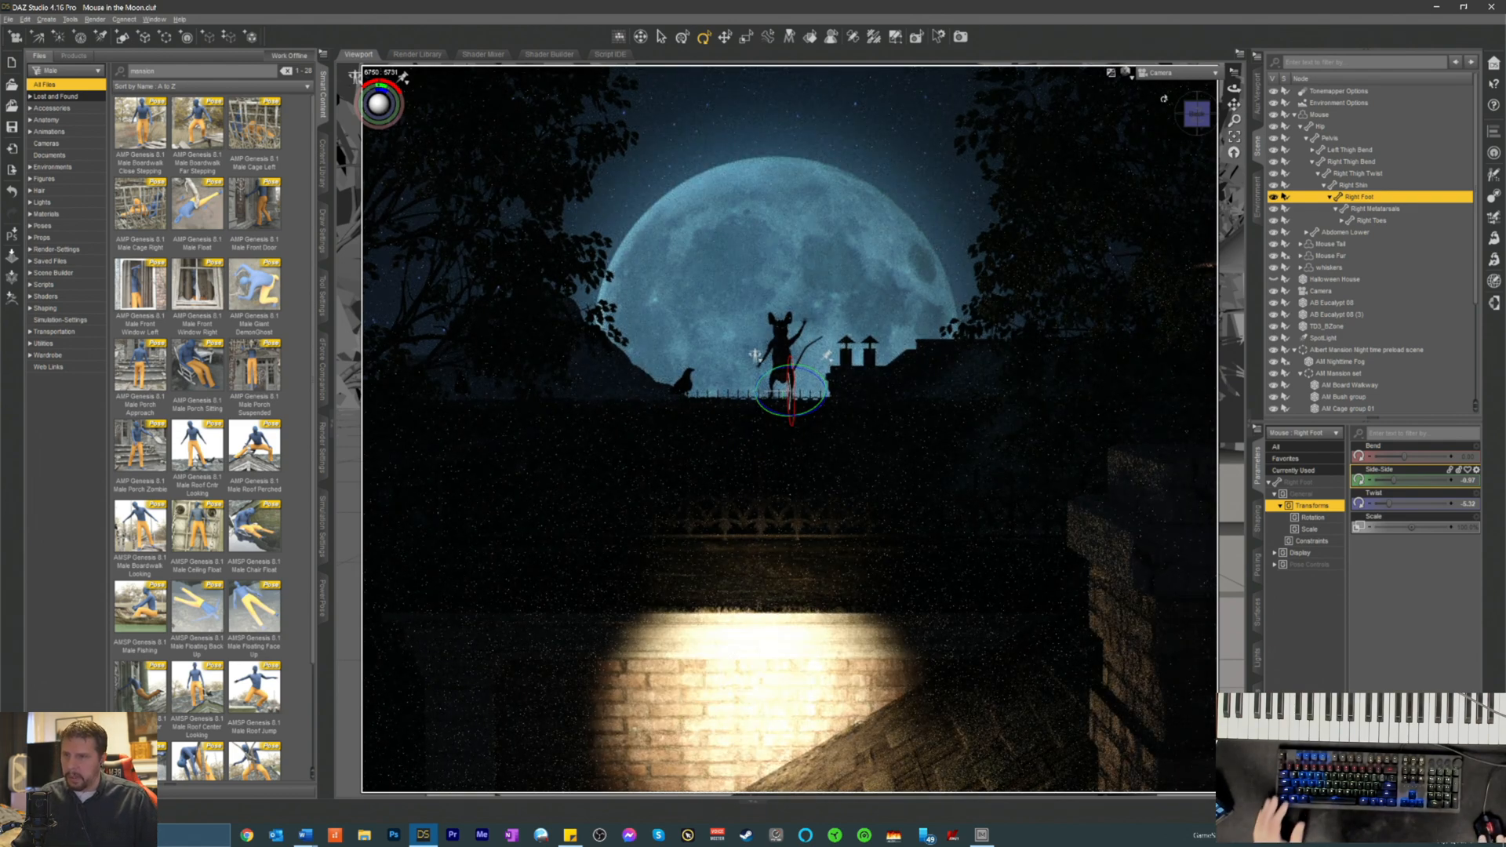
- Delete the hidden Halloween House from the scene and save the file
left_click(850, 446)
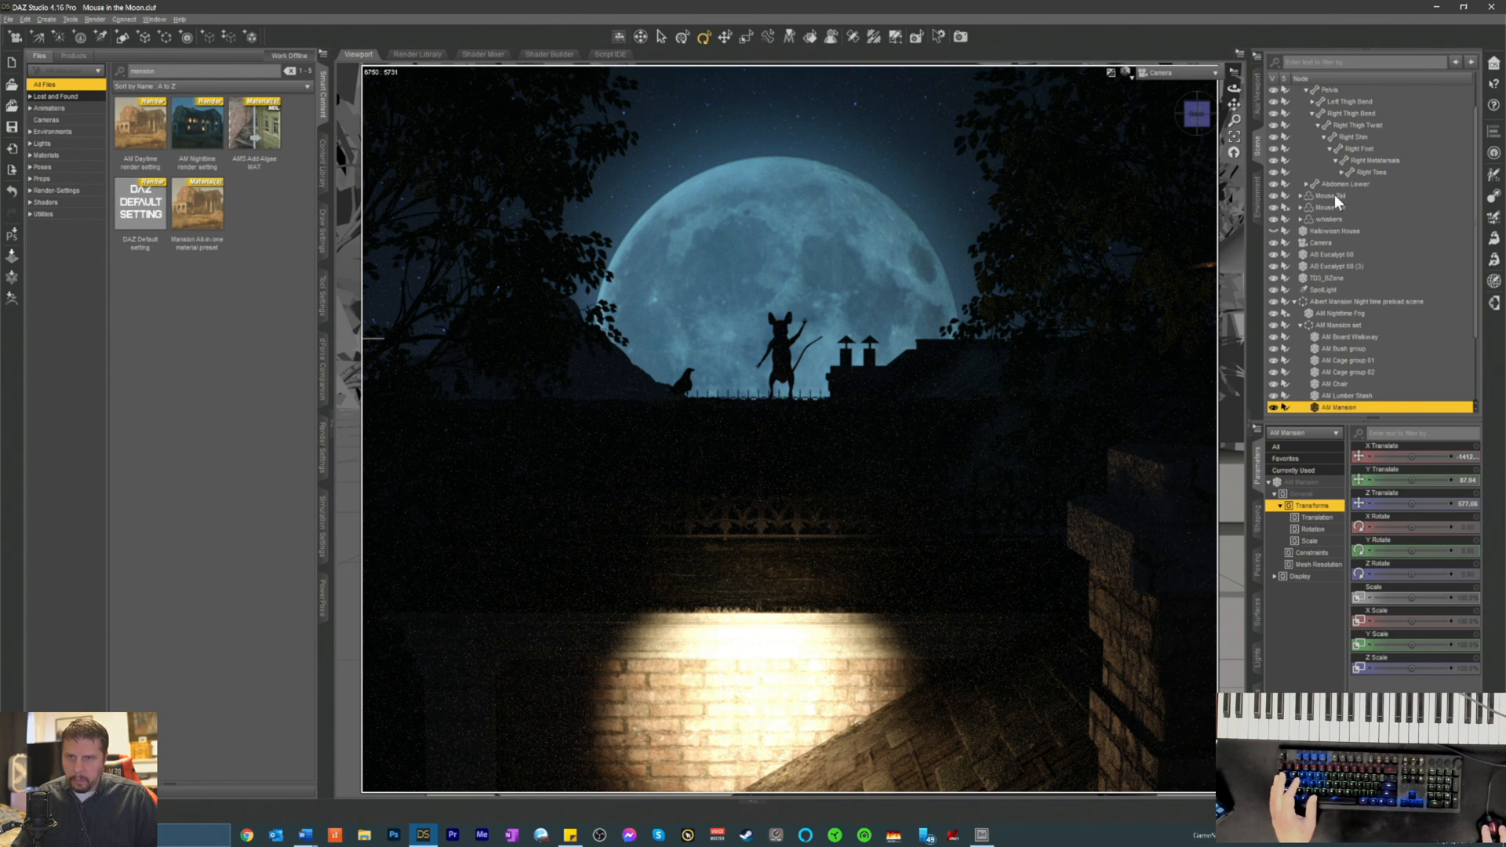
left_click(1311, 232)
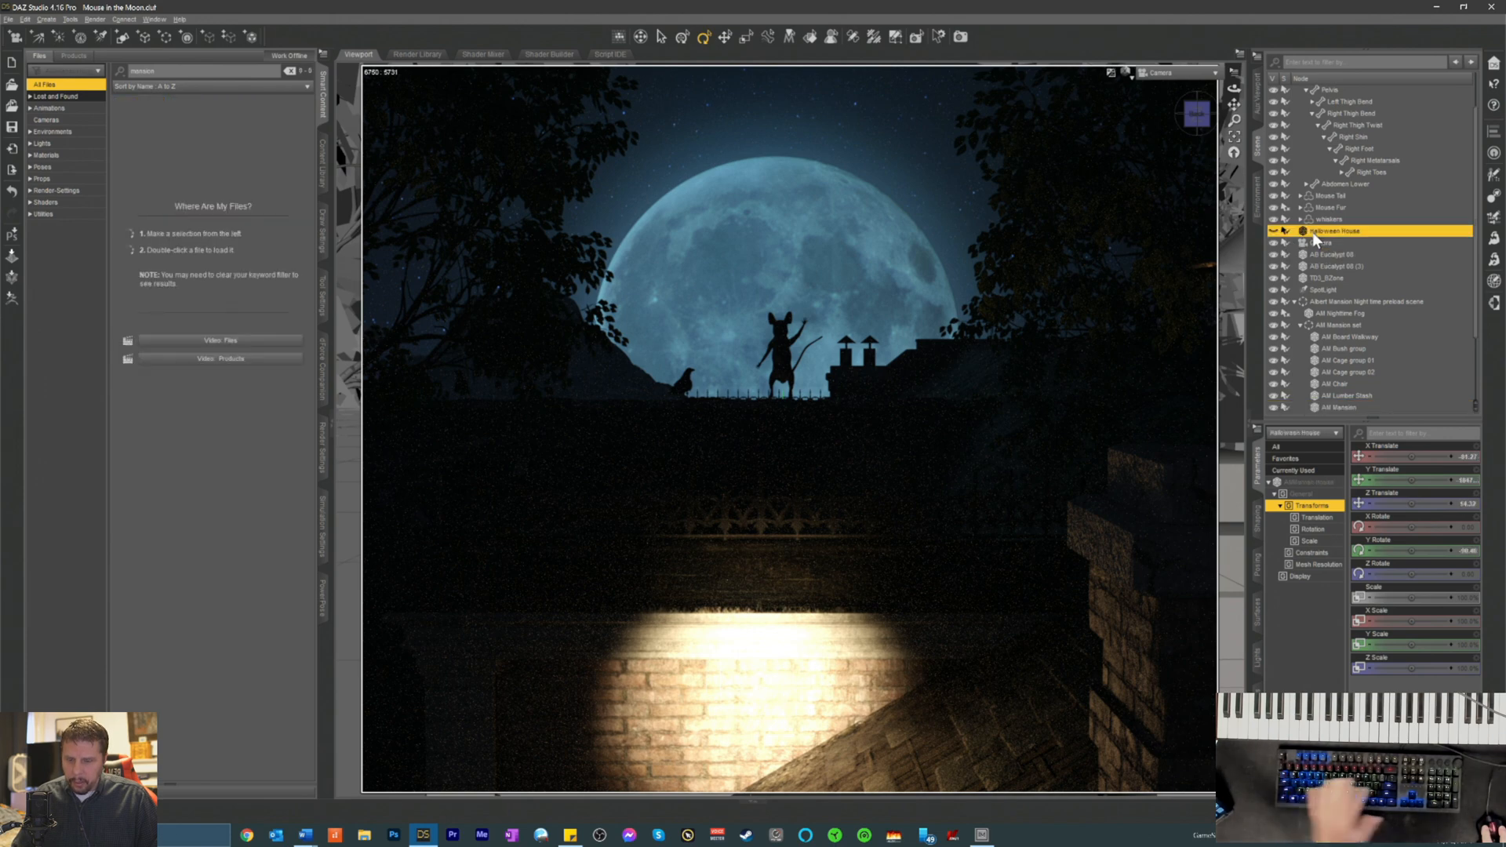
key("Delete")
key("ctrl+s")
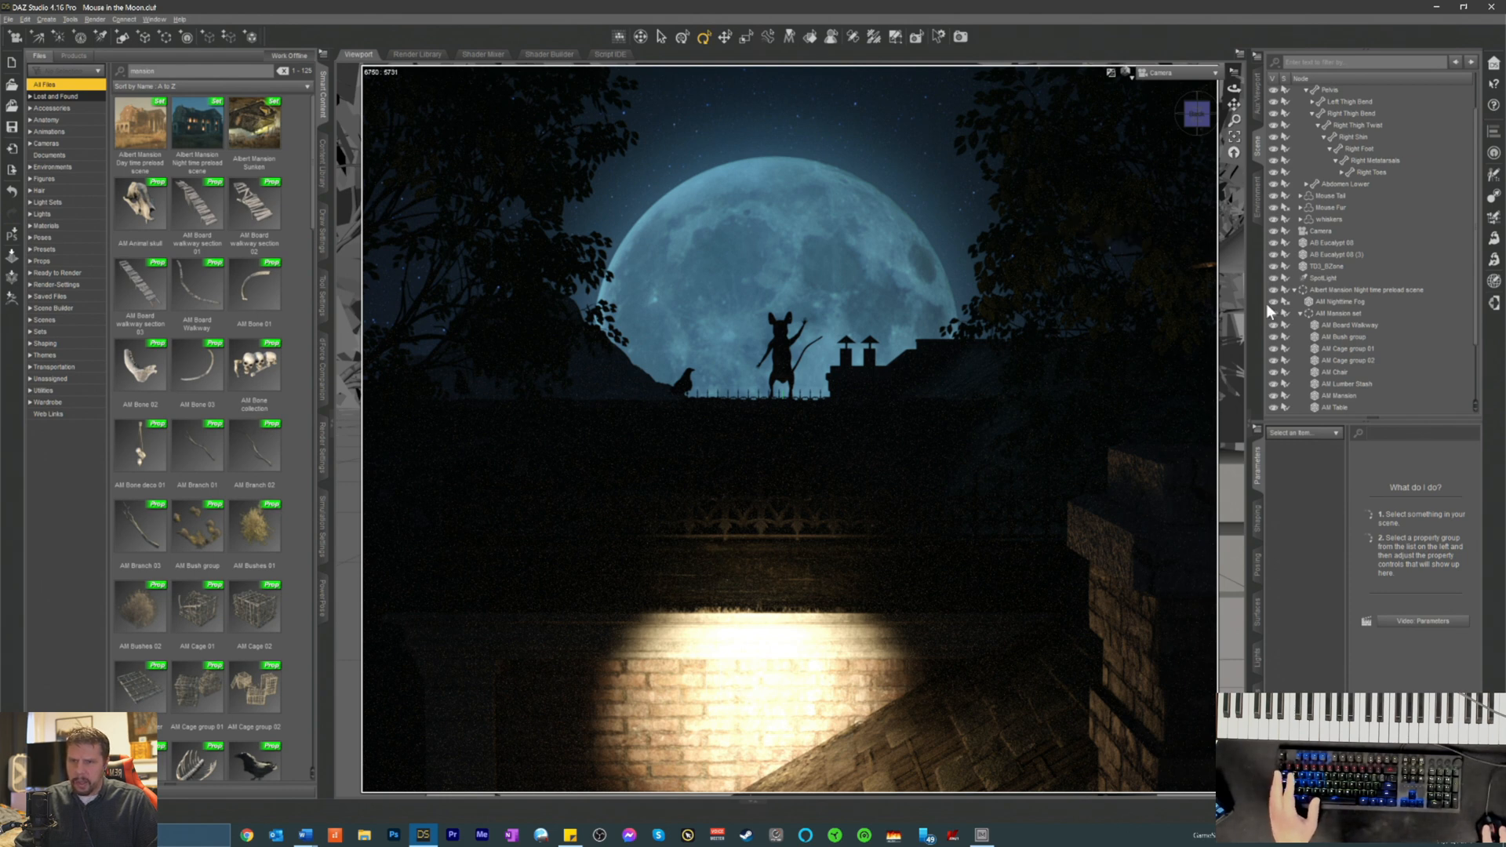
- Select the SpotLight with its parameters shown and switch the viewport to Filament (PBR) shading
left_click(1325, 290)
left_click(1311, 275)
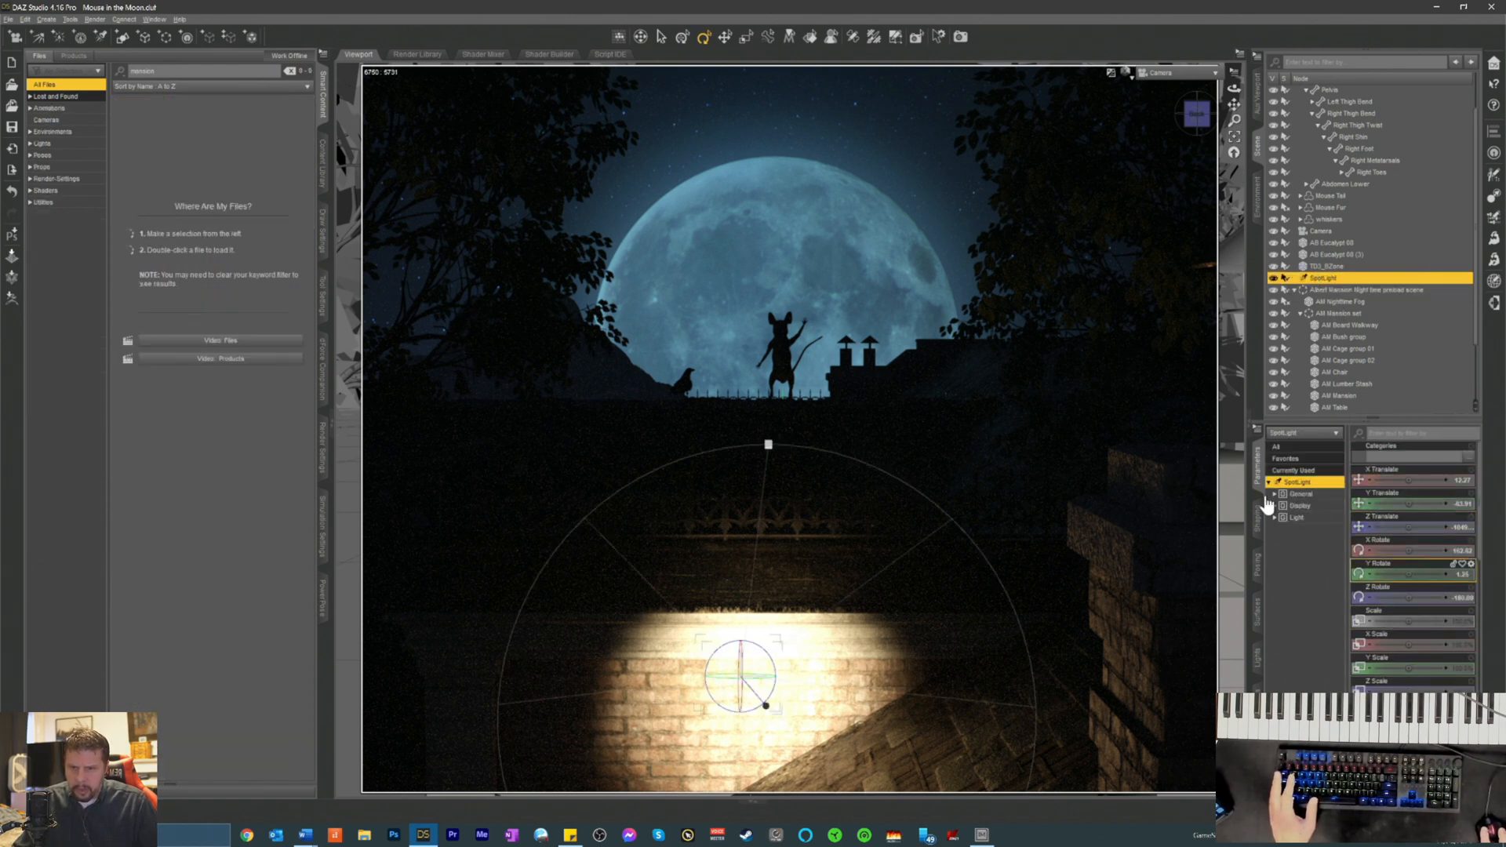
left_click(1257, 620)
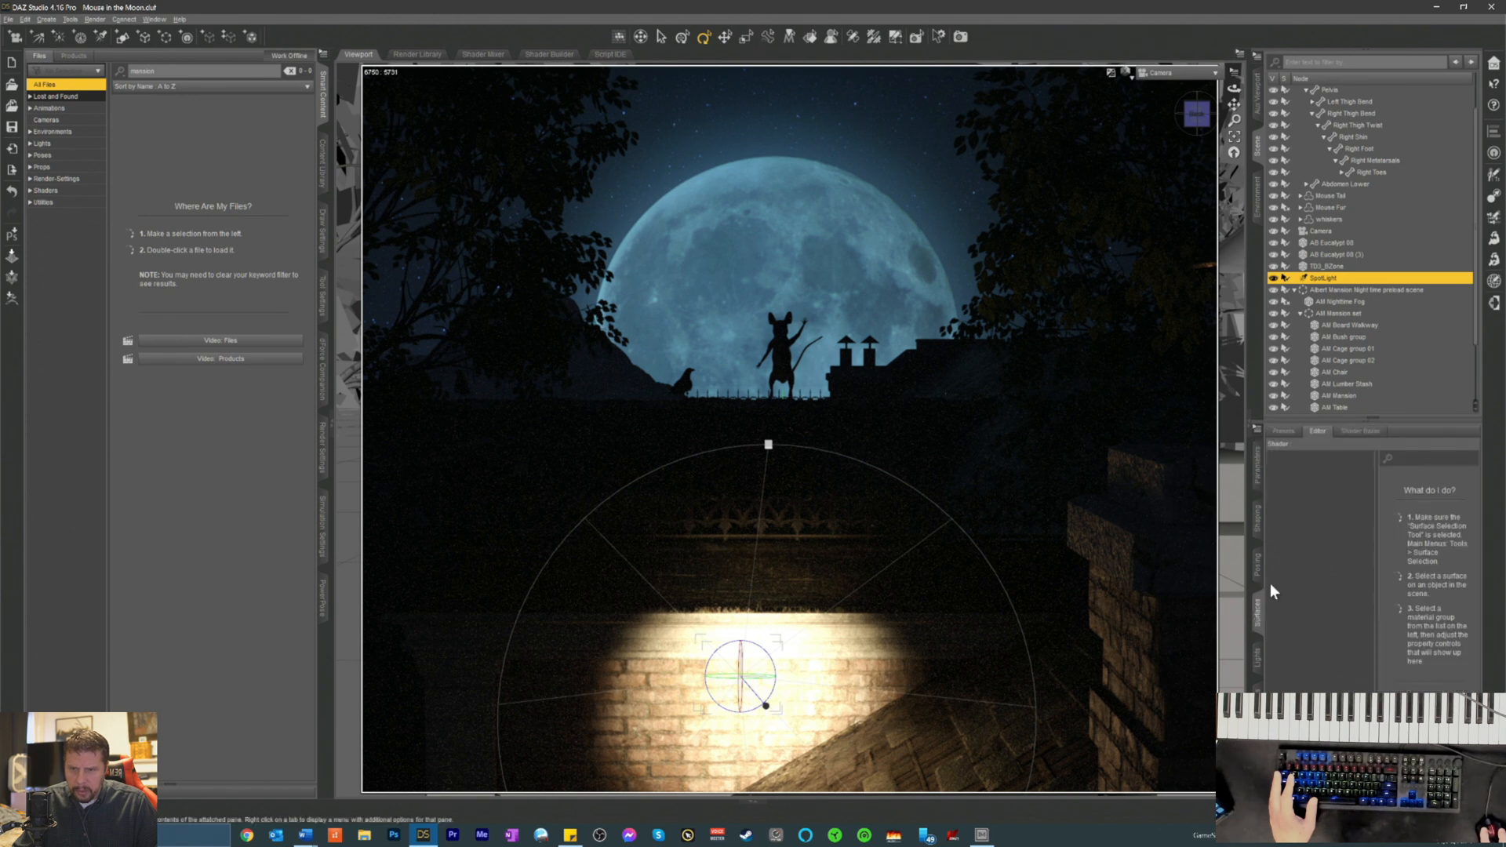
left_click(1258, 464)
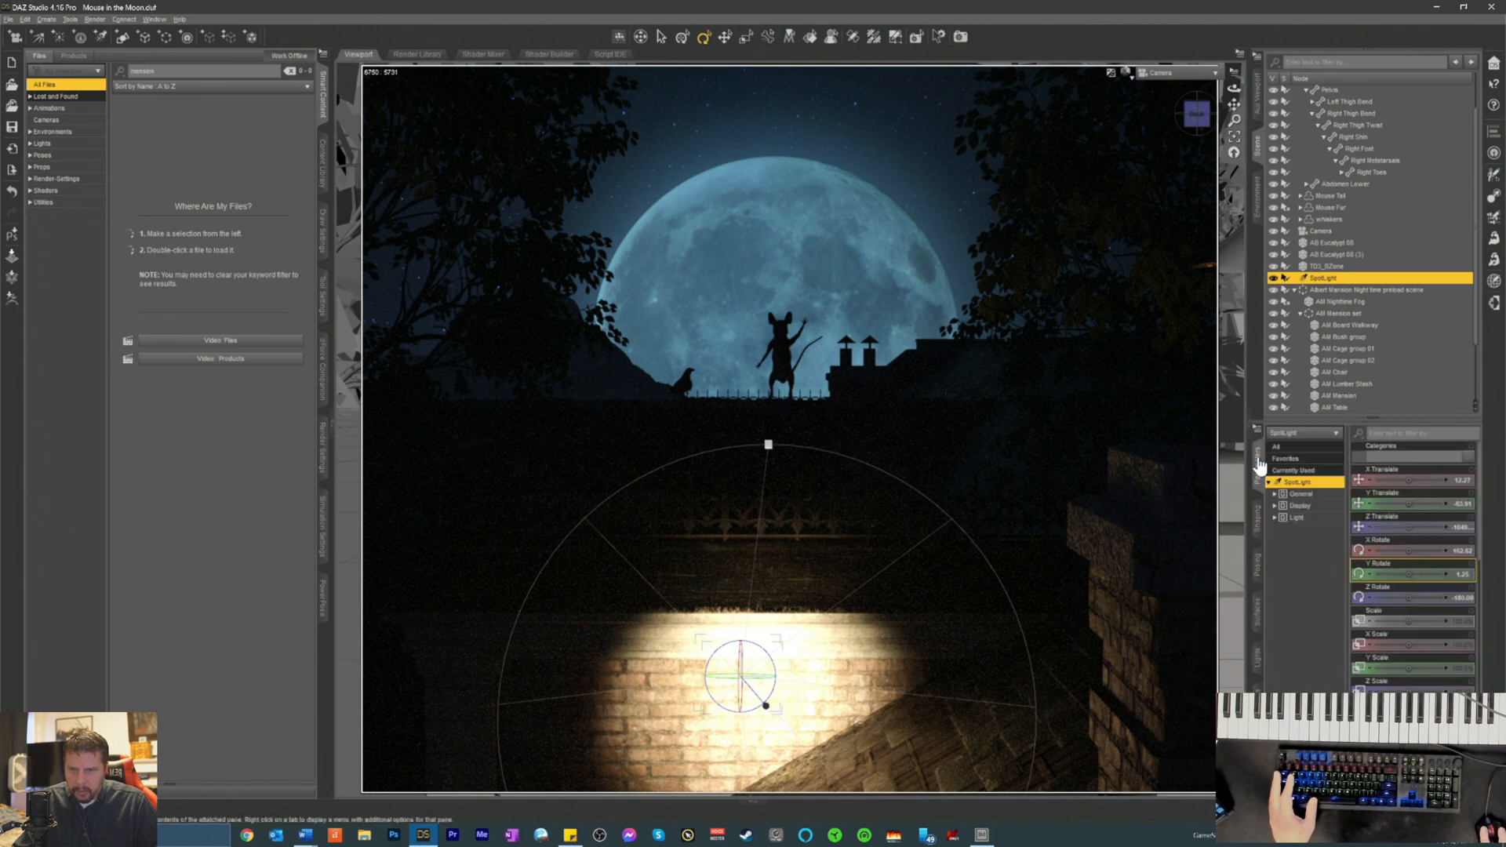
scroll(1415, 600, "down", 5)
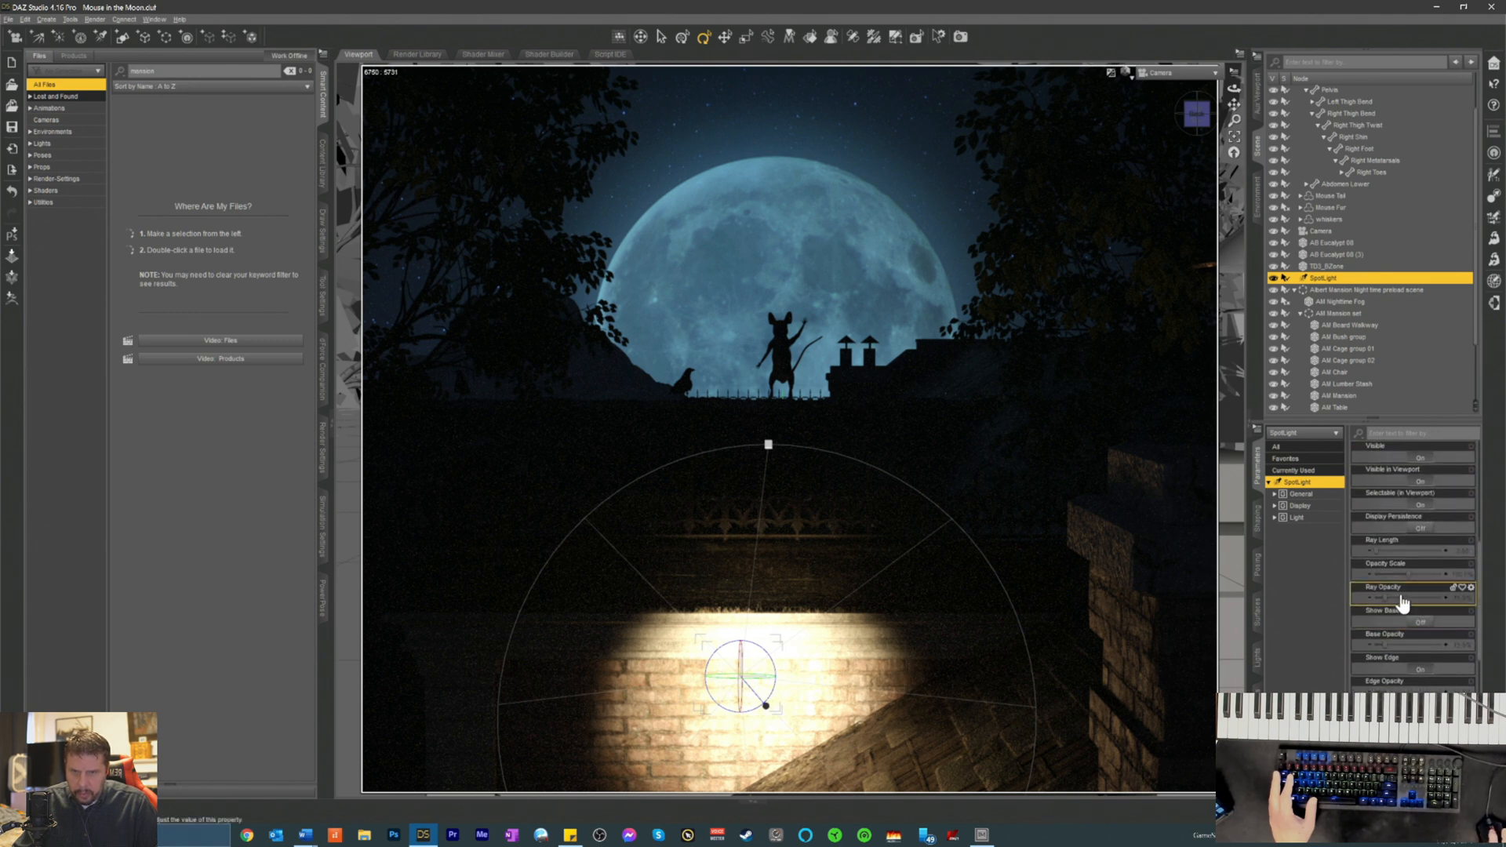
scroll(1412, 568, "down", 2)
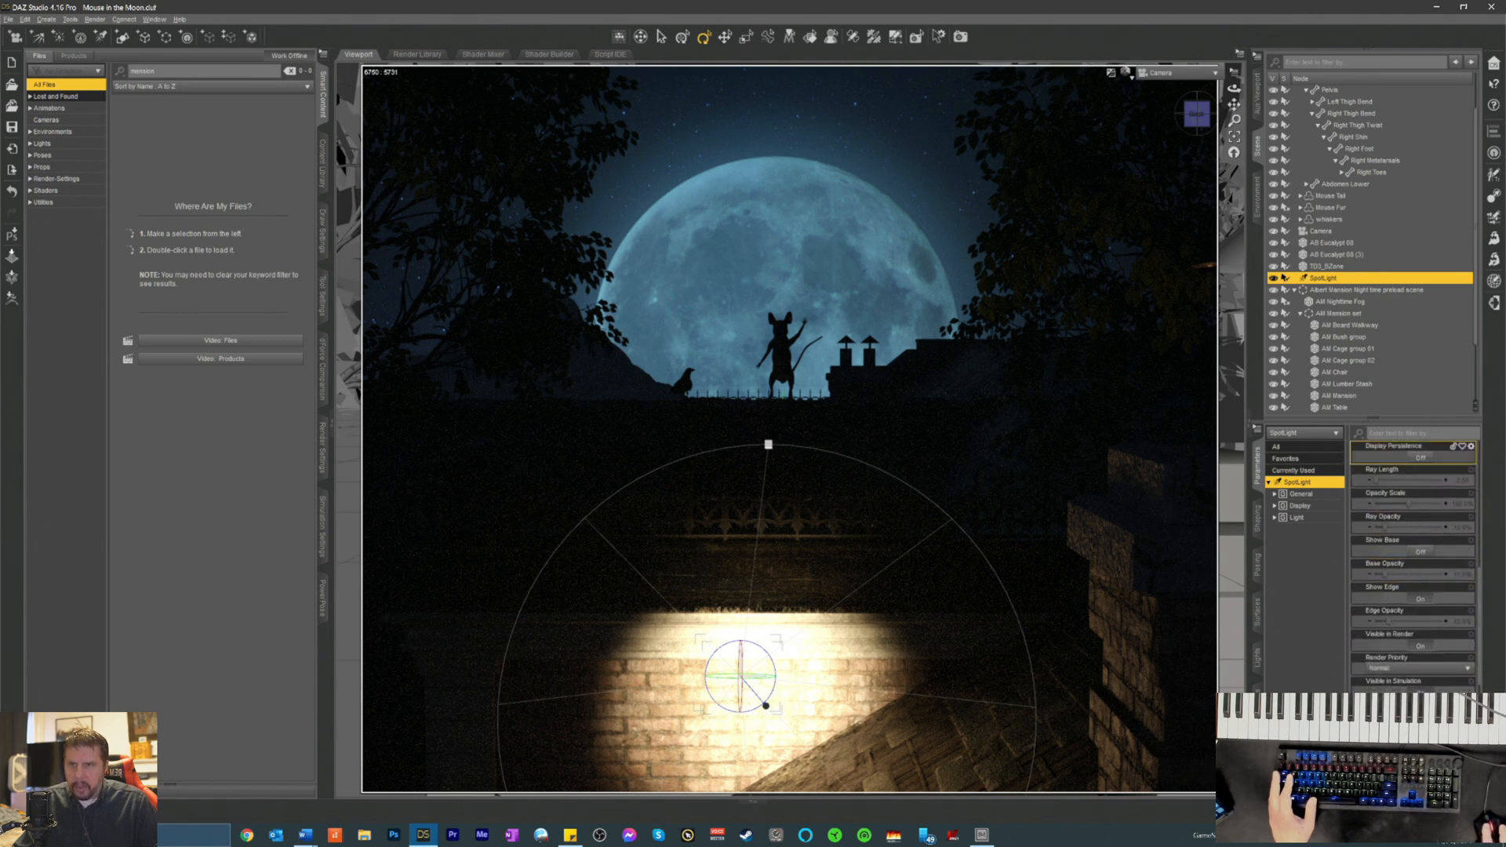
left_click(1123, 78)
left_click(1109, 212)
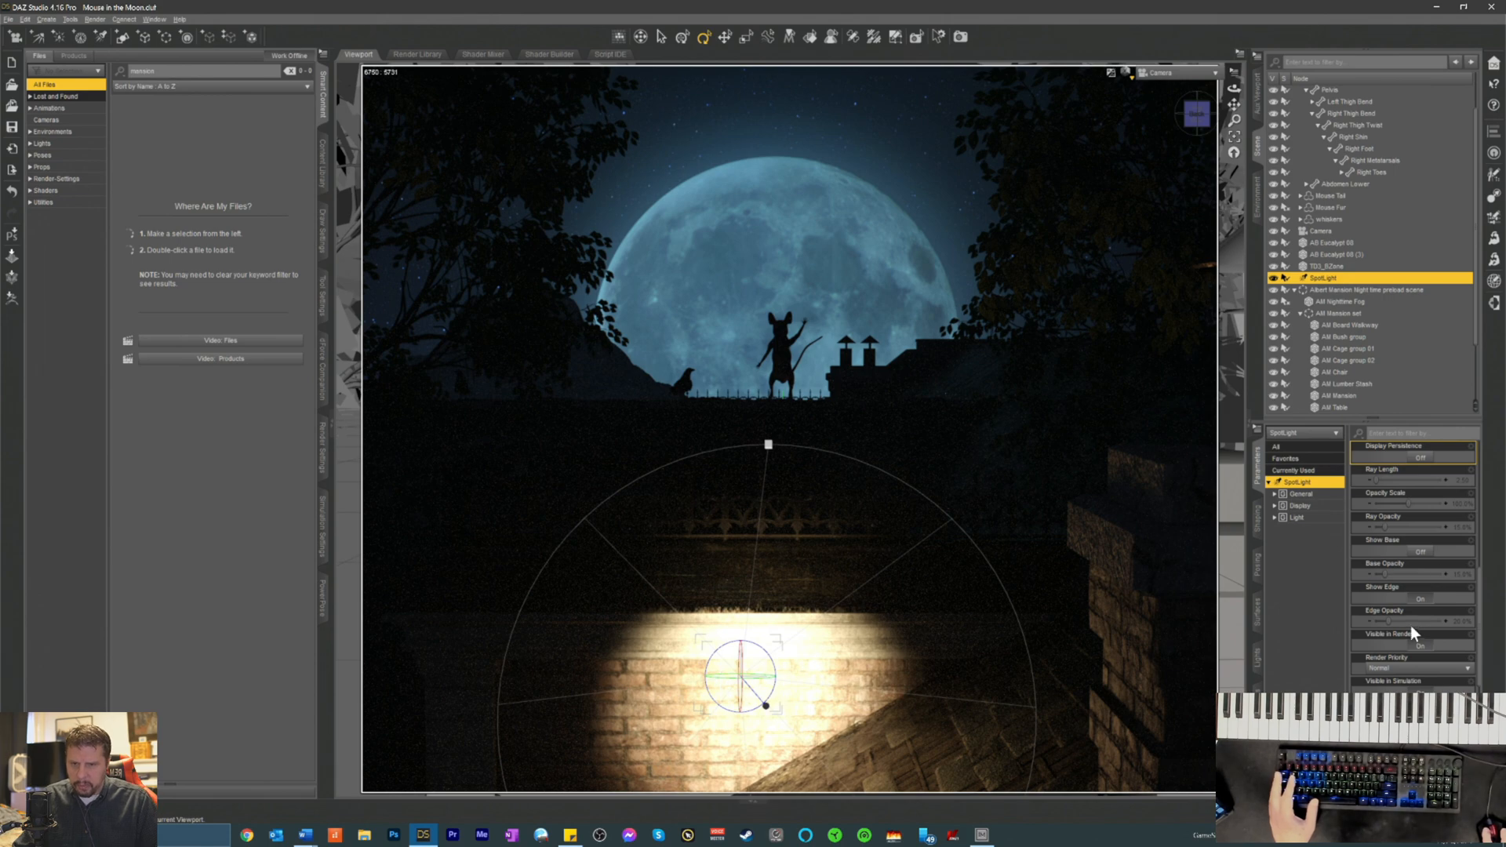
- Widen the SpotLight's Spread Angle so the light covers the whole mansion wall and the roof edge
left_click(1415, 593)
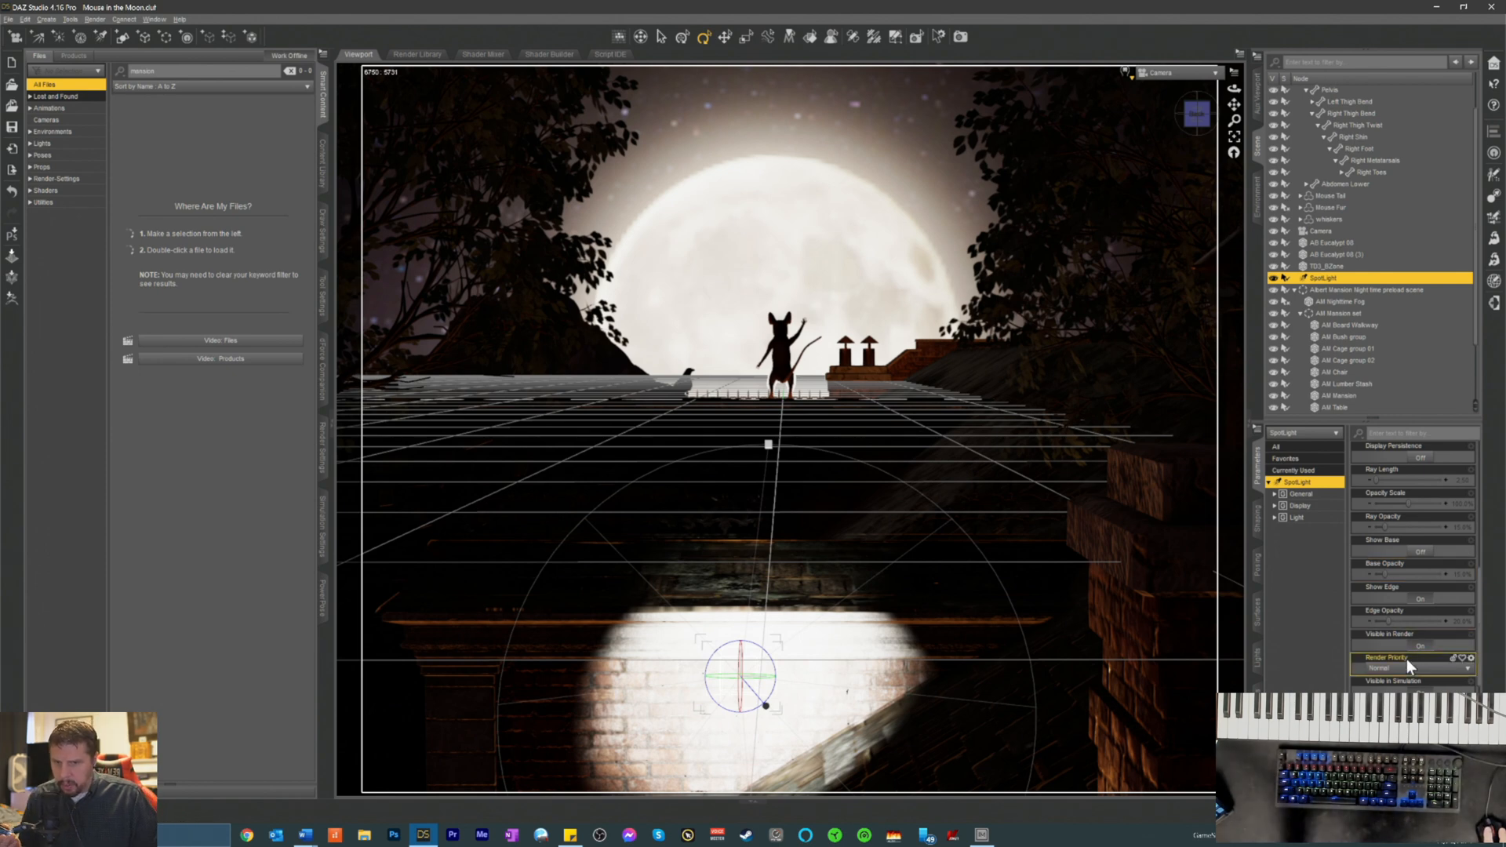
scroll(1398, 637, "down", 3)
scroll(1398, 637, "down", 4)
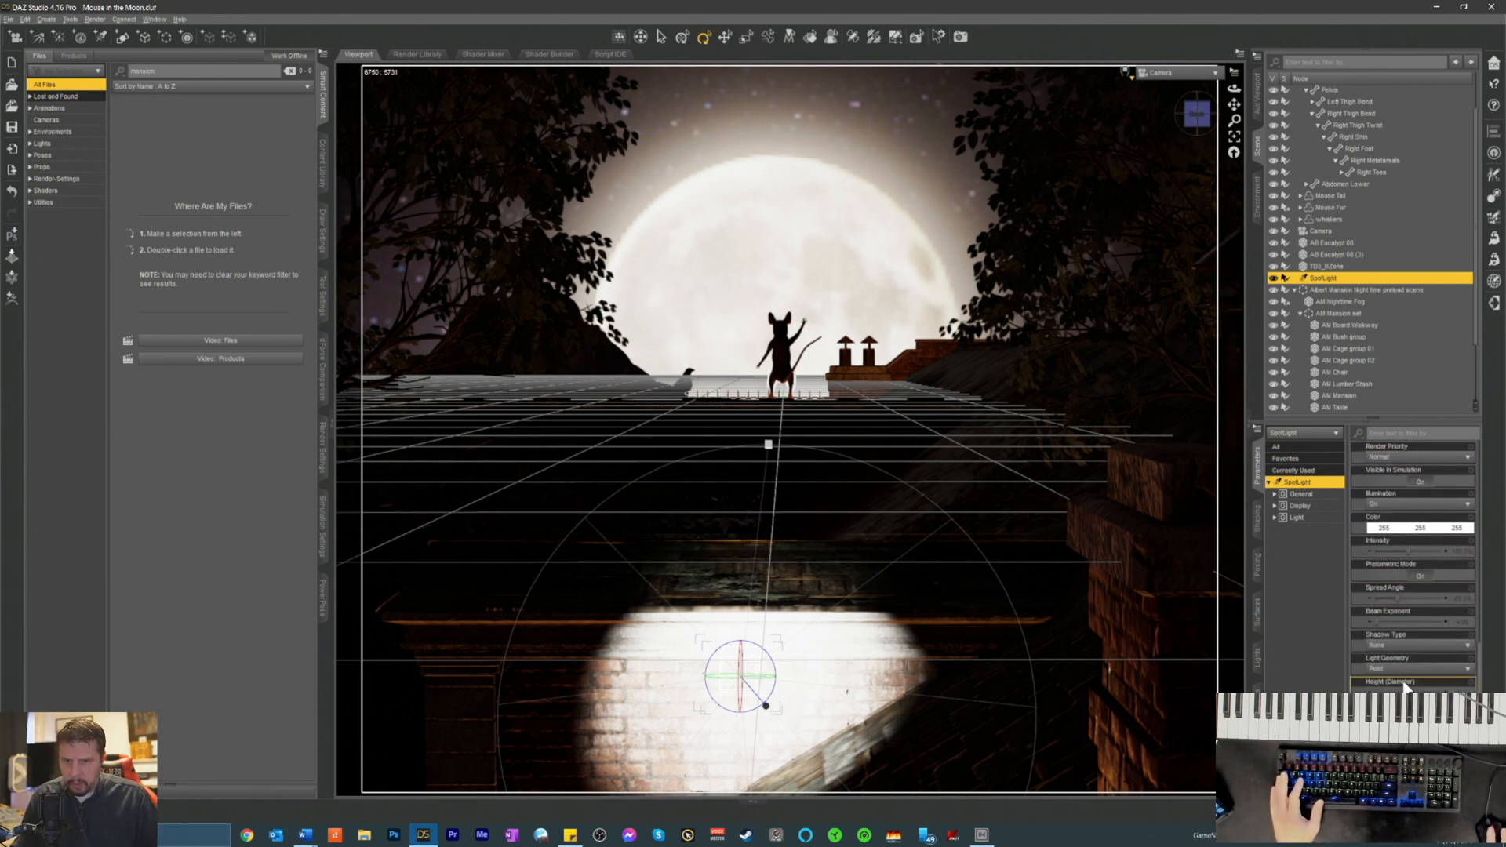
left_click_drag(1398, 598, 1451, 610)
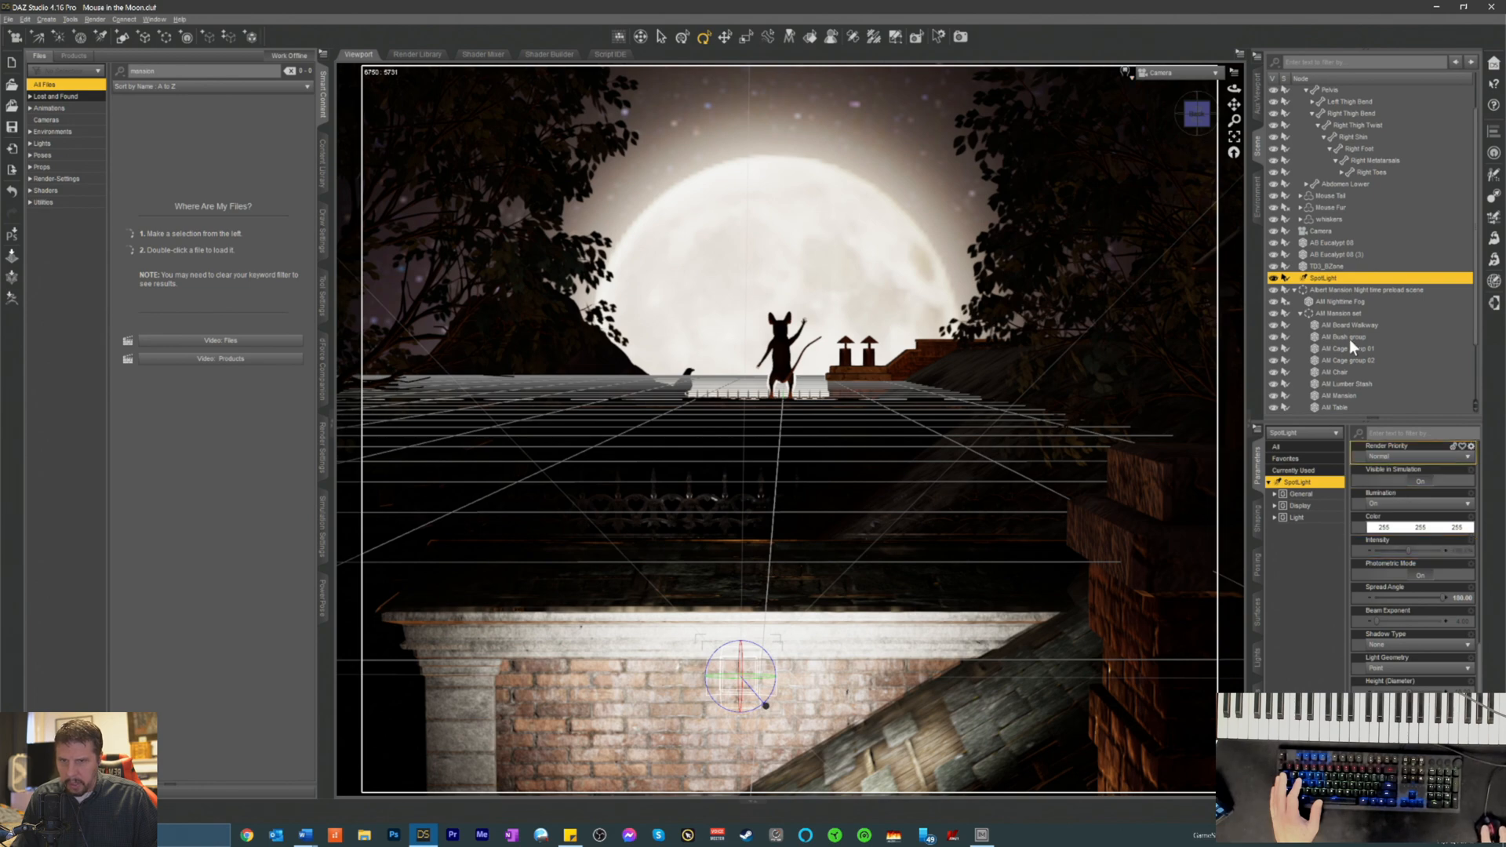
- Looking through the SpotLight, raise it, pull it back and aim it over the roof towards the mouse, and return to the Camera view
left_click(1167, 75)
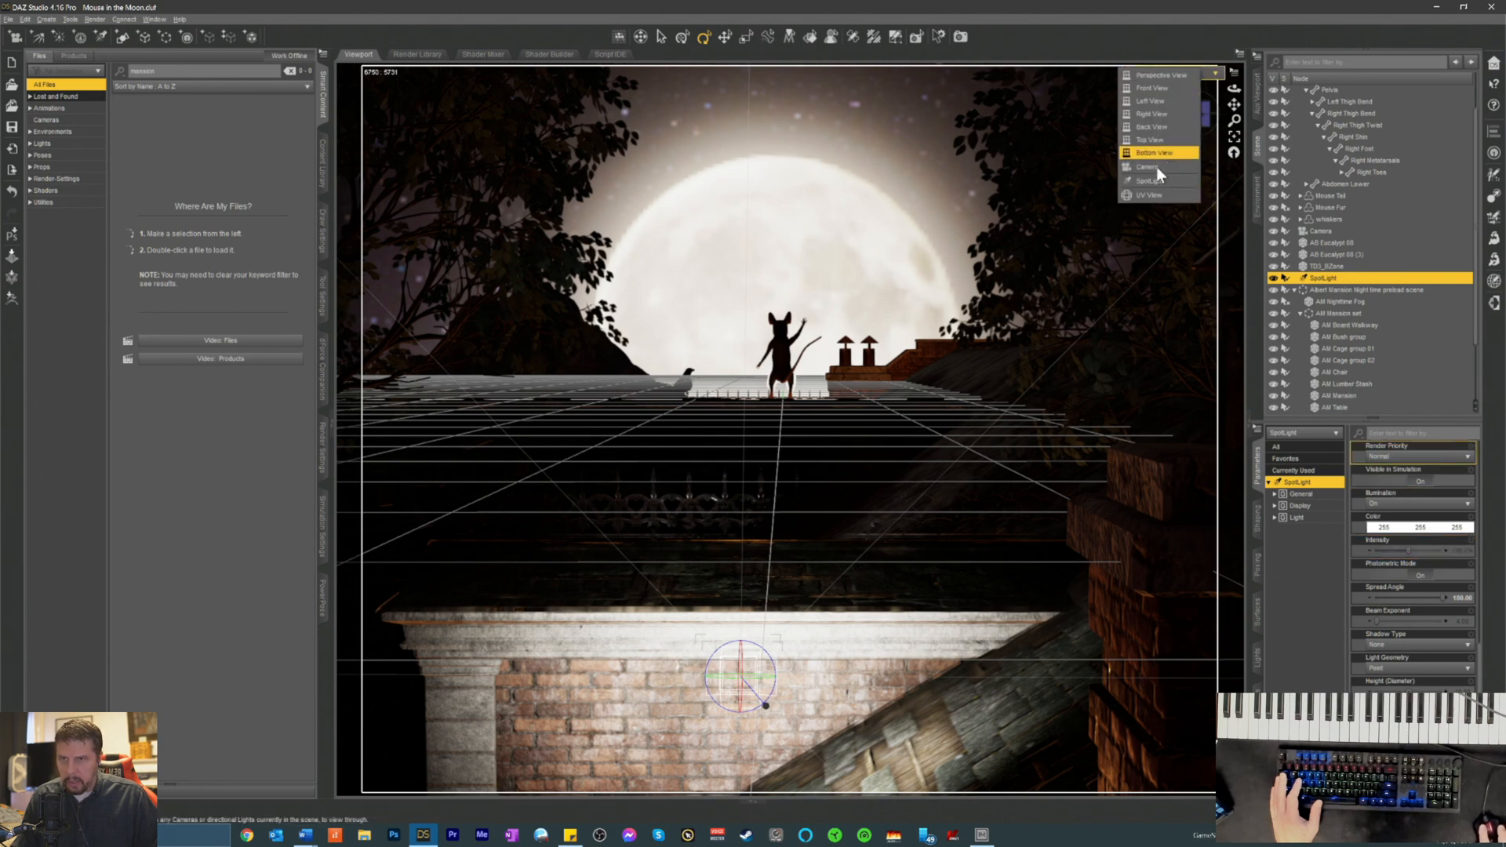
left_click(1148, 181)
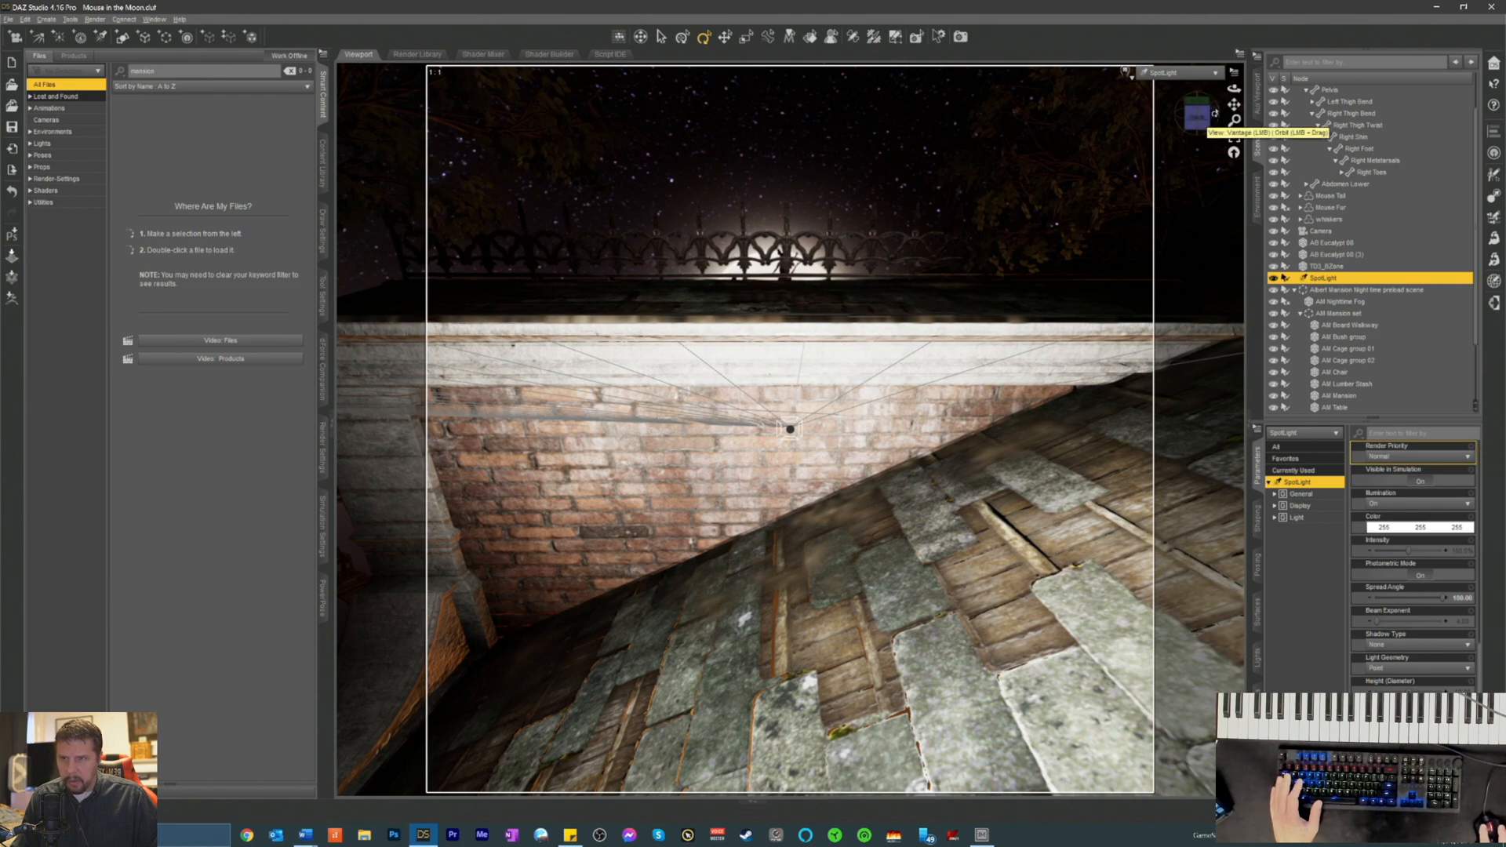
left_click_drag(1234, 107, 1233, 333)
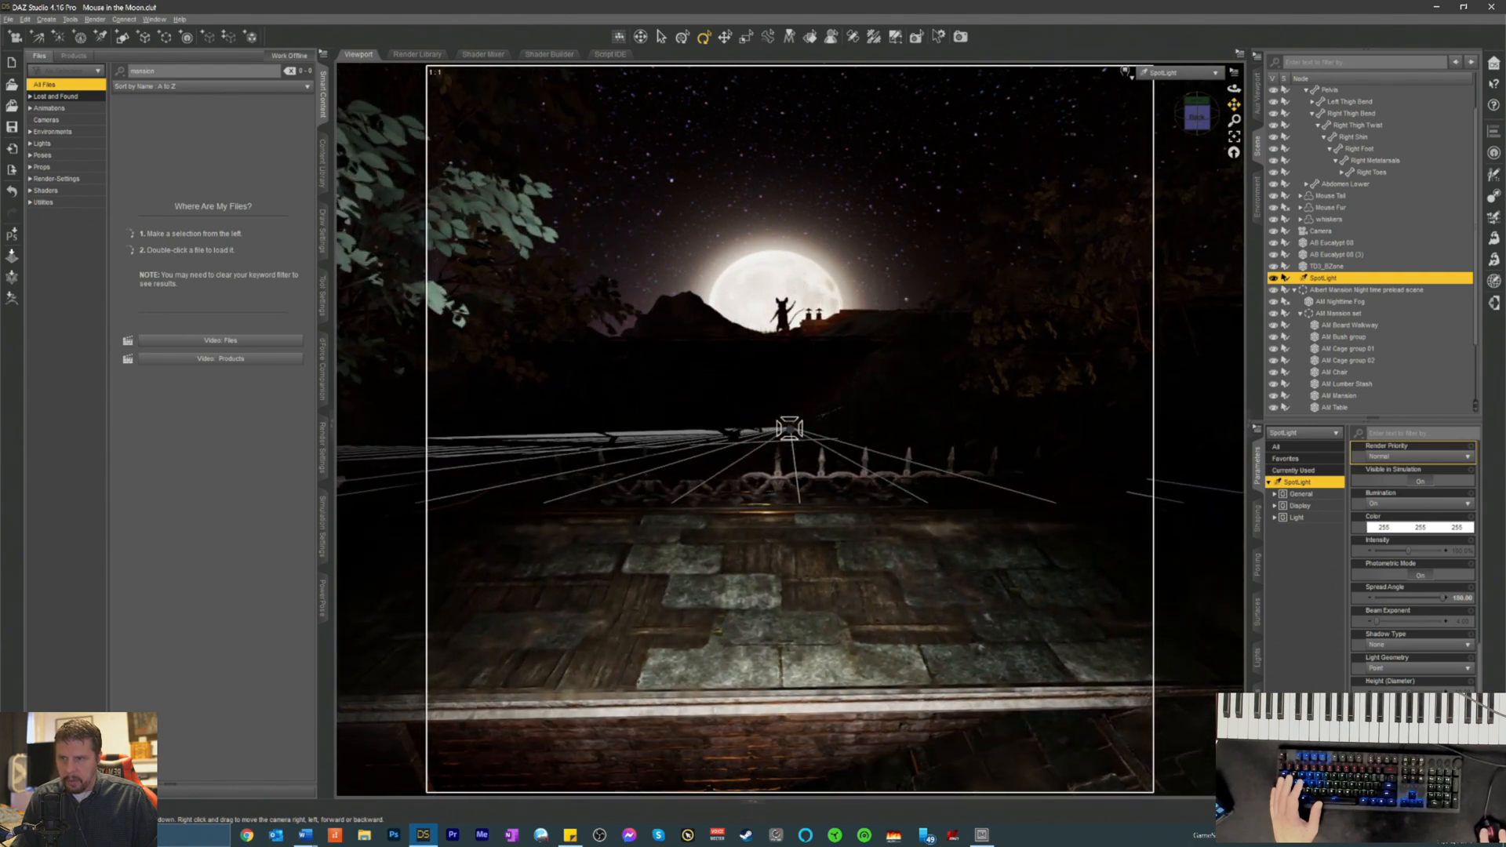
left_click_drag(1198, 123, 1234, 59)
scroll(891, 286, "down", 2)
scroll(900, 276, "down", 4)
scroll(902, 274, "up", 4)
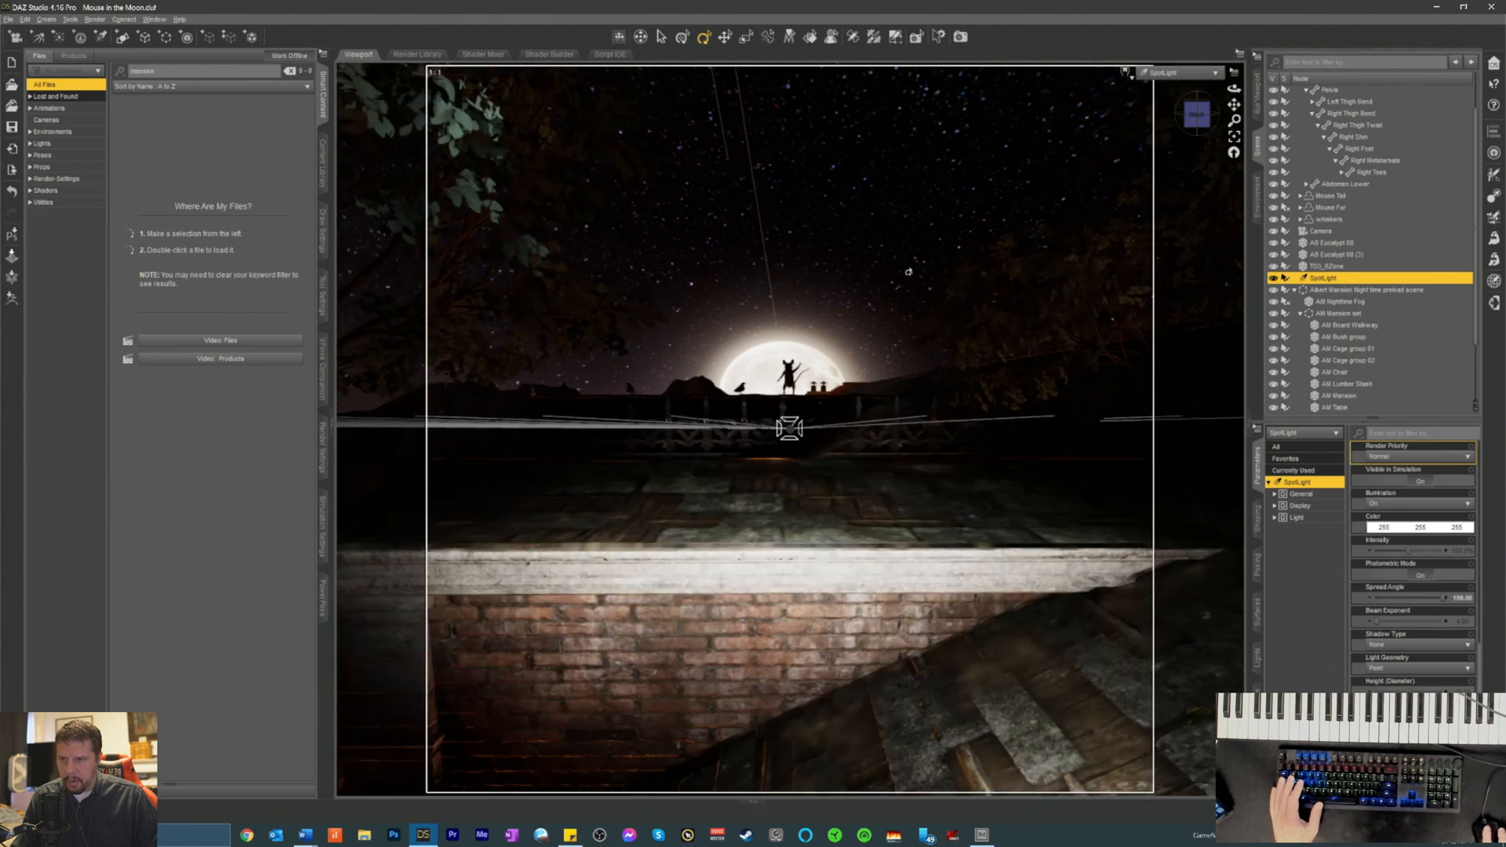
left_click_drag(1234, 105, 1234, 129)
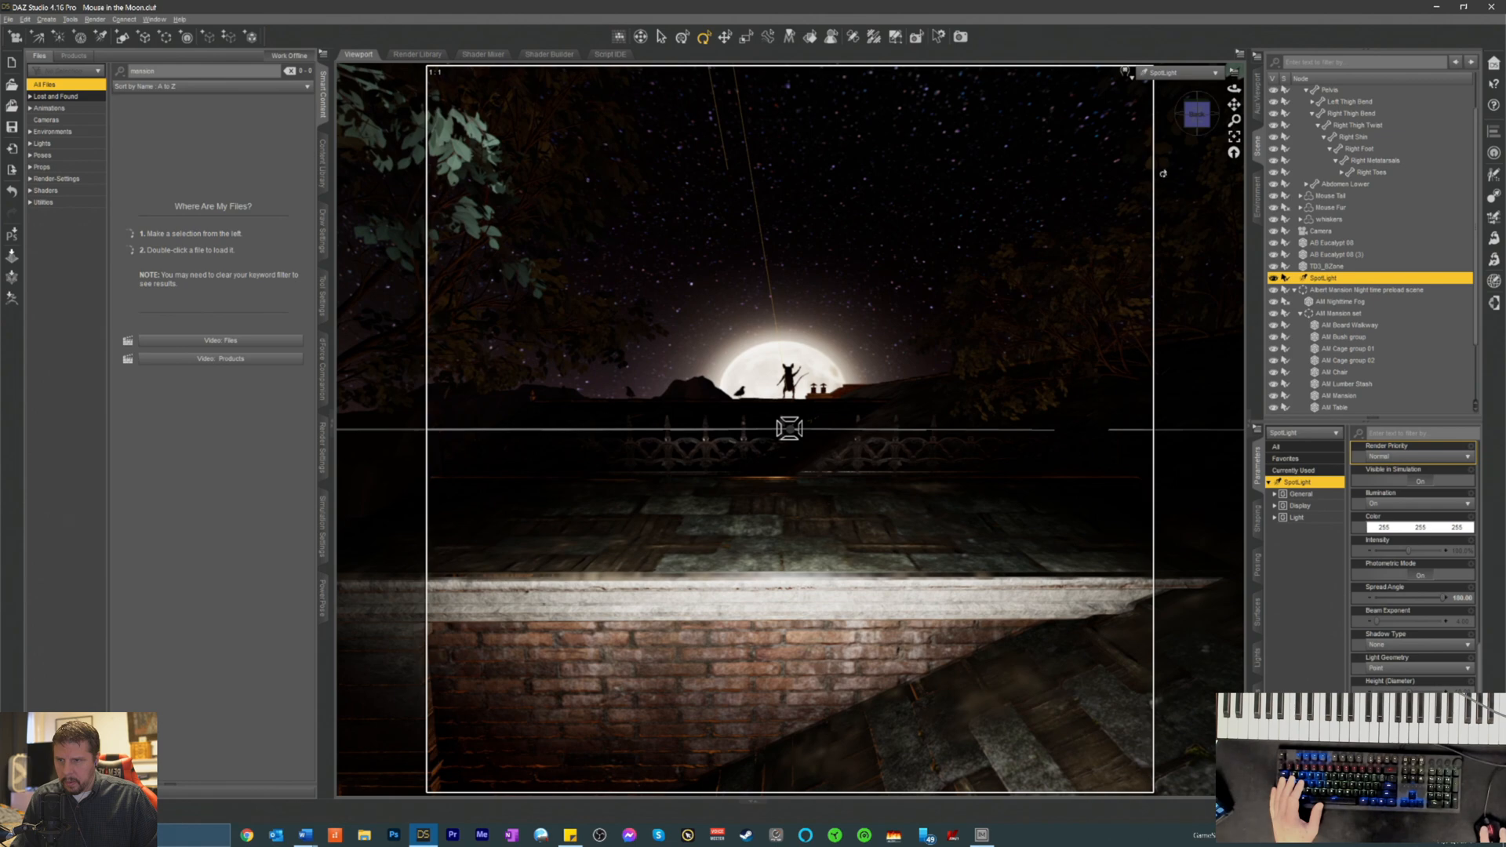
left_click(1177, 73)
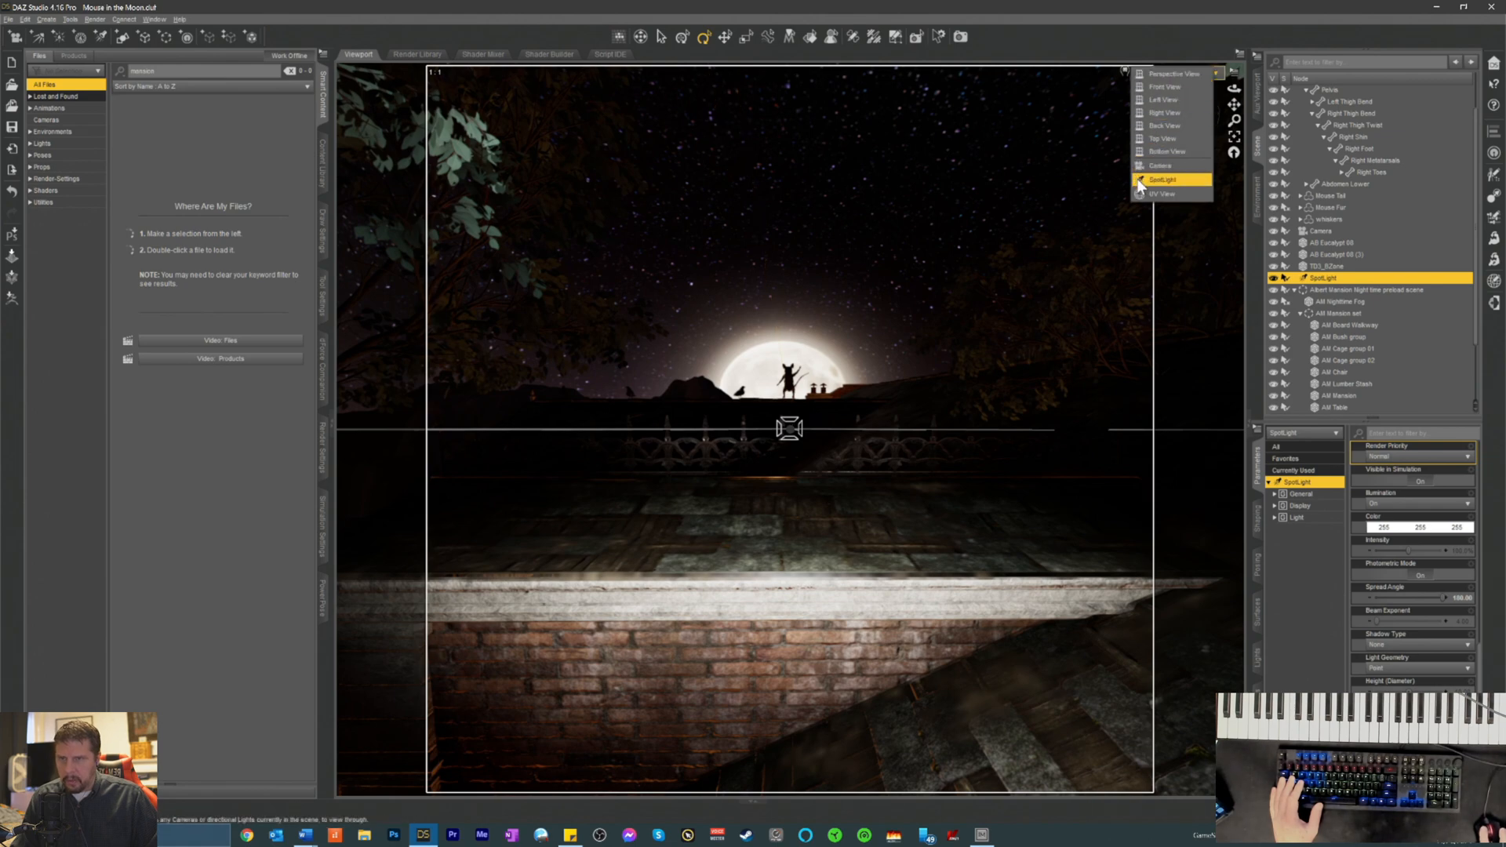
left_click(1148, 166)
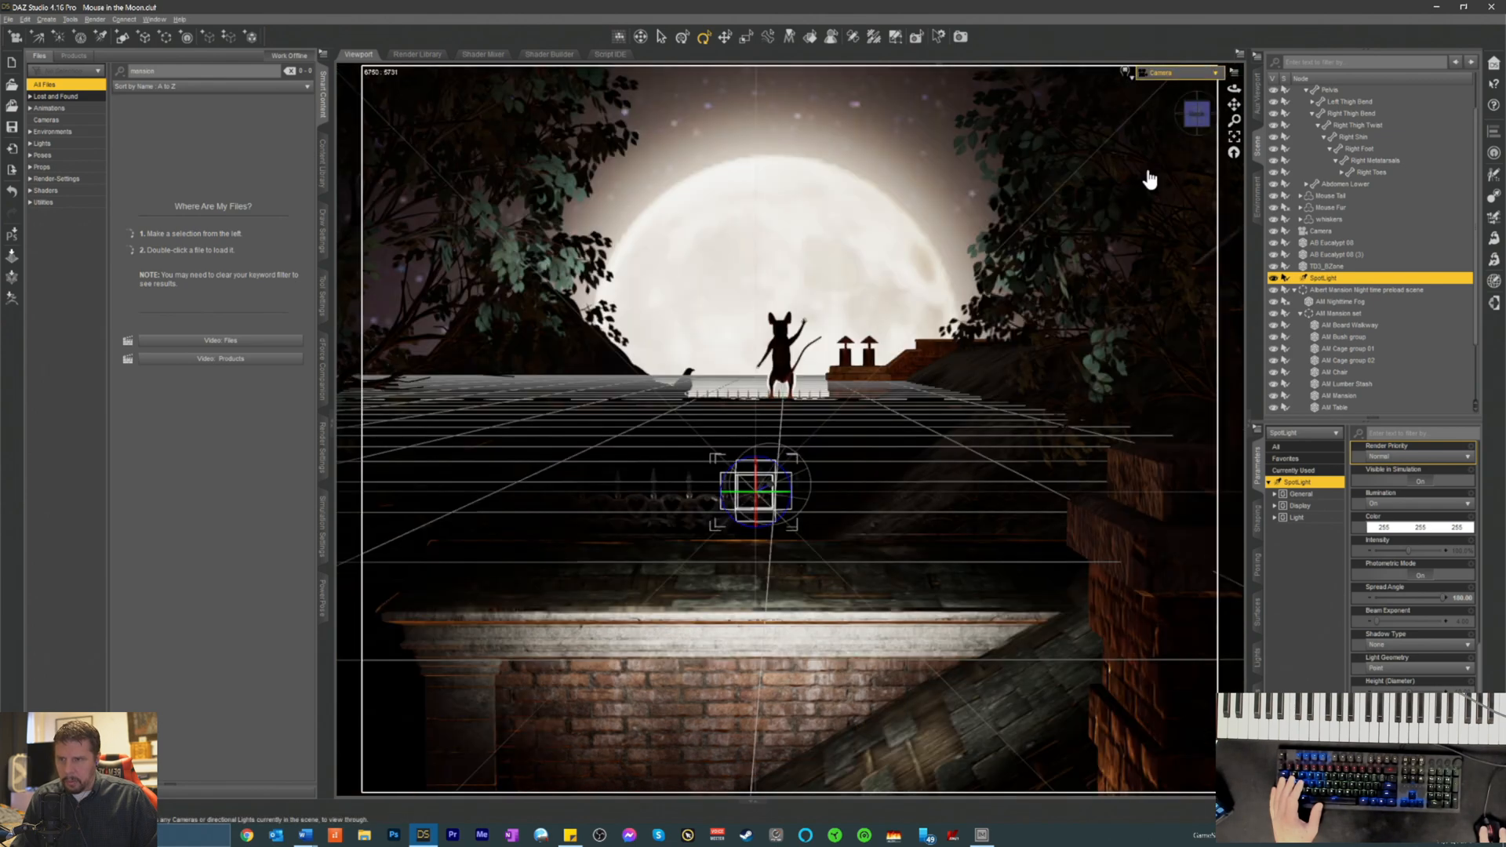
- Switch the viewport to NVIDIA Iray to preview the SpotLight's effect on the mansion roof and wall
left_click(1126, 73)
left_click(1115, 224)
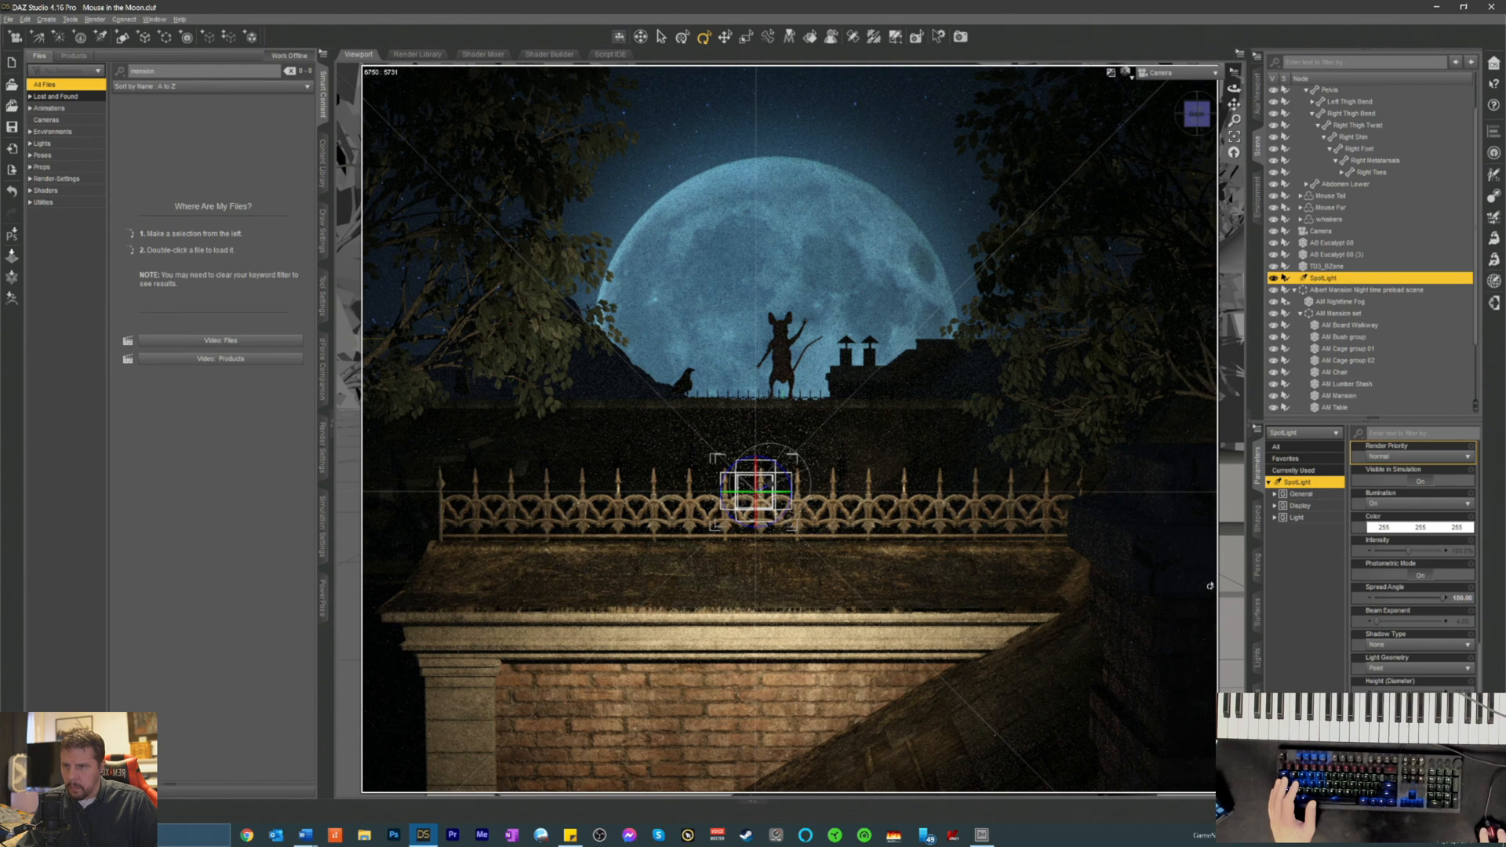
left_click(894, 604)
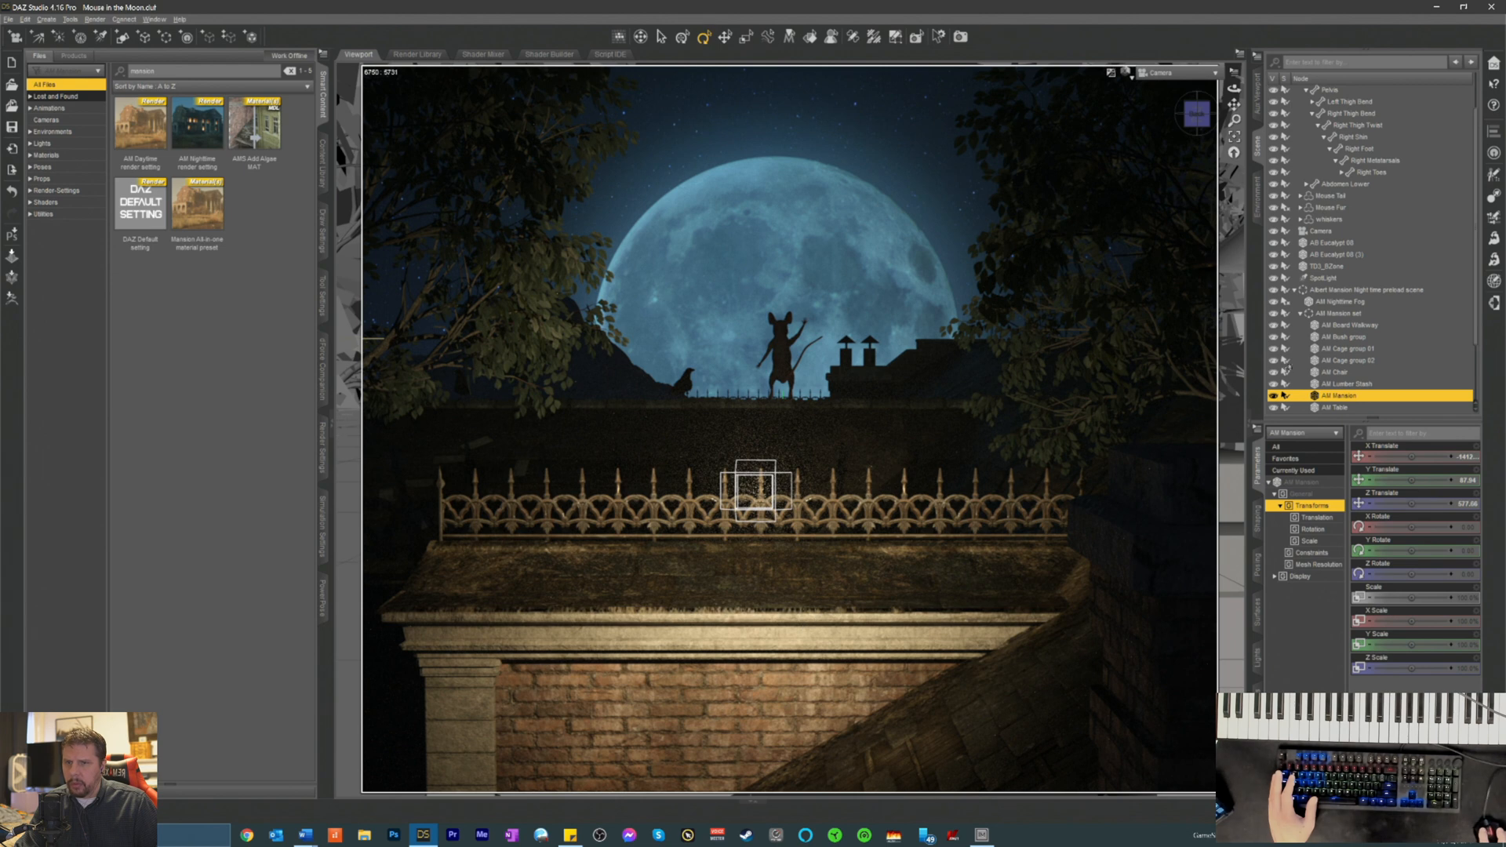
- Give the SpotLight a warm orange tone with dimmer output and save the scene
left_click(1323, 278)
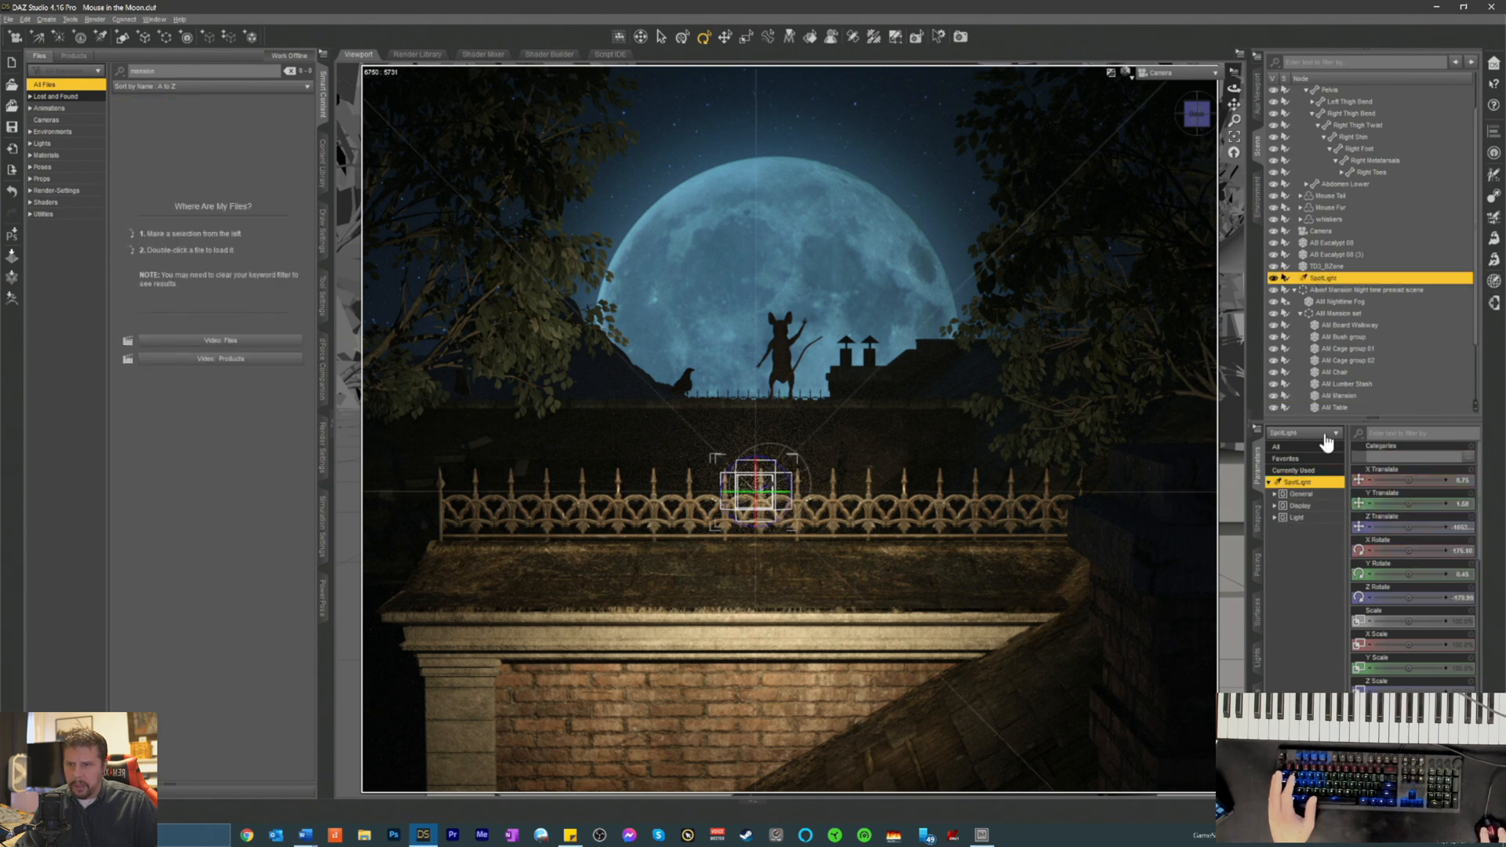
left_click(1256, 481)
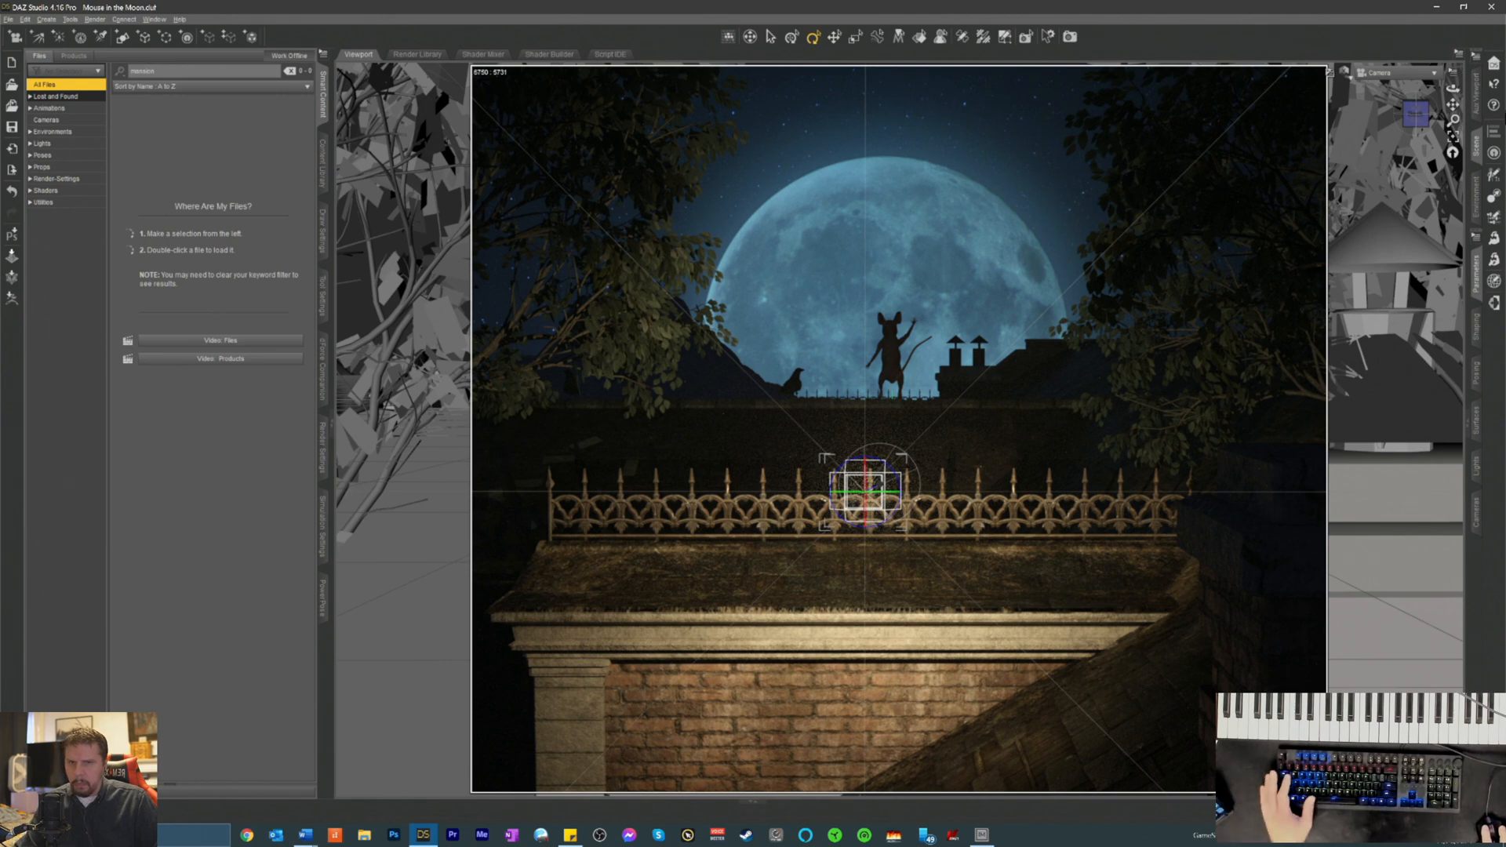
left_click(1476, 157)
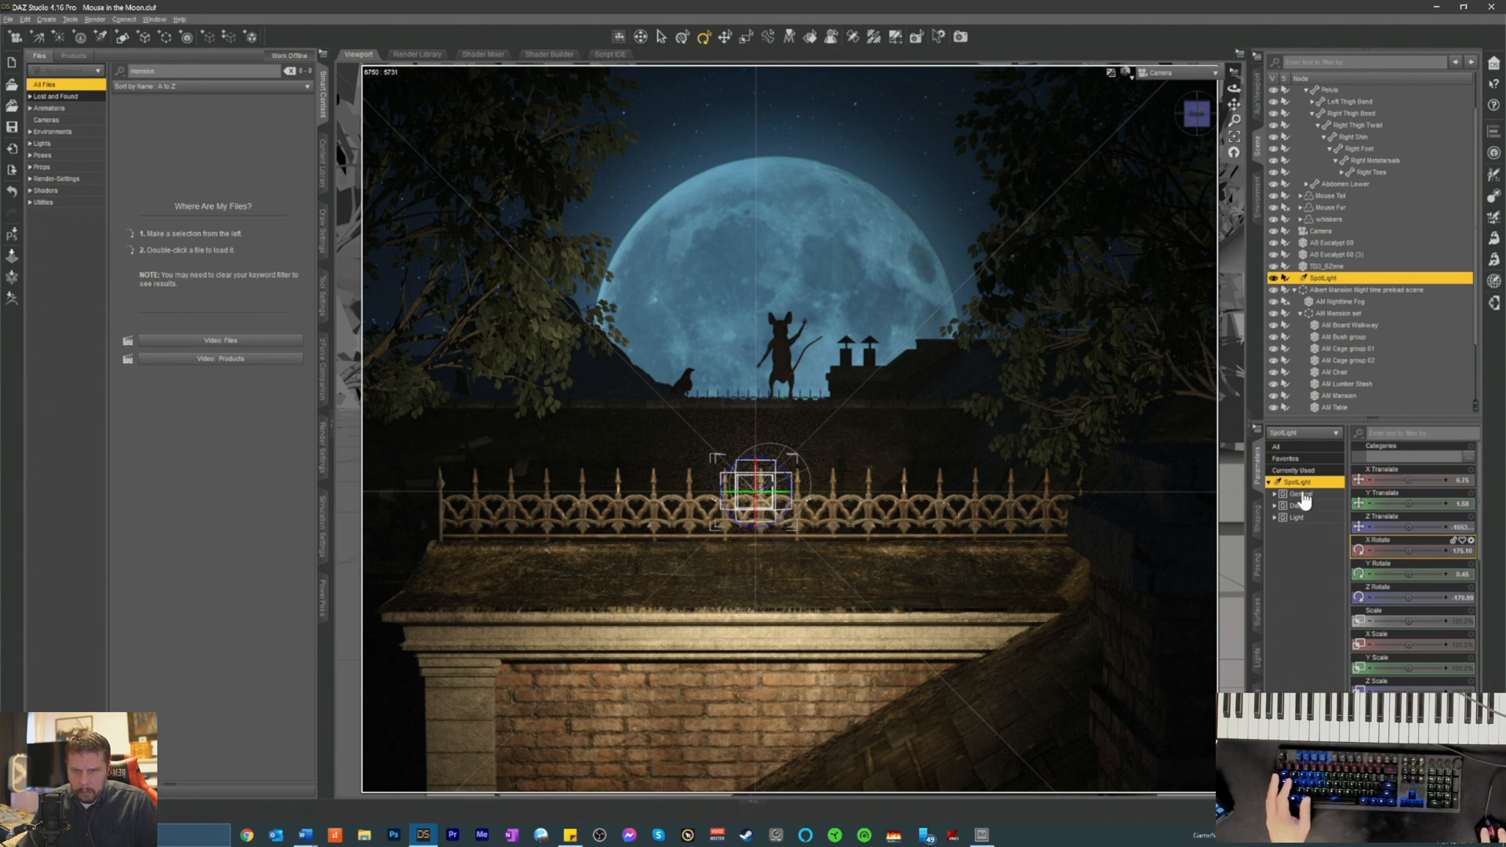
scroll(1409, 666, "down", 5)
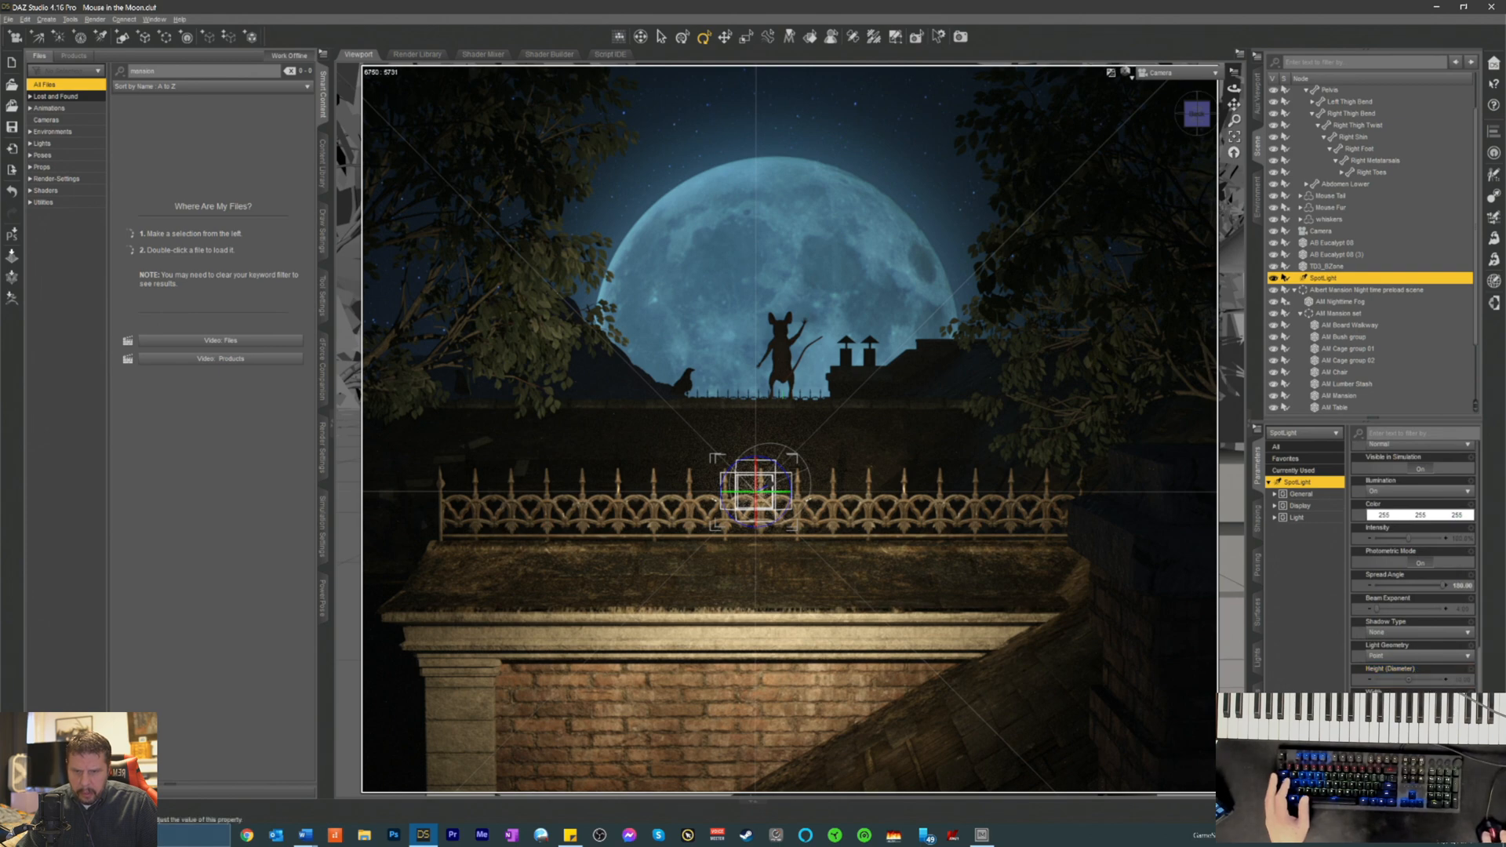
key("Return")
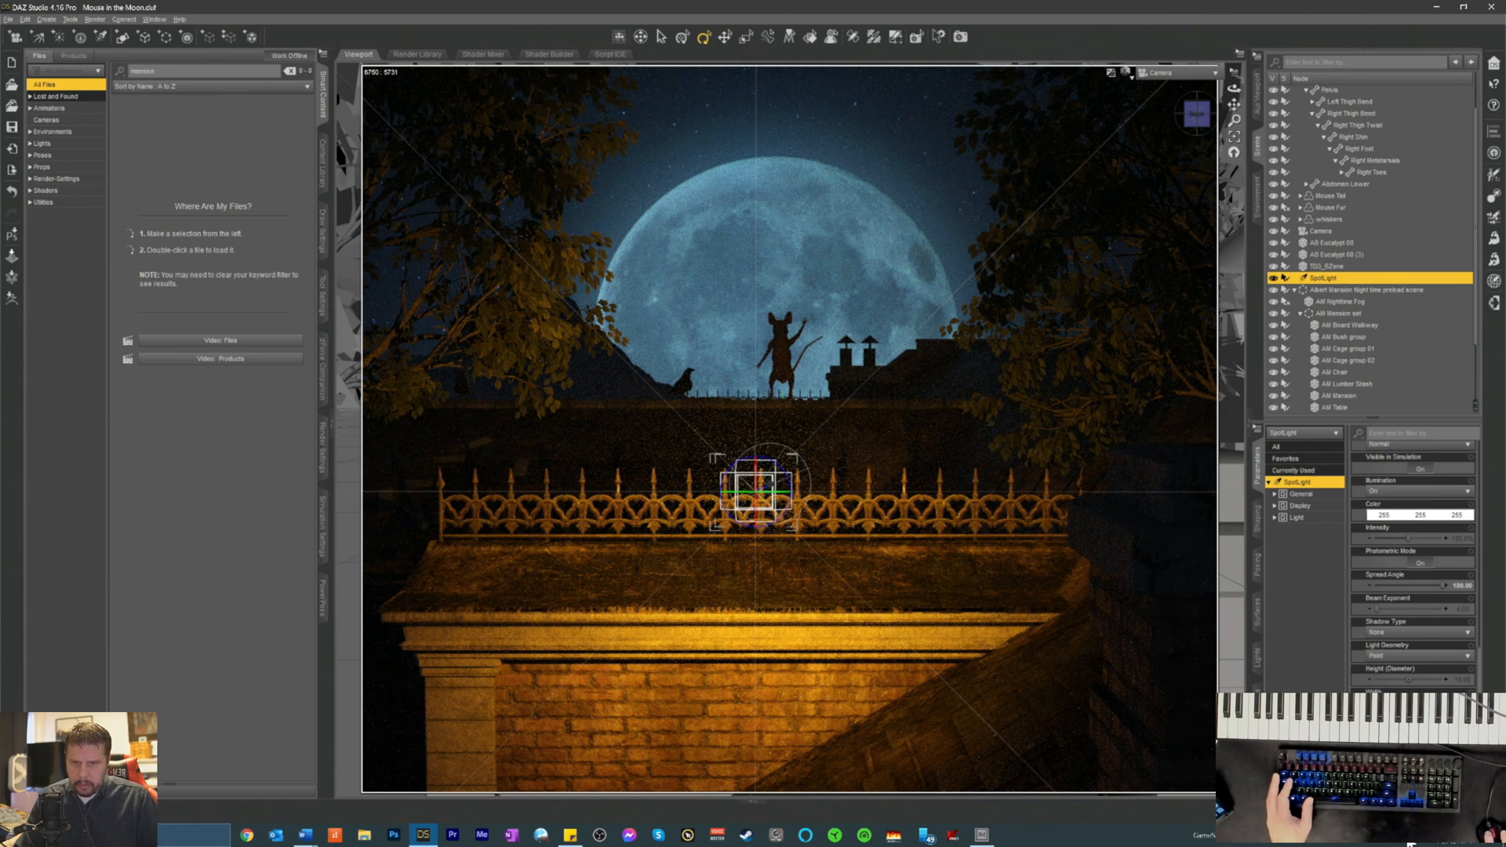
key("Return")
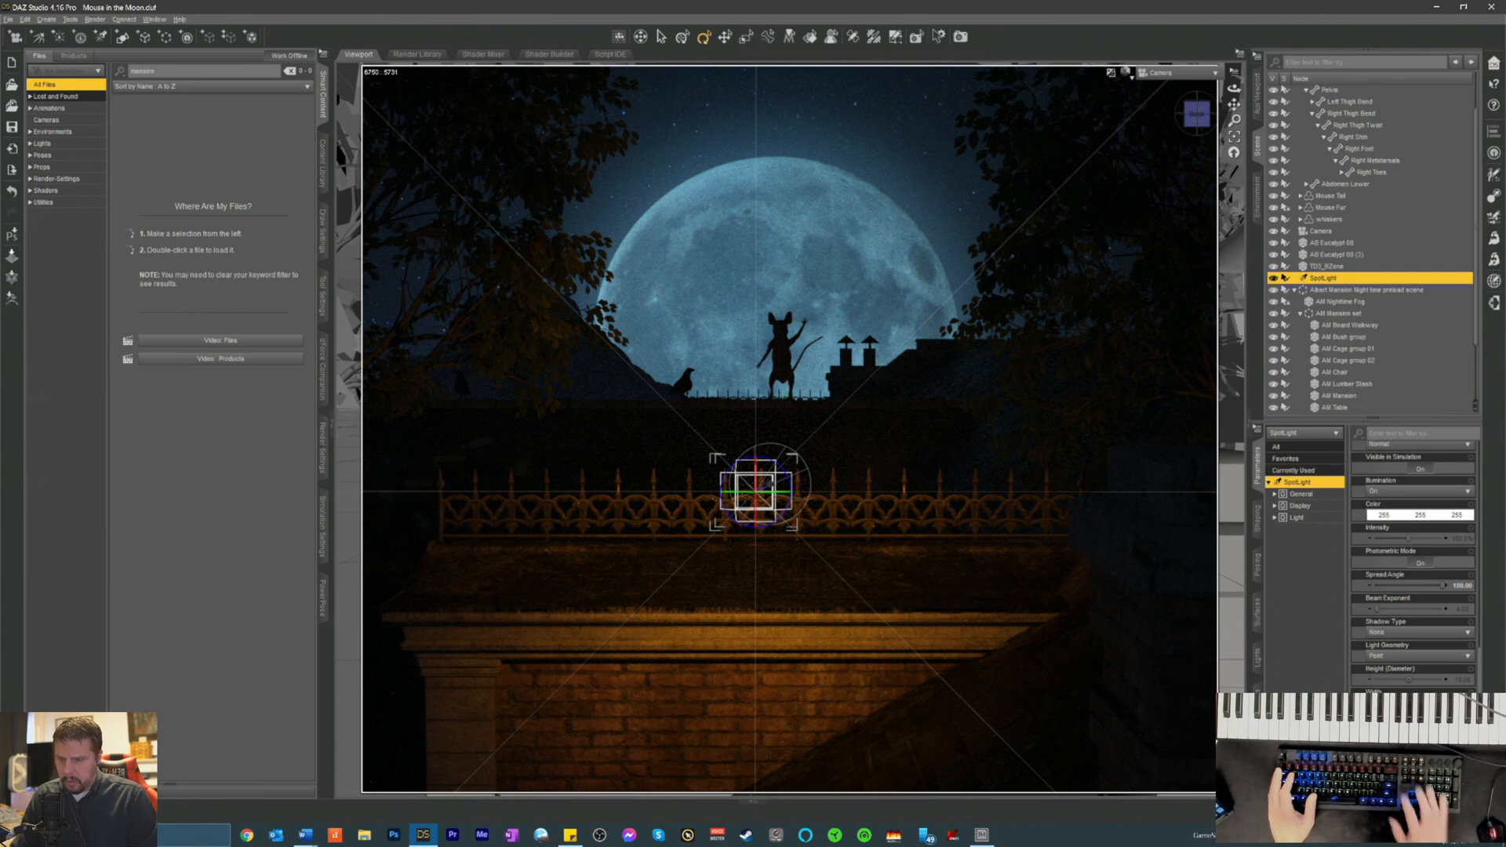
key("Return")
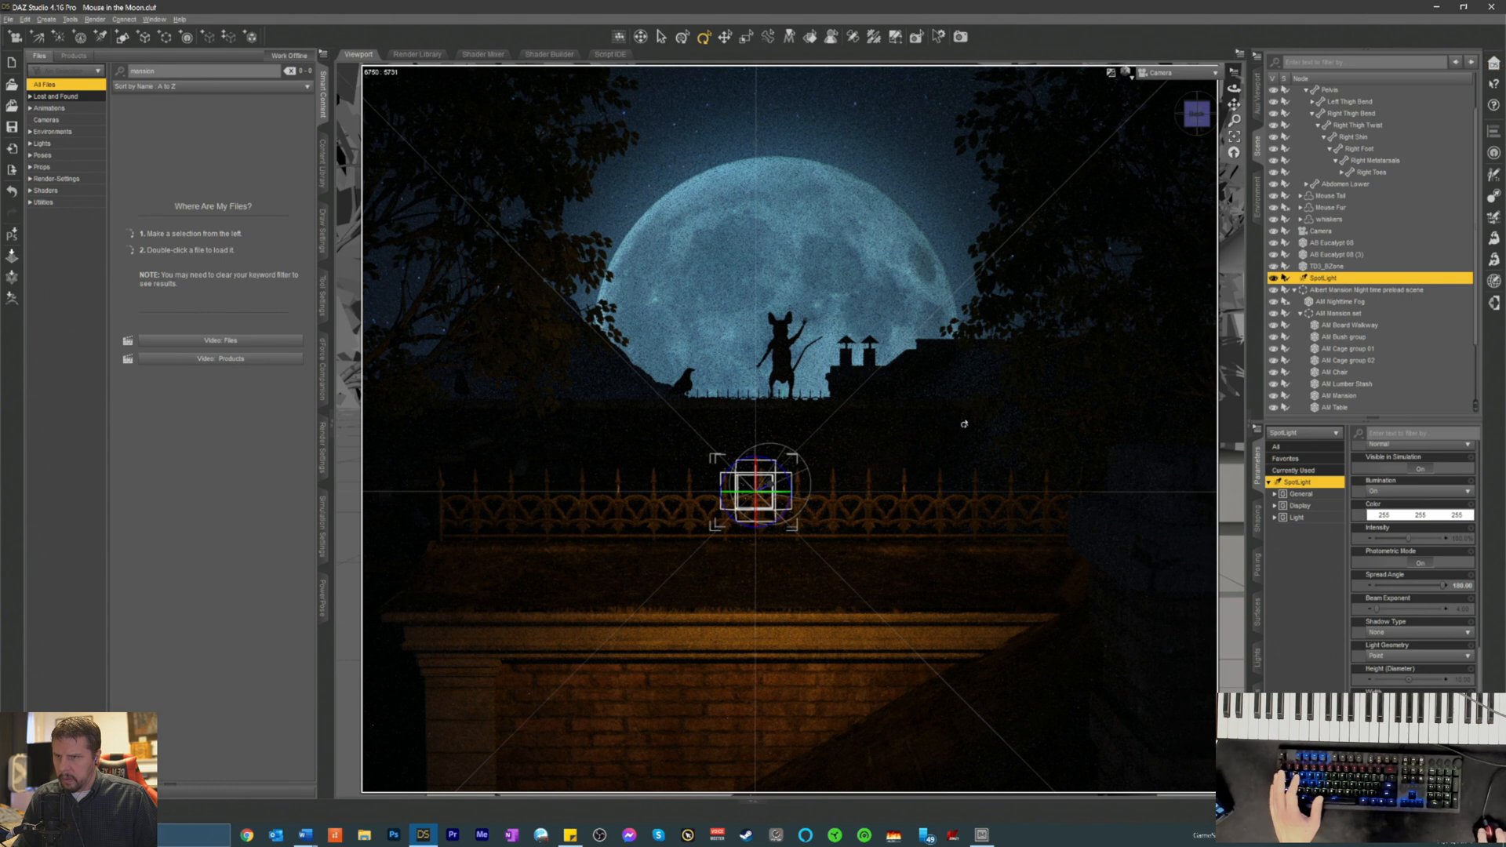
left_click(964, 422)
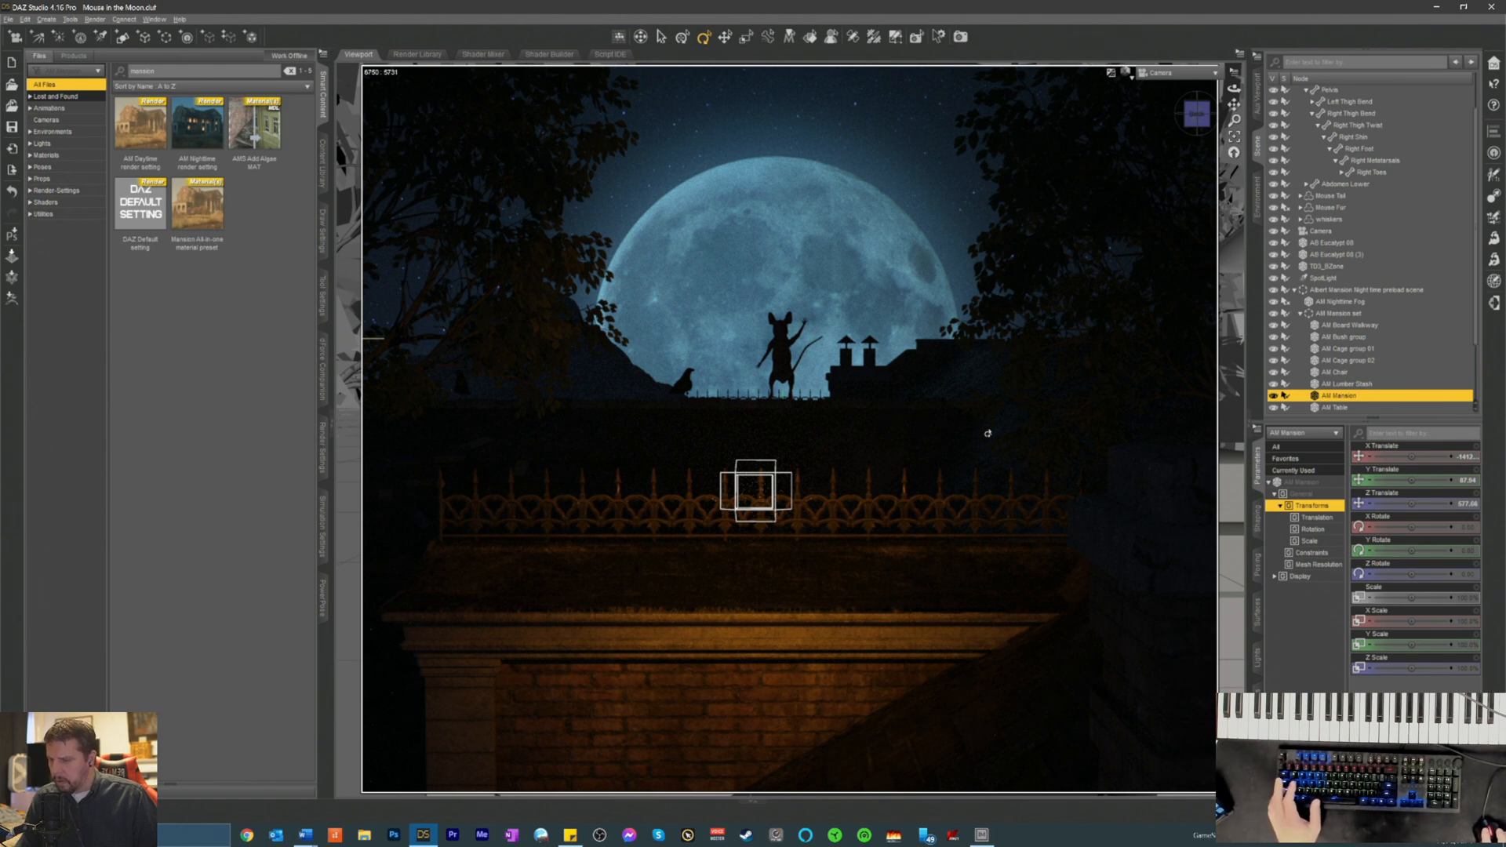
key("ctrl+s")
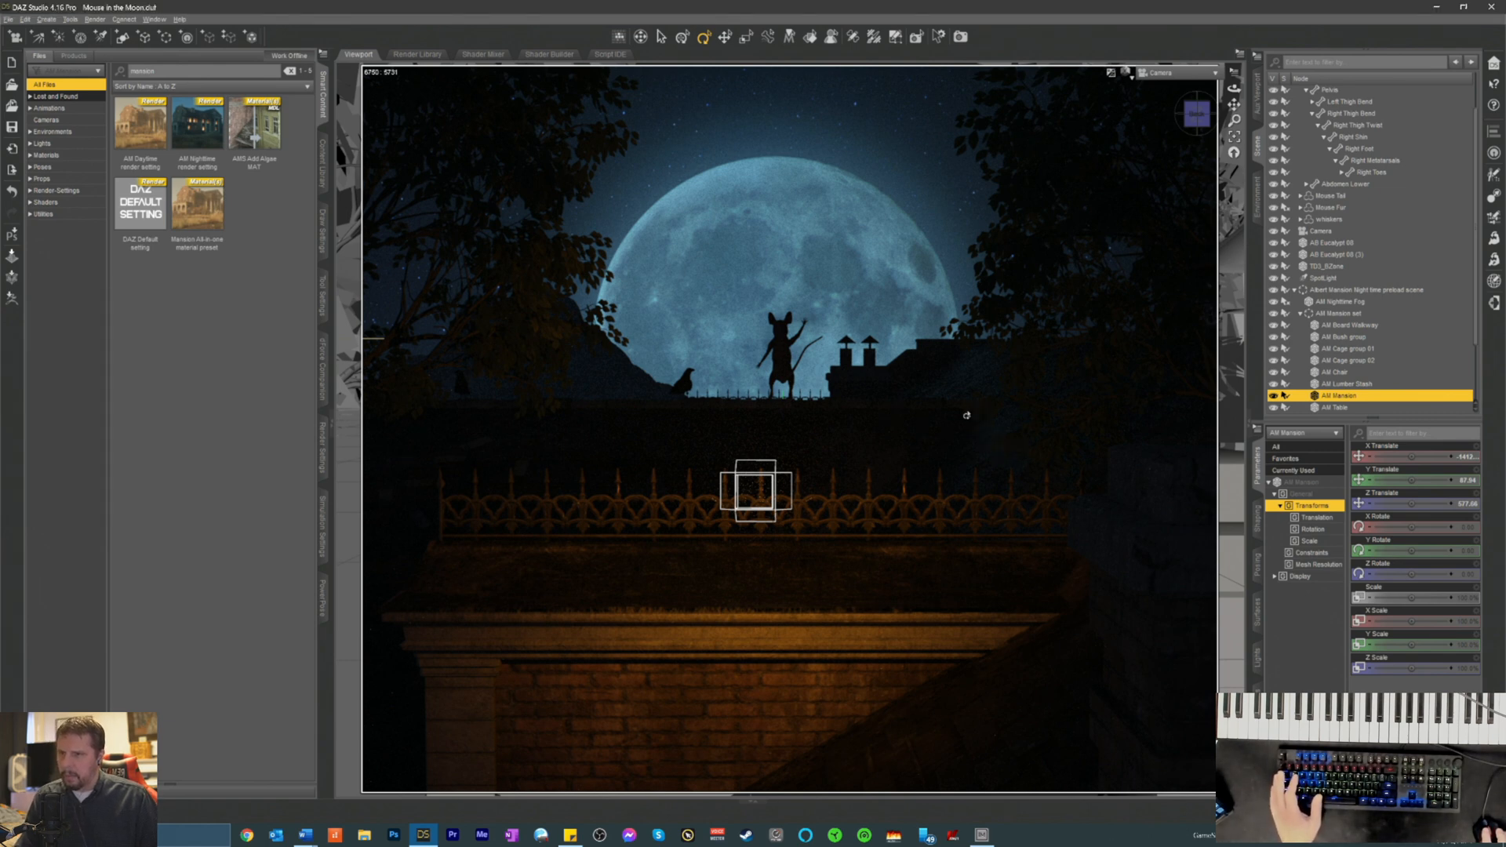
- Select the TD3_BZone landscape behind the roof and toggle its visibility off and on to check its part in the background
left_click(574, 377)
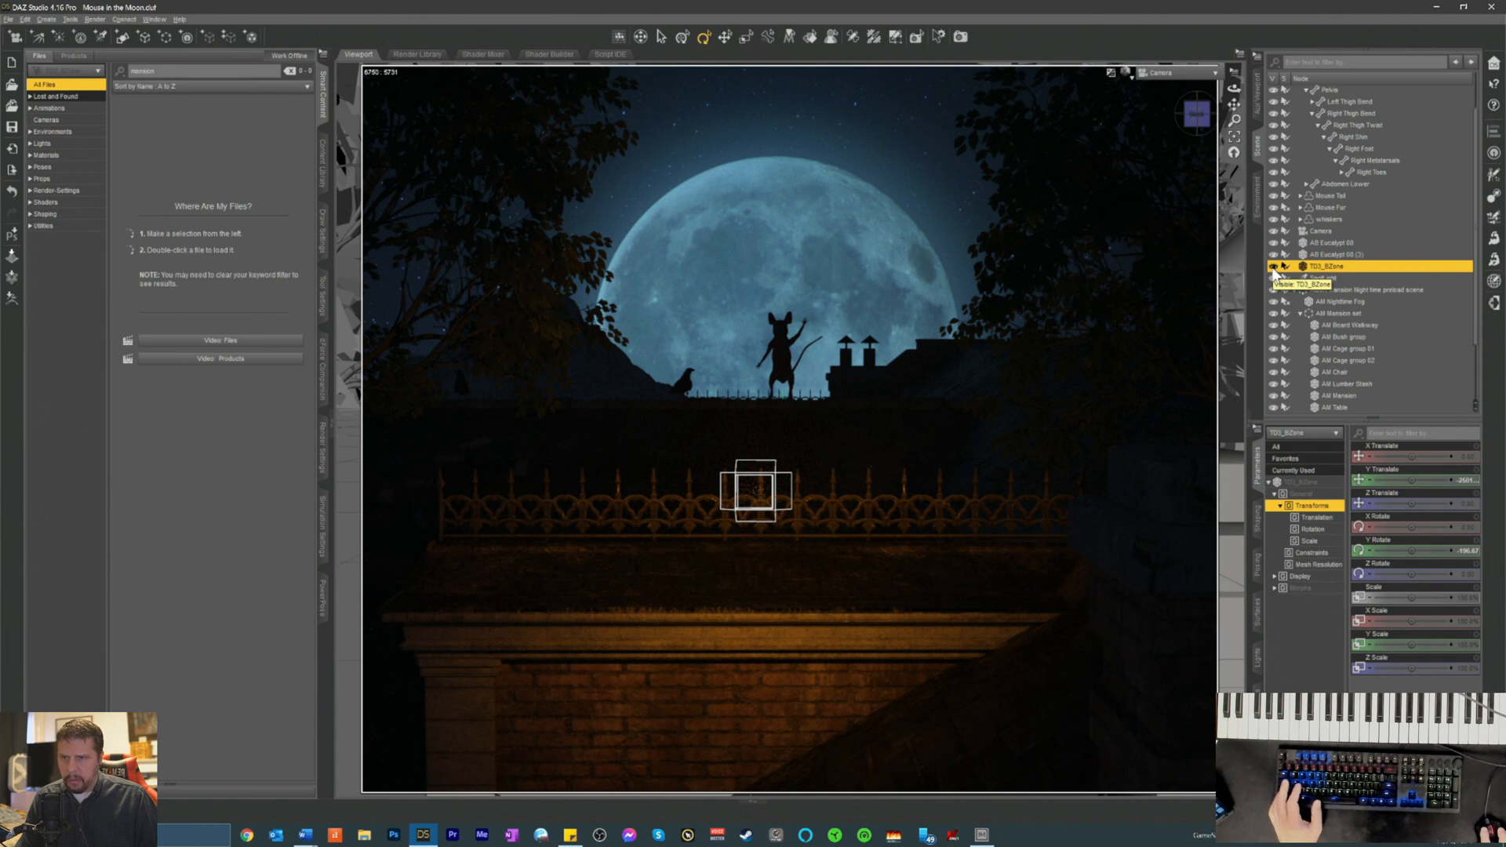
left_click(1274, 272)
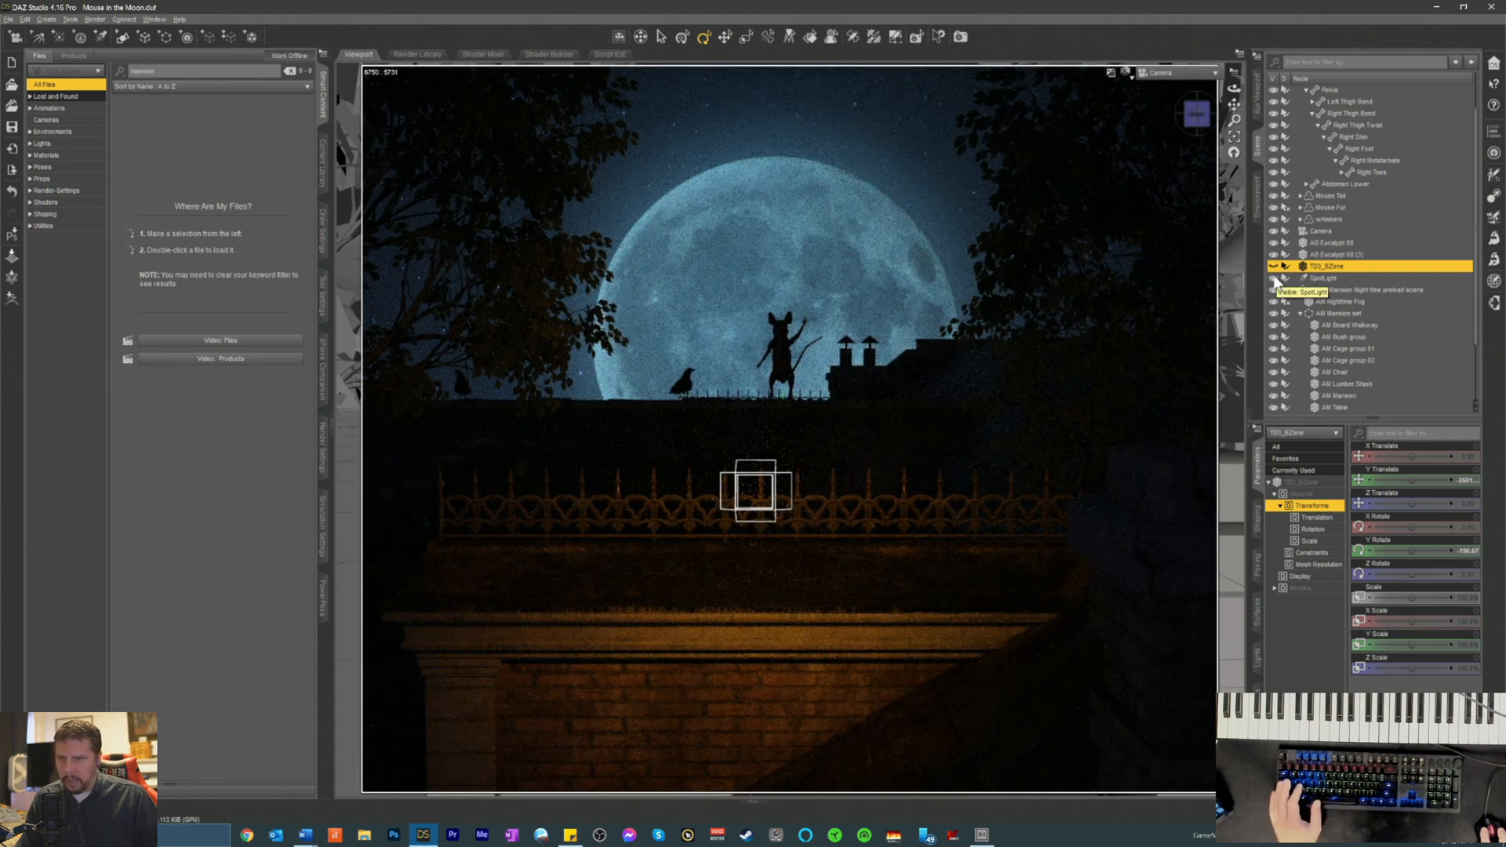
left_click(1274, 277)
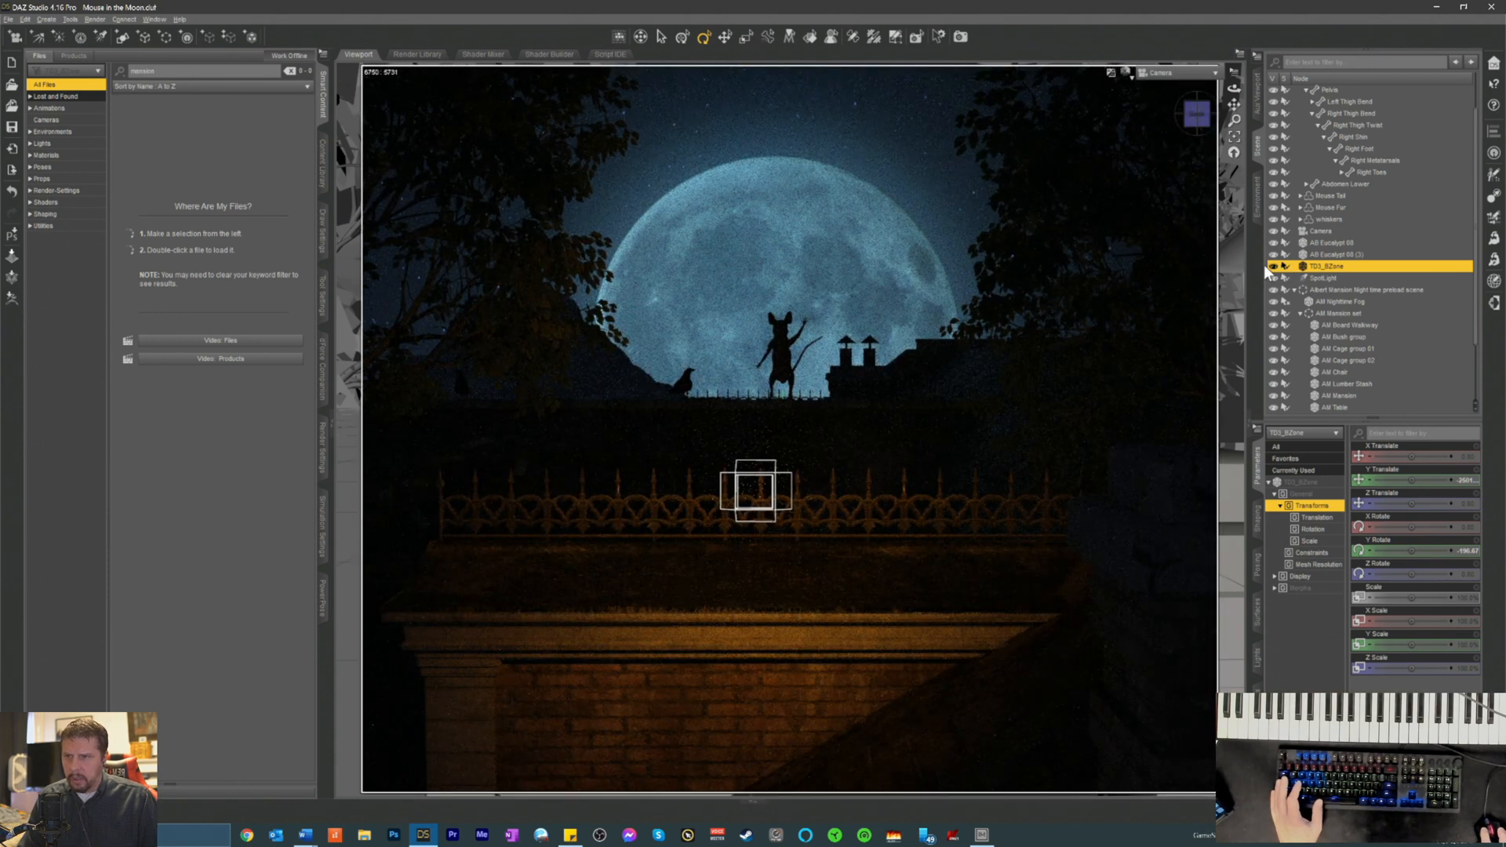
- In Texture Shaded view, shift the TD3_BZone landscape to X Translate about 2100 and lower it slightly, and return to the NVIDIA Iray preview
left_click(1131, 81)
left_click(1117, 188)
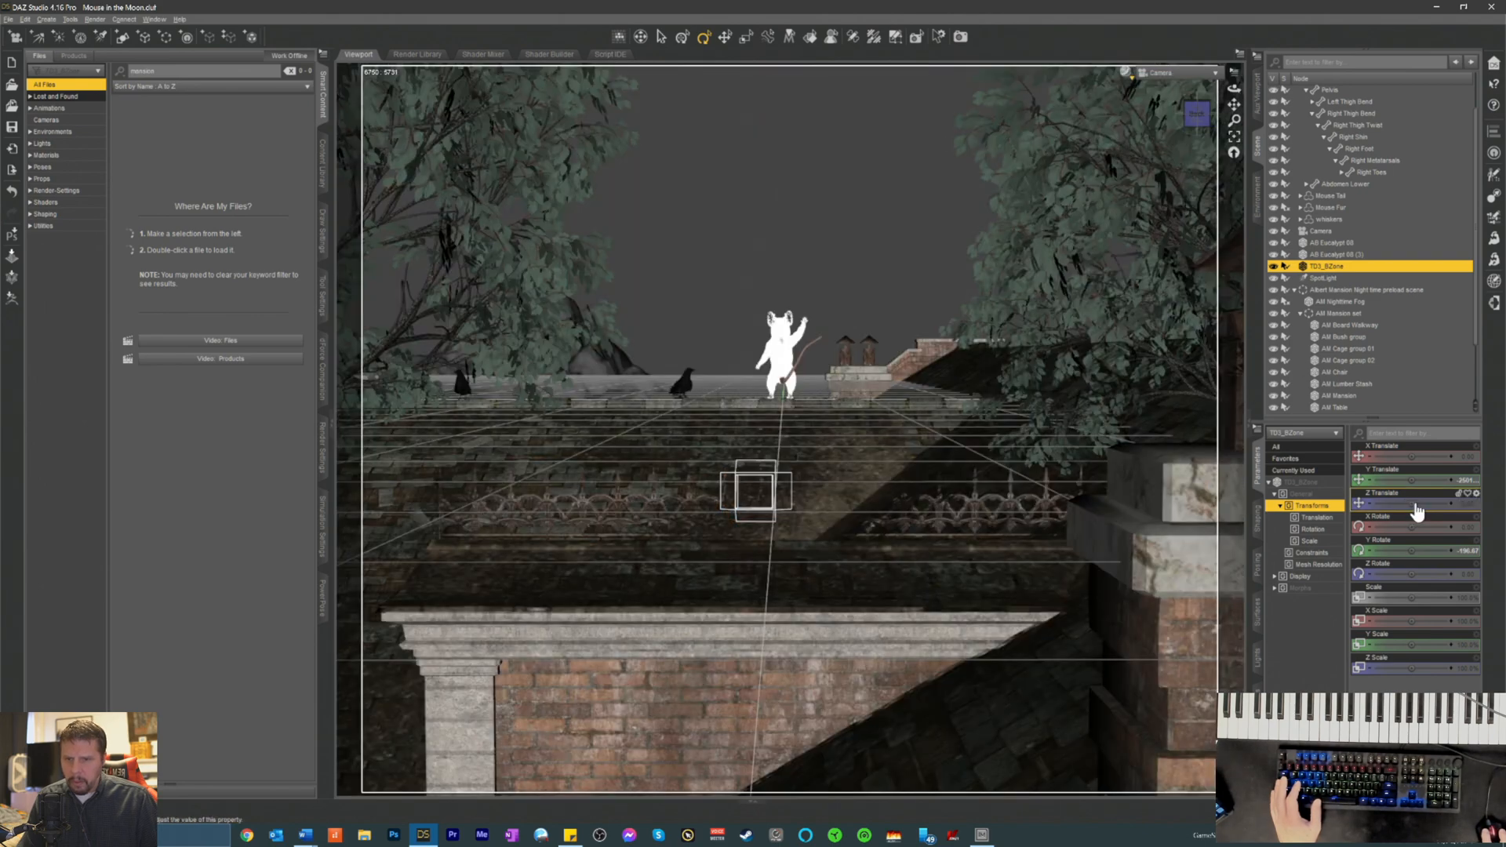
left_click_drag(1412, 457, 1447, 456)
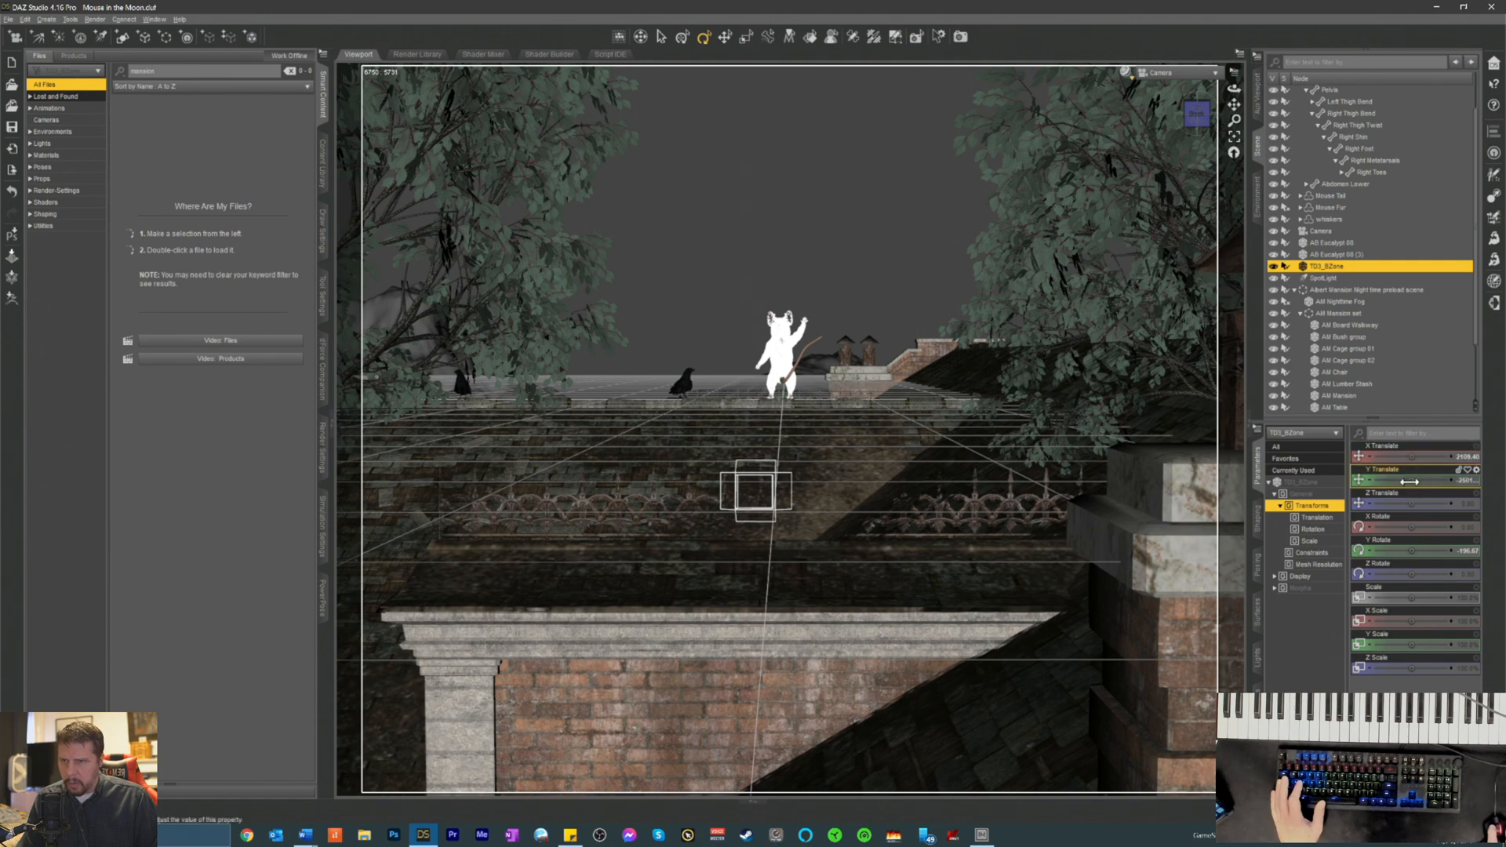
left_click_drag(1448, 479, 1445, 479)
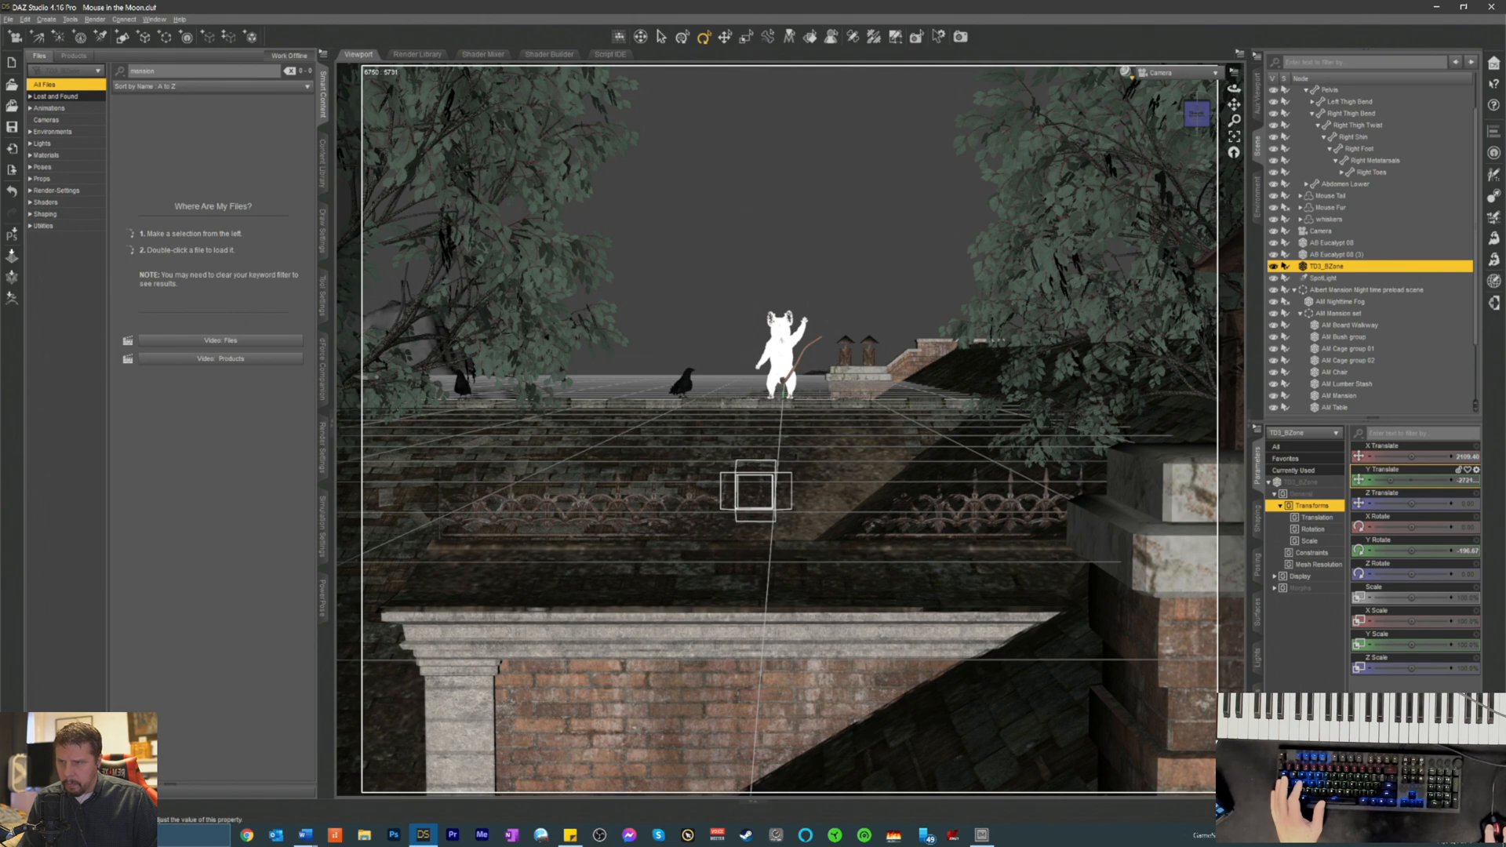
left_click_drag(1445, 478, 1444, 478)
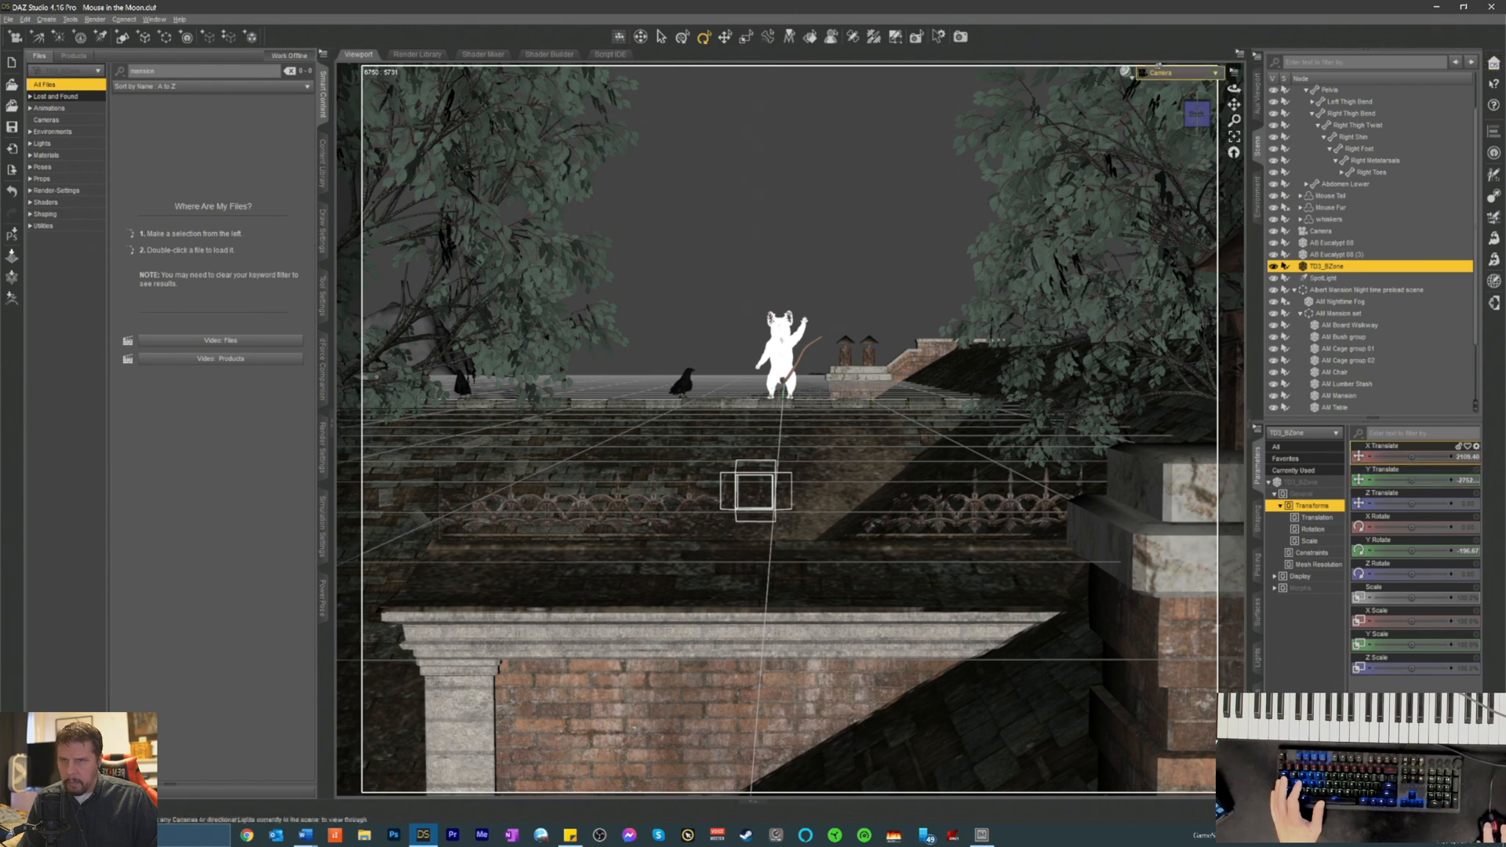
left_click(1130, 77)
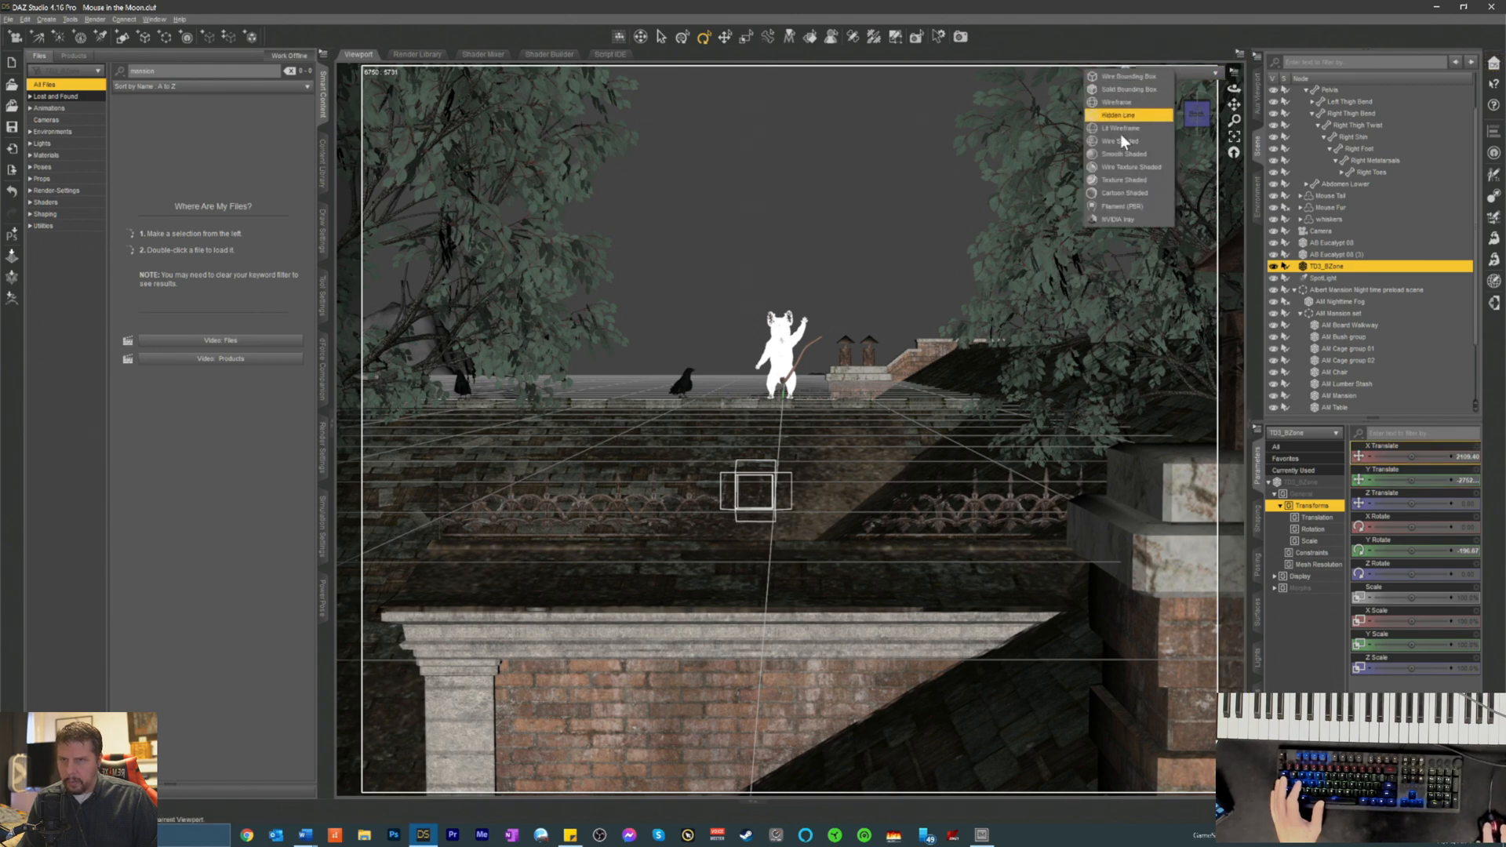
left_click(1114, 218)
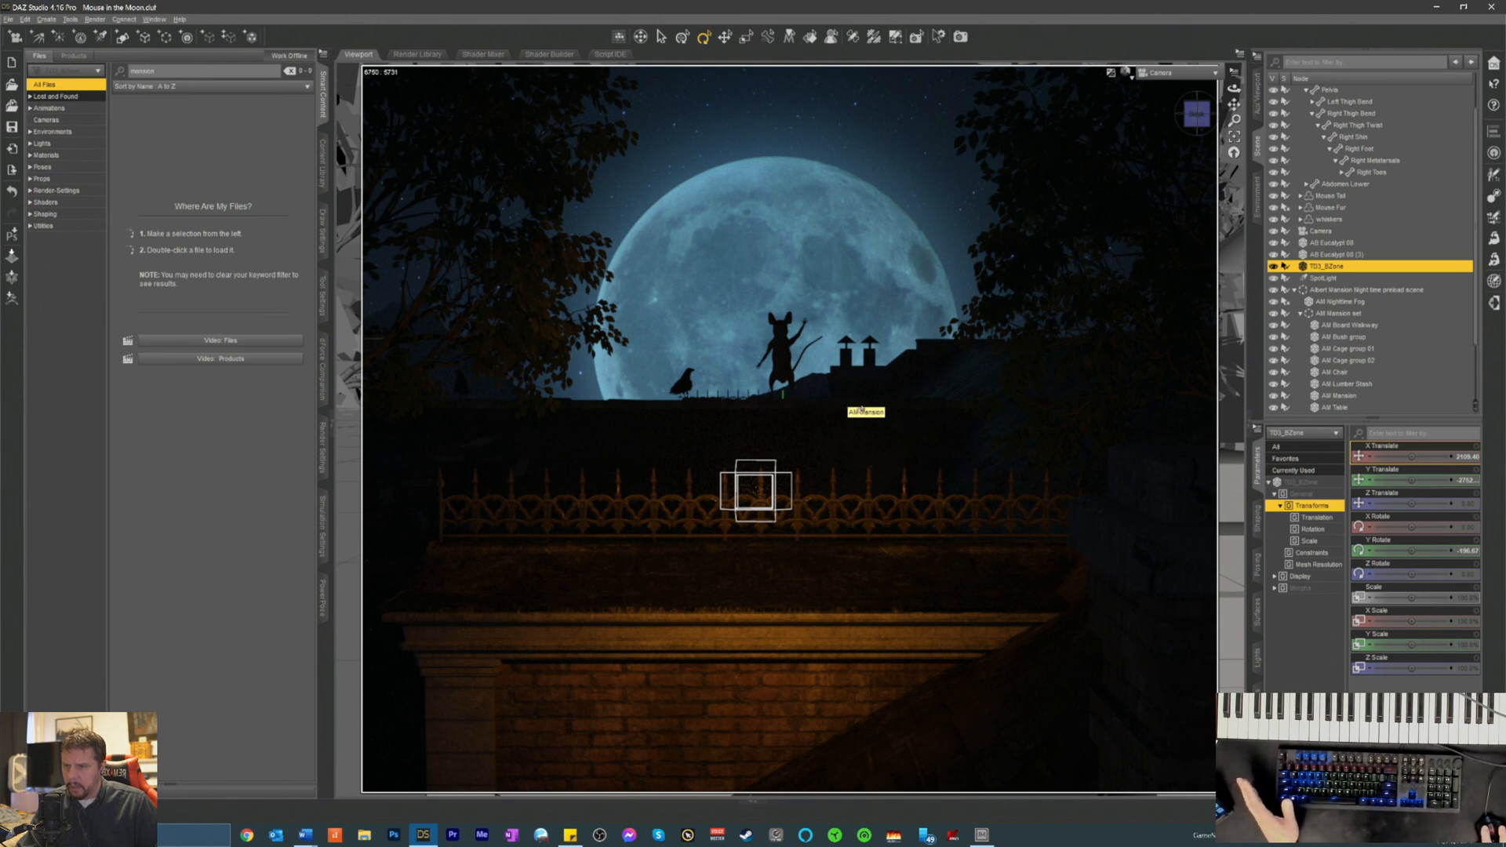
- Move the left eucalypt tree inward along X so its branches overlap the moon's edge, check it in NVIDIA Iray and save the scene
left_click(681, 388)
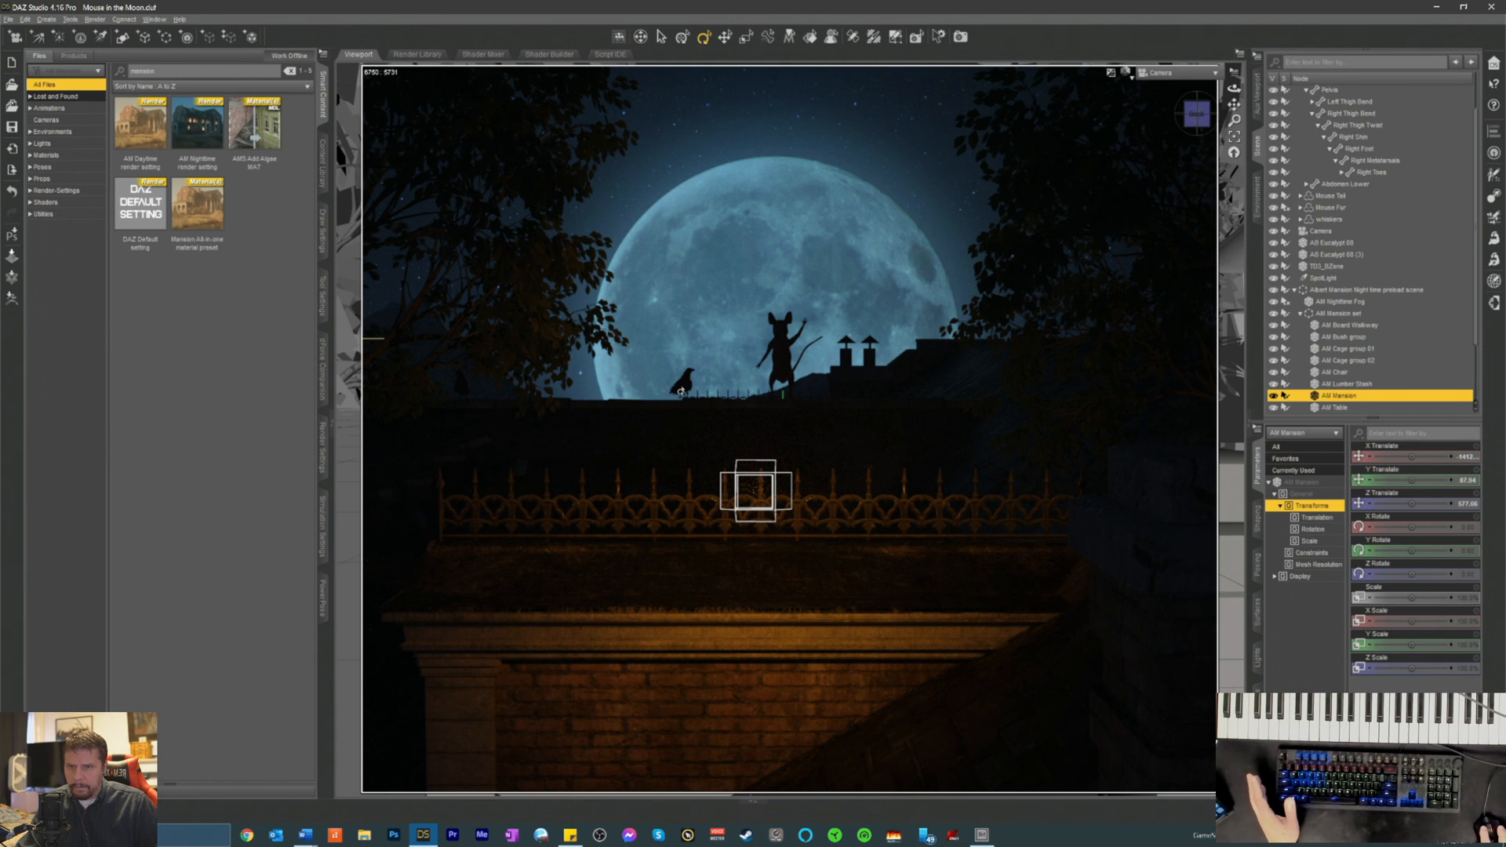
scroll(1428, 298, "down", 3)
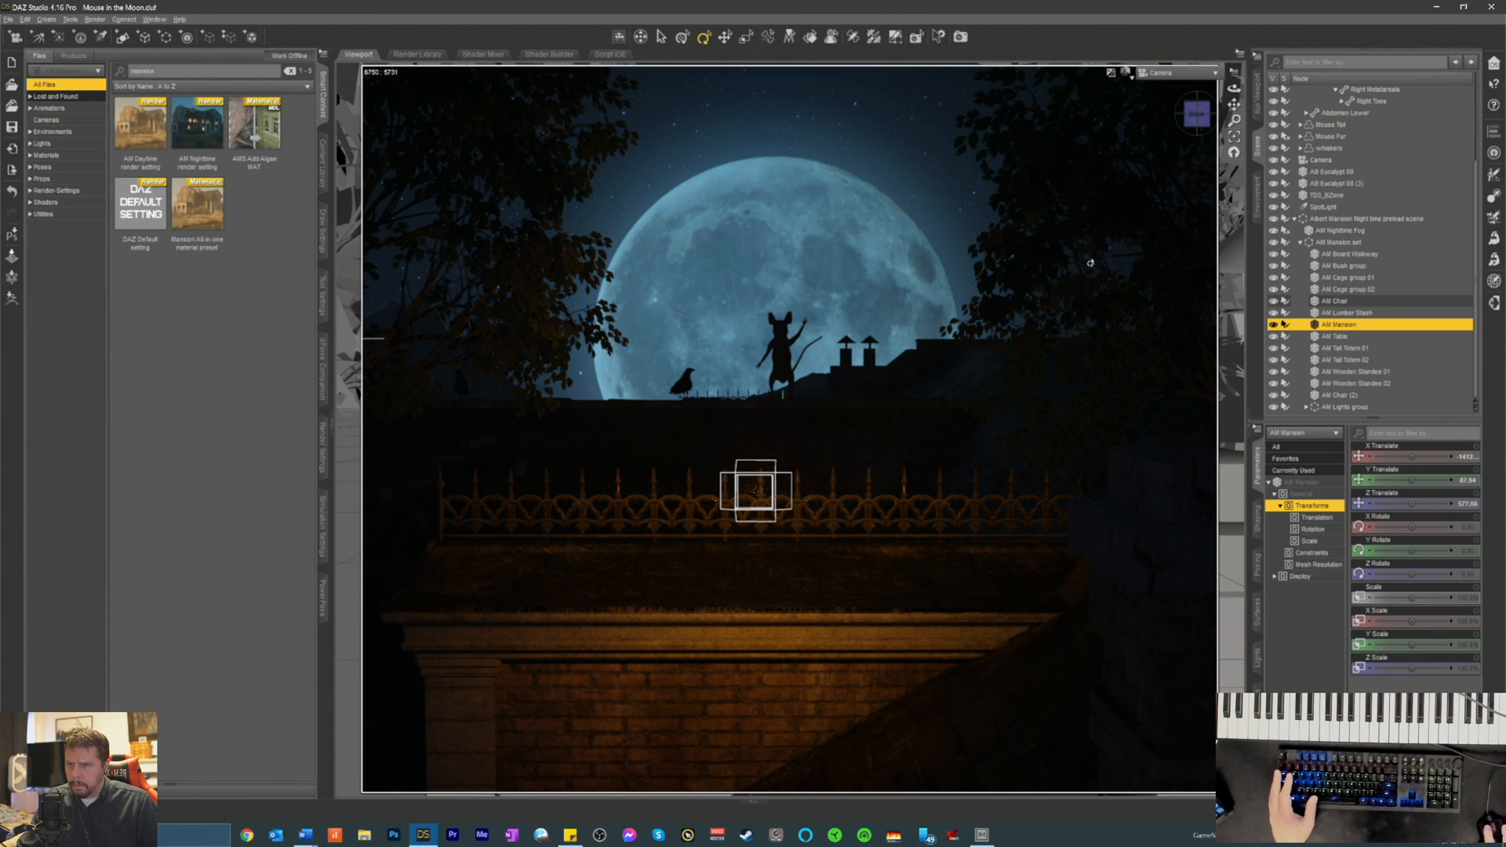
left_click(397, 257)
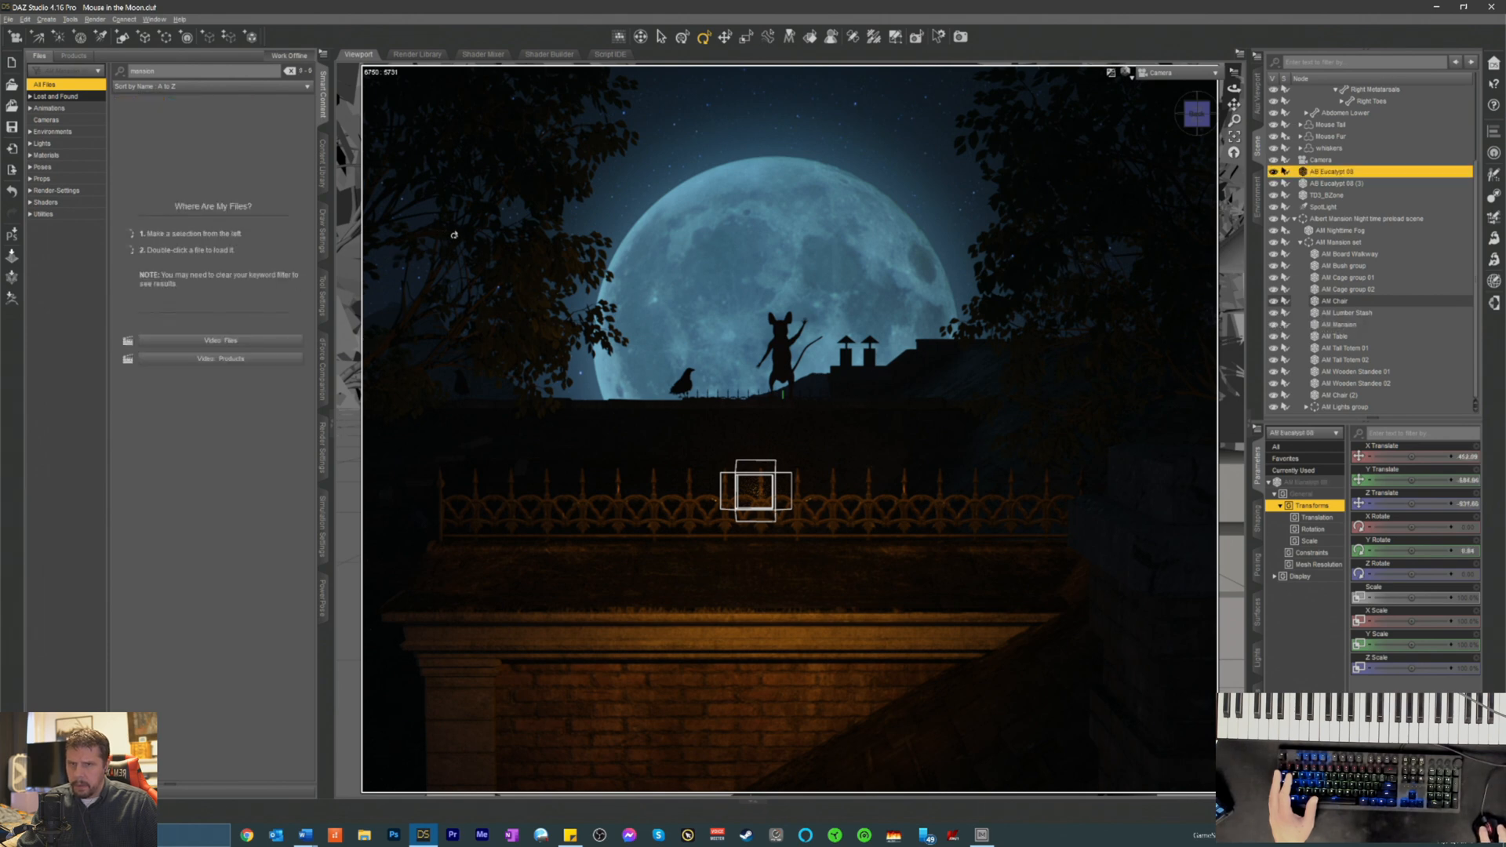
left_click(1126, 72)
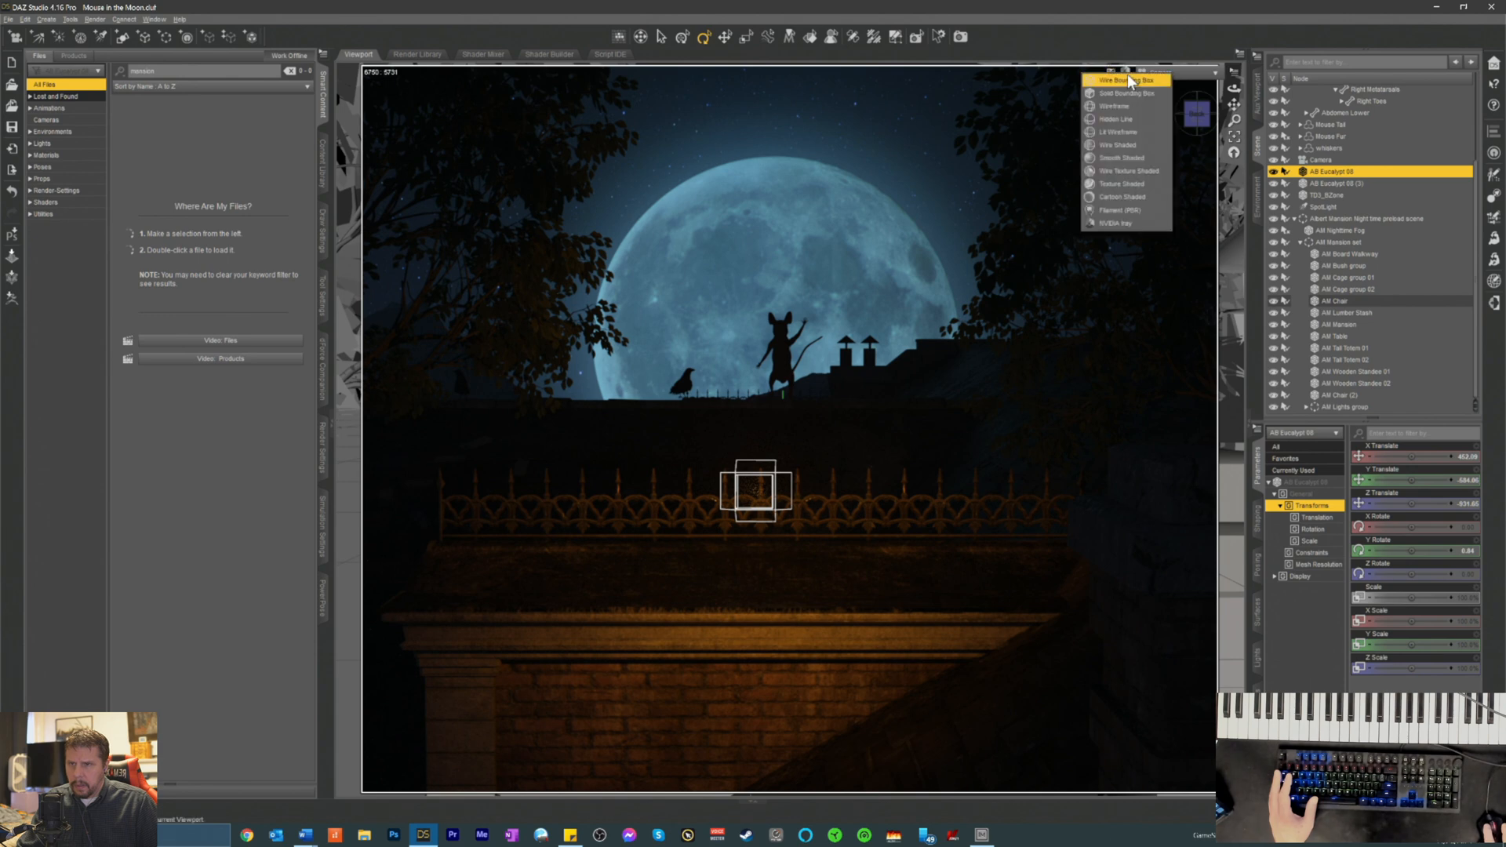
left_click(1109, 187)
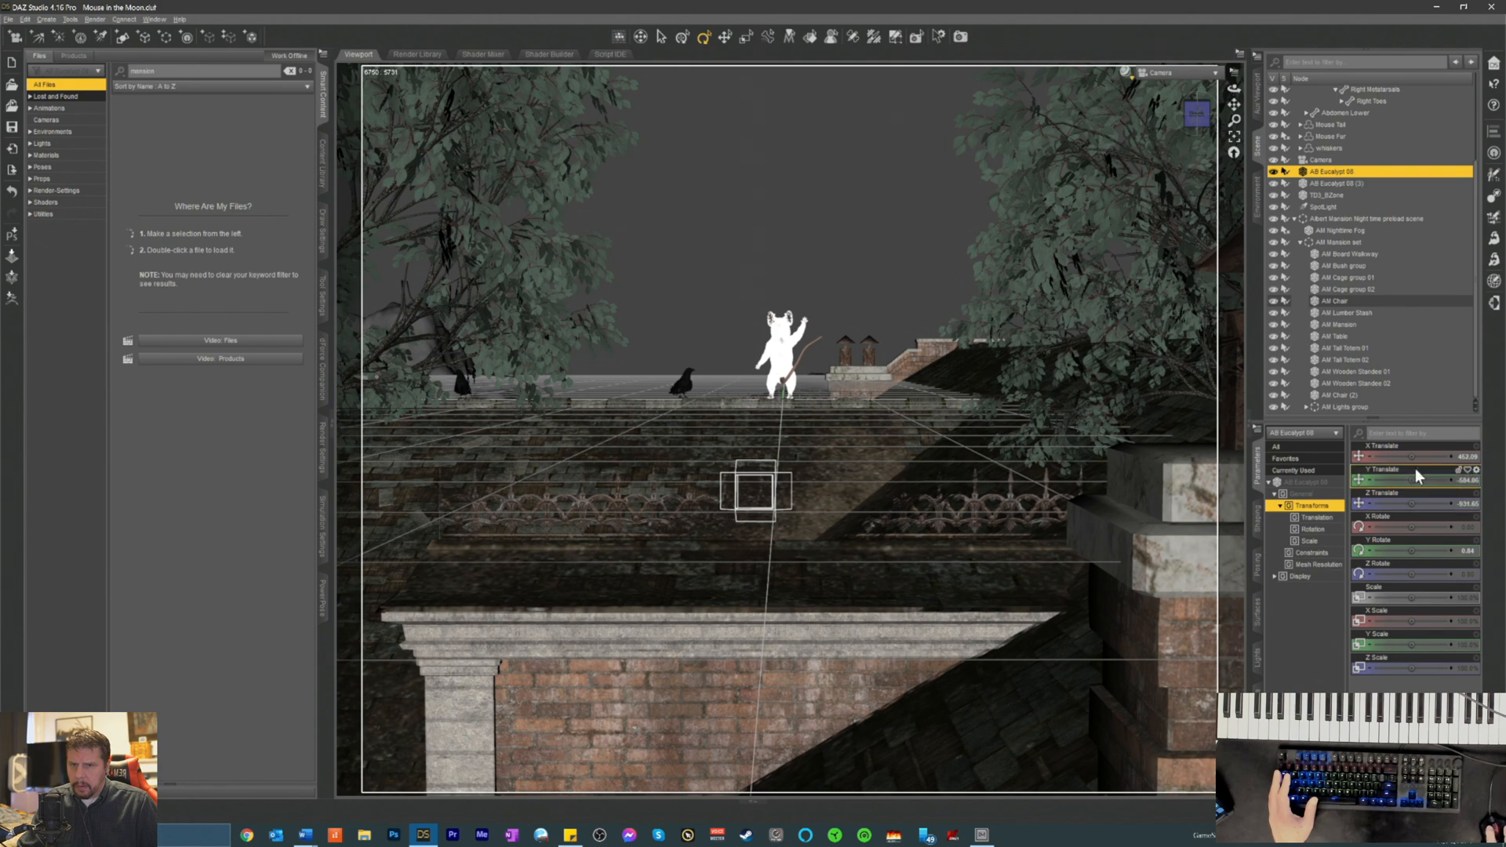
left_click_drag(1409, 456, 1392, 455)
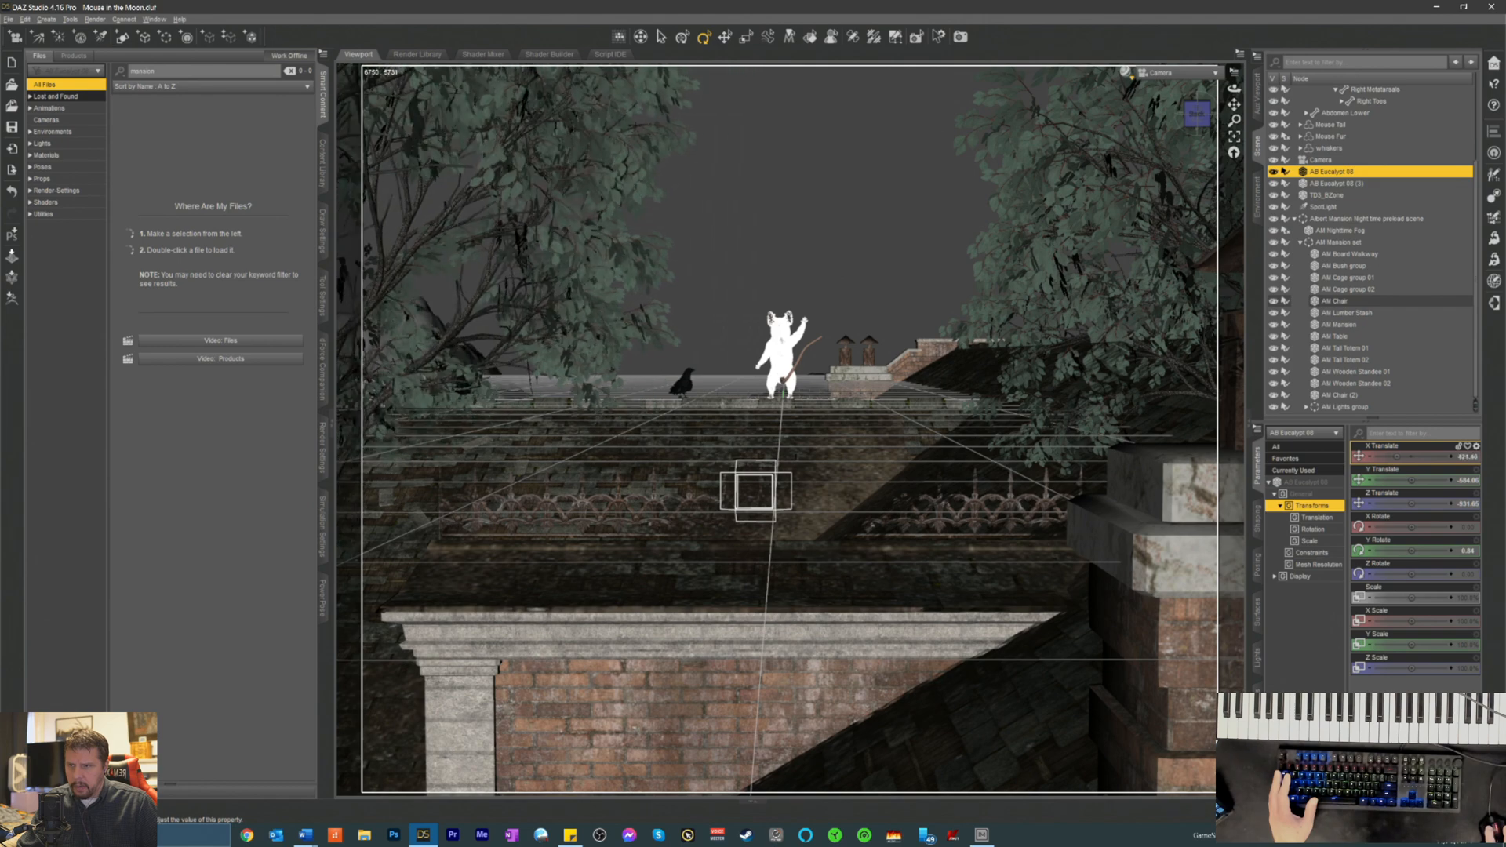
left_click(1127, 75)
left_click(1094, 216)
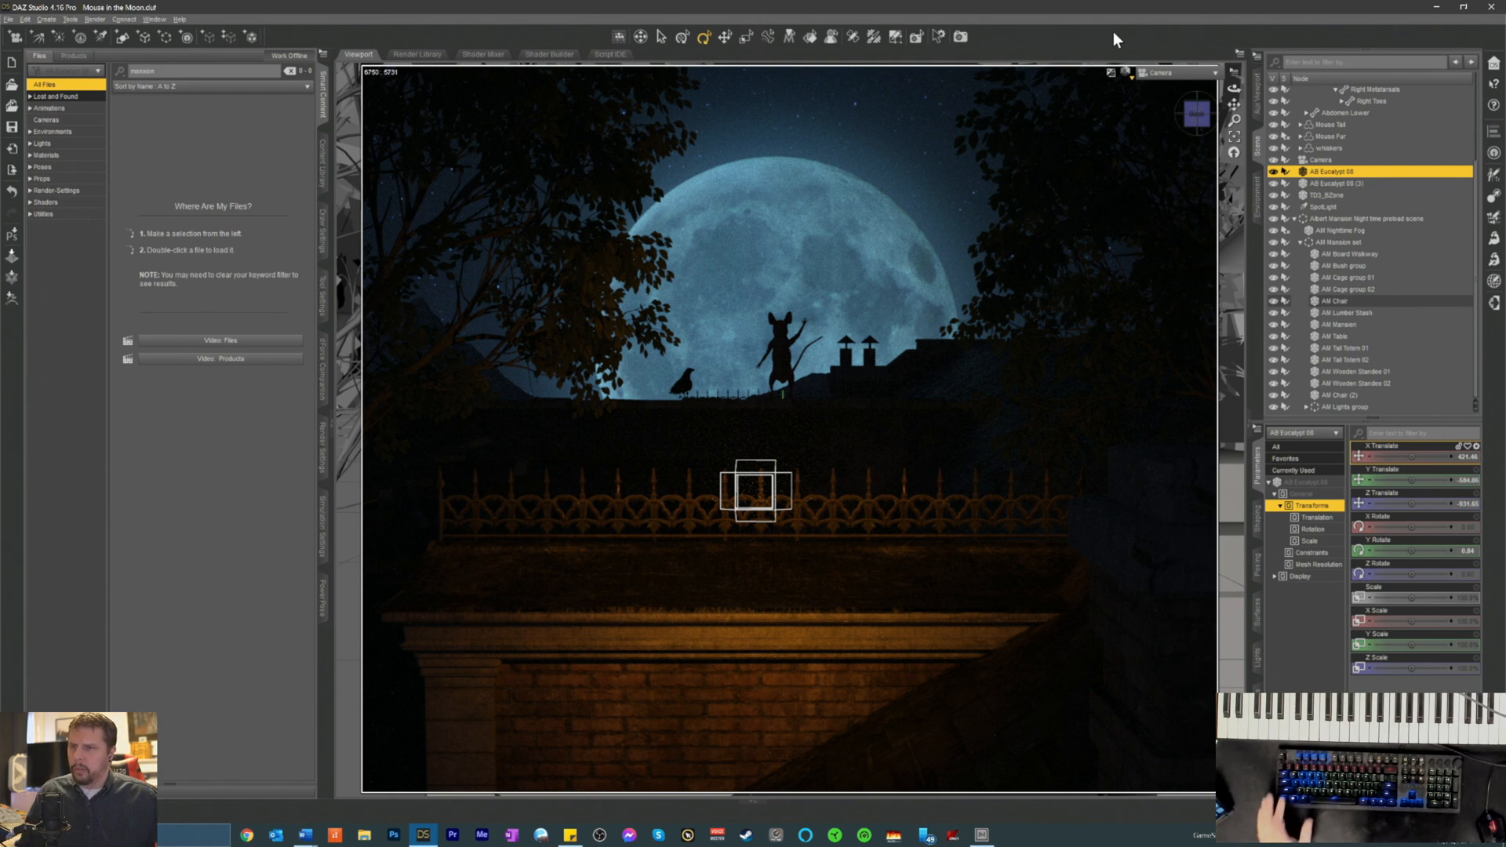
left_click(708, 623)
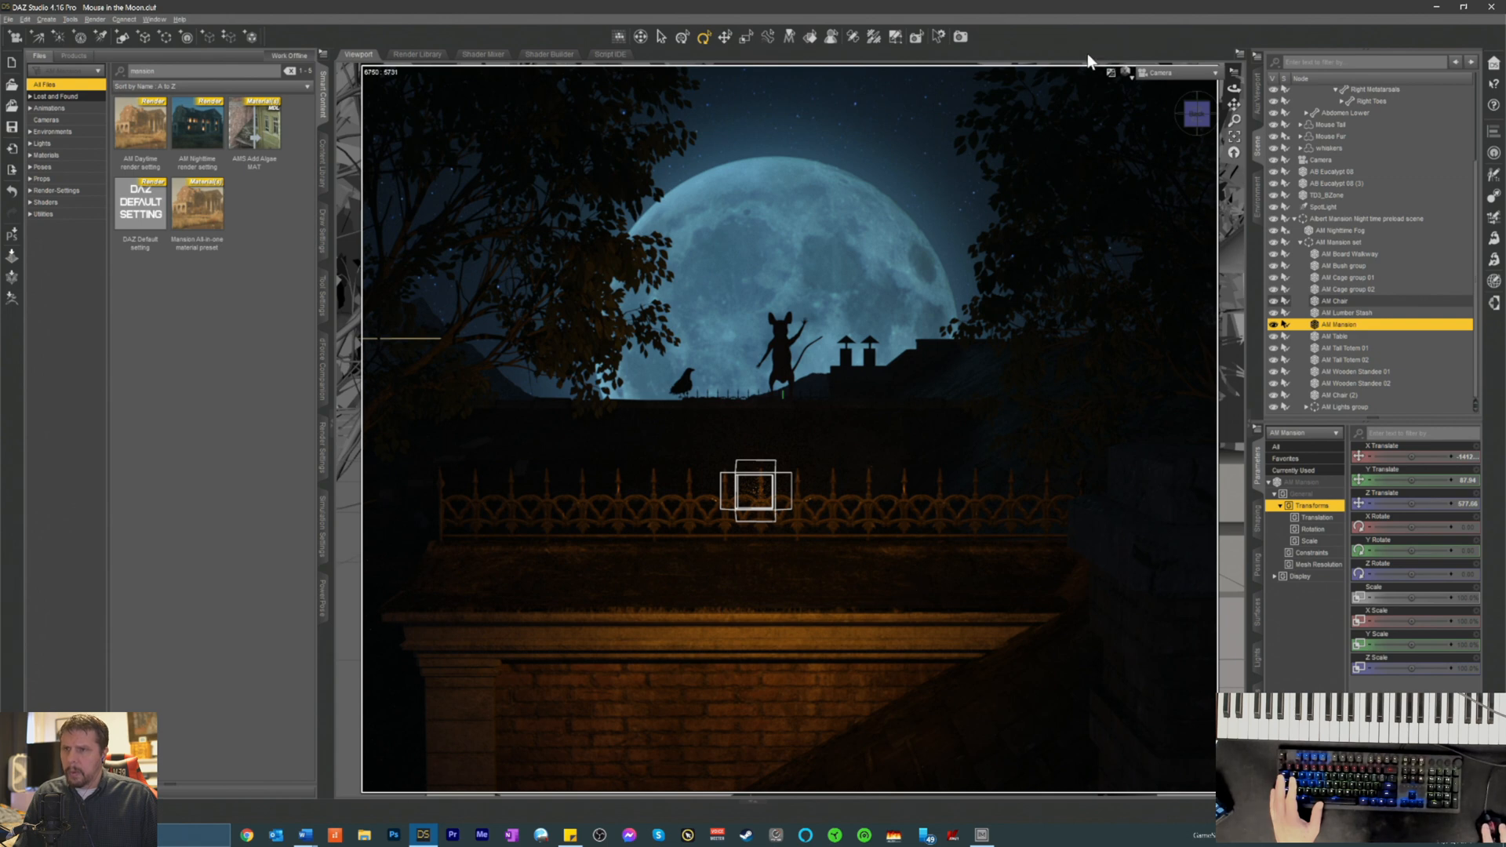
key("ctrl+s")
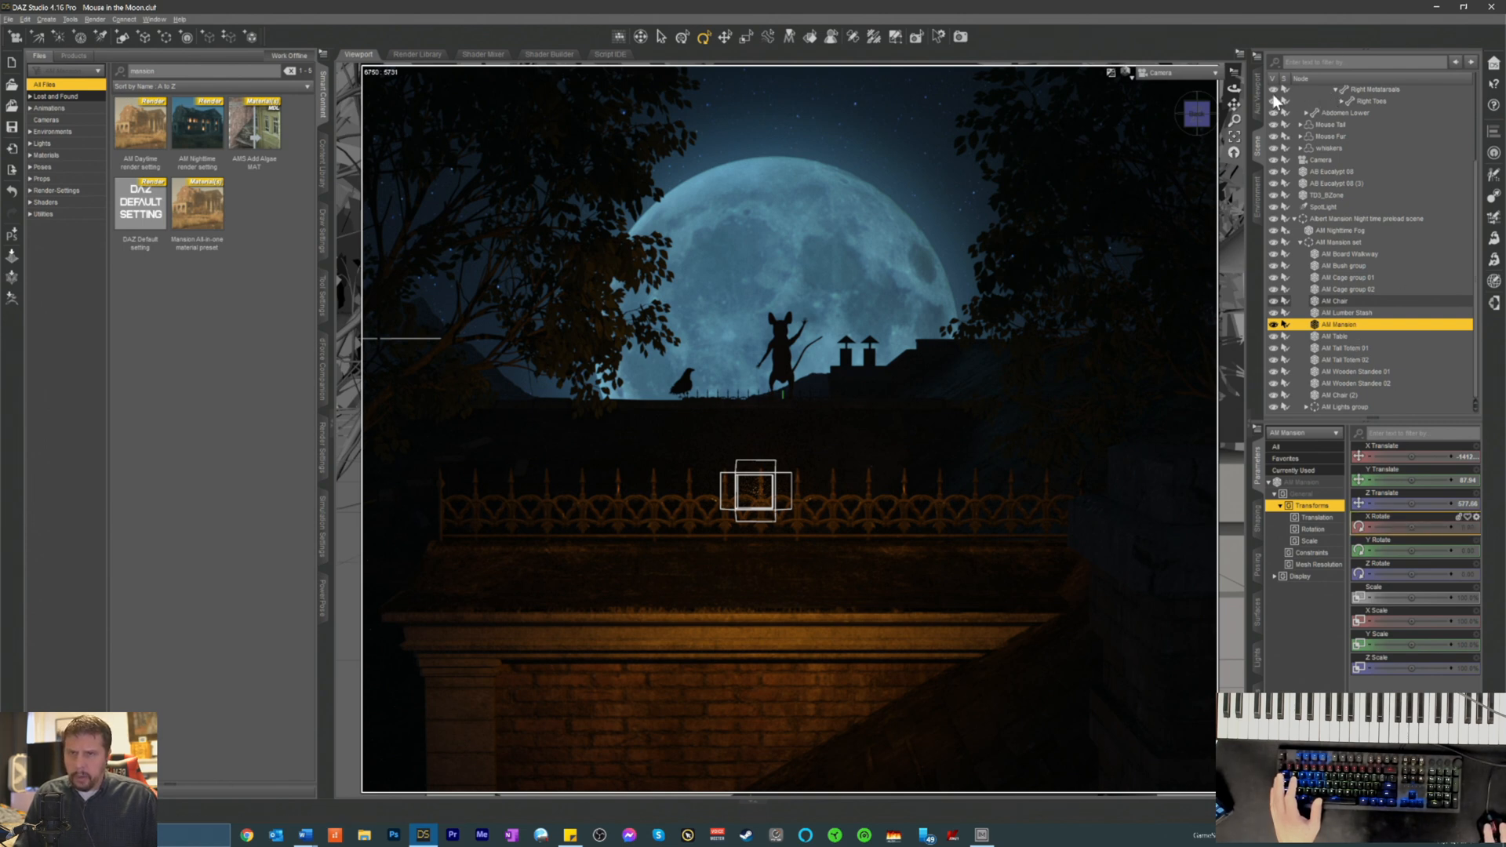
- Select Environment Options in the scene and look over its environment and dome parameters
scroll(1405, 204, "up", 4)
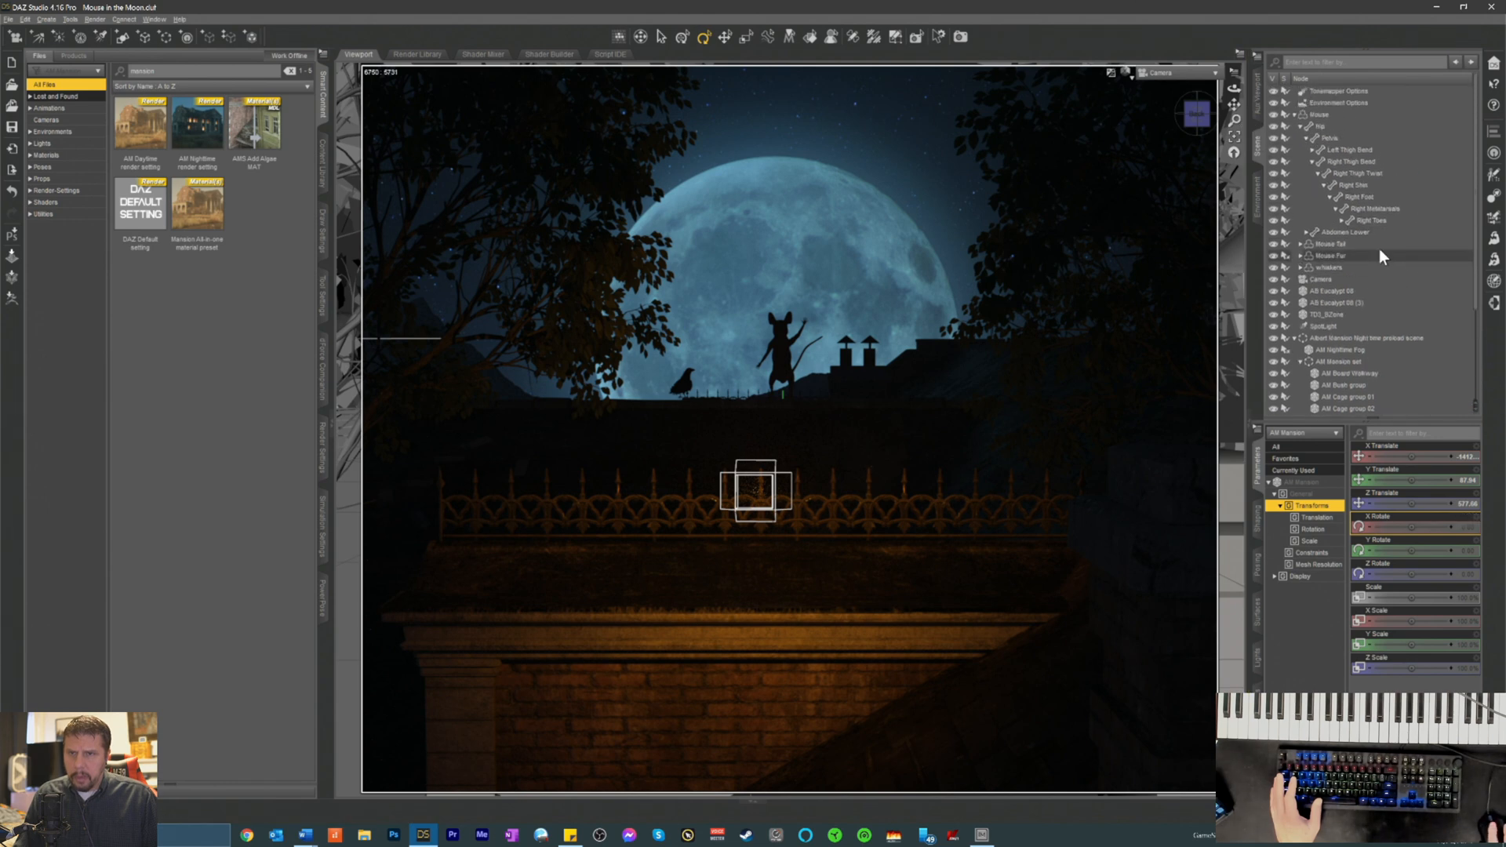
left_click(1318, 103)
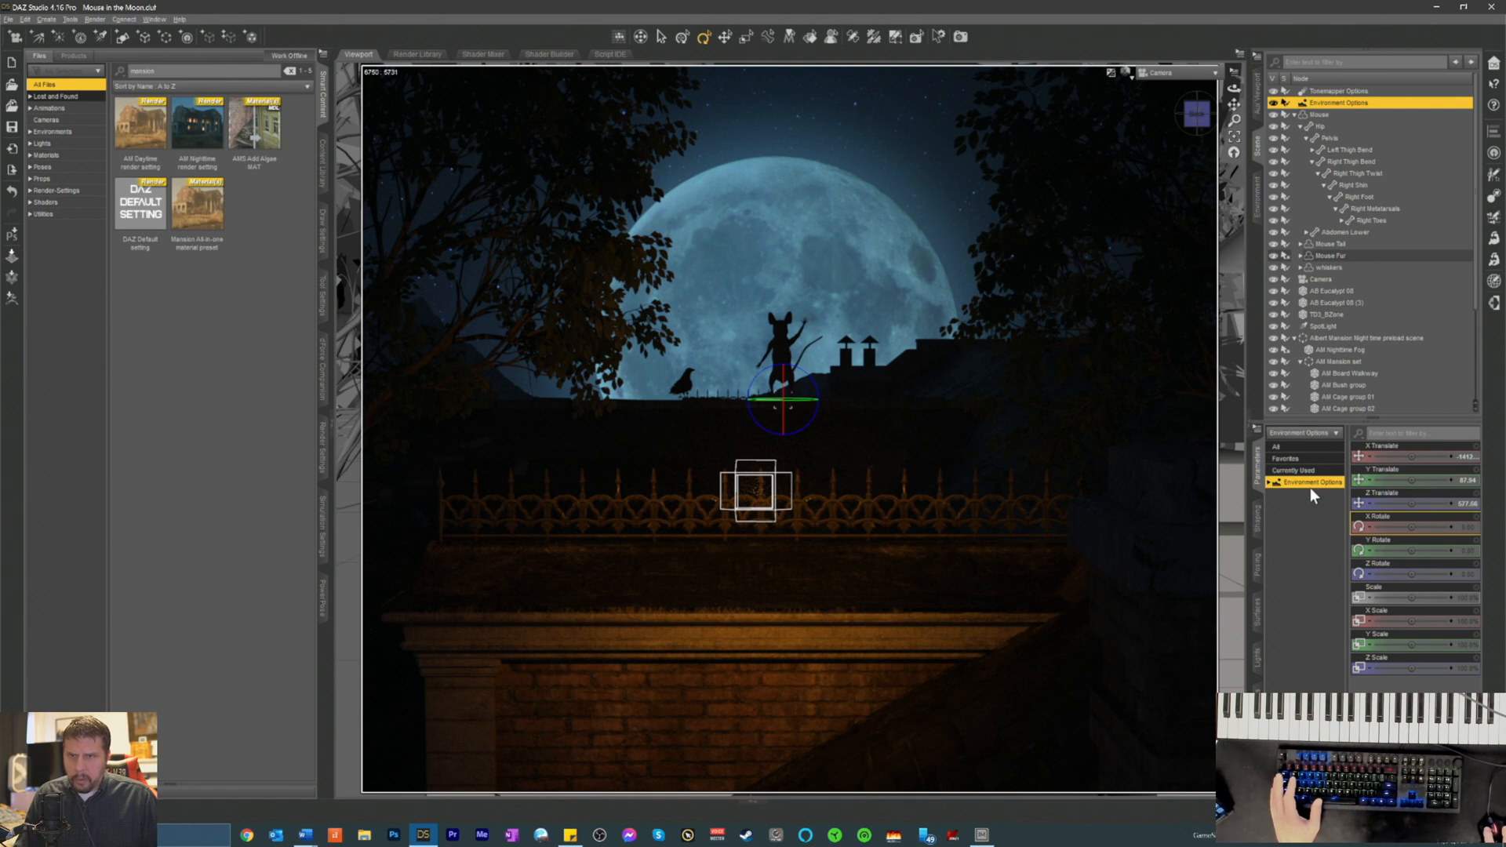
left_click(1254, 229)
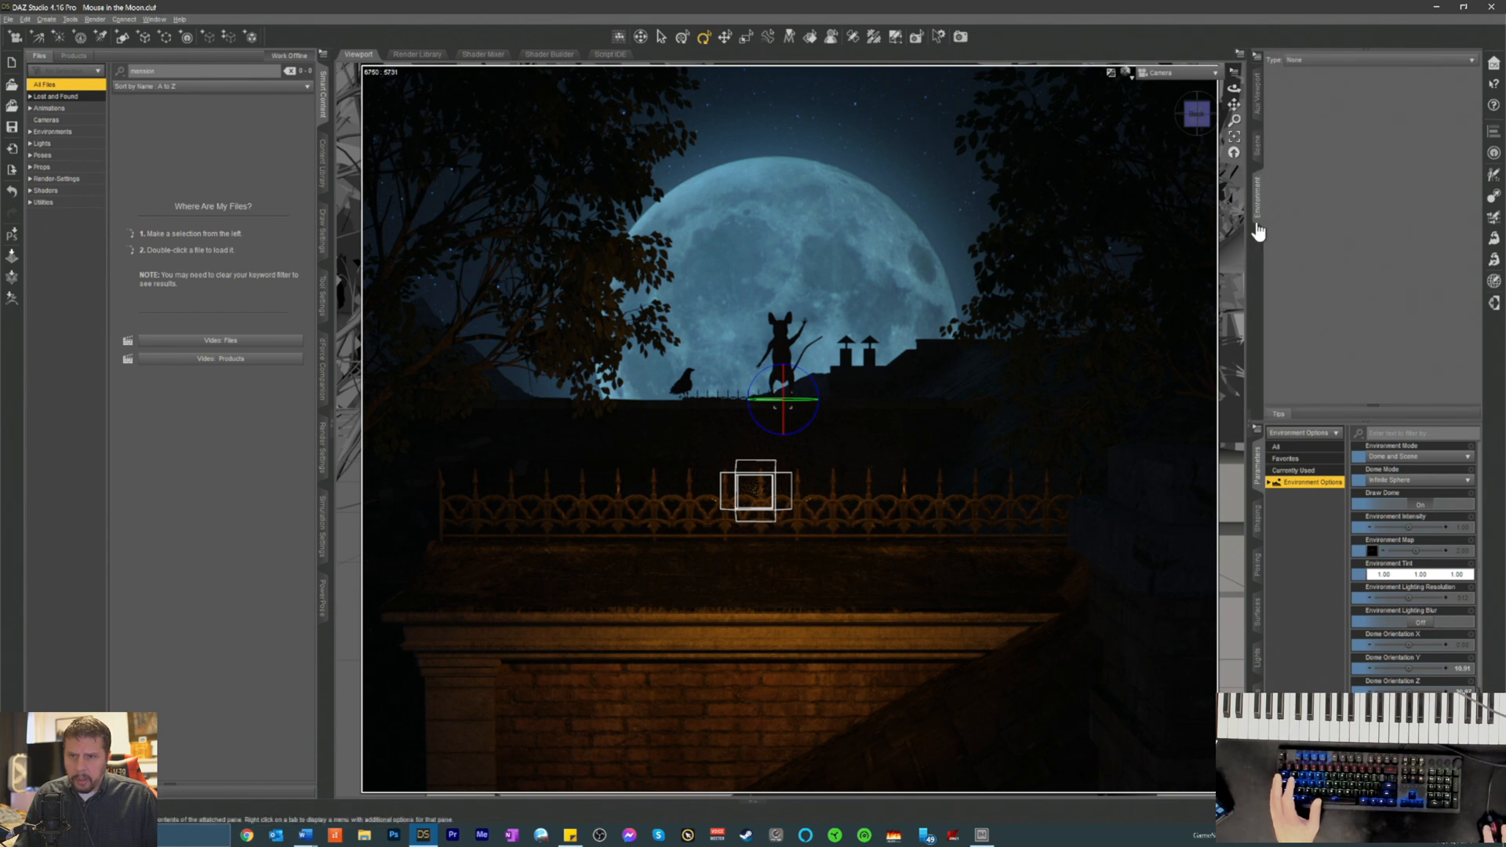
left_click(1257, 118)
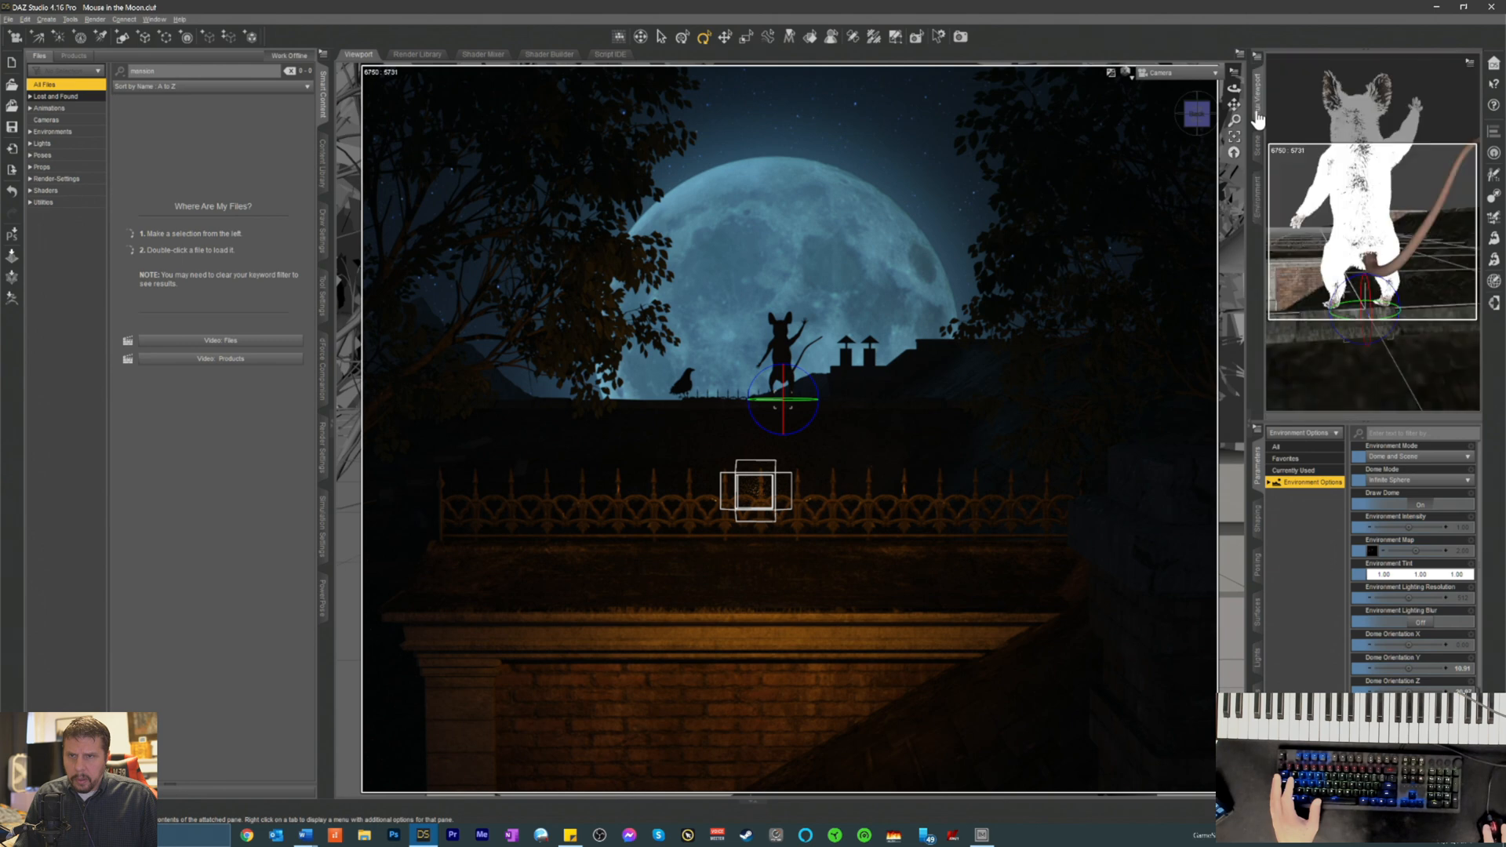
left_click(1258, 147)
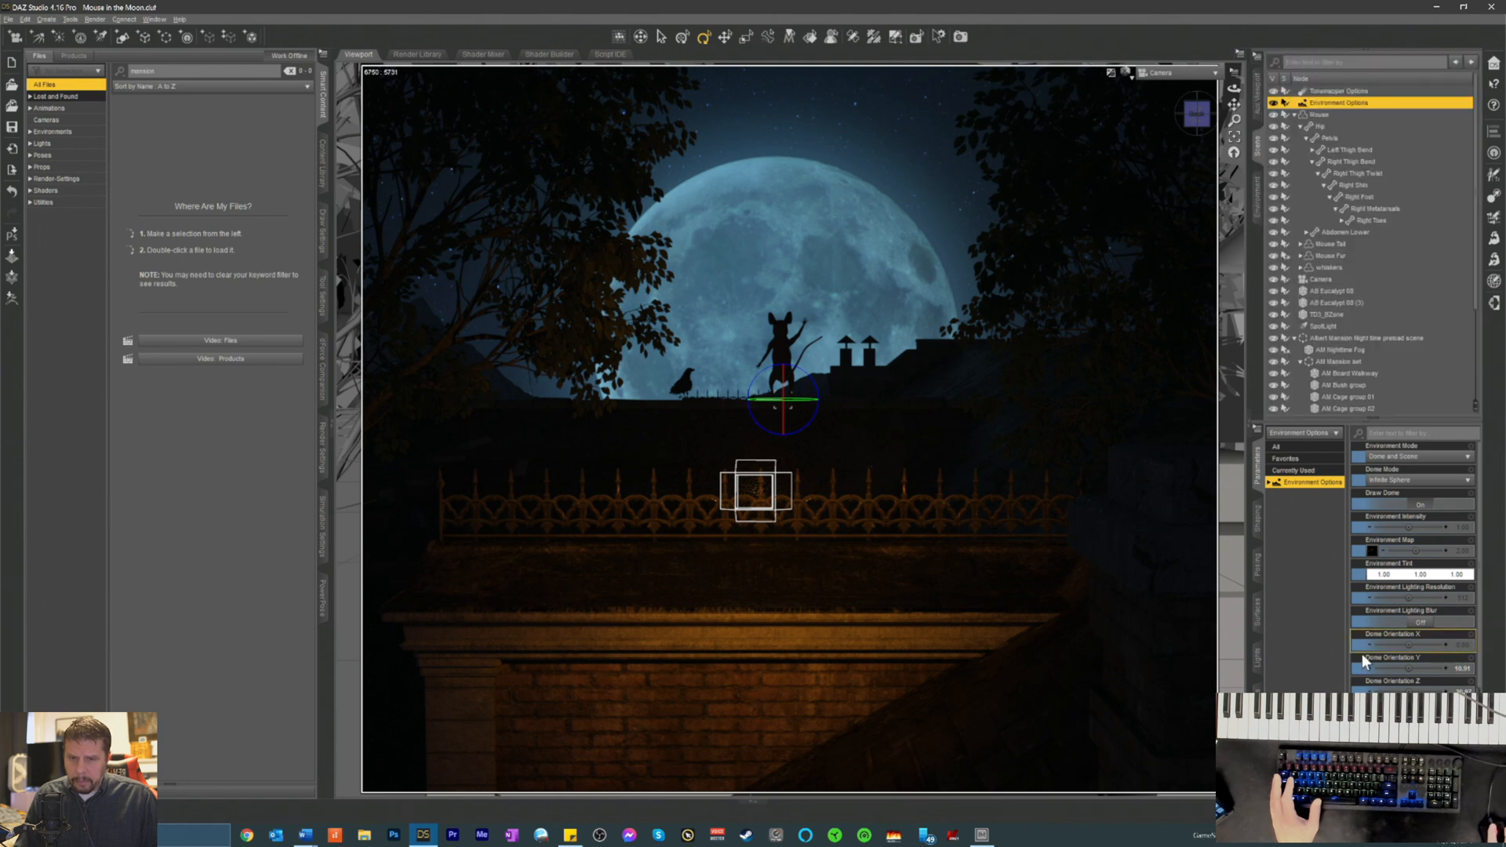
scroll(1362, 643, "down", 3)
scroll(1363, 616, "up", 3)
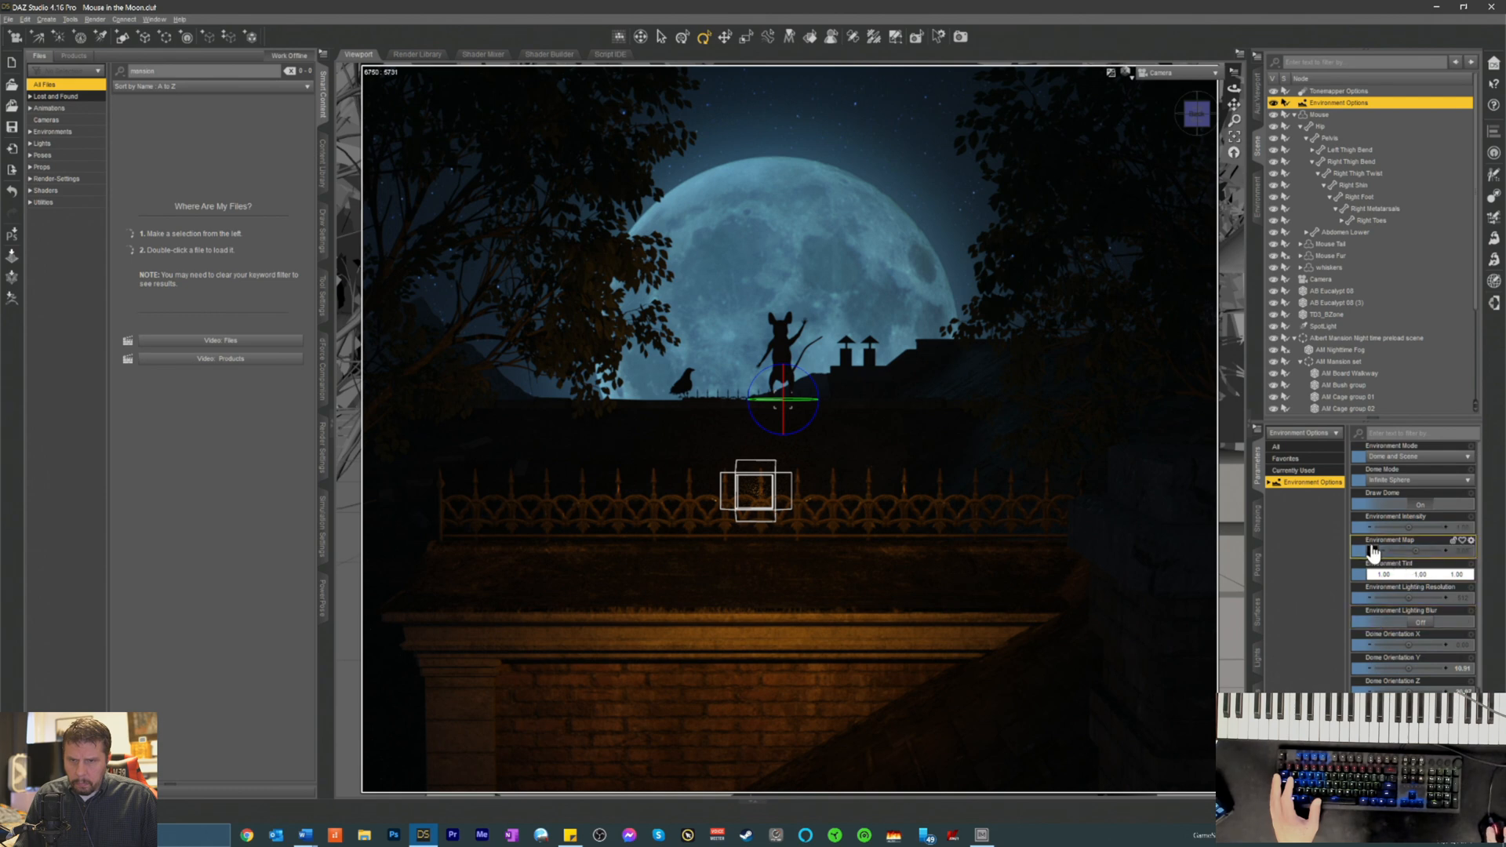
- Look through the surface, shader baking, light and other settings for a control over the environment map's color
left_click(1372, 551)
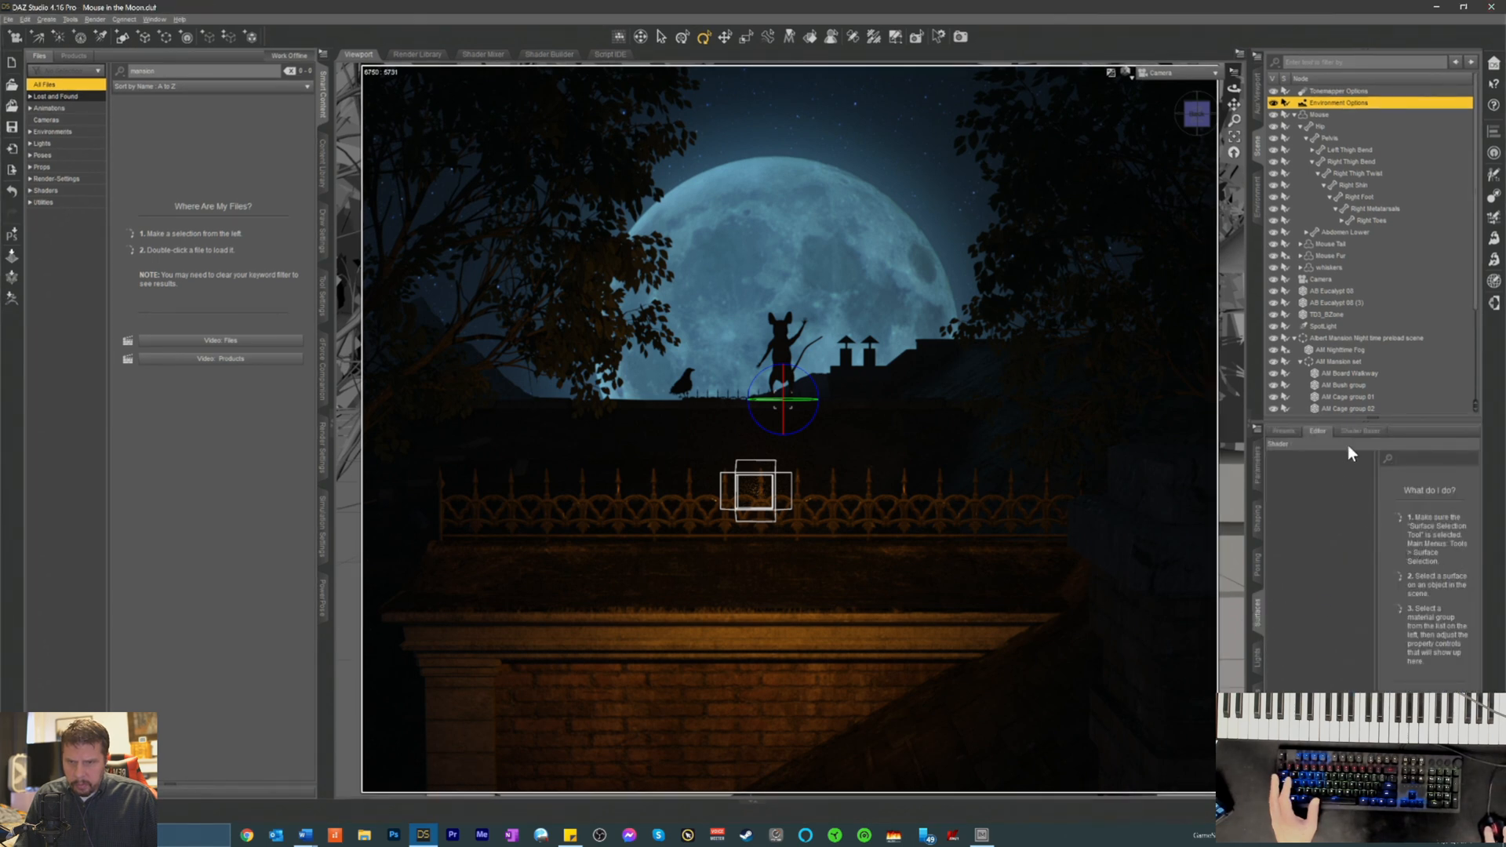
left_click(1353, 433)
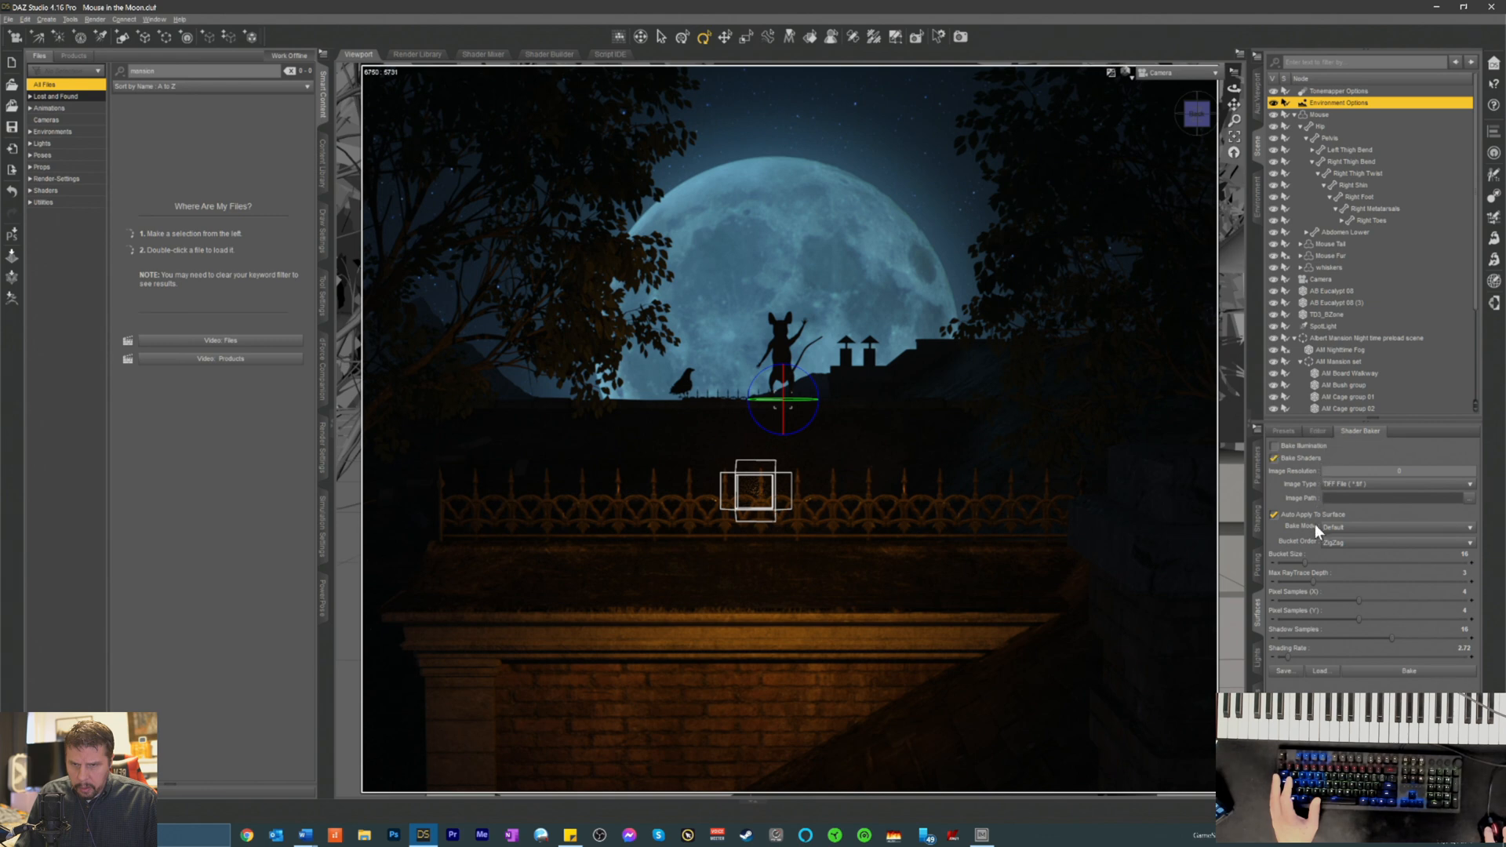
left_click(1319, 433)
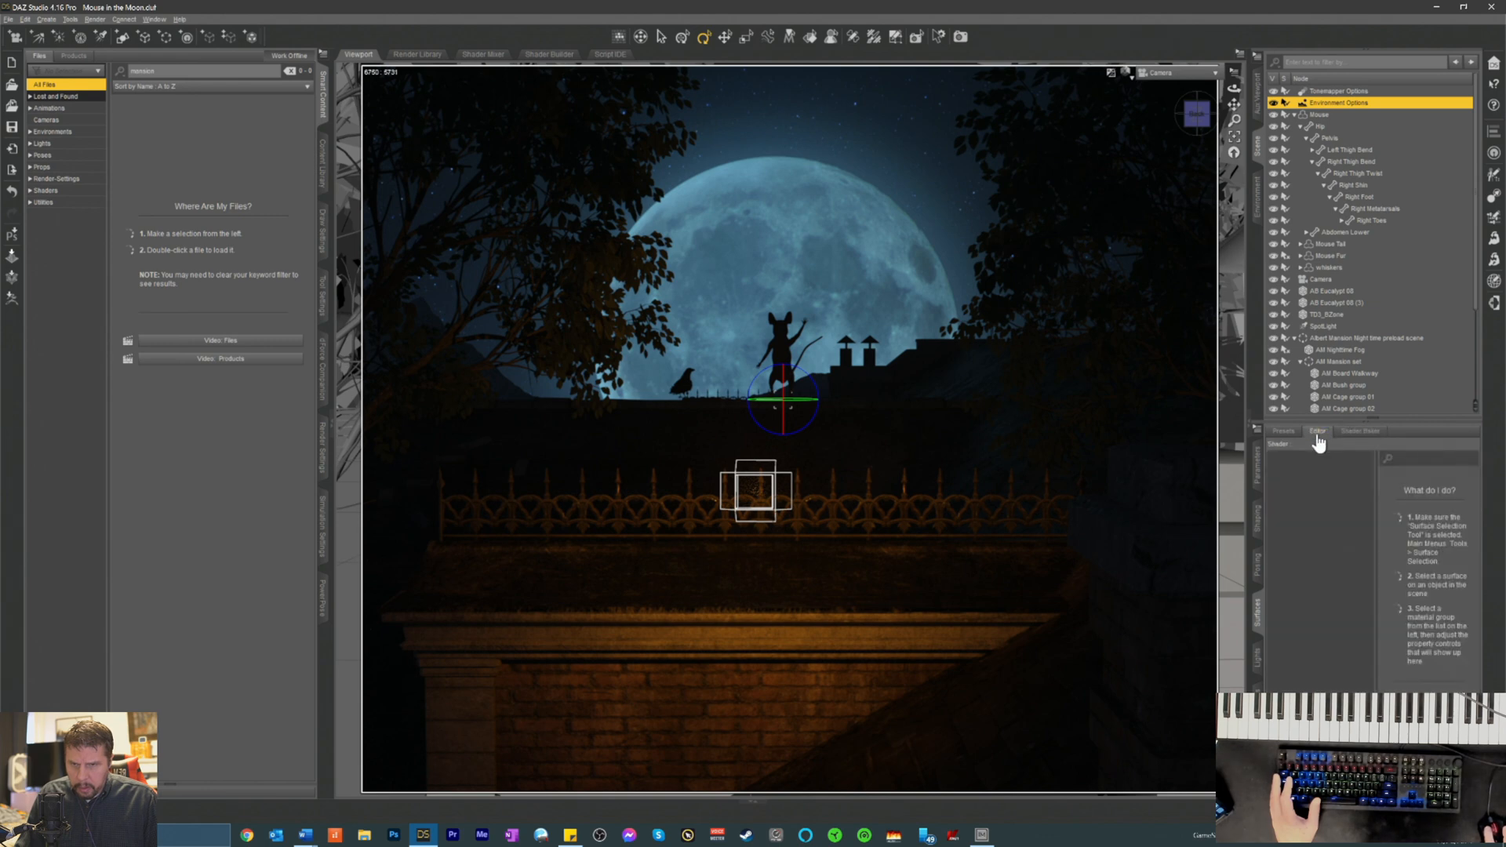
left_click(1259, 493)
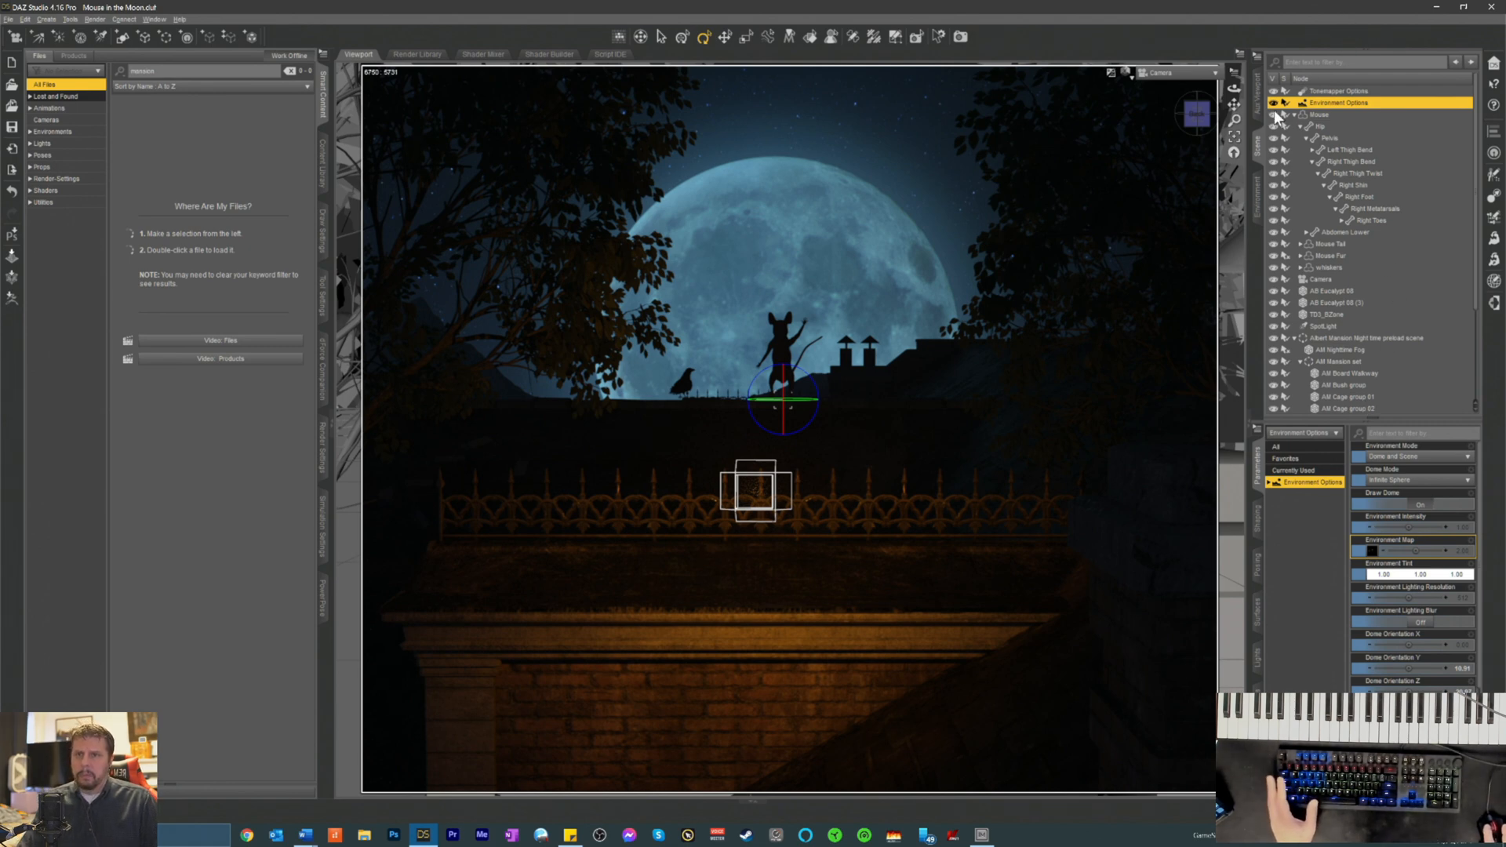
left_click(1259, 216)
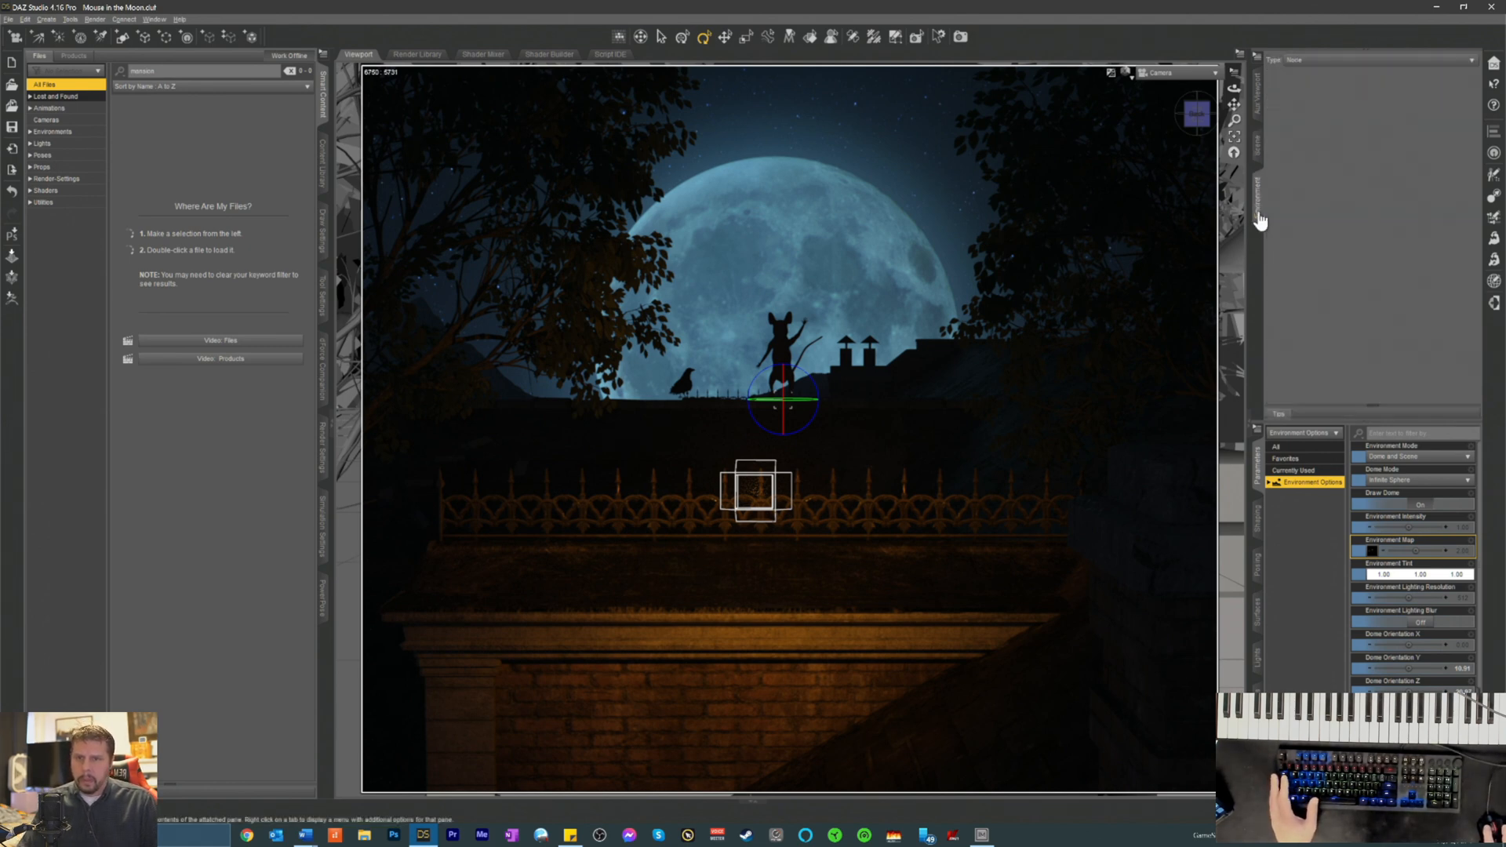
left_click(1259, 147)
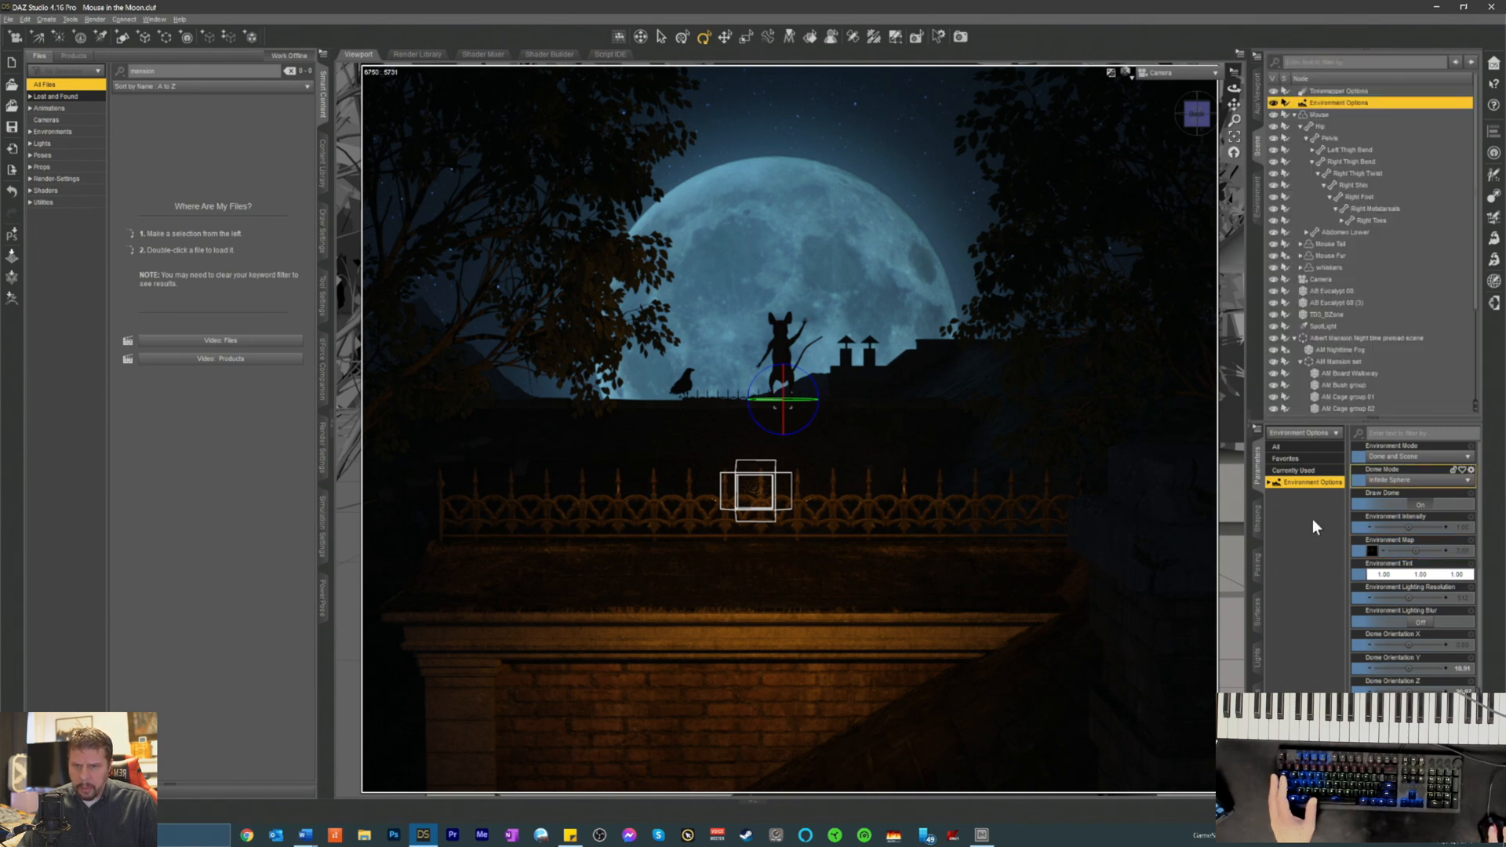
left_click(1259, 519)
left_click(1259, 485)
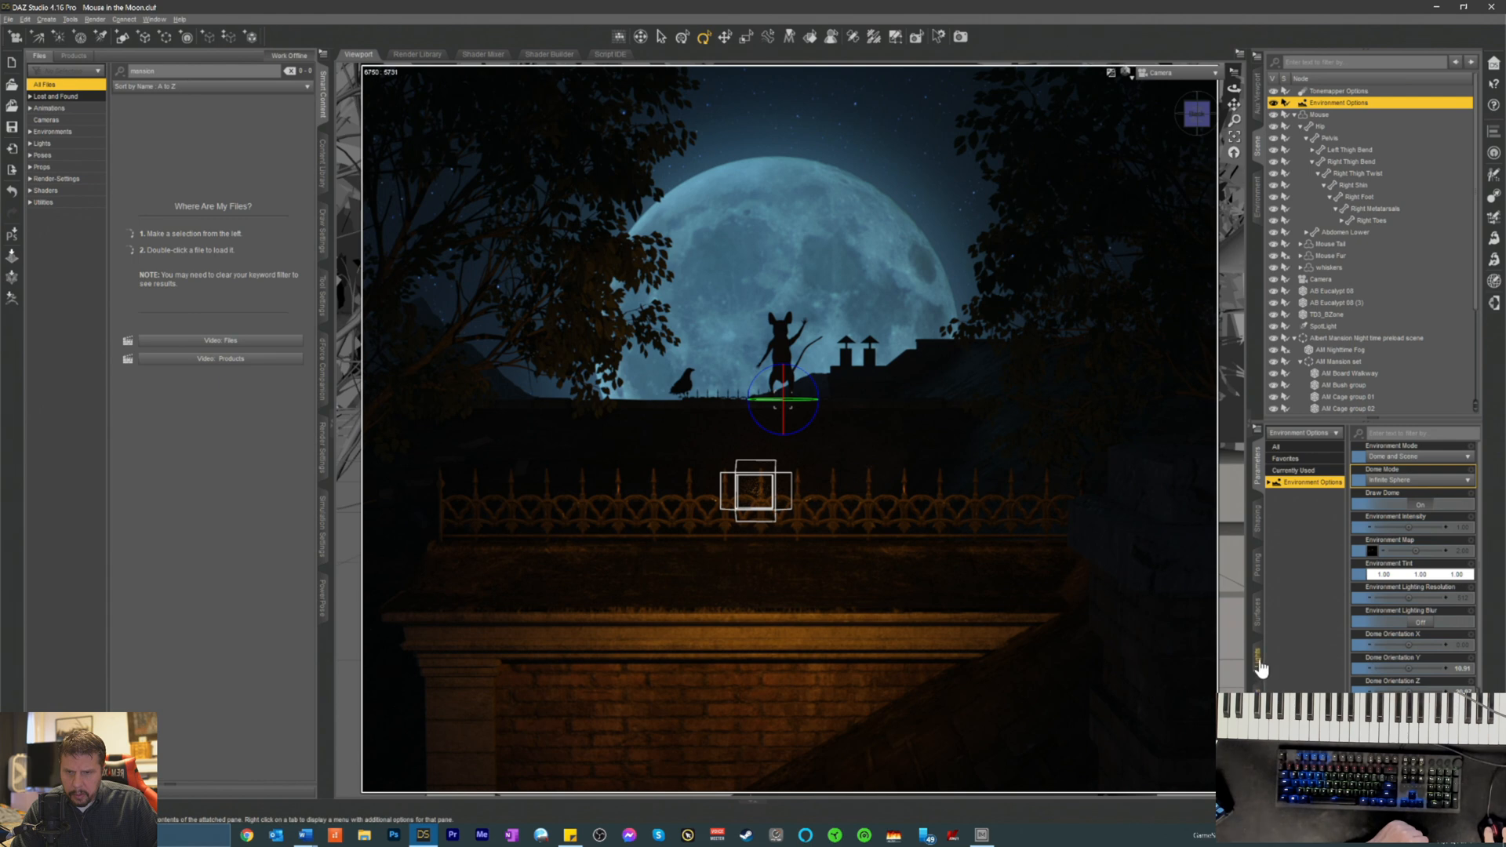
left_click(1257, 657)
left_click(1254, 472)
left_click(1257, 621)
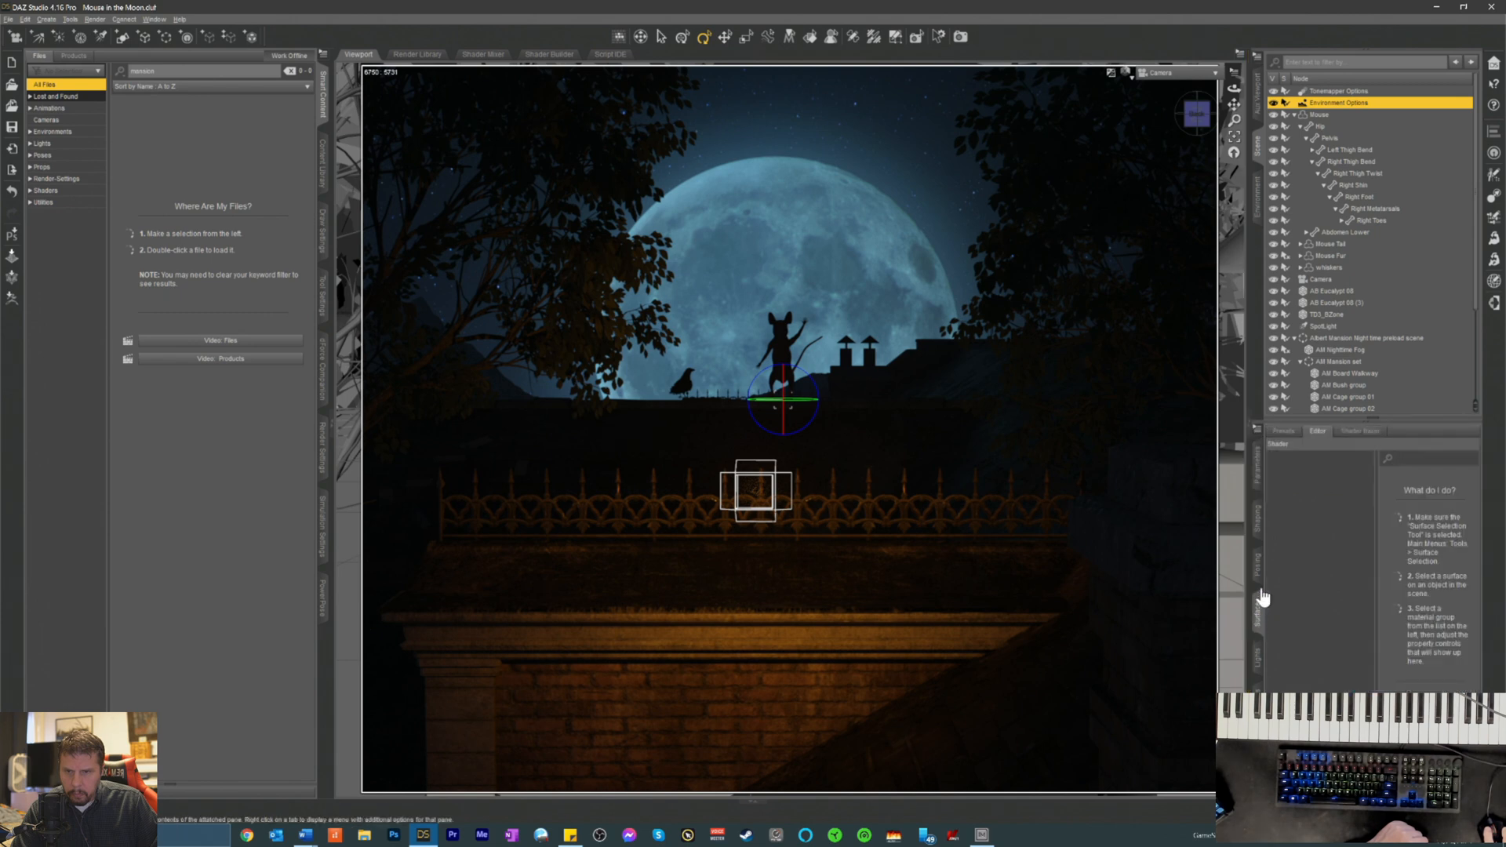
left_click(1261, 471)
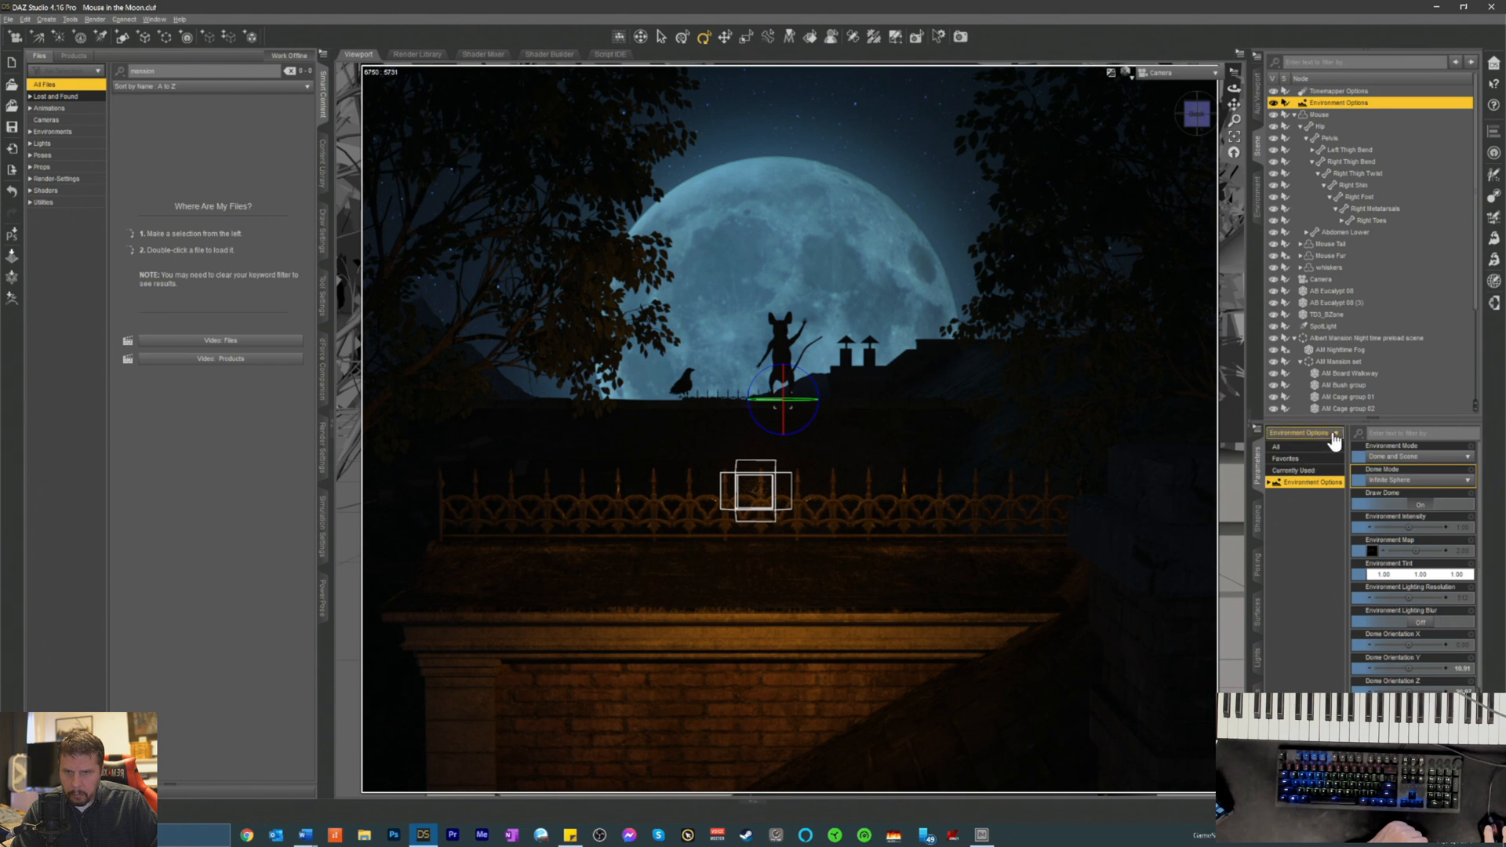
- Examine the Environment Options parameters from environment mode down to dome orientation for a color adjustment
left_click(1332, 434)
left_click(1282, 679)
left_click(1304, 651)
left_click(1310, 482)
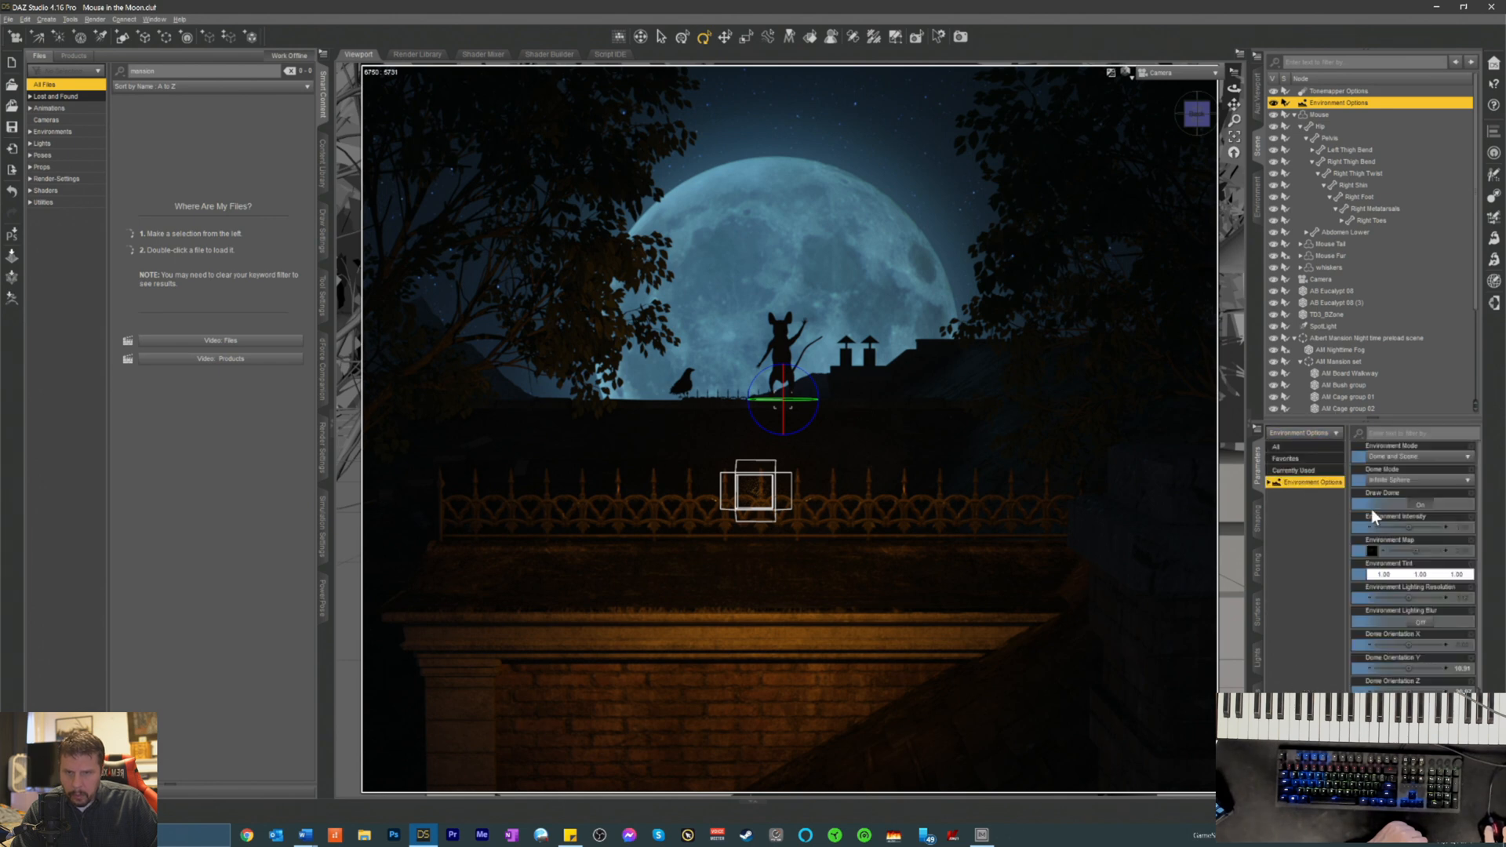
scroll(1435, 642, "down", 2)
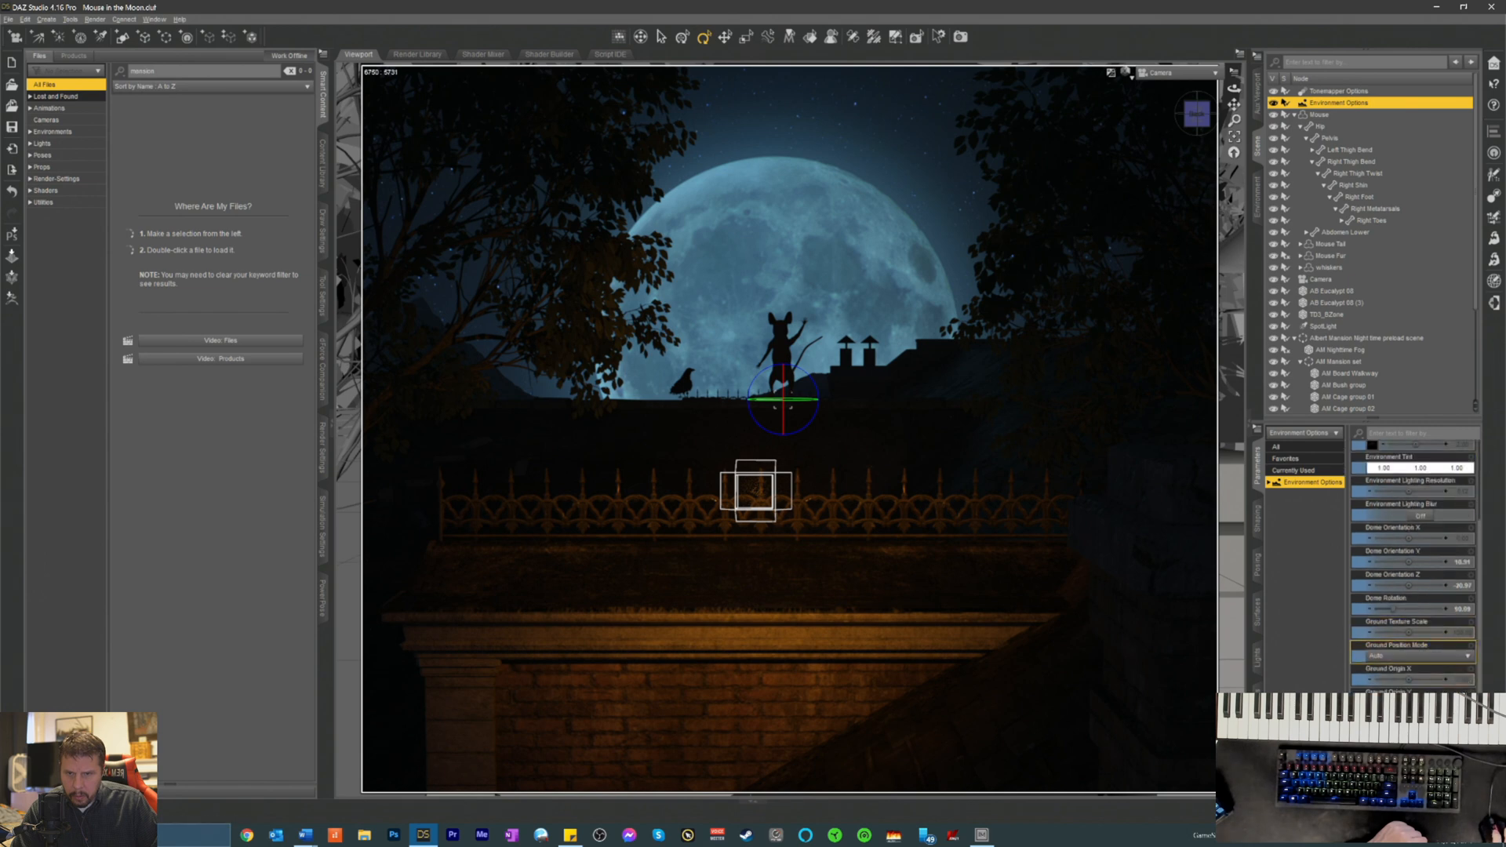
scroll(1423, 648, "up", 3)
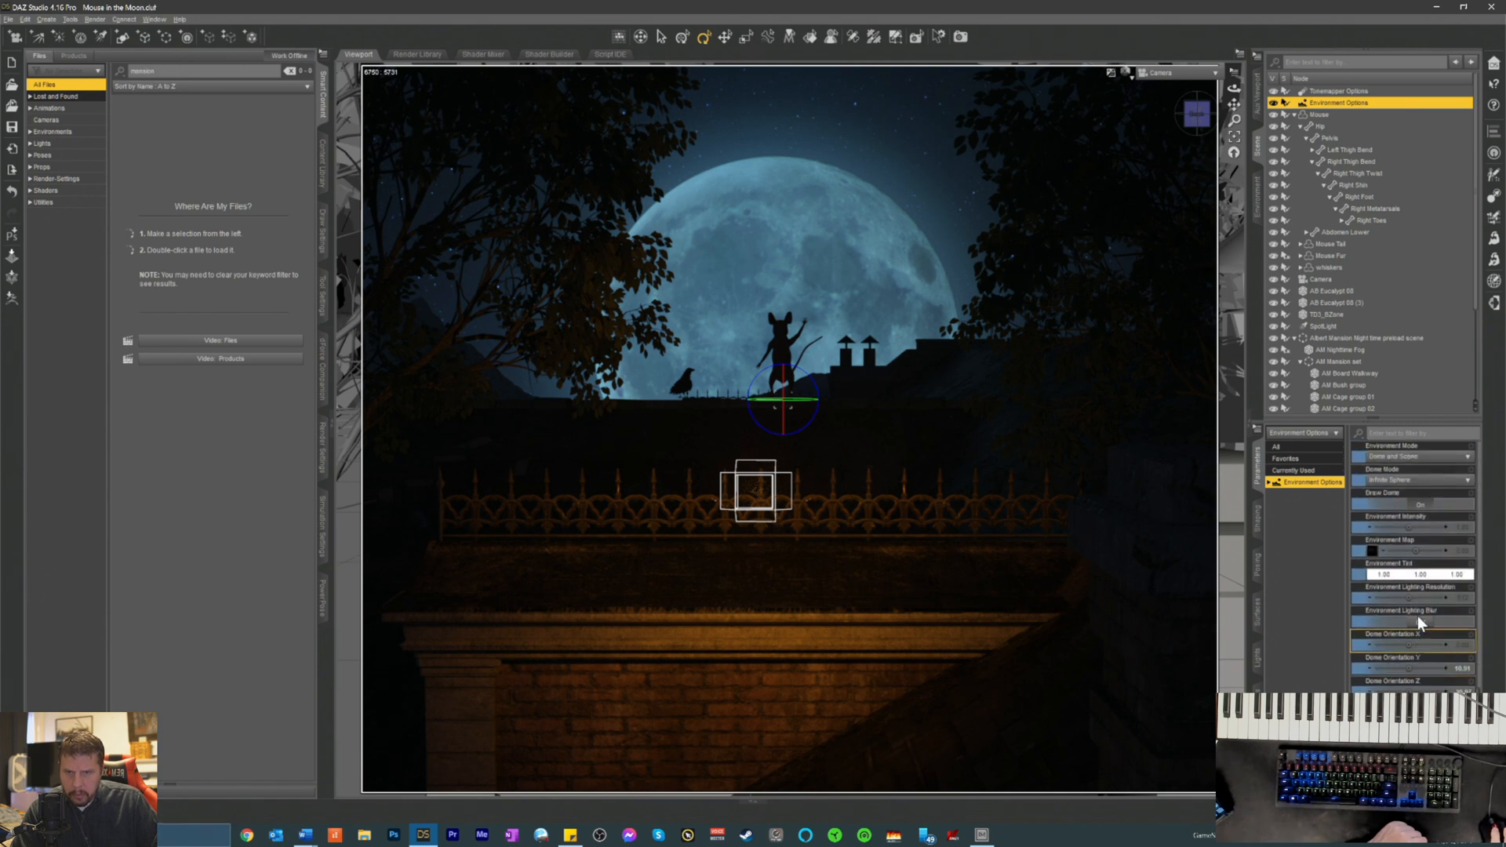
- Try a dark blue Environment Tint, picked from the basic colors, on the night sky
left_click(1405, 577)
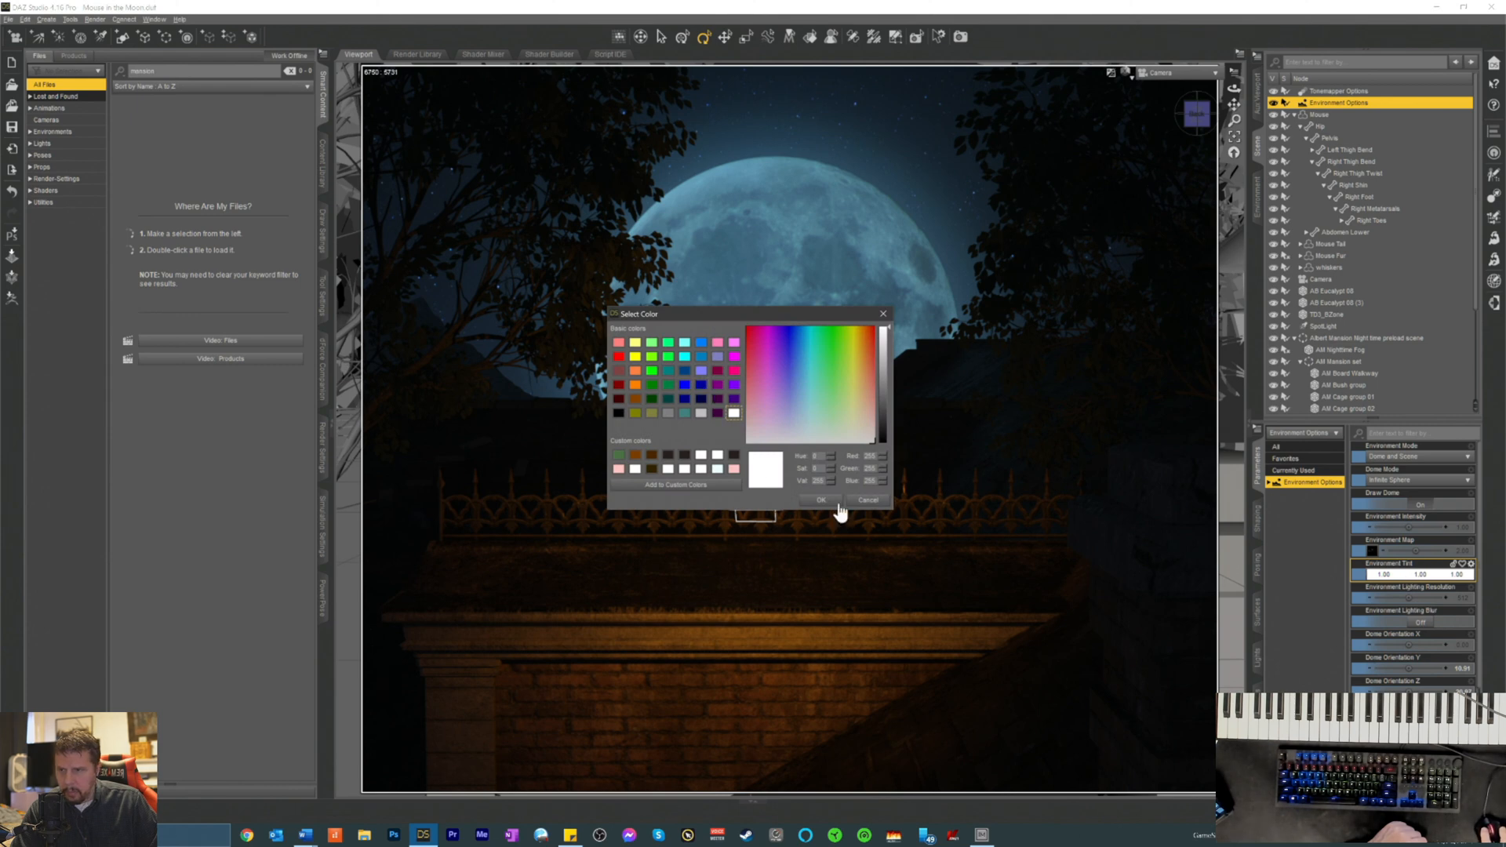
left_click(819, 499)
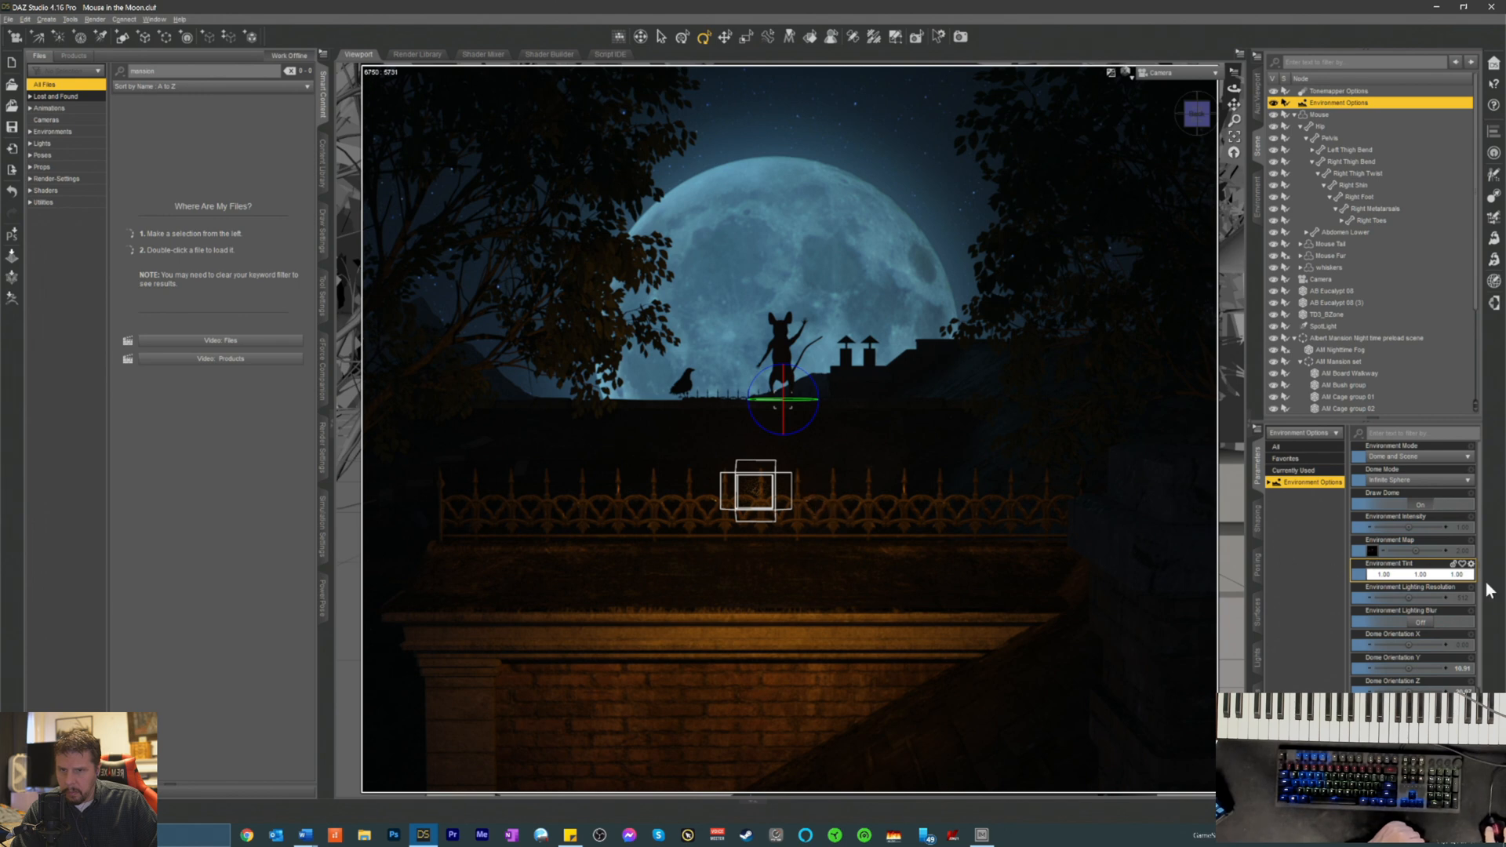
left_click(1397, 574)
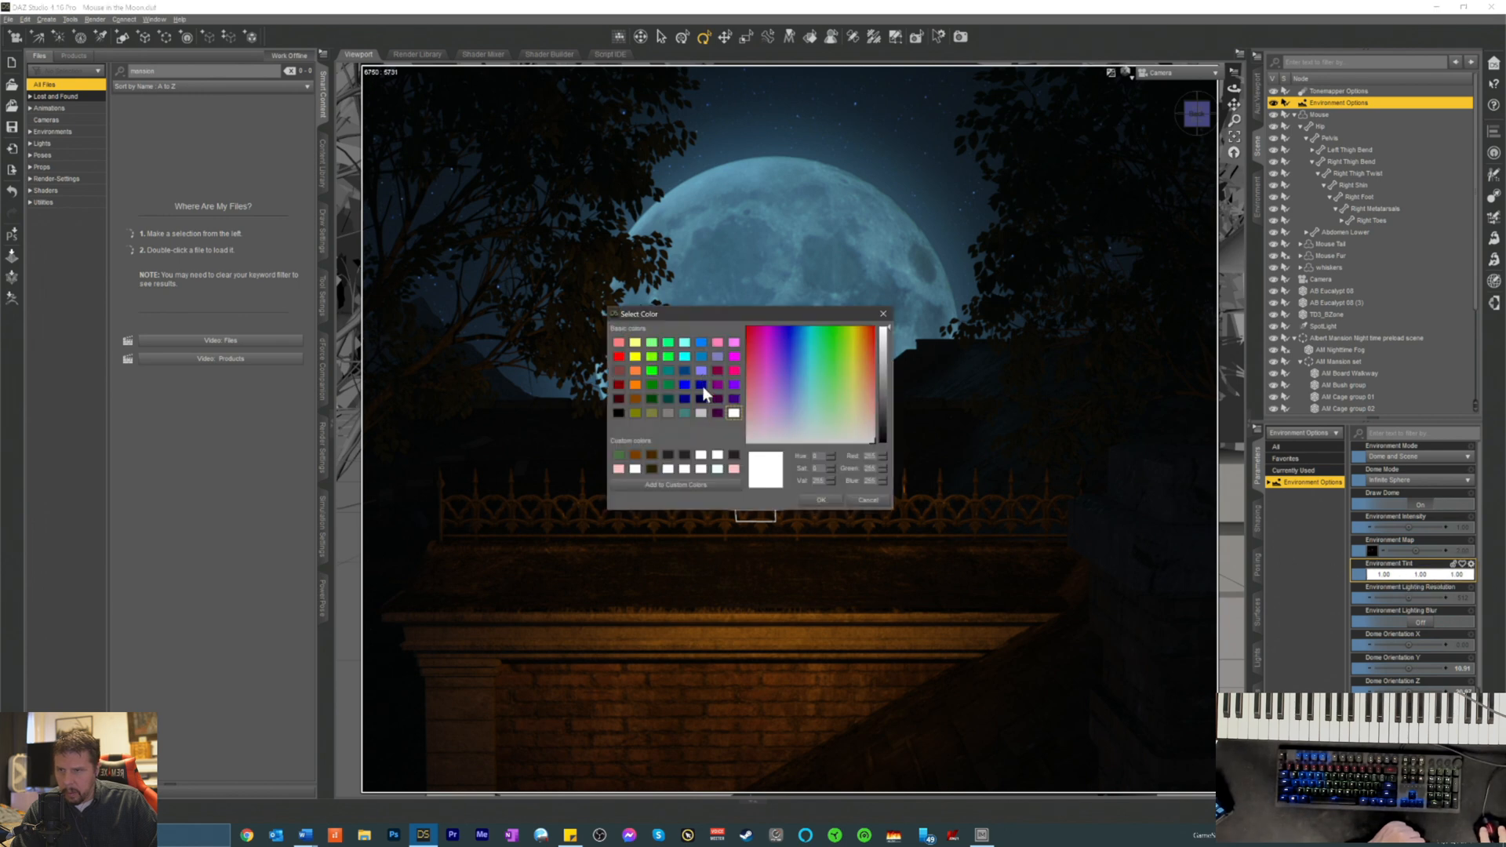
left_click(700, 385)
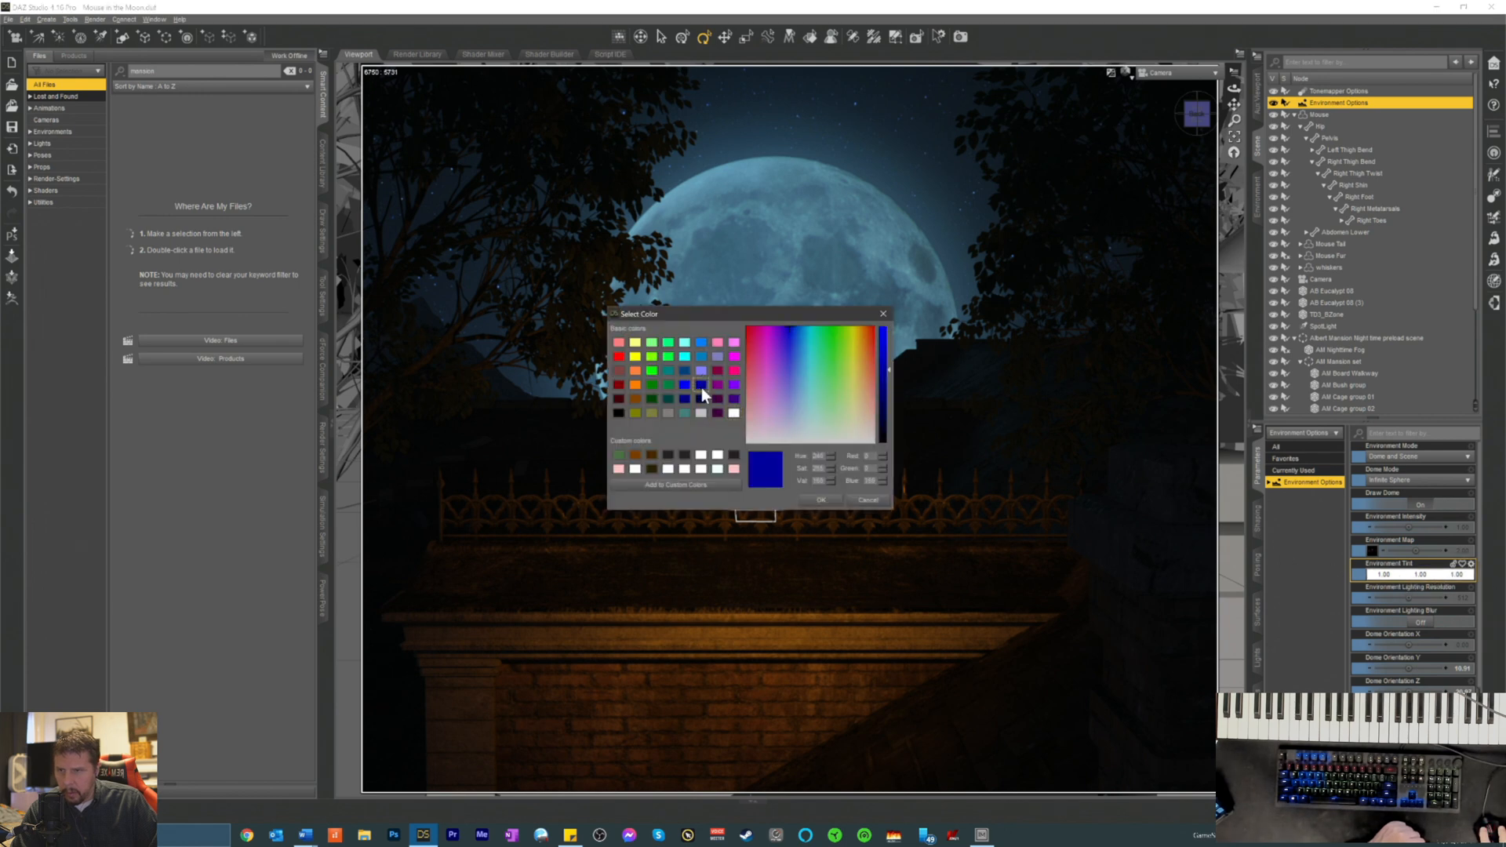
left_click(819, 500)
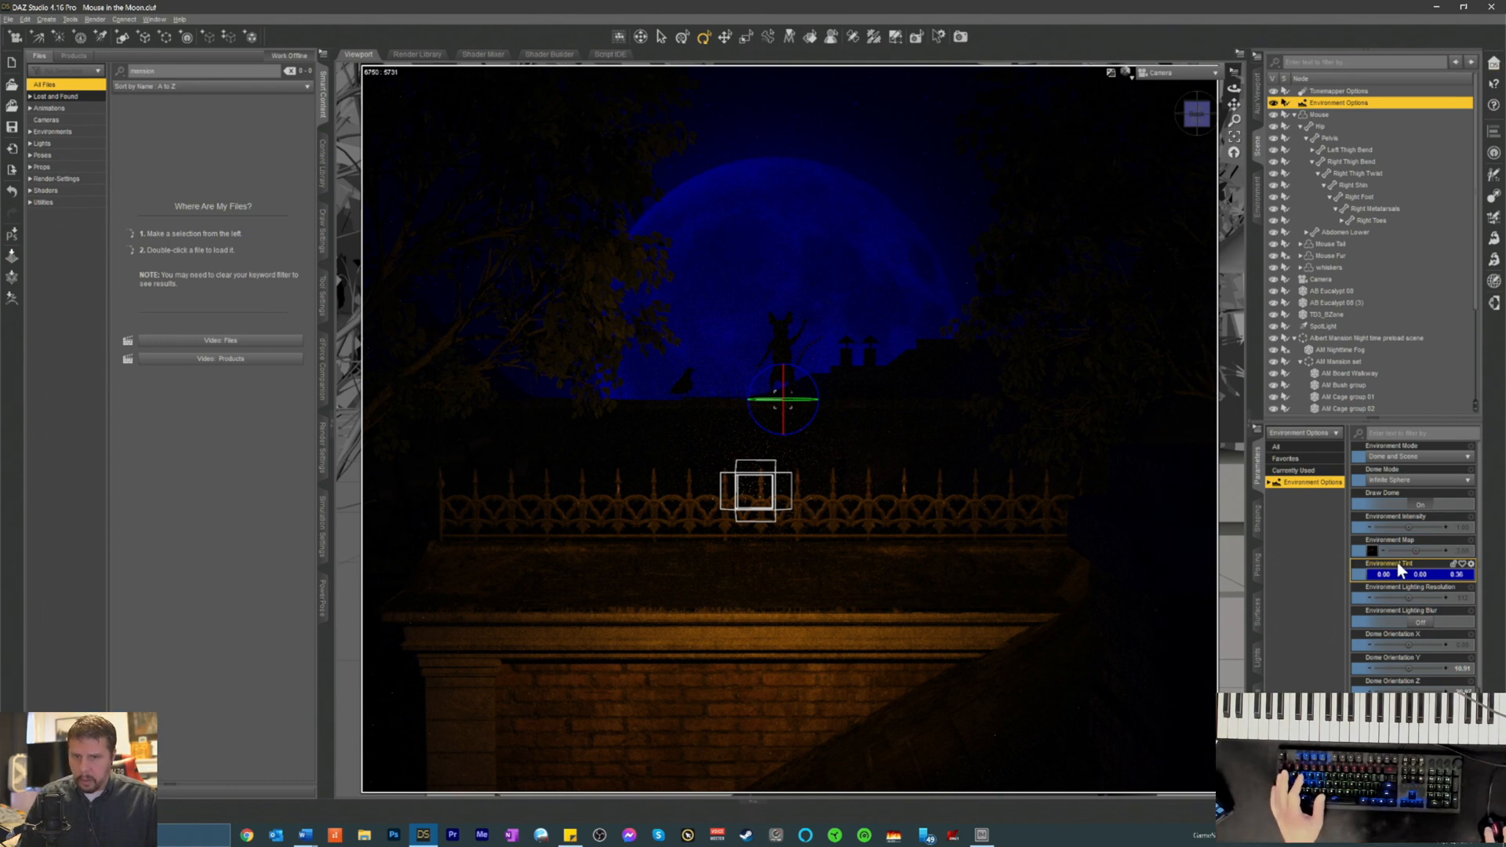
- Brighten the Environment Tint to a fully saturated blue, 0.00, 0.00, 1.00
left_click(1355, 574)
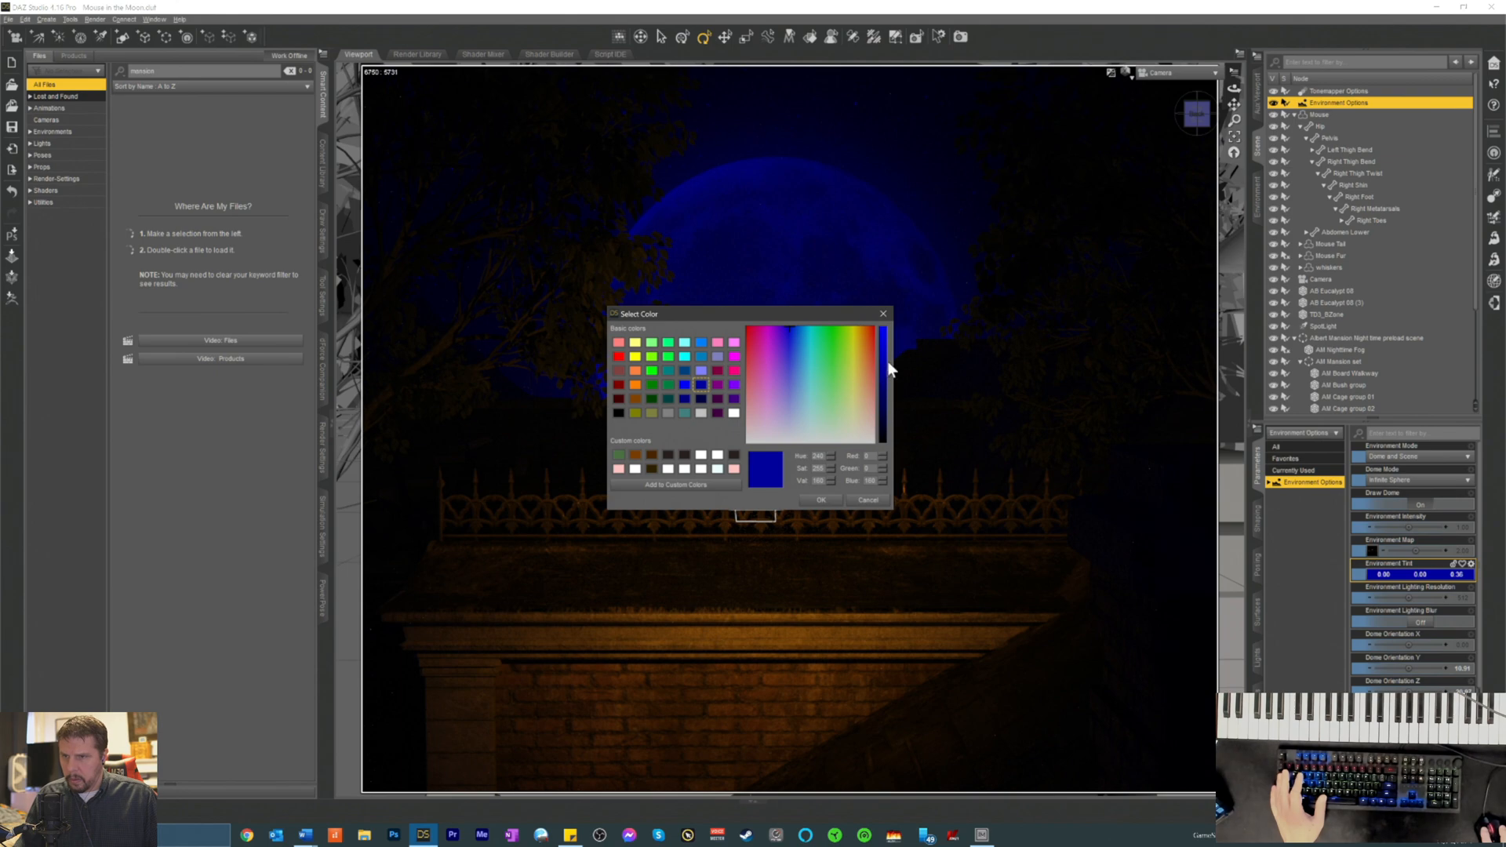
left_click_drag(889, 361, 889, 322)
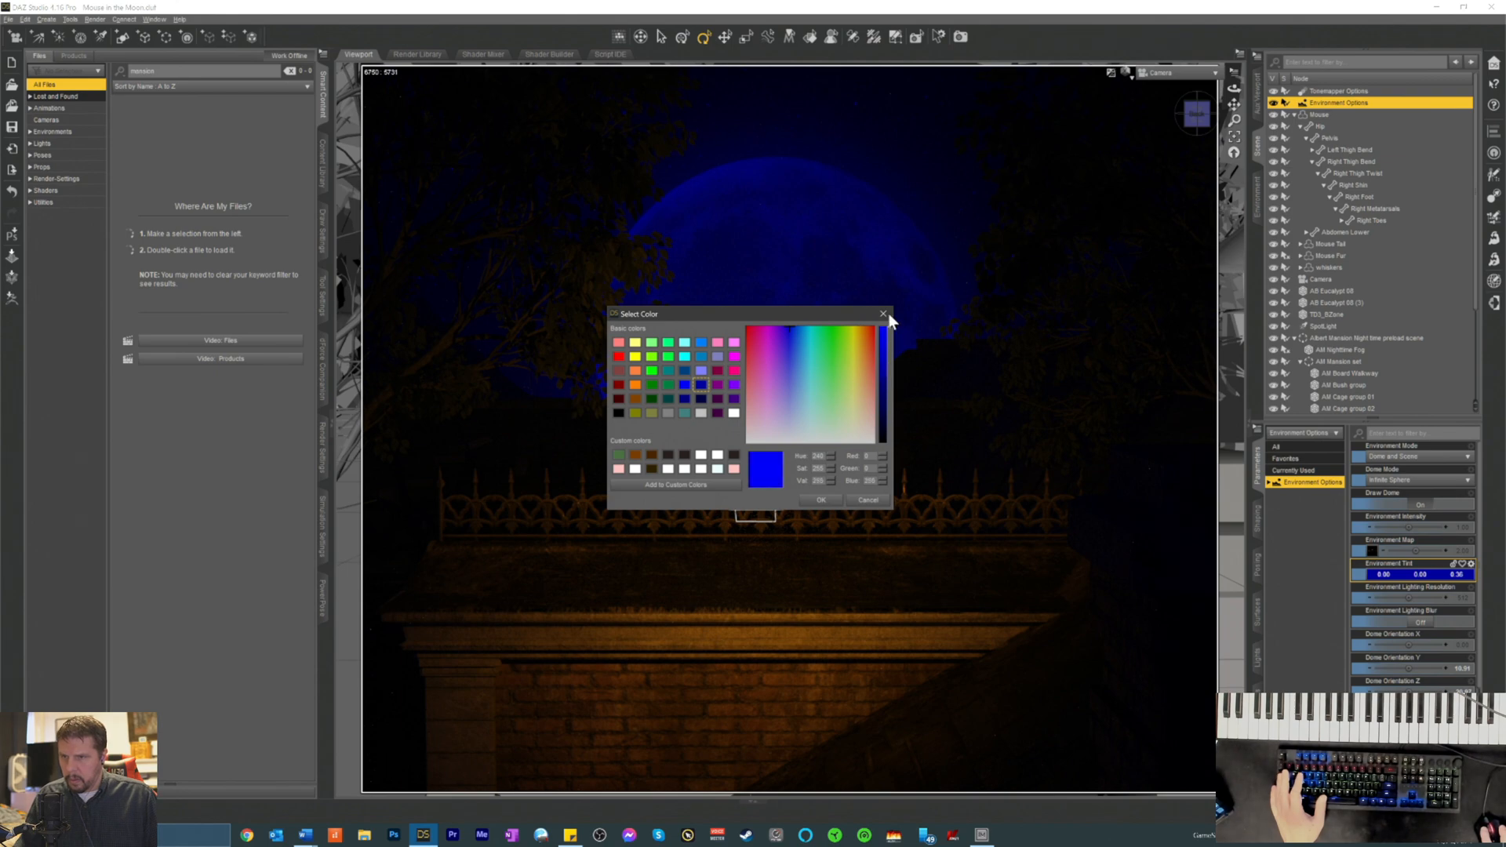
left_click(822, 502)
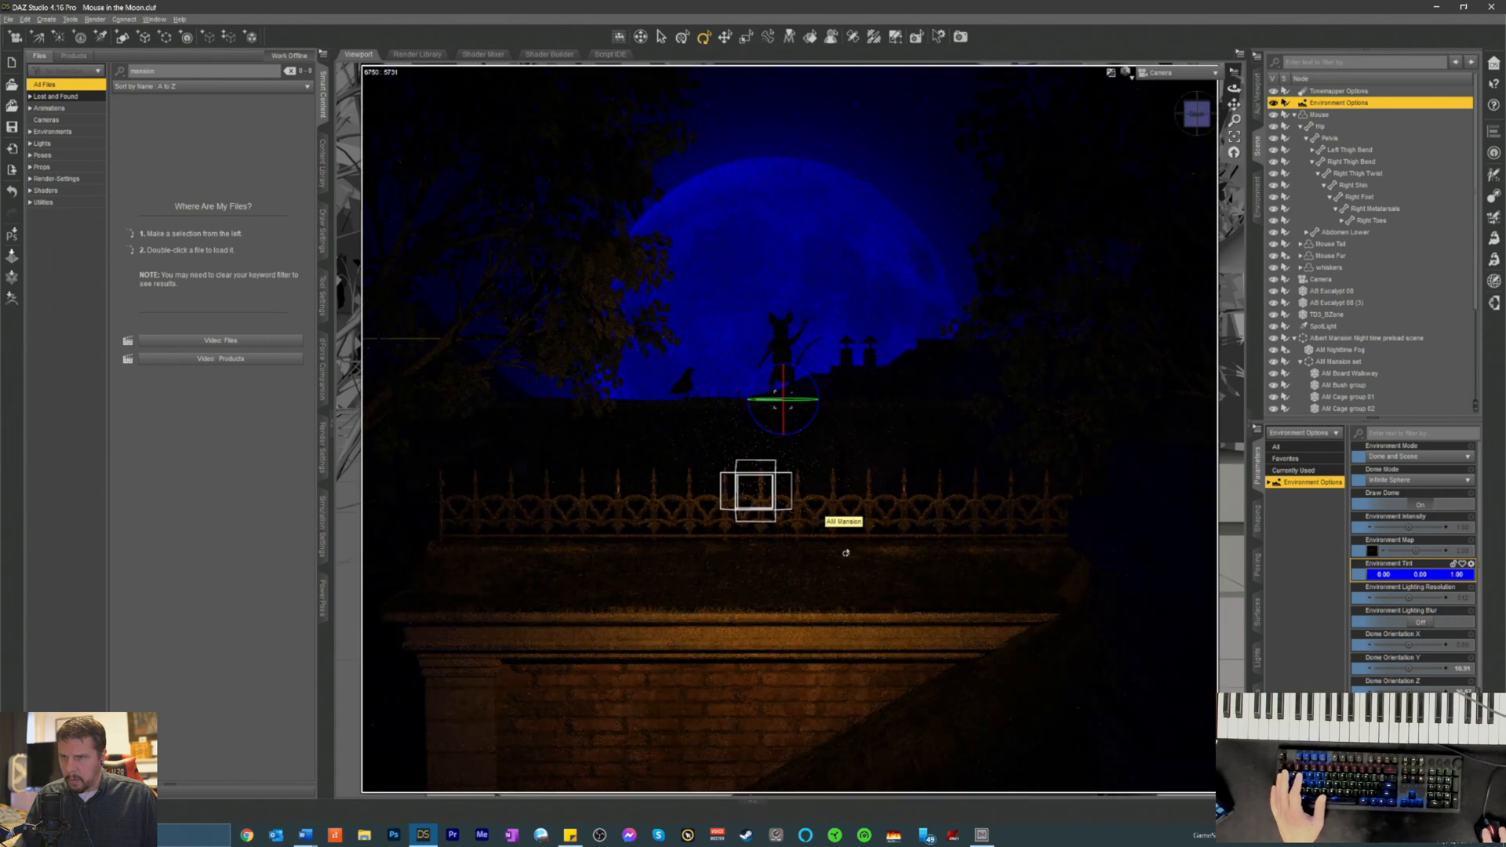
- Soften the Environment Tint to a pale lavender-blue, with red about 0.44 and blue at 1.00
left_click(1402, 575)
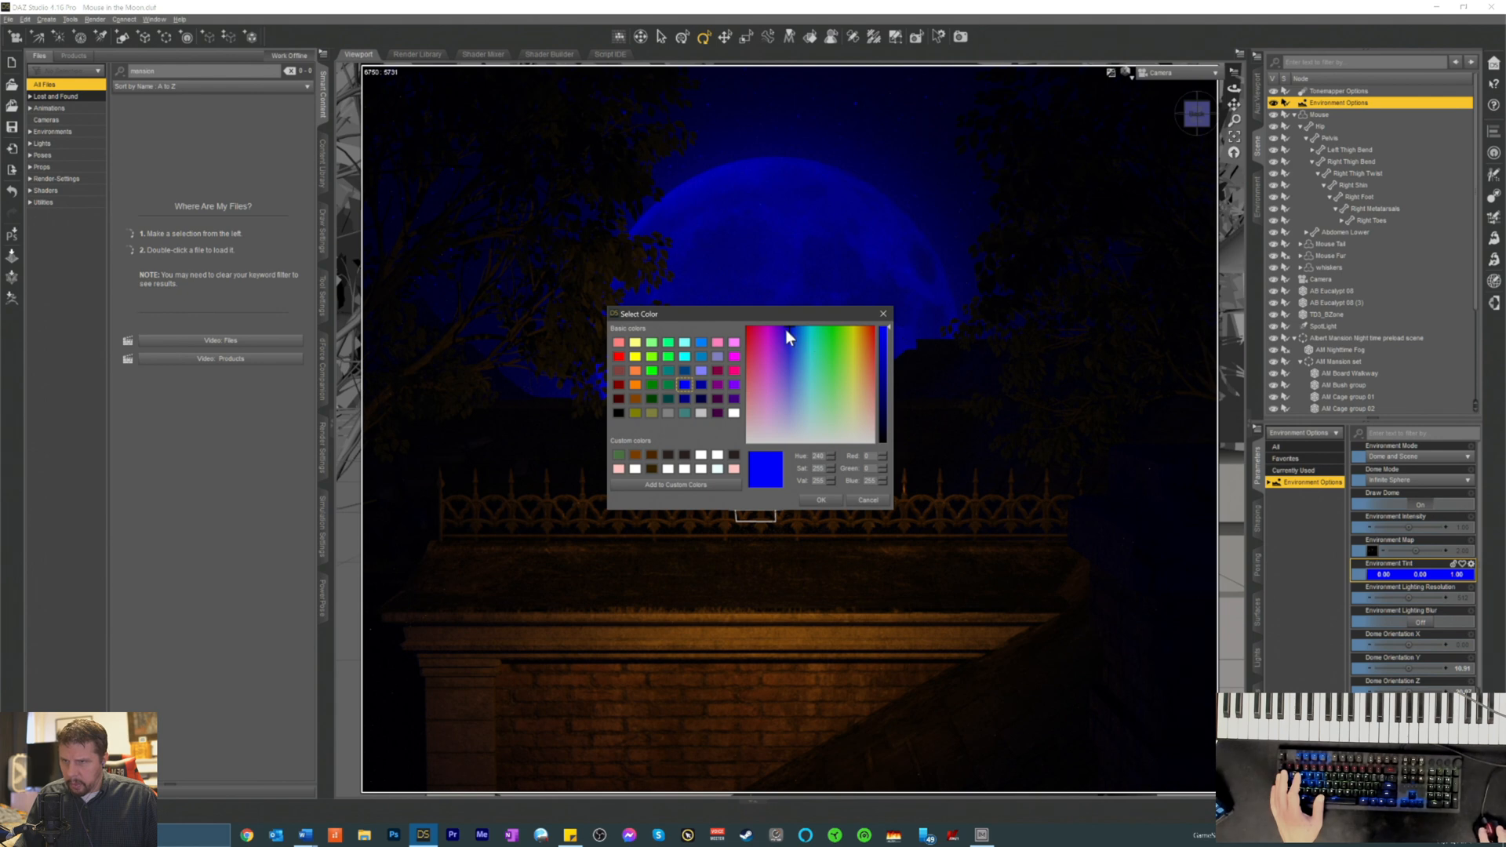
left_click_drag(789, 328, 792, 408)
left_click(789, 417)
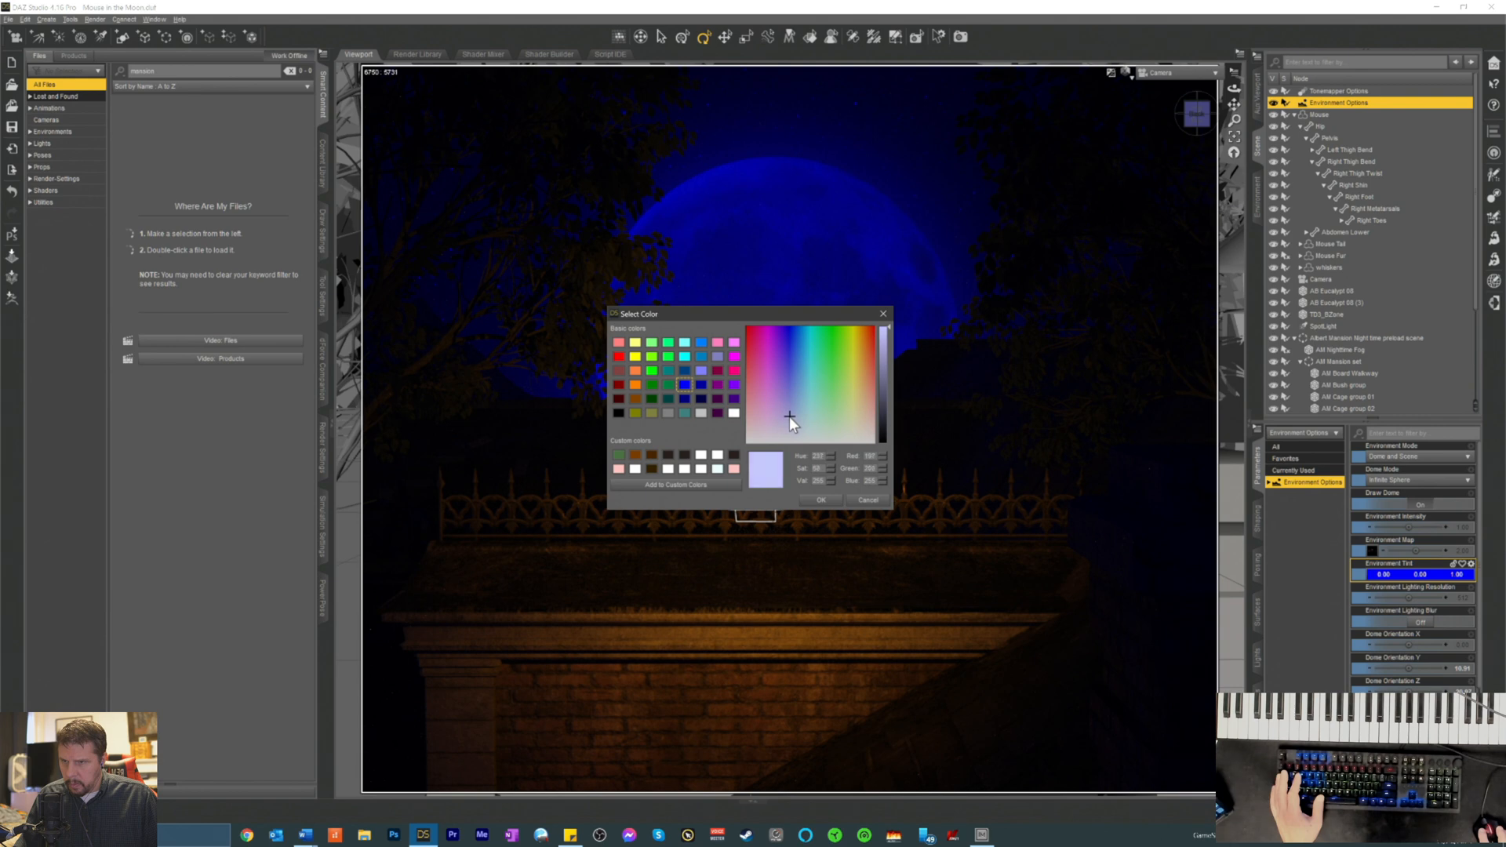
left_click(818, 500)
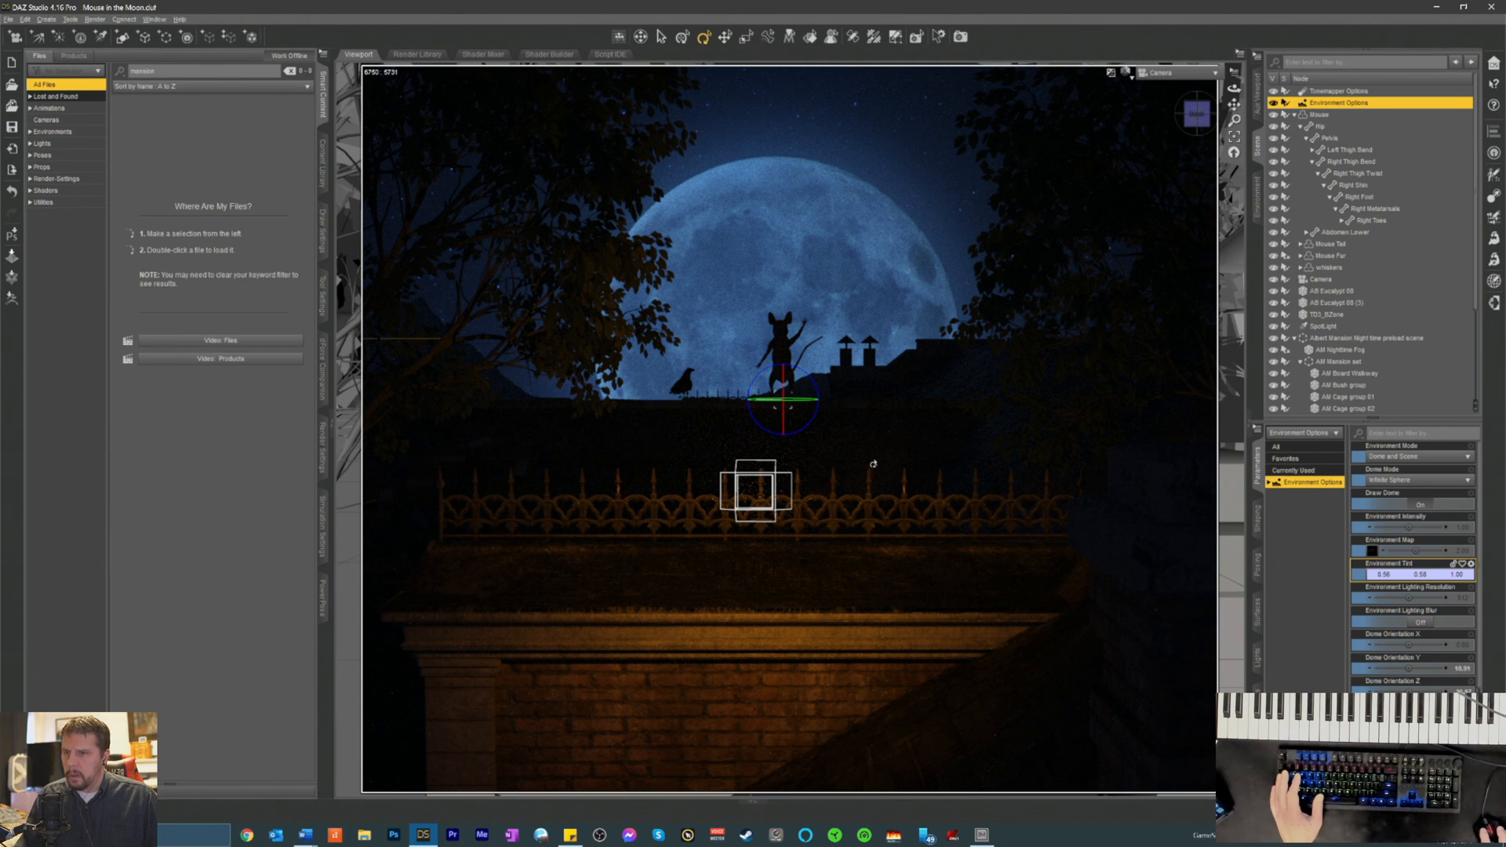
left_click(1399, 574)
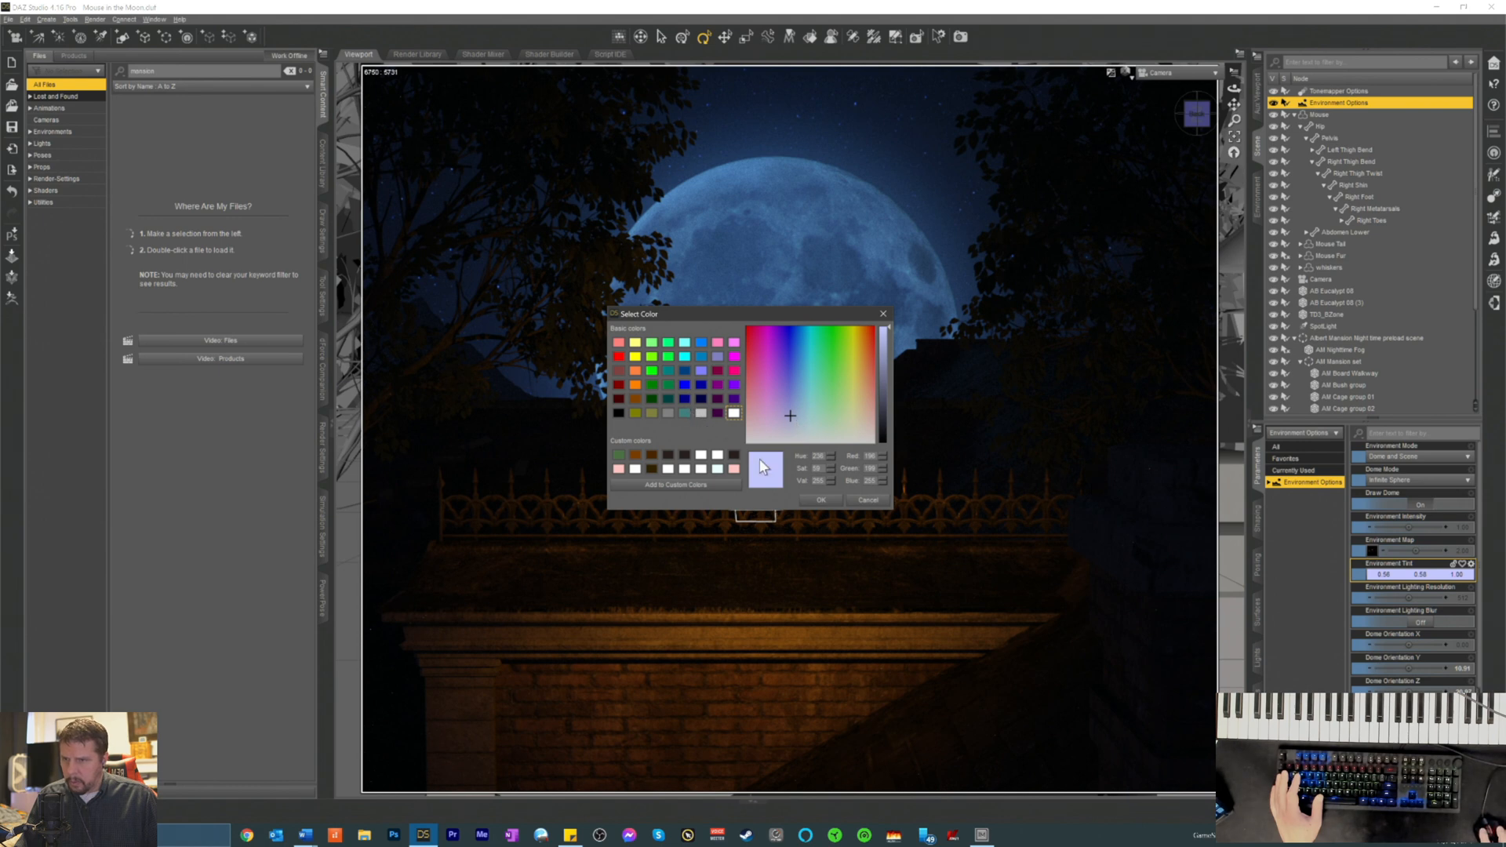
left_click_drag(791, 416, 789, 409)
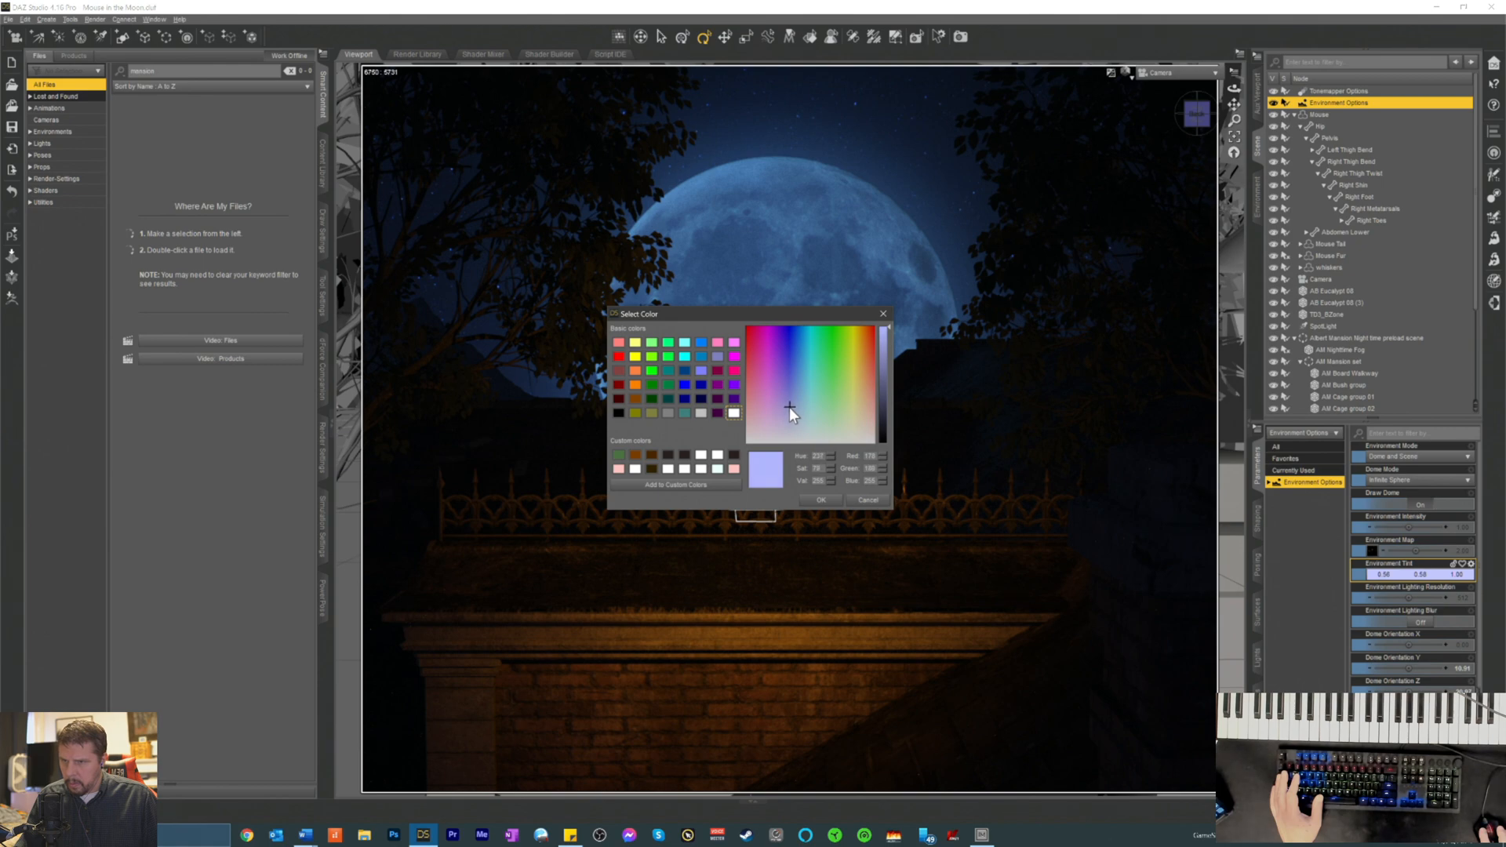
left_click(820, 500)
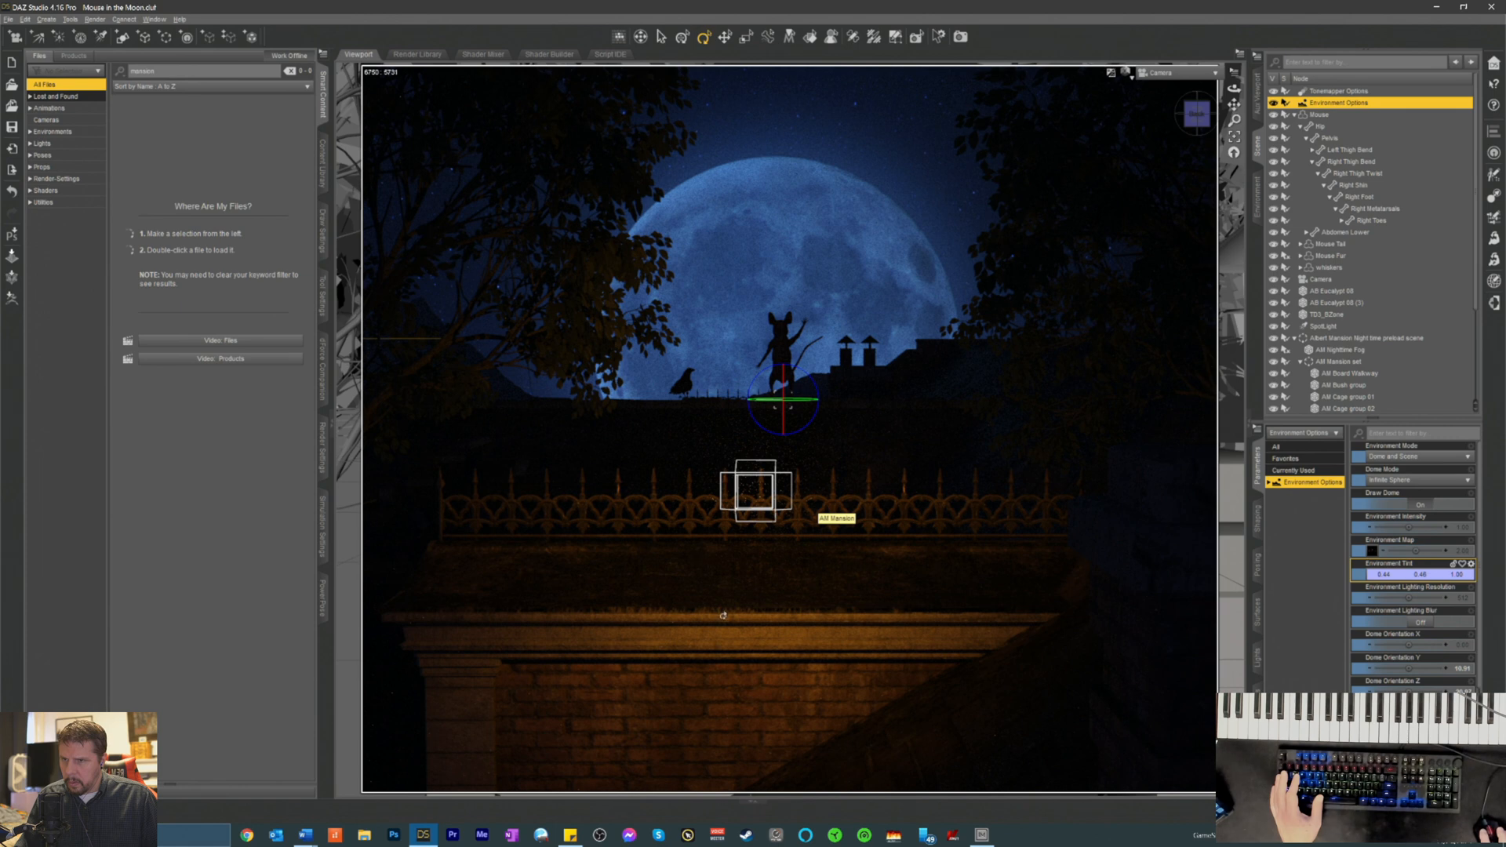
- Inspect the spotlight's light parameters, including color, intensity and spread angle, and compare the camera's shaded and Iray previews
left_click(723, 615)
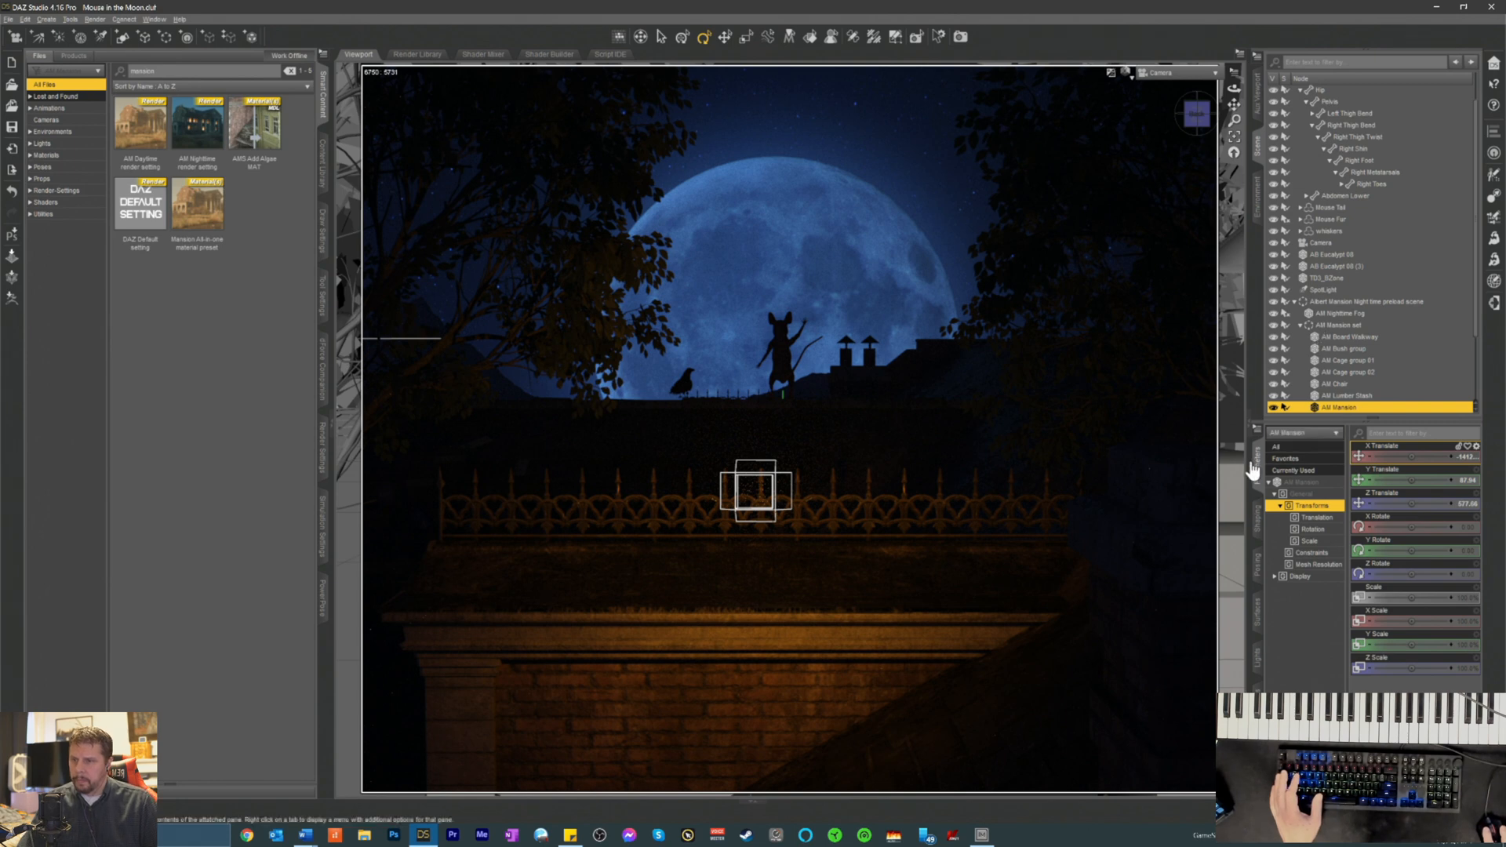
left_click(1329, 288)
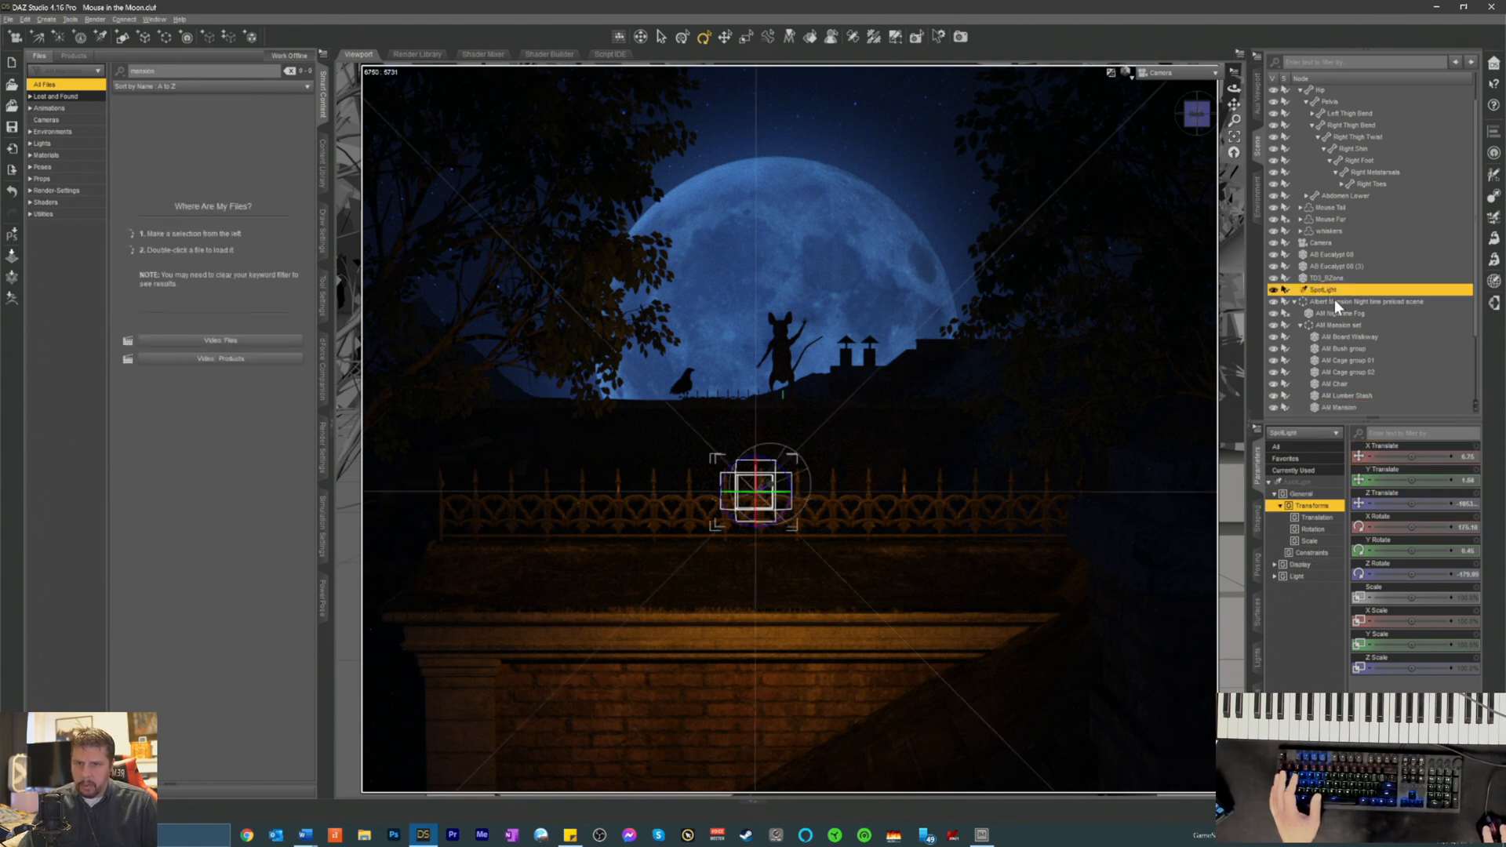
left_click(1296, 481)
scroll(1382, 656, "down", 6)
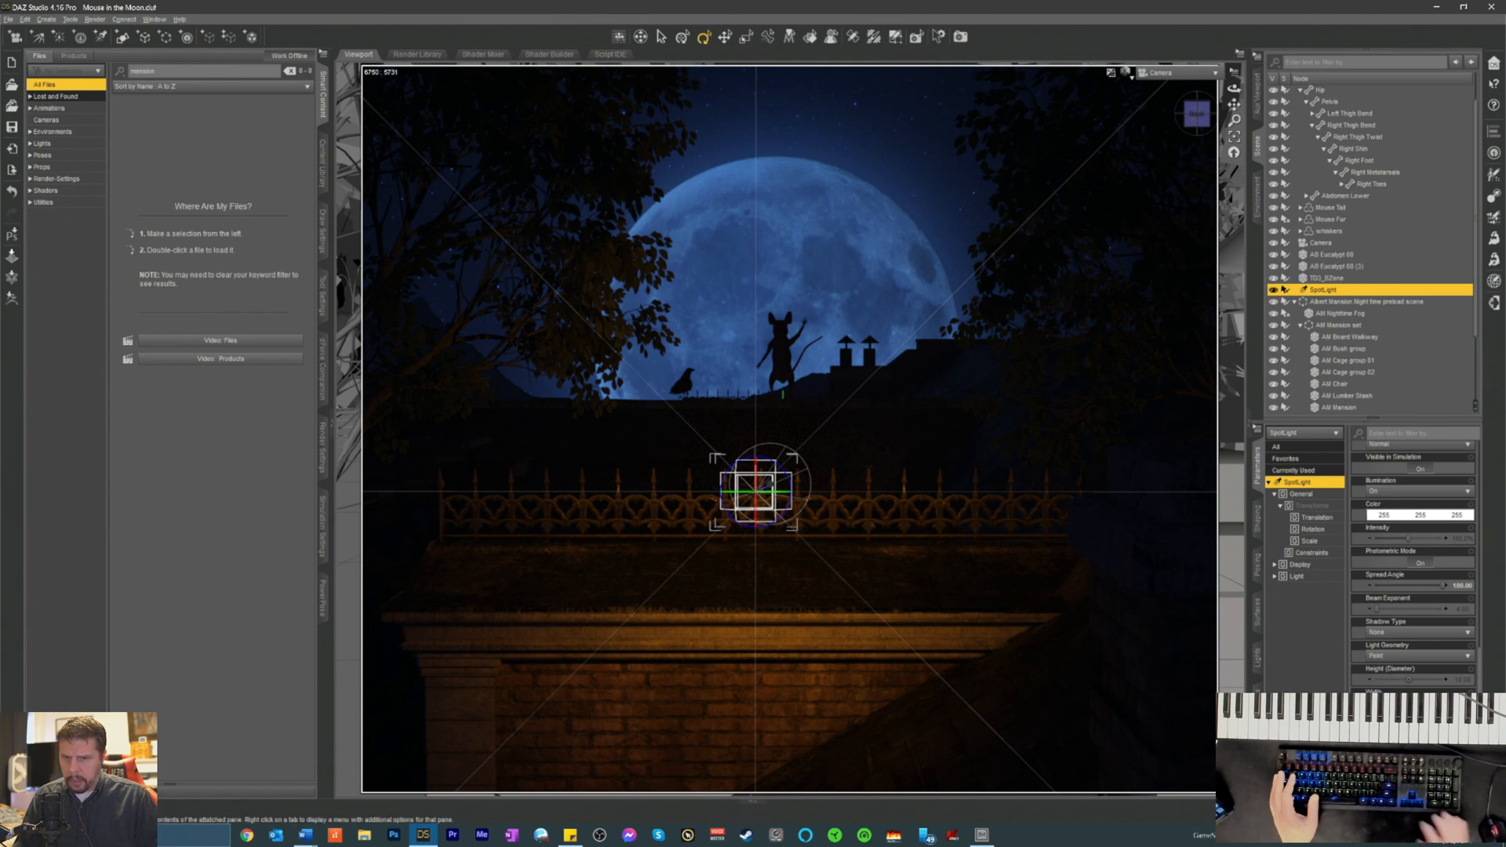
key("ctrl+9")
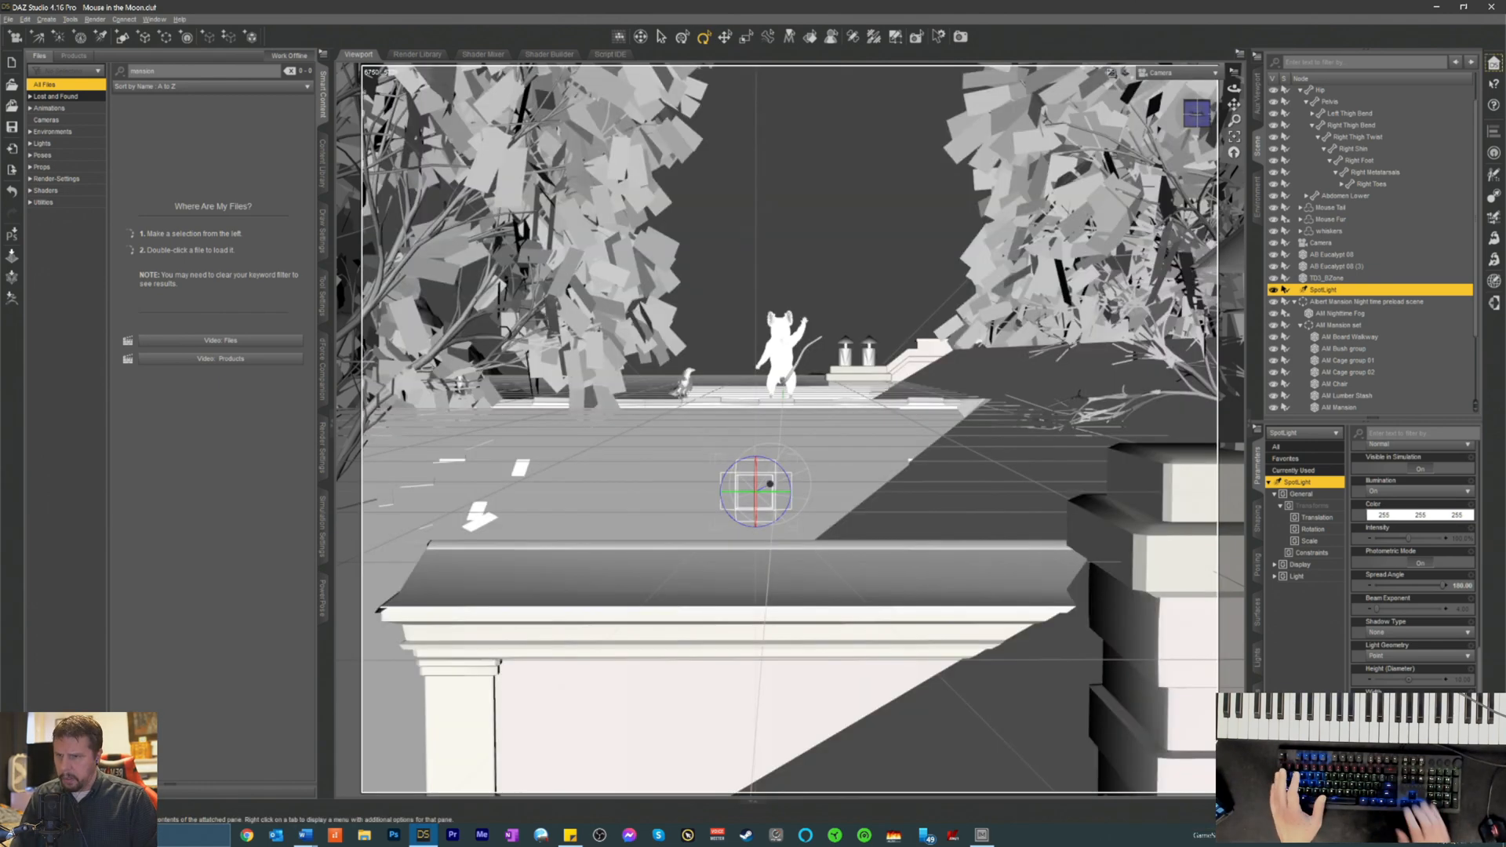
key("ctrl+9")
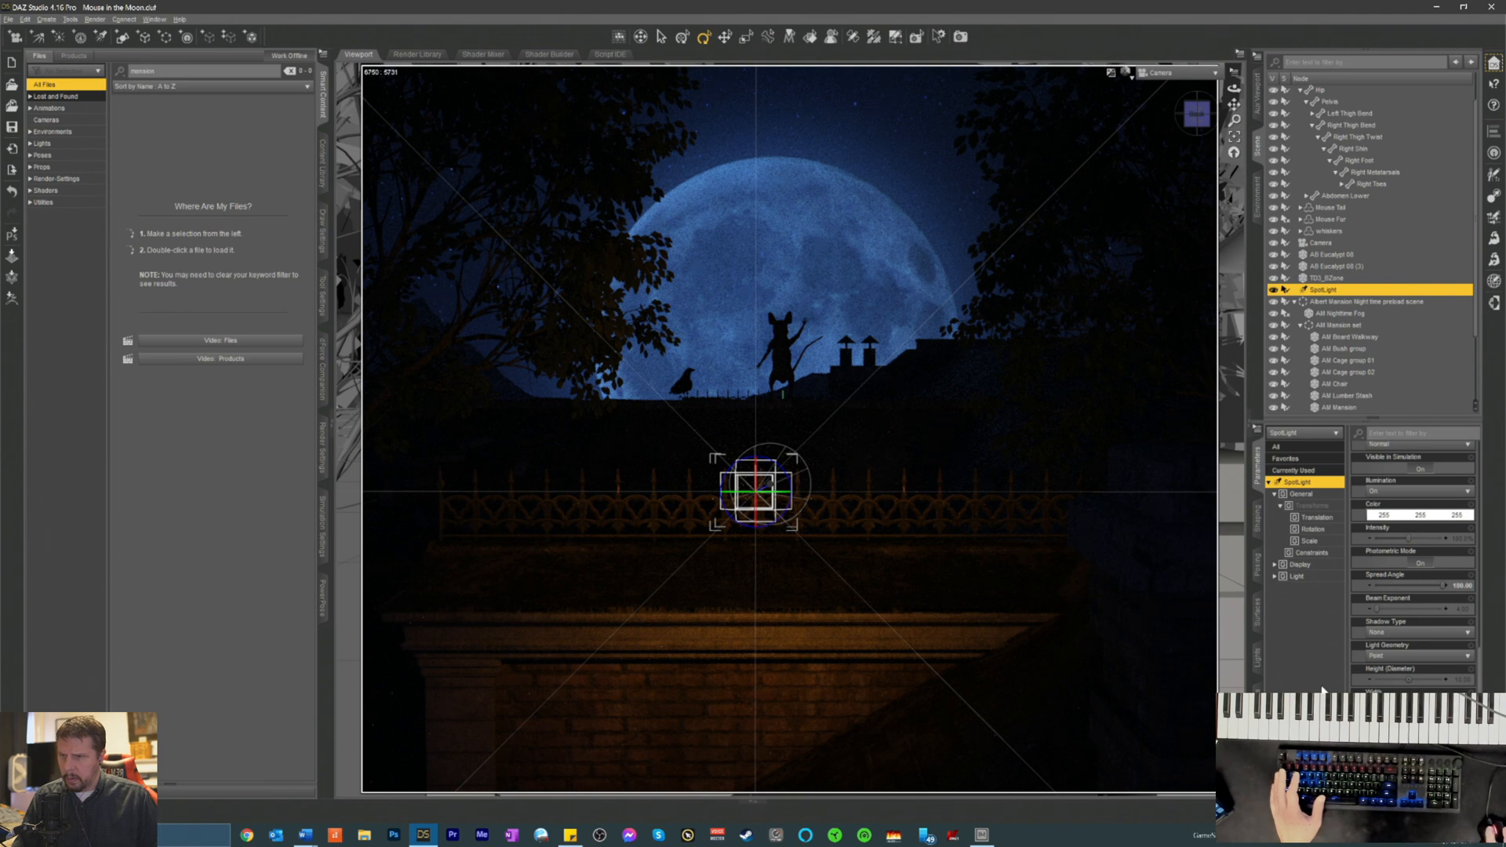
left_click(921, 559)
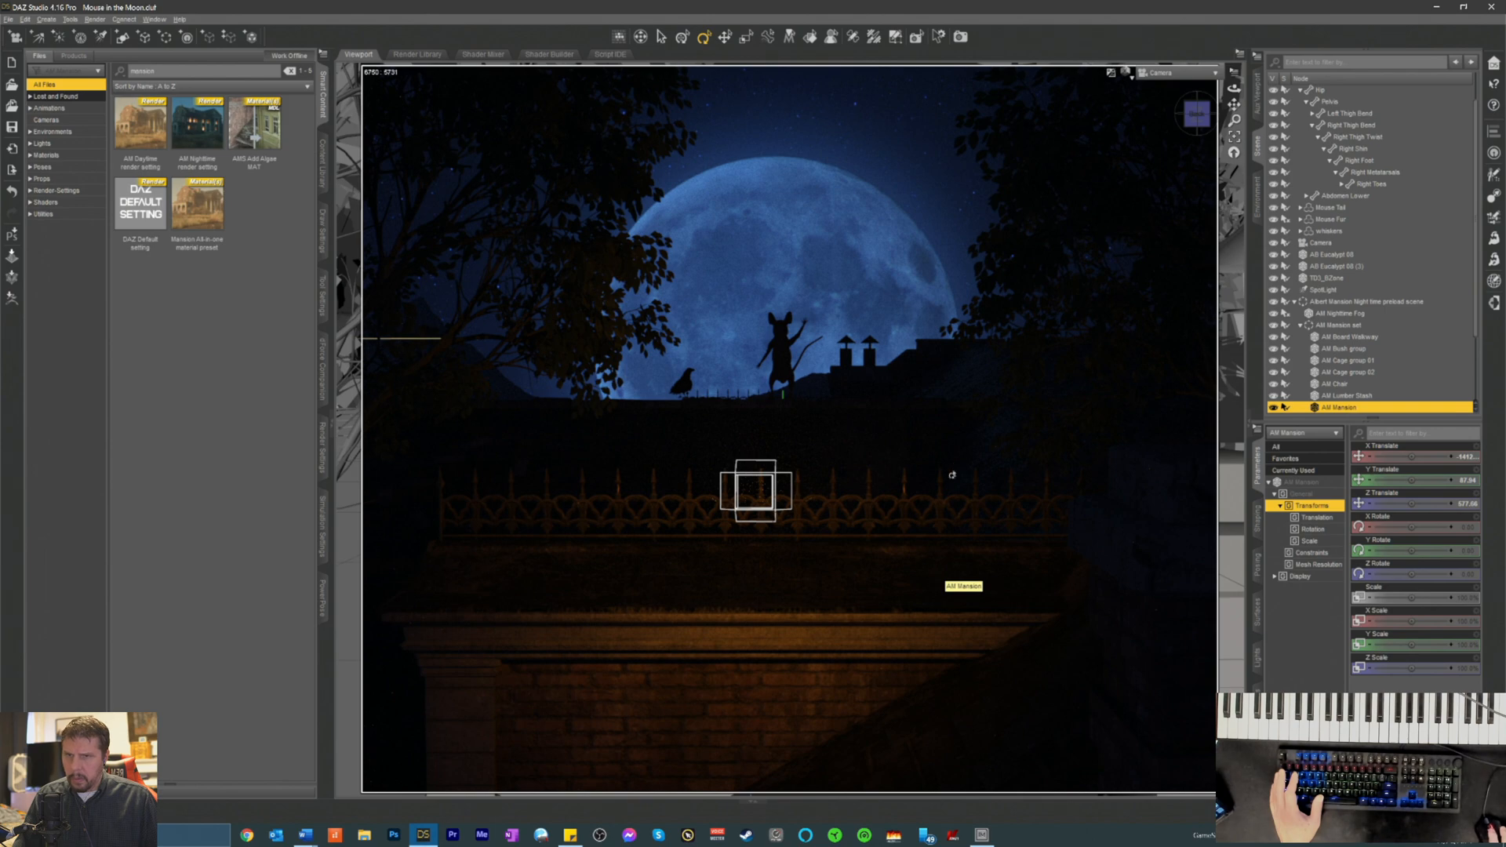
- Look through the spotlight and reposition it to dim the warm light on the mansion wall, and return to the Camera view
left_click(1168, 73)
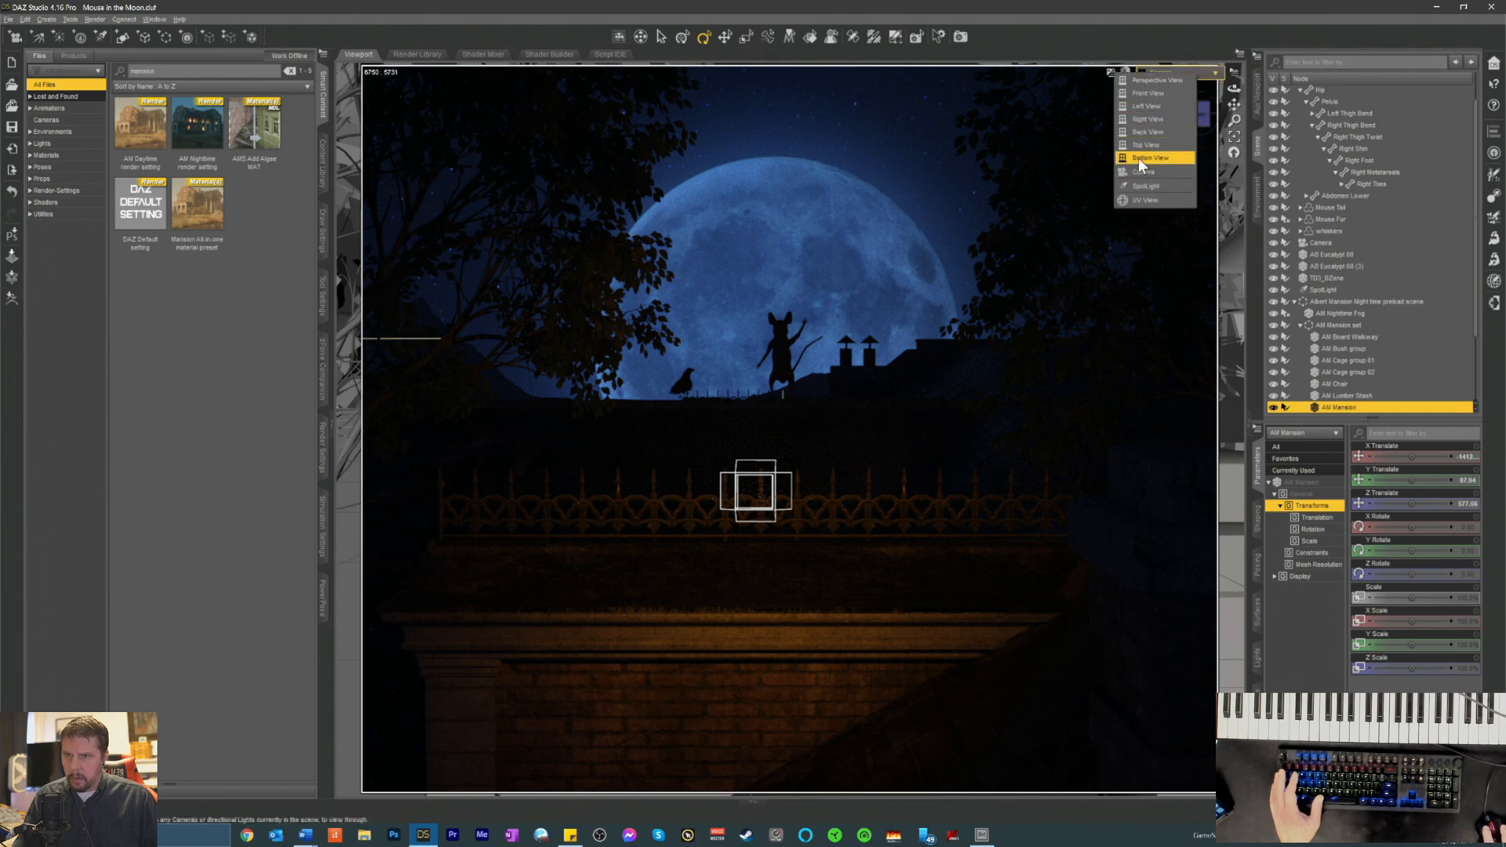
left_click(1141, 183)
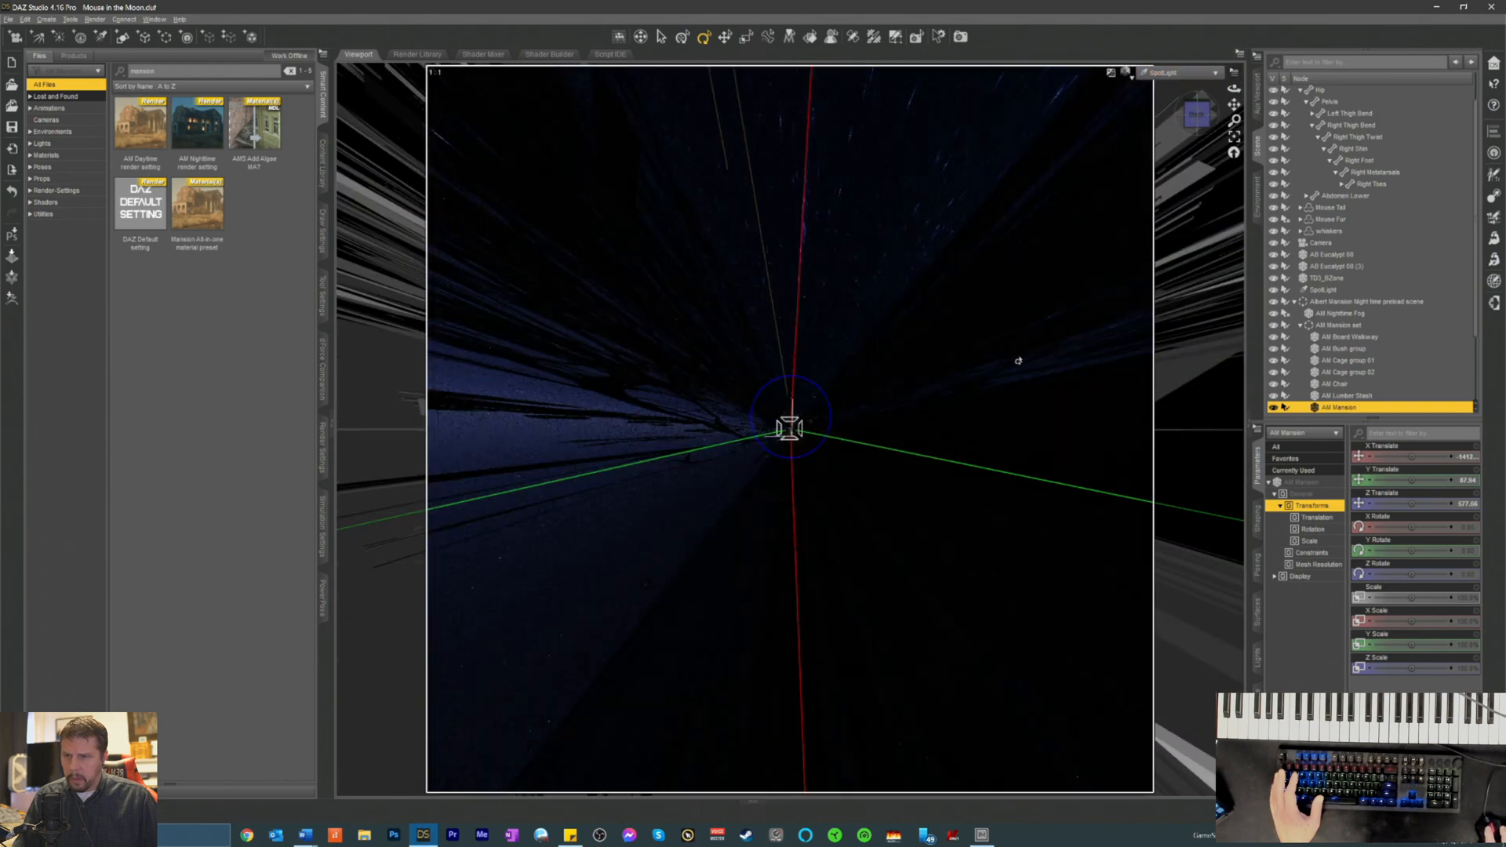
left_click(1176, 73)
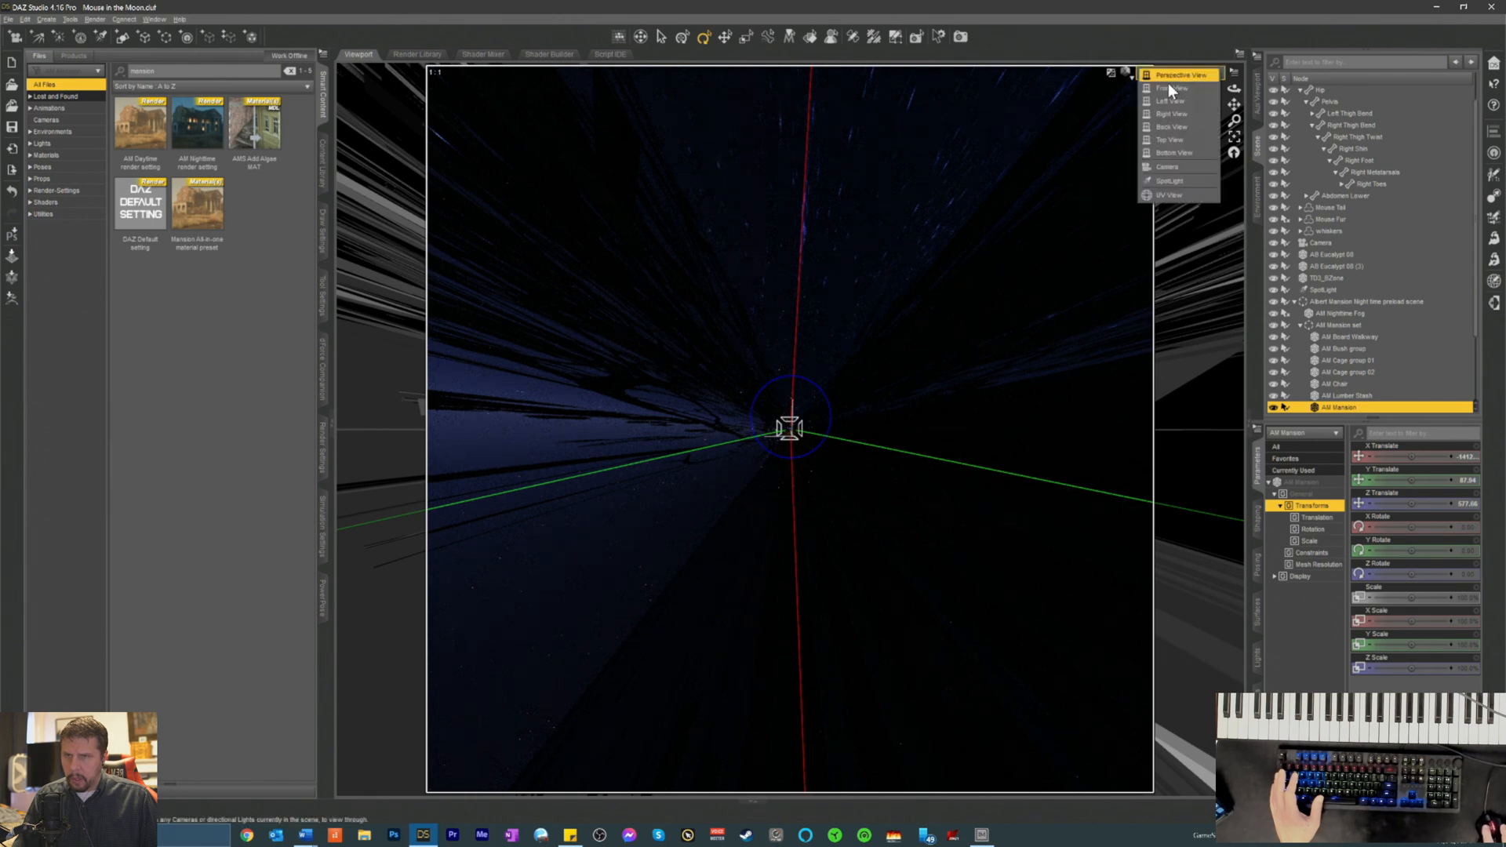
left_click(1158, 182)
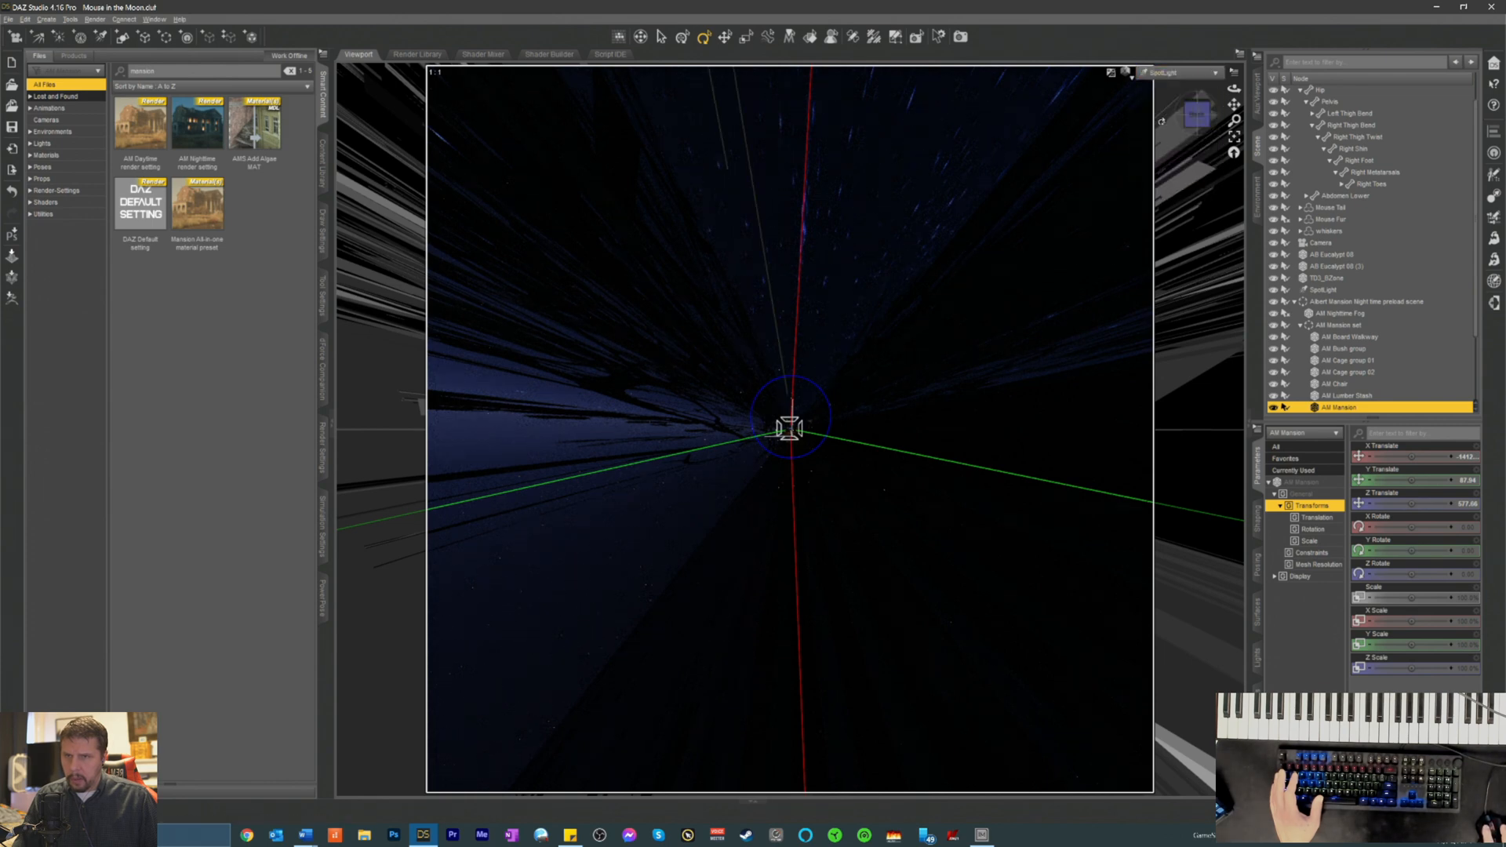
left_click(1124, 71)
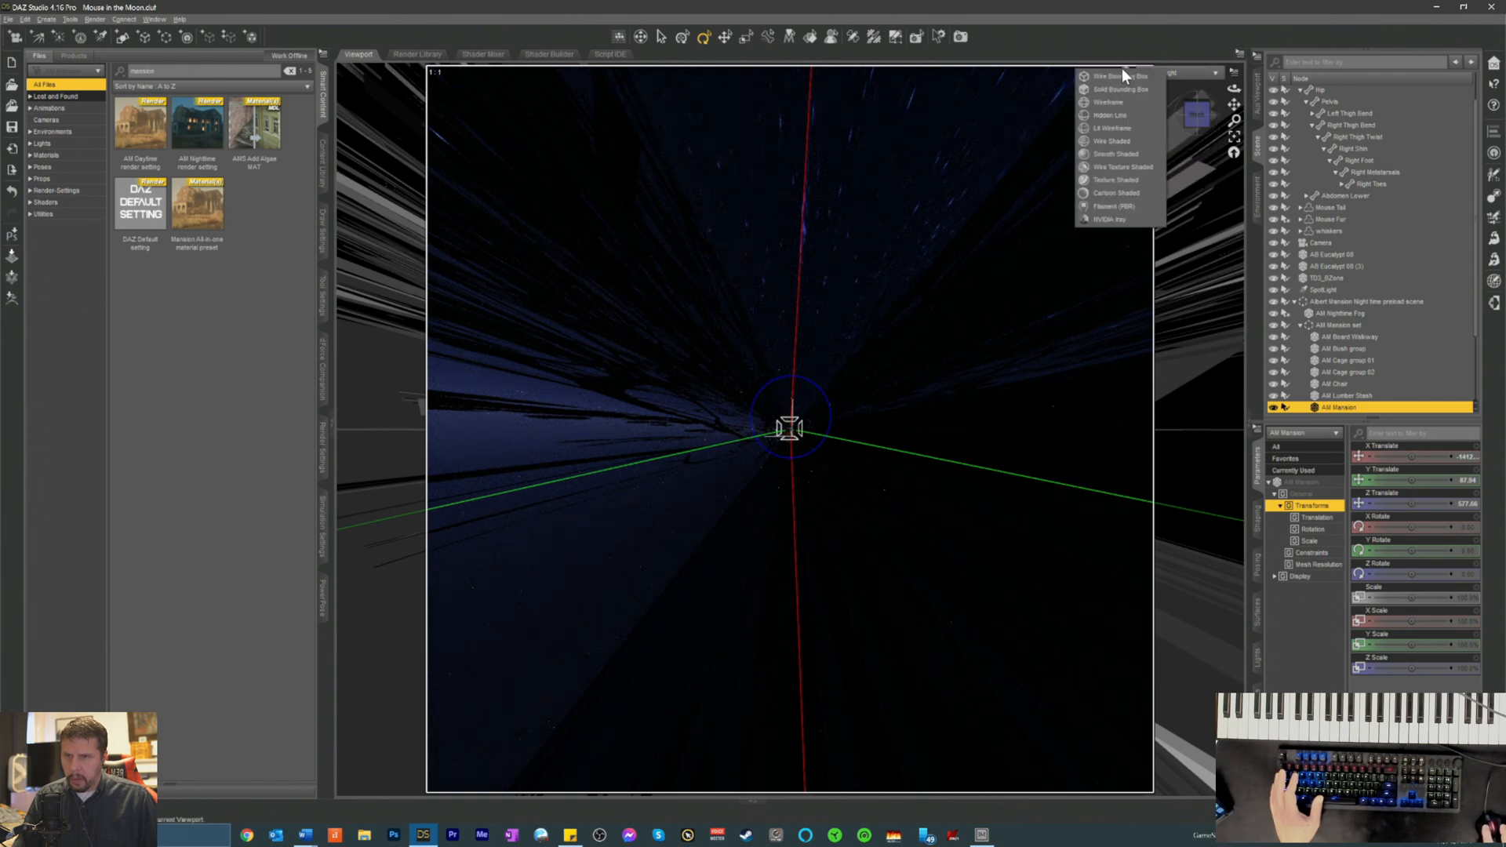
left_click(1089, 219)
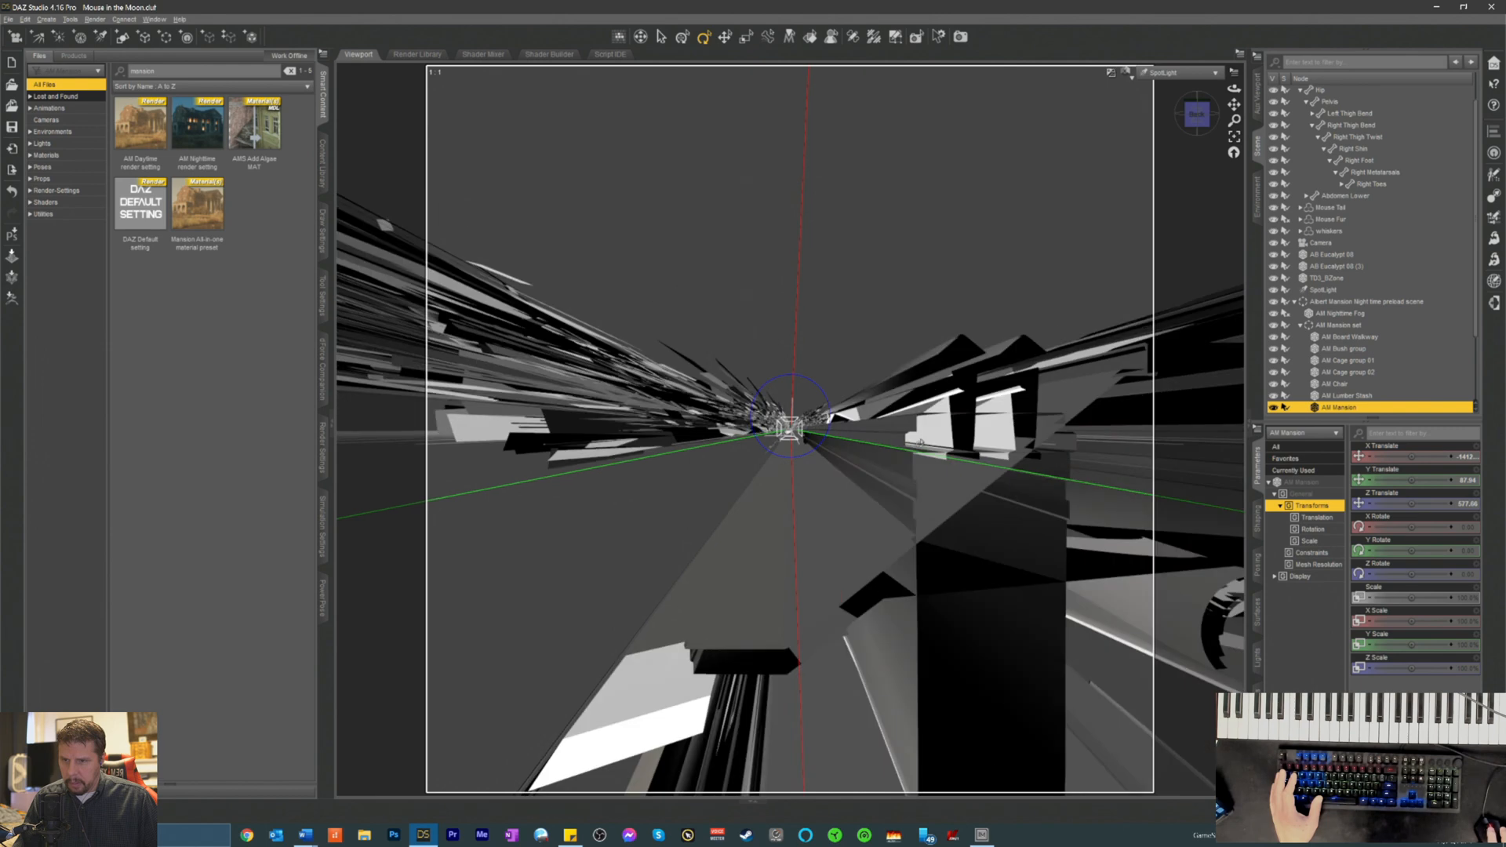
left_click(1177, 72)
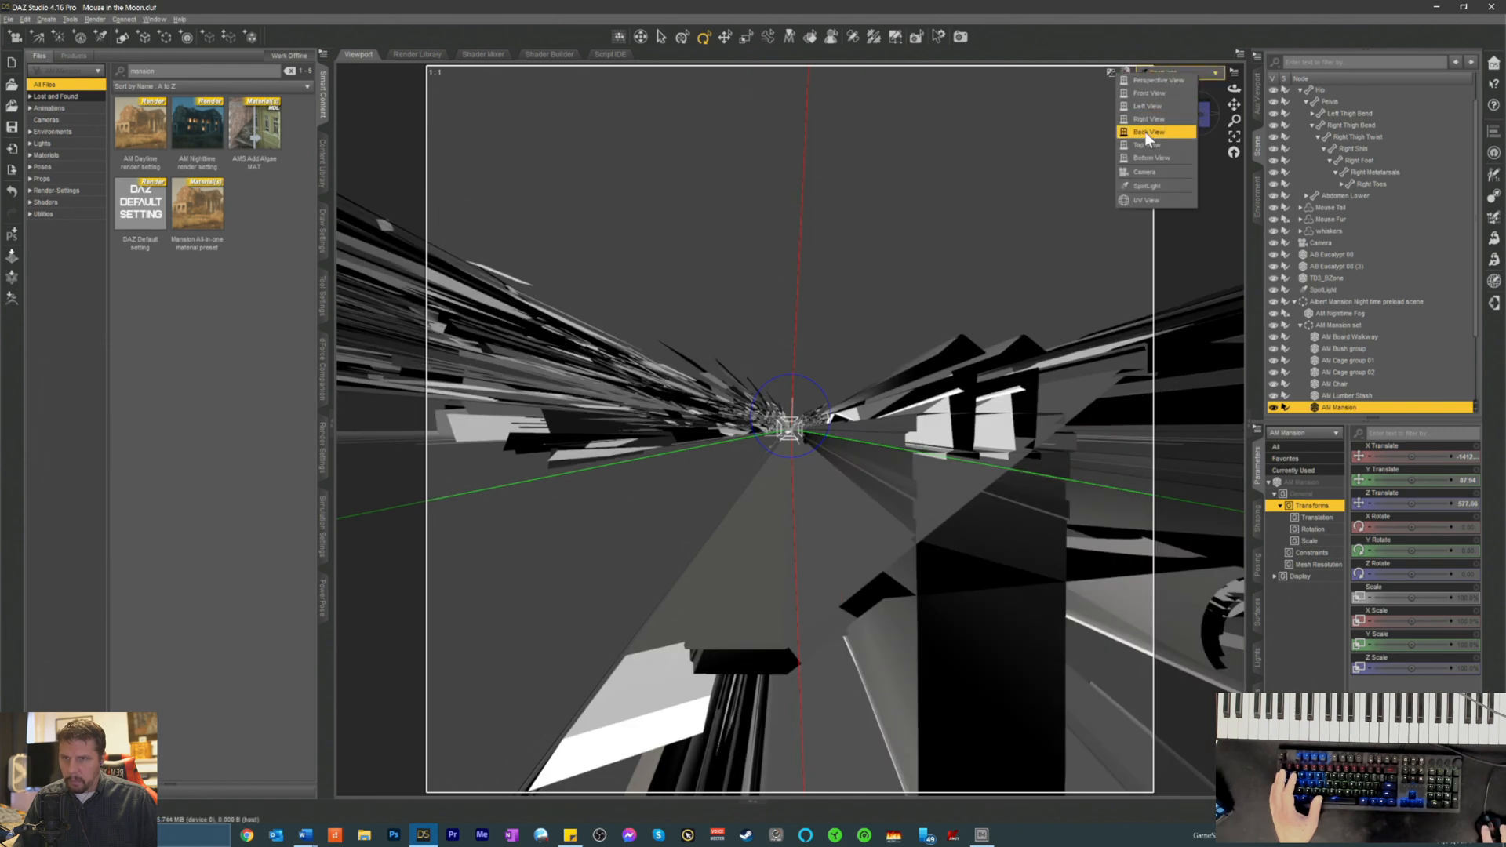
left_click(1130, 171)
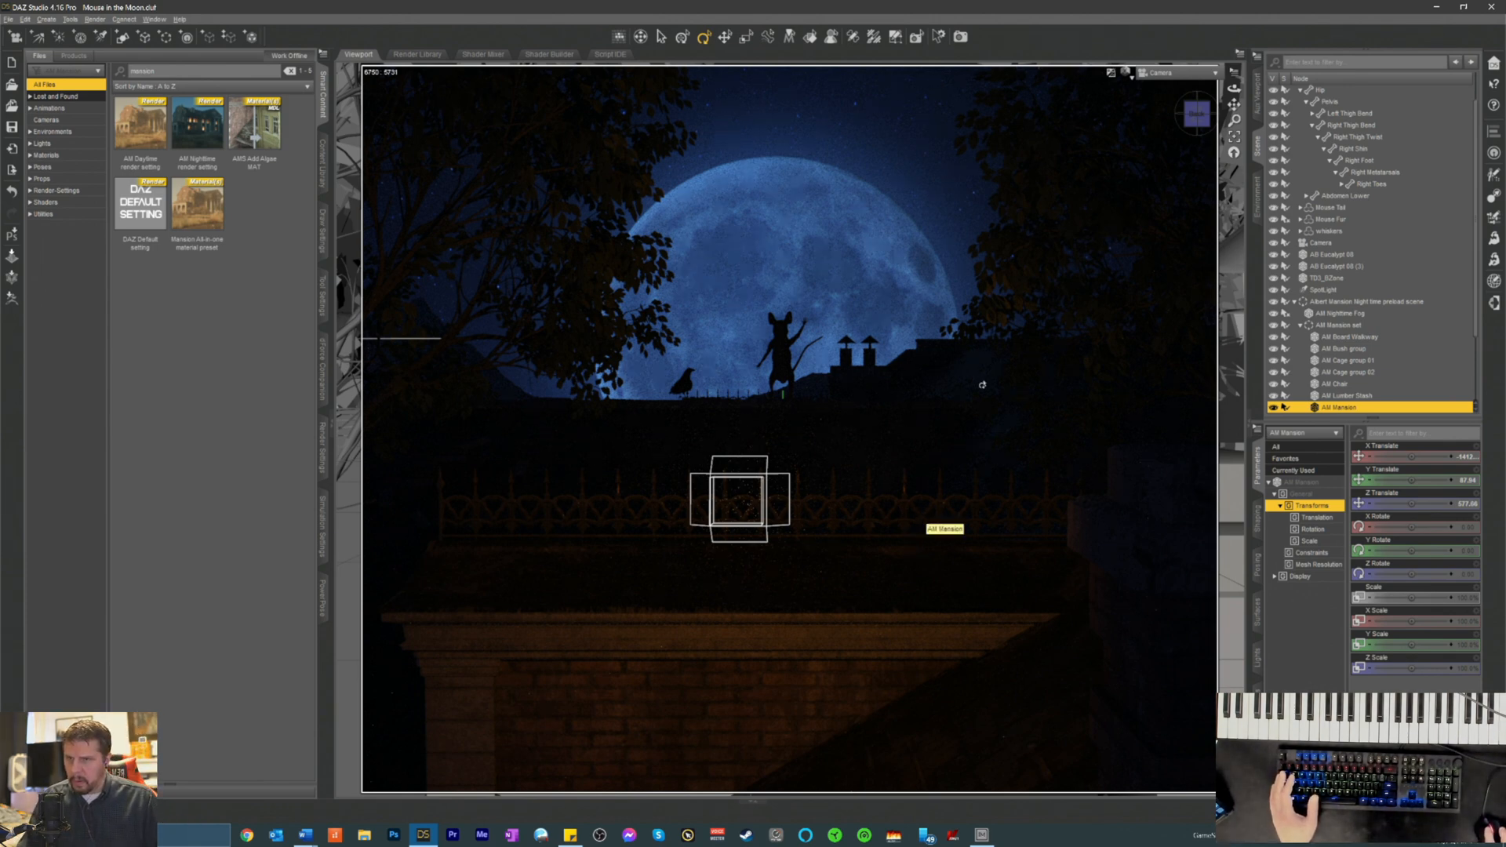
- Clear the scene selection and display the General render settings
left_click(1161, 73)
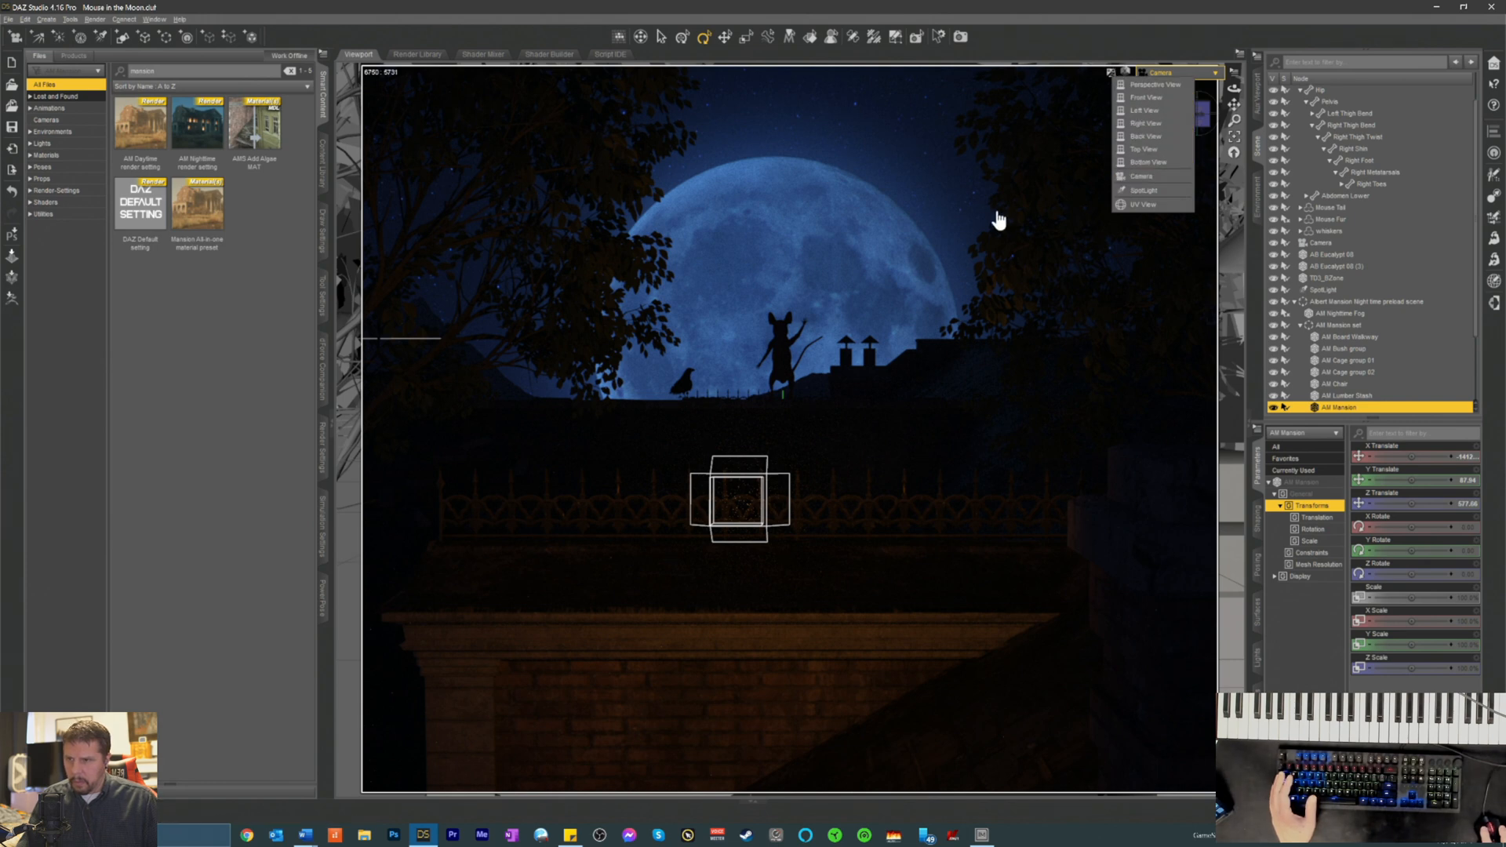
left_click(971, 219)
left_click(971, 219)
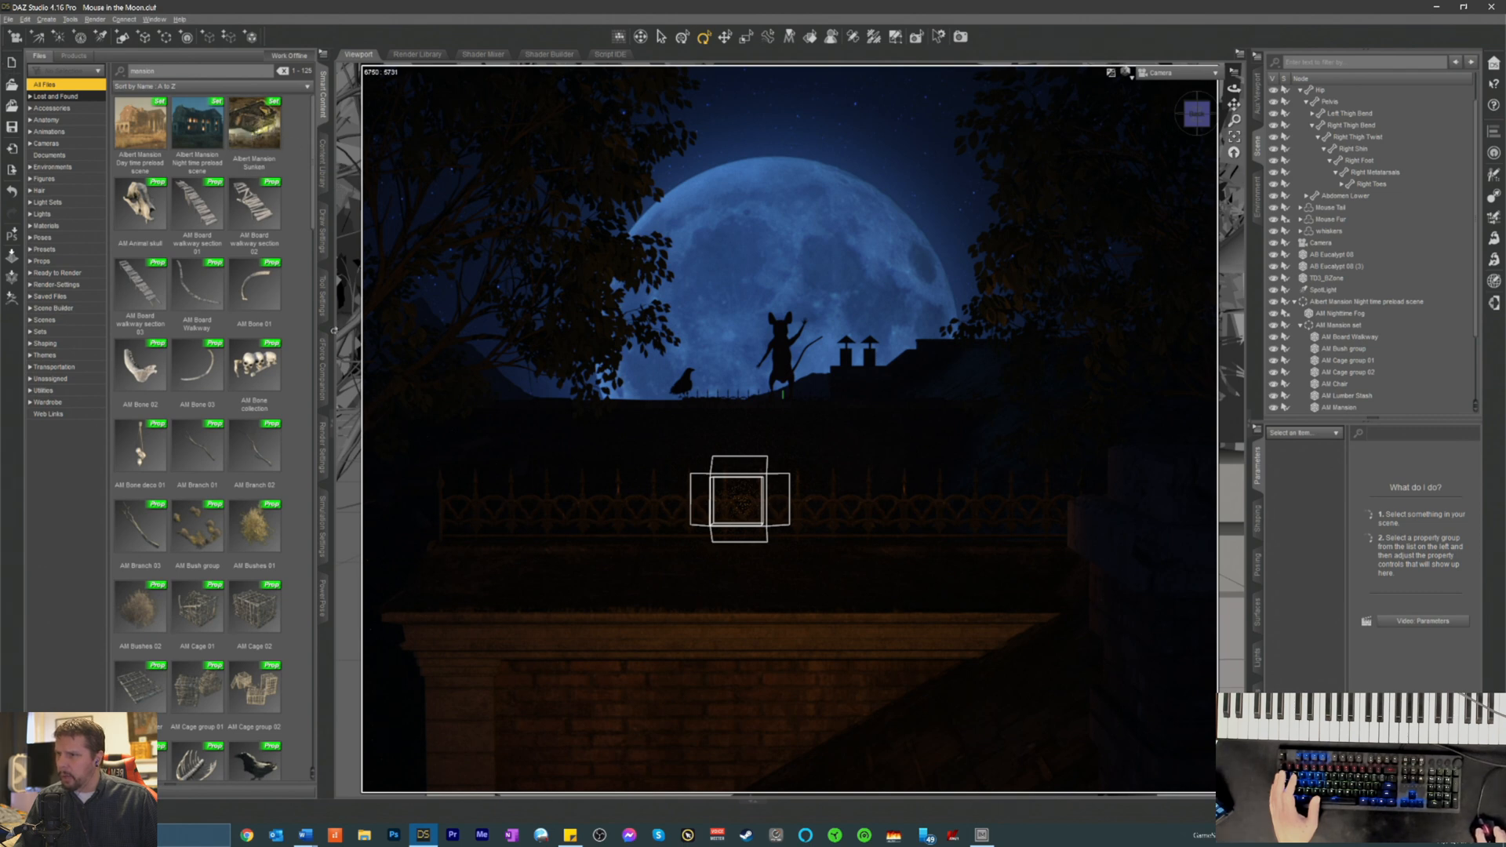
left_click(322, 449)
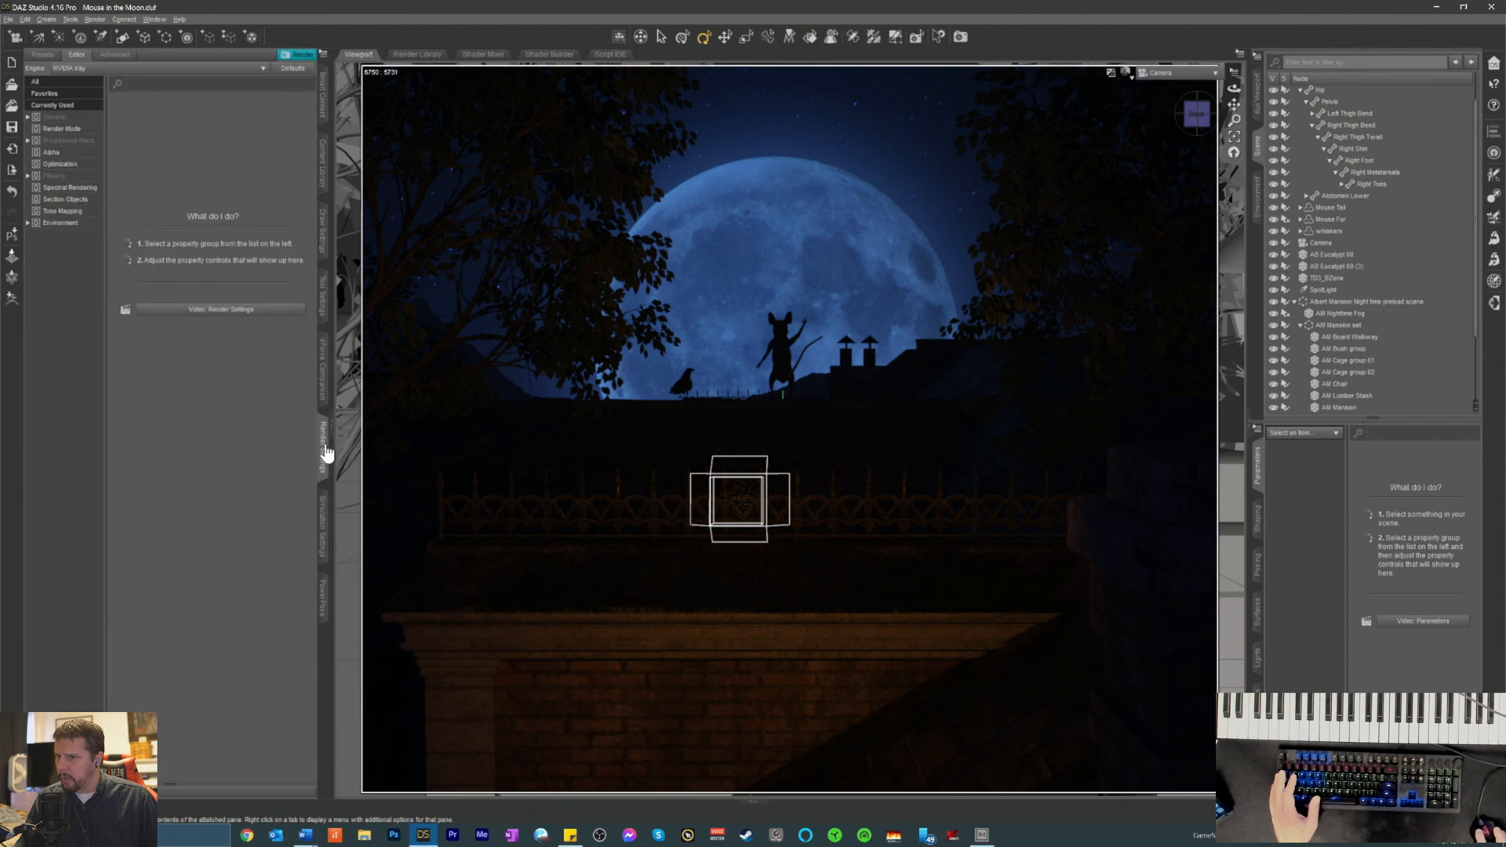
left_click(54, 116)
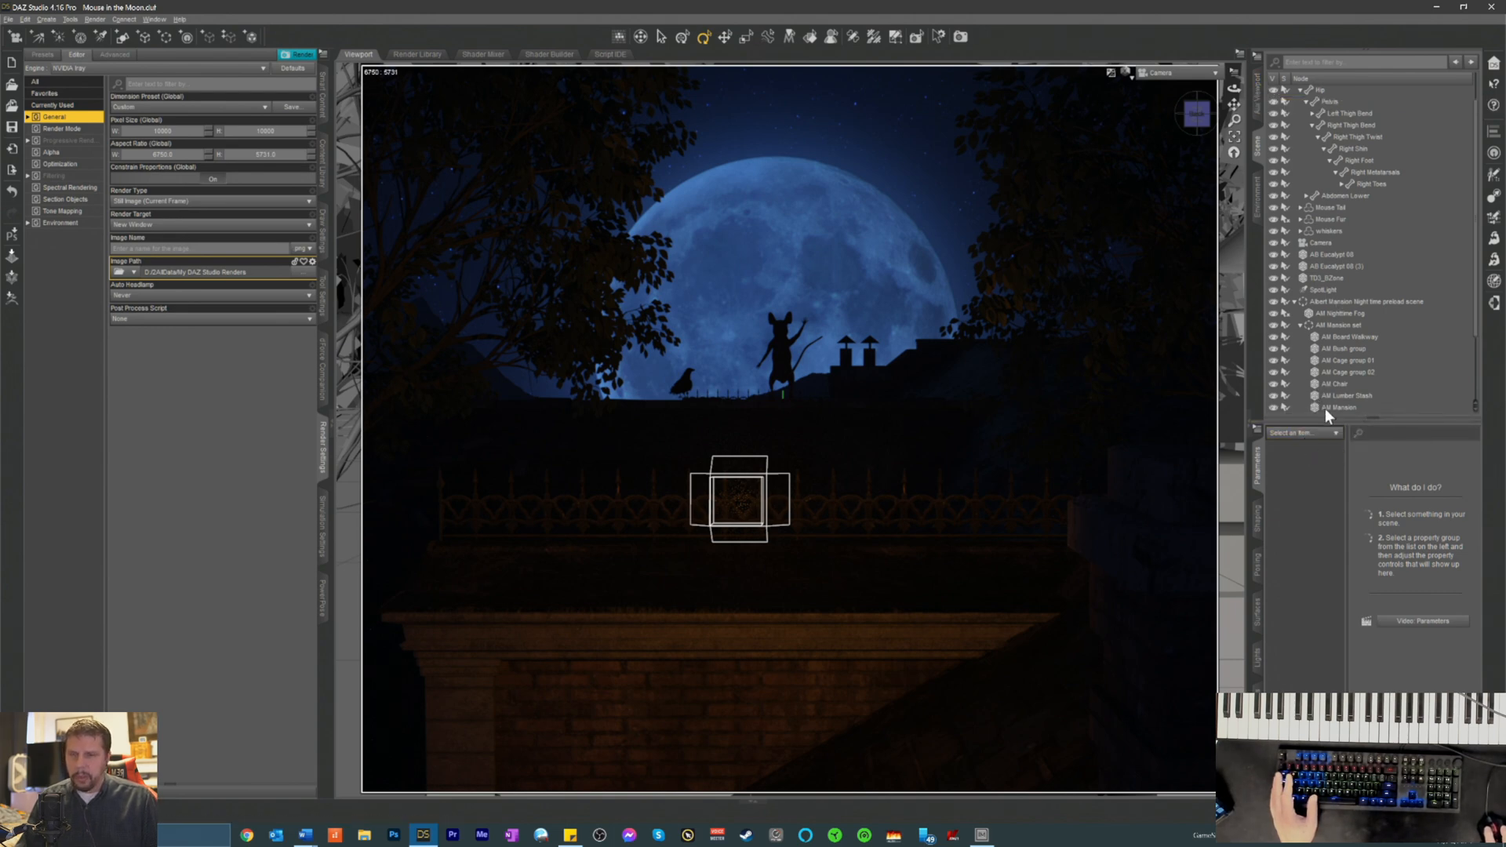
- Reset the Environment Tint in the Environment Options to pure white, 1.00, 1.00, 1.00
scroll(1381, 158, "up", 3)
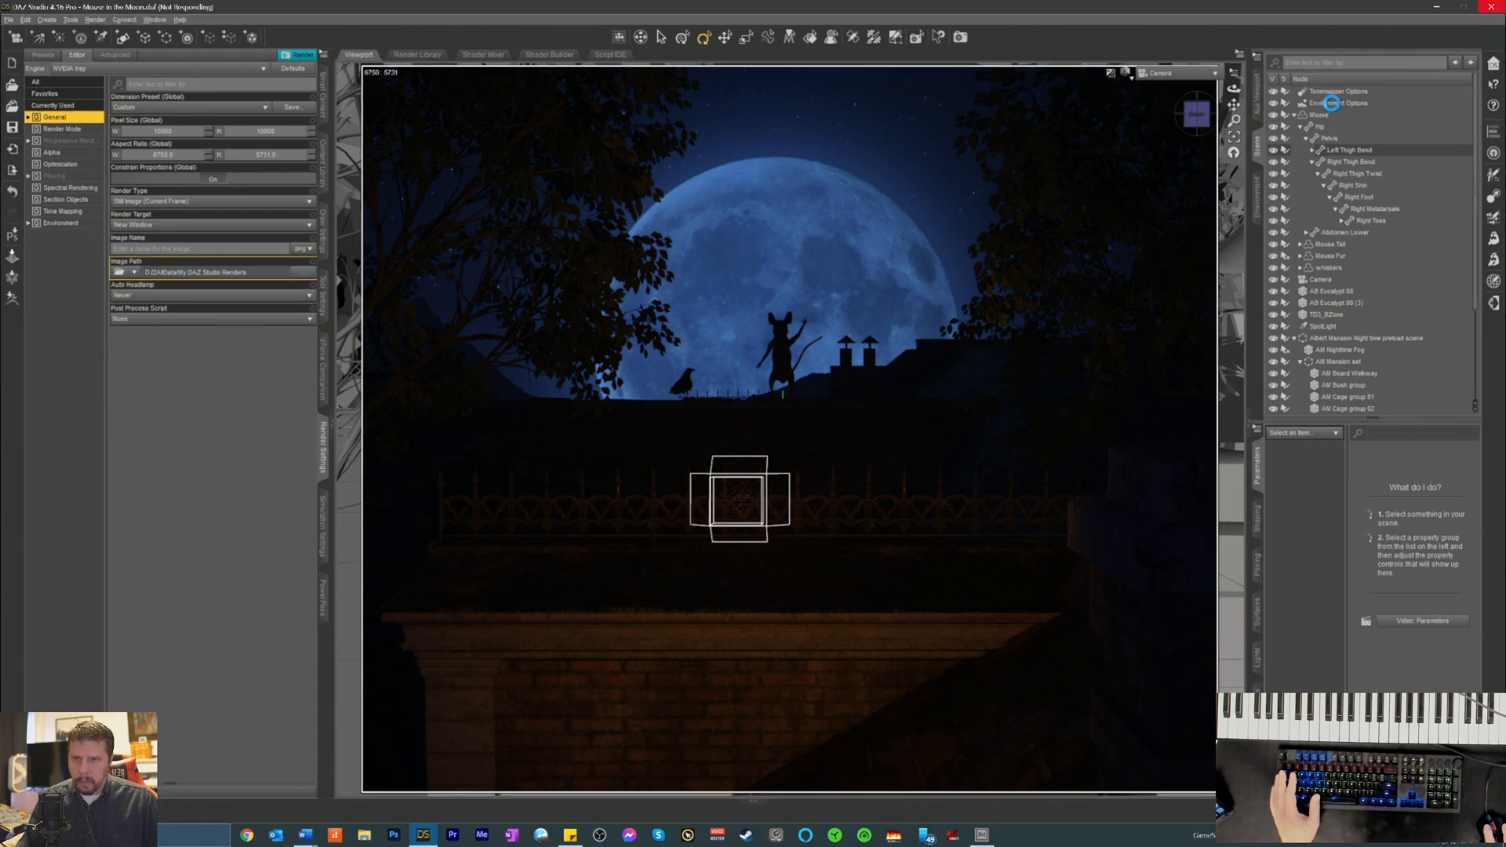
left_click(1332, 102)
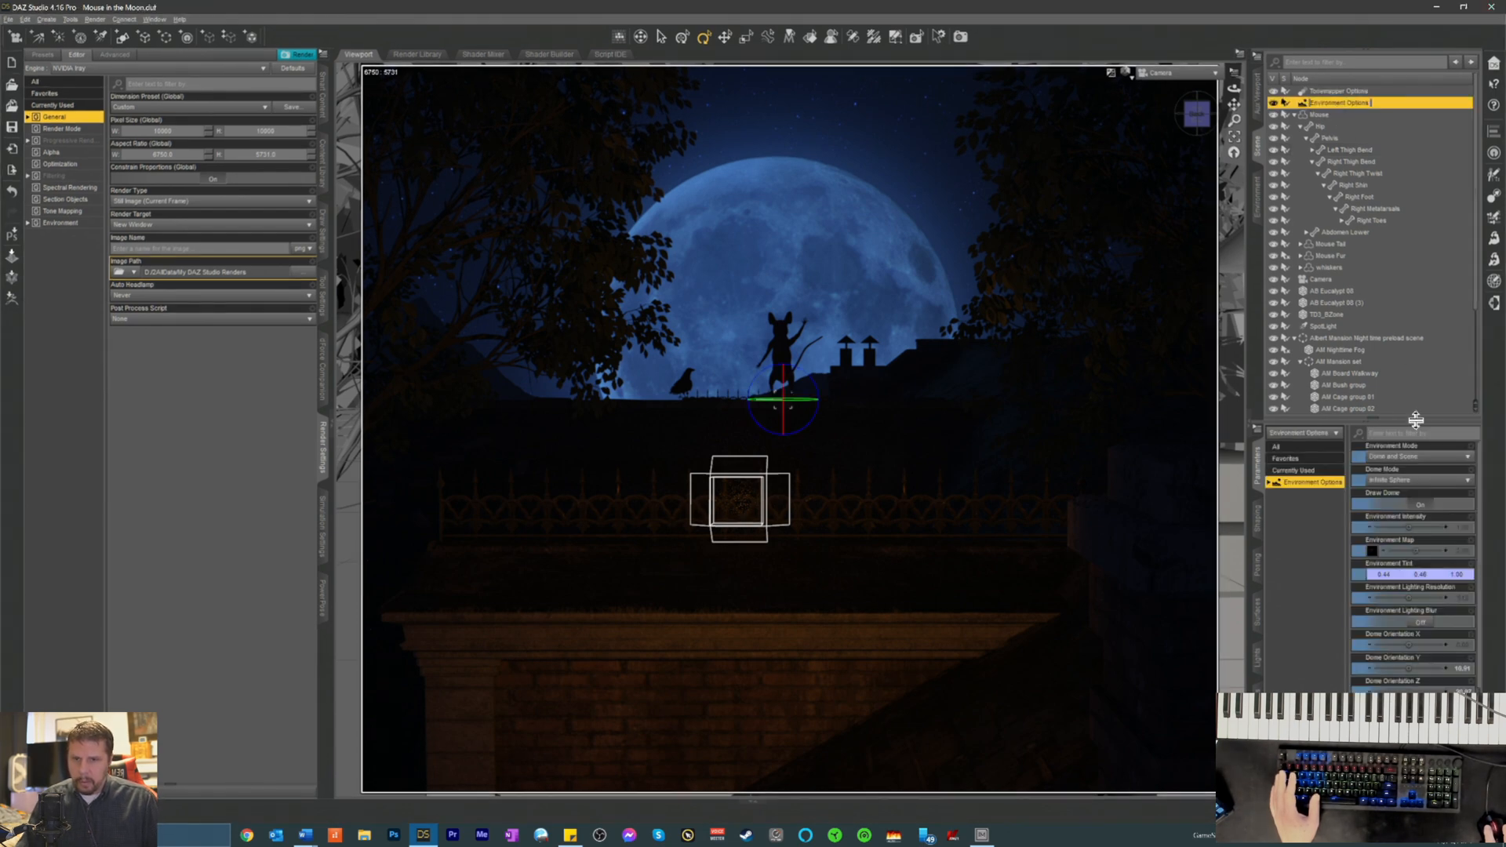
left_click(1358, 575)
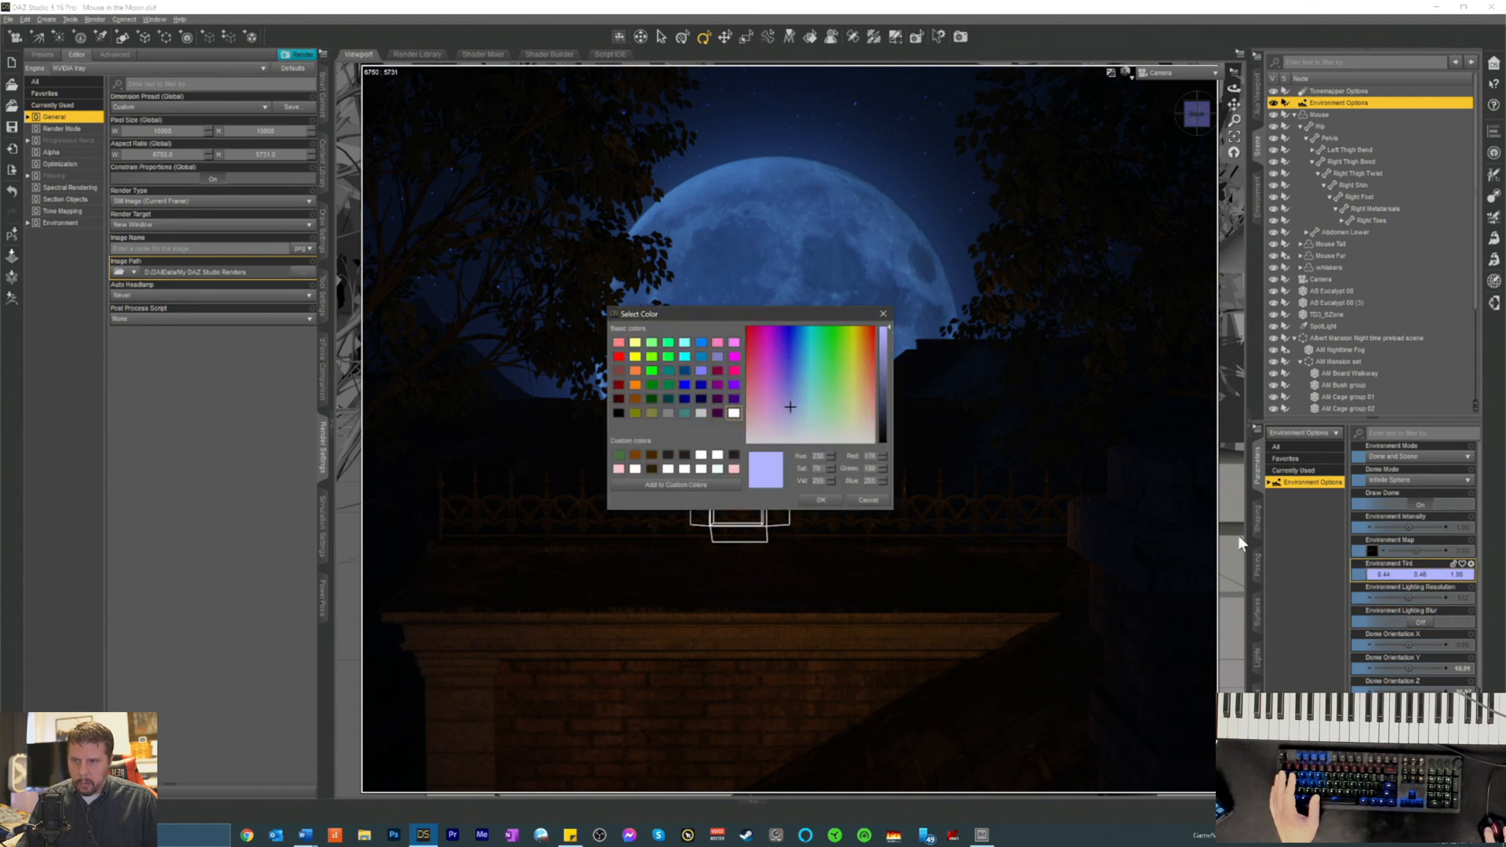
left_click(733, 416)
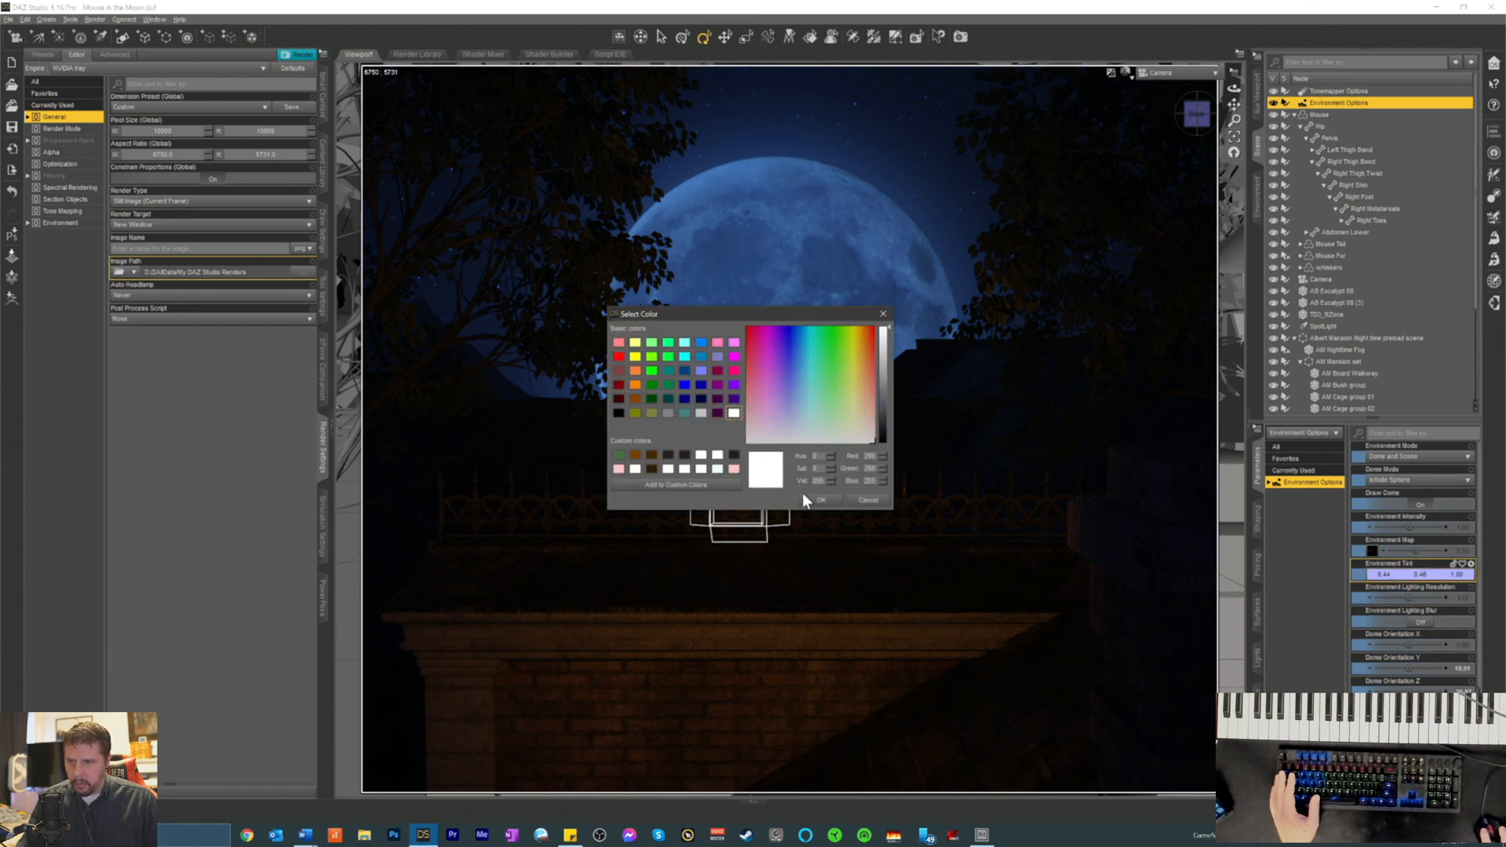
left_click(820, 500)
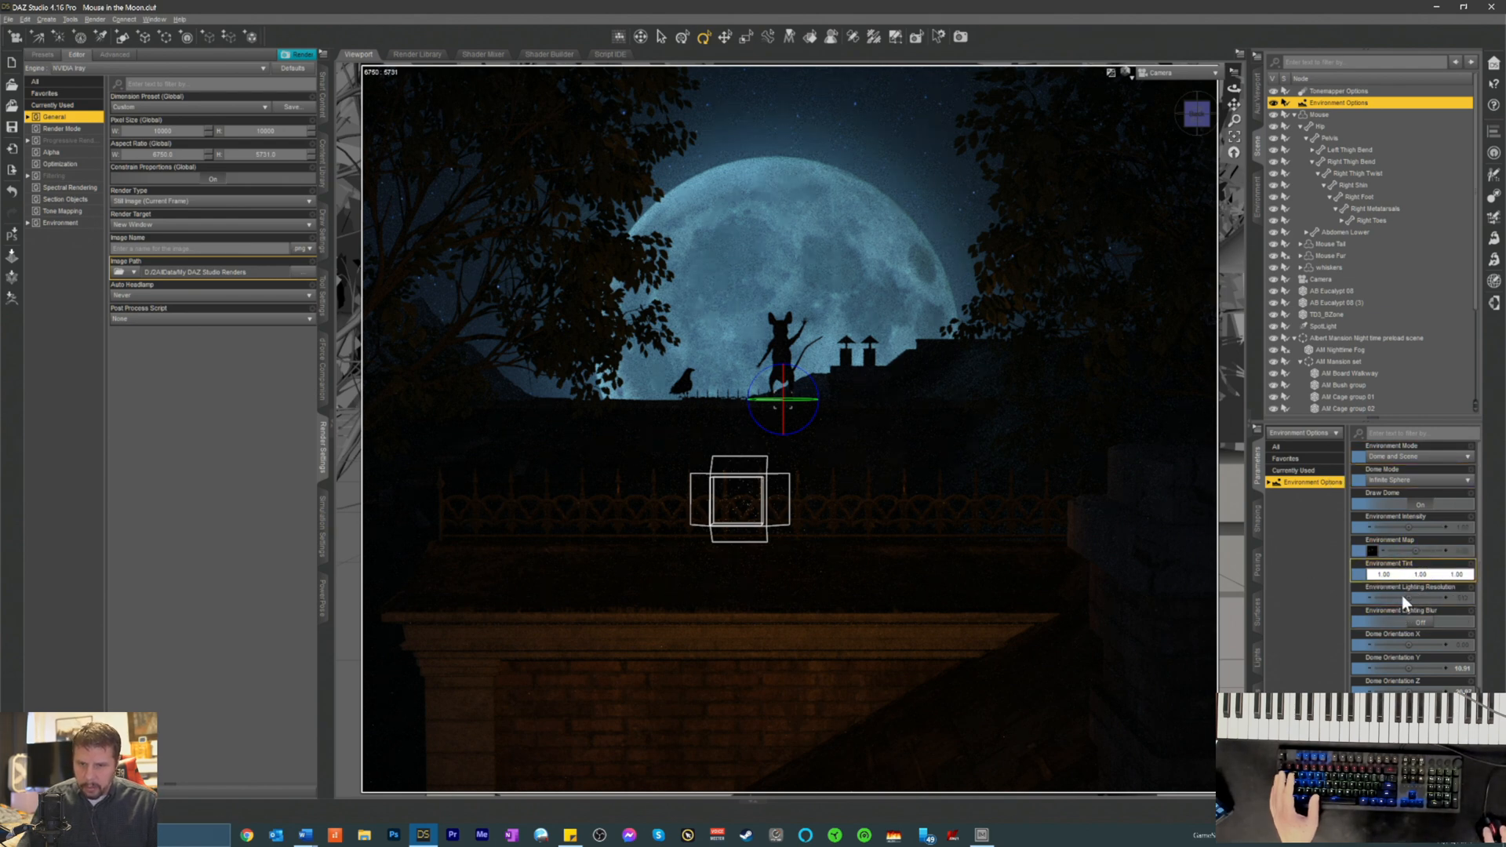
scroll(1405, 634, "down", 4)
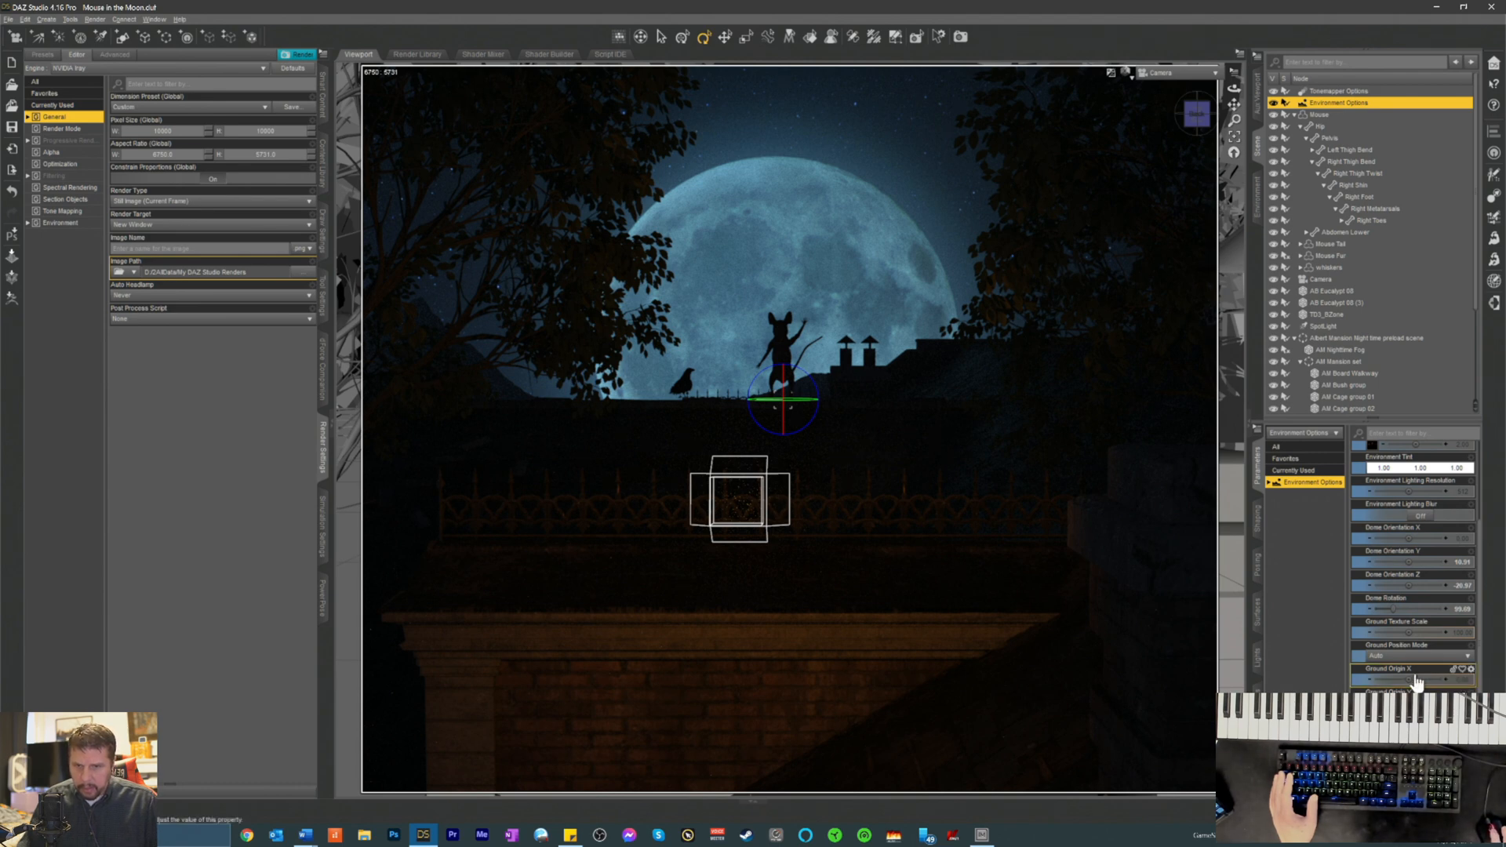
scroll(1408, 649, "up", 4)
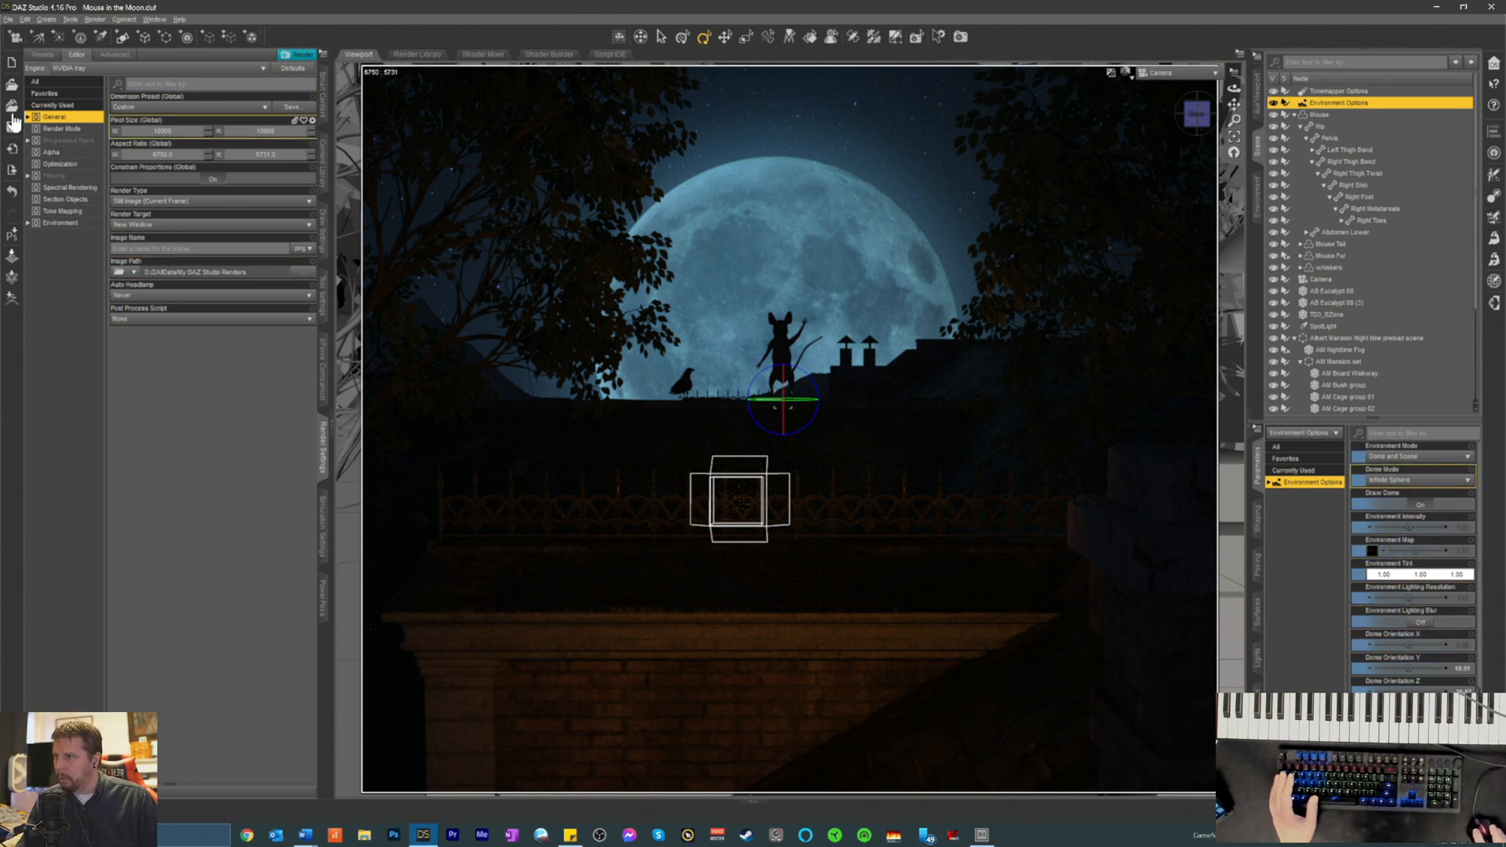
left_click(1258, 56)
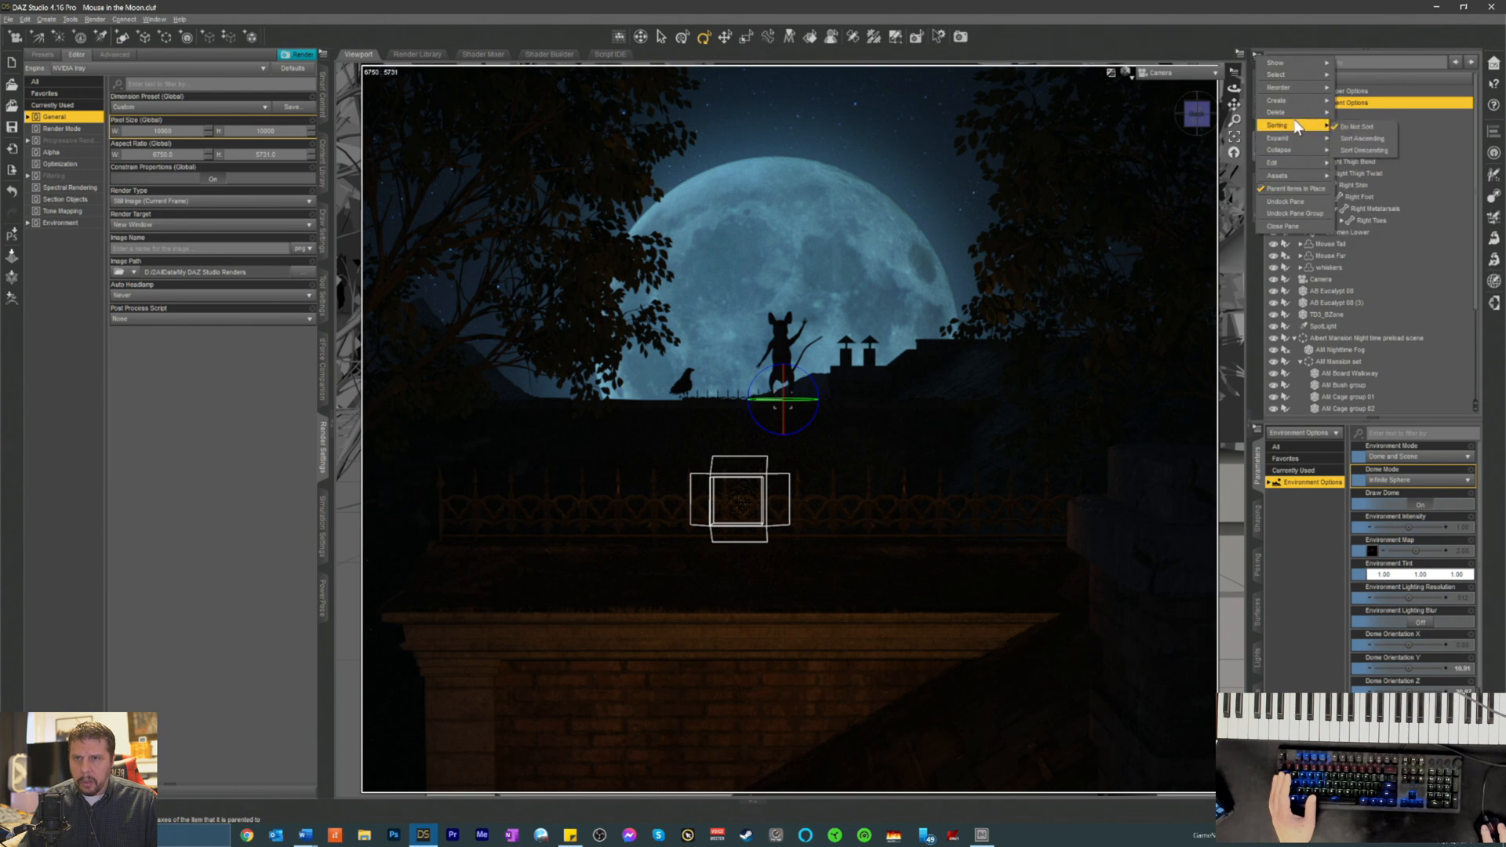
mouse_move(1287, 63)
left_click(1315, 31)
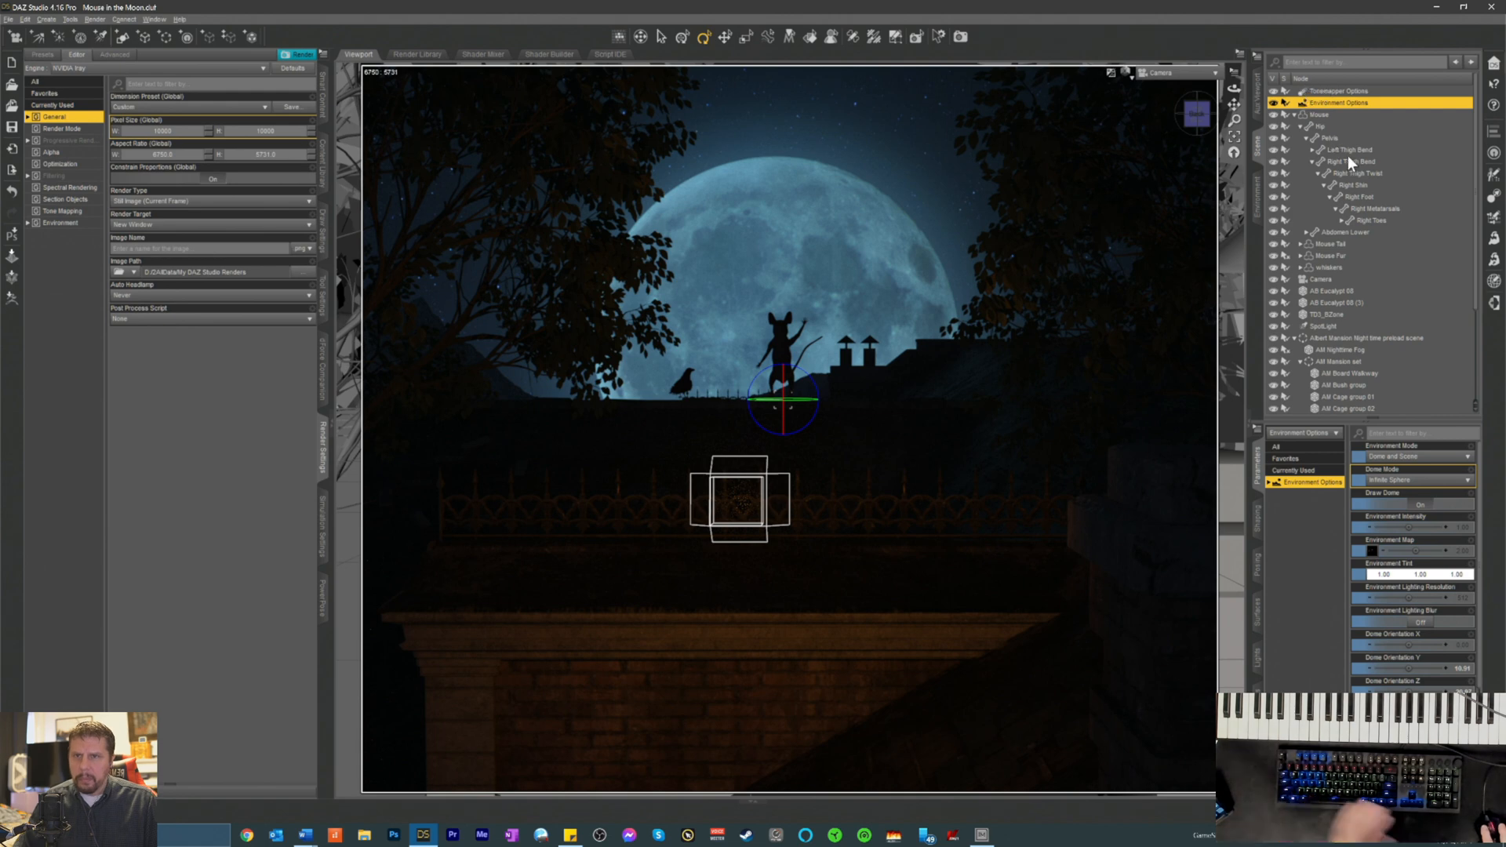
- Adjust the Tonemapper Options to give the moonlit scene stronger, more saturated colors, and save the scene
left_click(1322, 91)
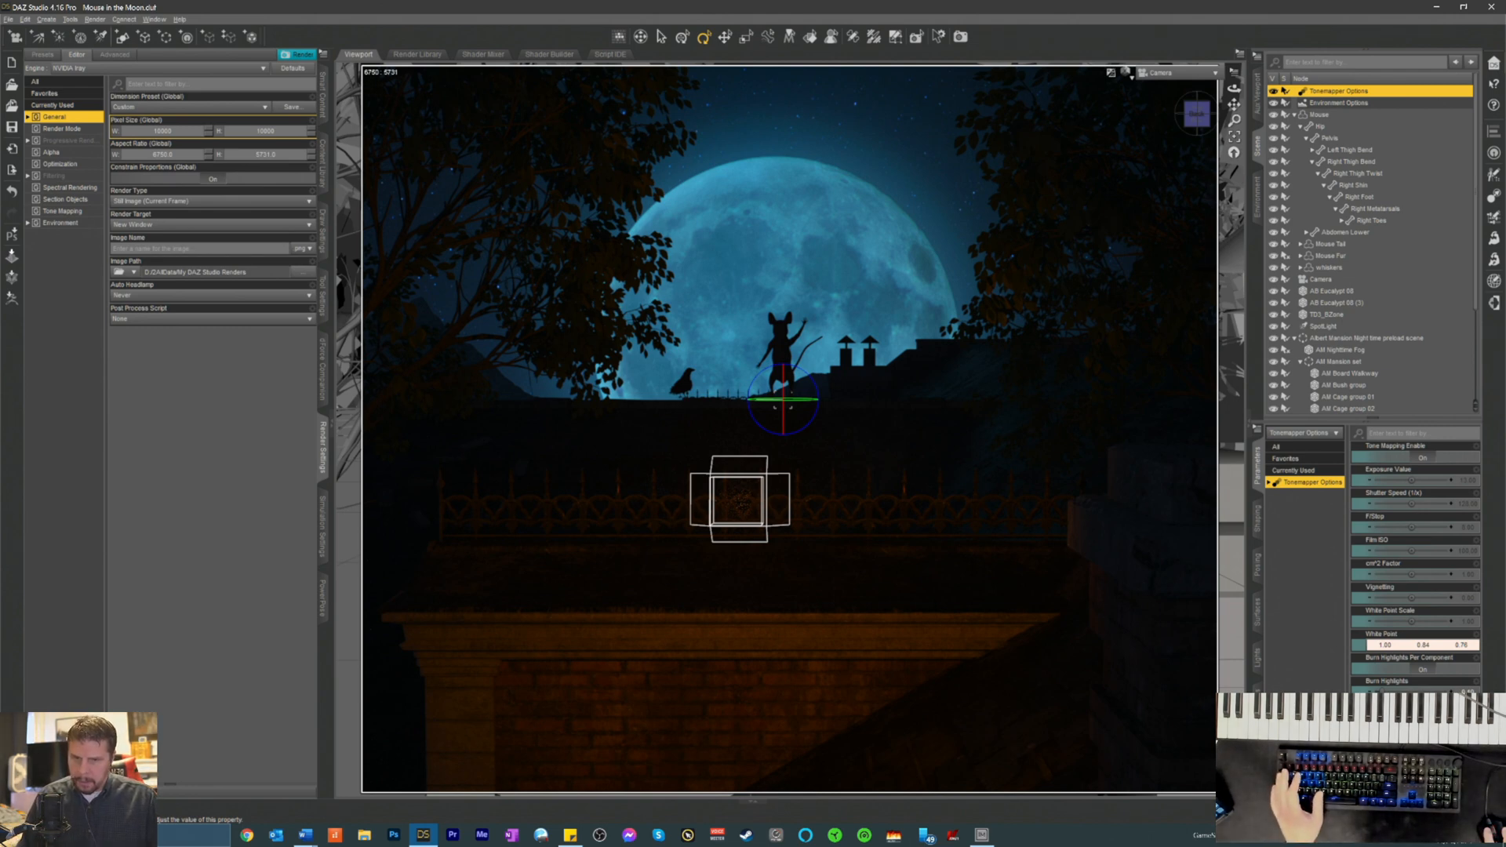
key("ctrl+7")
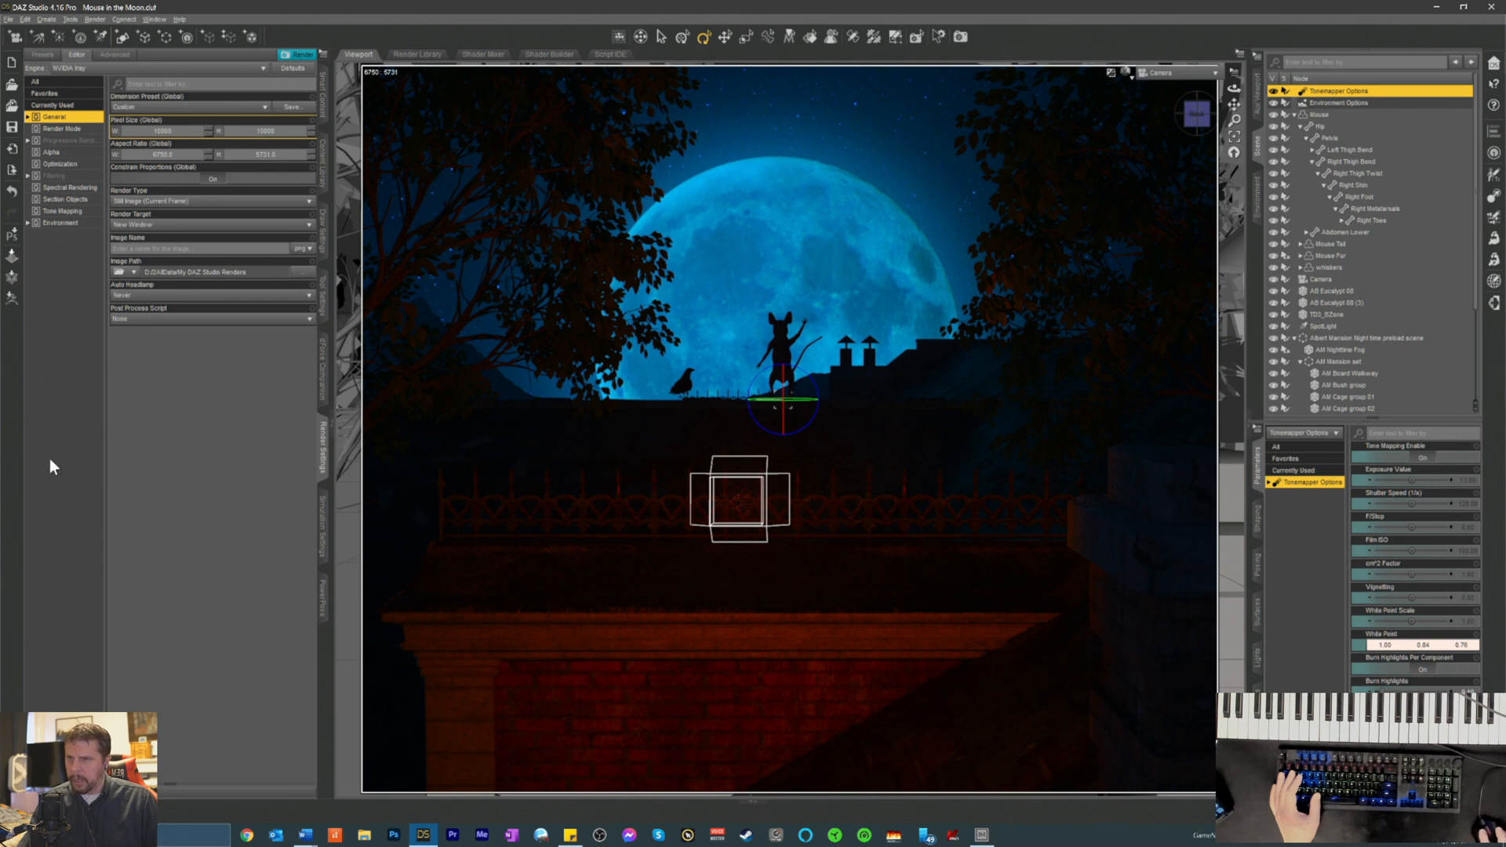
left_click(93, 490)
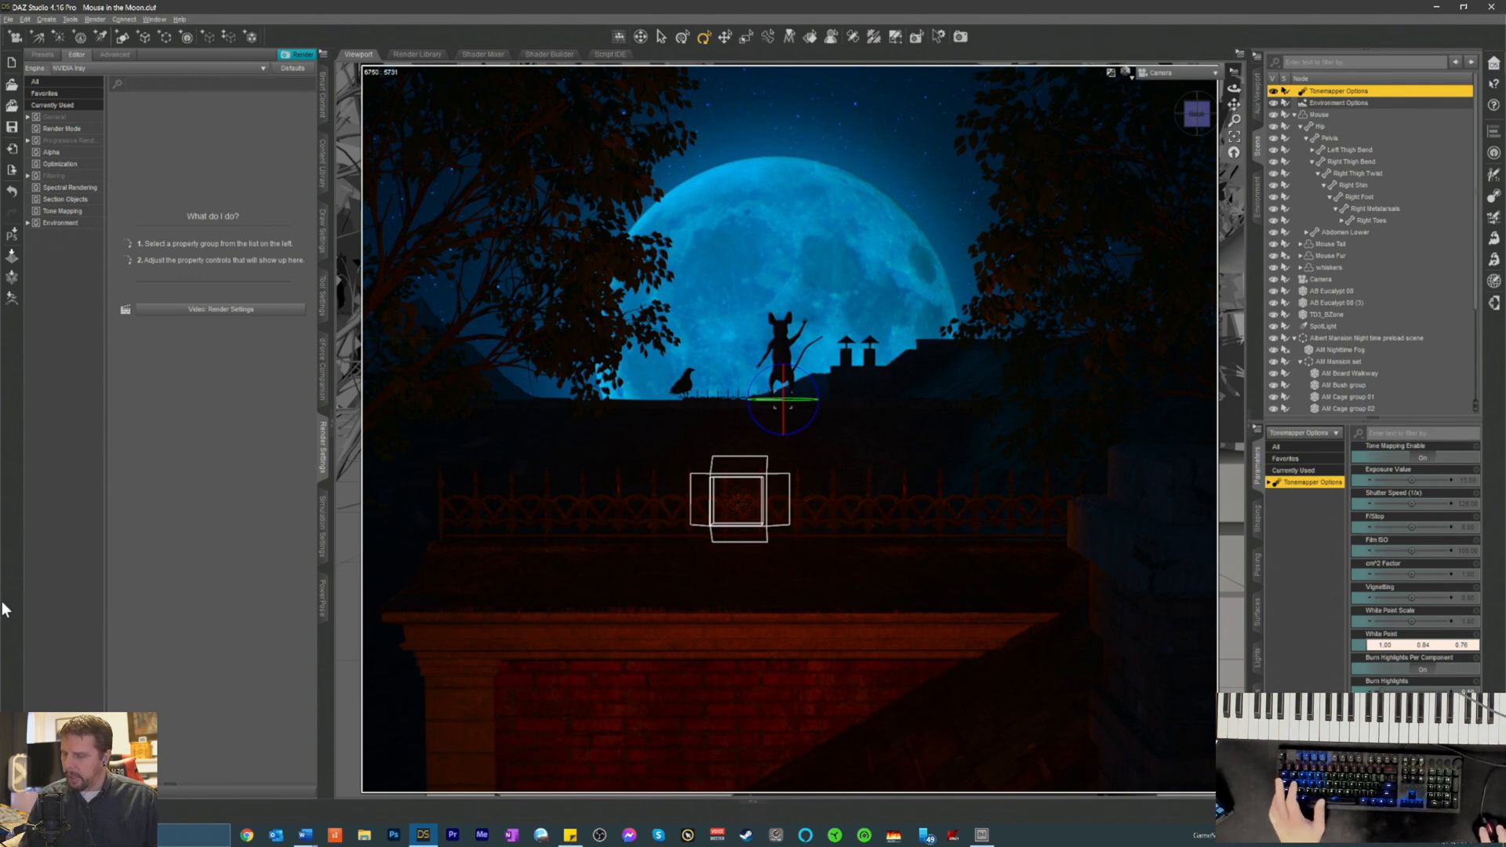
key("ctrl+s")
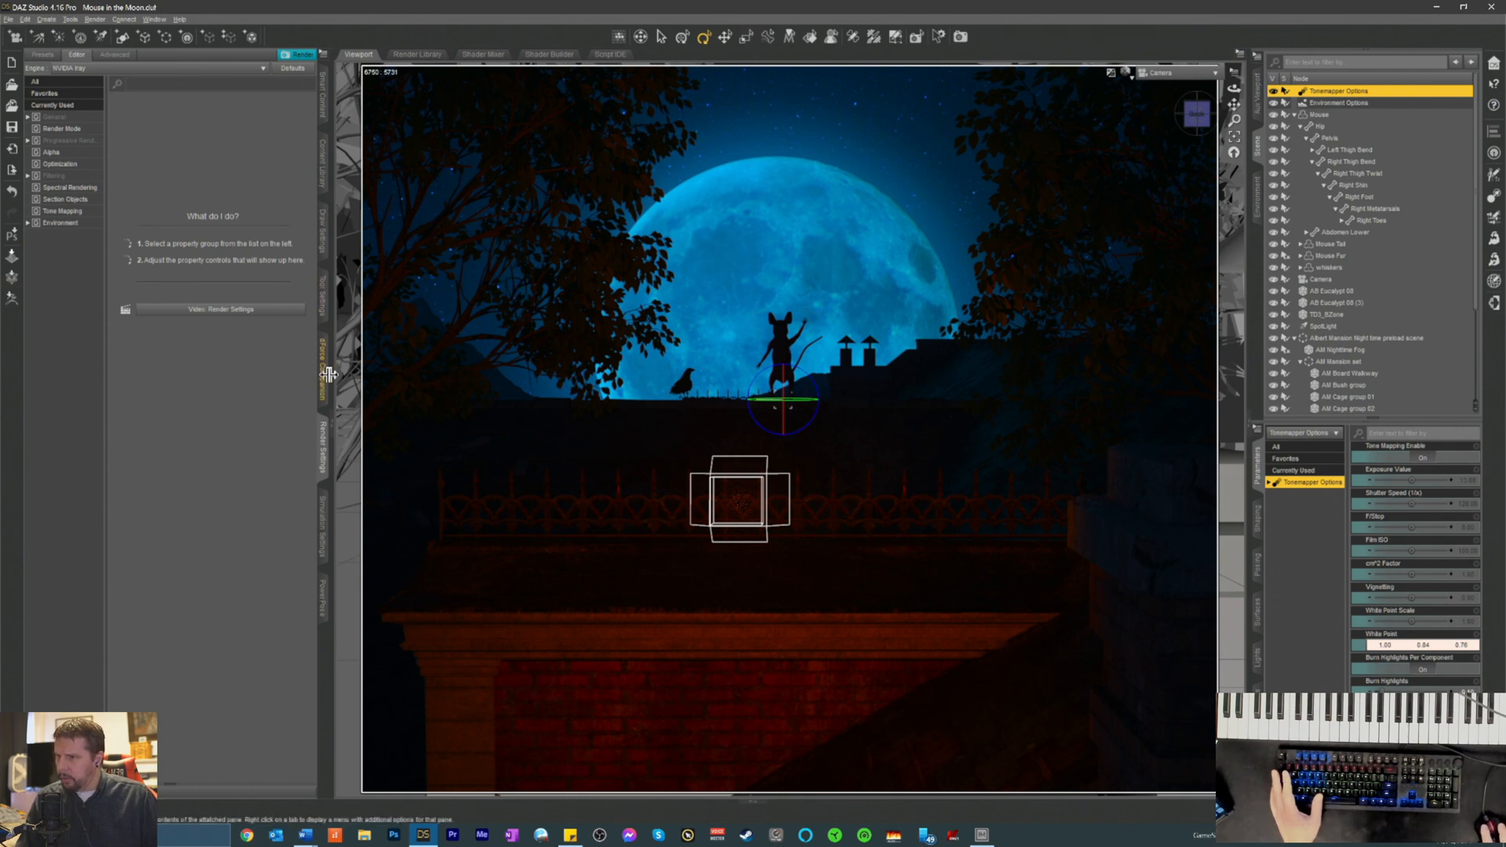
- Set the render dimensions to the Ultra HD [UHD] preset (16:9, 3840 x 2160) and start the render
left_click(53, 117)
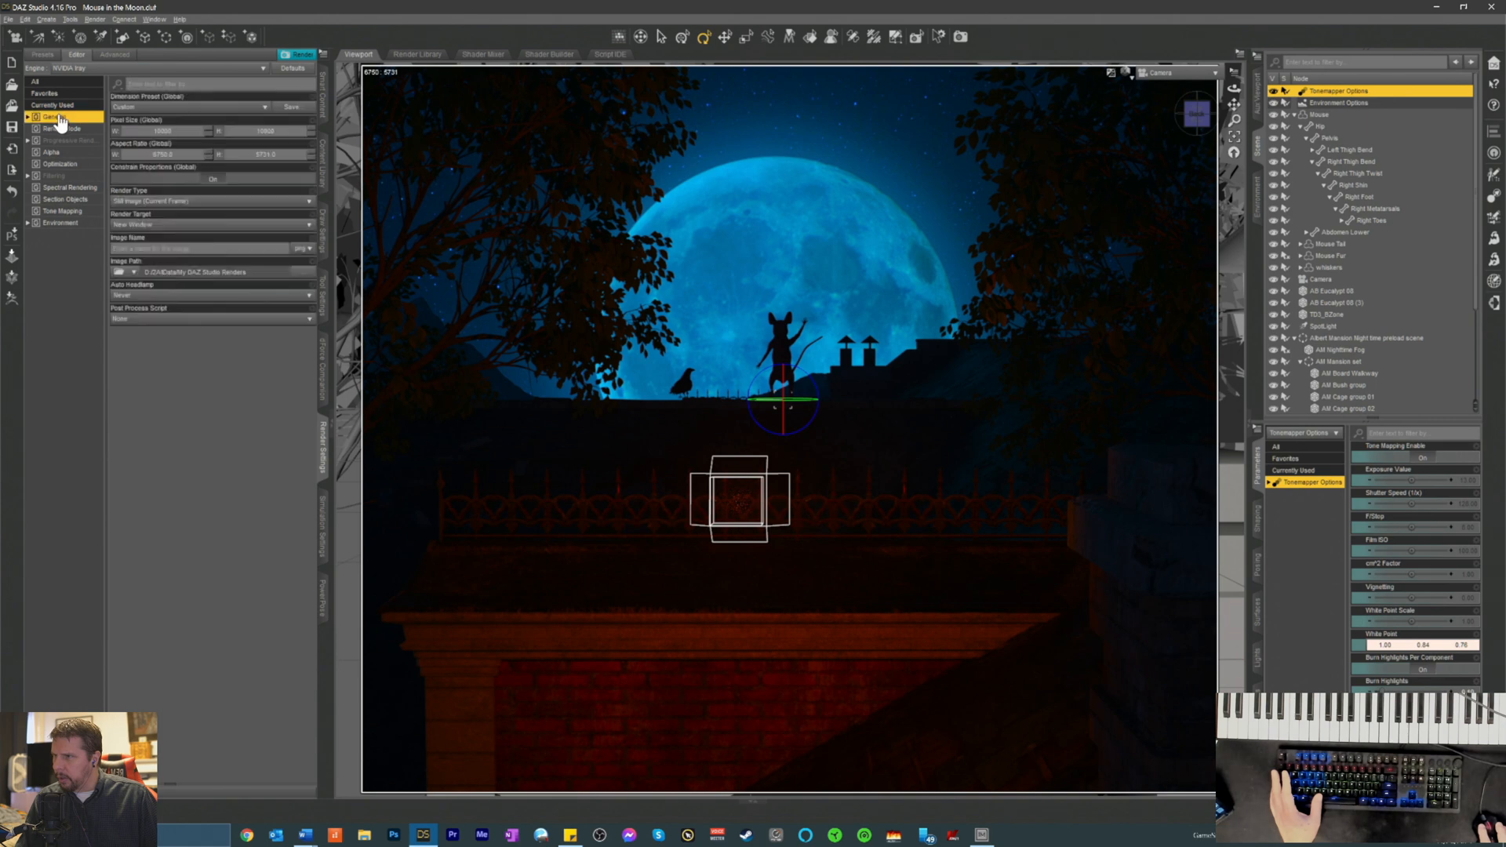
left_click(190, 108)
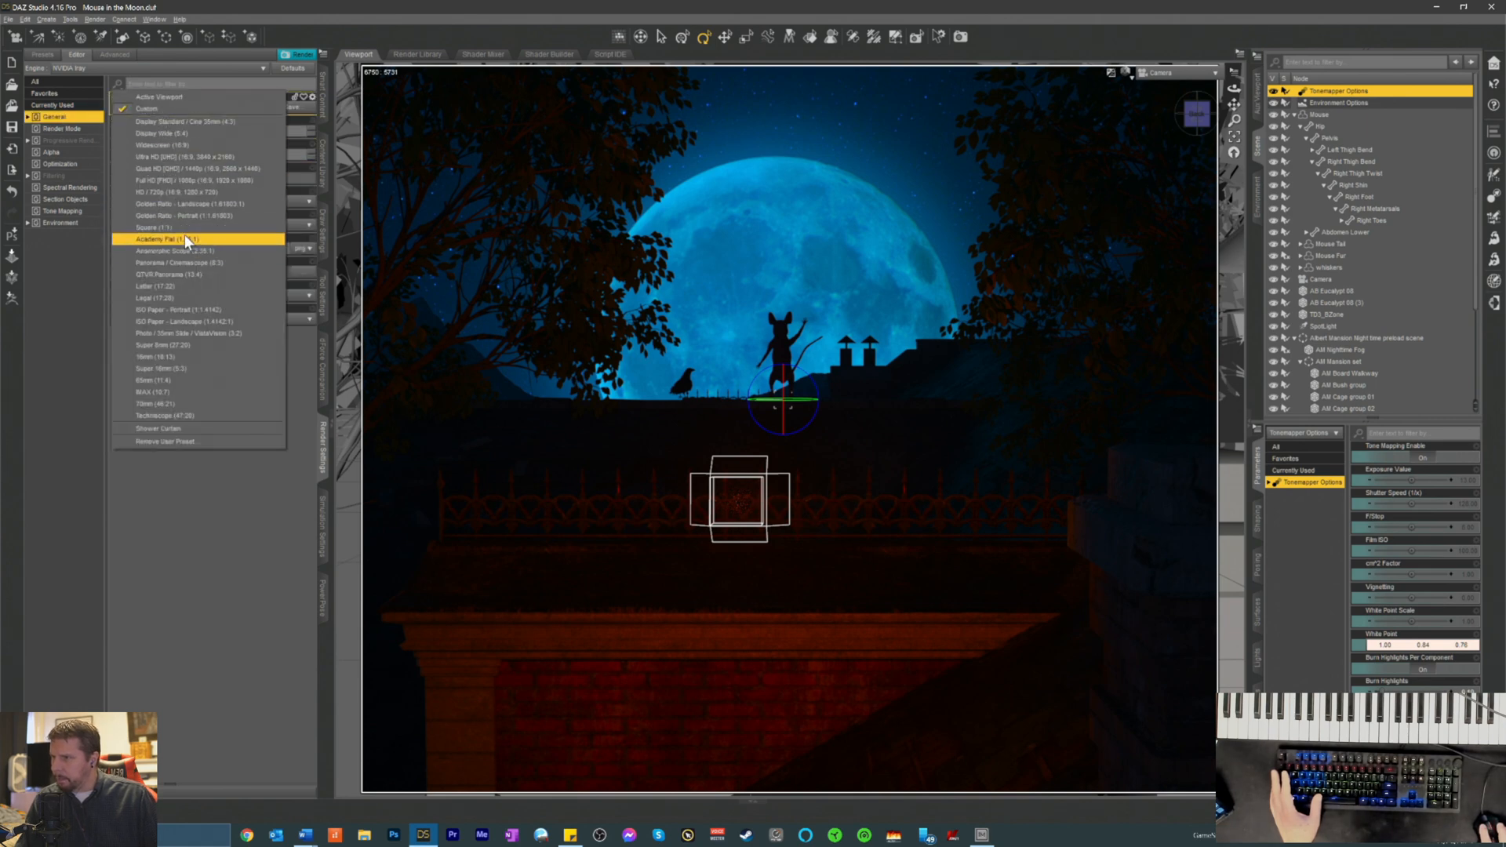
left_click(224, 157)
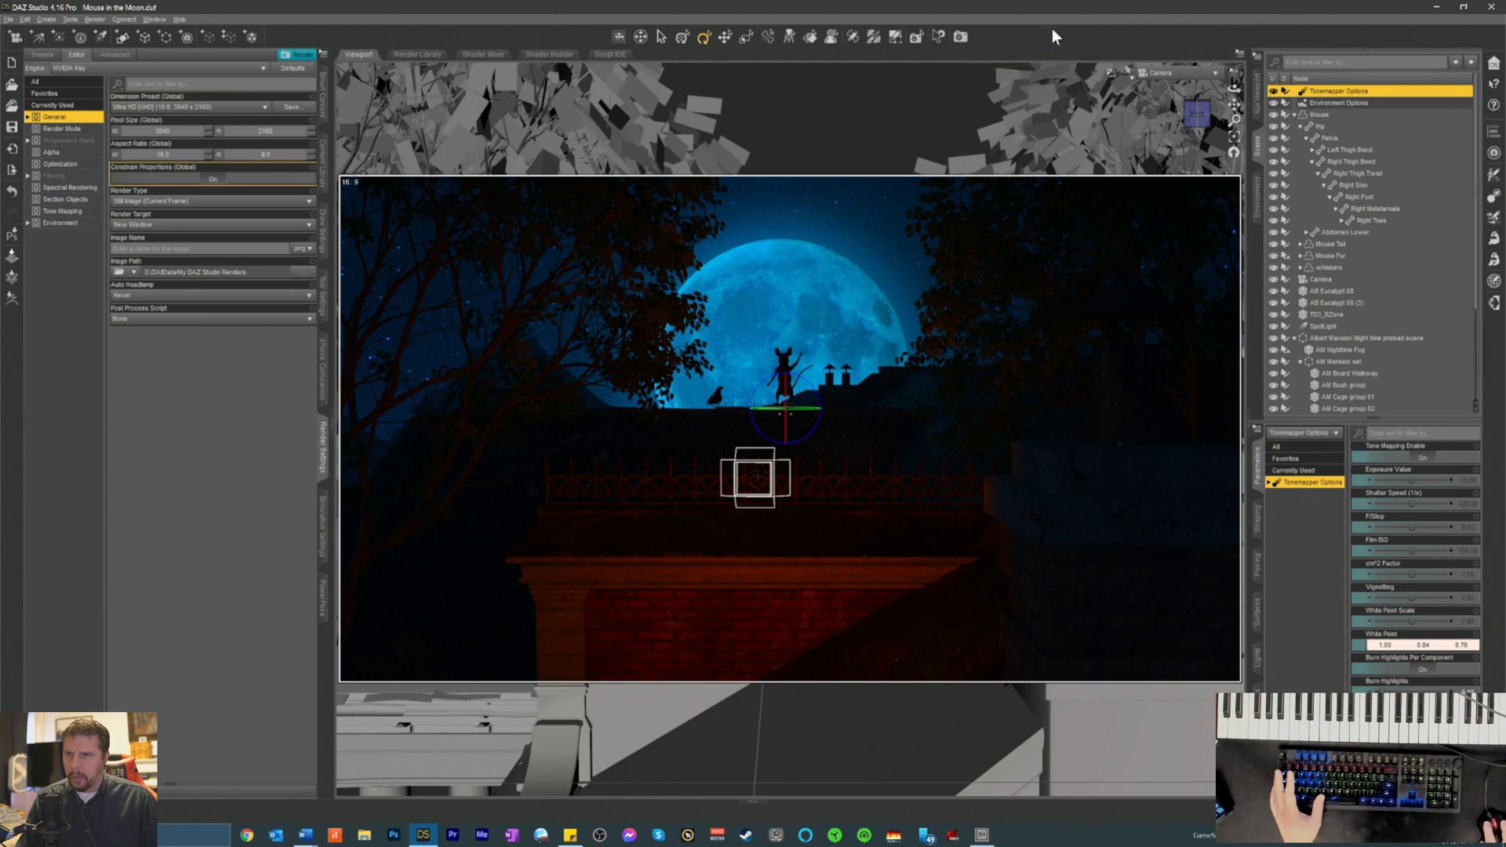
left_click(960, 36)
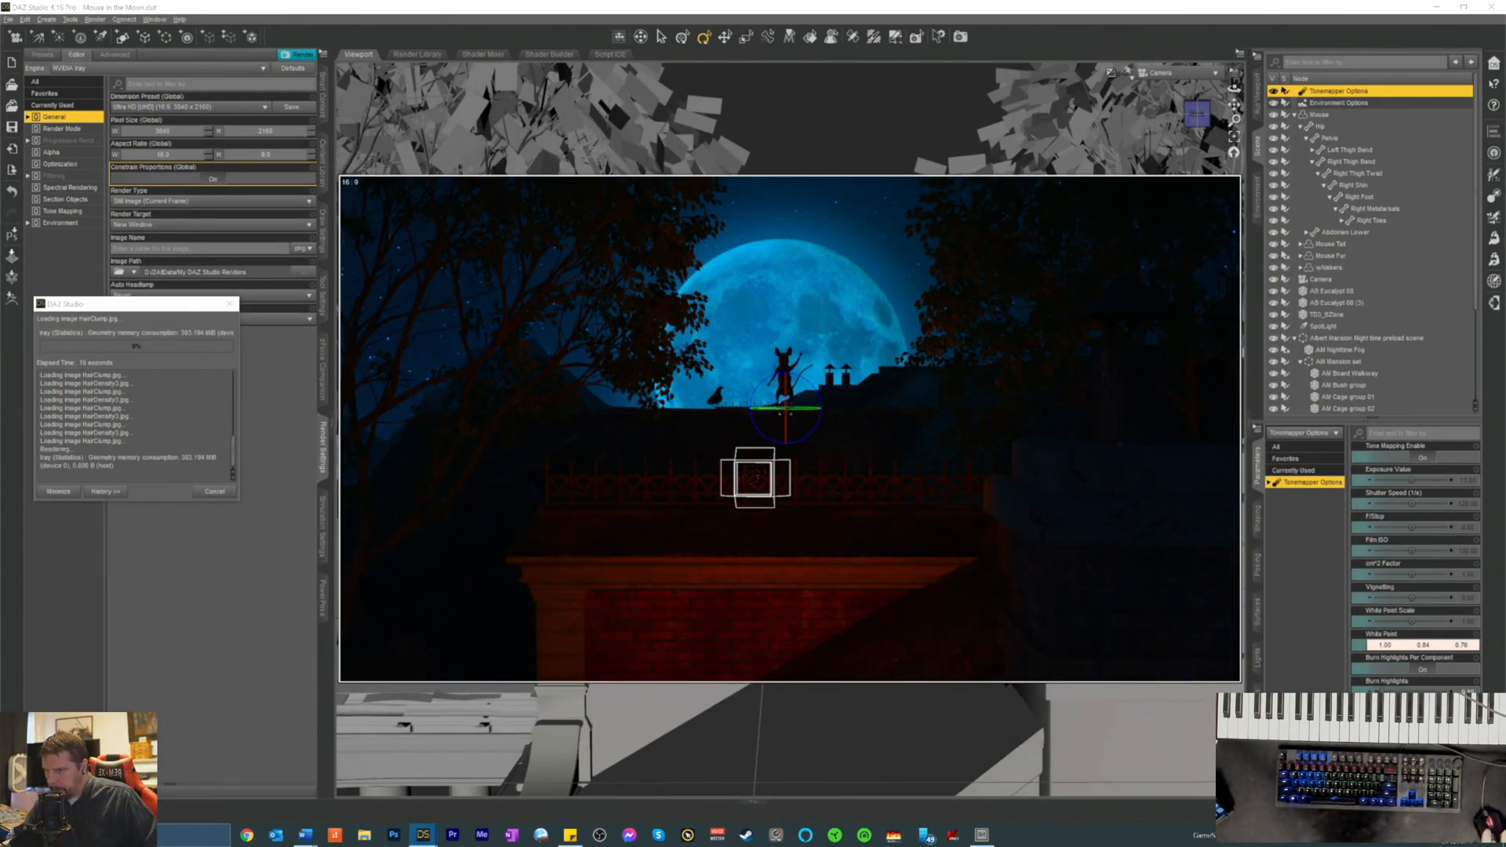
- Examine the Ultra HD render in progress, from the moon and mouse silhouette down to the roof railing and lit brick wall
mouse_move(438, 838)
left_click(468, 781)
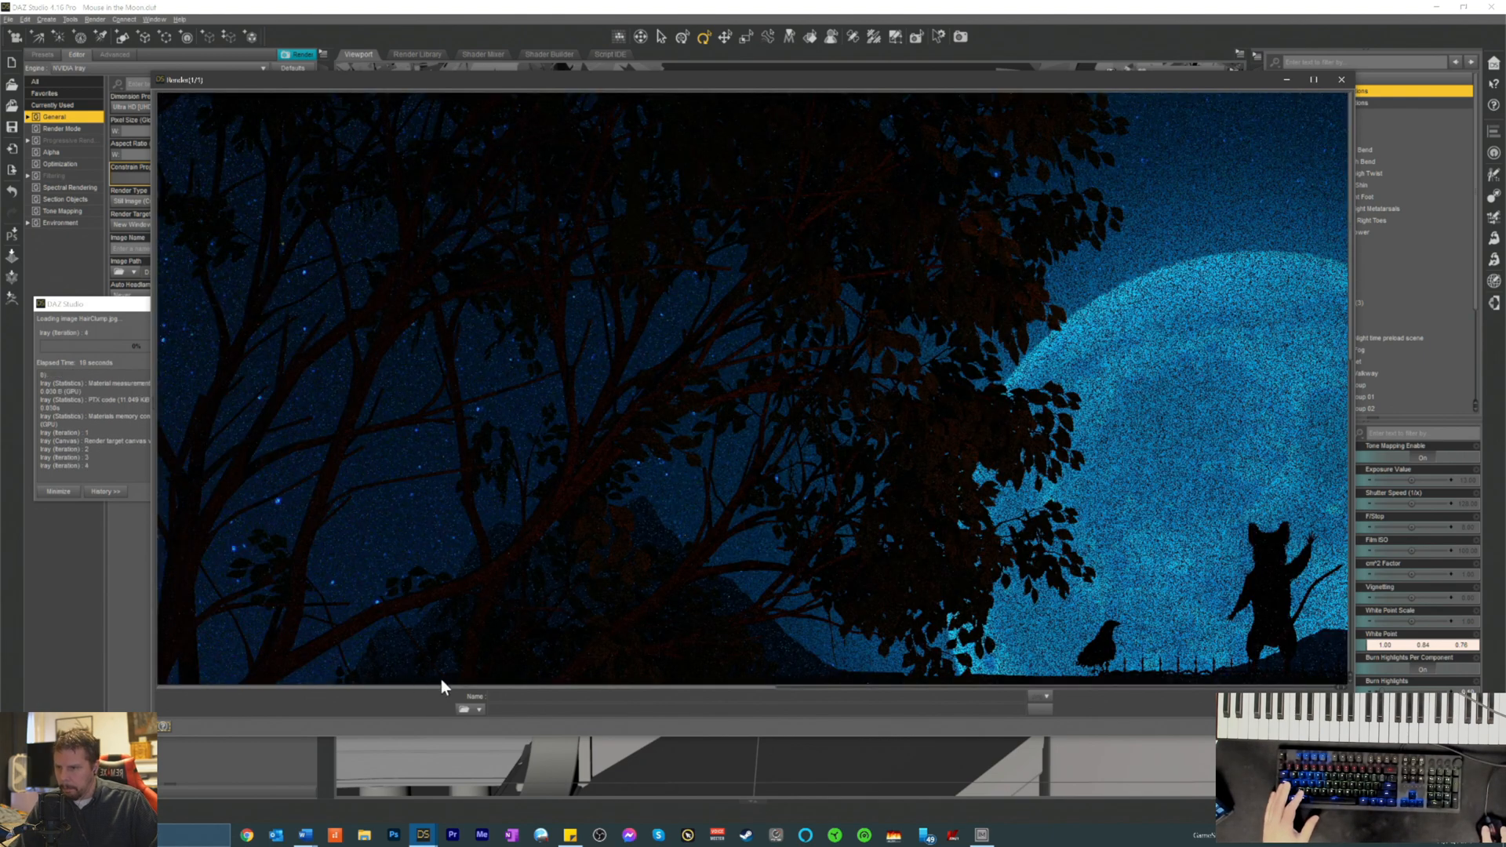
left_click_drag(433, 688, 717, 722)
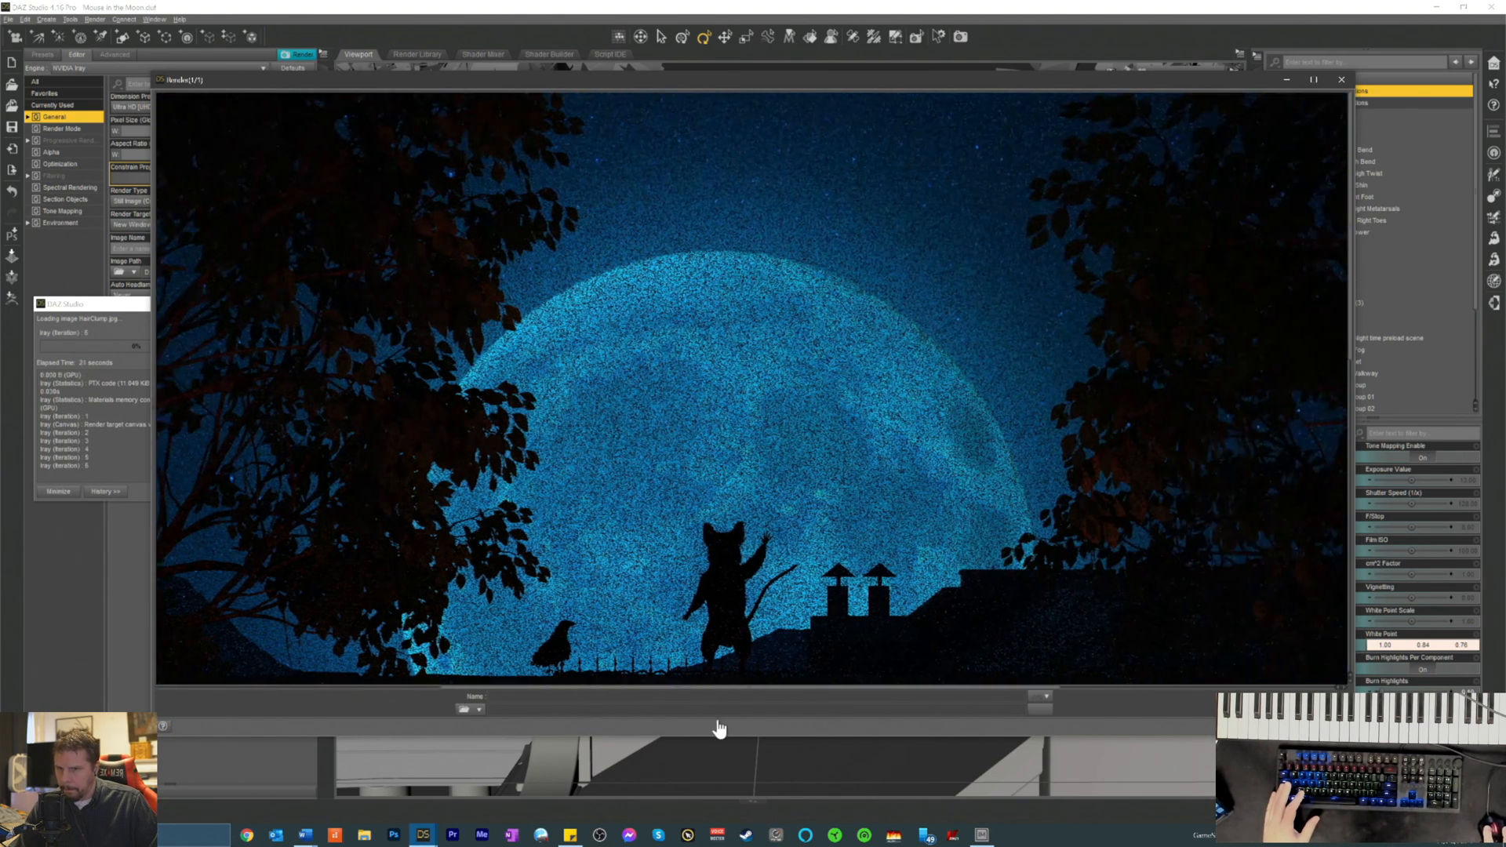
scroll(863, 525, "down", 3)
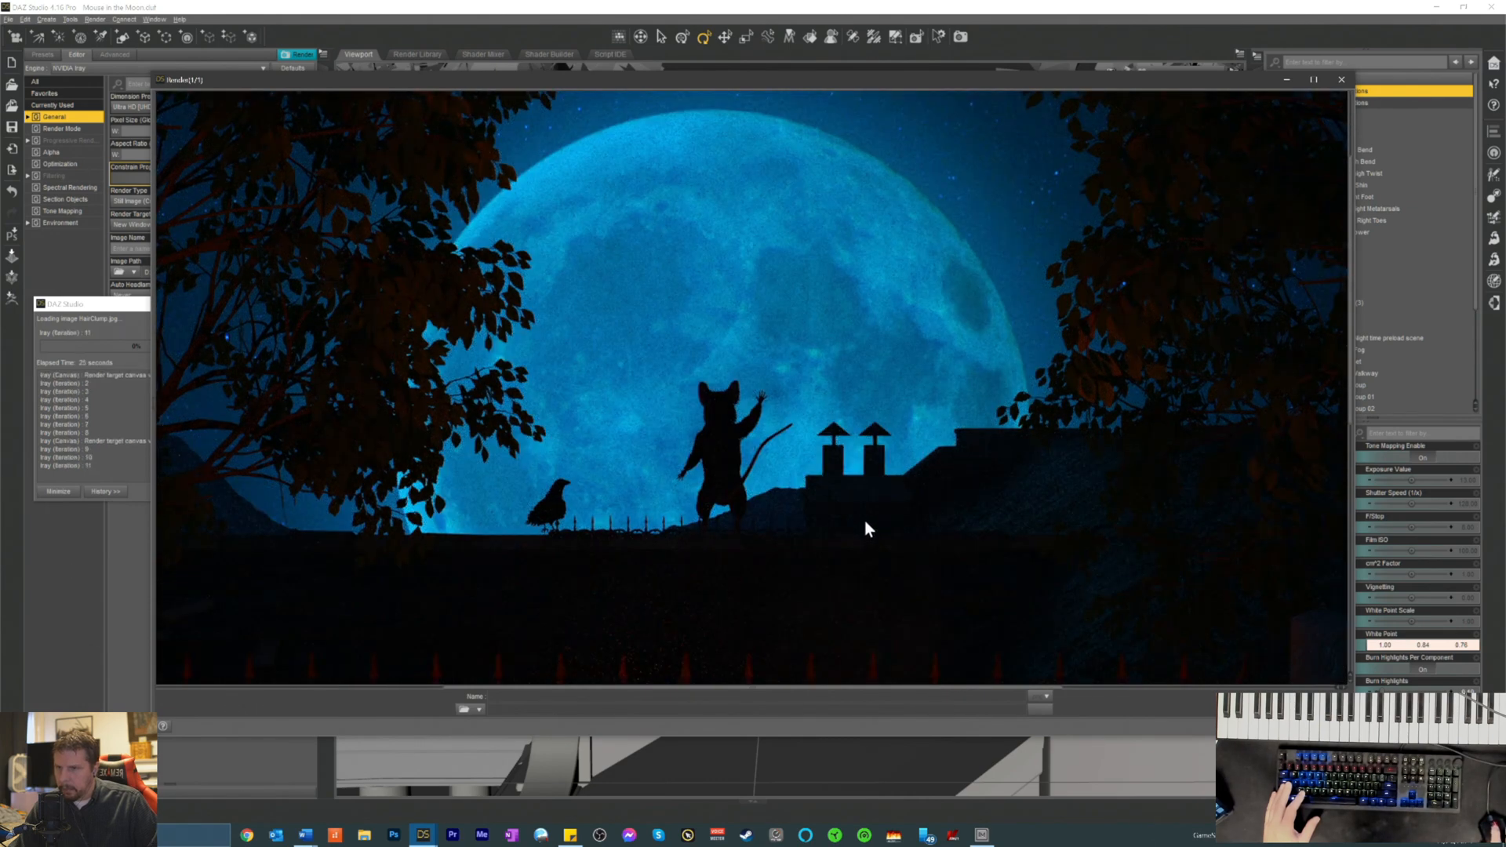
scroll(864, 529, "up", 1)
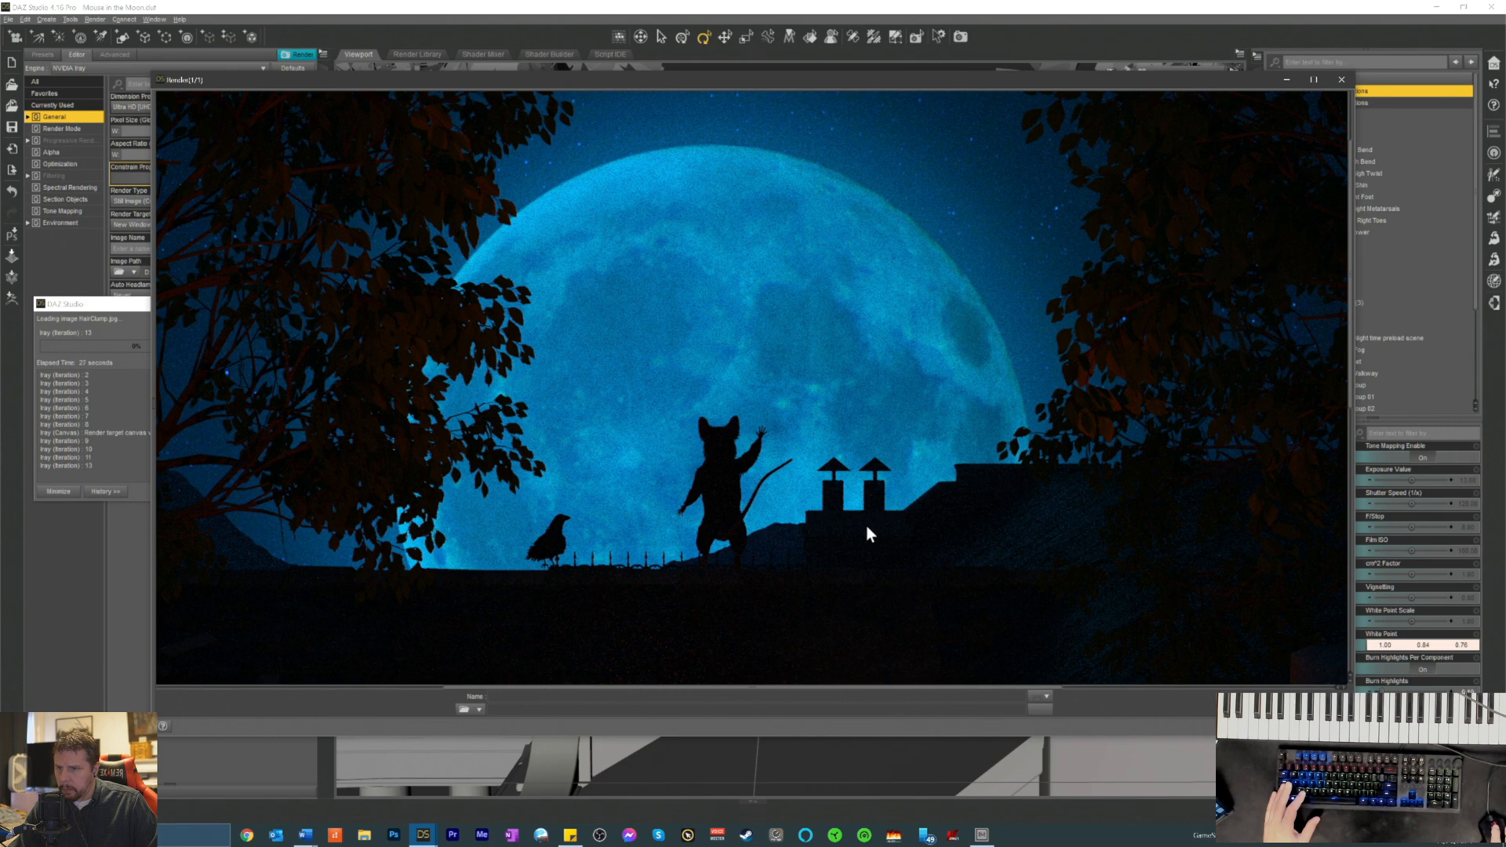
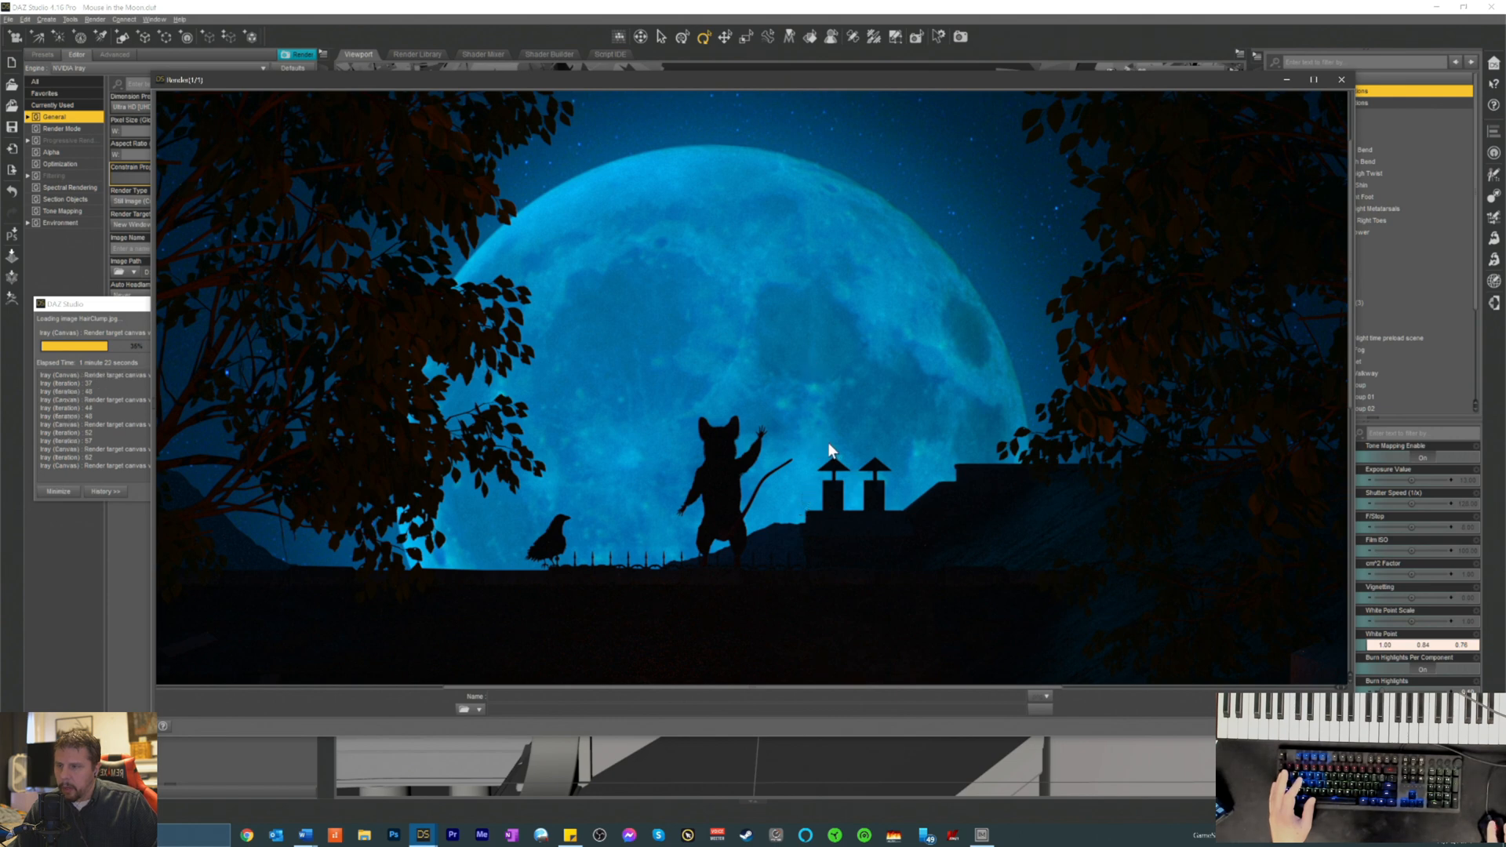
scroll(824, 452, "down", 3)
scroll(816, 470, "down", 2)
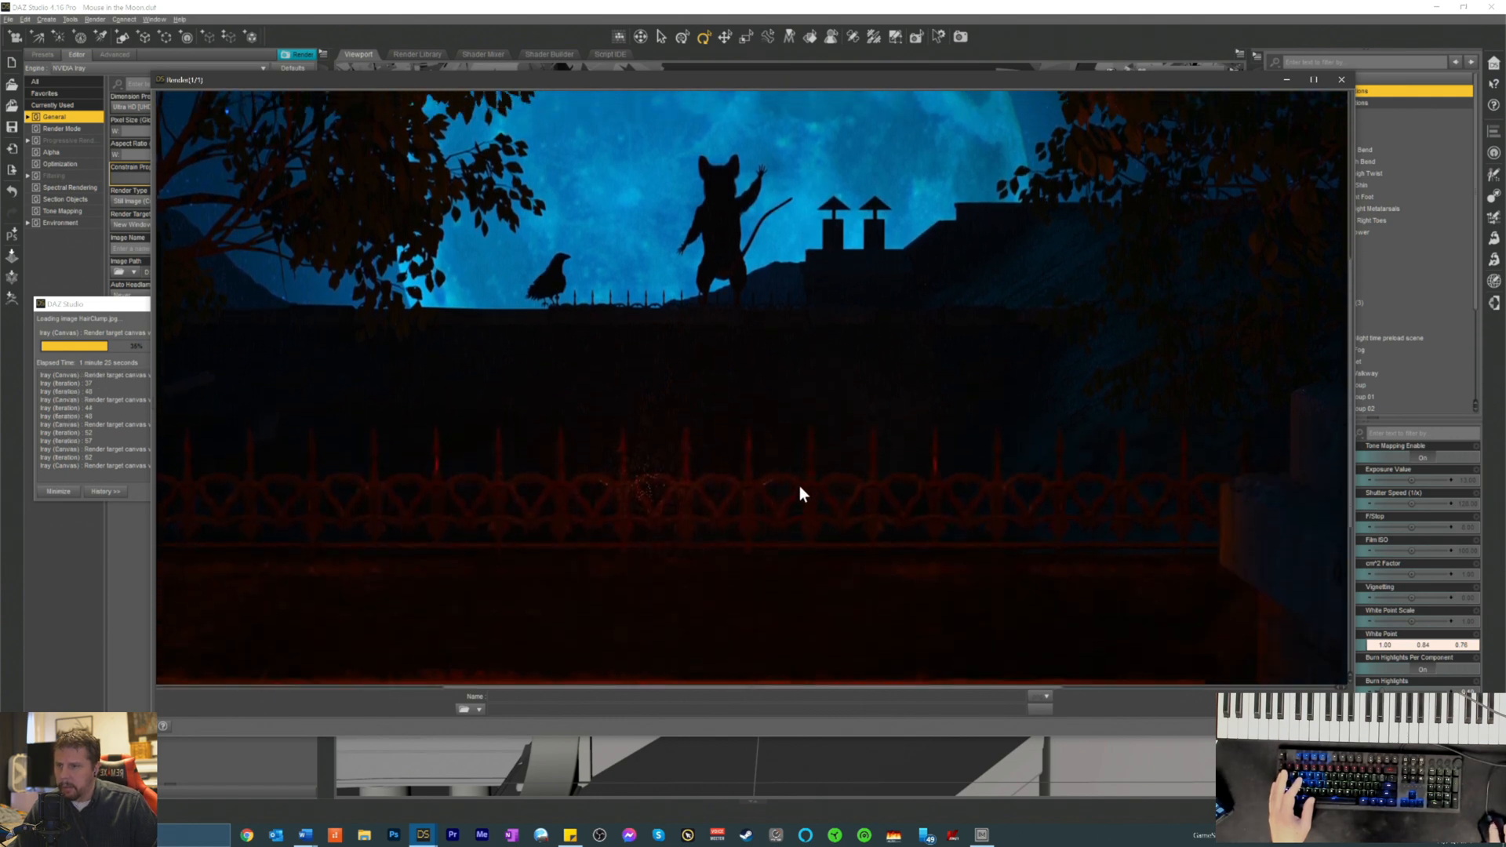
scroll(799, 487, "up", 1)
scroll(793, 487, "down", 7)
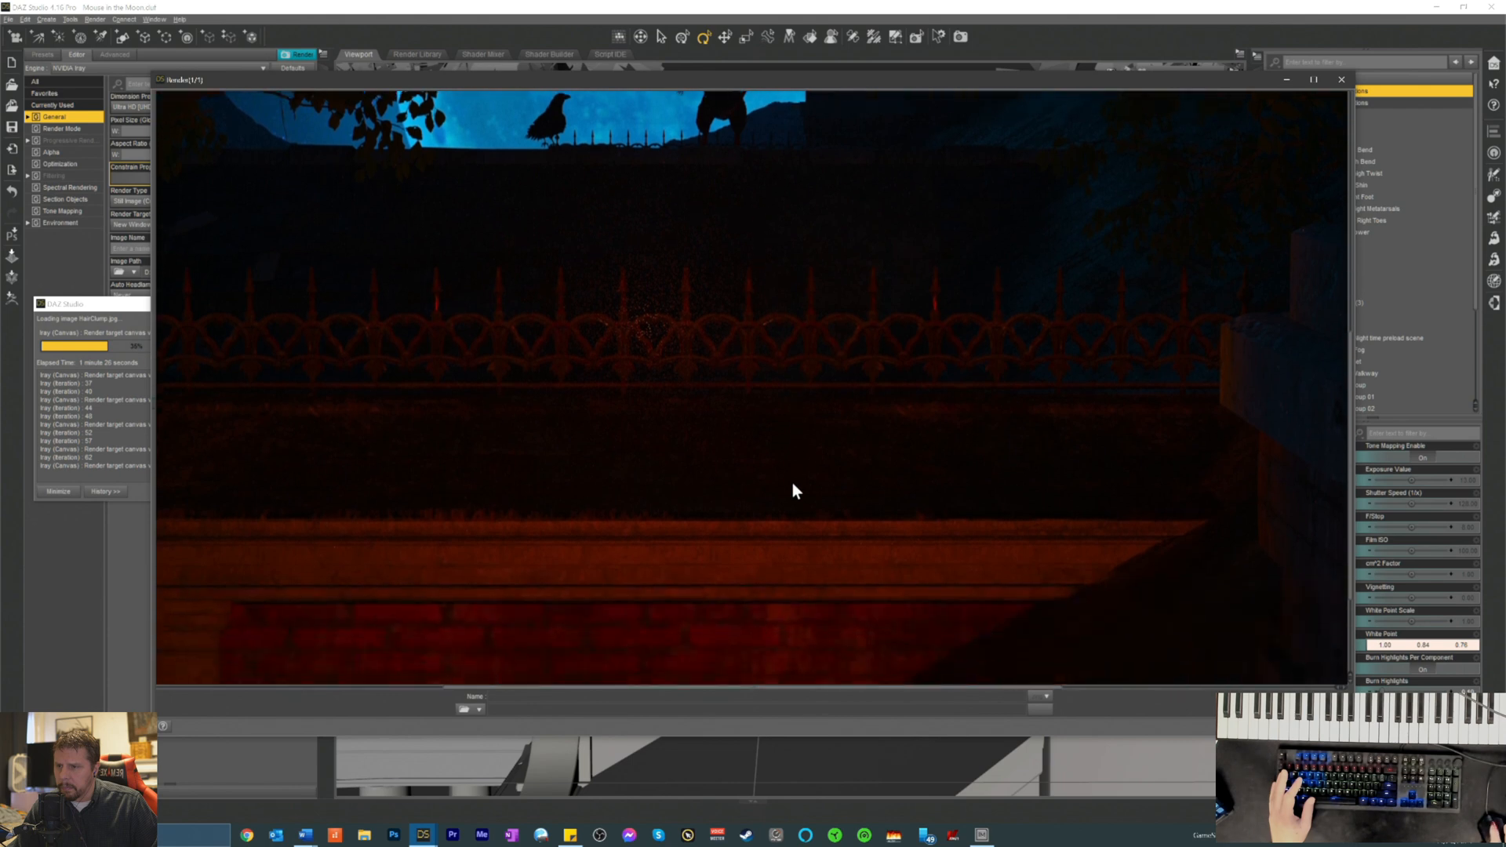
scroll(789, 480, "up", 6)
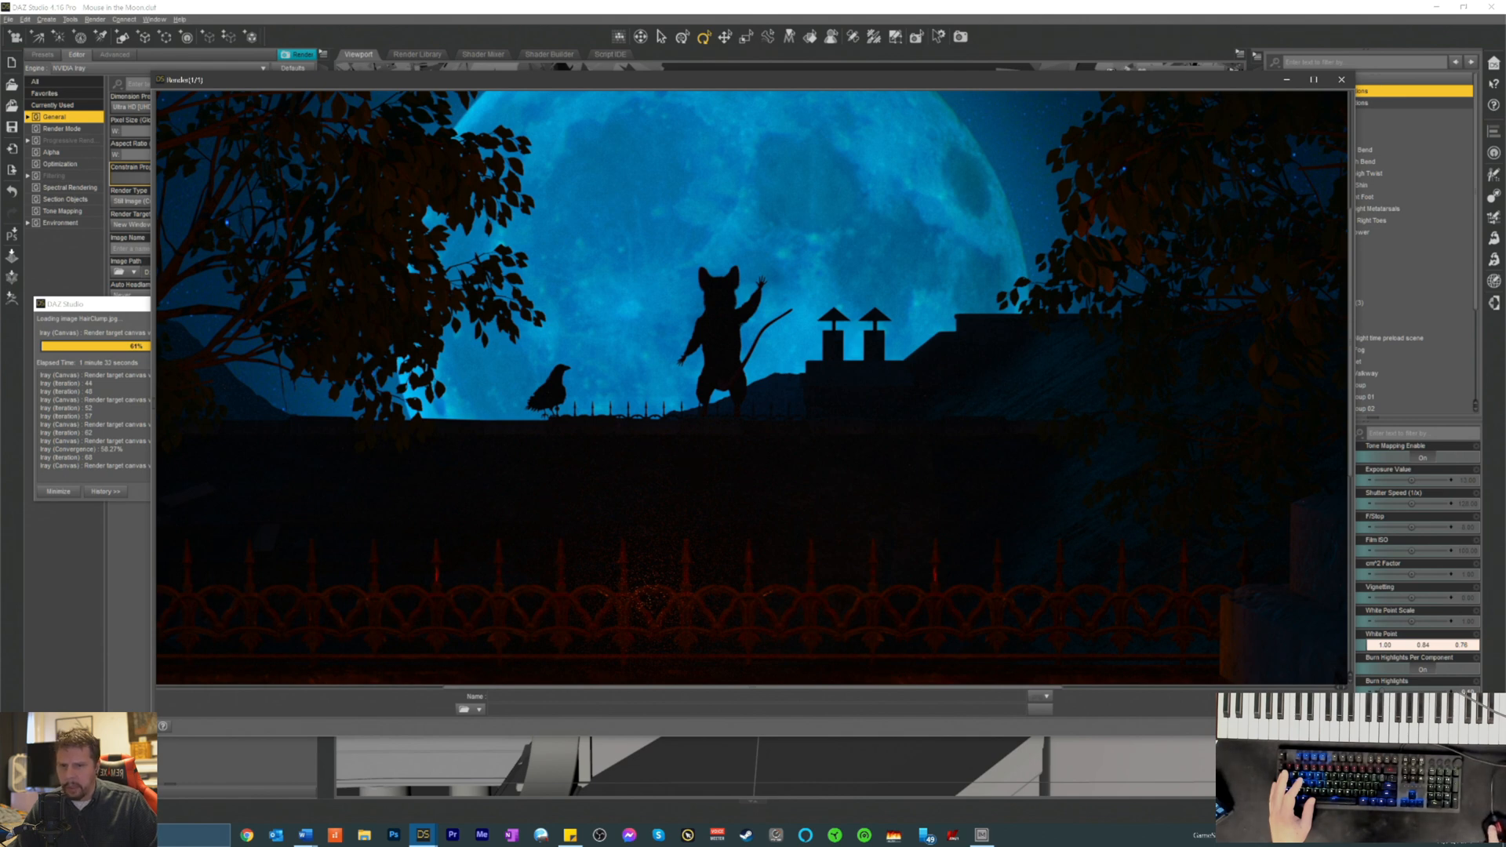
- Cancel the running render and close its render window without saving the image
key("Escape")
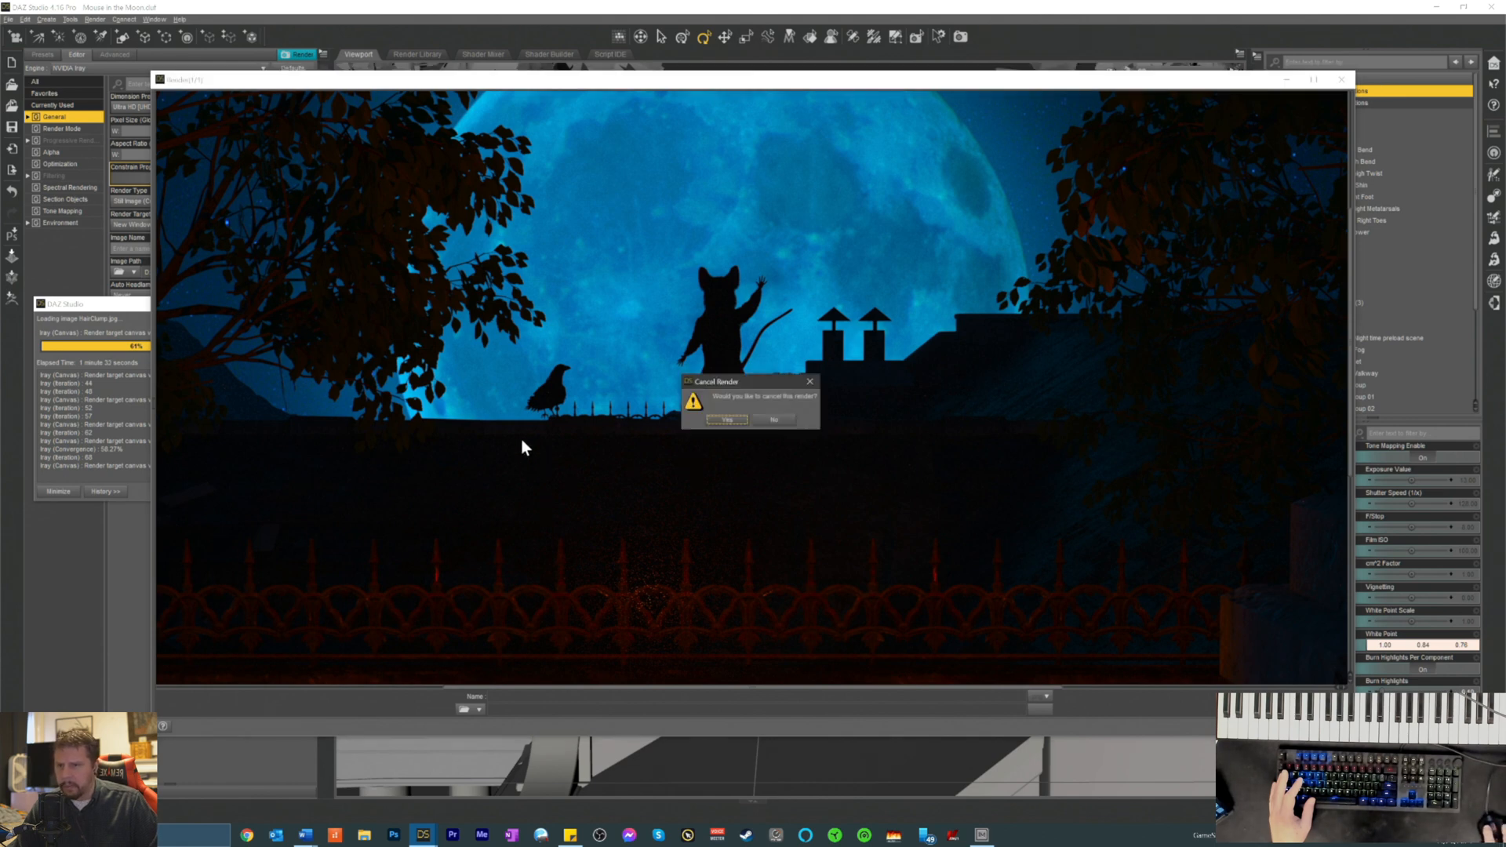
left_click(717, 422)
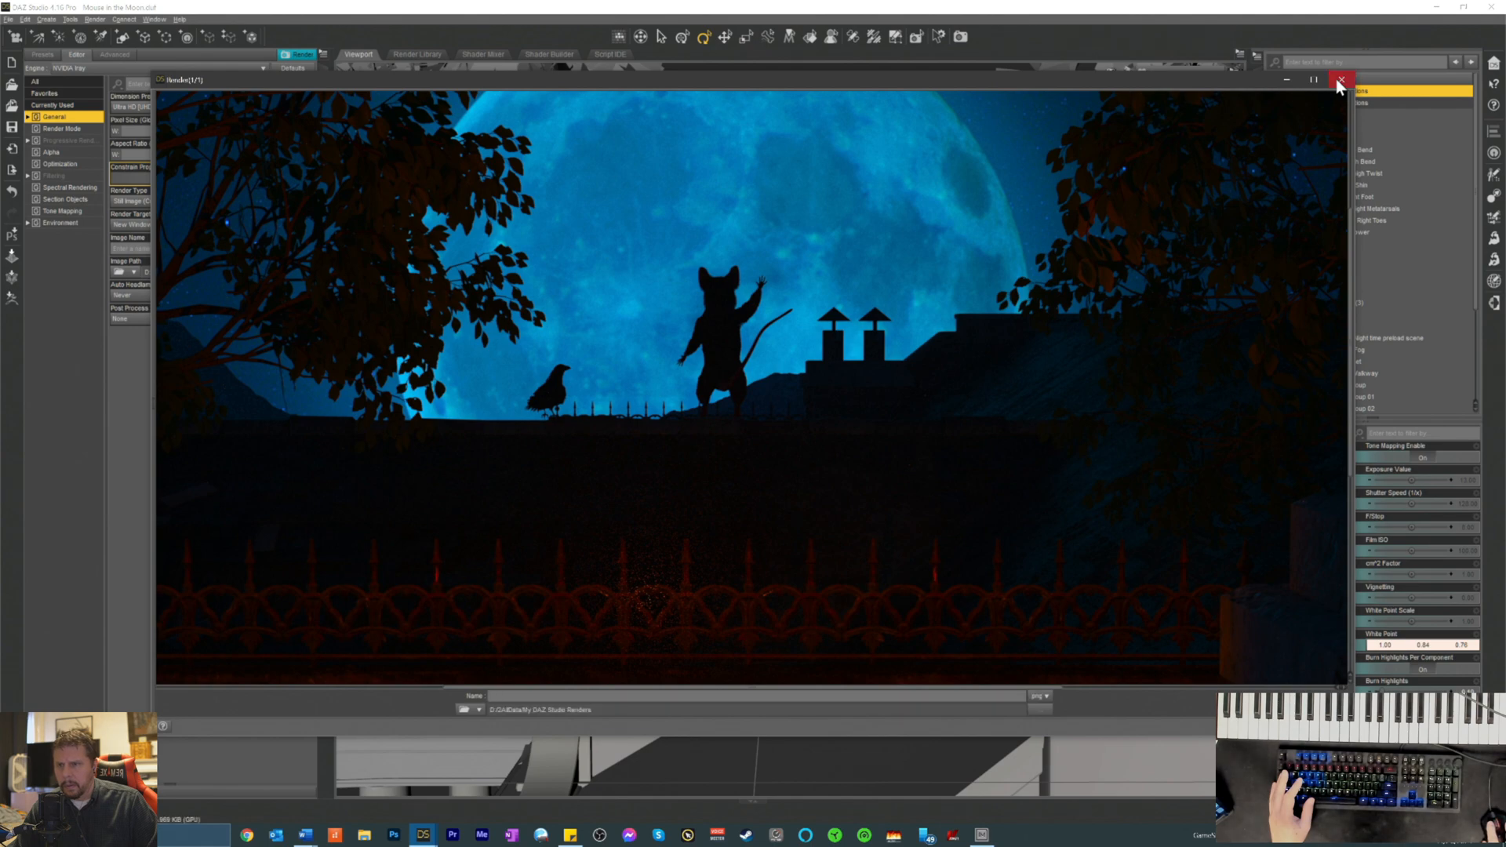
left_click(1340, 80)
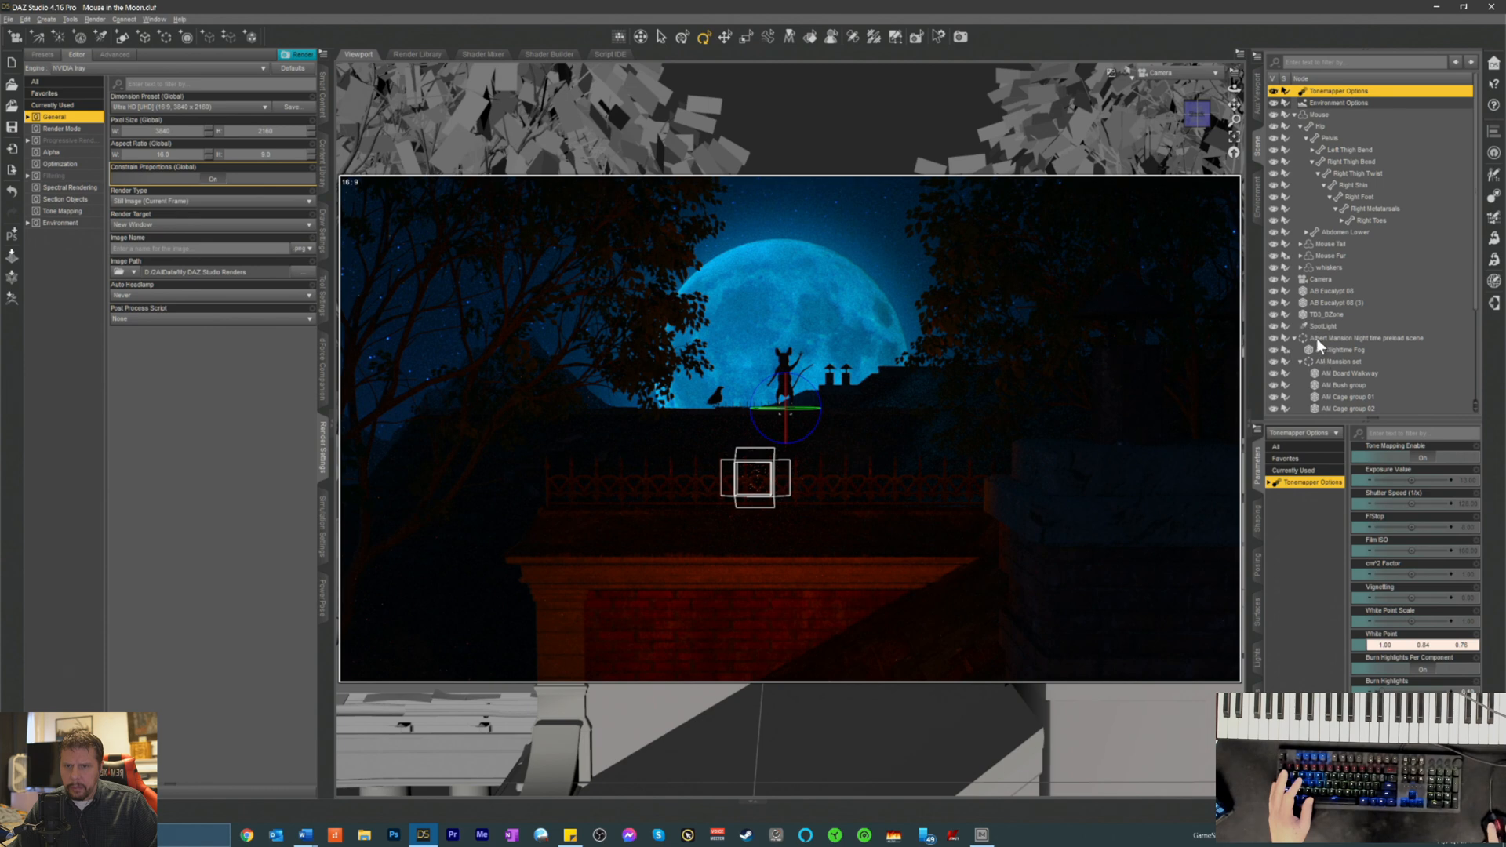
- Activate the Geometry Editor tool for the terrain and set the camera viewport's draw style to Texture Shaded
left_click(1310, 313)
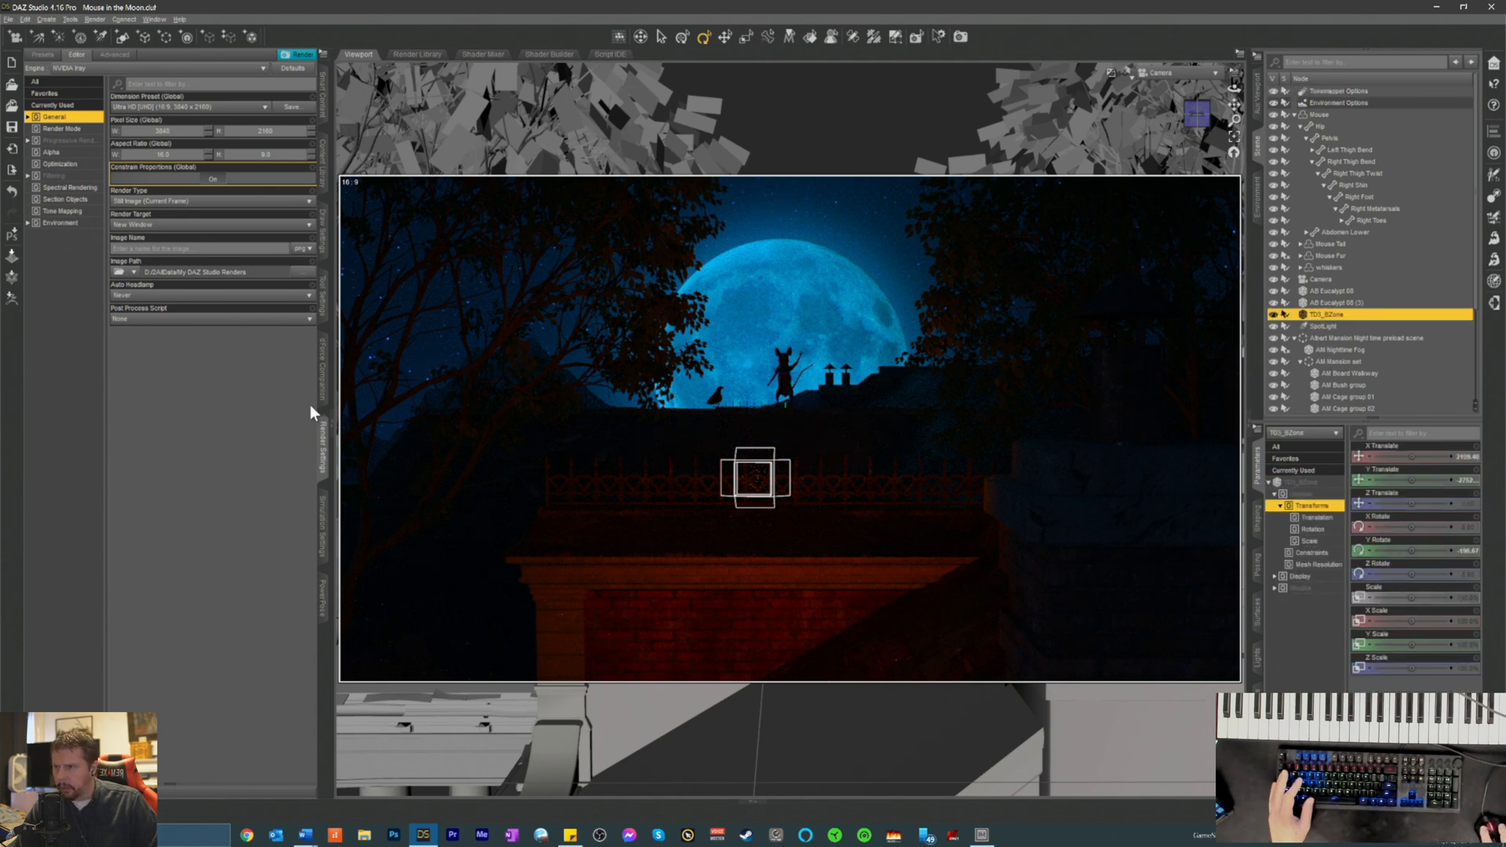
left_click(324, 309)
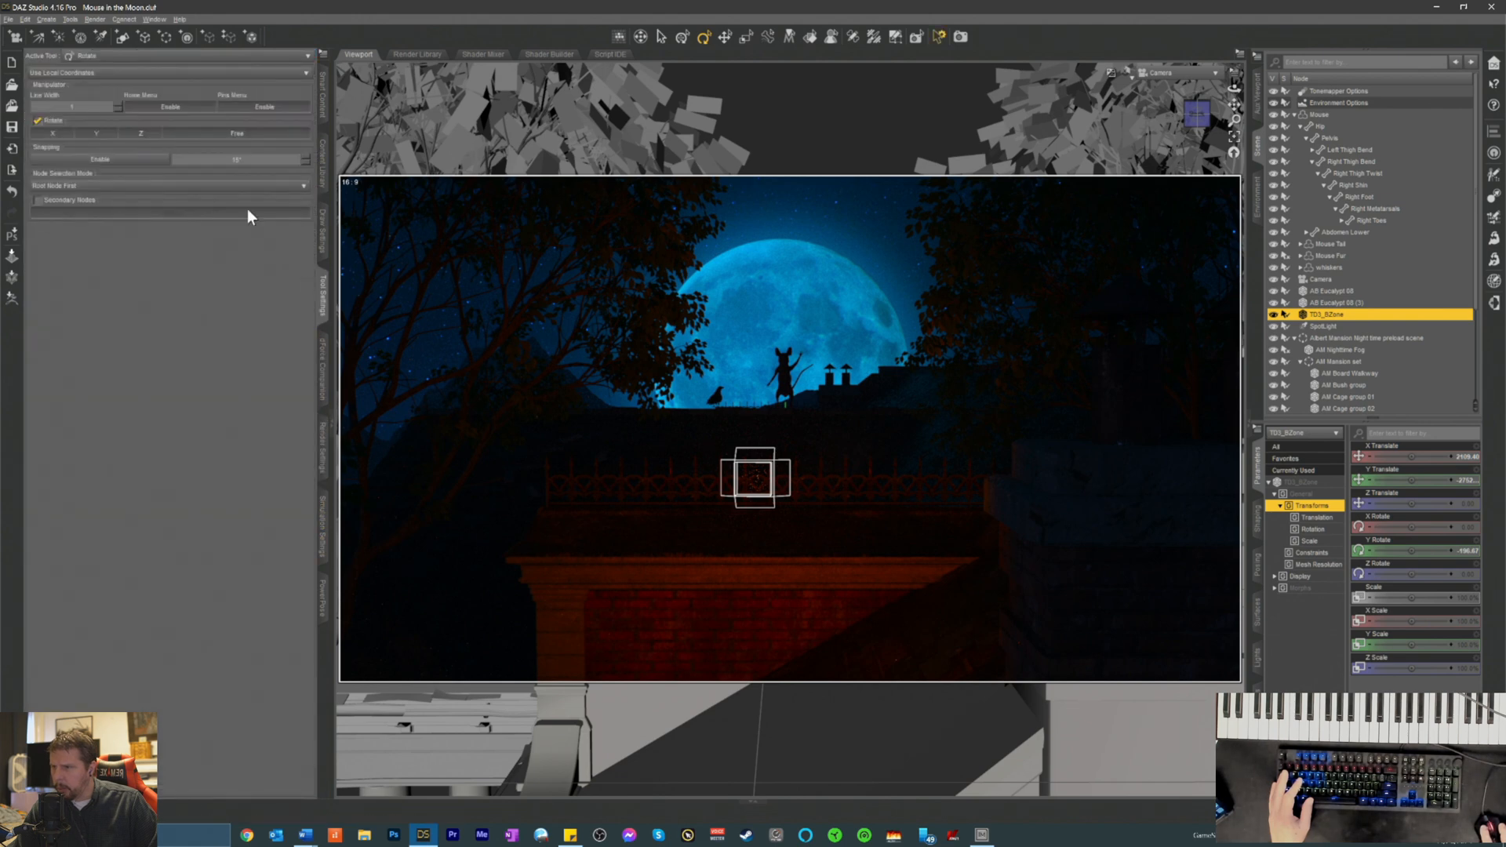
left_click(94, 56)
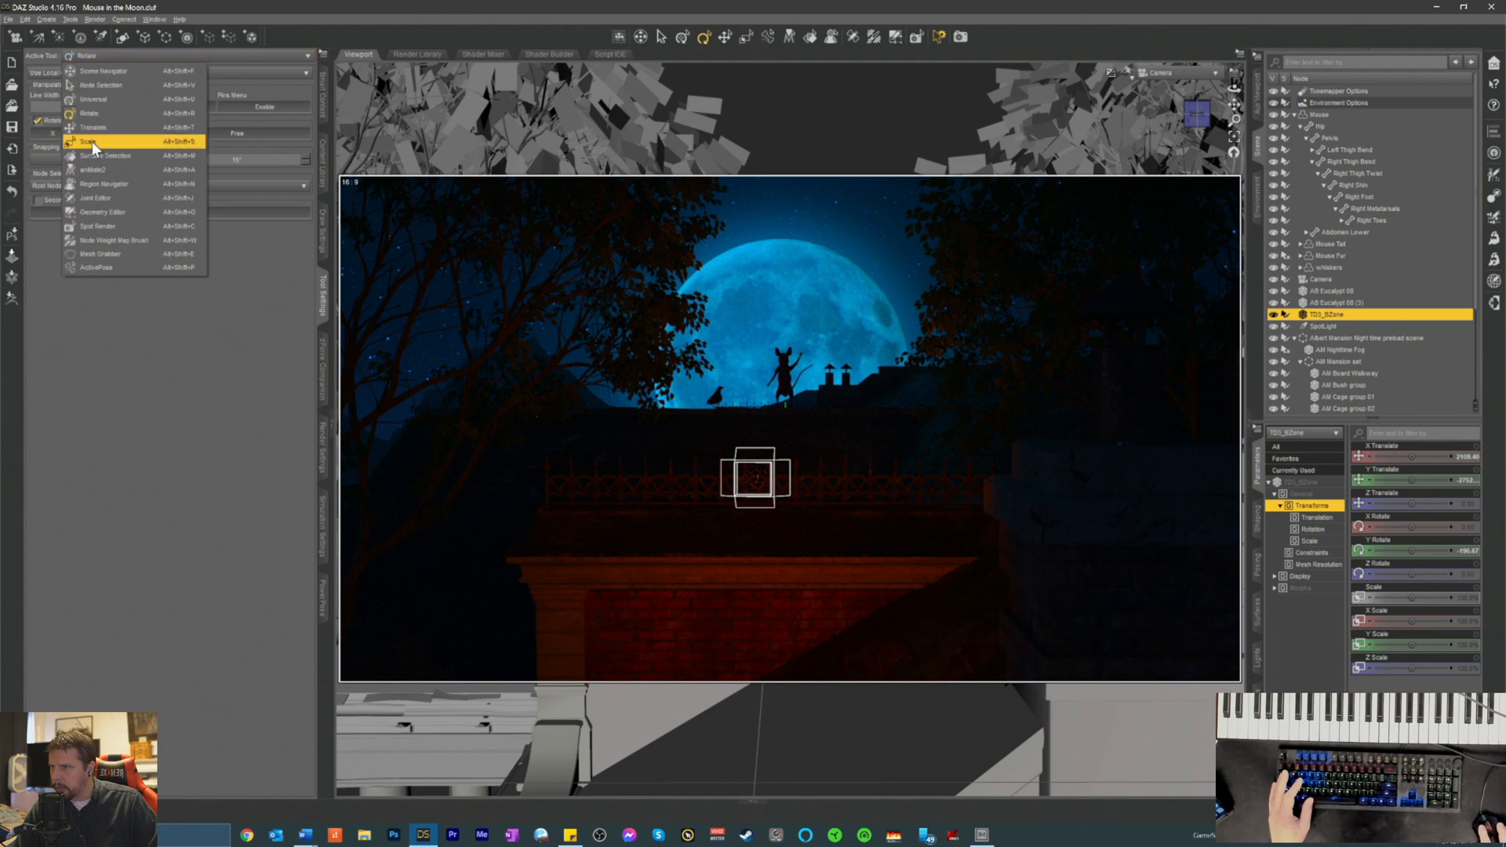
left_click(97, 210)
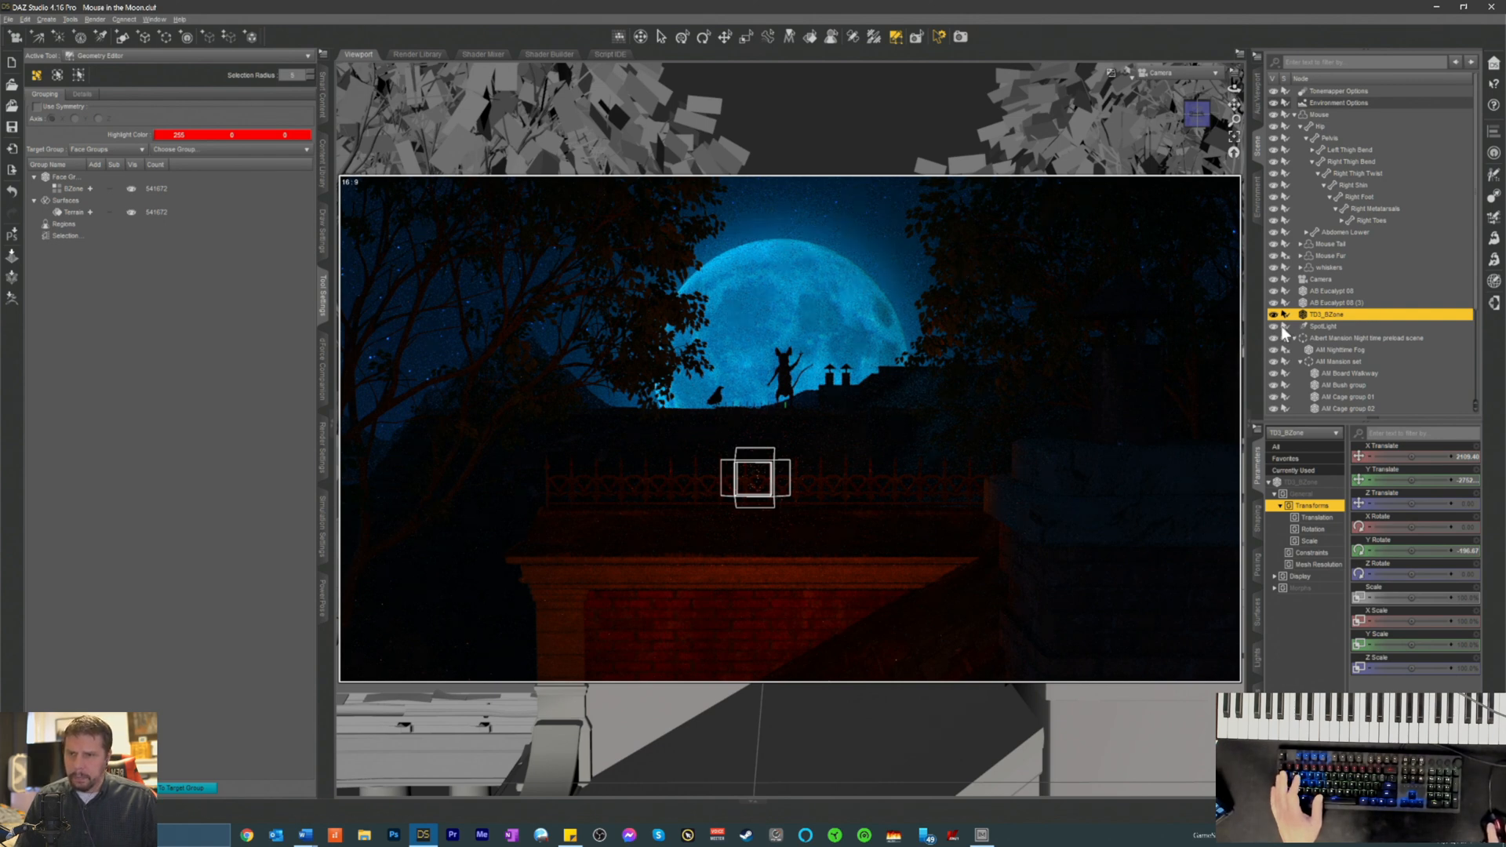
left_click(1324, 339)
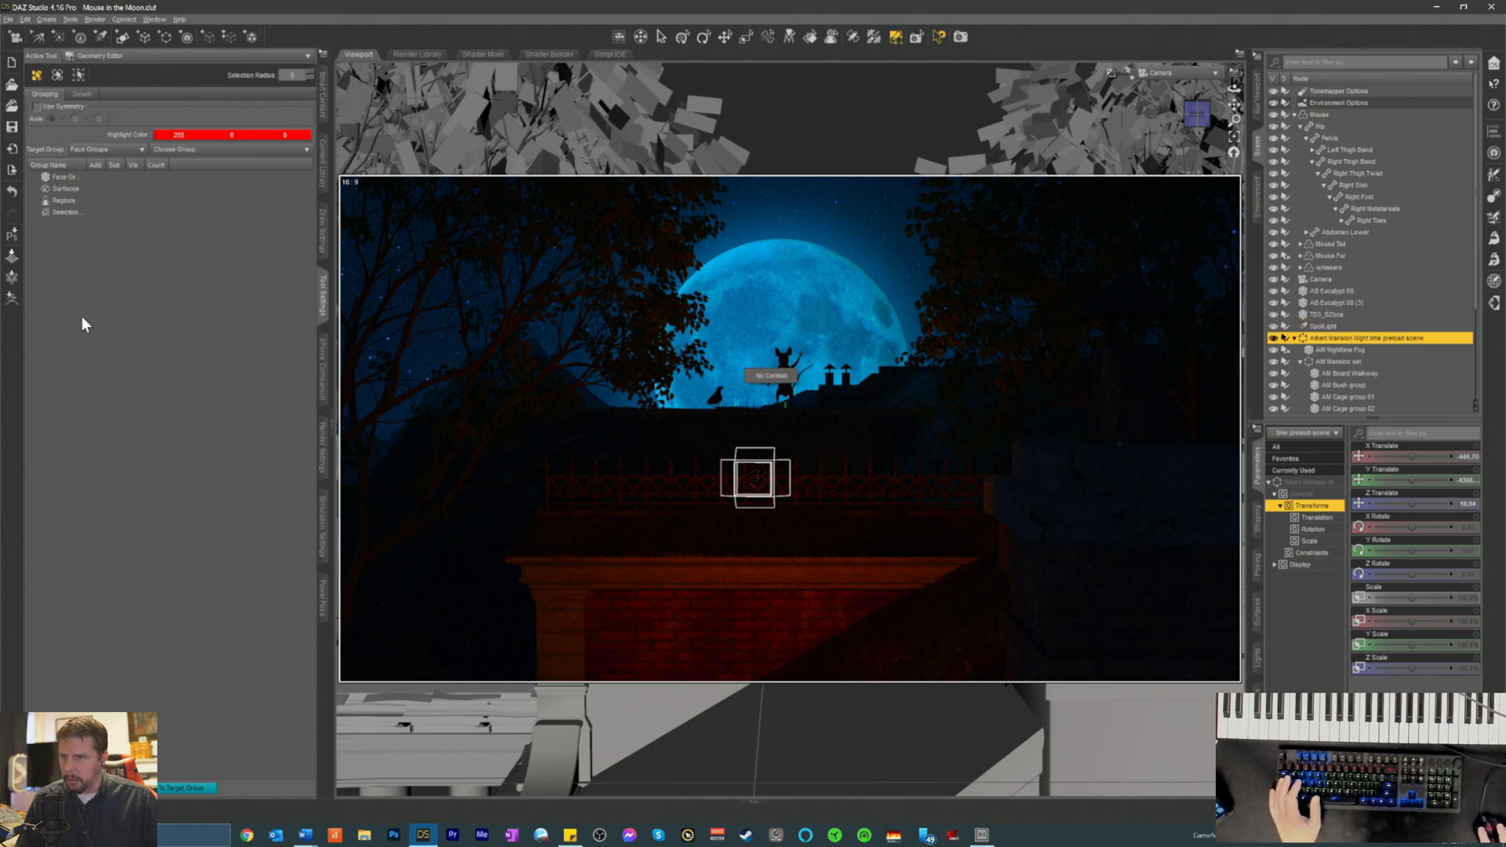
left_click(1127, 72)
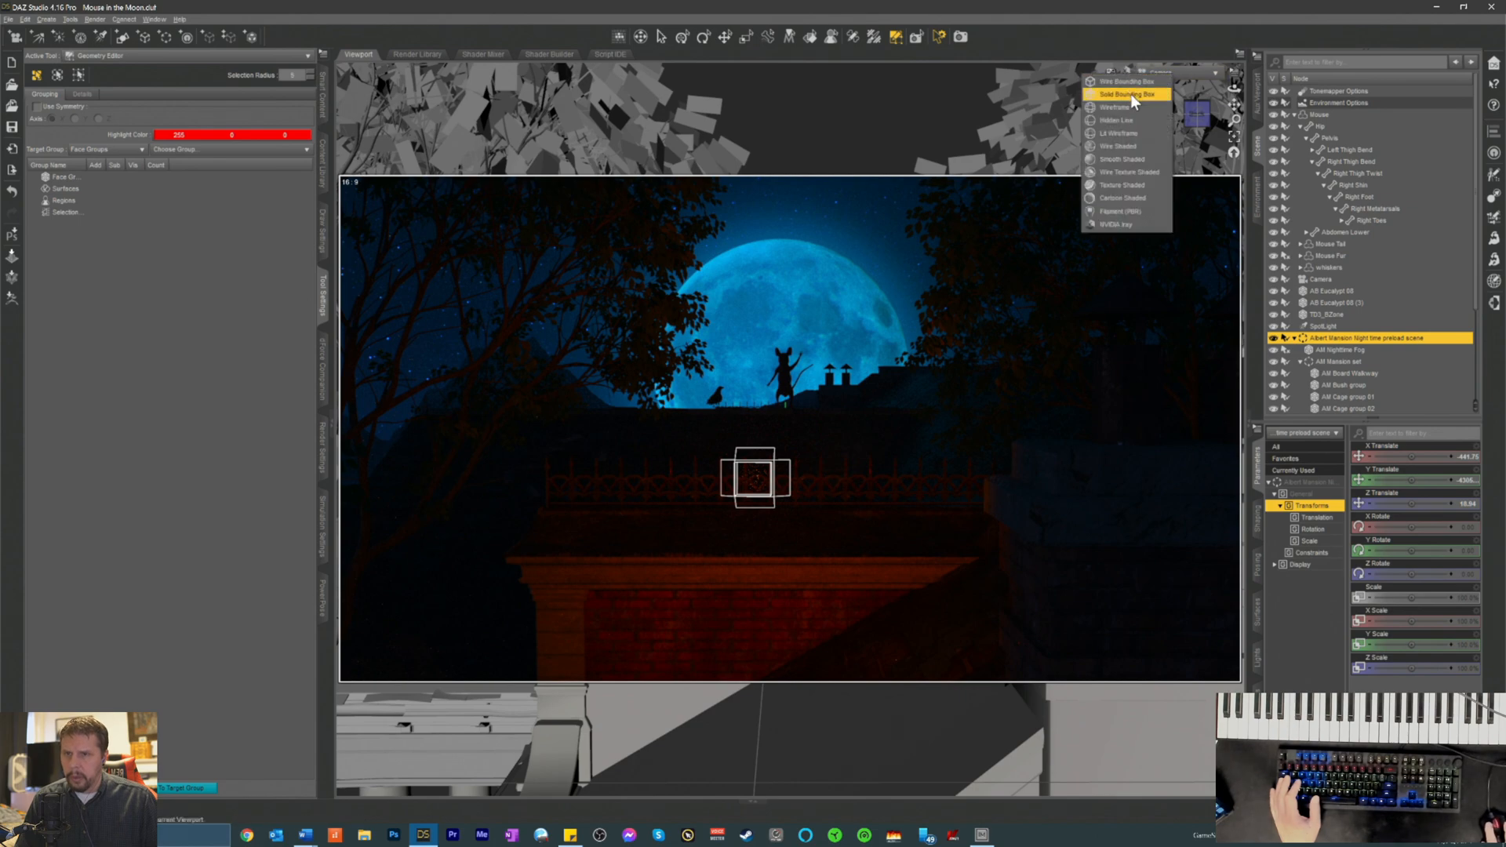
left_click(1123, 186)
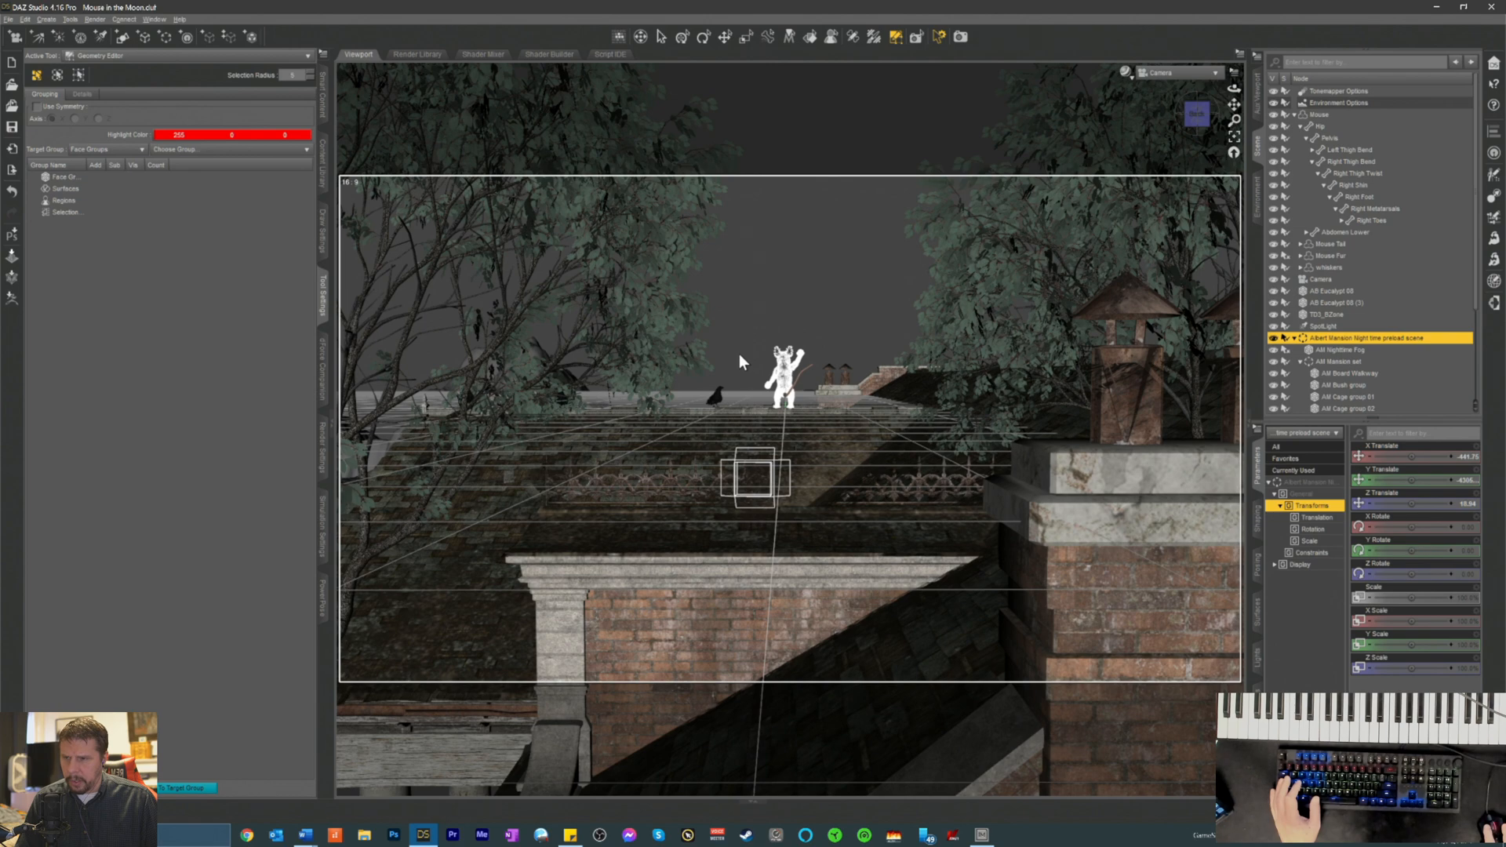
- Select the BZone terrain, set the selection mode to Lasso Selection and lasso its polygons behind the mouse
left_click(1326, 314)
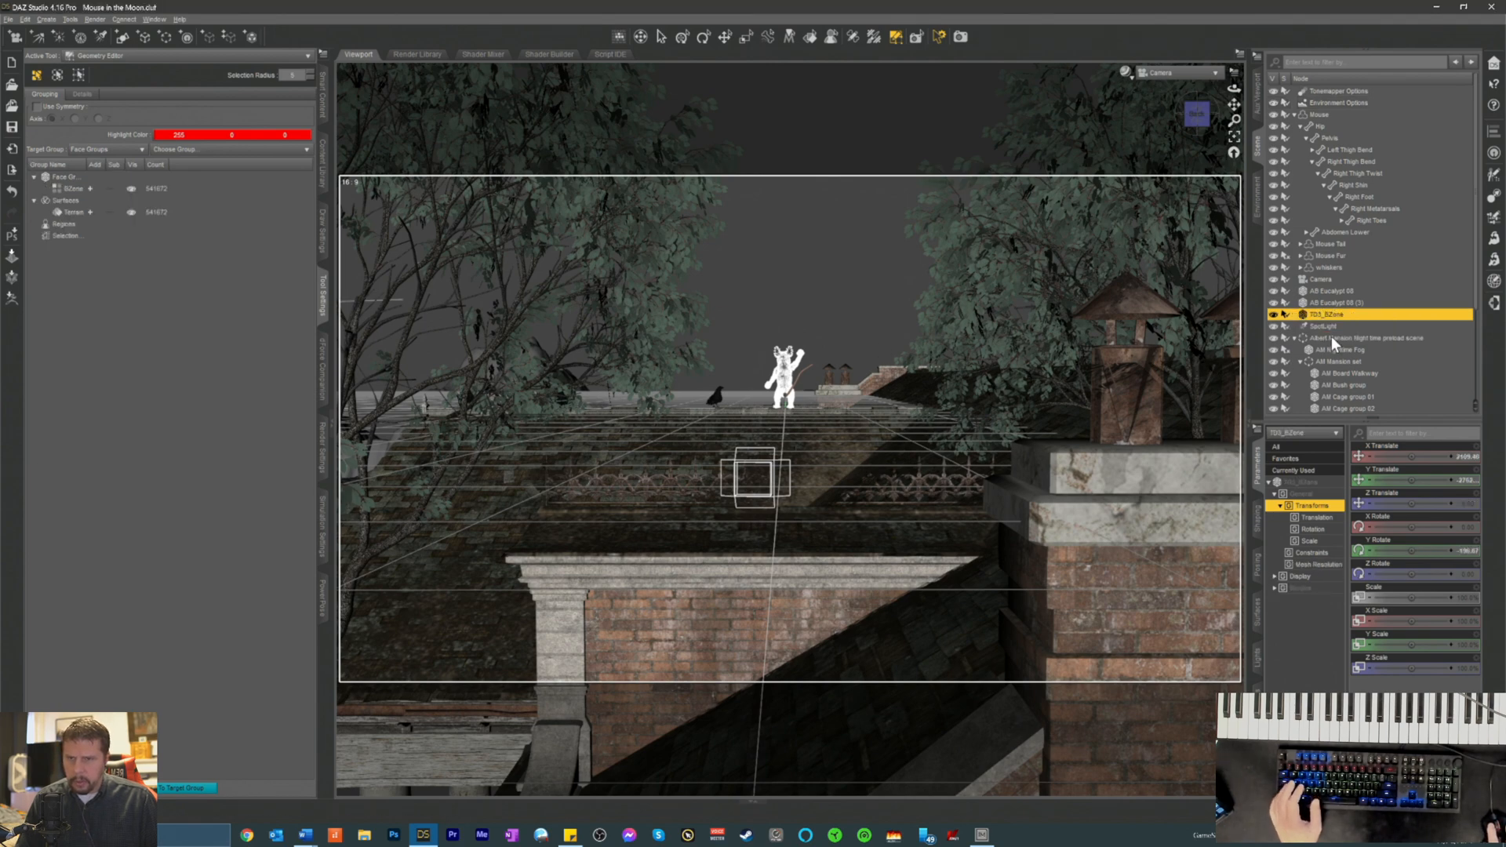
right_click(750, 370)
mouse_move(793, 389)
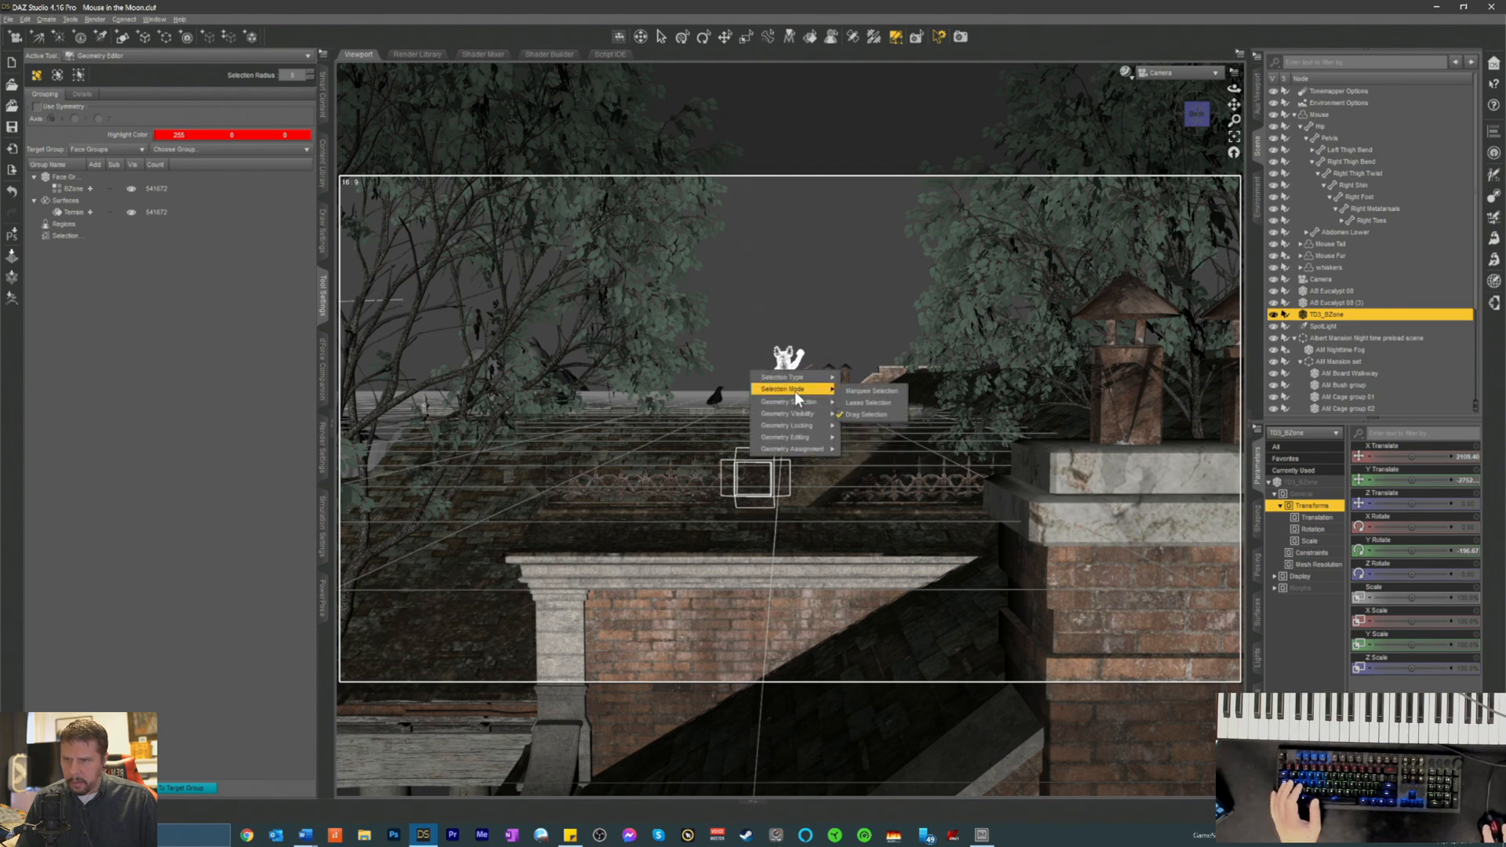
left_click(862, 402)
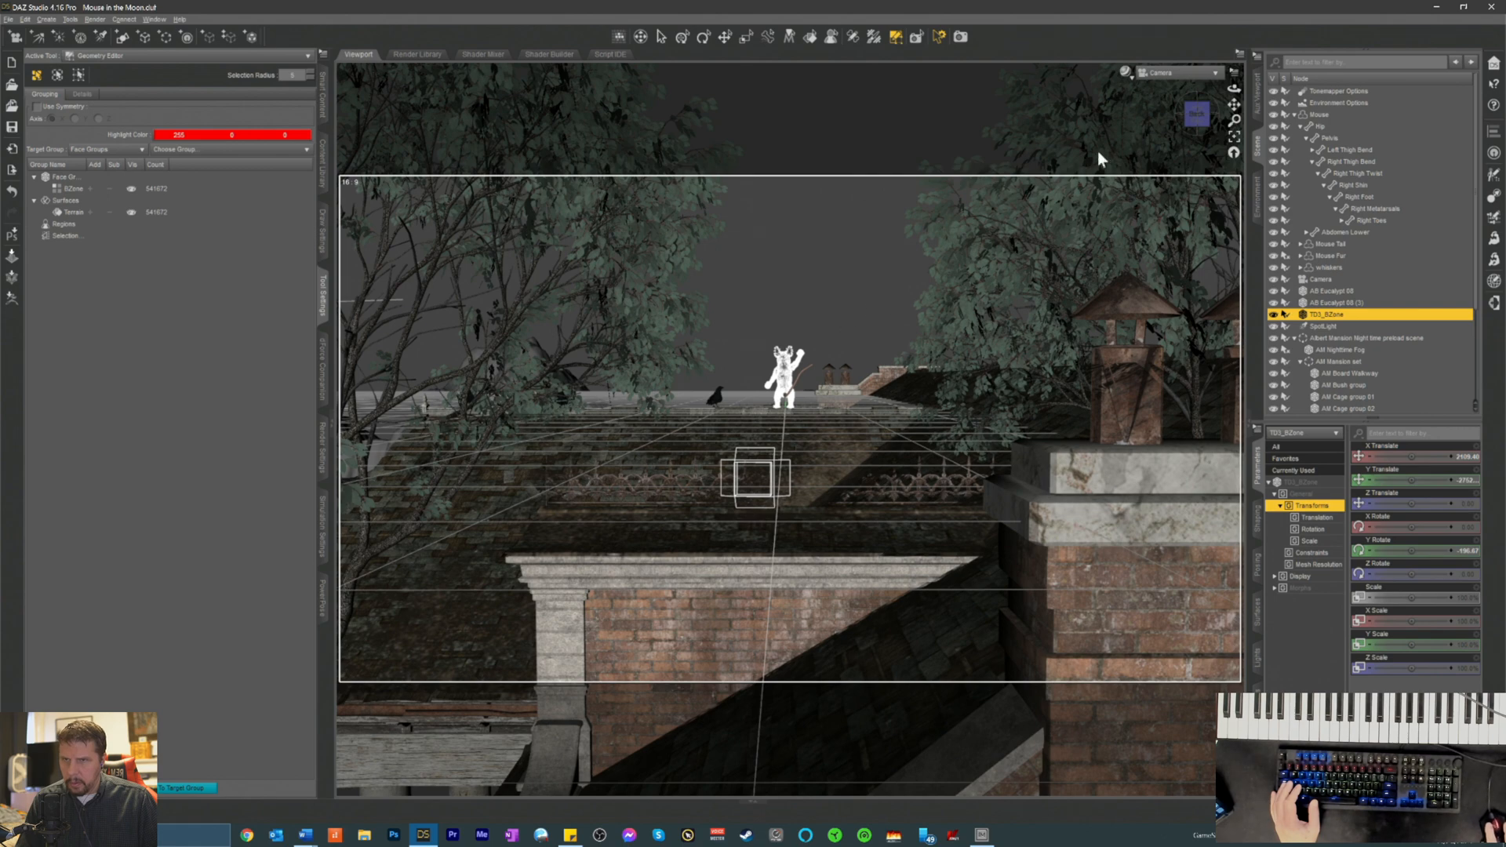
- Inspect the framed terrain in the Perspective View and return to the Camera view
left_click(1174, 74)
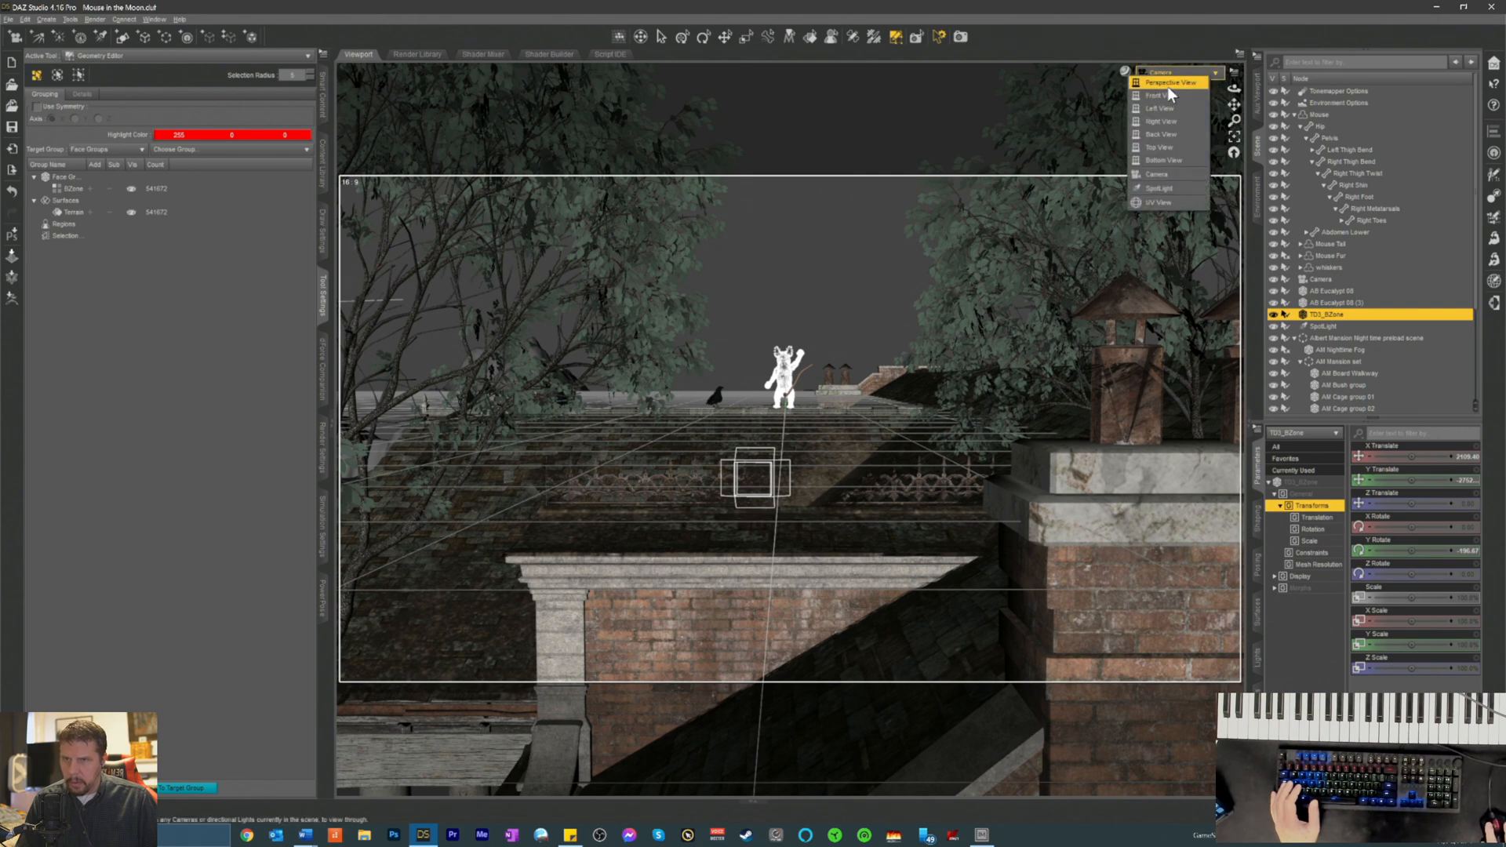
left_click(1169, 83)
left_click(1234, 136)
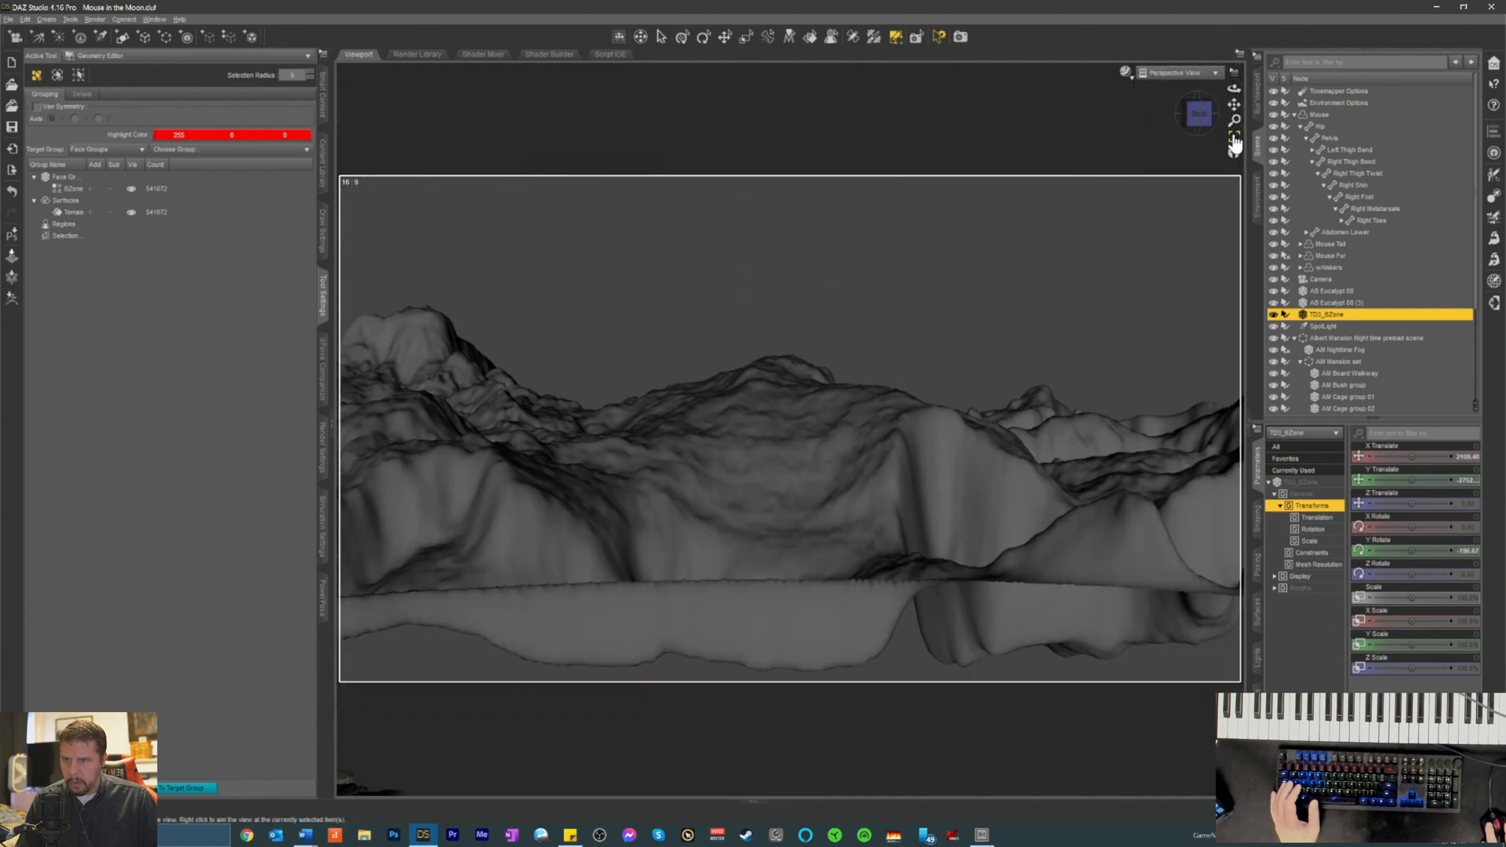
left_click_drag(1198, 118, 1112, 242)
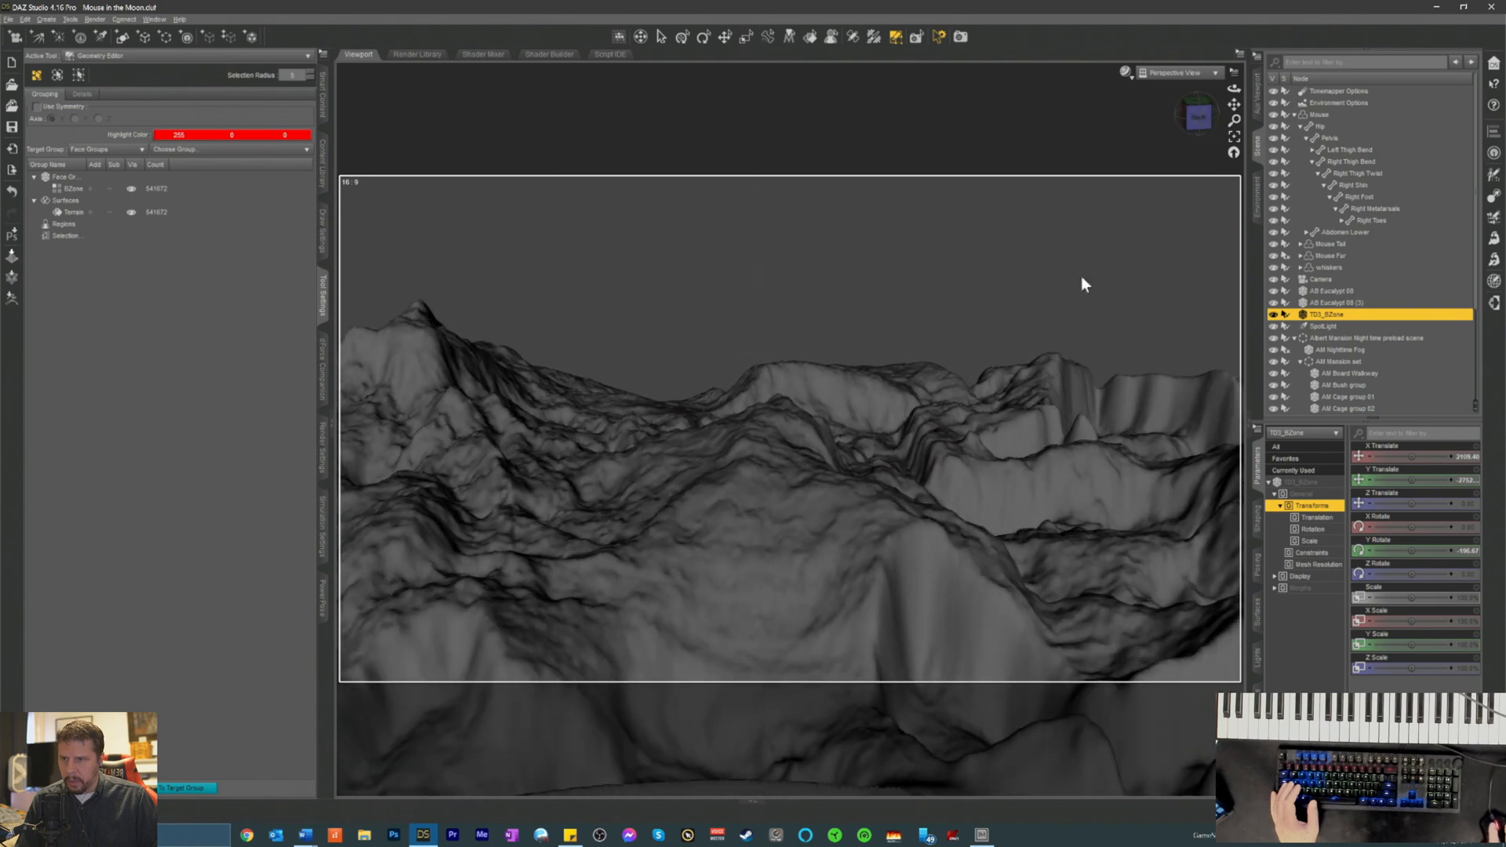
left_click(1177, 72)
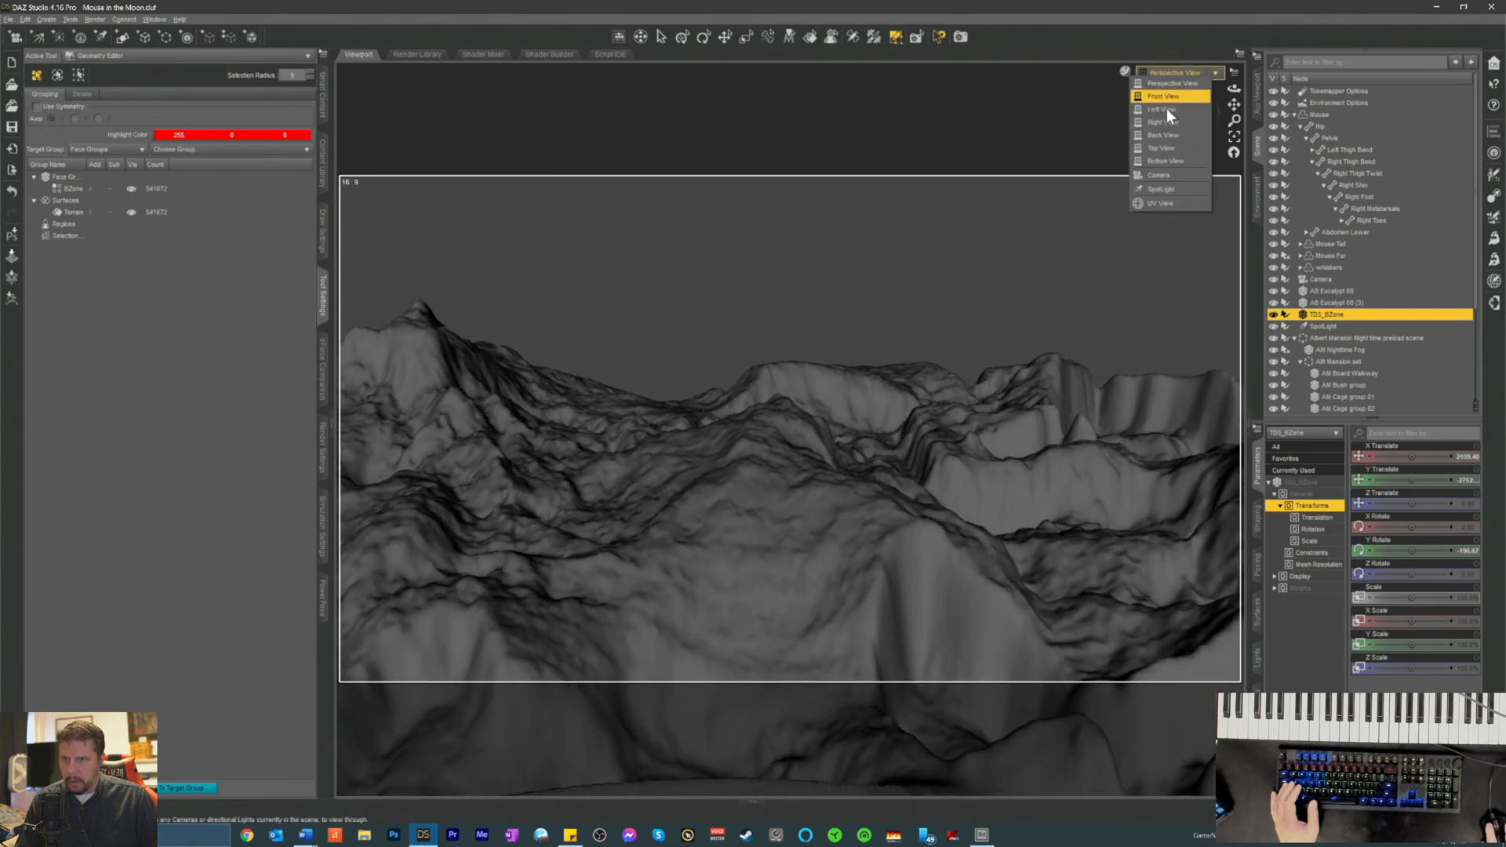
left_click(1161, 175)
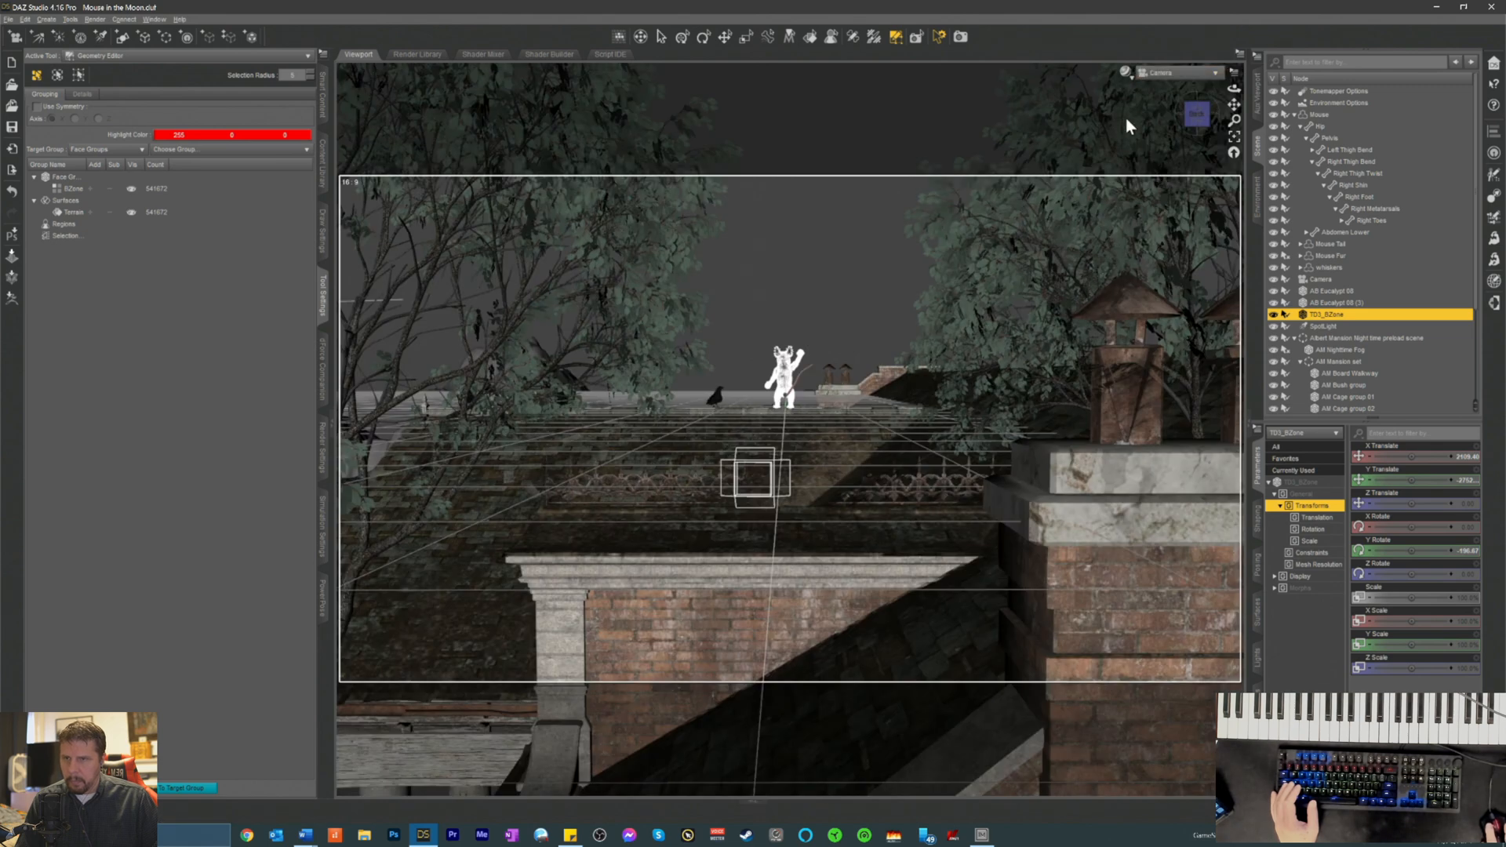
- Delete the selected strip of polygons across the middle of the terrain, working from a raised Perspective View
left_click(1161, 83)
left_click(1162, 85)
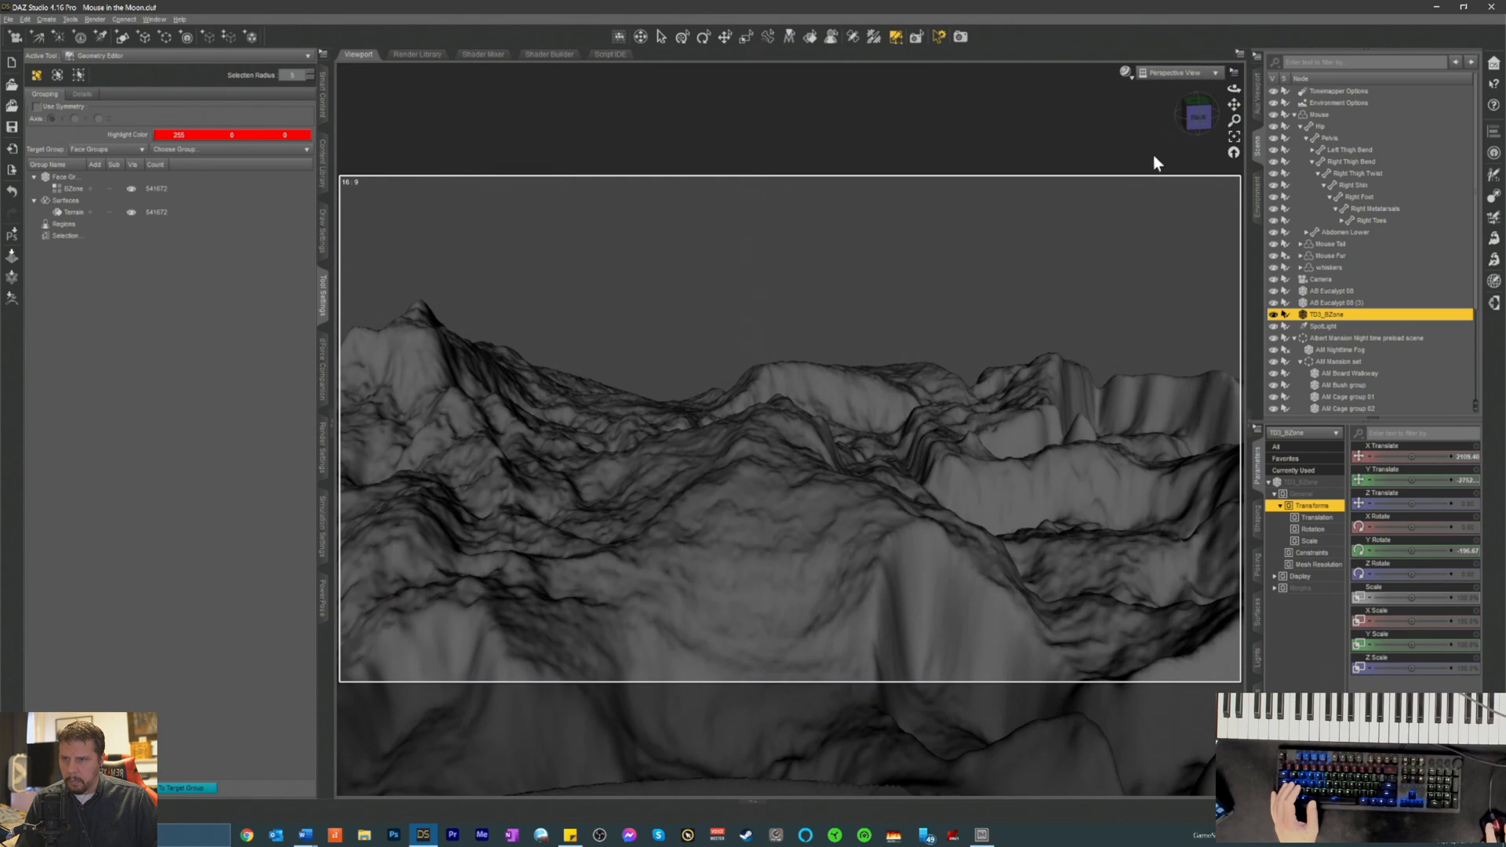
left_click(1201, 121)
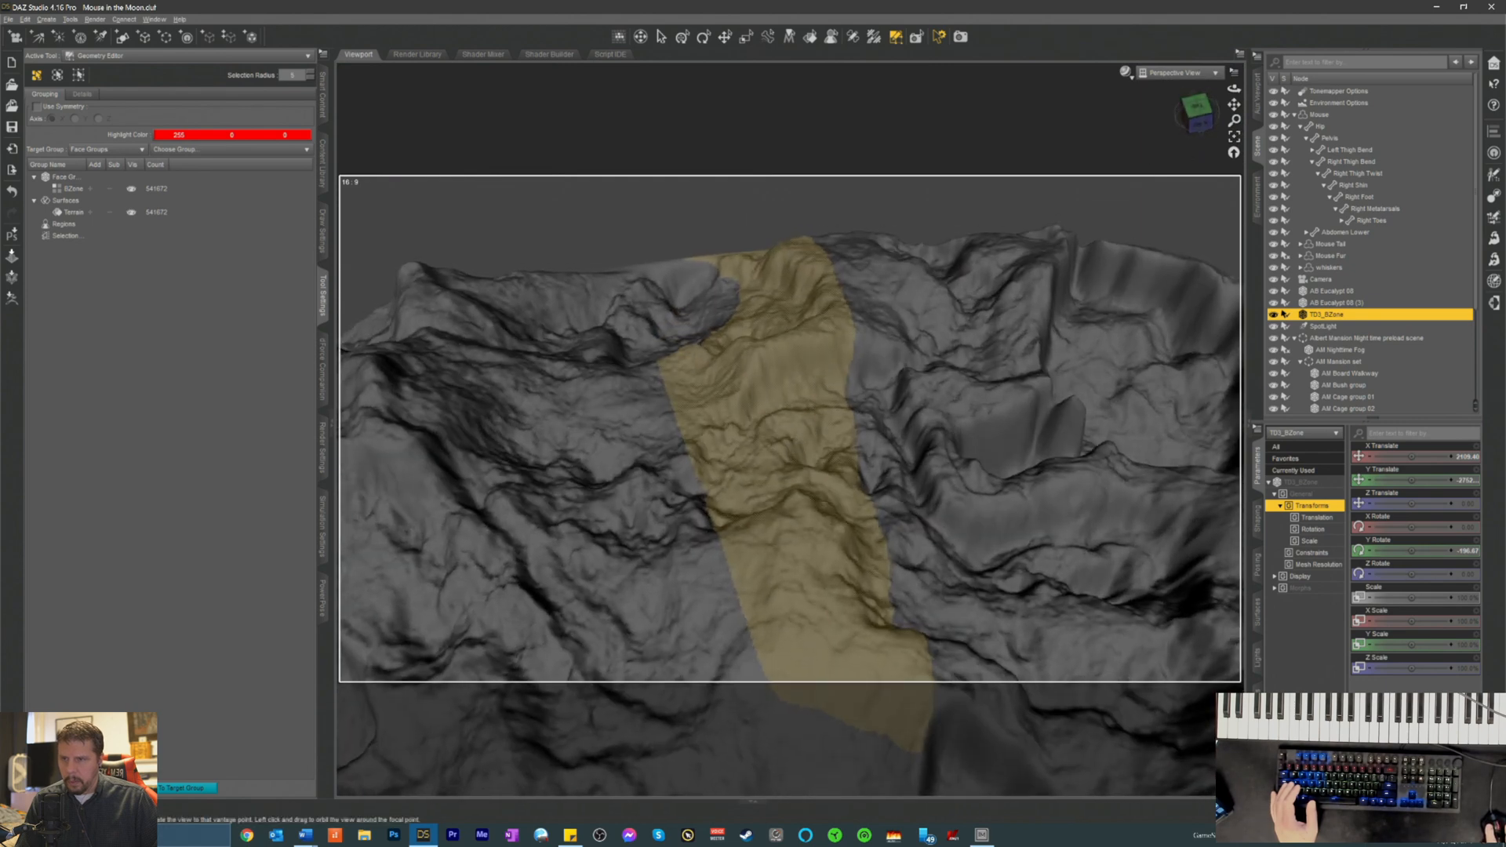
right_click(763, 422)
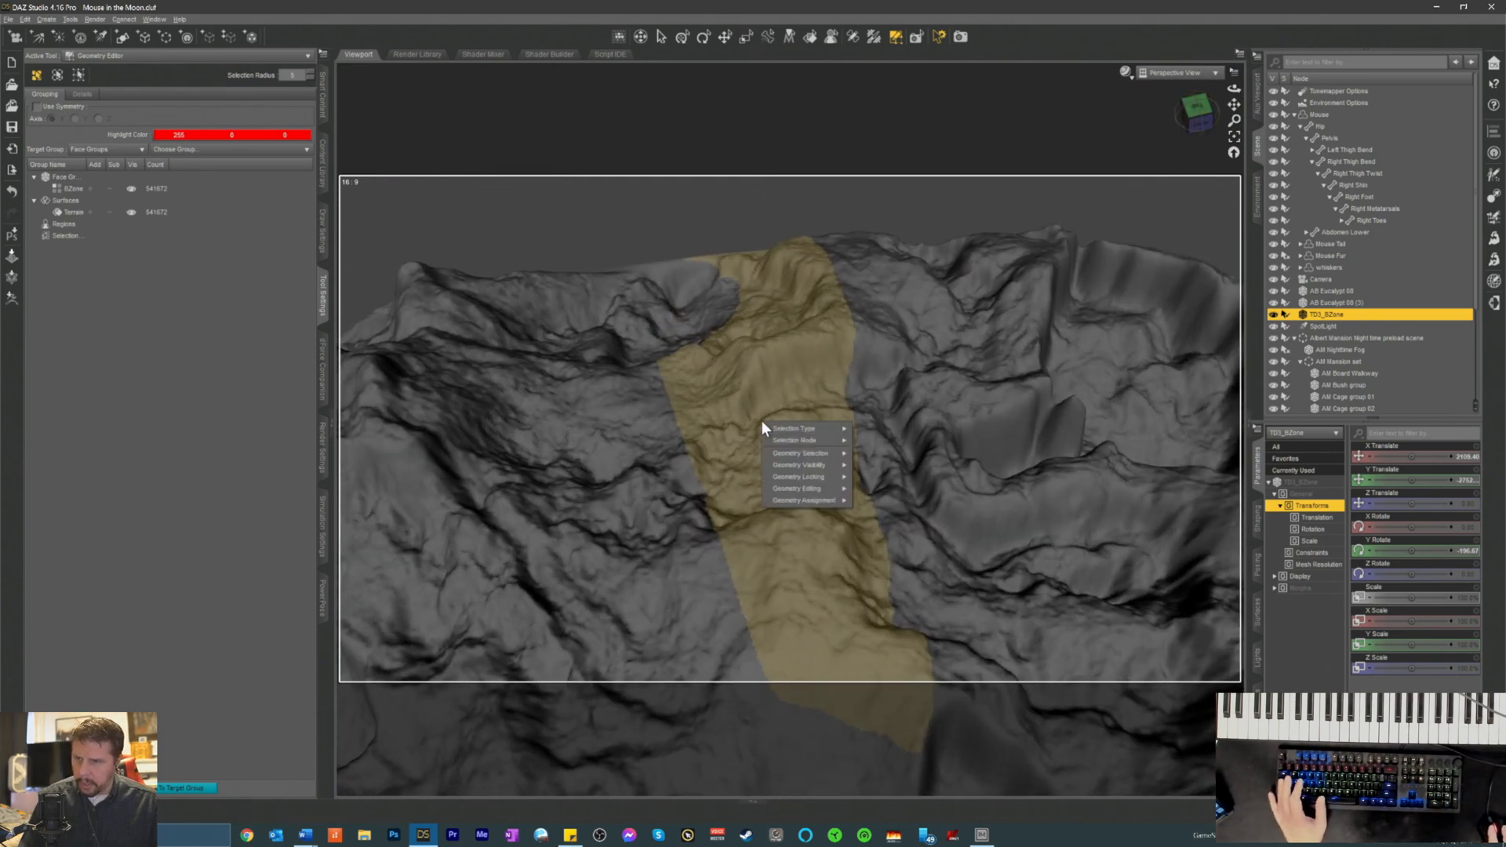
mouse_move(813, 487)
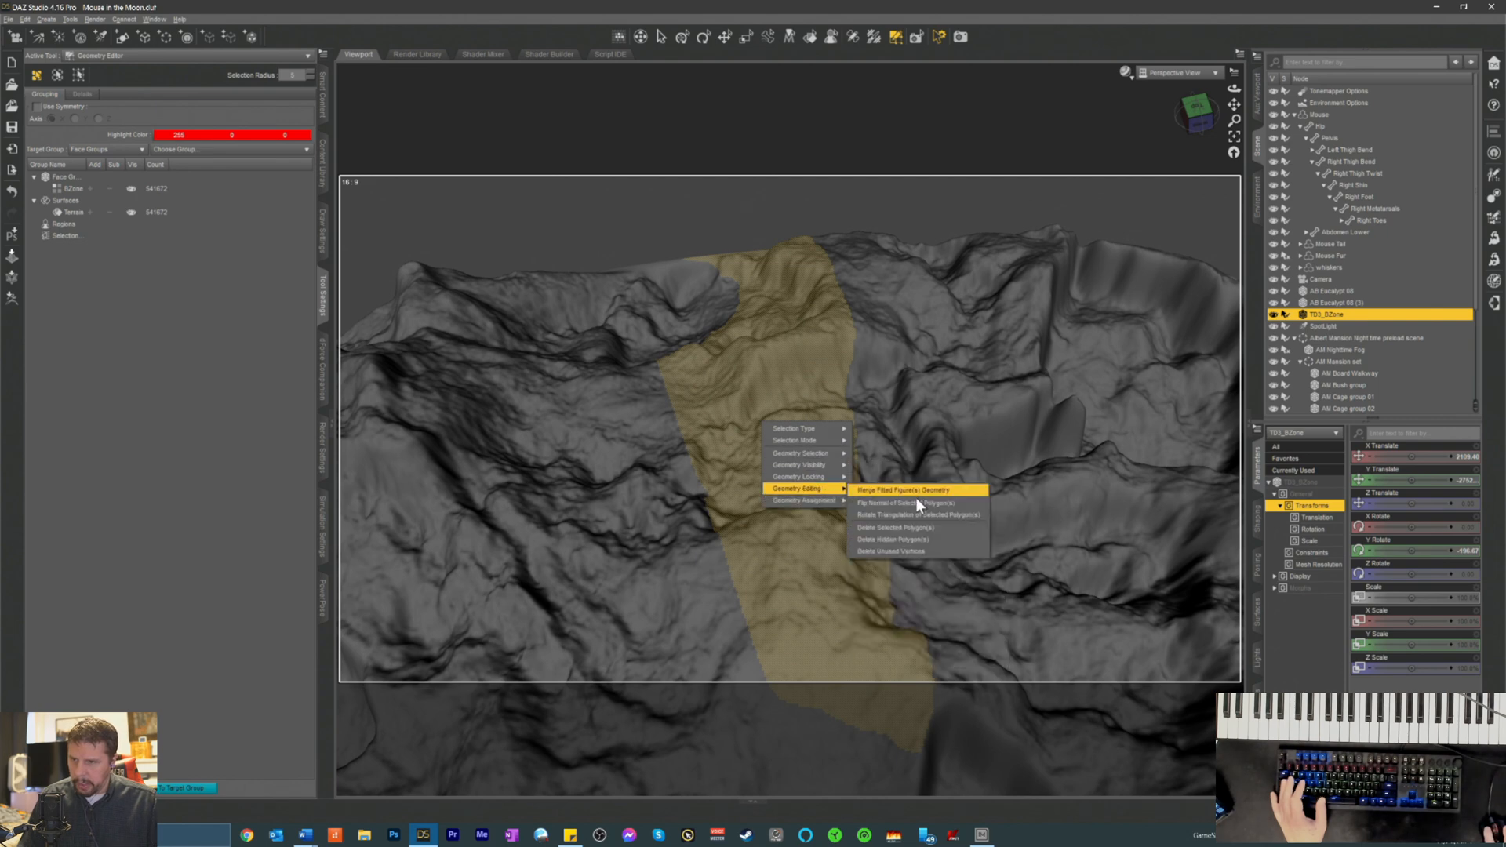
left_click(907, 529)
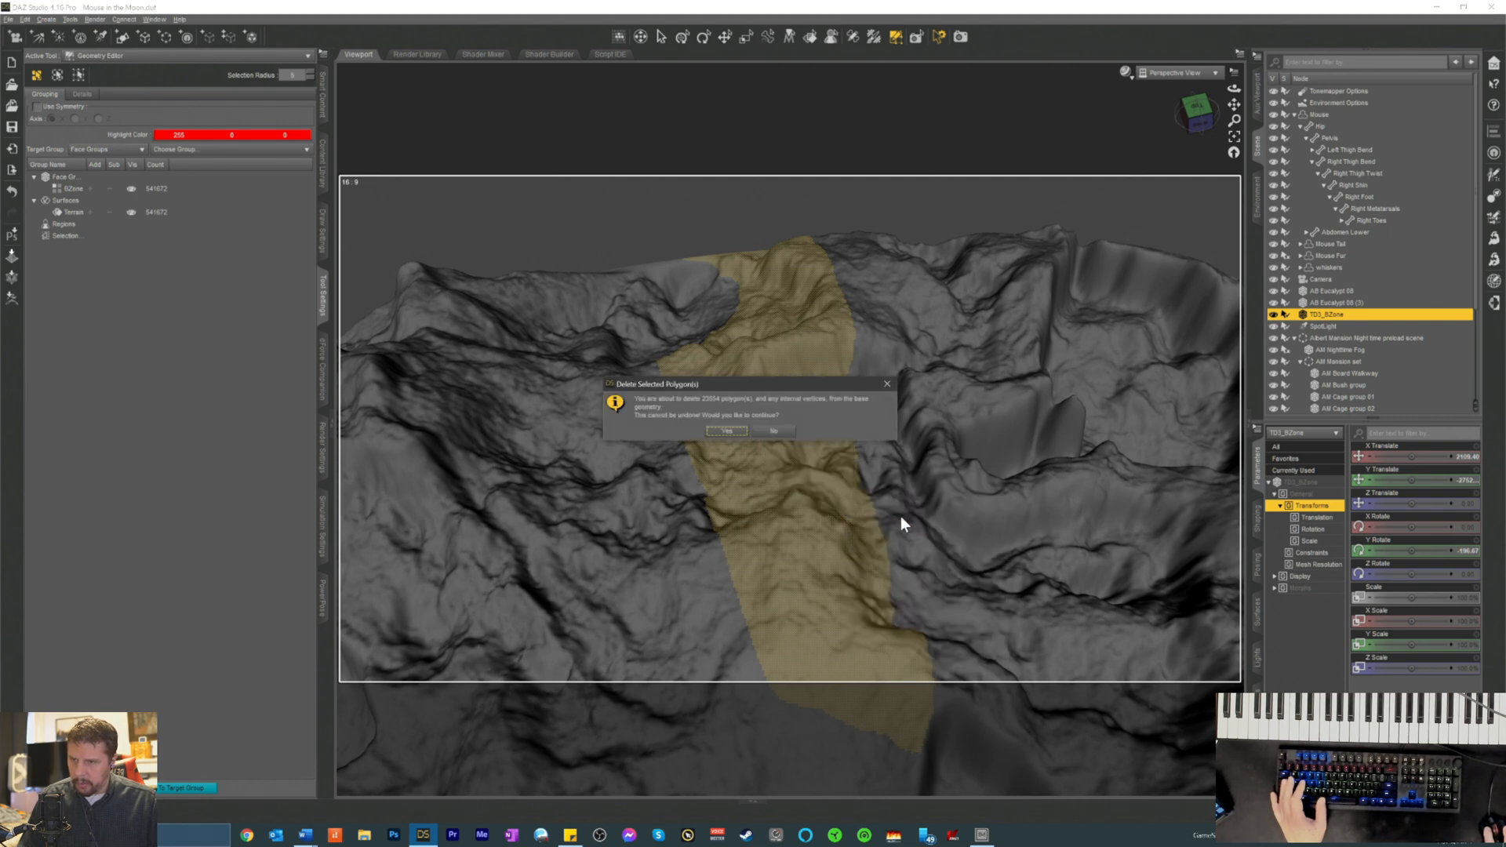
left_click(728, 428)
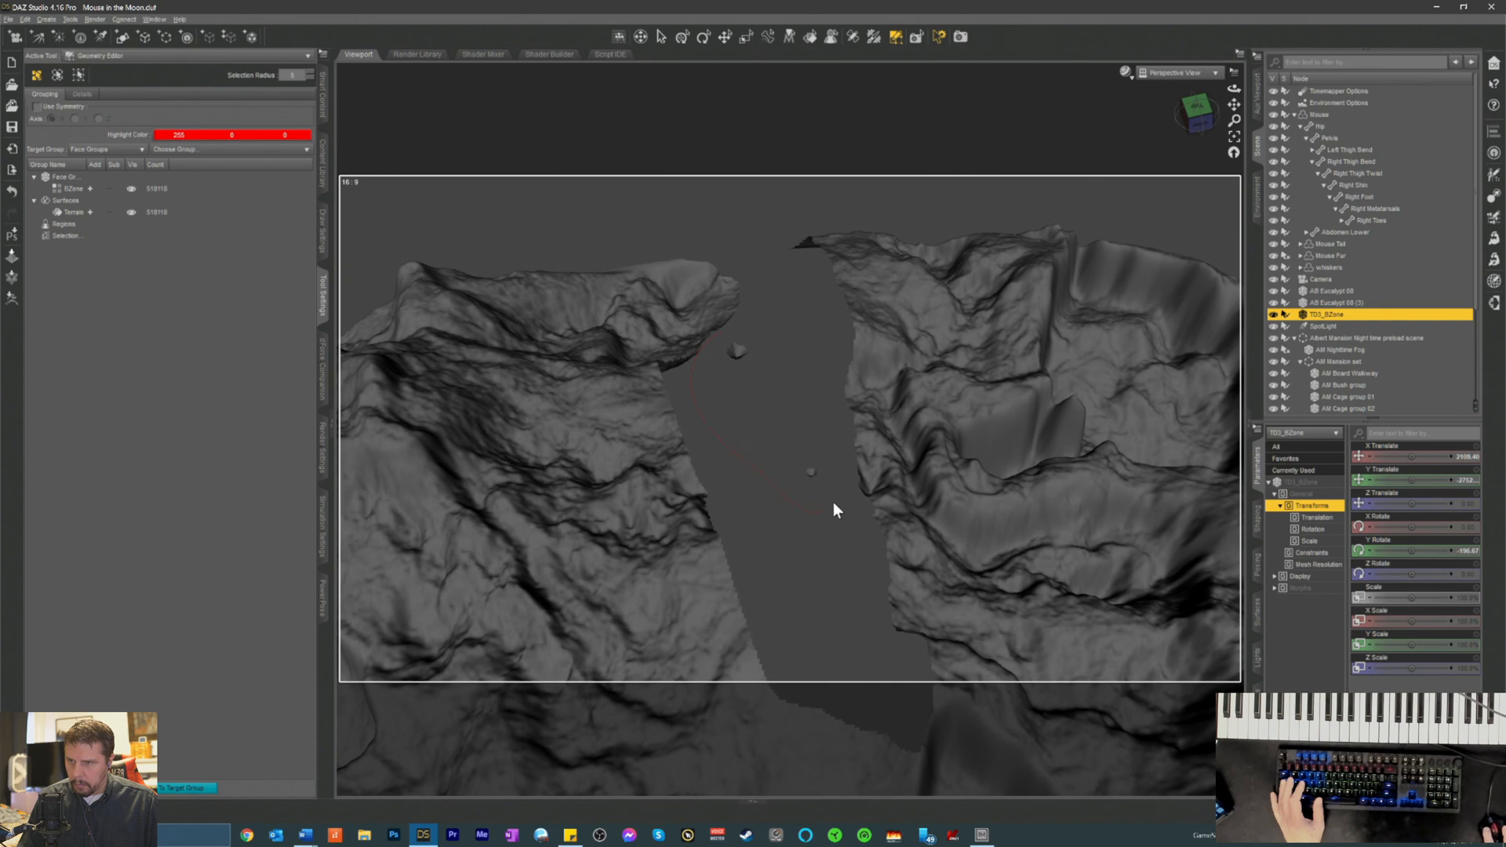
- Delete the leftover floating terrain fragments in the gap together with the adjoining patch on the cliff edge
right_click(718, 363)
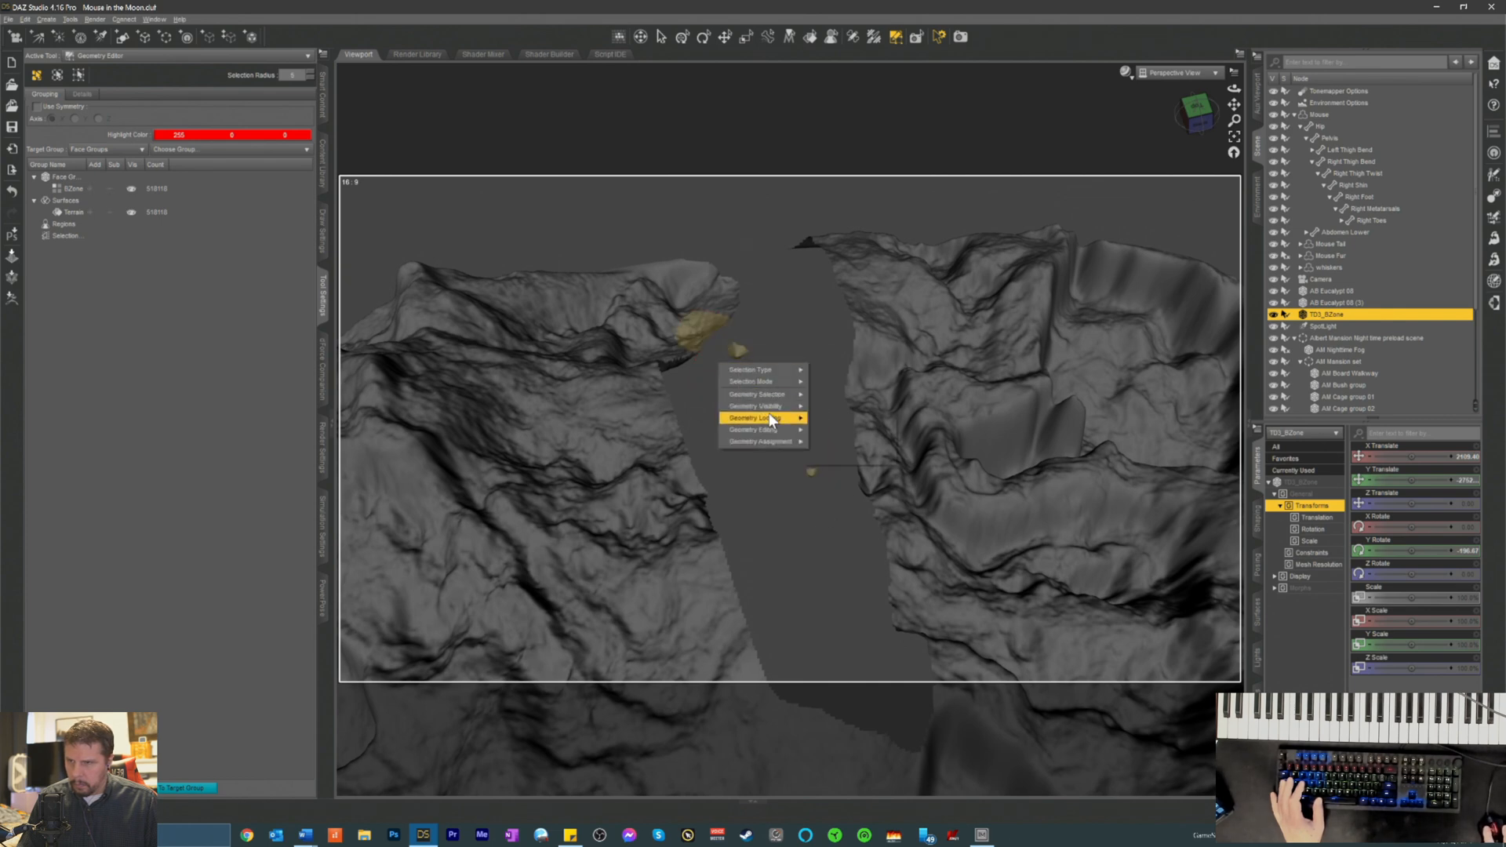
mouse_move(768, 430)
left_click(855, 469)
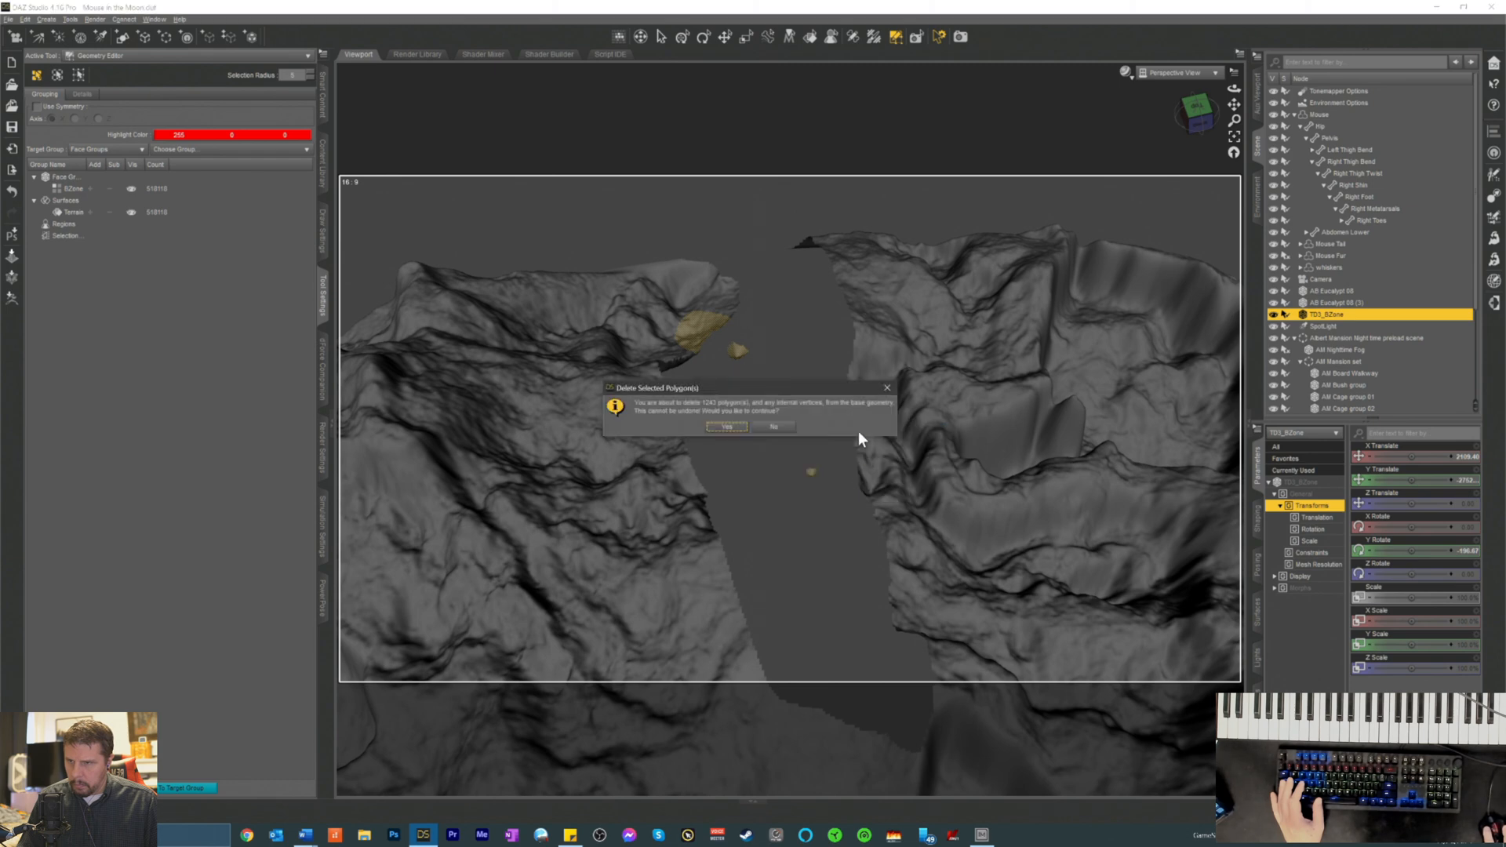
left_click(720, 428)
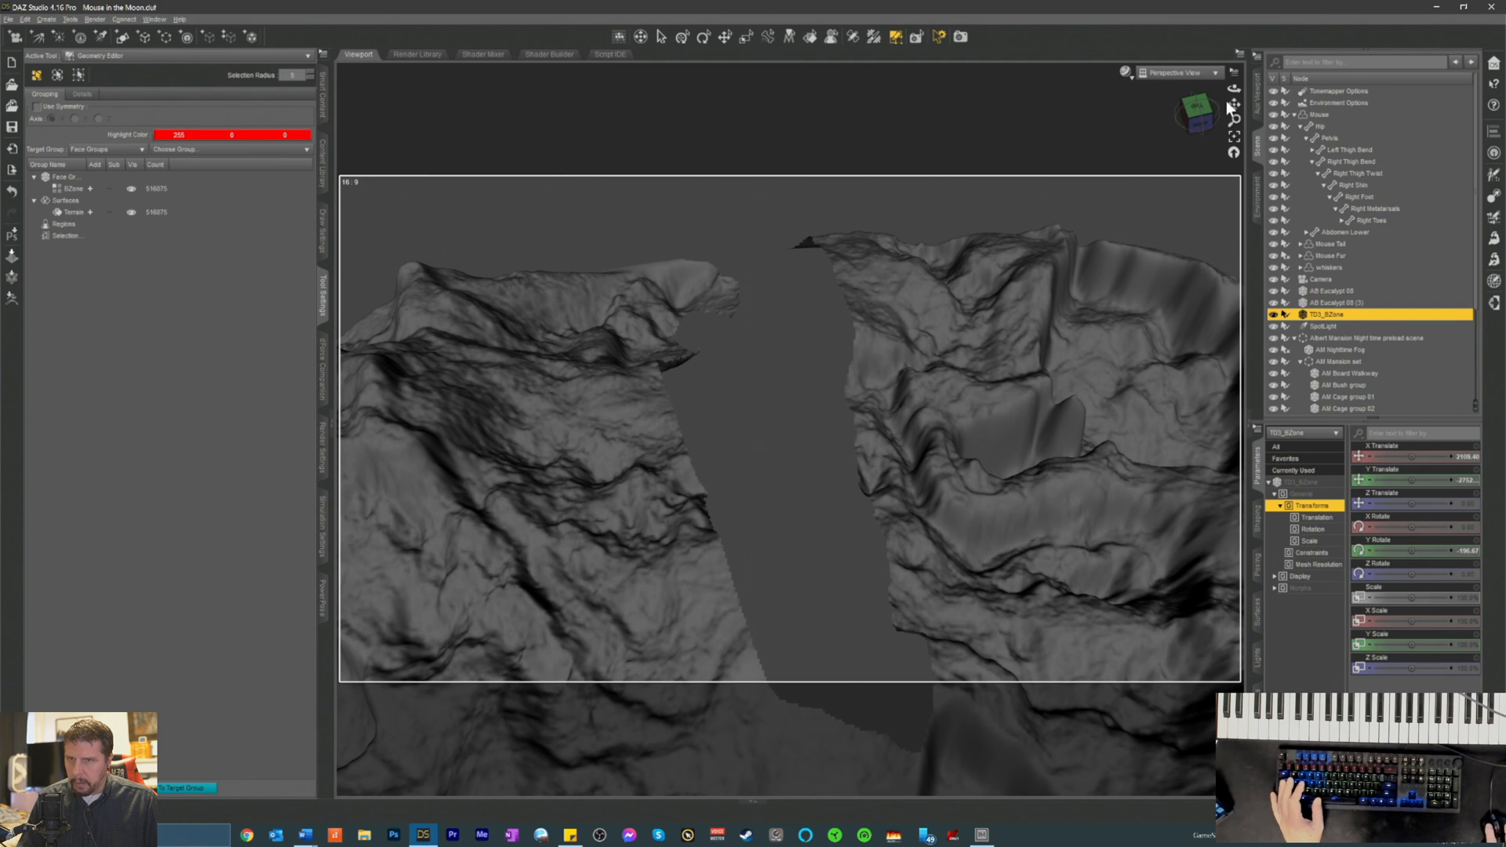
- Lasso the upper part of the cliff across the gap in the Perspective View and delete the selected polygons
left_click_drag(1228, 108, 1194, 86)
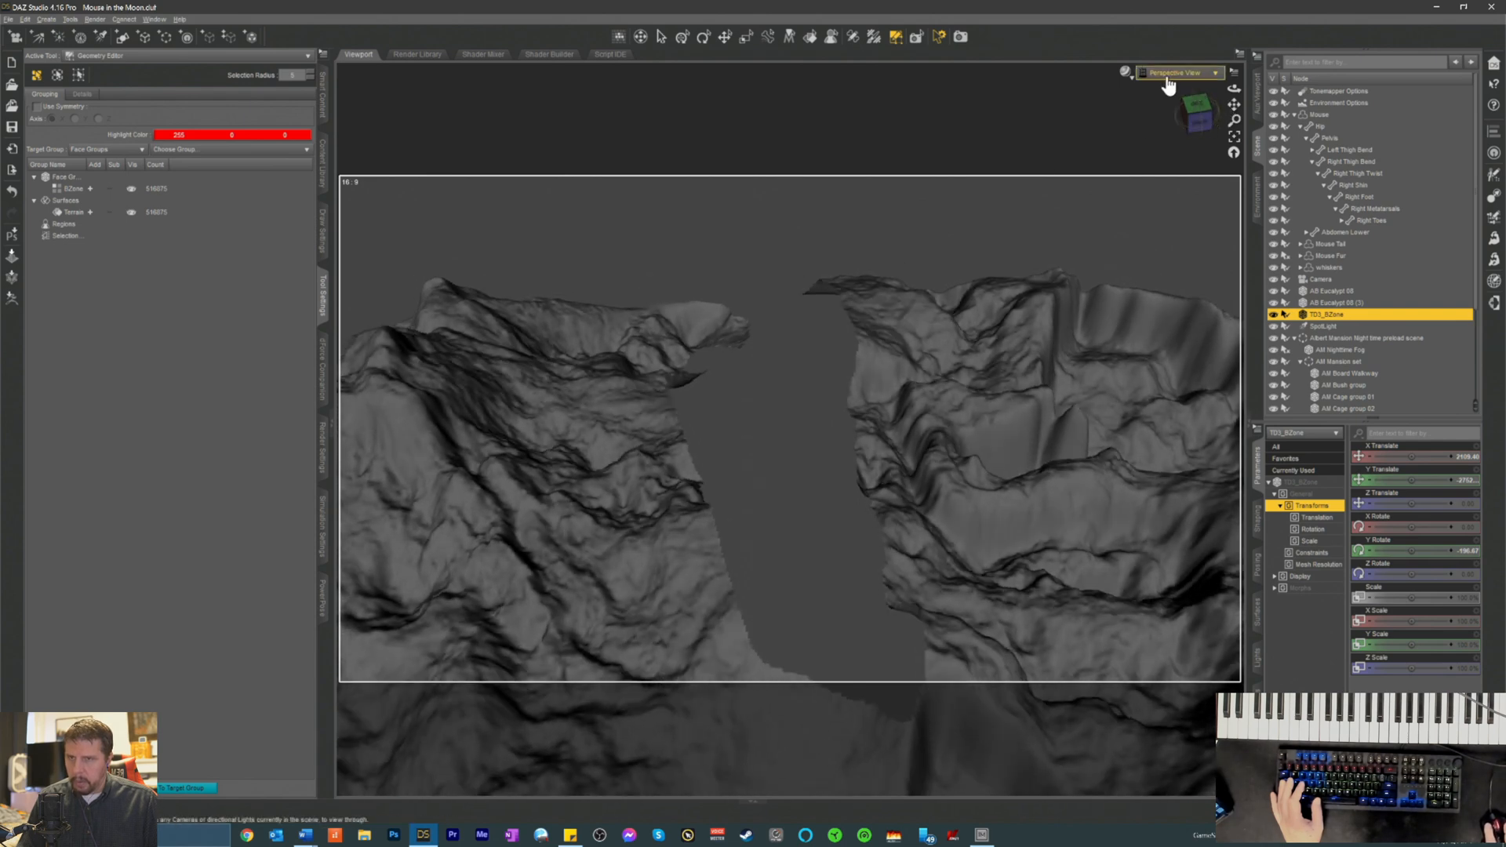
left_click(1169, 79)
mouse_move(818, 239)
left_mouse_down()
mouse_move(782, 332)
mouse_move(891, 632)
mouse_move(1130, 653)
mouse_move(1226, 380)
mouse_move(1112, 241)
mouse_move(753, 290)
mouse_move(784, 284)
left_mouse_up()
right_click(784, 284)
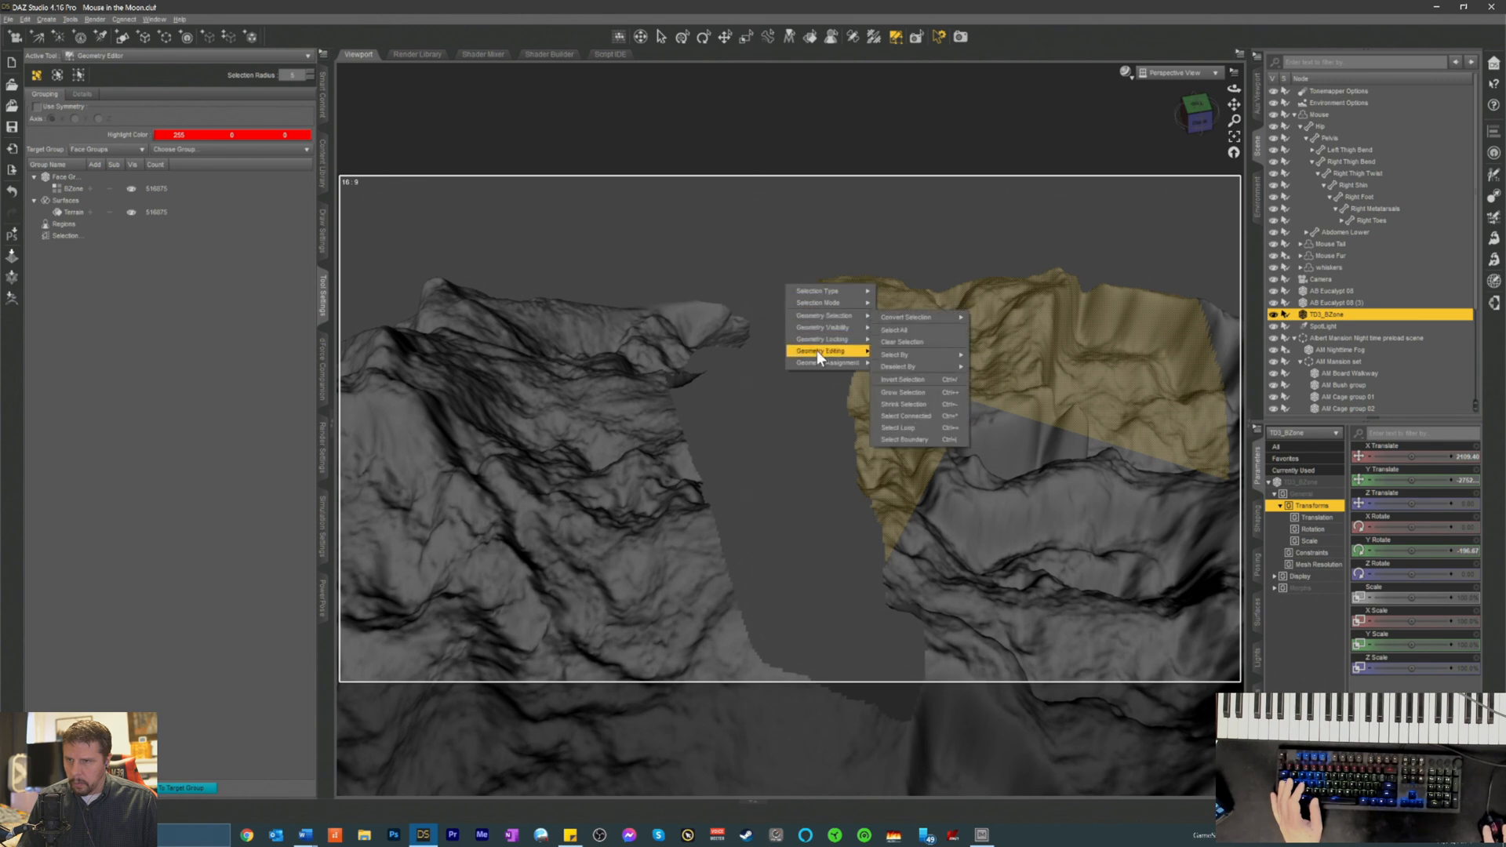
mouse_move(824, 361)
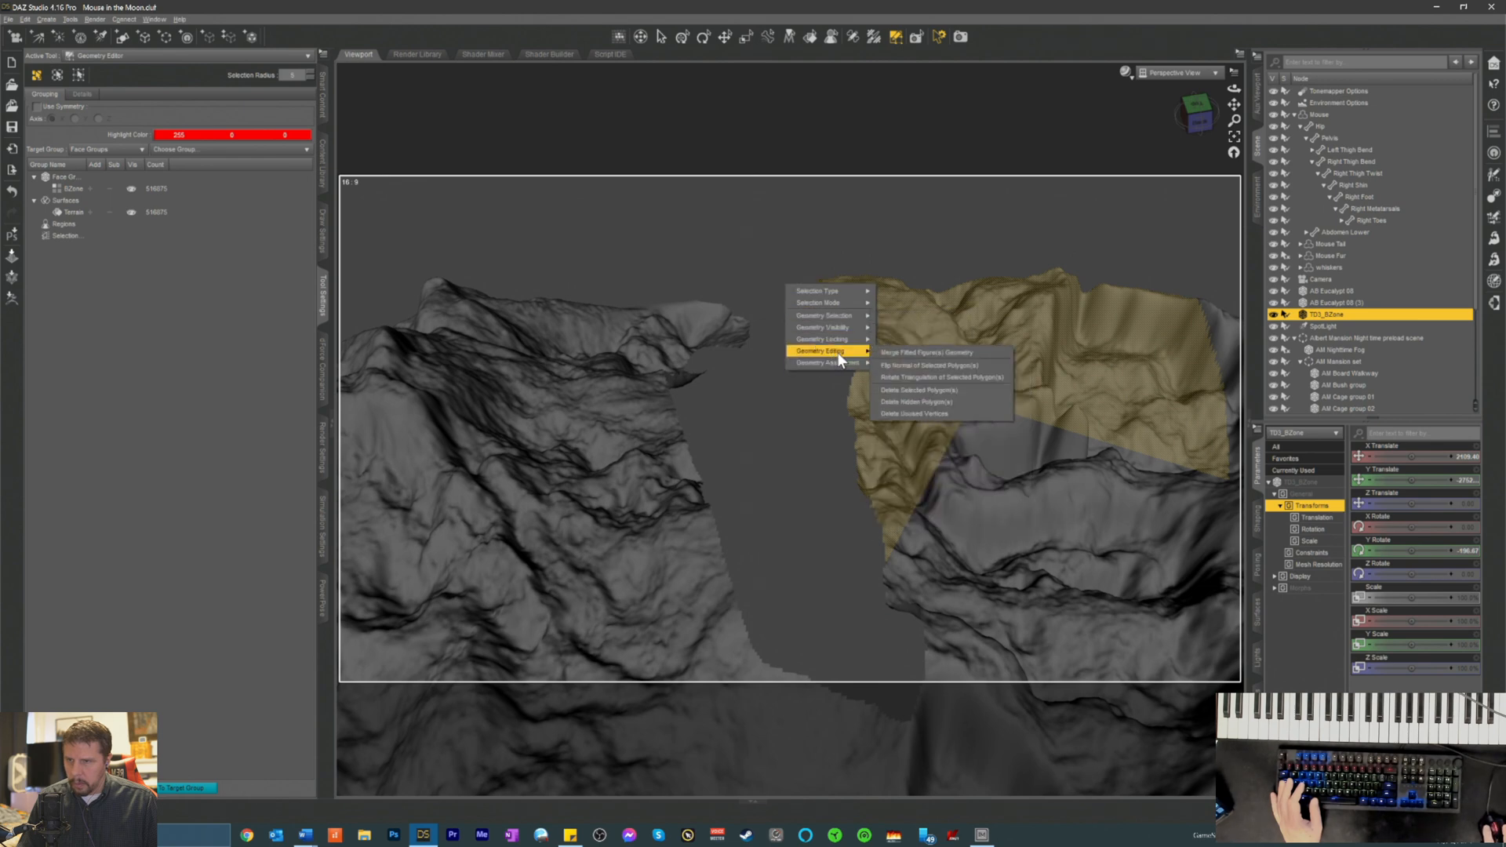
left_click(924, 393)
left_click(726, 433)
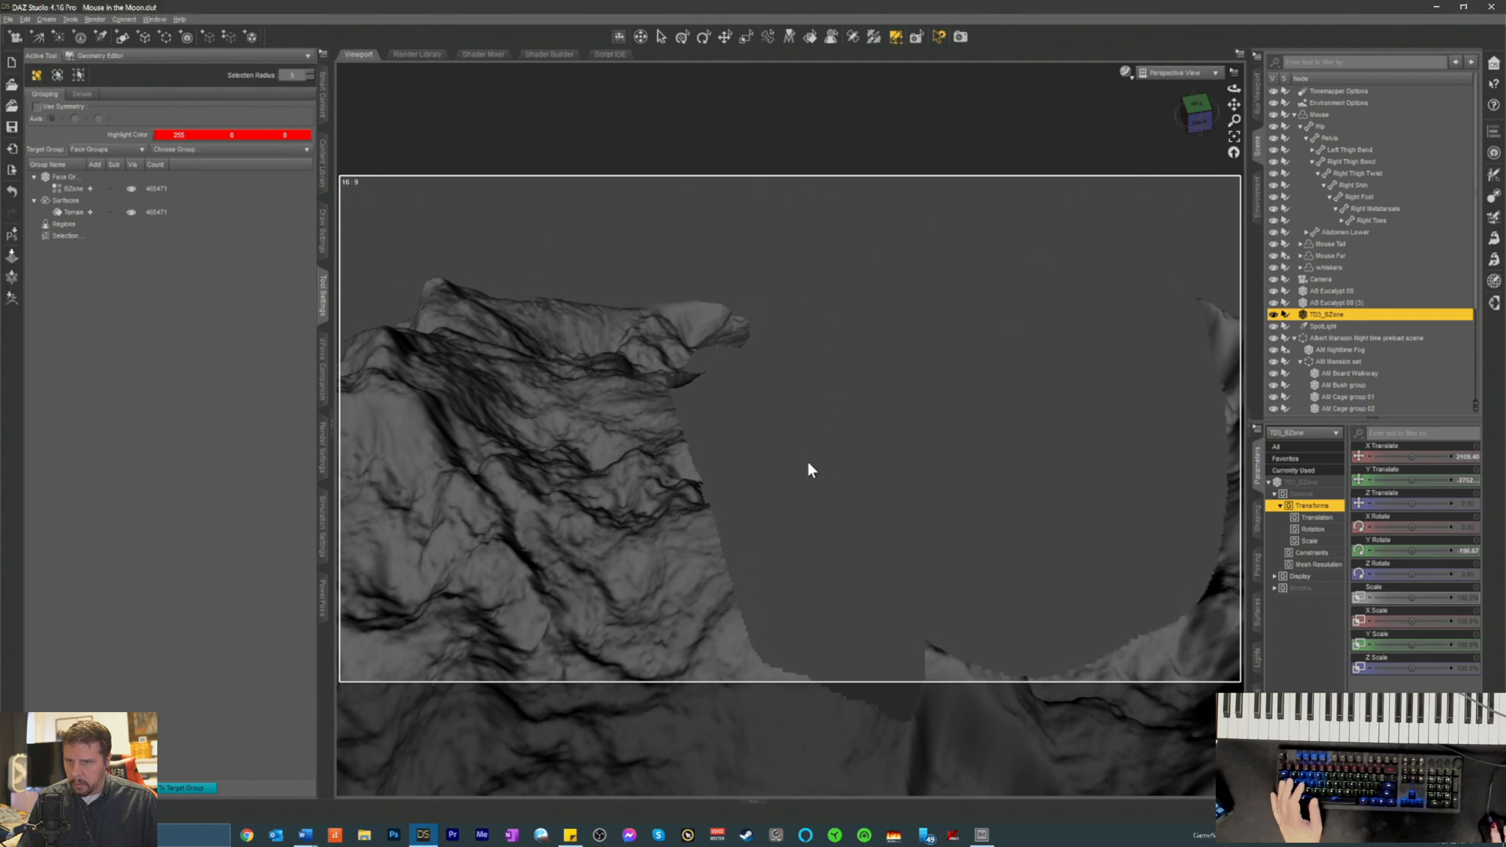
- Return to the Camera view and adjust the BZone terrain's X and Y Translate to reposition it behind the mouse
left_click(1179, 73)
left_click(1153, 171)
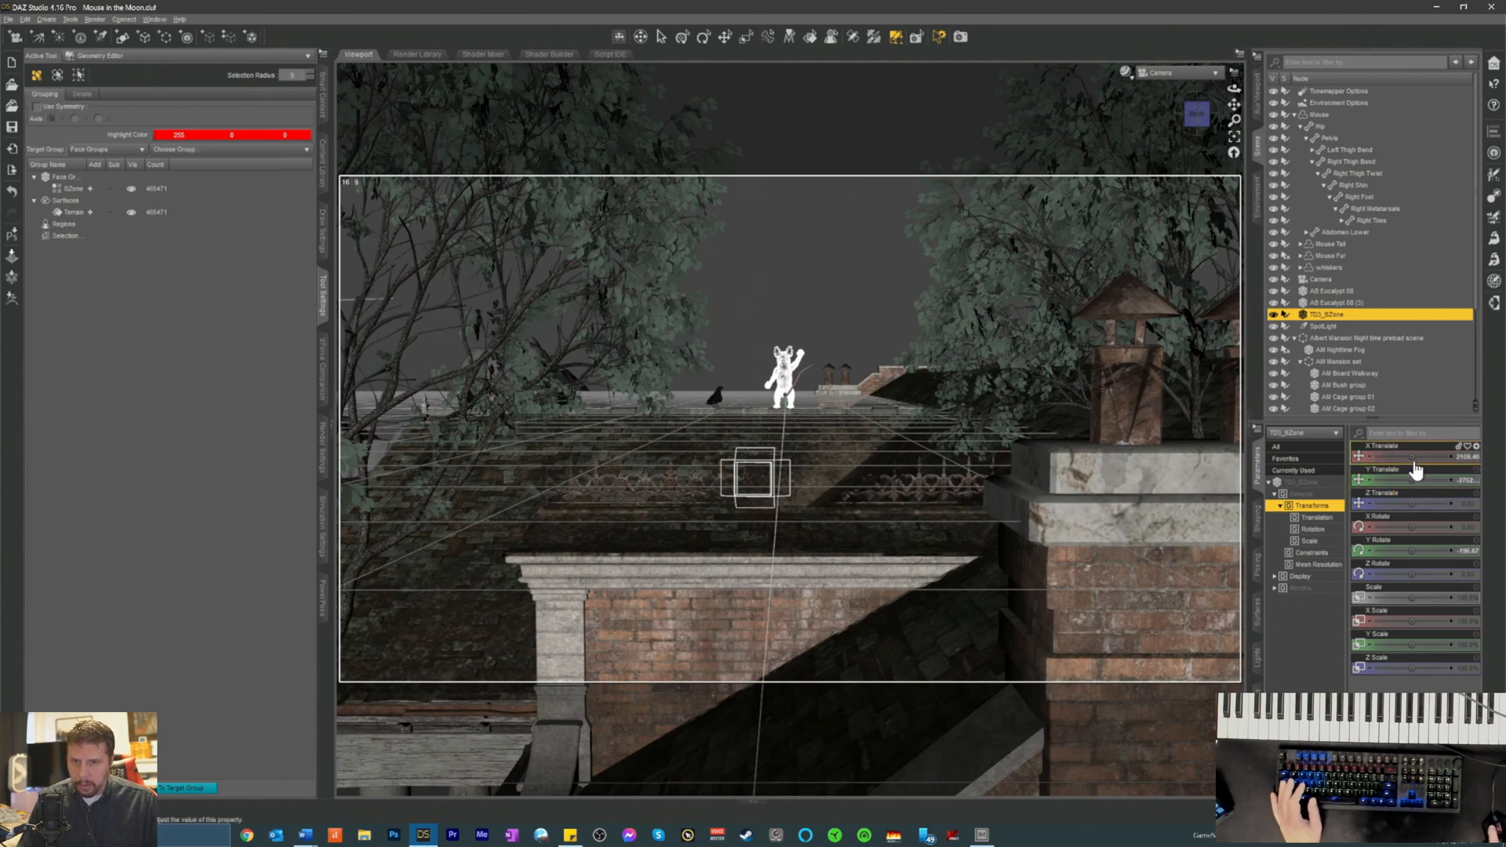
mouse_move(1412, 458)
left_mouse_down()
mouse_move(1396, 458)
mouse_move(1418, 480)
left_mouse_up()
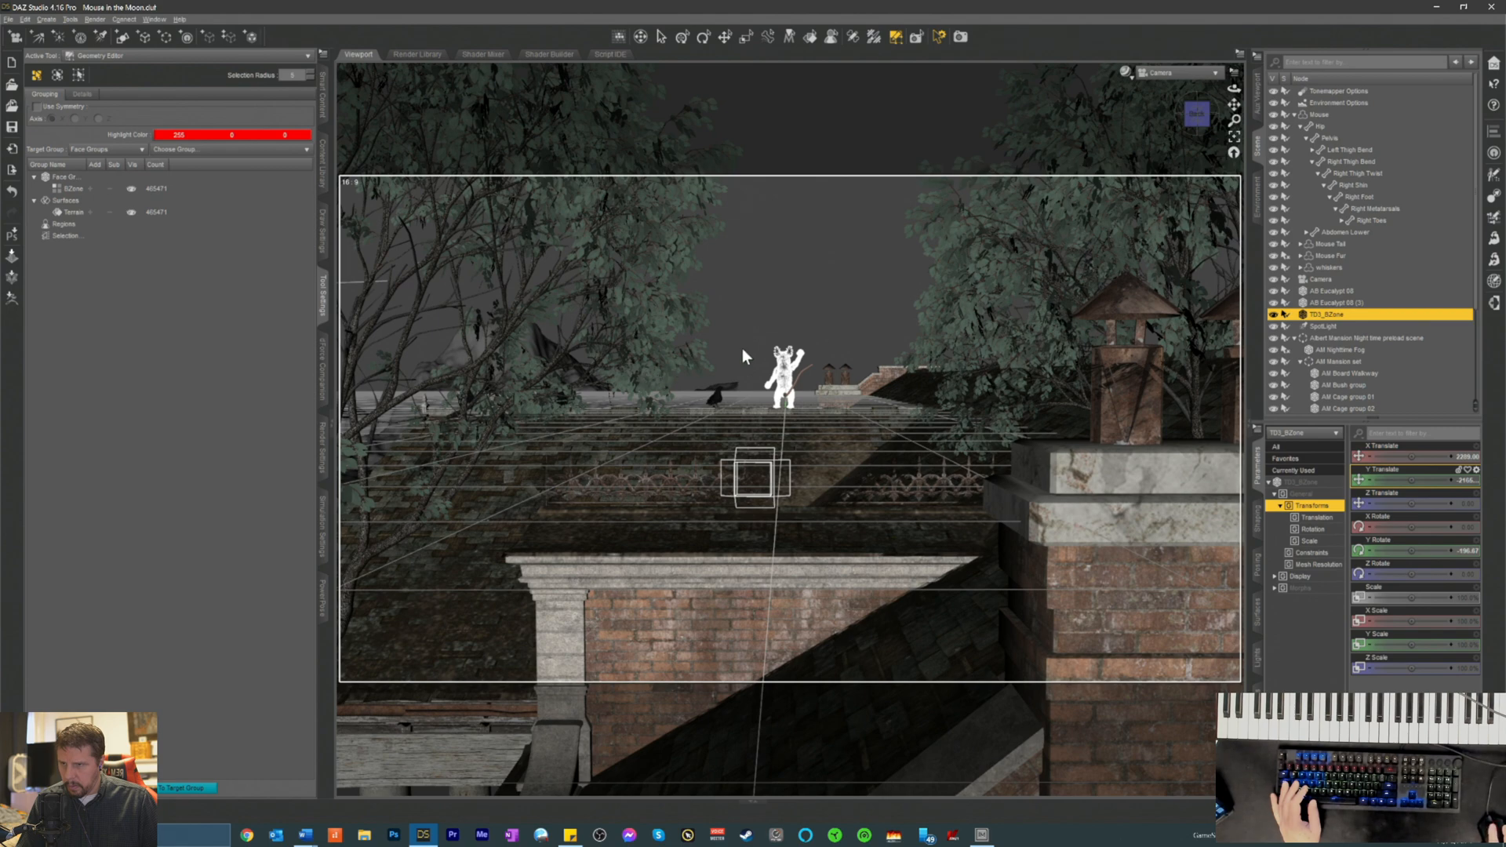
- Lasso the overhanging tip of the remaining tall cliff in the Perspective View and delete the selected polygons
left_click(1168, 79)
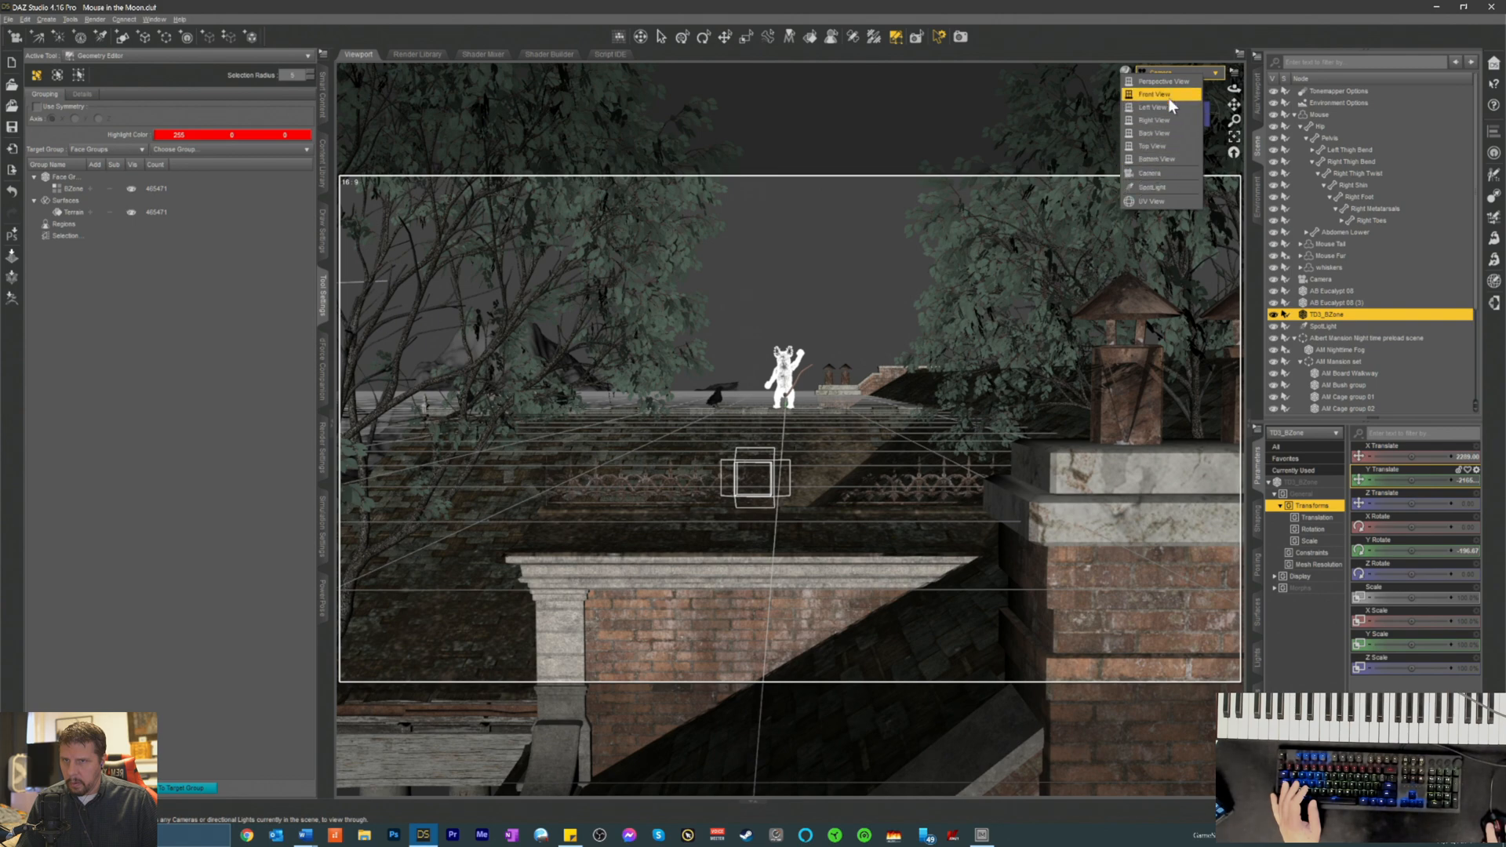
left_click(1172, 82)
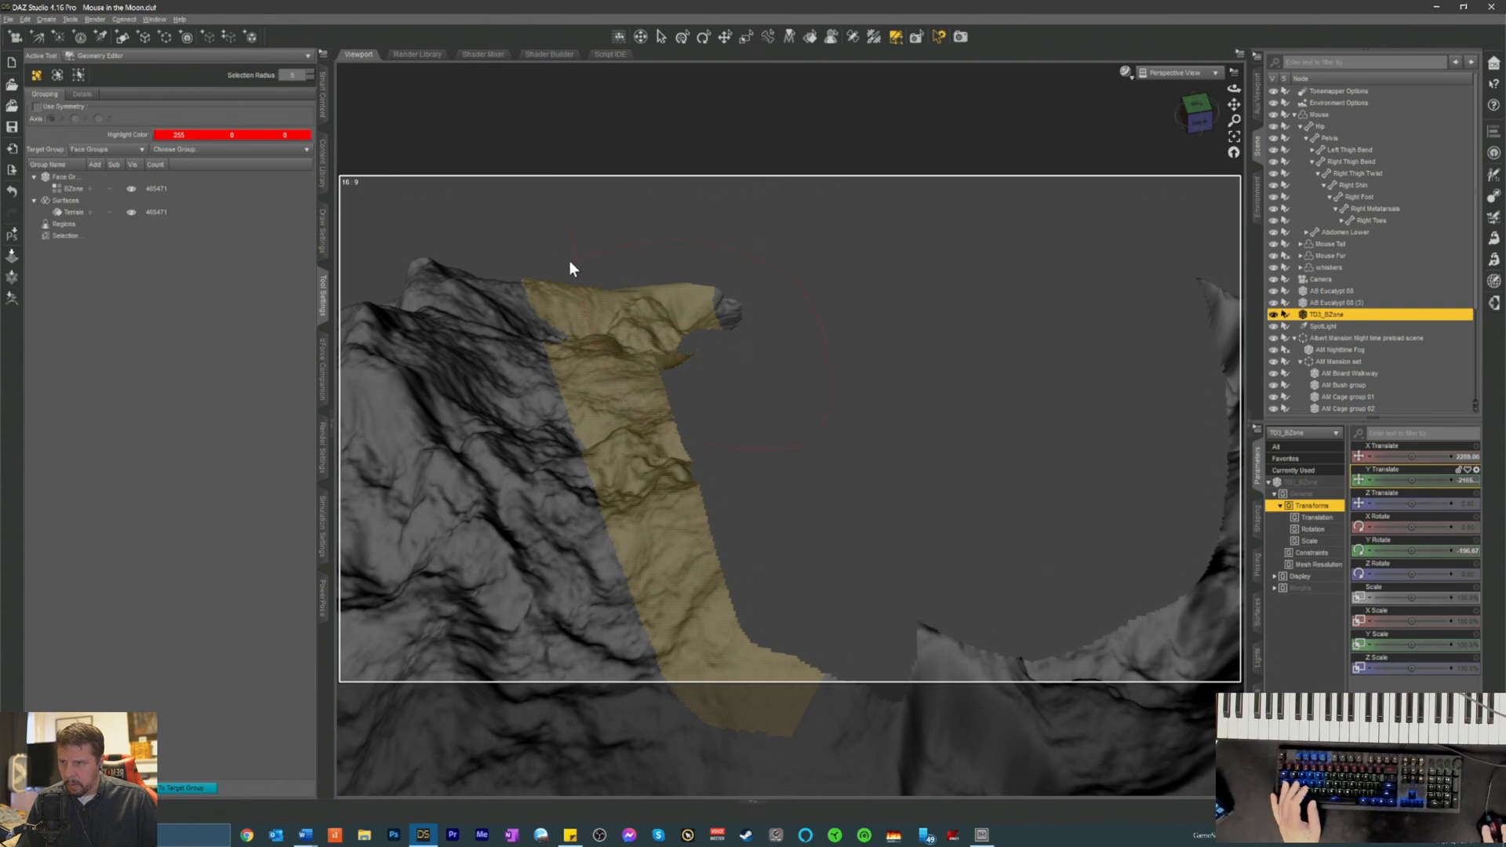
right_click(659, 299)
mouse_move(713, 368)
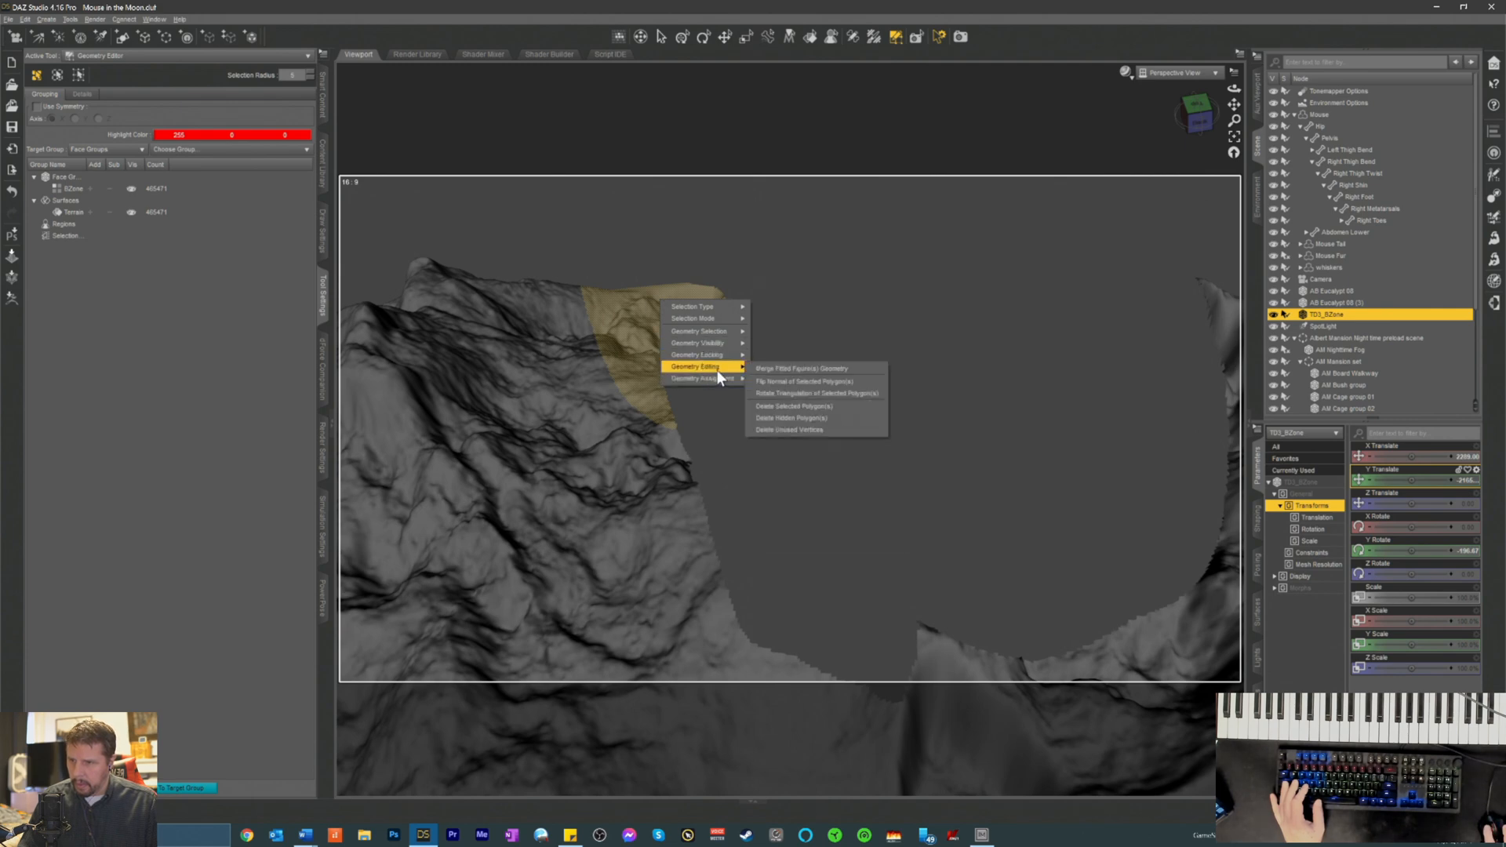
left_click(775, 405)
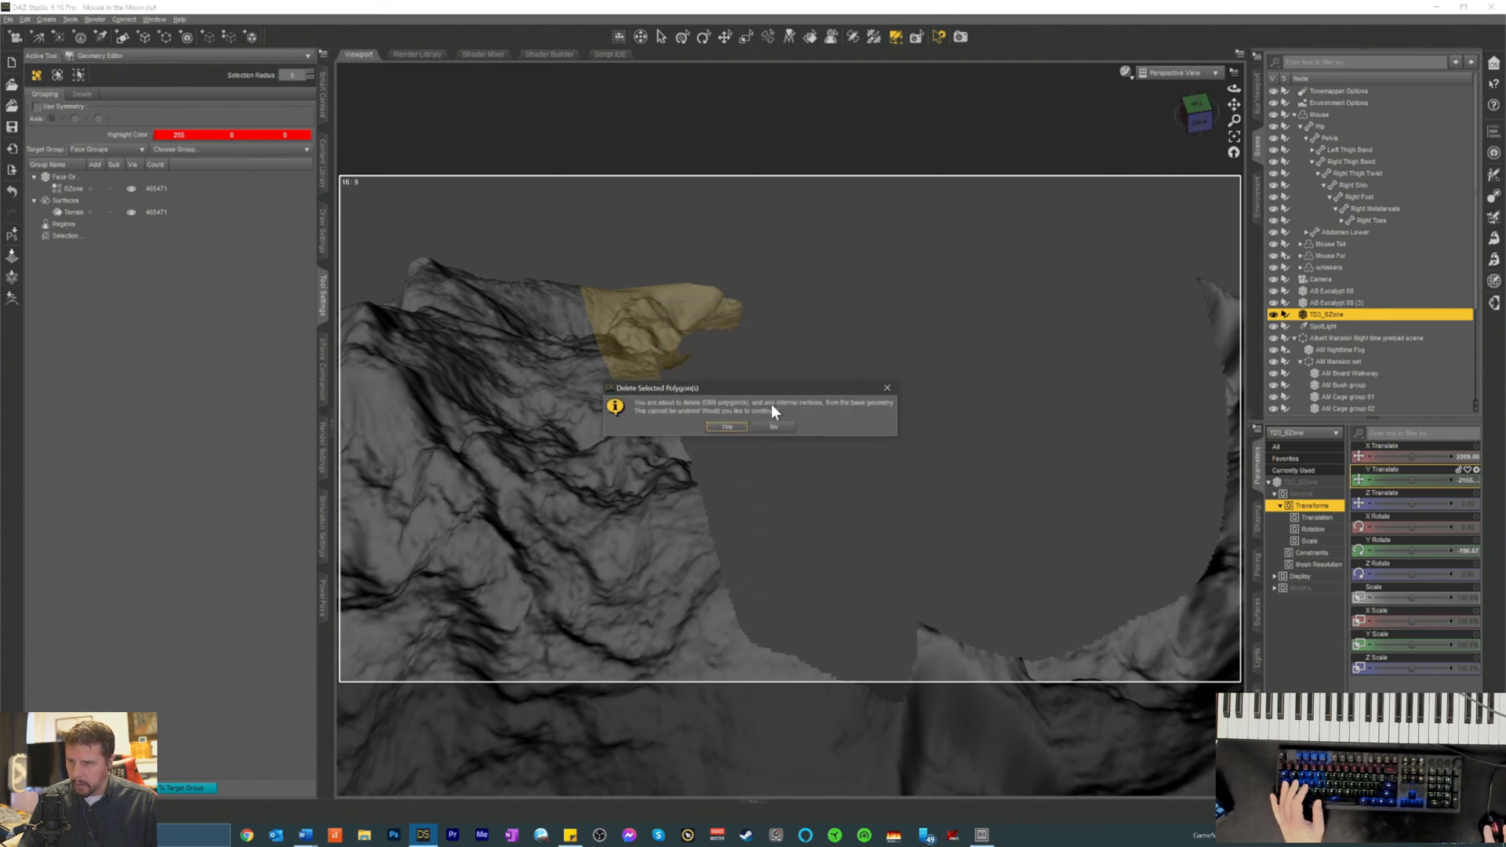
left_click(726, 427)
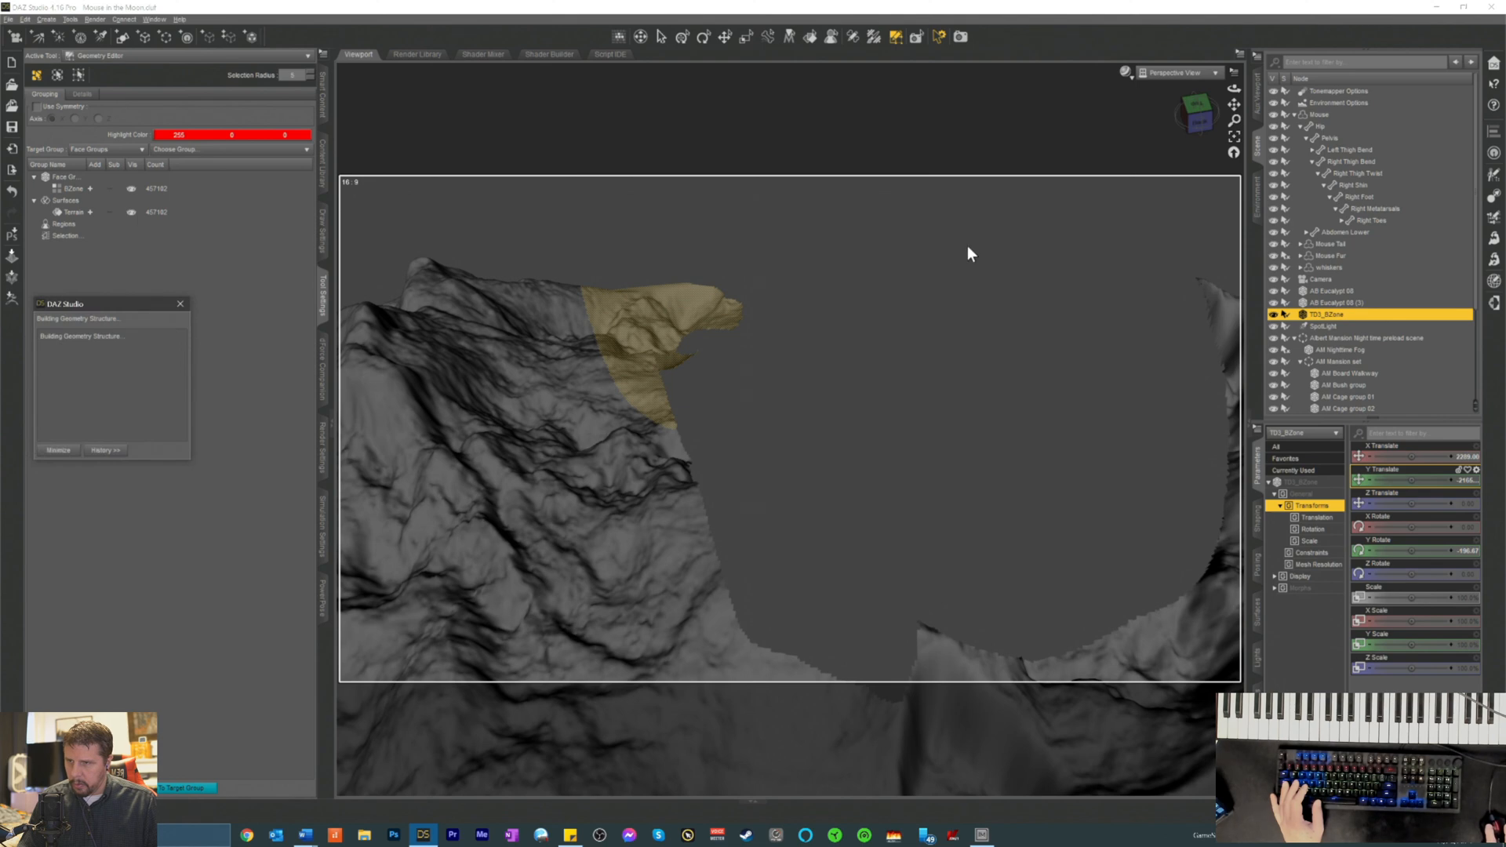
- Check the trimmed terrain through the Camera view and examine the cliff's cut edge from a new Perspective View angle
left_click(1180, 73)
left_click(1159, 169)
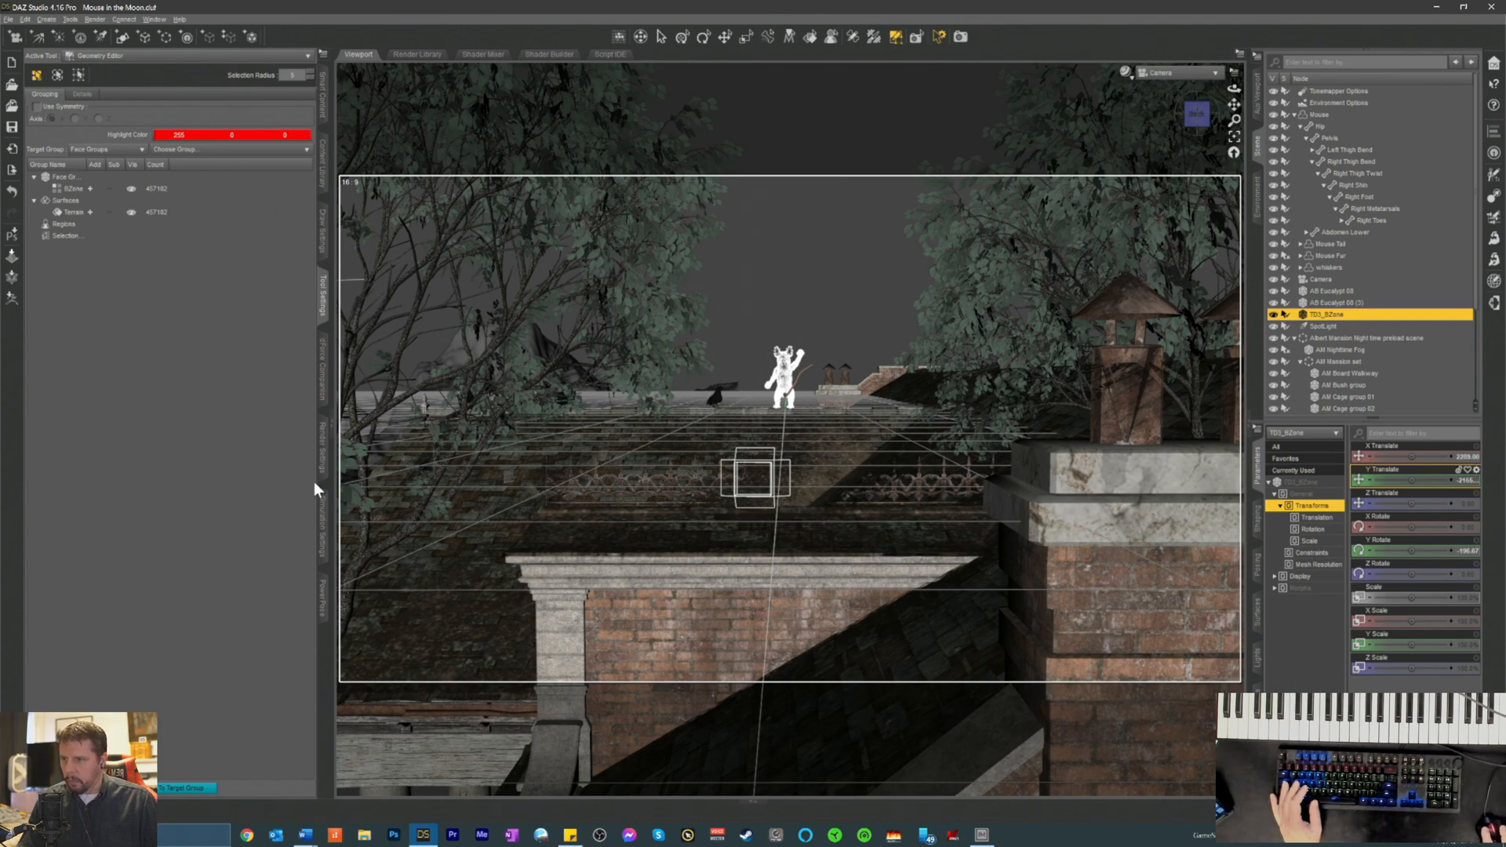
left_click(1167, 73)
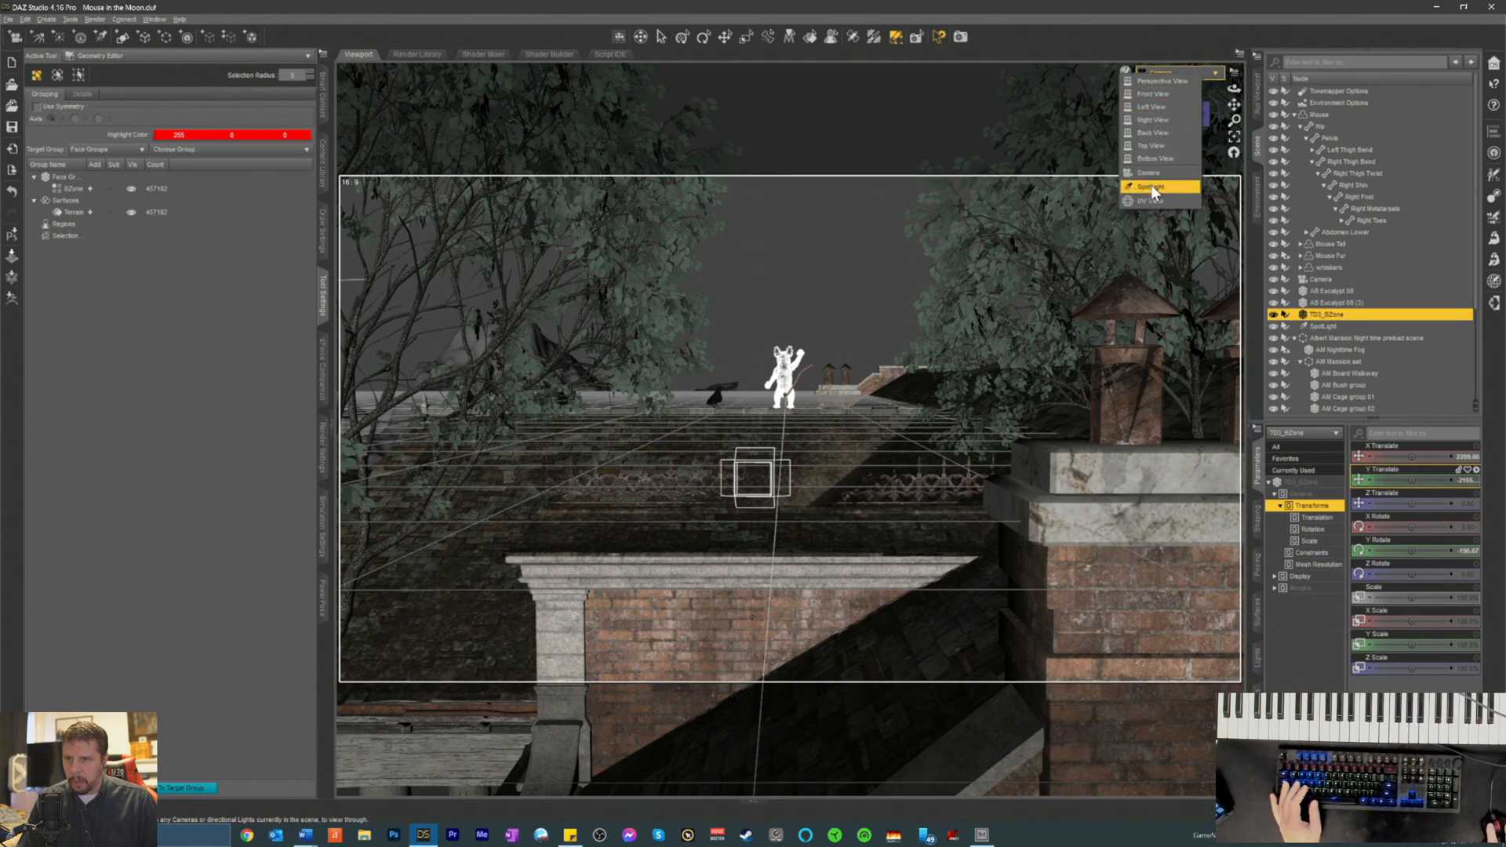
left_click(1169, 82)
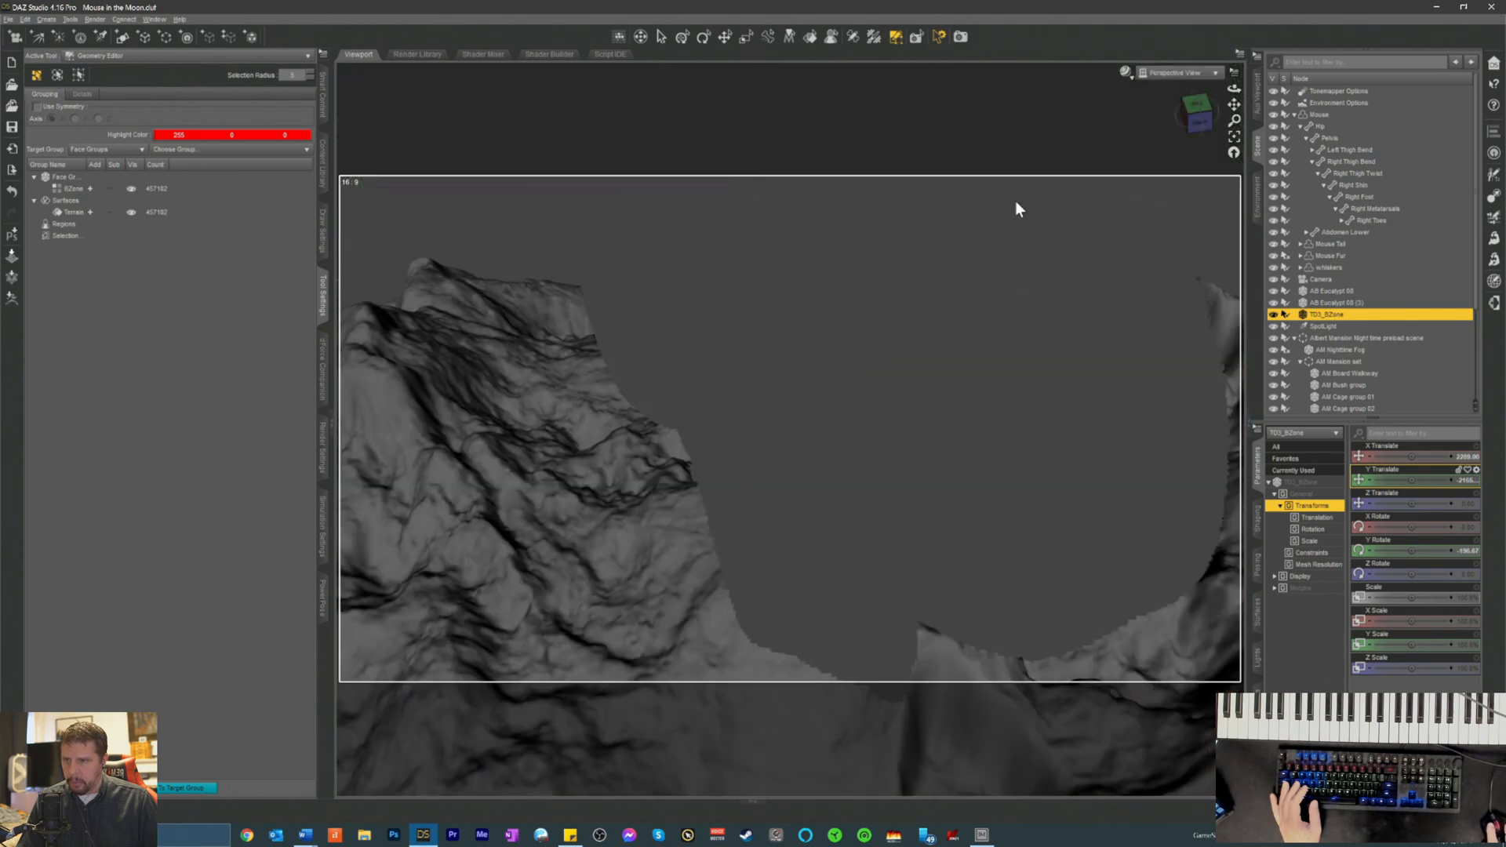
left_click(1188, 72)
left_click(1189, 81)
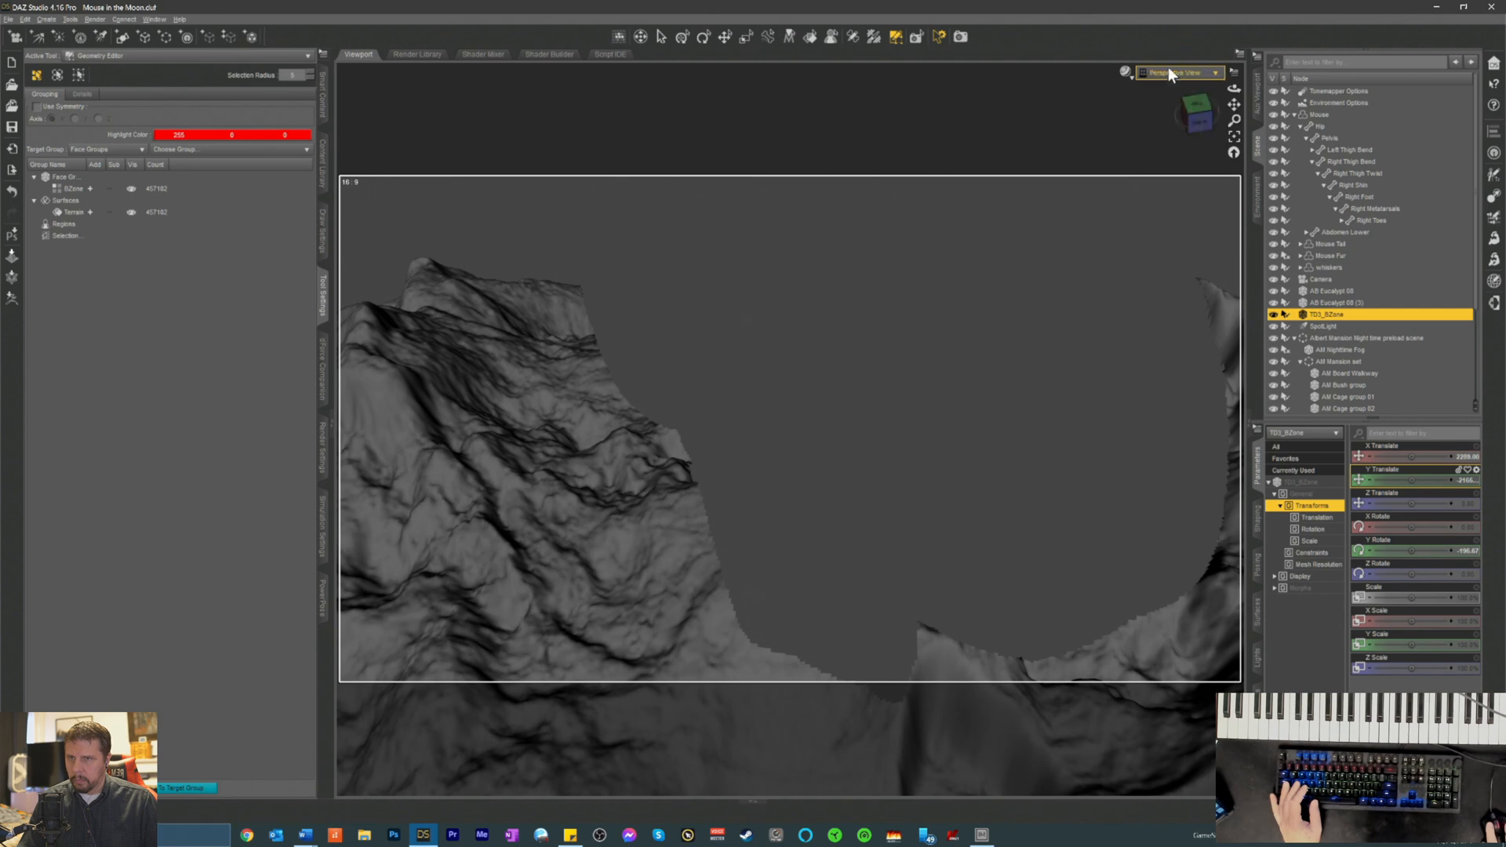
left_click_drag(1194, 113, 1166, 120)
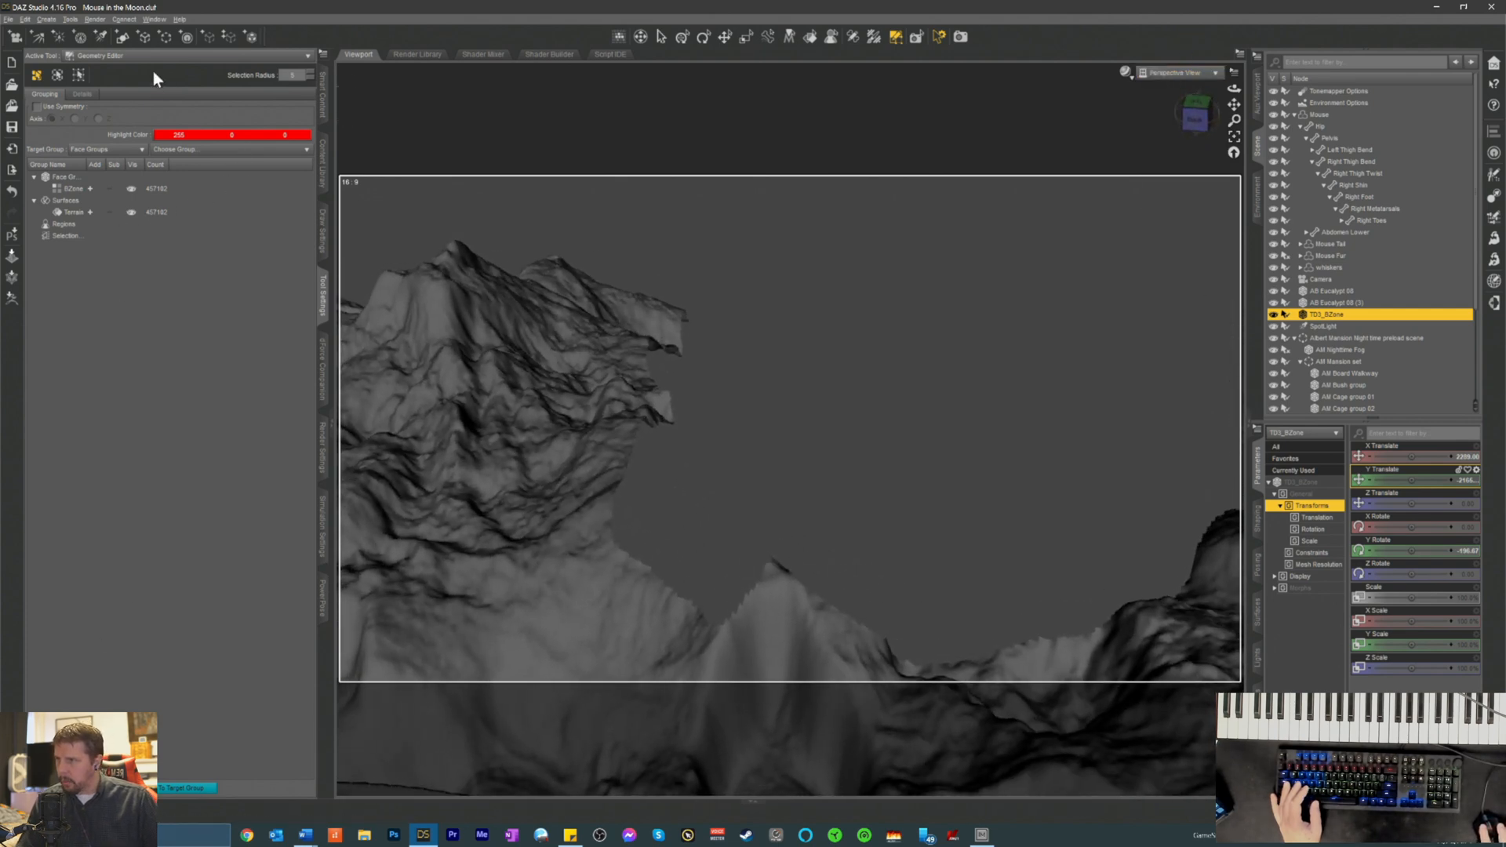
- Activate Mesh Grabber, select a face on the cliff's overhanging edge, set the falloff radius to 1000 and pull it downward
left_click(129, 57)
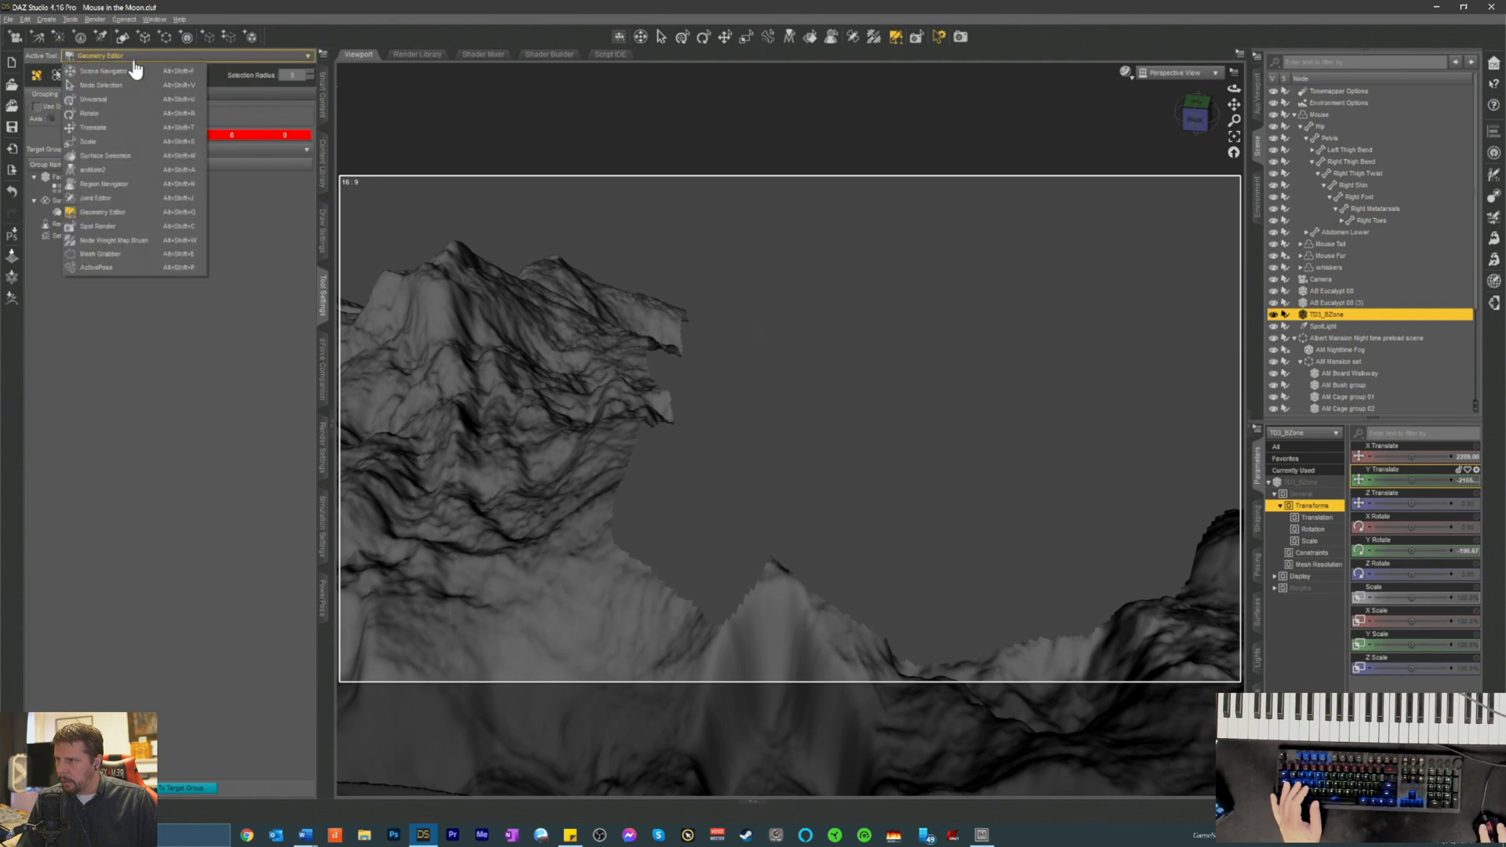
left_click(102, 257)
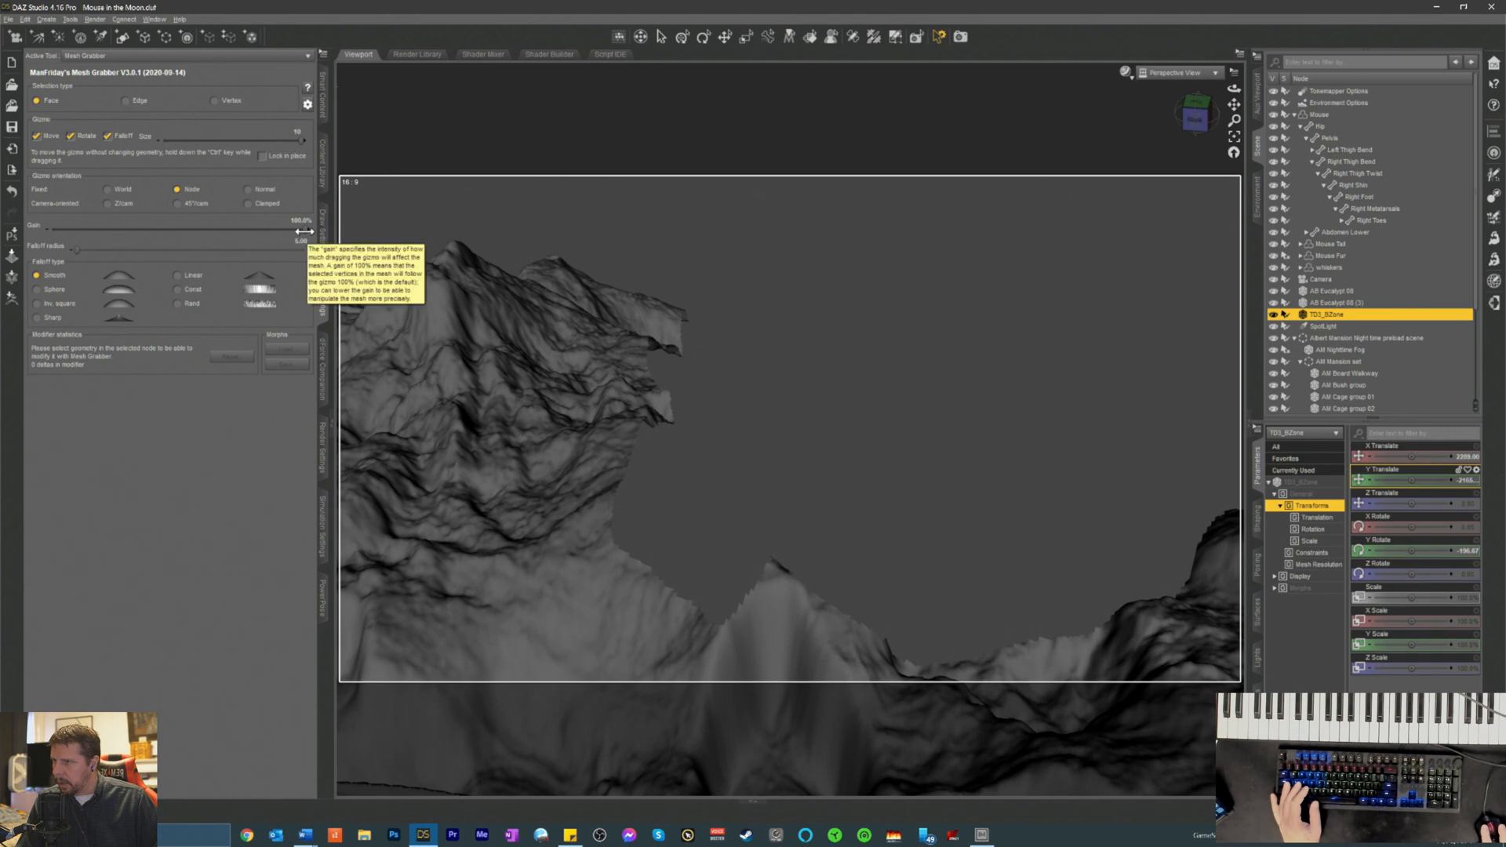
left_click(663, 317)
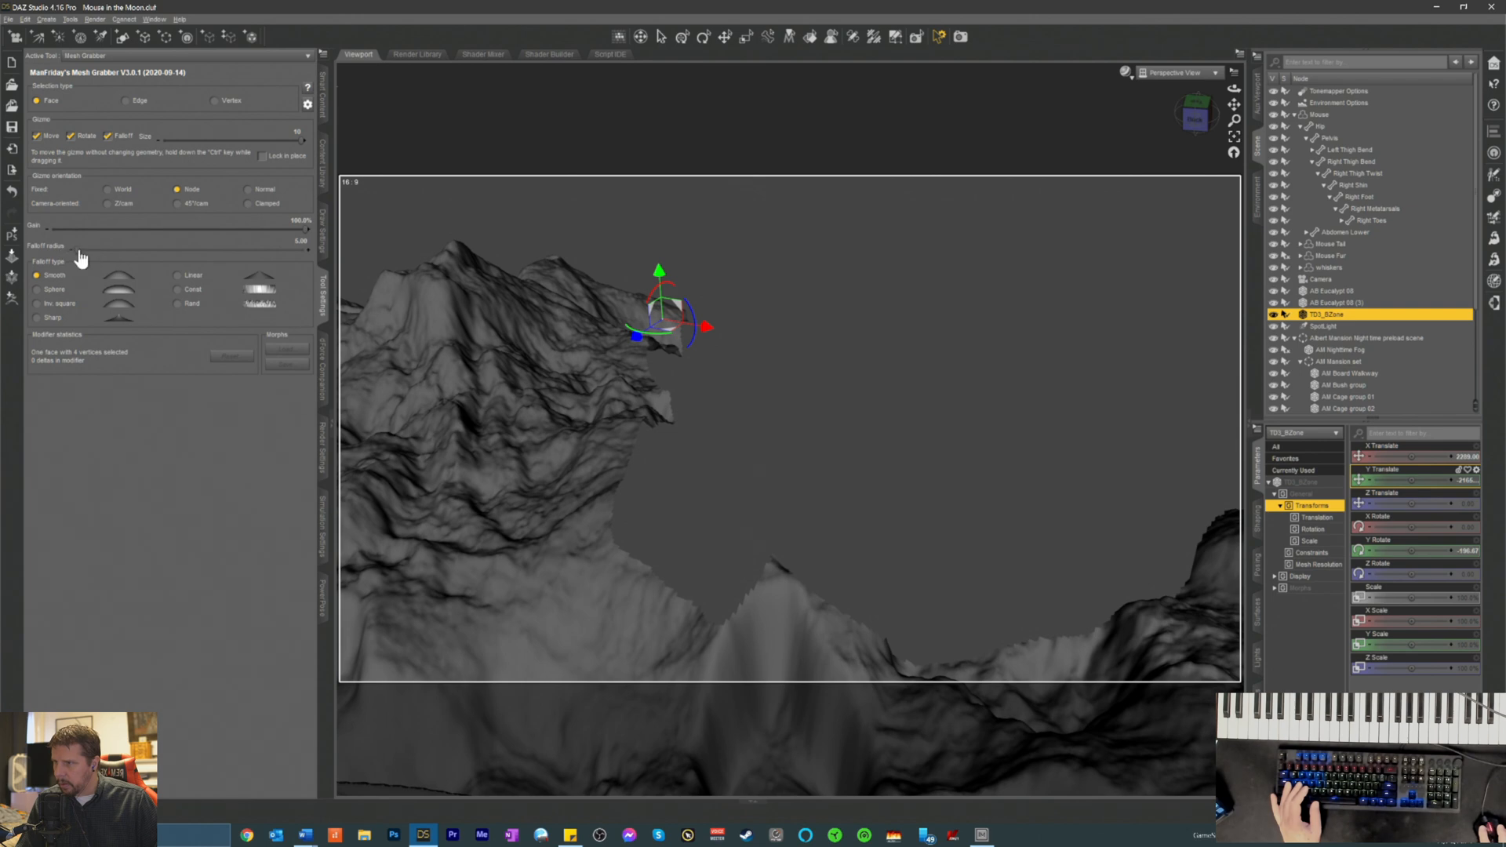
left_click_drag(82, 252, 235, 251)
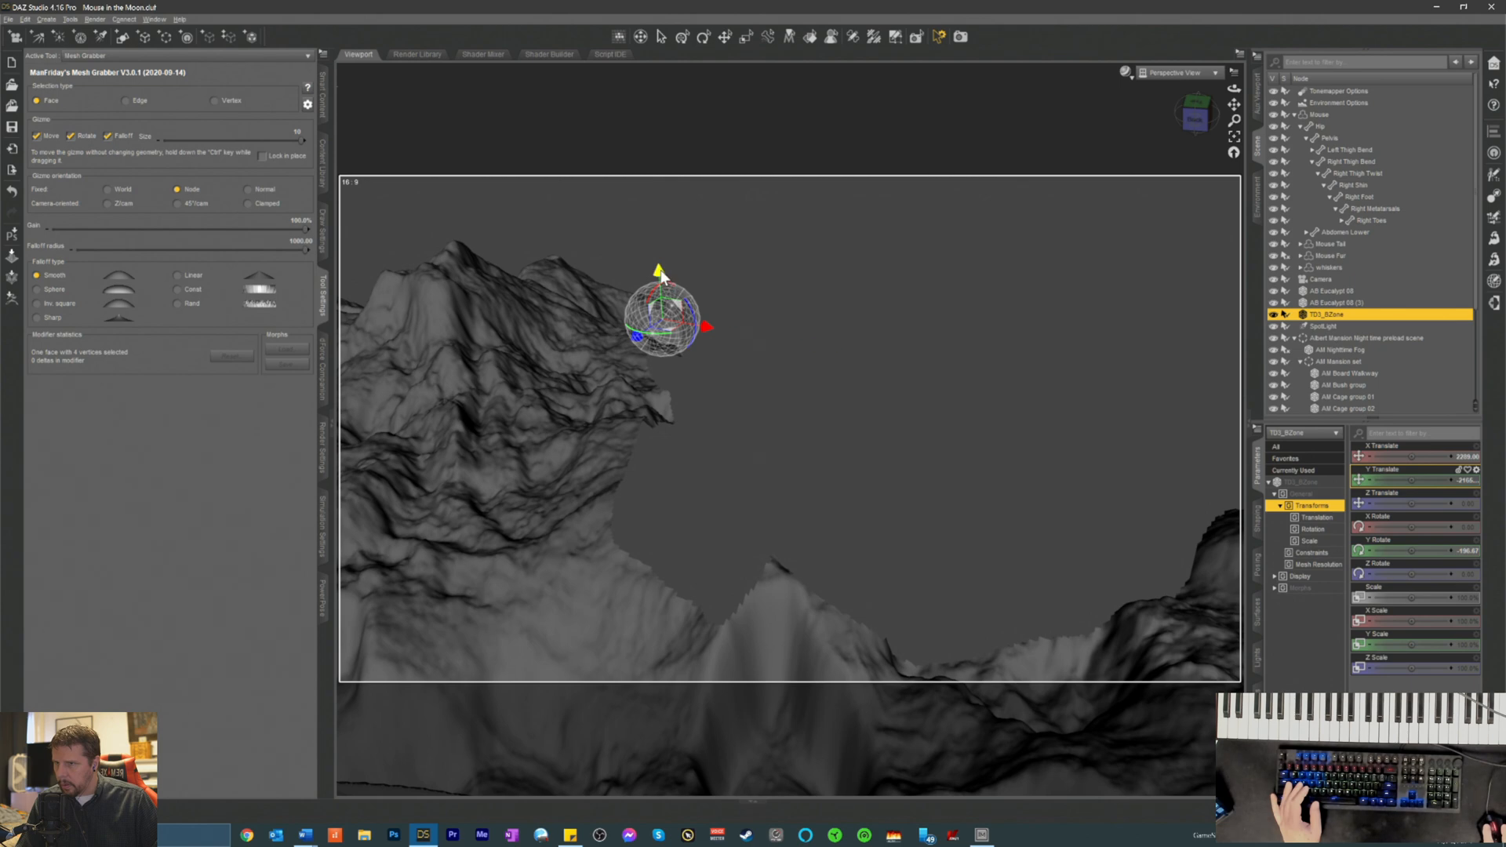
left_click_drag(661, 273, 668, 311)
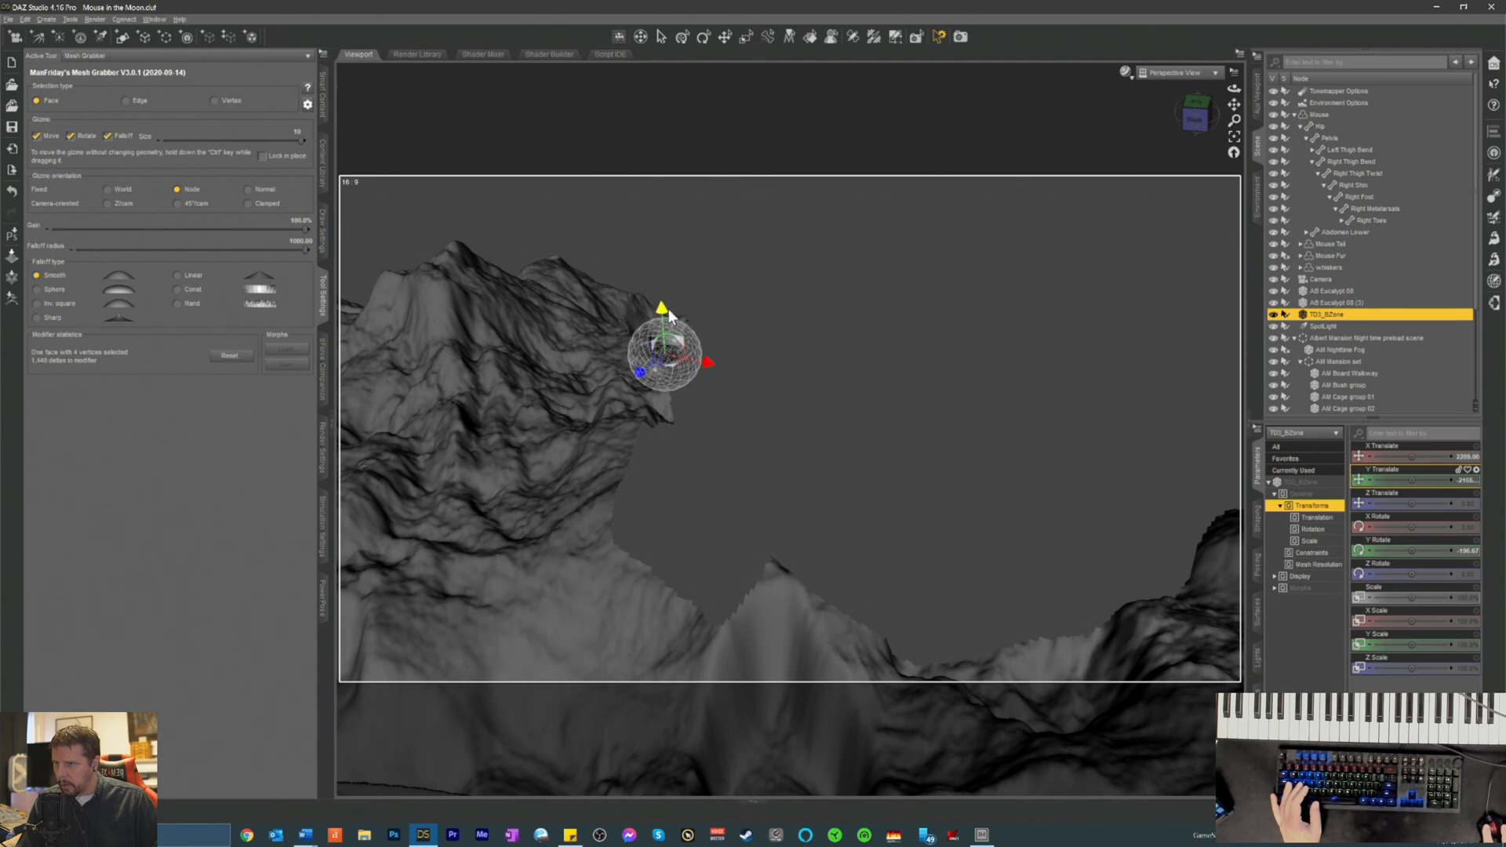
- Select the outermost faces at the tip of the overhang and lower them with Mesh Grabber
left_click(689, 323)
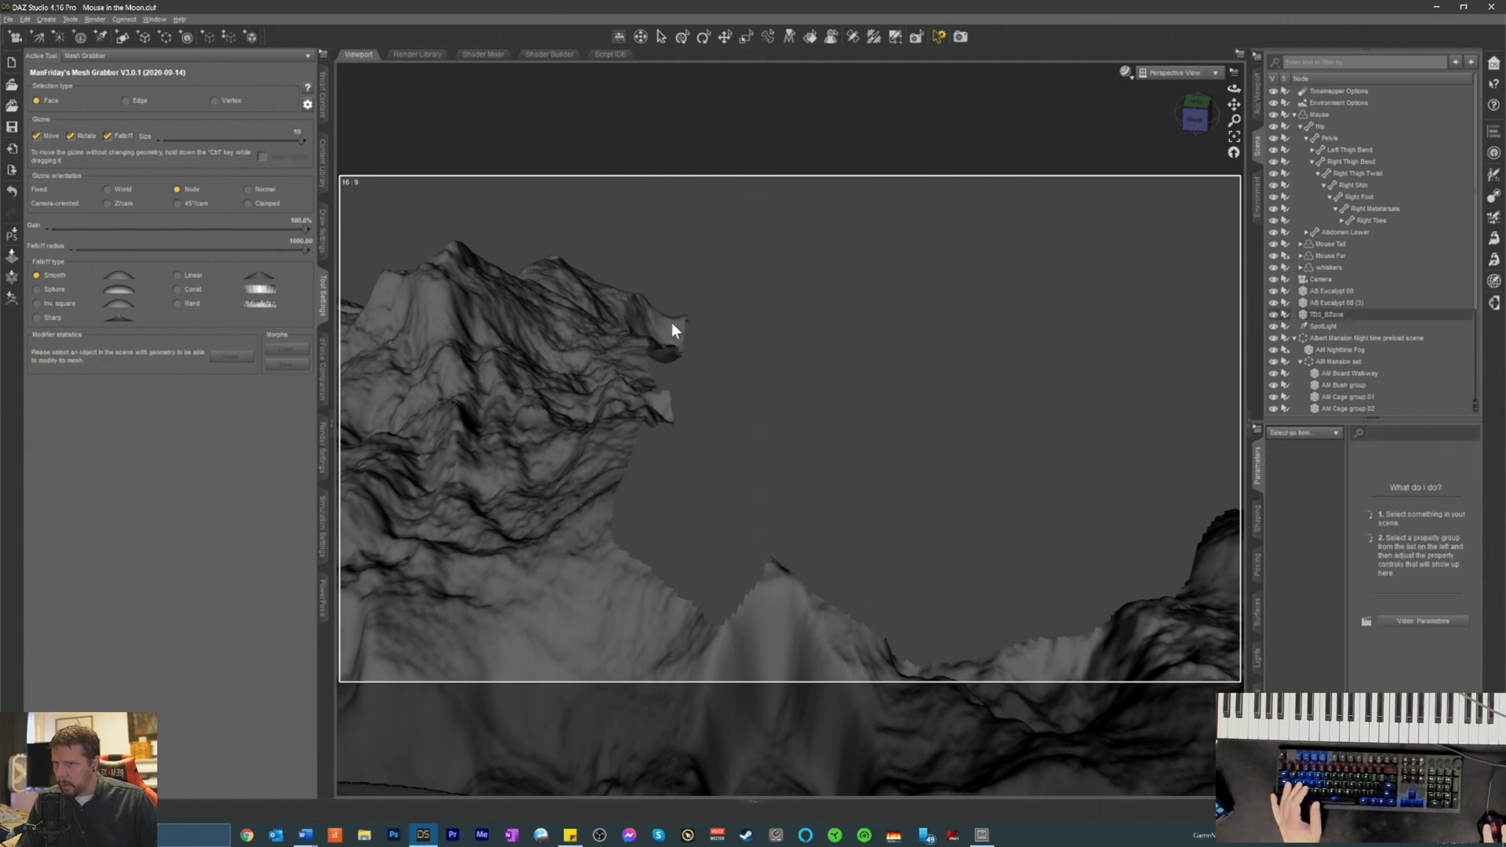
left_click(685, 321)
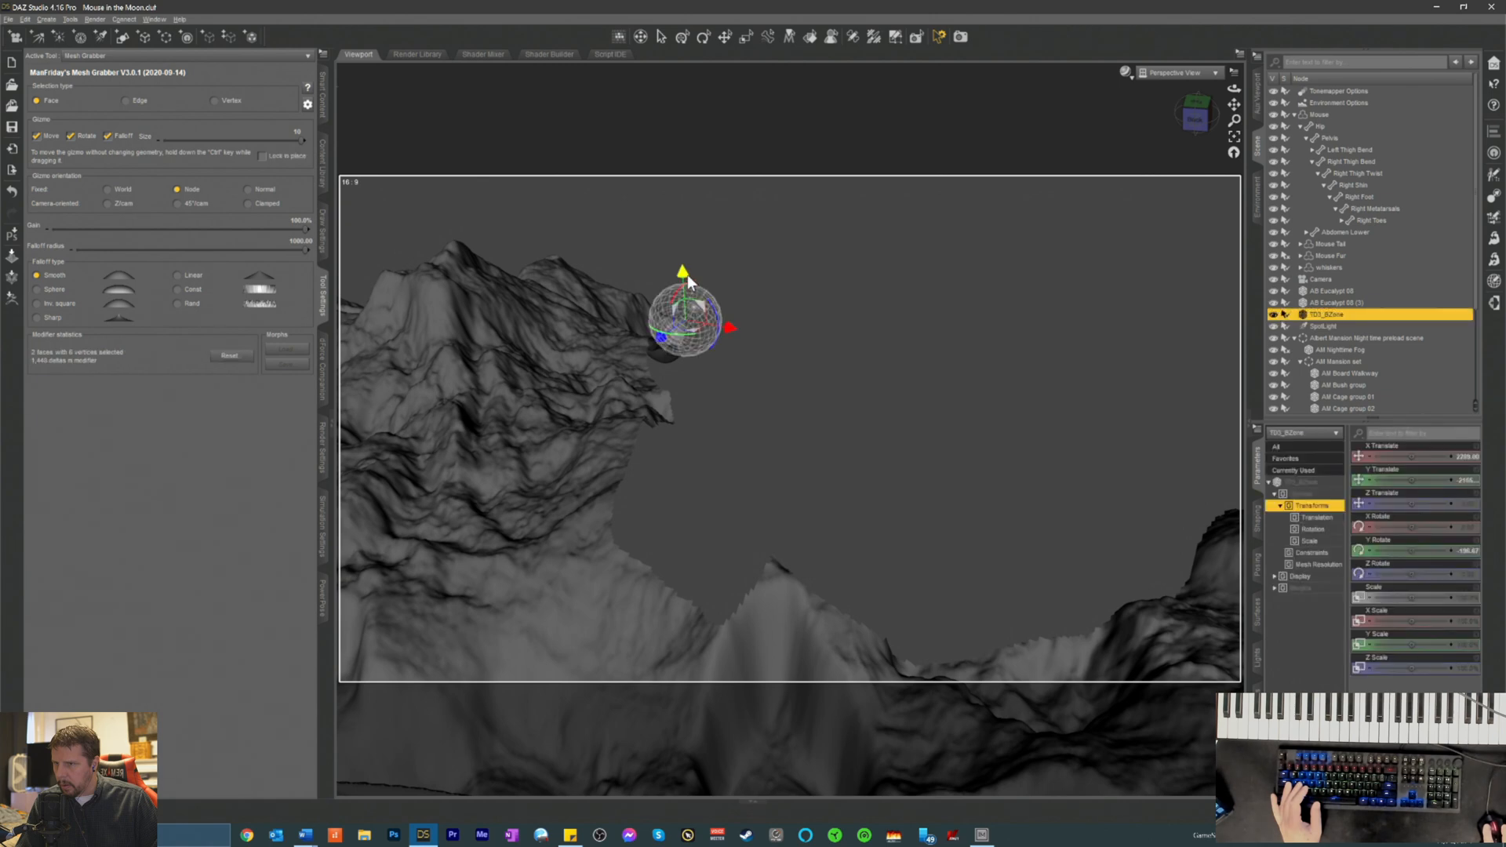
left_click_drag(690, 301, 691, 324)
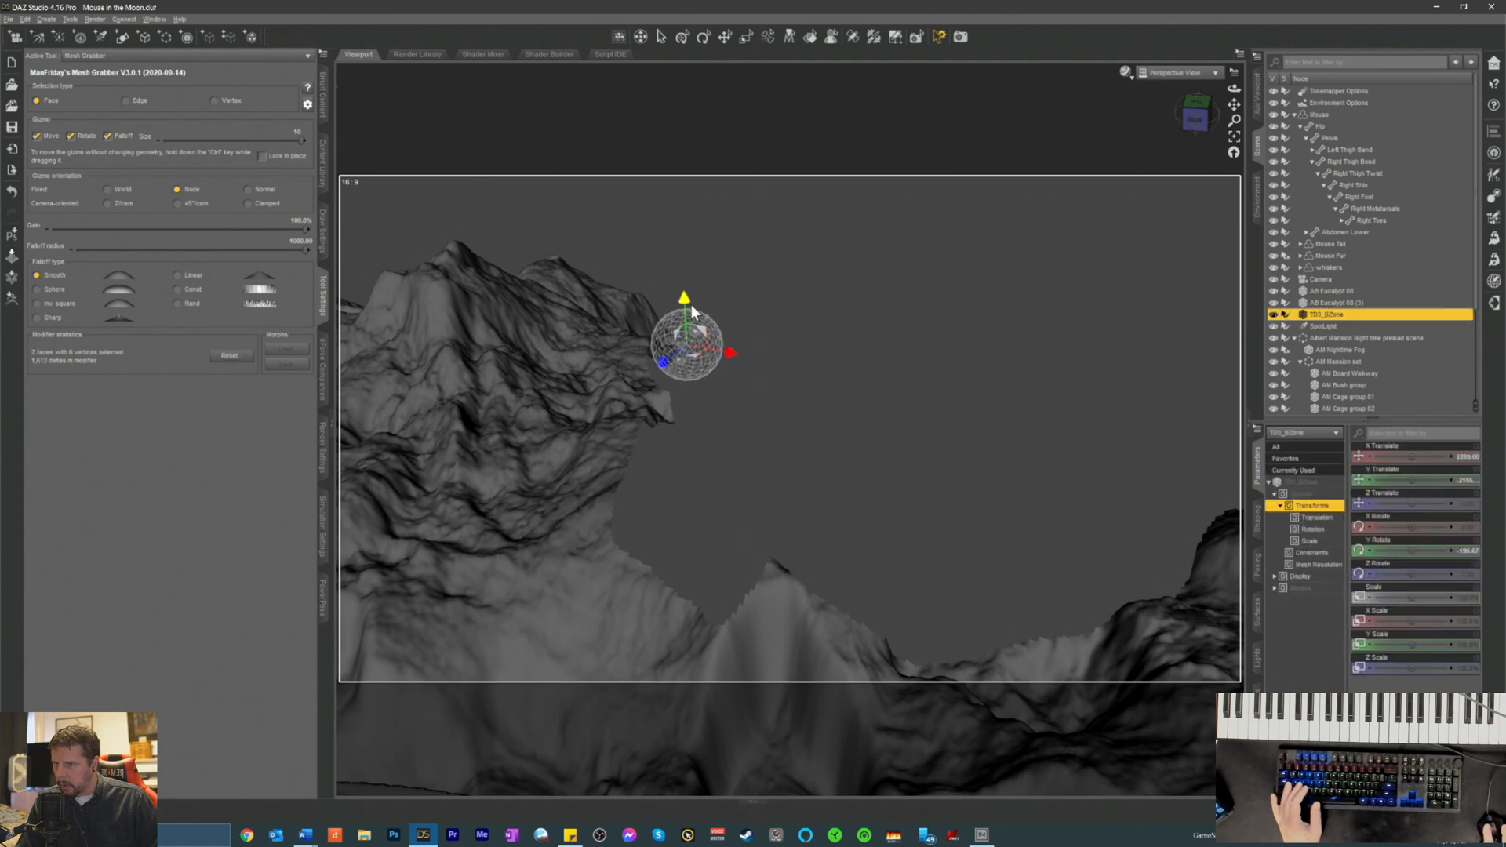
left_click(615, 337)
left_click(817, 404)
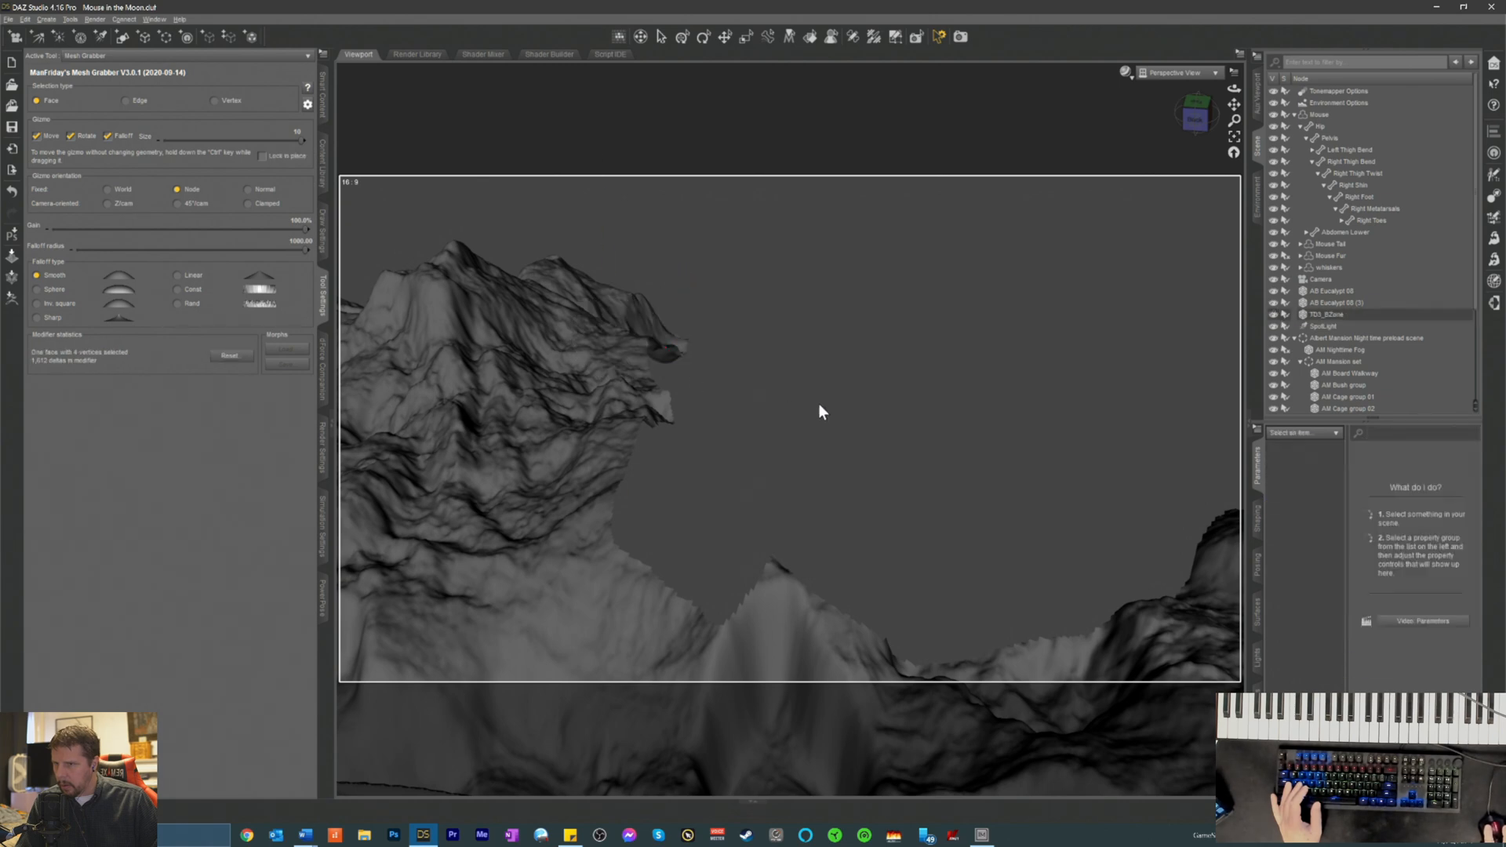
- Select faces just inside the overhang's tip and pull them down in two passes to soften the ledge
left_click(643, 336)
left_click(644, 337, "ctrl")
left_click_drag(640, 297, 649, 331)
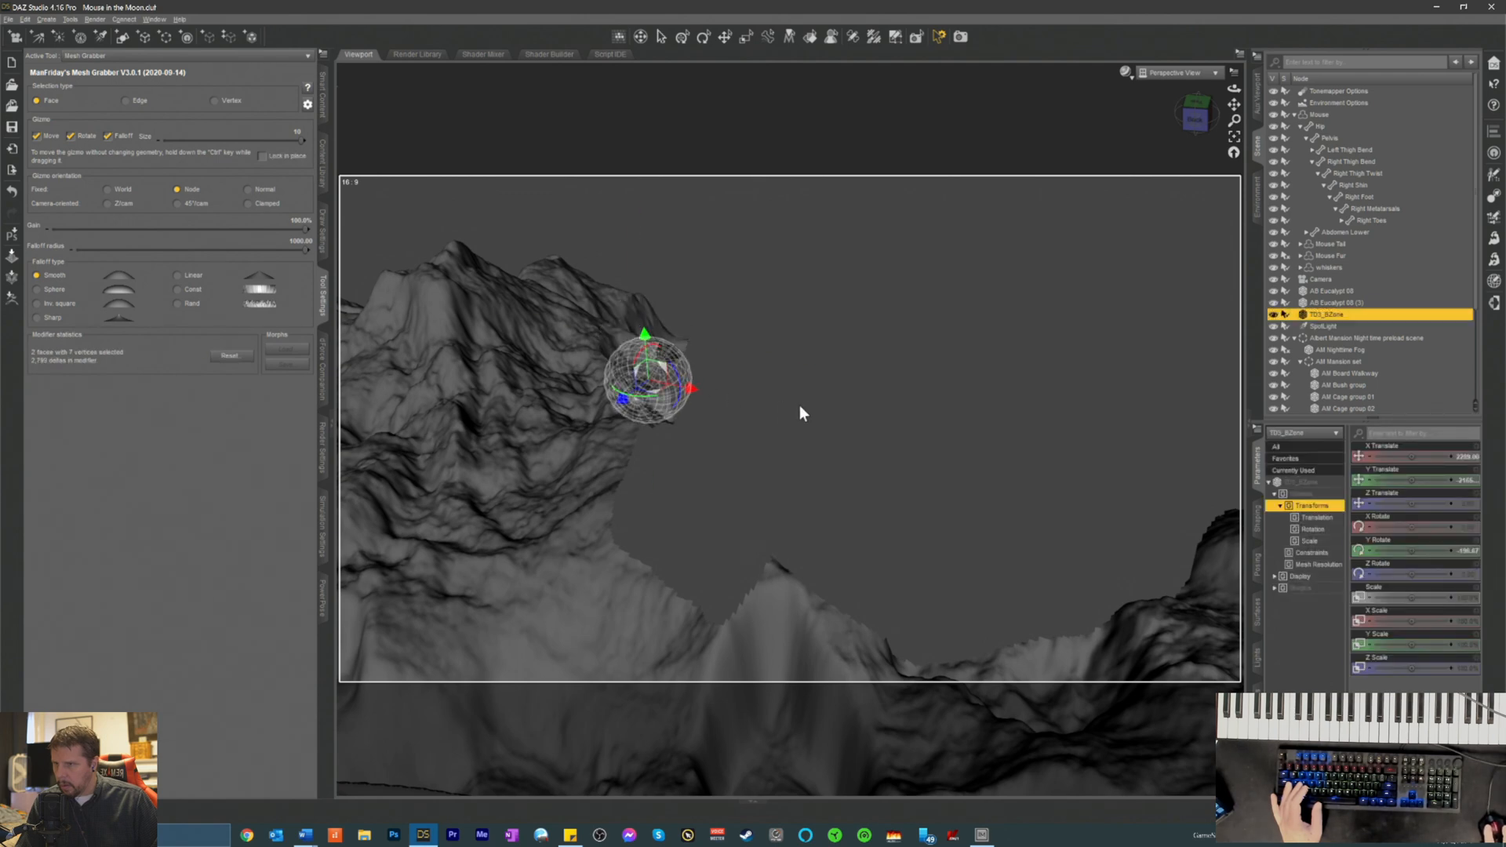
left_click(797, 404)
left_click(655, 346)
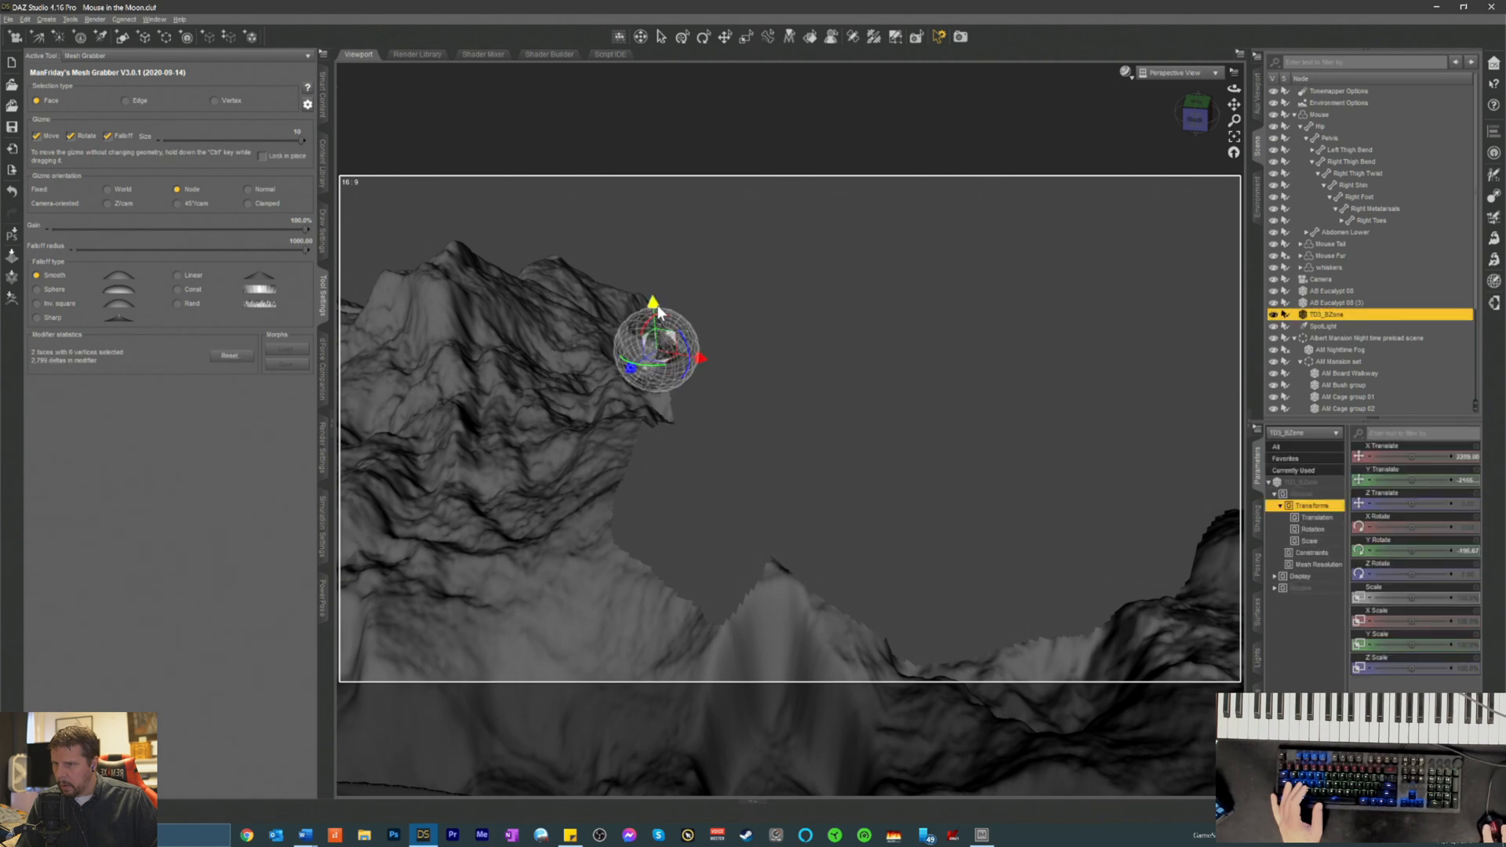
left_click_drag(670, 355, 703, 368)
left_click(750, 348)
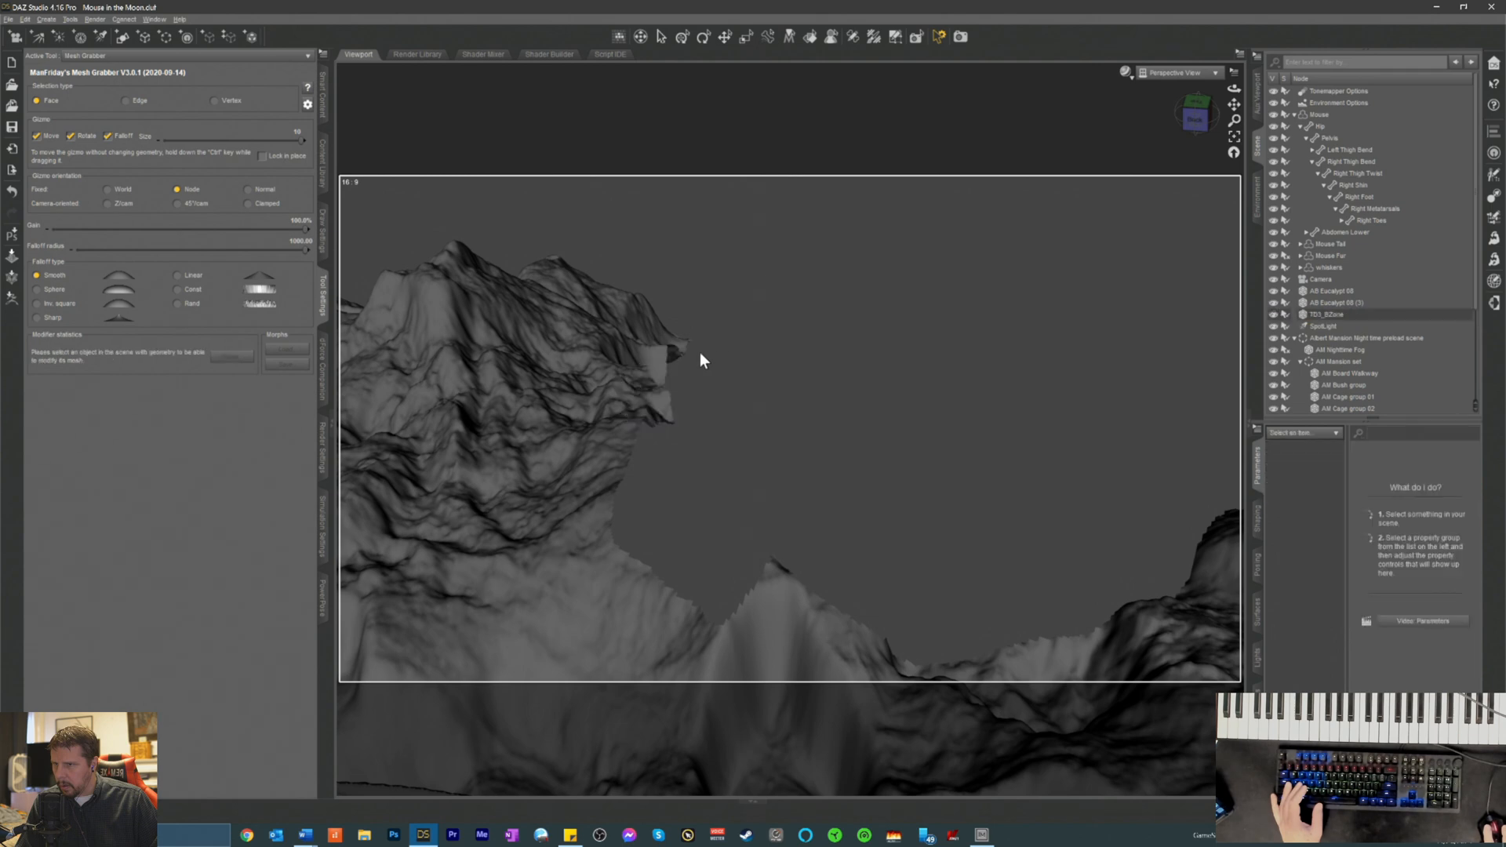
- Select a single face on the ledge below the cliff's tip and lower it to blend into the rock underneath
left_click(662, 350)
left_click(659, 304)
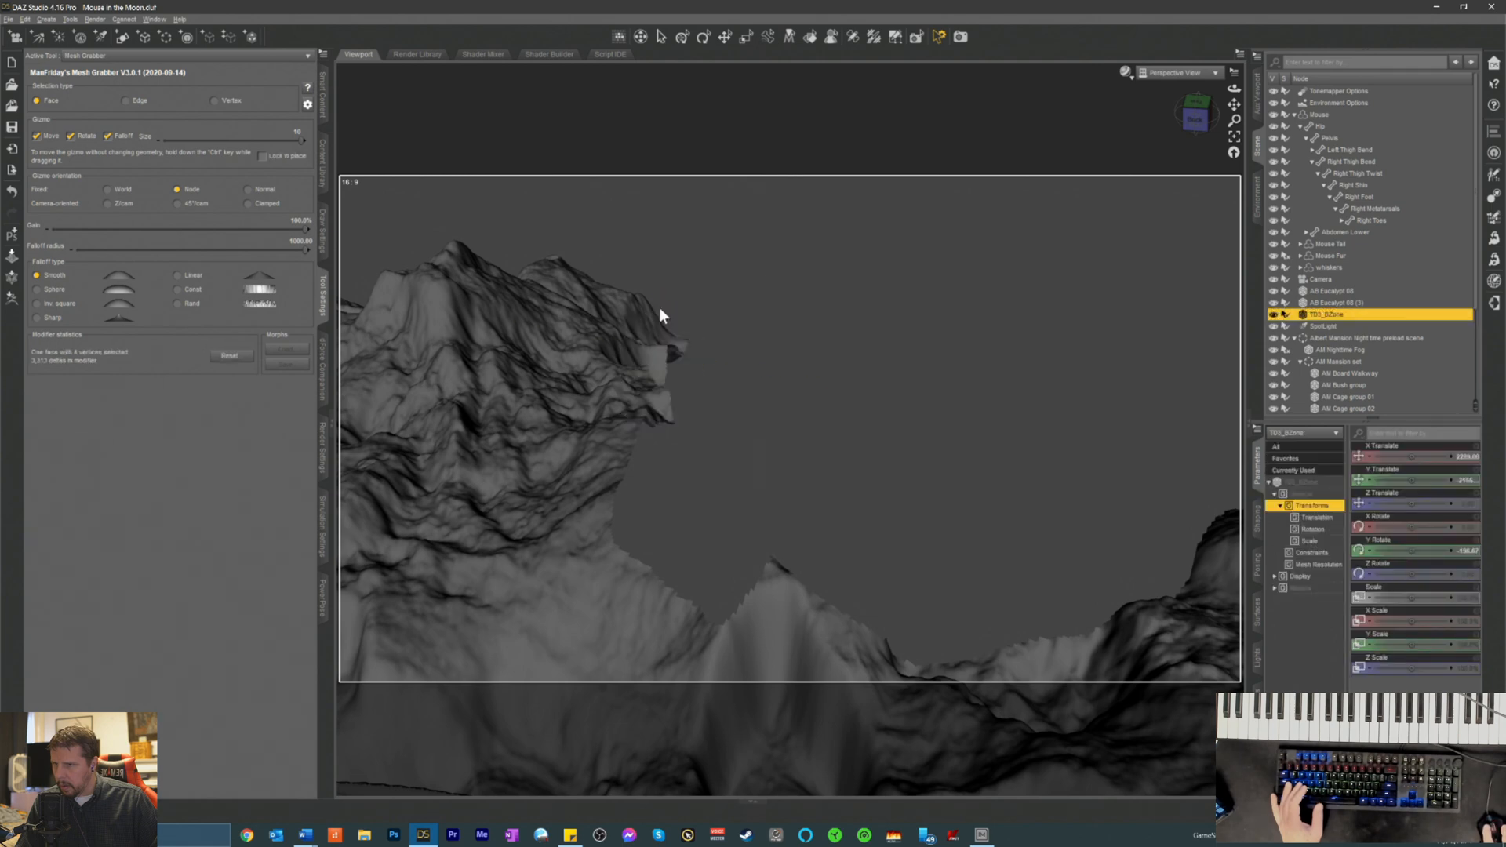
left_click(666, 360)
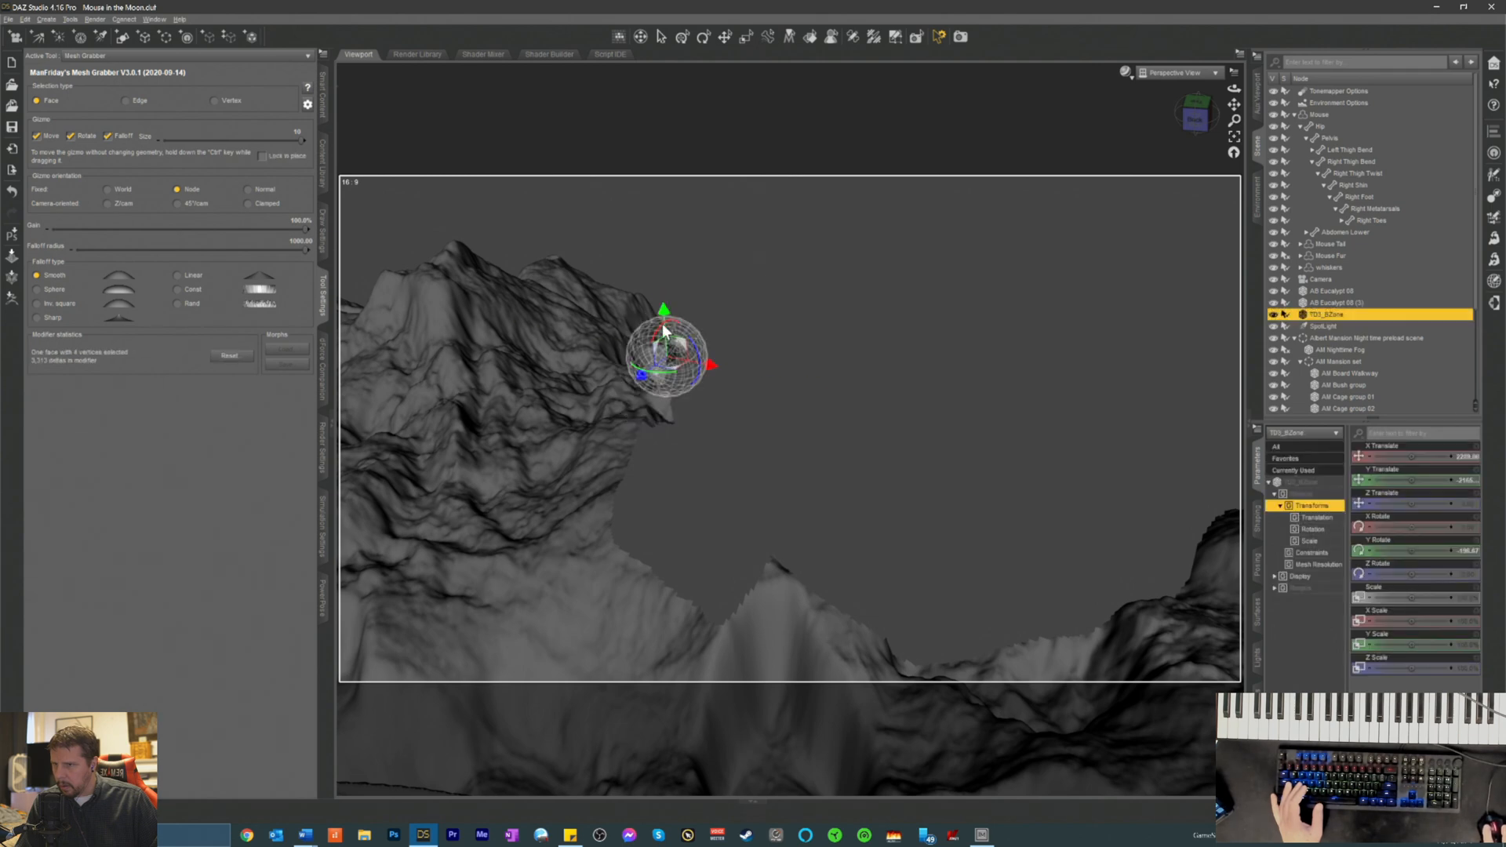
left_click_drag(670, 334, 680, 347)
left_click(793, 360)
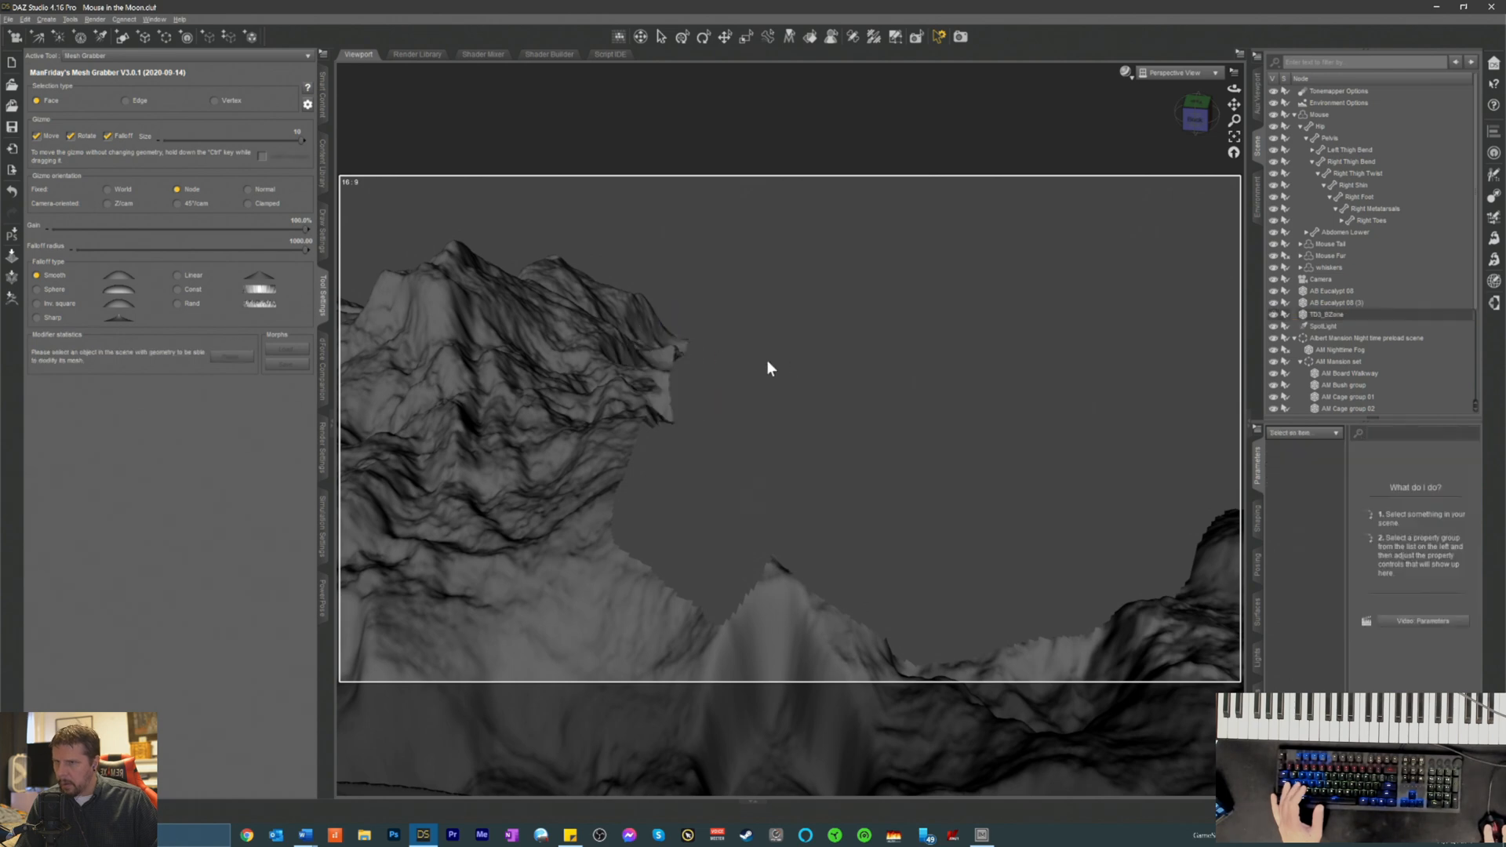
- Review the keyboard modifiers in Mesh Grabber's advanced settings and close them without changes
left_click(673, 355)
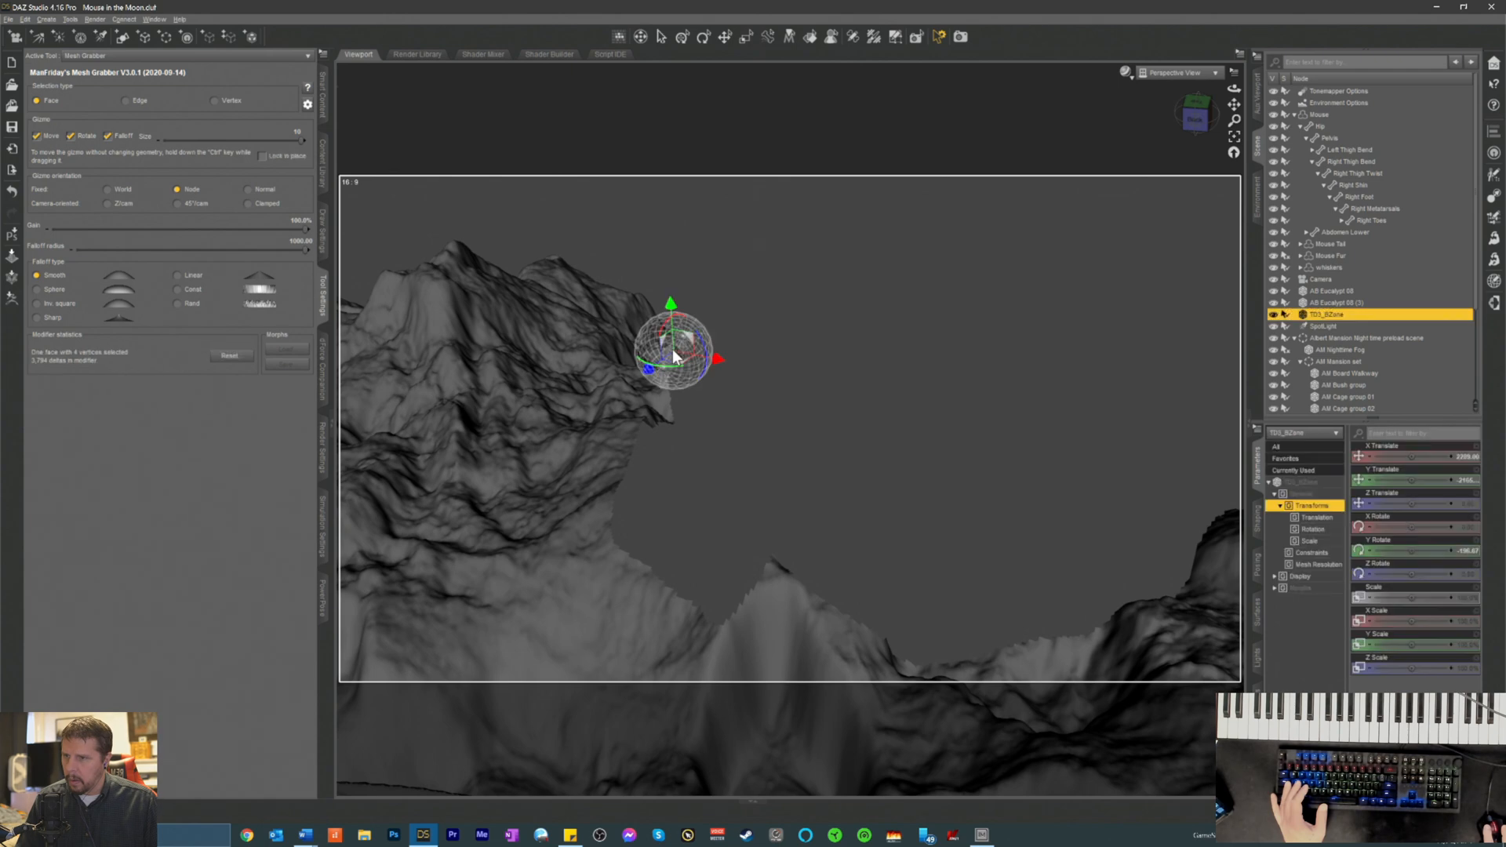
left_click(668, 313)
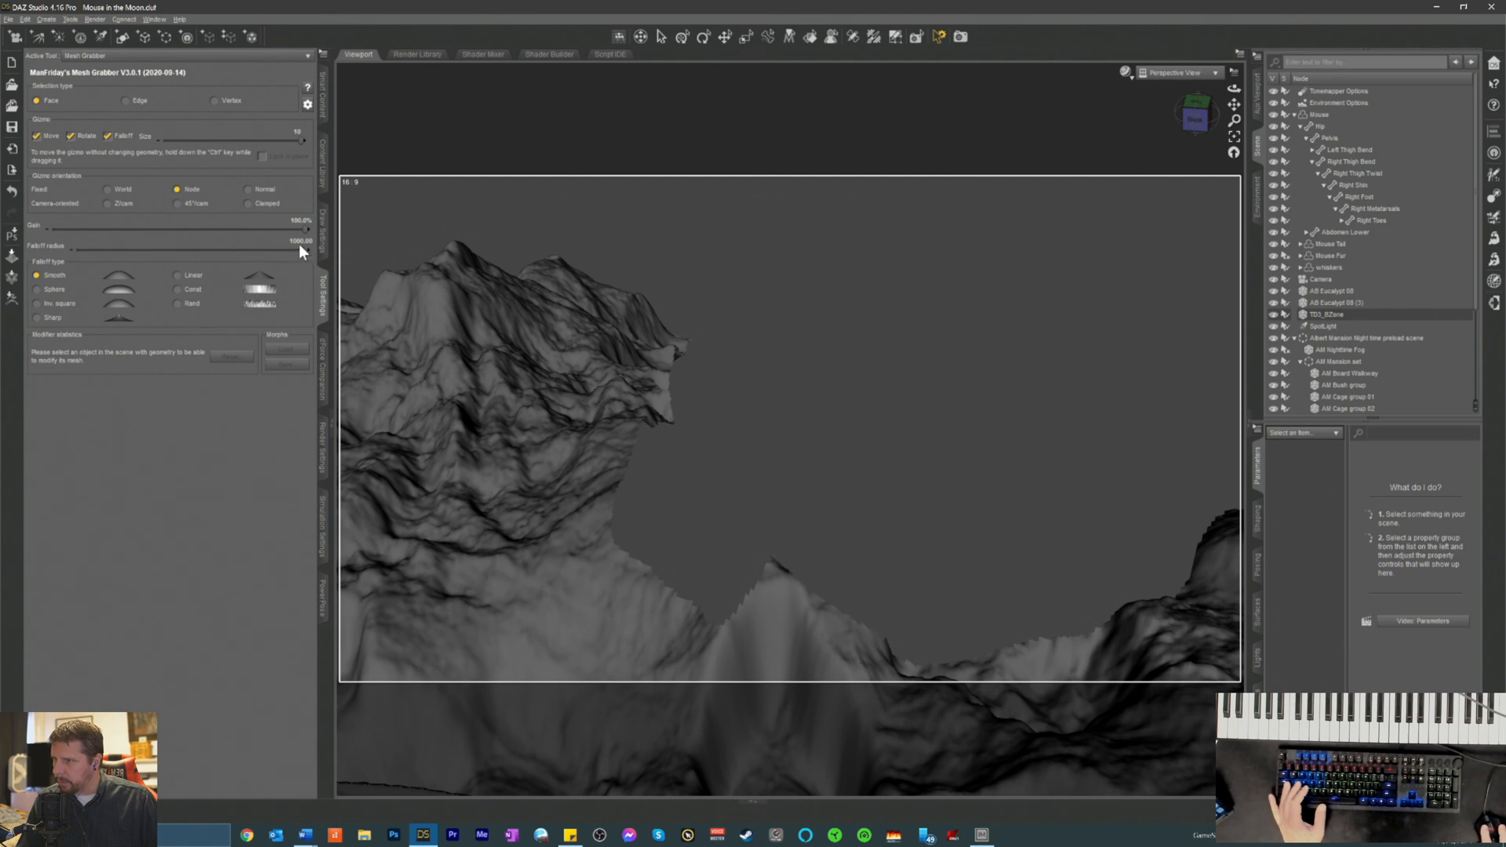
left_click(308, 105)
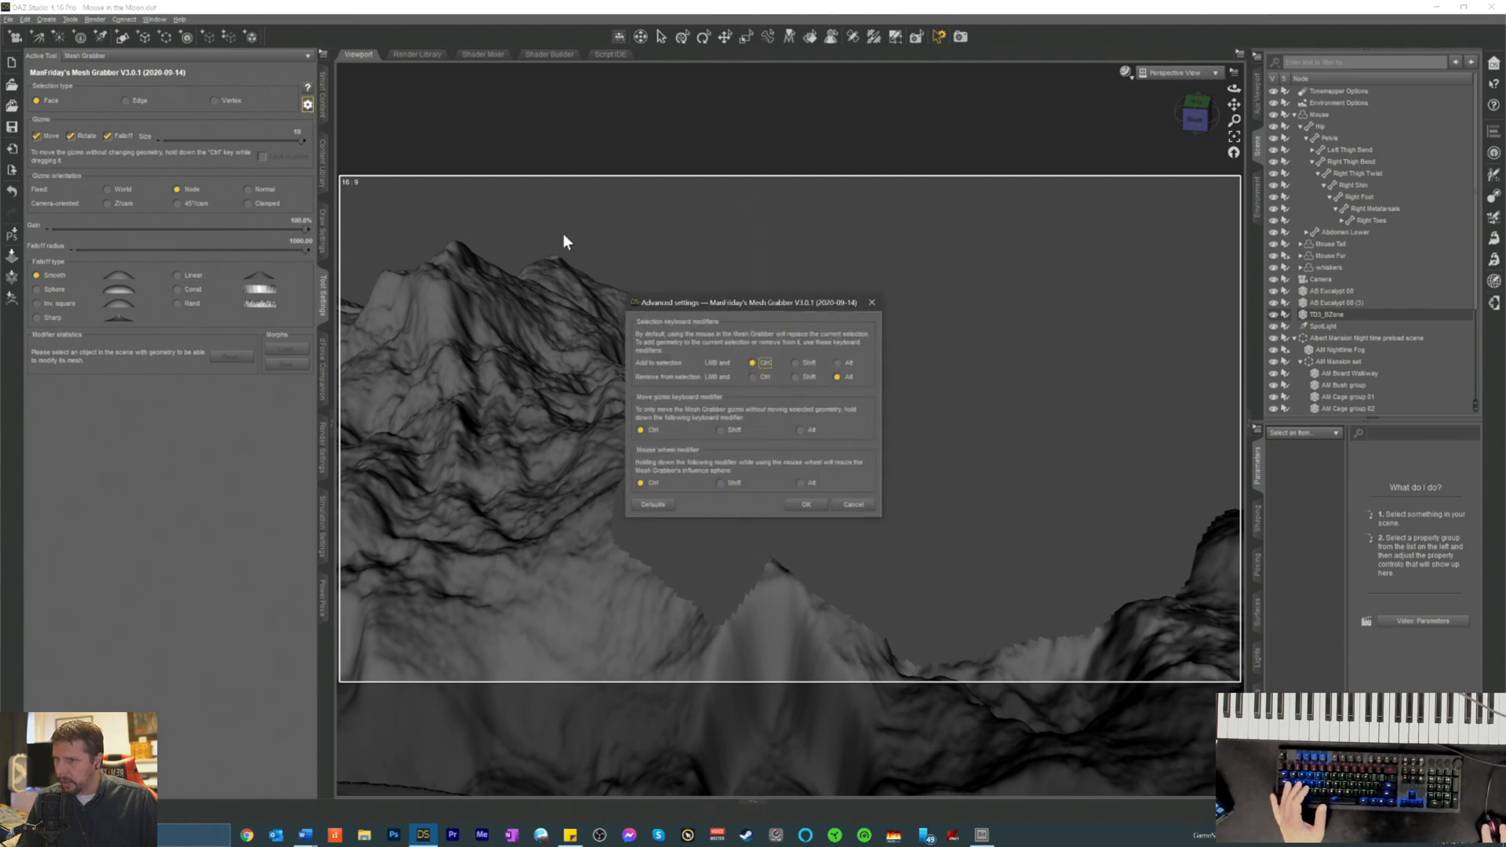
left_click(840, 506)
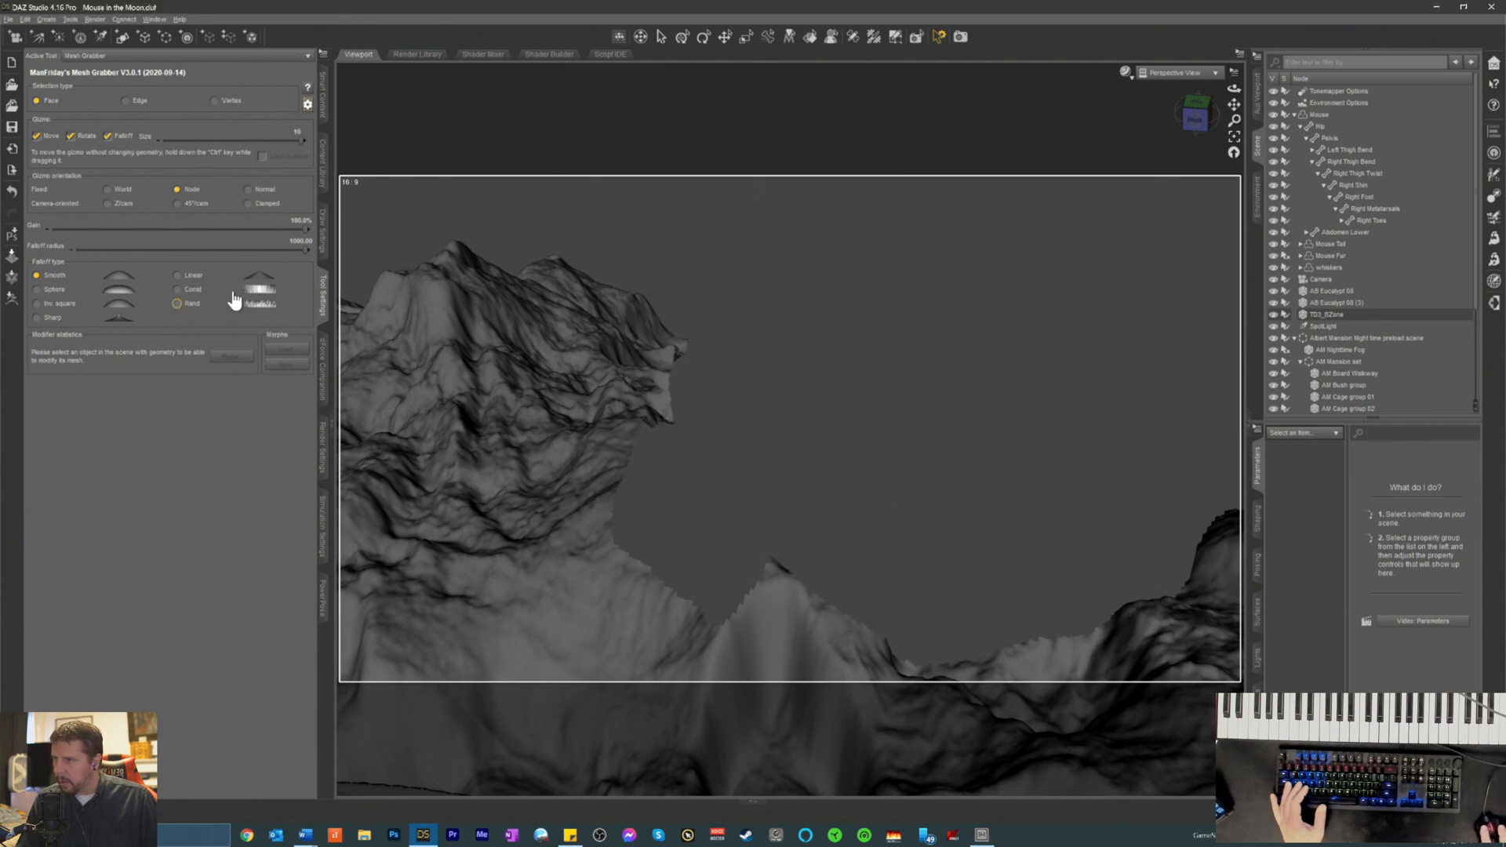
left_click(302, 242)
type("8")
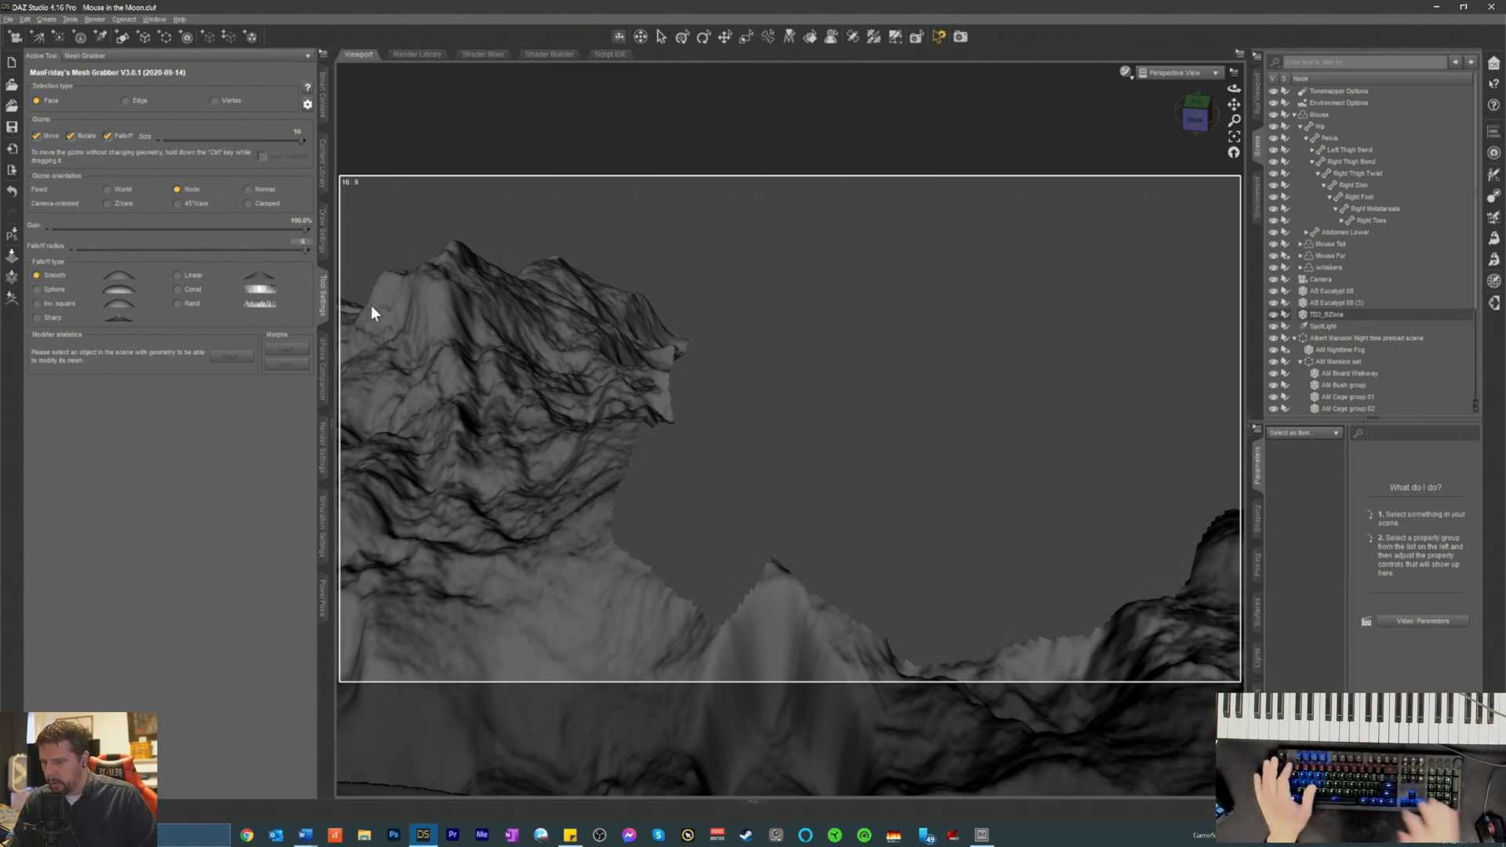
key("Escape")
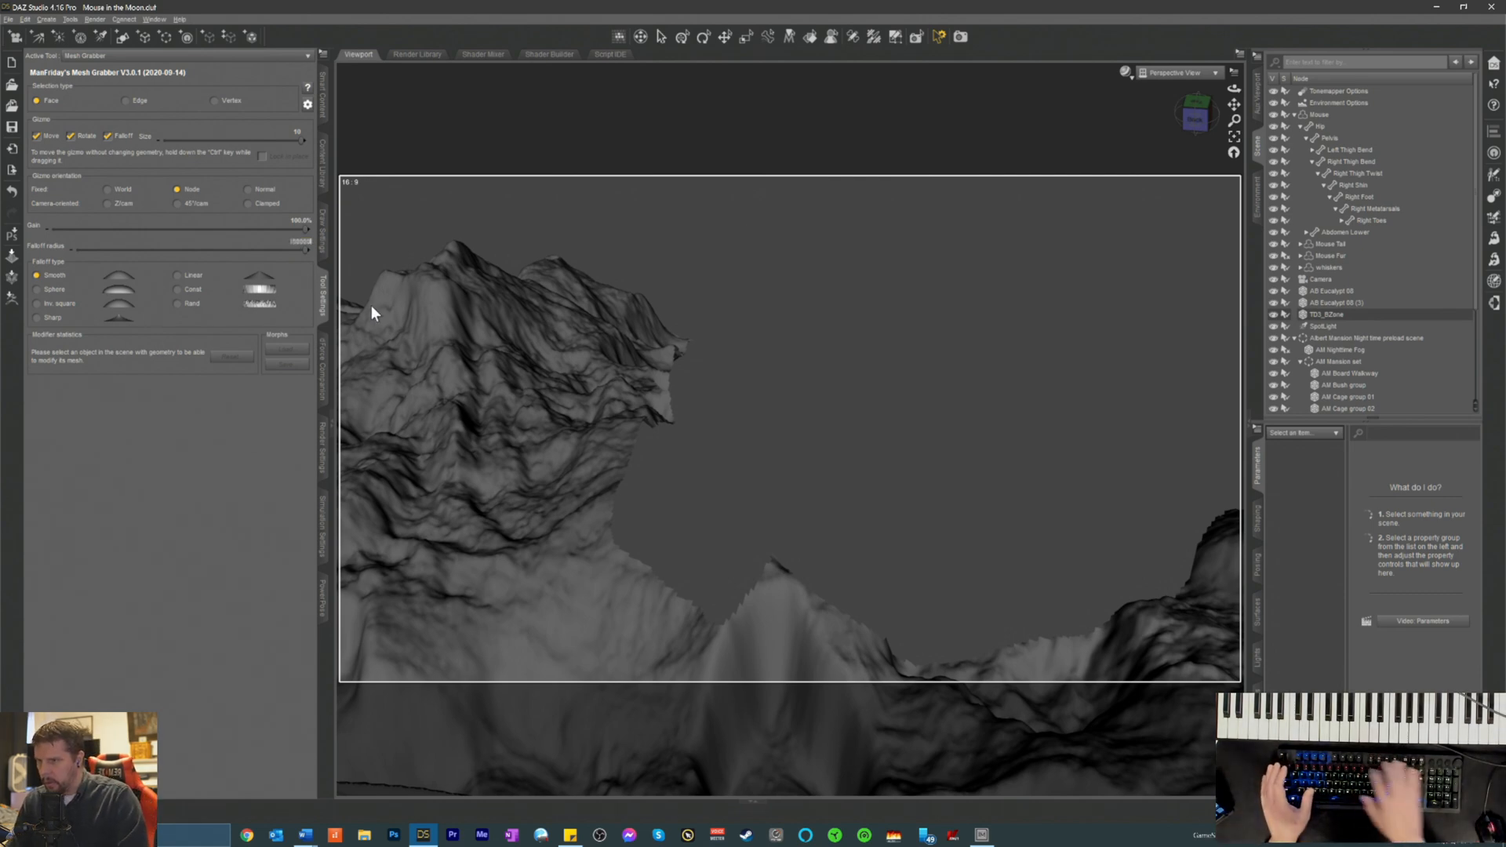
key("Return")
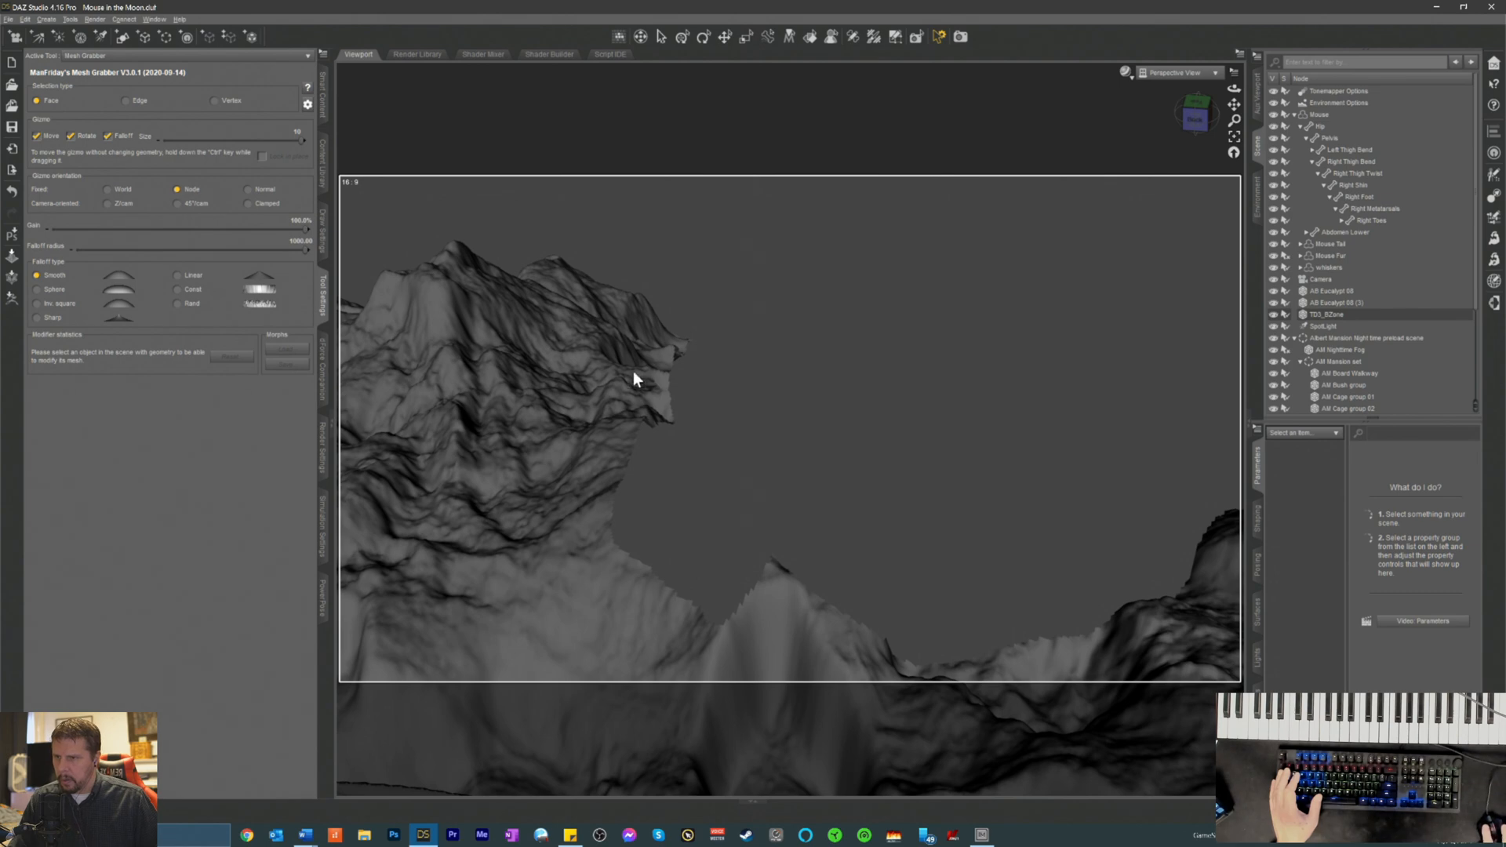
- Select a face at the upper tip of the cliff's overhang and lower it with Mesh Grabber
left_click(665, 350)
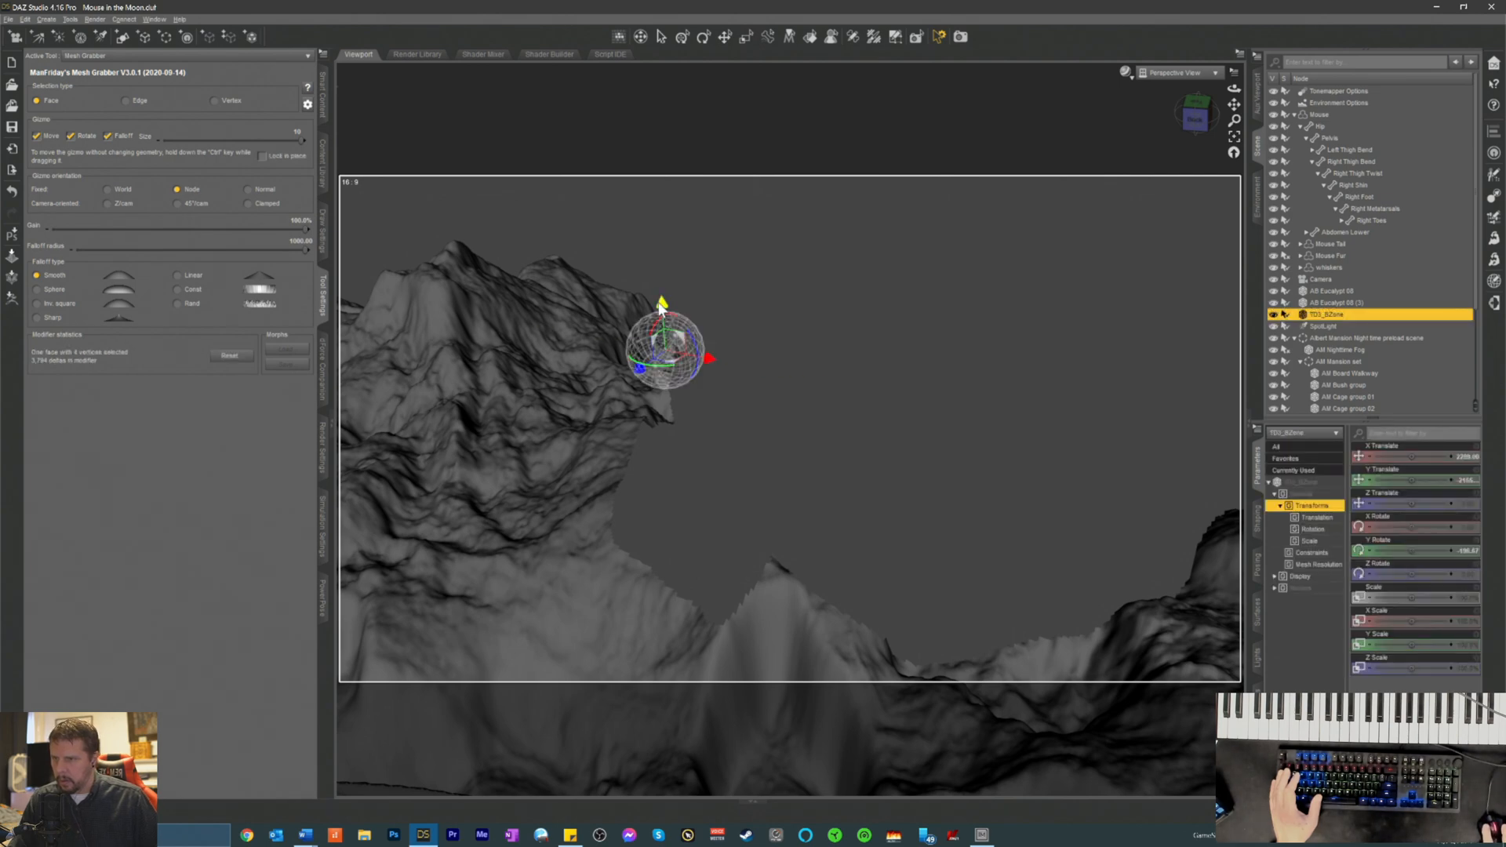
left_click_drag(668, 333, 671, 364)
left_click(824, 392)
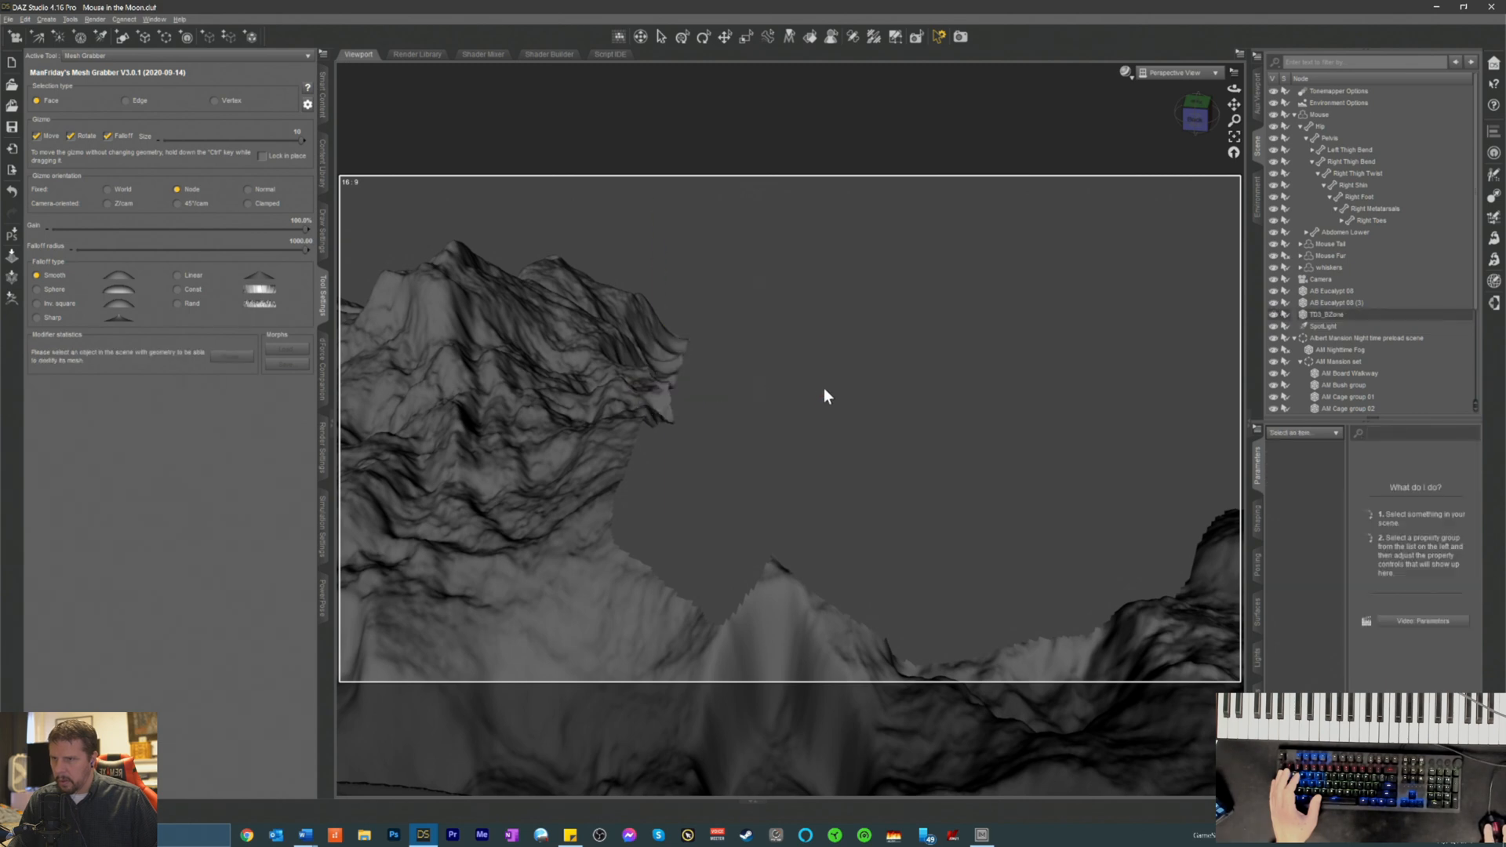
- Pull the underside of the overhang down by lowering one face and then another slightly closer to its outer edge
left_click(632, 419)
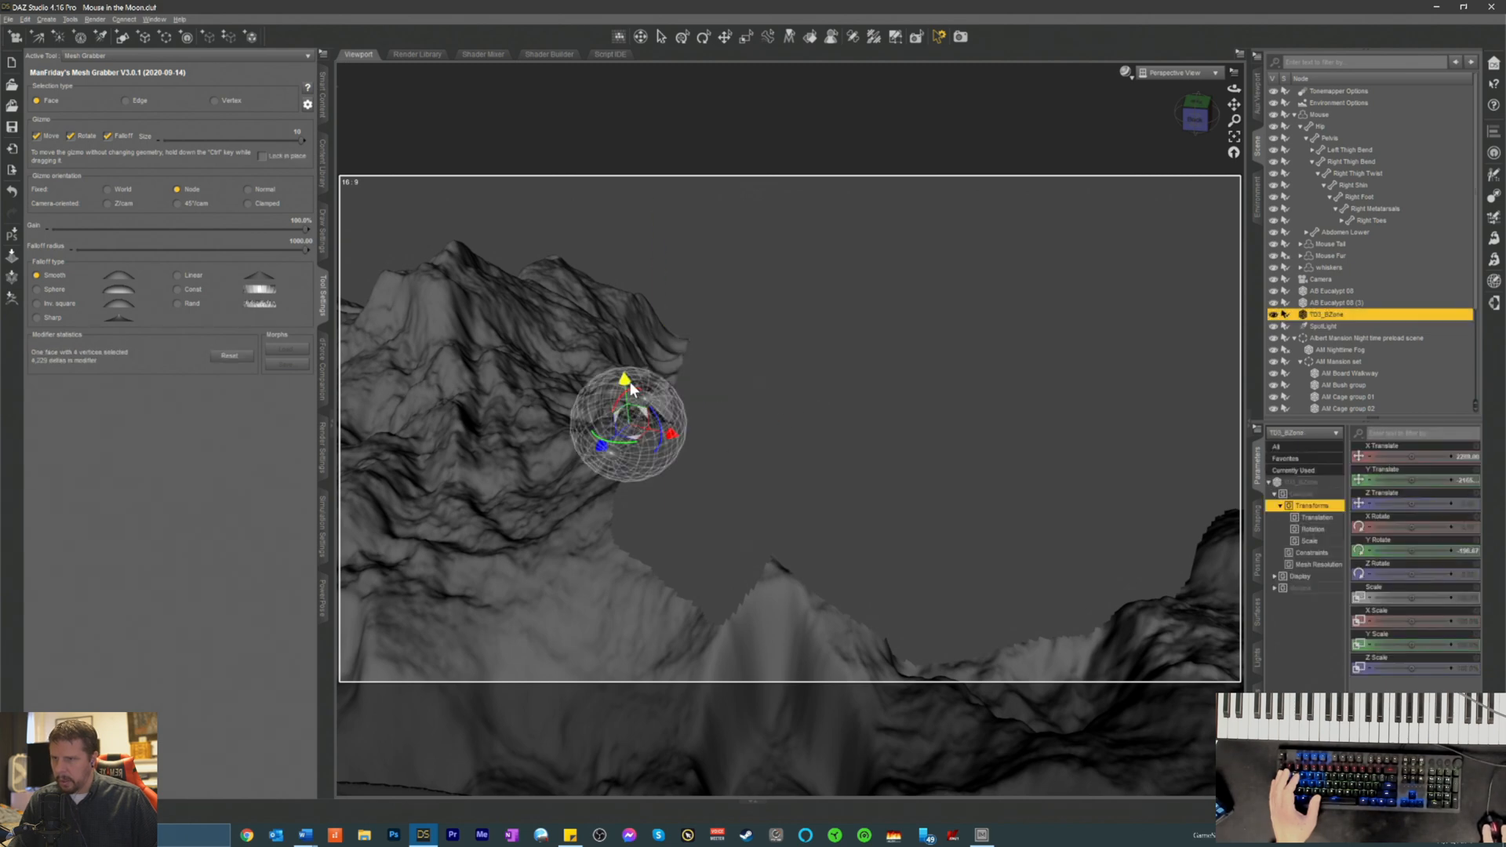
left_click_drag(625, 382, 631, 426)
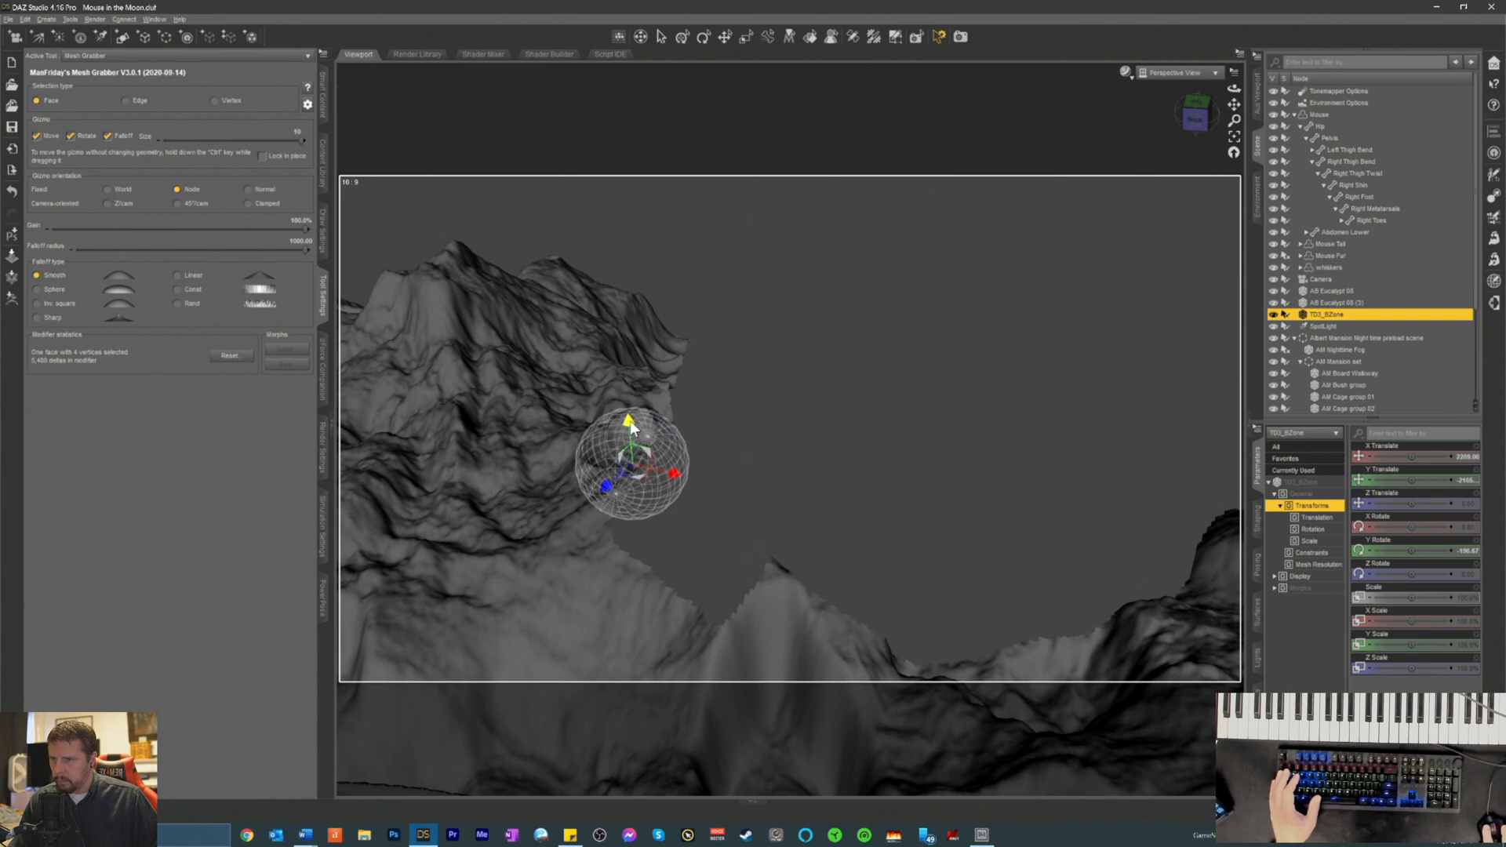
left_click(746, 439)
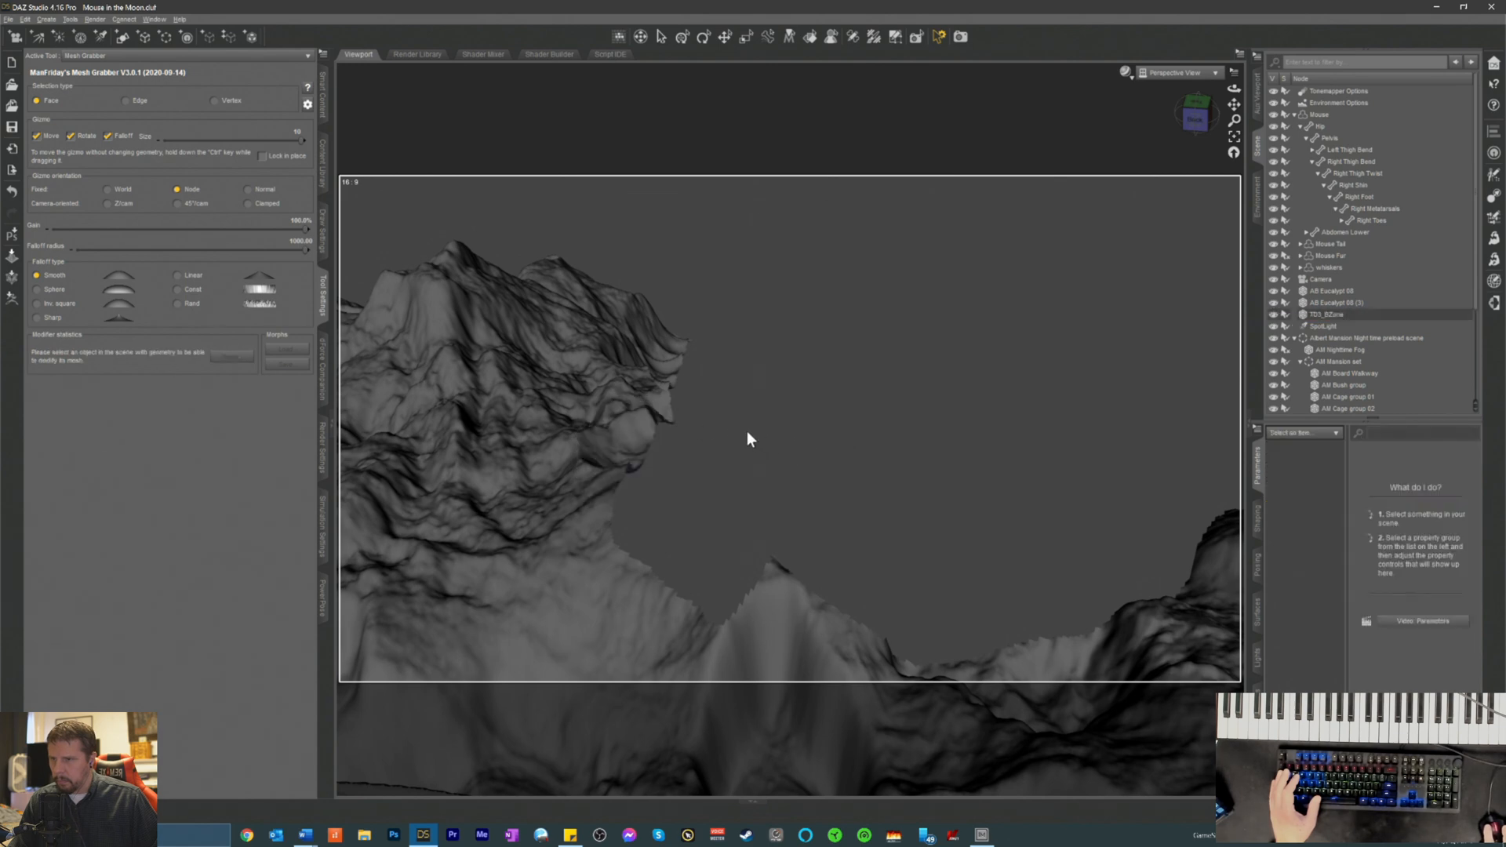
left_click(644, 414)
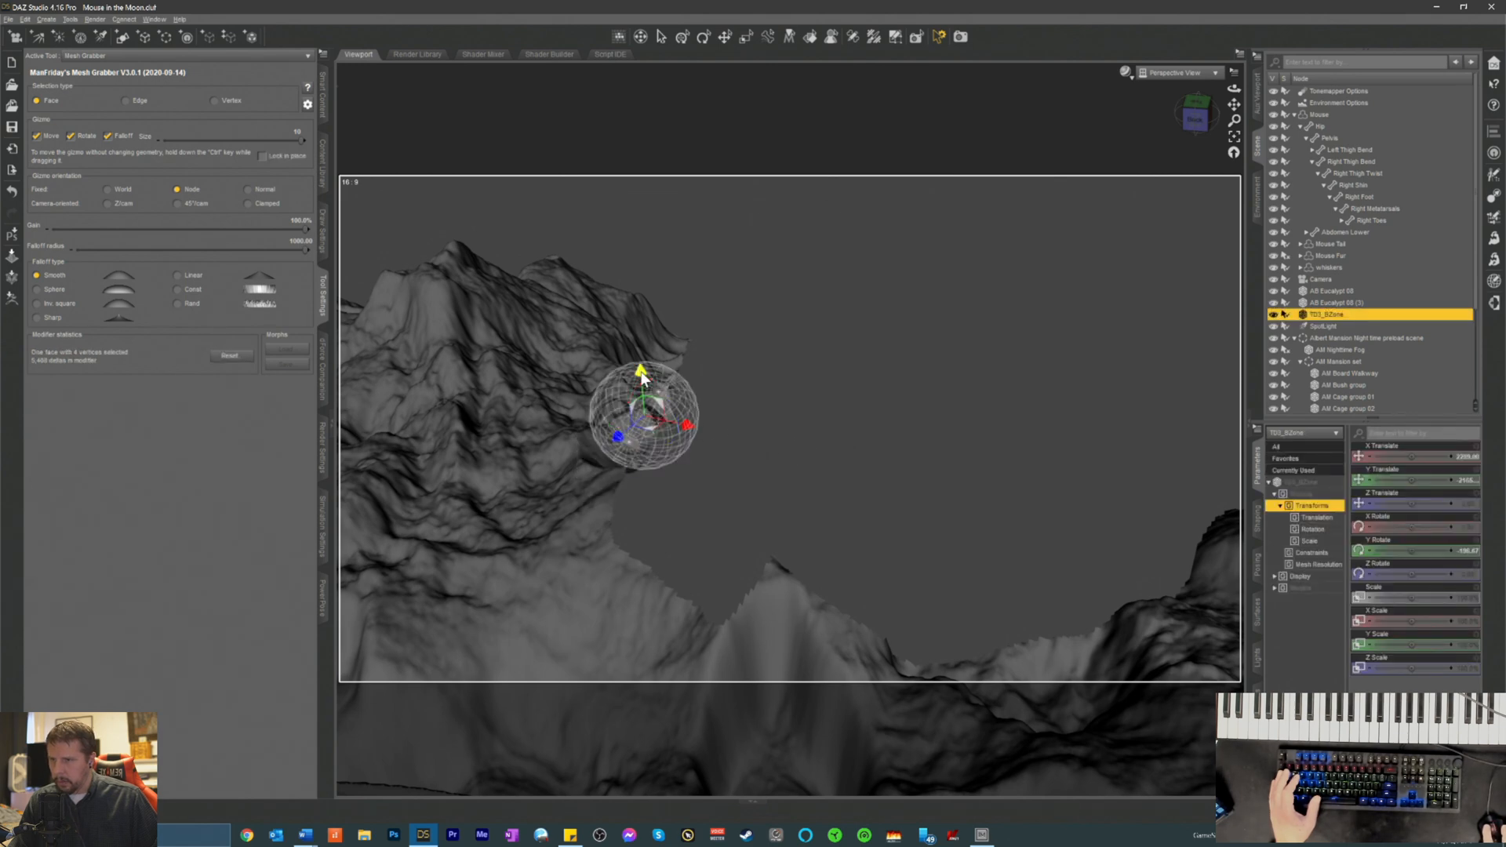
left_click_drag(649, 407, 654, 425)
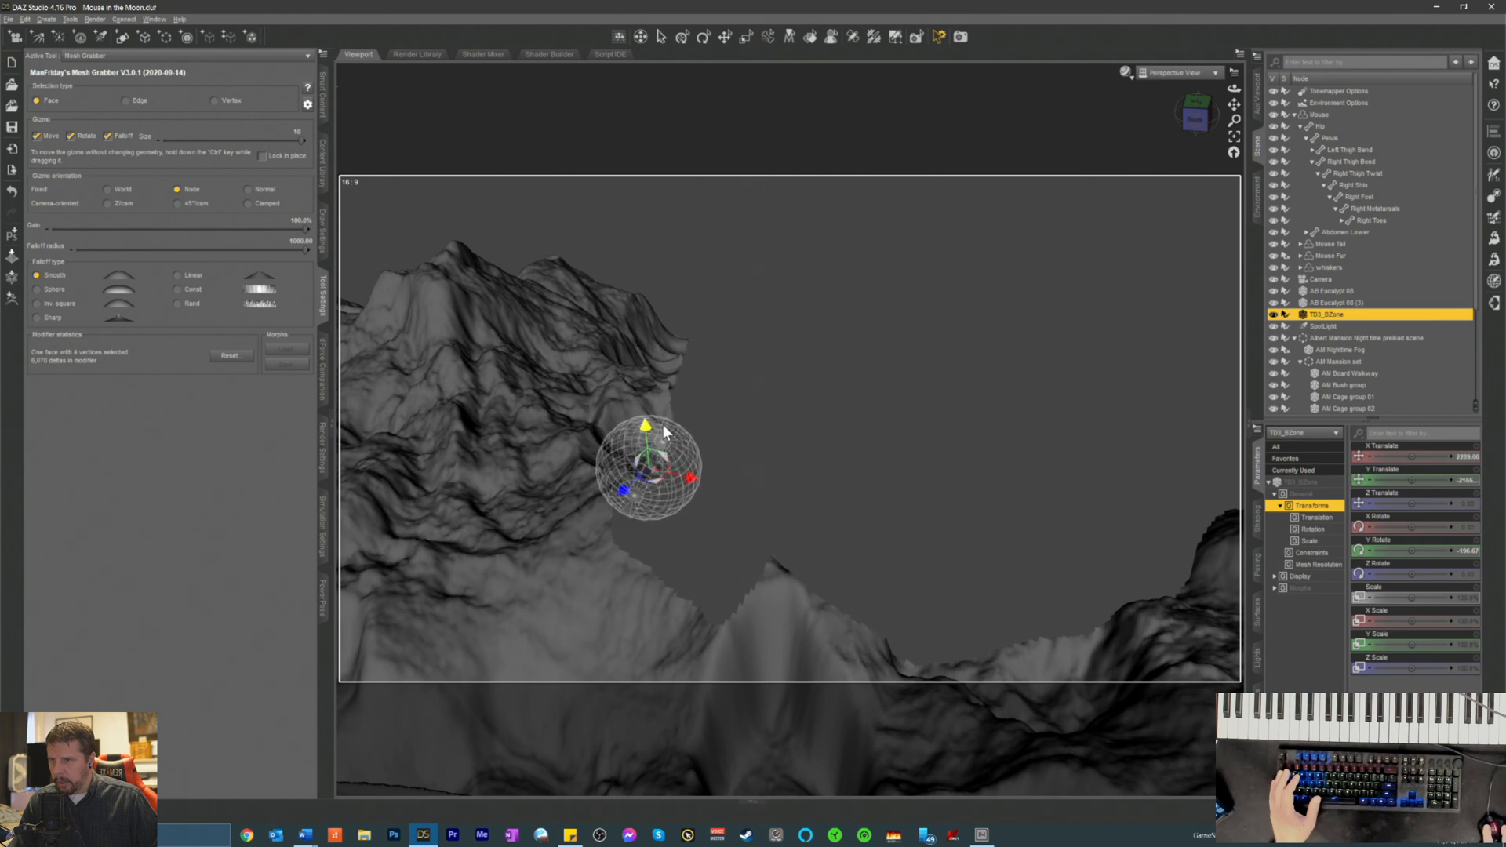
- Select the protruding outermost face of the cliff's tip and lower it to shorten the spike
left_click(681, 362)
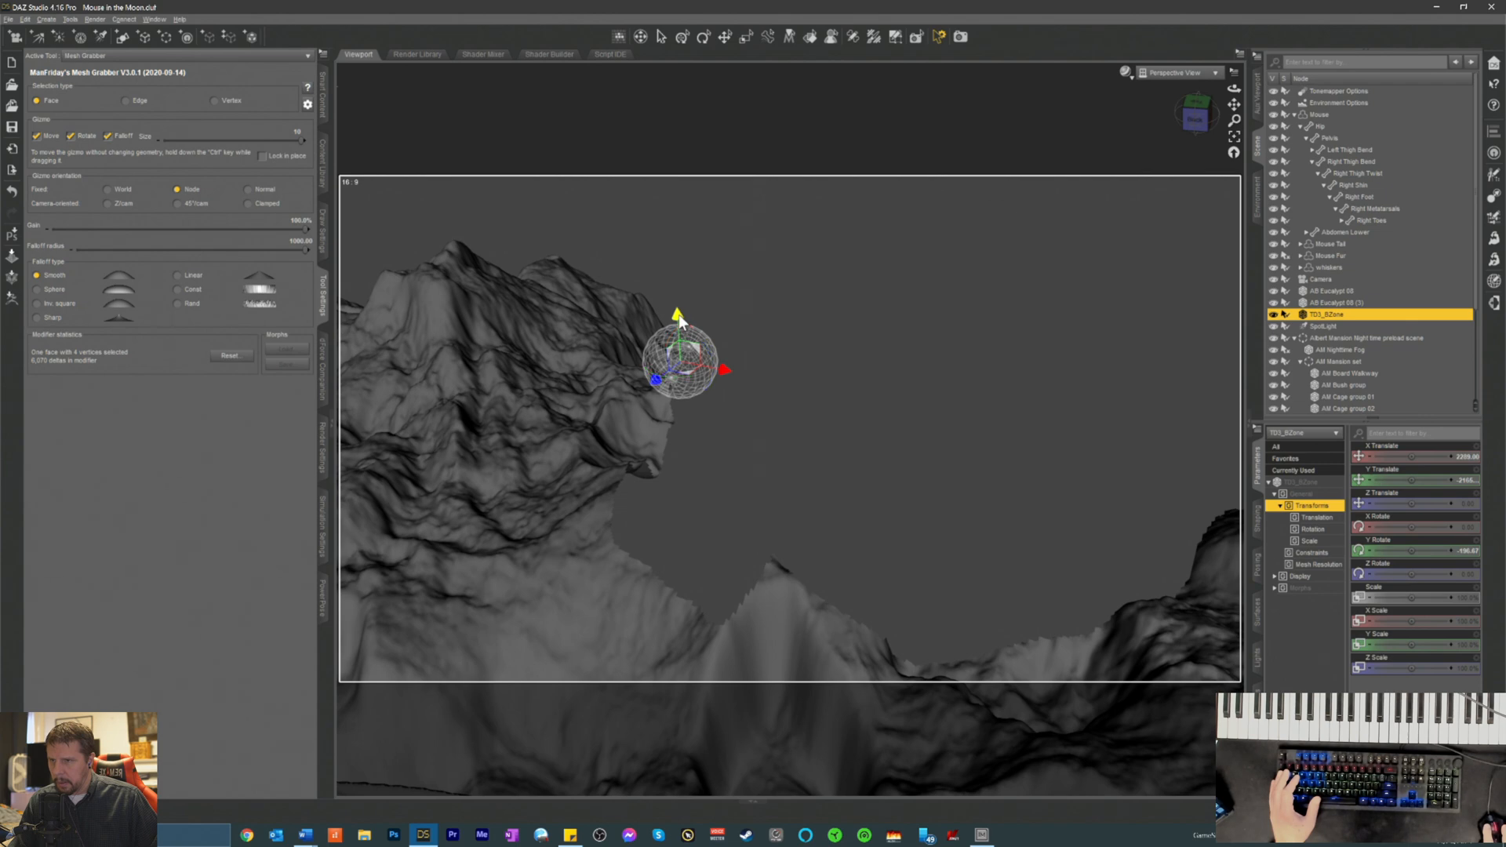
left_click_drag(685, 361, 691, 328)
left_click(827, 461)
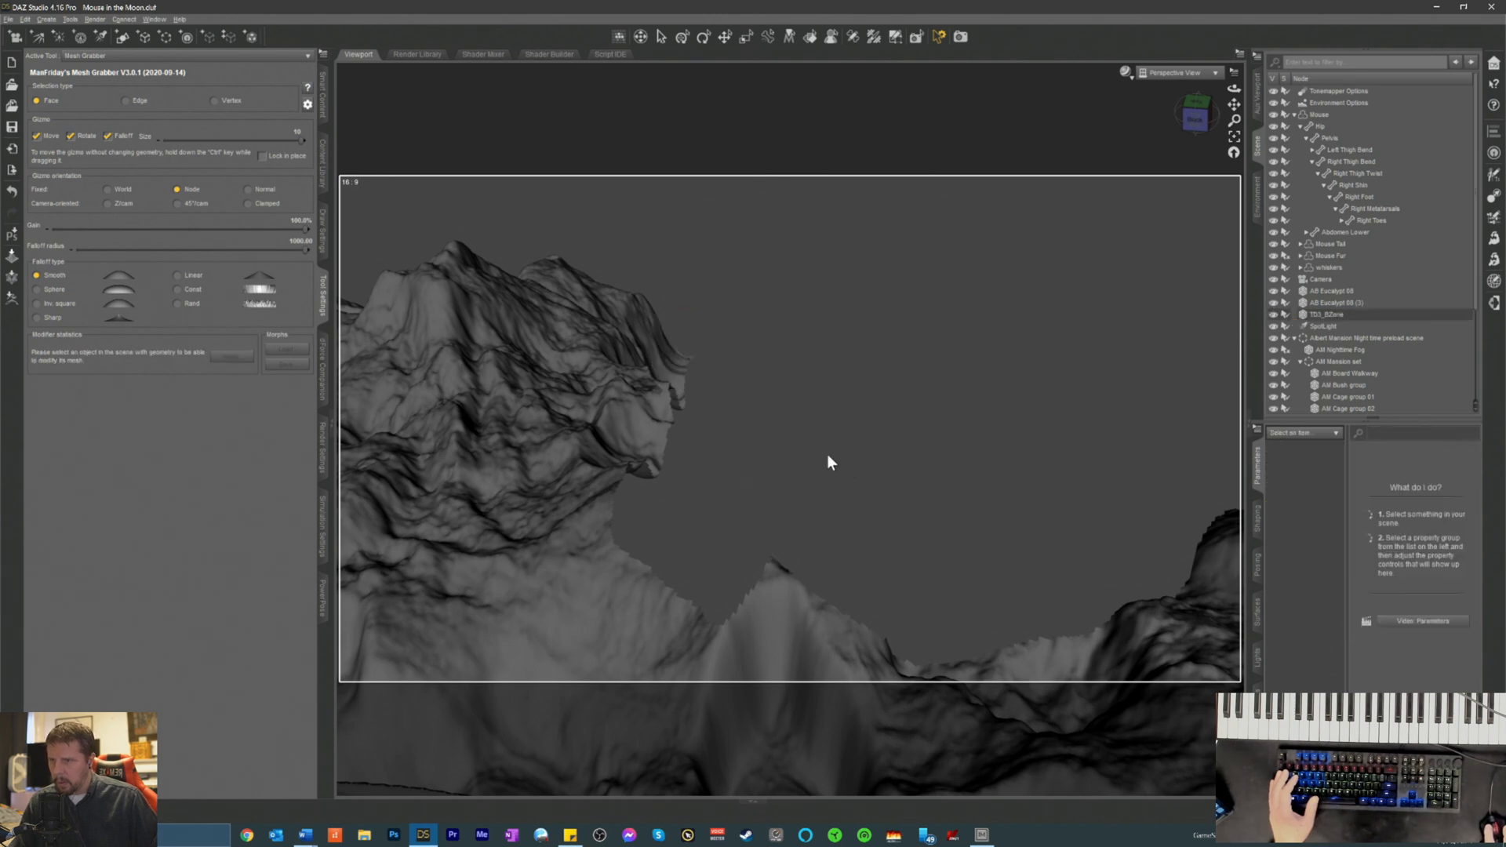
- Lower faces just below the cliff's tip in successive passes to round off the overhang's outer edge
left_click(662, 389)
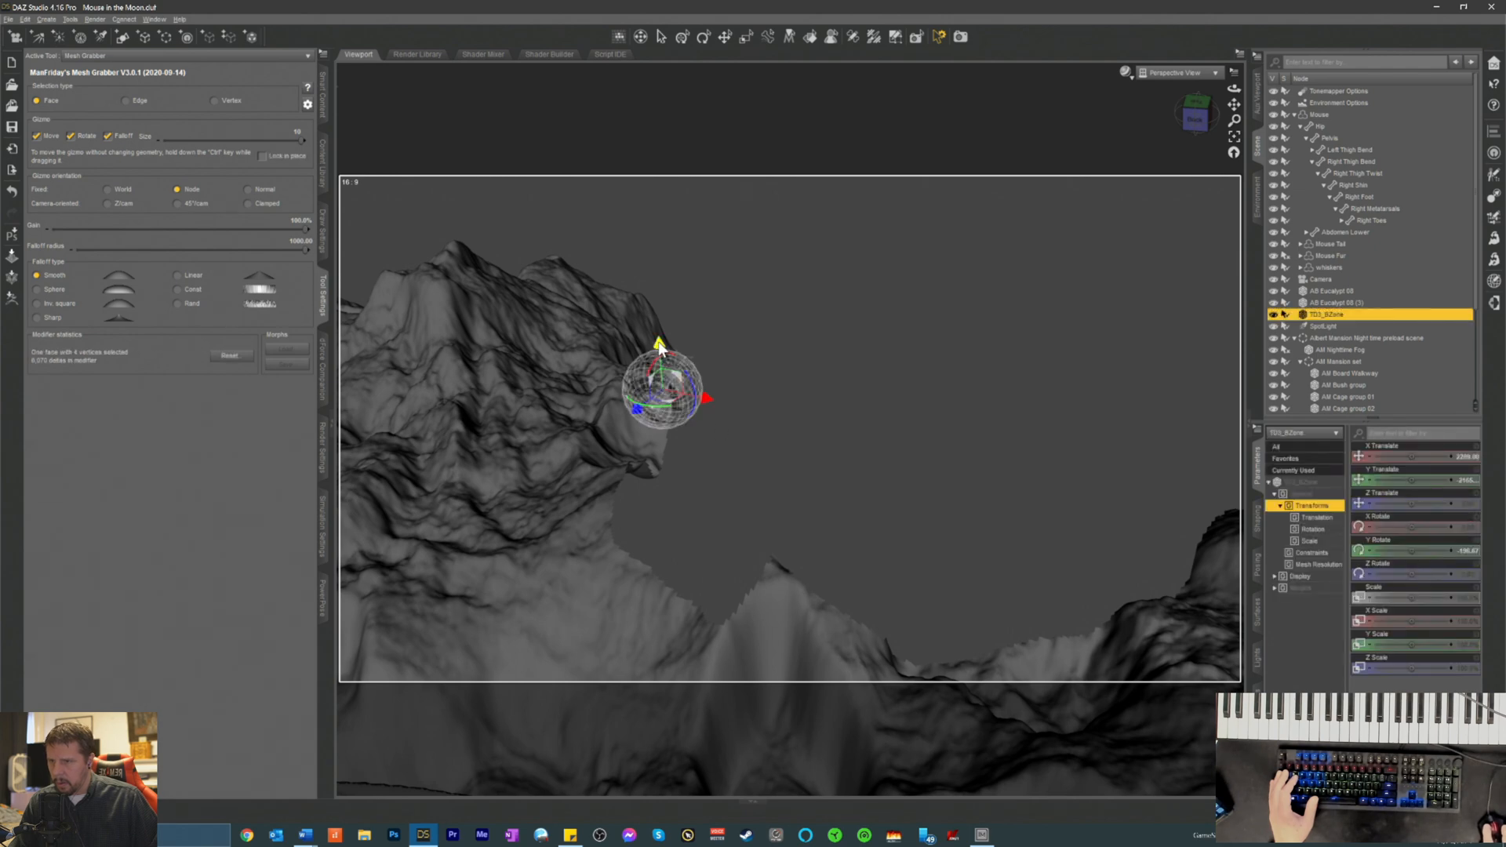
left_click_drag(661, 350, 668, 393)
left_click(706, 433)
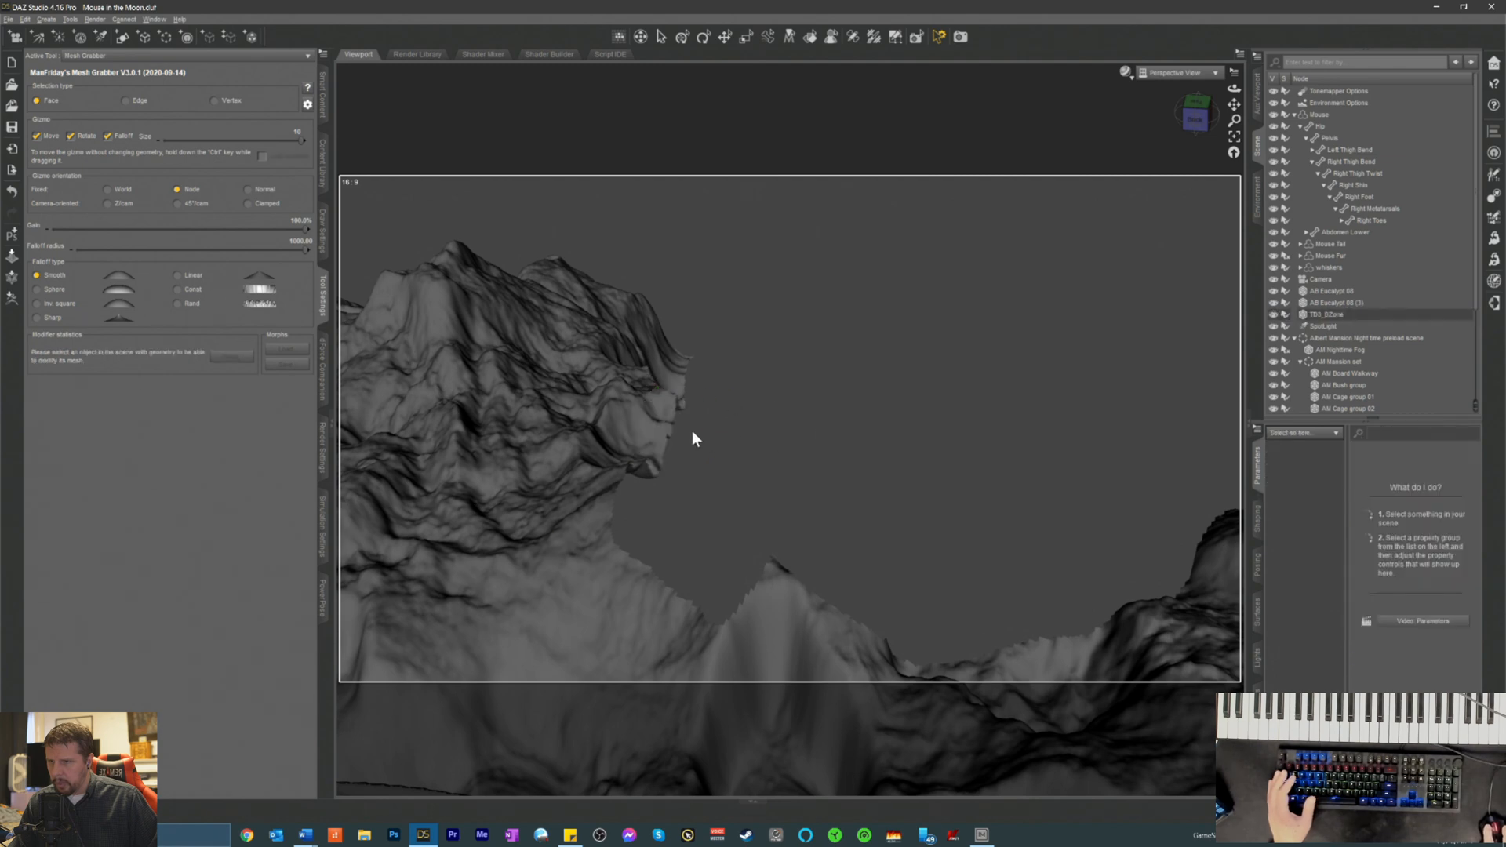
left_click(667, 393)
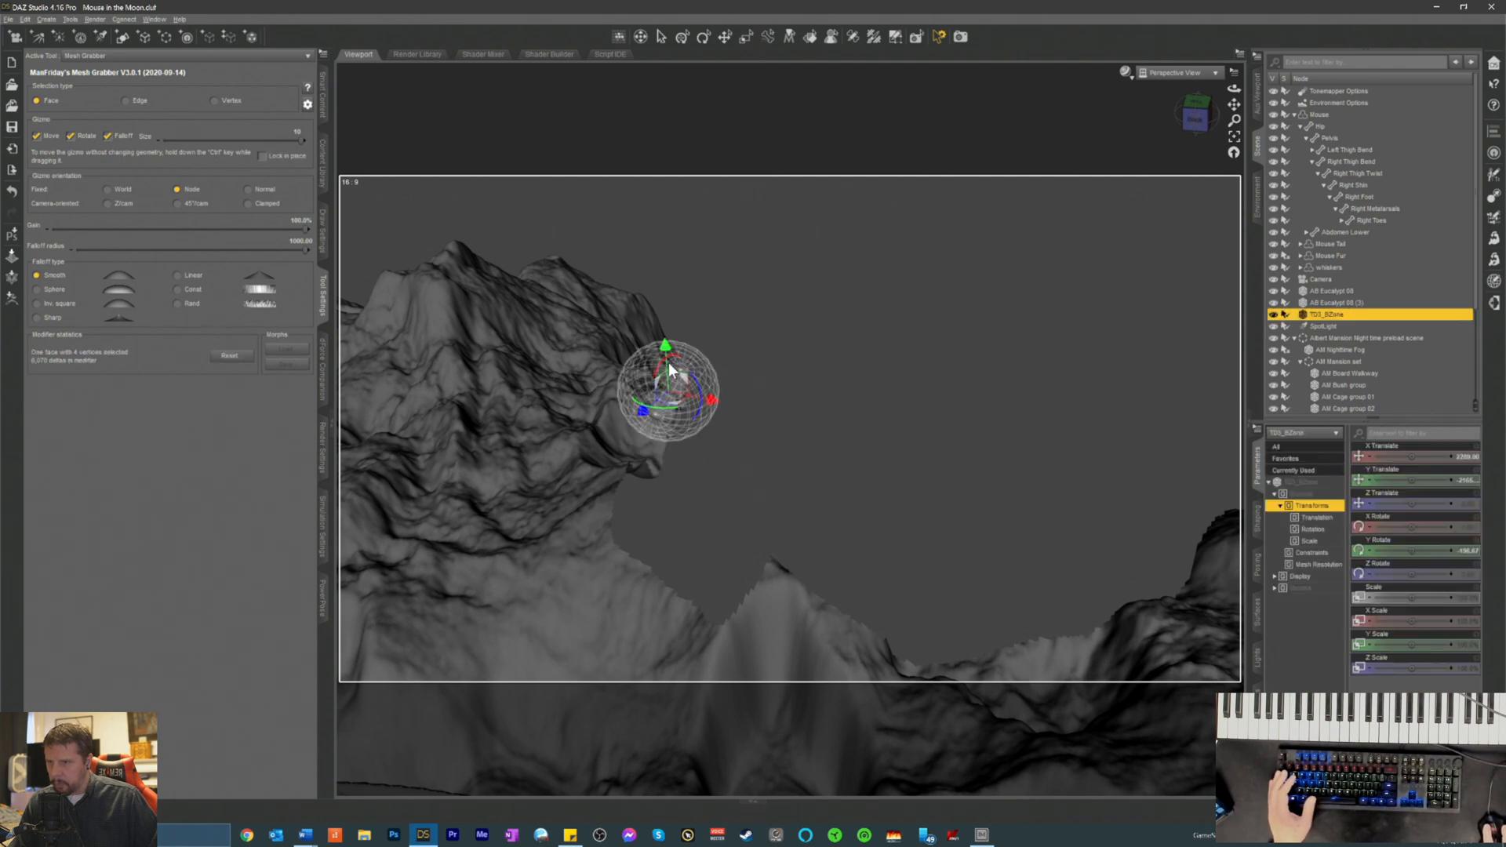
left_click_drag(688, 404, 689, 407)
left_click(773, 395)
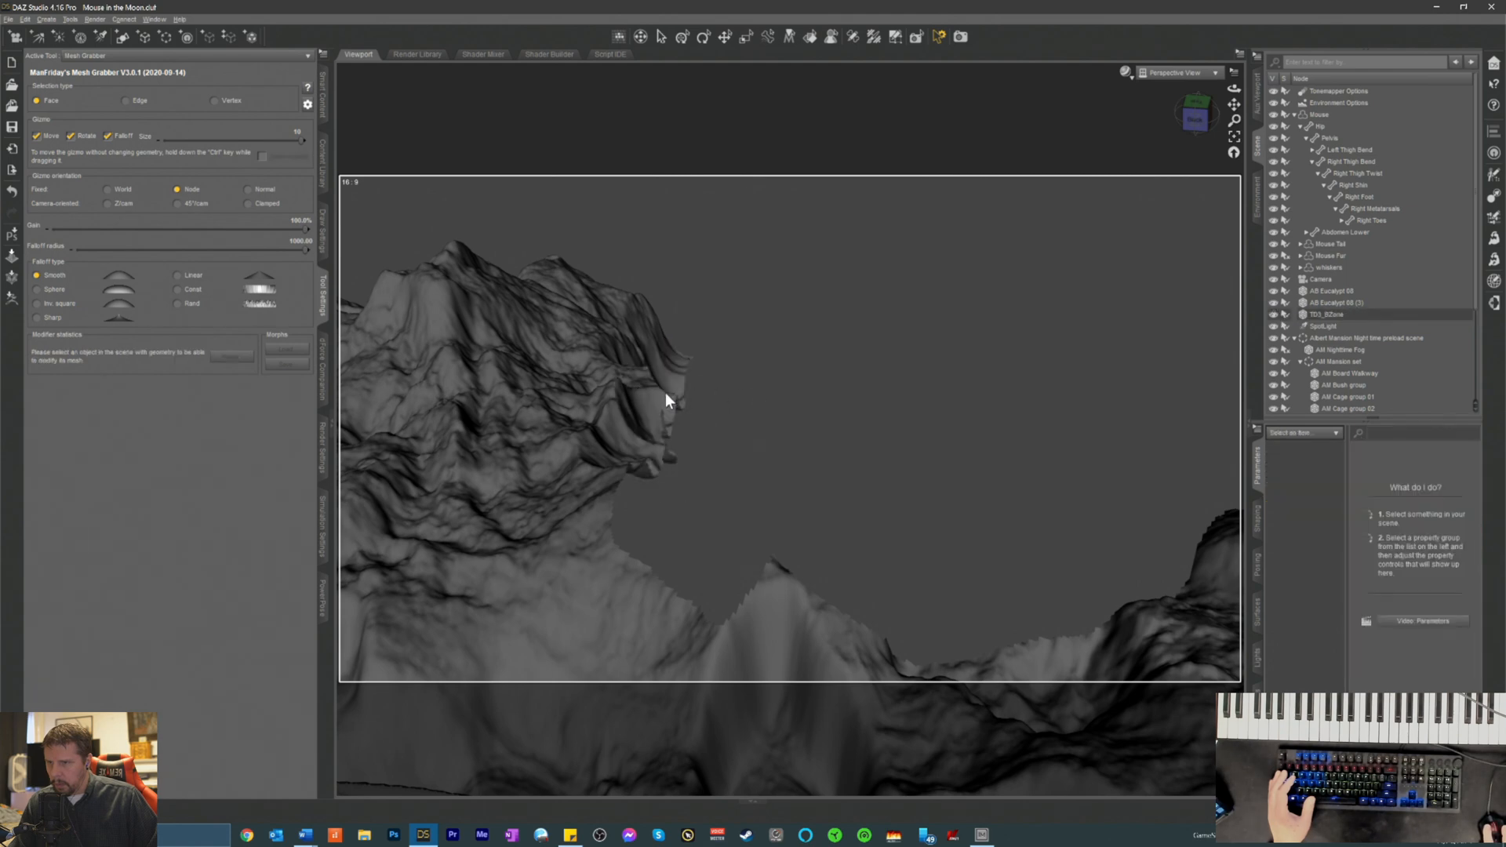
left_click(667, 396)
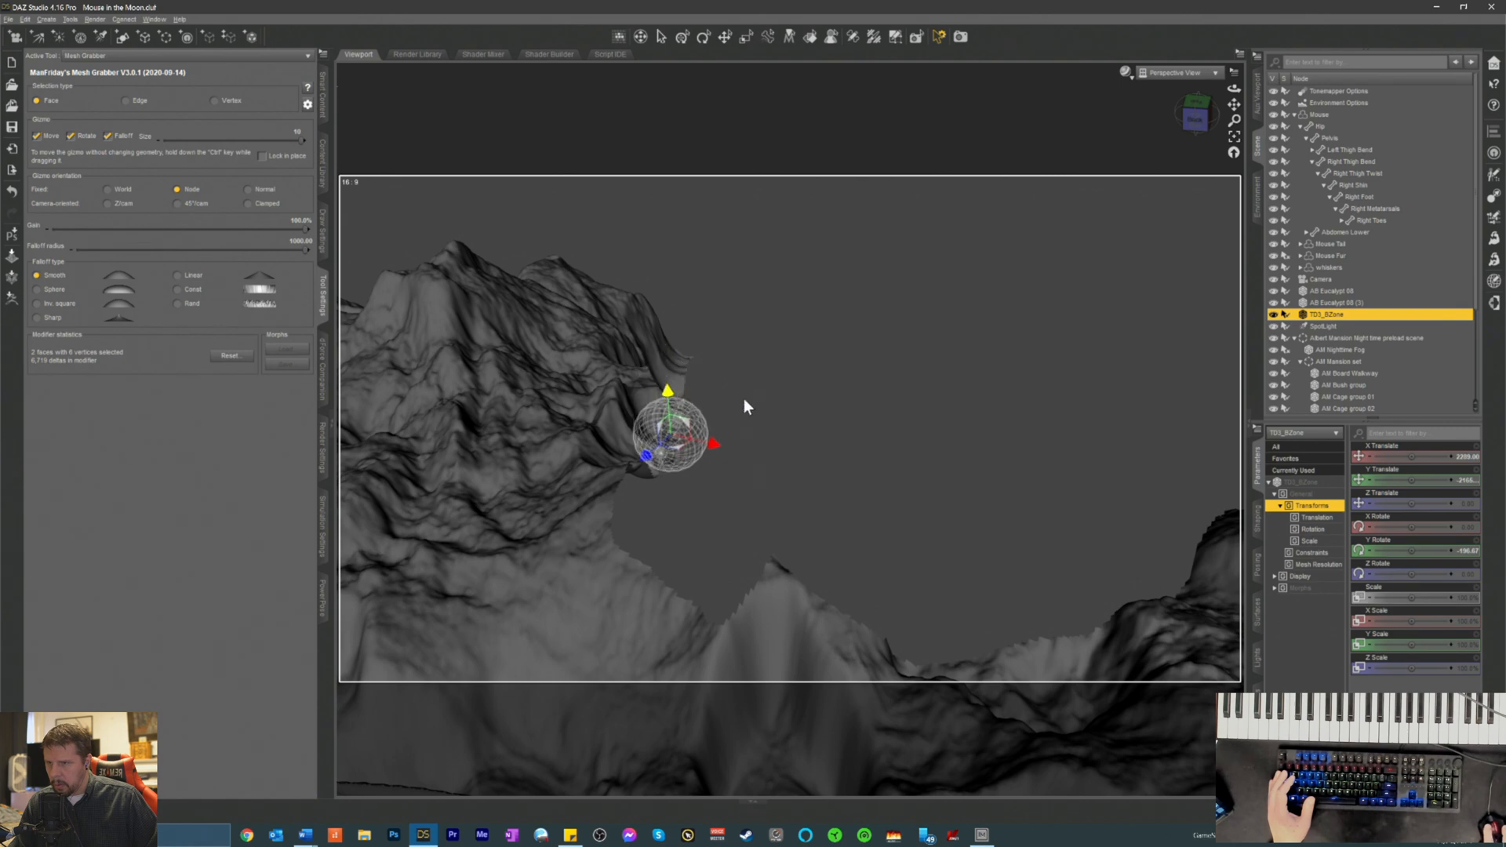
- Select the remaining pointed face on the overhang's tip and pull it down into the rock edge
left_click(695, 362)
left_click(684, 357)
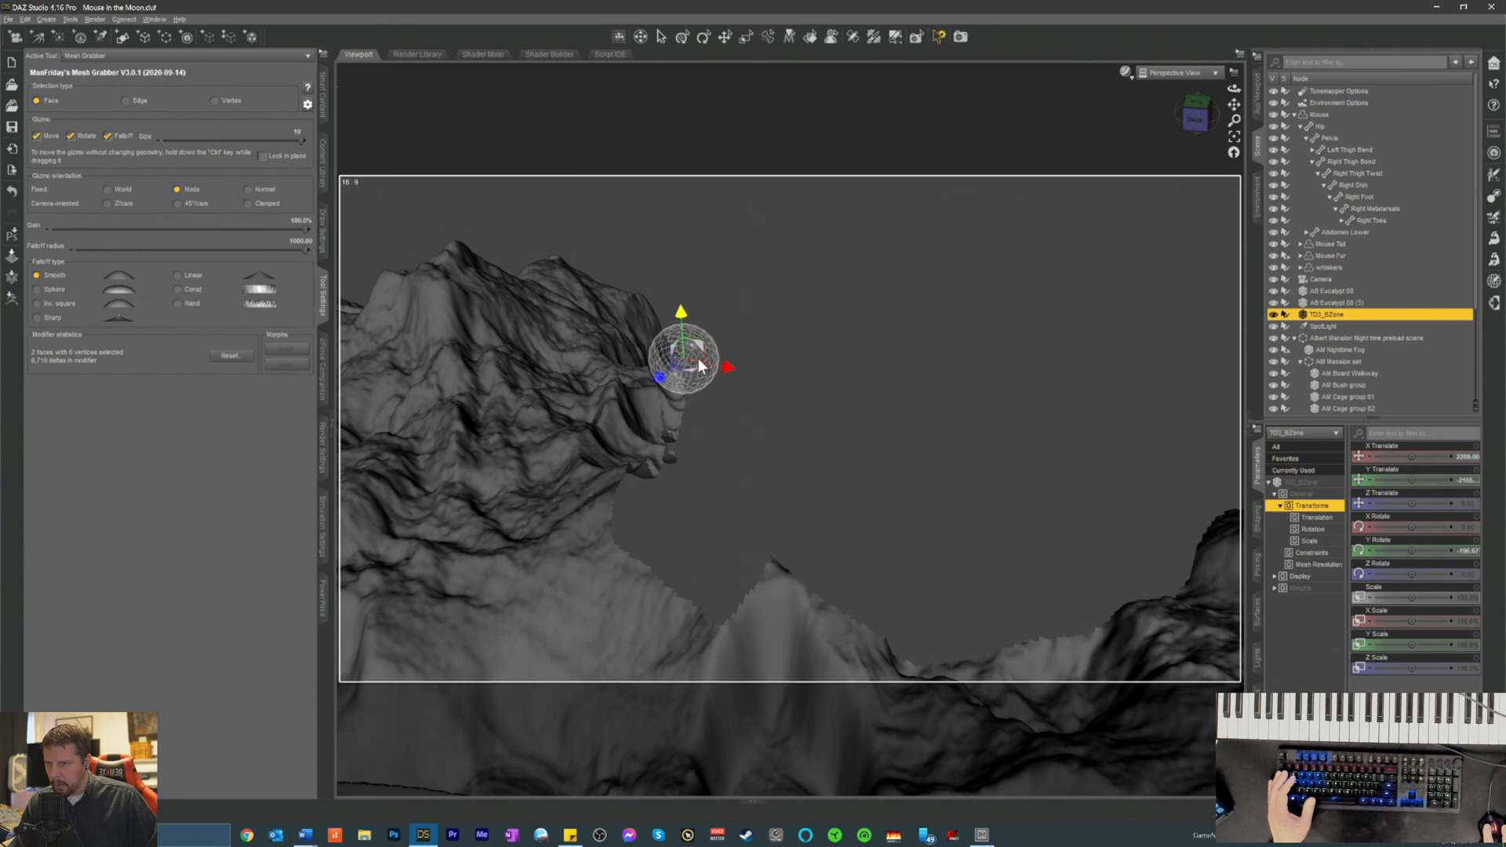
left_click_drag(682, 320, 684, 364)
left_click(786, 401)
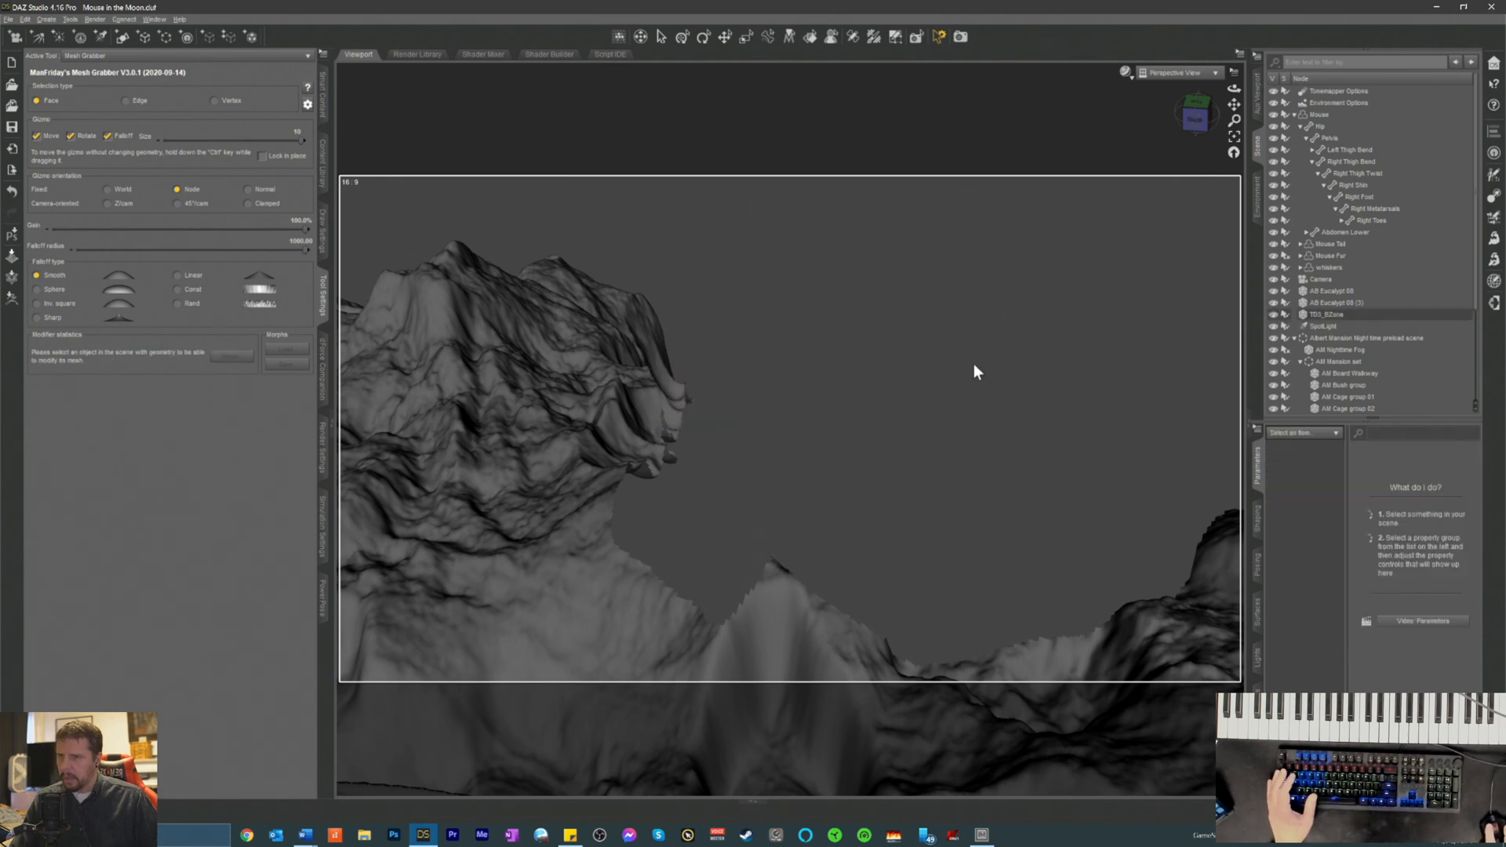
- Look through the scene's Camera, activate the Translate tool and parent AM Nighttime Fog to the TD3_BZone terrain
left_click(1147, 73)
left_click(1123, 176)
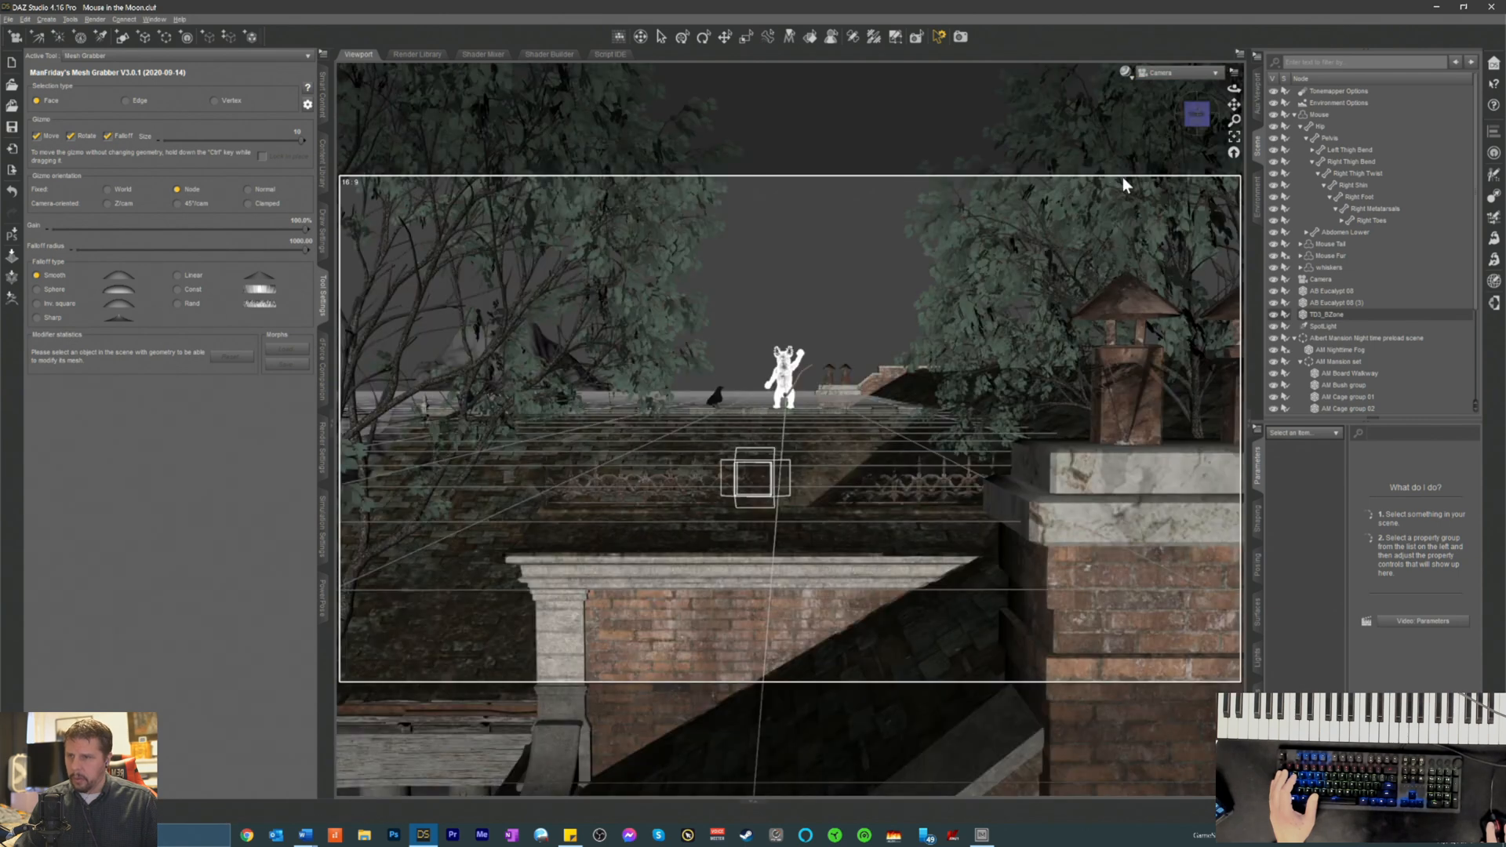
left_click(779, 271)
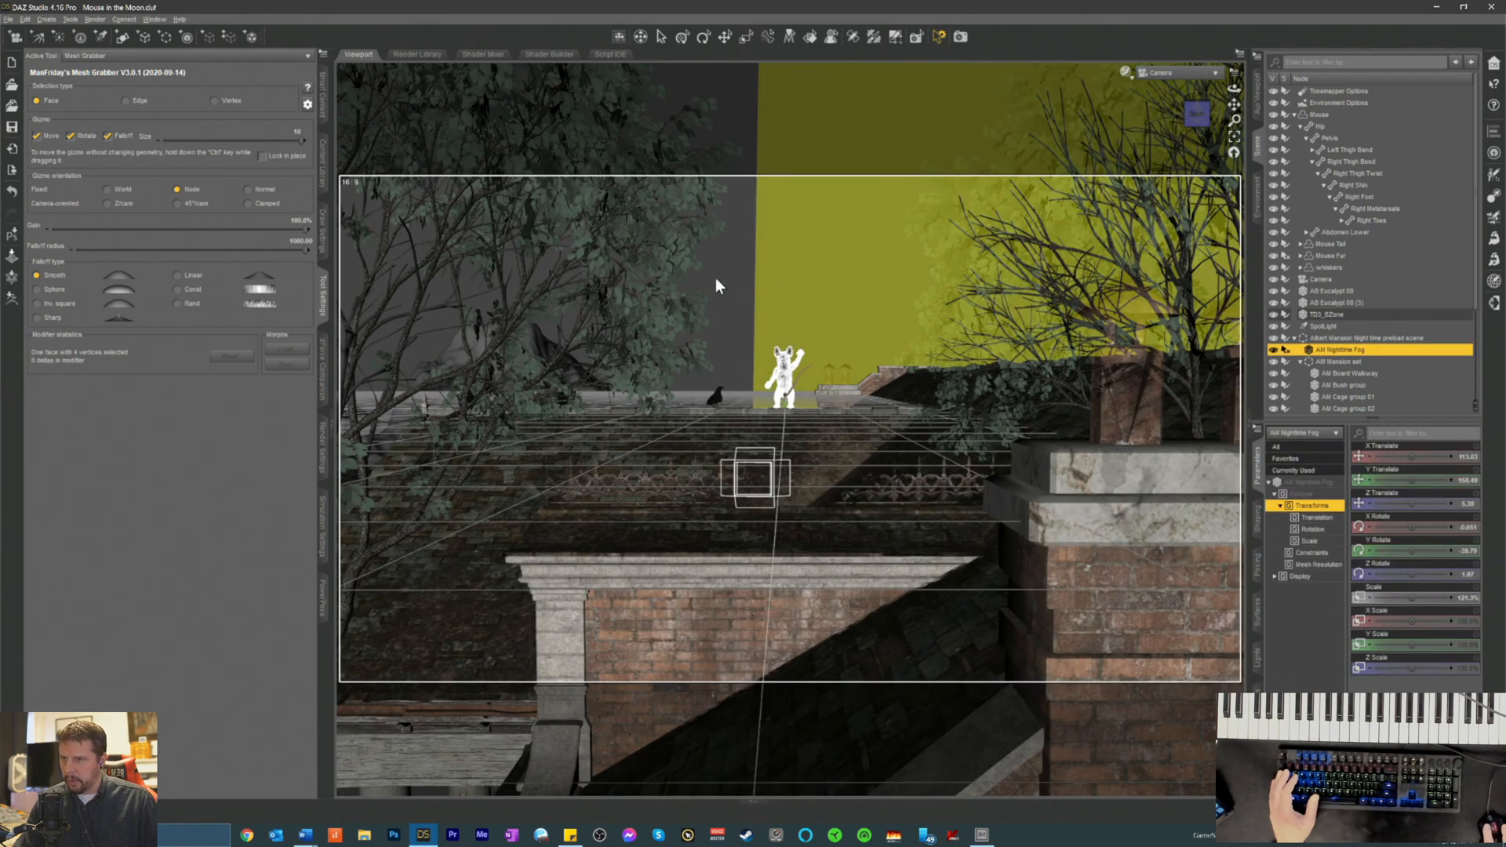
left_click(728, 38)
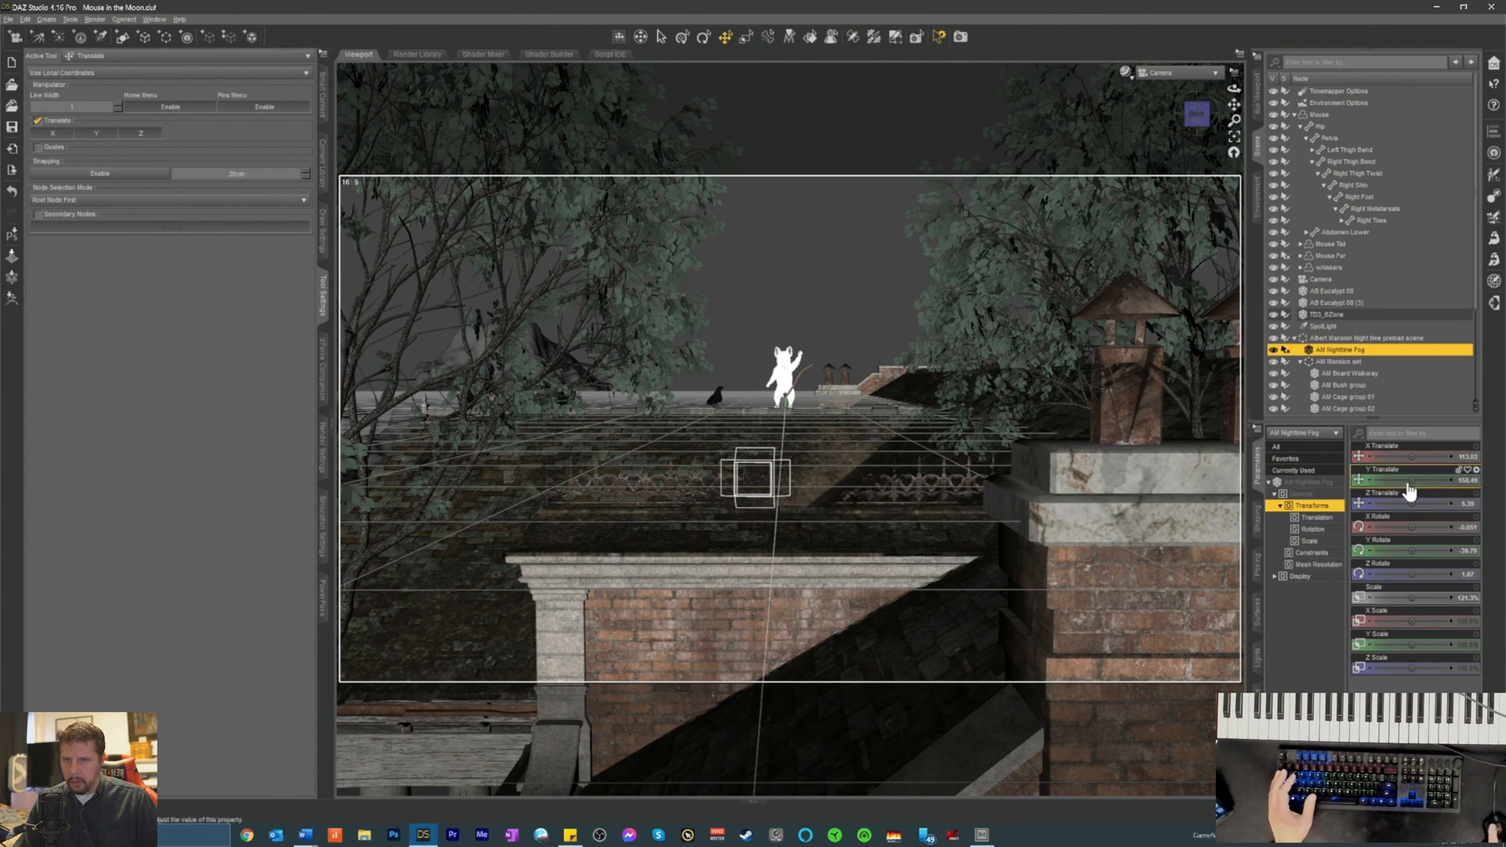
left_click_drag(1338, 350, 1302, 314)
- Select the TD3_BZone terrain and adjust its Y Translate to about -2331
left_click(1310, 314)
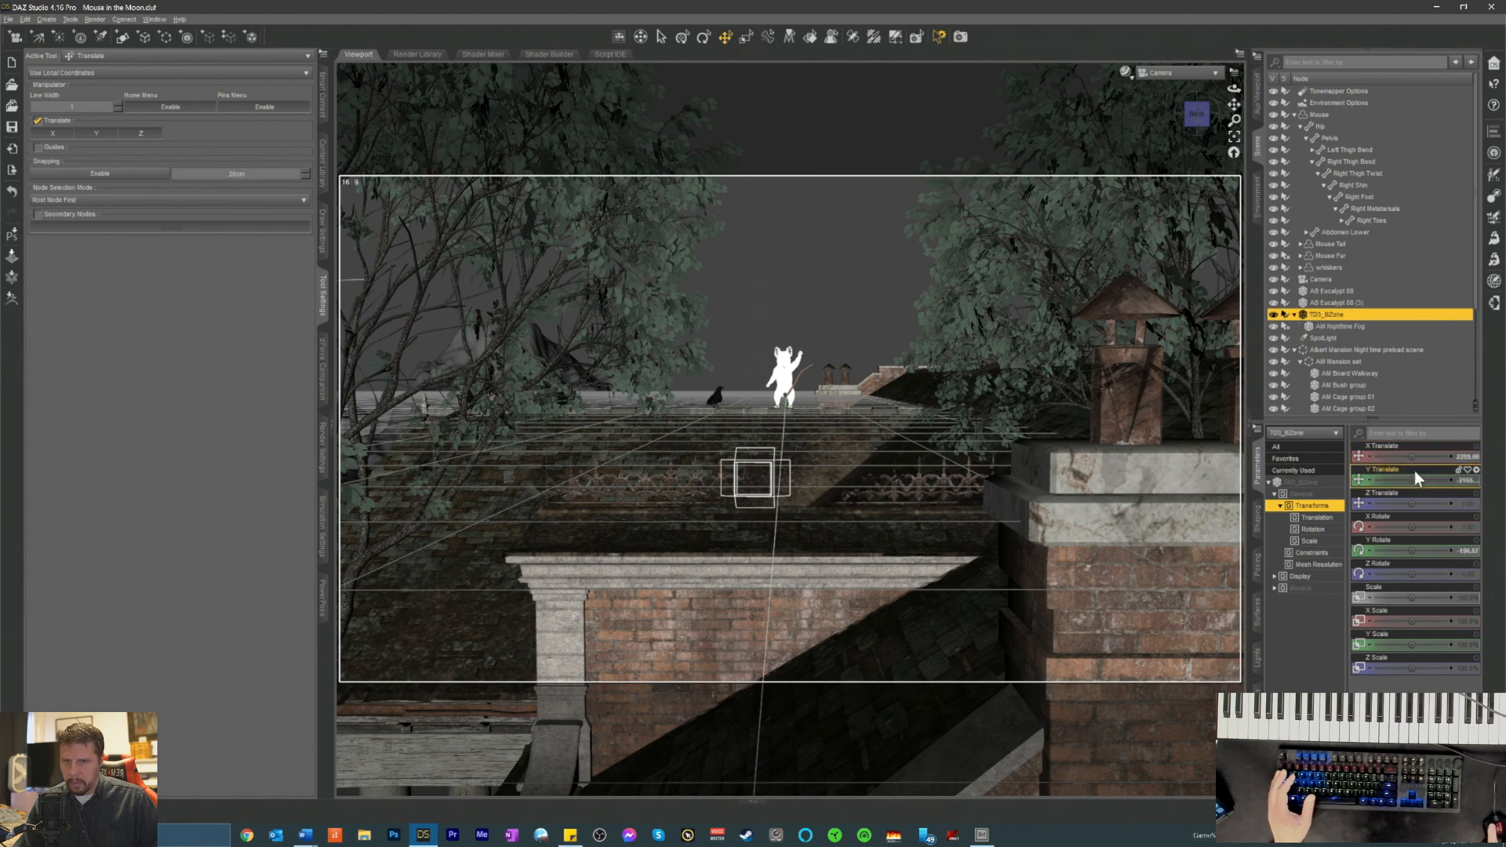
mouse_move(1413, 453)
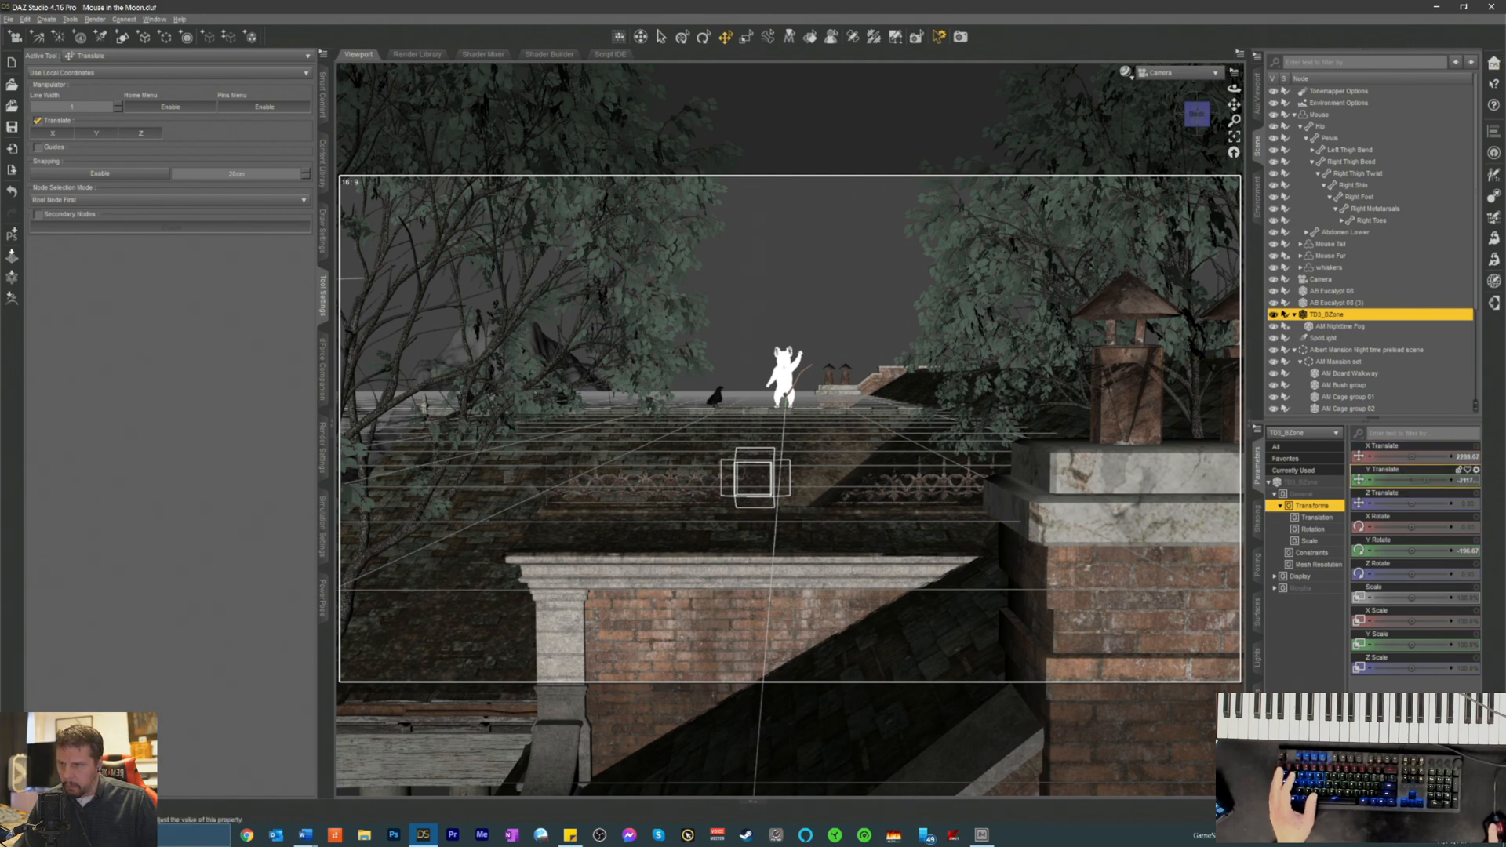
left_click_drag(1428, 480, 1429, 480)
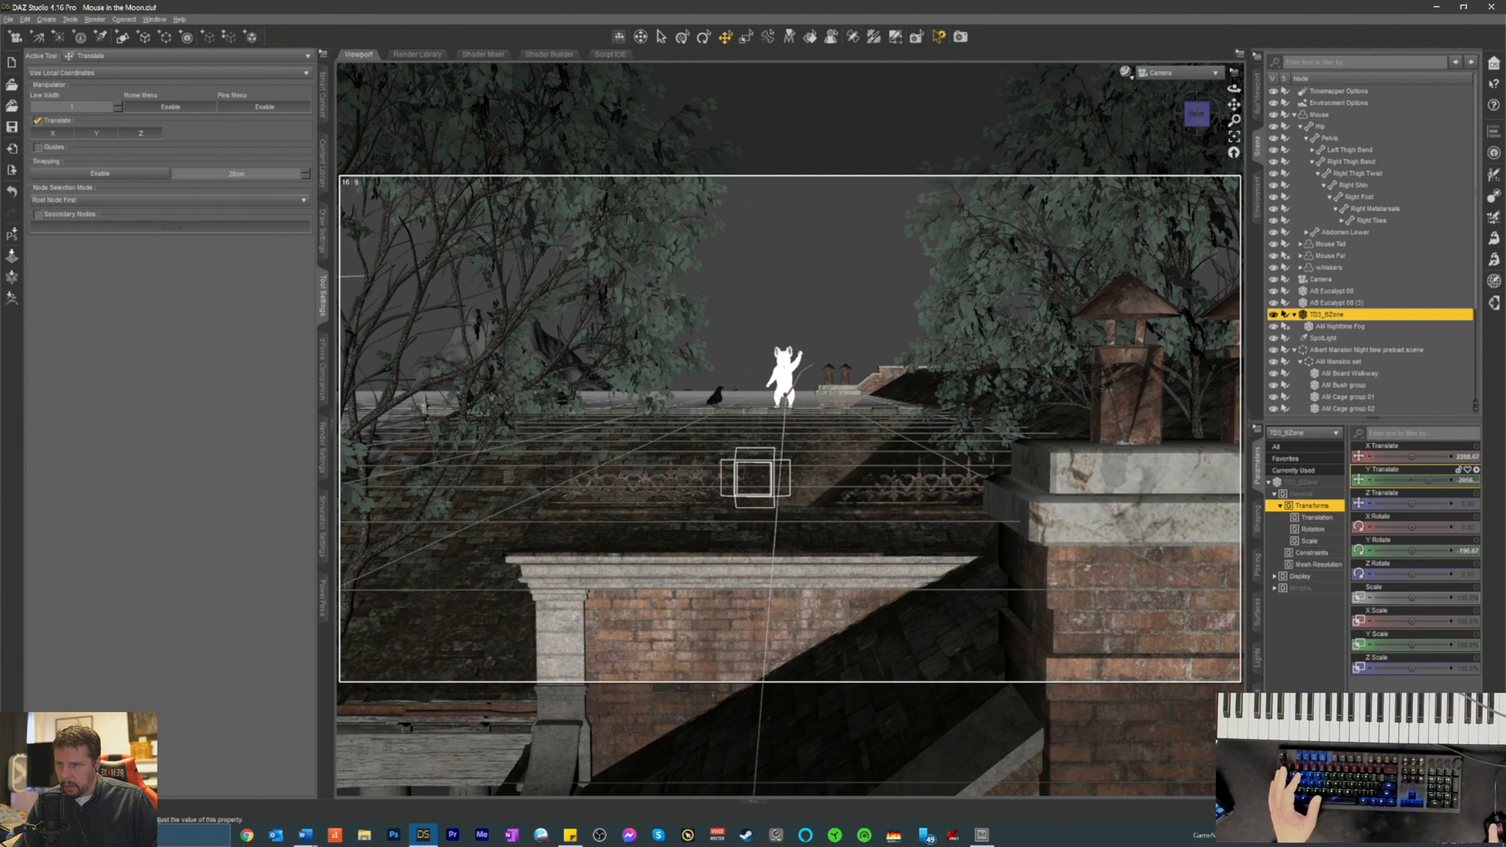
left_click_drag(1429, 480, 1428, 480)
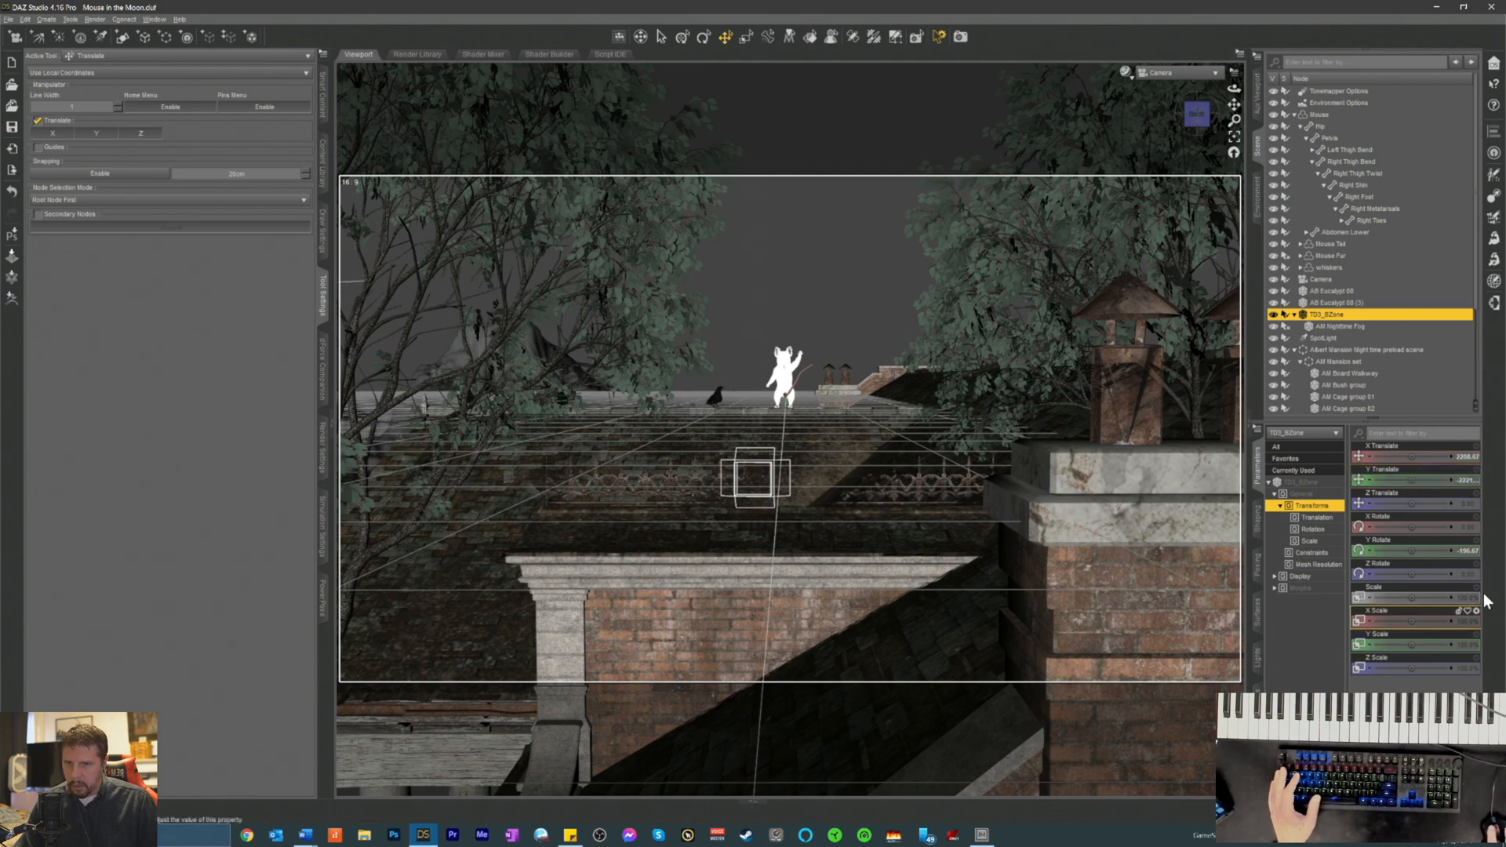
- Shape the TD3_BZone terrain by setting its Rugged Peaks morph to 38.7% and MountainRange to 18.9%
left_click(1263, 527)
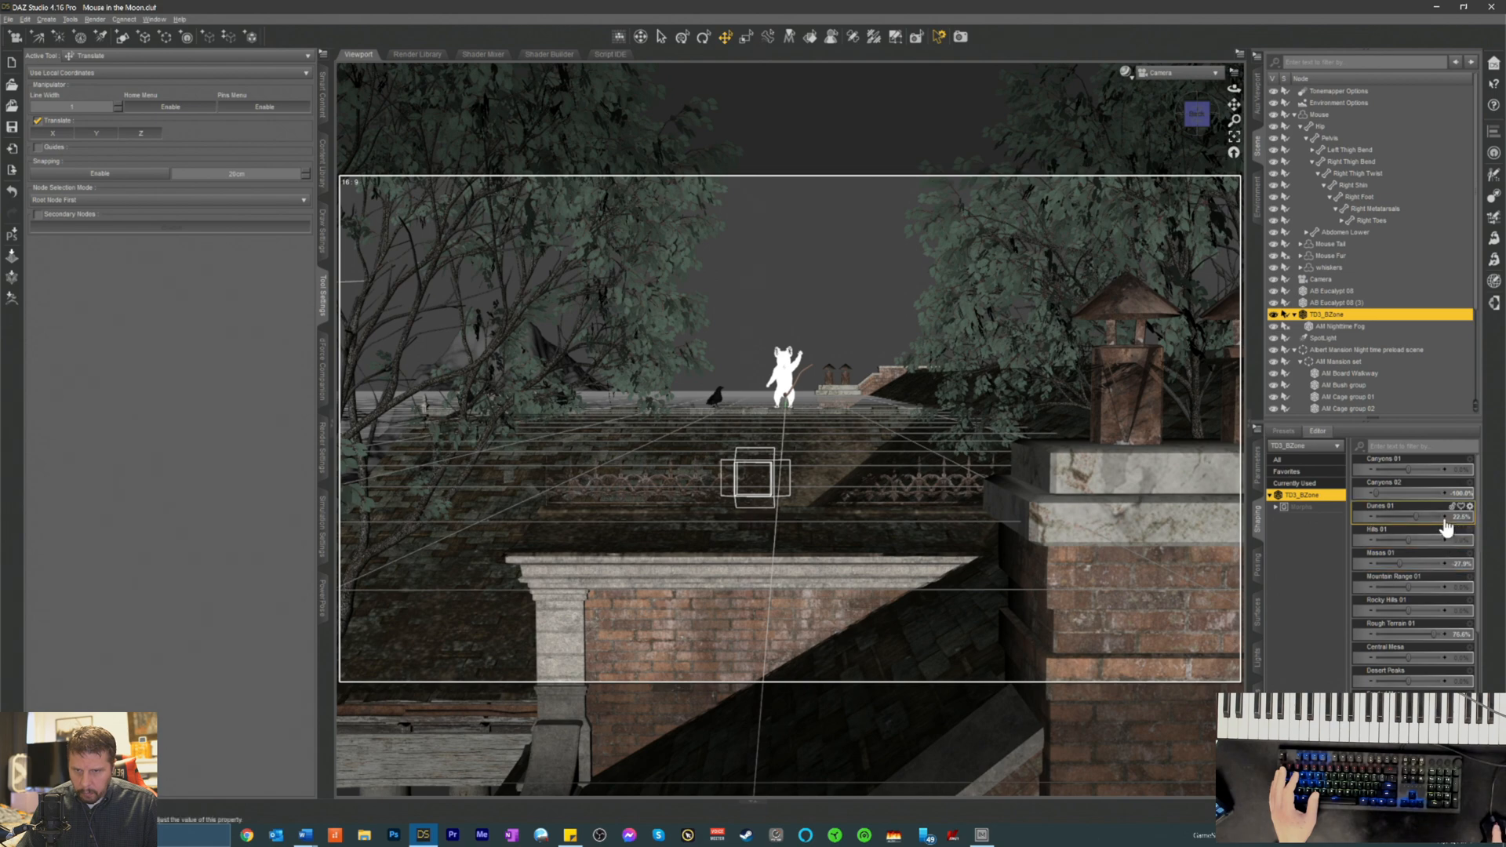
scroll(1438, 630, "down", 1)
scroll(1438, 630, "down", 1)
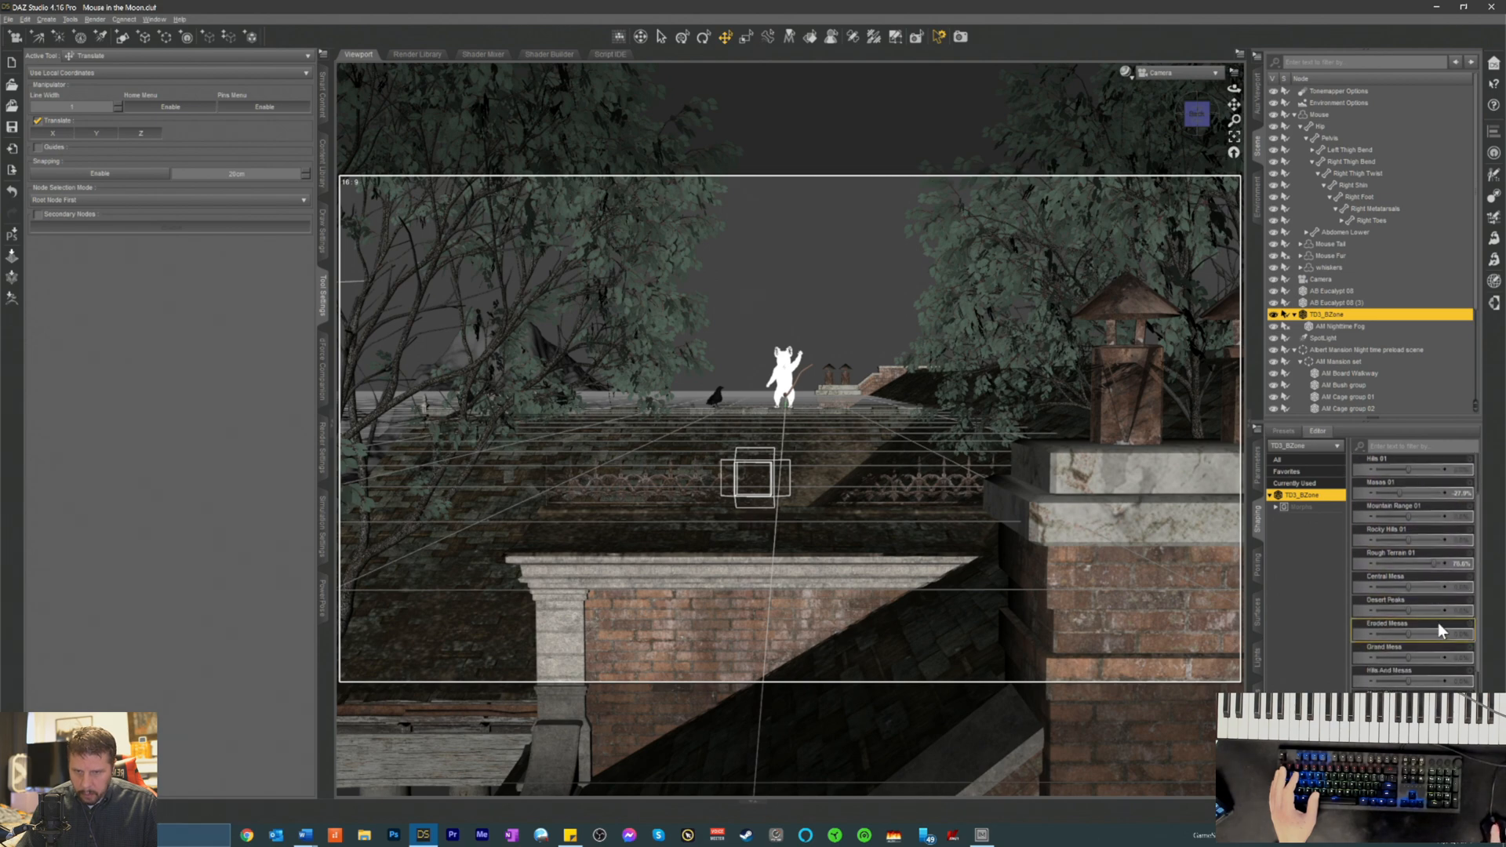
scroll(1437, 620, "down", 3)
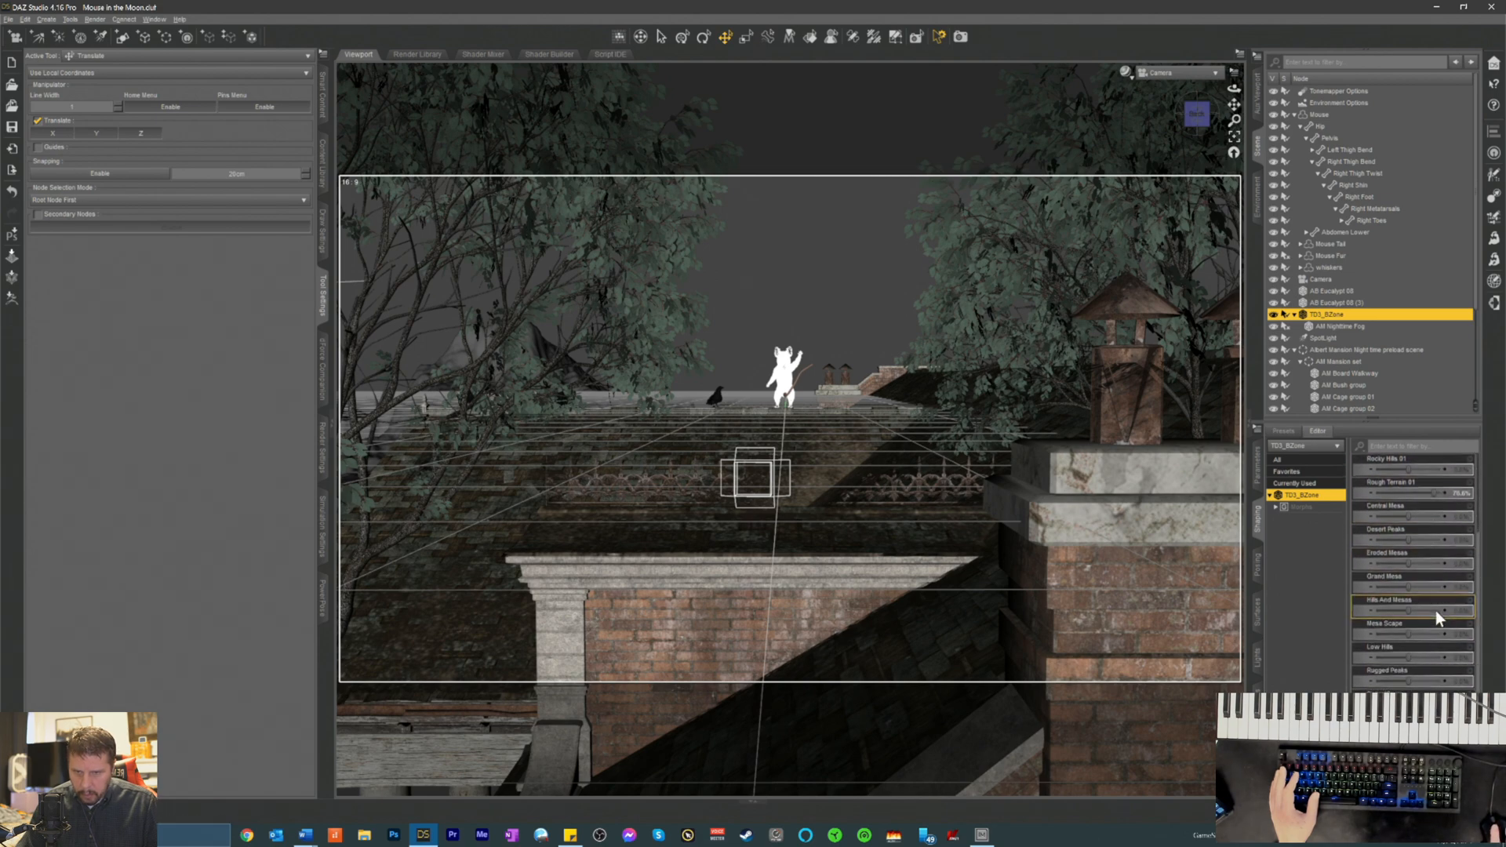
scroll(1438, 601, "down", 3)
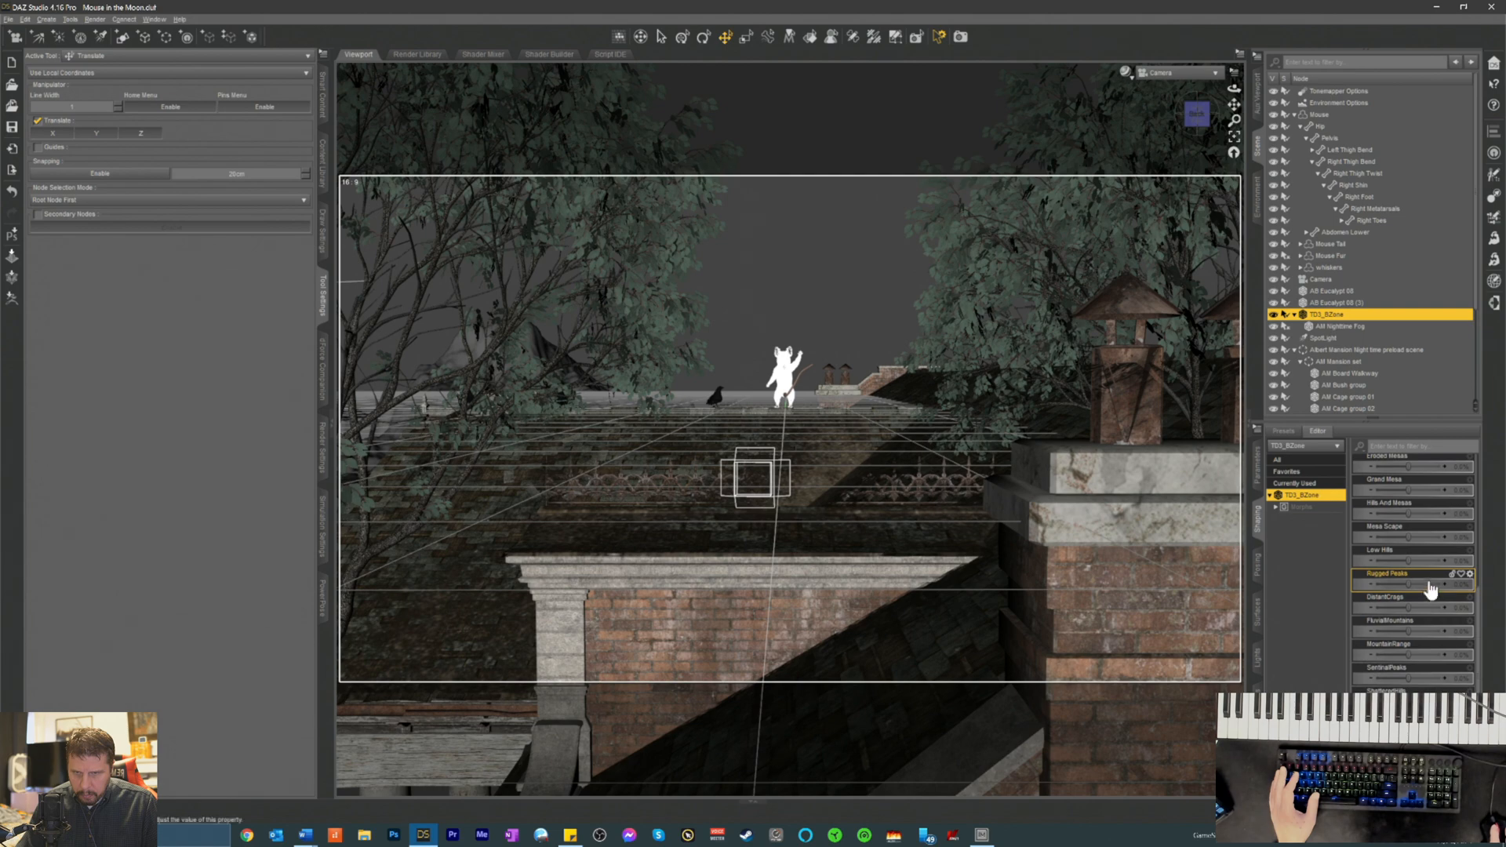
left_click_drag(1410, 585, 1418, 586)
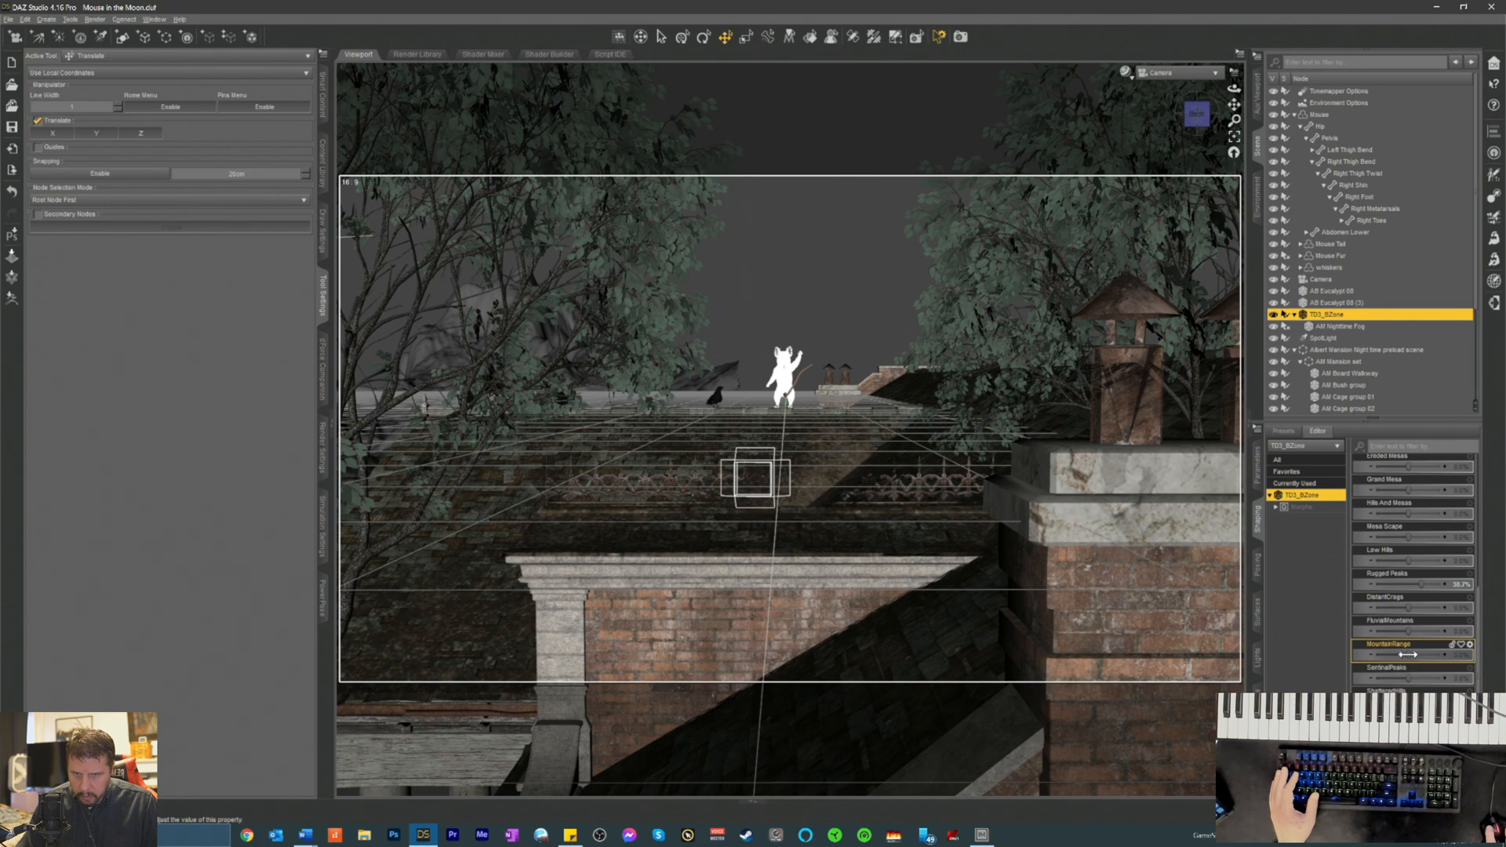
left_click_drag(1406, 653, 1413, 654)
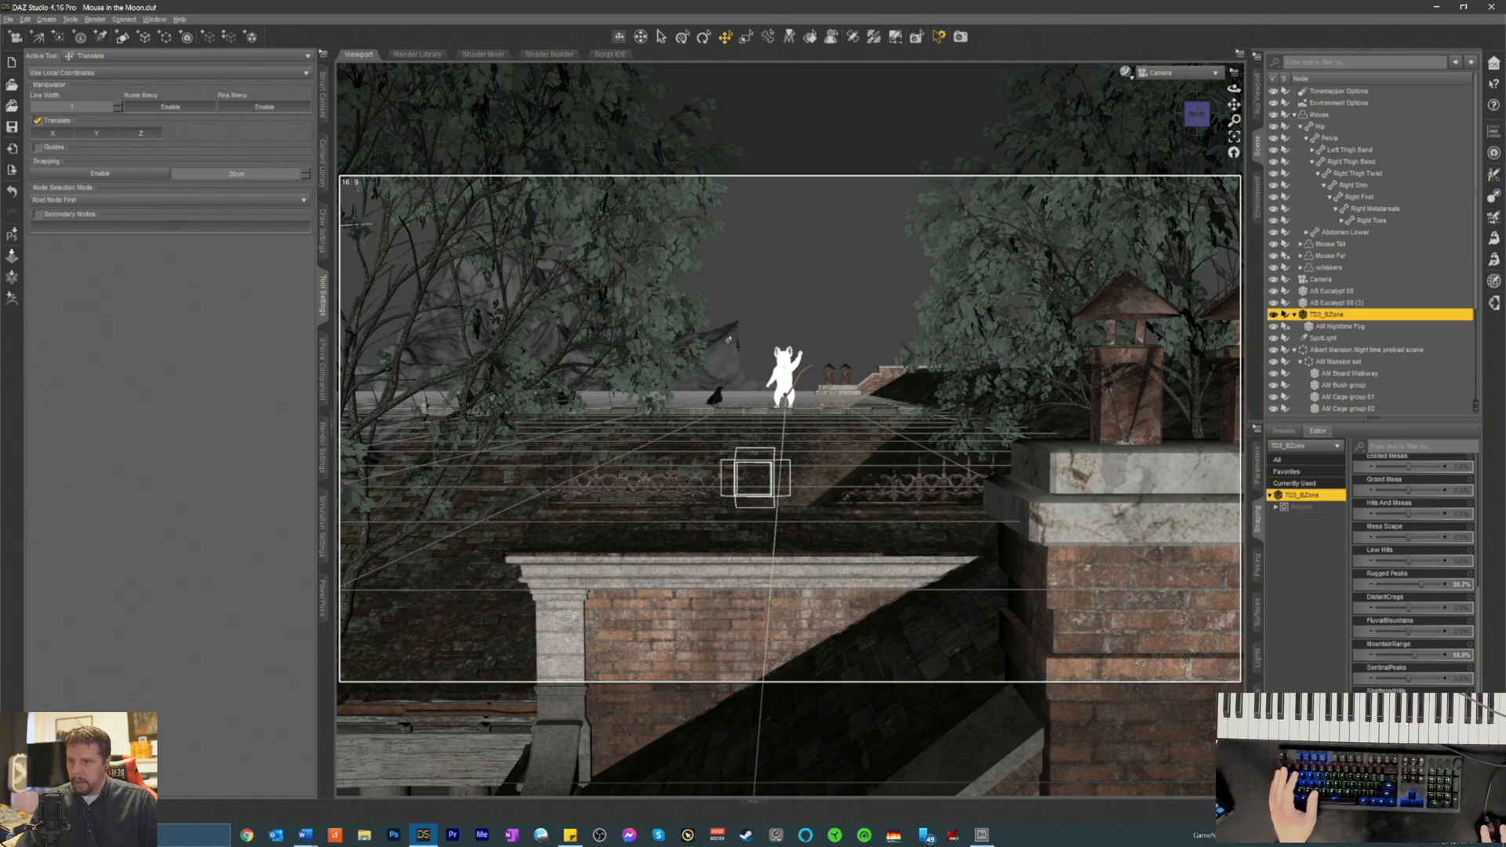
- Activate Mesh Grabber, select the faces on the pointed terrain peak beside the mouse and pull them down toward the roof ridge
left_click(124, 58)
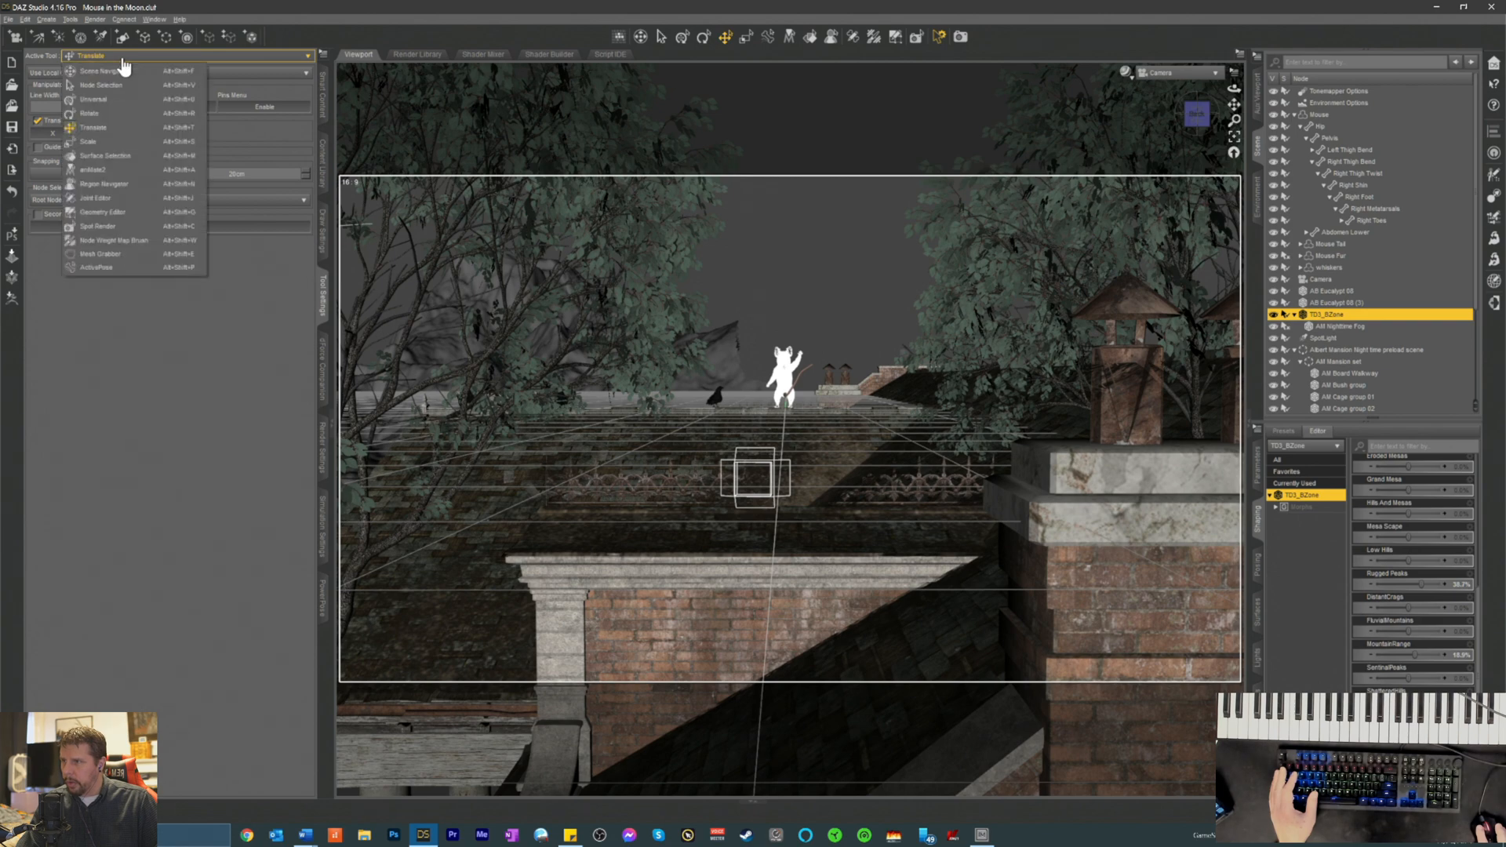
left_click(106, 253)
left_click(726, 329)
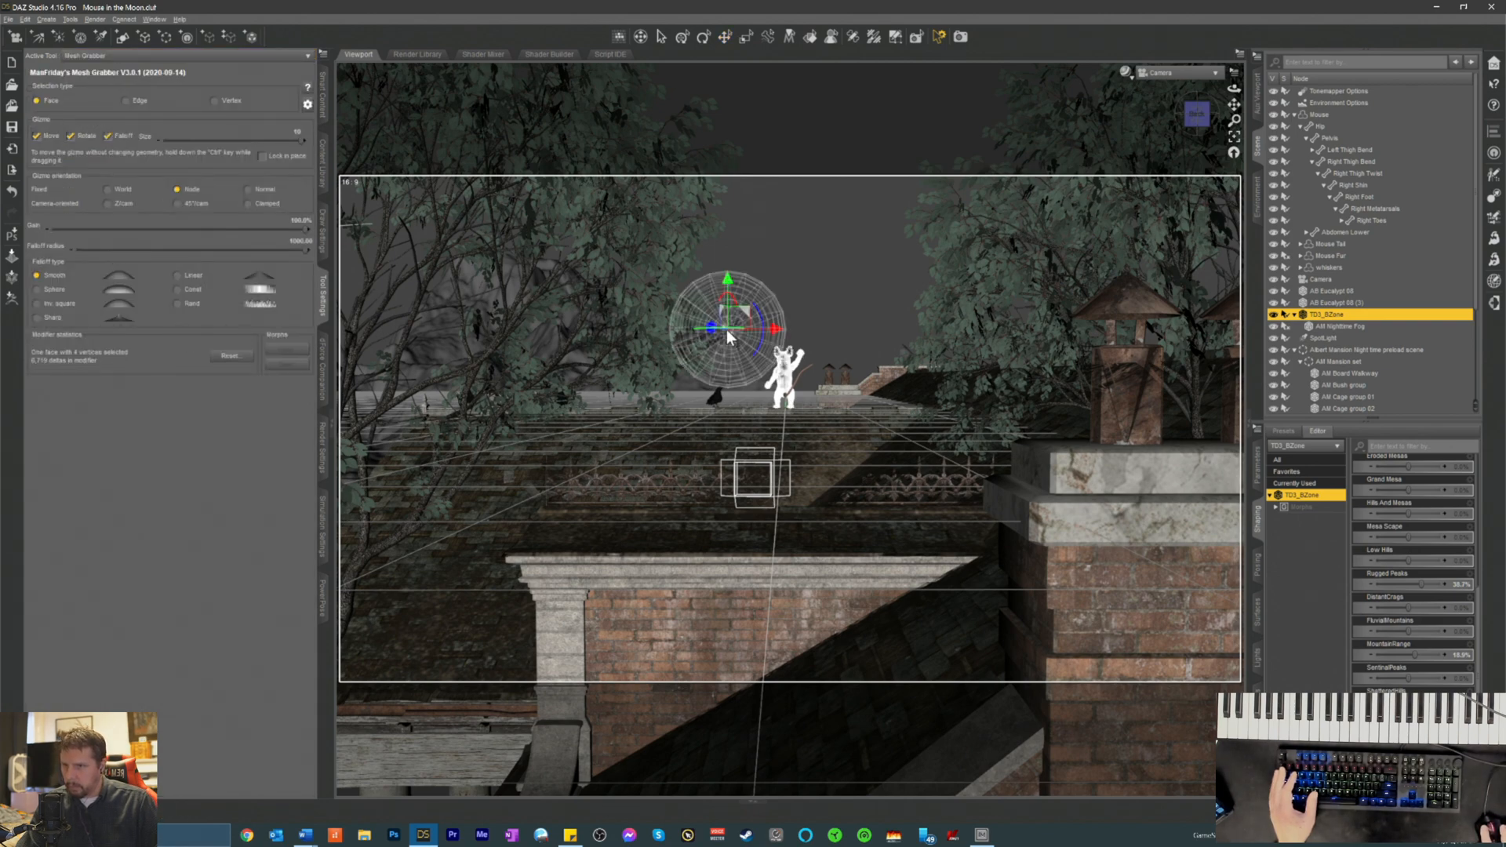
left_click(729, 284)
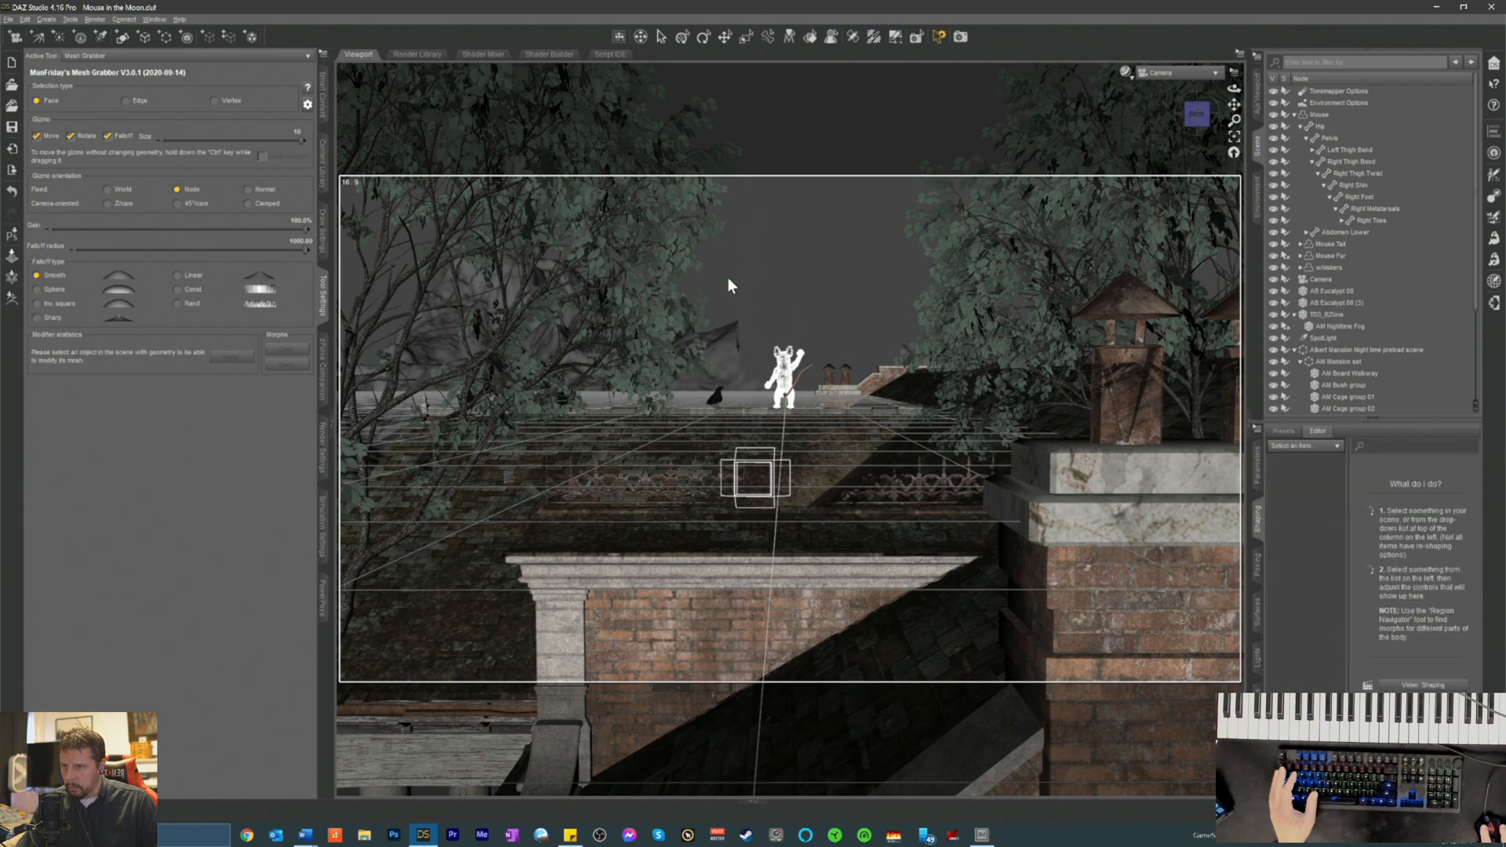
left_click(728, 332)
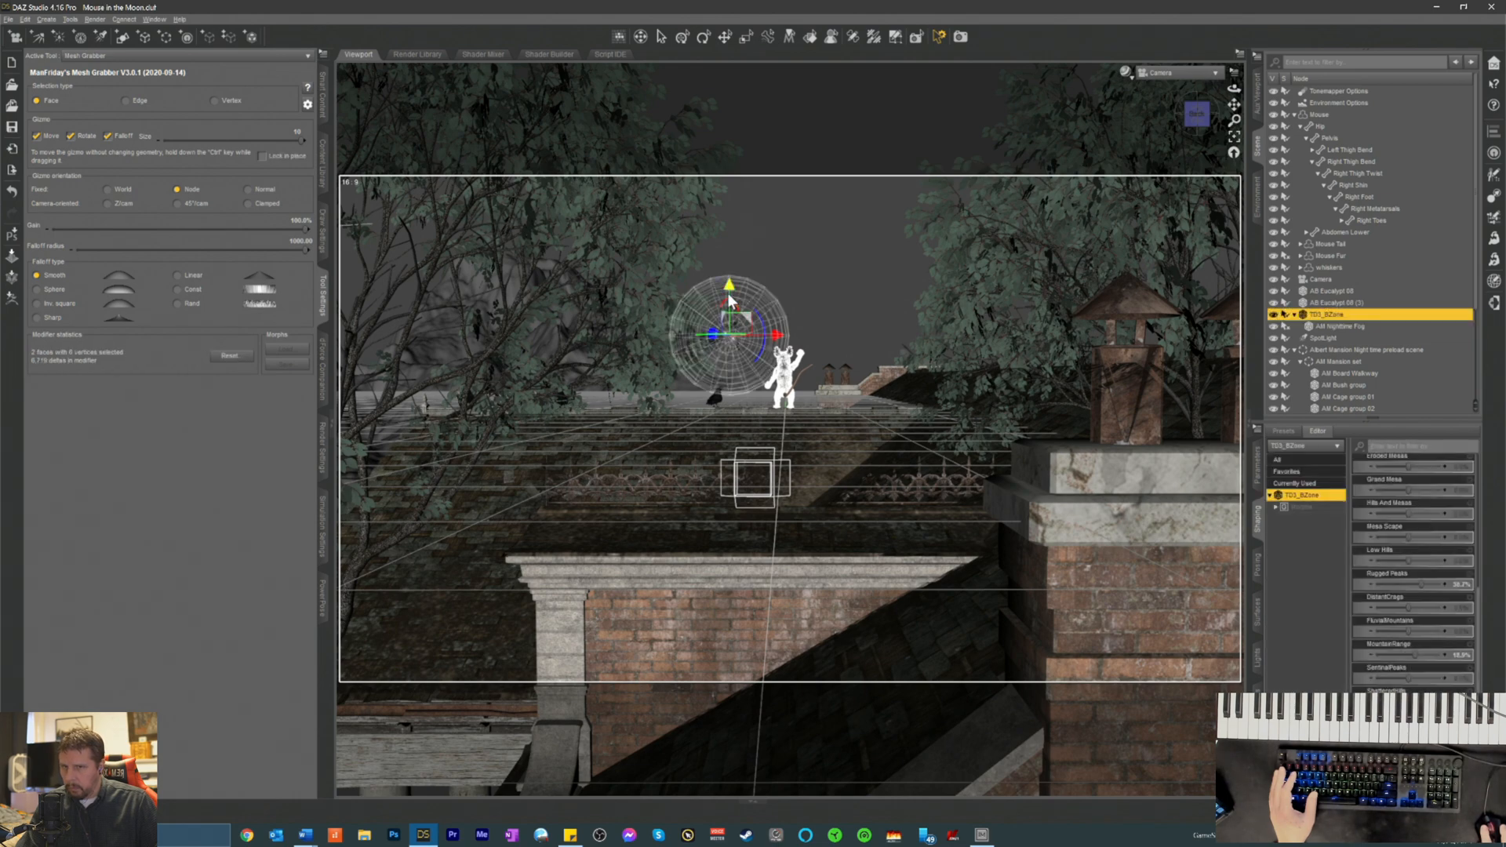
left_click(727, 287)
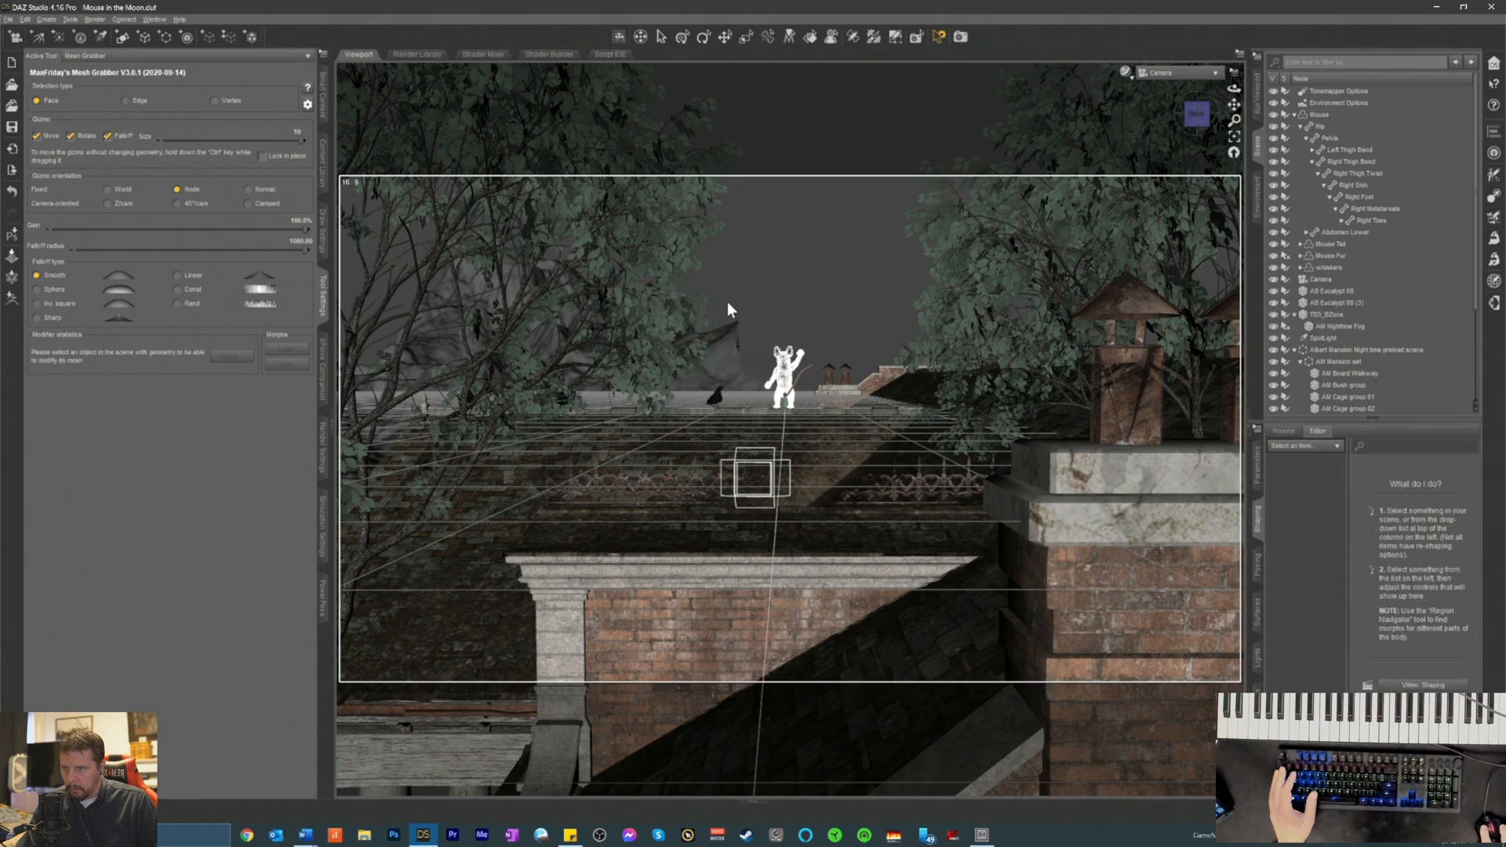
left_click(725, 333)
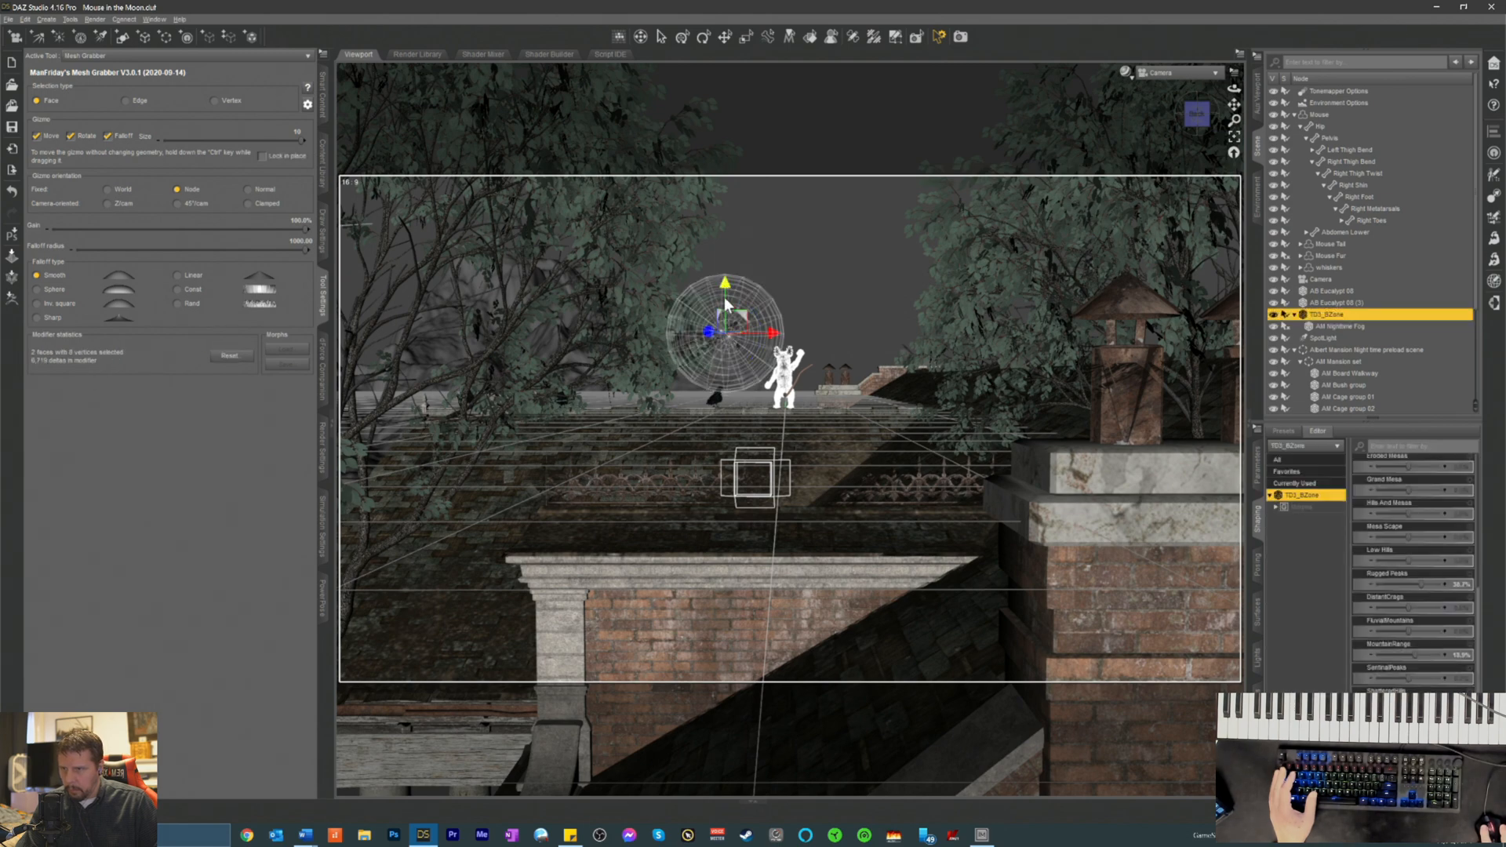
left_click_drag(726, 308, 741, 381)
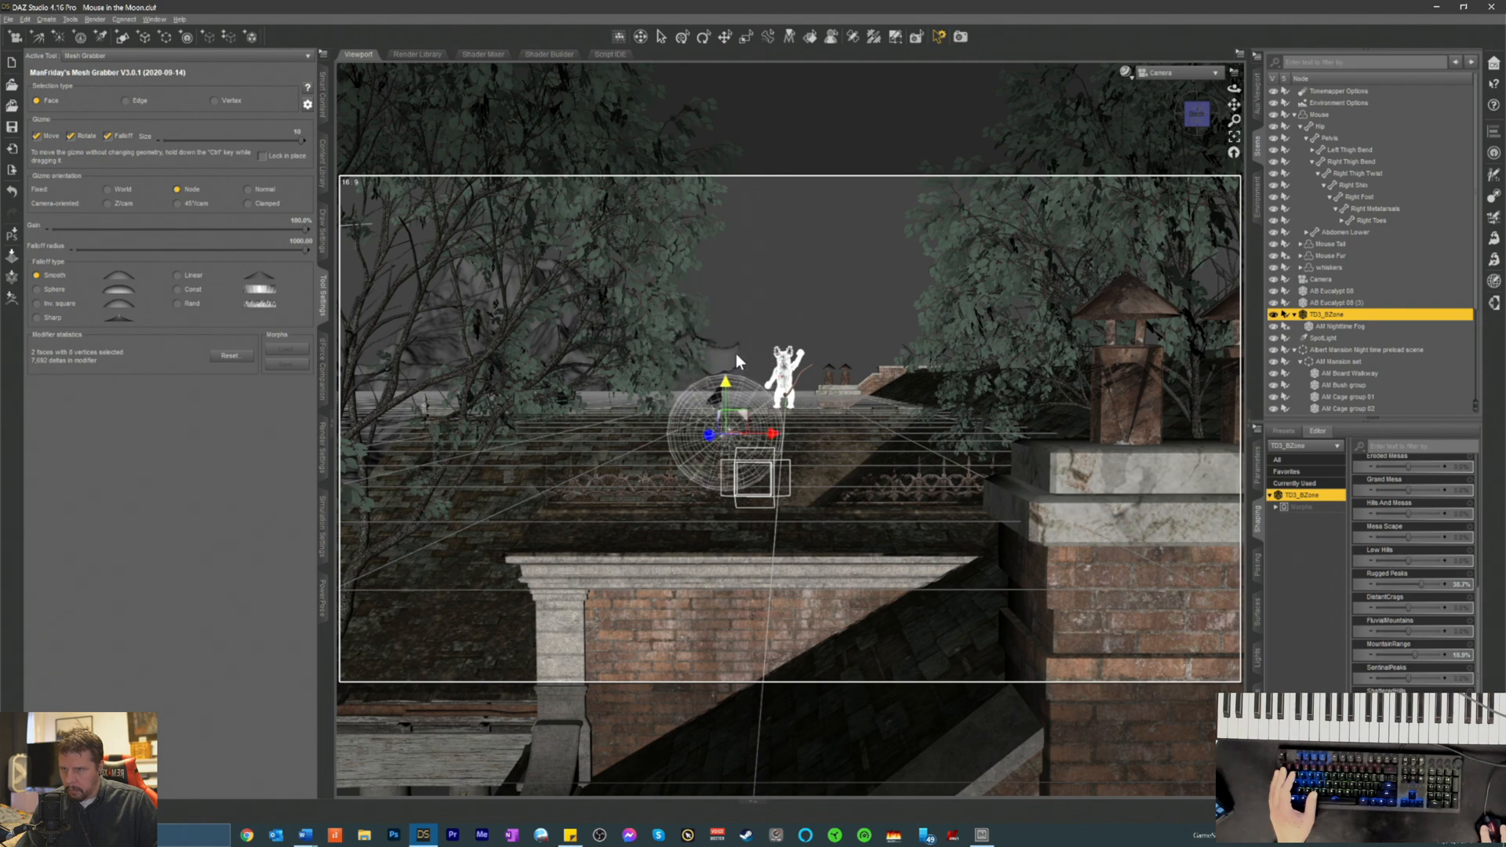
- Select the remaining raised terrain faces between the crow and the mouse and pull them down below the roof ridge
left_click(733, 357)
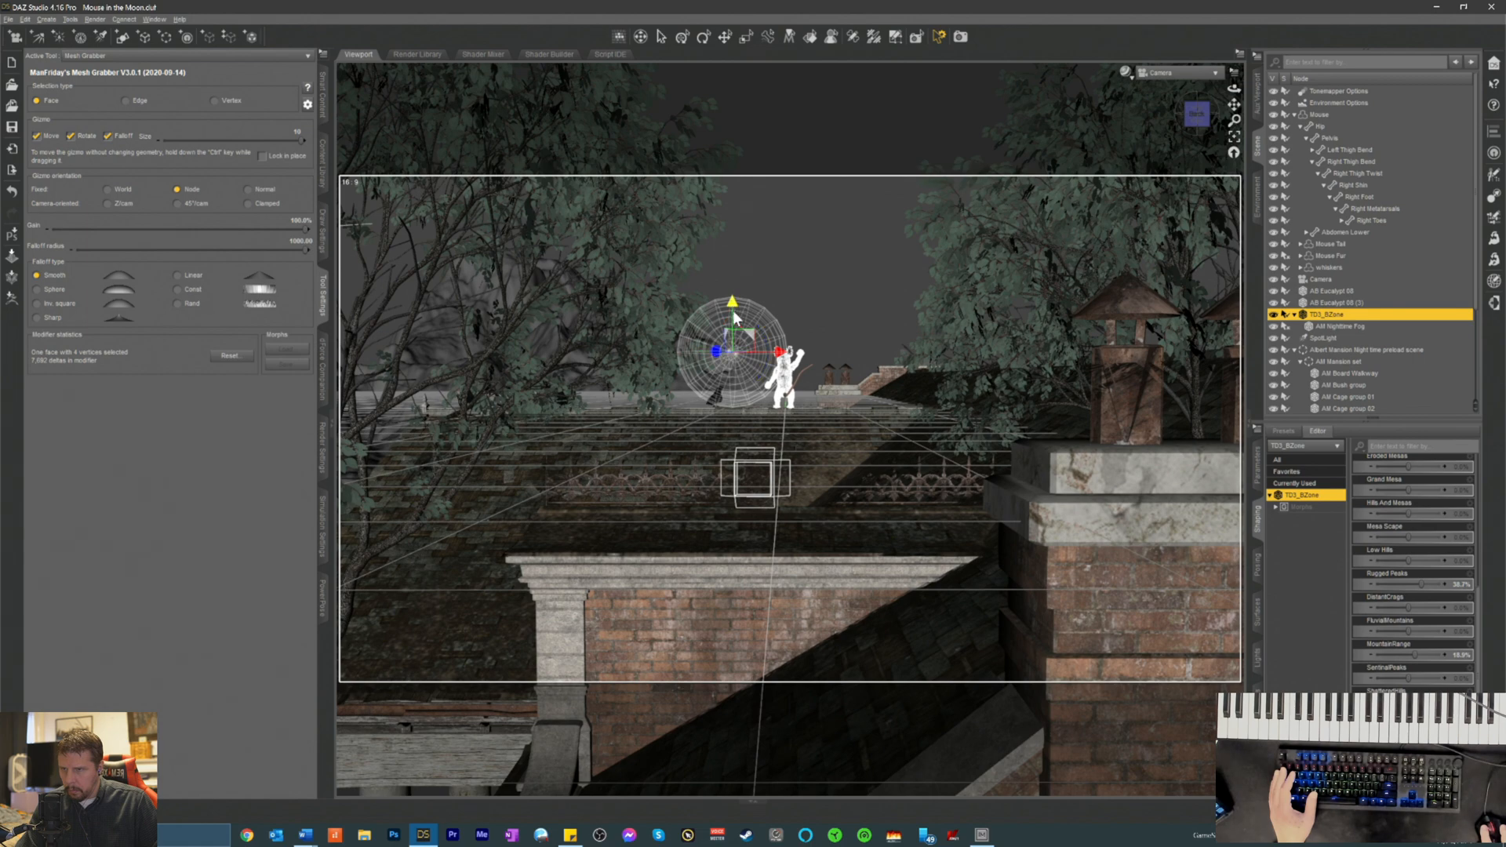
left_click_drag(736, 331, 753, 498)
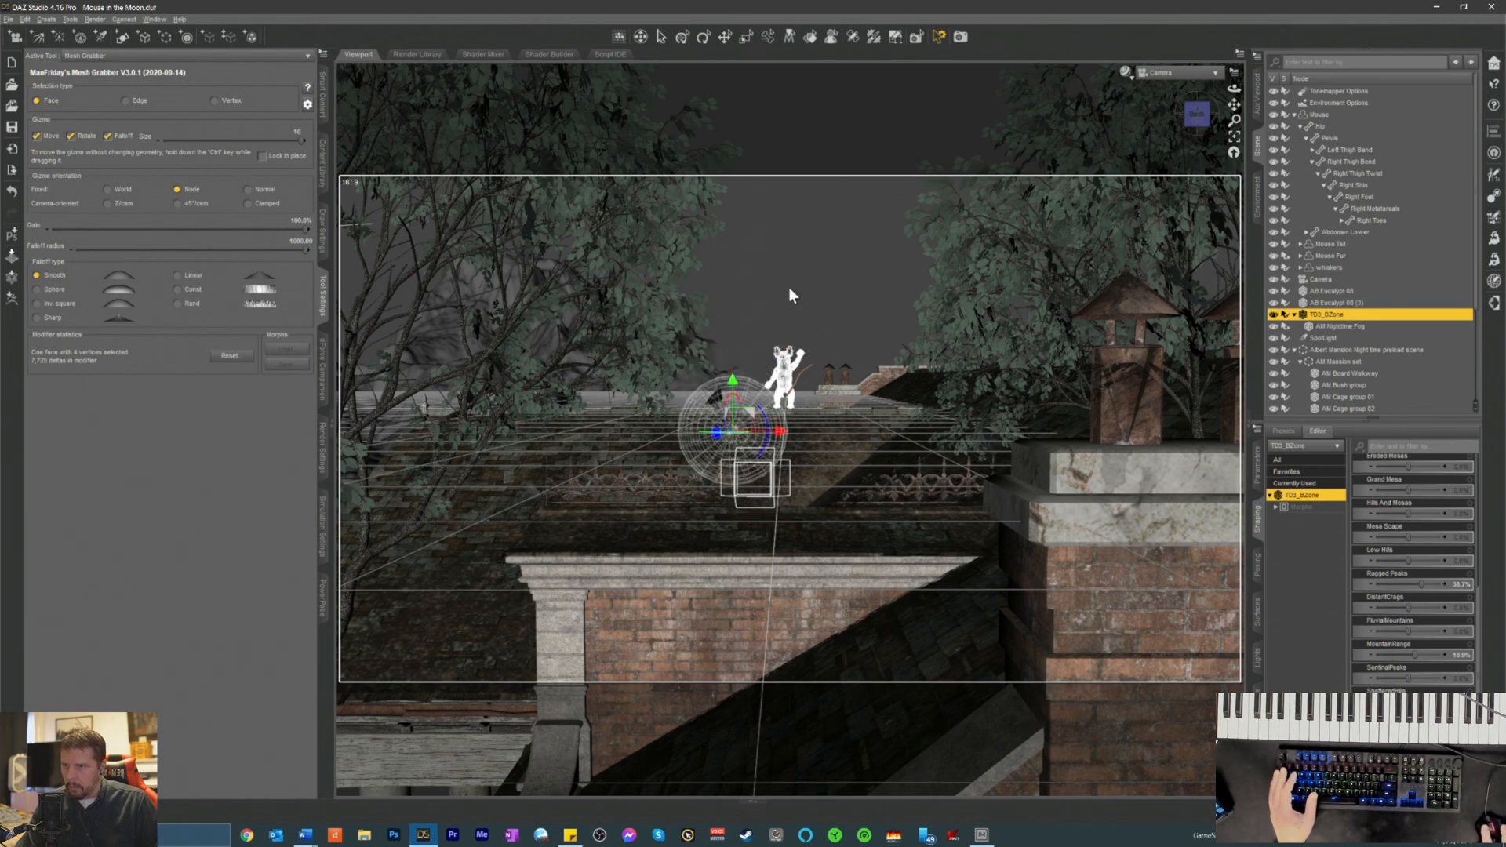
left_click(756, 326)
left_click(737, 379)
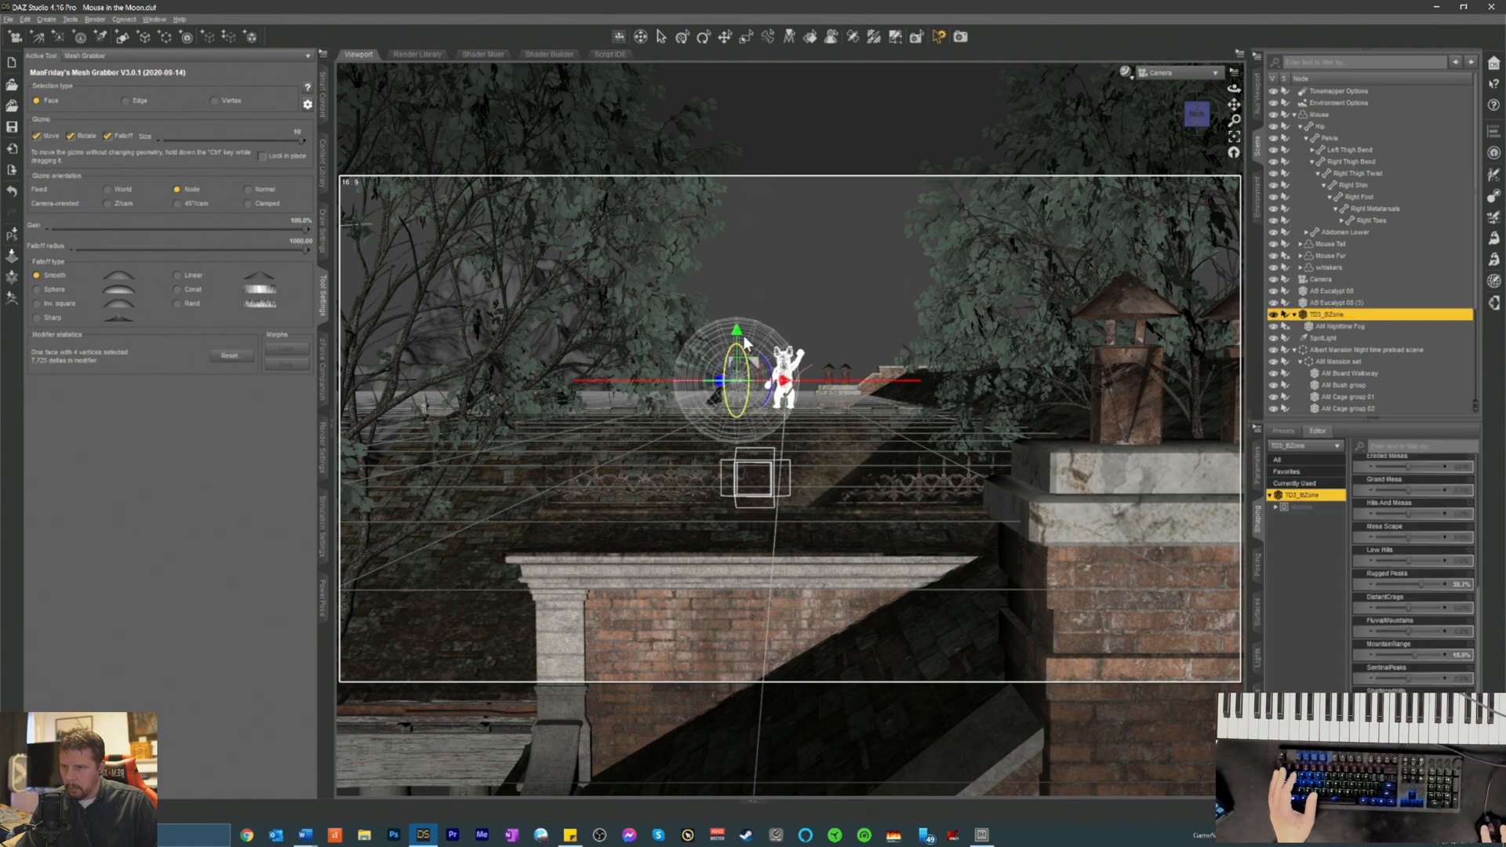
left_click_drag(739, 338, 766, 410)
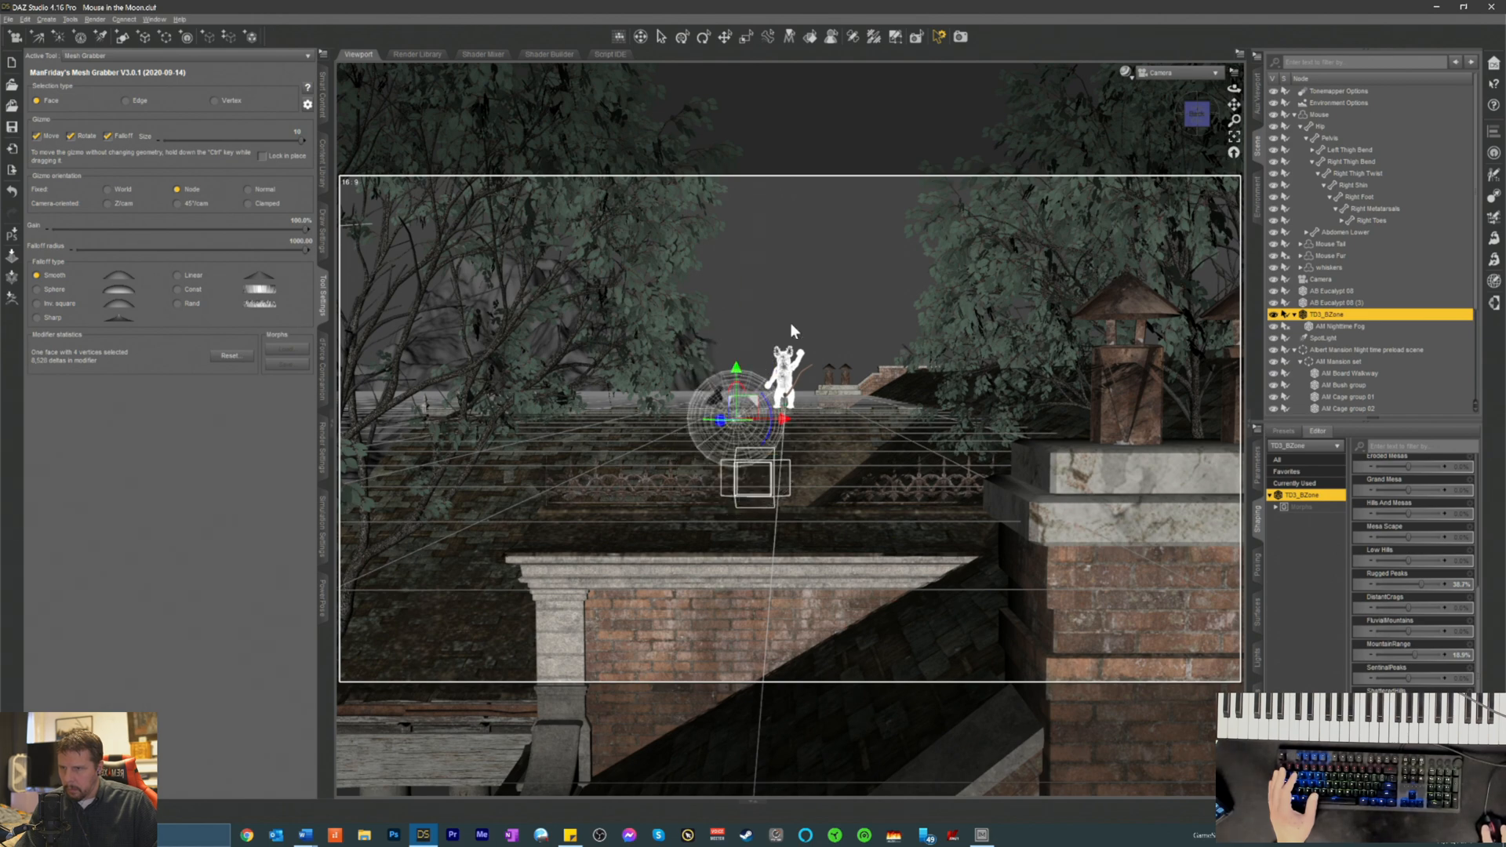
left_click(744, 324)
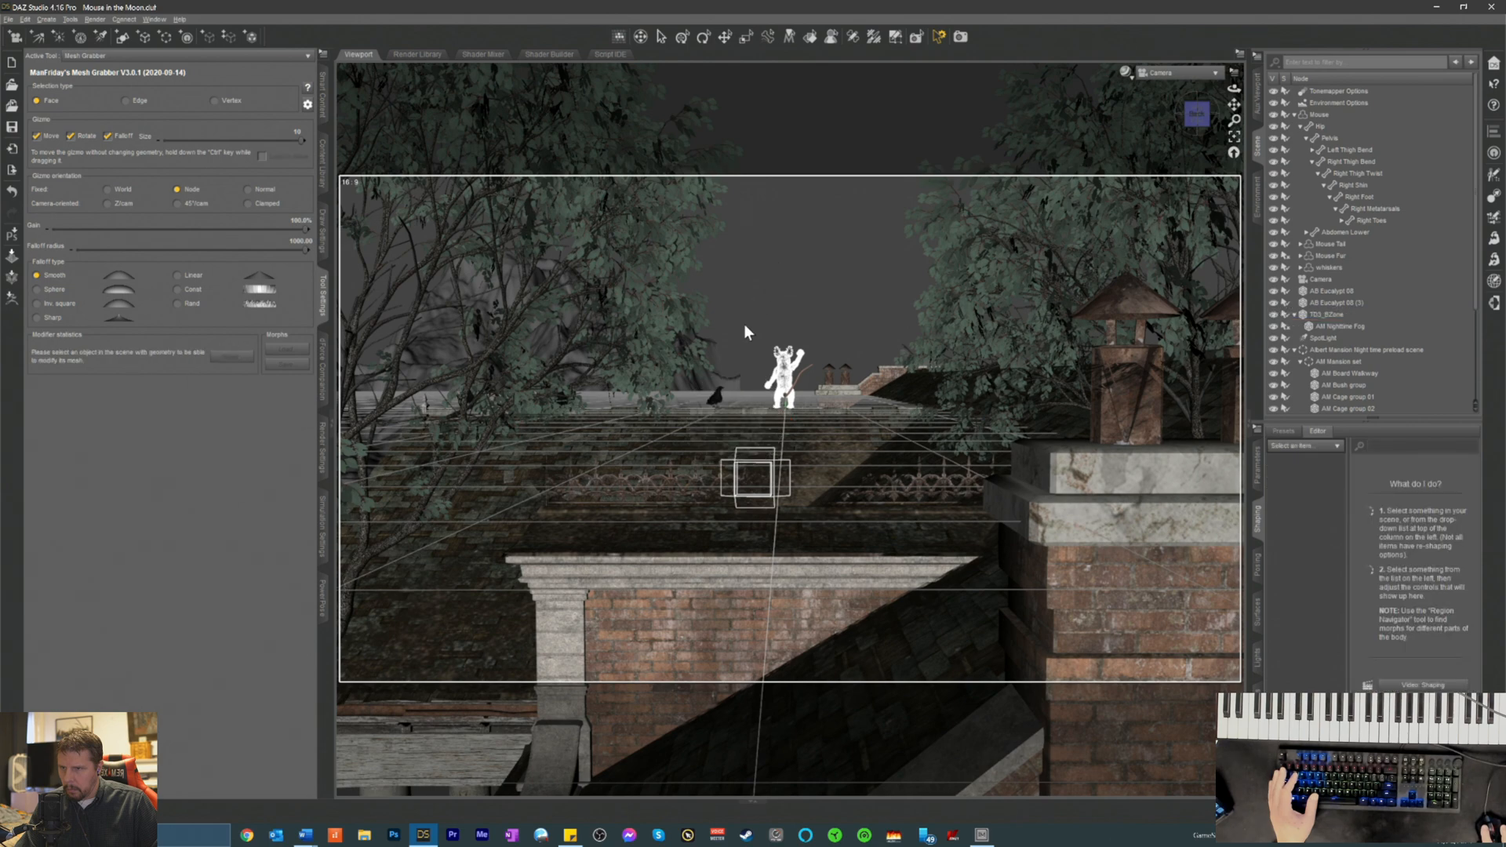
left_click(734, 388)
left_click_drag(739, 339, 738, 461, "ctrl")
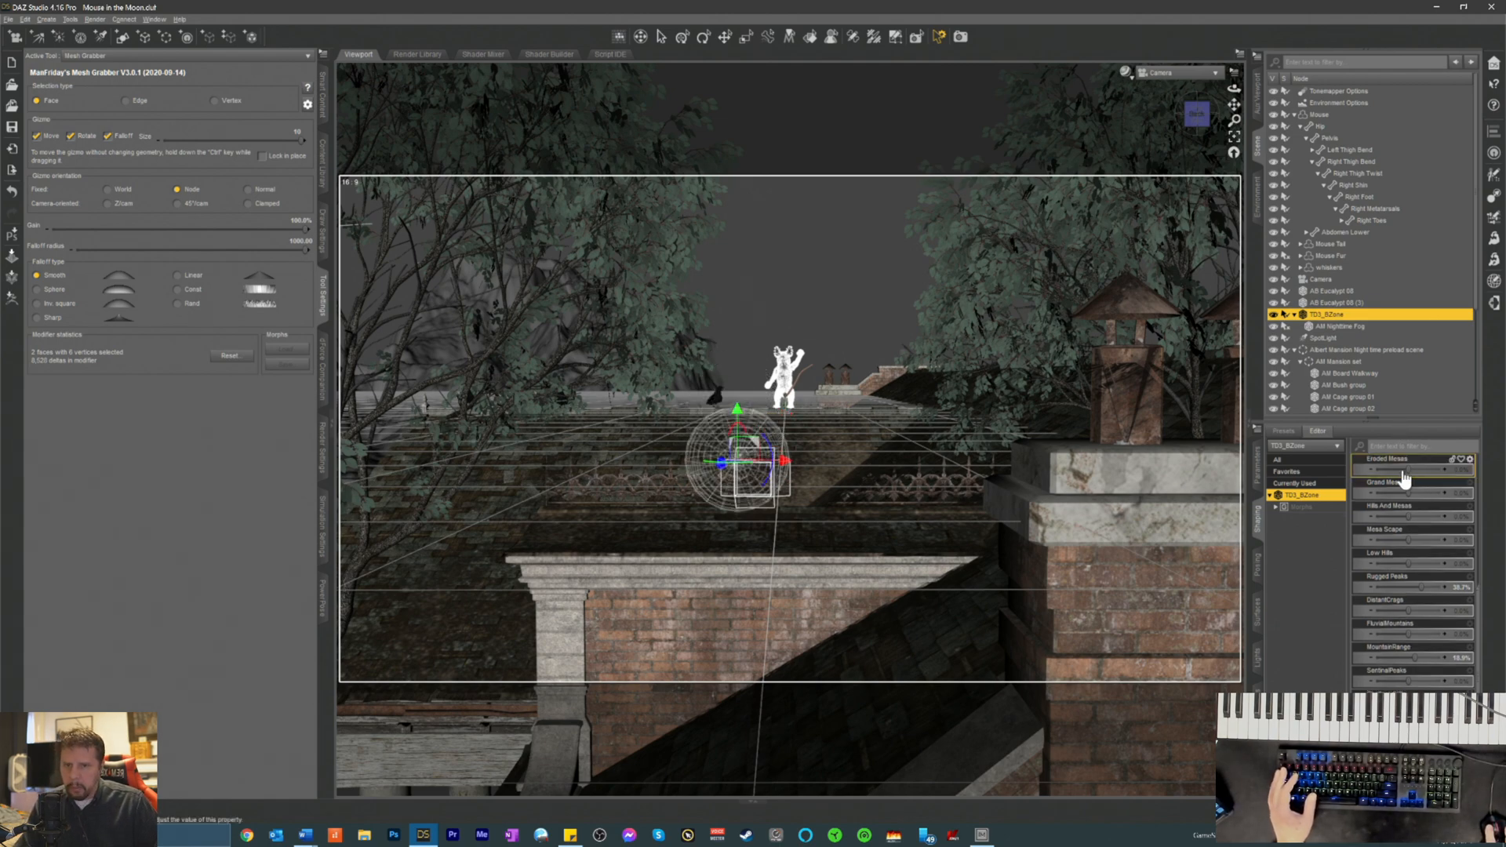
- Shift the TD3_BZone terrain along its X axis behind the mansion roof
left_click(1256, 471)
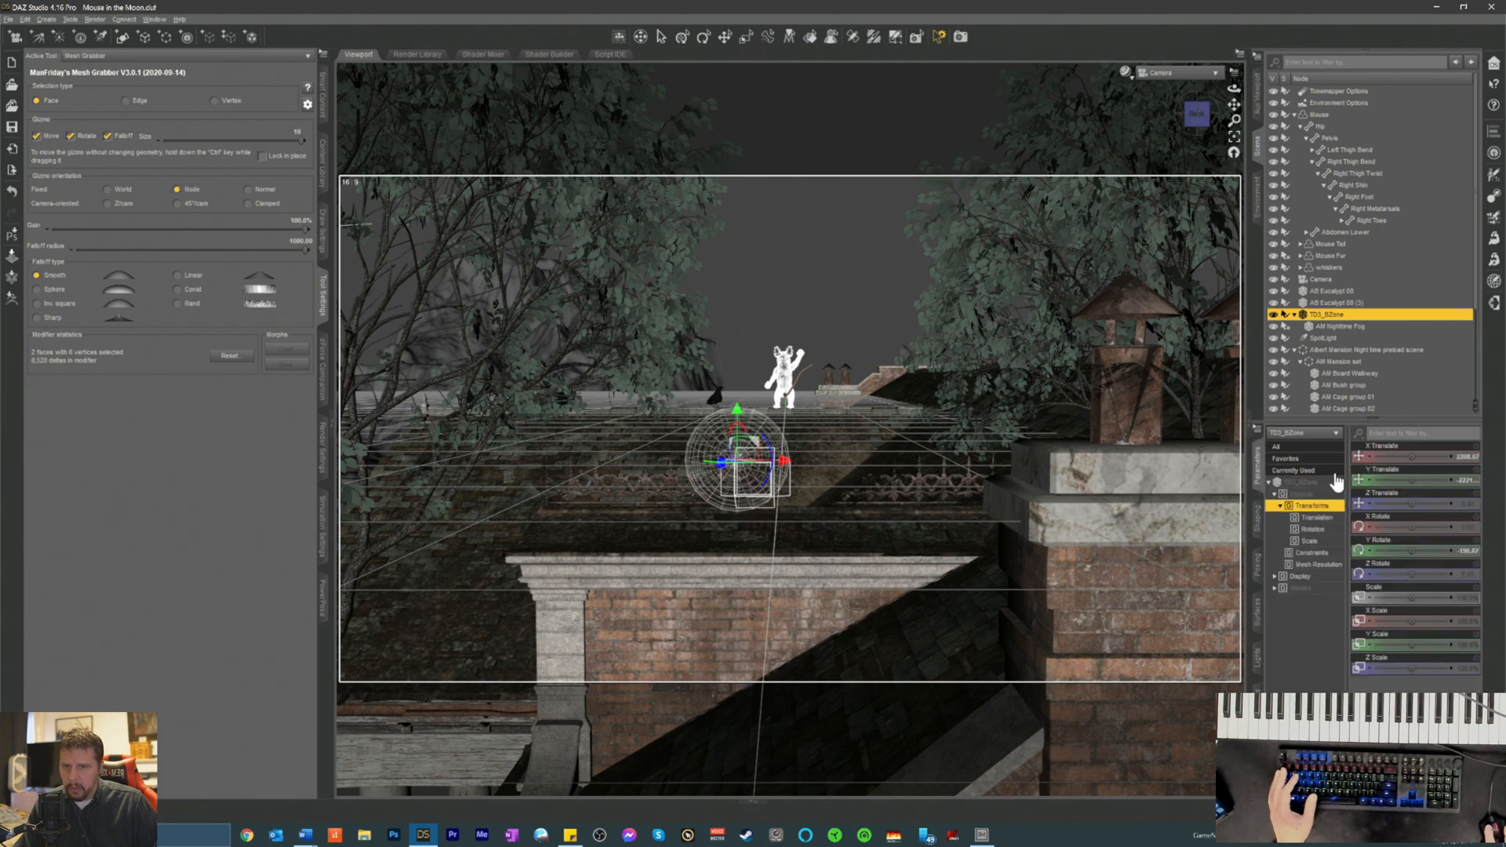
mouse_move(1412, 457)
left_mouse_down()
mouse_move(1440, 457)
mouse_move(1425, 457)
left_mouse_up()
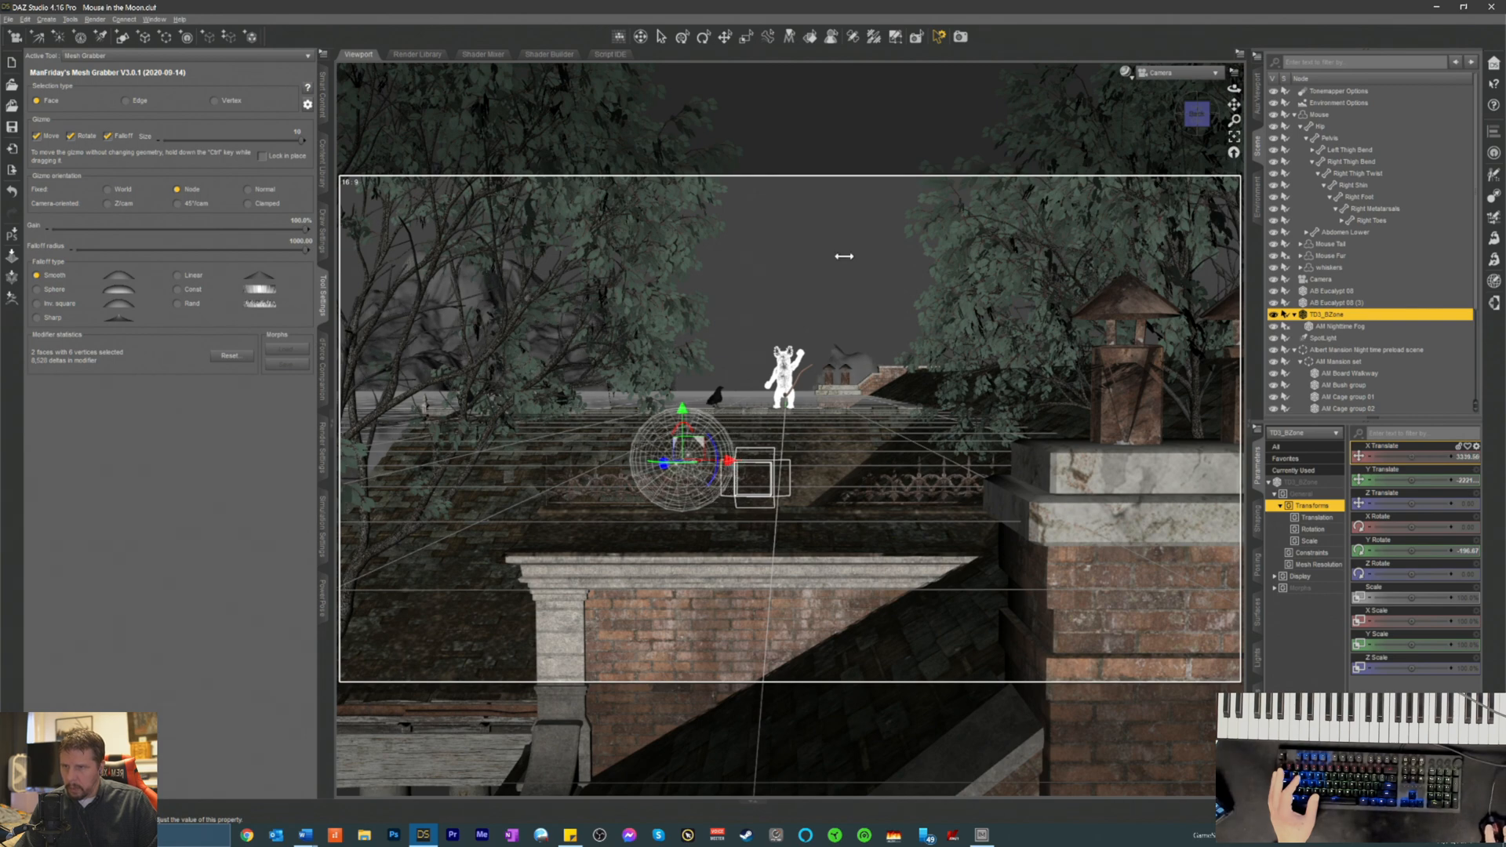
- With the Geometry Editor, delete the terrain polygons protruding behind the small chimneys beside the mouse, and save the scene
left_click(110, 63)
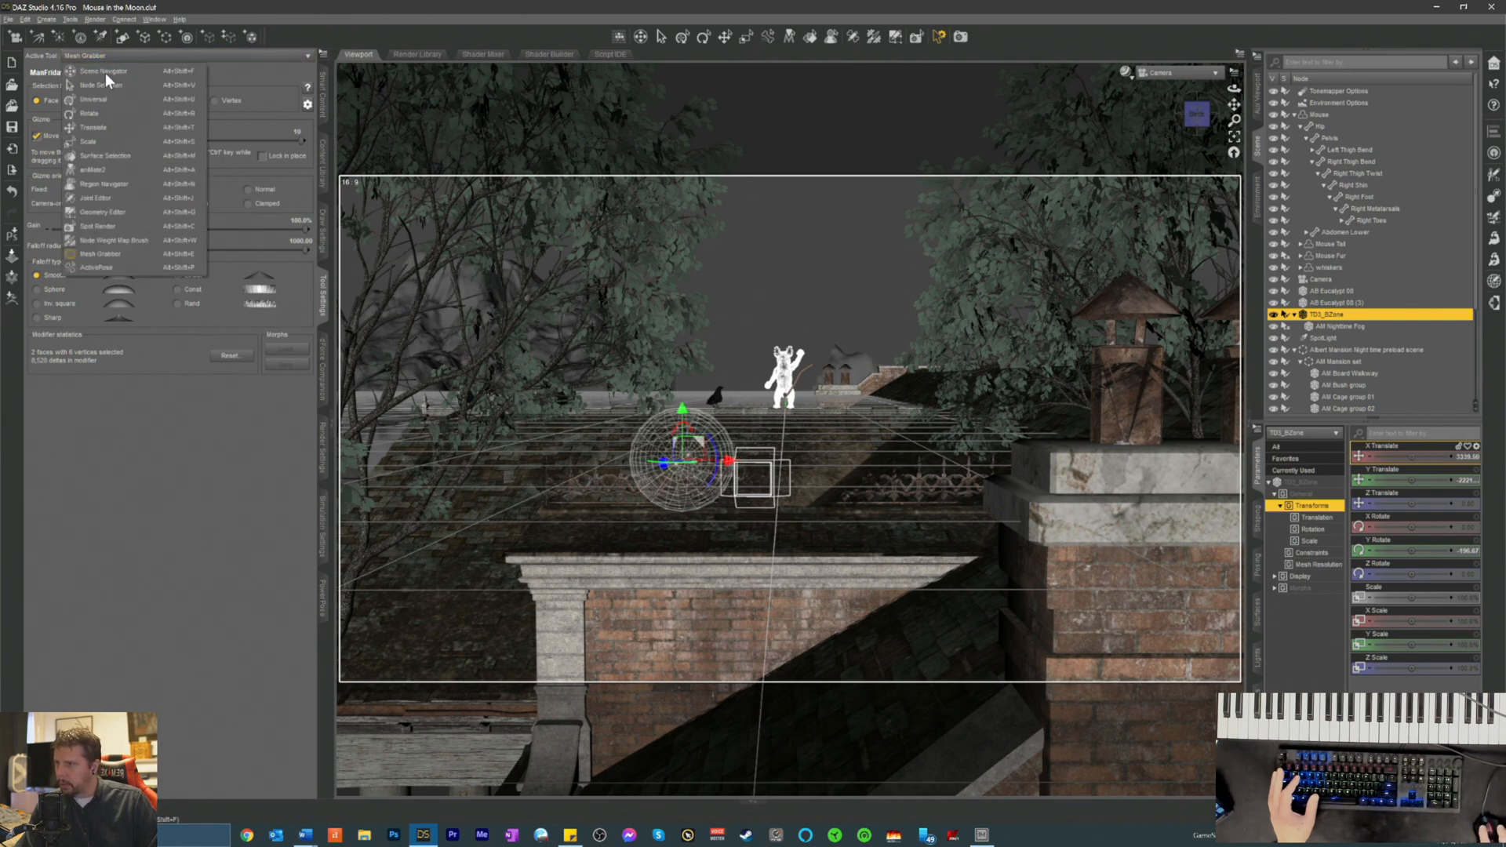
left_click(97, 214)
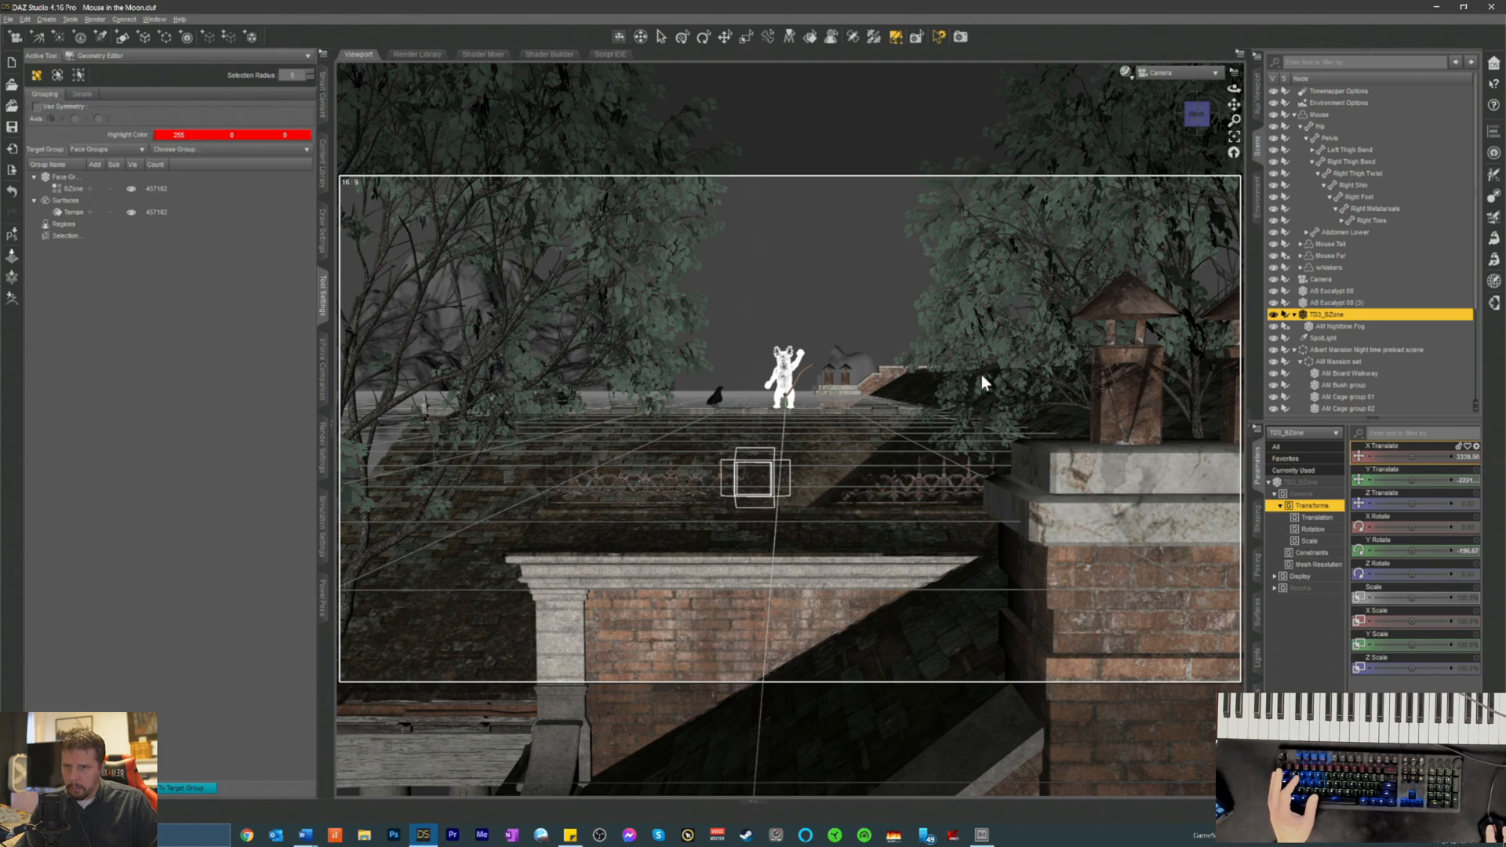
right_click(863, 358)
mouse_move(908, 424)
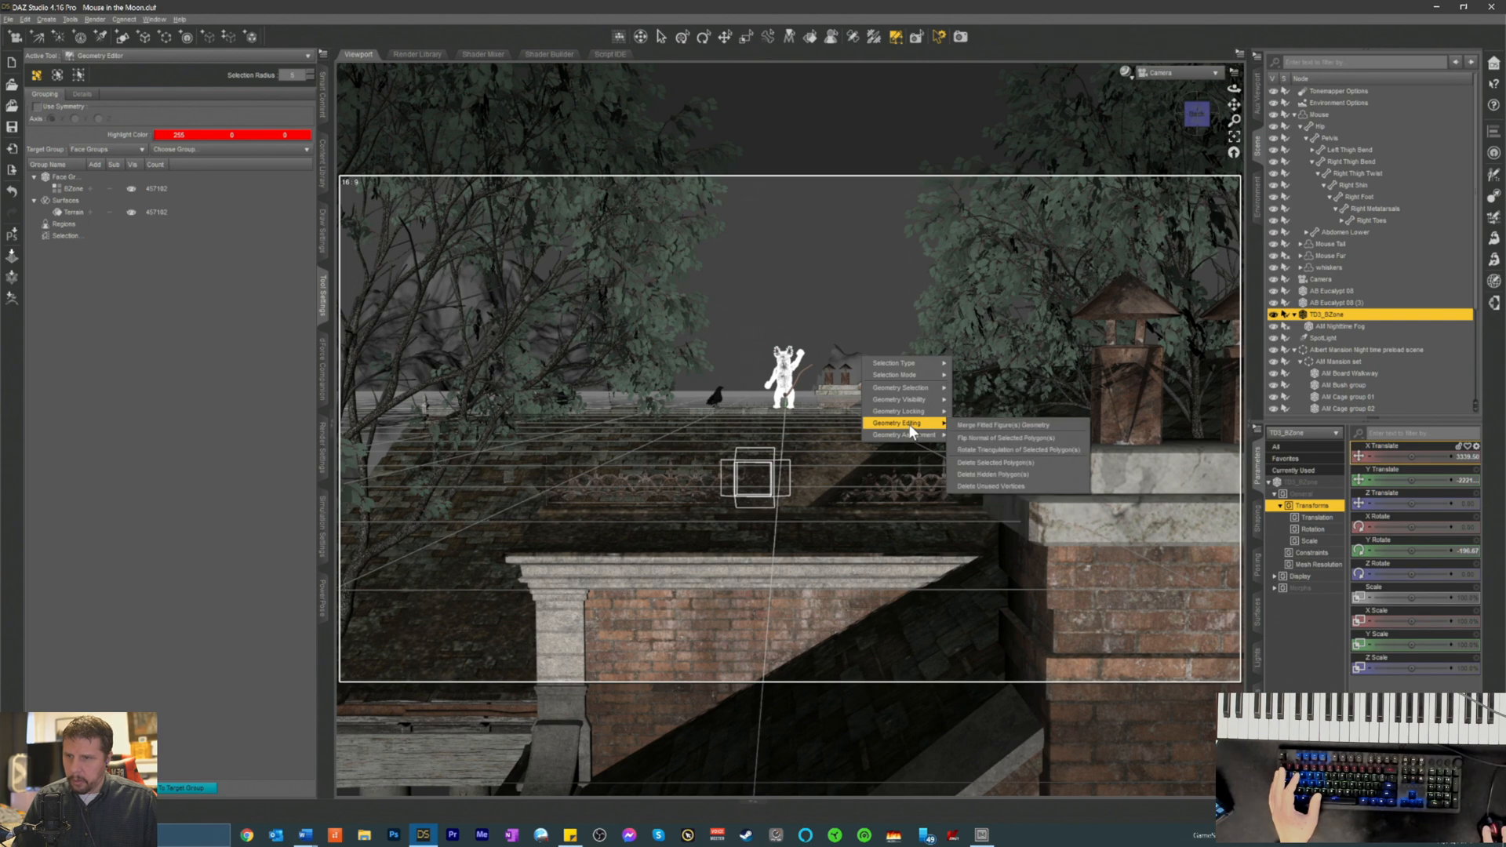
left_click(991, 463)
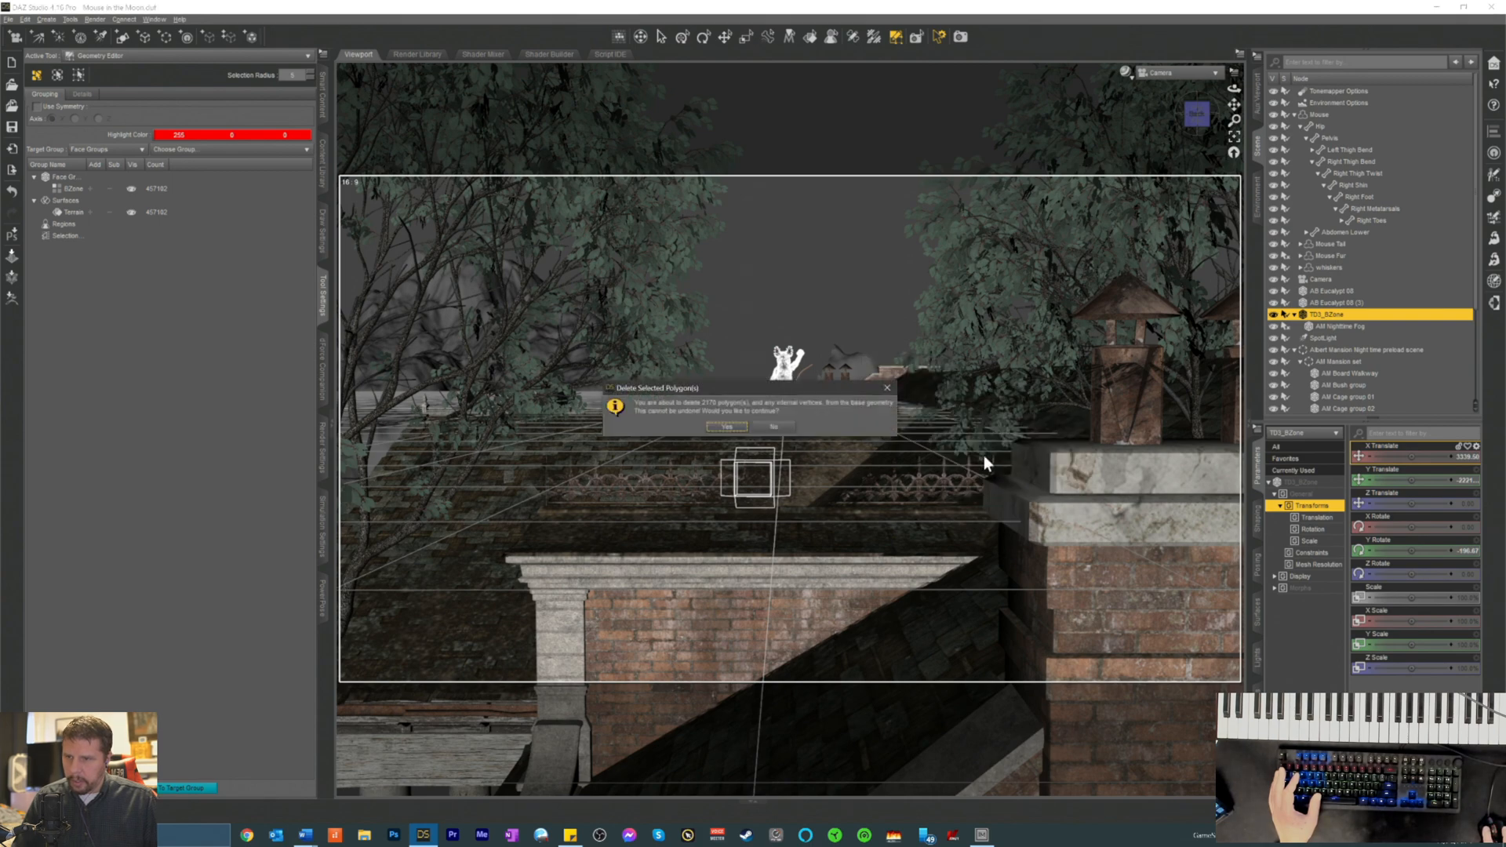
left_click(727, 428)
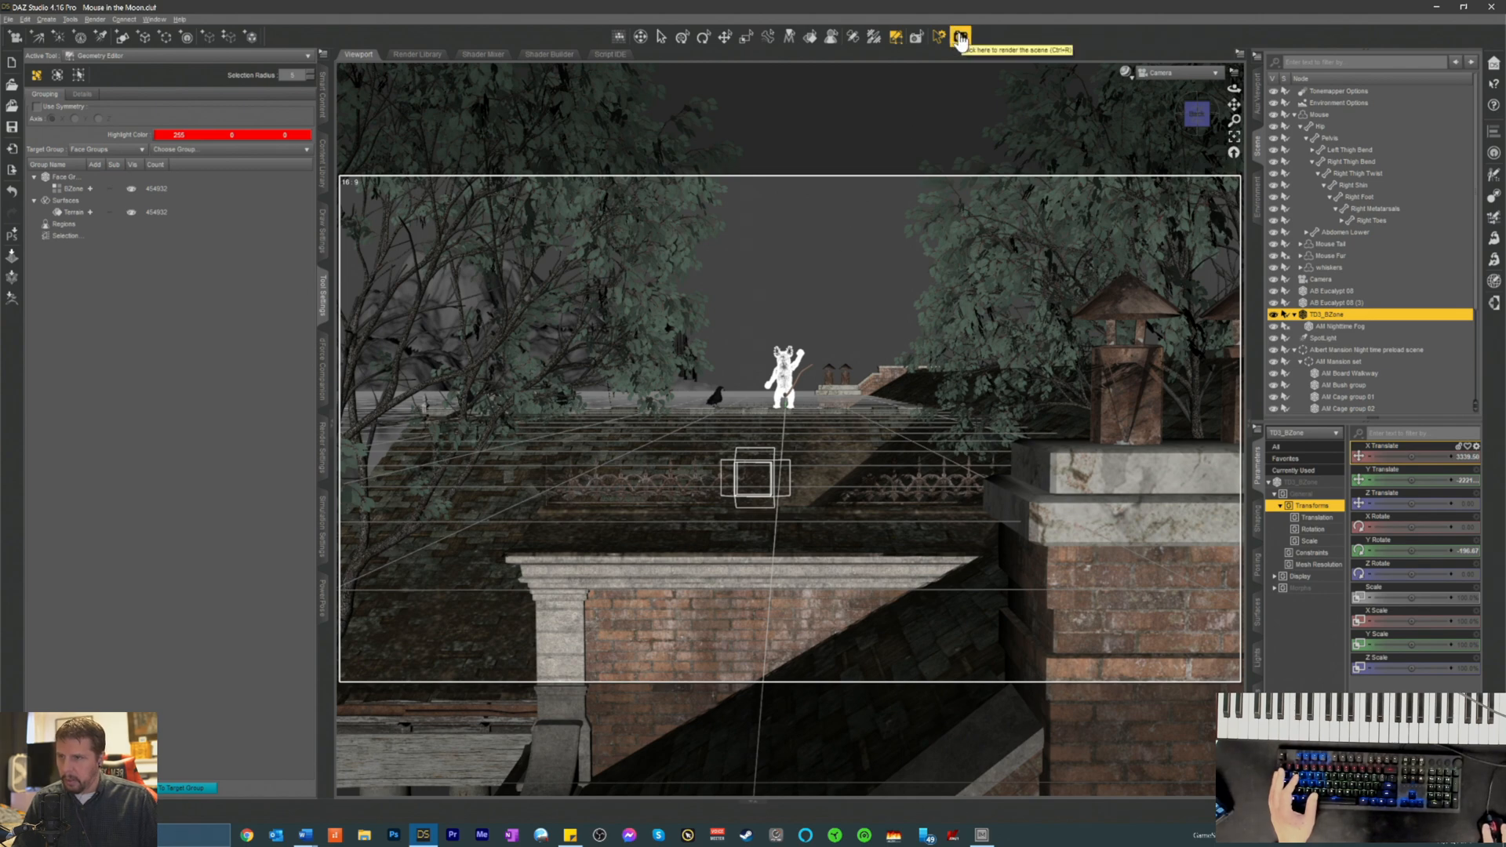
key("ctrl+s")
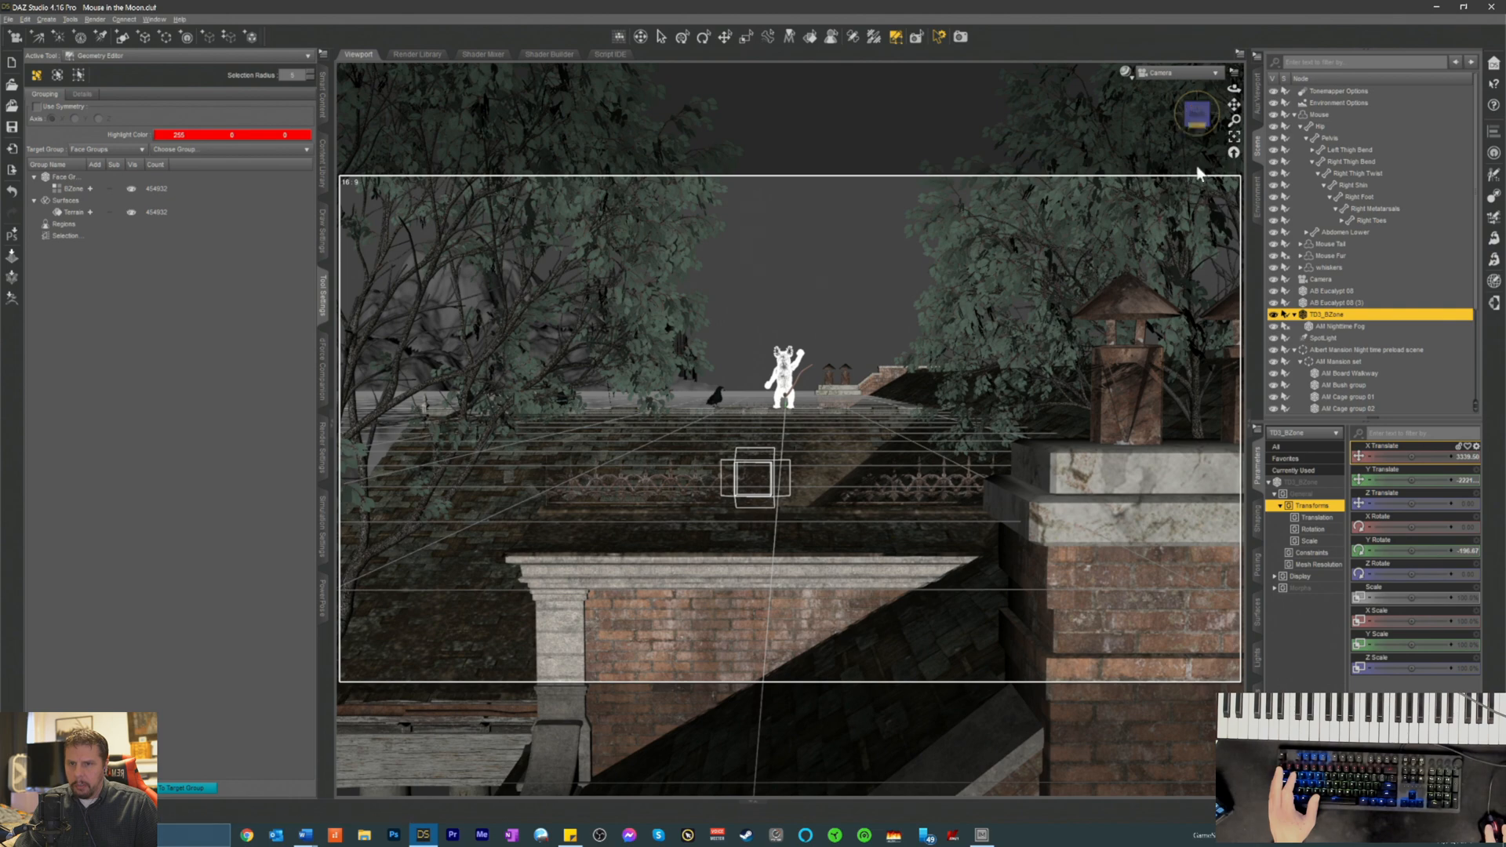
- Select AM Nighttime Fog, switch the viewport to Perspective View and frame the fog volume
left_click(1334, 327)
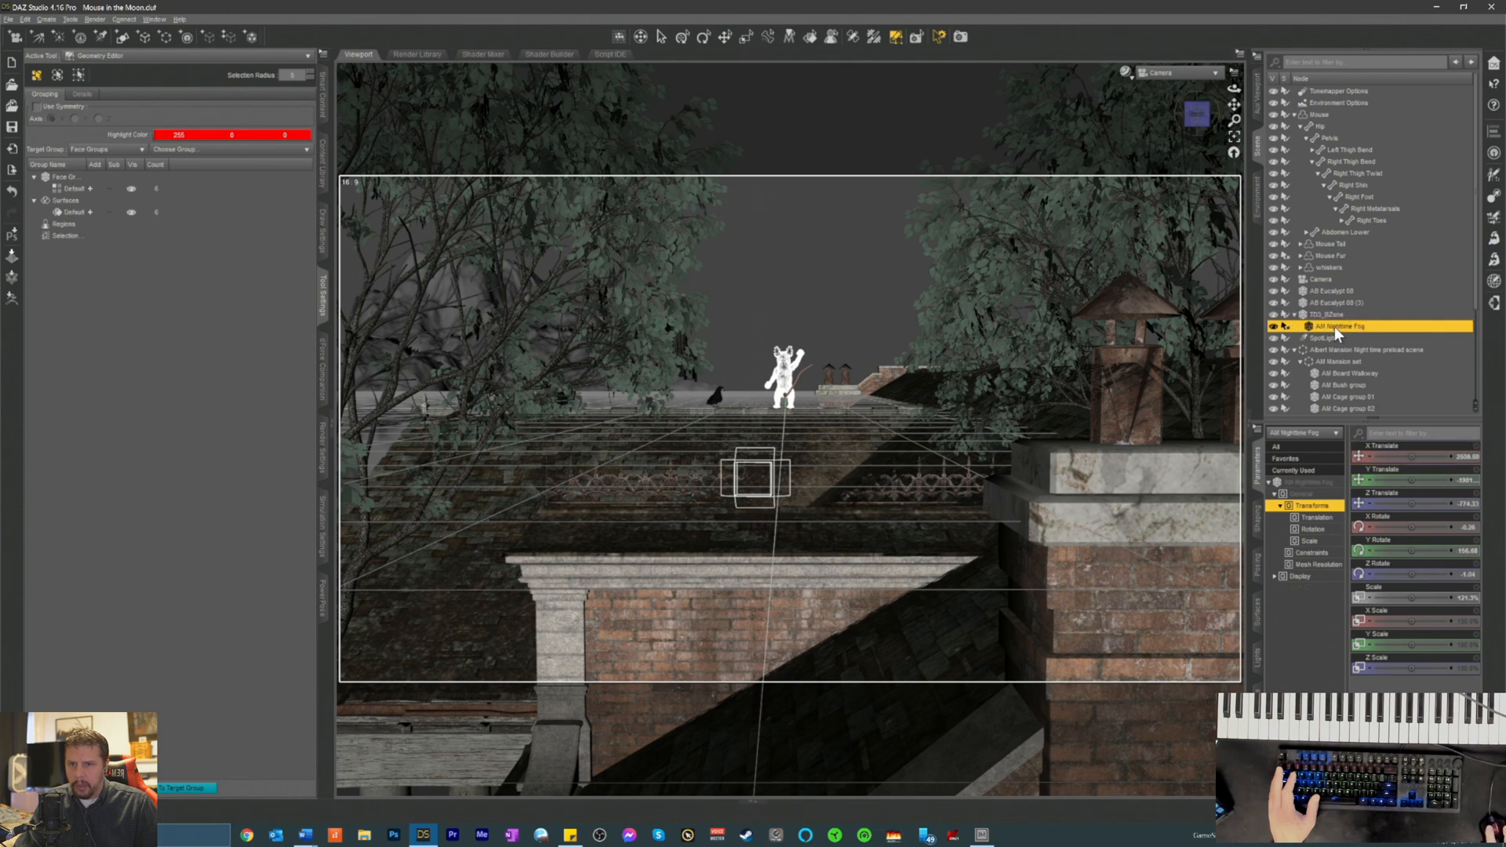
left_click(1177, 72)
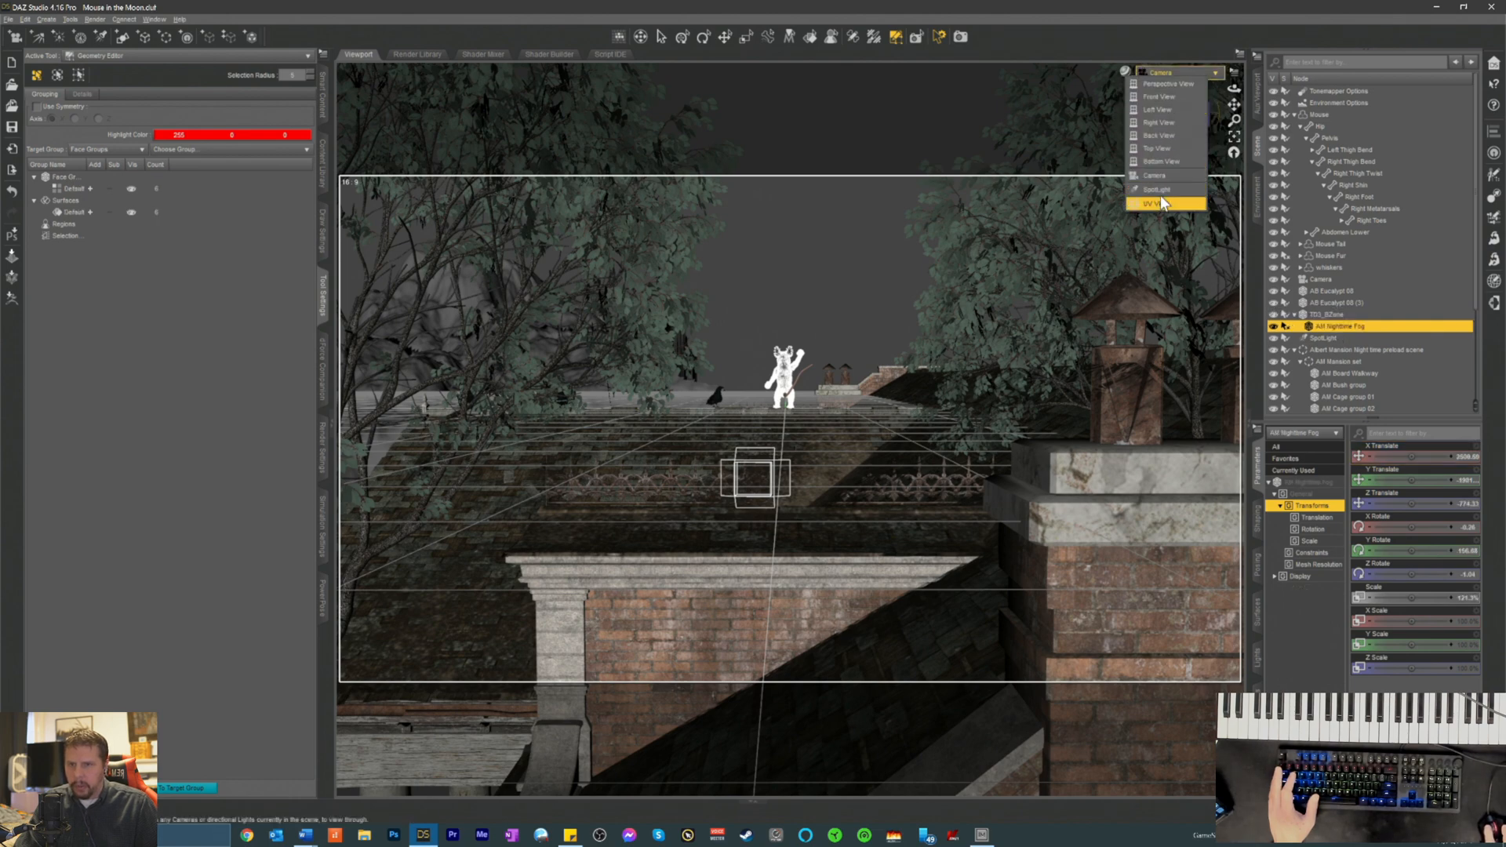
left_click(1197, 23)
left_click(1173, 76)
left_click(1189, 91)
left_click(1235, 150)
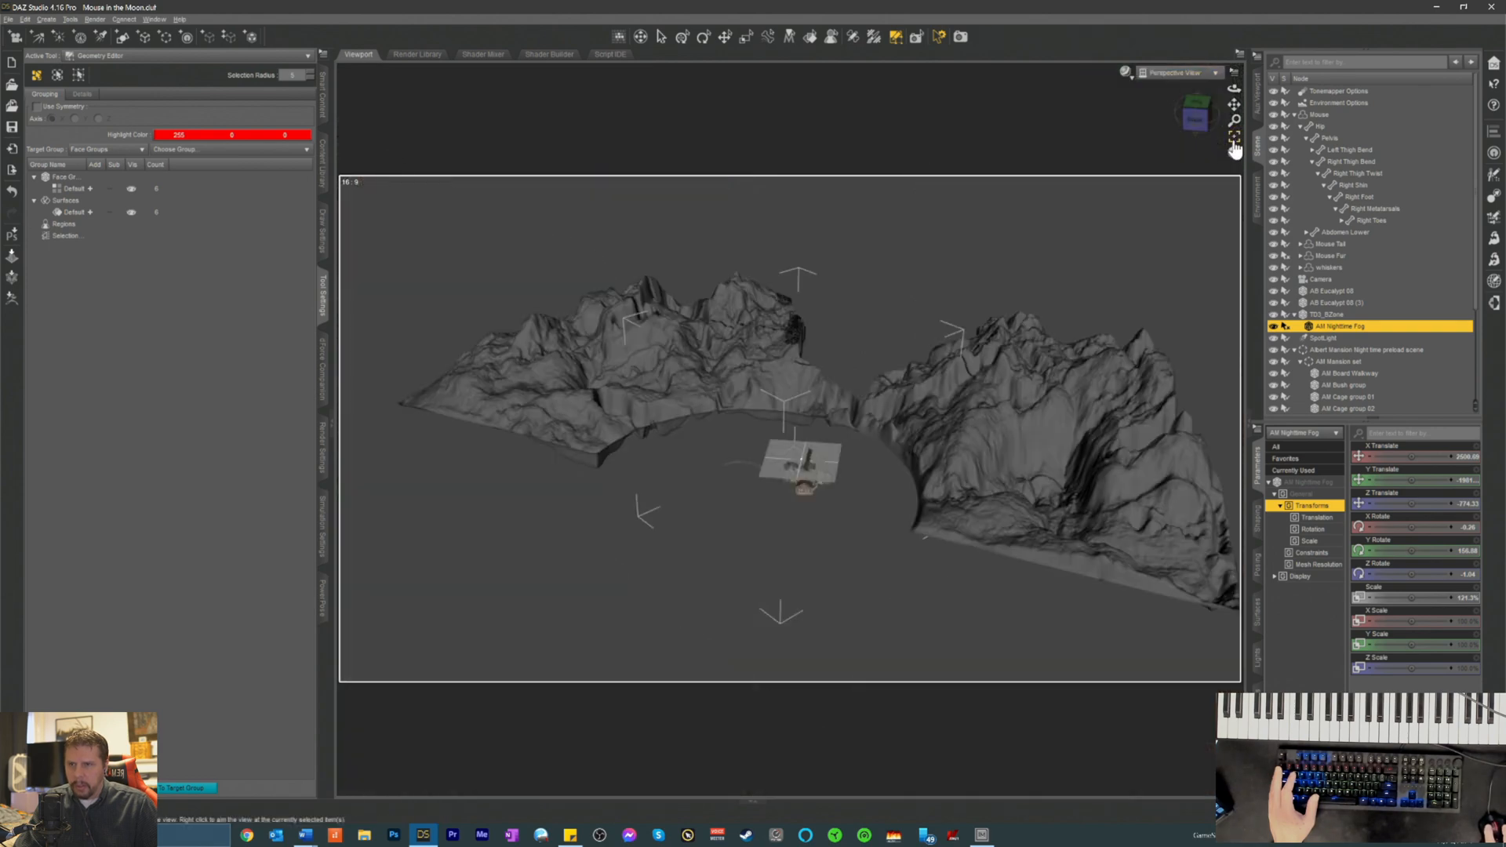
- Examine from several sides and from above how the fog volume and terrain surround the mansion
left_click(1206, 118)
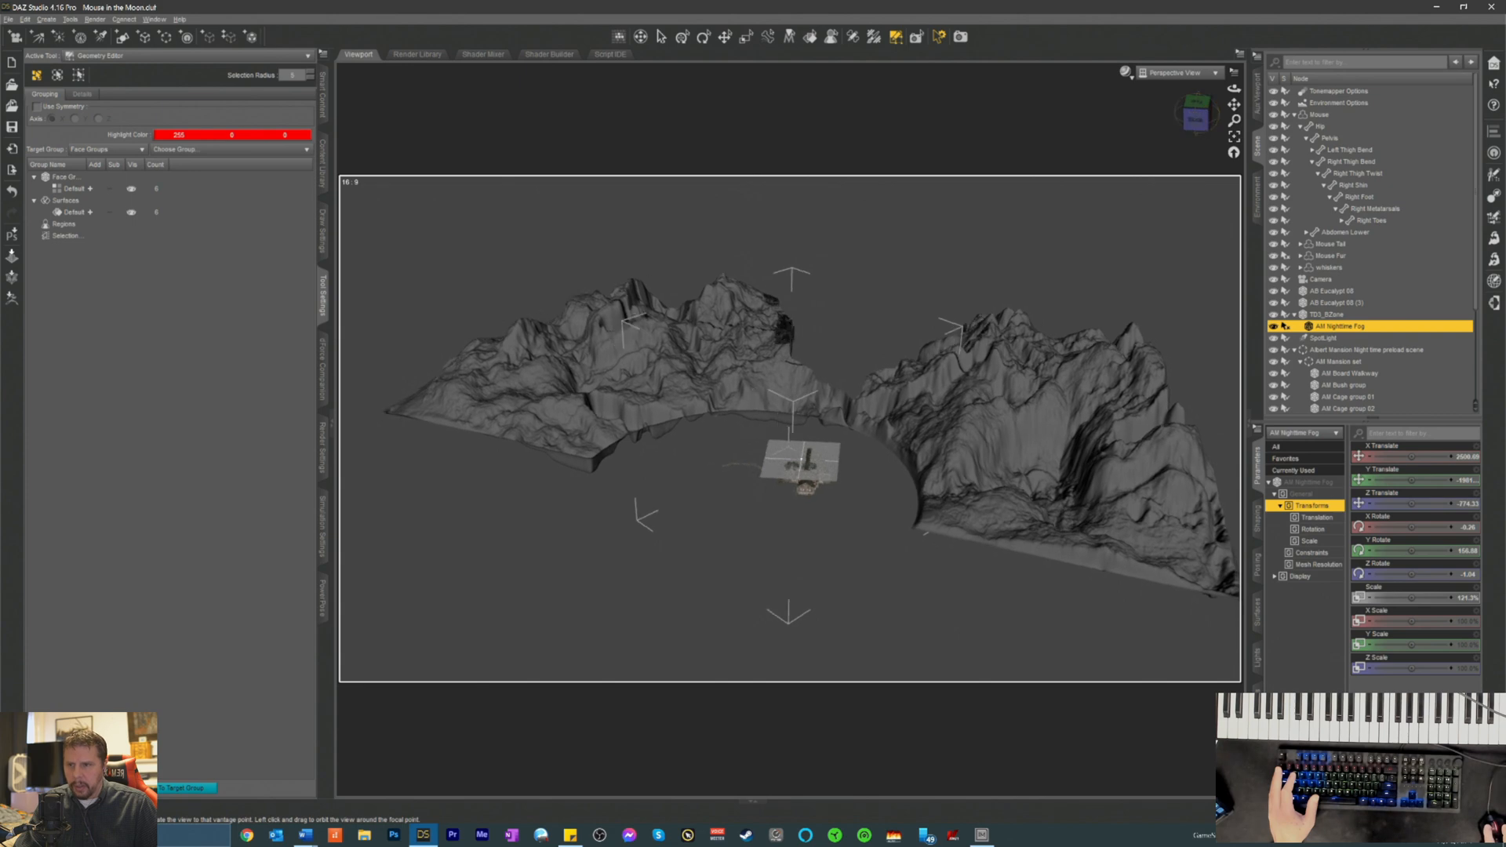
left_click_drag(1206, 118, 1176, 113)
key("Left")
key("Left")
key("Left")
key("Left")
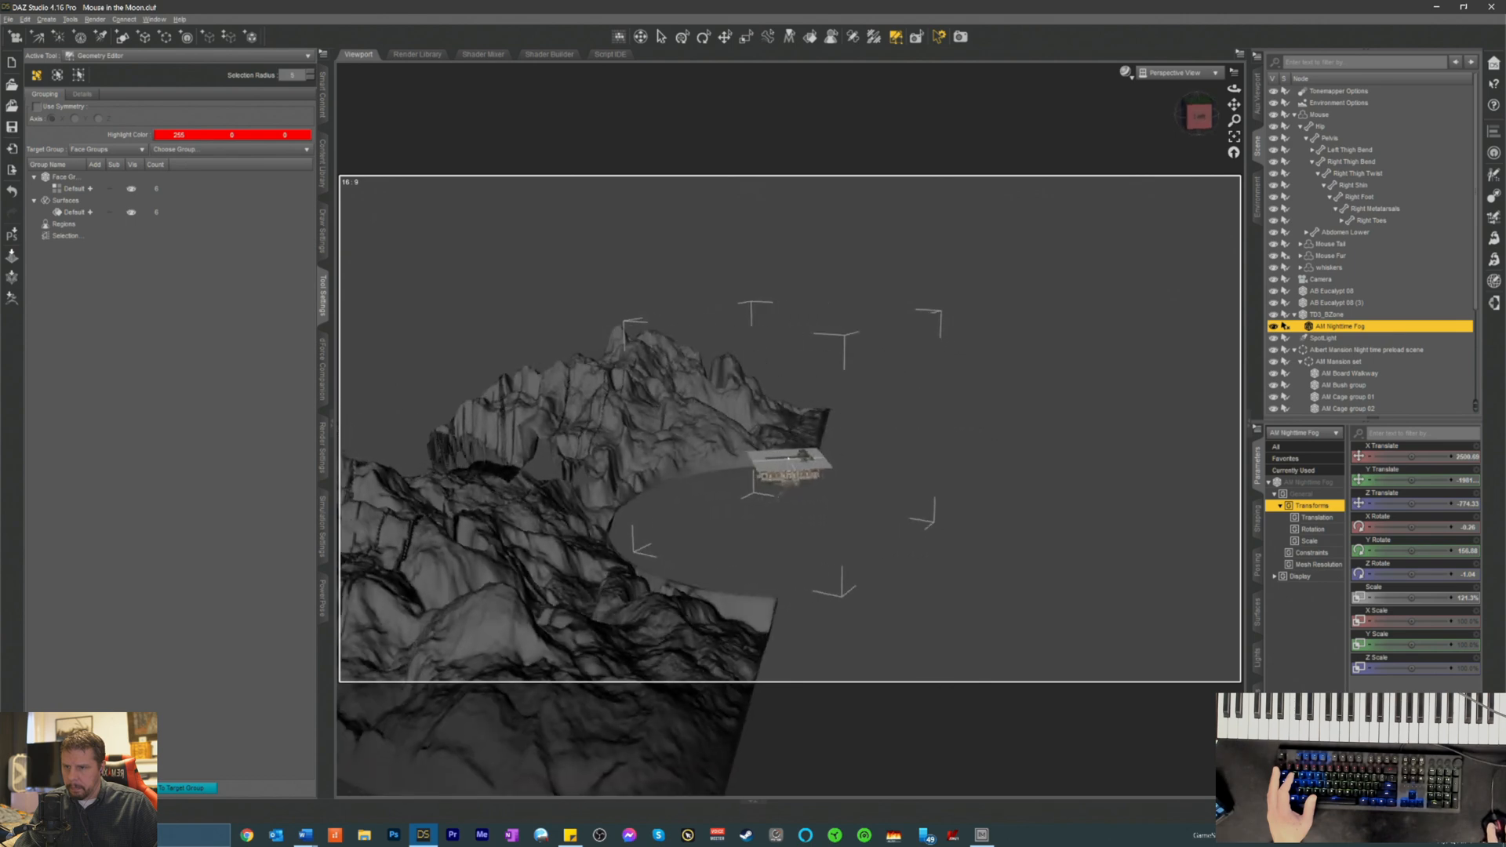
key("Left")
key("Left")
key("Left")
key("Left")
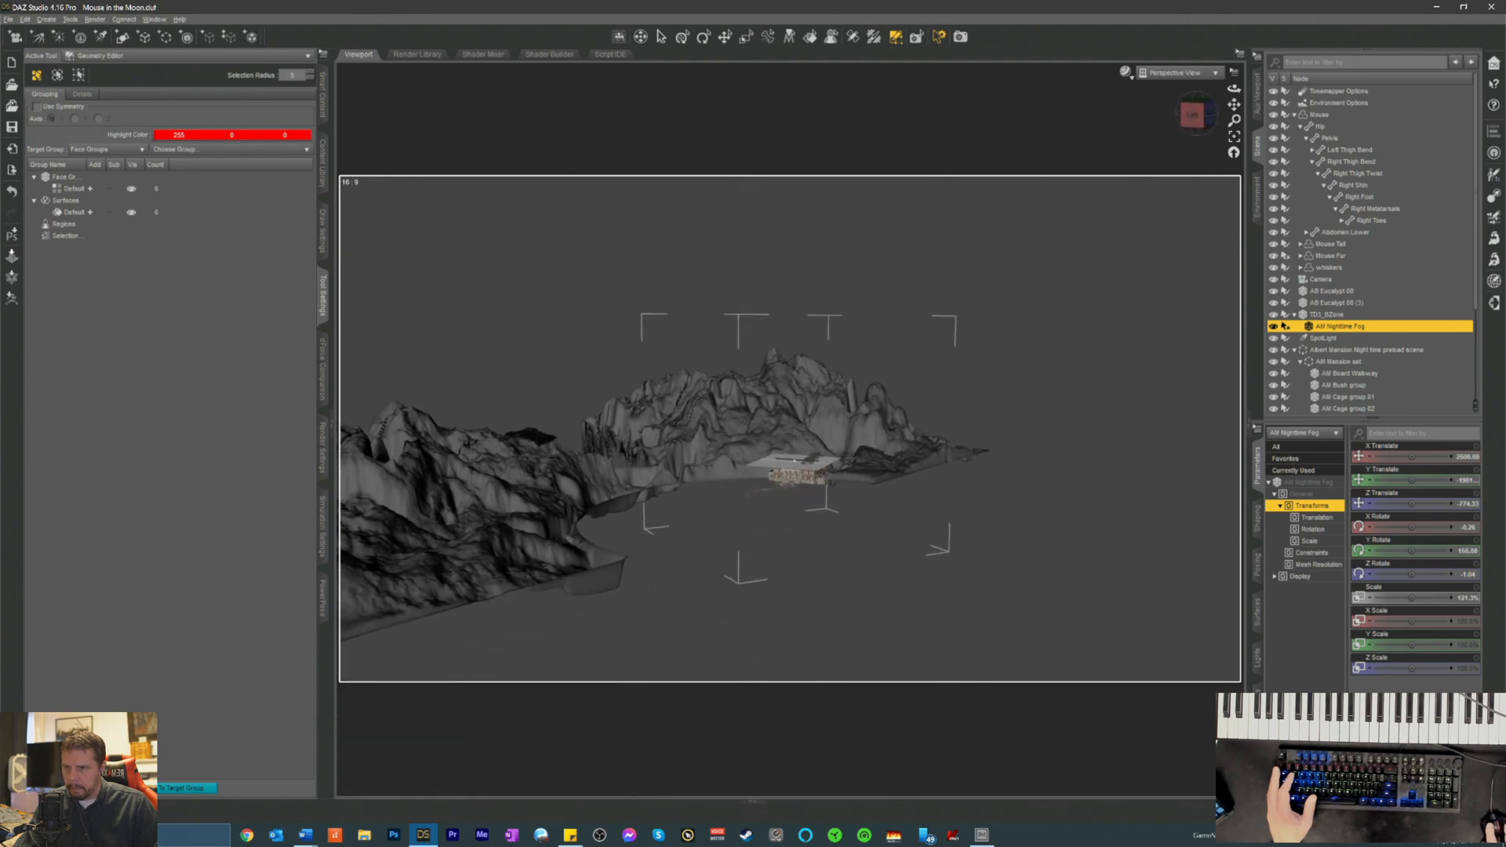
key("Left")
key("Left")
key("Left")
key("Left")
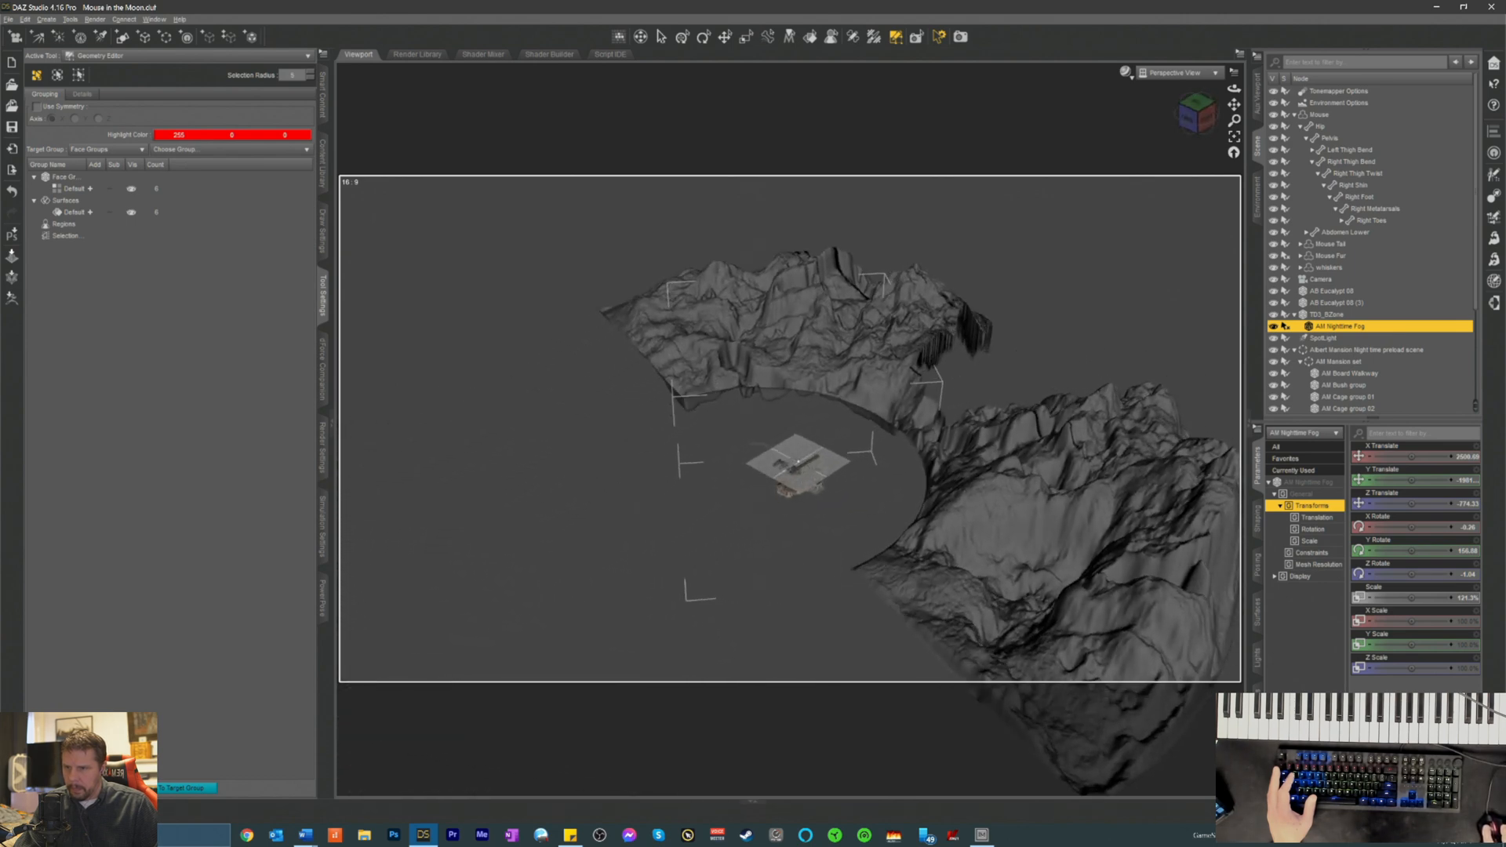
key("Left")
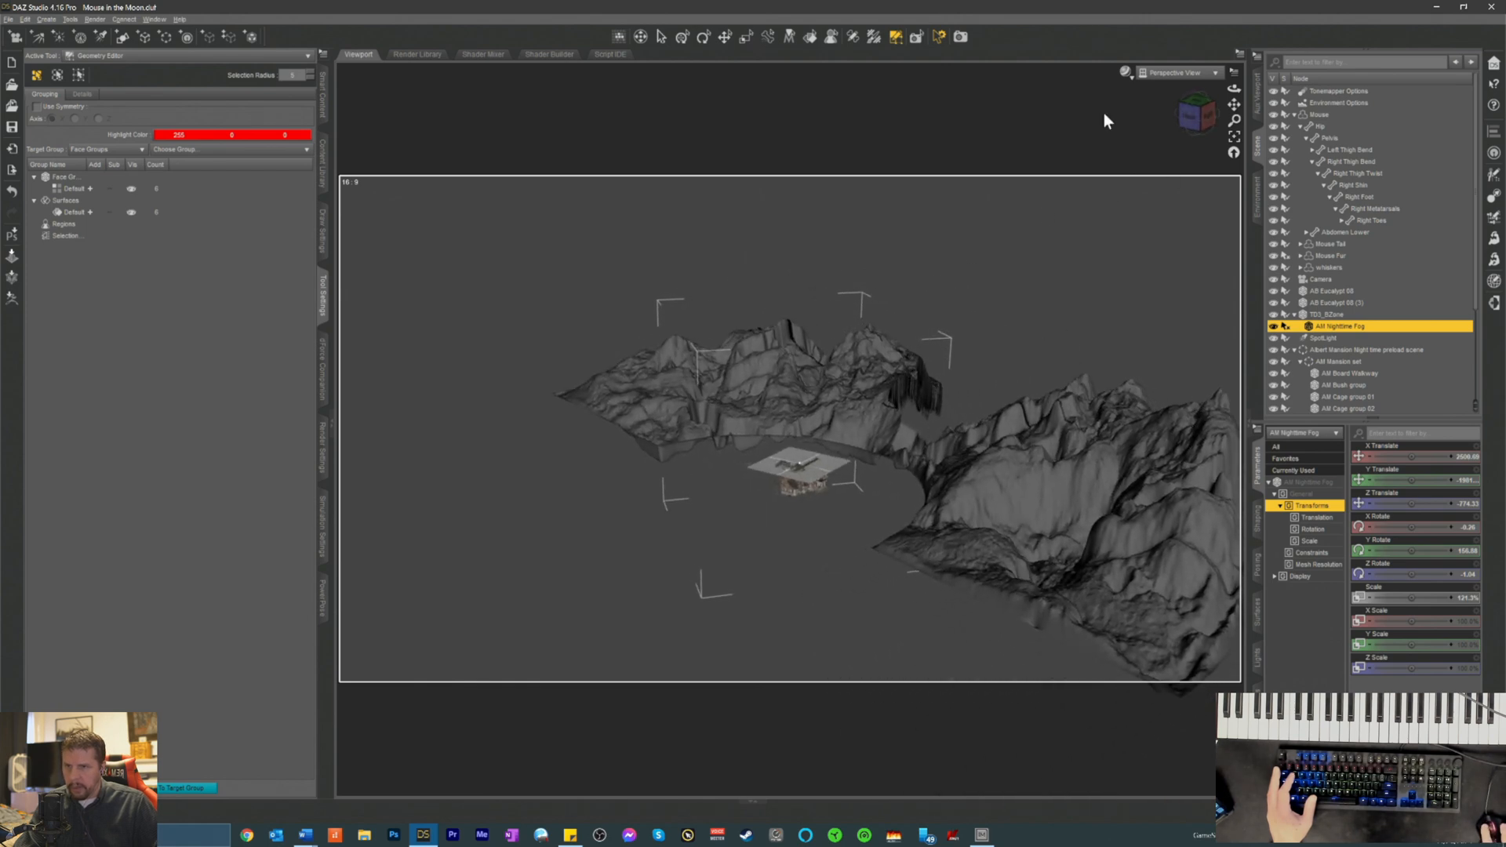
left_click(1191, 112)
left_click_drag(1194, 113, 1195, 119)
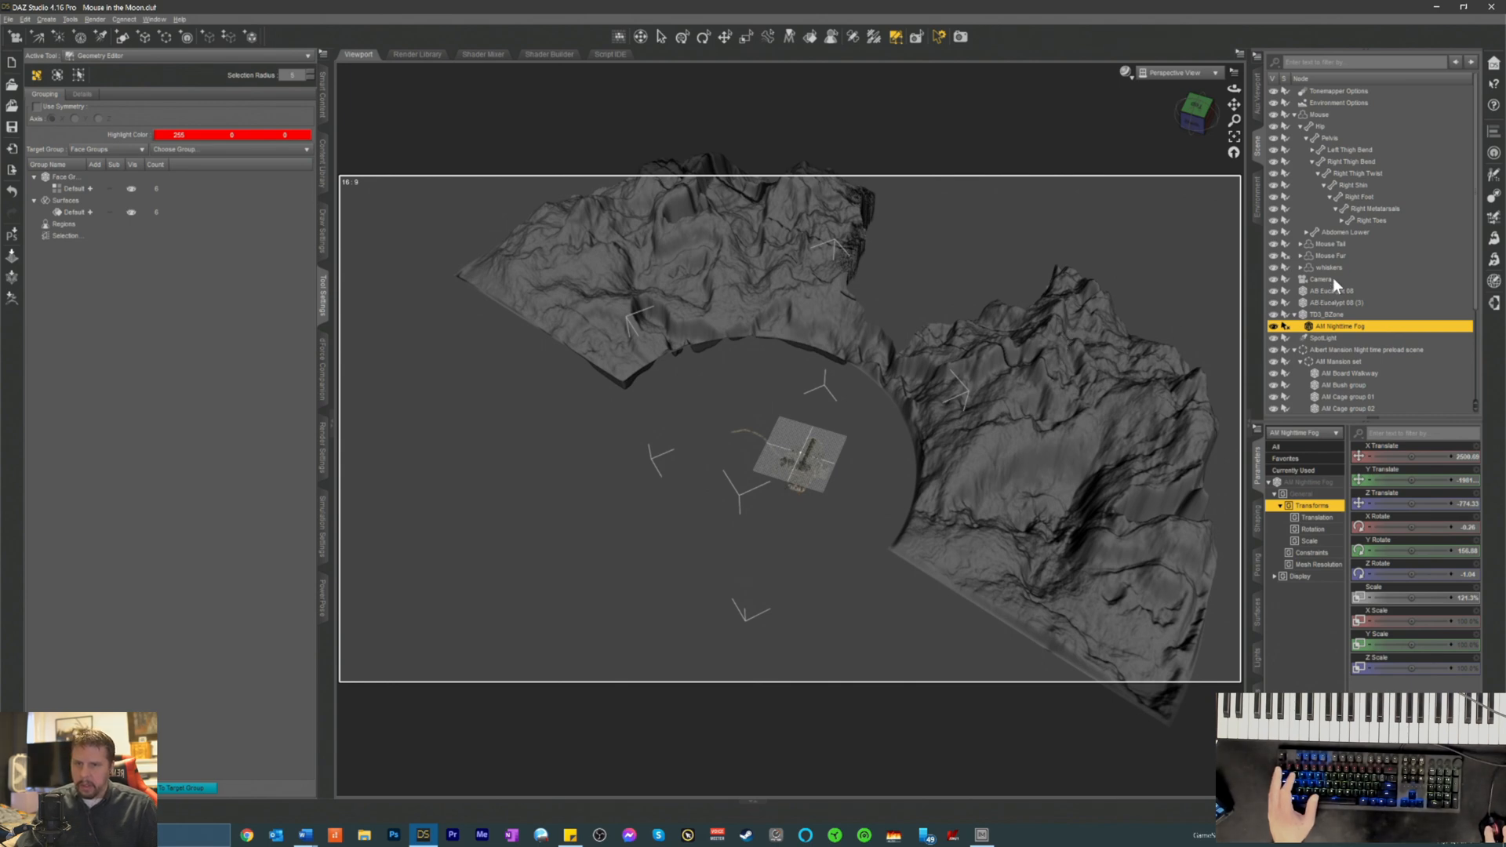
- Select the TD3_BZone terrain, lasso the large mountain section on the far side of the narrow neck and delete its polygons
left_click(1324, 314)
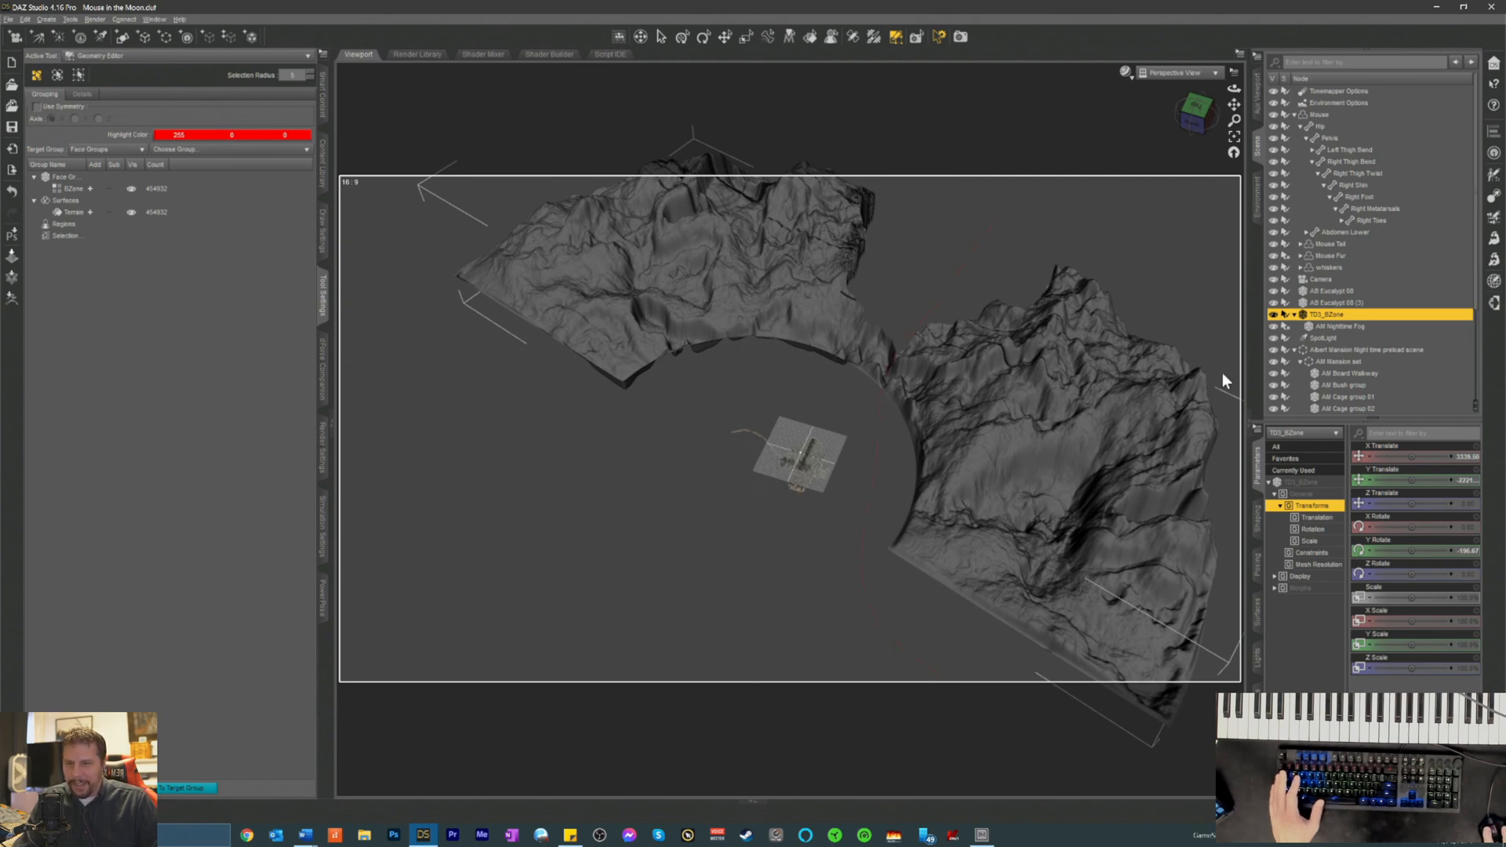
left_click_drag(1126, 238, 982, 200)
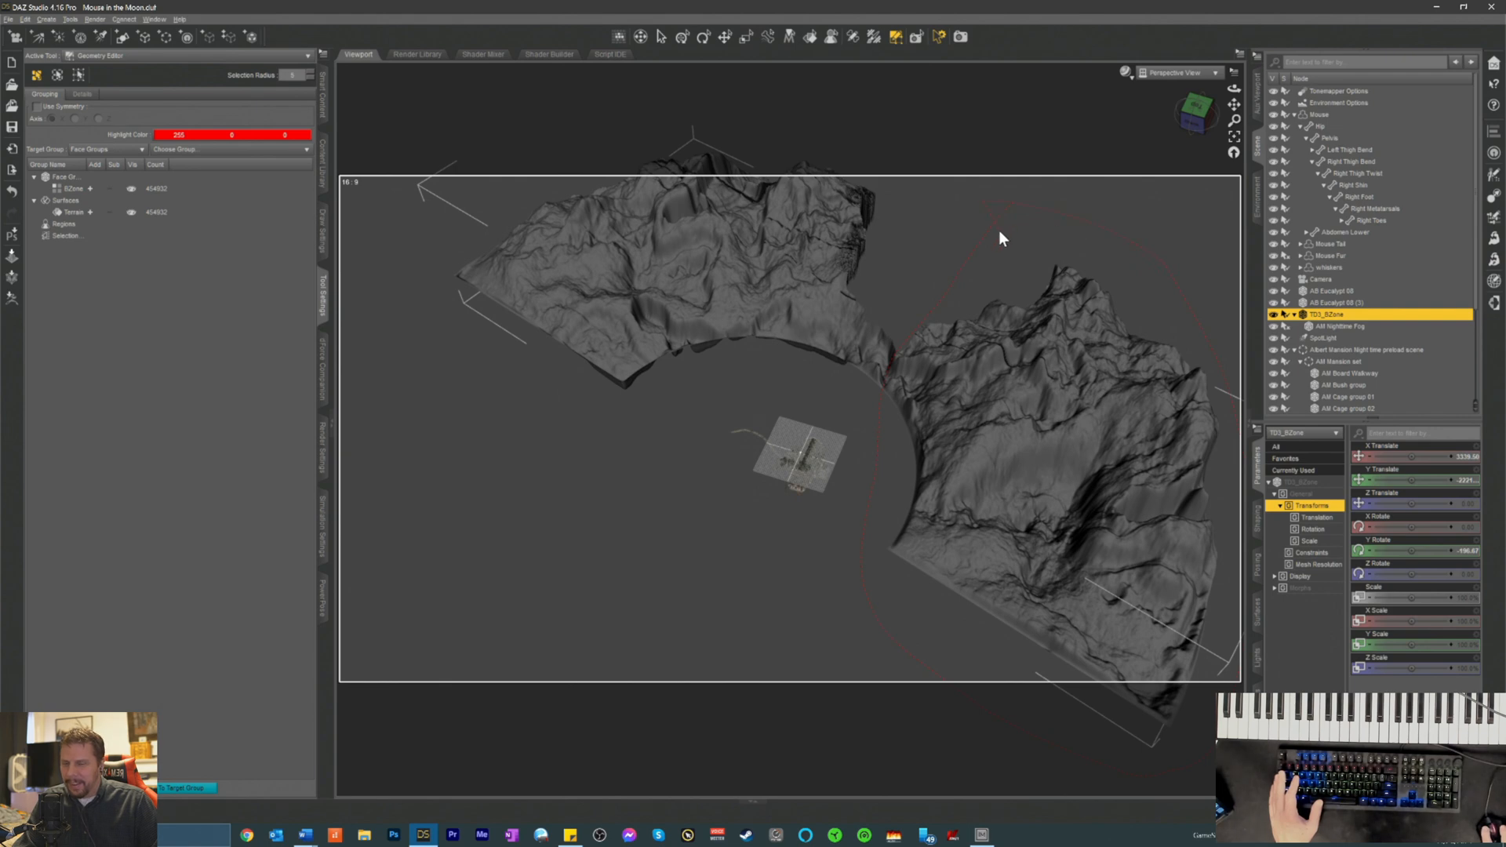
left_click_drag(1014, 252, 1008, 348)
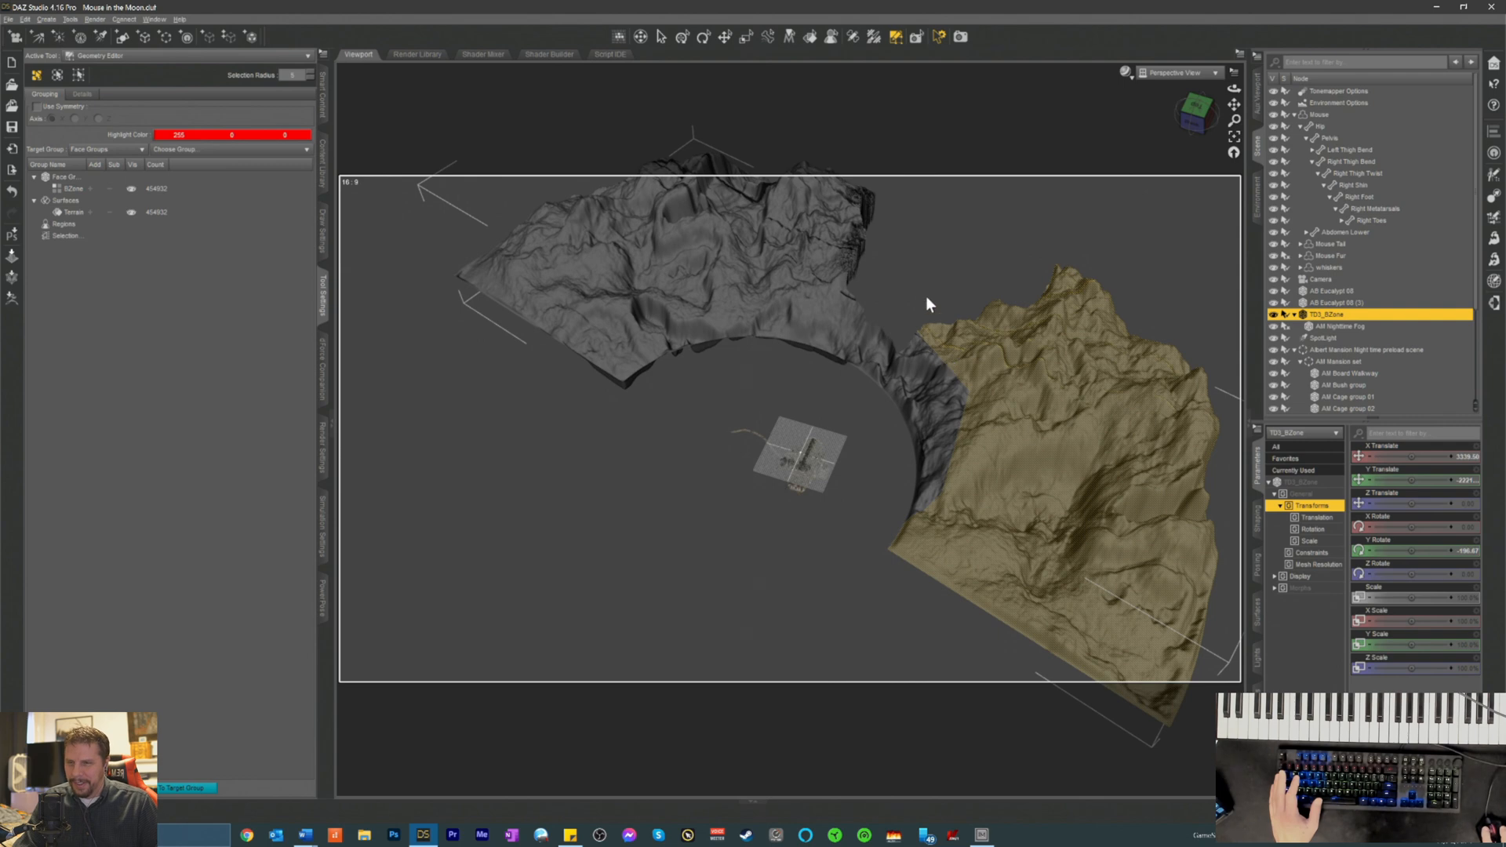
right_click(999, 332)
mouse_move(1059, 401)
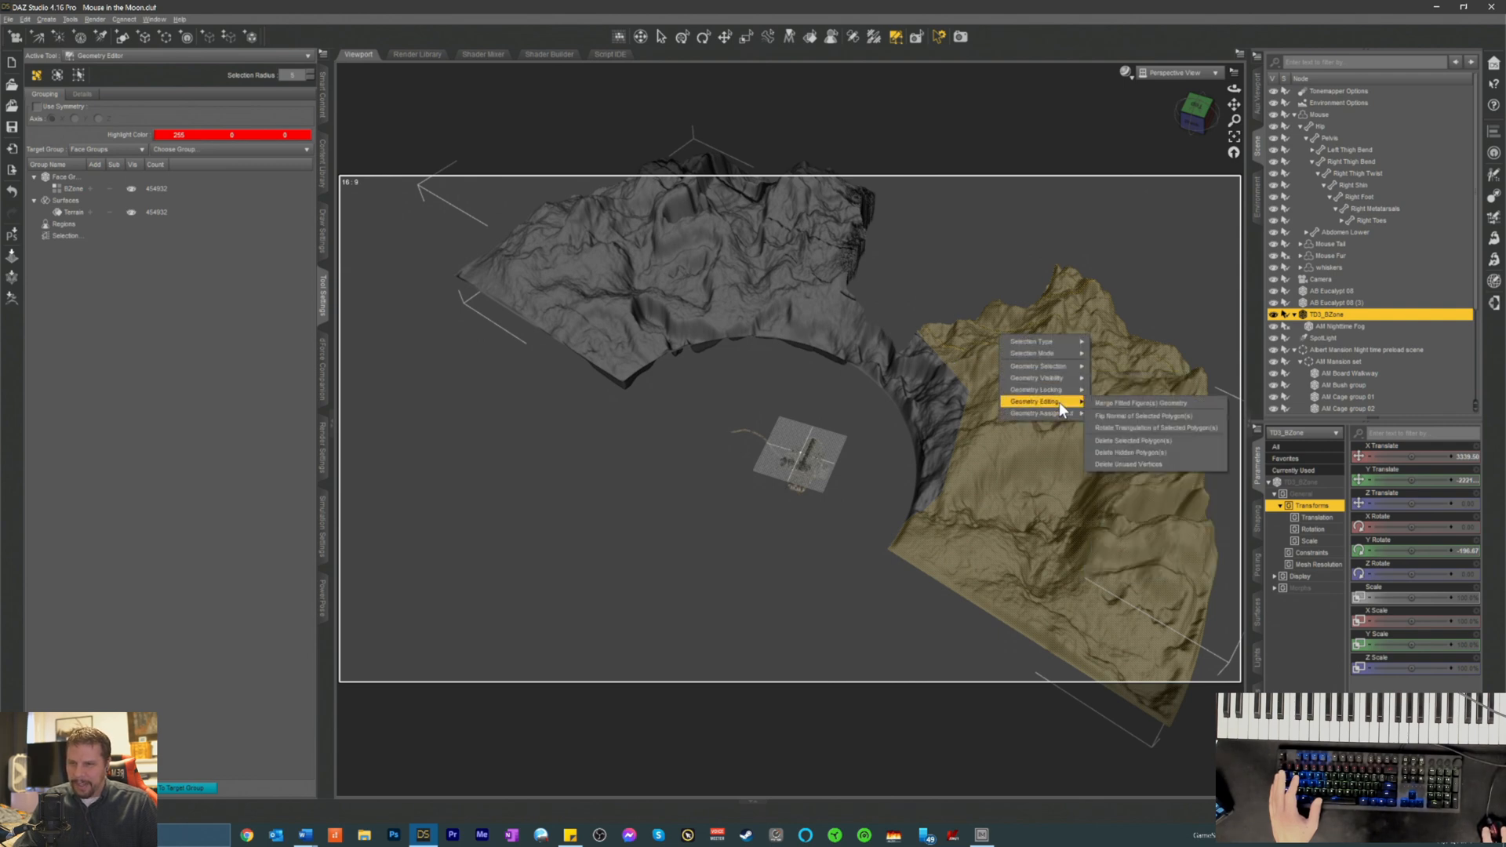
left_click(1143, 439)
left_click(727, 431)
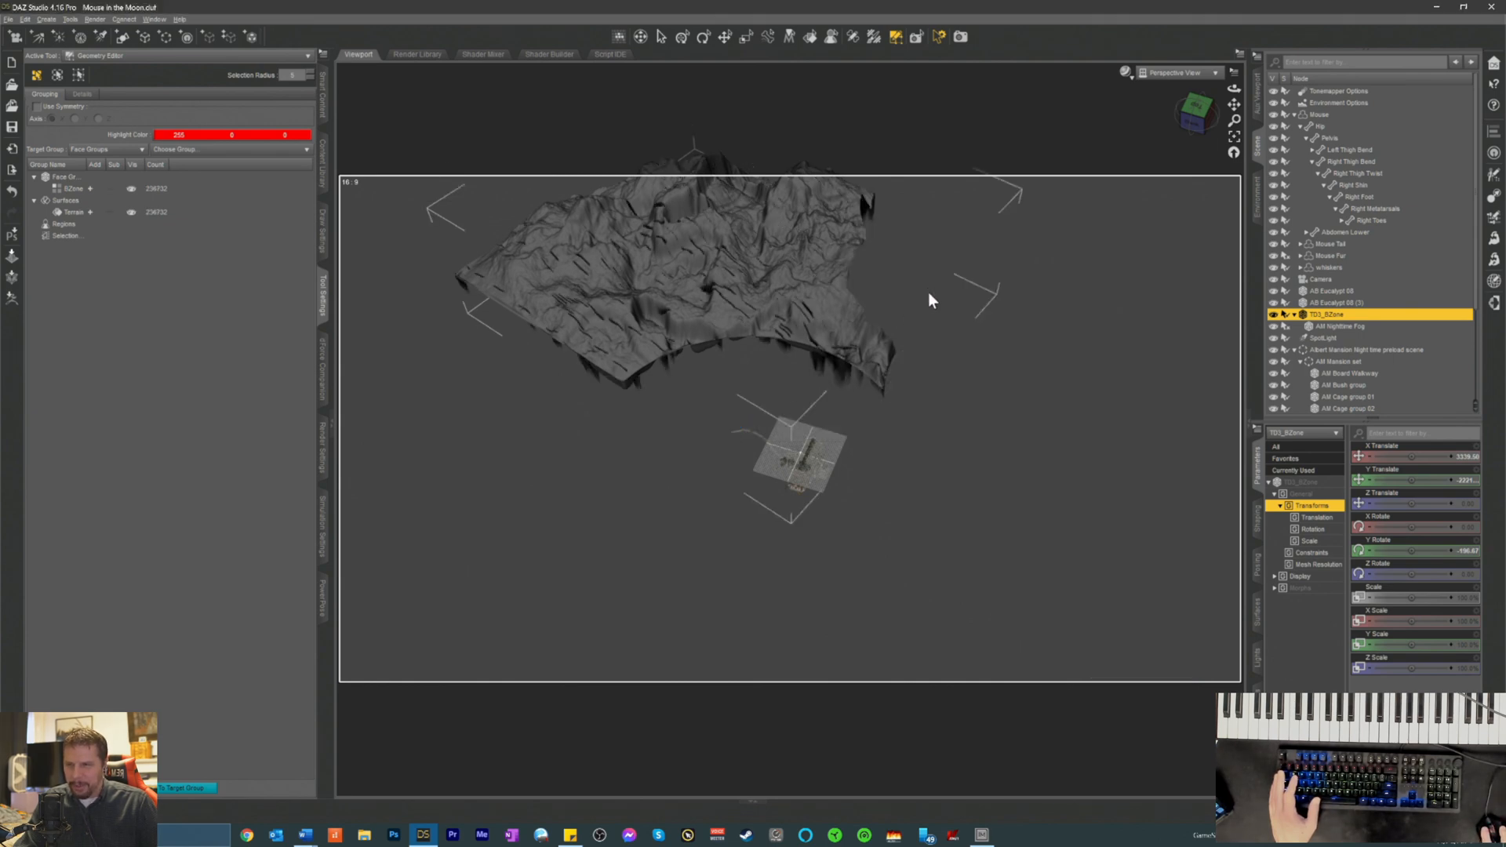
- Return the viewport to the Camera view, save the scene and switch to the Translate tool
left_click(1161, 72)
left_click(1147, 166)
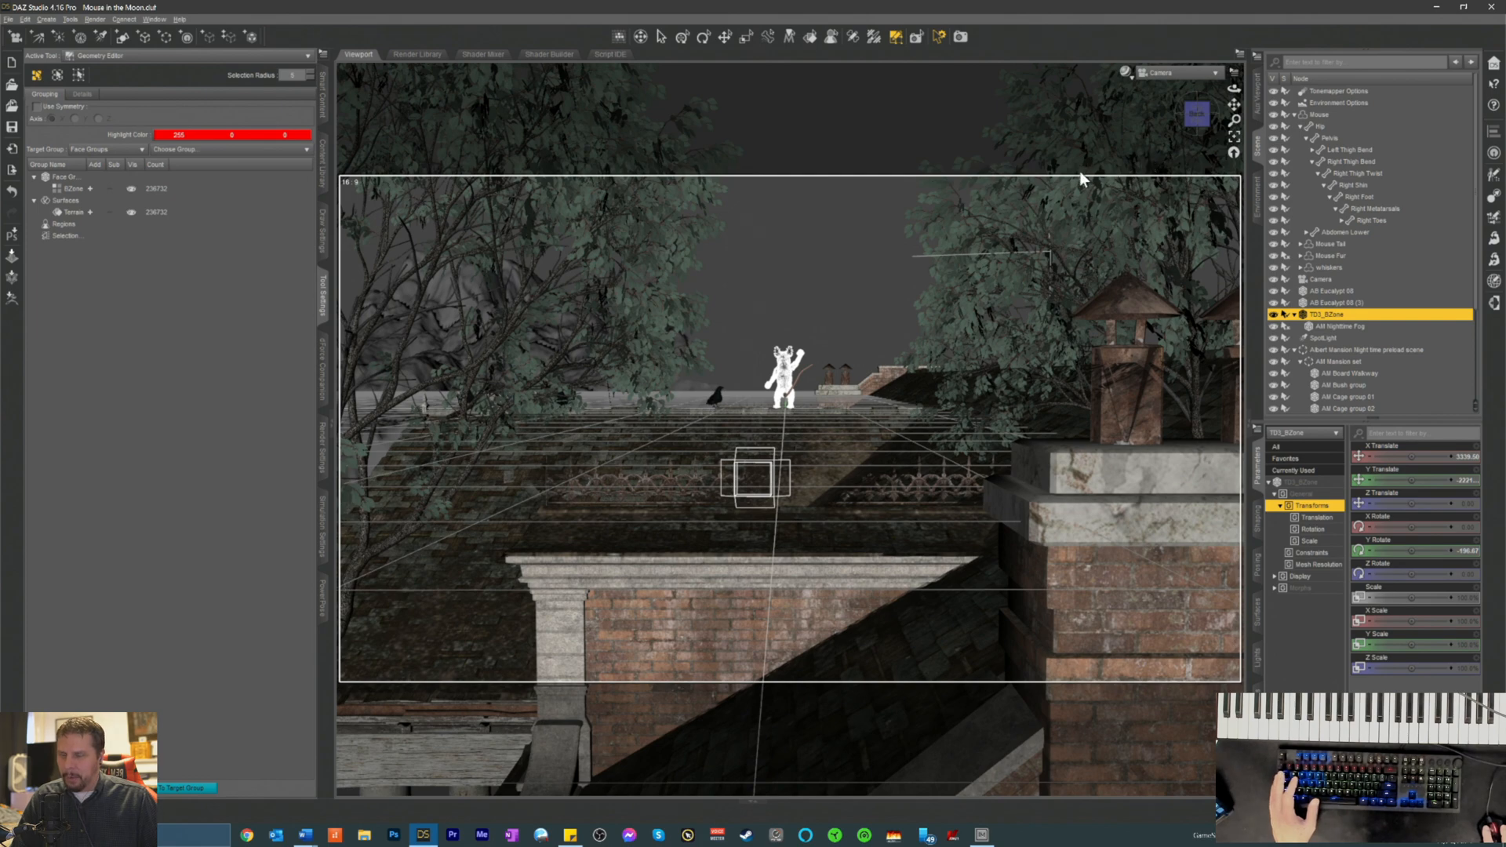
key("ctrl+s")
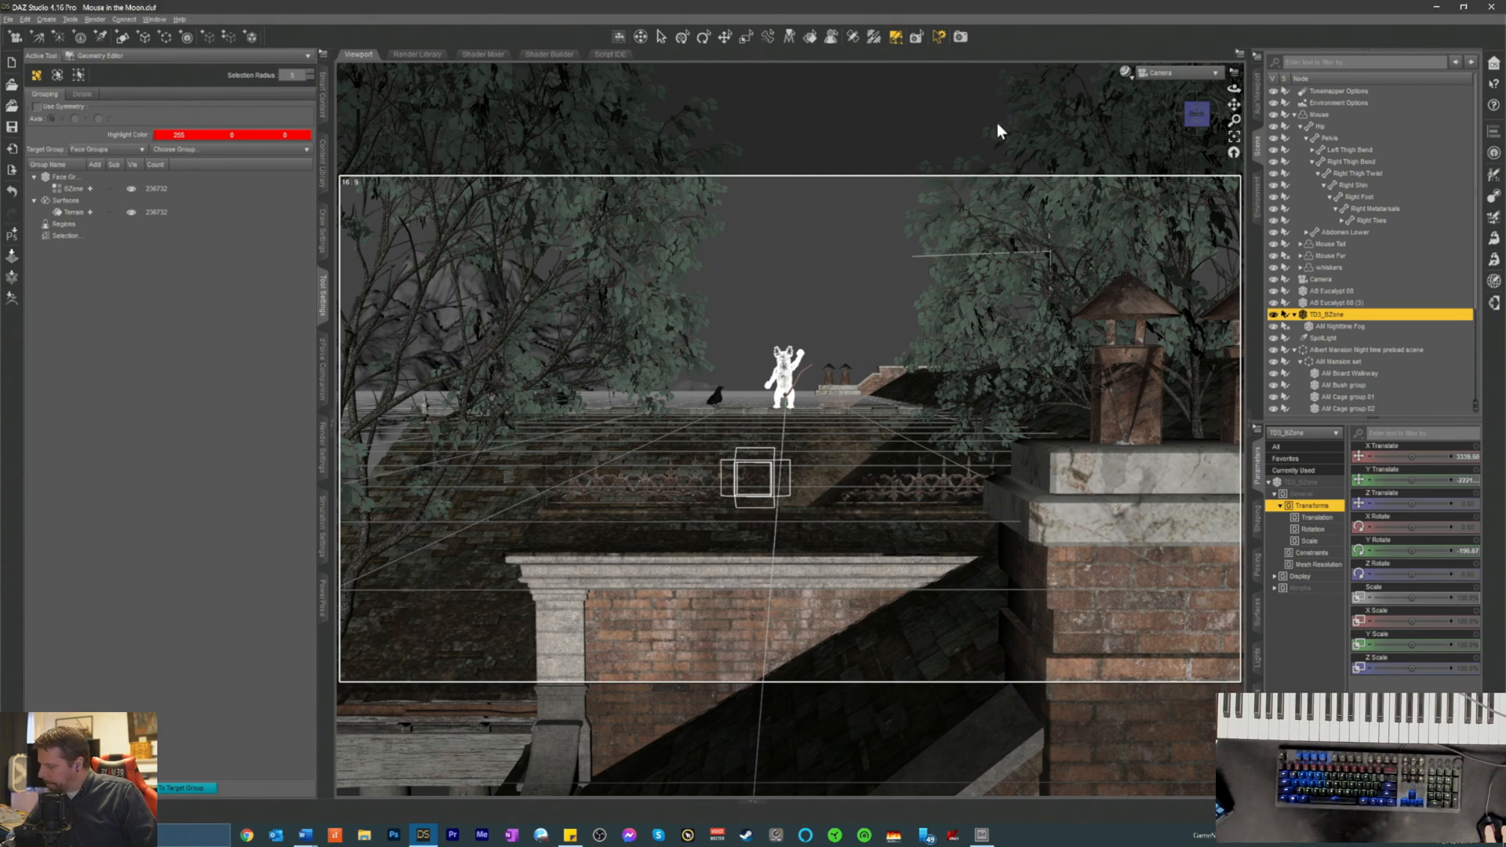
left_click(726, 37)
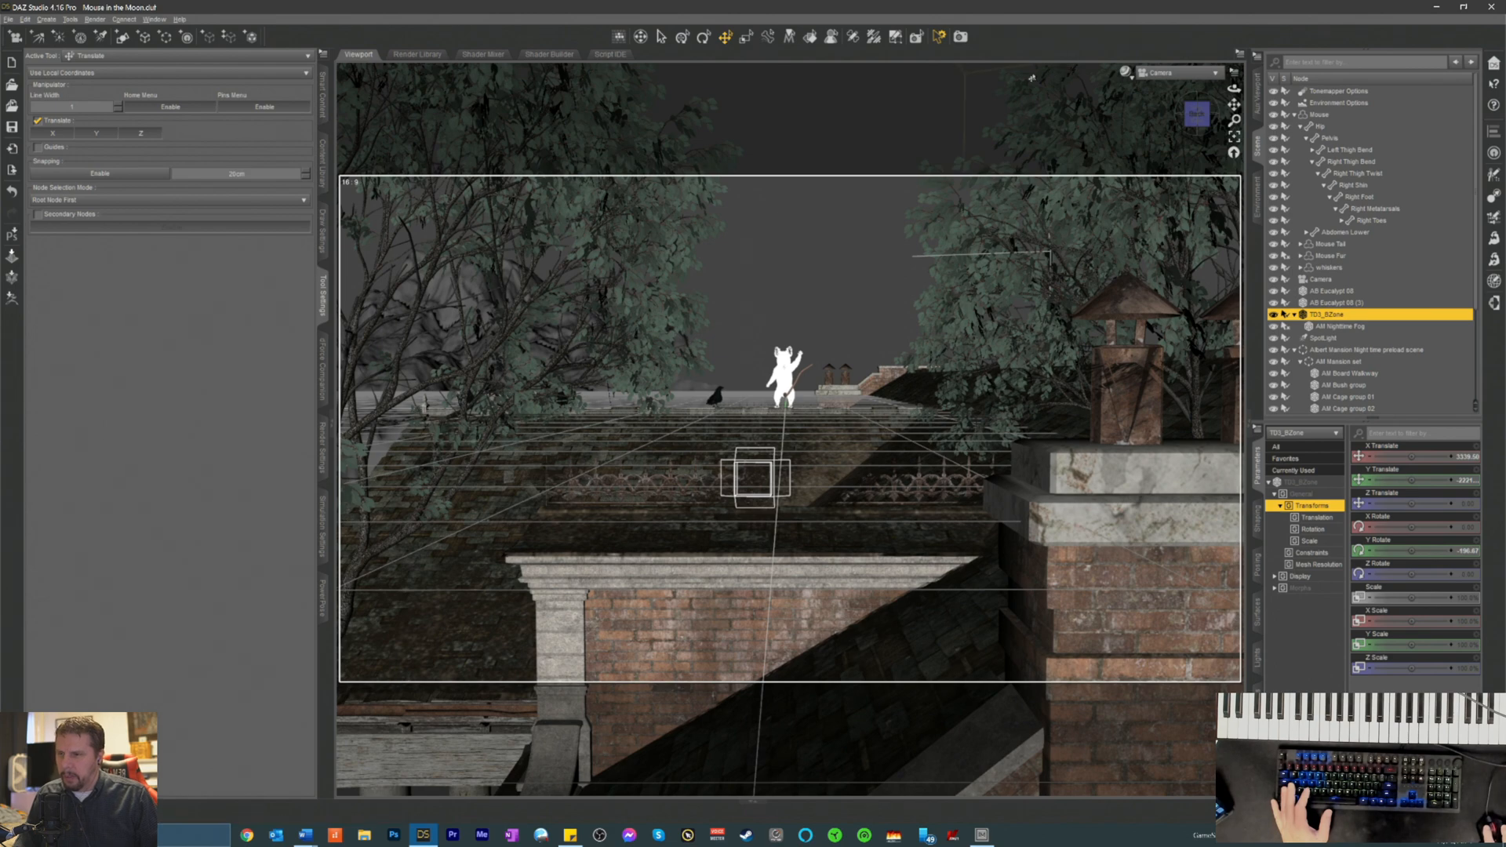
- Render the scene, examine the mouse, moon and terrain edge around the roofline, and cancel and close the render
left_click(961, 39)
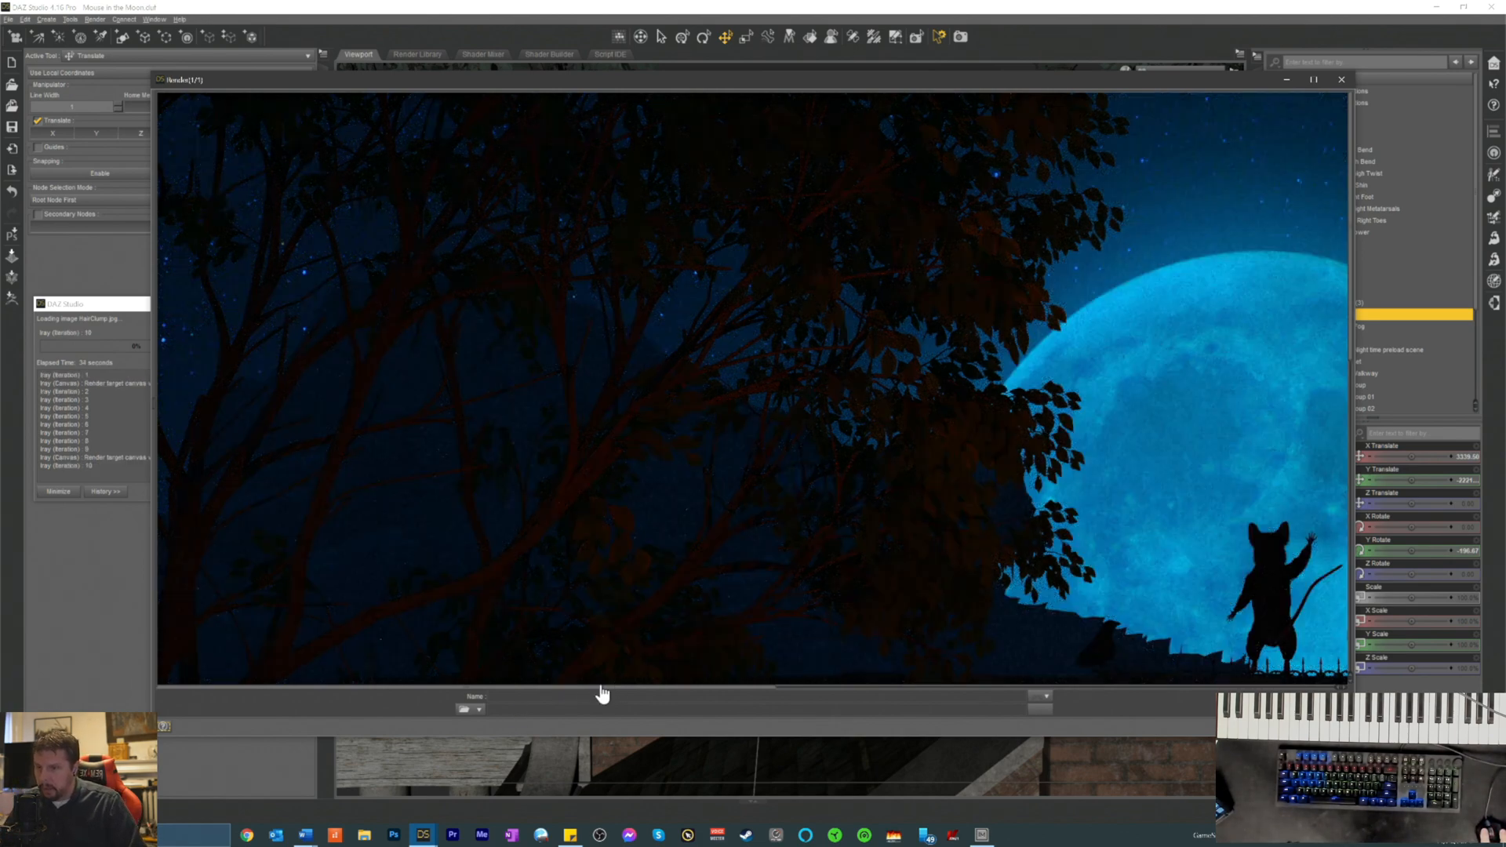
left_click_drag(603, 690, 860, 609)
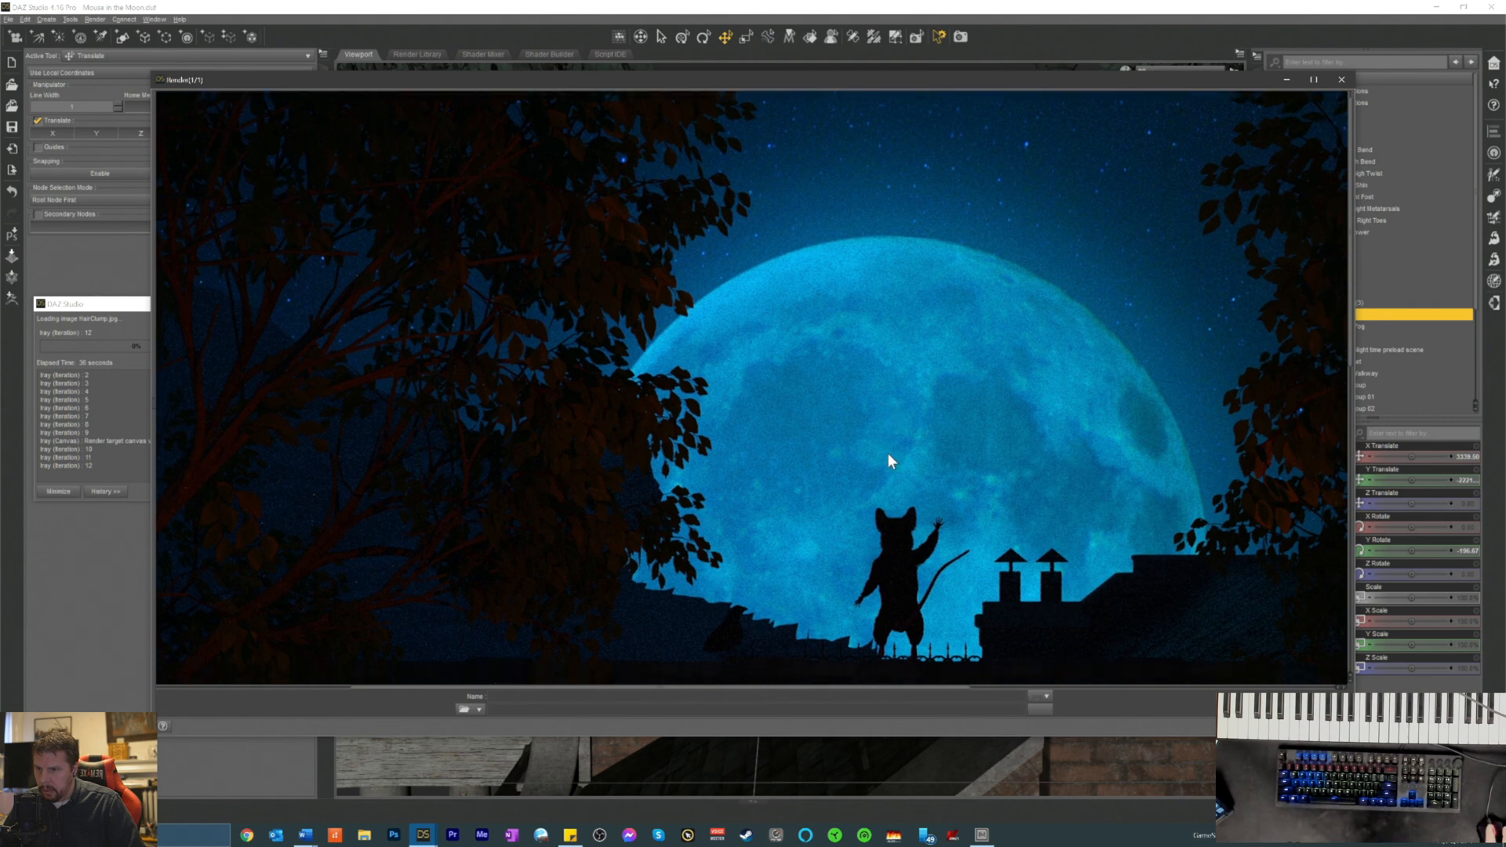
scroll(888, 435, "down", 3)
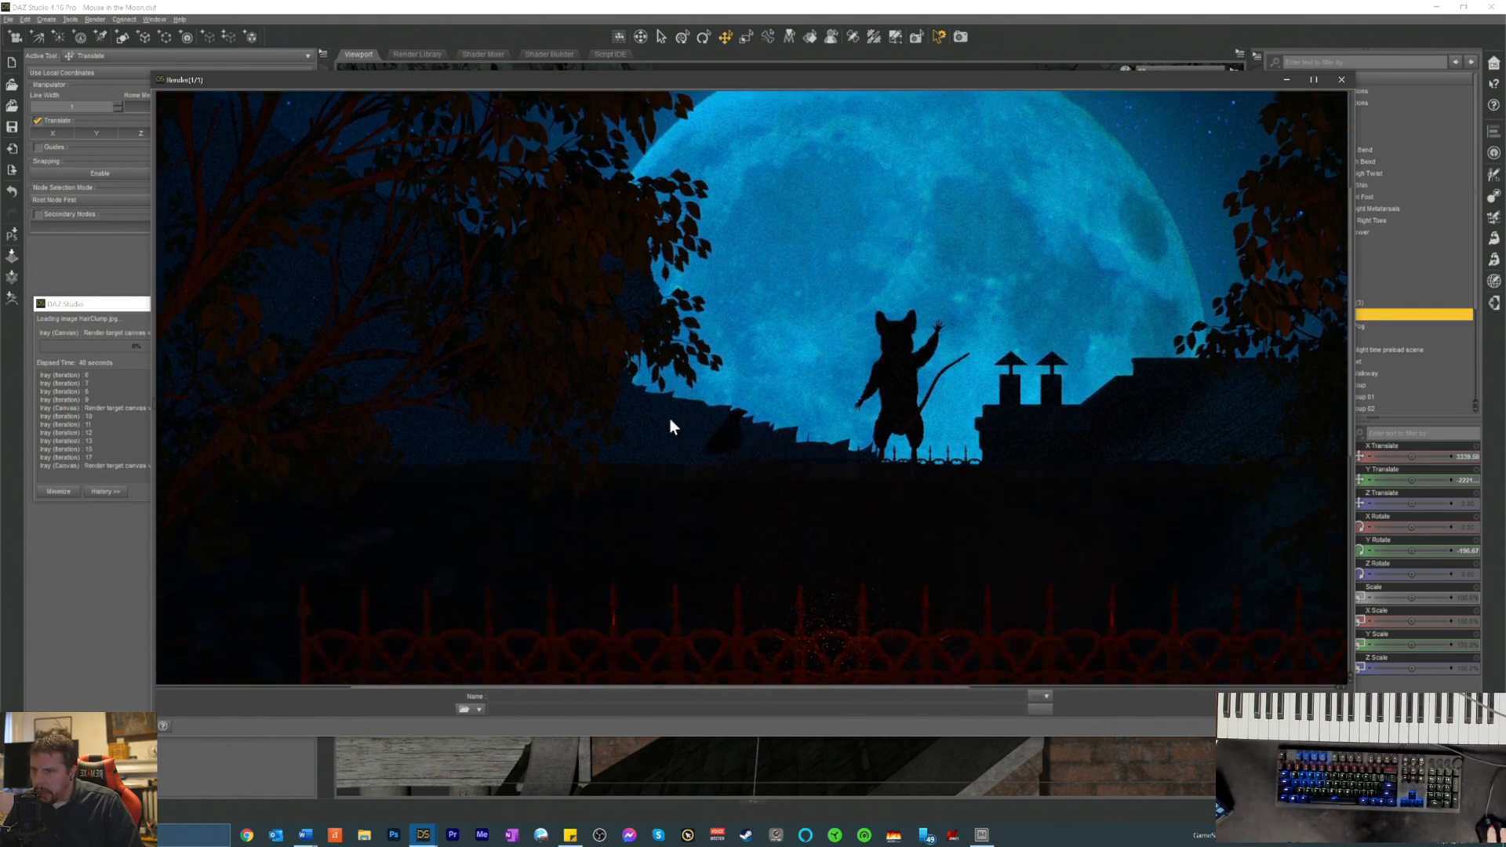
scroll(611, 360, "up", 1)
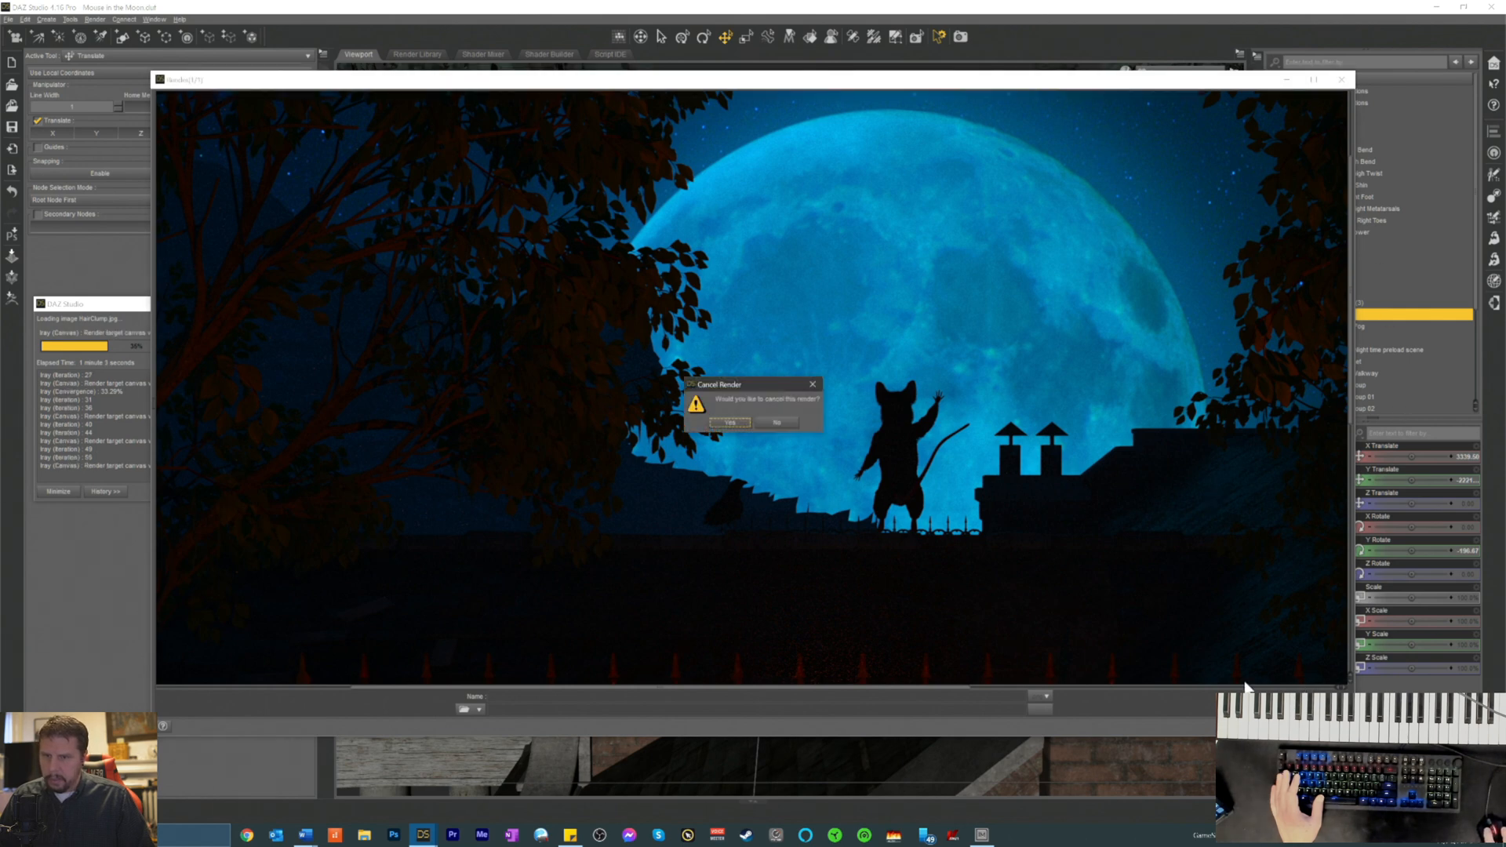
left_click(720, 424)
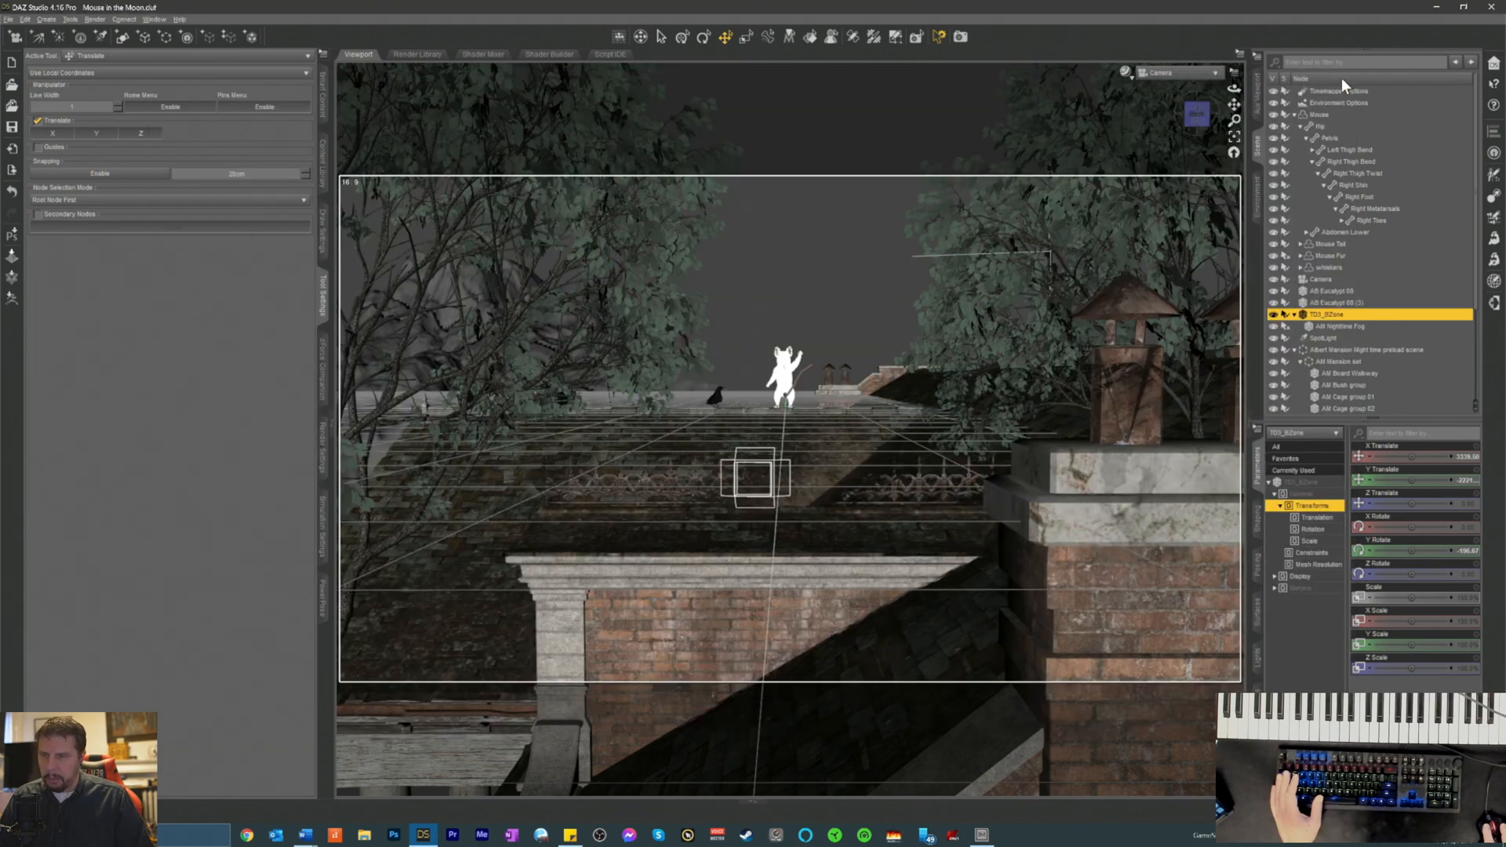
left_click(1343, 80)
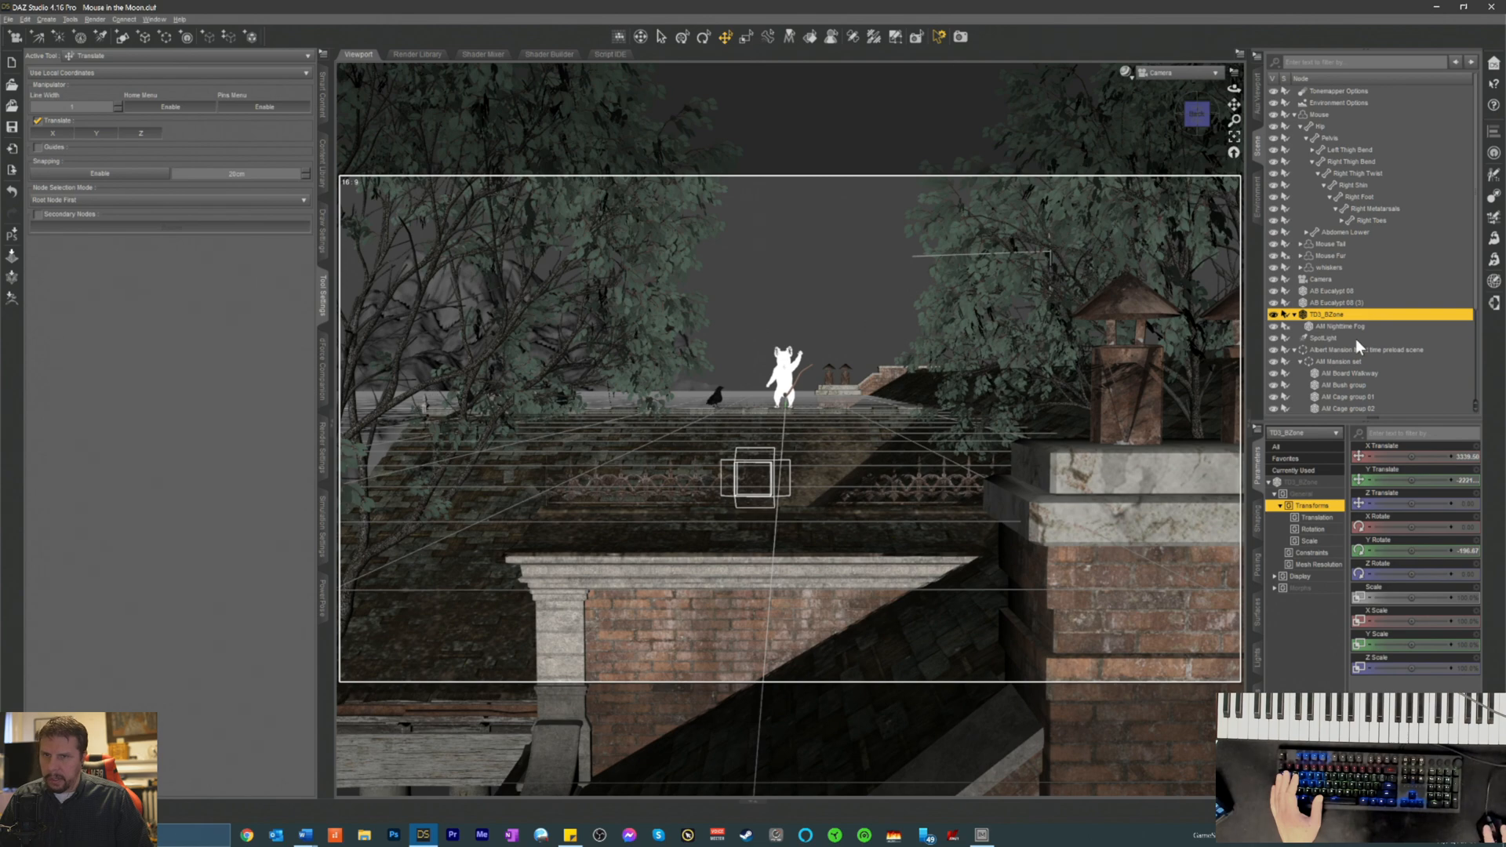
- Delete the trimmed TD3_BZone terrain with its parented fog, search the content library for "terra" and collapse the scene hierarchy
key("Delete")
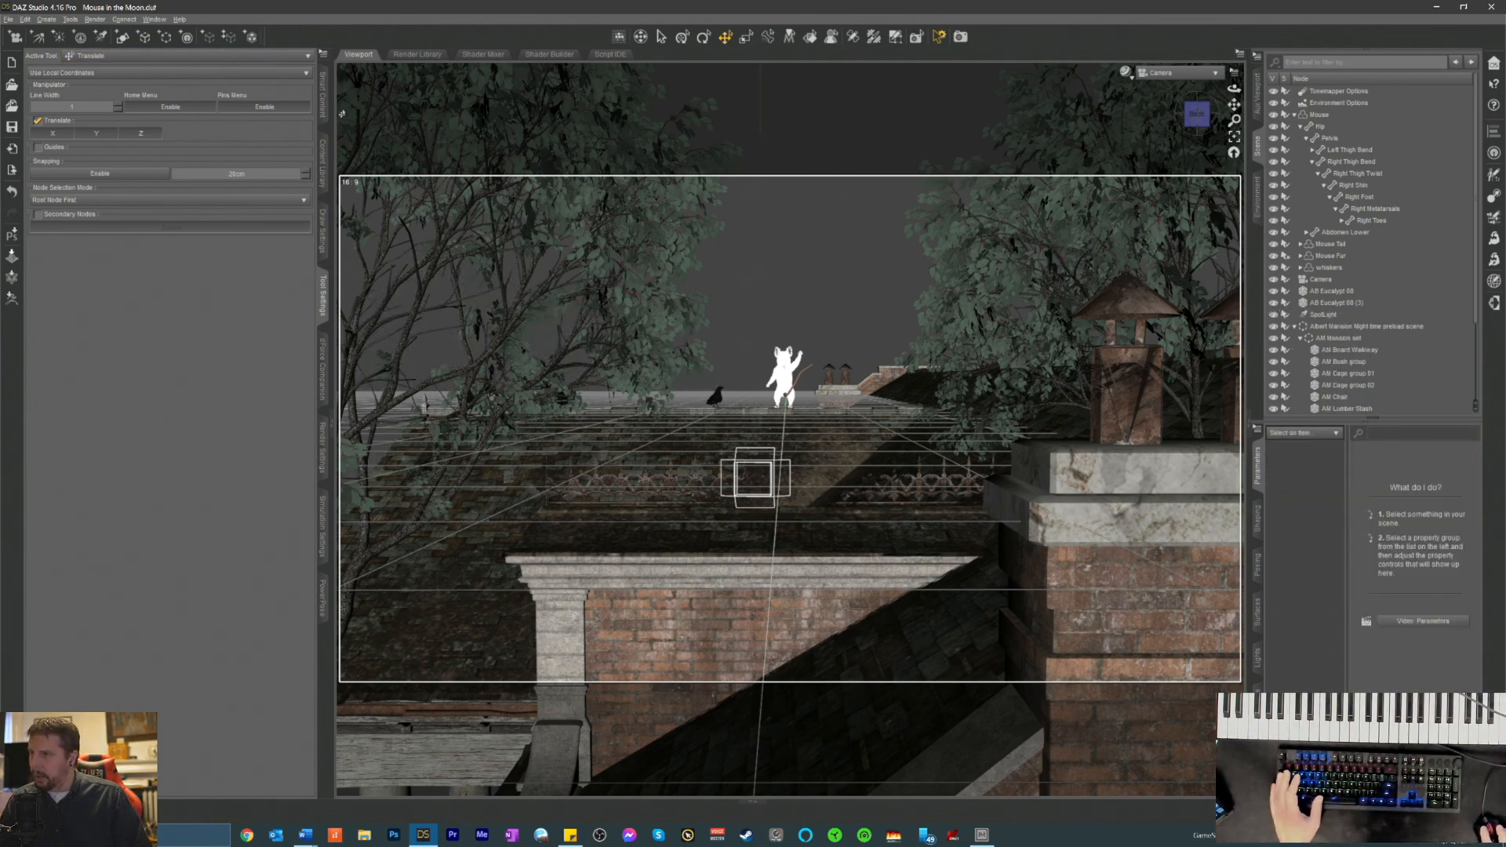
left_click(324, 100)
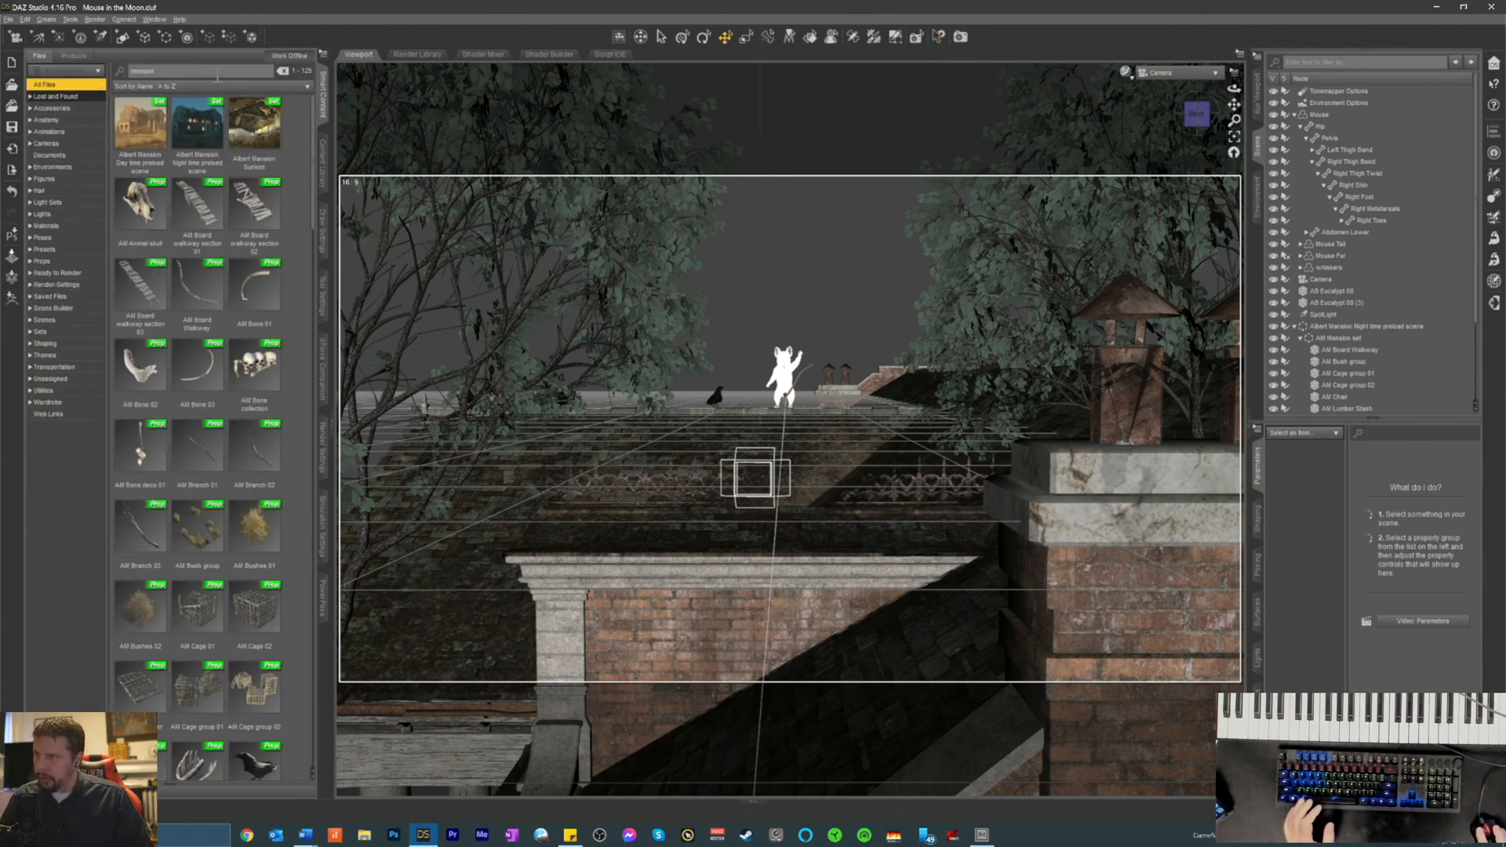
left_click_drag(187, 71, 60, 64)
key("BackSpace")
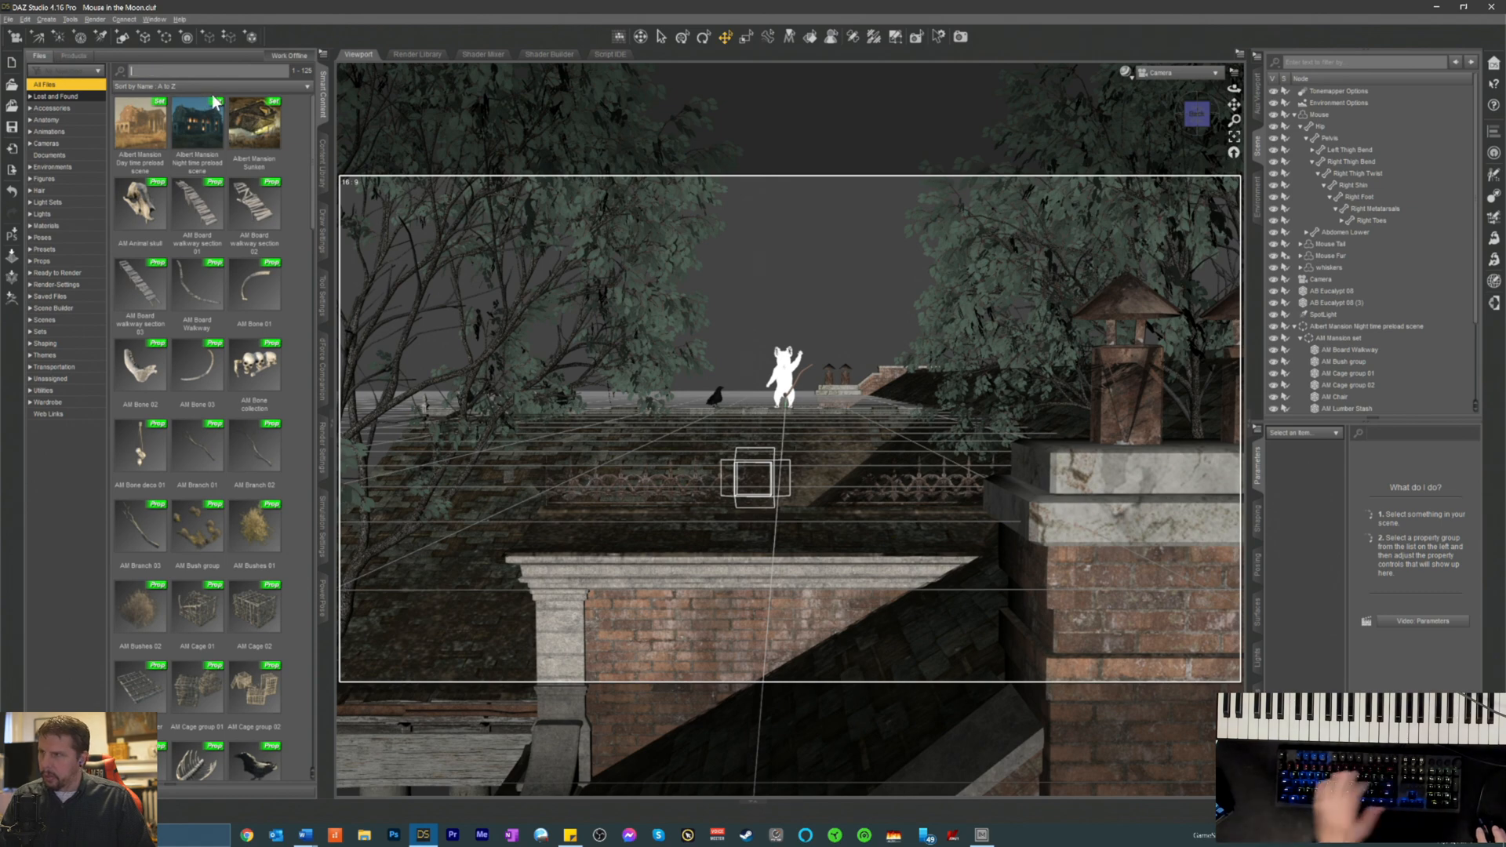
type("terra")
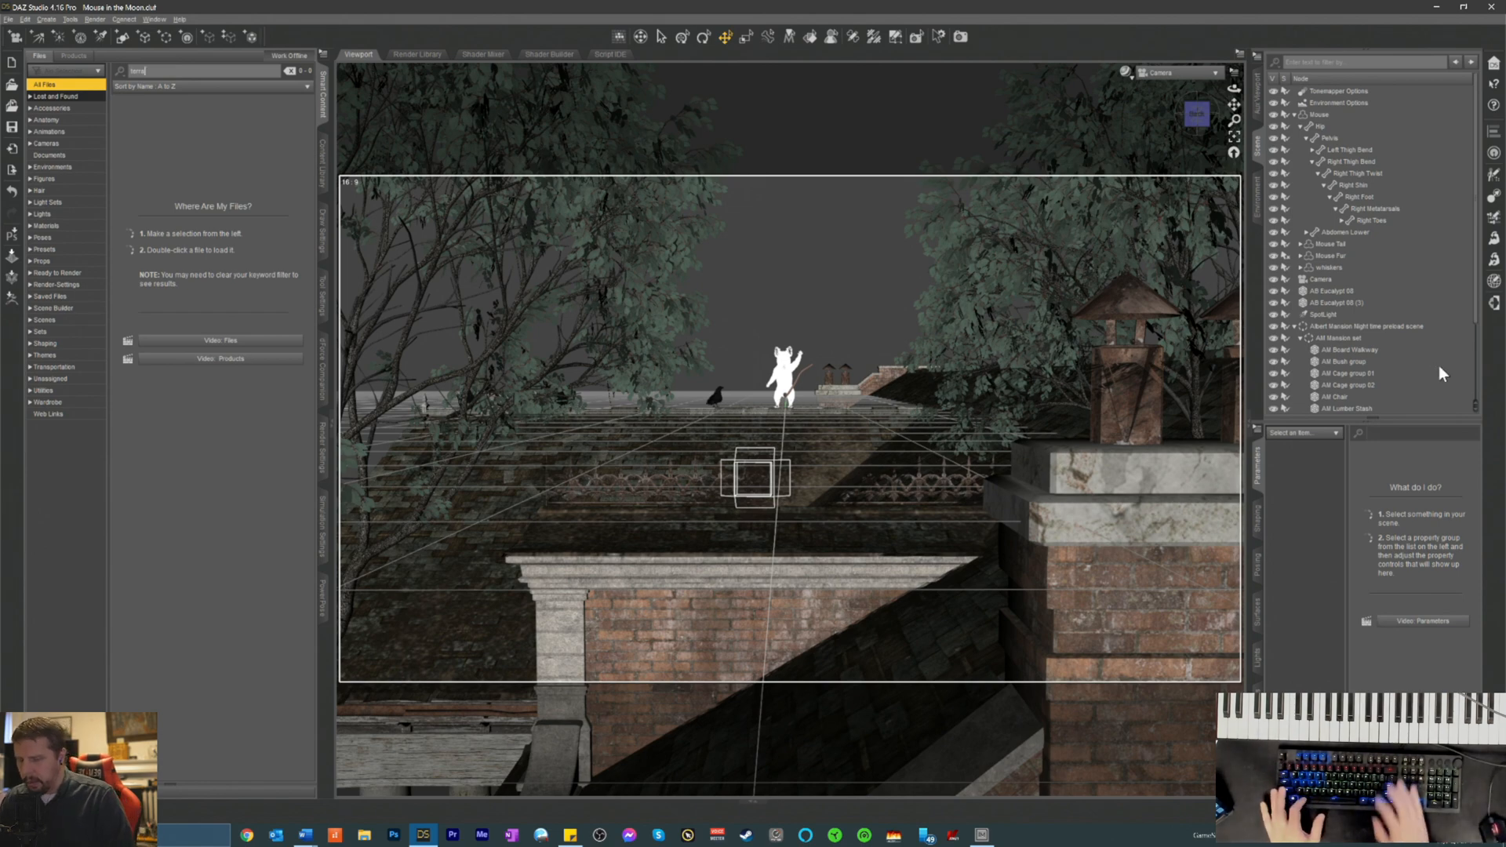
key("ctrl+shift+minus")
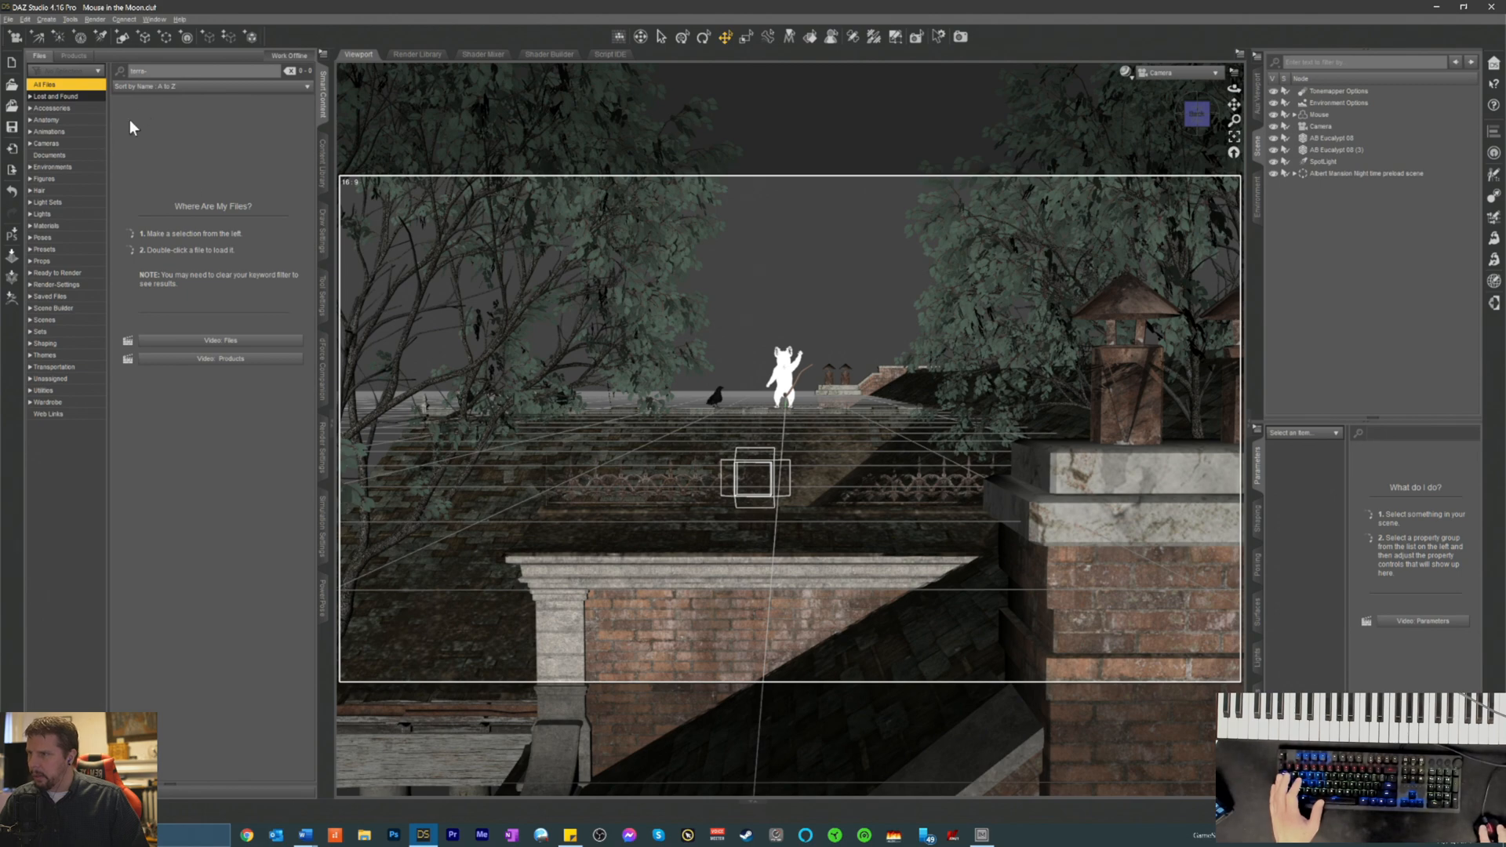
- Find the TerraDome 3 Iray product among all products and load a fresh TD3 BZone prop from it
left_click(77, 57)
left_click(45, 85)
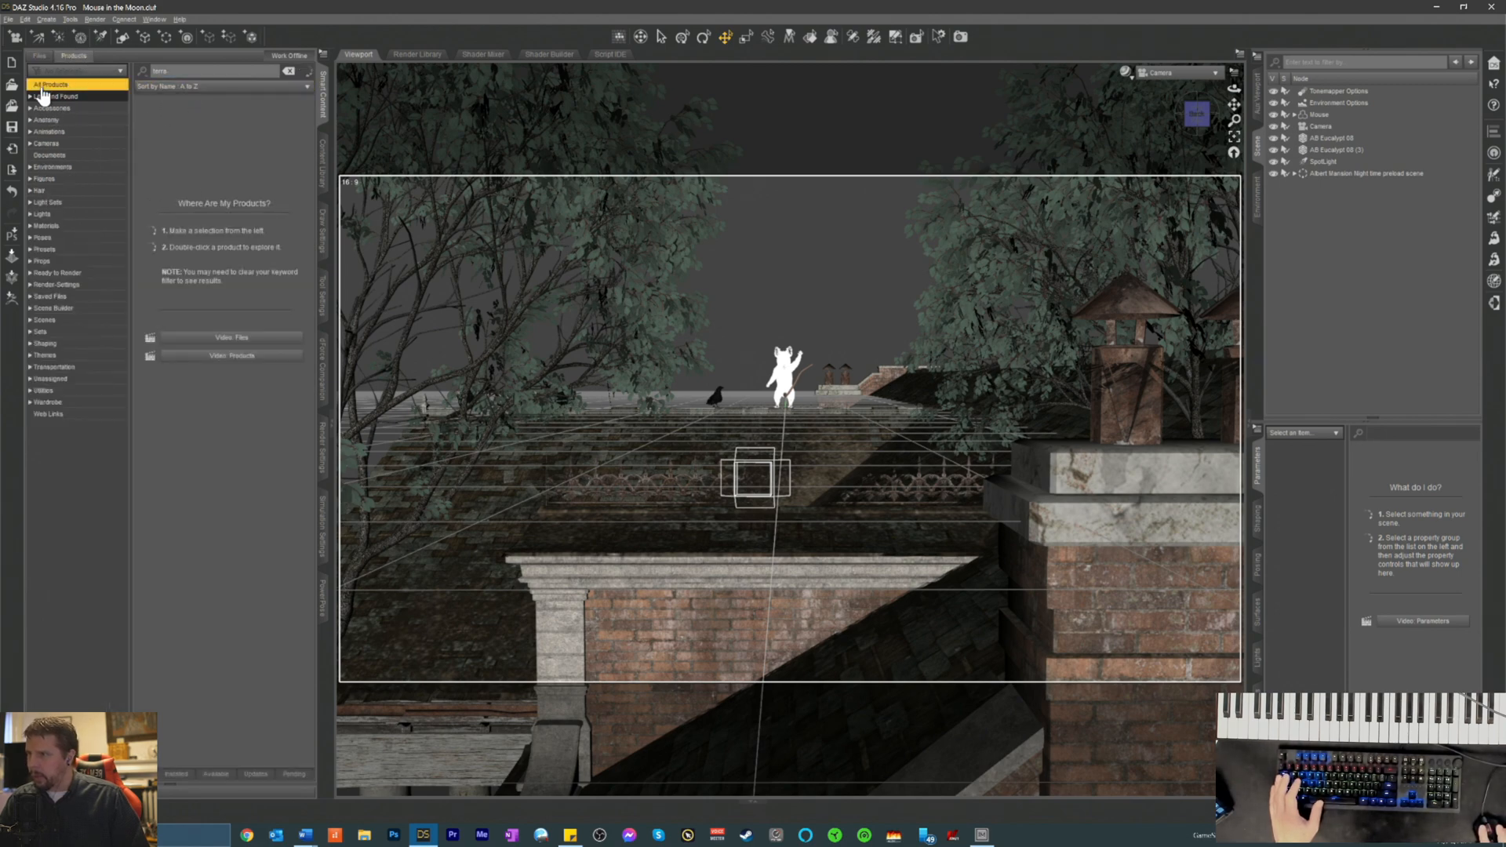
left_click(277, 663)
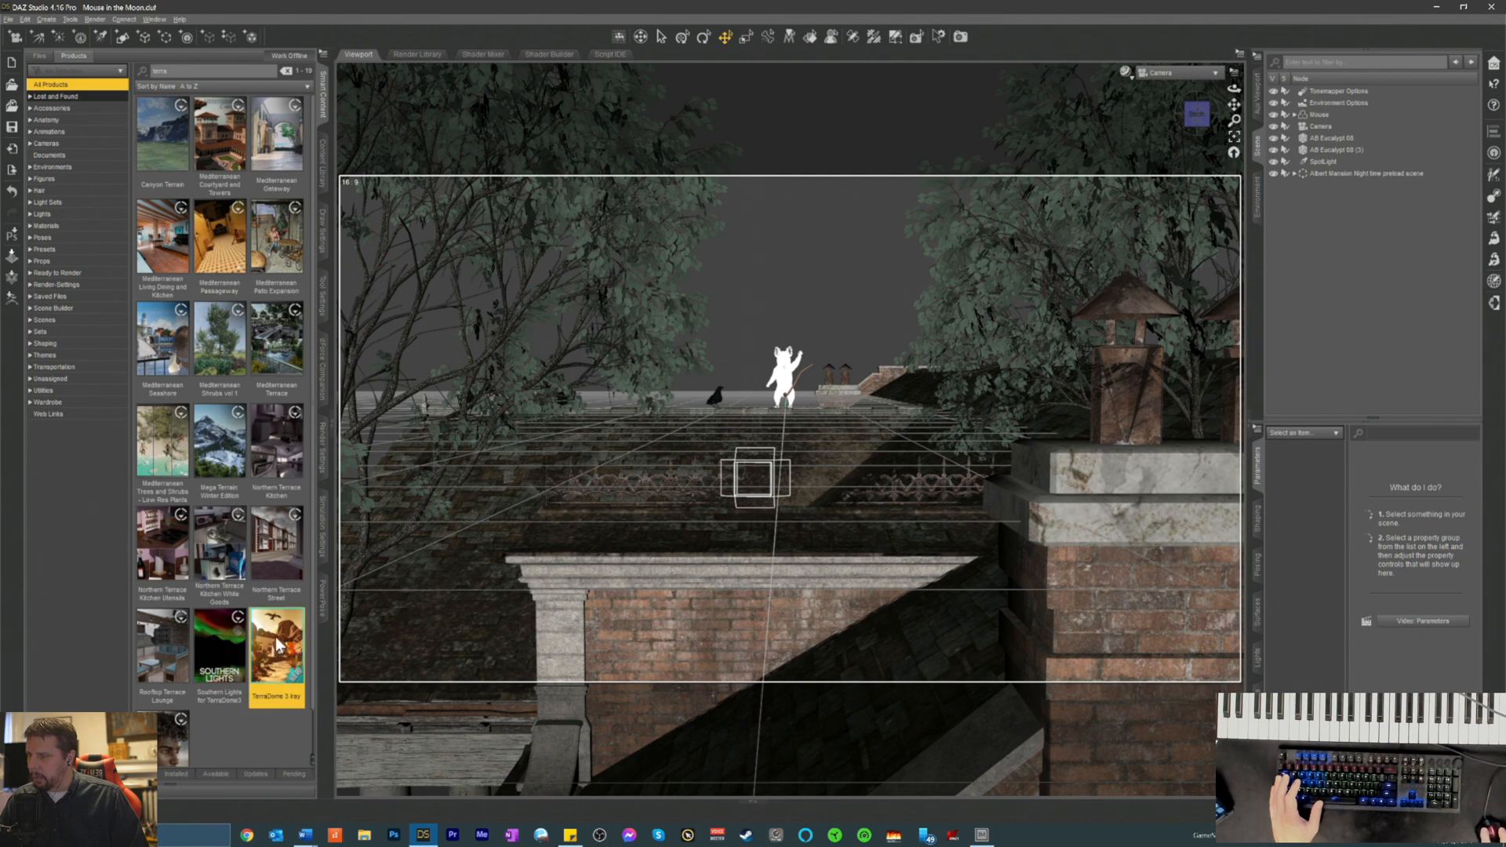
double_click(276, 647)
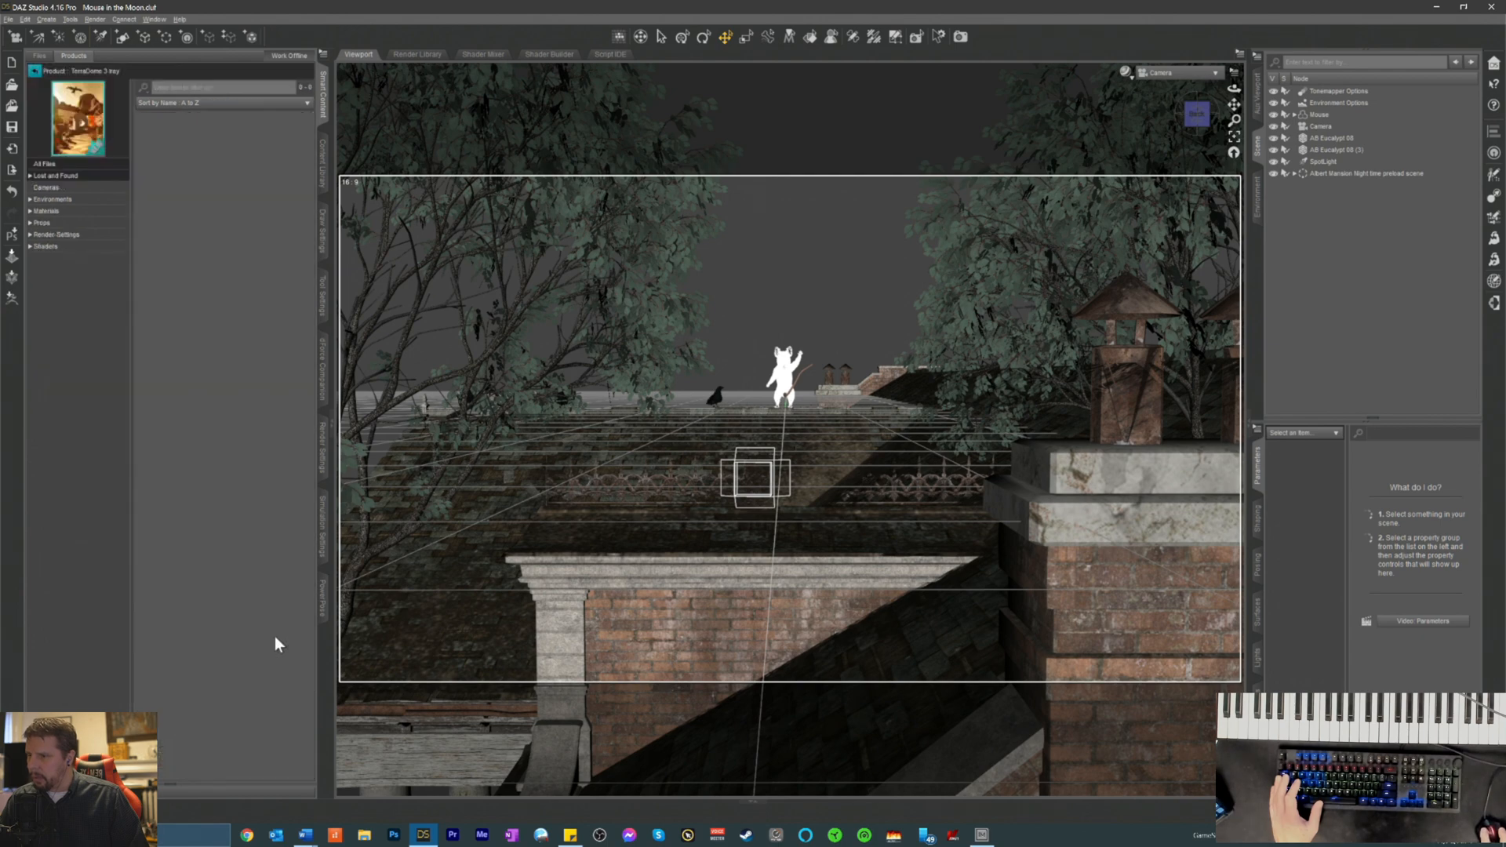
left_click(40, 224)
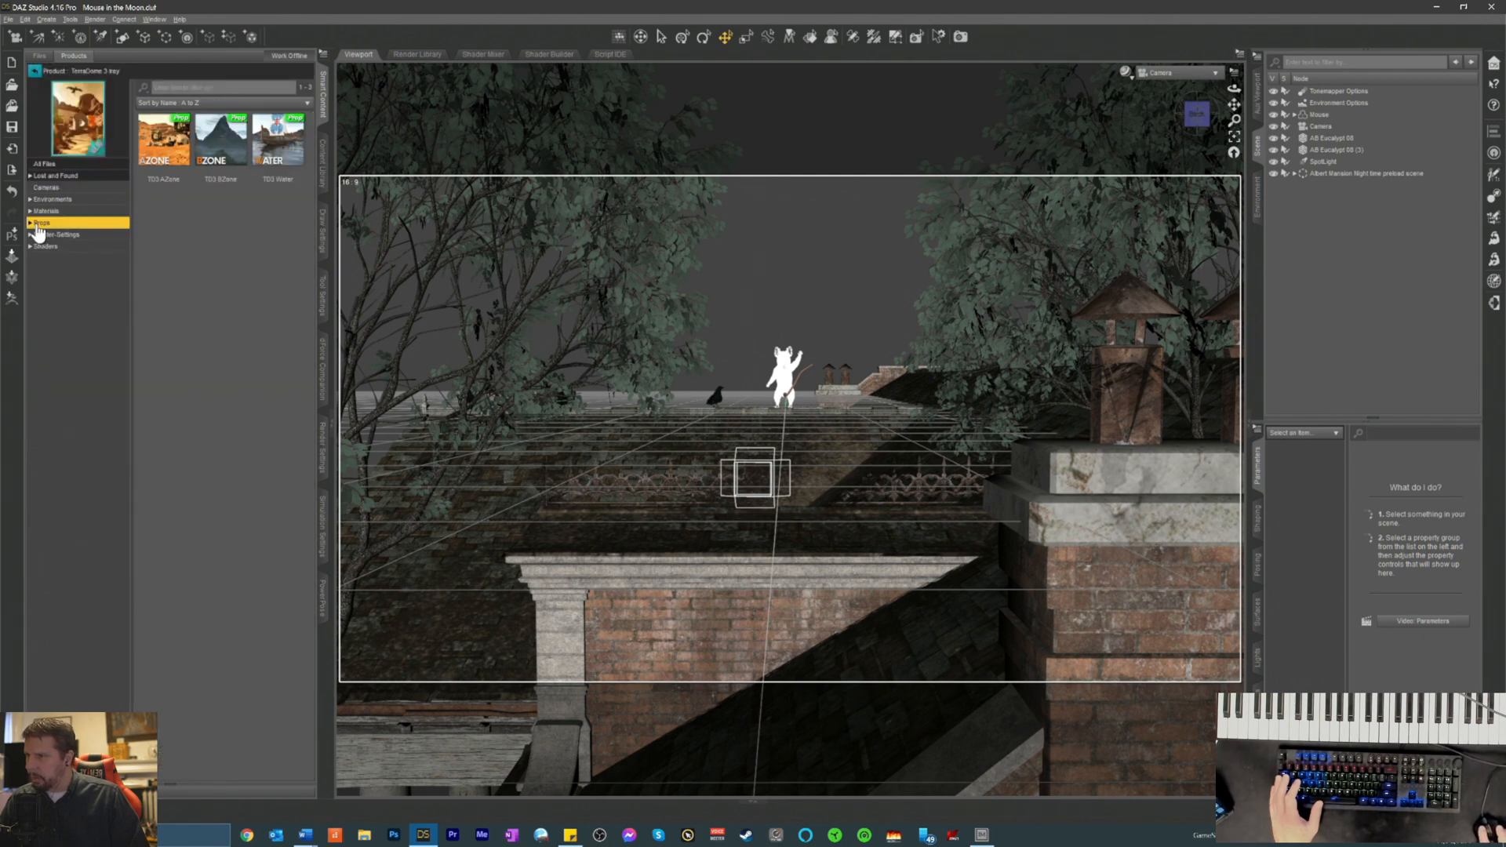
double_click(211, 153)
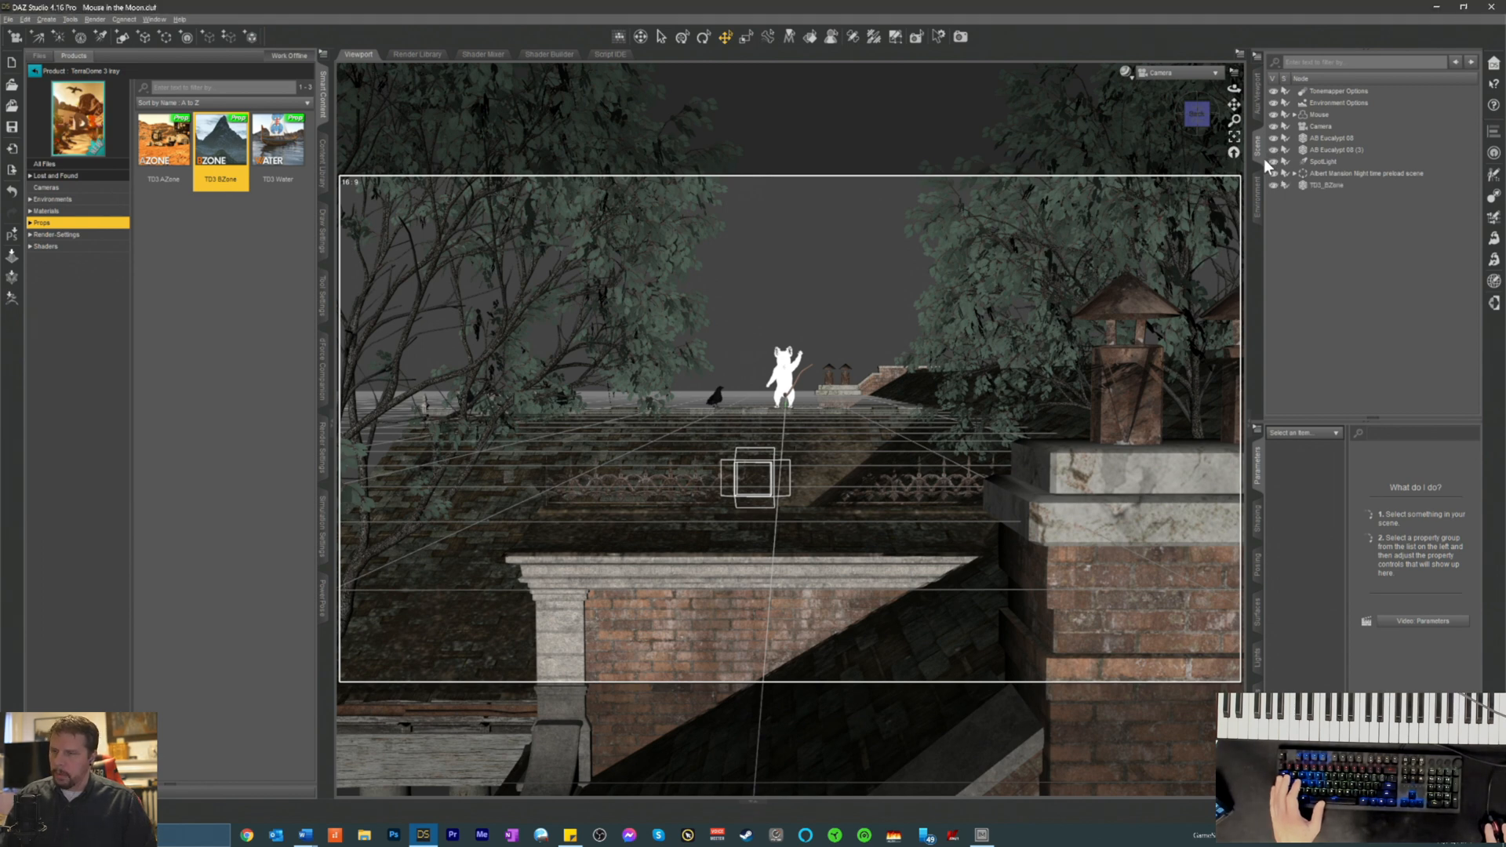
- Select the new TD3_BZone terrain, view it in Perspective View and set its Y Rotate to 180
left_click(1324, 185)
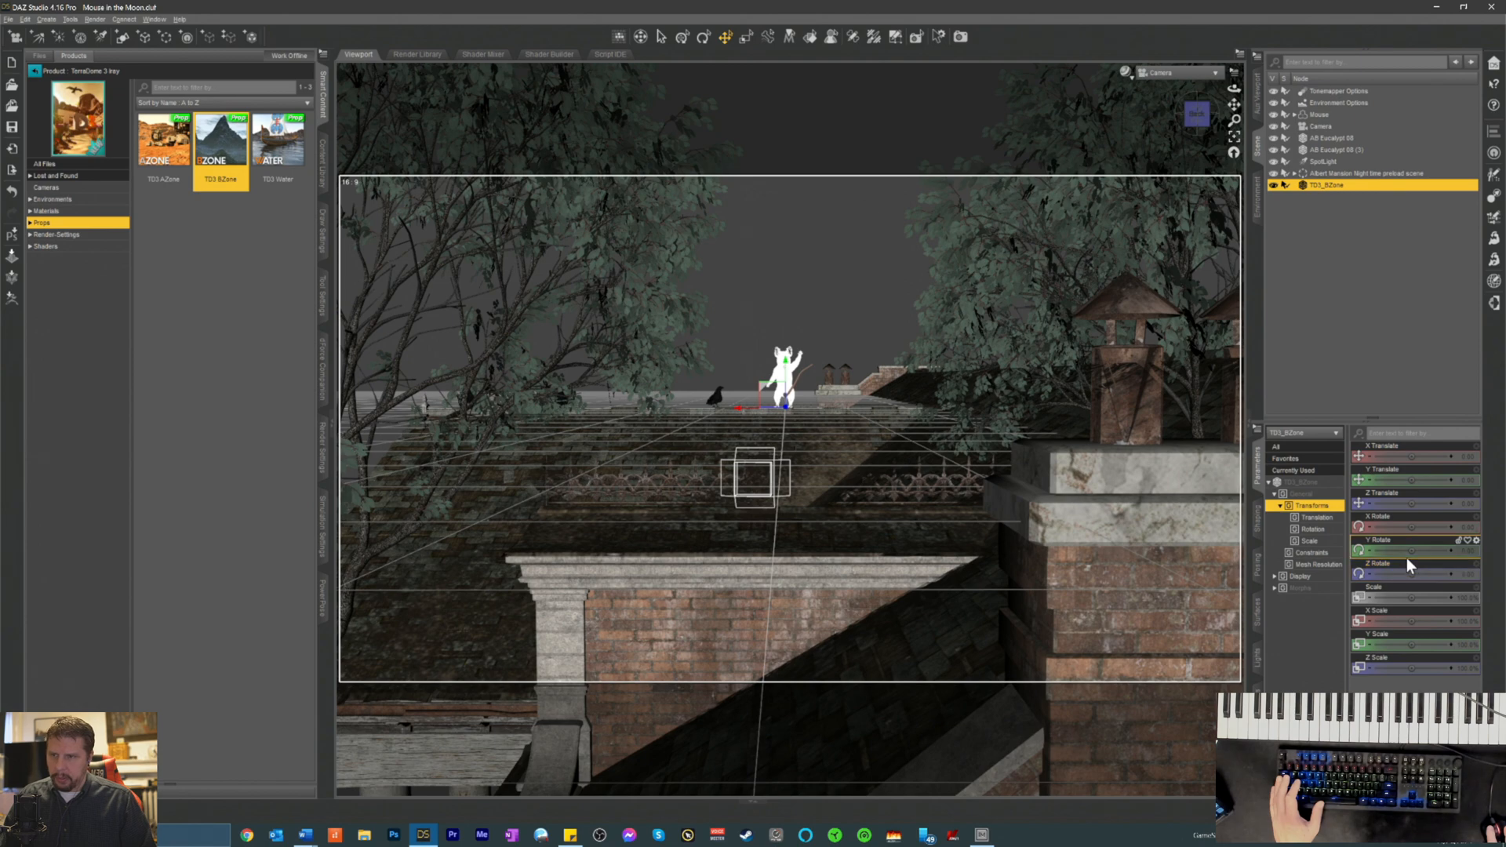
left_click(1169, 73)
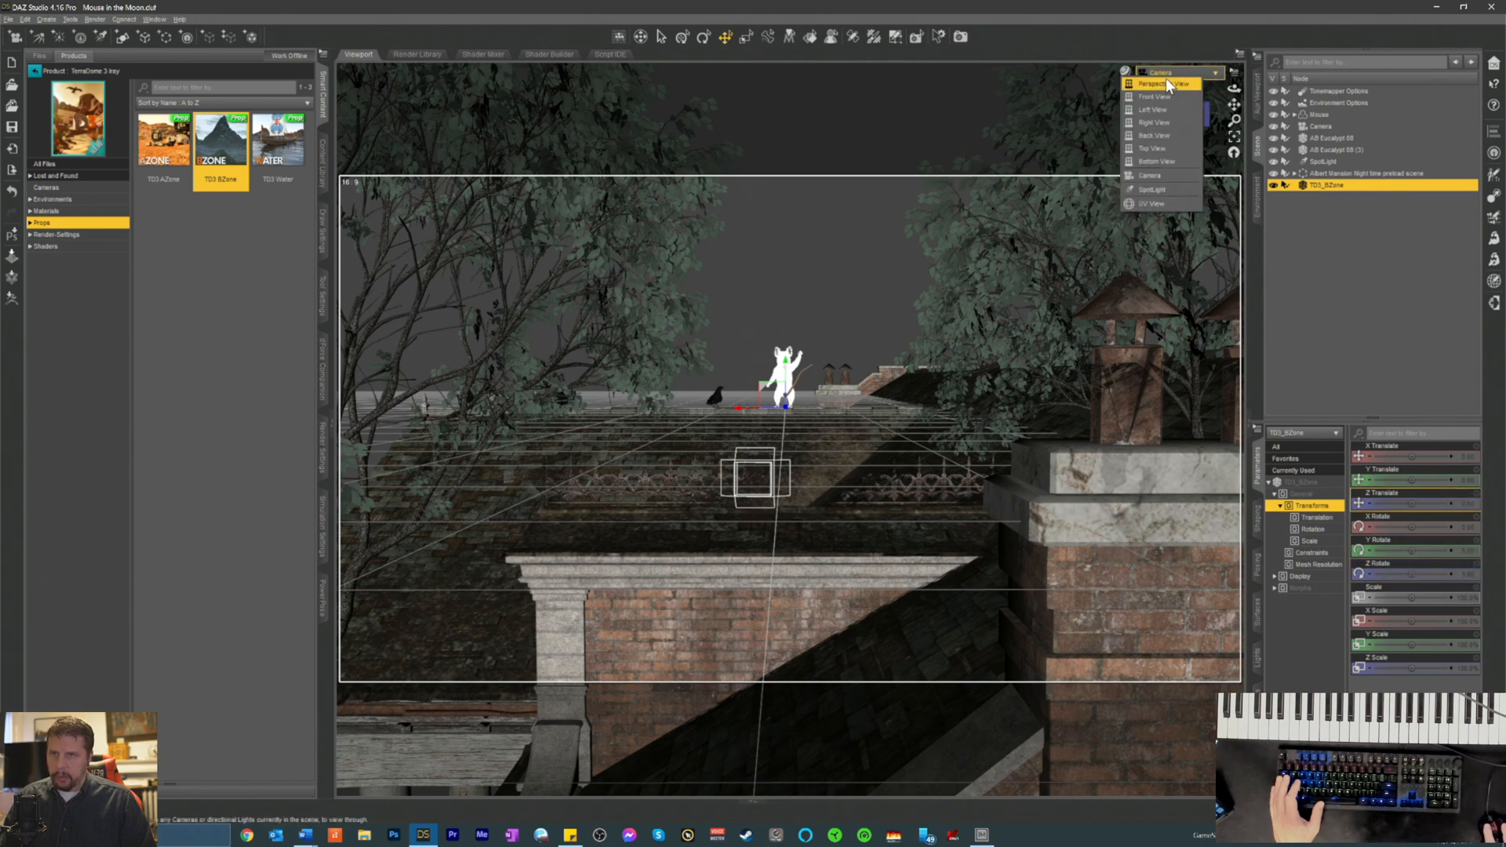
left_click(1164, 84)
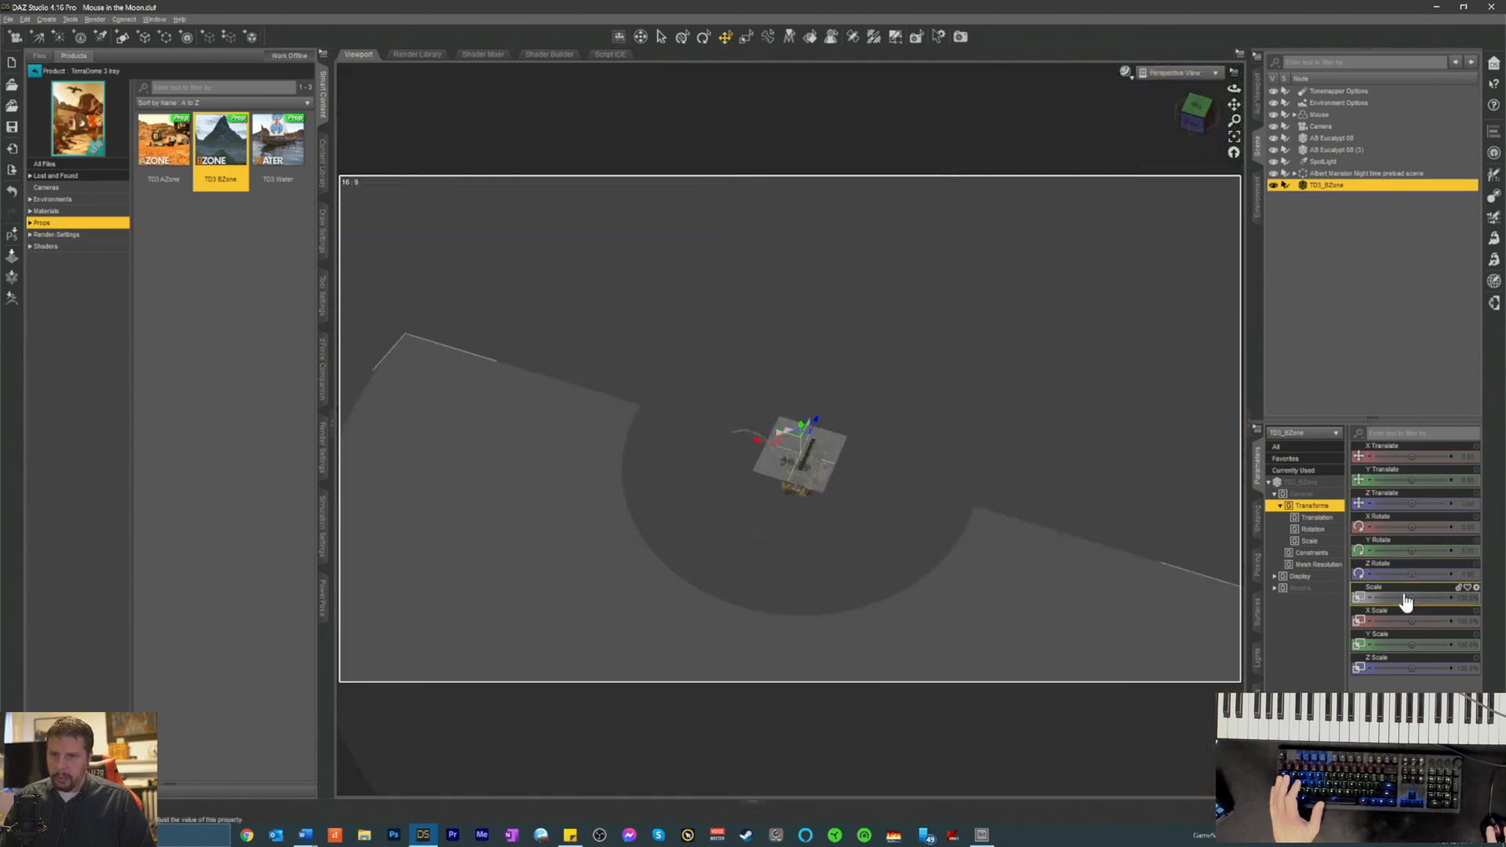
mouse_move(1413, 550)
left_mouse_down()
mouse_move(1475, 550)
mouse_move(1400, 574)
left_mouse_up()
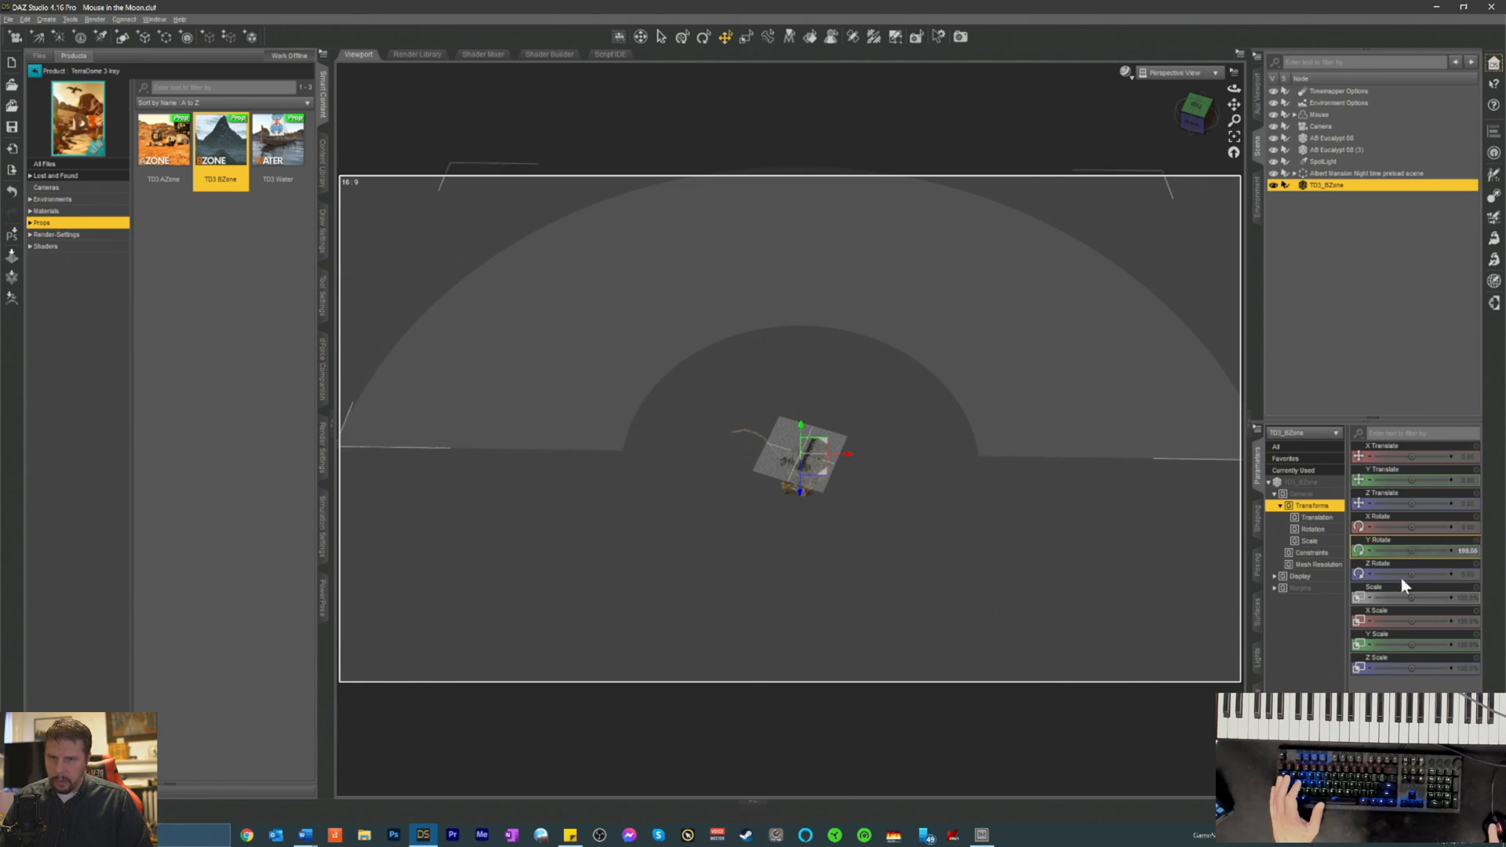
left_click(1464, 552)
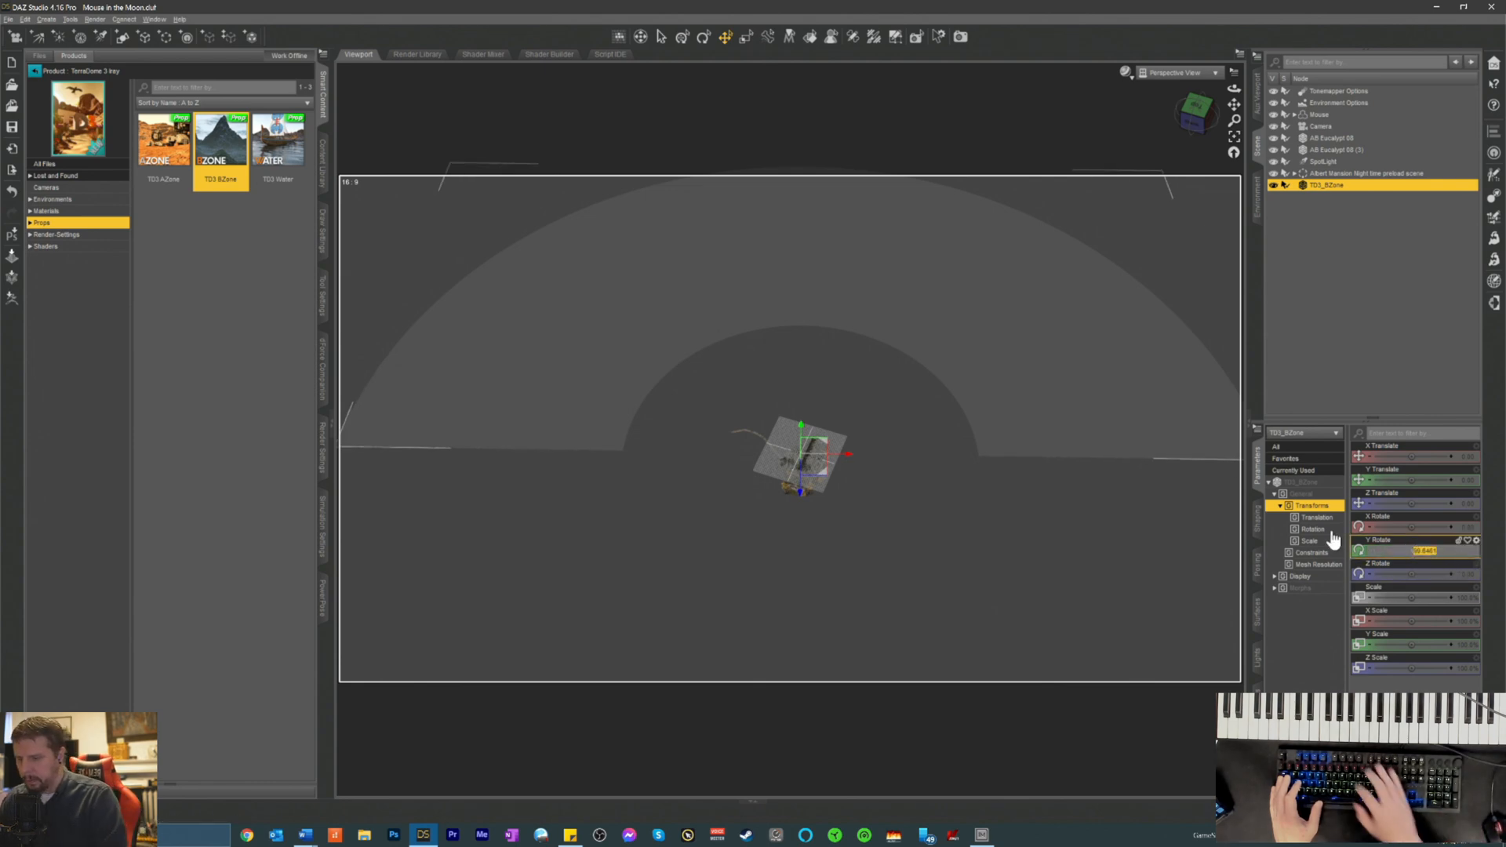
type("180")
key("Return")
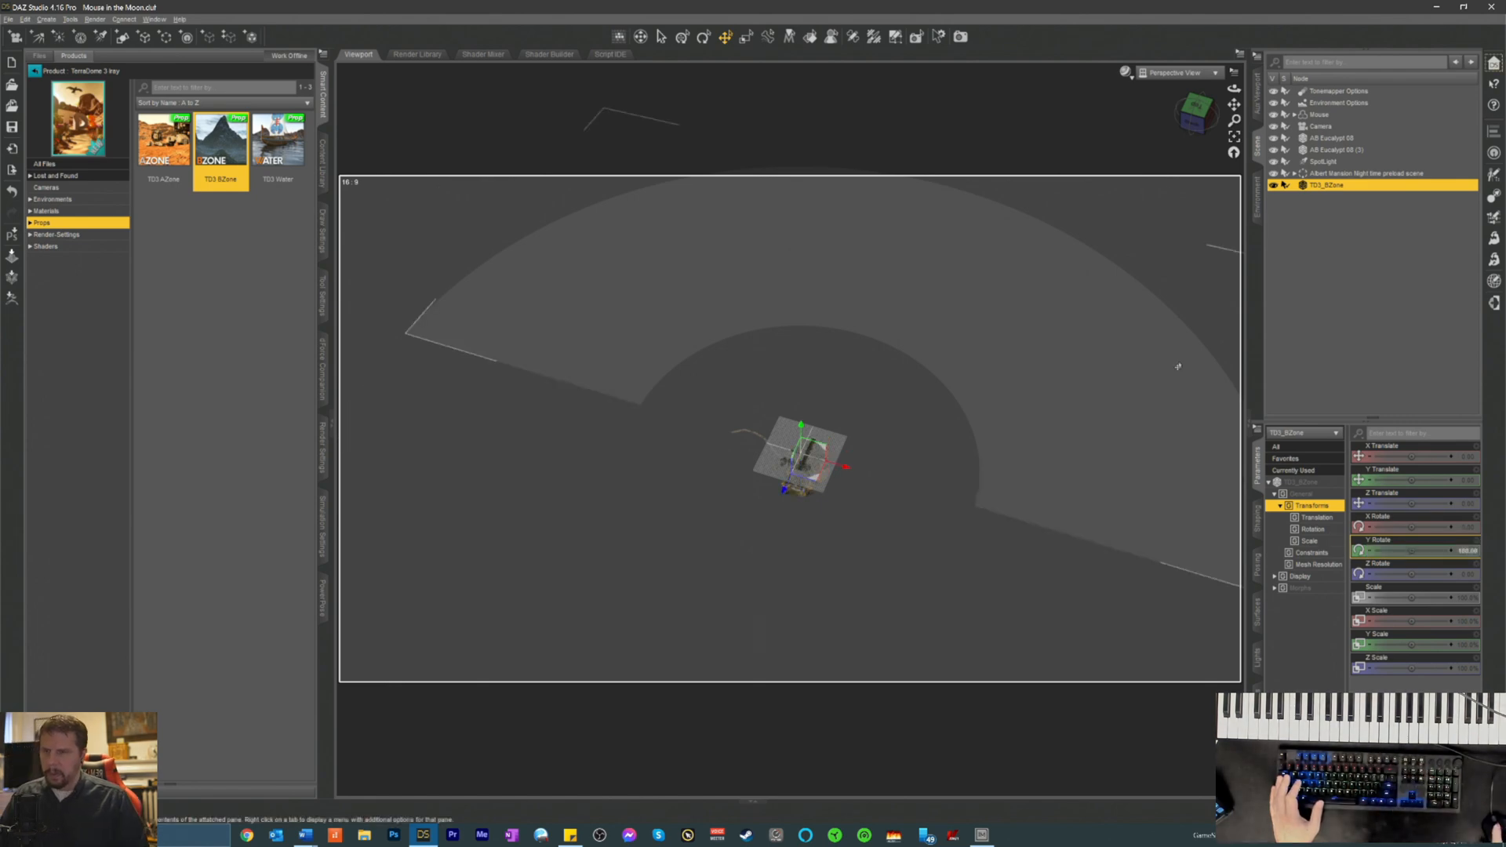
- Lower the TD3_BZone terrain along its Y axis to about the mansion's base and return to the Camera view
left_click(1166, 75)
left_click(1191, 23)
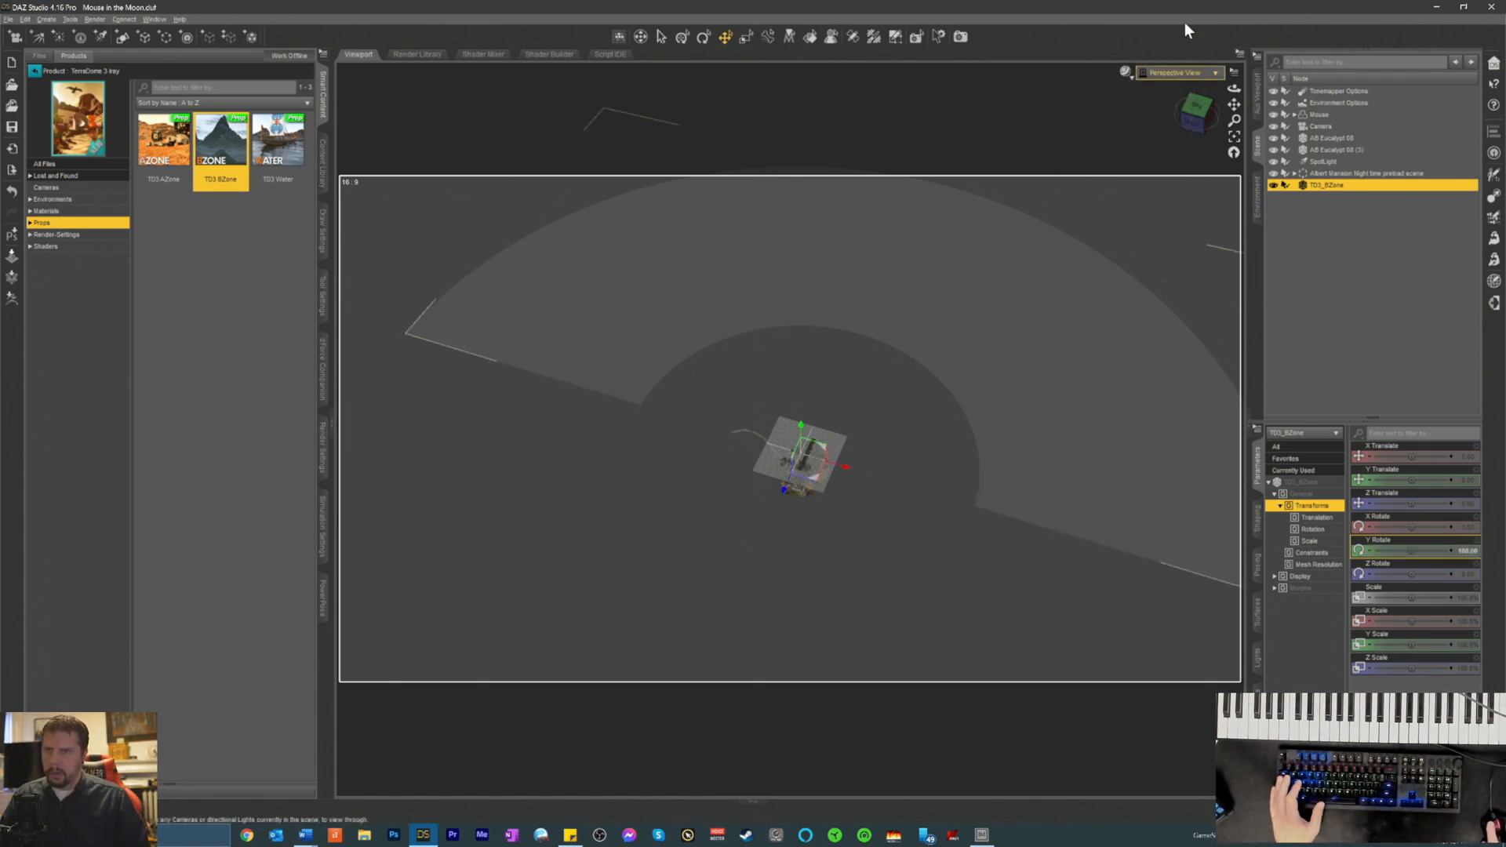
left_click(1194, 125)
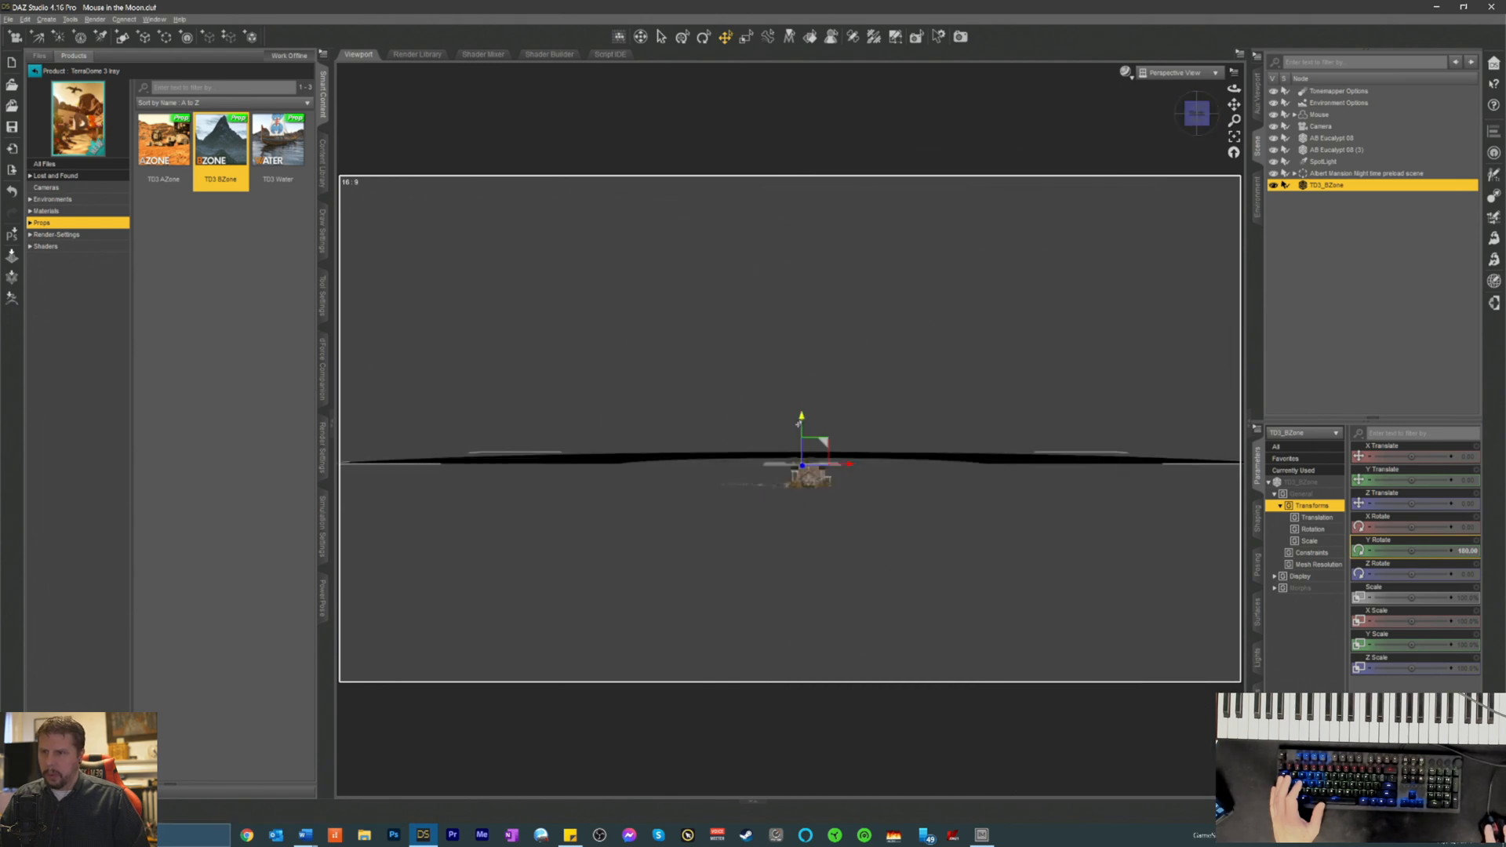
left_click(794, 434)
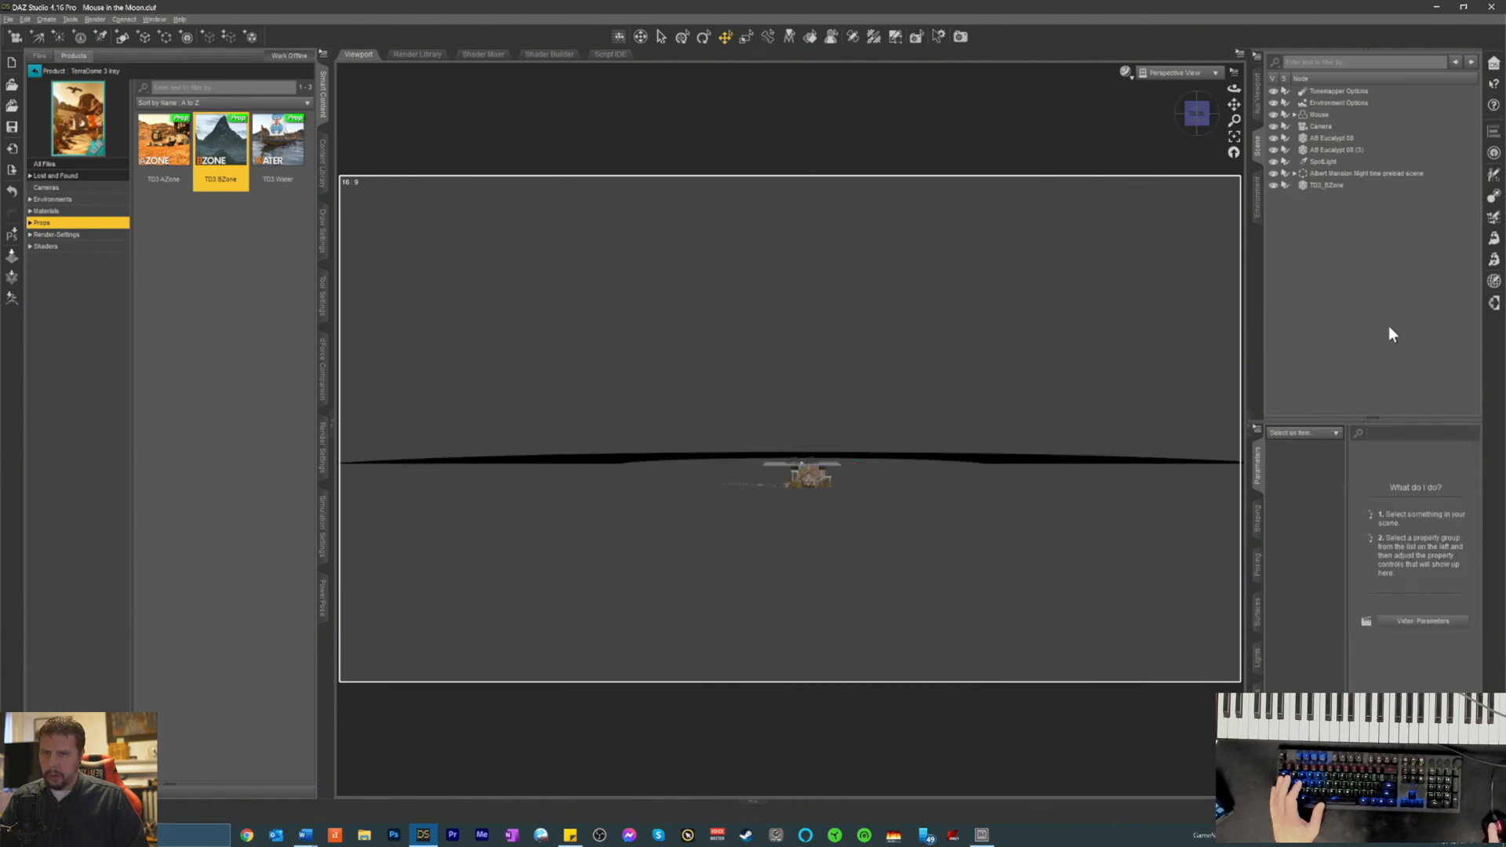
left_click(1325, 186)
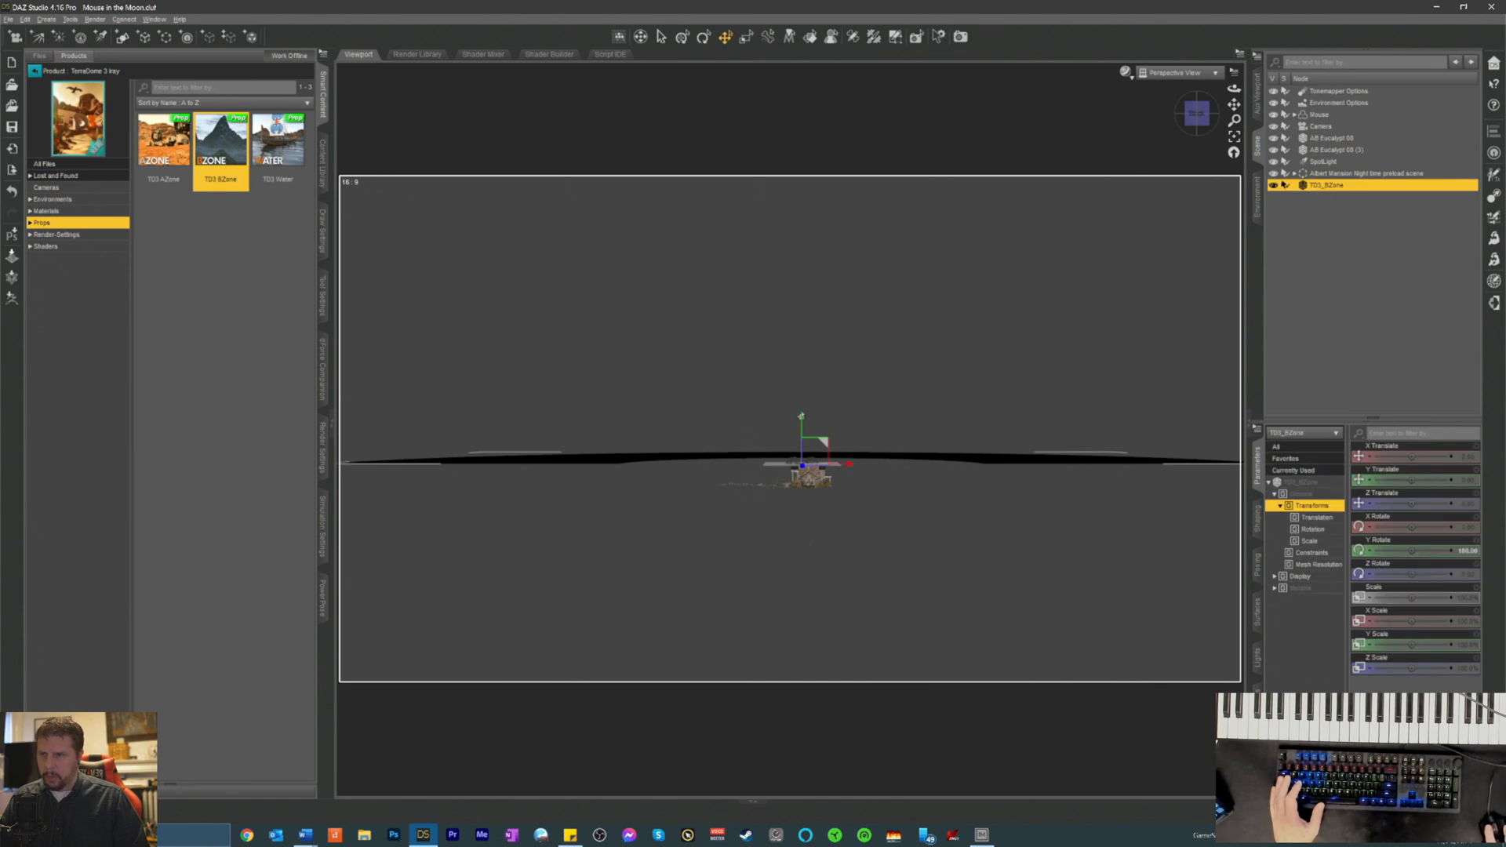
mouse_move(801, 420)
left_mouse_down()
mouse_move(789, 456)
mouse_move(784, 439)
mouse_move(815, 427)
left_mouse_up()
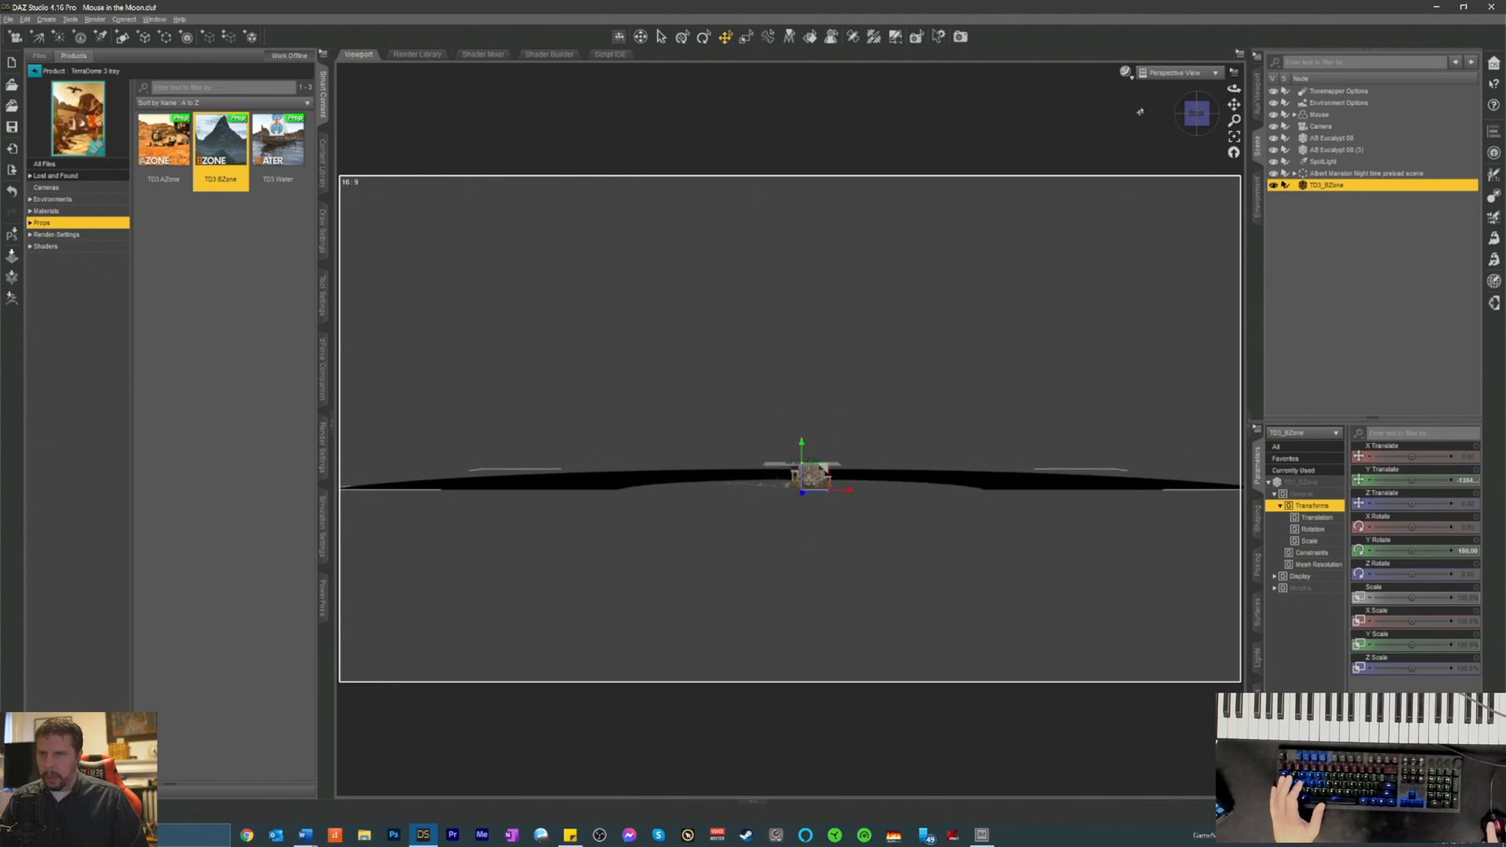
left_click(1167, 79)
left_click(1127, 188)
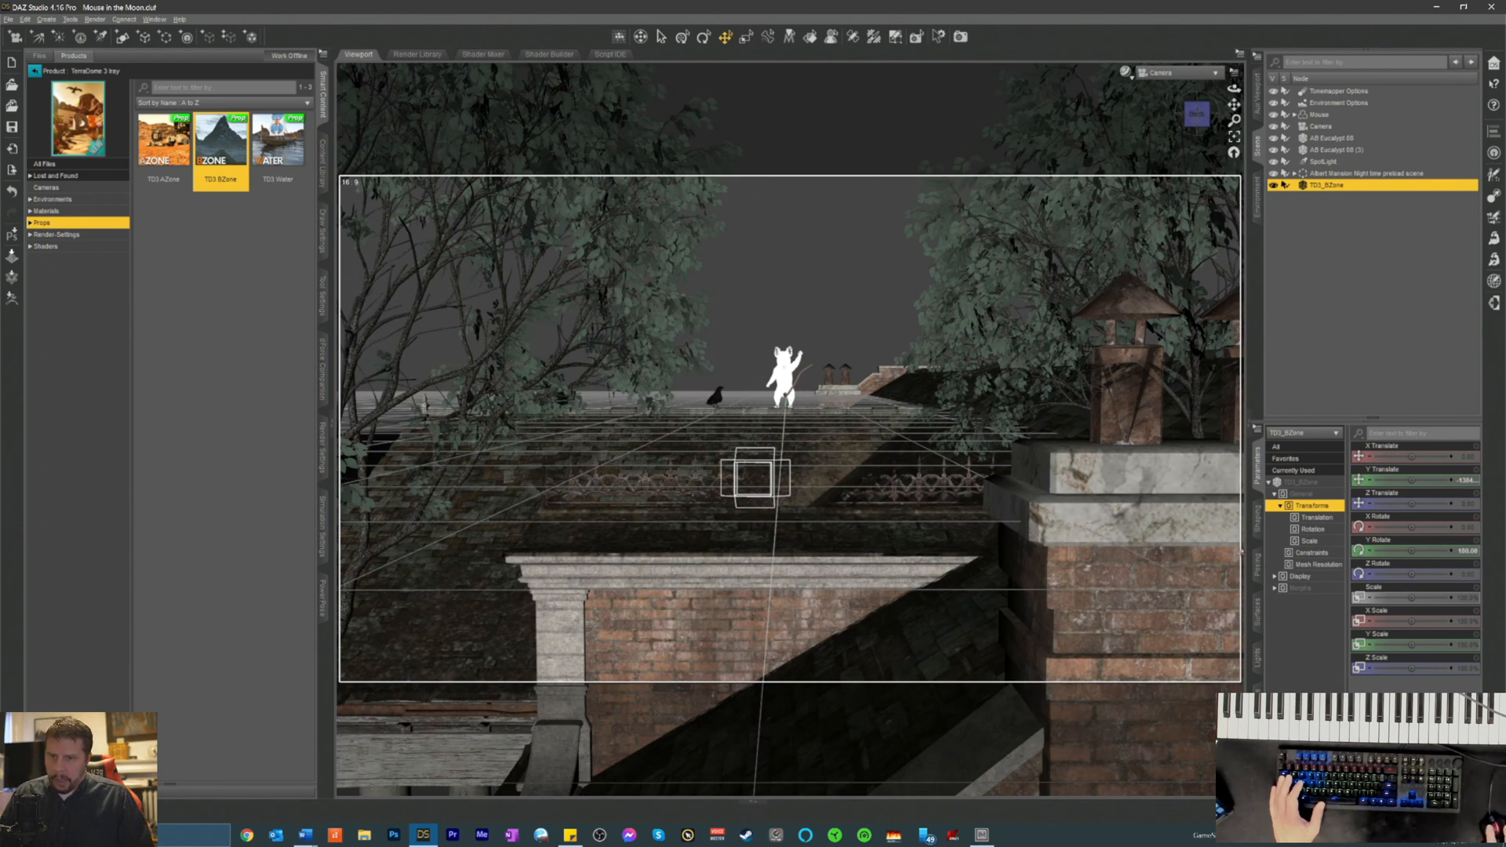
- Shape the TD3_BZone terrain with moderate MountainRange and SentinelPeaks morphs and a strong DistantCrags morph
left_click(1258, 524)
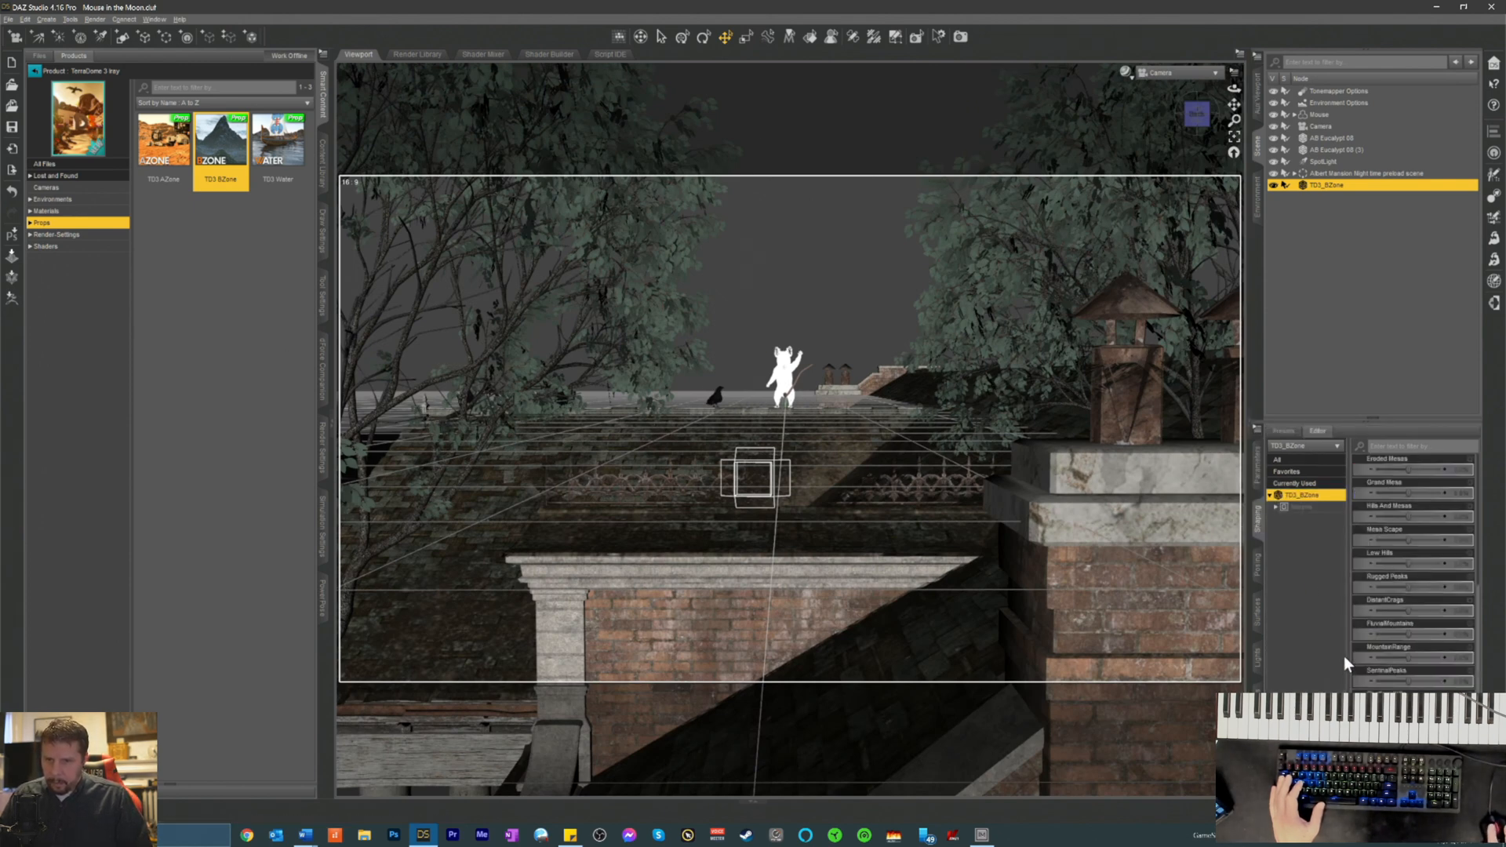
left_click_drag(1406, 657, 1413, 689)
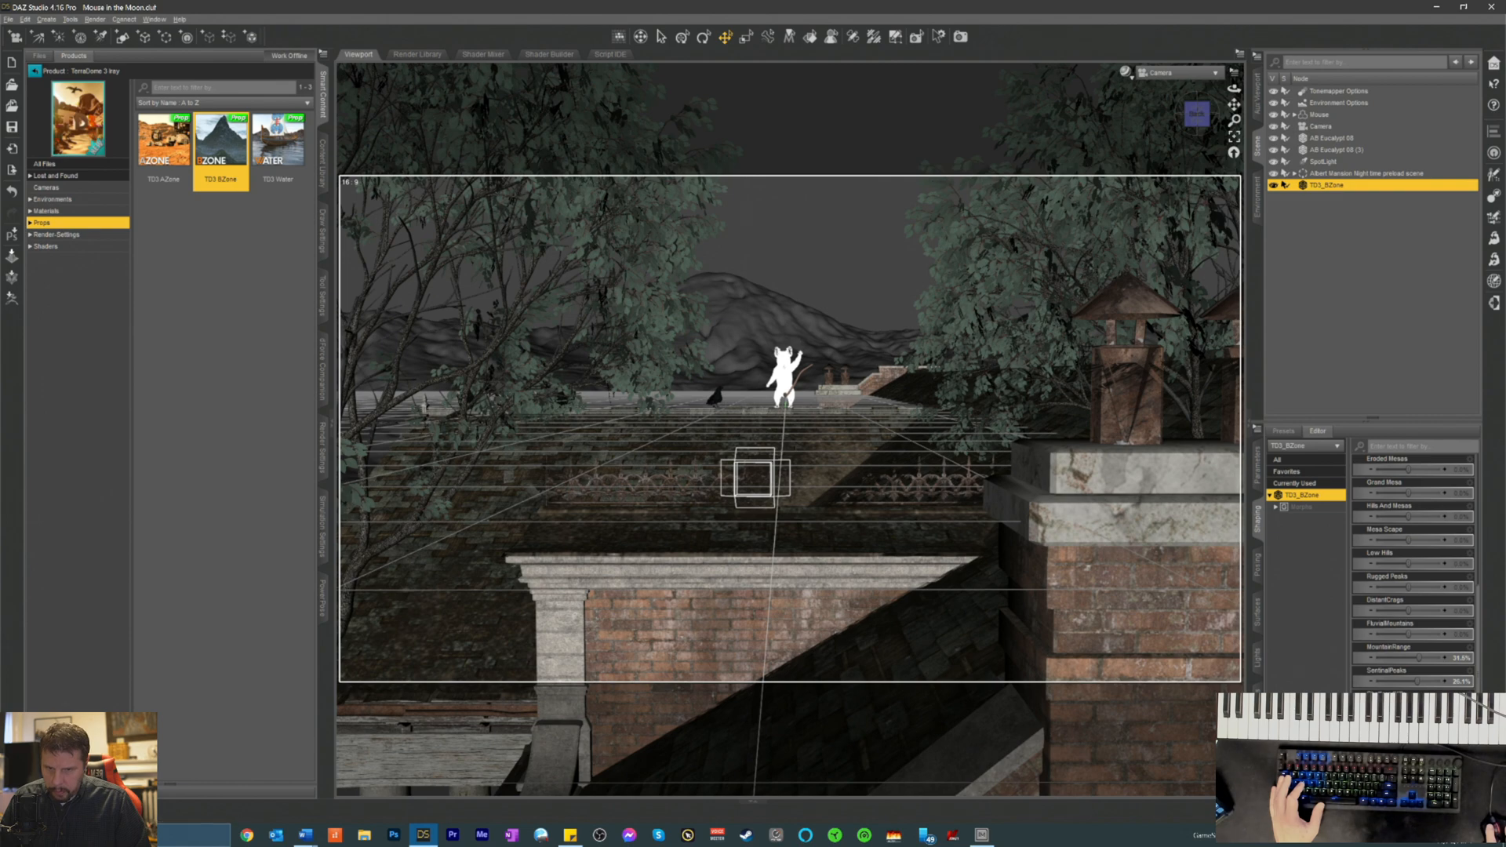
scroll(1412, 573, "down", 1)
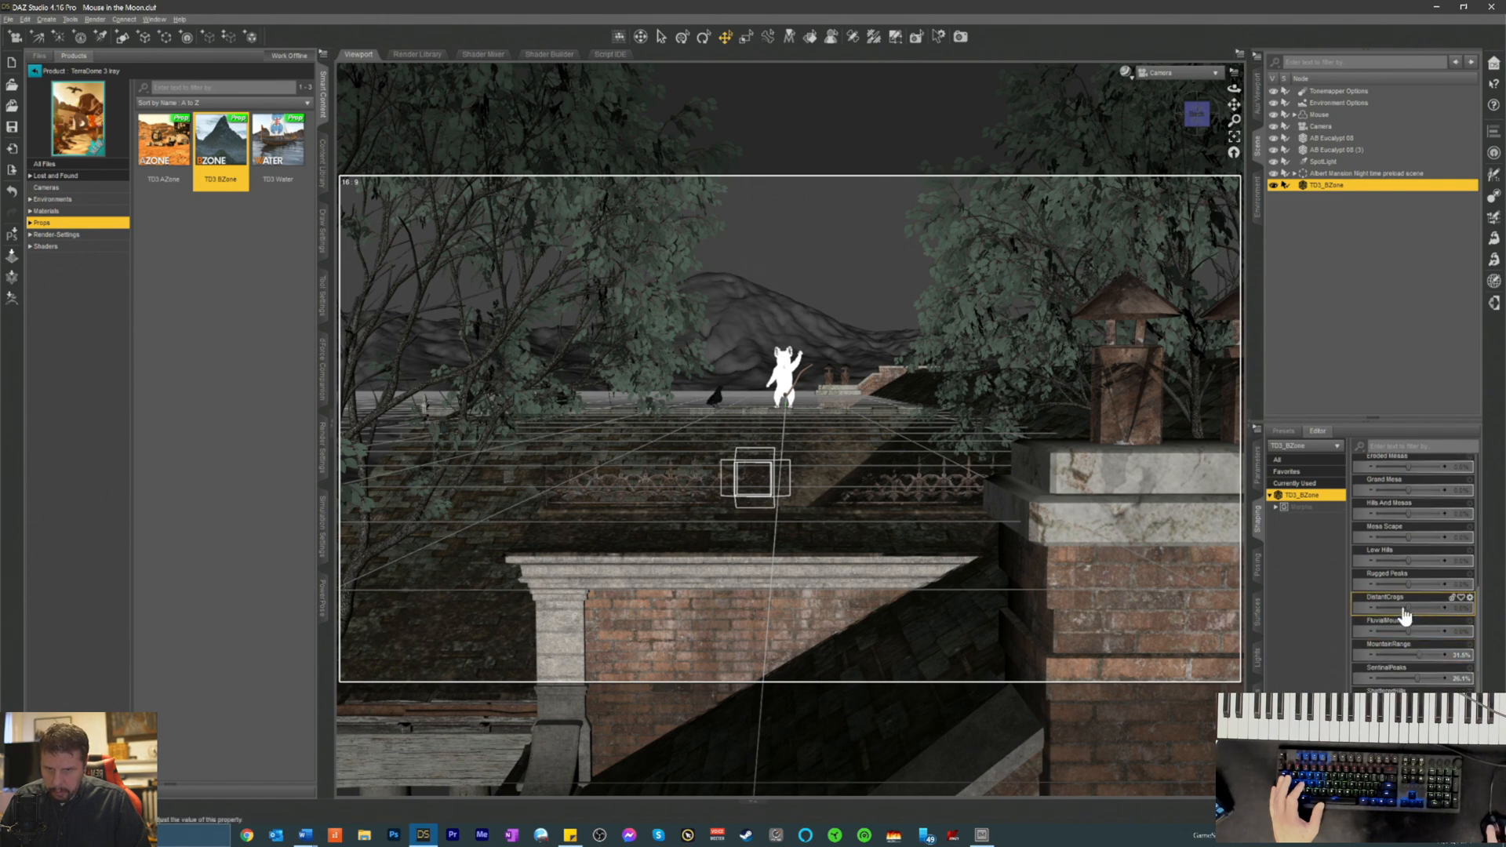
left_click_drag(1409, 608, 1433, 612)
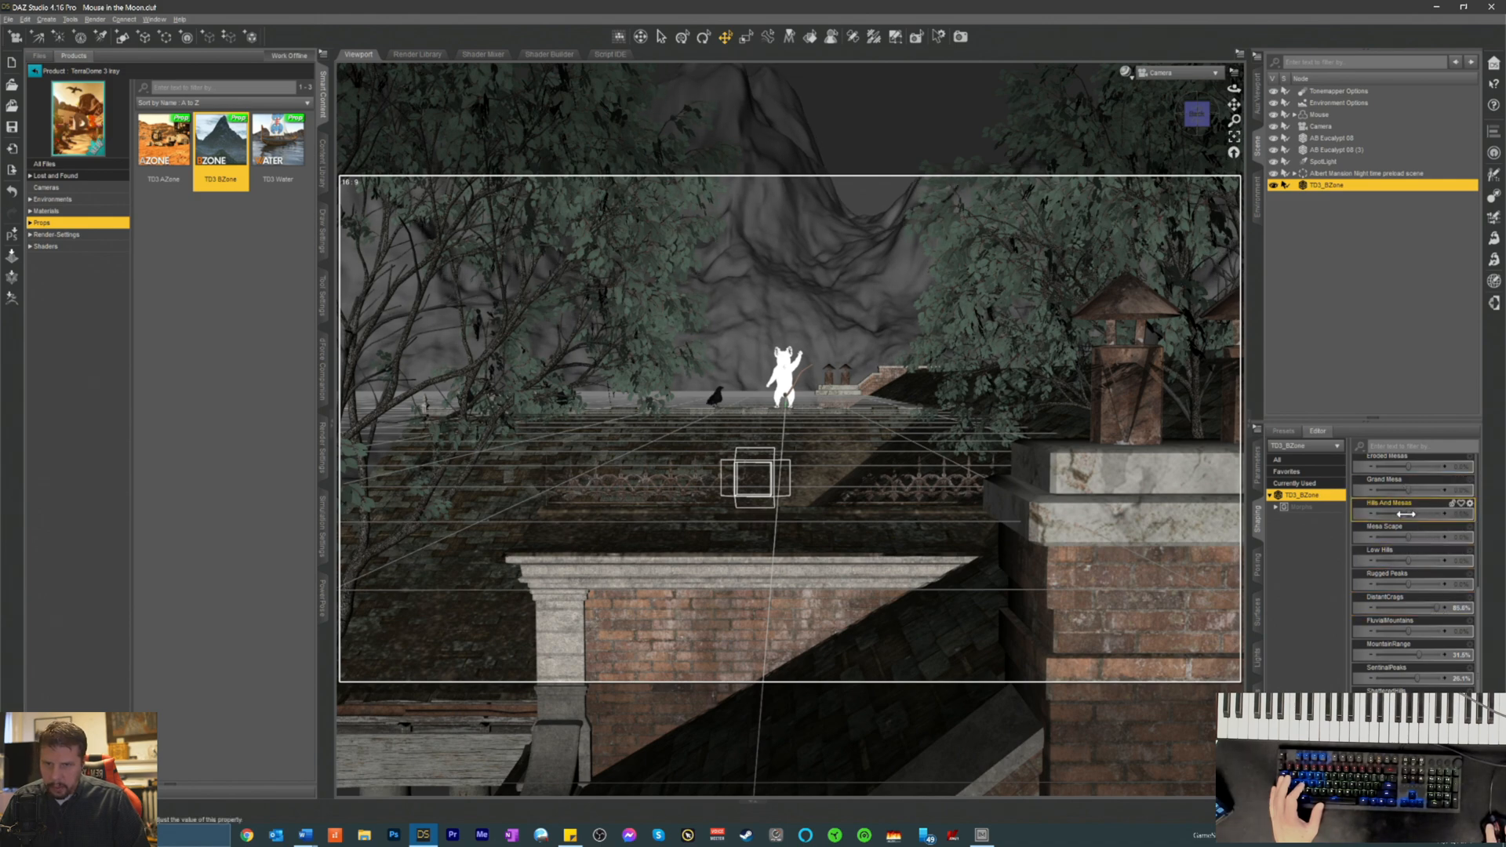
- Lower the TD3_BZone terrain further along its Y axis, turn it further about Y, and fine-tune its height behind the roof
left_click(1260, 484)
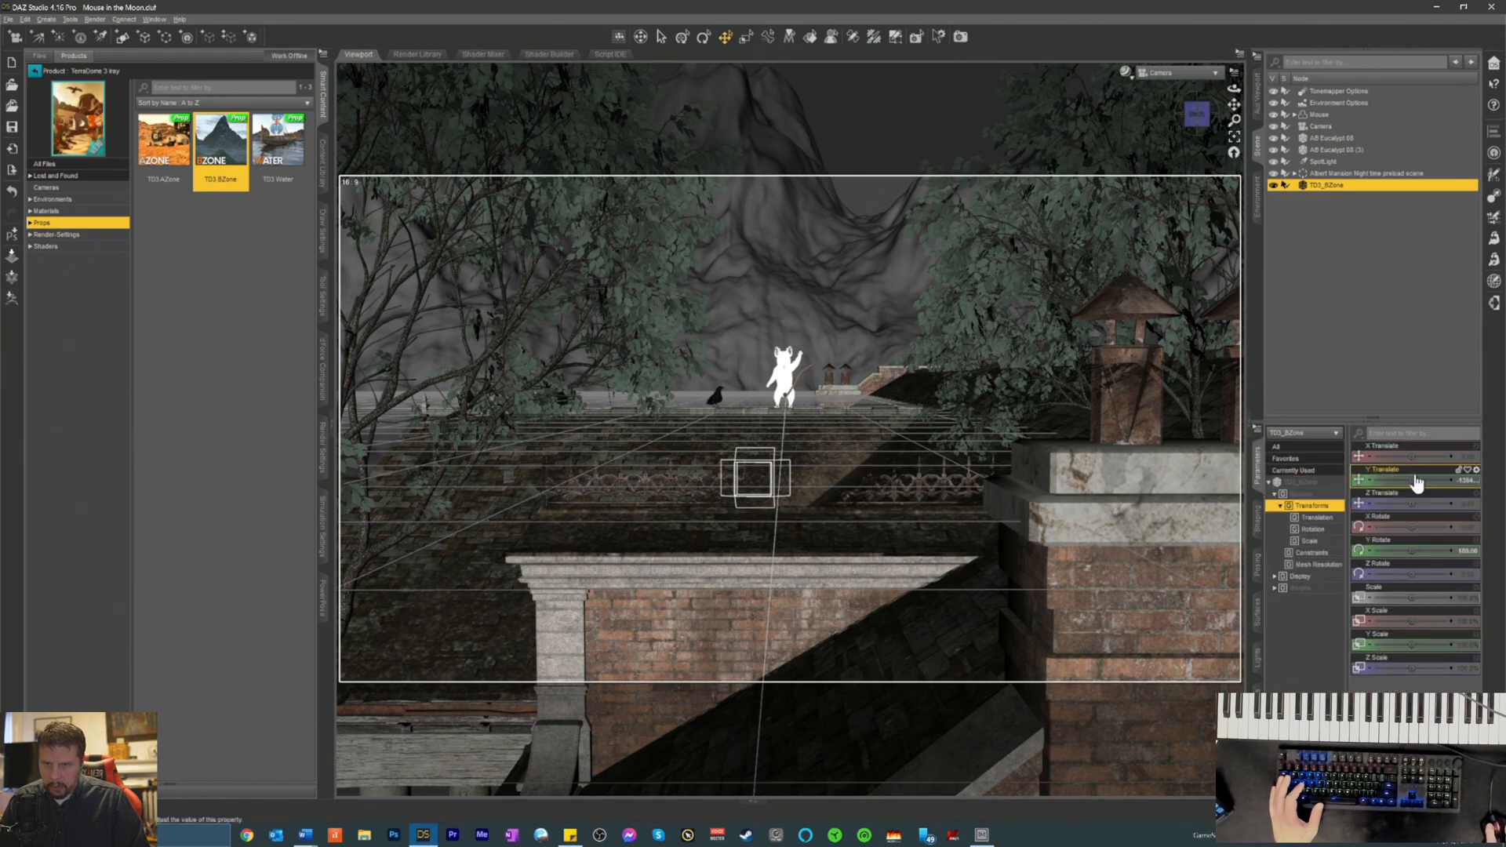
left_click_drag(1397, 480, 1375, 480)
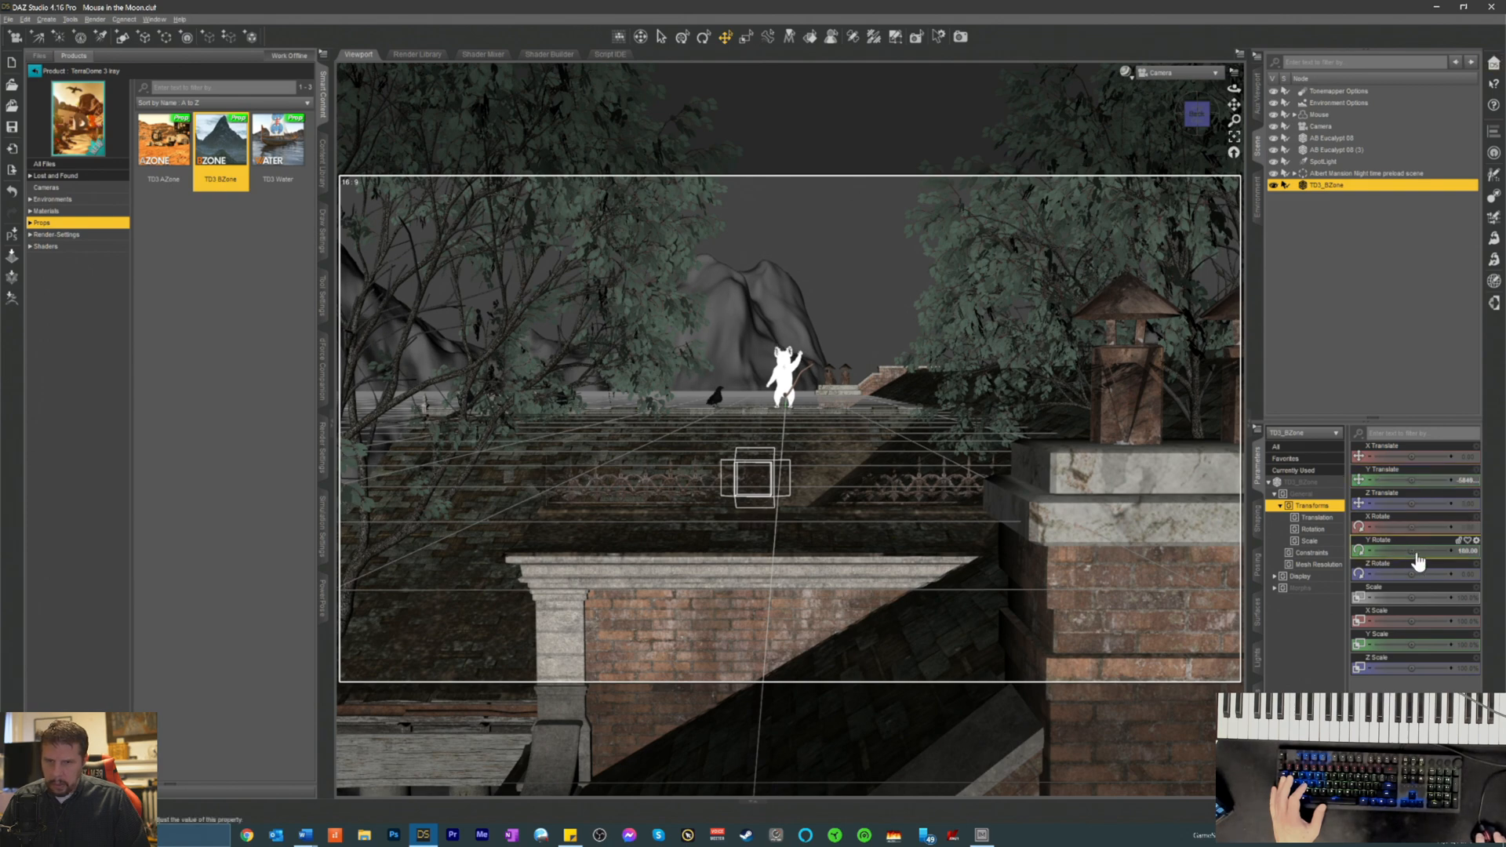
left_click_drag(1413, 551, 1429, 552)
left_click_drag(1430, 480, 1437, 480)
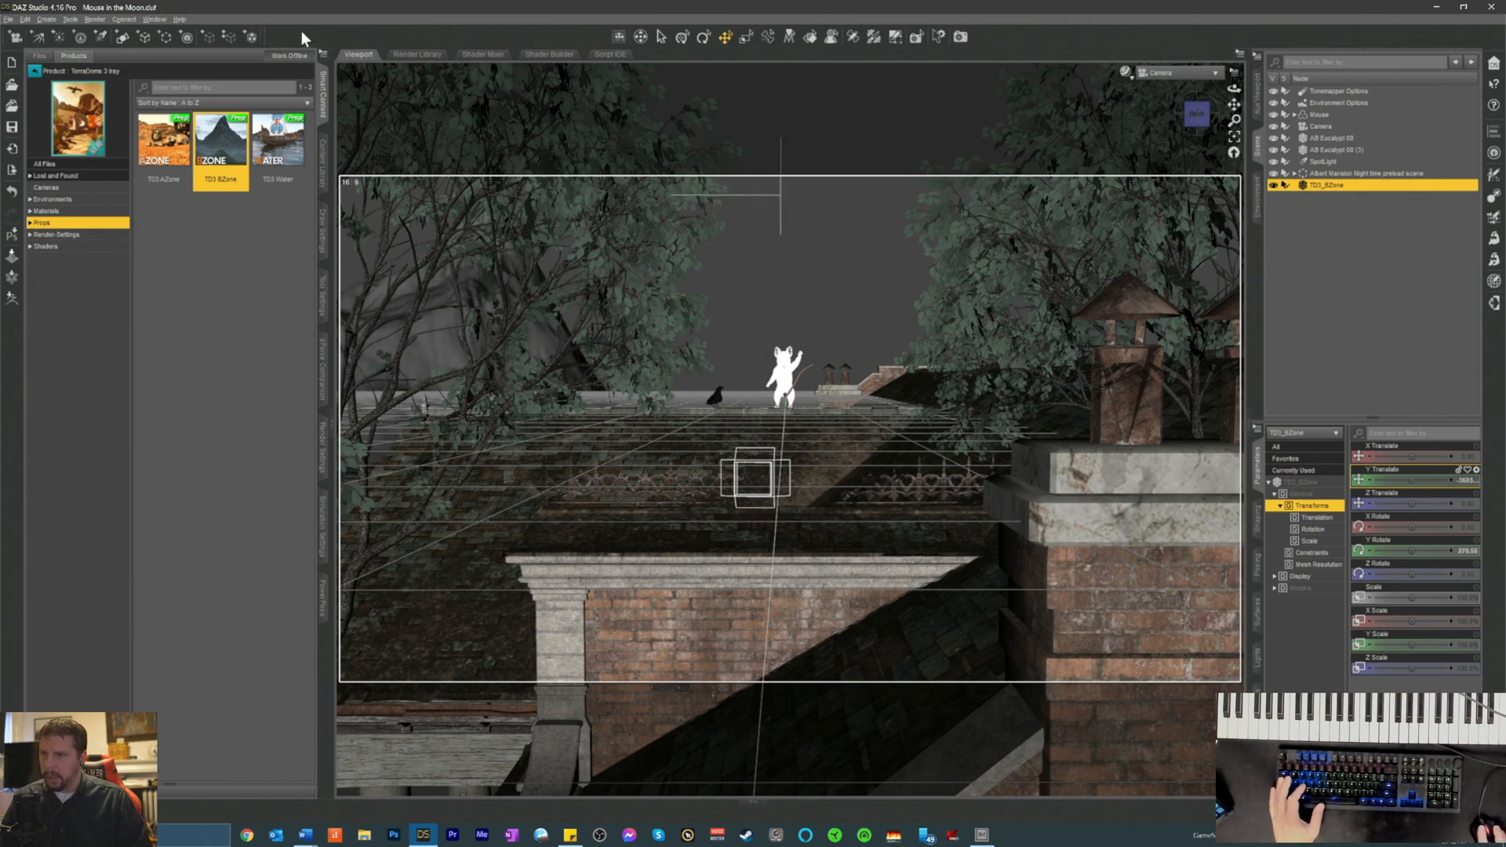
- Try to convert the TD3_BZone terrain's geometry to SubD
left_click(26, 19)
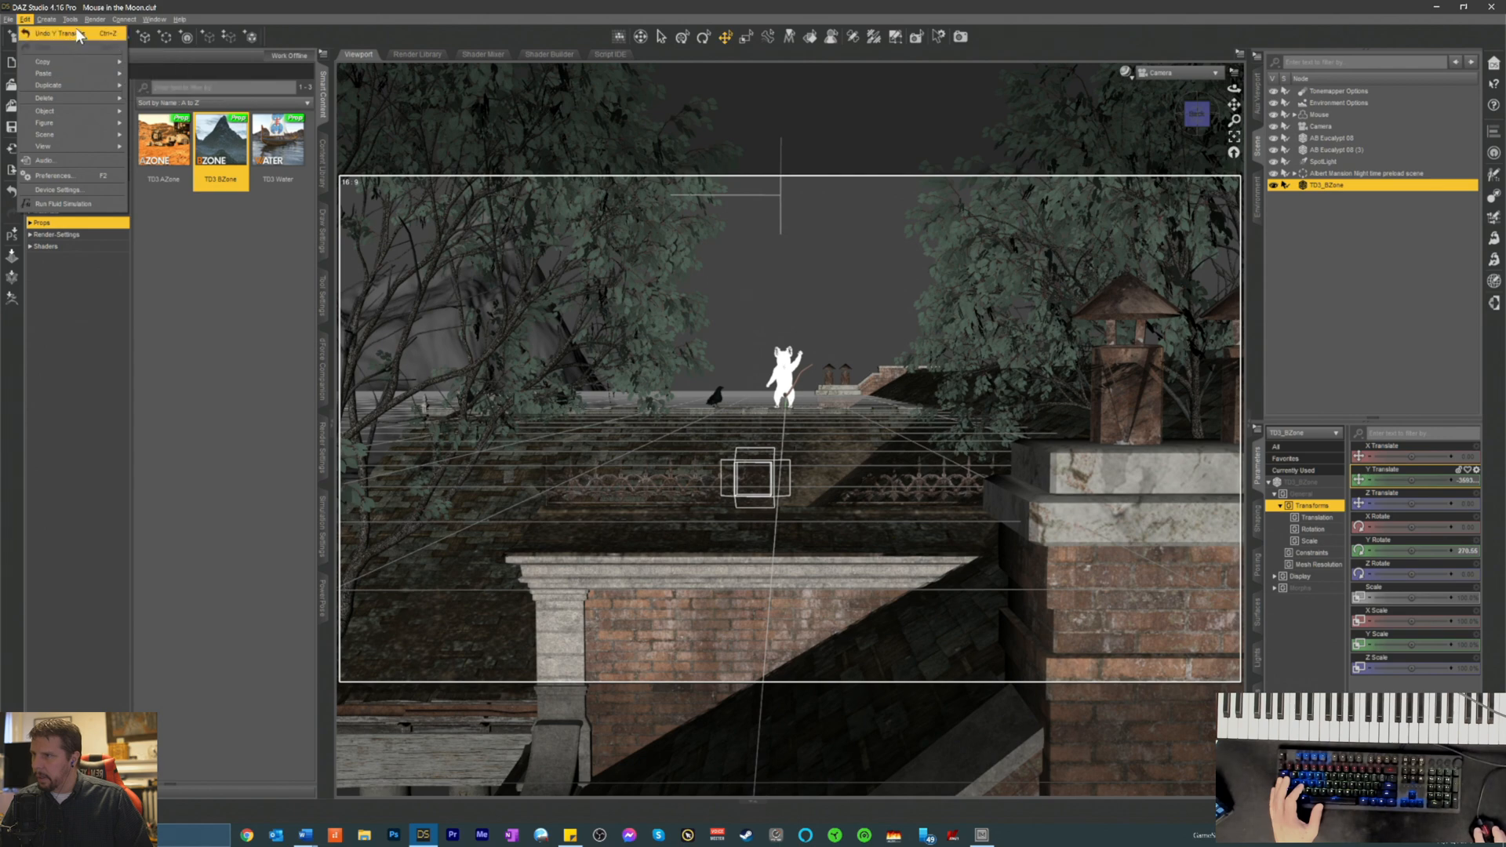
mouse_move(63, 111)
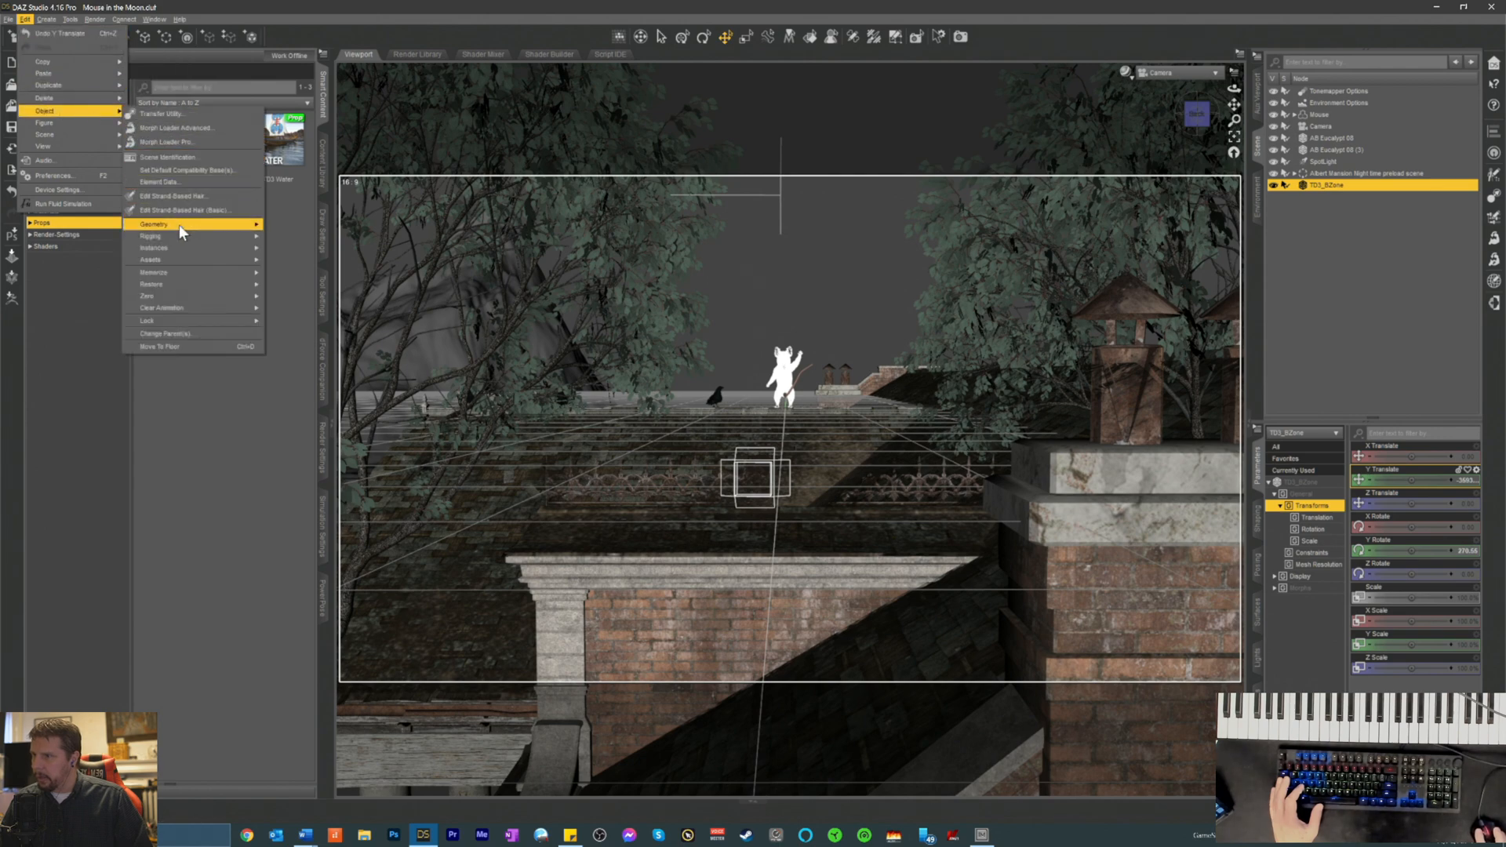
mouse_move(204, 224)
left_click(285, 223)
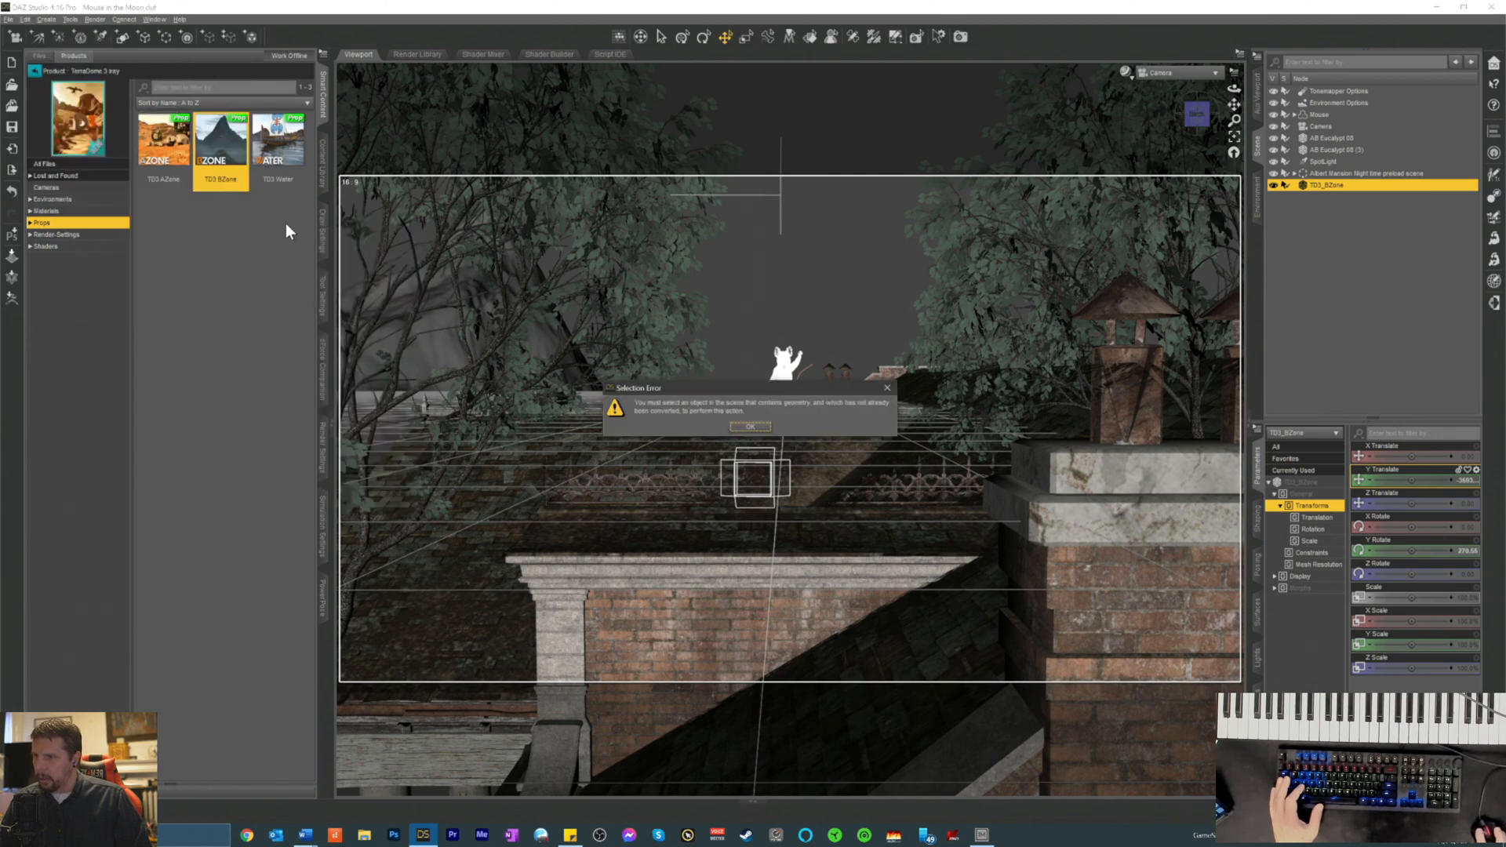
- Dismiss the selection error and show the materials included in the TerraDome 3 product
left_click(751, 428)
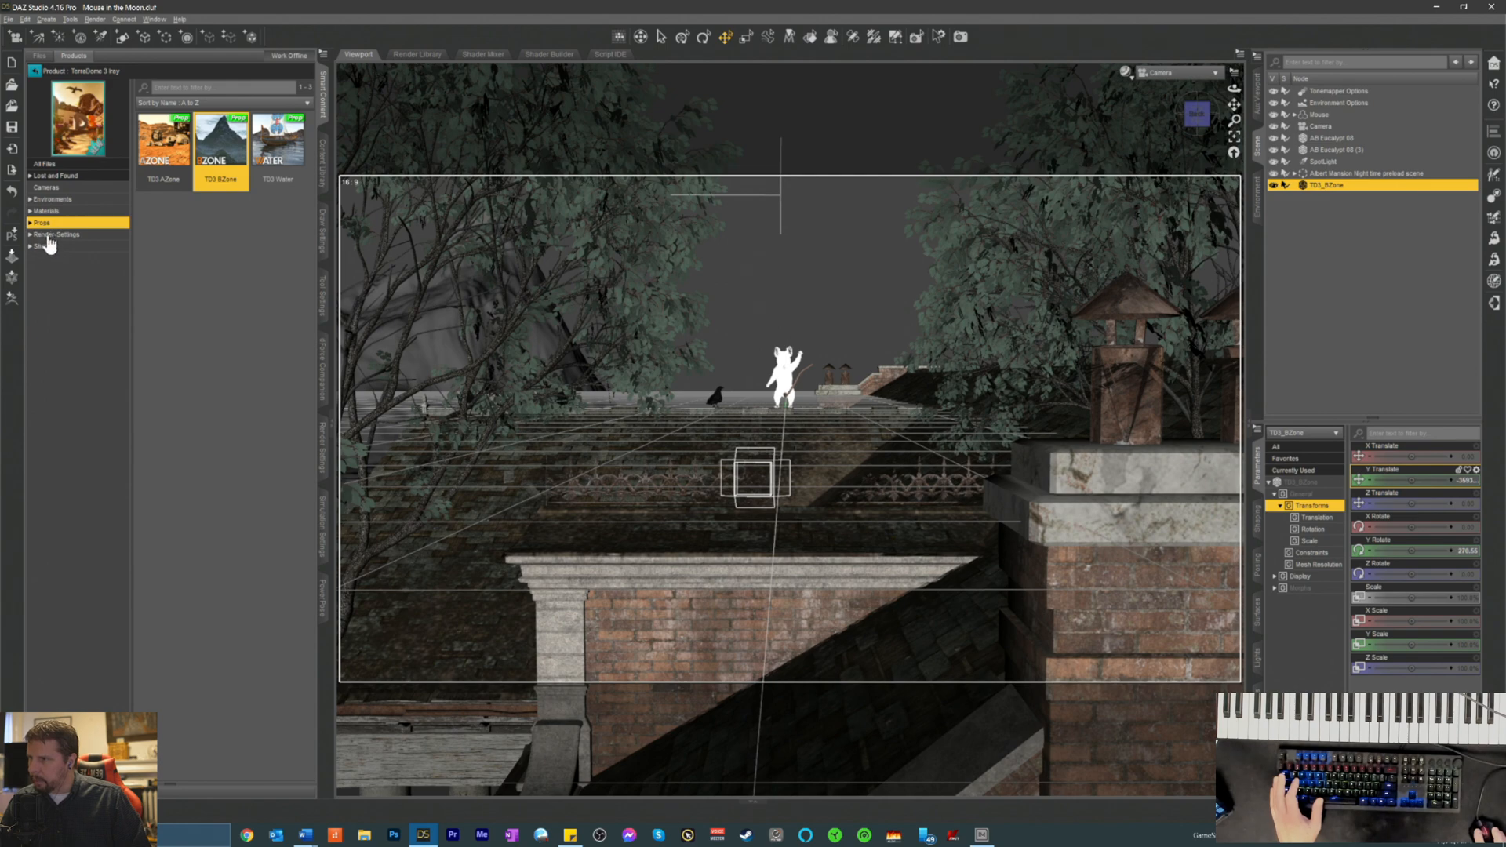
left_click(49, 201)
left_click(47, 212)
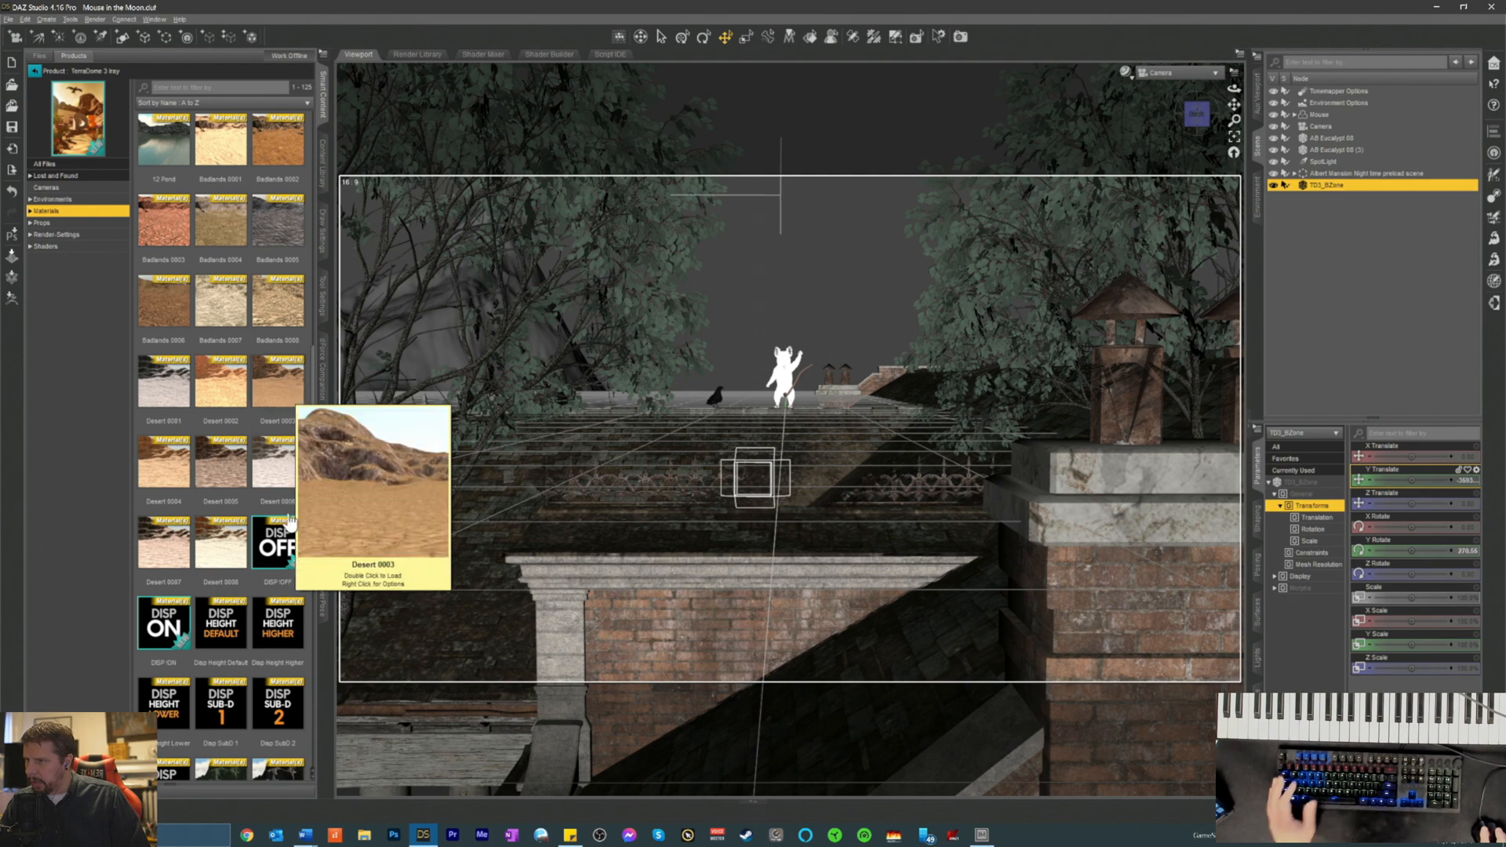
- Apply the Grassy 0003 material preset to the selected TD3 BZone terrain
scroll(263, 494, "down", 5)
scroll(263, 490, "down", 6)
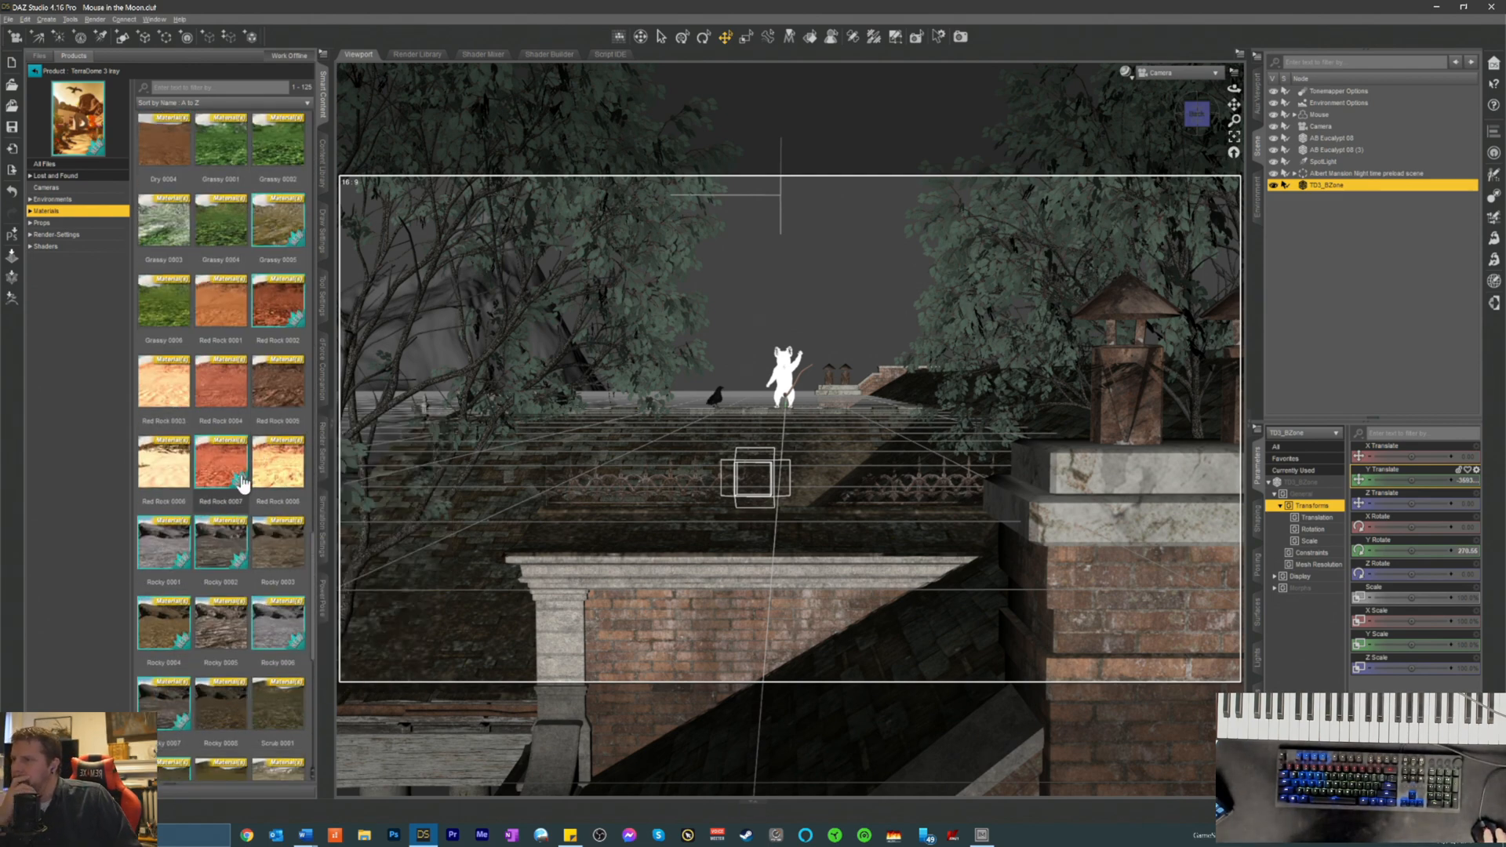
scroll(234, 234, "up", 3)
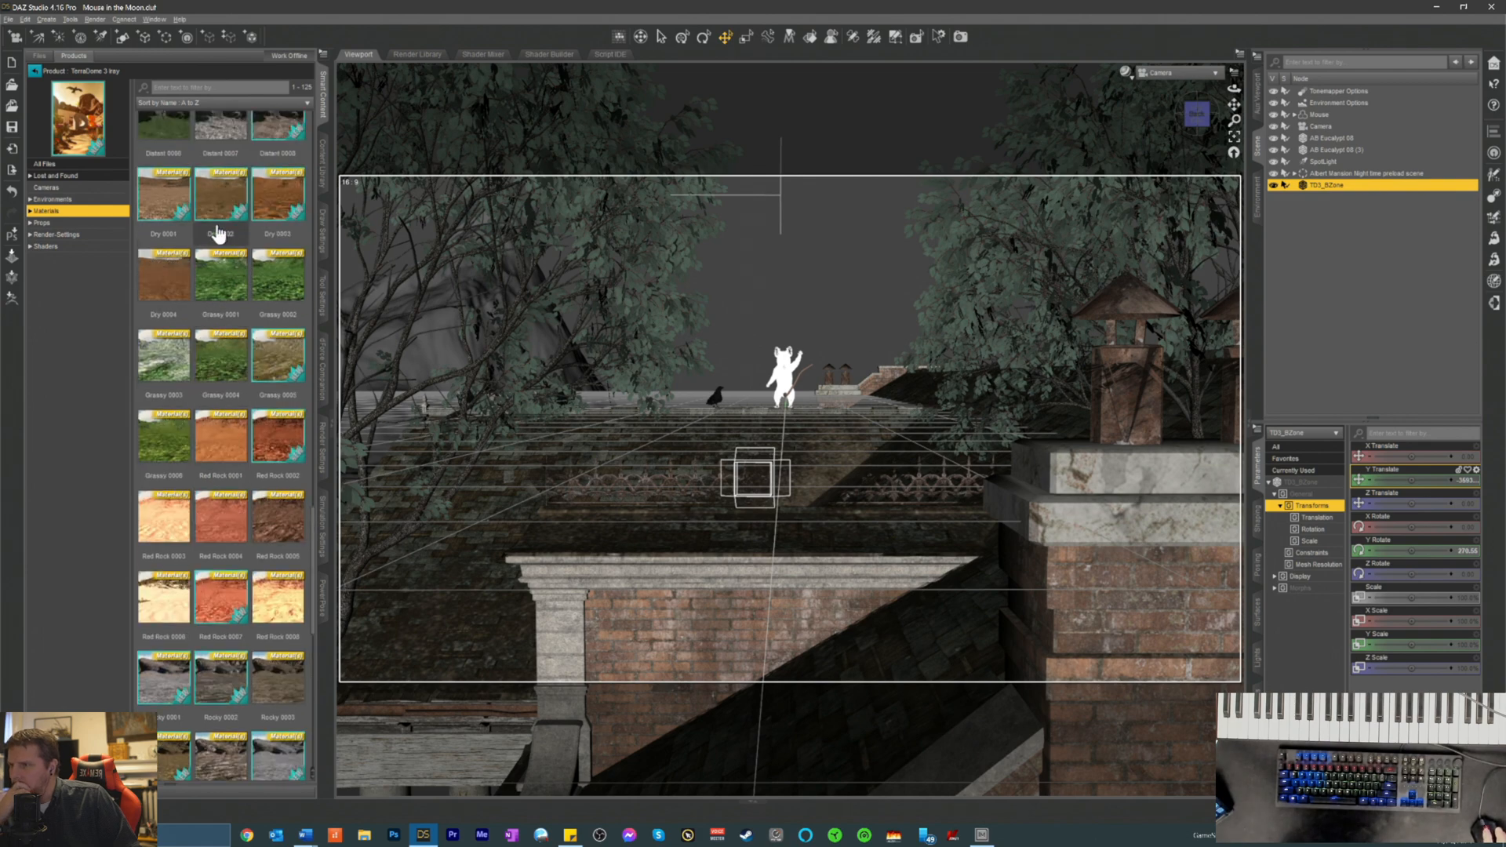
left_click(152, 475)
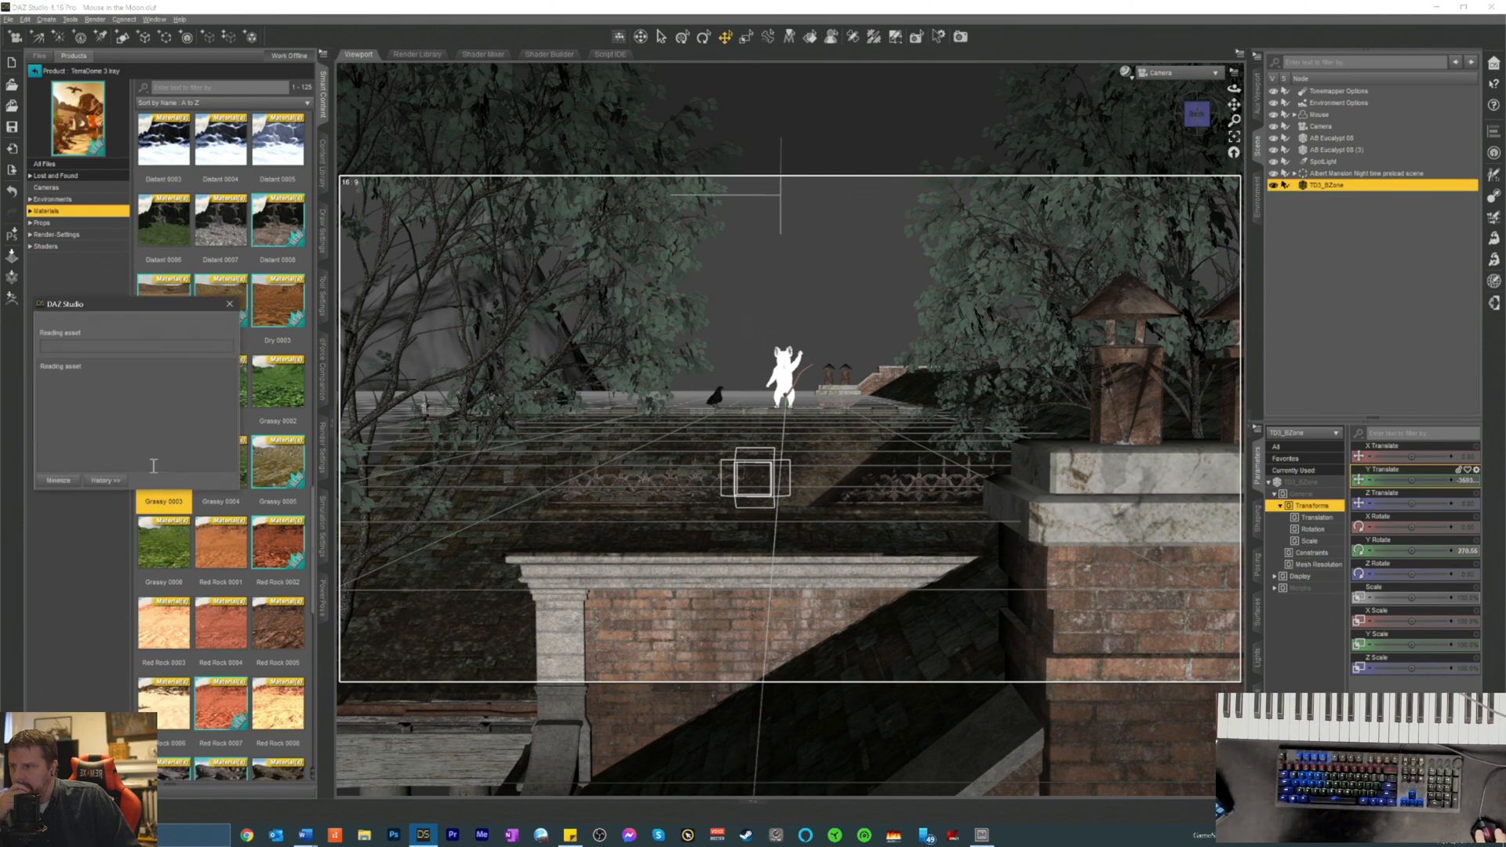
double_click(152, 474)
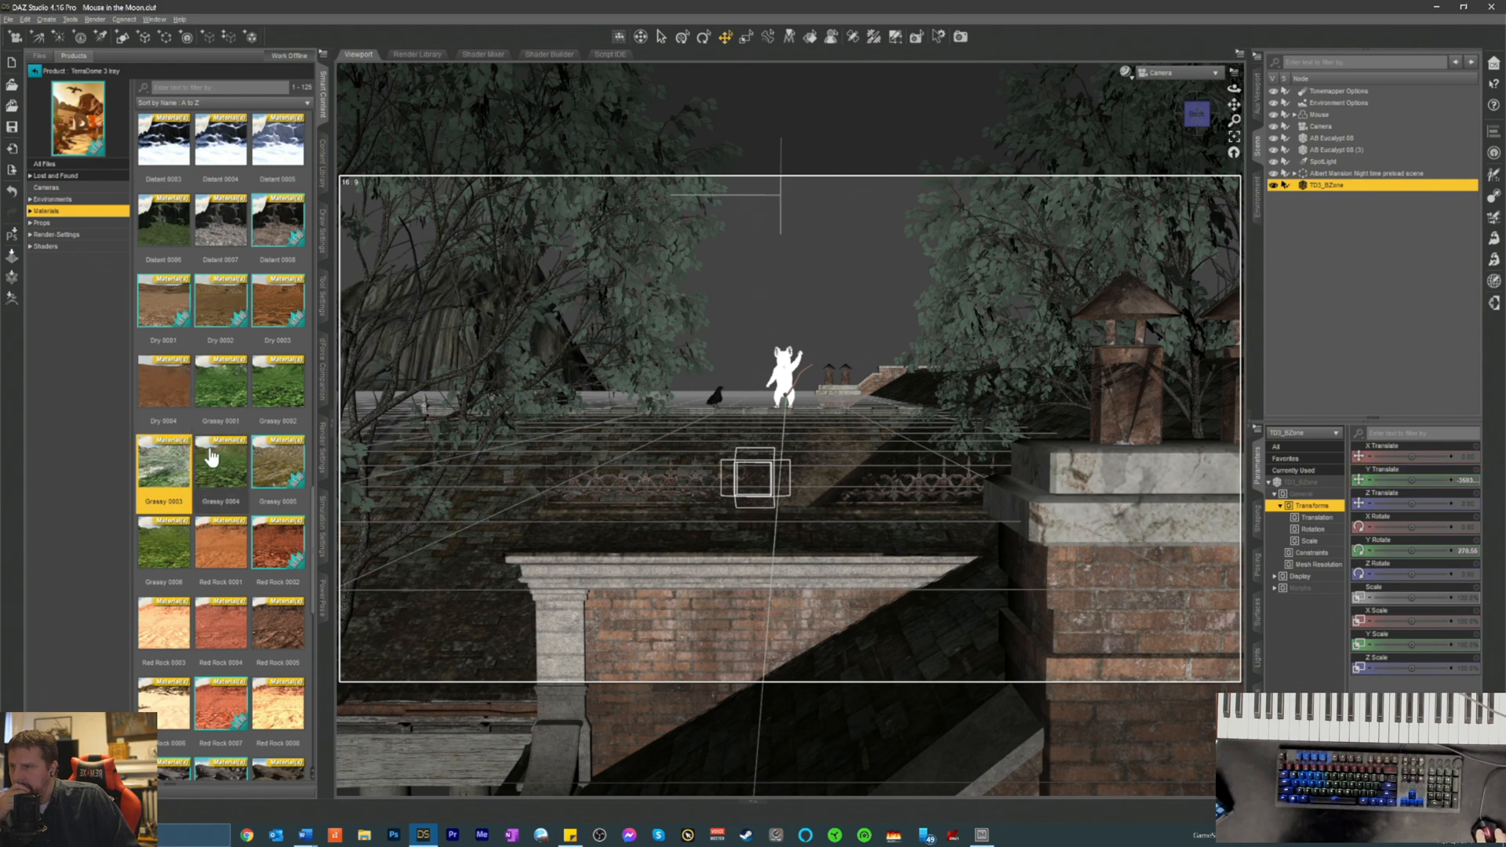
- Try the snowy Distant 0005 and Distant 0004 material presets on the BZone terrain
scroll(242, 310, "up", 2)
scroll(241, 310, "up", 1)
left_click(272, 390)
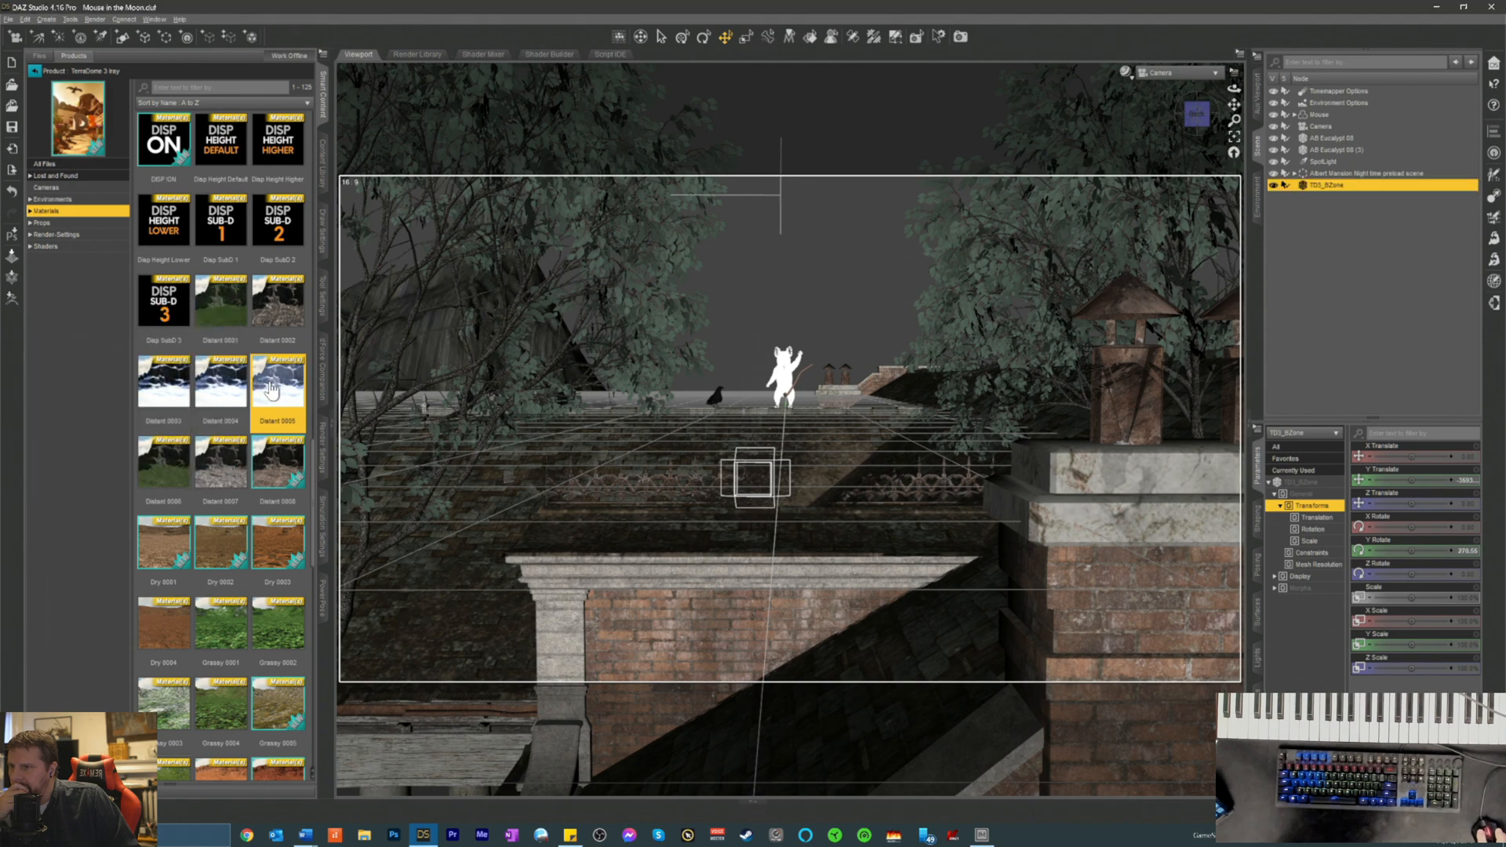
mouse_move(272, 389)
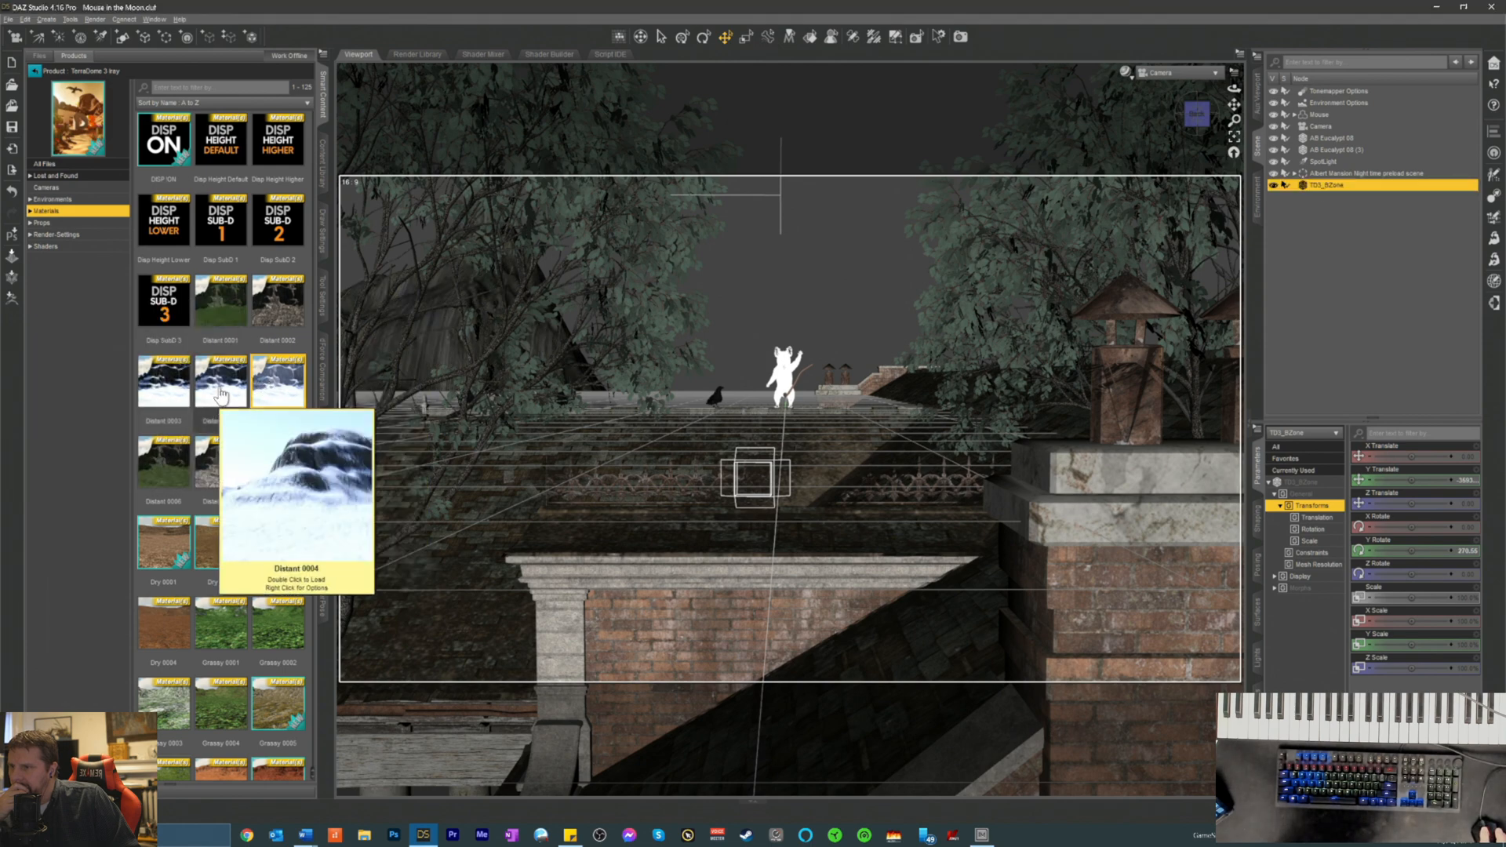
double_click(221, 394)
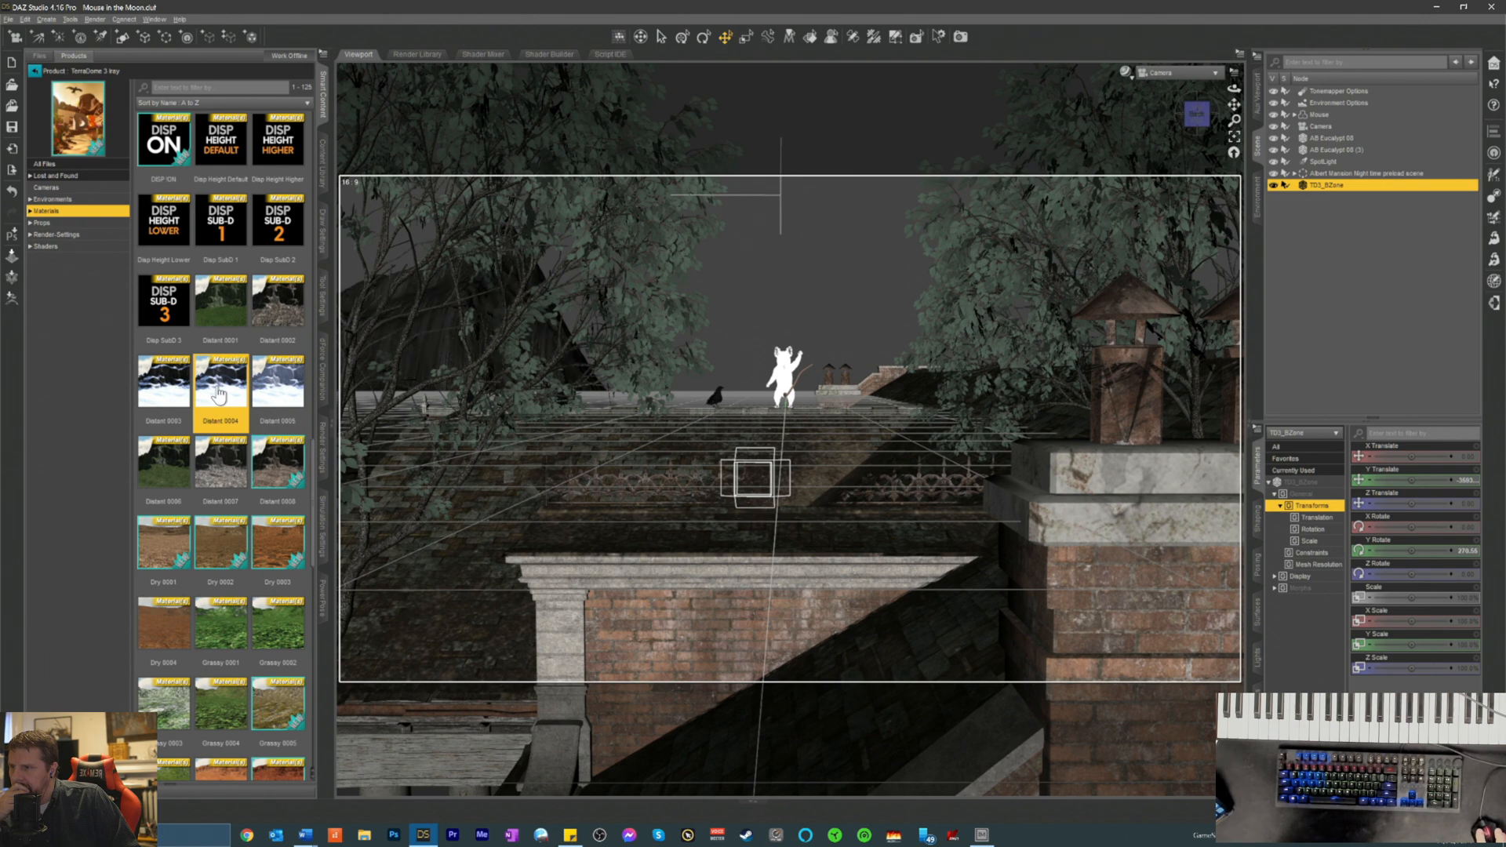
- Try the Scrub 0004 material preset on the BZone terrain
scroll(206, 400, "down", 10)
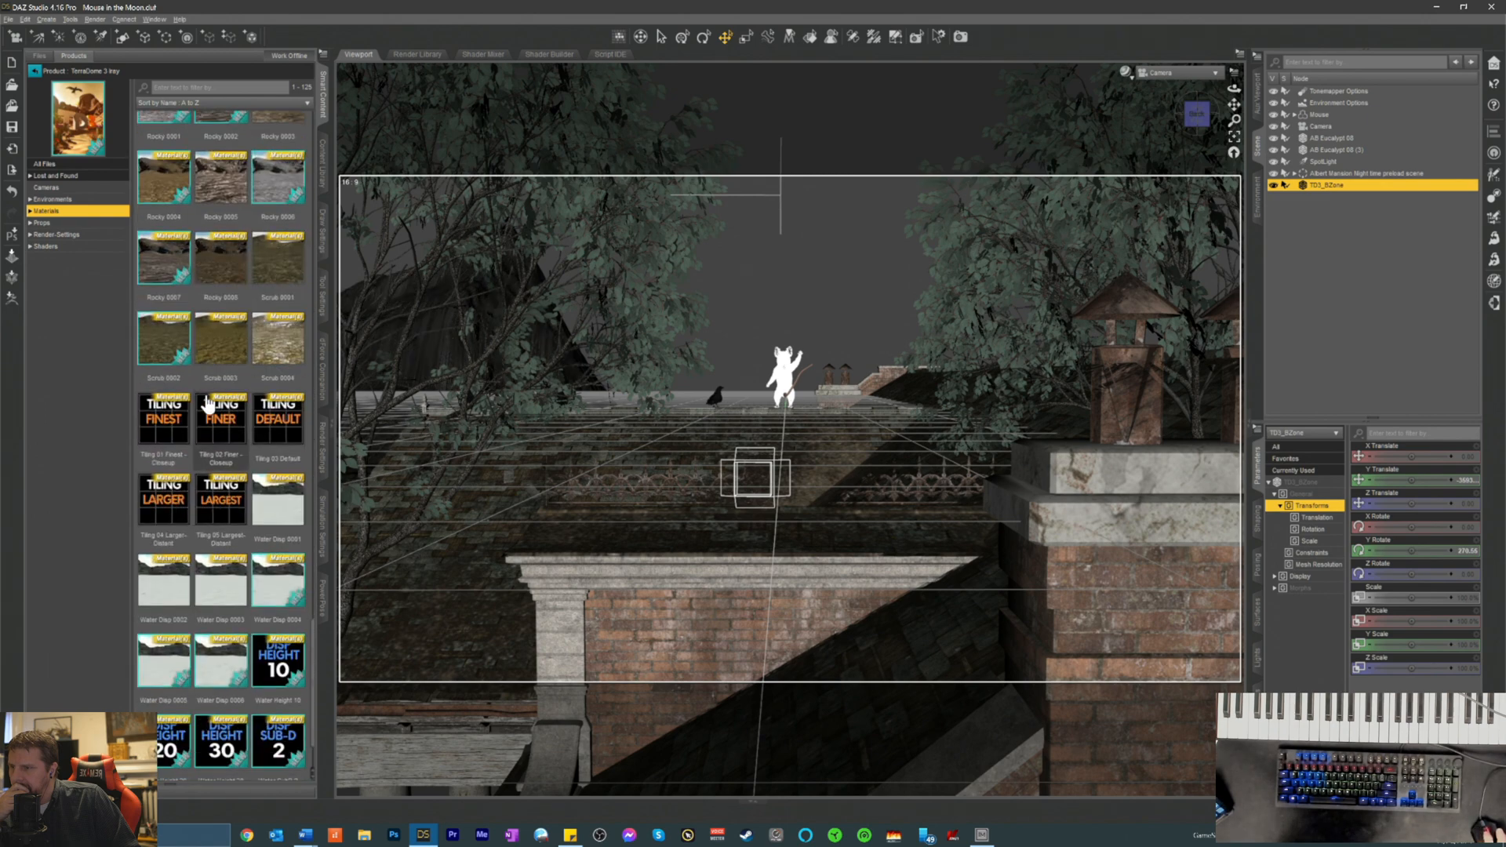
scroll(207, 402, "up", 3)
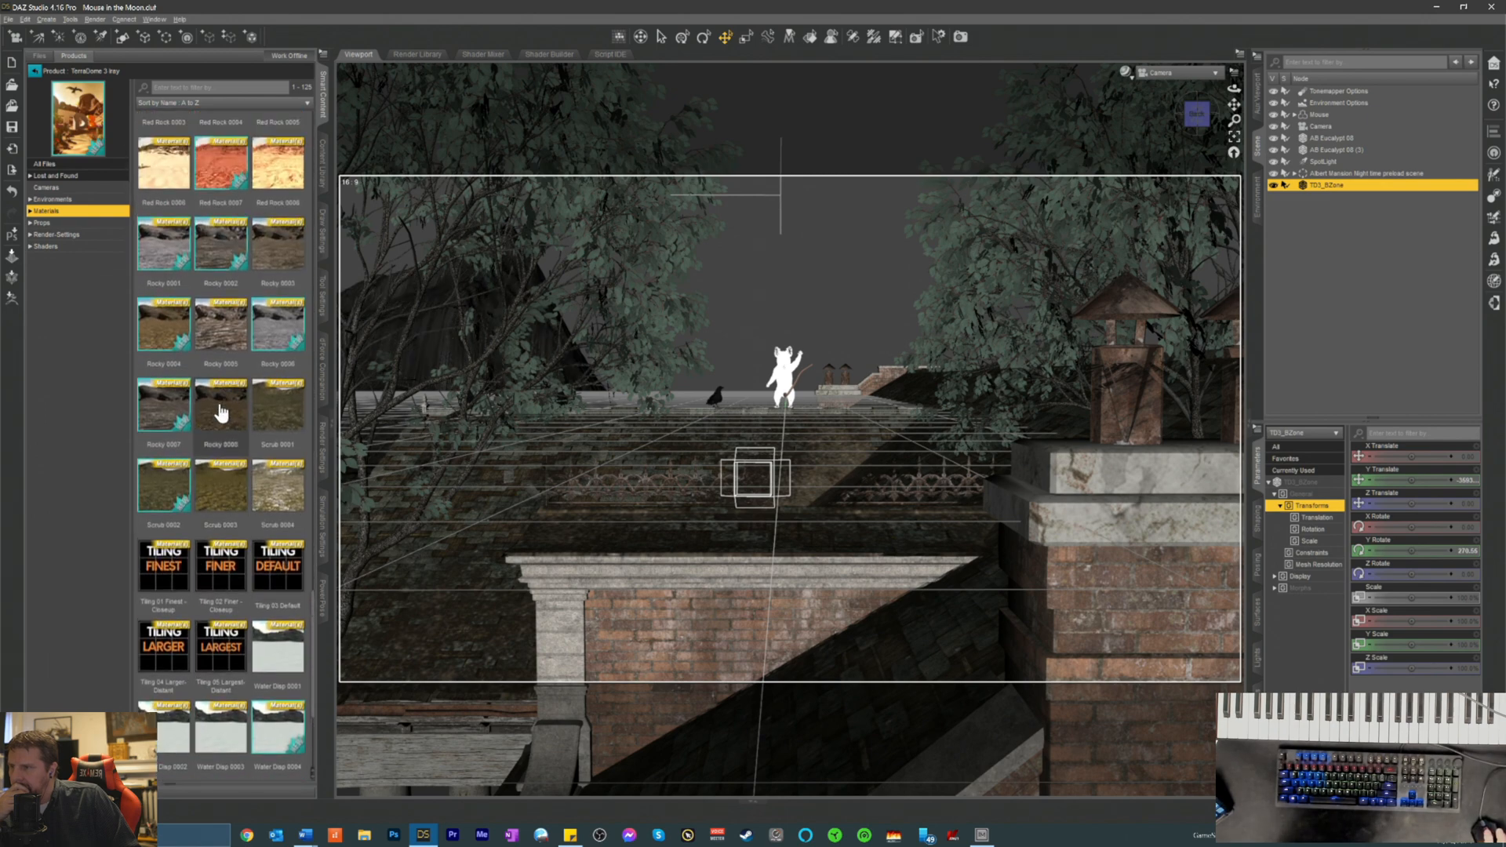
double_click(276, 492)
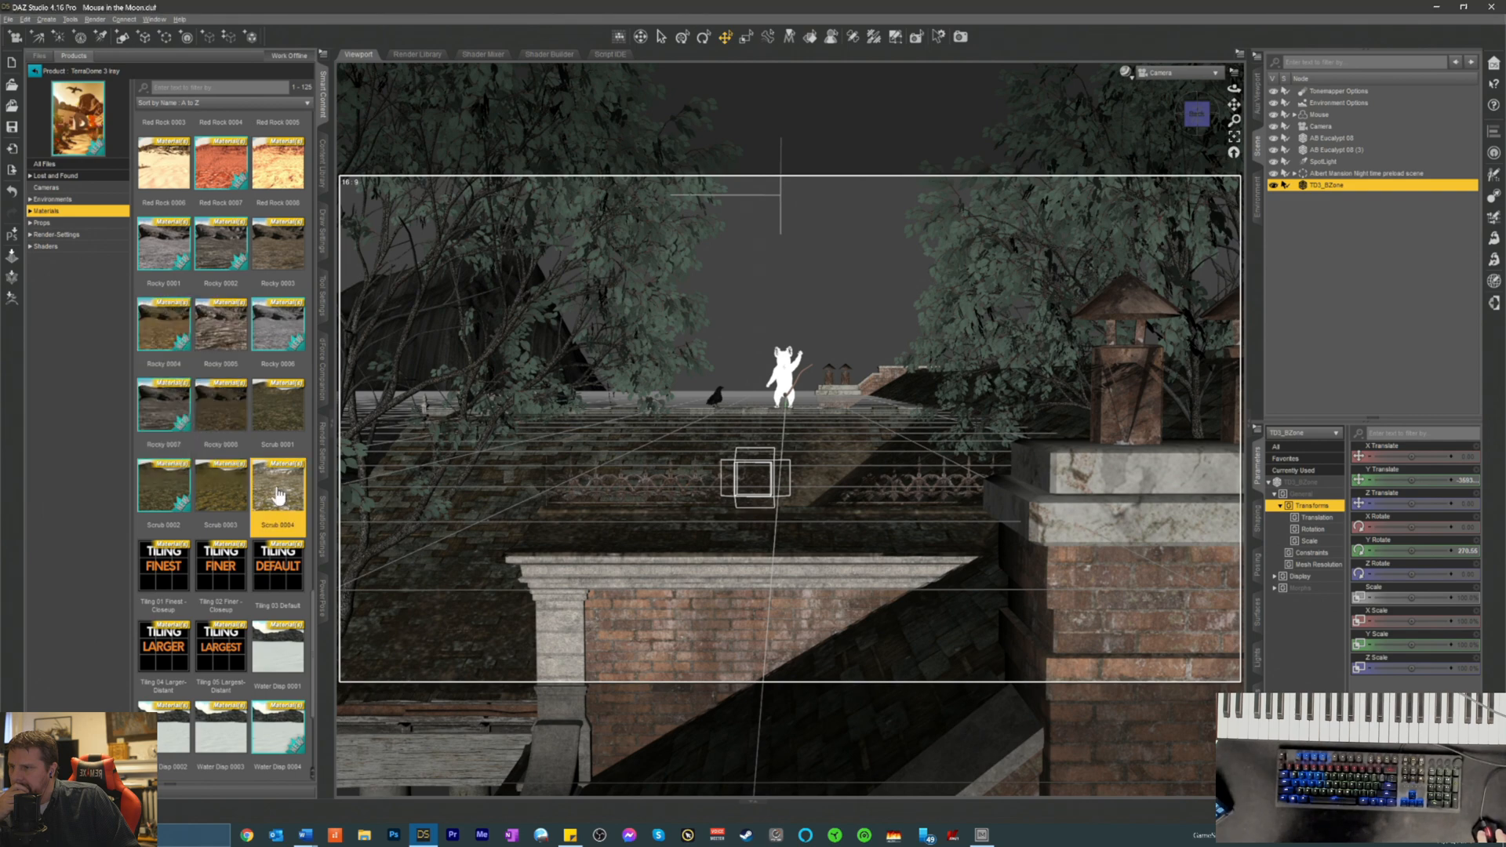
mouse_move(276, 491)
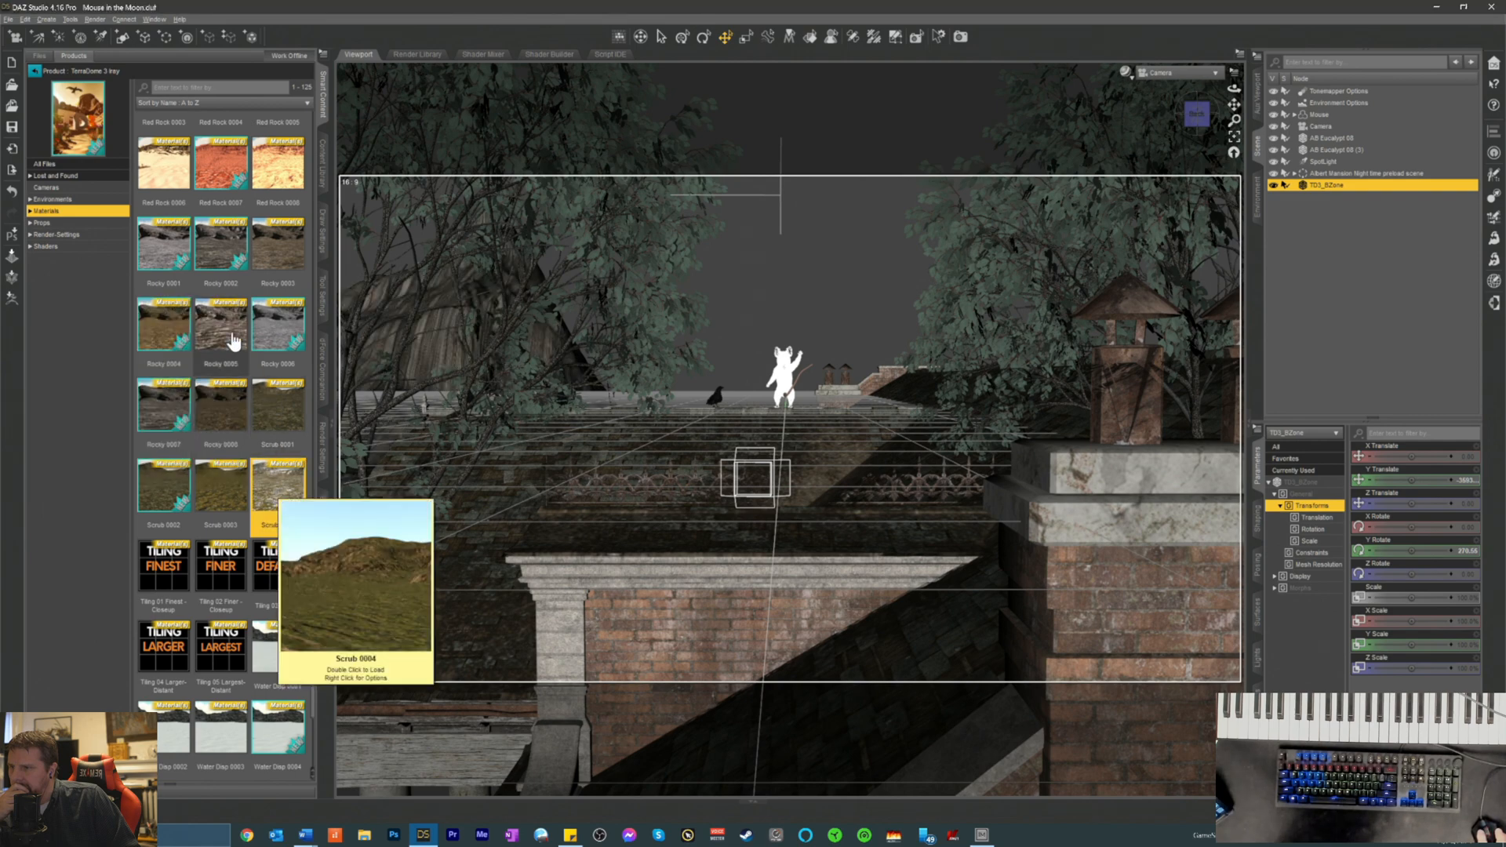
- Apply the snowy Distant 0003 material preset to the BZone terrain
mouse_move(225, 324)
scroll(219, 337, "up", 6)
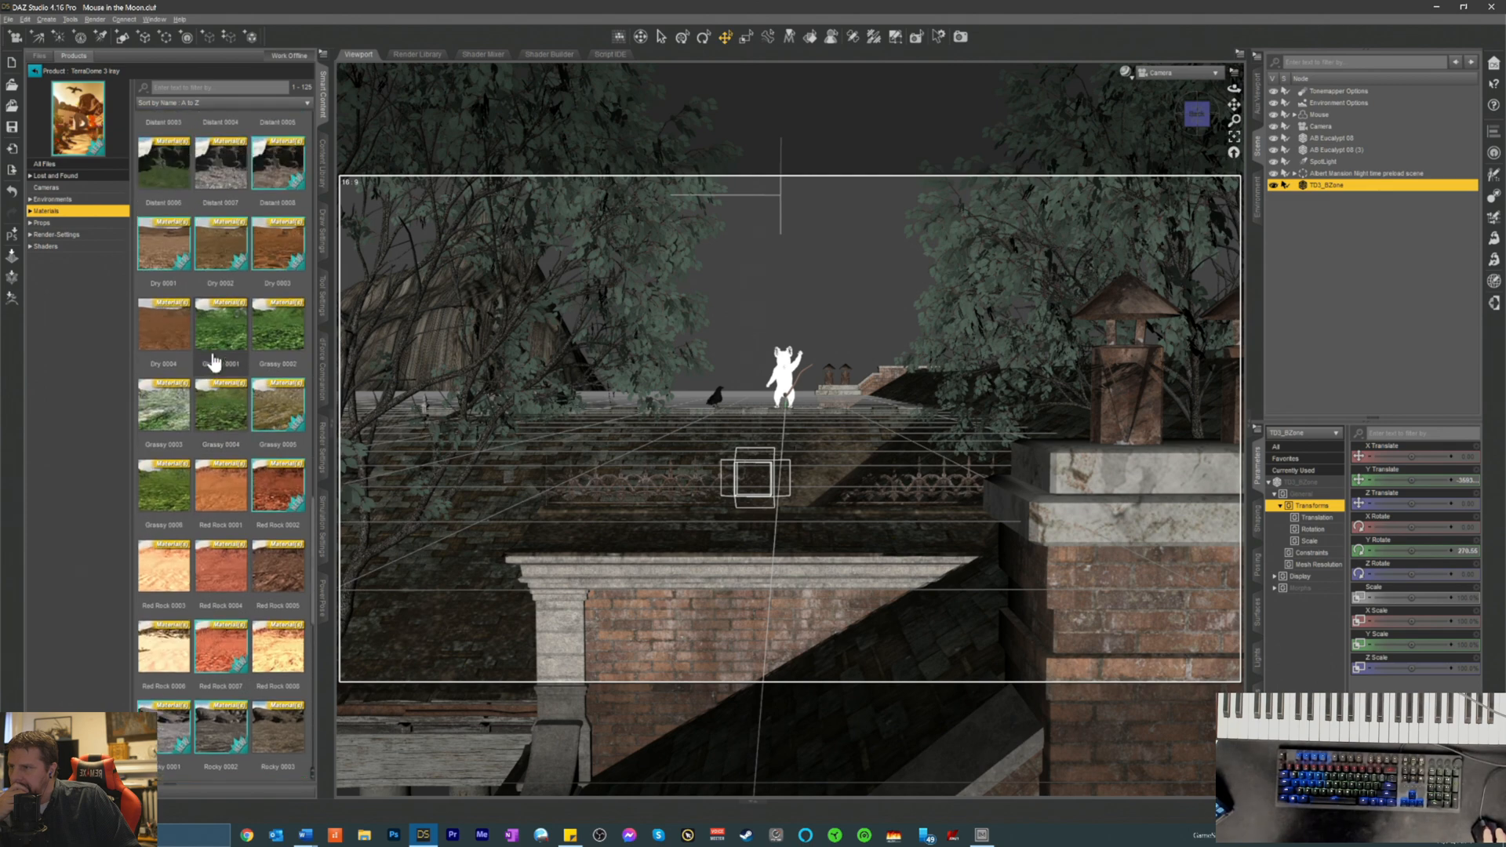
scroll(219, 379, "up", 3)
left_click(279, 332)
left_click(168, 340)
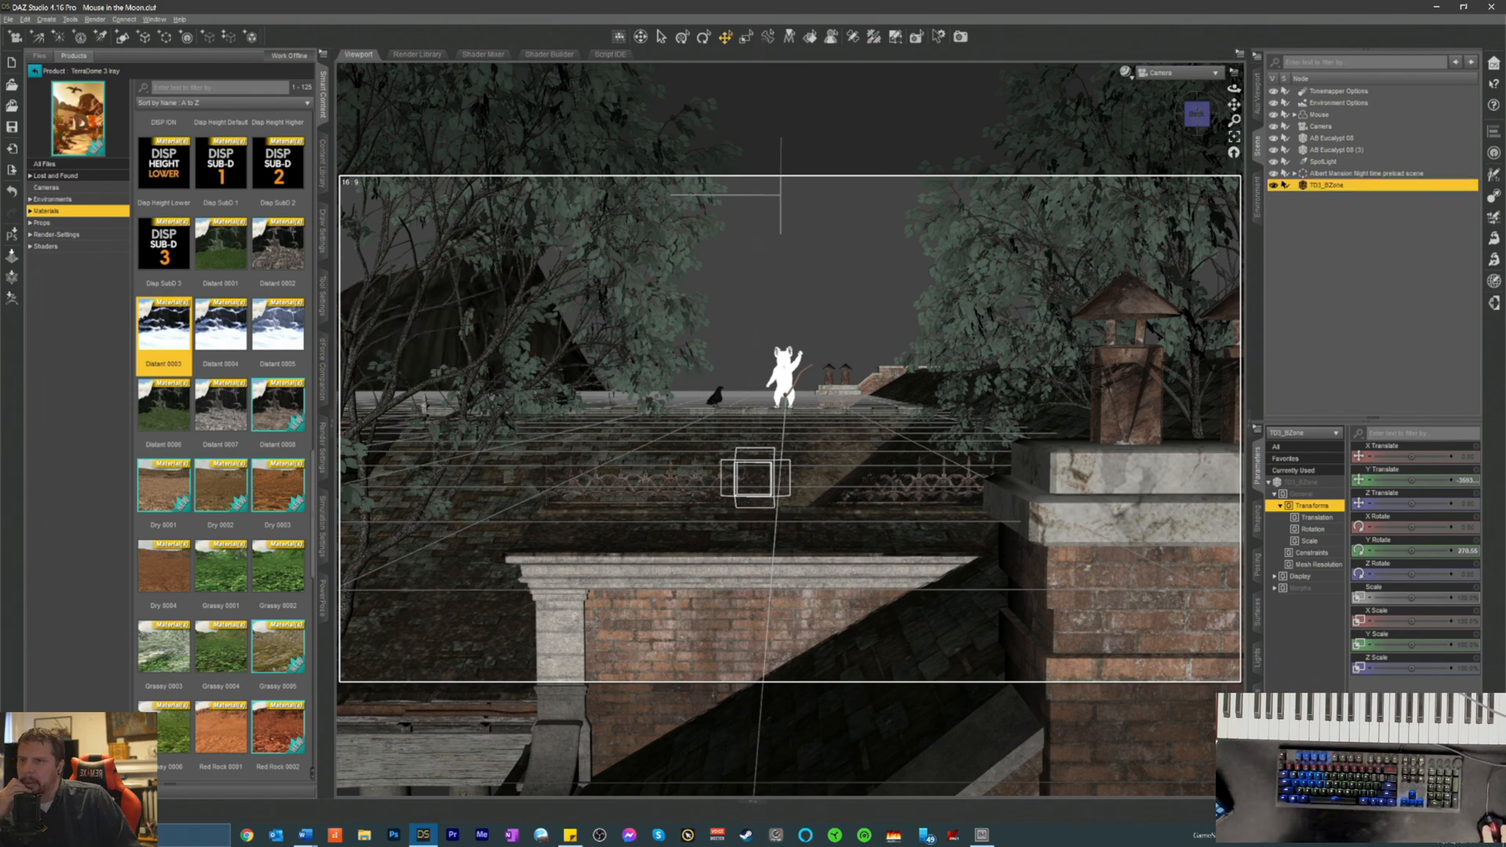
- Switch the camera viewport to the rendered preview to check the terrain in the moonlit scene
left_click(1127, 71)
left_click(1103, 222)
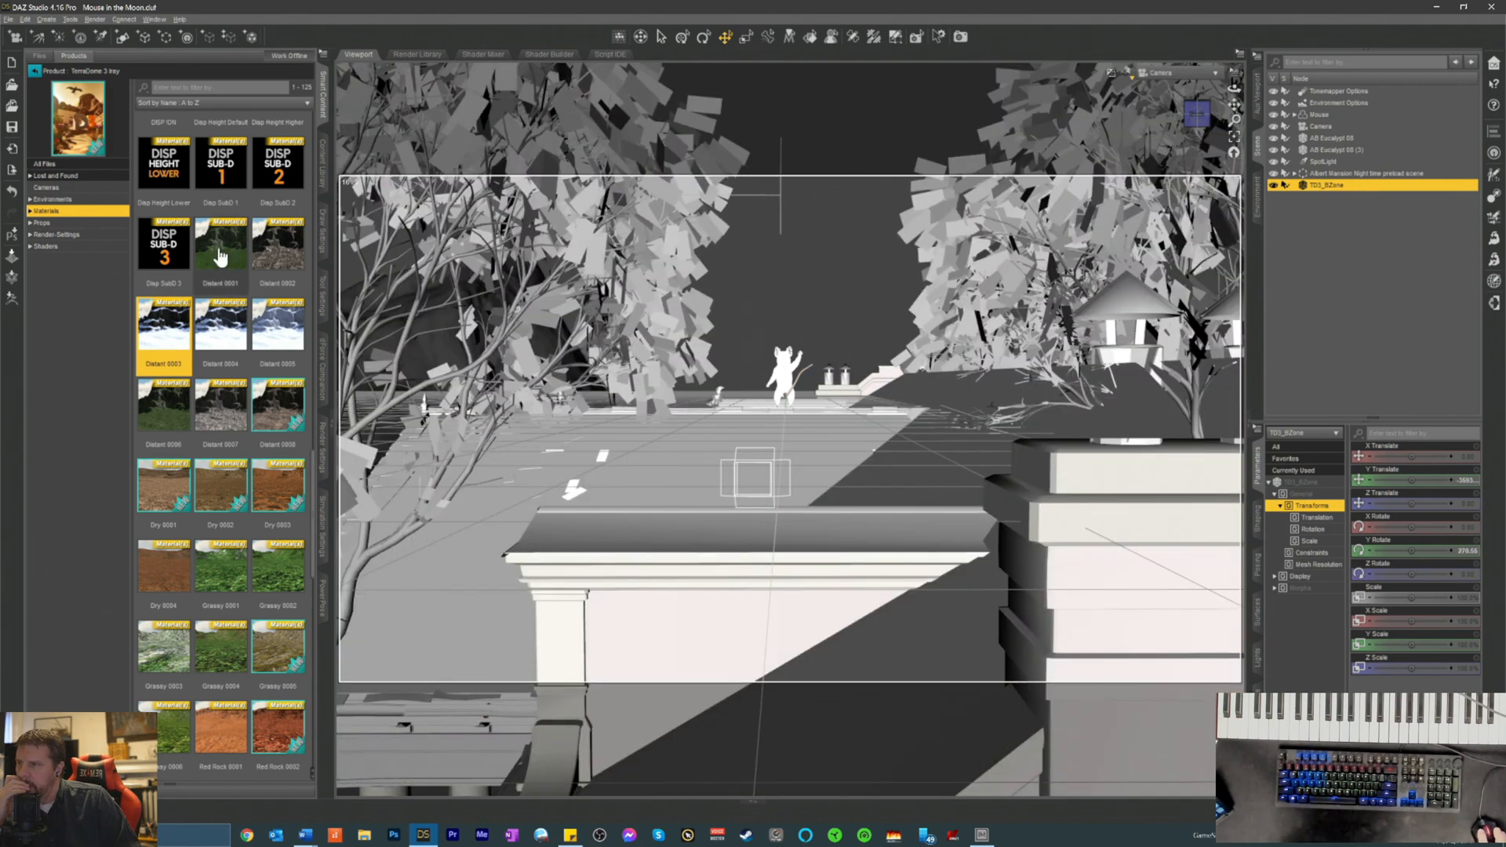
mouse_move(221, 255)
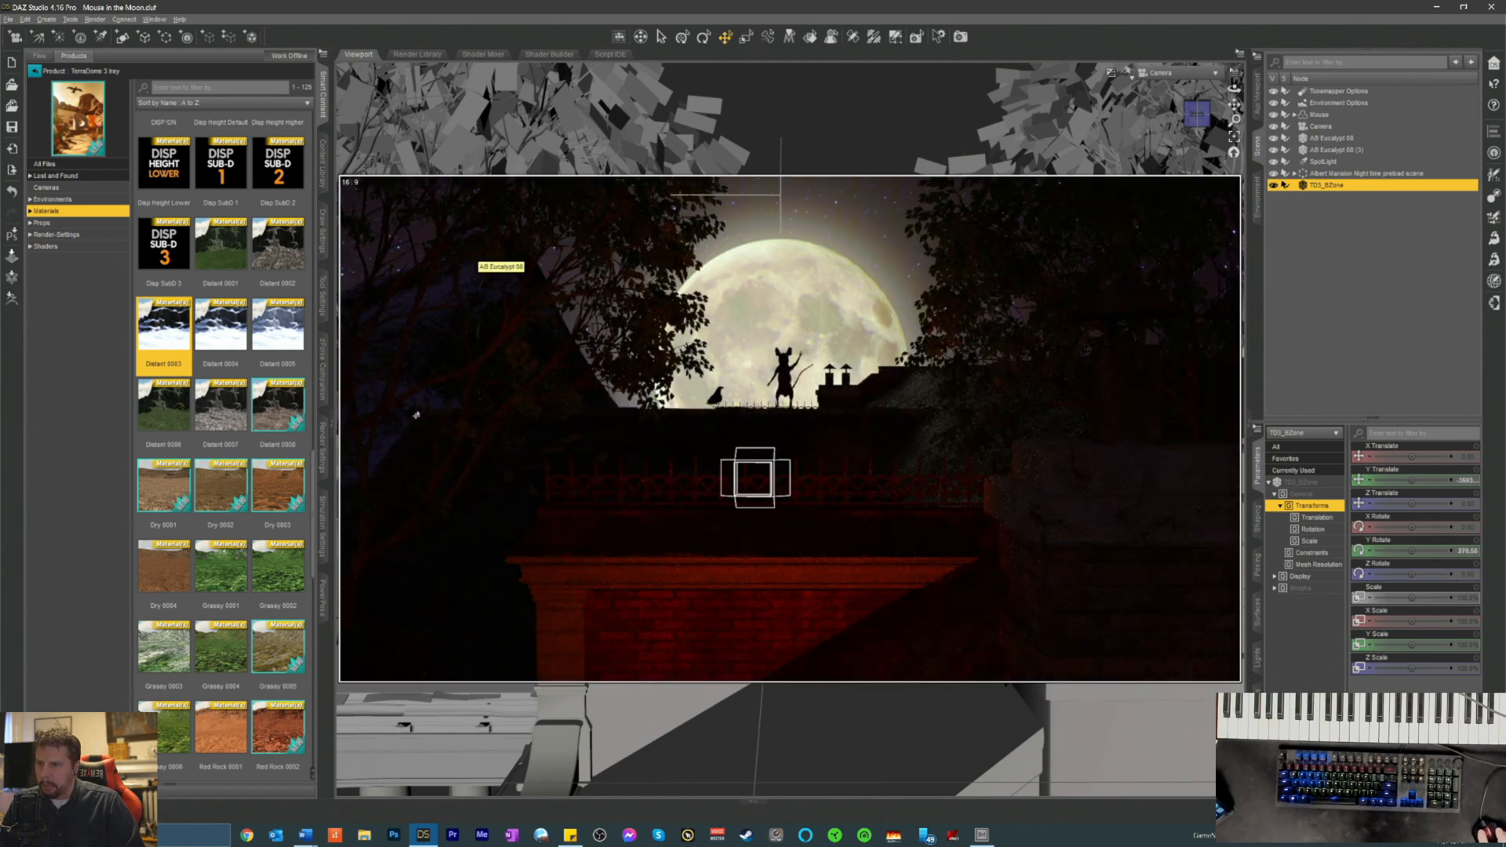
mouse_move(275, 324)
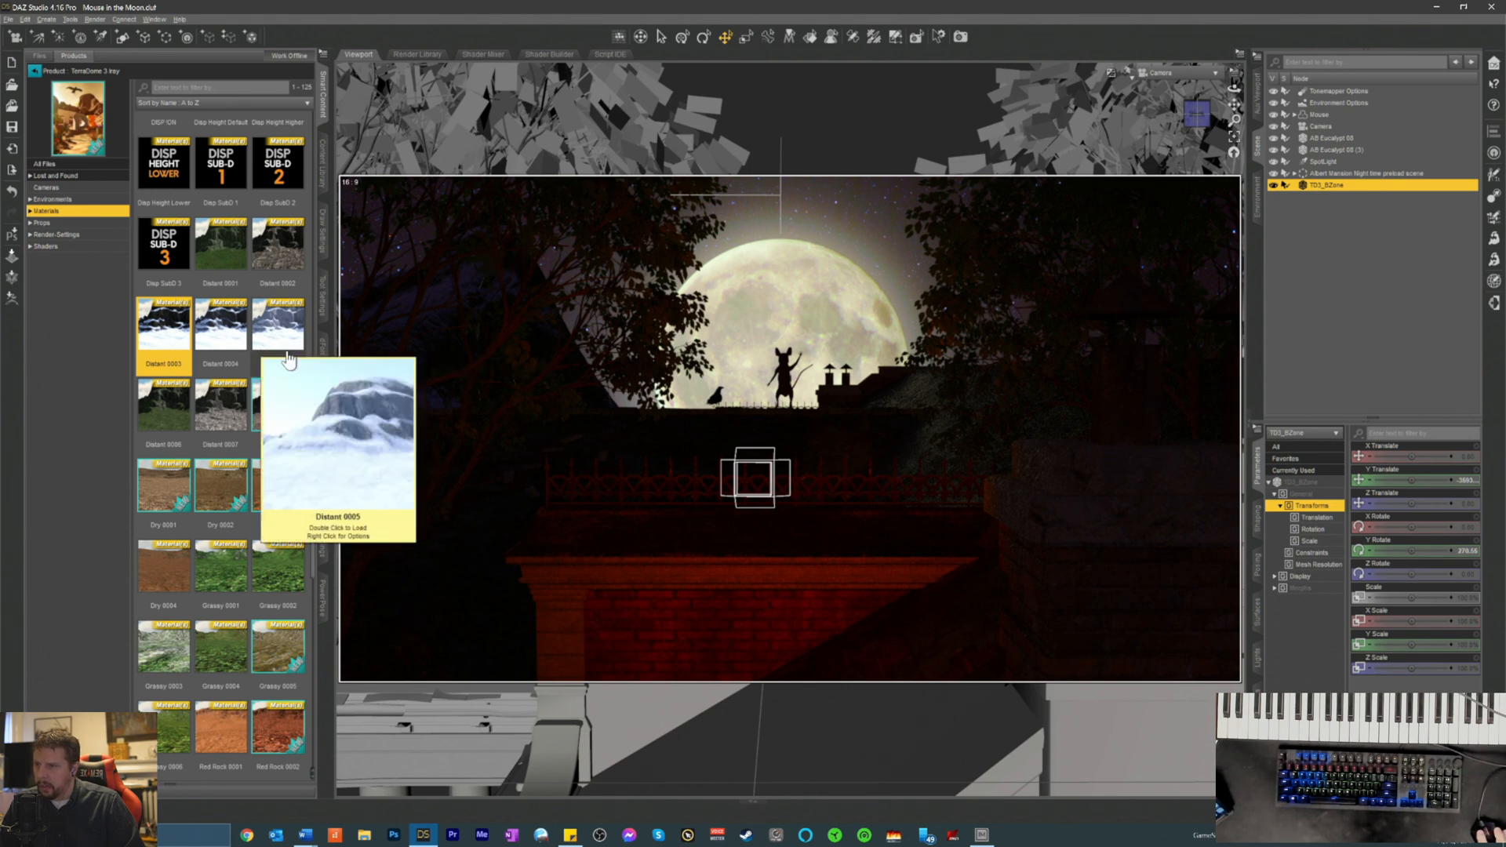
mouse_move(155, 428)
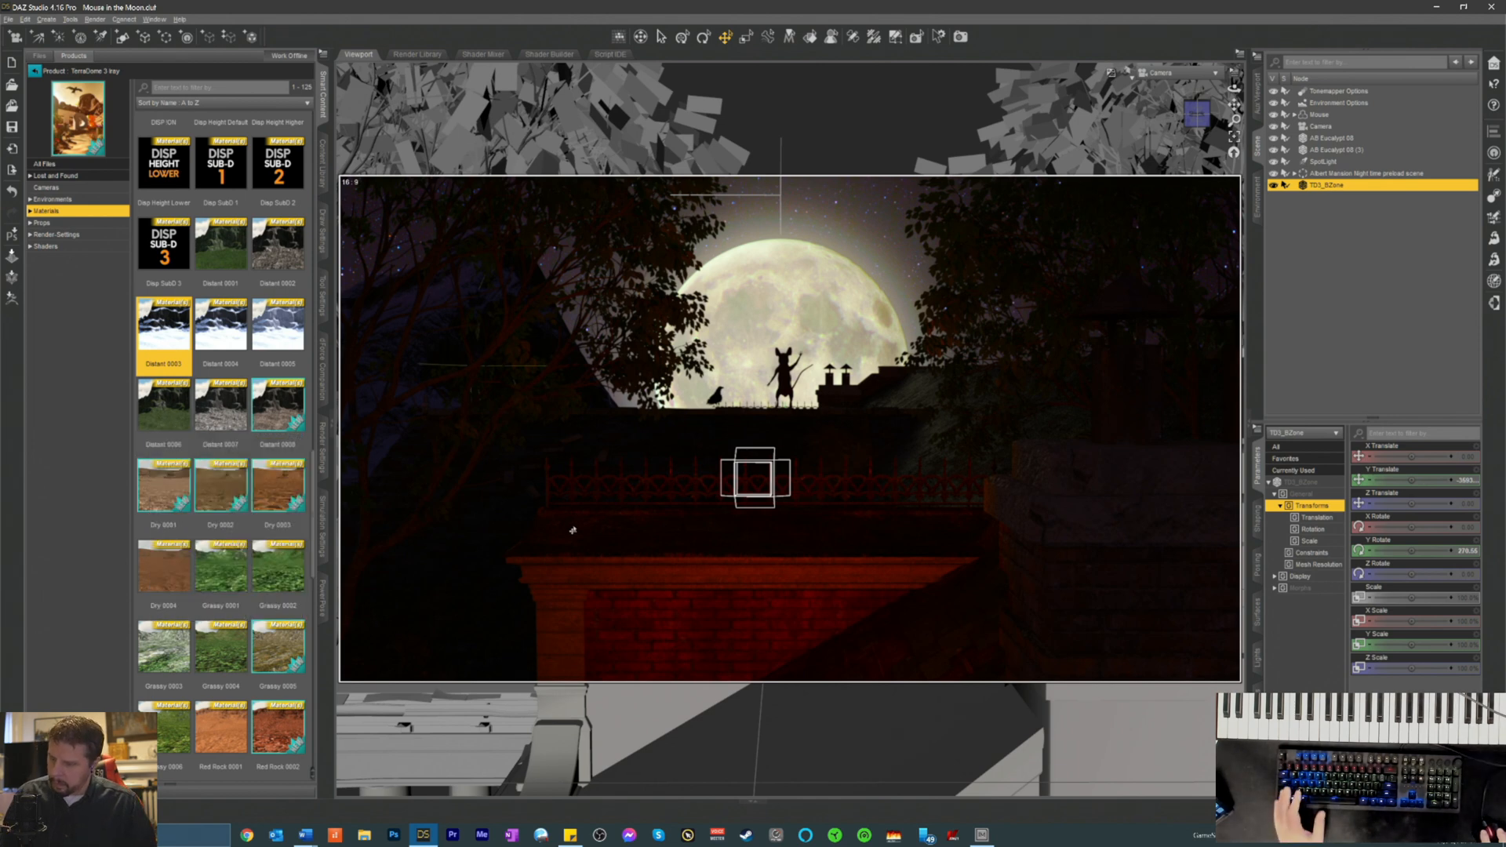
- Expand the Albert Mansion Night time preload scene and its AM Mansion set, and select the preload scene group to examine its contents
left_click(1294, 173)
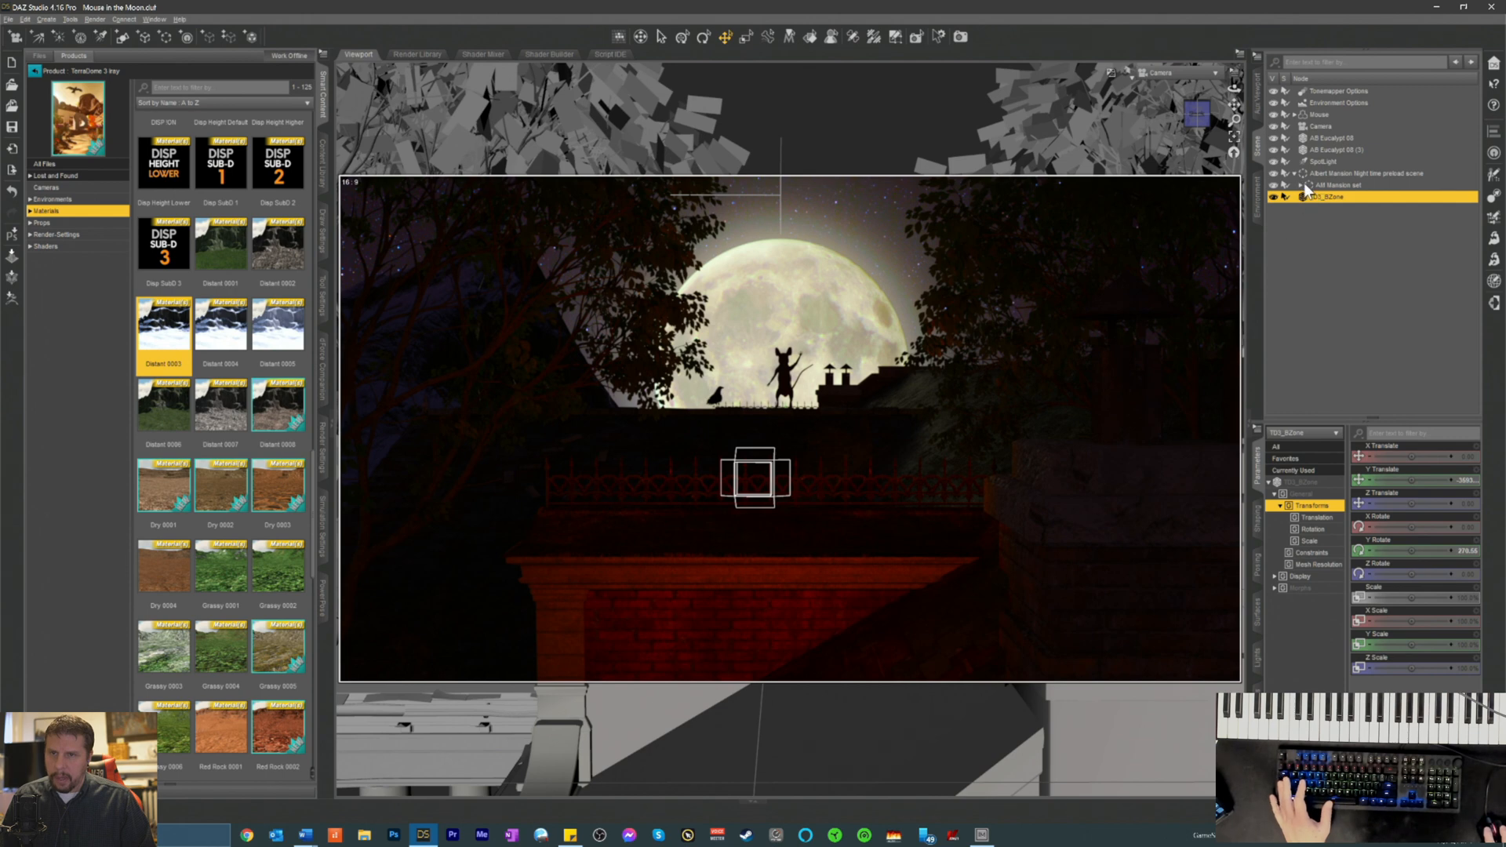
left_click(1301, 185)
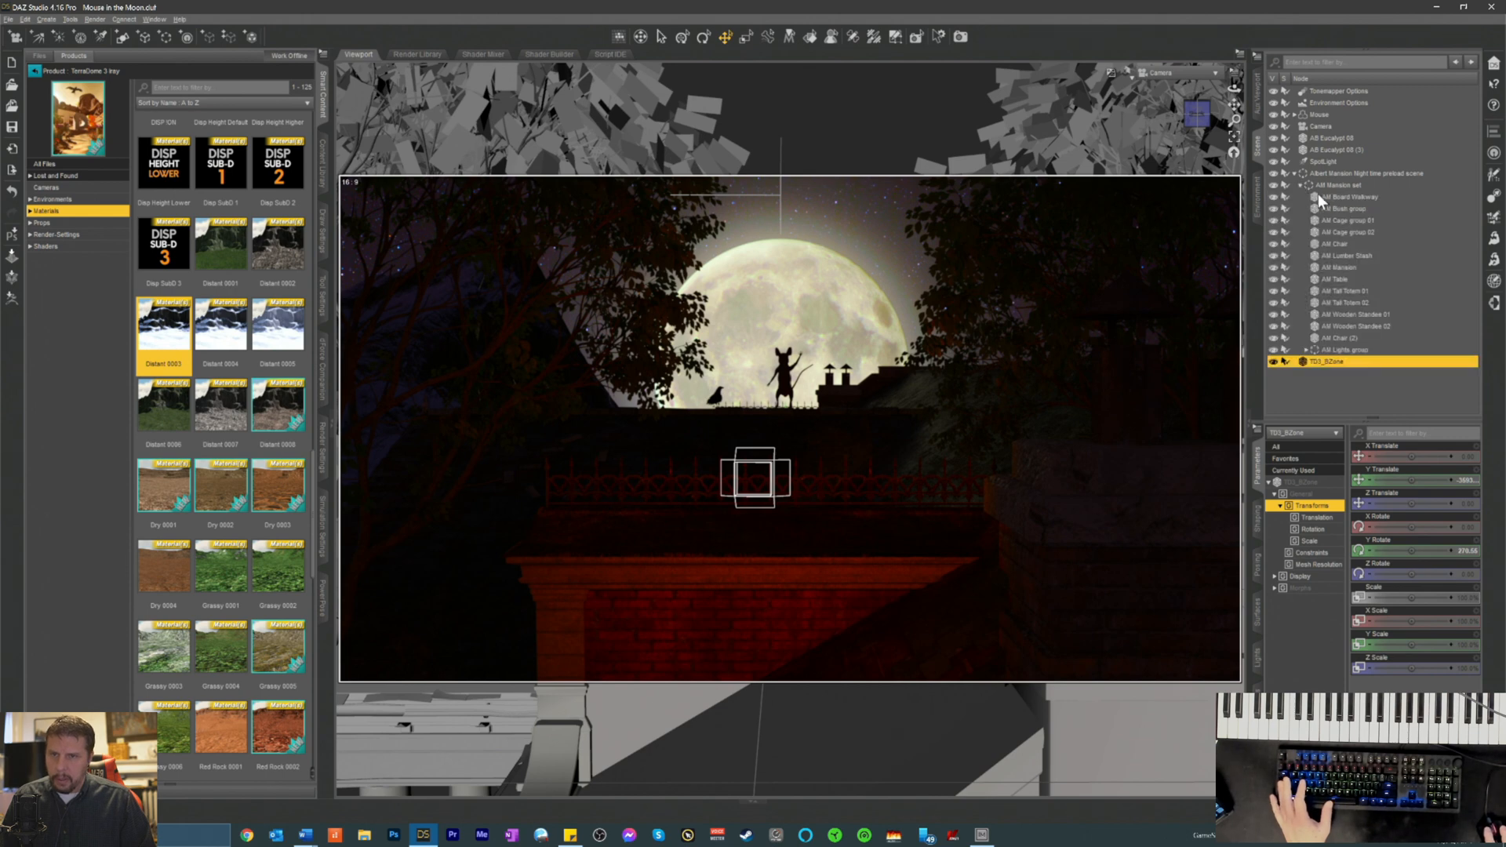
left_click(1330, 171)
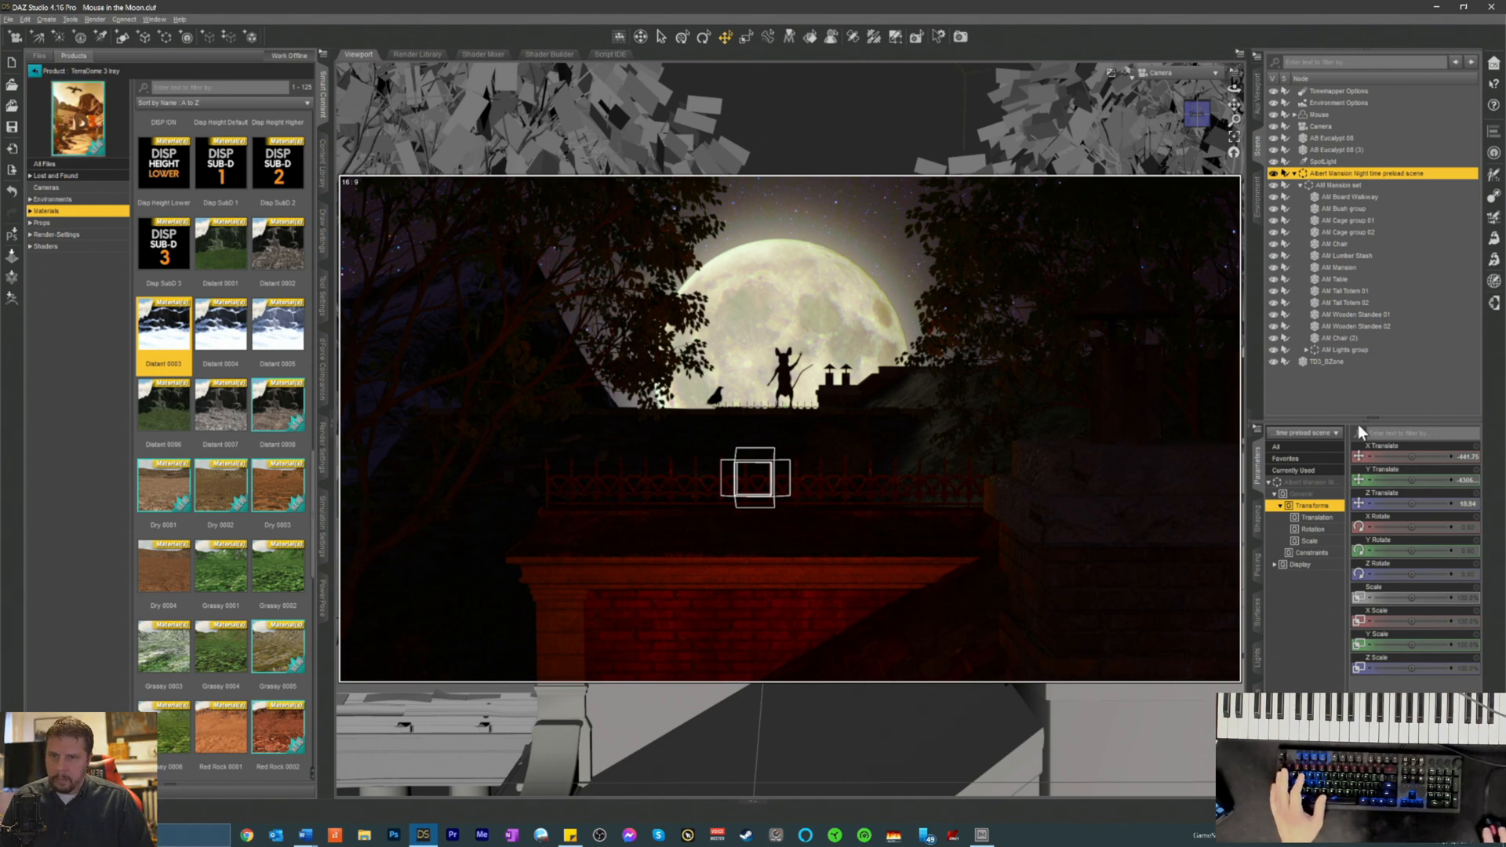
left_click(1394, 455)
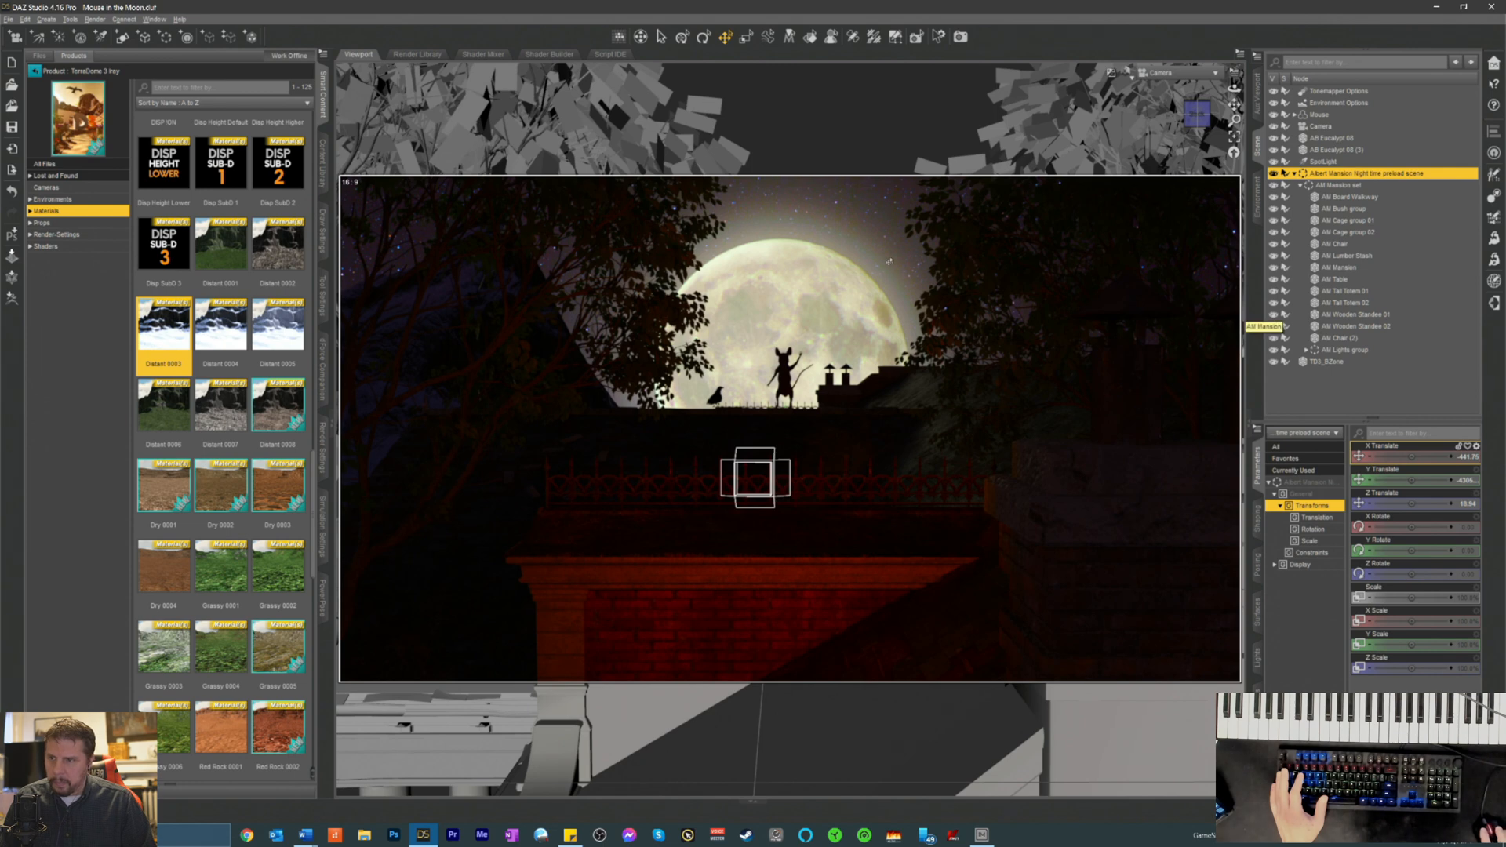
- Return from the TerraDome product to the product library and search it for "albert"
left_click(34, 71)
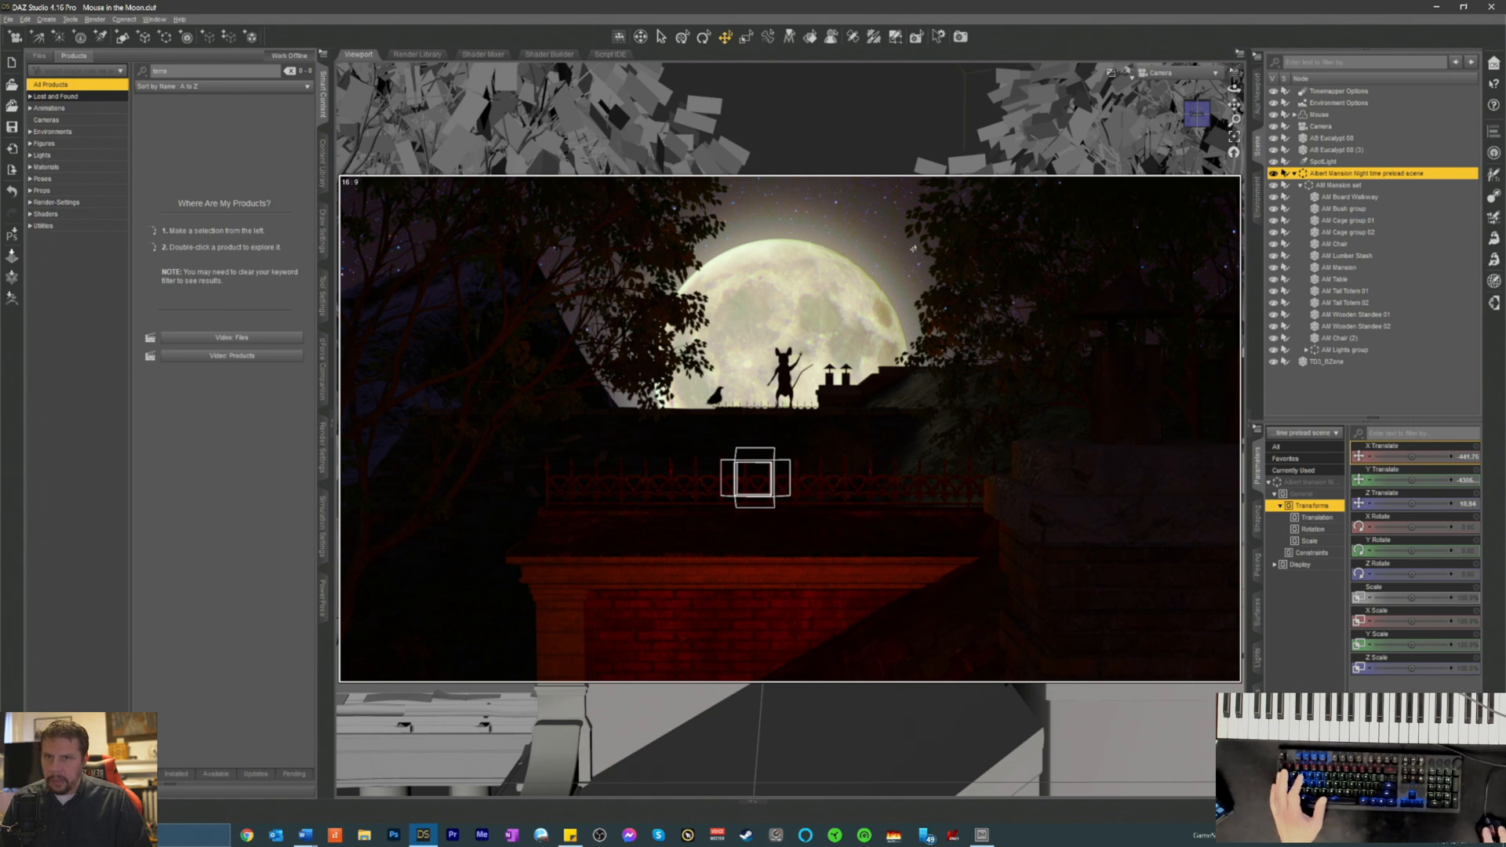
key("BackSpace")
key("BackSpace")
key("BackSpace")
key("BackSpace")
key("BackSpace")
type("s")
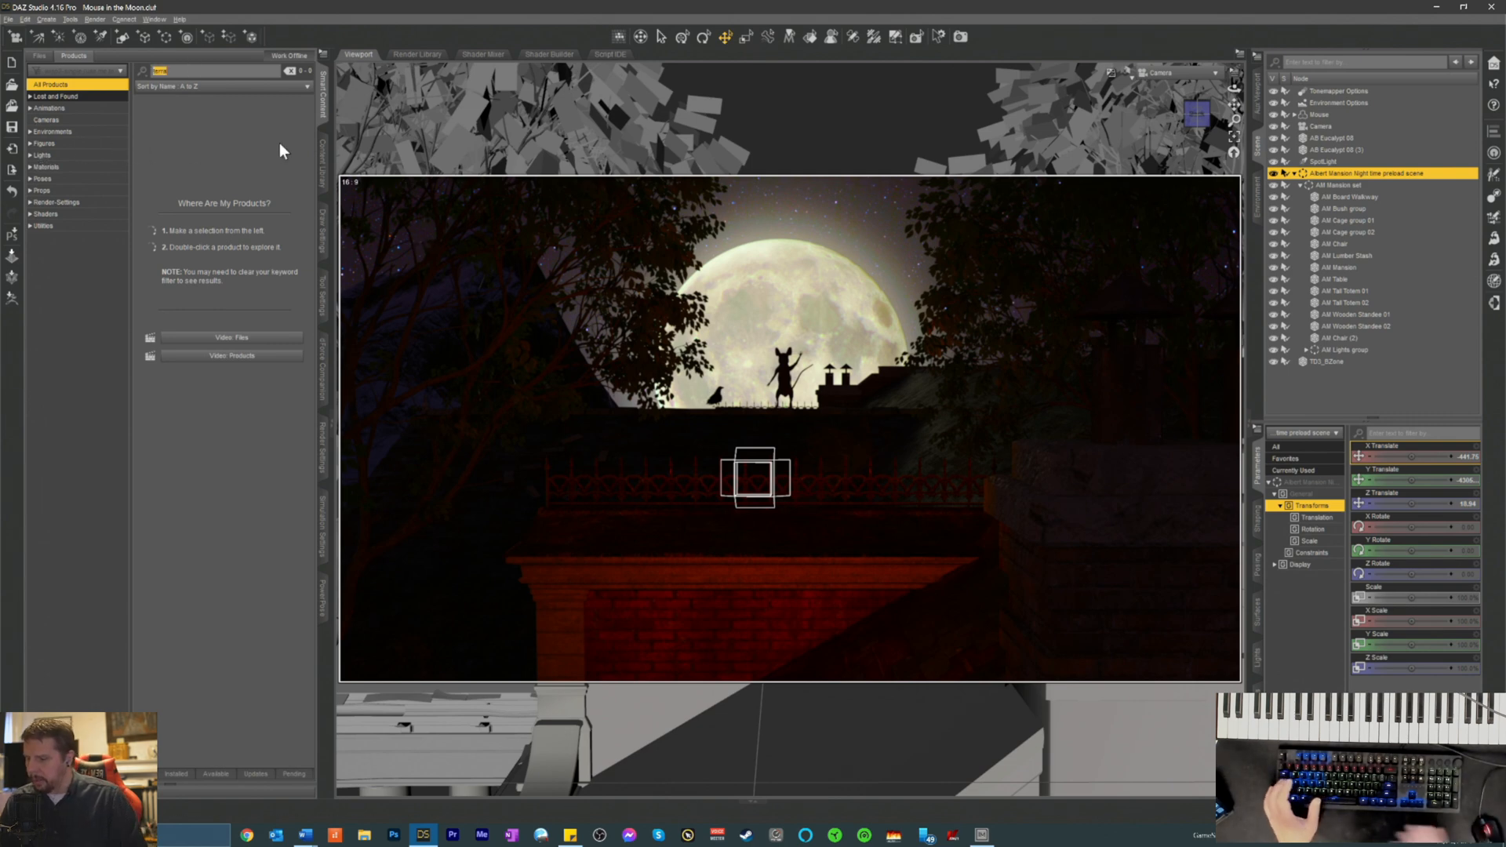
type("lbert")
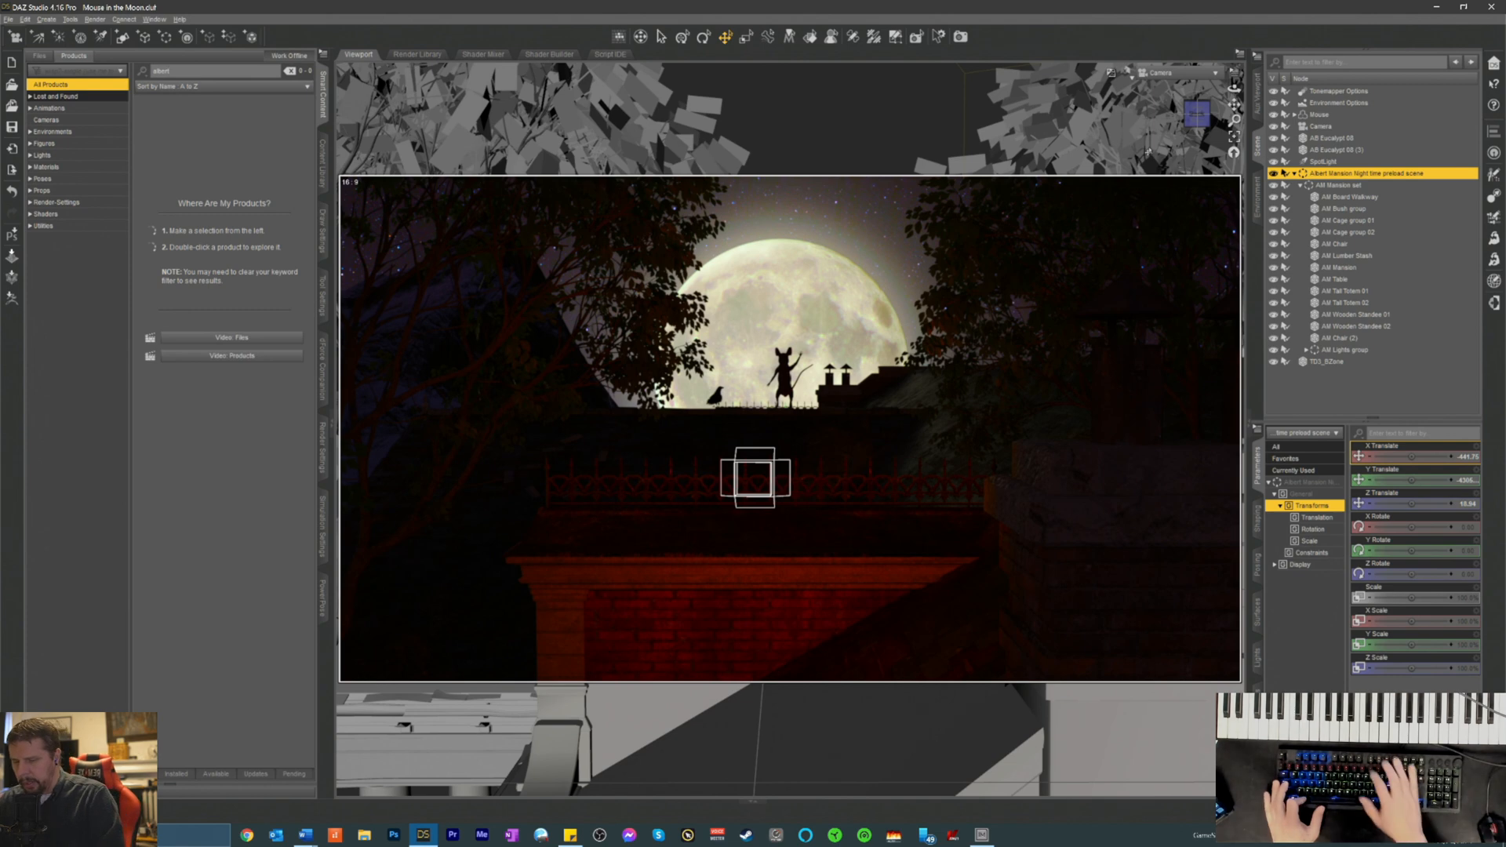
- With no scene item selected, search all content files for "albert" and load the Albert Mansion Night time preload scene
left_click(1294, 174)
left_click(1350, 210)
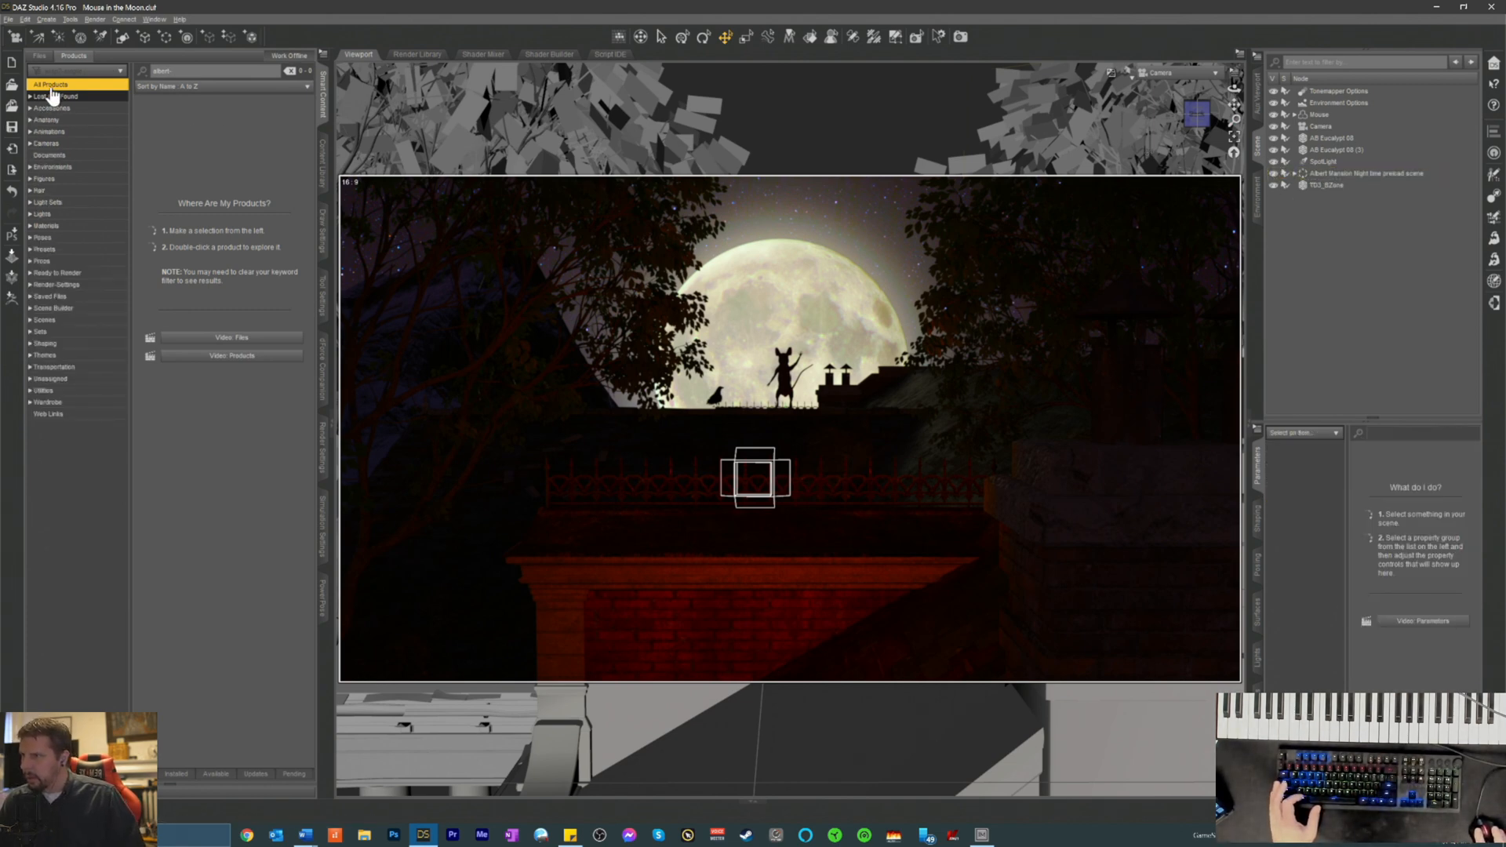
left_click(39, 56)
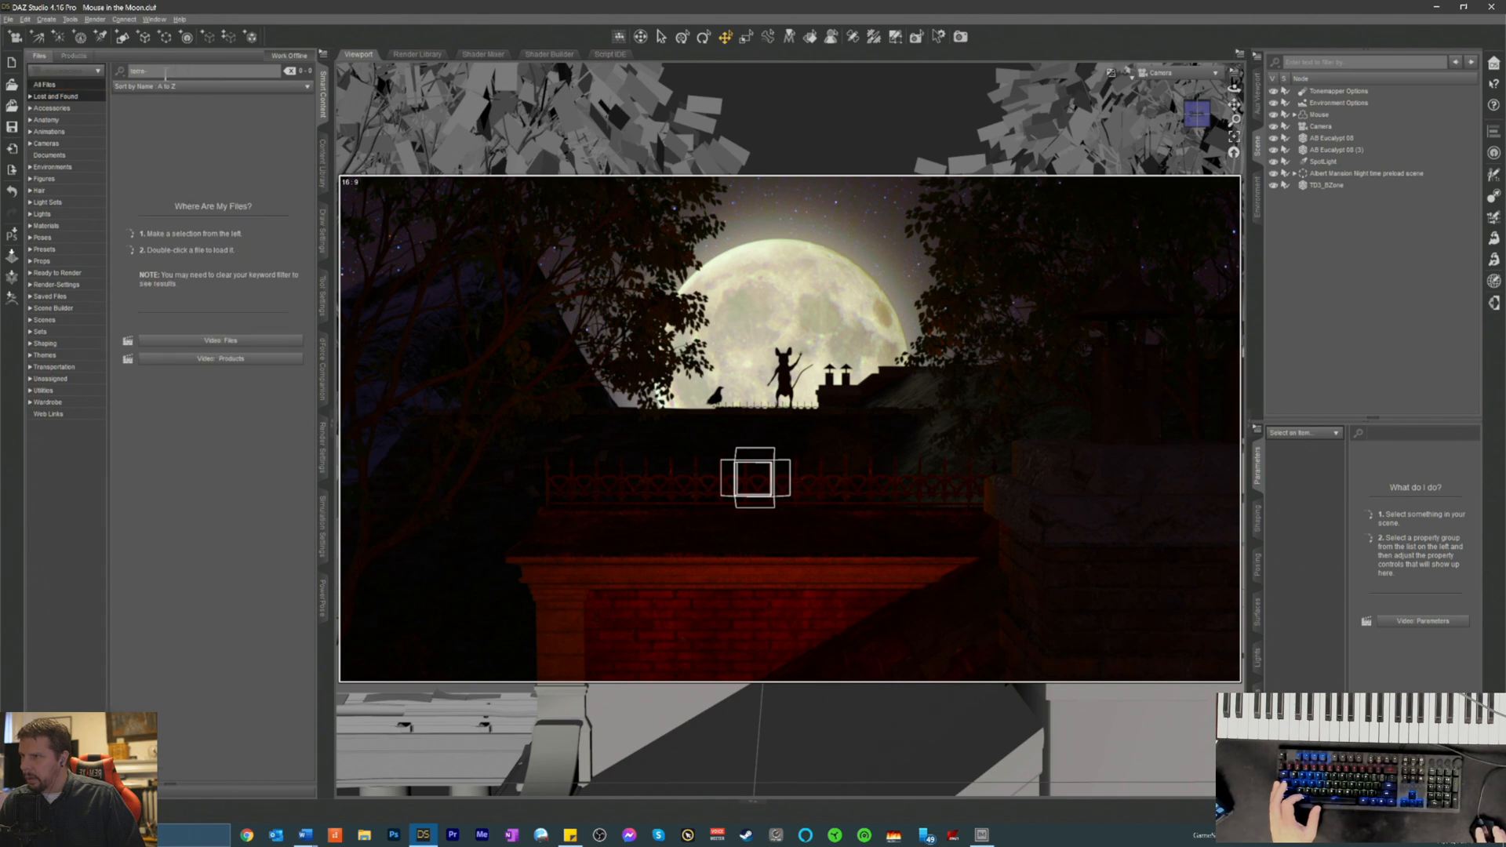
type("albert")
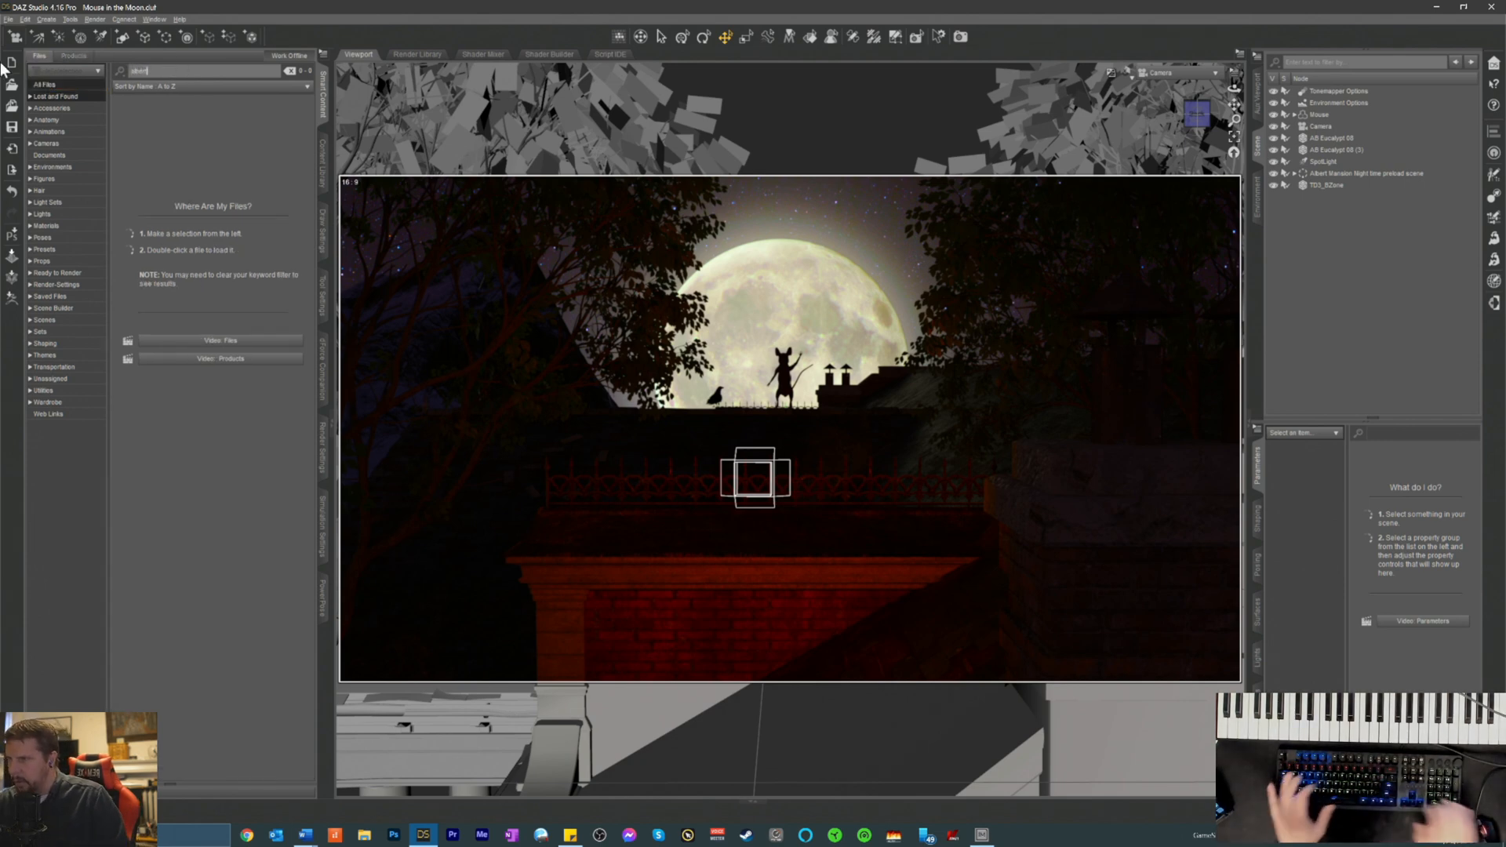
left_click(48, 84)
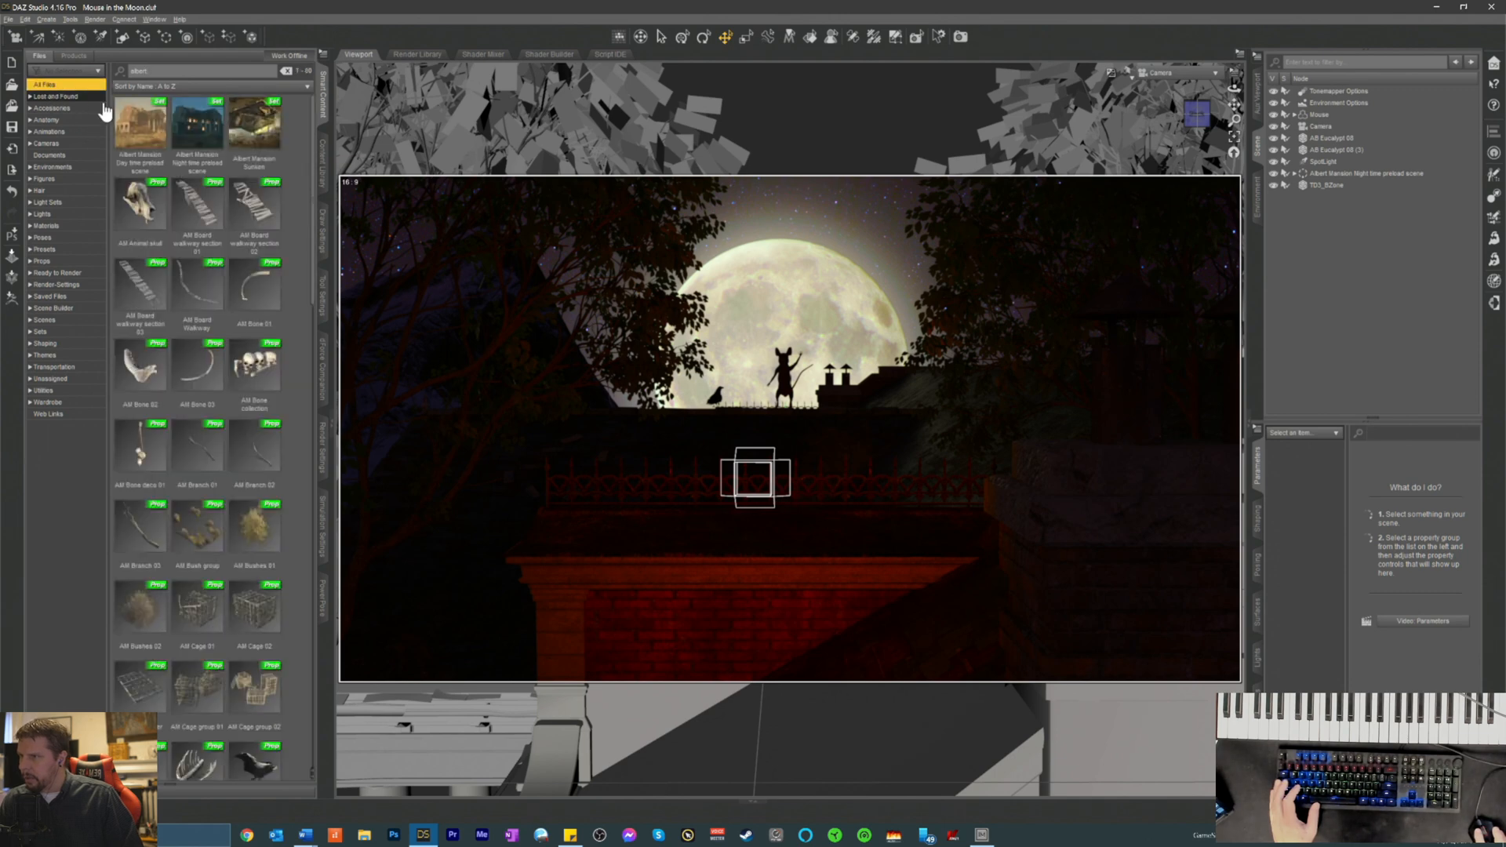
double_click(201, 132)
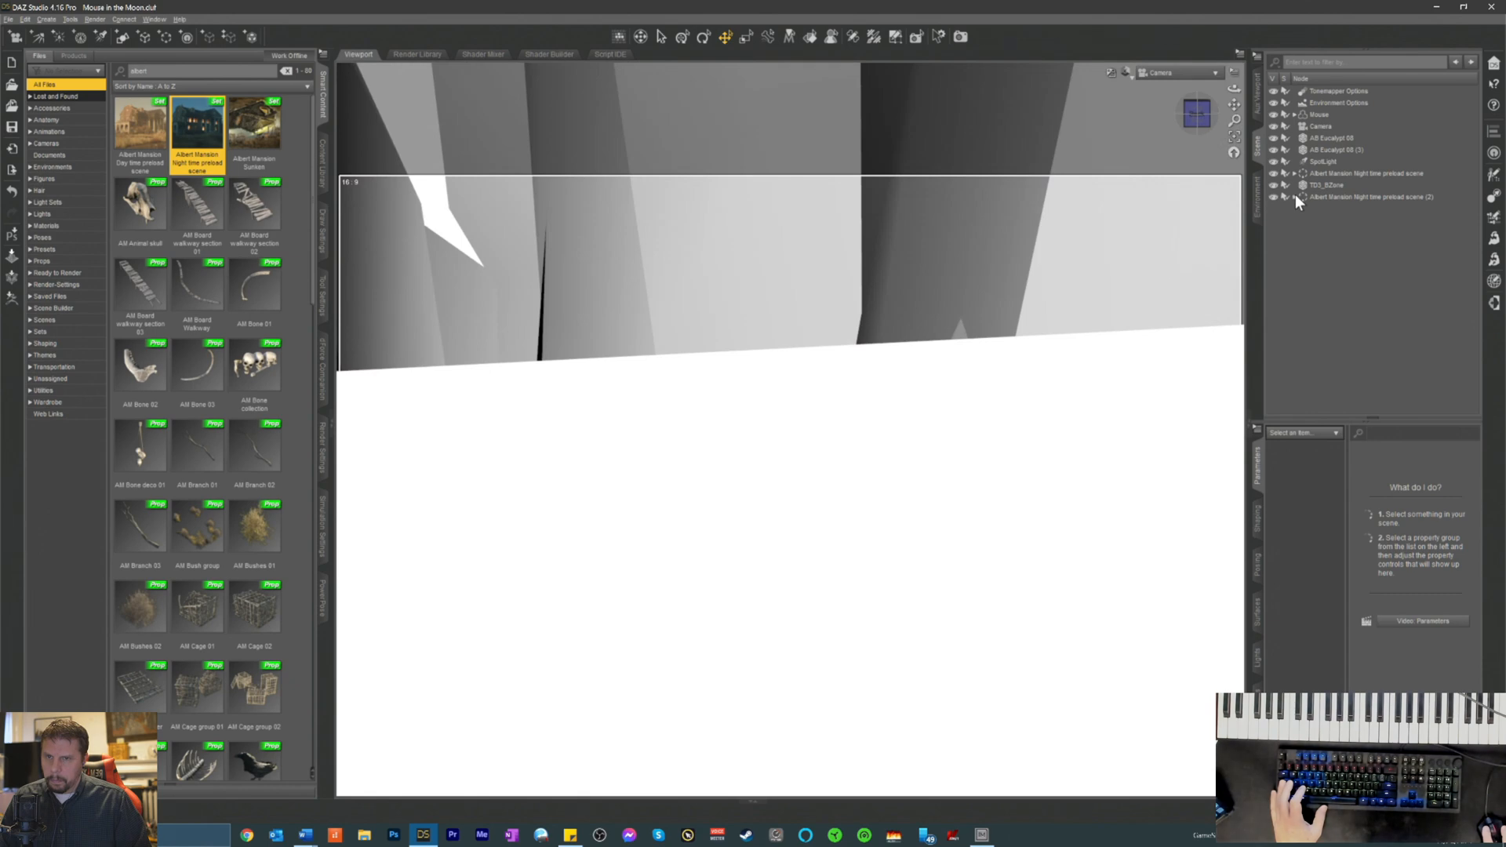
- Move AM Nighttime Fog out of the second Albert Mansion preload scene group into the original Albert Mansion group
left_click(1295, 197)
left_click(1329, 208)
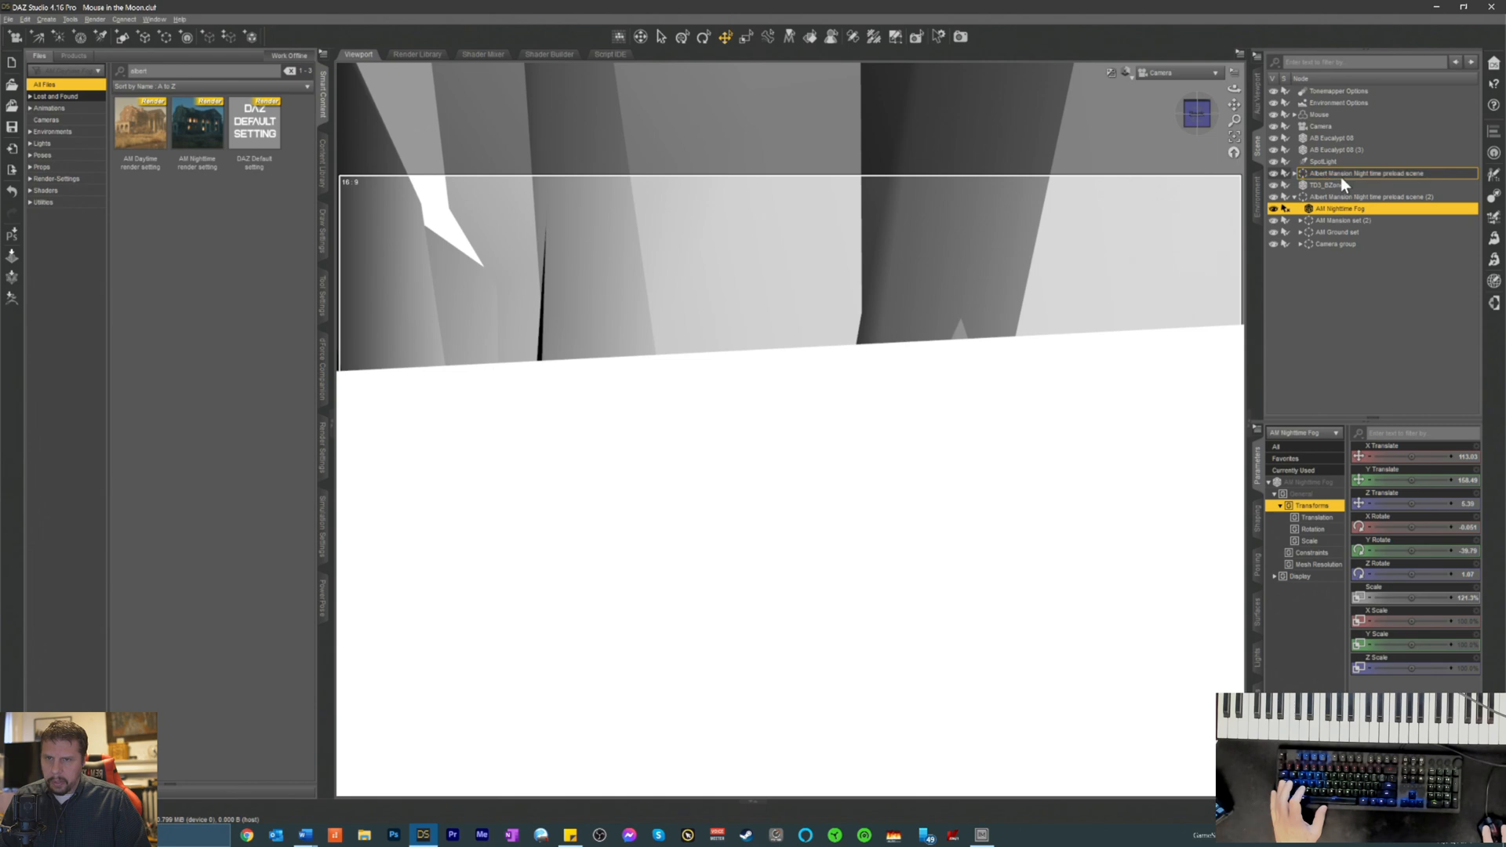
left_click_drag(1342, 179, 1342, 178)
- Delete the second Albert Mansion Night time preload scene group with its remaining contents, and select AM Nighttime Fog
left_click(1309, 219)
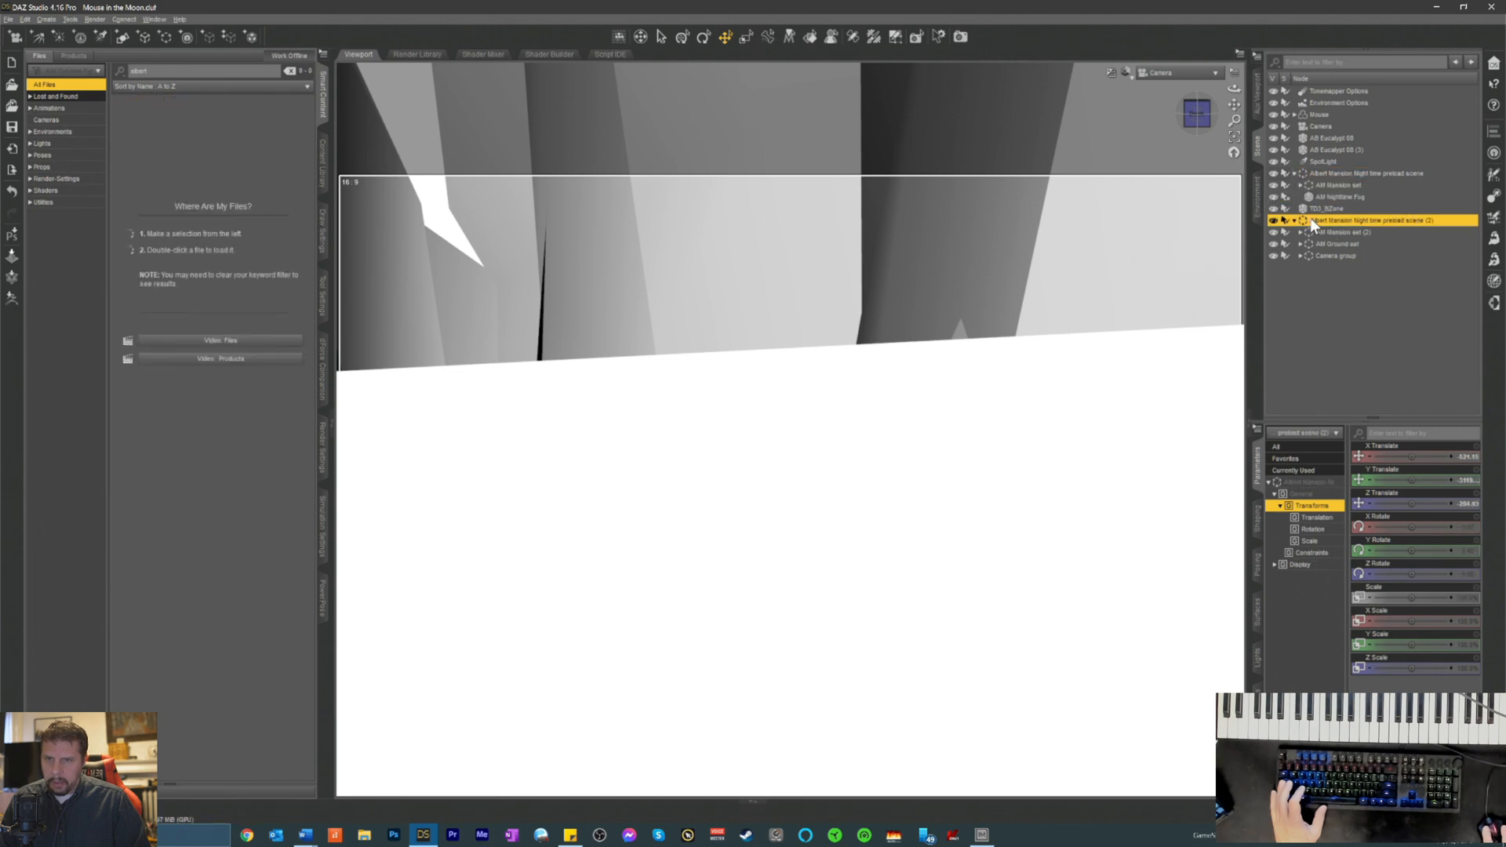
key("Delete")
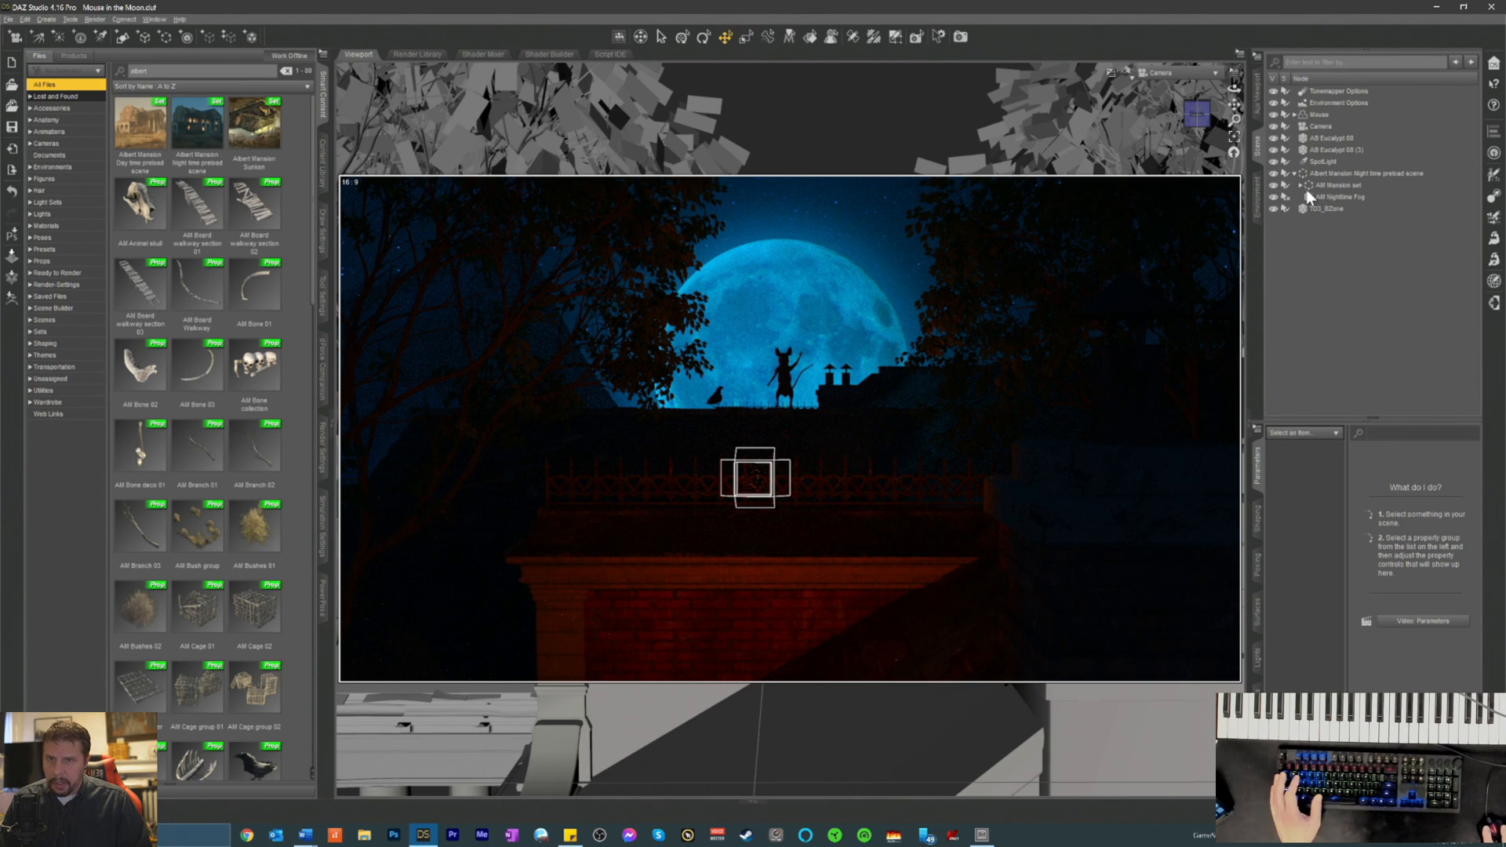
left_click(1314, 196)
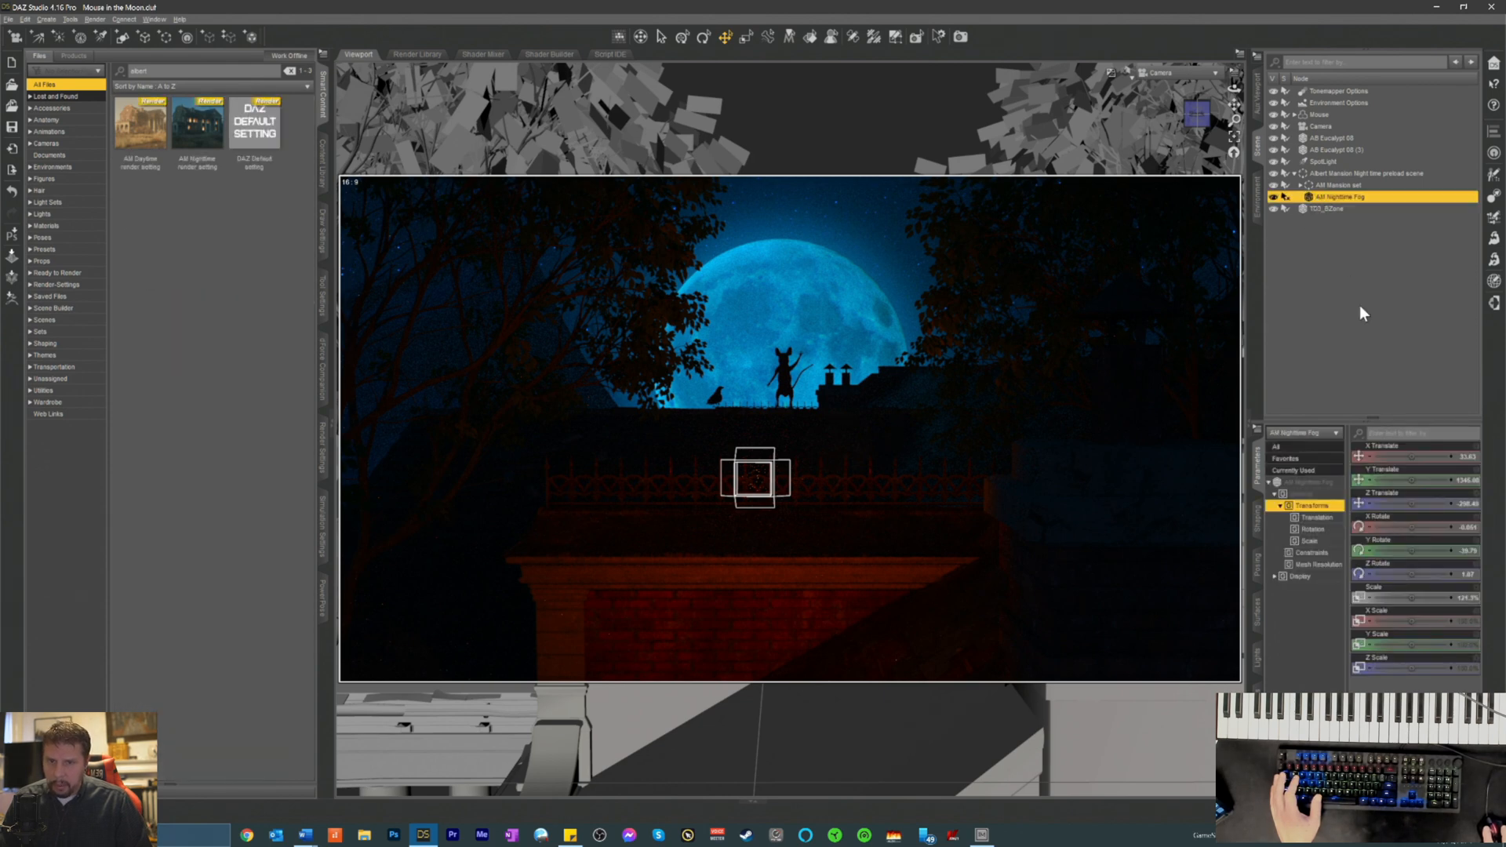
- In the surface settings of AM Nighttime Fog, set the Transmitted Color to a medium violet blue (0.092, 0.14, 0.65)
left_click(1292, 480)
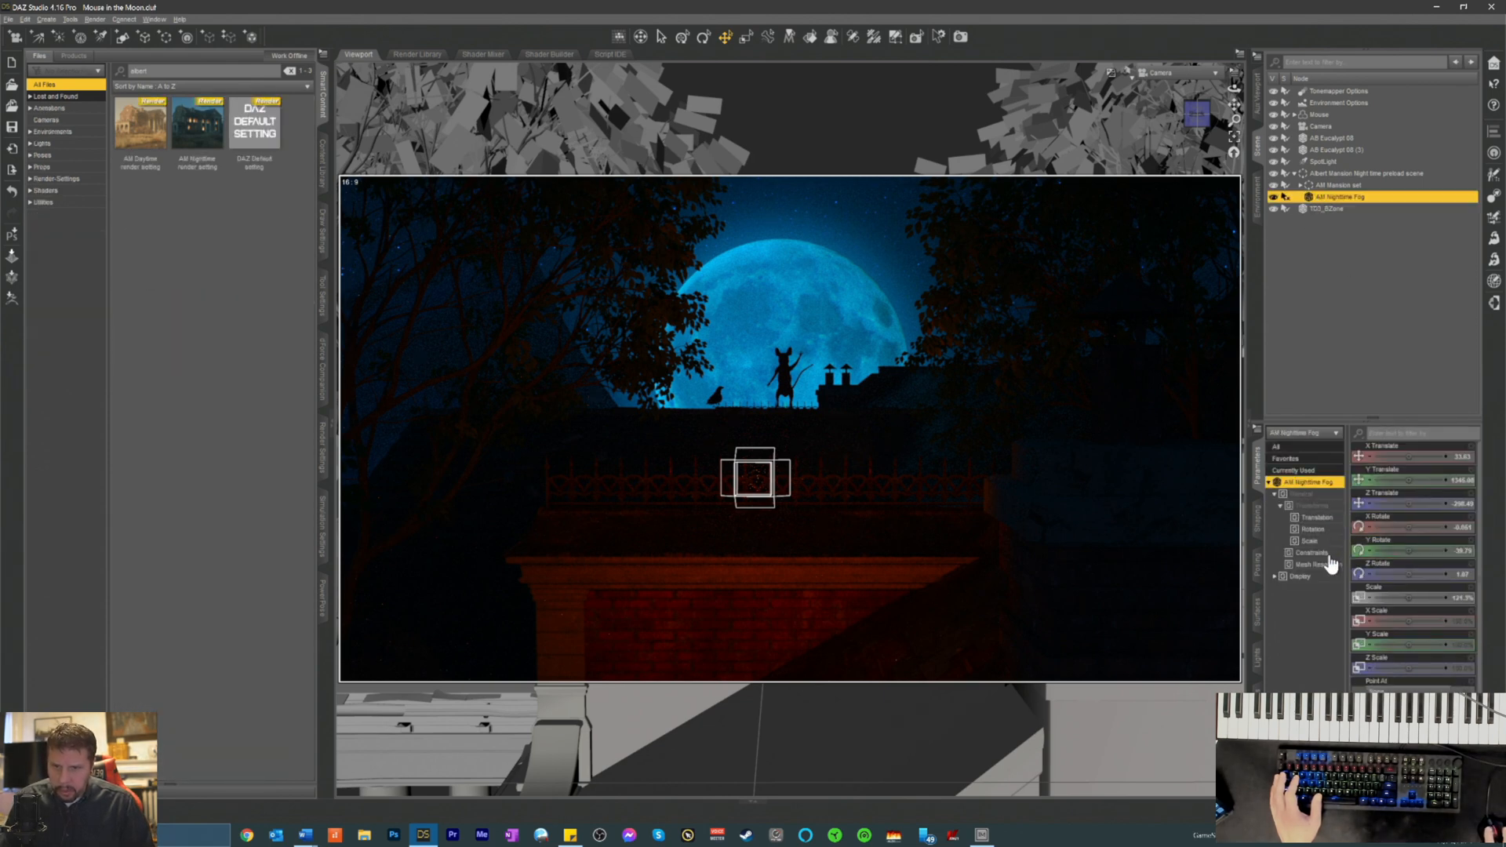
scroll(1360, 589, "down", 2)
scroll(1396, 620, "up", 3)
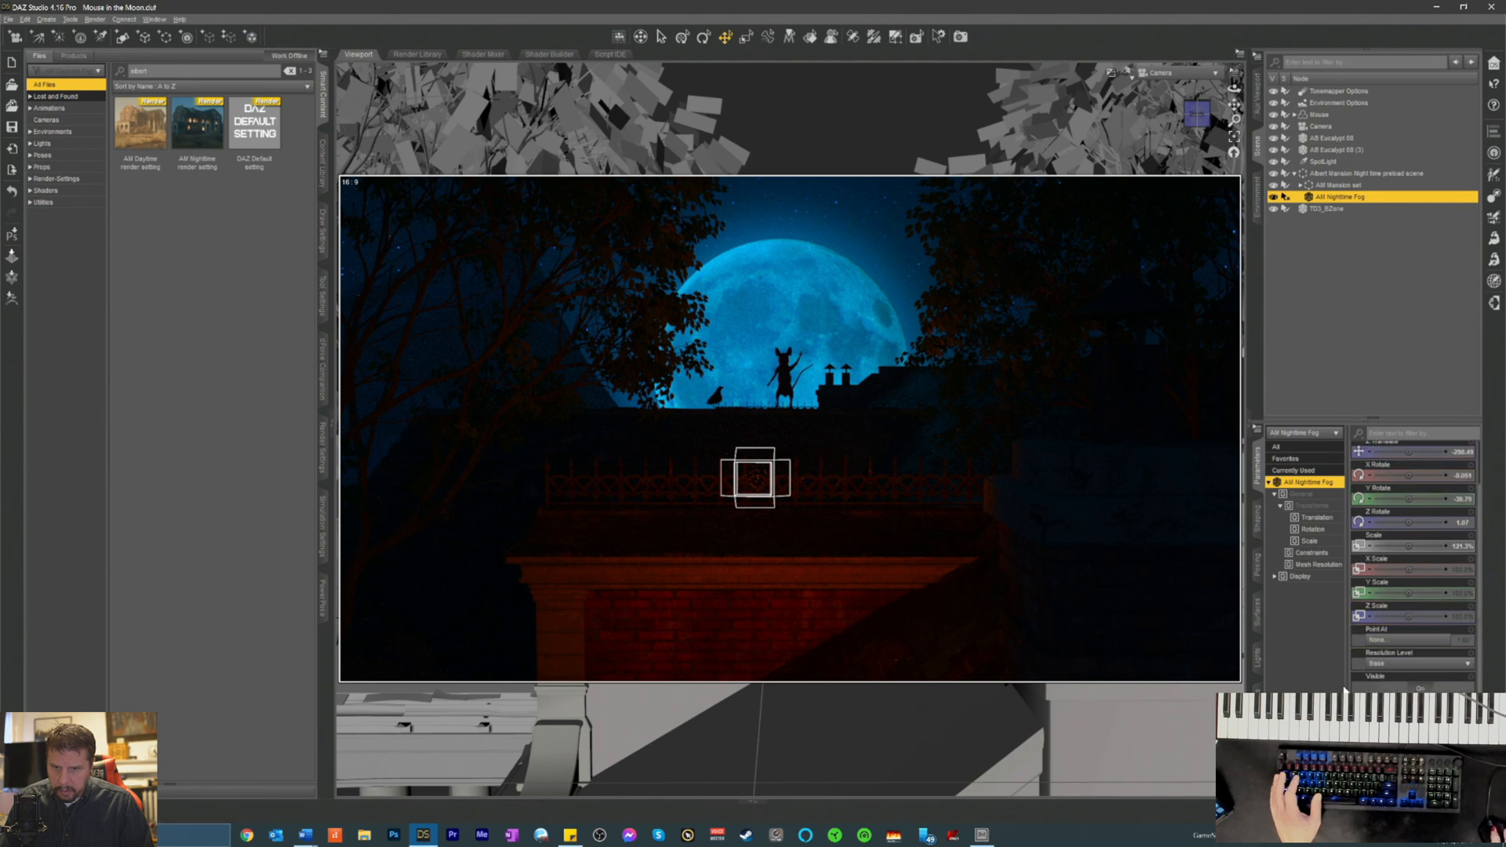
left_click(1257, 616)
left_click(1290, 492)
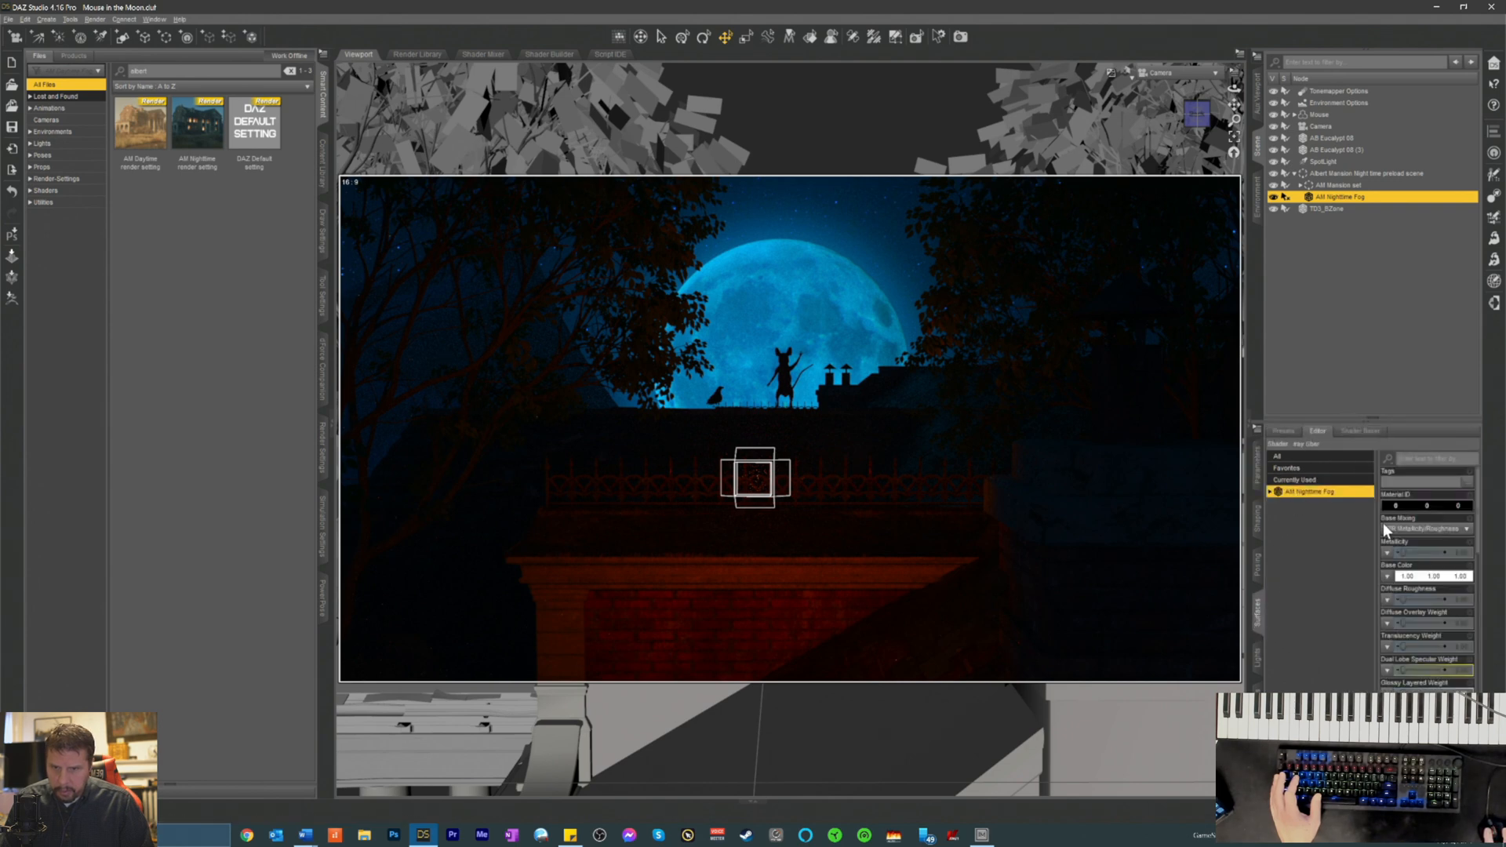
scroll(1389, 667, "down", 10)
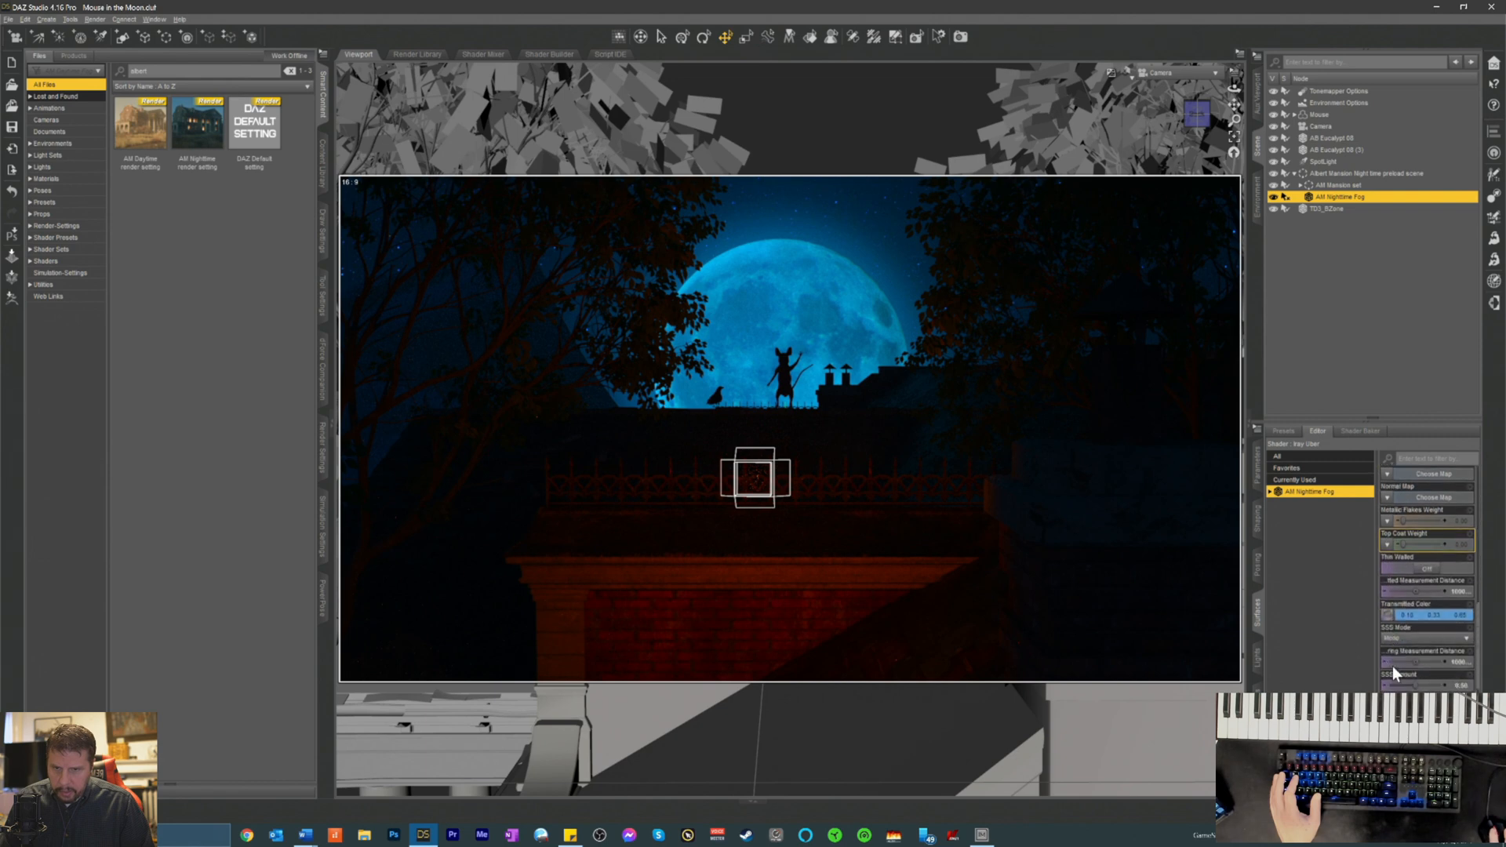
left_click(1417, 601)
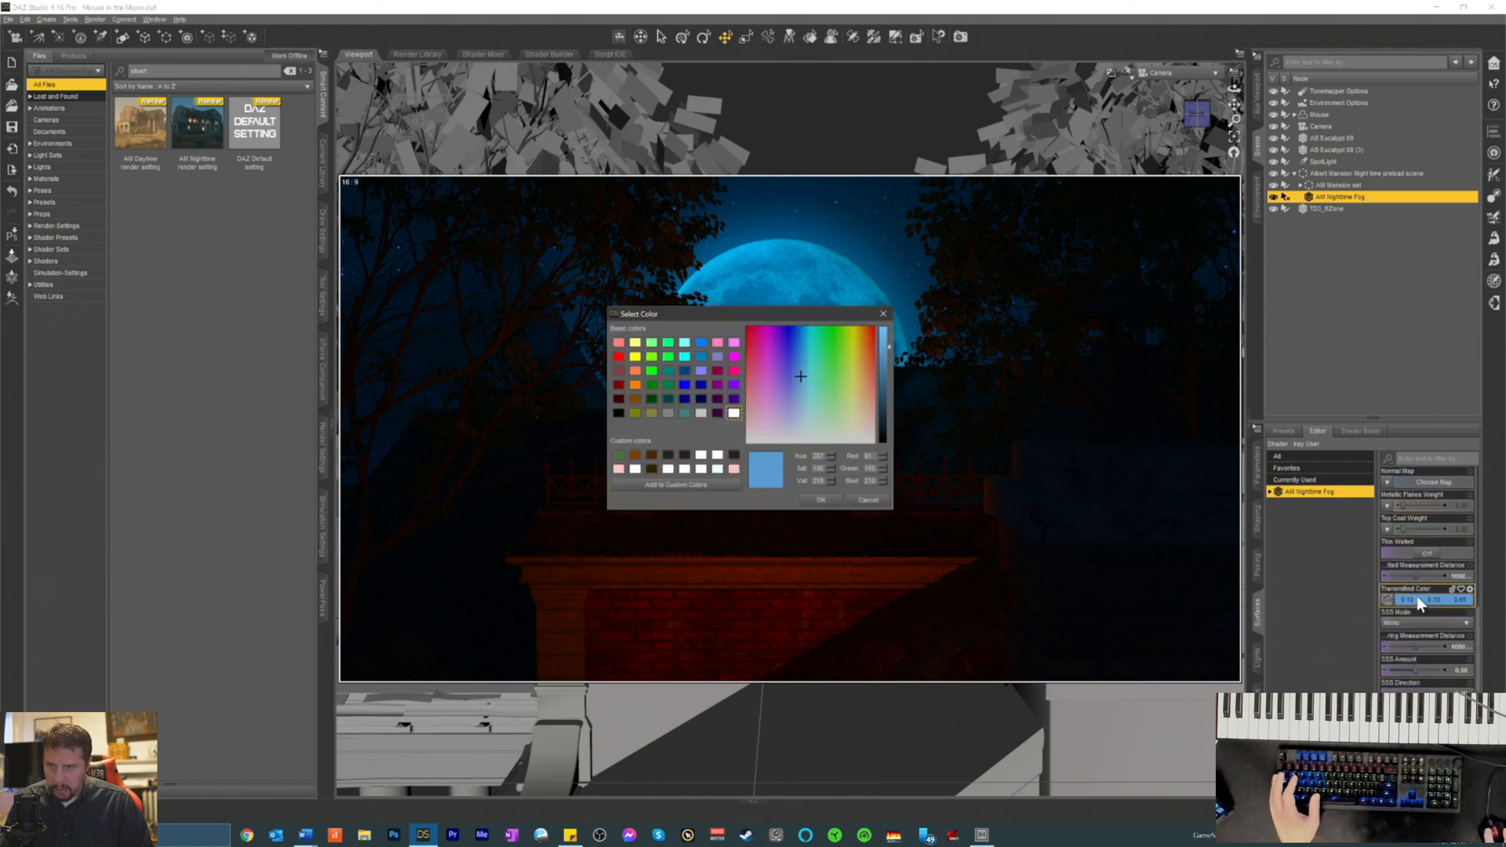
left_click_drag(797, 375, 791, 375)
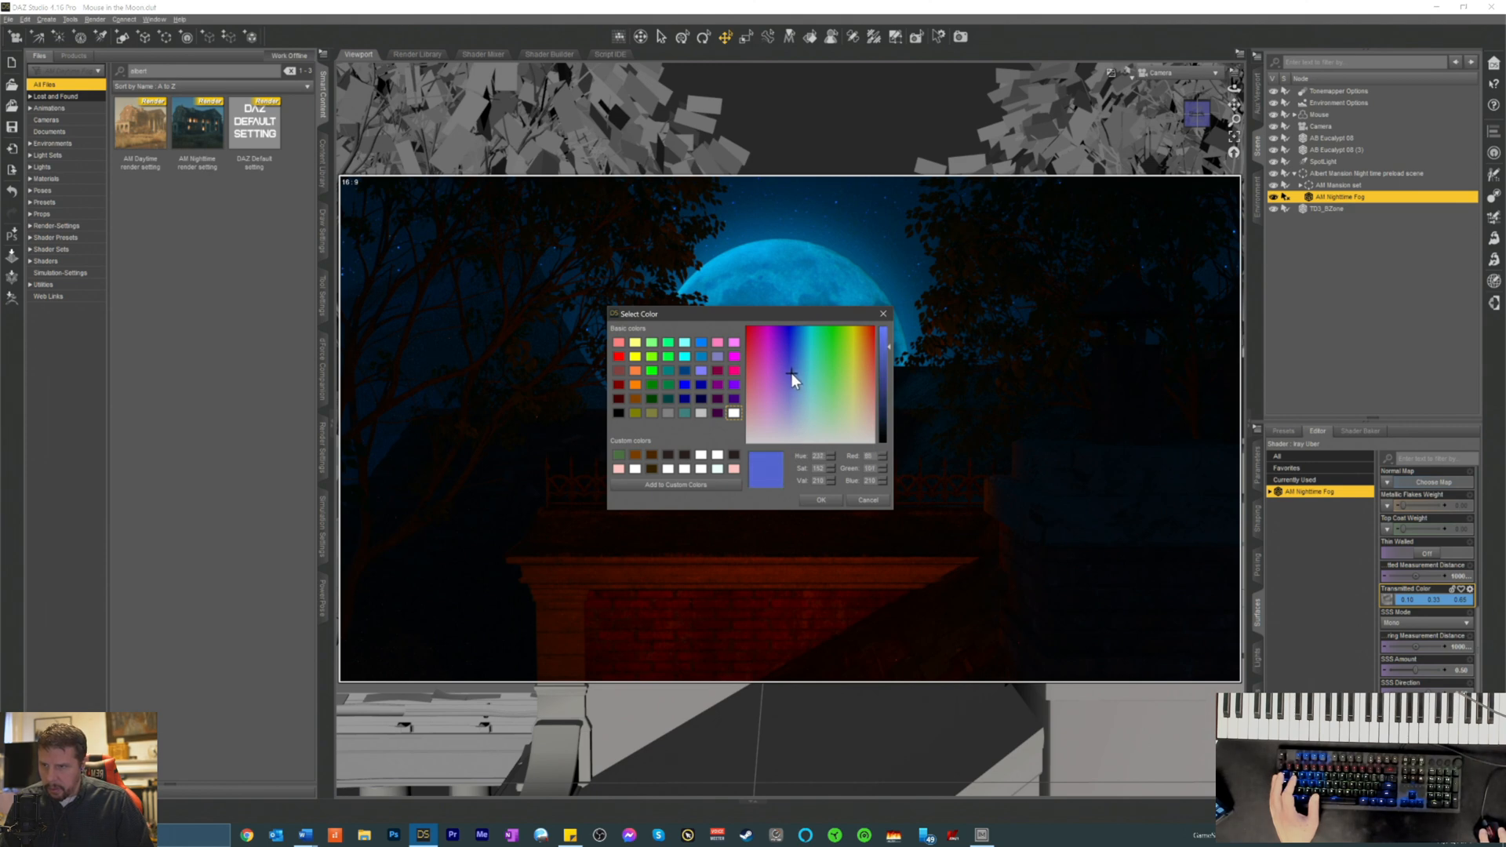
left_click(815, 500)
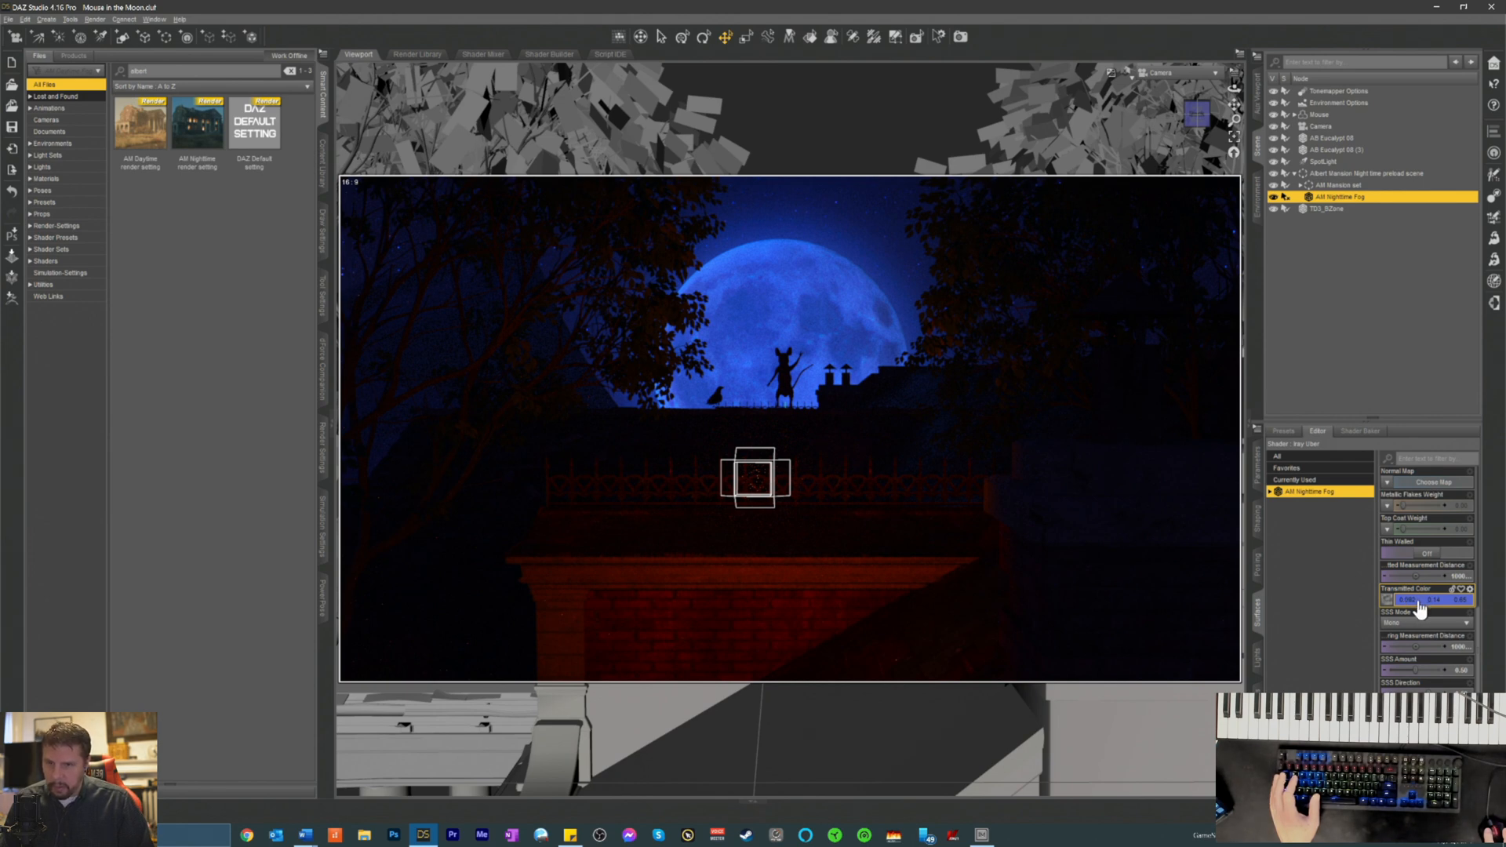
- Try a strongly saturated blue (0.012, 0.012, 0.65) as the fog's Transmitted Color
left_click(1419, 600)
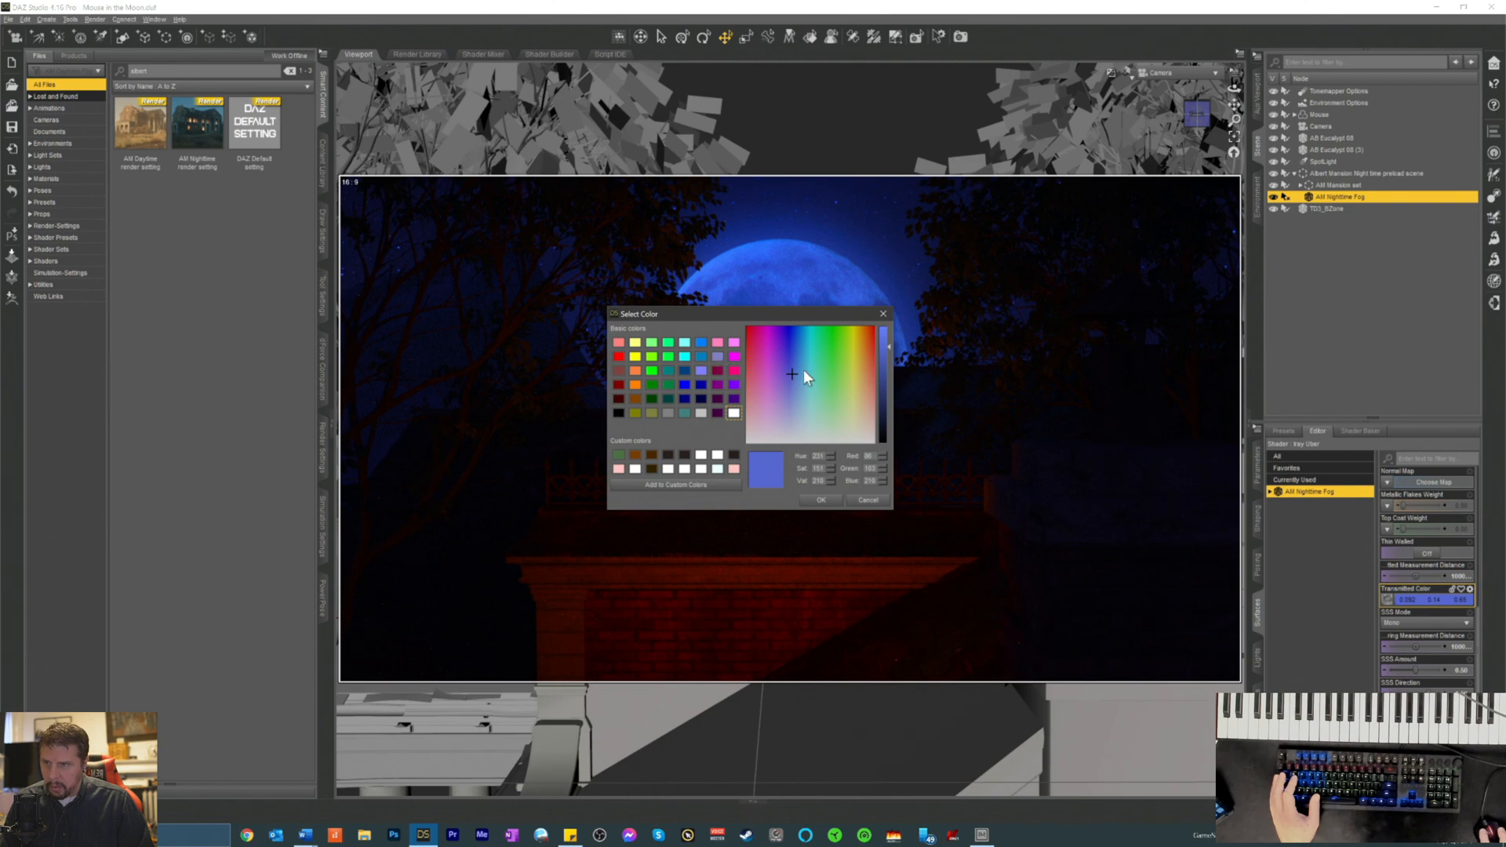
left_click(785, 338)
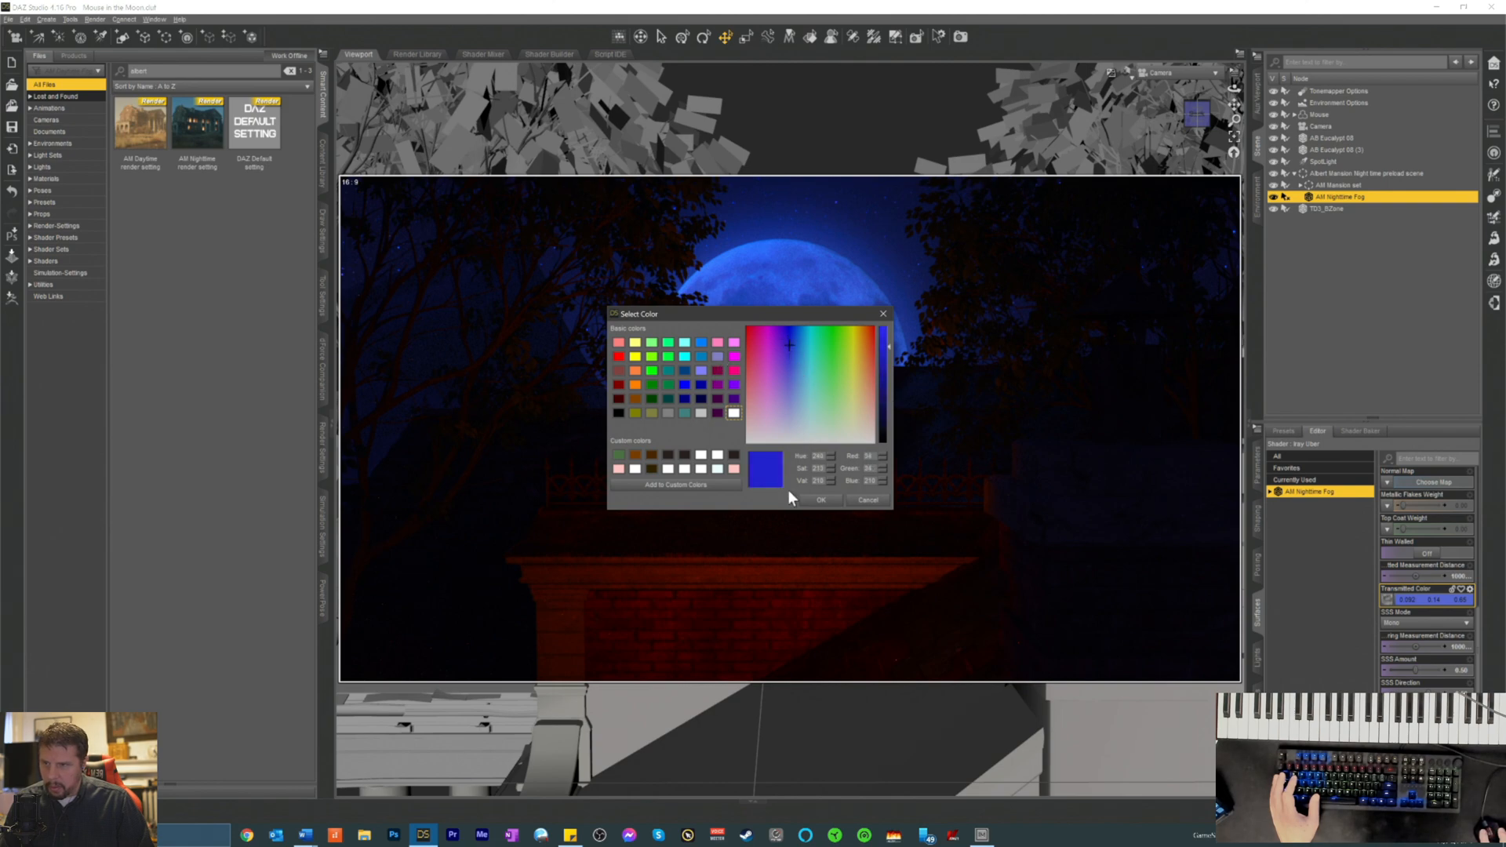
left_click(810, 500)
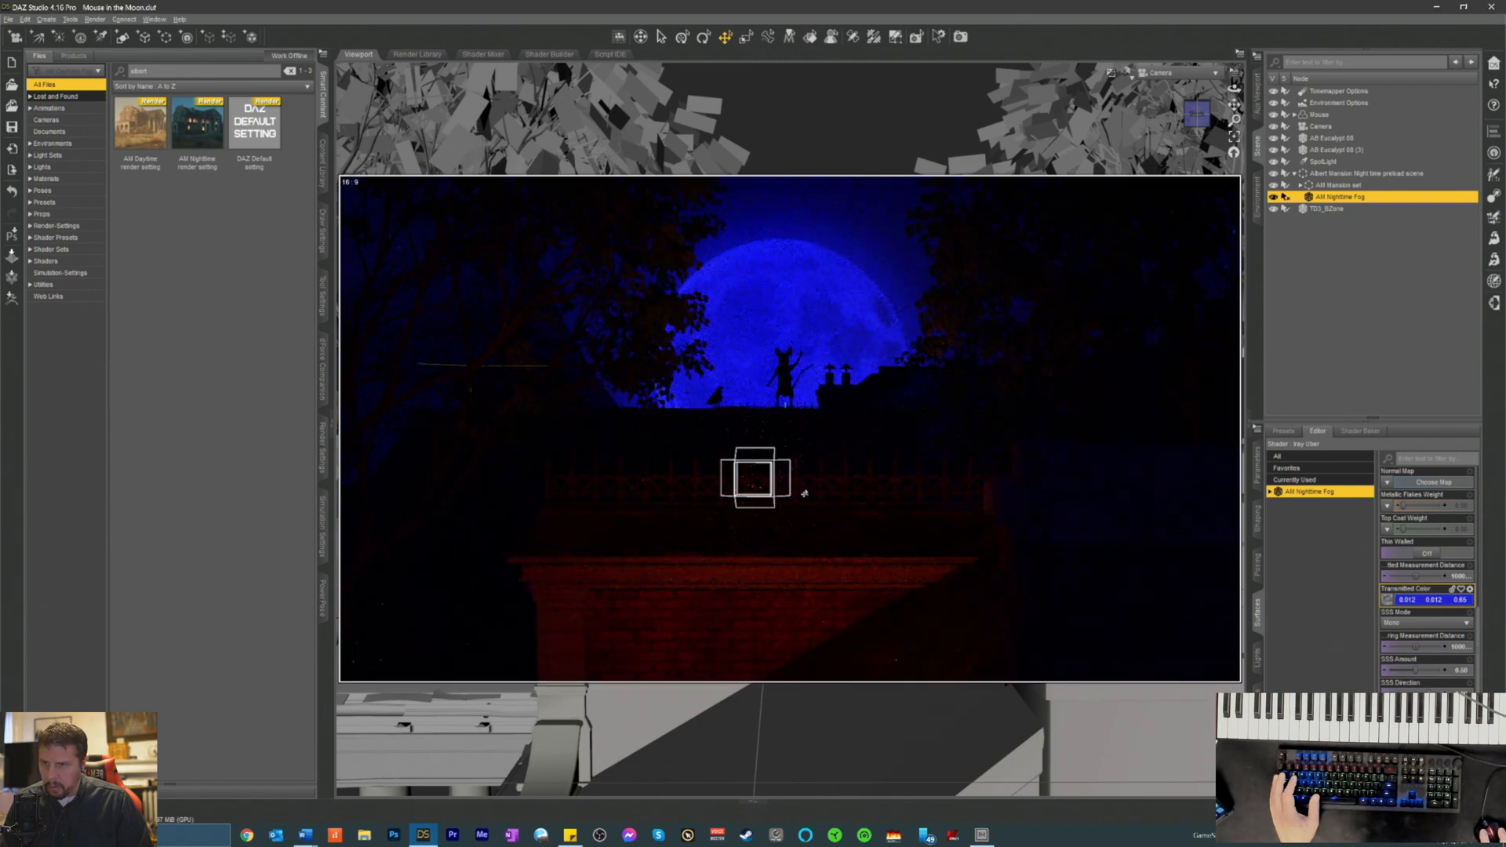
- Desaturate the fog's Transmitted Color to a muted lavender blue and fine-tune its hue slightly
left_click(1421, 600)
left_click_drag(794, 357, 790, 386)
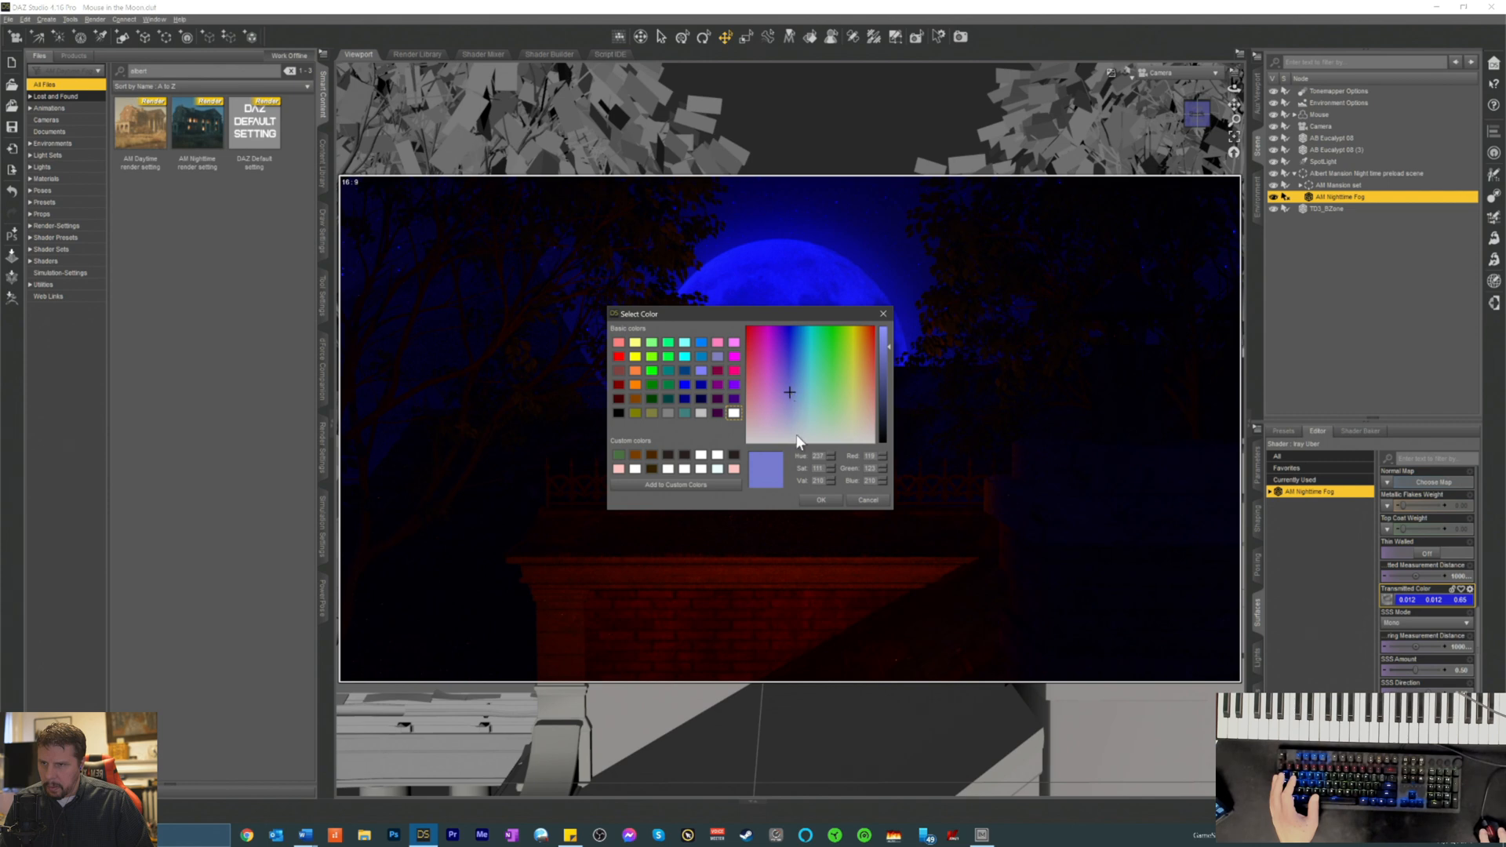
left_click(821, 502)
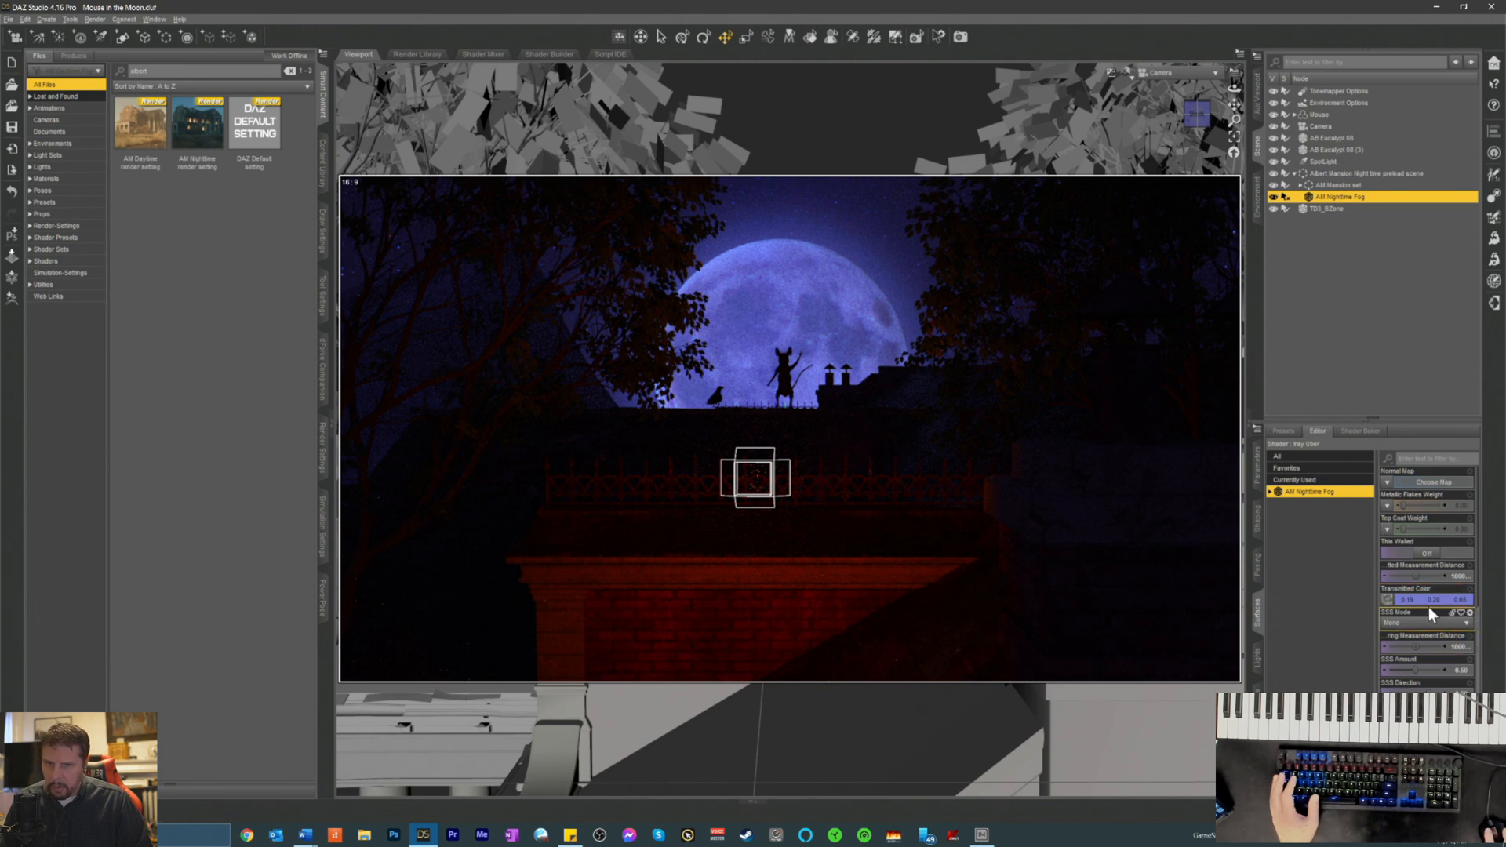
left_click(1387, 598)
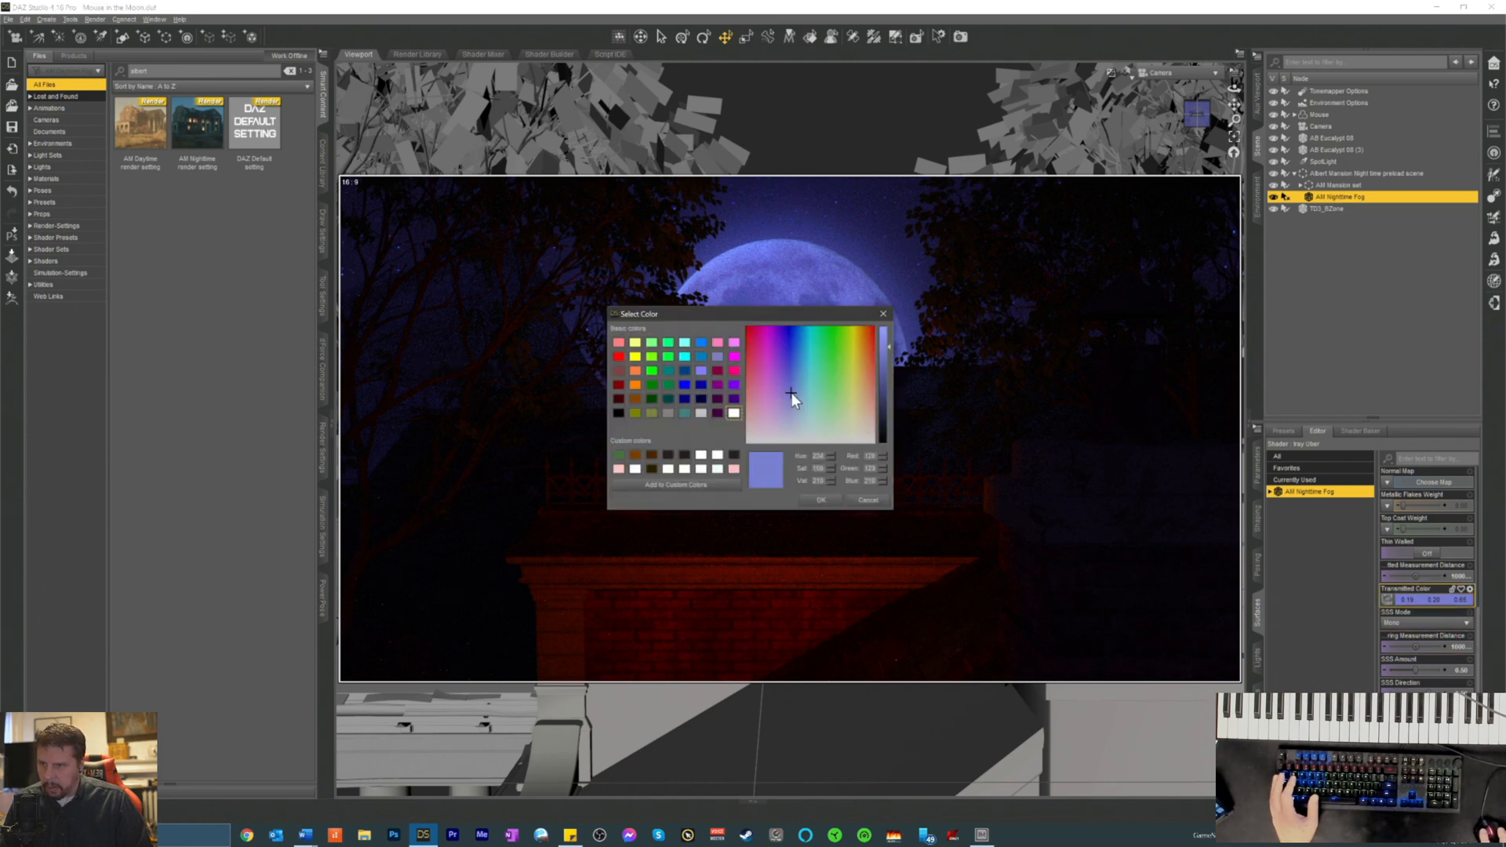
left_click(821, 501)
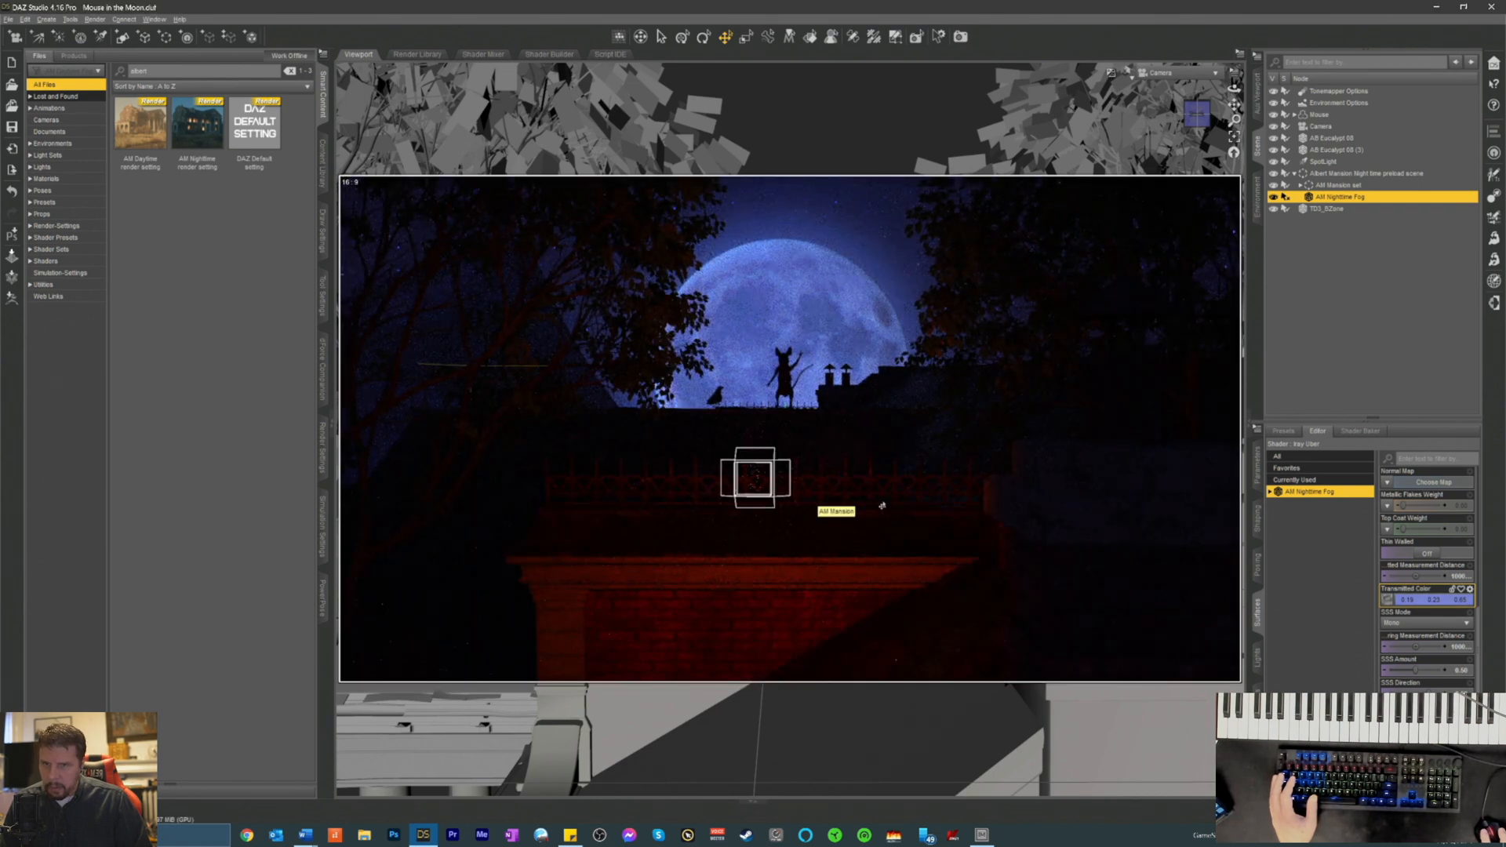
- Examine the remaining surface properties of AM Nighttime Fog, from the tiling and opacity settings up to Base Color
scroll(1411, 646, "down", 3)
scroll(1410, 647, "up", 1)
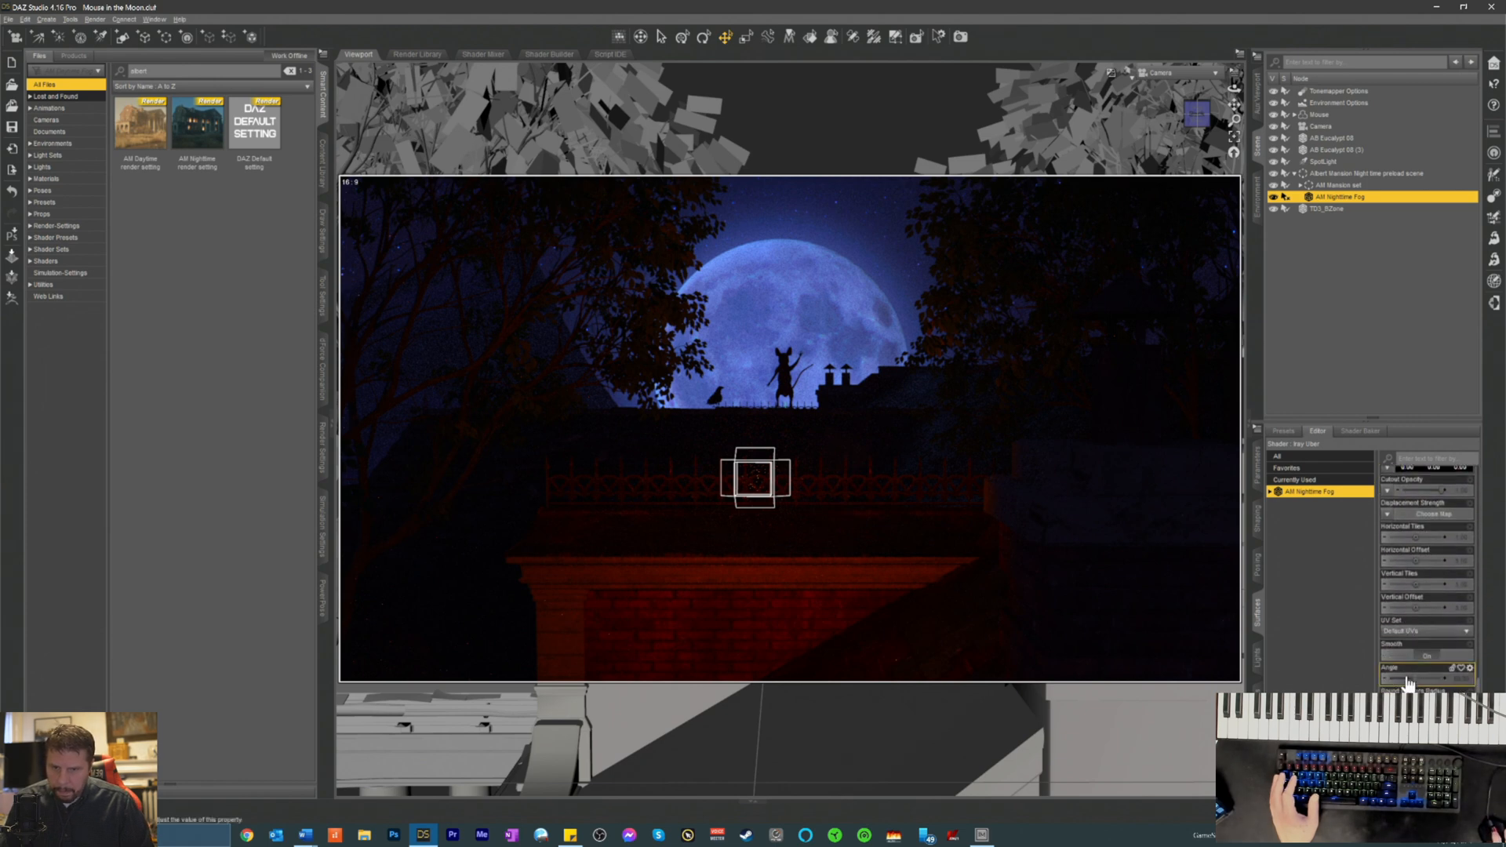
scroll(1461, 682, "up", 1)
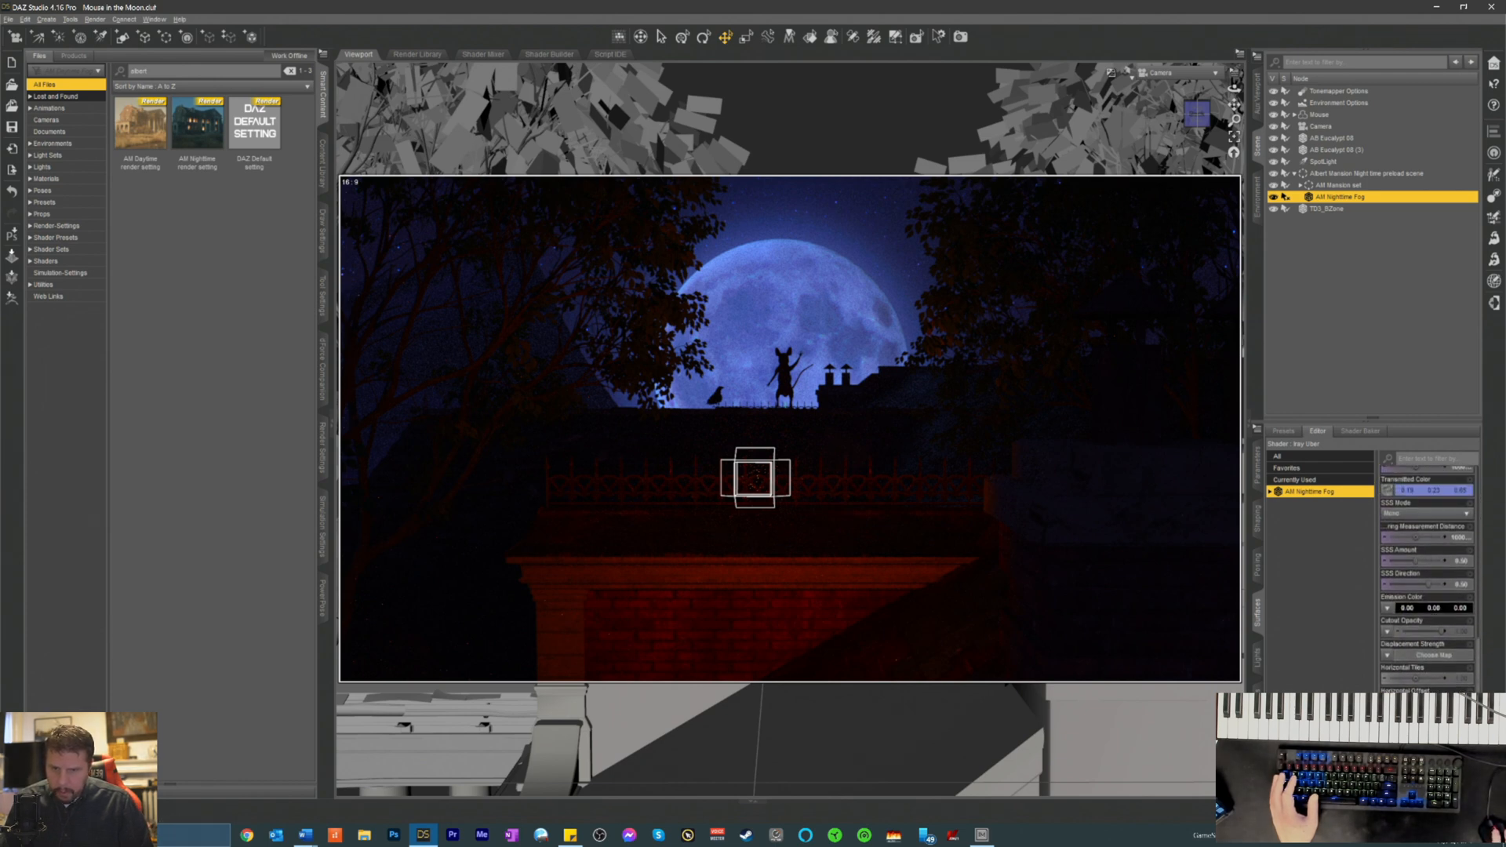
scroll(1415, 624, "up", 5)
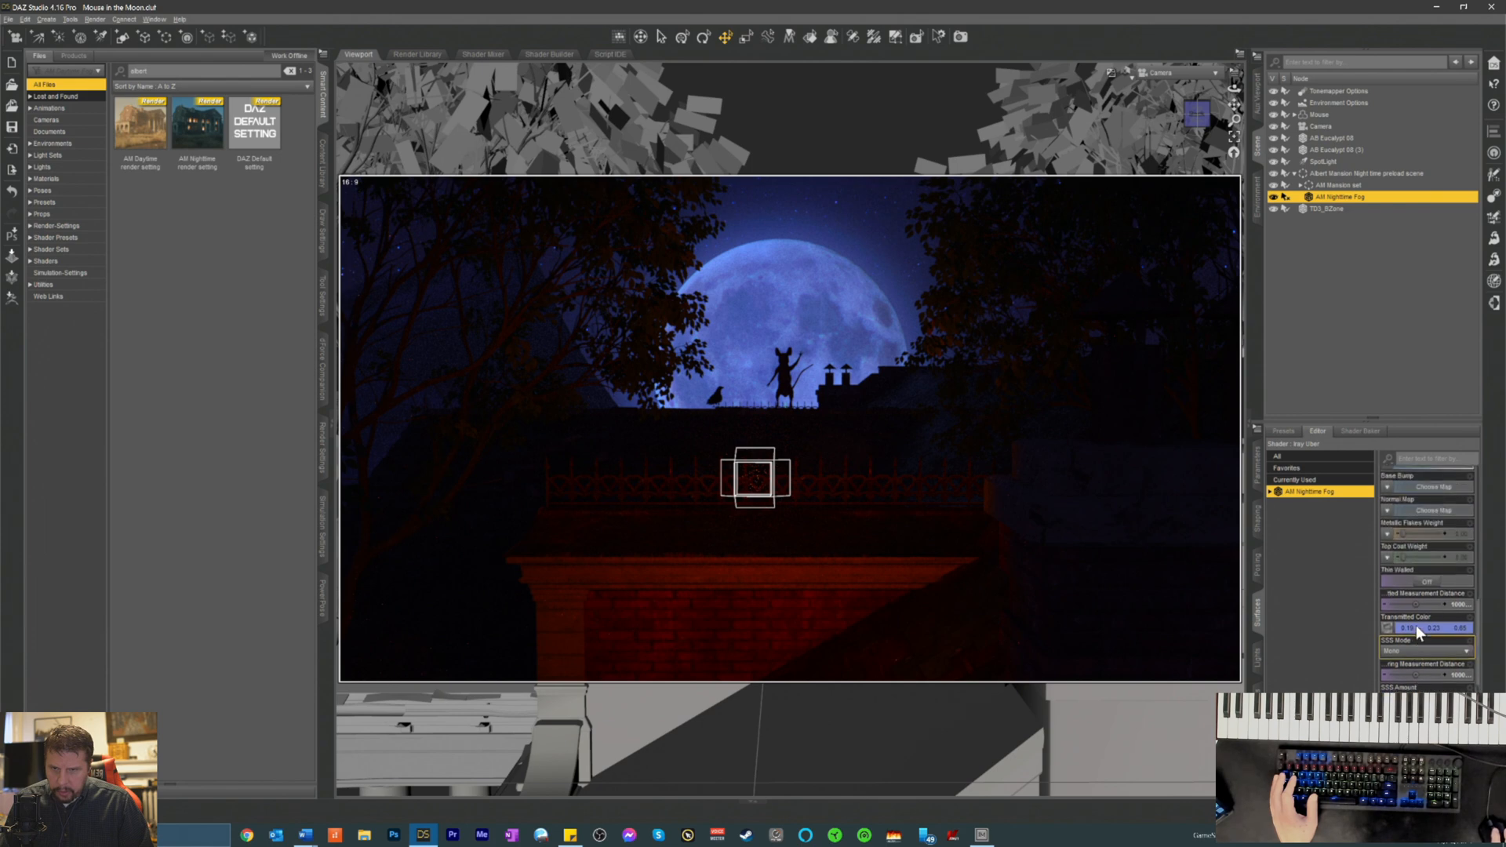
scroll(1418, 623, "up", 4)
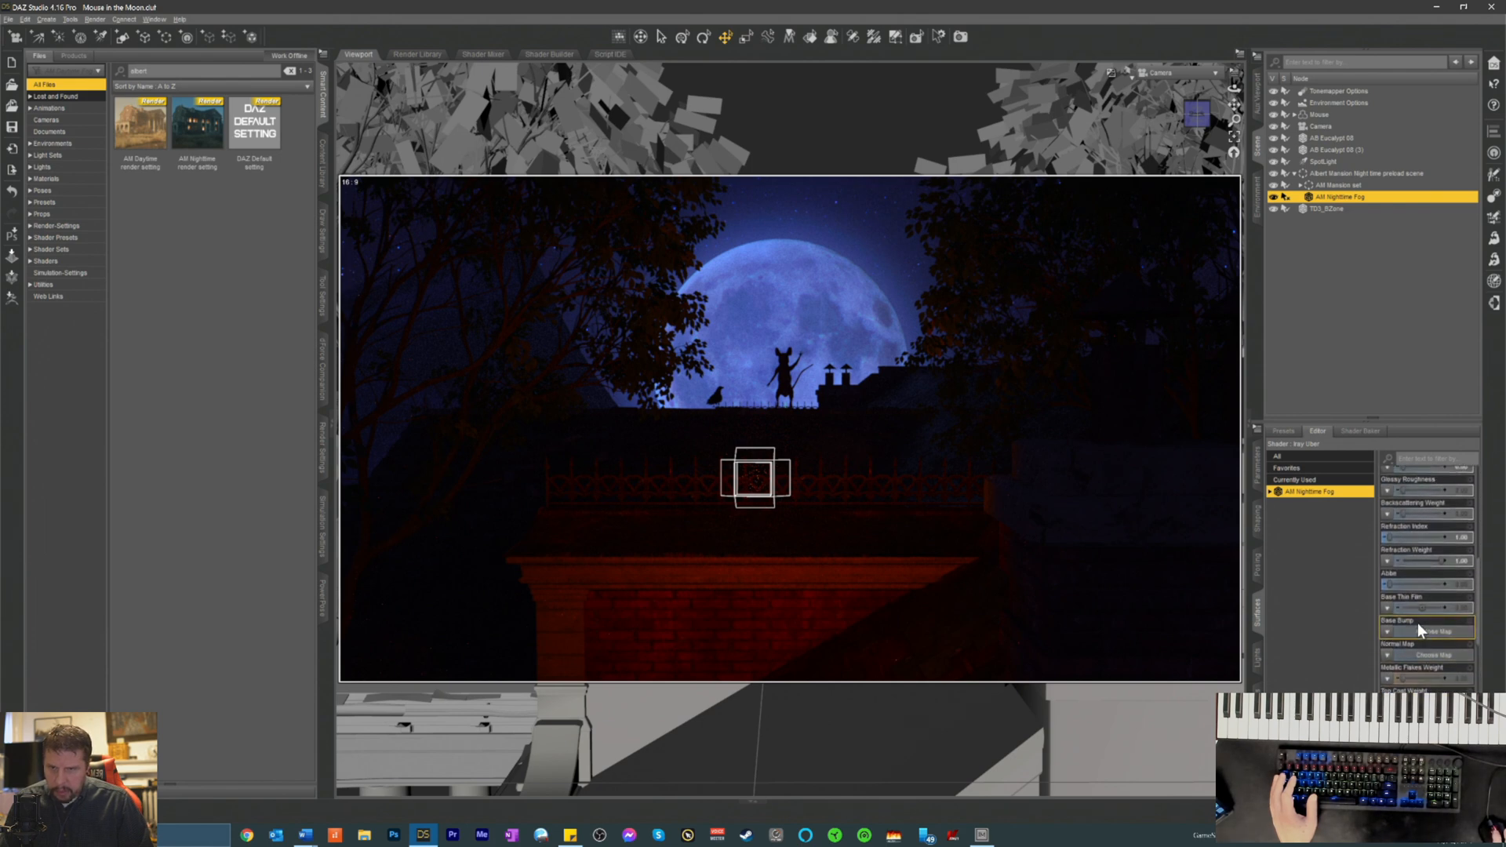
scroll(1418, 623, "up", 6)
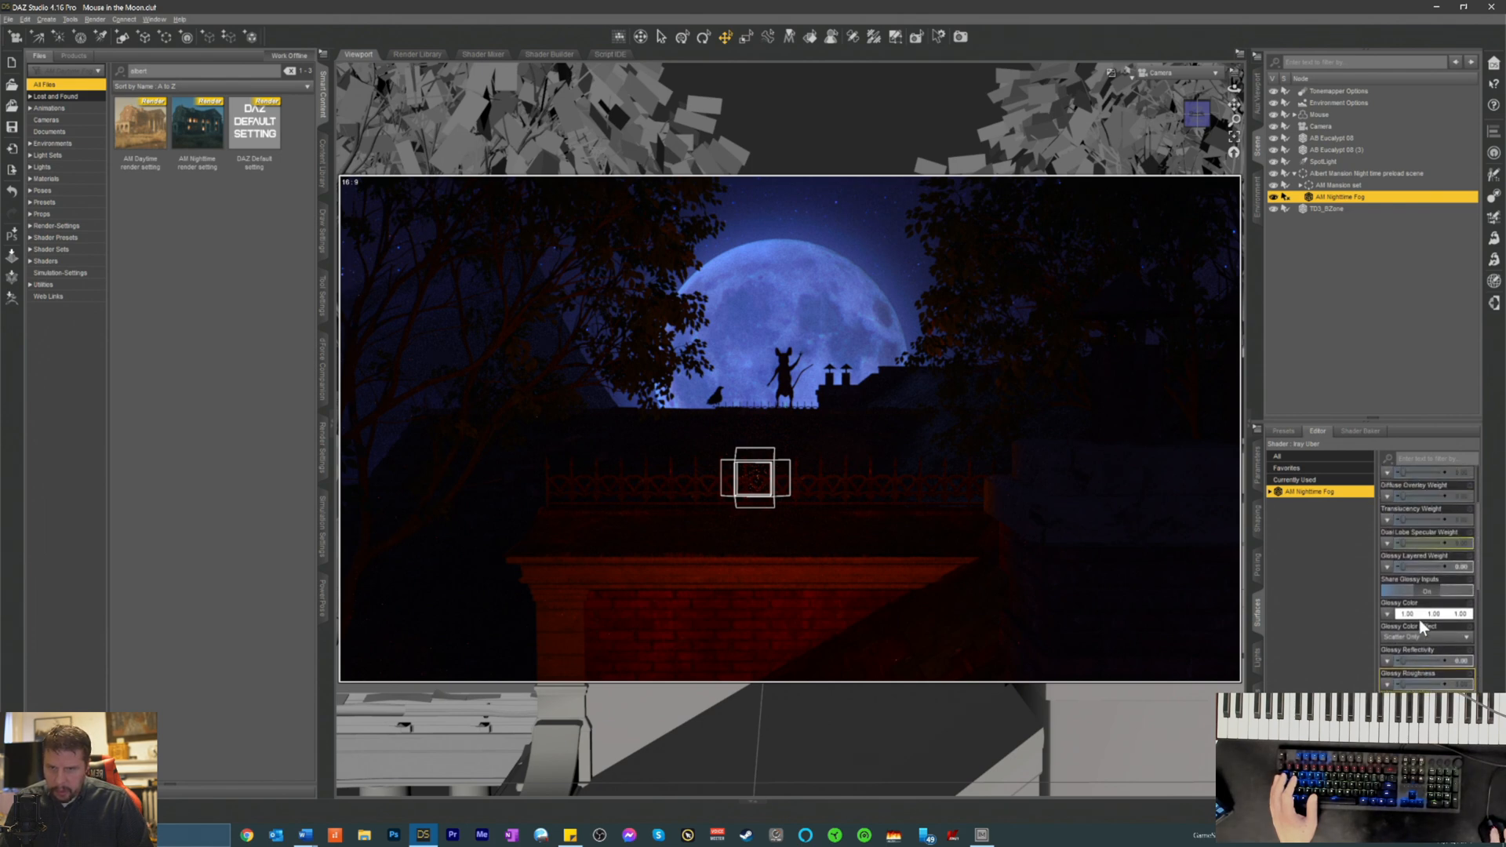
scroll(1426, 623, "up", 2)
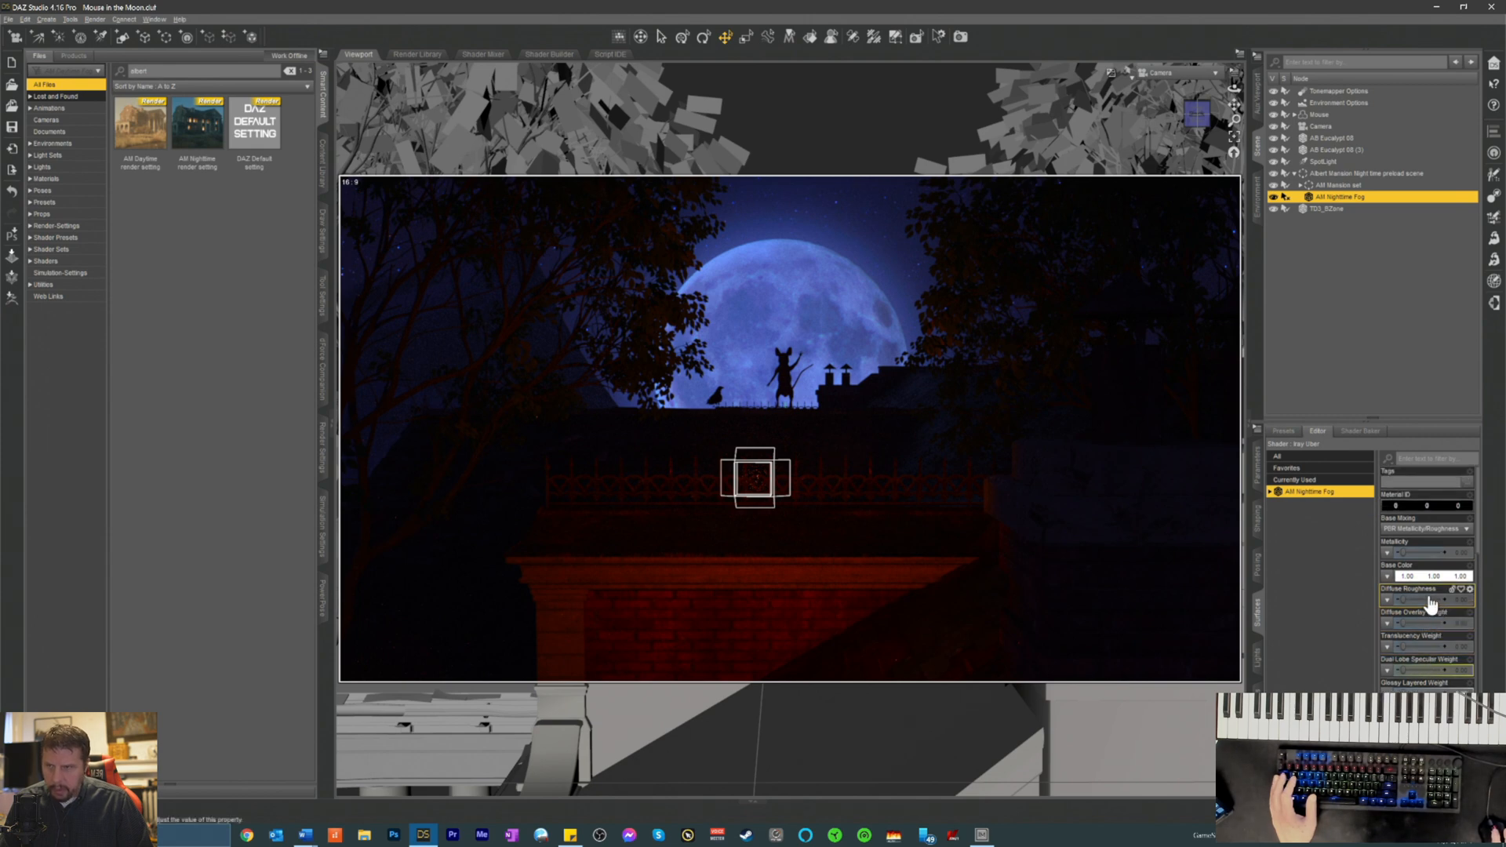
- Refine the fog's Transmitted Color to a slightly deeper blue (0.14, 0.19, 0.65)
scroll(1437, 596, "down", 10)
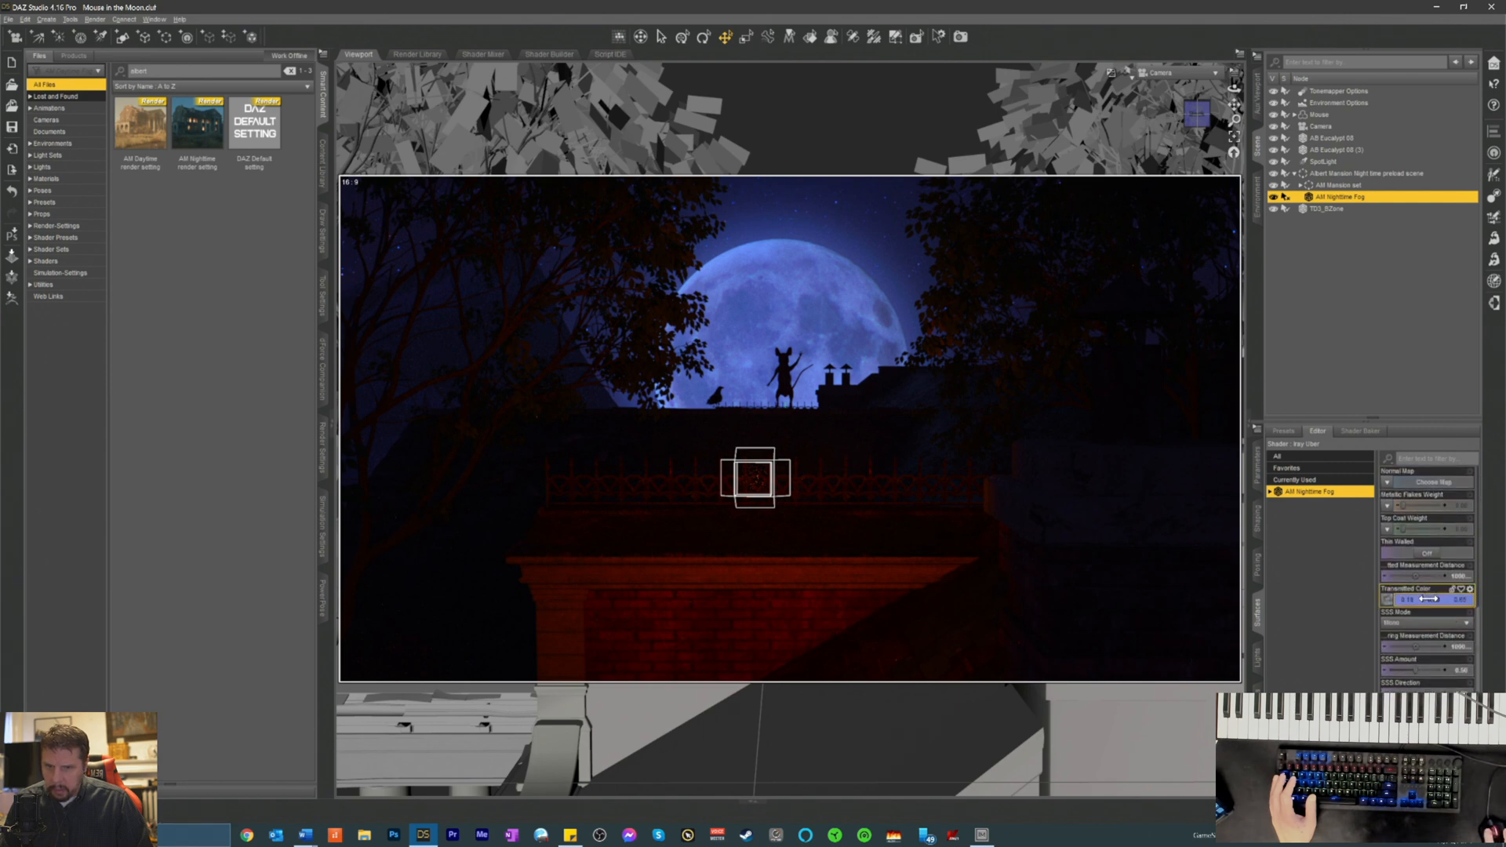
left_click(1433, 600)
left_click(789, 389)
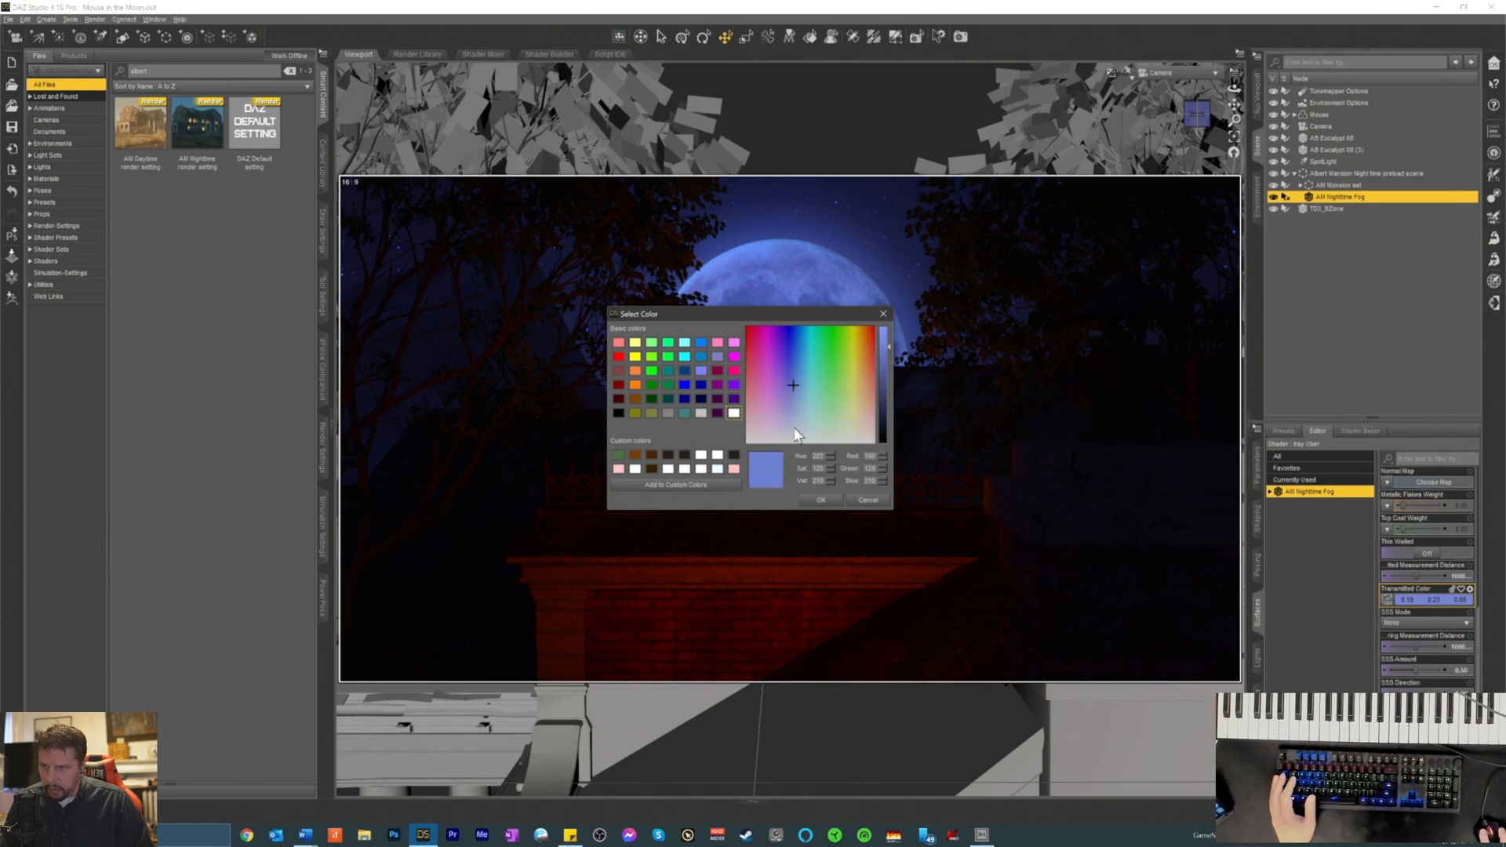
left_click(820, 501)
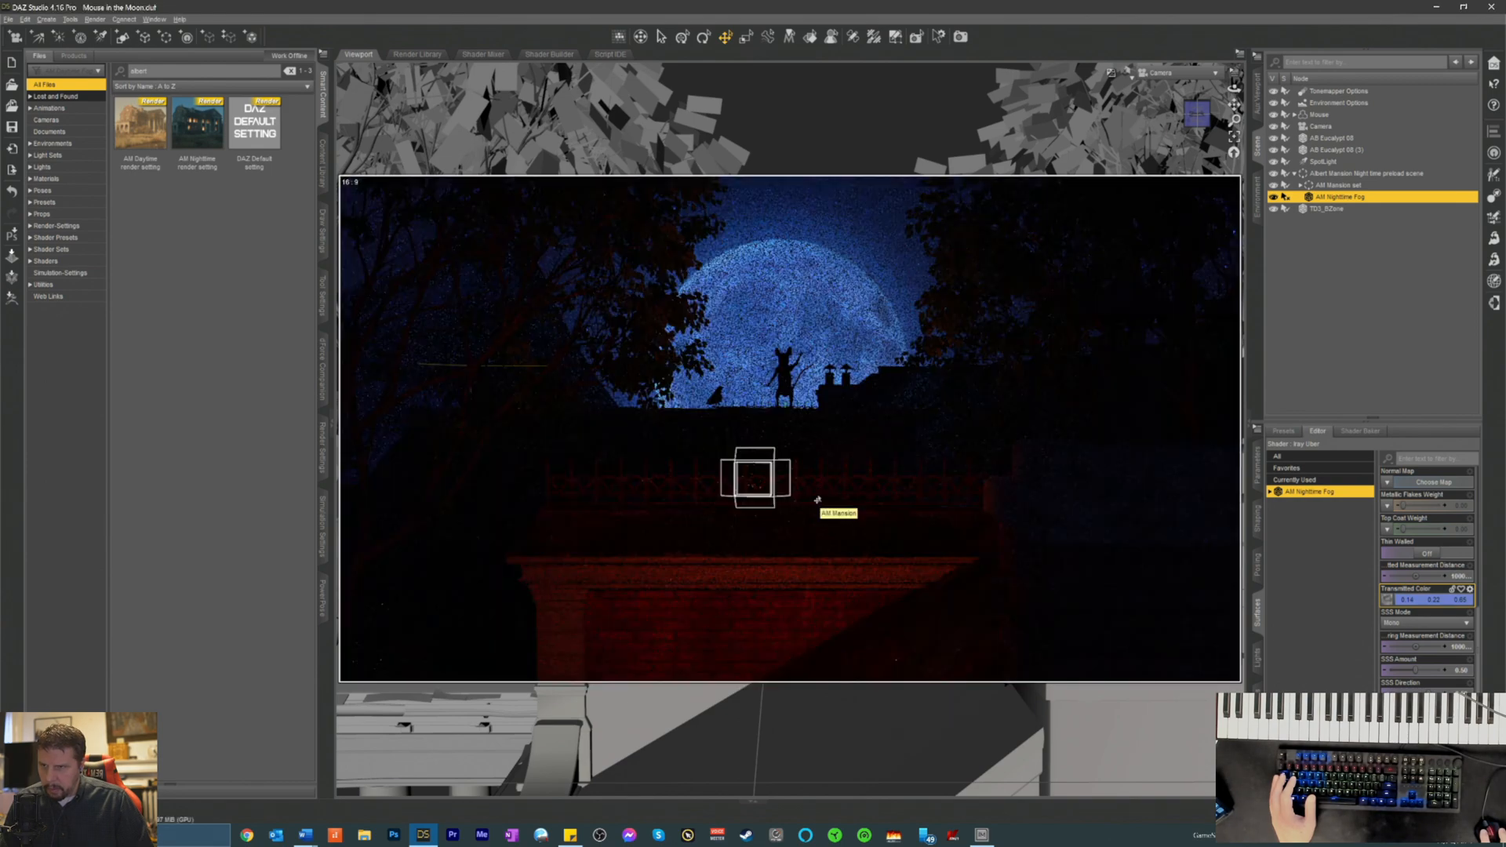
left_click(1419, 601)
left_click(793, 389)
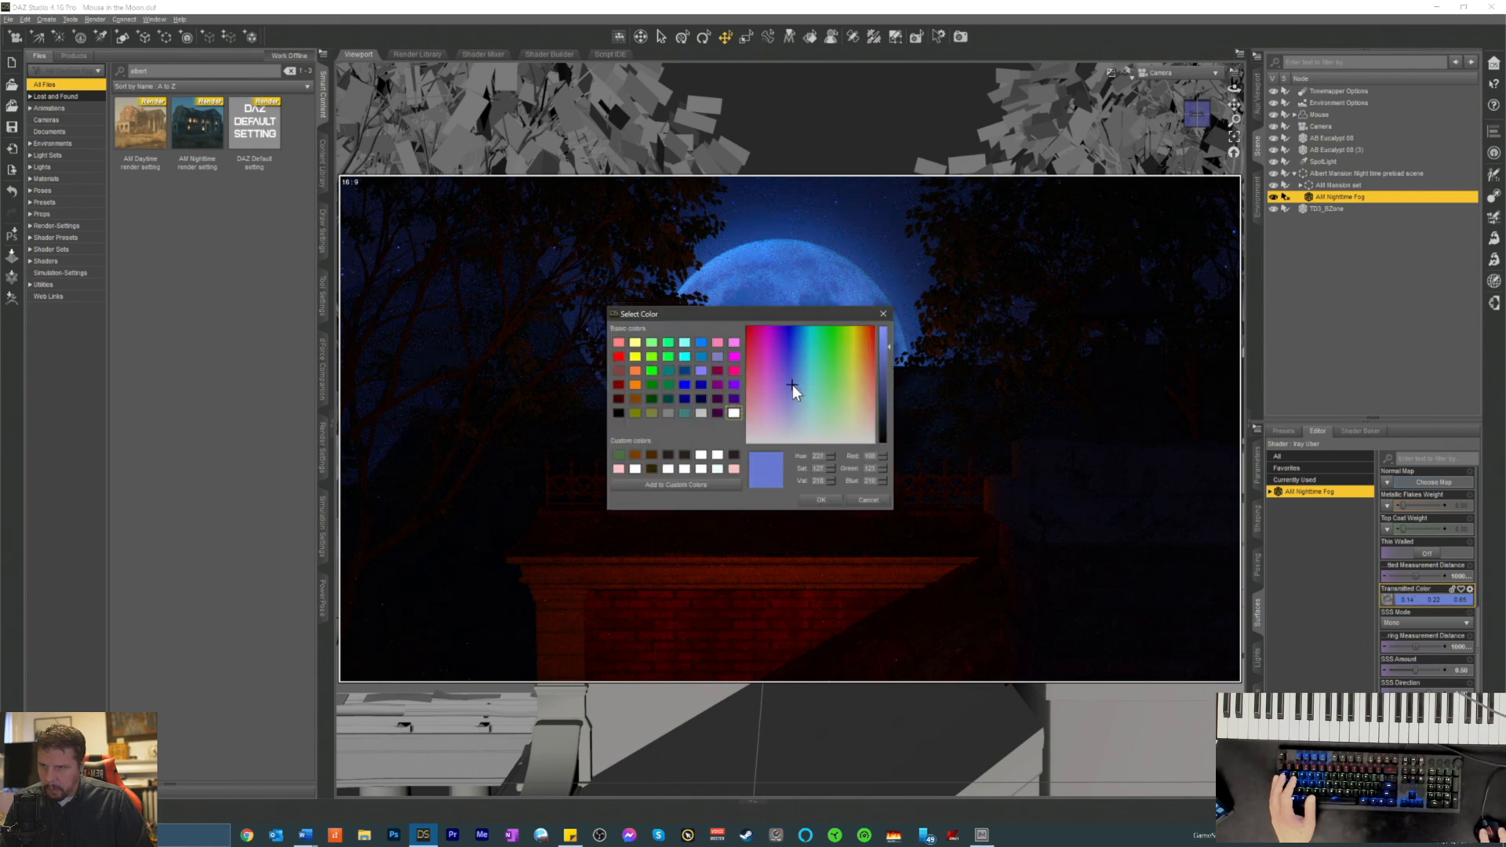
left_click(821, 500)
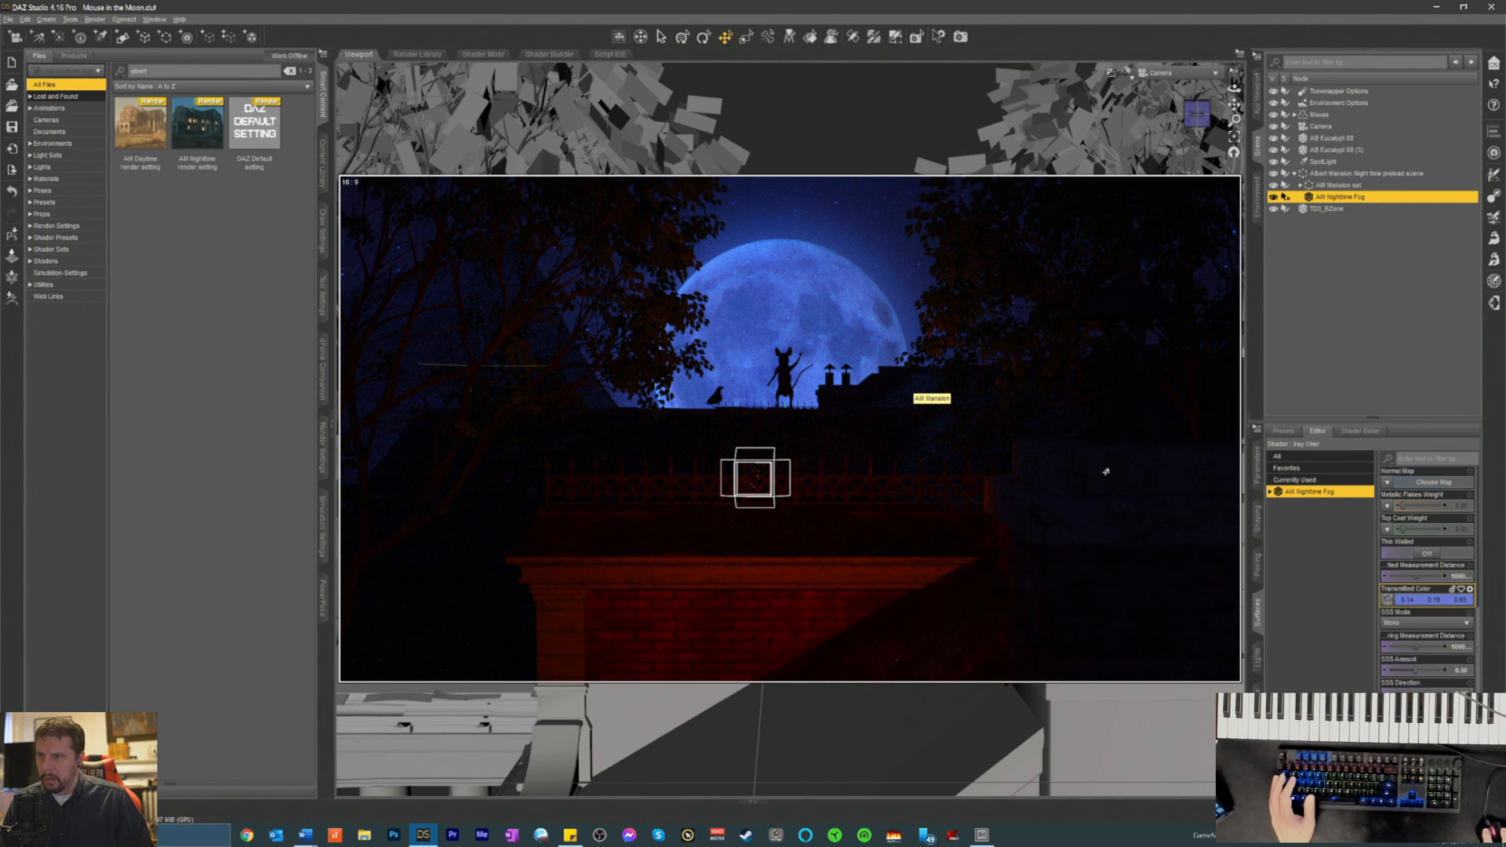
- Select the SpotLight and turn off Visible in Viewport in its display parameters
left_click(947, 557)
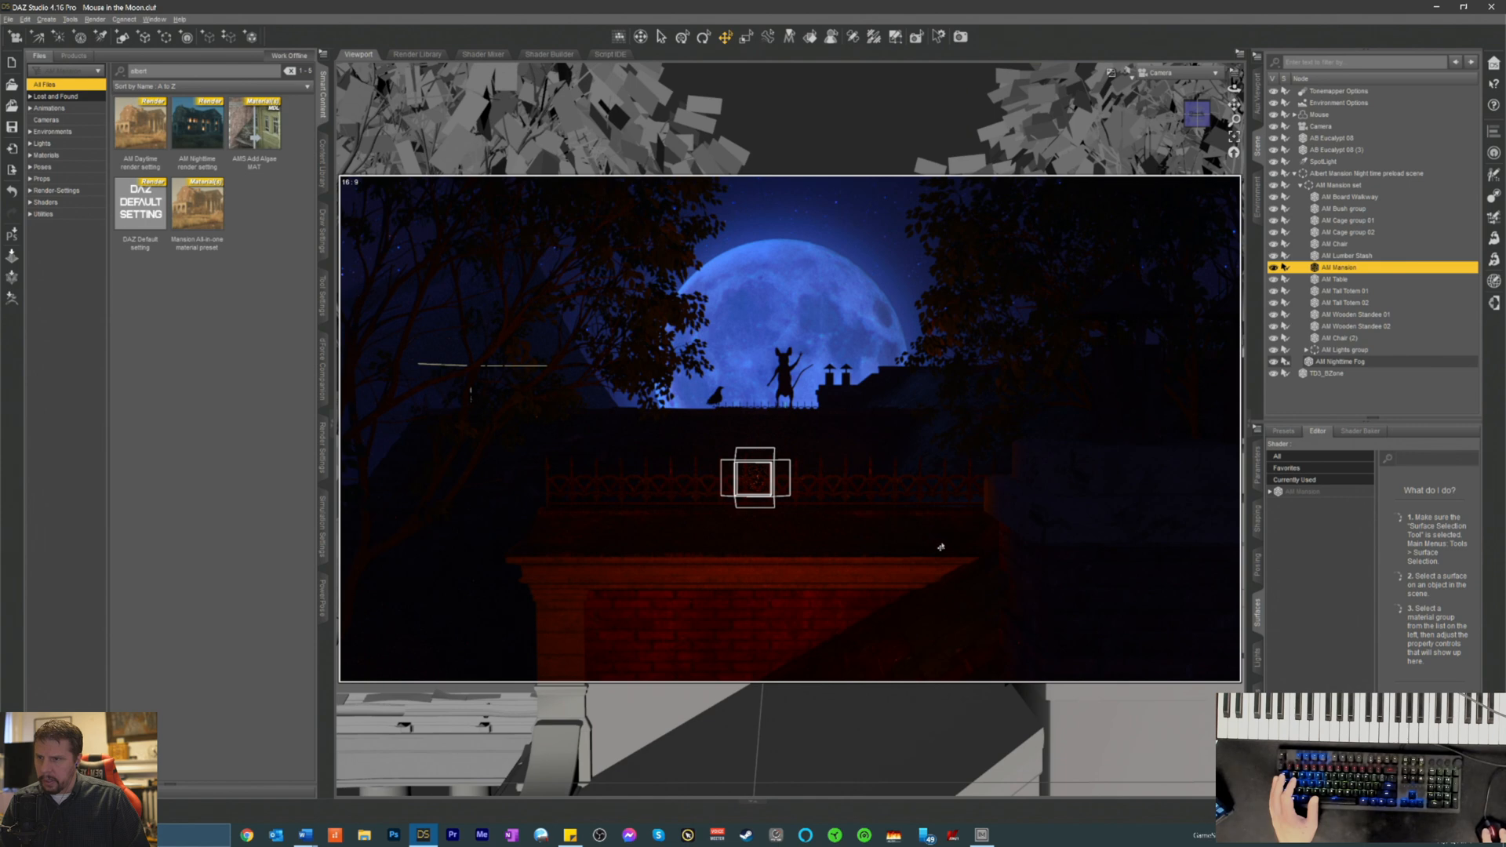
left_click(749, 495)
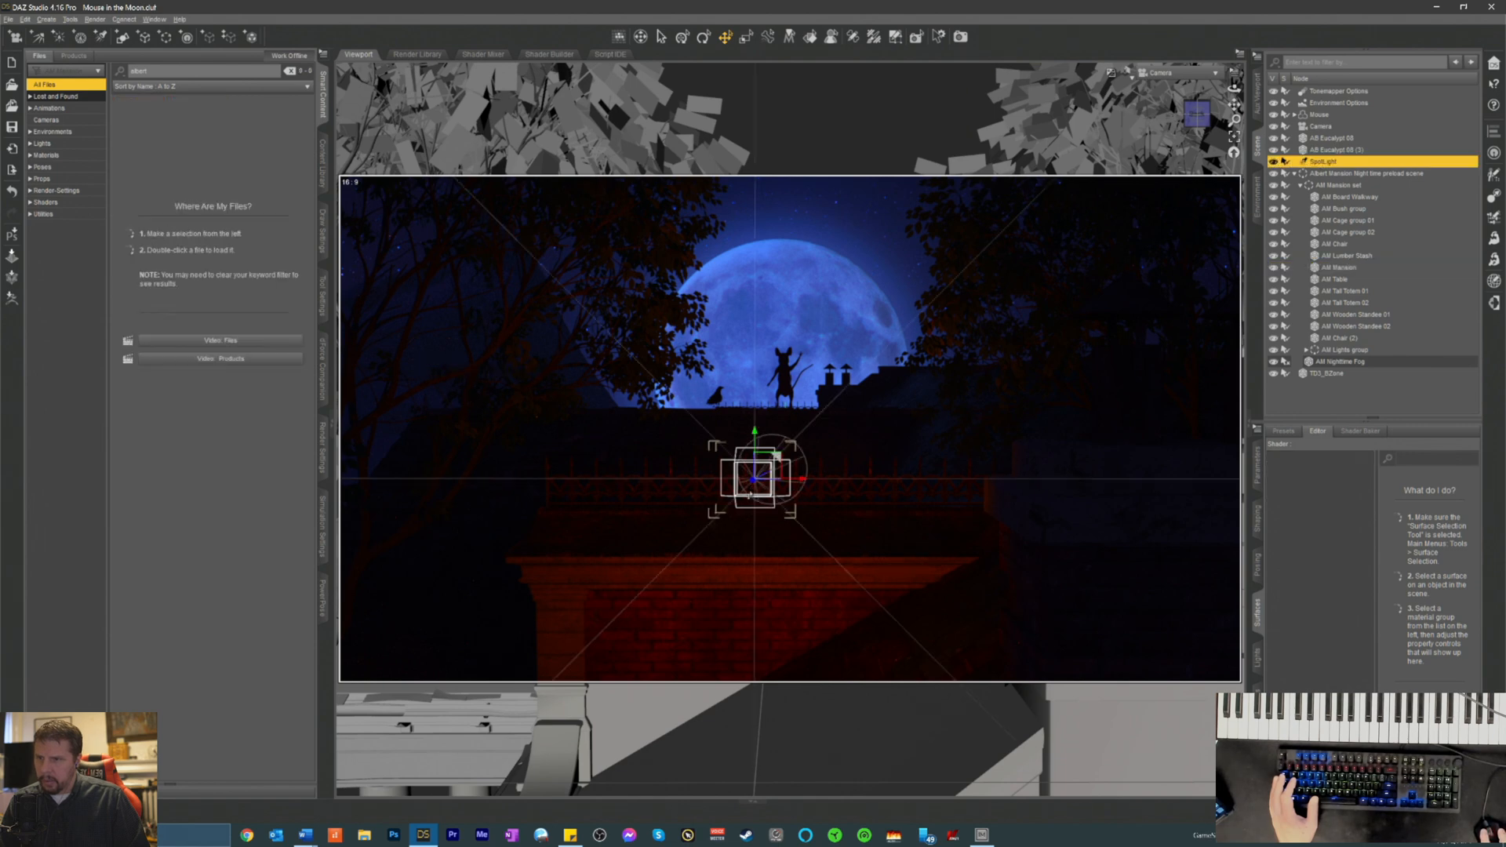
left_click(1259, 474)
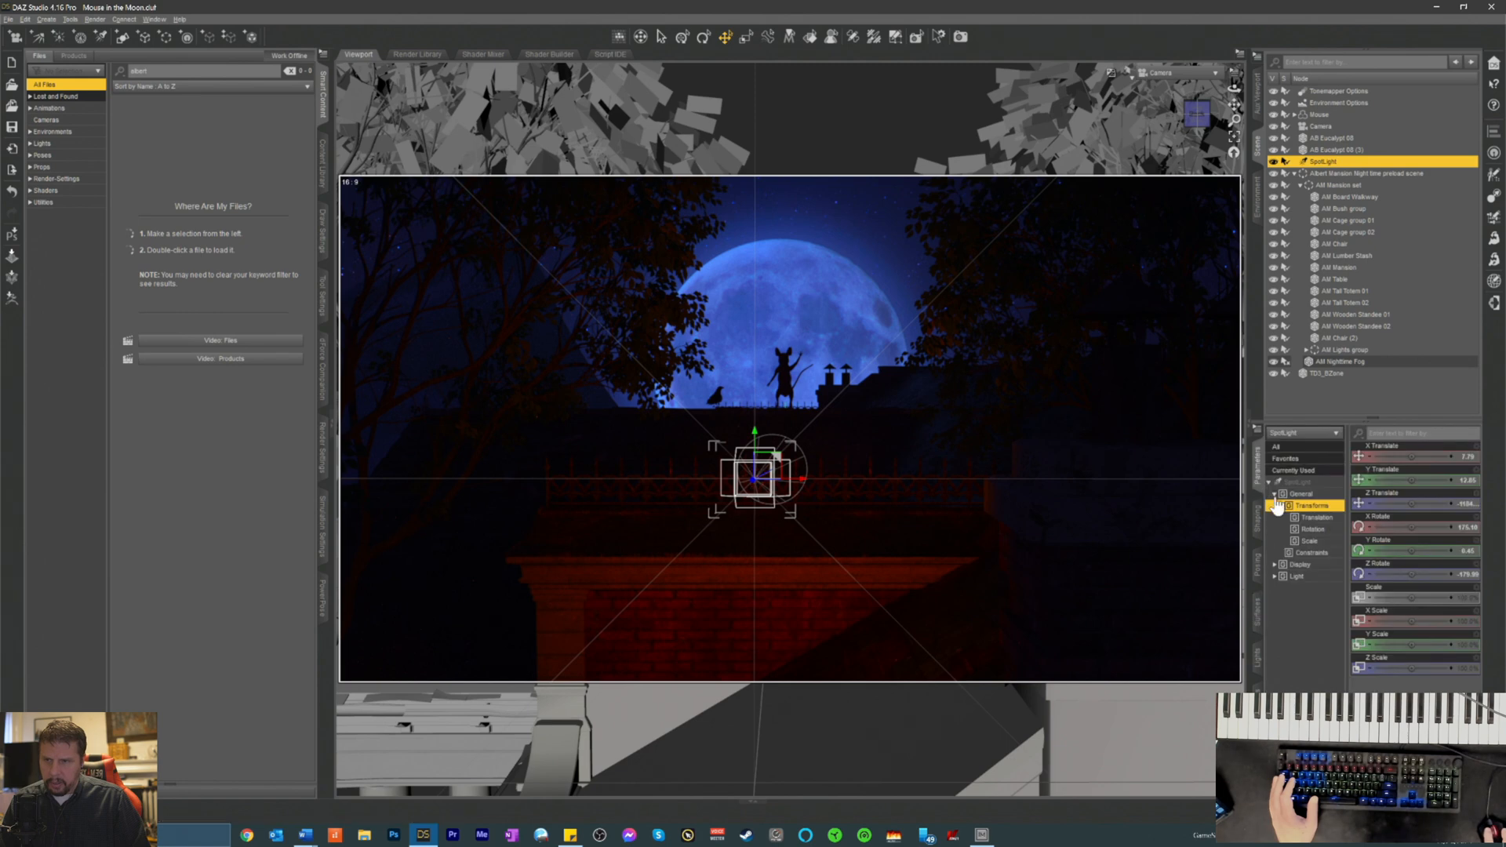
left_click(1298, 566)
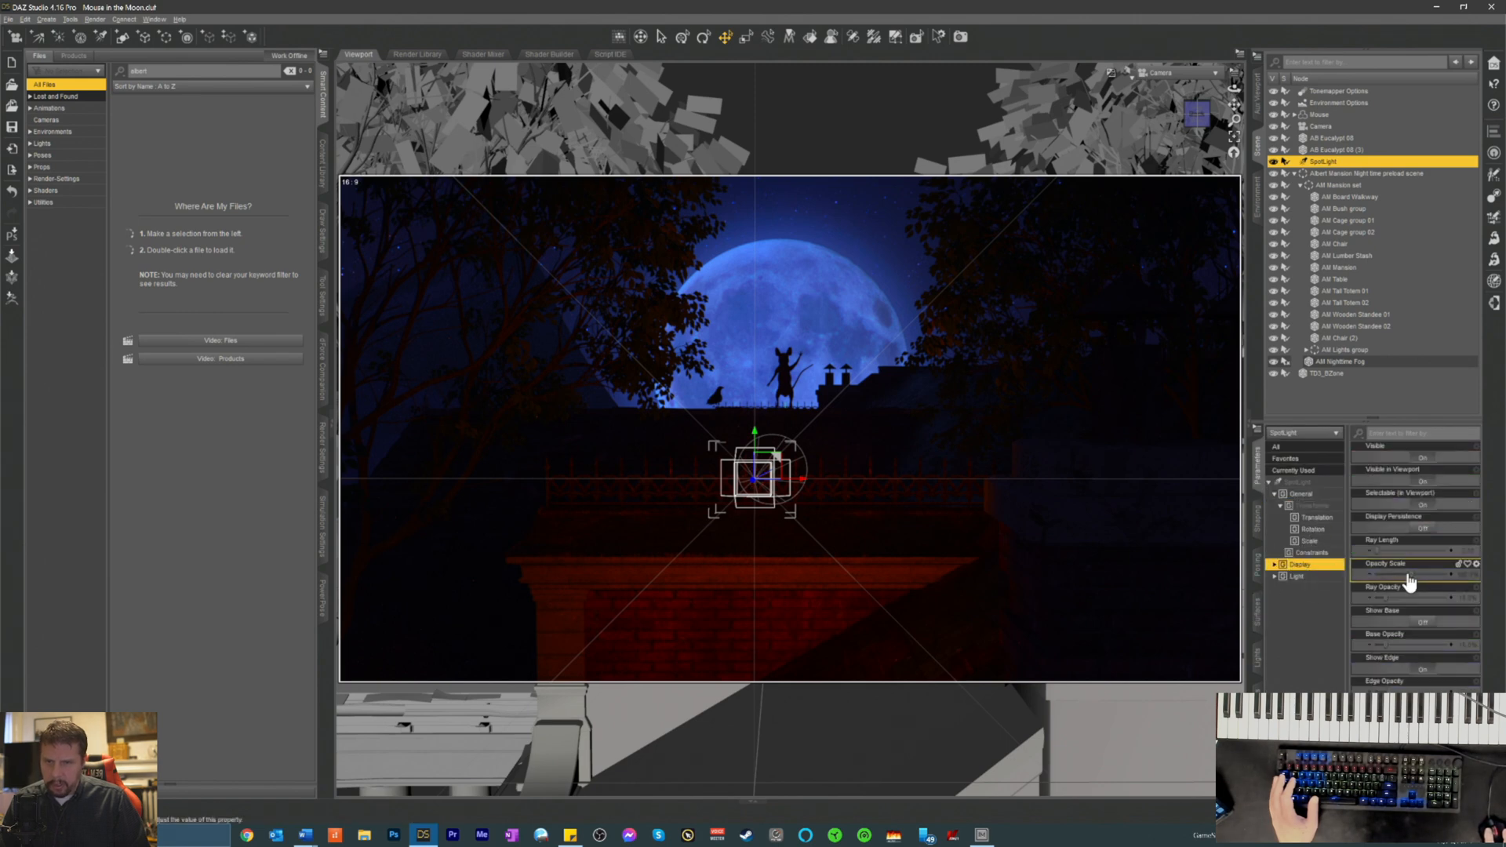
left_click(1424, 482)
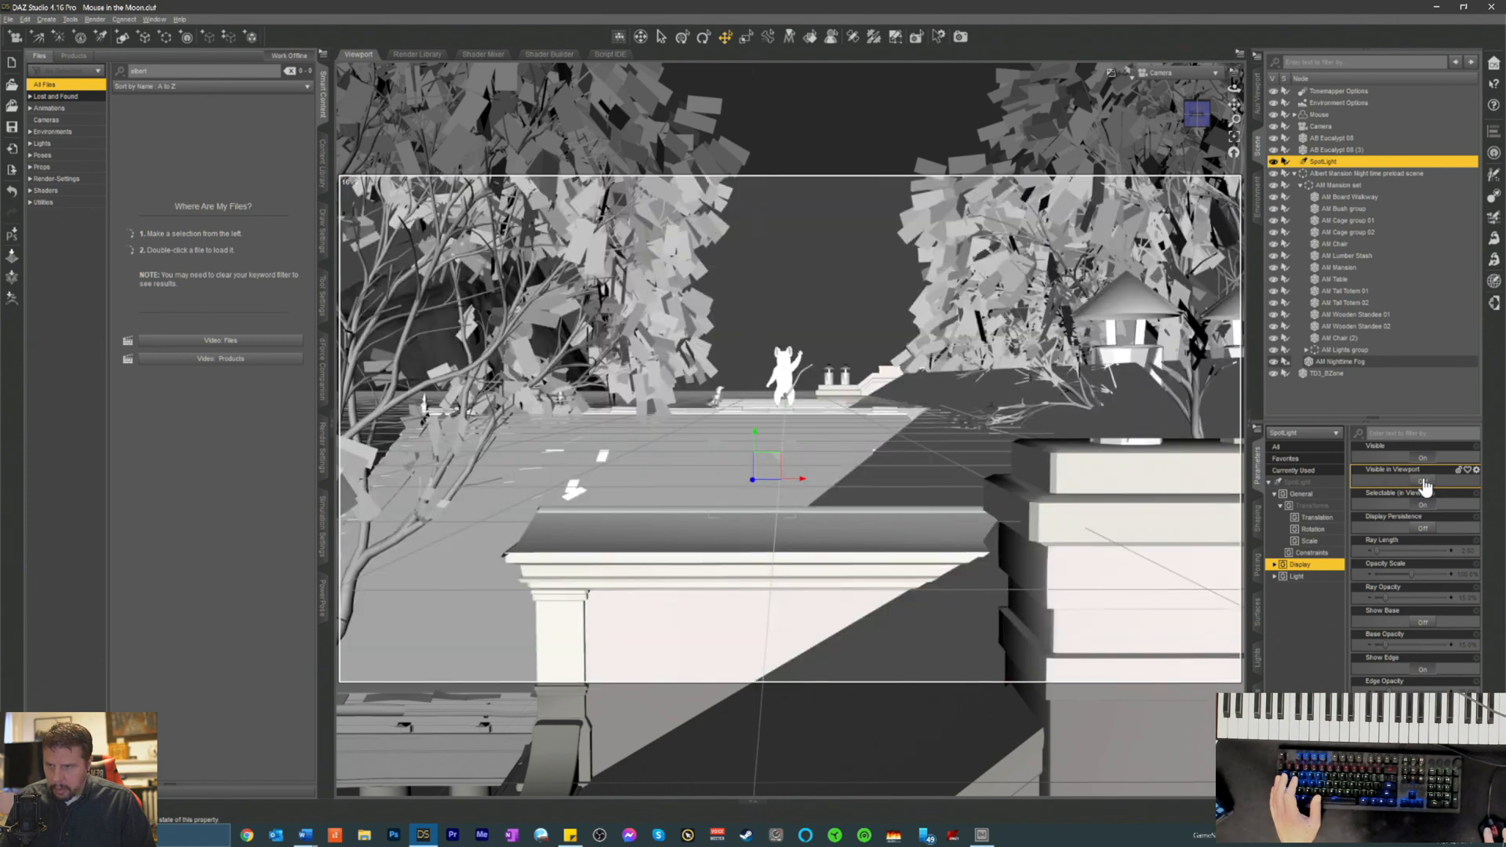
left_click(1424, 481)
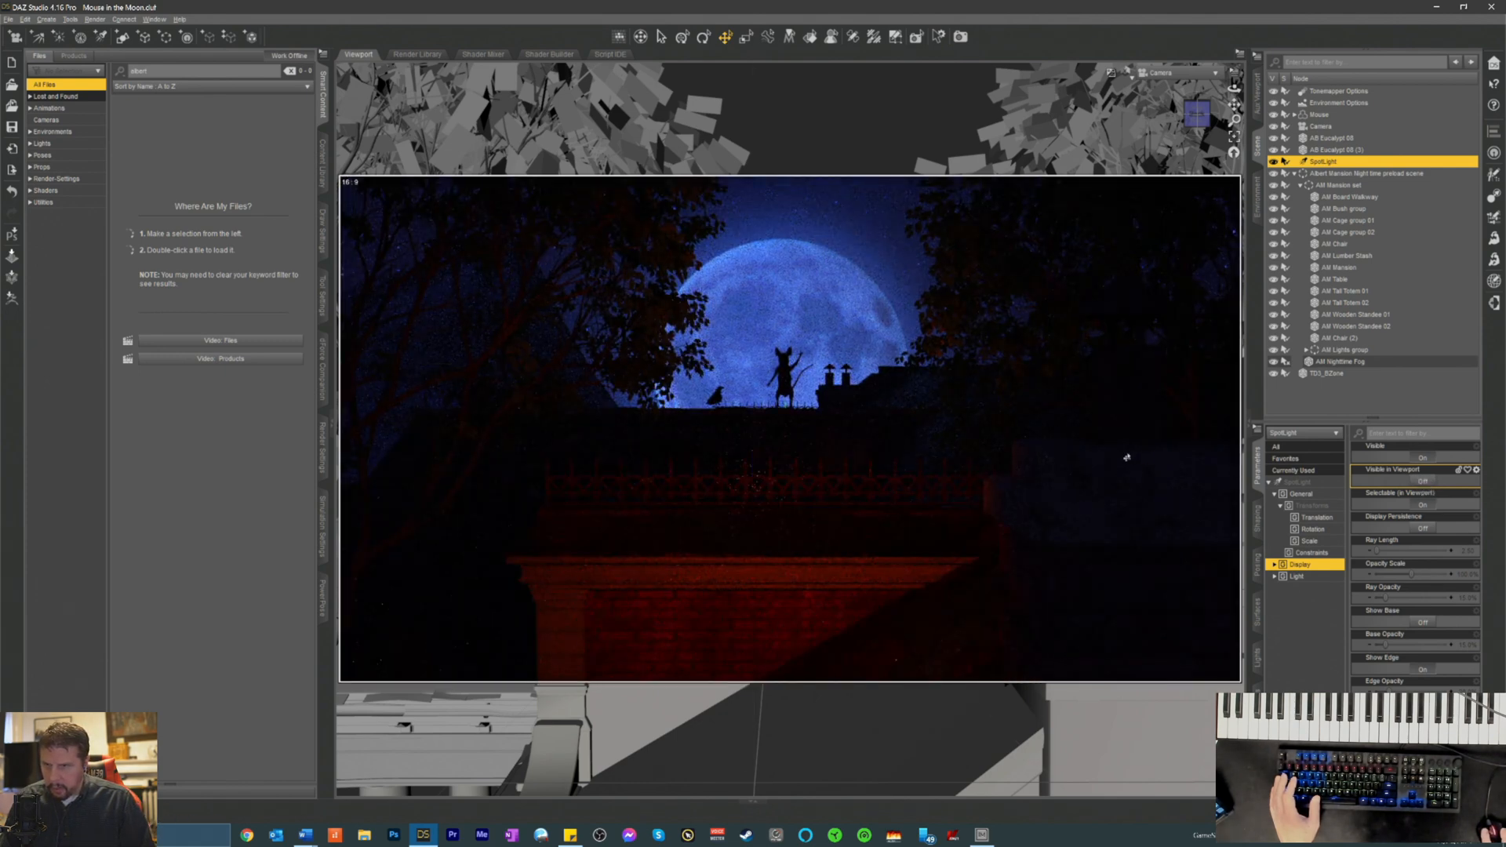
- Temporarily hide the second AB Eucalypt tree to judge the composition without it, and show it again
left_click(1128, 459)
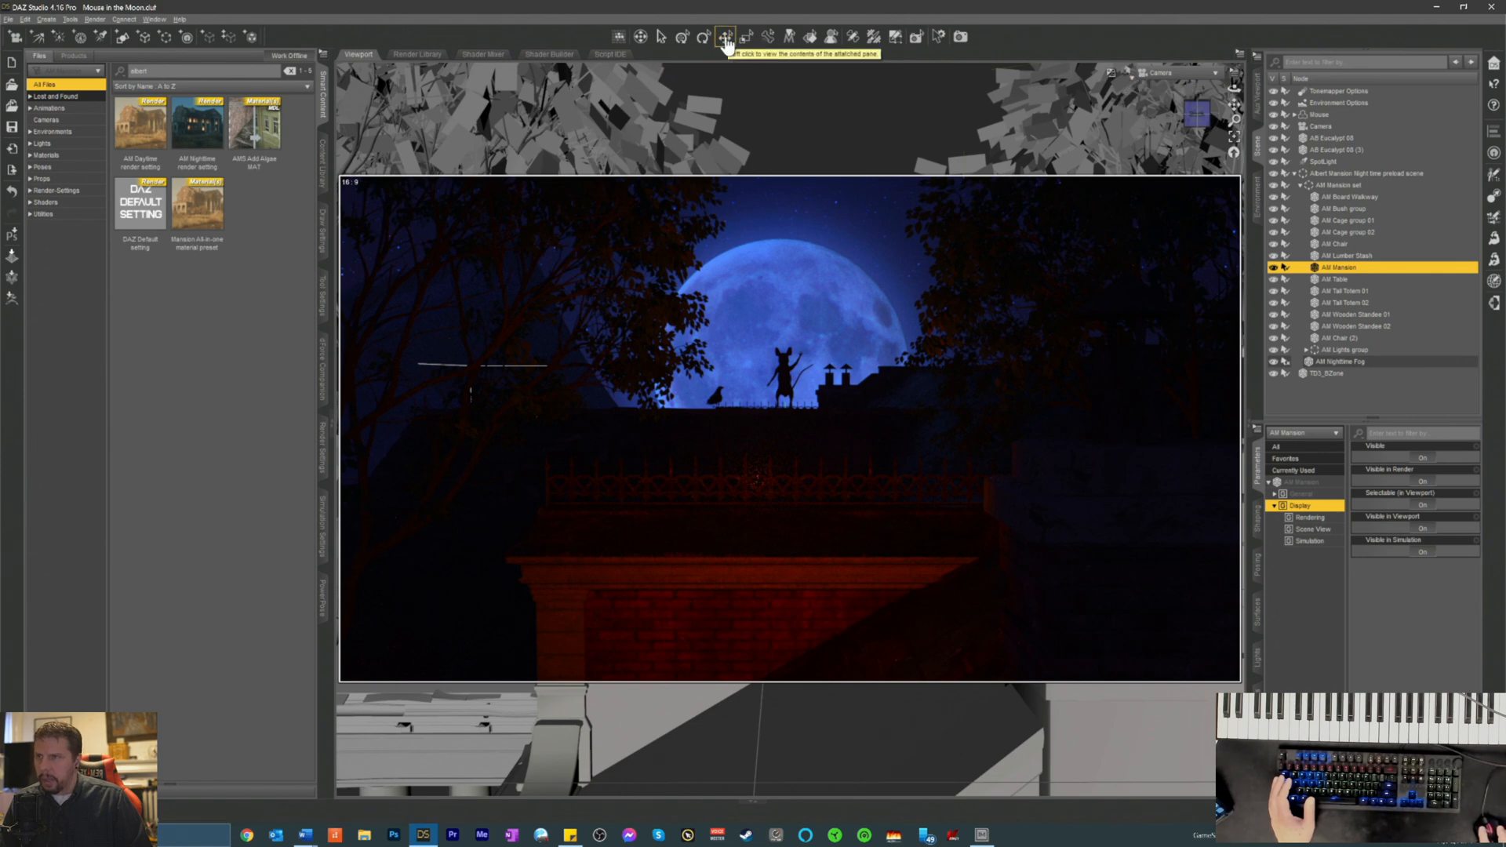
left_click(1133, 233)
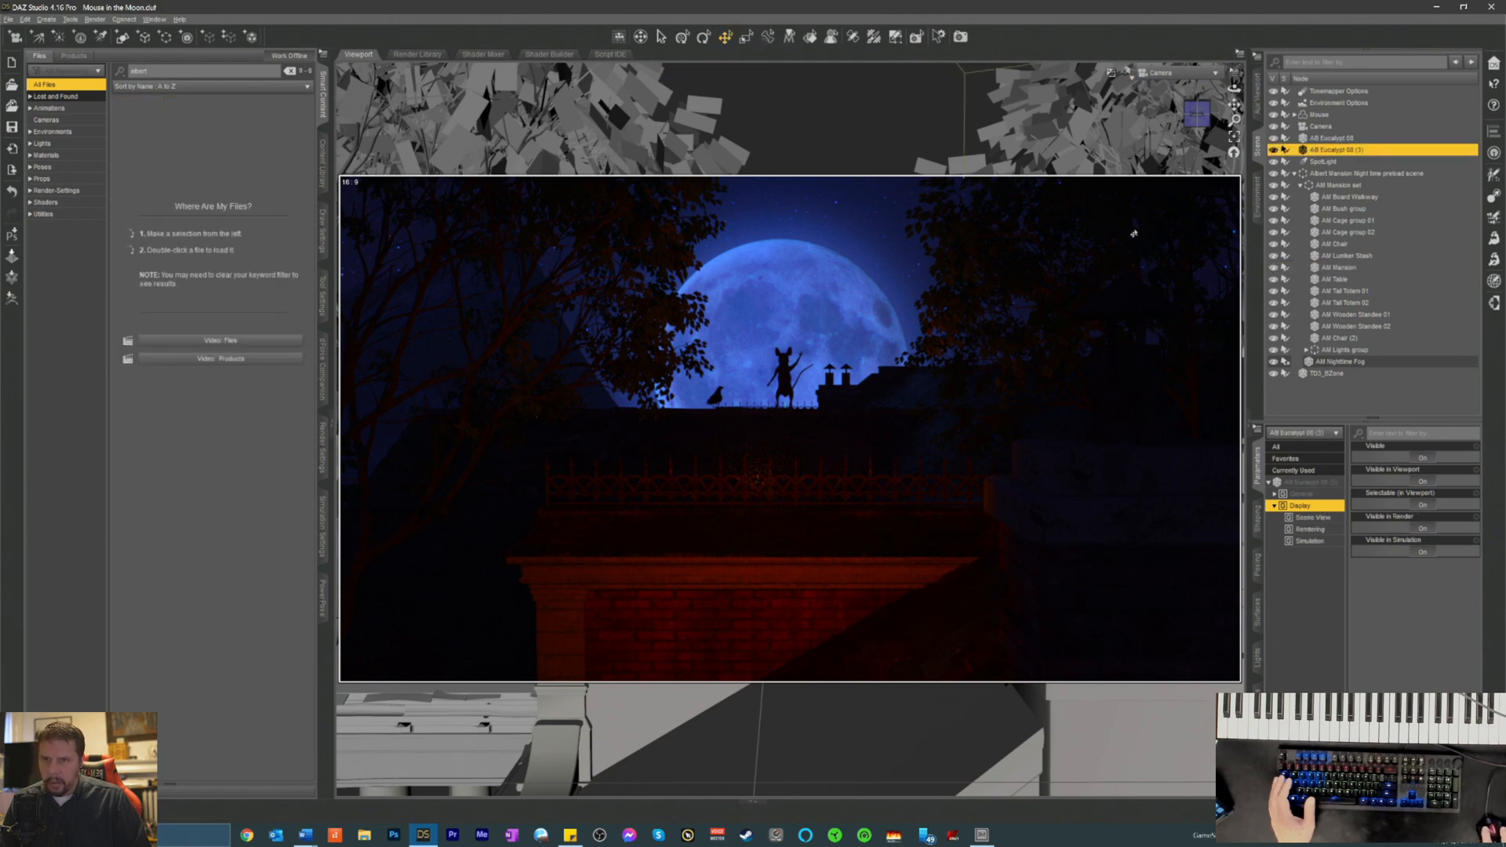
left_click(1273, 149)
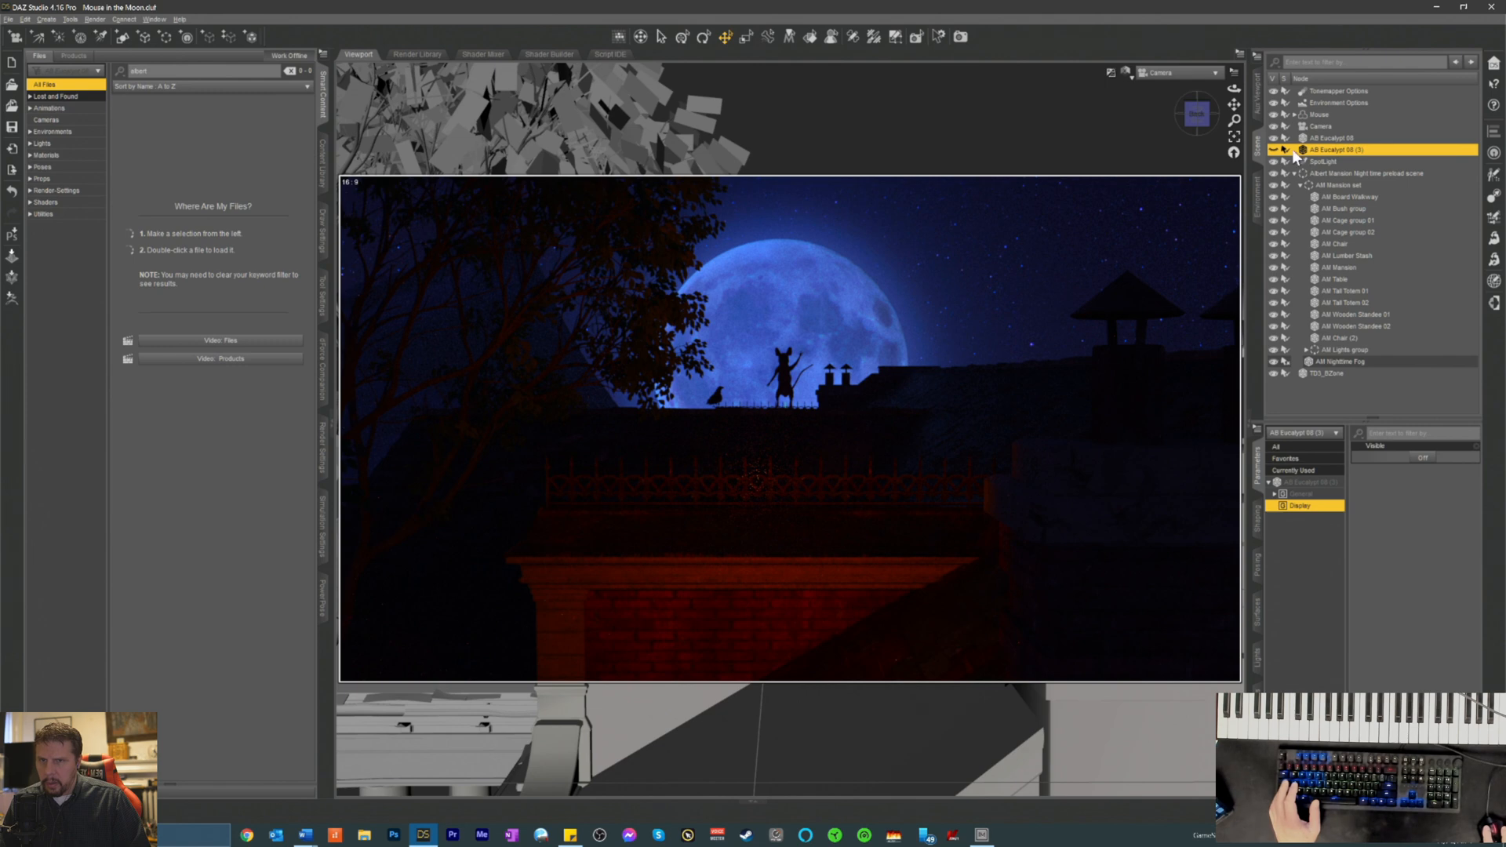
left_click(1274, 149)
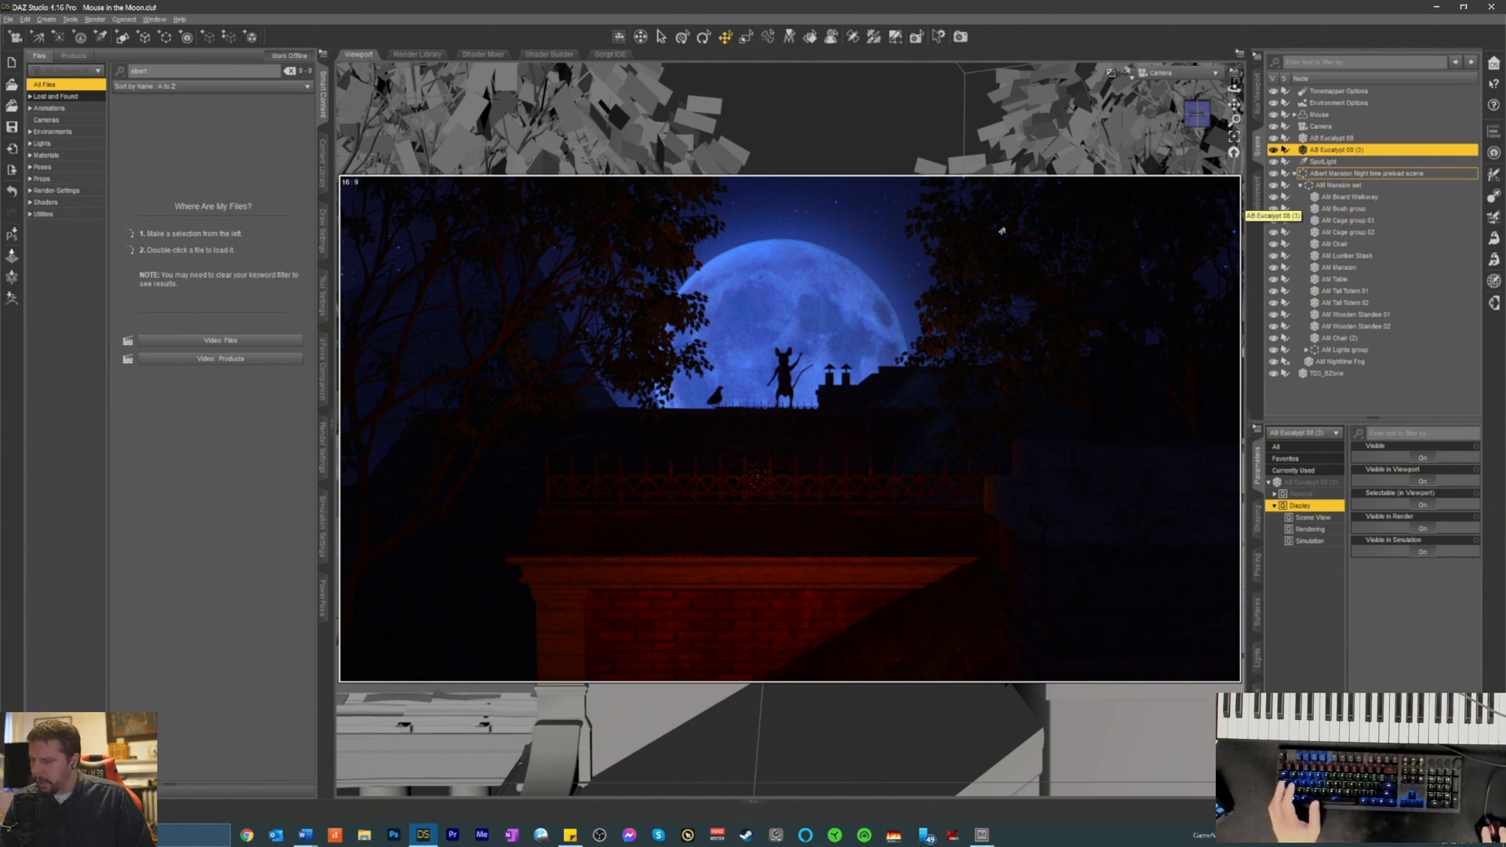
- Save the scene and move AB Eucalypt 08 (3) under Environment Options in the scene hierarchy
key("ctrl+s")
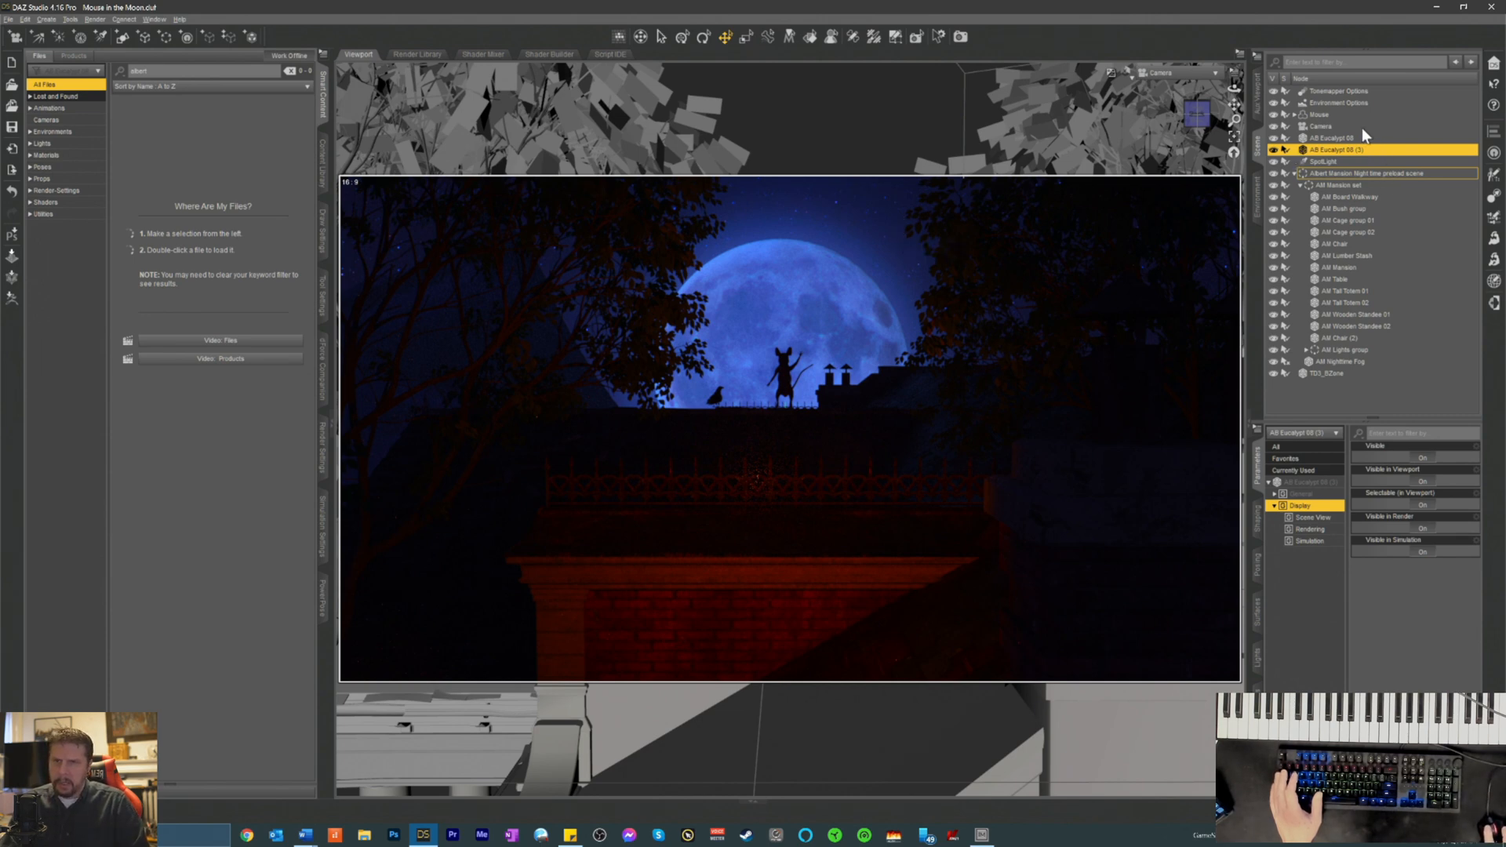
left_click_drag(1343, 107, 1326, 100)
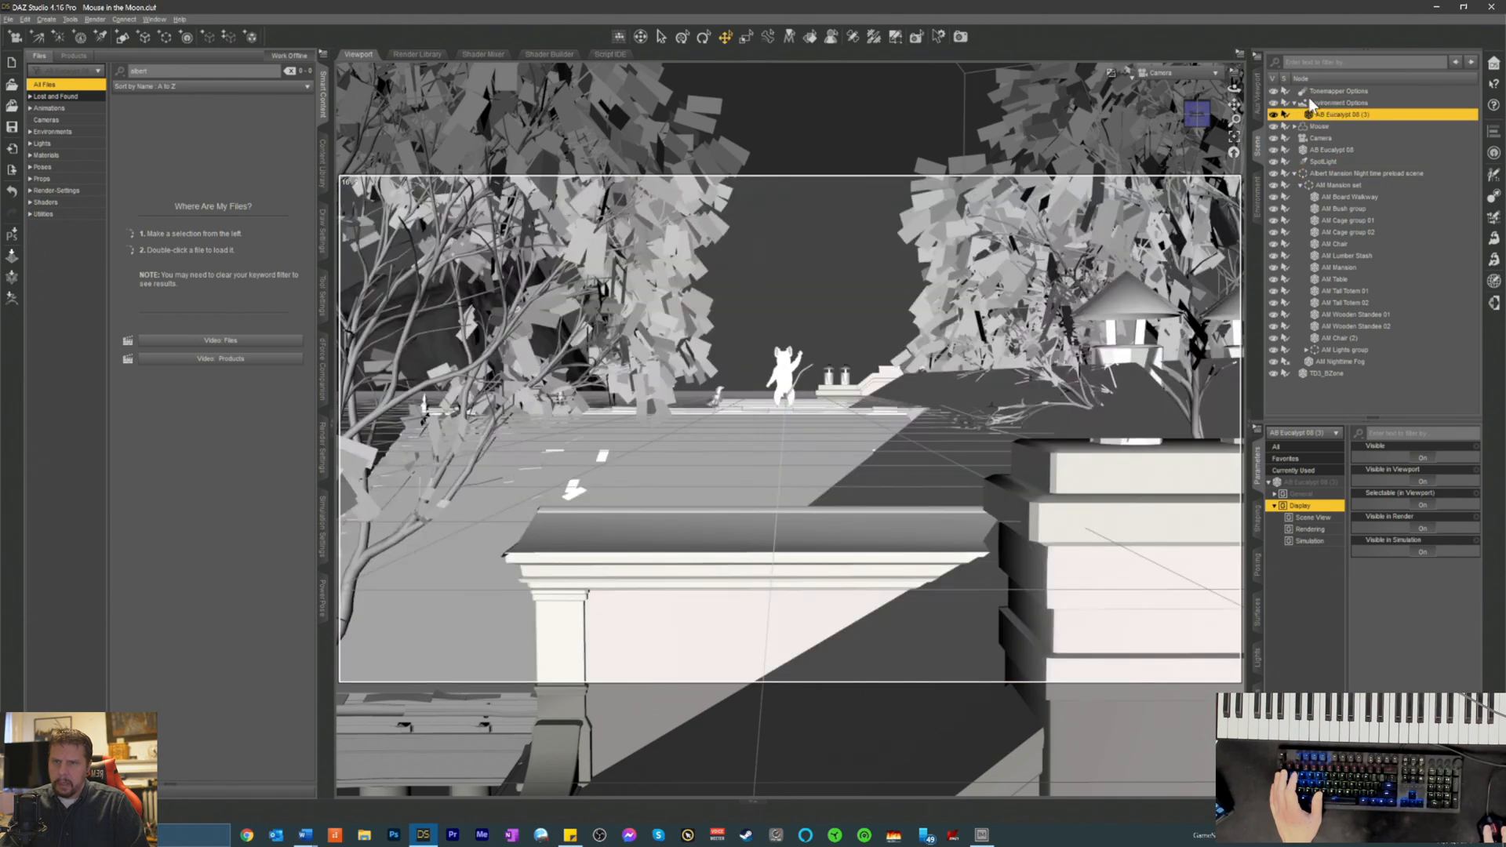
left_click(1307, 103)
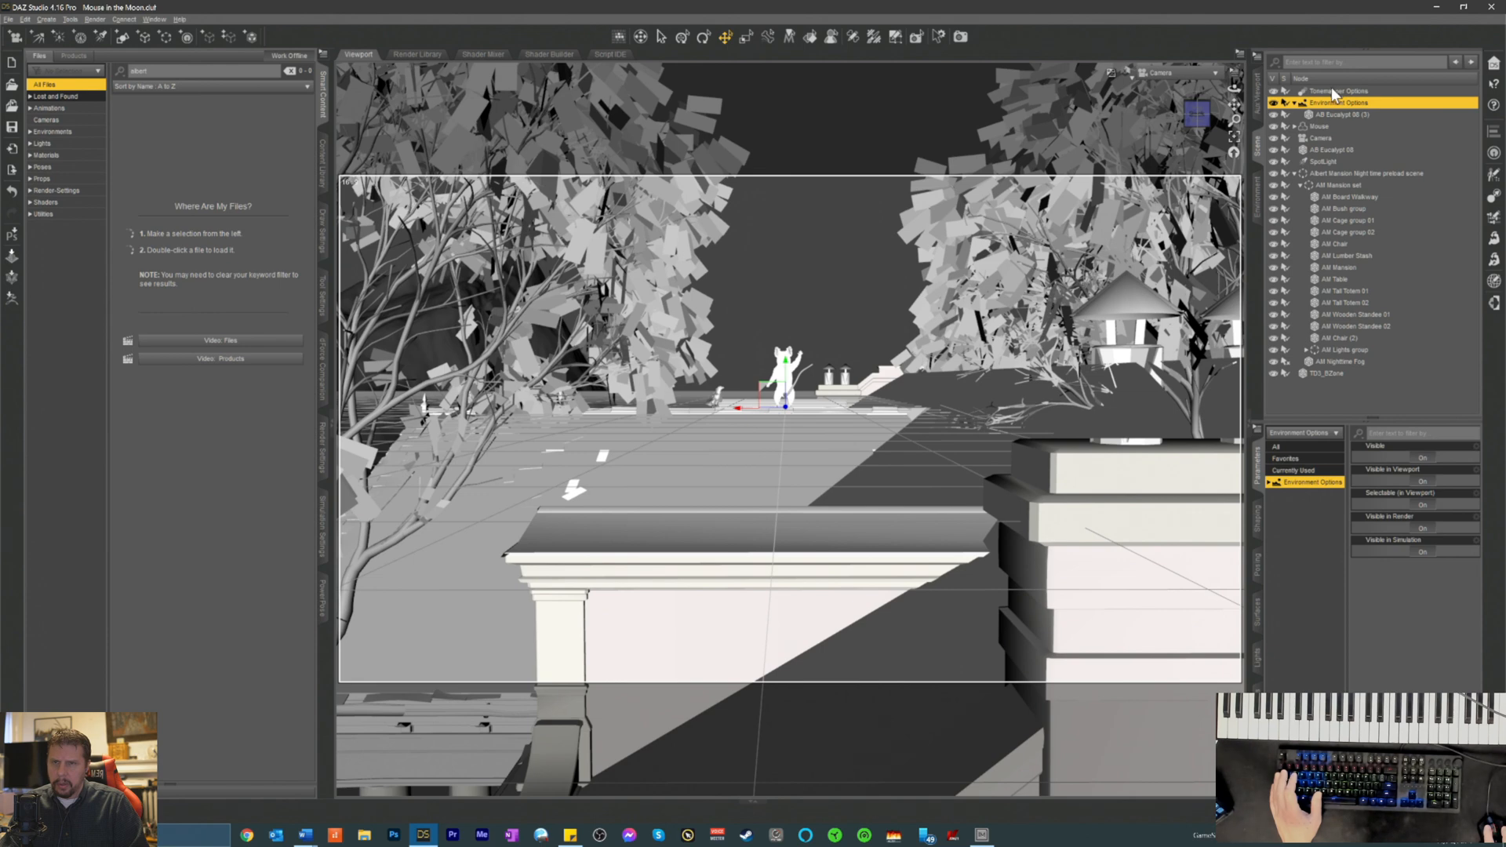
- Open the Tonemapper Options and try a lower Burn Highlights value
left_click(1330, 91)
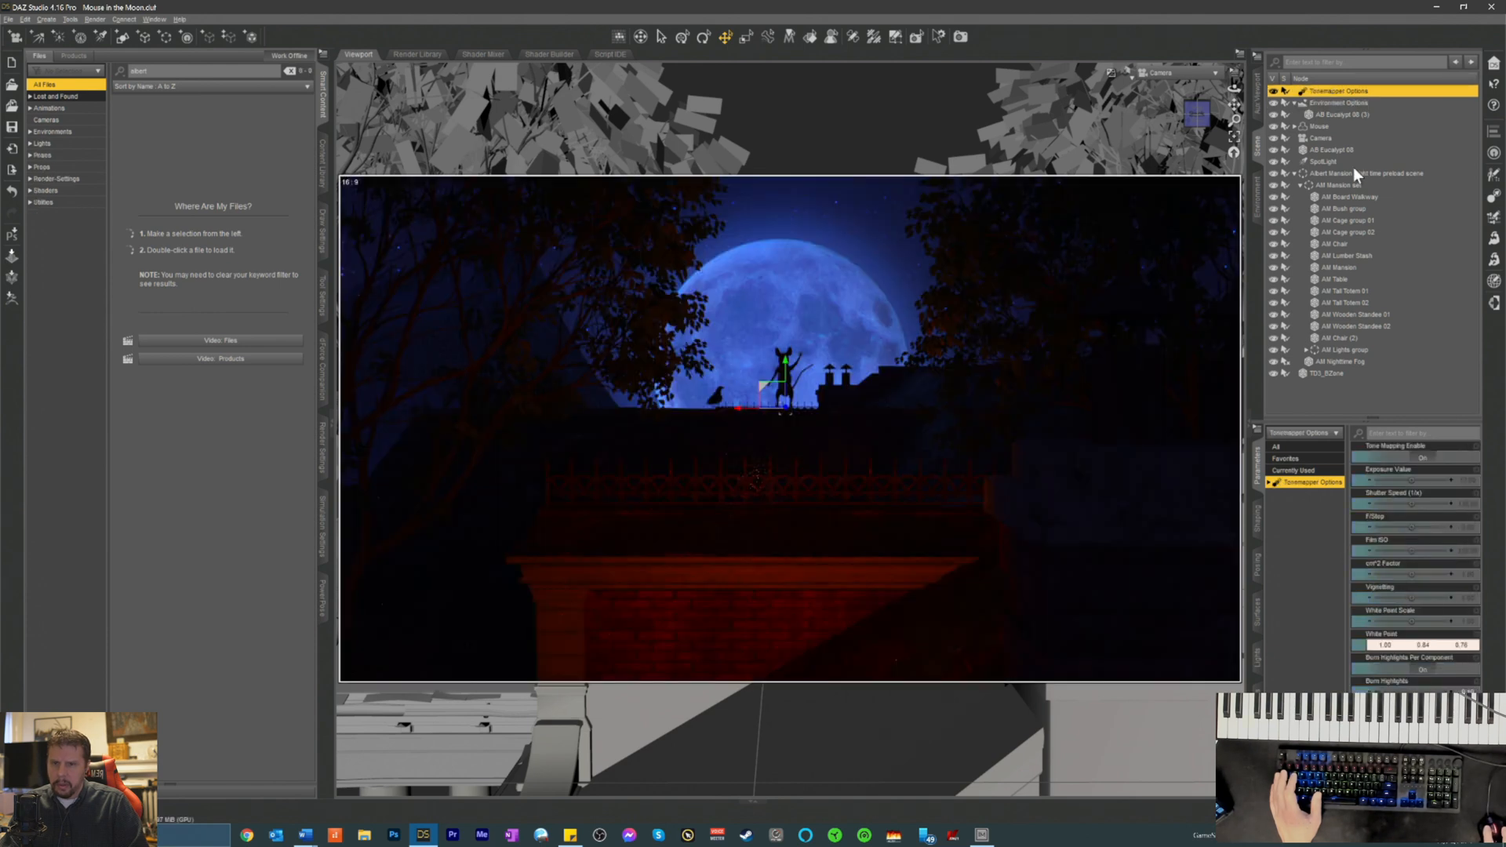
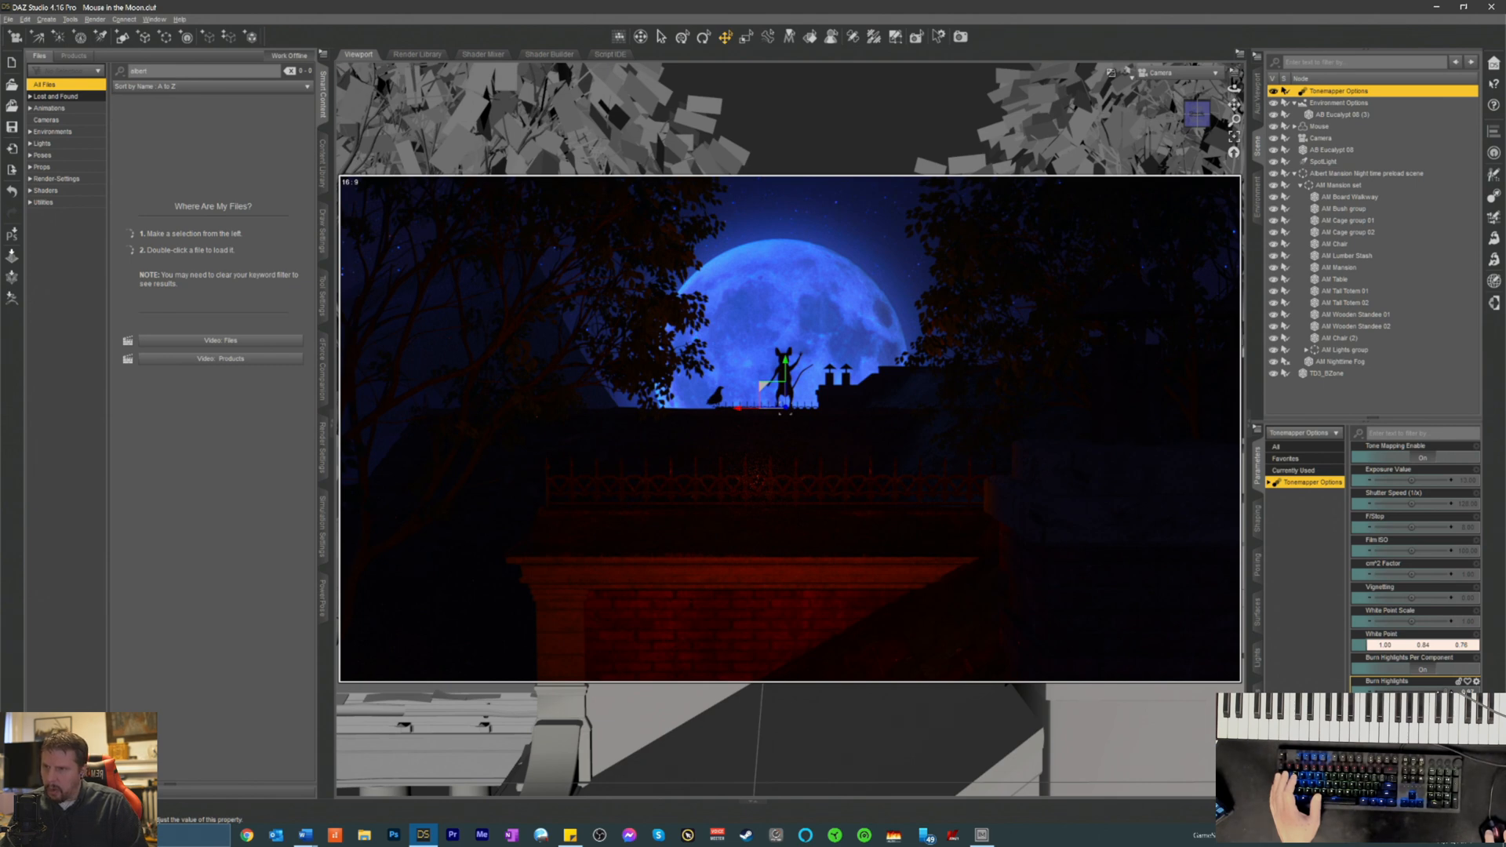
left_click_drag(1437, 690, 1399, 691)
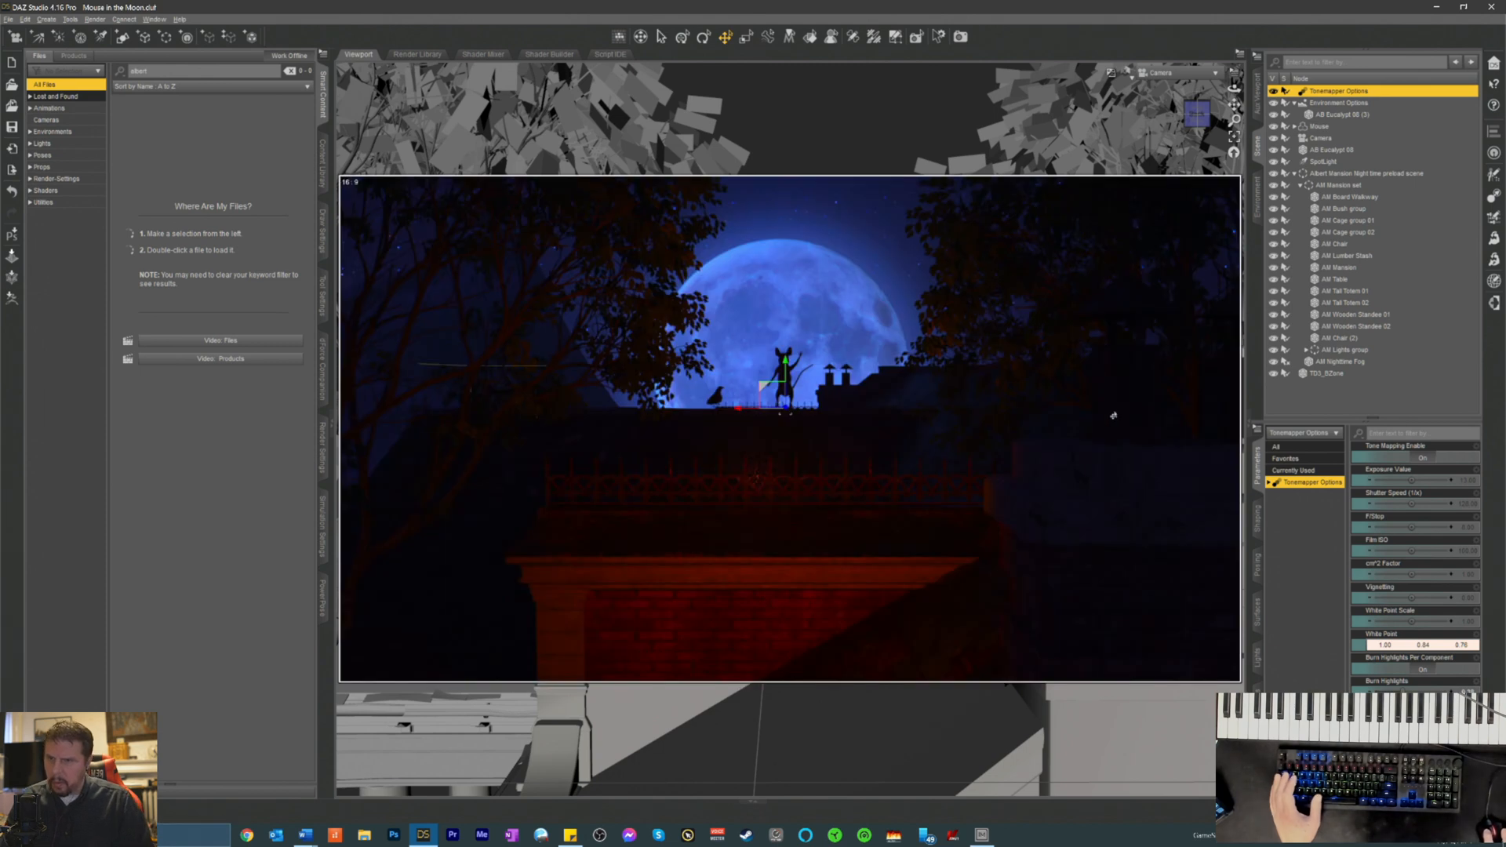
left_click(888, 280)
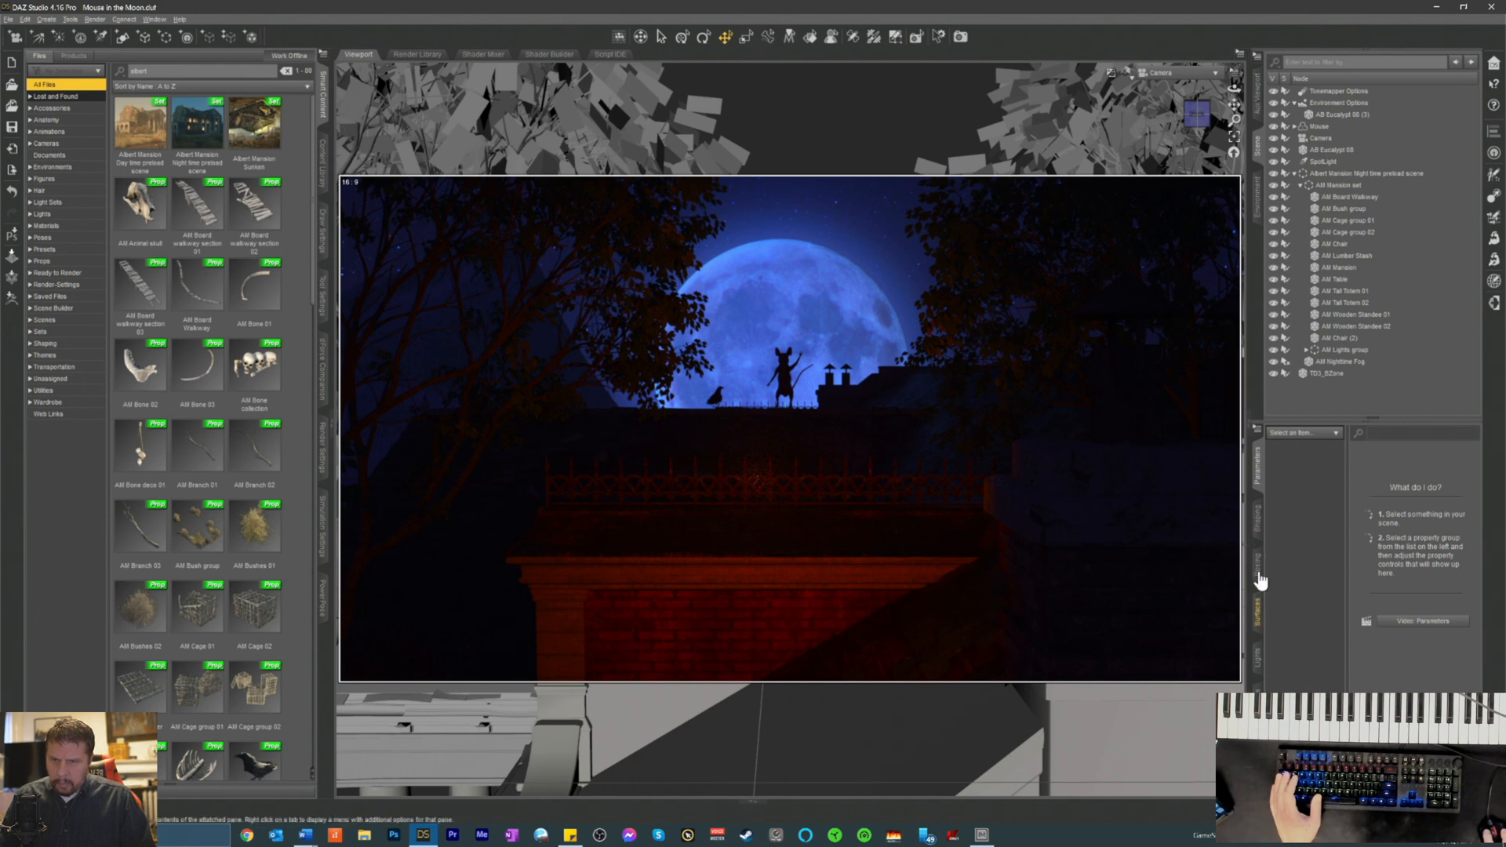
- Adjust Vignetting in the Tonemapper Options, testing strong values before settling on a subtle one below 10
left_click(1326, 93)
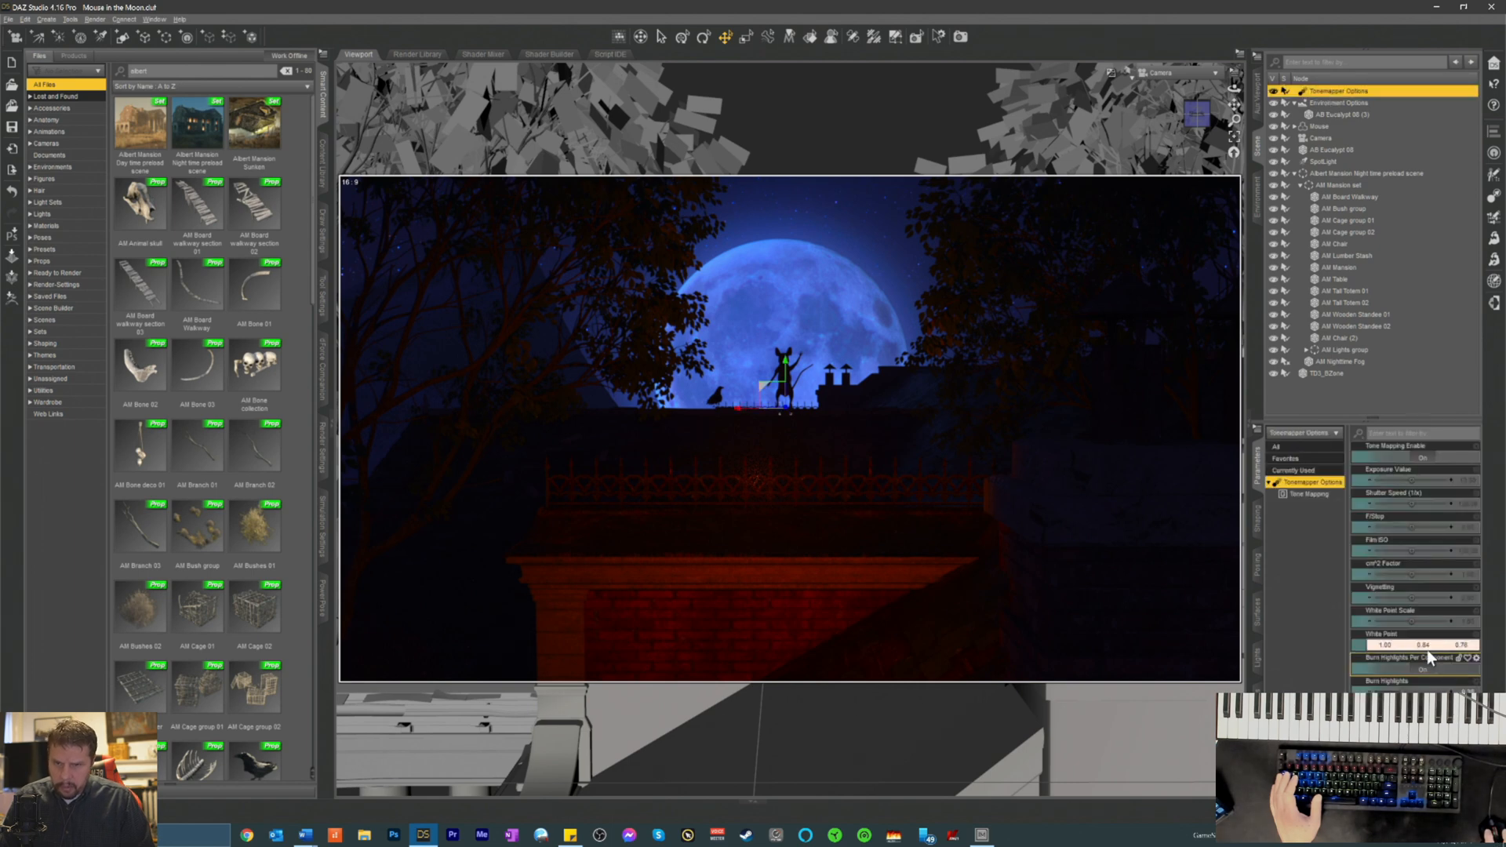
mouse_move(1410, 598)
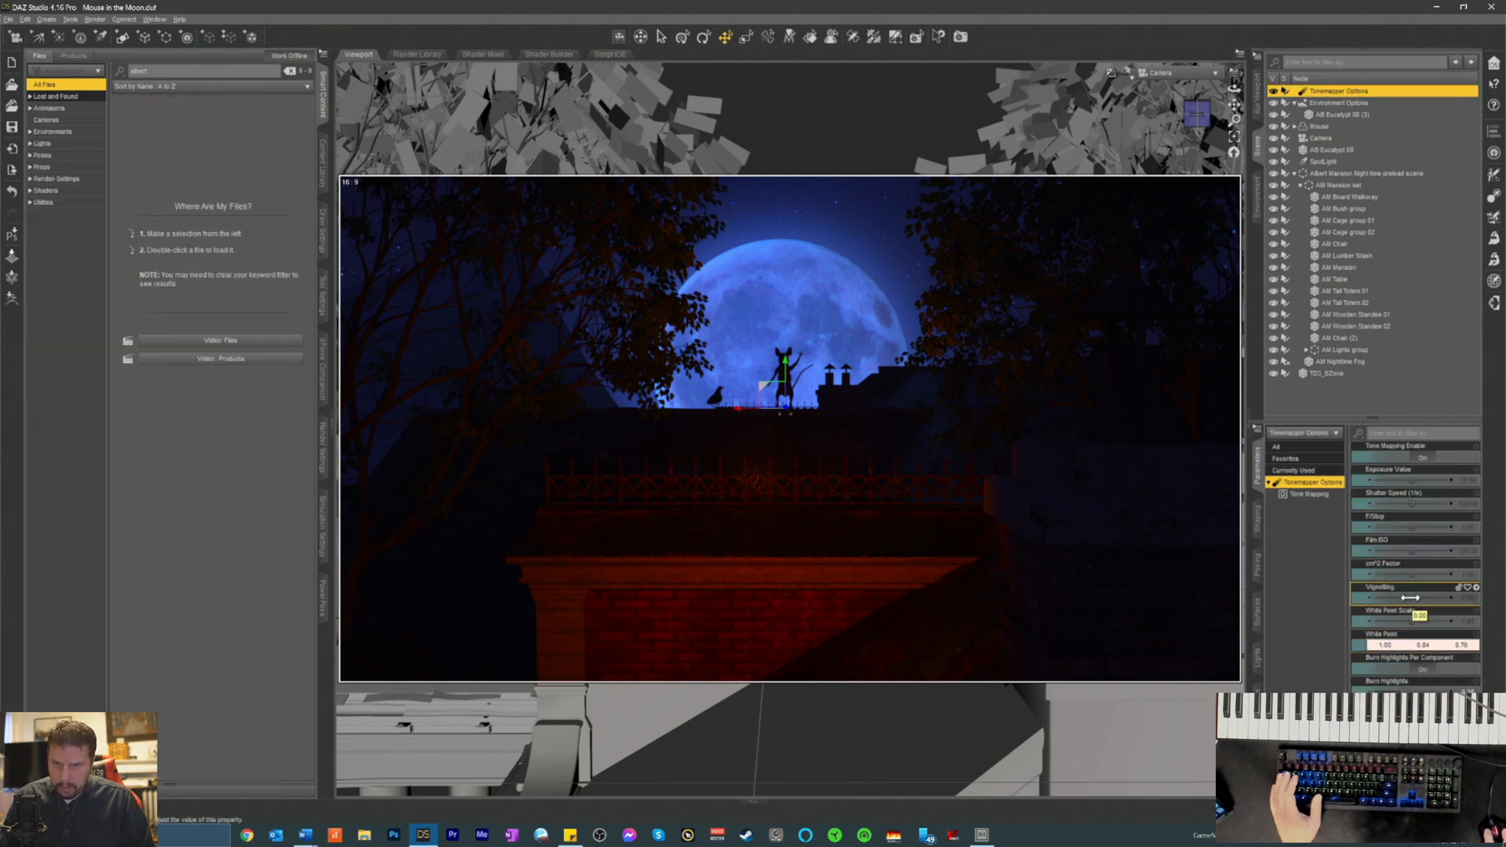
left_click_drag(1411, 598, 1418, 598)
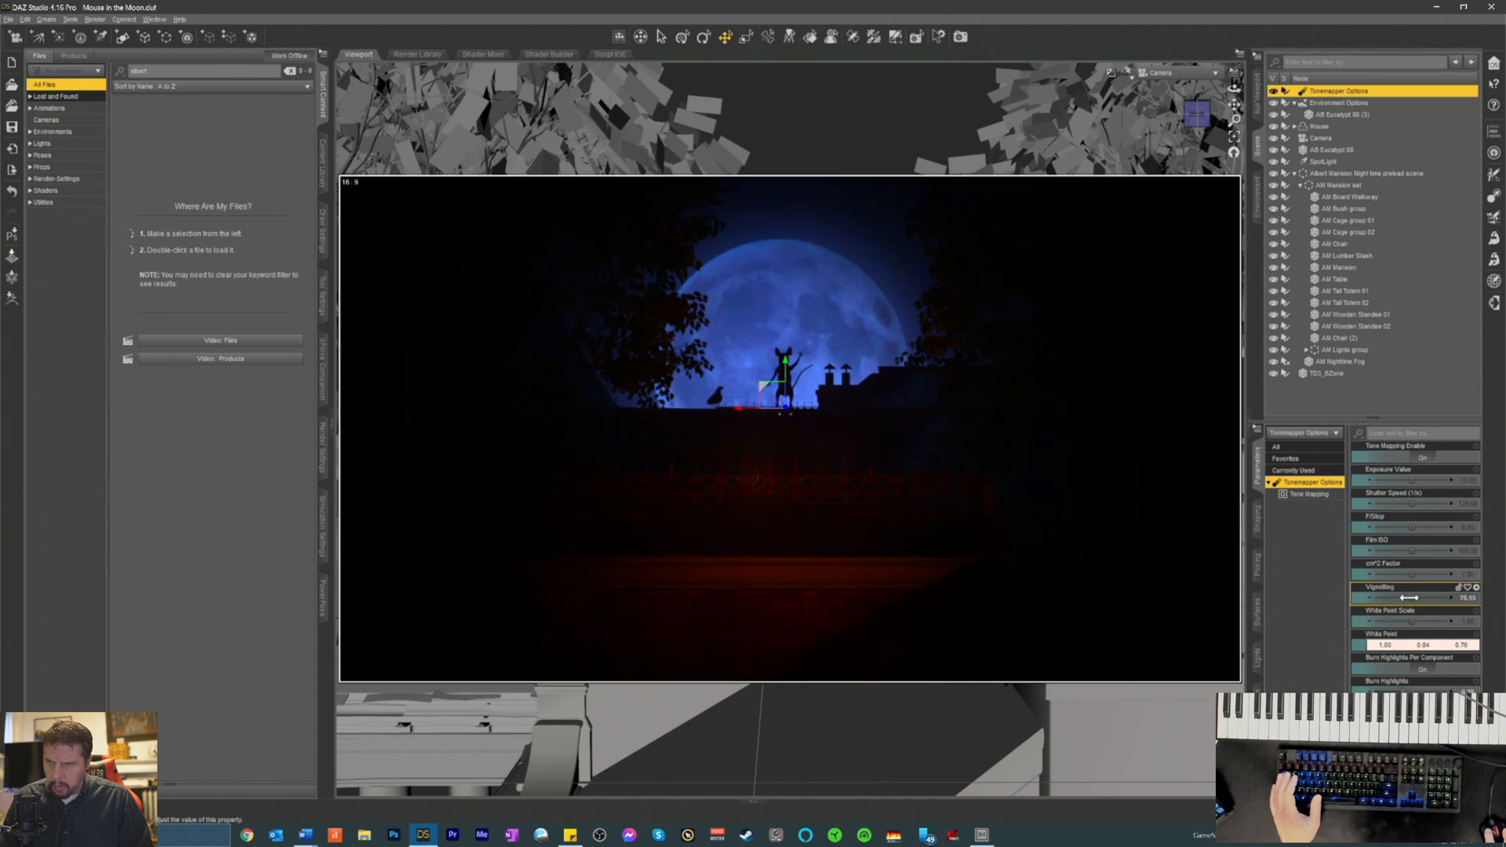
left_click_drag(1405, 598, 1400, 597)
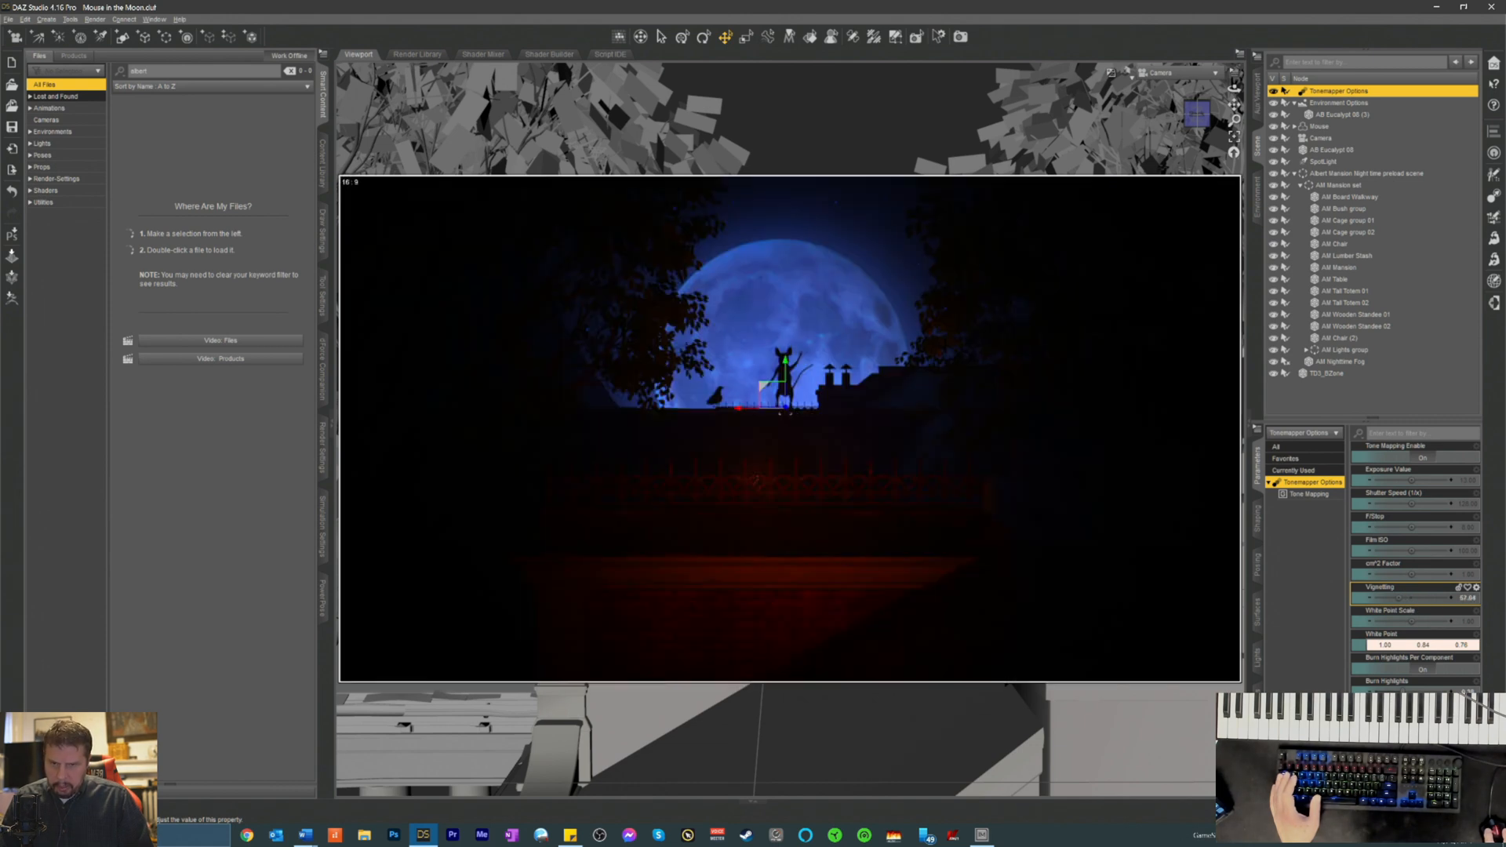
left_click_drag(1400, 598, 1398, 598)
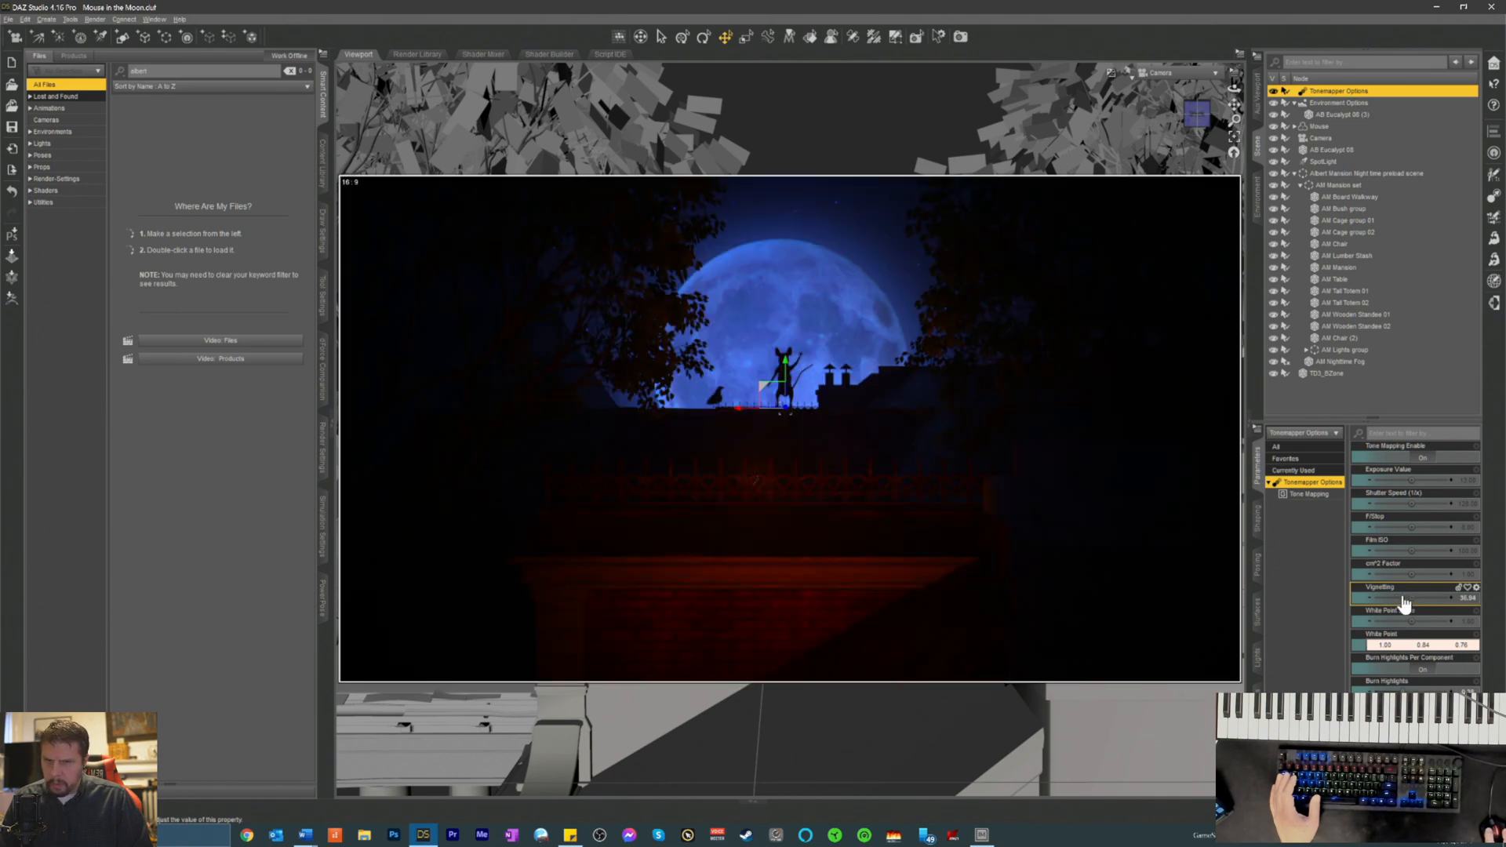
left_click_drag(1408, 598, 1401, 598)
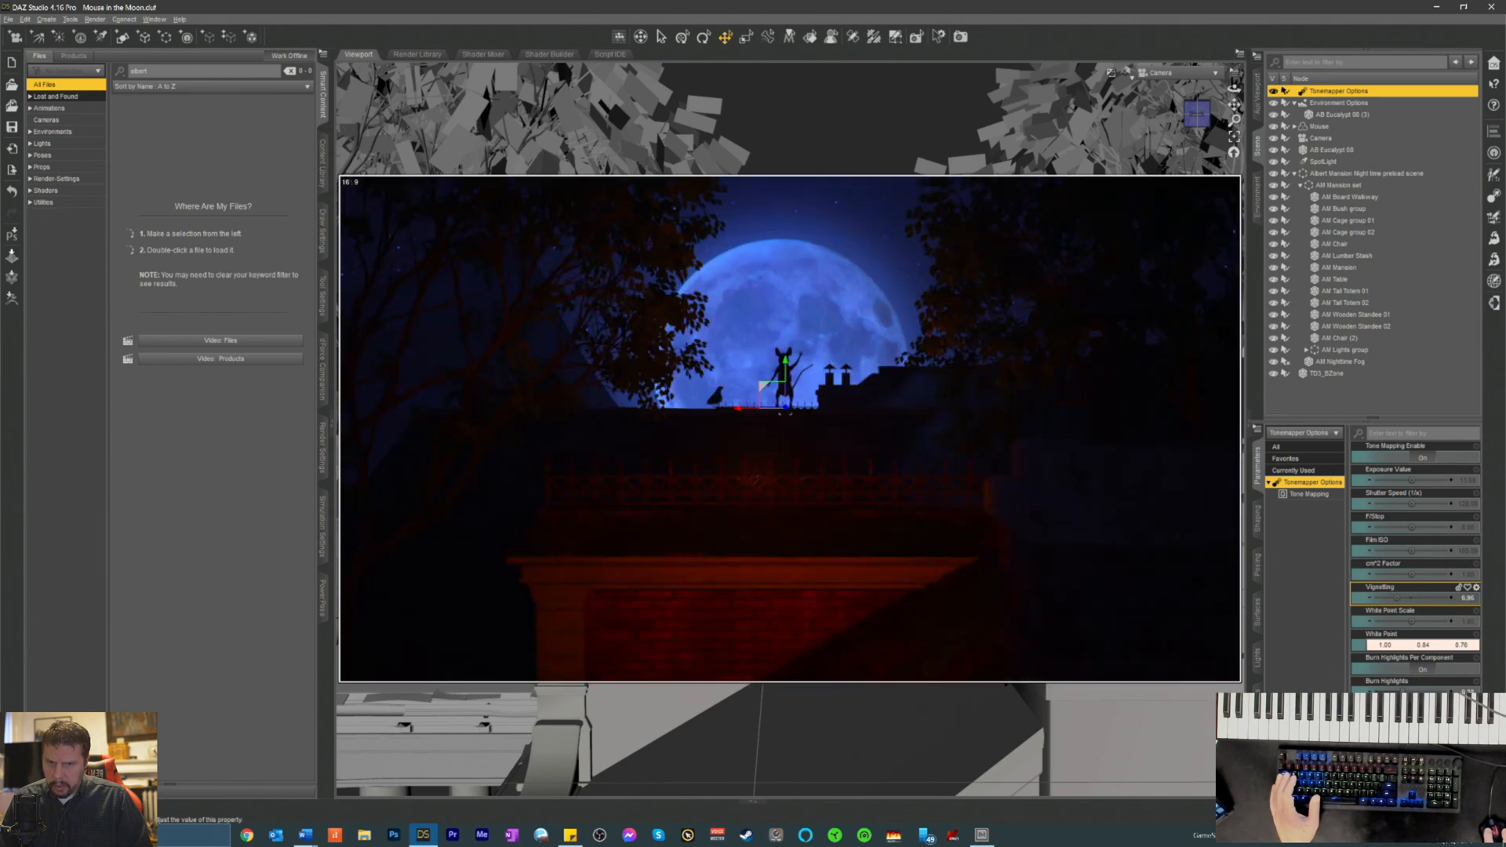
left_click_drag(1401, 598, 1409, 598)
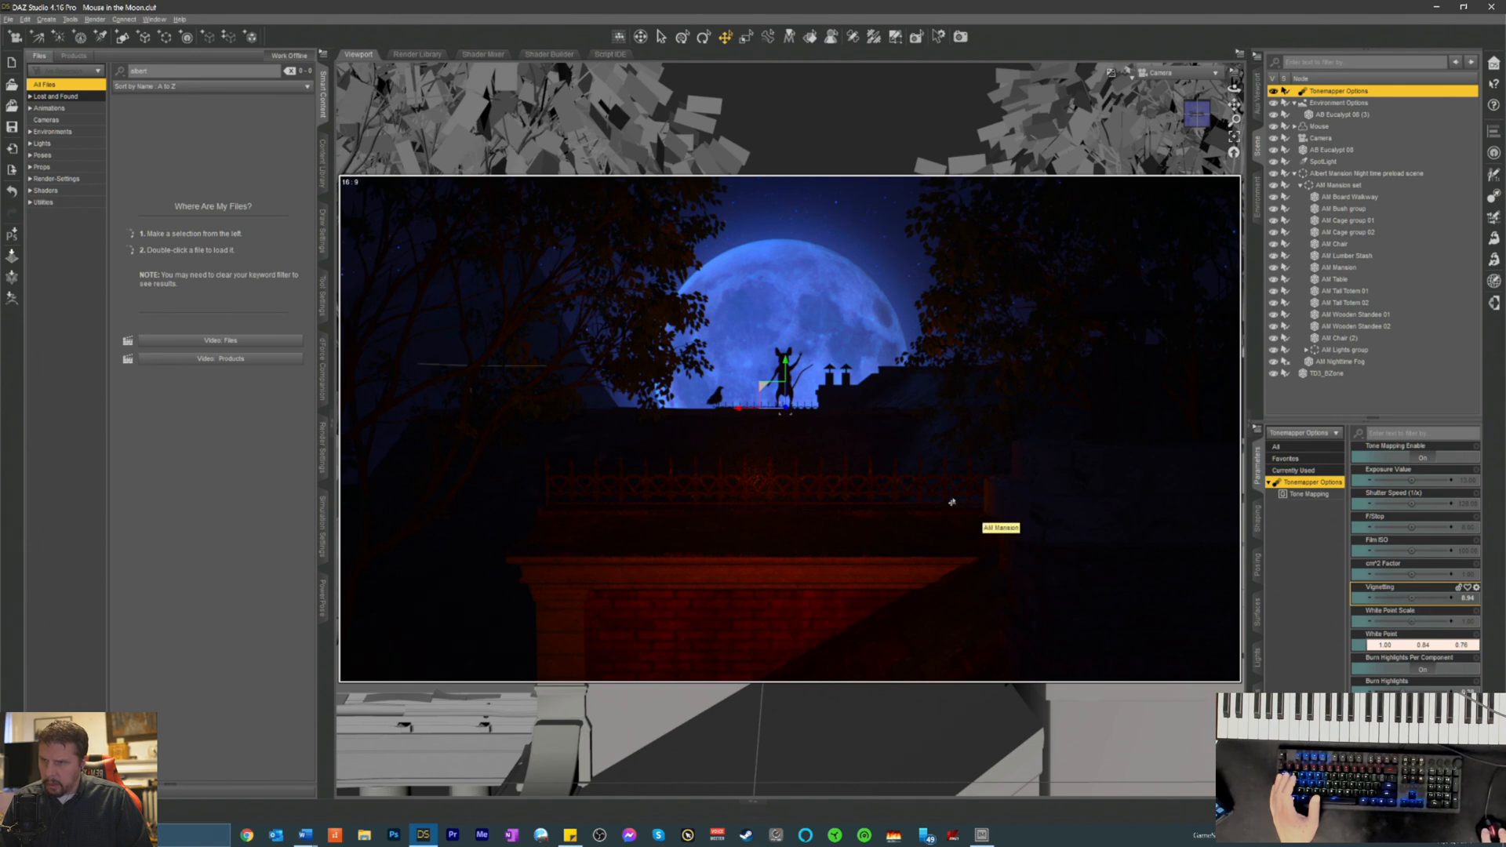
- Save the scene and start a test render of the camera view
left_click(823, 542)
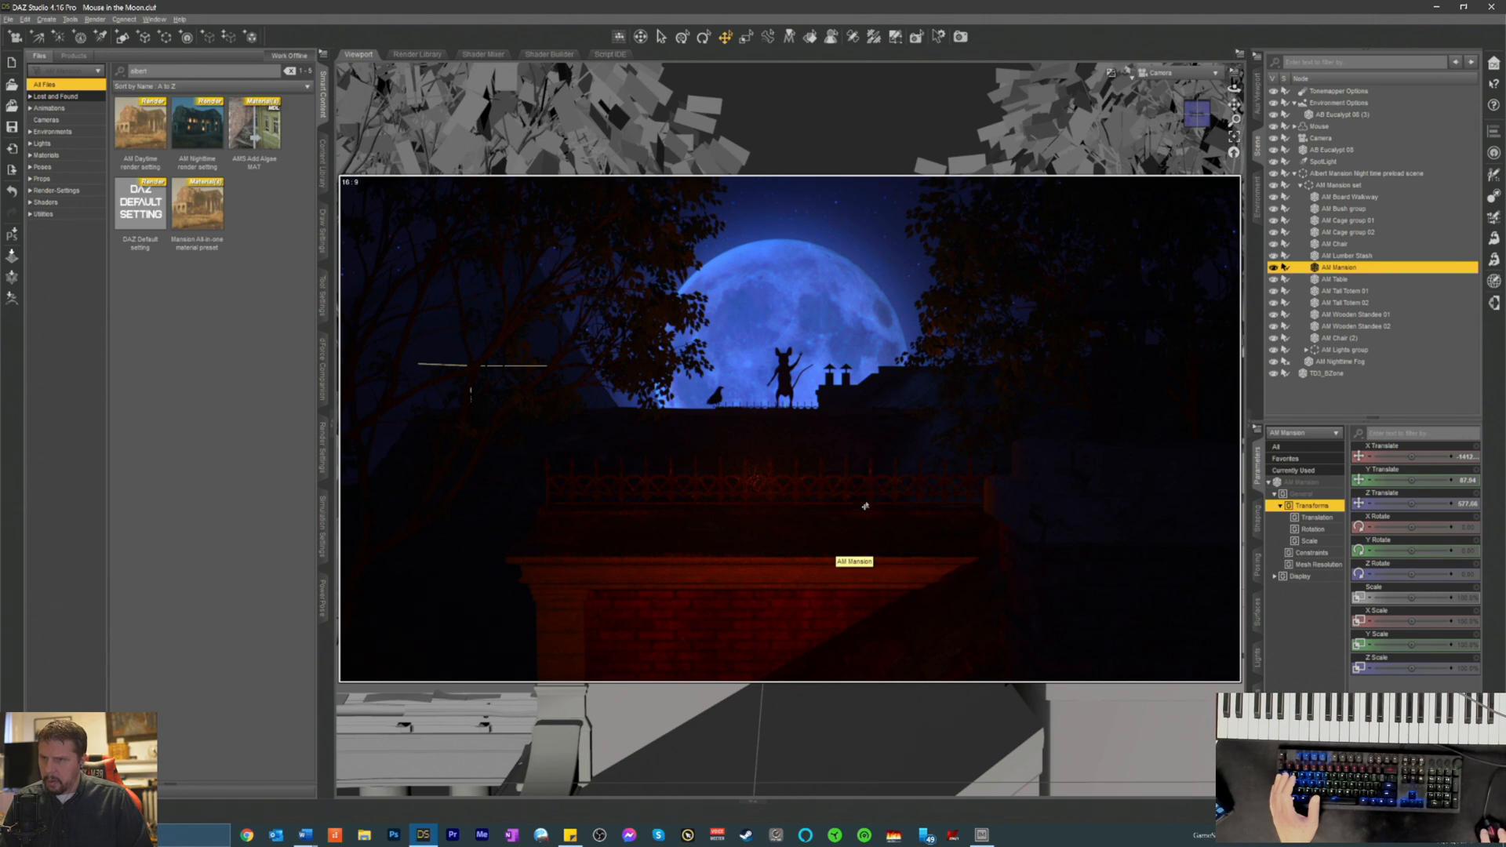
key("ctrl+s")
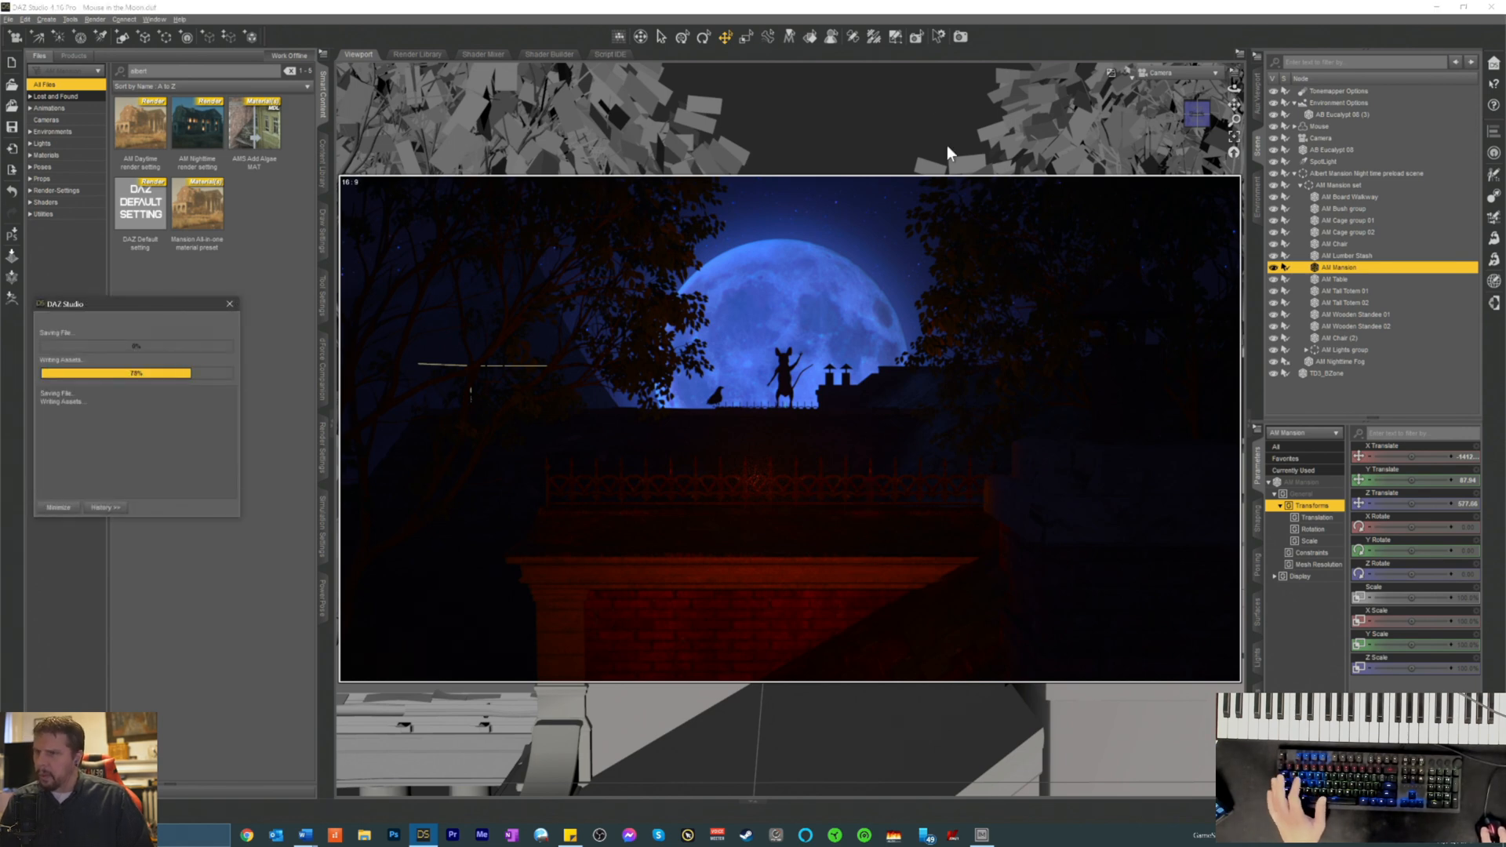
left_click(961, 37)
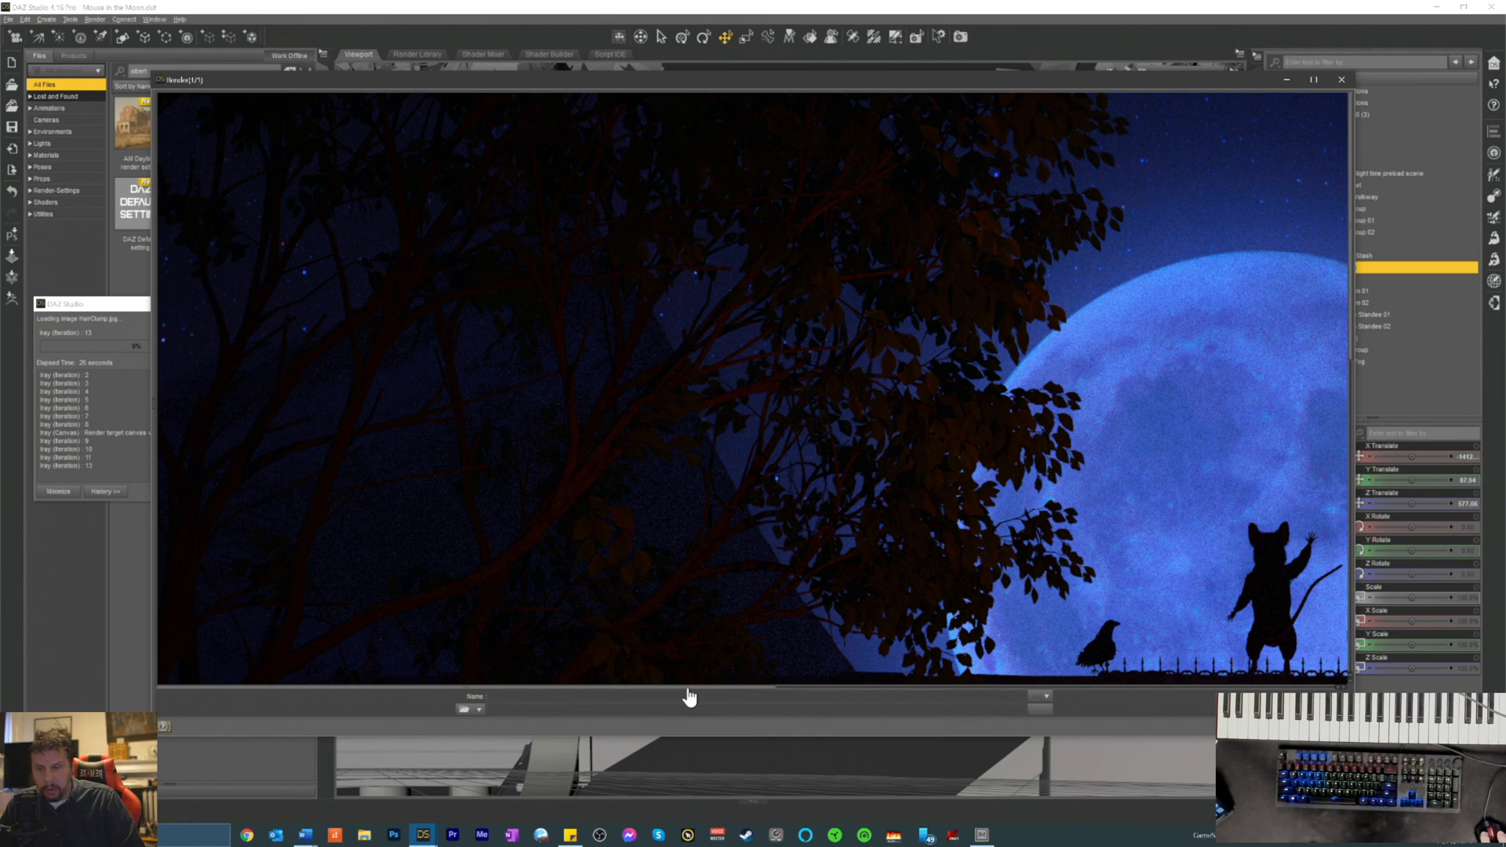
- Examine the render in progress, checking the moon, mouse silhouette, trees, dark roof and red-lit railing
left_click_drag(689, 697, 909, 666)
scroll(996, 322, "down", 5)
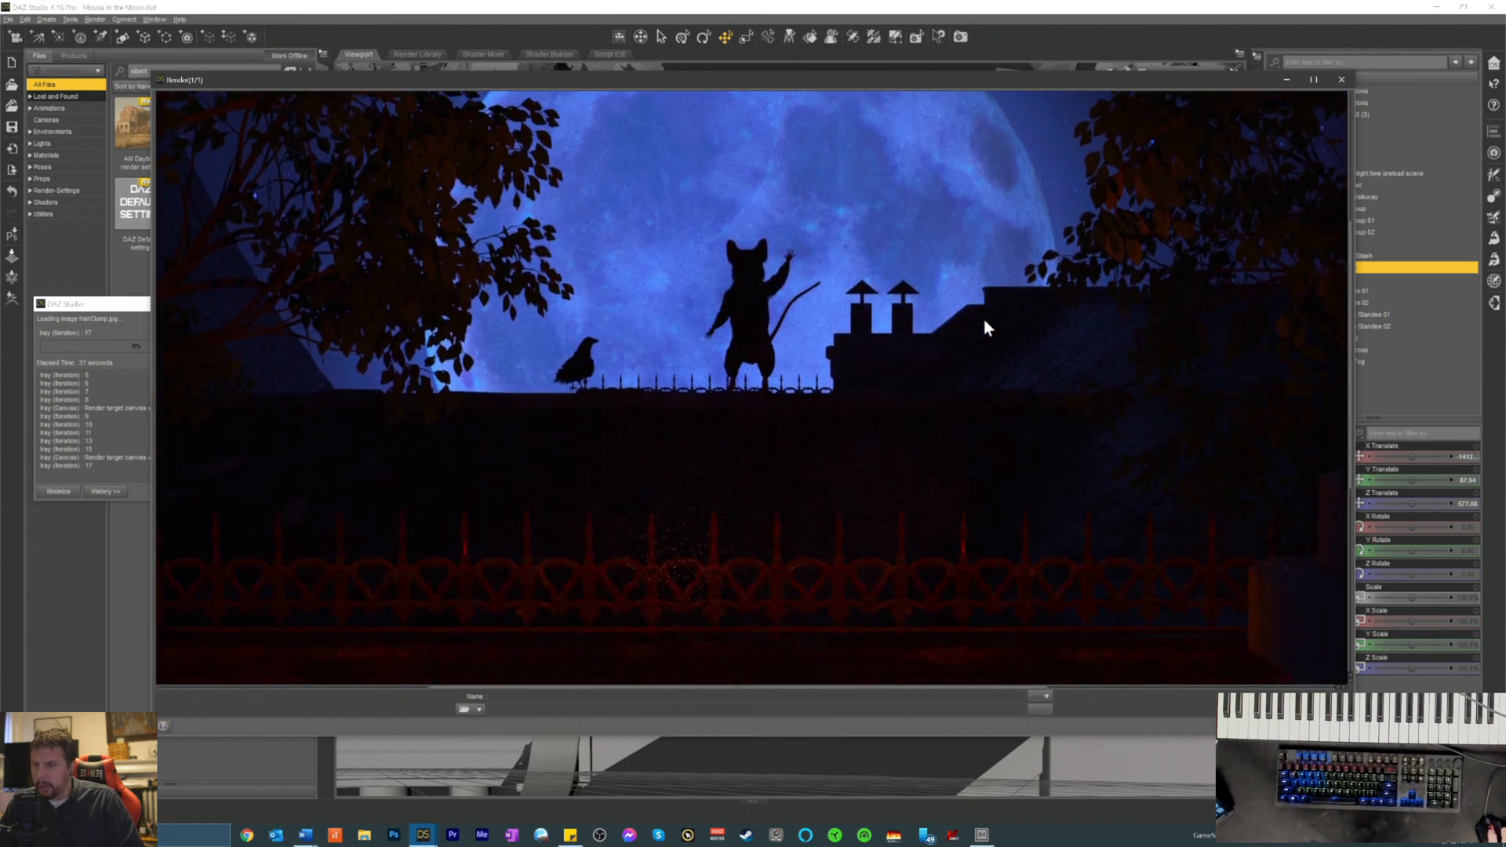
scroll(991, 326, "up", 4)
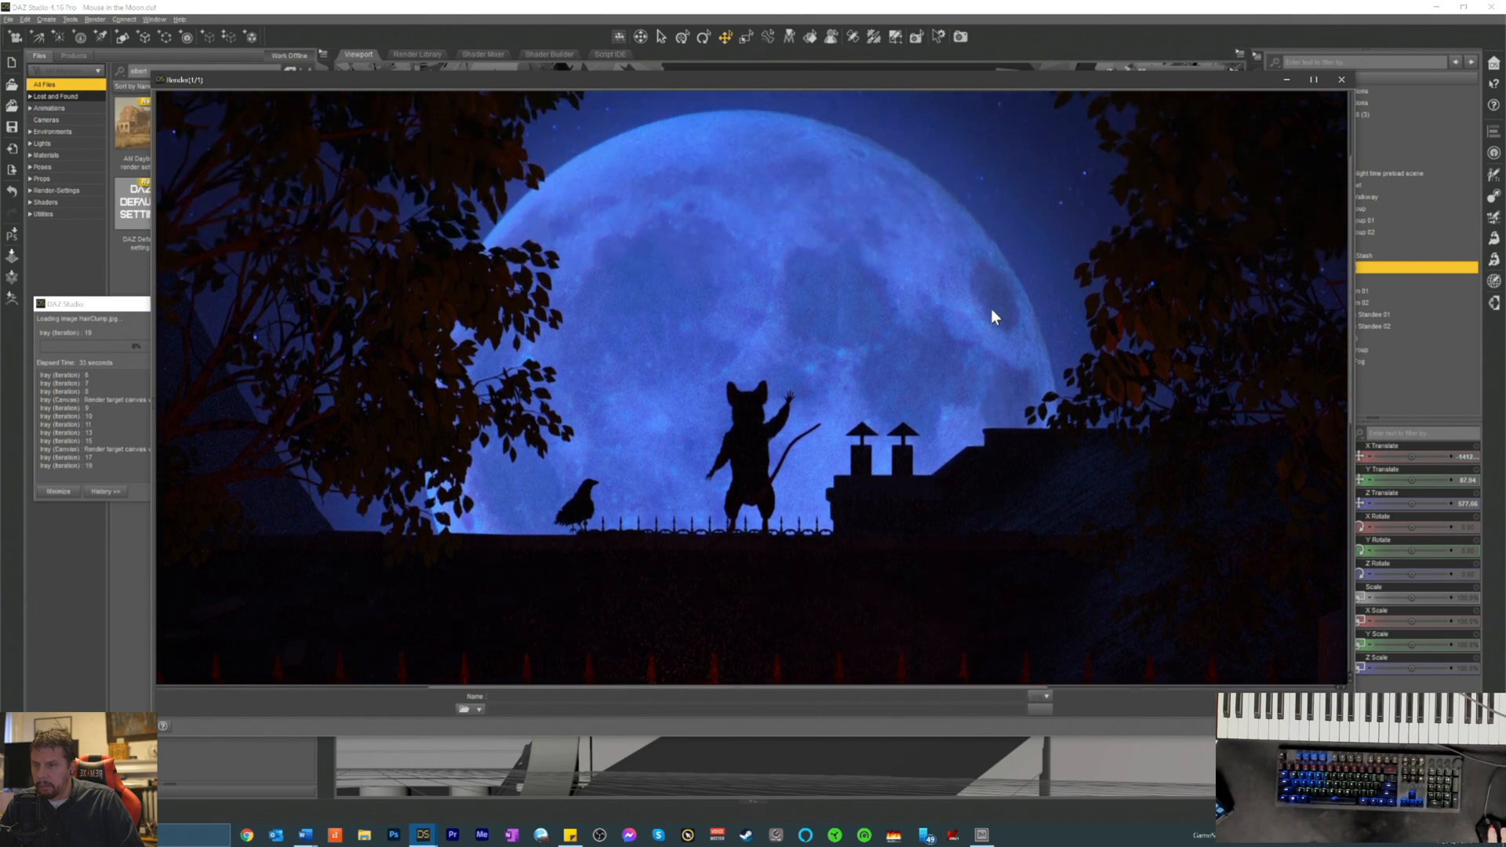
scroll(986, 288, "up", 4)
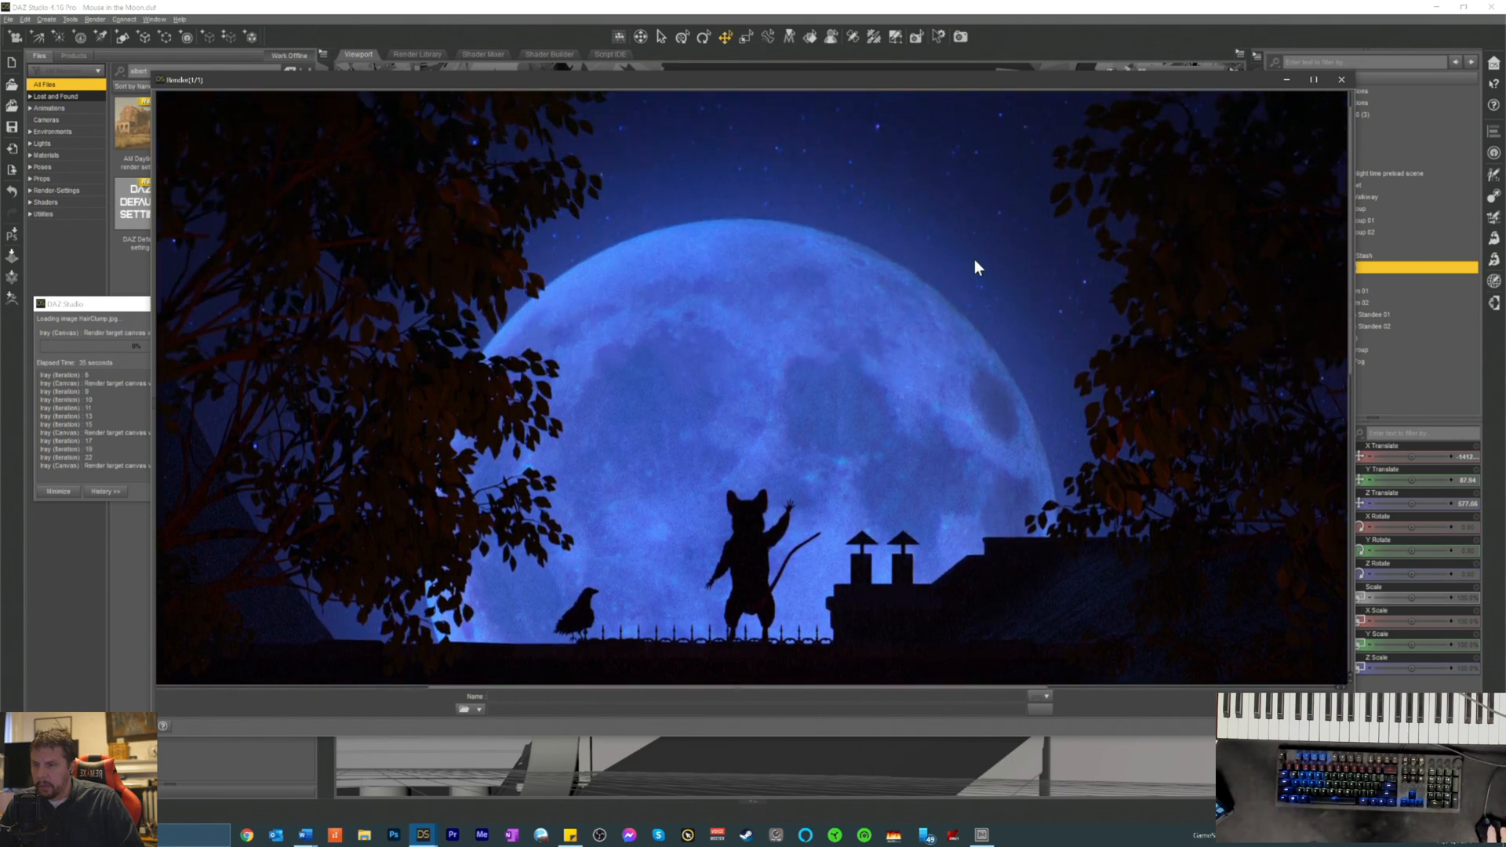
scroll(976, 258, "down", 3)
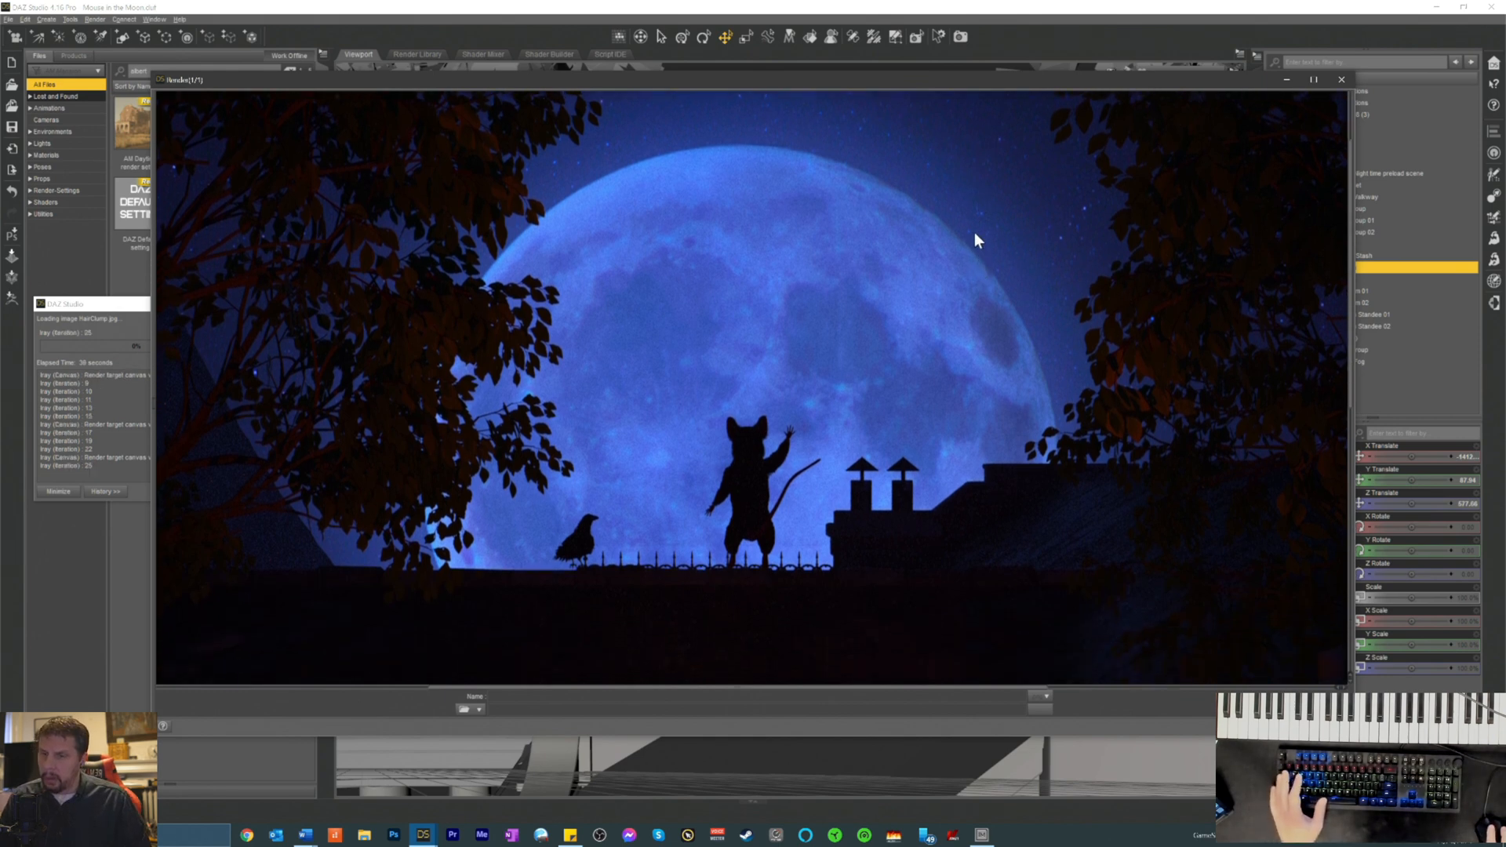
scroll(974, 228, "down", 3)
scroll(962, 247, "down", 3)
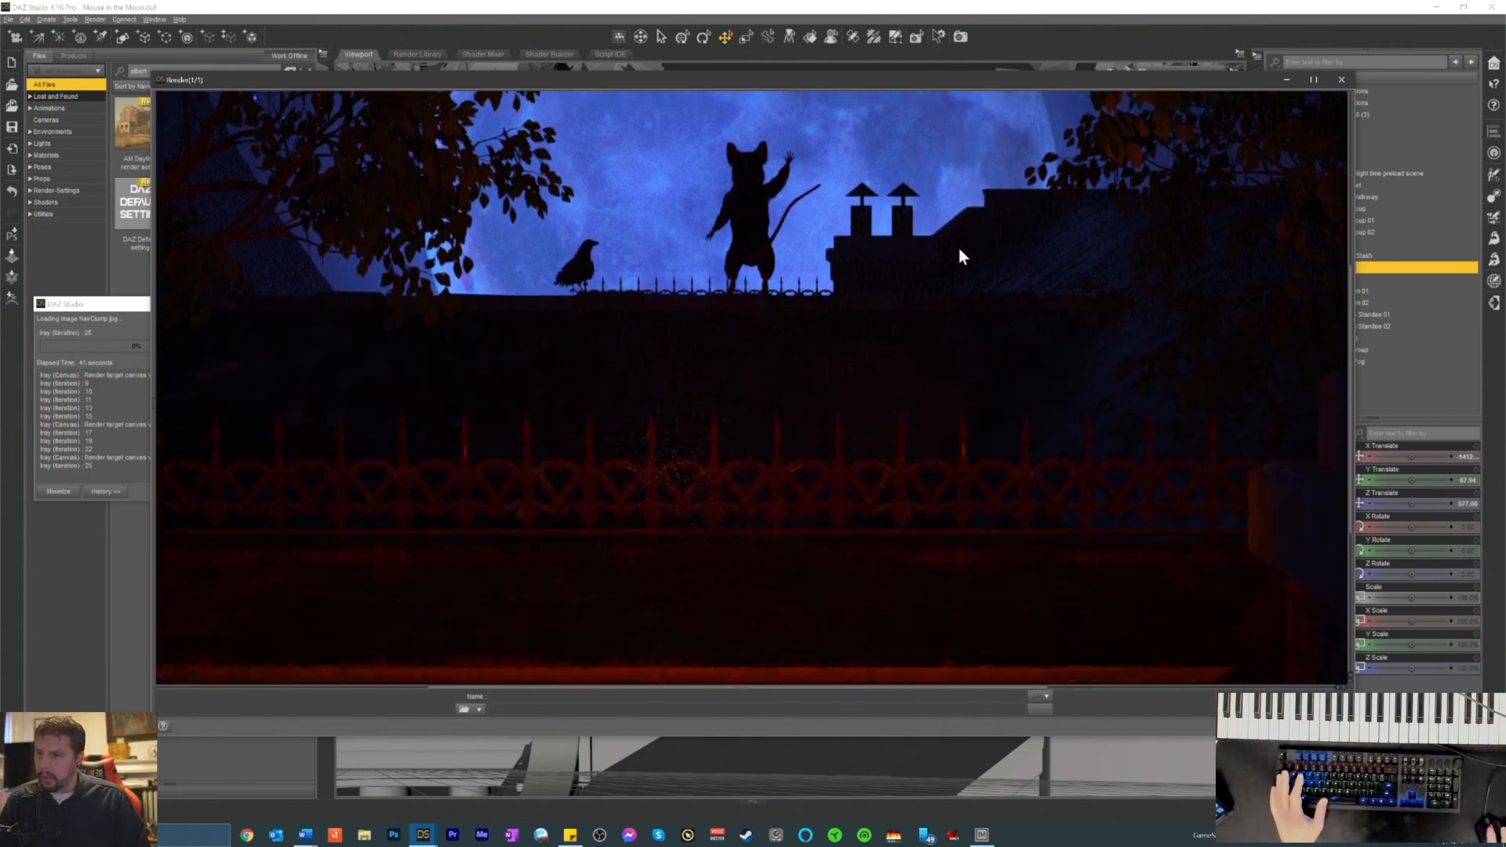
scroll(959, 248, "up", 3)
scroll(959, 249, "up", 3)
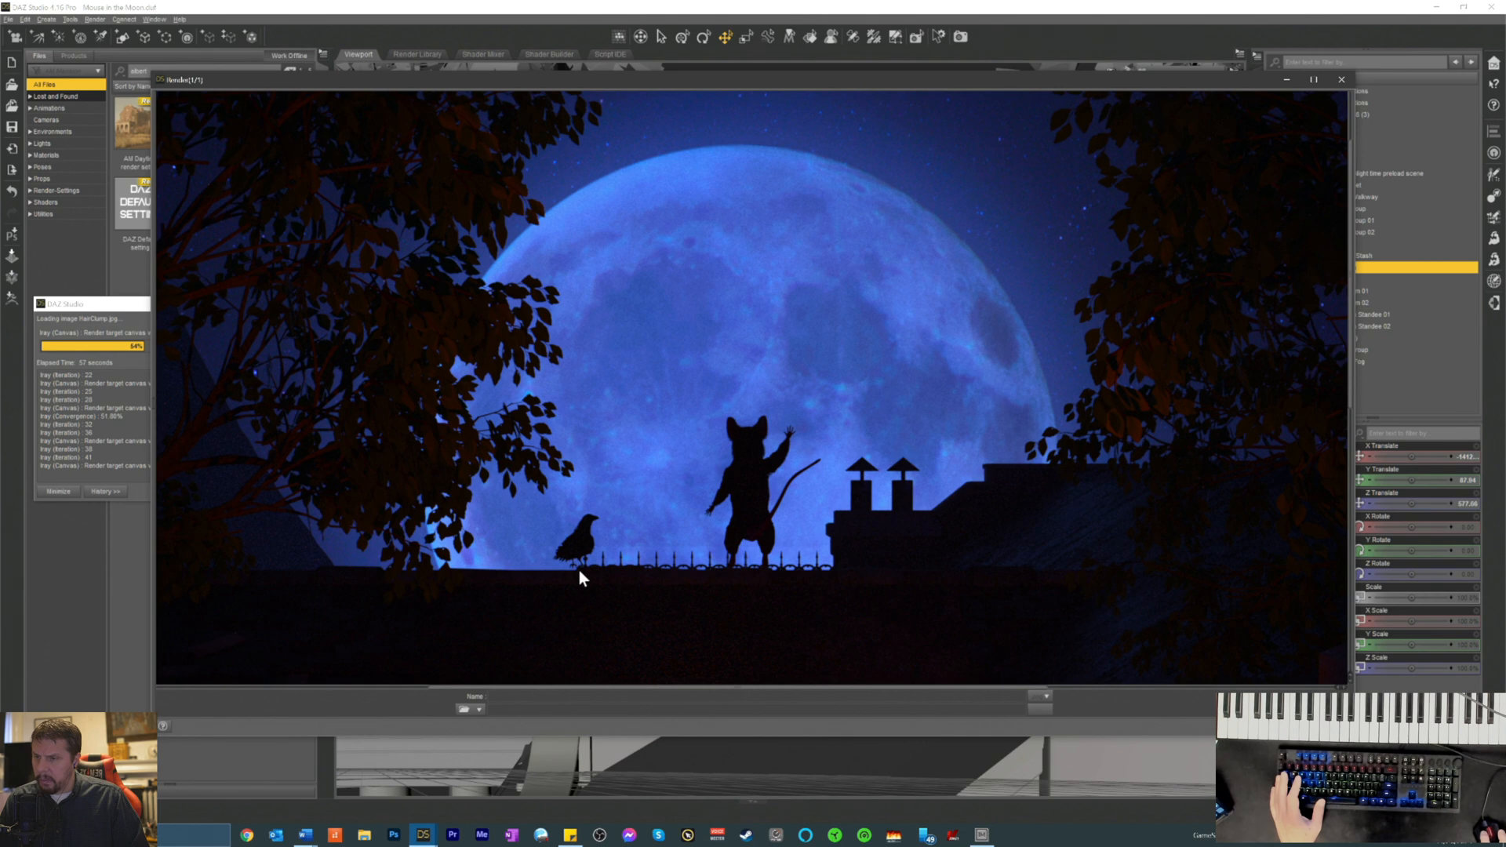
scroll(650, 450, "down", 3)
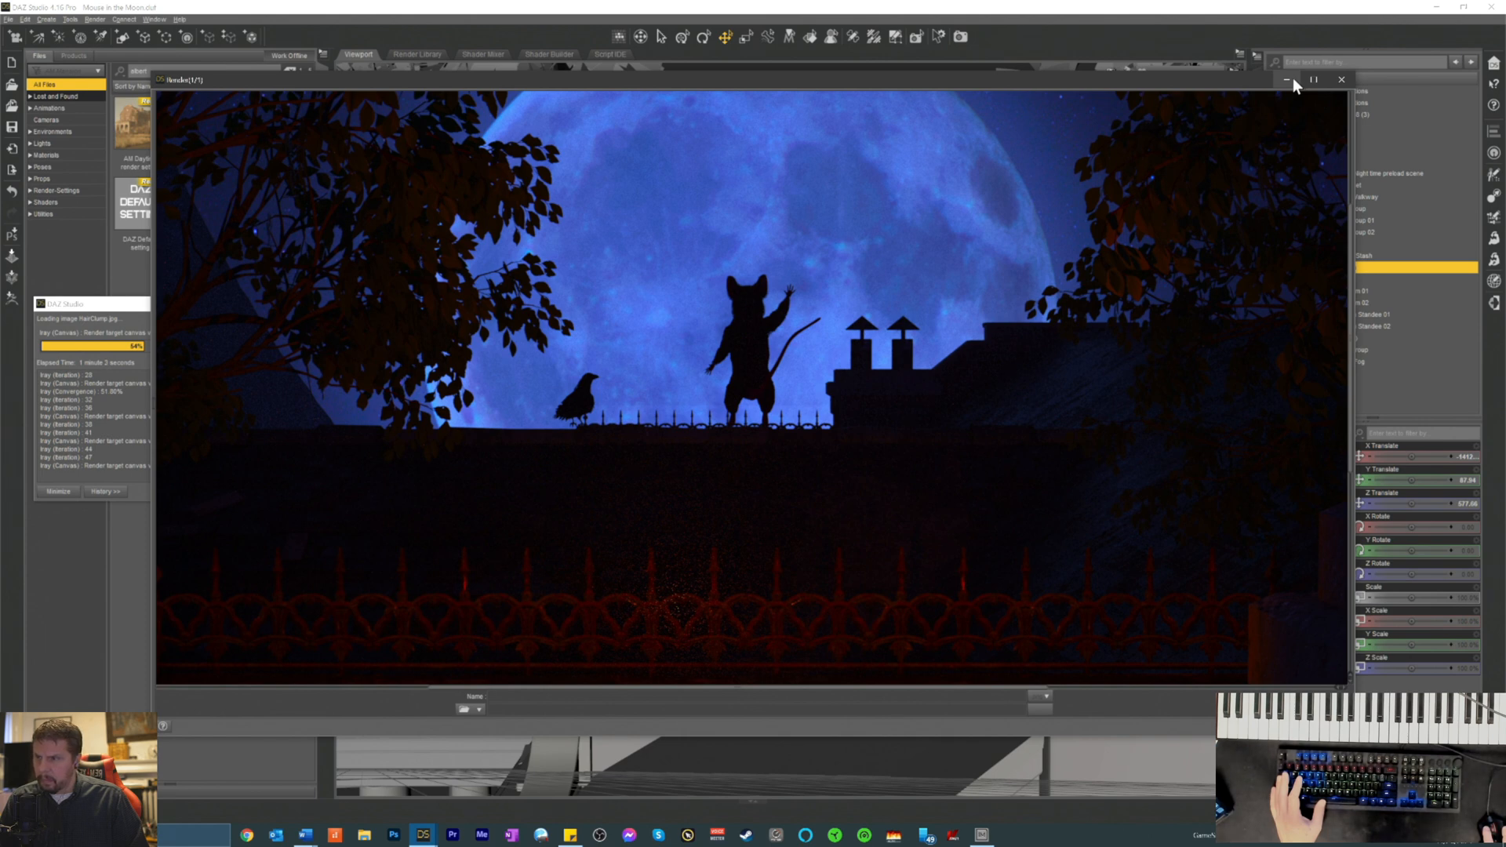
scroll(996, 259, "up", 2)
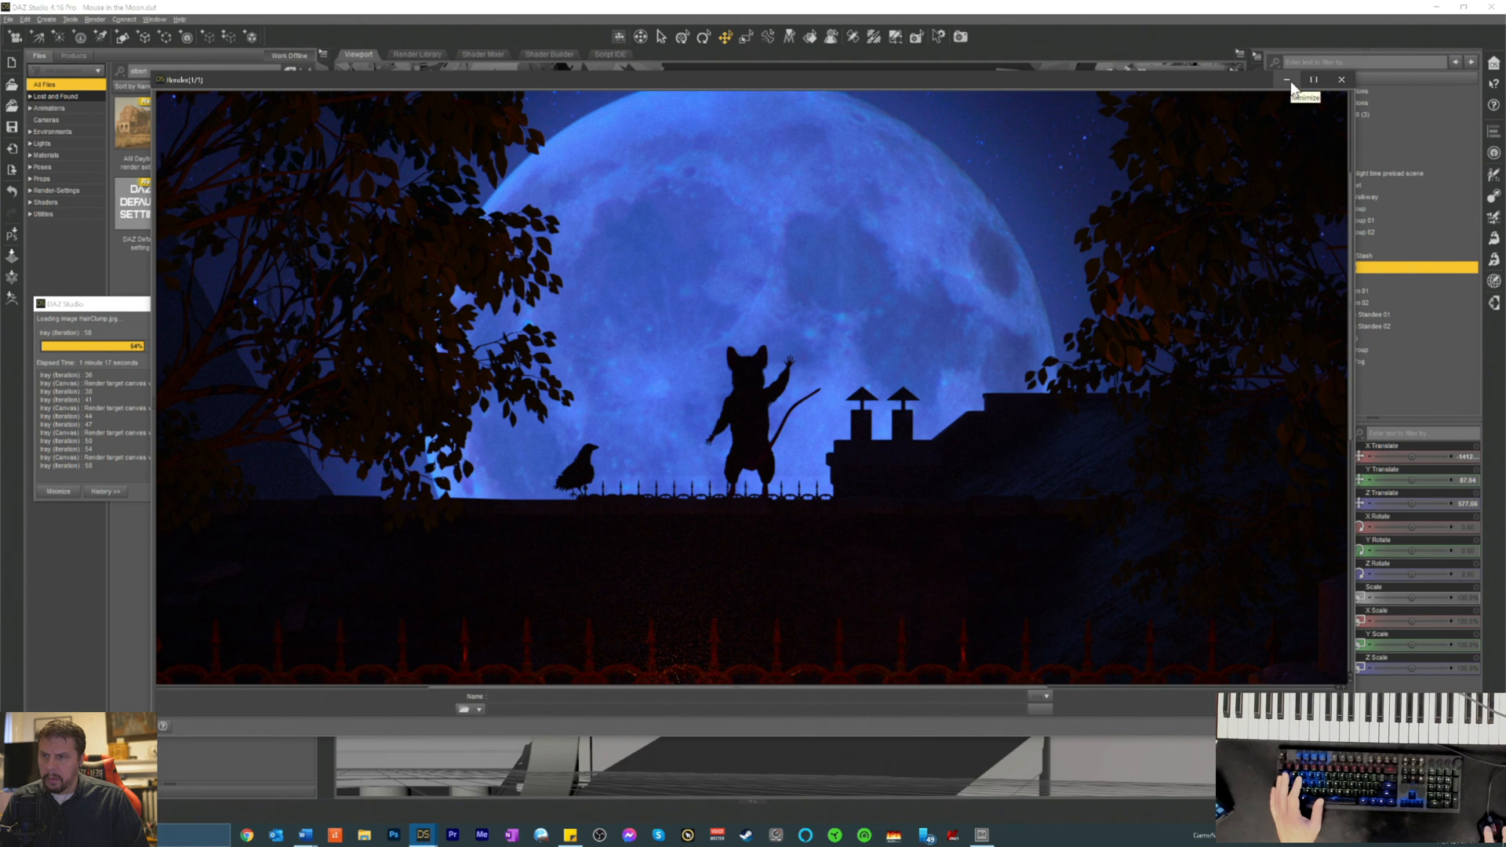
- Cancel the test render, close its window, and switch the viewport to Texture Shaded
left_click(1342, 80)
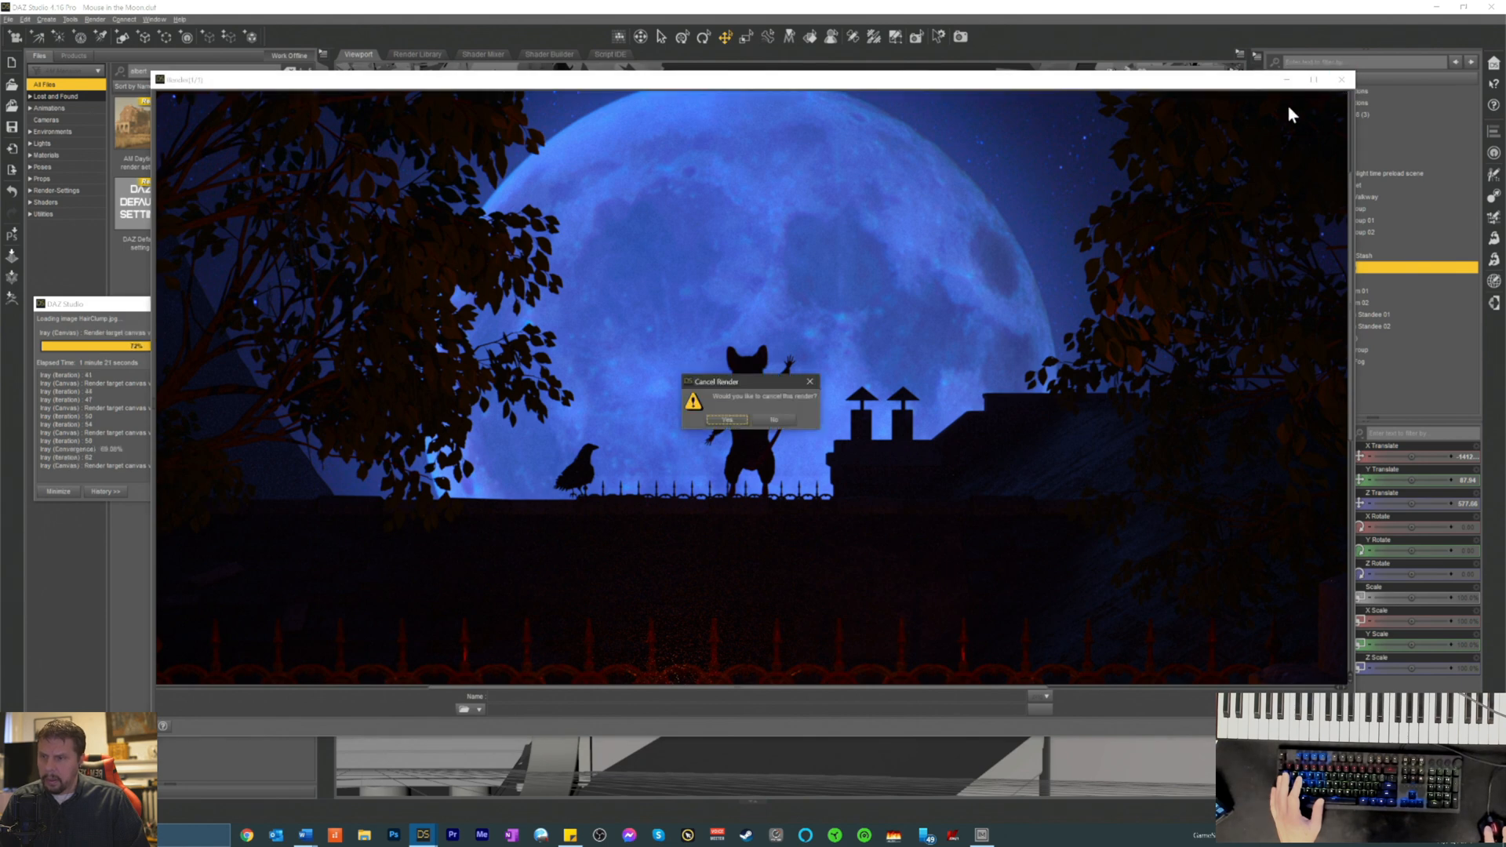
left_click(722, 424)
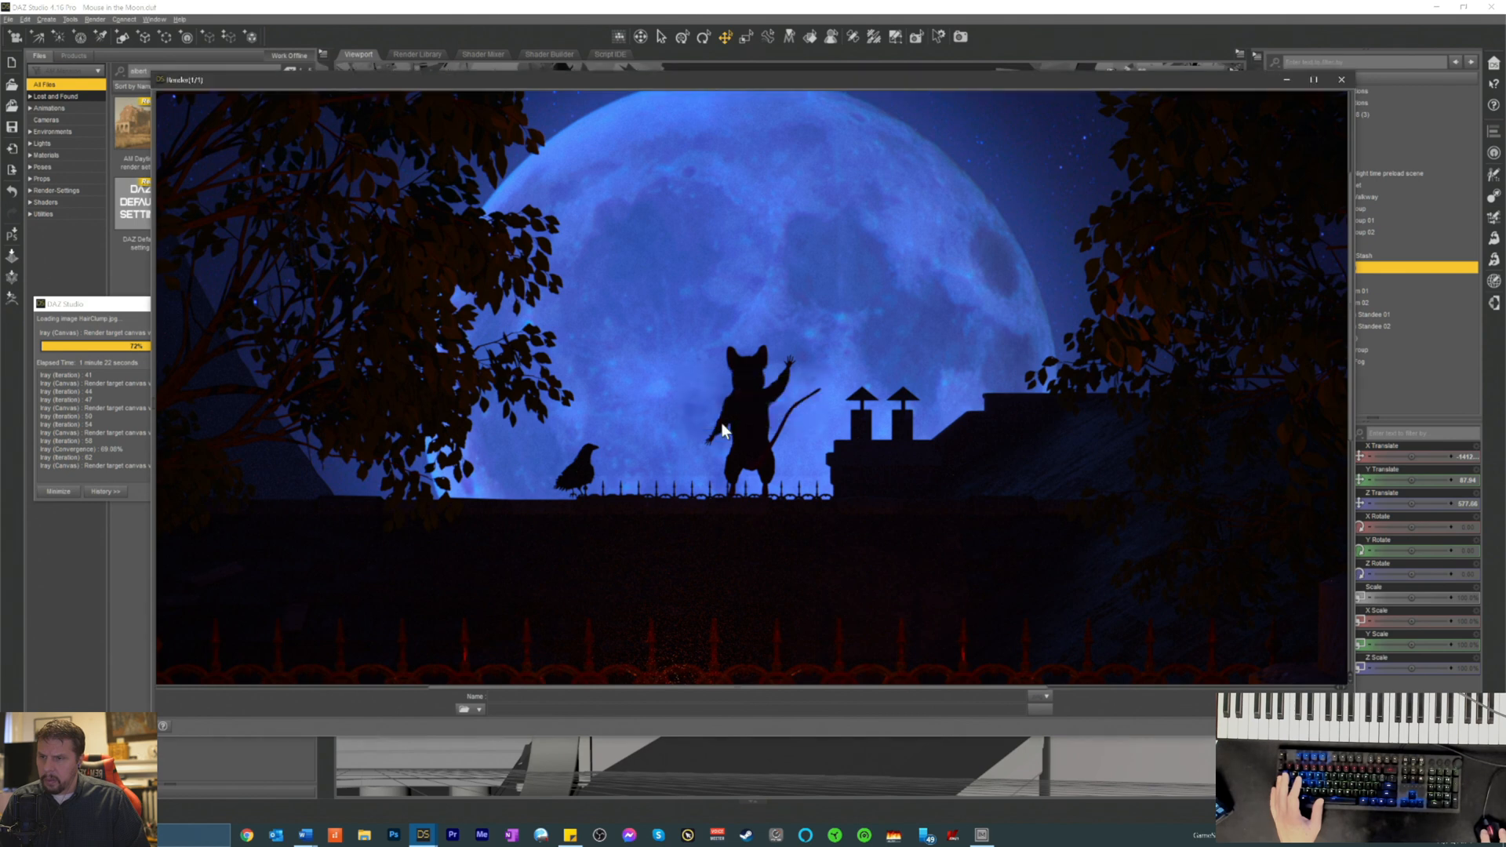
left_click(1337, 81)
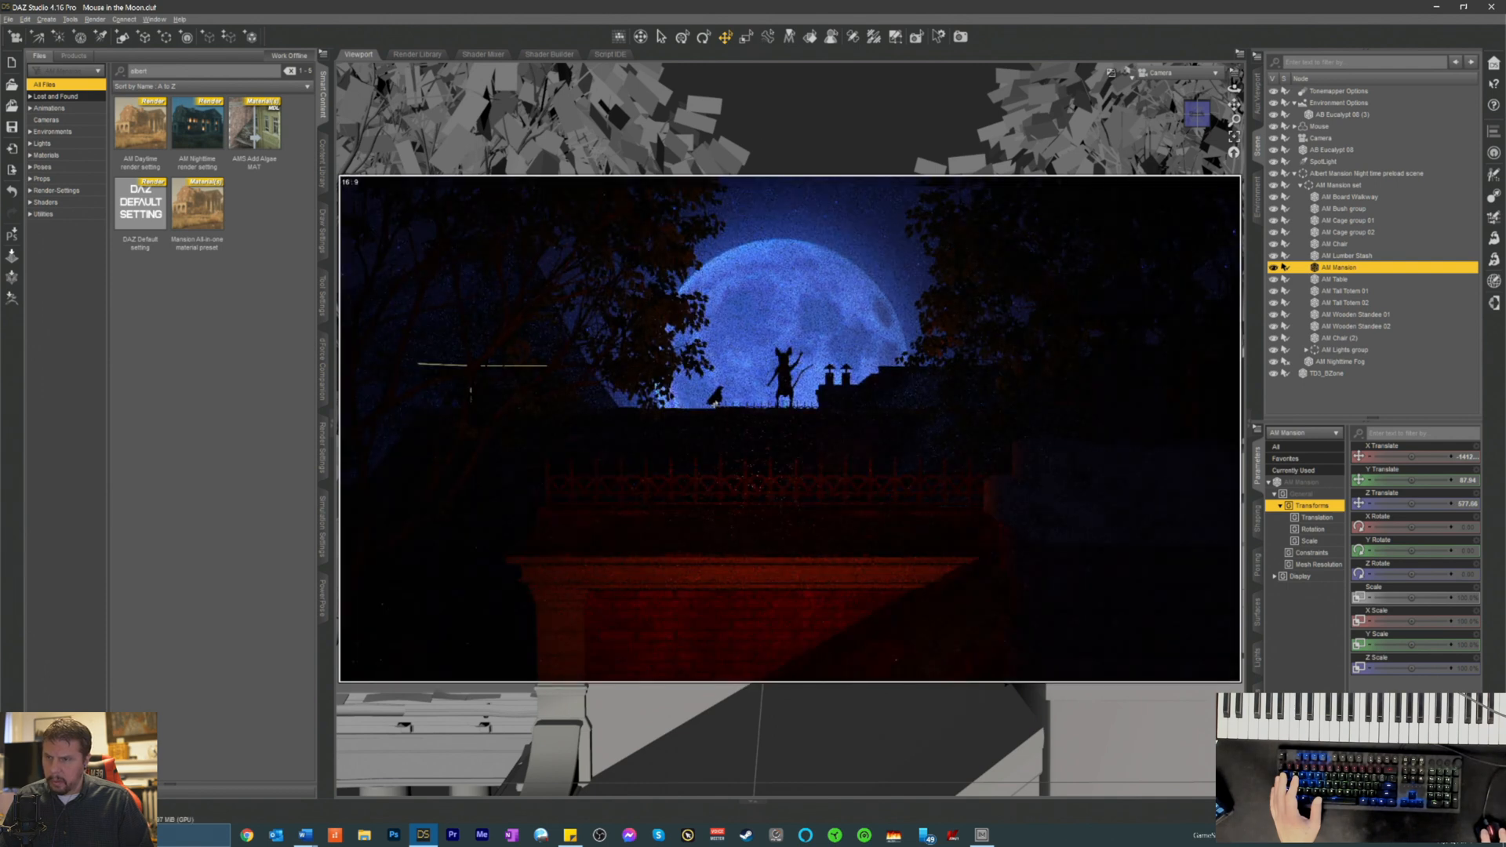
left_click(1126, 78)
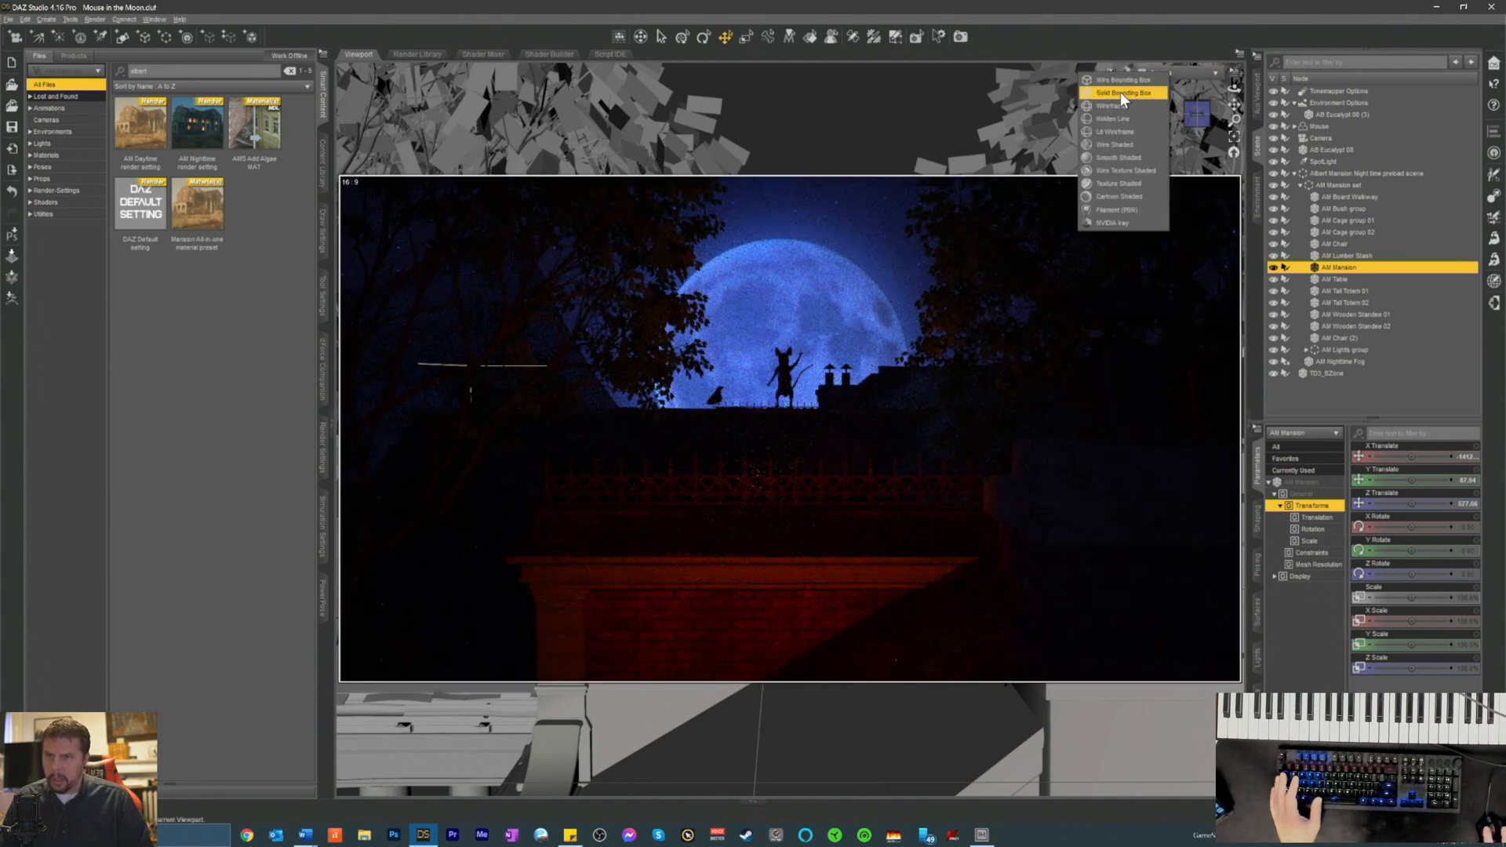
left_click(1101, 181)
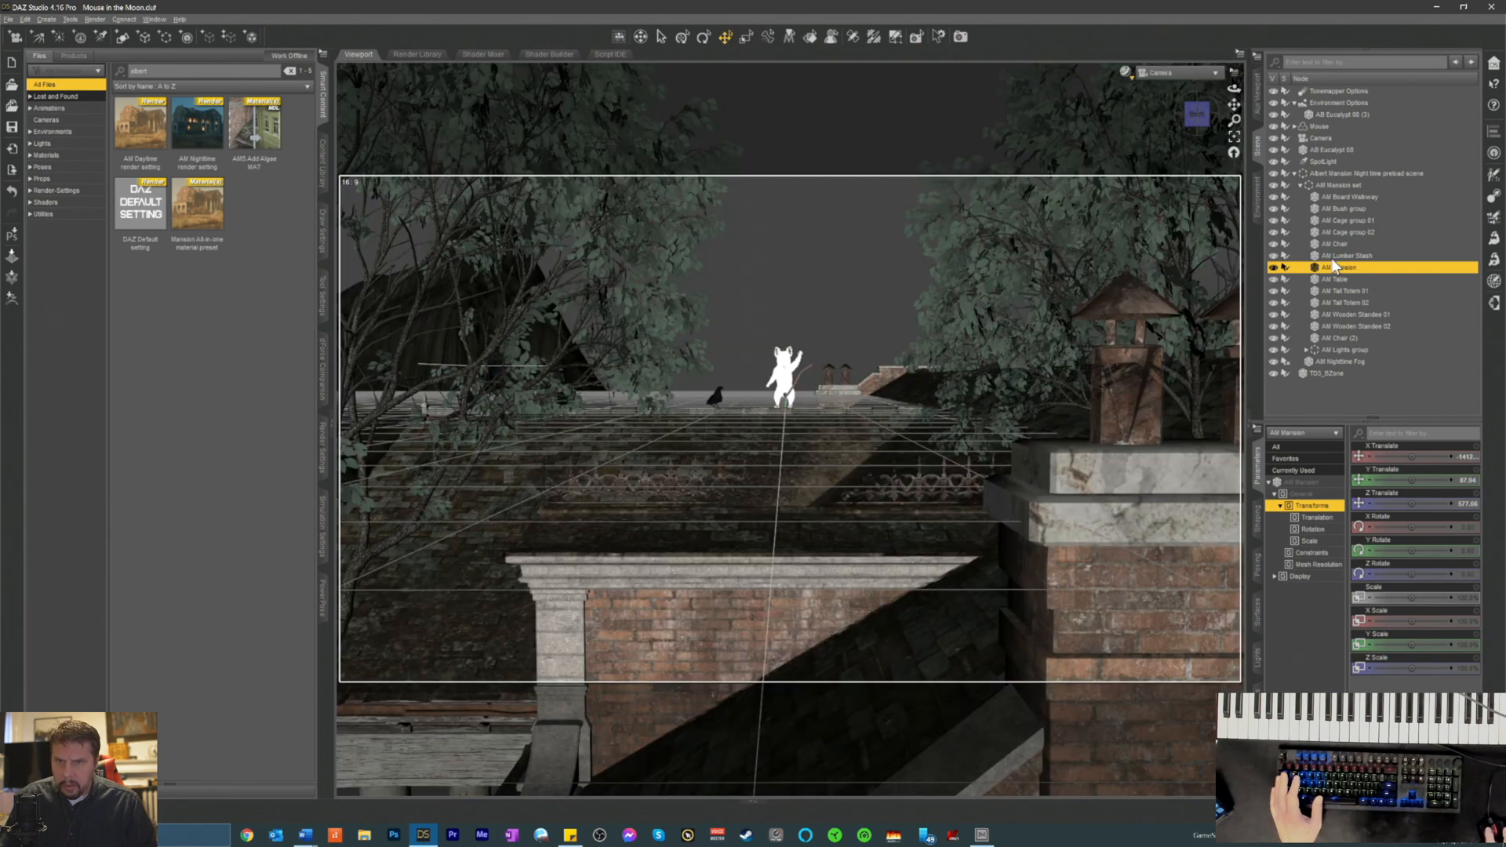
- Review the mansion set's cage, bush, totem and wooden standee objects one by one to judge which ones the shot needs
left_click(1346, 234)
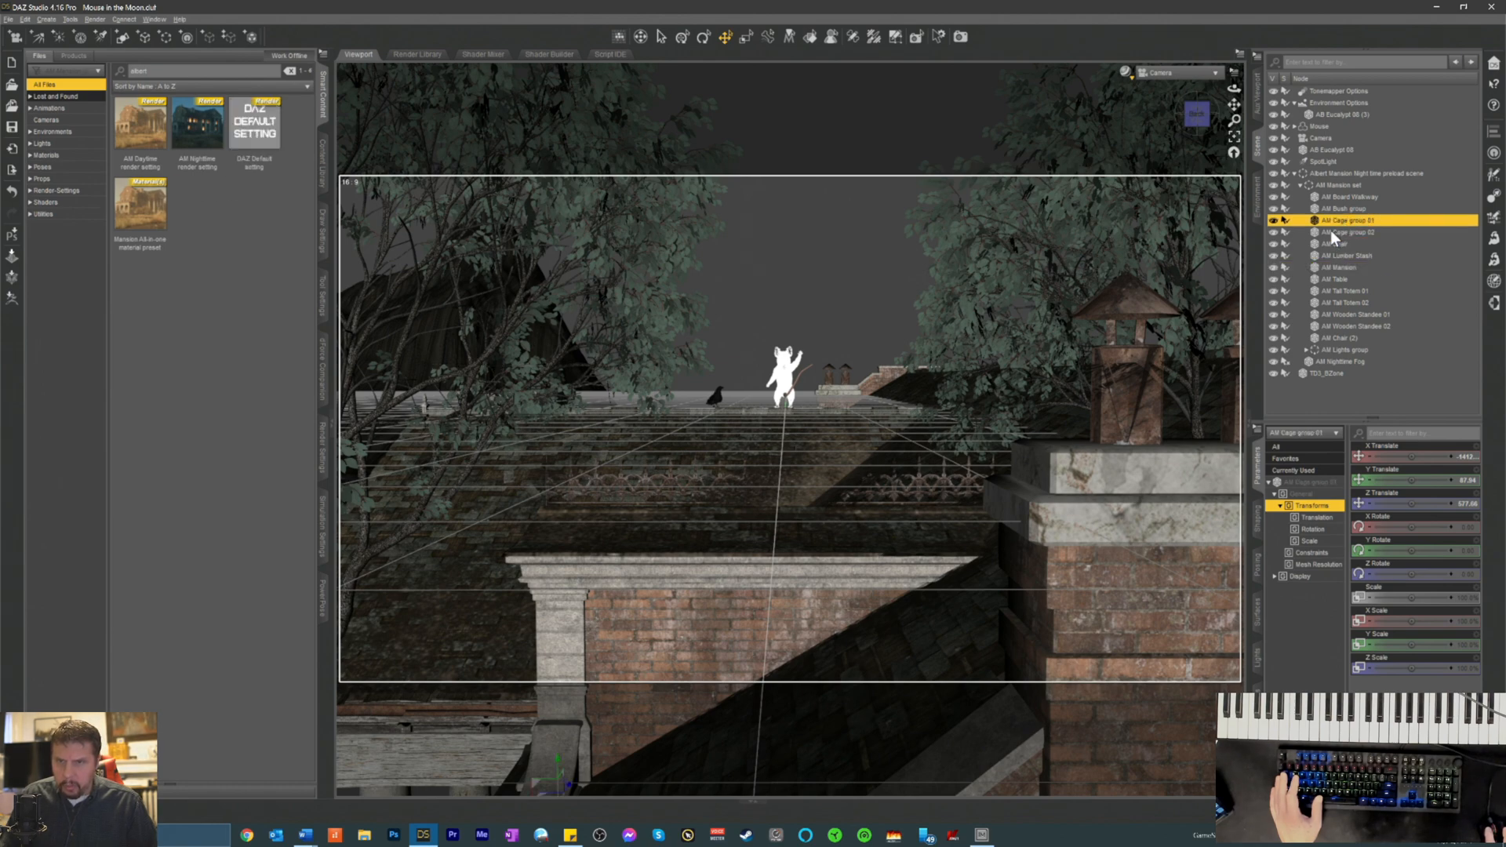
left_click(1343, 209)
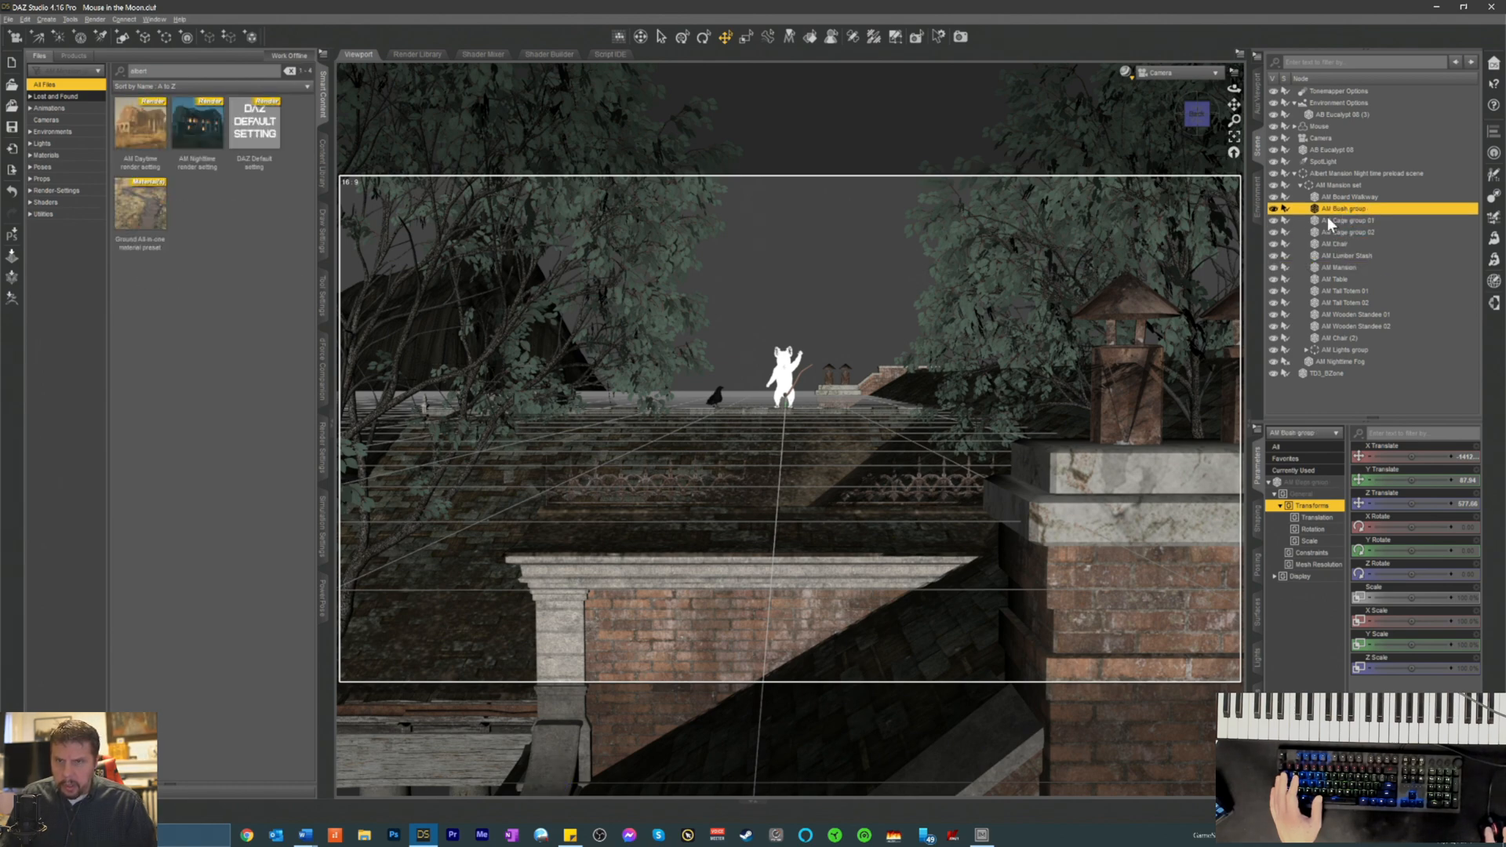
left_click(1332, 303)
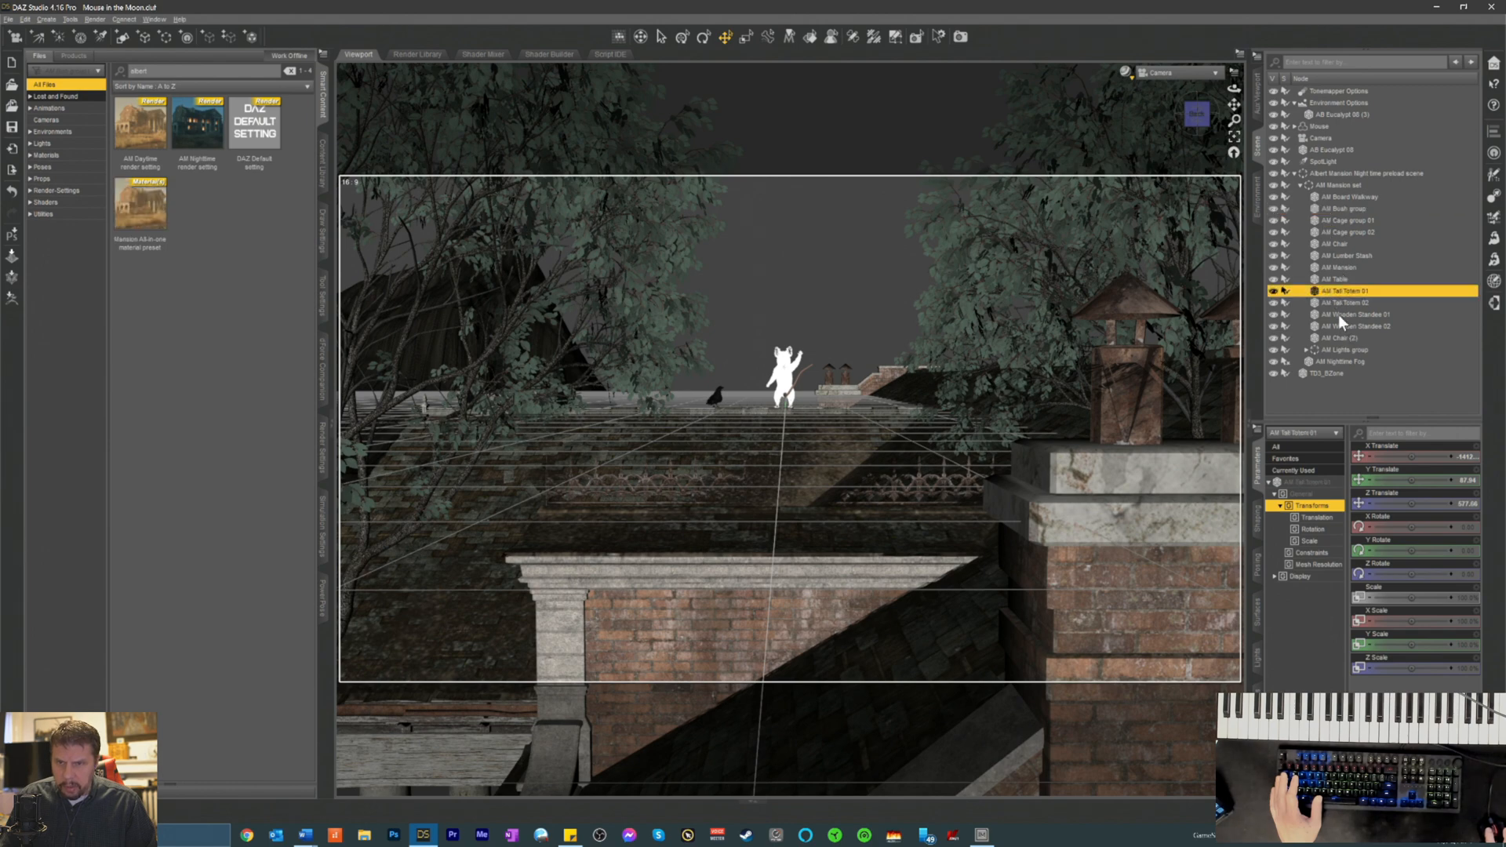
left_click(1350, 315)
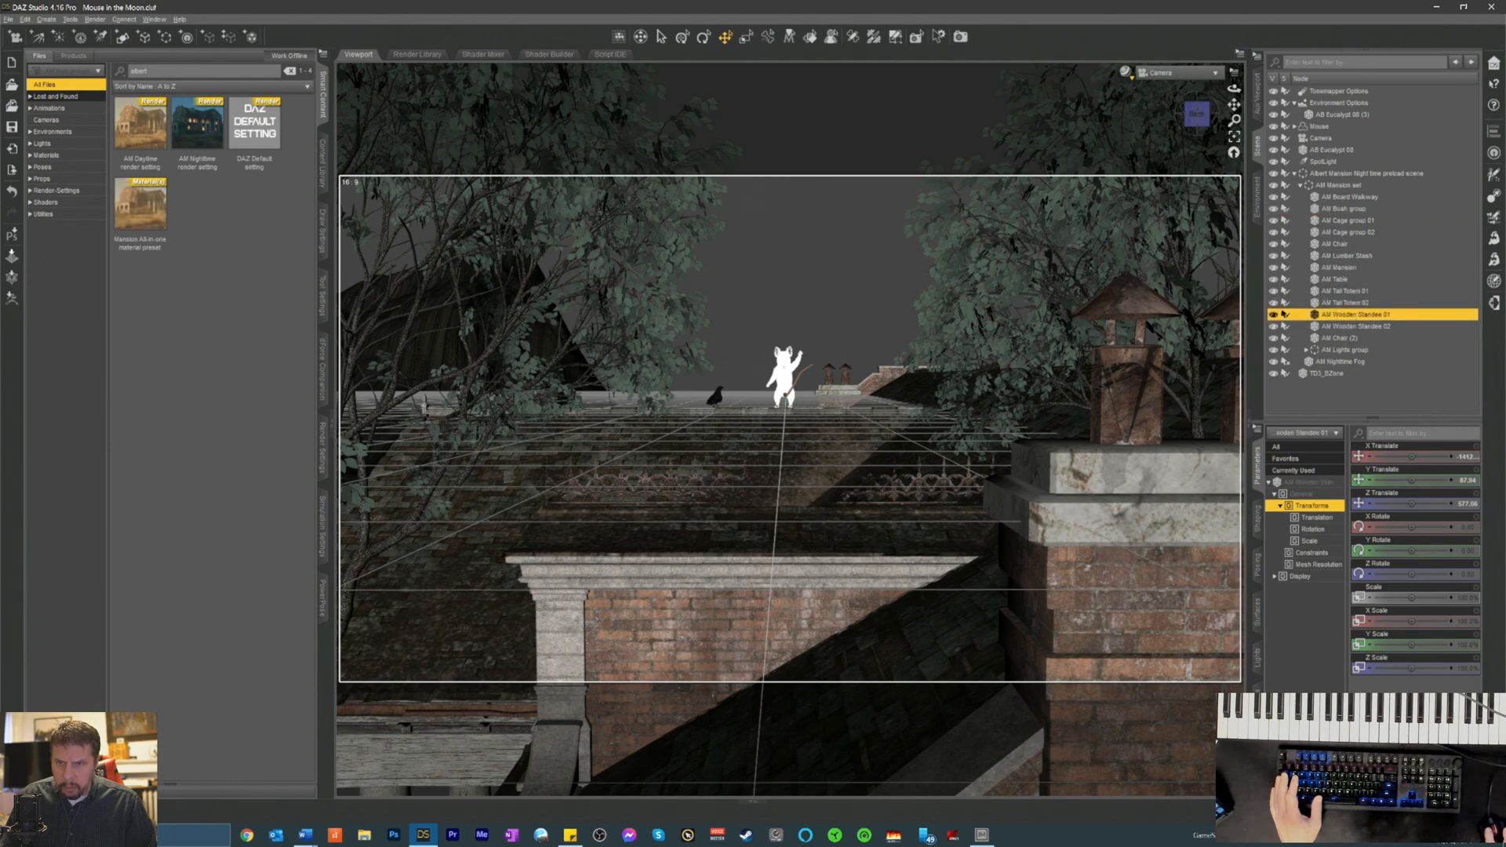
left_click(1327, 326)
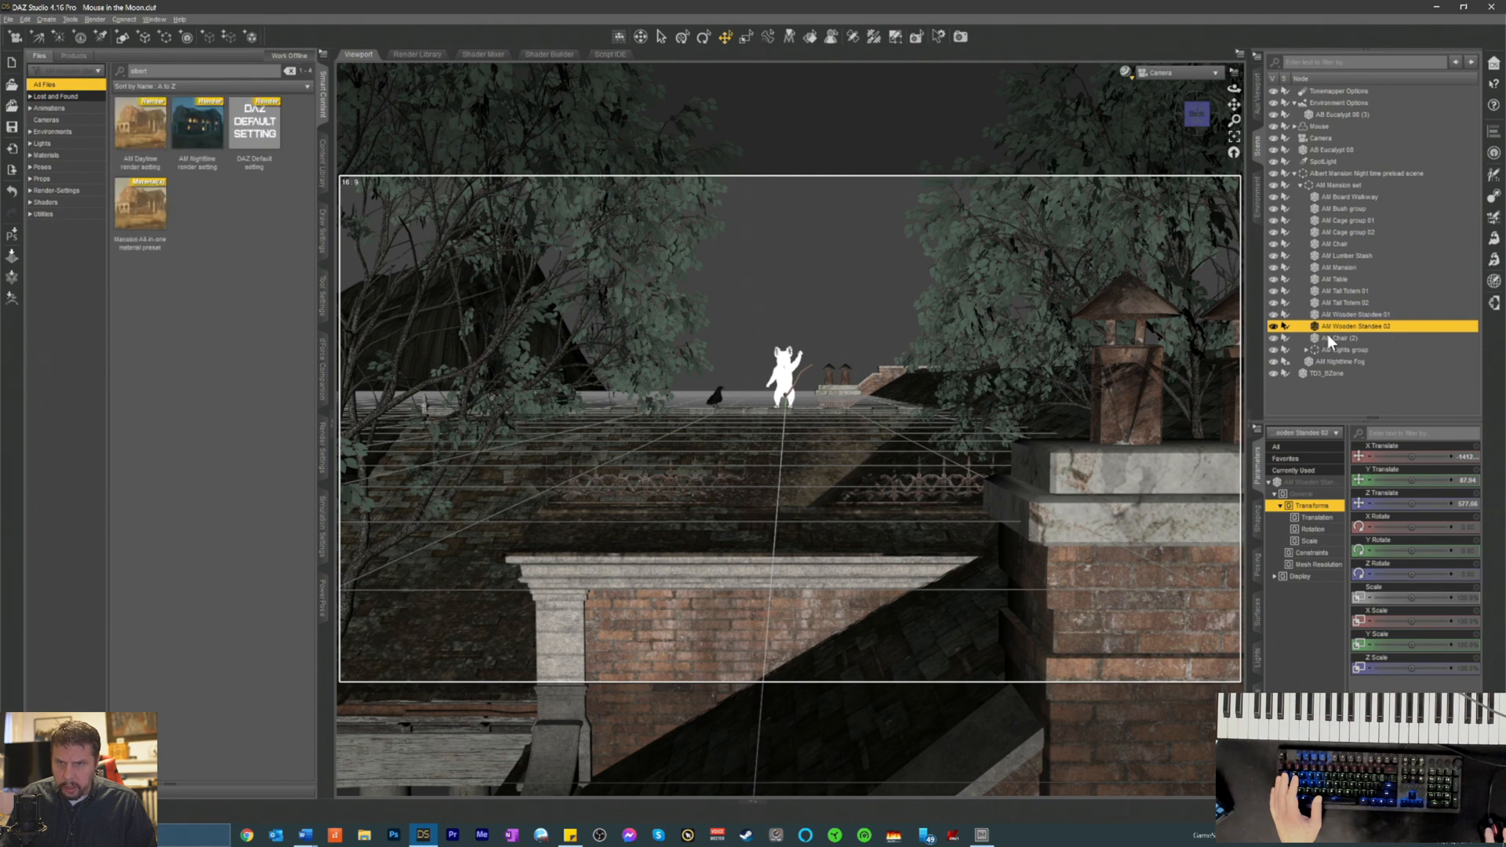
- Delete the lumber object from the mansion set, undoing and repeating the removal to compare the camera view
left_click(1334, 256)
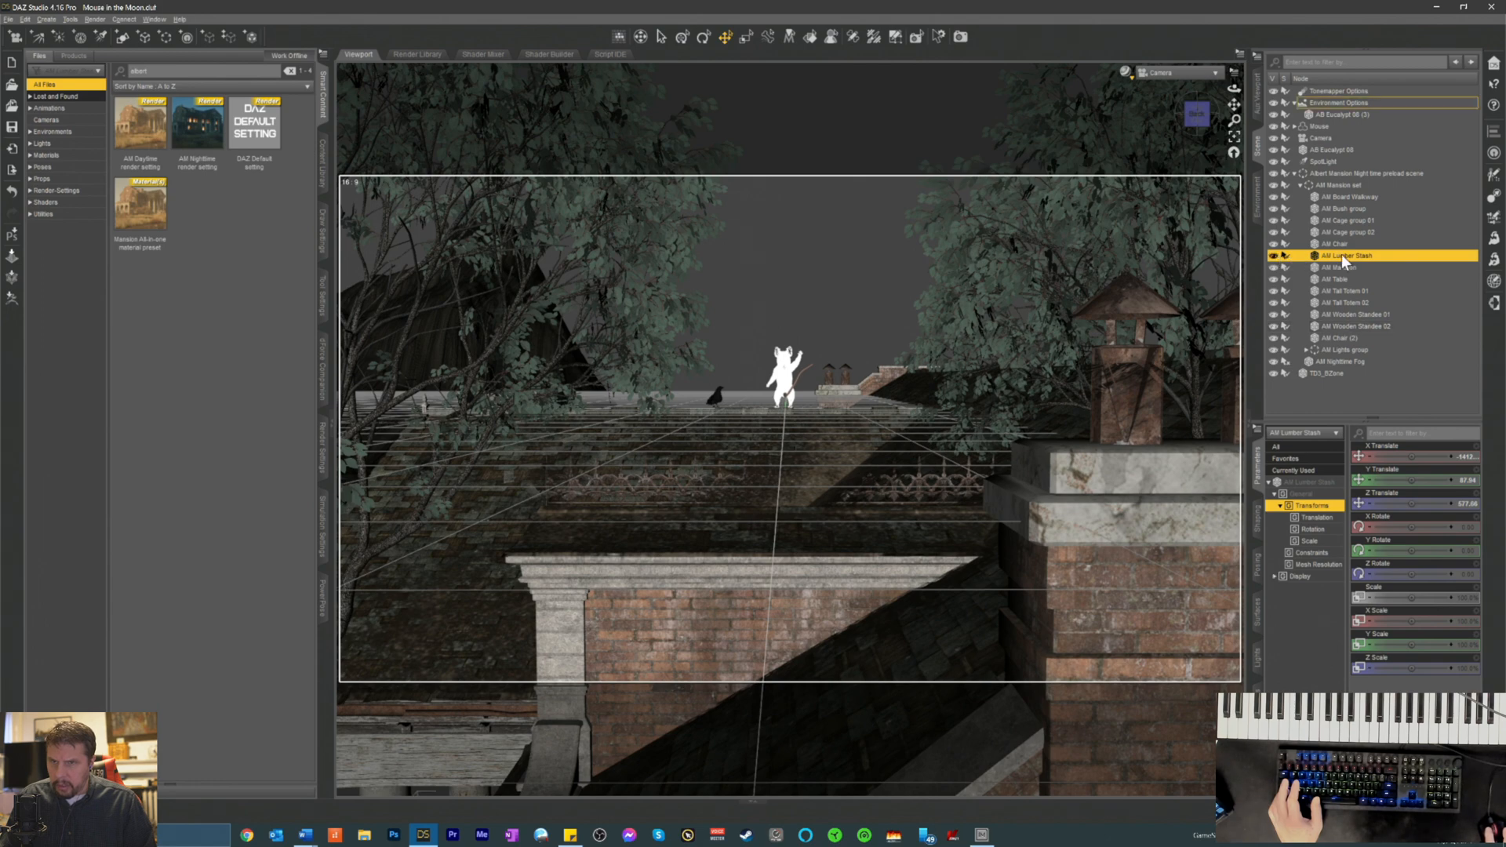
key("Delete")
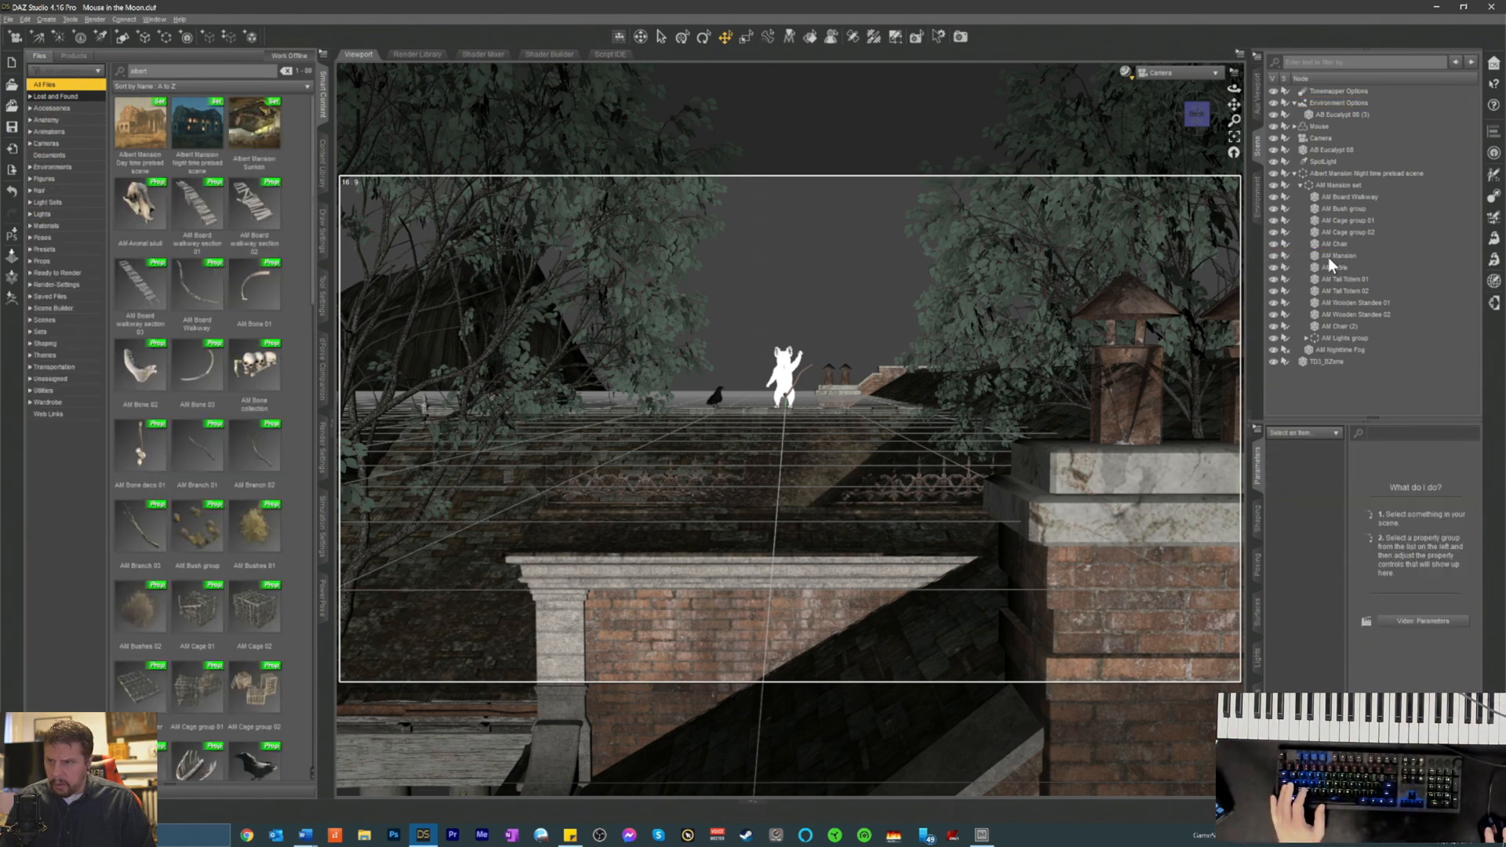
left_click(25, 18)
left_click(49, 33)
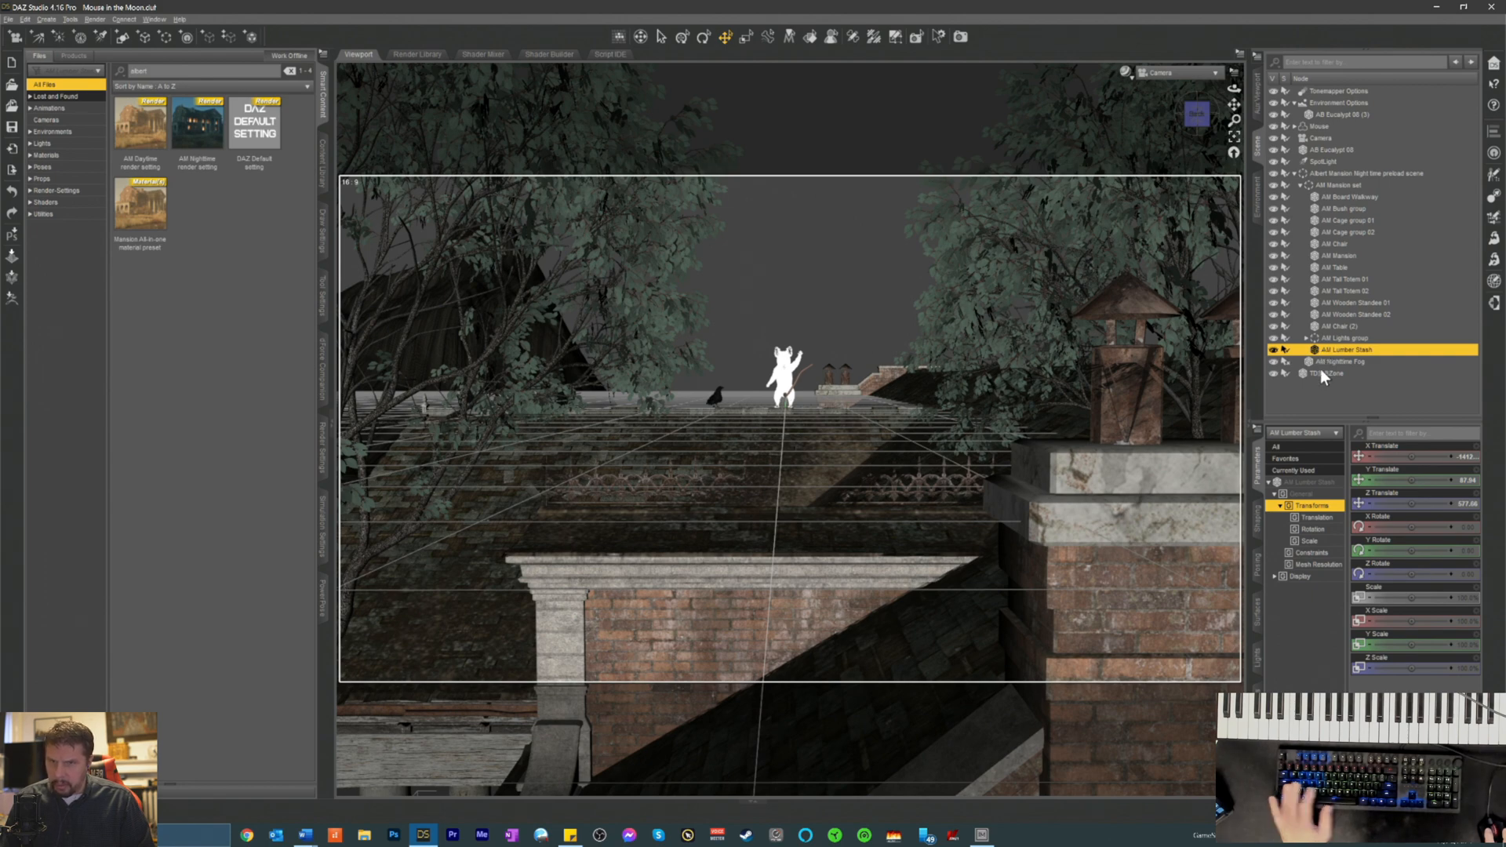
key("Delete")
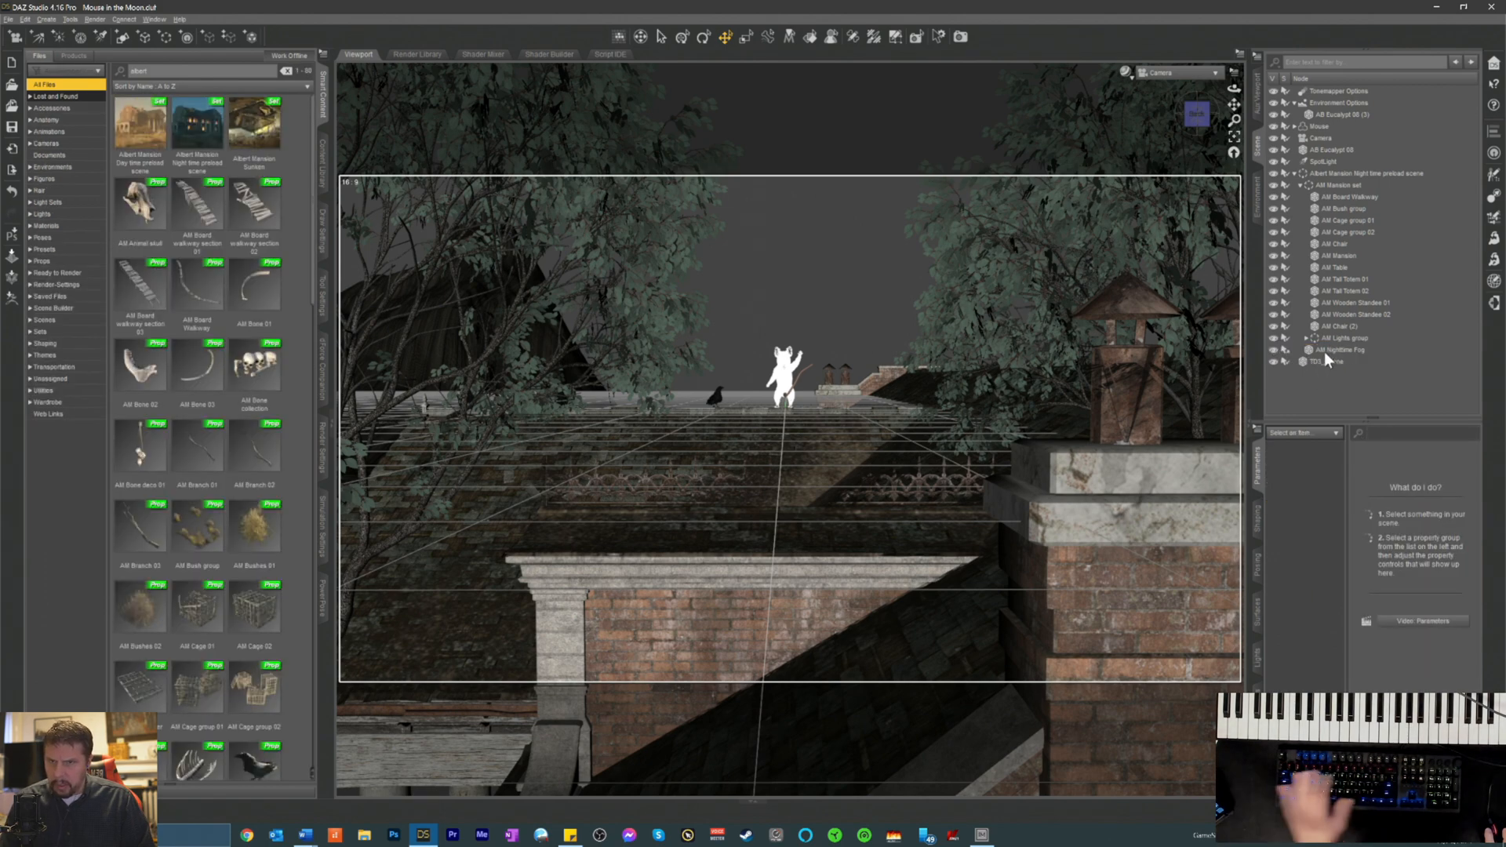
- Delete AM Wooden Standee 02 and AM Wooden Standee 01 from the mansion set, hiding the former first to check the view
left_click(1334, 314)
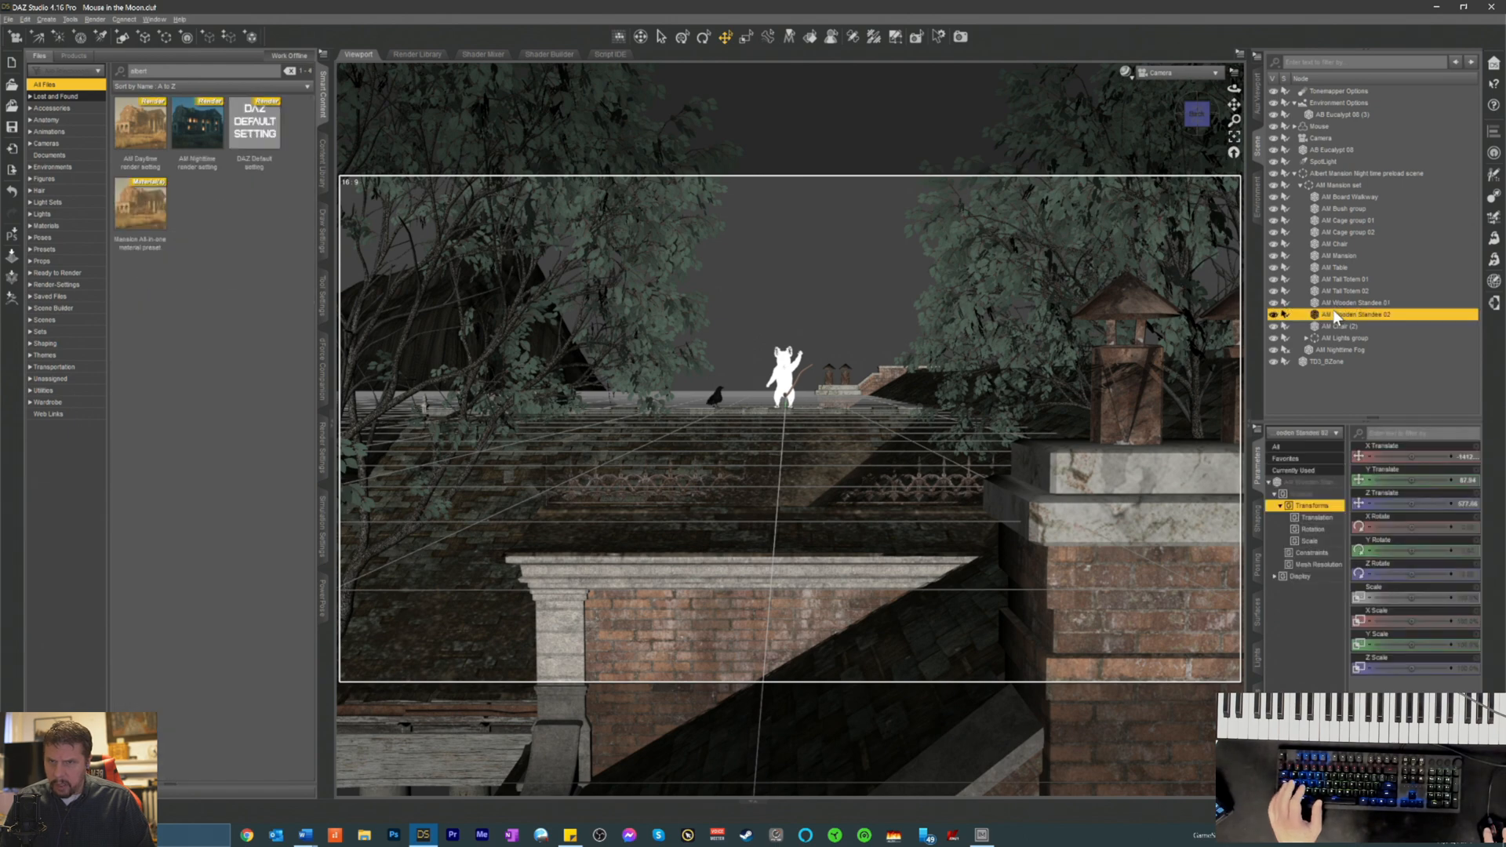
left_click(1274, 315)
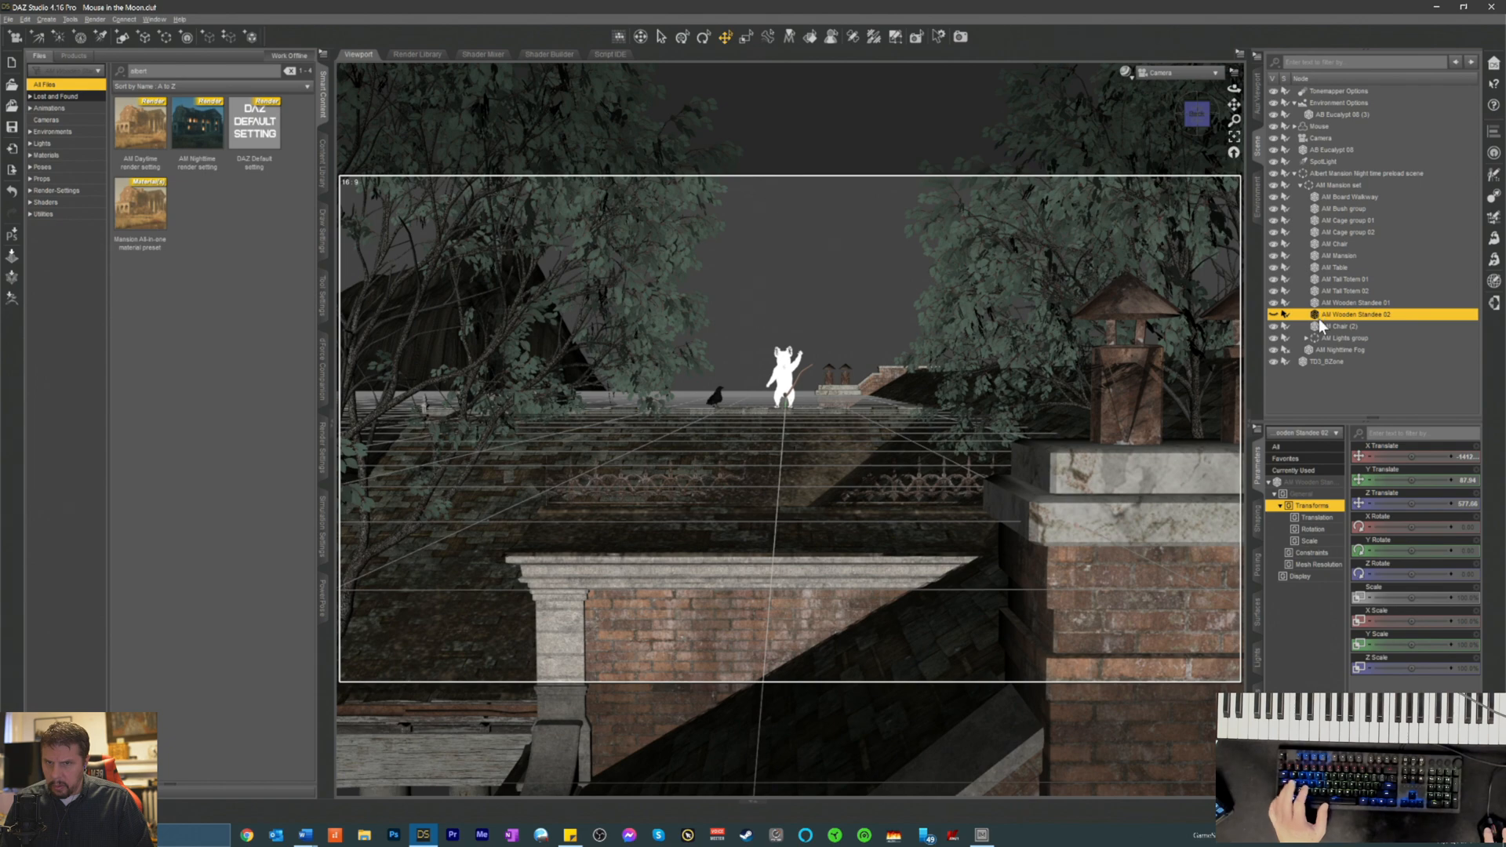
key("Delete")
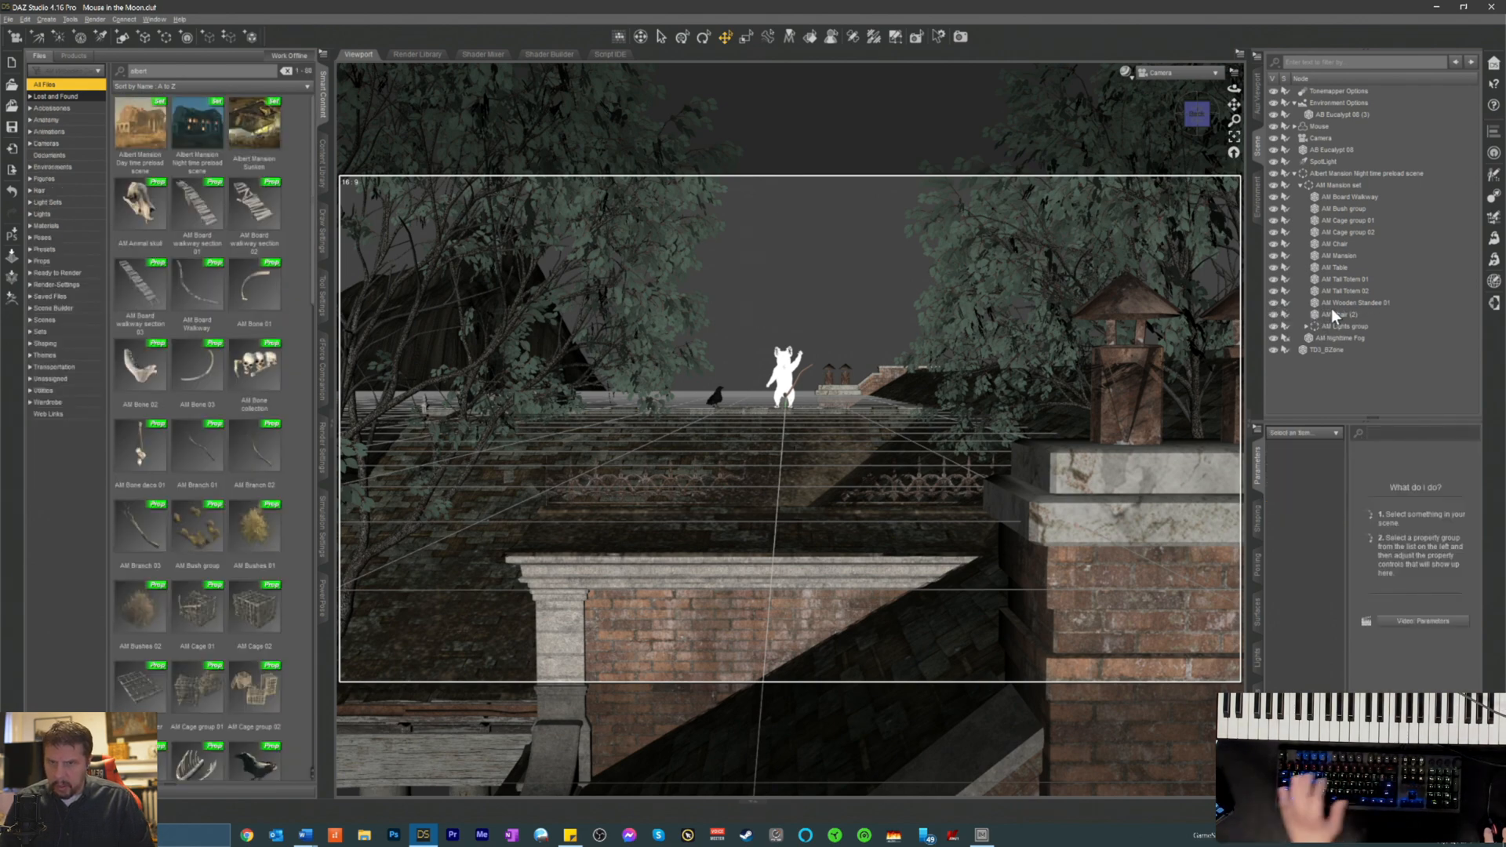
left_click(1332, 304)
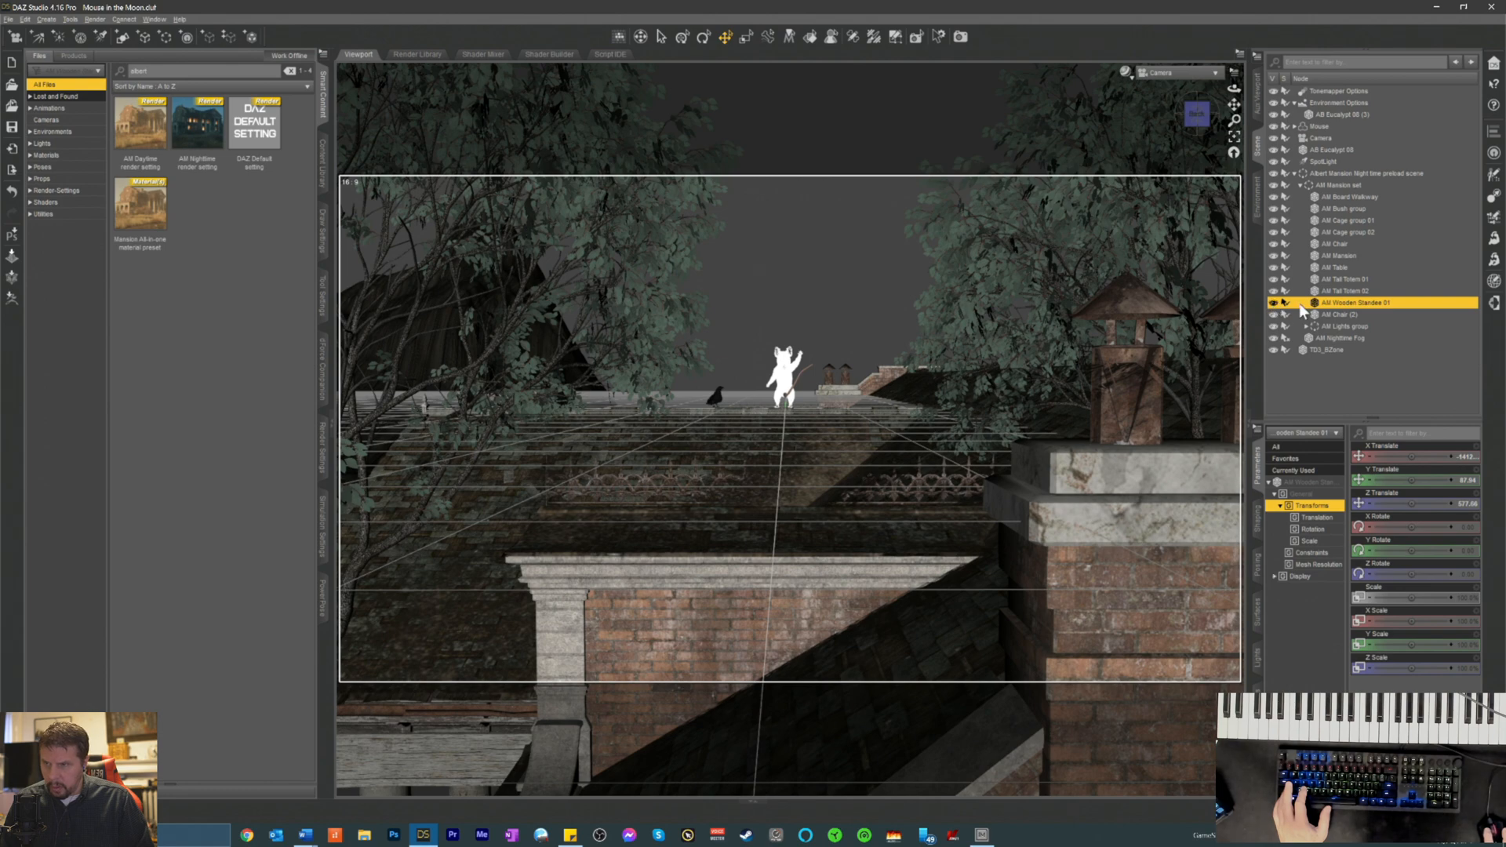
key("Delete")
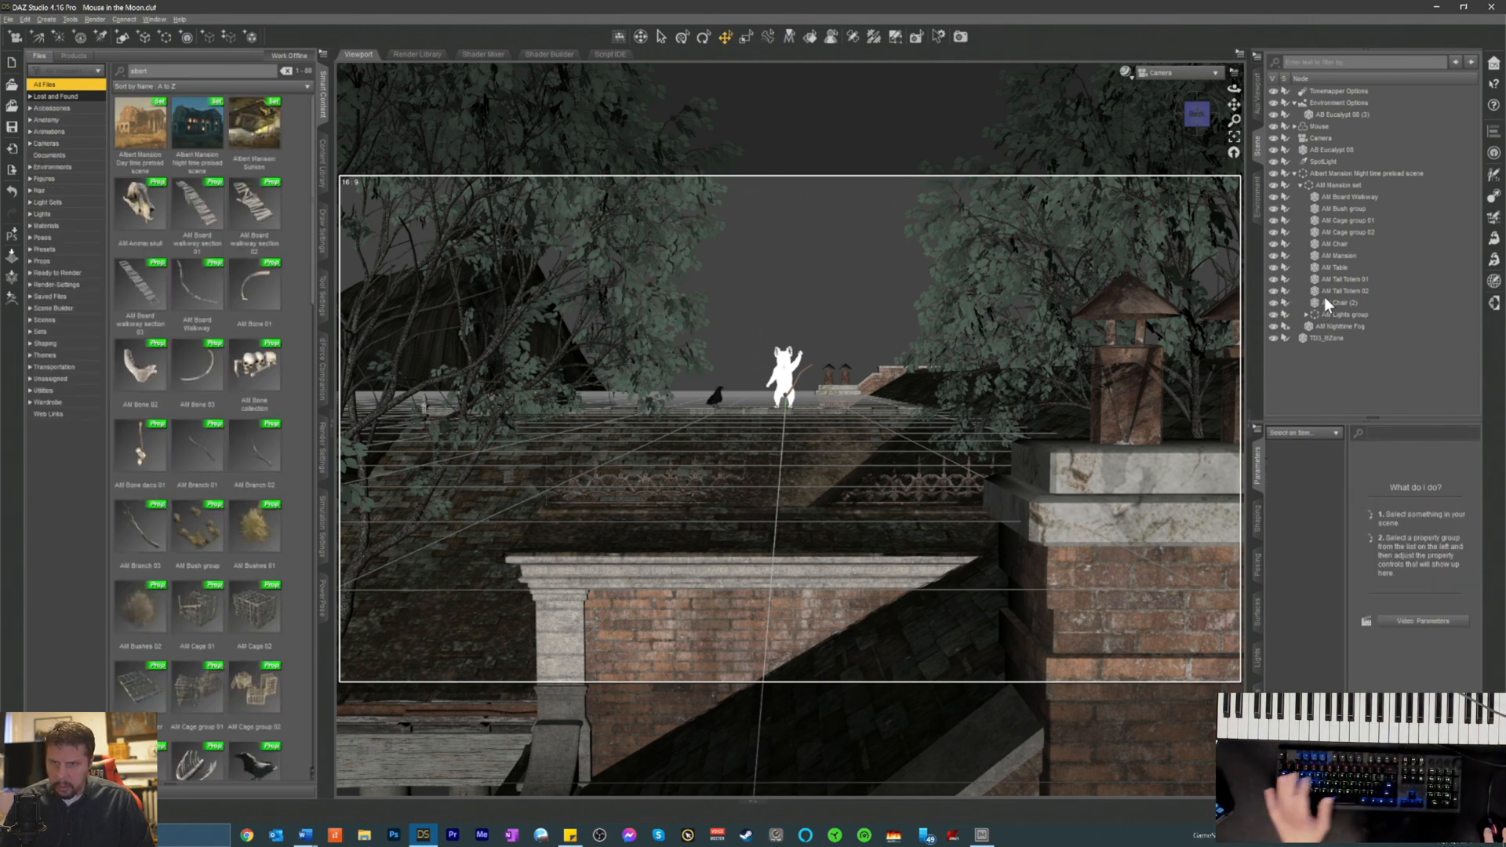
- Delete both tall totems, AM Tall Totem 01 and AM Tall Totem 02, from the mansion set
left_click(1325, 301)
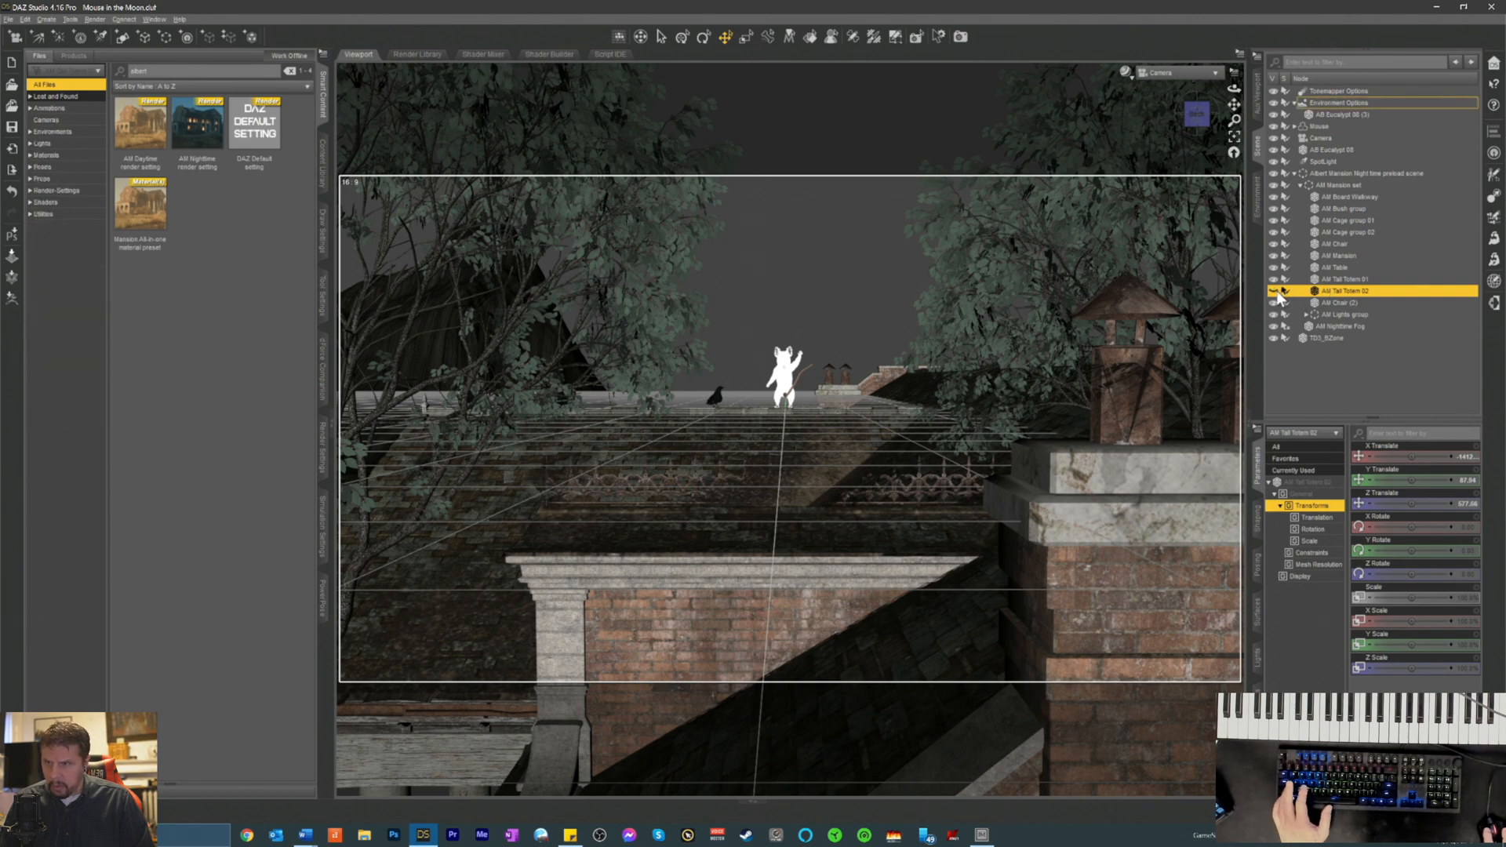
mouse_move(1337, 275)
left_mouse_down()
mouse_move(1311, 280)
mouse_move(1330, 277)
left_mouse_up()
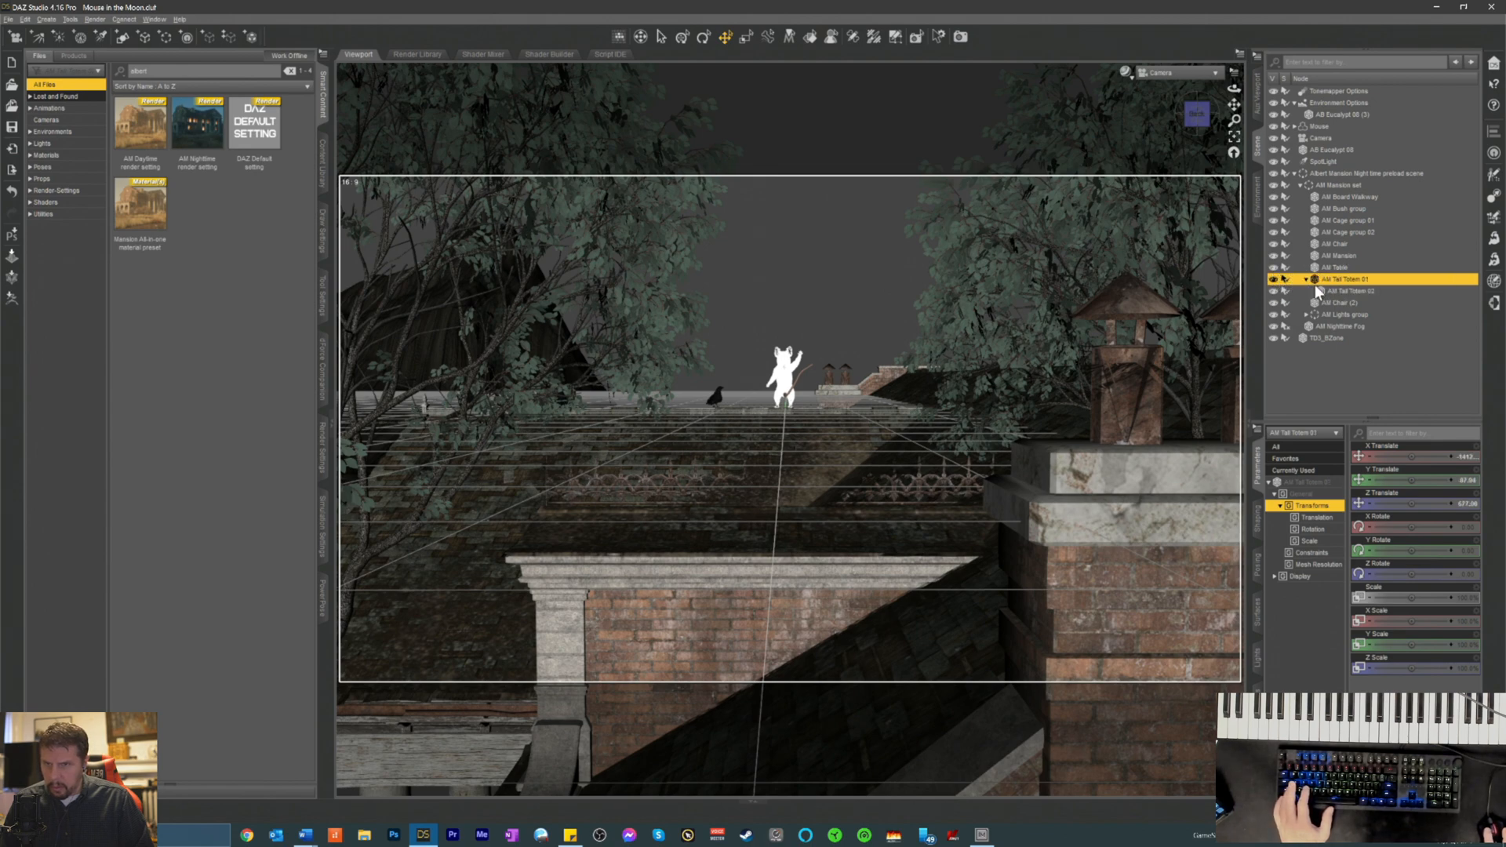
key("Delete")
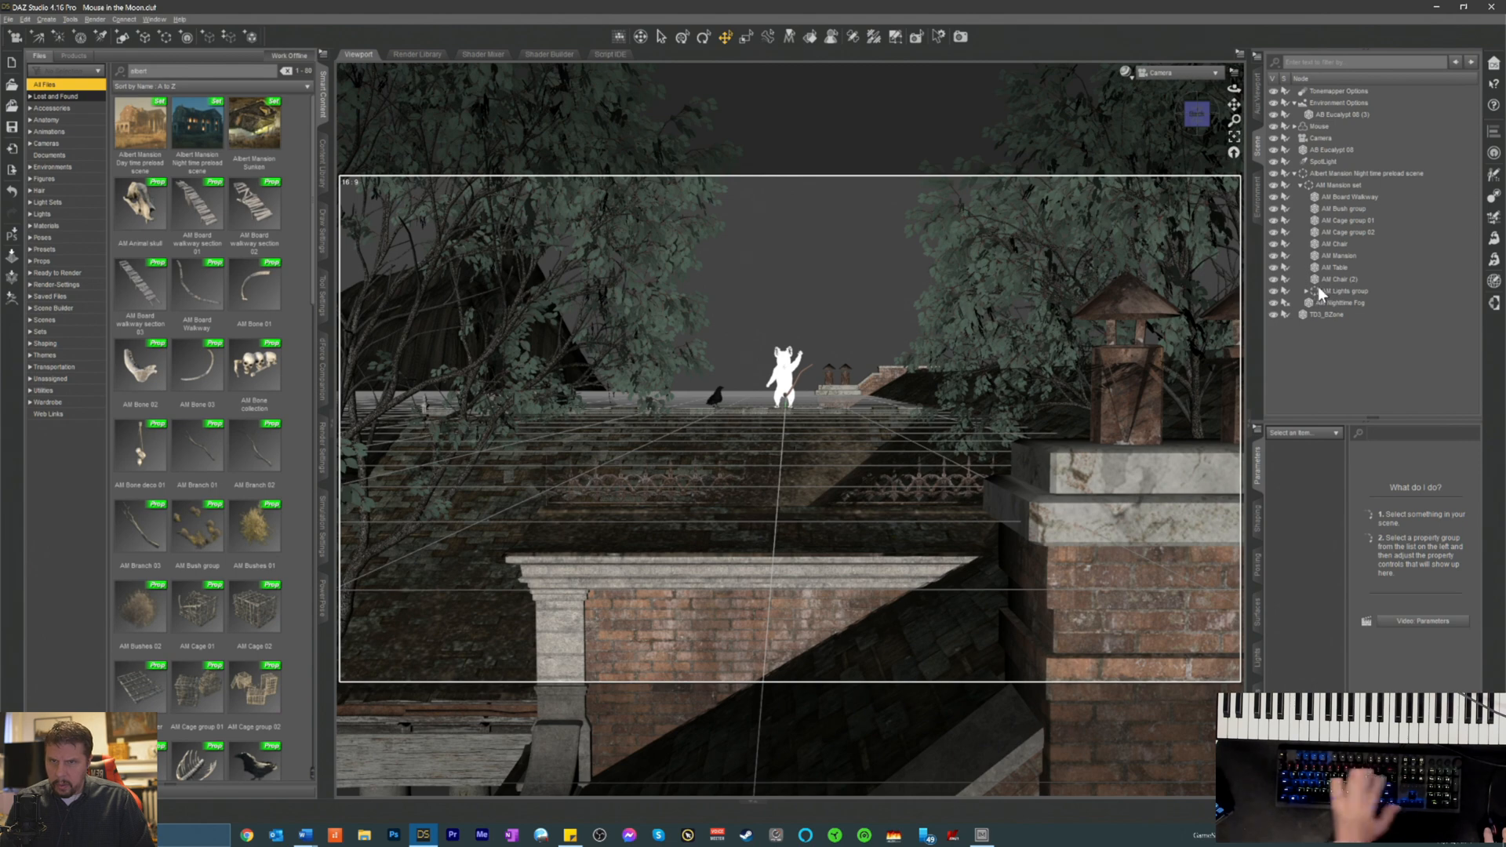
- Remove the first AM Chair from the mansion set, keeping the mansion itself
left_click(1332, 245)
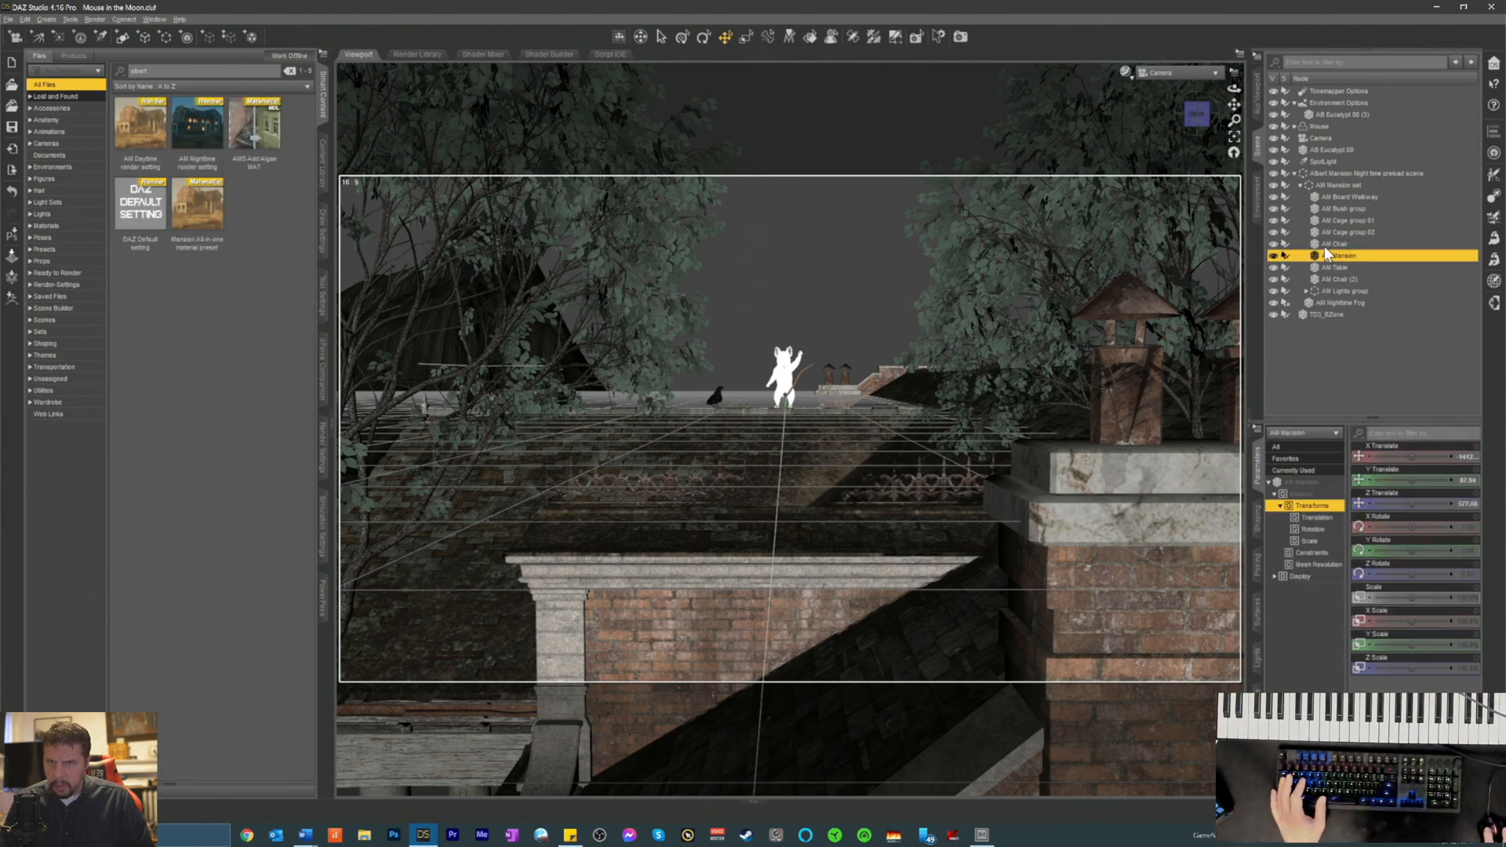
left_click(1277, 244)
key("Delete")
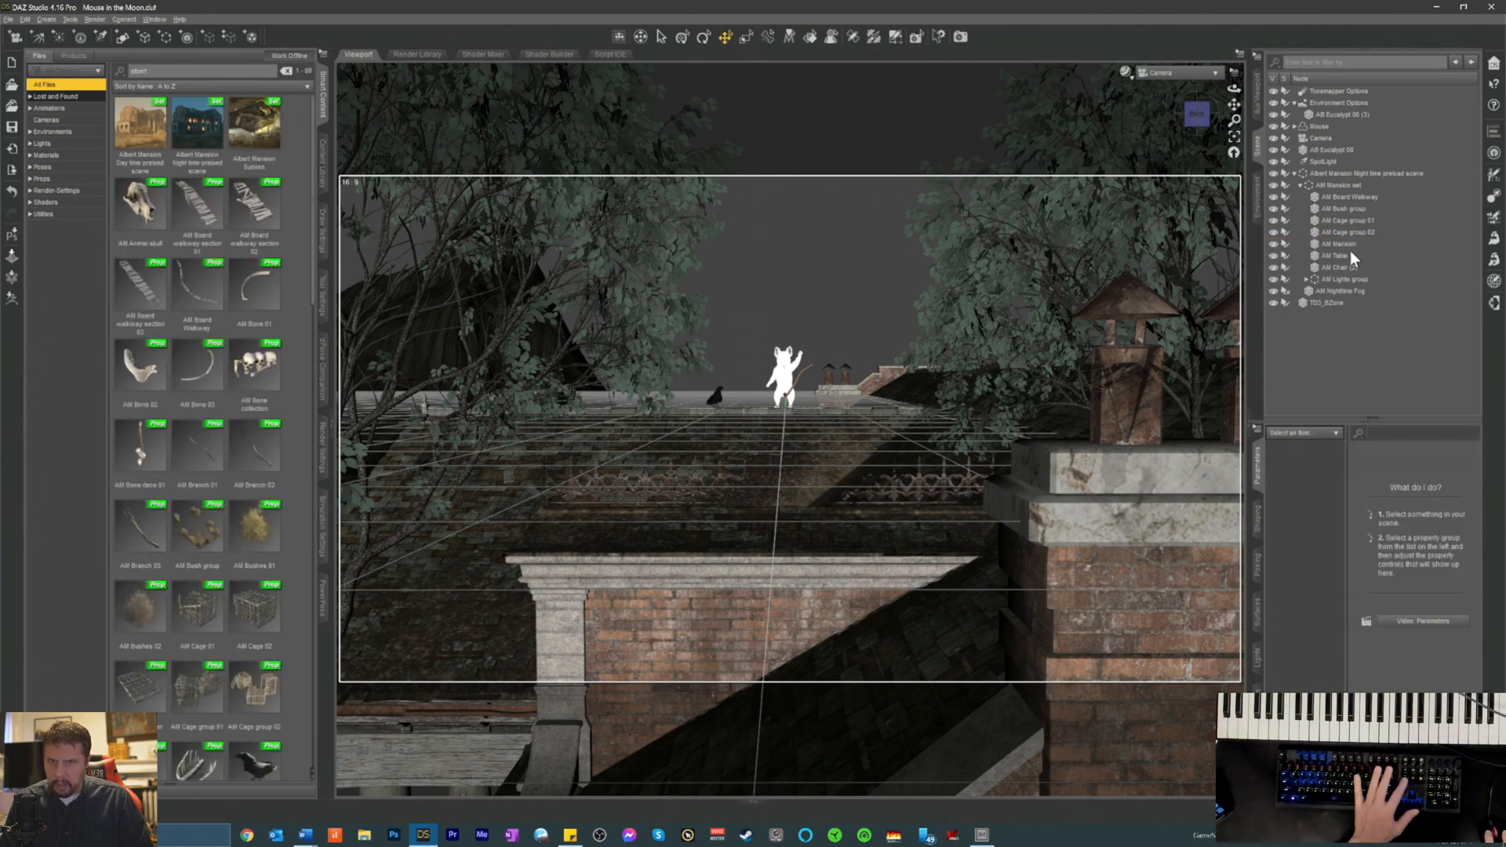
- Delete AM Cage group 02 and AM Cage group 01 from the mansion set, hiding each to check the camera view
left_click(1339, 234)
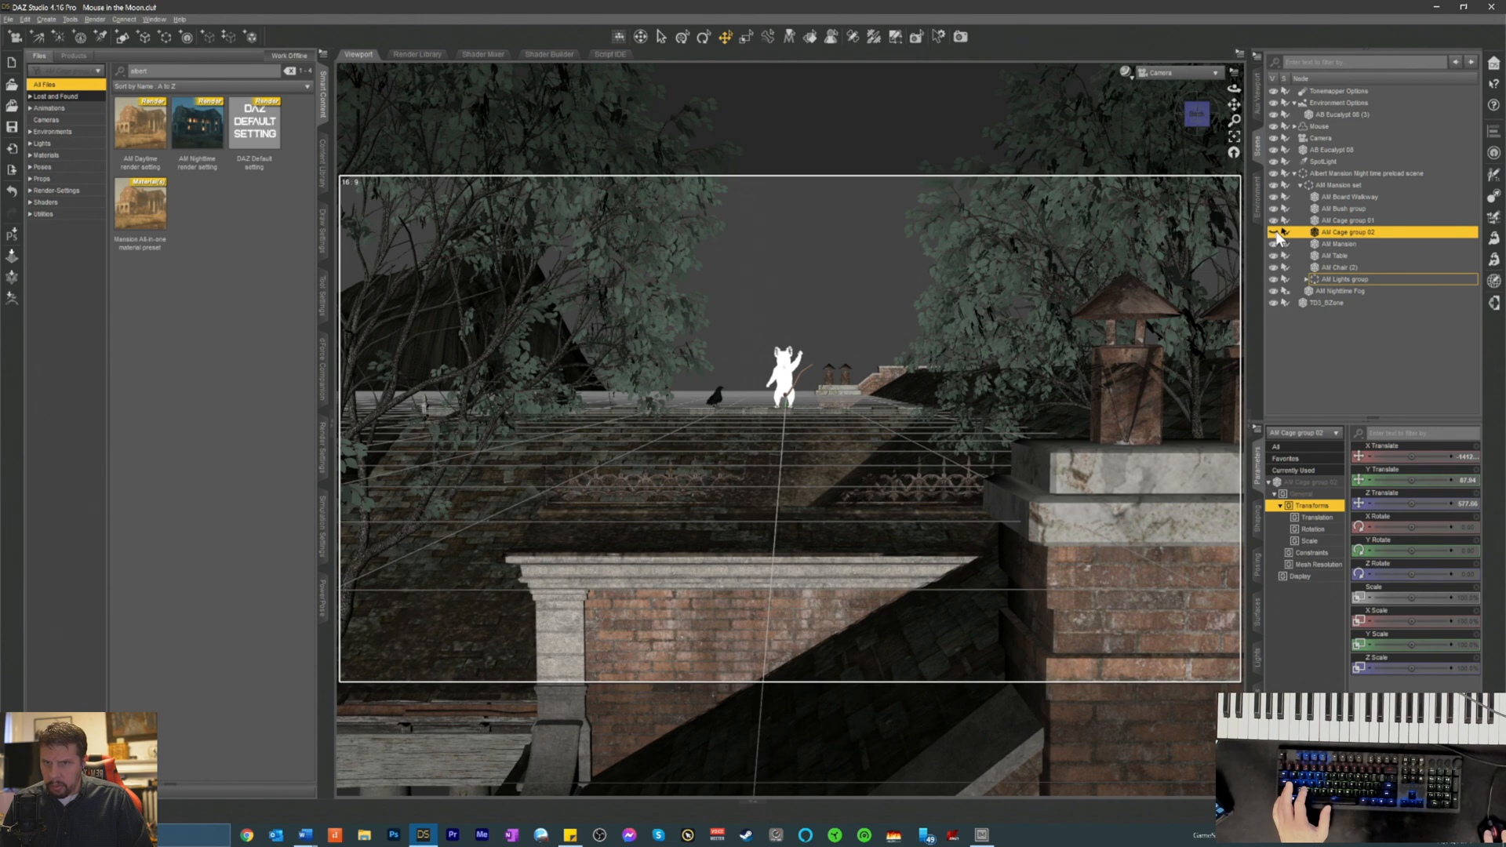
key("Delete")
left_click(1343, 221)
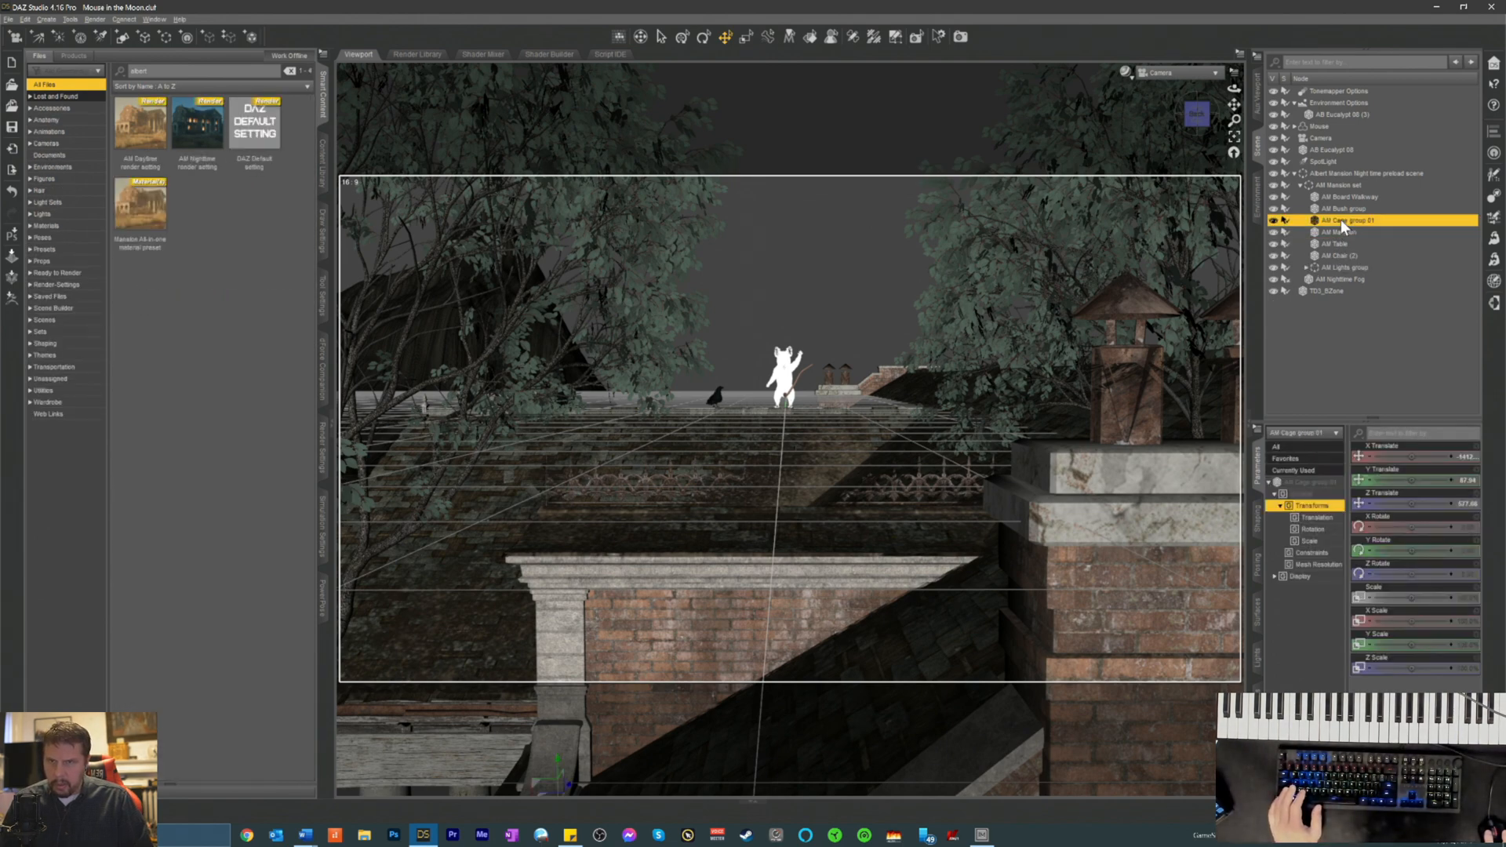
left_click(1274, 219)
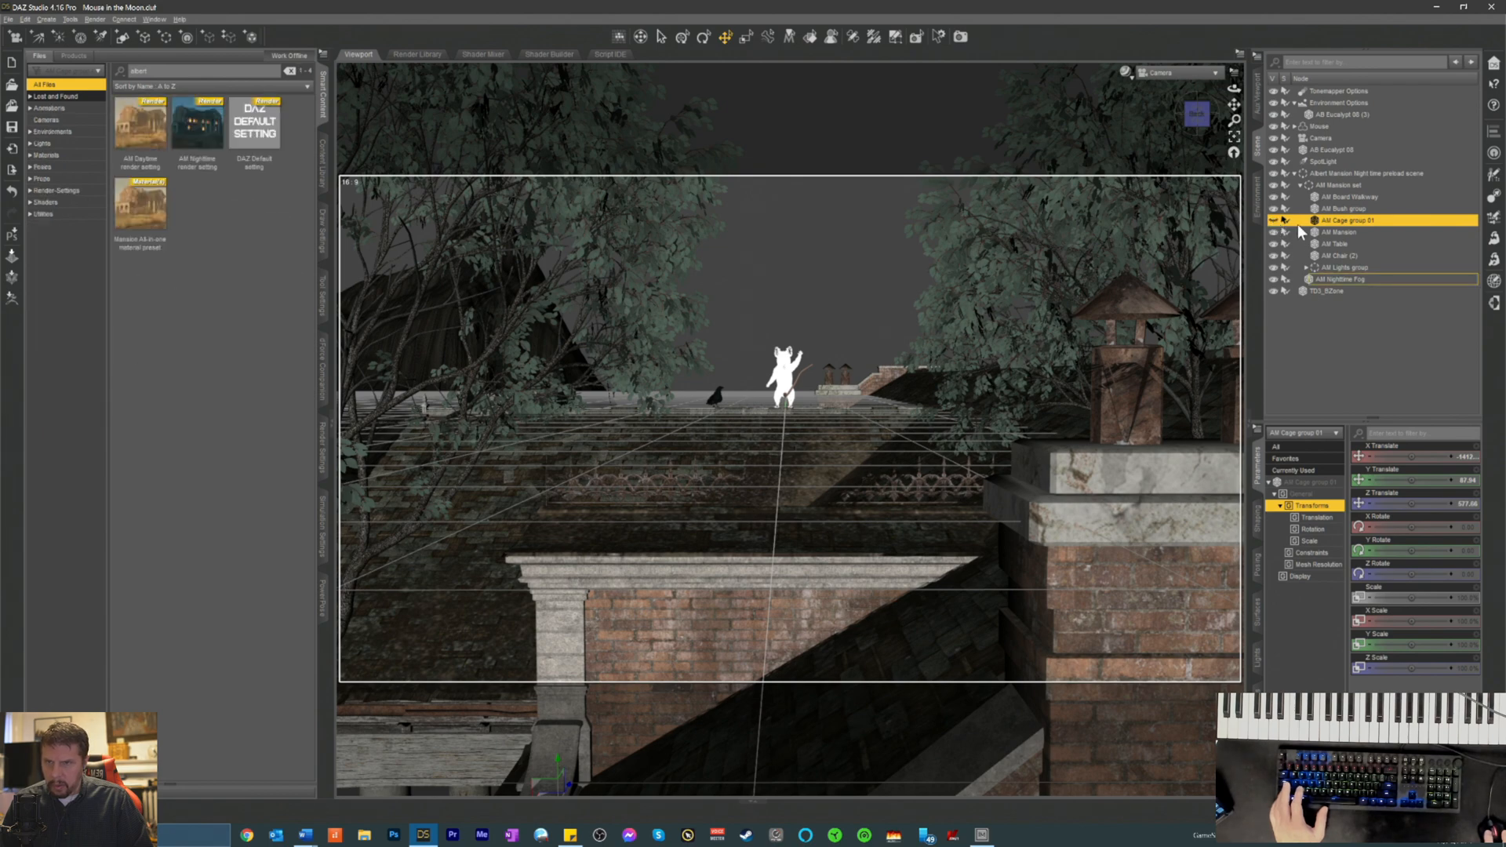
key("Delete")
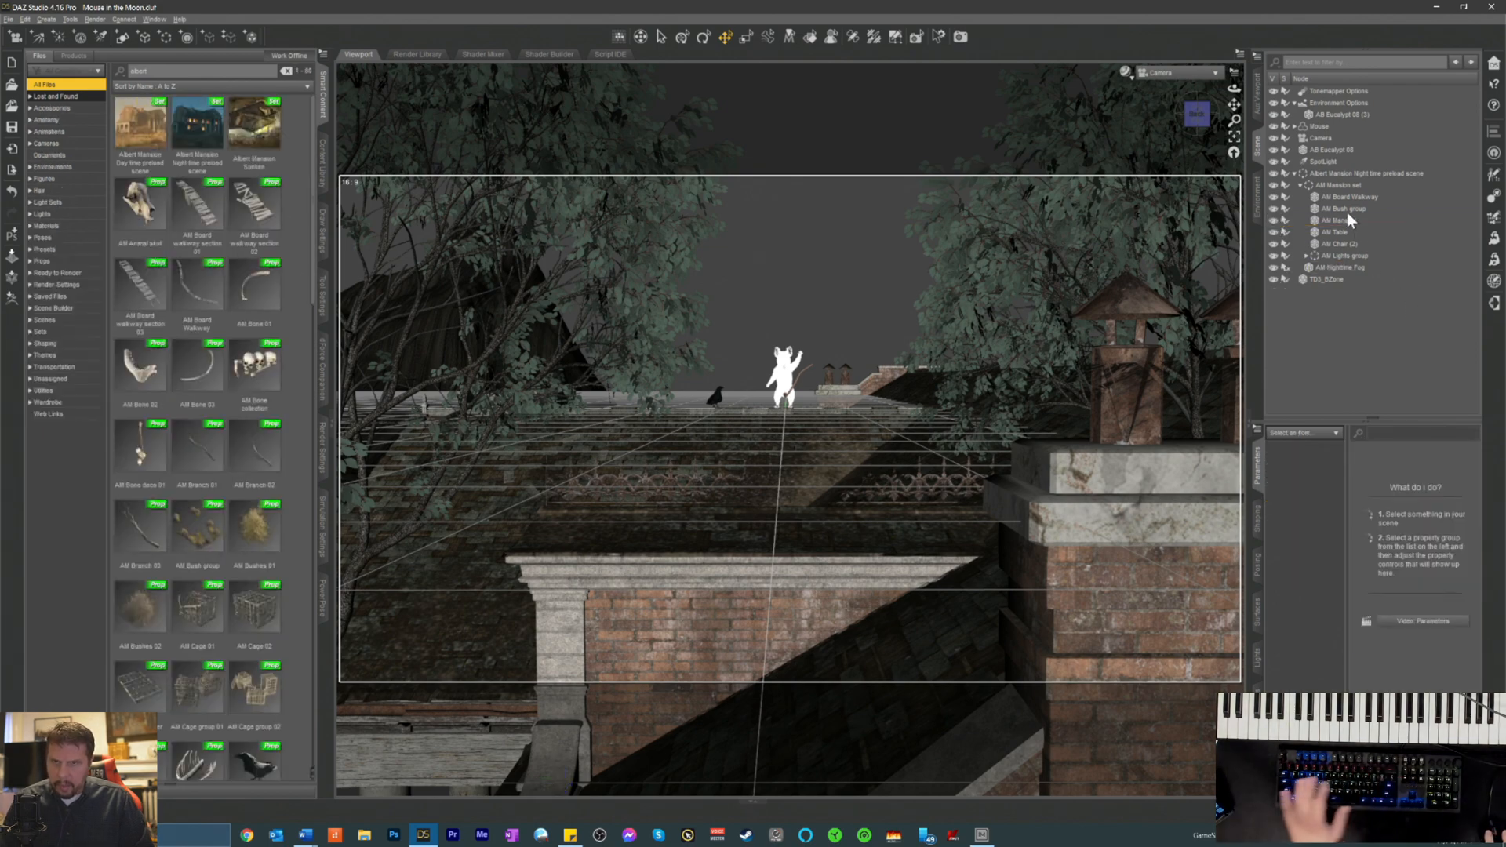
- Delete the AM Bush group and the AM Board Walkway from the mansion set
left_click(1345, 208)
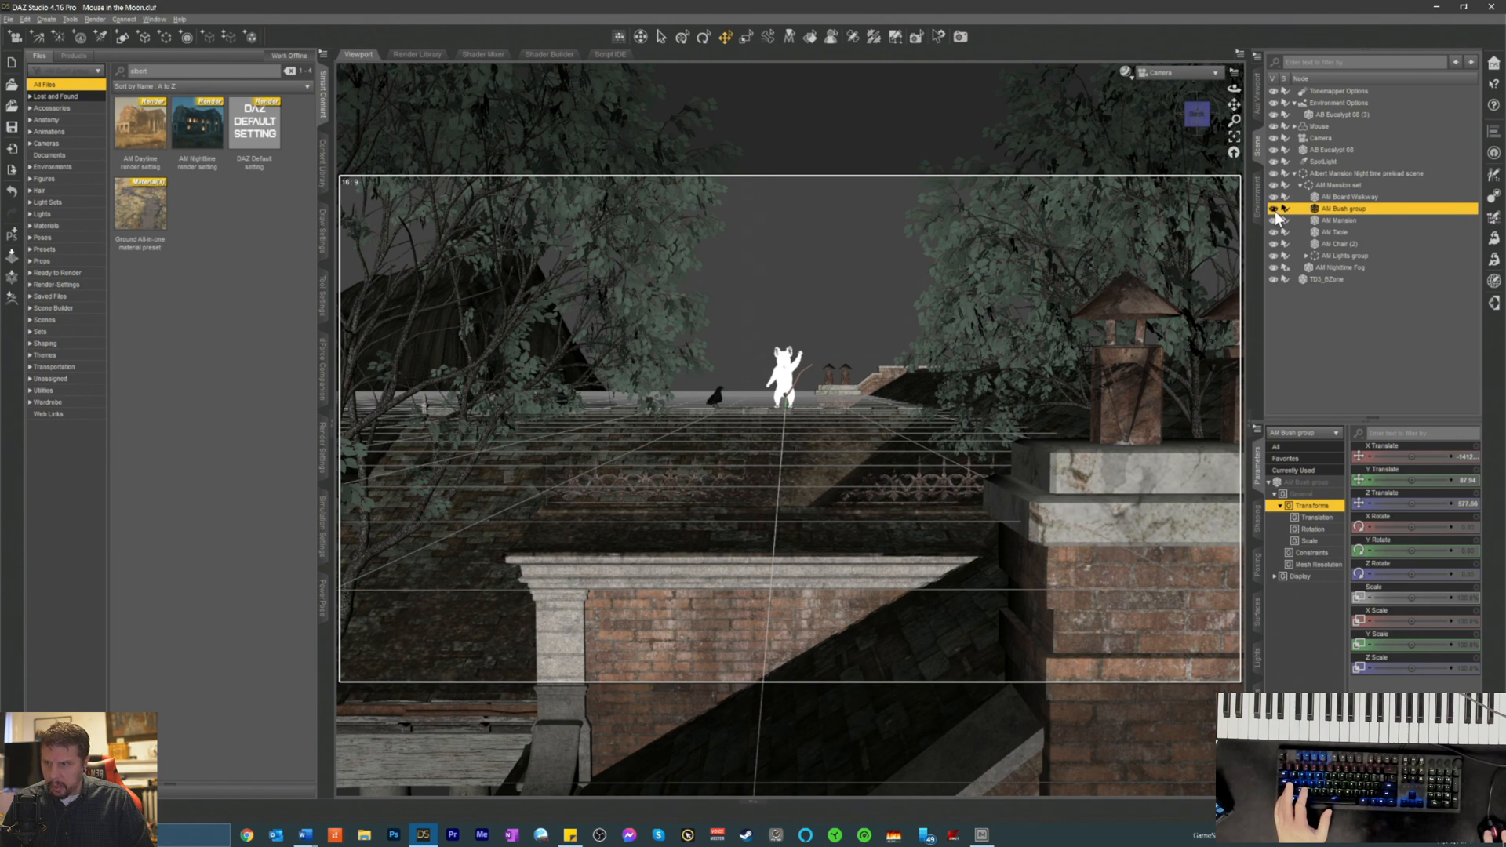
key("Delete")
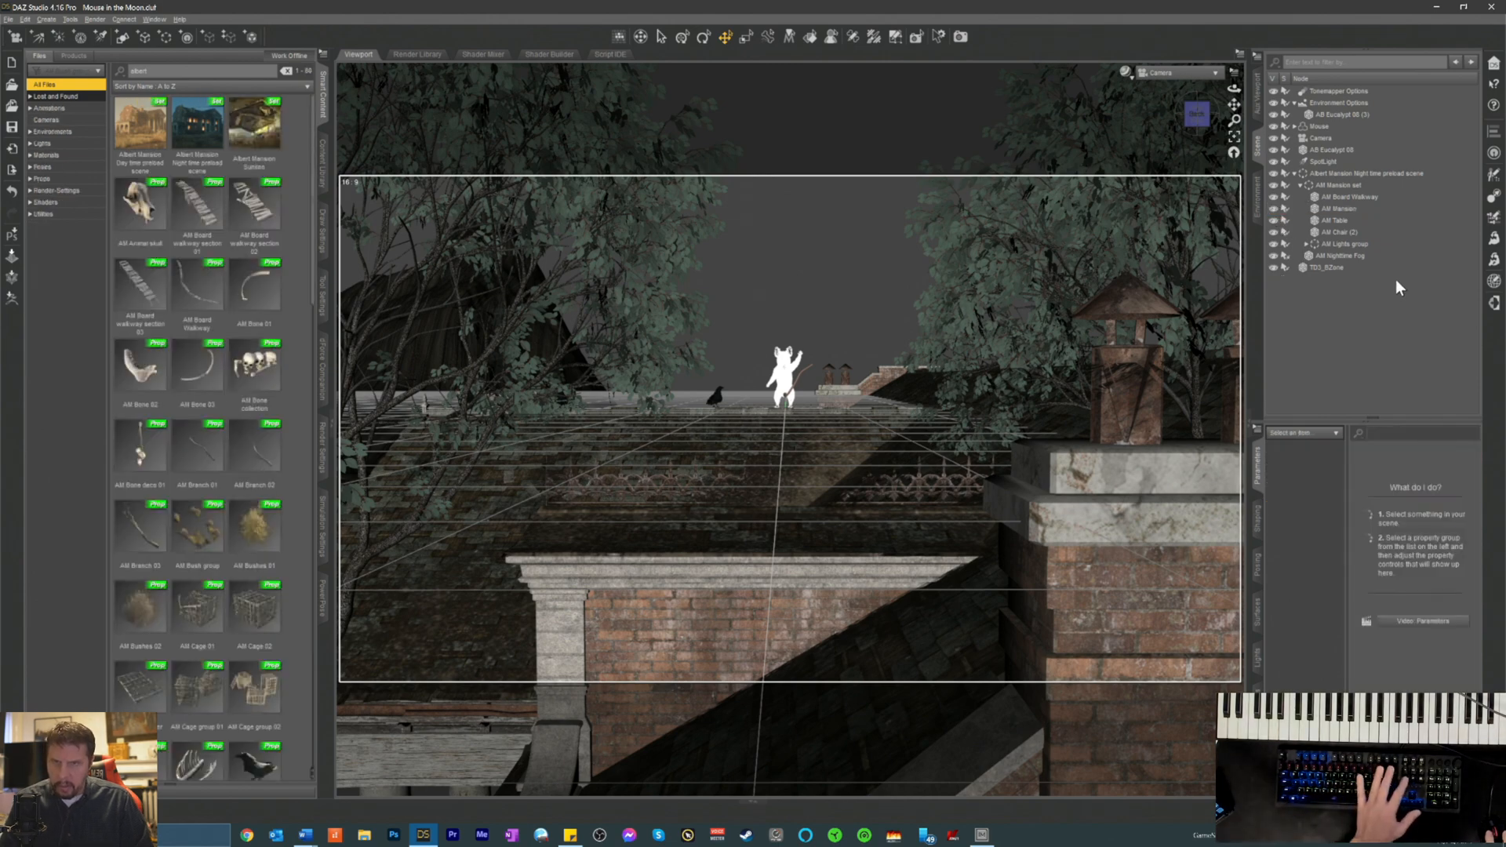
left_click(1347, 197)
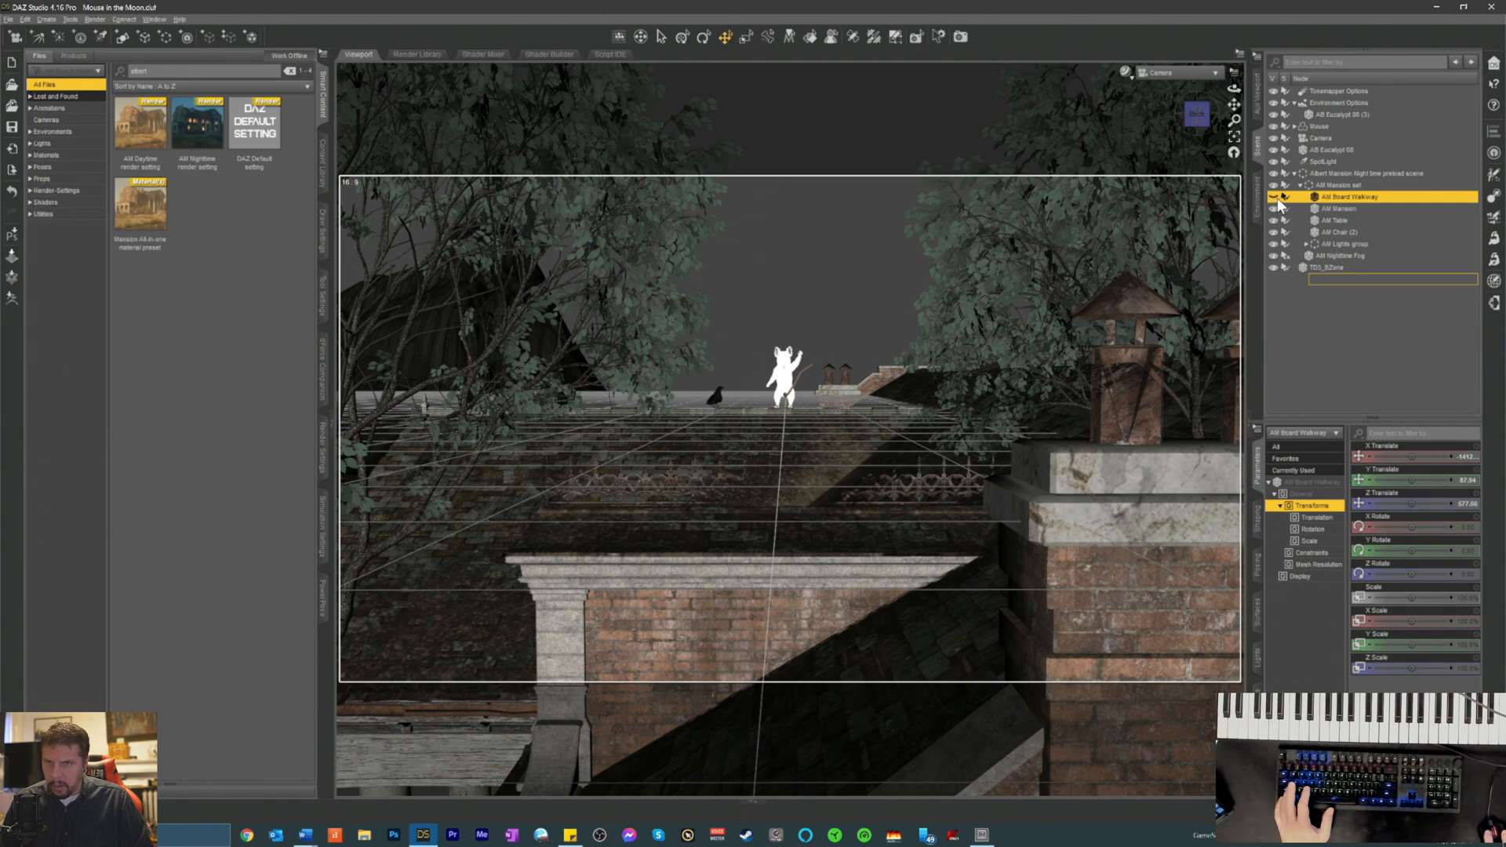
key("Delete")
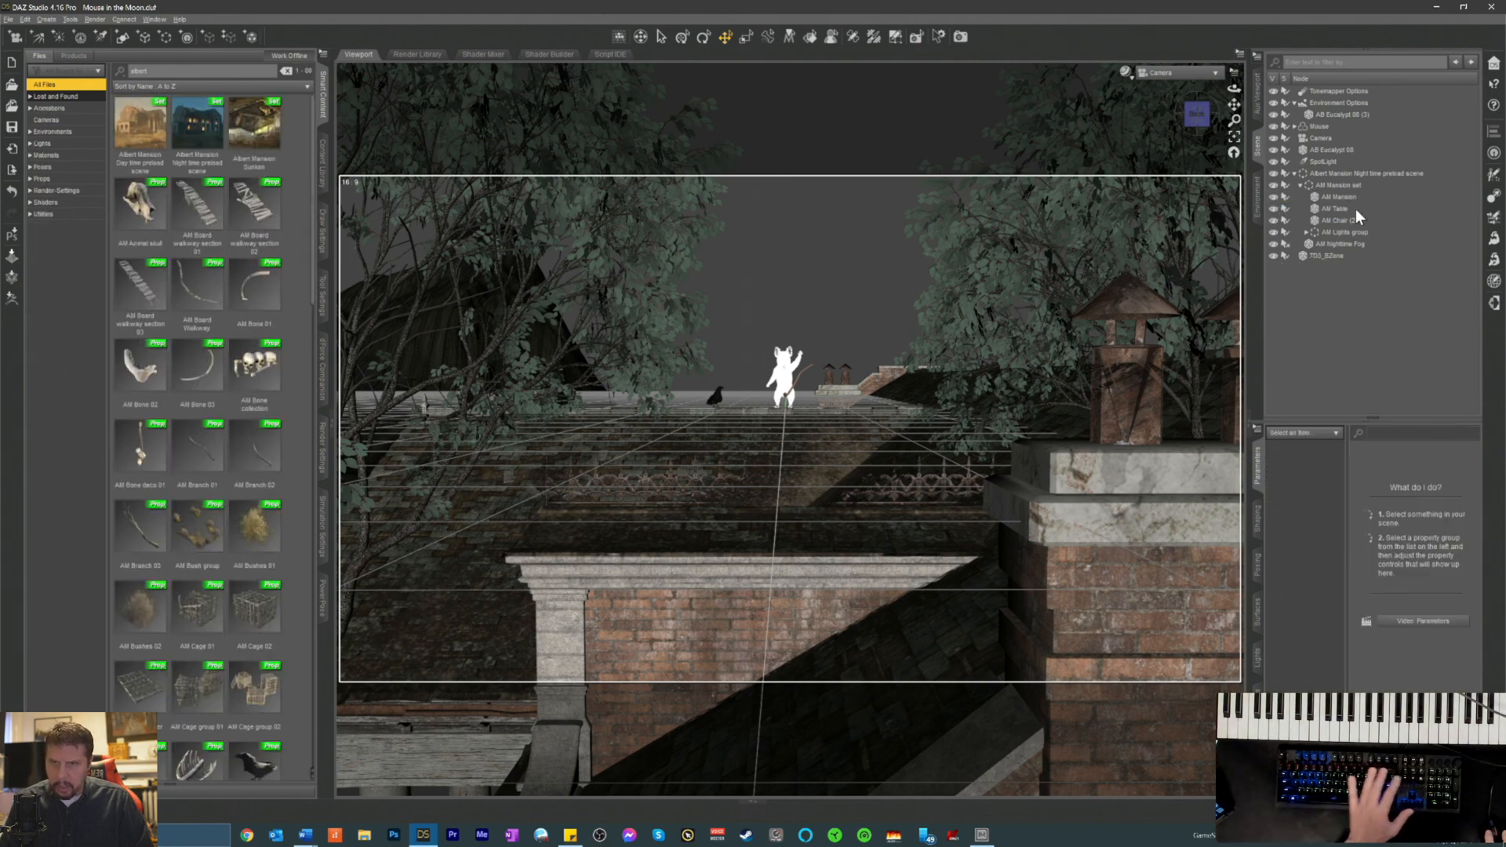
- Hide AM Table and AM Chair (2) to check the camera view, and delete both from the mansion set
left_click(1332, 197)
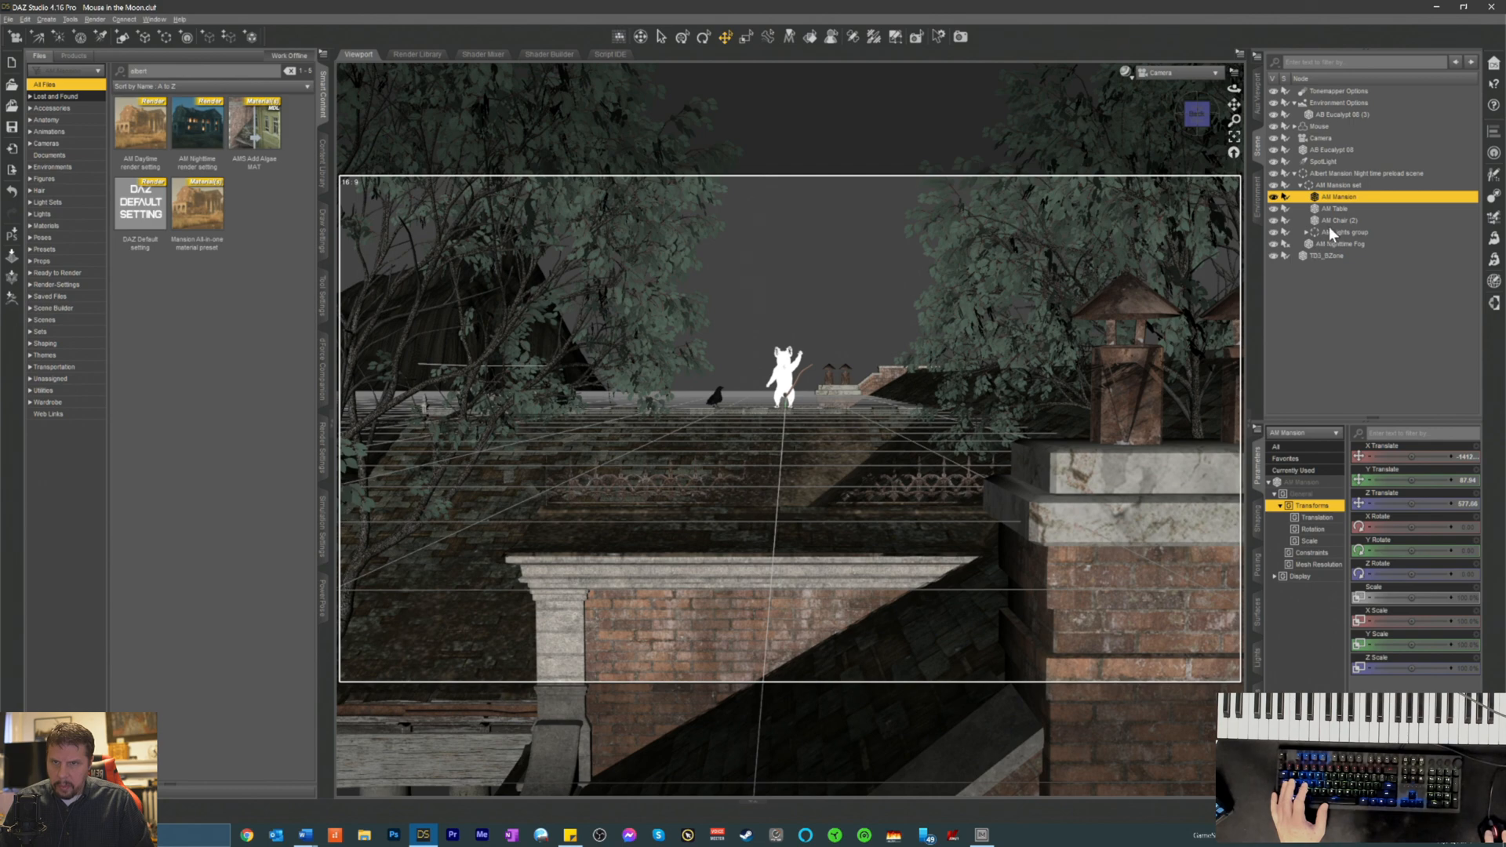
left_click(1331, 220)
left_click(1329, 207, "ctrl")
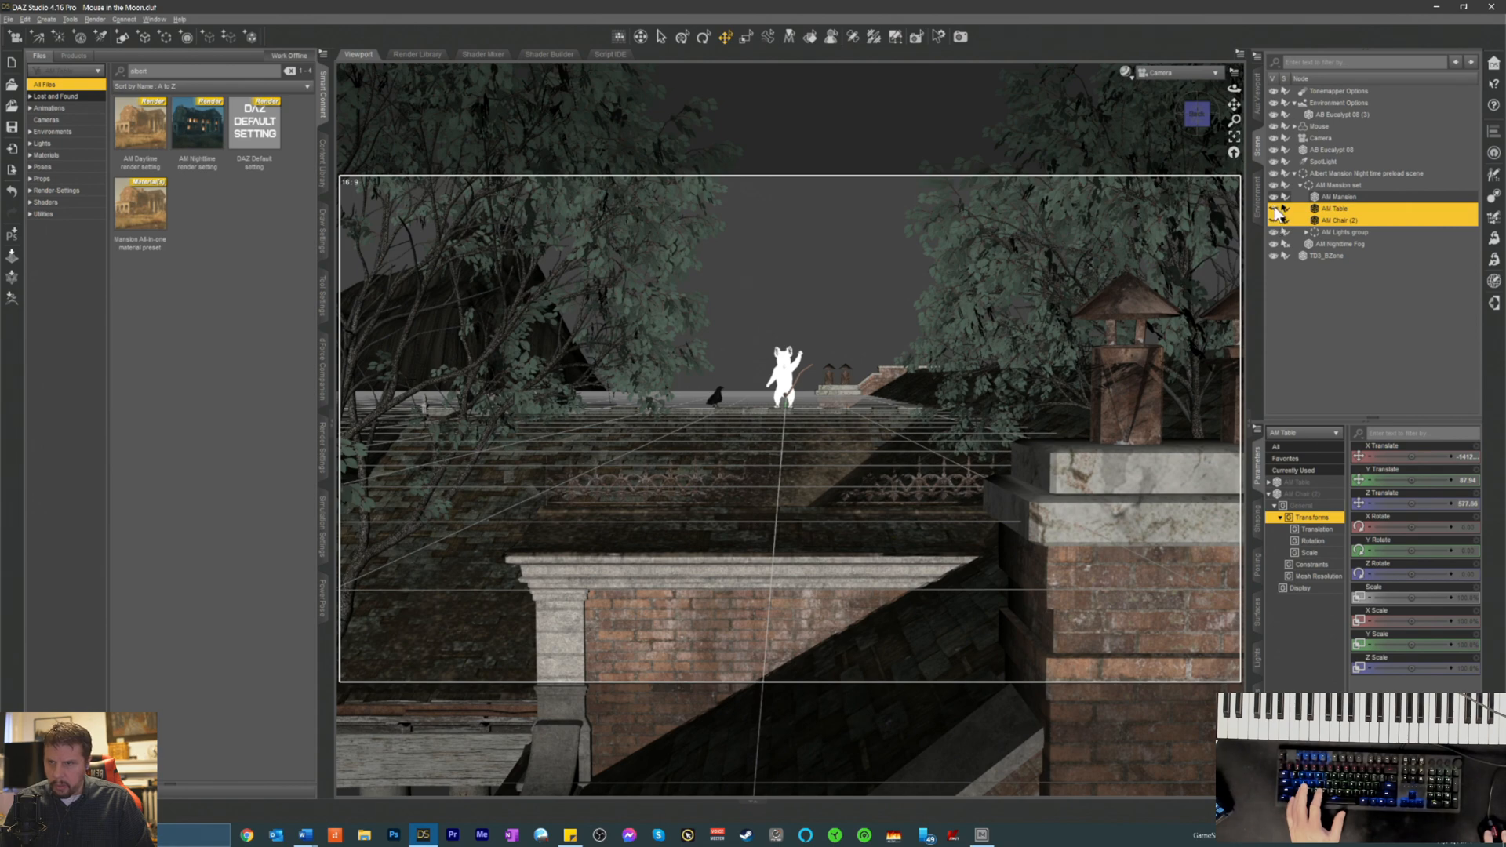
key("super")
key("super")
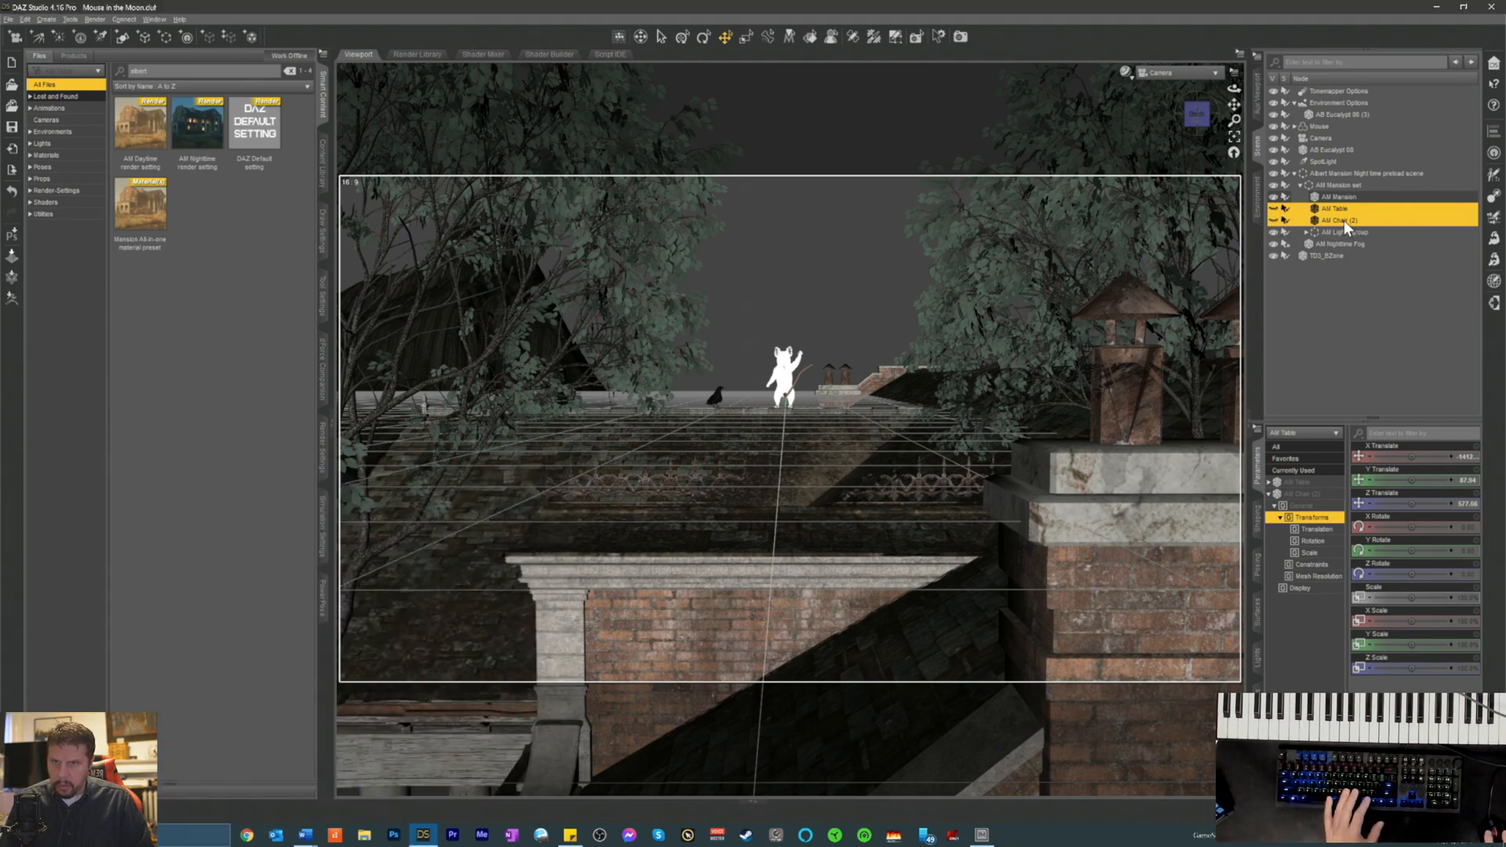
left_click(1344, 220)
double_click(1343, 223)
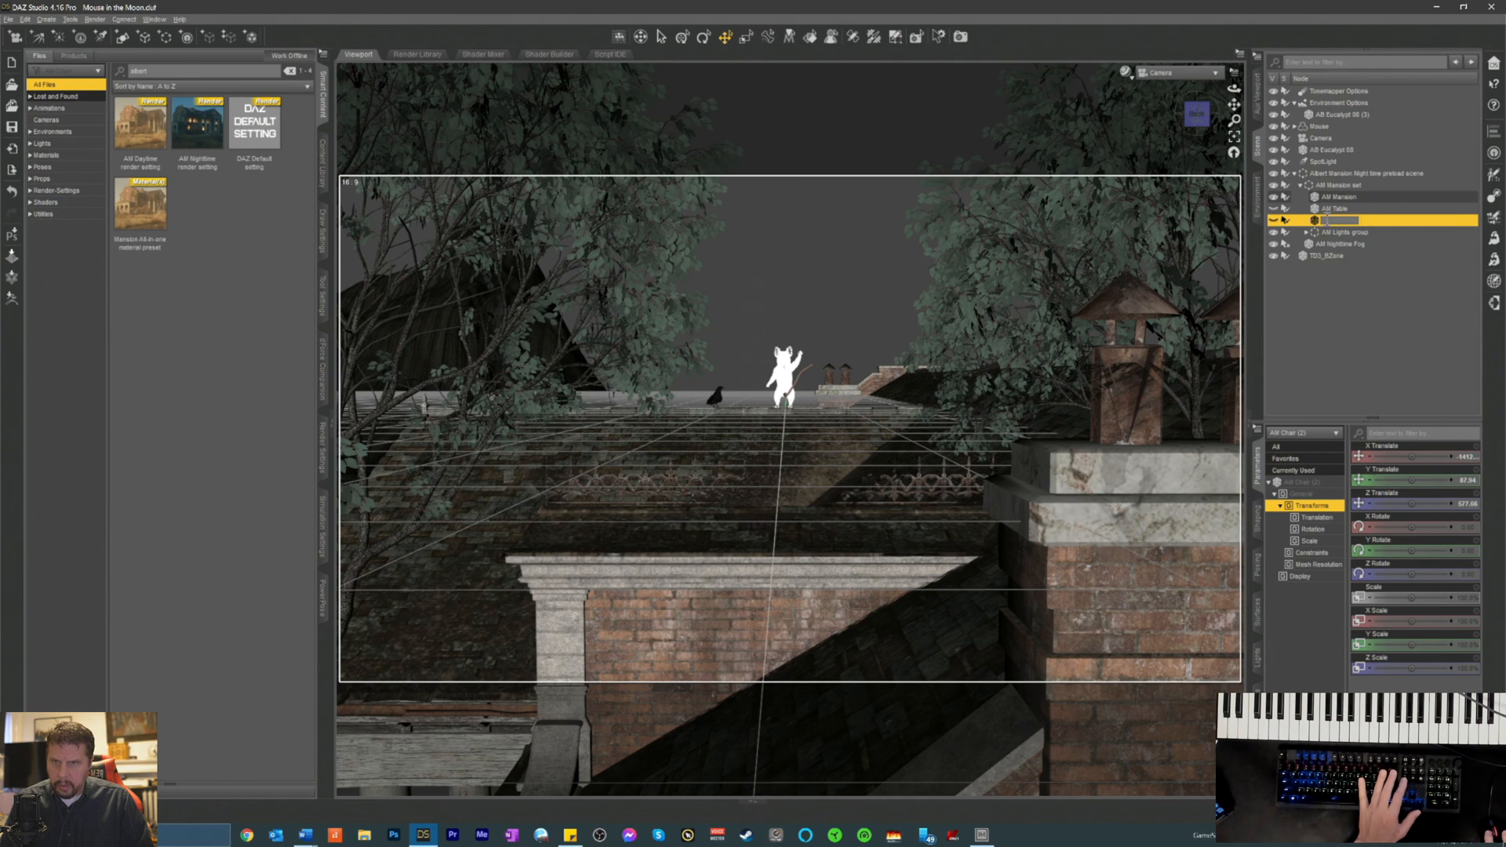
key("Delete")
left_click(1321, 209)
key("Delete")
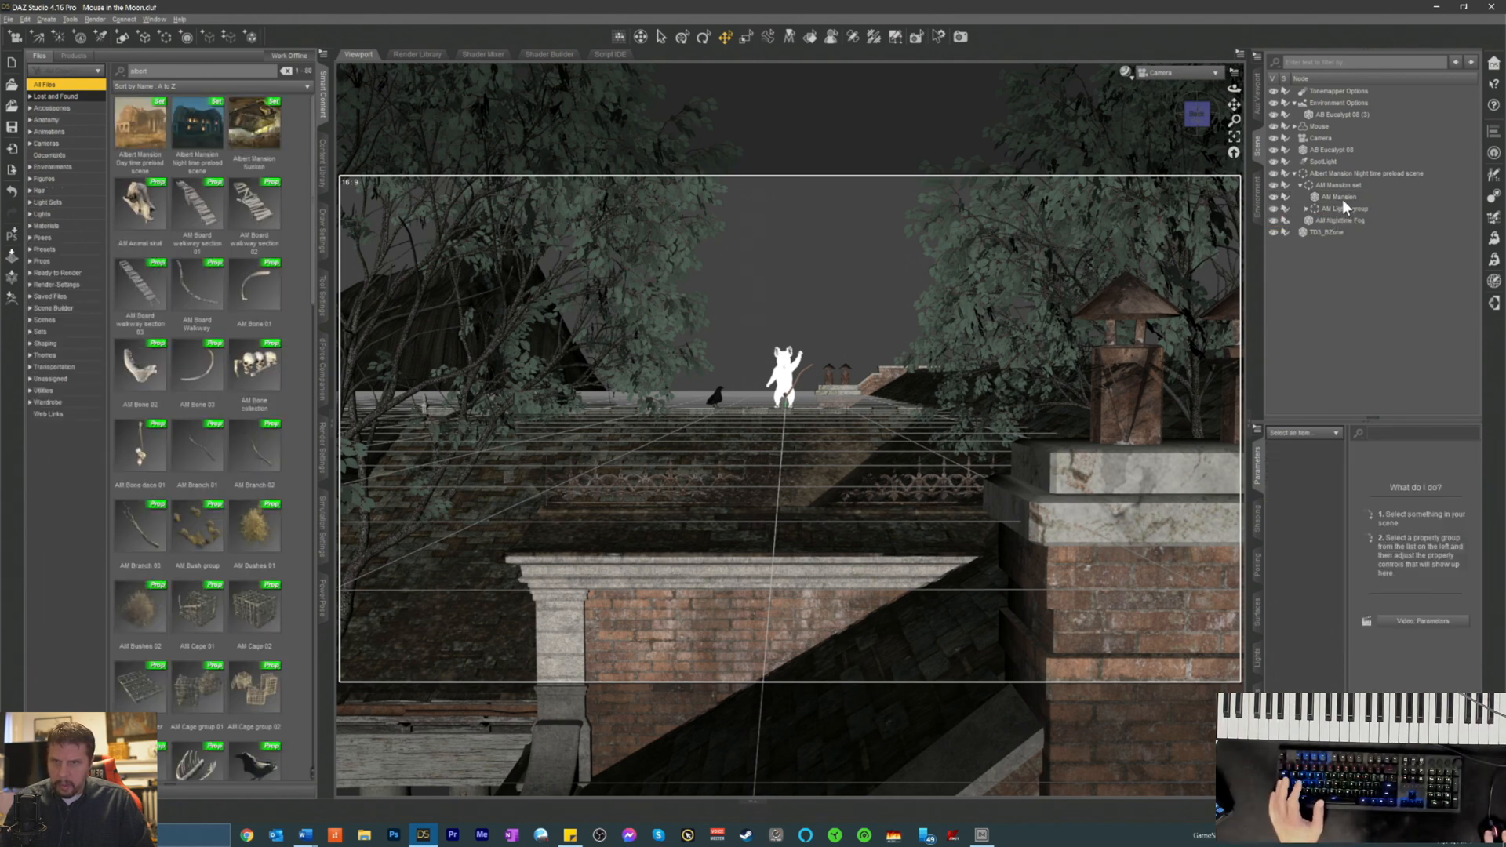
- Delete the AM Lights group with all its interior lights, and select AM Mansion
left_click(1339, 197)
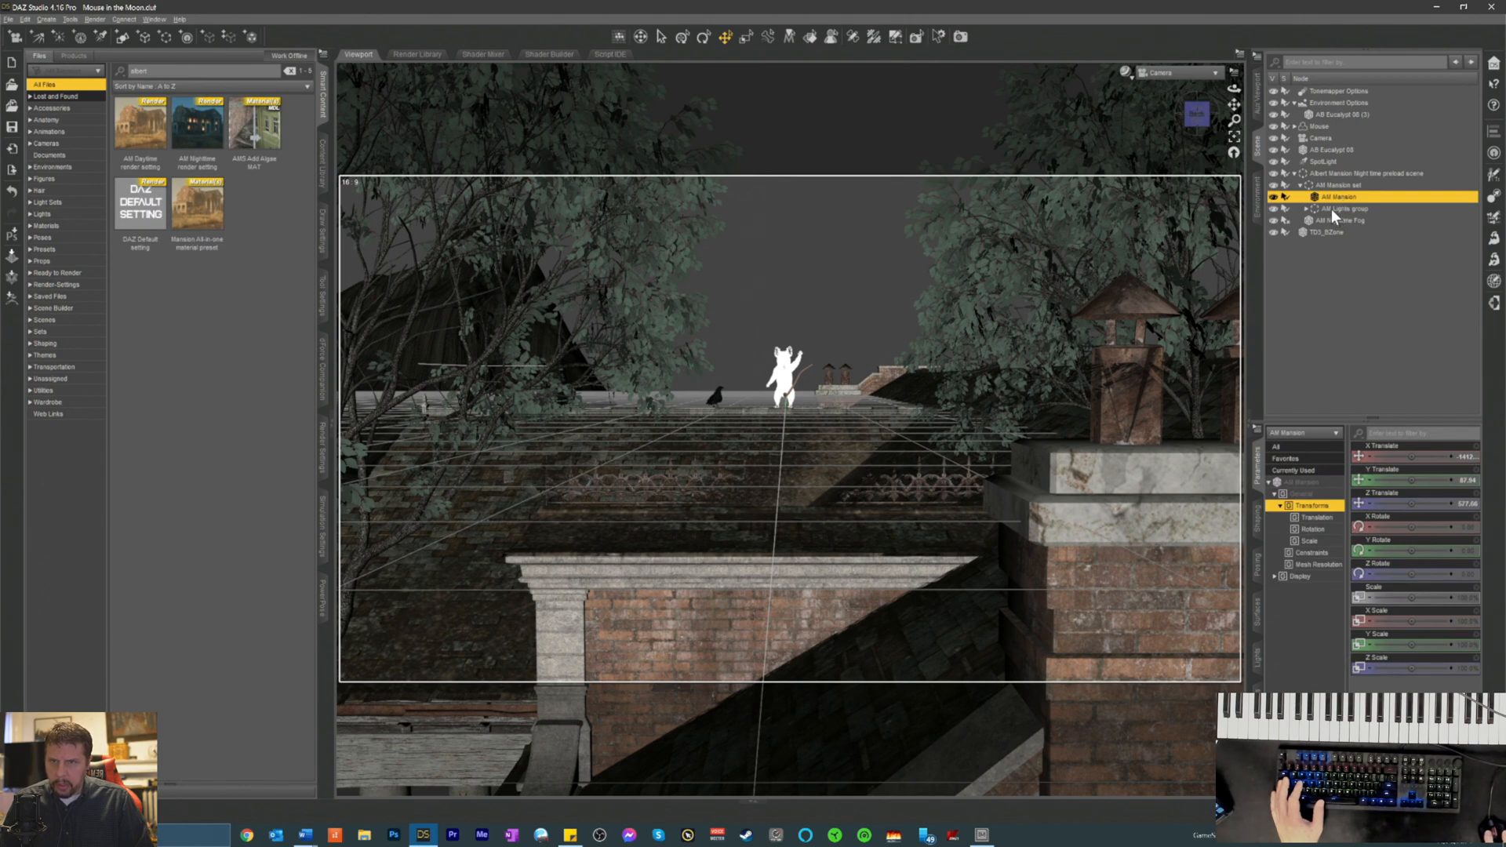
left_click(1330, 208)
left_click(1305, 209)
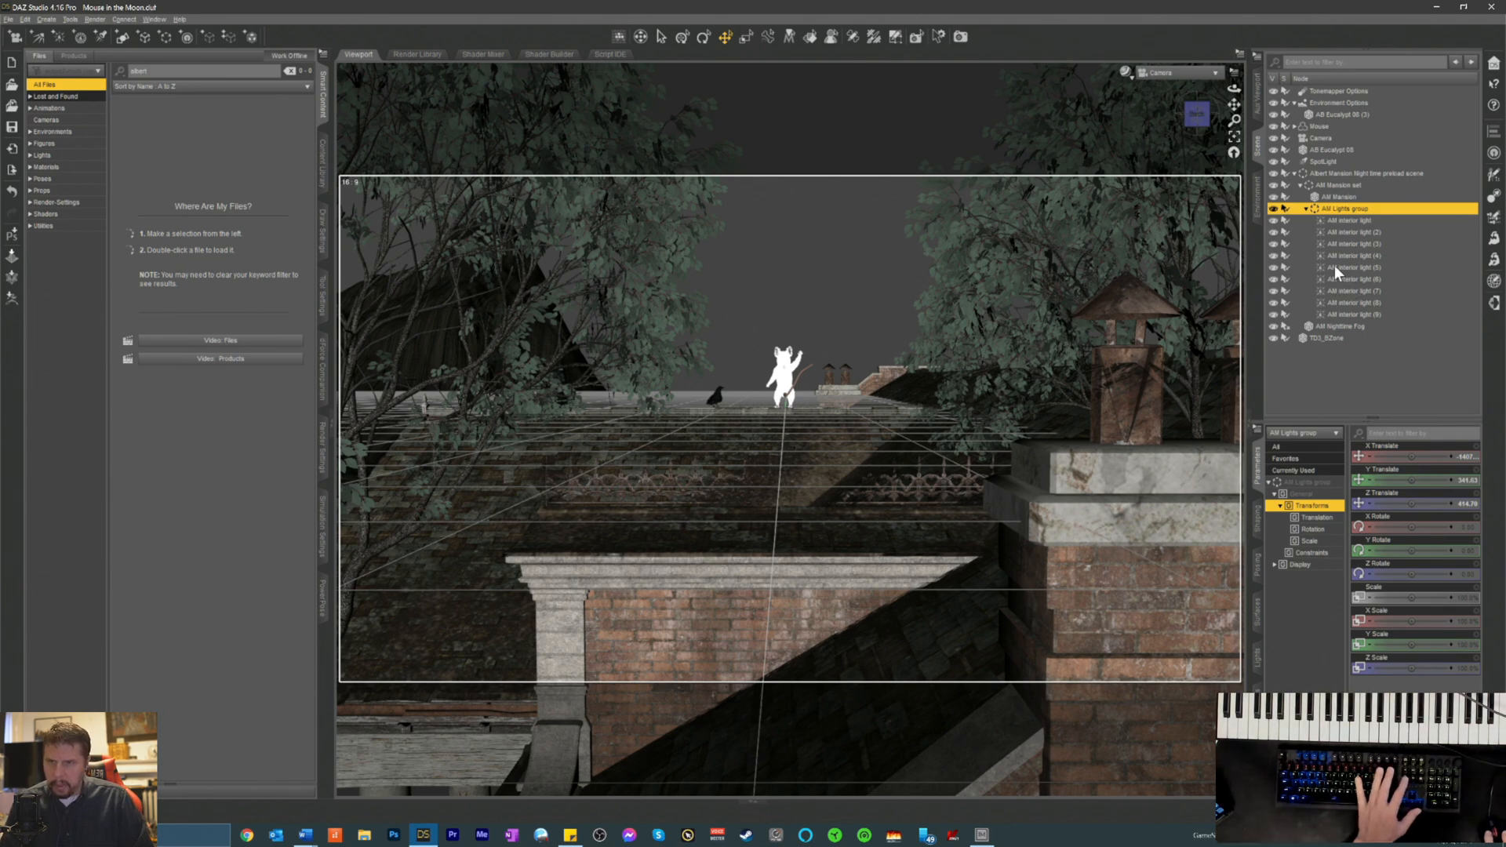
key("Delete")
left_click(1327, 196)
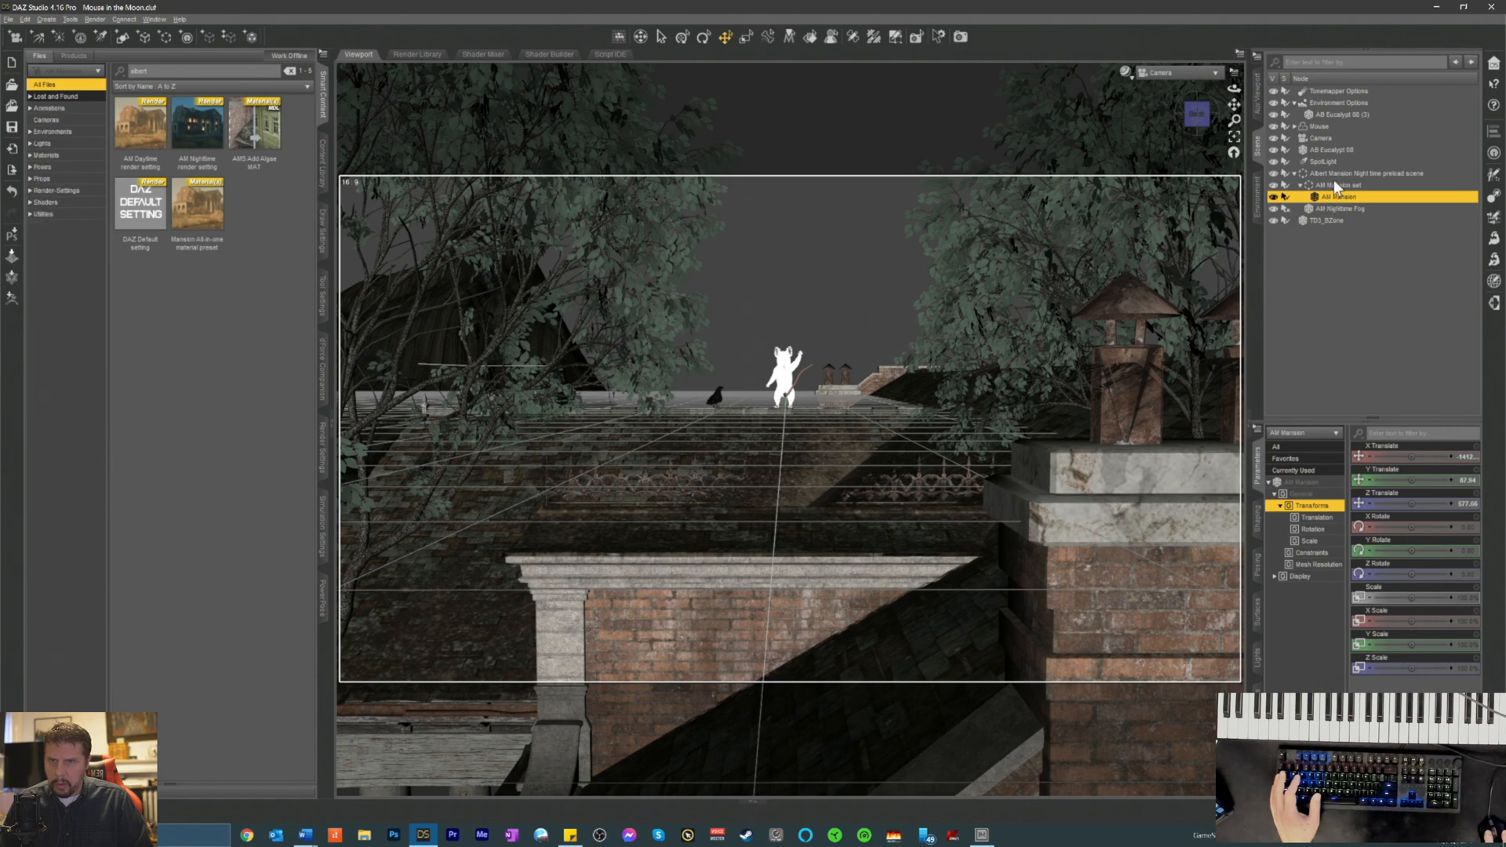
- Save the scene as a new DSON User File named Mouse in the Moon 1
left_click(1337, 185)
left_click(1310, 208)
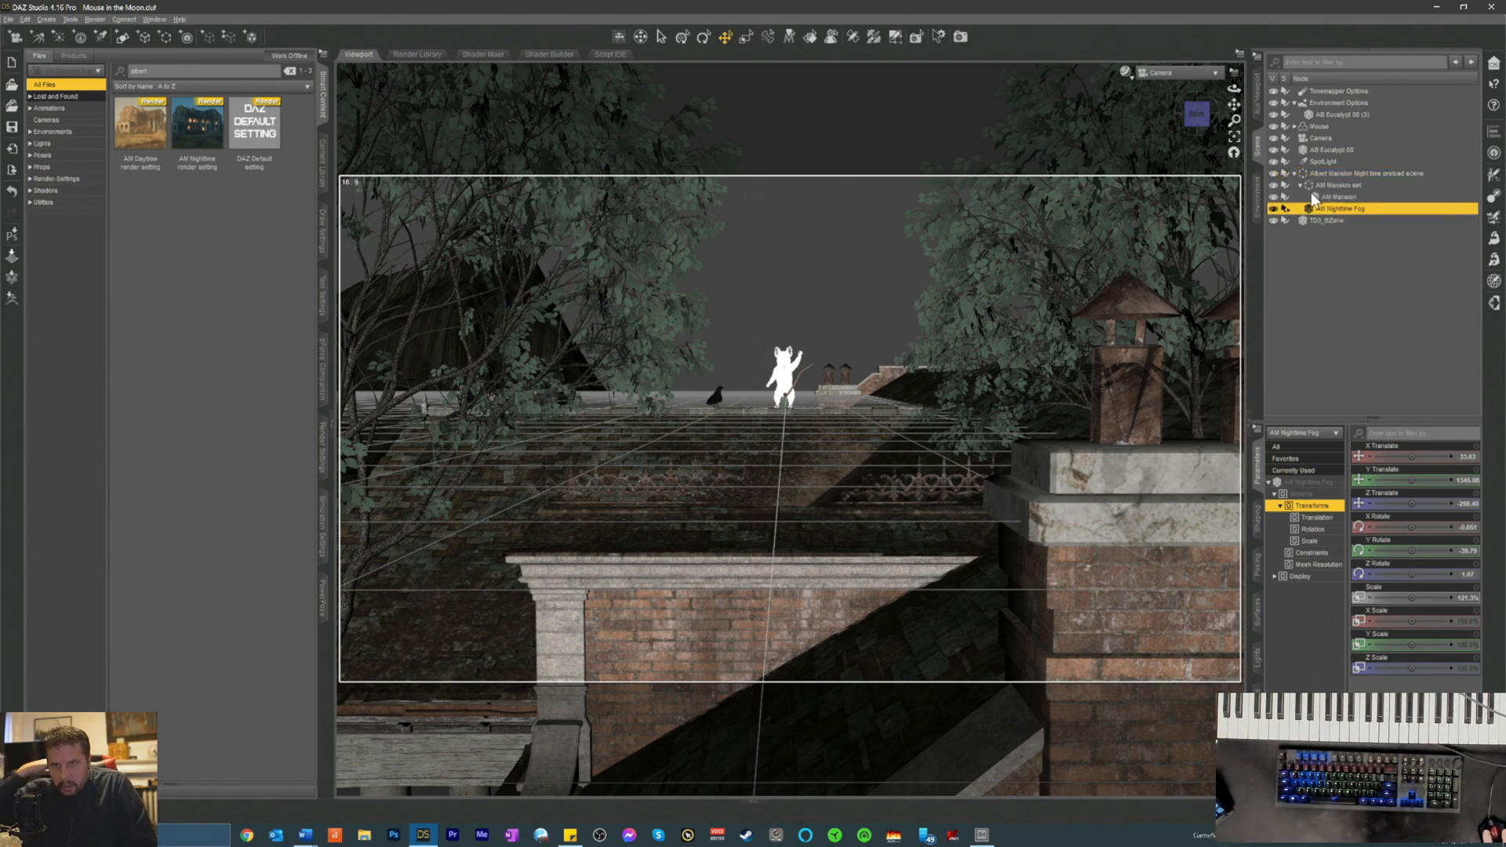
left_click(1311, 193)
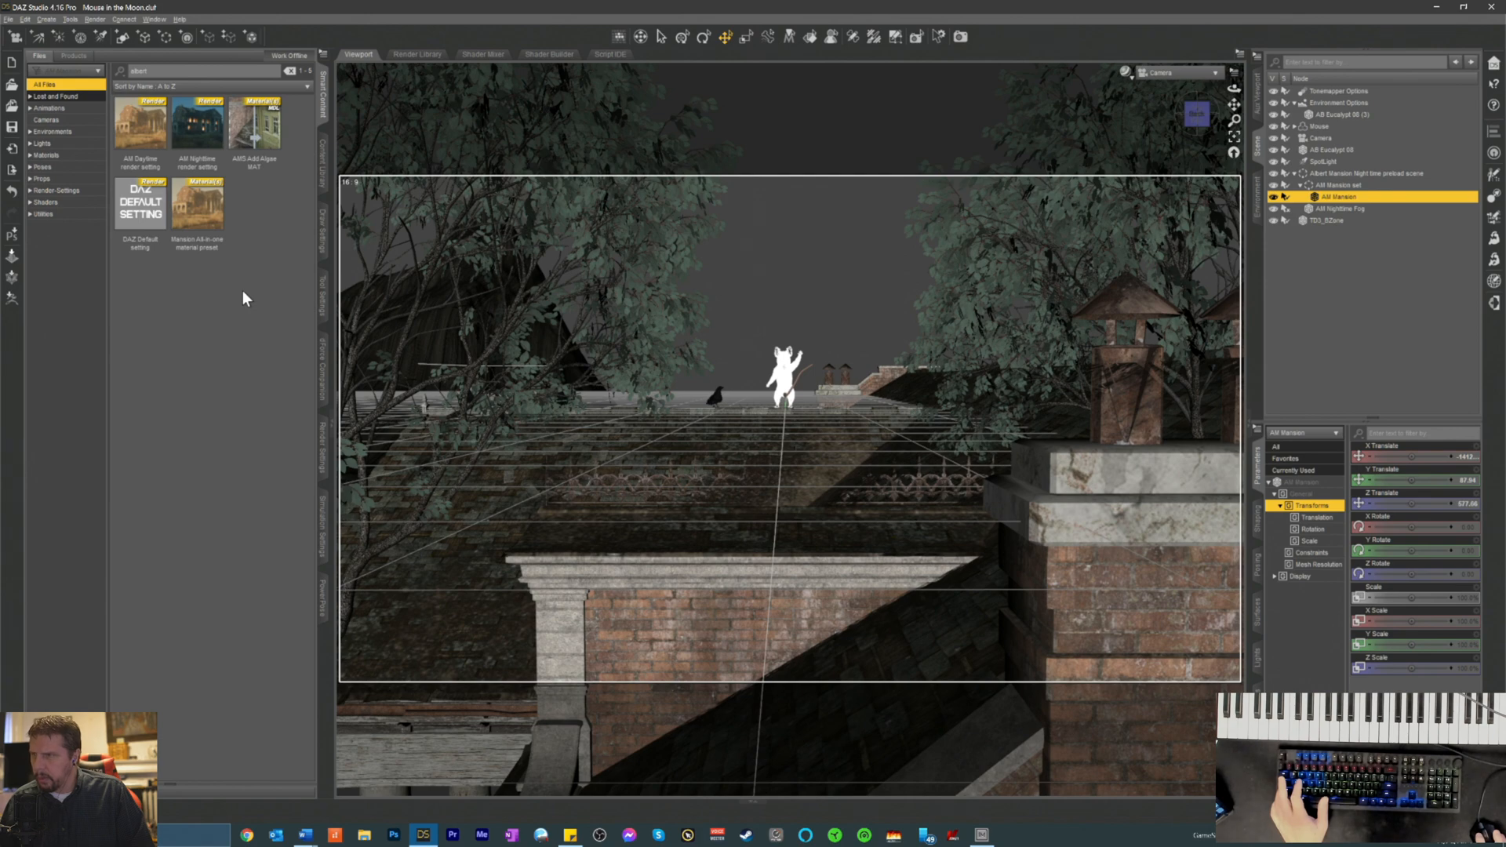
left_click(8, 19)
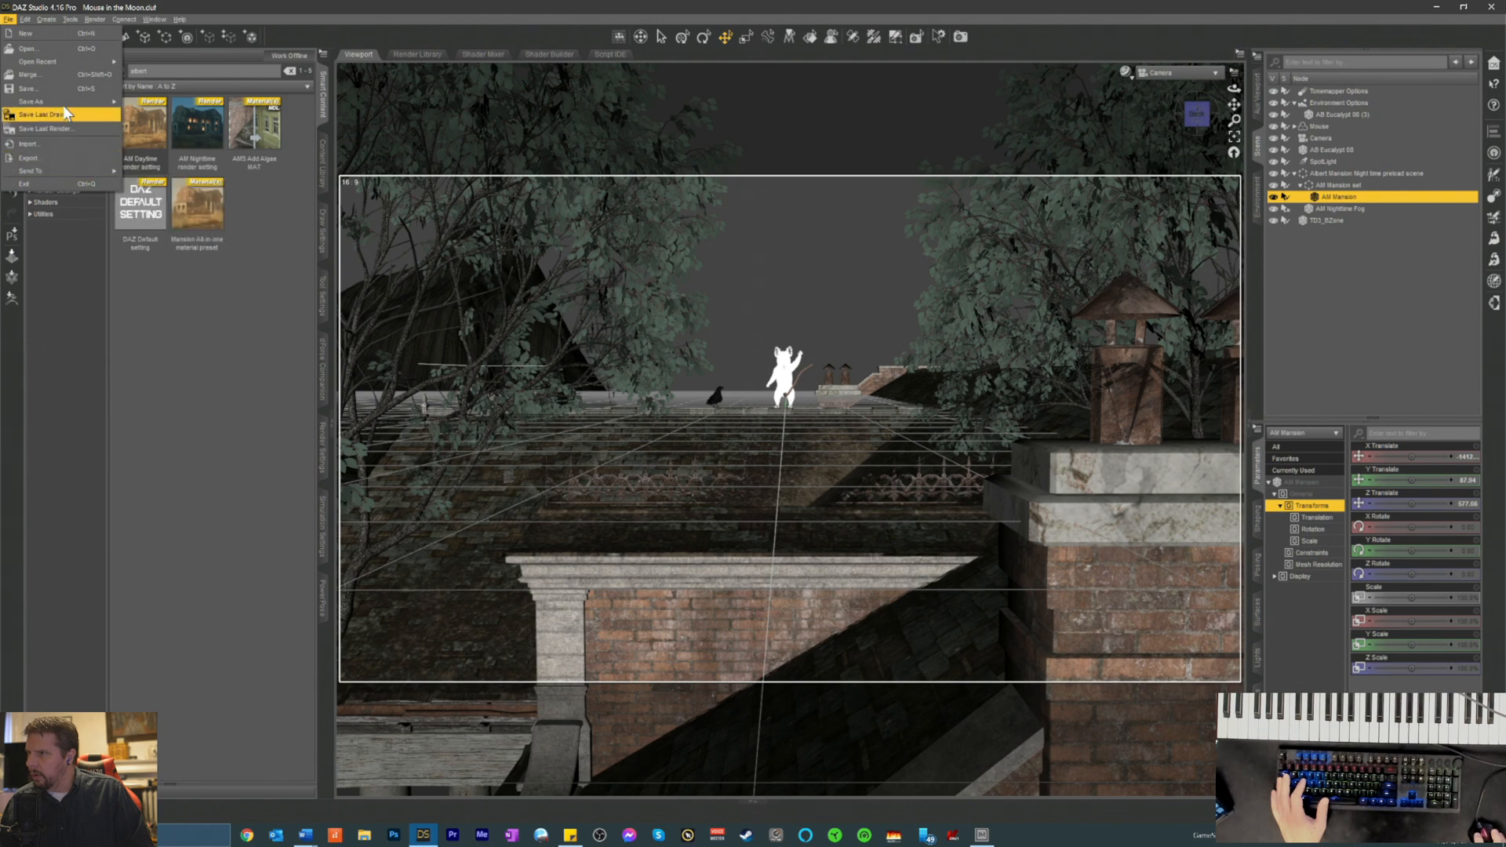
mouse_move(64, 101)
left_click(152, 106)
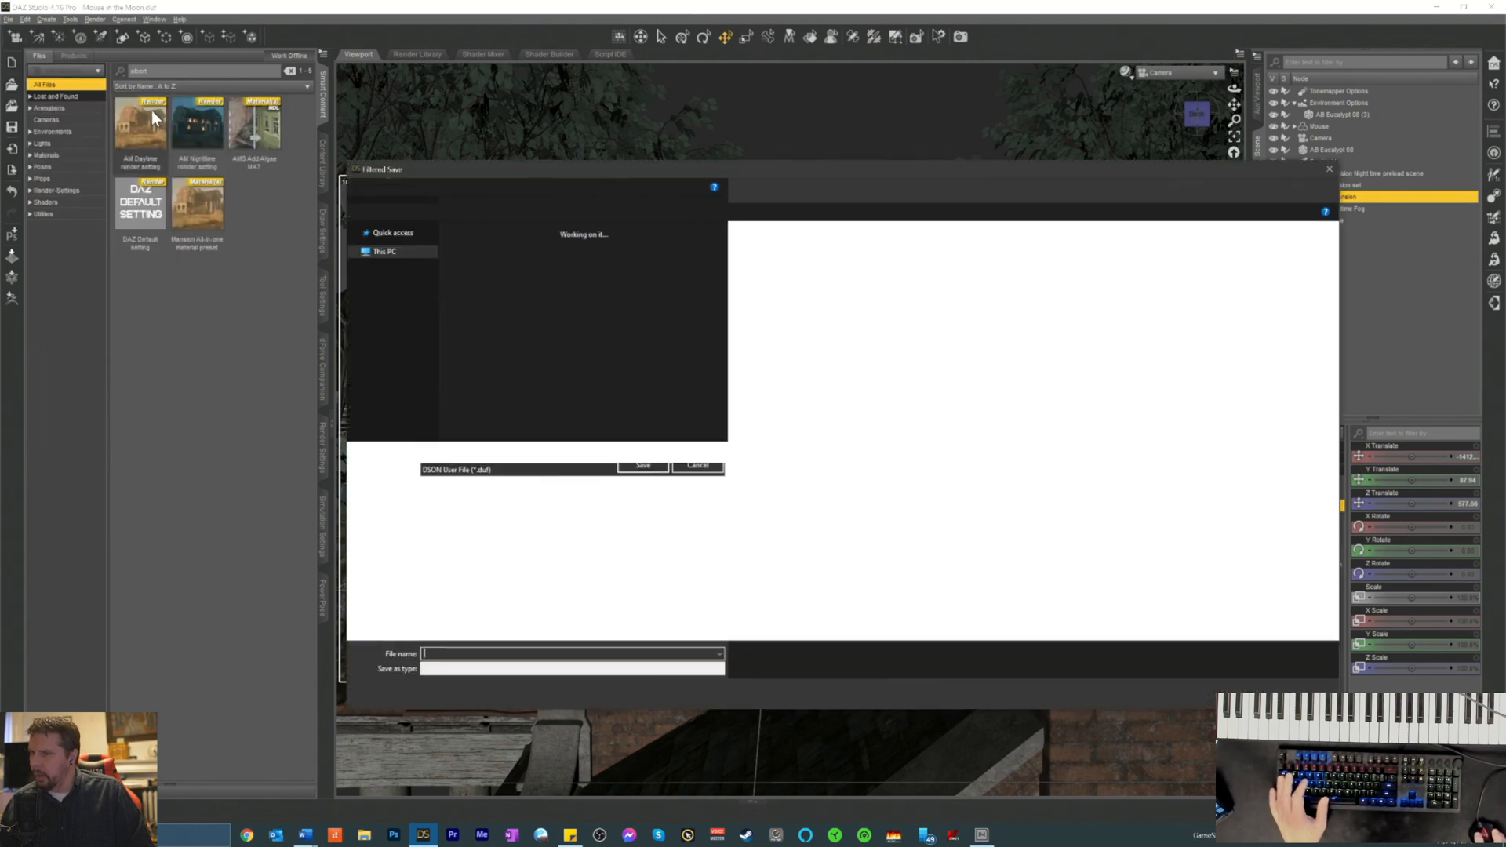
type("M")
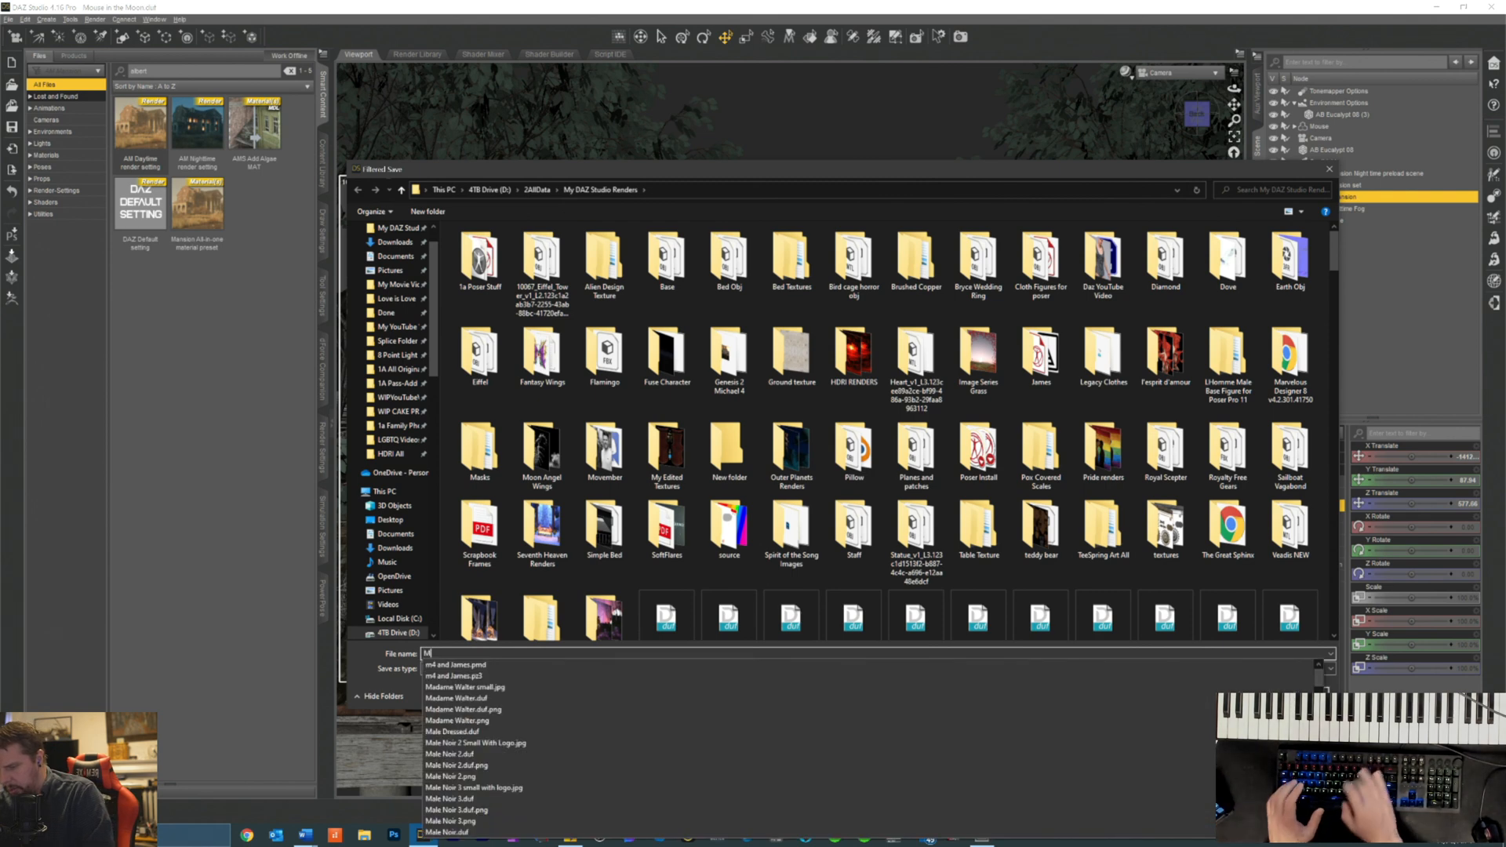
type("ouse in the Moon 1")
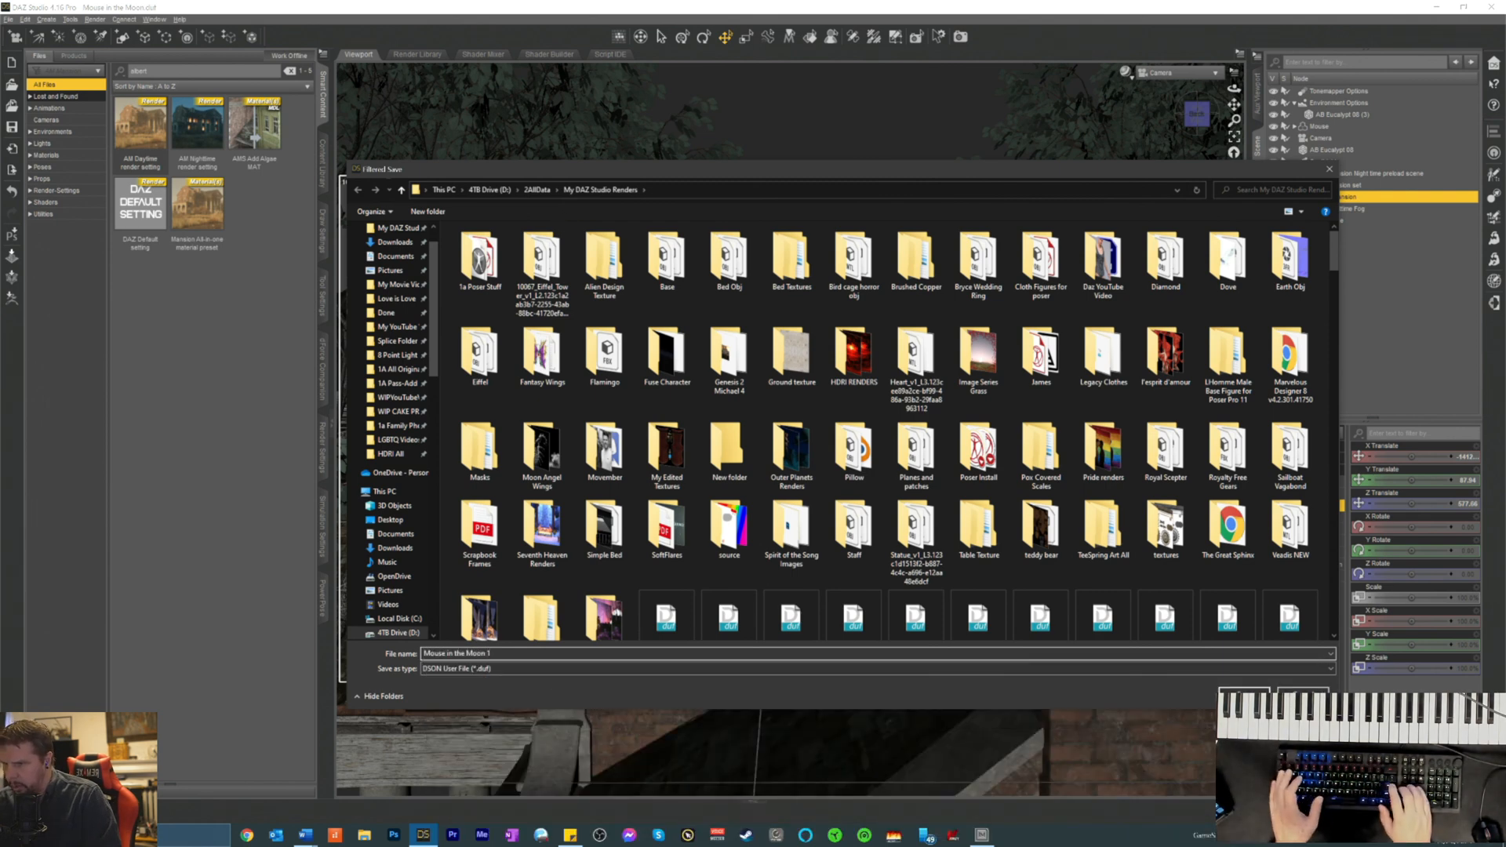
key("Return")
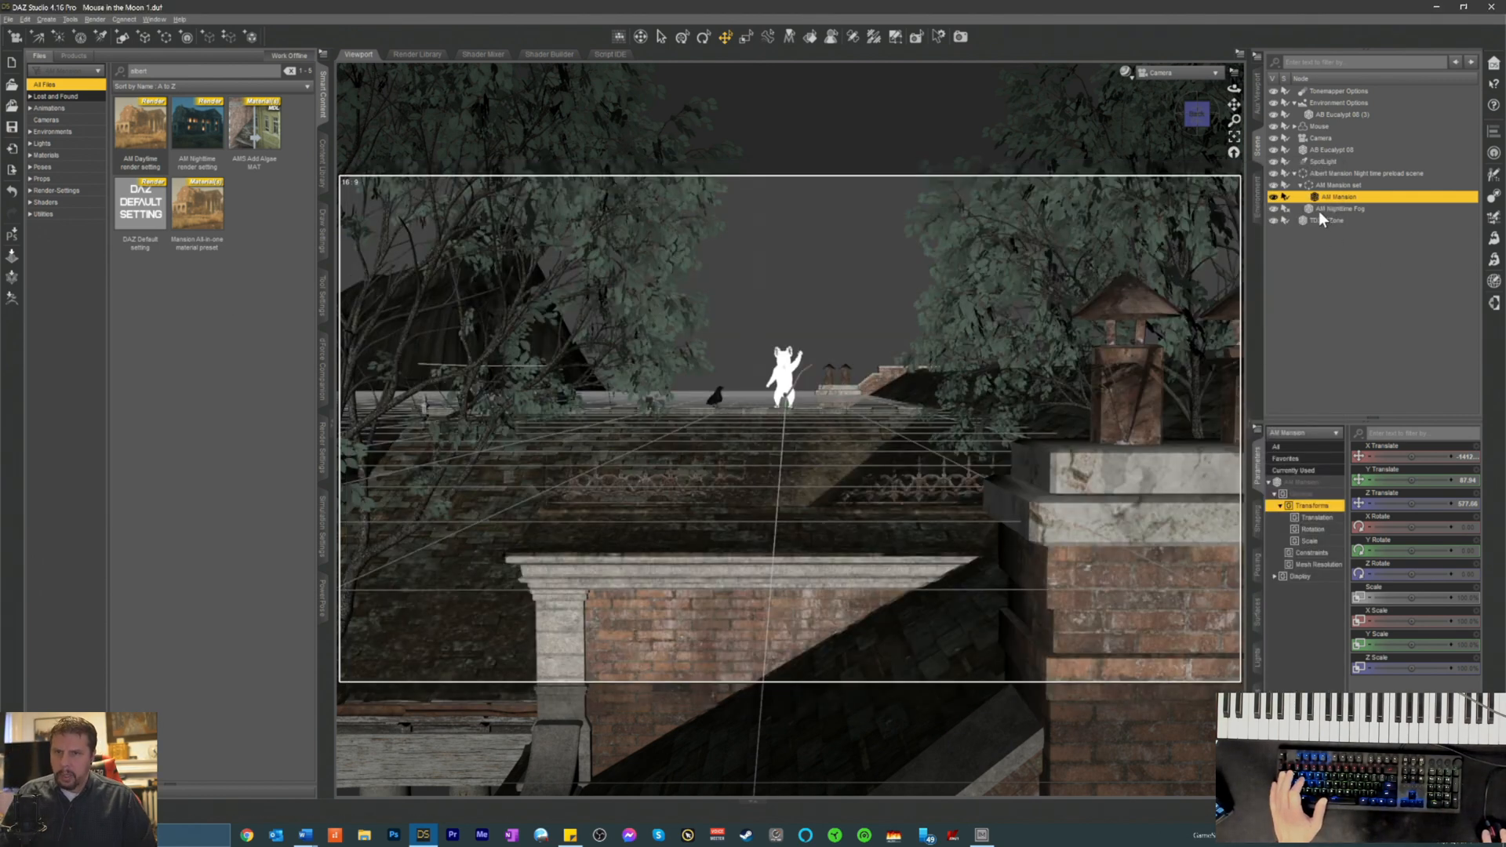
- Search all products in the content library for "insta"
left_click(1338, 172)
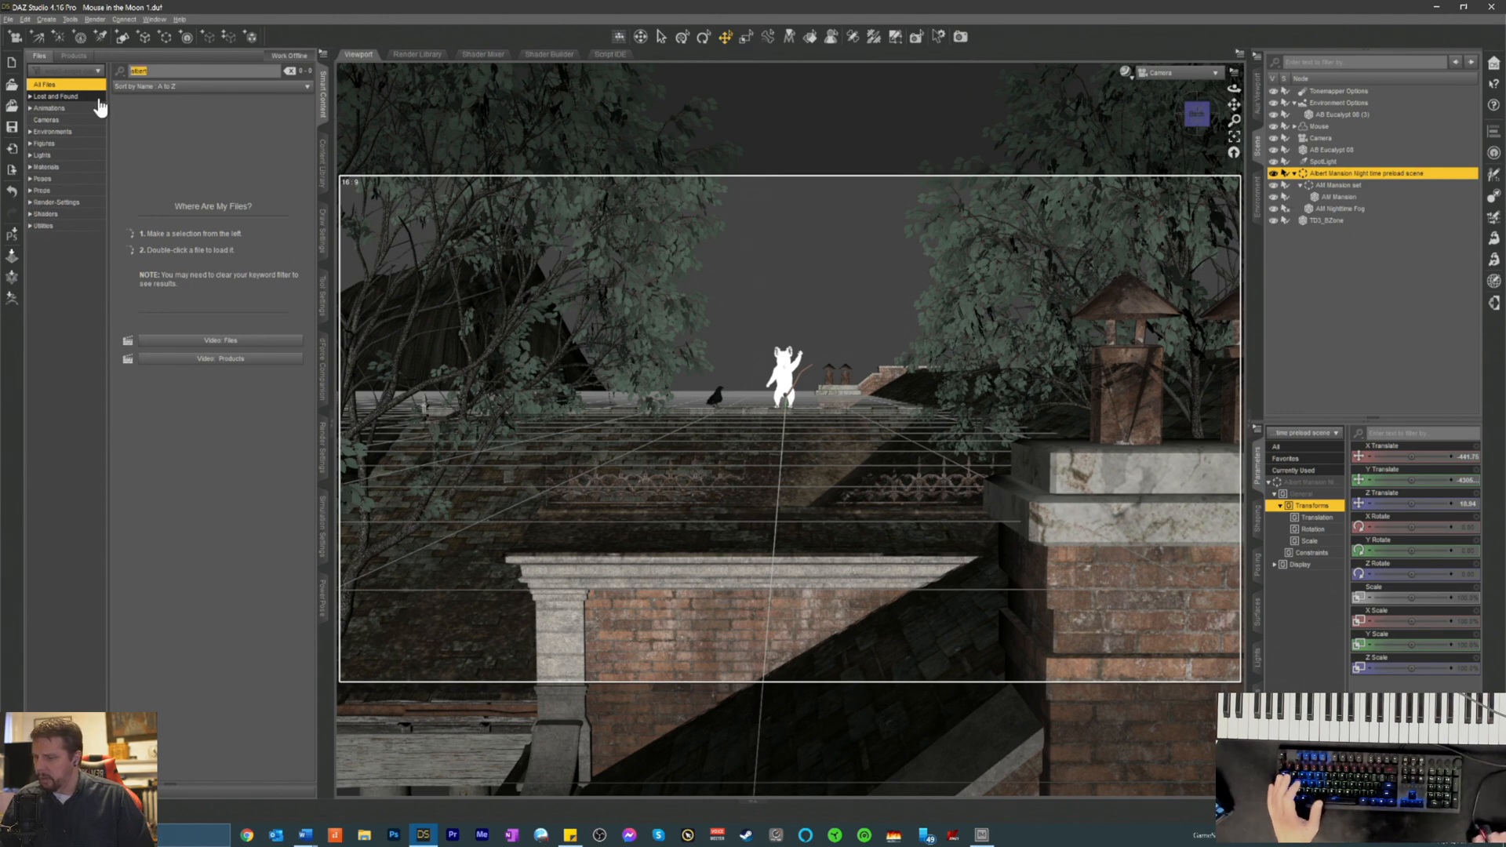
key("BackSpace")
type("mans")
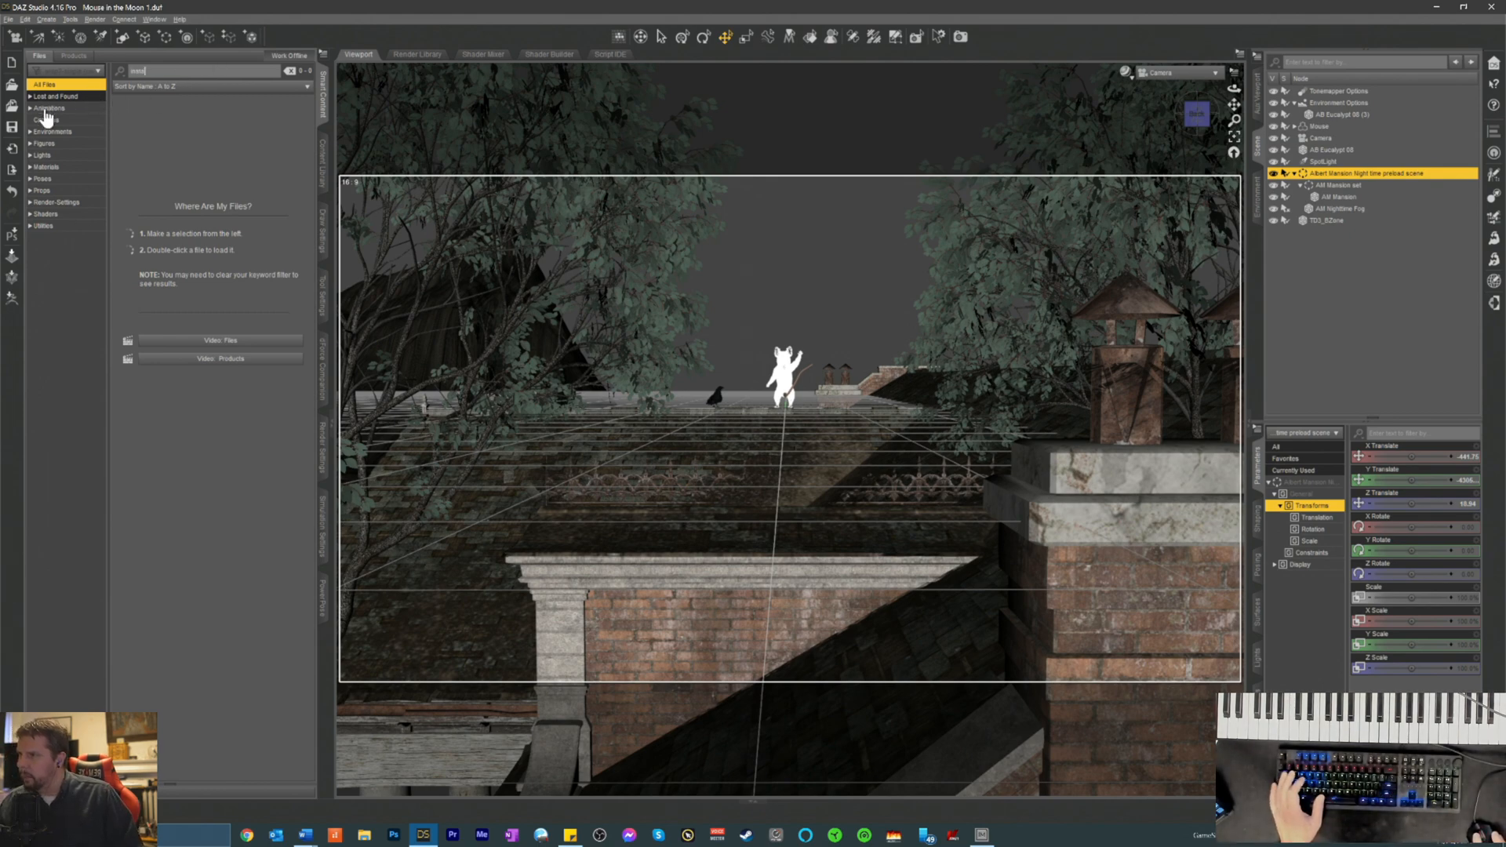
left_click(76, 56)
left_click_drag(191, 69, 88, 36)
type("insta")
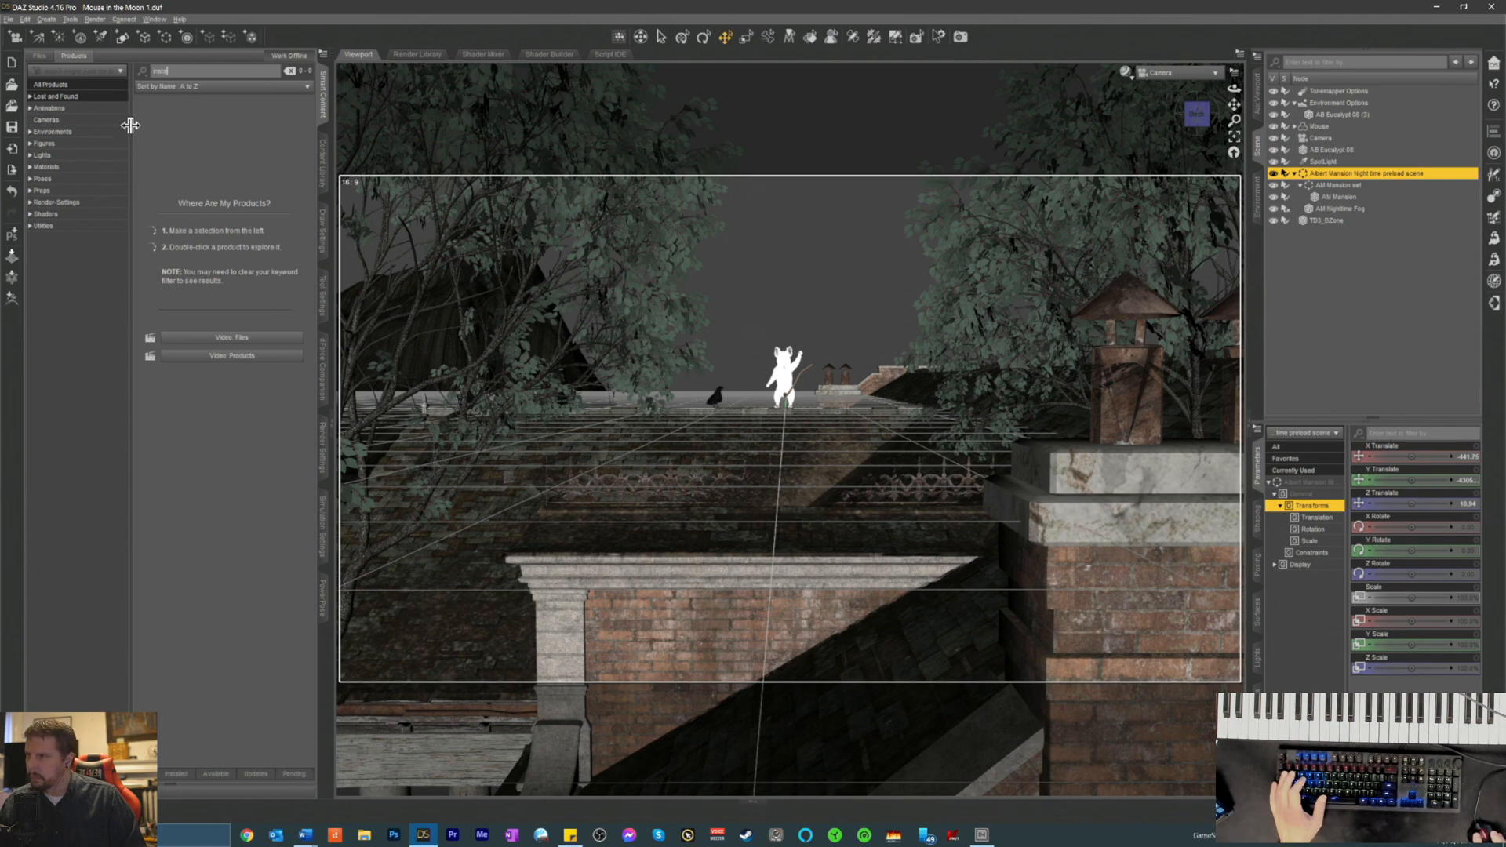
left_click(47, 97)
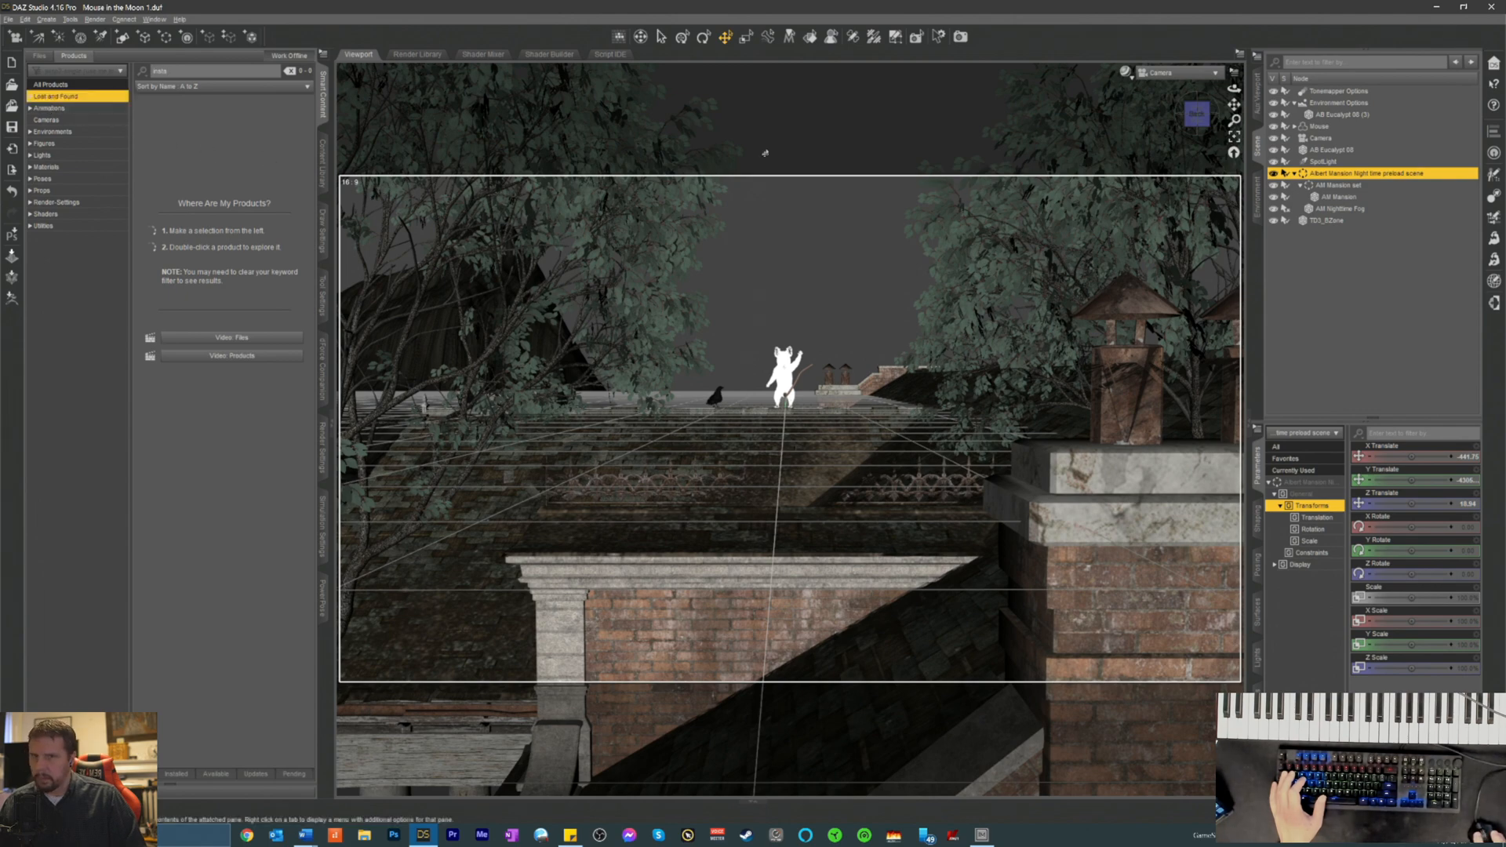
left_click(1330, 255)
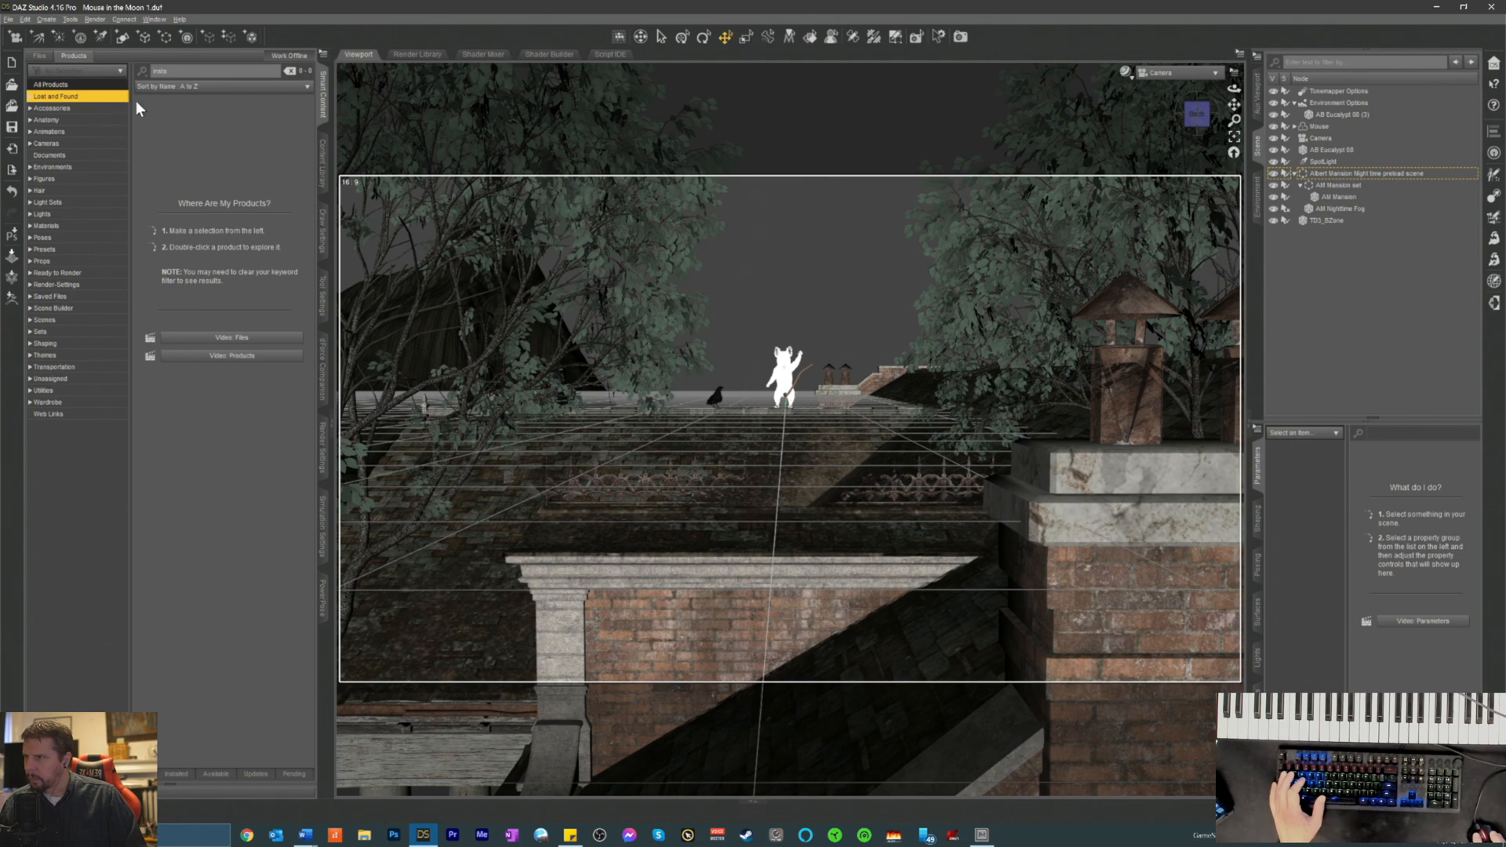
left_click(40, 108)
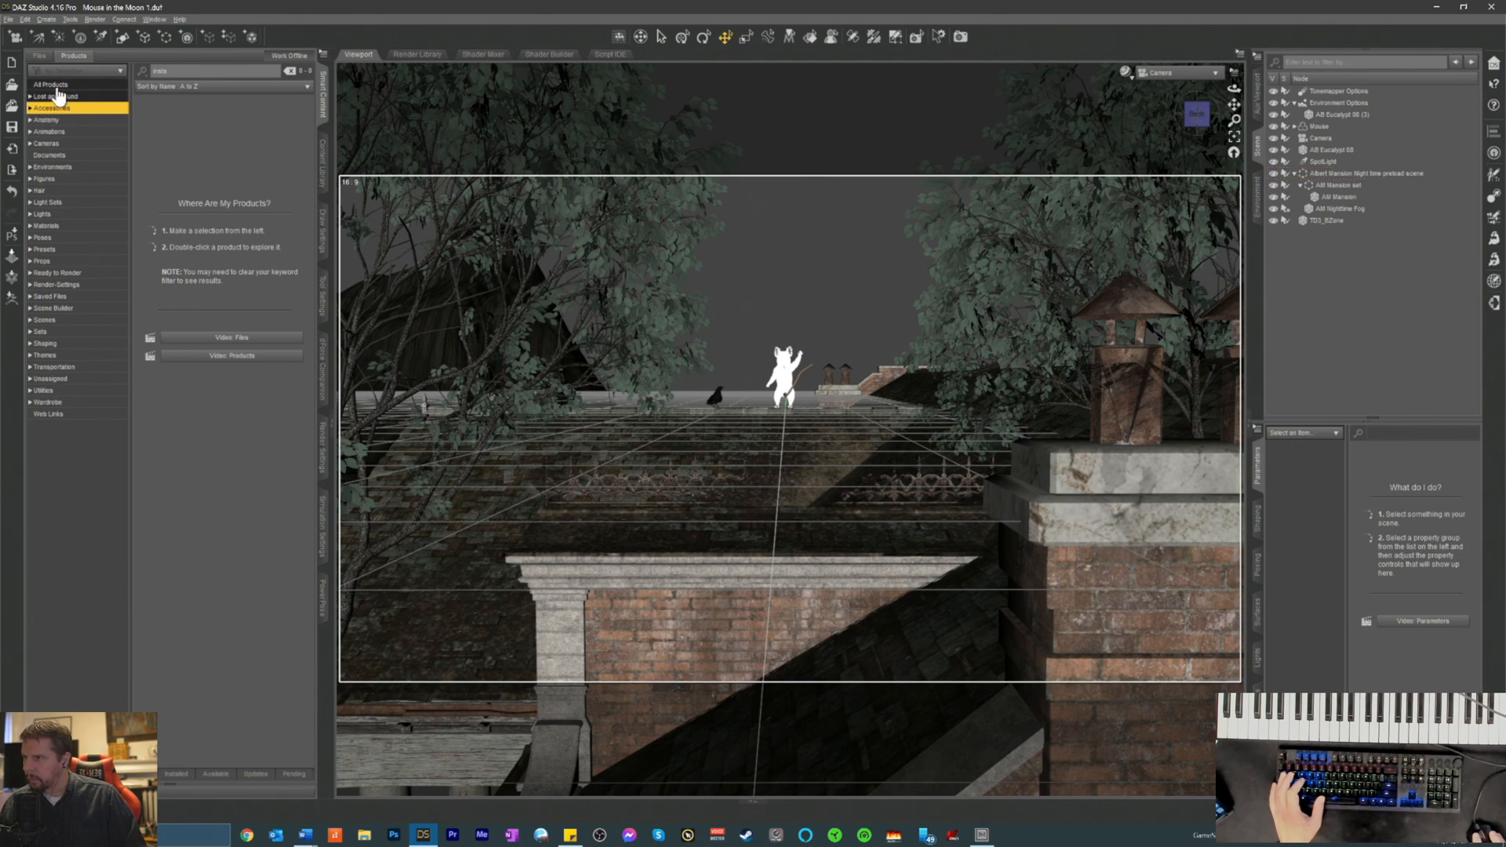
left_click(55, 85)
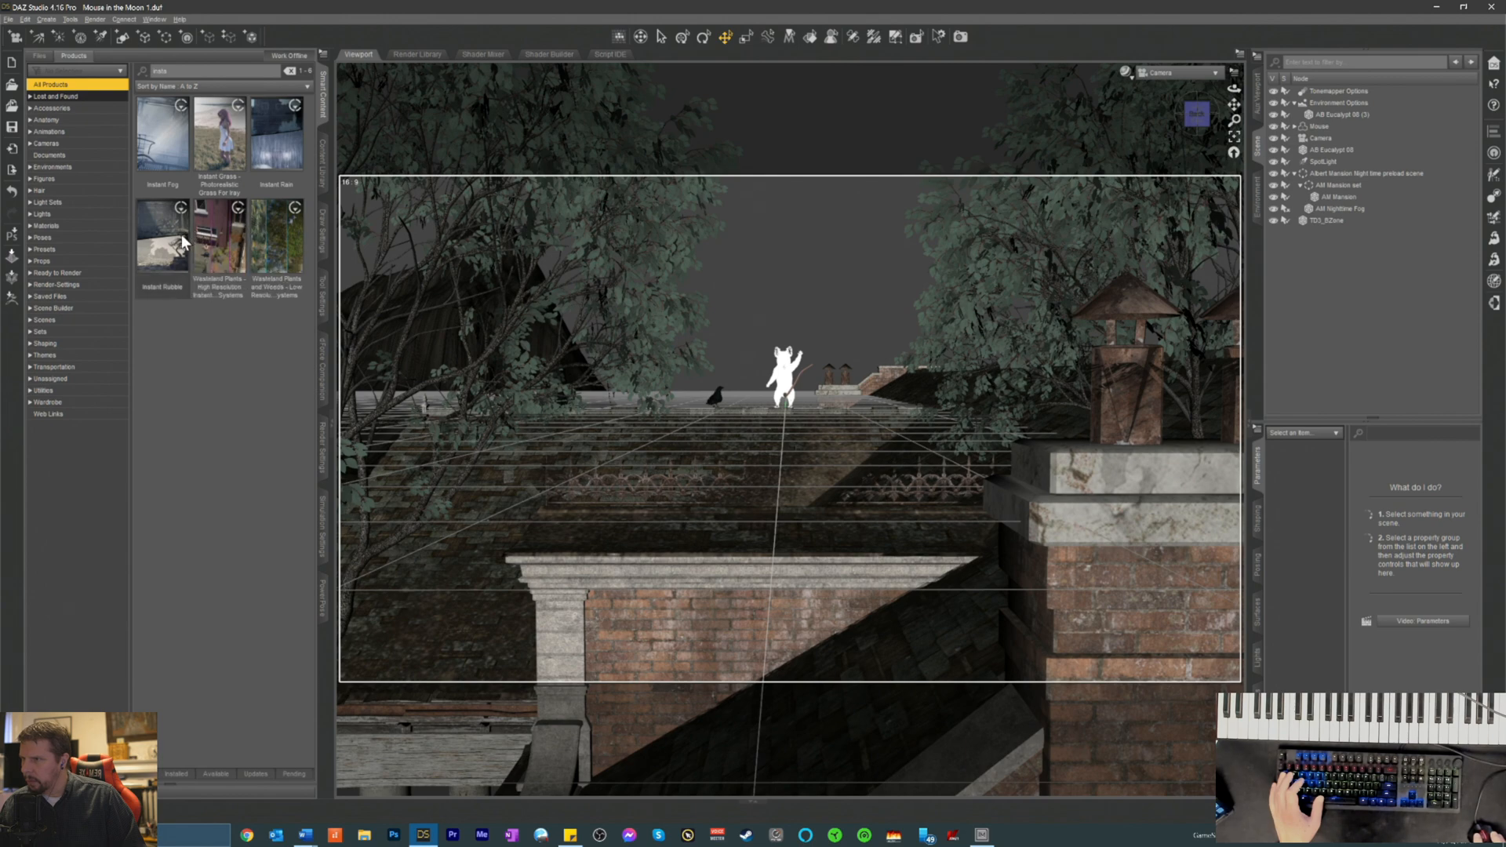
left_click(168, 67)
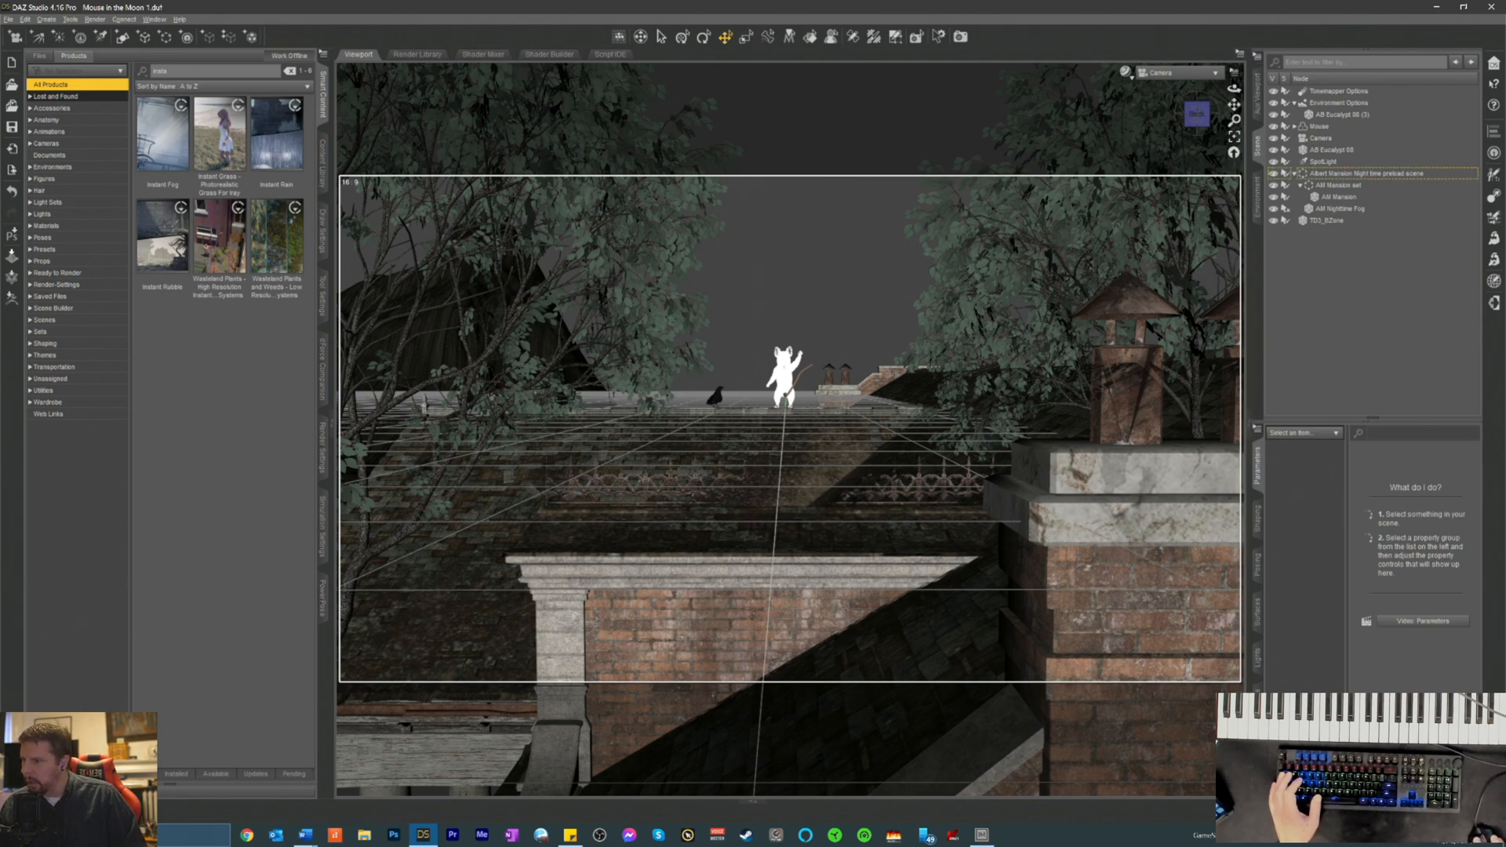
- Open the InstaEdit product and run its InstaEdit script to install it into the scene, dismissing its tips window
left_click(162, 152)
double_click(162, 153)
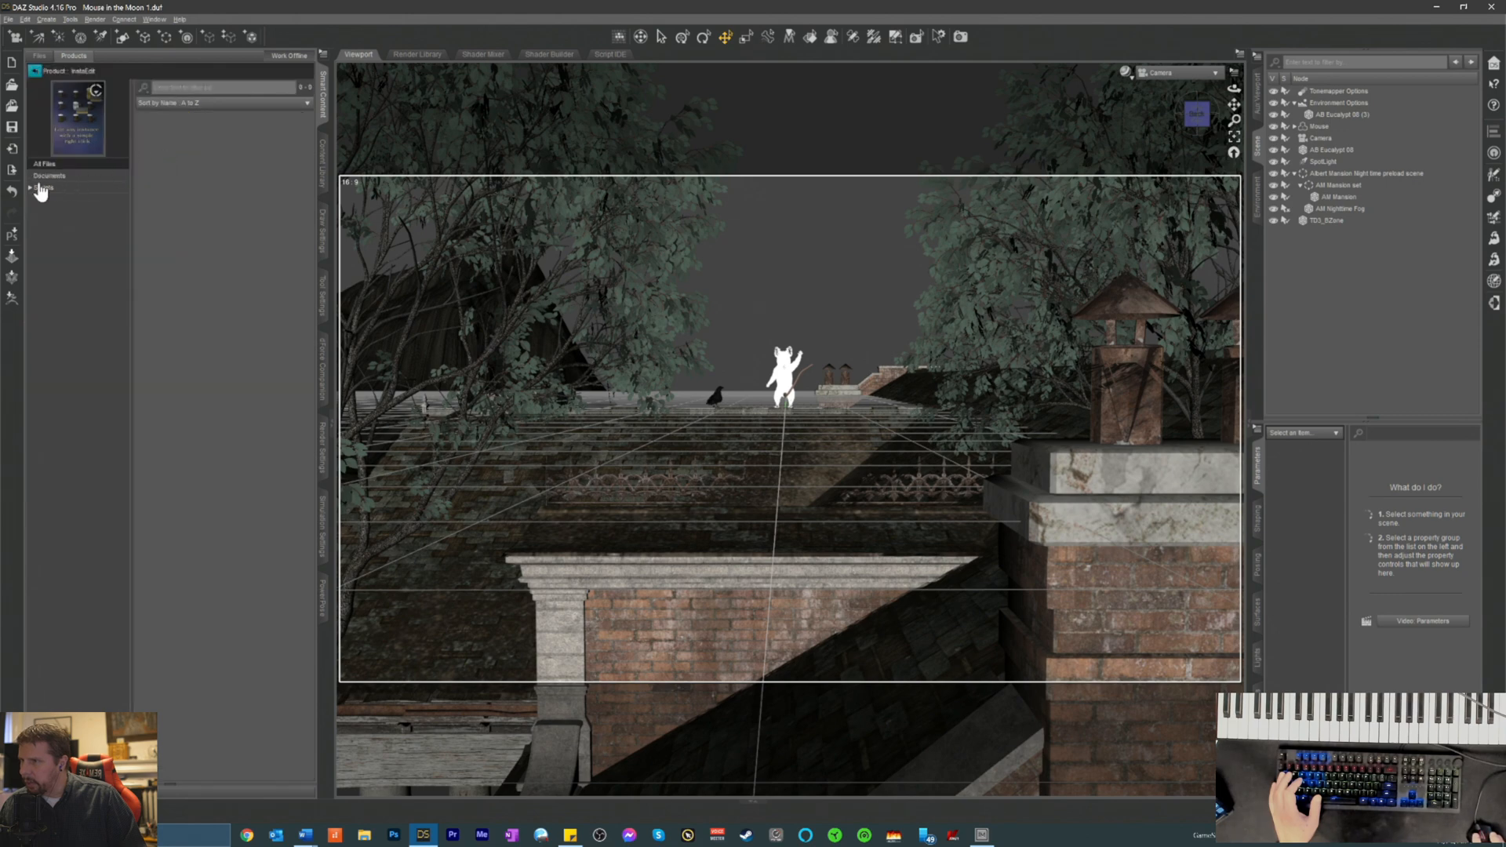
left_click(35, 188)
double_click(173, 139)
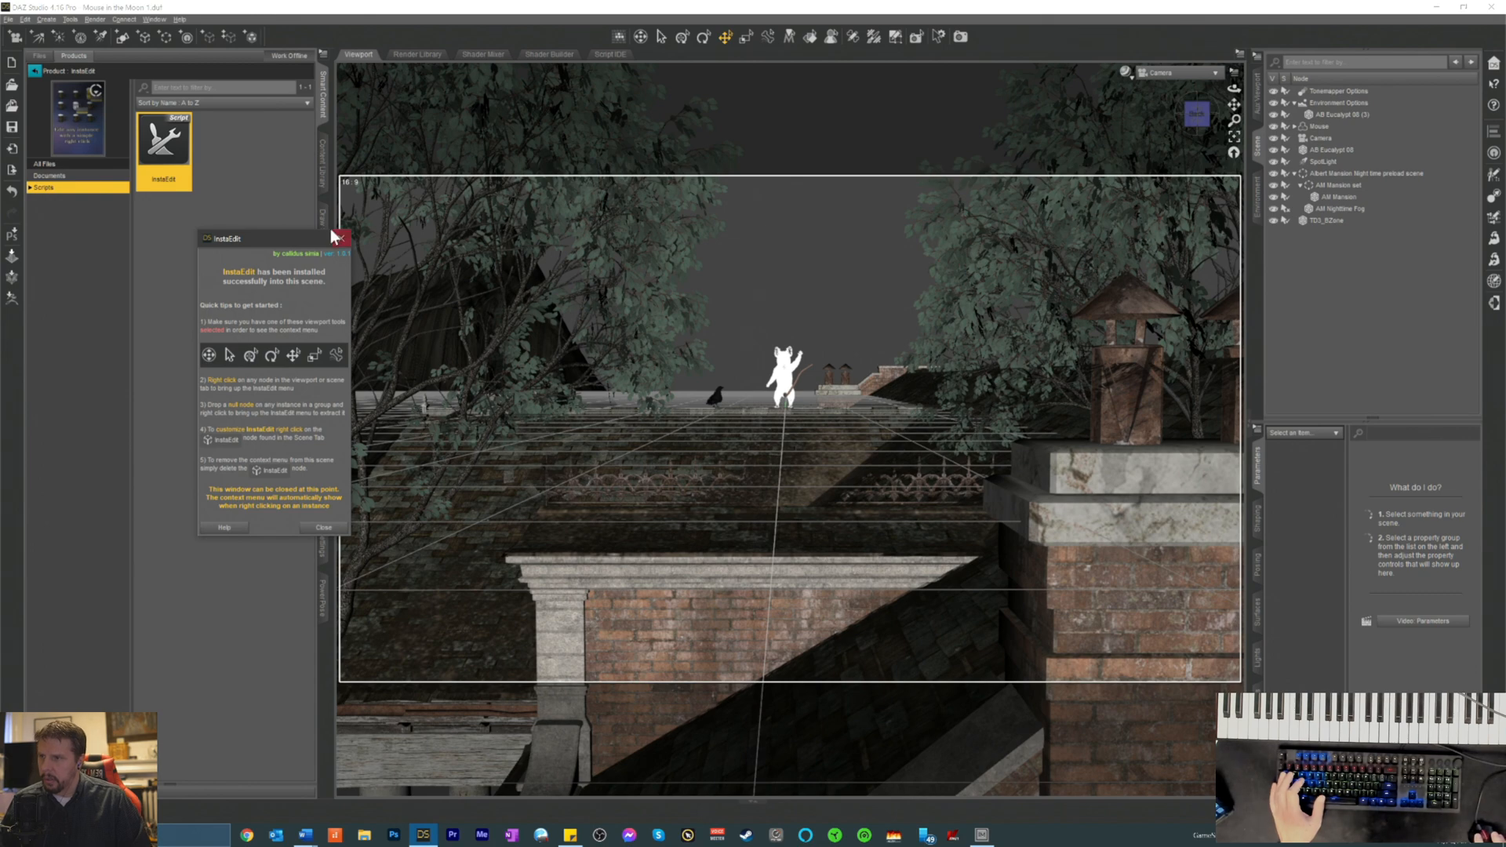
left_click(345, 239)
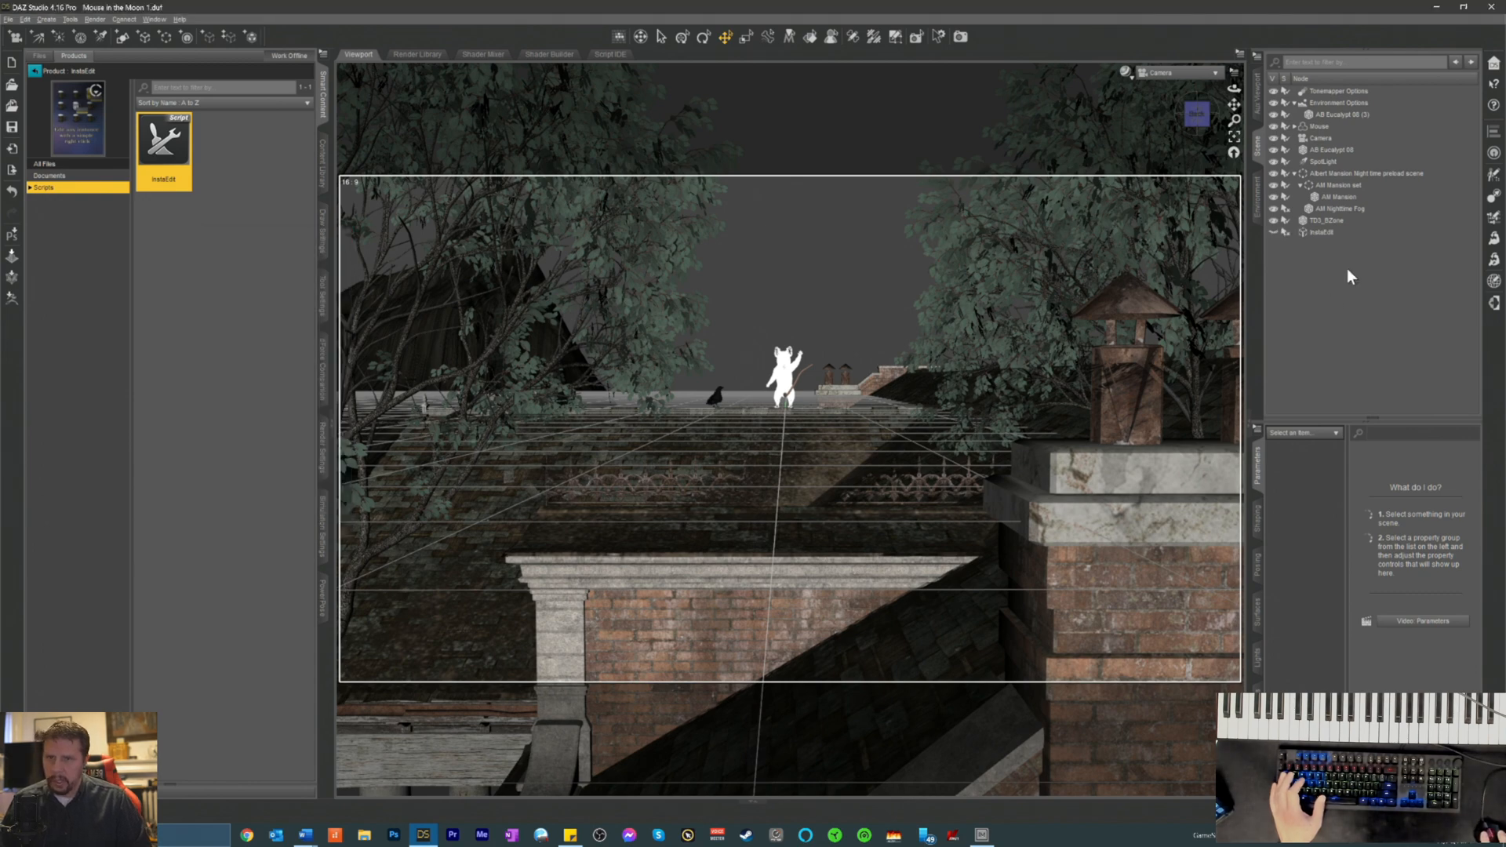
- Check the commands available for AM Mansion, AM Mansion set and the Albert Mansion Night time preload scene for InstaEdit options
left_click(1319, 196)
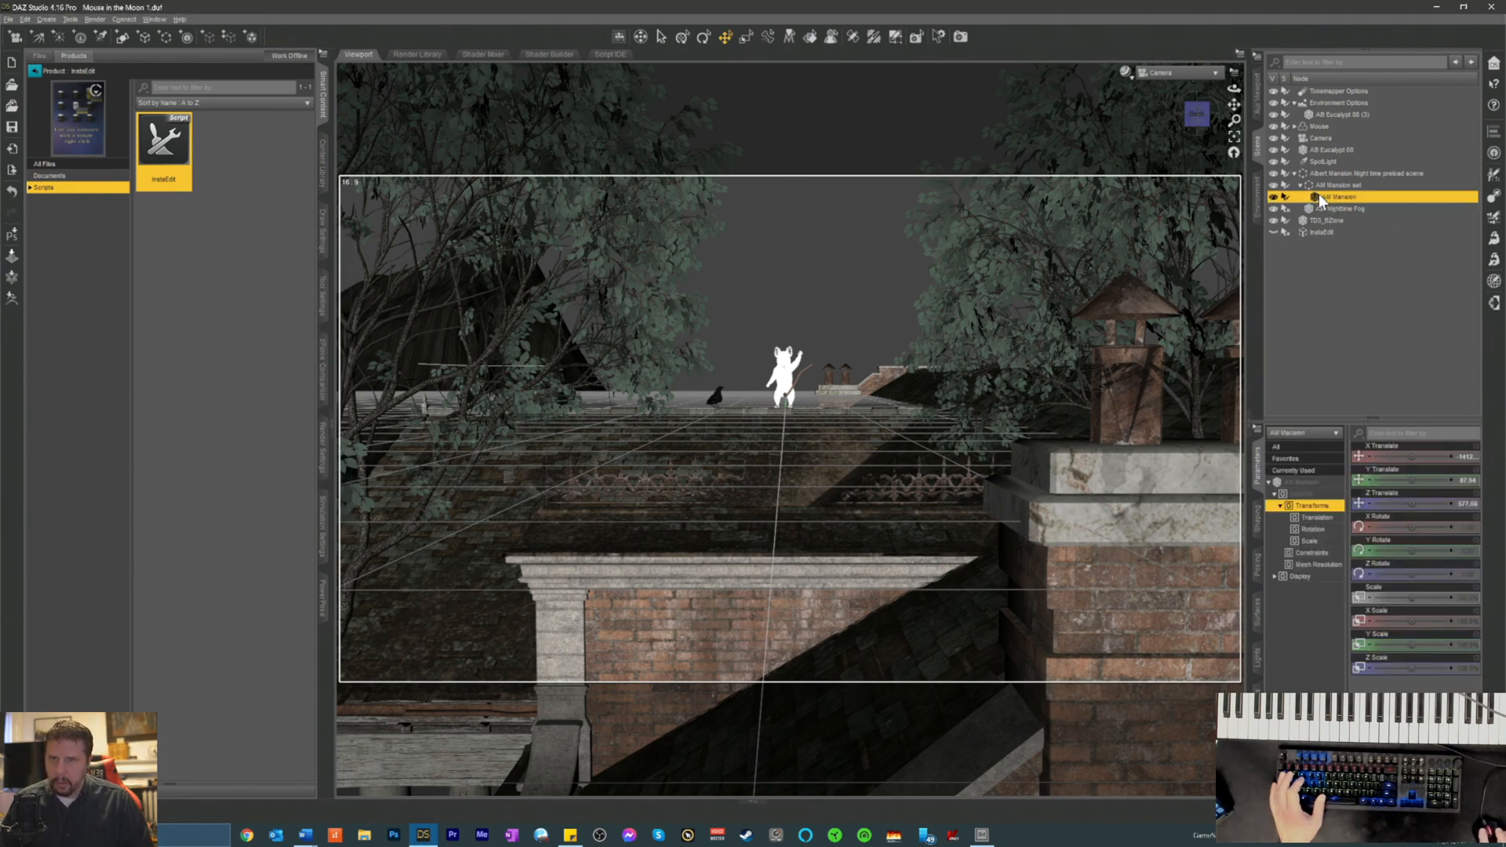
right_click(1320, 196)
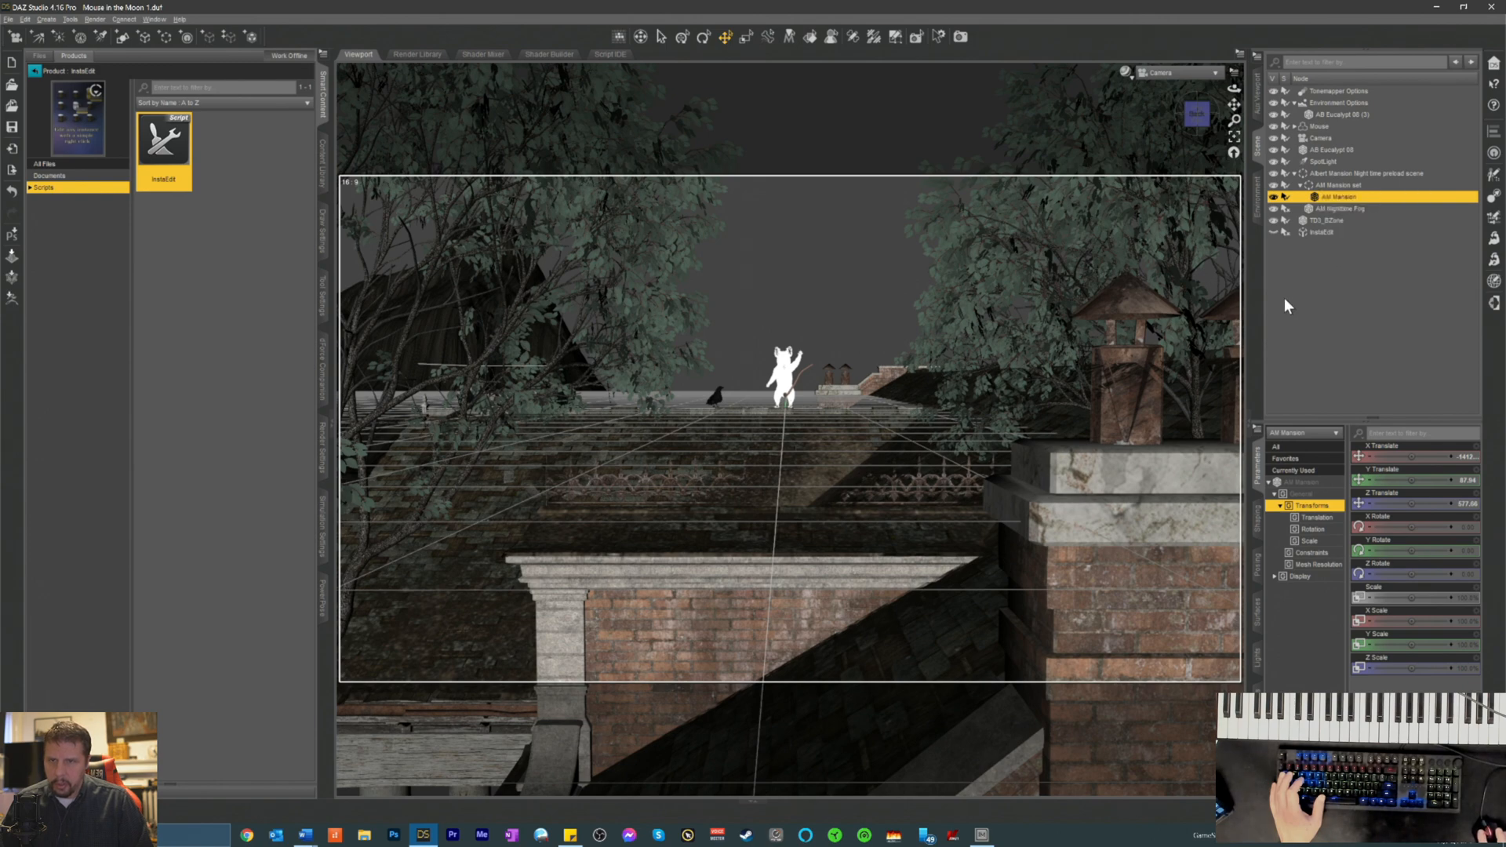
left_click(1284, 301)
left_click(1336, 189)
right_click(1336, 190)
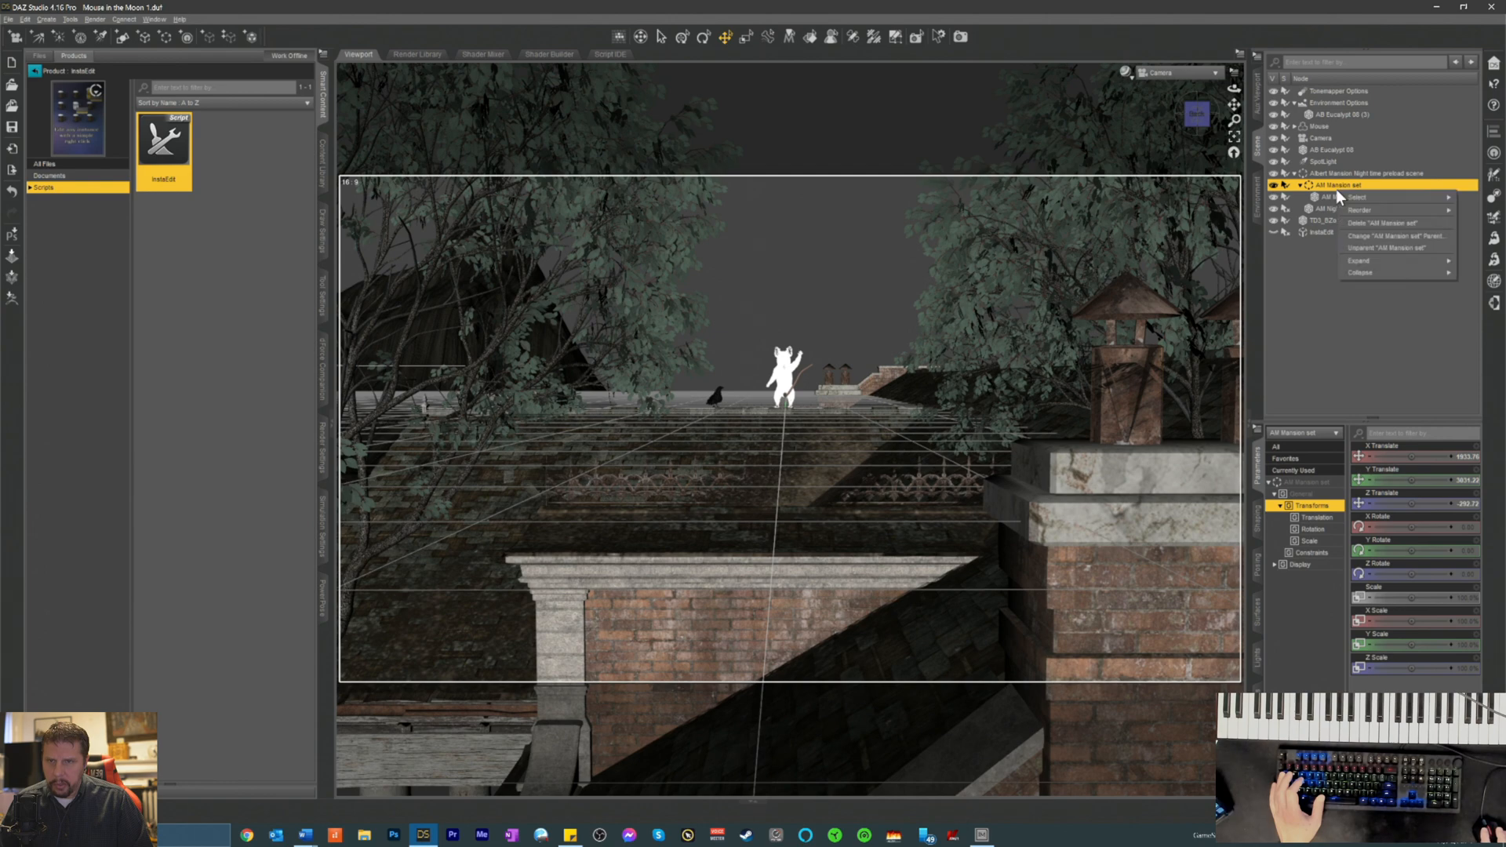
left_click(1330, 196)
left_click(1331, 196)
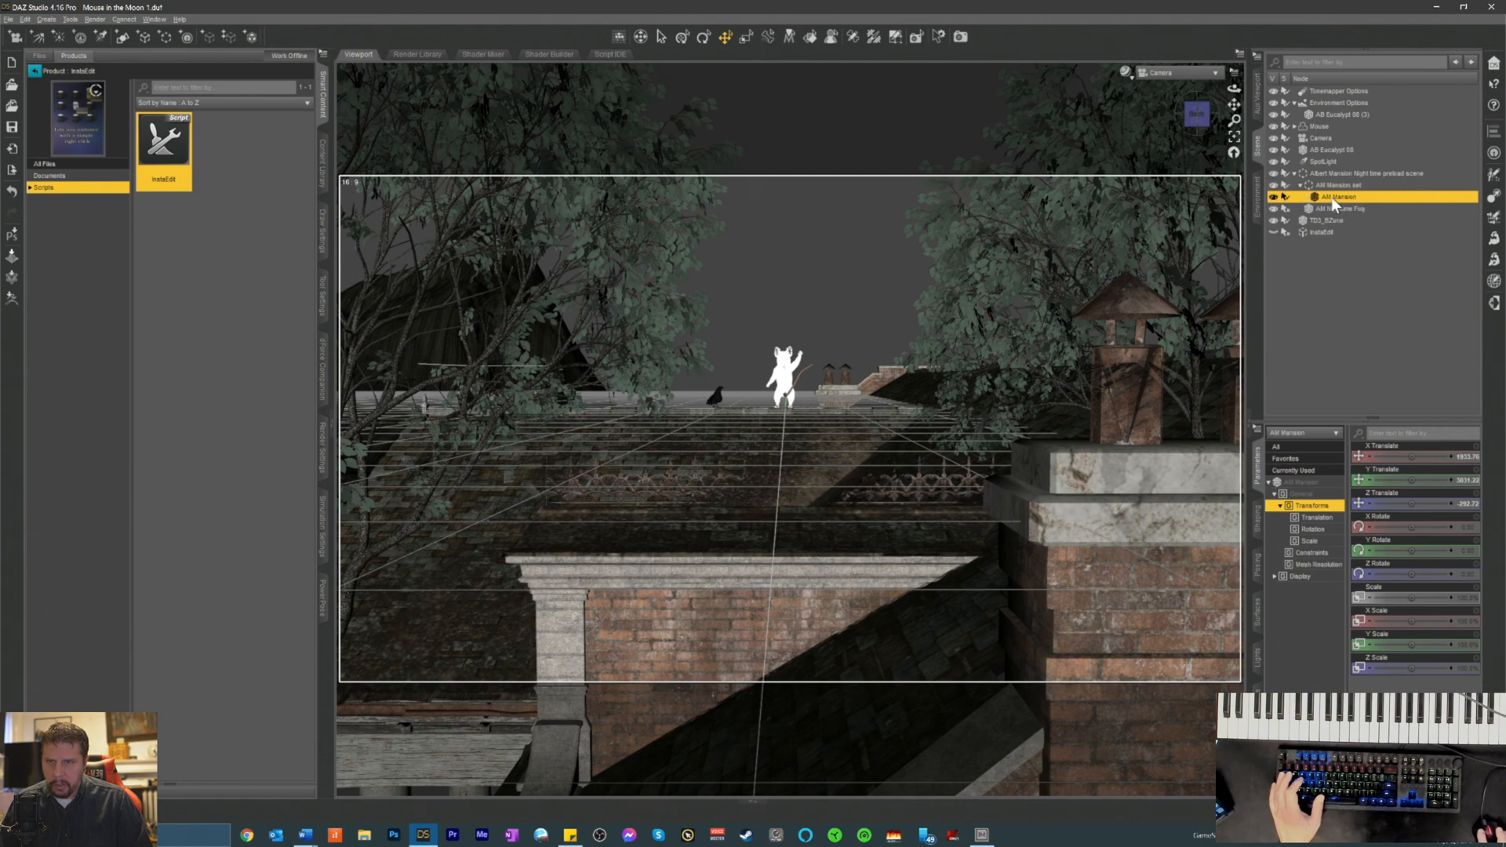
right_click(1319, 198)
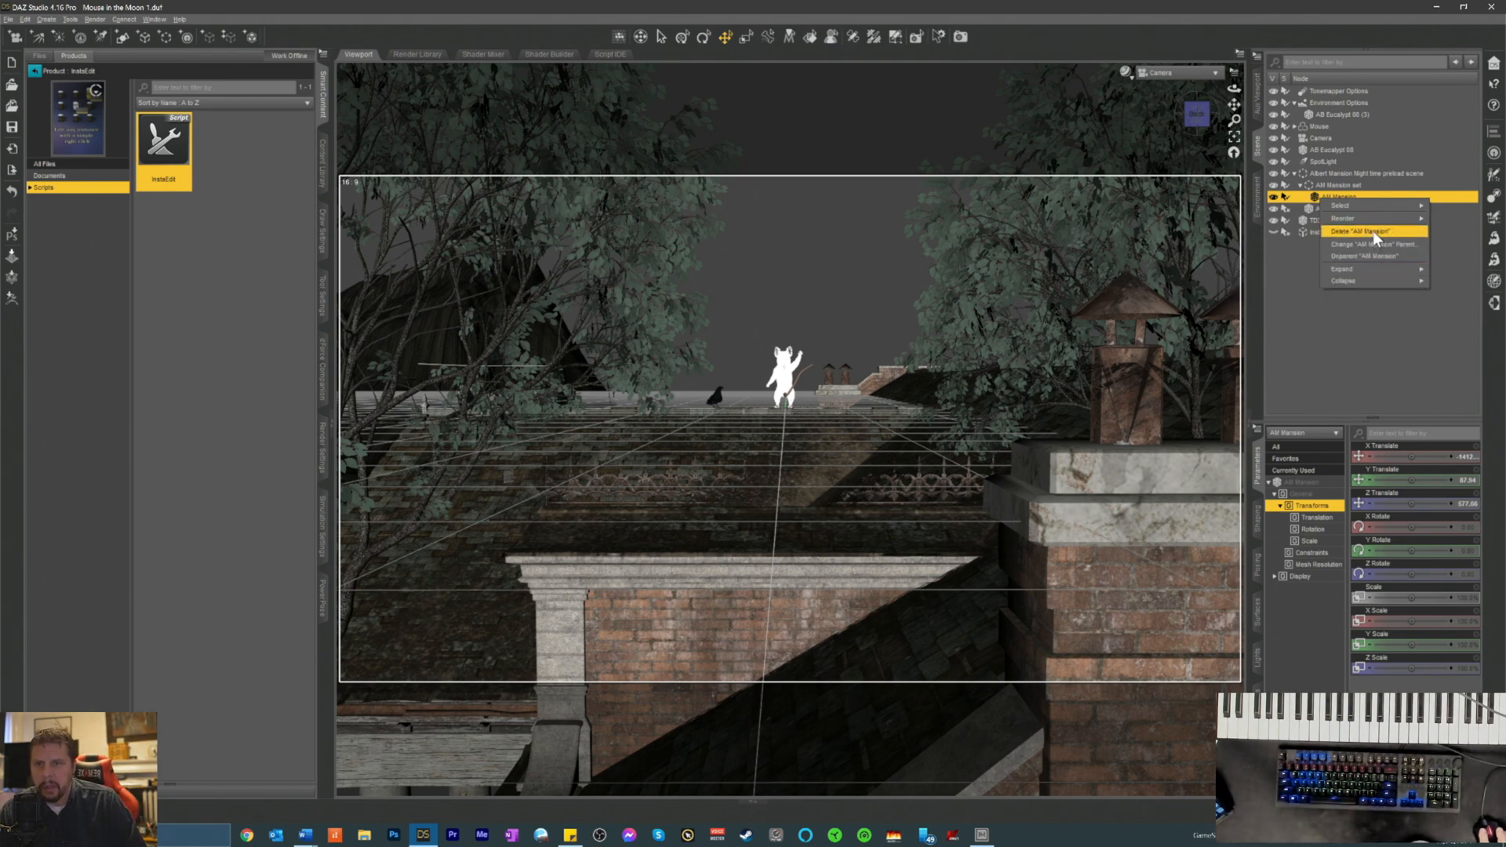
left_click(1315, 181)
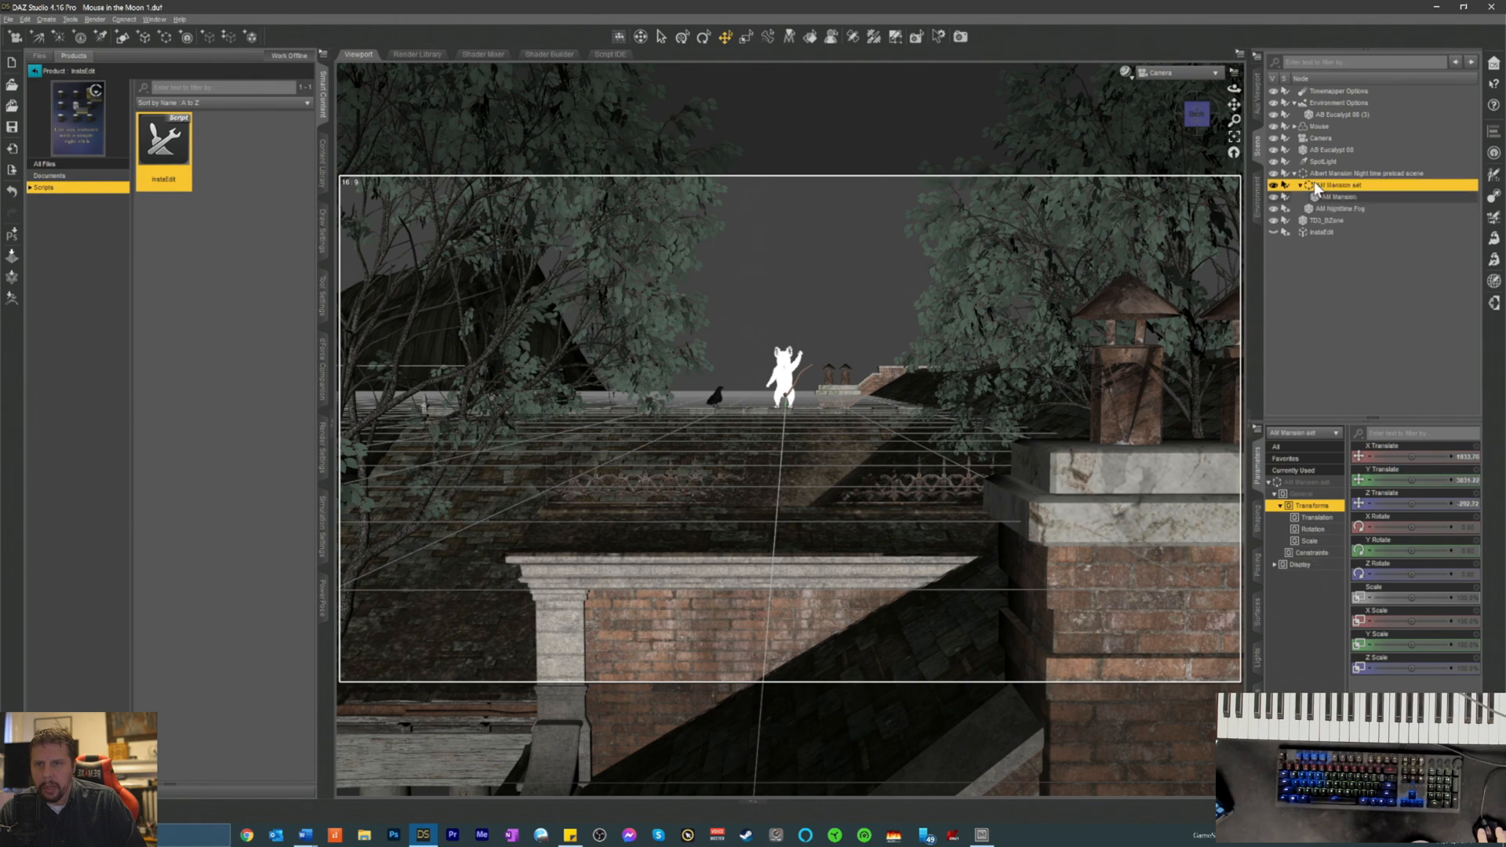
left_click(1329, 173)
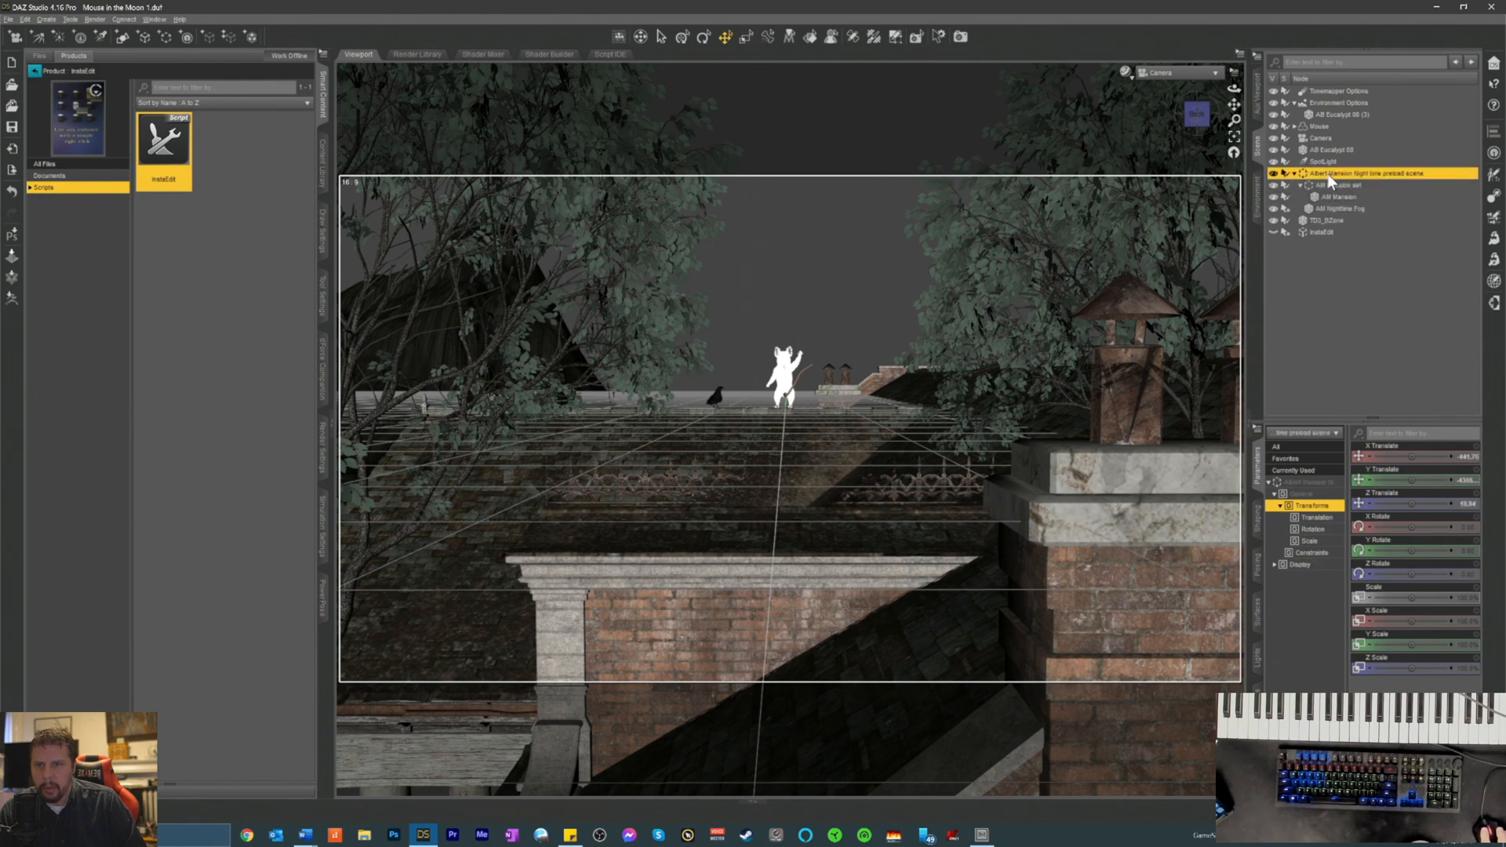
right_click(1329, 174)
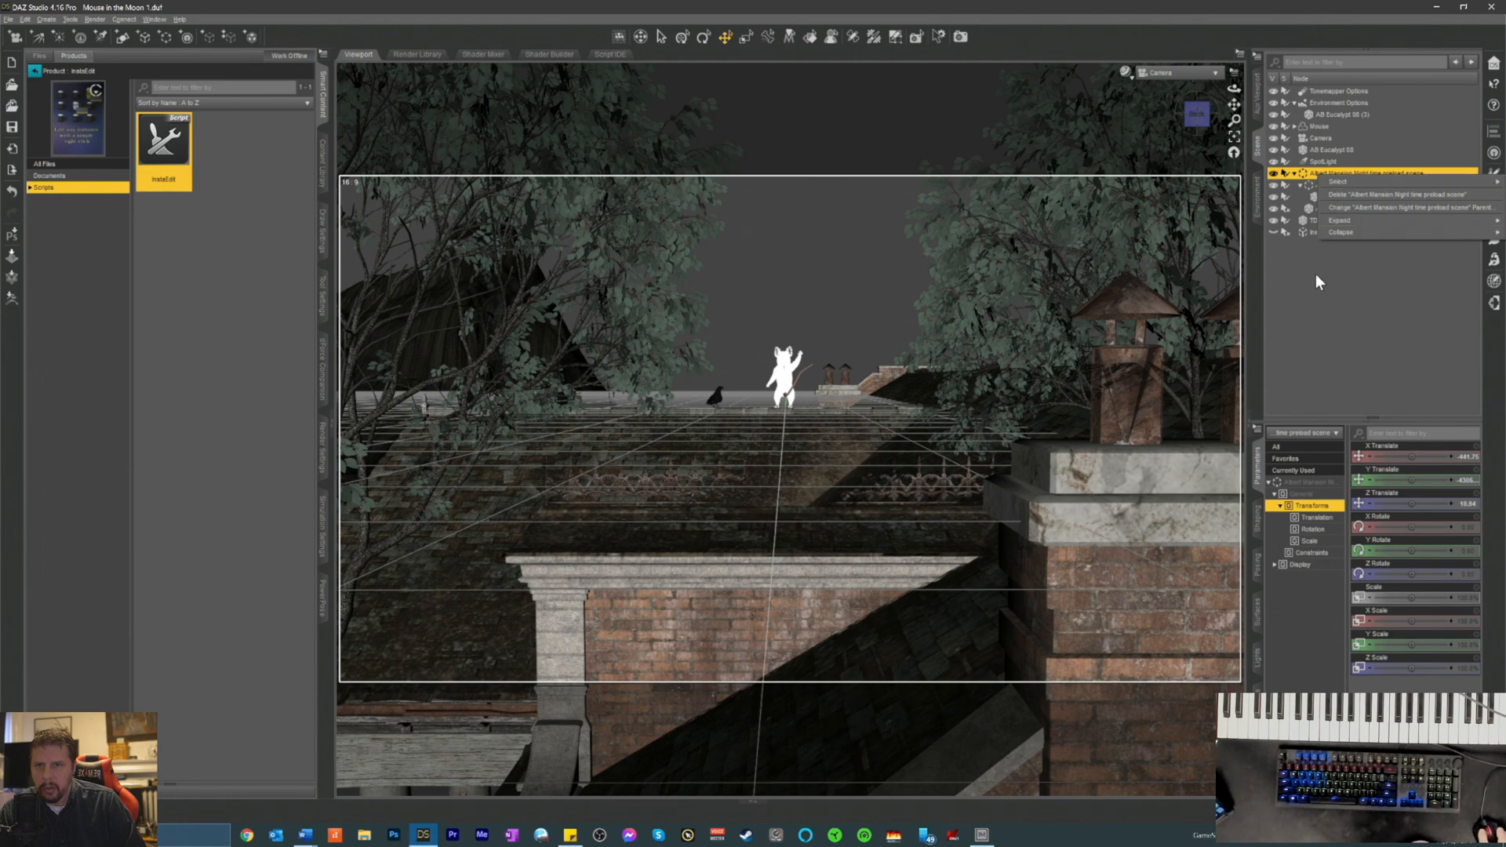
left_click(1316, 275)
- Recheck the commands available for AM Mansion, including its Reorder options, and inspect the InstaEdit node
left_click(1330, 196)
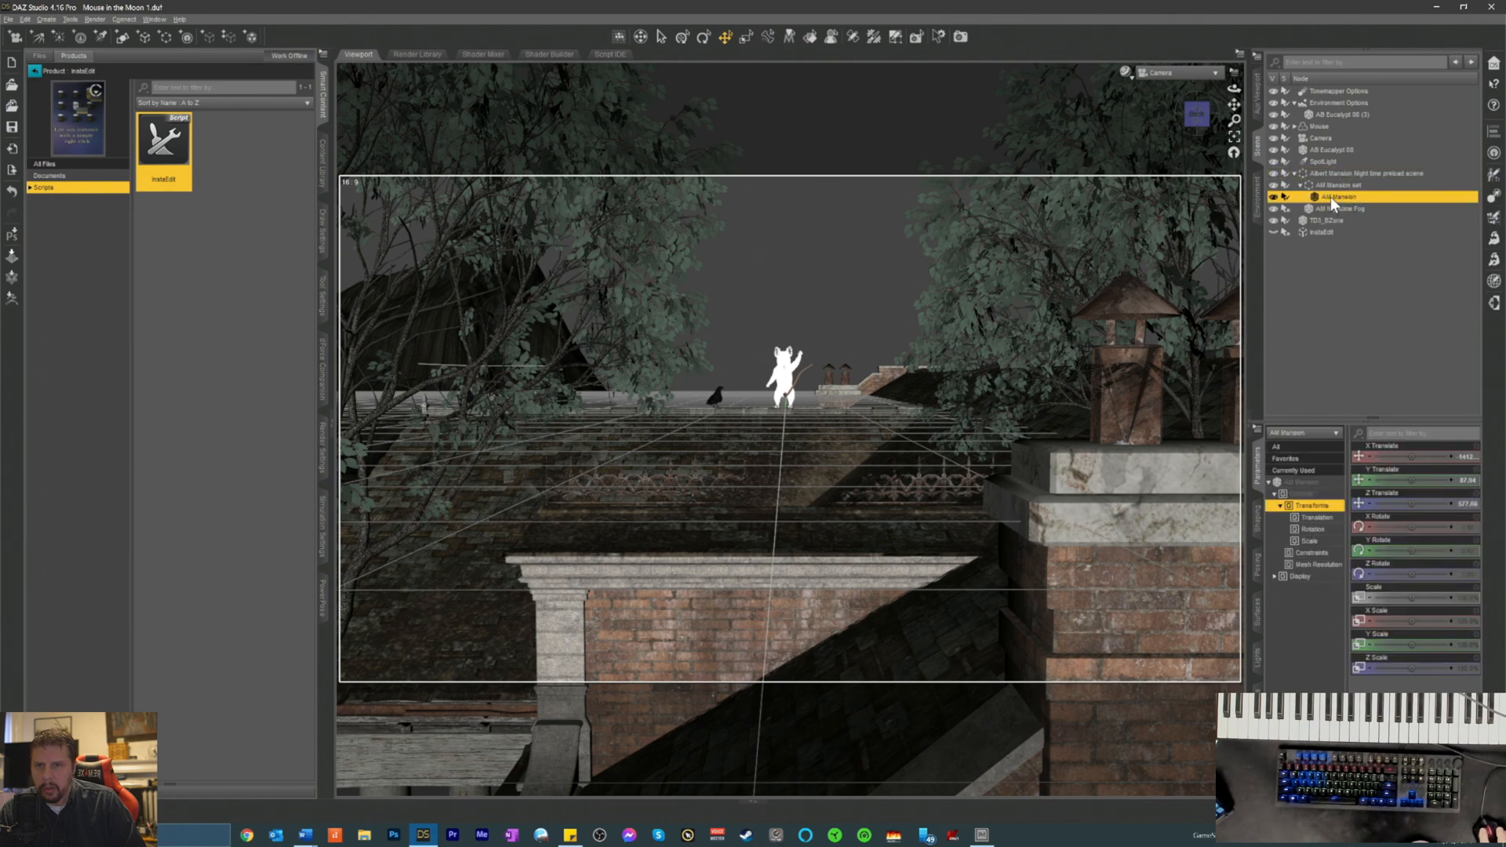
right_click(1329, 196)
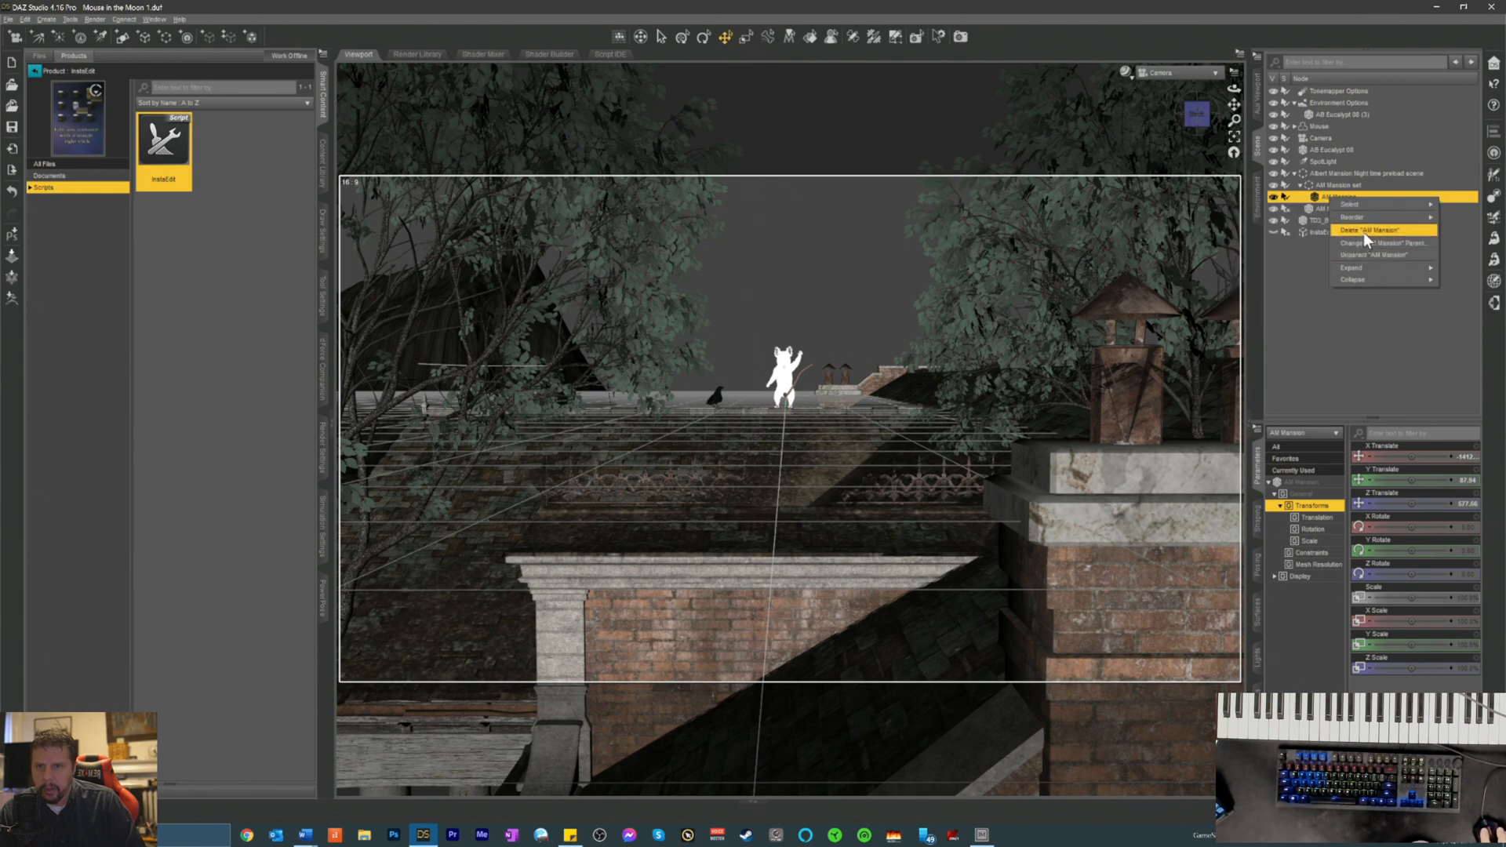
mouse_move(1362, 221)
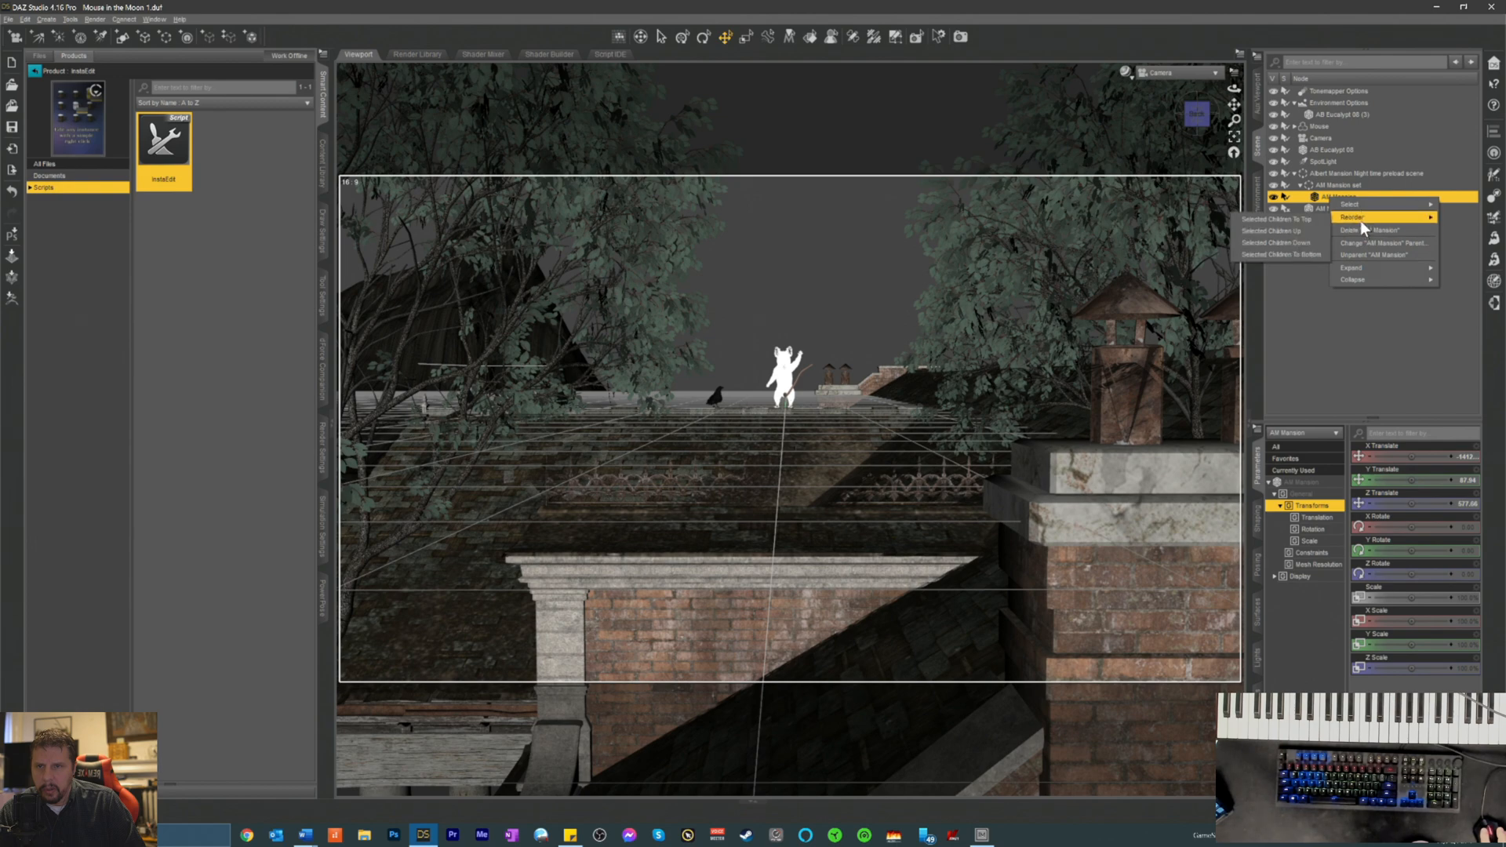
left_click(1301, 291)
left_click(1318, 233)
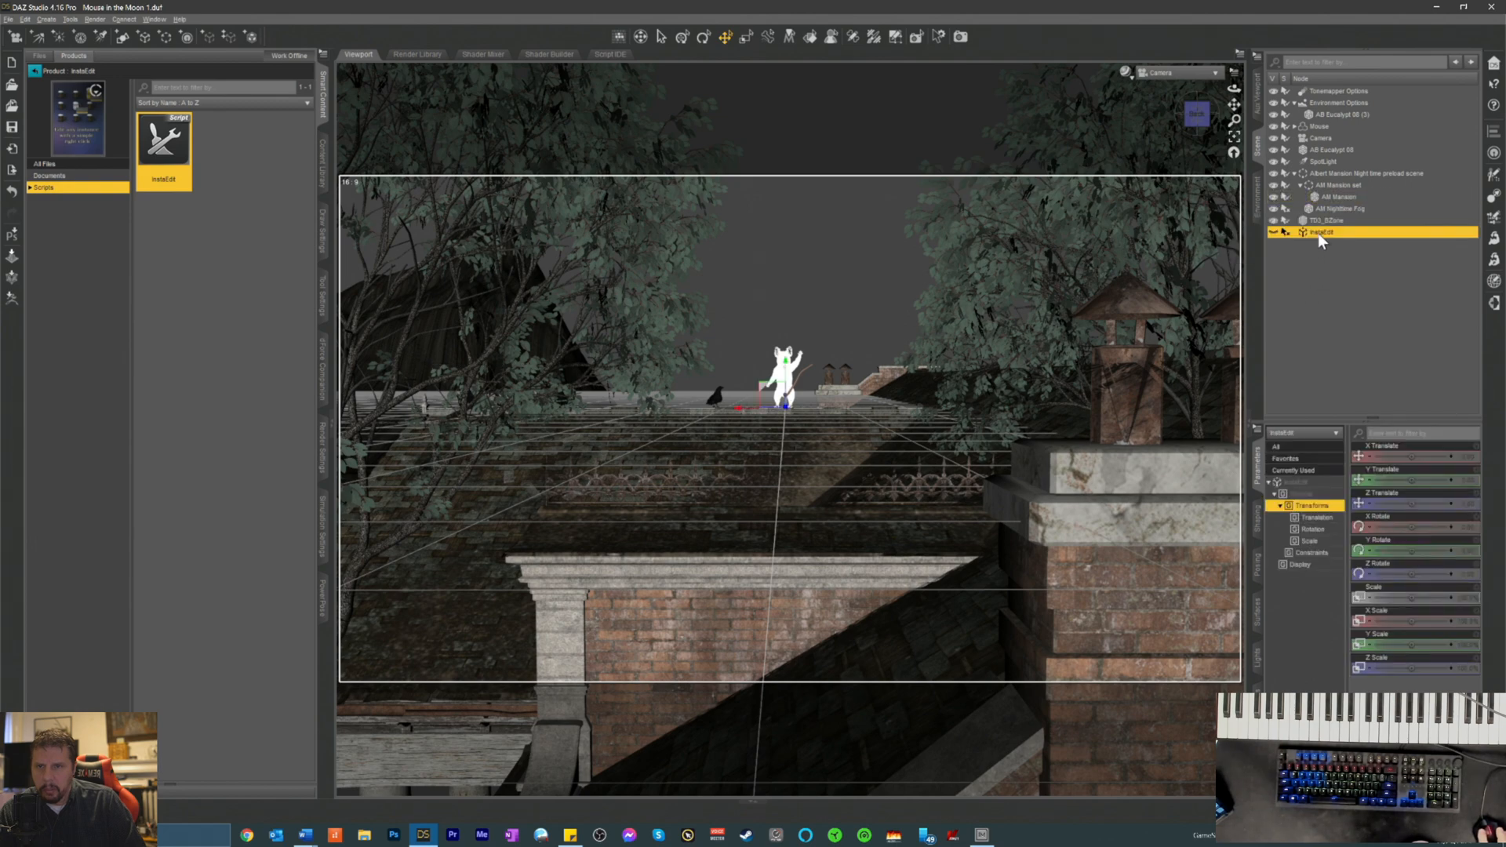
left_click(1329, 206)
left_click(1338, 197)
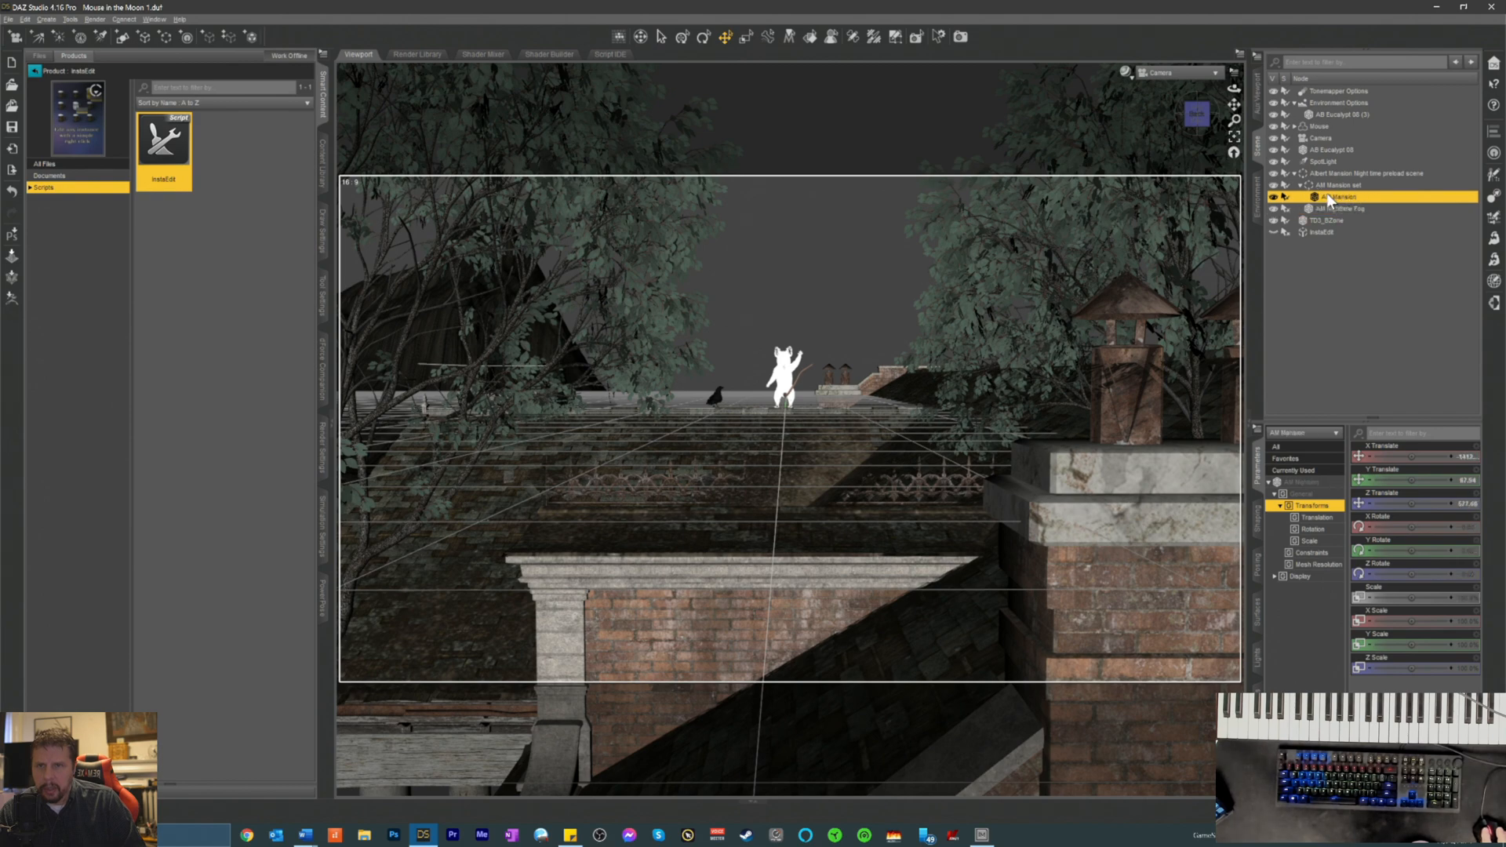
right_click(1327, 196)
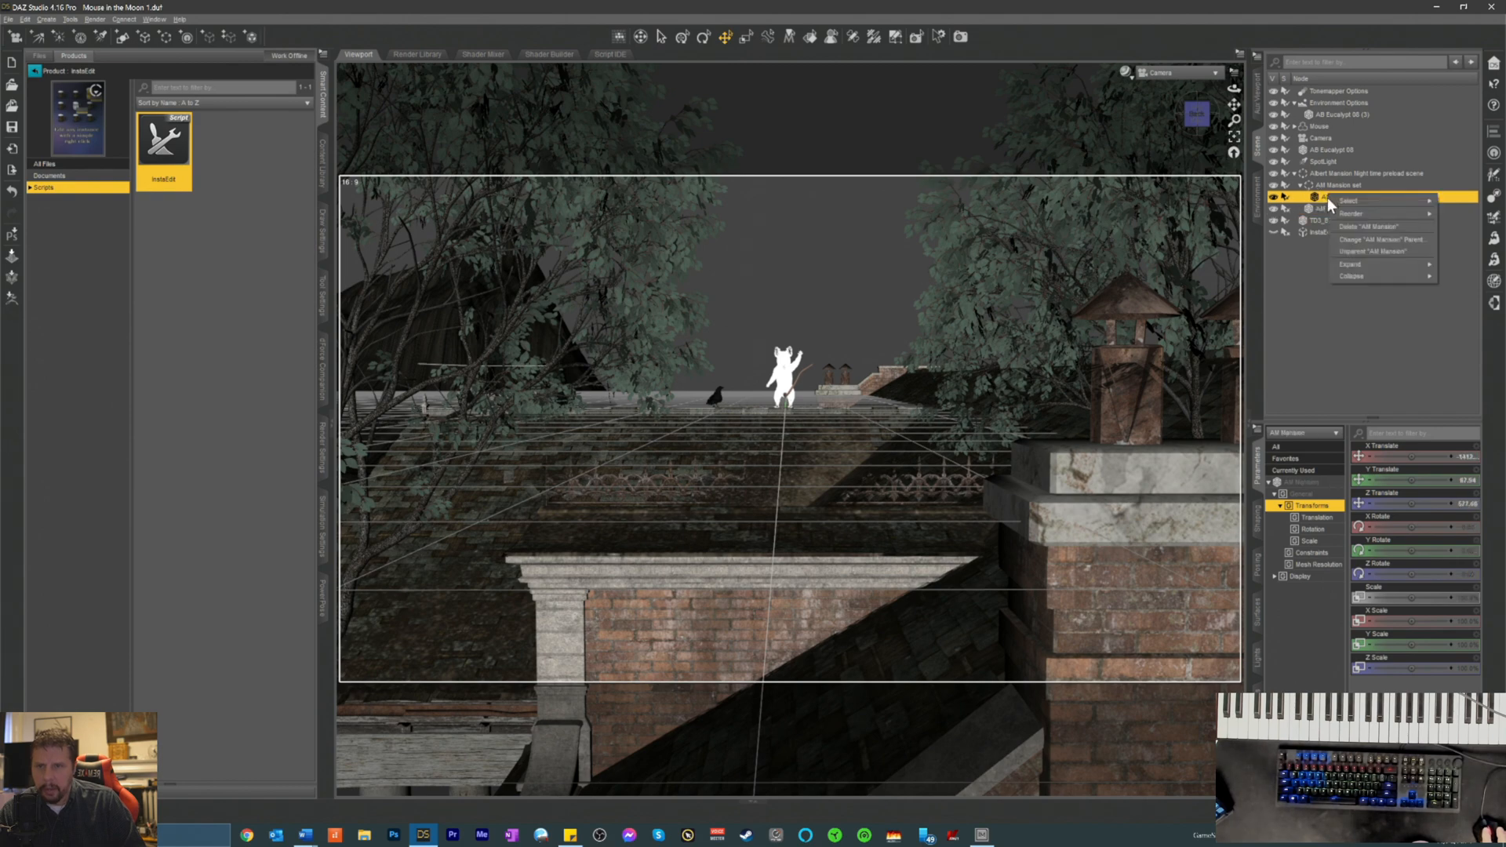
left_click(1293, 265)
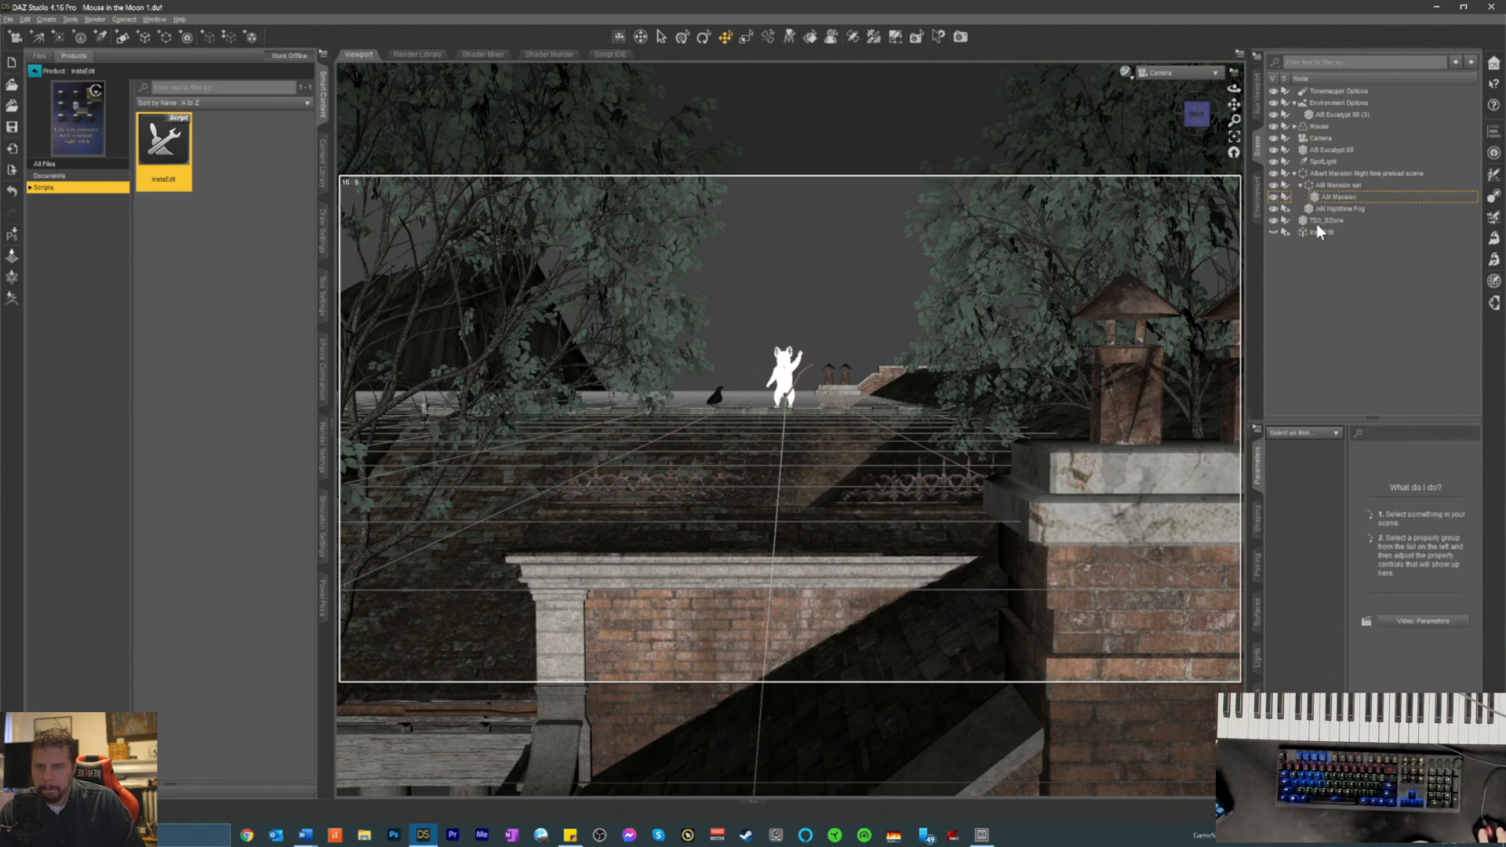
- Bring up the surface list of AM Mansion and switch the viewport's draw style to NVIDIA Iray
left_click(1330, 195)
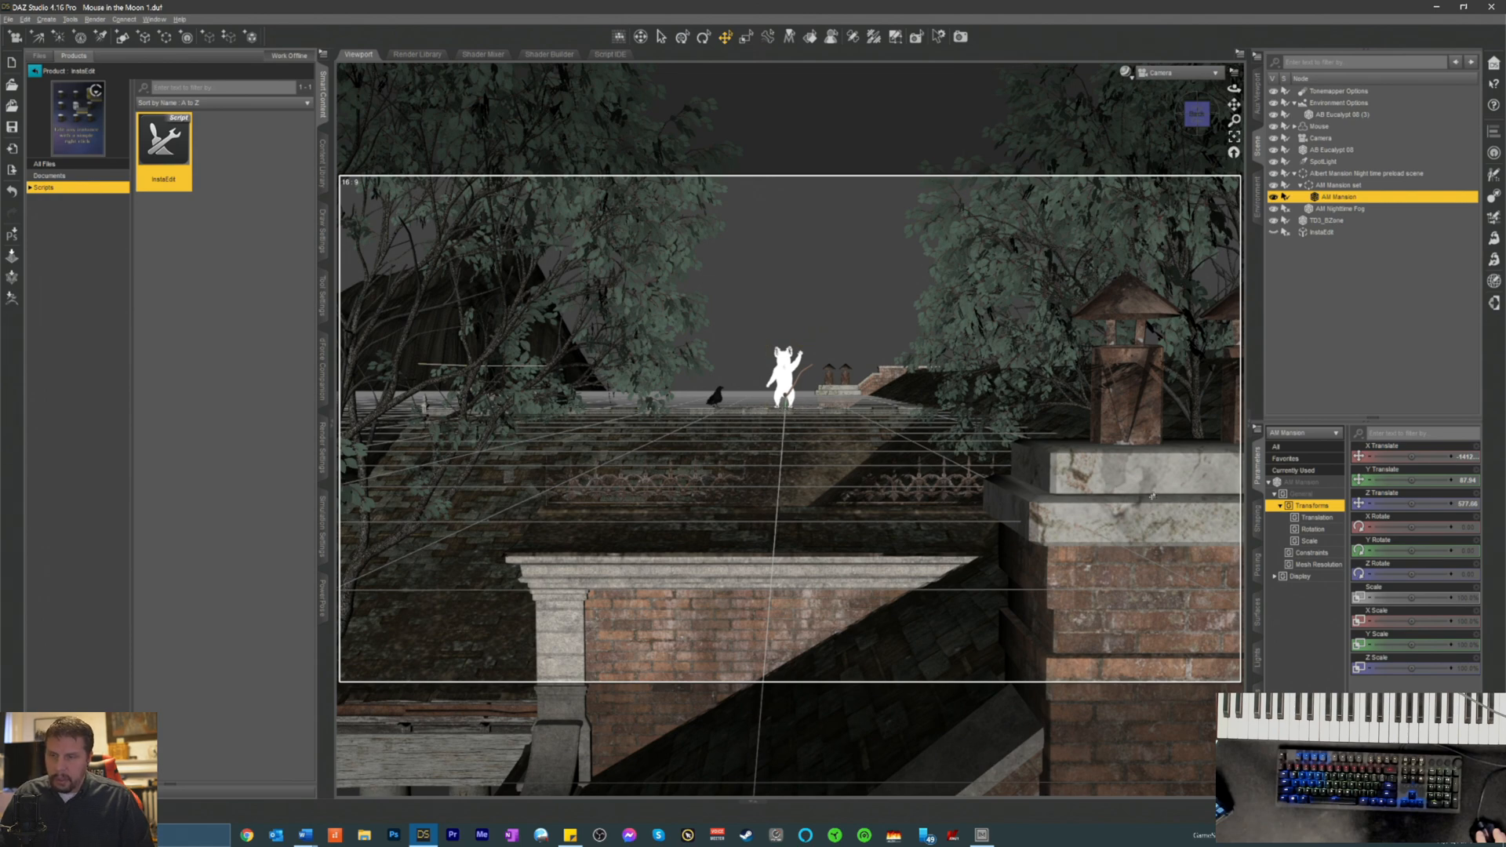
left_click(1259, 612)
left_click(1270, 494)
scroll(1288, 504, "down", 3)
scroll(1343, 623, "down", 5)
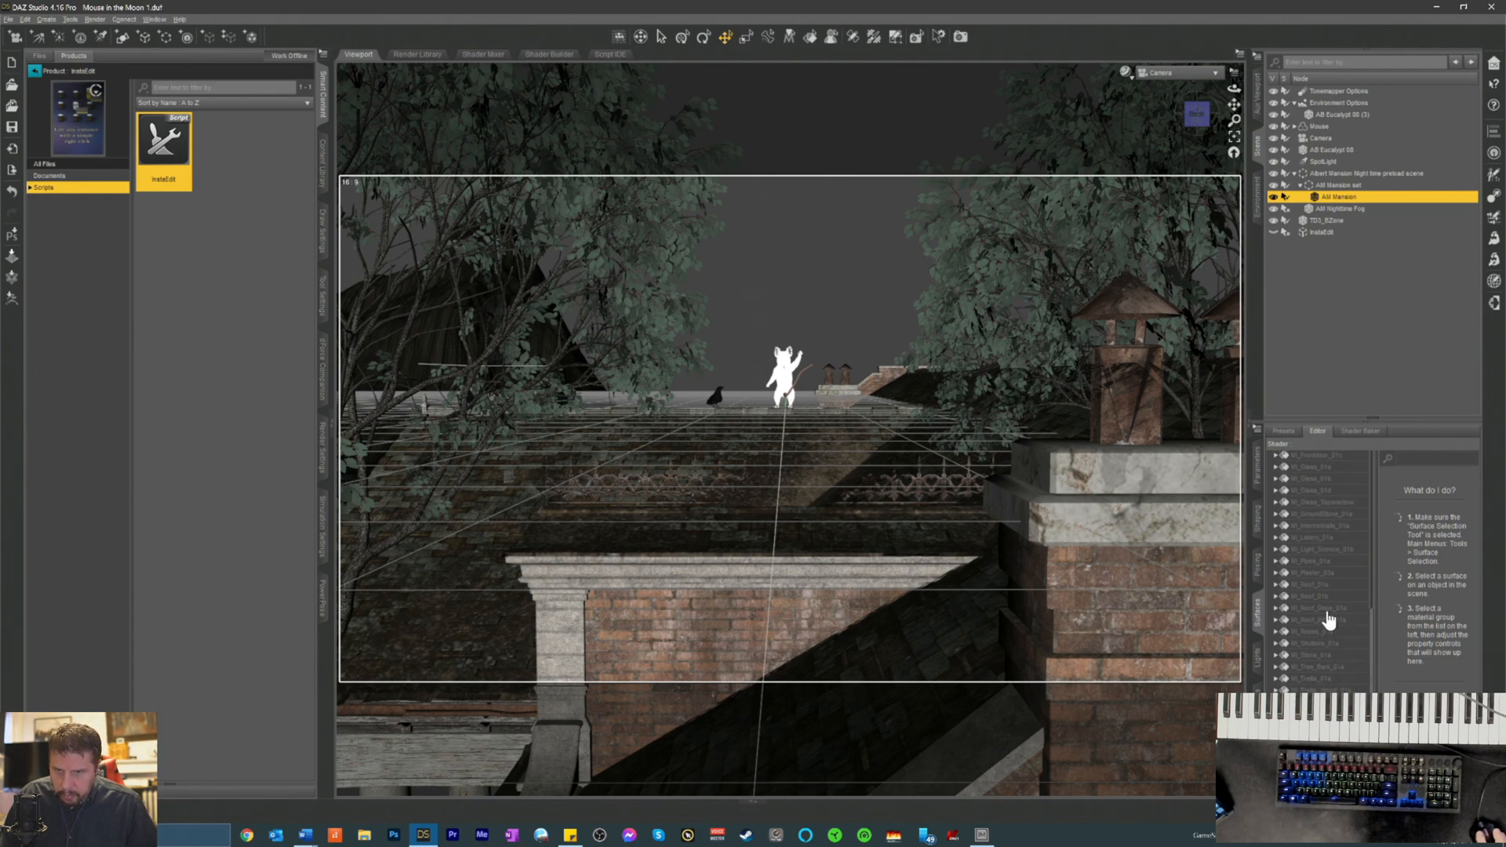
left_click(1125, 73)
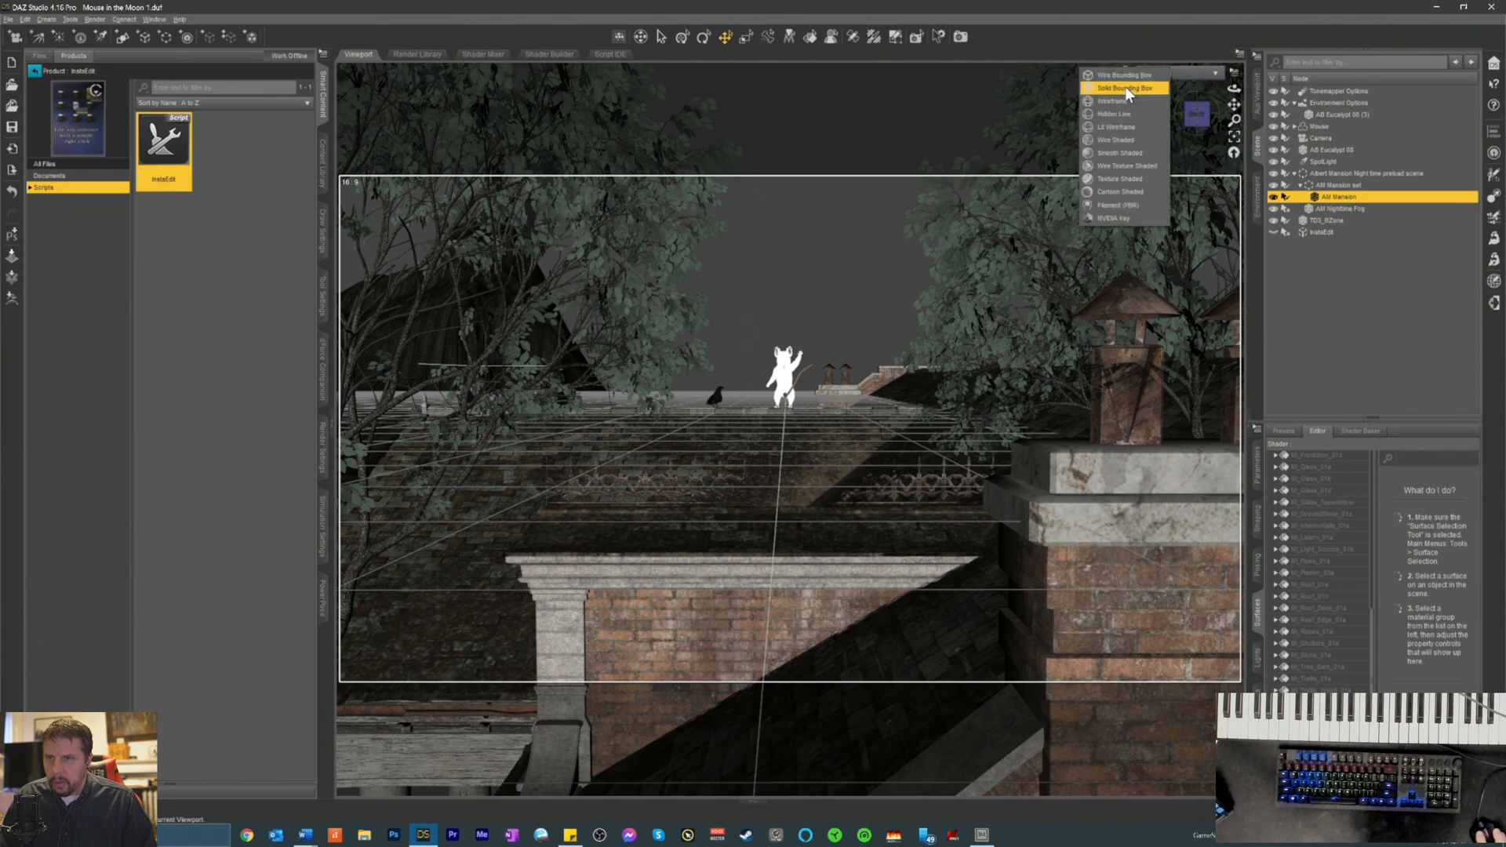
left_click(1092, 219)
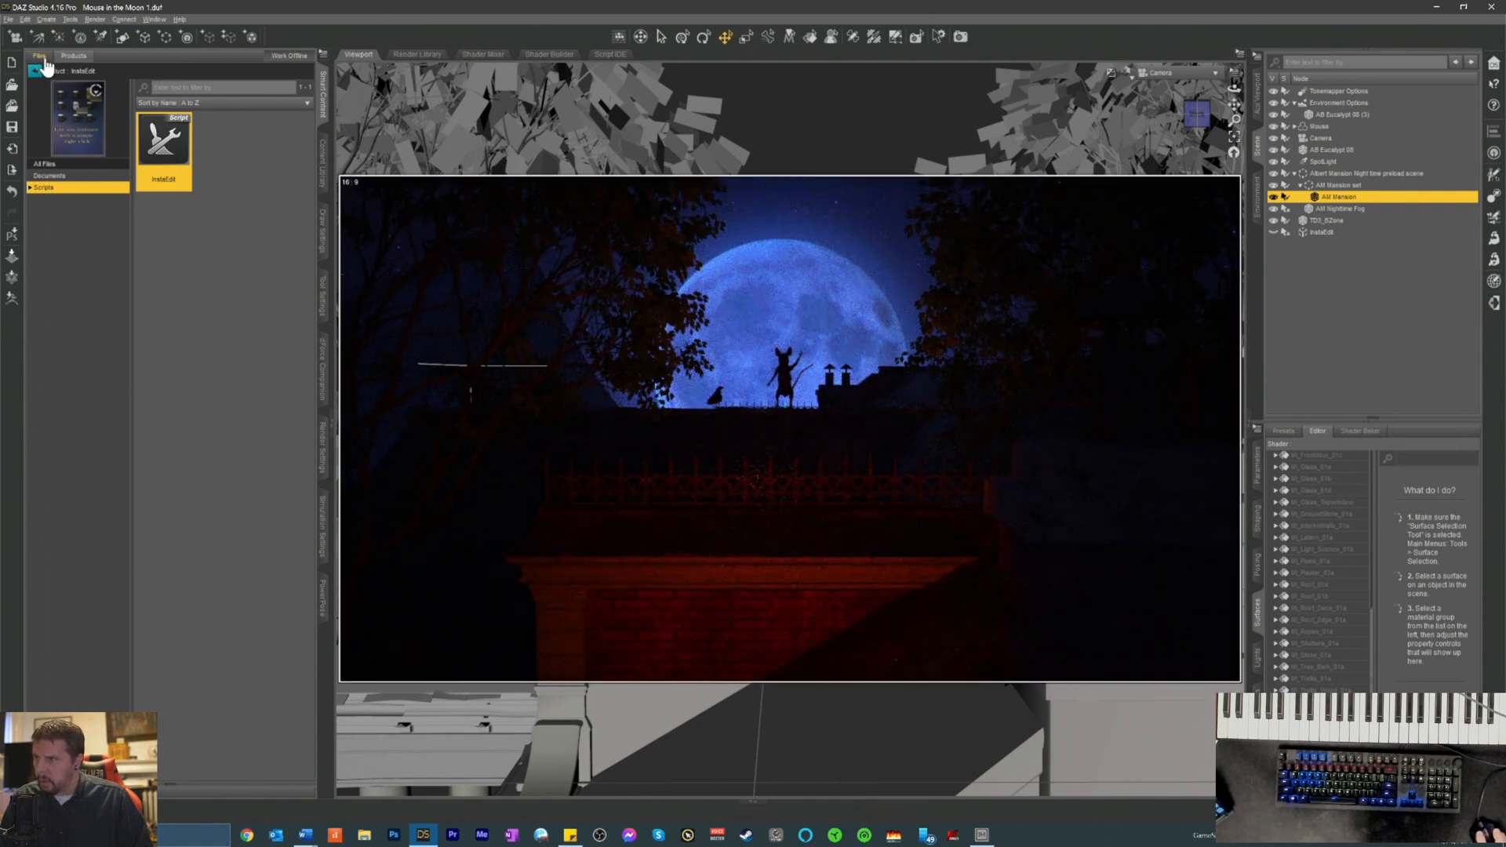
- Search all files in the content library for "crow"
left_click(38, 58)
left_click_drag(170, 73, 40, 69)
type("cre")
type("ow")
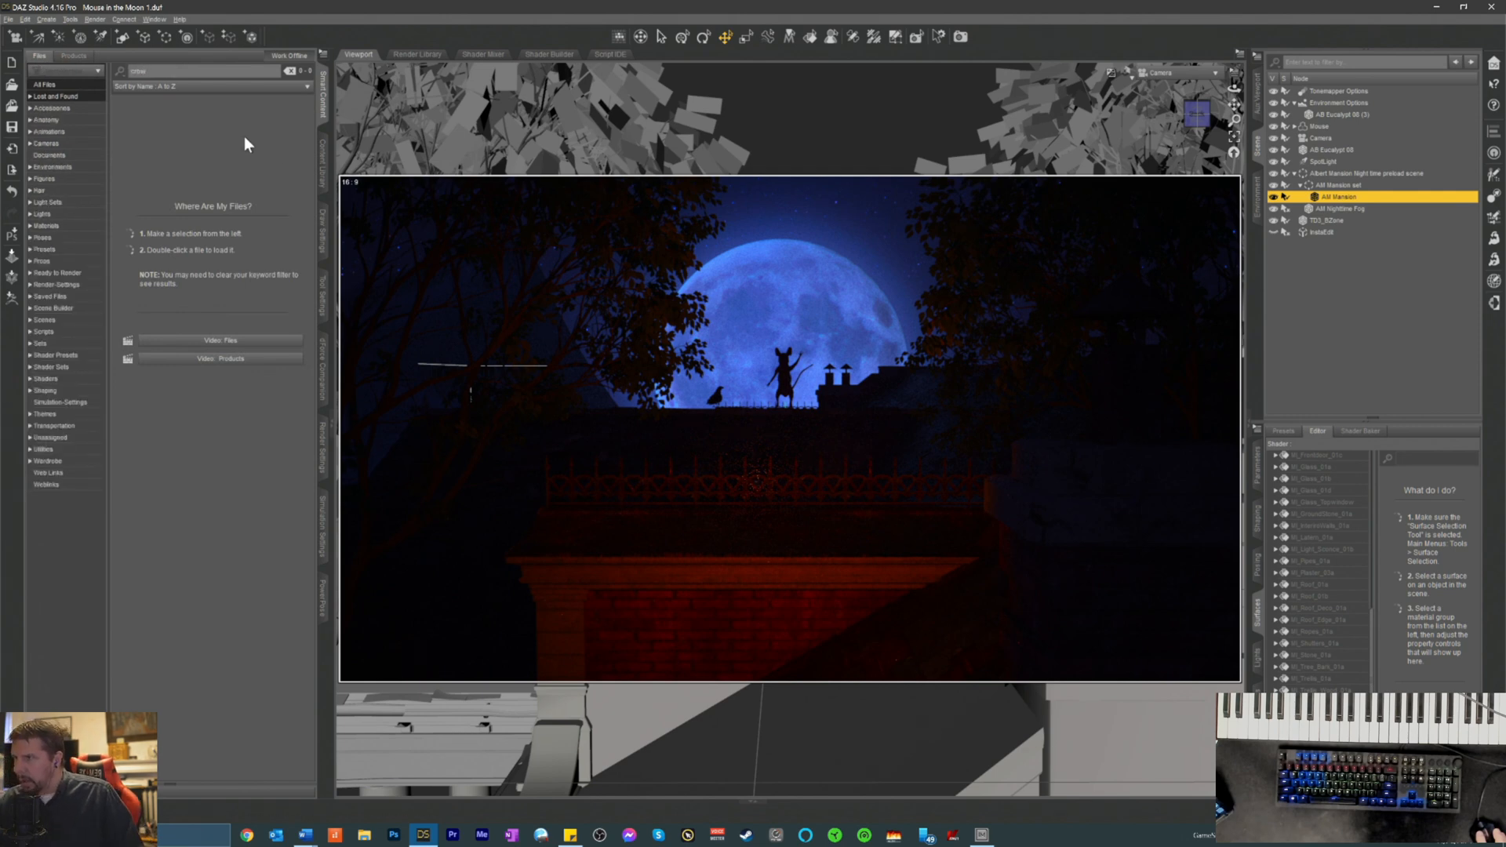
left_click(63, 84)
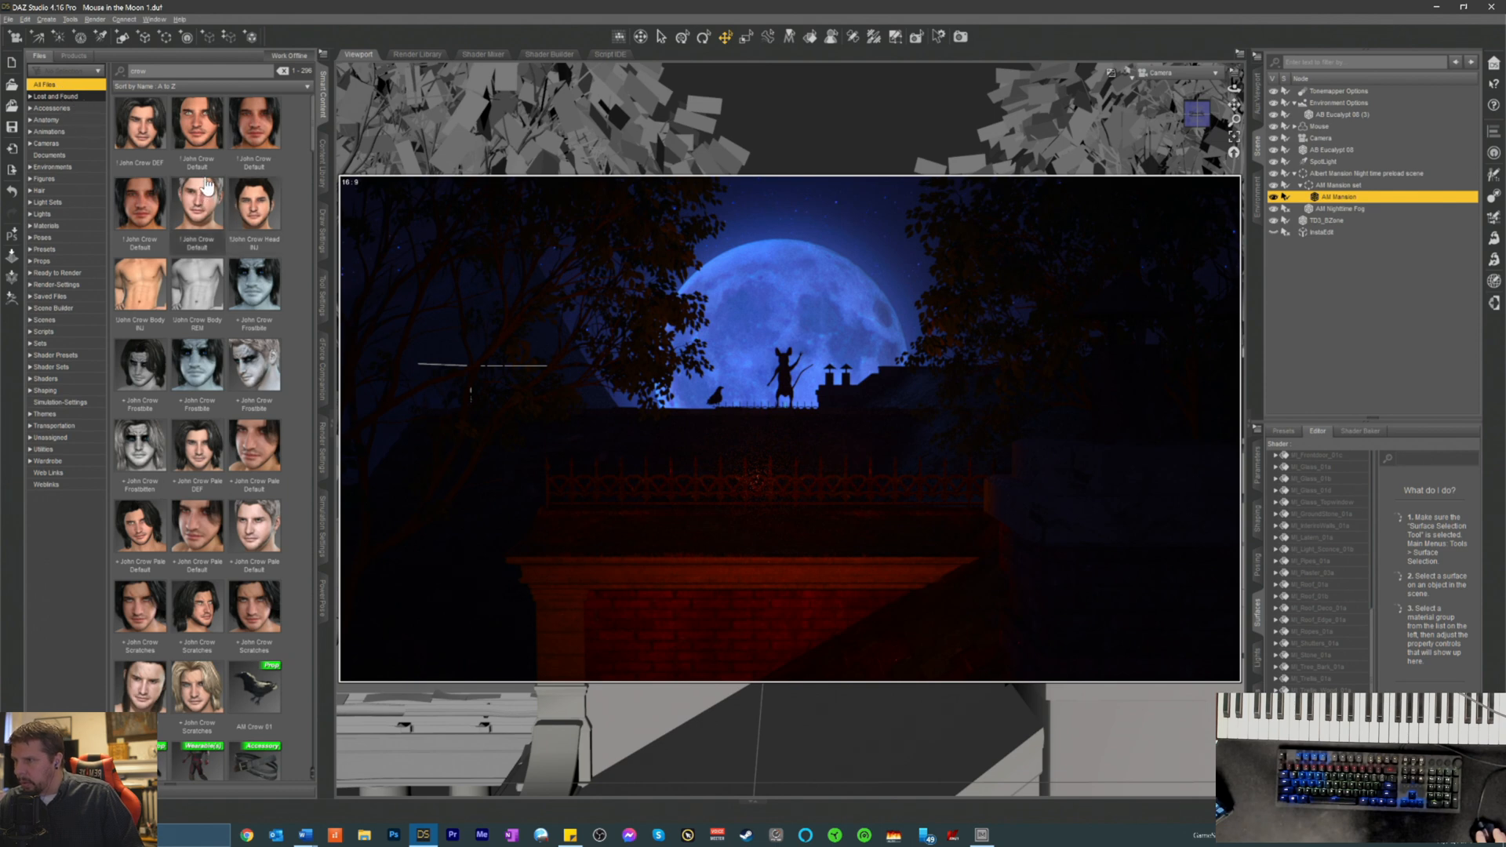
- Look through the crow search results, including Fur Crow, Scare Crow and the flock props, with nothing selected in the scene
left_click(1296, 287)
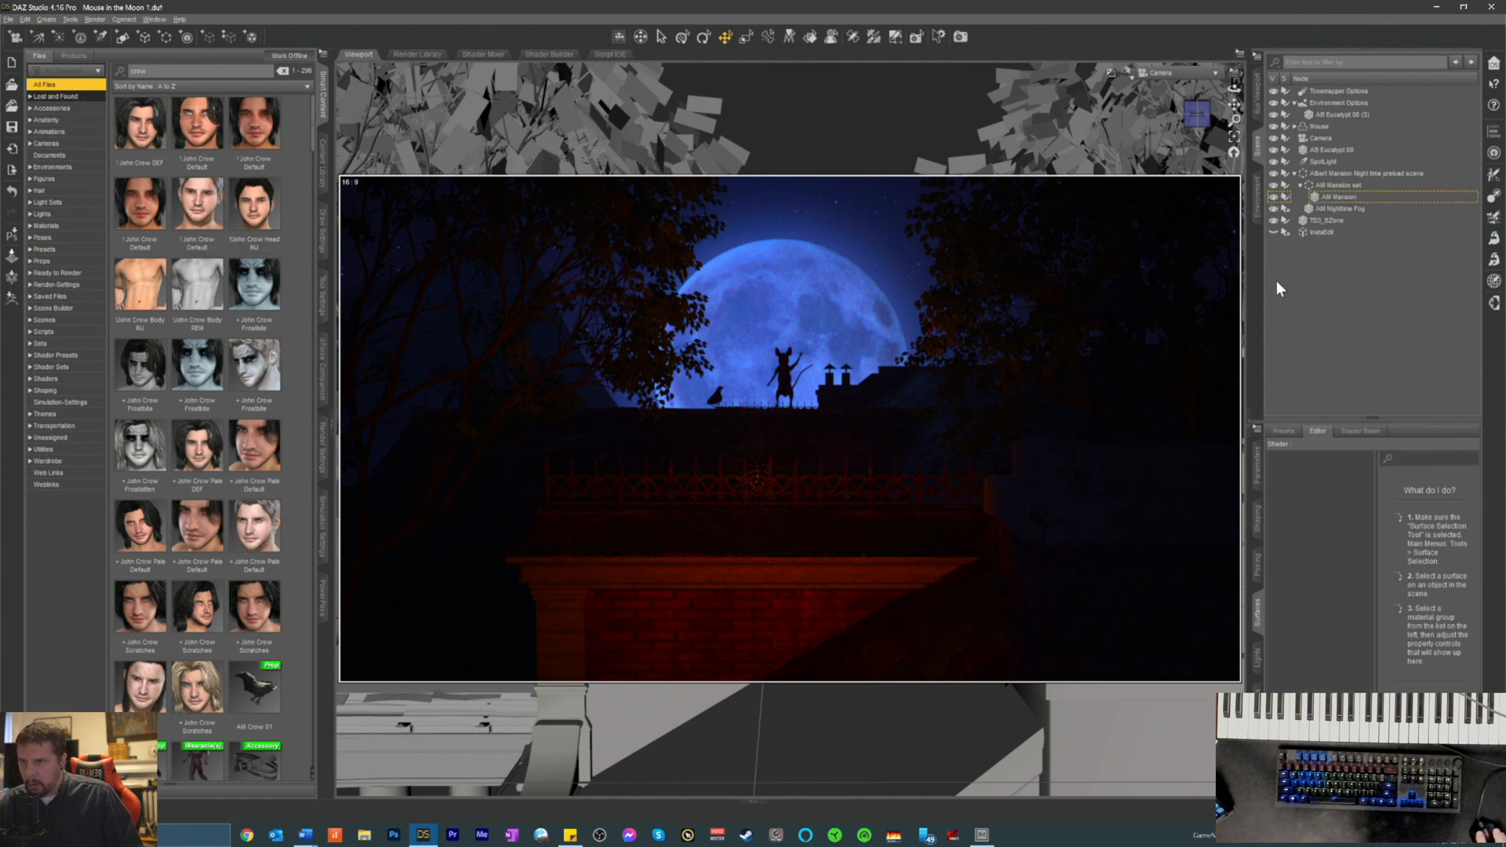
scroll(186, 267, "down", 15)
scroll(186, 266, "down", 15)
scroll(206, 253, "down", 15)
scroll(202, 255, "down", 15)
scroll(207, 253, "down", 15)
scroll(206, 254, "down", 12)
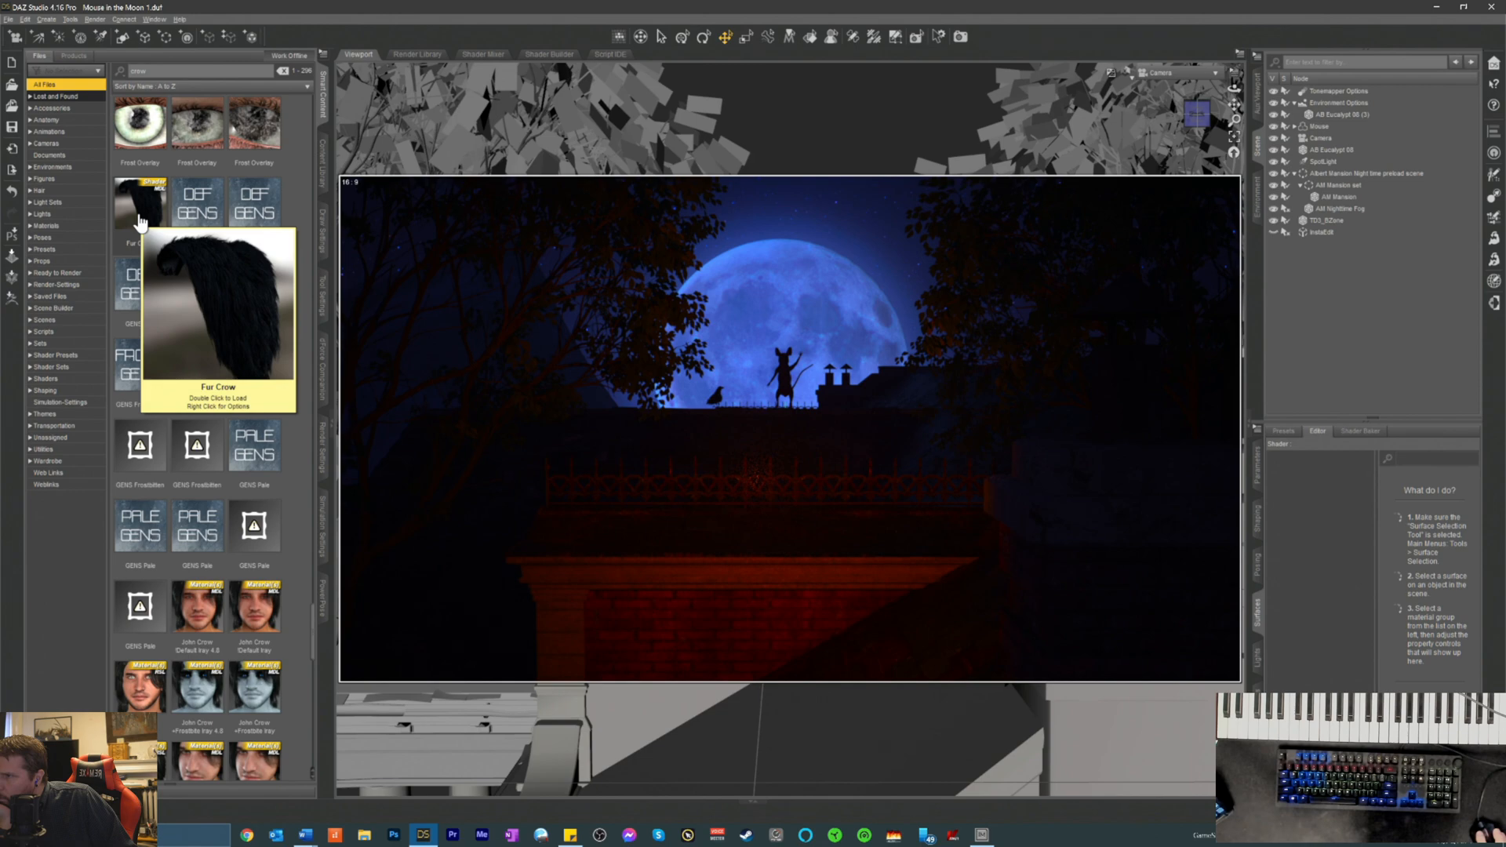
scroll(238, 252, "down", 15)
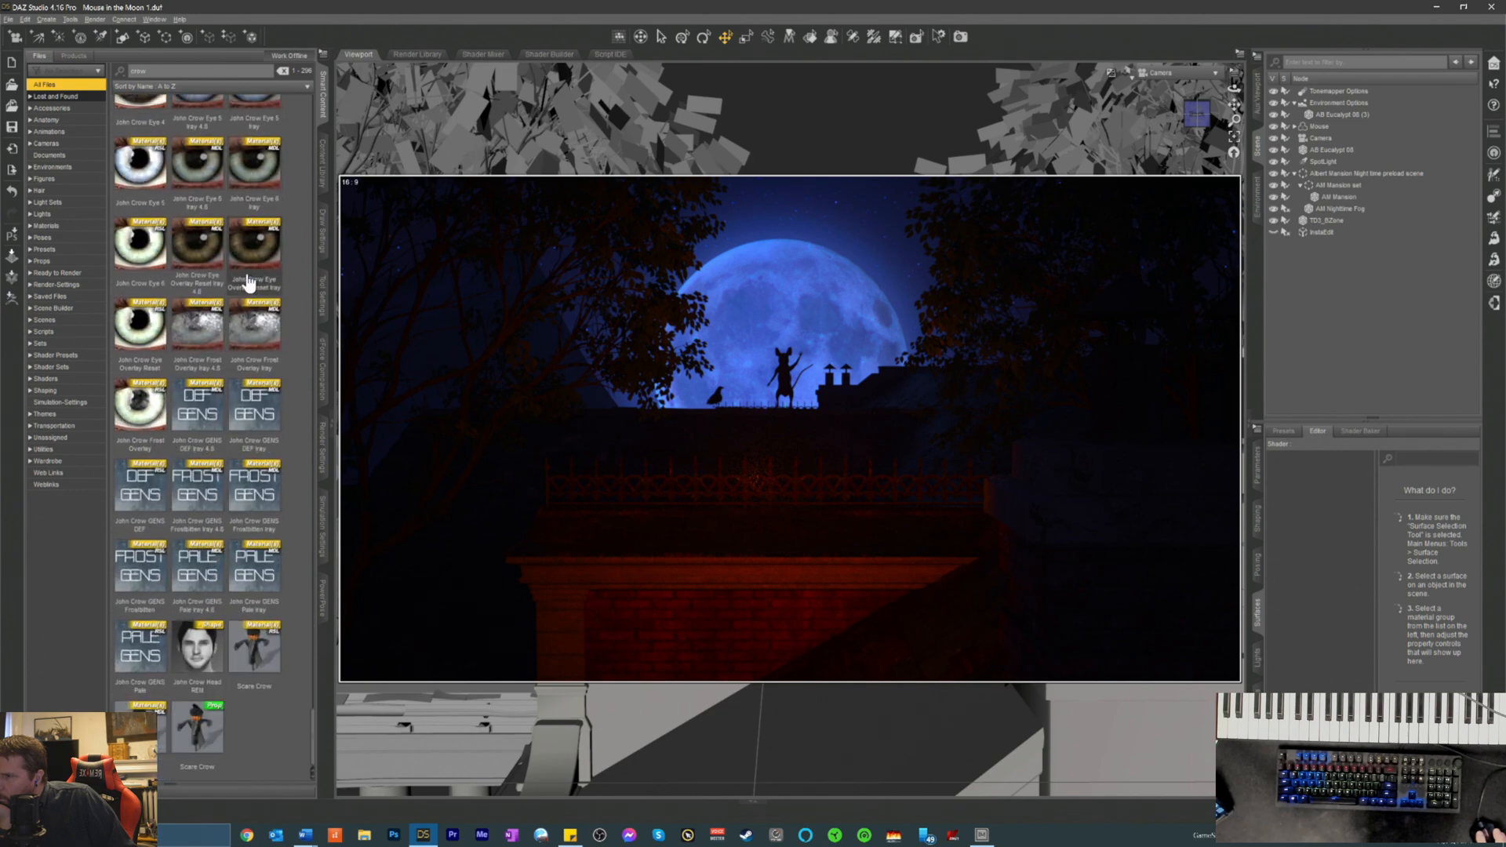
mouse_move(243, 285)
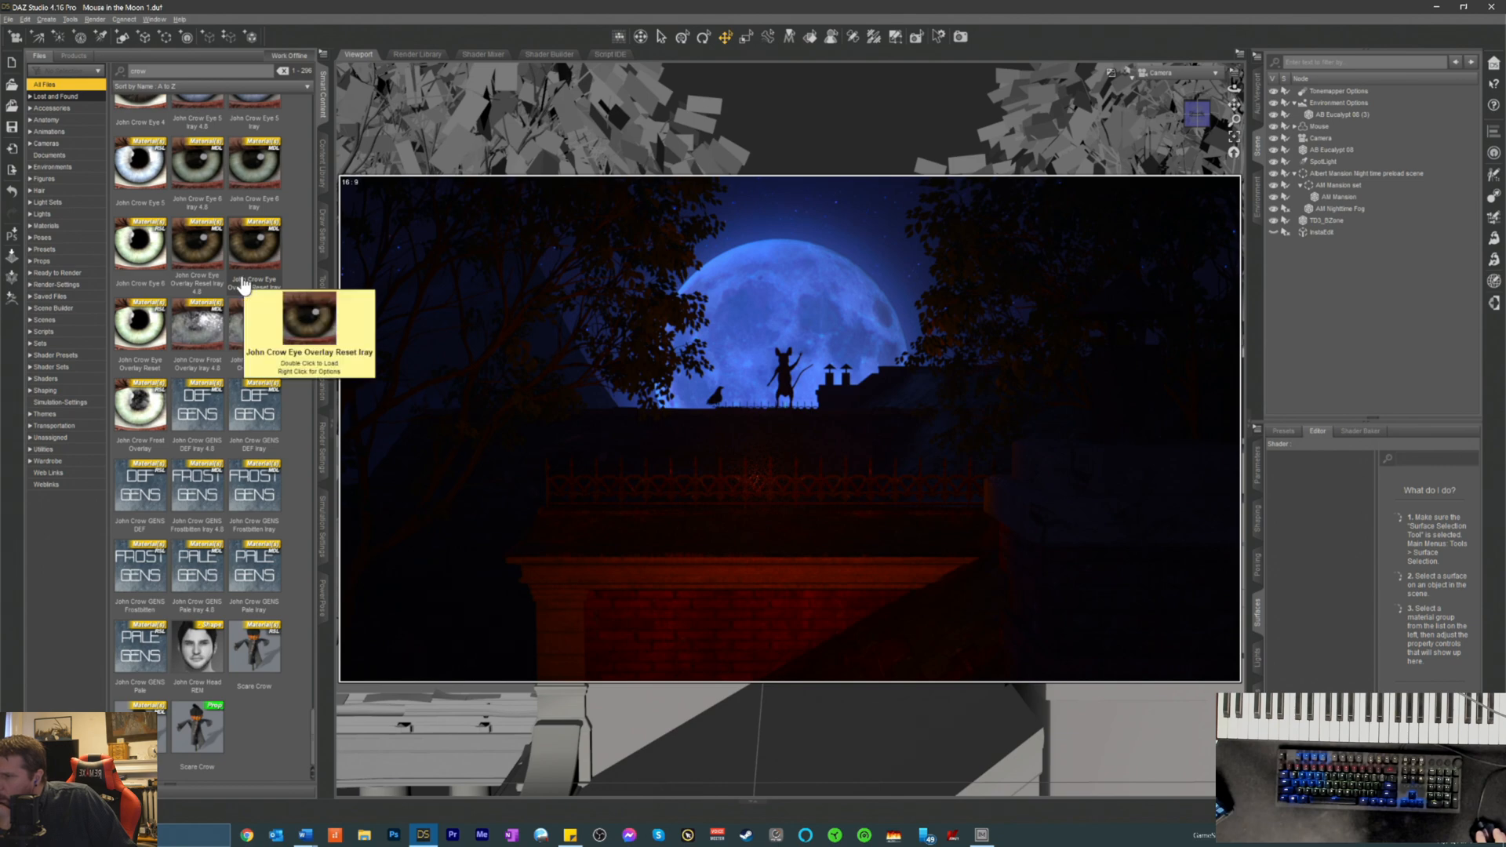
scroll(235, 275, "up", 10)
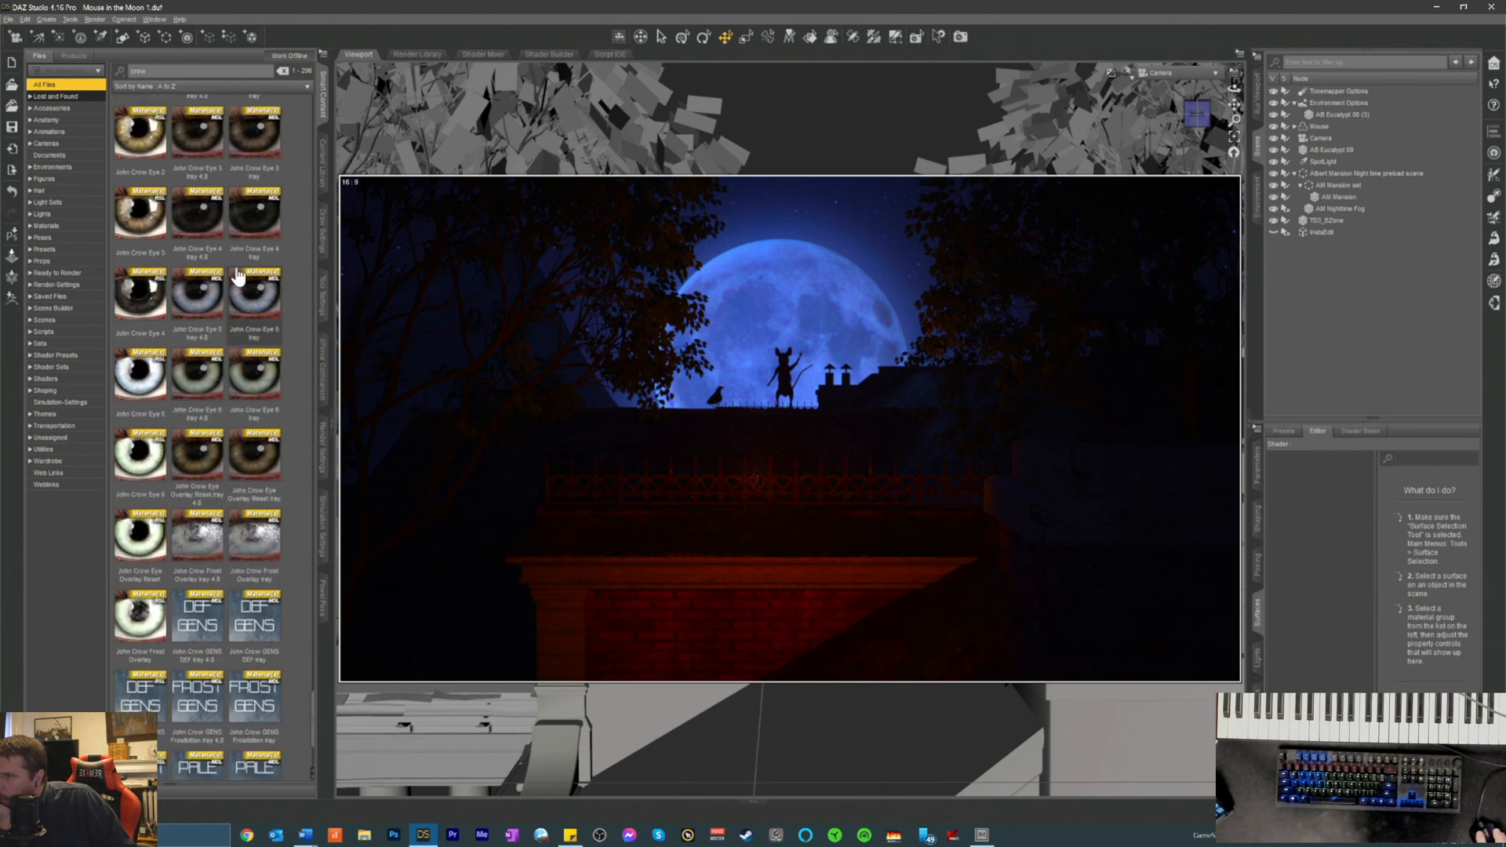
scroll(216, 274, "up", 15)
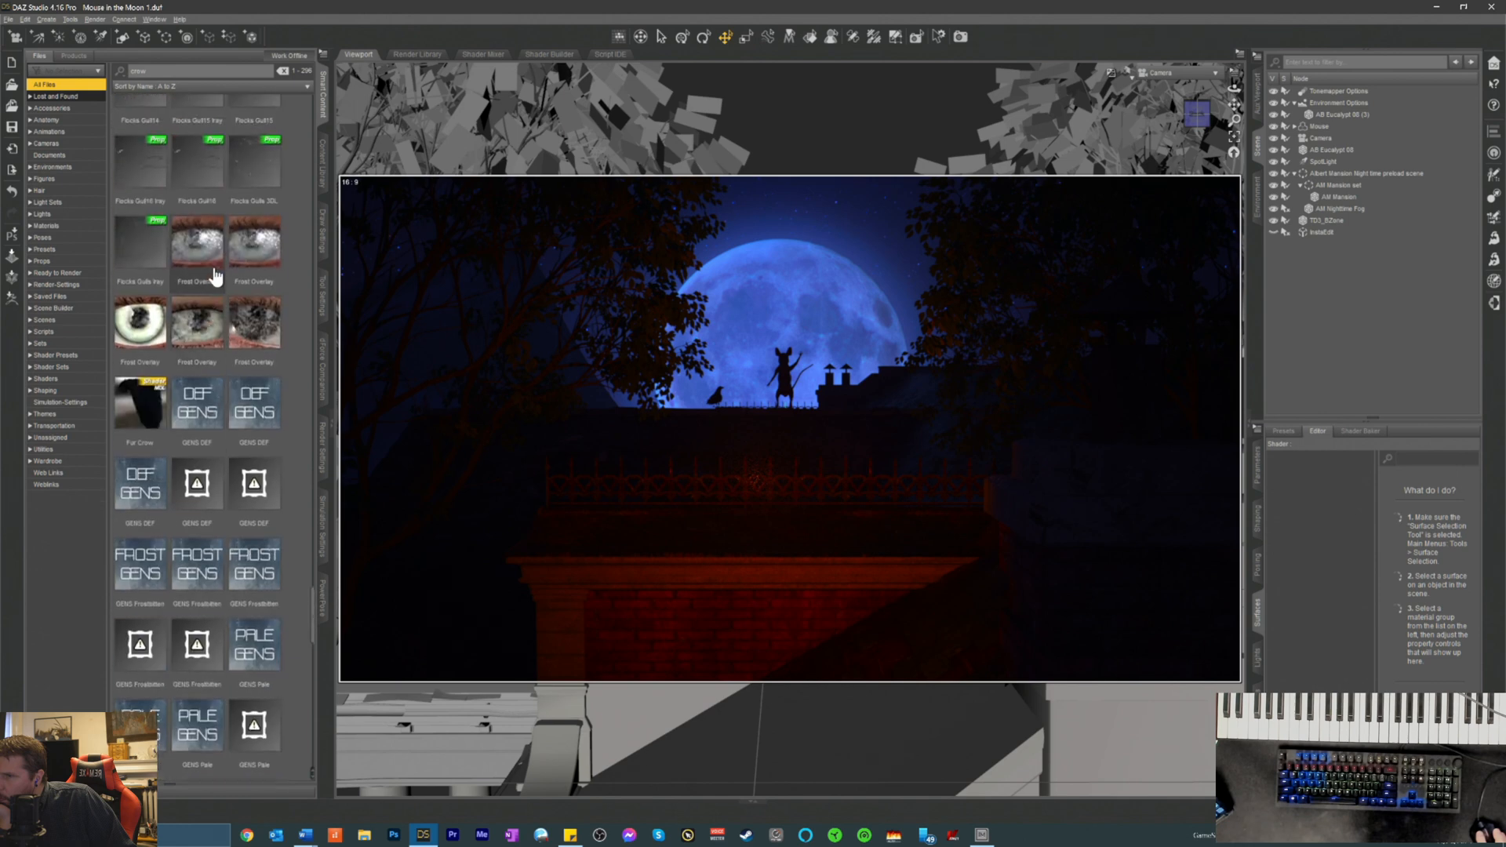
scroll(215, 267, "up", 4)
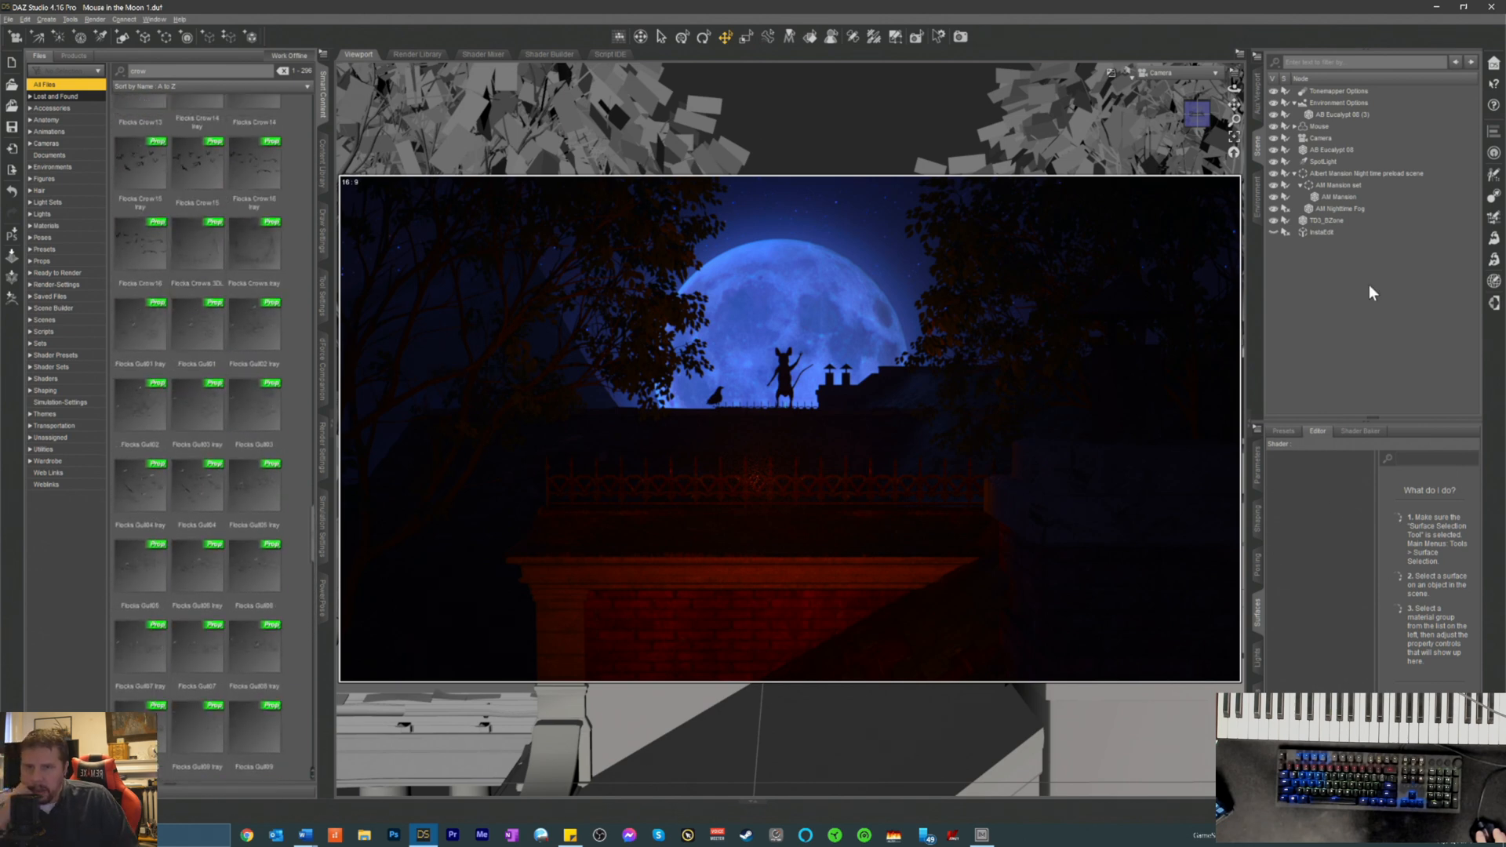
- Find the trellis material among AM Mansion's surfaces and try changing its Cutout Opacity to see what it affects
left_click(1329, 197)
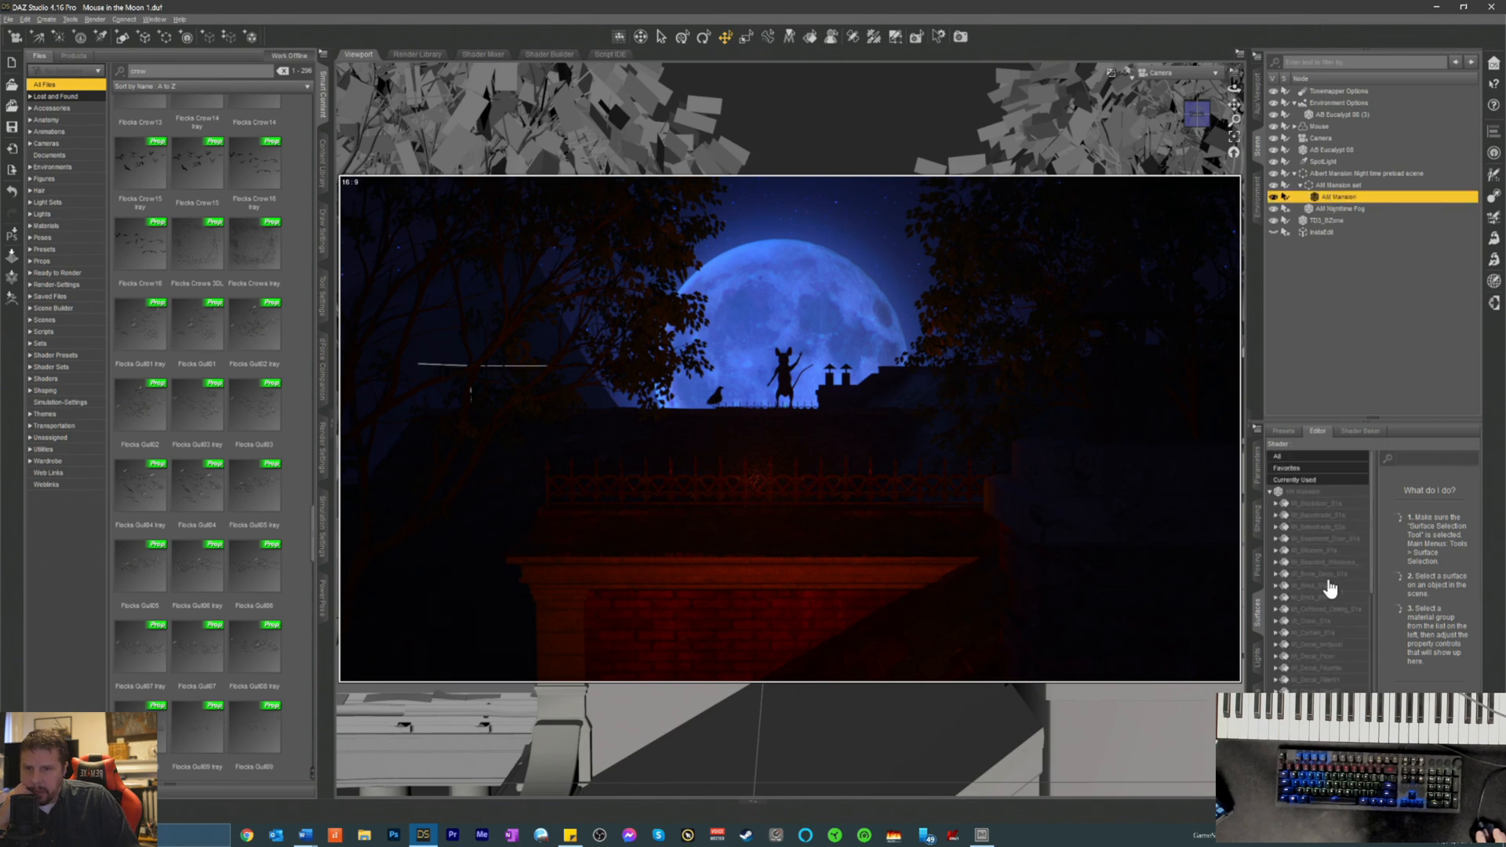
scroll(1336, 613, "down", 4)
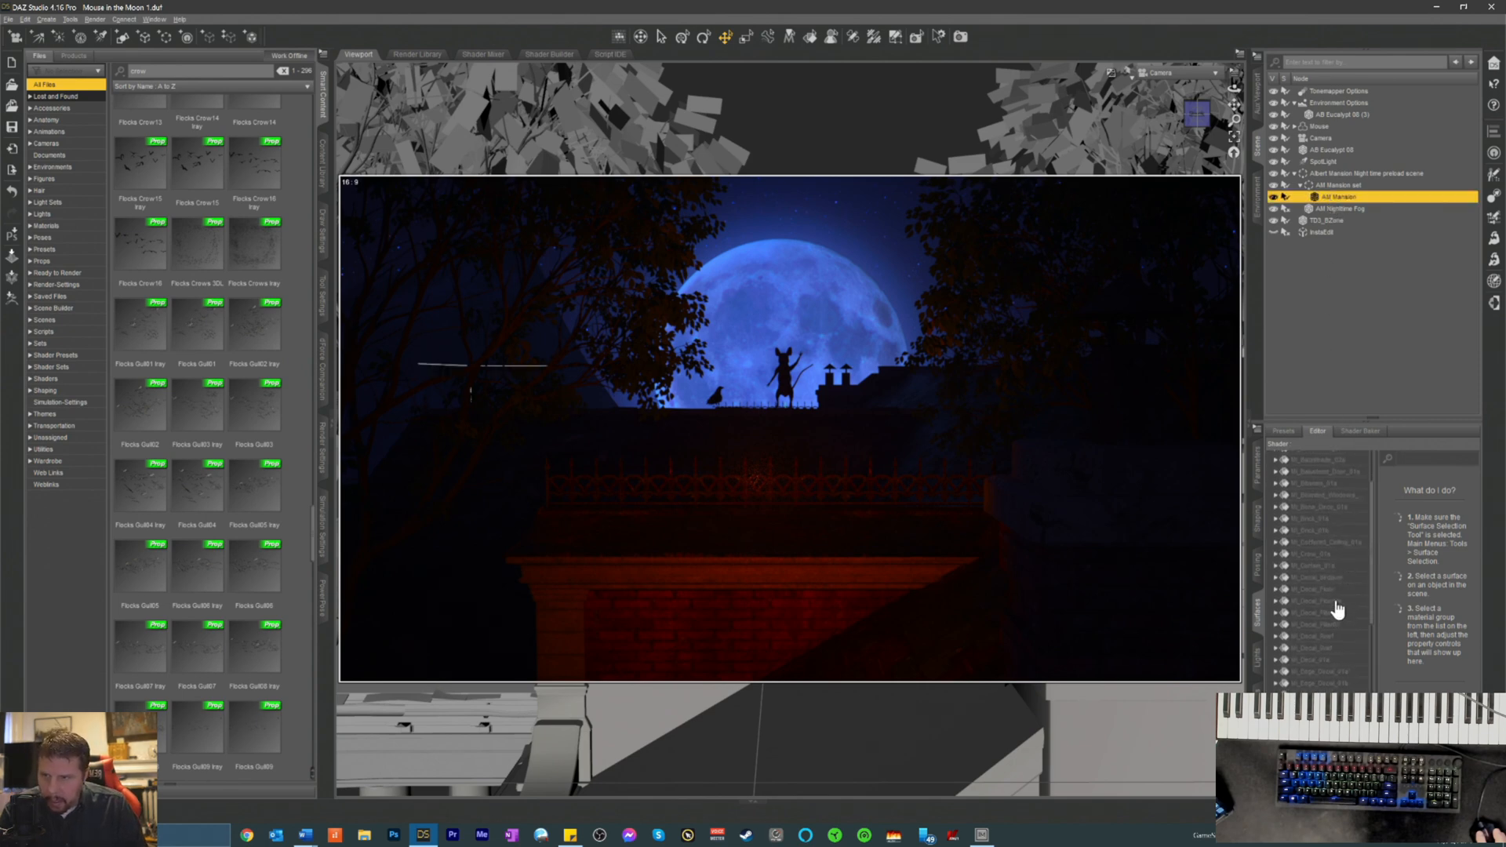
scroll(1332, 613, "down", 3)
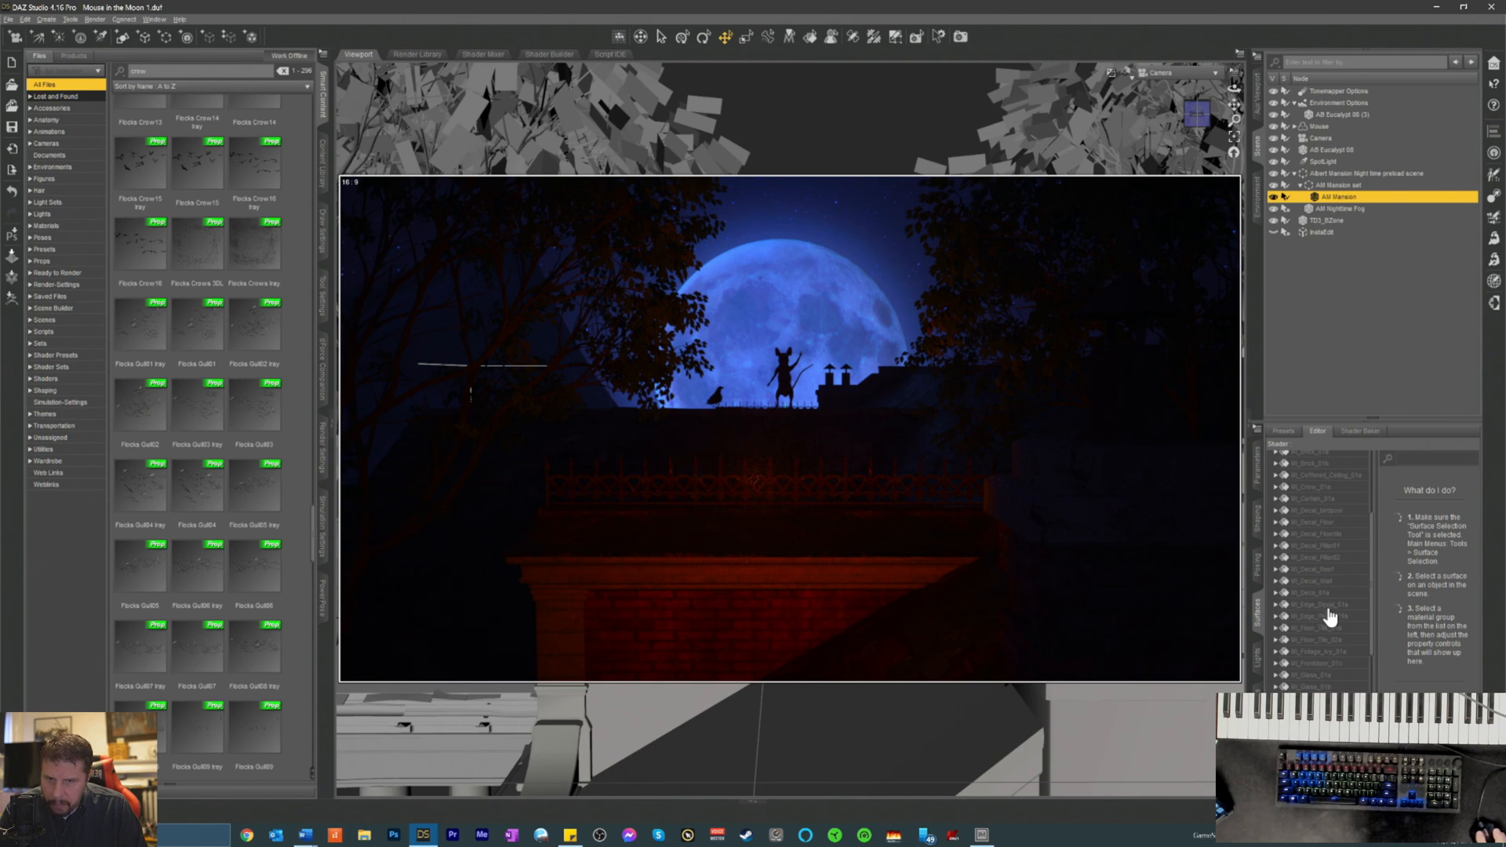
scroll(1336, 688, "down", 3)
scroll(1336, 675, "down", 3)
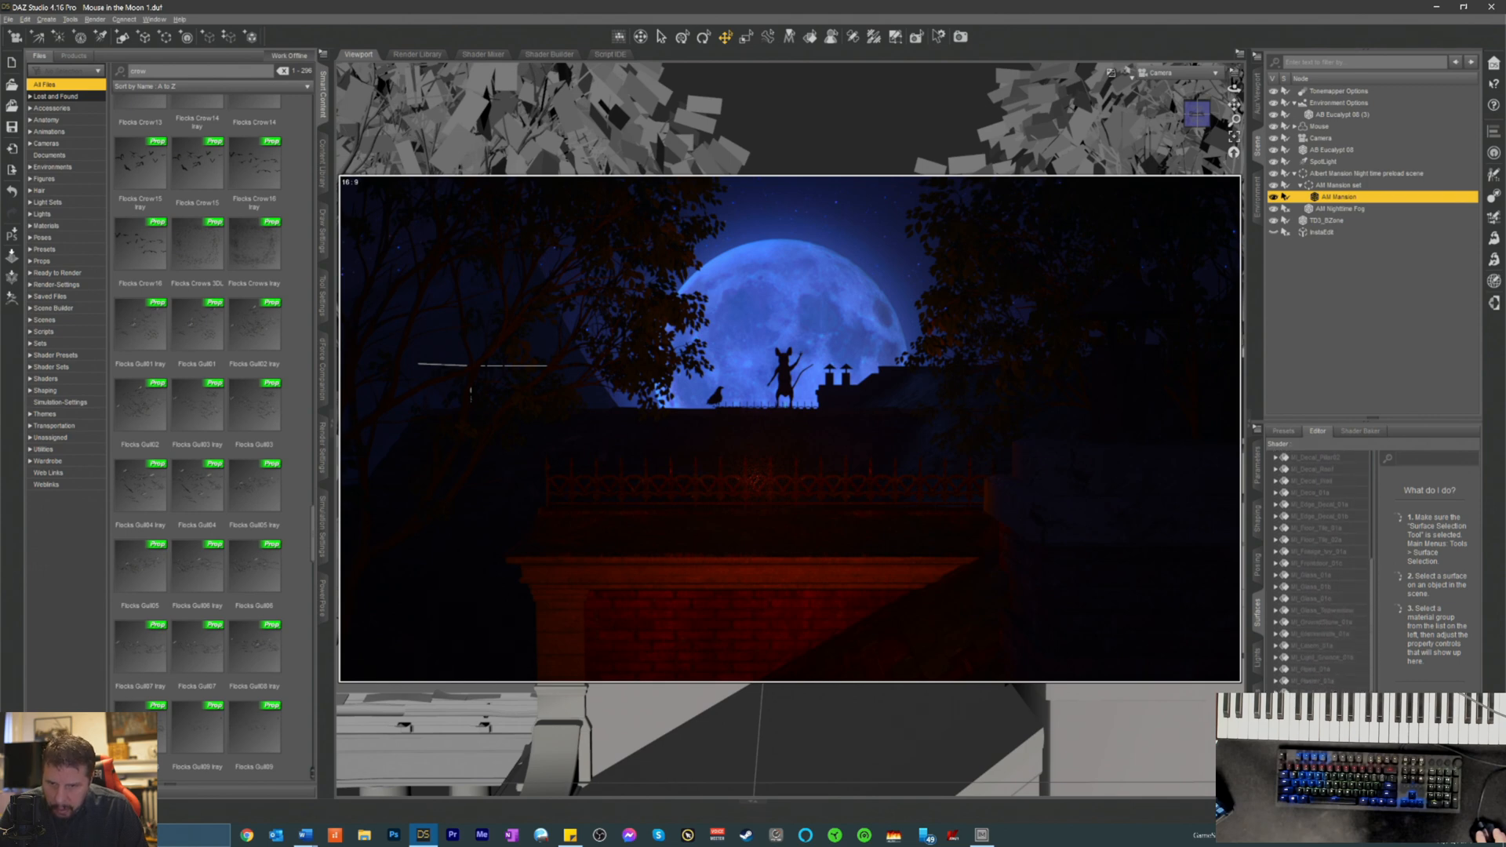
scroll(1334, 675, "down", 6)
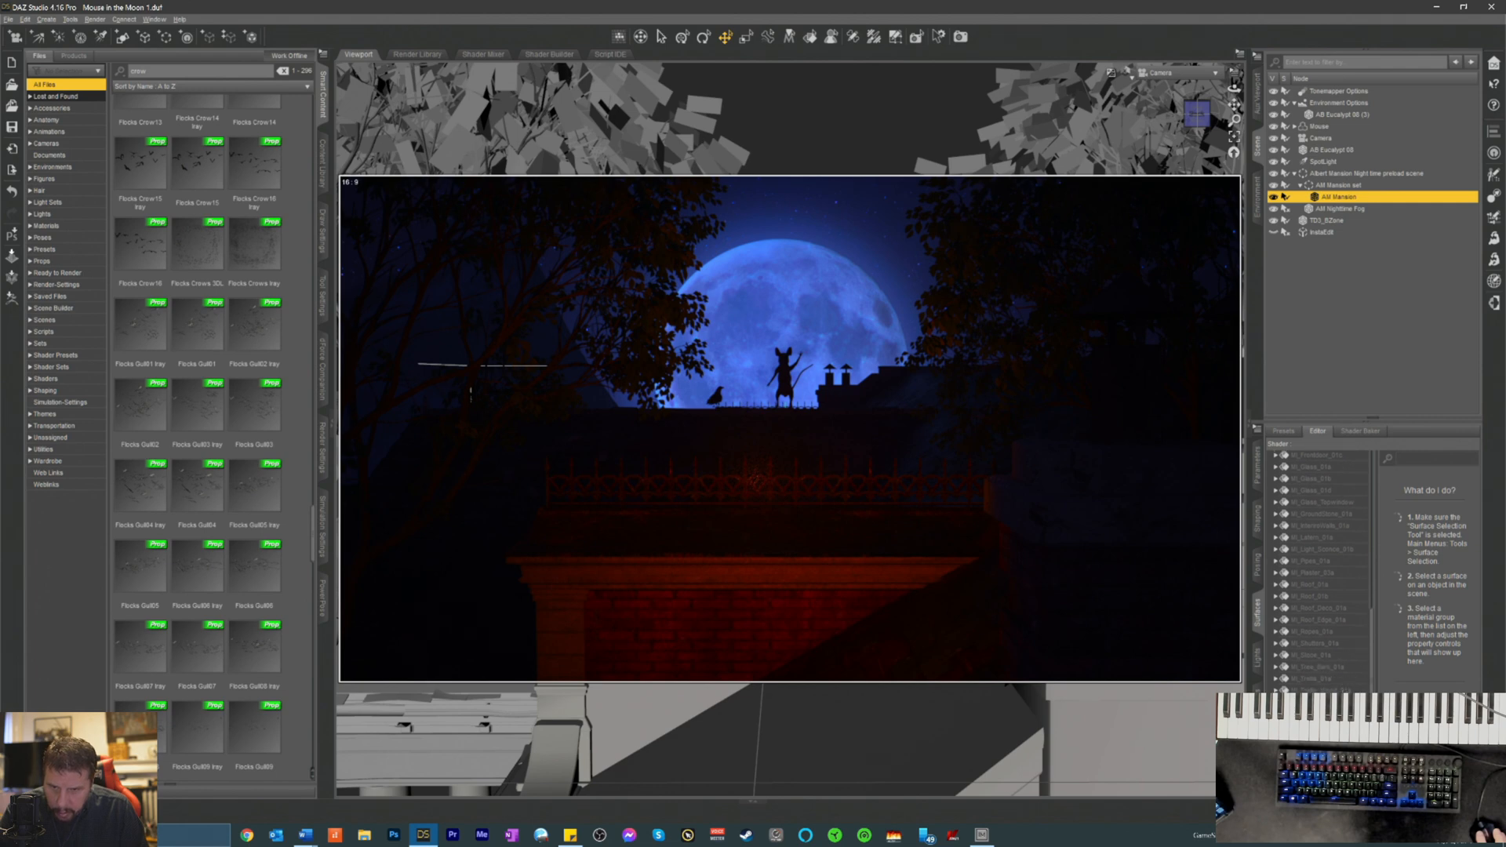
left_click(1312, 680)
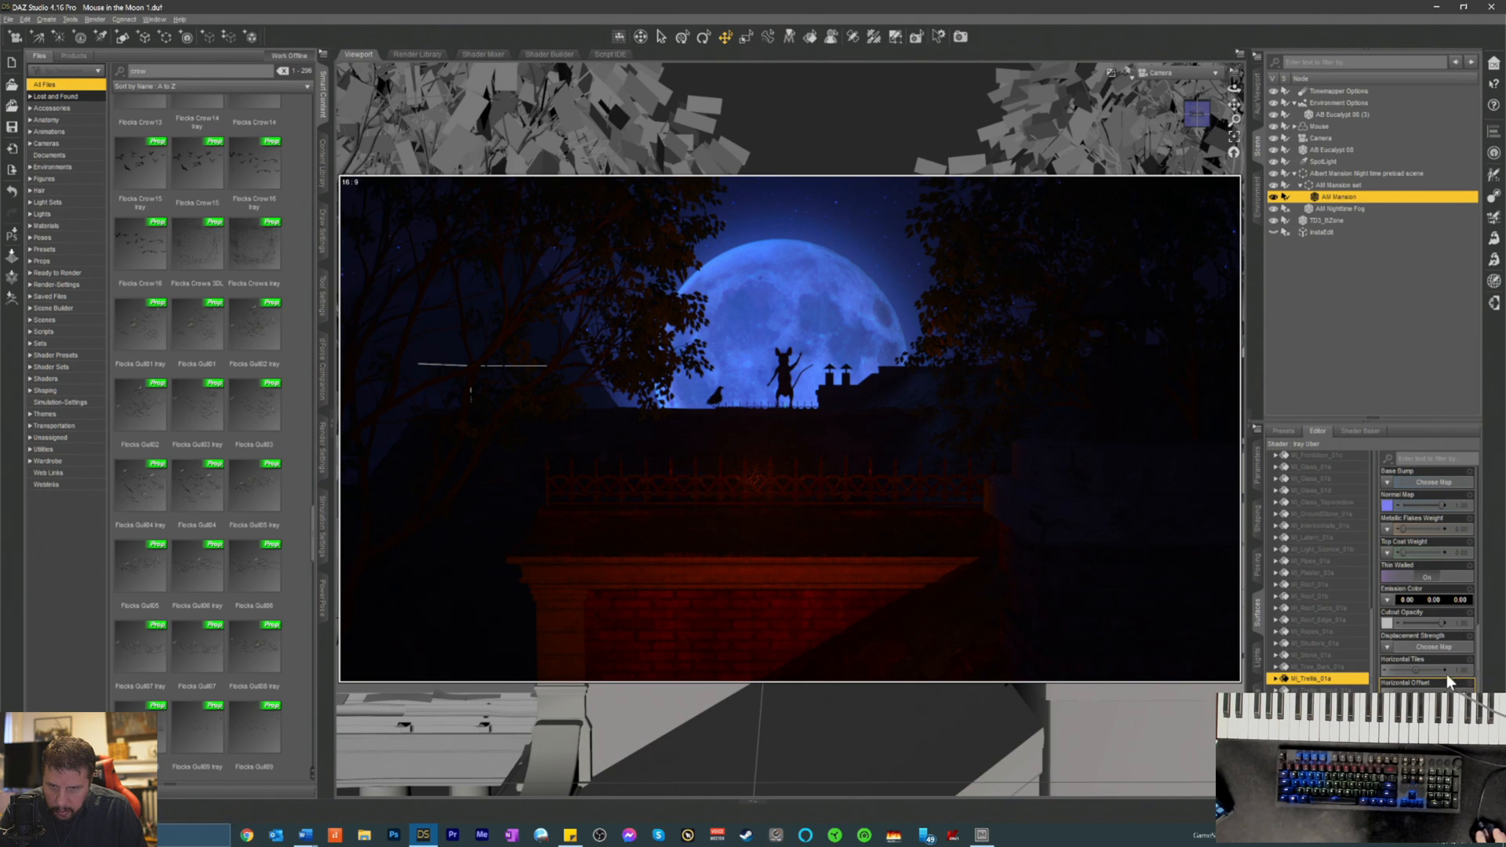
left_click_drag(1442, 622, 1480, 624)
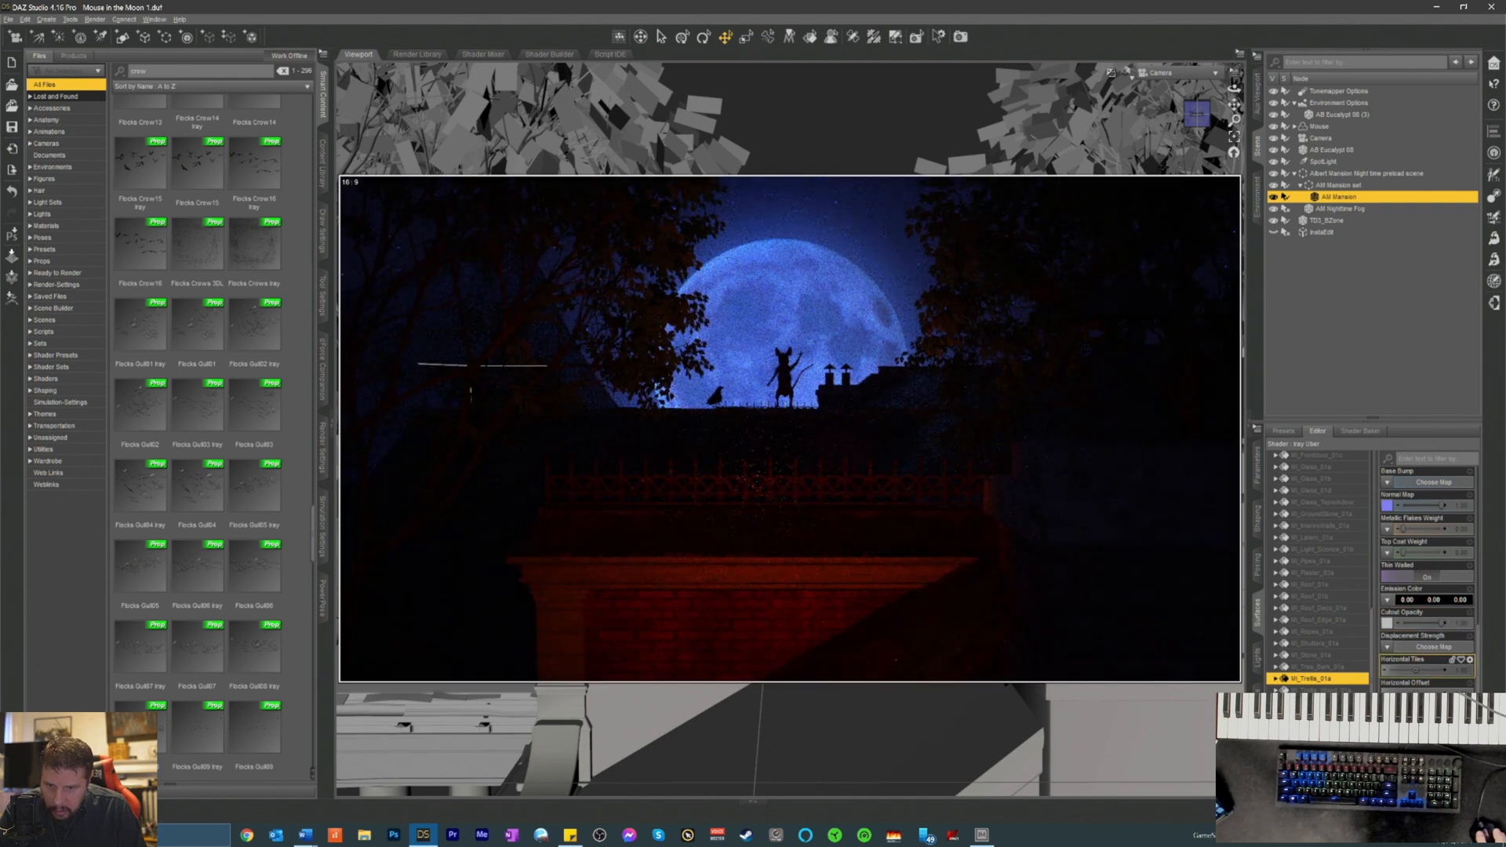
- Try lowering the Cutout Opacity of the trellis wood surface and the surface listed below it to identify their parts
left_click(1322, 690)
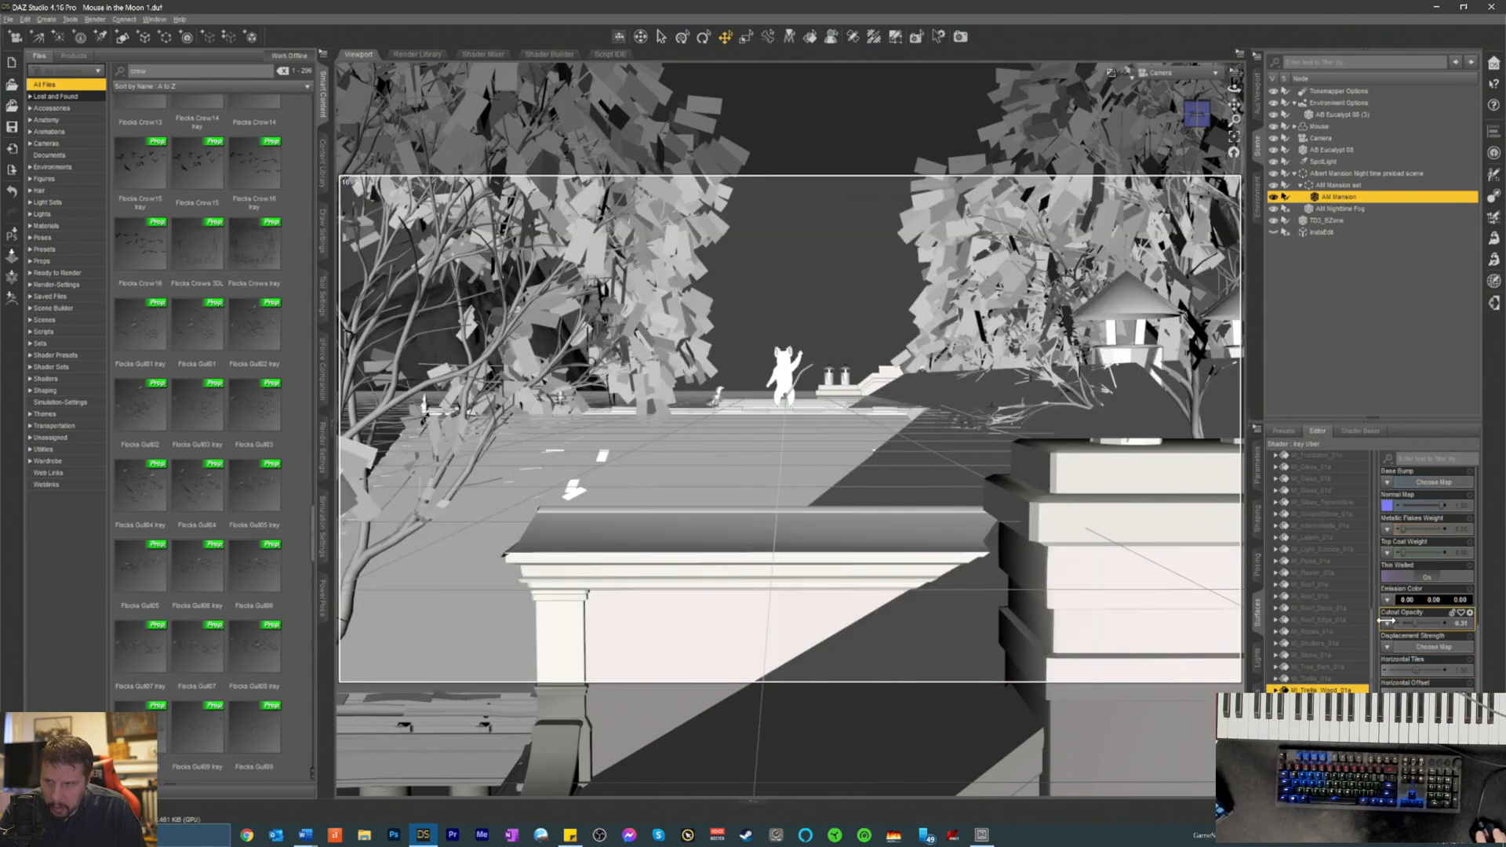
left_click_drag(1439, 624, 1326, 623)
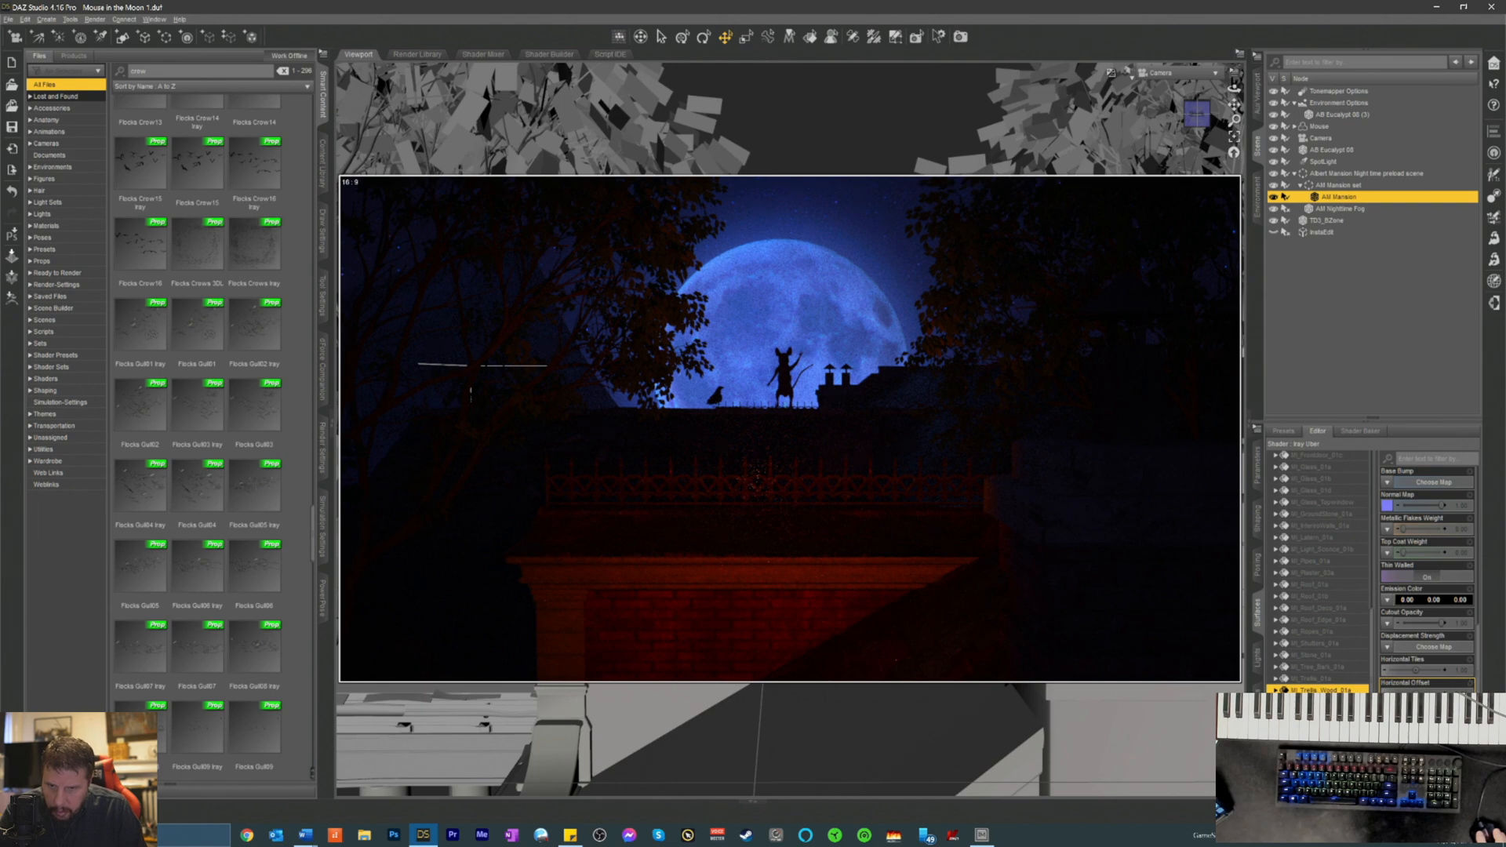
left_click(1321, 703)
mouse_move(1442, 623)
left_mouse_down()
mouse_move(1341, 625)
mouse_move(1459, 629)
left_mouse_up()
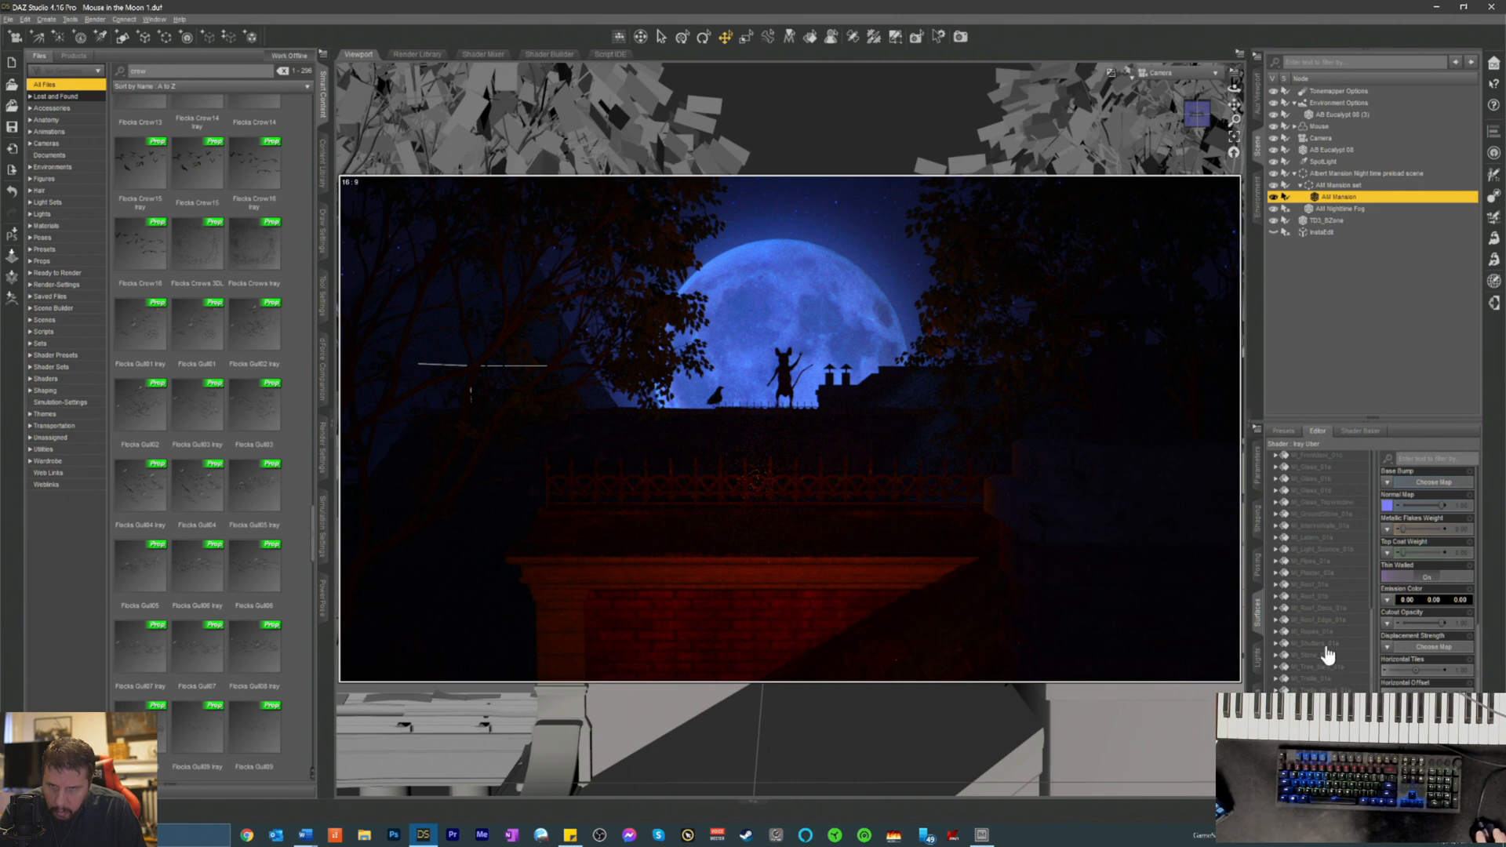
- Find M_Bitumen_01a among AM Mansion's surfaces and test its Cutout Opacity against the rendered view
scroll(1326, 649, "up", 2)
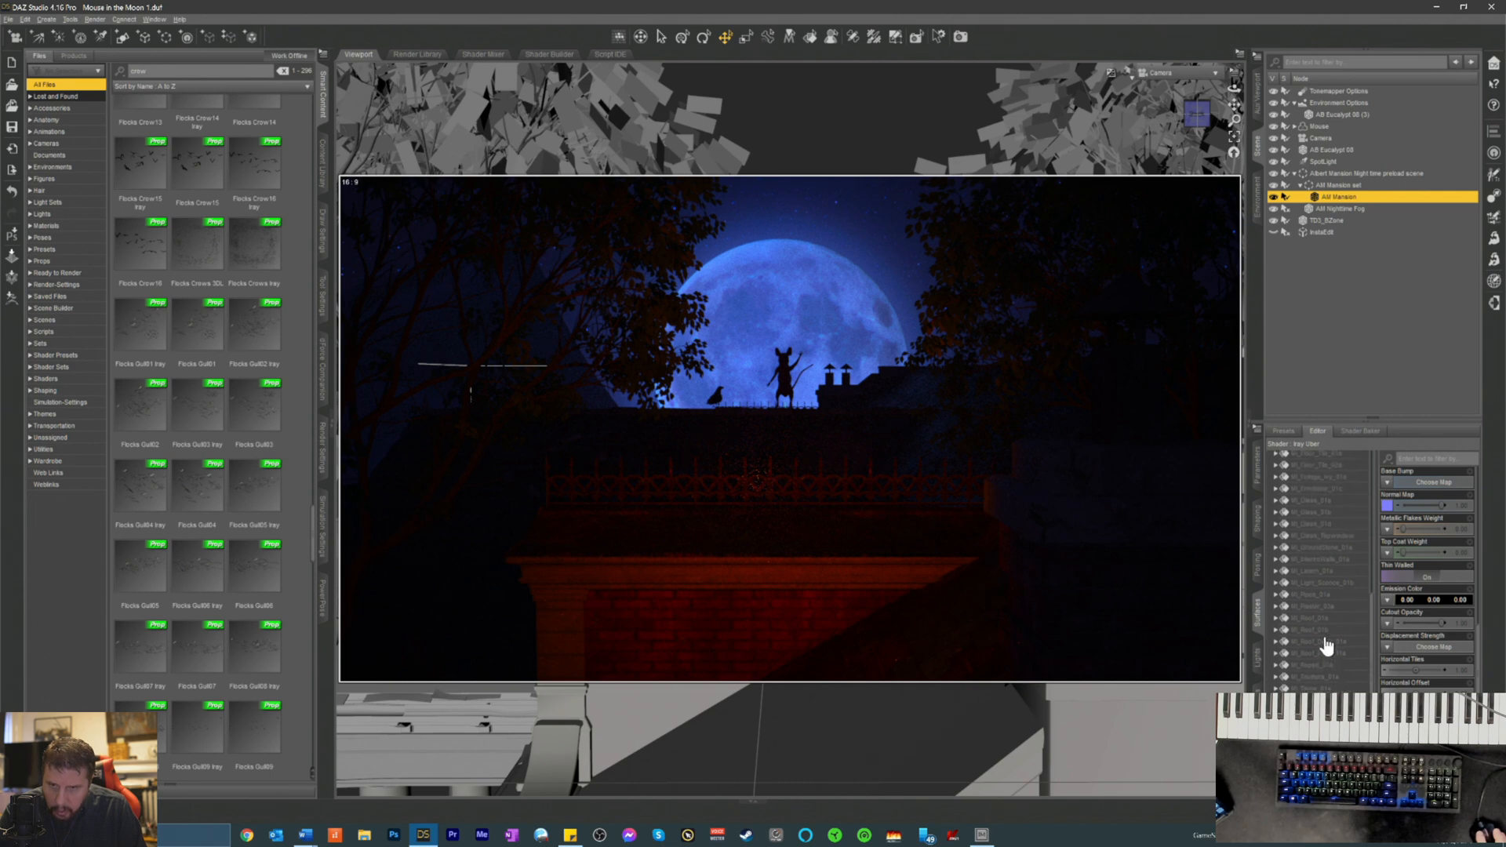
scroll(1327, 645, "up", 4)
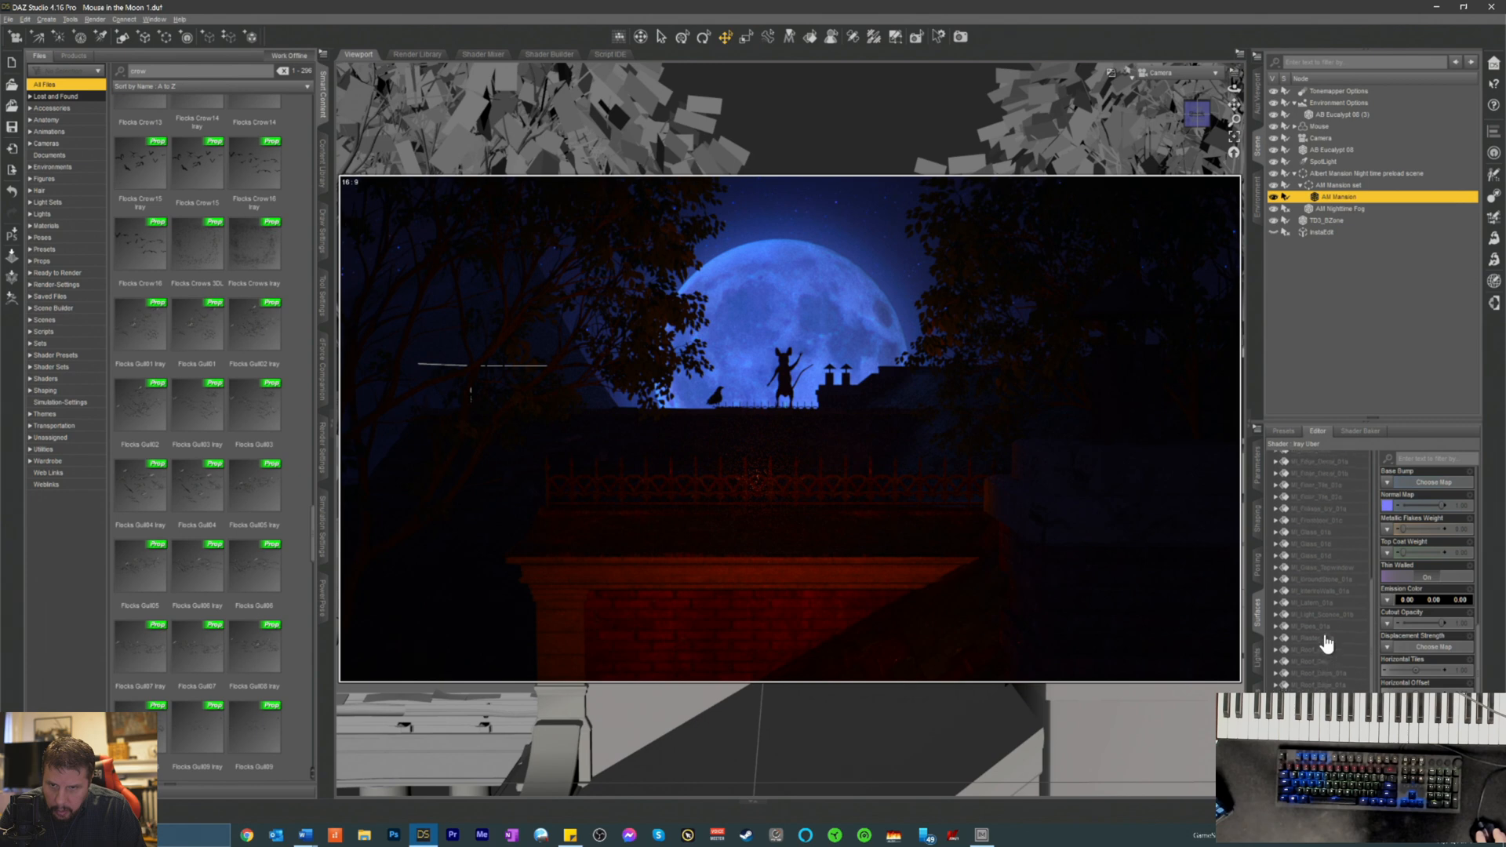
scroll(1327, 639, "up", 2)
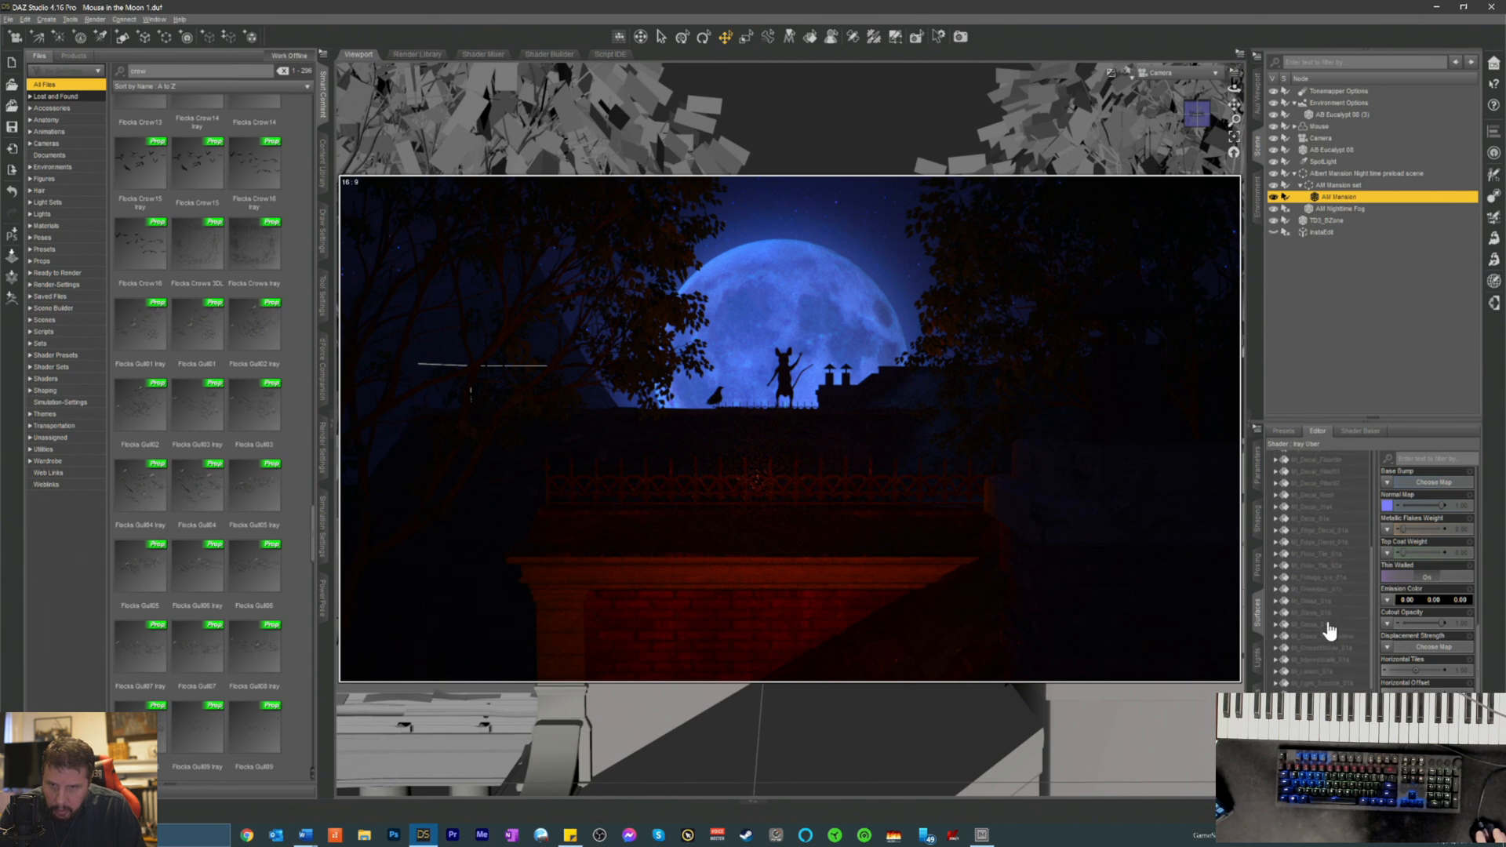
scroll(1328, 630, "up", 2)
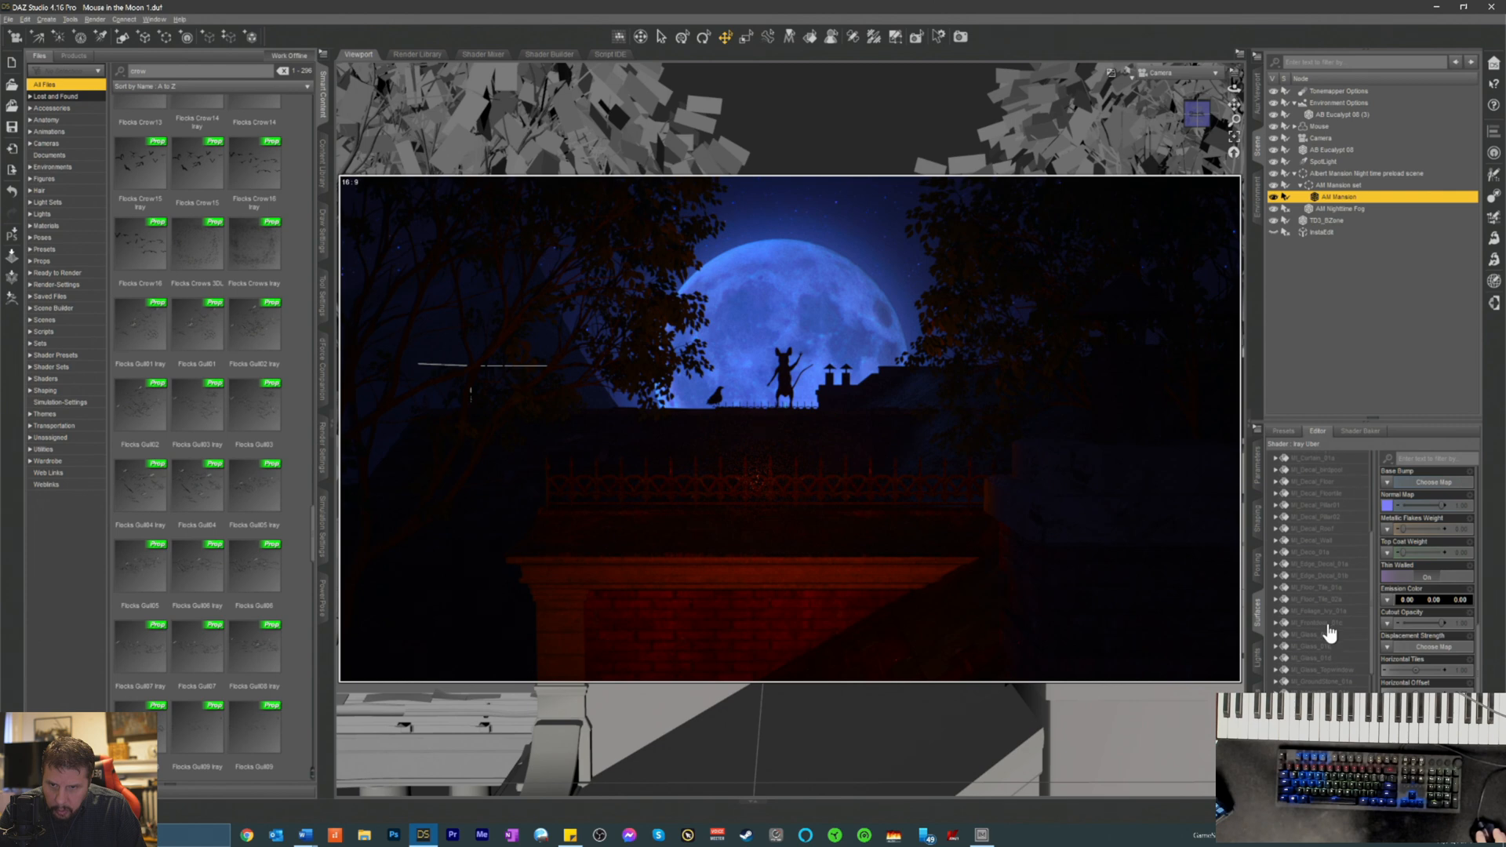
scroll(1329, 632, "up", 2)
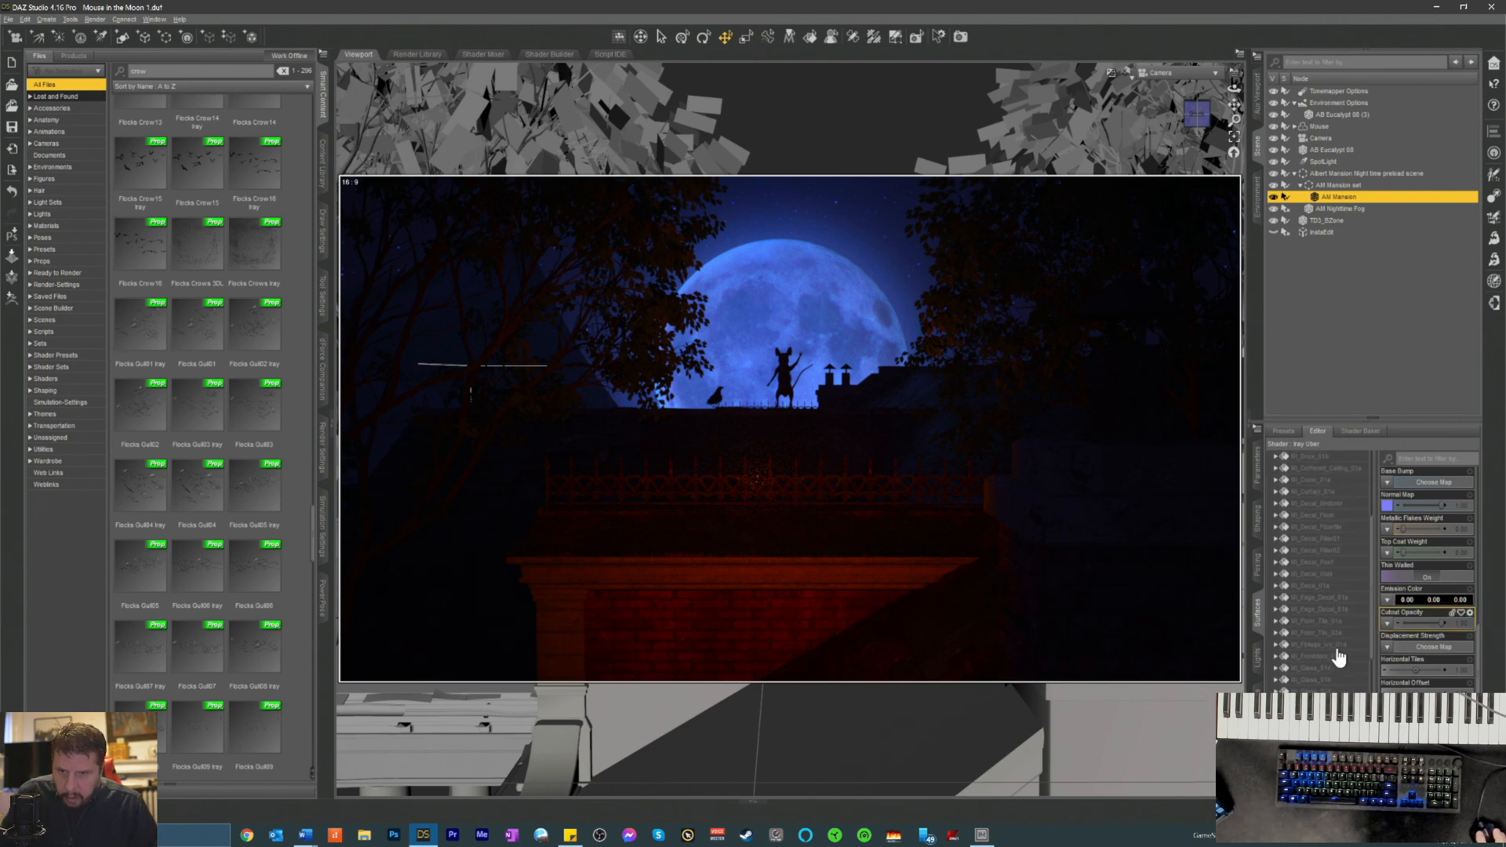
scroll(1341, 646, "up", 2)
scroll(1339, 644, "up", 2)
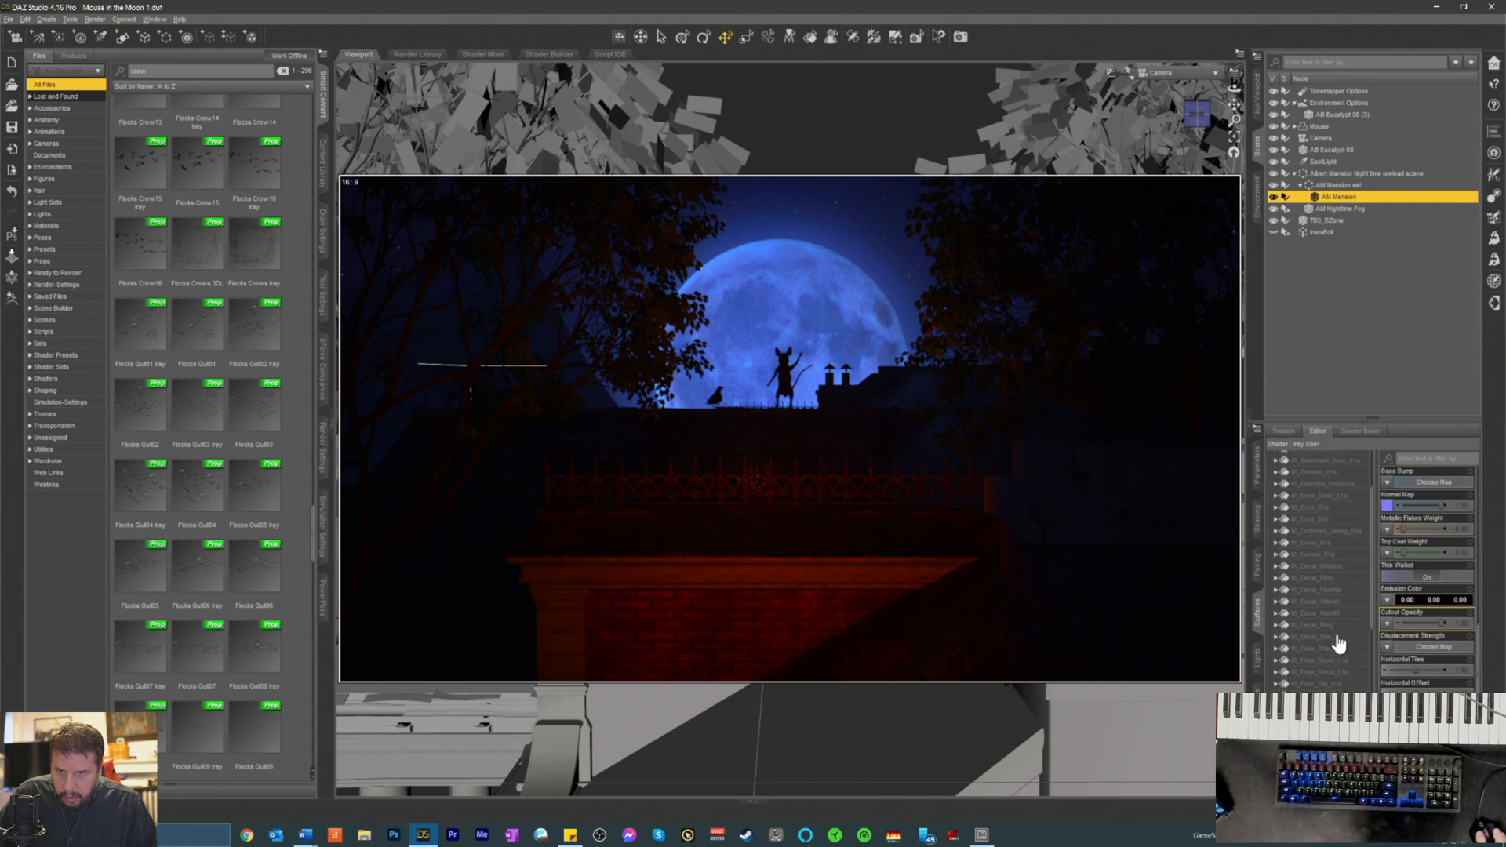
scroll(1339, 643, "up", 4)
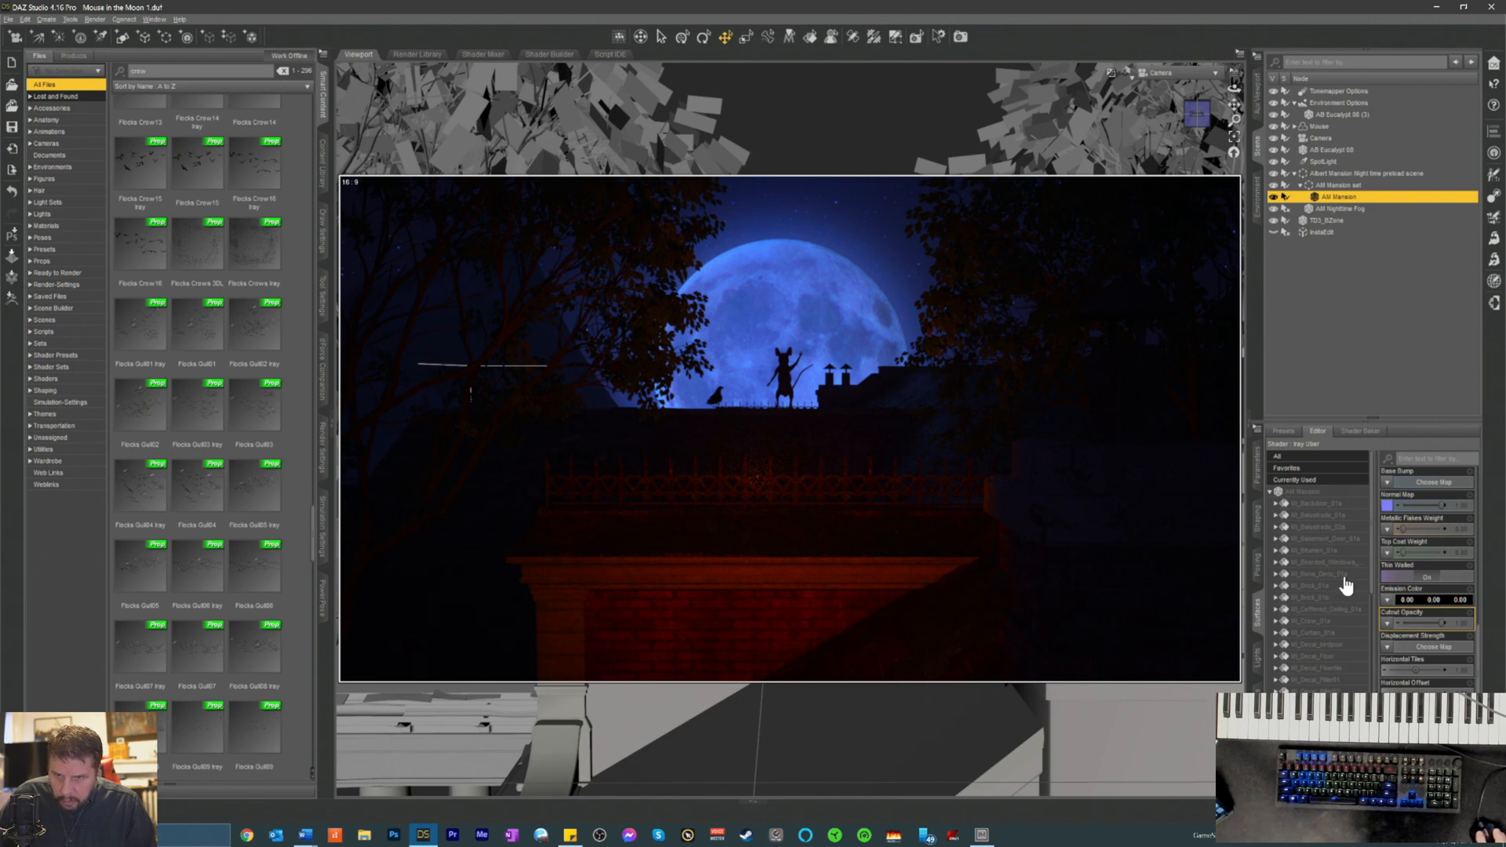
left_click(1309, 551)
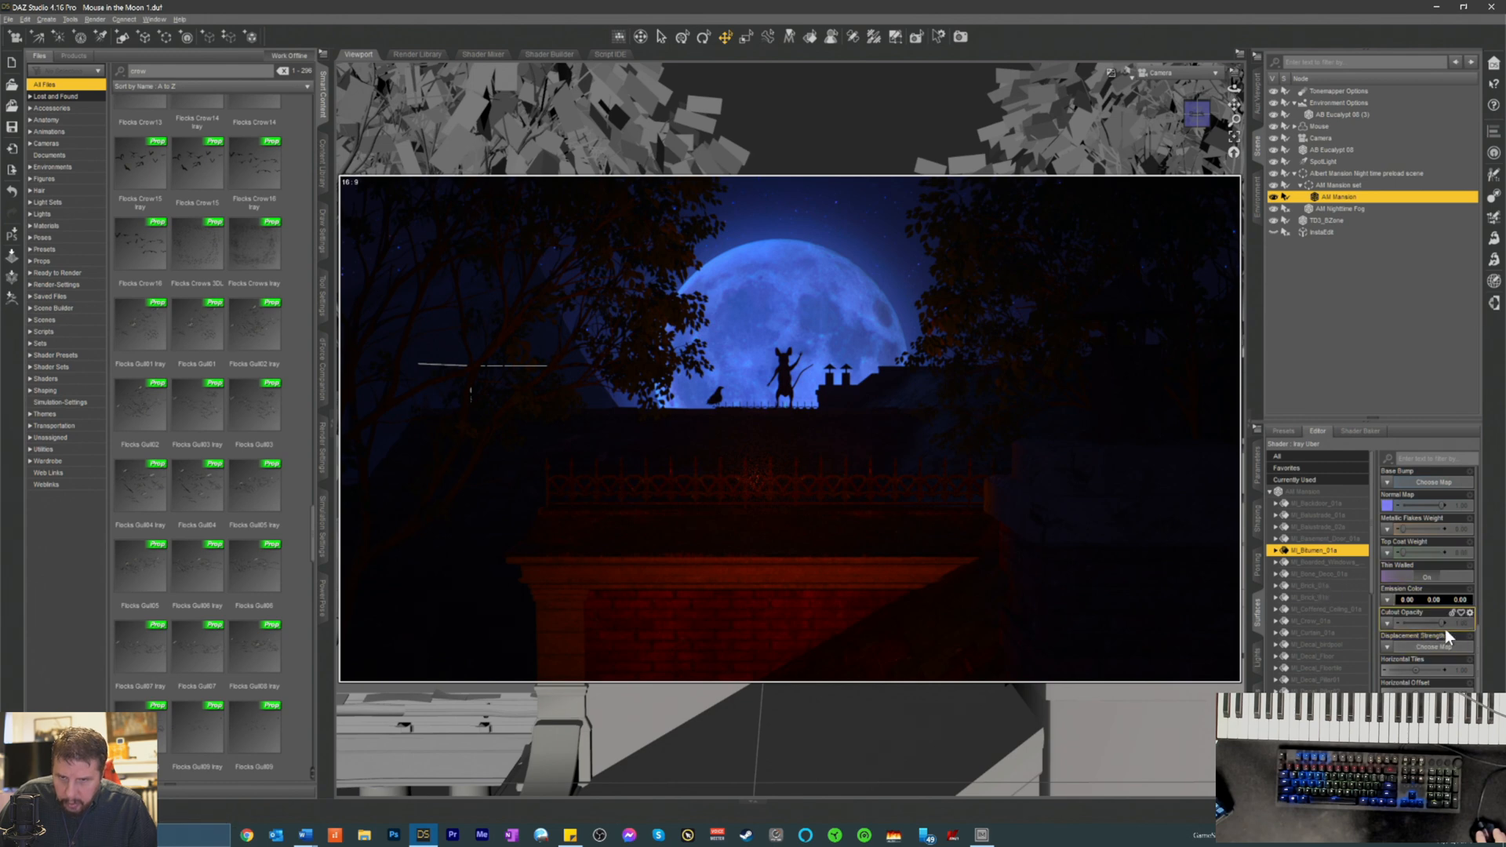
left_click_drag(1441, 623, 1489, 635)
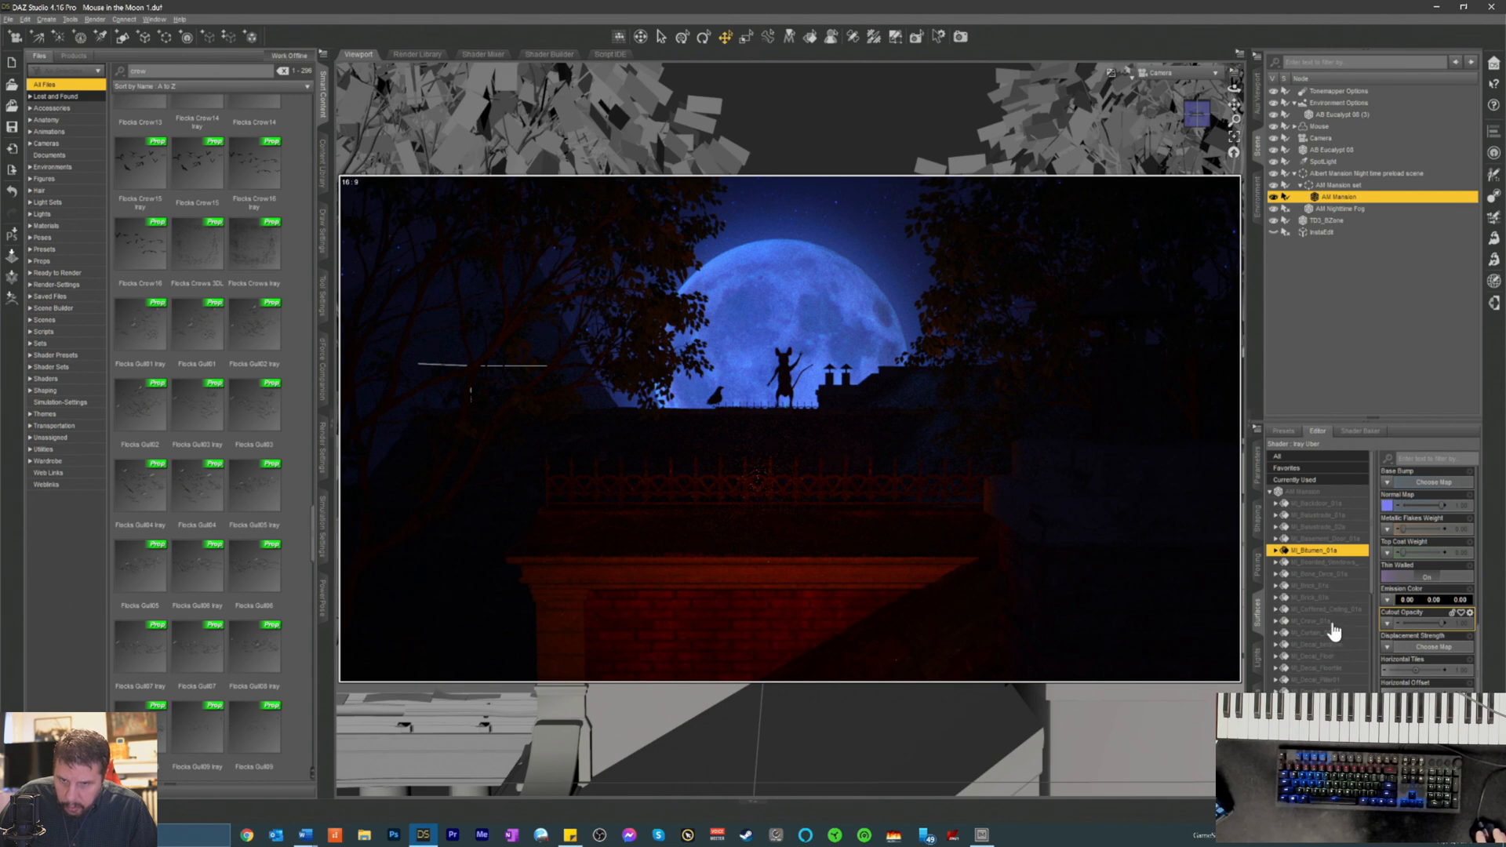
- Check the M_Coffered_Ceiling_01a and M_Crow_01a surfaces of AM Mansion, trying the Cutout Opacity of M_Crow_01a
left_click(1304, 611)
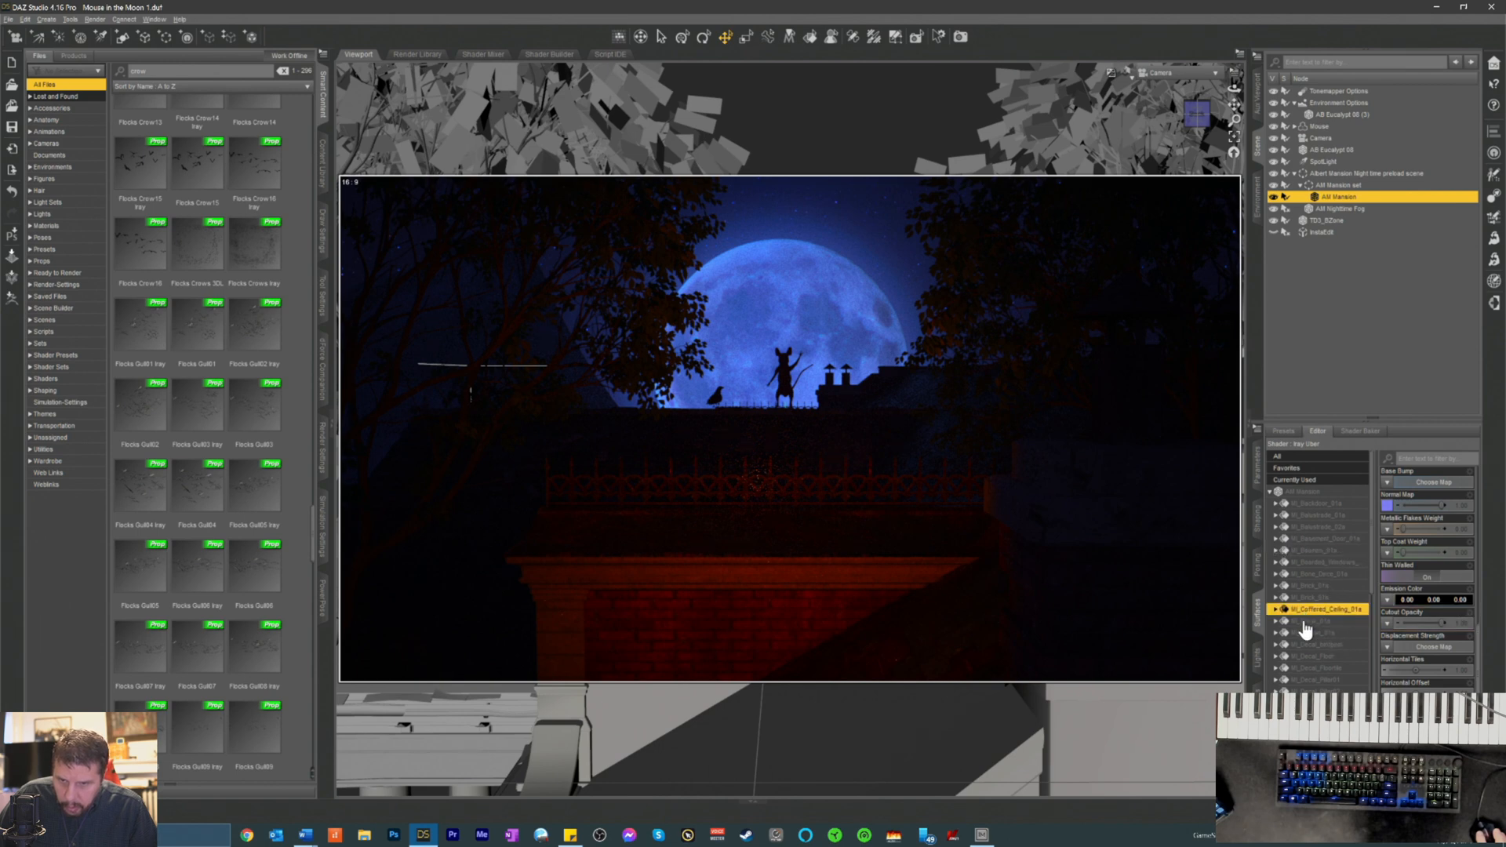
scroll(1320, 634, "down", 1)
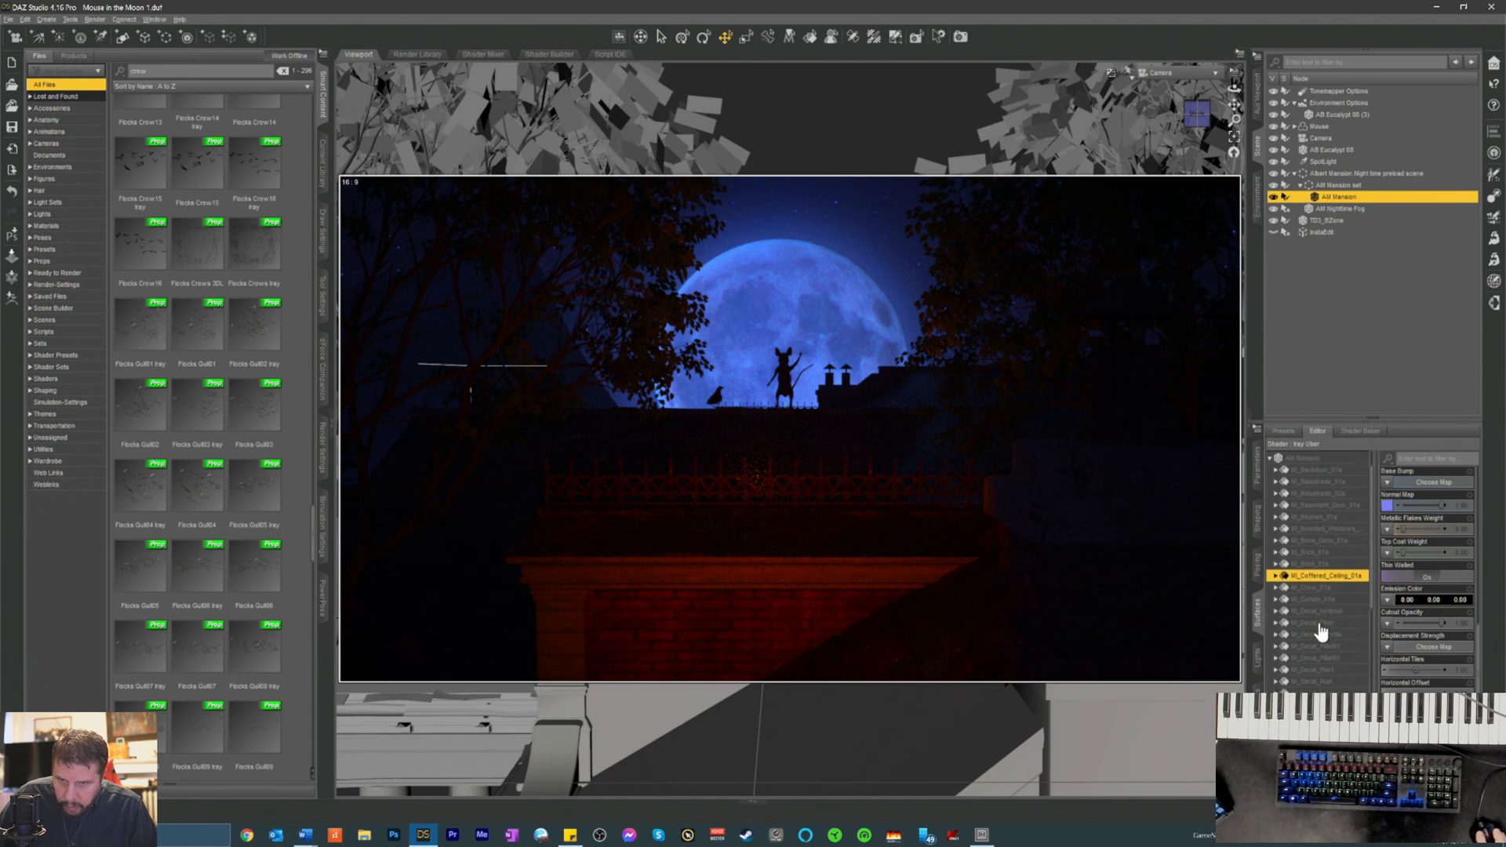
scroll(1323, 632, "down", 1)
left_click(1318, 555)
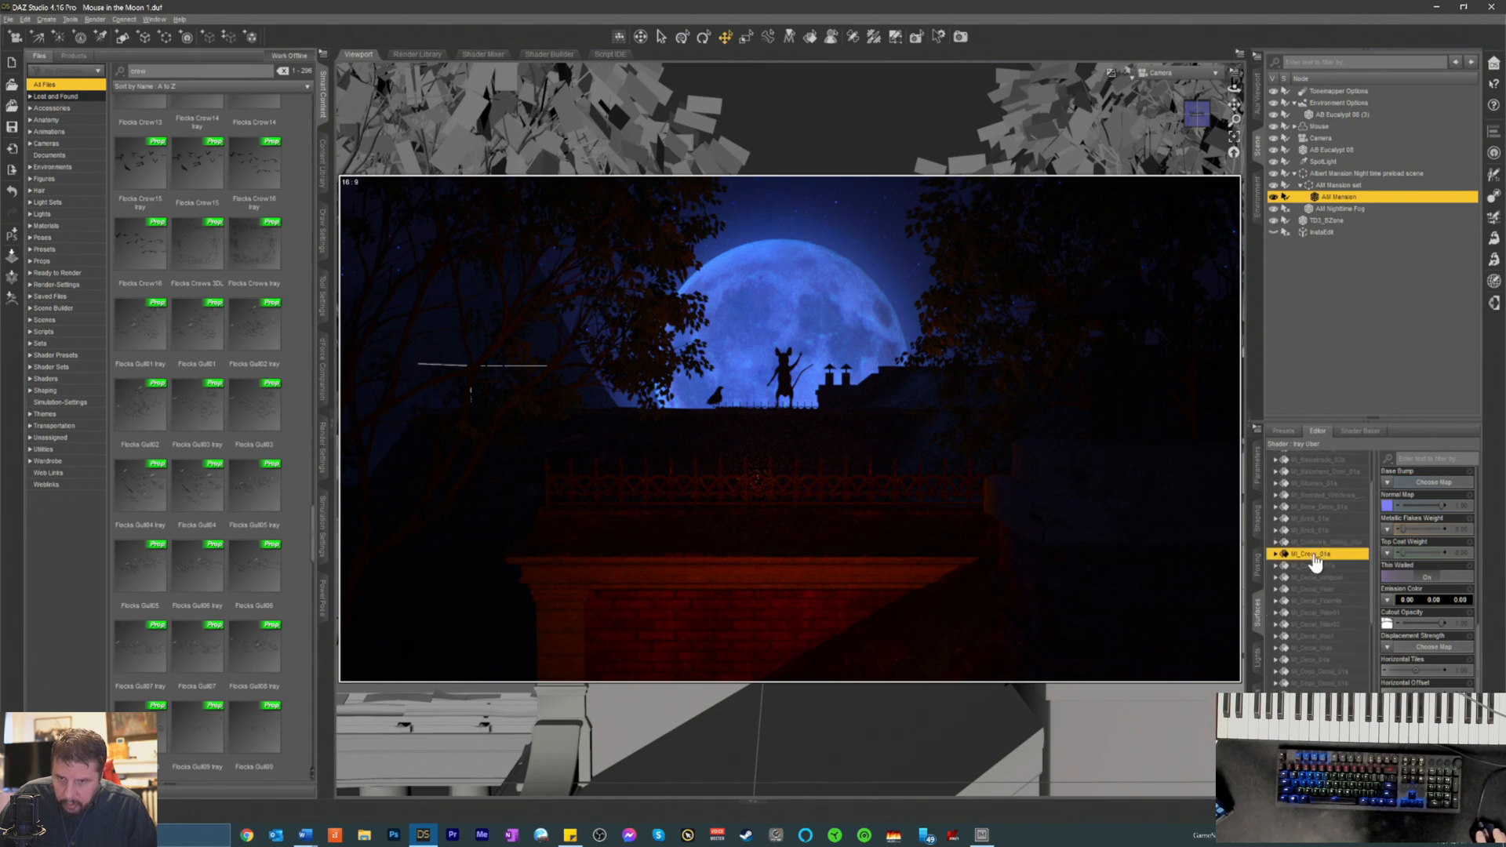
left_click_drag(1440, 621, 1505, 643)
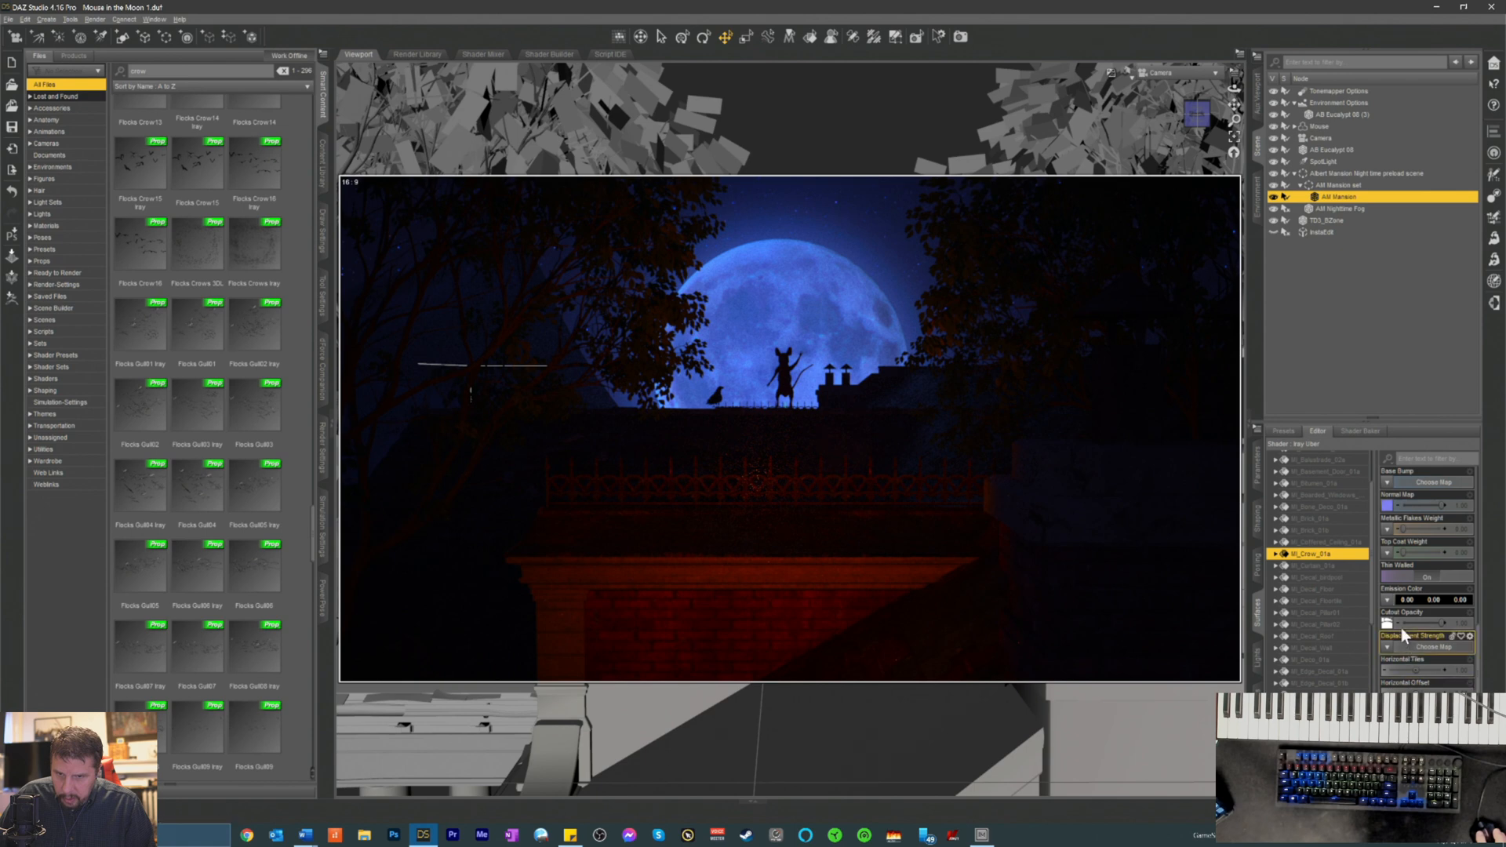
mouse_move(1389, 628)
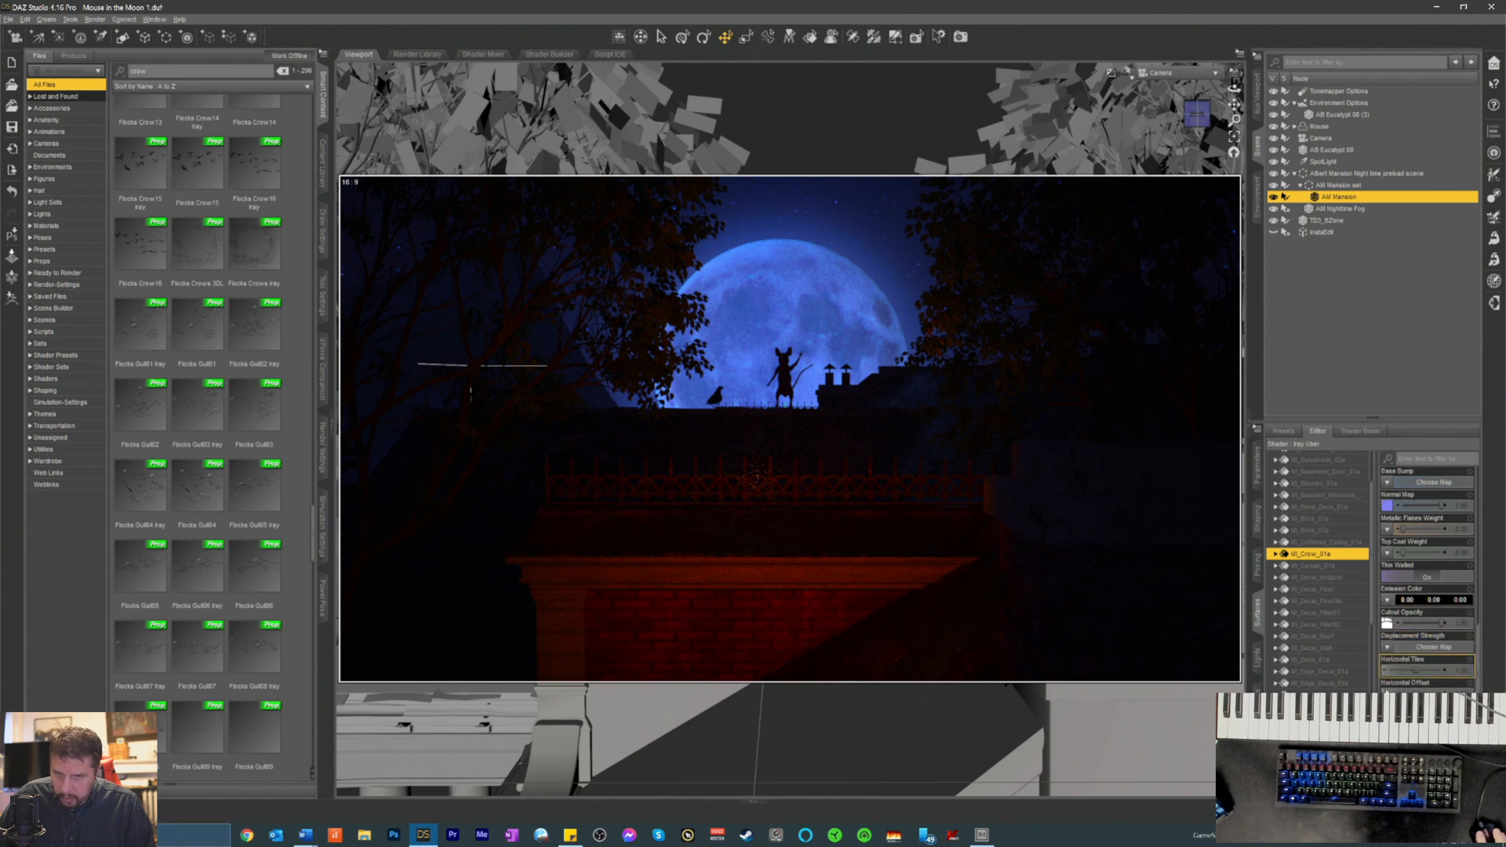
scroll(1416, 681, "down", 4)
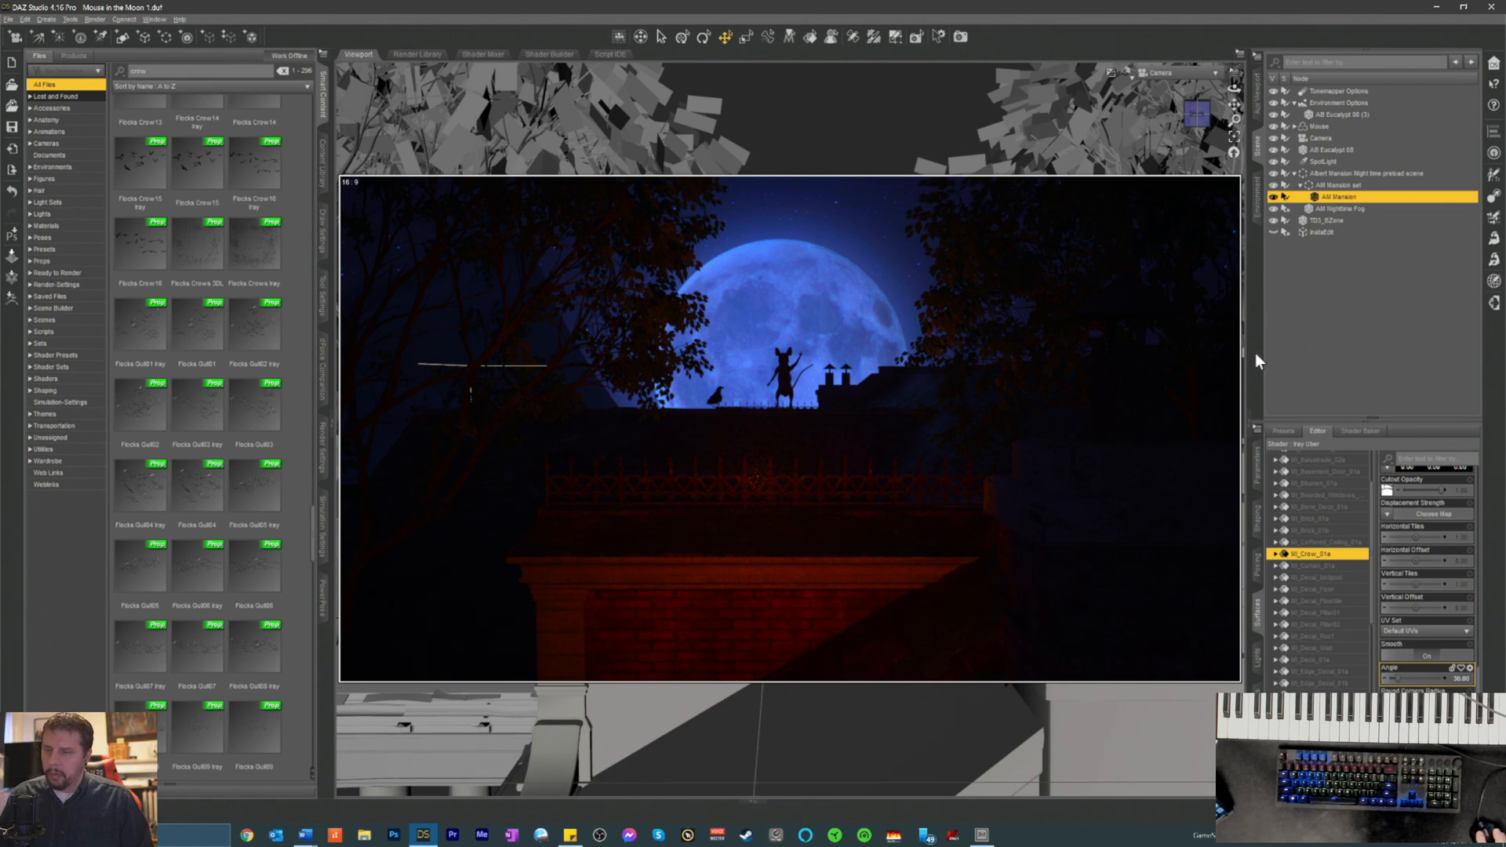
- Delete the hidden last item in the scene hierarchy and reselect AM Mansion
left_click(1312, 231)
key("Delete")
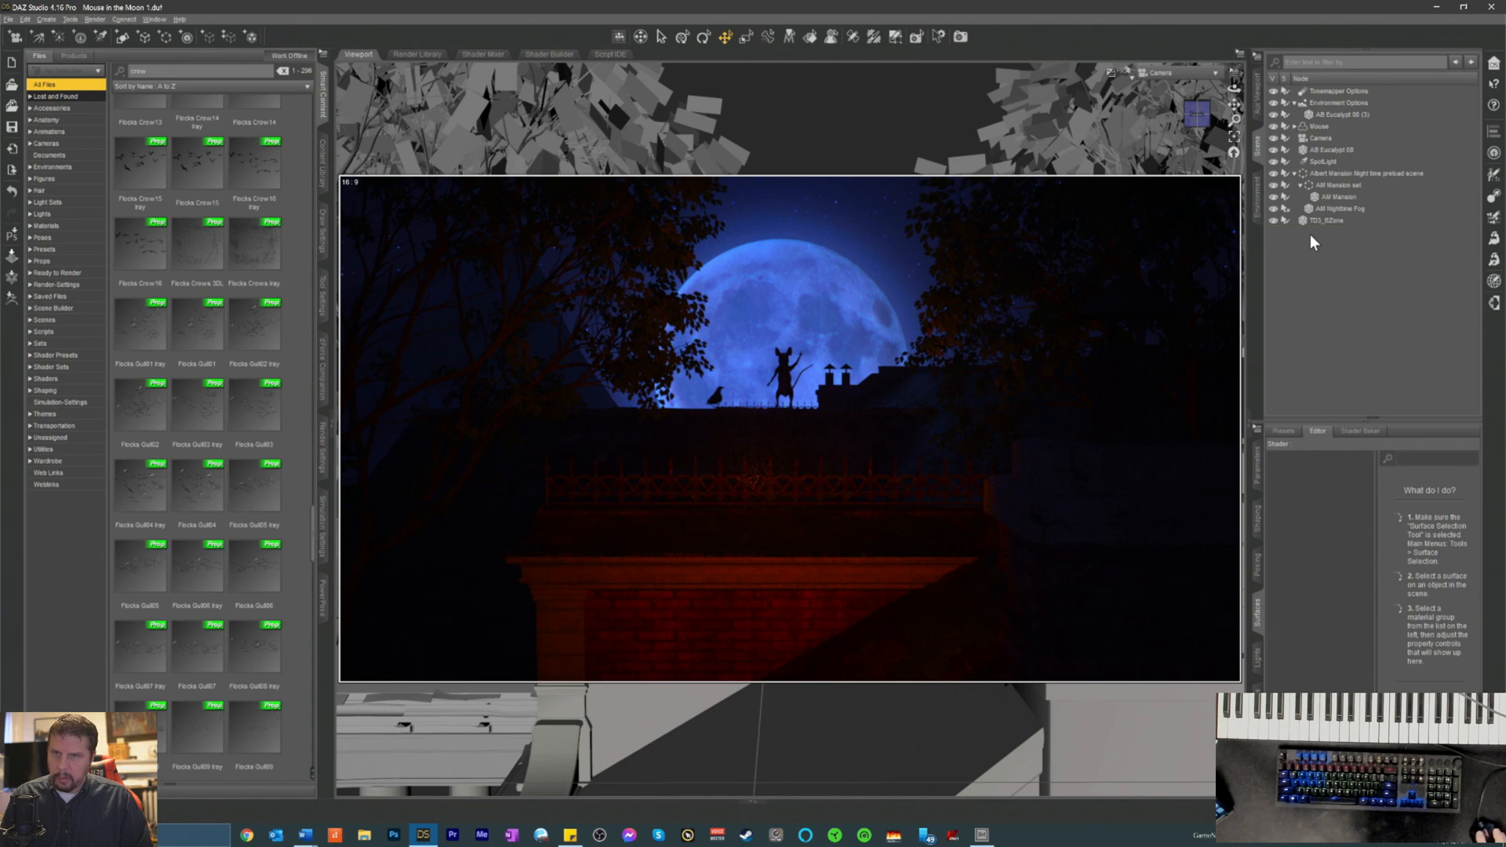
left_click(1321, 198)
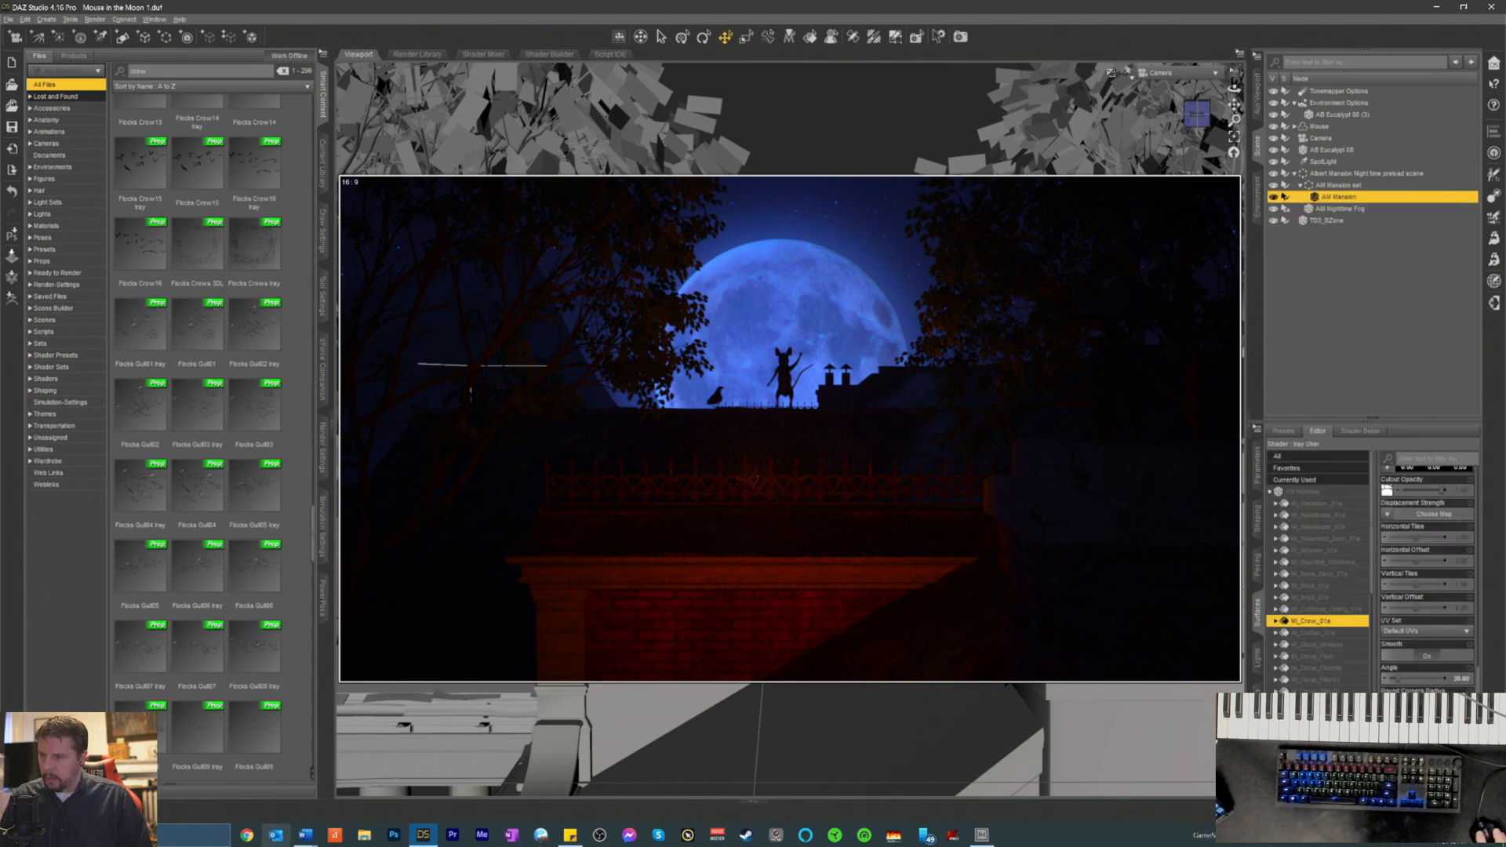
- Switch to Google Chrome and open the Daz 3D forums
left_click(246, 836)
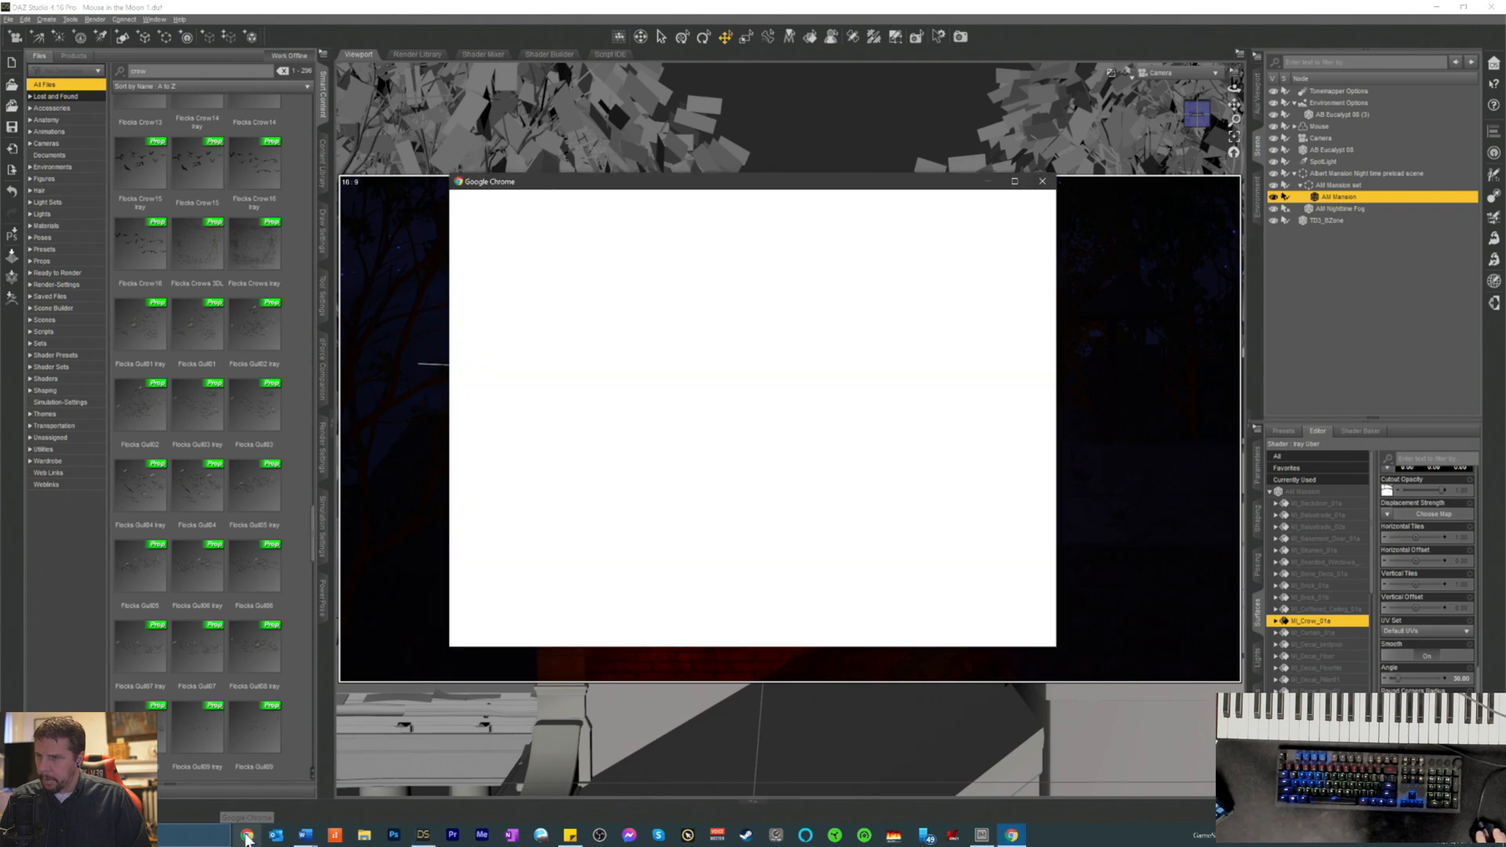
left_click(578, 445)
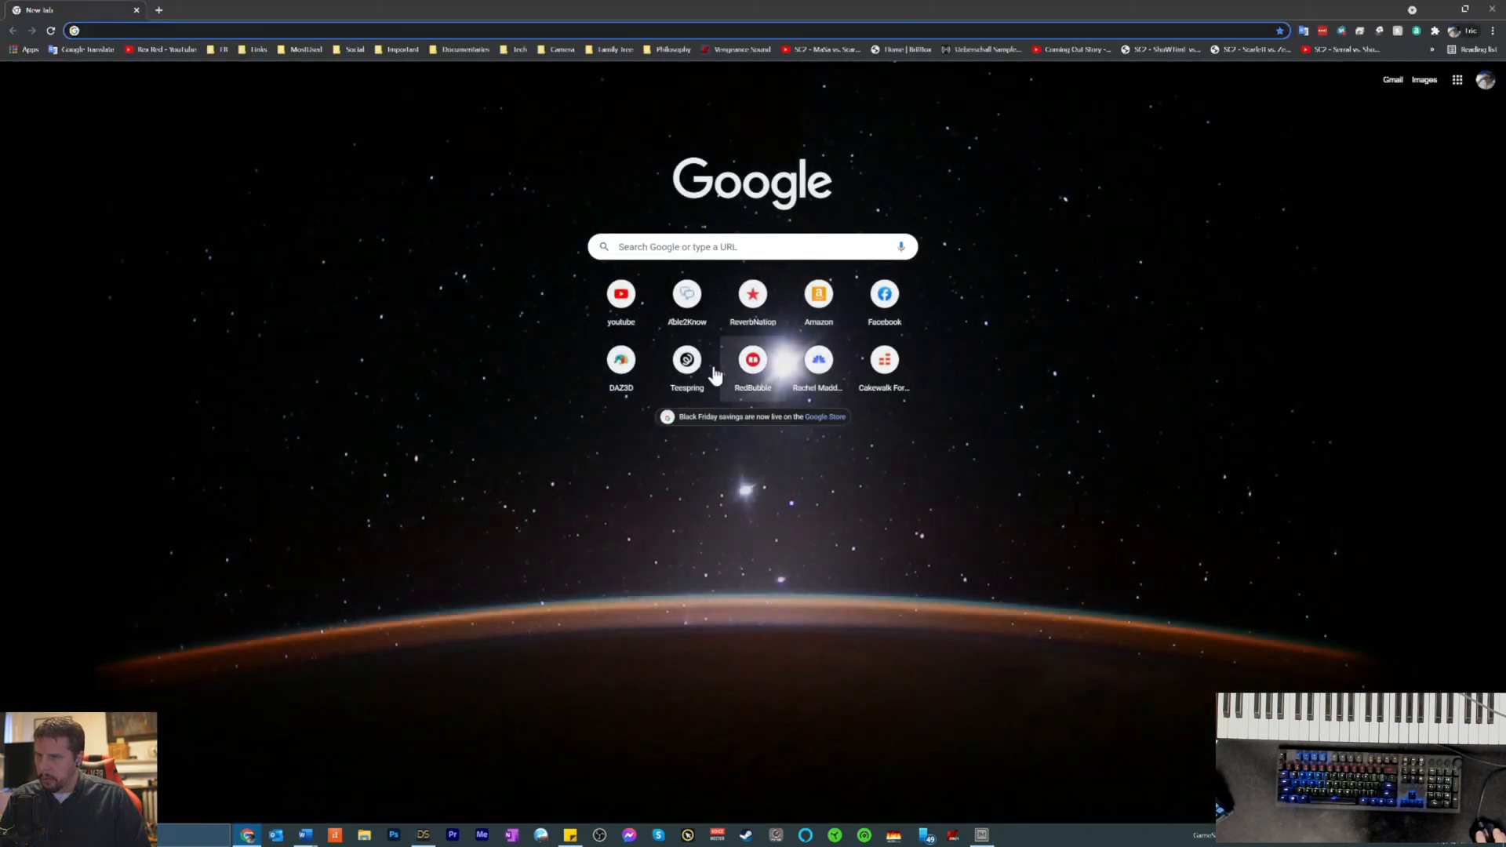
left_click(621, 361)
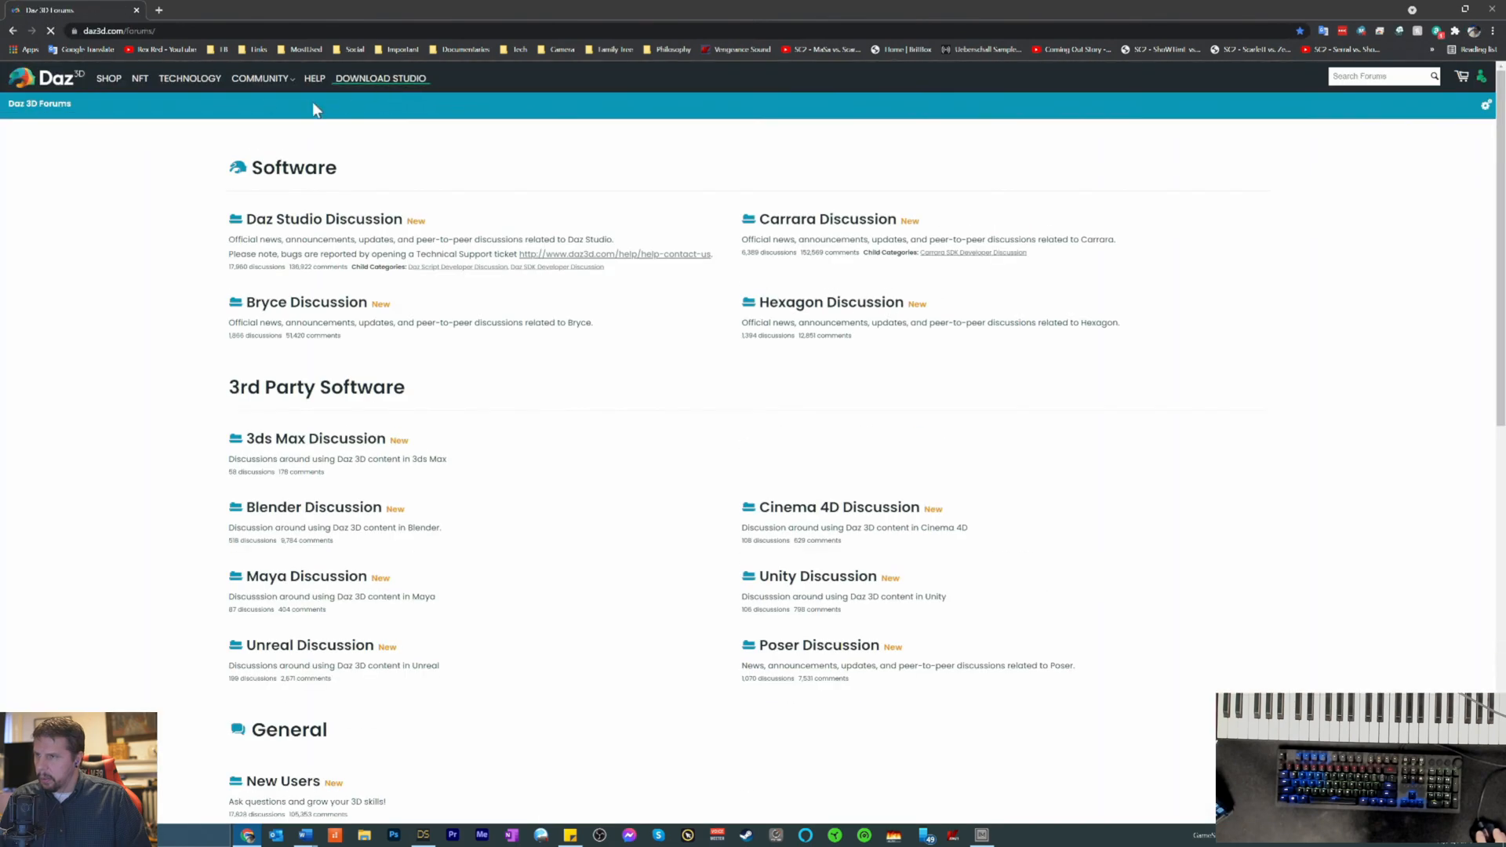
mouse_move(259, 79)
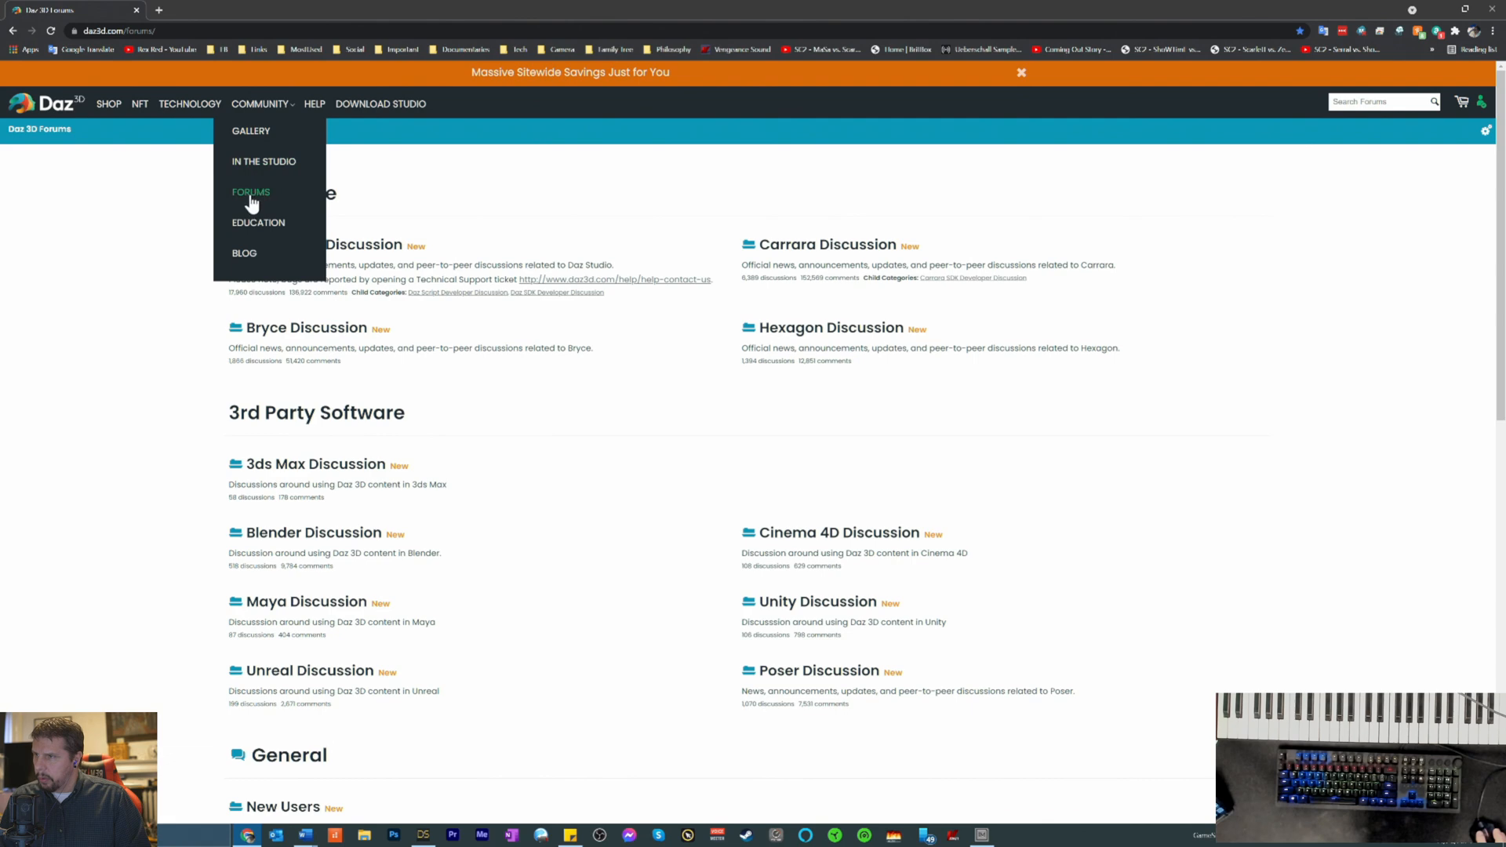
left_click(250, 196)
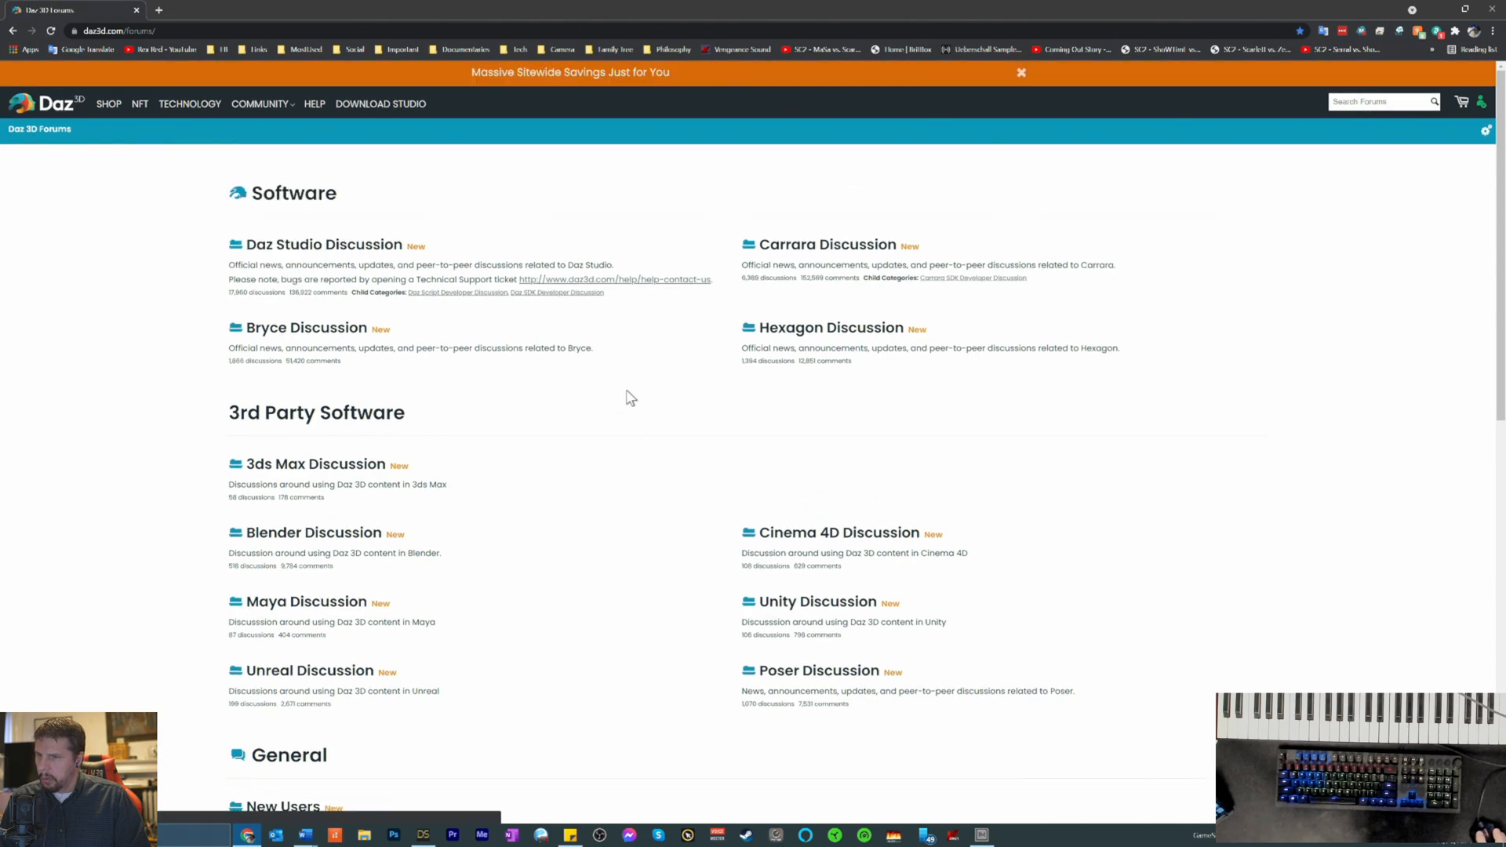
- Start a new discussion in the forum's Technical Help (nuts n bolts) category
scroll(720, 473, "down", 5)
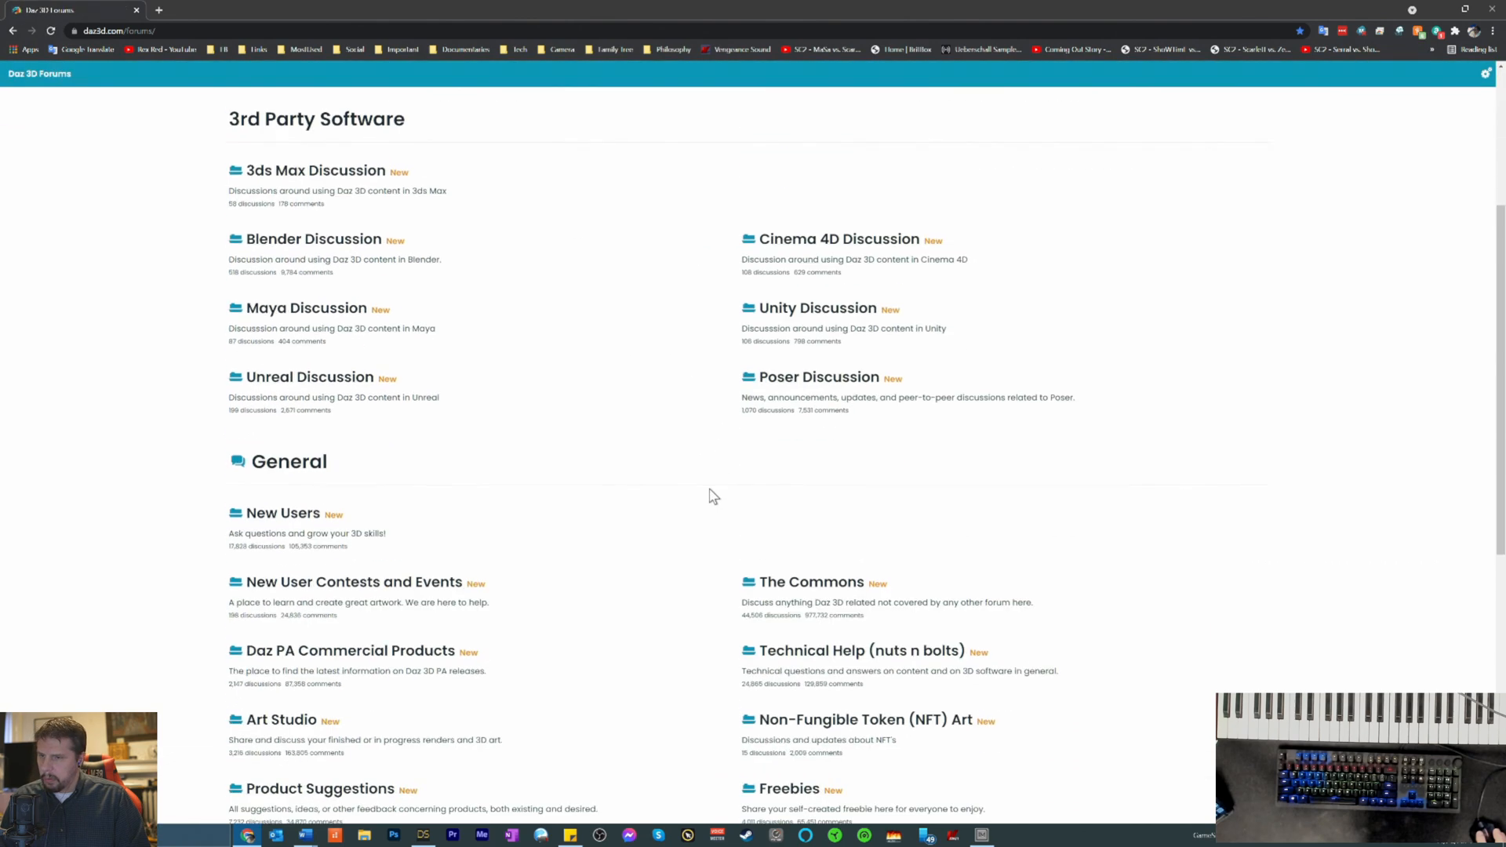
left_click(794, 476)
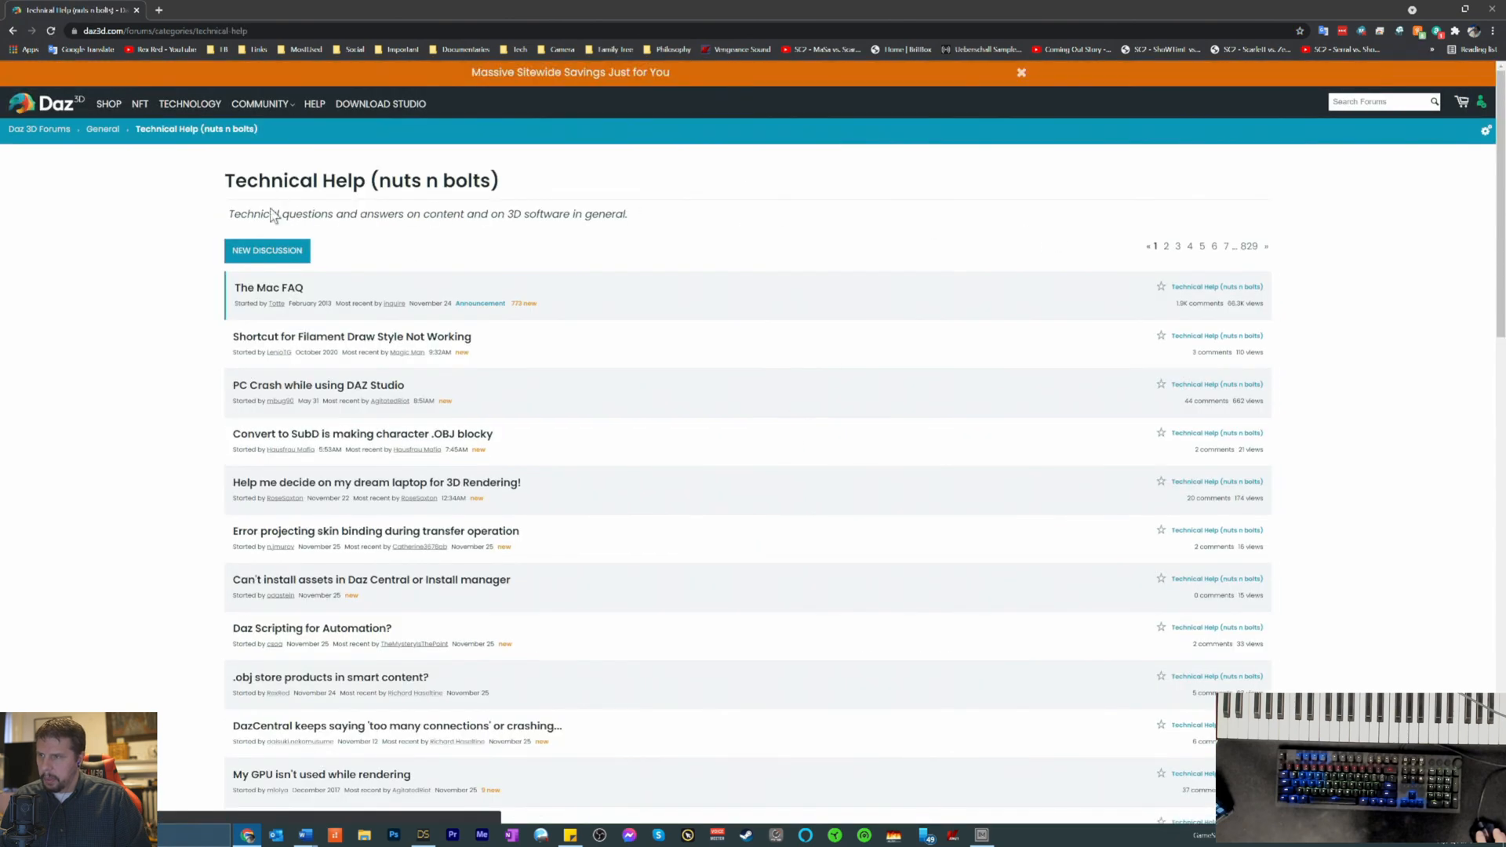
left_click(265, 253)
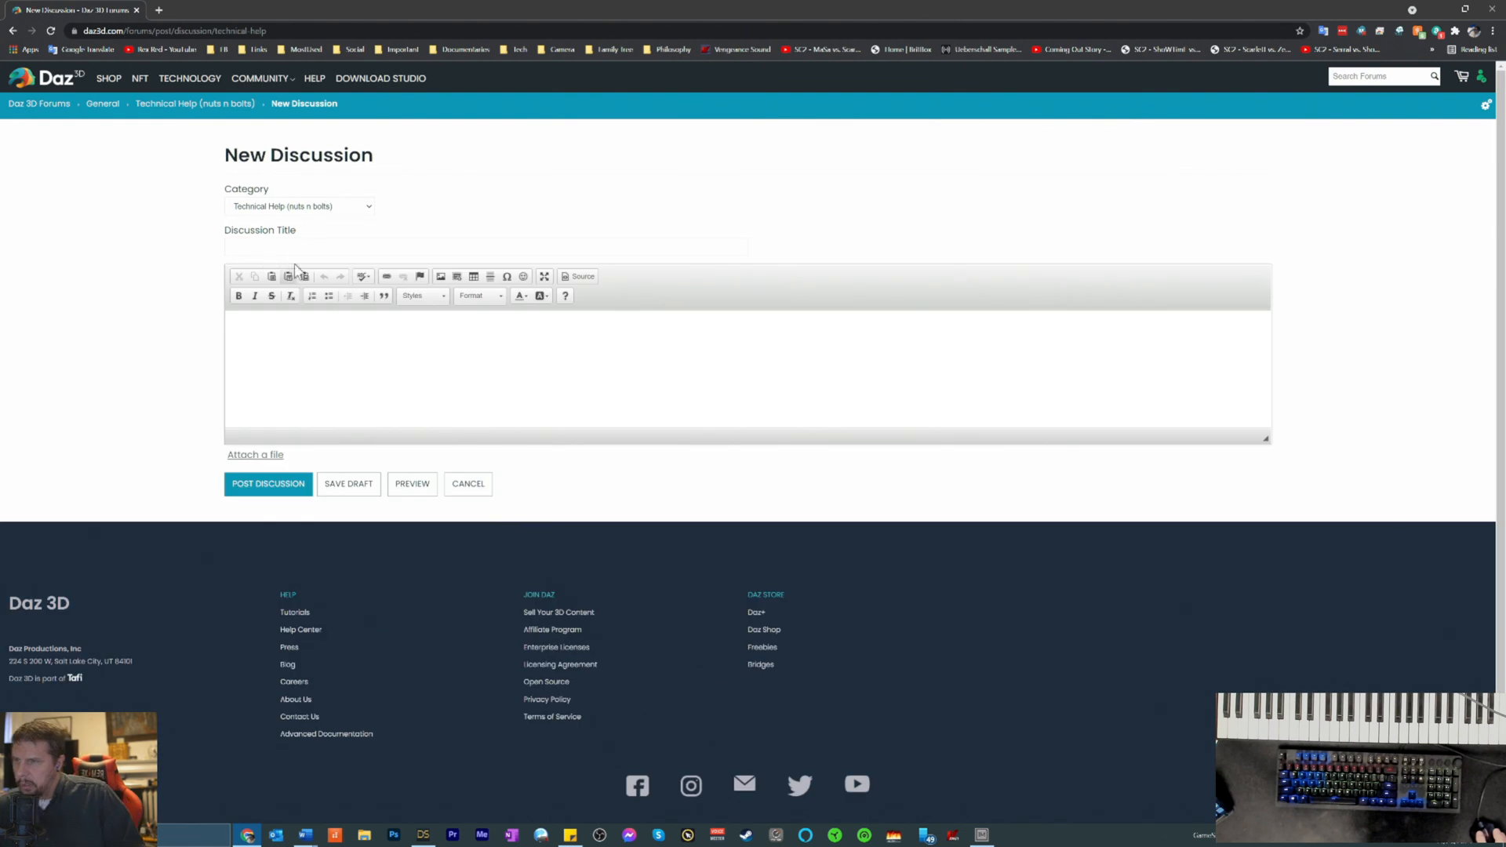
- Title the new discussion "Objects within a Box"
left_click(248, 273)
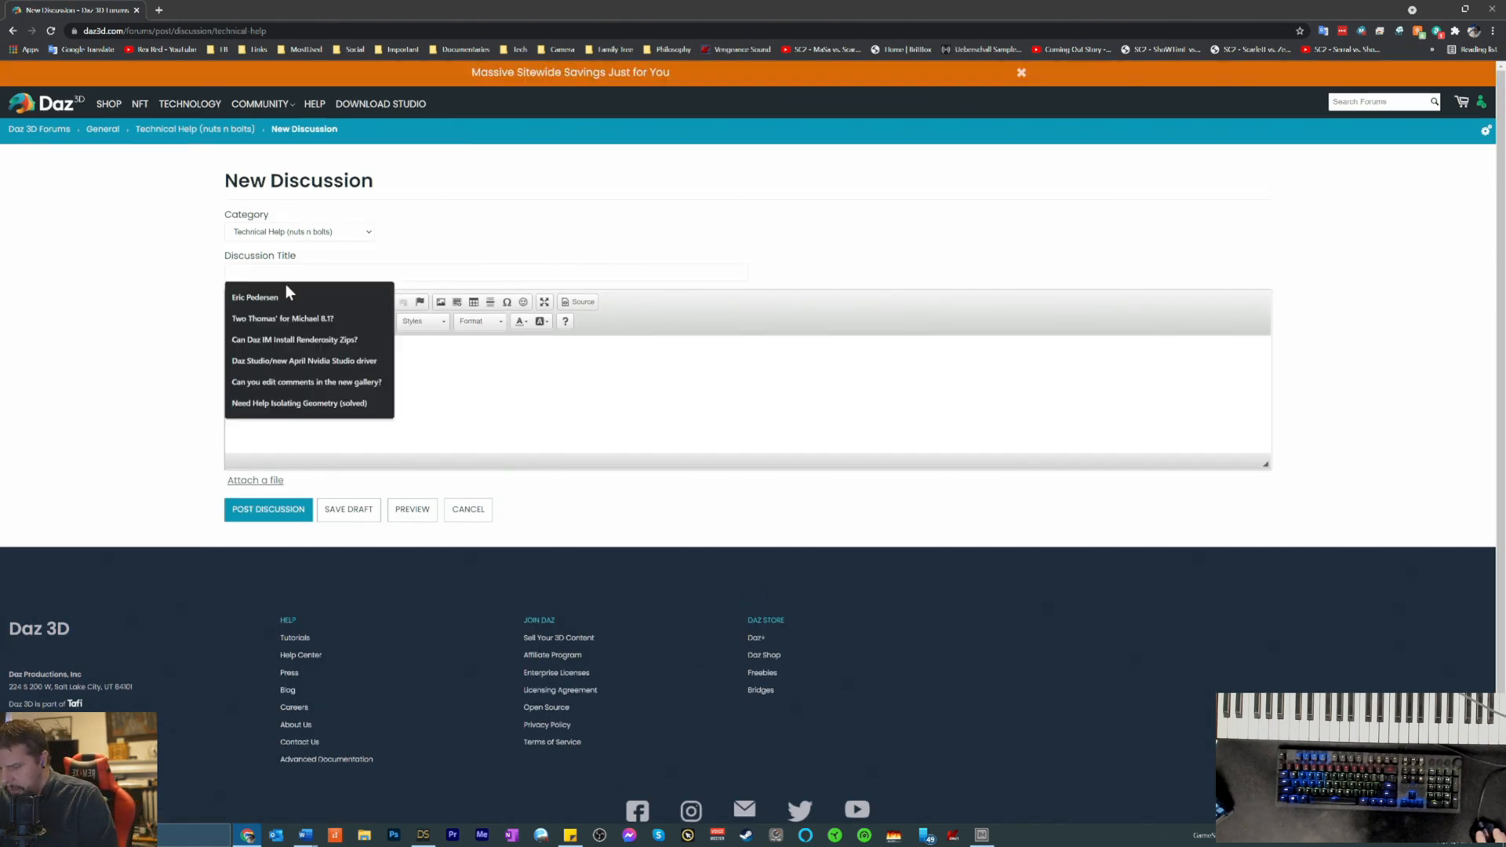
type("Obj")
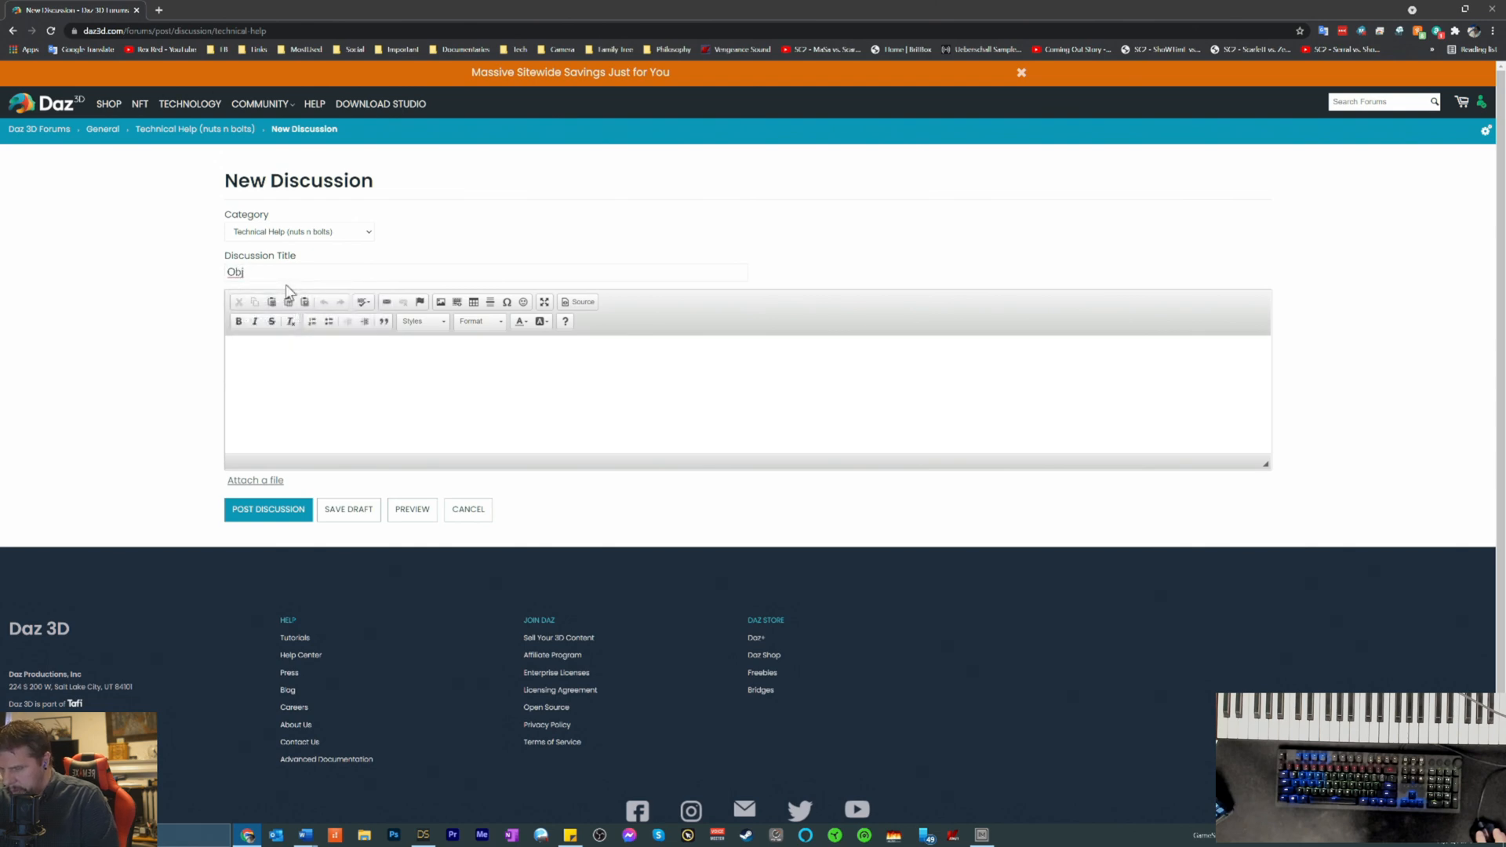
type("erects withou a box")
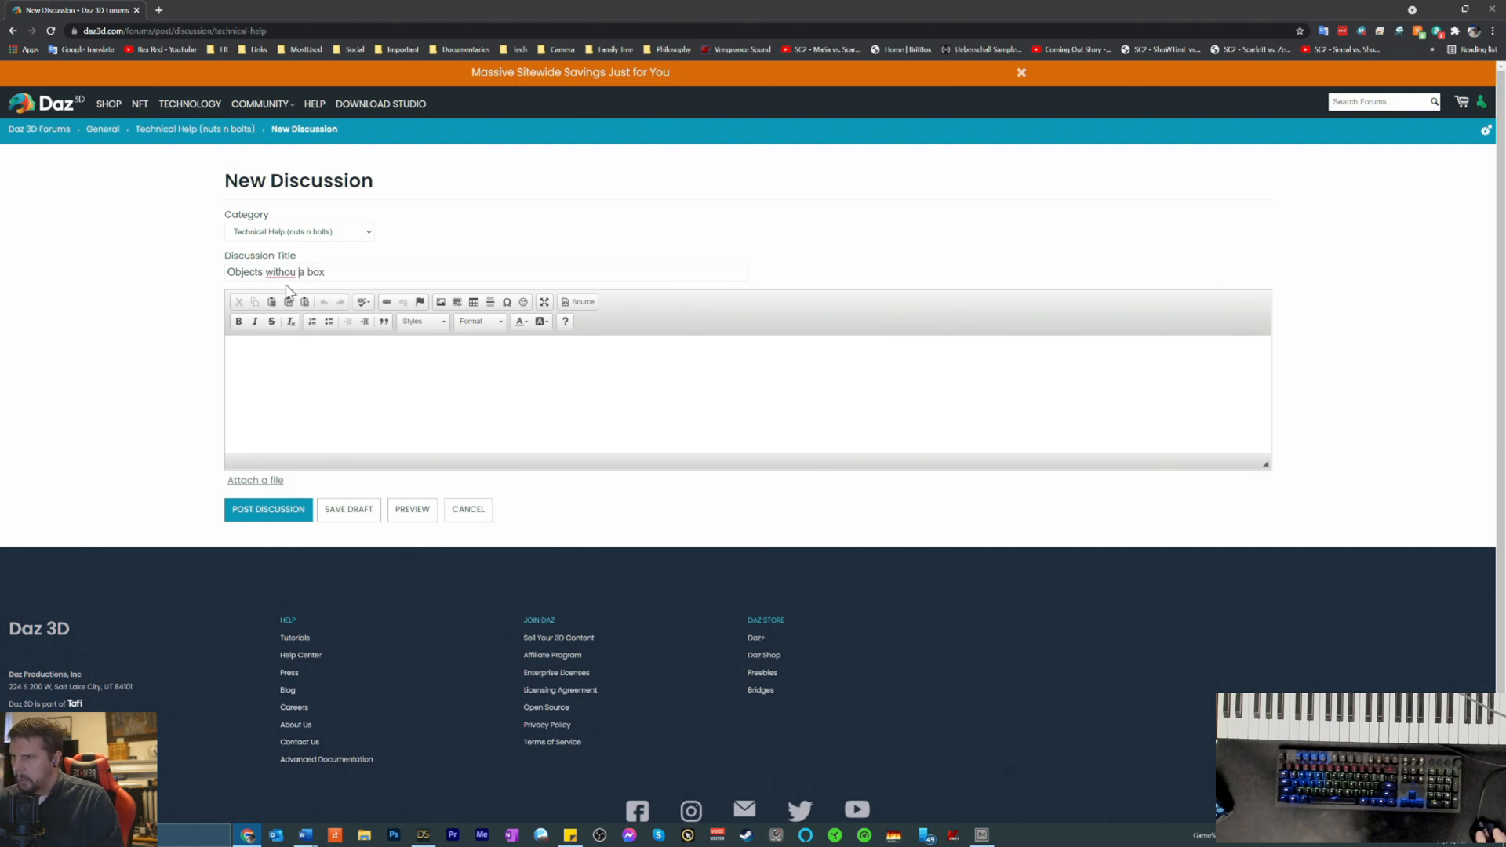
key("Delete")
key("Delete")
key("Delete")
key("Delete")
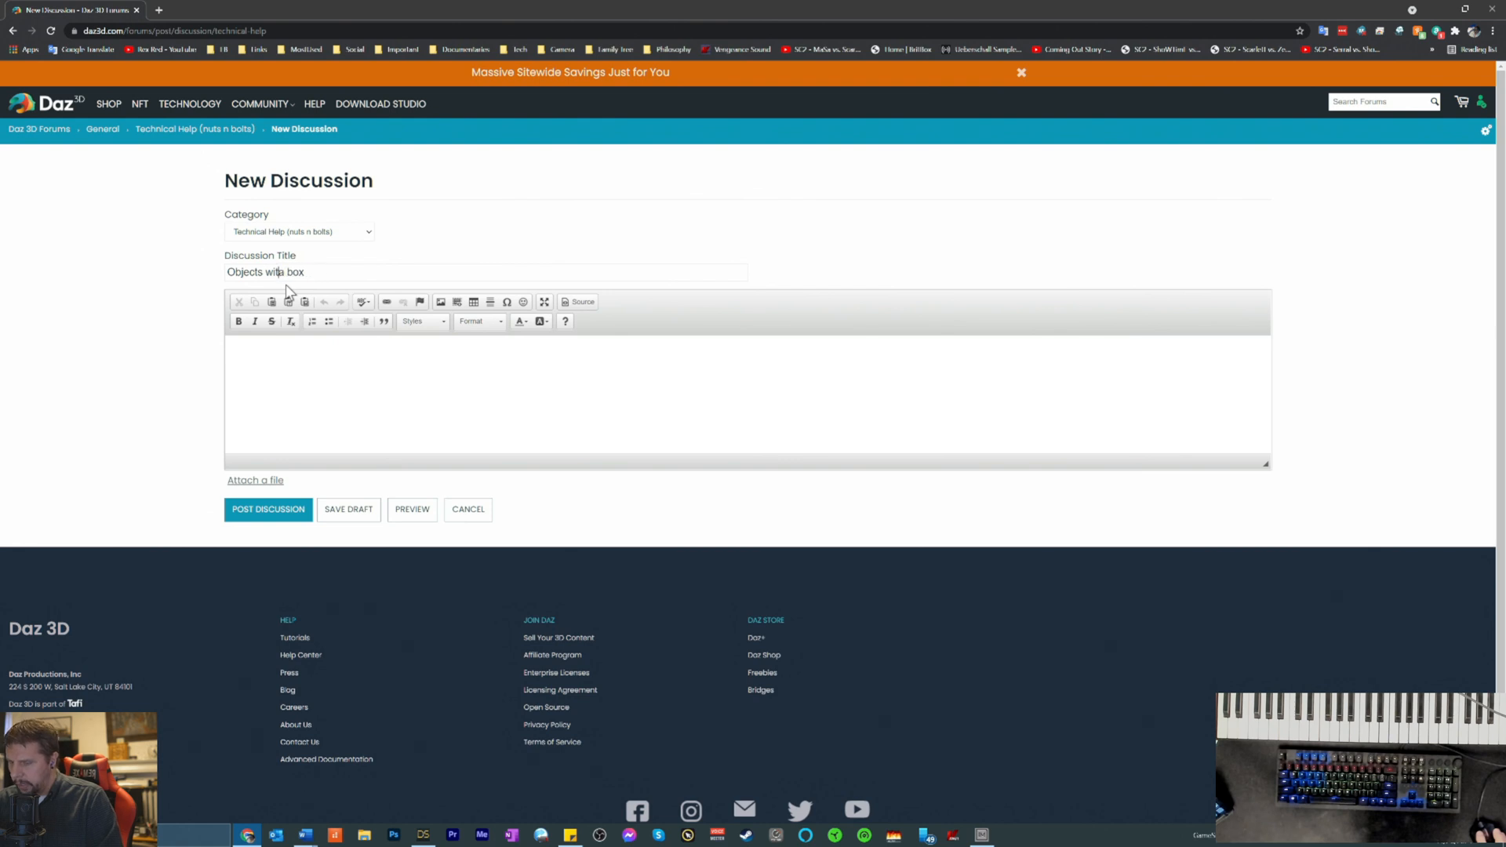
type("hin")
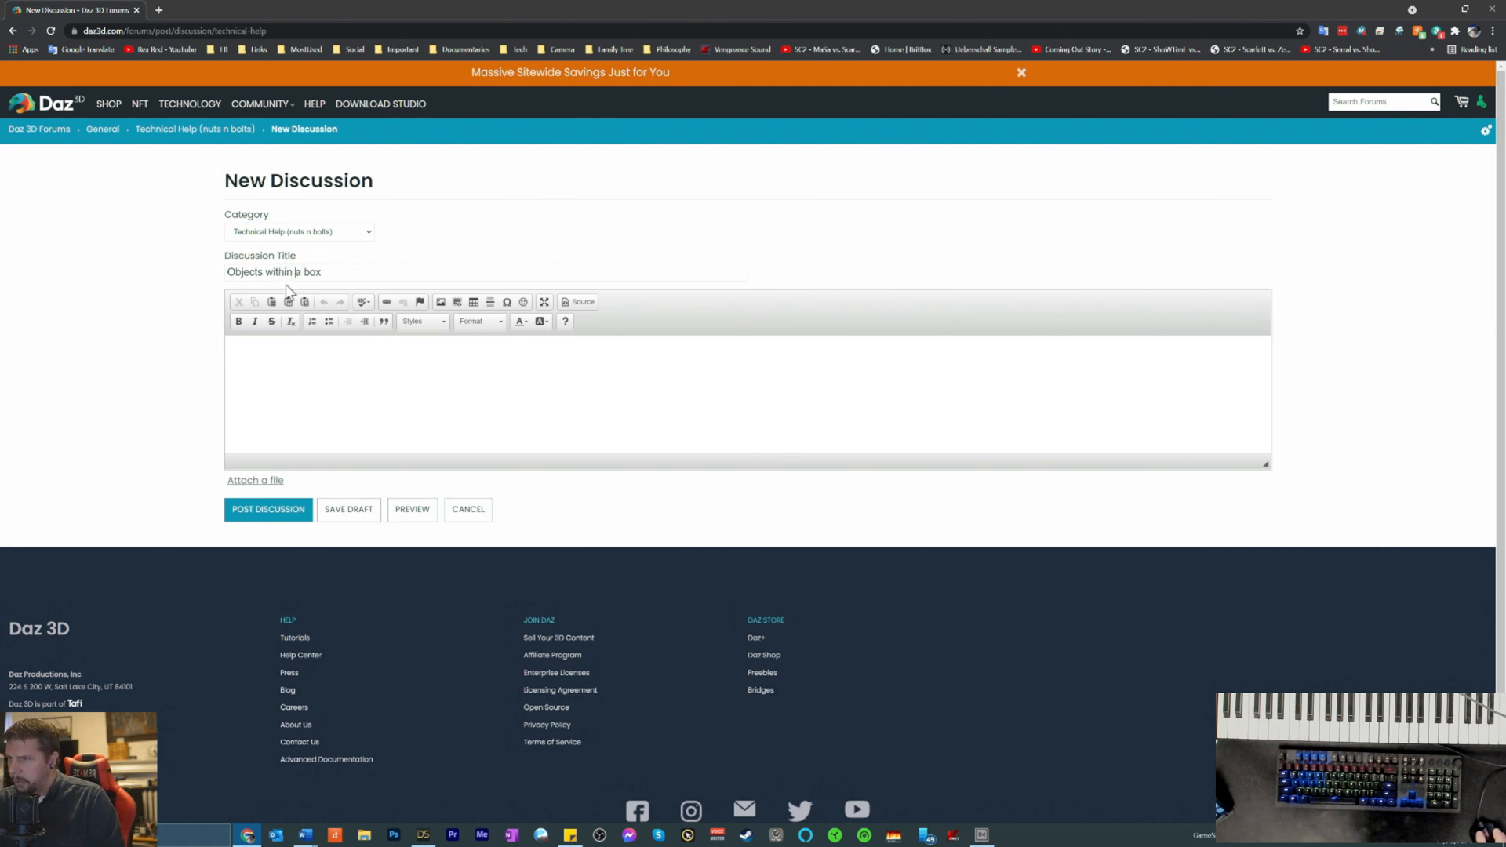
key("Right")
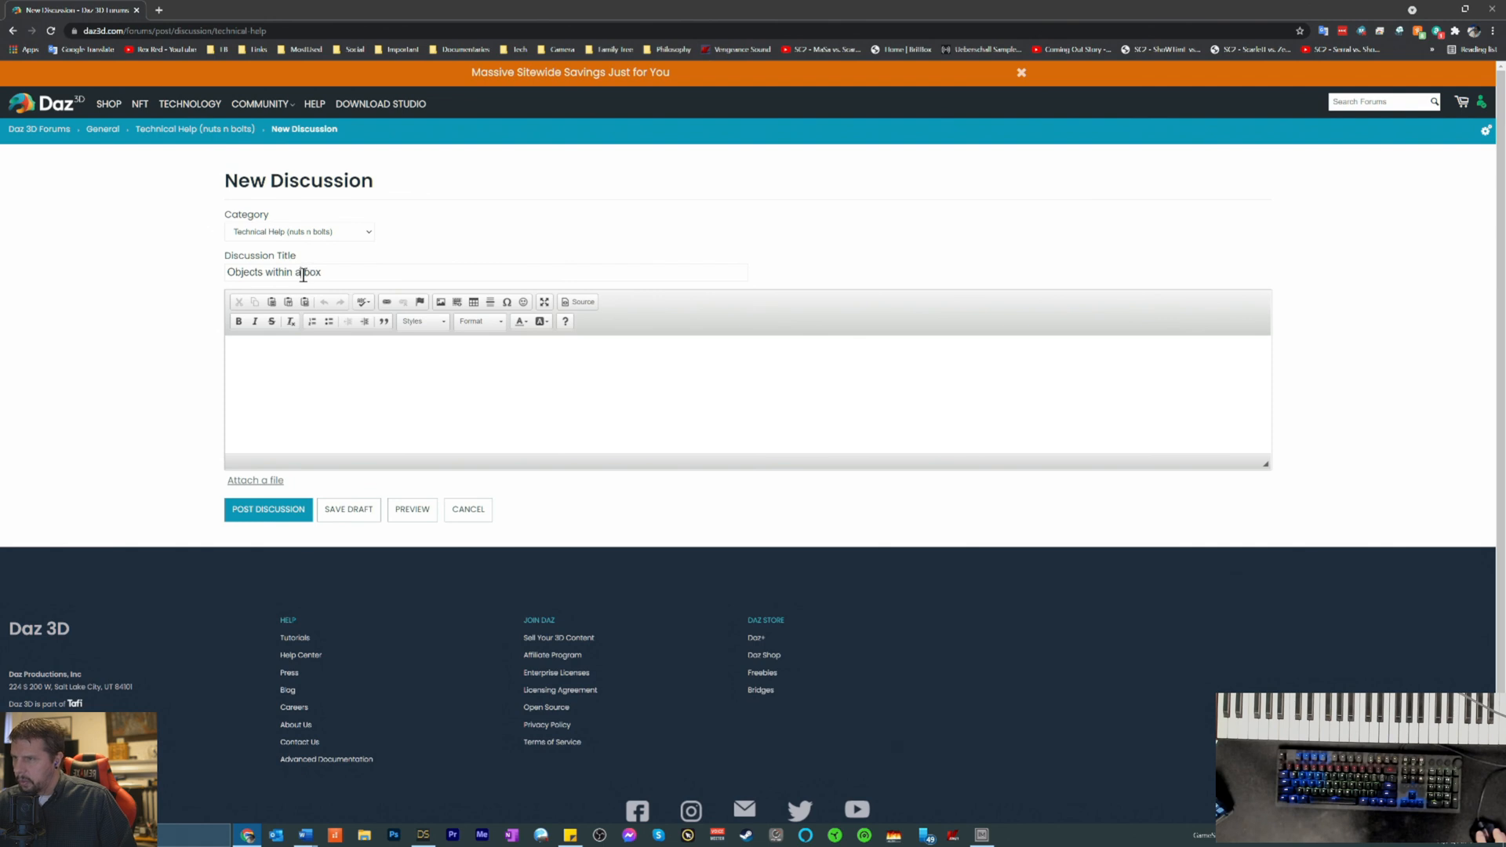
key("Delete")
type("B")
- Begin the discussion's message with "I am working with the Albert Mansion"
left_click(259, 353)
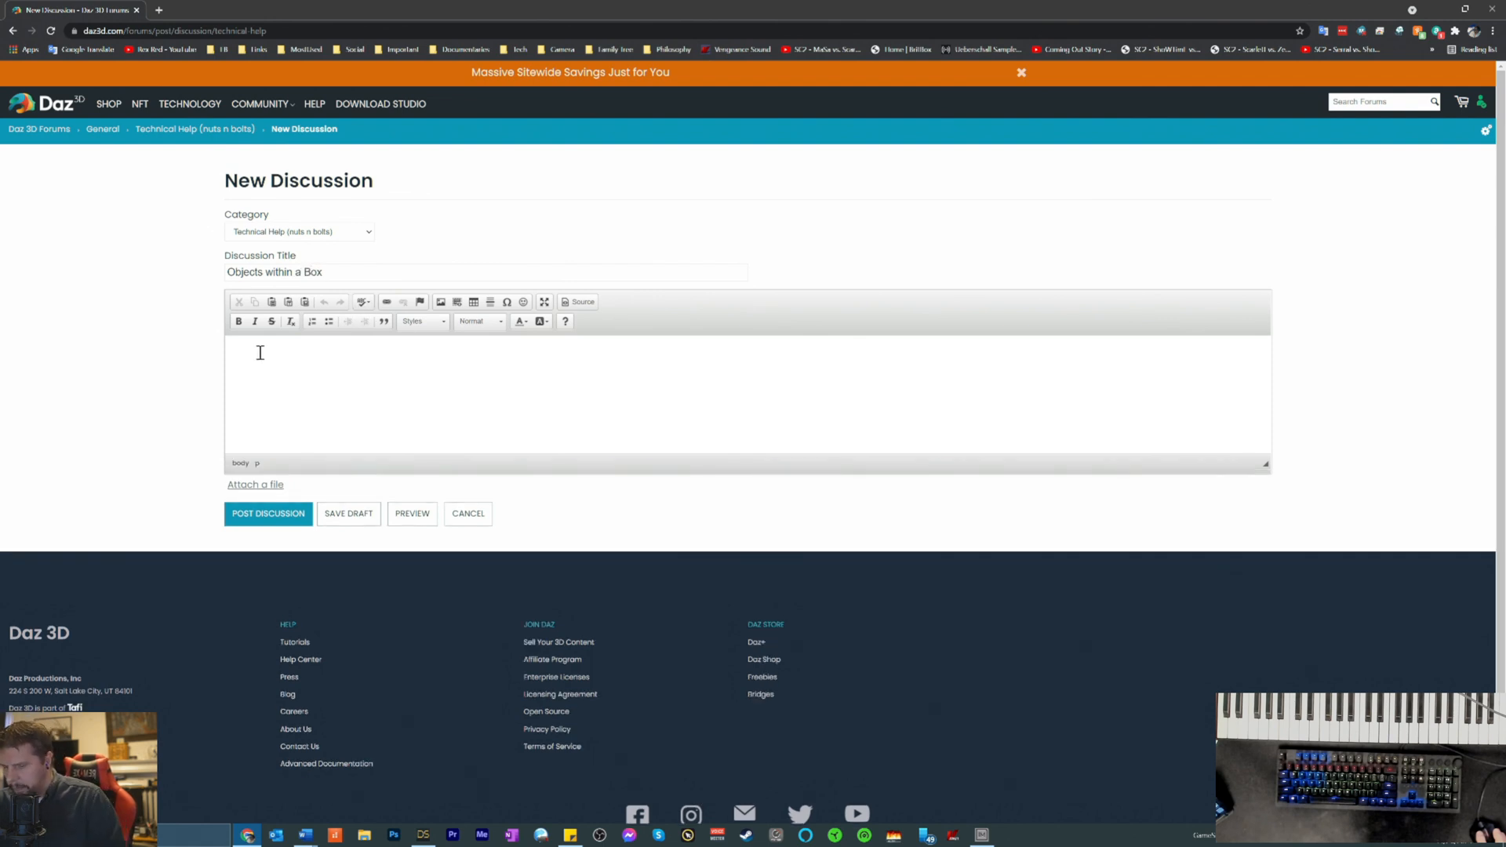
type("I am working wiht teh ")
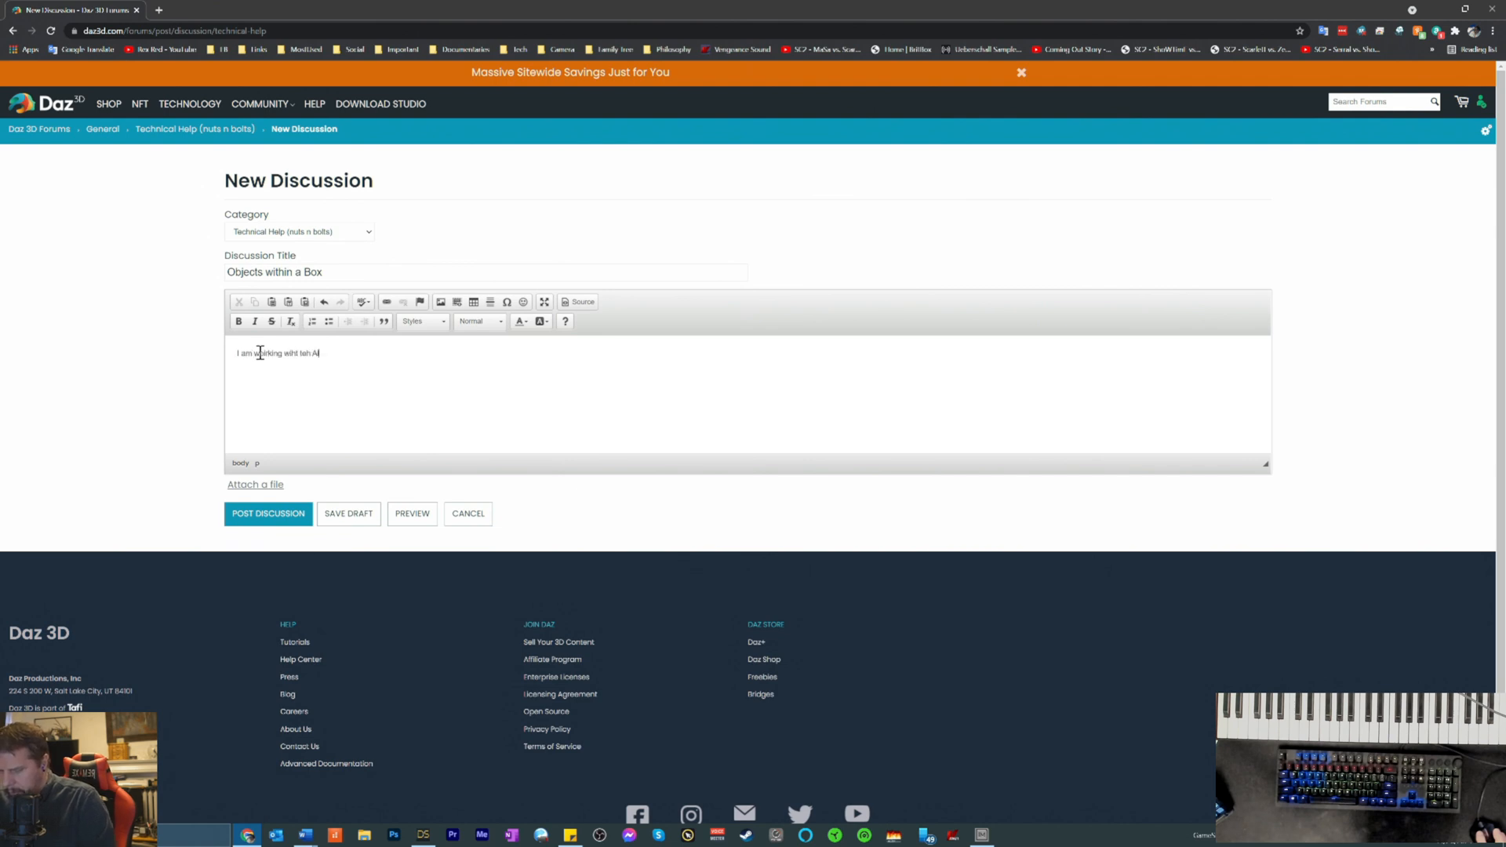
type("Albert Ma")
left_click(296, 353)
key("Delete")
key("Delete")
key("Delete")
key("Delete")
key("Delete")
key("Delete")
key("Delete")
type("ith the")
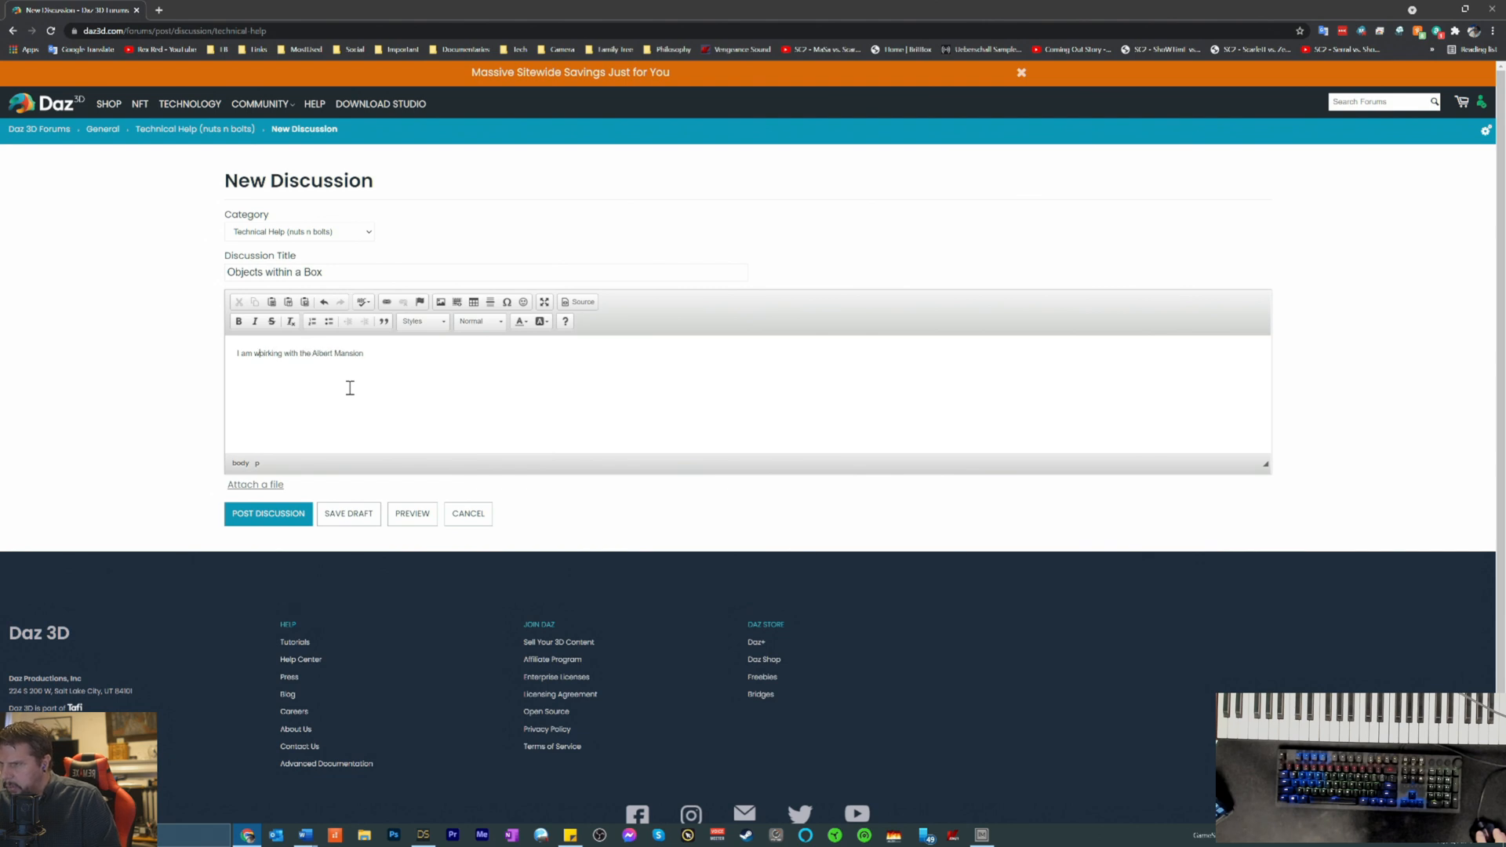
- Continue the message with "and teh guts of teh mansion are all contained within a box icon."
key("Right")
type("and ")
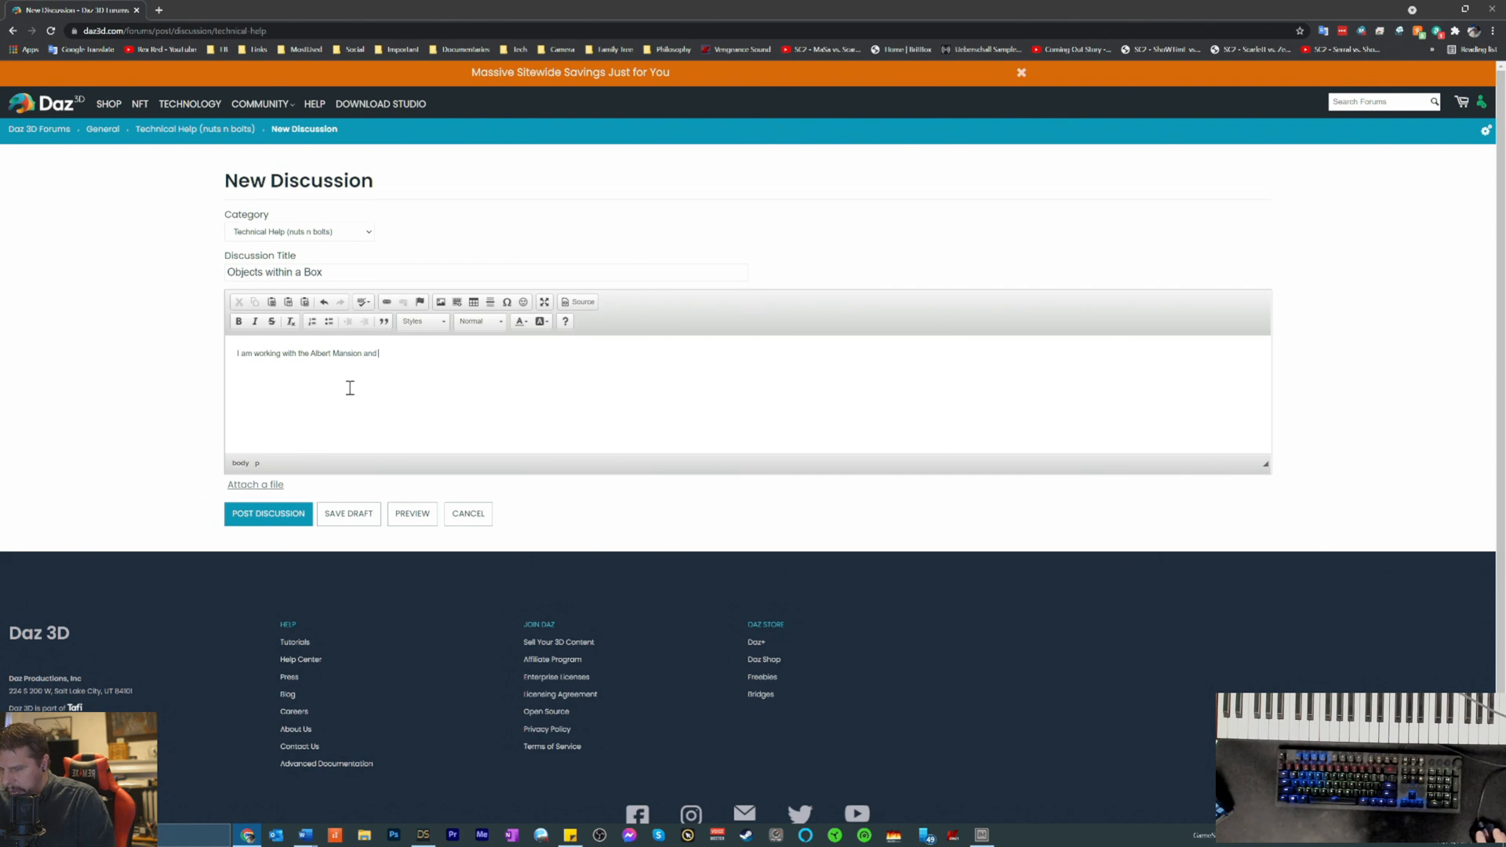
type("teh guts of teh mansion are all containe dwithin a box")
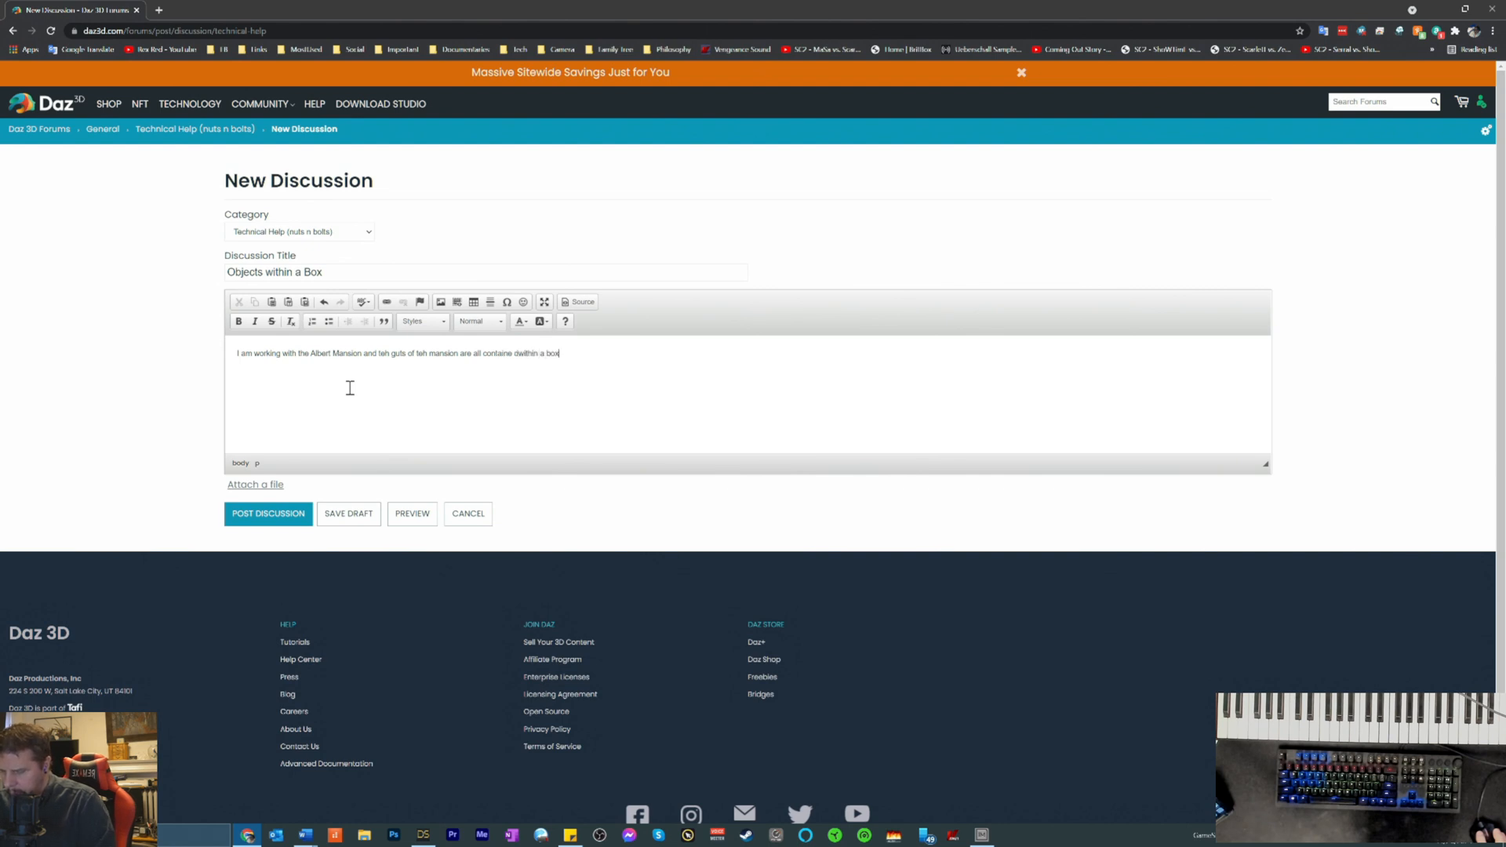
type(" ivcon.")
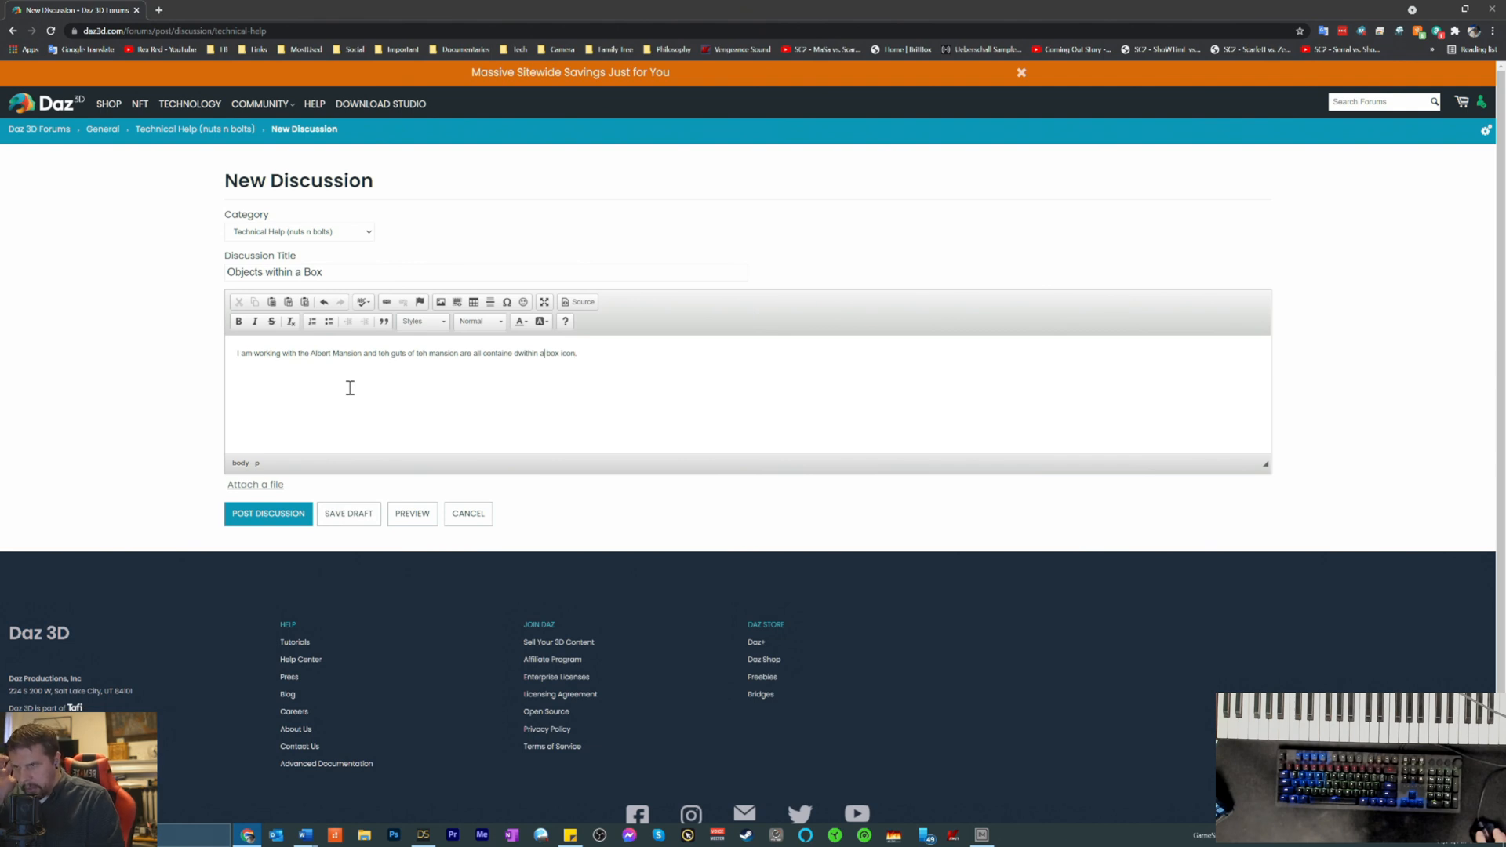
type("d")
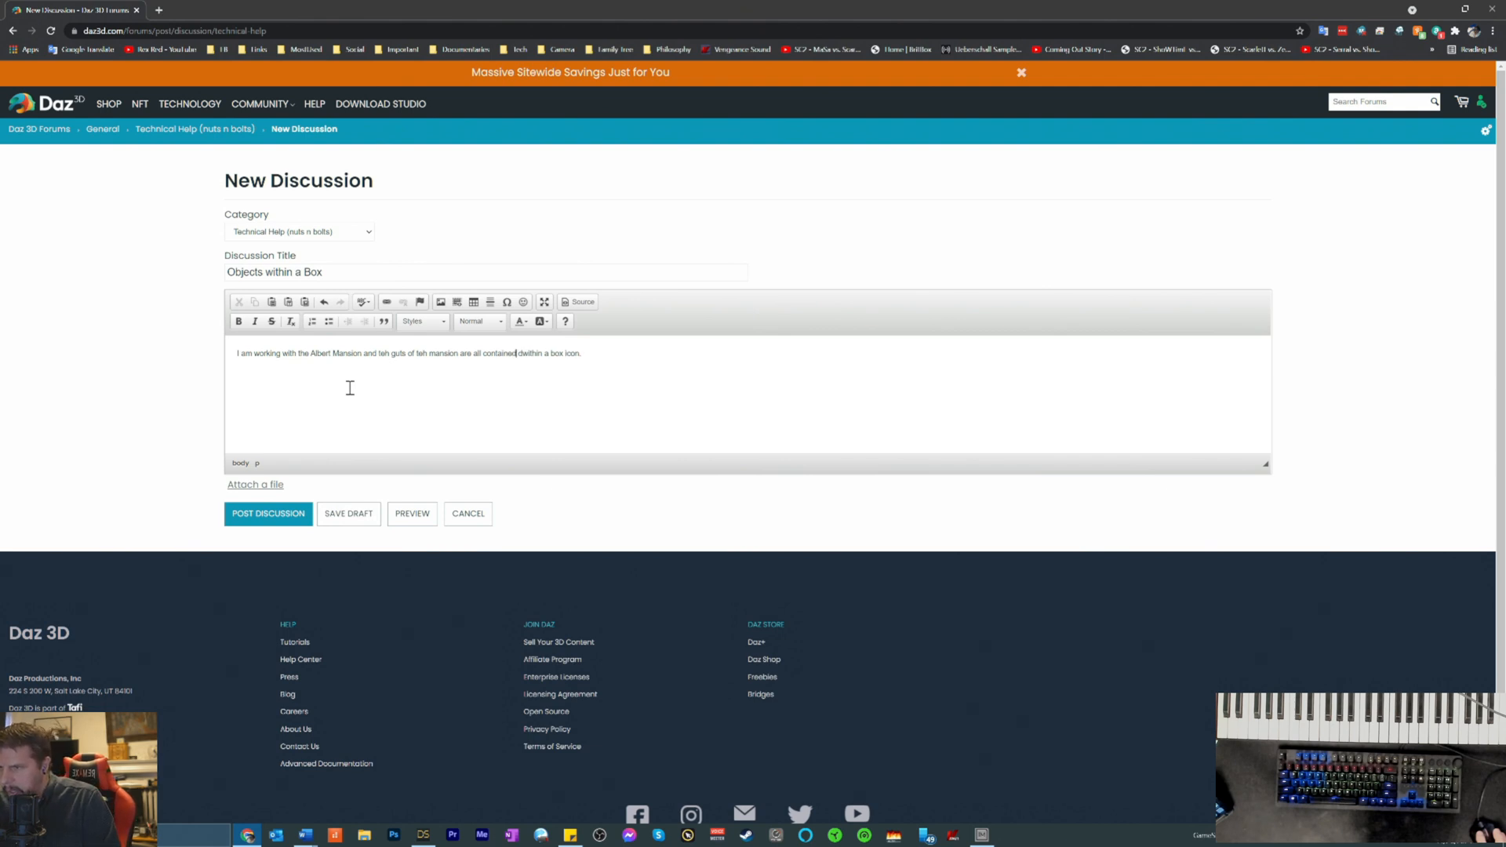
key("Delete")
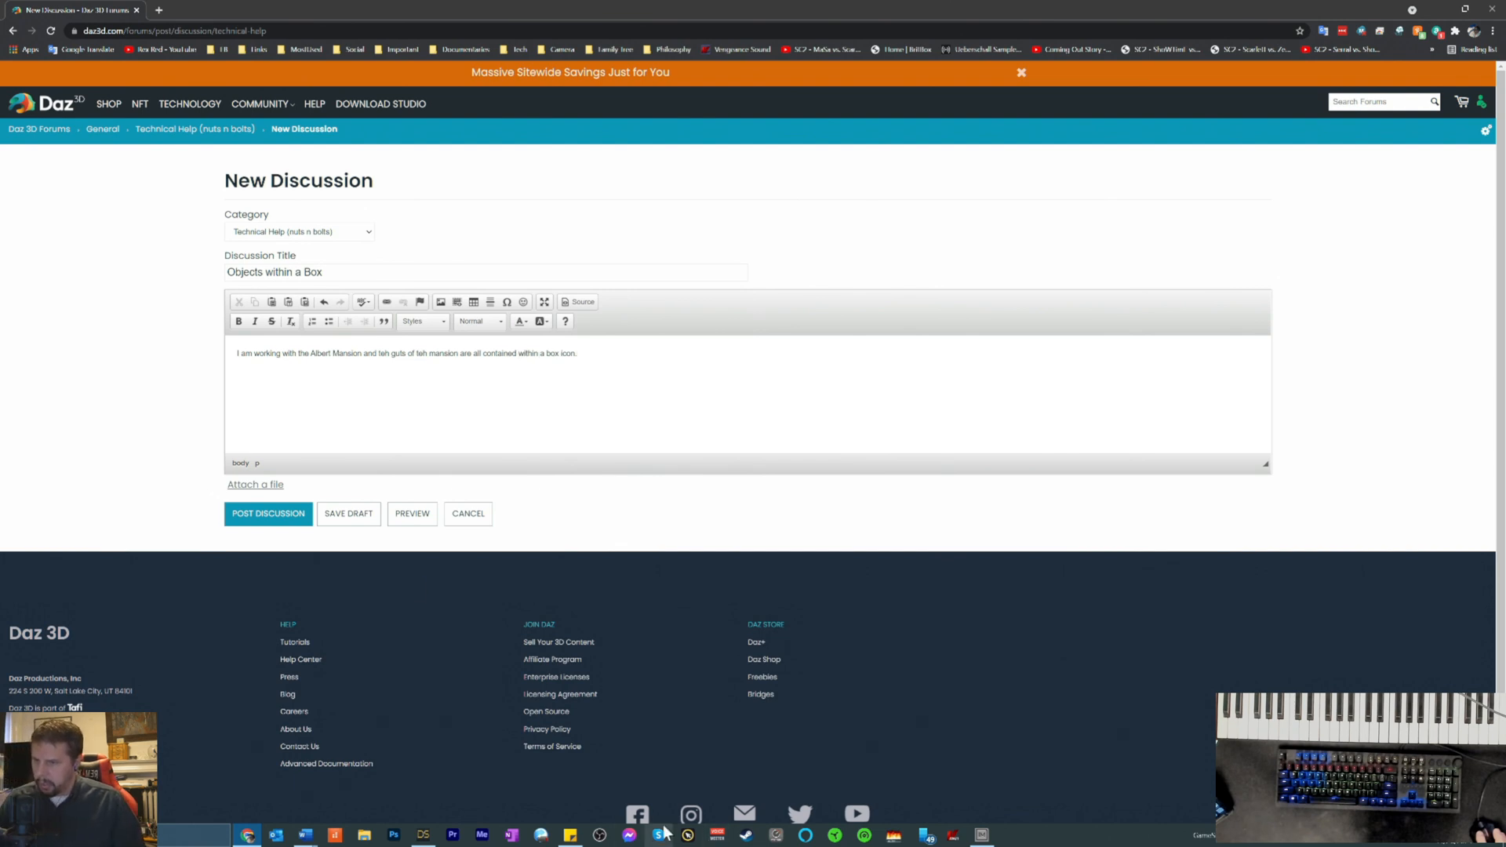
- Search Windows for "snip" and launch the Snipping Tool
left_click(193, 835)
type("c")
key("BackSpace")
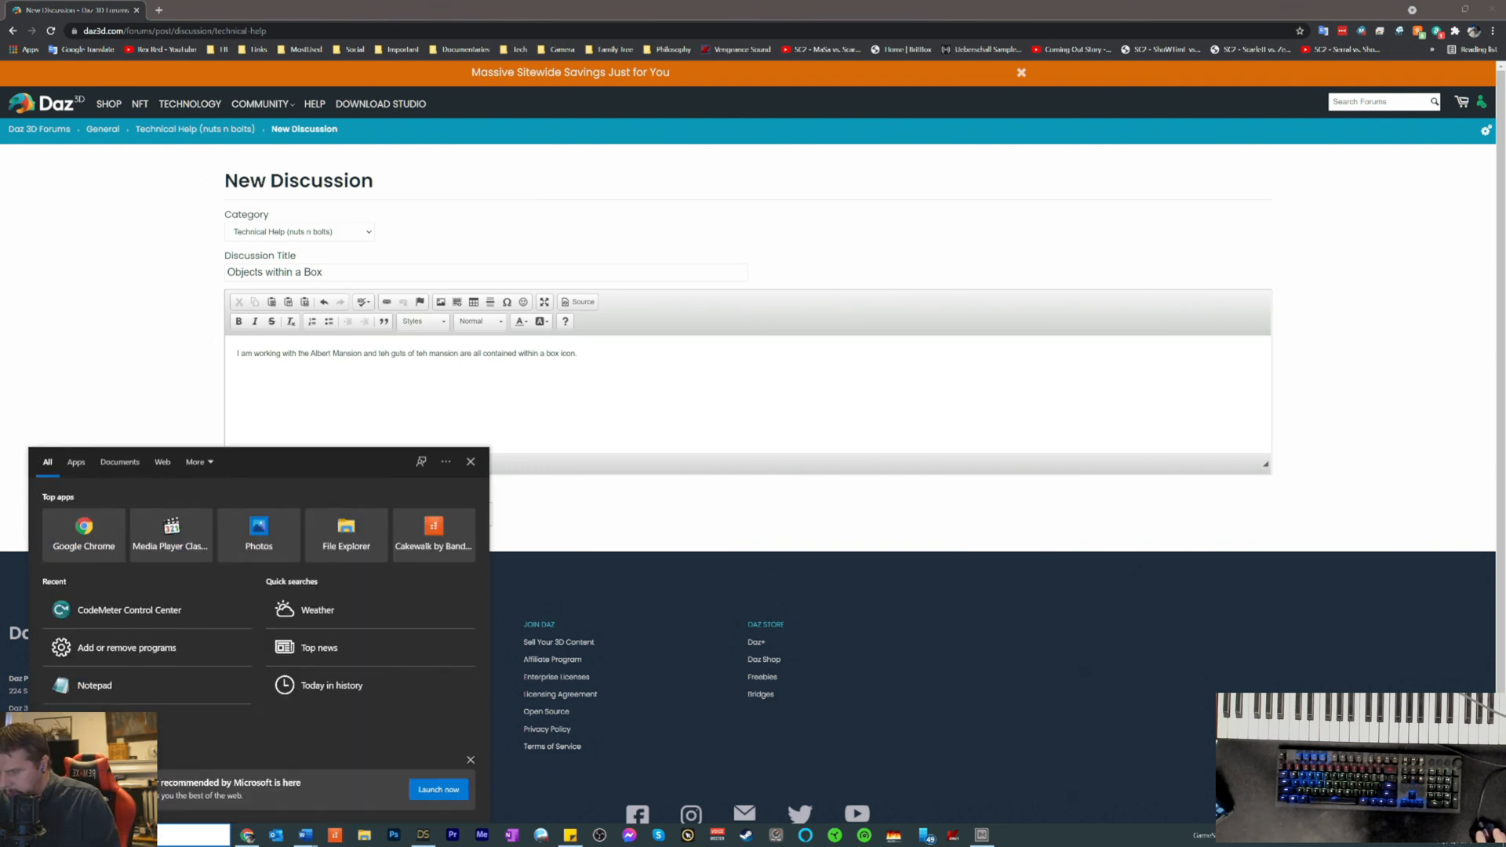
type("snip")
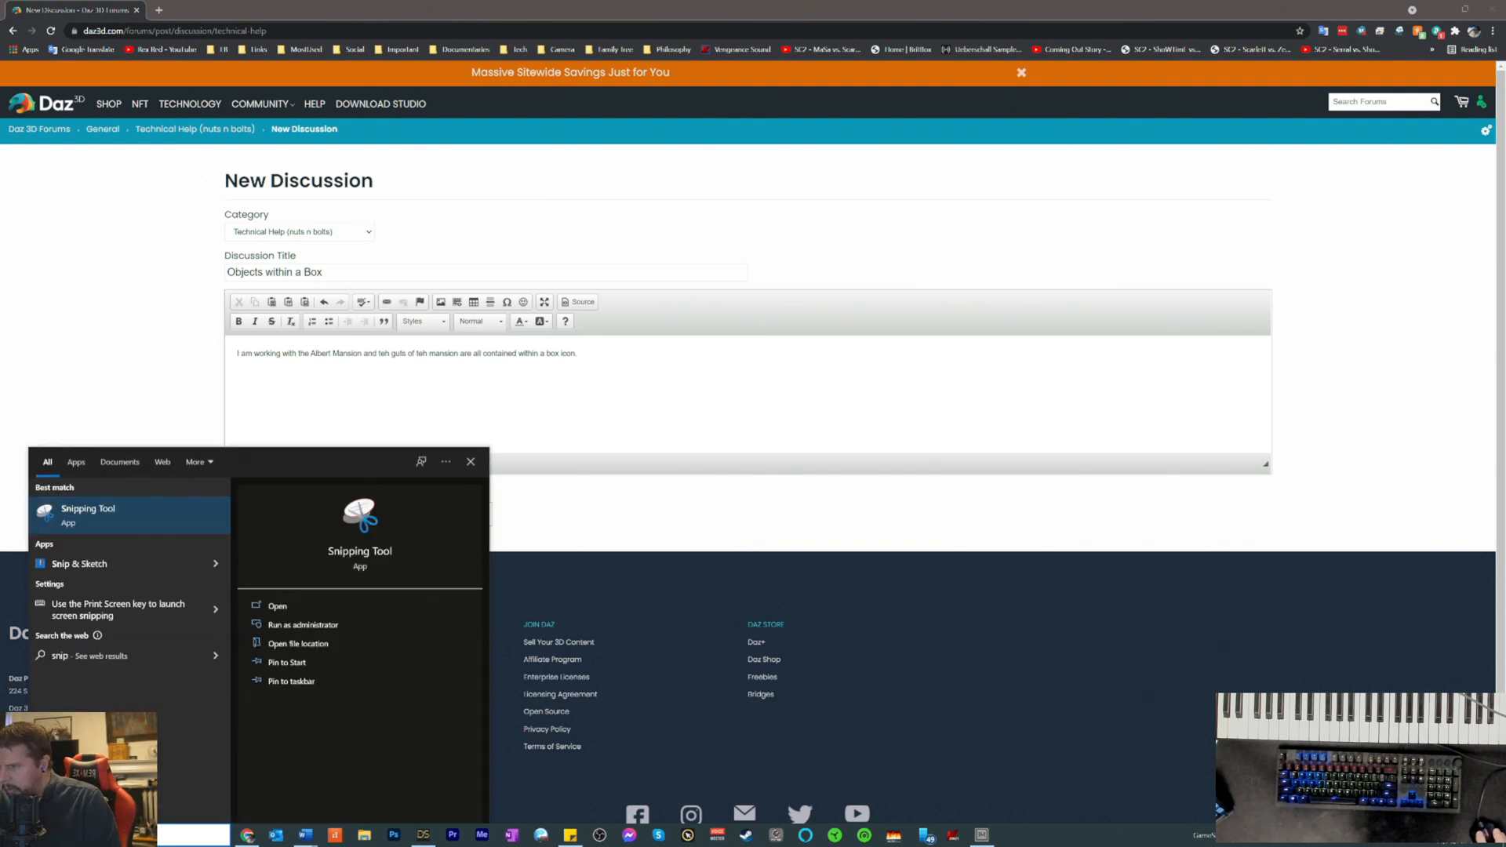
key("Escape")
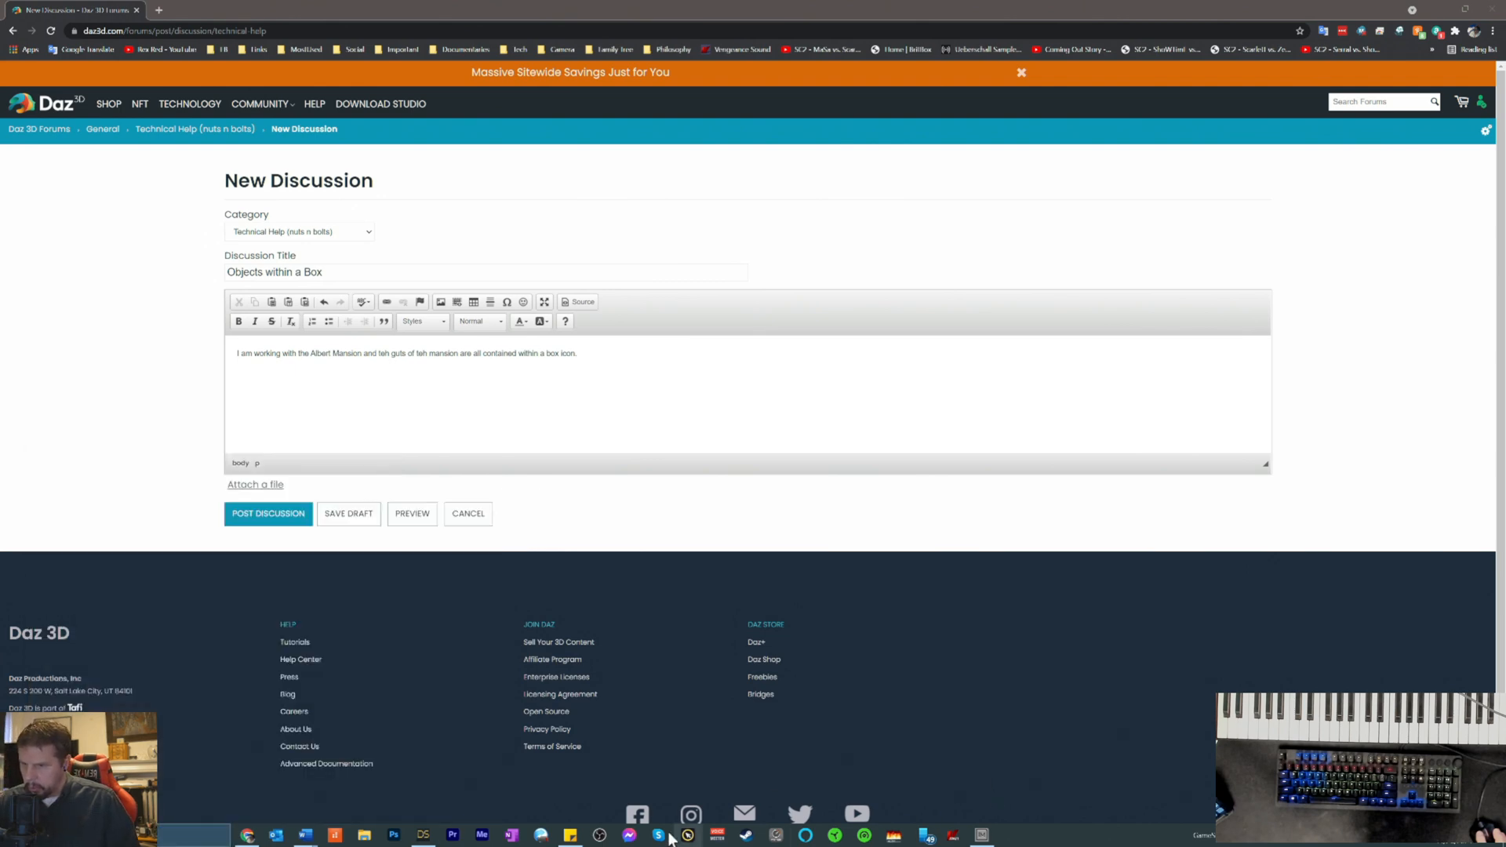
- Switch back to DAZ Studio and move AM Mansion out of the AM Mansion set, directly under the Albert Mansion Night time preload scene
left_click(423, 835)
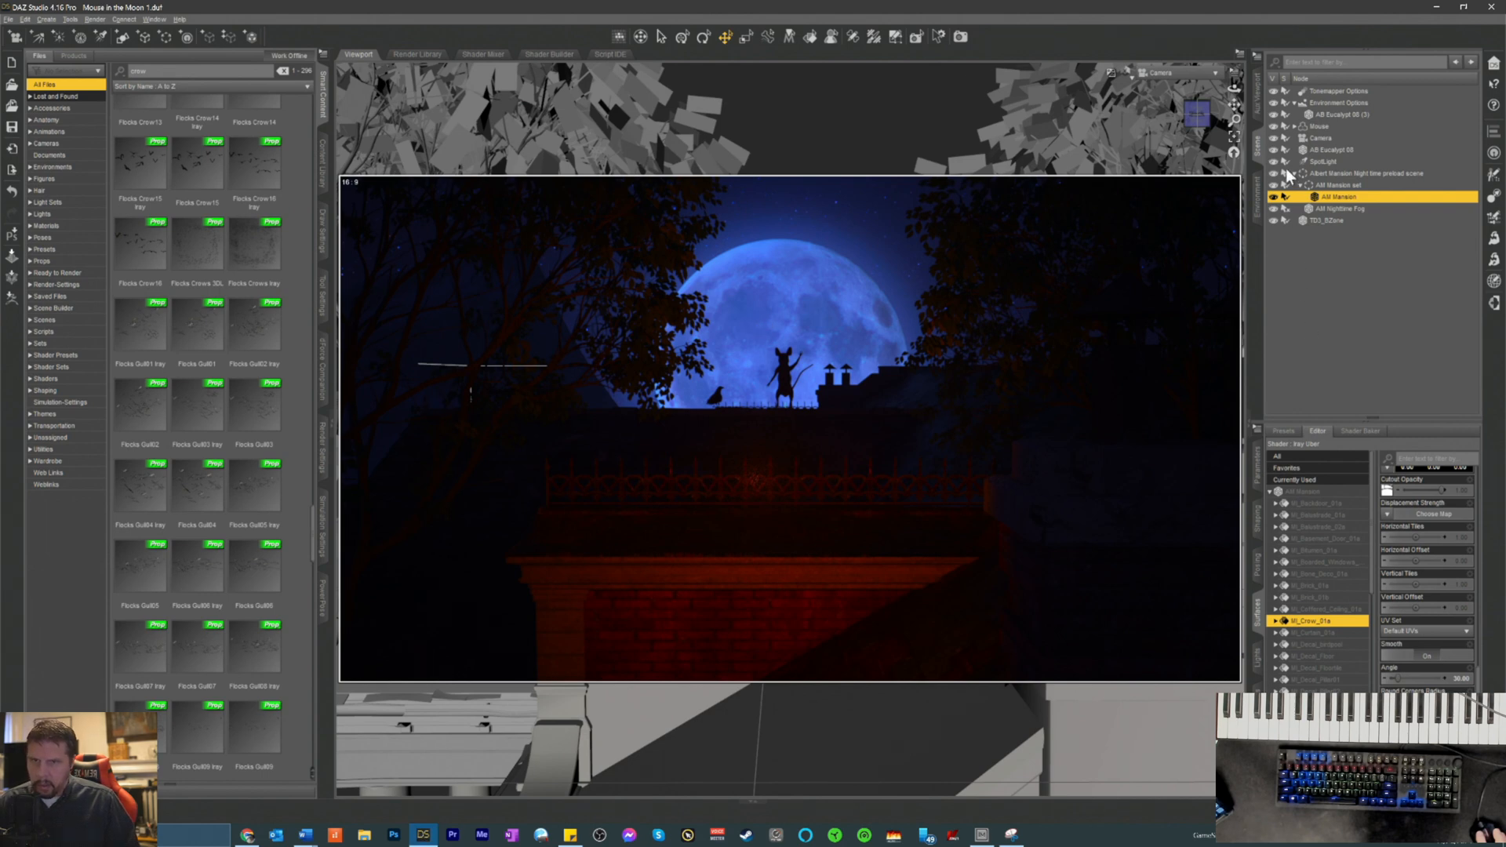
left_click_drag(1304, 206, 1317, 179)
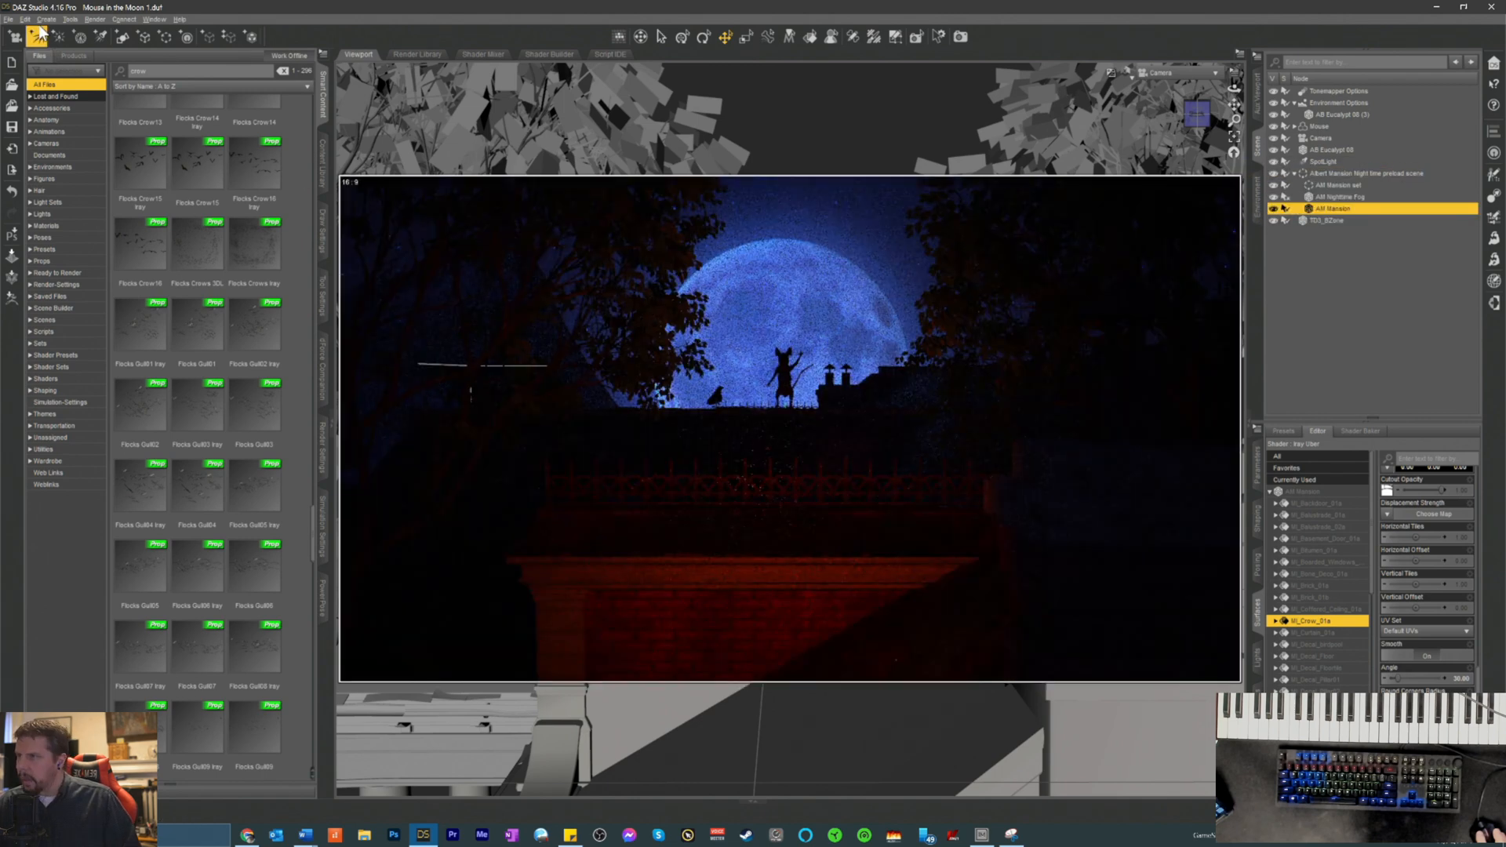
- Undo the last parent change so that AM Mansion sits inside the AM Mansion set again
left_click(25, 19)
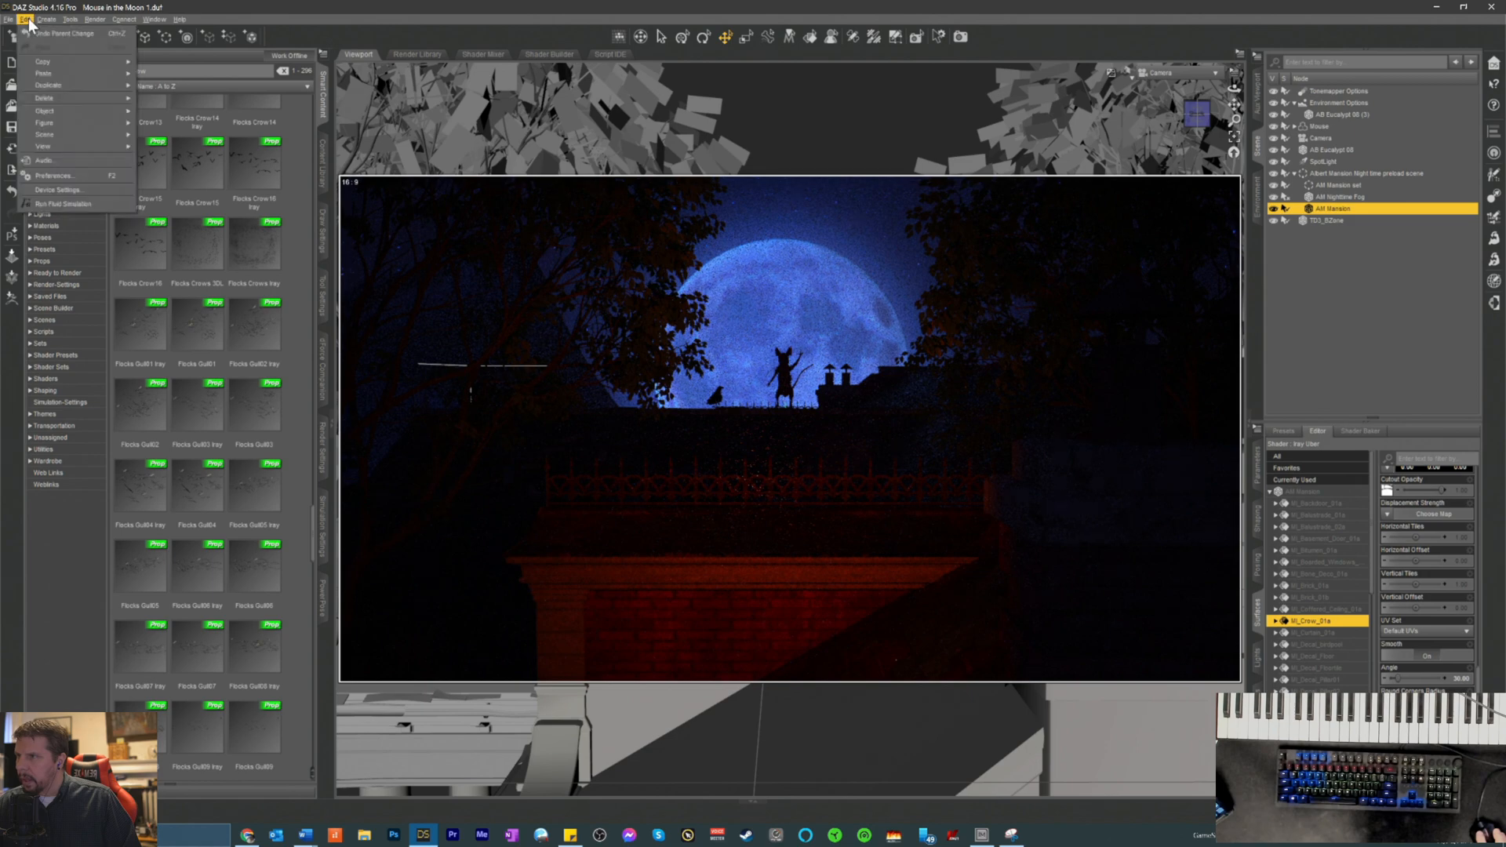
left_click(49, 32)
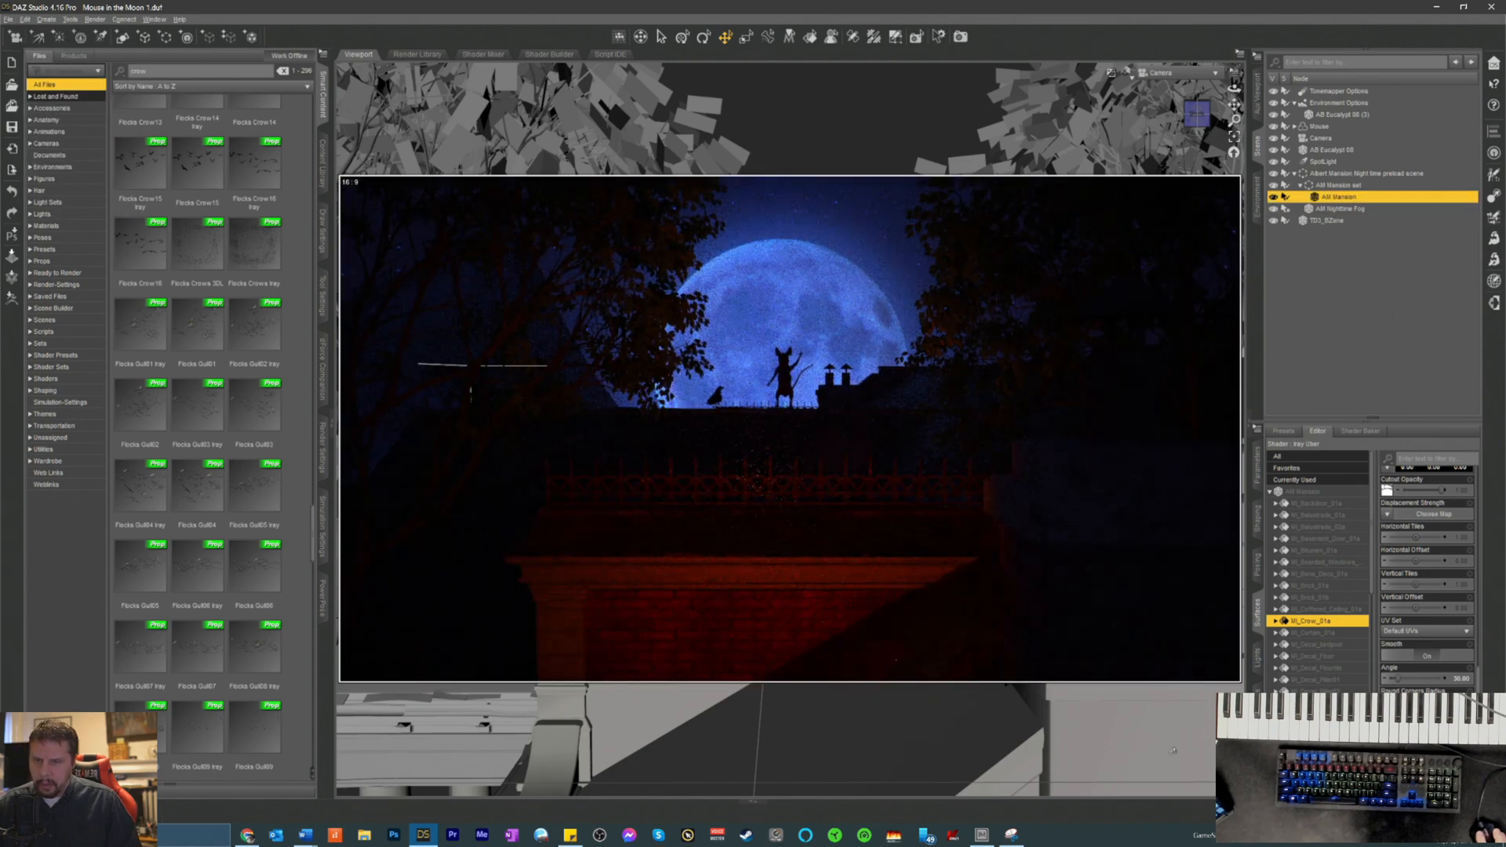
- Switch from Snipping Tool to Snip & Sketch and capture a rectangular snip of the Albert Mansion hierarchy in the DAZ Studio scene list
left_click(1012, 834)
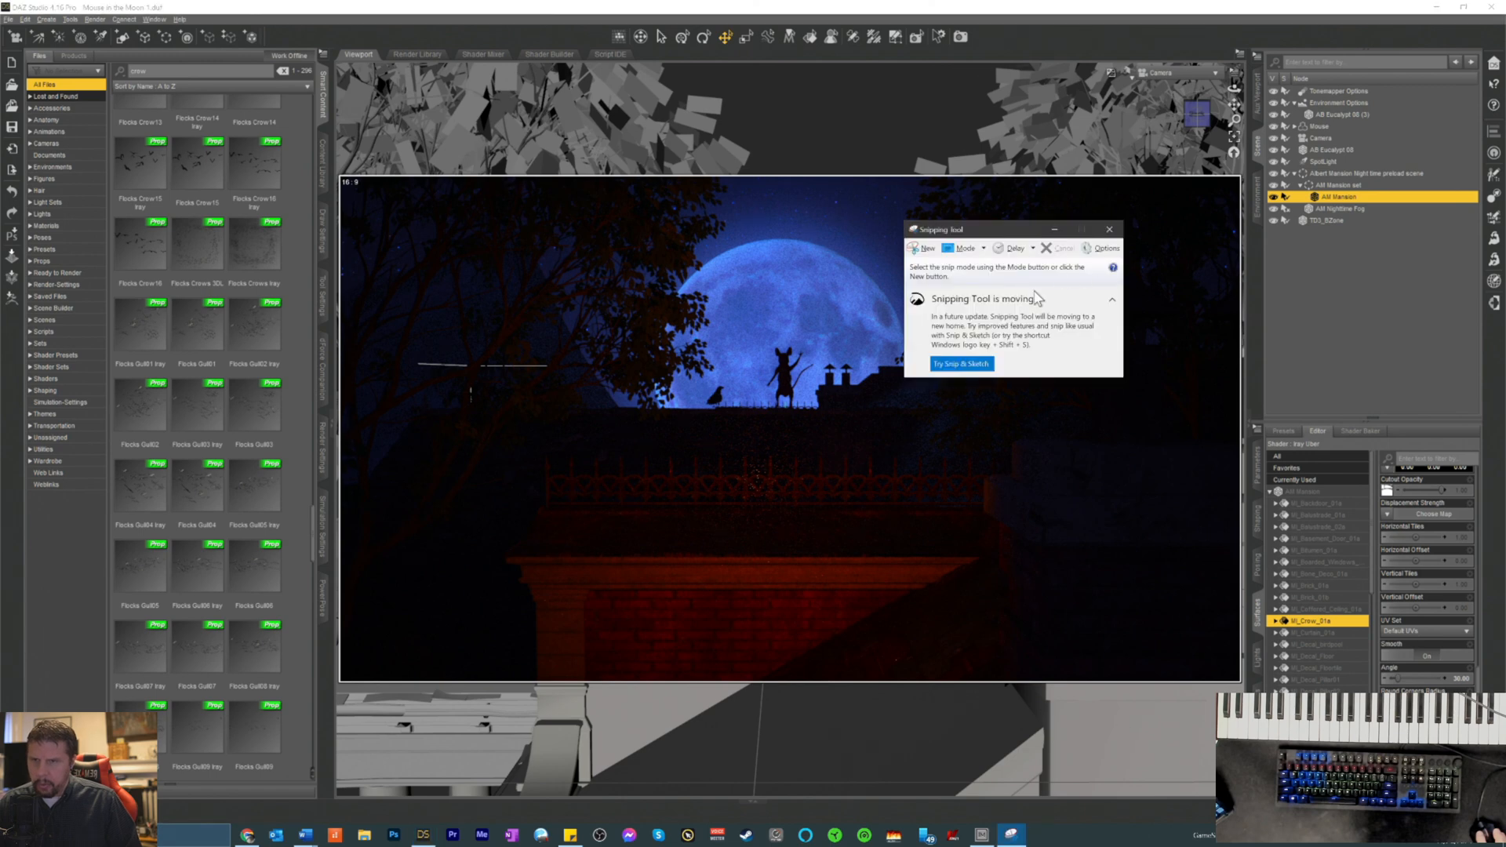
left_click(957, 365)
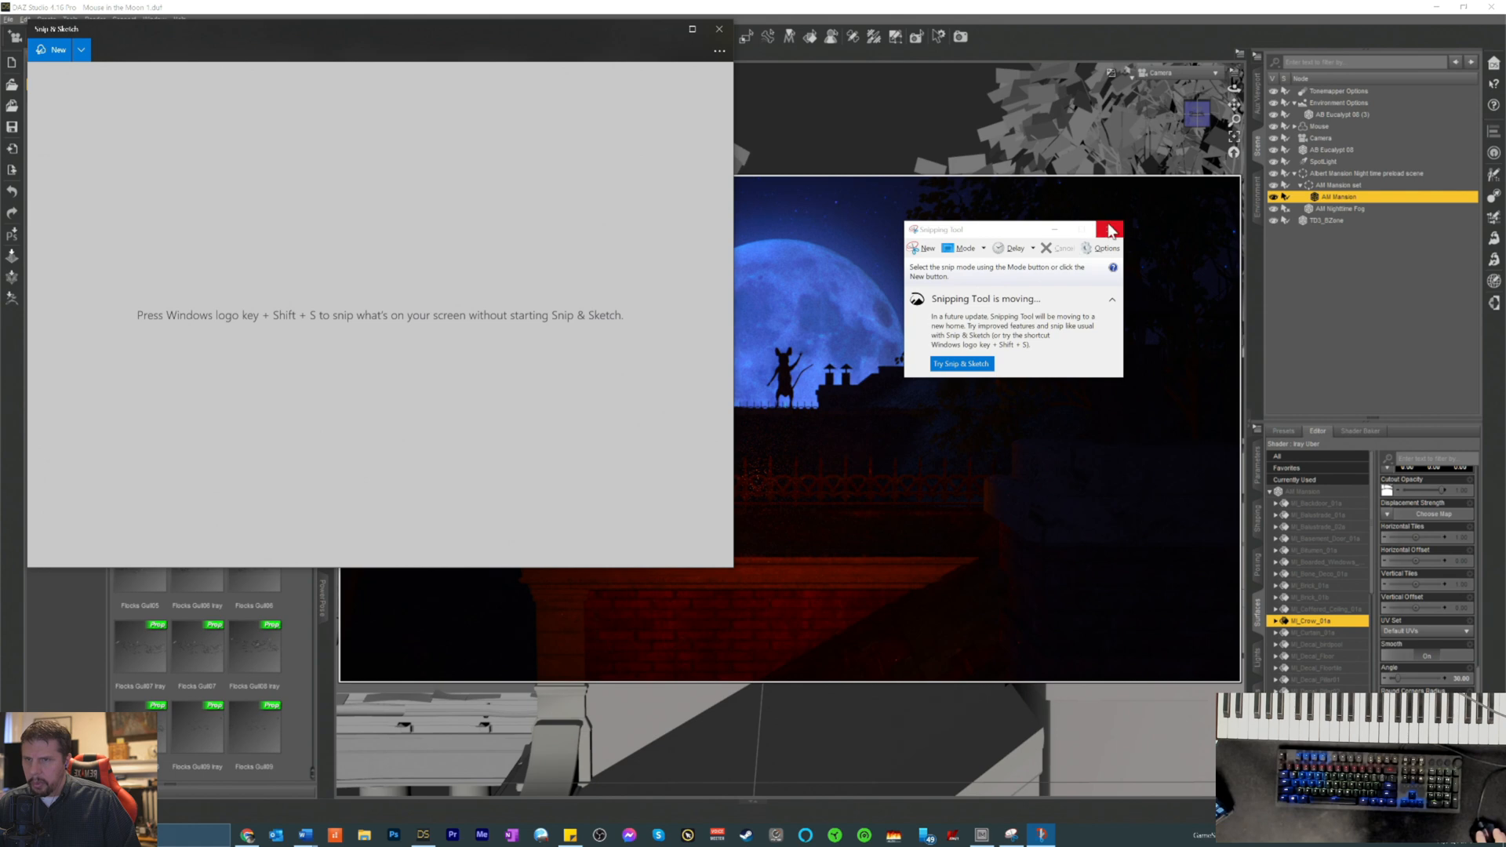
left_click(1108, 232)
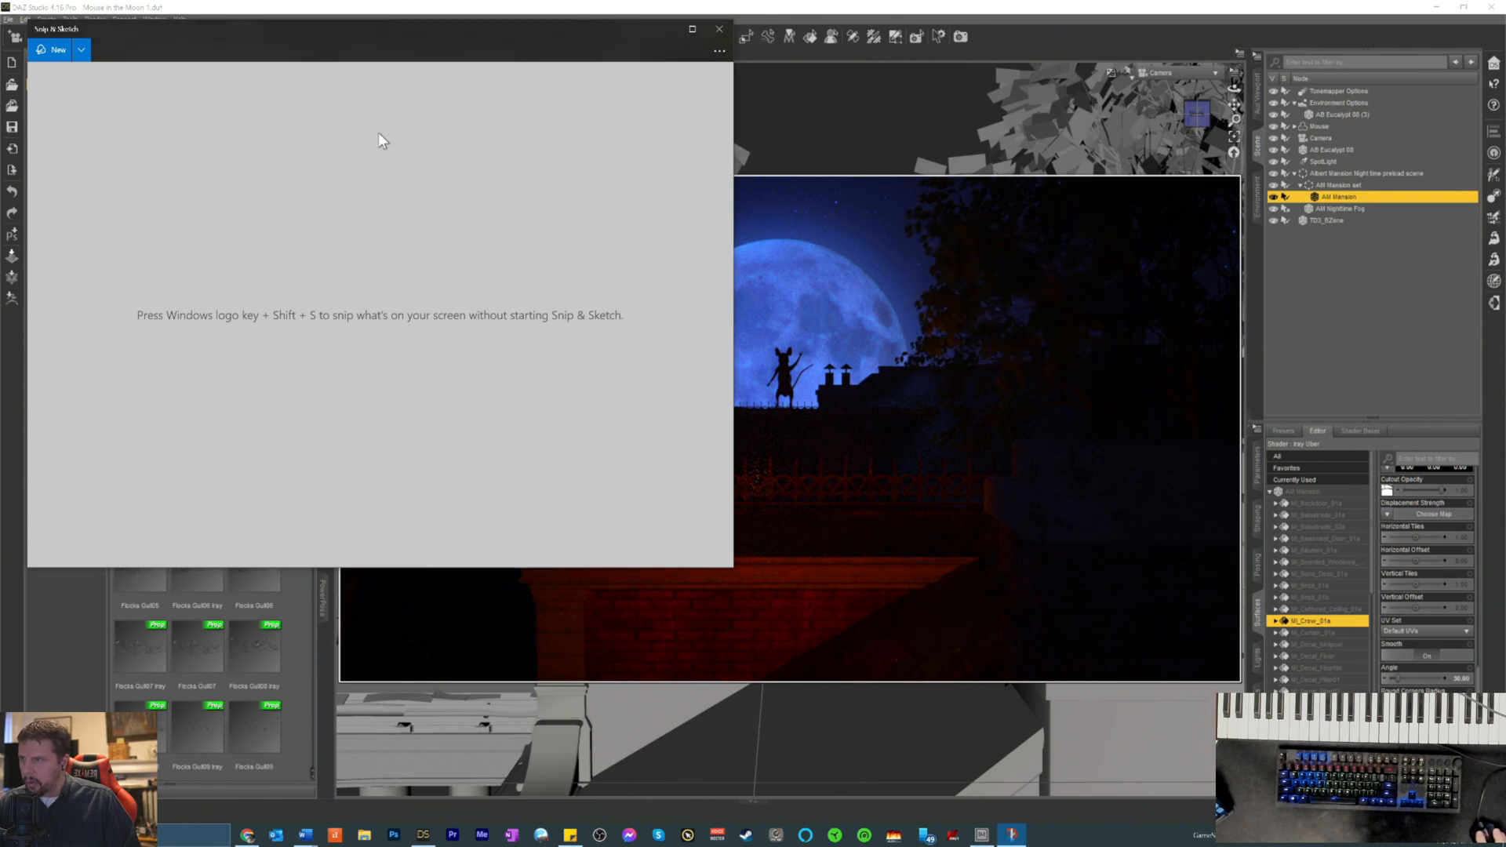
left_click(51, 51)
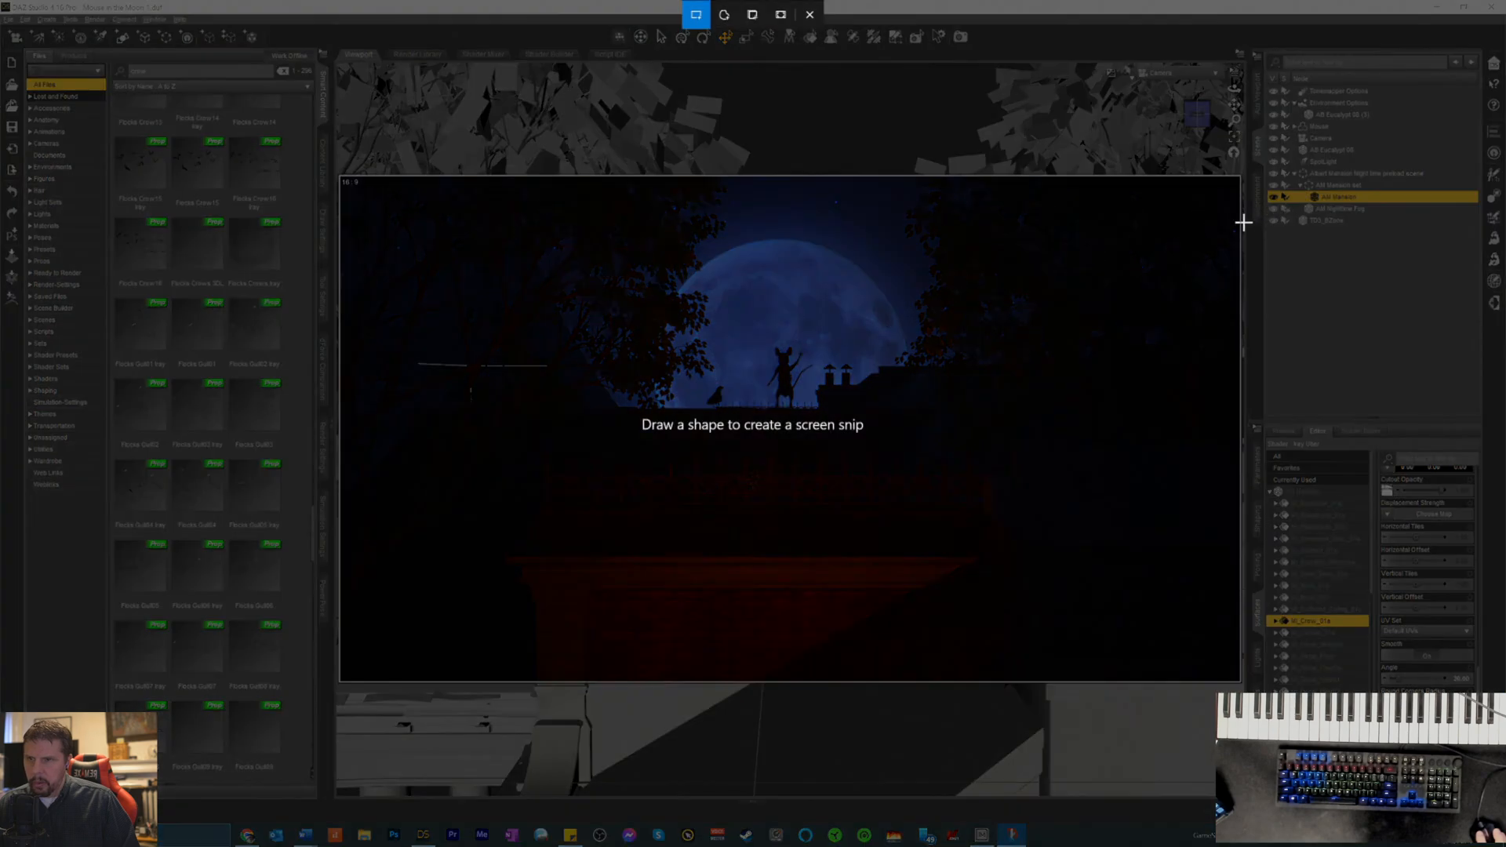
mouse_move(1283, 166)
left_mouse_down()
mouse_move(1296, 205)
mouse_move(1362, 248)
mouse_move(1381, 244)
left_mouse_up()
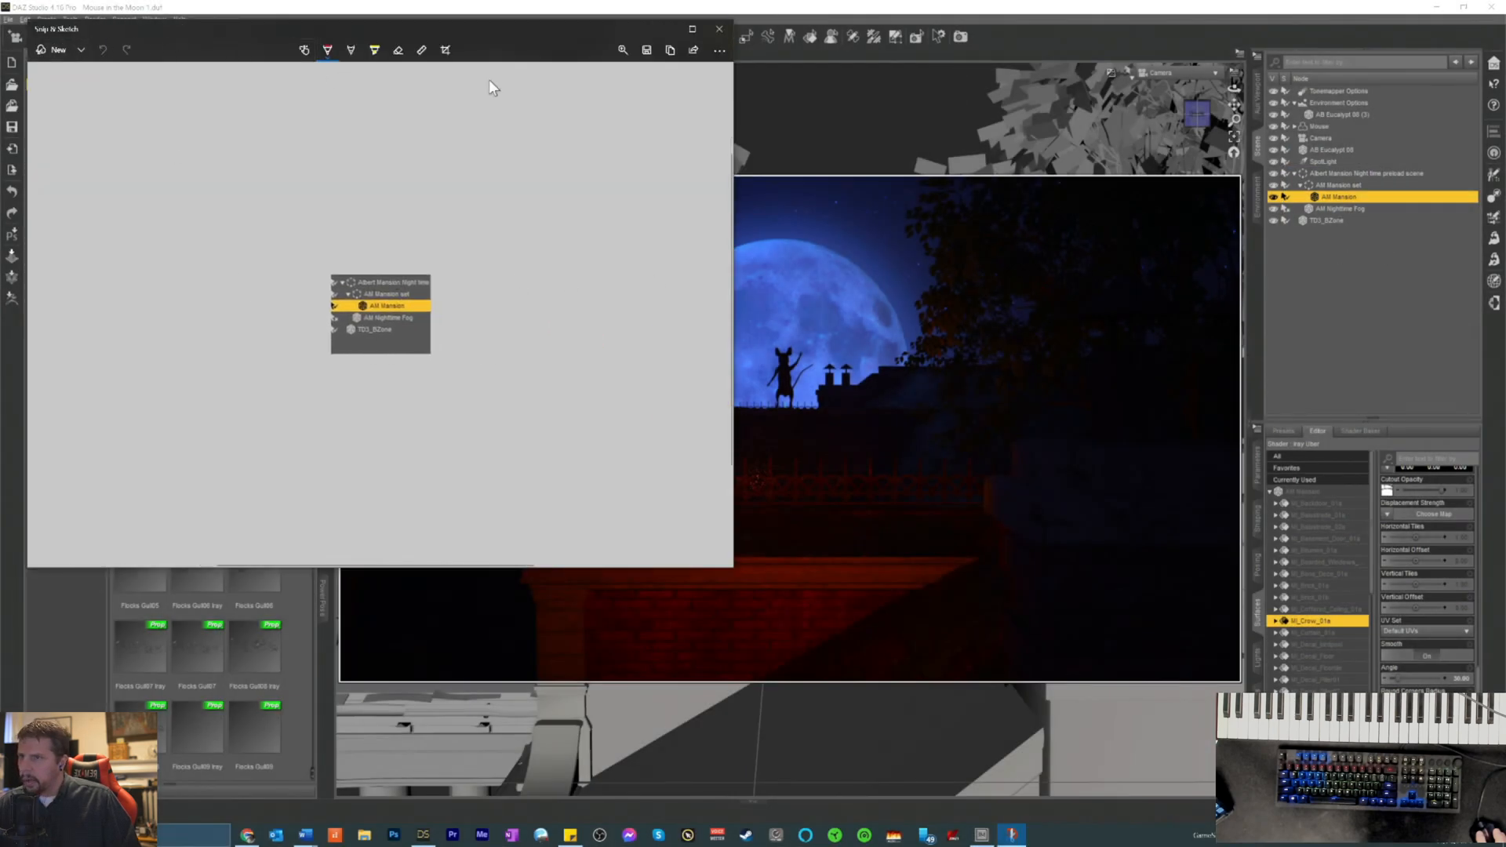
- Start saving the snip and choose the Desktop as its destination folder
left_click(718, 50)
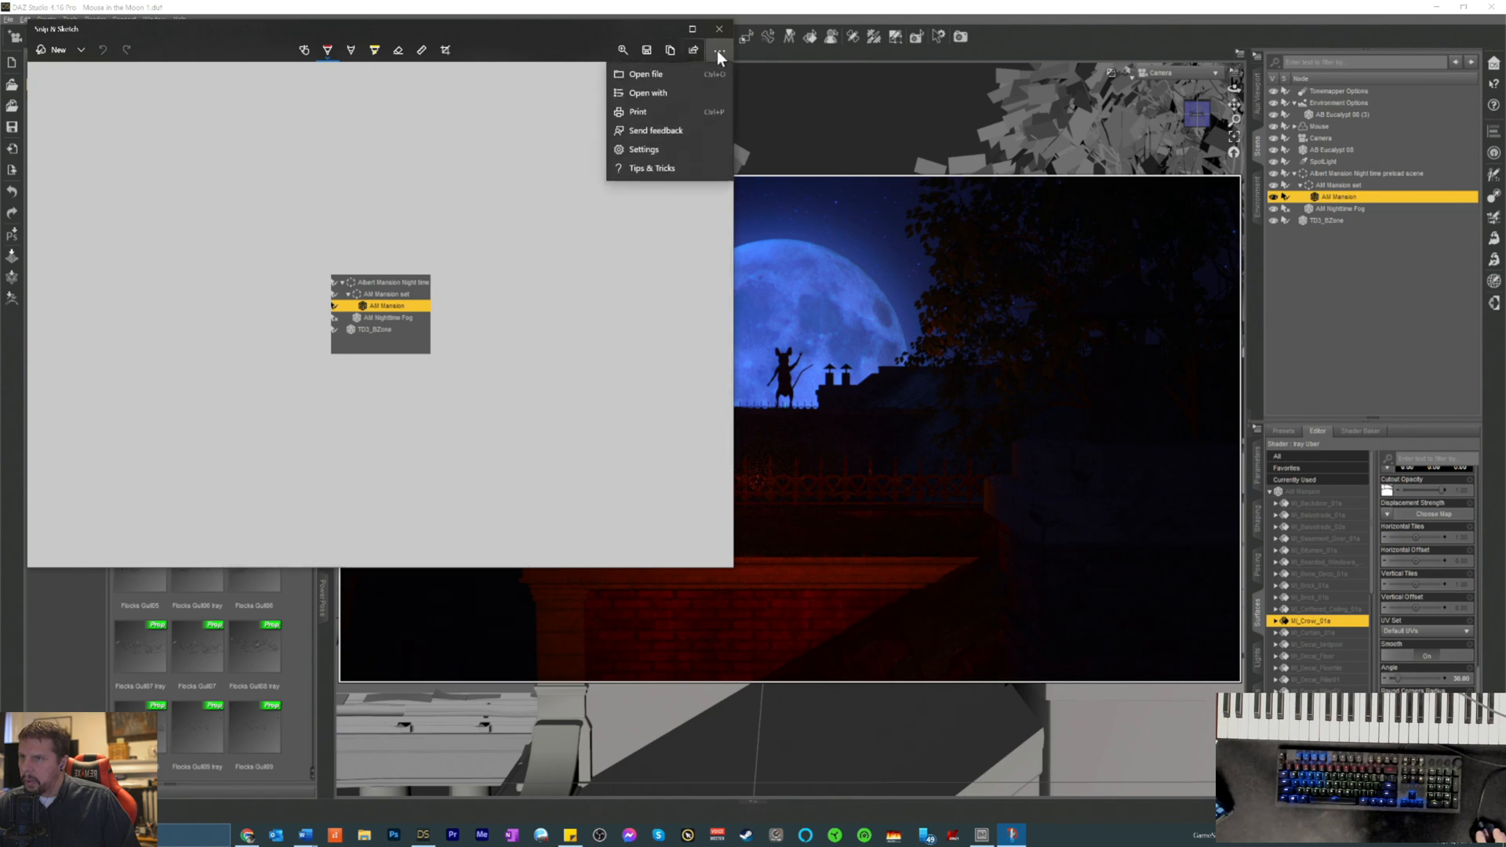
left_click(542, 55)
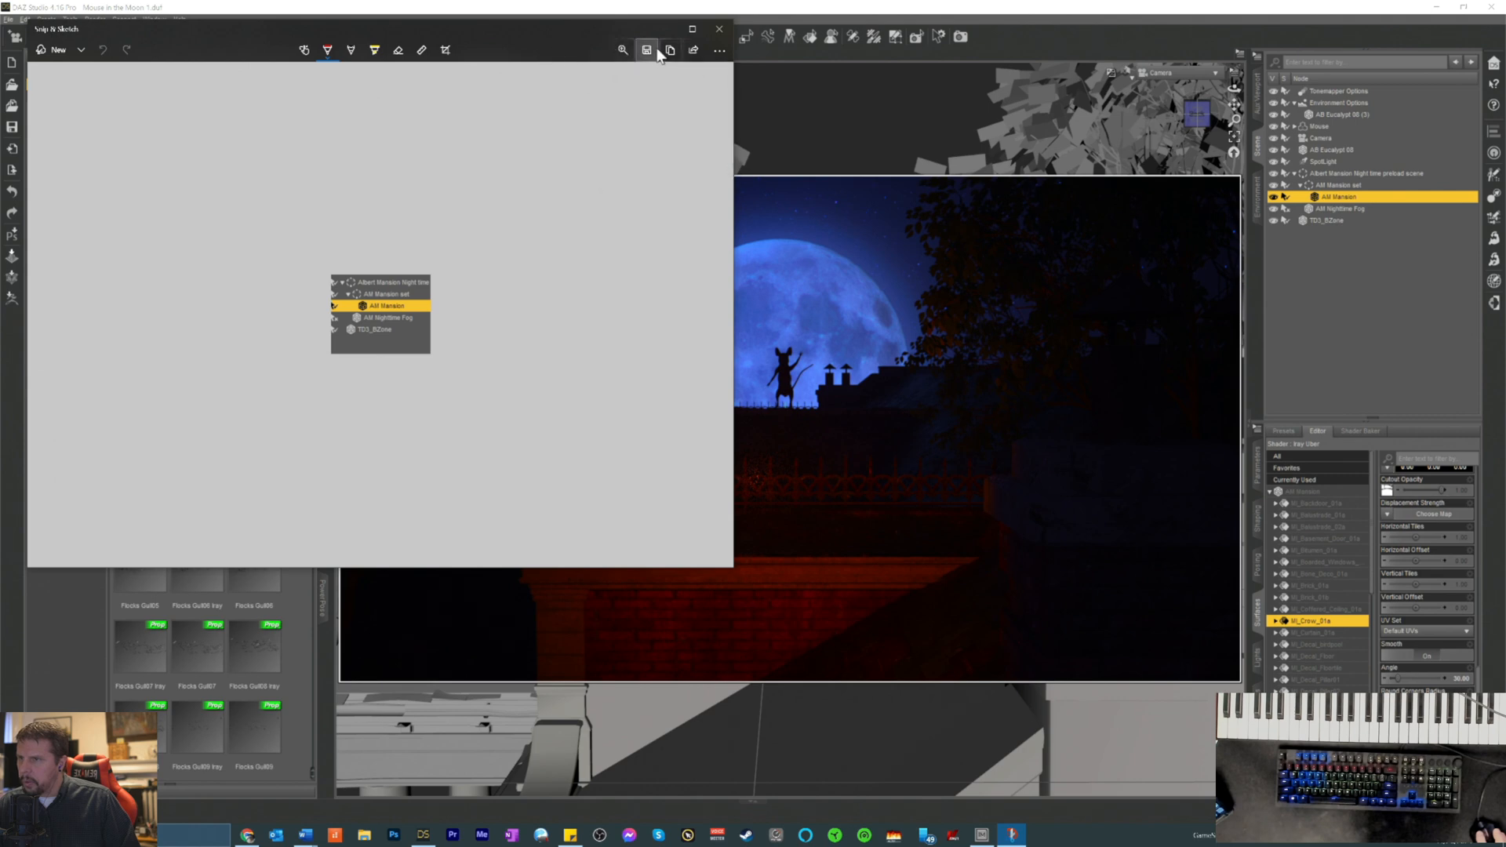
left_click(646, 50)
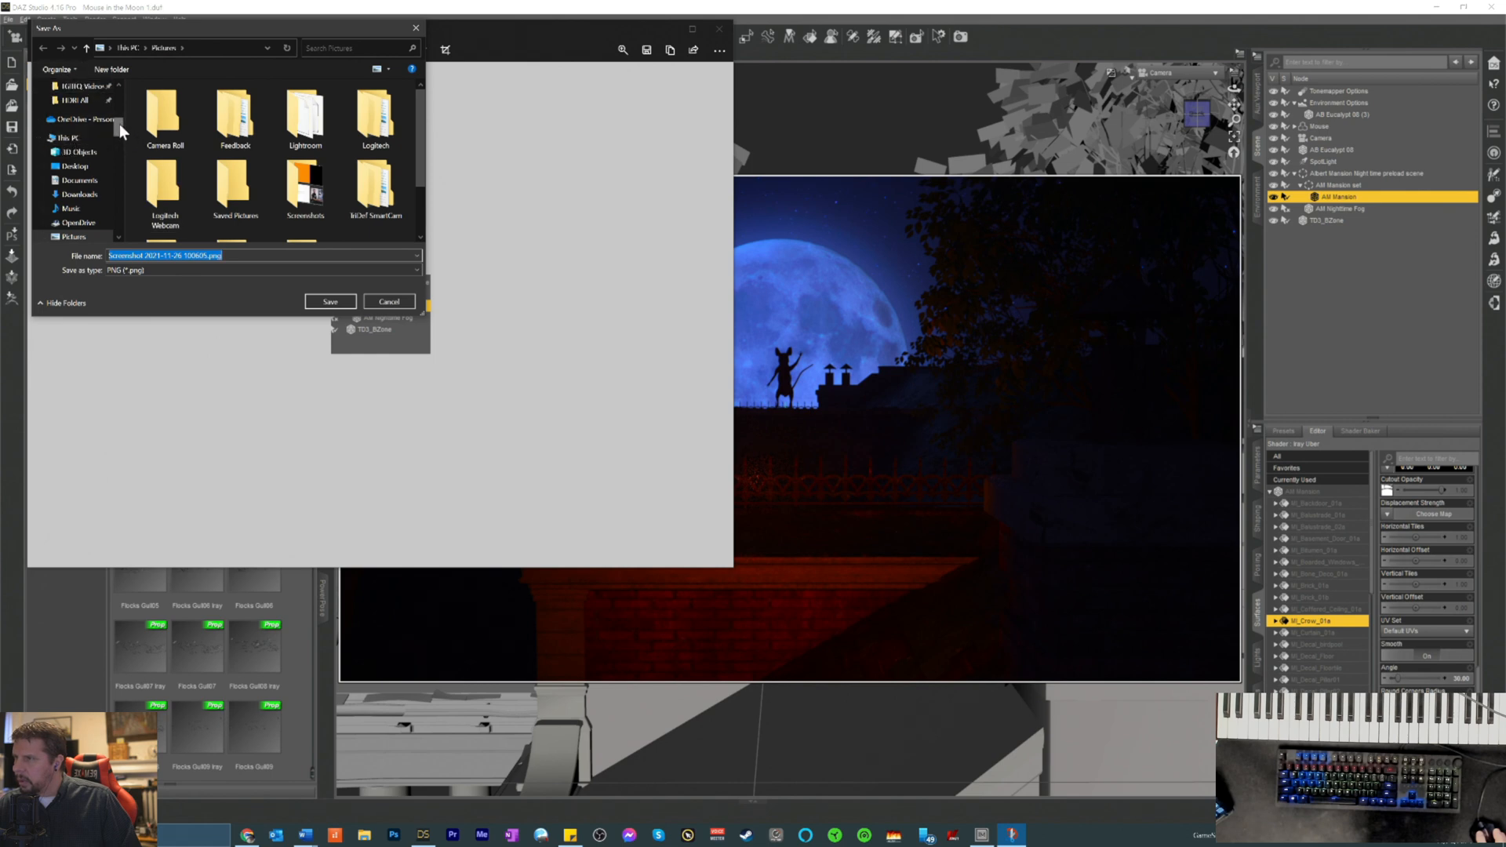
scroll(120, 124, "down", 1)
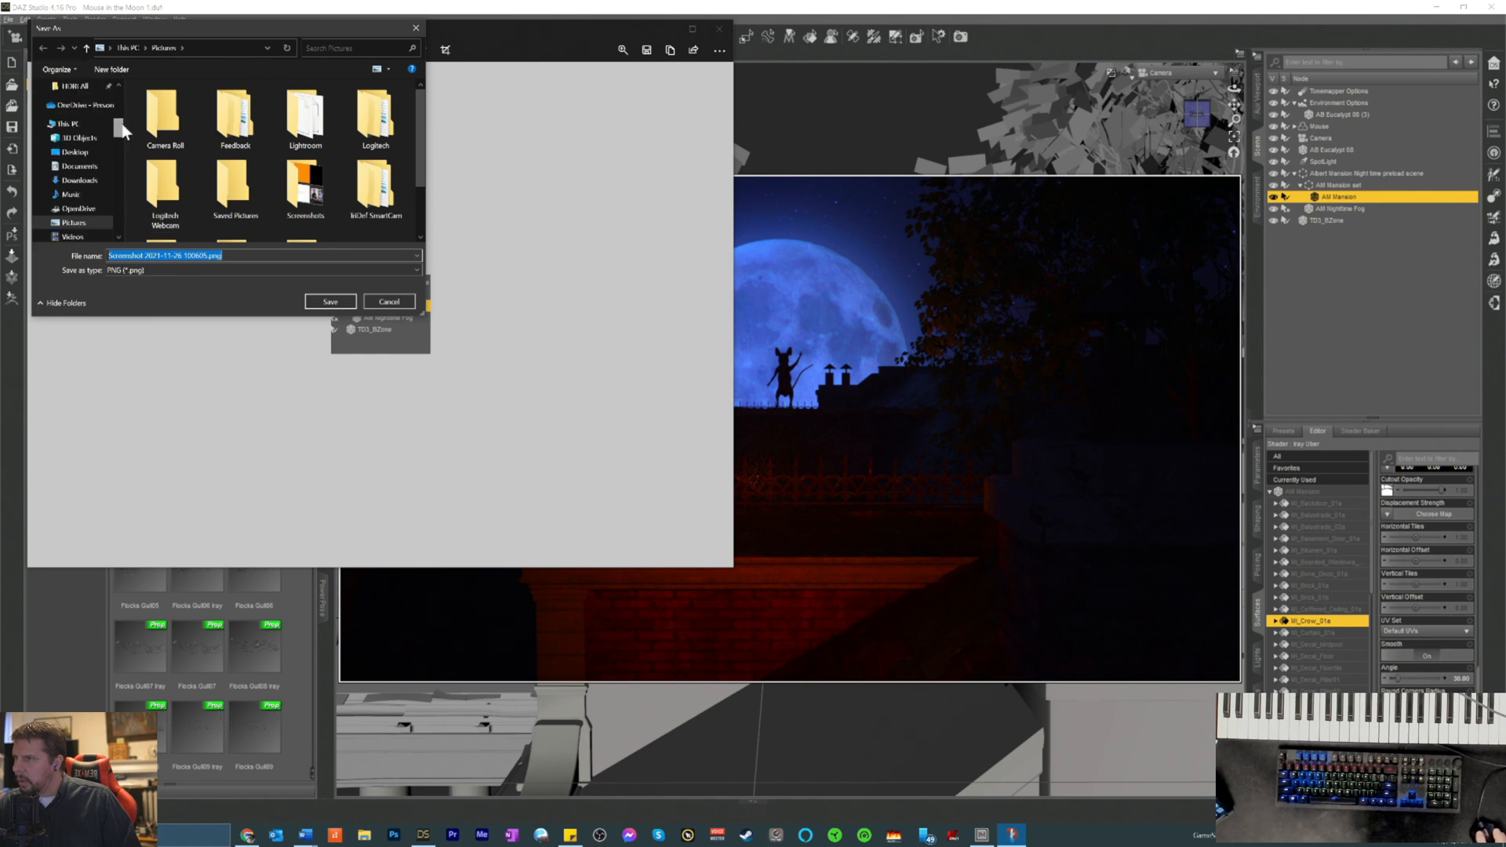
left_click(76, 152)
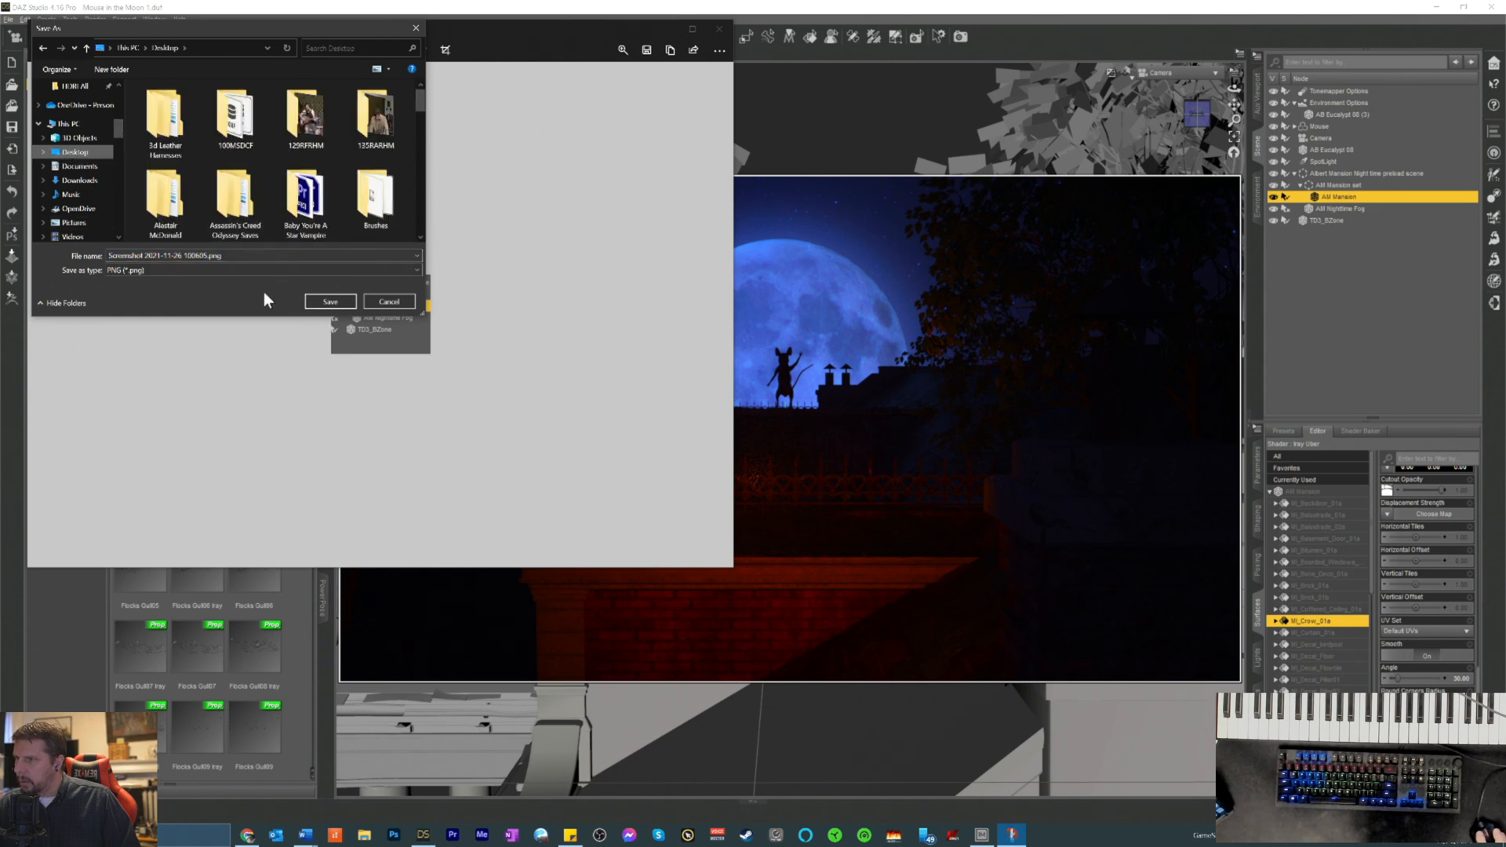
- Save the snip as "Albert Mansion Snip.png" and close Snip & Sketch
left_click(206, 254)
left_click(203, 255)
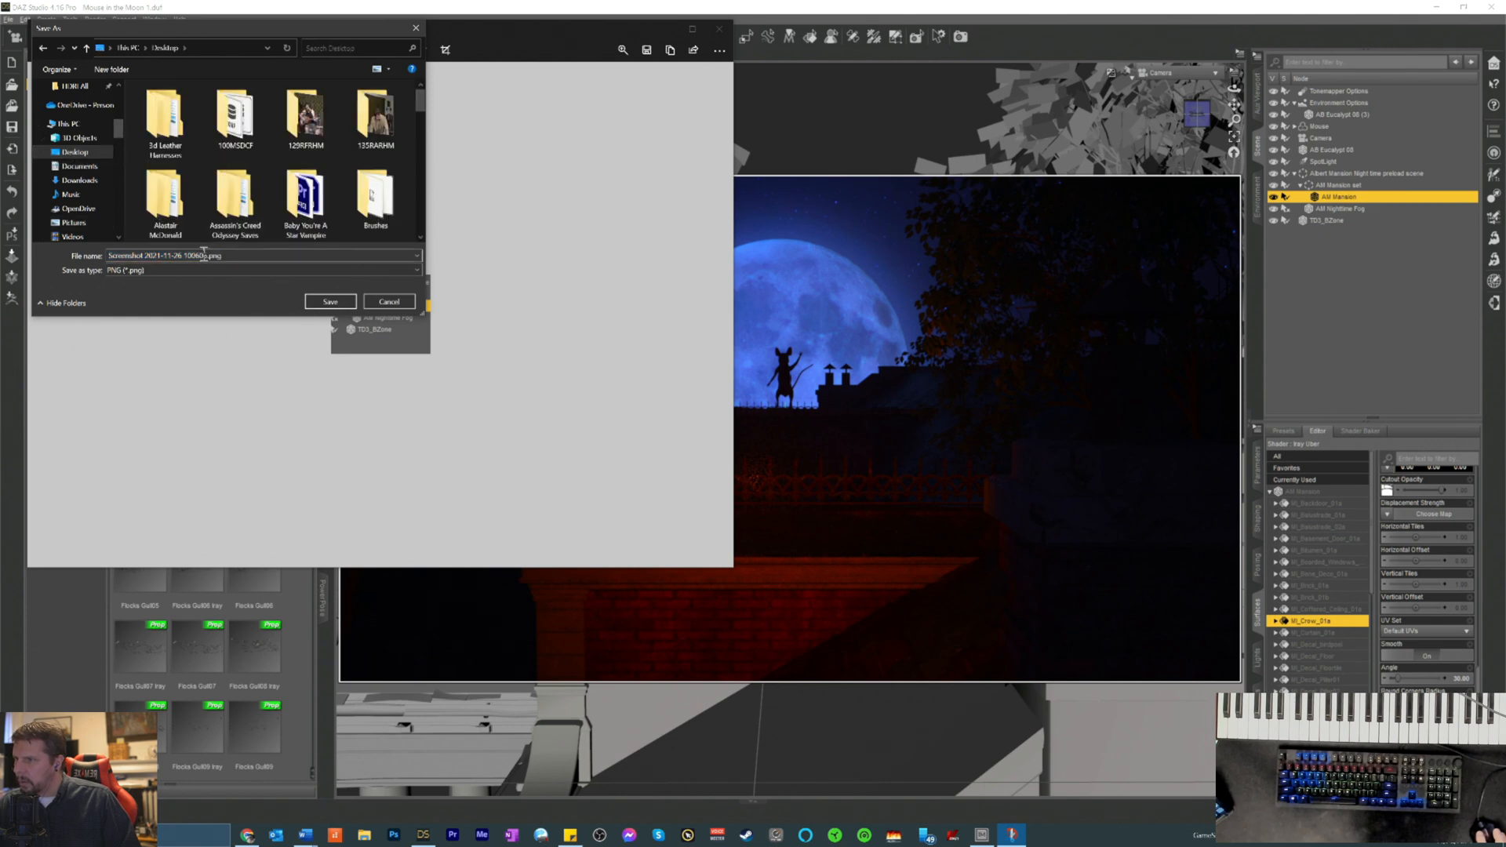
left_click_drag(206, 255, 48, 256)
key("BackSpace")
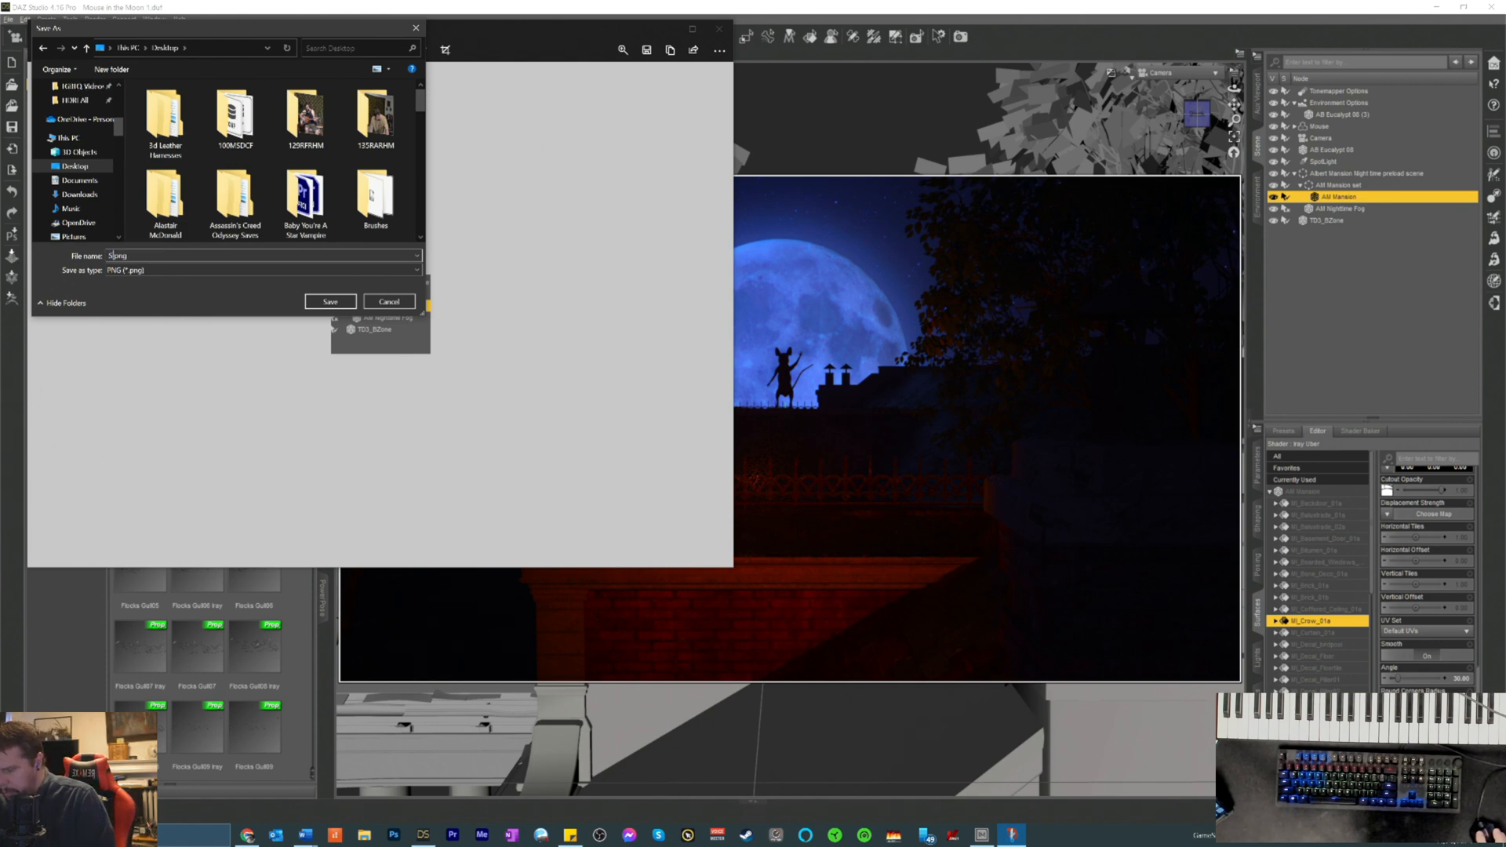
type("Alber Ma")
type("nsion Snip")
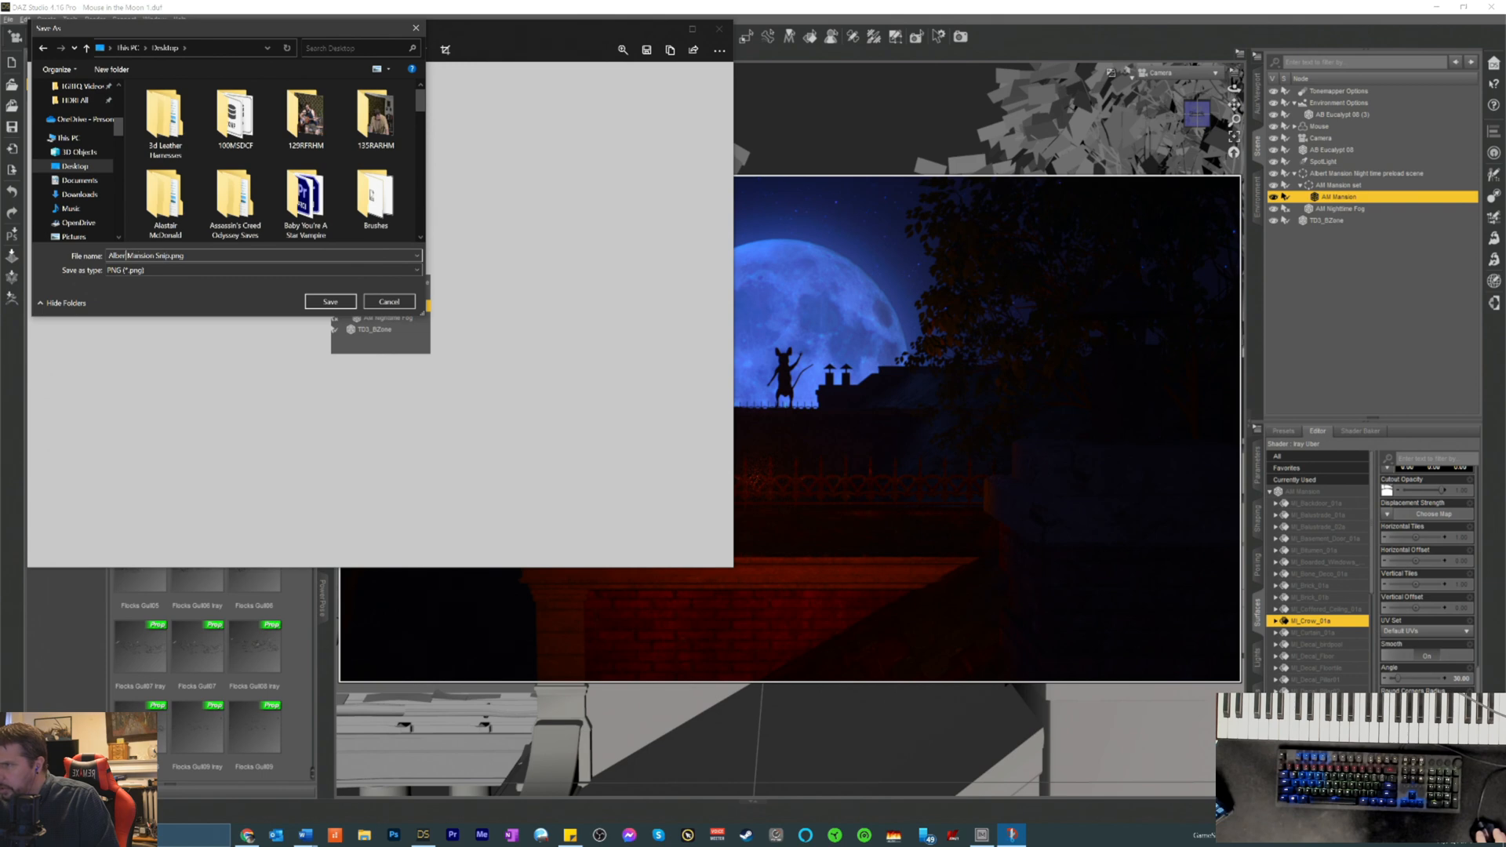
type("t")
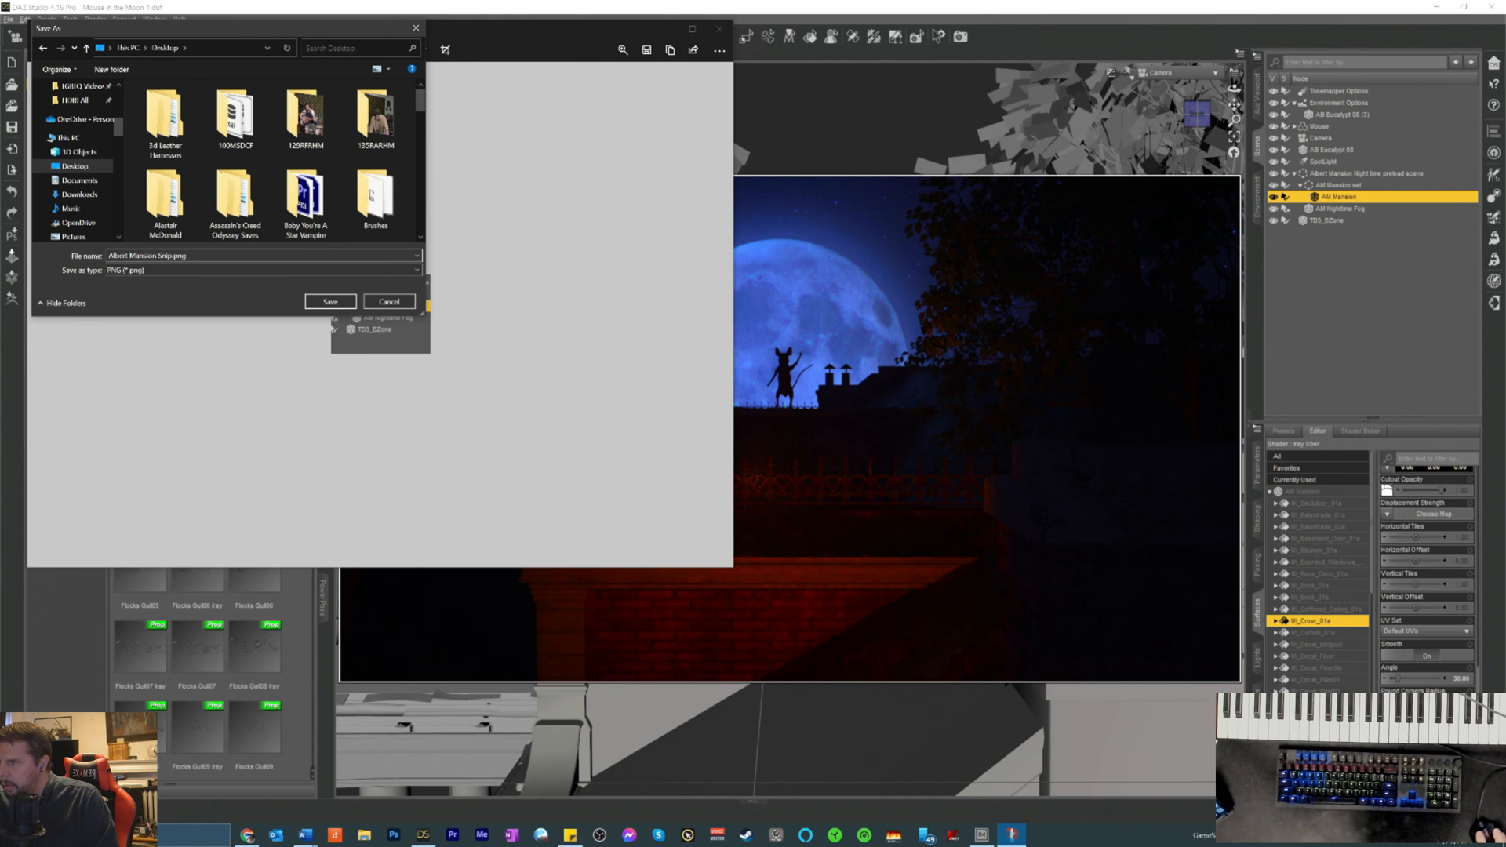
key("Return")
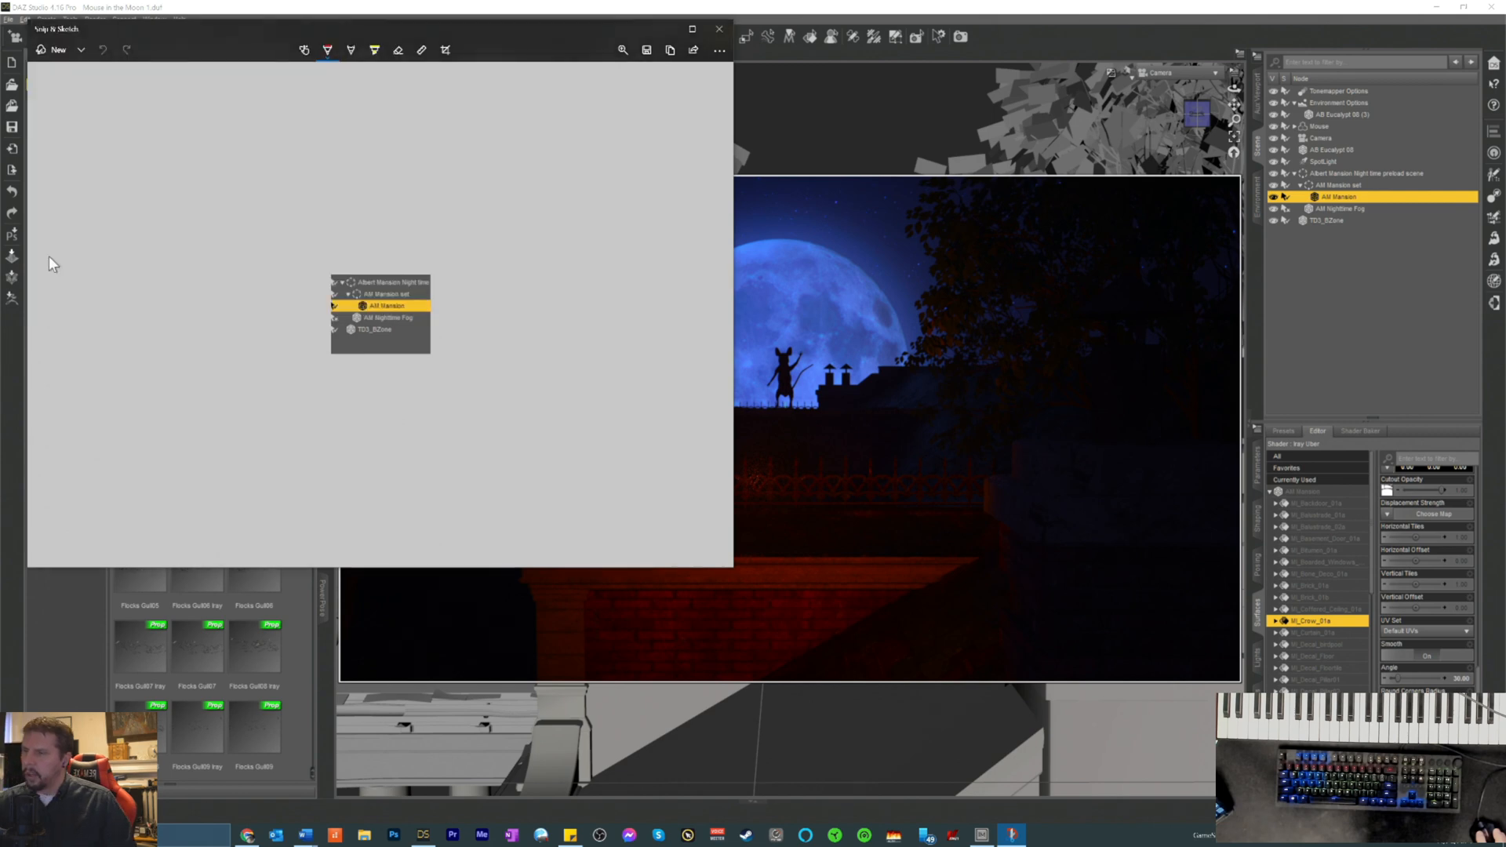
left_click(719, 29)
- Switch to the forum discussion in Chrome and correct both occurrences of "teh" to "the" in the message
left_click(247, 835)
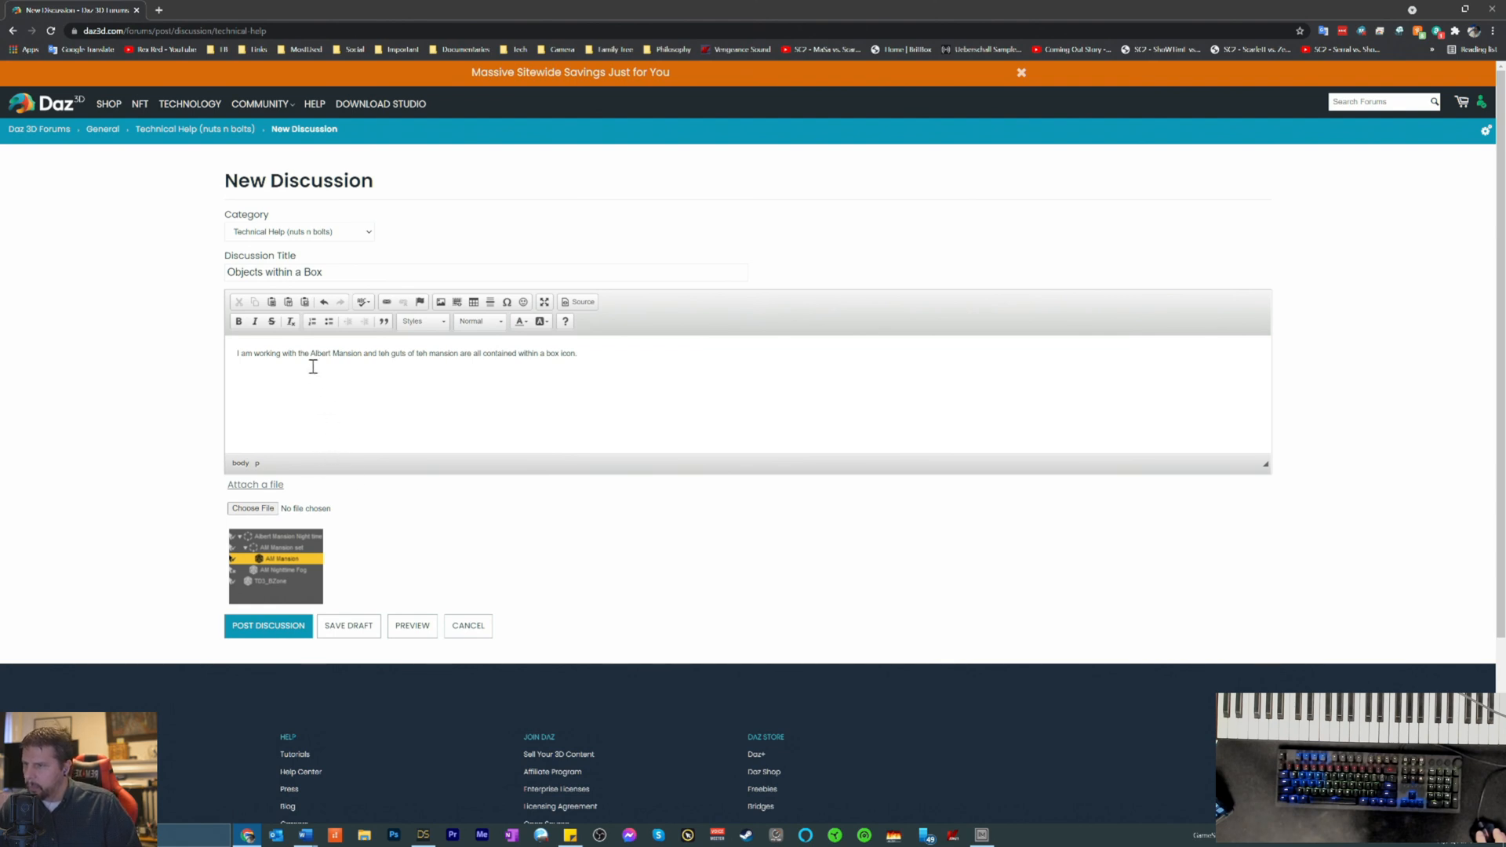
left_click(379, 354)
type("the")
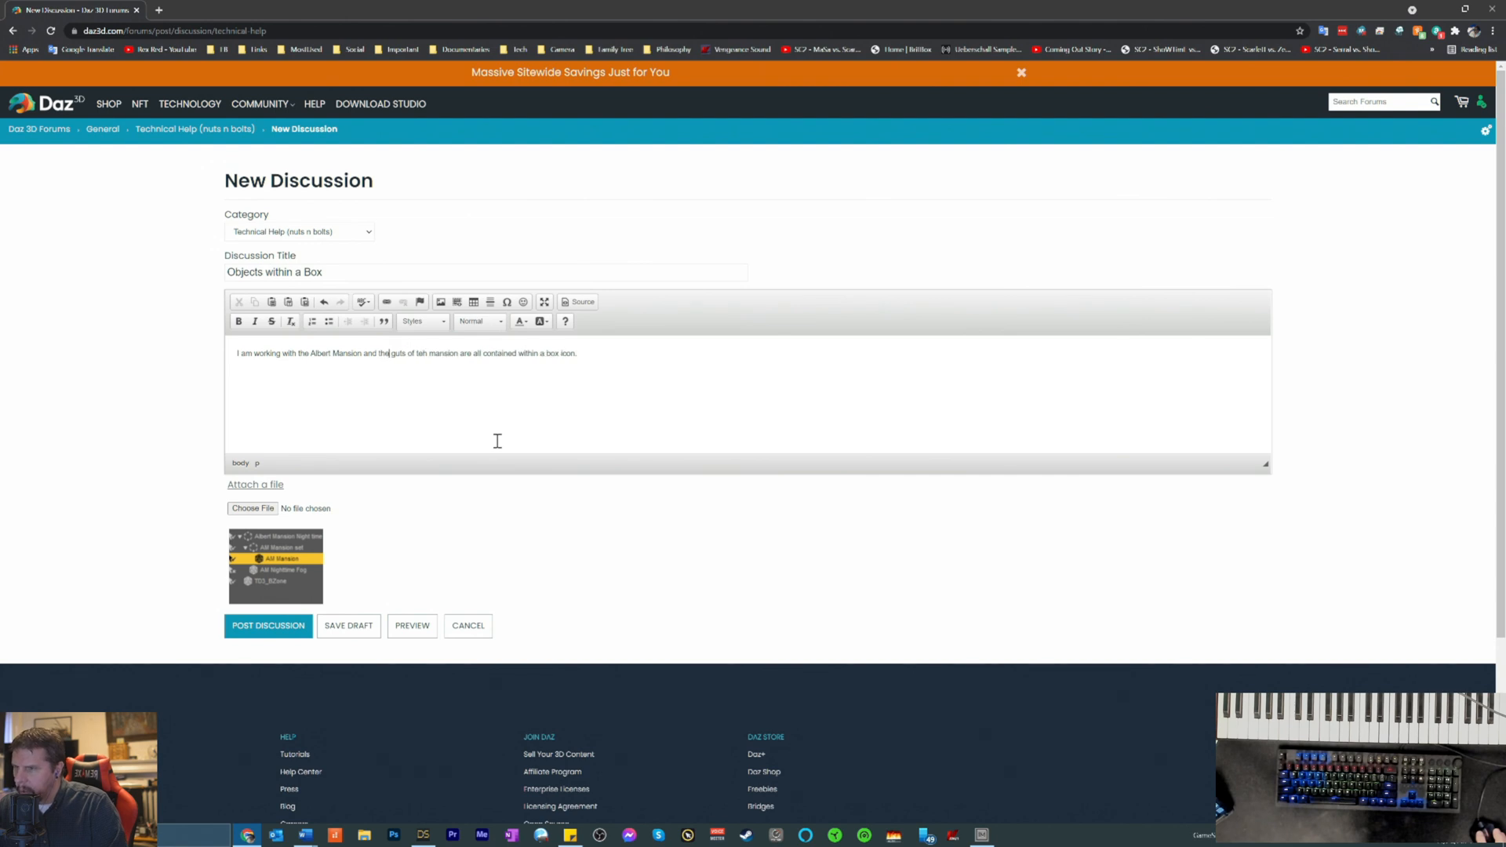
key("ctrl+Right")
key("ctrl+Delete")
type("the")
- Add a new line to the message: "IO tried to load an instance of instaedit but it won't let me break apart the geometry"
key("Return")
key("Return")
type("To ti")
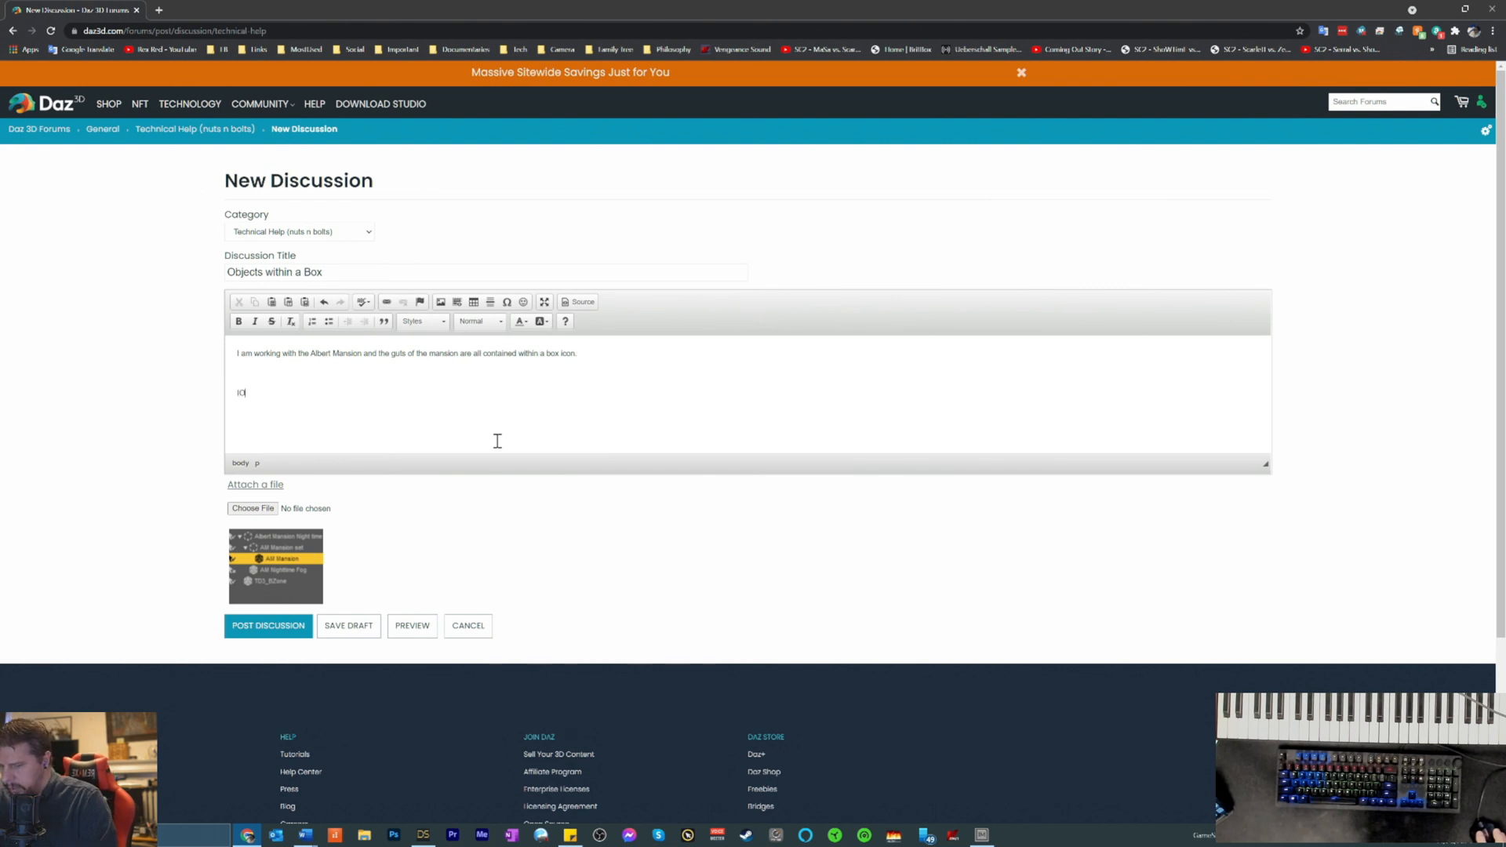
type("ed to load an instance of instaedit but it won't let me")
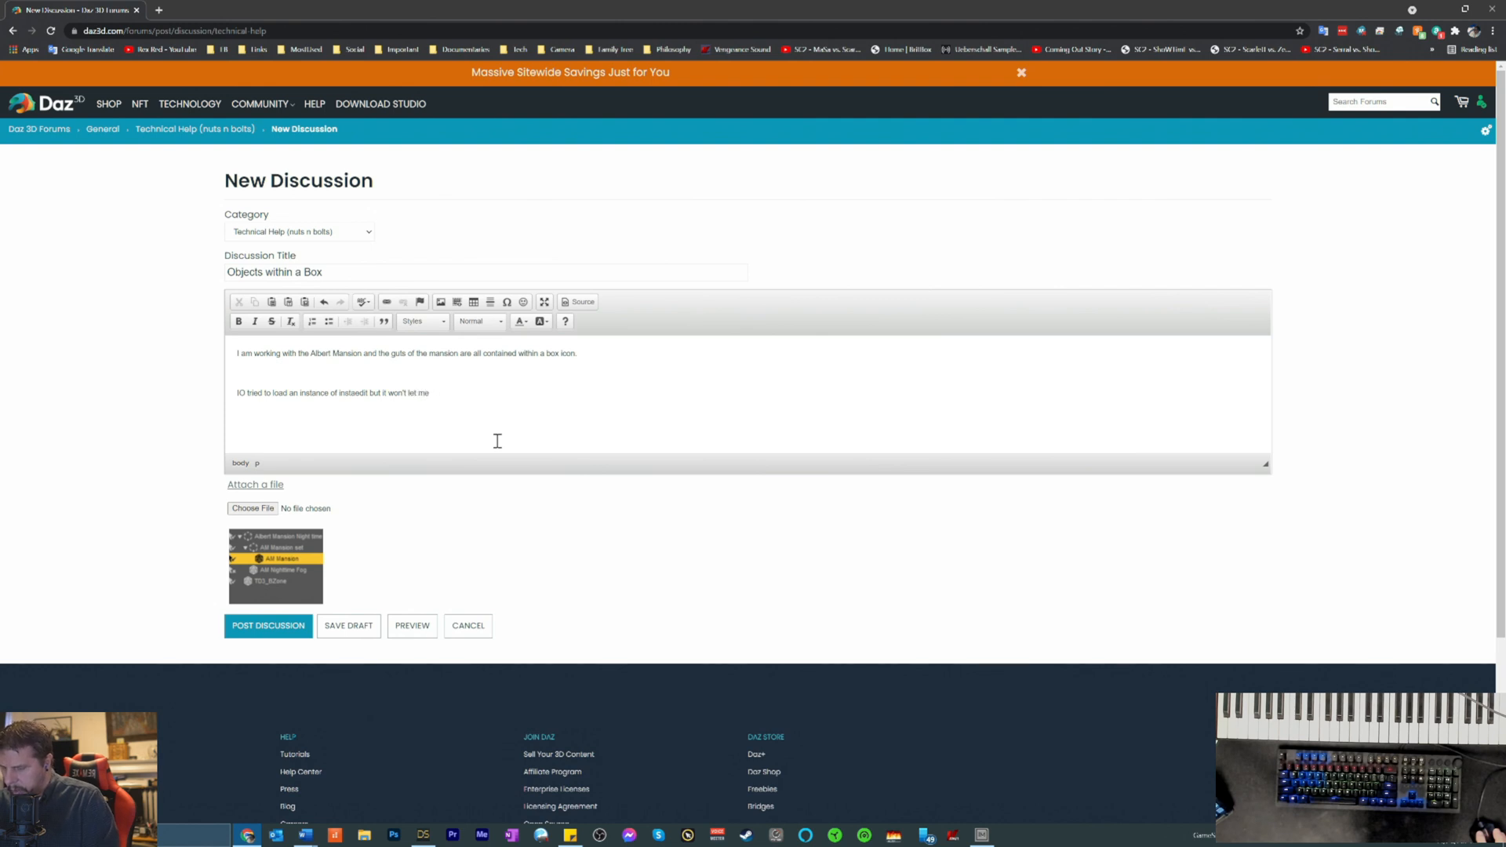
type(" bbreak apart the")
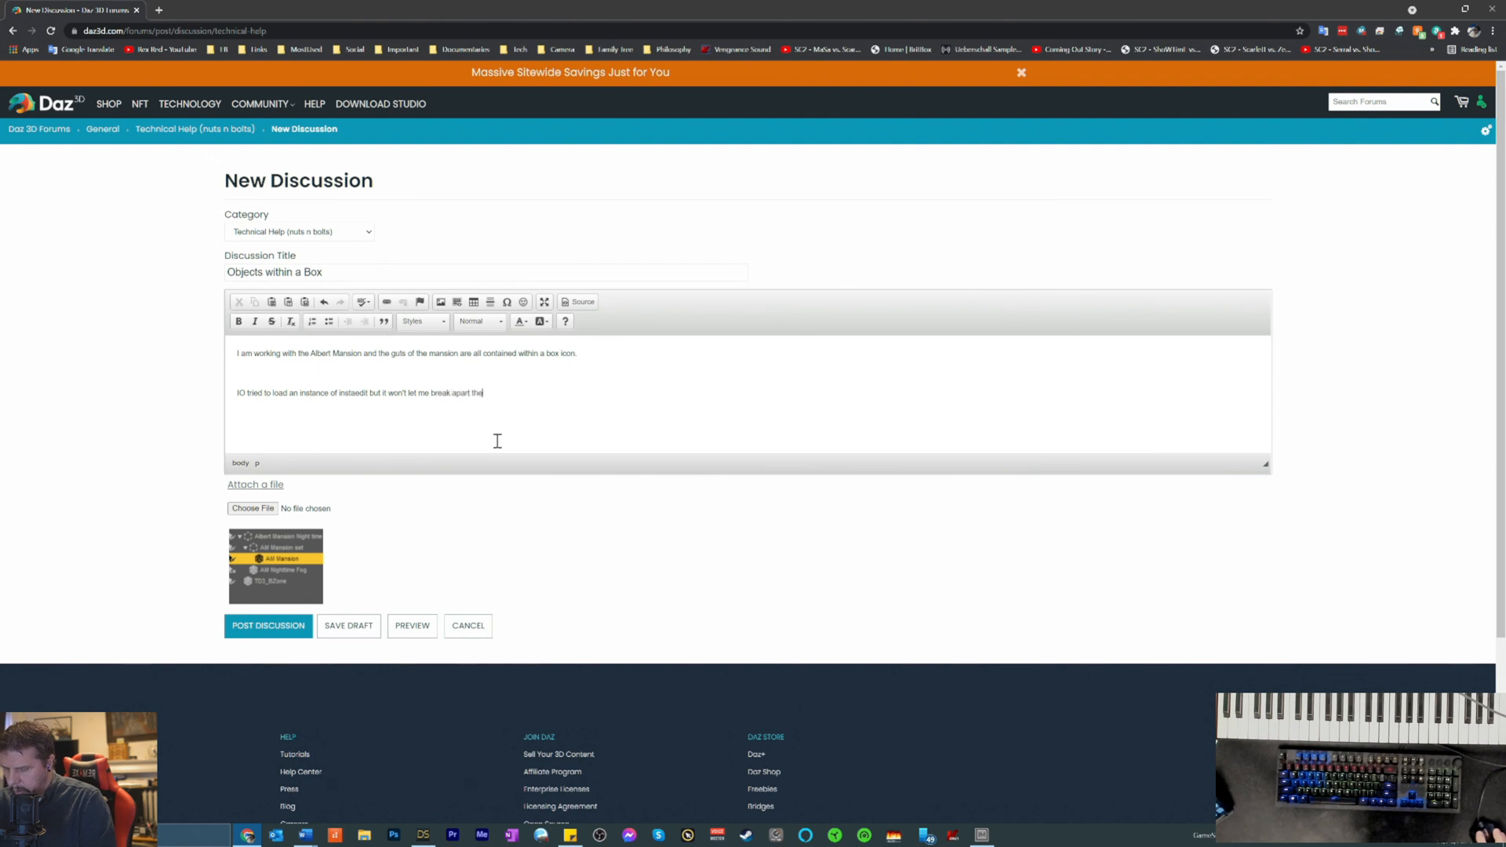
type(" geometry")
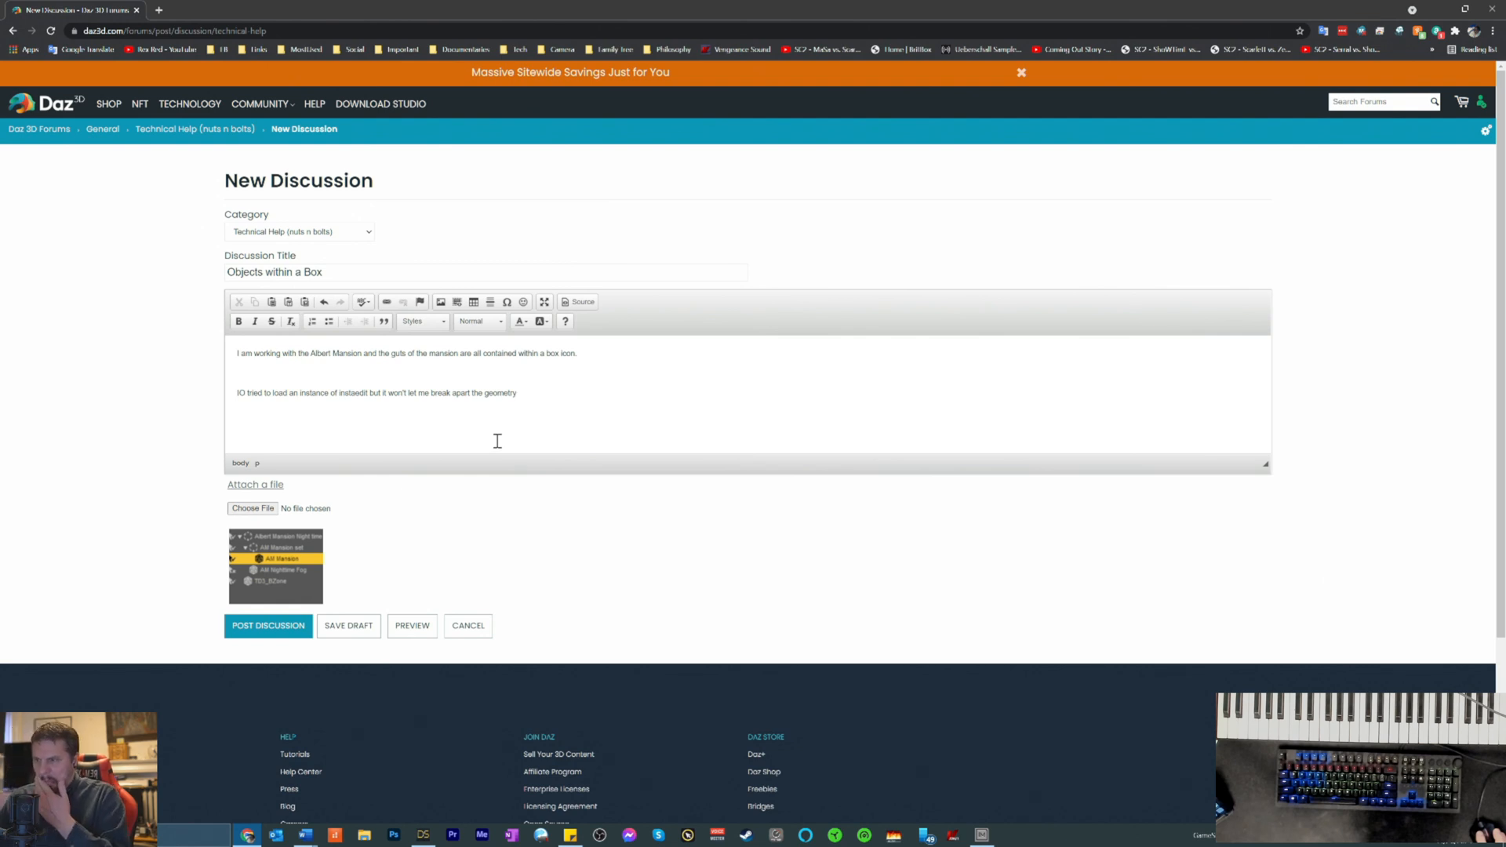
- Correct "IO" to "I" in the second sentence, remove the blank line above it and end it with a period
left_click(245, 392)
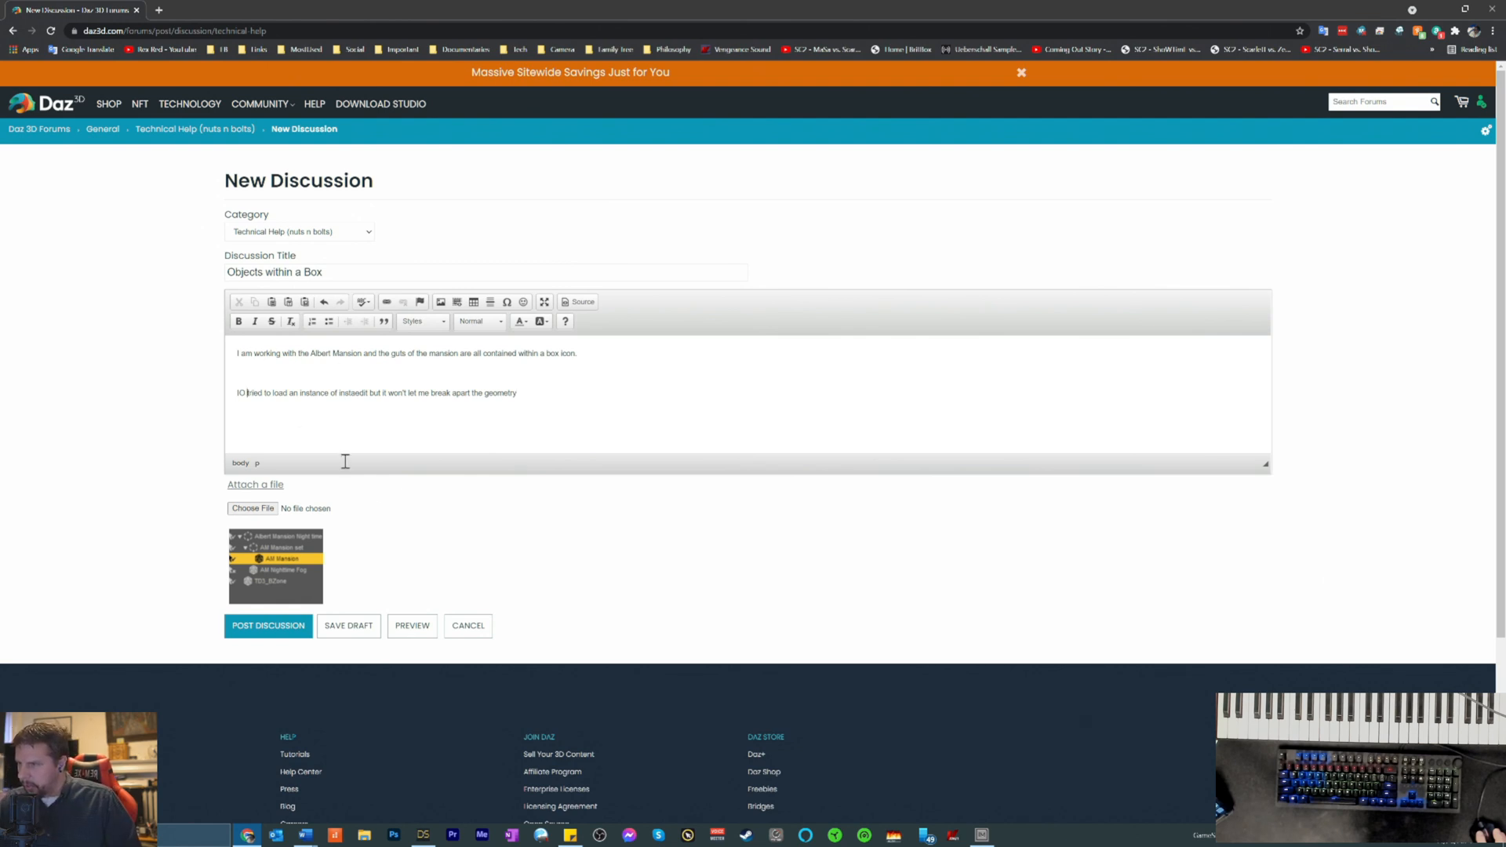
key("BackSpace")
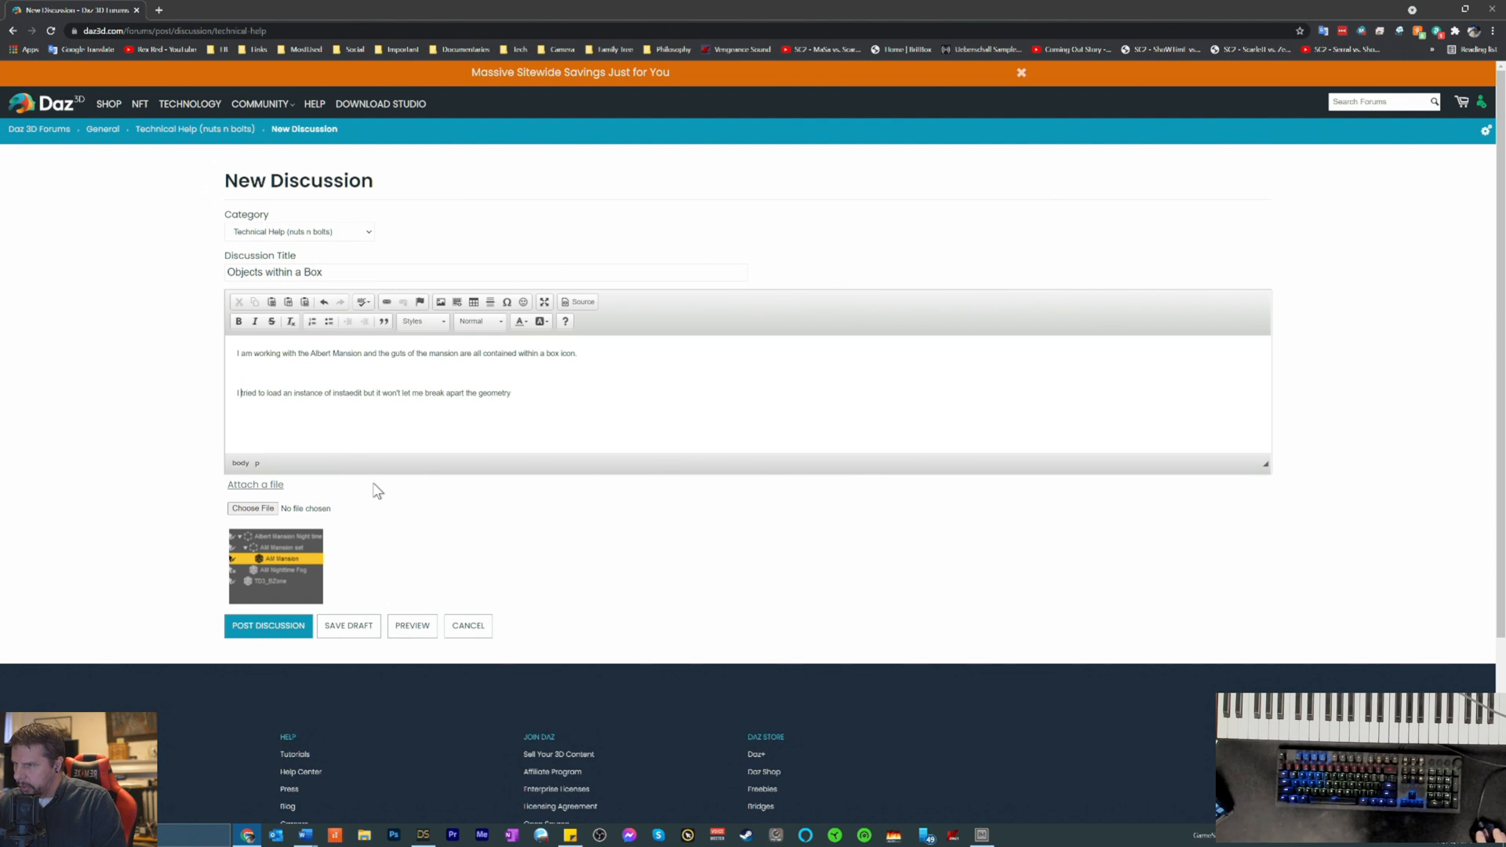
key("Delete")
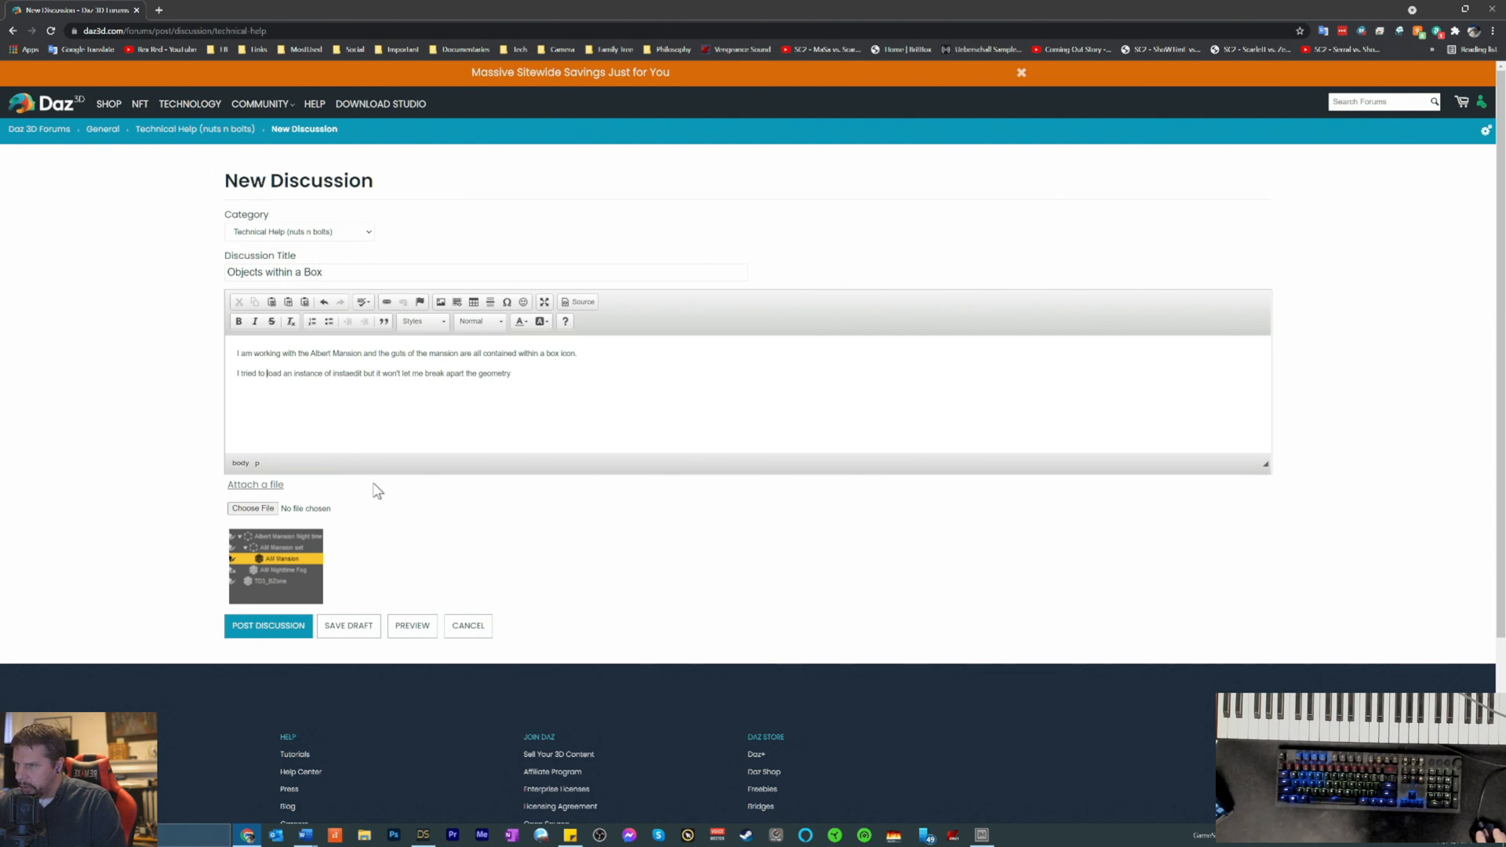
key("ctrl+Right")
key("ctrl+Right")
type(".")
- Add a third line asking how to isolate the geometry within a box like this
key("Return")
type("I")
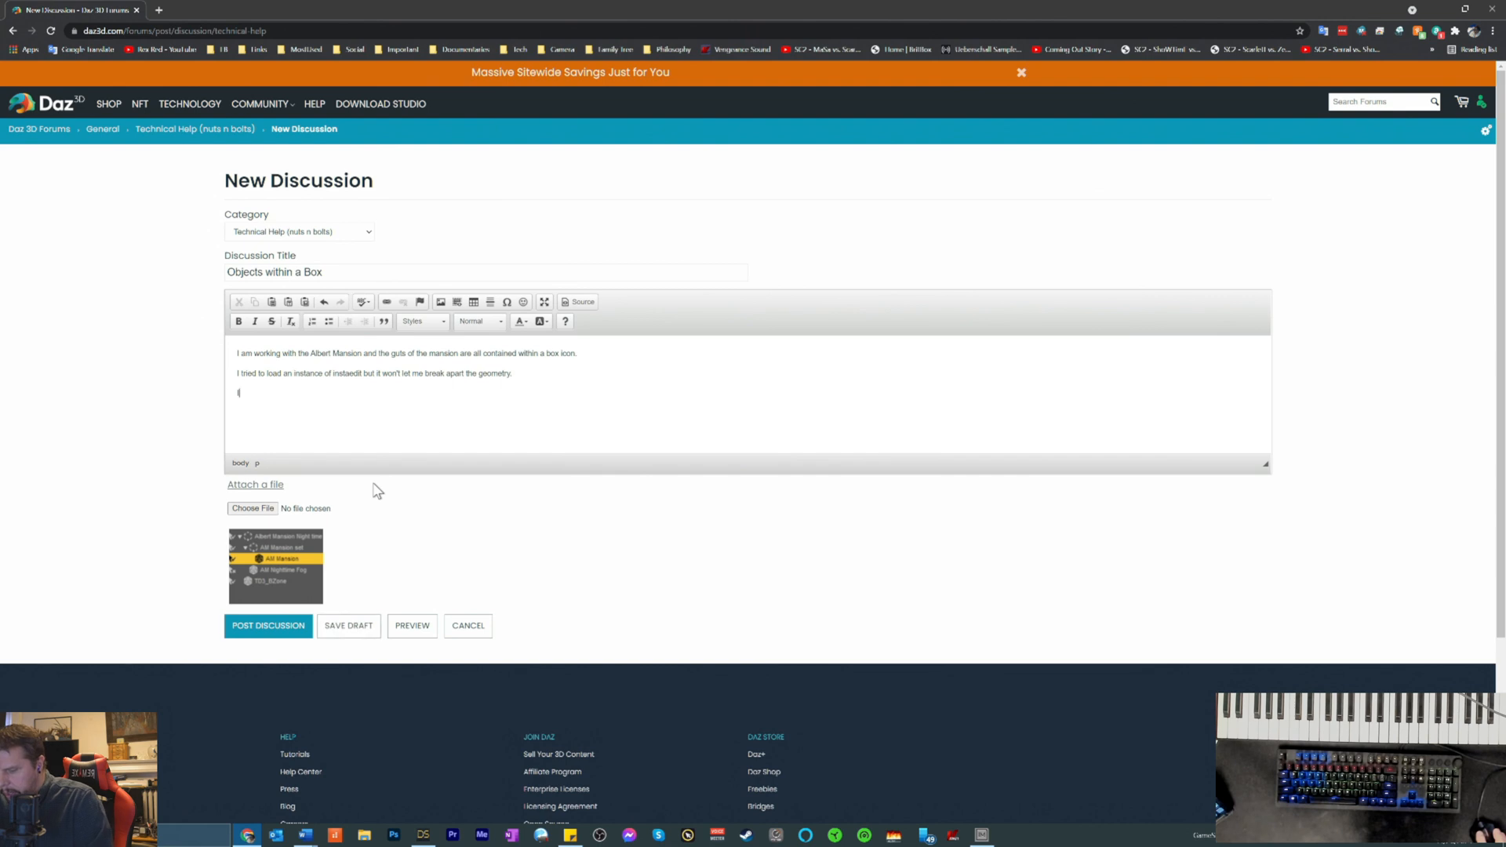
type(" do i s isola")
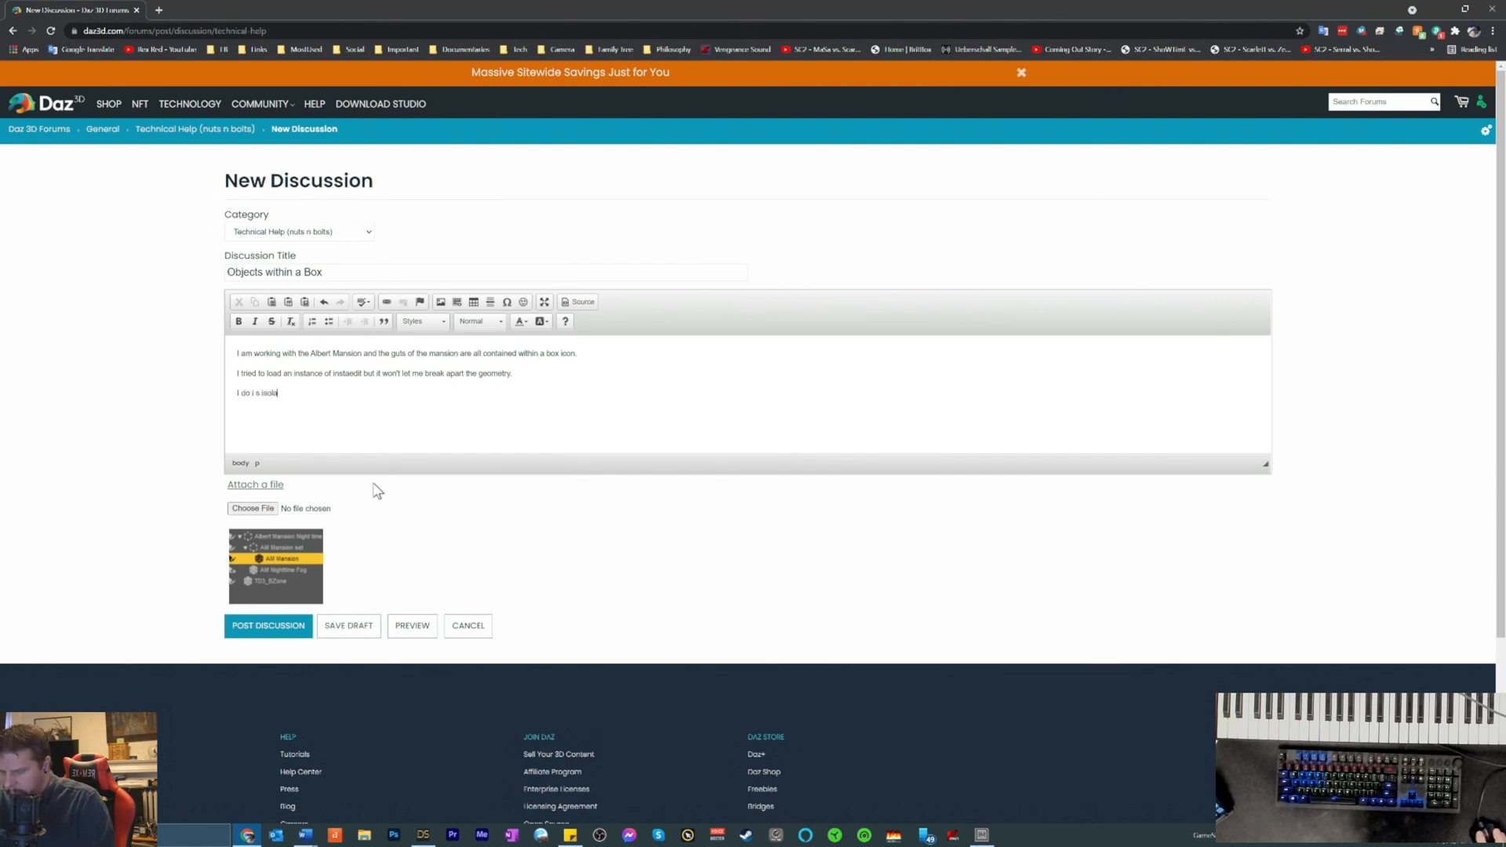
type("teteh geometry witho")
type("ike thbis?")
- Remove the stray characters before "isolate" in the question and correct "teh" to "the"
key("Left")
key("Left")
key("Left")
key("BackSpace")
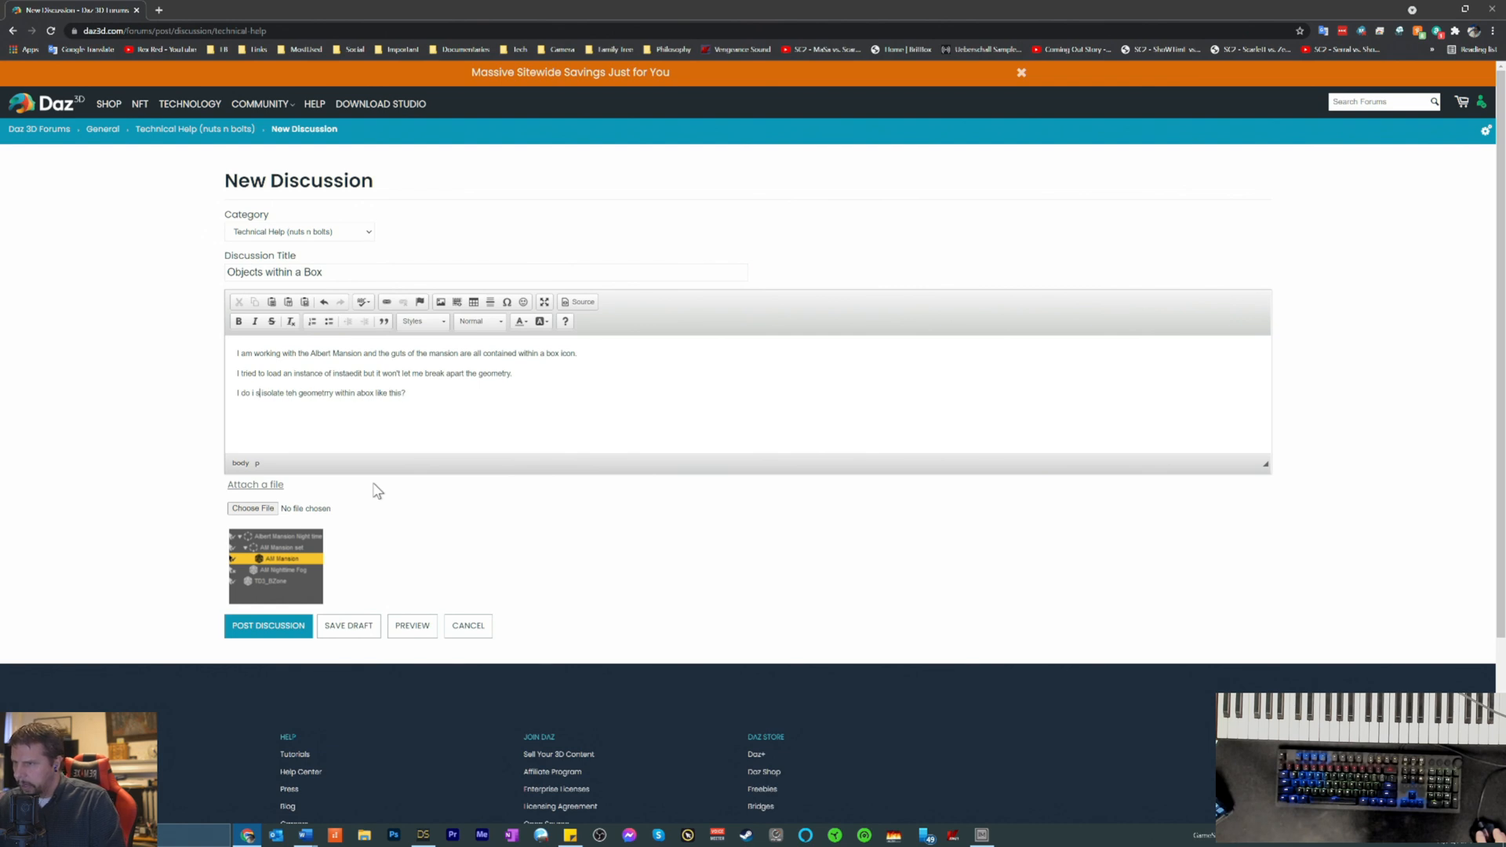
key("Delete")
key("Delete")
key("Delete")
key("Delete")
key("Right")
key("Right")
key("Right")
key("Right")
key("Right")
key("Right")
key("Right")
key("Right")
key("Delete")
key("Right")
type("e")
key("Right")
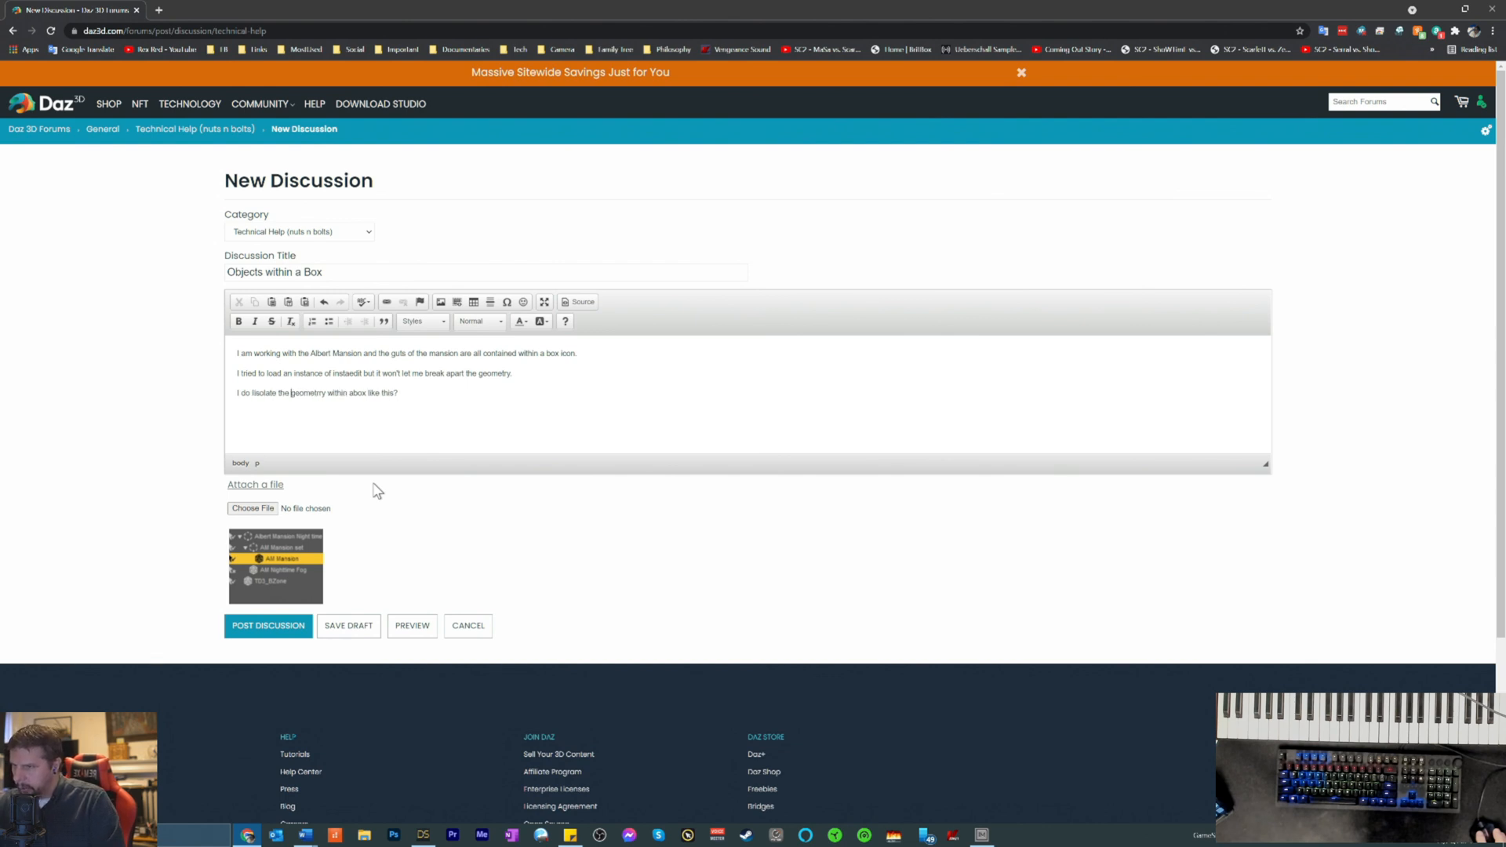
- Insert "various" before the word for geometry in the question and split "abox" into "a box"
type("various")
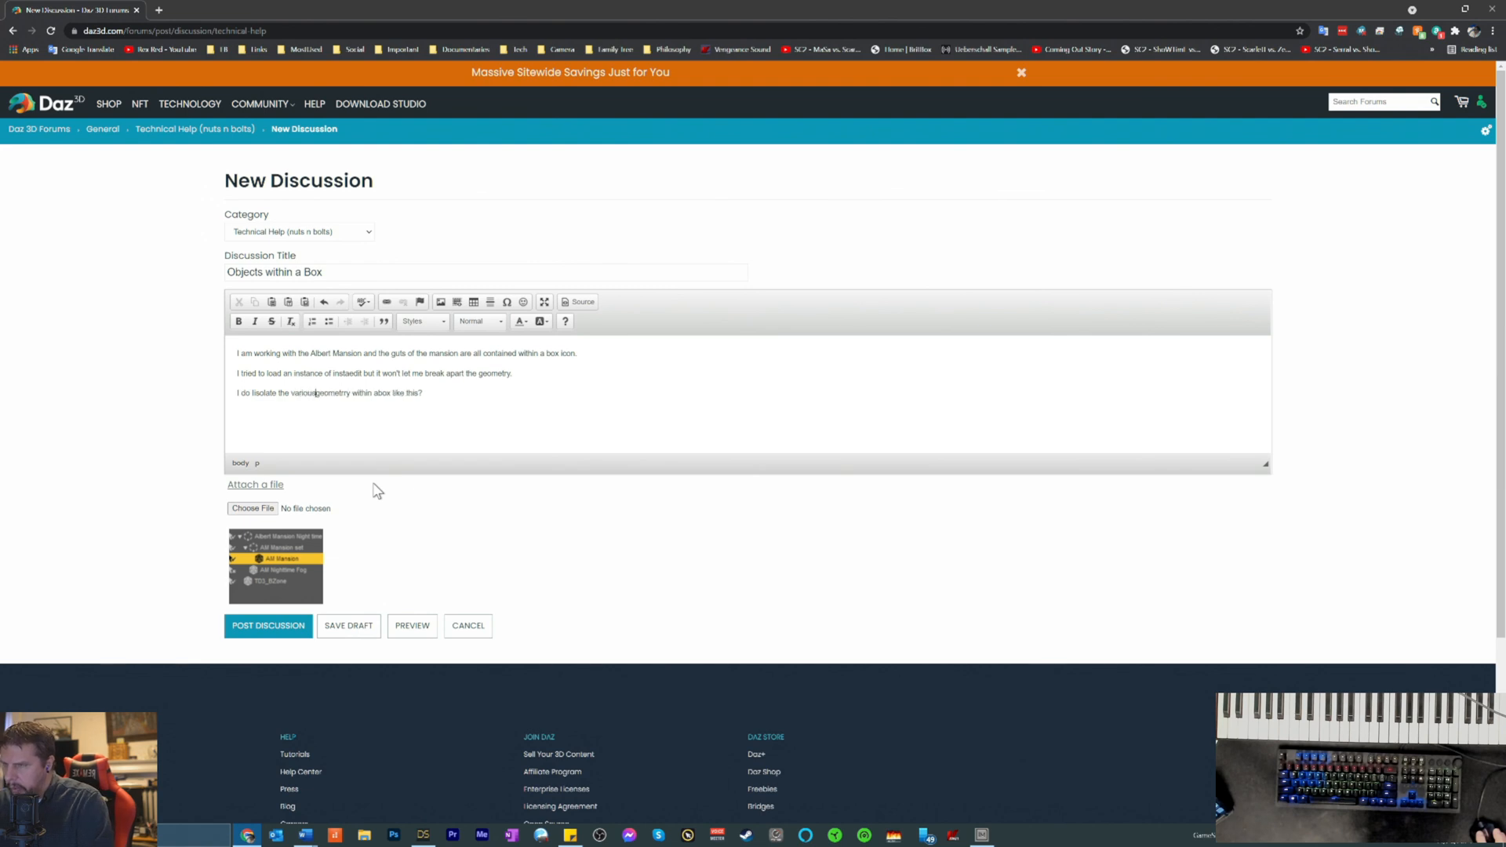
key("Right")
key("Right")
key("Right")
key("Right")
key("Right")
key("Right")
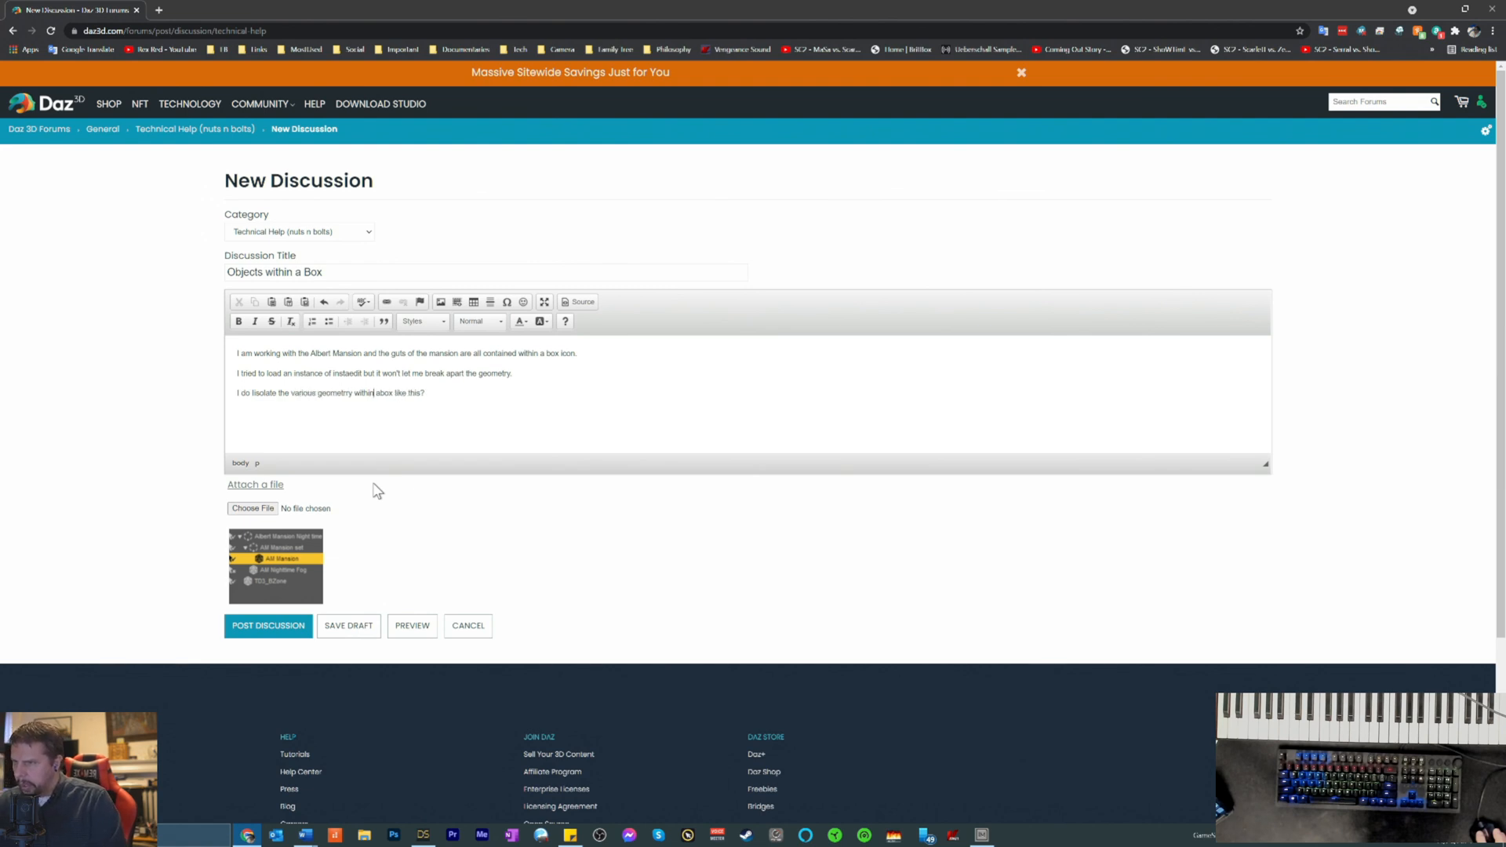
key("Right")
- Add the closing line "Thanks in advace for any help on this." to the message
key("Return")
type("Thanks in advace")
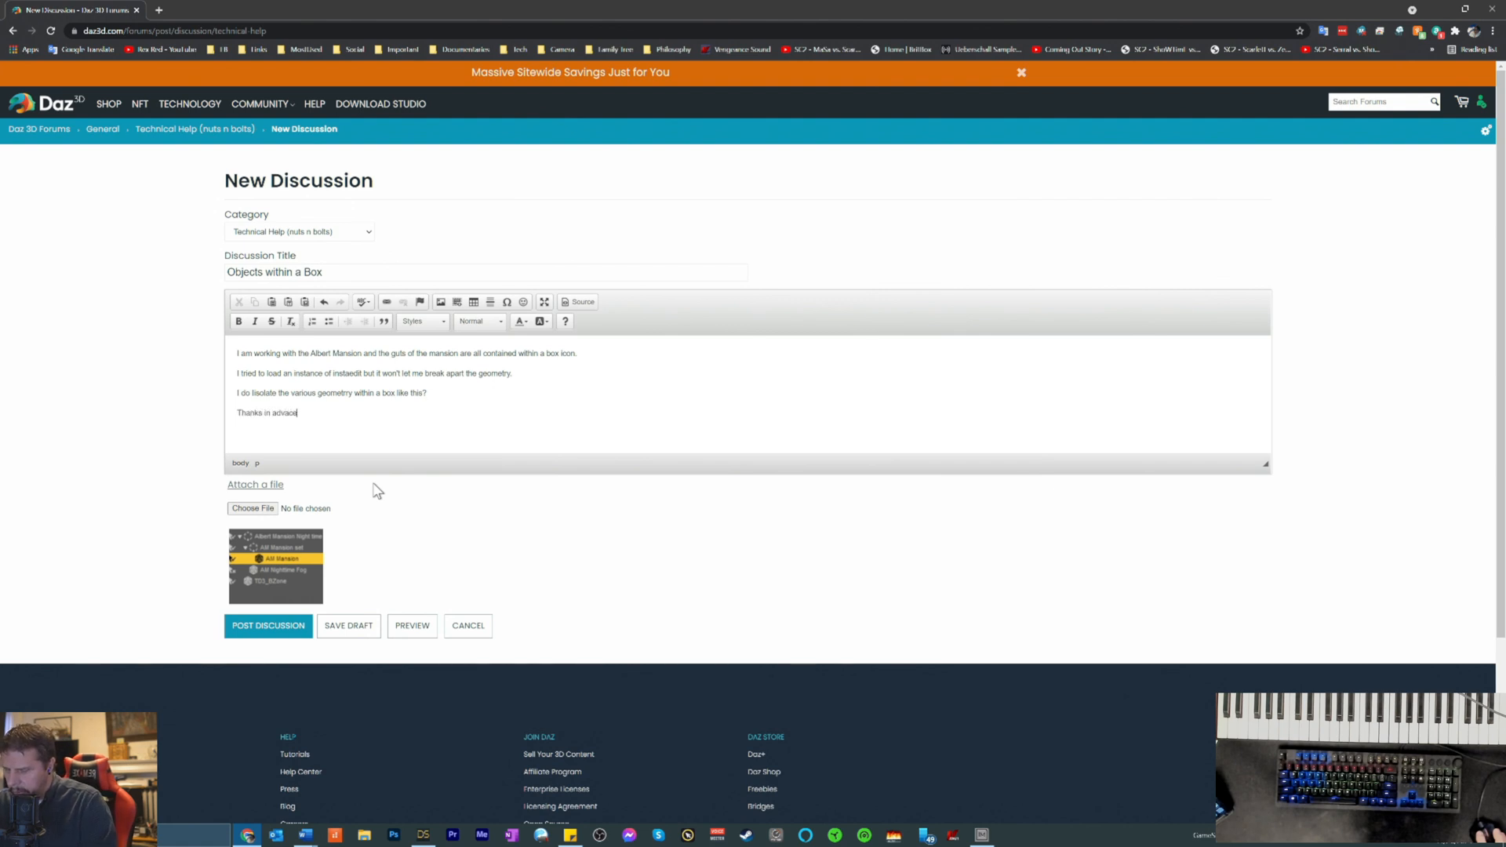
type(" for any help on this.")
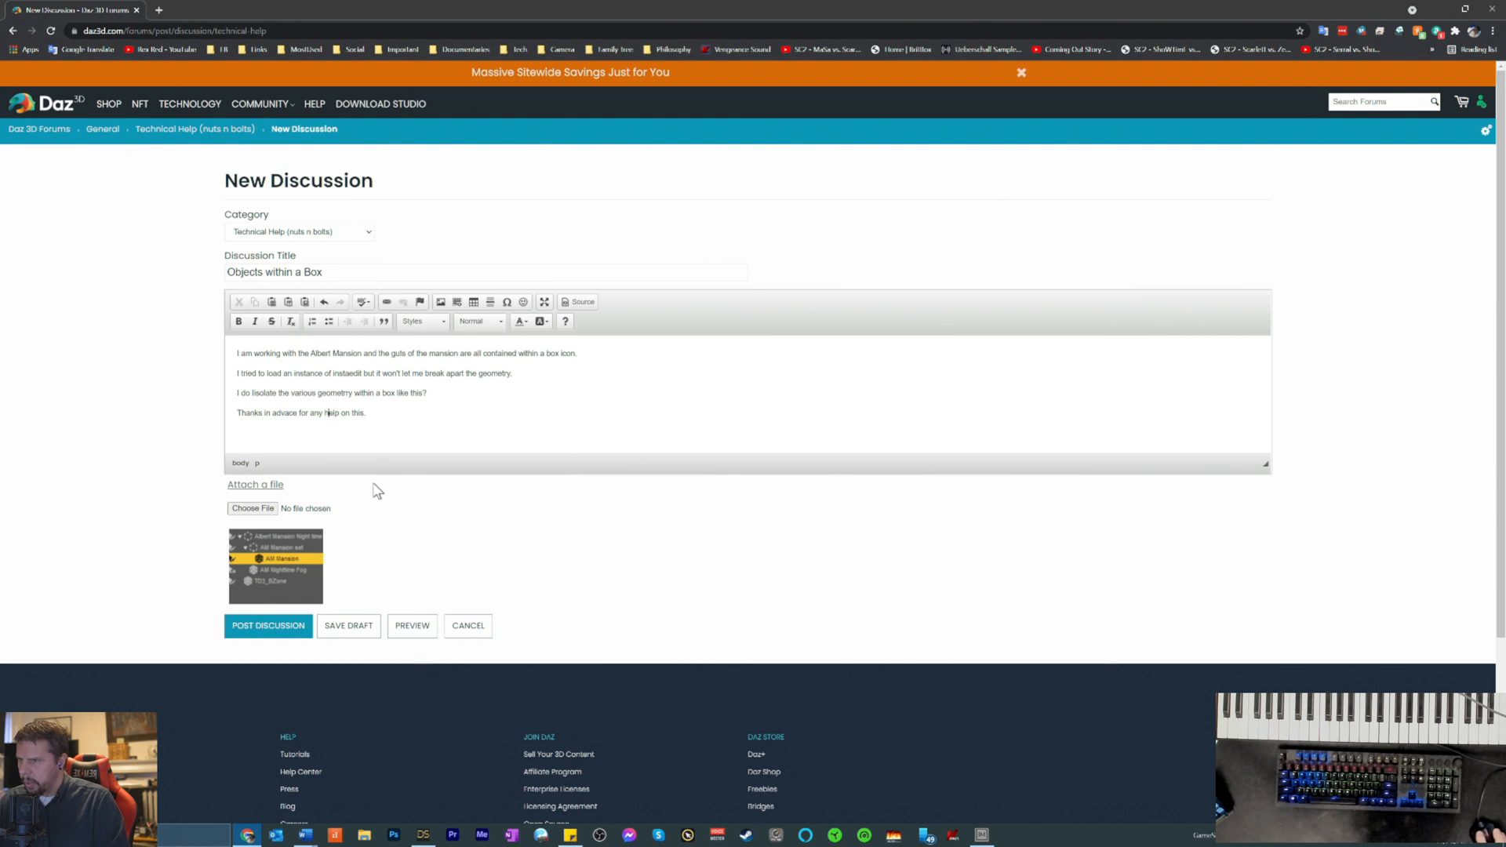
- Replace "help" with "tips" in the closing line and correct "advace" to "advance"
key("BackSpace")
key("BackSpace")
key("Delete")
key("Delete")
type("ass")
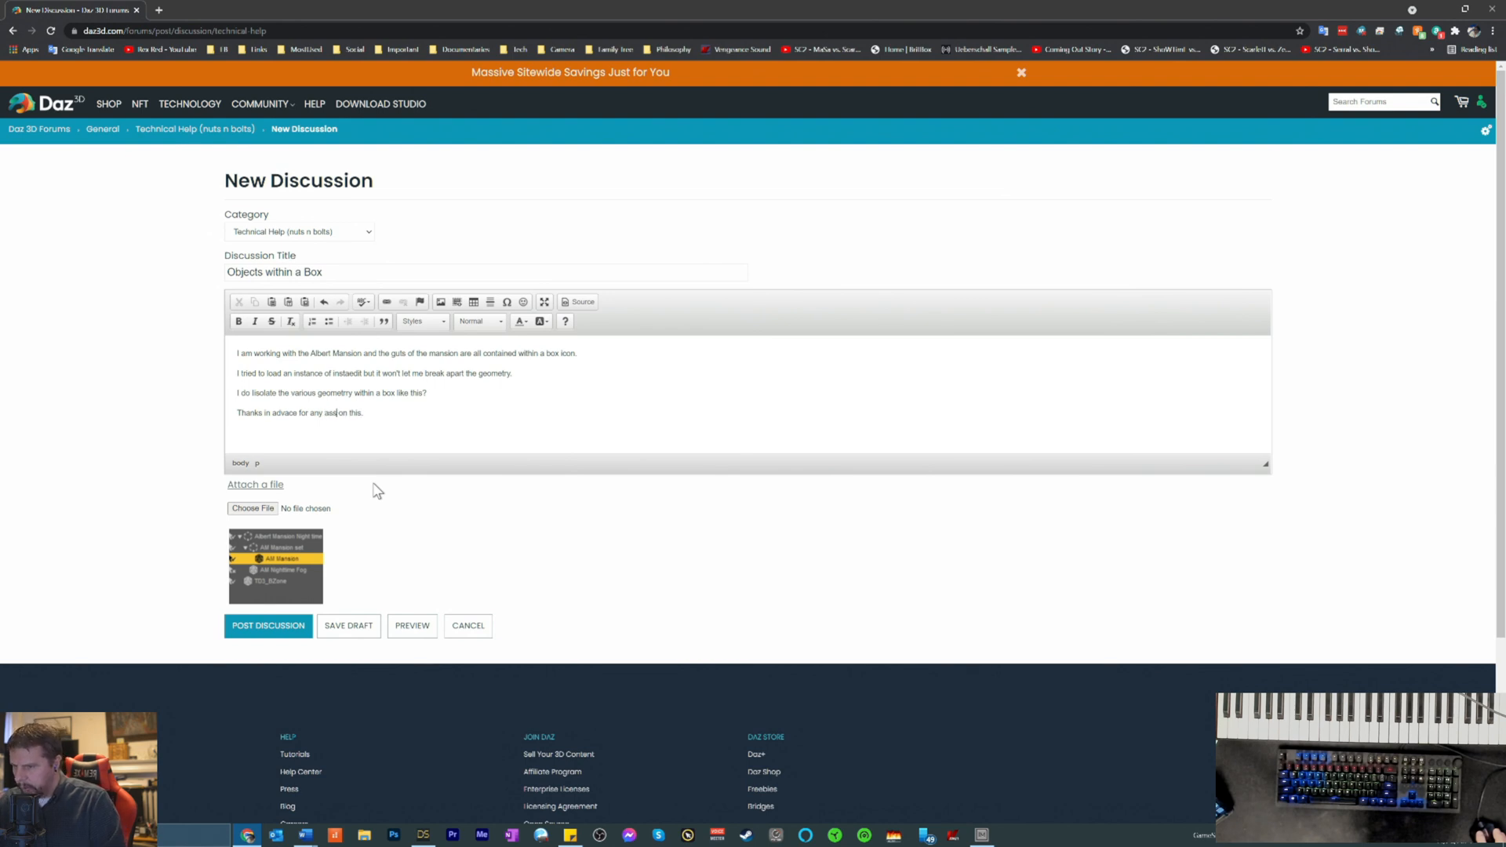
key("BackSpace")
key("BackSpace")
key("BackSpace")
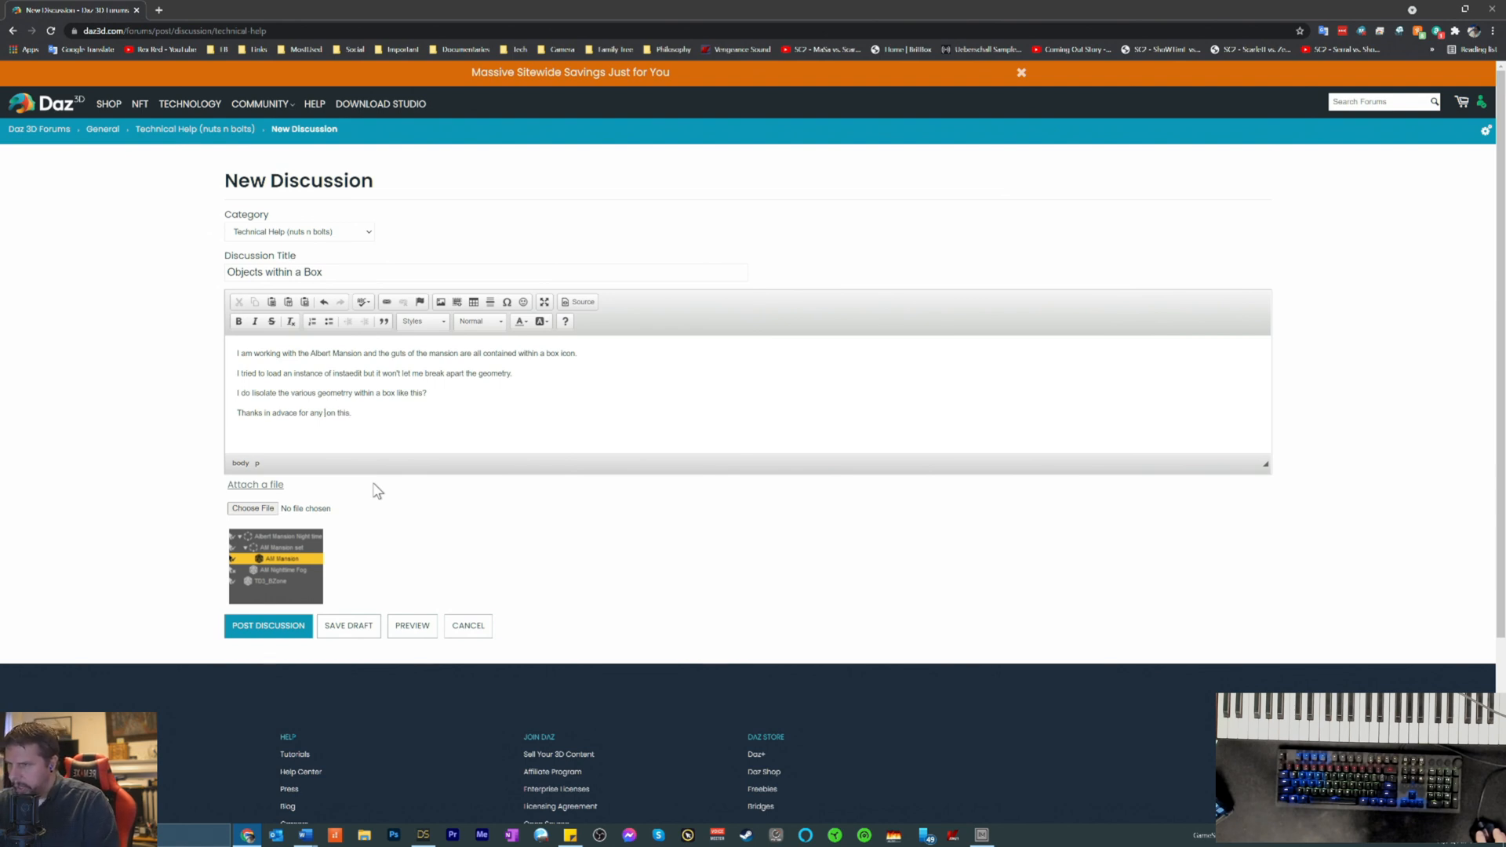
type("tips o")
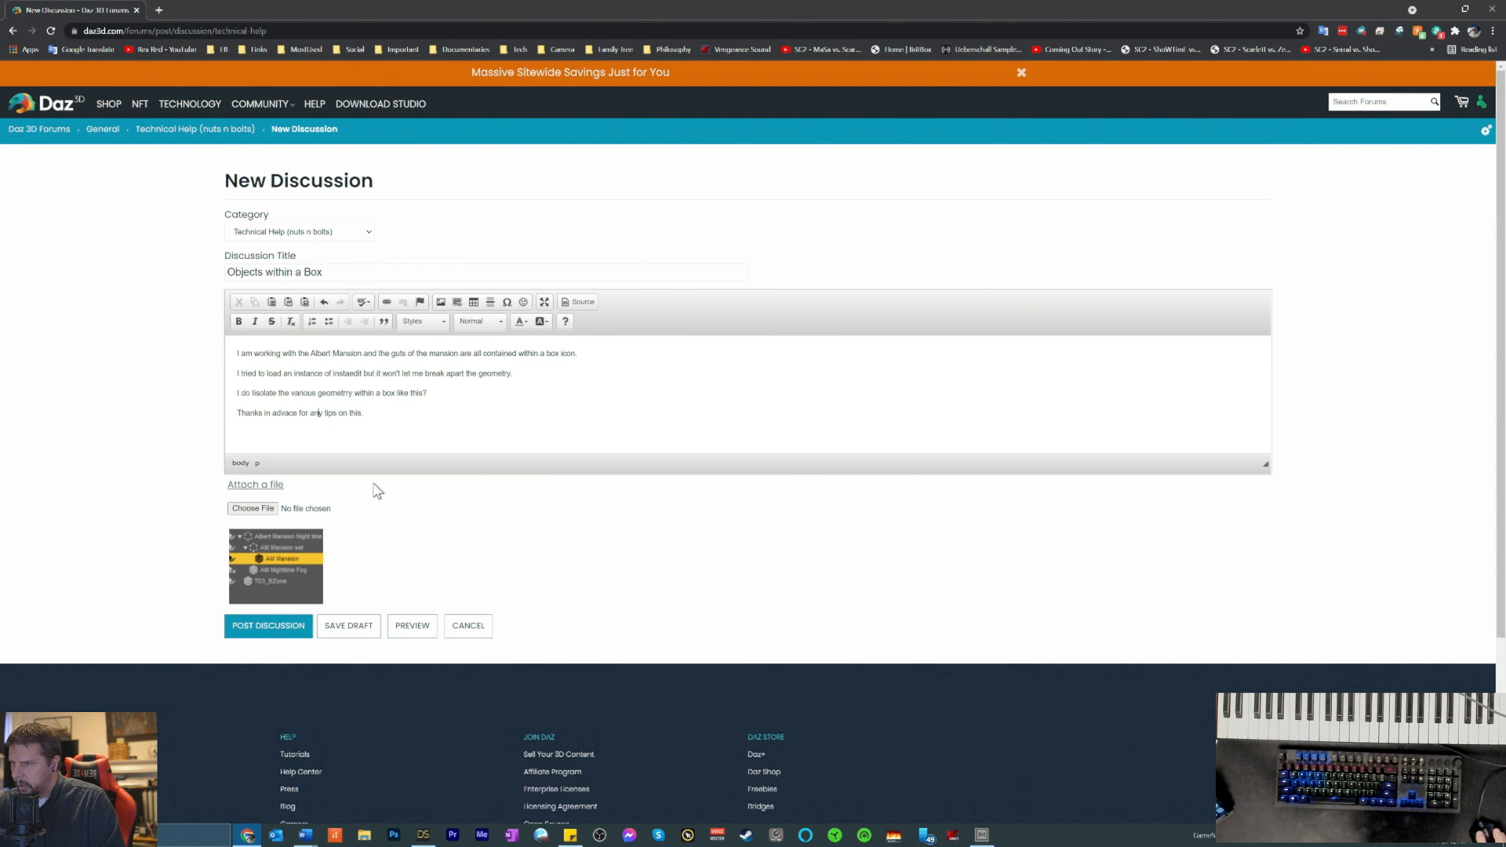
type("n")
- Append "I think this is called a Null object but i mighte be wrong." to the message's first line
key("ctrl+Right")
key("ctrl+Right")
key("ctrl+Right")
key("ctrl+Right")
key("ctrl+Right")
key("End")
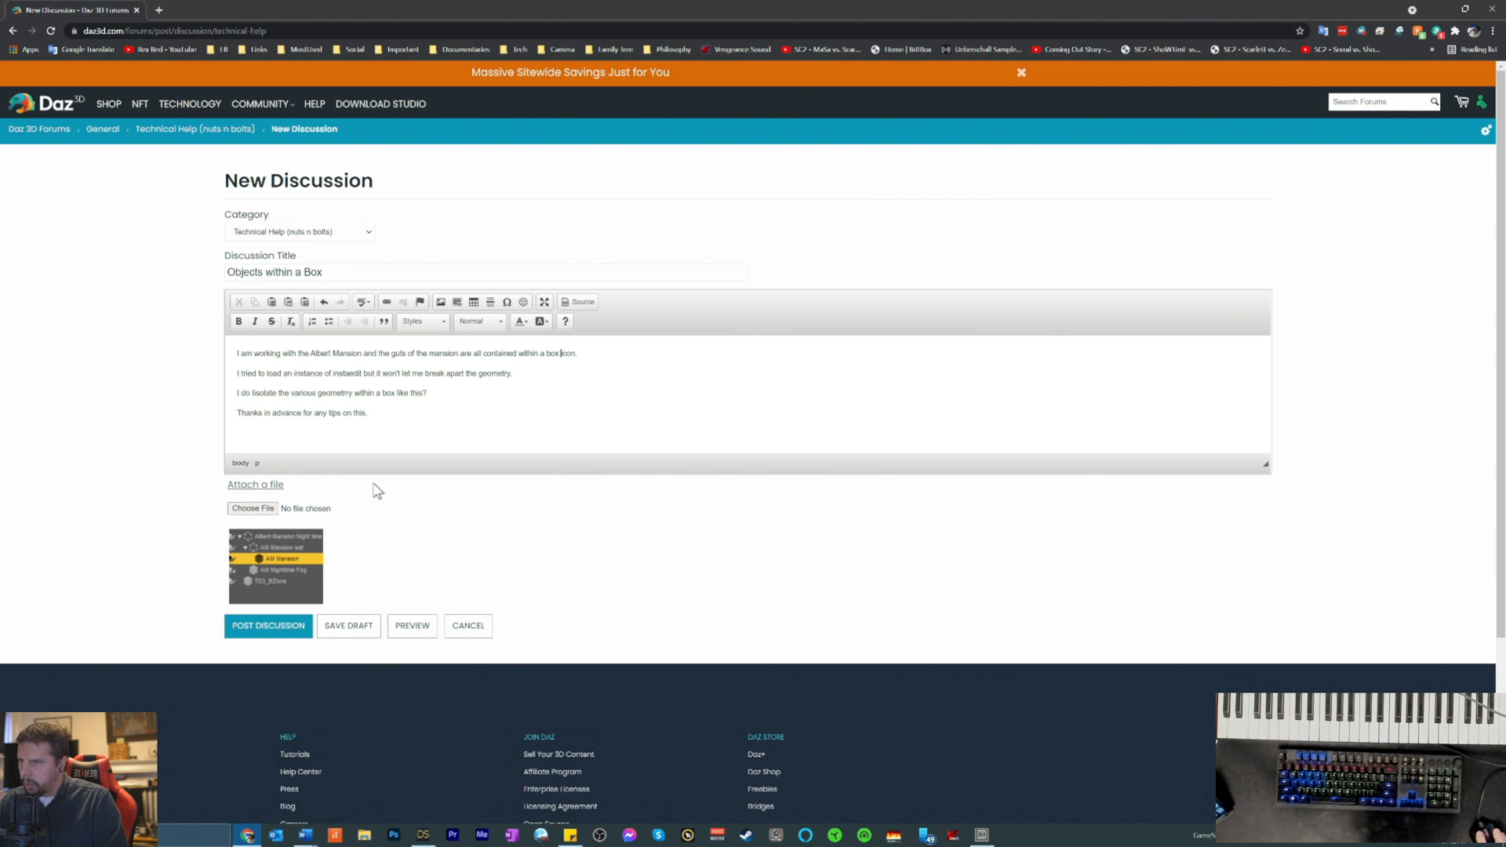
key("Down")
type("I think")
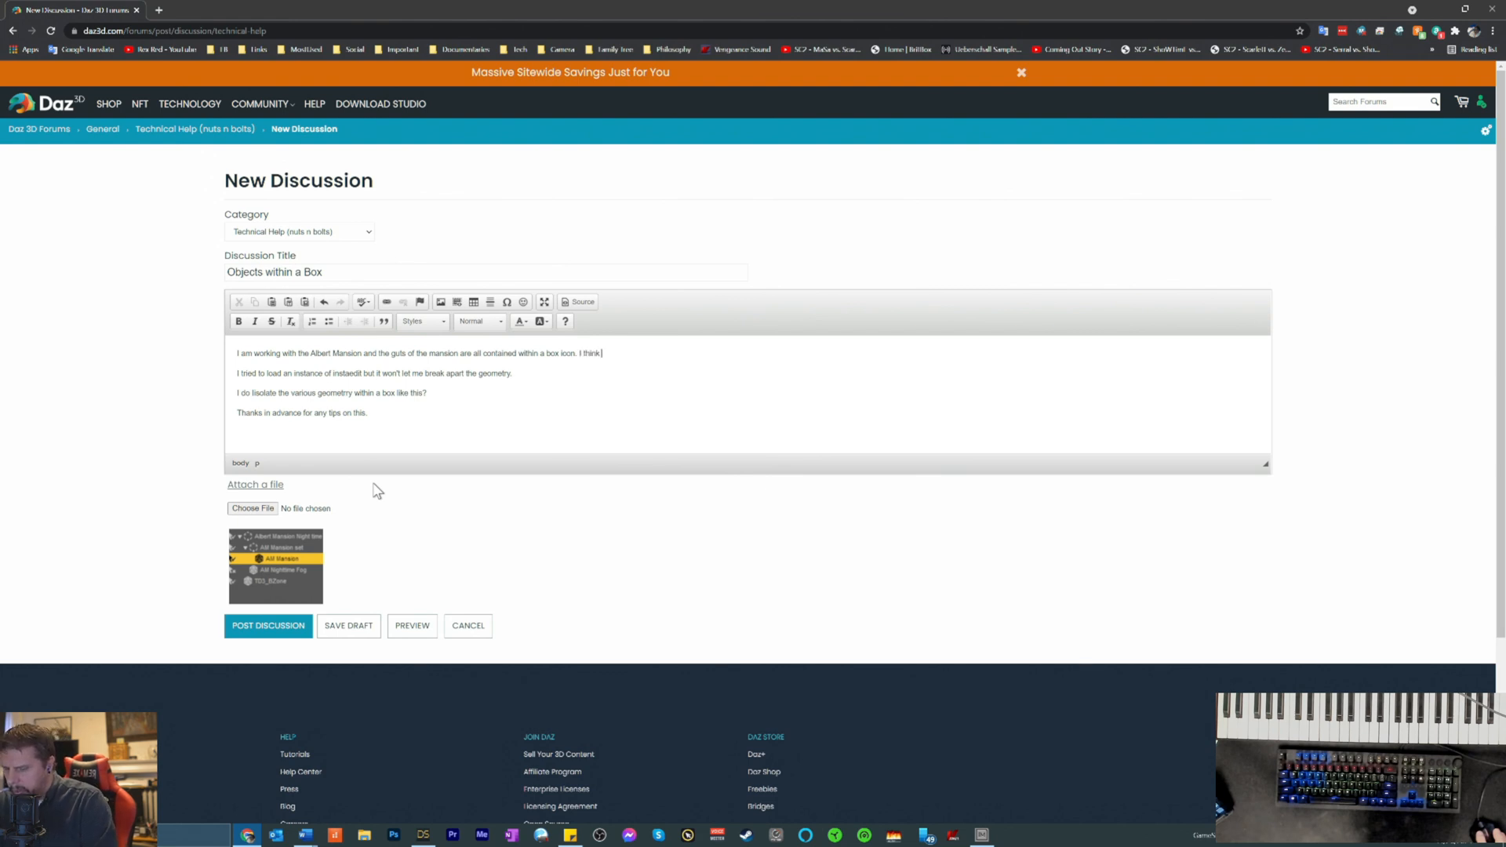
type(" this is called a Null object but i mighte be wrong.")
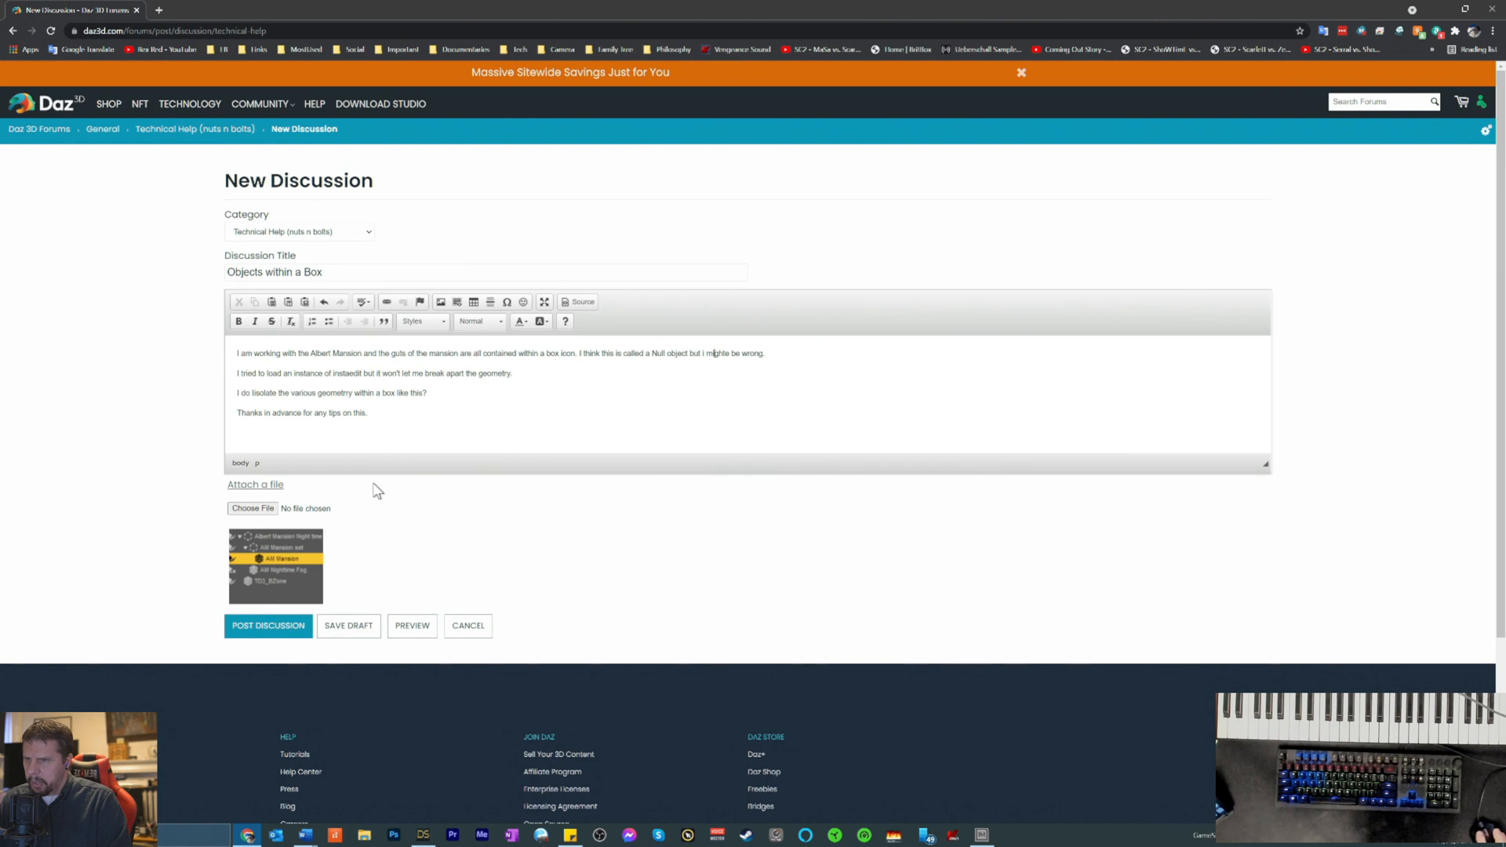
- Correct the added sentence to "I think this is called a null object but I might be wrong." and put it on its own line
key("Delete")
key("Delete")
type("I")
key("Left")
key("Left")
key("Left")
key("Left")
key("Left")
key("Left")
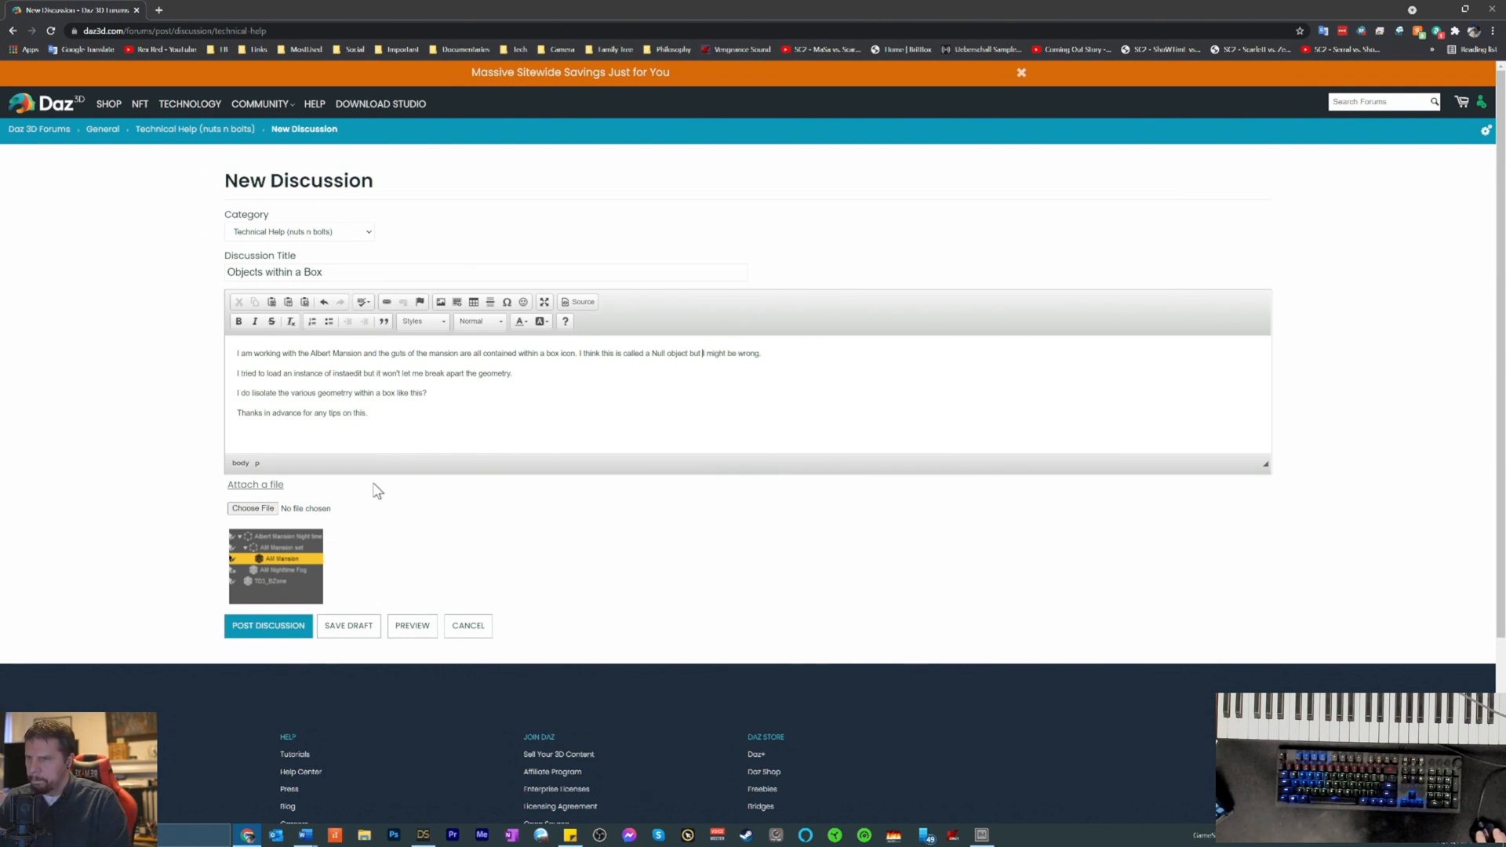
key("Left")
key("Left")
key("Left")
key("Left")
key("Left")
key("Left")
key("Left")
key("Left")
key("Left")
key("Left")
key("Left")
key("Delete")
type("n")
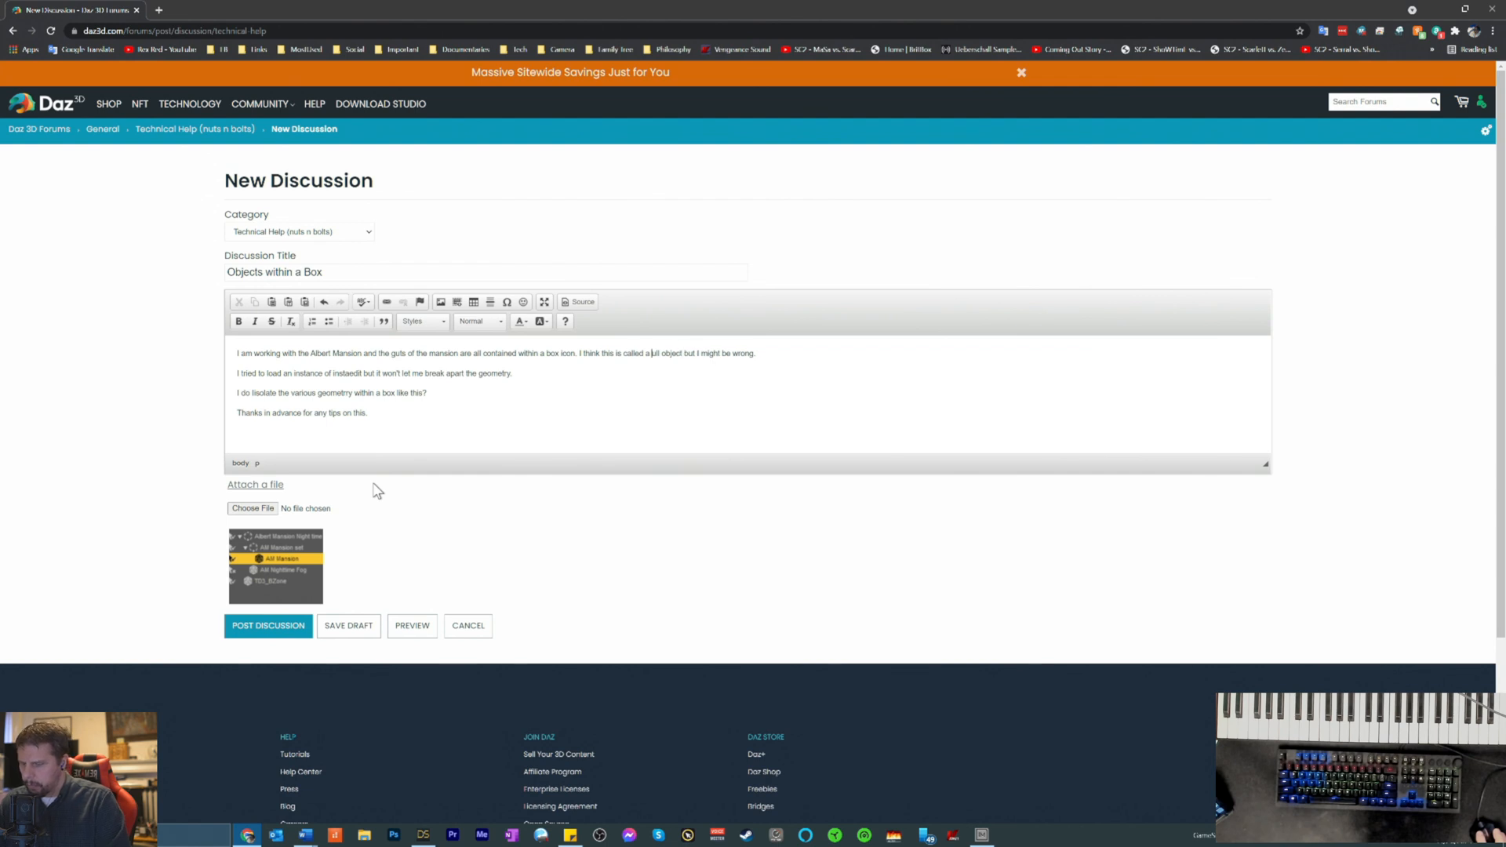
key("Left")
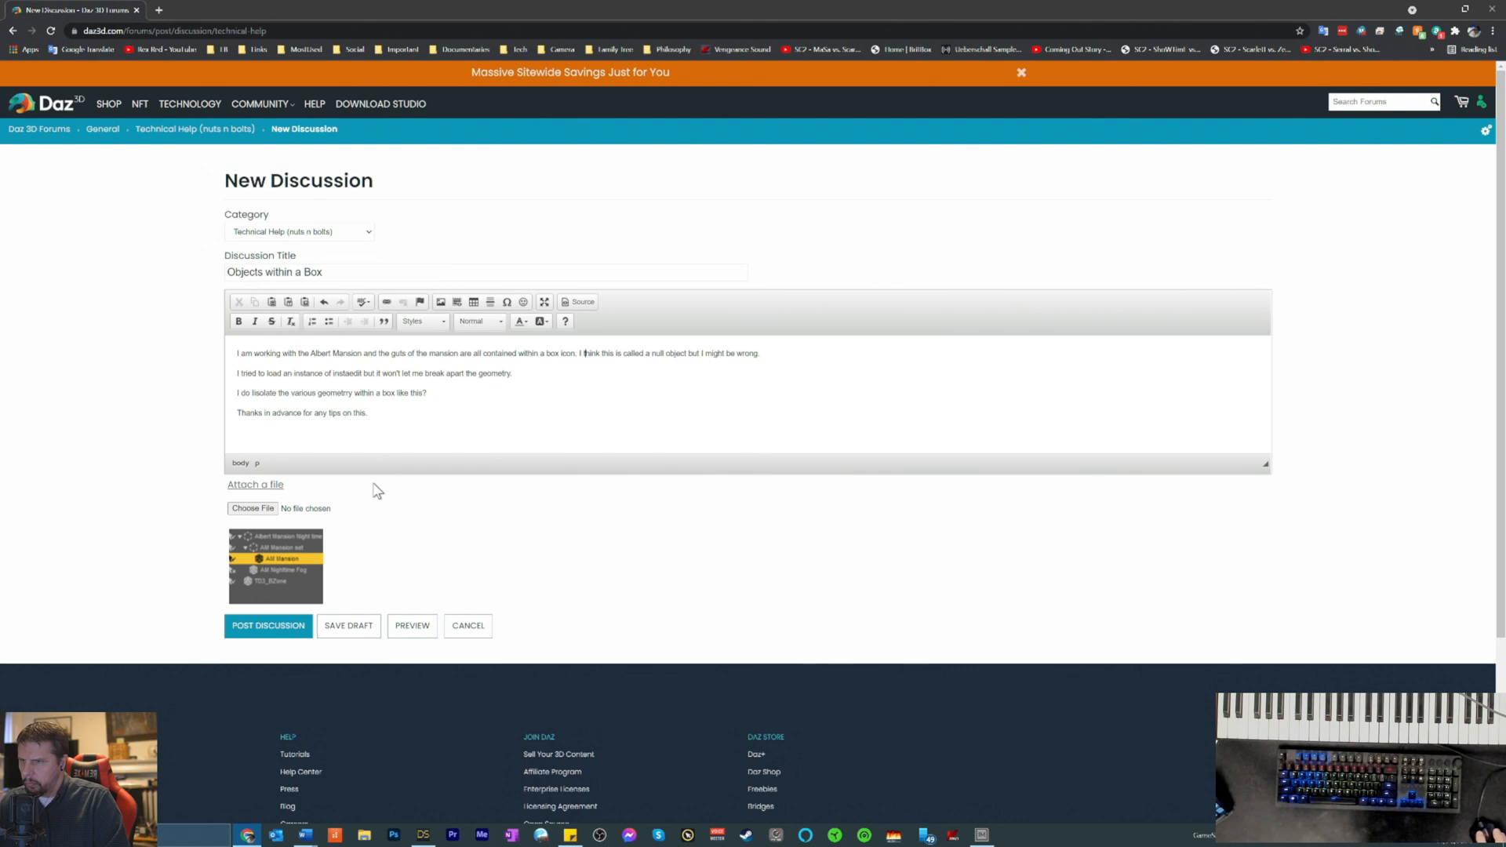
key("Return")
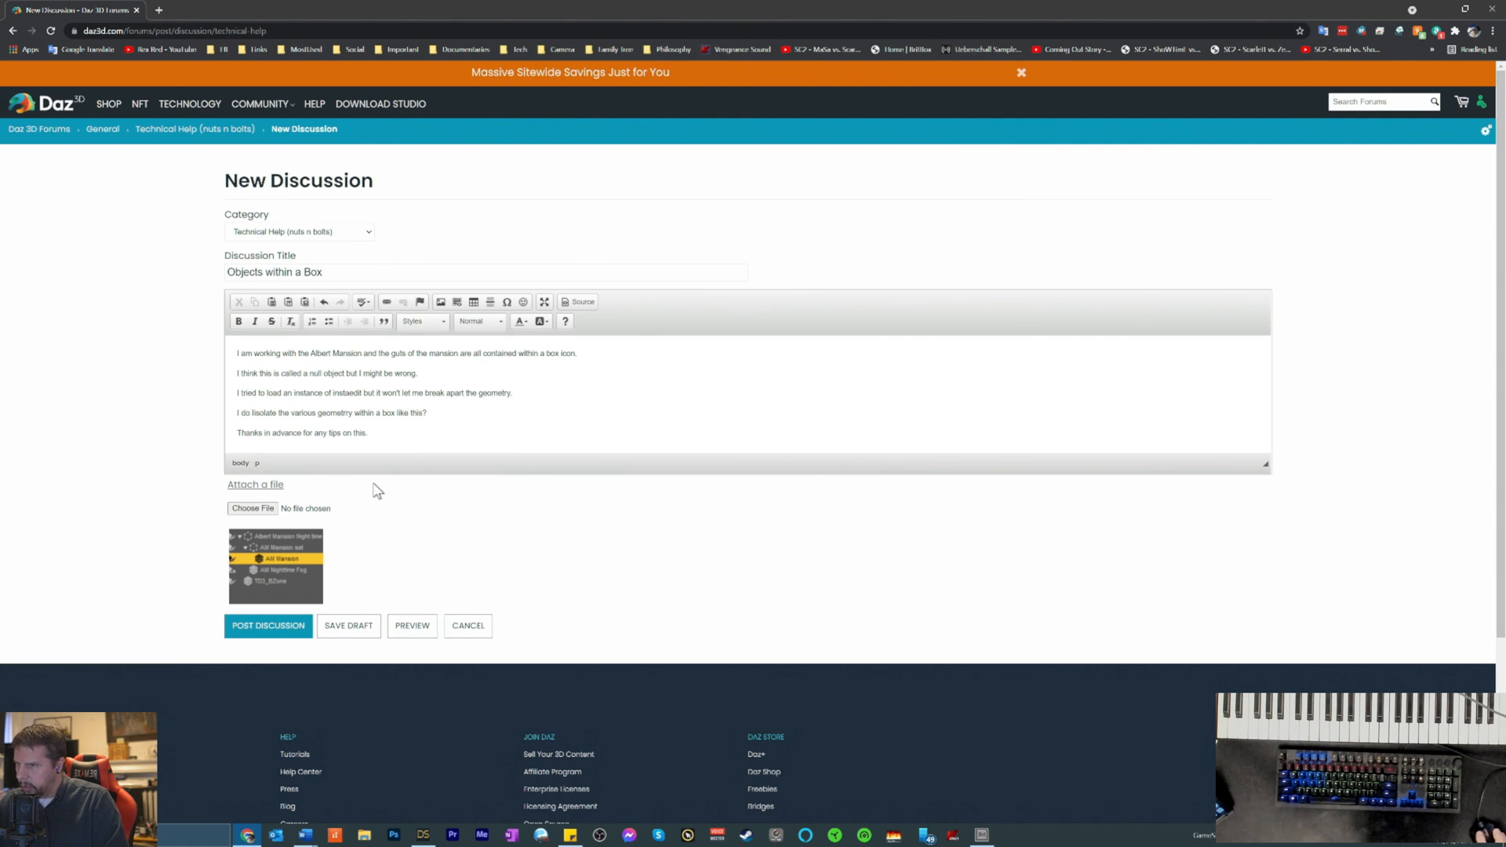
- Reword the question to start with "How do I isolate" and add "elements" after the word for geometry
type("How")
key("Delete")
key("Delete")
key("Right")
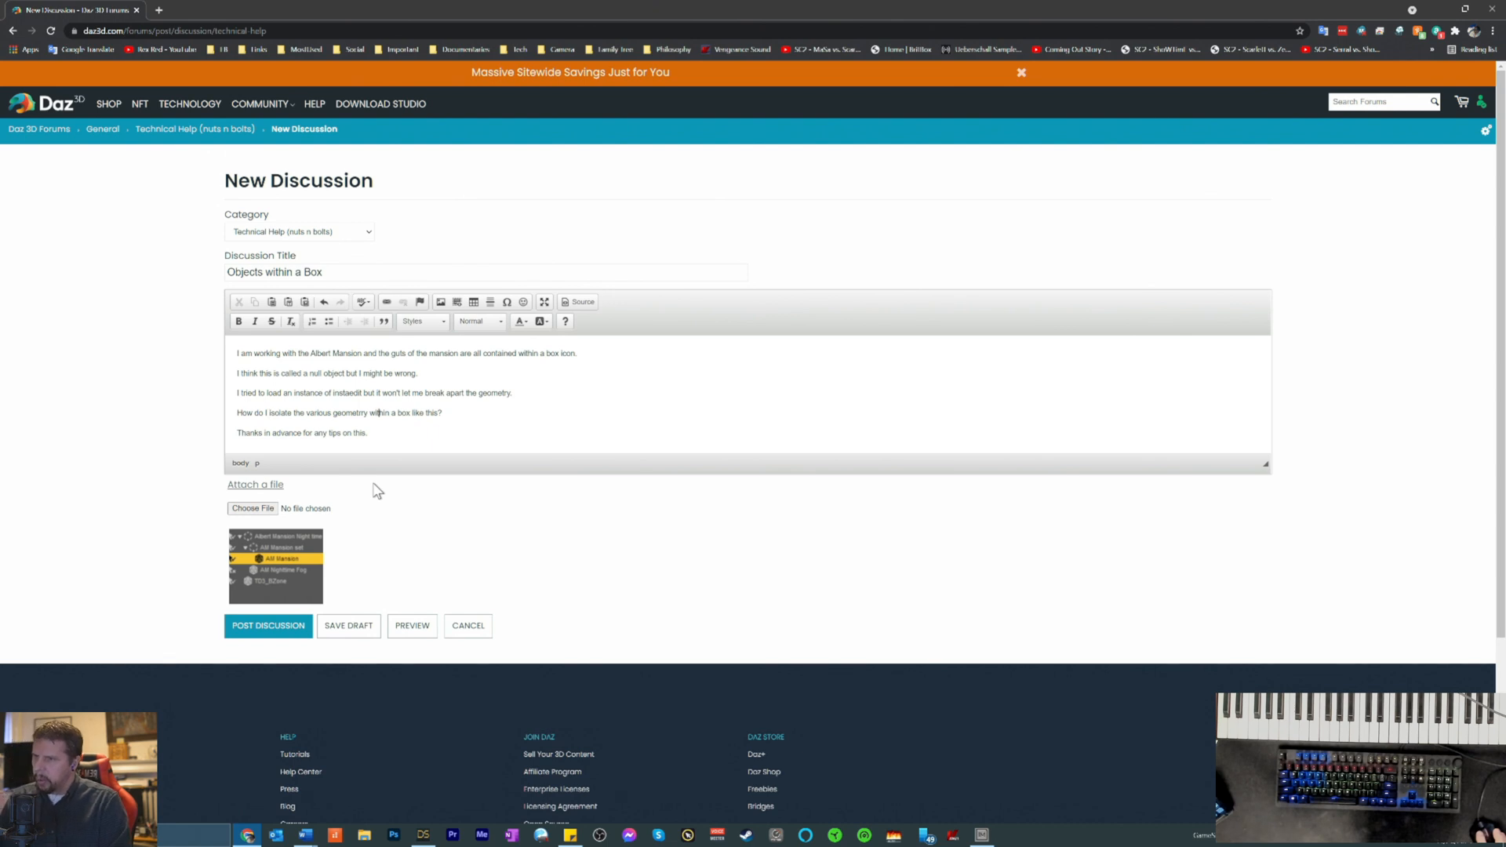
type("element")
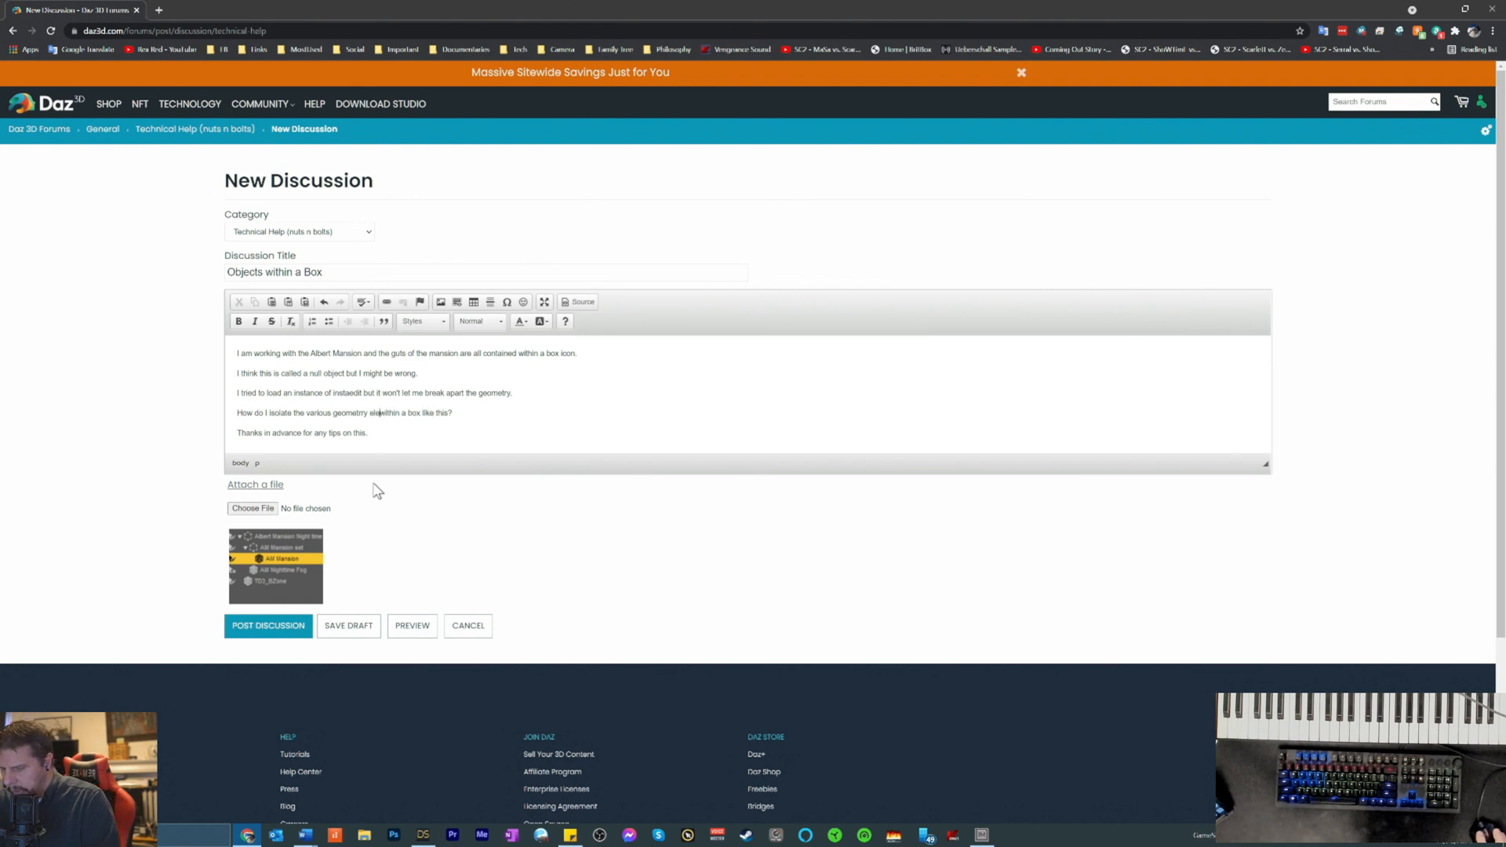
type("s")
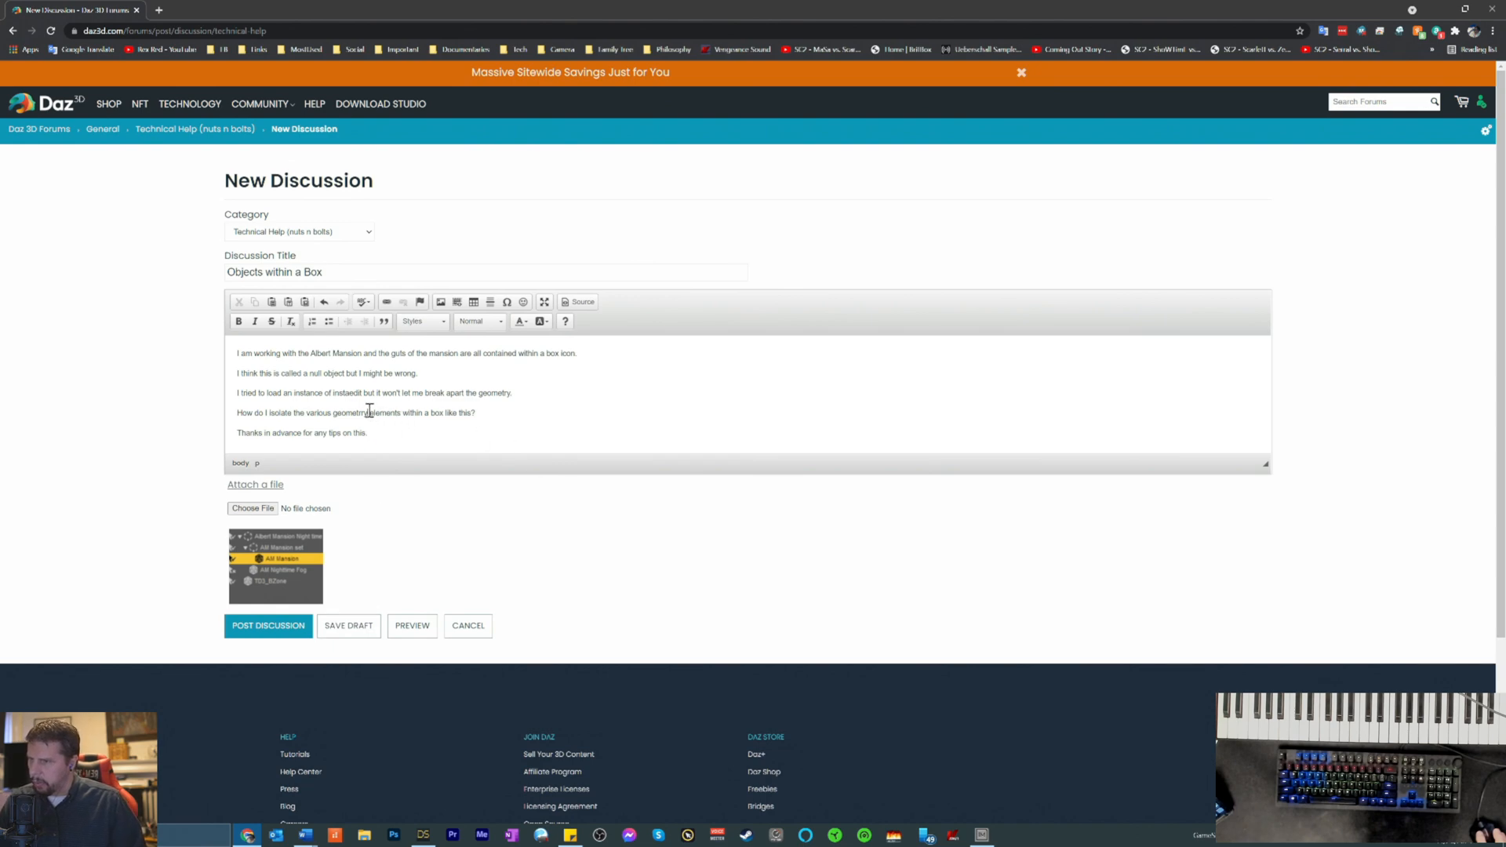
type("contained")
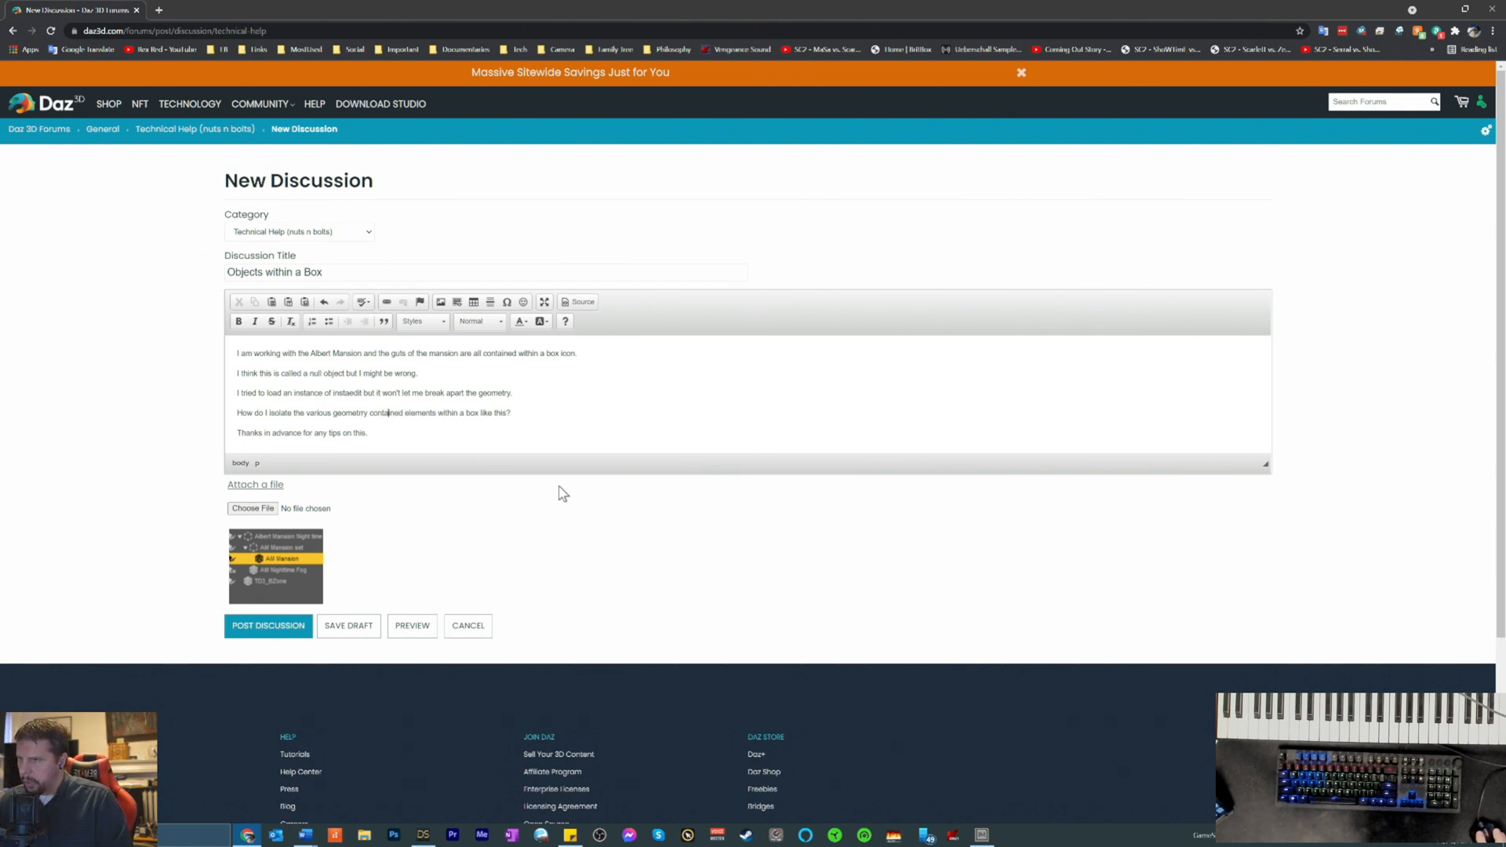
key("Delete")
key("Delete")
key("Delete")
key("Delete")
key("Delete")
key("Delete")
key("Delete")
key("Delete")
key("Delete")
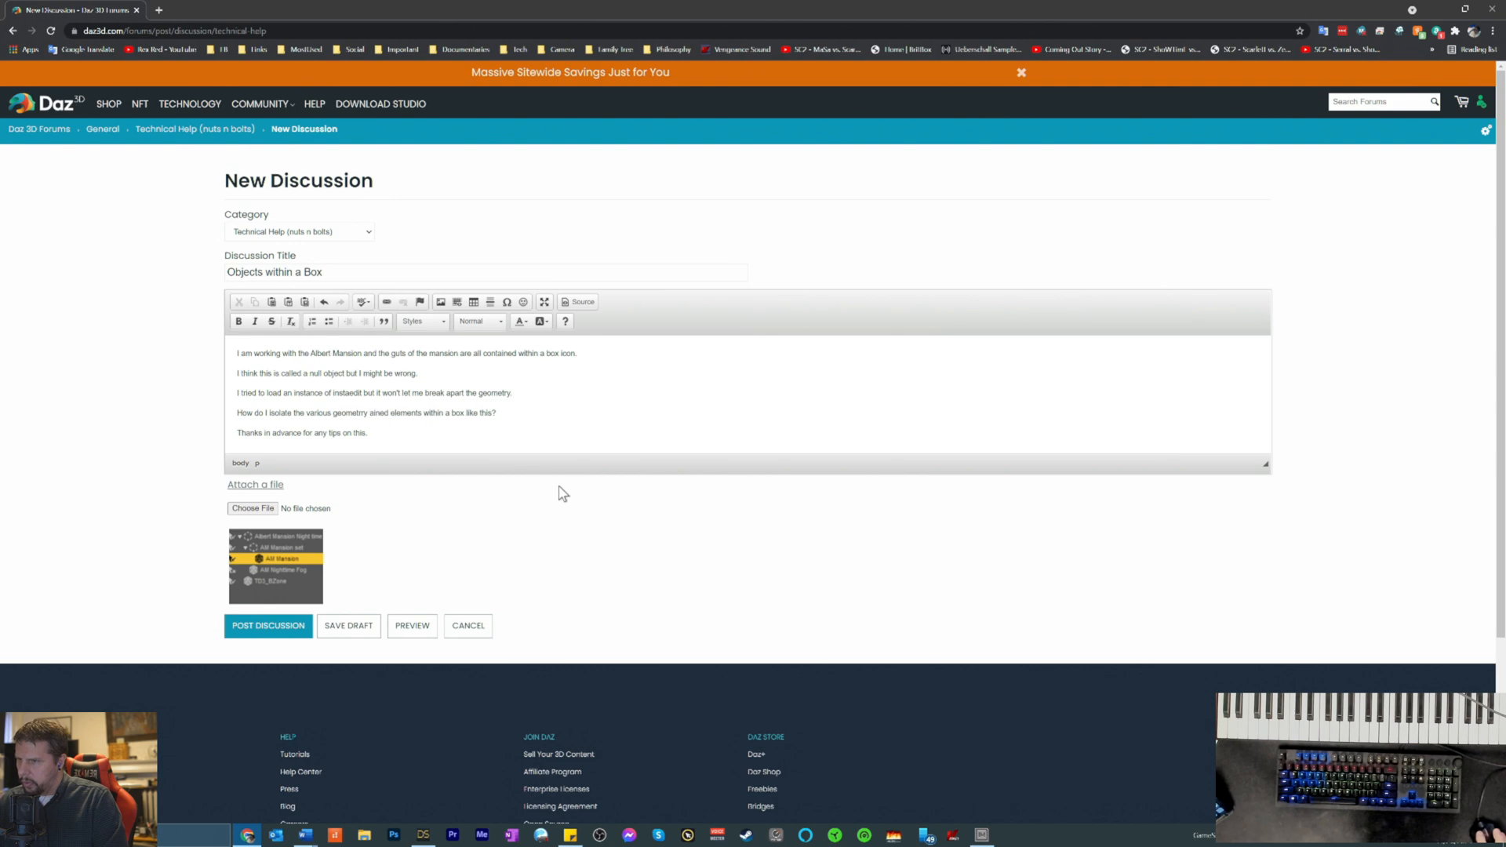
key("Delete")
- Insert "contained" before "within a box" in the question and replace "tips" with "advice" in the closing line
key("ctrl+Right")
type("contained")
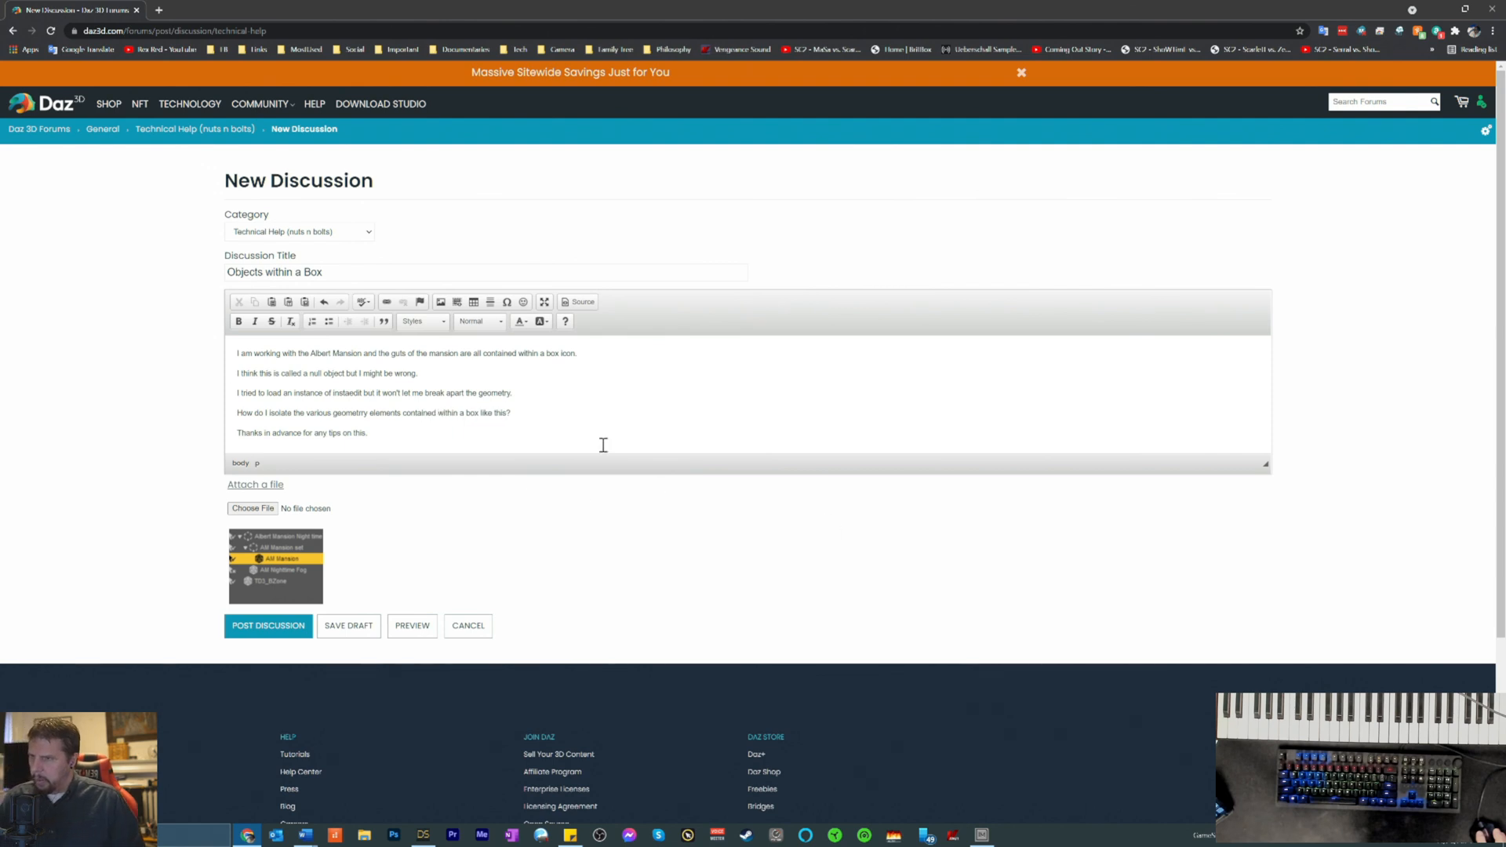
left_click(536, 405)
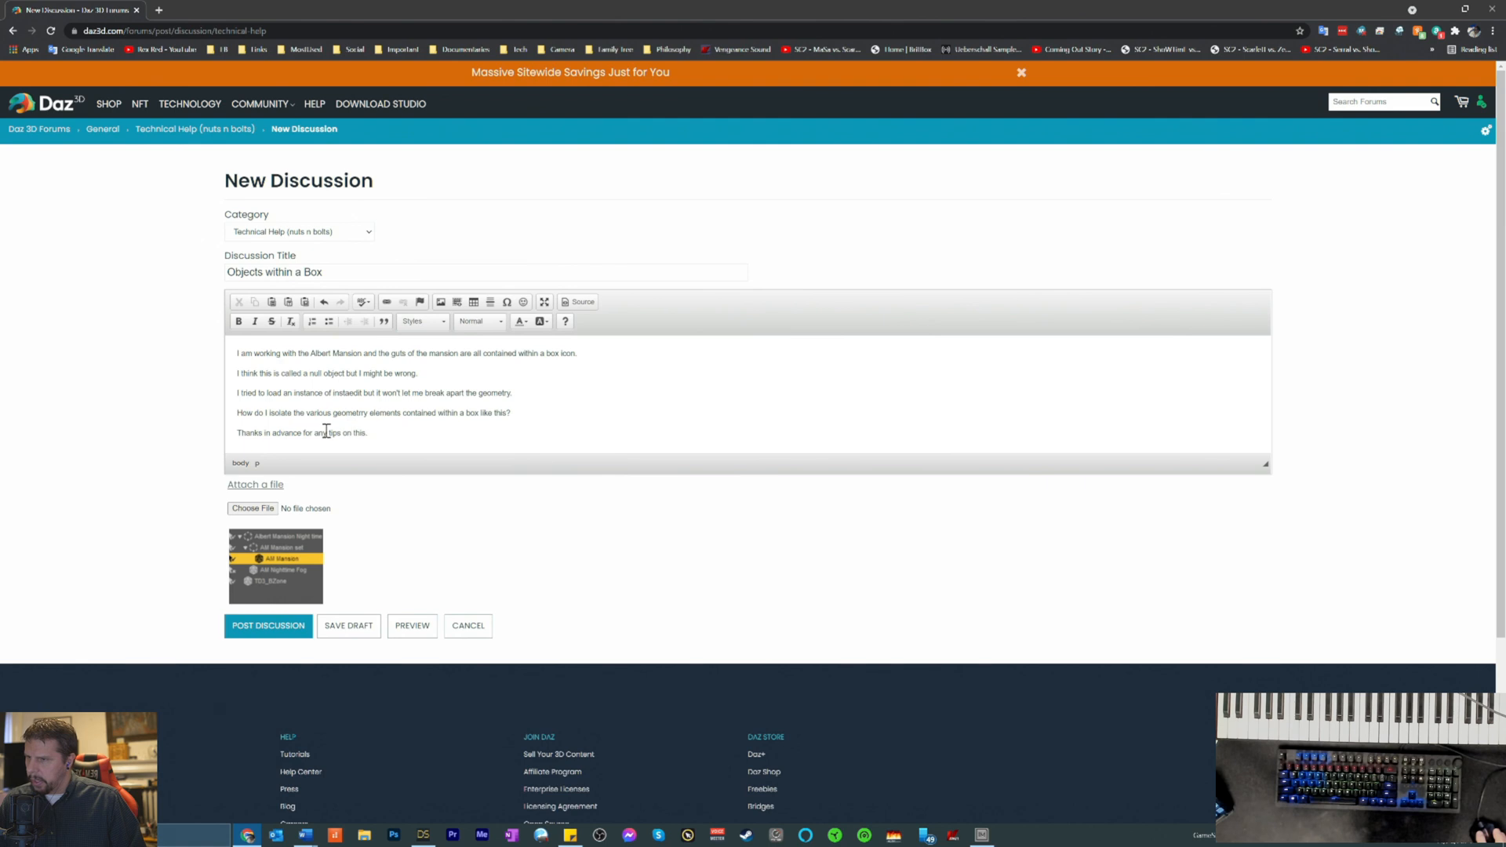
left_click_drag(329, 434, 333, 434)
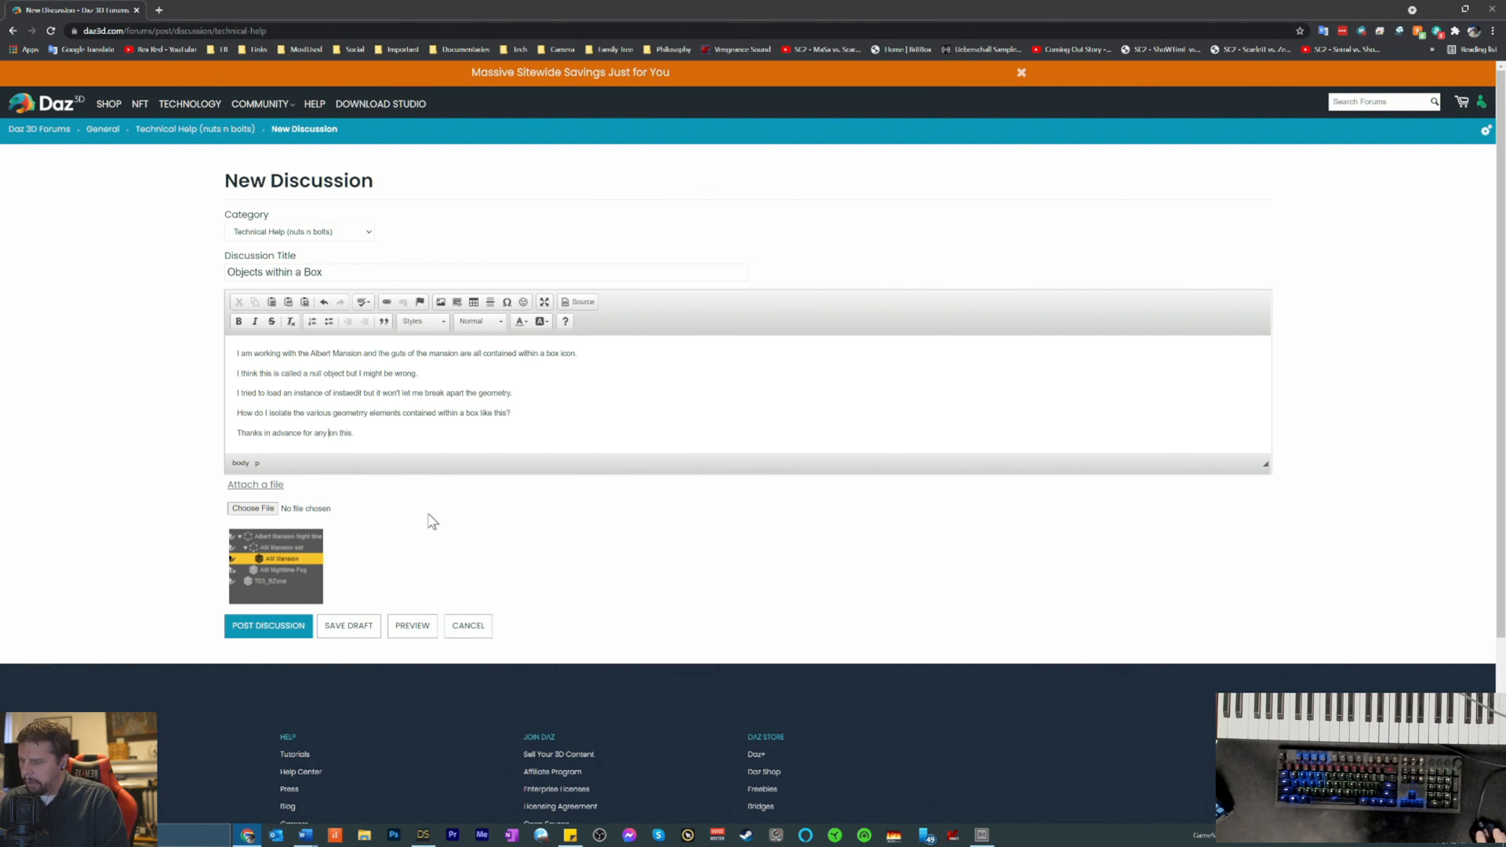
type("advice")
key("End")
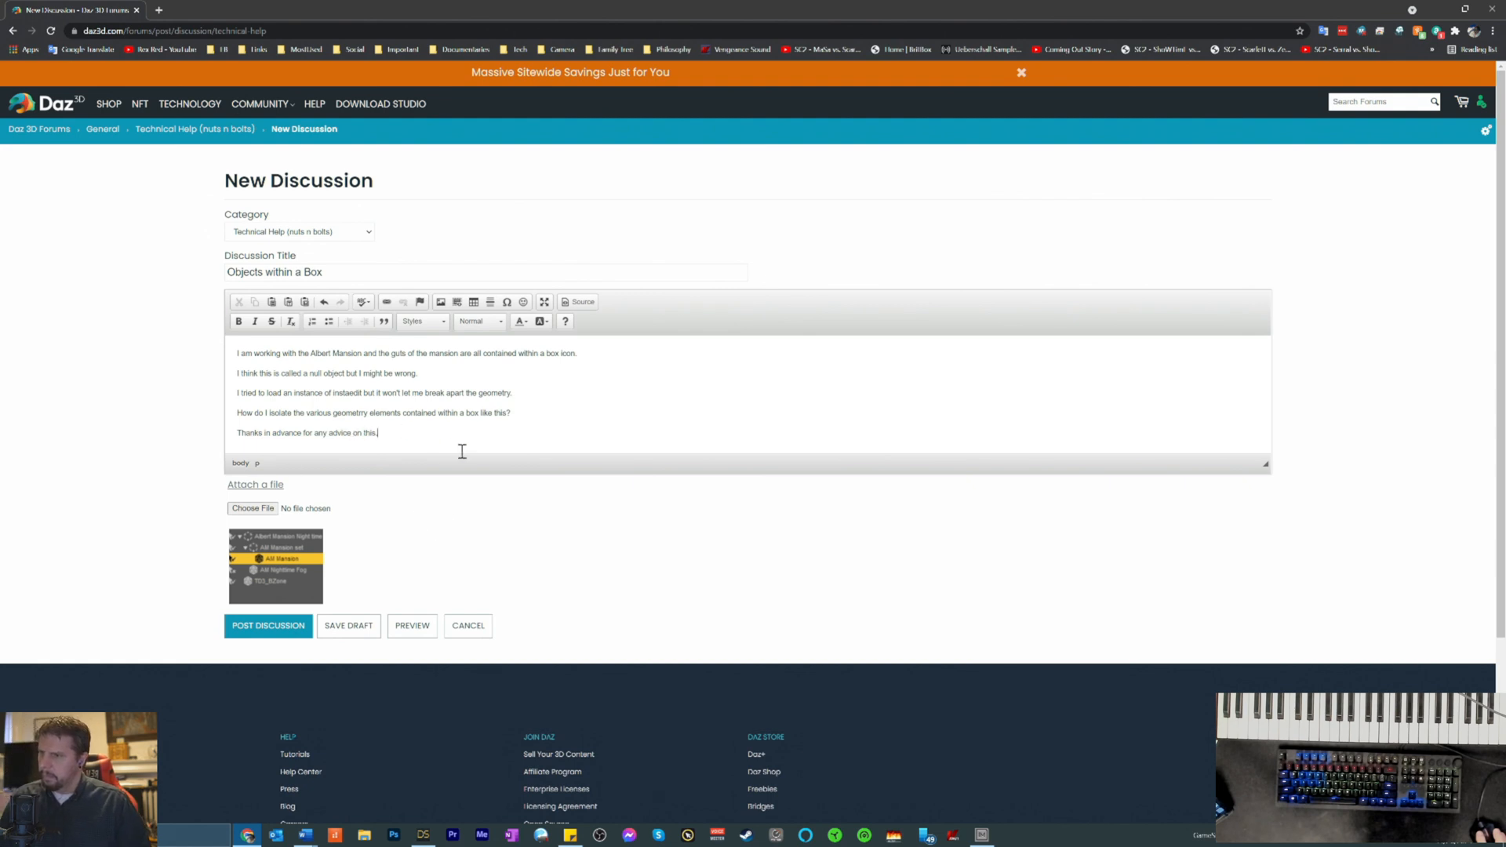
- Spell-check the whole message, ignoring "instaedit" and changing the misspelled word in the question to "geometry"
left_click_drag(440, 441, 190, 333)
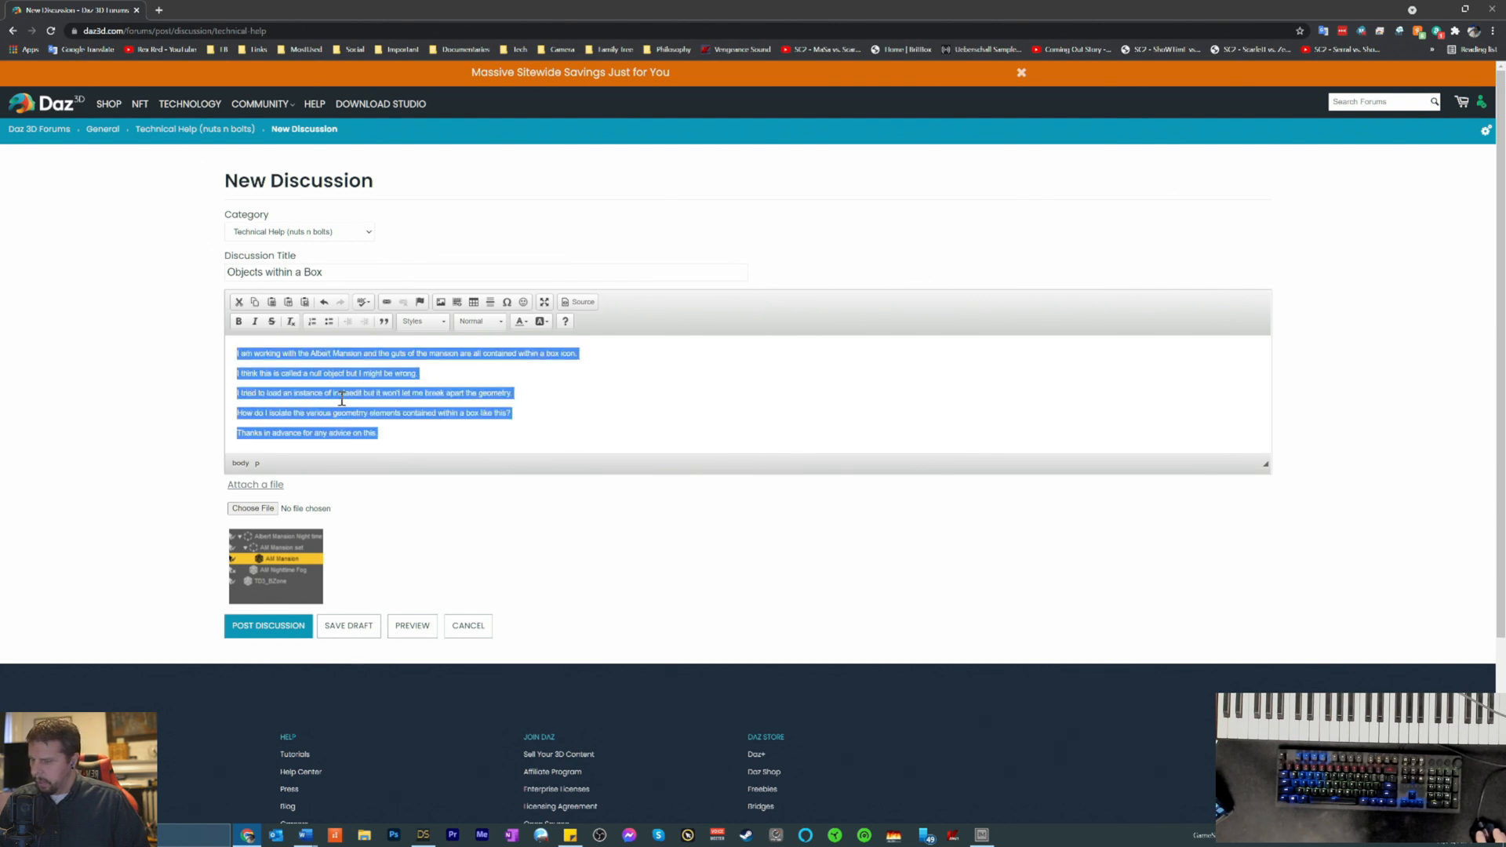
left_click(363, 302)
left_click(393, 390)
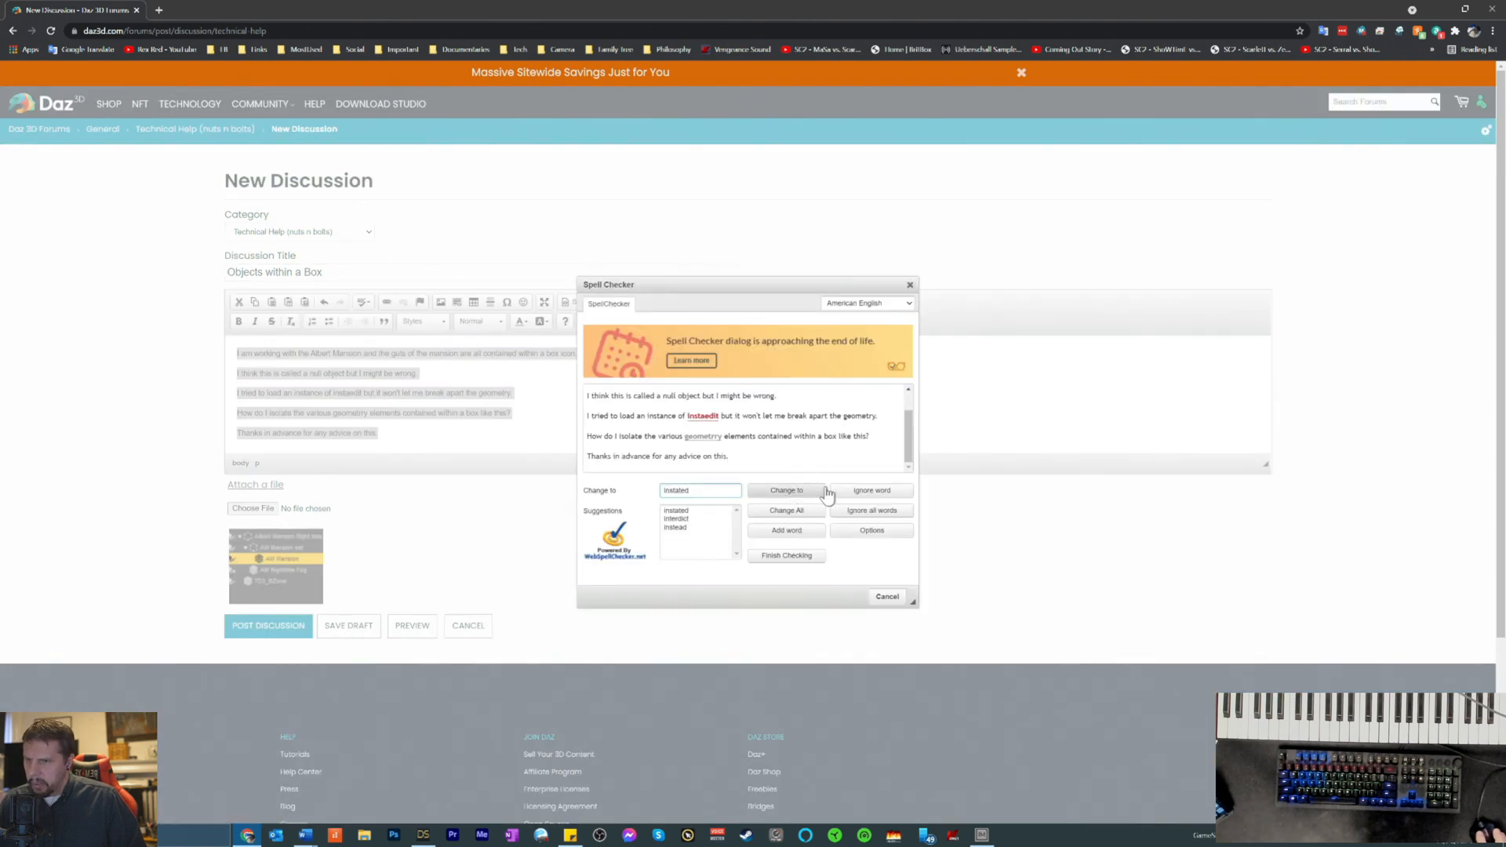
left_click(855, 492)
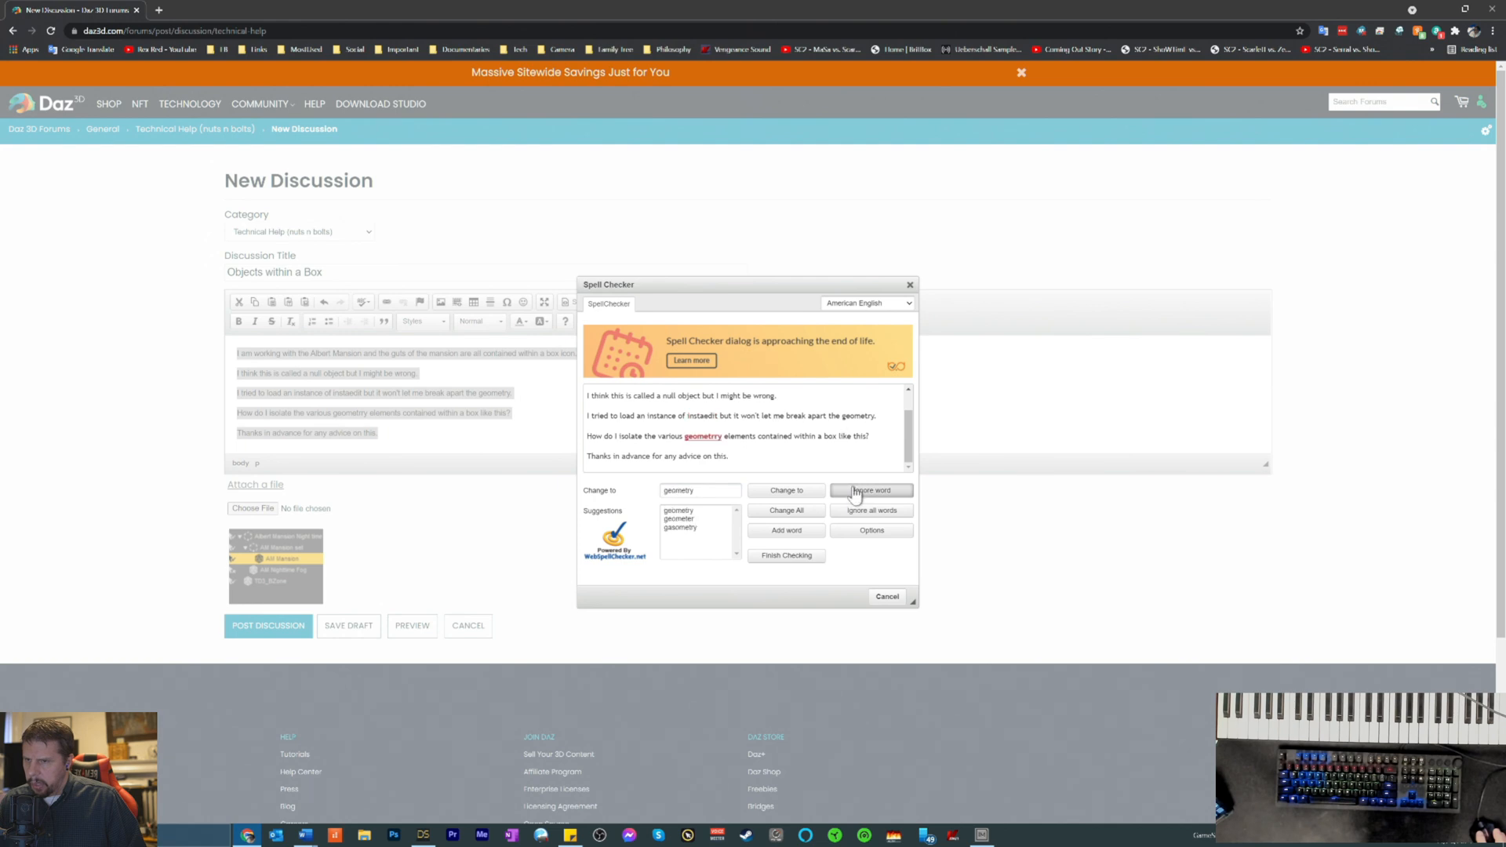
left_click(781, 494)
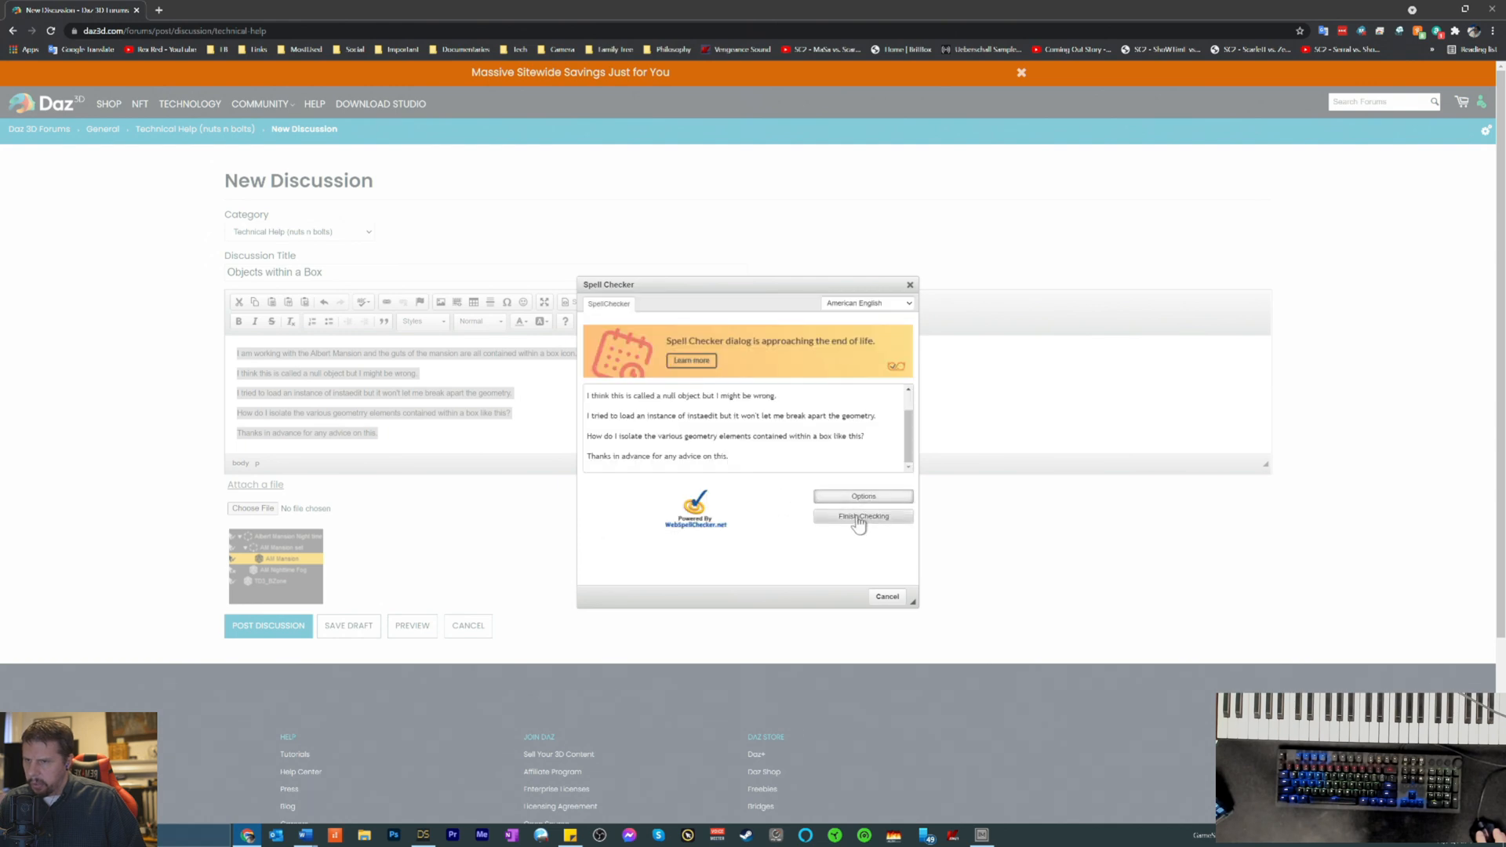
left_click(858, 510)
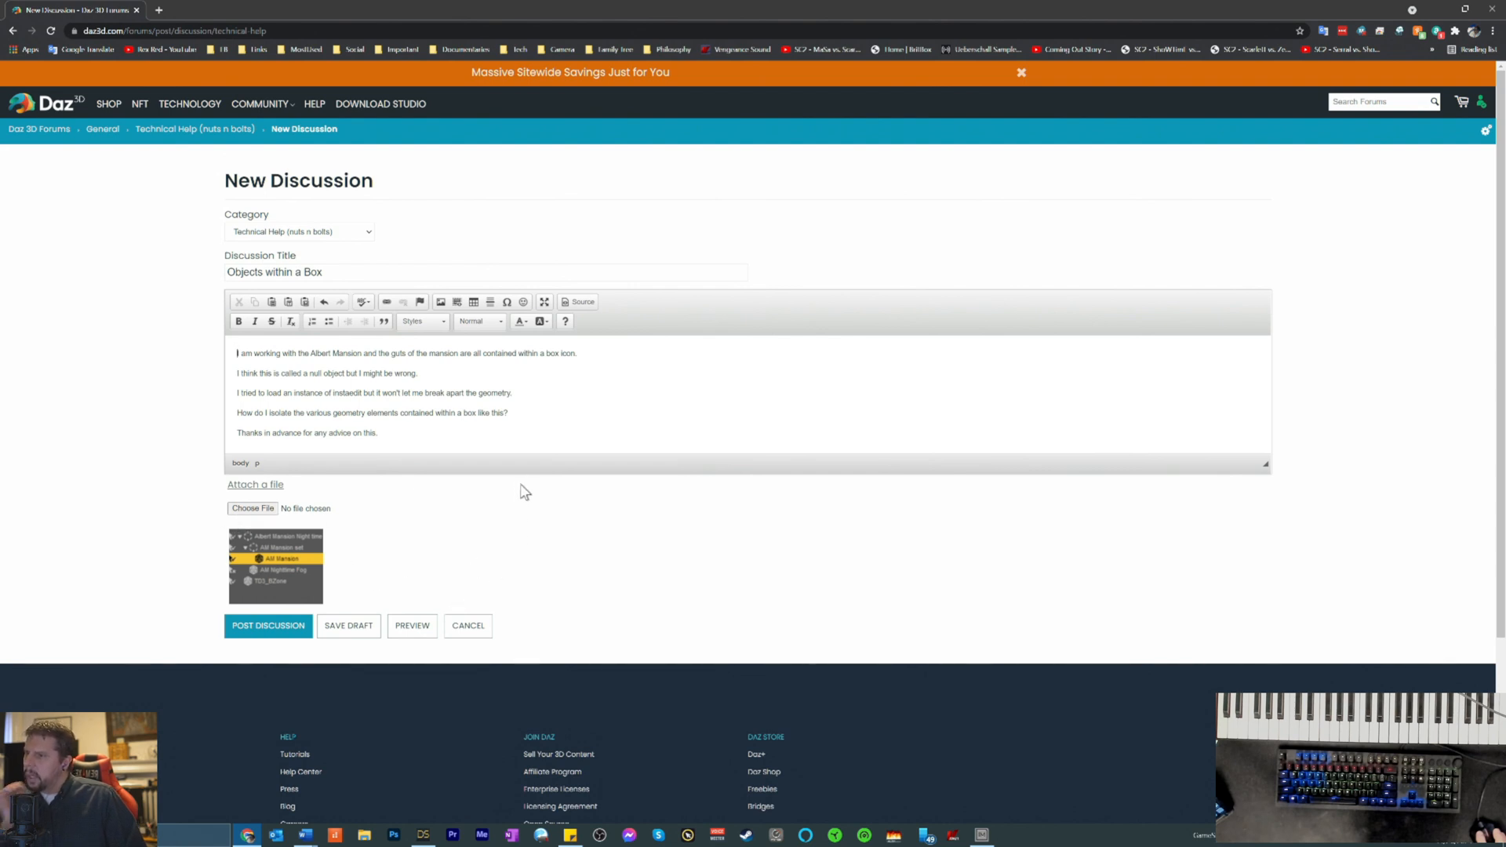
- Post the "Objects within a Box" discussion with its attached hierarchy screenshot
scroll(469, 499, "down", 3)
mouse_move(259, 391)
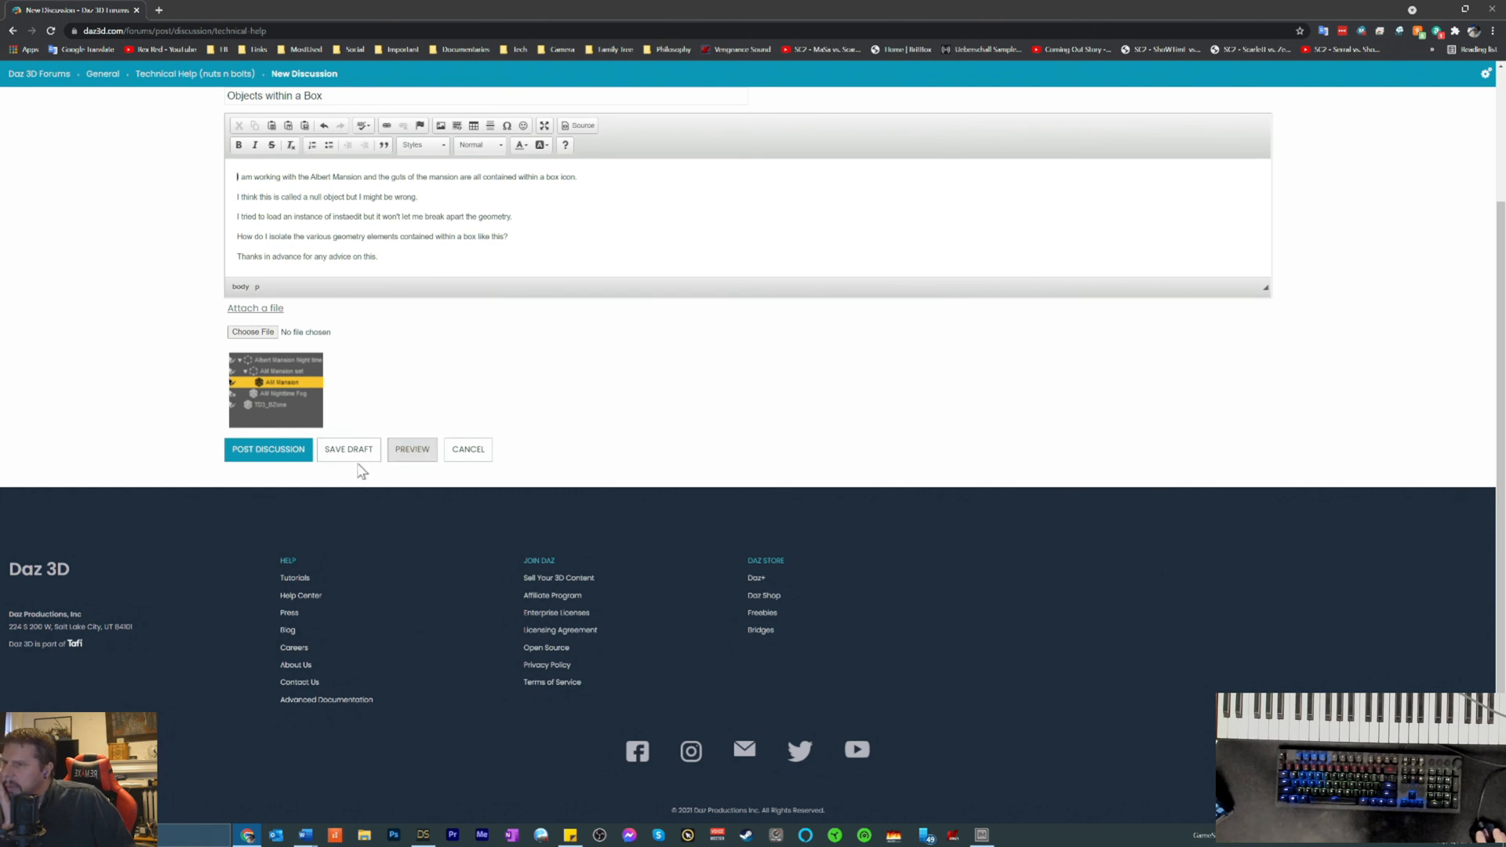
left_click(247, 453)
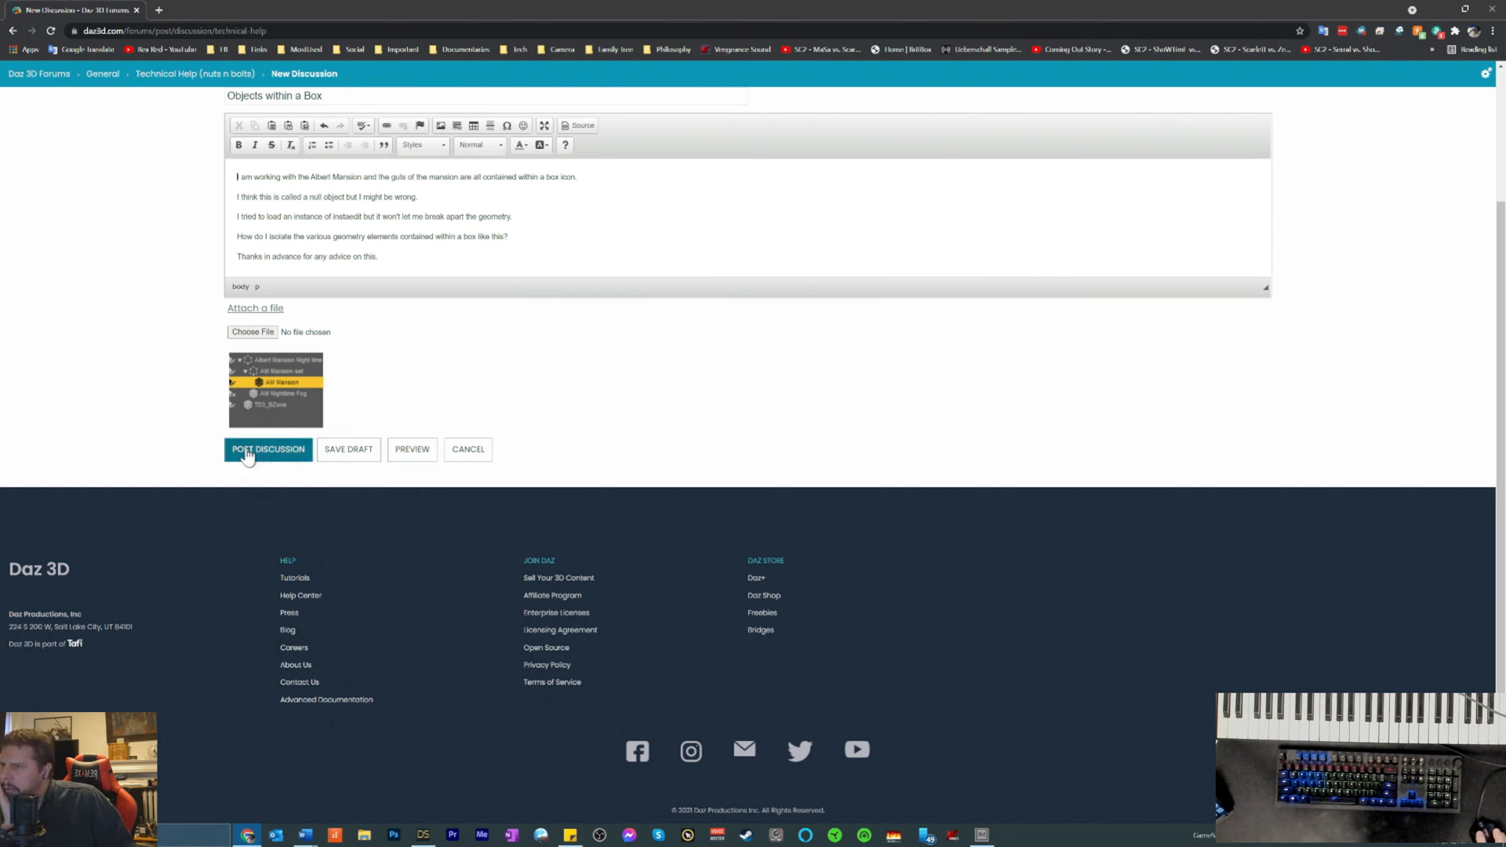
scroll(78, 404, "up", 2)
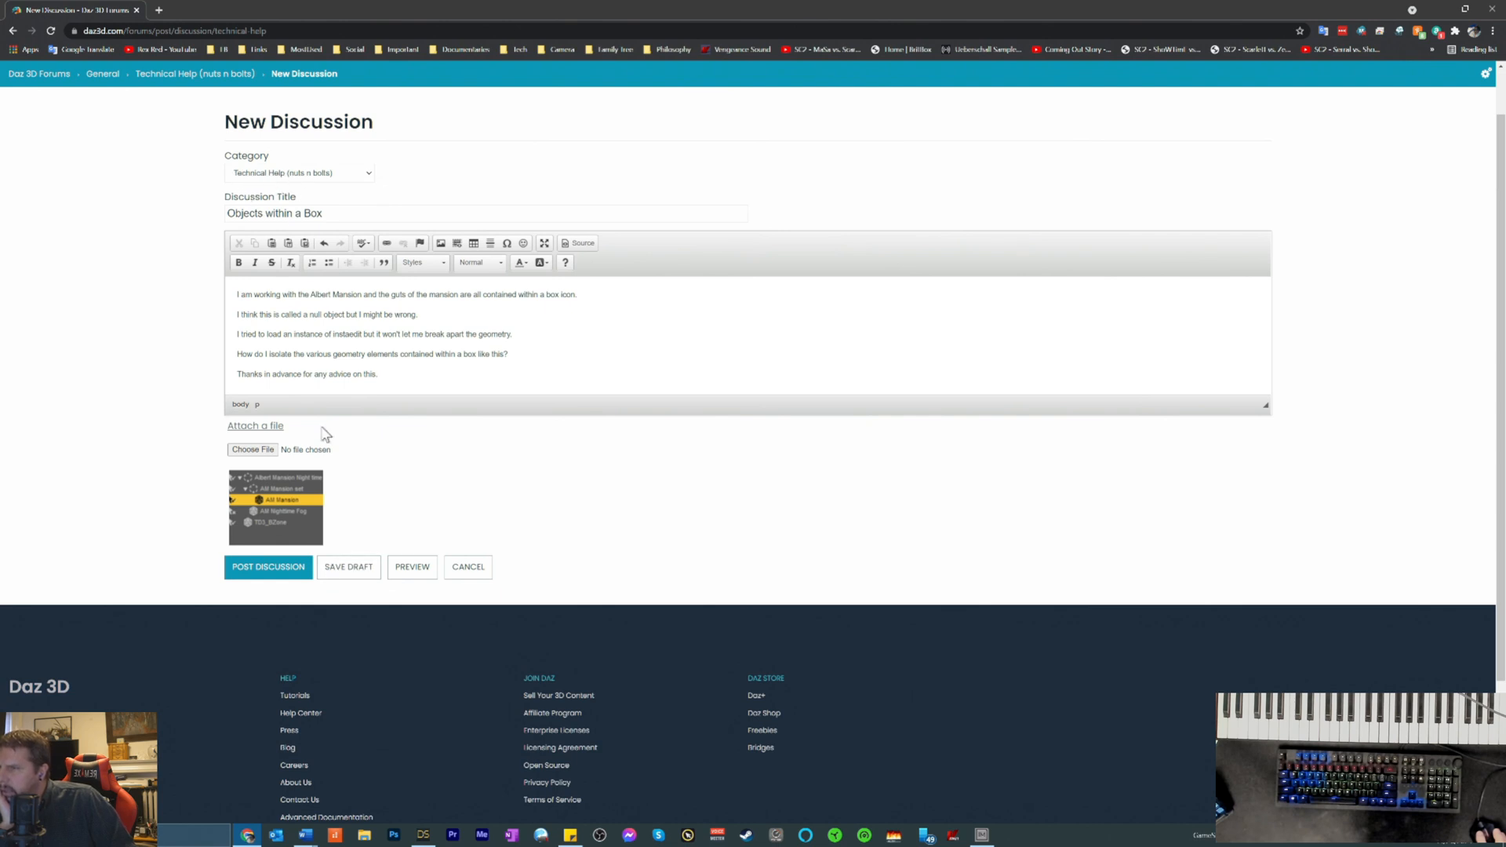
left_click(251, 568)
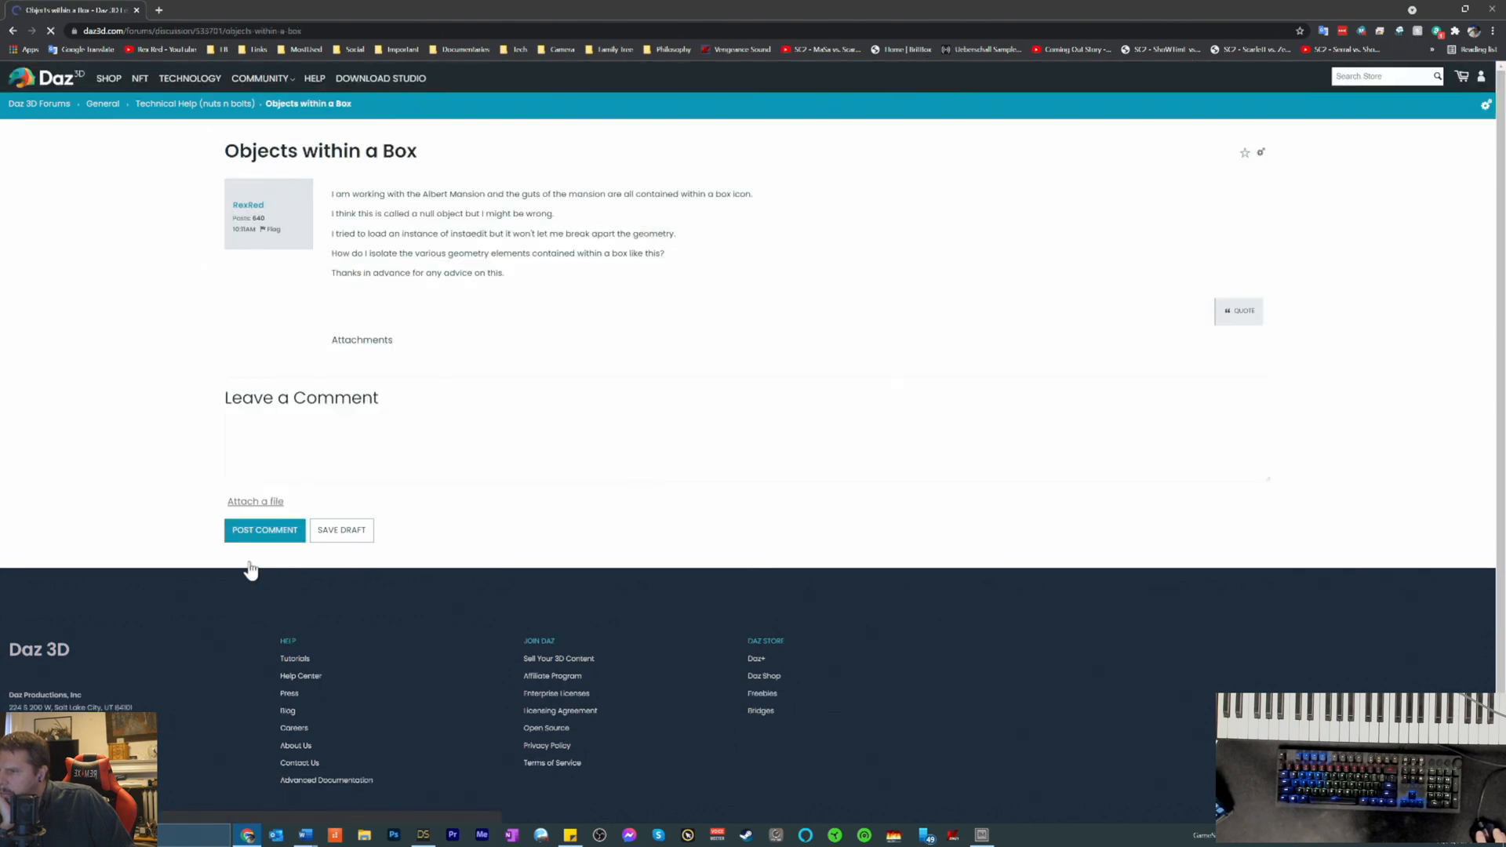
- Open the attached Albert Mansion Snip.png from the posted discussion and copy the image's web address
mouse_move(392, 424)
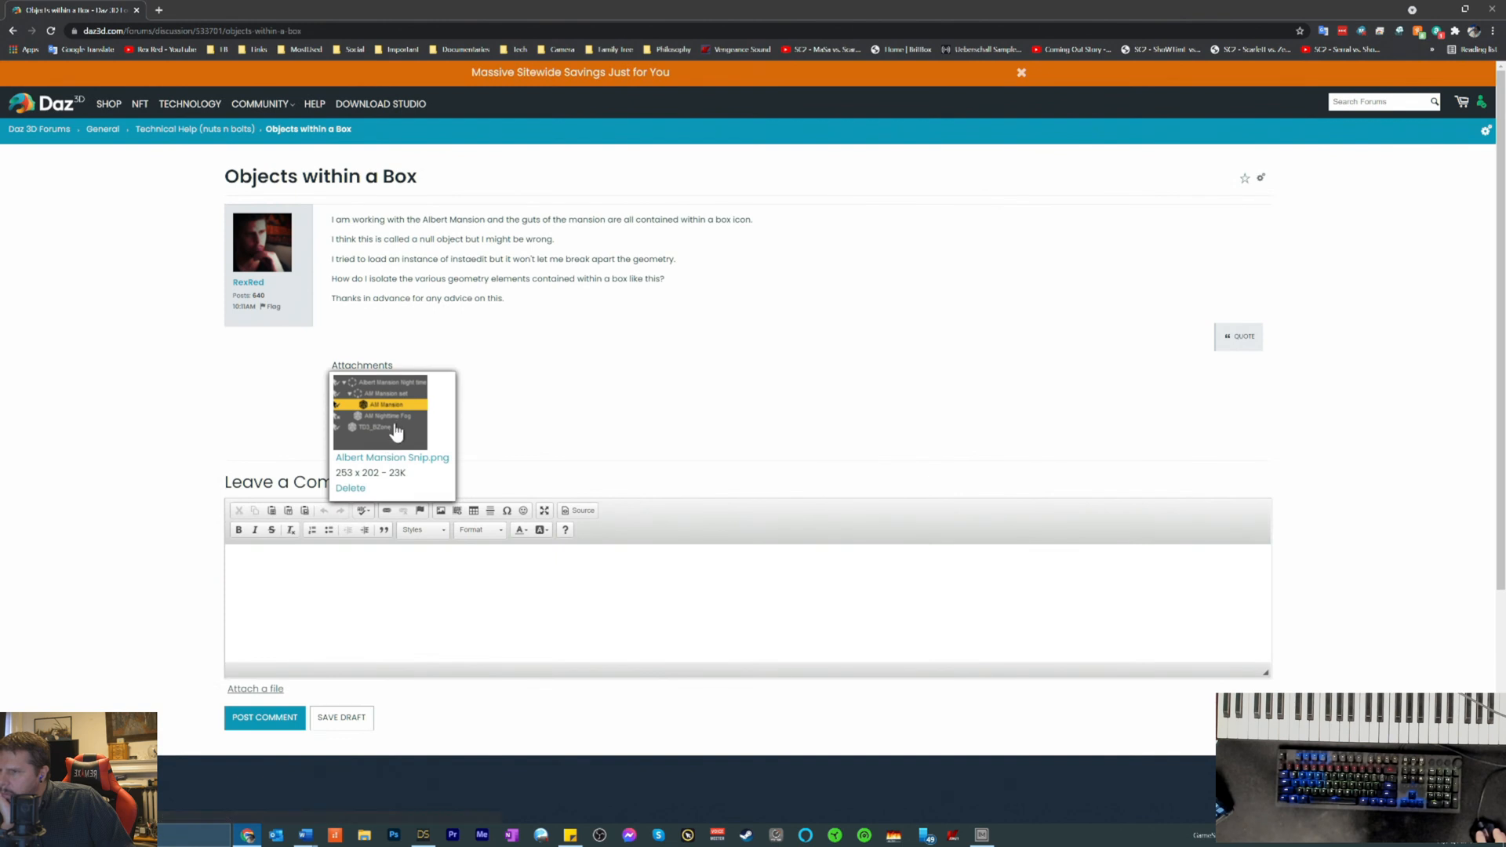
left_click(373, 463)
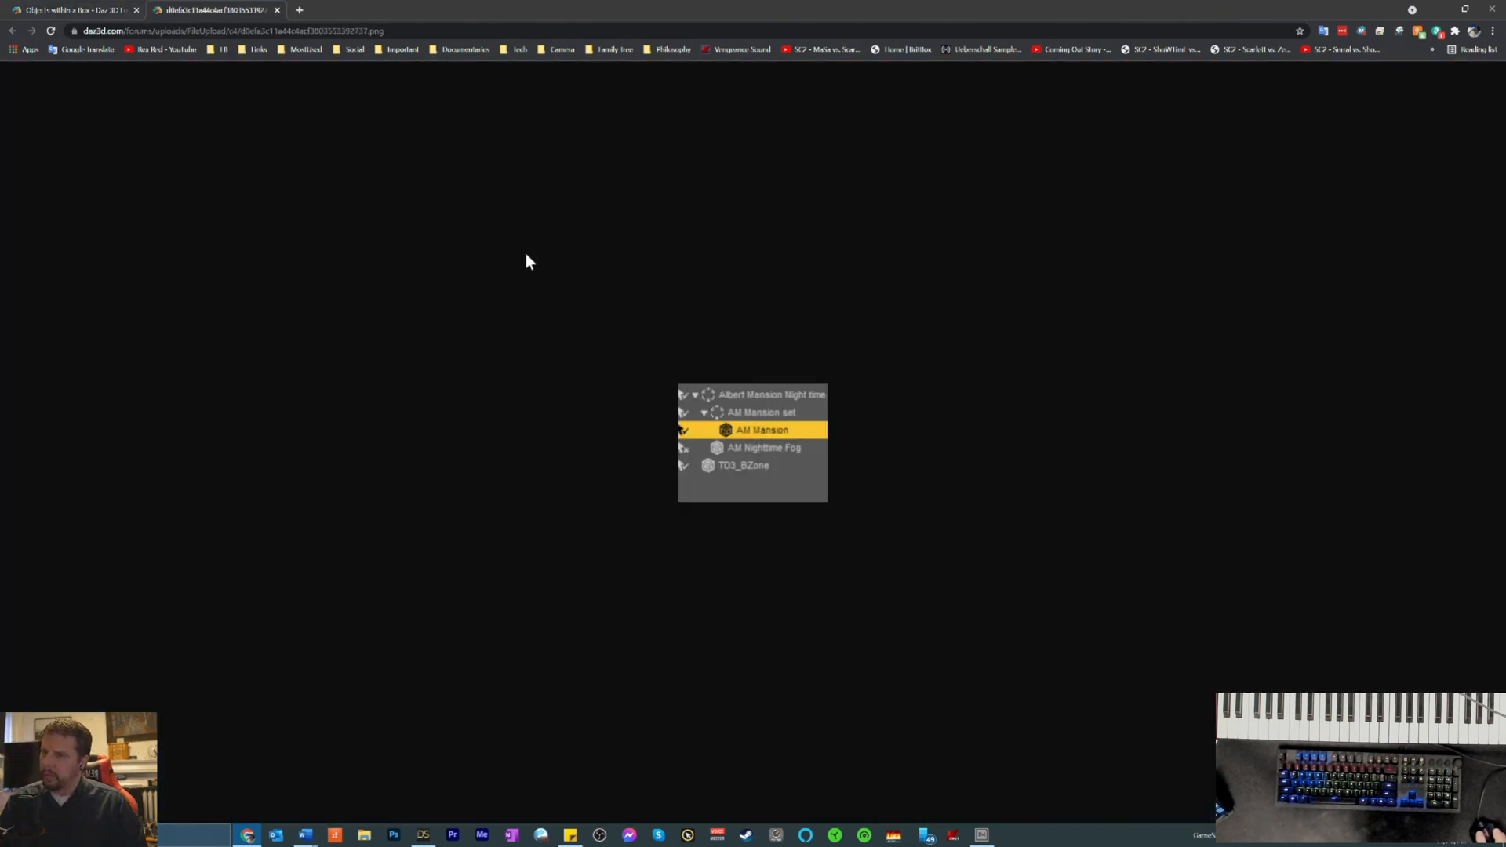
left_click(414, 30)
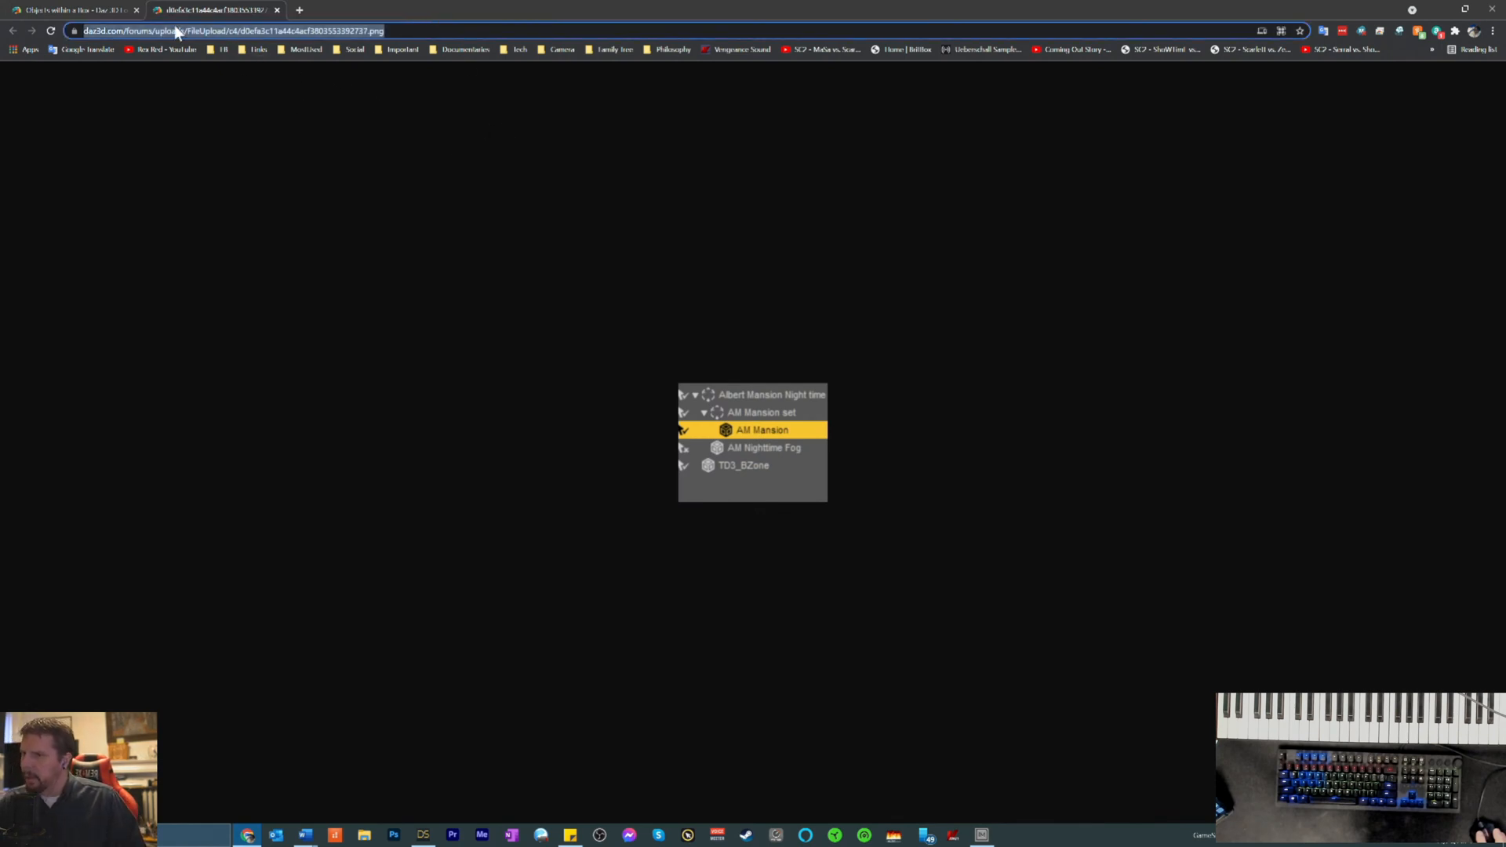
- Open the posted "Objects within a Box" discussion for editing and add blank lines below the closing sentence
left_click(114, 10)
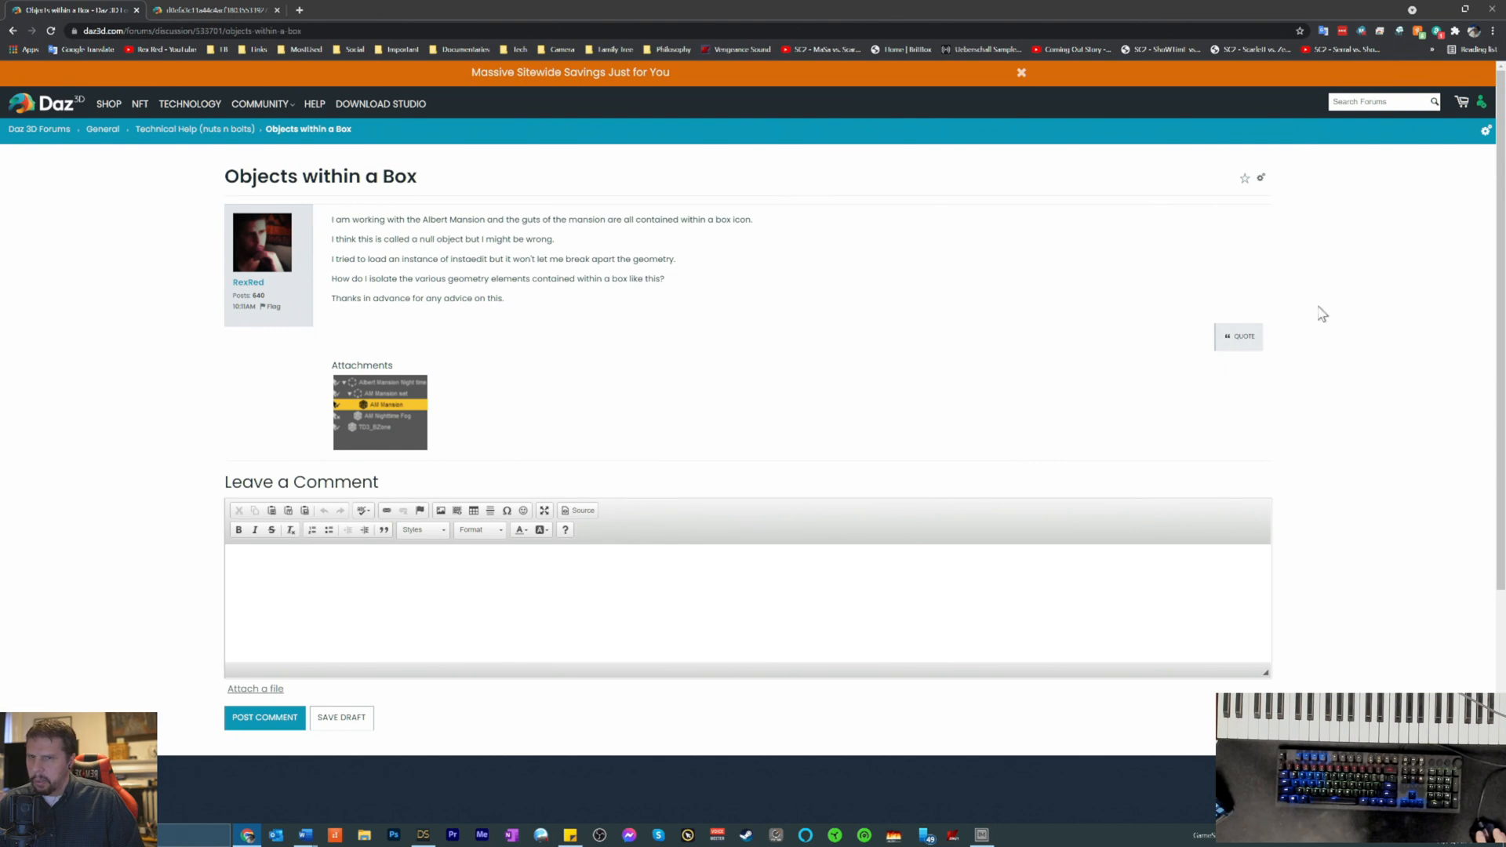
left_click(1261, 179)
left_click(1195, 195)
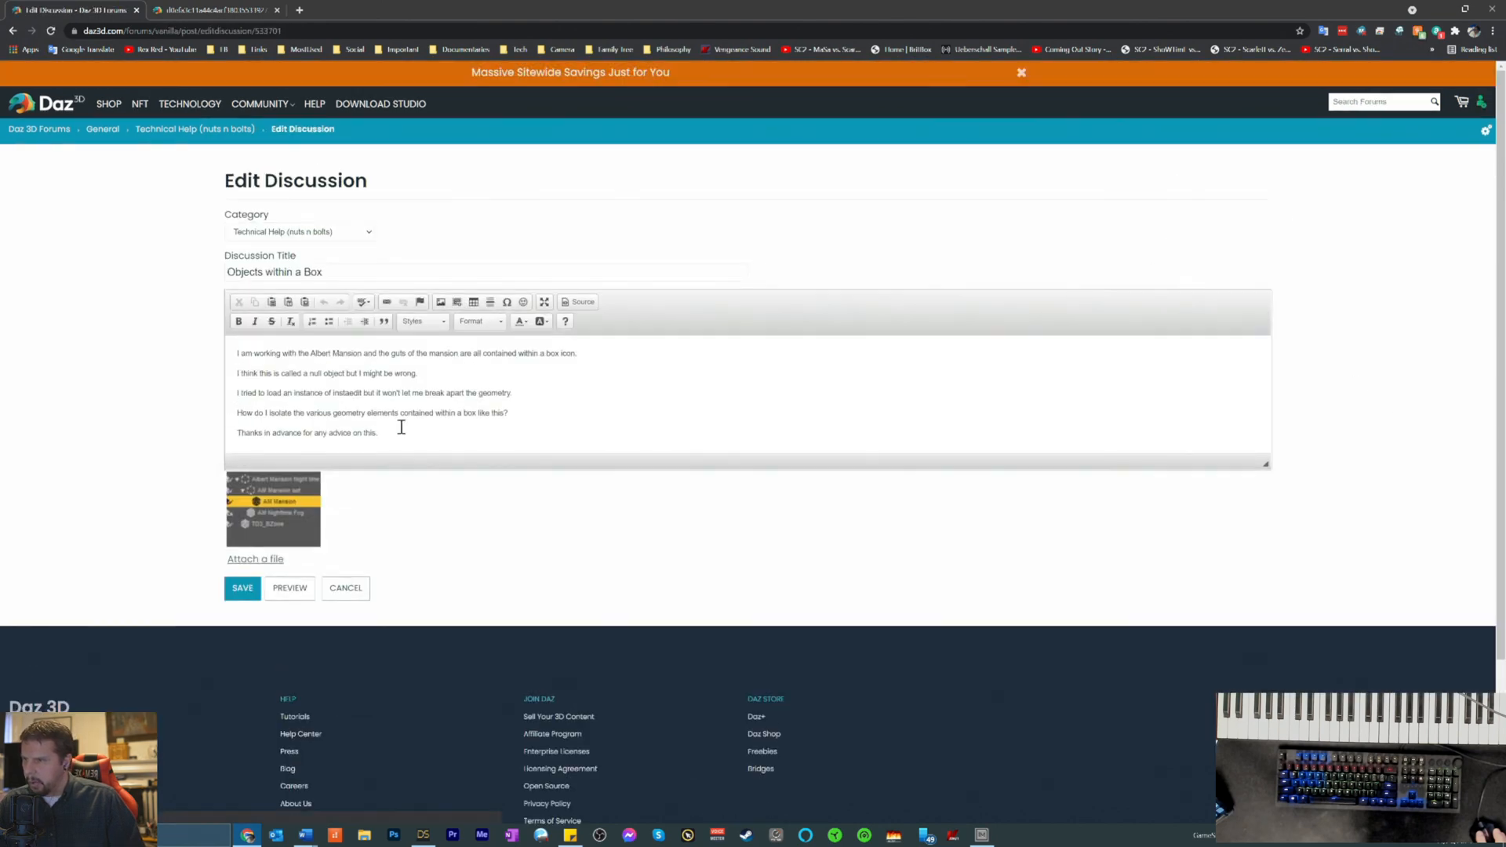
key("Return")
key("Return")
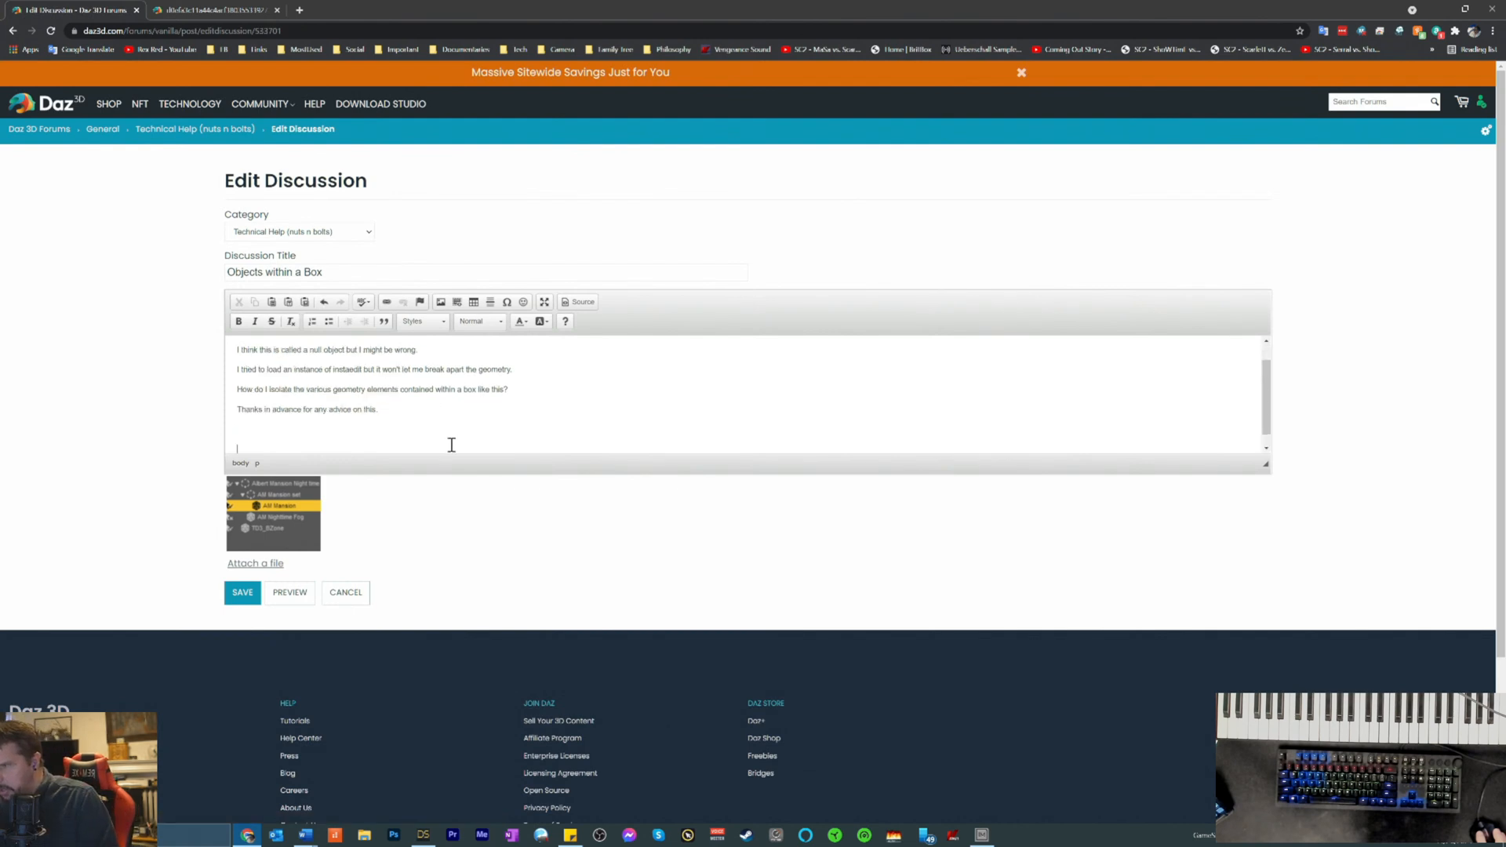
- Insert the hierarchy screenshot from its copied web address at a width of 400 and save the edited discussion
left_click(442, 302)
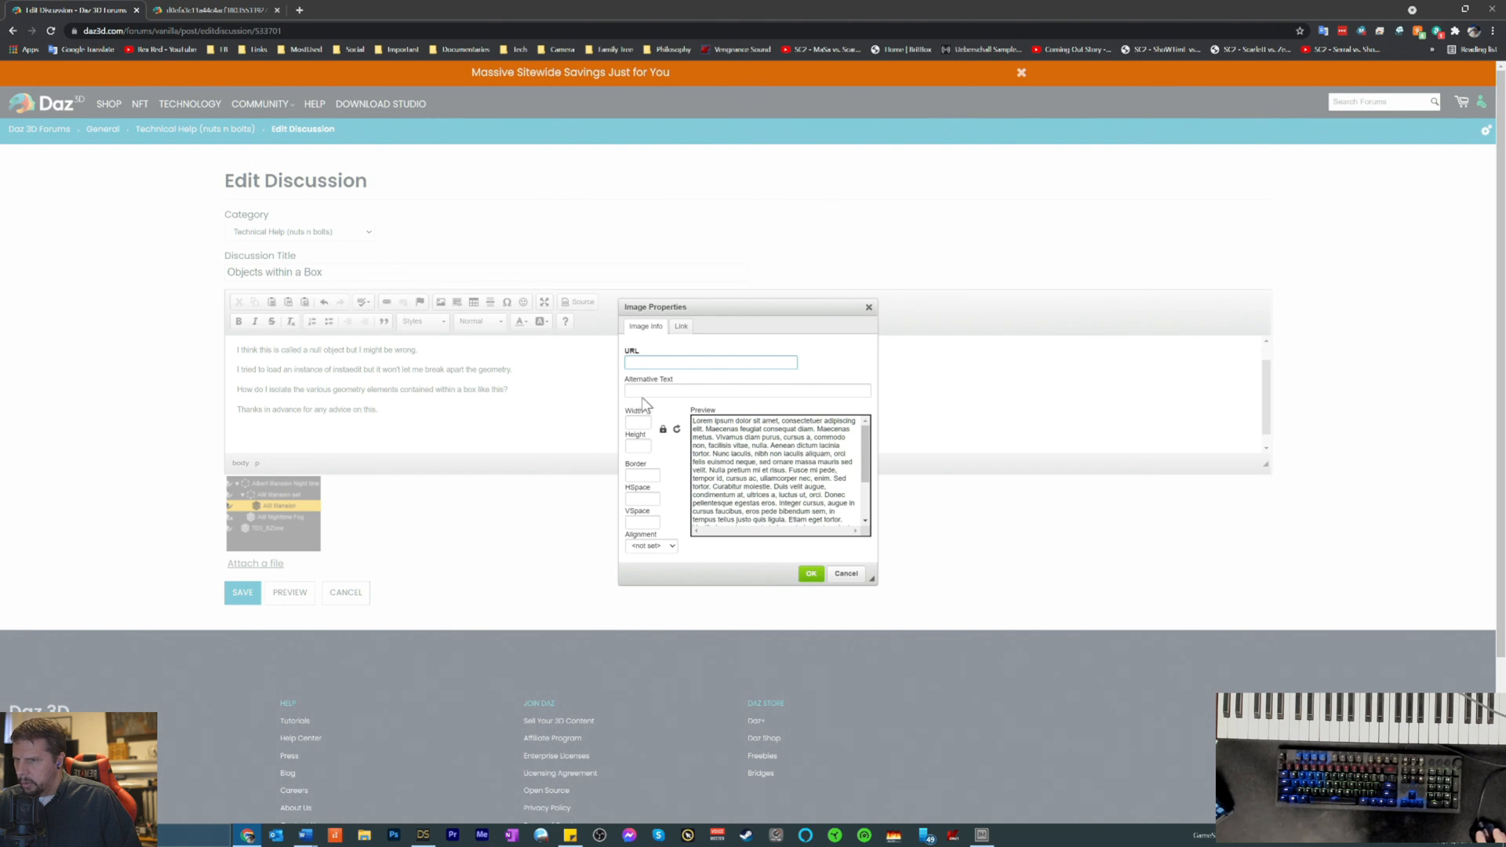
key("ctrl+v")
left_click(648, 422)
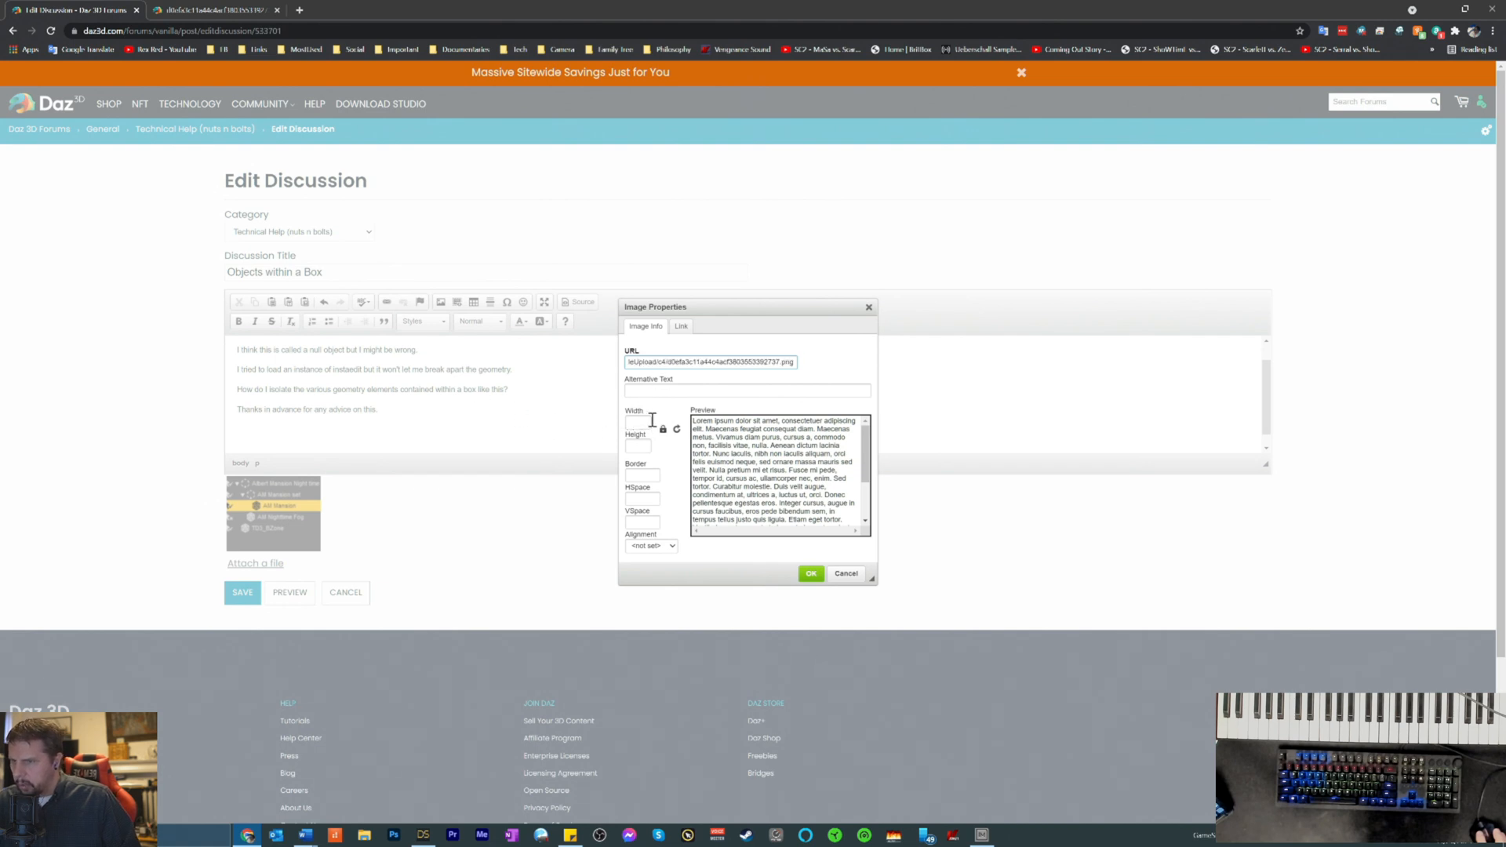
left_click(646, 444)
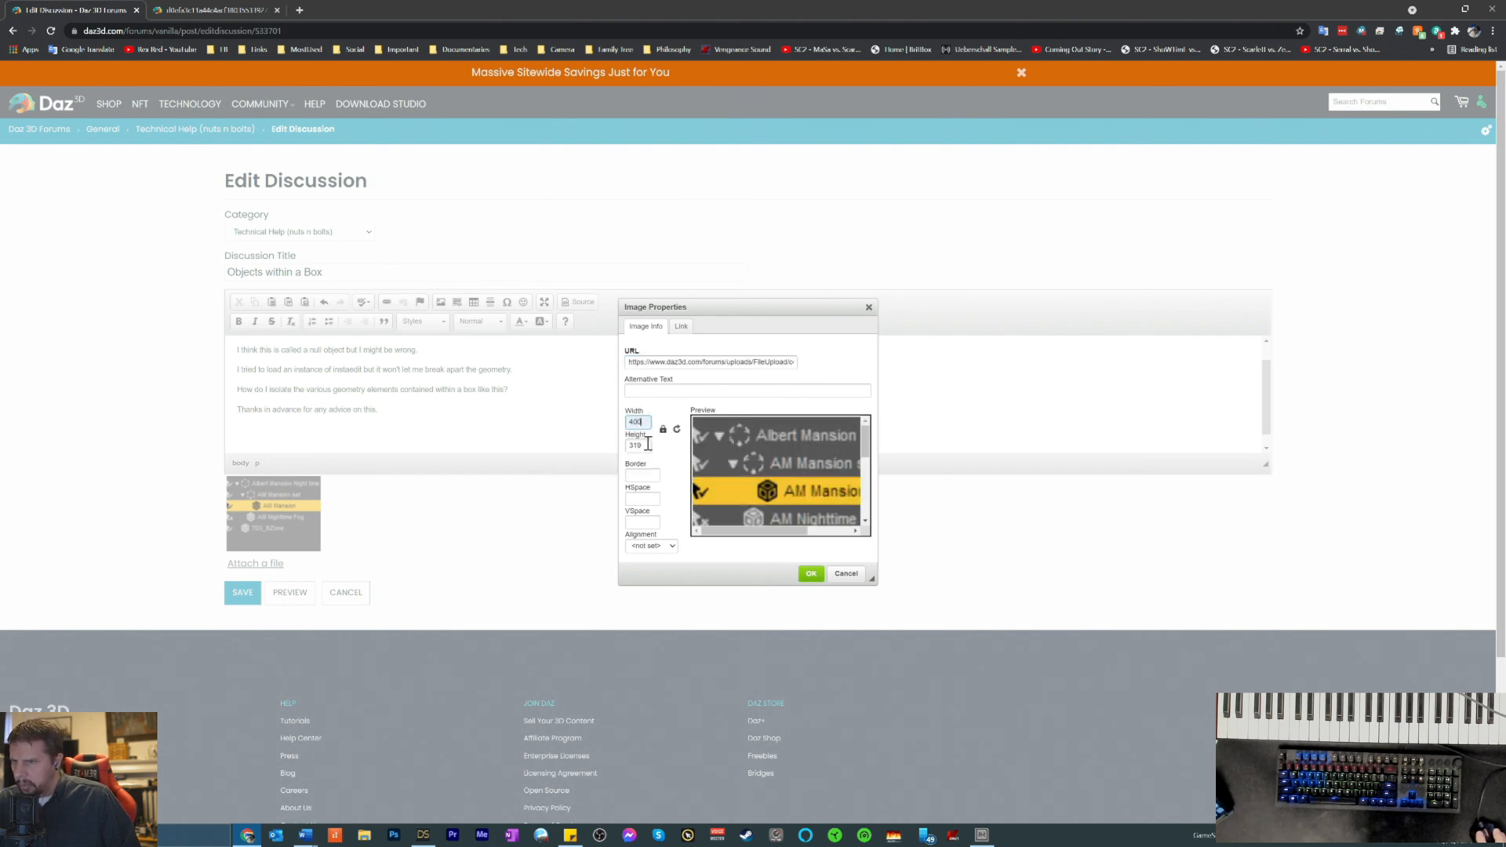
left_click(810, 577)
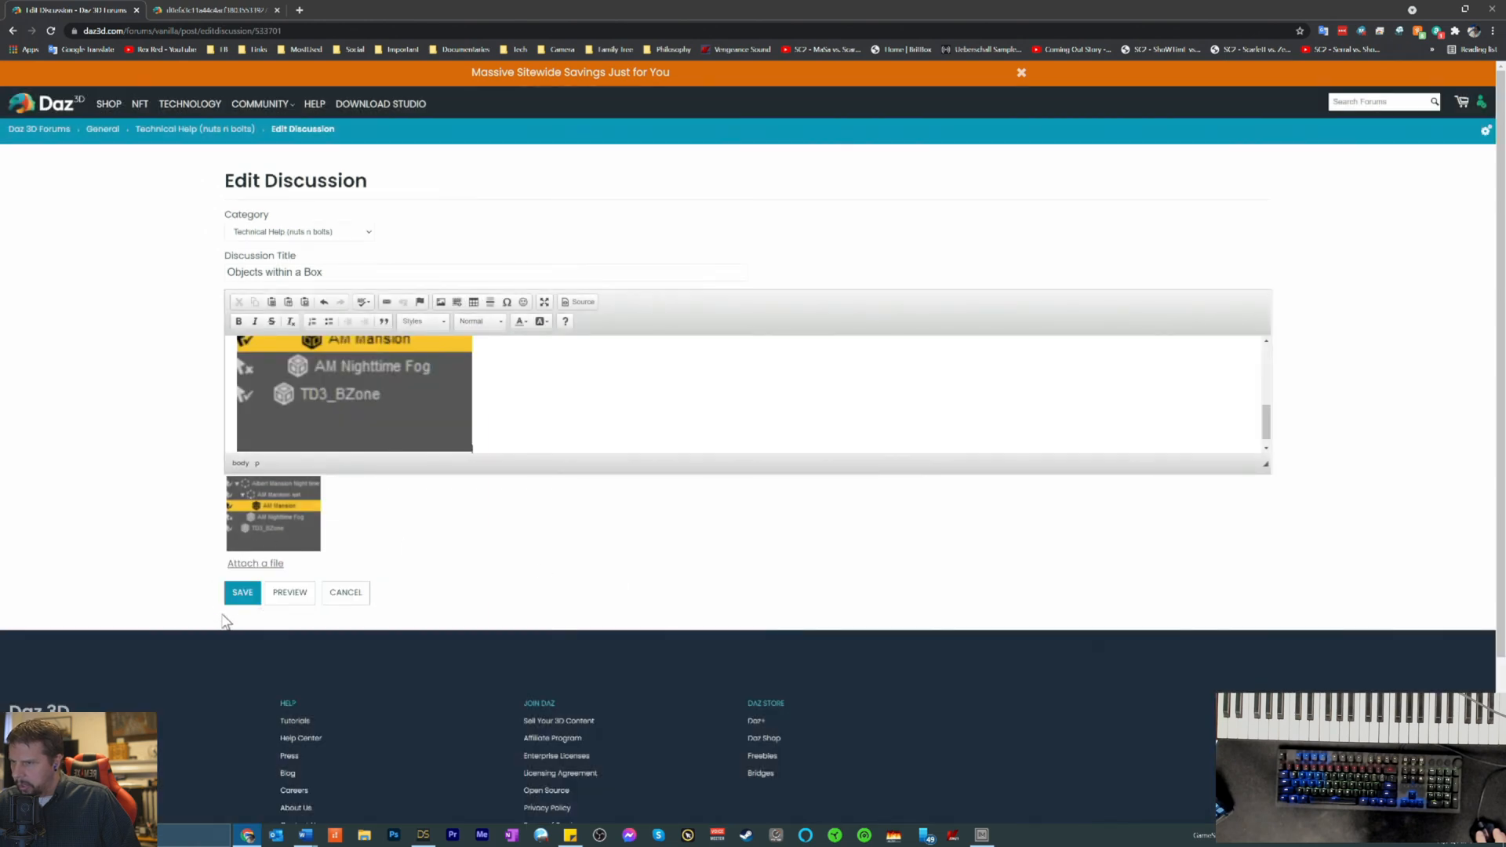
left_click(237, 594)
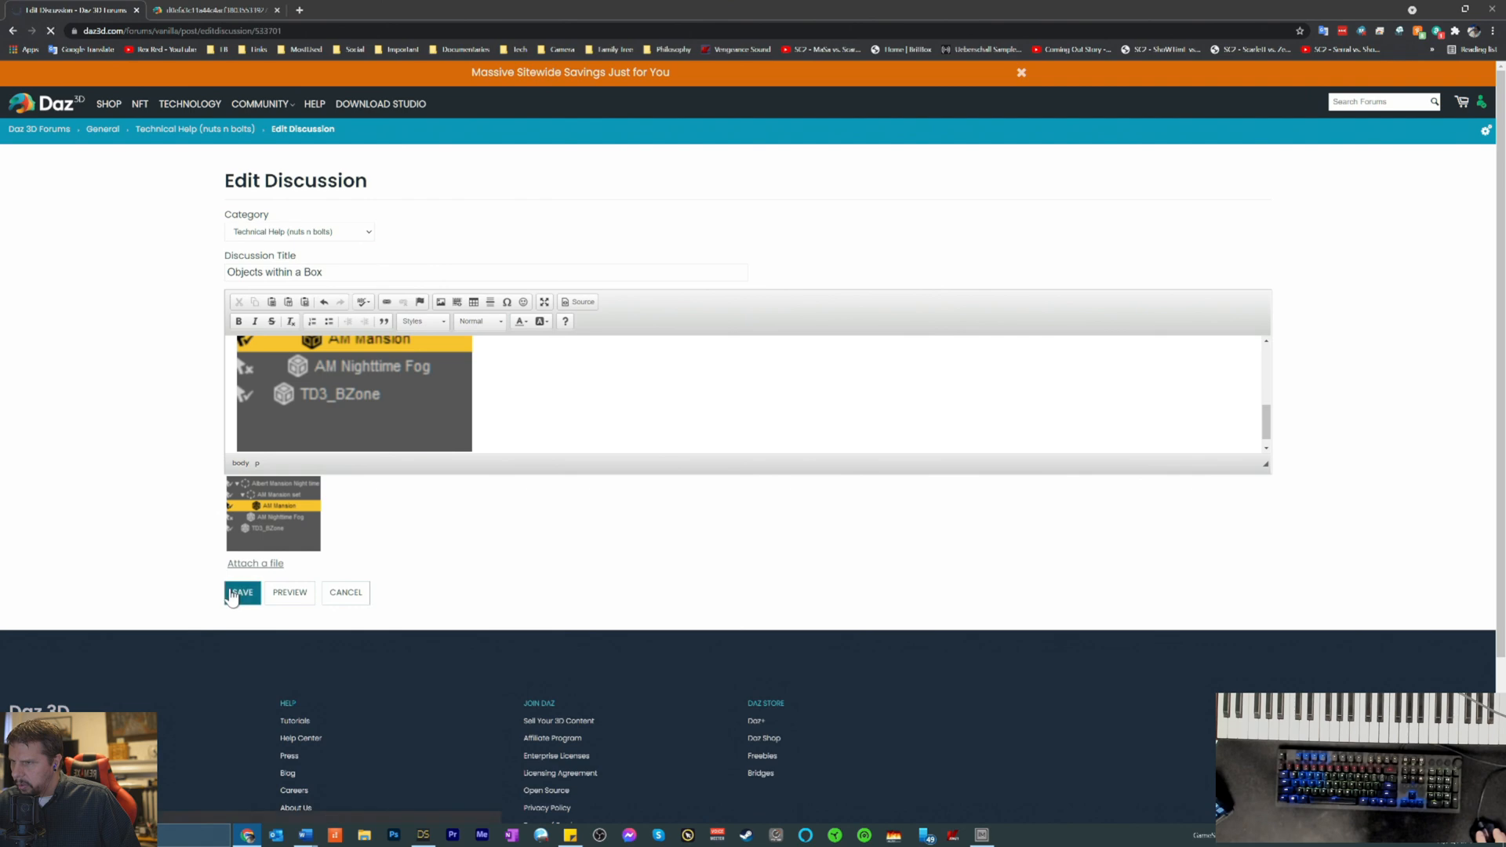
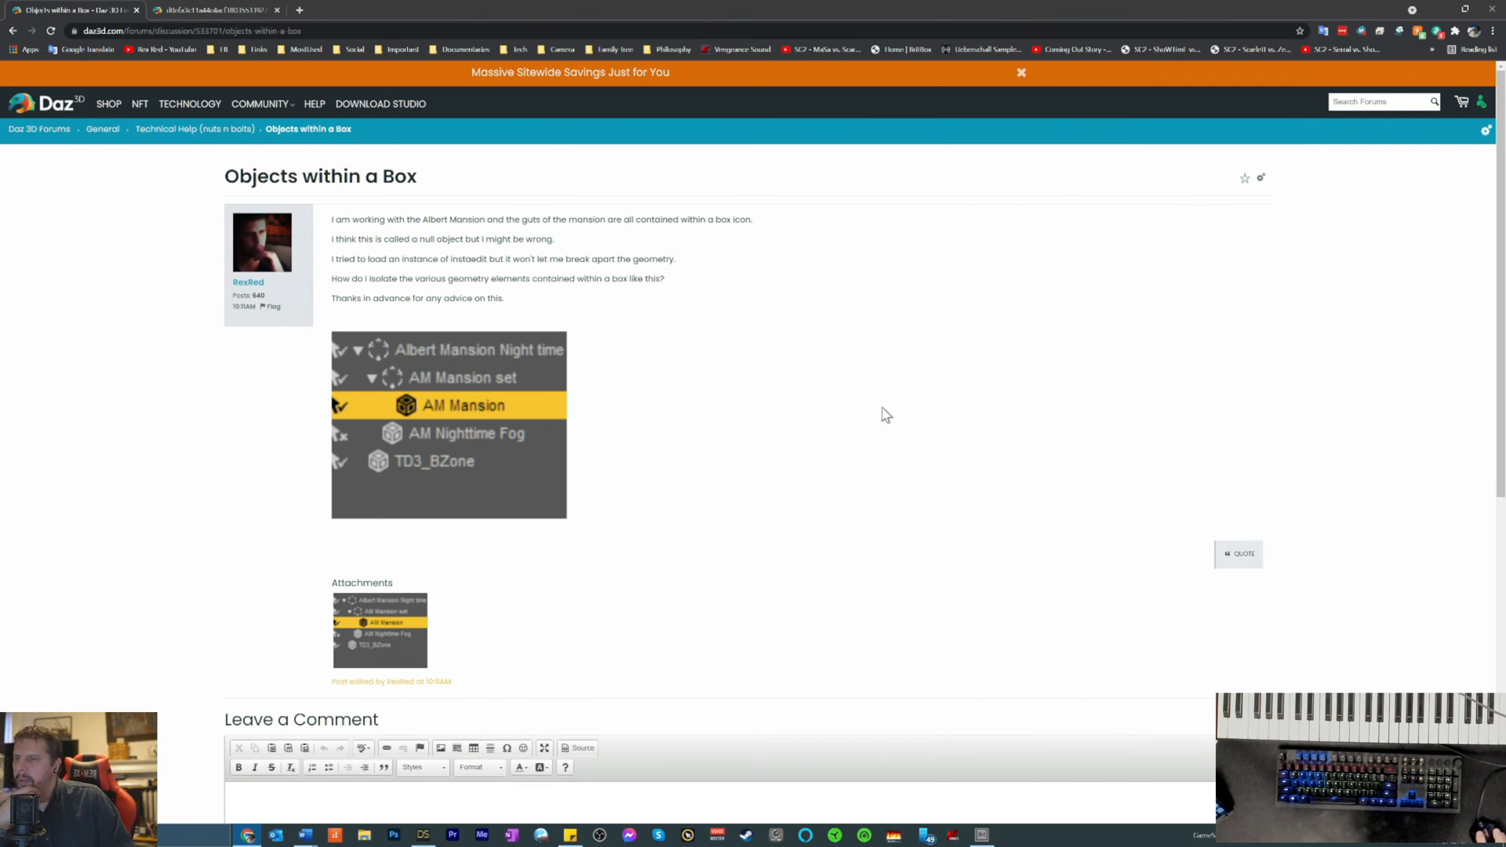
- Edit the discussion again, remove "on this" from the end of the closing line, and save the post
left_click(1261, 179)
left_click(1213, 199)
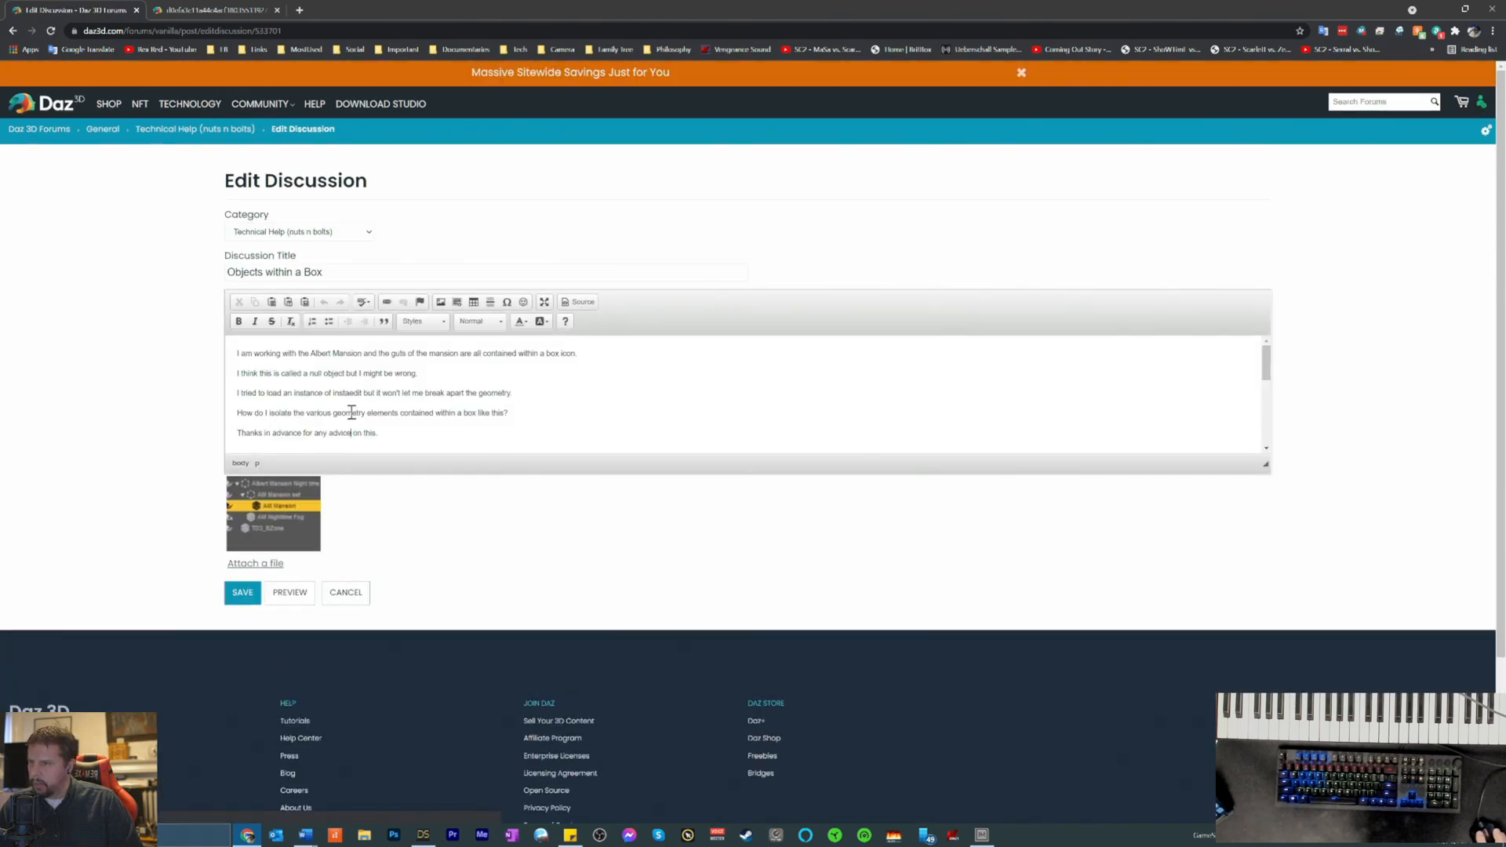
left_click_drag(357, 411, 351, 434)
key("Right")
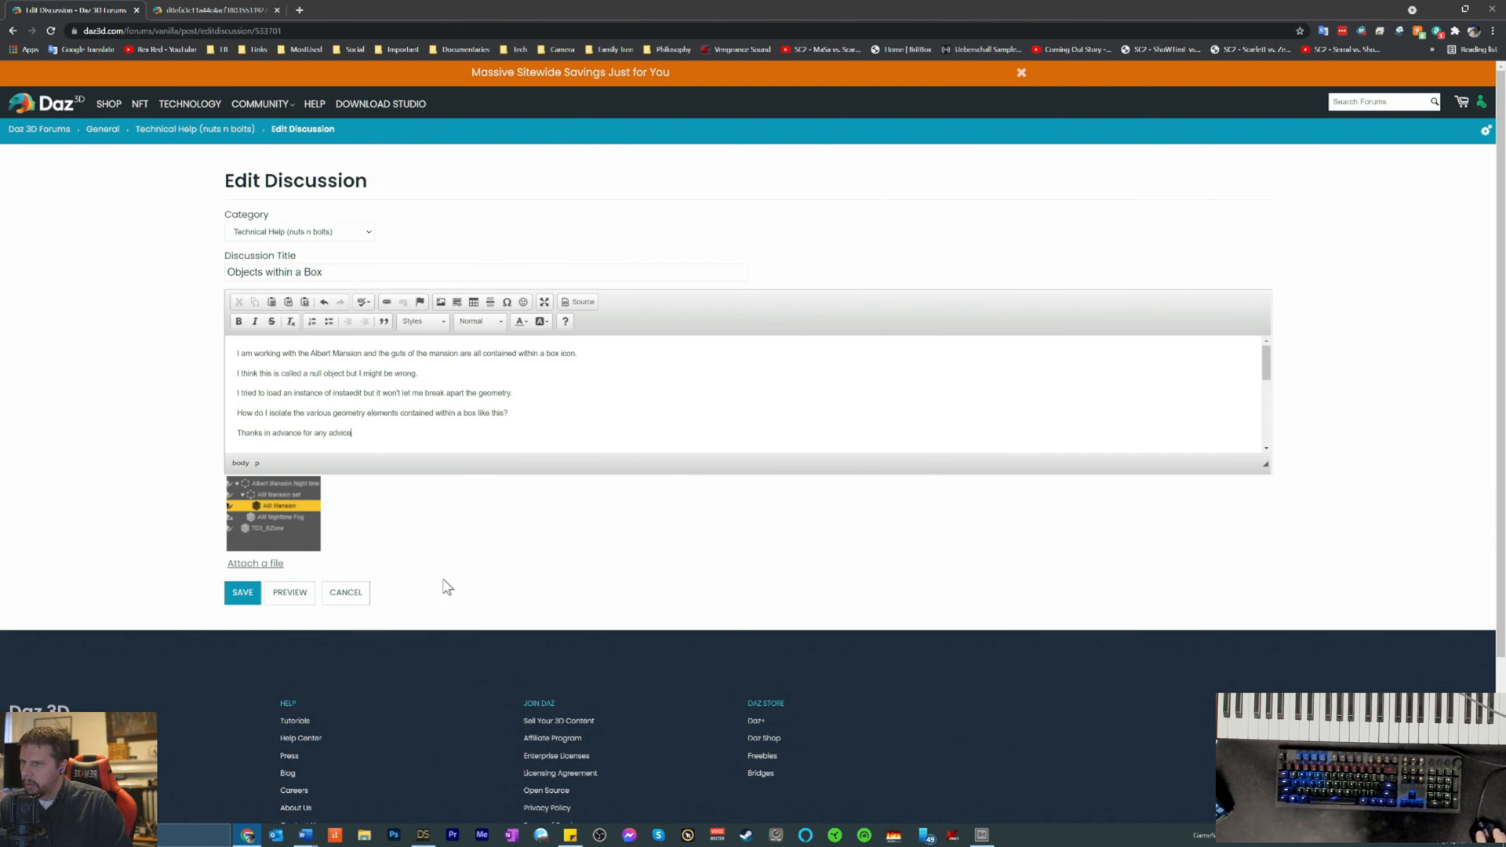
left_click(233, 601)
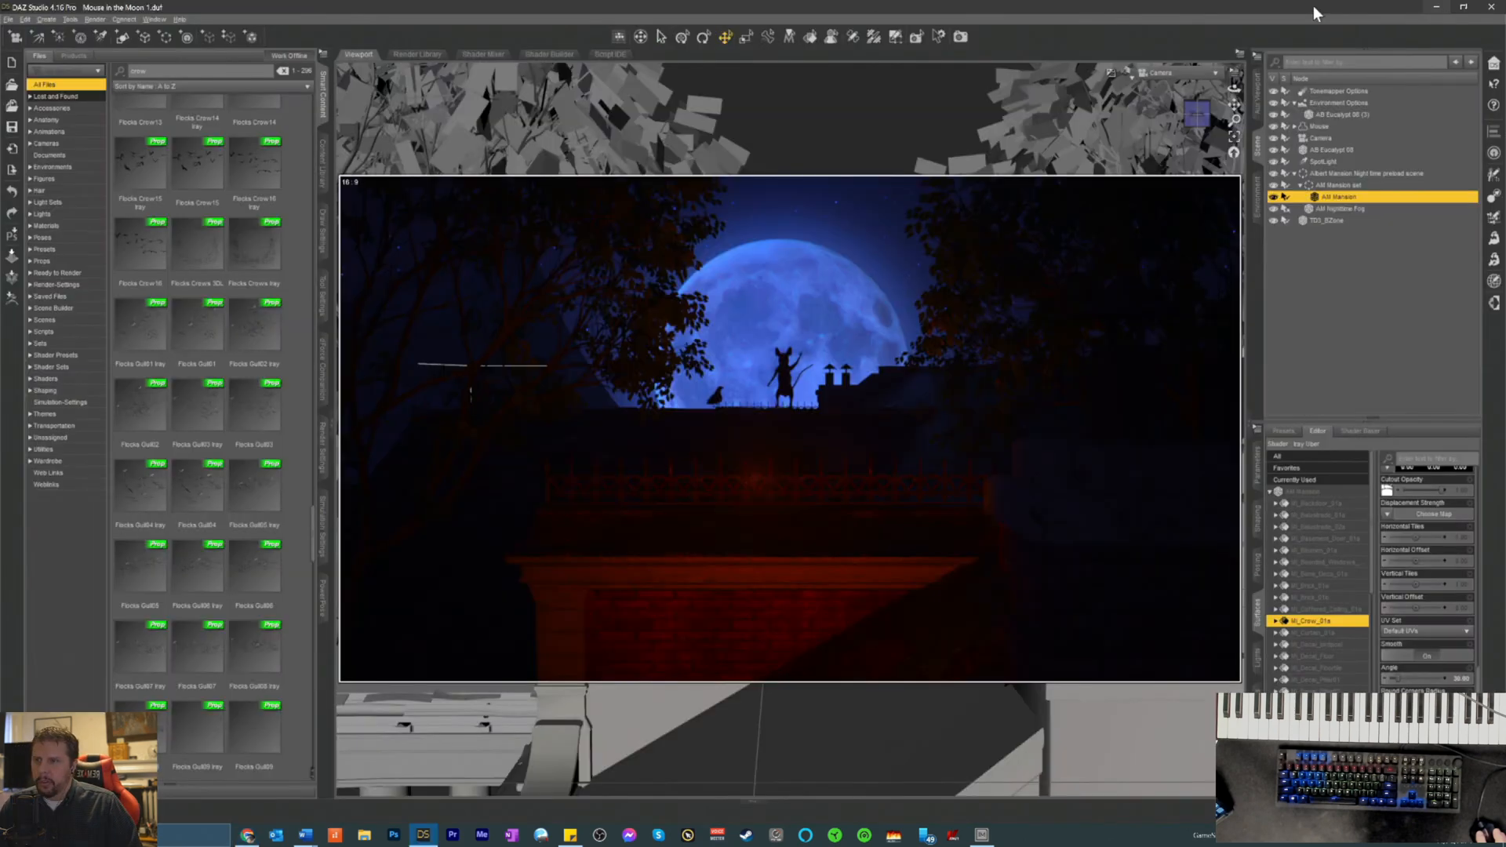
- Switch to DAZ Studio, show the Tonemapper Options parameters and slightly lighten the dark areas with the setting below Burn Highlights
left_click(1437, 9)
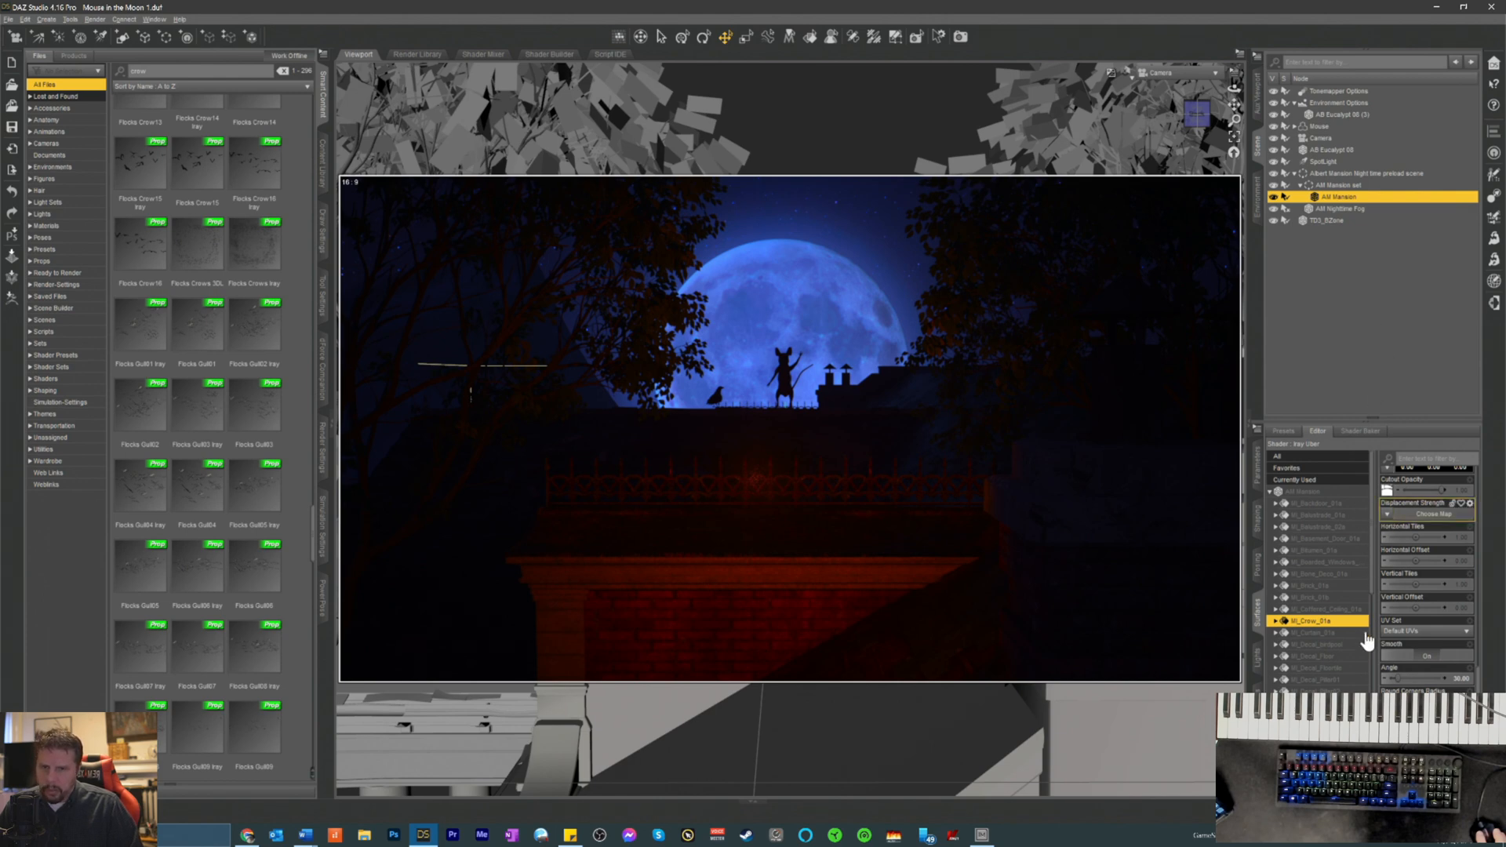
left_click(1333, 103)
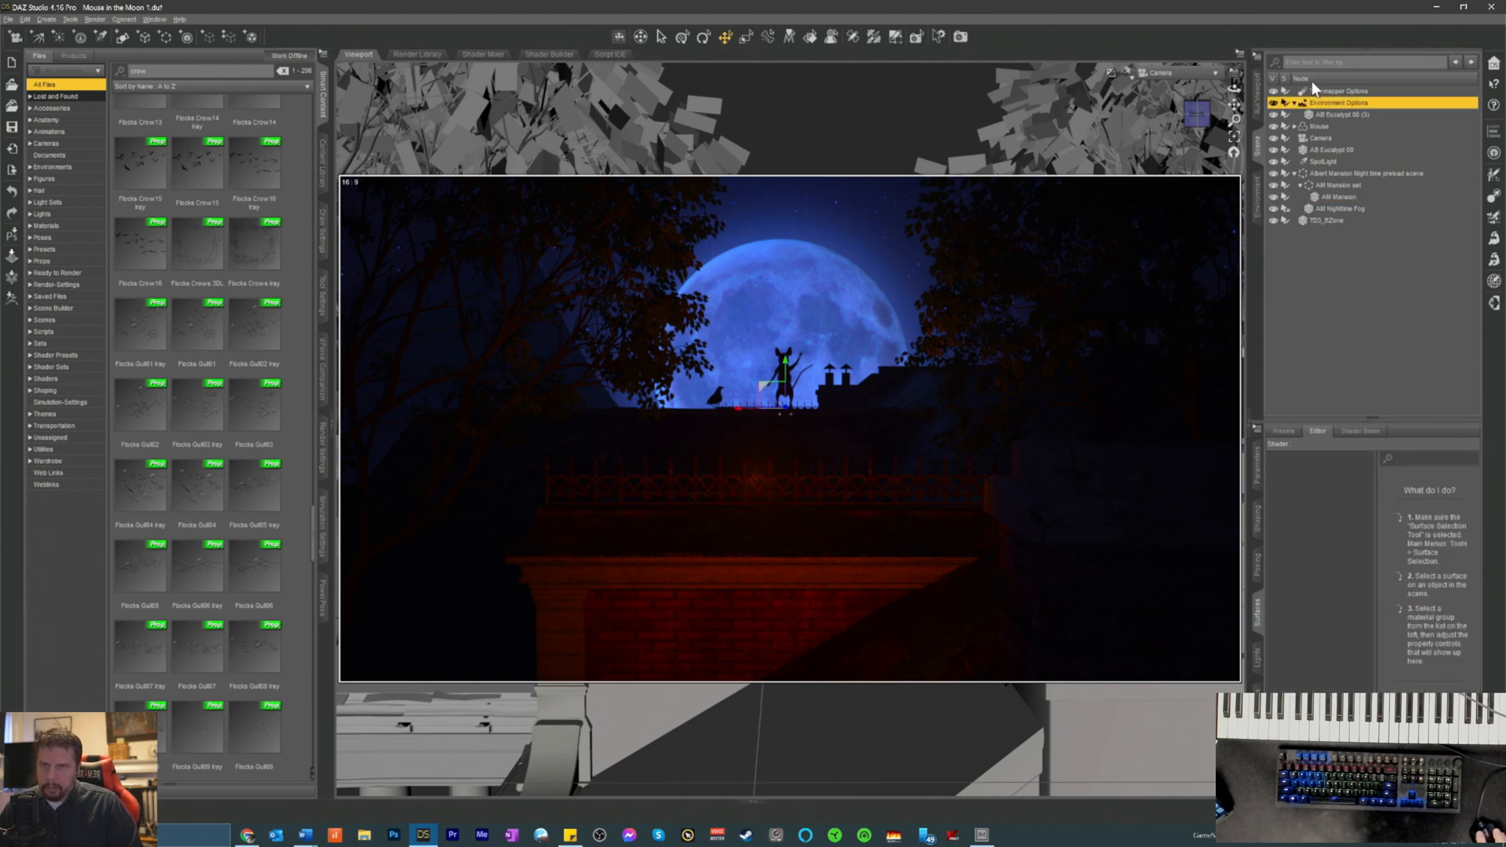
left_click(1314, 92)
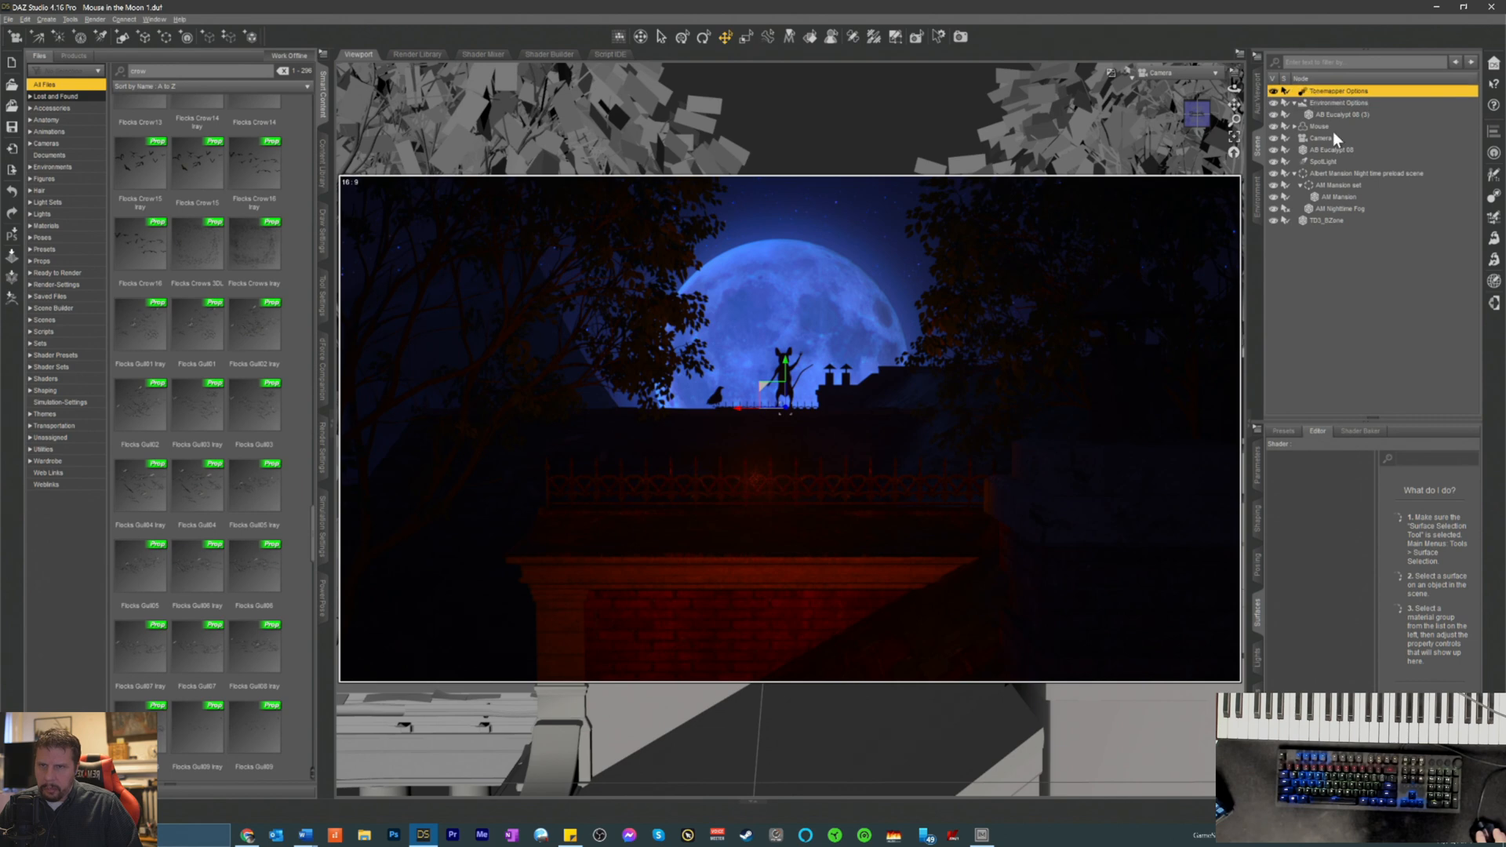
left_click(1263, 488)
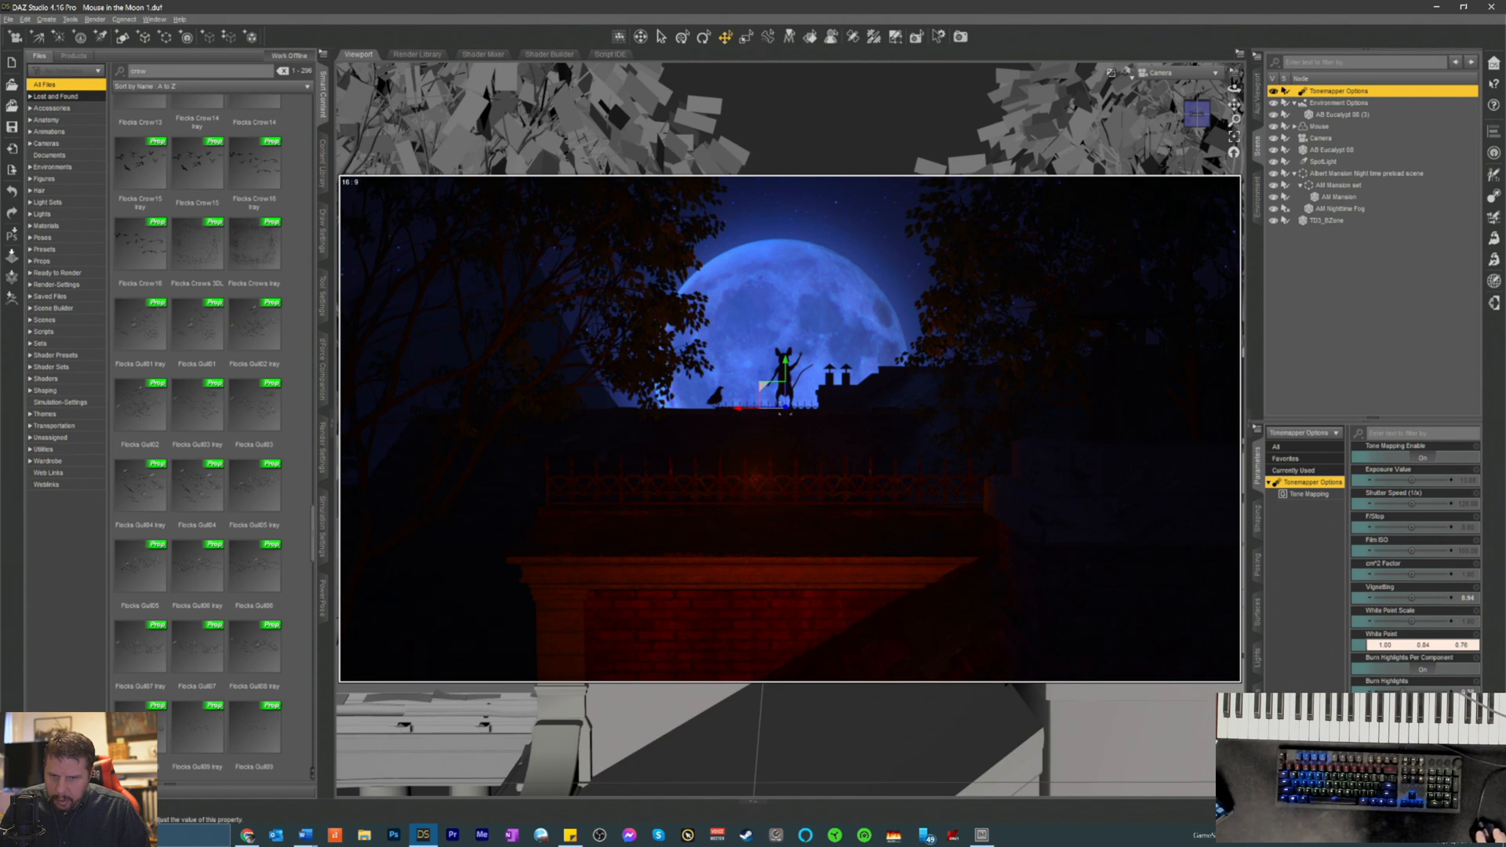
left_click_drag(1412, 715, 1419, 716)
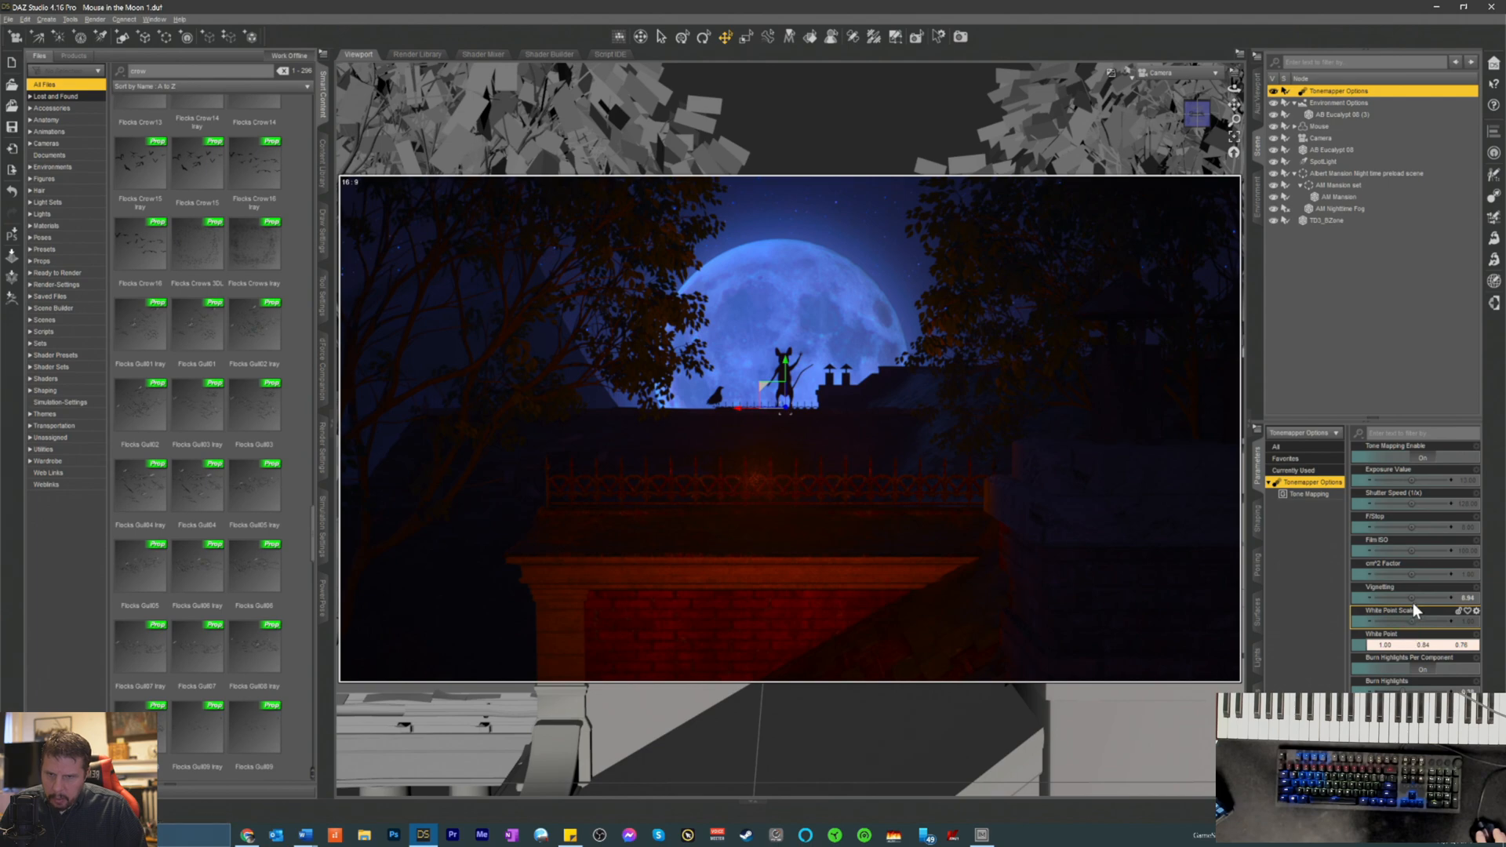
- Adjust the tonemapper's Film ISO to about 141 while comparing the rendered brightness
left_click_drag(1416, 559, 1421, 558)
left_click_drag(1412, 550, 1404, 550)
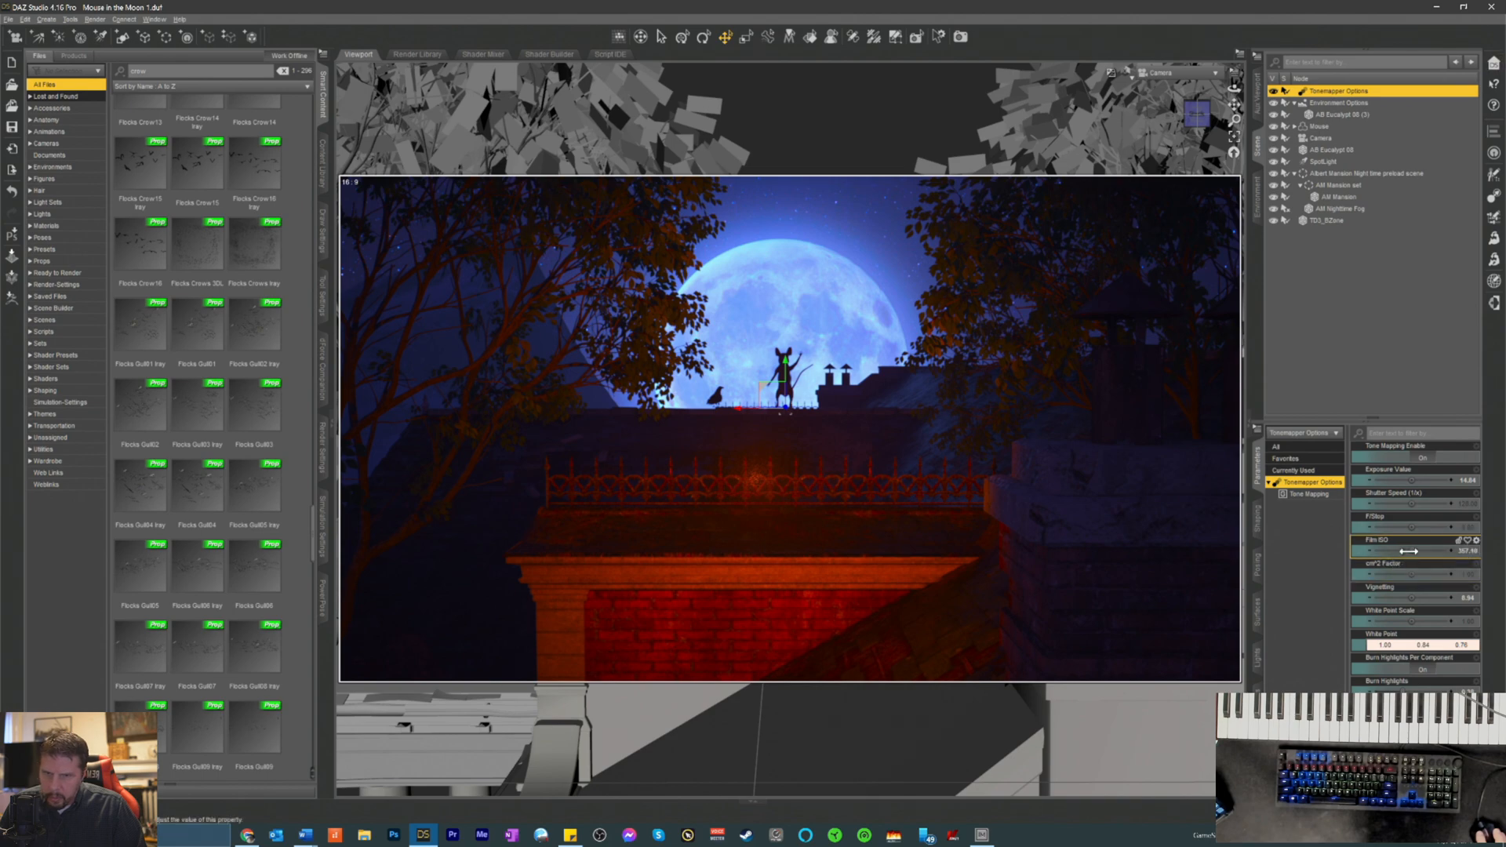
left_click_drag(1410, 550, 1416, 551)
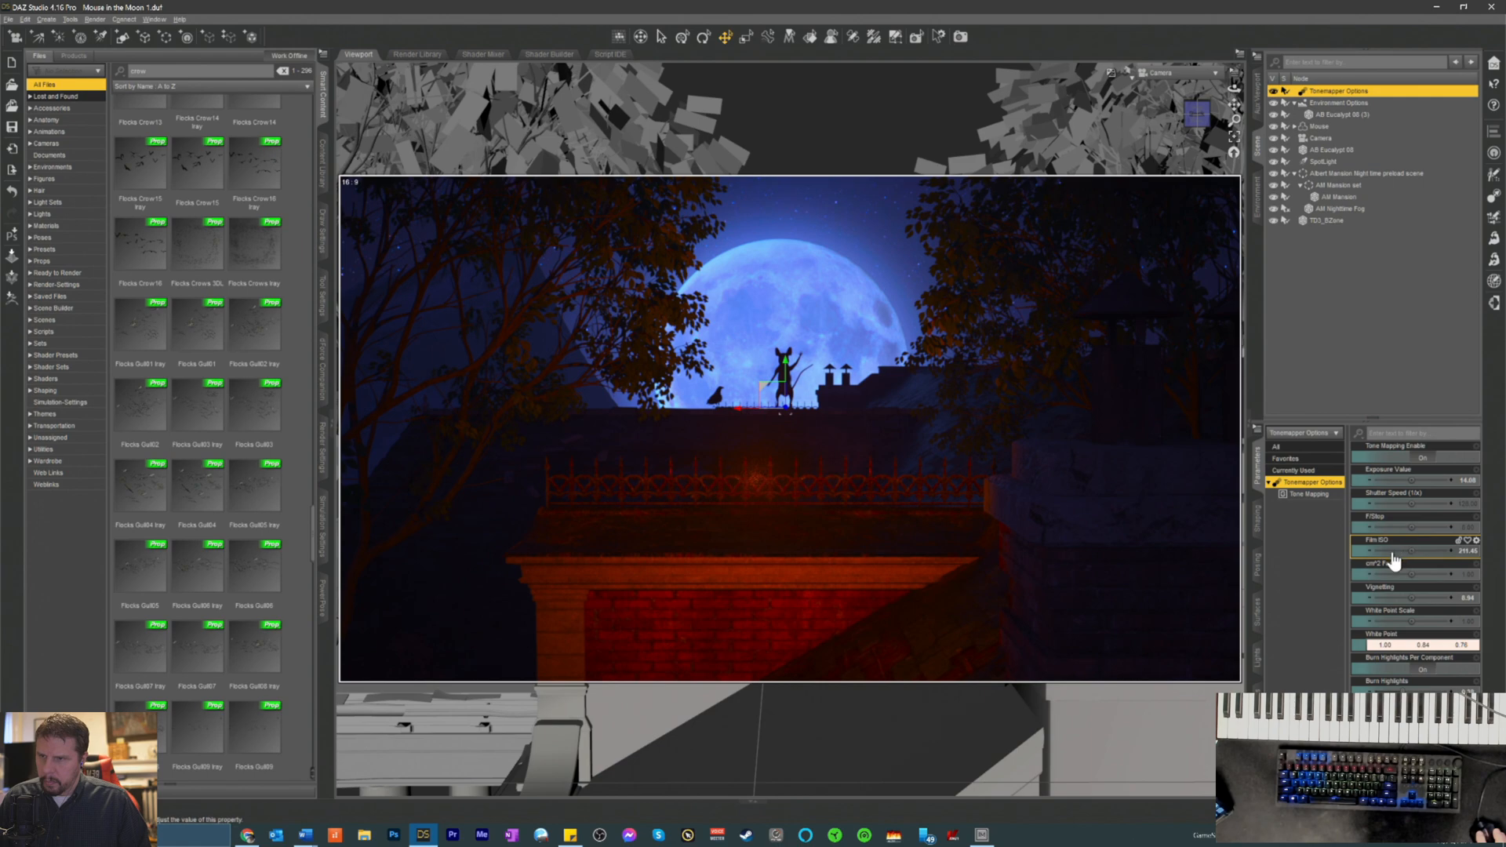
left_click_drag(1411, 551, 1412, 554)
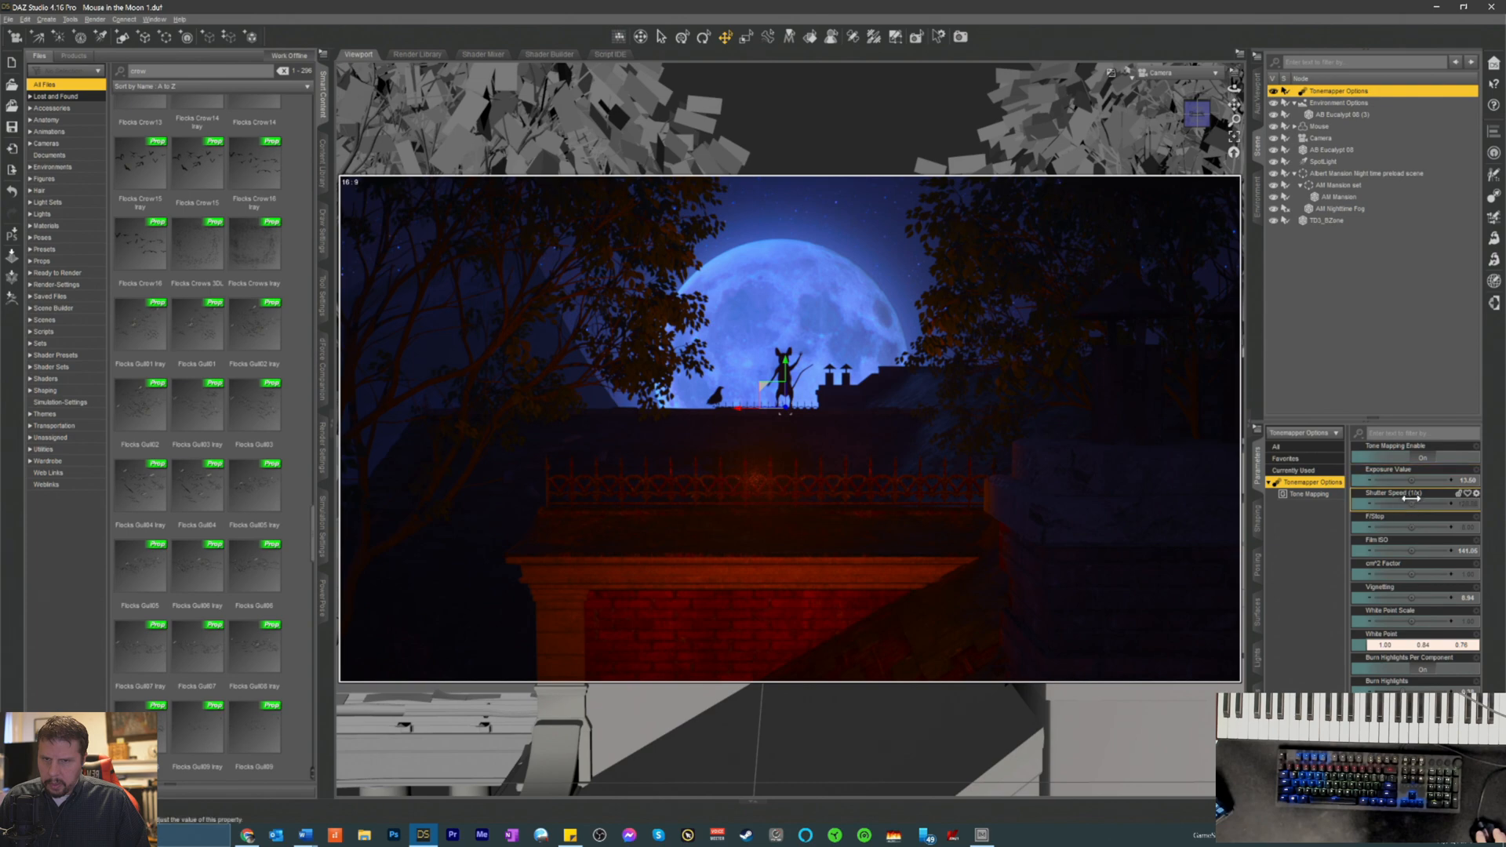
- Try brighter and darker exposures in the tonemapper and set the Exposure Value to 12.7
left_click_drag(1463, 482, 1413, 482)
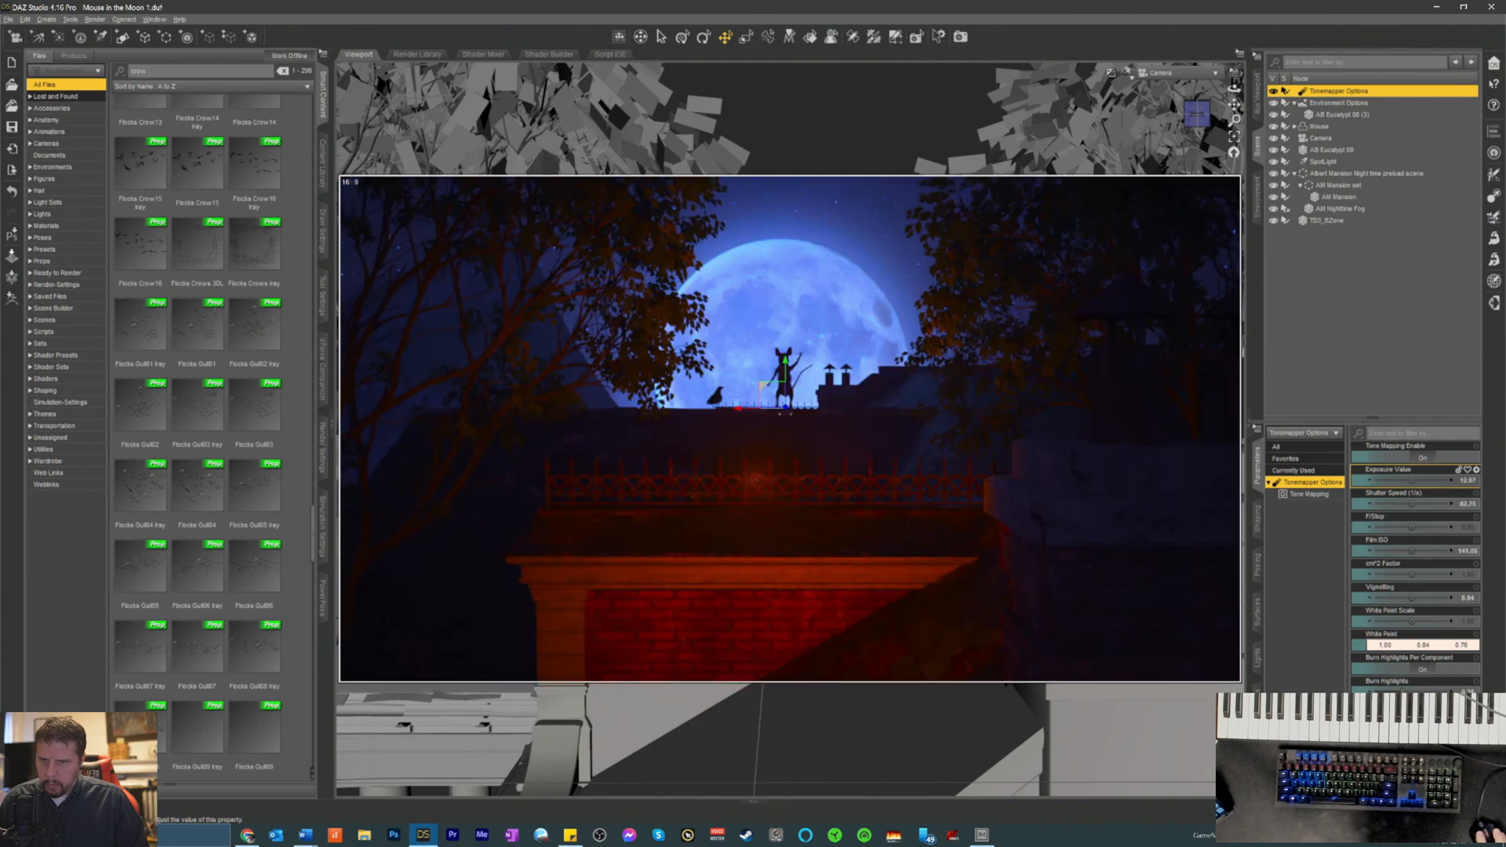
left_click_drag(1409, 482, 1408, 482)
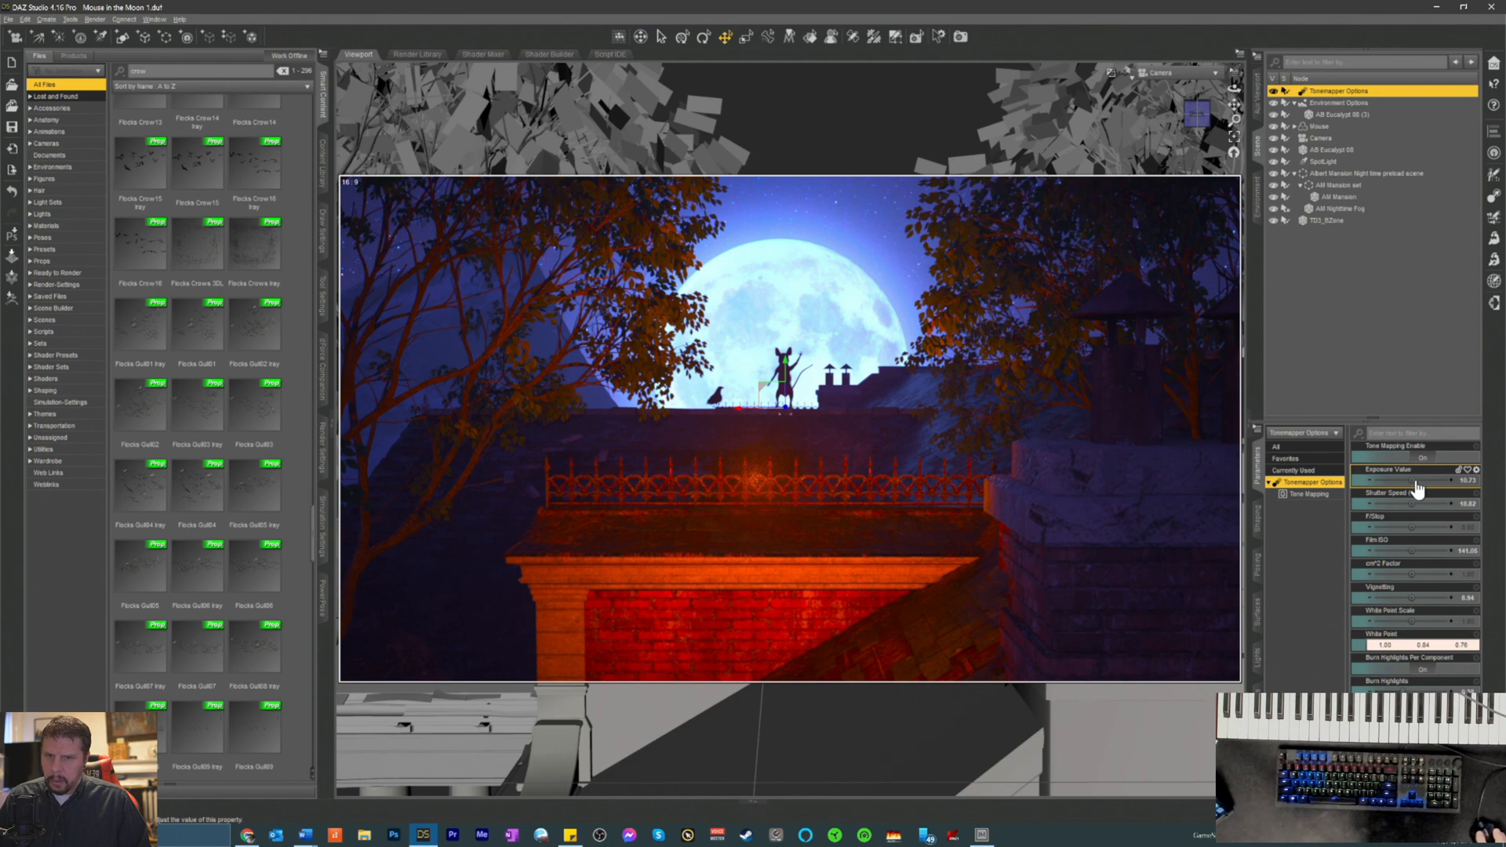
left_click_drag(1410, 481, 1406, 481)
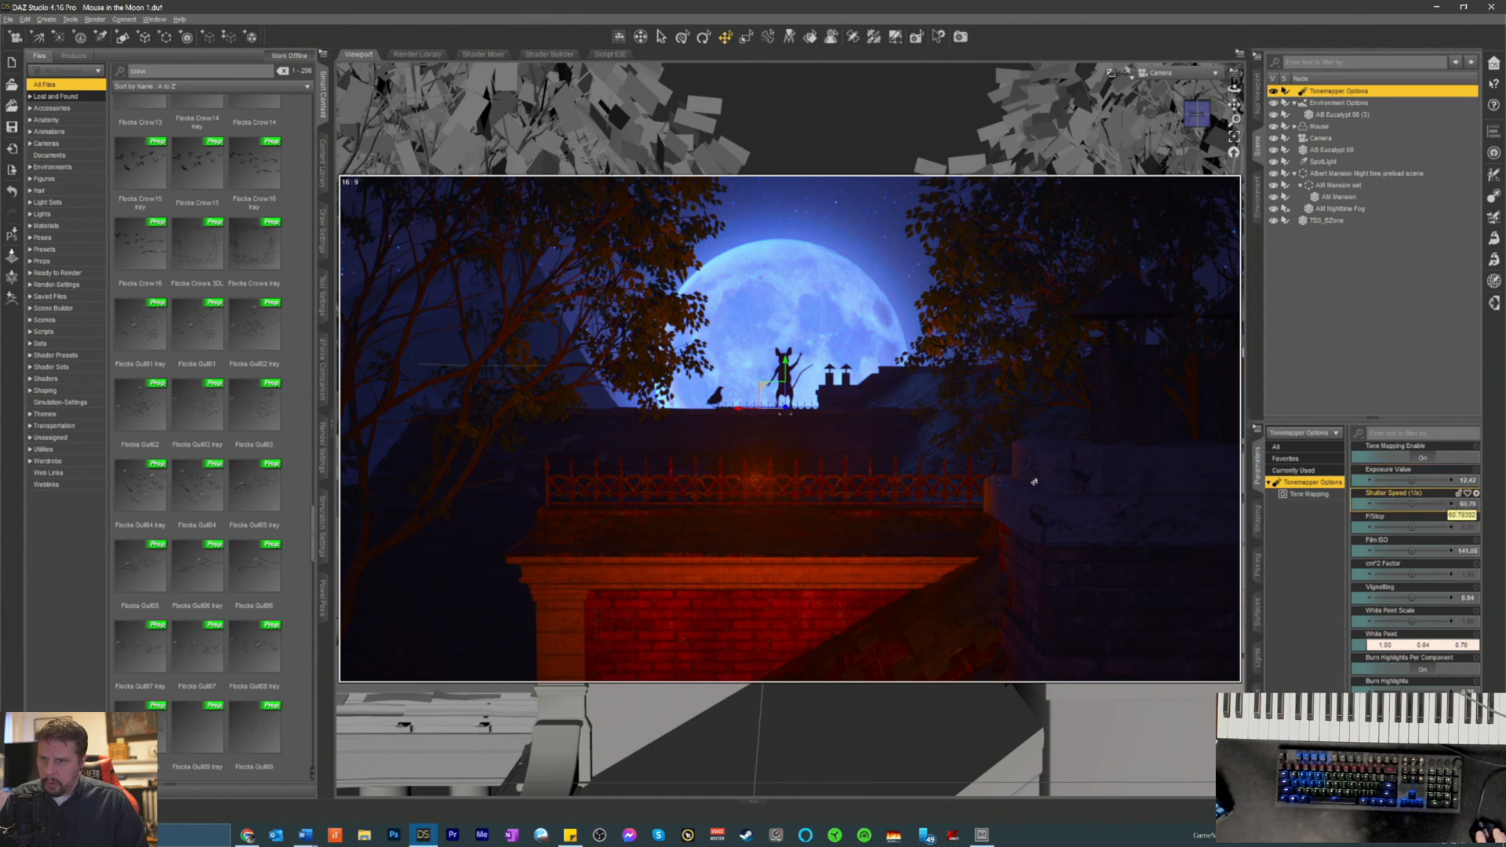
left_click(1467, 480)
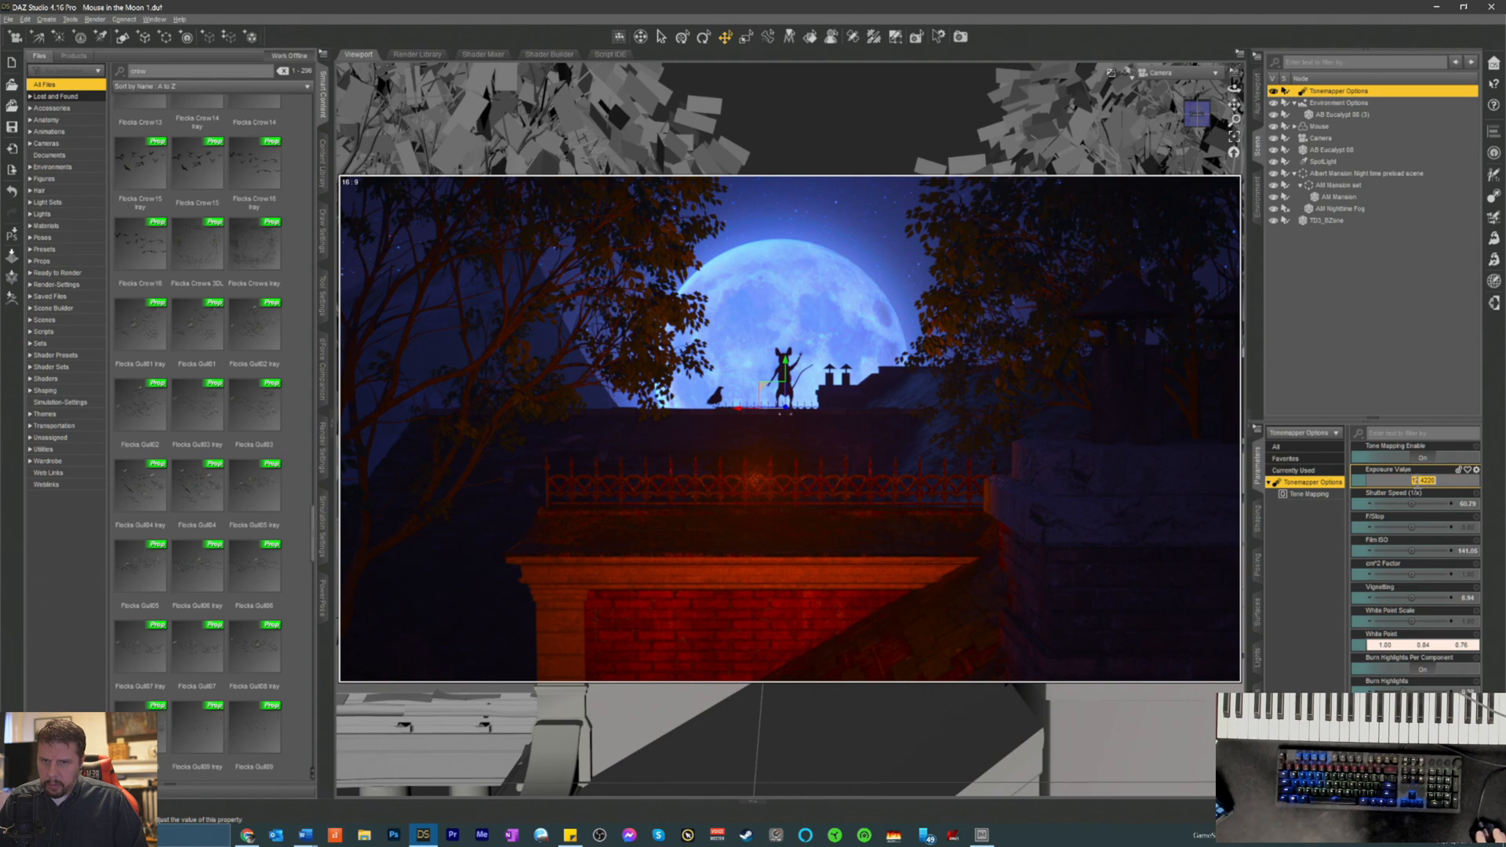
type("12.7")
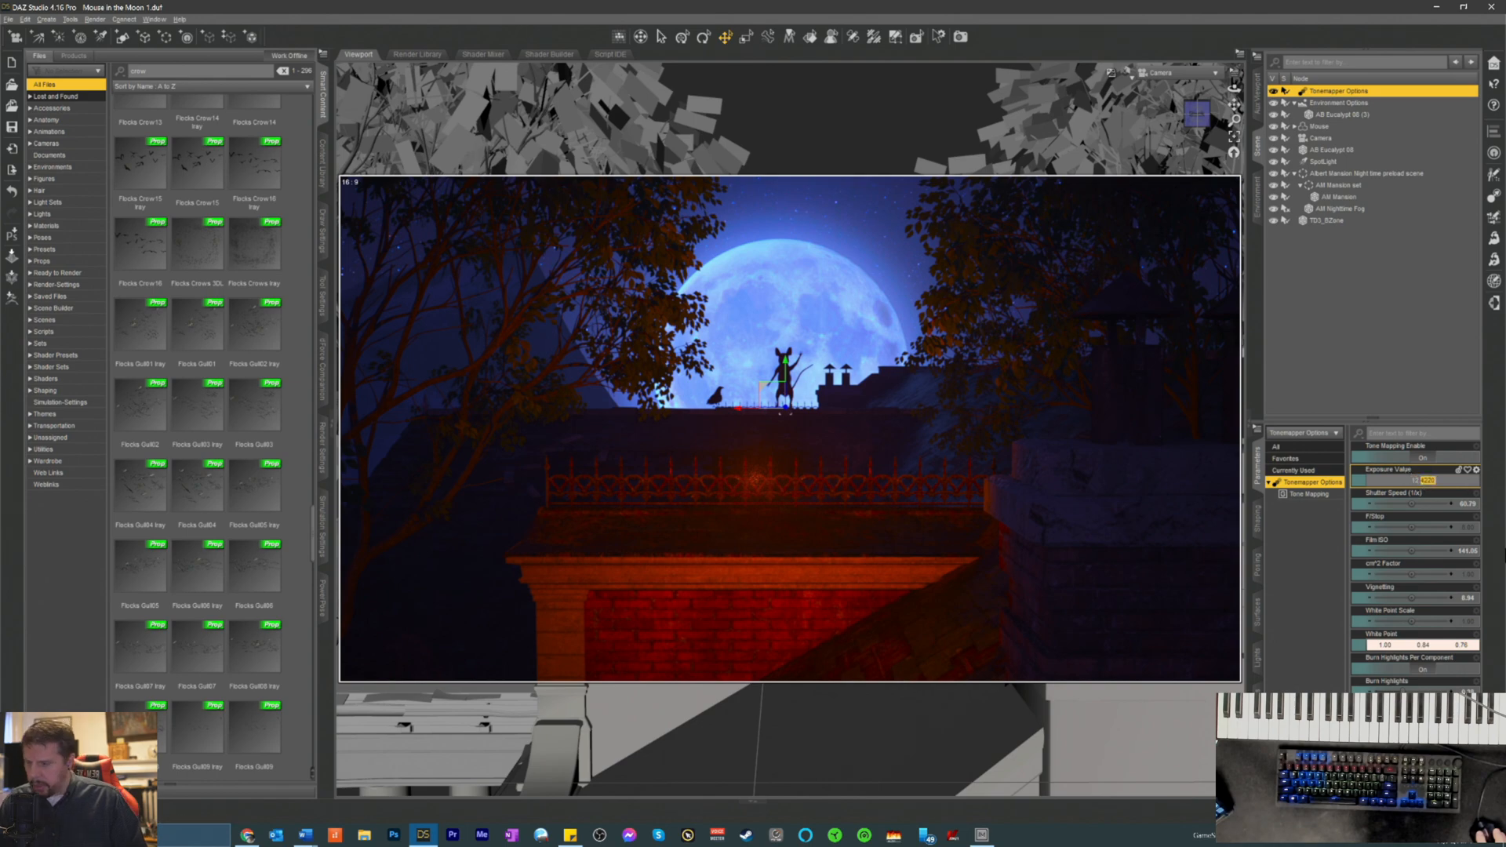
key("Return")
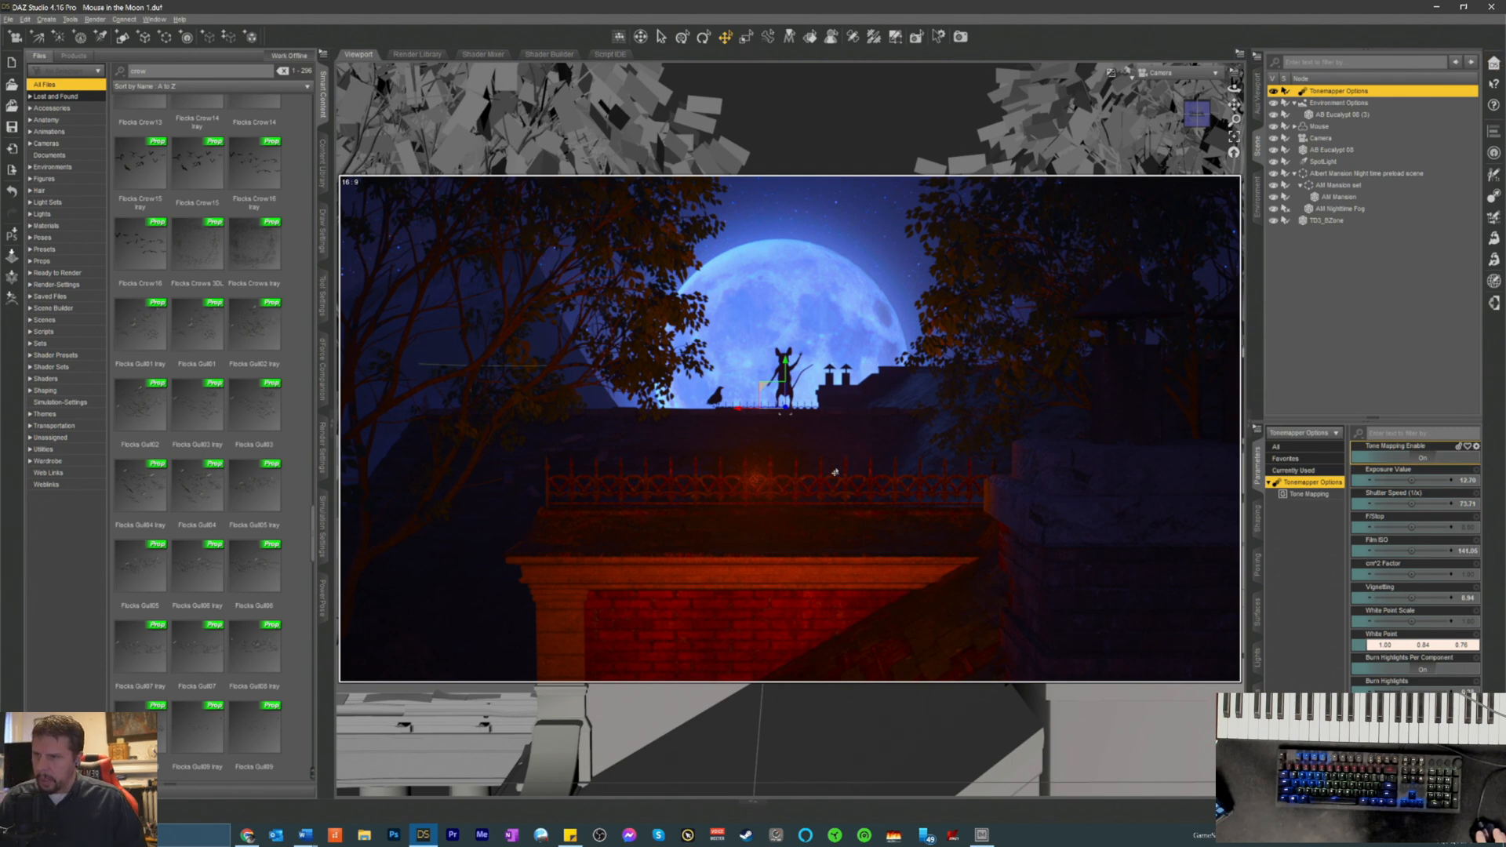
left_click(757, 545)
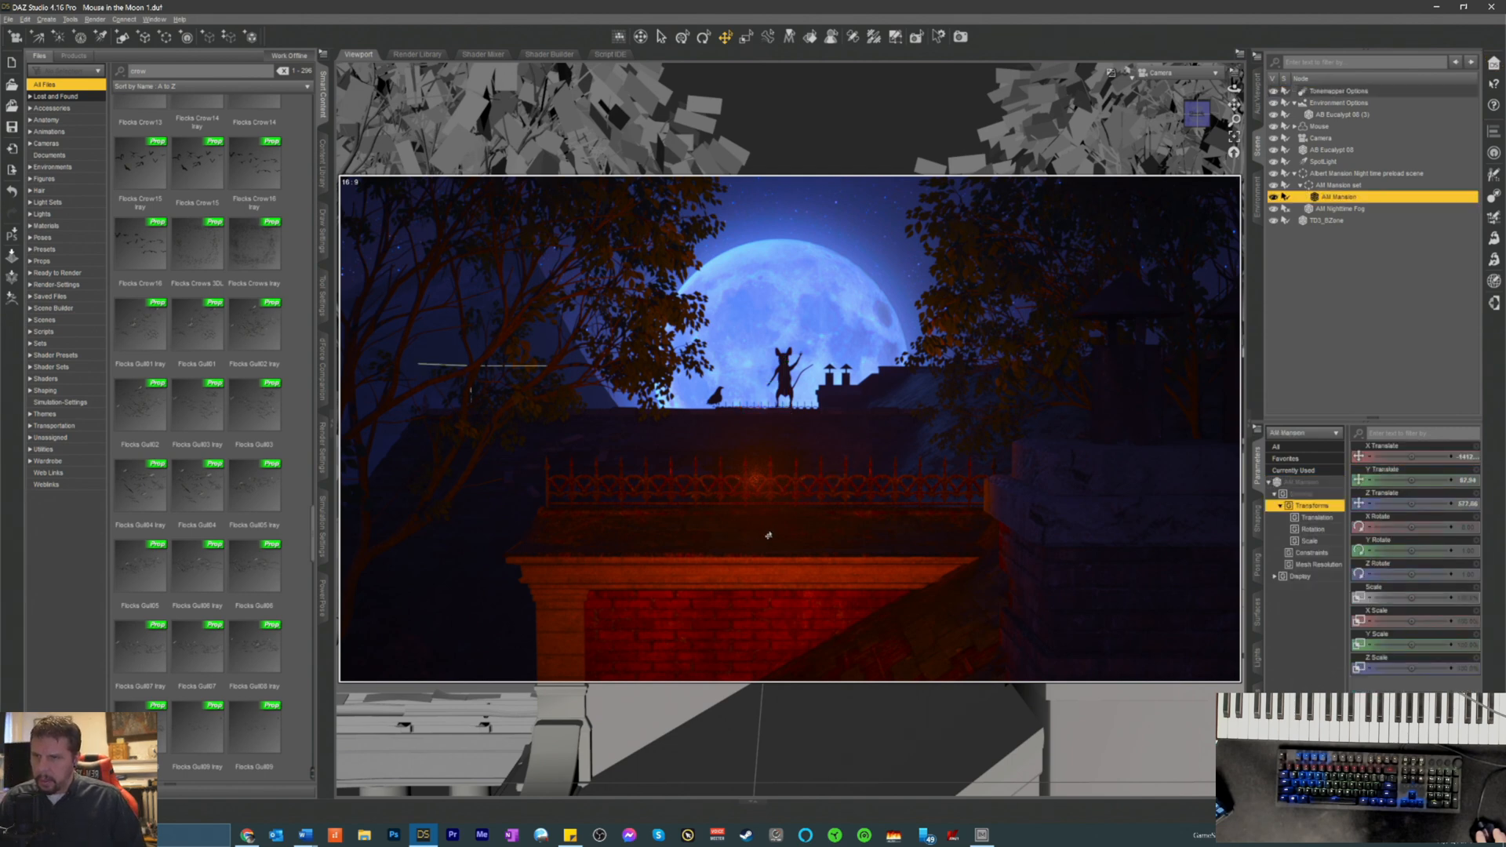
- Select the SpotLight in the scene and switch the viewport drawing style to Texture Shaded
left_click(1316, 160)
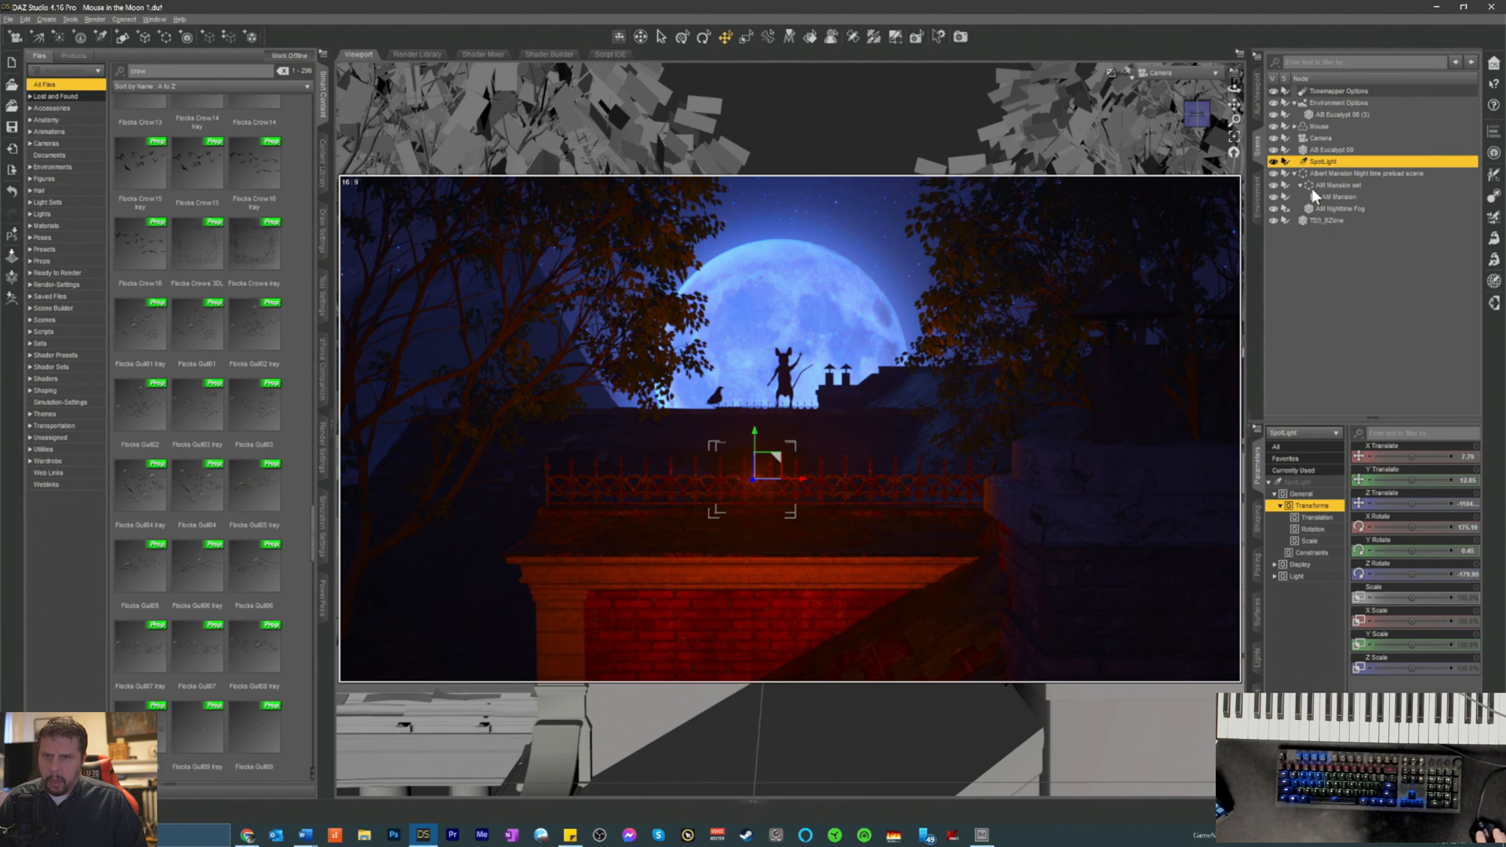
left_click(1129, 73)
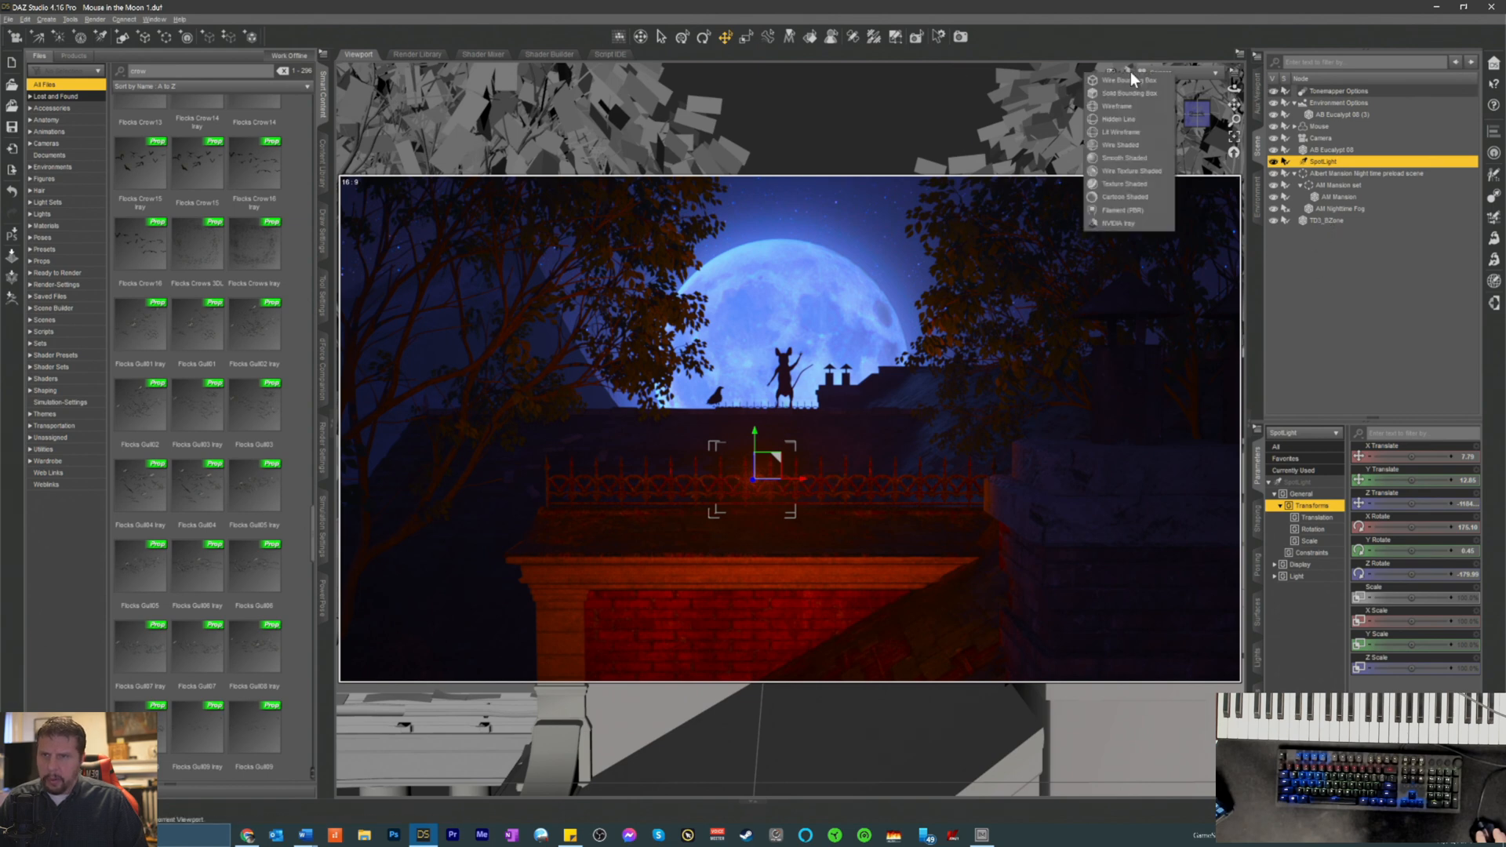
left_click(1110, 185)
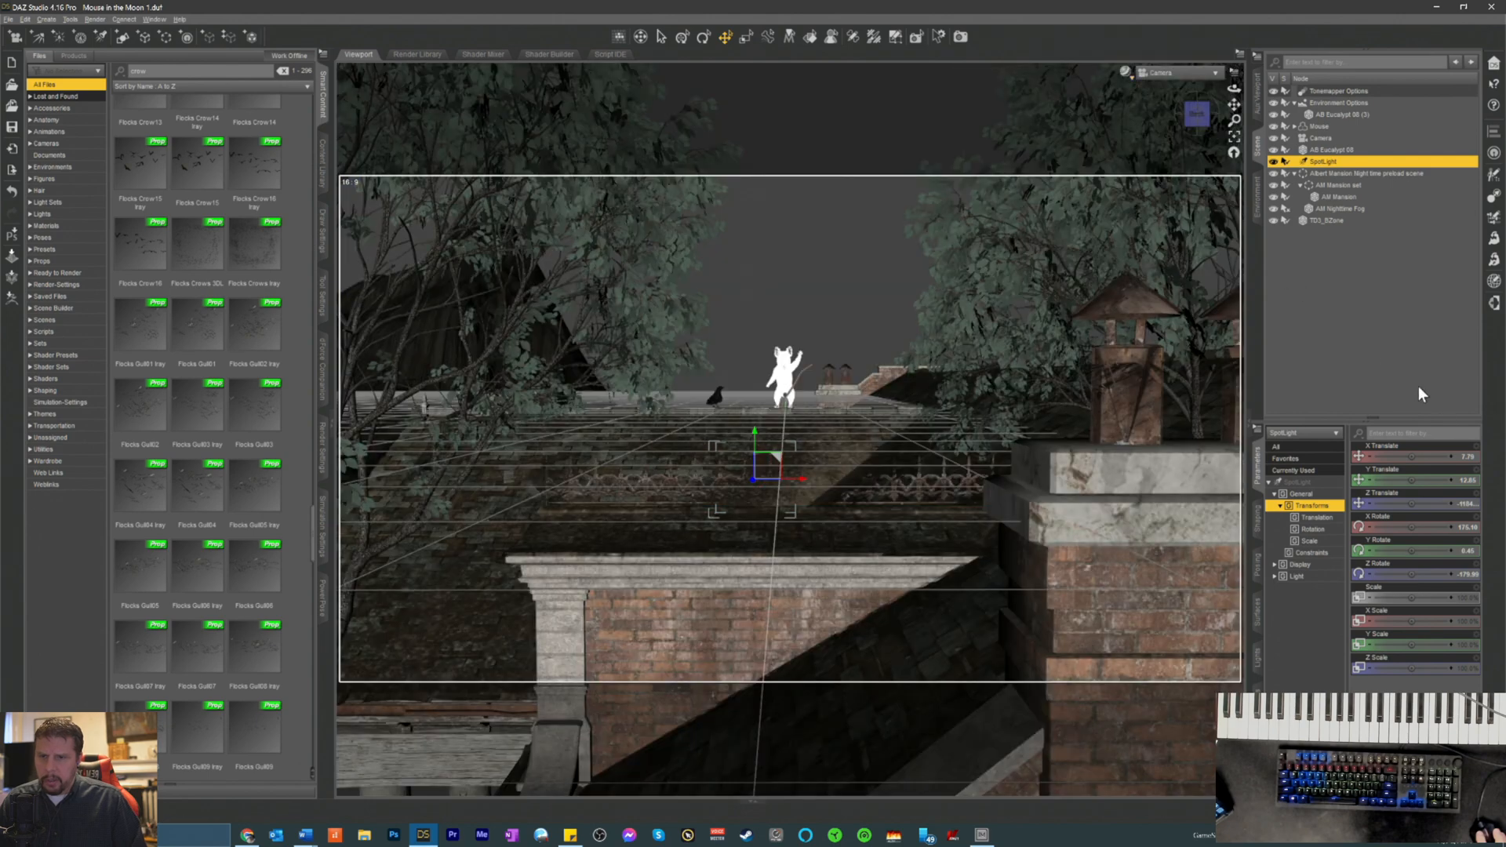
- Turn on Visible in Viewport in the SpotLight's display settings
left_click(1304, 566)
left_click(1424, 504)
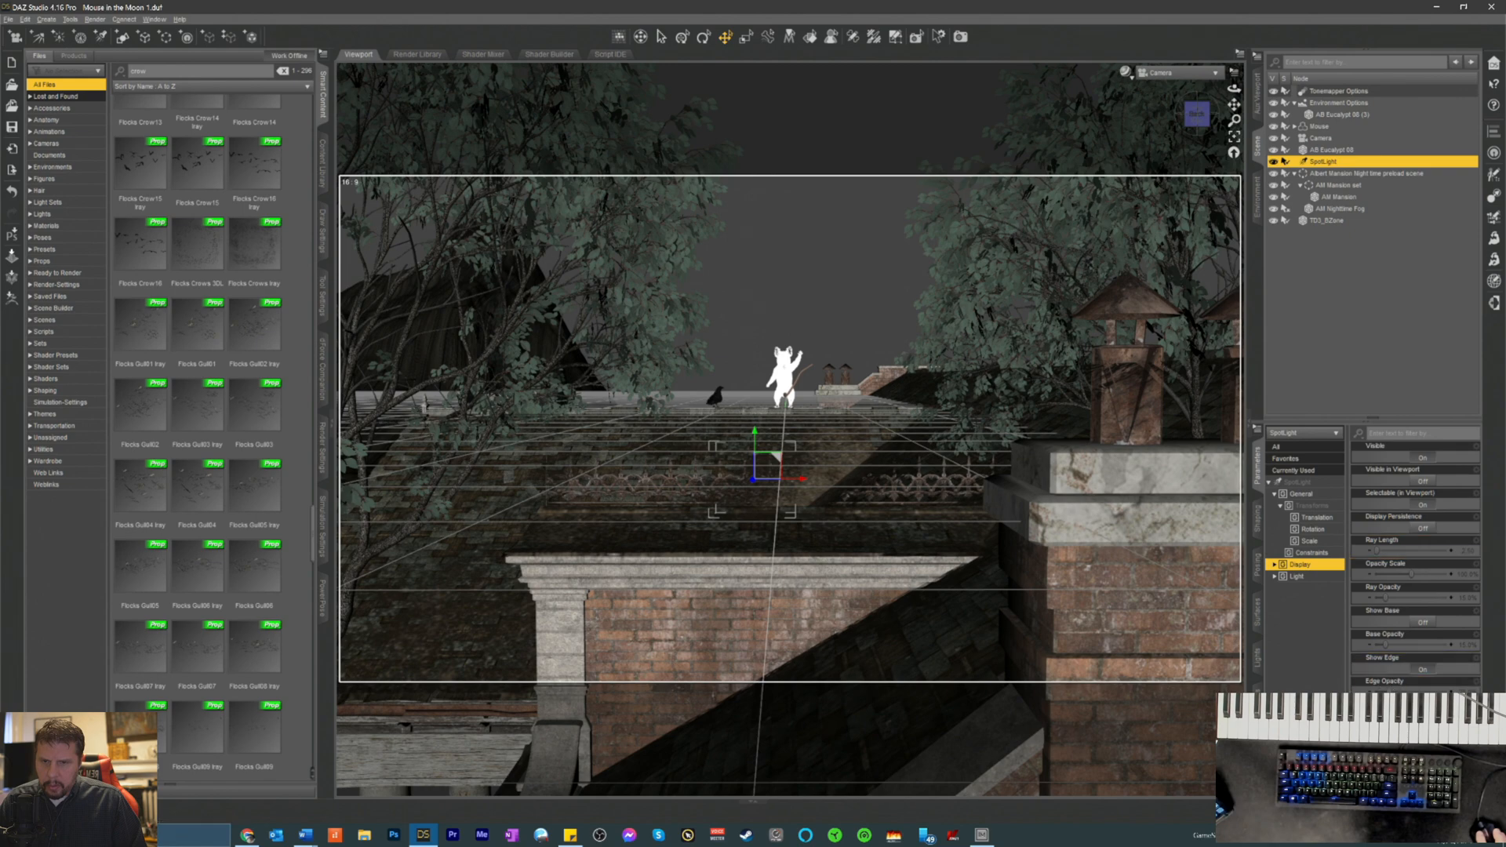
left_click(1425, 482)
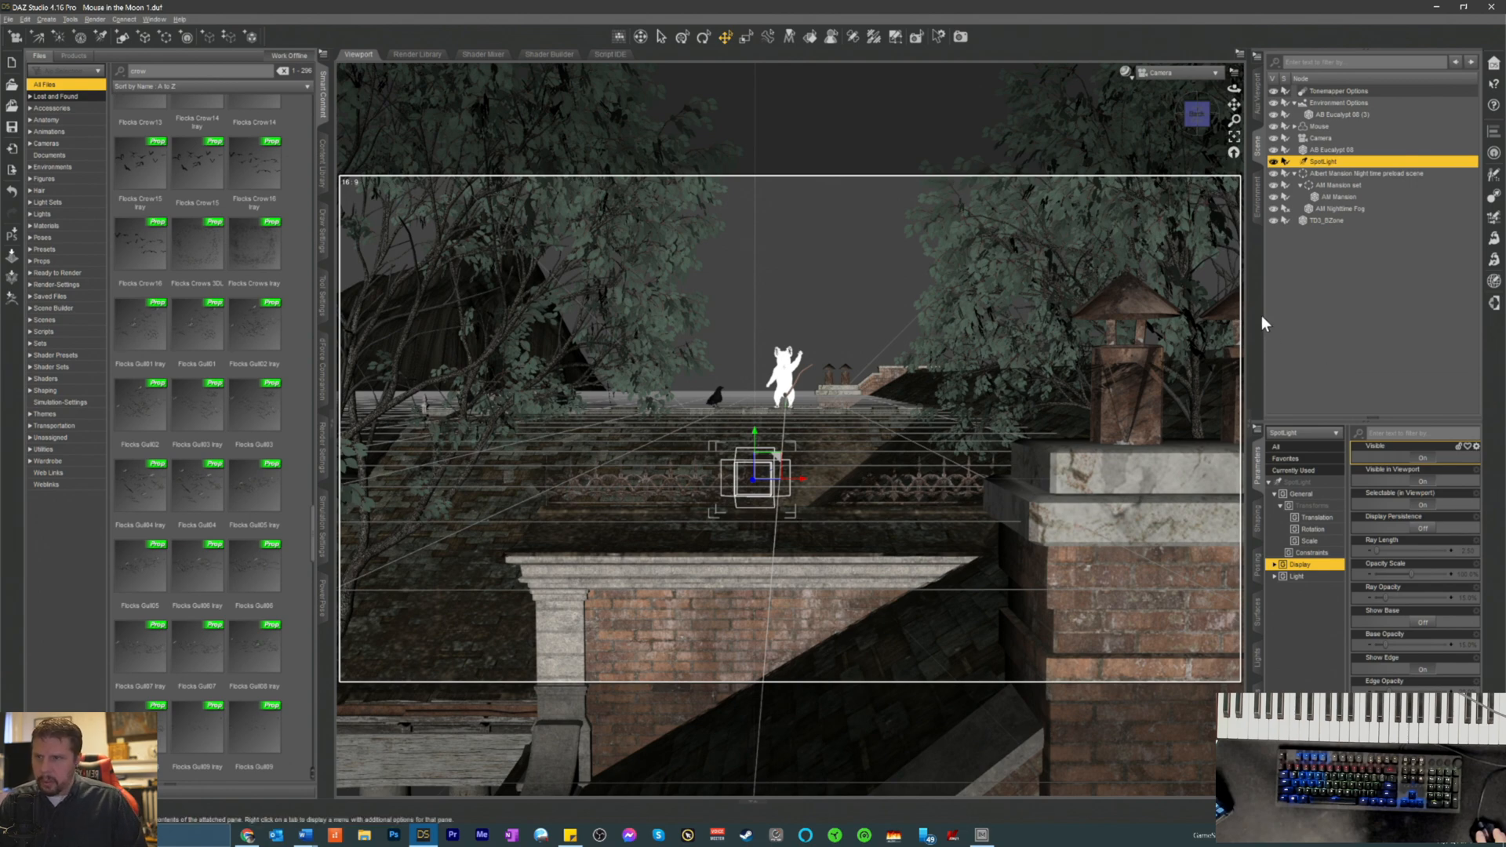
- Look at the scene through the SpotLight and display all of the light's parameters
left_click(1150, 75)
left_click(1132, 187)
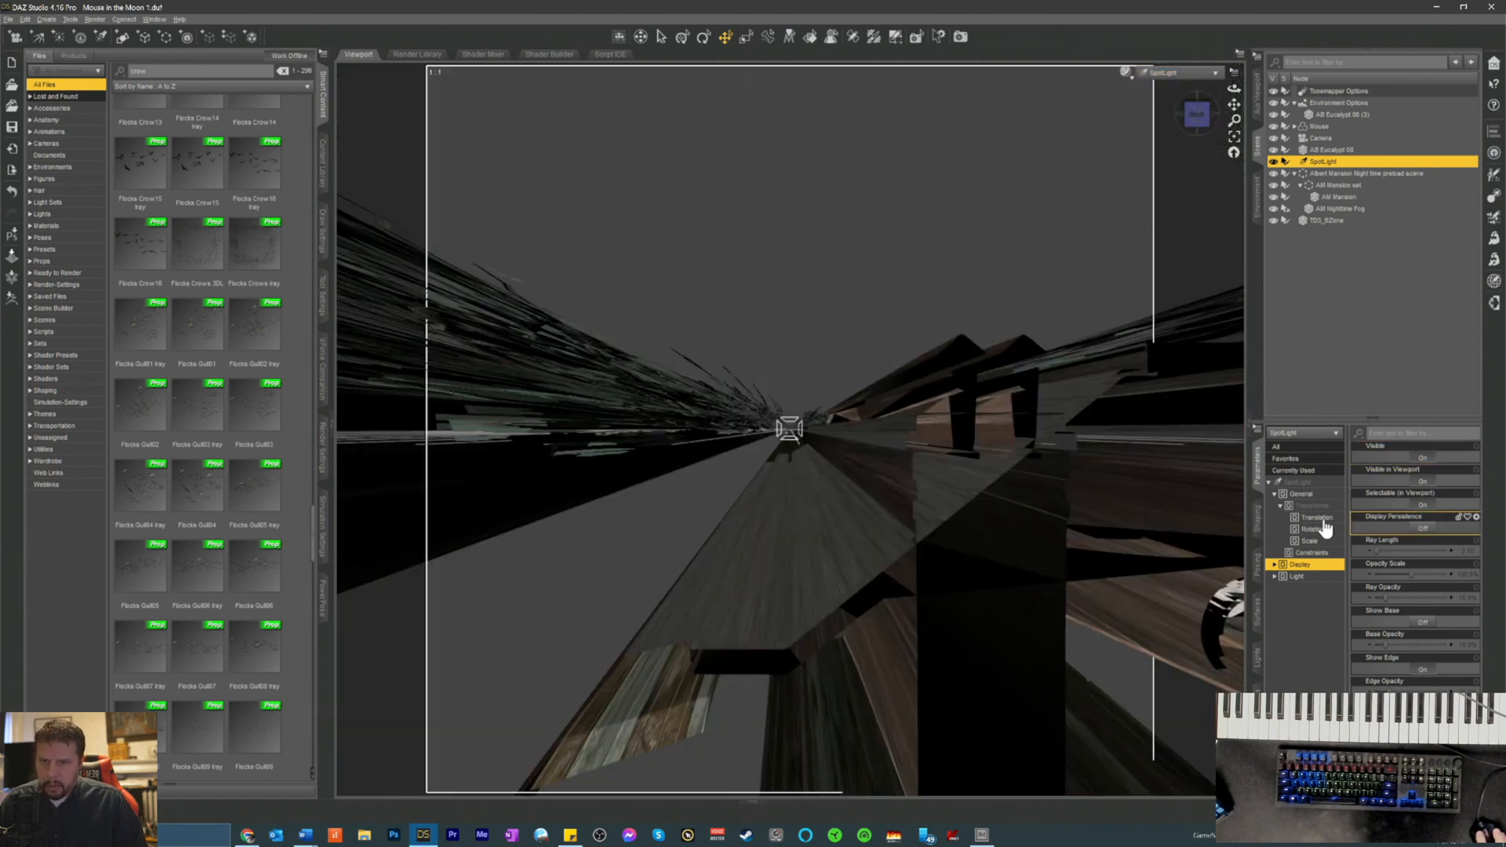
left_click(1300, 484)
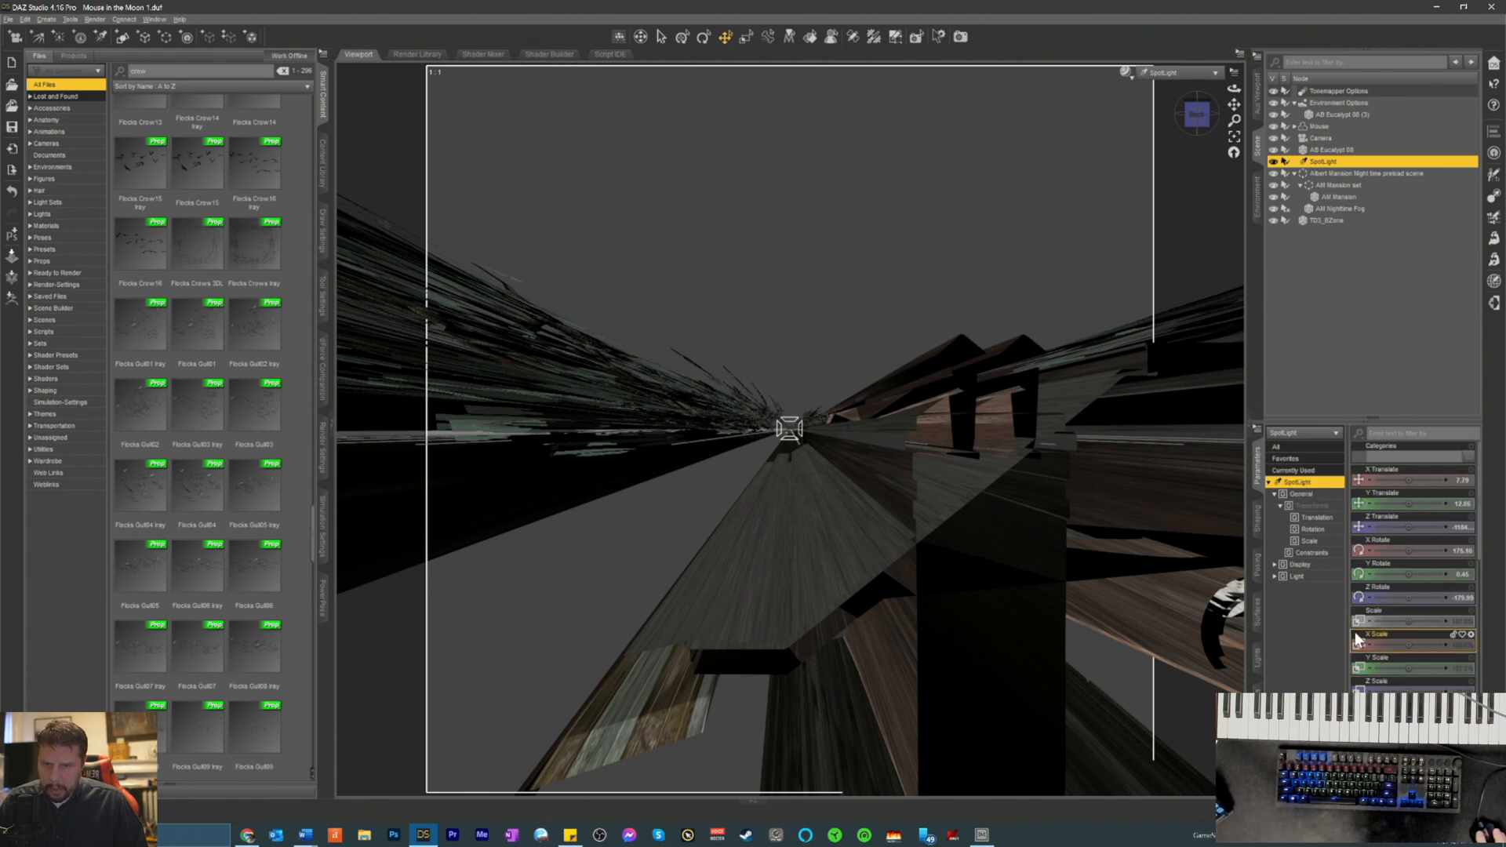
- Adjust the SpotLight's Beam Exponent to about 11 and return the viewport to the Camera view
scroll(1380, 679, "down", 8)
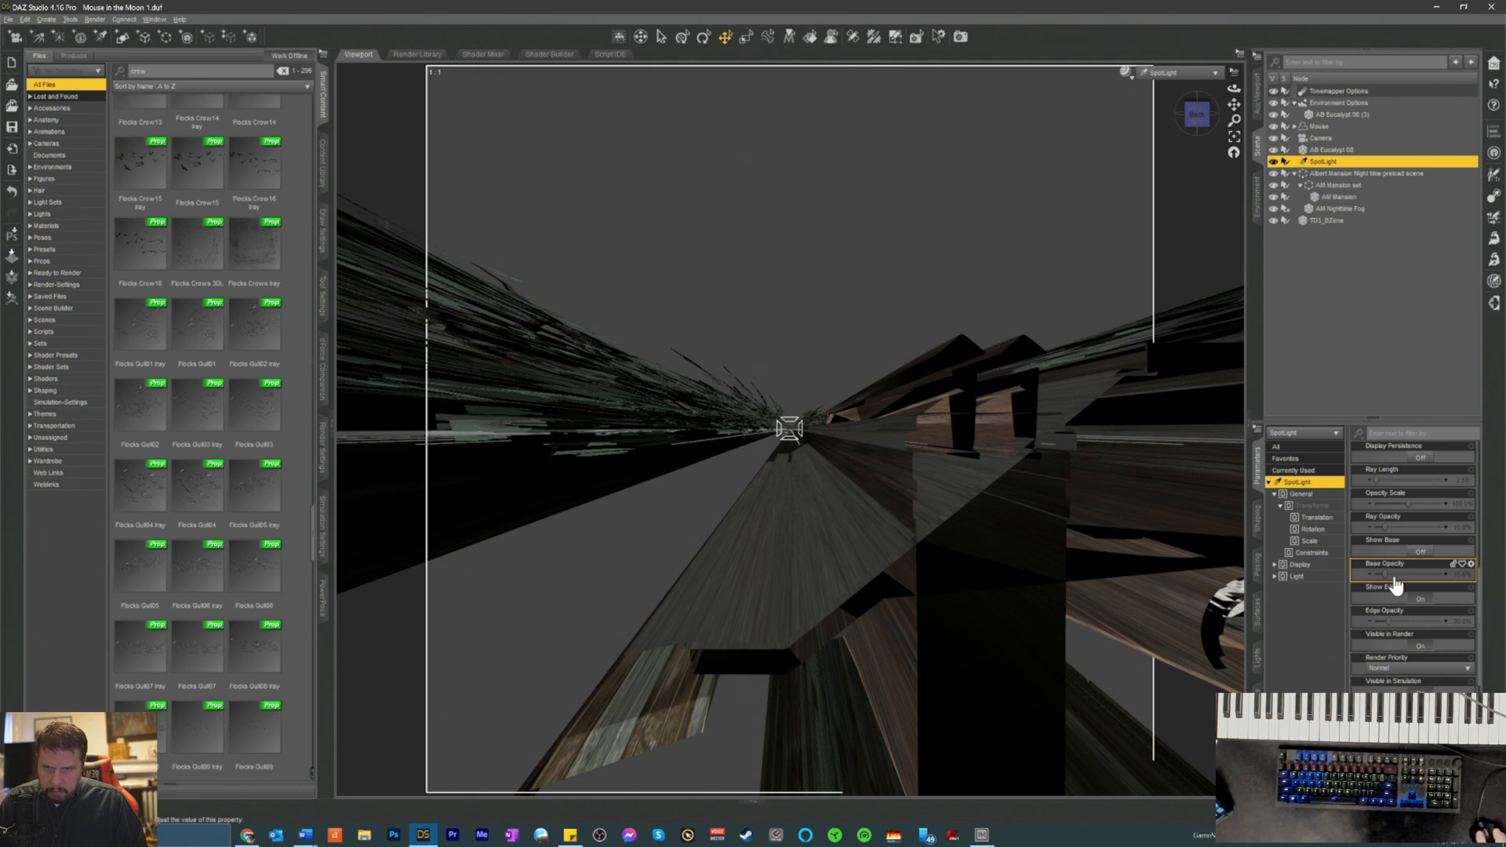
scroll(1387, 506, "up", 1)
scroll(1386, 506, "up", 3)
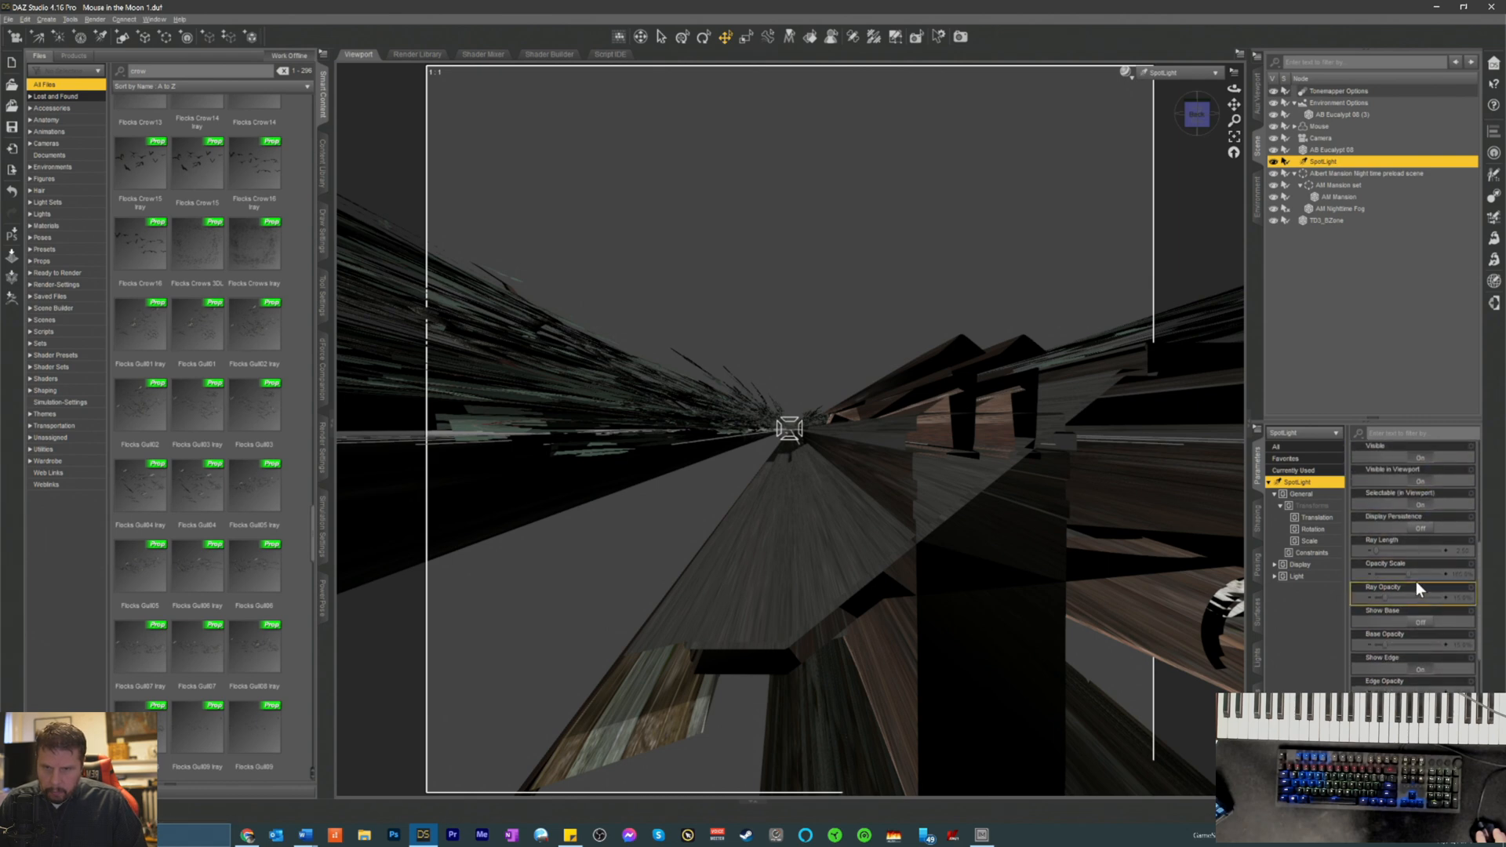
scroll(1418, 587, "down", 3)
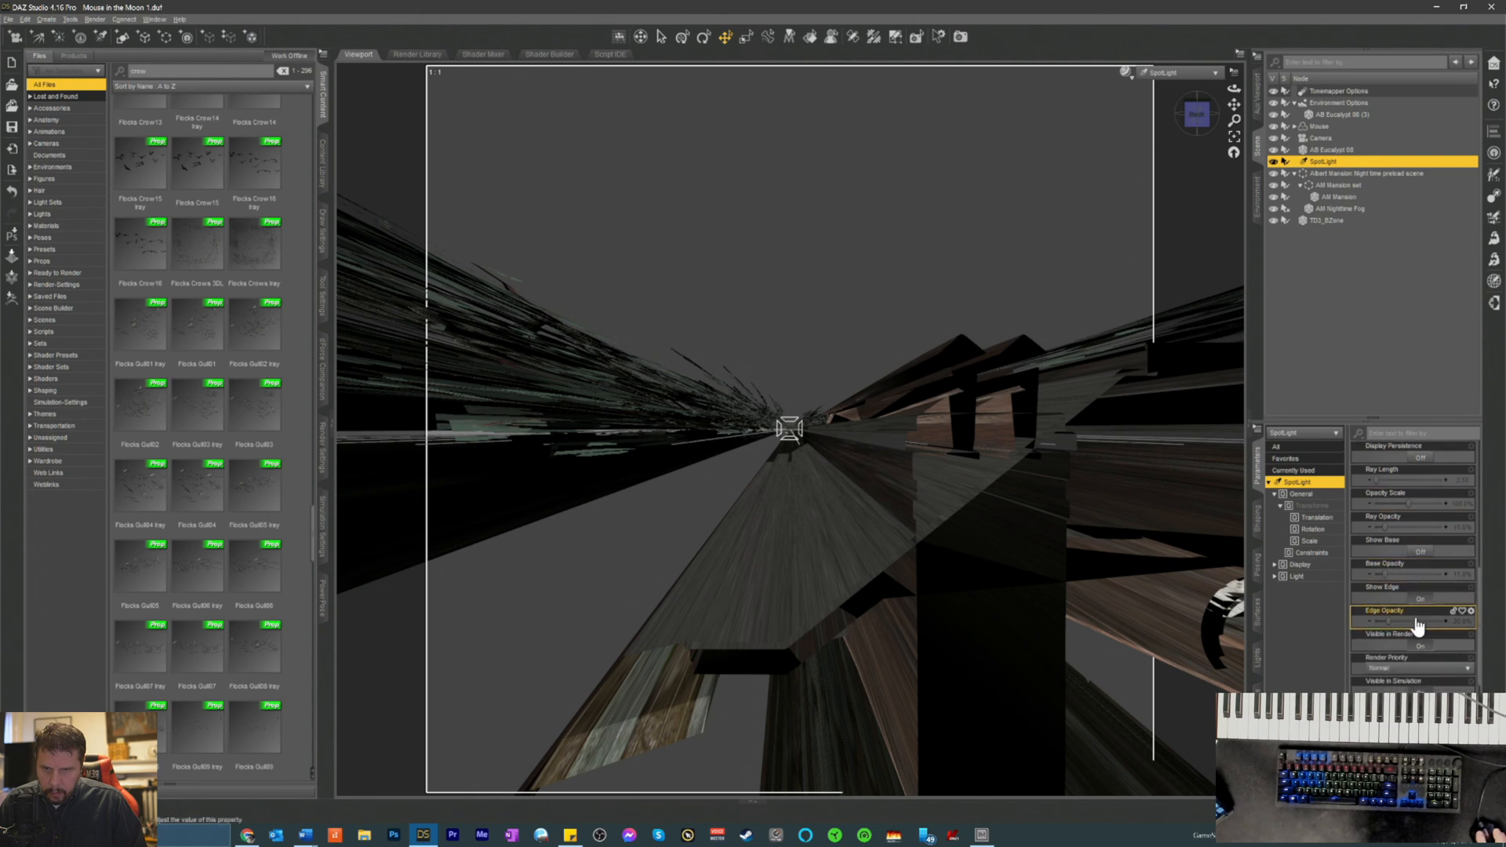
scroll(1409, 610, "down", 6)
scroll(1417, 642, "down", 1)
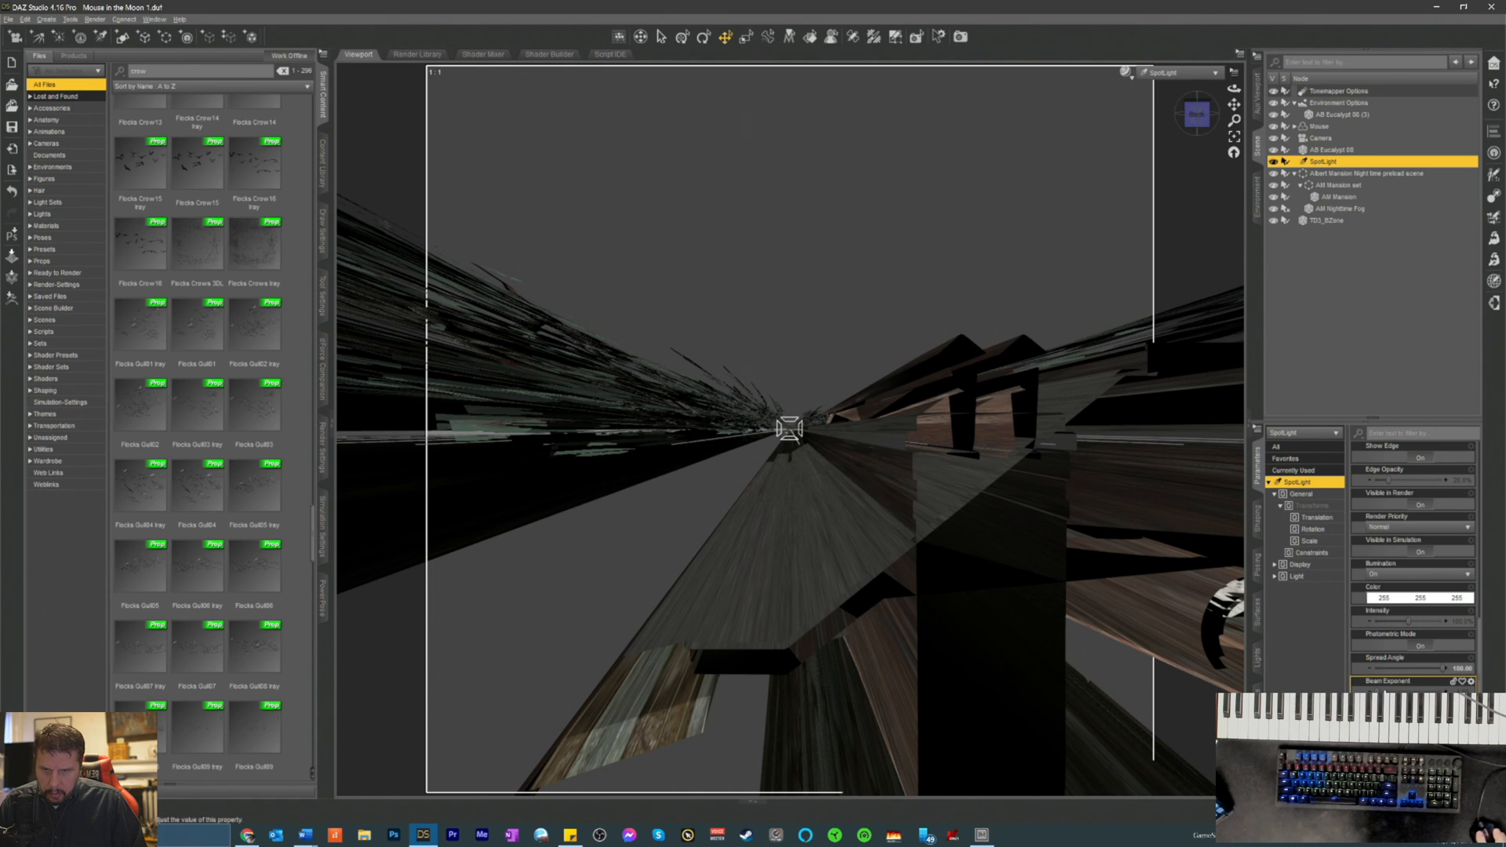
left_click_drag(1376, 690, 1381, 691)
scroll(1412, 565, "down", 2)
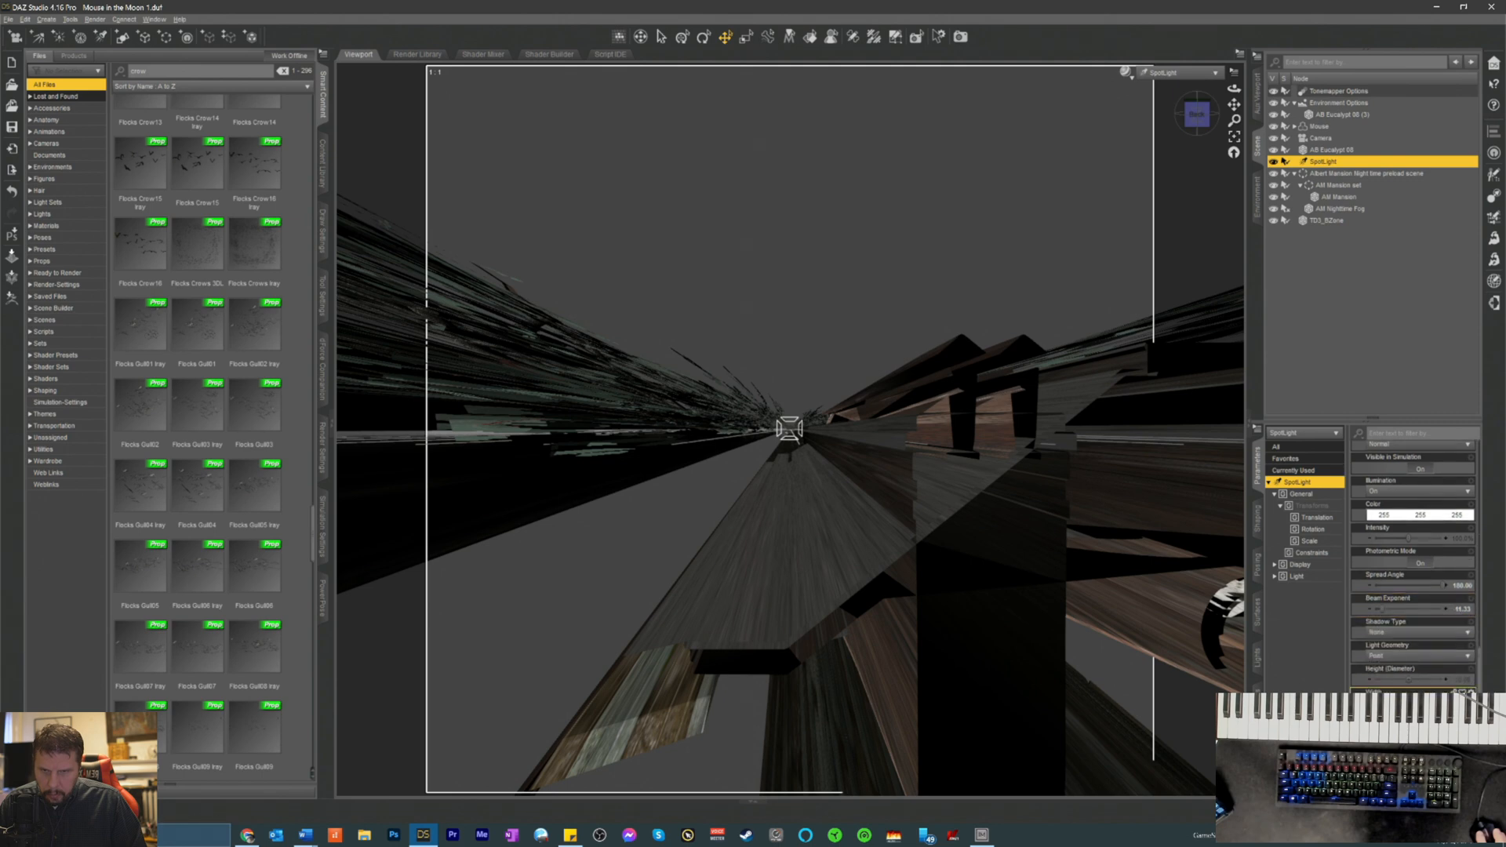
scroll(1451, 675, "up", 1)
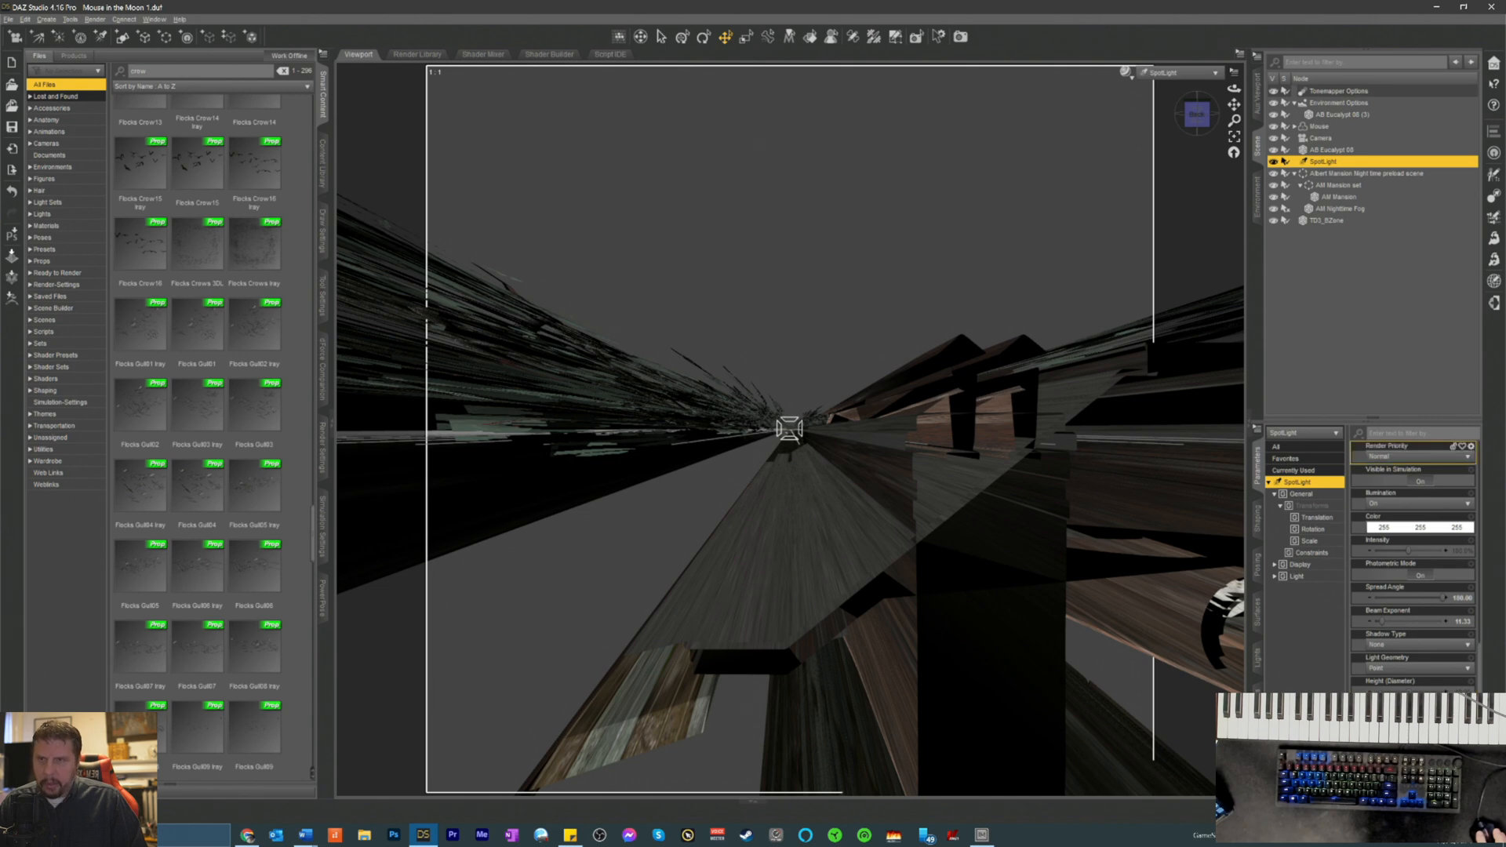
left_click(1154, 73)
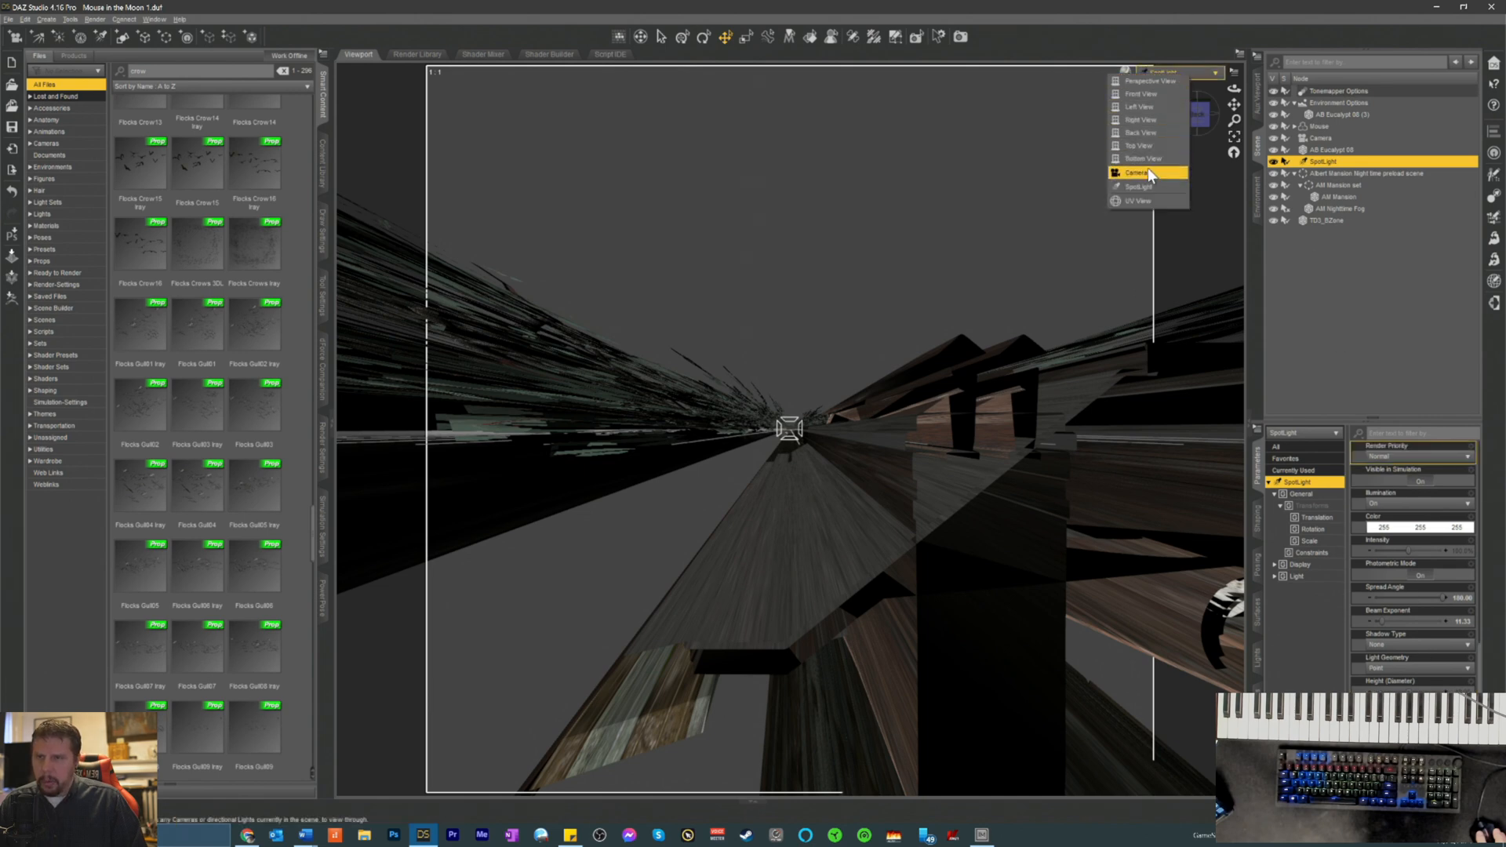
left_click(1144, 173)
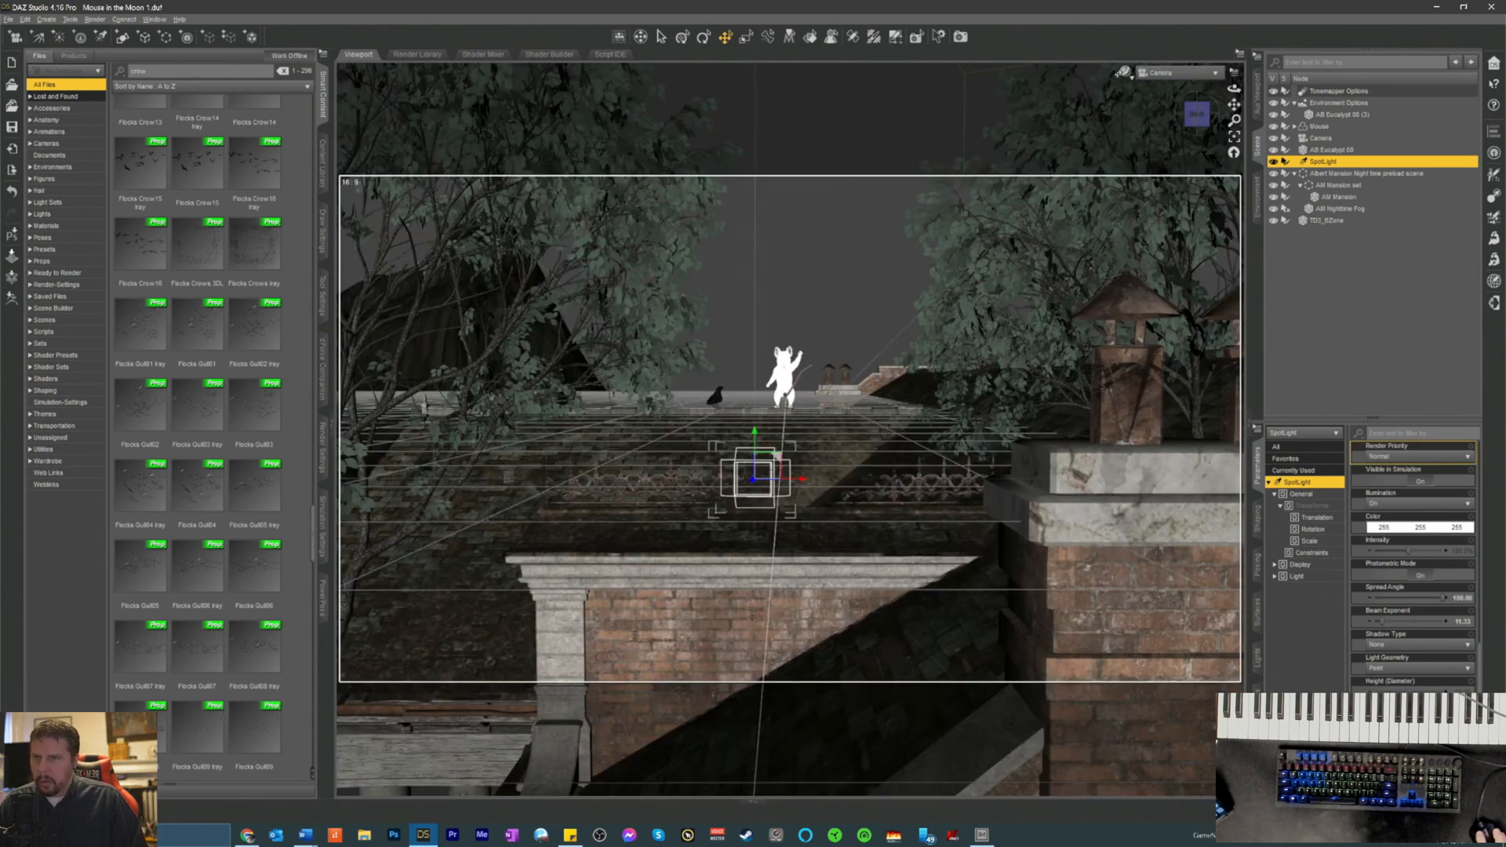
- Preview the scene through the camera in NVIDIA Iray shading and look over the Environment Options settings
left_click(1125, 72)
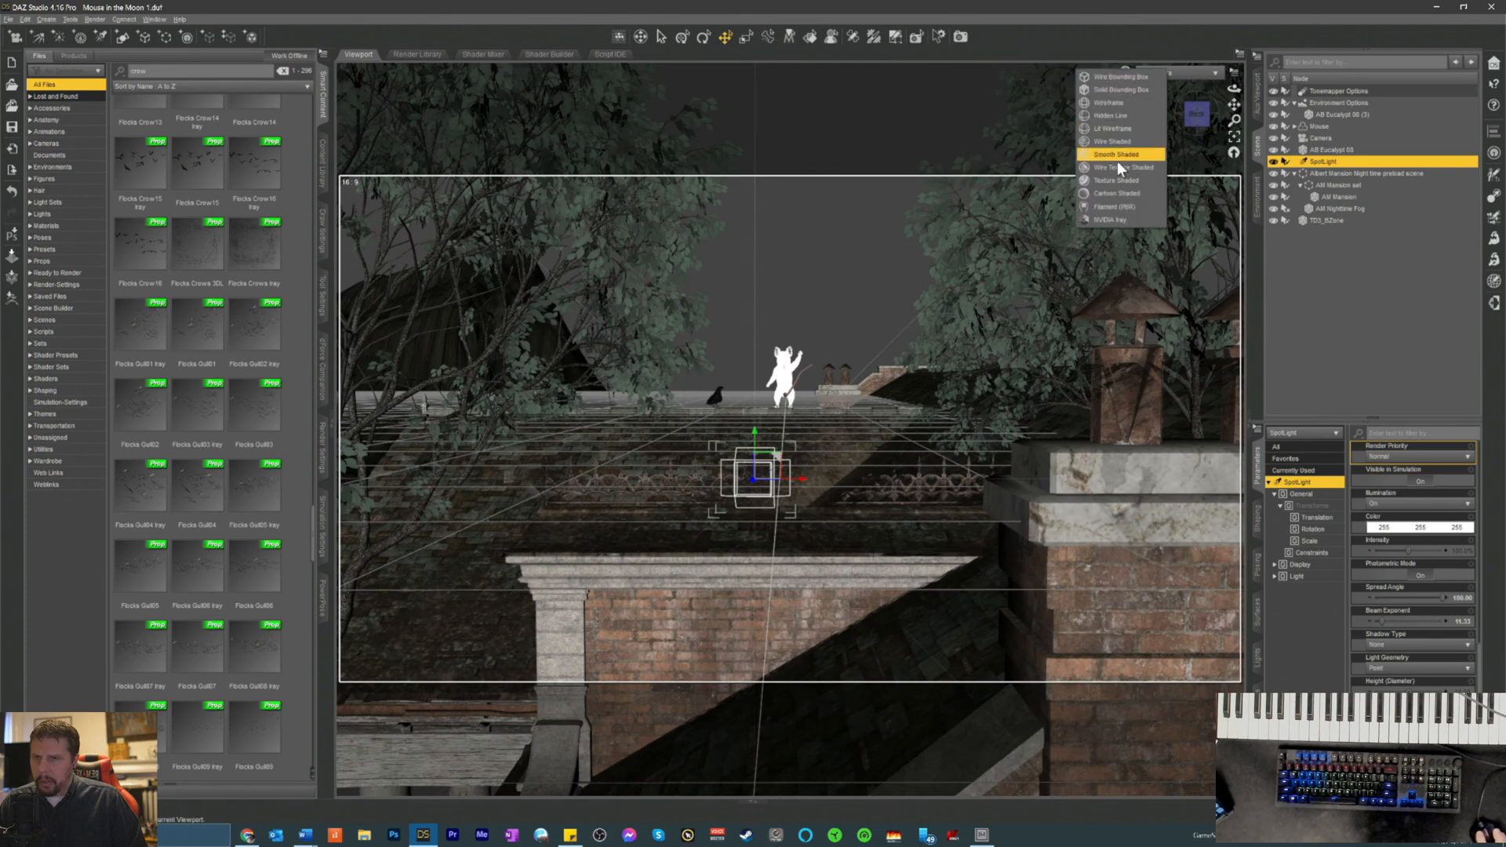
left_click(1111, 220)
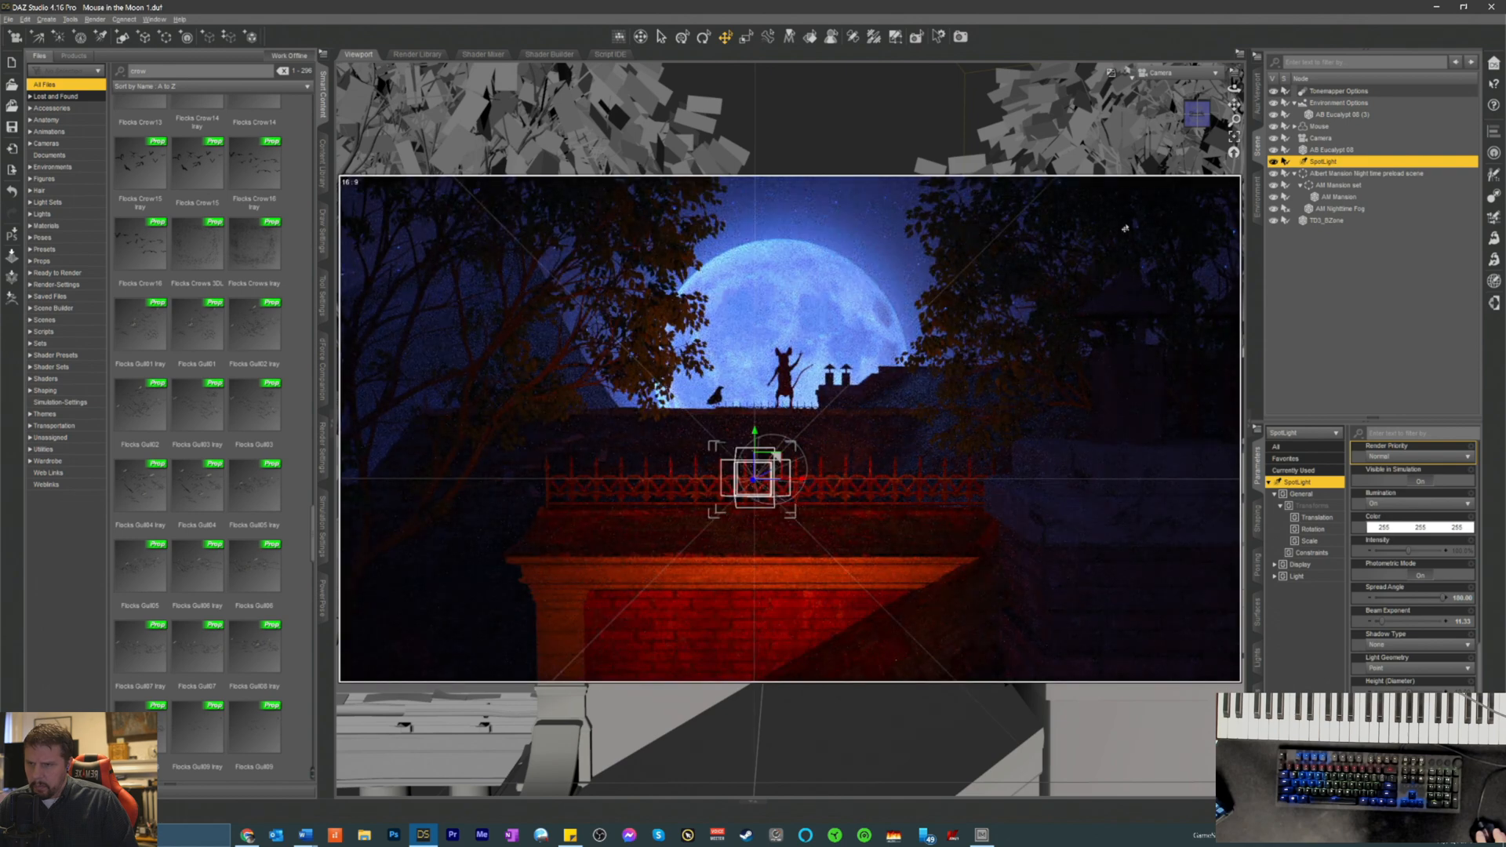
left_click(825, 623)
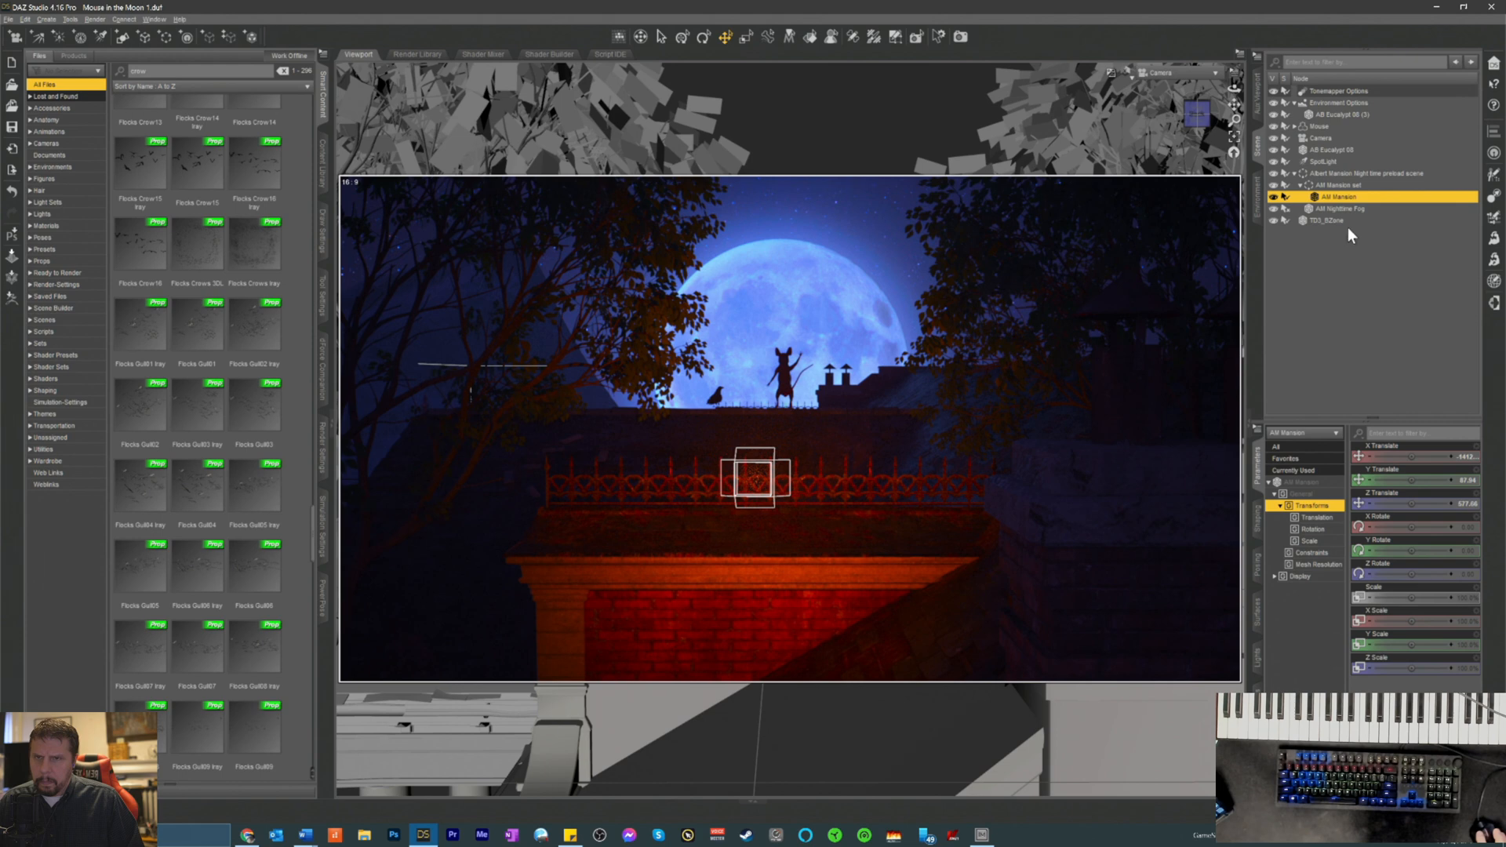
left_click(1322, 105)
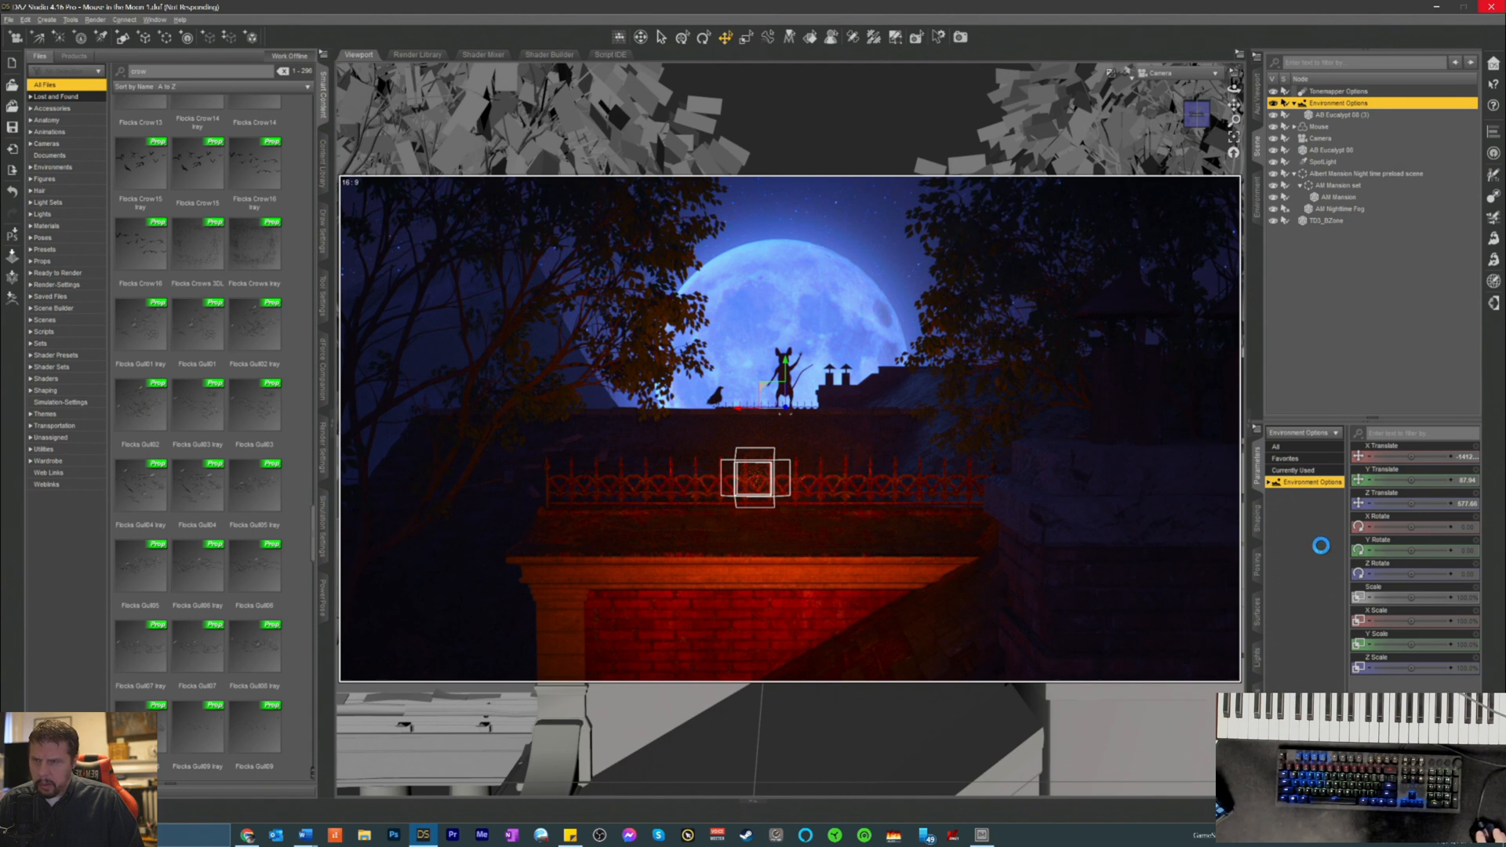
scroll(1412, 581, "down", 3)
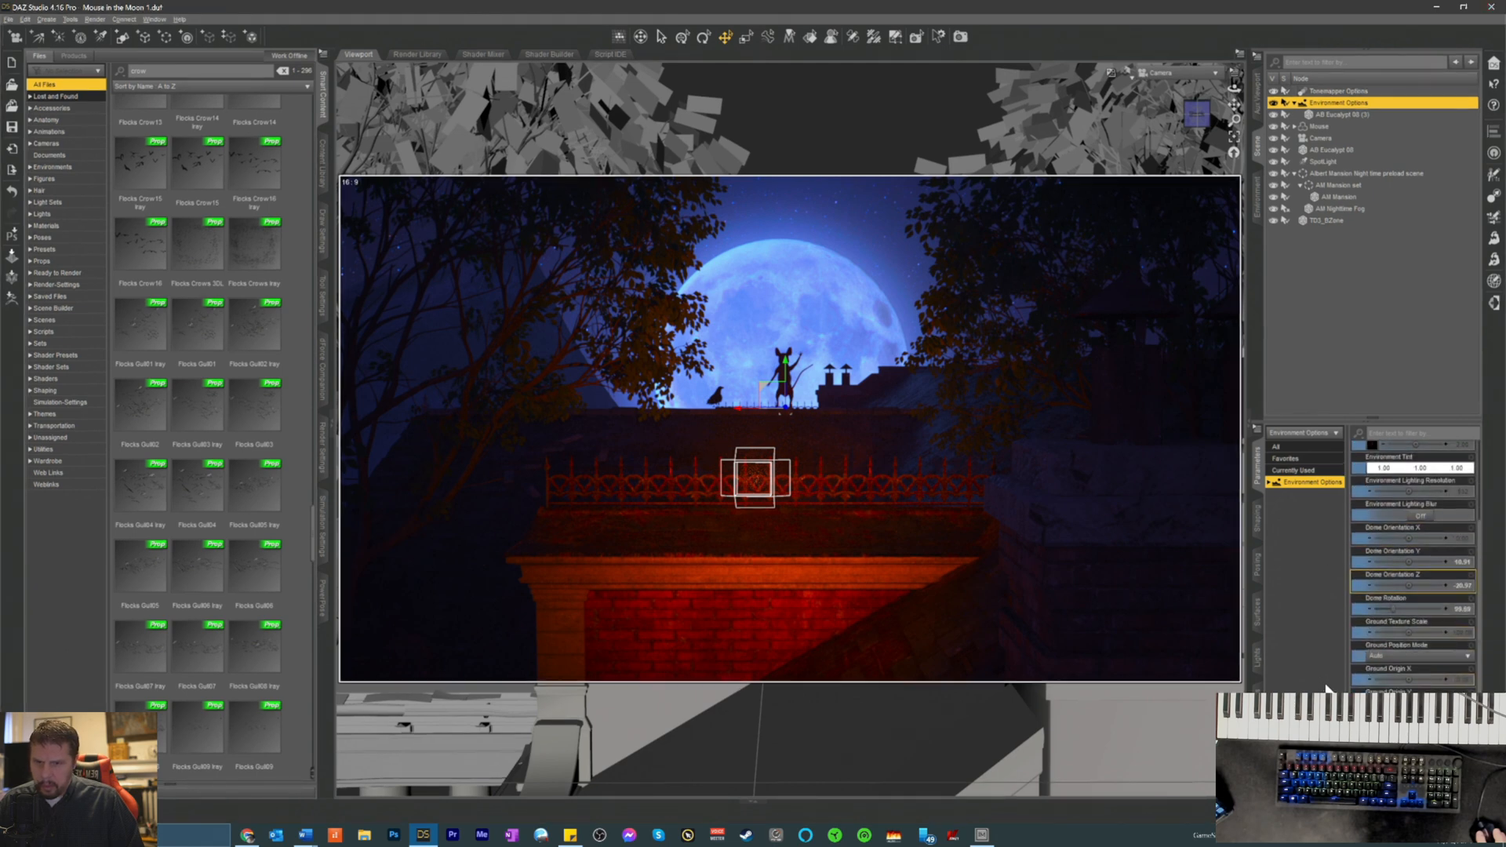
scroll(1387, 571, "up", 3)
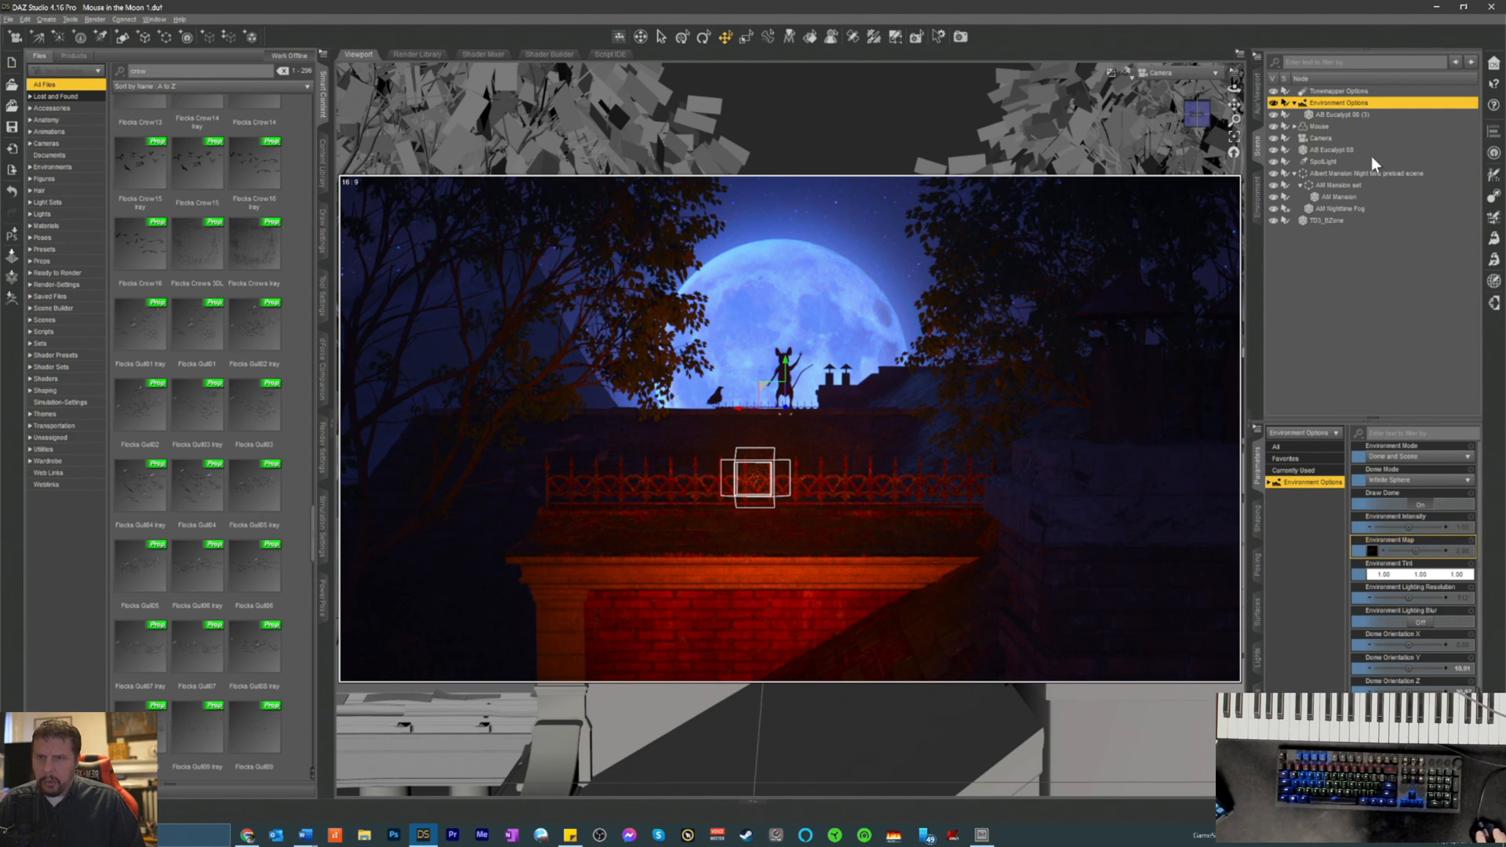
- Change the AM Nighttime Fog surface's Transmitted Color to a more saturated blue
left_click(1330, 208)
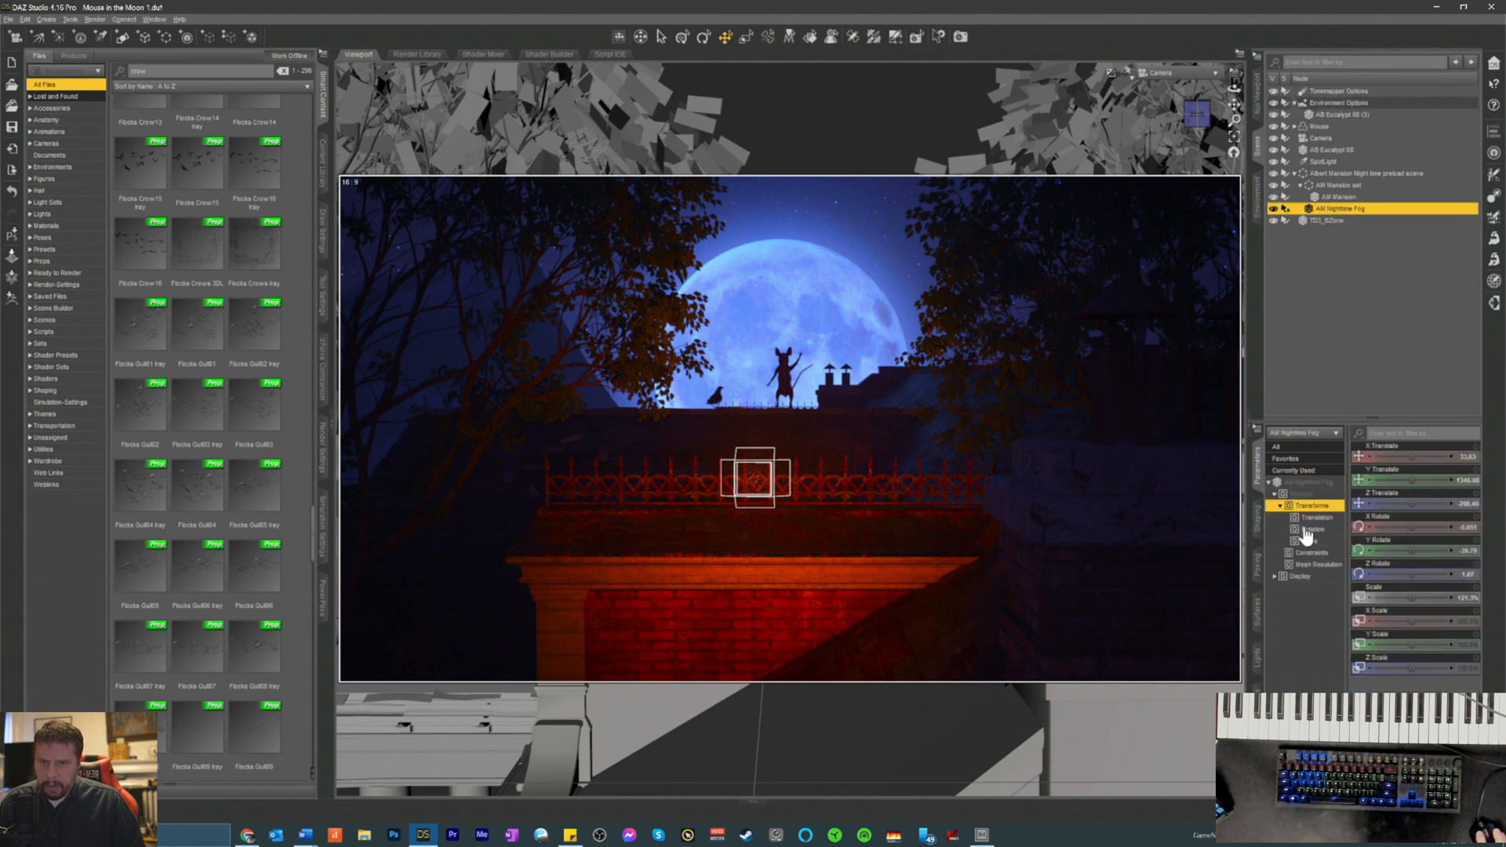
left_click(1306, 481)
scroll(1412, 565, "down", 2)
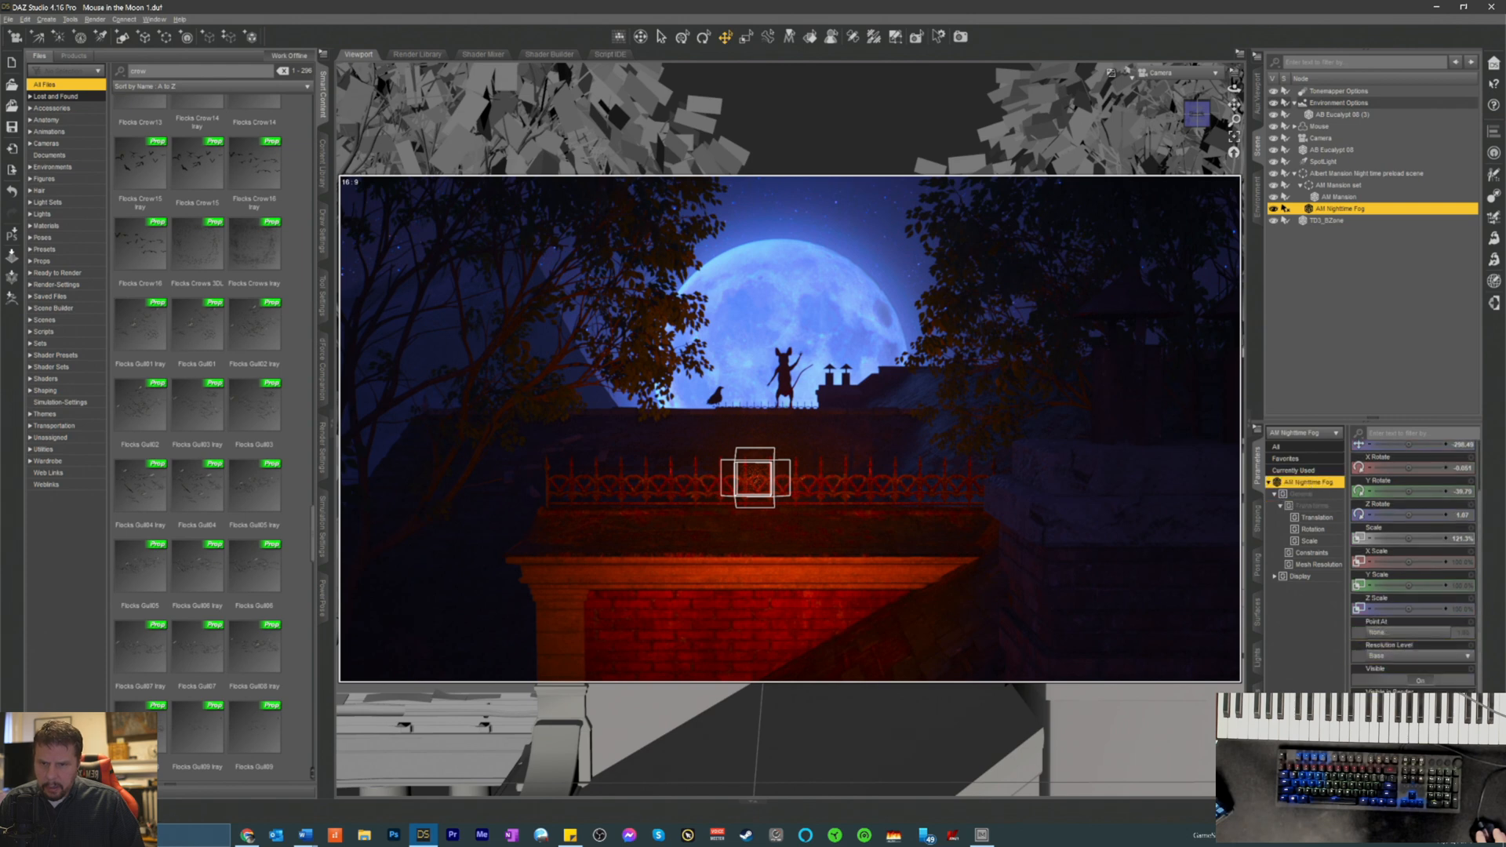
left_click(1256, 616)
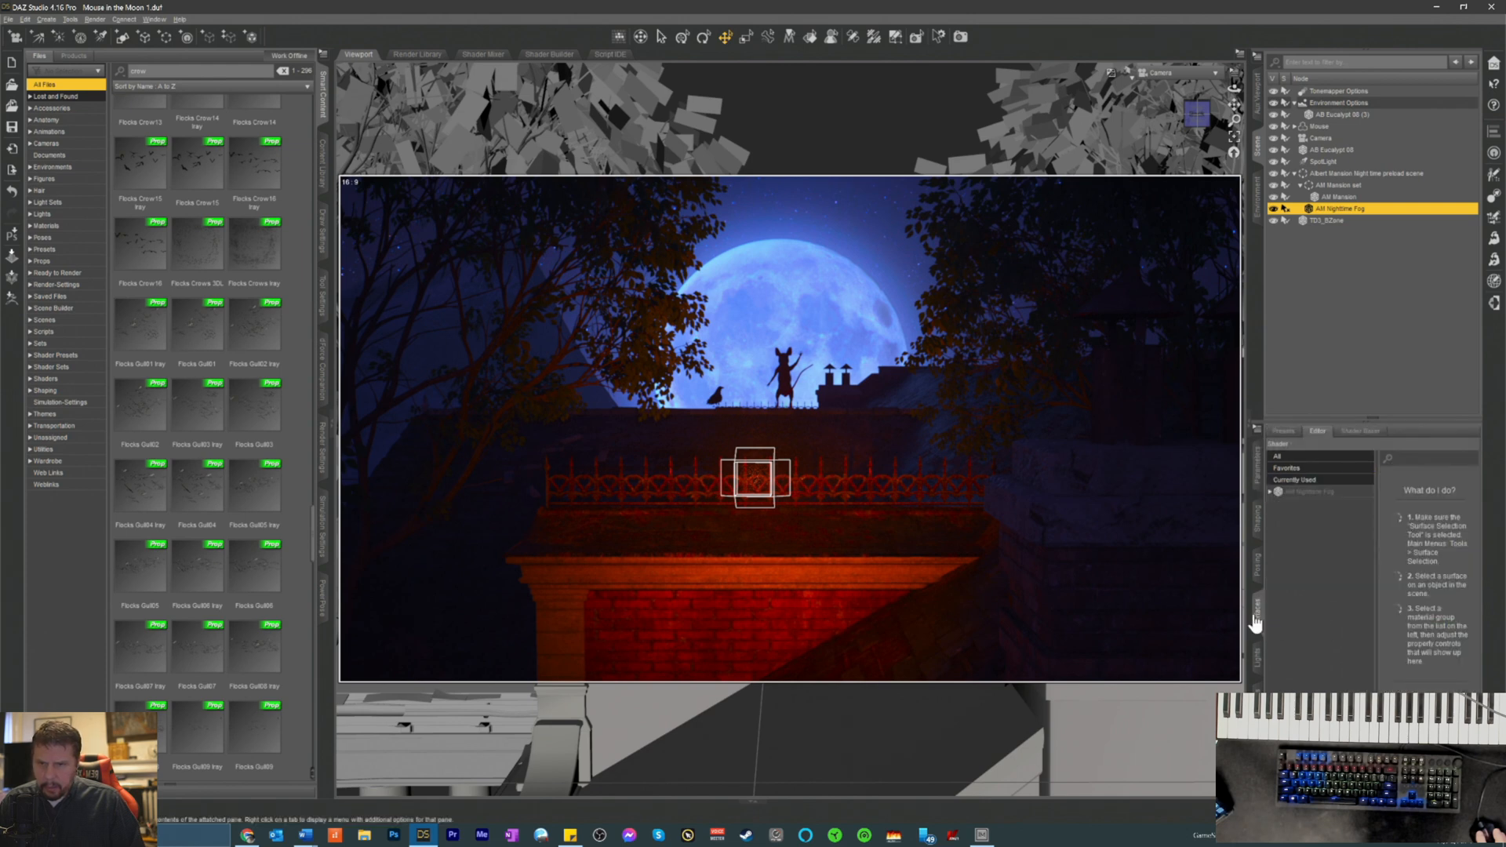
left_click(1310, 492)
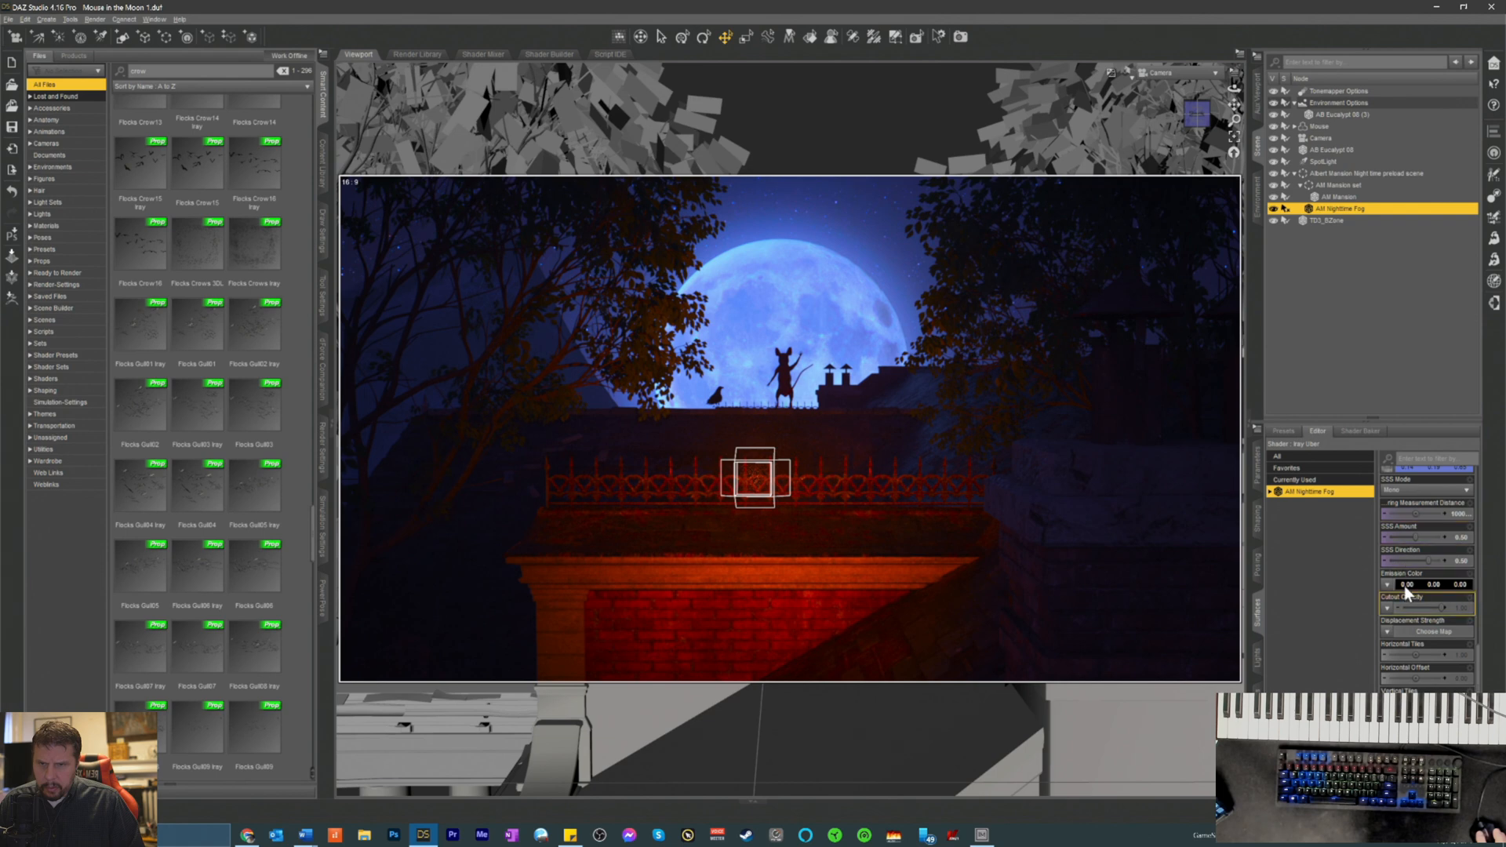
scroll(1408, 587, "up", 3)
left_click(1418, 608)
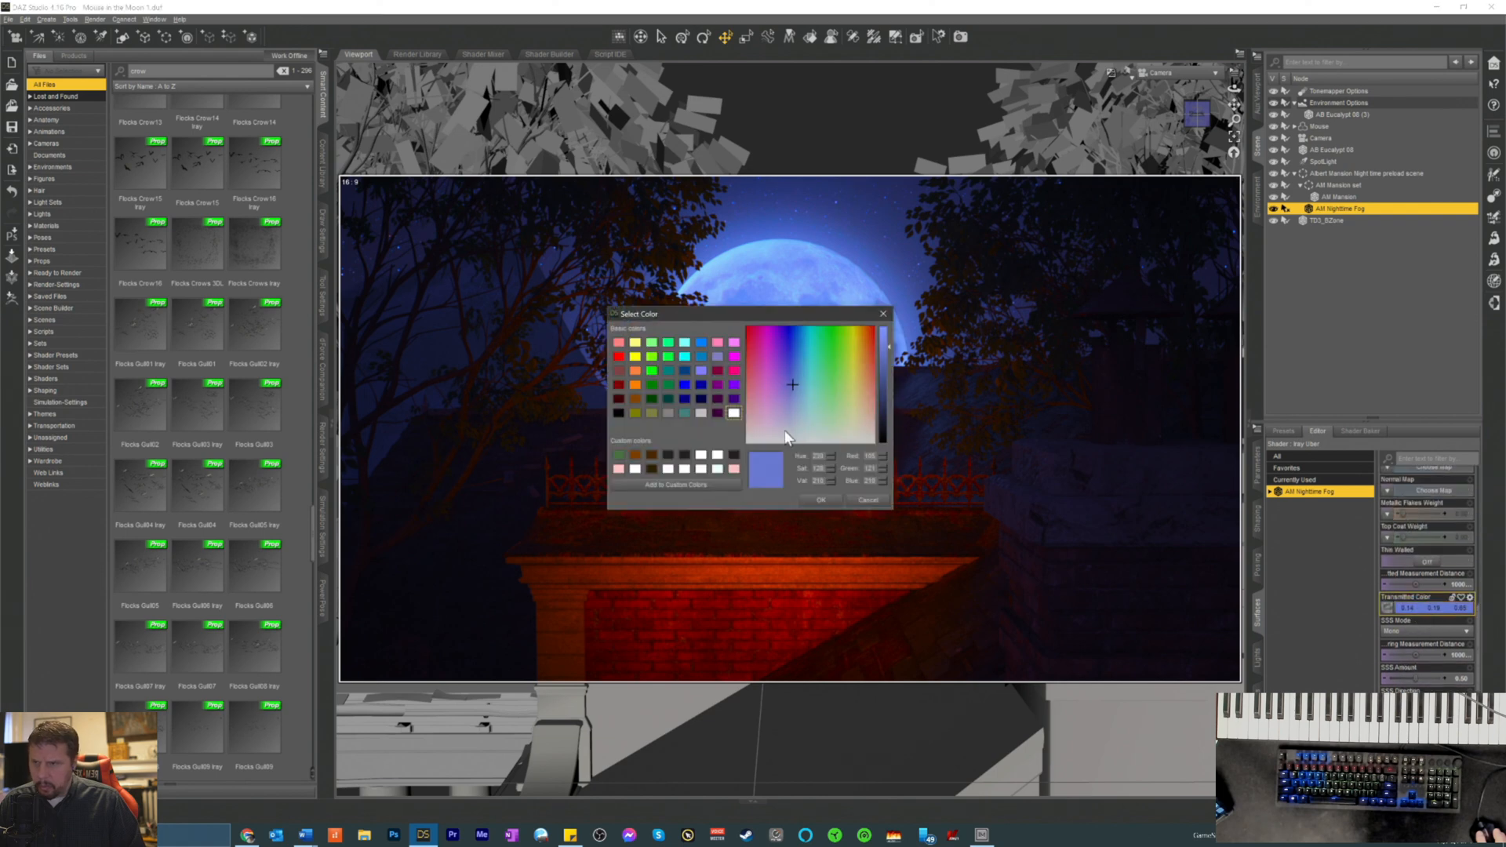
left_click(791, 369)
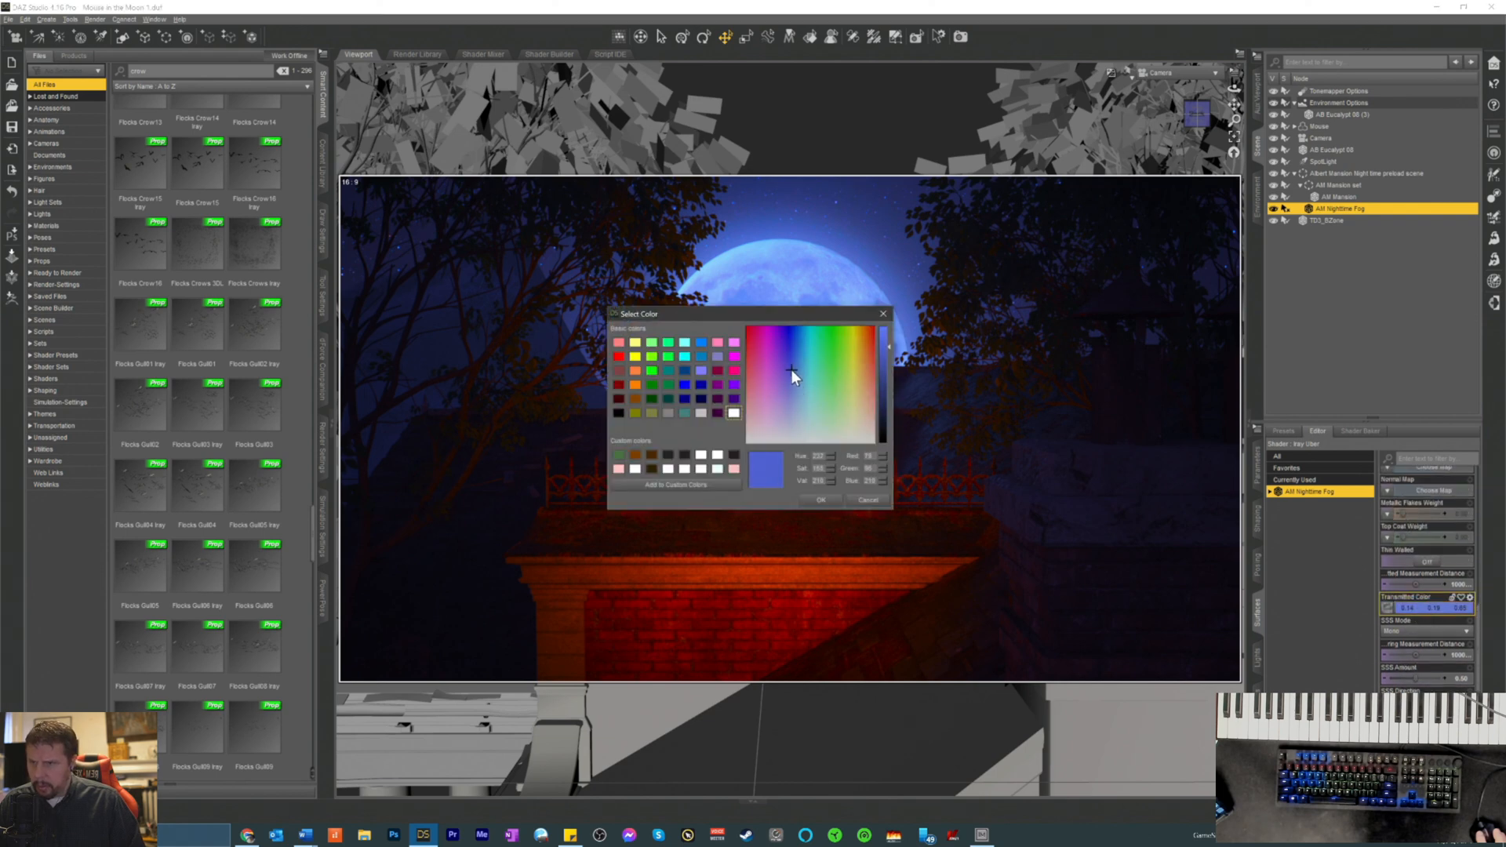
left_click(821, 500)
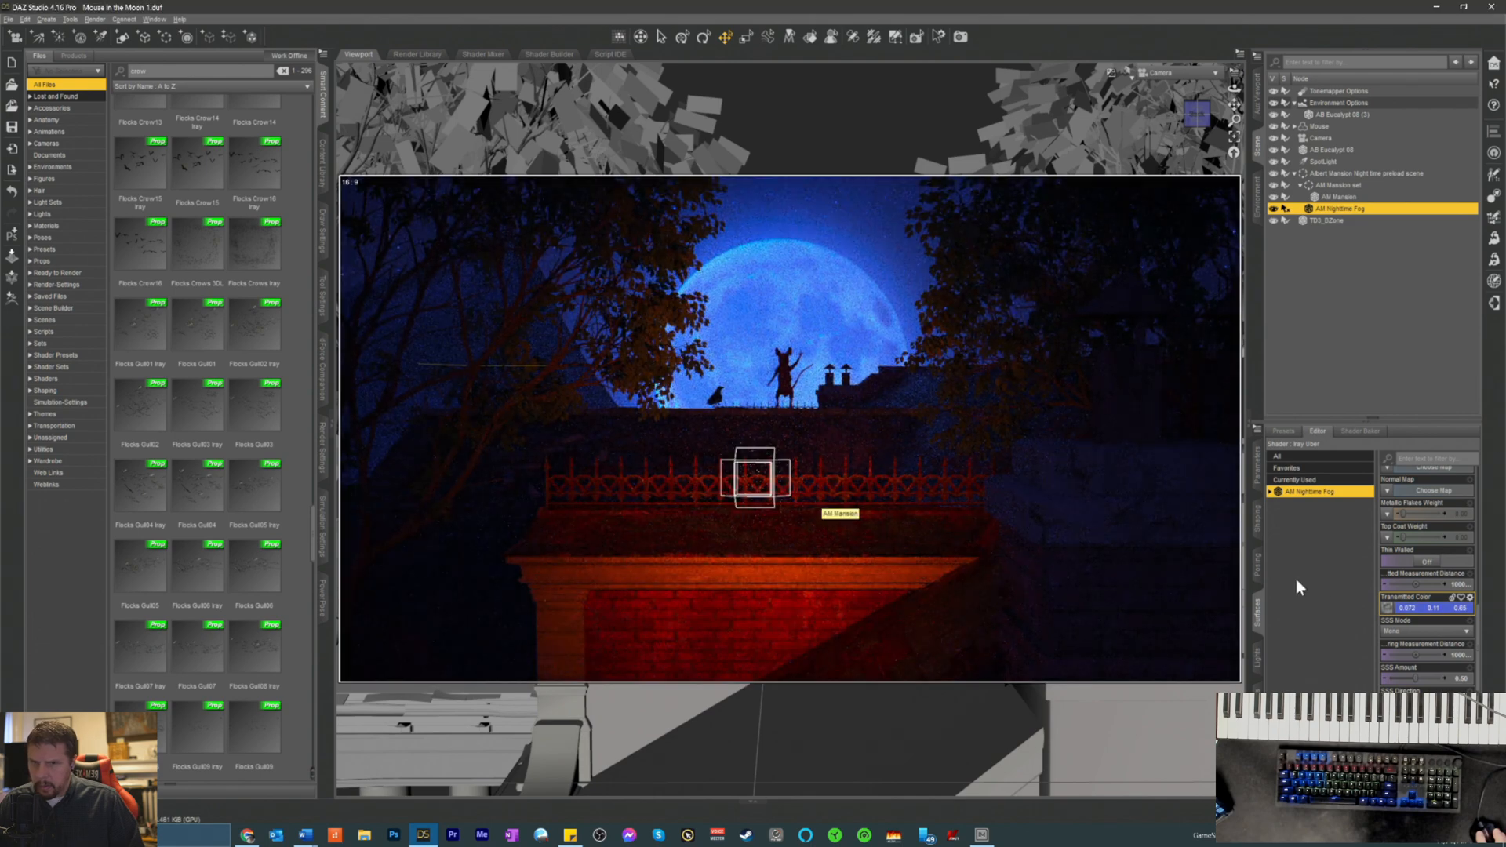
- Darken the nighttime fog's Transmitted Color to a deep blue of 0.020, 0.034, 0.19
left_click(1417, 612)
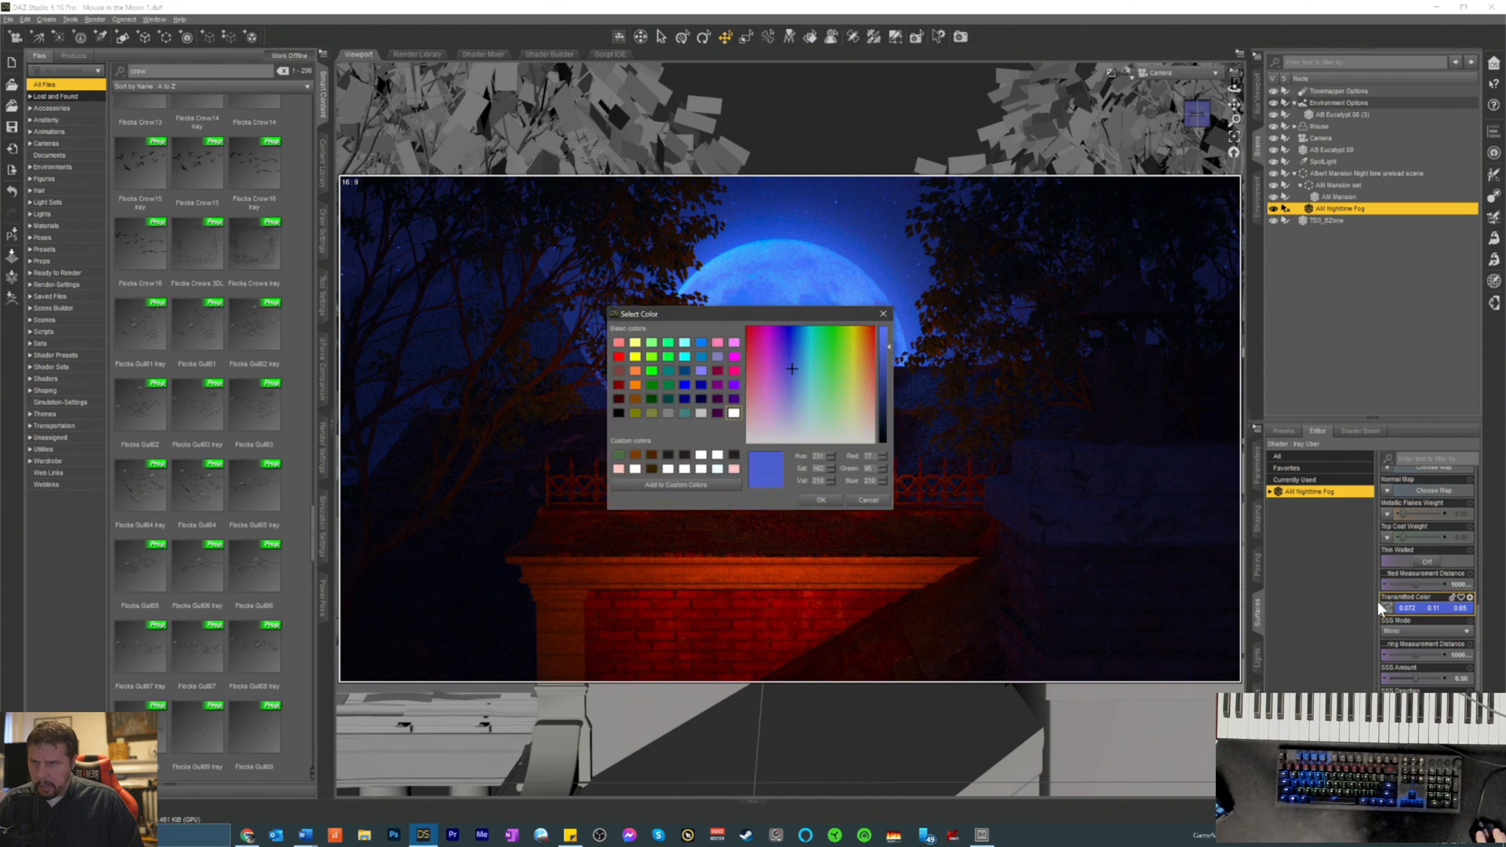
left_click_drag(887, 345, 883, 378)
left_click(820, 500)
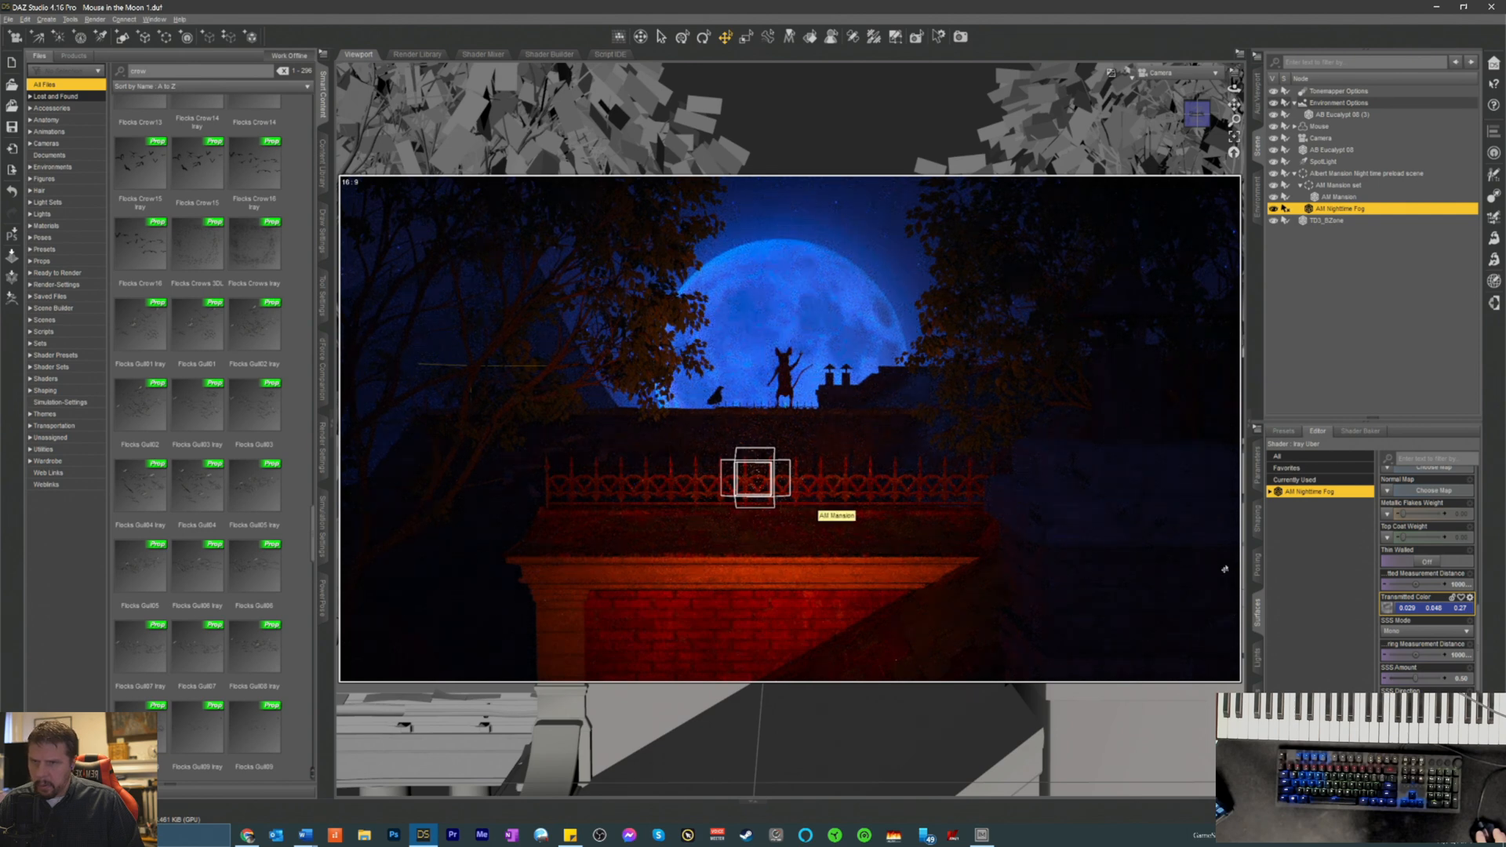
left_click(1423, 608)
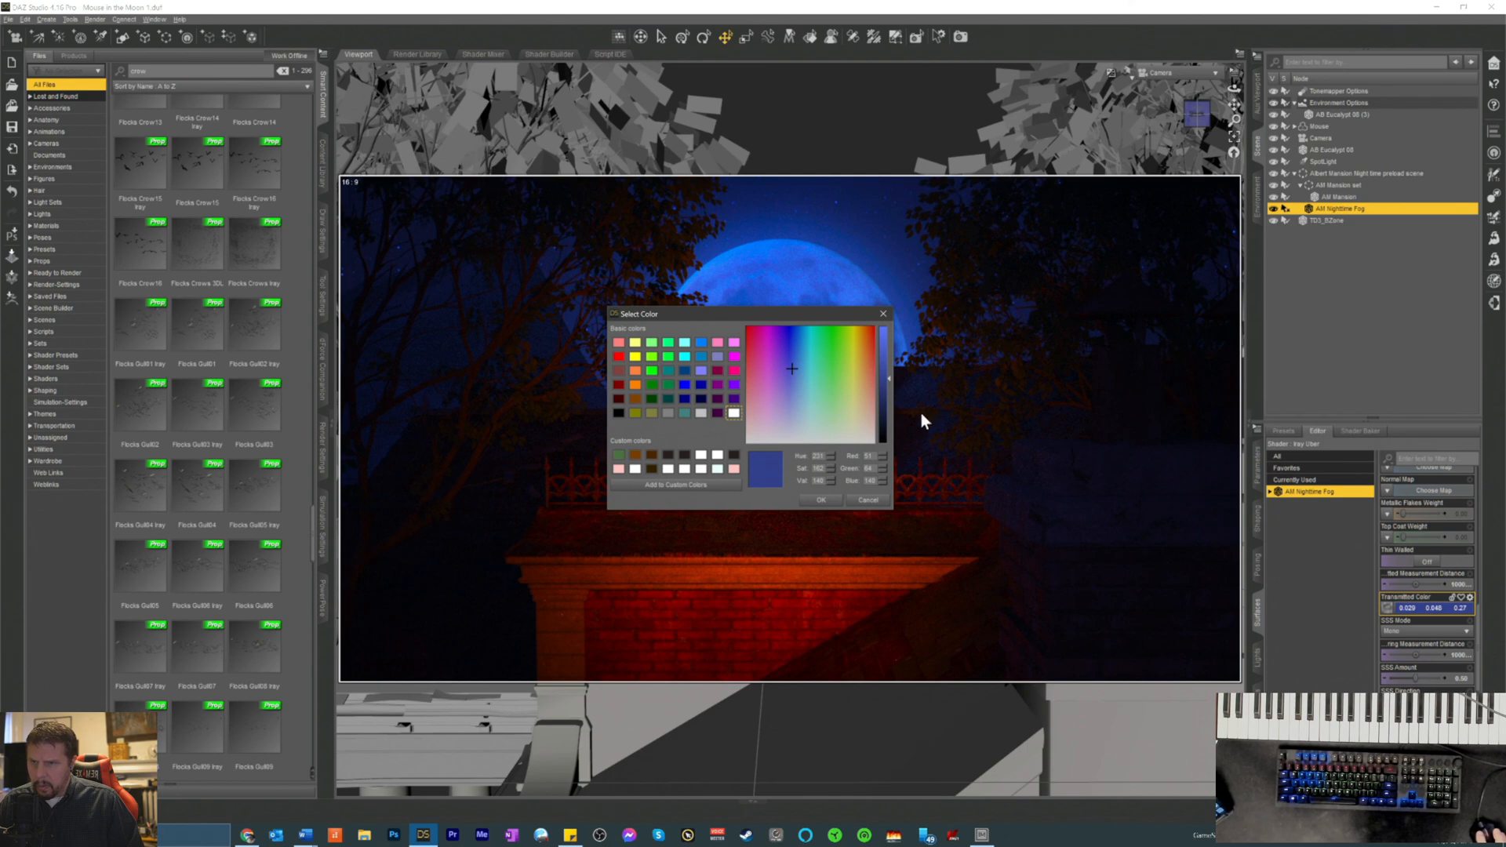
left_click_drag(886, 378, 887, 389)
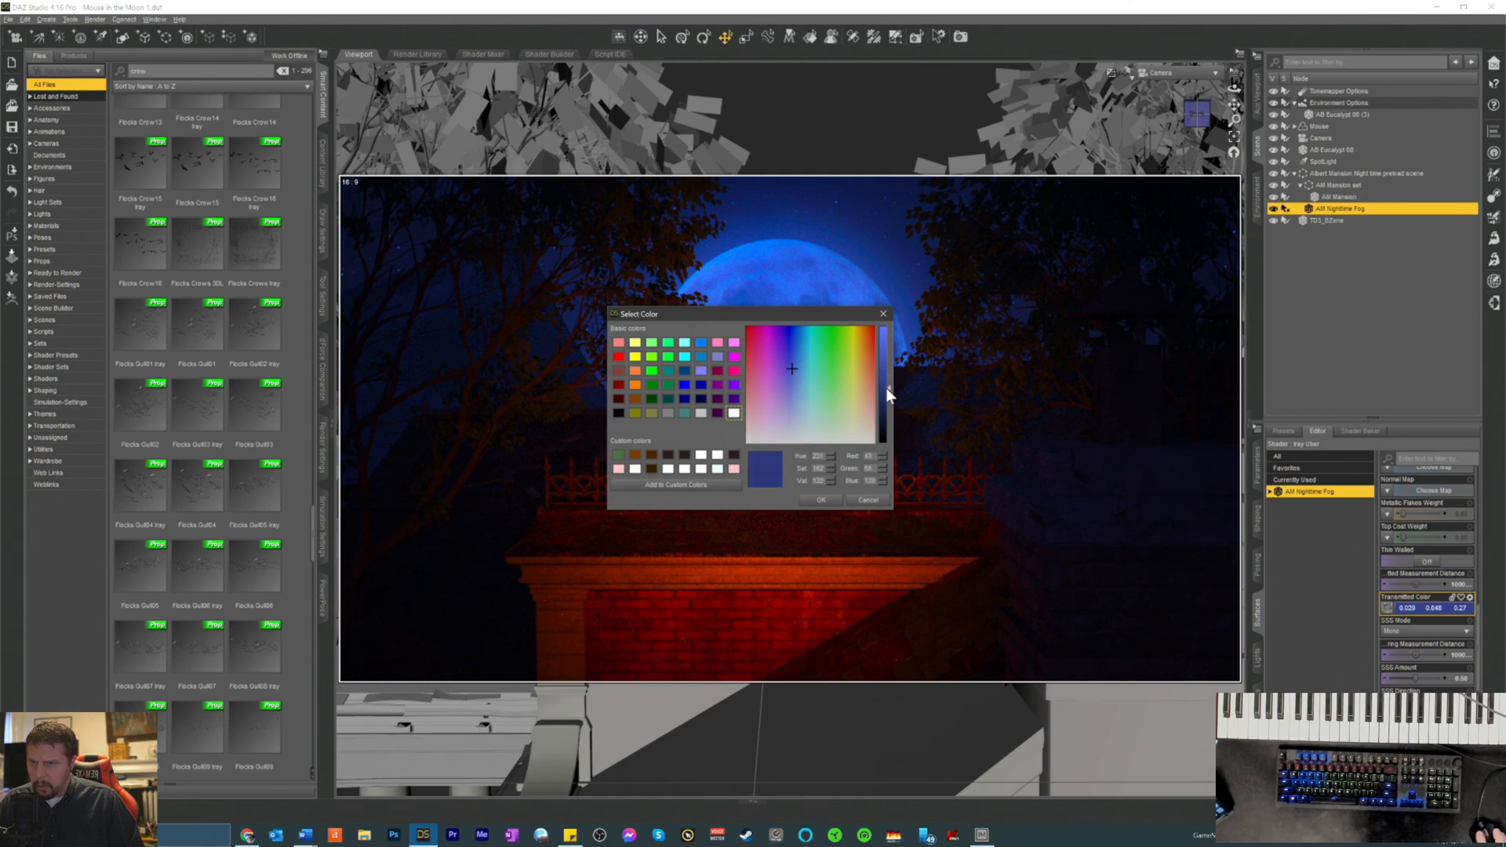
left_click(817, 502)
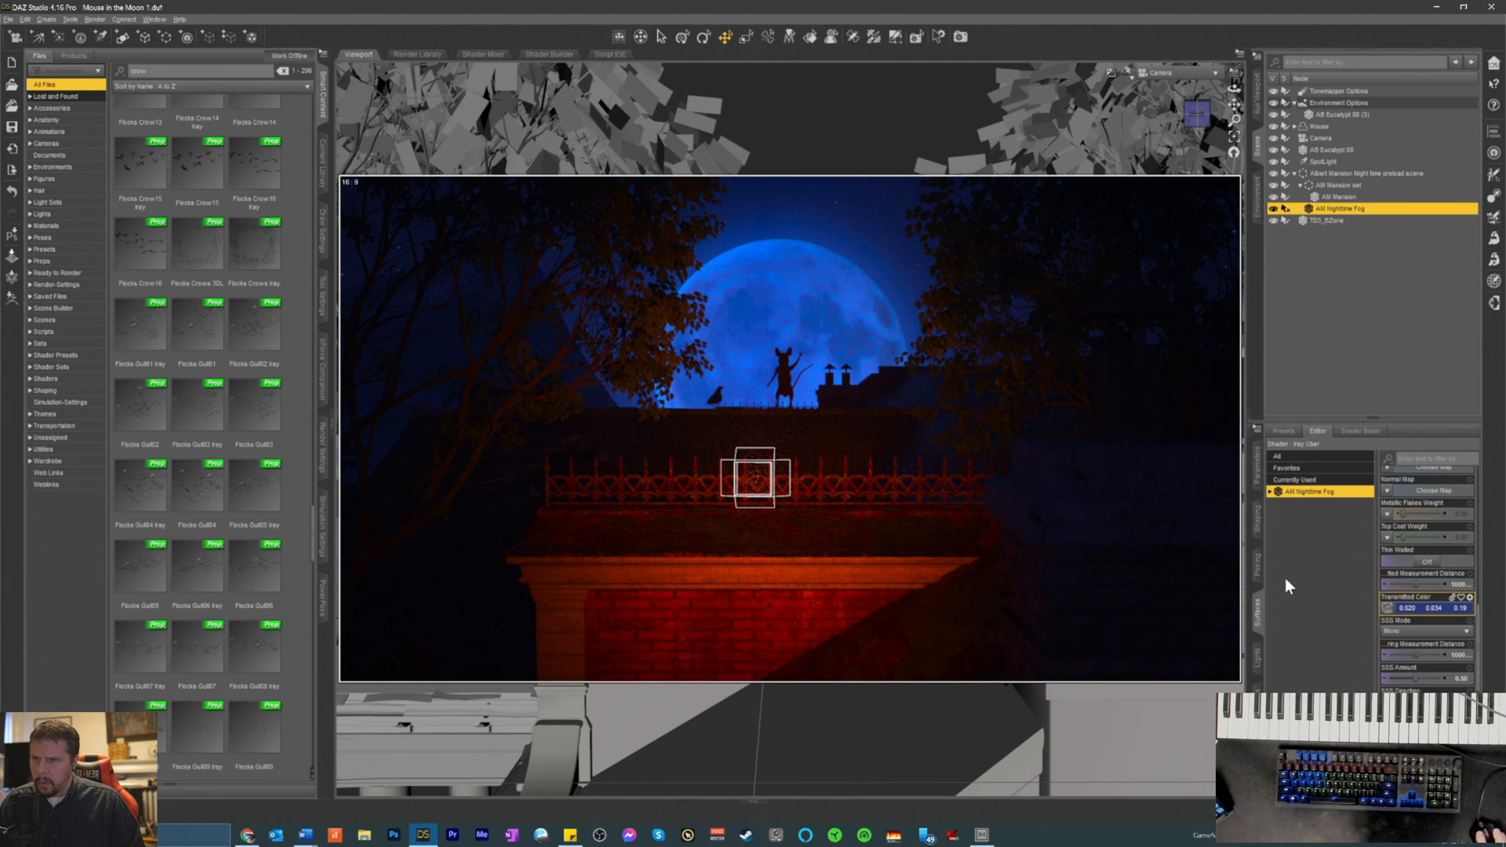
- Adjust the SpotLight so its glow on the mansion wall turns a dimmer orange, and save the scene
left_click(1322, 162)
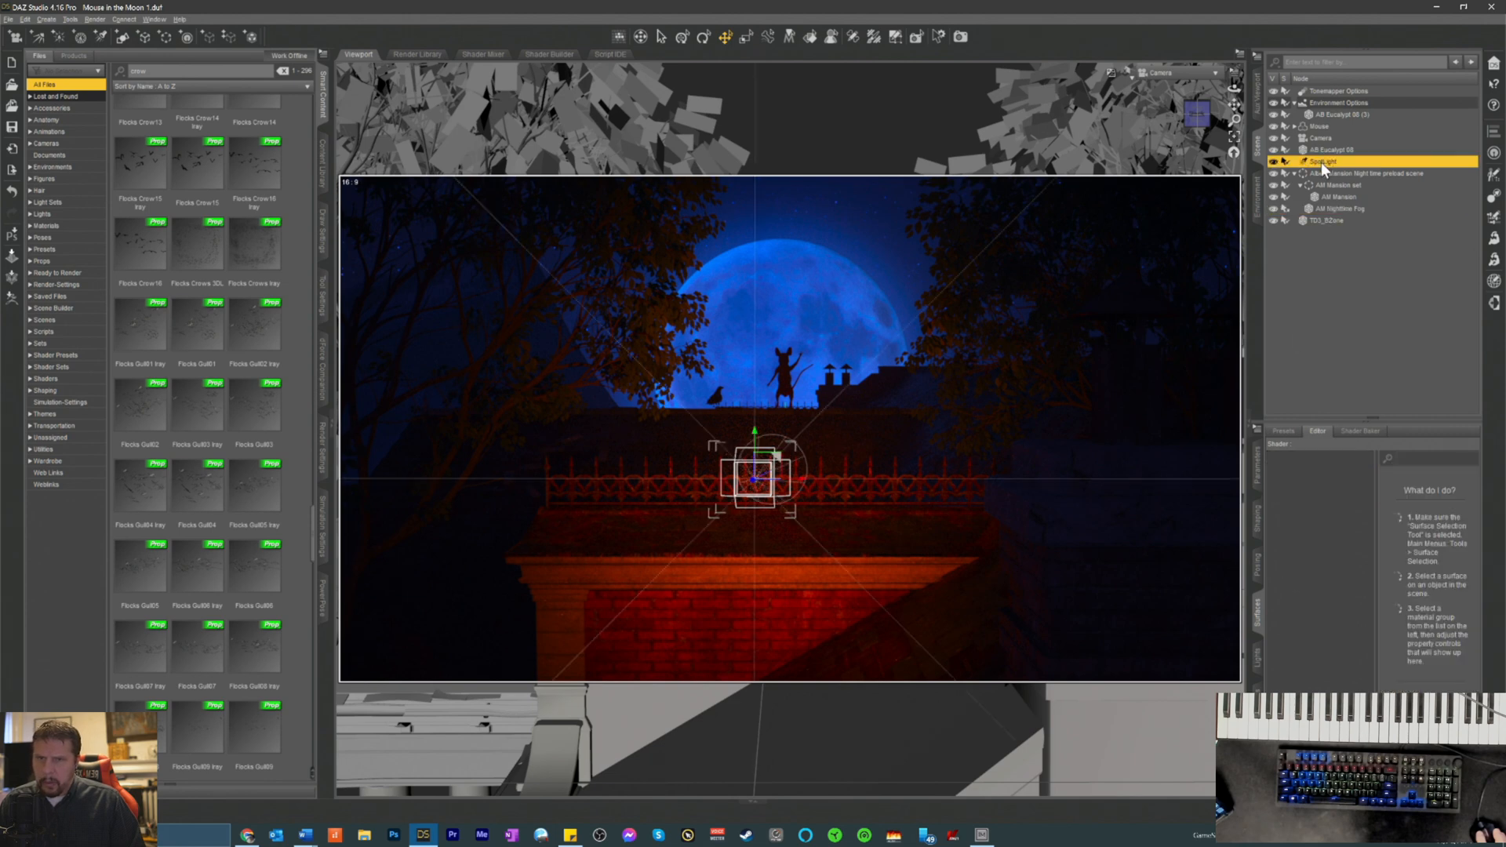
left_click(1257, 471)
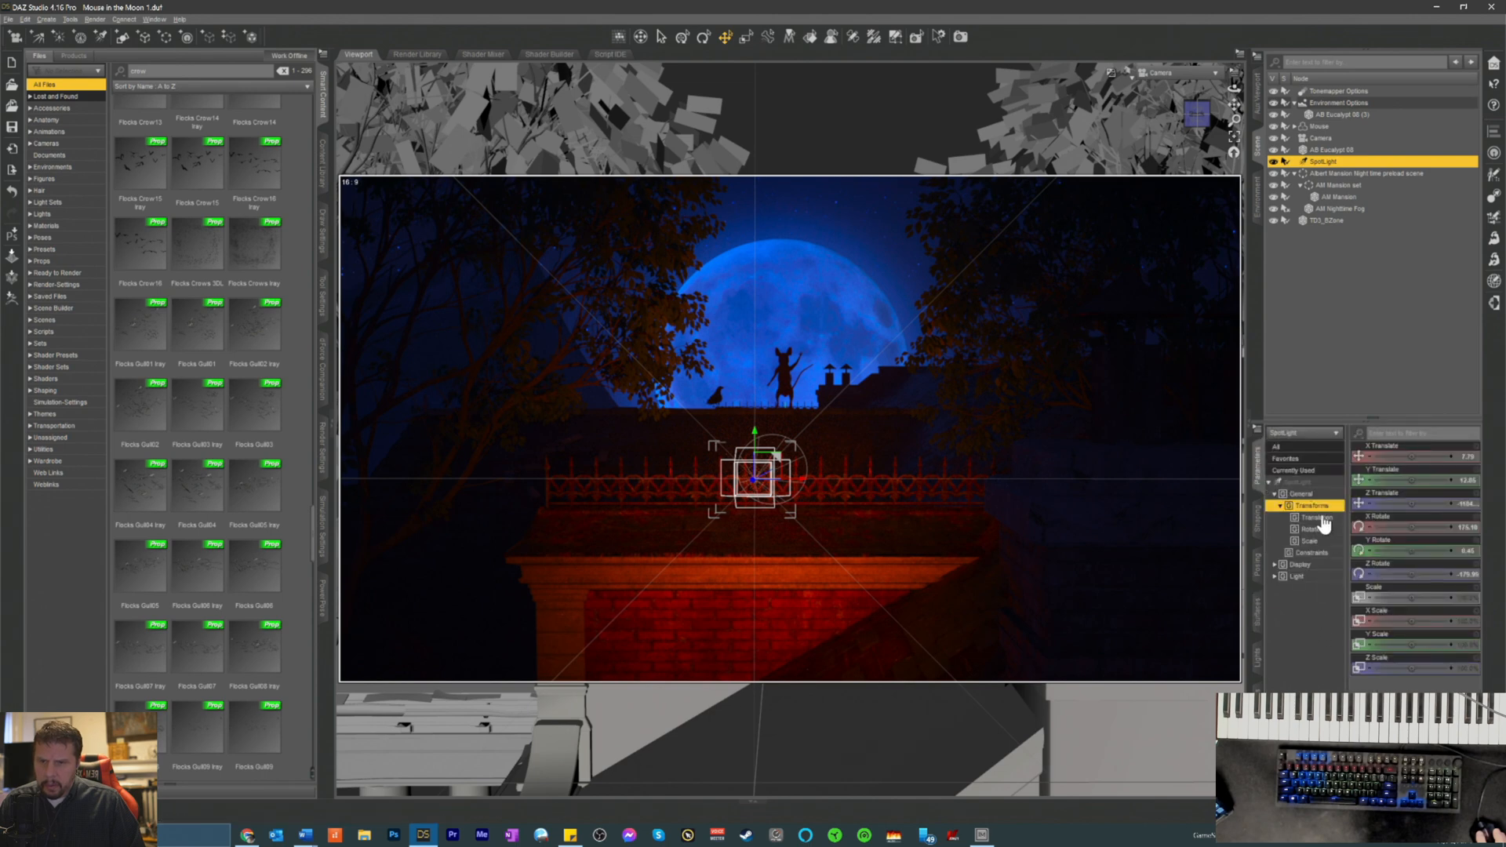
left_click(1298, 481)
scroll(1400, 680, "down", 5)
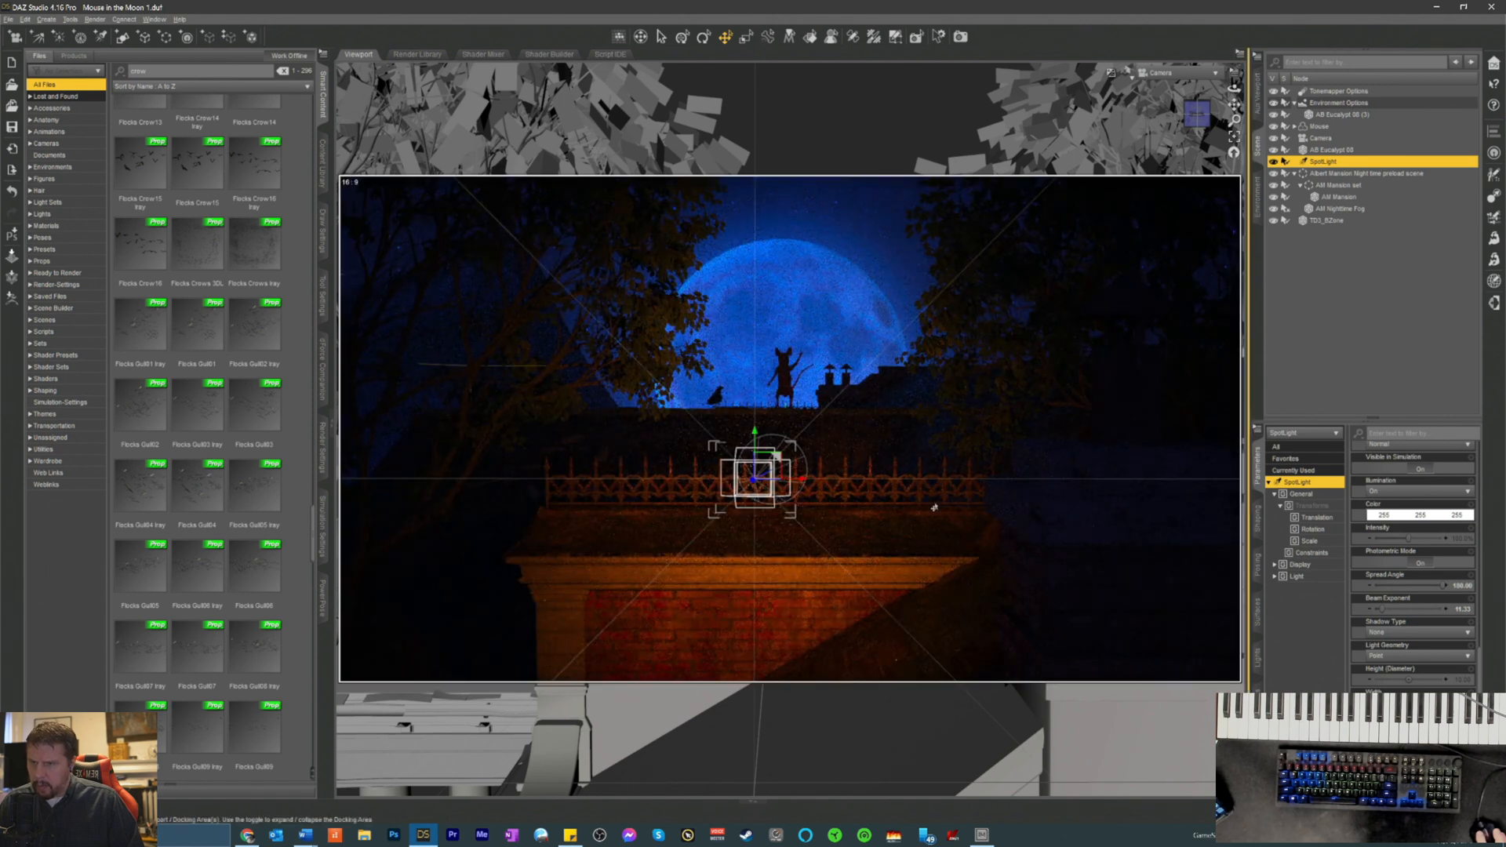
left_click(1068, 360)
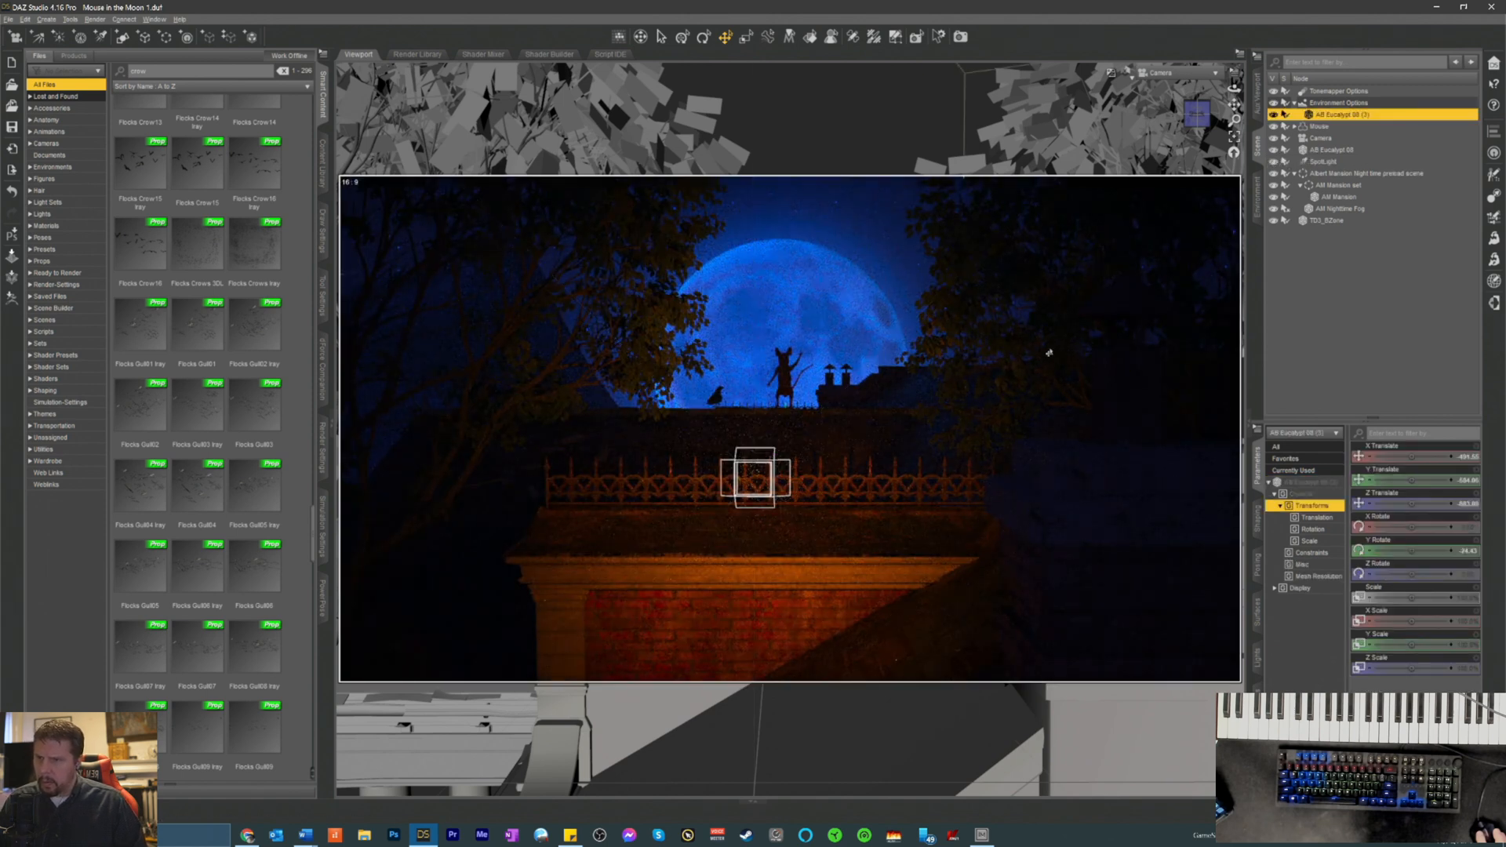
left_click(848, 563)
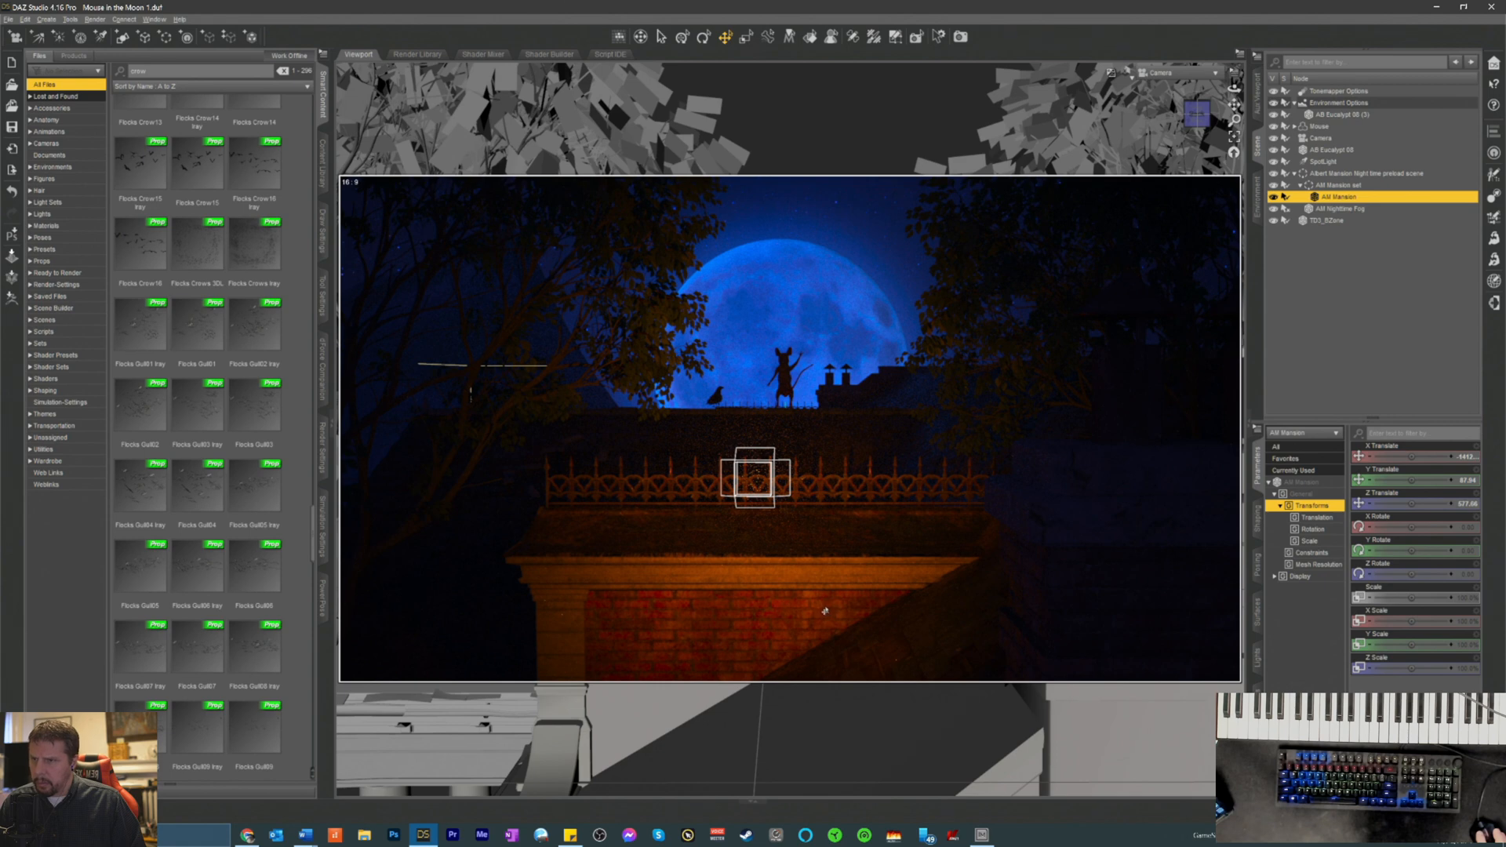
key("ctrl+s")
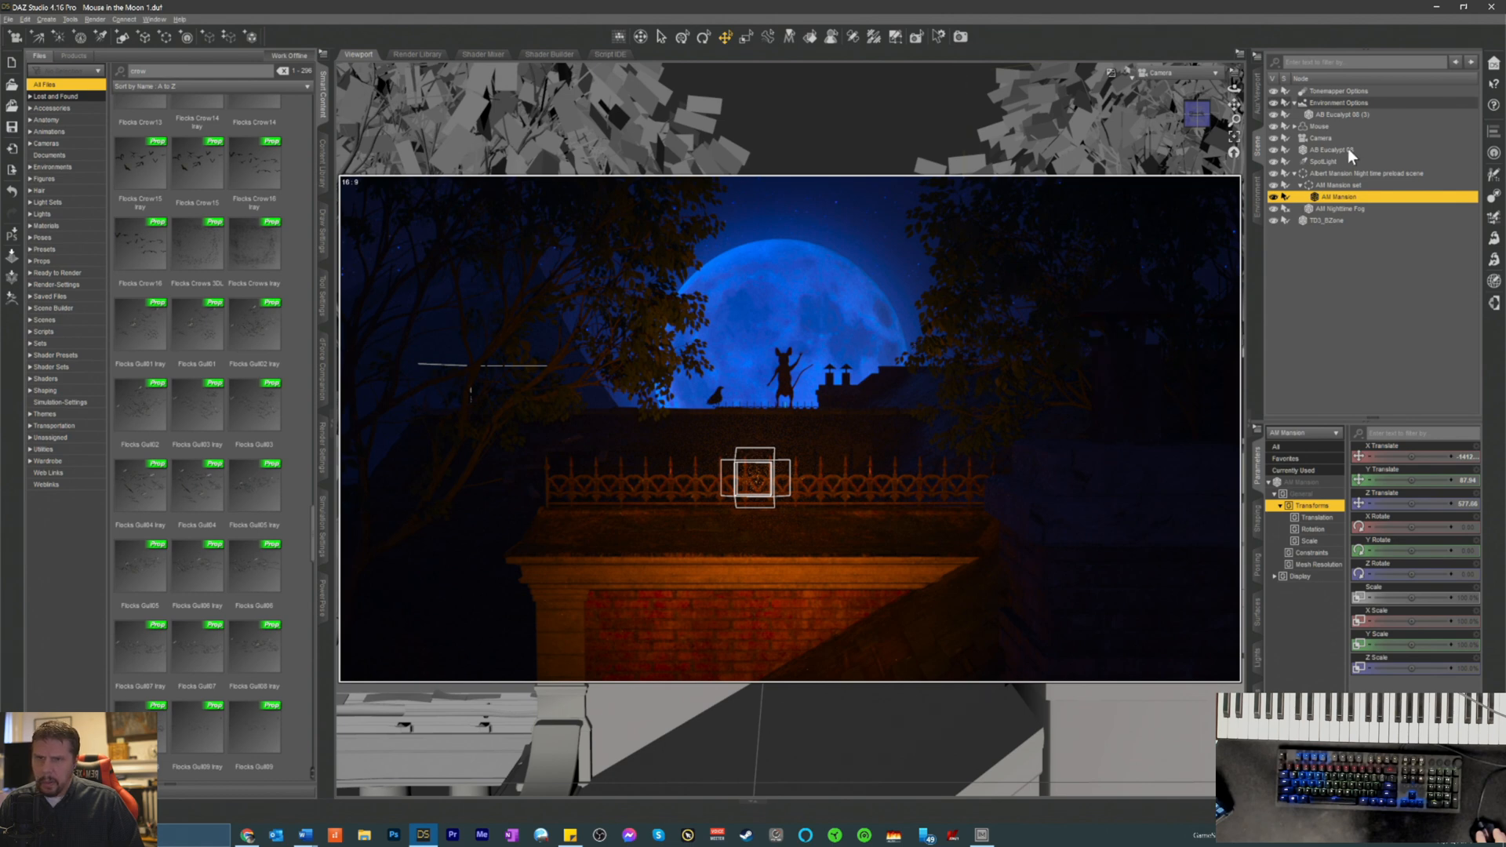
- In Texture Shaded view, raise both eucalyptus trees framing the roof by increasing each one's Y Translate
left_click(1155, 255)
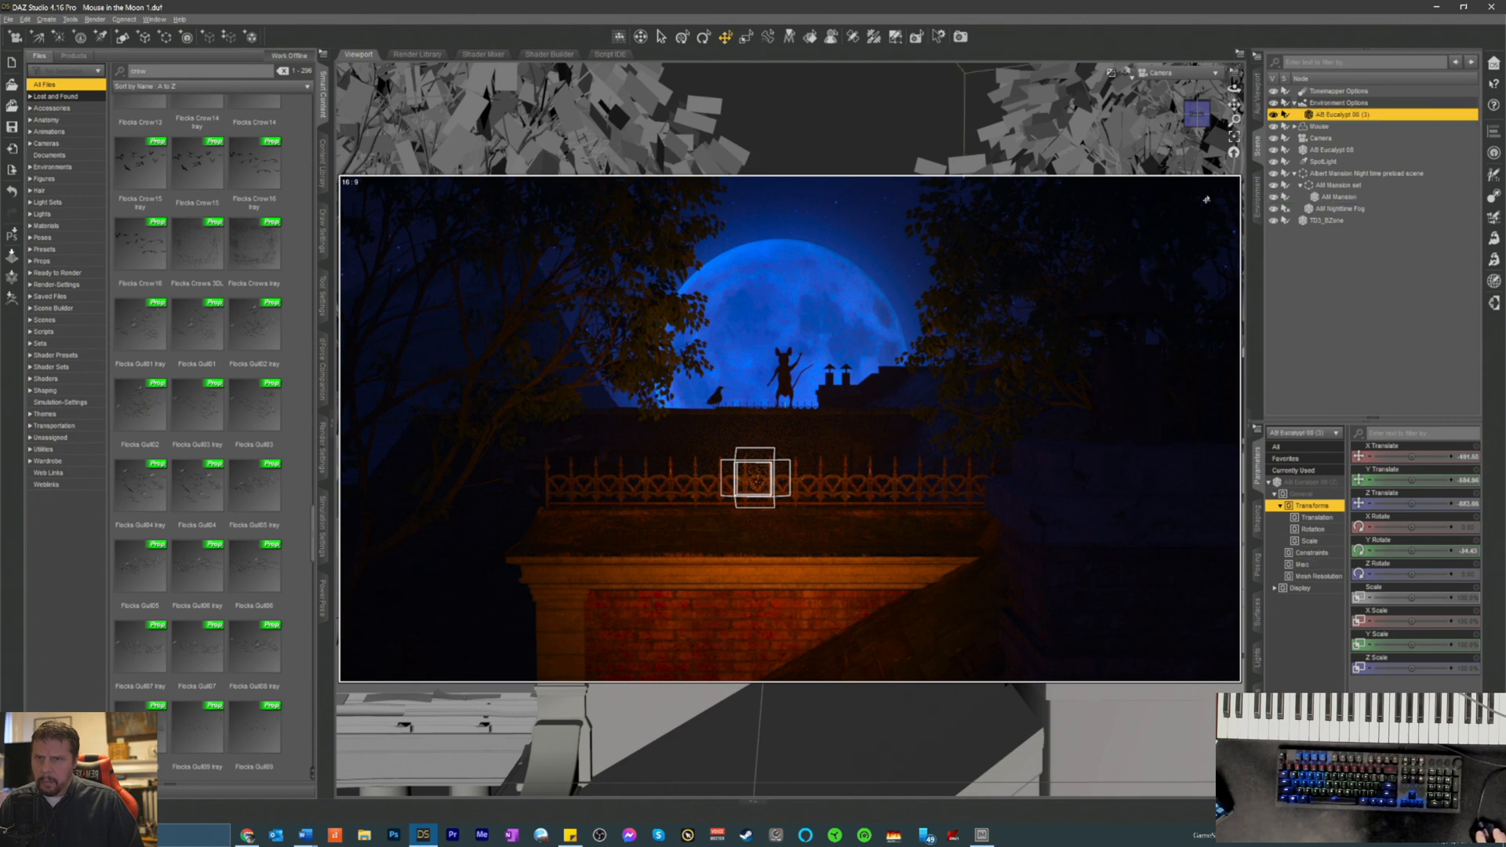
left_click(1127, 73)
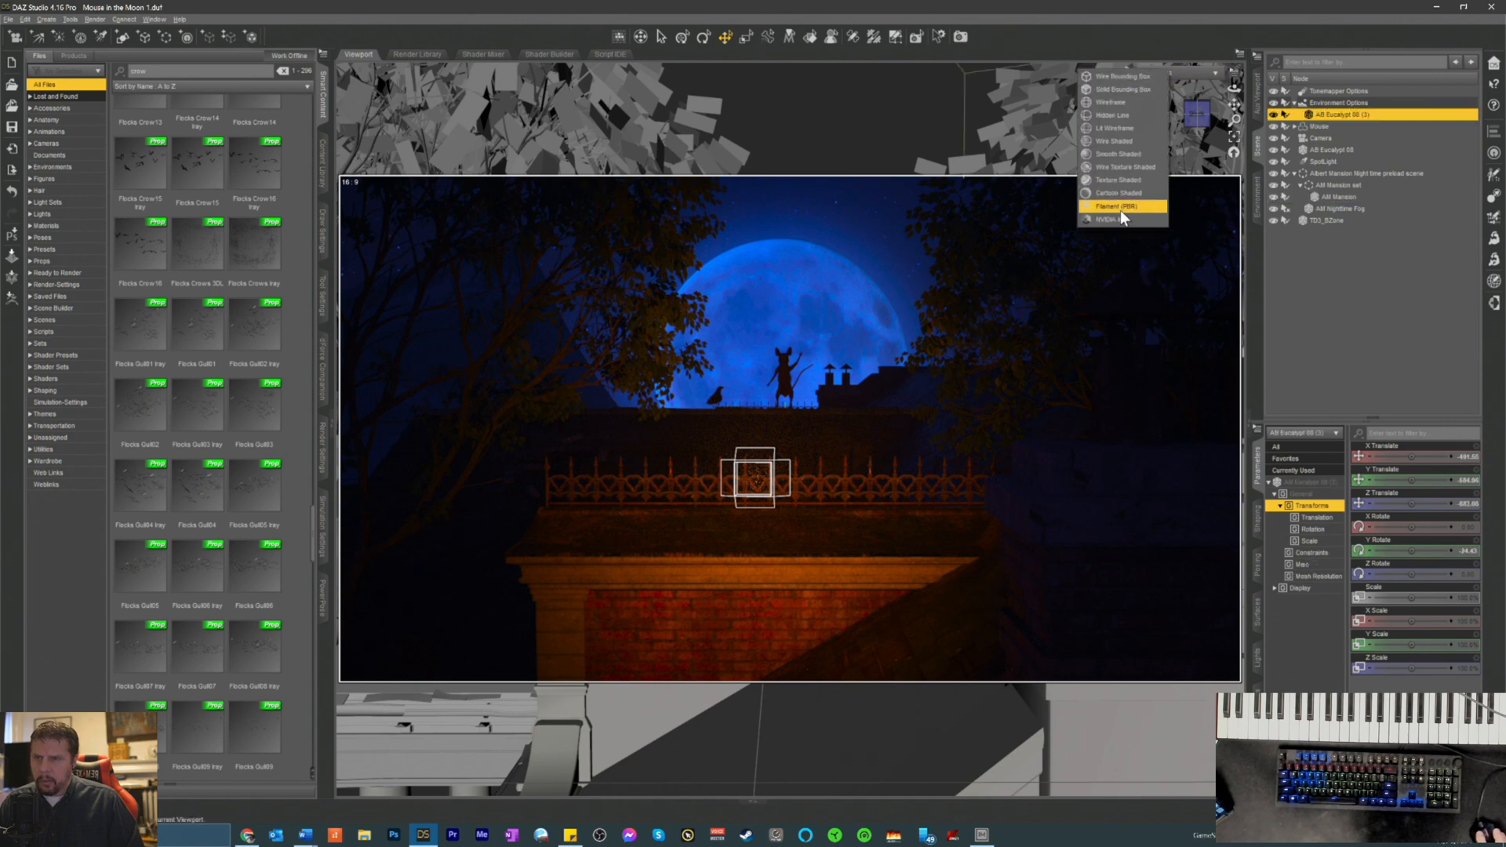
left_click(1118, 180)
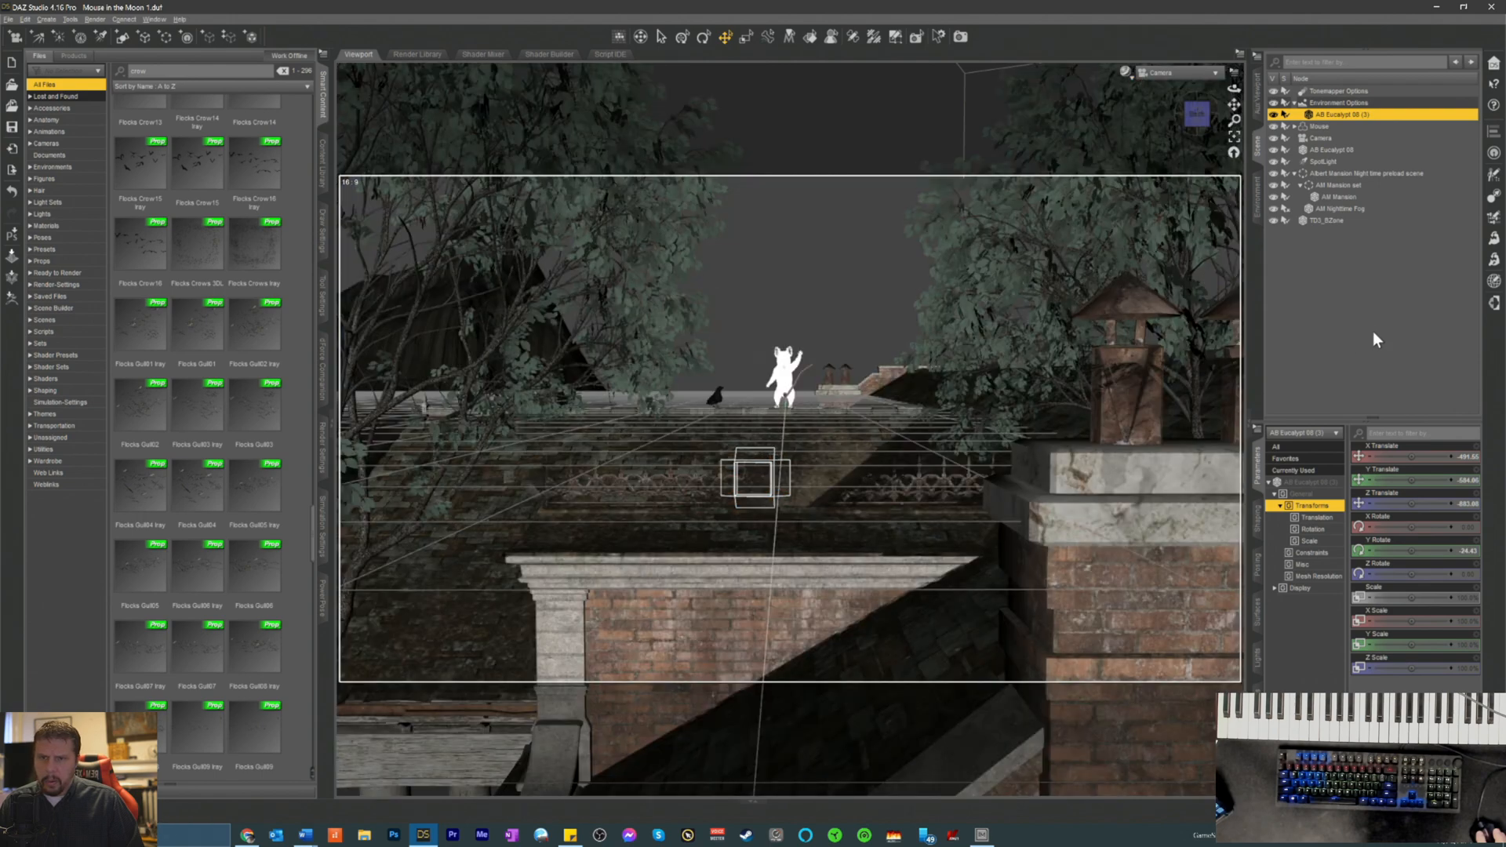
left_click_drag(1418, 487, 1428, 479)
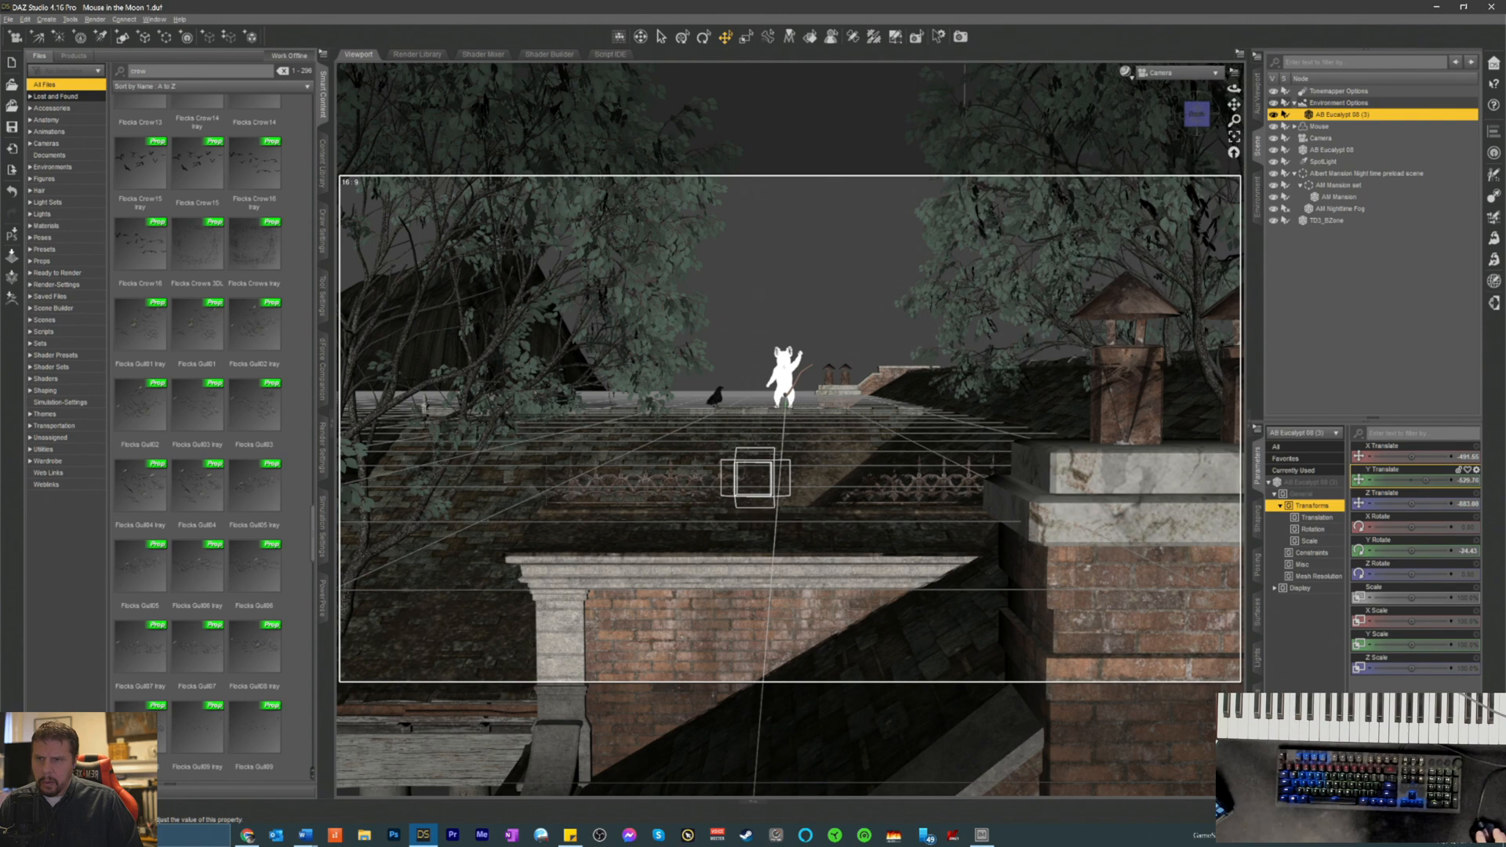
left_click(494, 267)
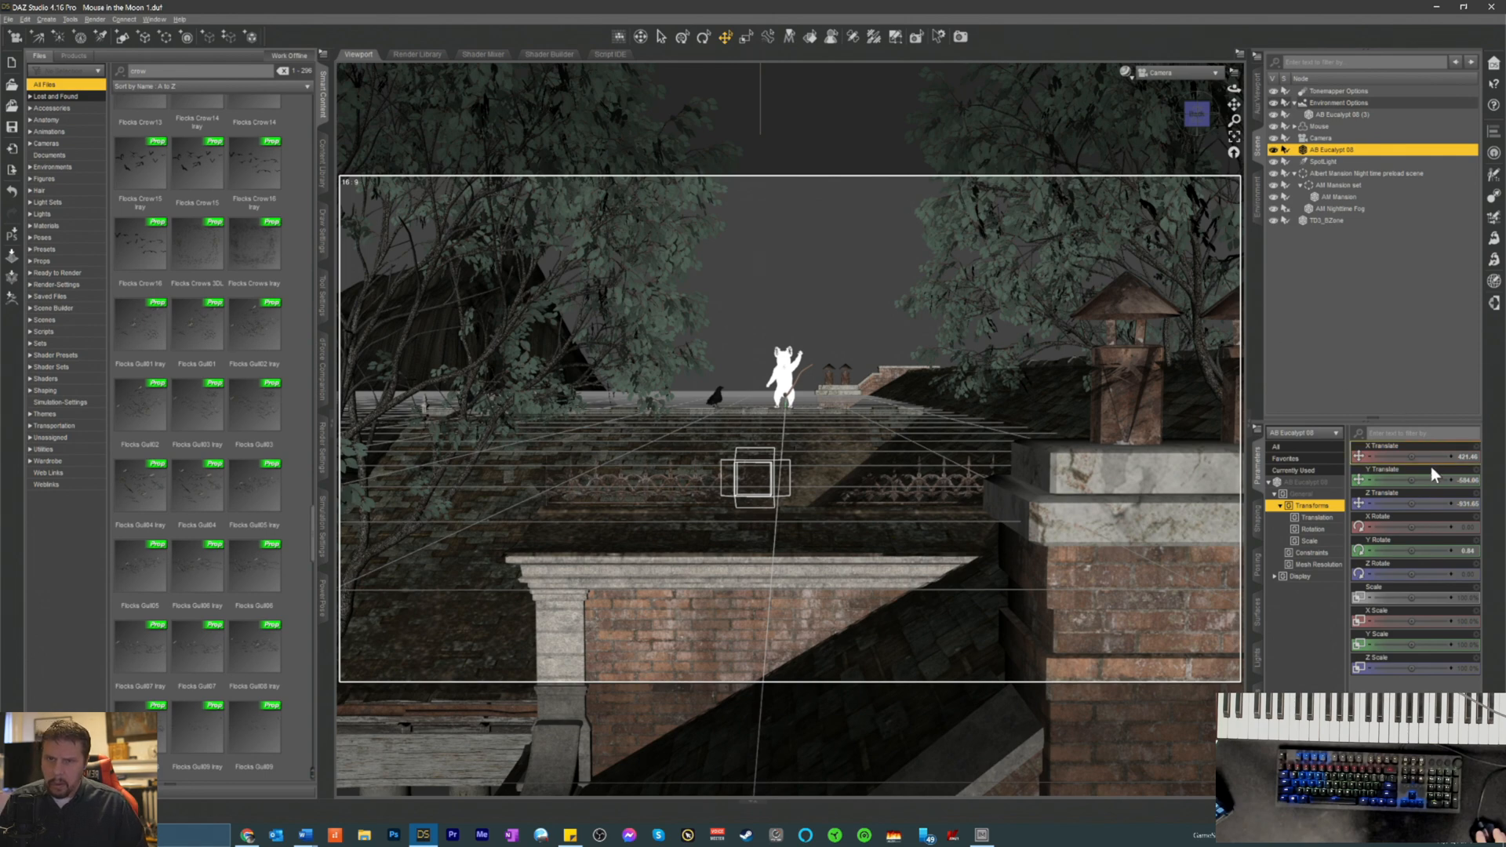
left_click_drag(1412, 479, 1442, 479)
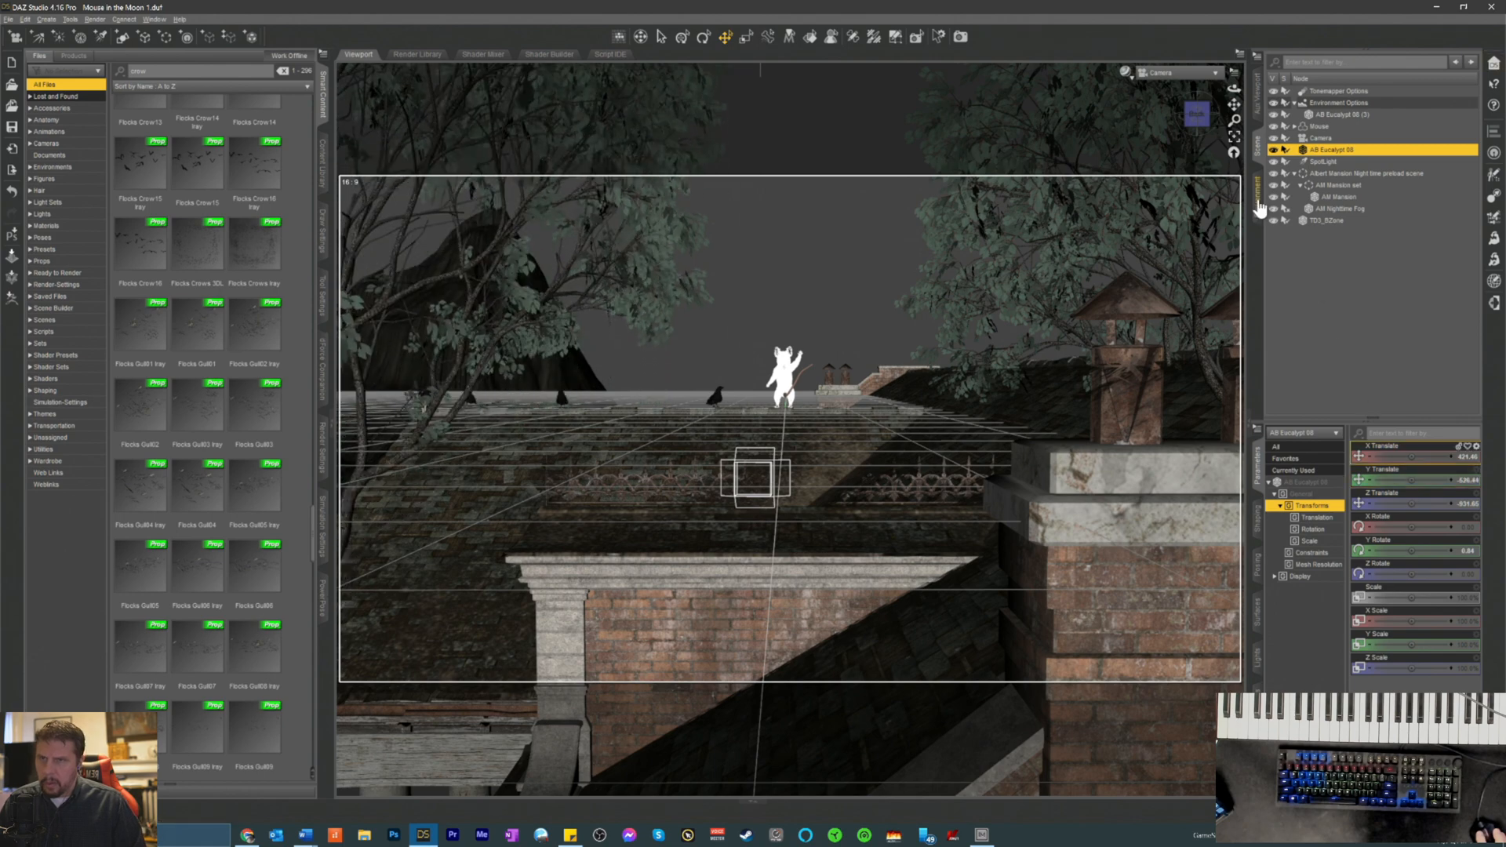
- Check the raised trees against the moon in NVIDIA Iray preview, and return the viewport to Texture Shaded
left_click(1126, 72)
left_click(1098, 222)
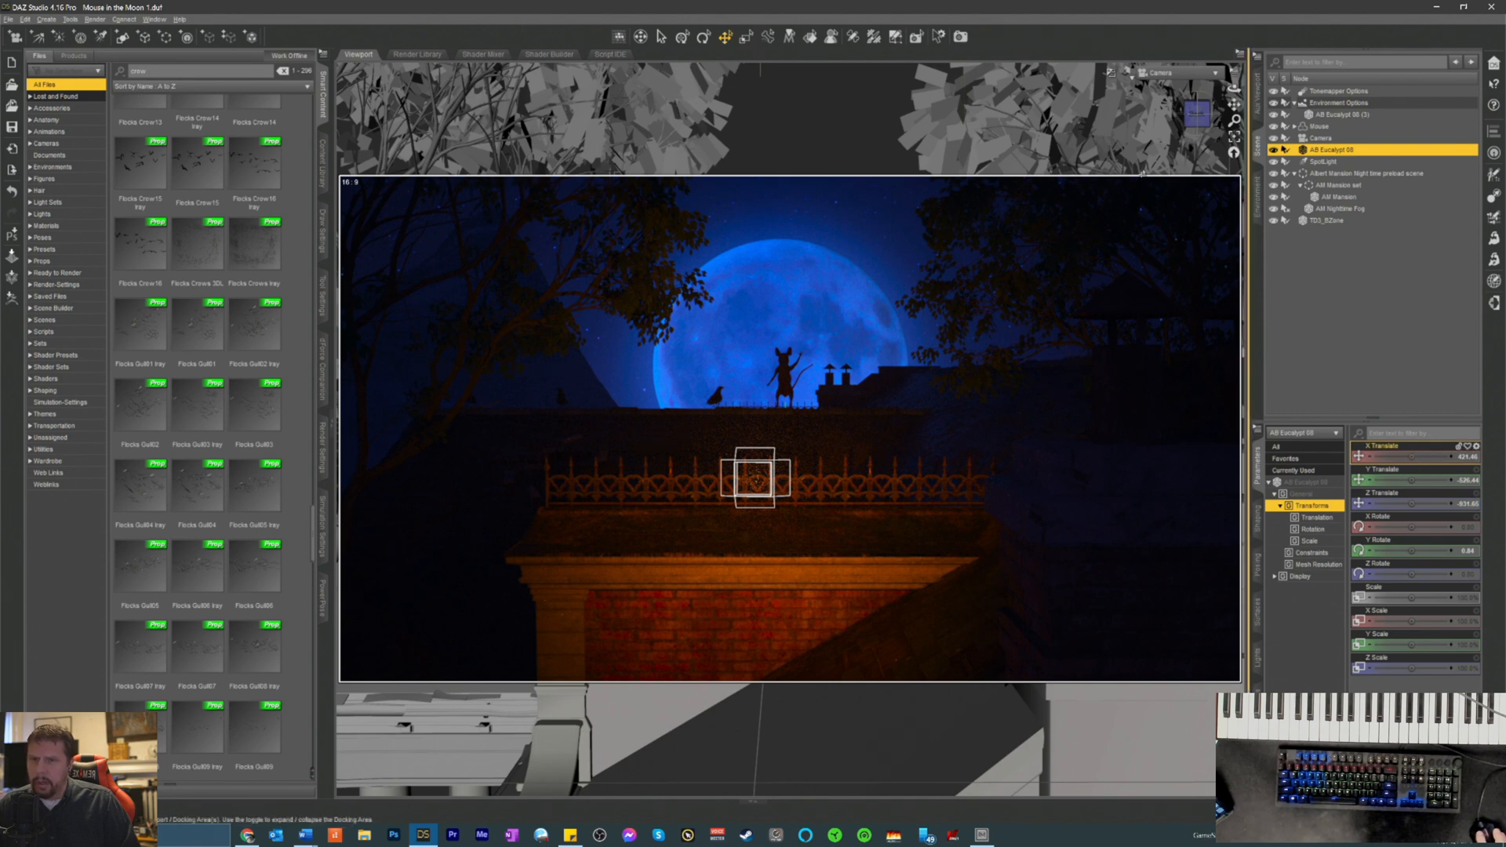
left_click(1128, 73)
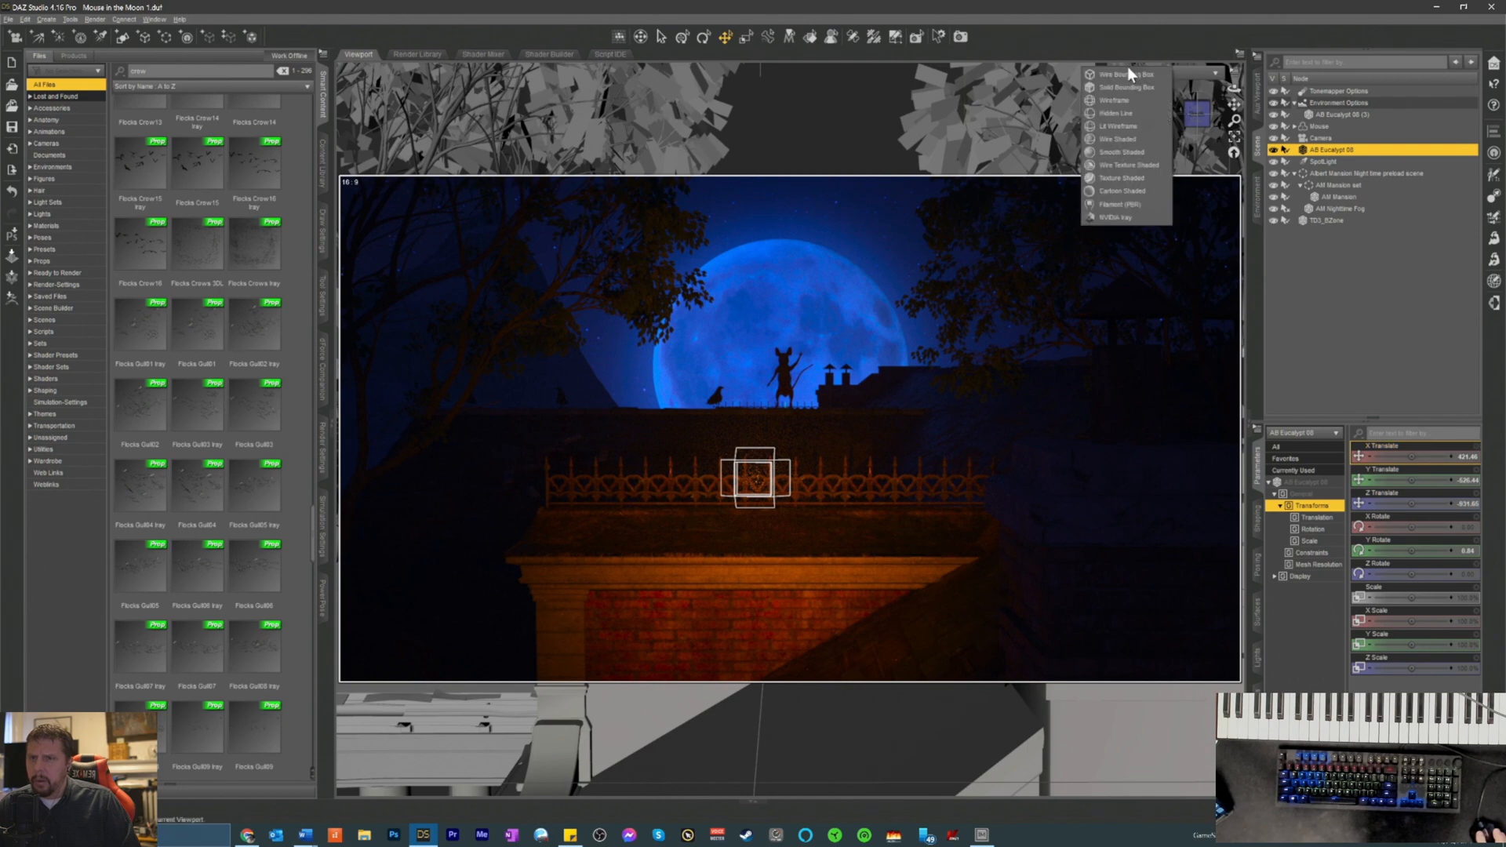
left_click(1107, 180)
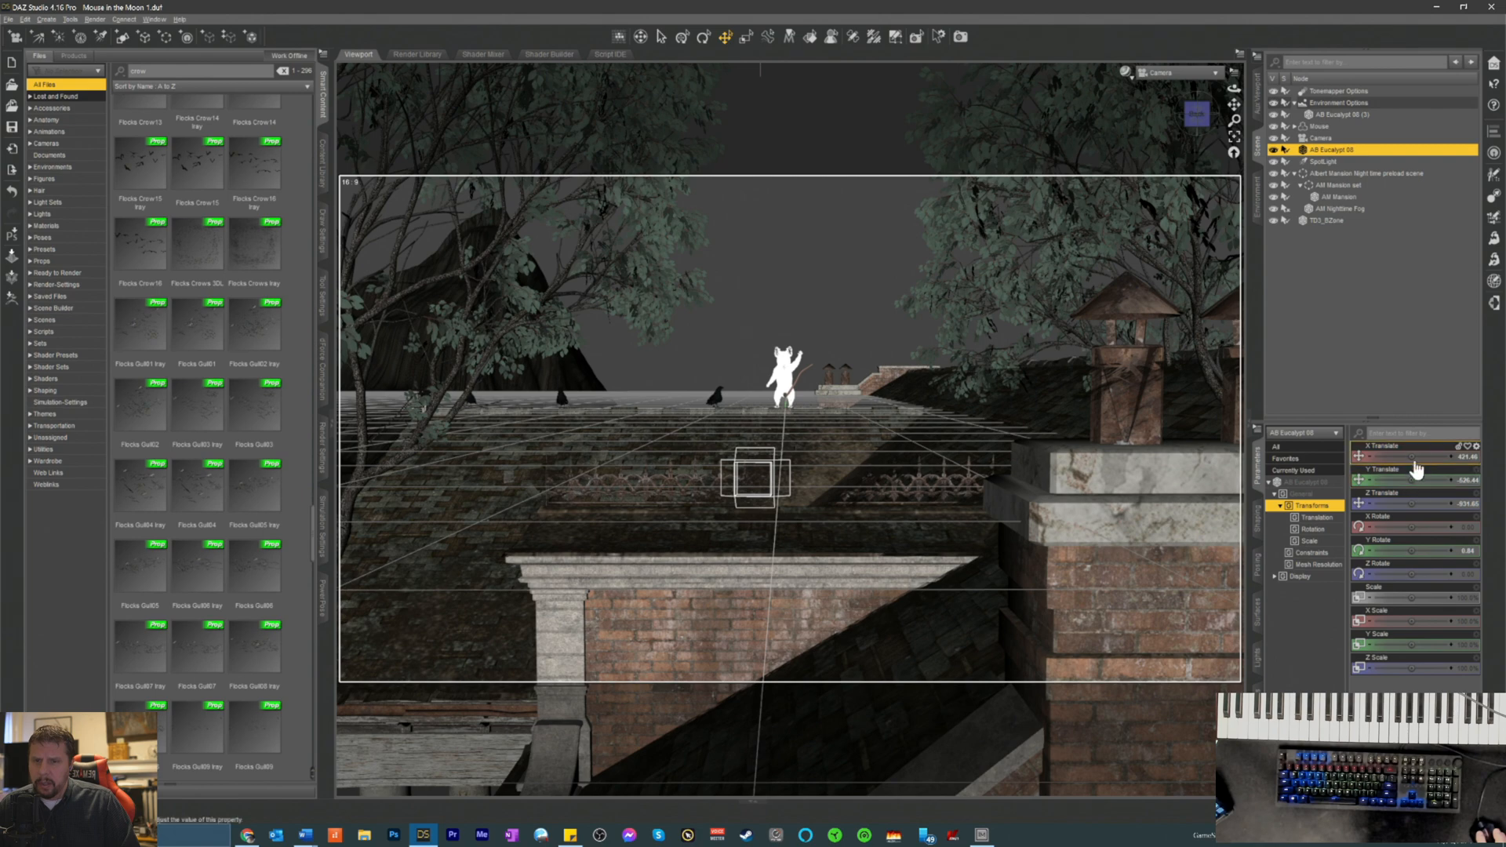
- Shift the left eucalyptus outward from the mouse and the right eucalyptus inward toward it along the X axis
mouse_move(1412, 481)
left_mouse_down()
mouse_move(1365, 481)
mouse_move(1399, 456)
mouse_move(1454, 457)
mouse_move(1415, 460)
left_mouse_up()
left_click(1089, 237)
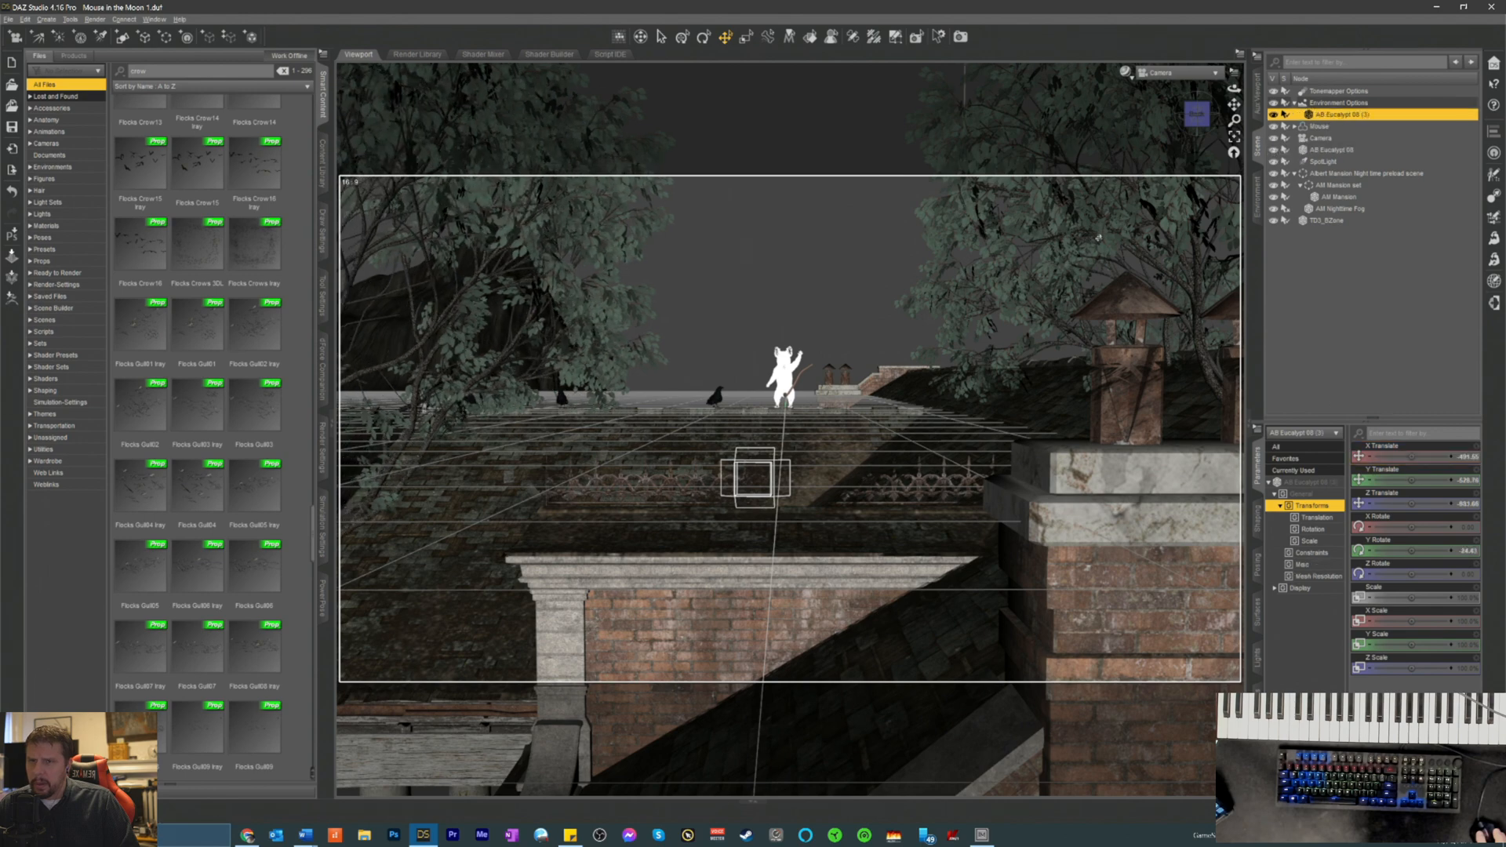
left_click_drag(1412, 456, 1424, 457)
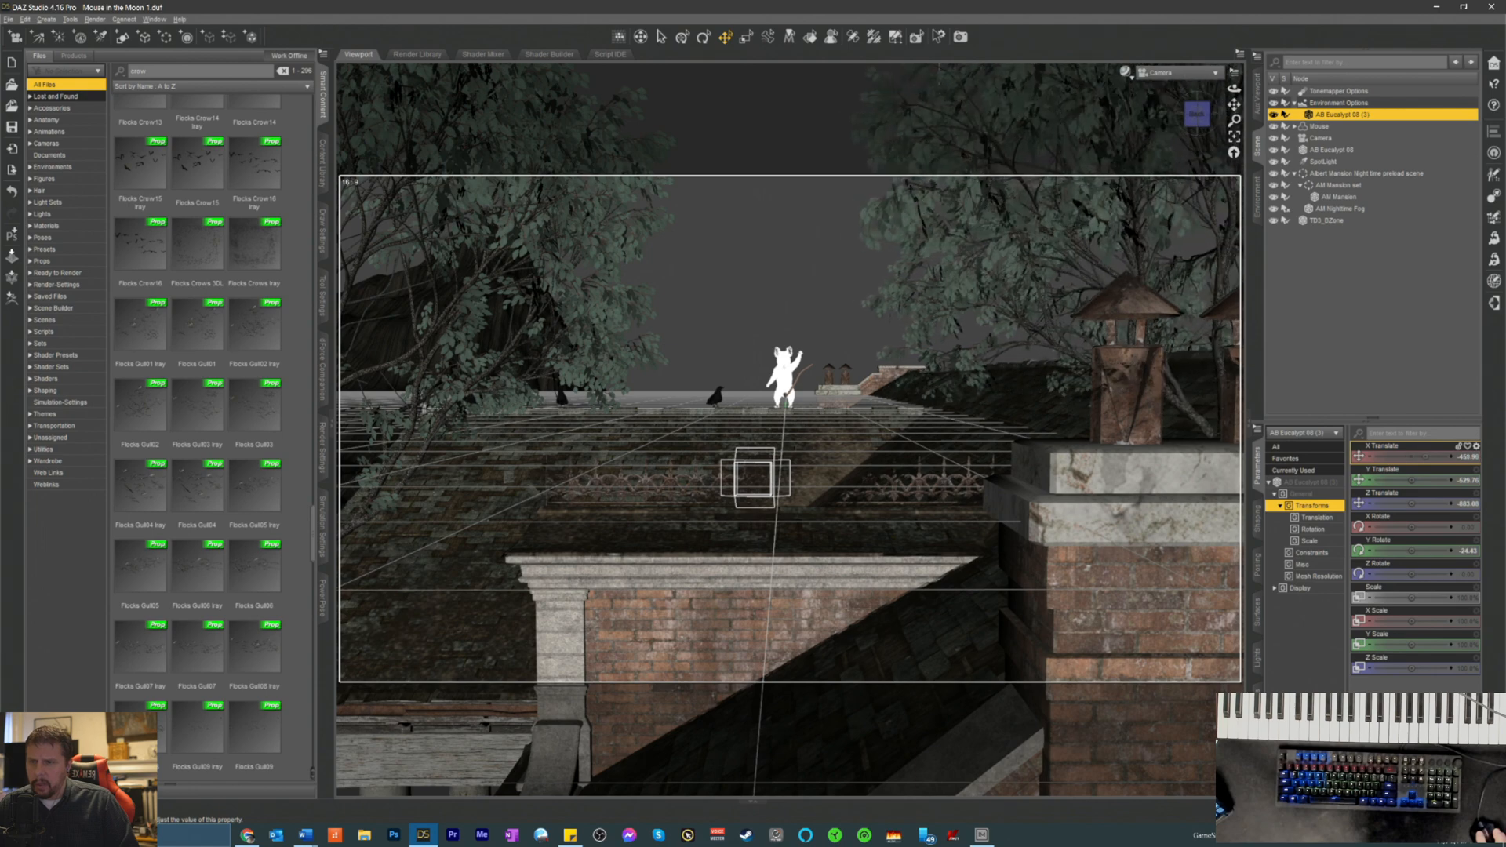
- Preview the scene in NVIDIA Iray and shift the left eucalyptus inward along X so its branches overlap the moon's edge
left_click(1127, 72)
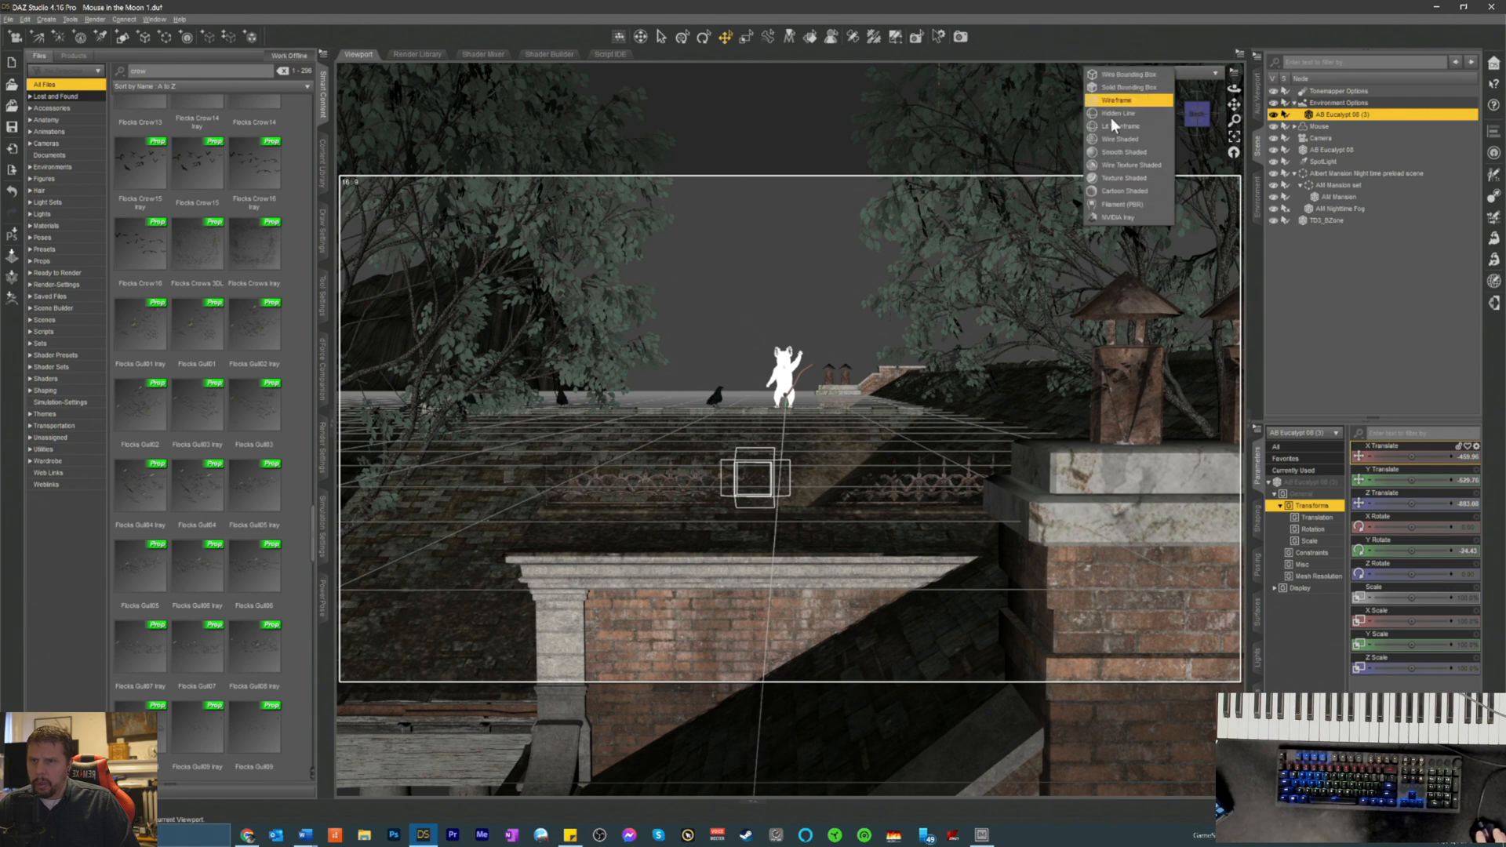
left_click(1097, 216)
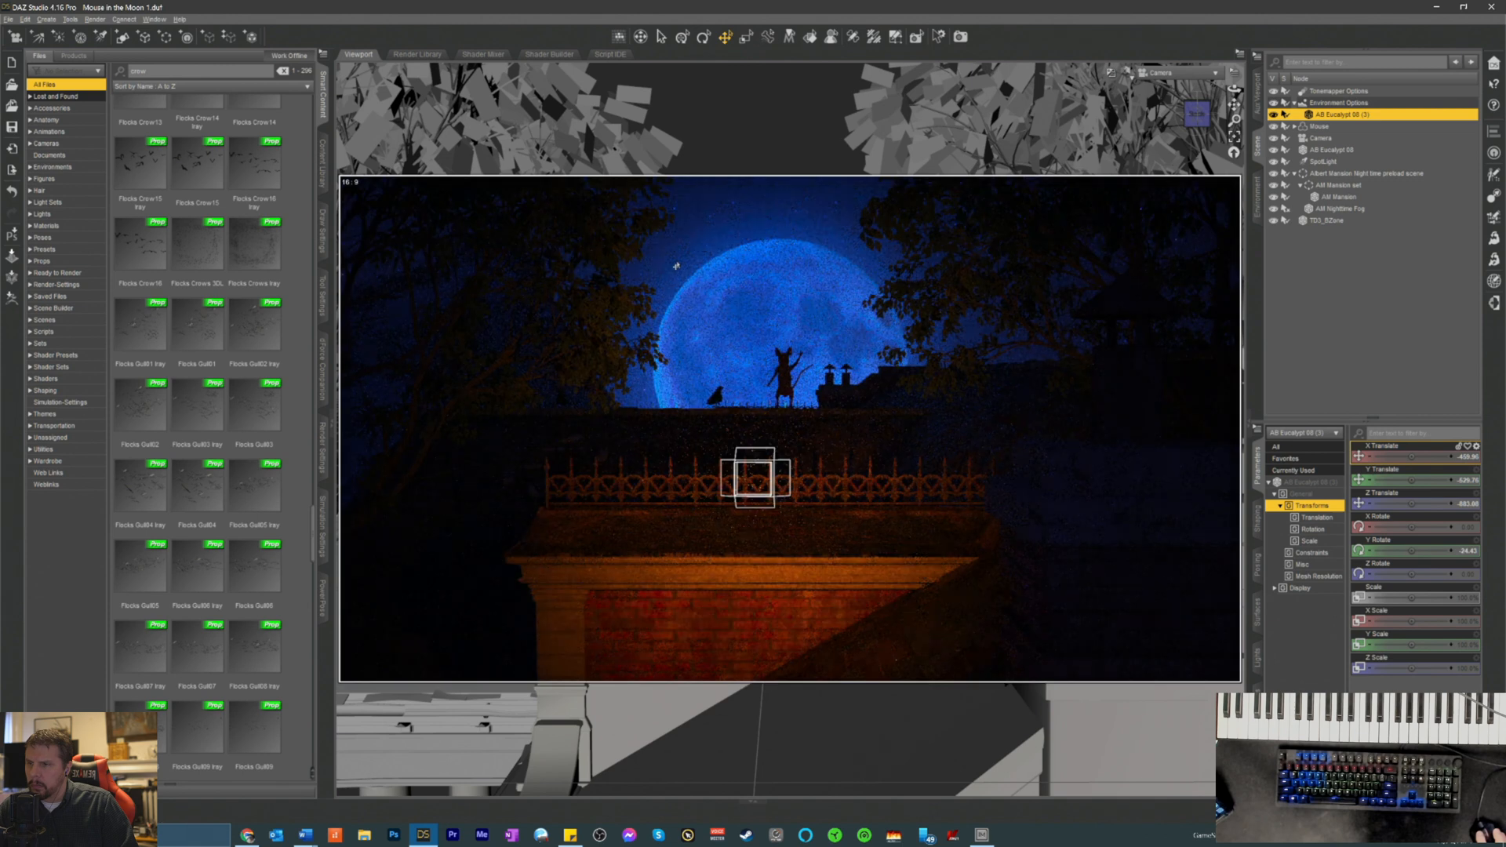
left_click(1077, 435)
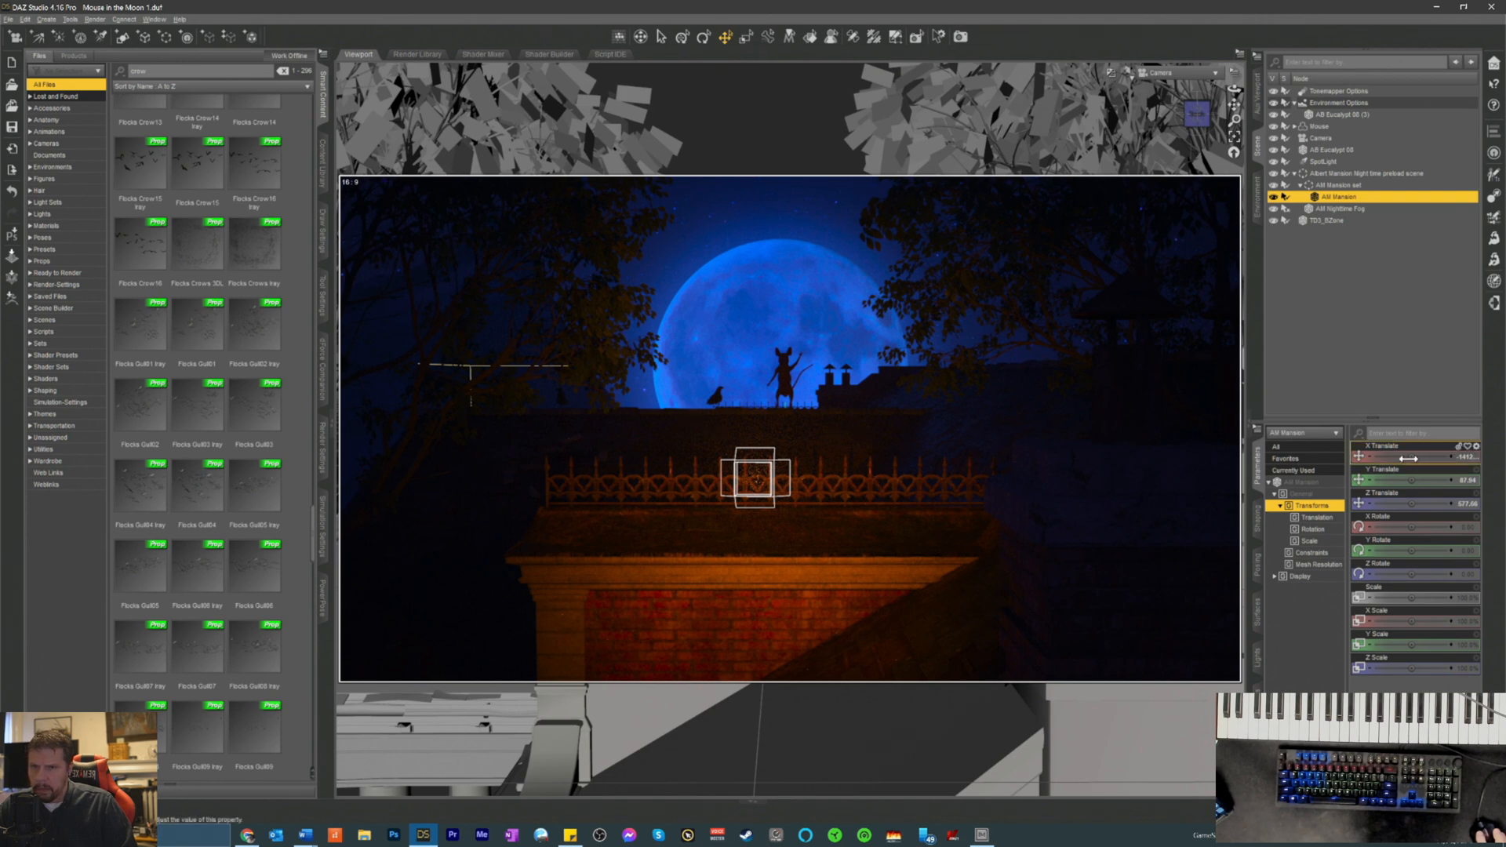
left_click(565, 237)
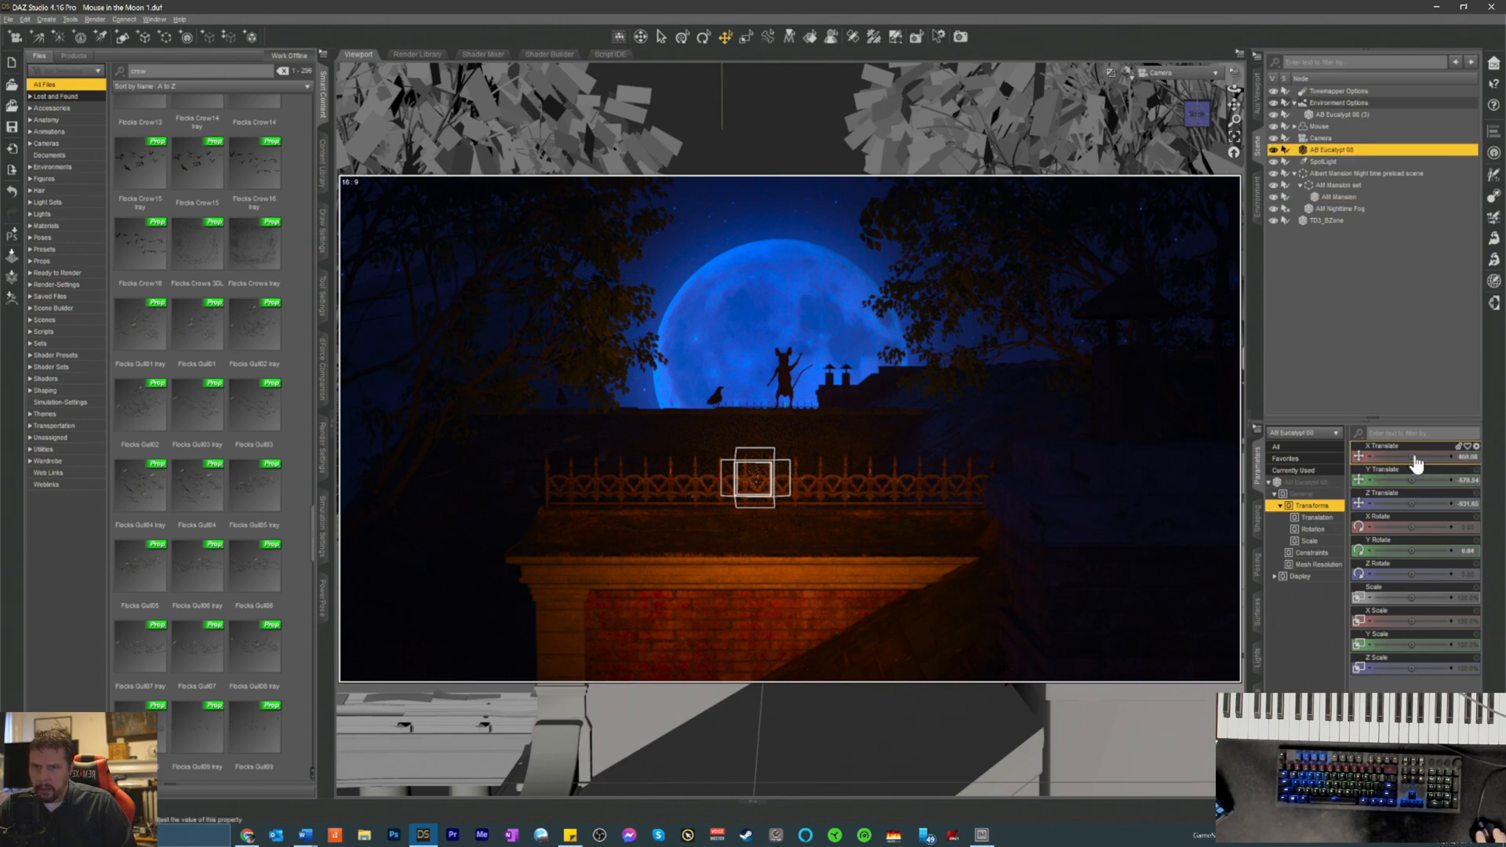
left_click_drag(1411, 457, 1391, 456)
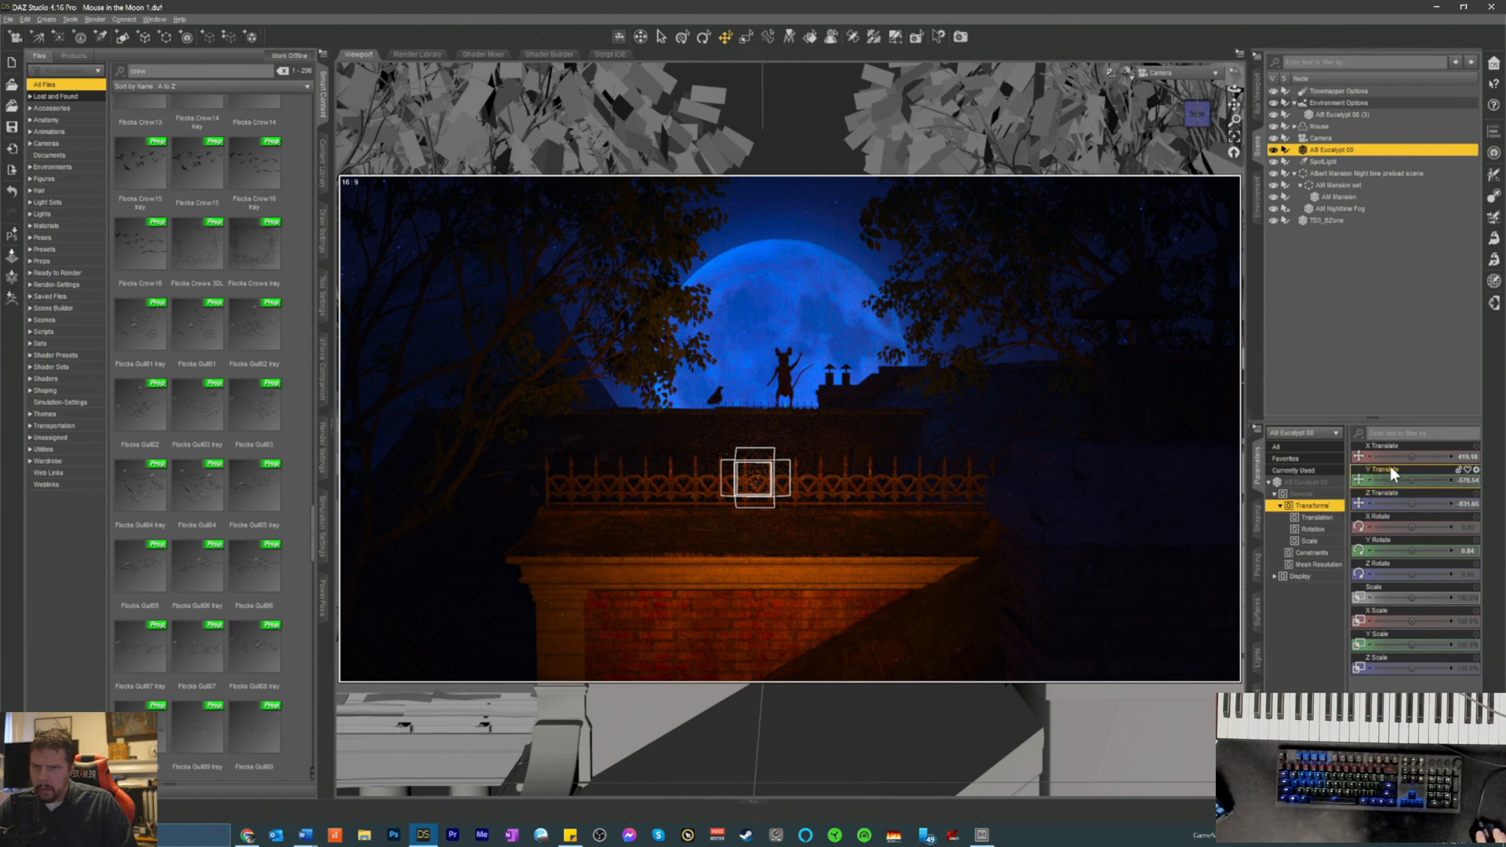
- Group the two eucalyptus trees together under a new group named Trees
left_click(1123, 77)
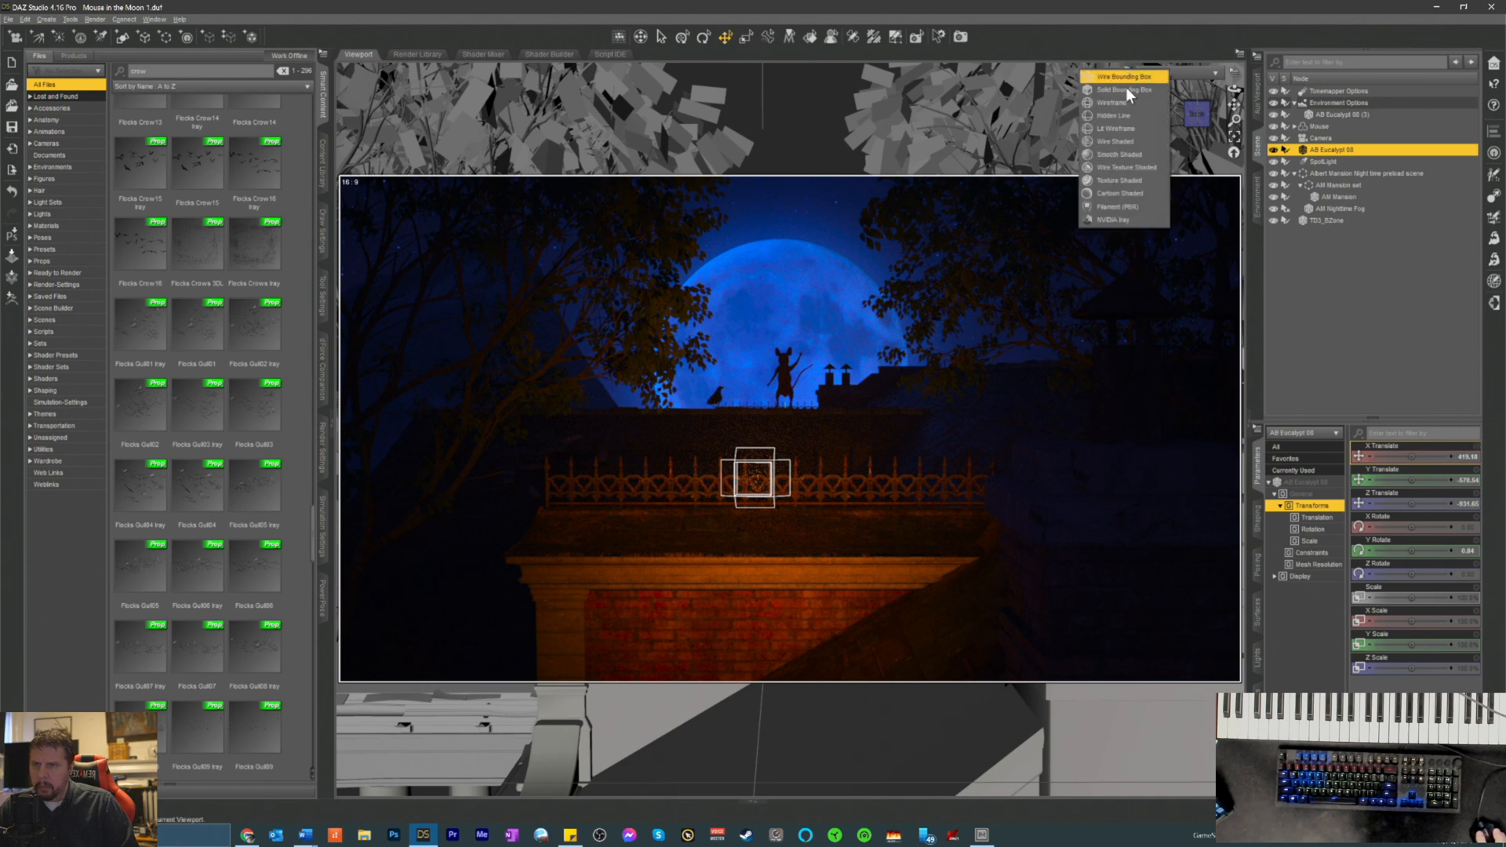
left_click(1326, 111)
left_click(1315, 152, "ctrl")
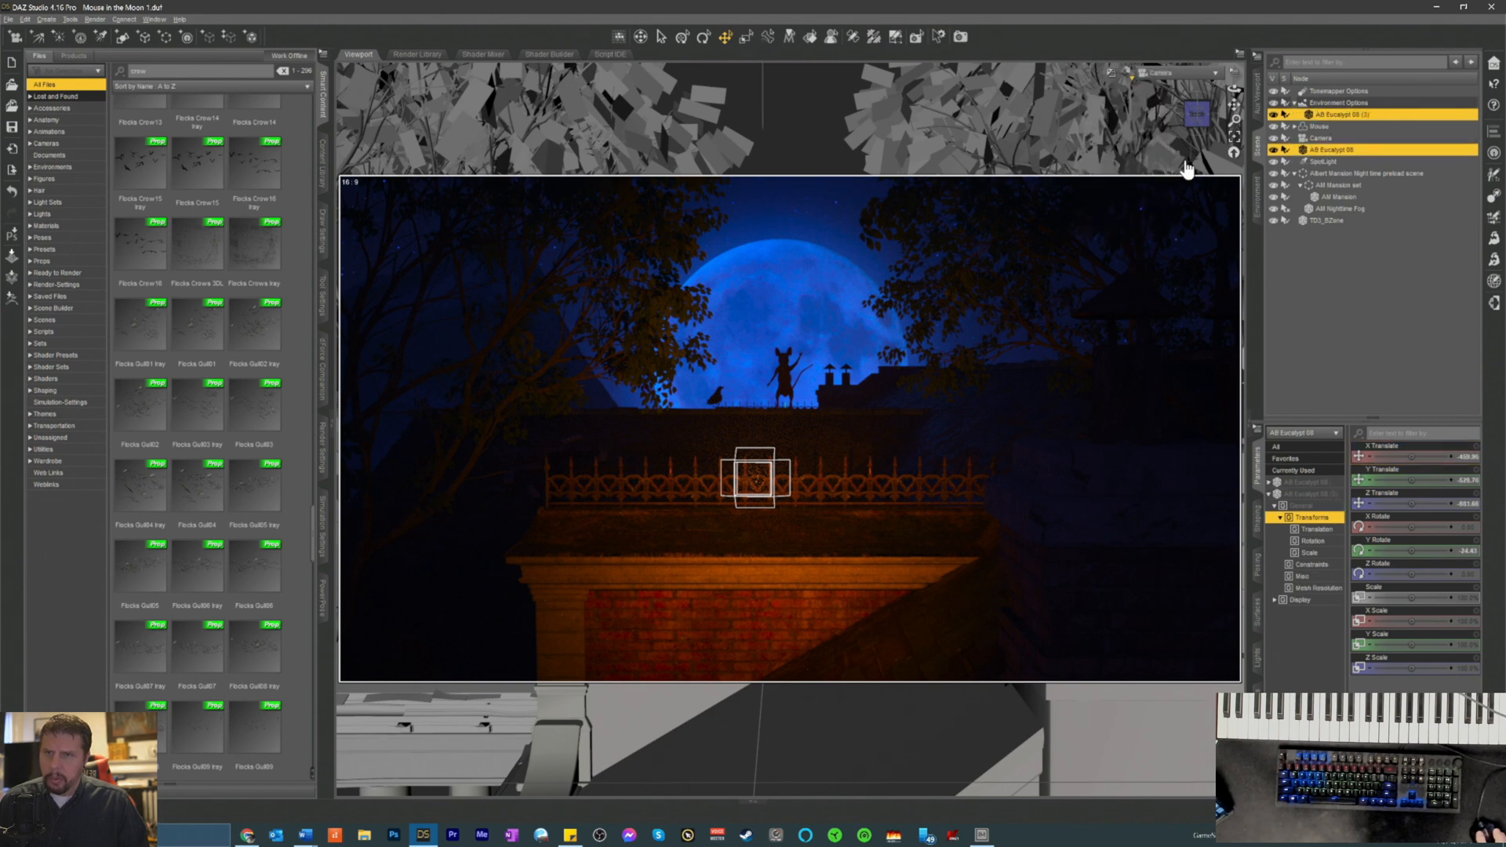
left_click(47, 19)
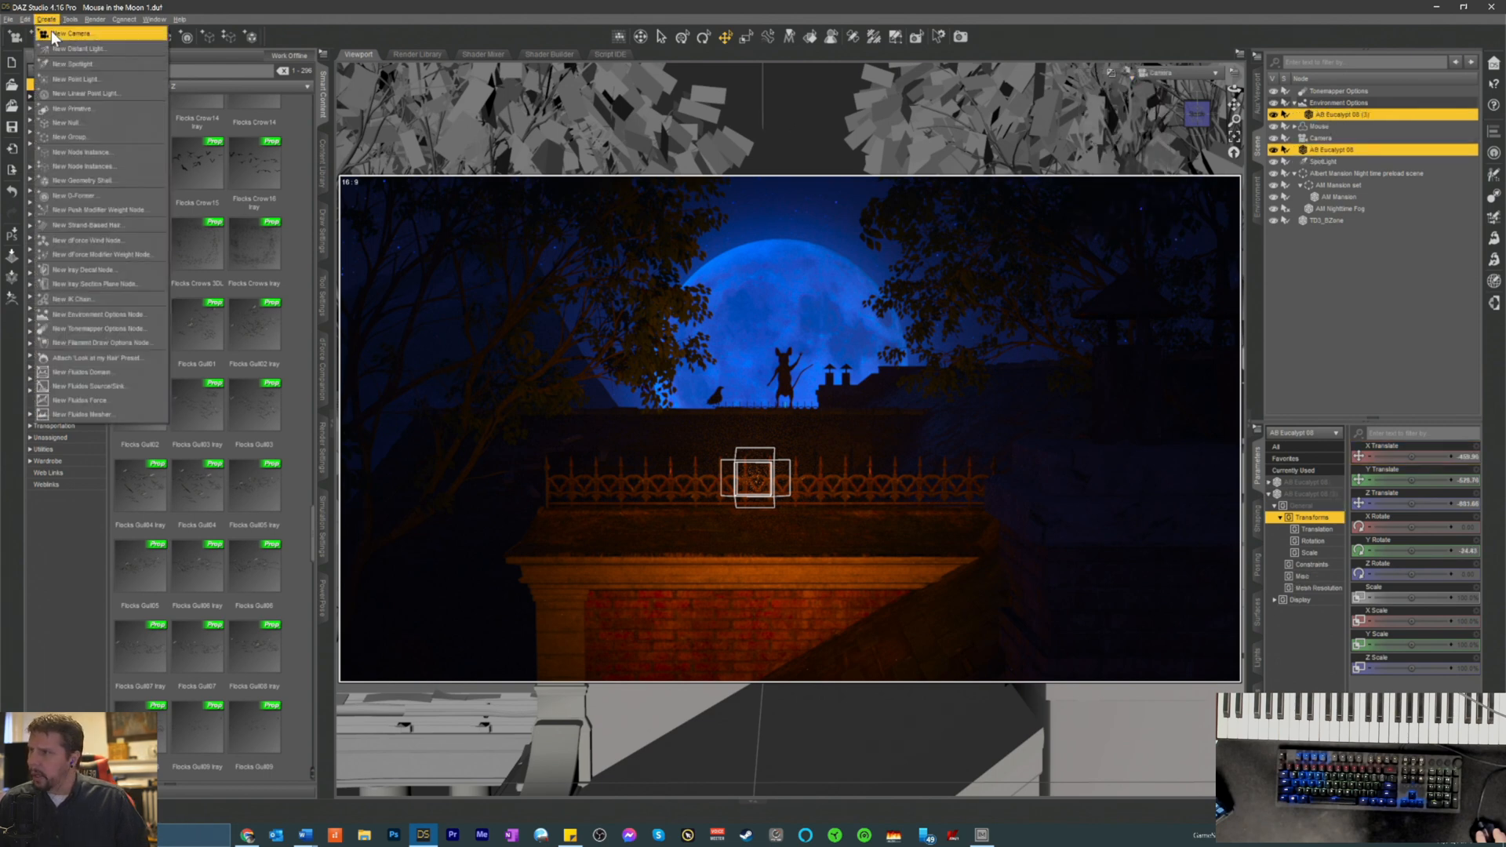
left_click(73, 136)
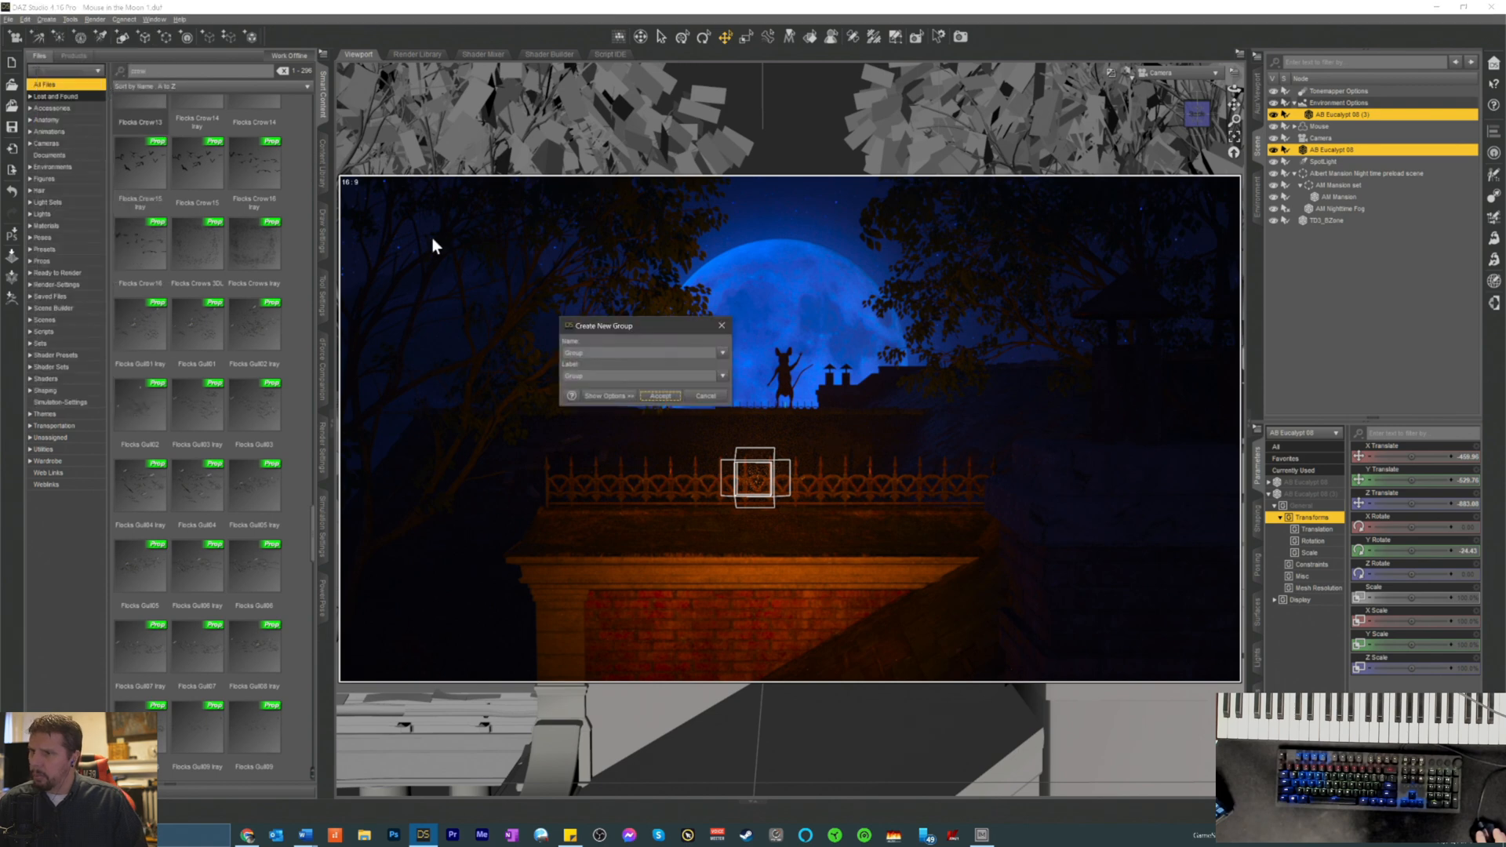
key("Tab")
type("Trees")
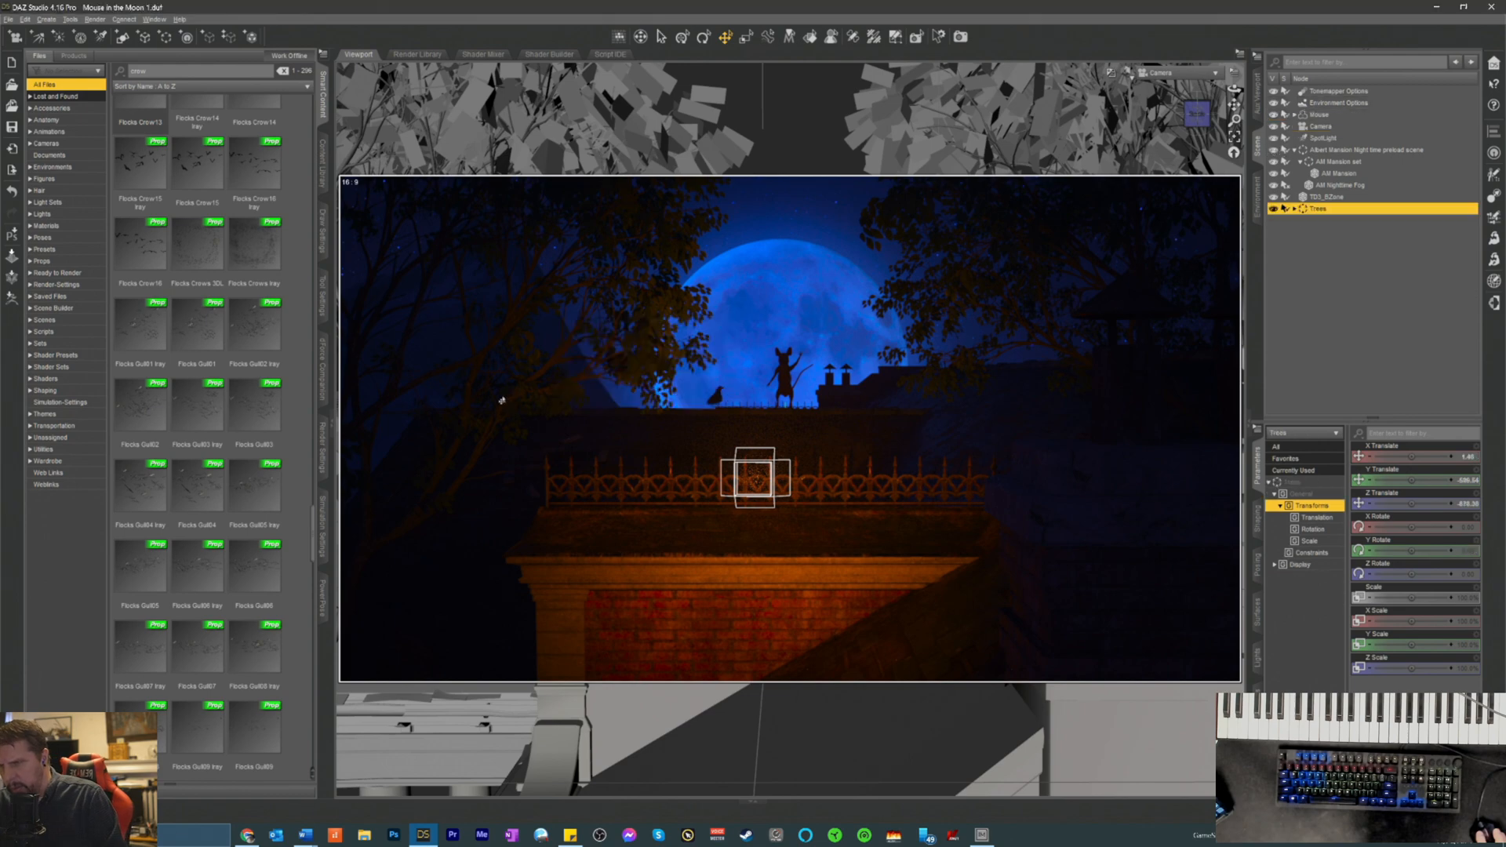
key("Return")
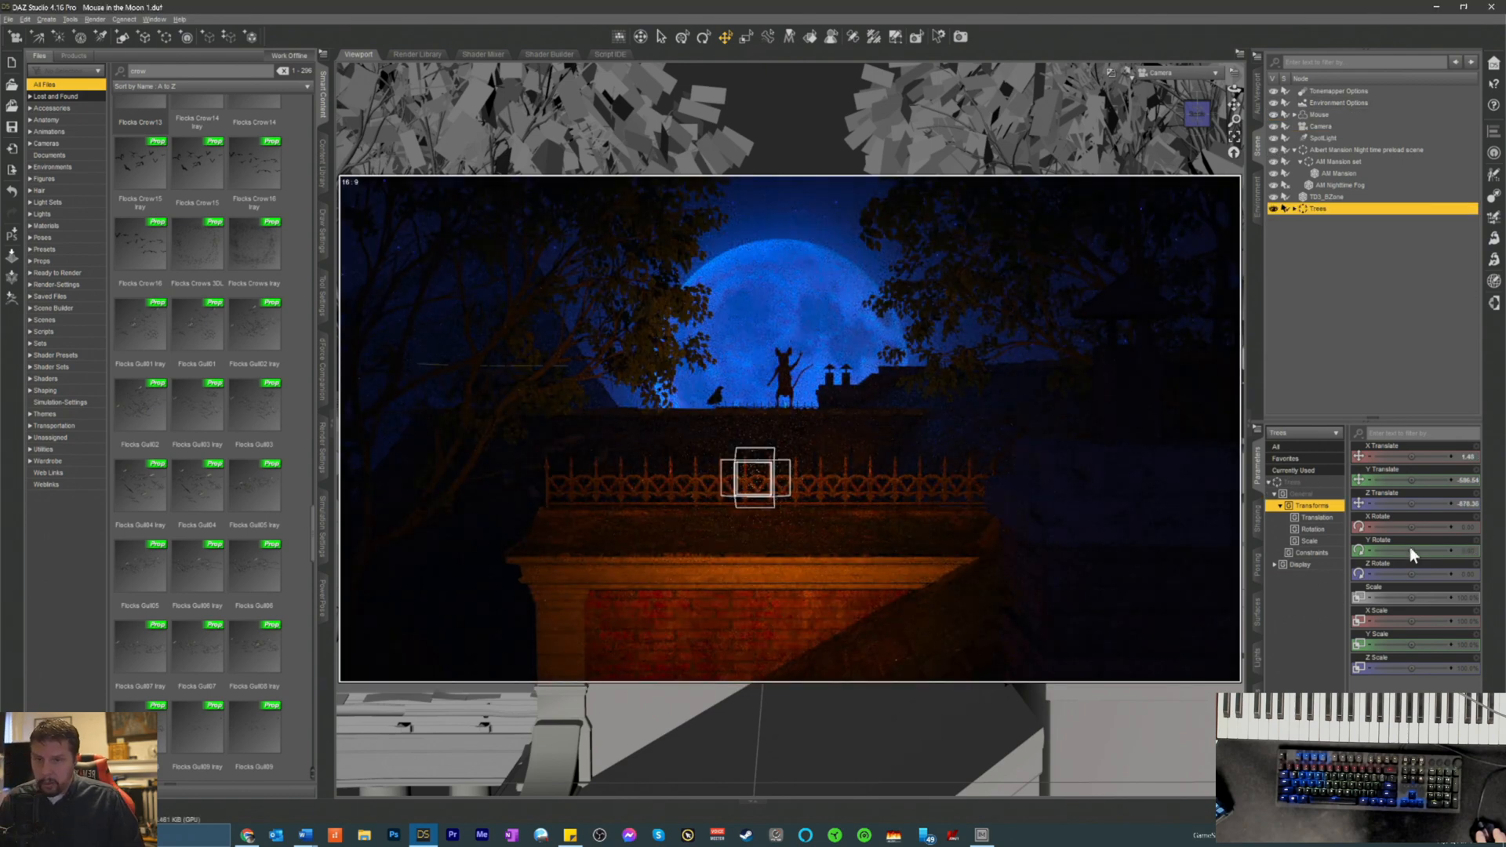
- Move the Trees group toward the camera by raising its Z Translate to about -700
mouse_move(1410, 502)
left_mouse_down()
mouse_move(1325, 503)
mouse_move(1365, 508)
left_mouse_up()
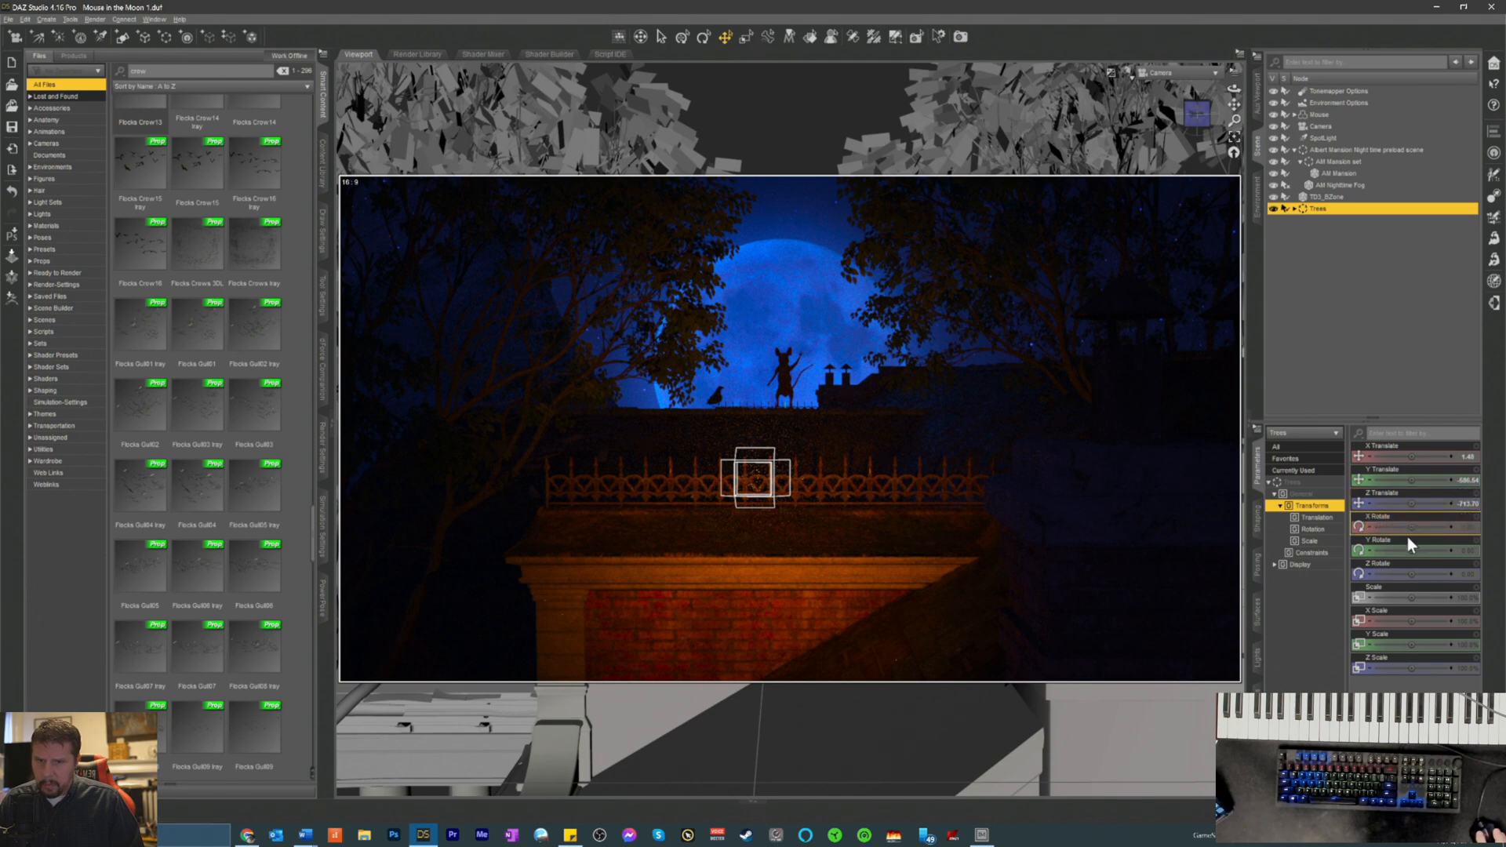
left_click_drag(1412, 503, 1399, 503)
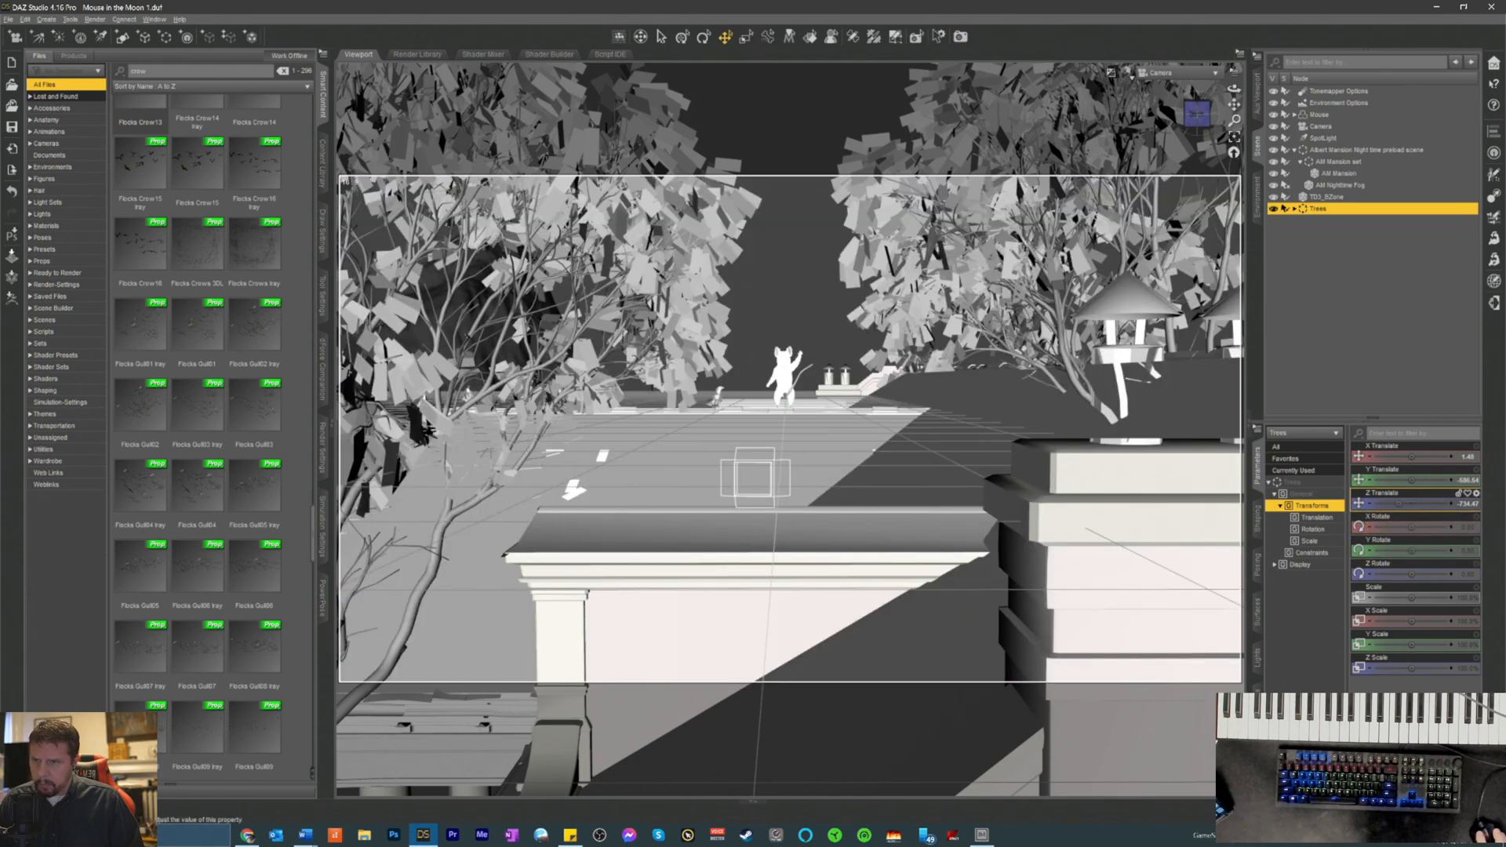
mouse_move(1400, 503)
left_mouse_down()
mouse_move(1429, 503)
mouse_move(1407, 501)
left_mouse_up()
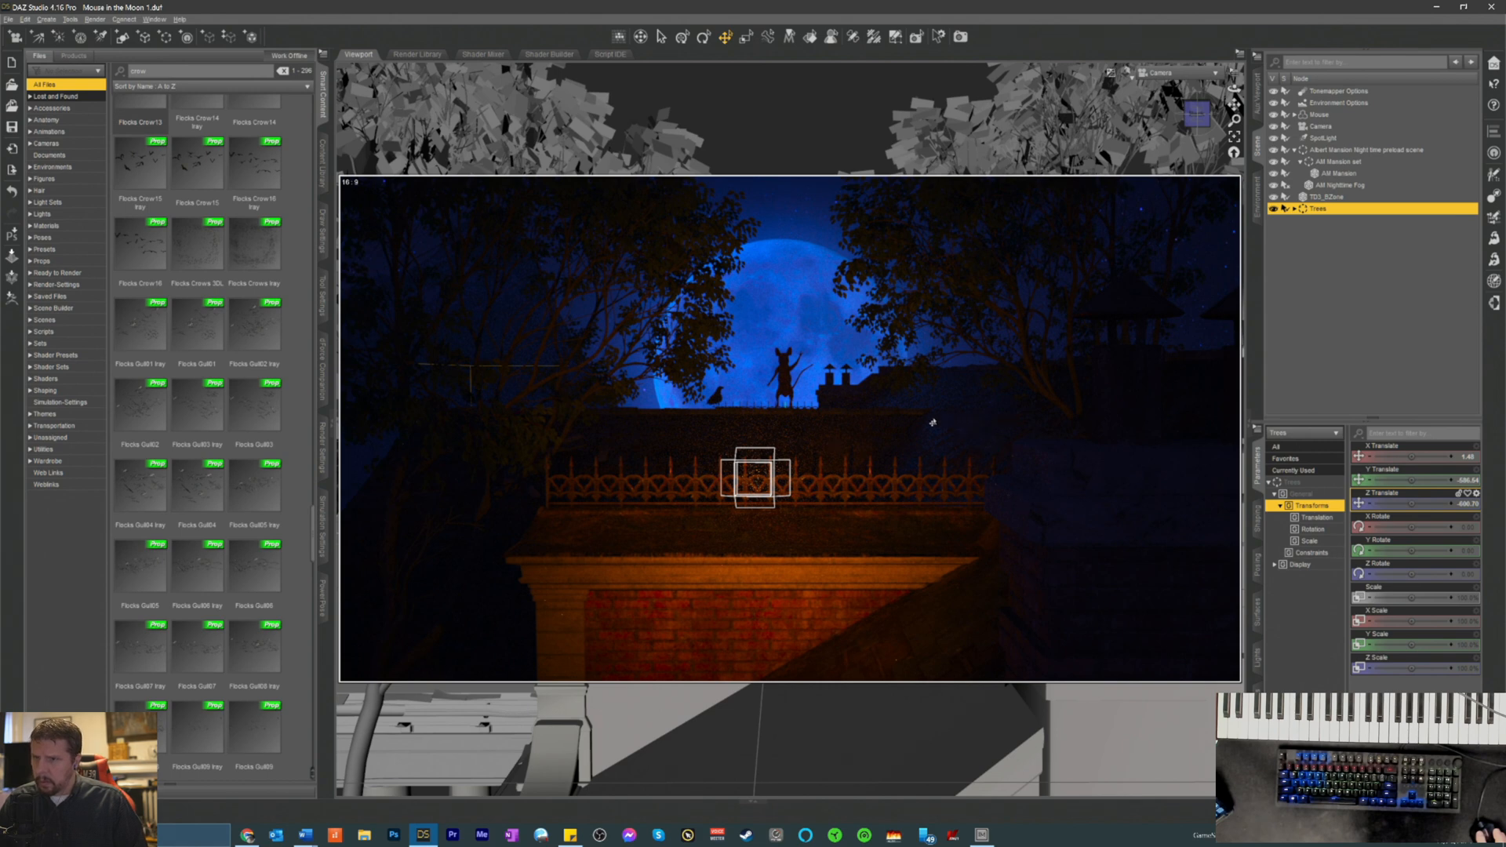
- Shift the right and left eucalyptus trees individually outward along X to uncover more of the moon, and save the scene
left_click(1028, 312)
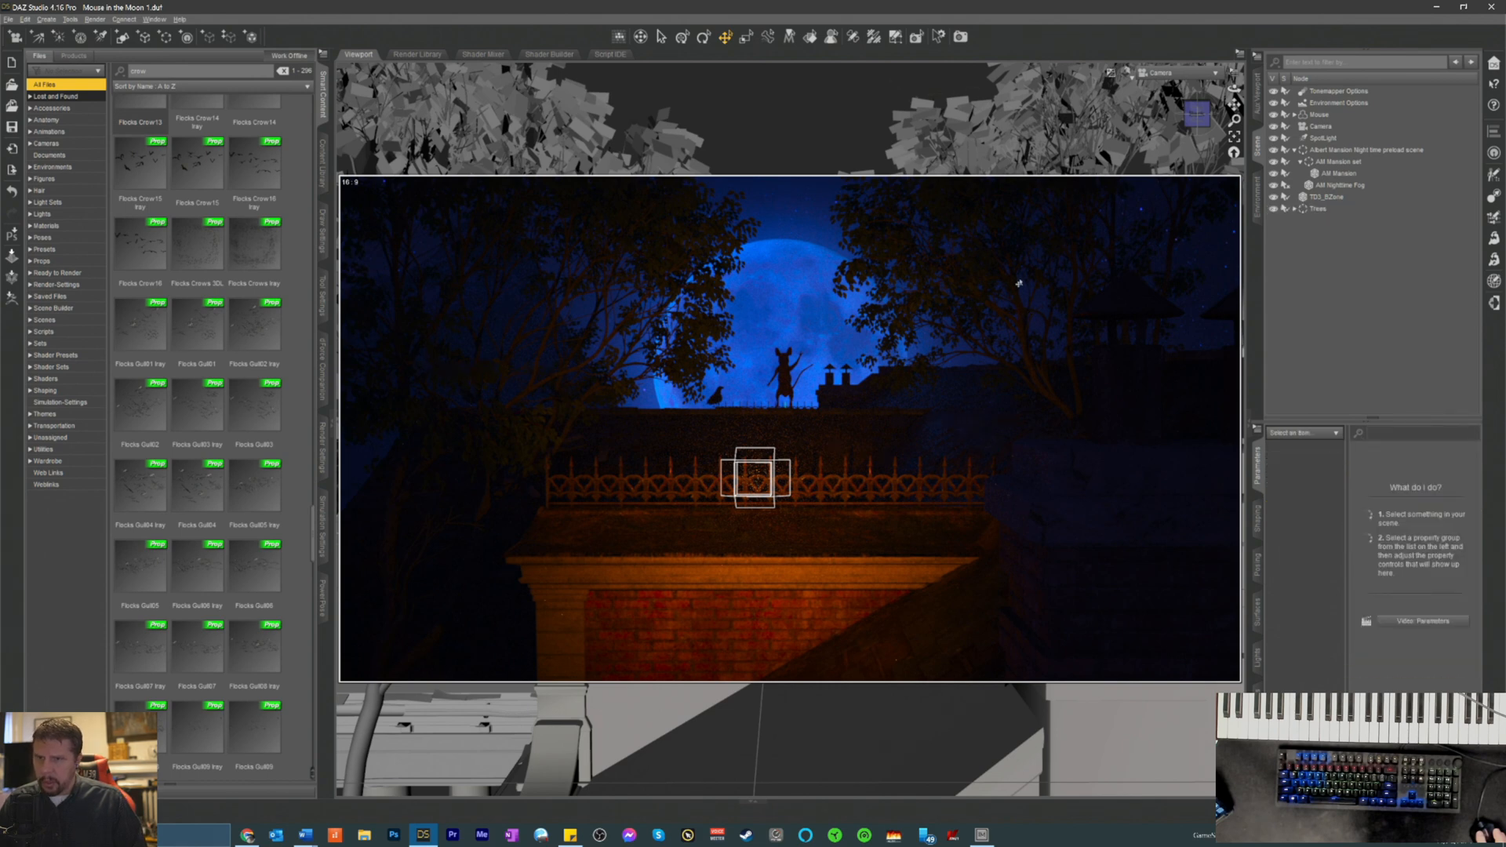
left_click(1020, 288)
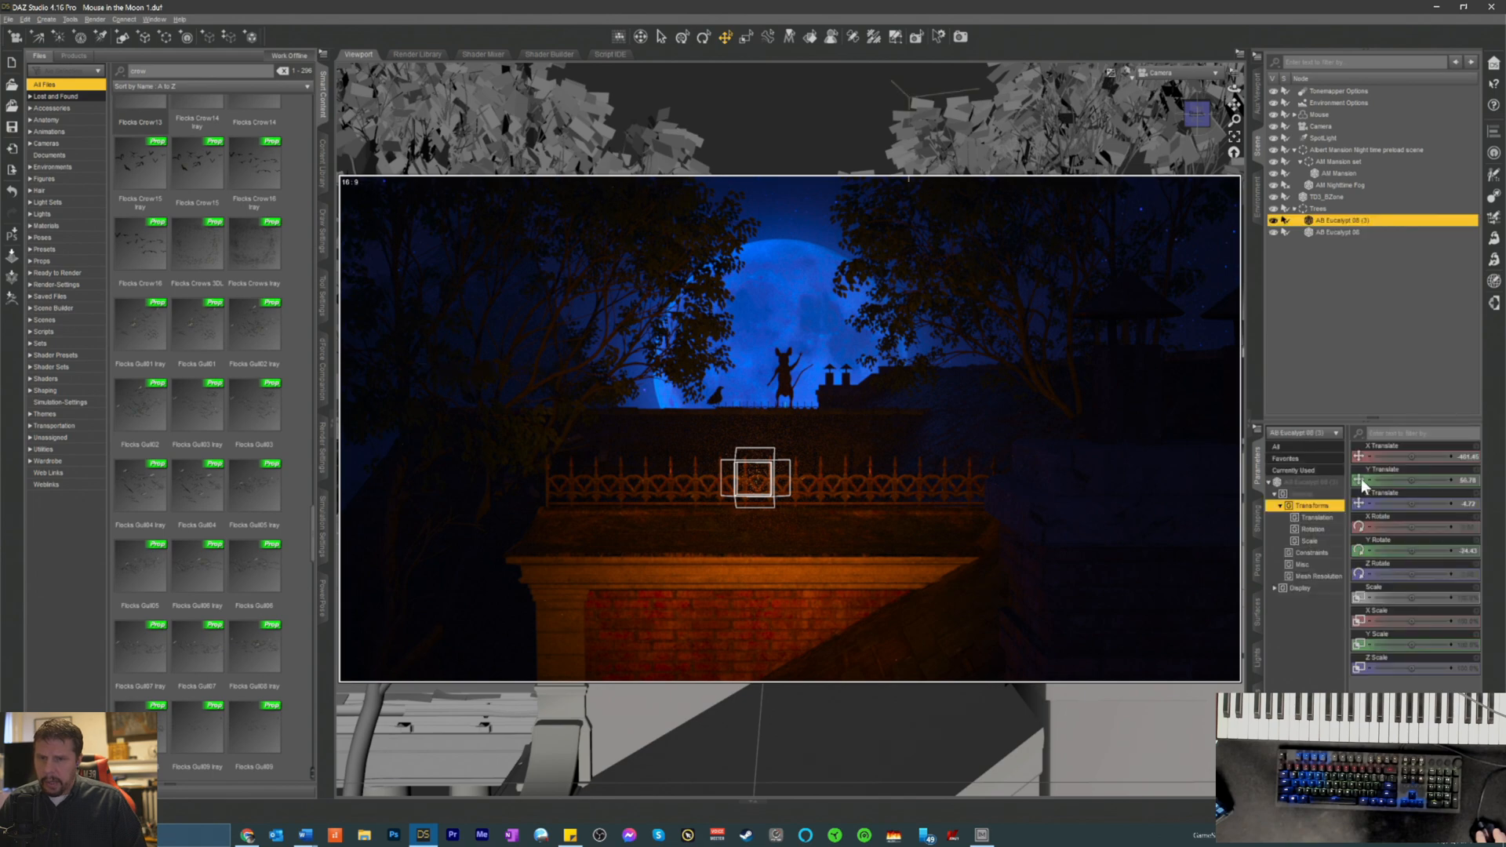
left_click_drag(1412, 459, 1349, 458)
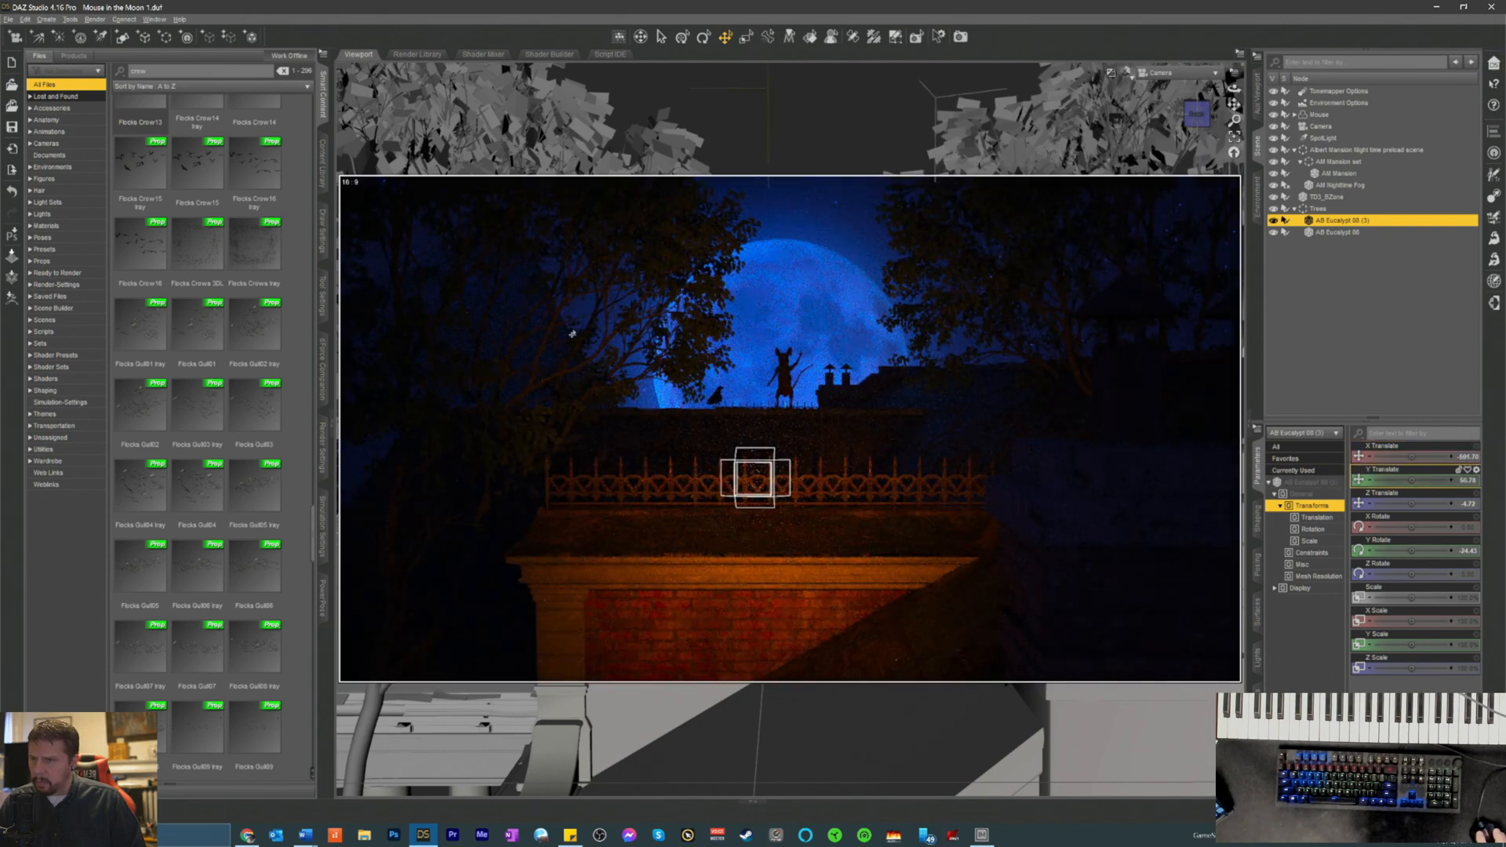
left_click(563, 321)
left_click(634, 268)
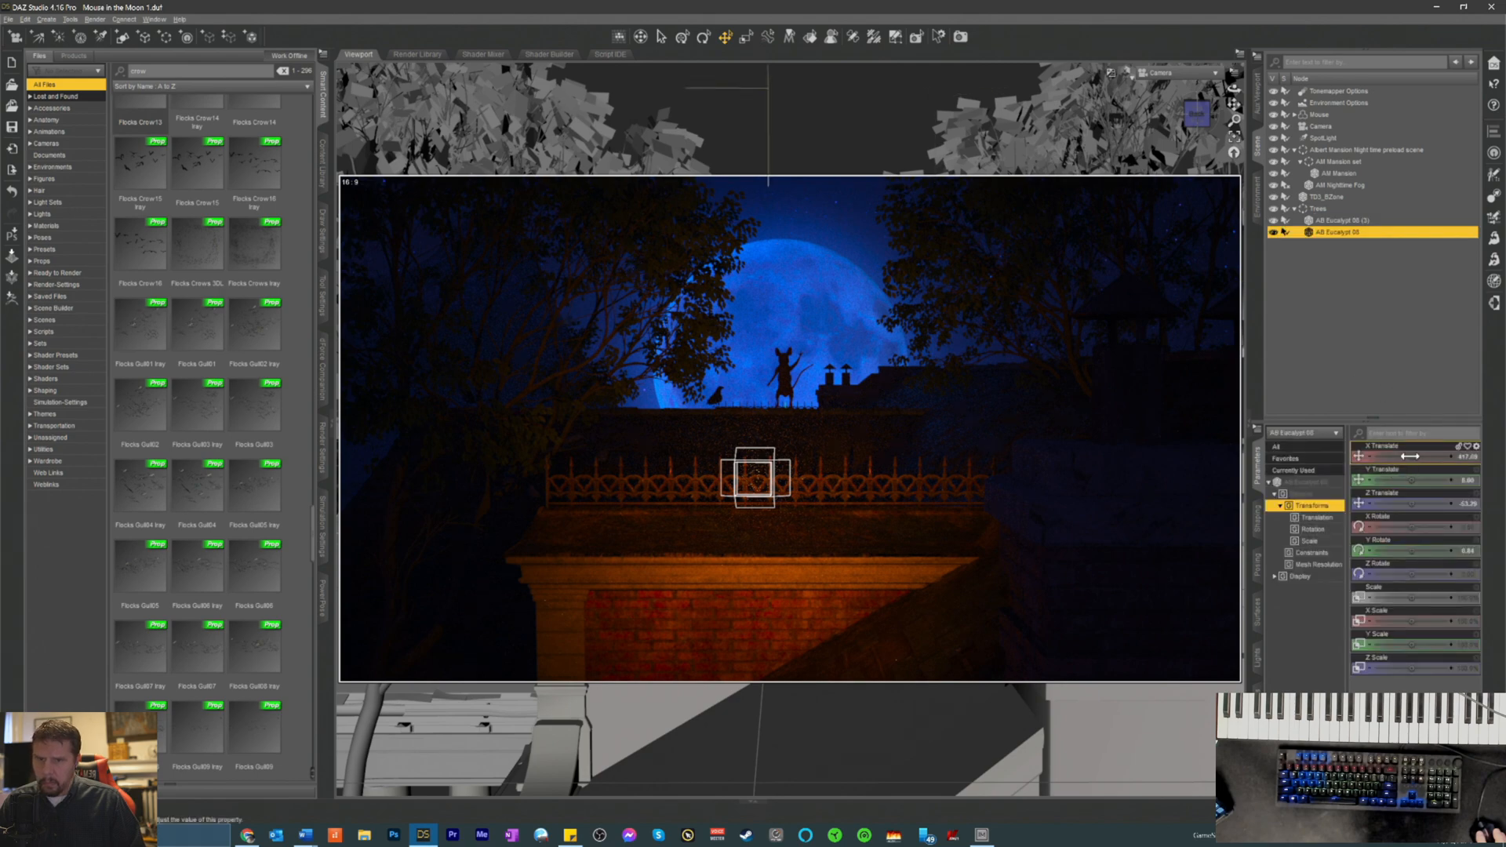
mouse_move(1409, 456)
left_mouse_down()
mouse_move(1397, 457)
mouse_move(1426, 457)
mouse_move(1400, 463)
left_mouse_up()
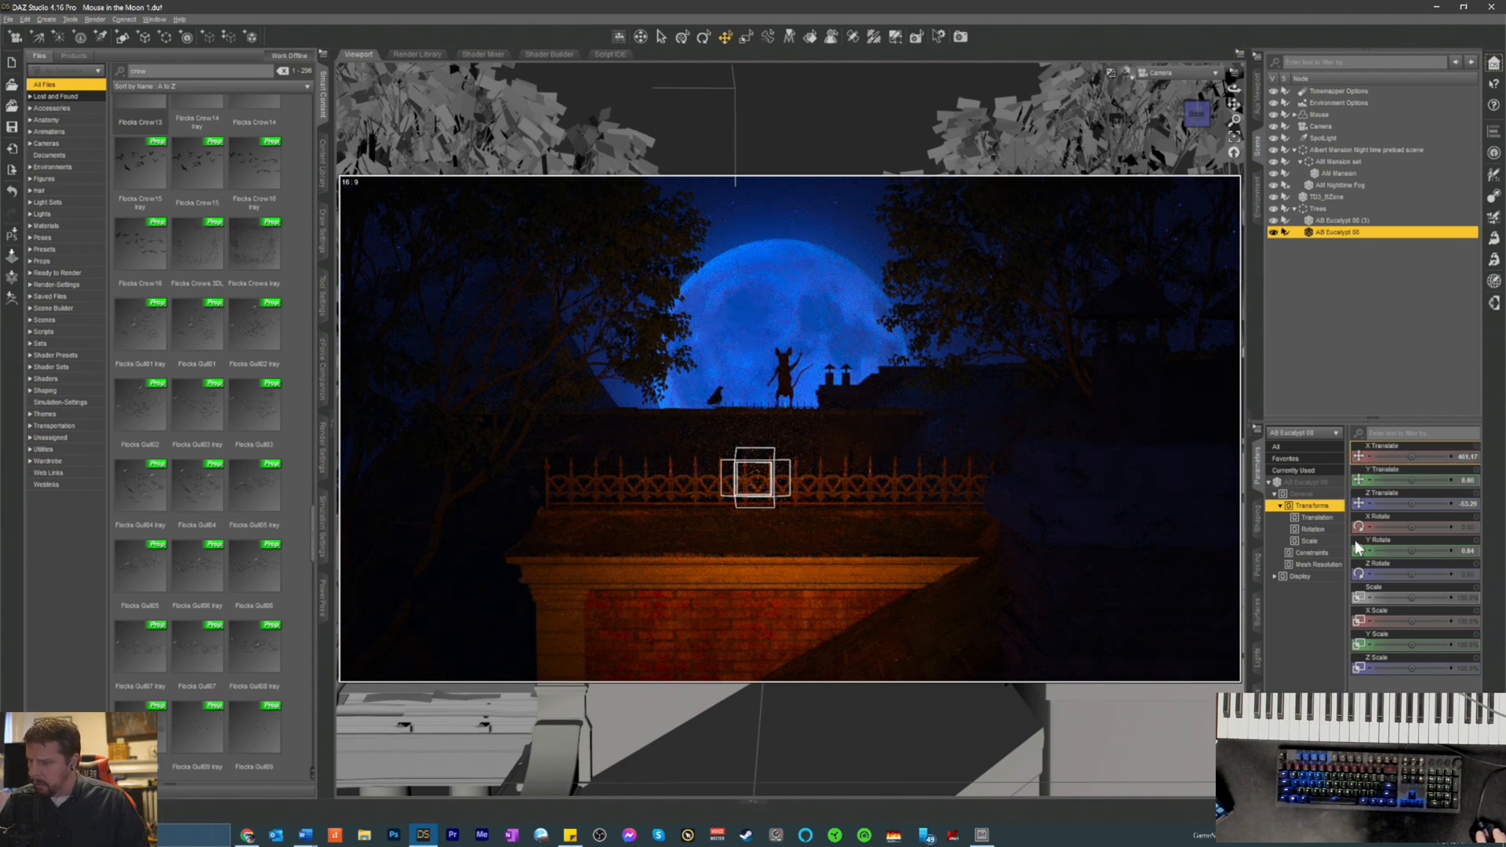
key("ctrl+s")
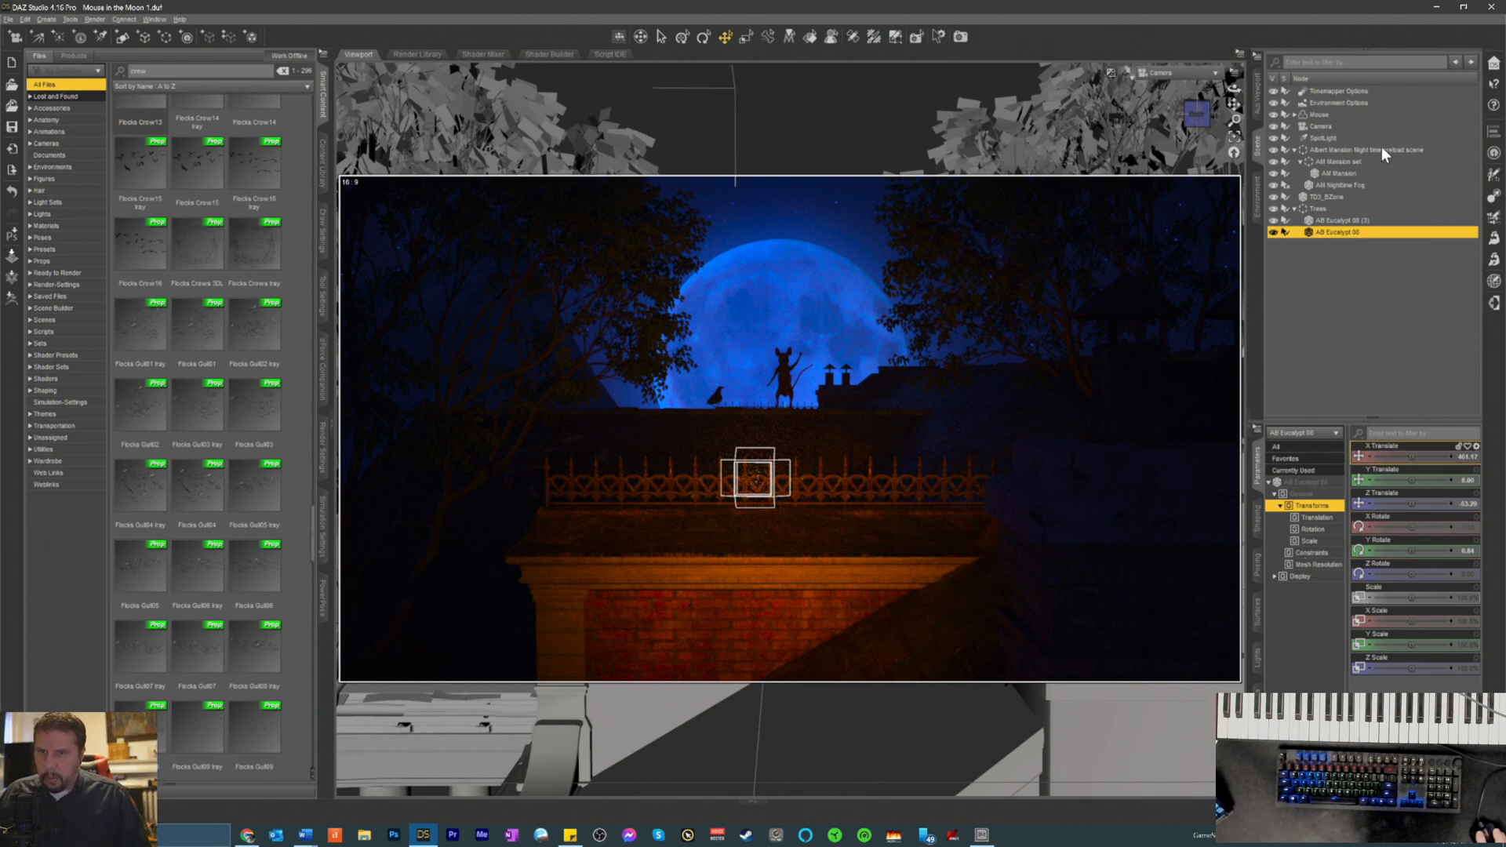
- Clear the crow search in the content library and search all products for "mouse"
left_click(1320, 140)
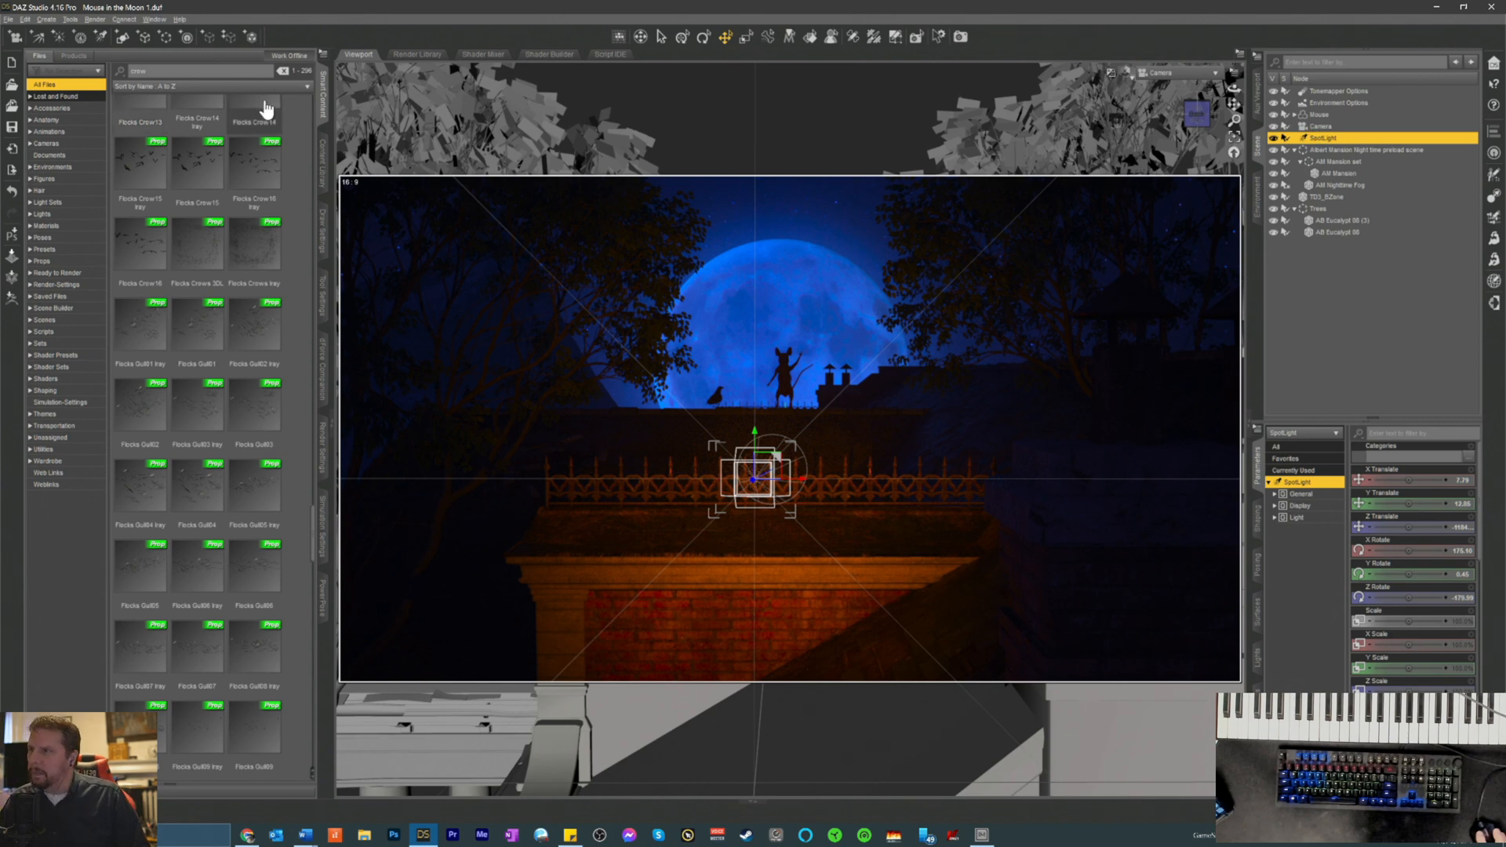
left_click_drag(219, 72, 4, 69)
left_click(282, 71)
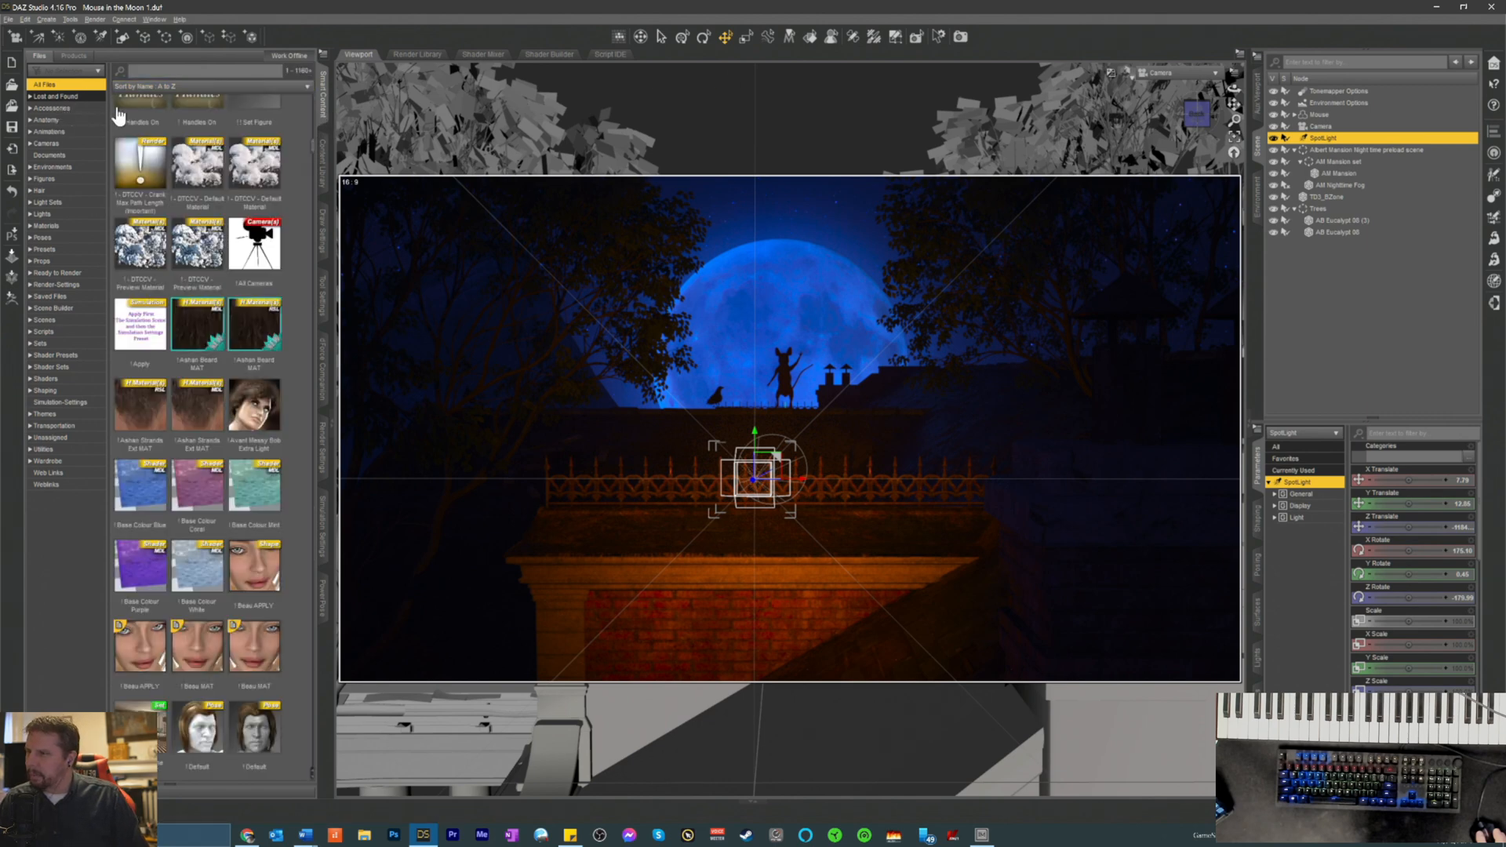
left_click(74, 56)
left_click(33, 72)
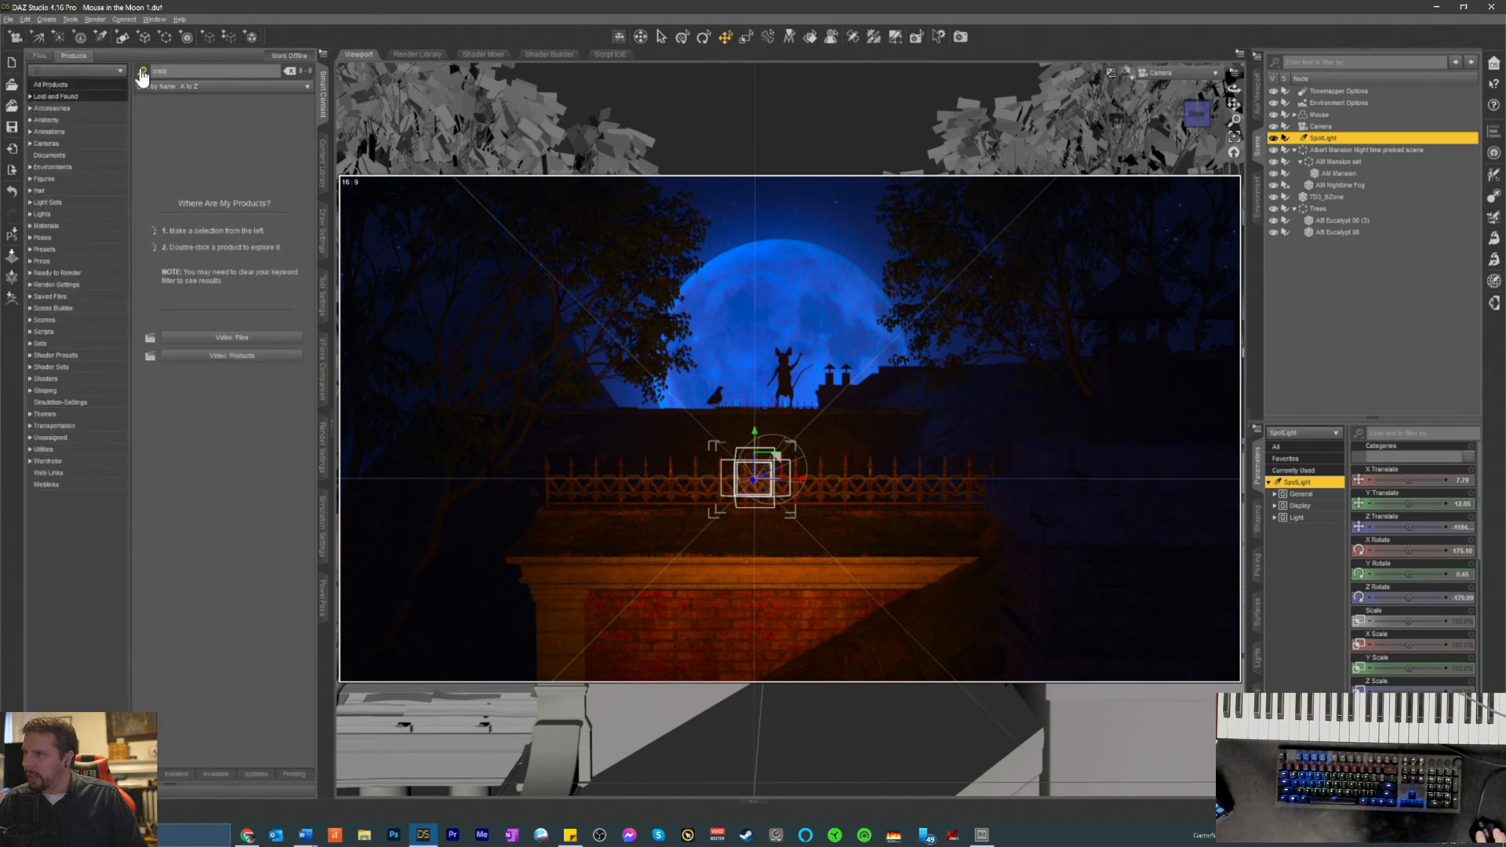
key("BackSpace")
type("mouse")
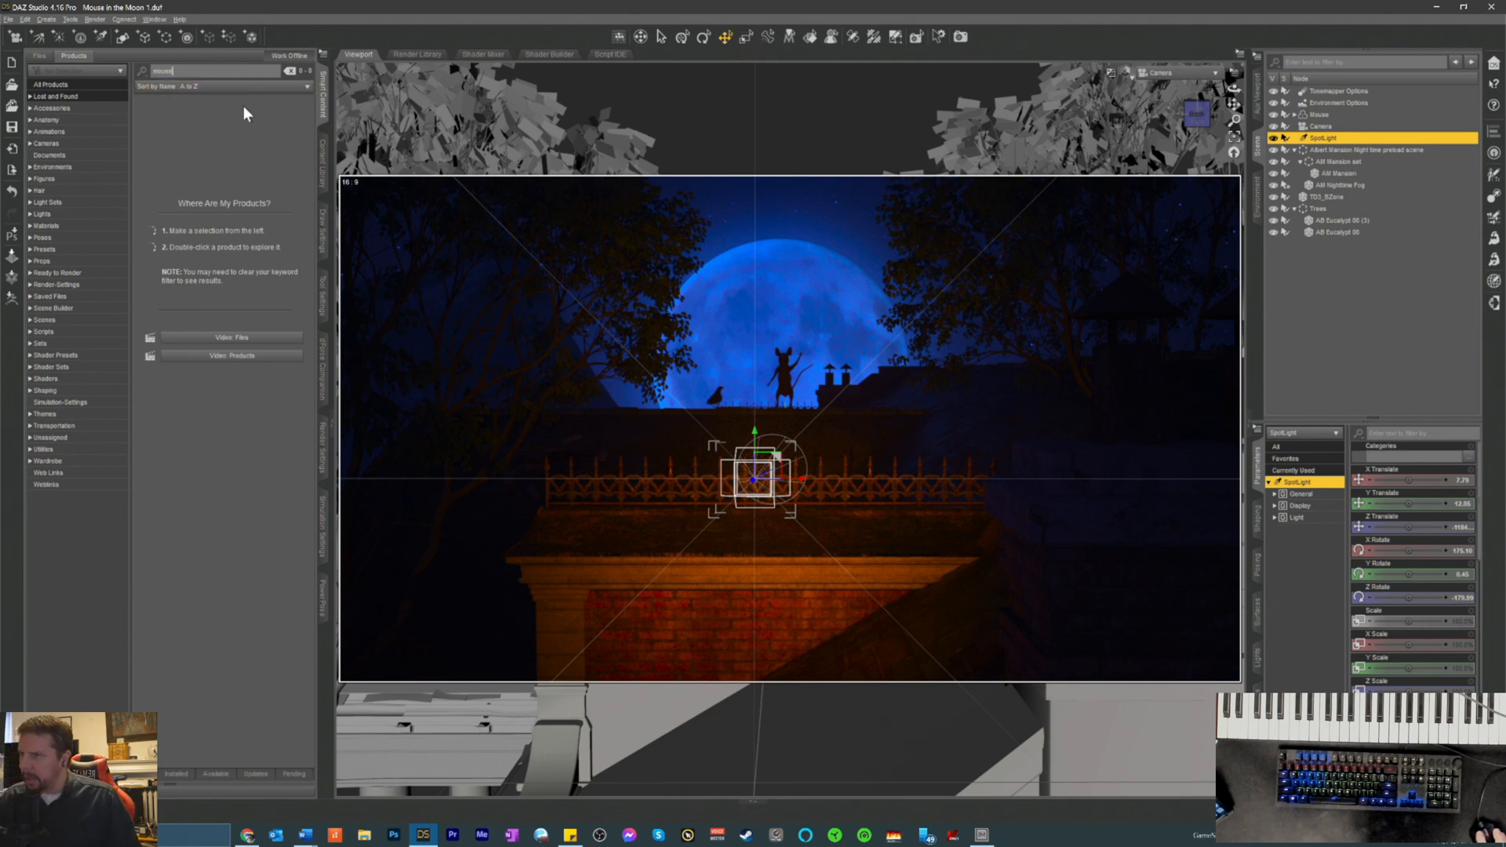
left_click(51, 107)
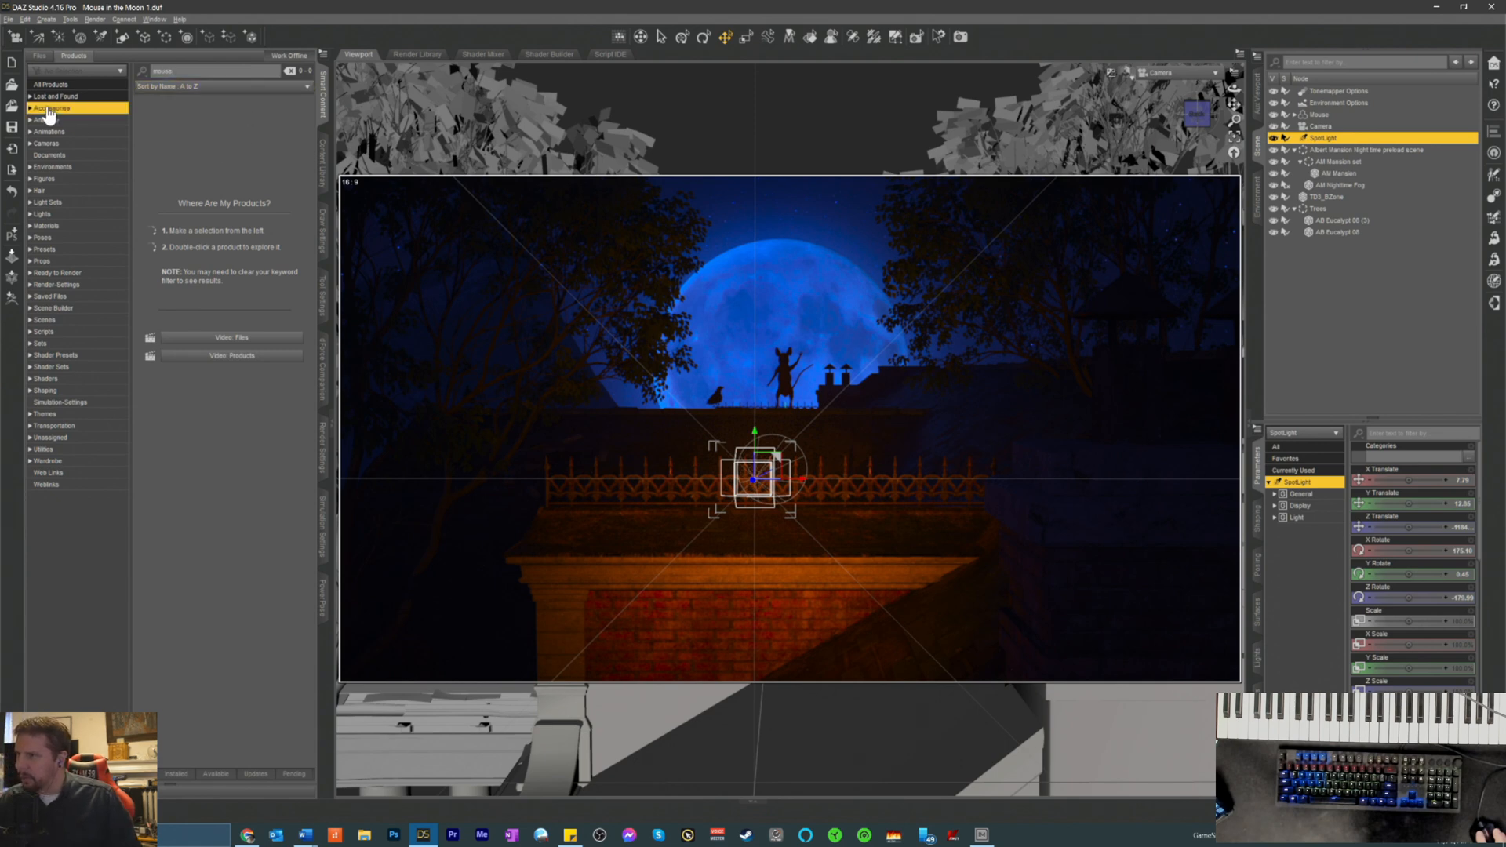
left_click(53, 85)
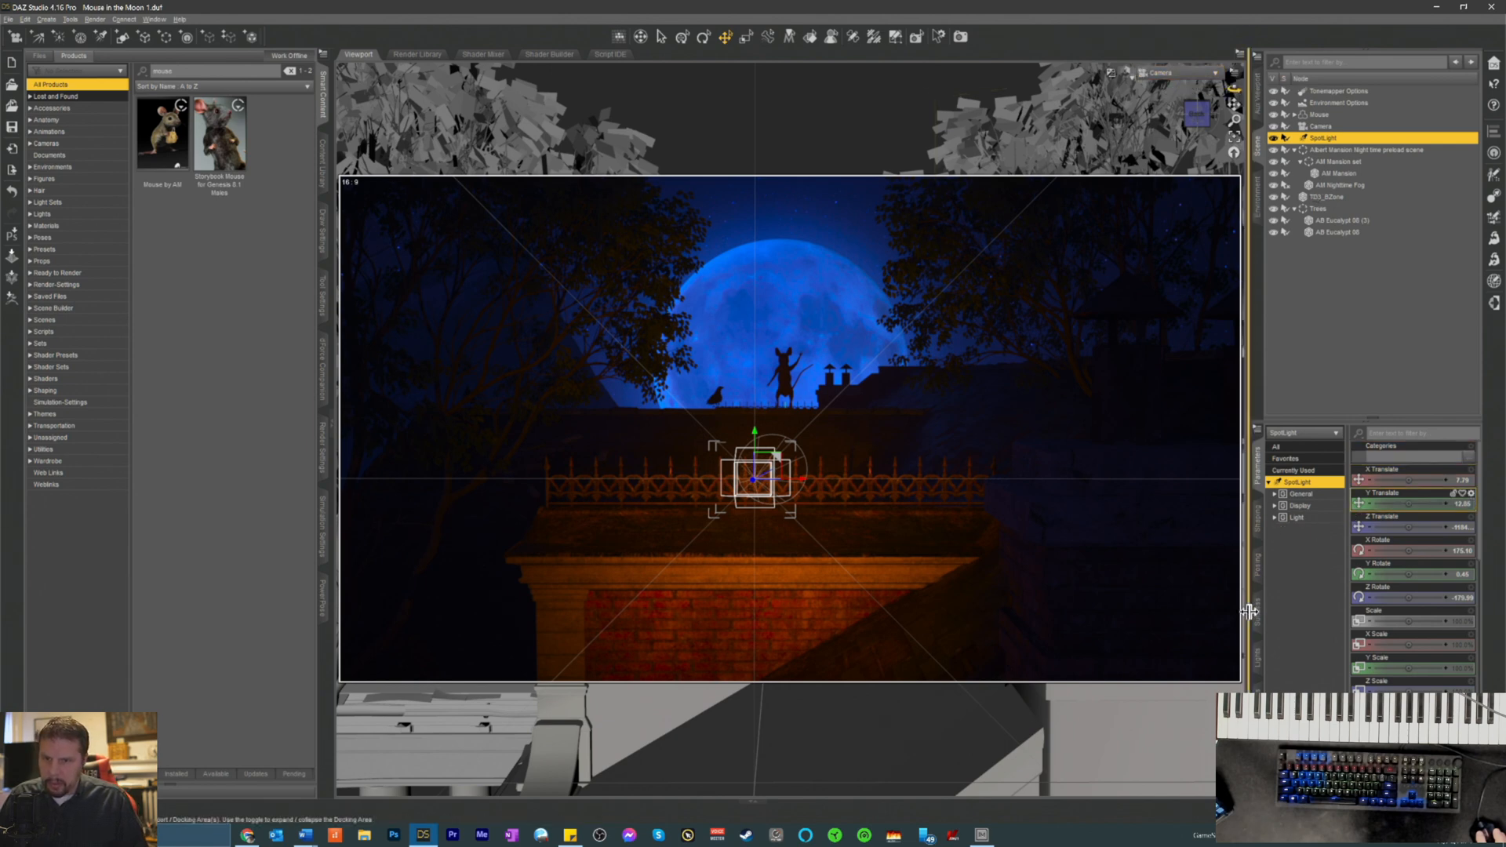
- Adjust the SpotLight so its glow on the mansion wall shifts from deep orange to a yellower tone
scroll(1386, 622, "down", 10)
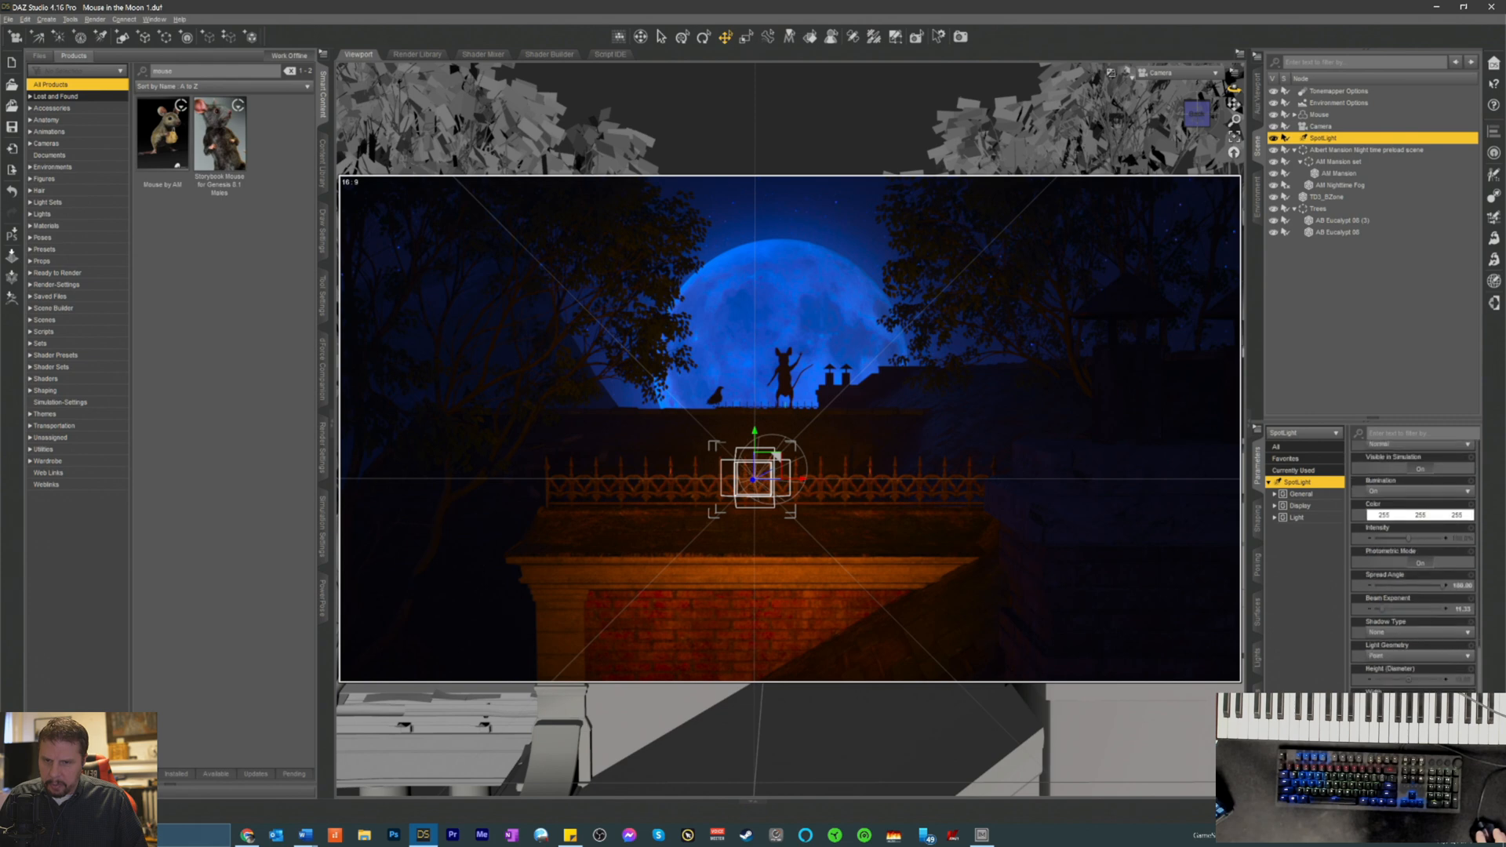
left_click_drag(1409, 751, 1414, 751)
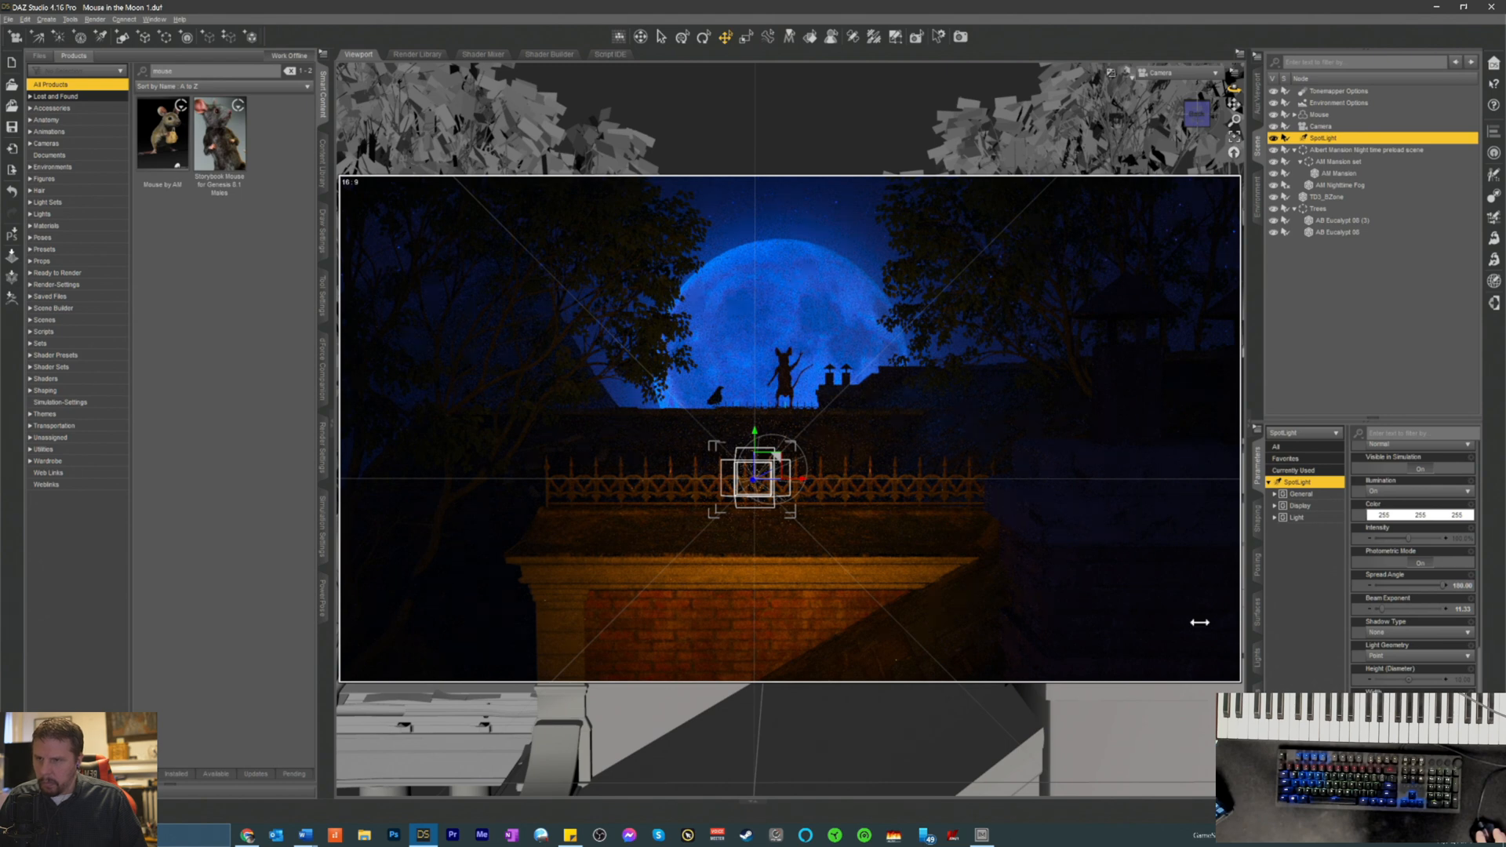
left_click(1163, 753)
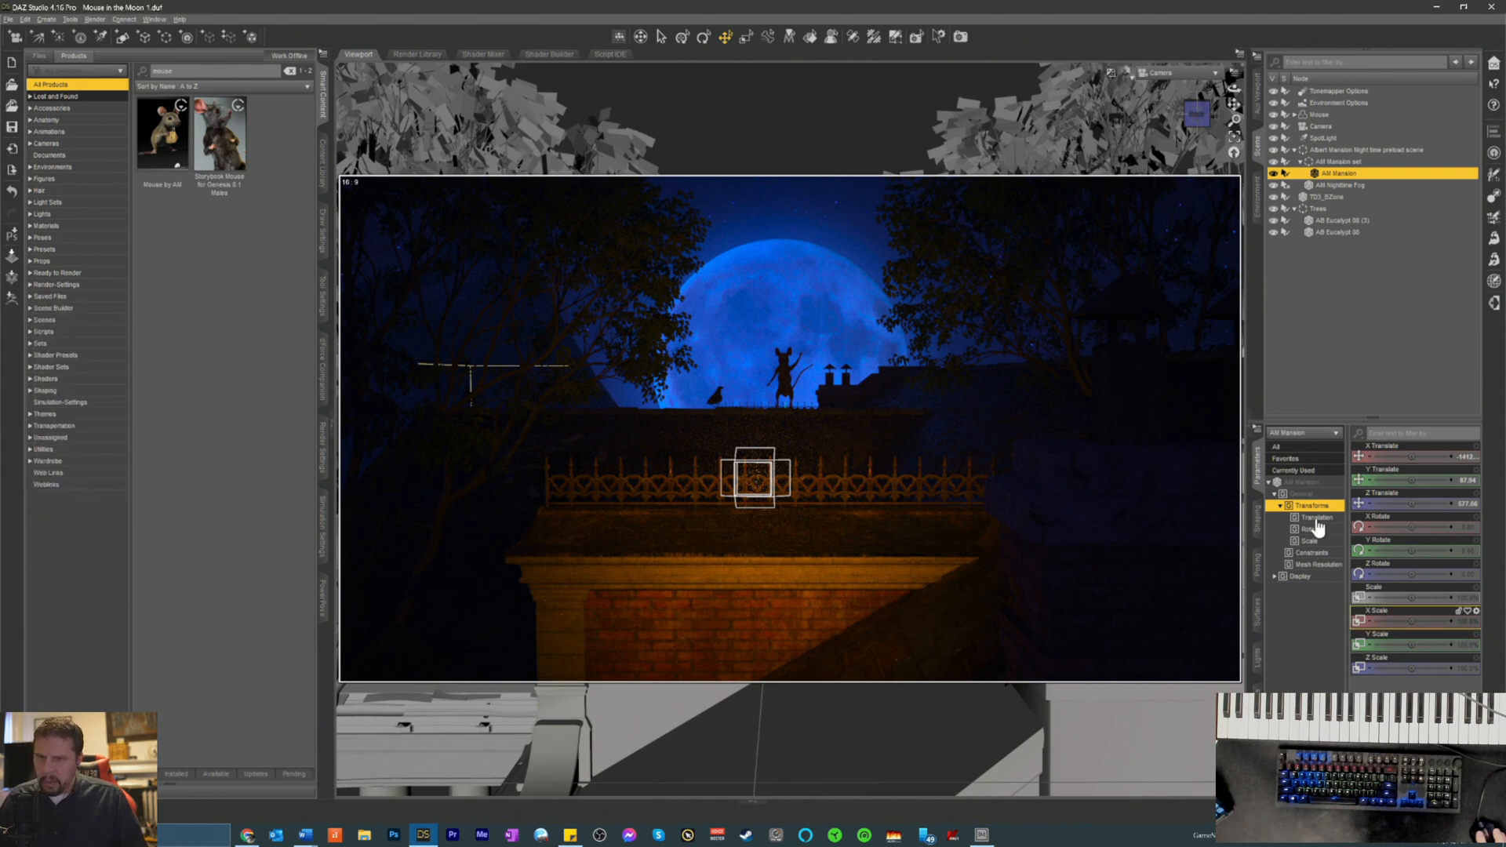
left_click(1301, 482)
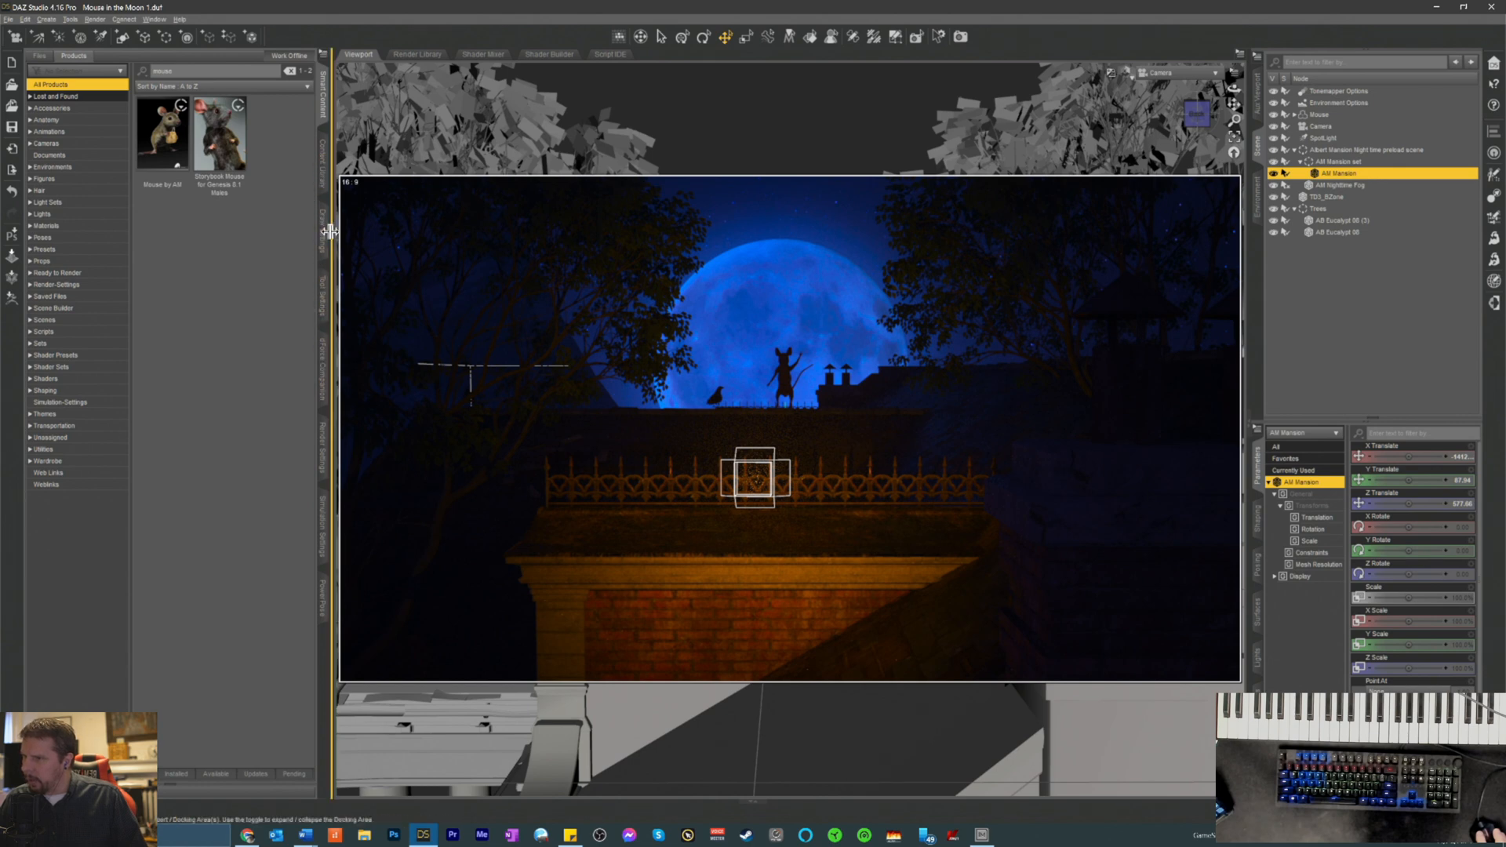
- In the general render settings, set the output image's pixel width to 10000
left_click(323, 445)
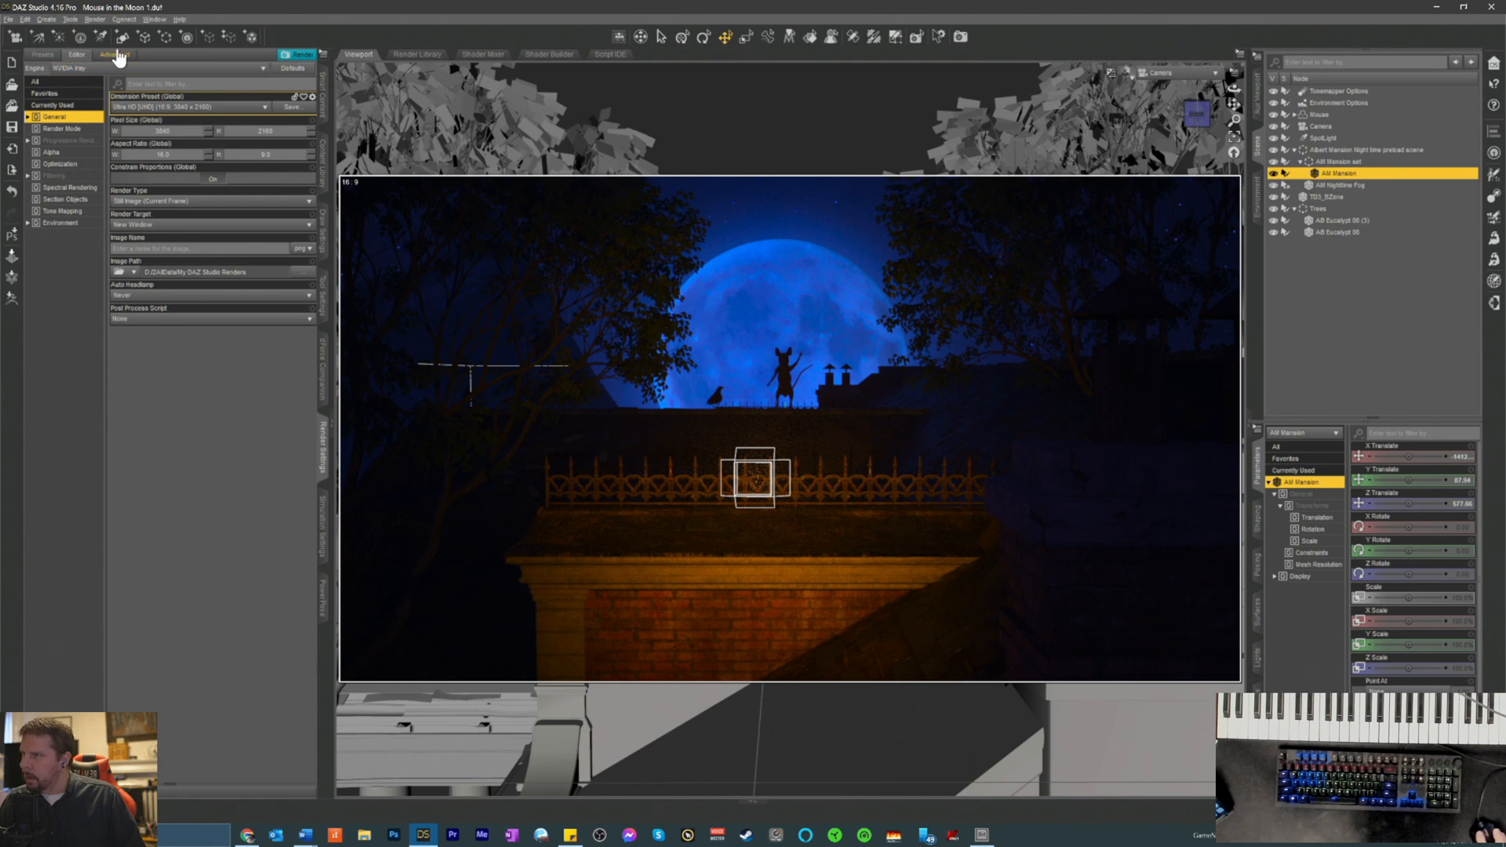
left_click(169, 131)
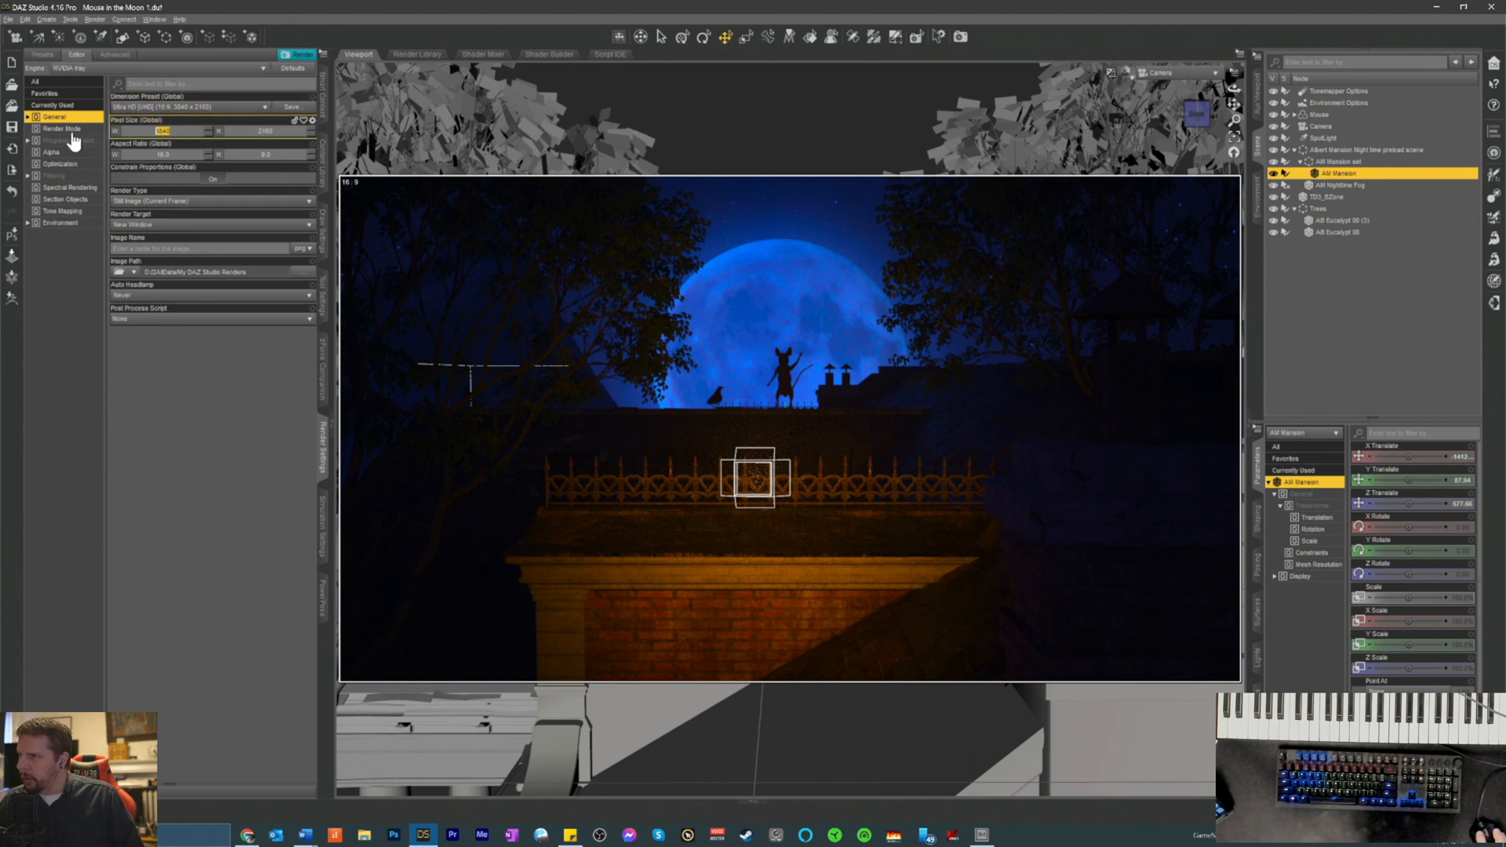
type("1000")
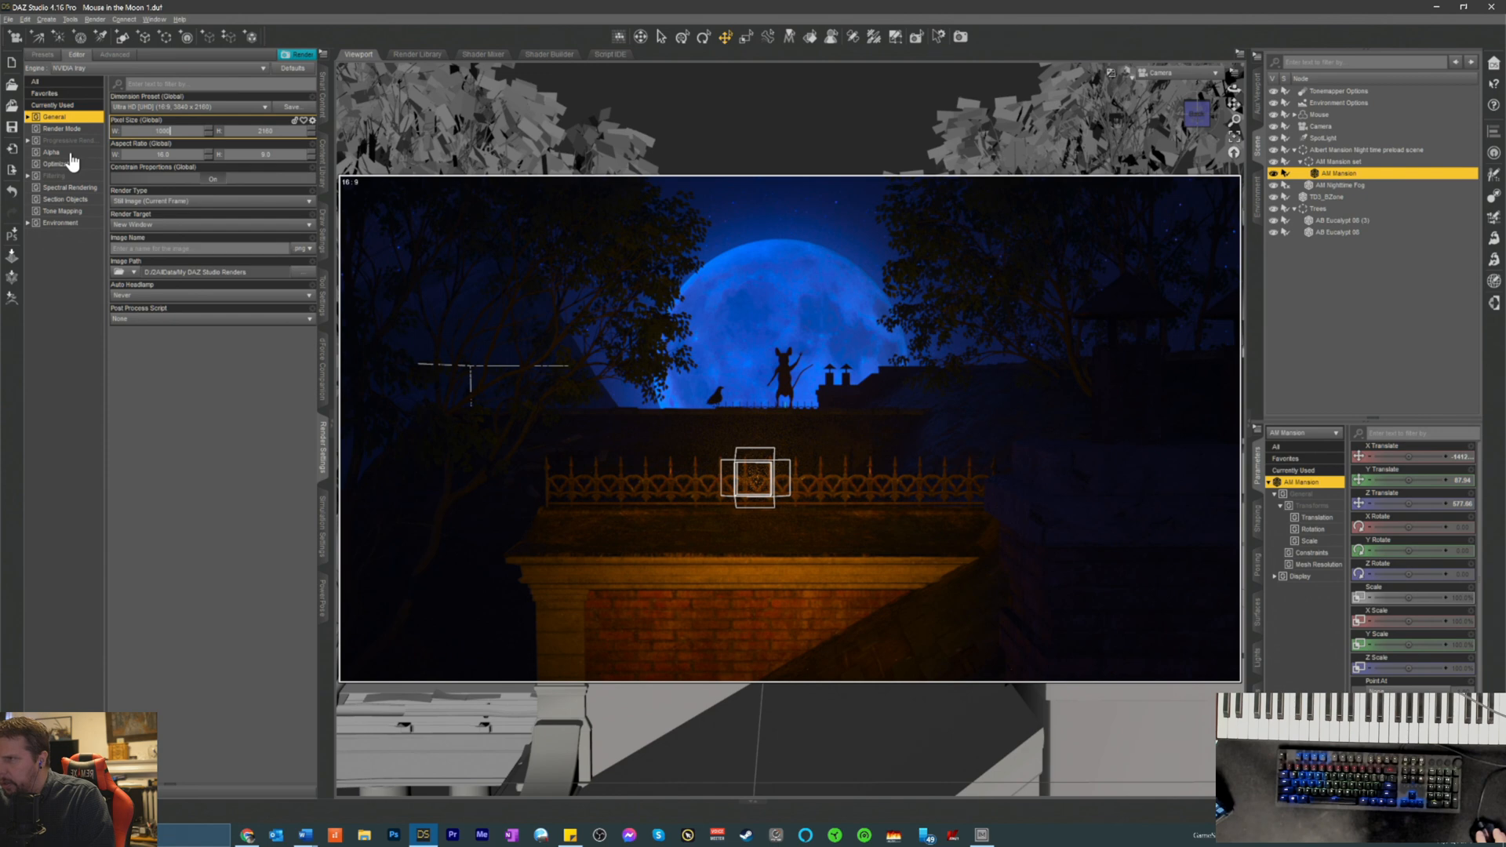
type("0")
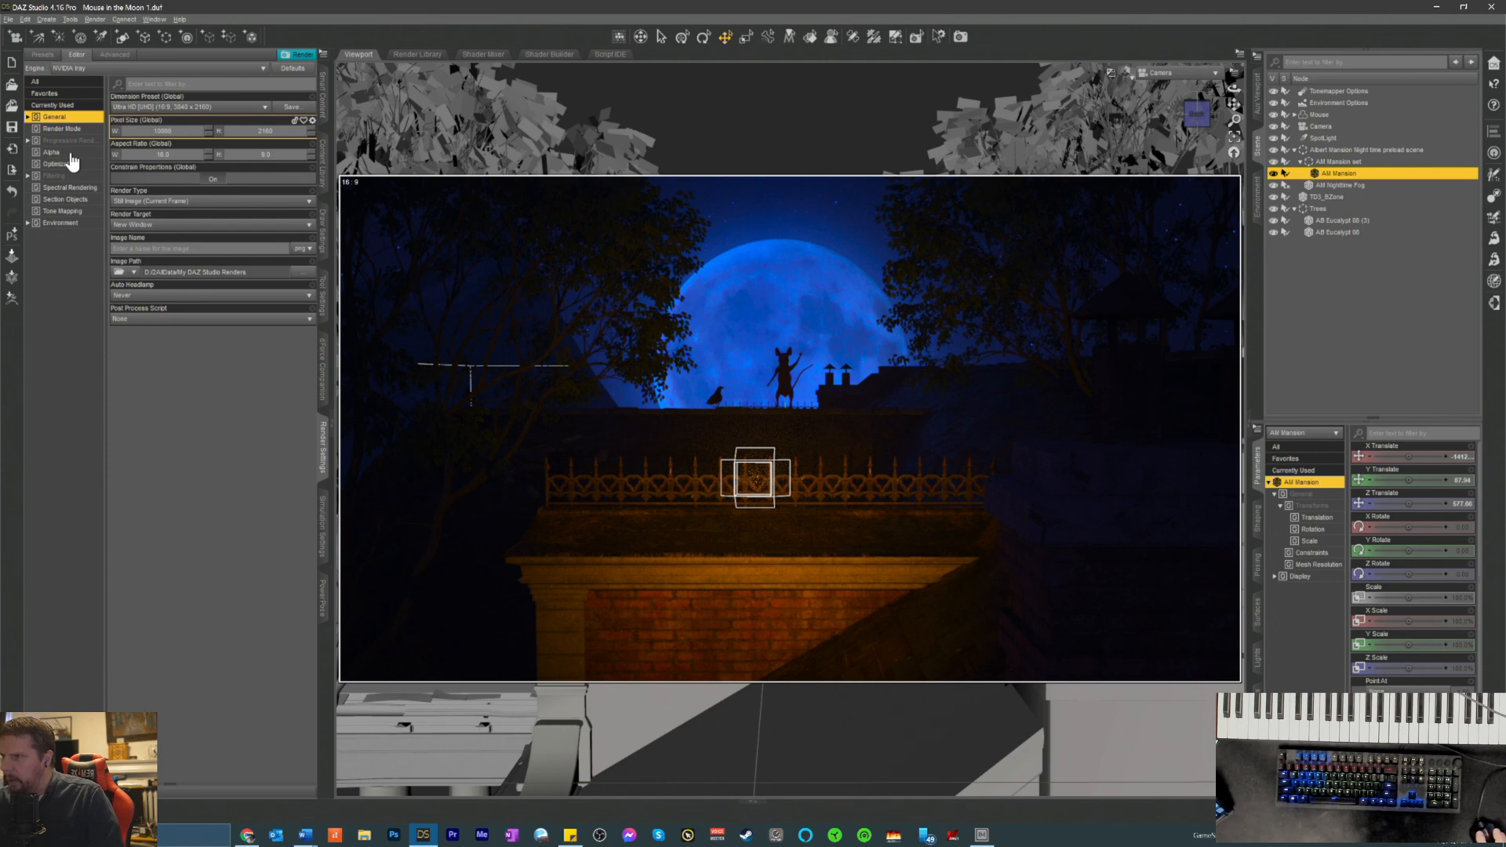
key("Return")
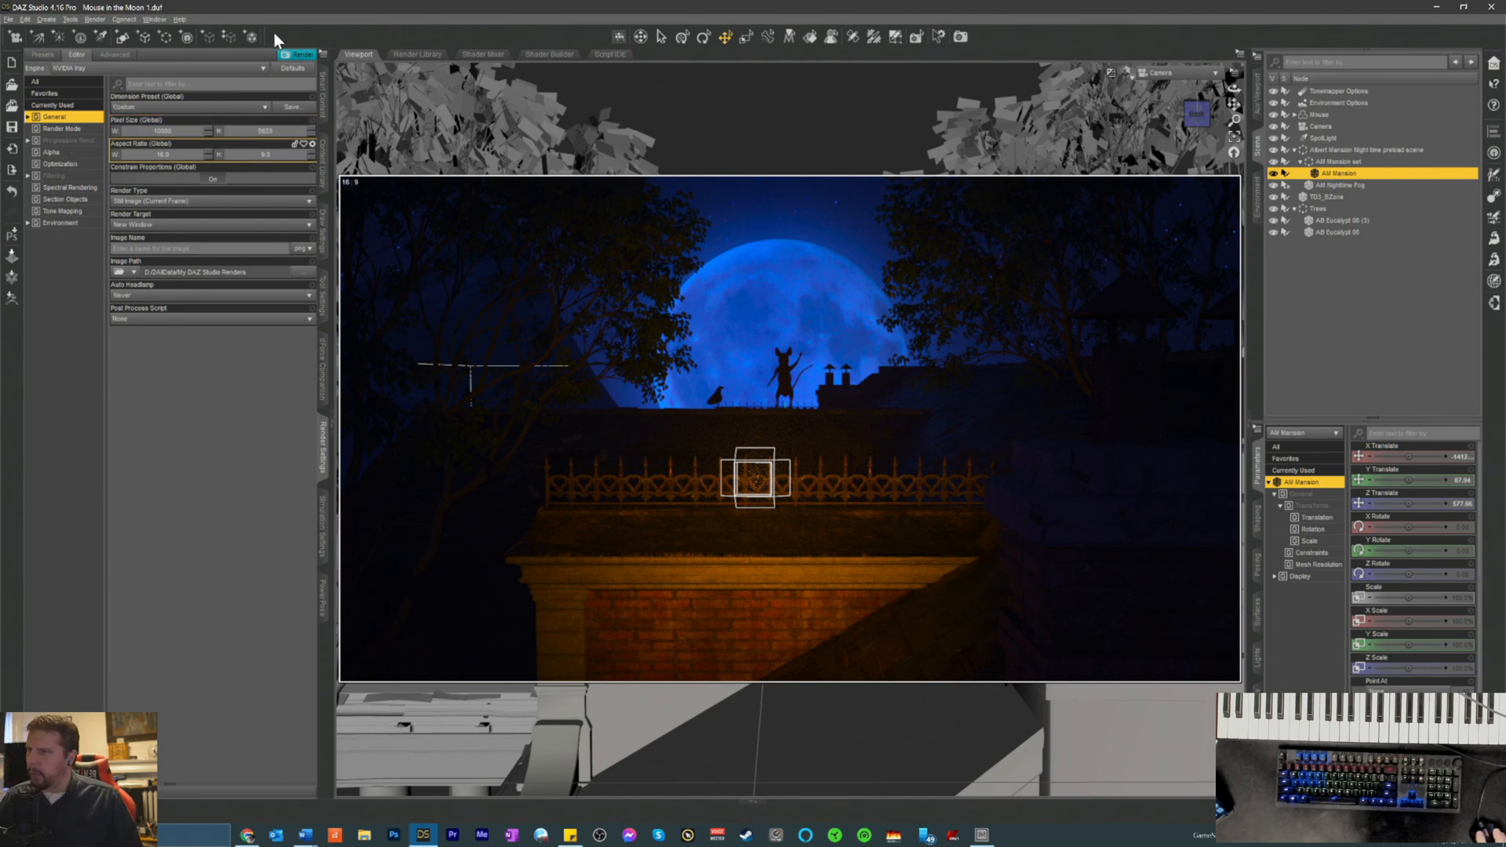
- Start the Iray render of the camera view, move its progress dialog out of the way and bring up the render window
left_click(961, 38)
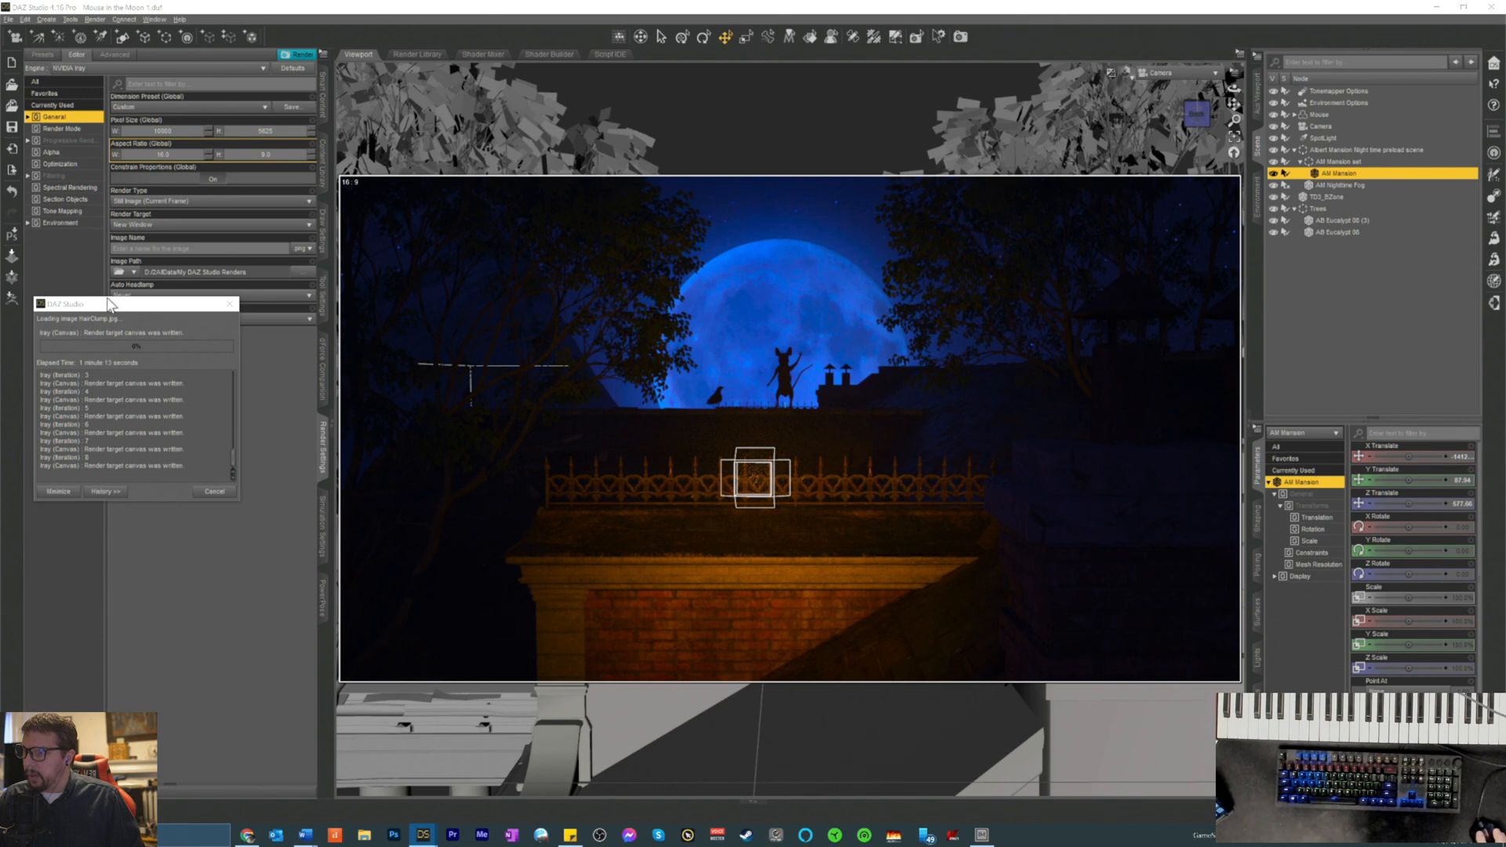
left_click_drag(100, 305, 145, 304)
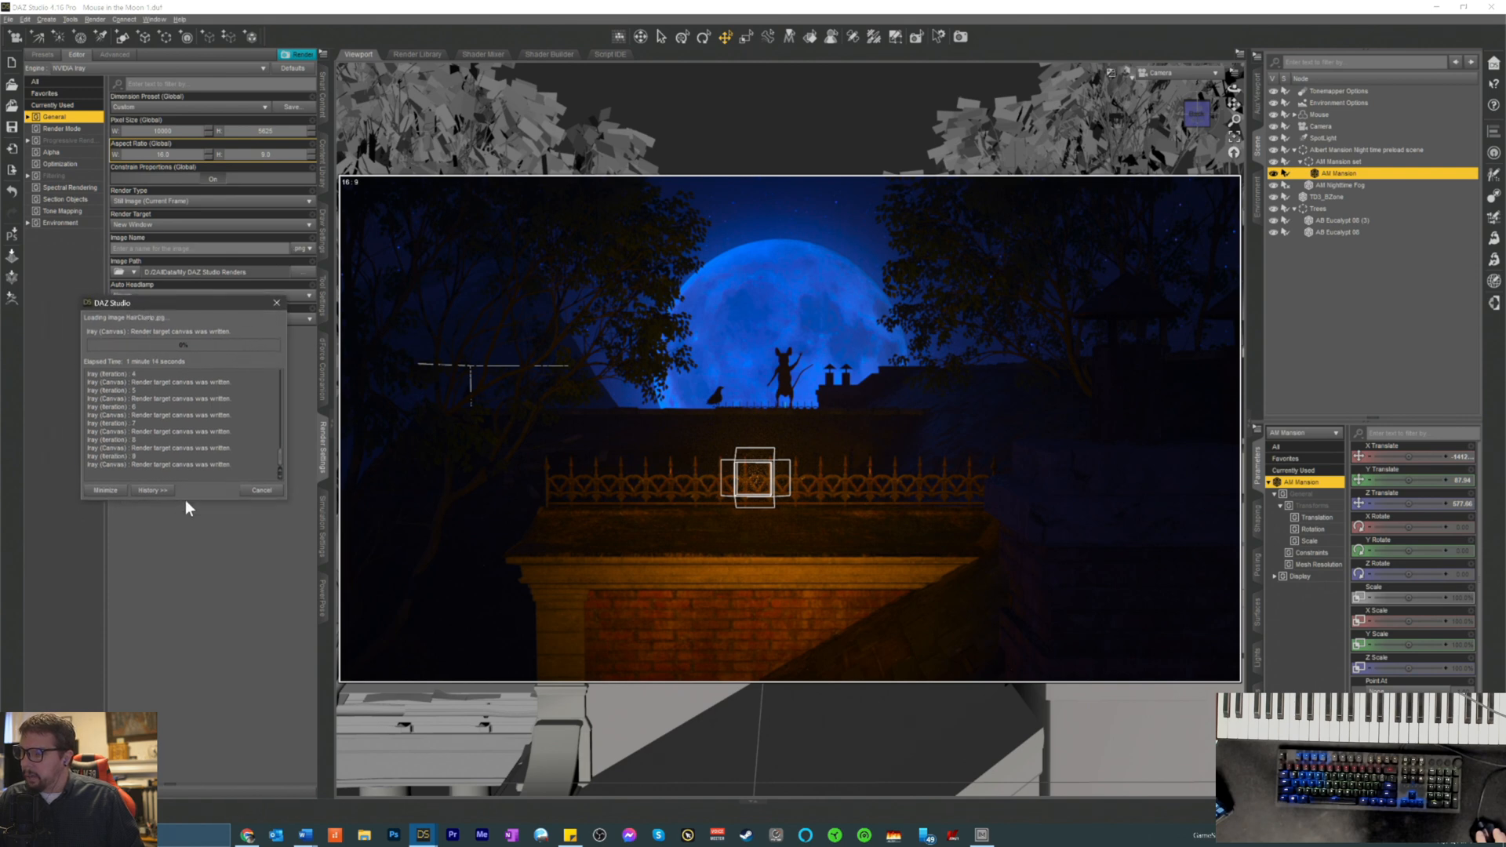
left_click_drag(190, 306, 158, 363)
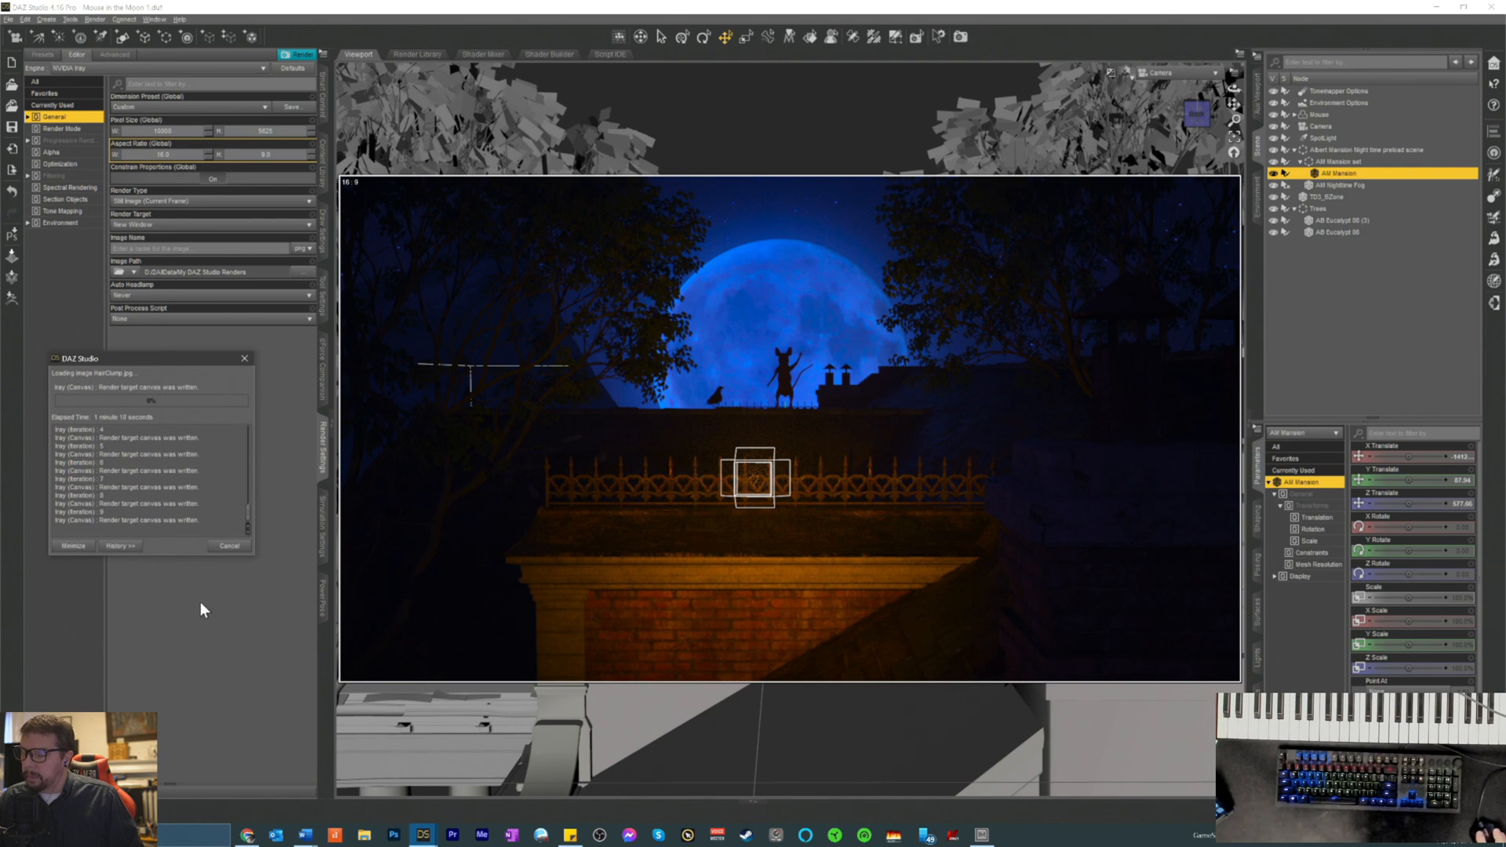
left_click(436, 834)
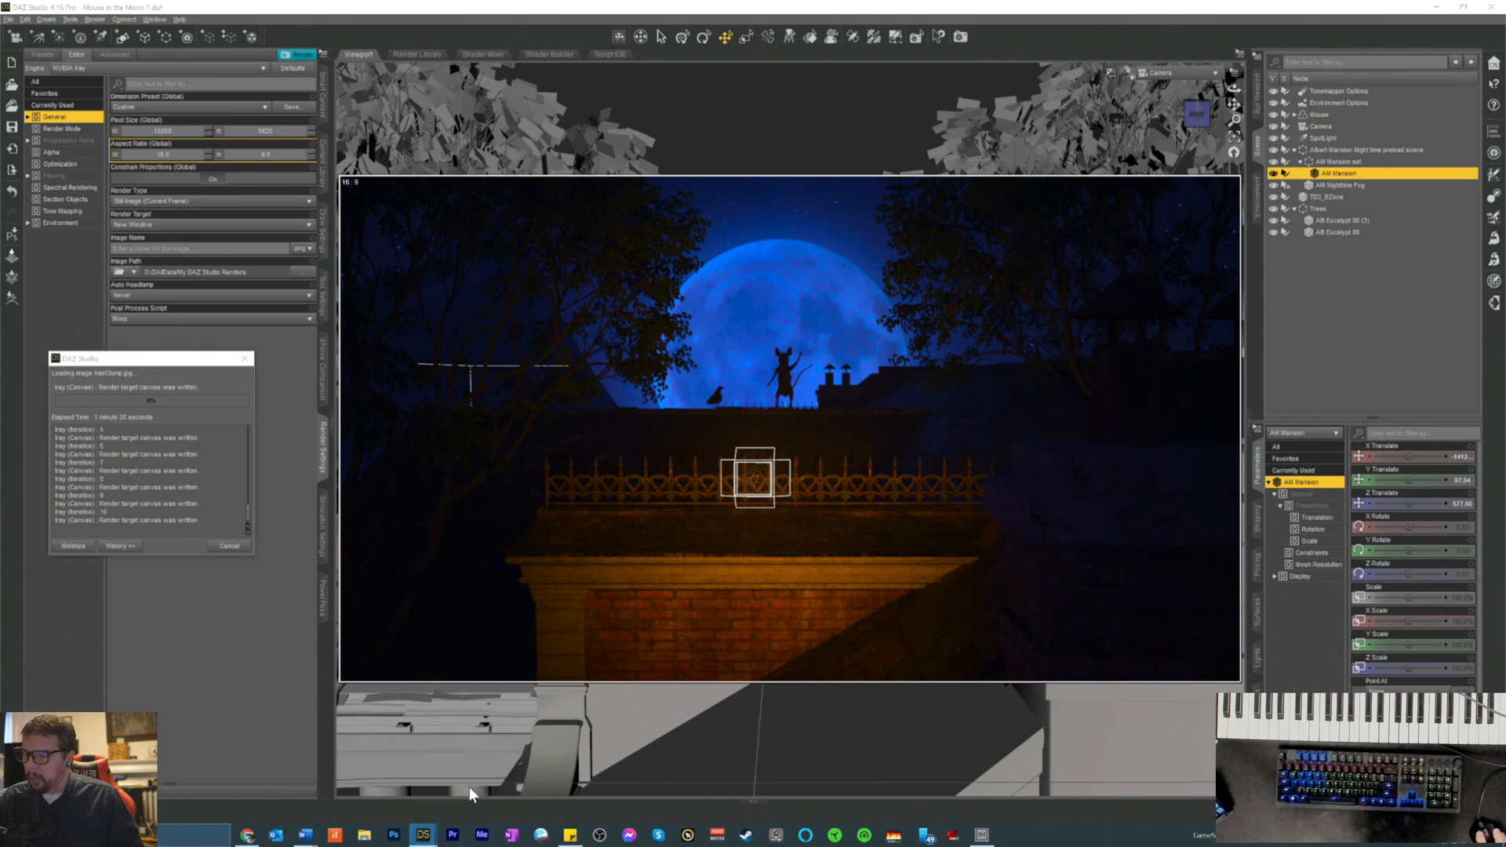
left_click(424, 834)
- Examine the mouse, crow and chimney silhouettes against the moon in the render in progress
scroll(606, 467, "down", 8)
scroll(599, 596, "down", 4)
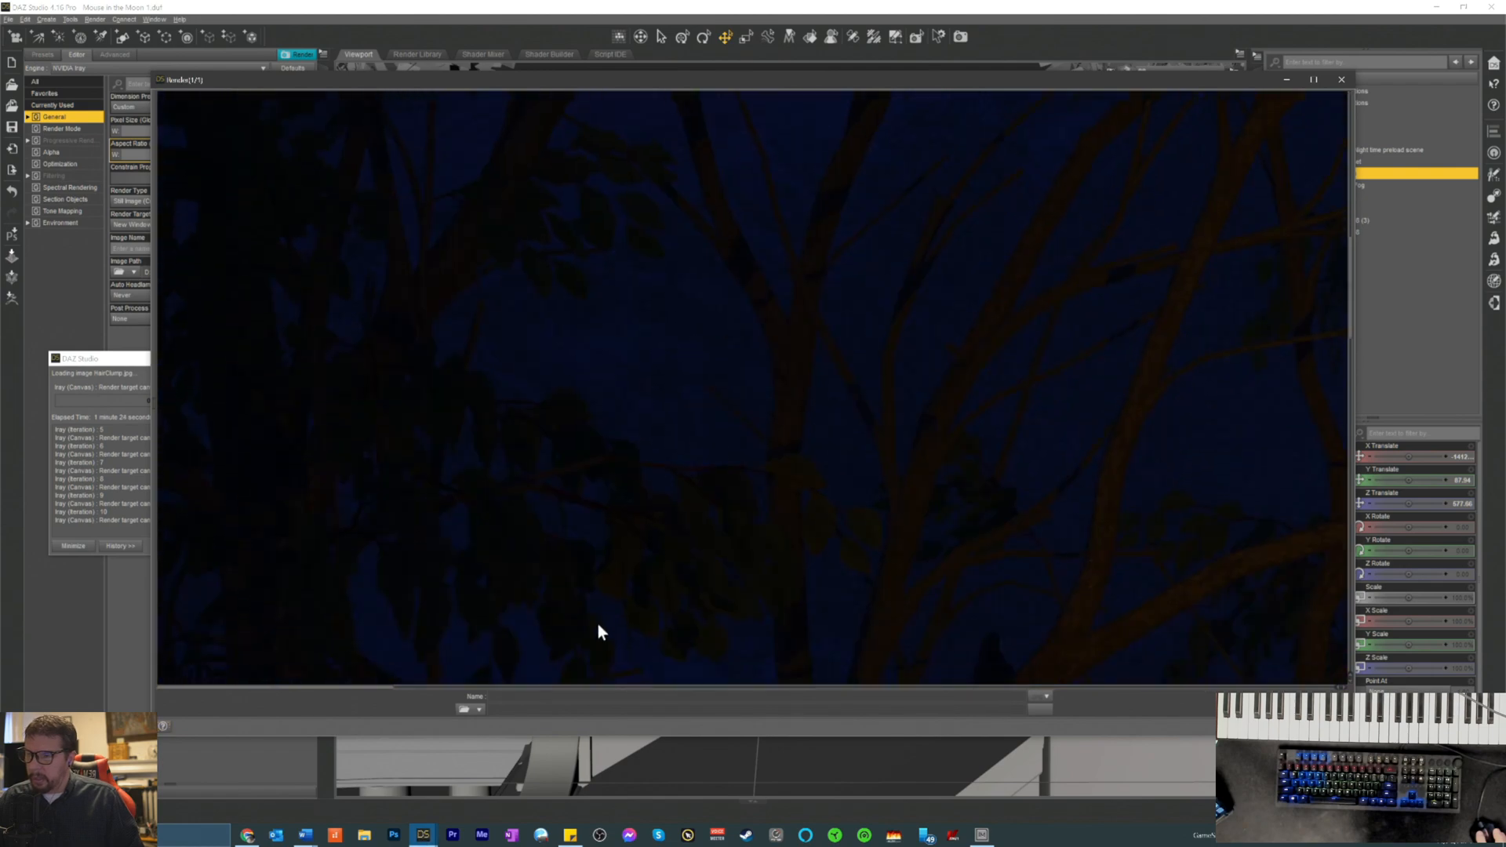
left_click_drag(367, 694, 820, 714)
scroll(787, 529, "down", 4)
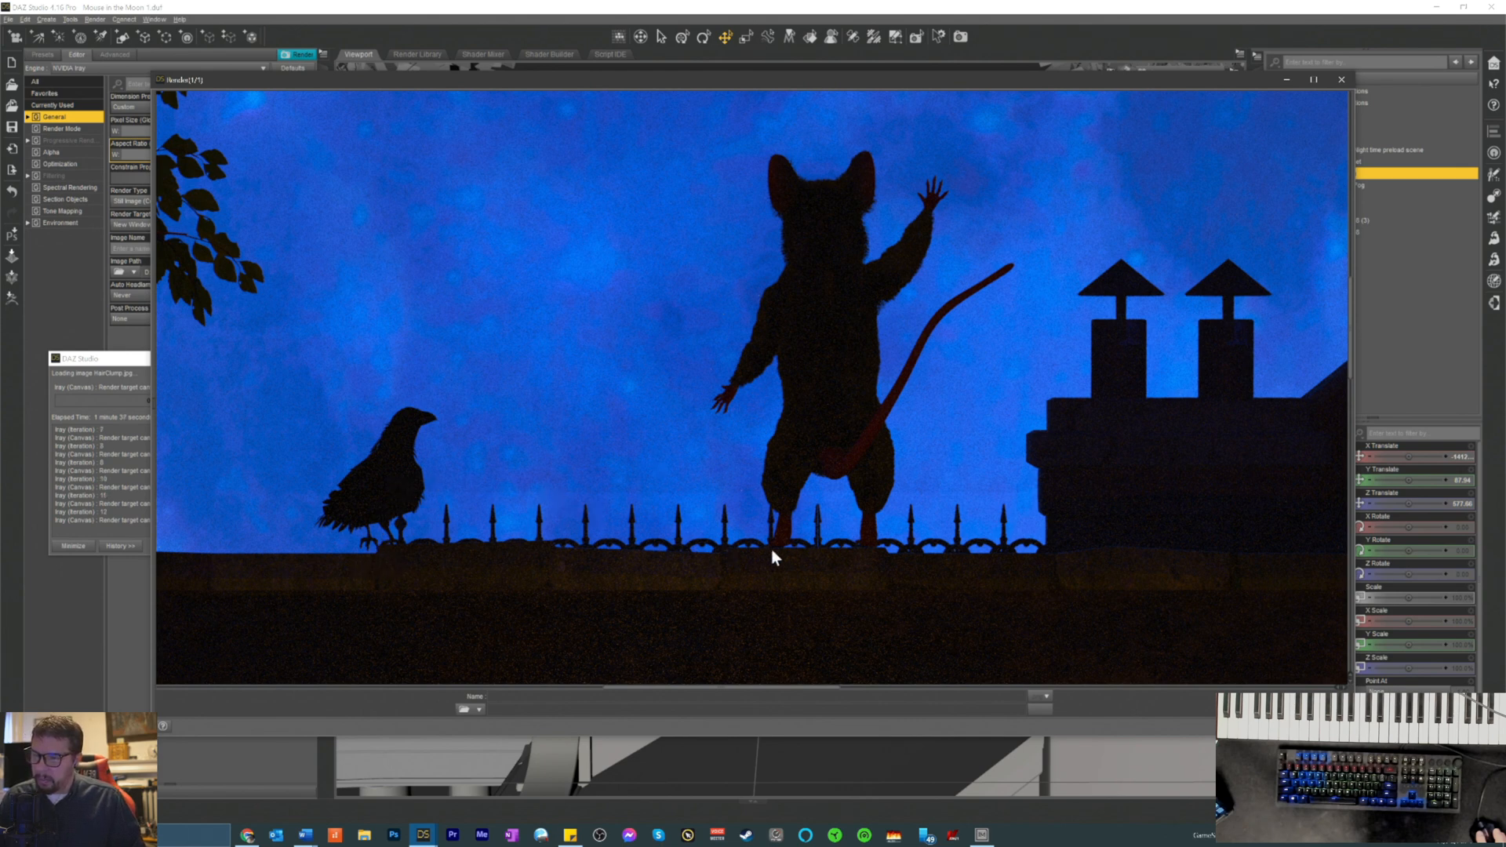
scroll(948, 441, "up", 3)
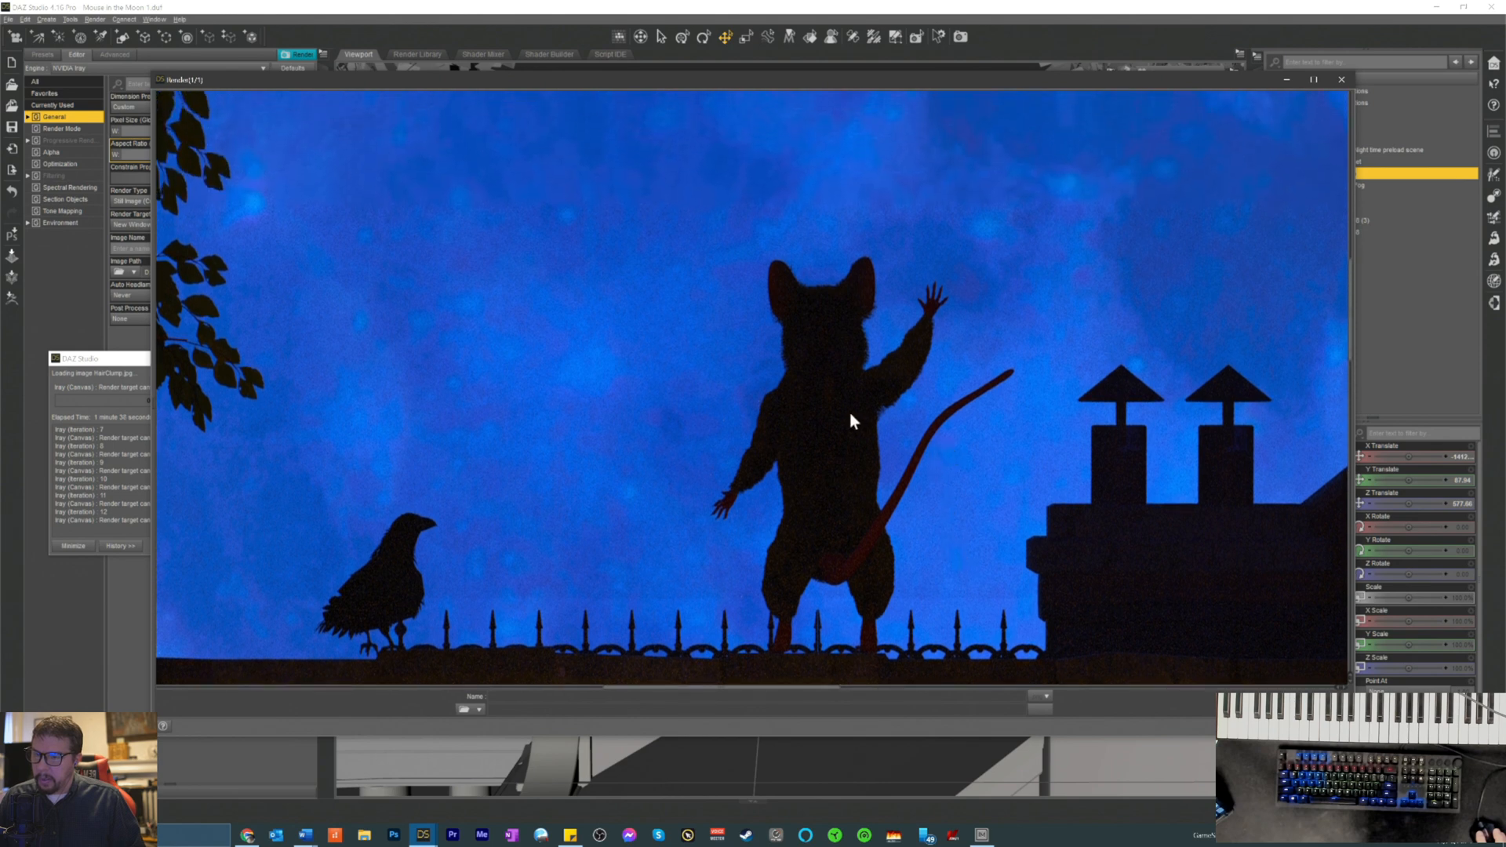
scroll(849, 412, "up", 1)
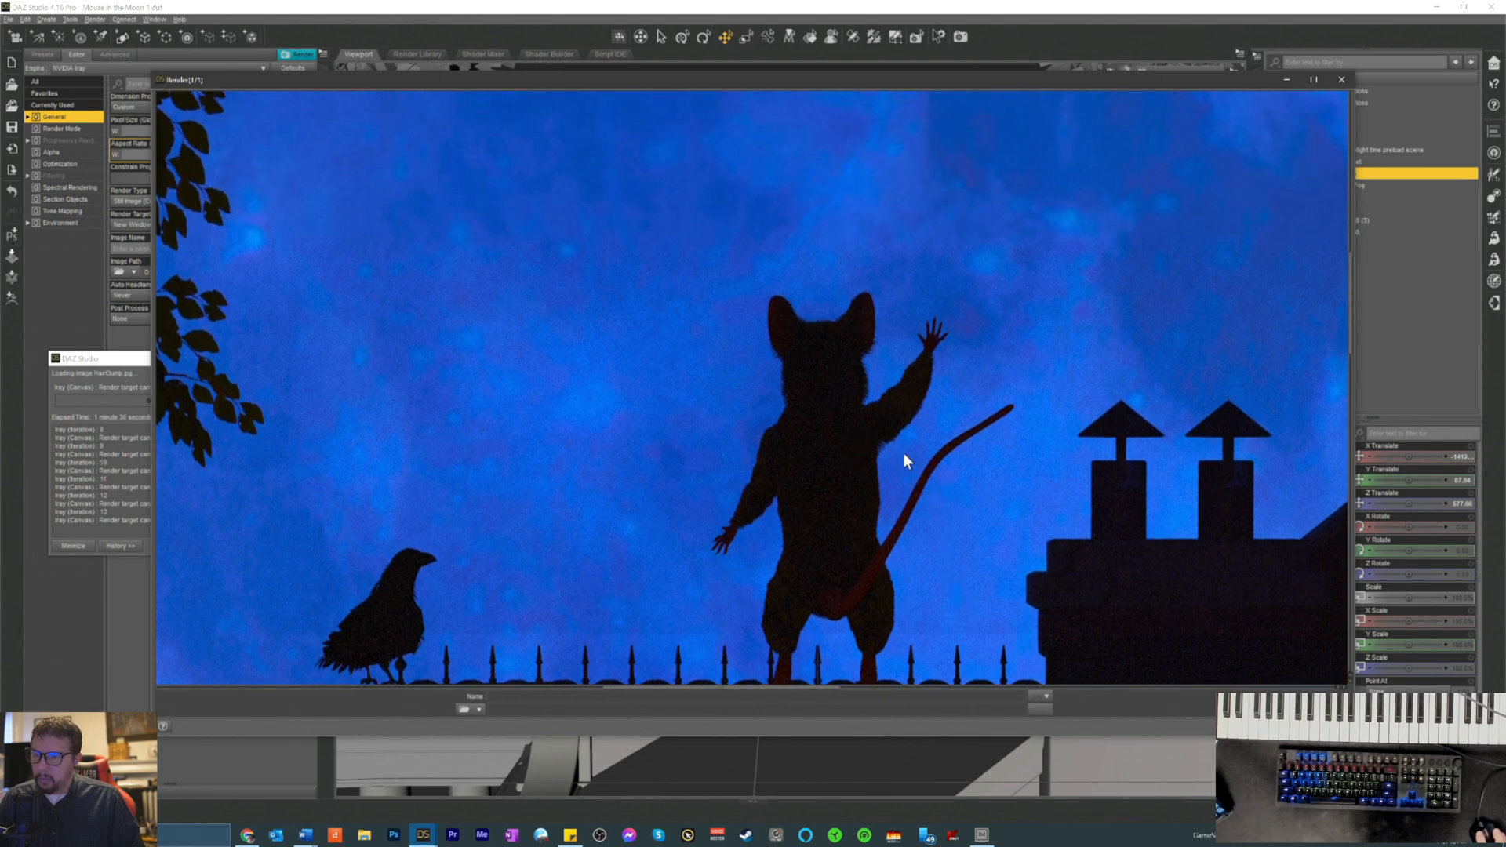
scroll(1005, 436, "up", 4)
scroll(987, 408, "down", 7)
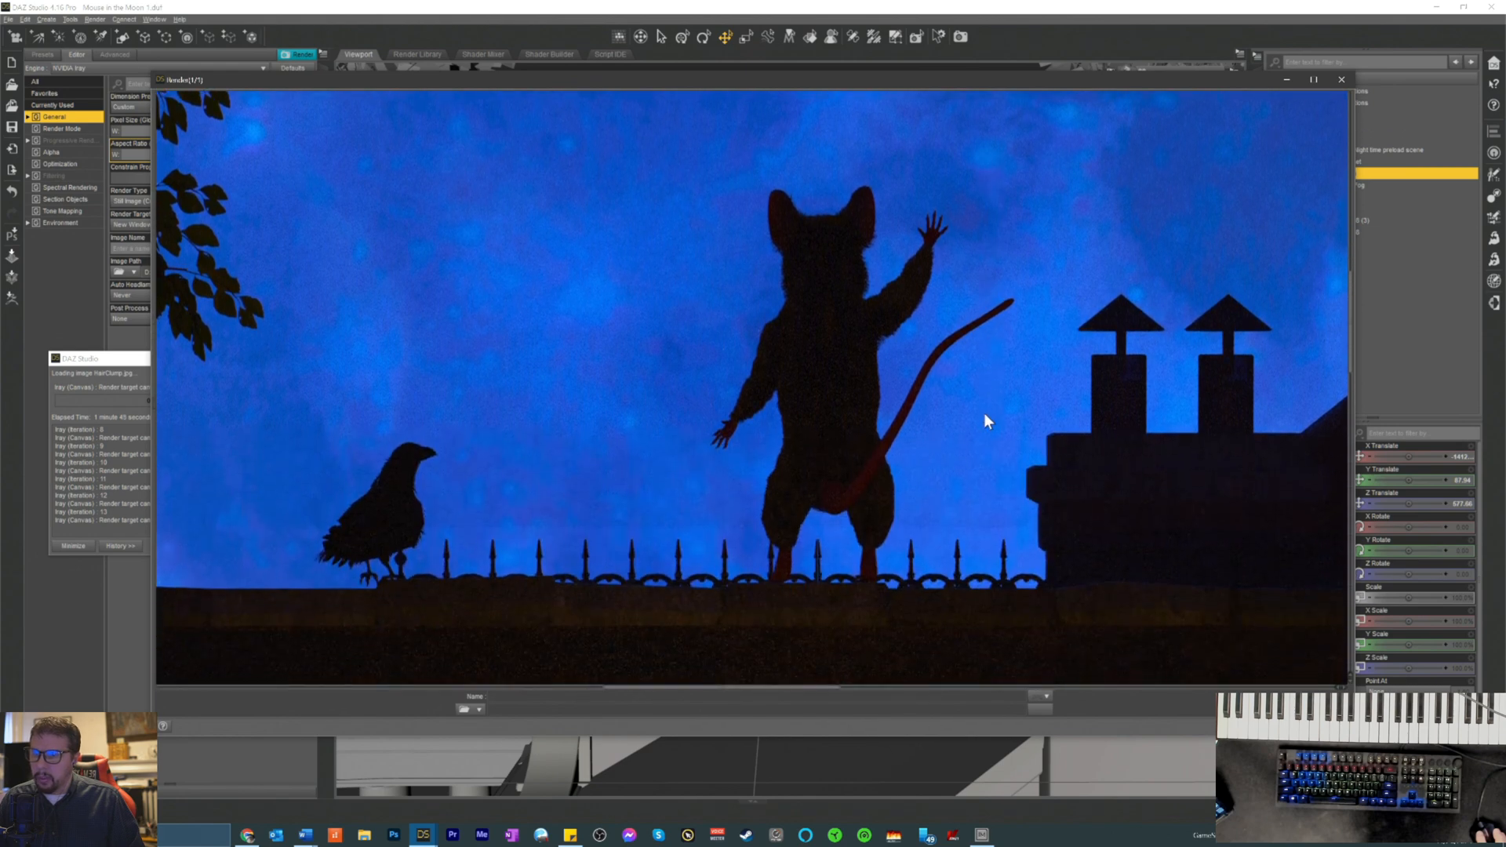
scroll(984, 415, "up", 4)
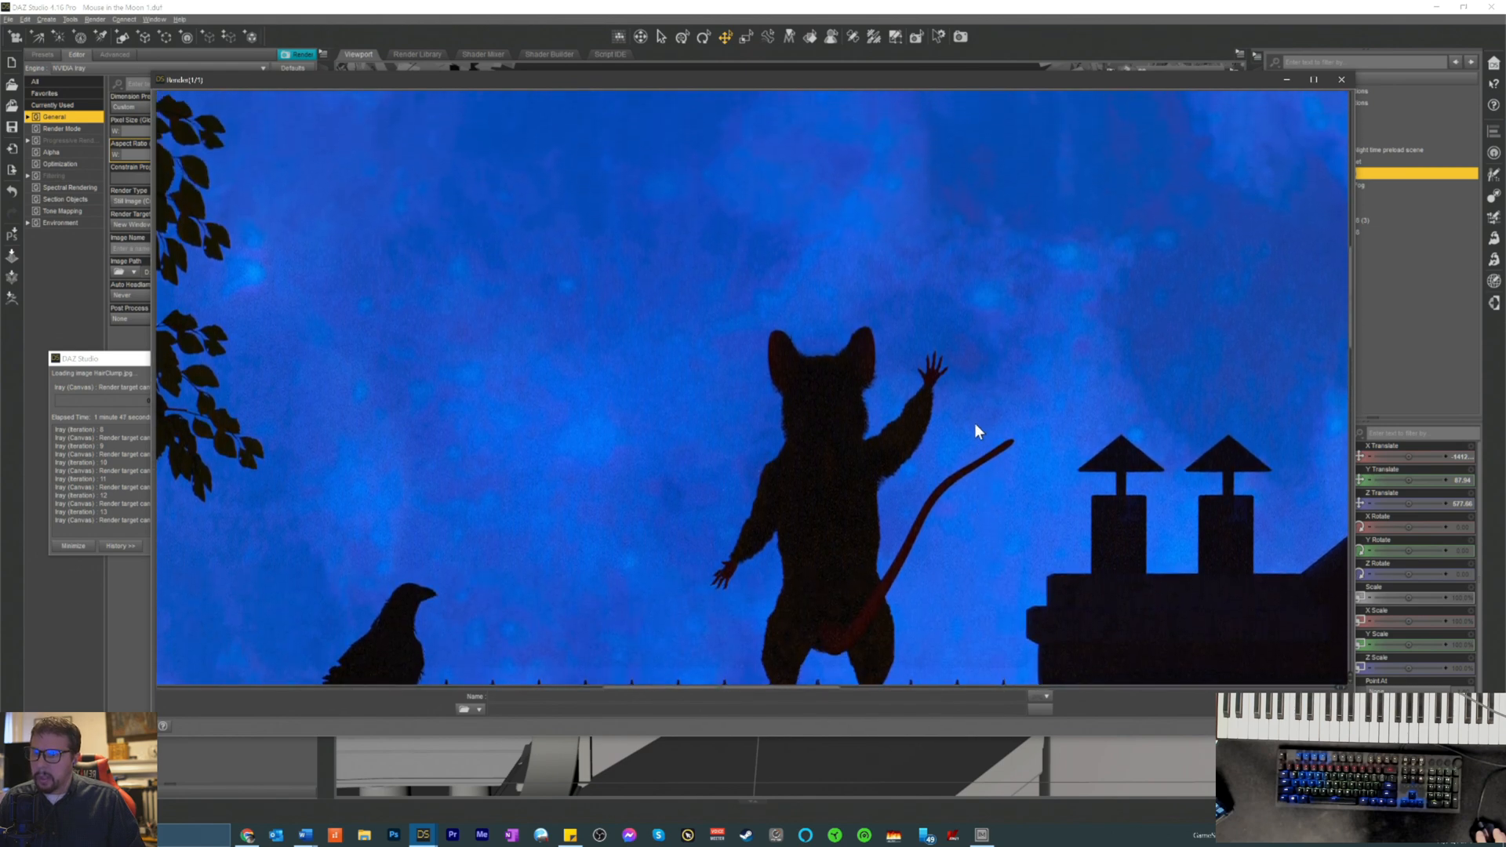
scroll(964, 411, "down", 2)
- Inspect the dark roof slope and the ornamental iron railing below the mouse for grain in the render
scroll(965, 414, "down", 8)
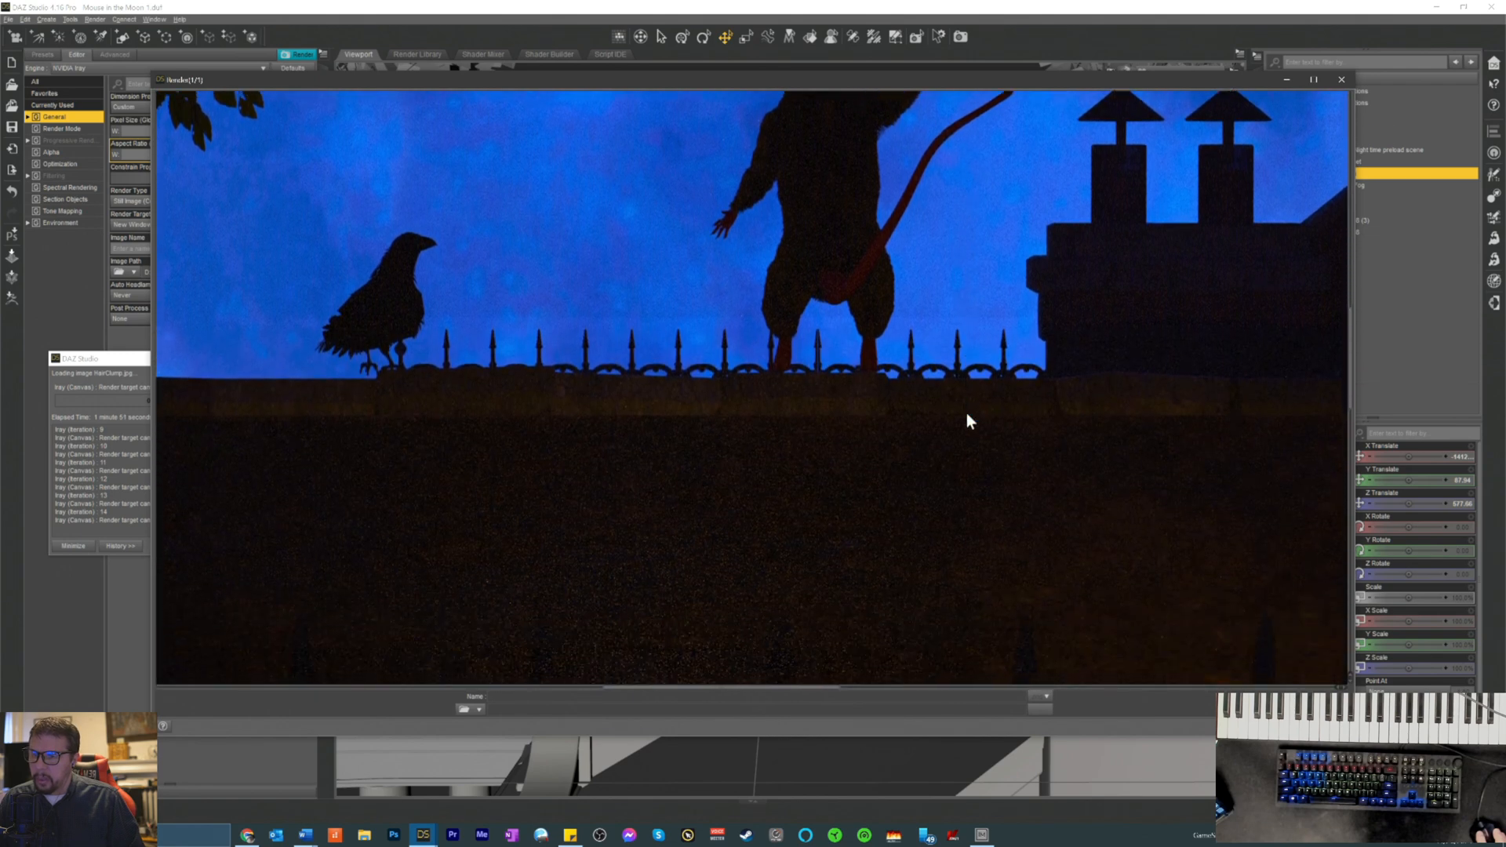
scroll(966, 415, "down", 7)
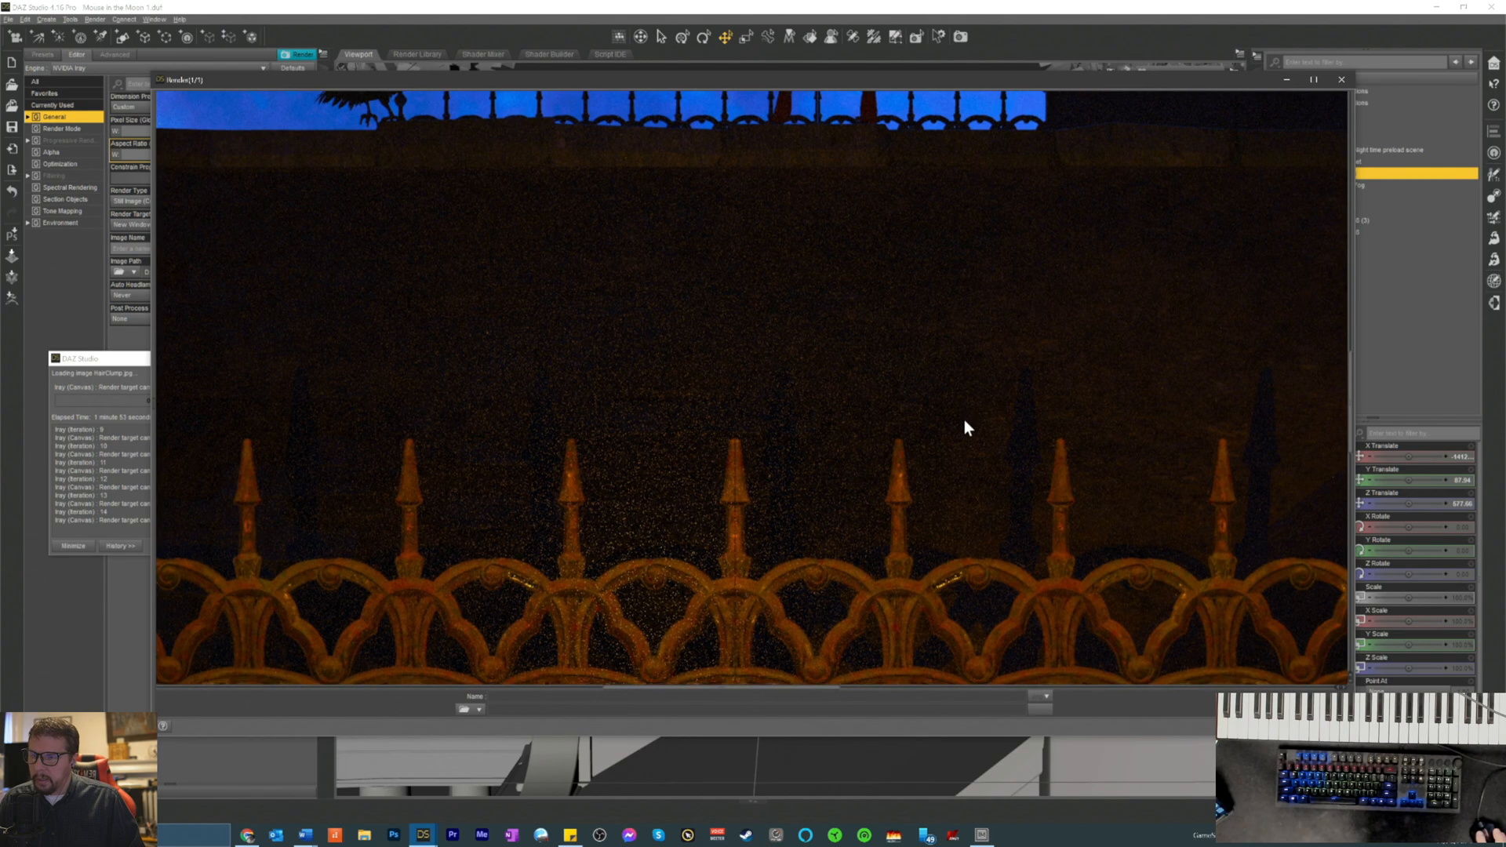
scroll(965, 420, "down", 5)
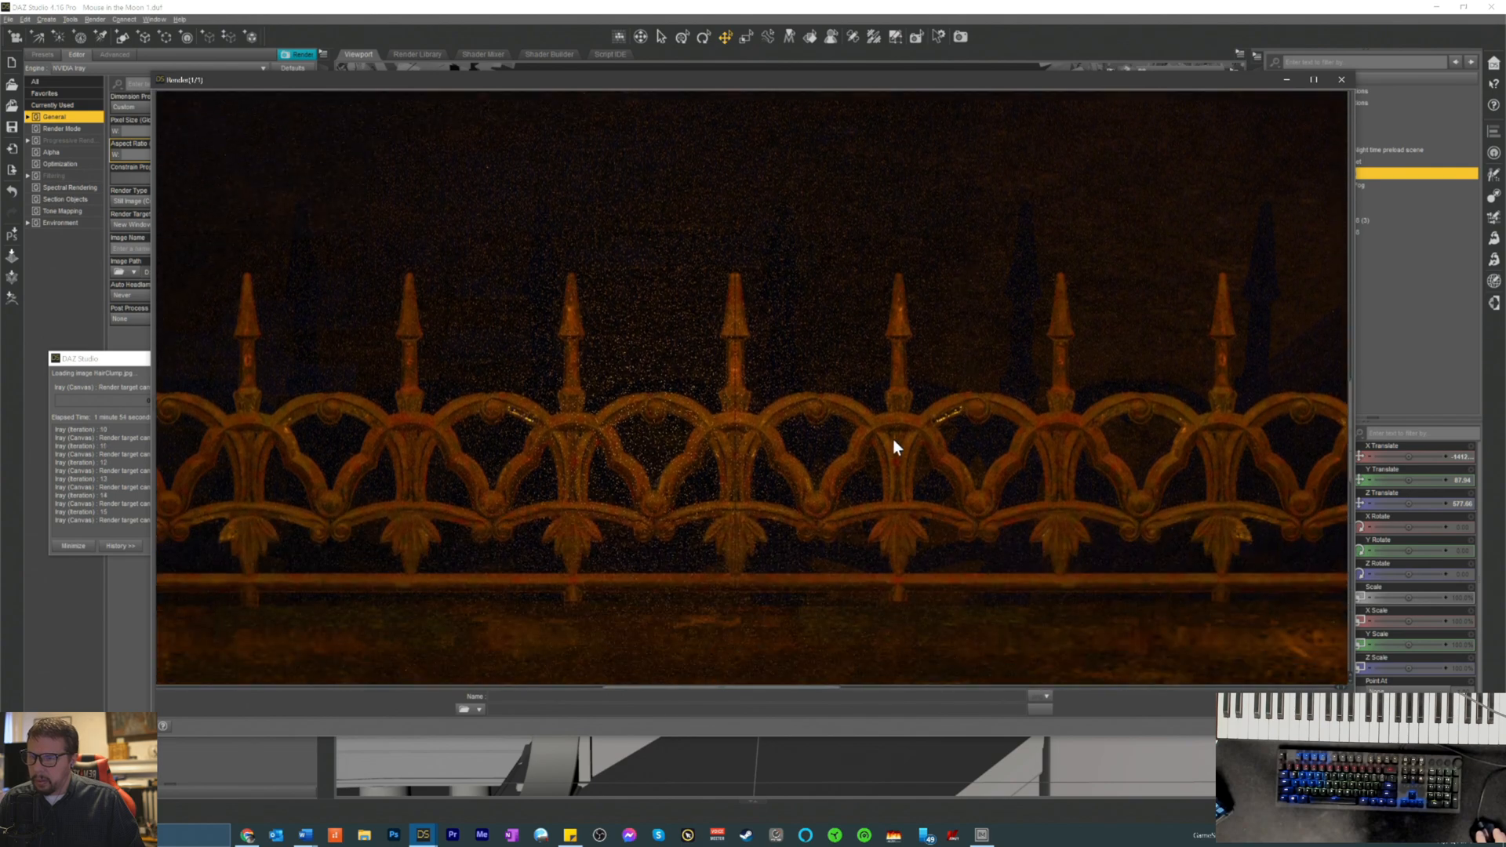
scroll(899, 444, "down", 2)
scroll(902, 439, "up", 7)
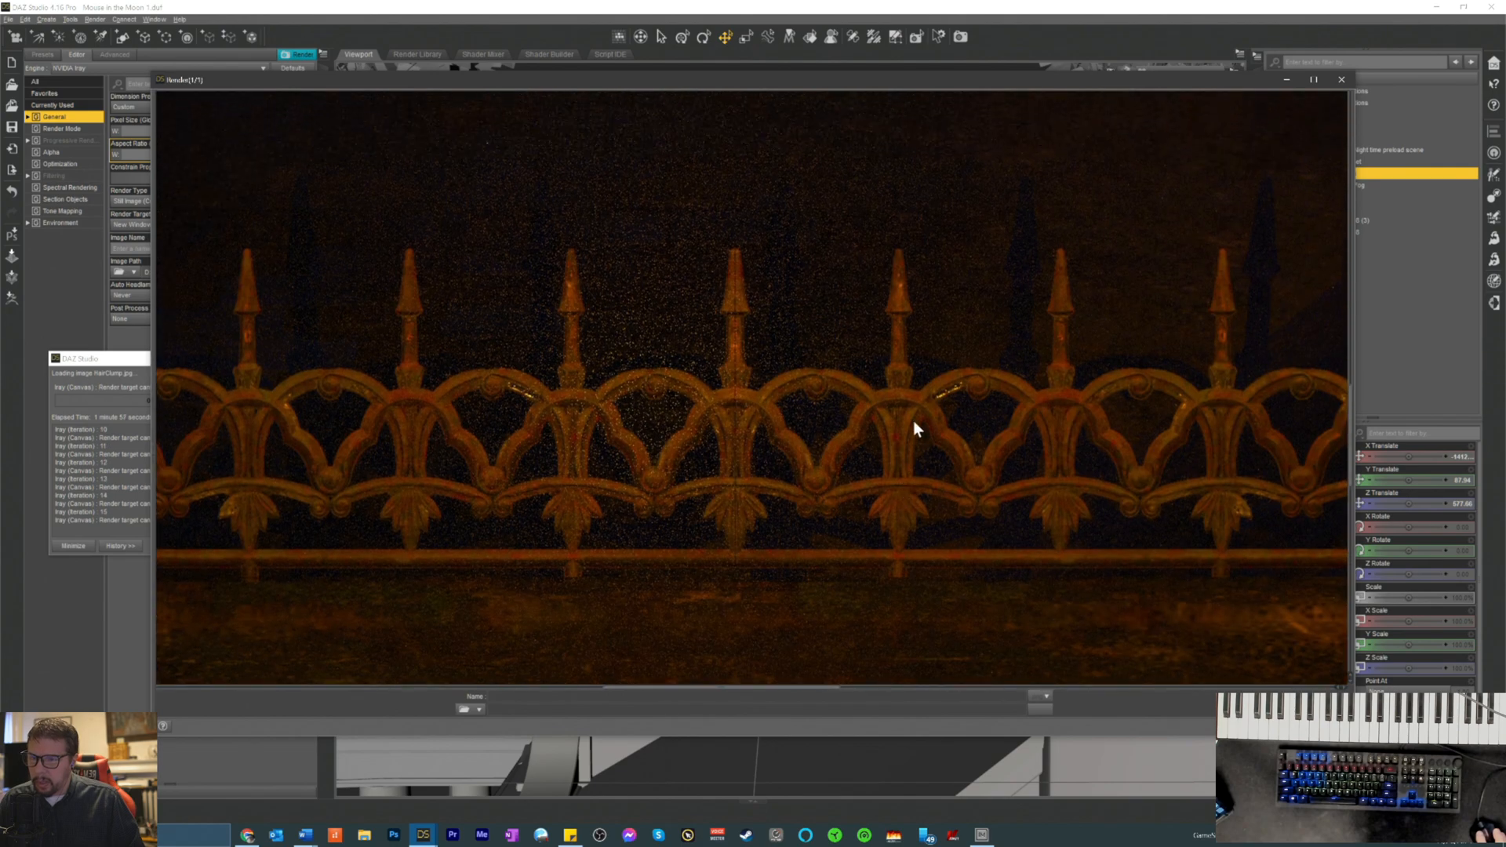
scroll(912, 421, "down", 4)
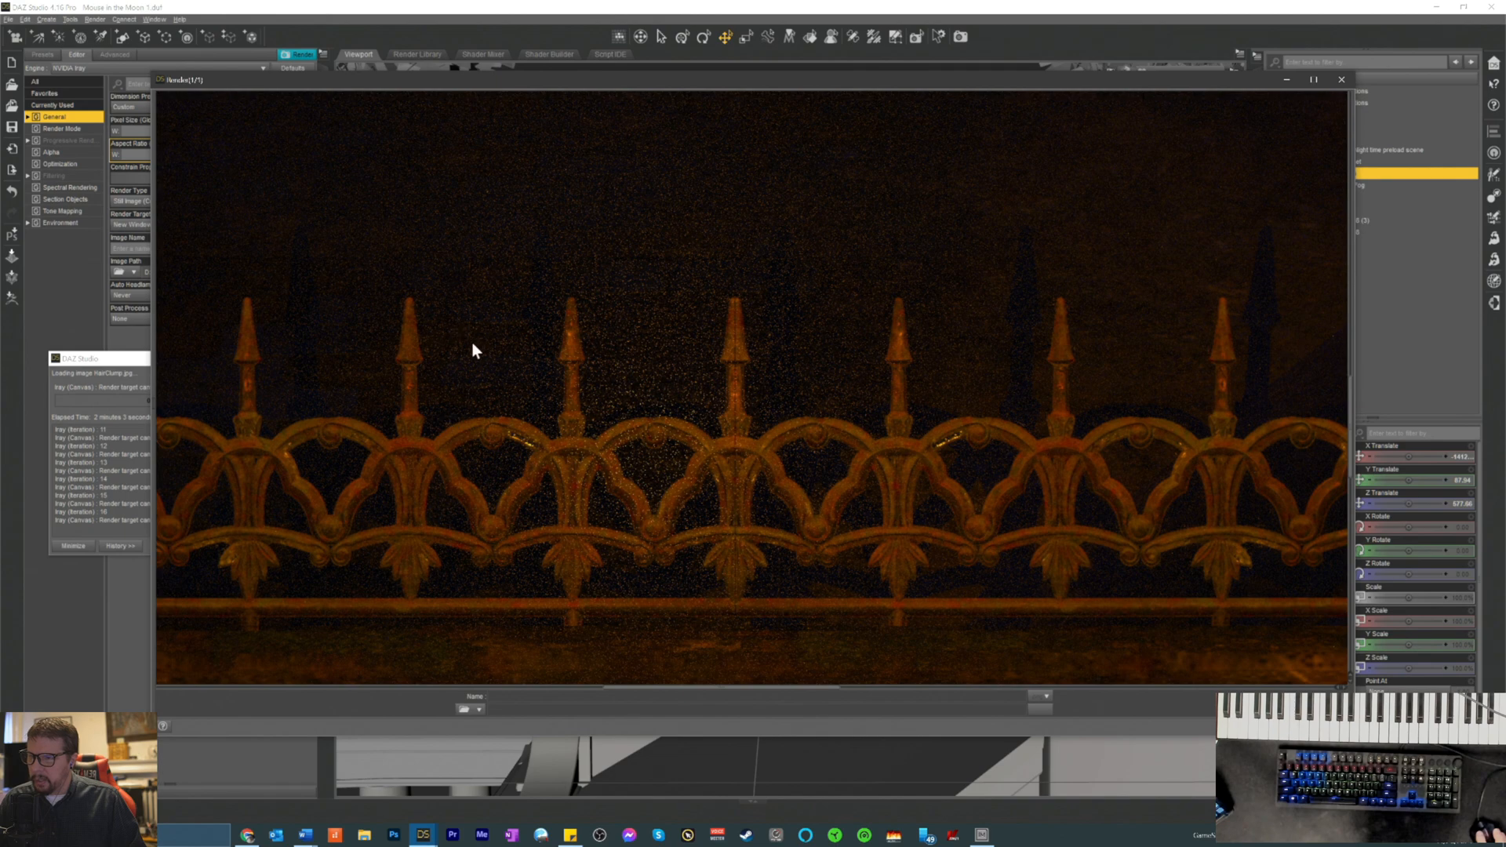
scroll(471, 345, "up", 10)
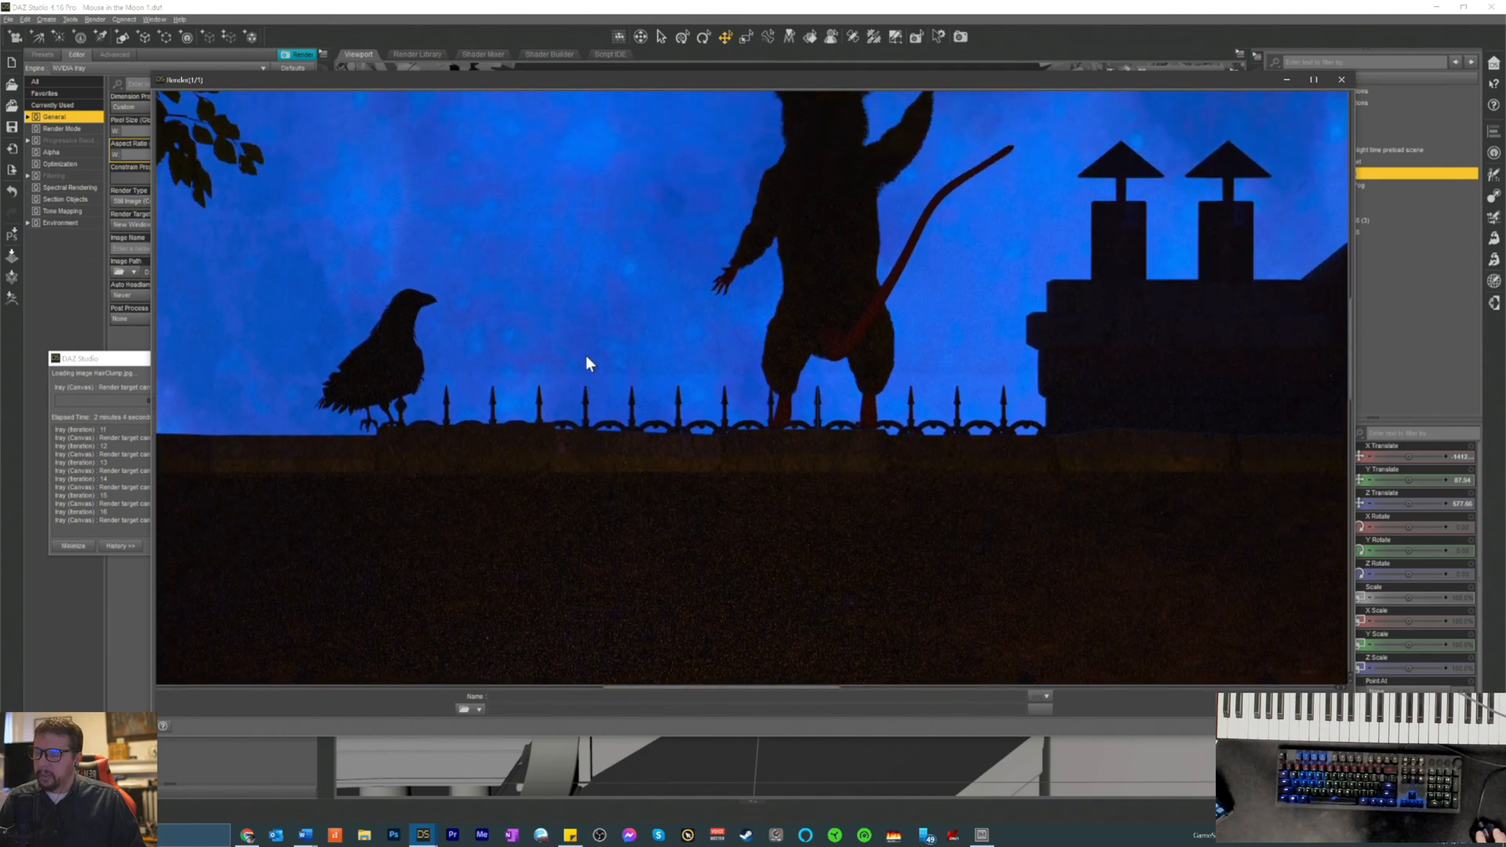
- Check the render from the mouse silhouette down past the railing and cornice to the lit brick wall
scroll(587, 357, "up", 4)
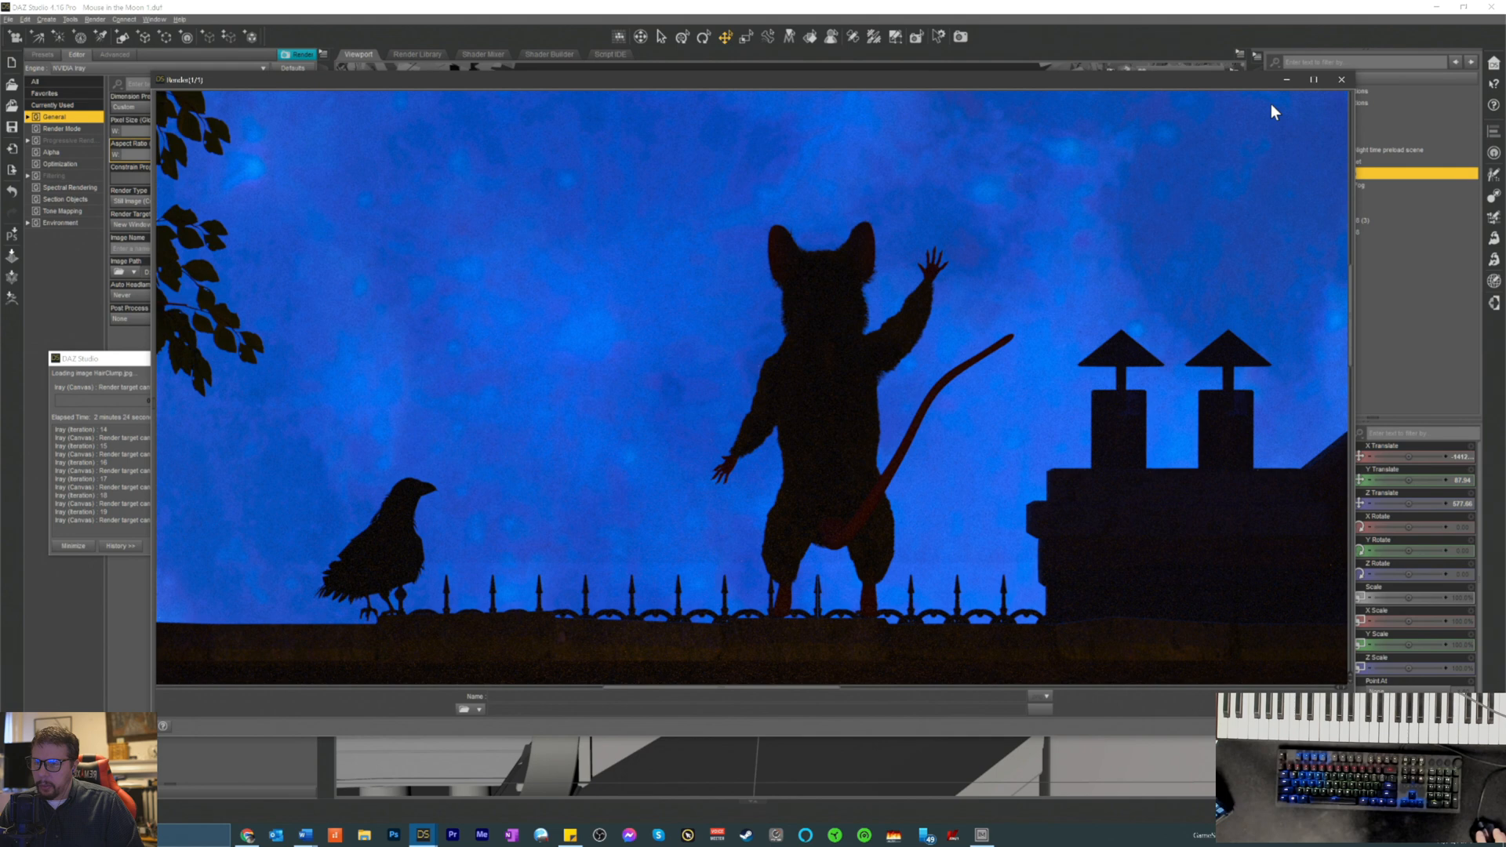
scroll(1137, 234, "up", 4)
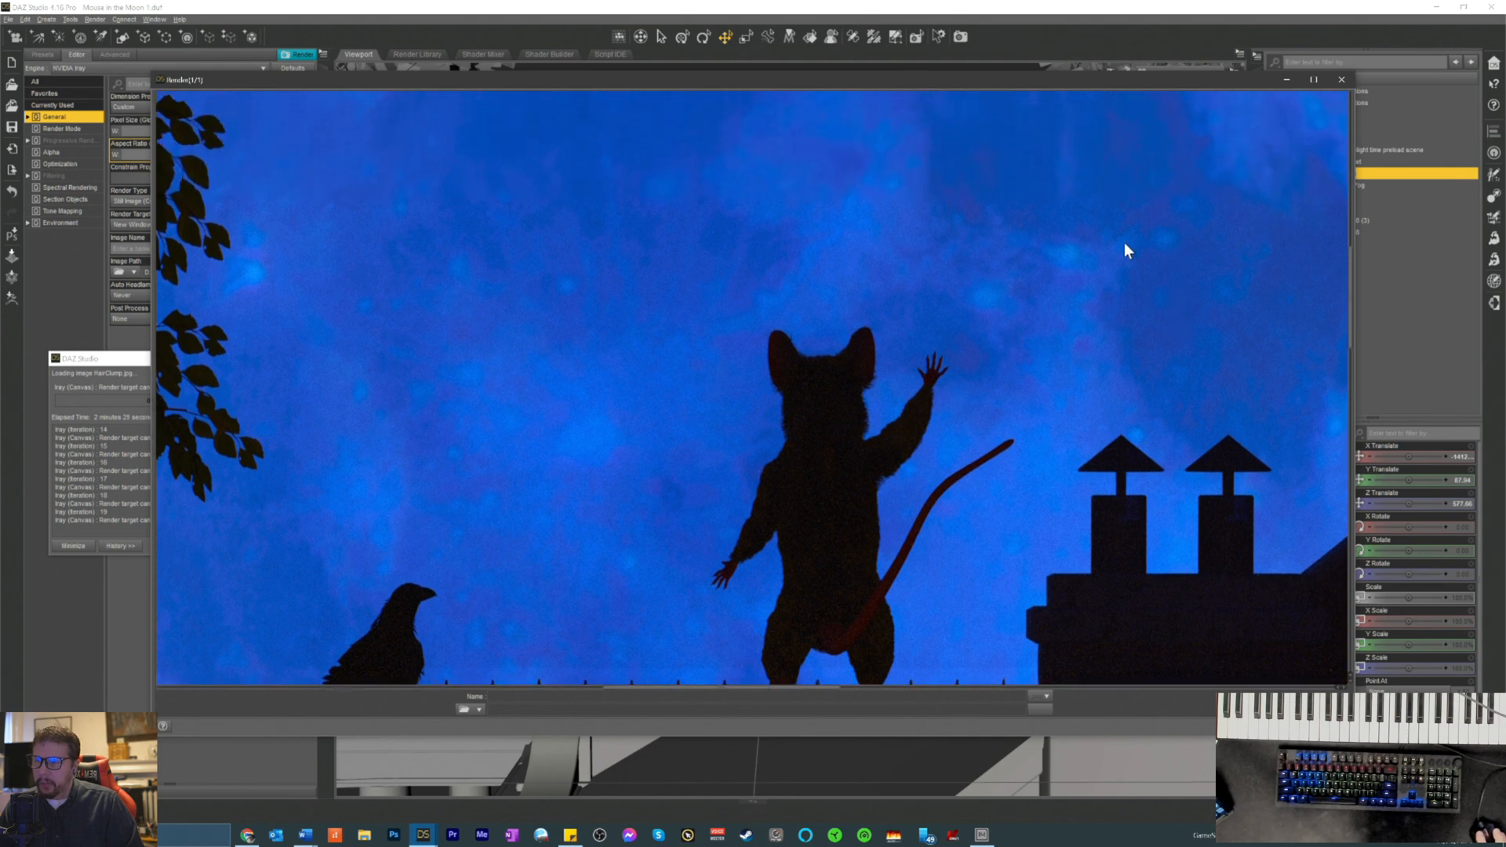
scroll(1129, 255, "down", 5)
scroll(1131, 276, "down", 15)
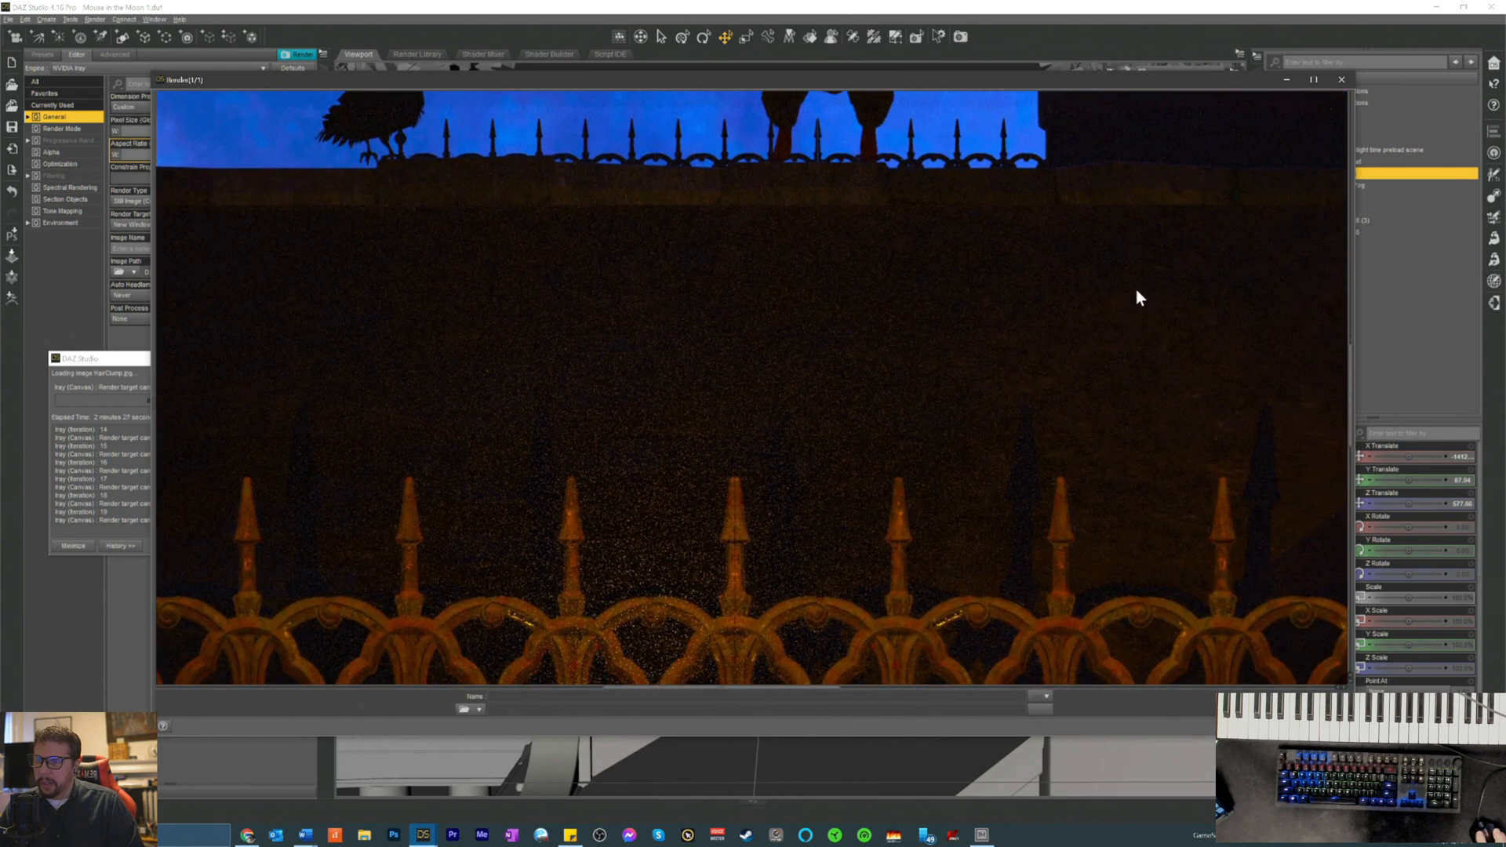
scroll(1146, 279, "down", 12)
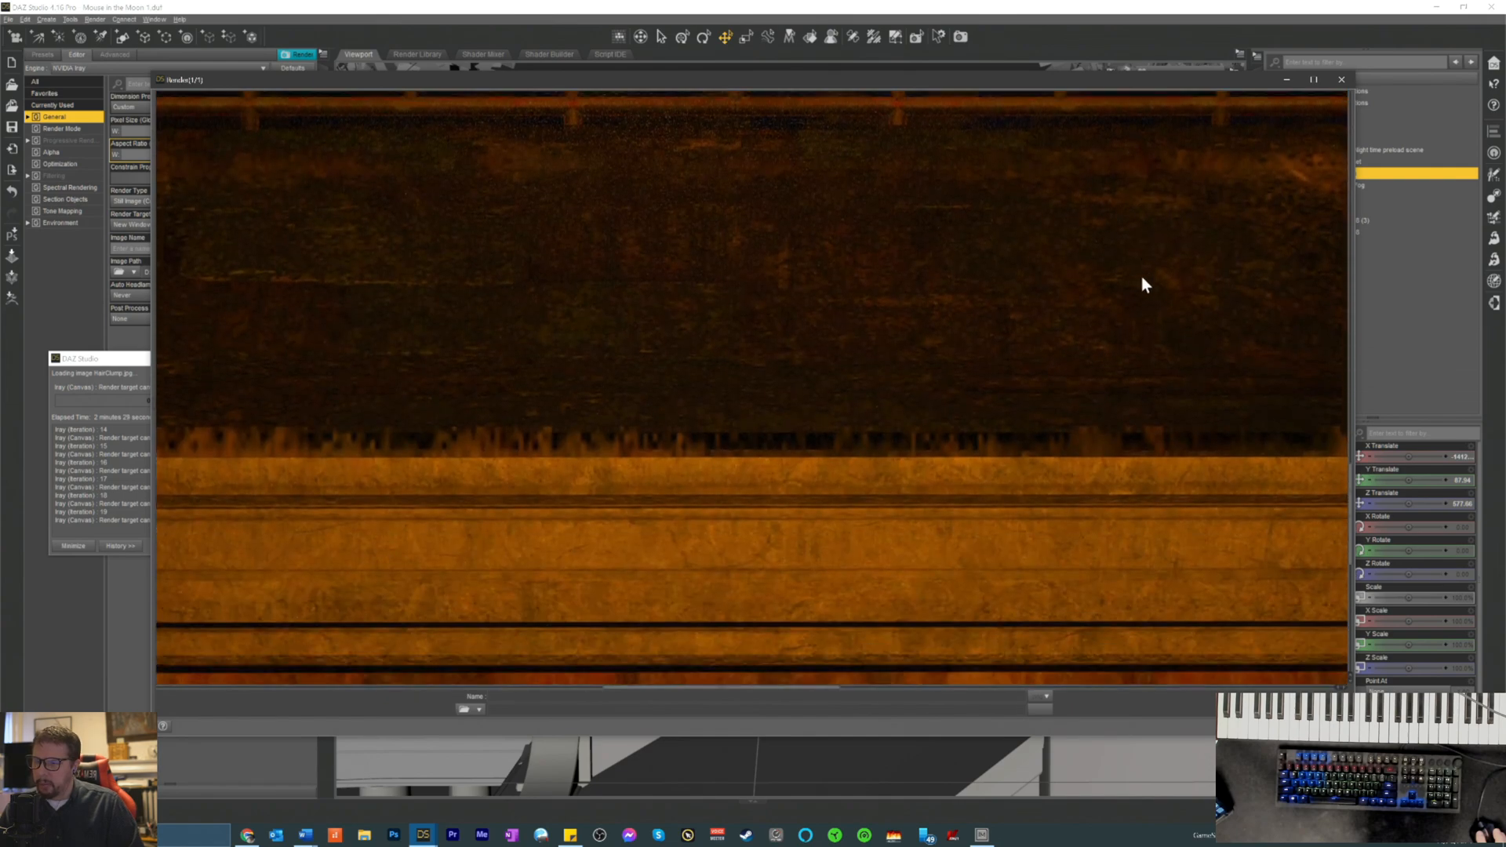
scroll(1143, 278, "down", 3)
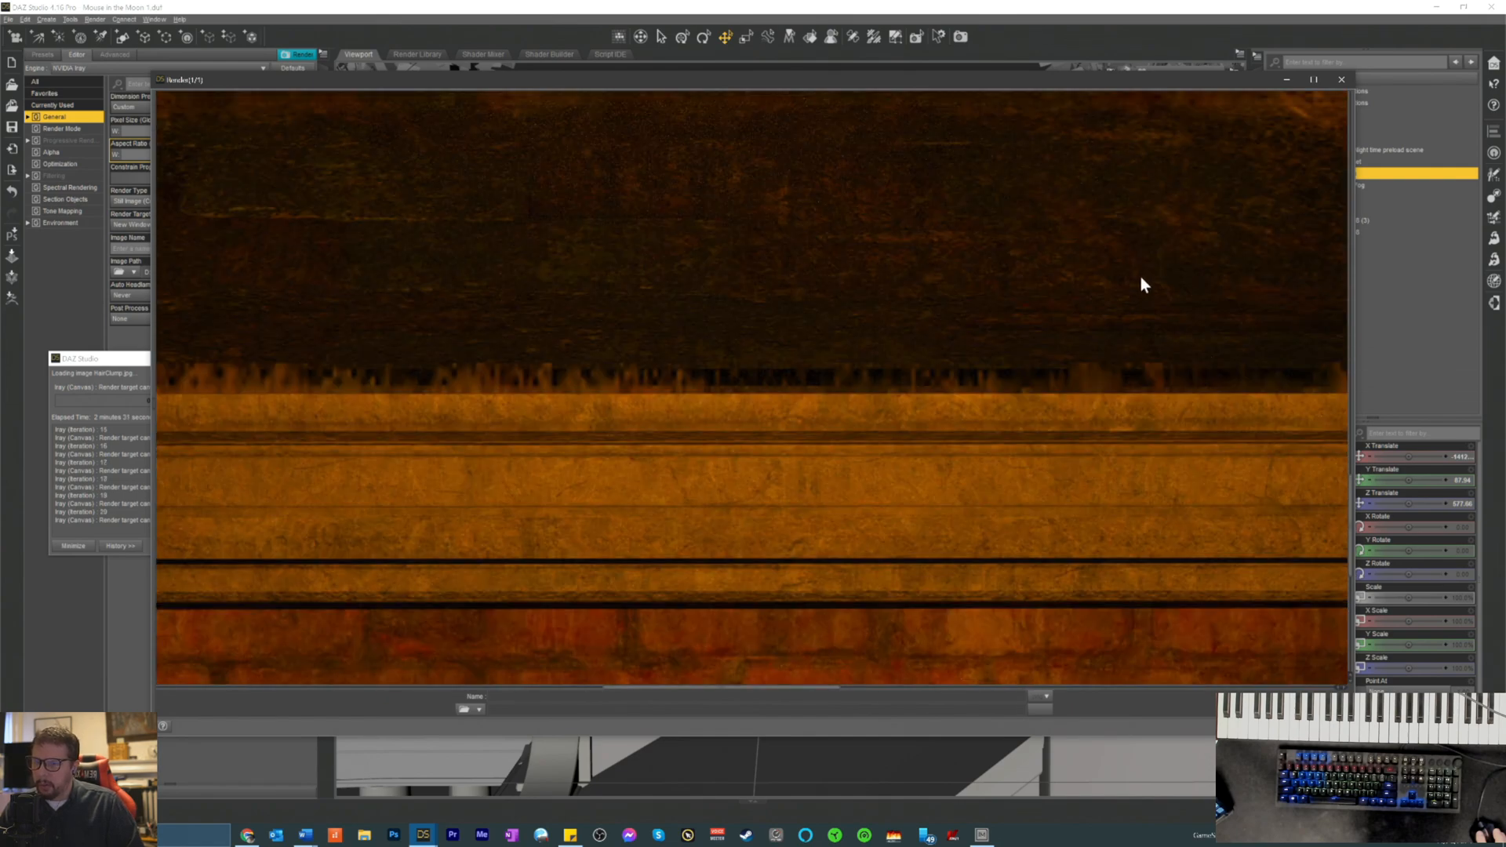
scroll(1141, 279, "down", 12)
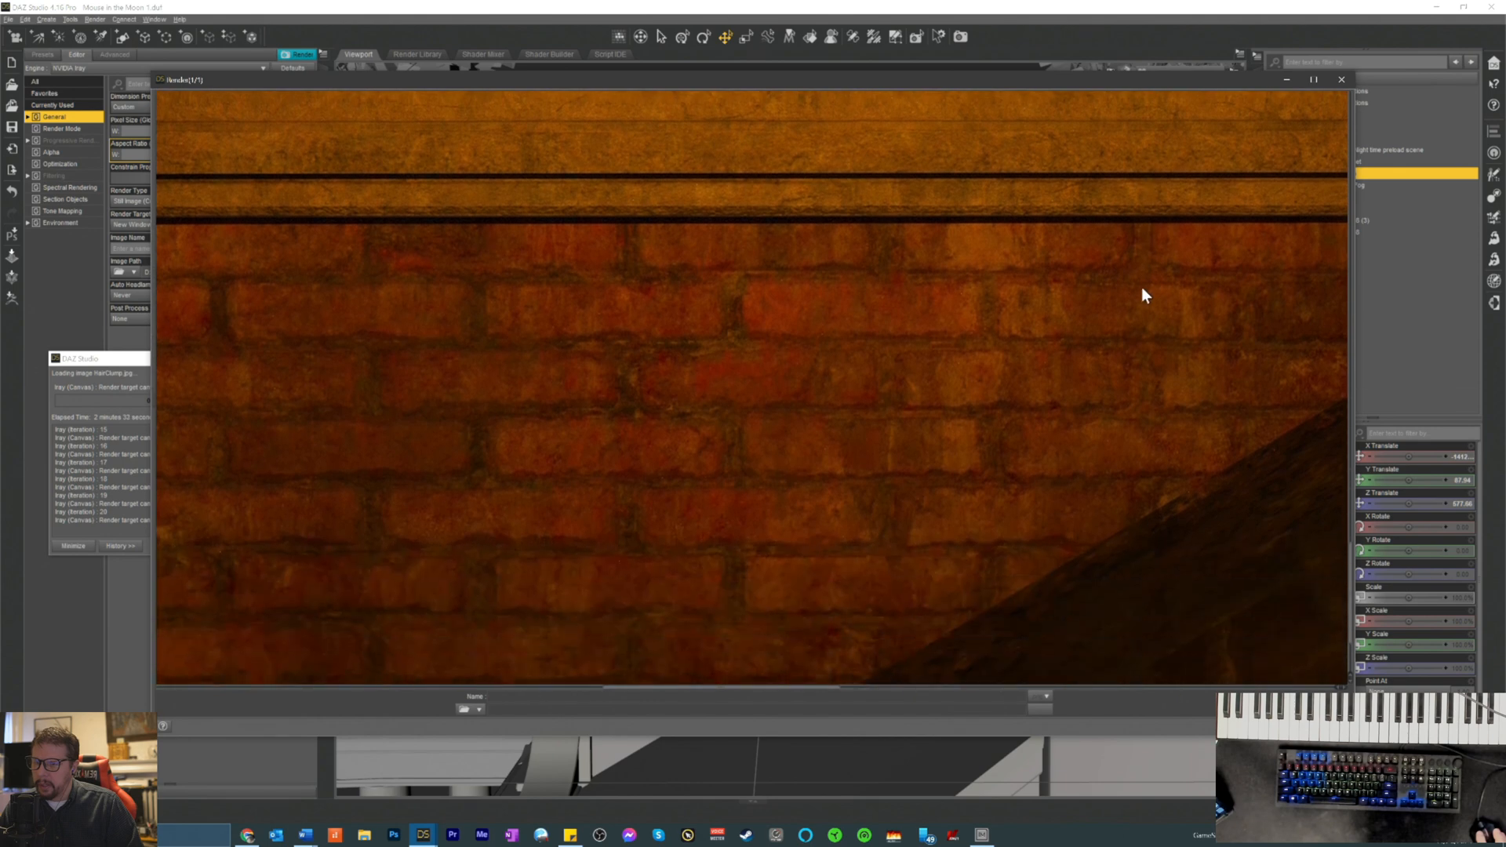
scroll(1142, 285, "down", 1)
- Review the render back up from the brick wall to the crow, comparing noise around the railing and roof slope
scroll(1122, 295, "up", 9)
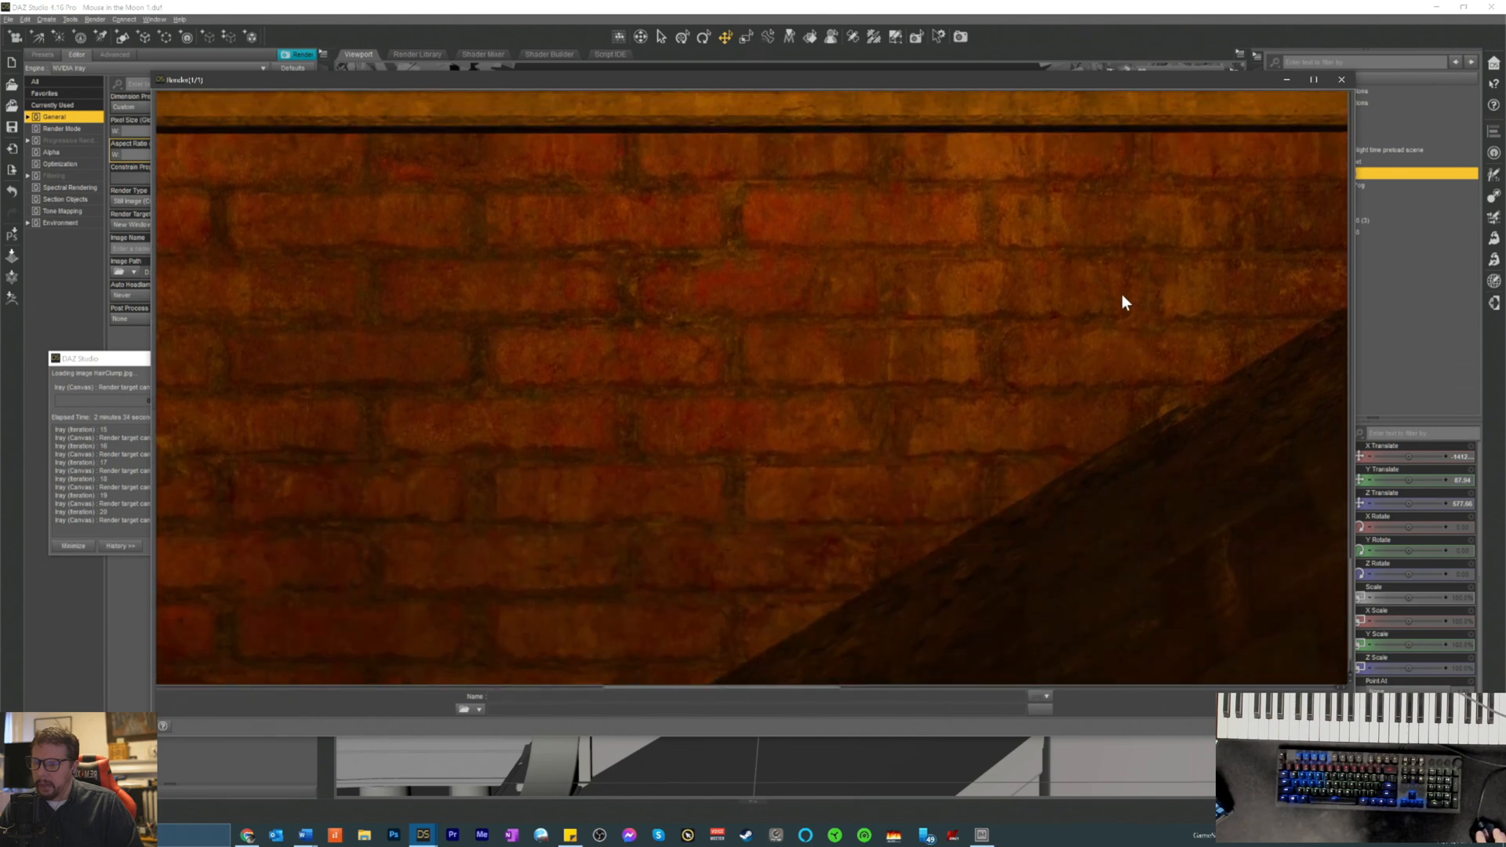
scroll(1122, 295, "up", 1)
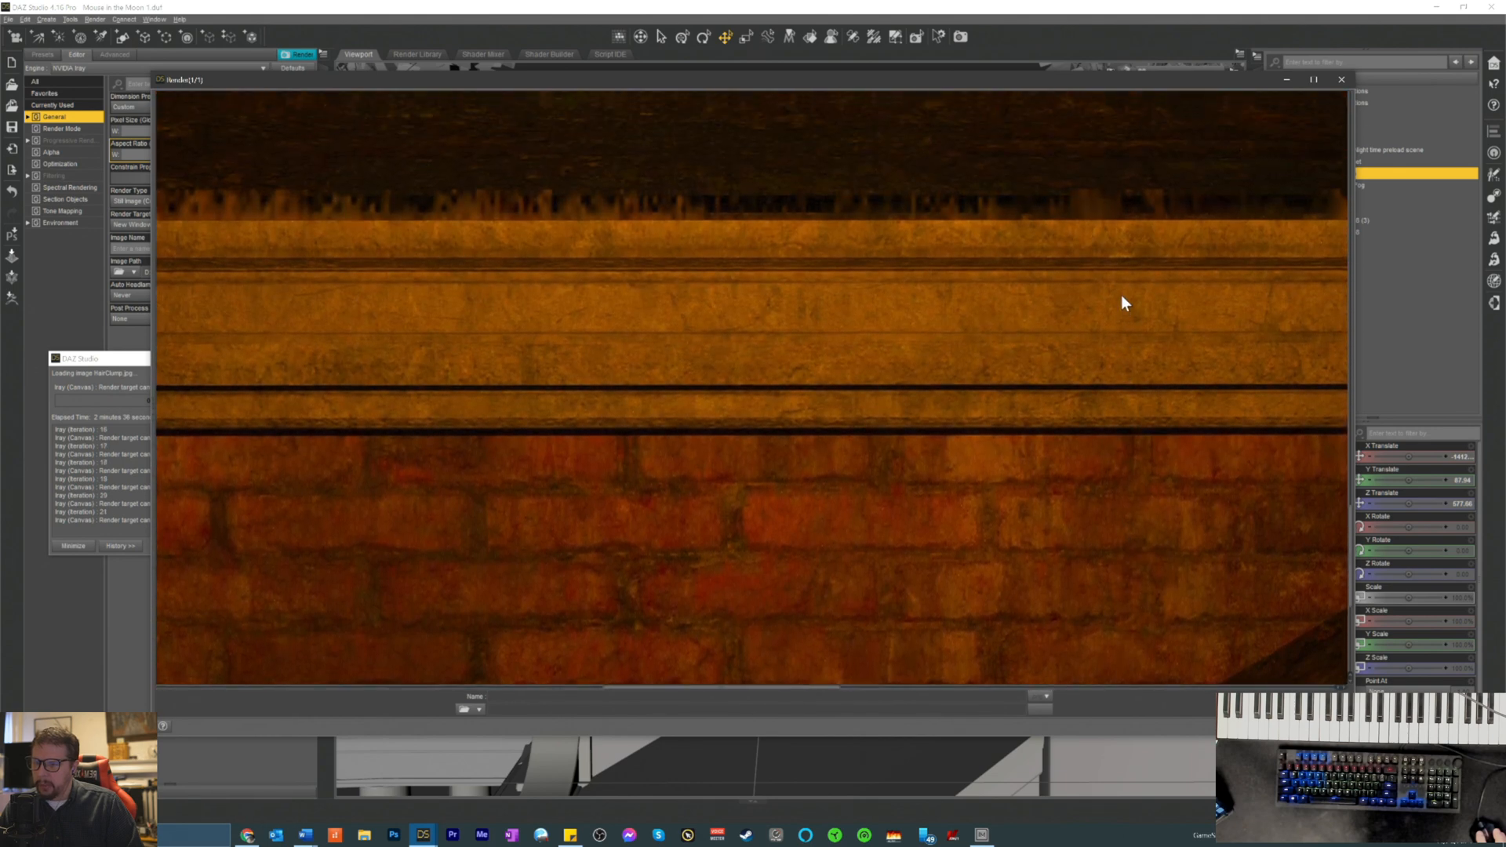
scroll(1193, 312, "up", 10)
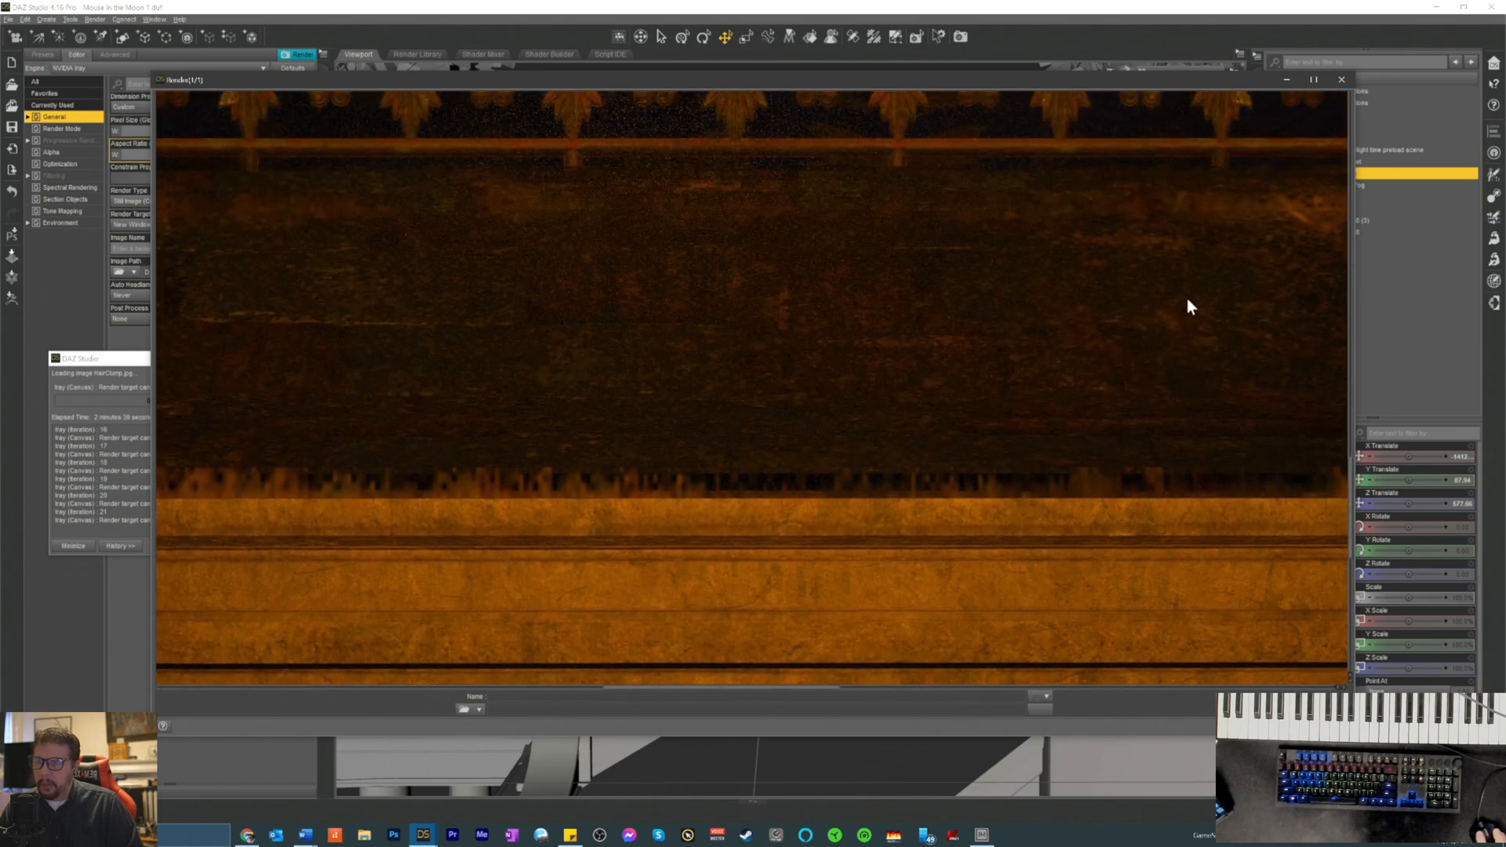
scroll(1181, 311, "up", 11)
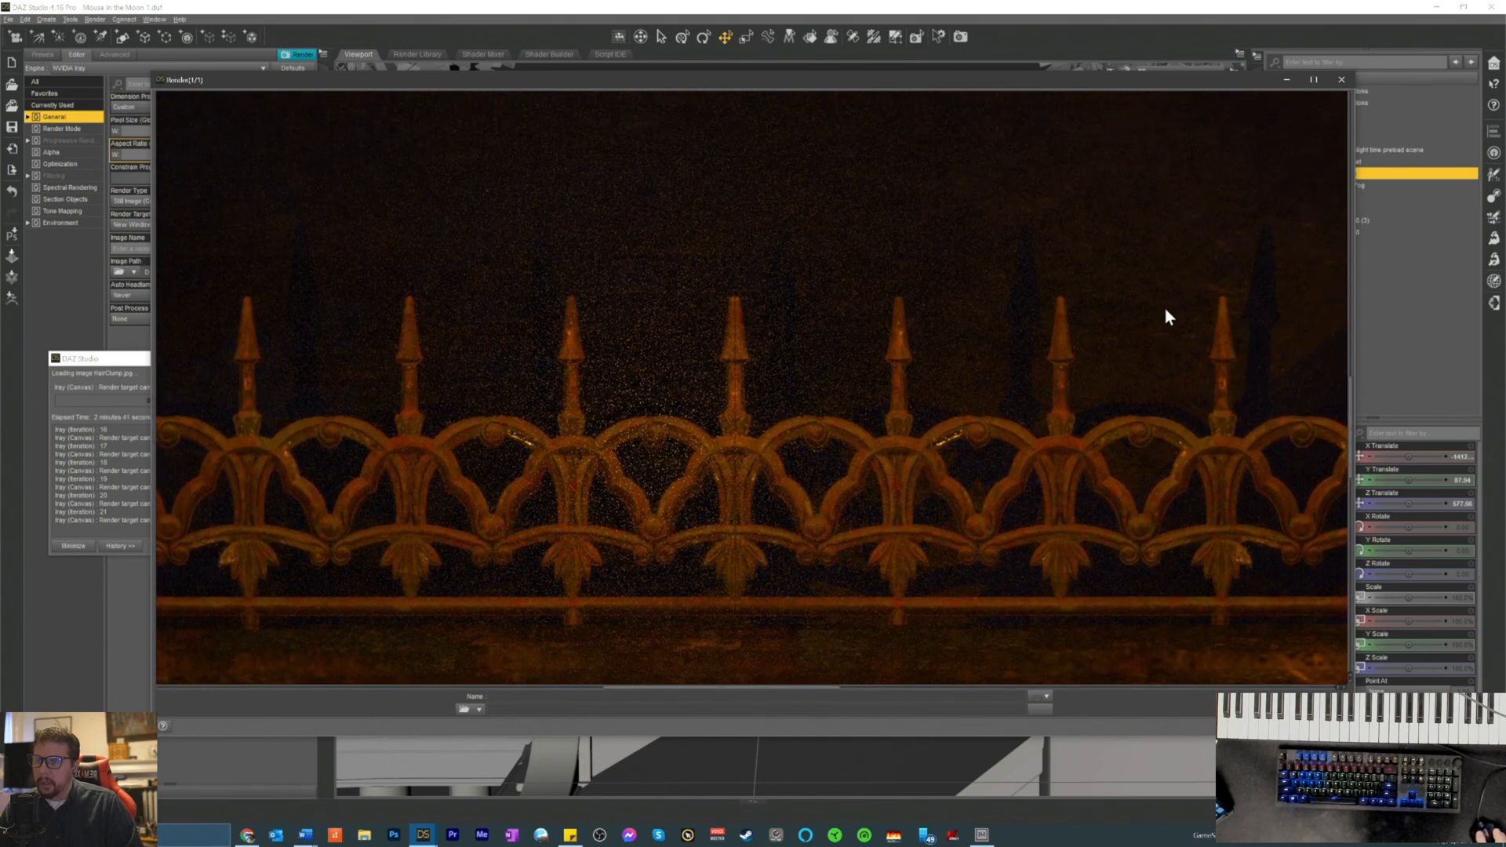
scroll(1161, 311, "up", 6)
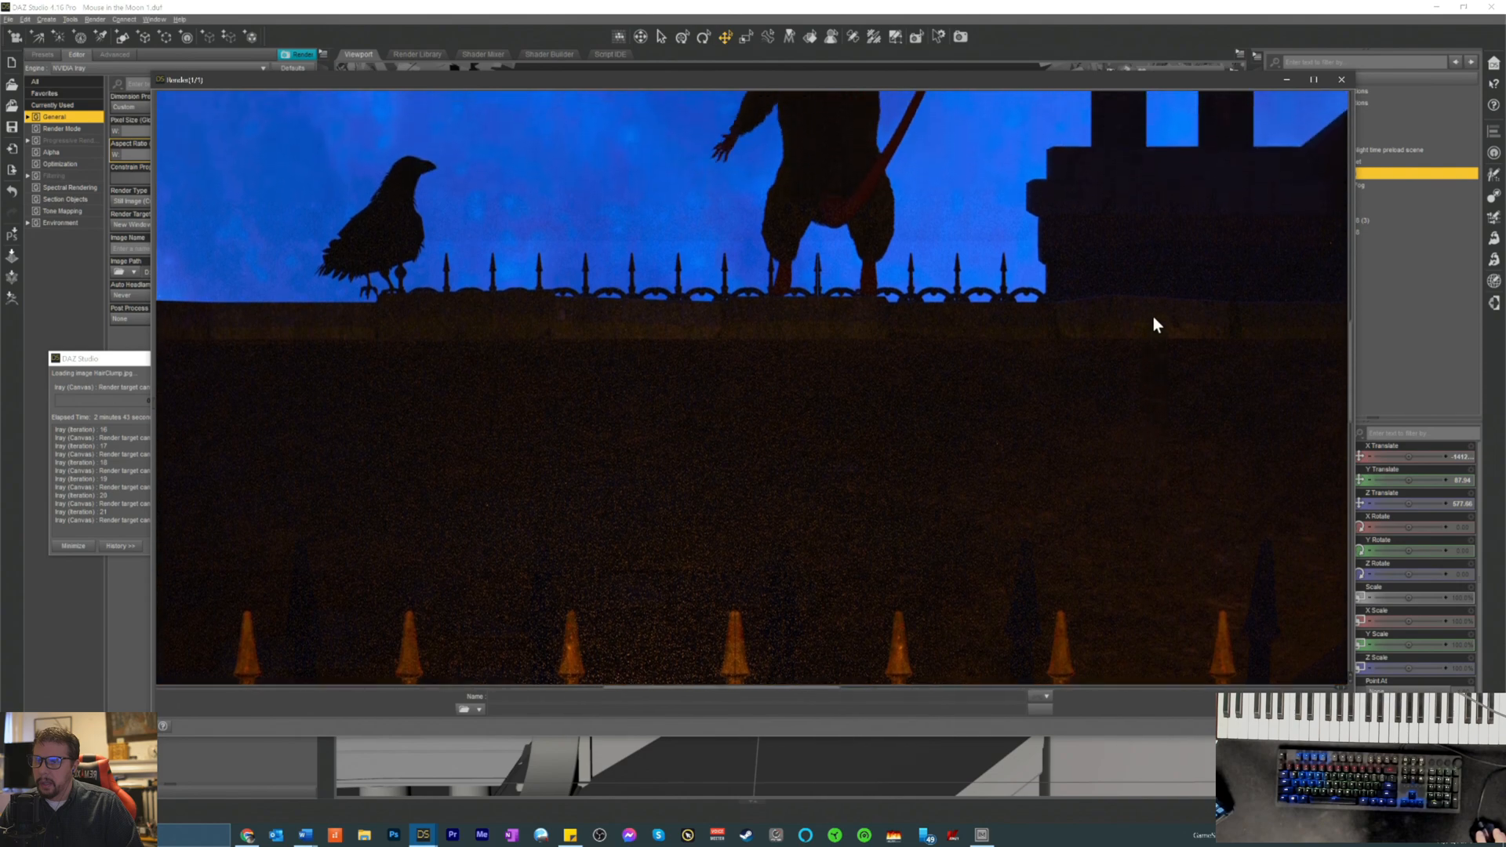
scroll(1148, 313, "down", 11)
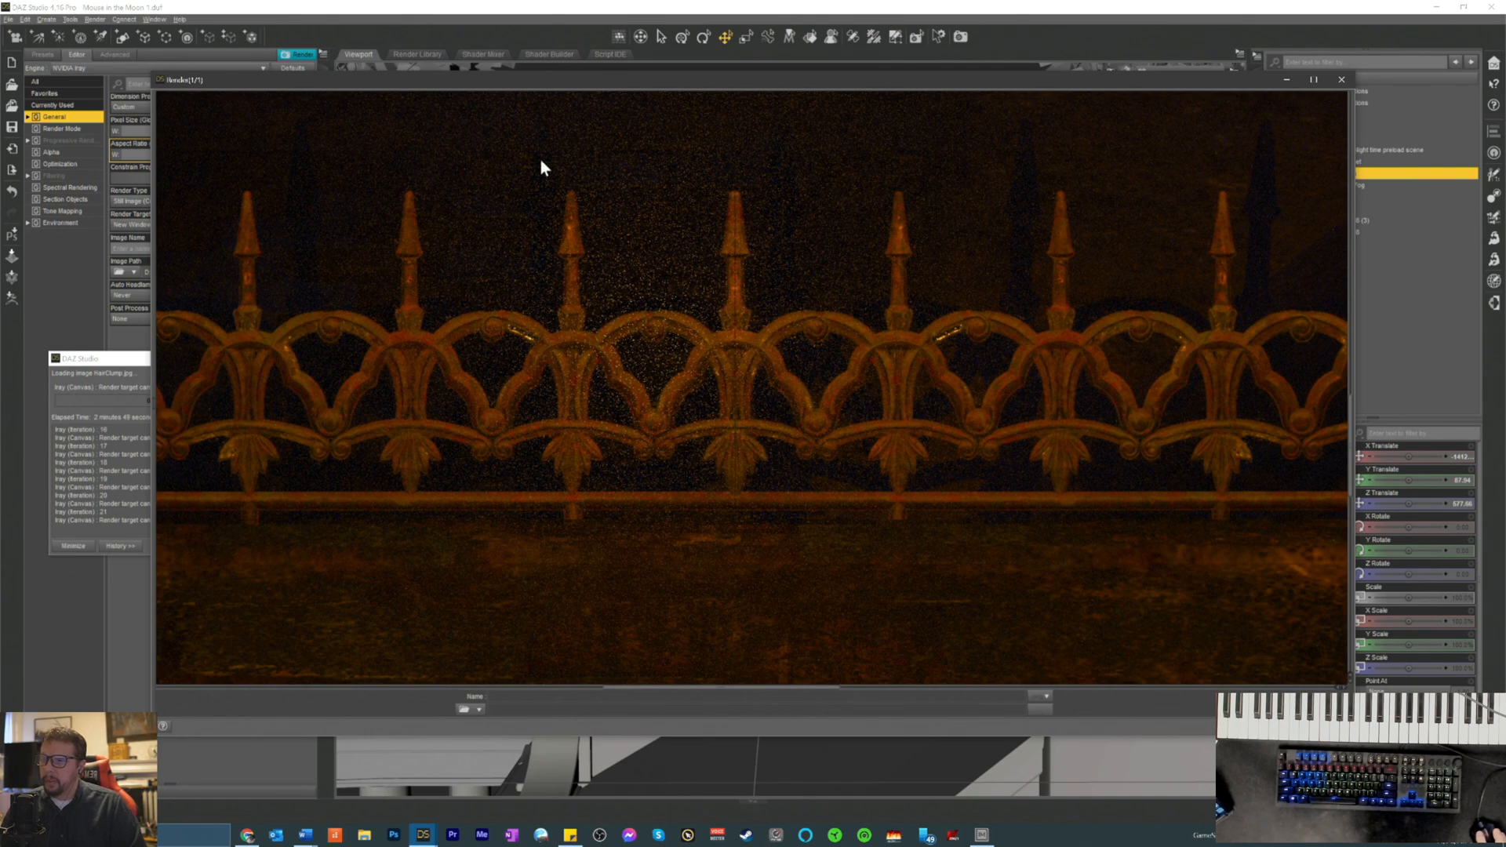
scroll(643, 441, "up", 10)
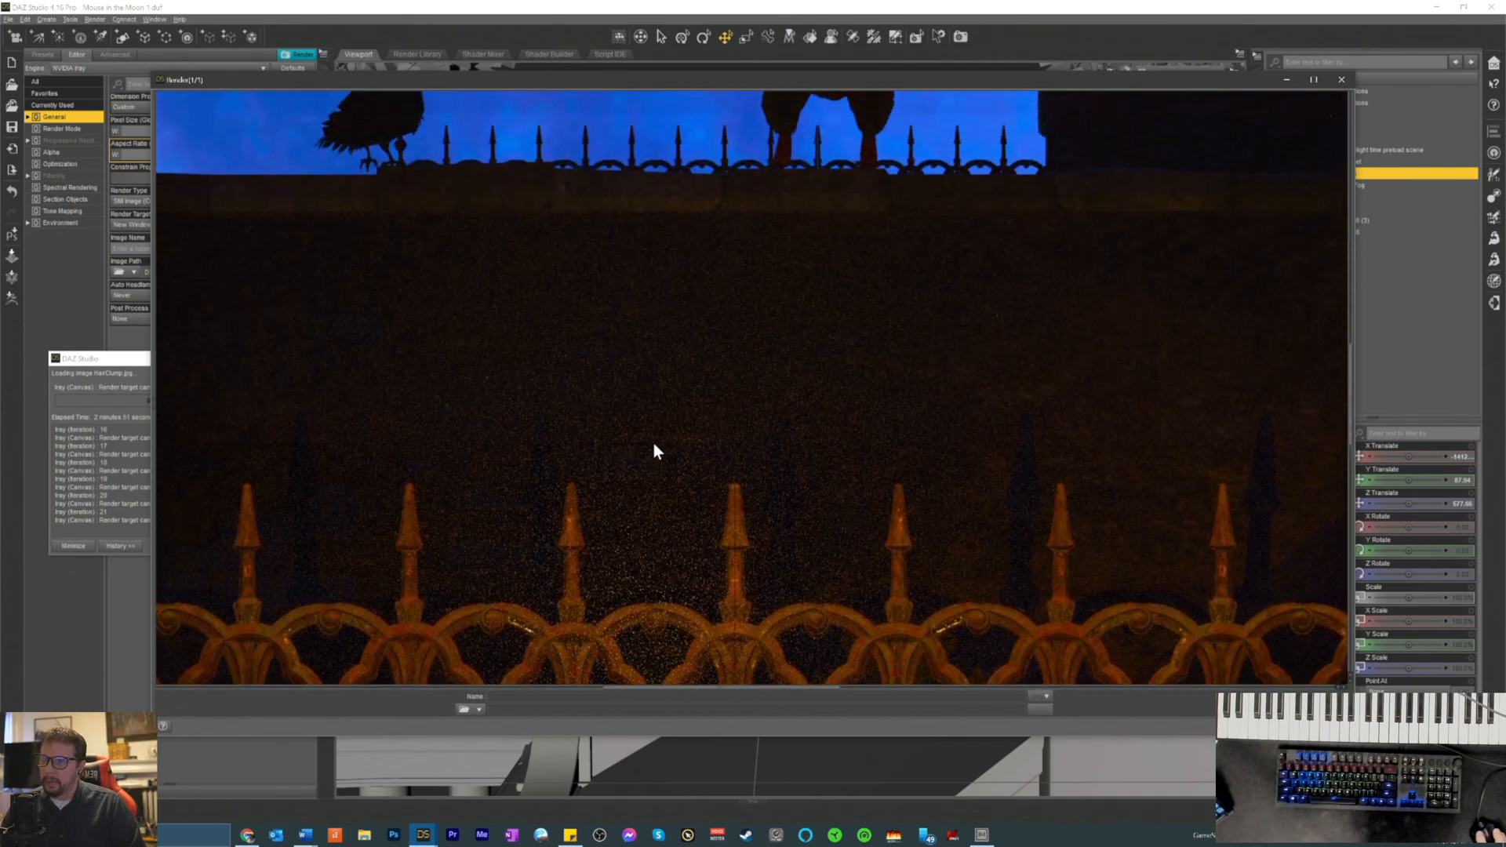
scroll(1050, 304, "up", 4)
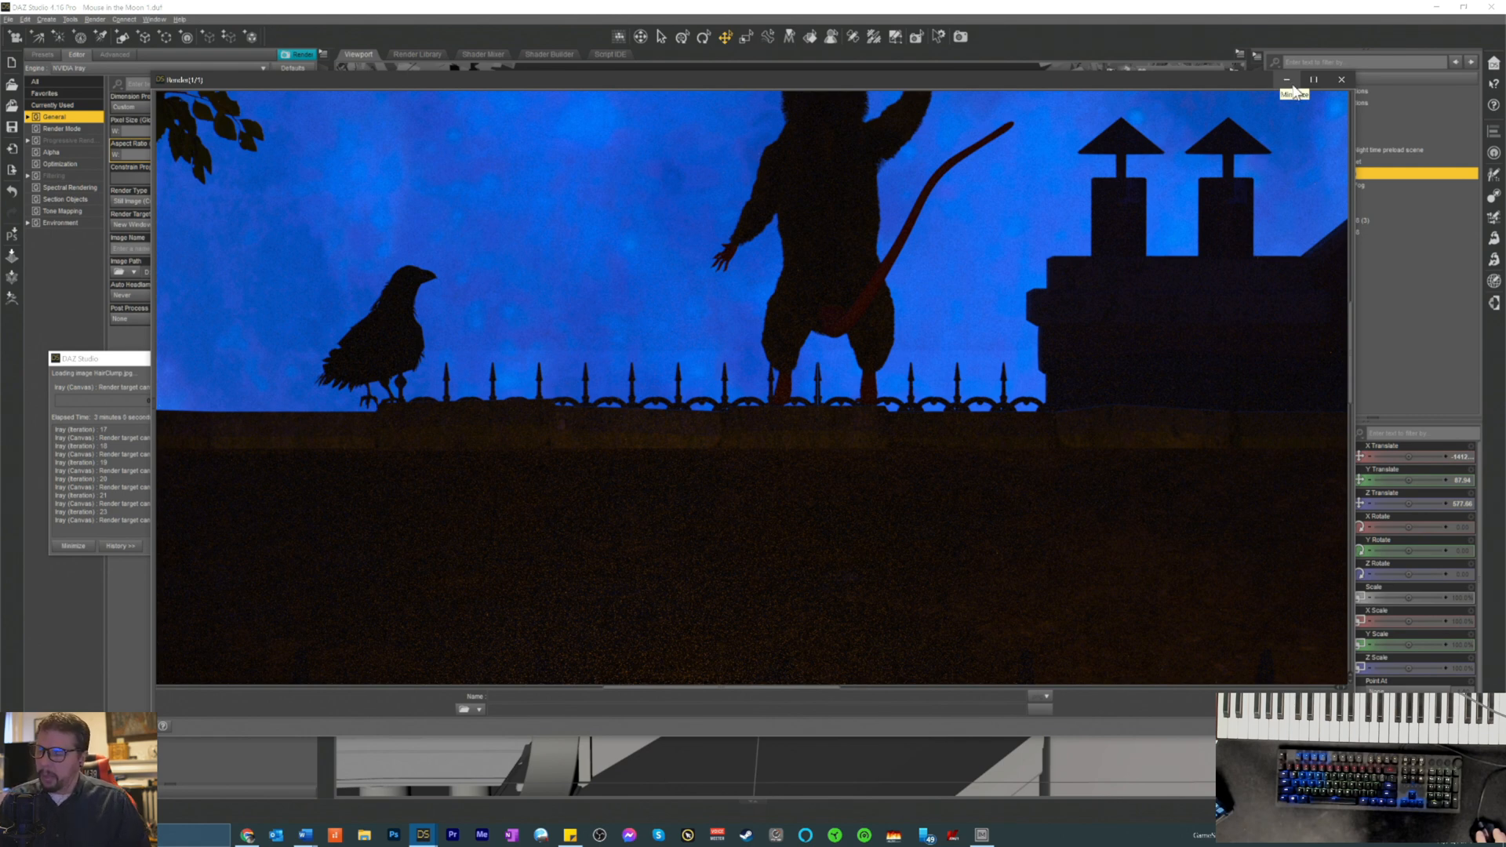
- Ask to close the render window but decline cancelling the render, and recheck the mouse and crow silhouettes
left_click(1342, 78)
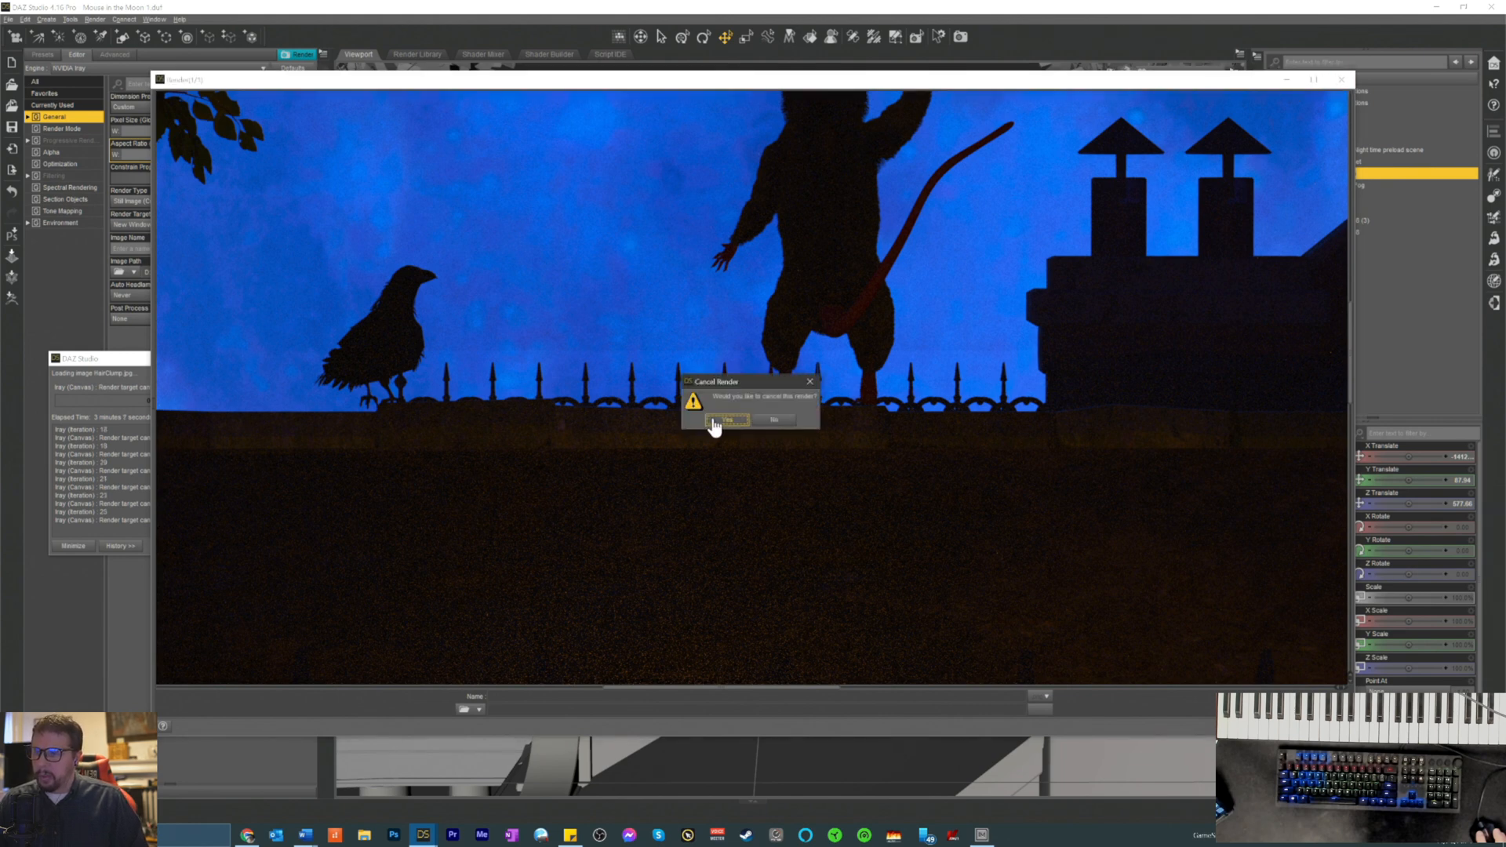
left_click(773, 421)
scroll(728, 421, "up", 1)
scroll(728, 420, "up", 1)
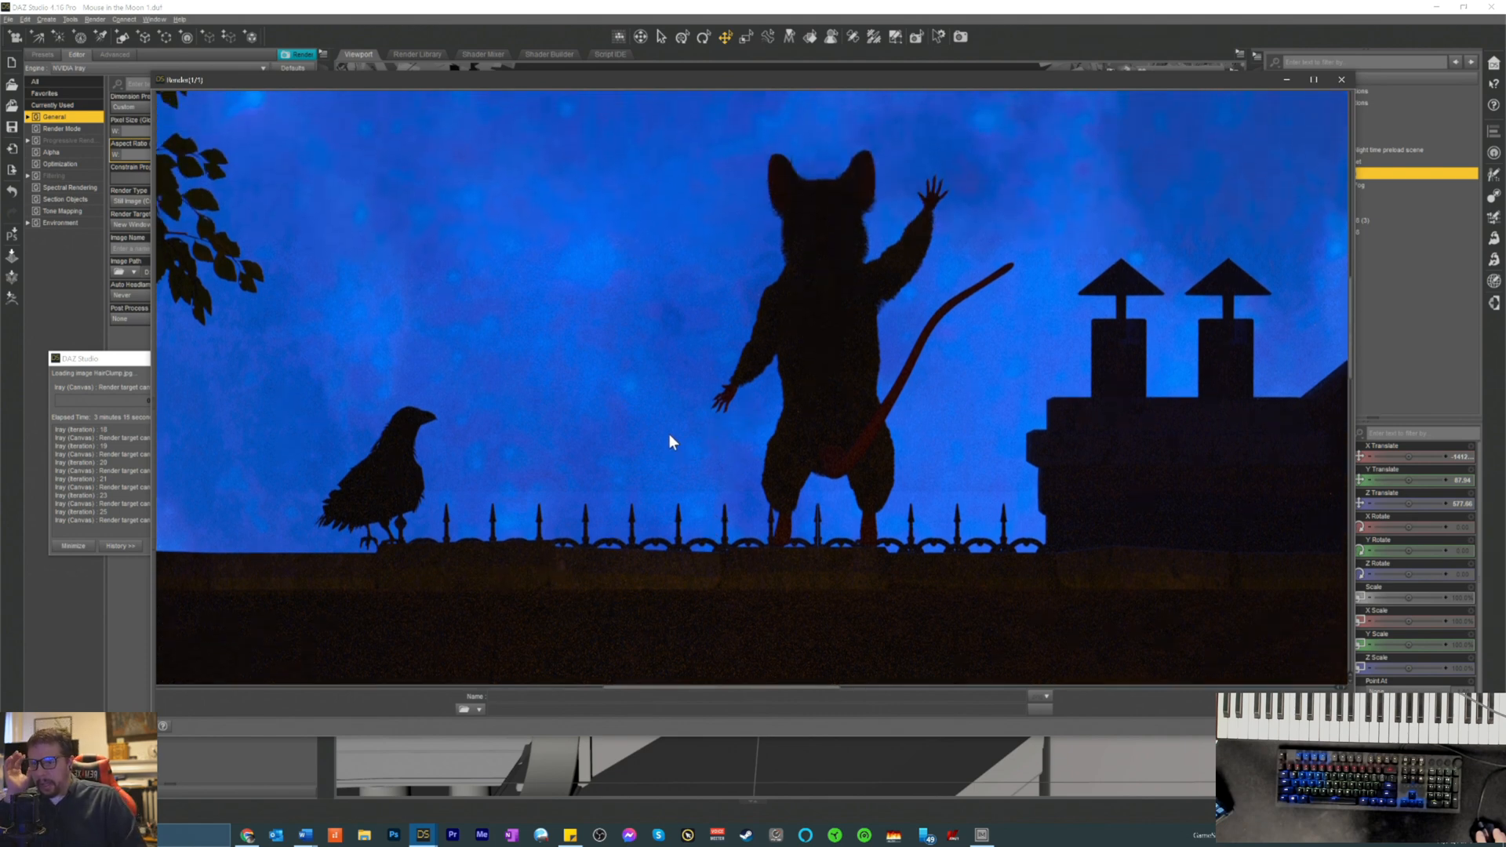
scroll(674, 427, "down", 2)
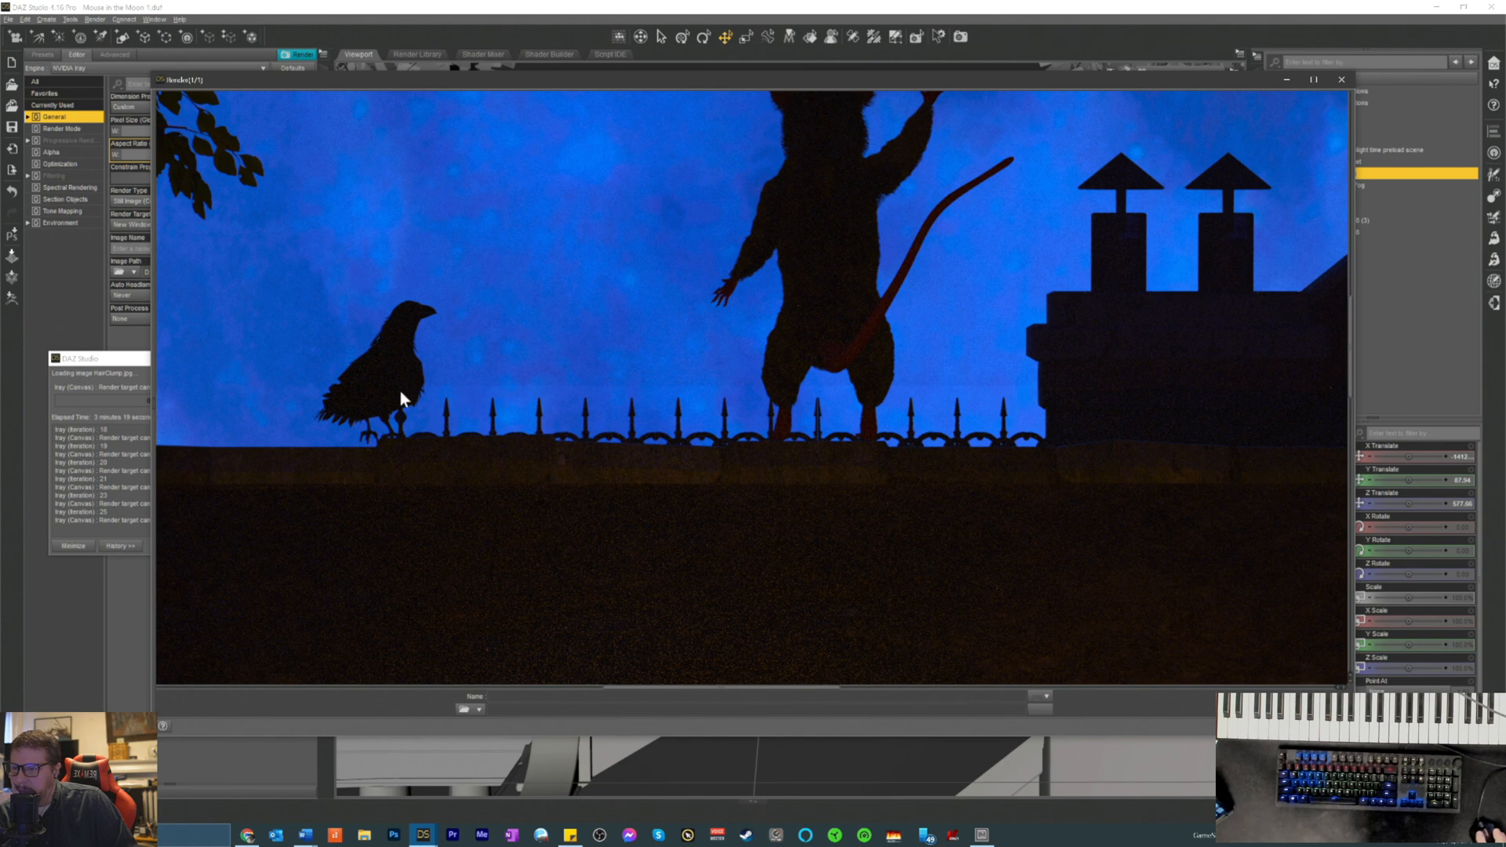
scroll(316, 415, "up", 3)
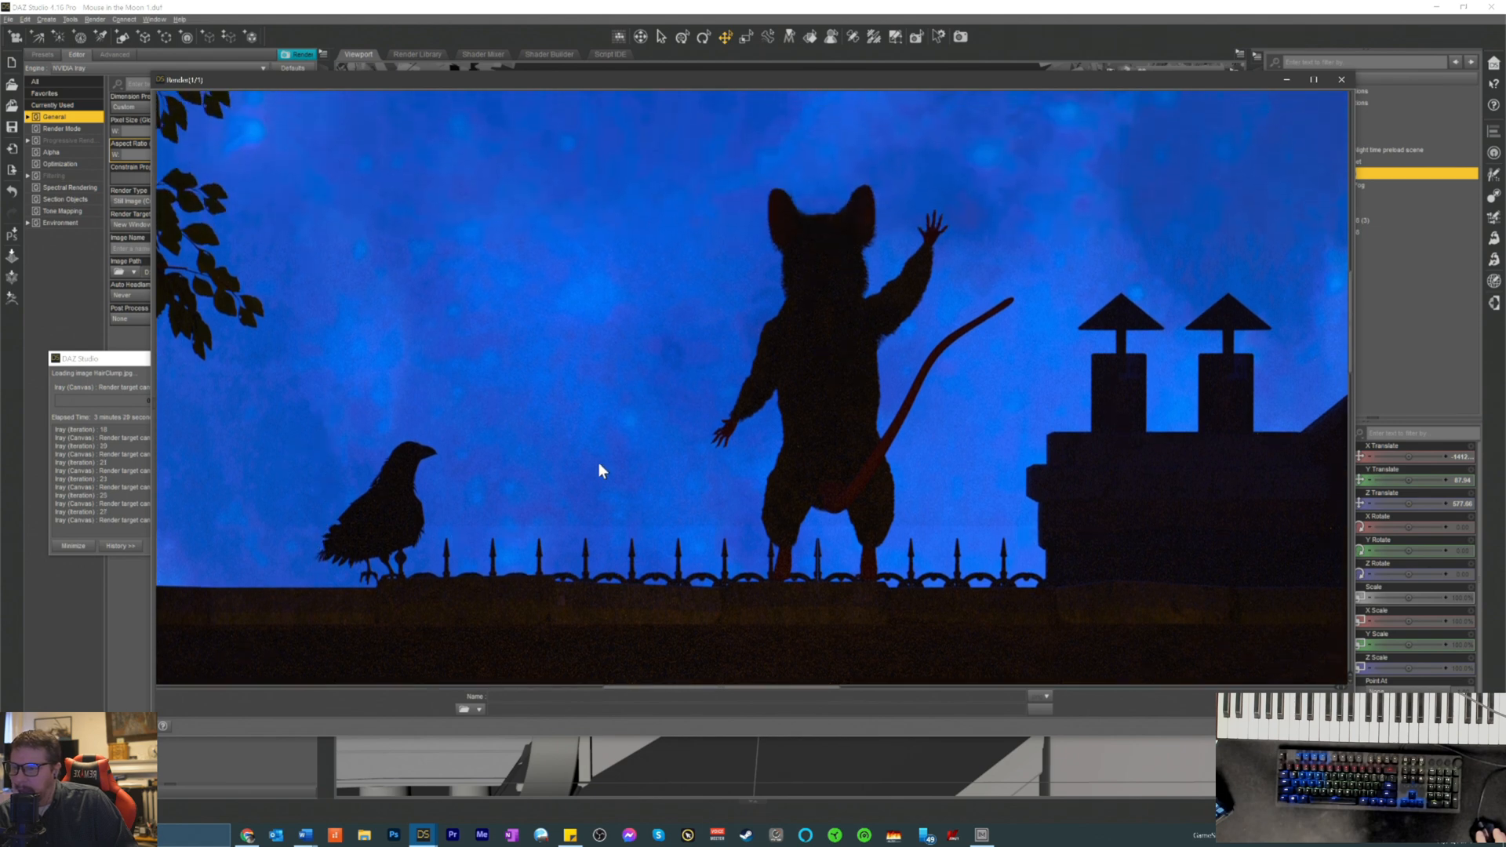
scroll(643, 537, "up", 2)
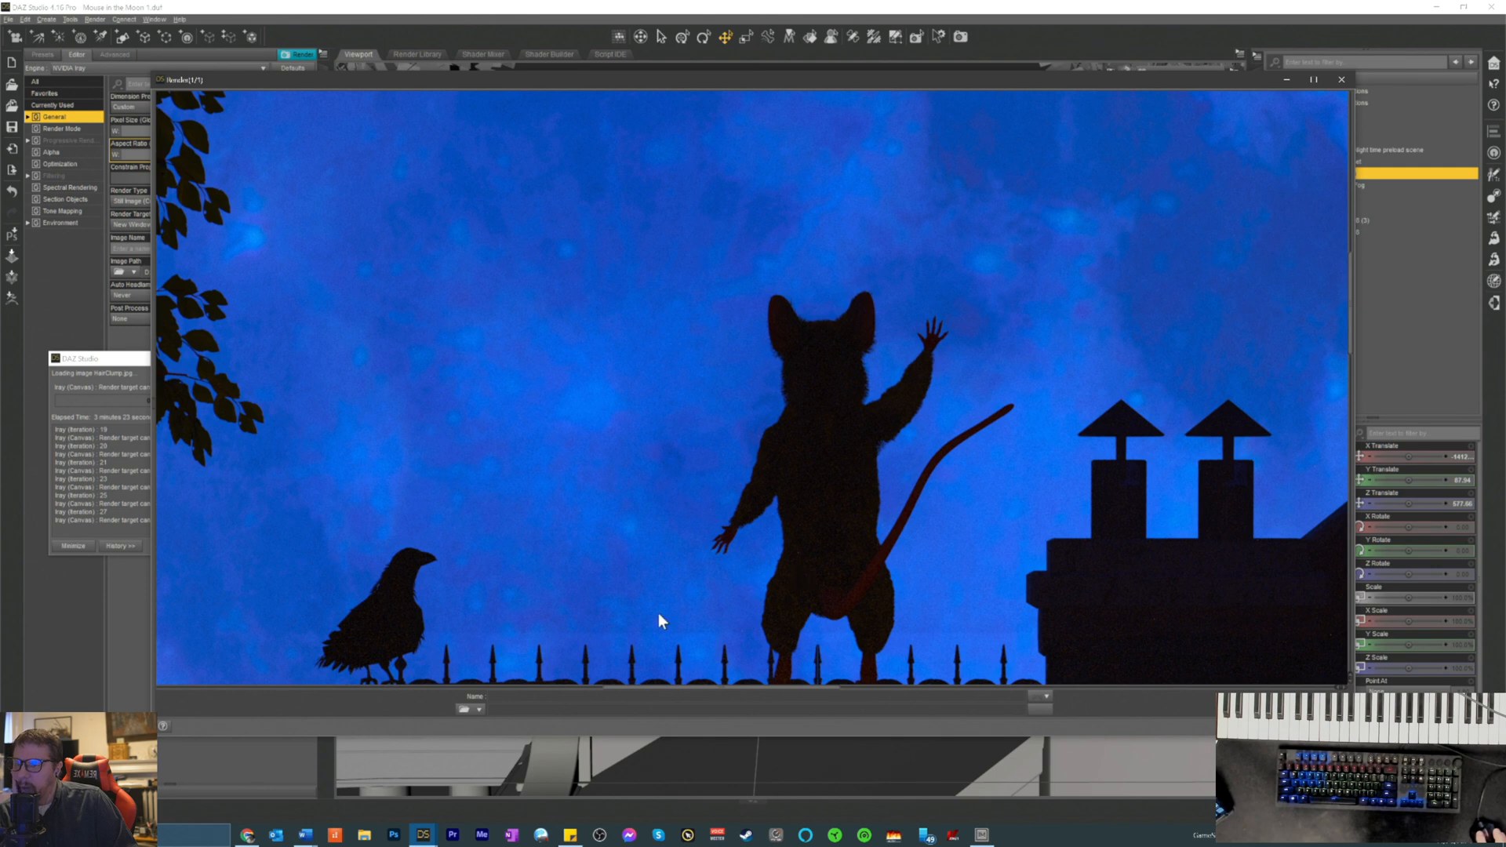
- Inspect the render across the mouse, the crow and the tree foliage against the moon for noise and edge detail
scroll(615, 619, "up", 2)
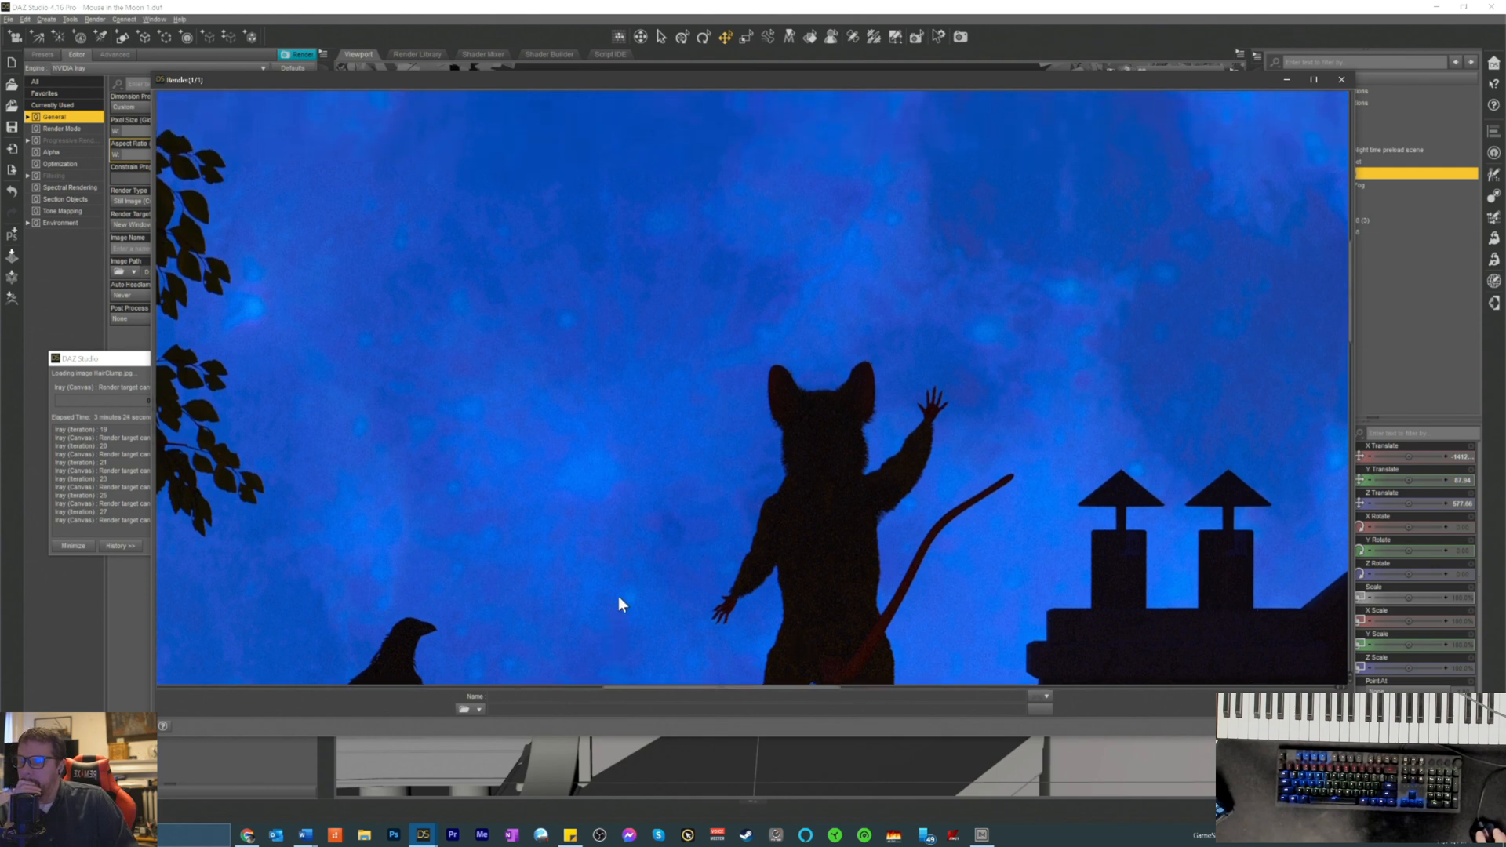
scroll(618, 604, "down", 6)
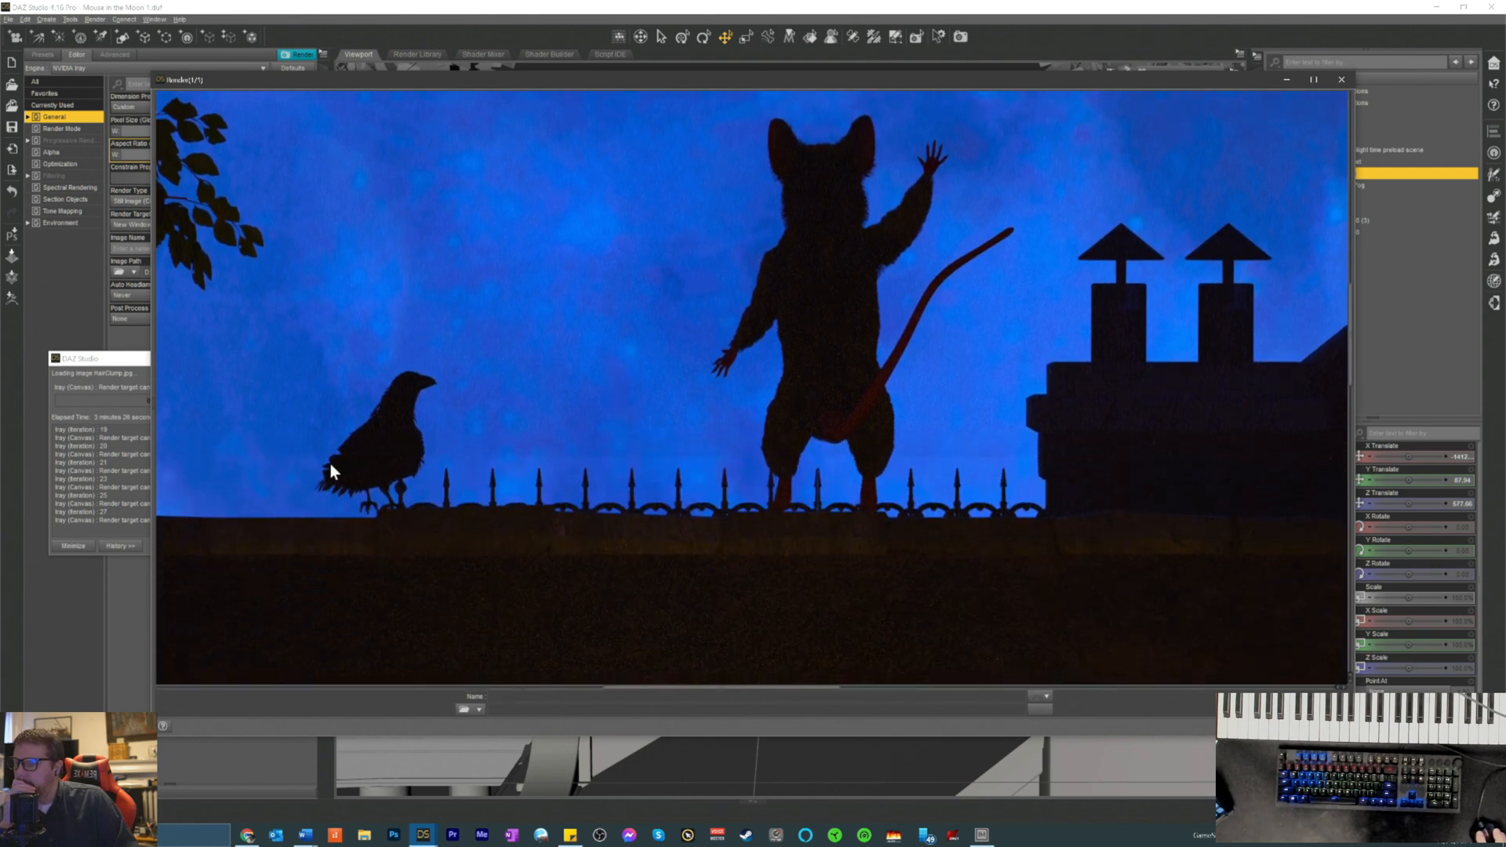
left_click_drag(698, 695, 615, 696)
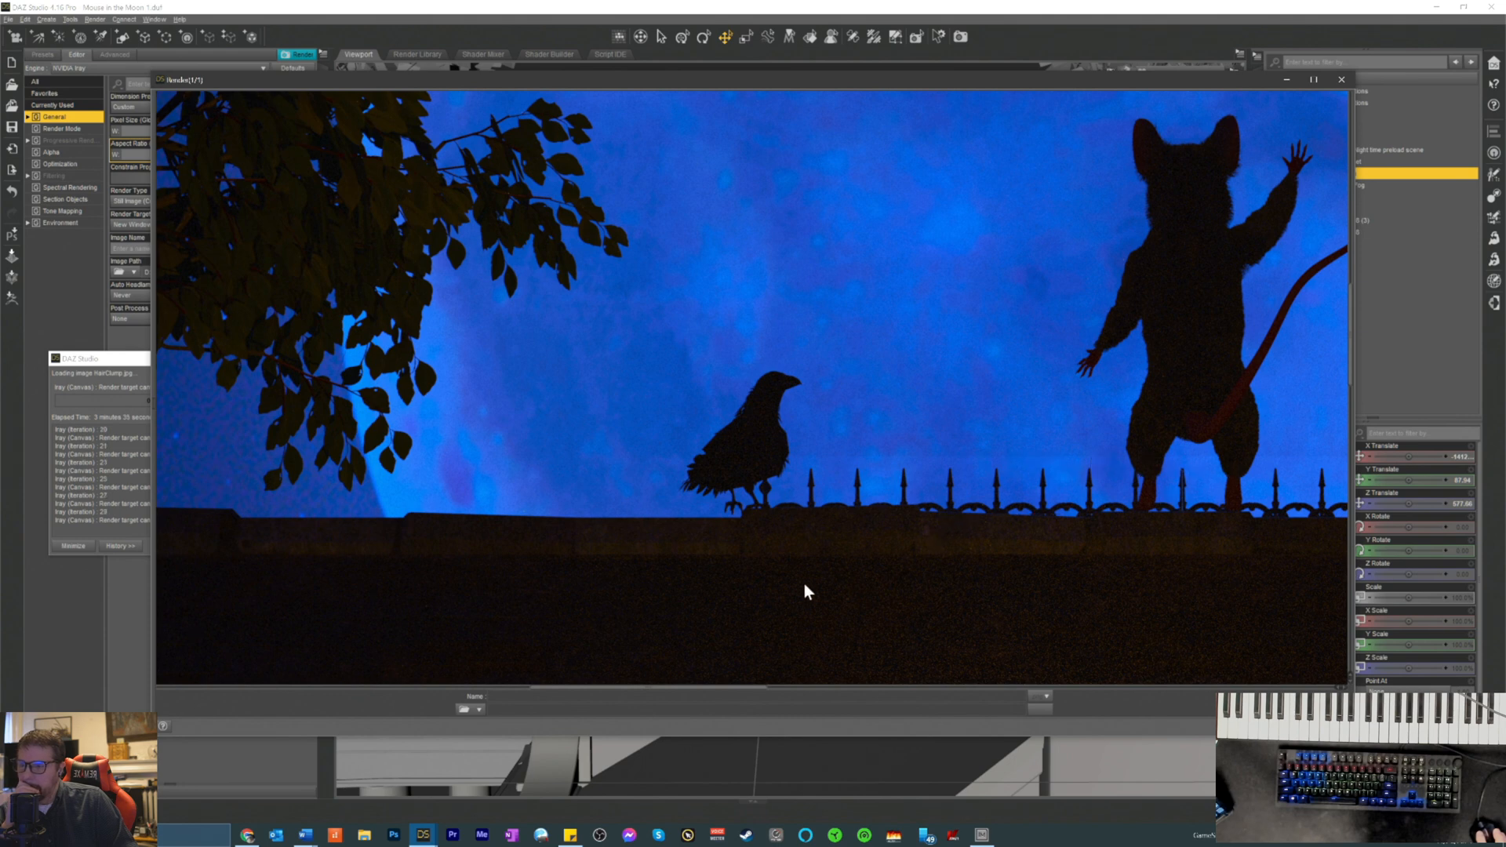
left_click_drag(641, 689, 716, 717)
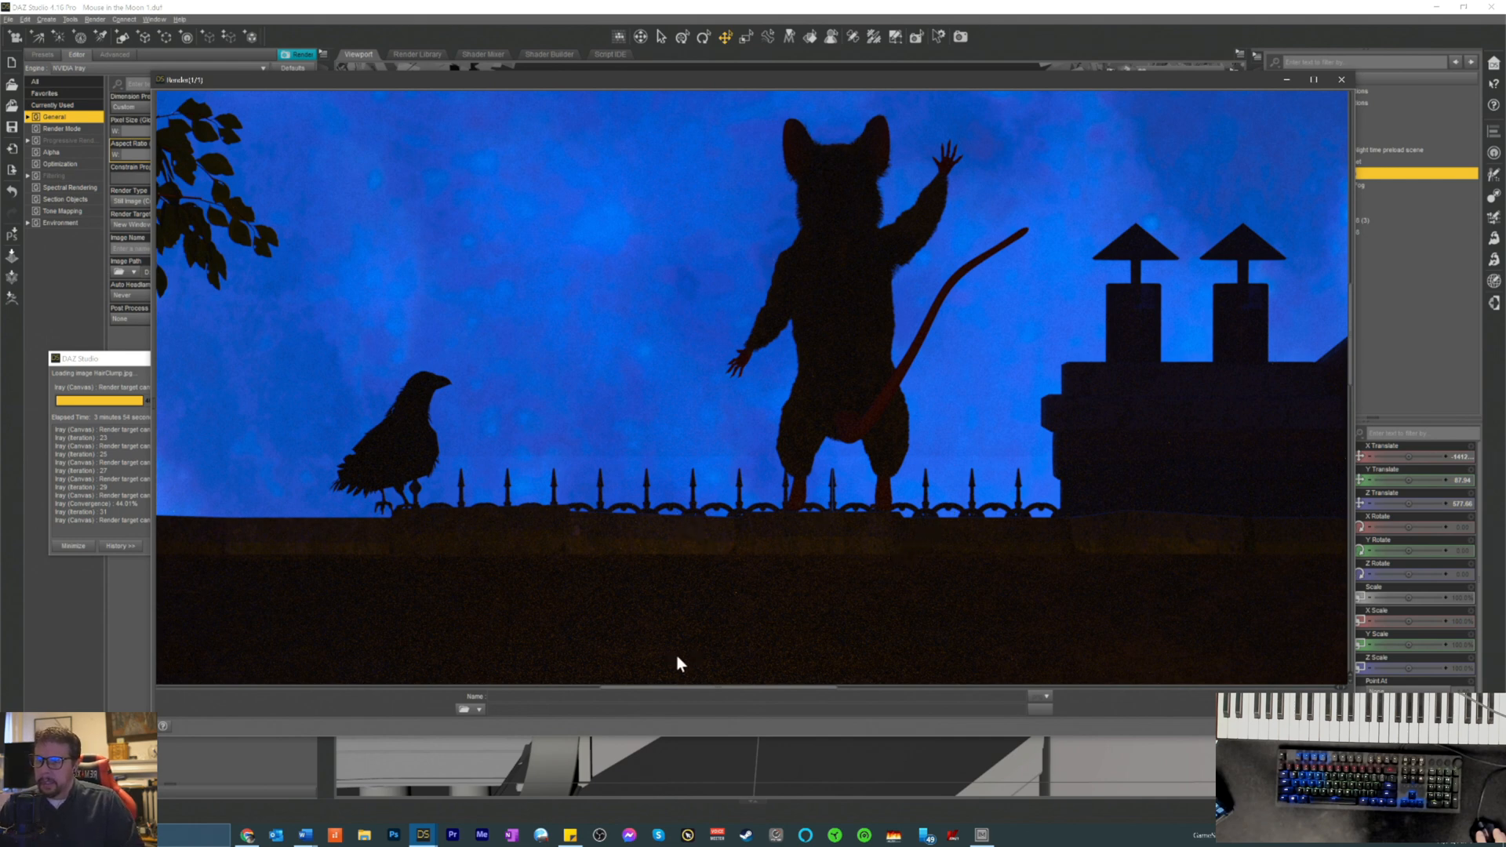
left_click_drag(665, 695, 612, 667)
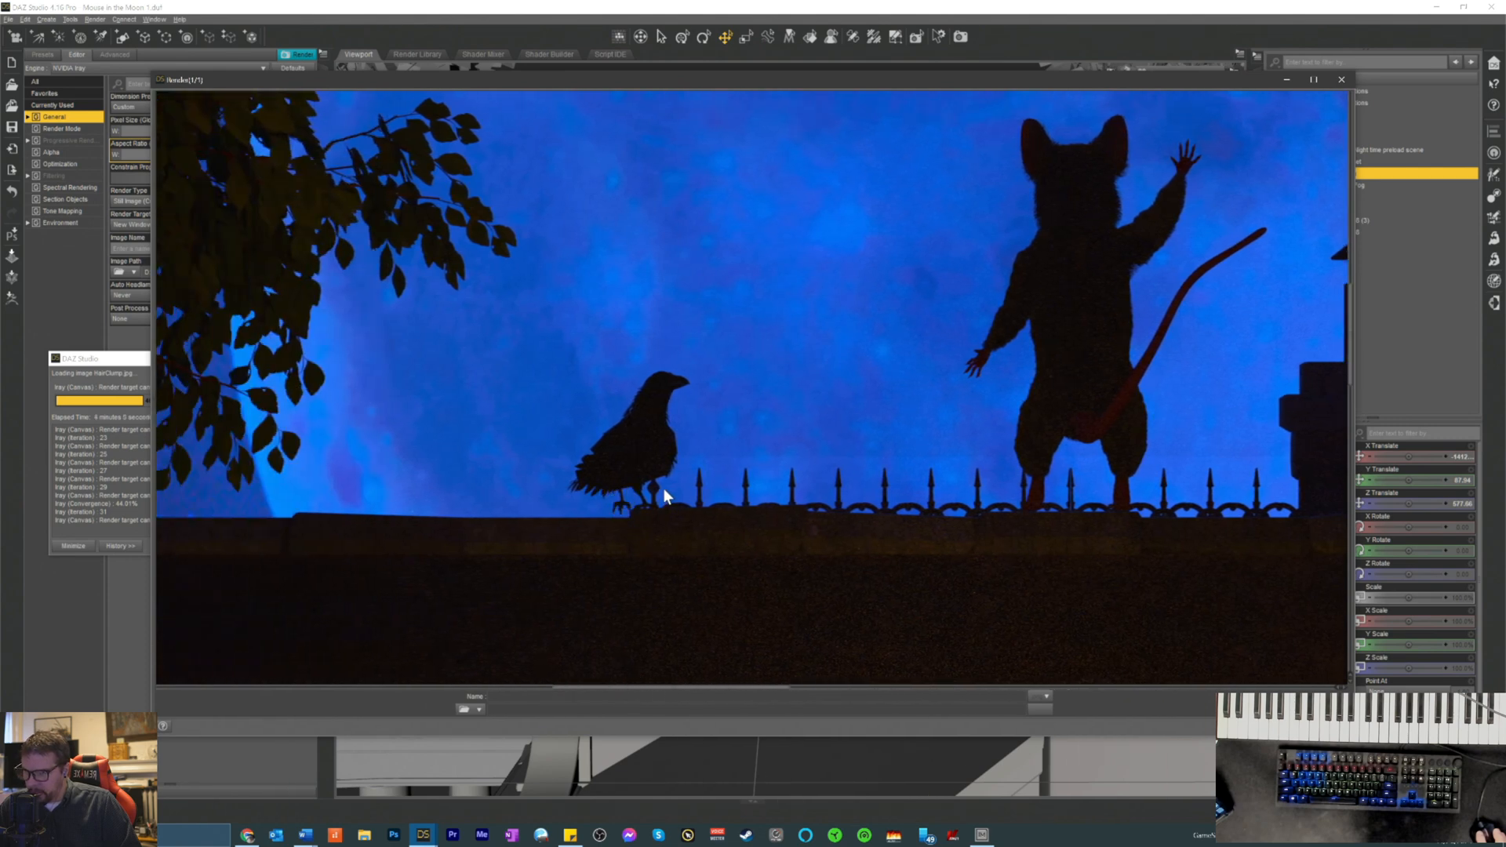
- Compare the dark roof slope, chimneys and overhanging branches with the crow and mouse area of the render
left_click_drag(635, 696, 811, 658)
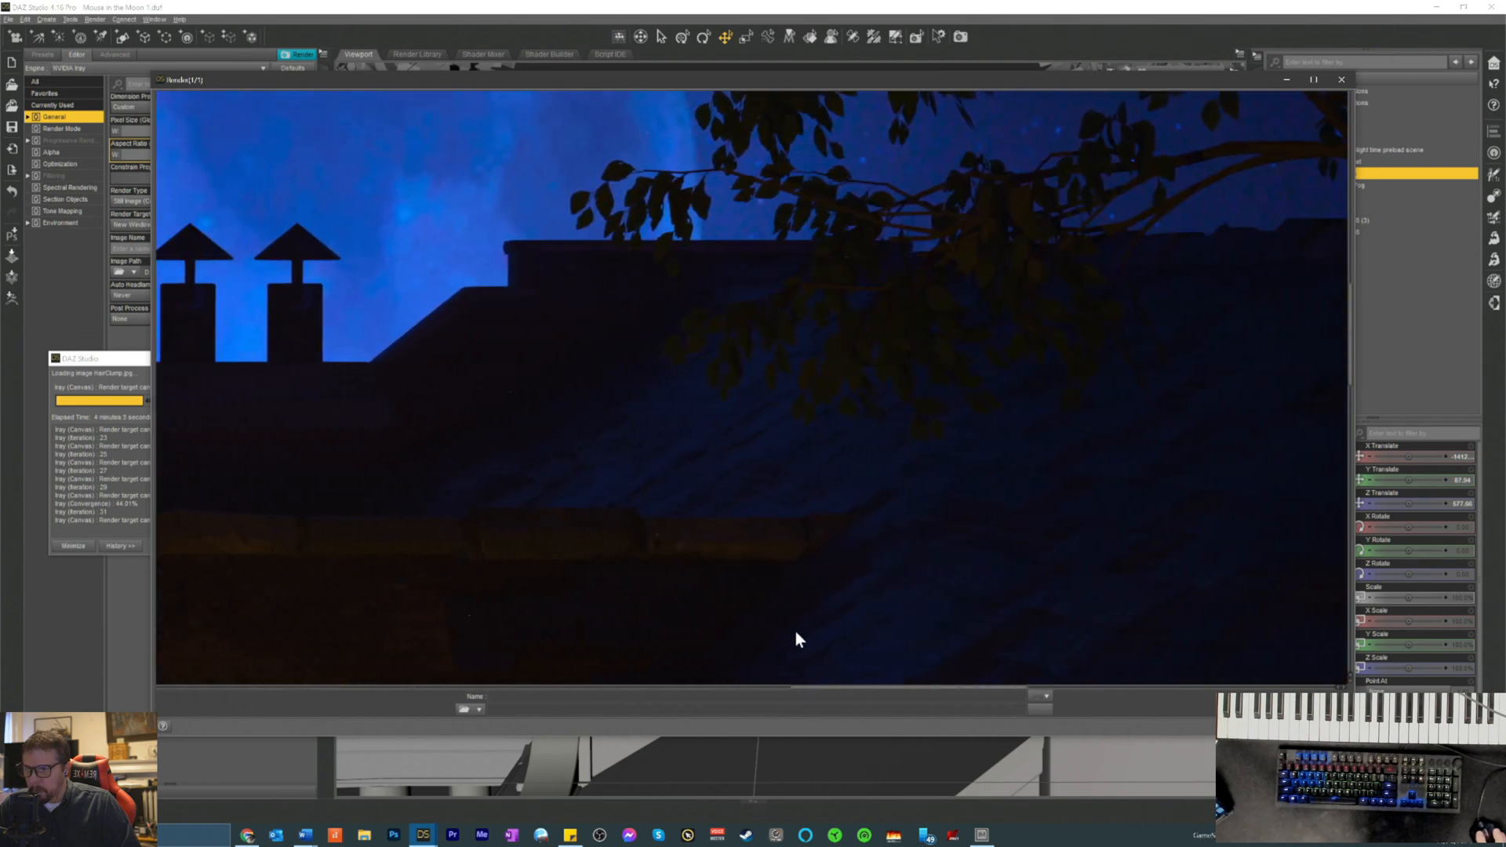
scroll(699, 548, "up", 4)
scroll(682, 538, "down", 1)
scroll(703, 542, "down", 2)
scroll(823, 689, "down", 2)
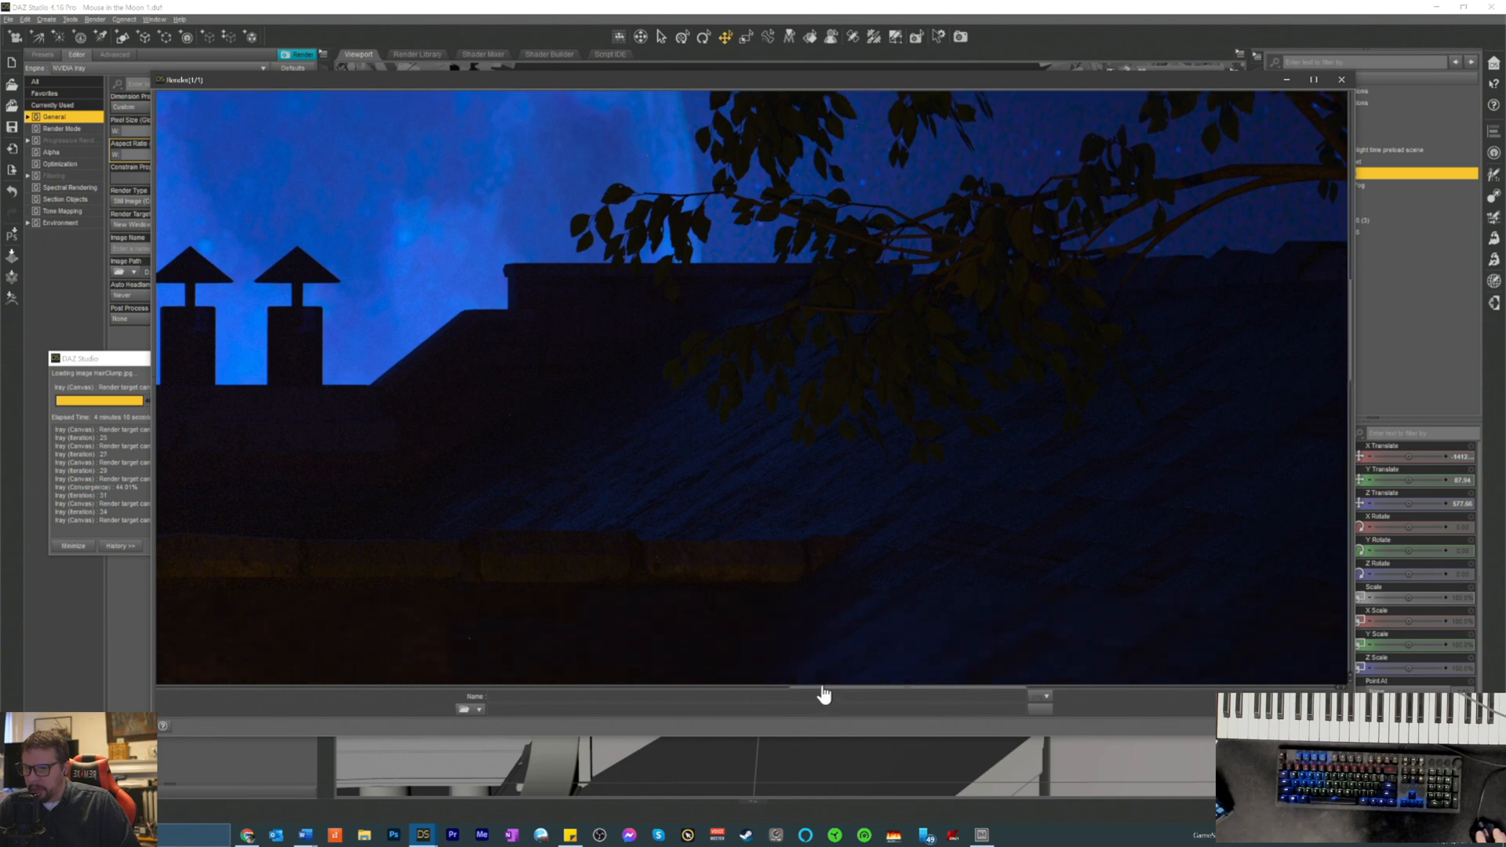
left_click_drag(820, 694, 600, 687)
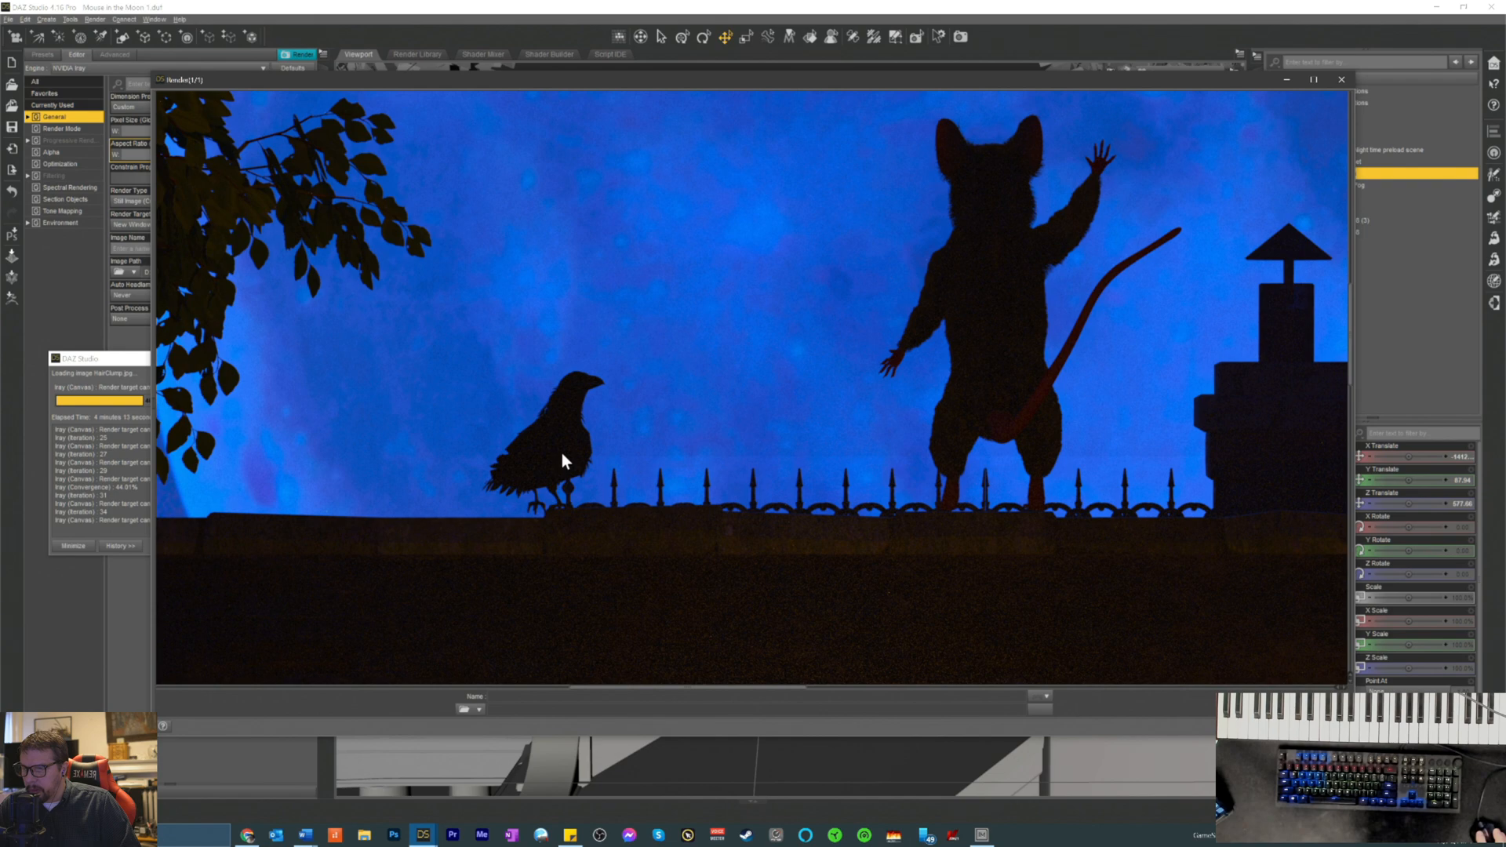
left_click_drag(679, 689, 844, 719)
scroll(647, 495, "up", 5)
scroll(631, 498, "down", 15)
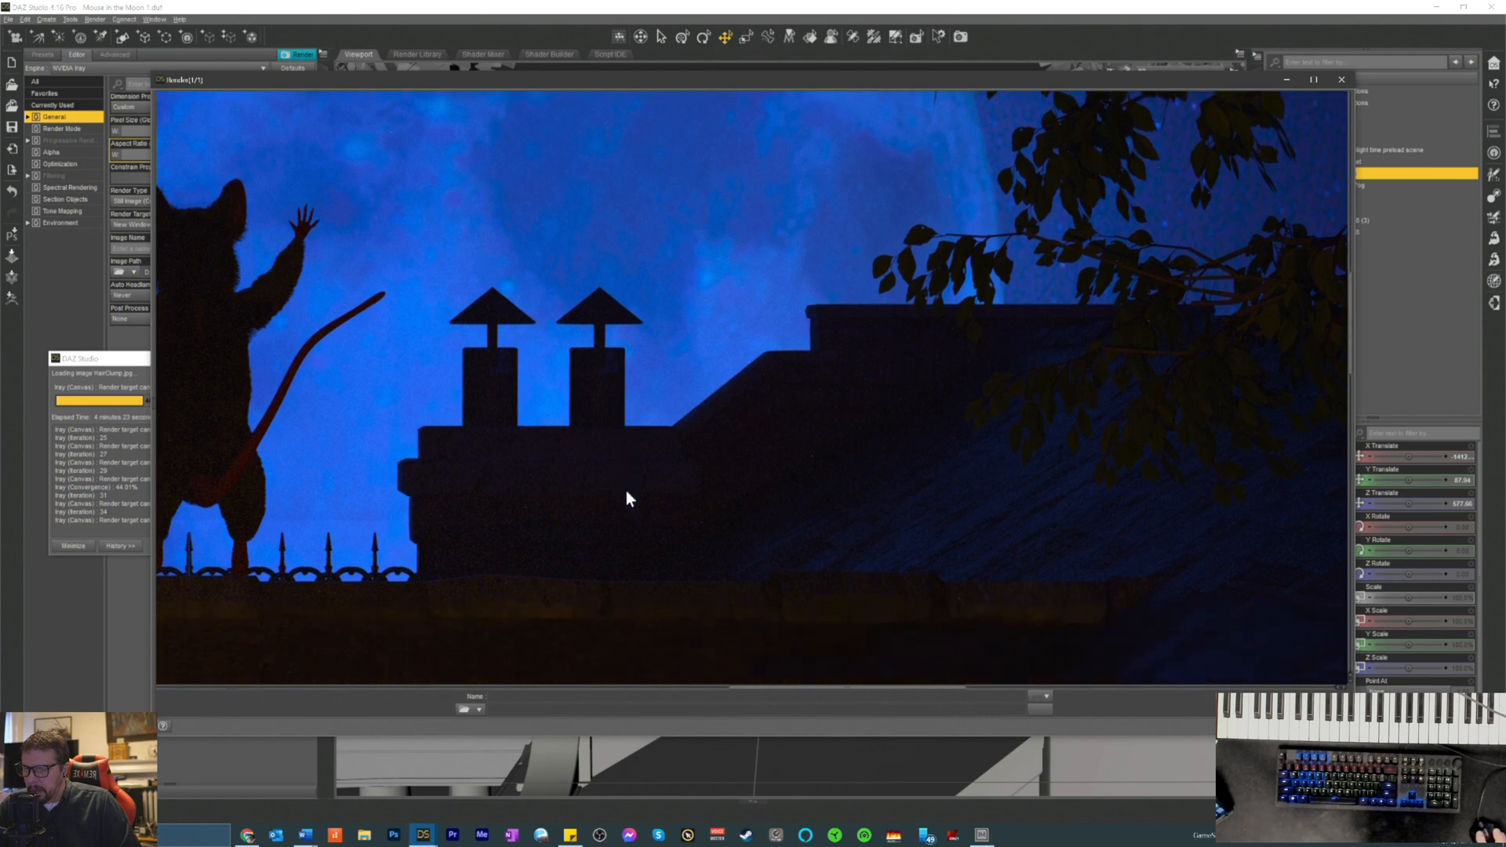
- Check the lit ornamental railing, the weathered ledge beneath it and the dark wall above for grain
scroll(675, 553, "down", 10)
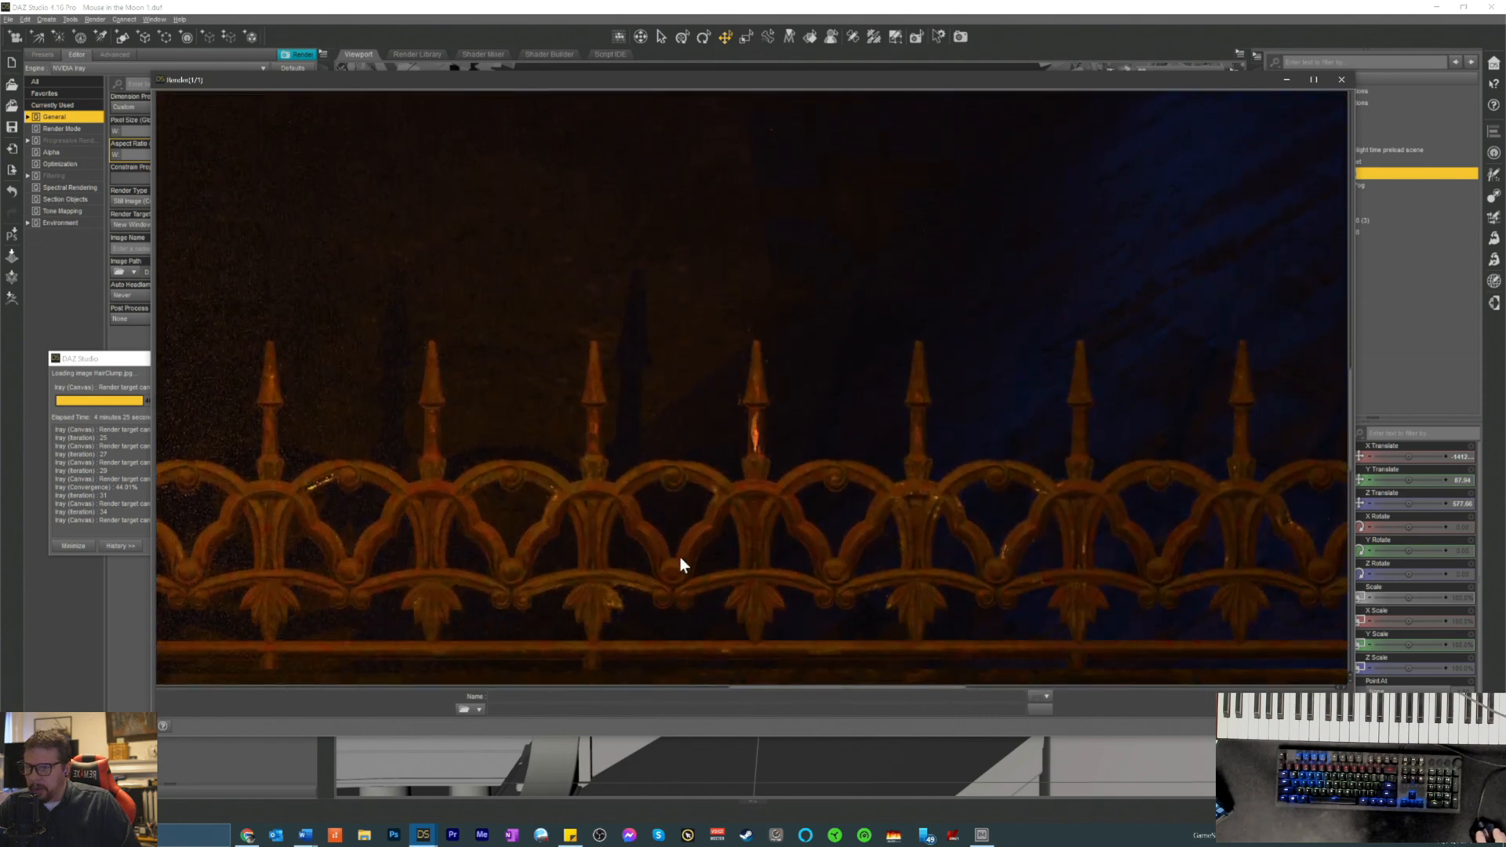
scroll(694, 581, "down", 7)
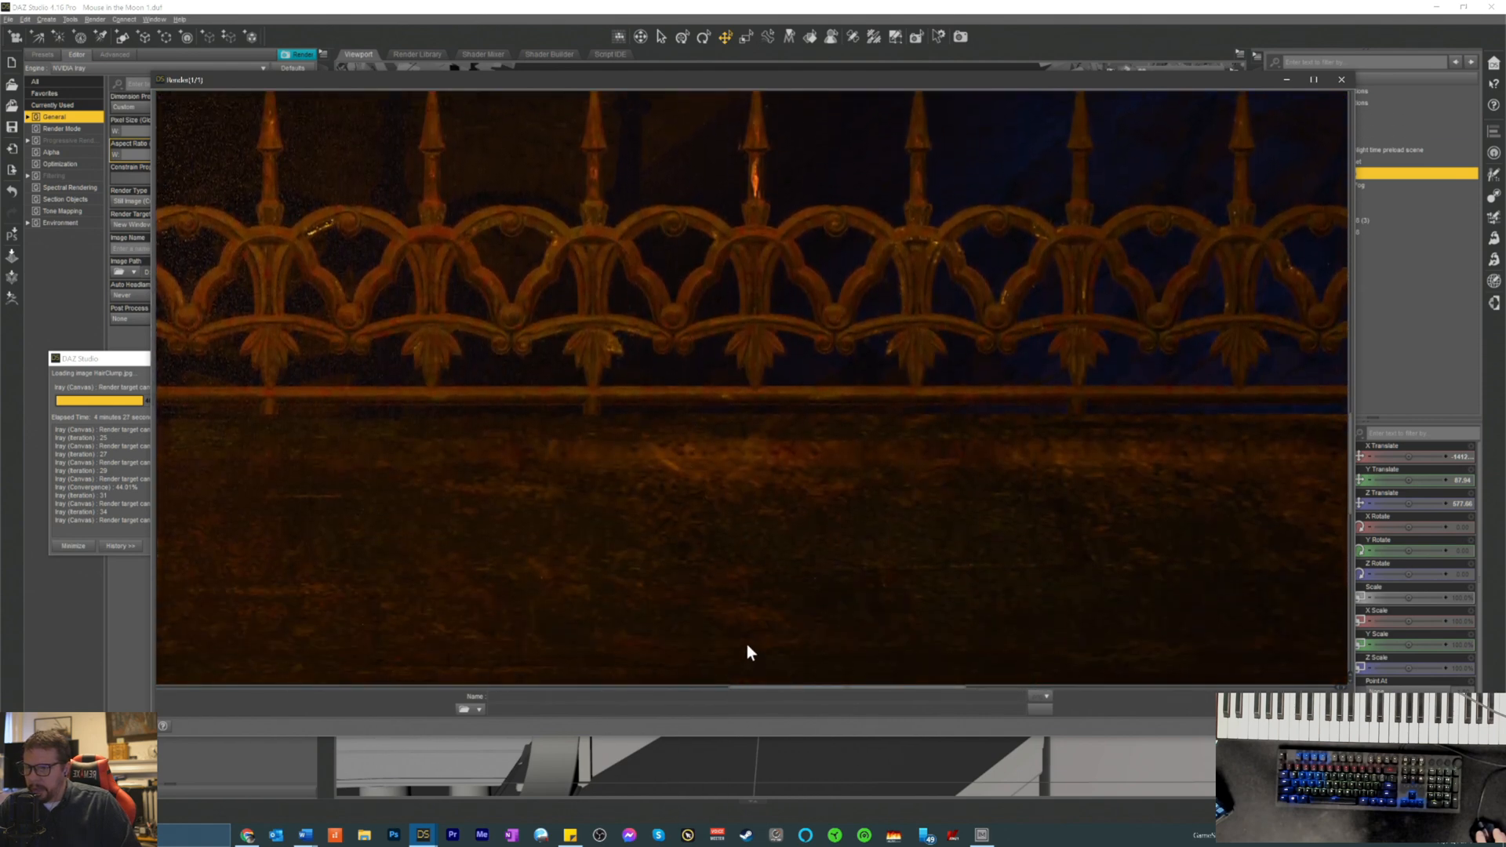
scroll(833, 687, "down", 1)
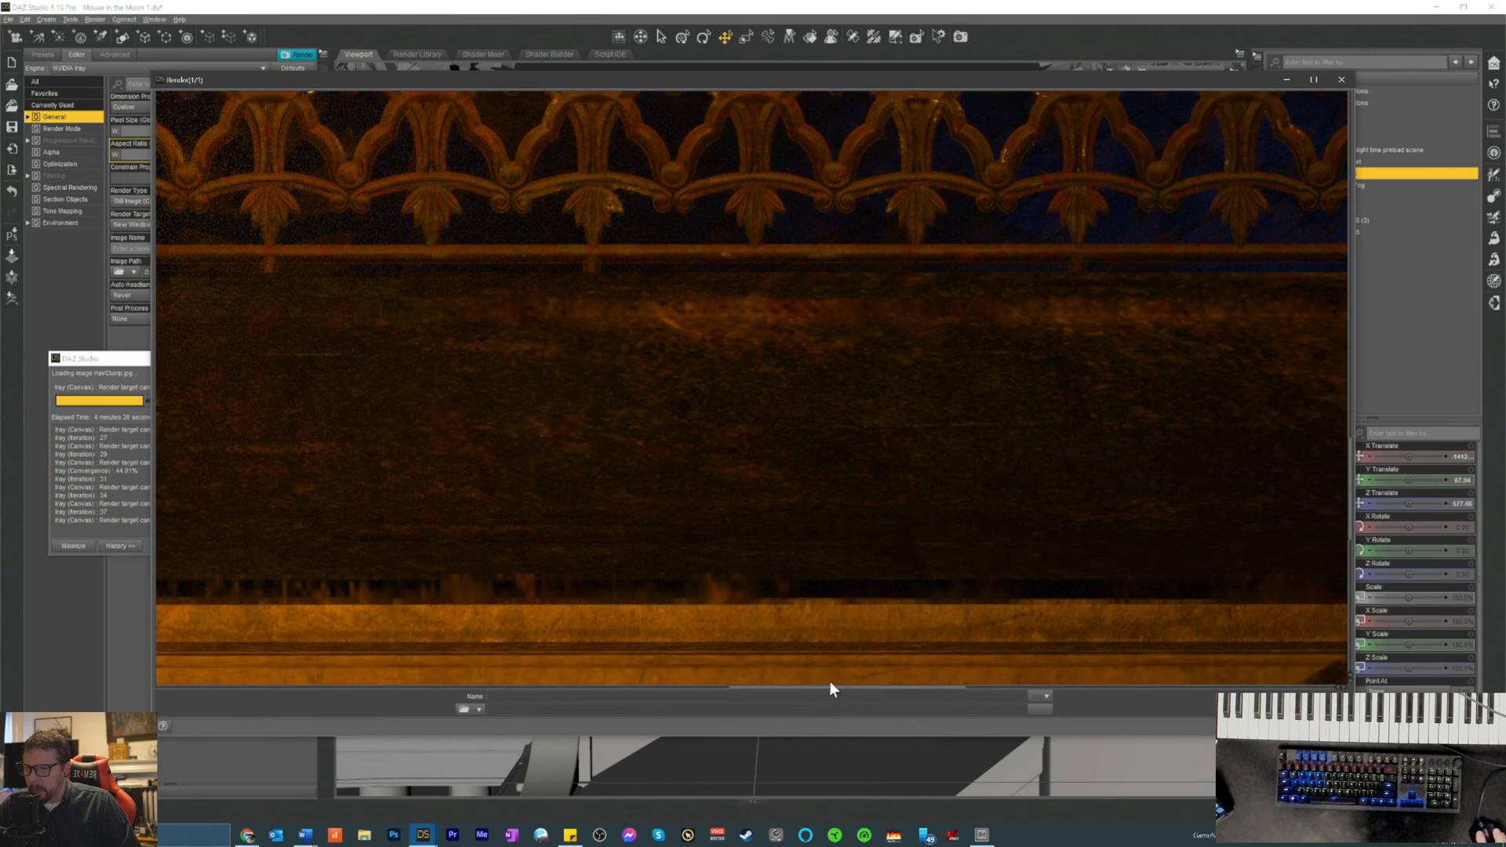
left_click_drag(816, 689, 652, 682)
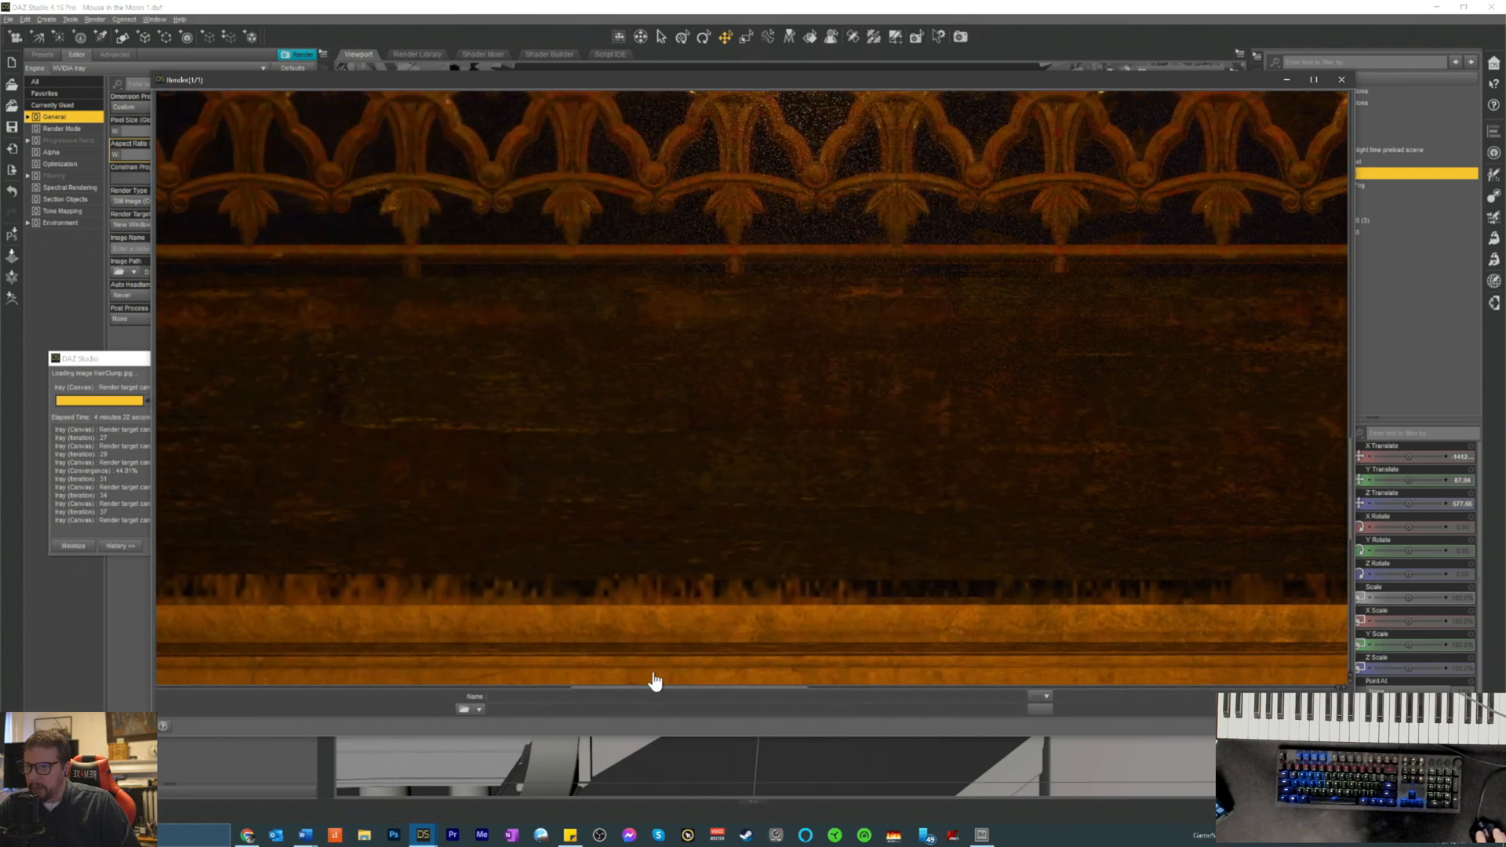
scroll(684, 552, "up", 8)
scroll(770, 279, "up", 1)
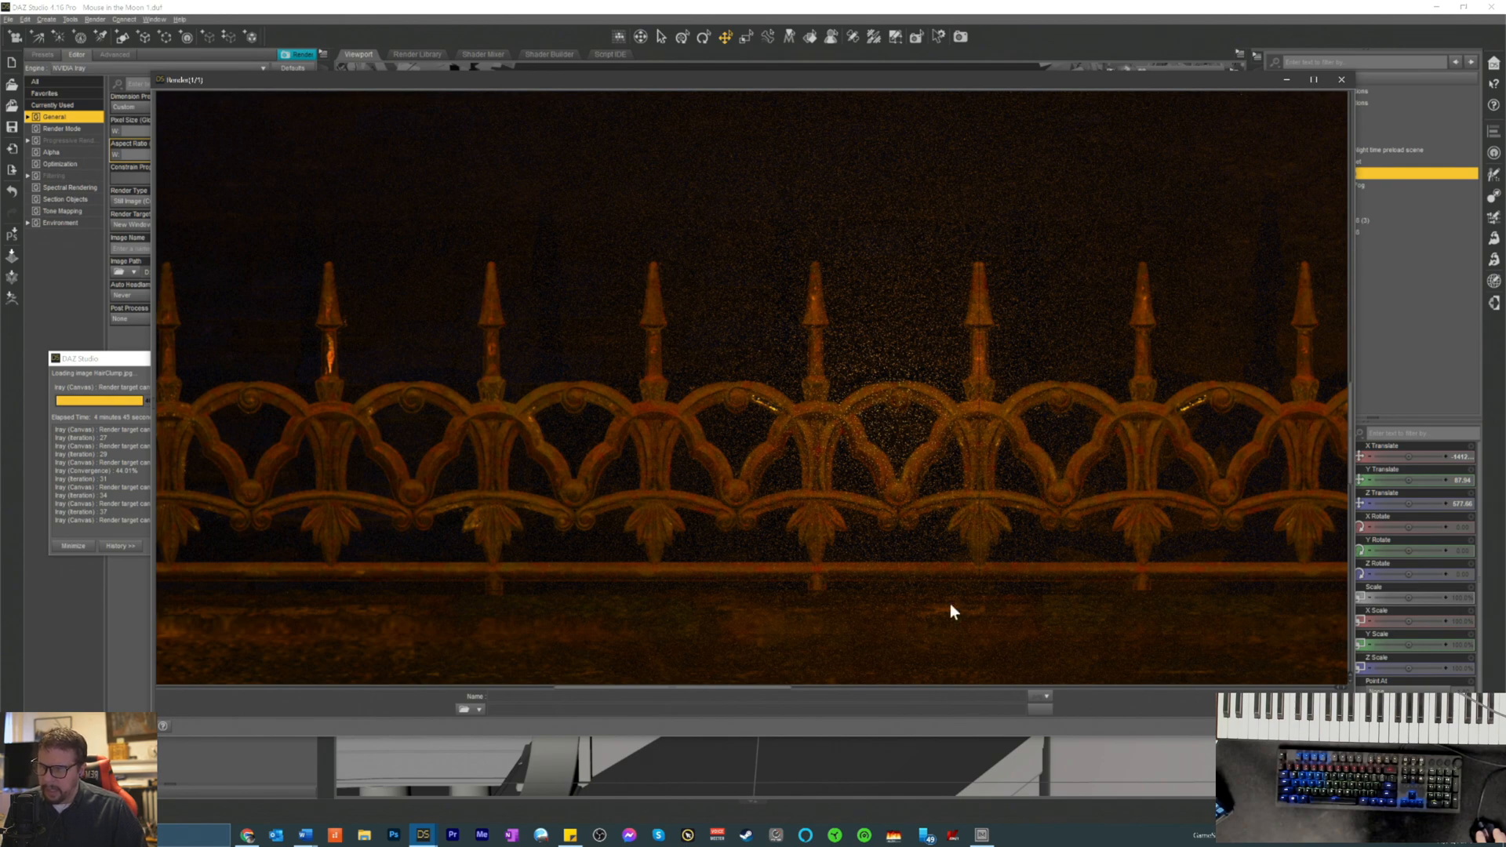
scroll(755, 602, "up", 8)
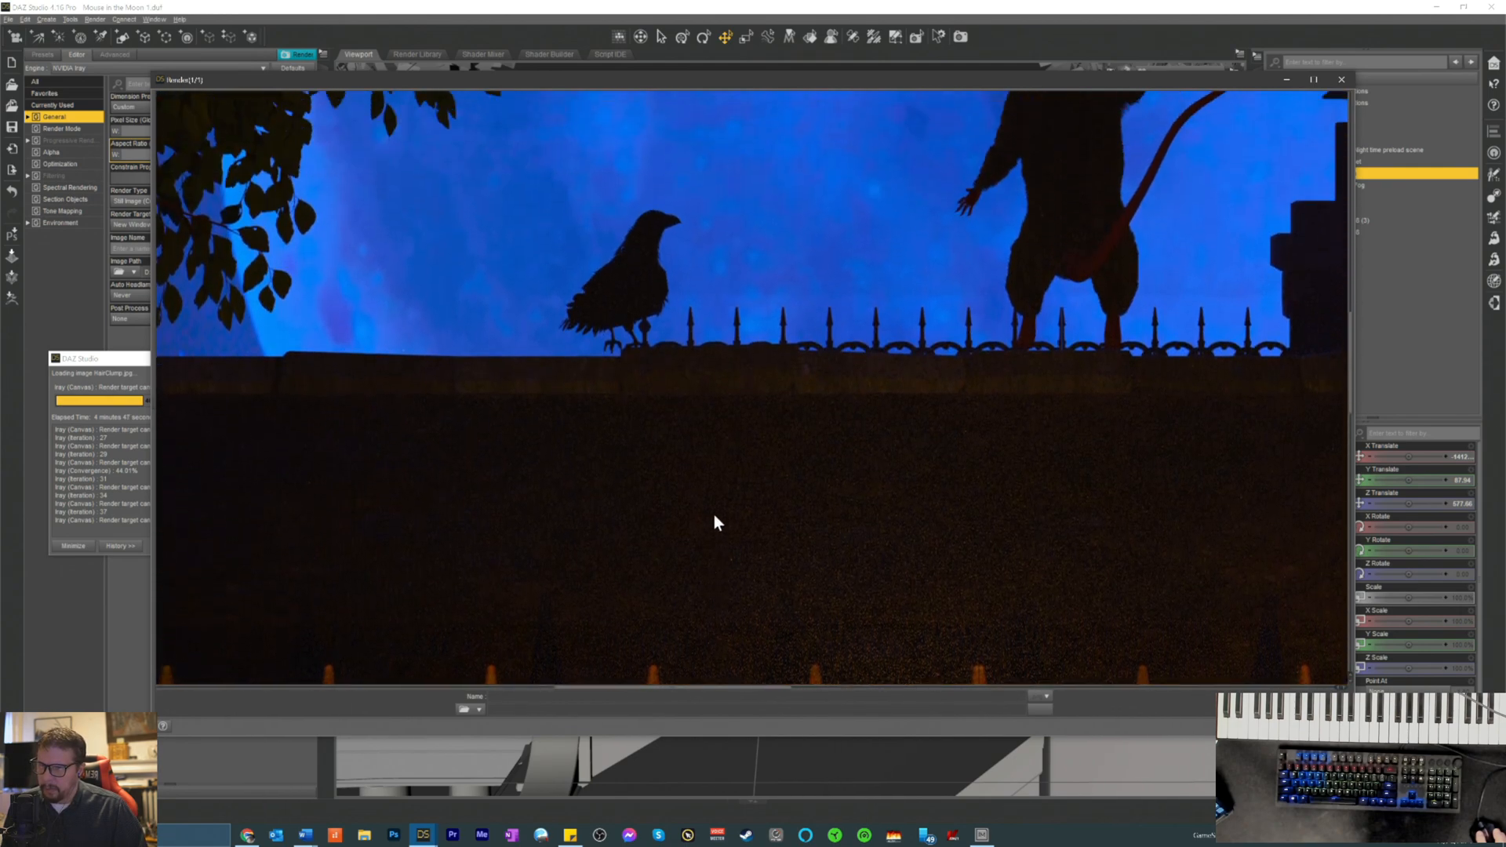
scroll(745, 515, "down", 8)
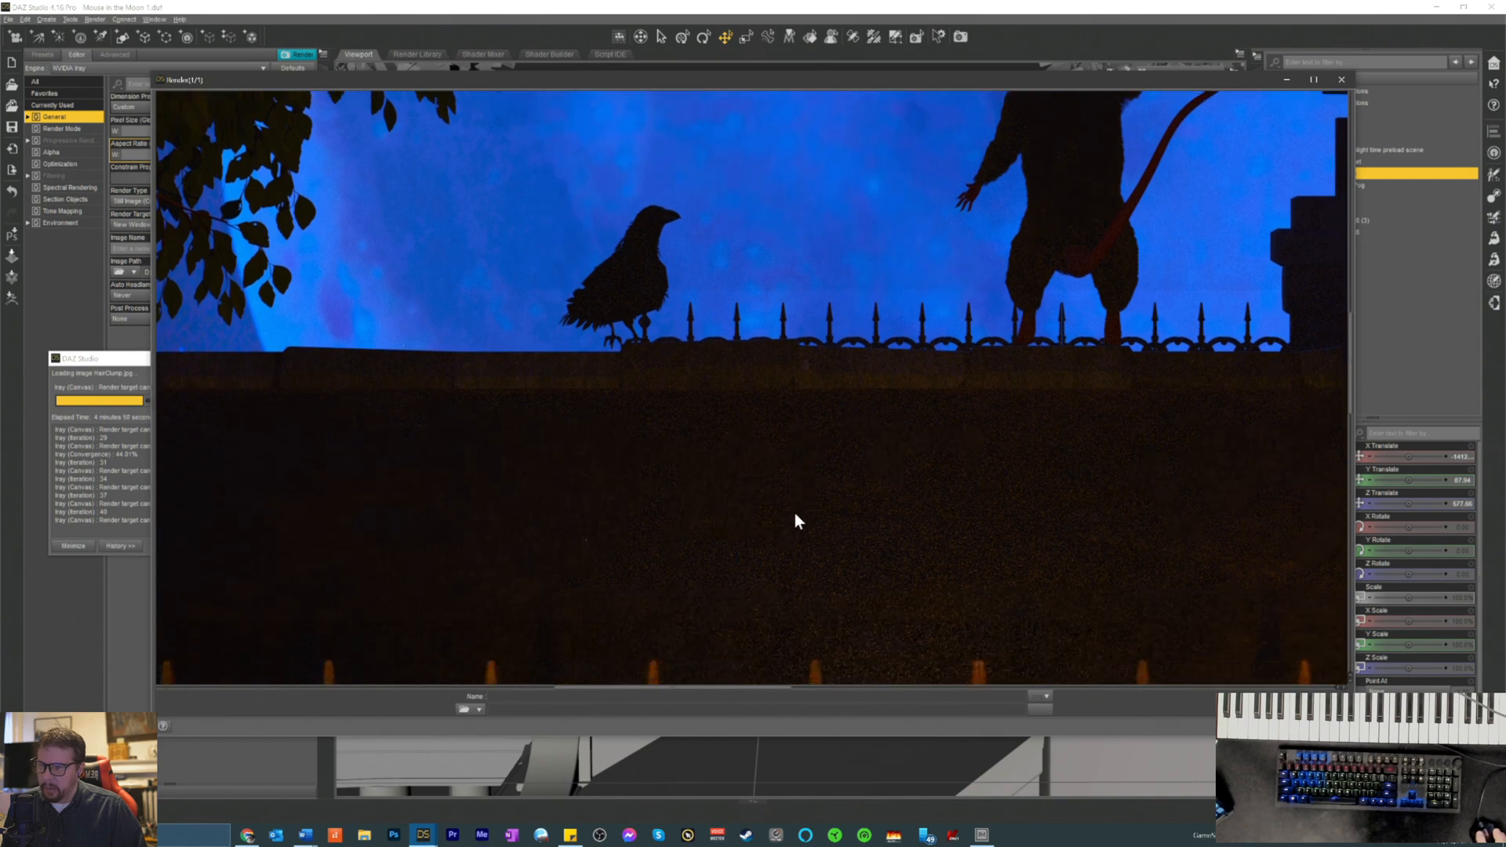
scroll(816, 498, "down", 3)
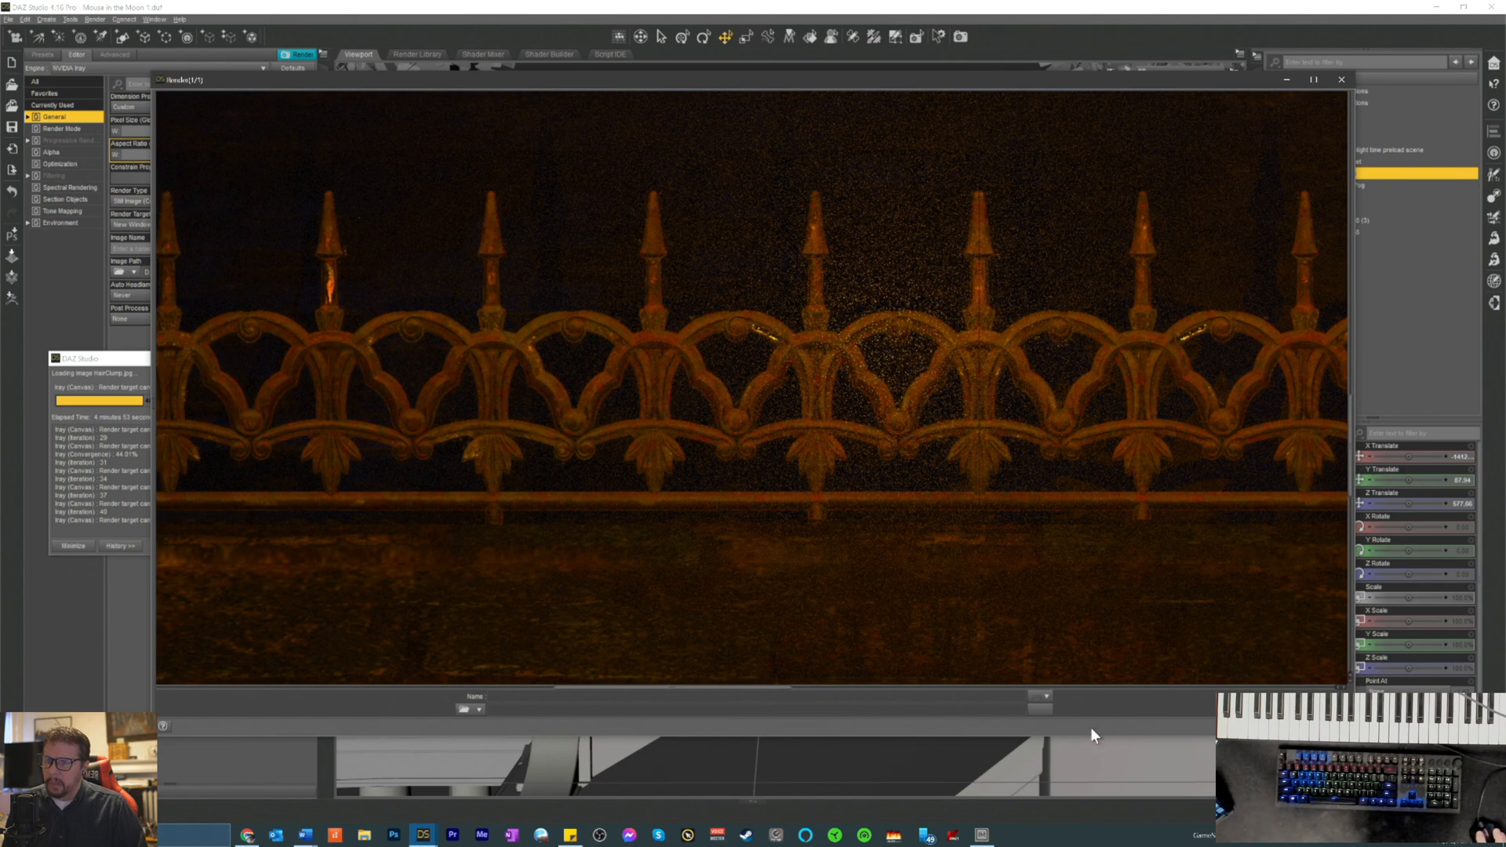
- Examine the speckled noise around the railing's spikes and arches and on the dark wall behind them
scroll(637, 364, "up", 2)
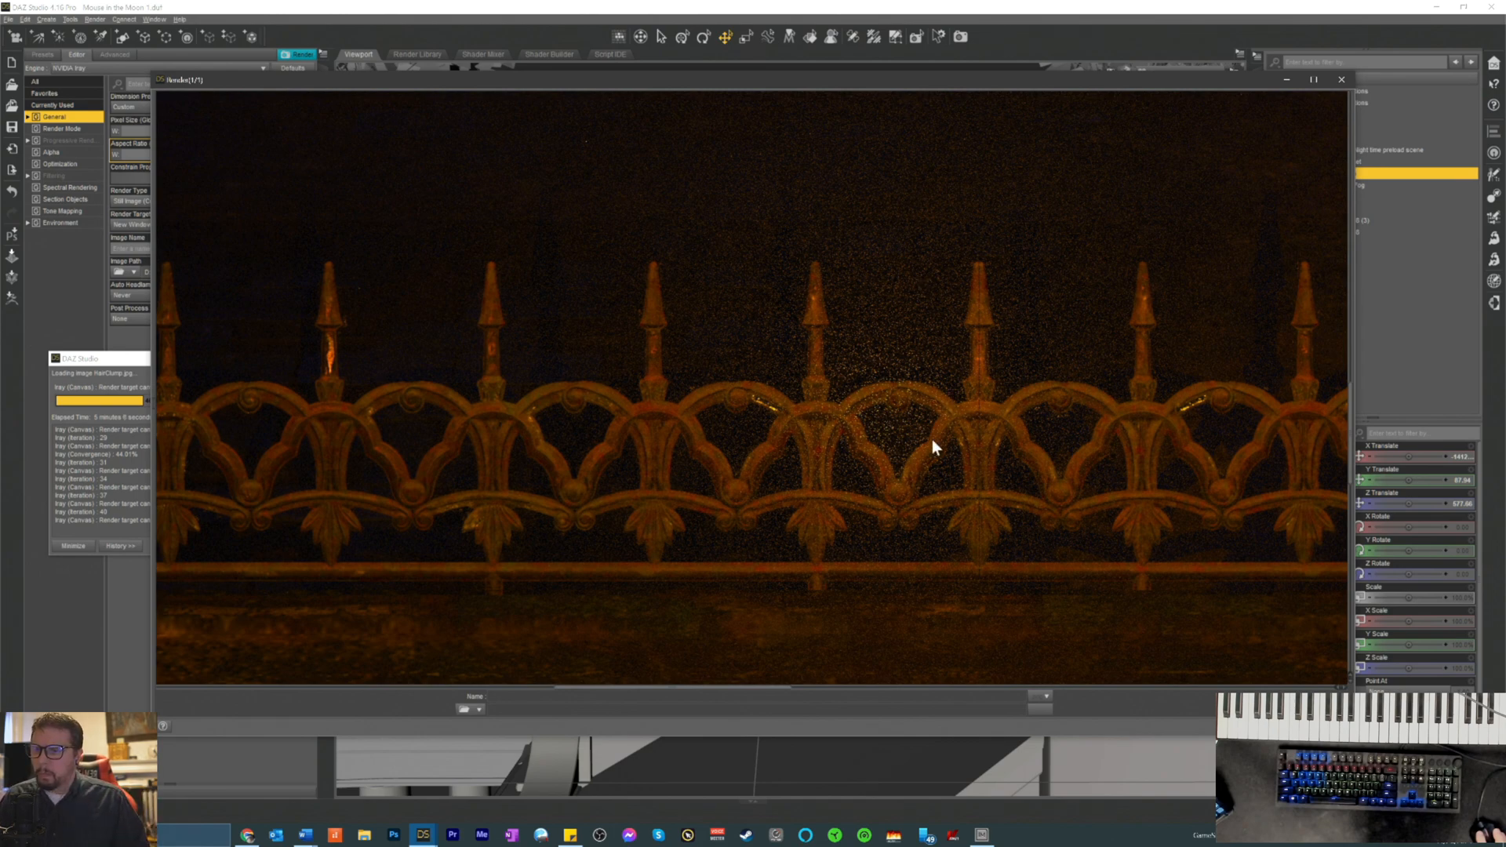
scroll(872, 492, "up", 2)
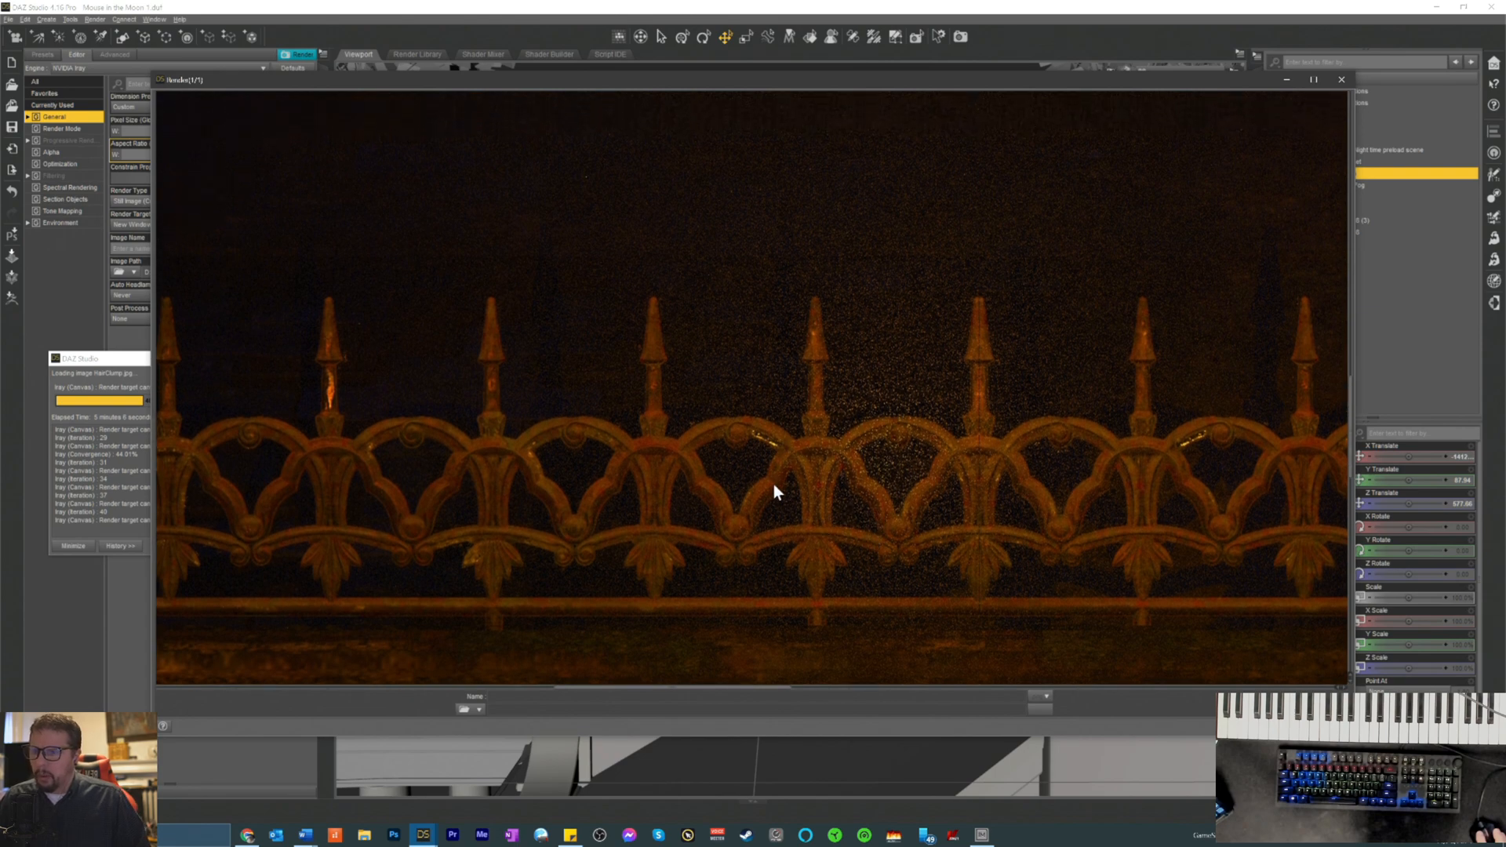
scroll(910, 521, "up", 2)
scroll(906, 514, "up", 6)
scroll(914, 529, "down", 8)
scroll(930, 521, "up", 4)
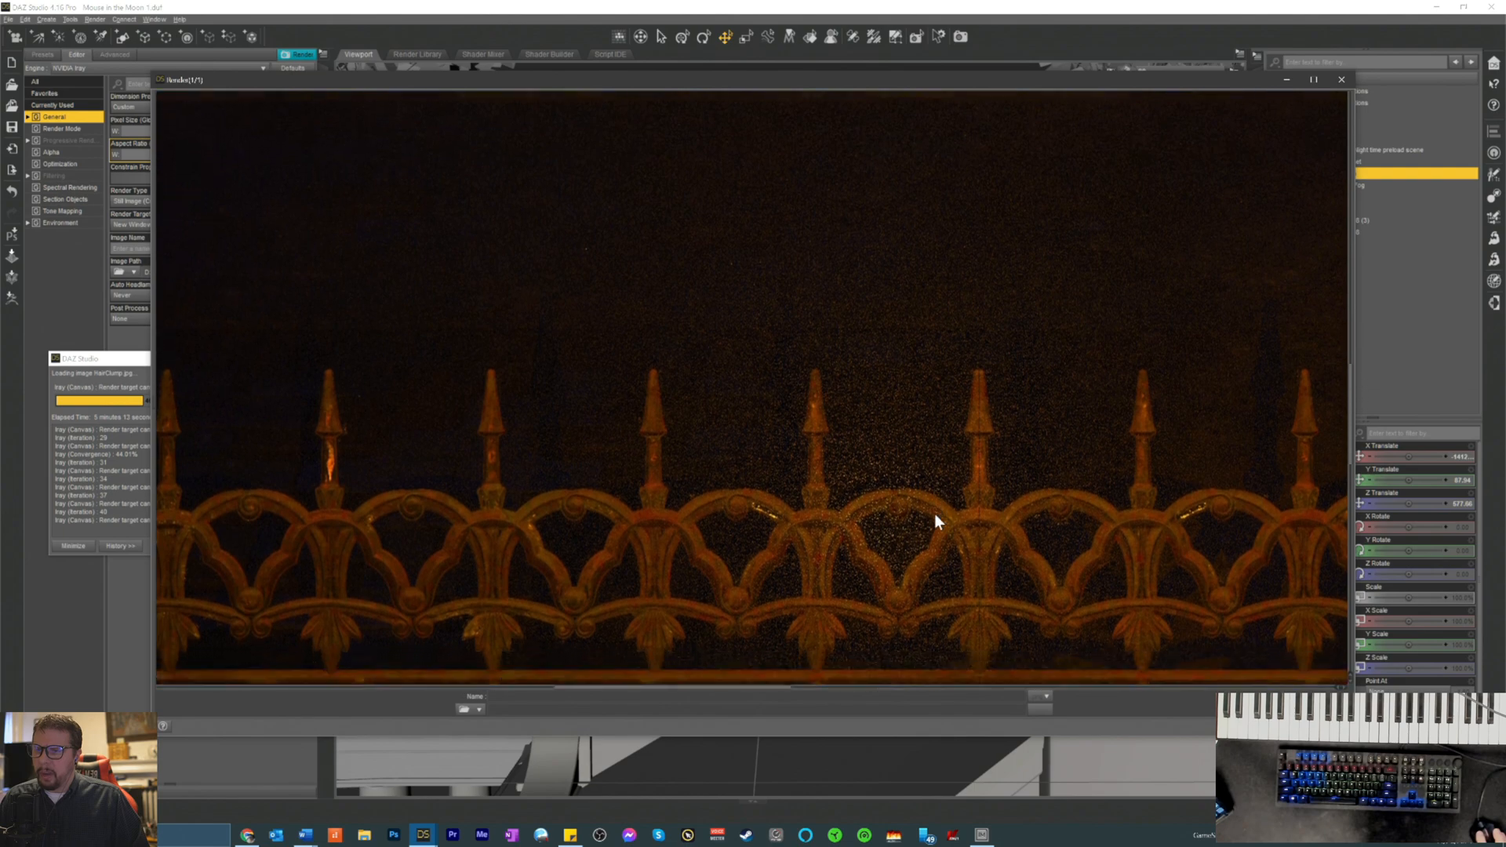
scroll(935, 516, "down", 5)
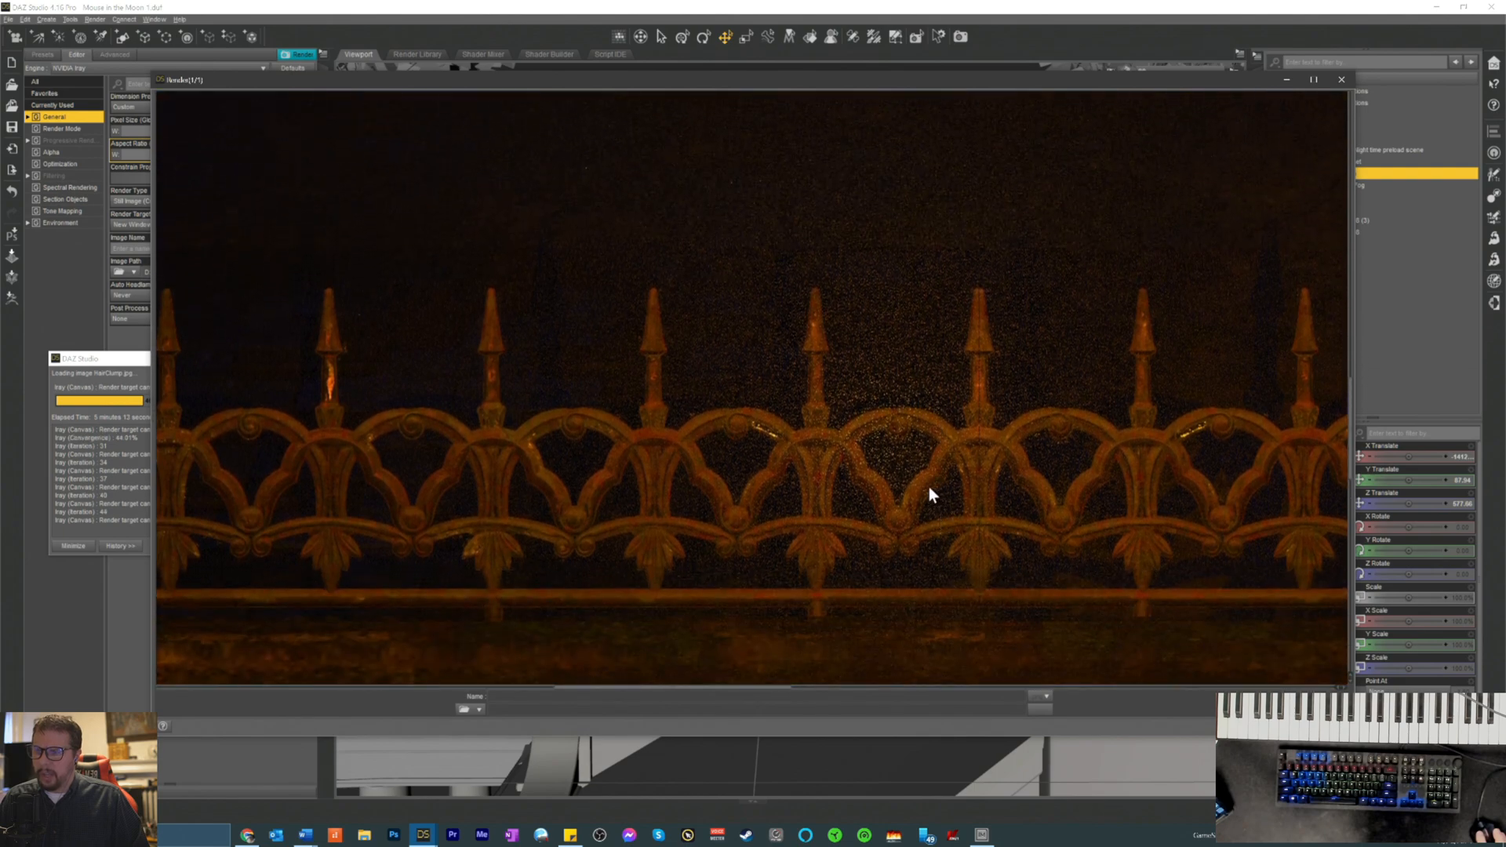
scroll(929, 486, "up", 11)
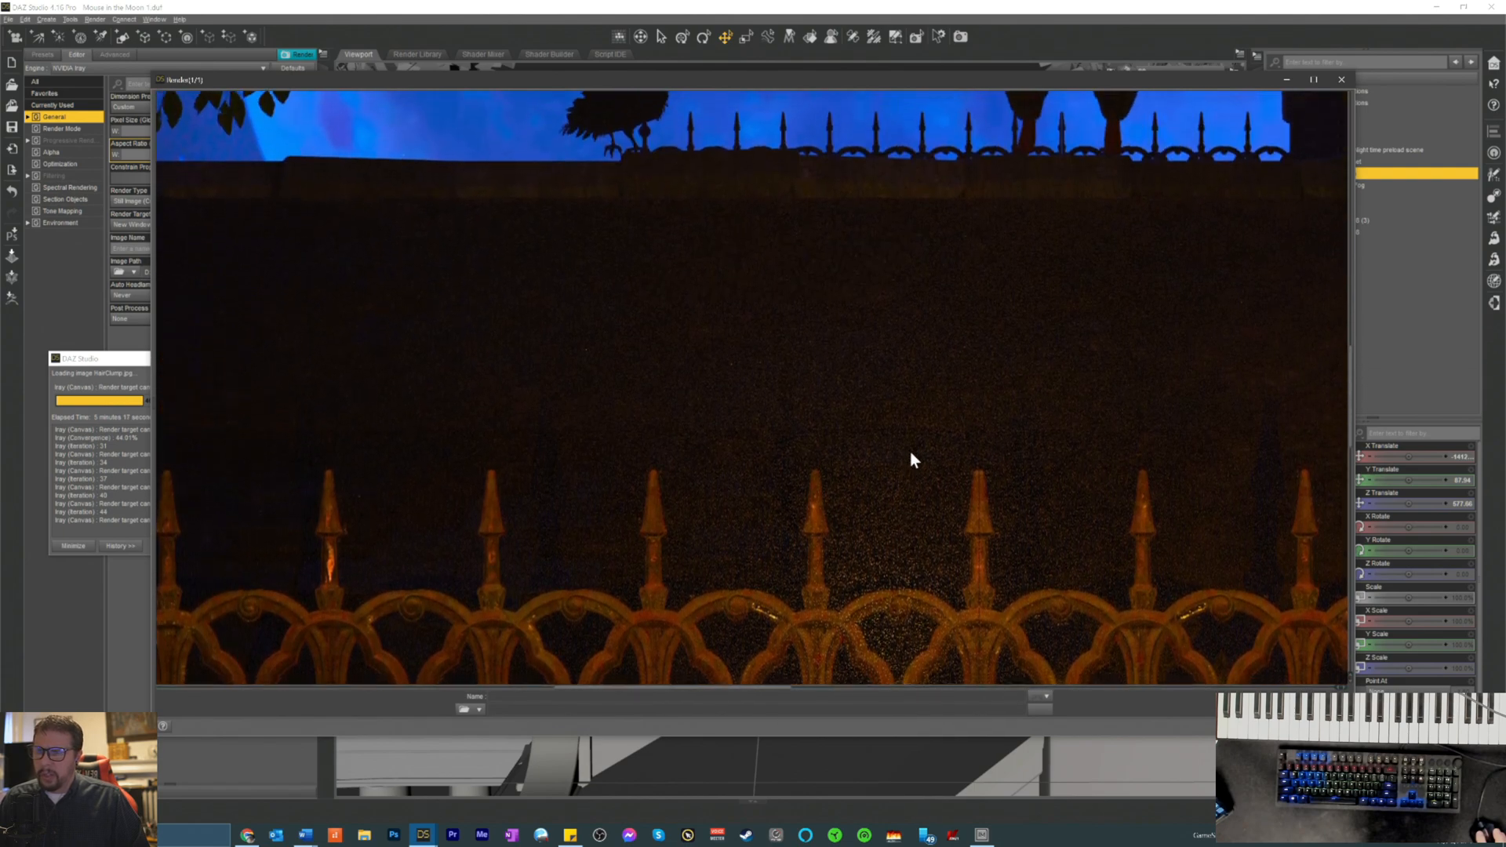
scroll(911, 463, "down", 5)
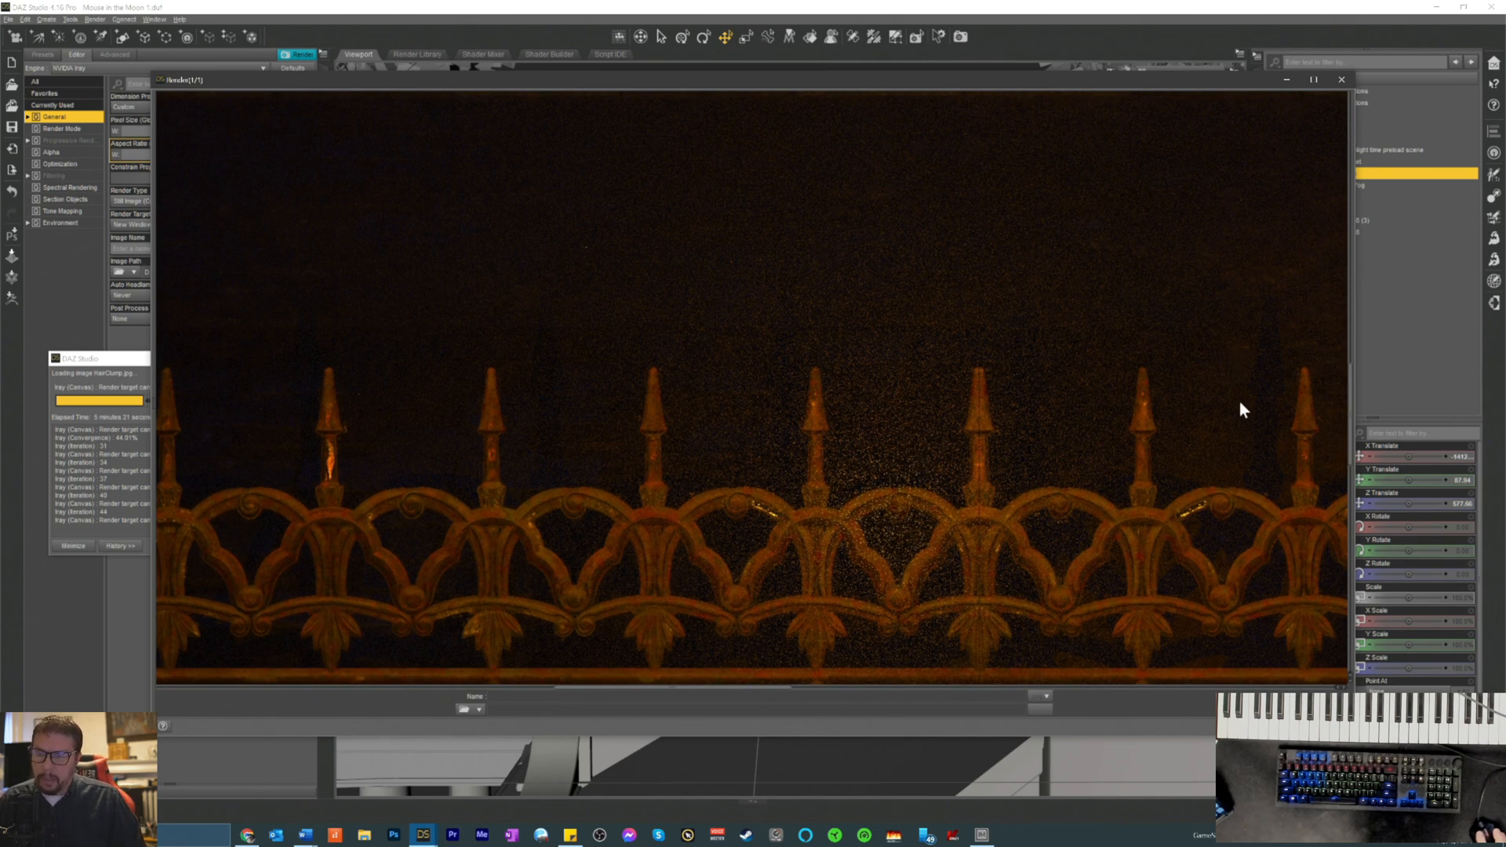
- Examine the dark wall between the railing and the parapet under the crow and mouse for remaining grain
scroll(1169, 401, "up", 4)
scroll(1097, 378, "up", 3)
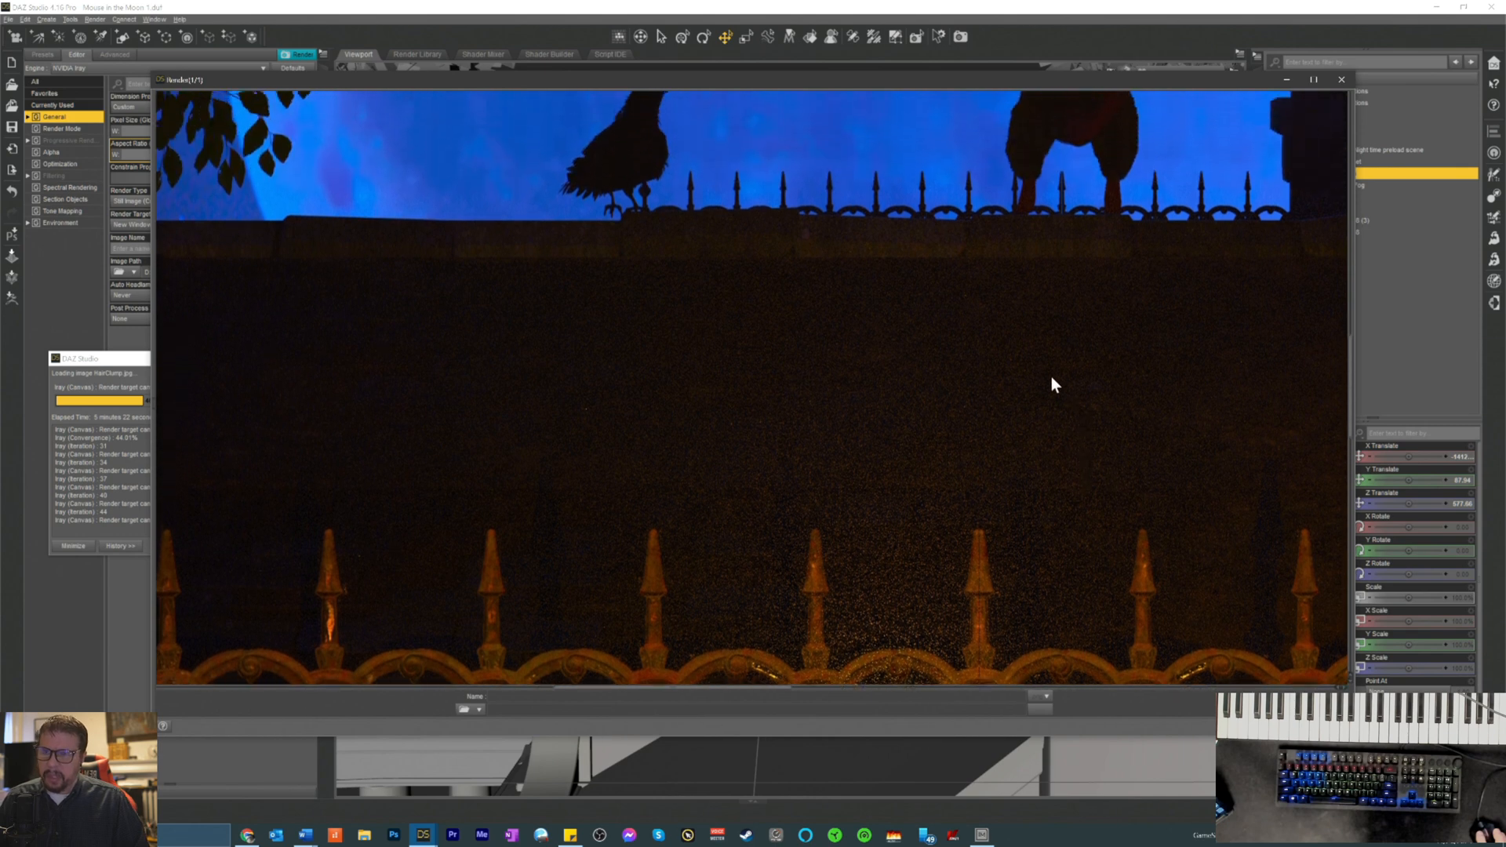
scroll(1022, 361, "down", 3)
scroll(1017, 366, "up", 2)
scroll(1015, 366, "up", 5)
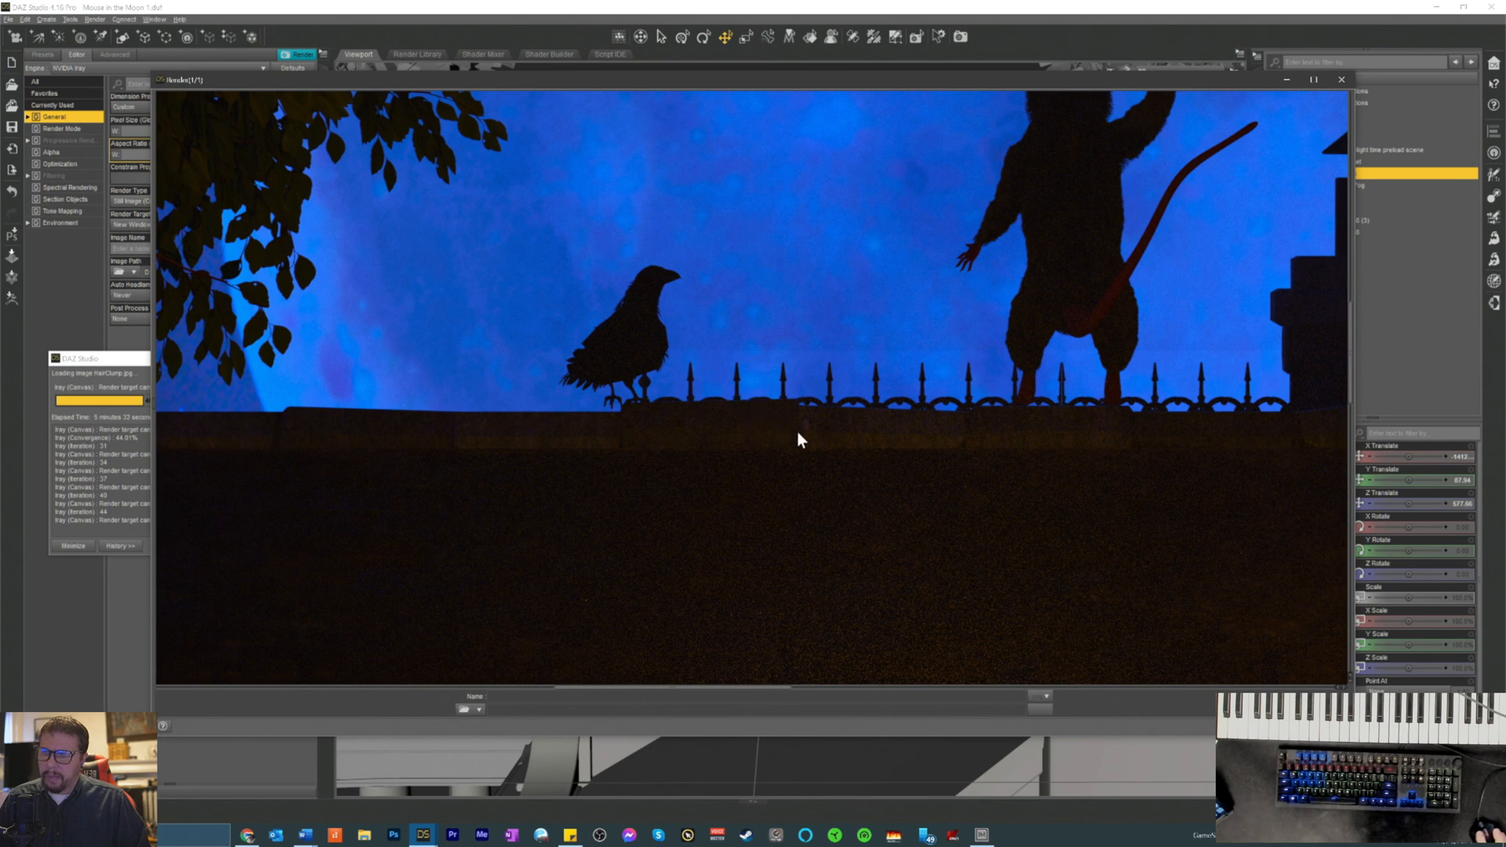
scroll(929, 542, "down", 2)
scroll(929, 534, "up", 3)
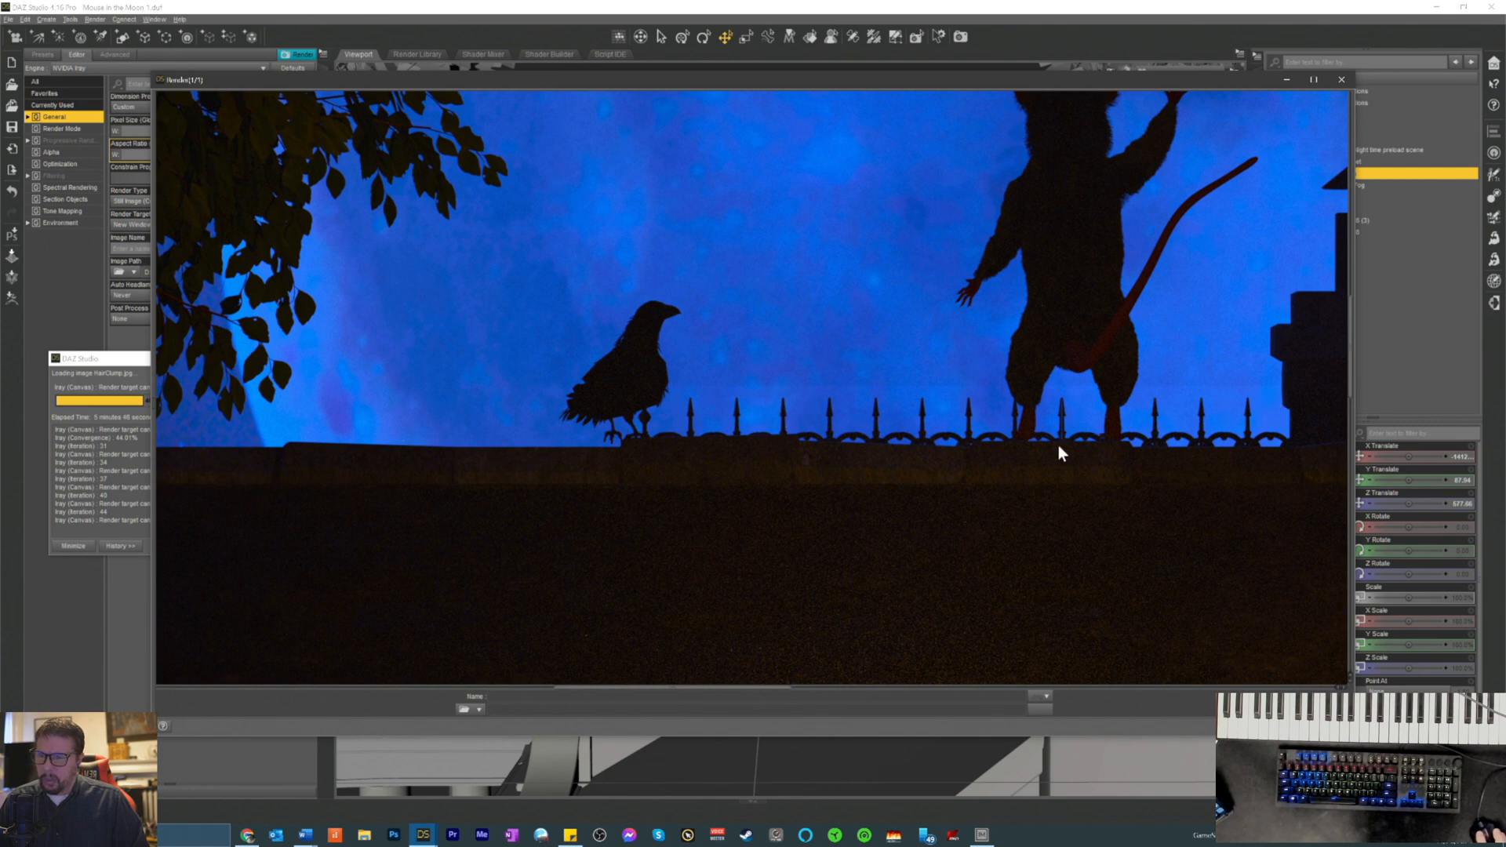
scroll(1071, 423, "up", 1)
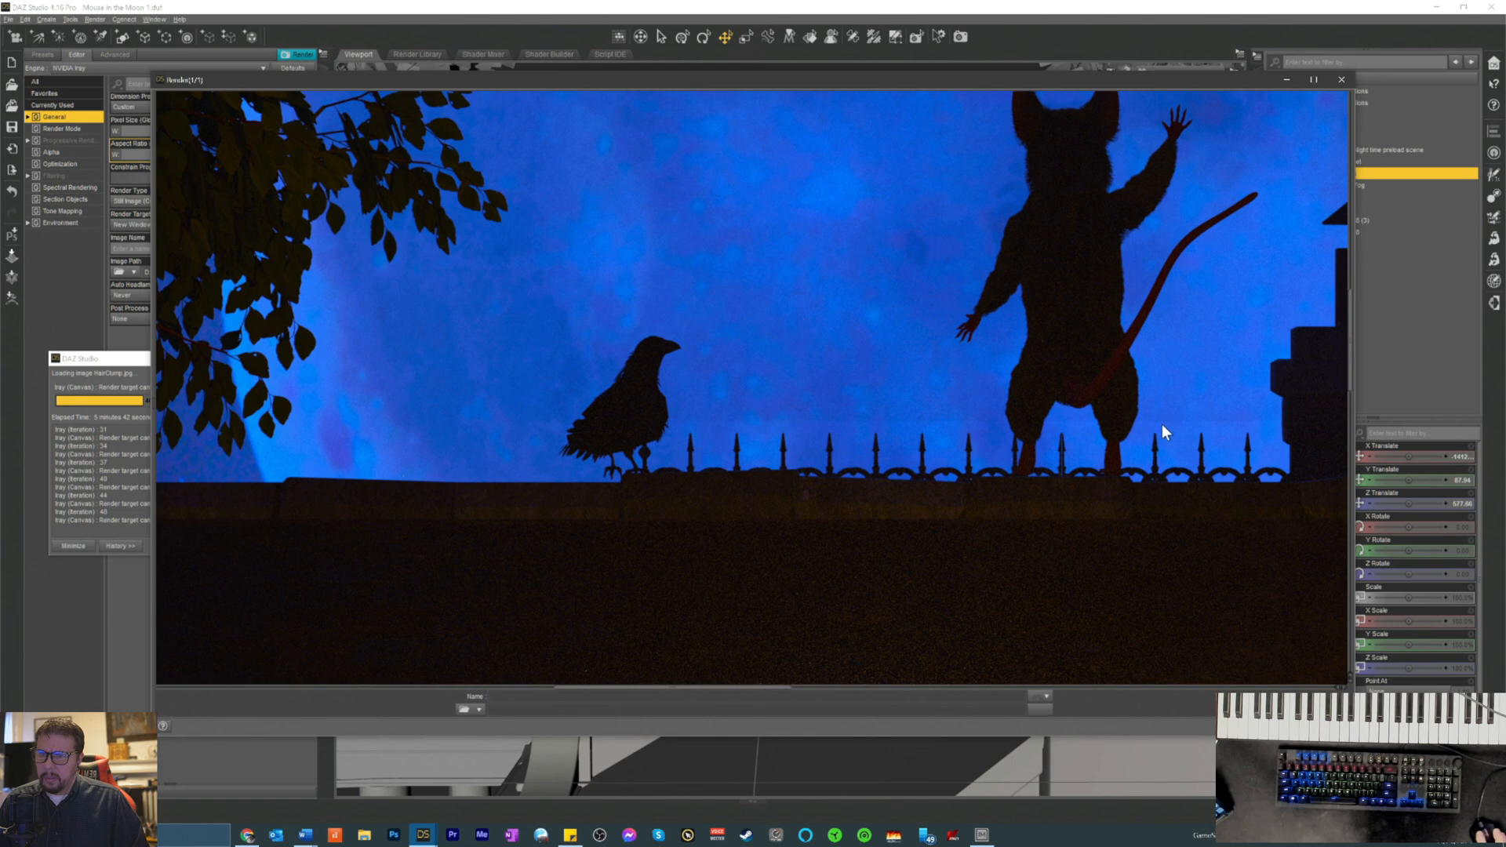
scroll(1129, 461, "down", 3)
scroll(1098, 457, "up", 4)
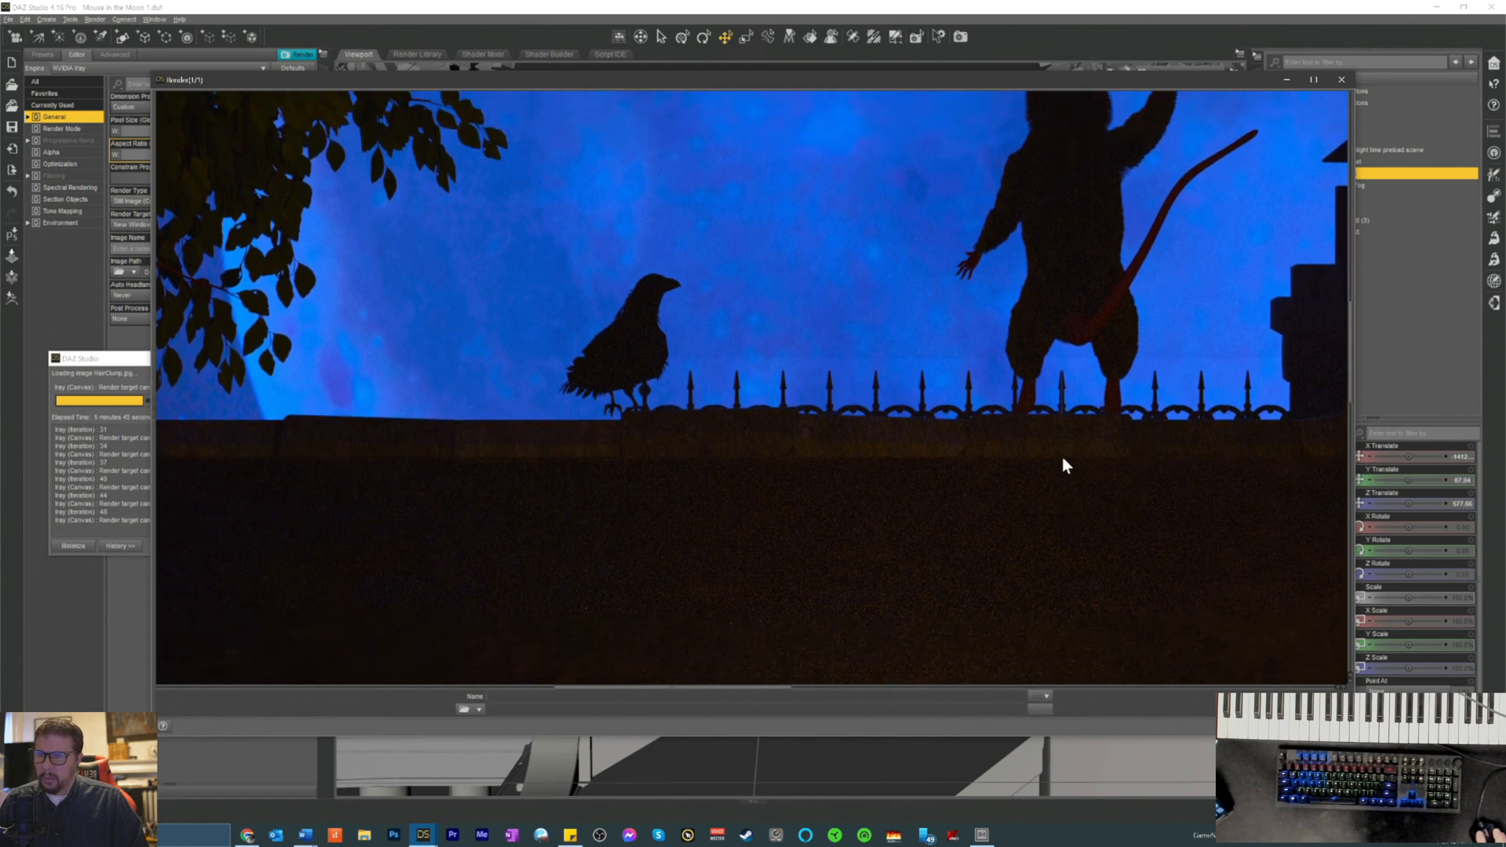
scroll(1114, 392, "down", 2)
scroll(1137, 341, "down", 2)
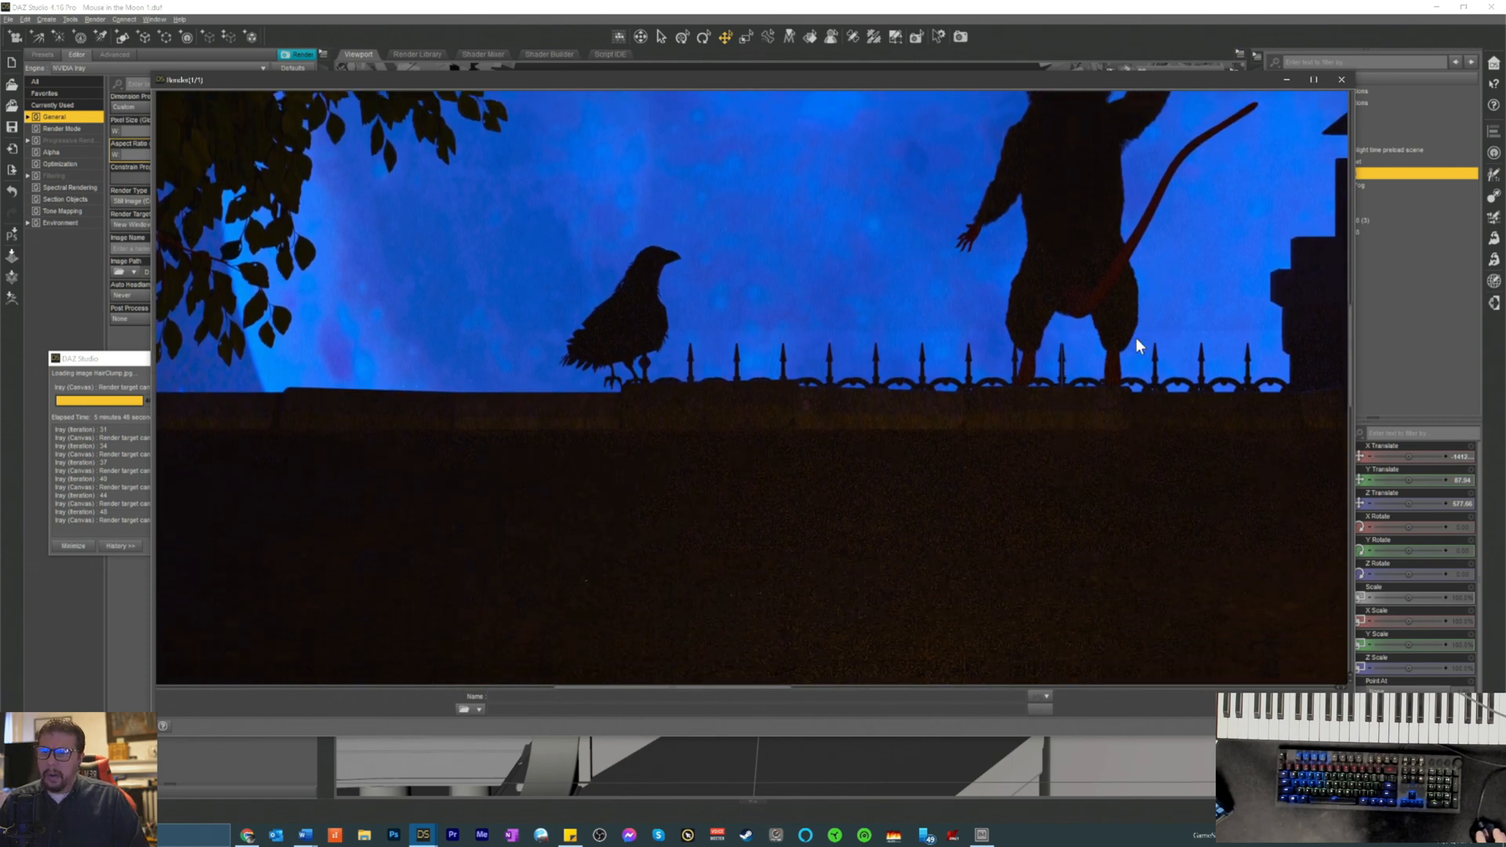
- Review the full mouse silhouette, the moonlit sky and the chimneys beside it as the render refines
scroll(1110, 350, "up", 8)
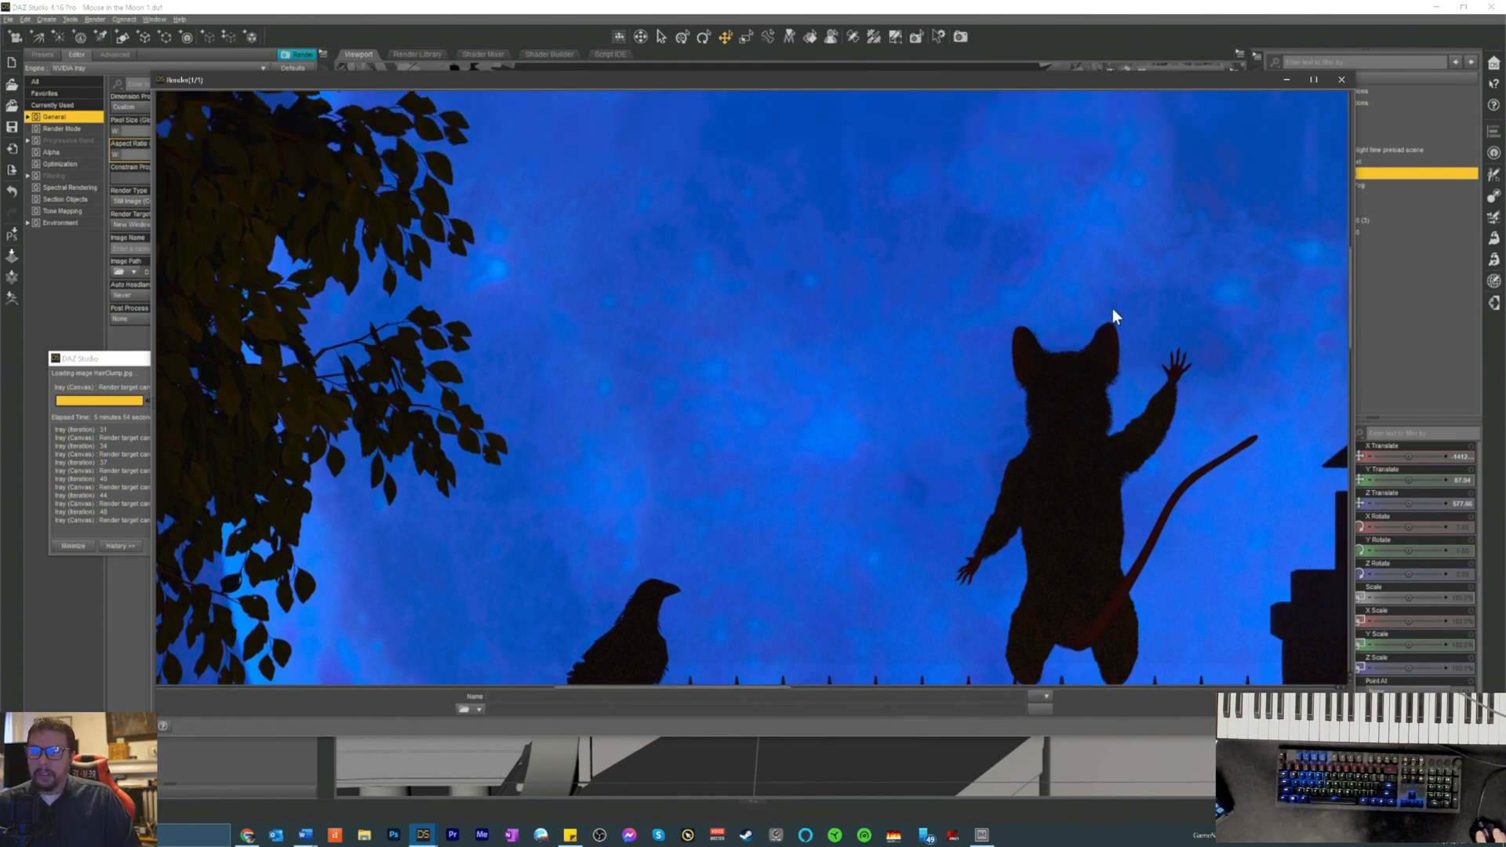
scroll(1095, 312, "down", 5)
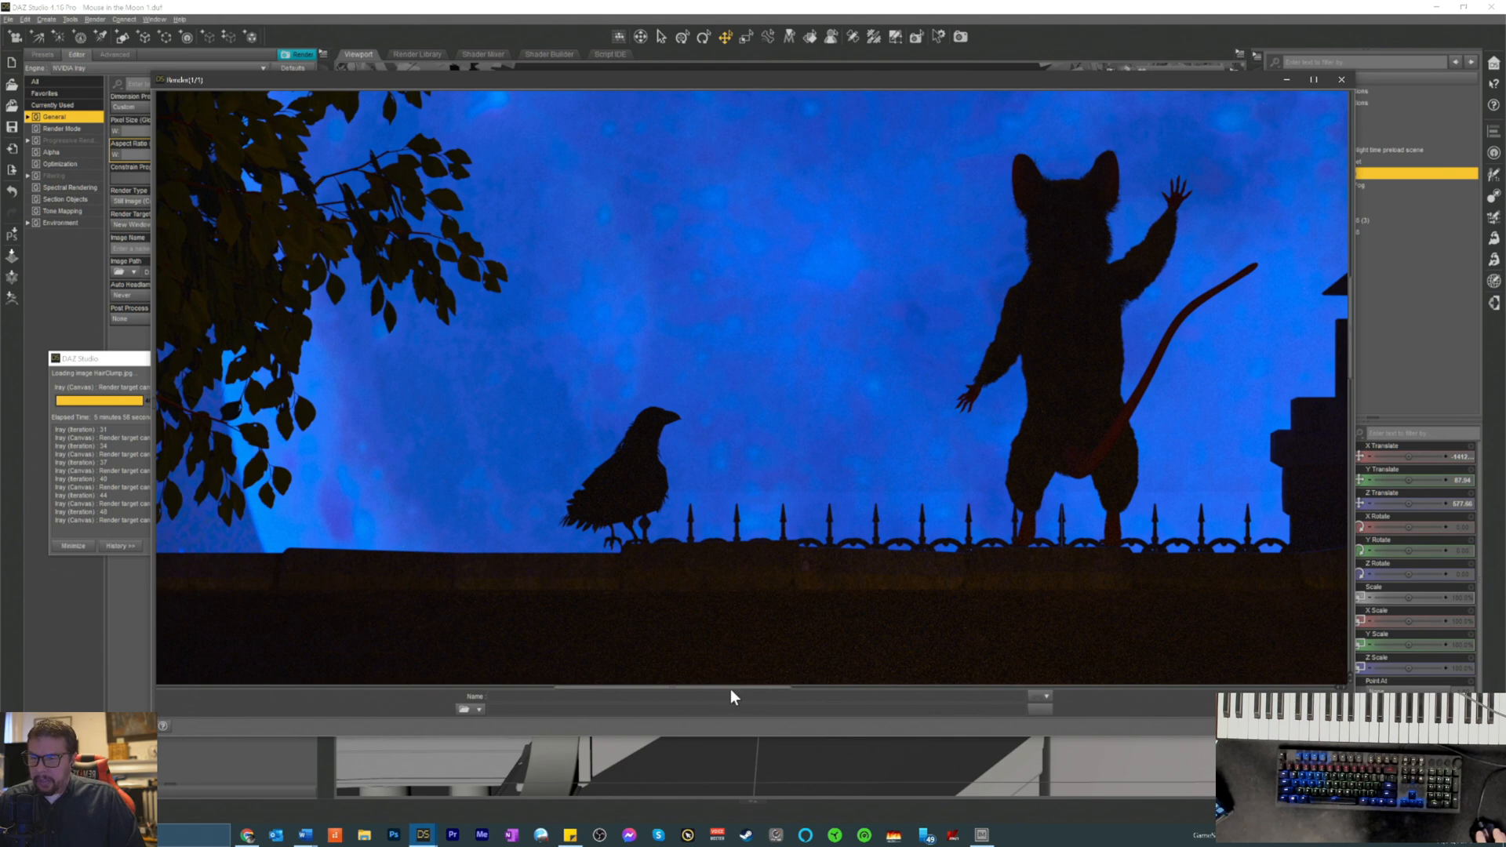
left_click_drag(730, 690, 813, 690)
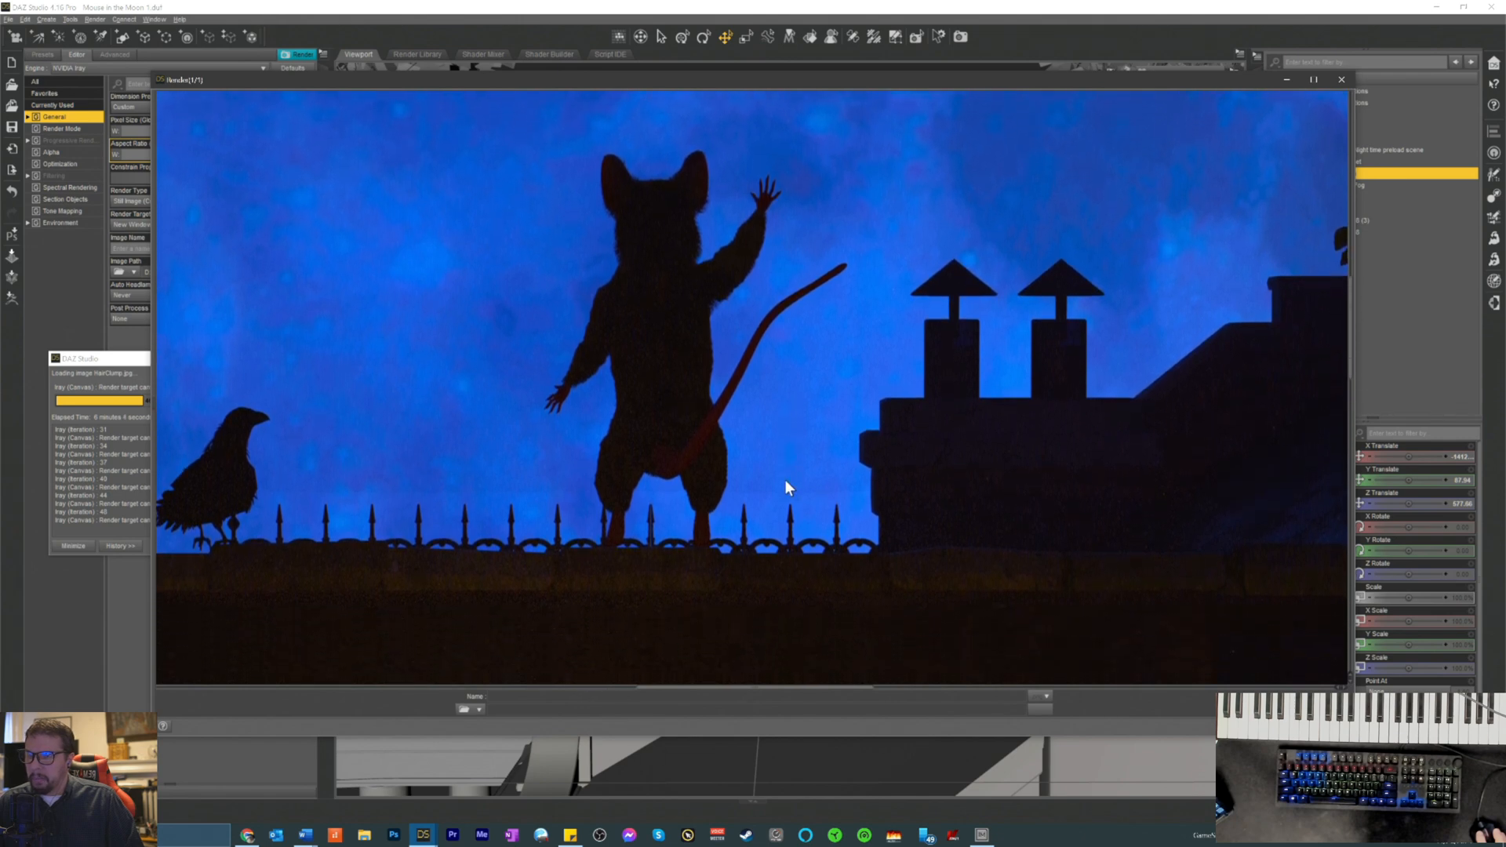
scroll(844, 515, "up", 3)
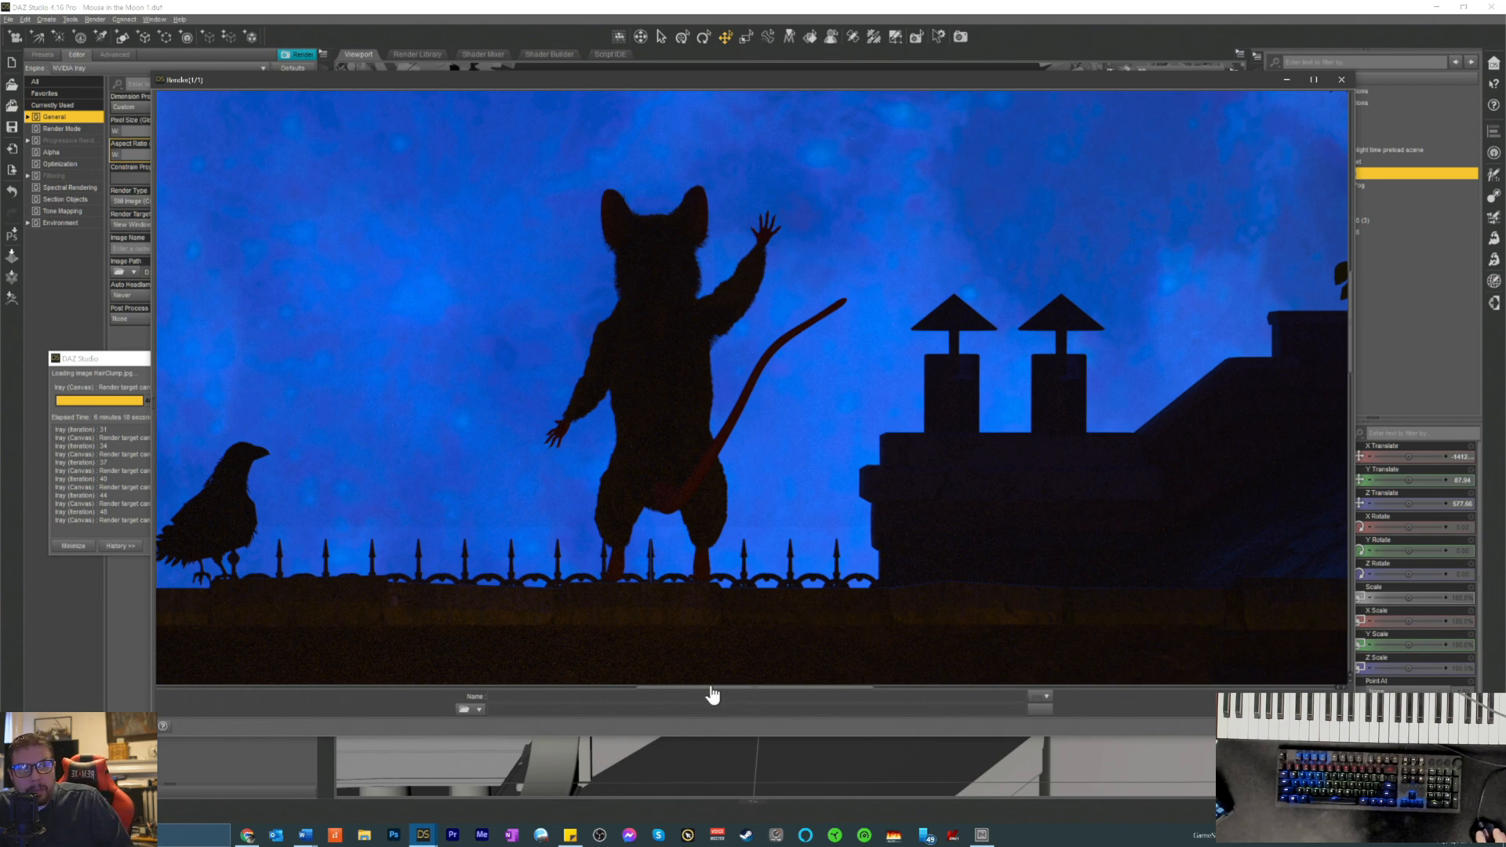
left_click_drag(699, 689, 664, 695)
scroll(709, 631, "up", 1)
scroll(1122, 205, "up", 8)
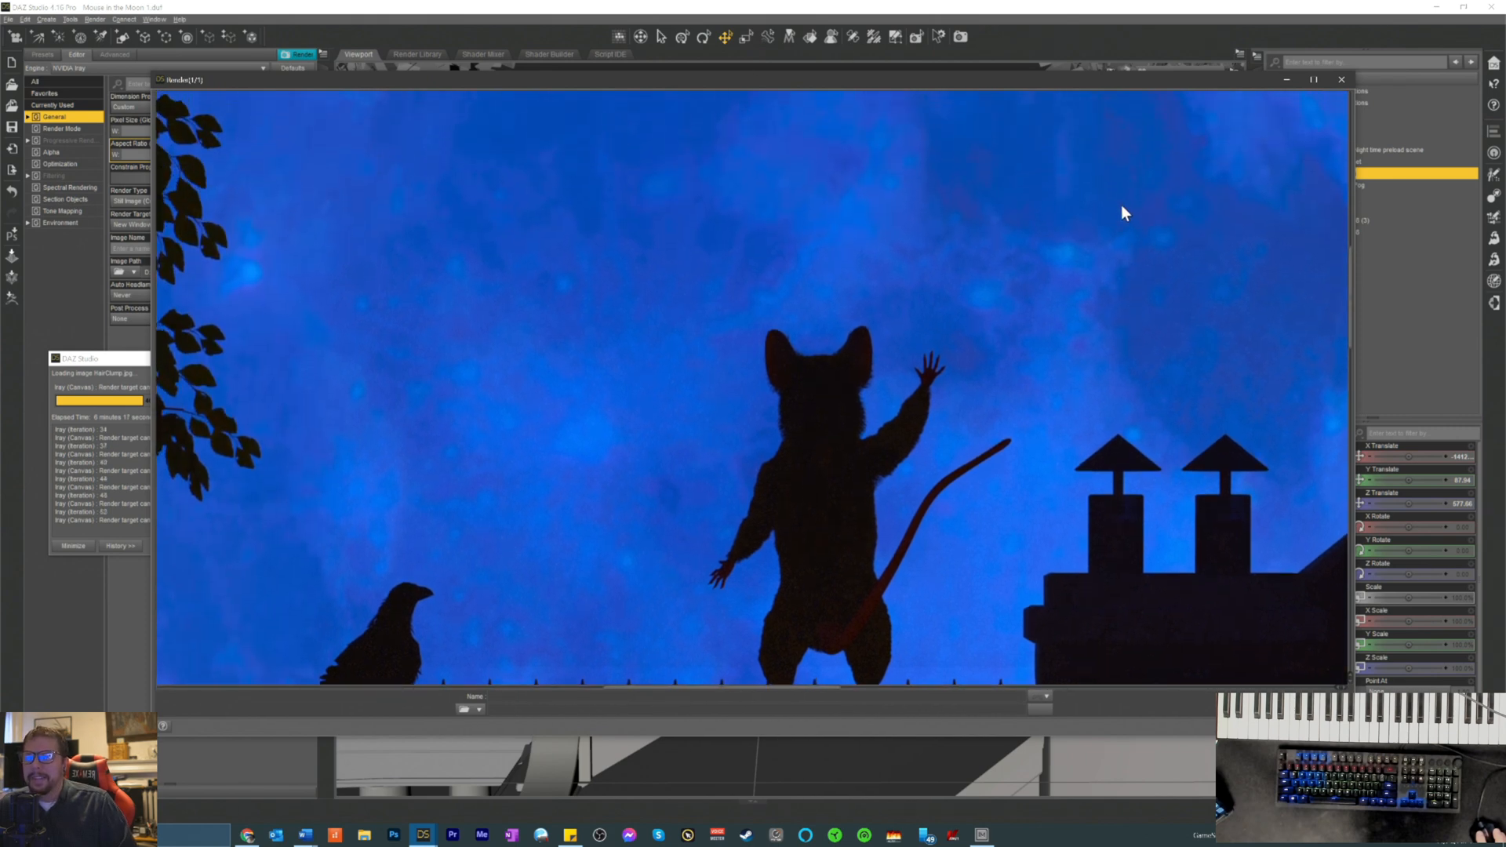
scroll(1105, 205, "down", 6)
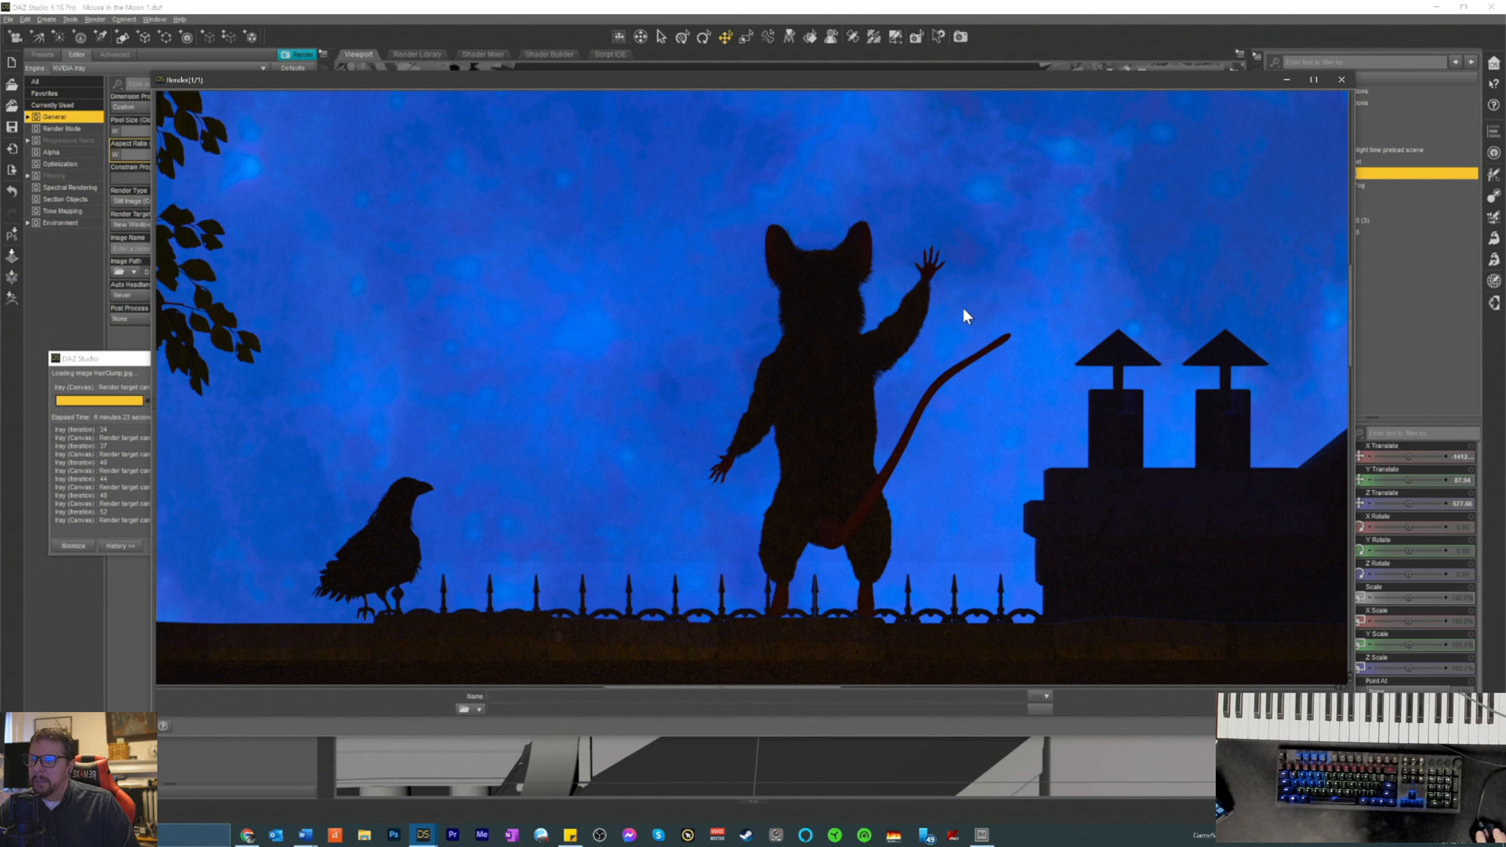
- Compare the detail of the mouse silhouette and chimneys with the dark wall beneath the parapet in the refining render
scroll(964, 305, "up", 4)
scroll(963, 303, "down", 9)
scroll(963, 303, "up", 5)
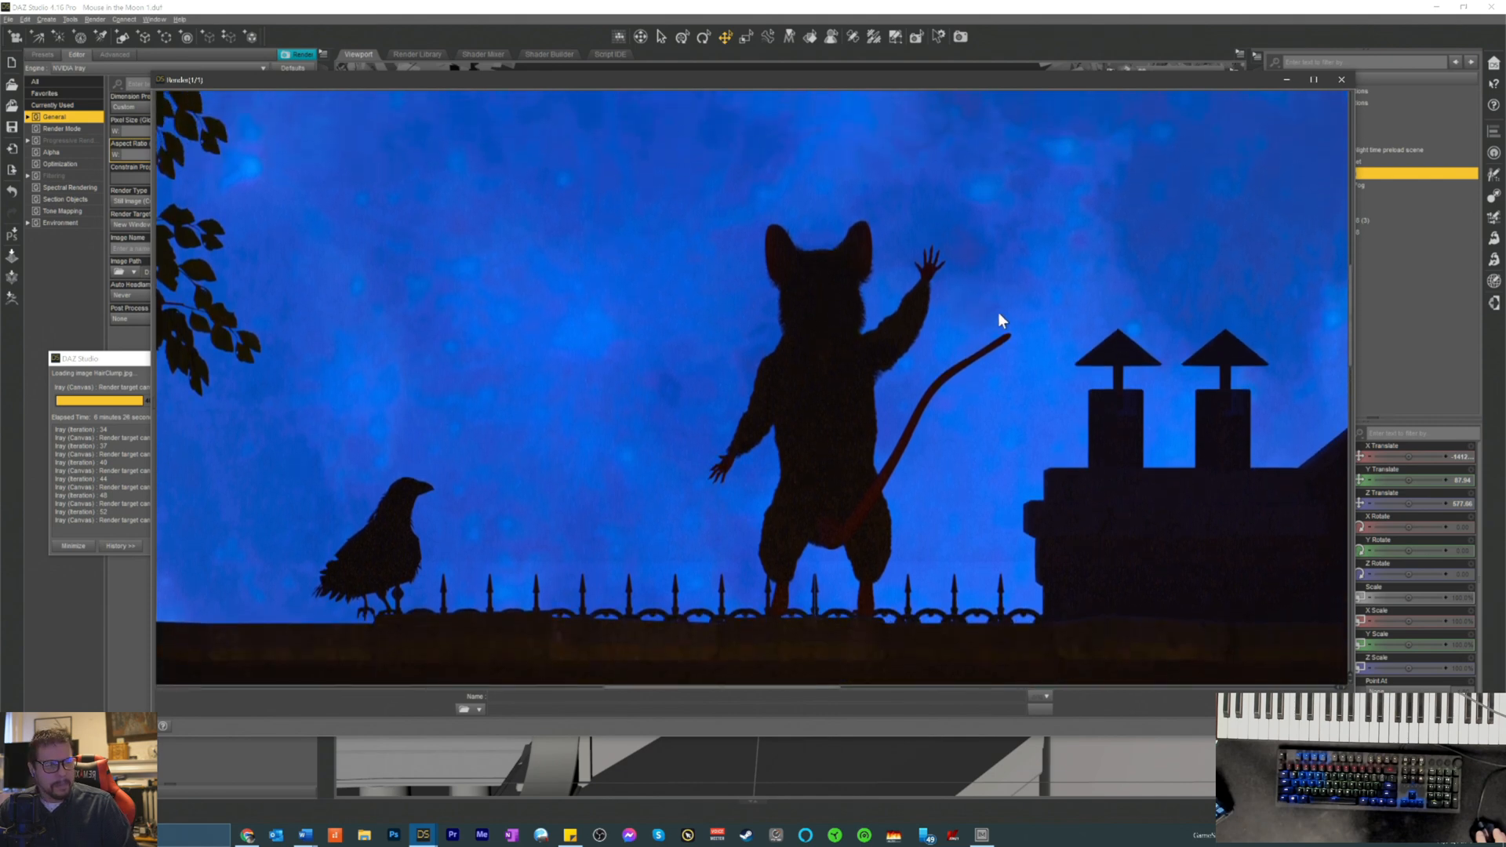
scroll(1000, 315, "down", 7)
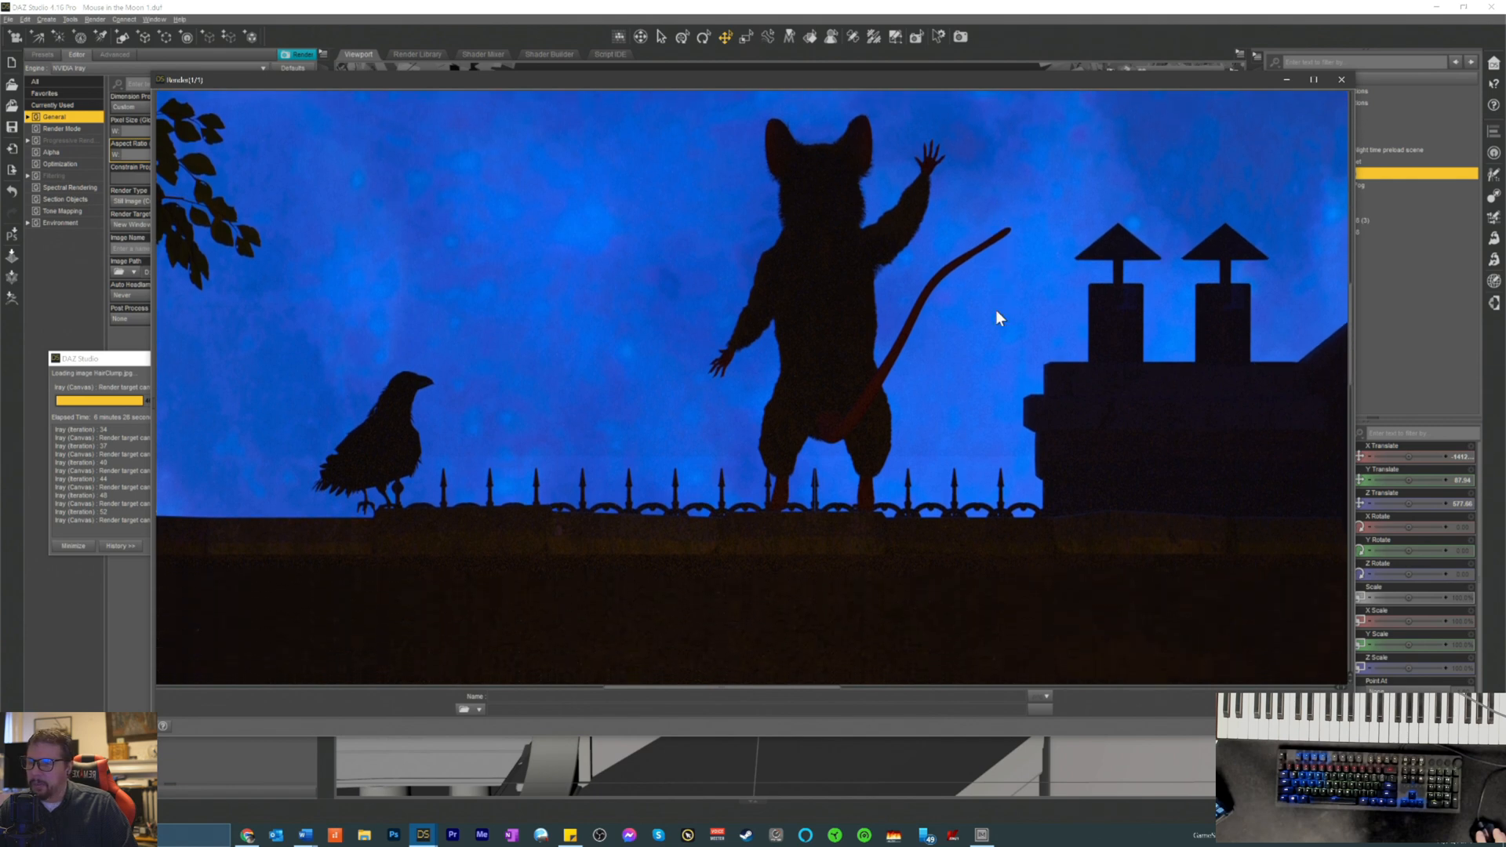
scroll(998, 317, "down", 5)
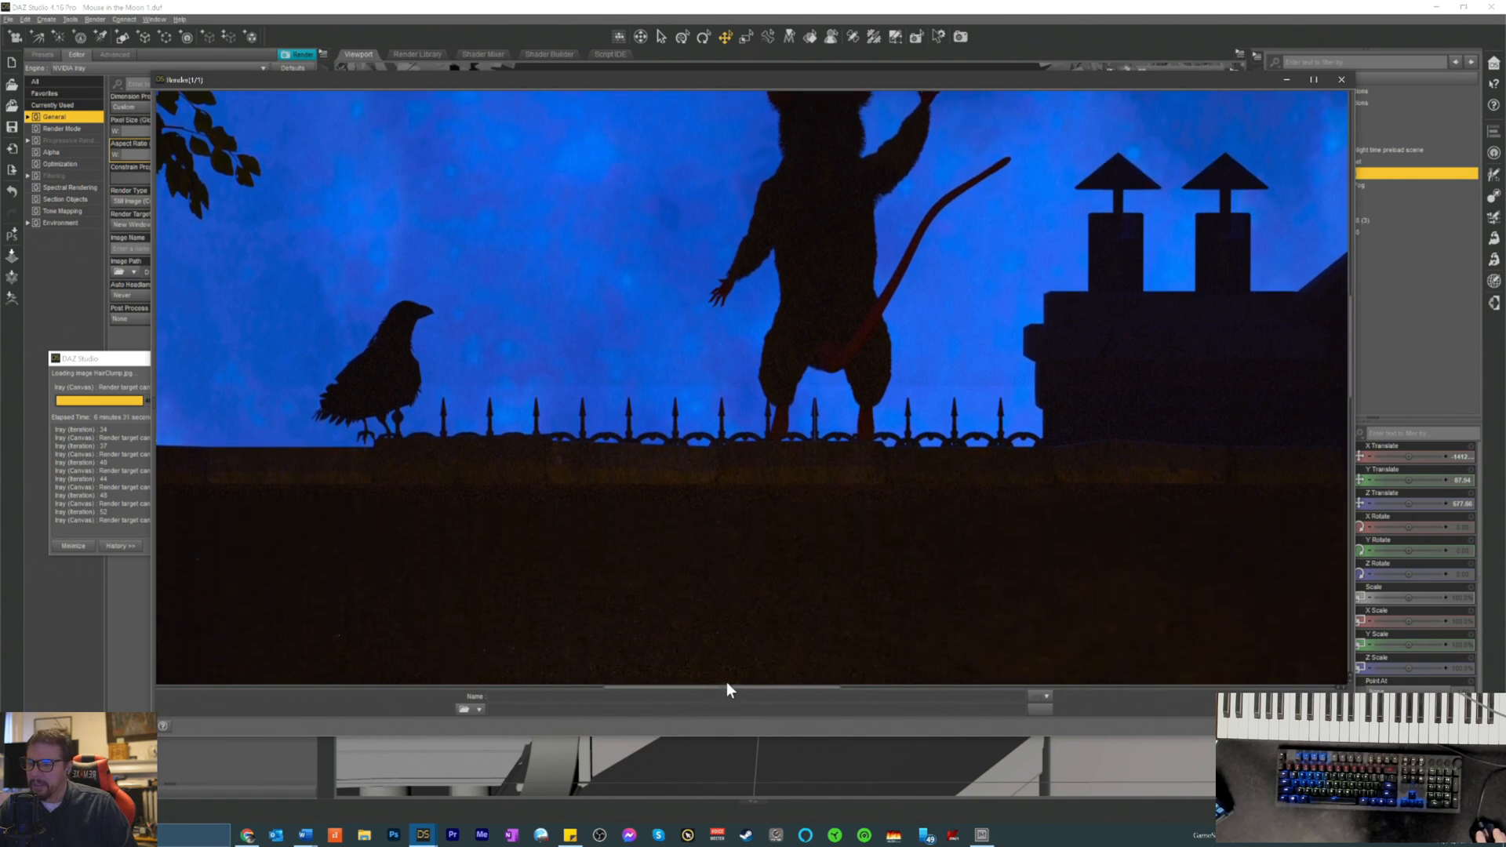
- Inspect the tree's leaves and branches beside the crow and moon for detail and grain
left_click_drag(716, 696, 624, 695)
scroll(831, 577, "up", 6)
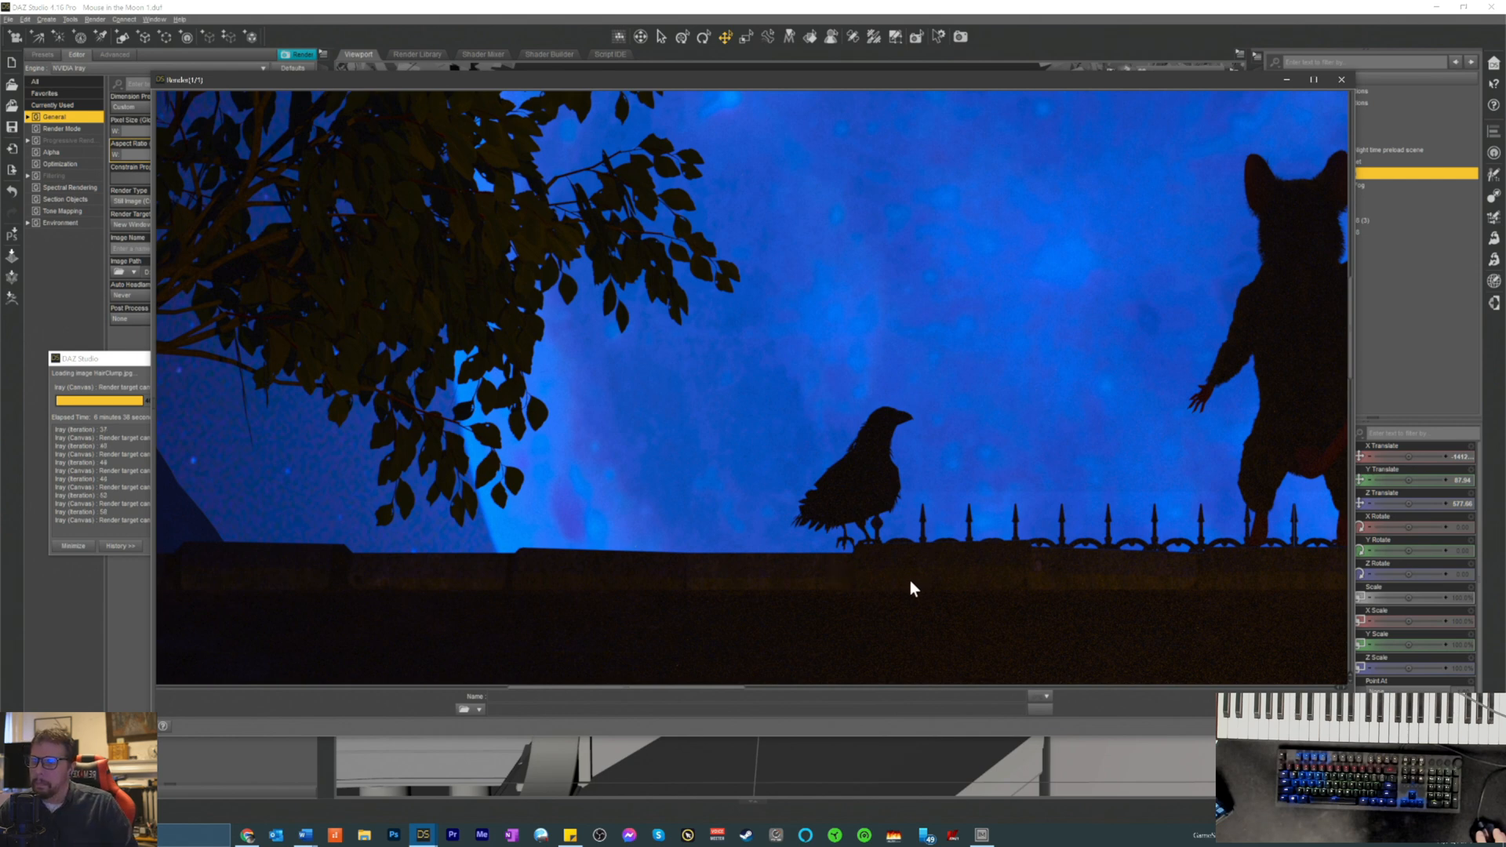
scroll(675, 687, "up", 2)
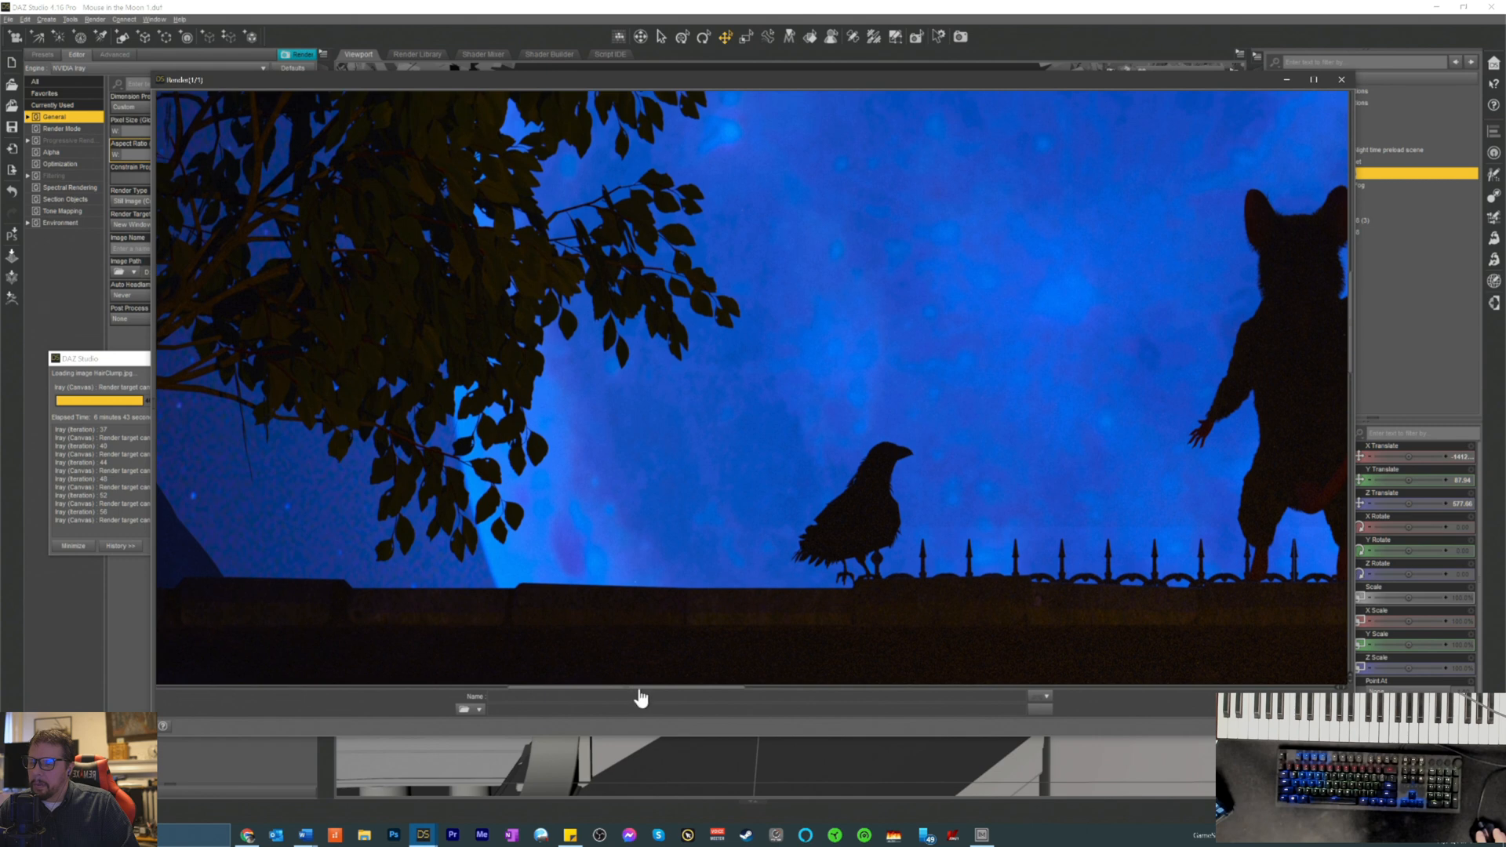
left_click_drag(635, 695, 689, 709)
scroll(730, 563, "up", 4)
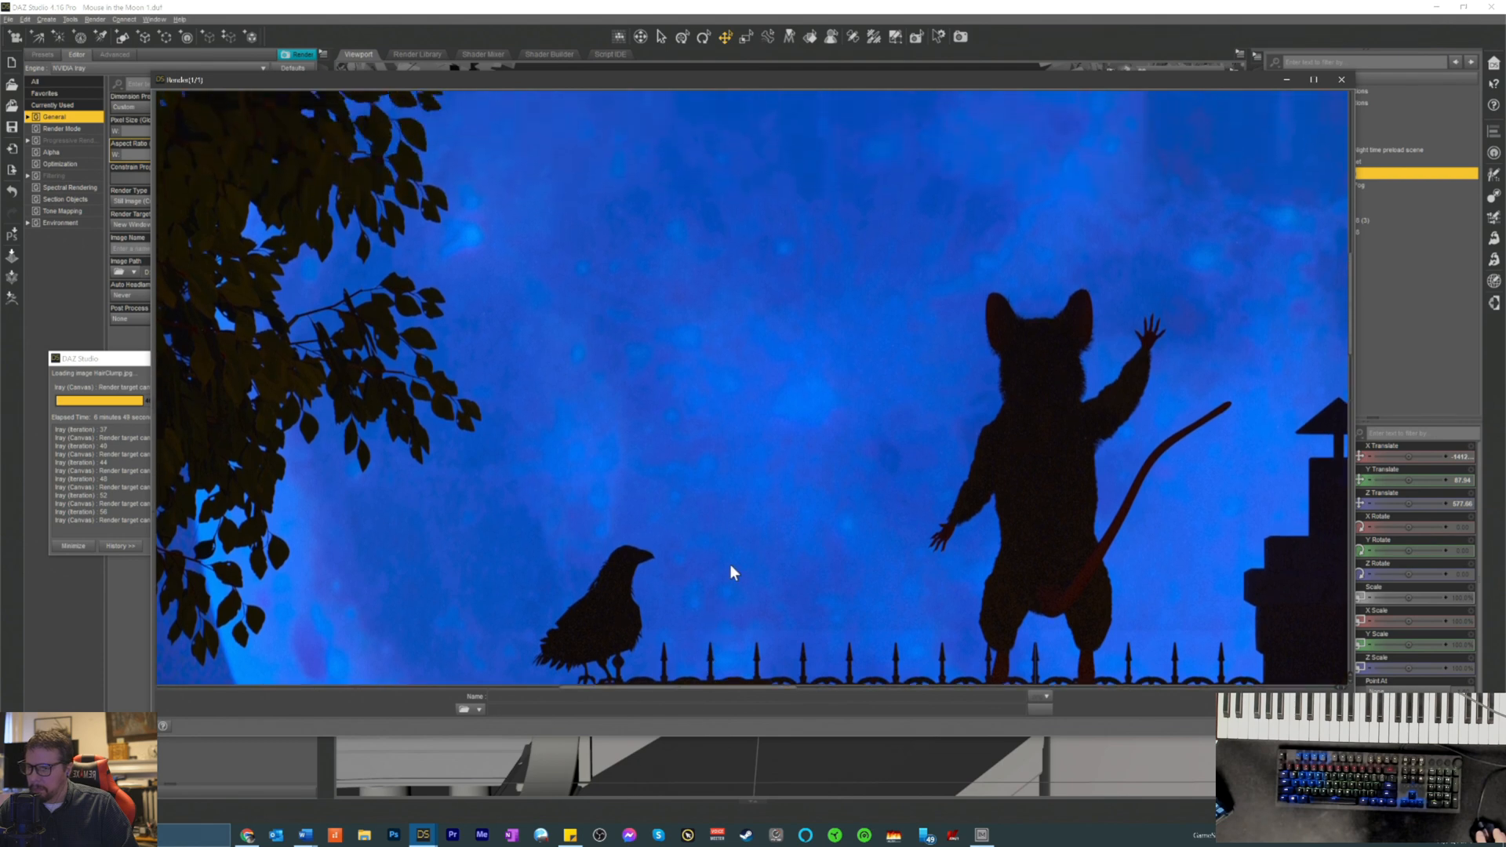
- Examine the parapet and wall under the crow, mouse and chimneys for remaining noise, along with the moonlit sky above
scroll(732, 559, "down", 2)
scroll(732, 561, "down", 5)
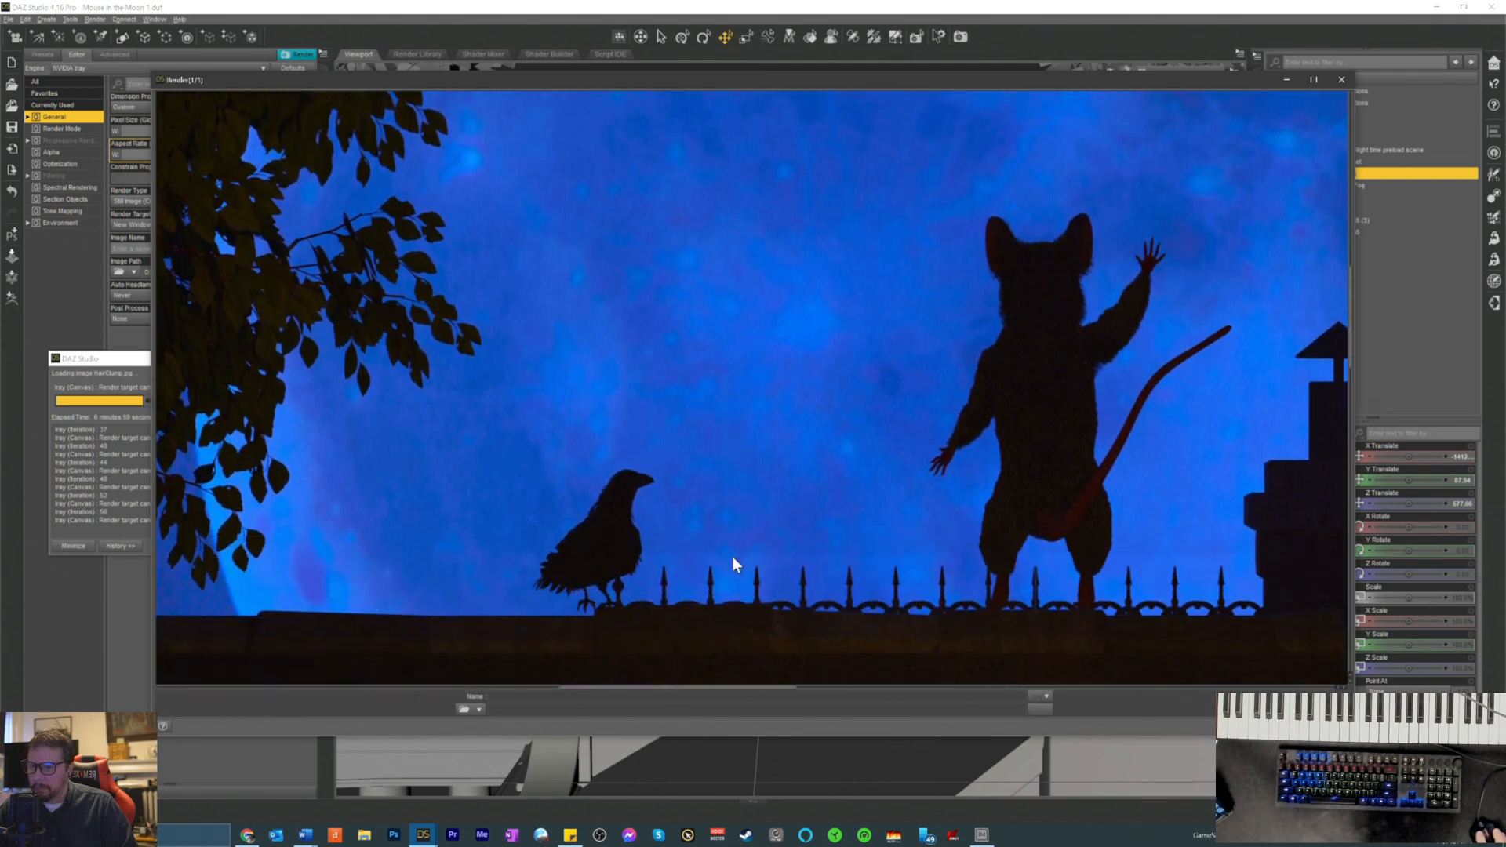
scroll(732, 559, "up", 2)
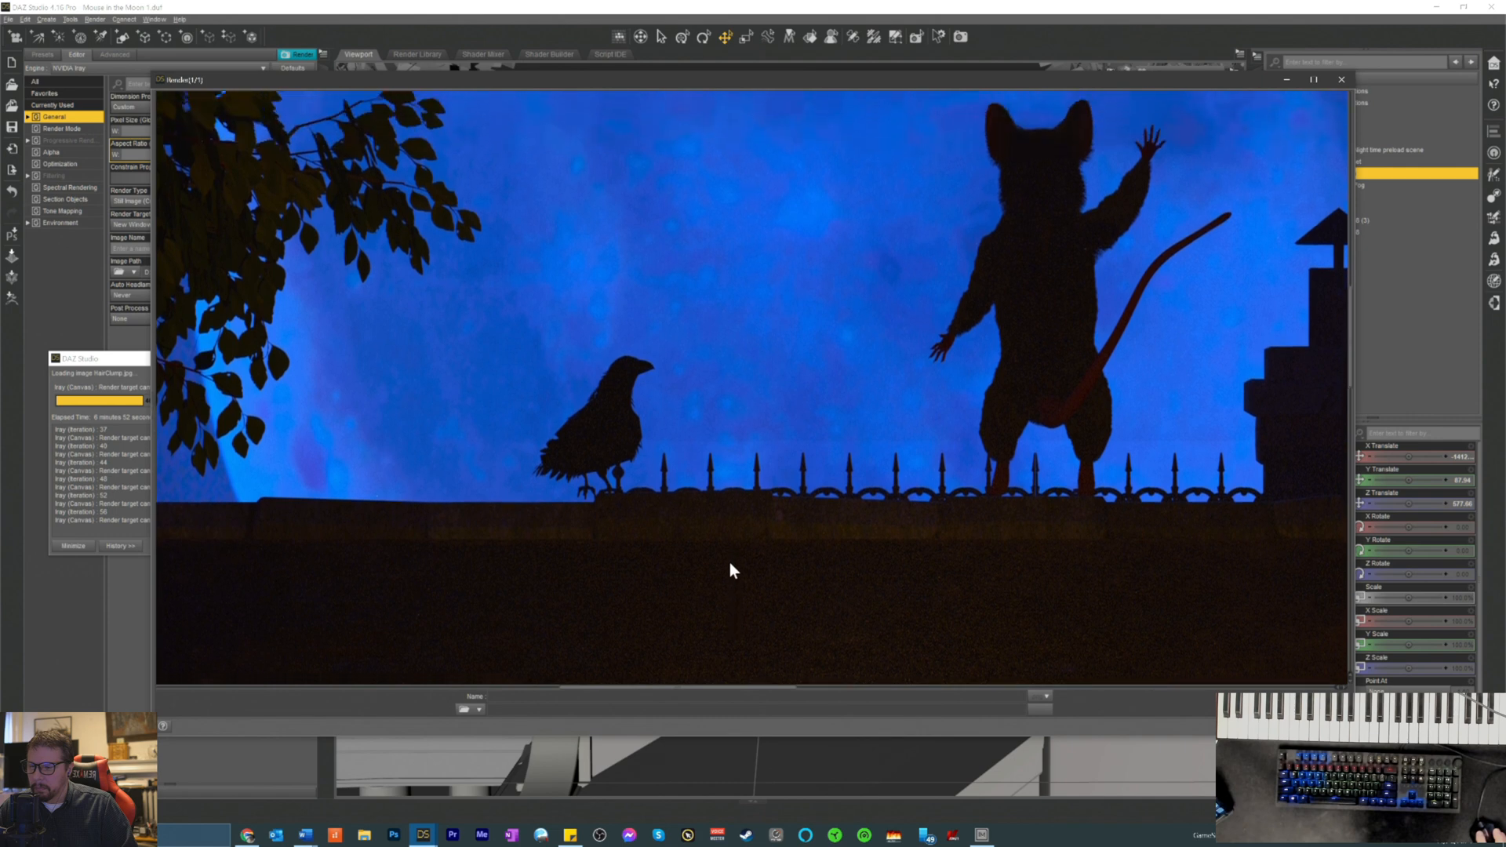
mouse_move(684, 696)
left_mouse_down()
mouse_move(596, 699)
mouse_move(696, 699)
mouse_move(704, 680)
left_mouse_up()
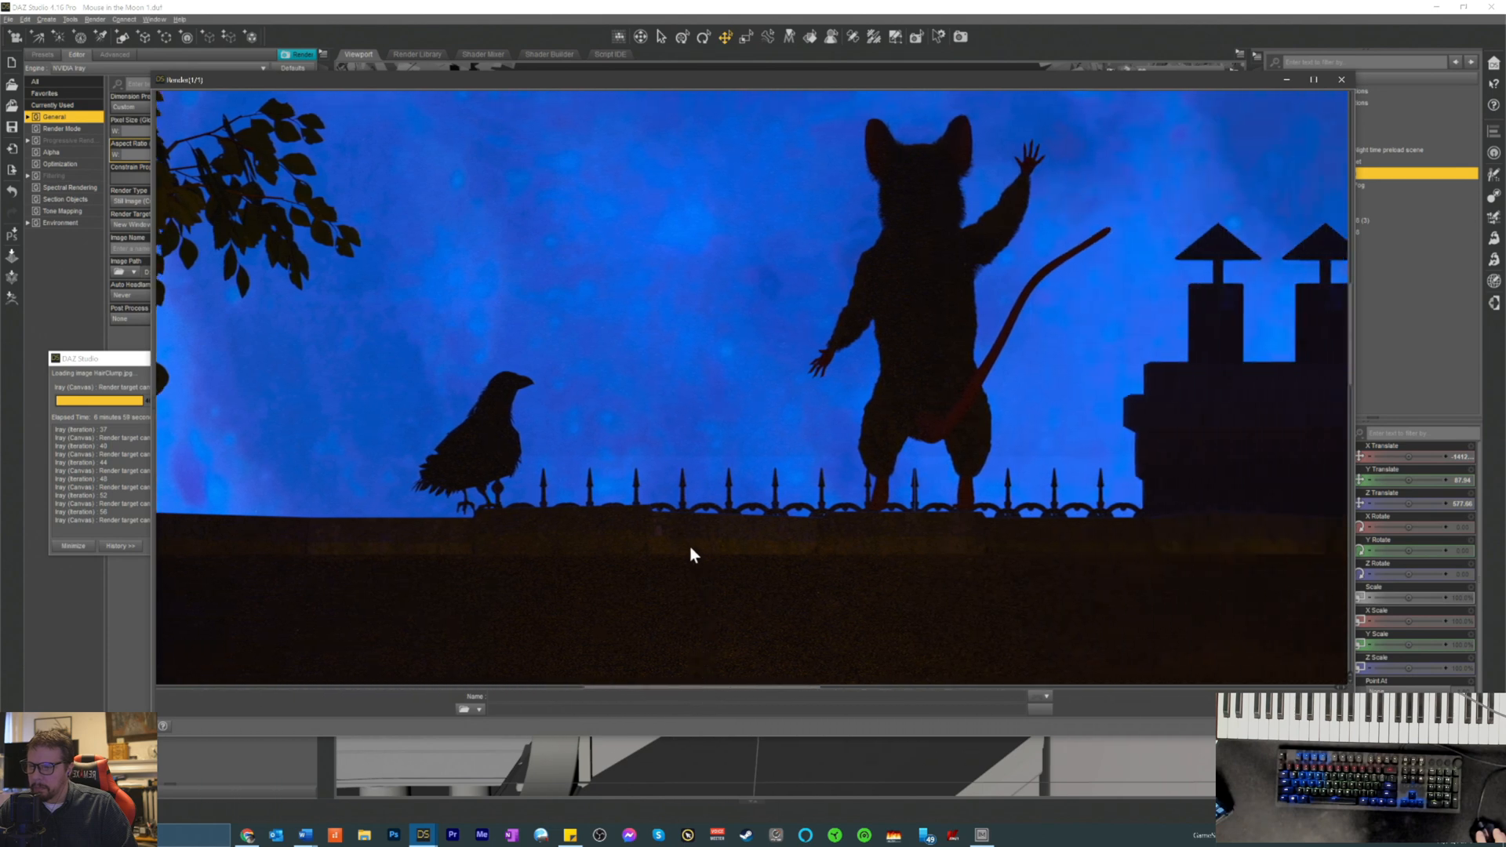
scroll(695, 559, "up", 2)
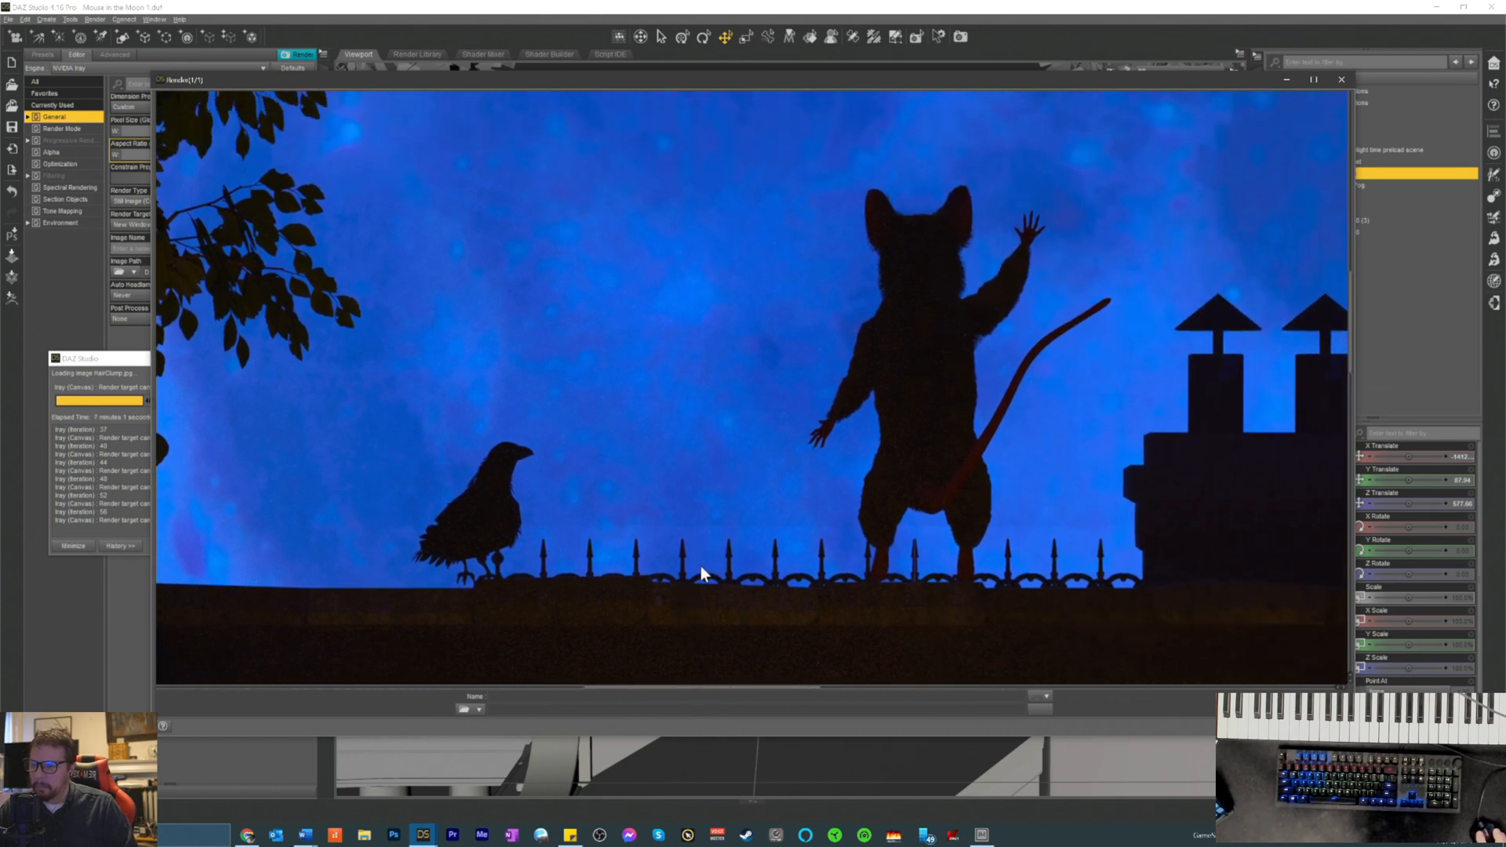
scroll(701, 564, "up", 5)
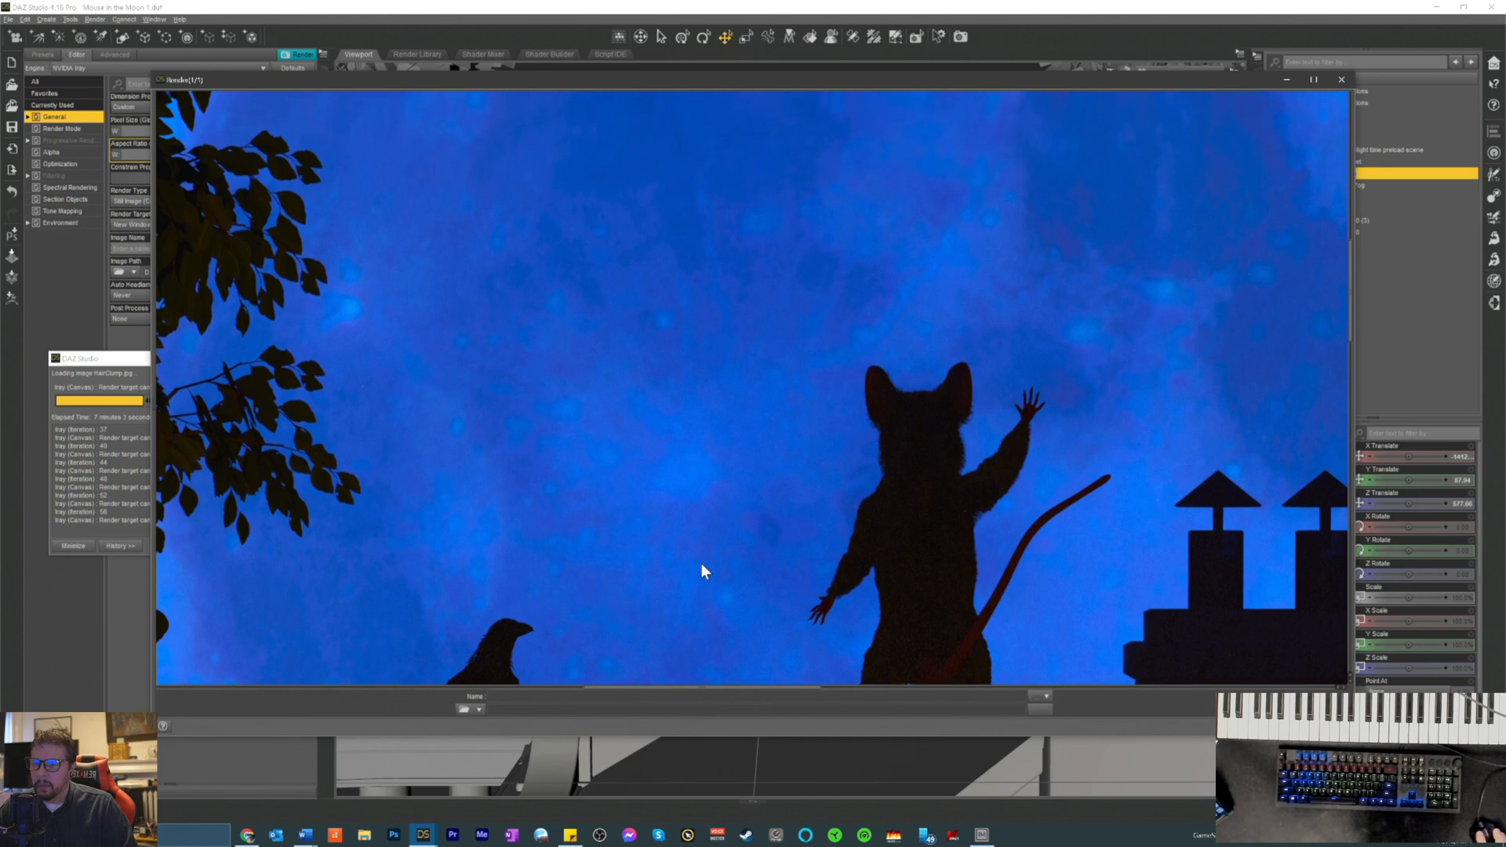
scroll(704, 542, "down", 7)
scroll(703, 572, "down", 1)
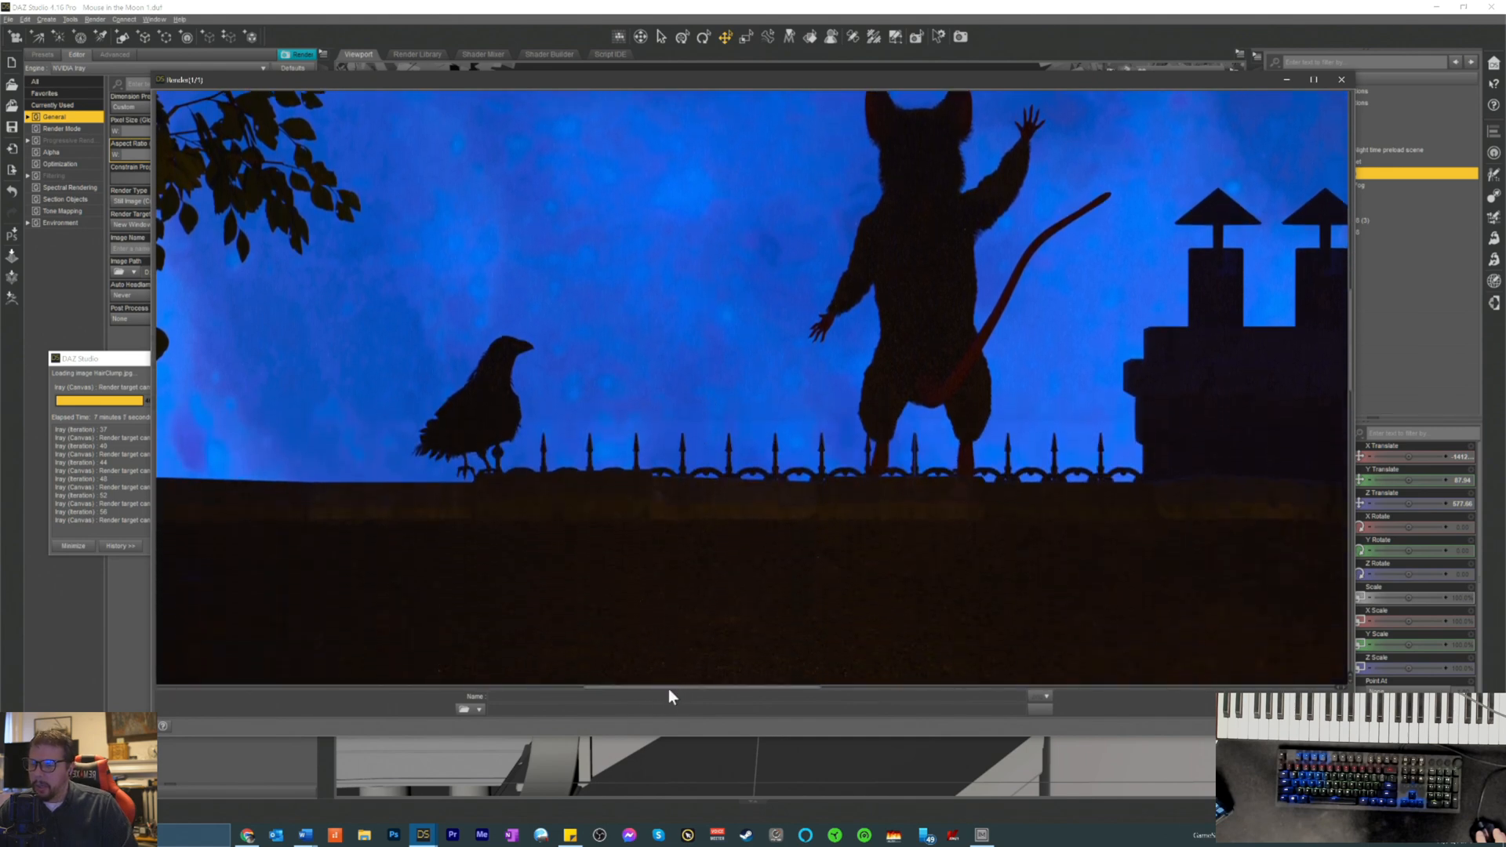
scroll(669, 695, "right", 5)
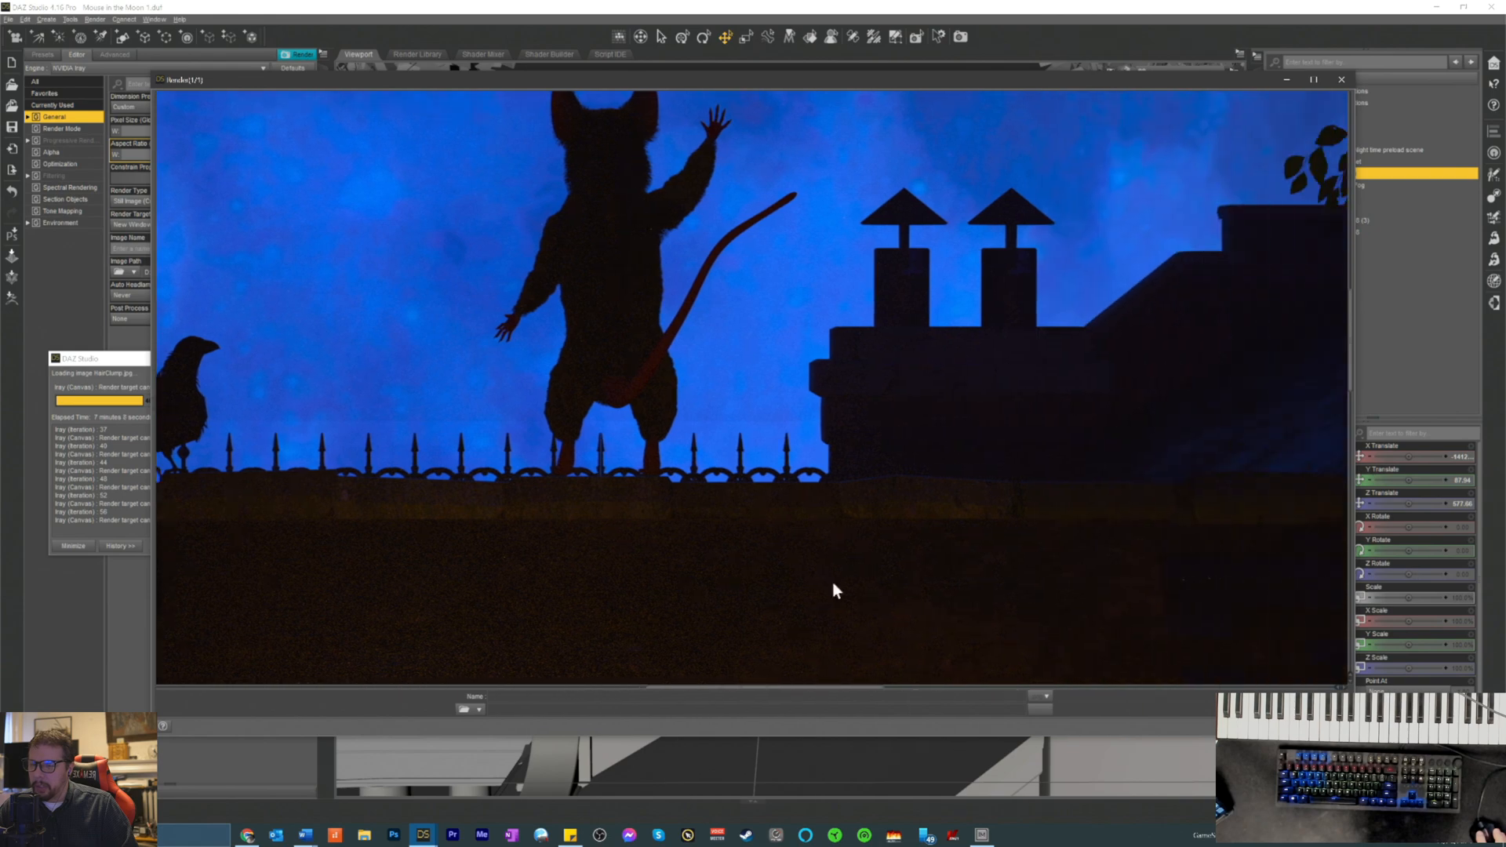
- Check the render progress behind the image, then return to the render and recheck the speckled noise around the ornamental railing
left_click(1288, 78)
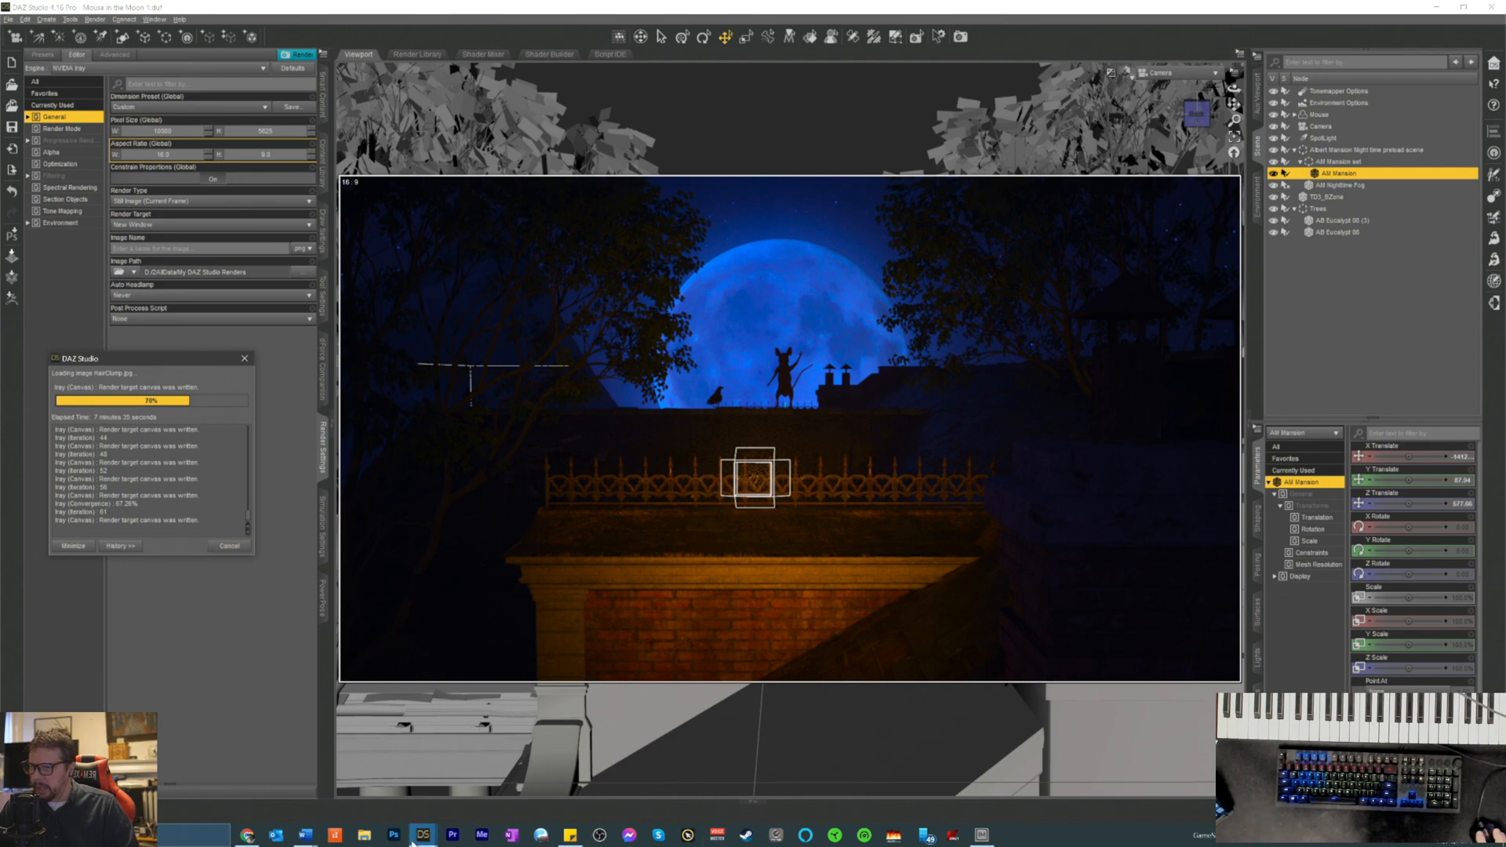
mouse_move(423, 835)
left_click(506, 770)
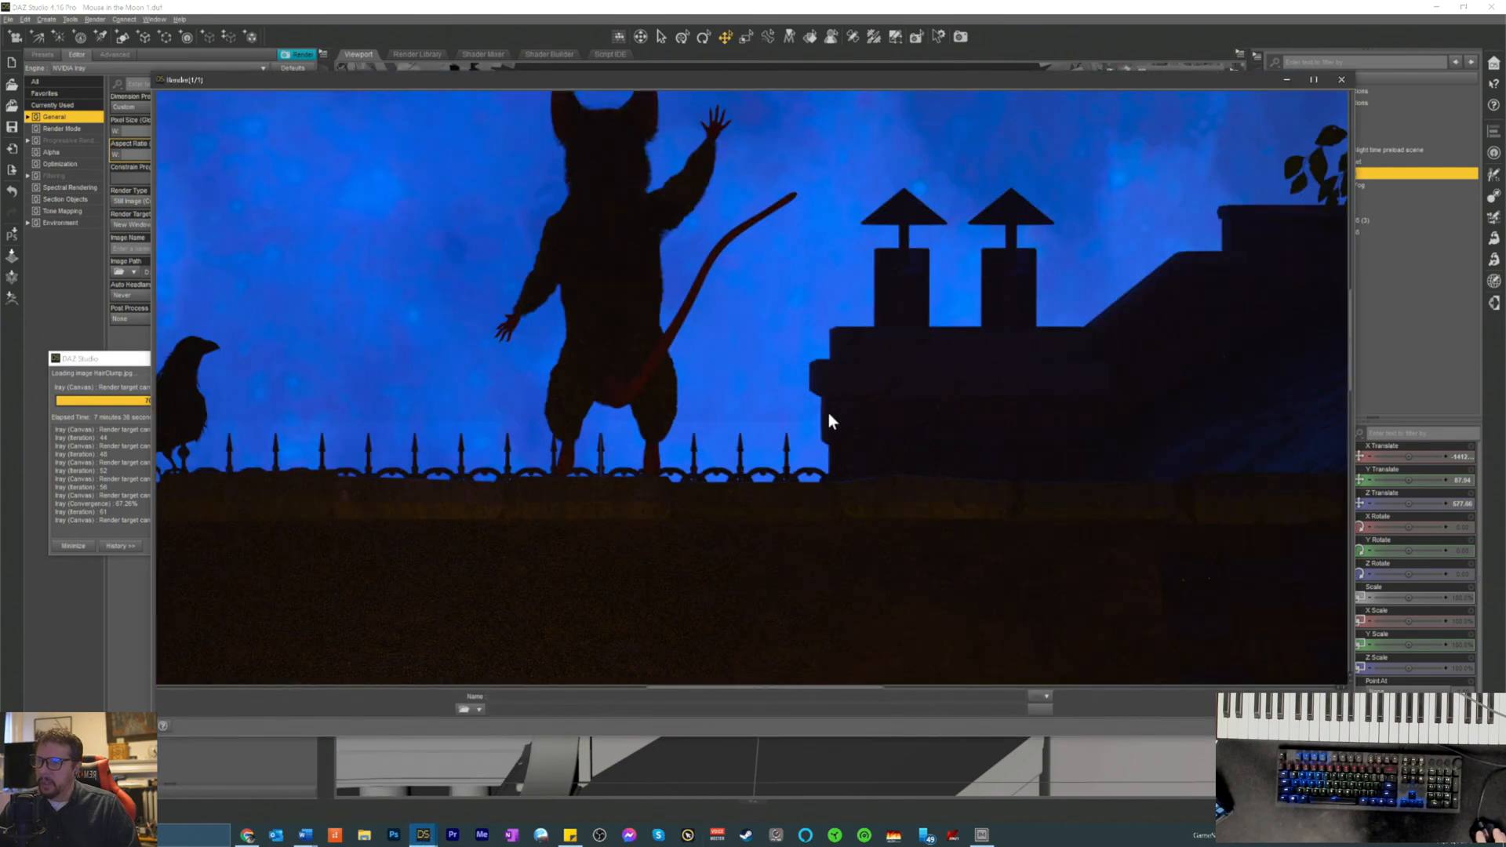
scroll(695, 474, "up", 5)
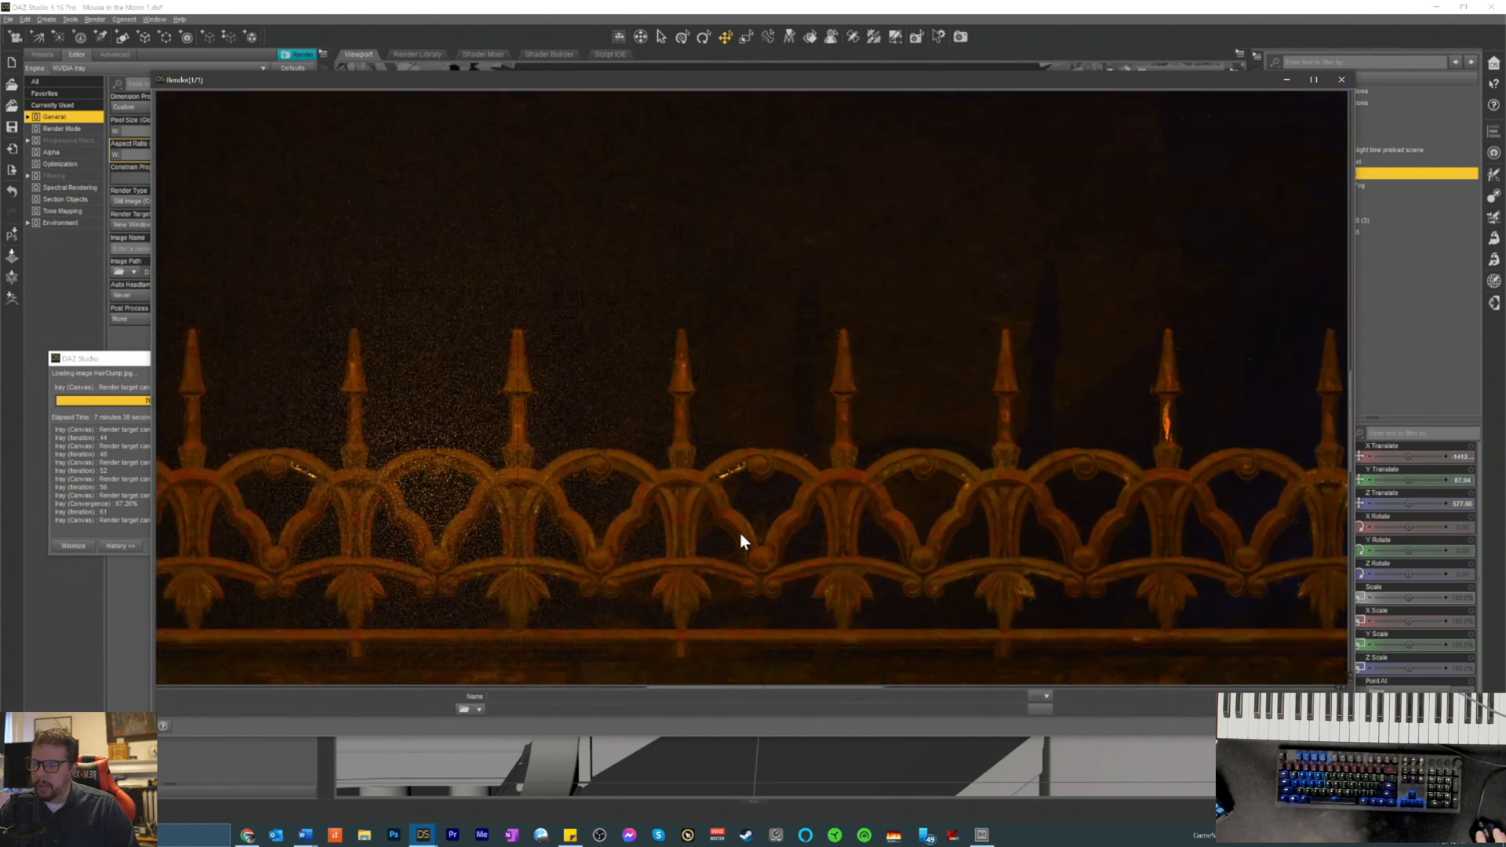
scroll(721, 536, "down", 2)
- Cancel the running render, discard its image without saving it and save the scene
left_click(1341, 80)
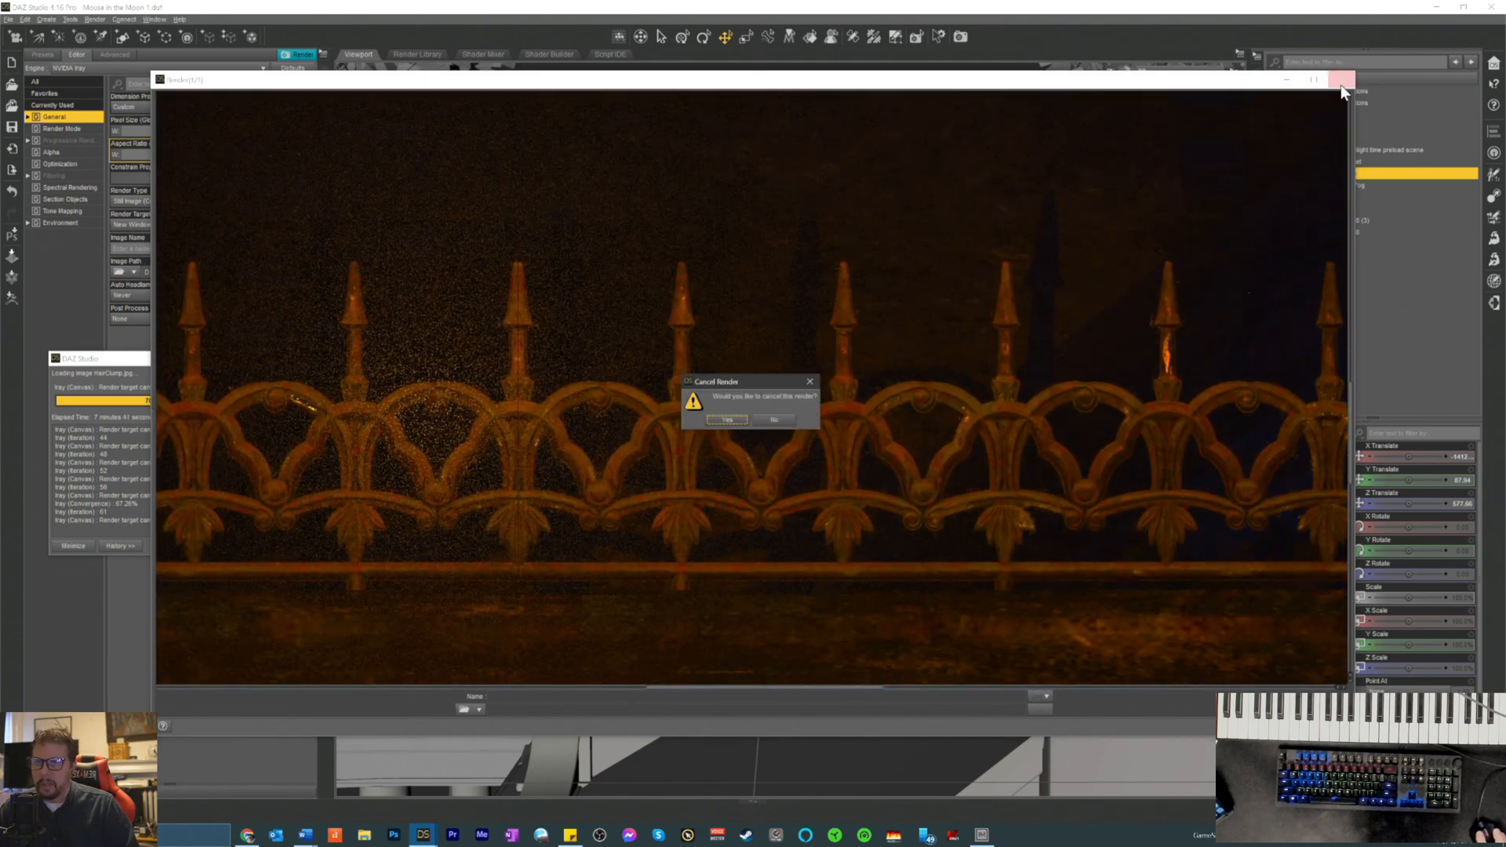
left_click(727, 420)
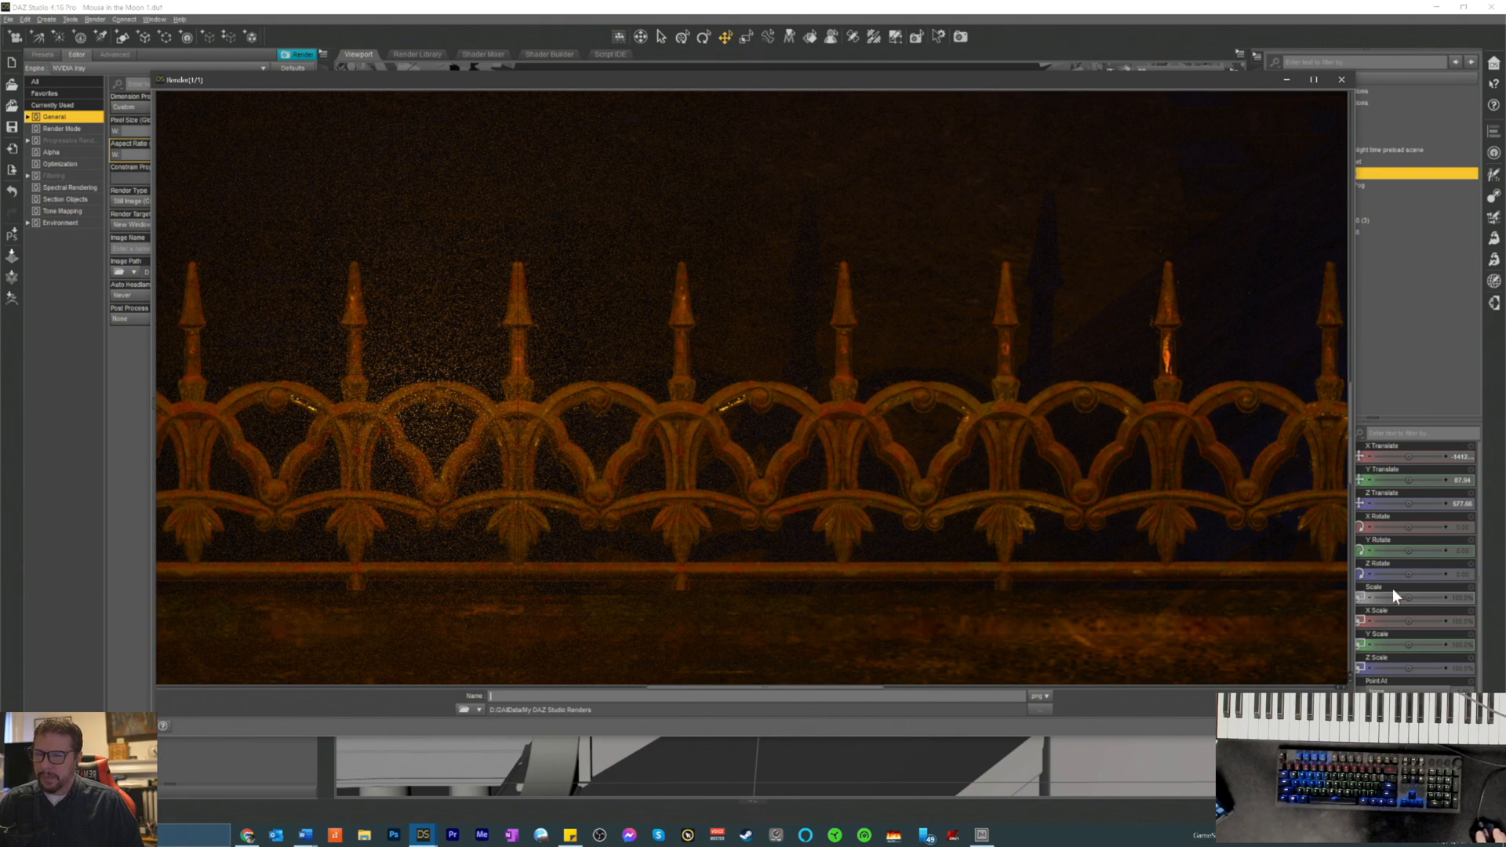
left_click(1318, 726)
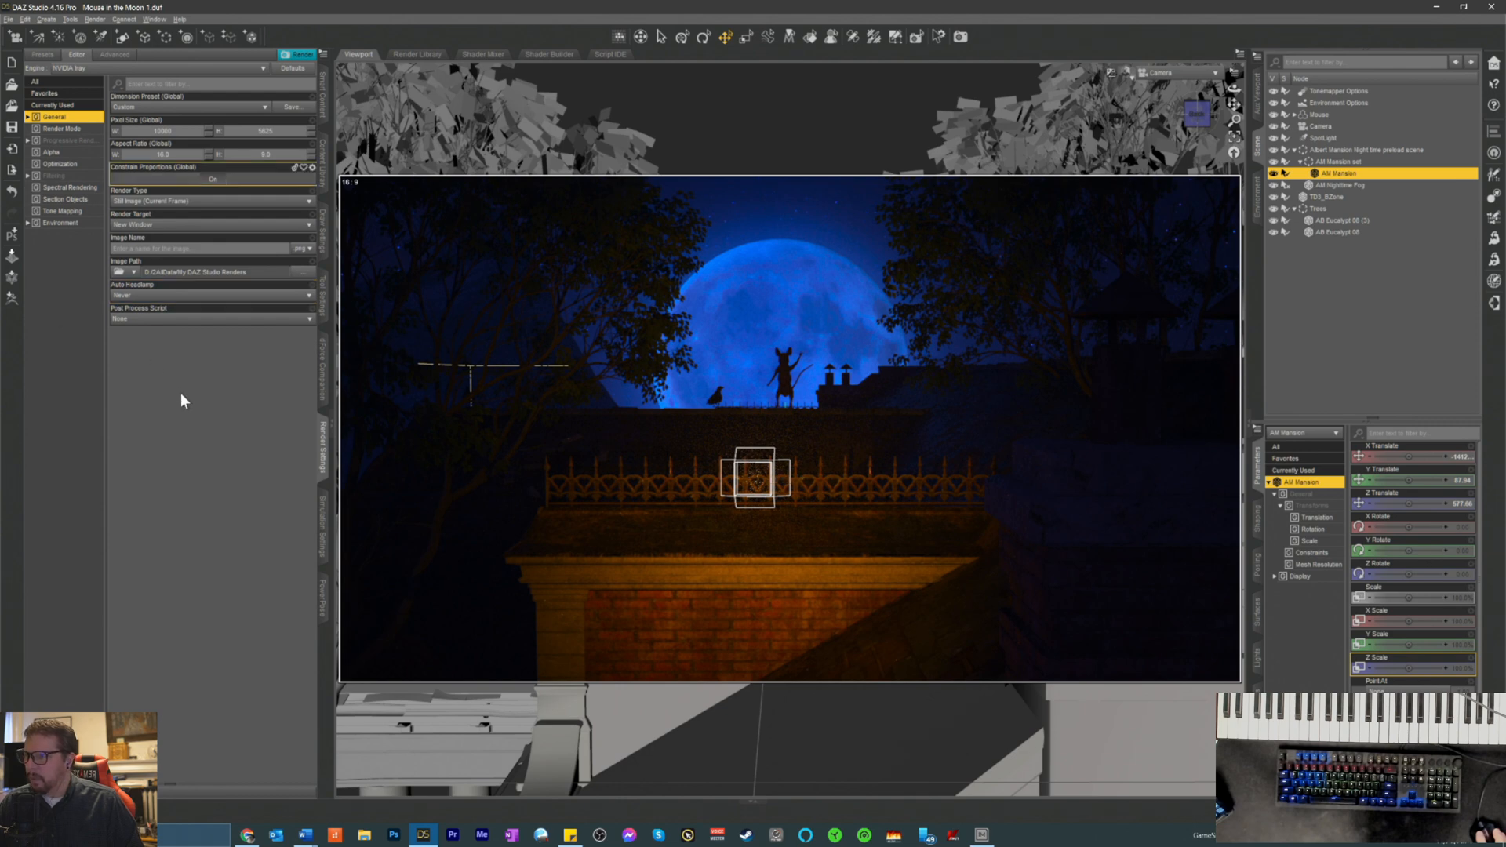
key("ctrl+s")
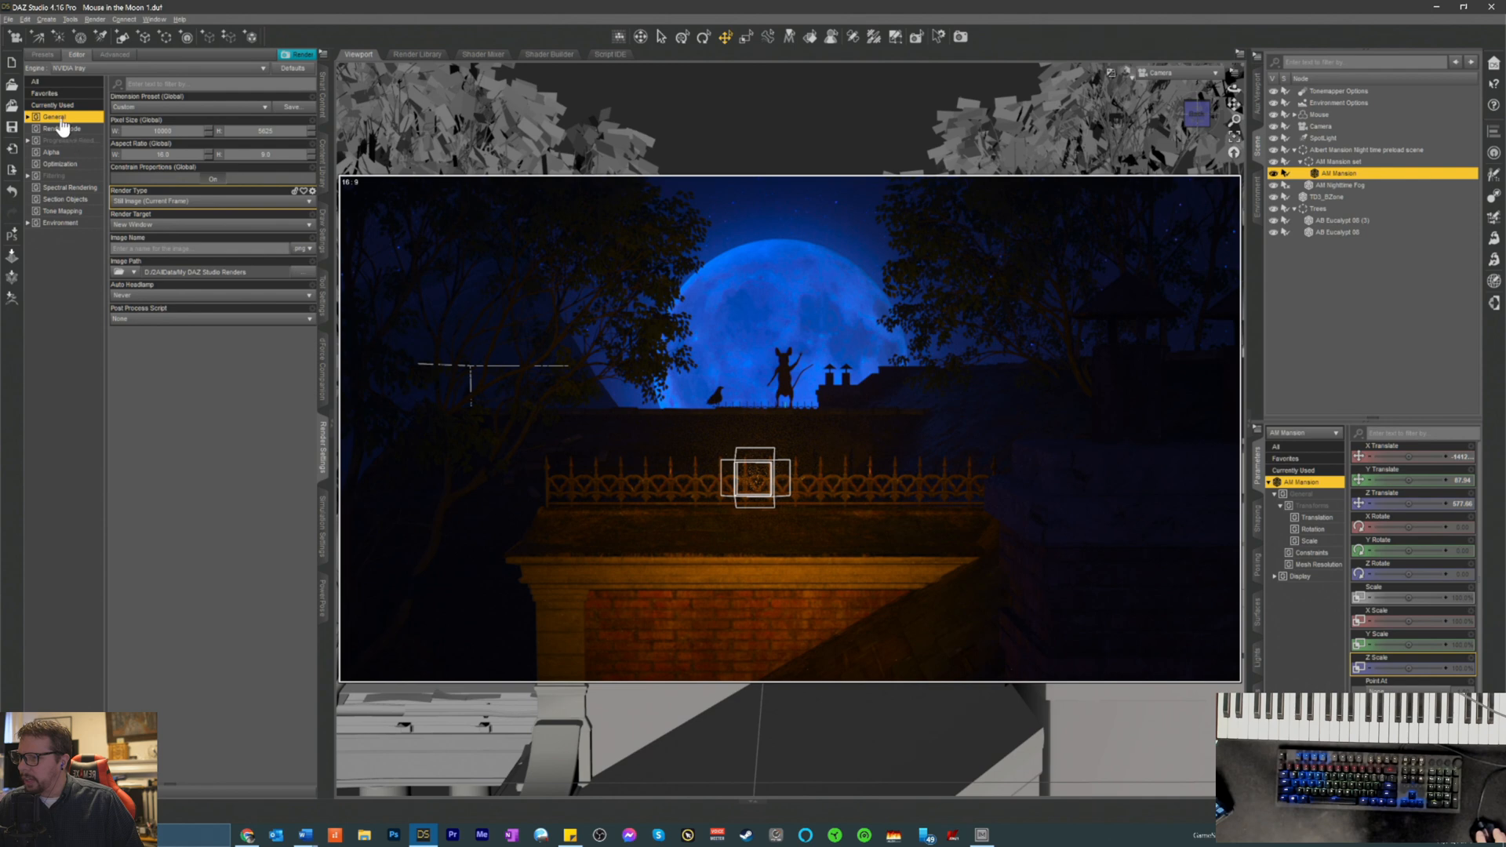
- Raise the progressive rendering limits to 15000 max samples and 259200 seconds max time, with rendering quality at 7.83
left_click(47, 141)
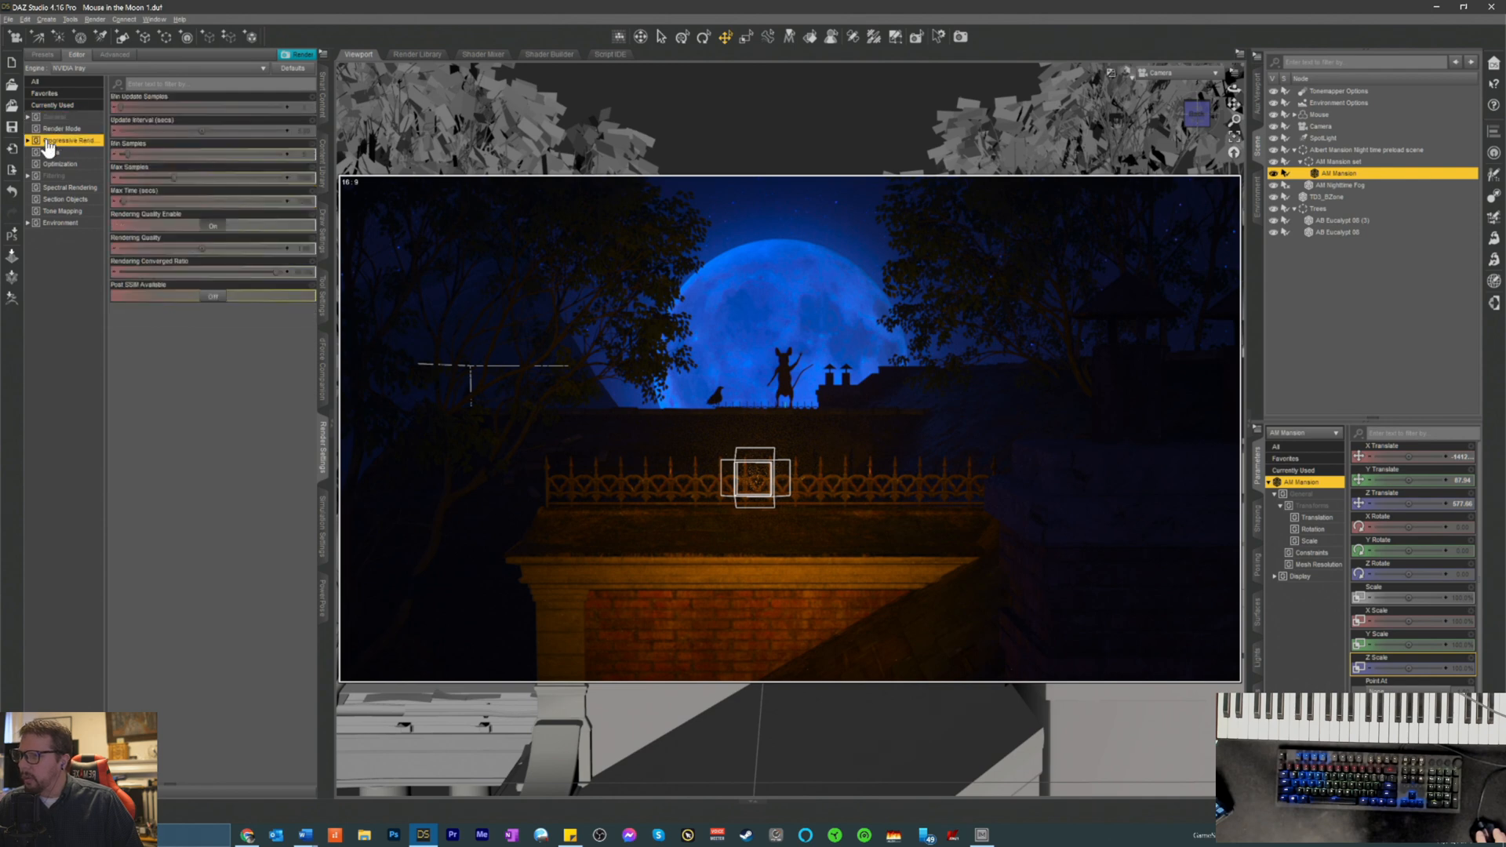
left_click_drag(172, 176, 290, 177)
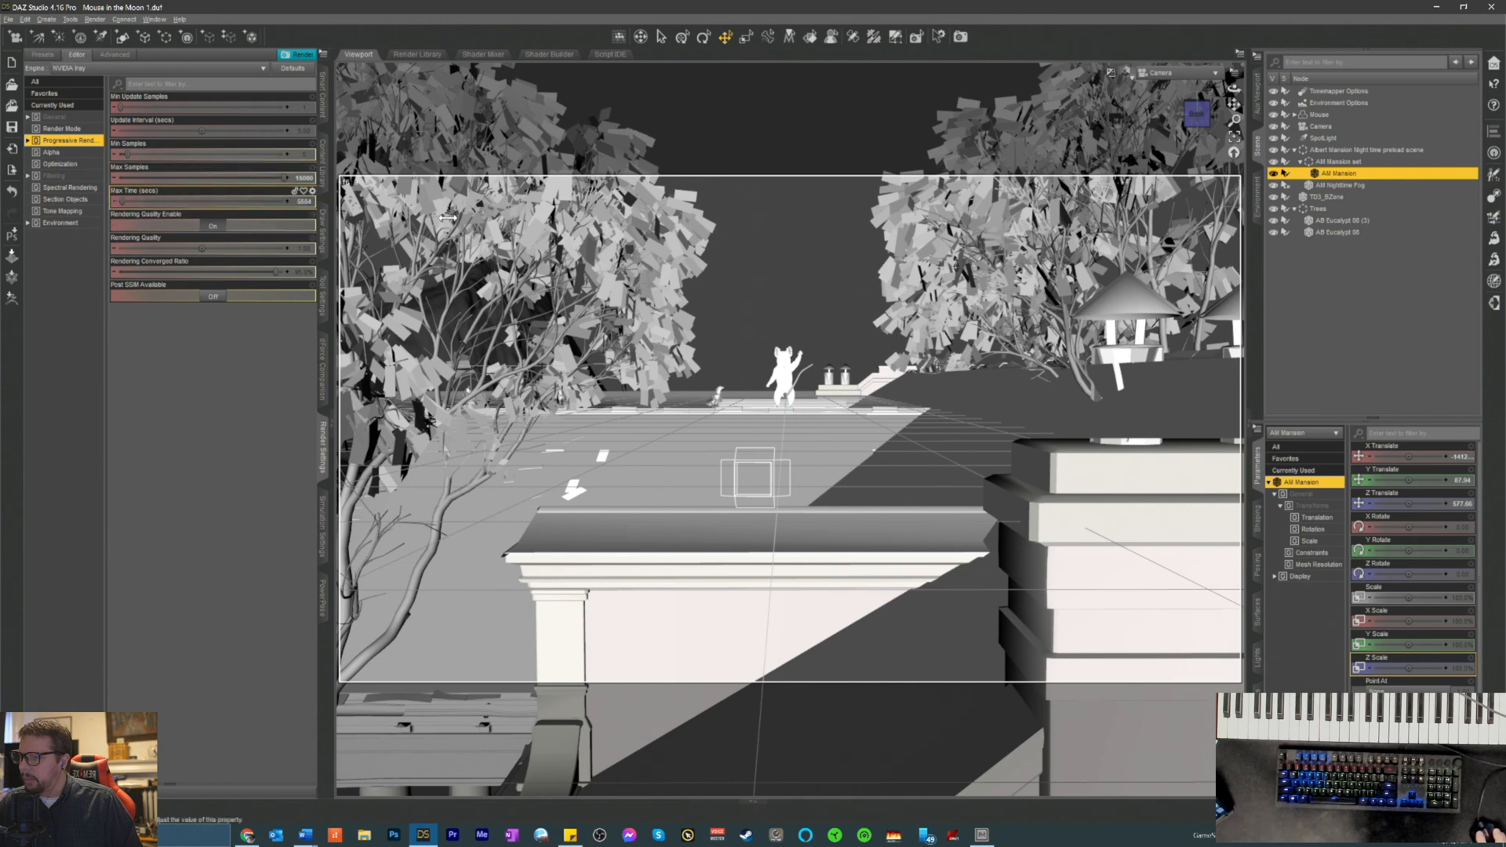
left_click_drag(122, 200, 292, 201)
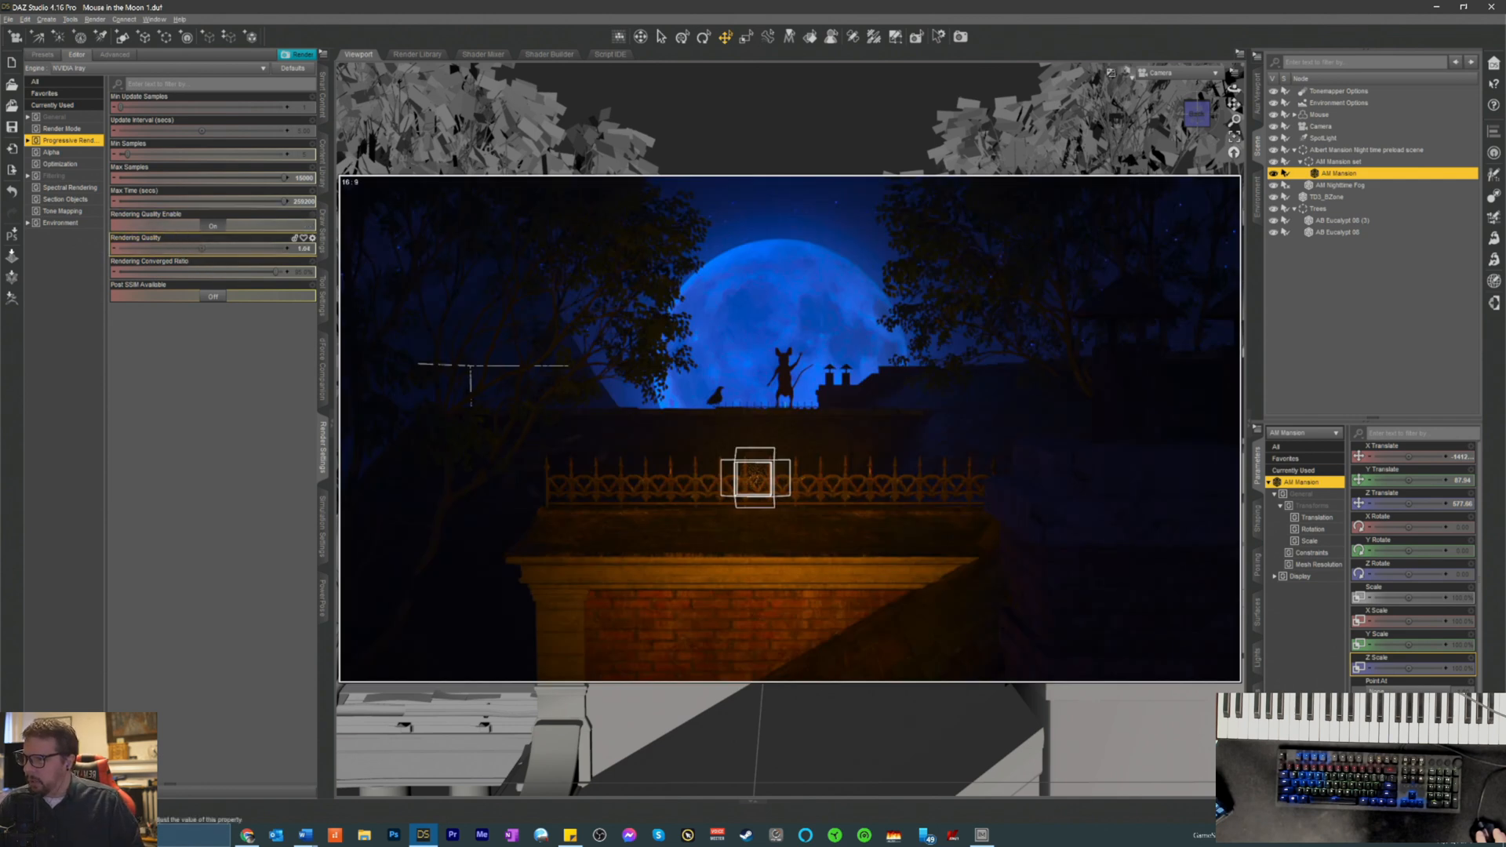
left_click_drag(230, 248, 231, 249)
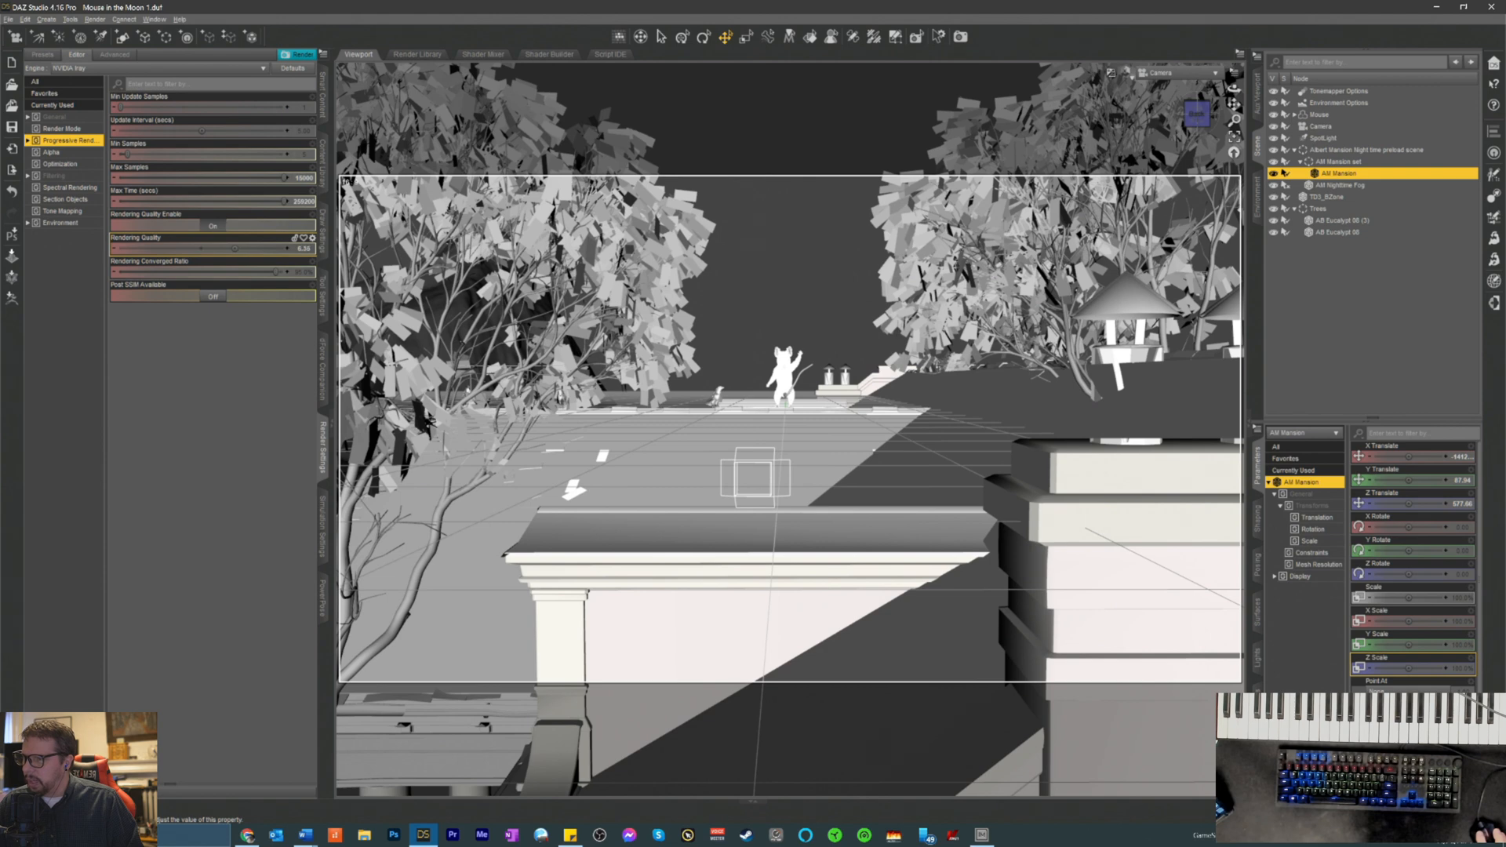
left_click_drag(238, 249, 237, 249)
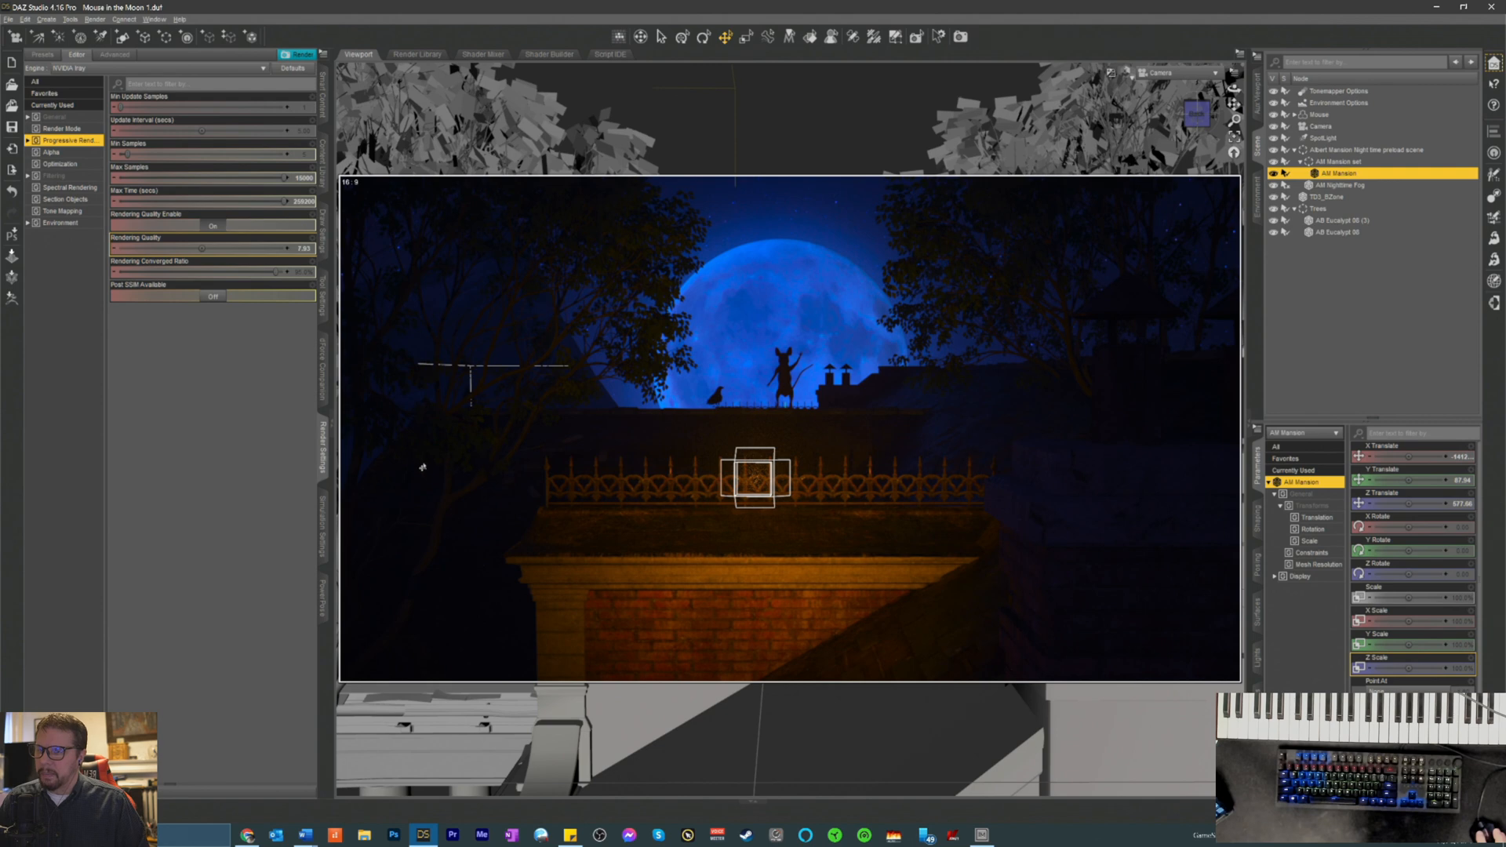
- Select the spotlight in front of the railing and save the scene as a new file named Mouse in the Moon 2
left_click(754, 482)
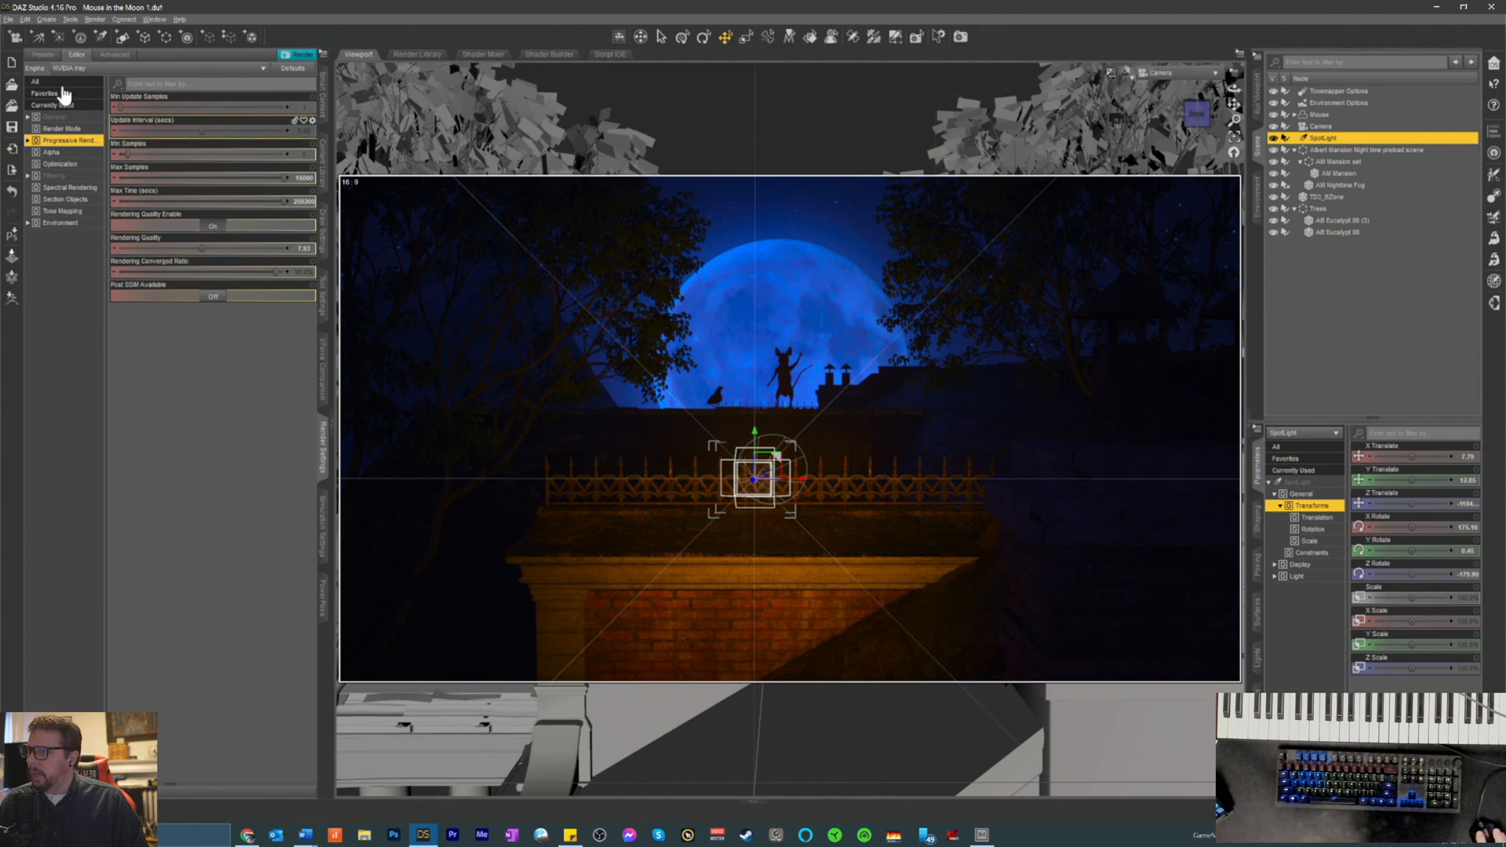
left_click(9, 19)
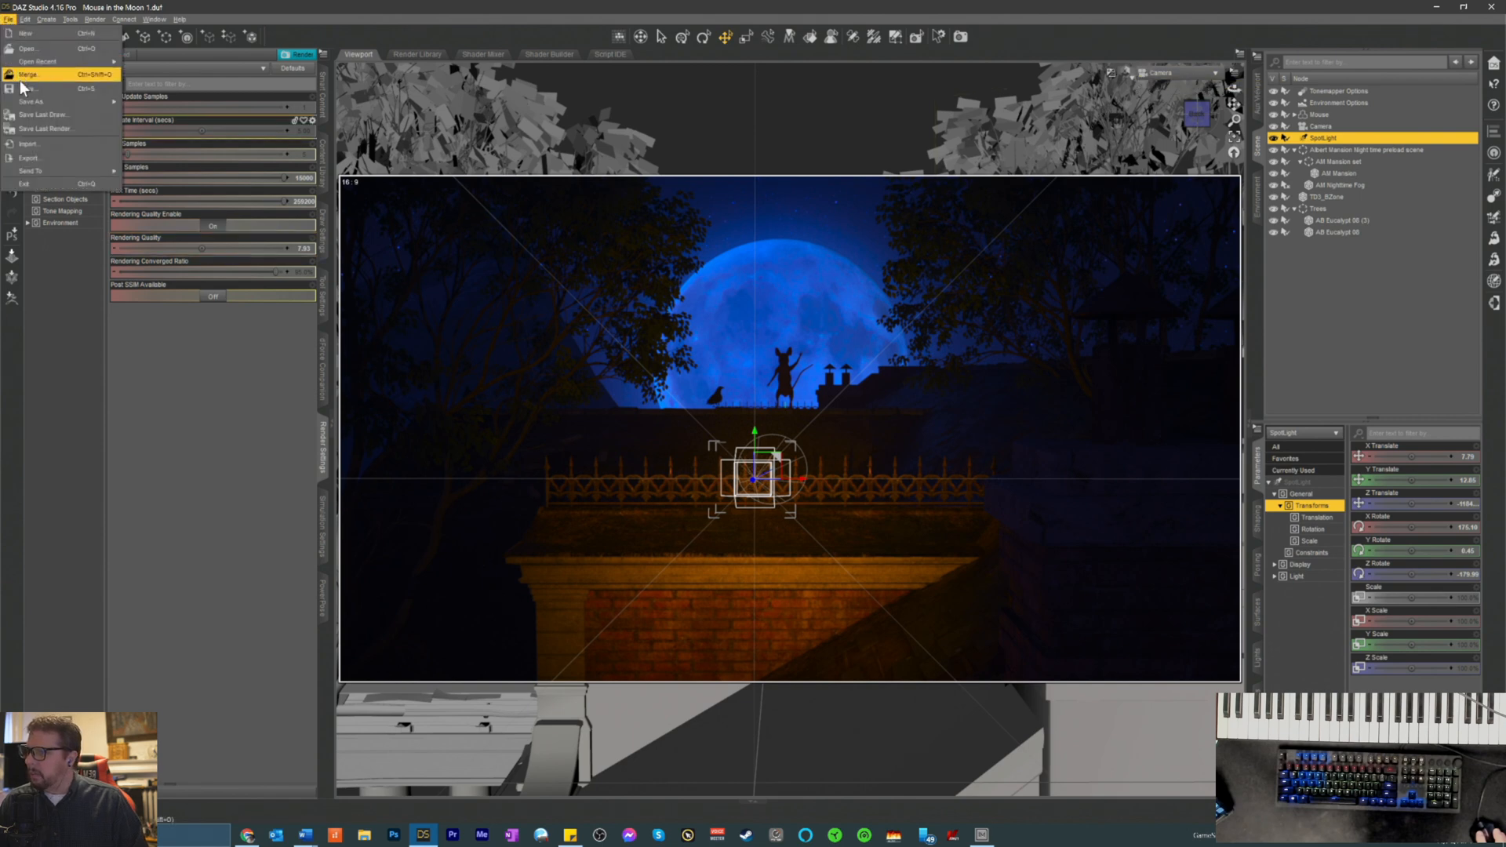
mouse_move(30, 101)
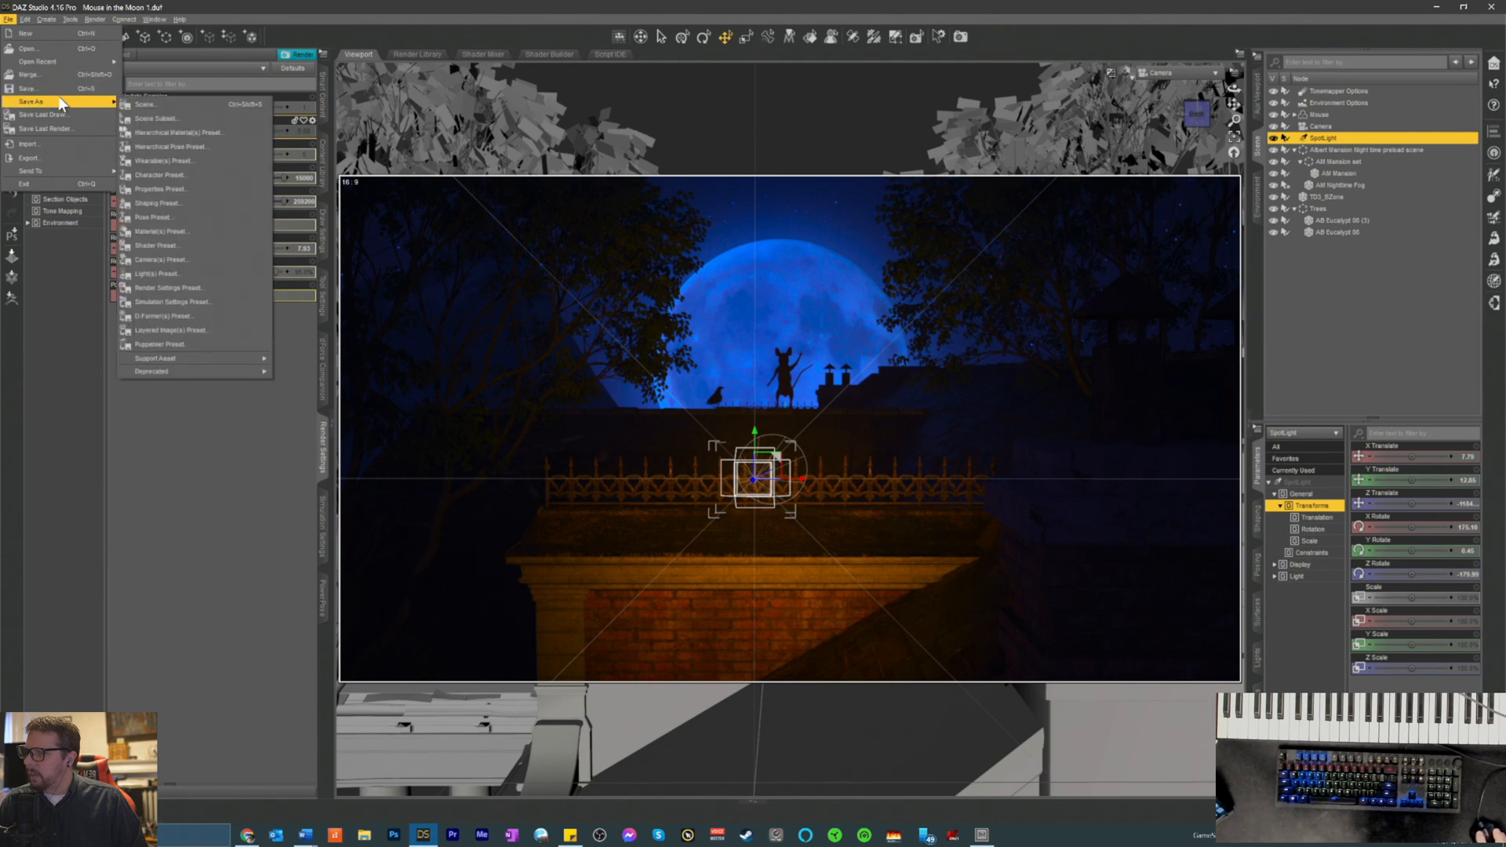
left_click(146, 104)
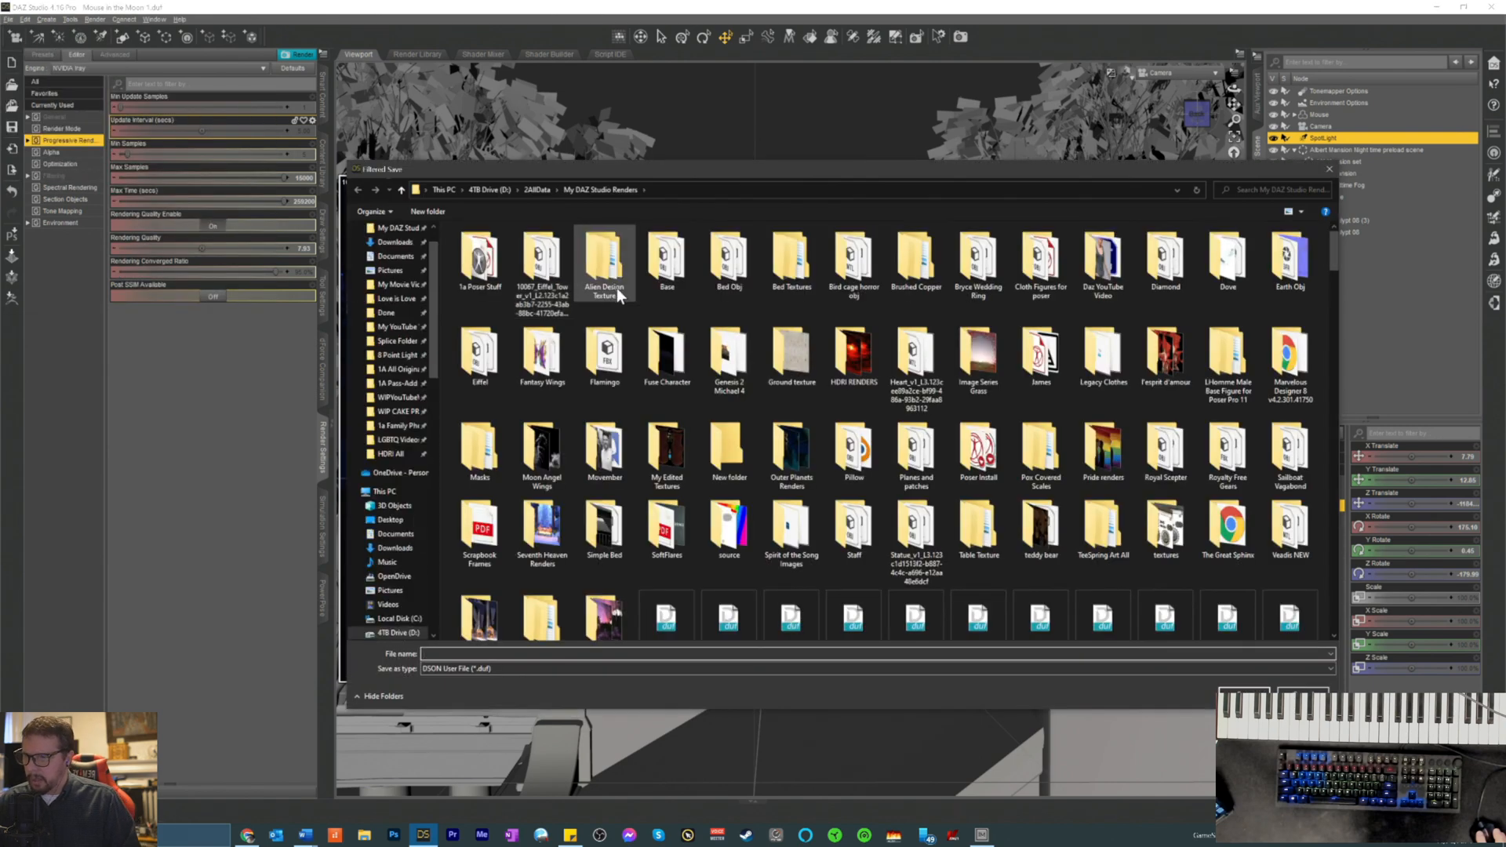
type("Mouse in th")
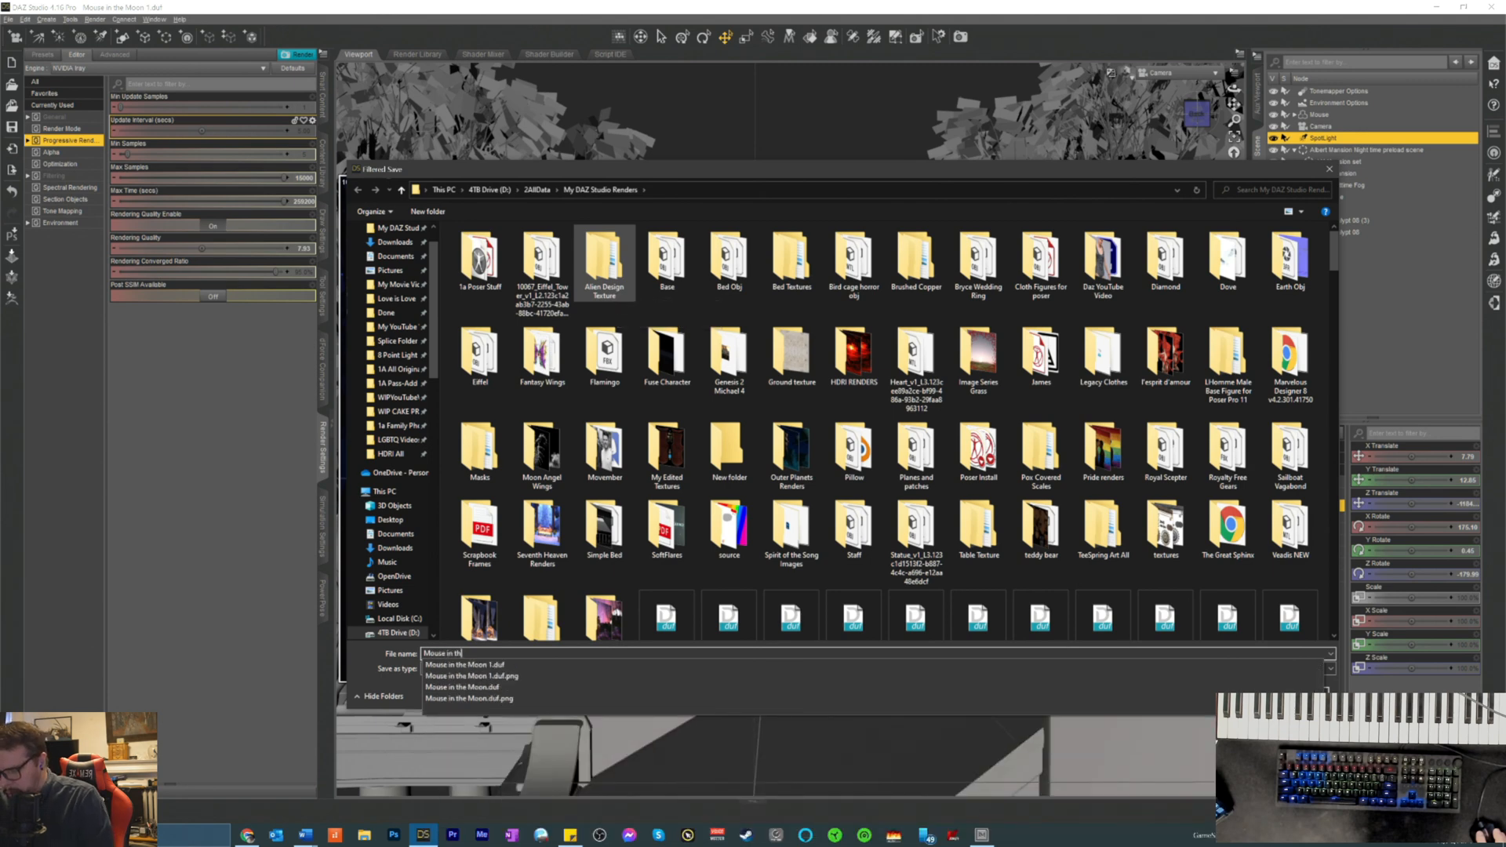
type("e Moon")
key("Return")
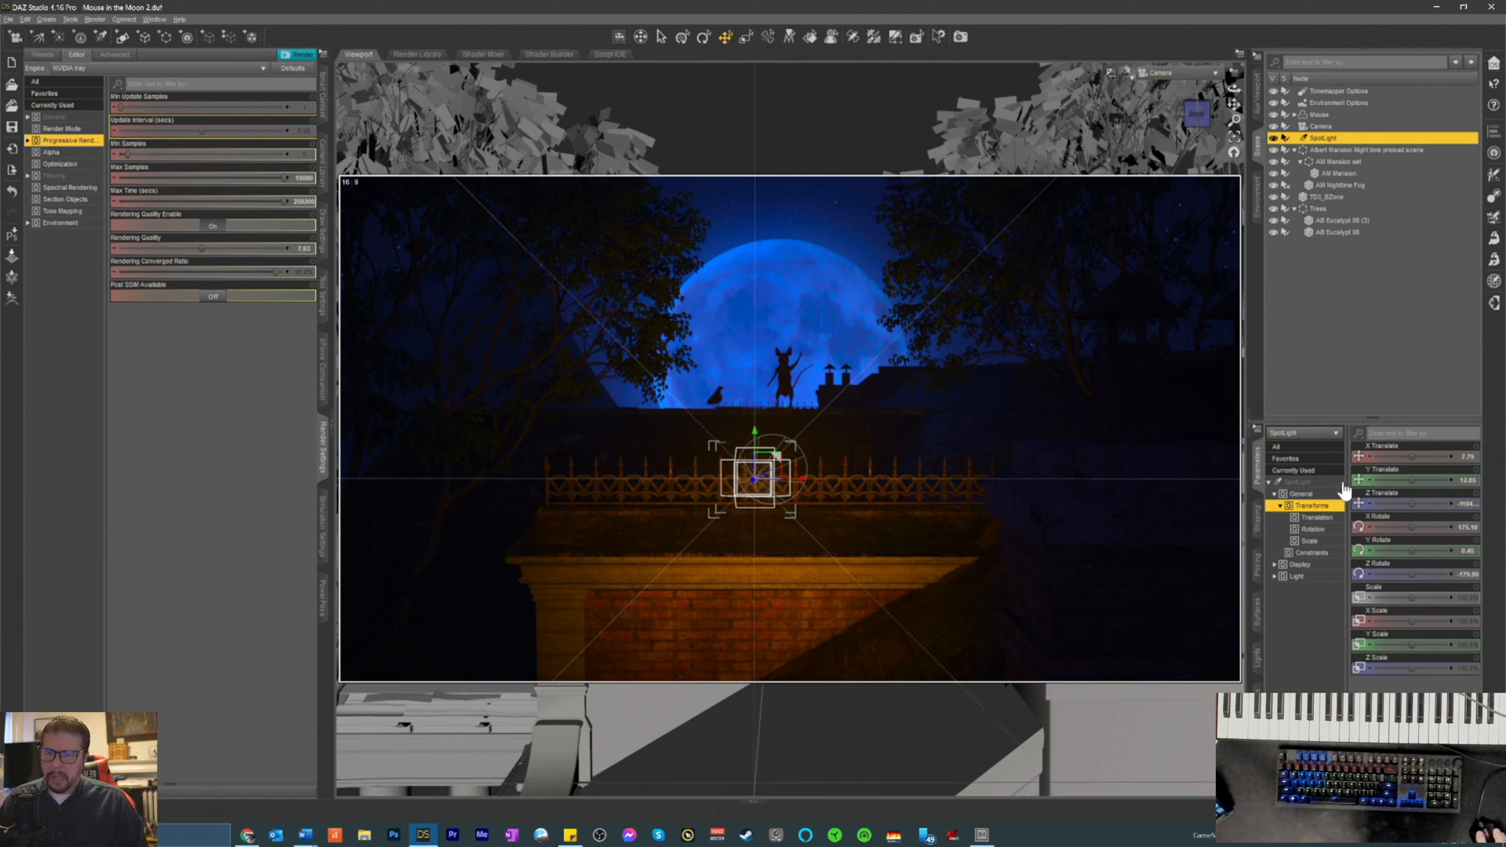
- Narrow the spotlight's spread angle to concentrate its glow on the railing's centre, and view the scene through the spotlight
left_click(1297, 484)
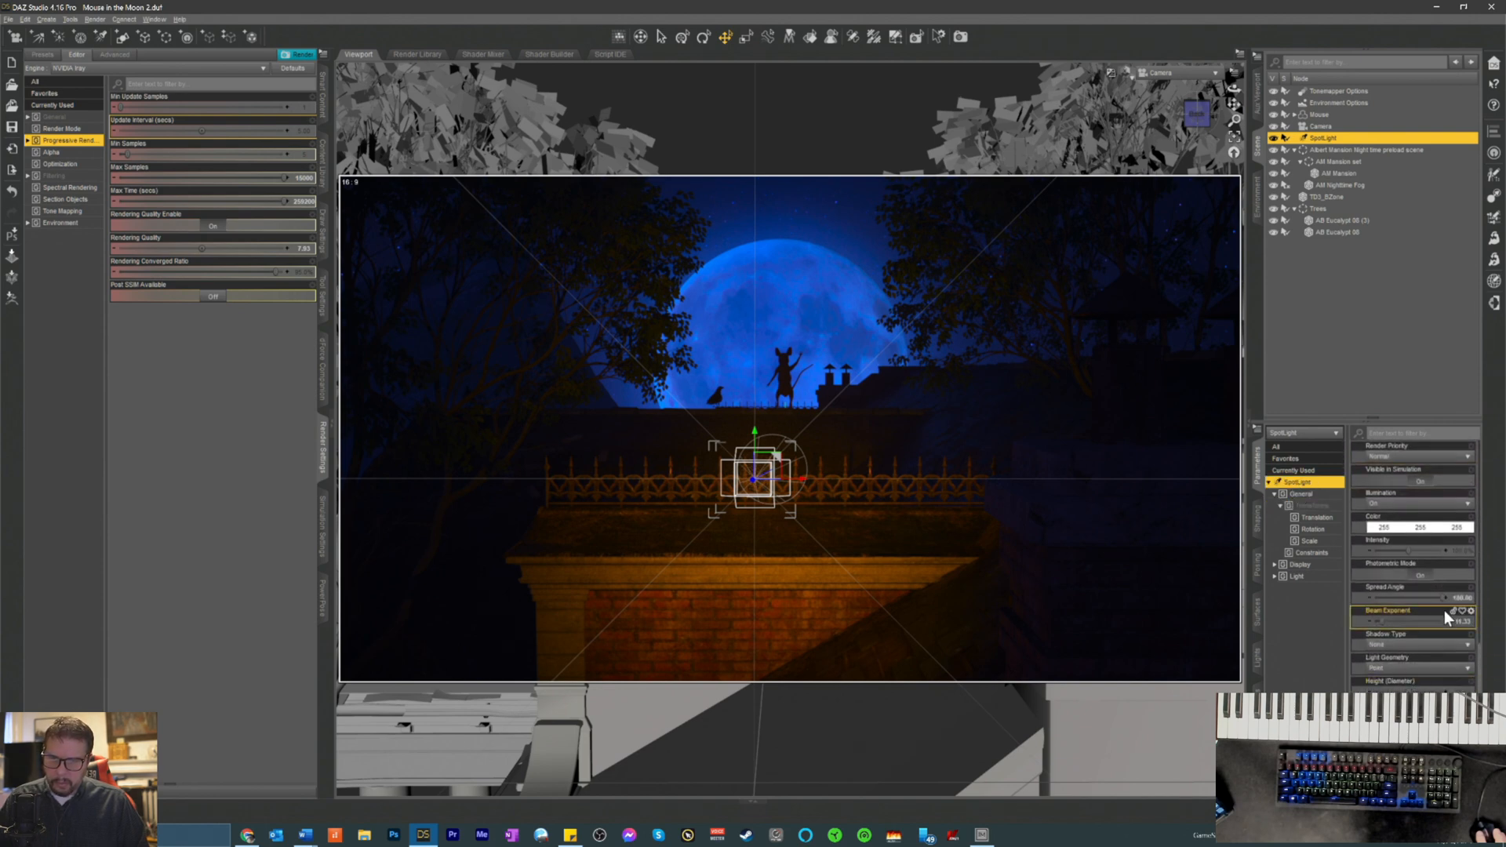
left_click_drag(1444, 598, 1403, 604)
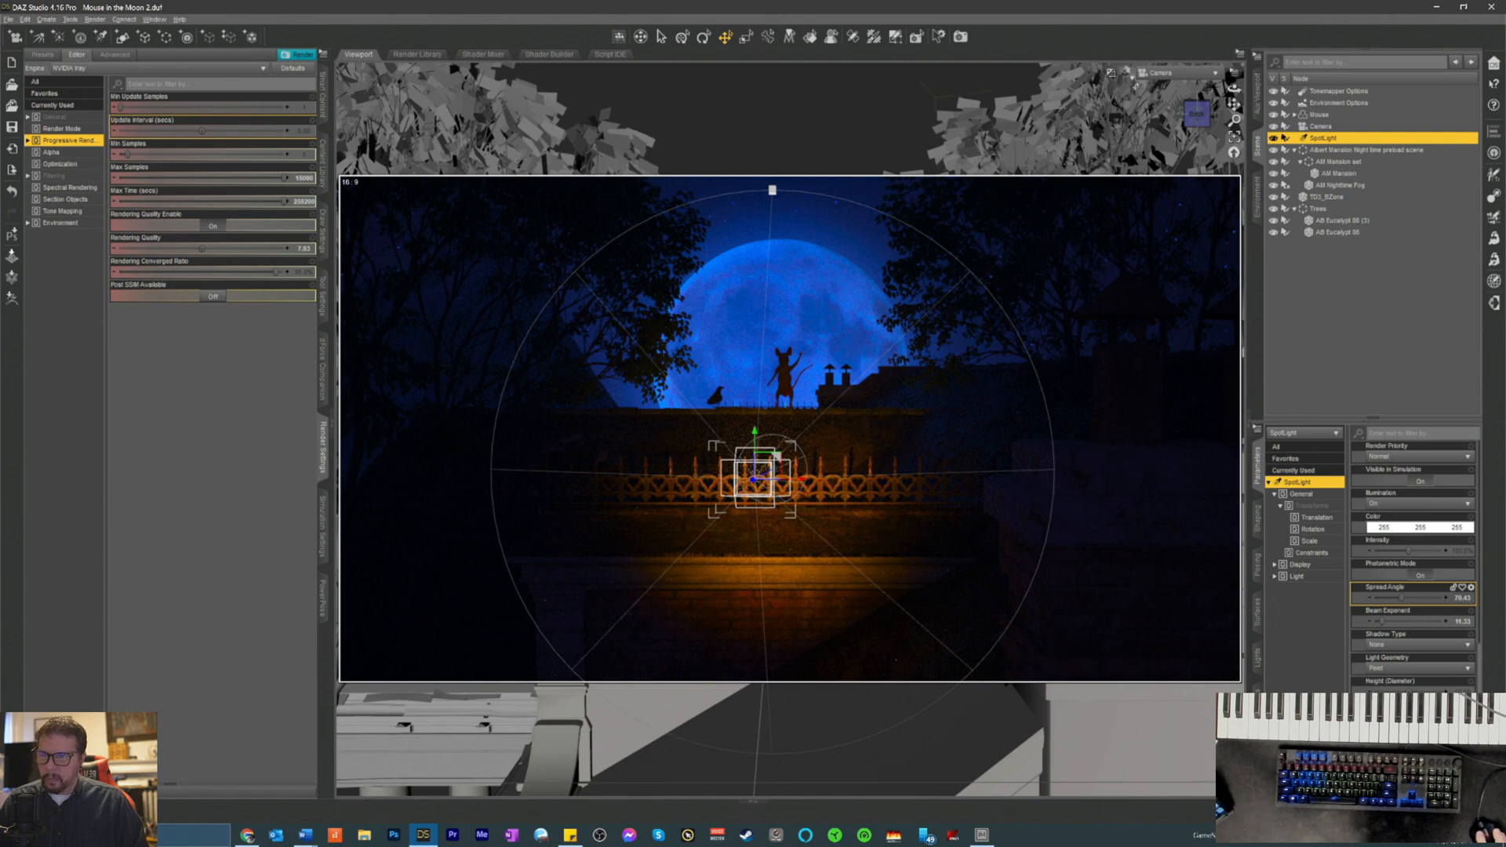
left_click(1162, 72)
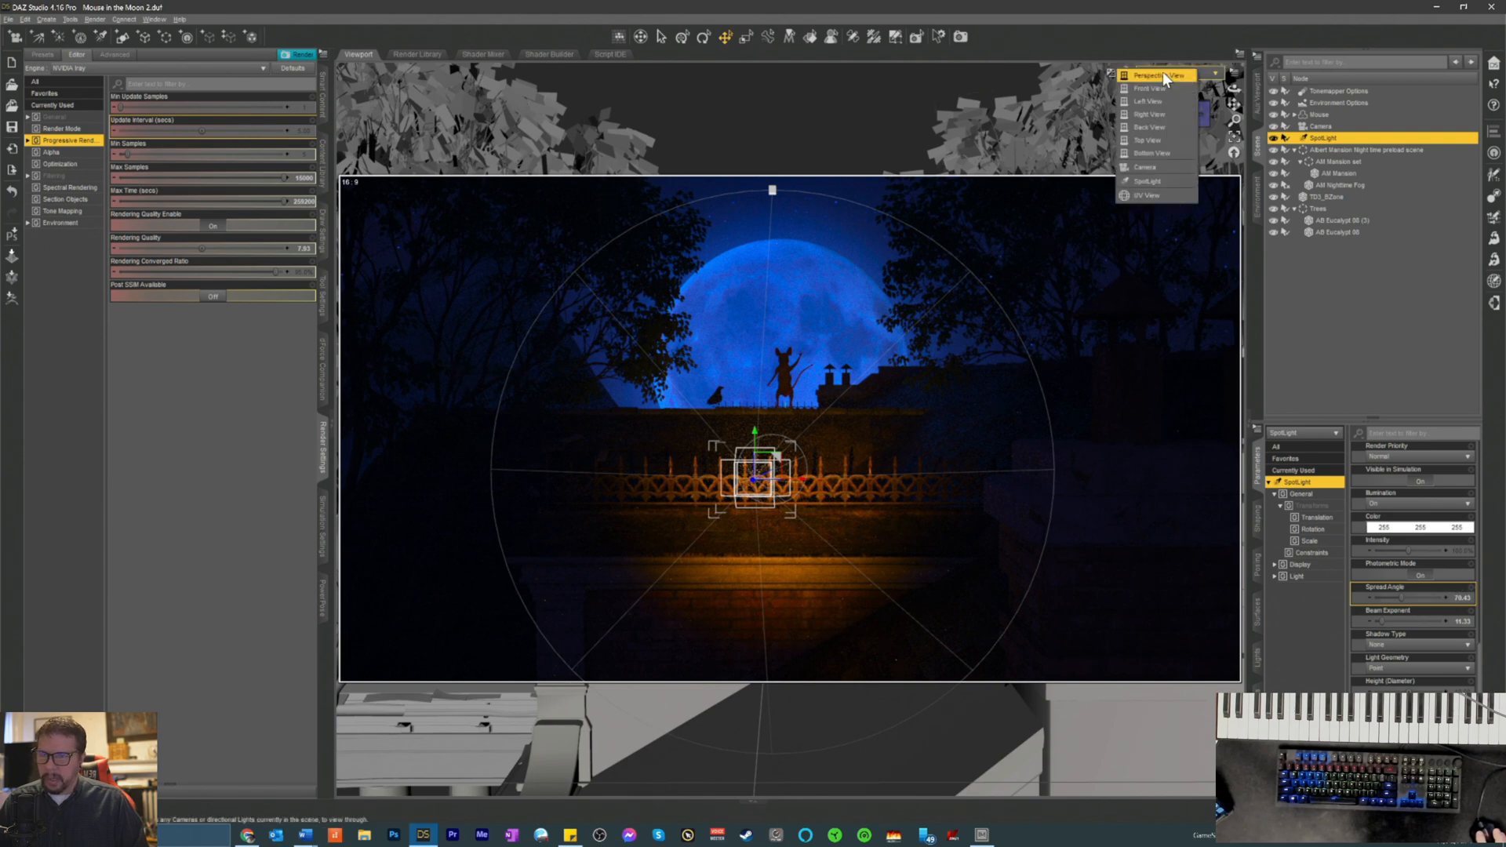
left_click(1137, 181)
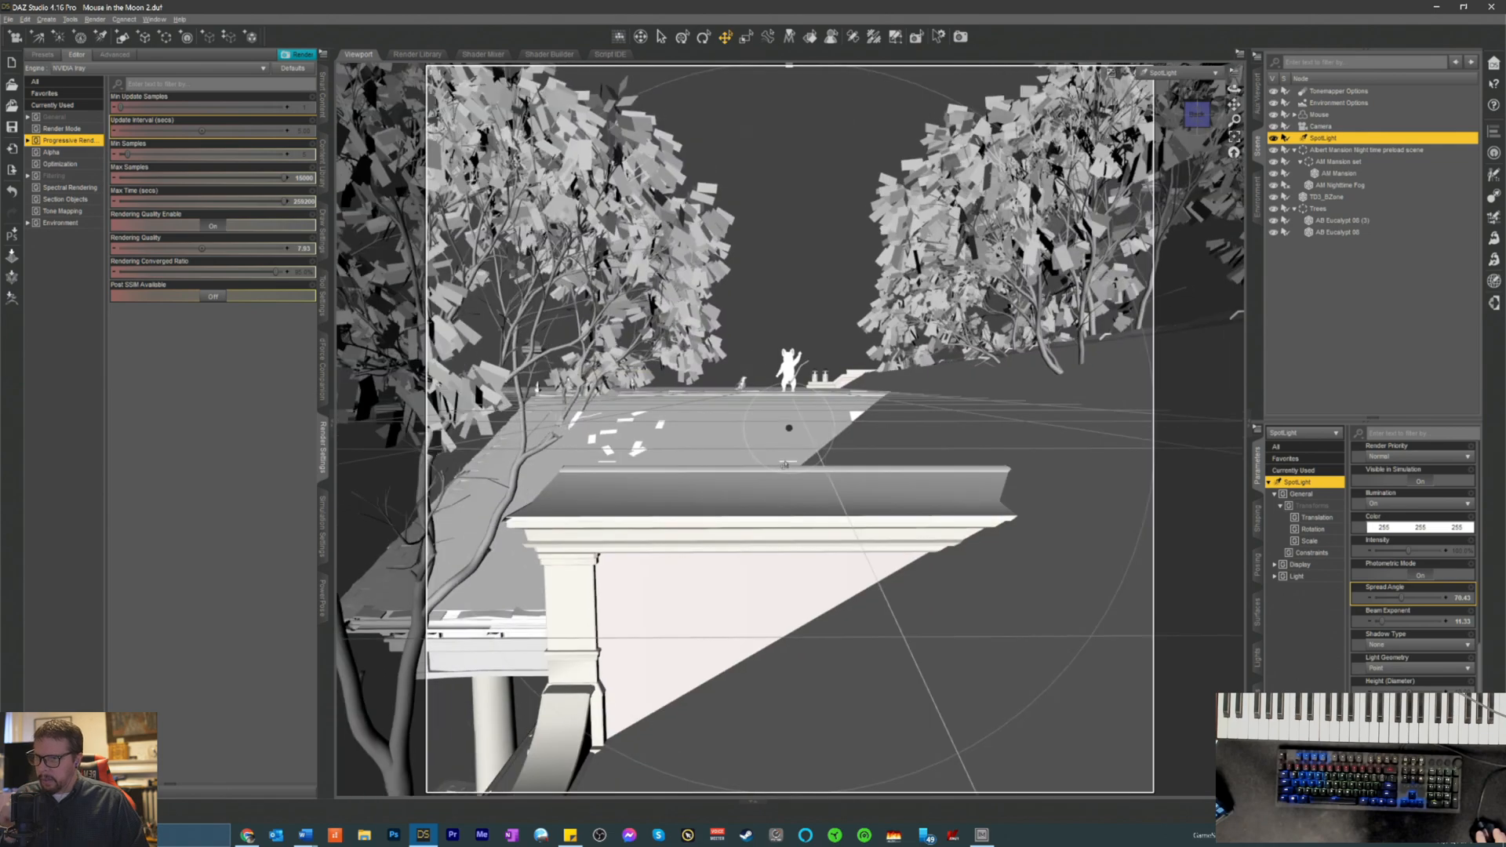
- Pull the spotlight back from the railing while looking through it, and return the viewport to the Camera view
scroll(819, 422, "down", 4)
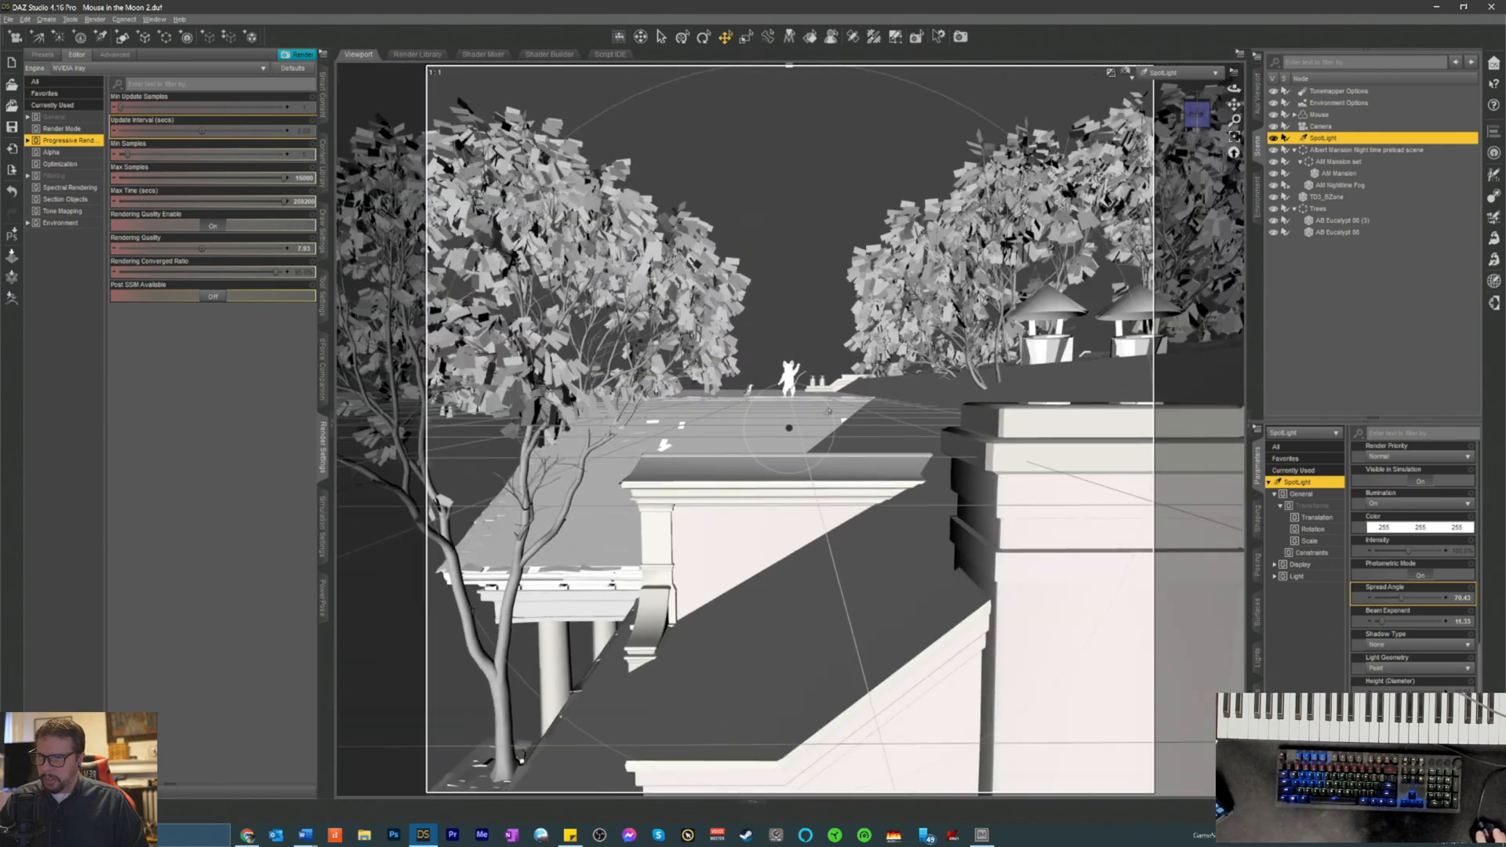
scroll(824, 417, "down", 3)
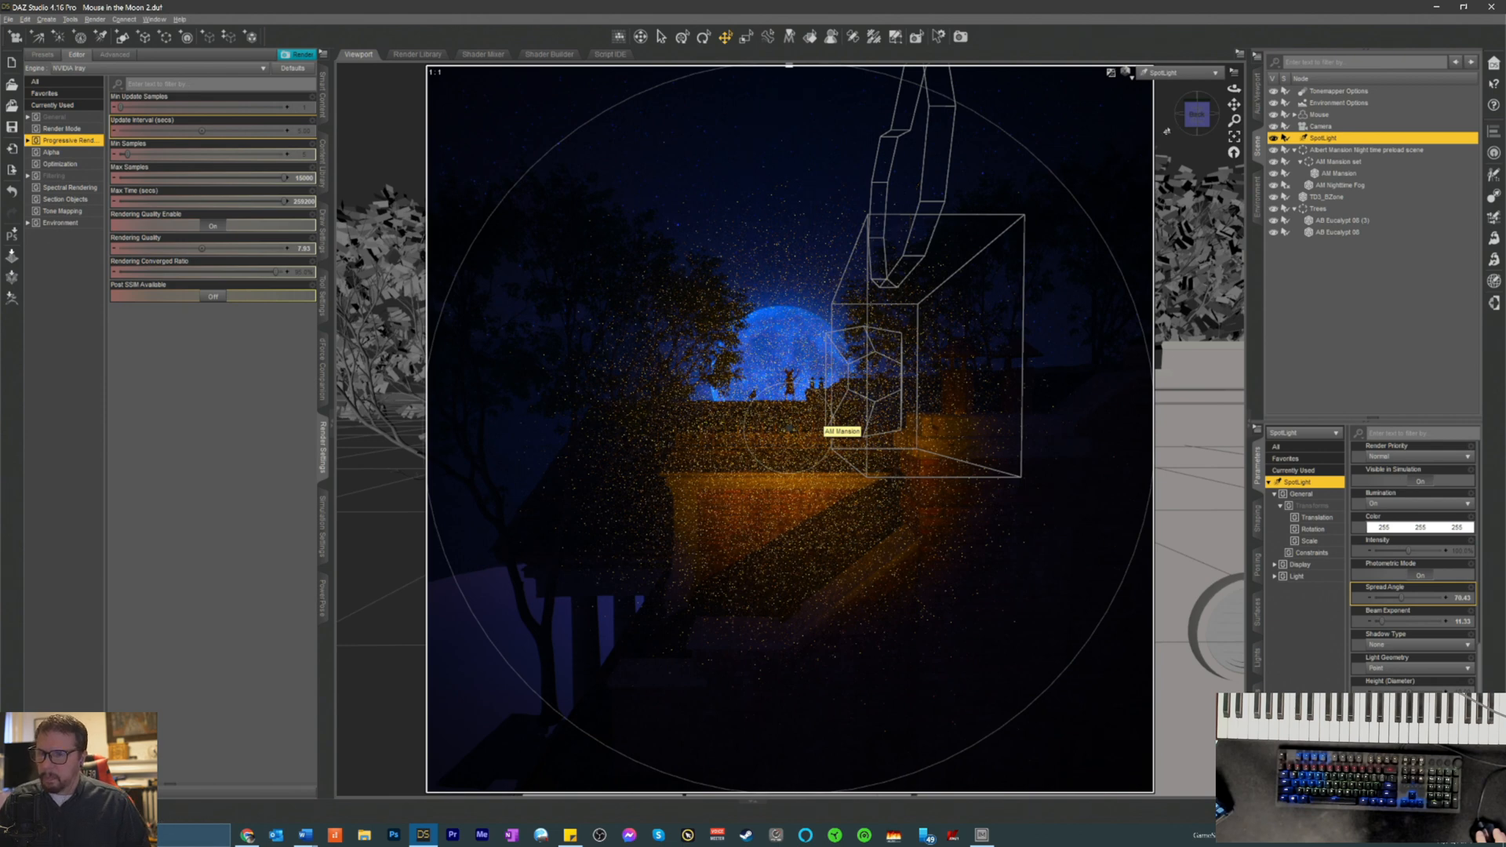
left_click(1173, 72)
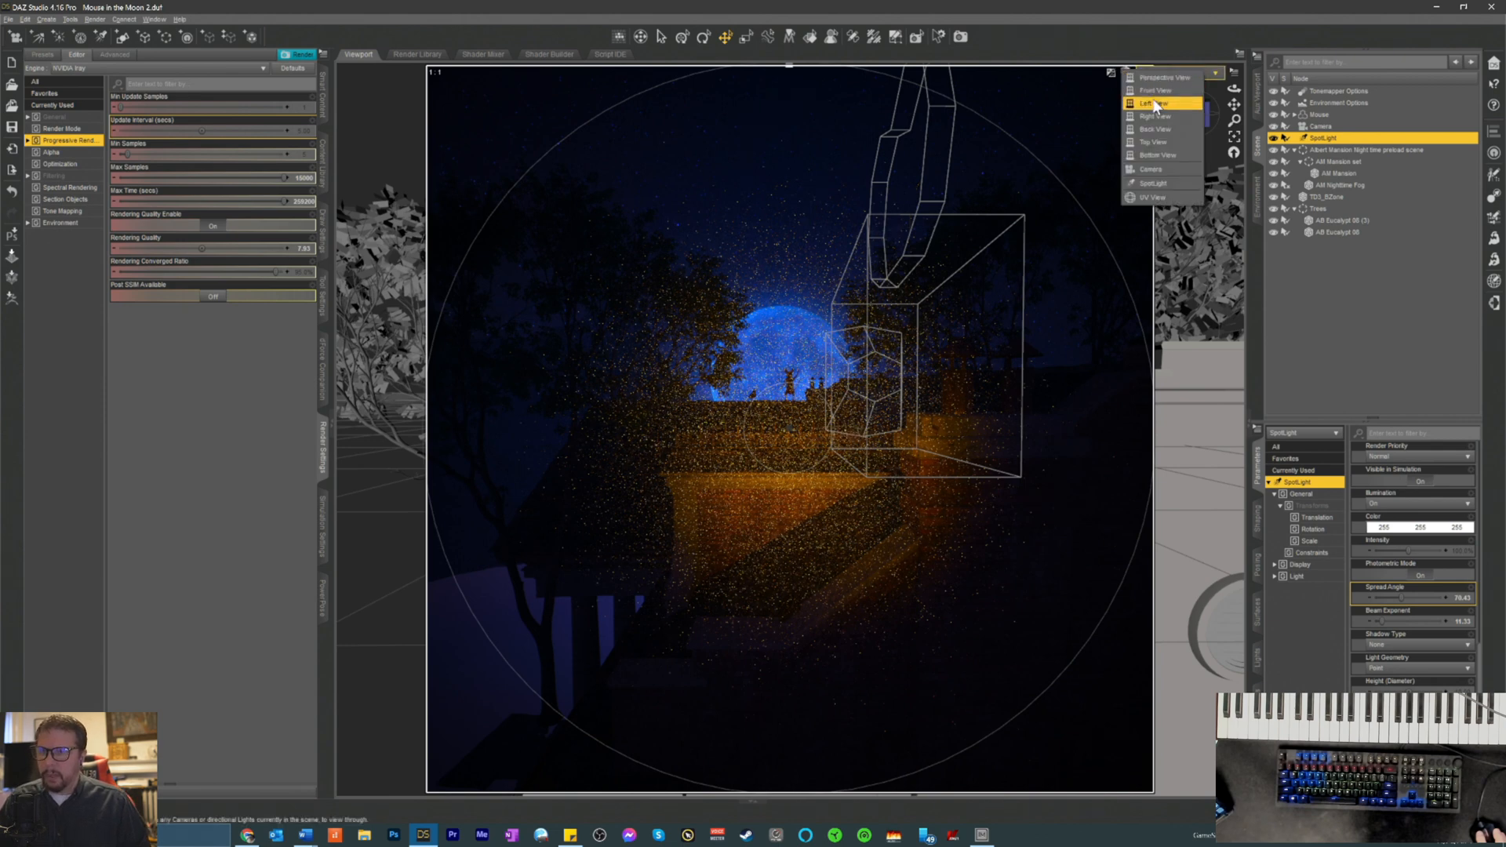
left_click(1144, 170)
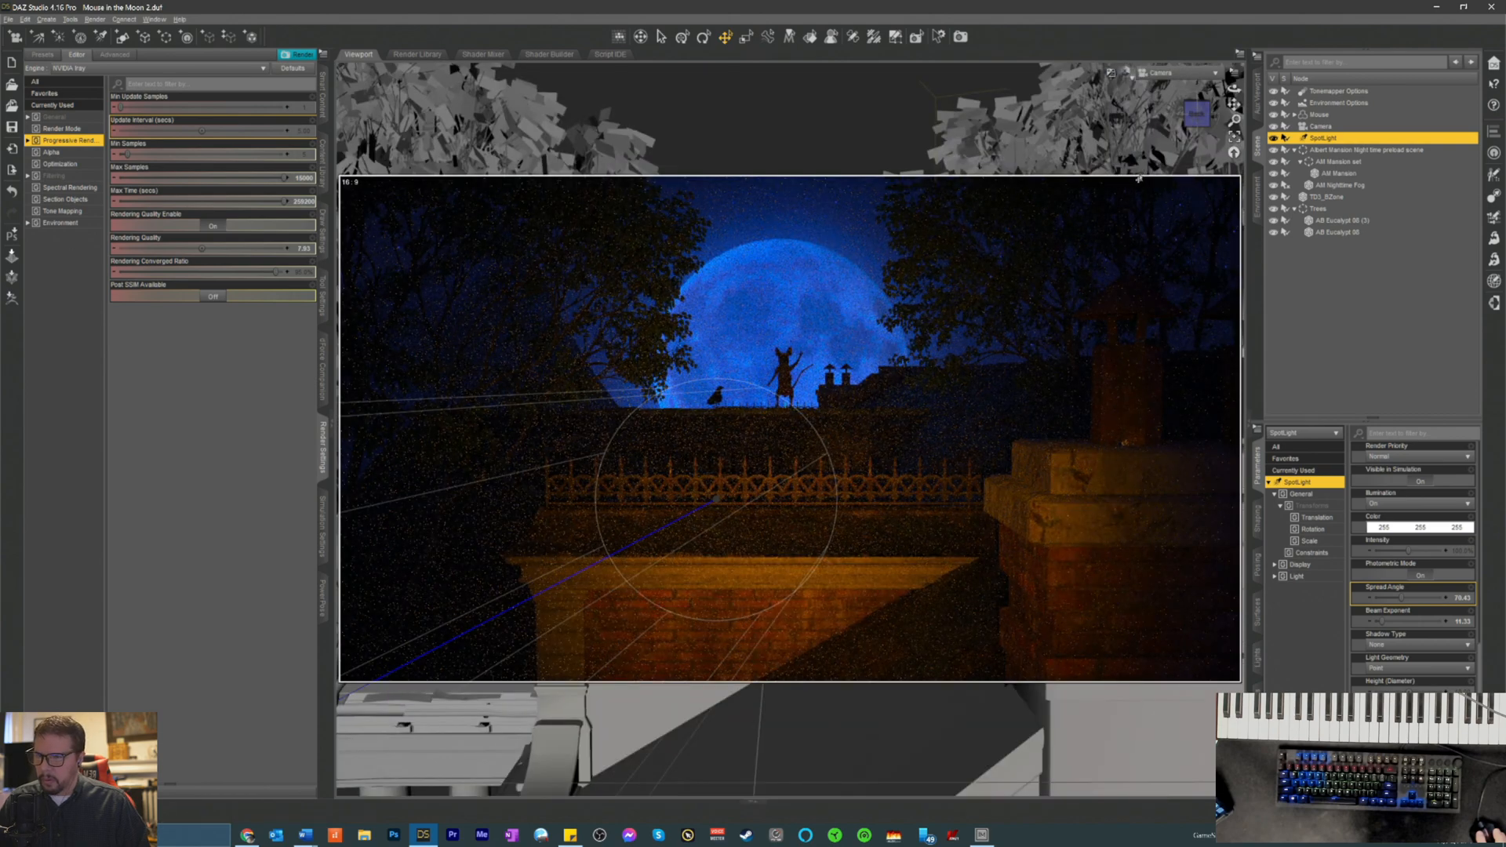
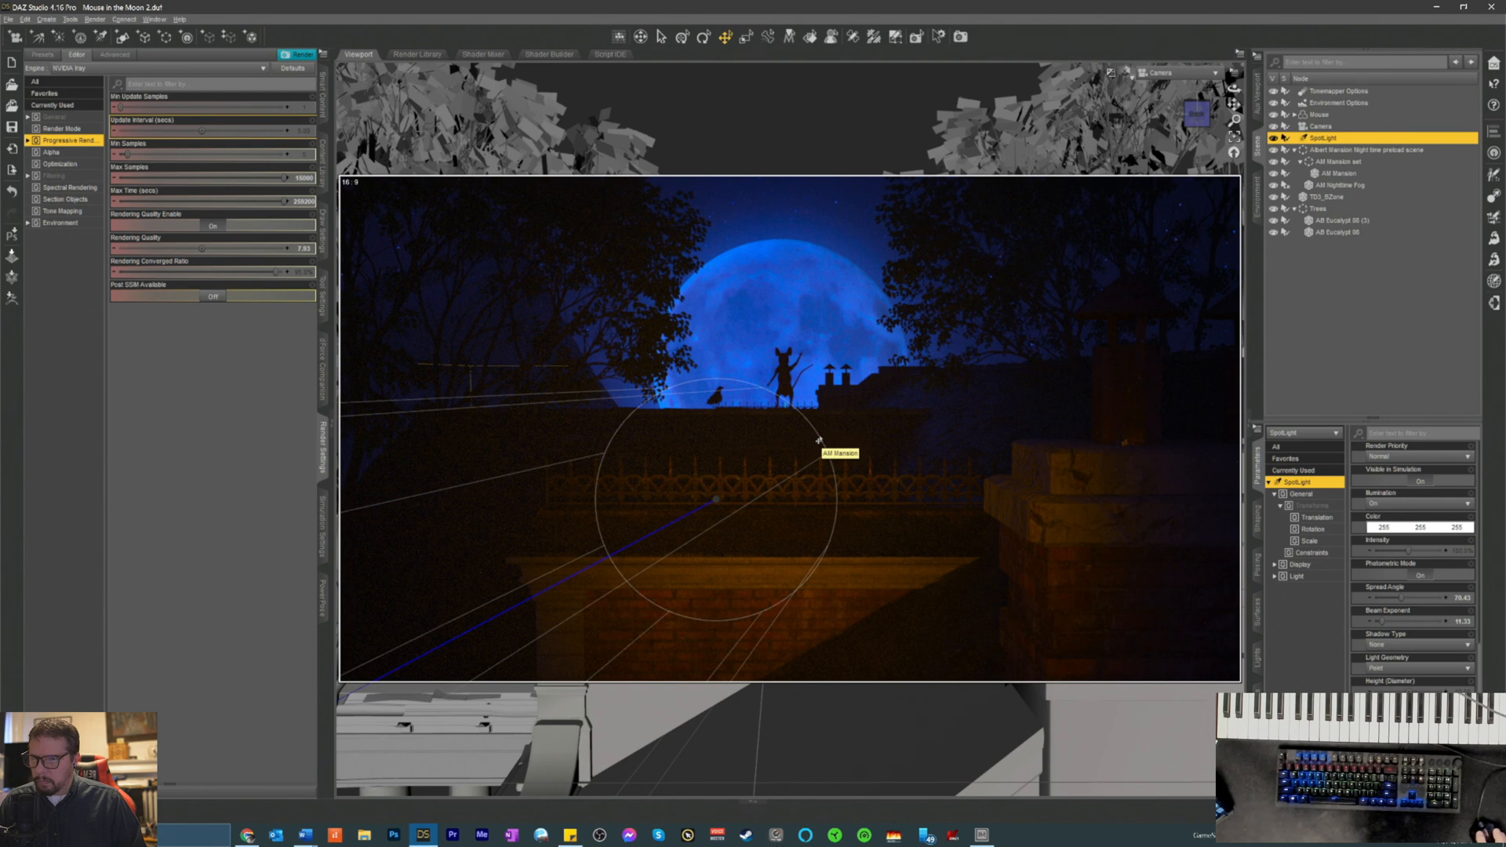
- Select the AM Nighttime Fog object and show the editable properties of its surface
left_click(881, 535)
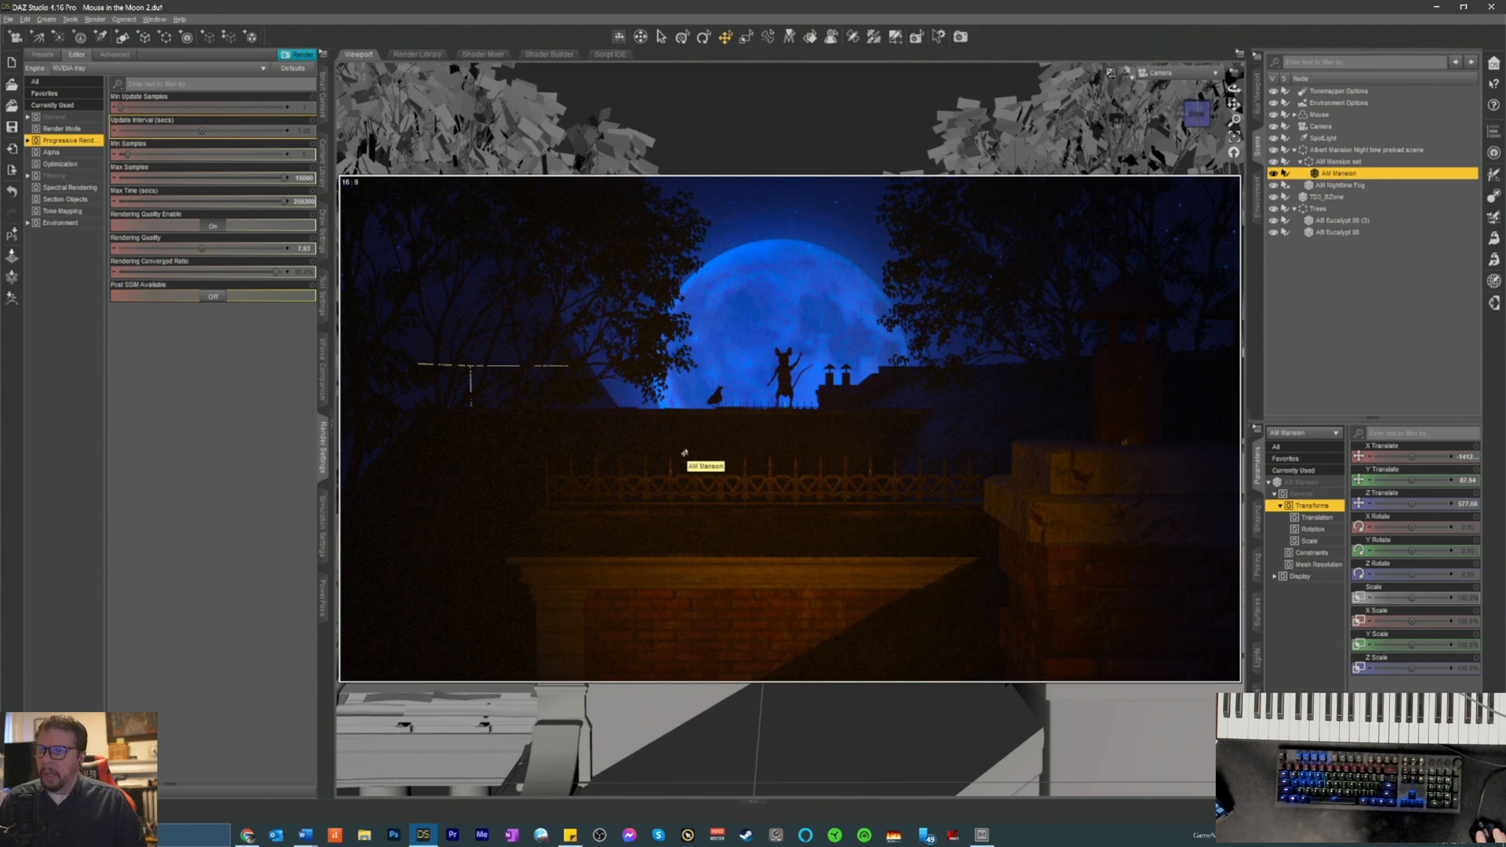
left_click(1324, 184)
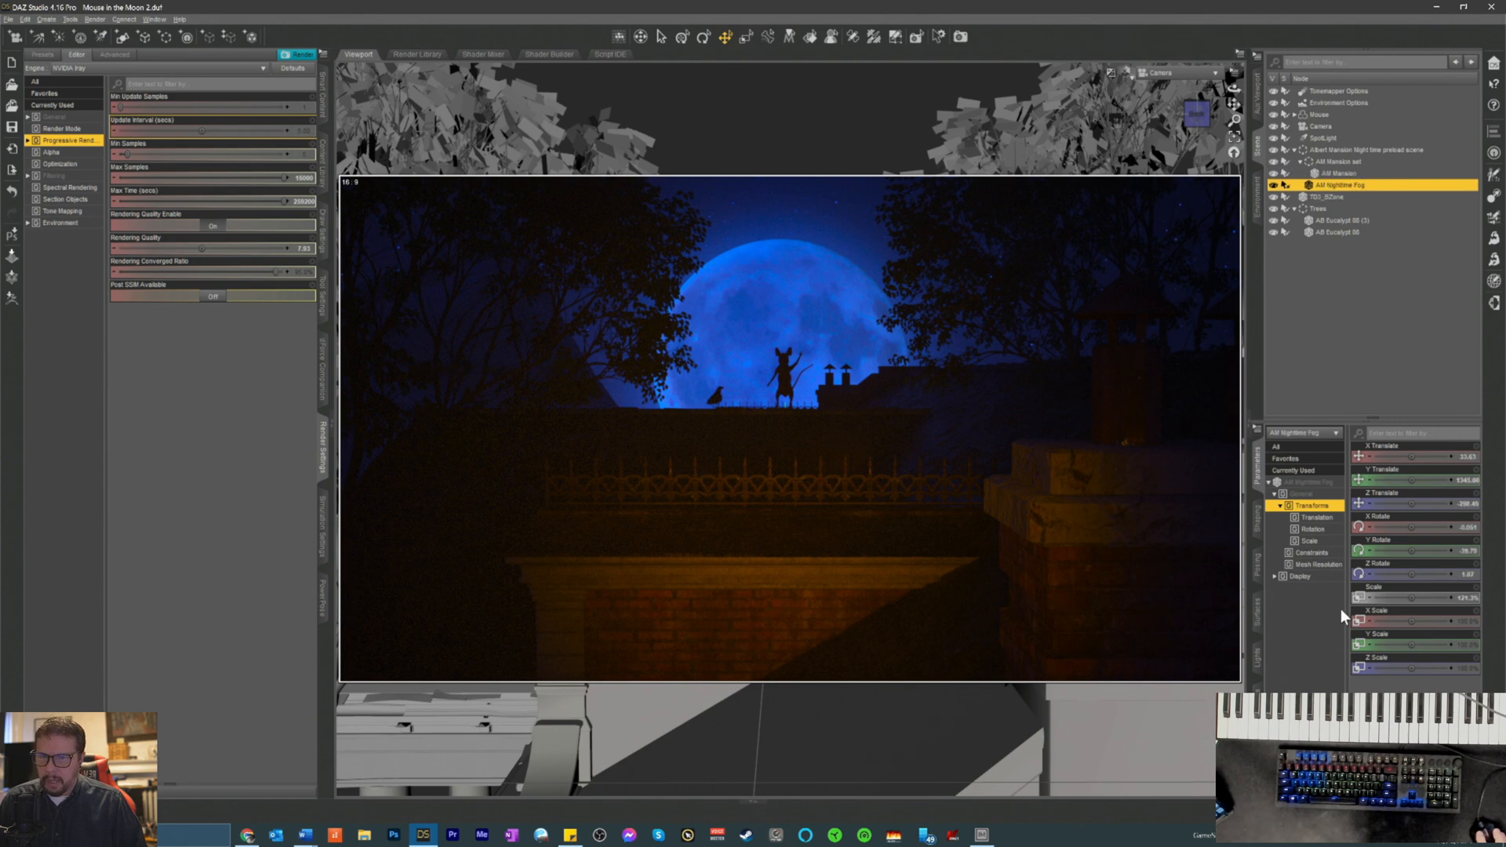
left_click(1312, 484)
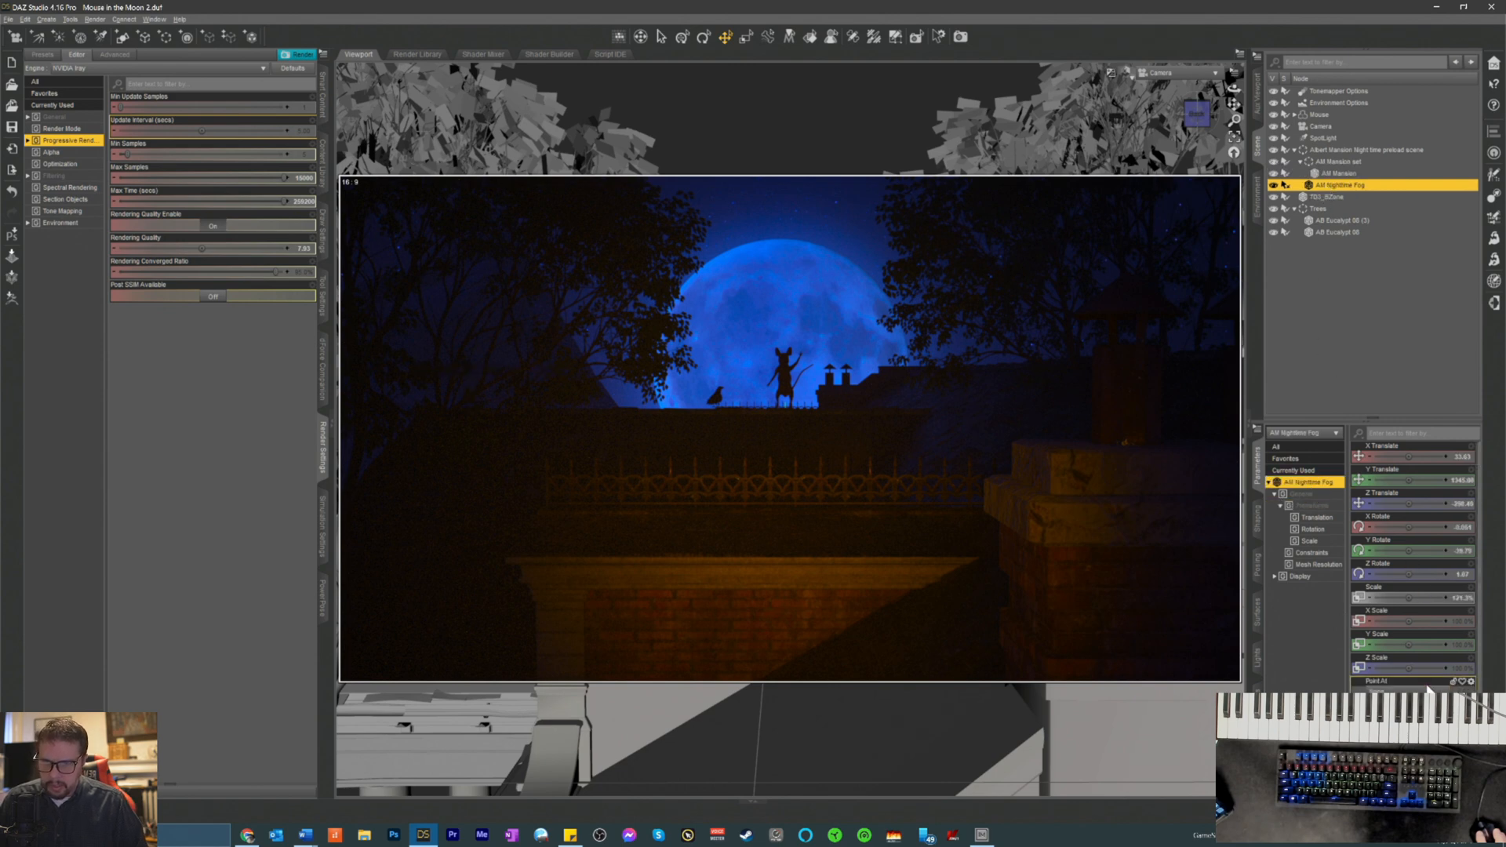
scroll(1404, 565, "down", 3)
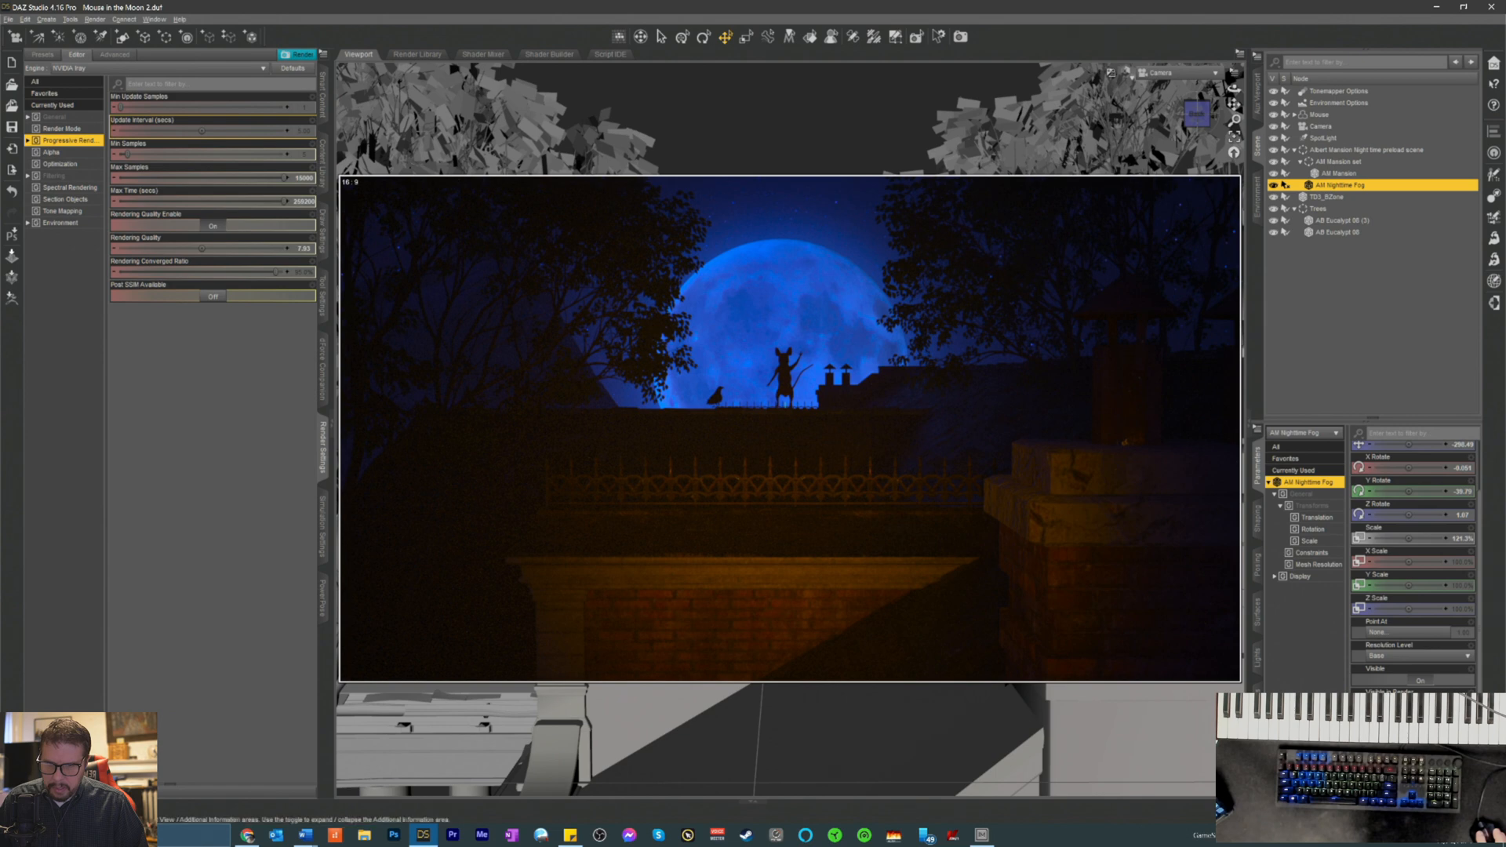
left_click(1259, 619)
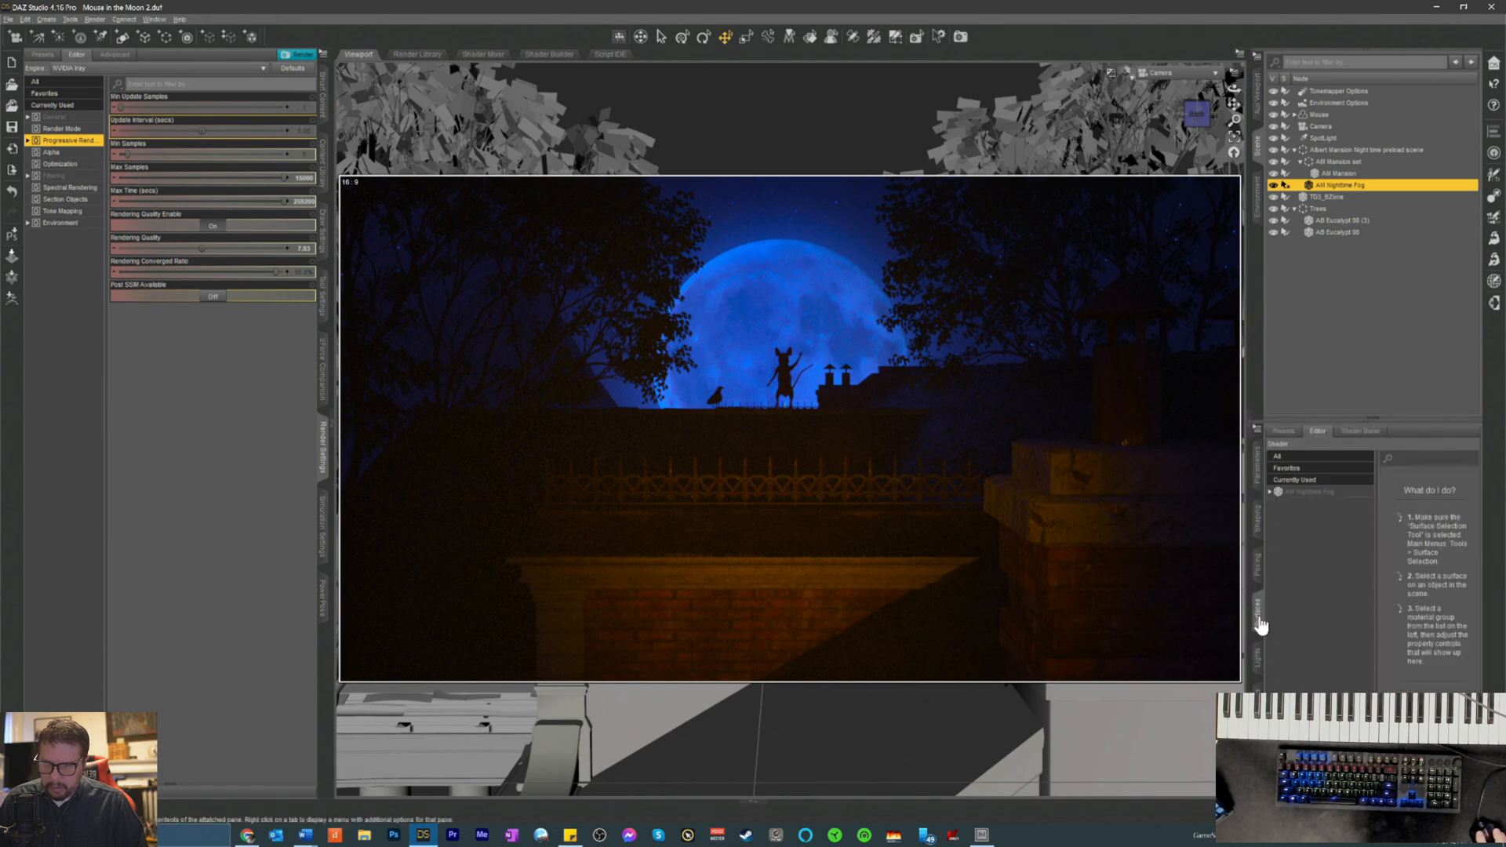
left_click(1302, 493)
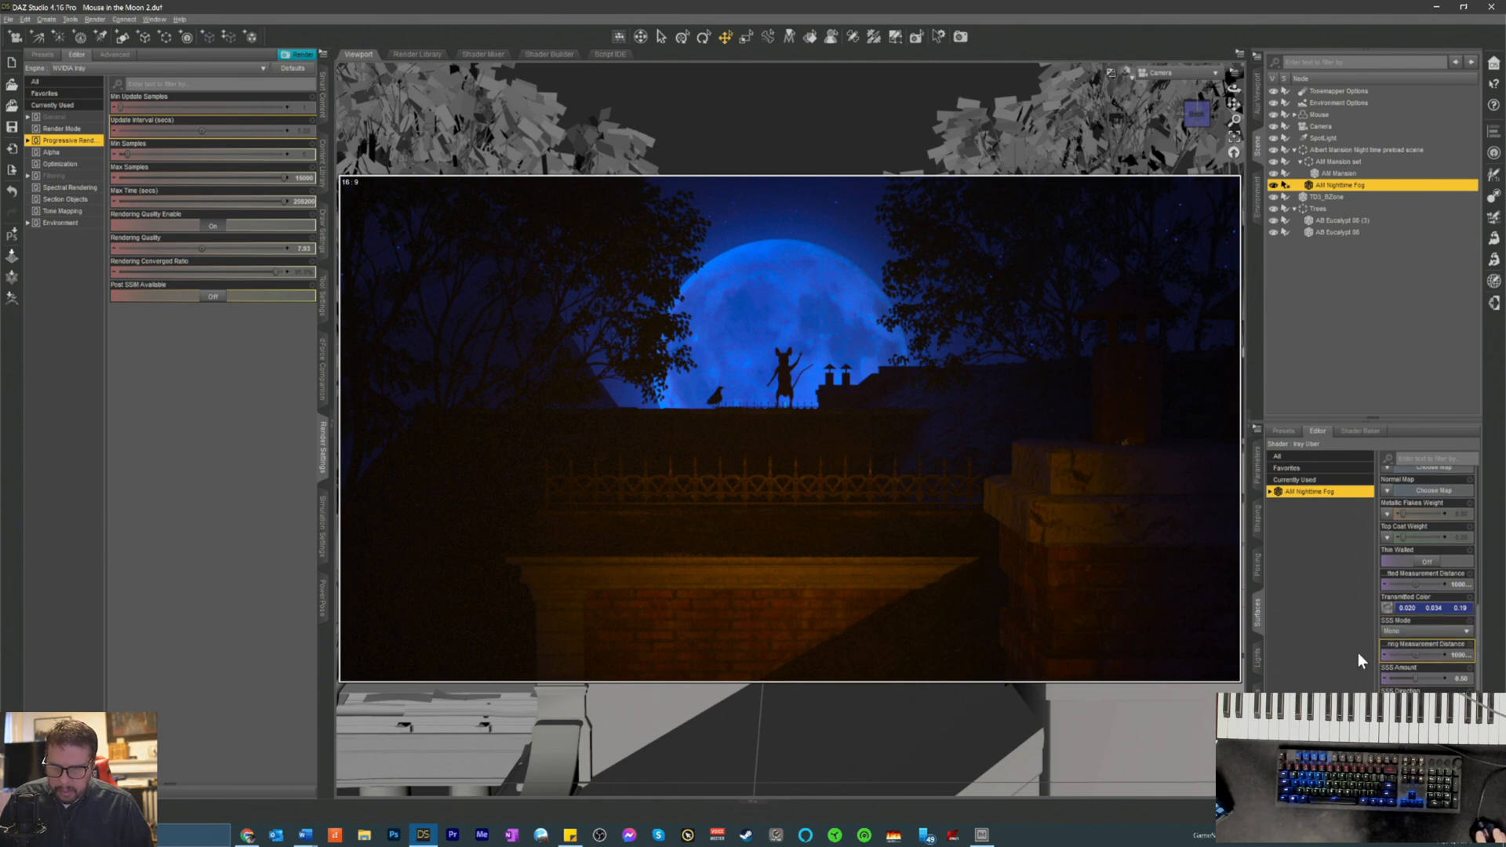
- Try a different Cutout Opacity on the night fog surface and restore its original value
scroll(1448, 675, "down", 3)
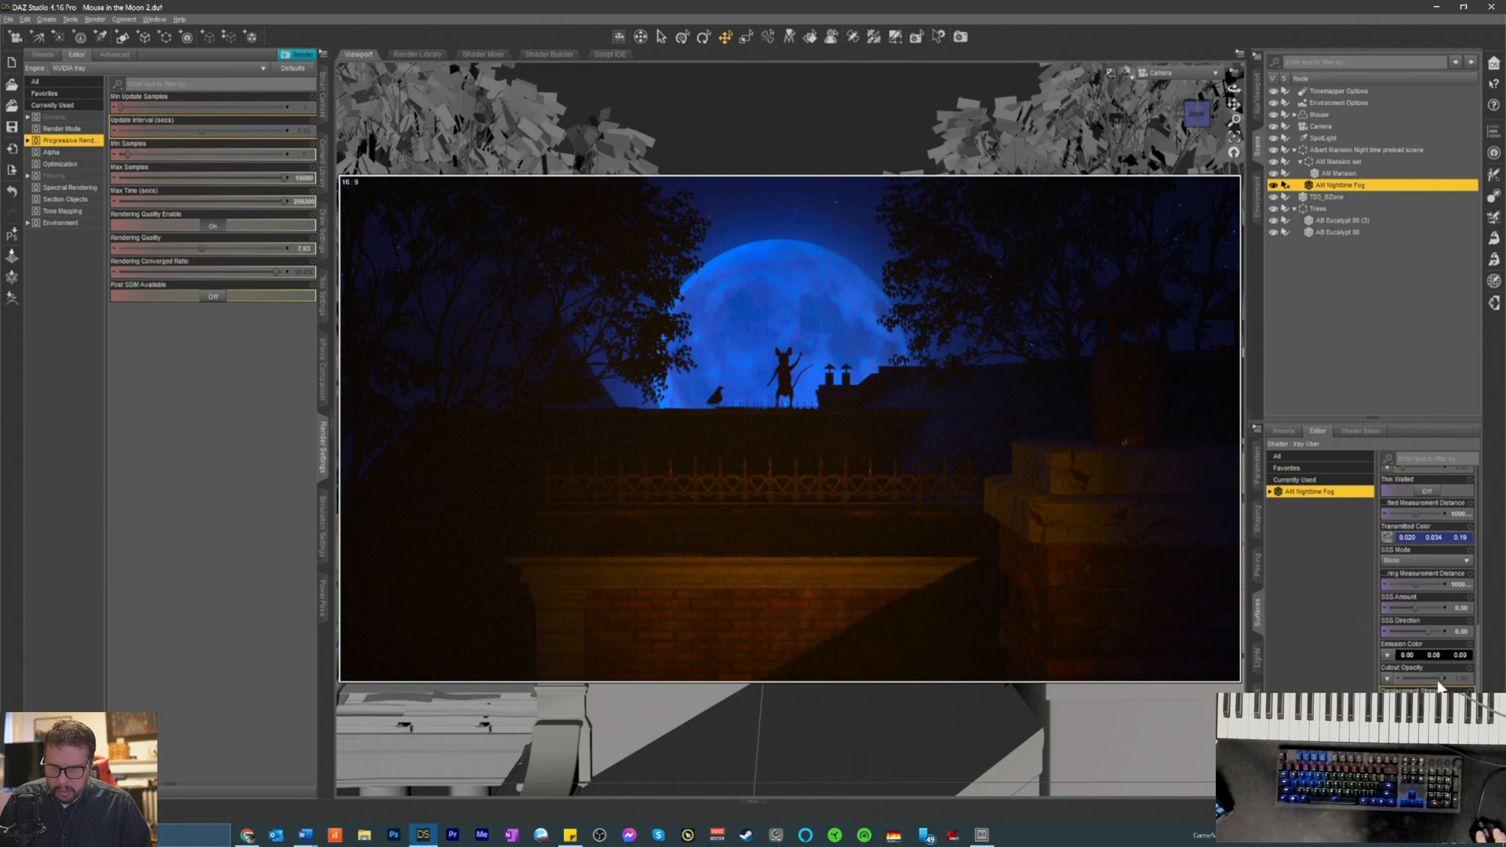
left_click_drag(1442, 674, 1449, 681)
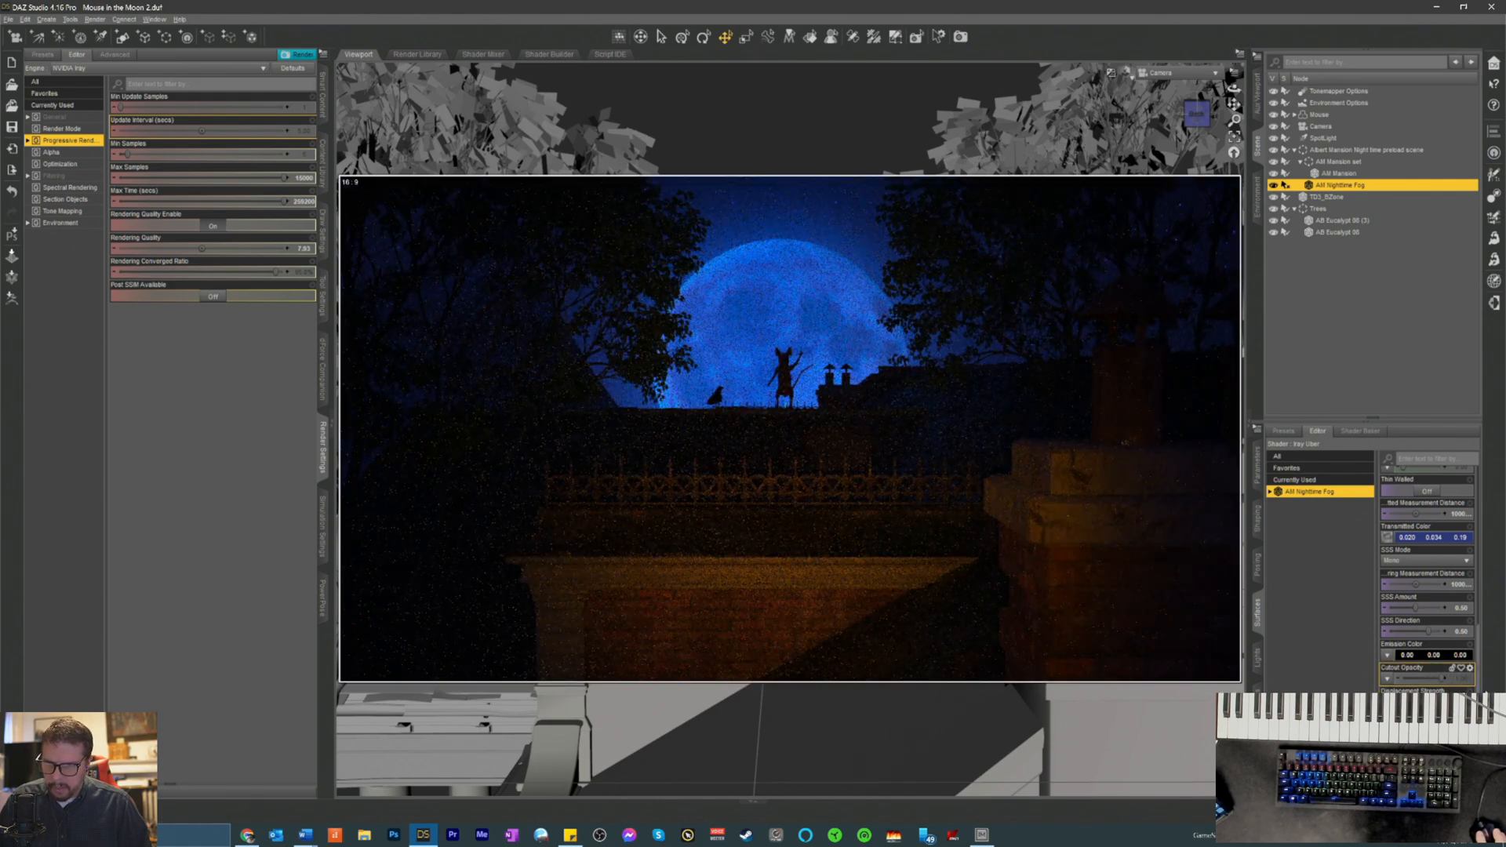
left_click_drag(1441, 680, 1445, 680)
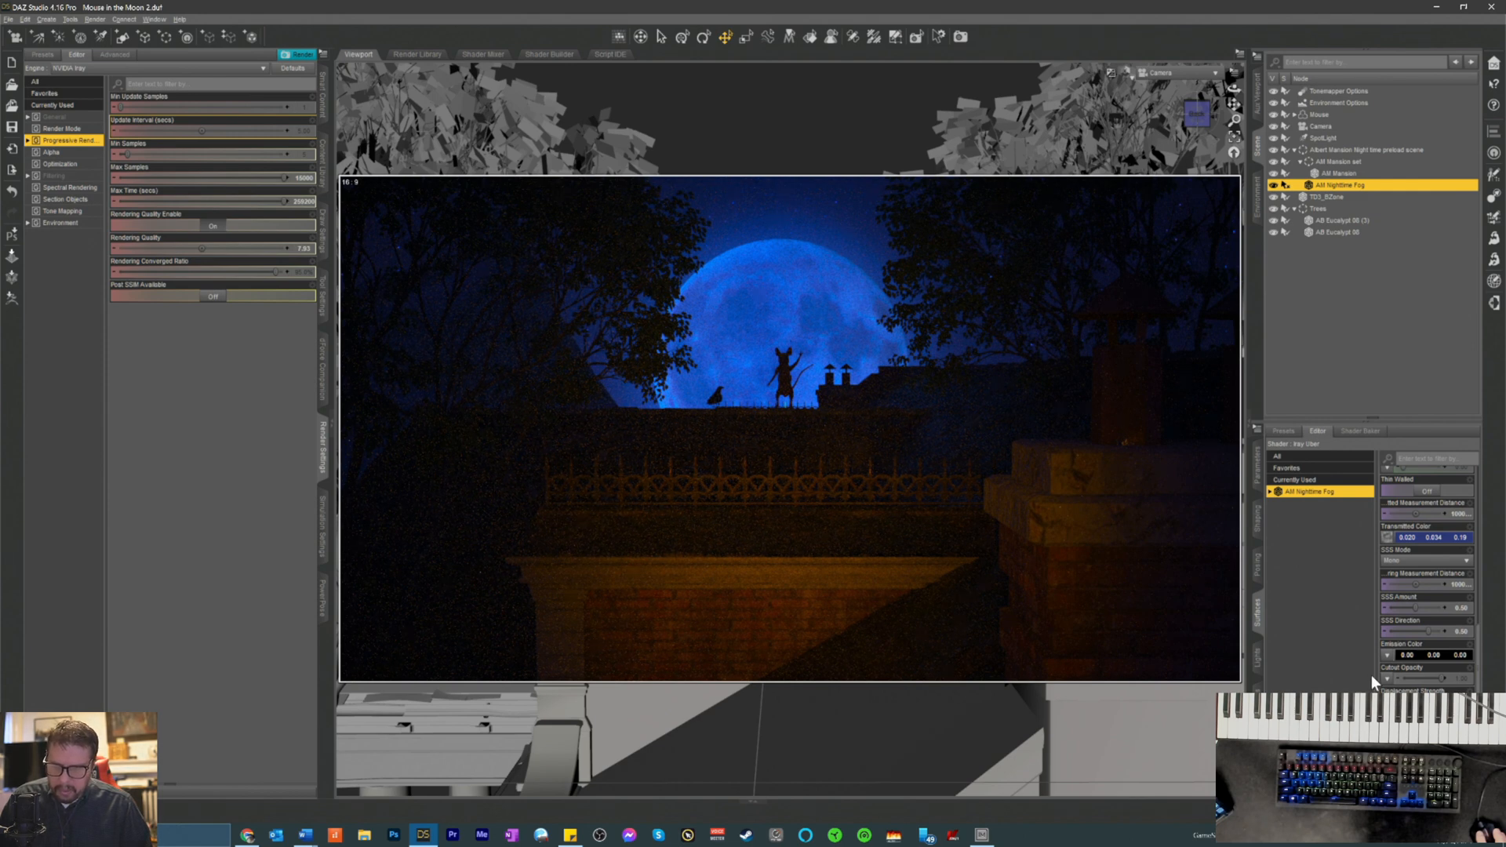
- Try raising the Abbe value of the night fog surface, and bring it back to zero
scroll(1451, 549, "up", 5)
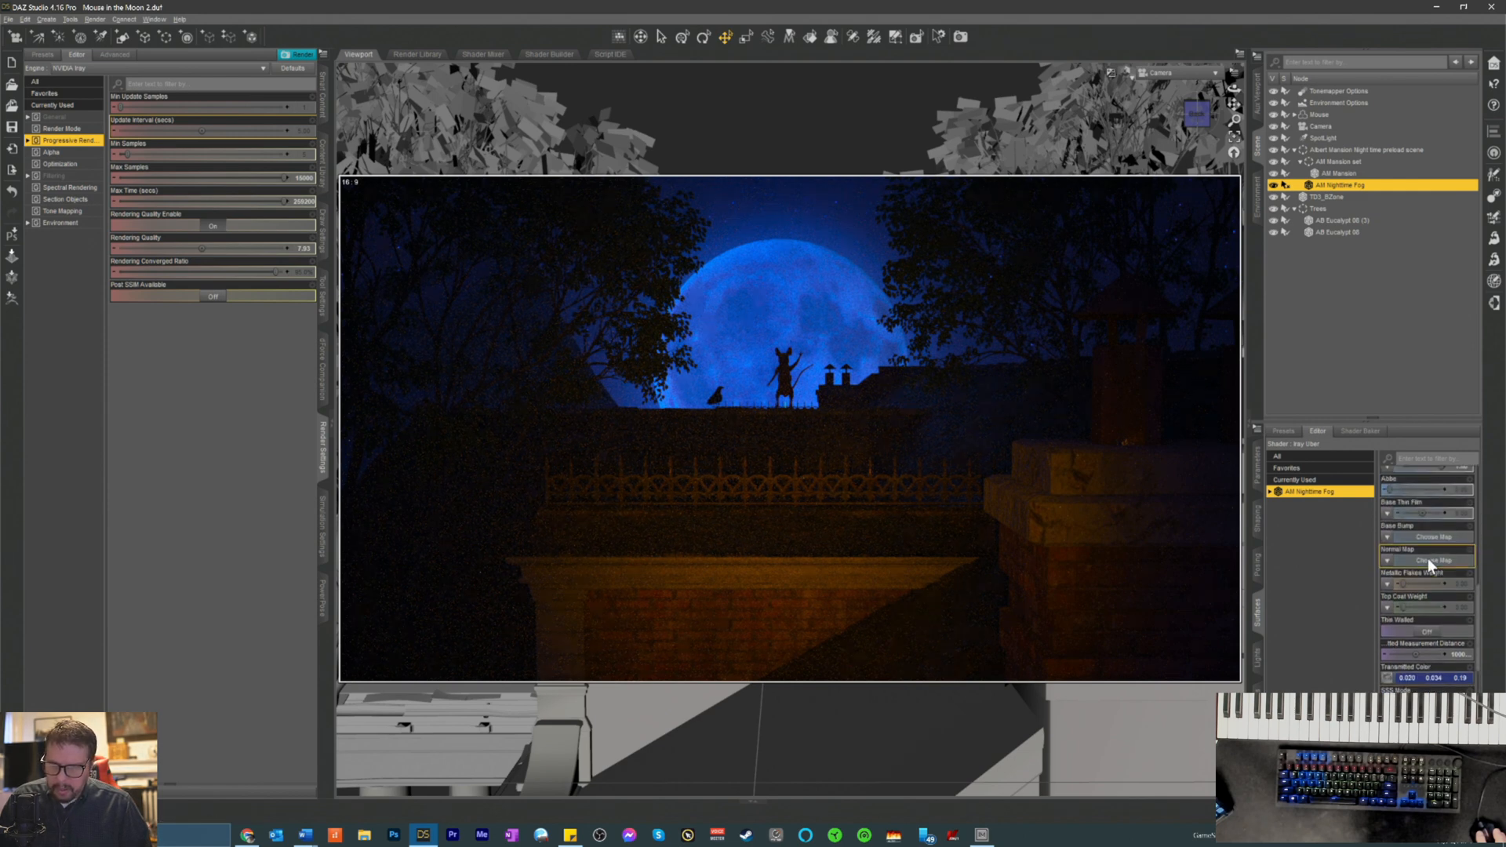
scroll(1440, 614, "up", 5)
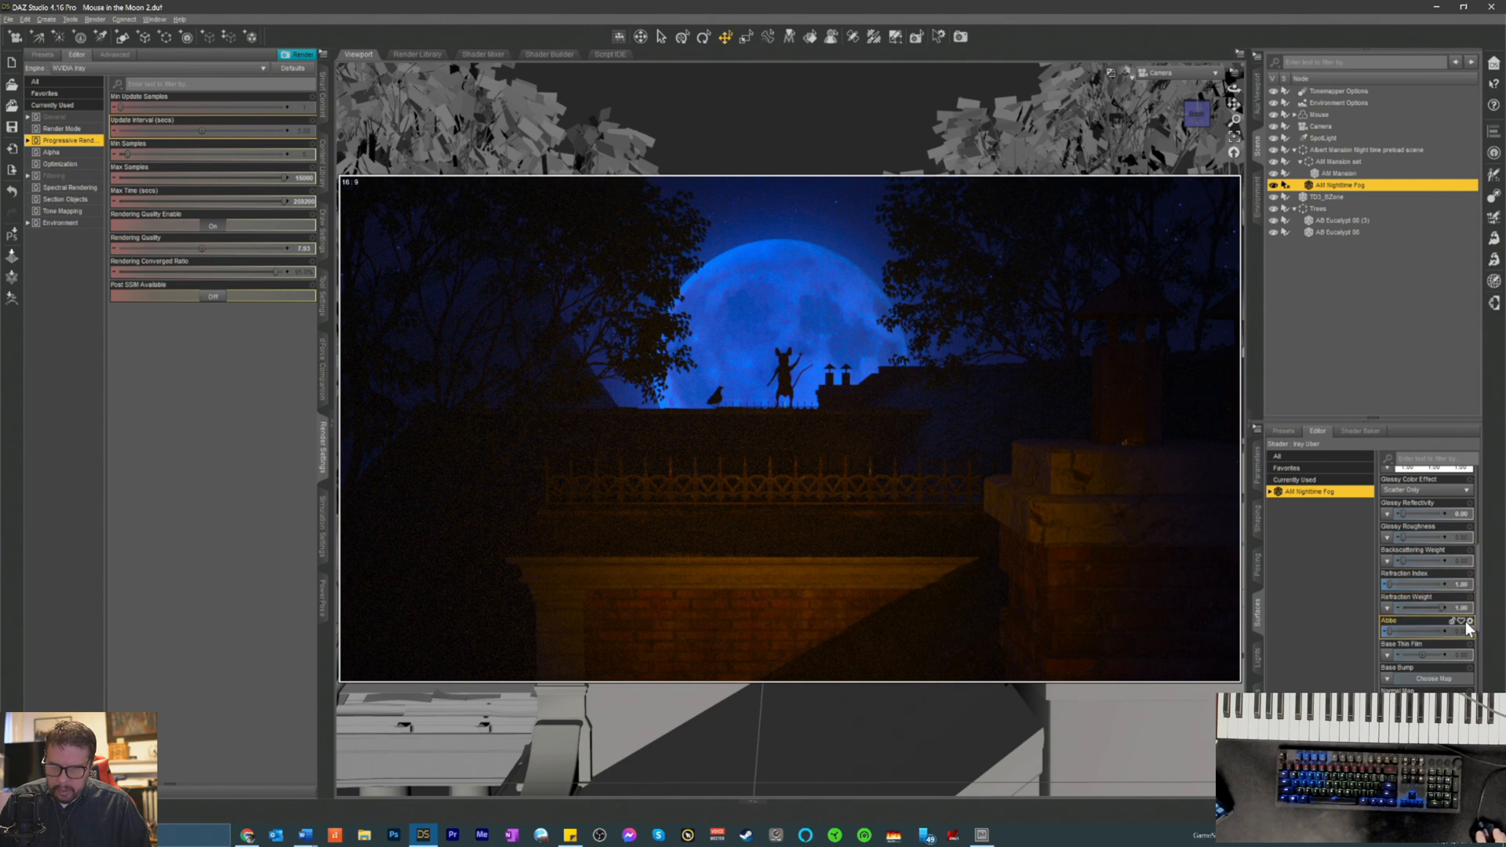
left_click_drag(1439, 613, 1495, 626)
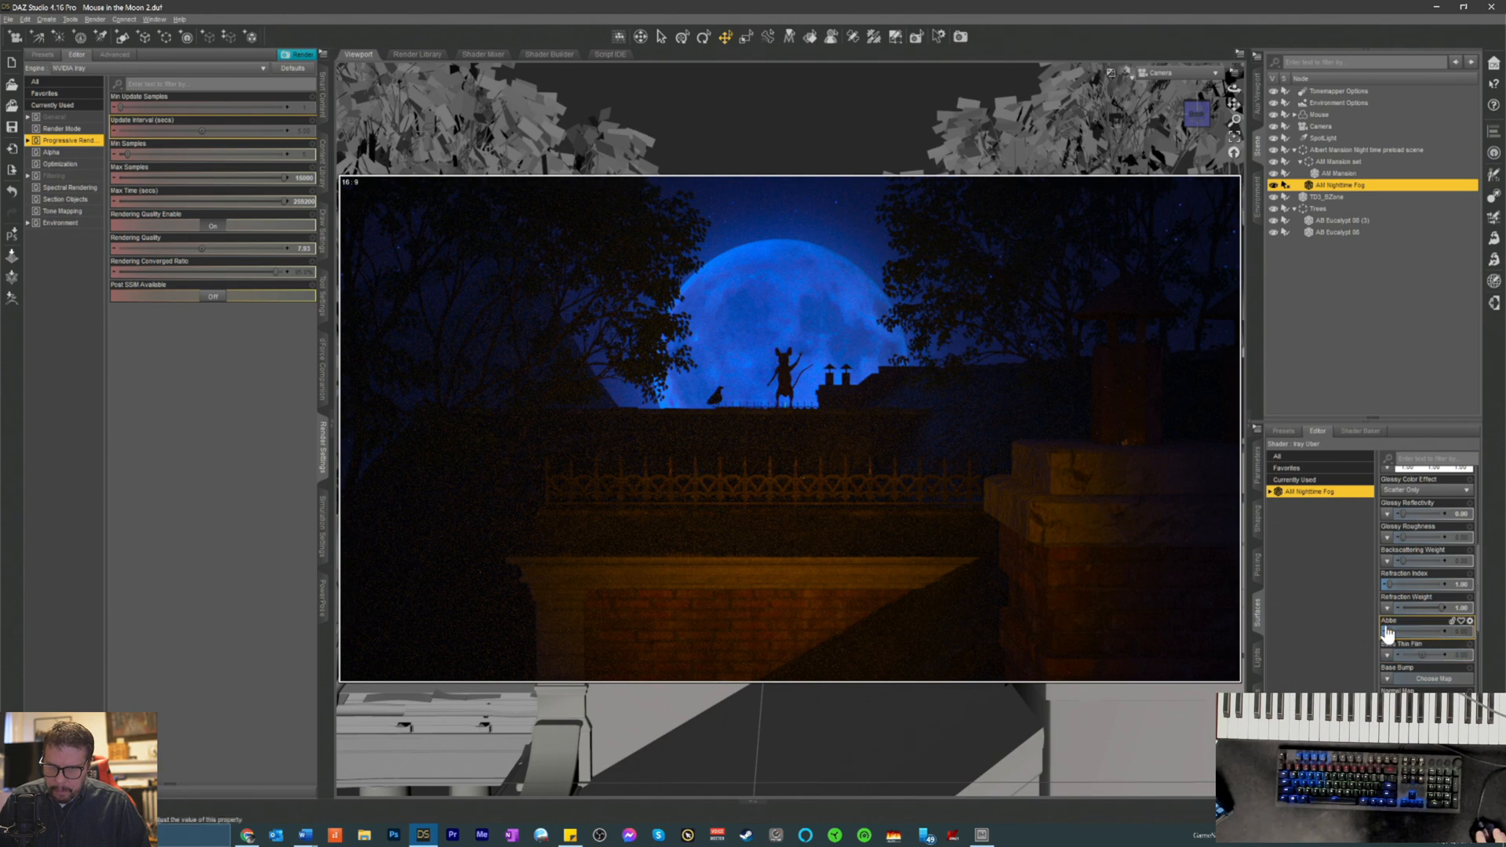
left_click_drag(1387, 633, 1448, 642)
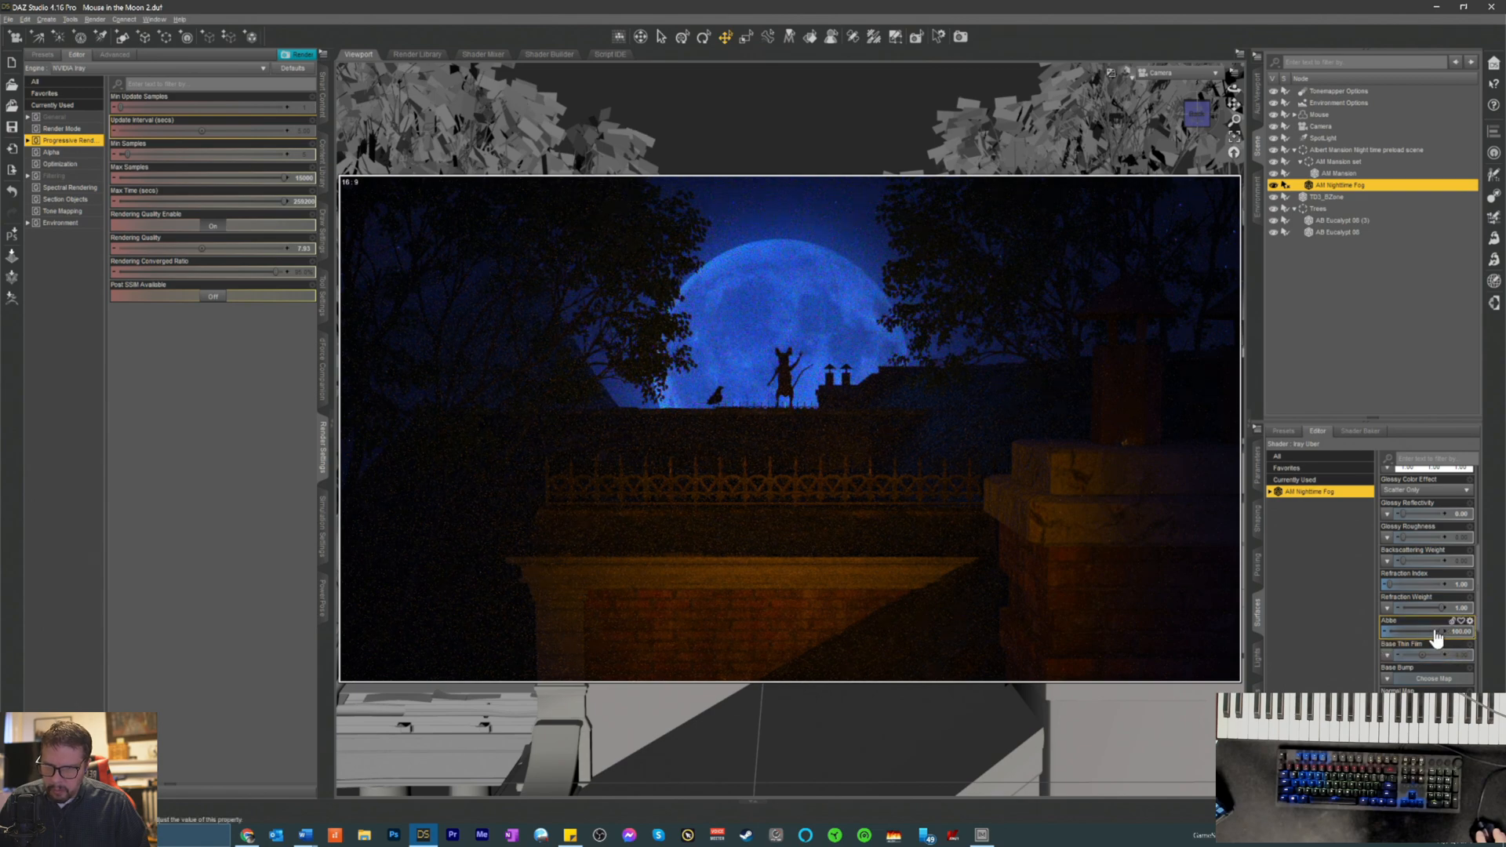
left_click_drag(1437, 633, 1369, 635)
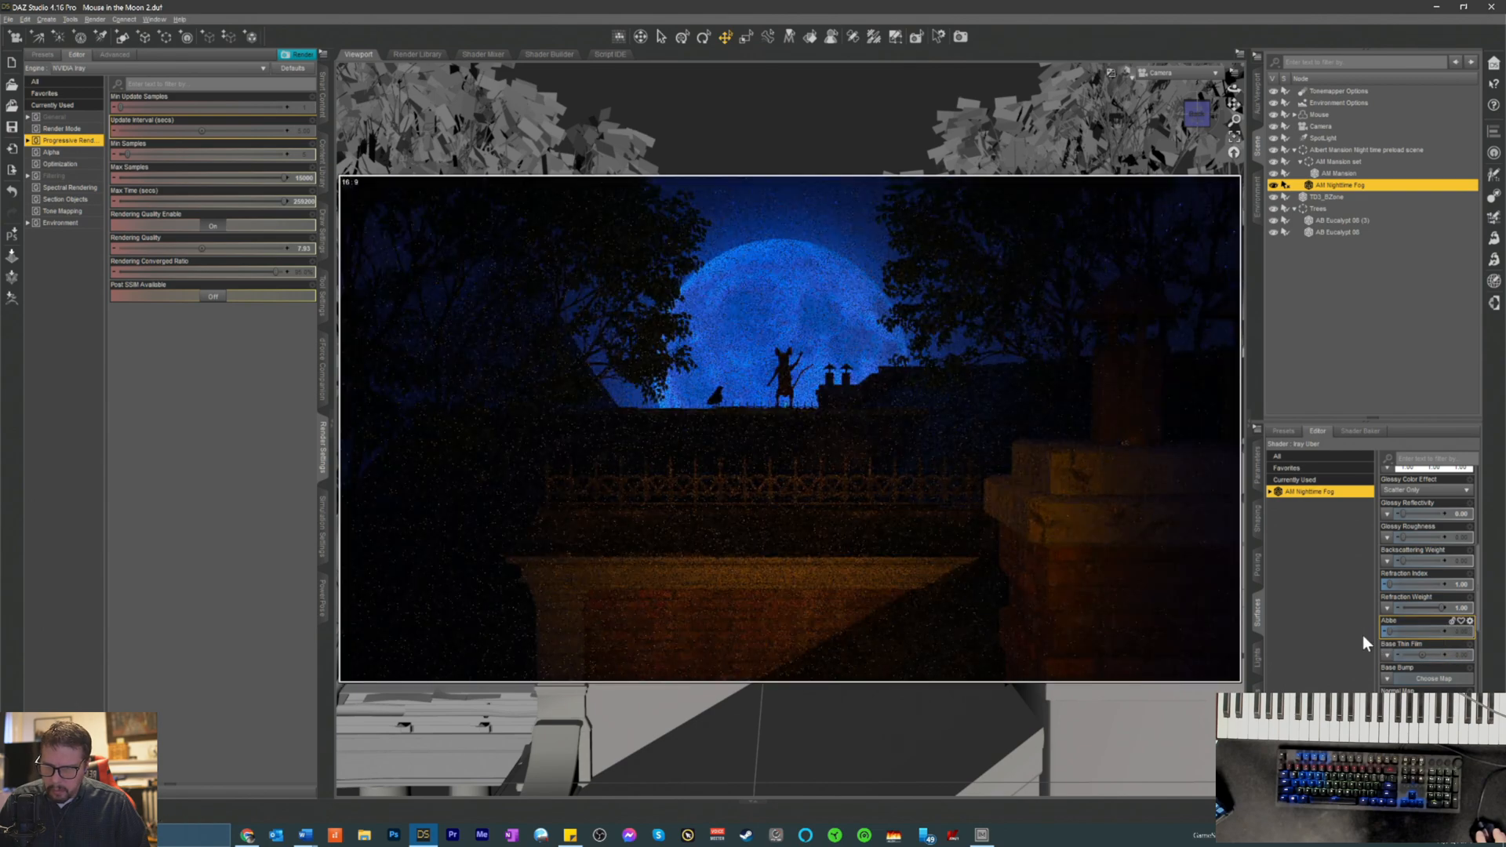
- Try a higher Glossy Layered Weight and a Diffuse Roughness of 1.00 on the night fog, returning each to zero
scroll(1411, 656, "up", 2)
scroll(1411, 664, "up", 1)
scroll(1414, 659, "up", 2)
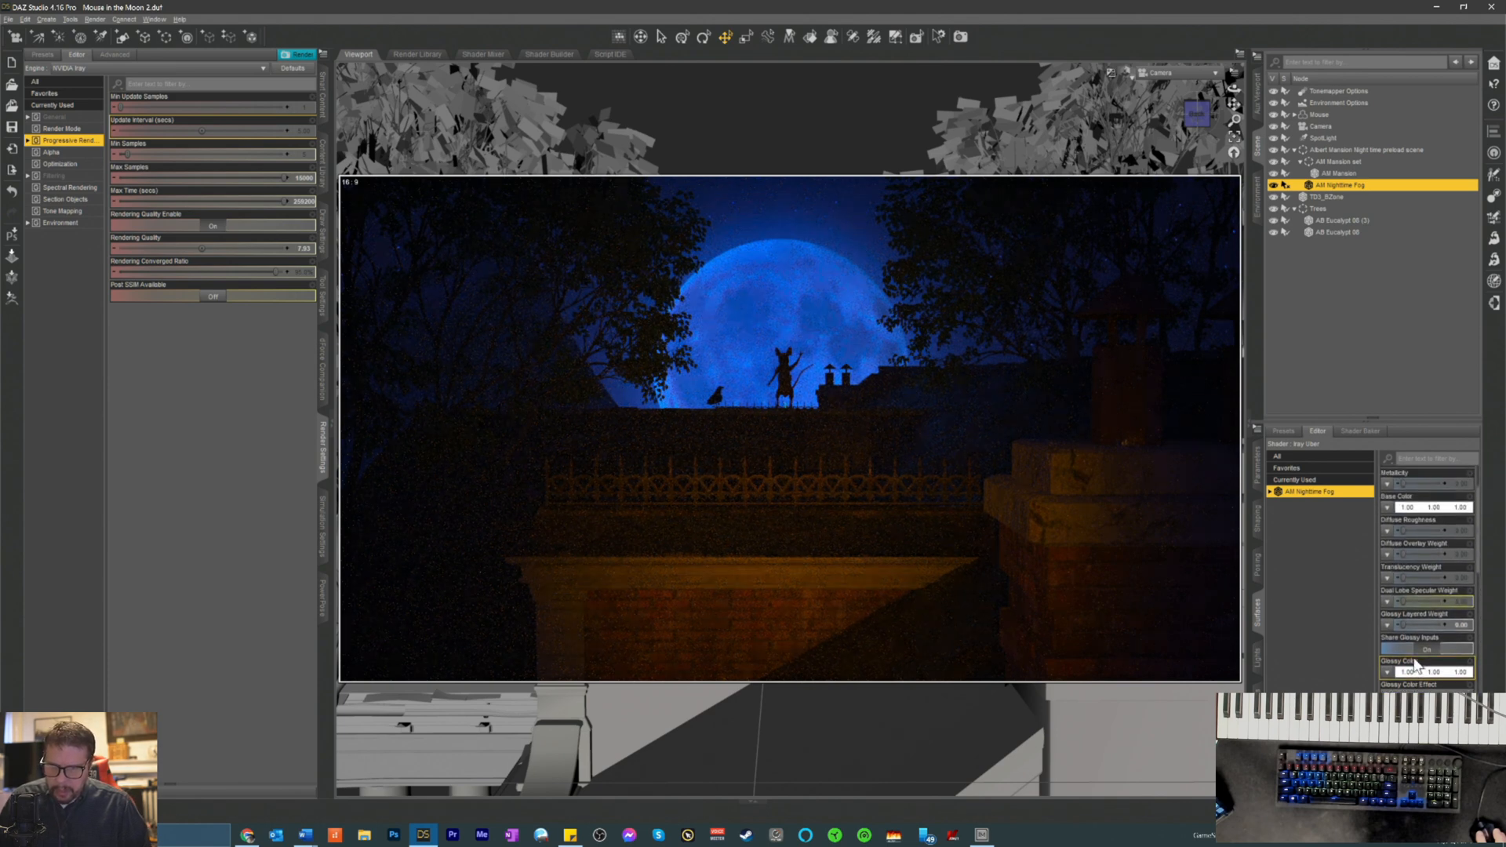
left_click_drag(1409, 632, 1426, 631)
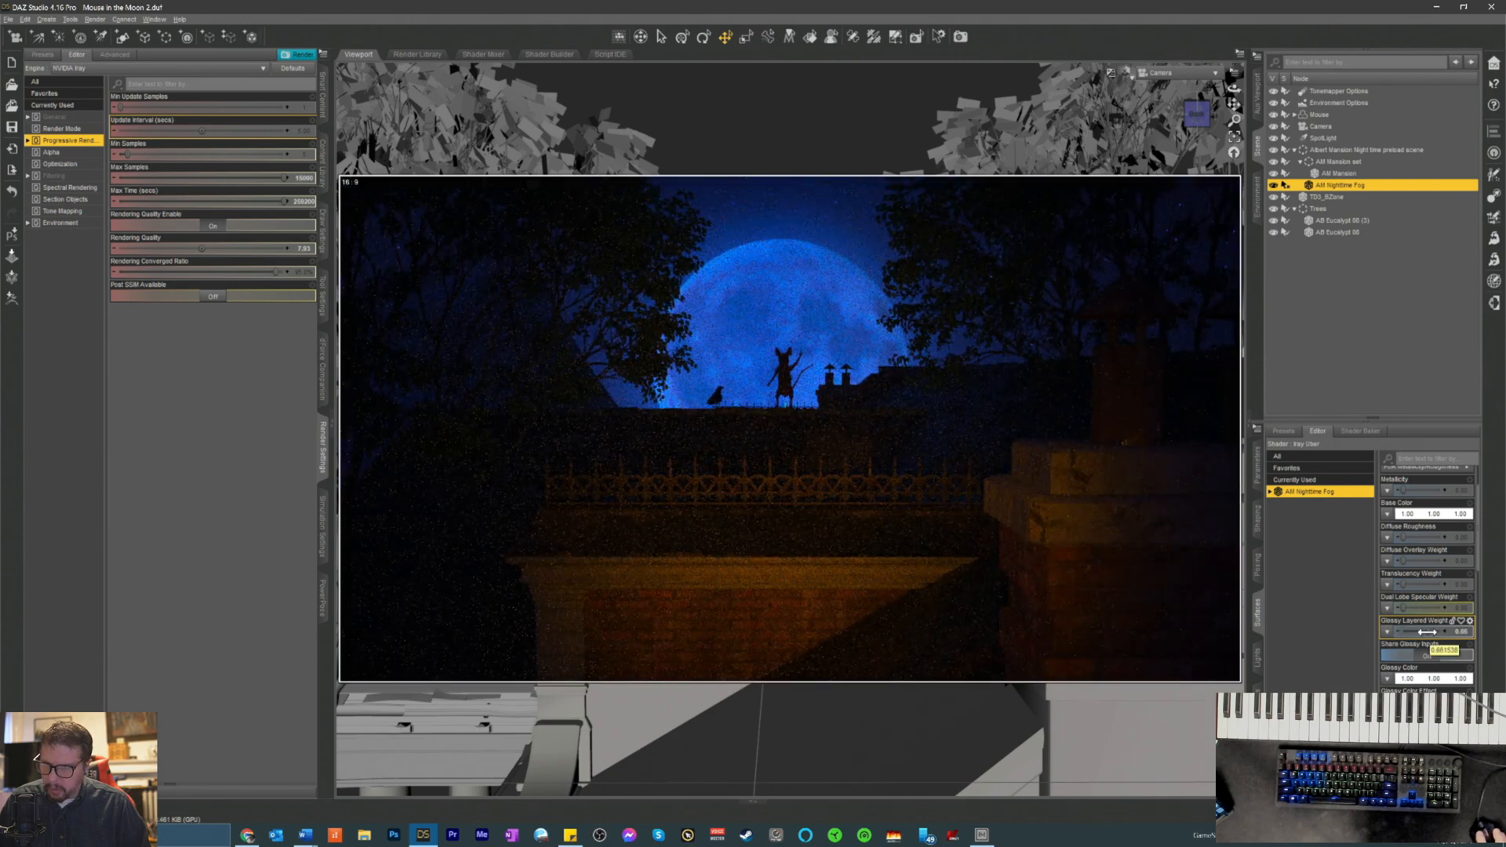
left_click_drag(1427, 631, 1333, 650)
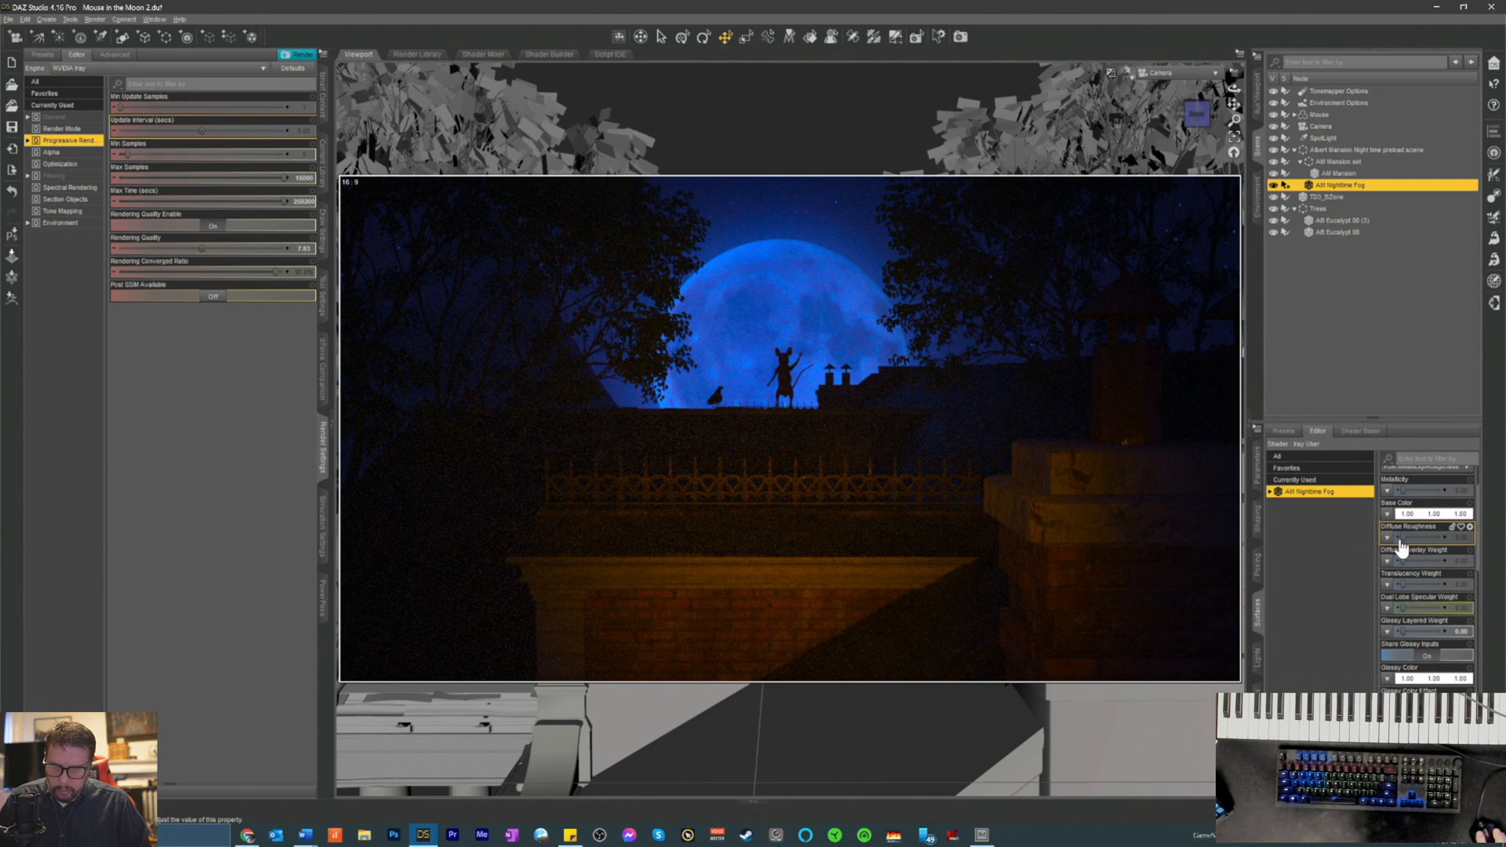
left_click_drag(1404, 537, 1448, 540)
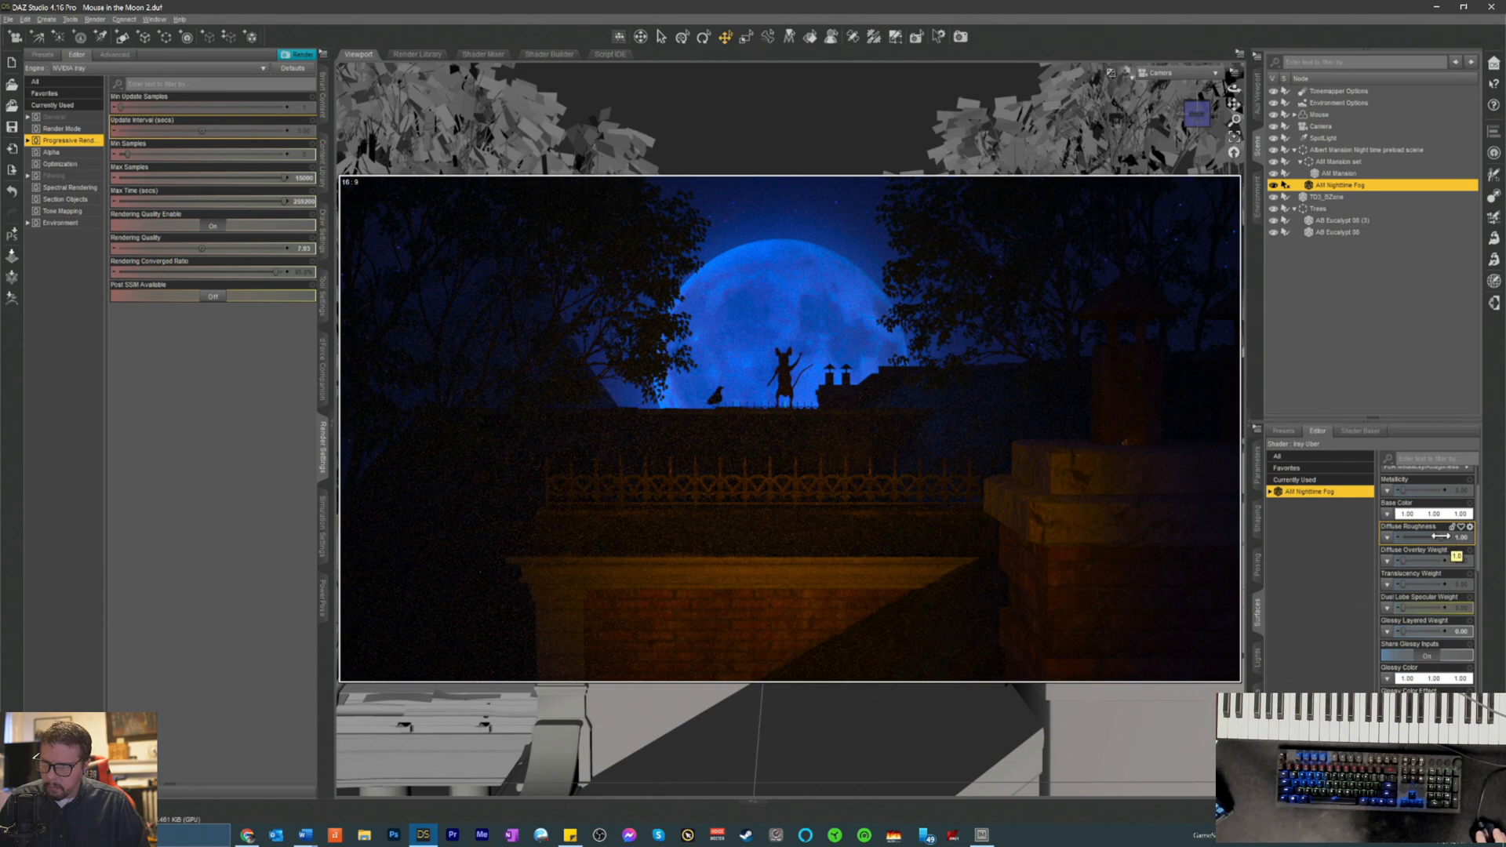
left_click_drag(1440, 536, 1332, 552)
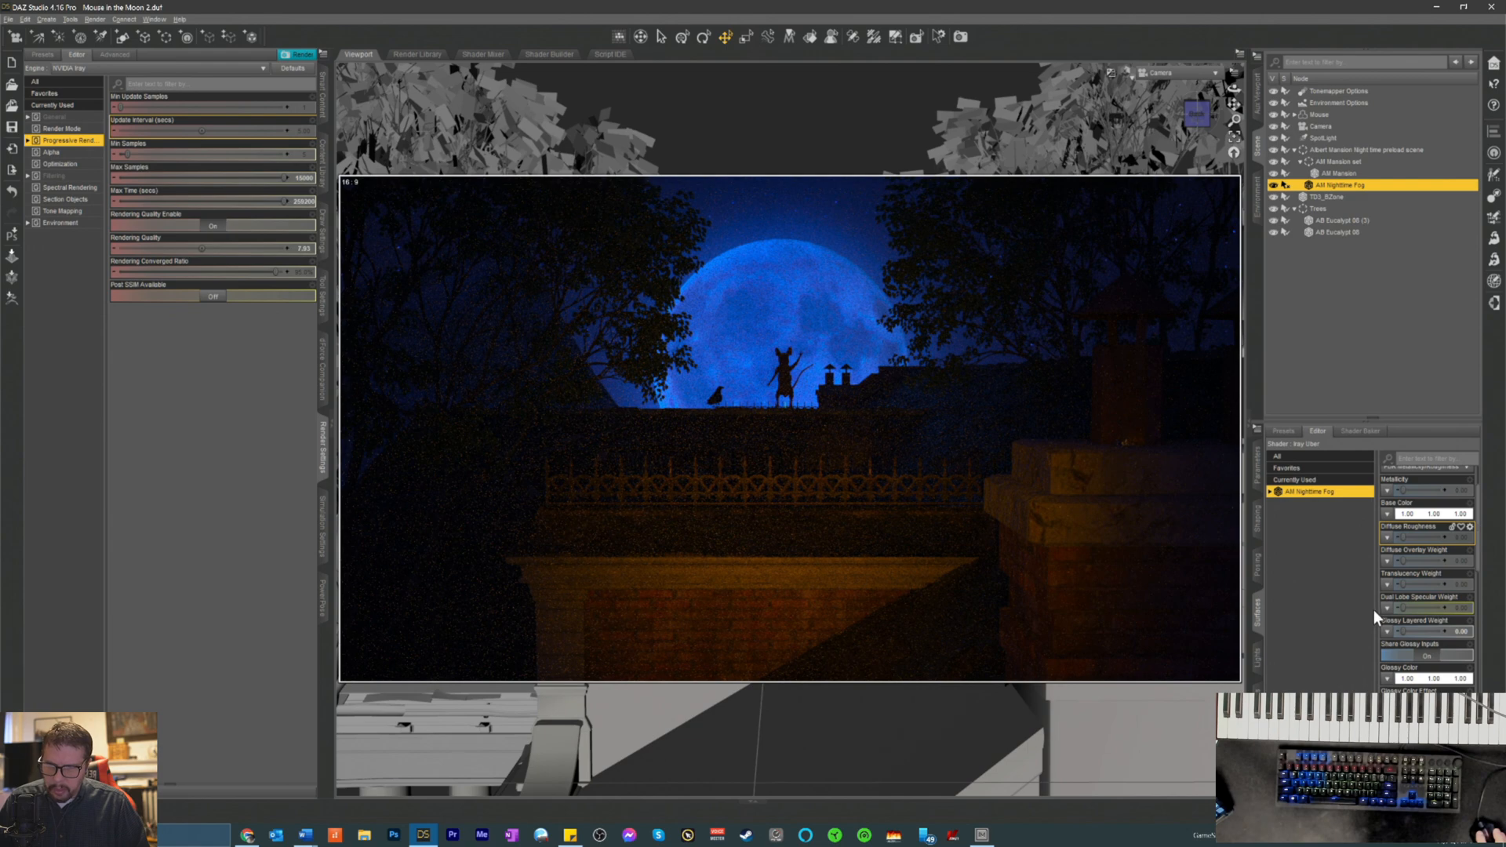
- Try a Translucency Weight of 1.00 on the night fog surface, comparing it repeatedly with zero and leaving it at zero
left_click_drag(1412, 590, 1451, 586)
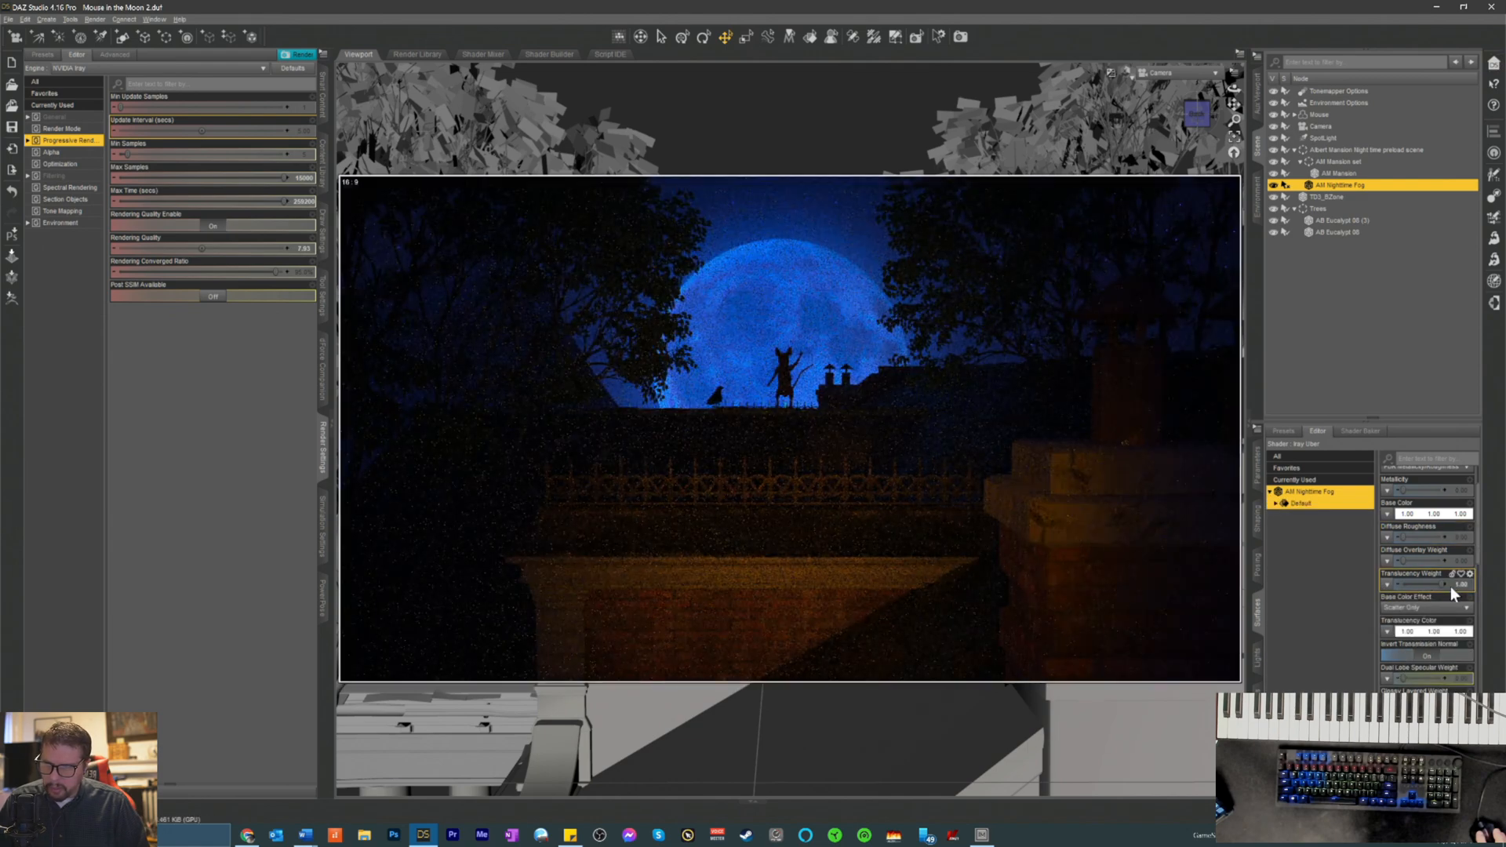
left_click(1450, 586)
left_click(1386, 585)
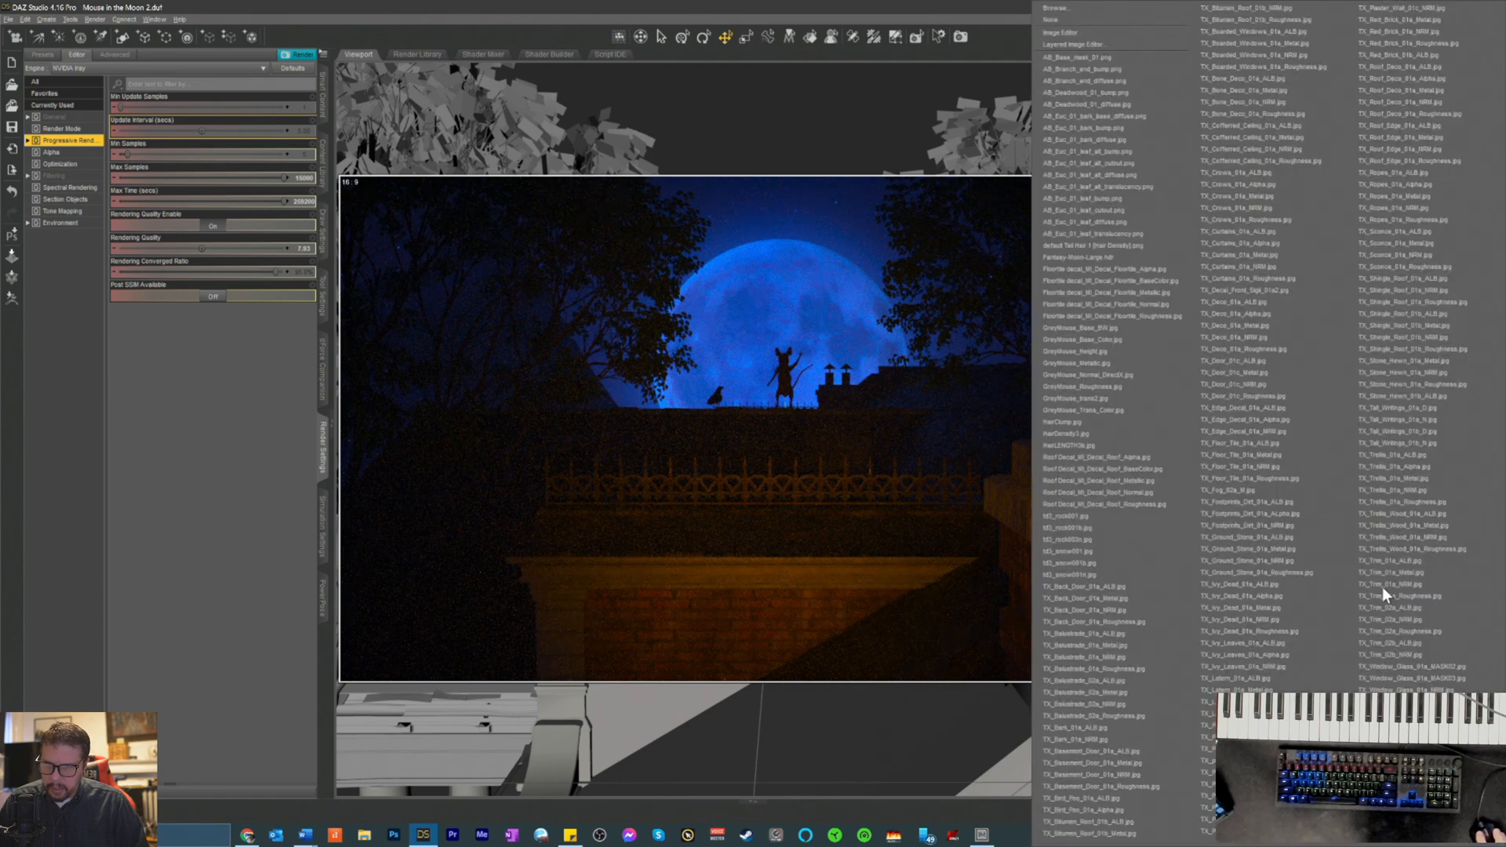
left_click(114, 360)
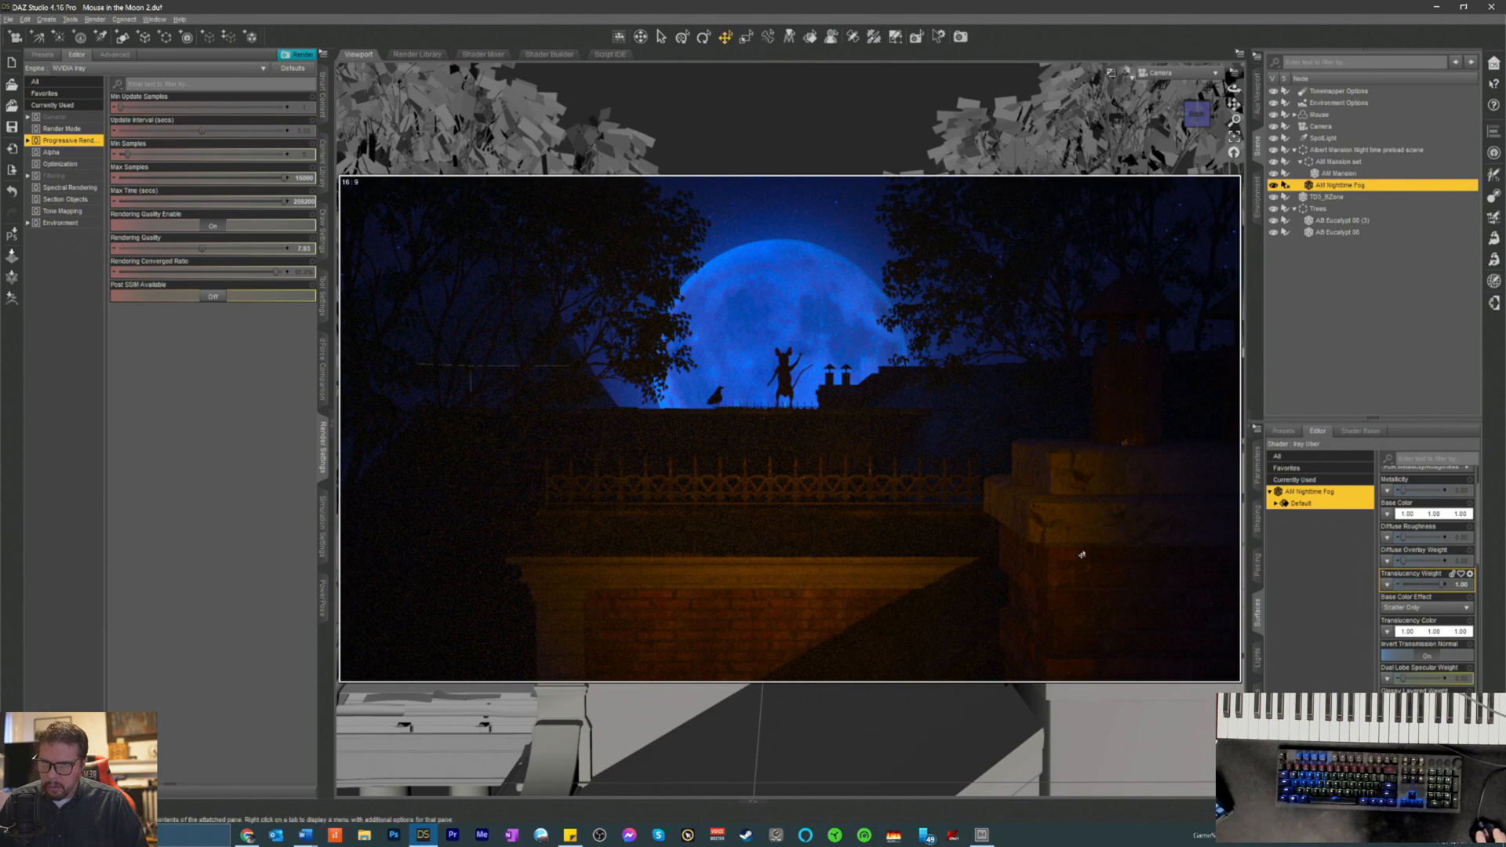
left_click_drag(1438, 594, 1401, 587)
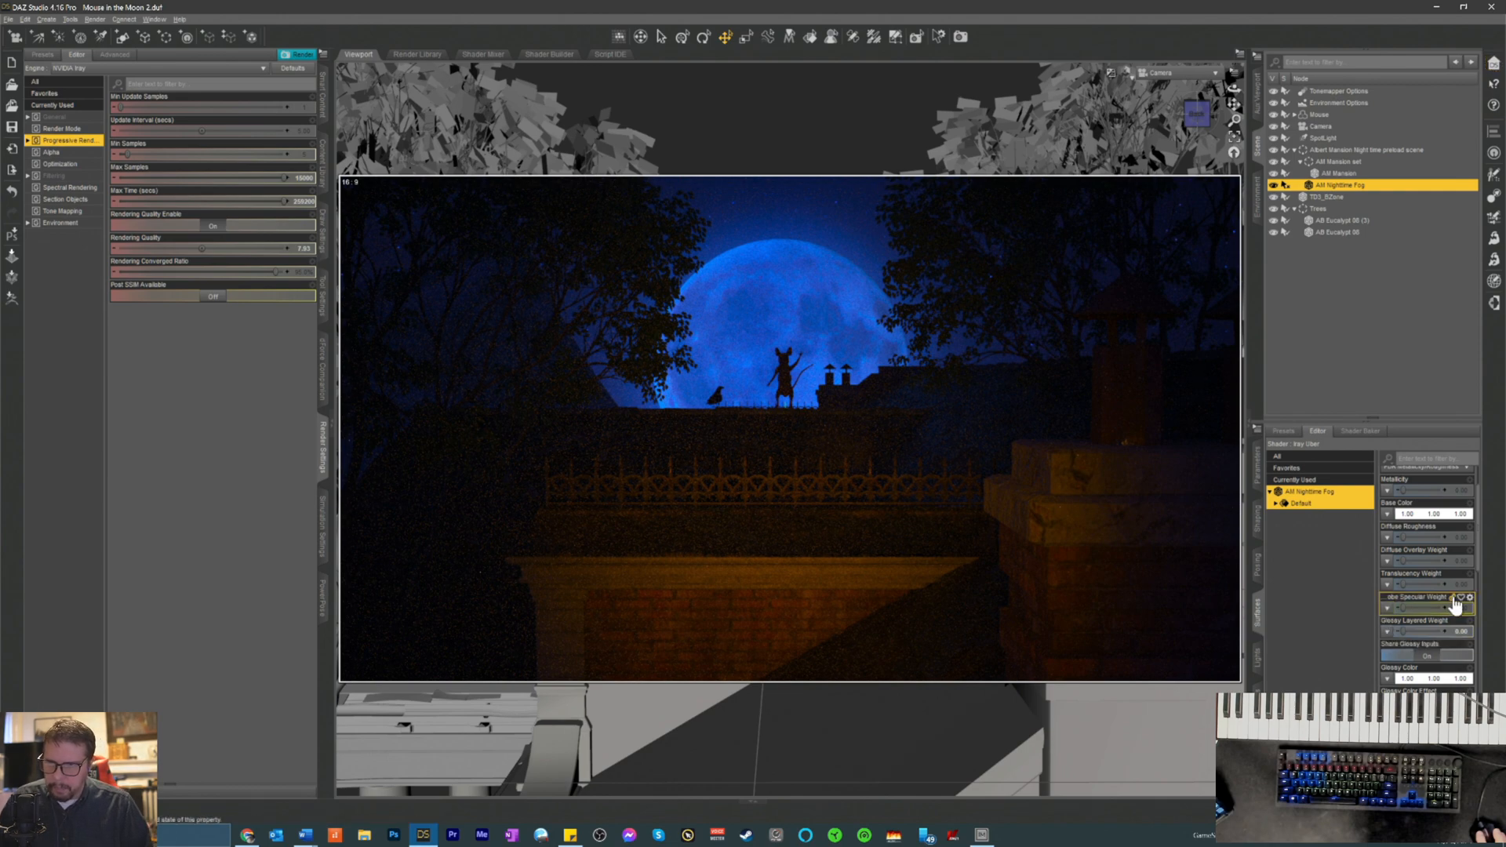
left_click_drag(1402, 579, 1479, 584)
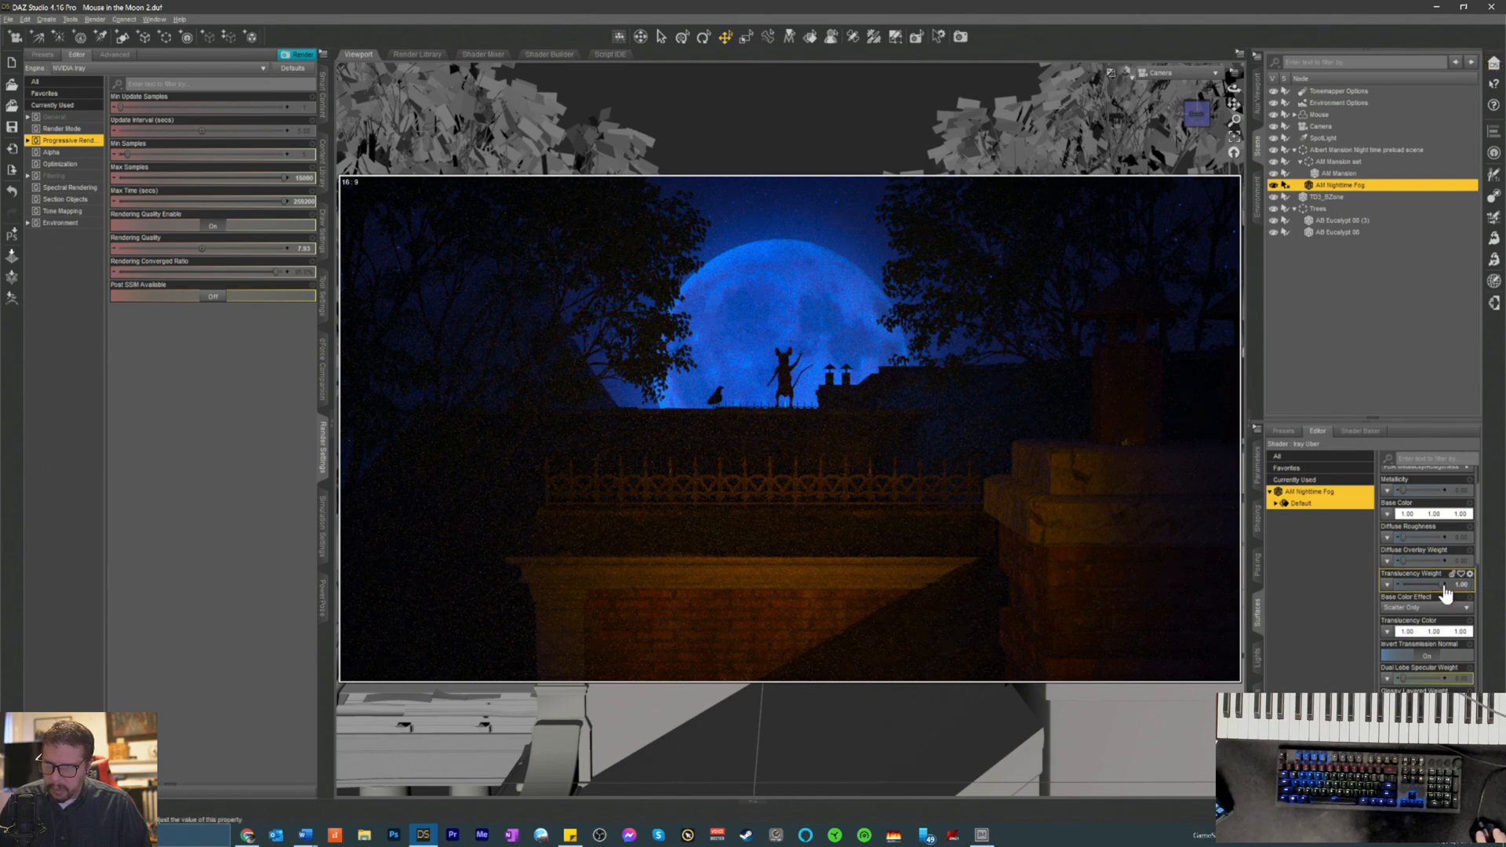
left_click_drag(1442, 585, 1362, 586)
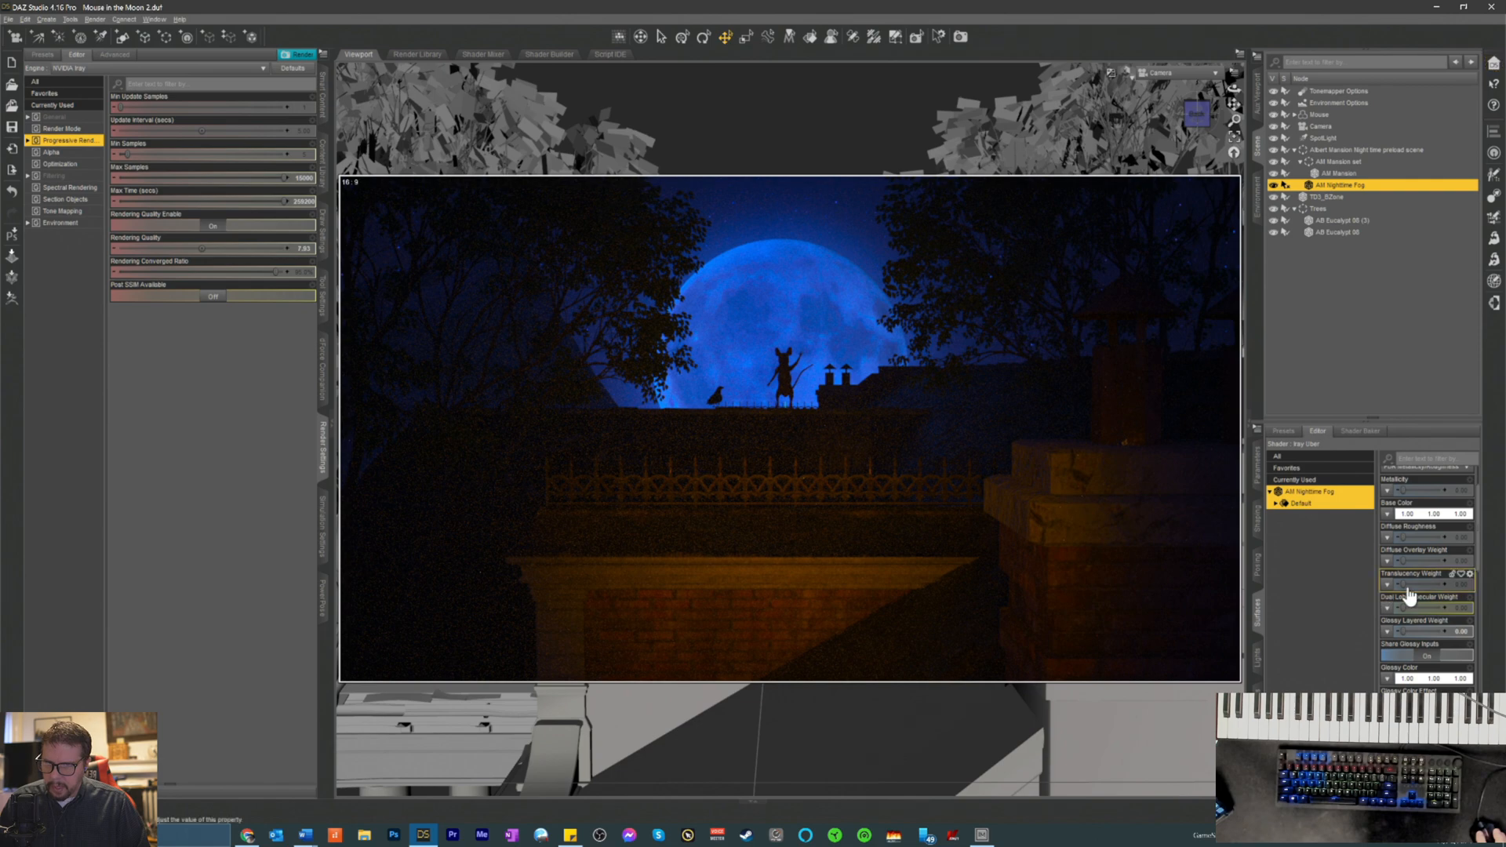
left_click_drag(1402, 584, 1485, 597)
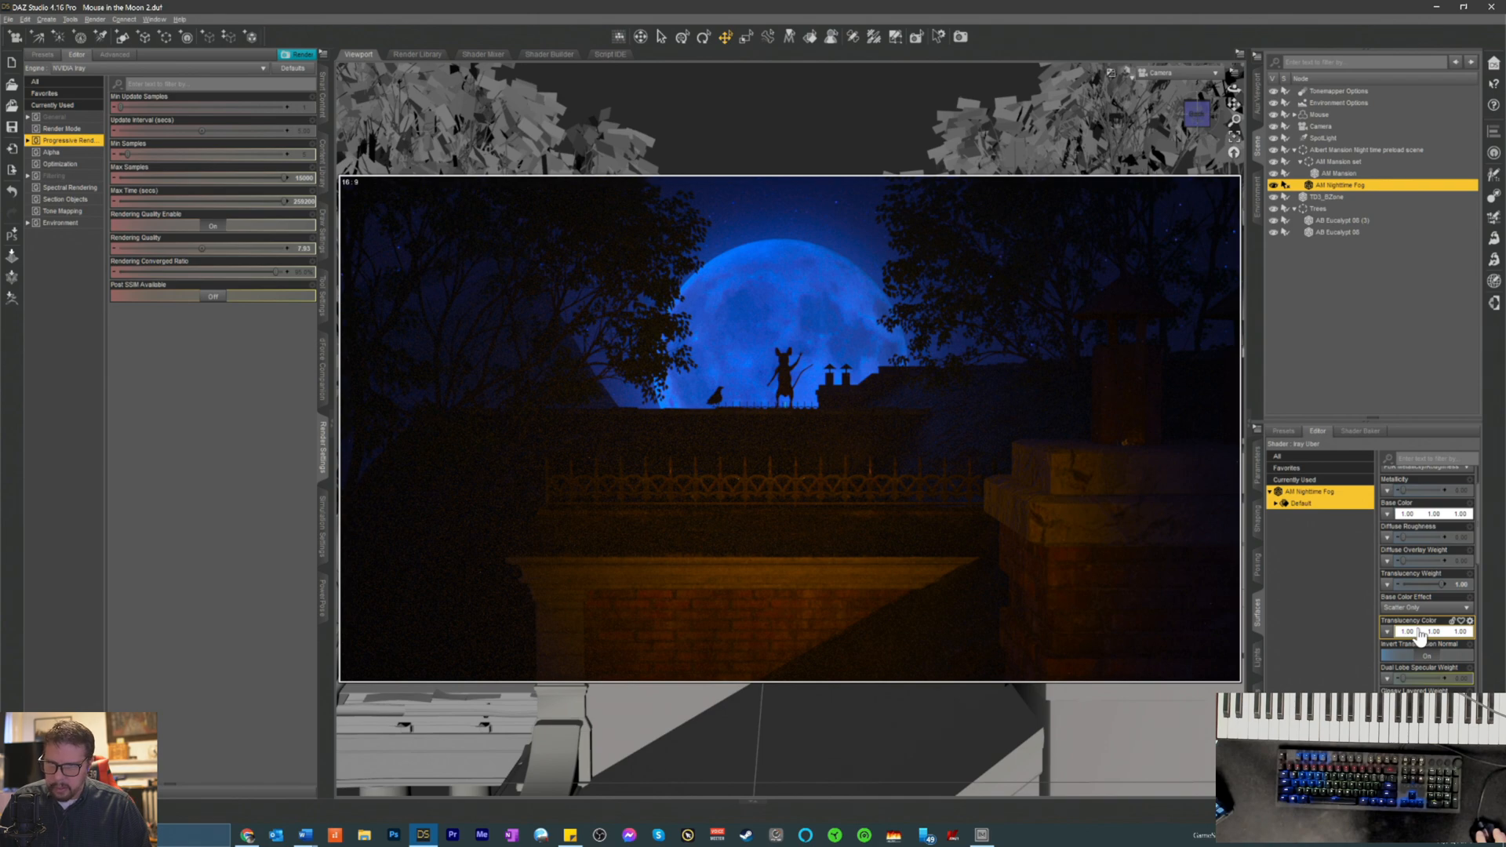
left_click_drag(1398, 561, 1337, 567)
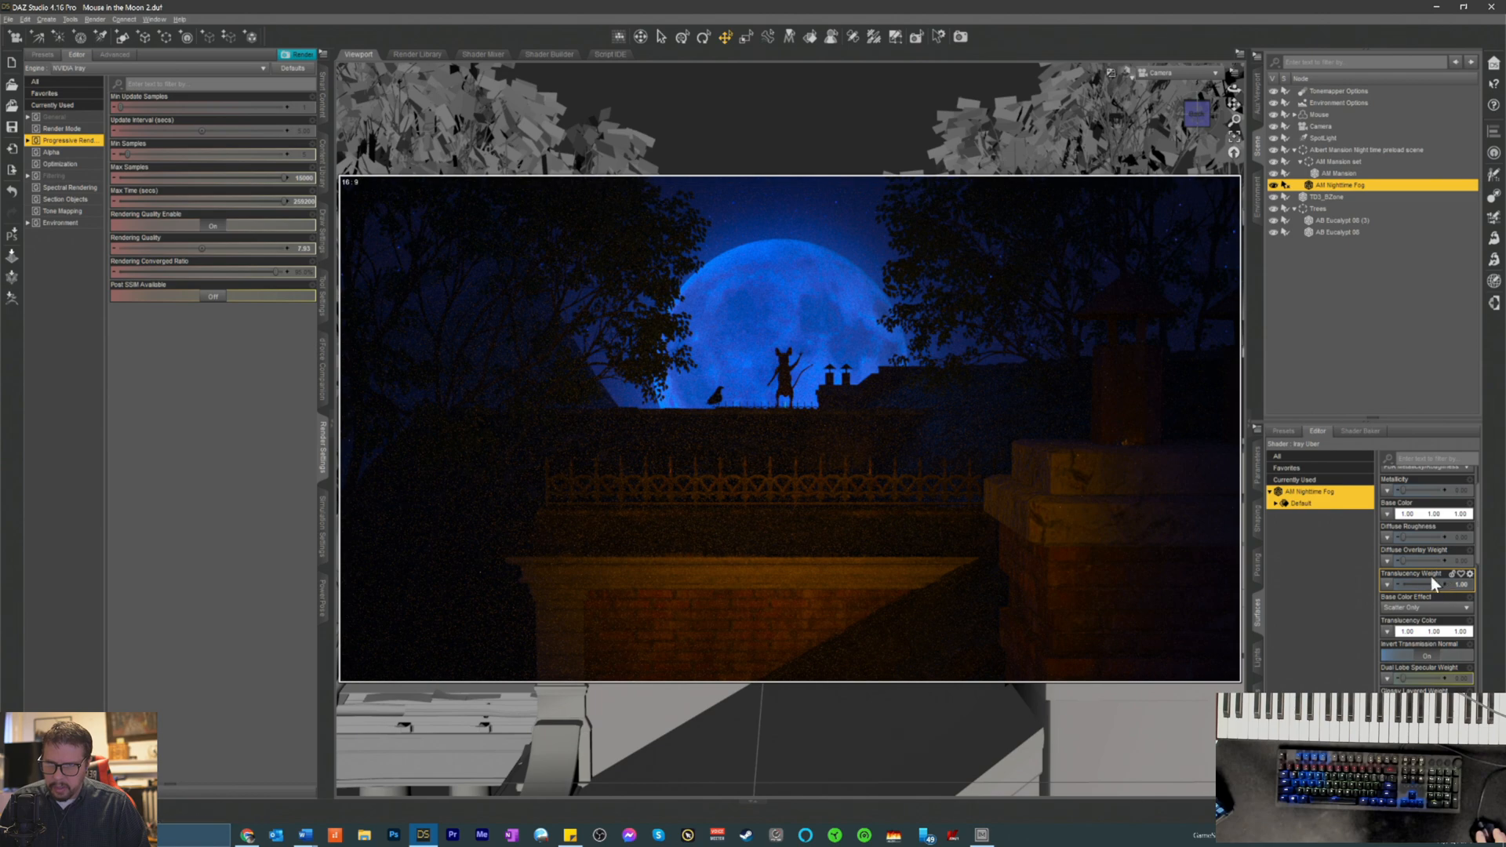
left_click_drag(1438, 583, 1334, 588)
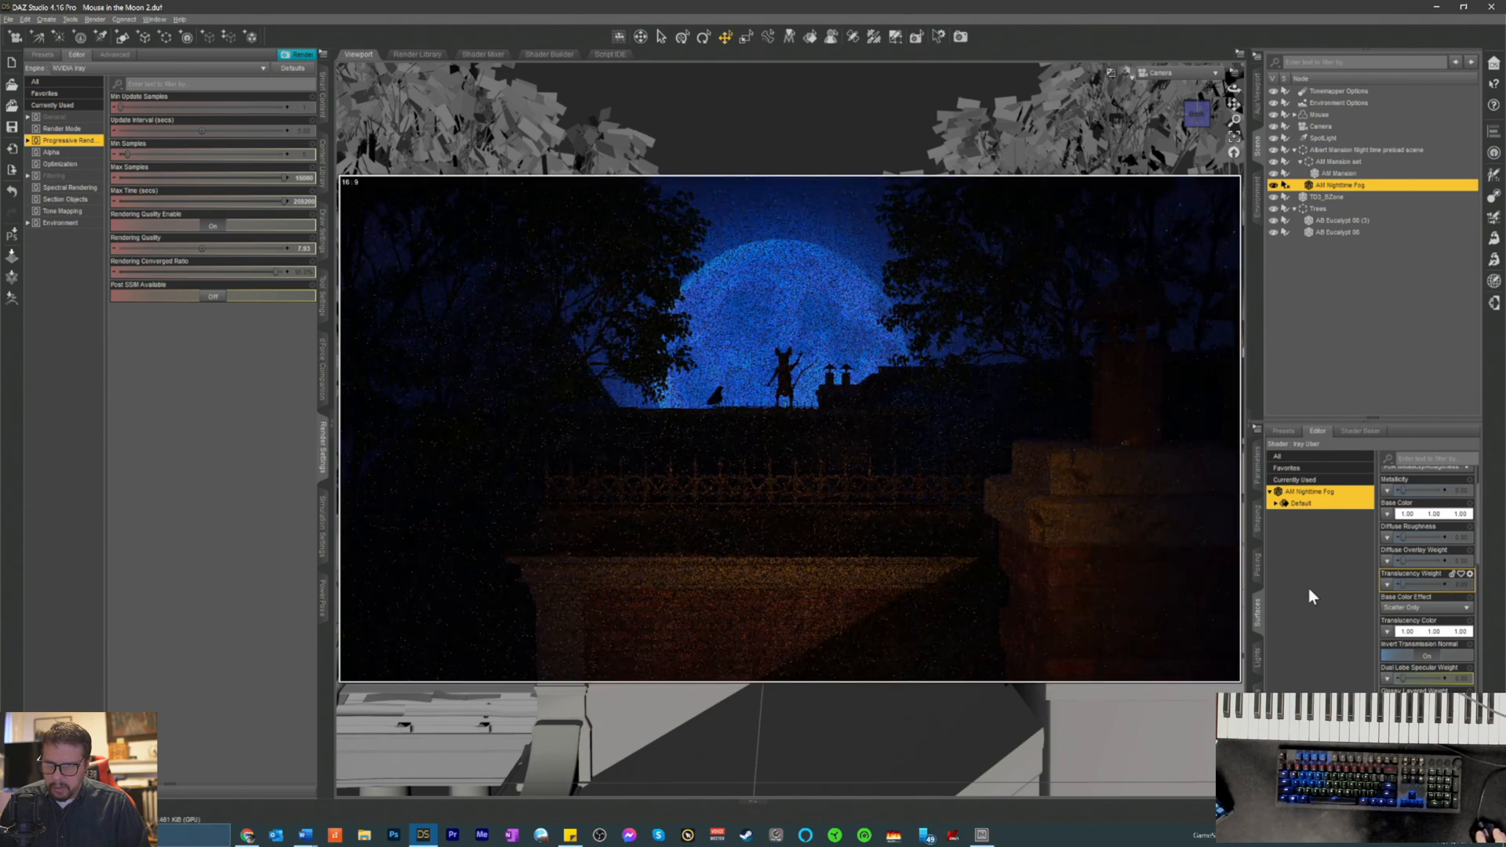
scroll(1412, 565, "up", 3)
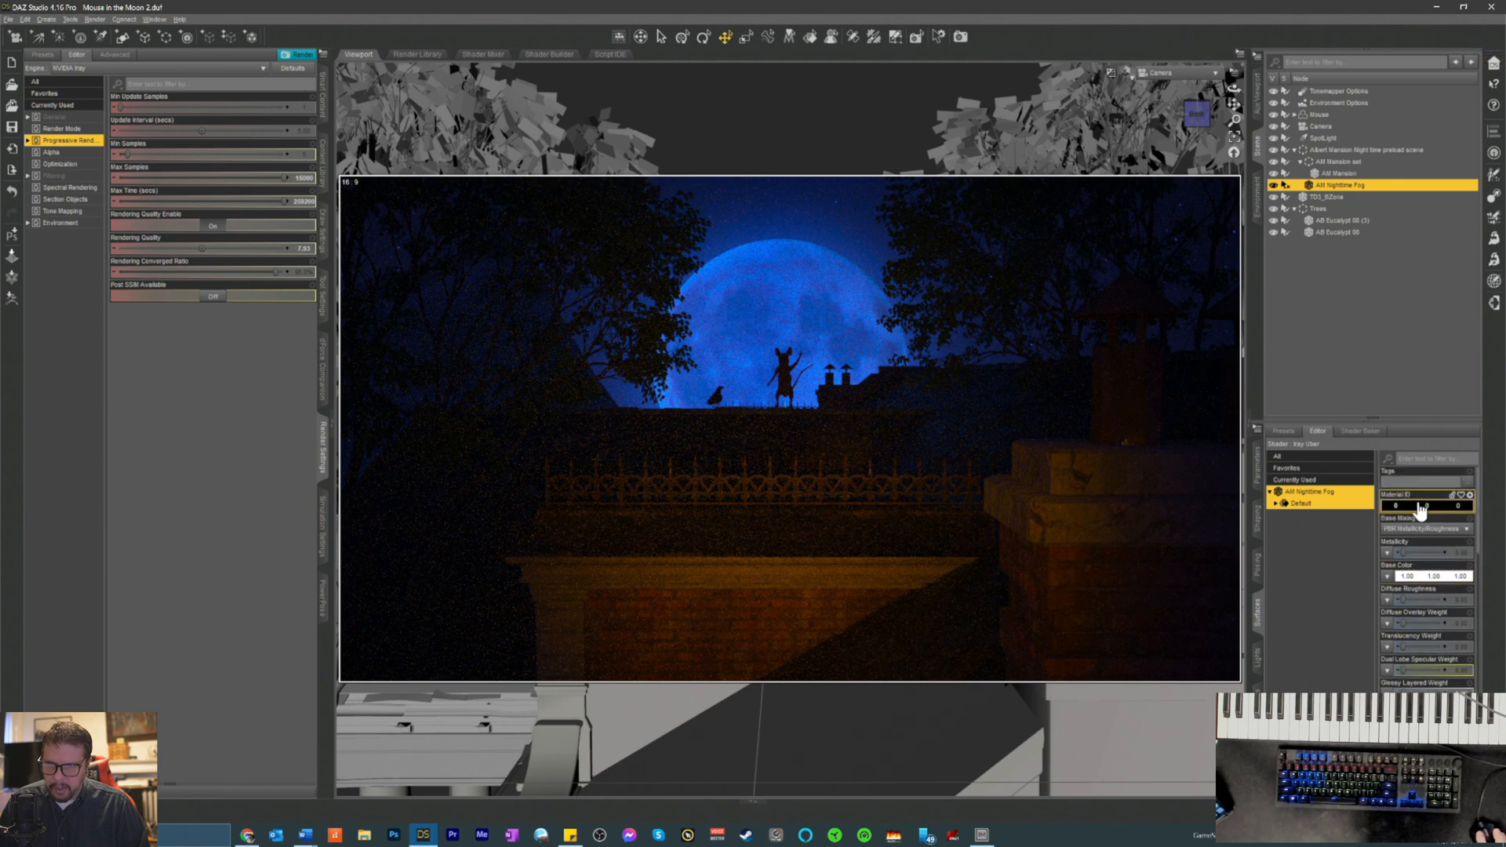
scroll(1410, 612, "down", 10)
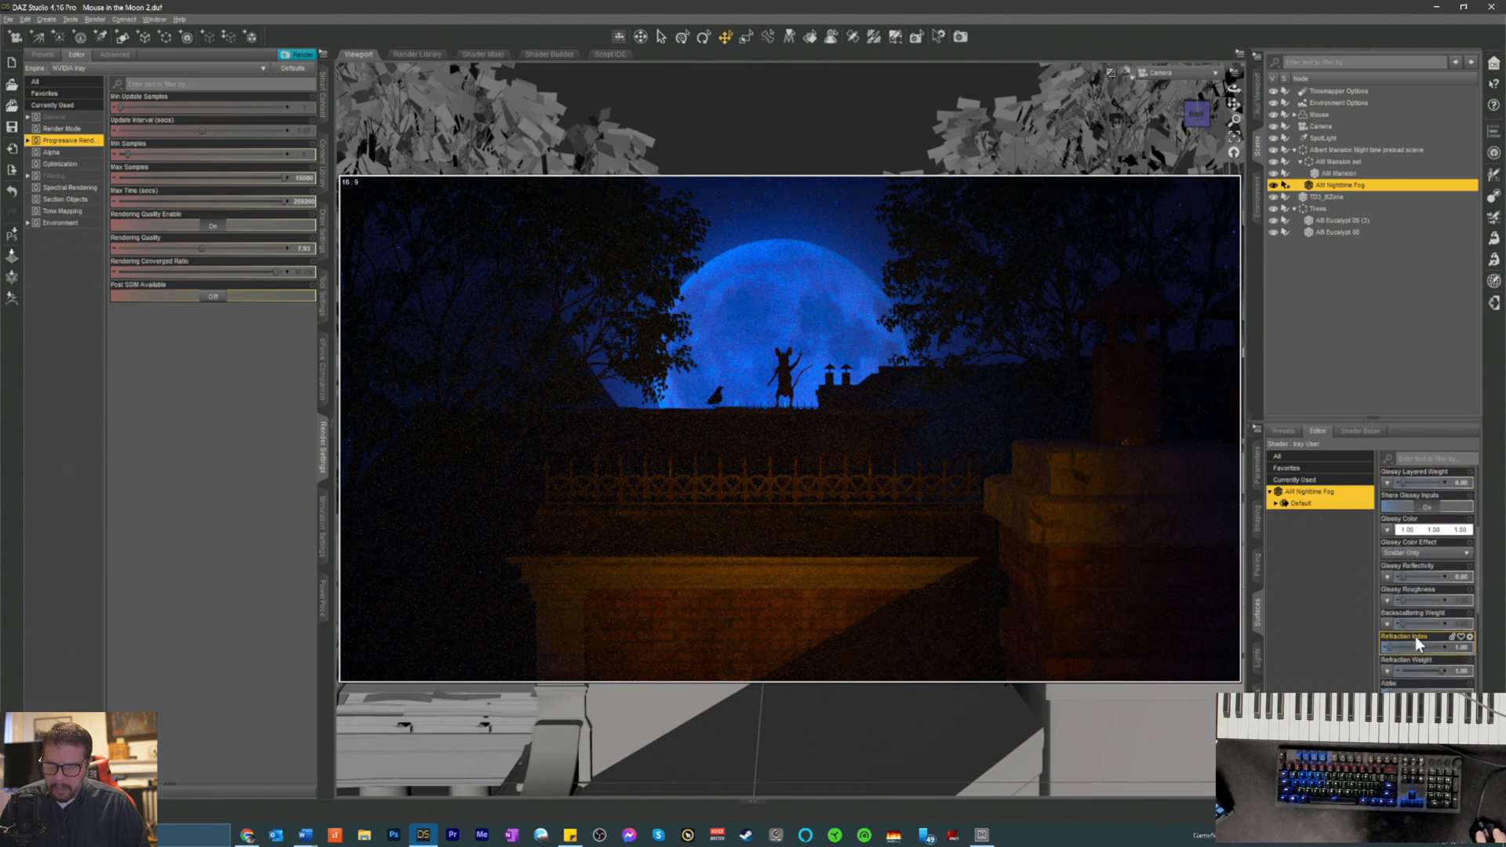
- Review the night fog's remaining surface settings down to the tiling, UV and smoothing properties, and save the scene
scroll(1421, 651, "down", 5)
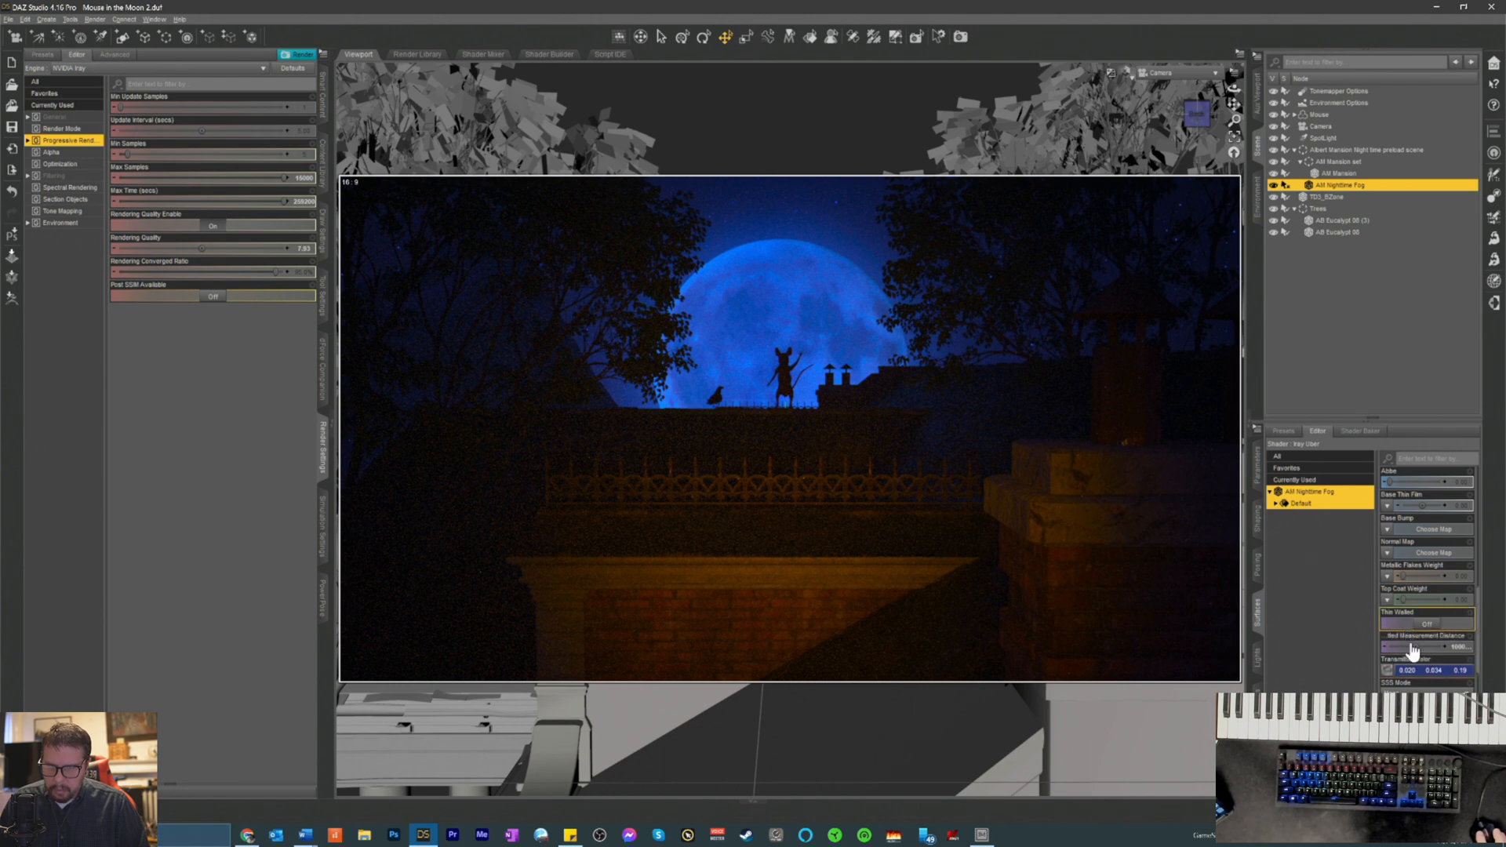
scroll(1411, 663, "down", 5)
scroll(1409, 667, "down", 4)
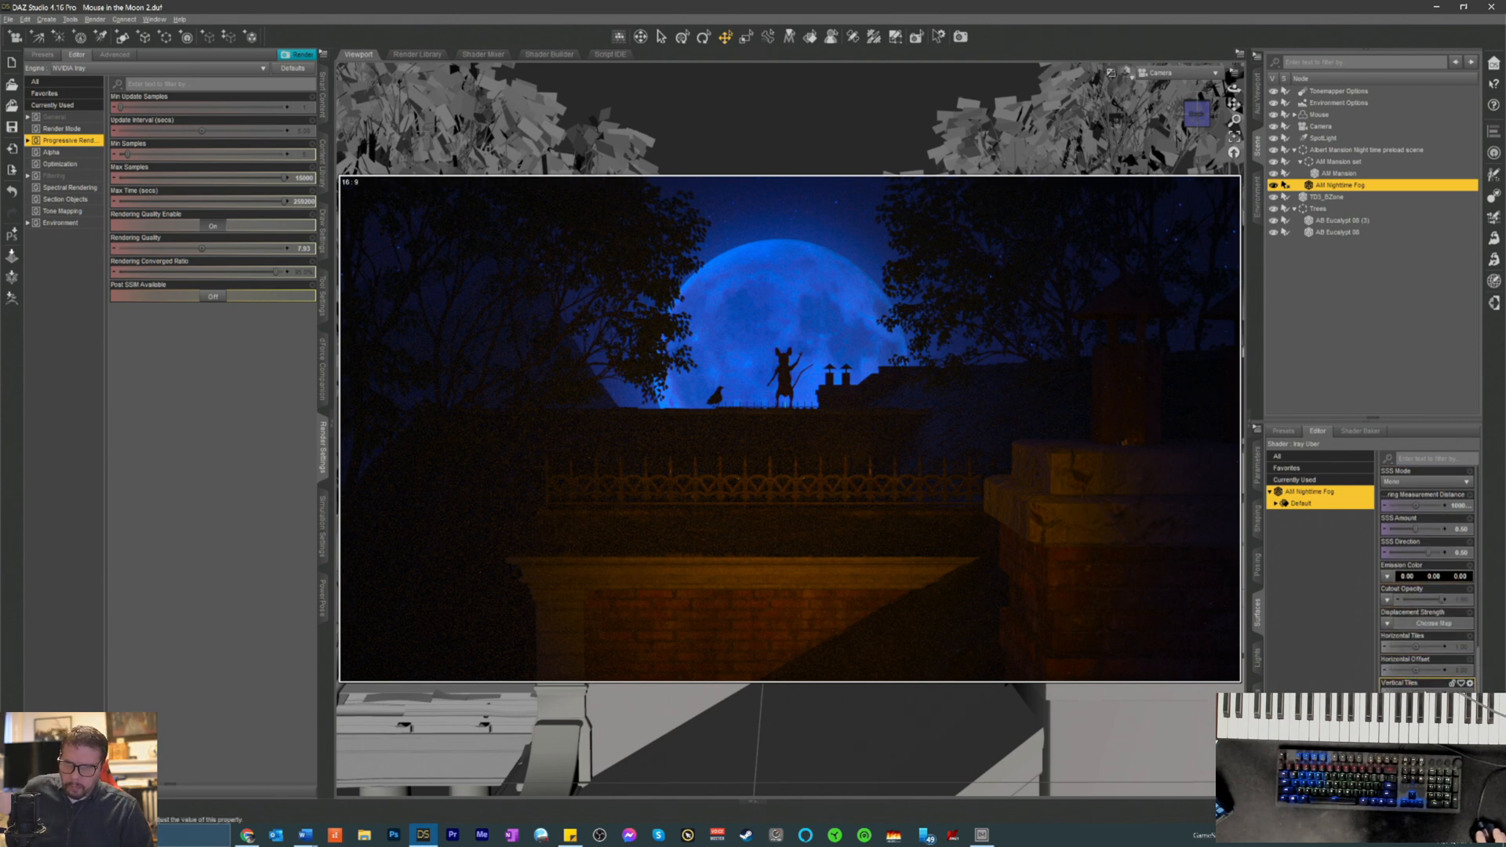
scroll(1414, 622, "down", 3)
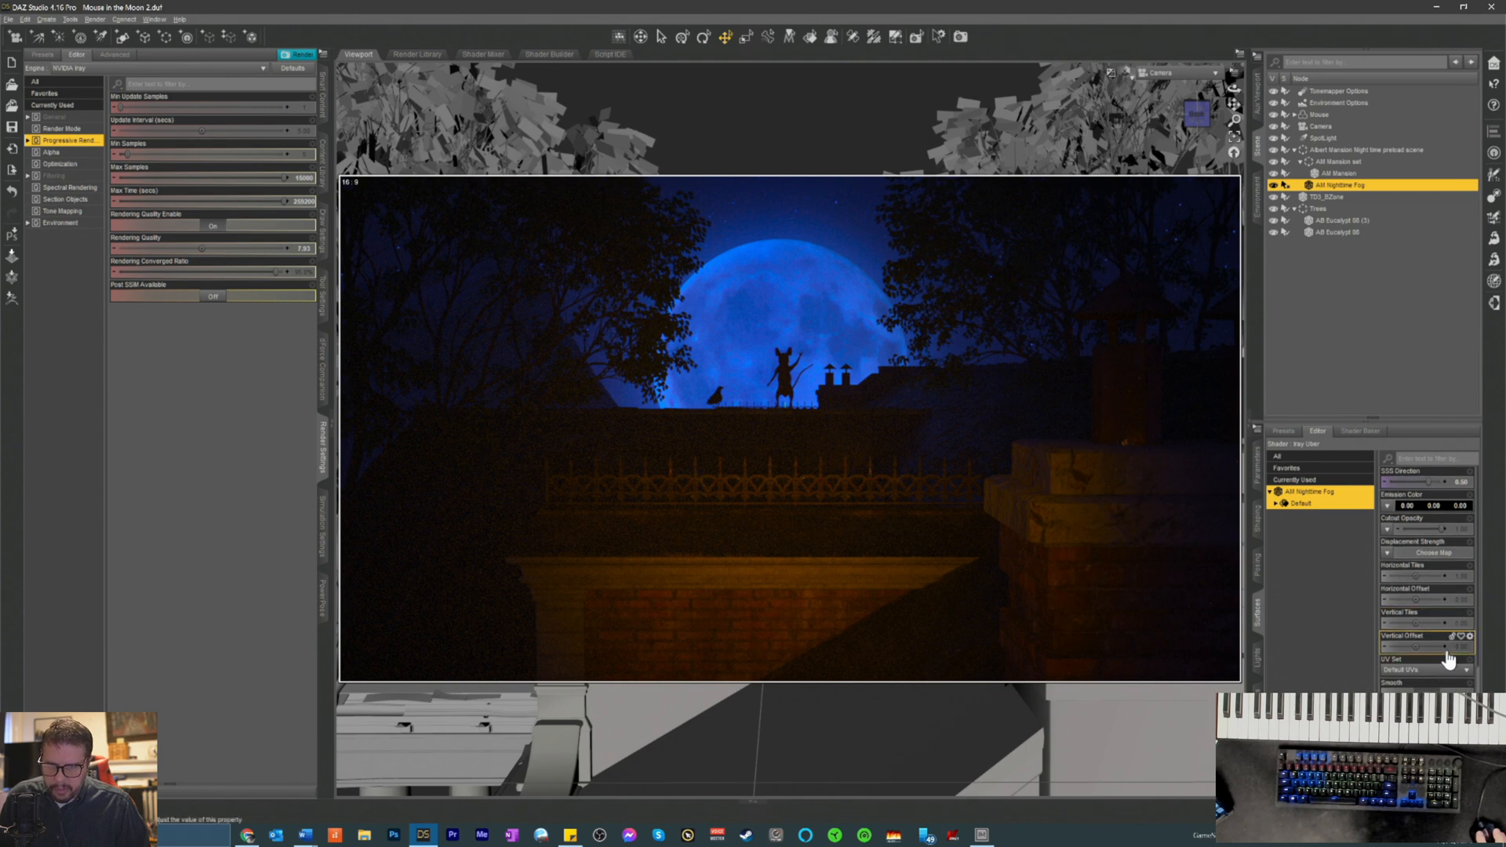
scroll(1447, 660, "down", 2)
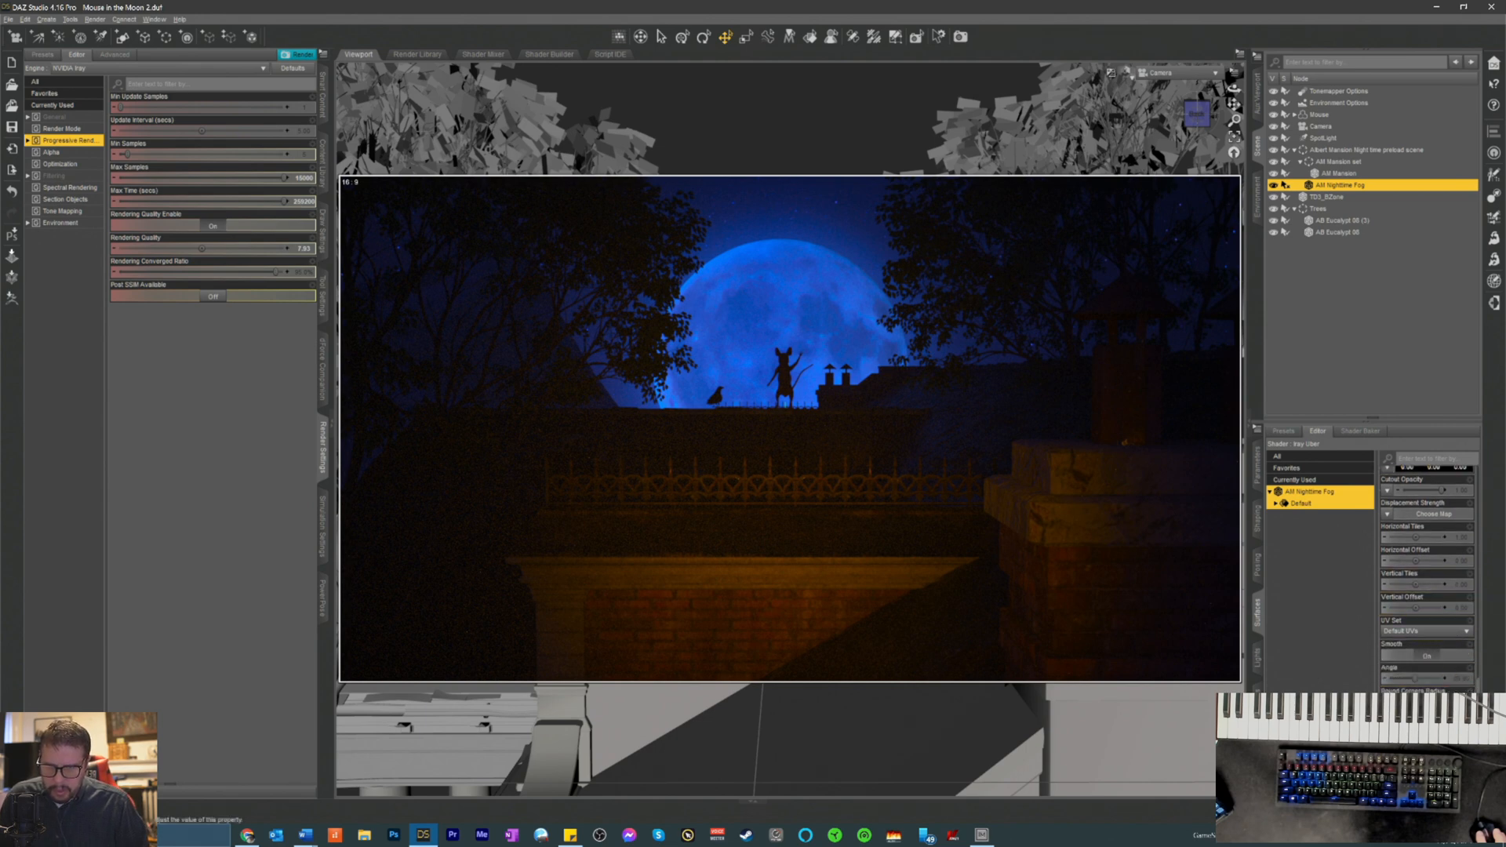
scroll(1420, 675, "up", 3)
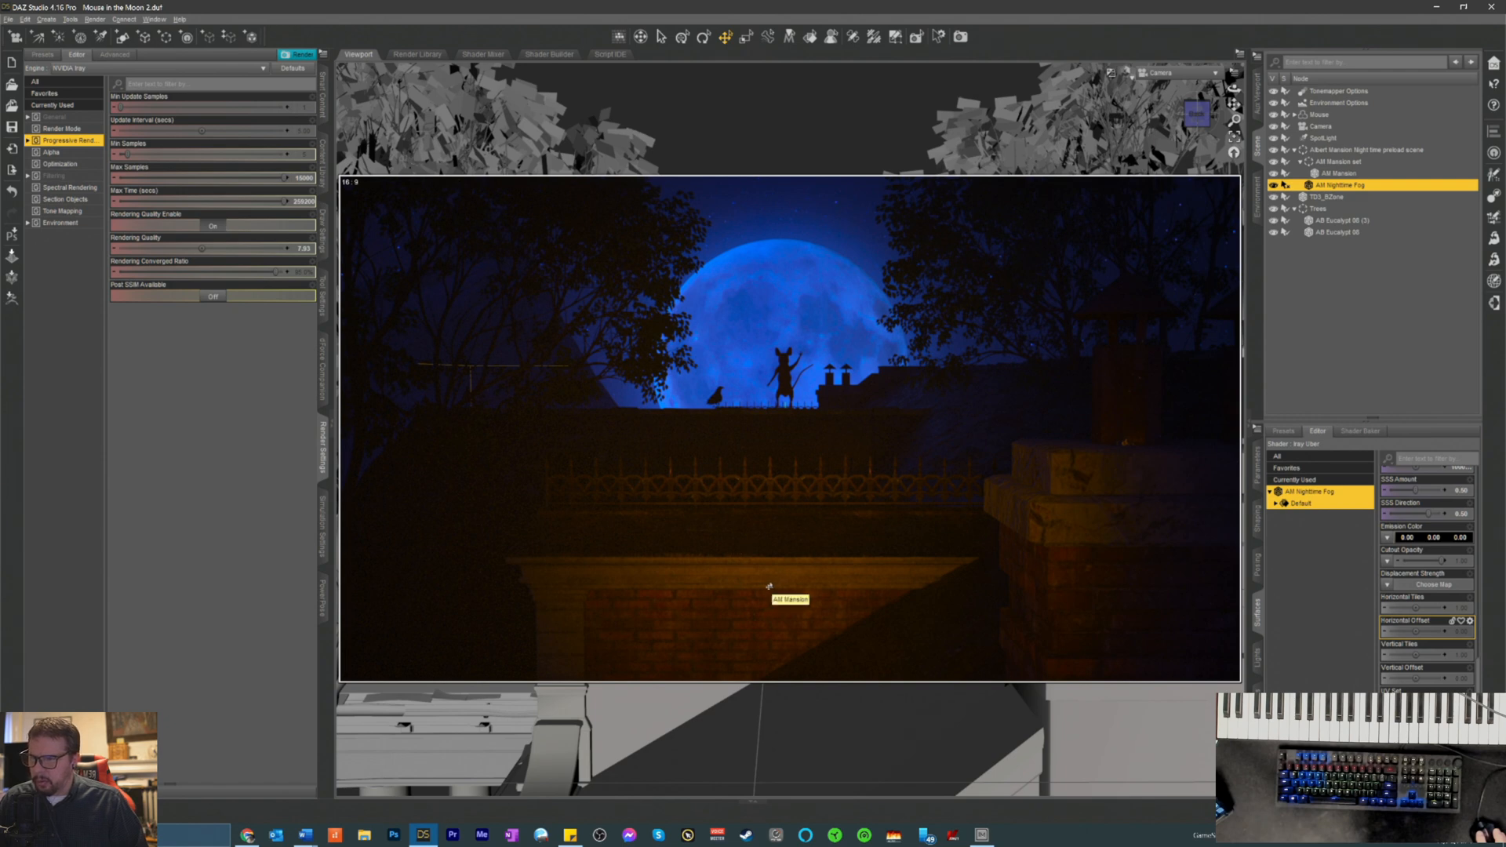
key("ctrl+s")
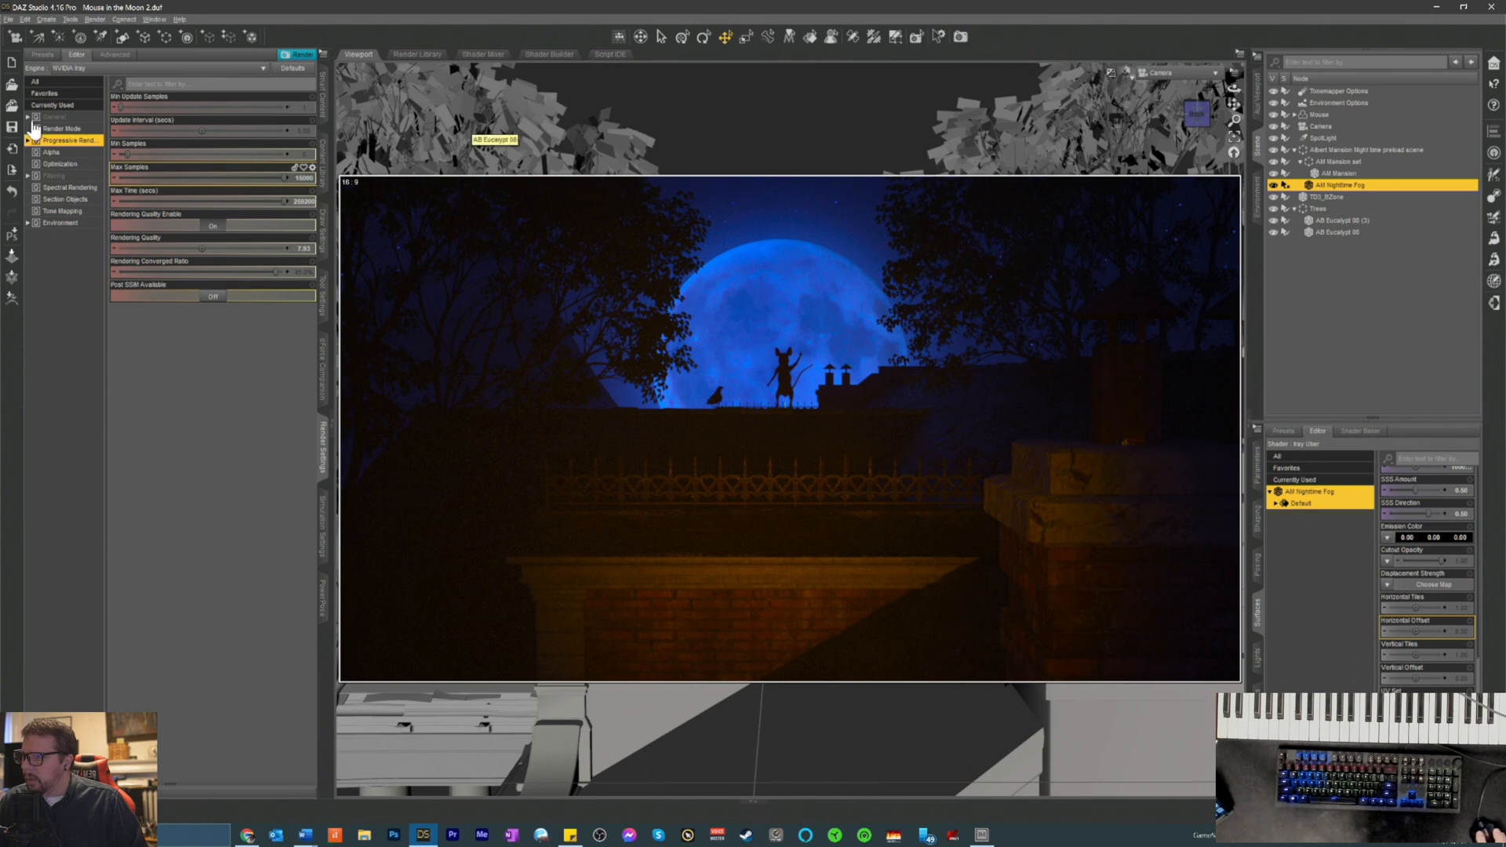
- Try to set the render's global pixel width to 13000 with Constrain Proportions switched off
left_click(63, 117)
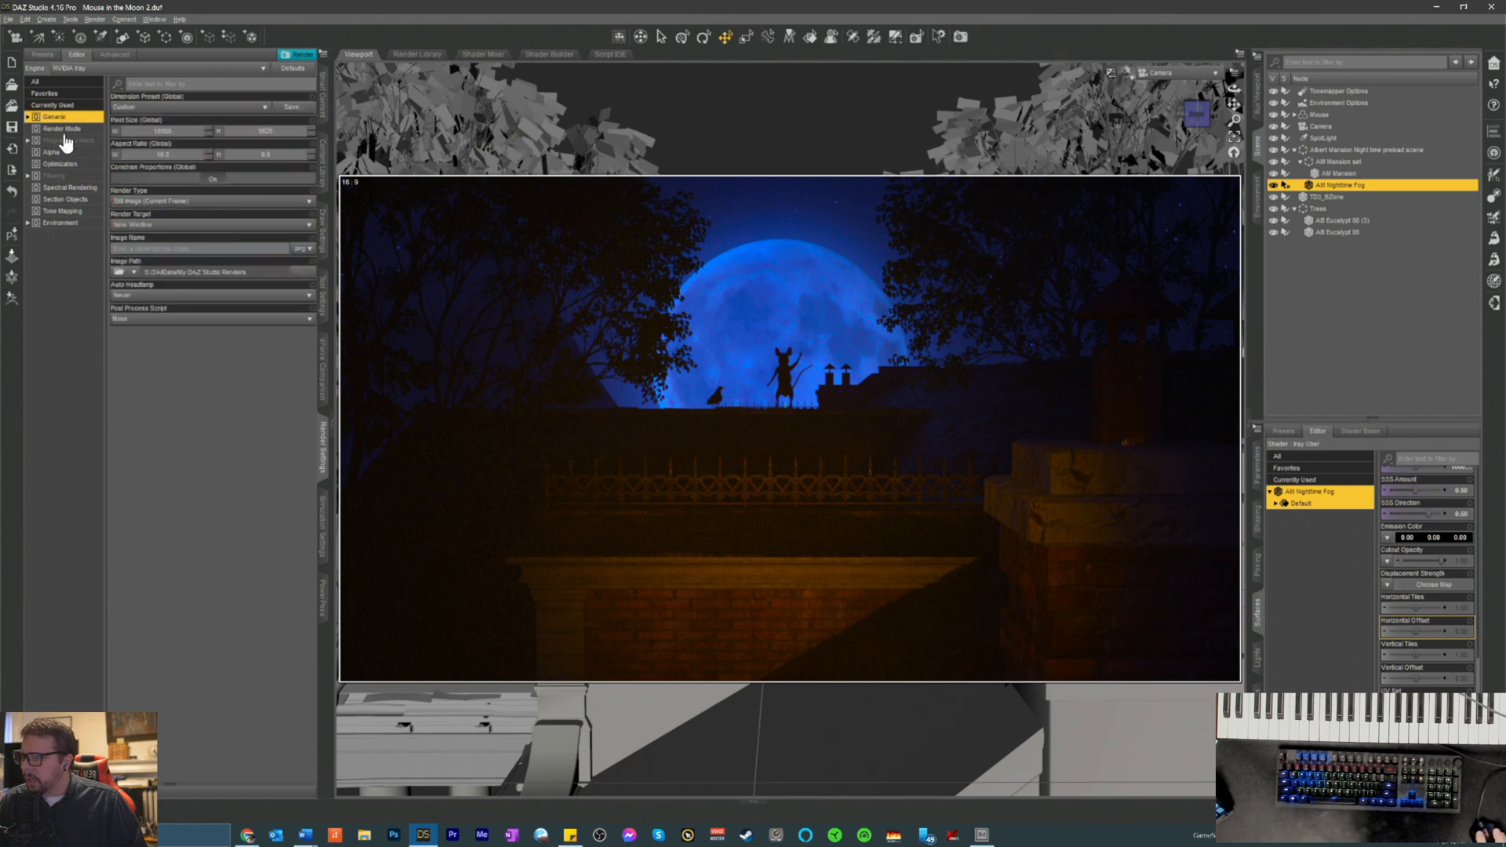
left_click(208, 180)
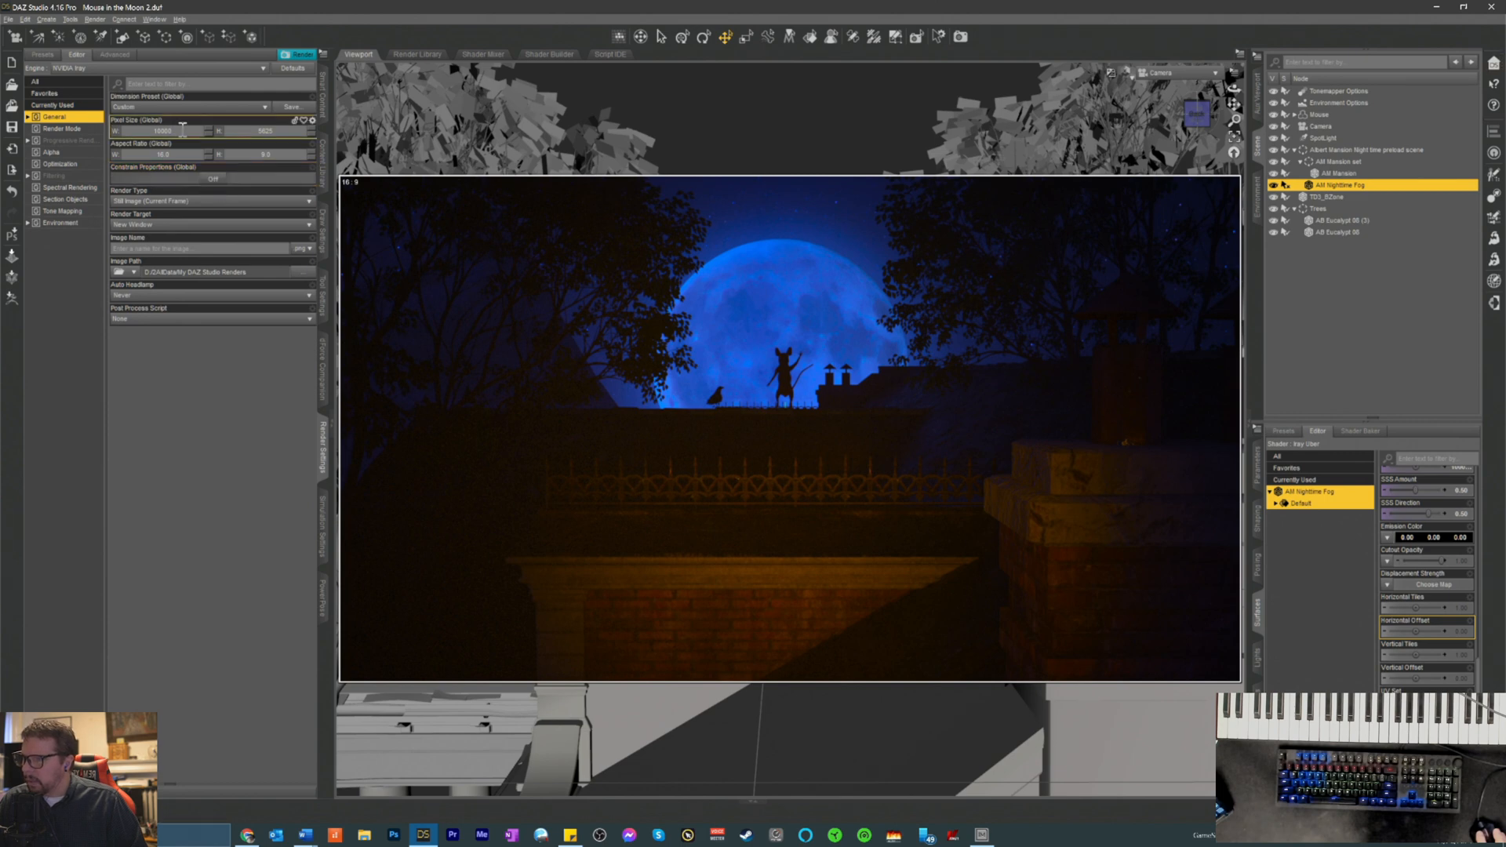
left_click_drag(184, 130, 96, 129)
type("192")
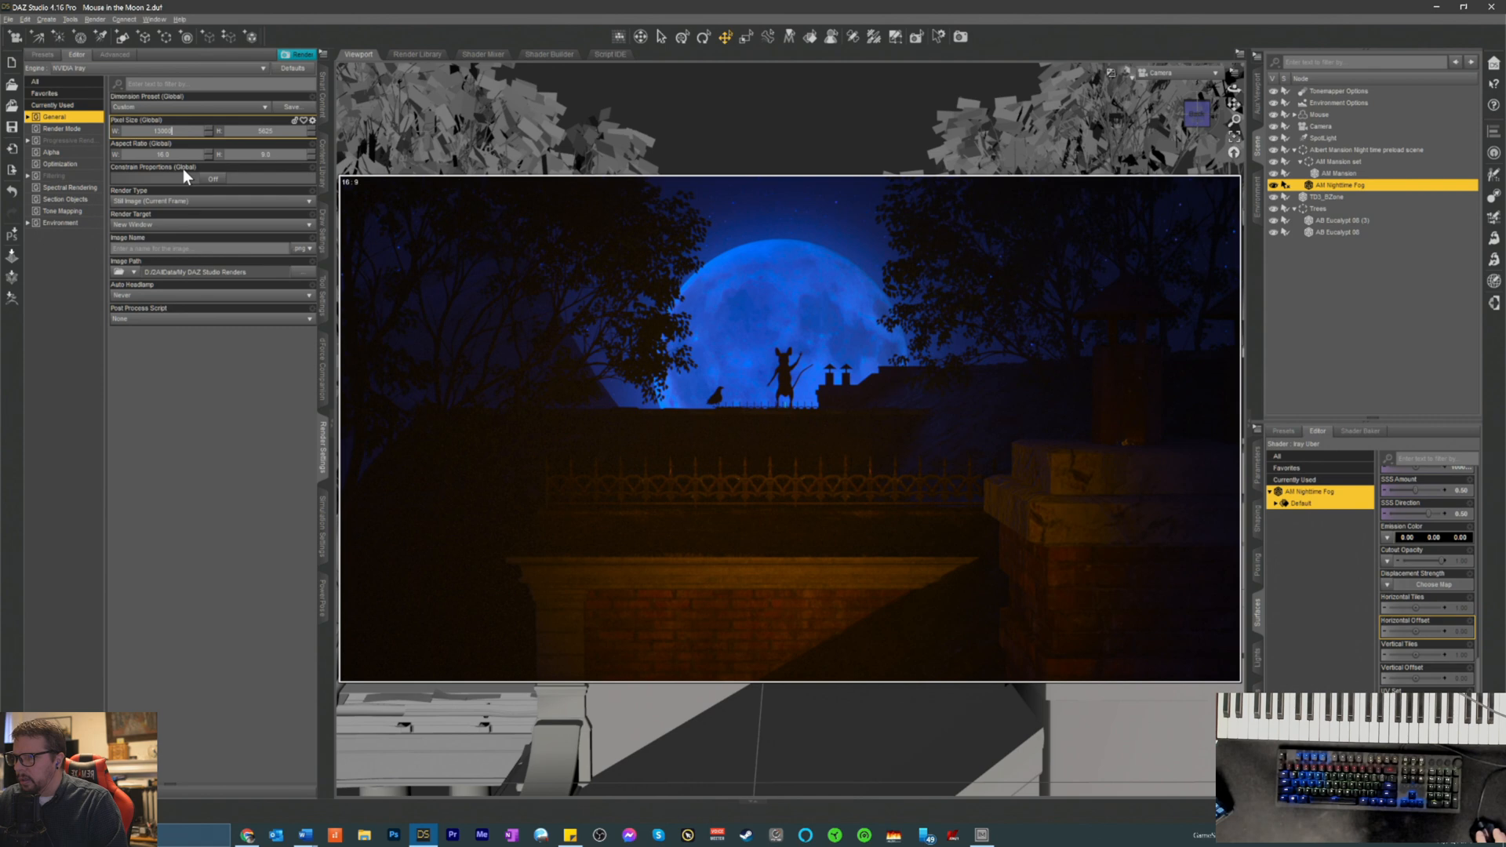
key("Return")
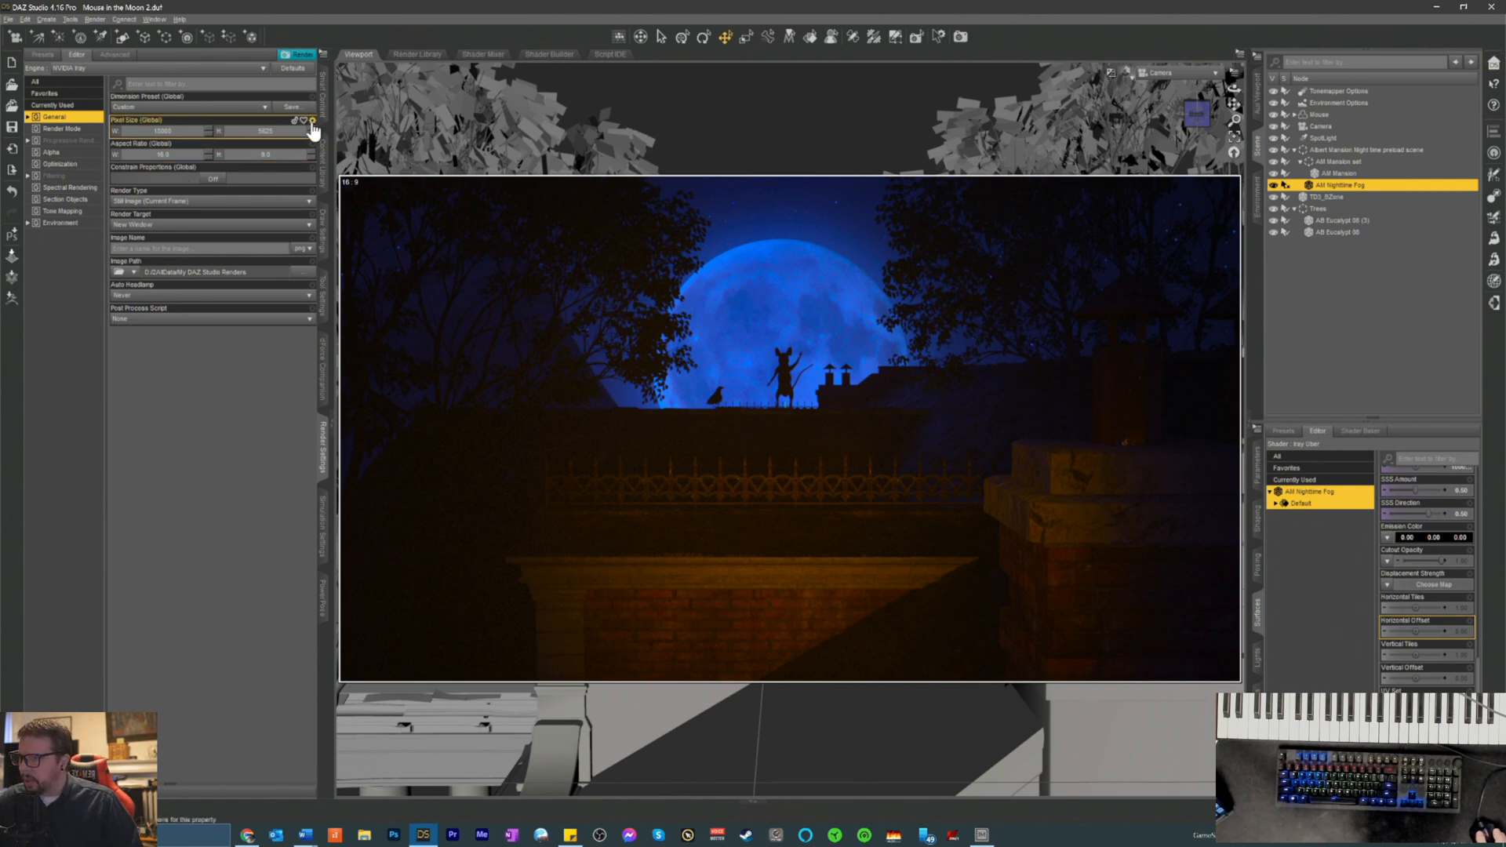
- Turn off Use Limits in the parameter settings of the render's Pixel Size
left_click(313, 123)
left_click(345, 128)
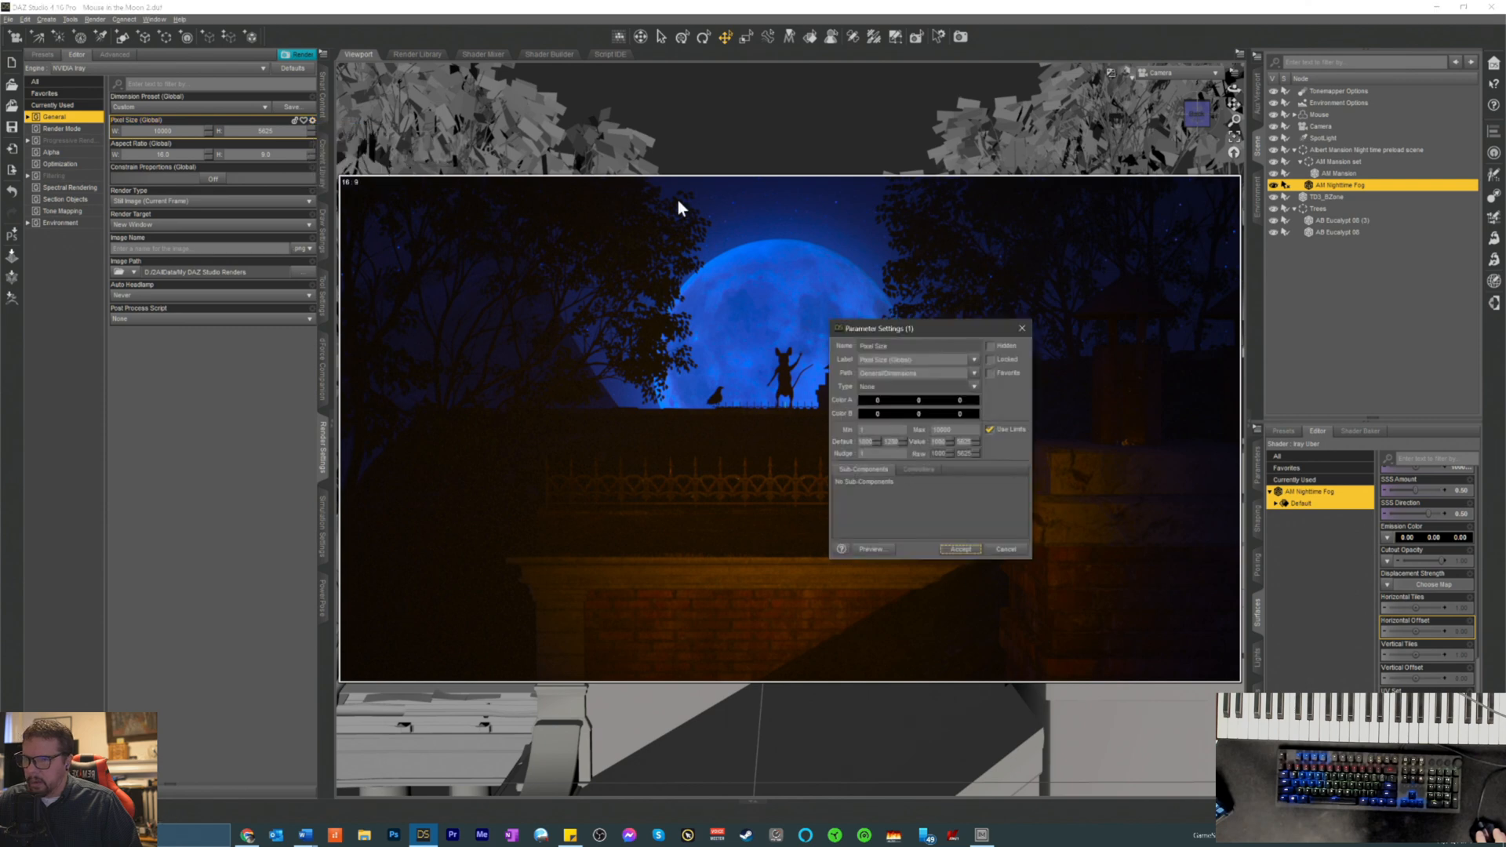
left_click(991, 429)
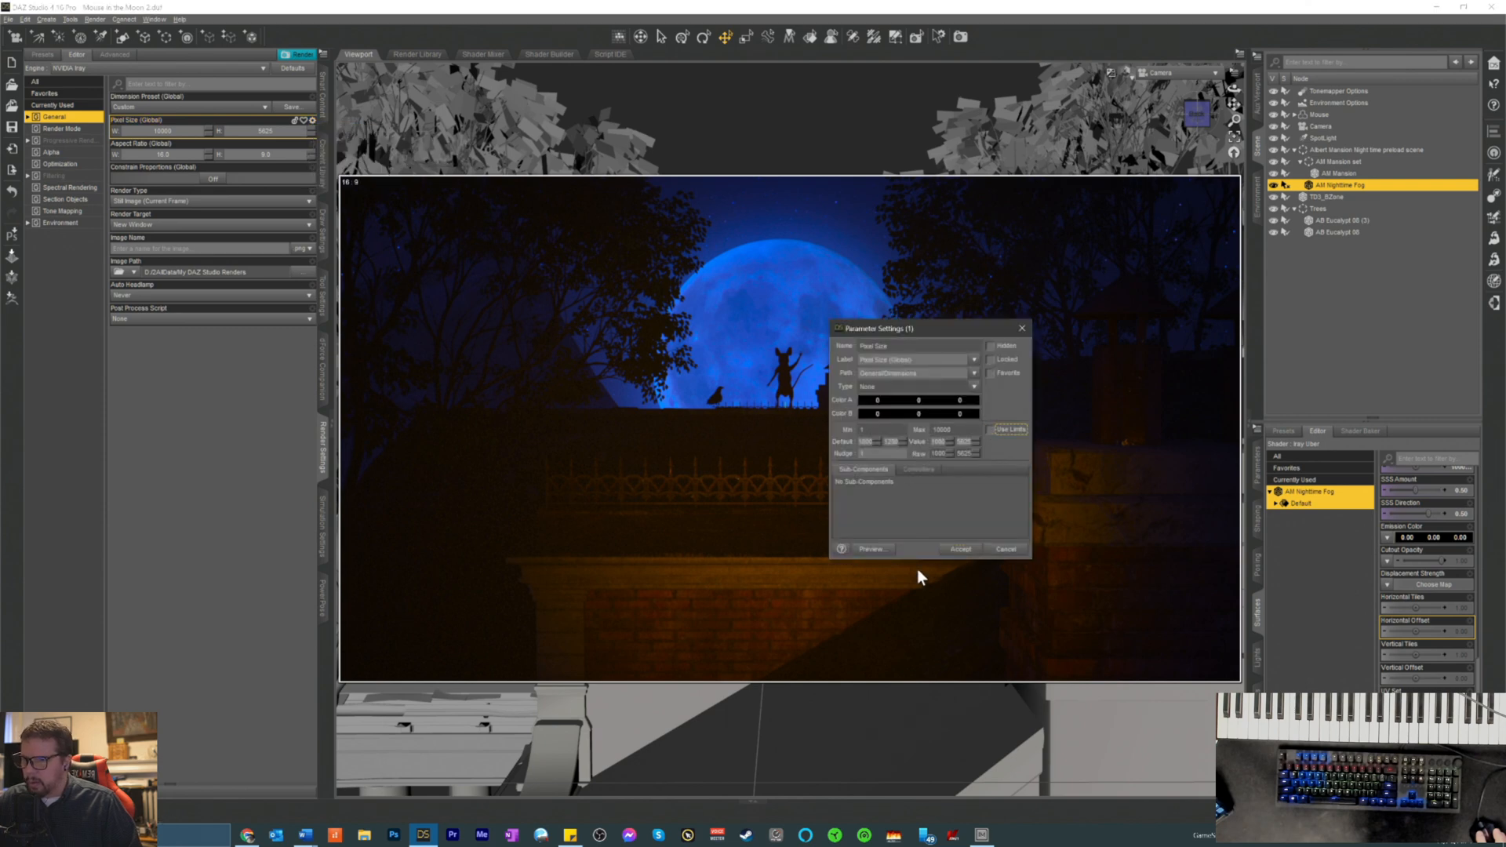
left_click(961, 550)
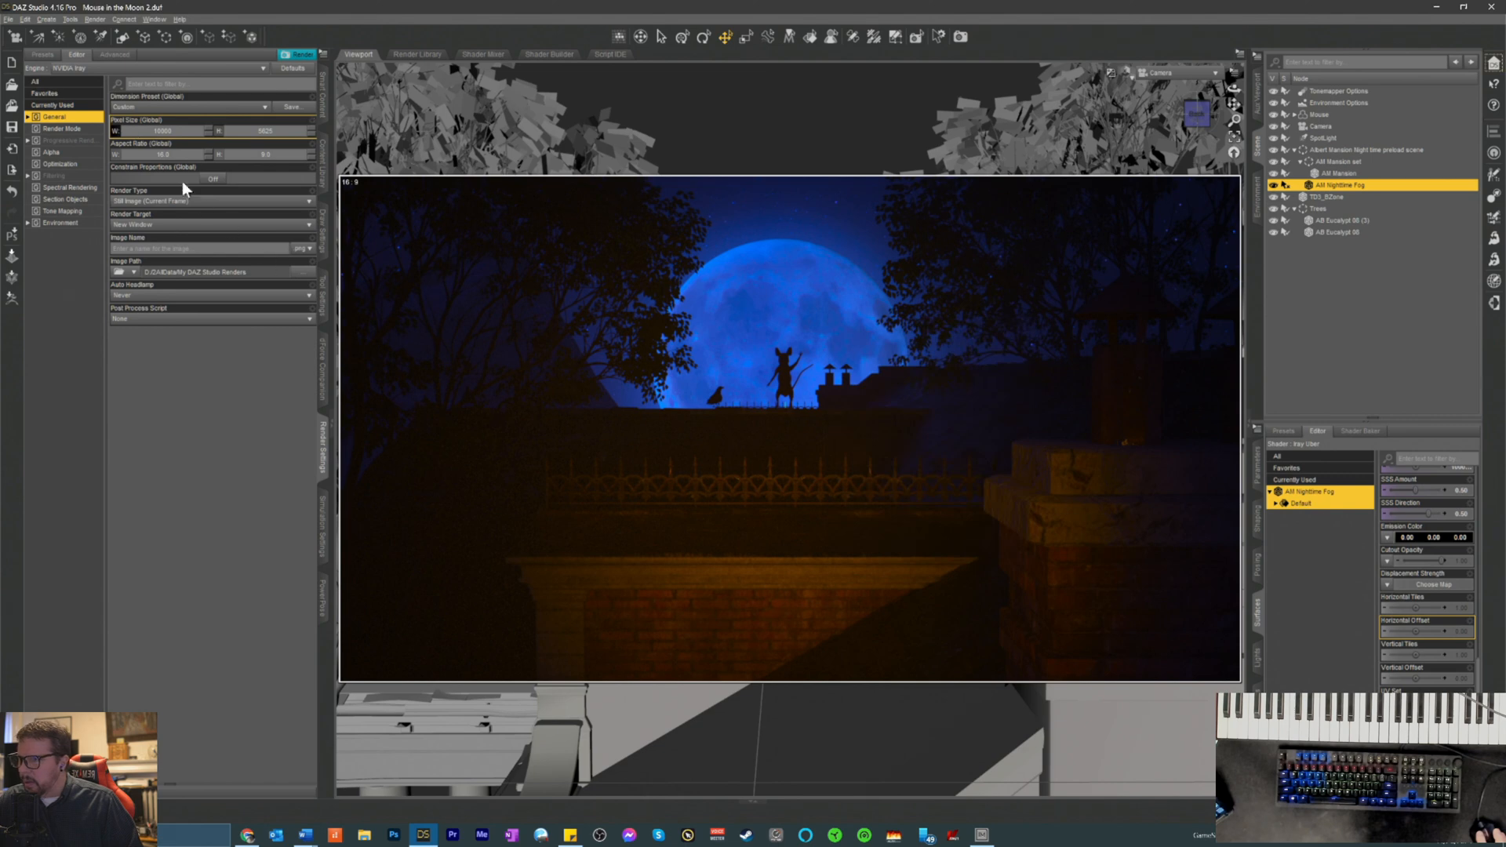
- Set the render's pixel width to 13000 with its proportions unconstrained
left_click(162, 130)
type("13333")
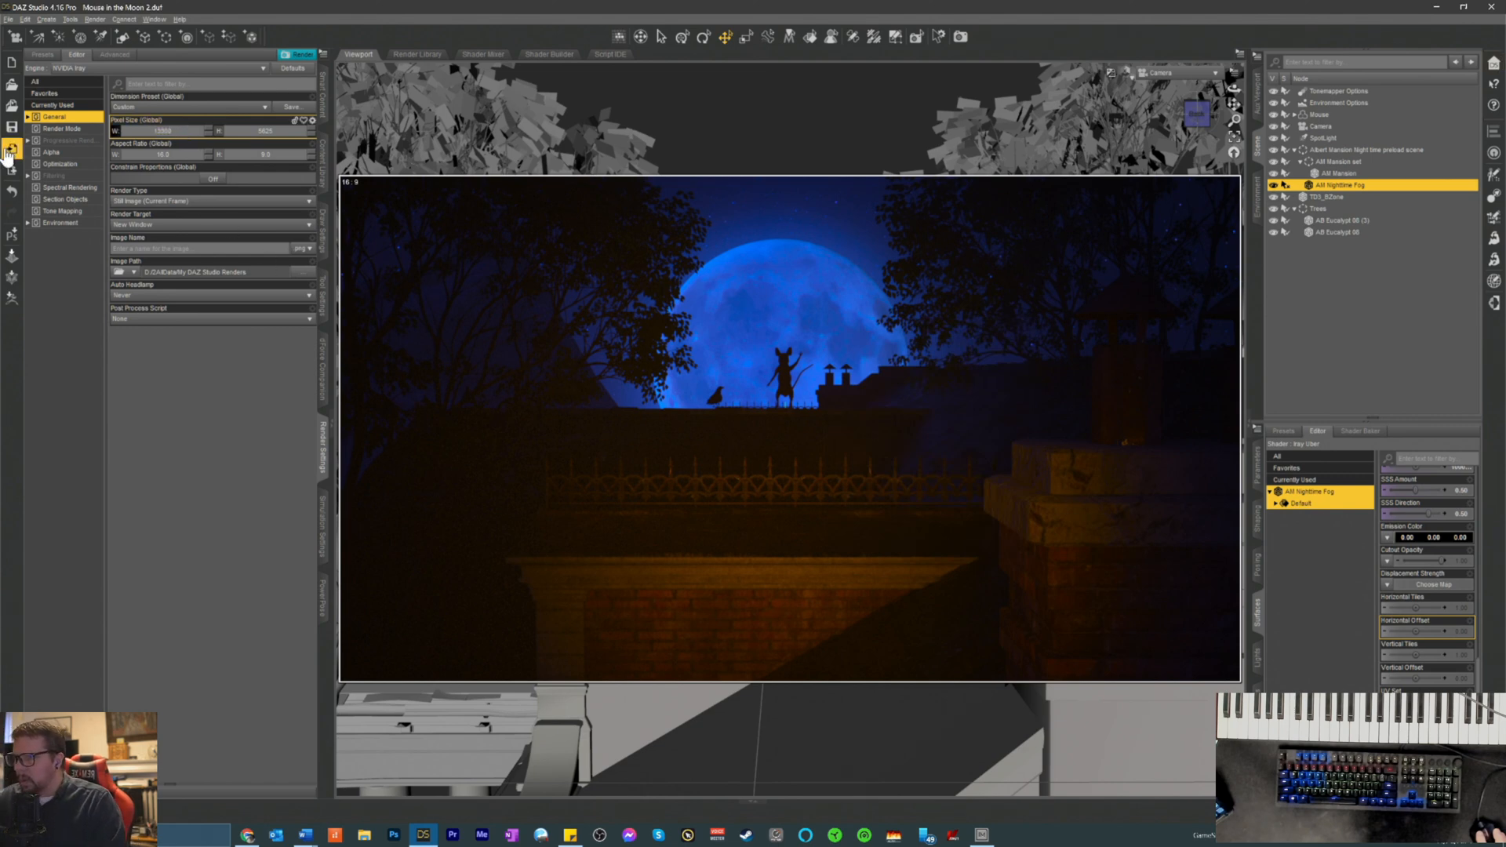
type("0")
key("Return")
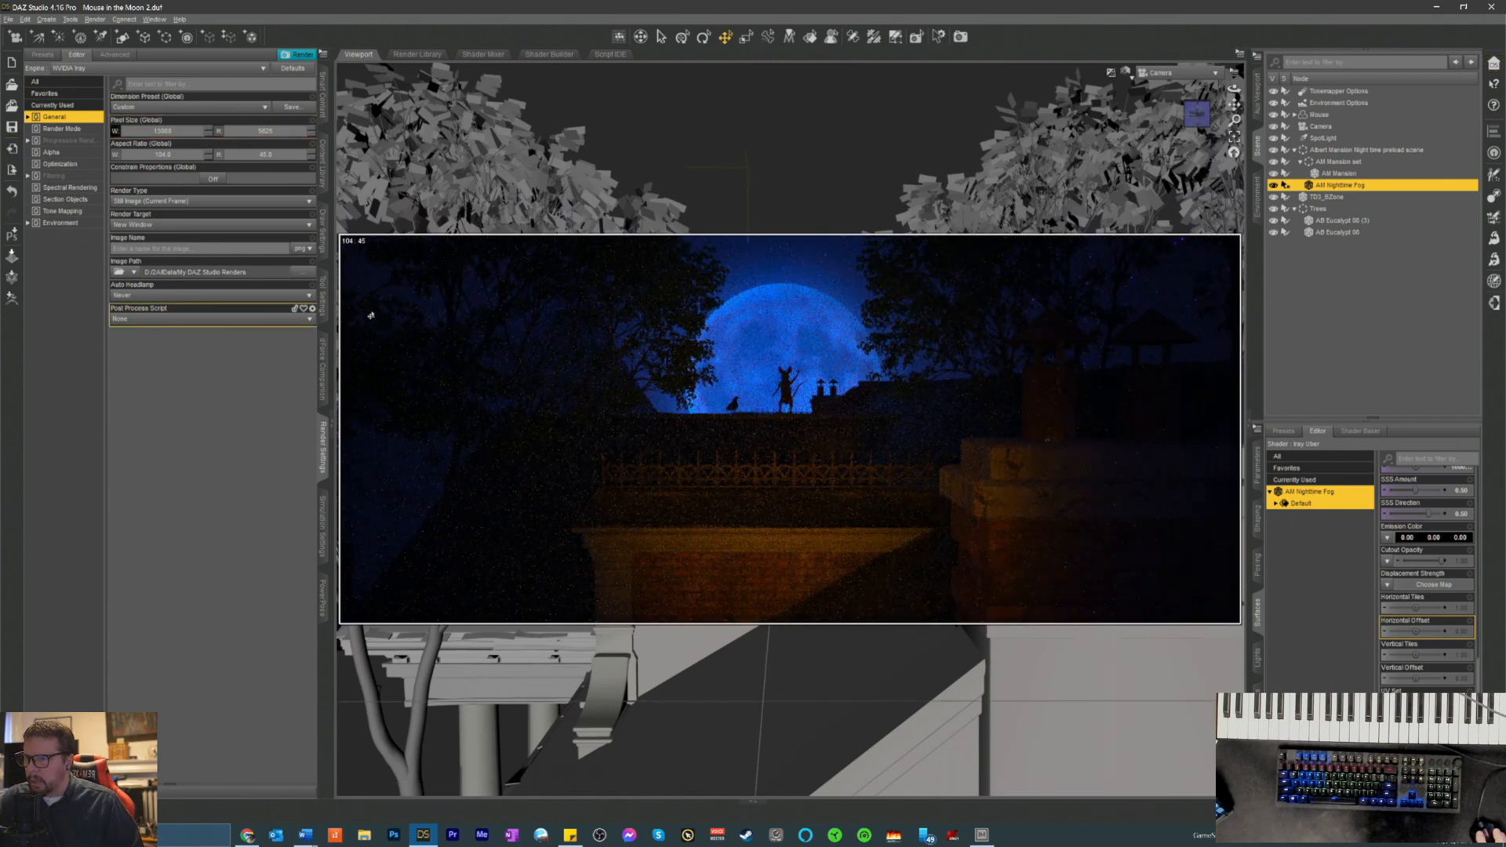
- Restore the render's aspect ratio to 16:9, leaving Constrain Proportions off
left_click(219, 180)
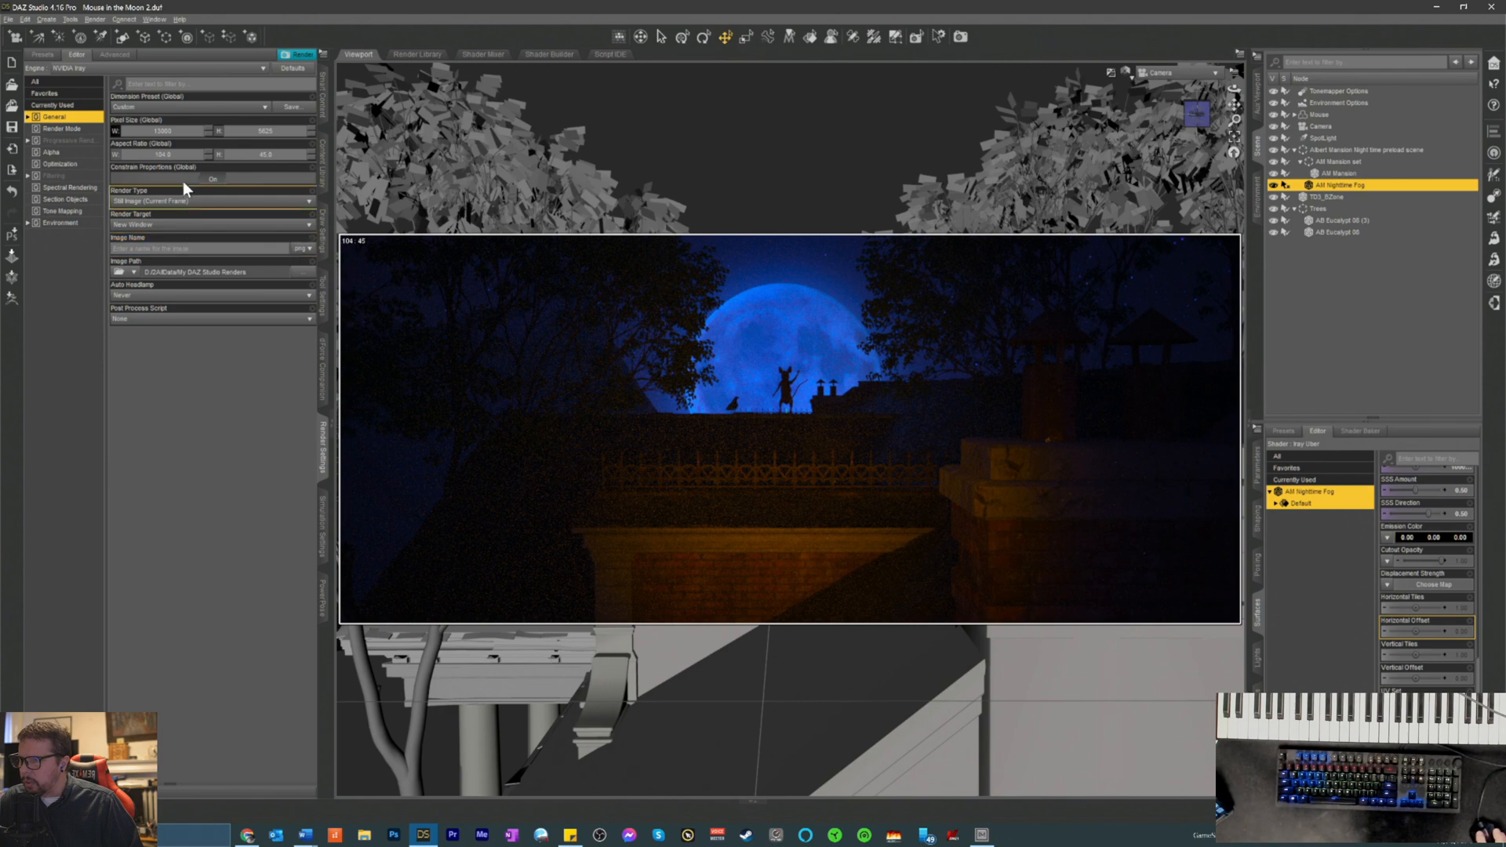
left_click(162, 153)
type("16")
key("Return")
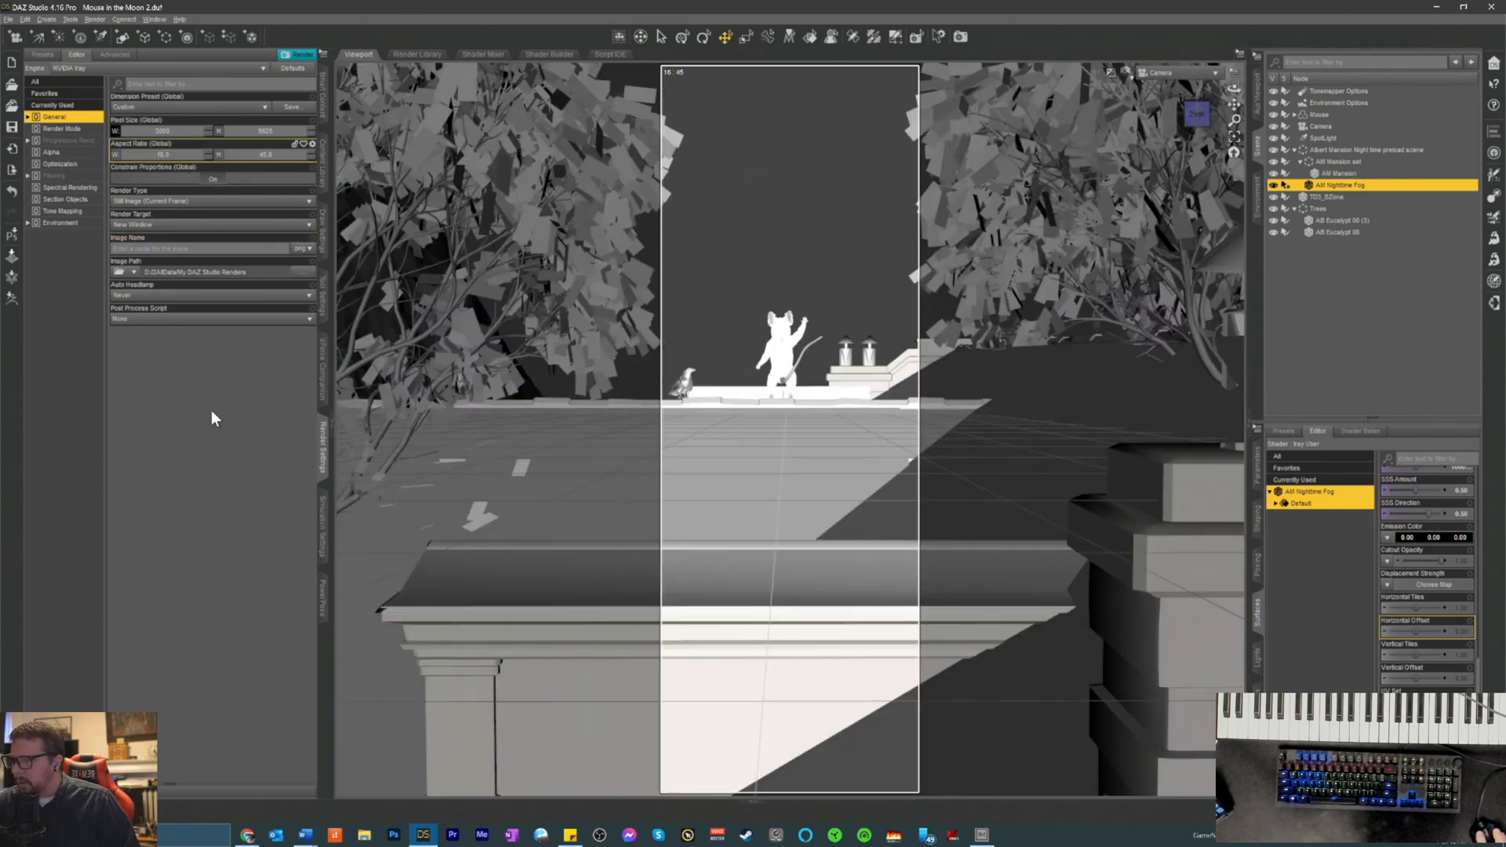
left_click(216, 181)
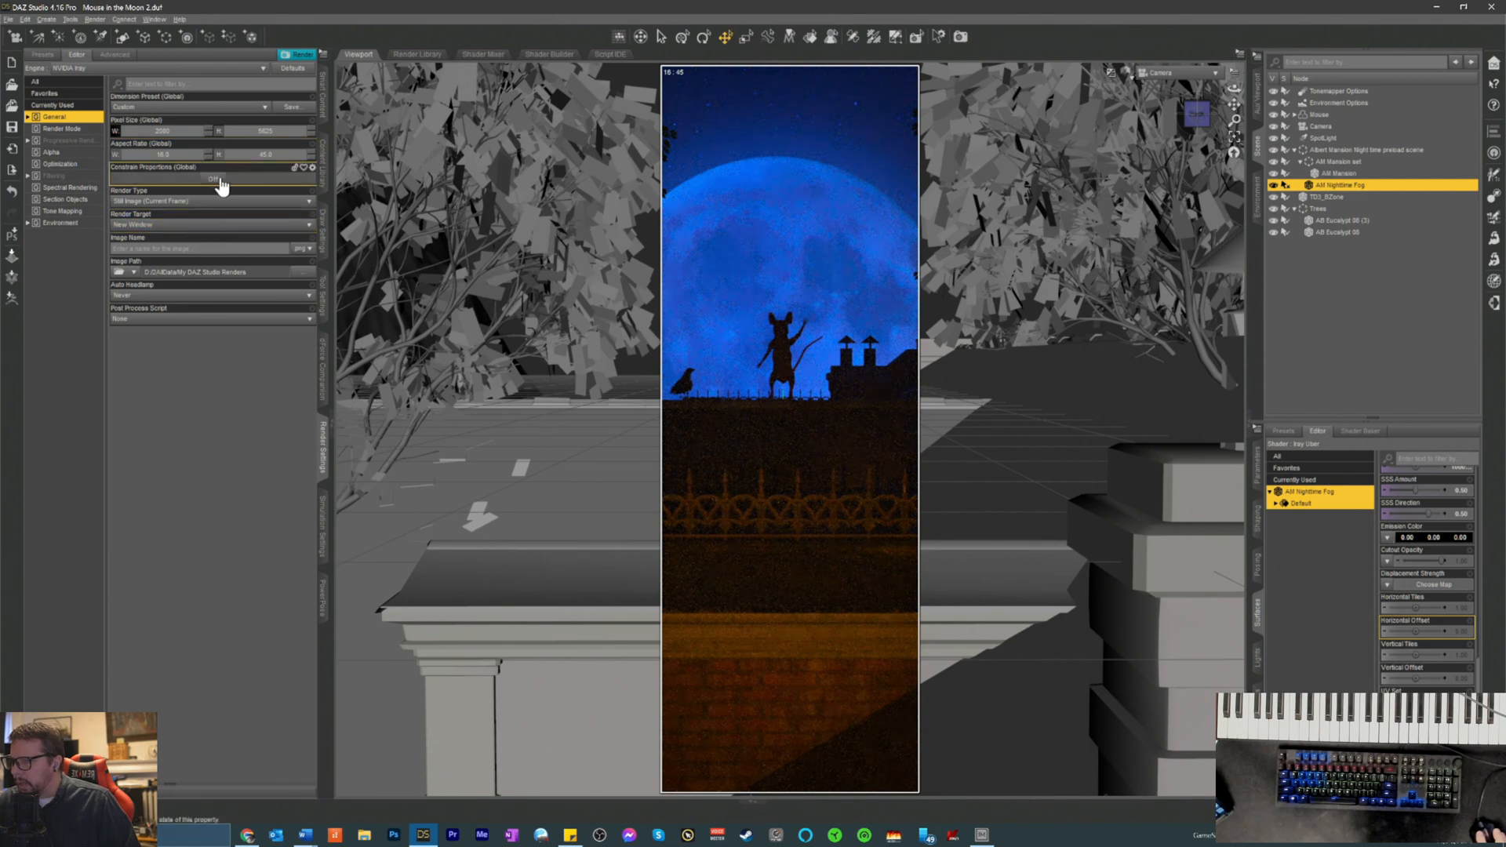
left_click(265, 155)
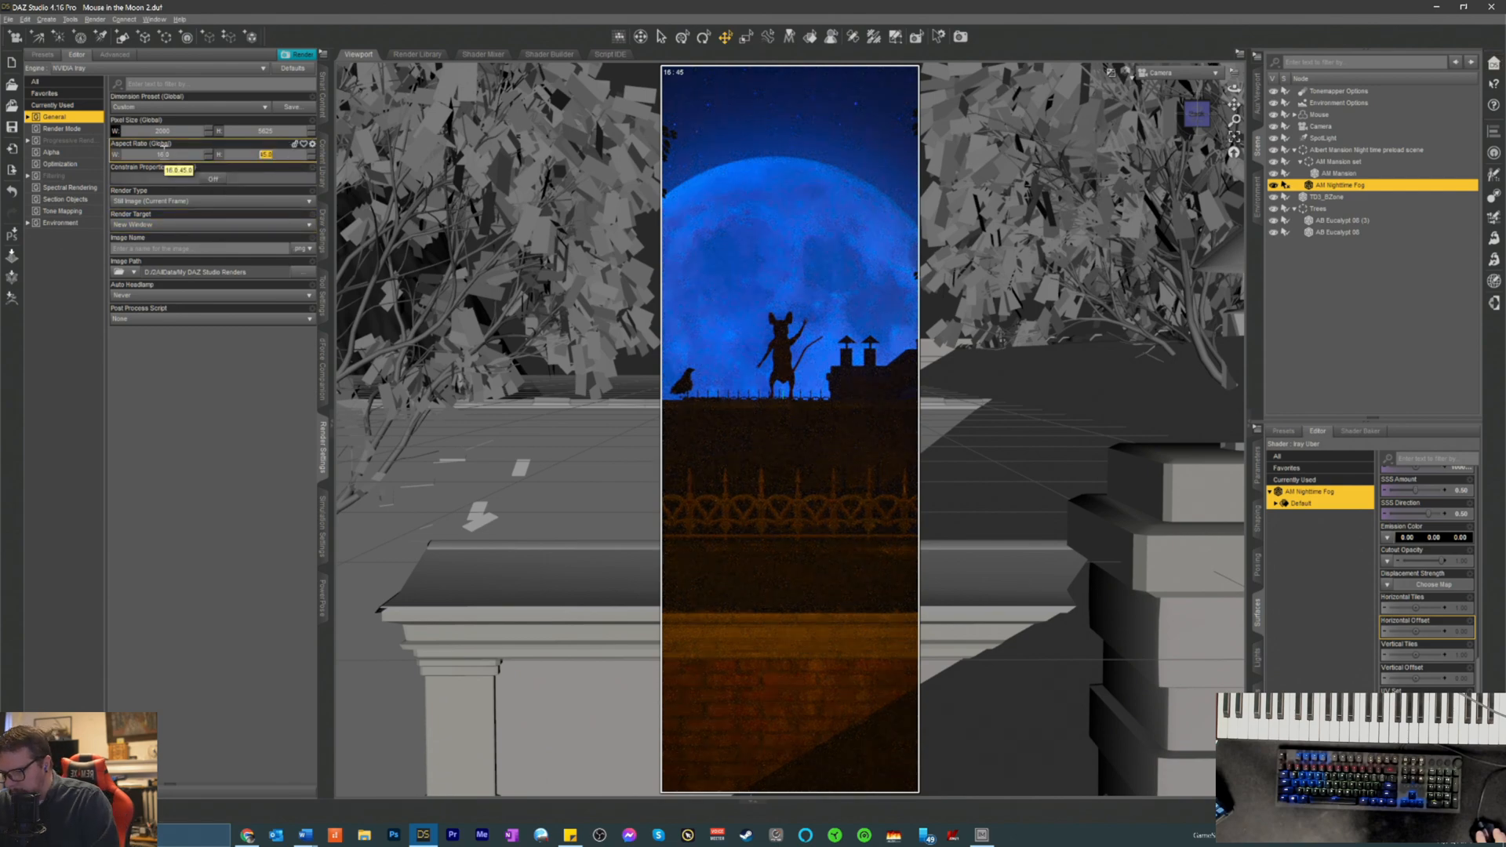
type("9")
key("Return")
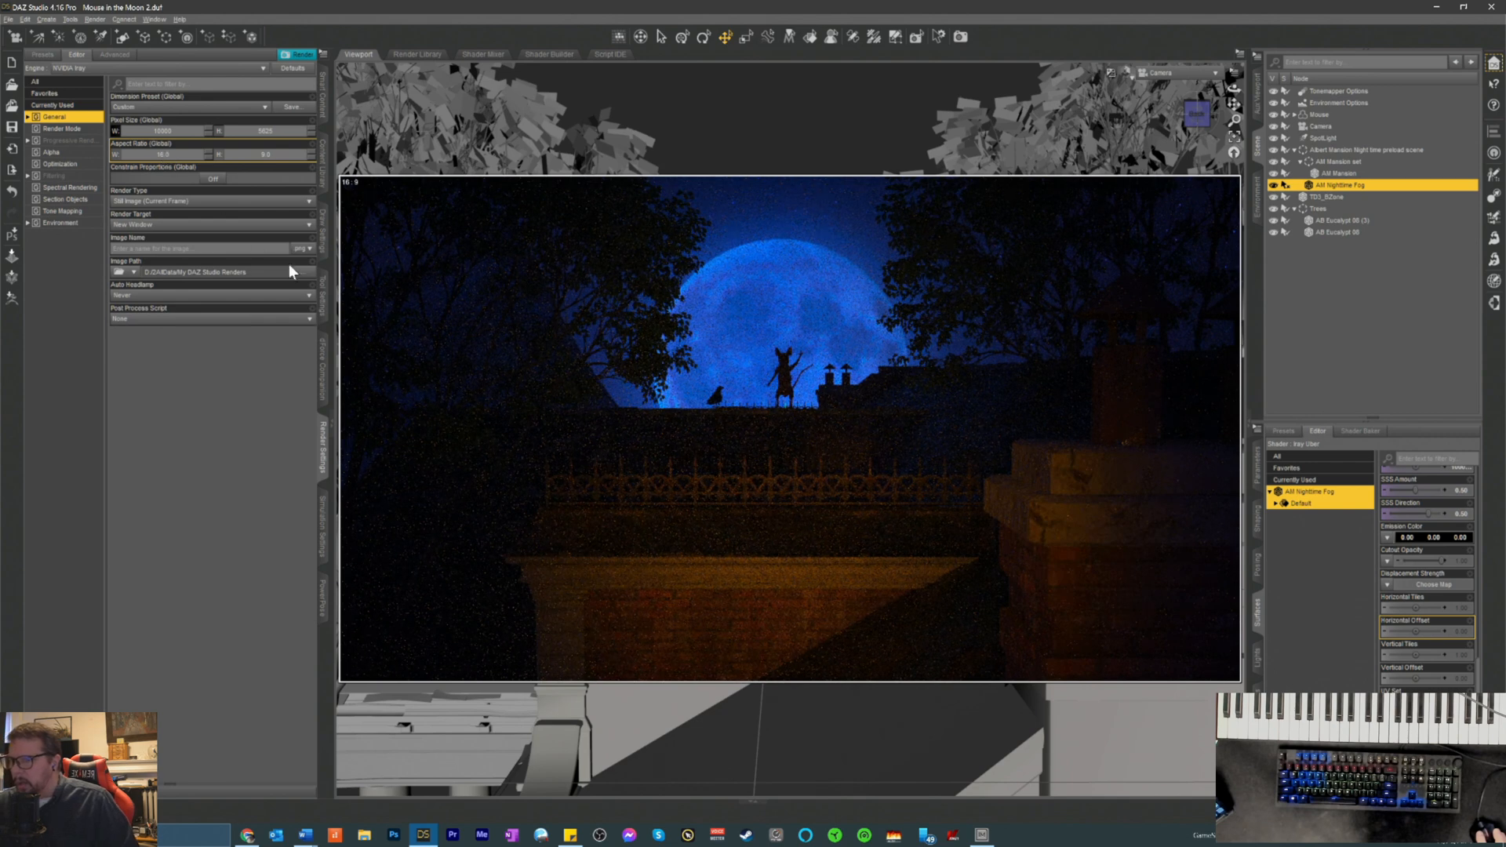
- Switch Constrain Proportions on and set the render's pixel width to 13000 at the 16:9 ratio
left_click(213, 180)
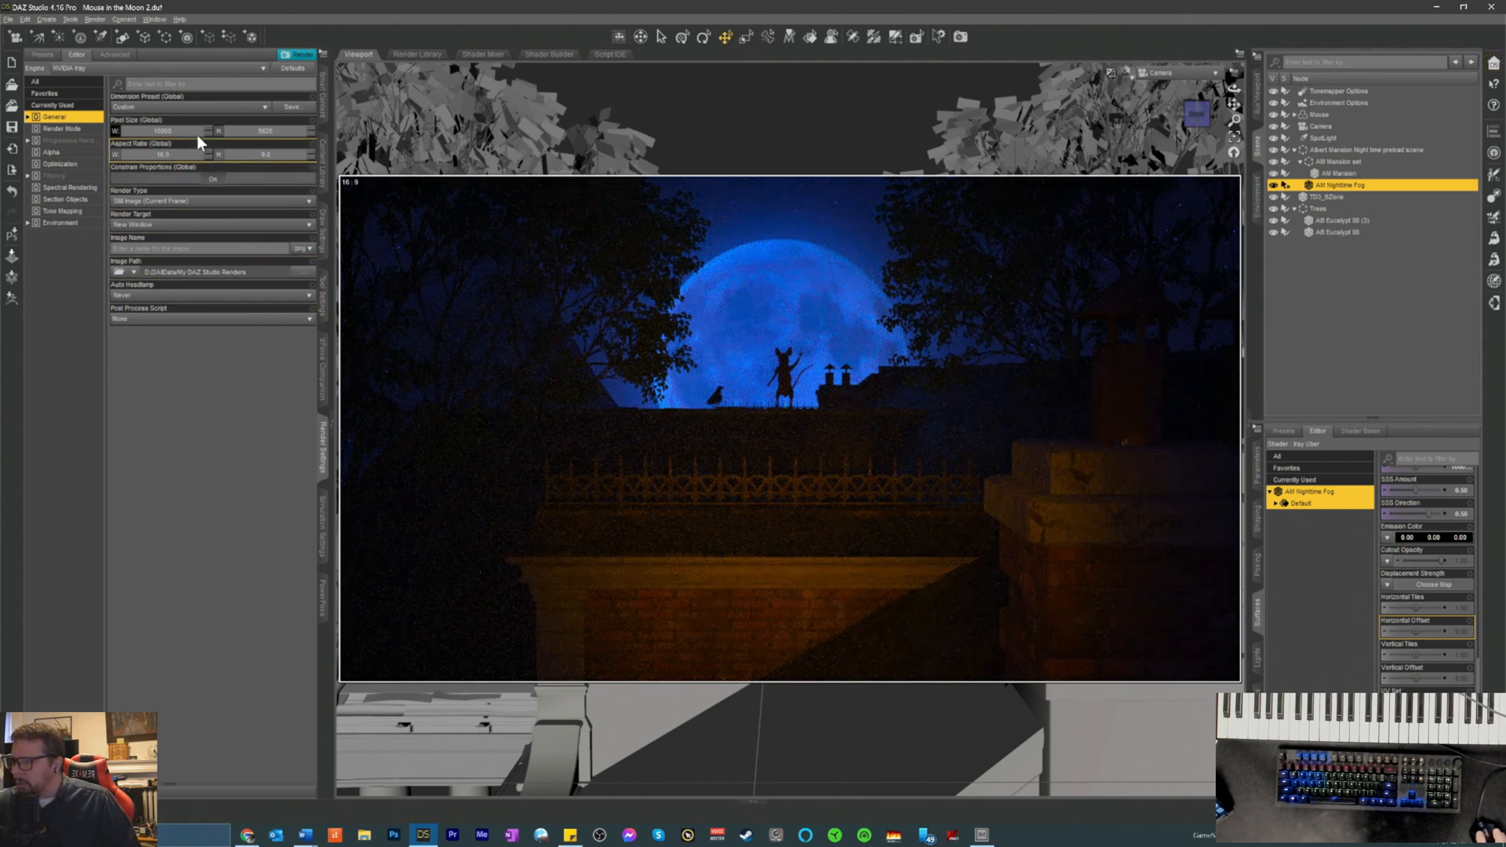
left_click(166, 131)
type("13")
type("3000")
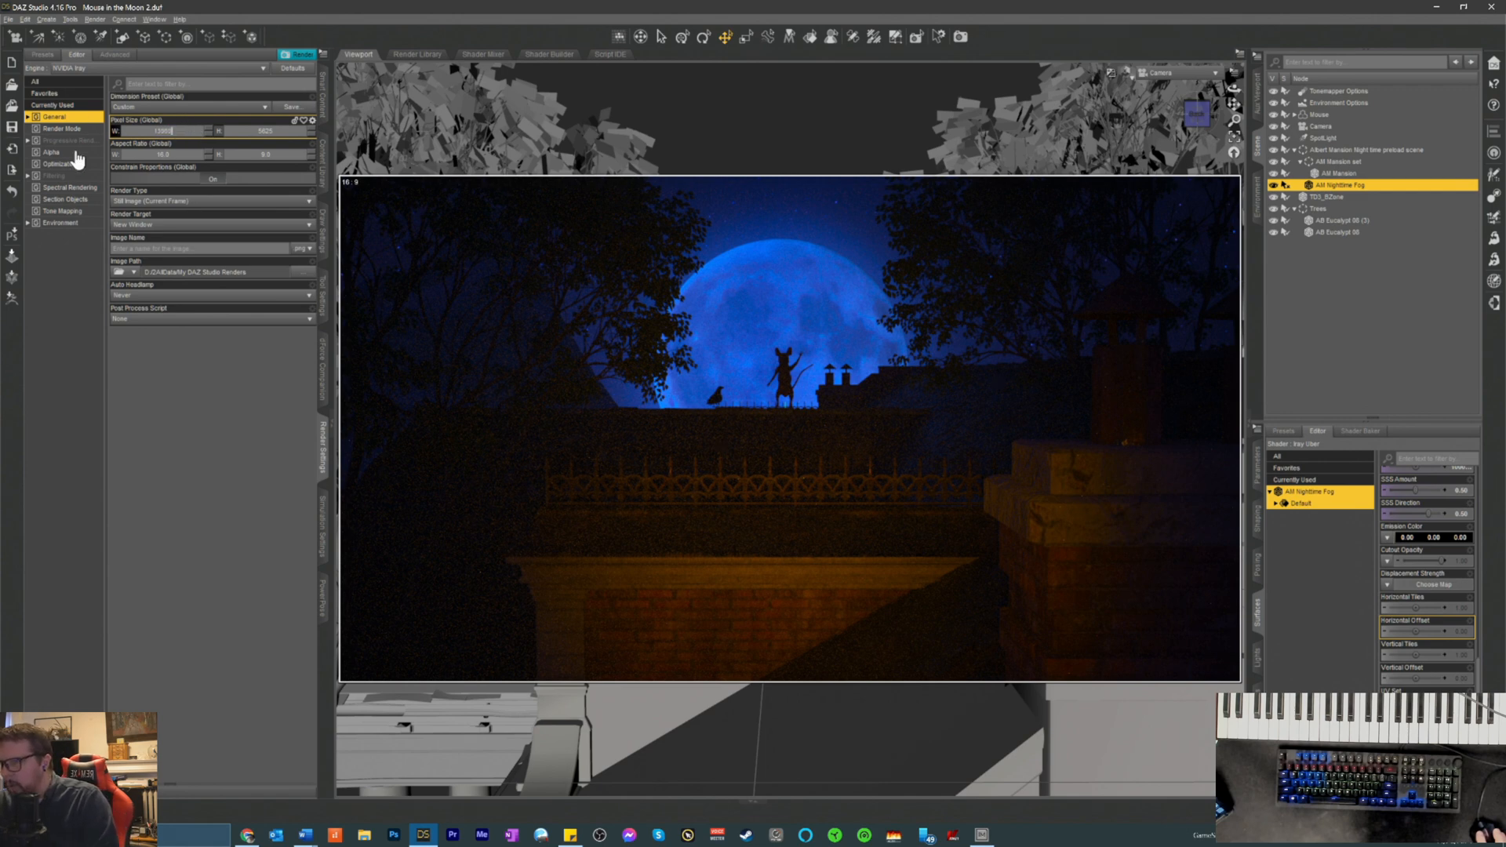
key("Return")
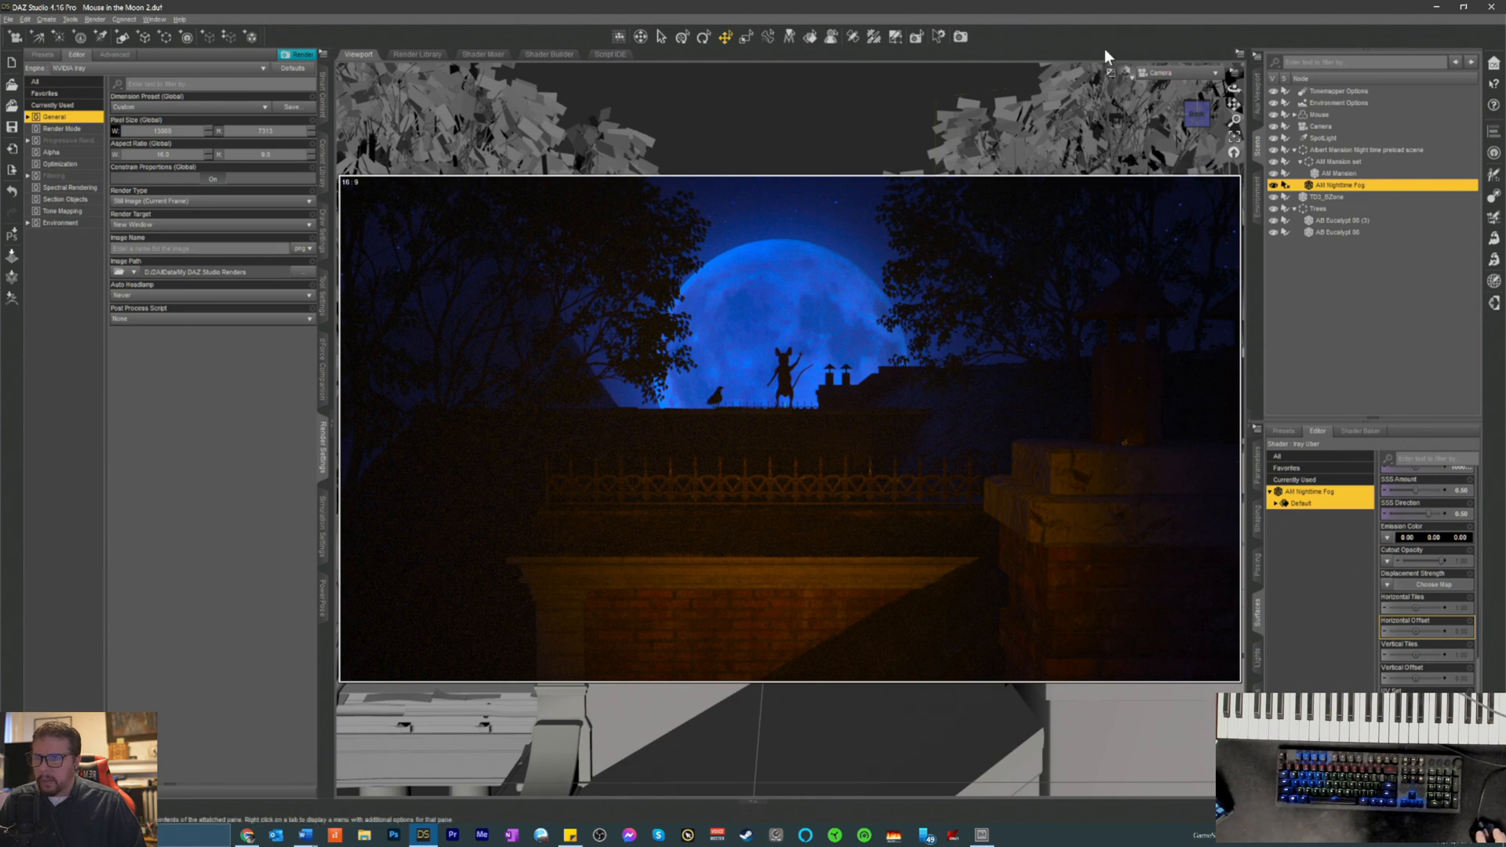
- Render the scene in a new window and bring the mouse, bird and railing silhouettes into view
left_click(962, 37)
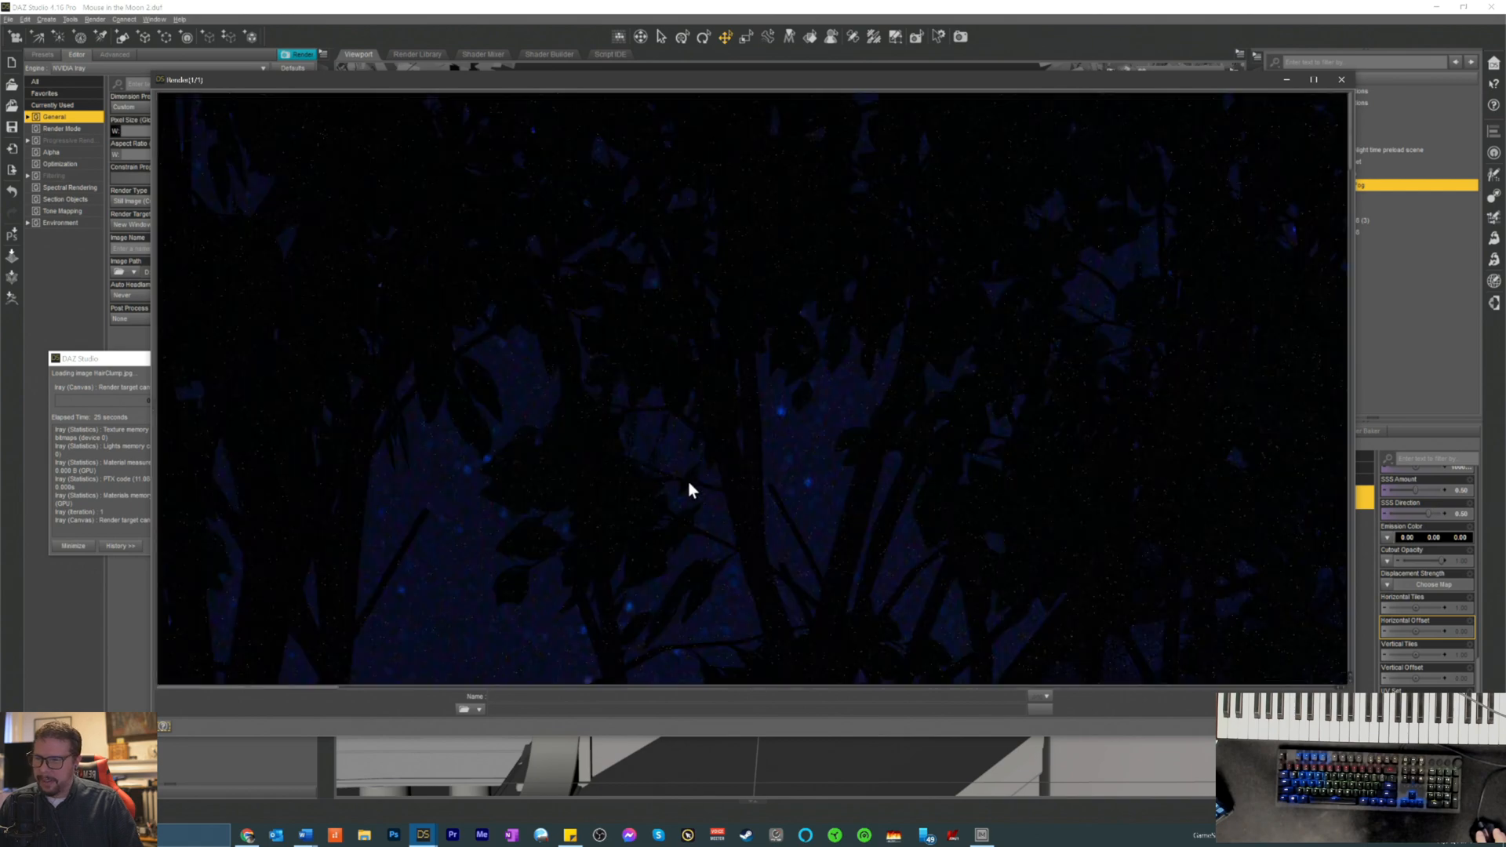
scroll(865, 305, "down", 5)
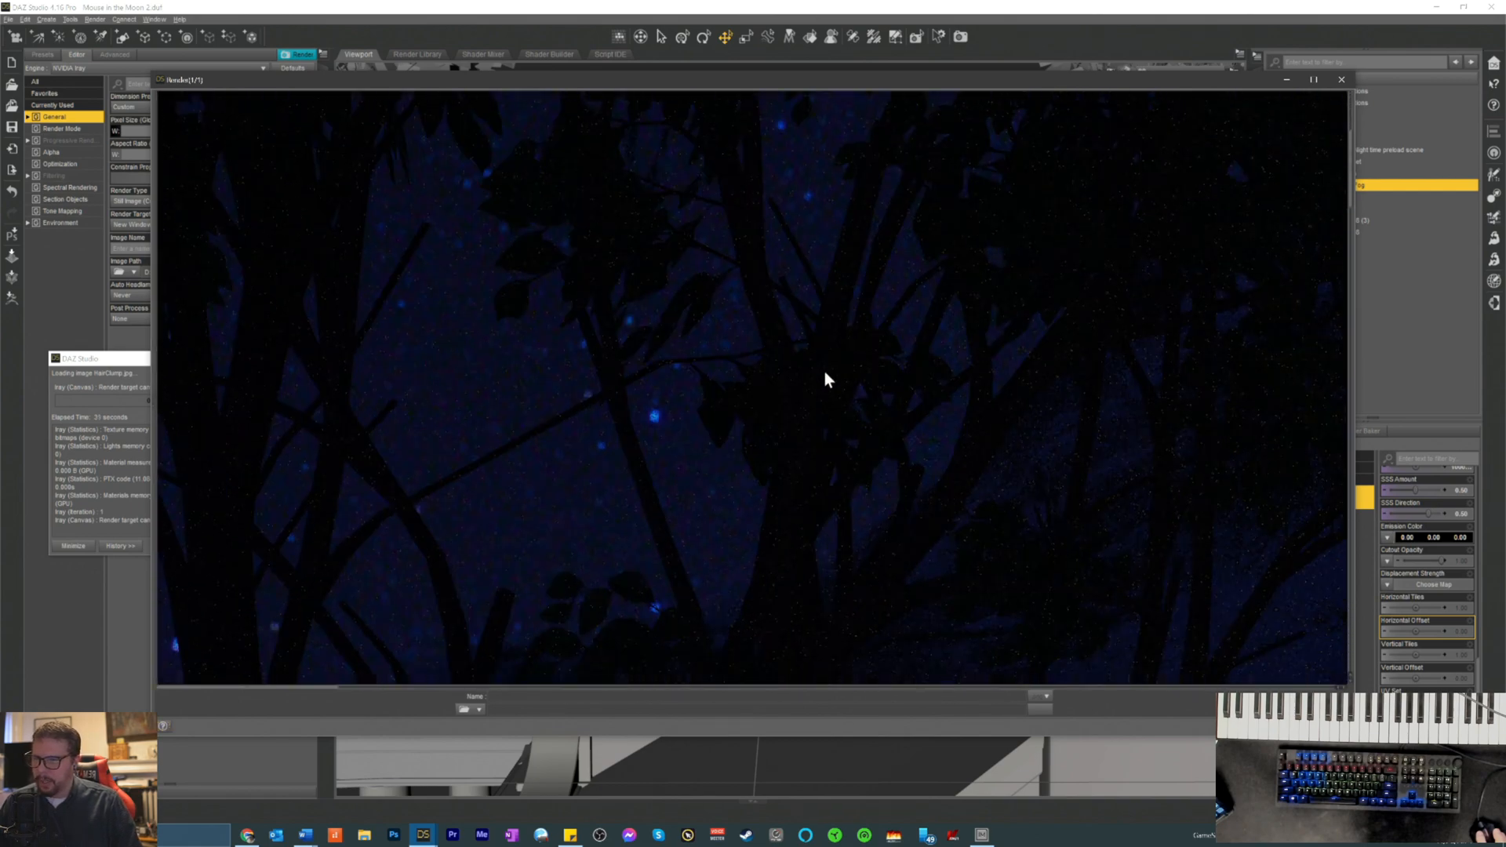
scroll(725, 542, "down", 3)
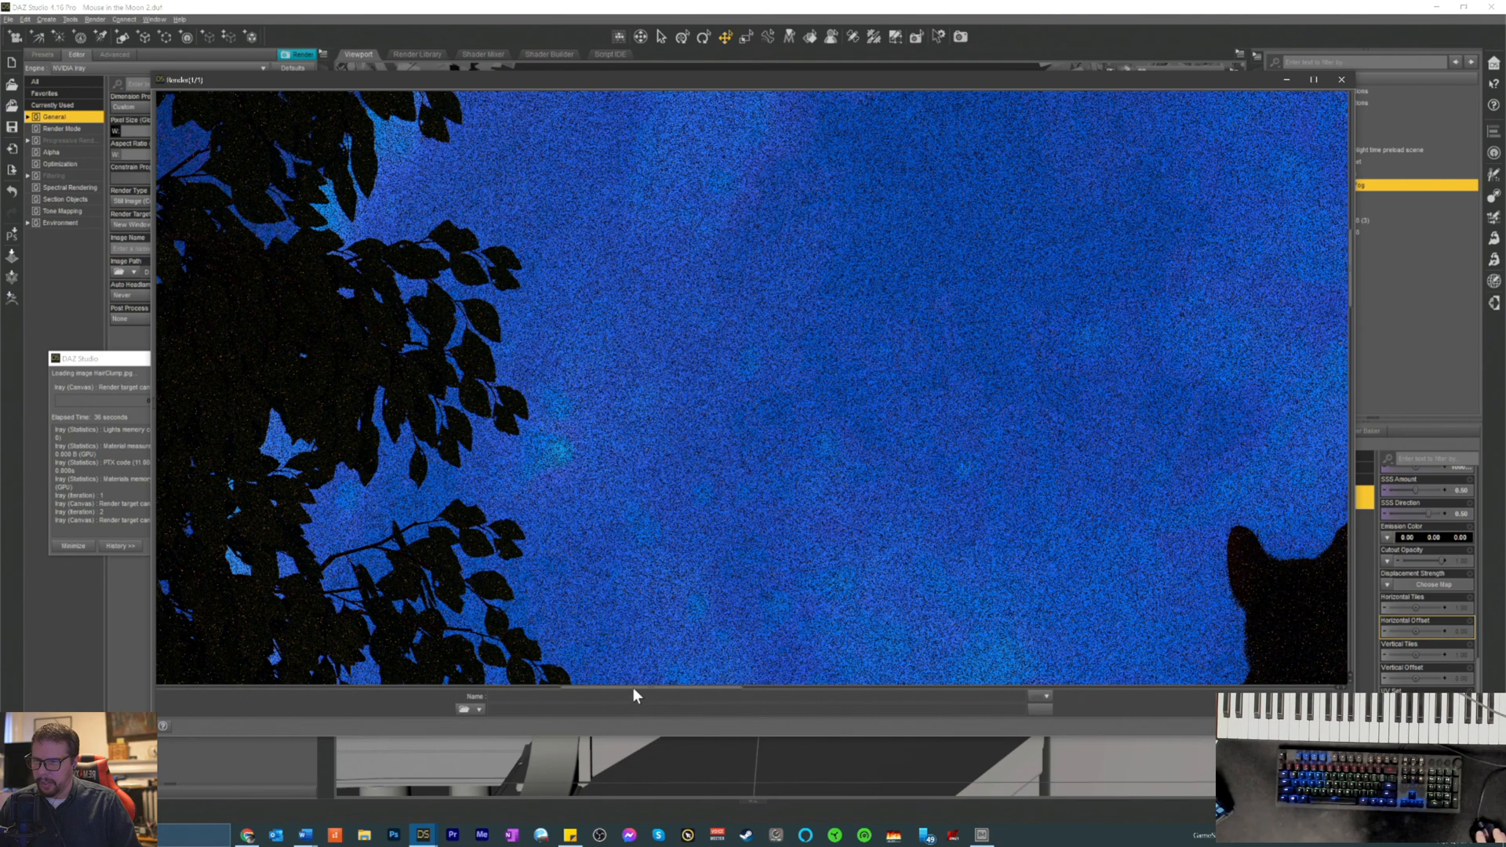
scroll(631, 686, "down", 3)
left_click_drag(632, 690, 706, 699)
scroll(931, 554, "down", 5)
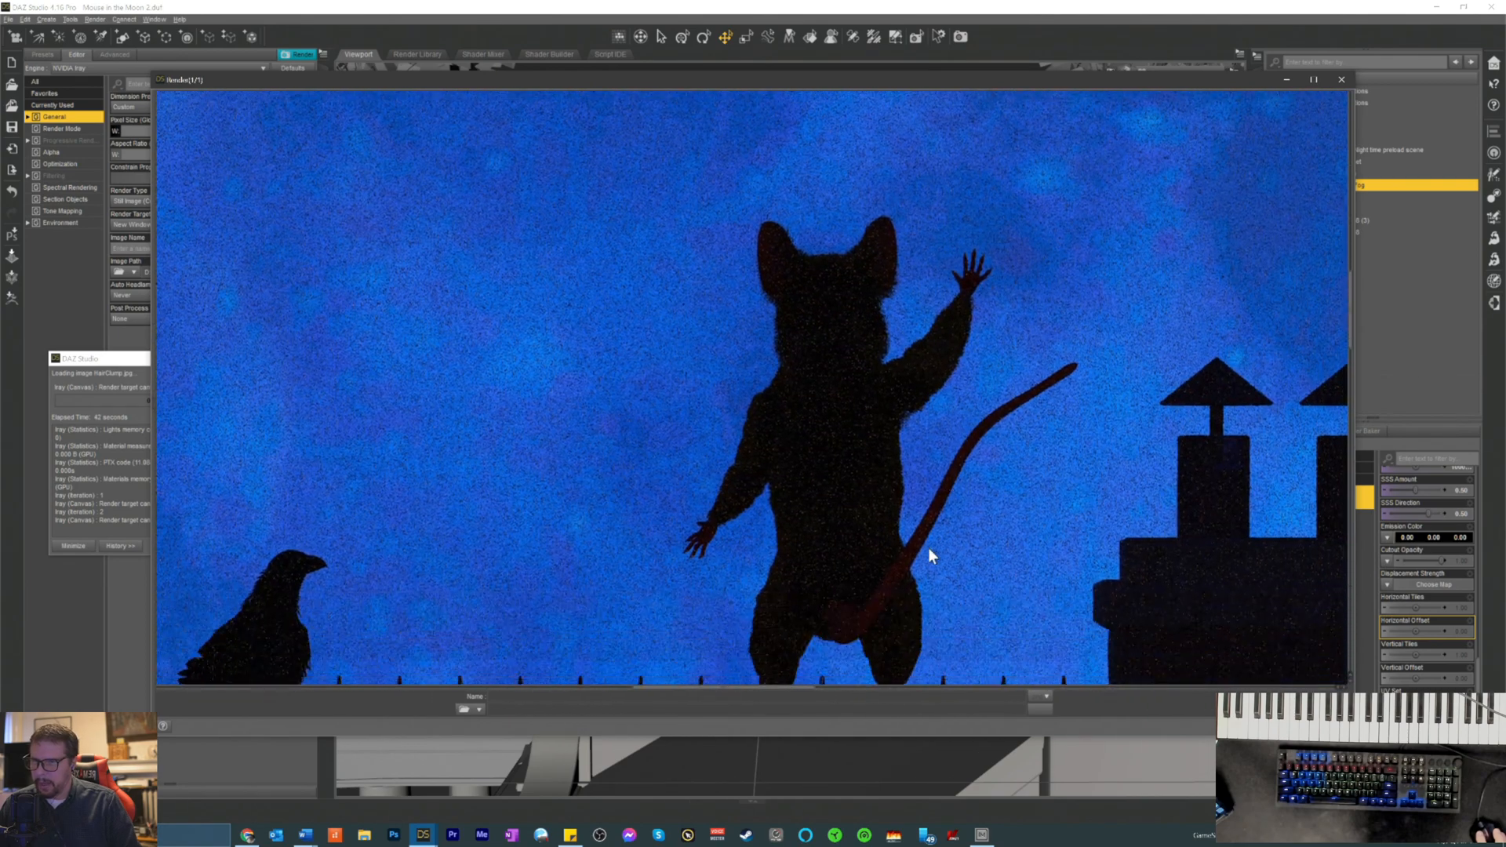
scroll(938, 580, "down", 2)
scroll(925, 591, "up", 1)
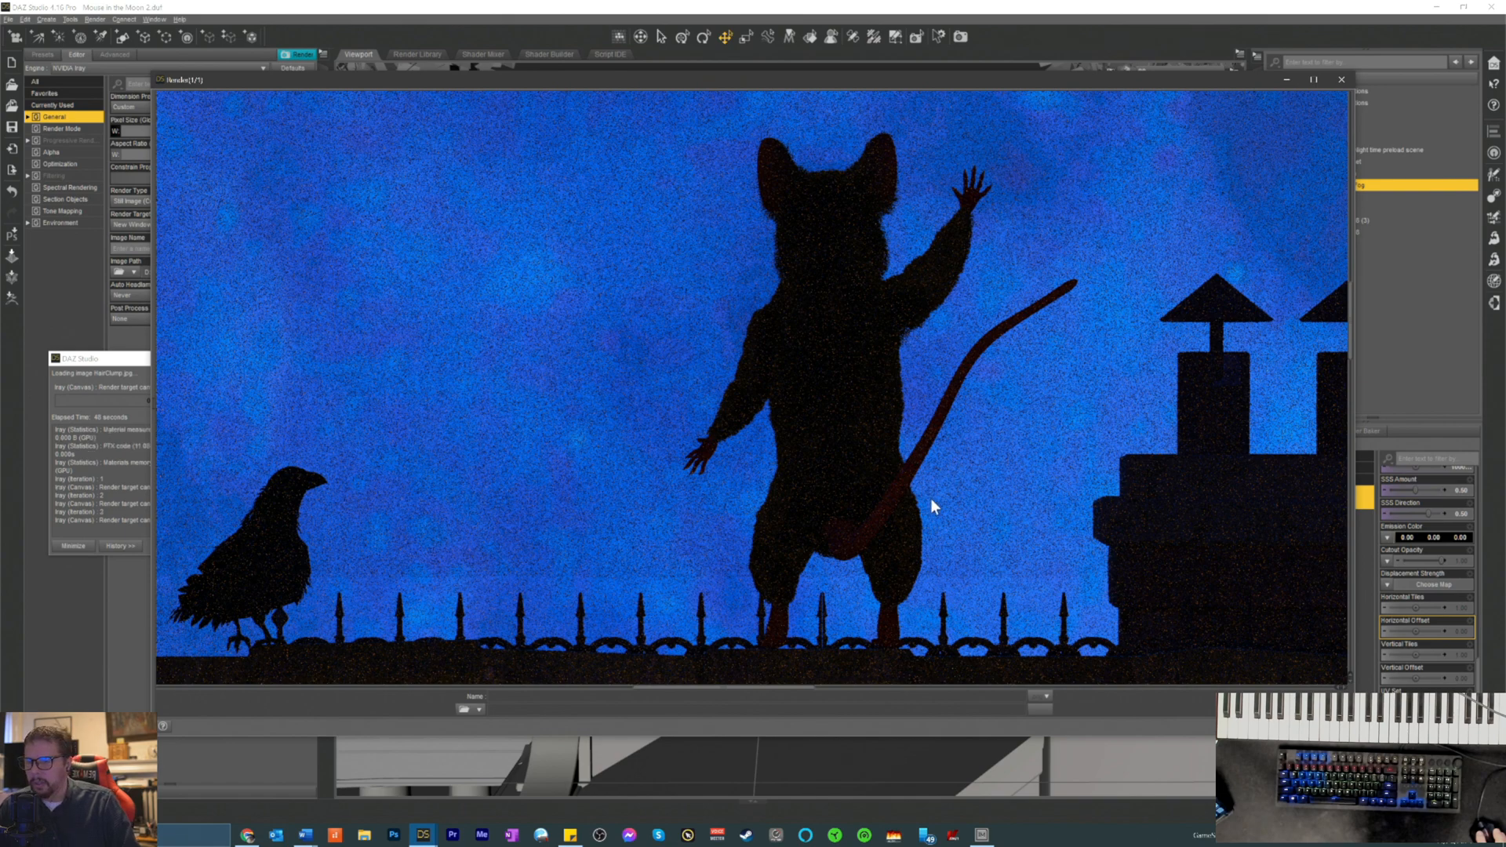
- Examine the noise and detail around the mouse, bird, roof railing and chimney in the running render
scroll(972, 450, "down", 3)
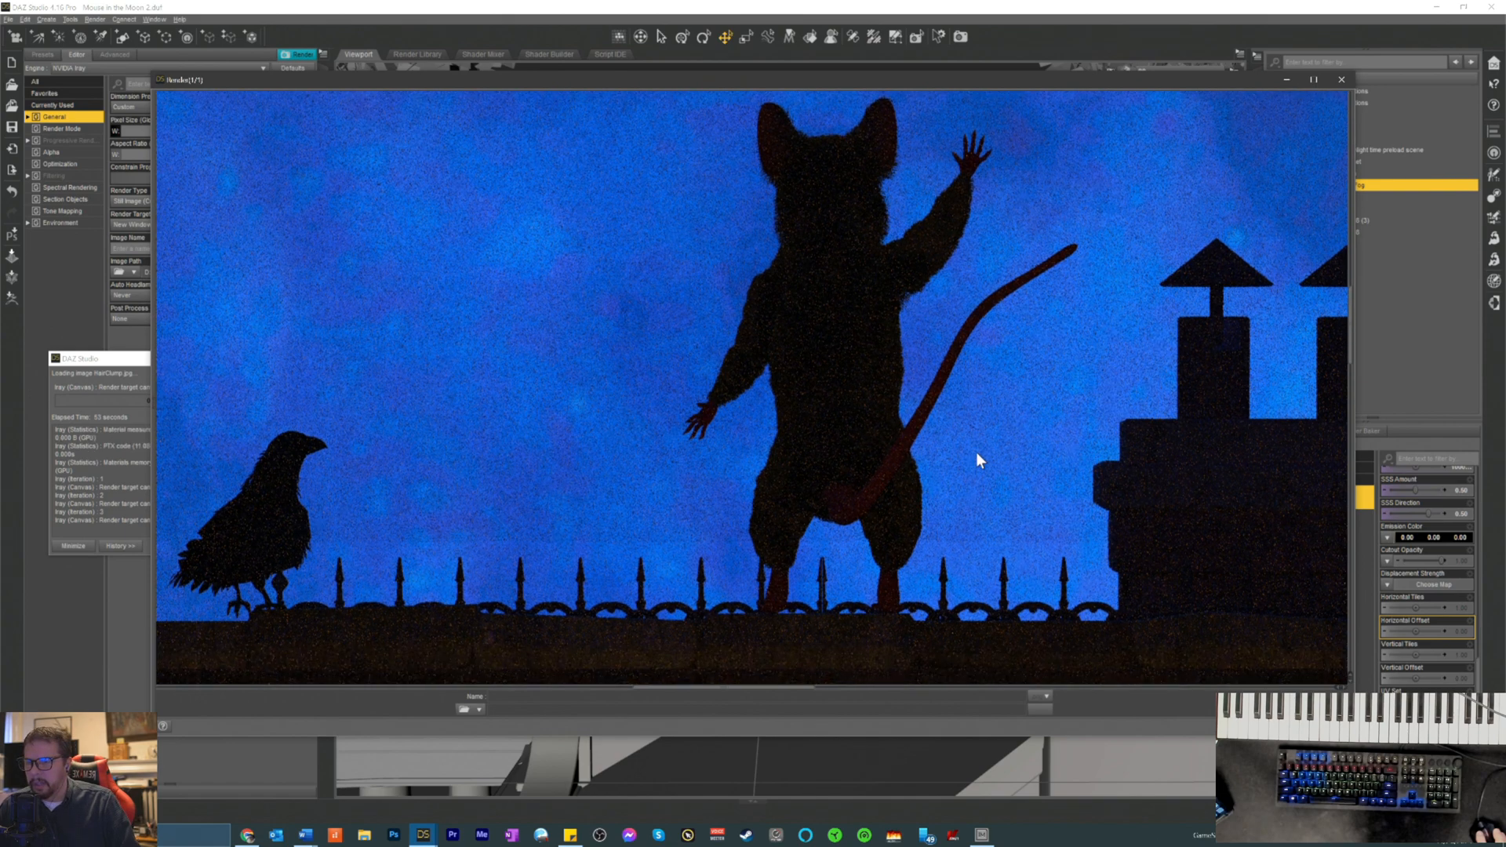
scroll(1023, 539, "up", 2)
scroll(989, 487, "down", 2)
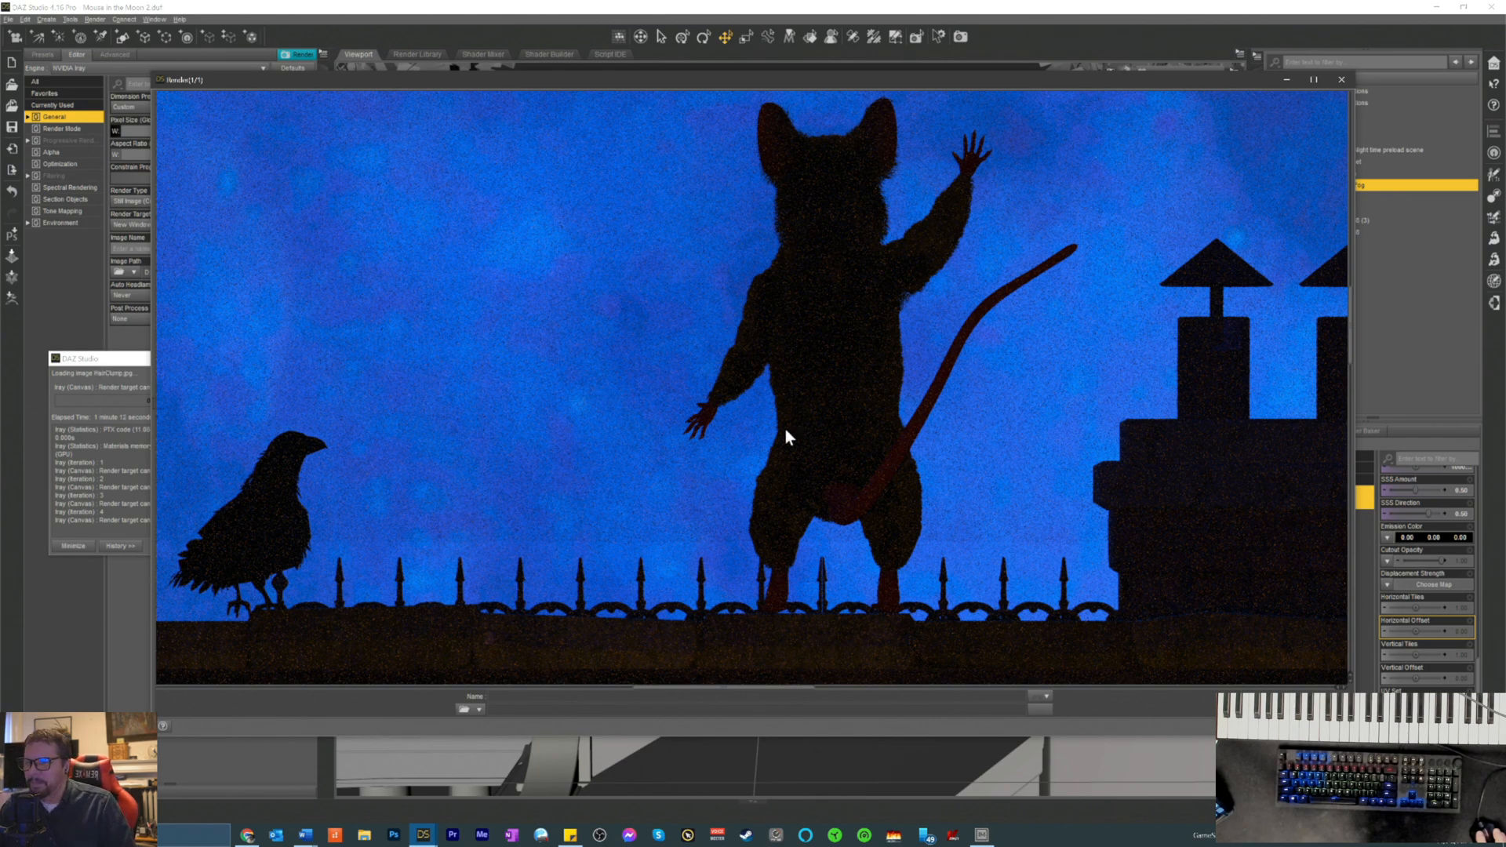
scroll(957, 416, "up", 2)
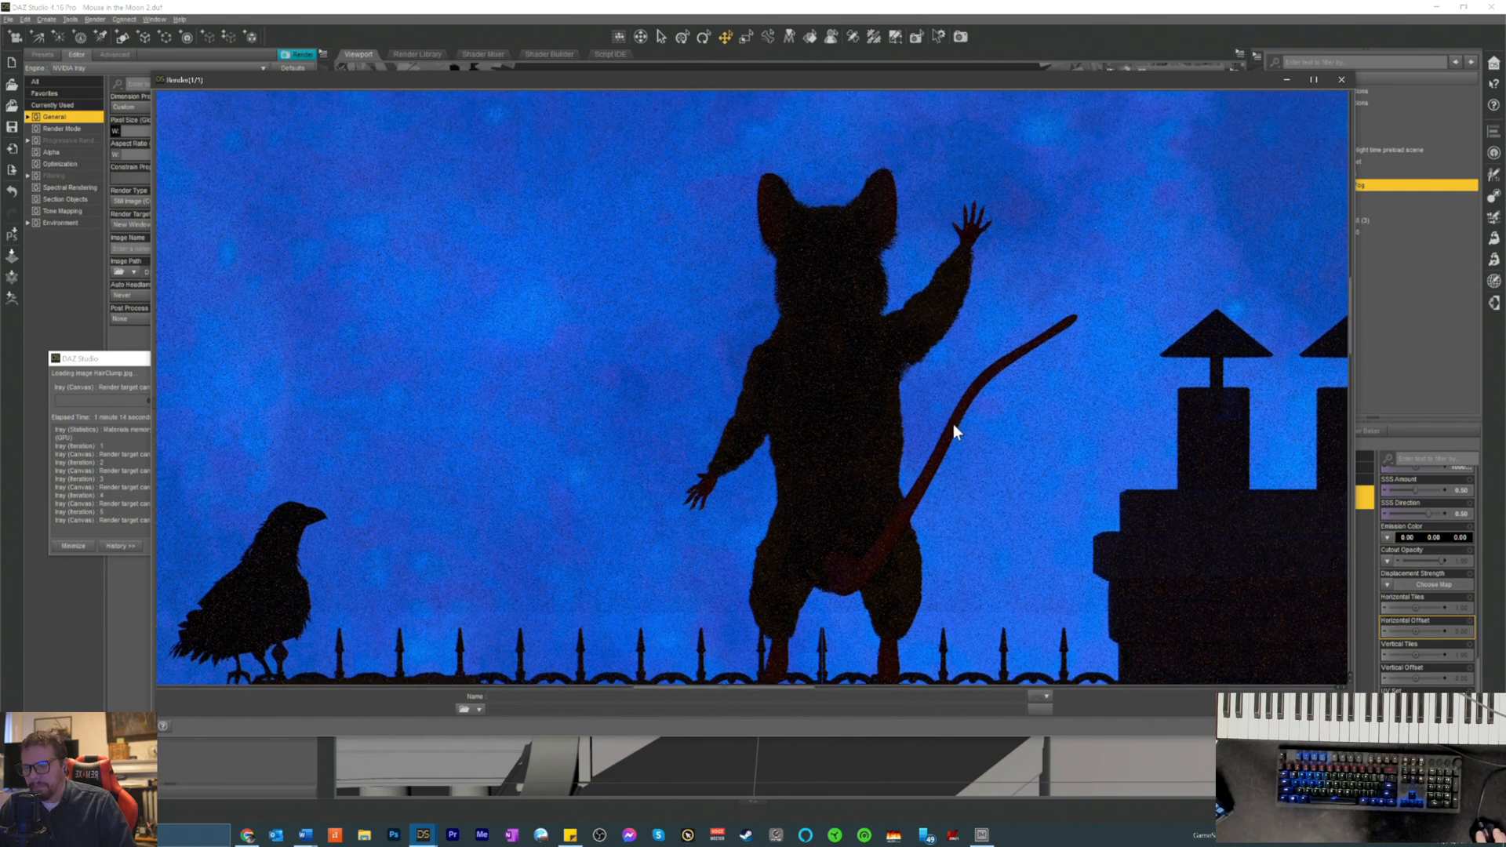
scroll(955, 443, "down", 3)
scroll(938, 459, "up", 1)
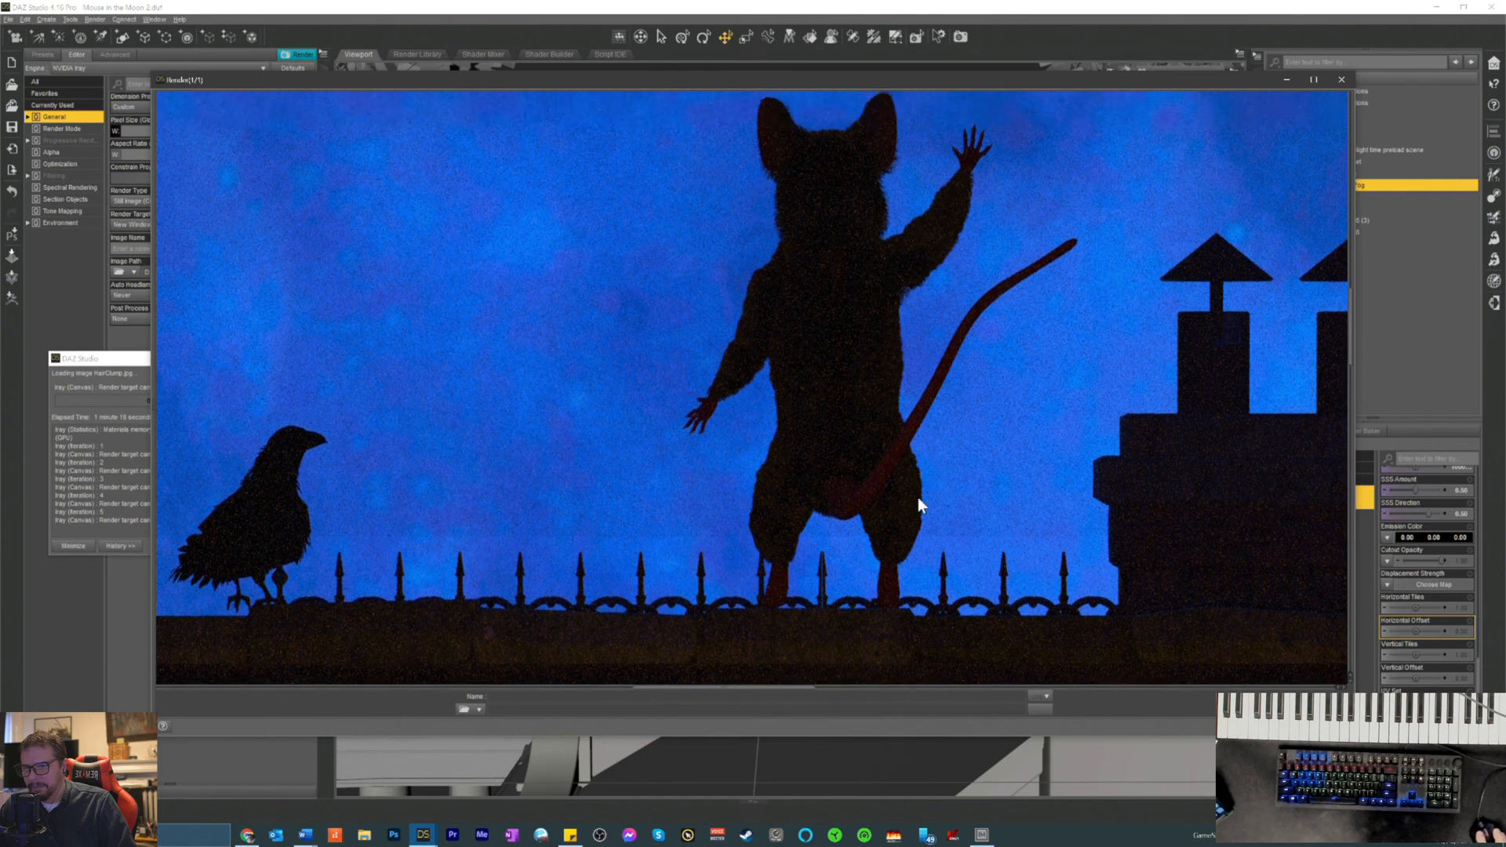
mouse_move(682, 695)
left_mouse_down()
mouse_move(747, 709)
mouse_move(686, 715)
left_mouse_up()
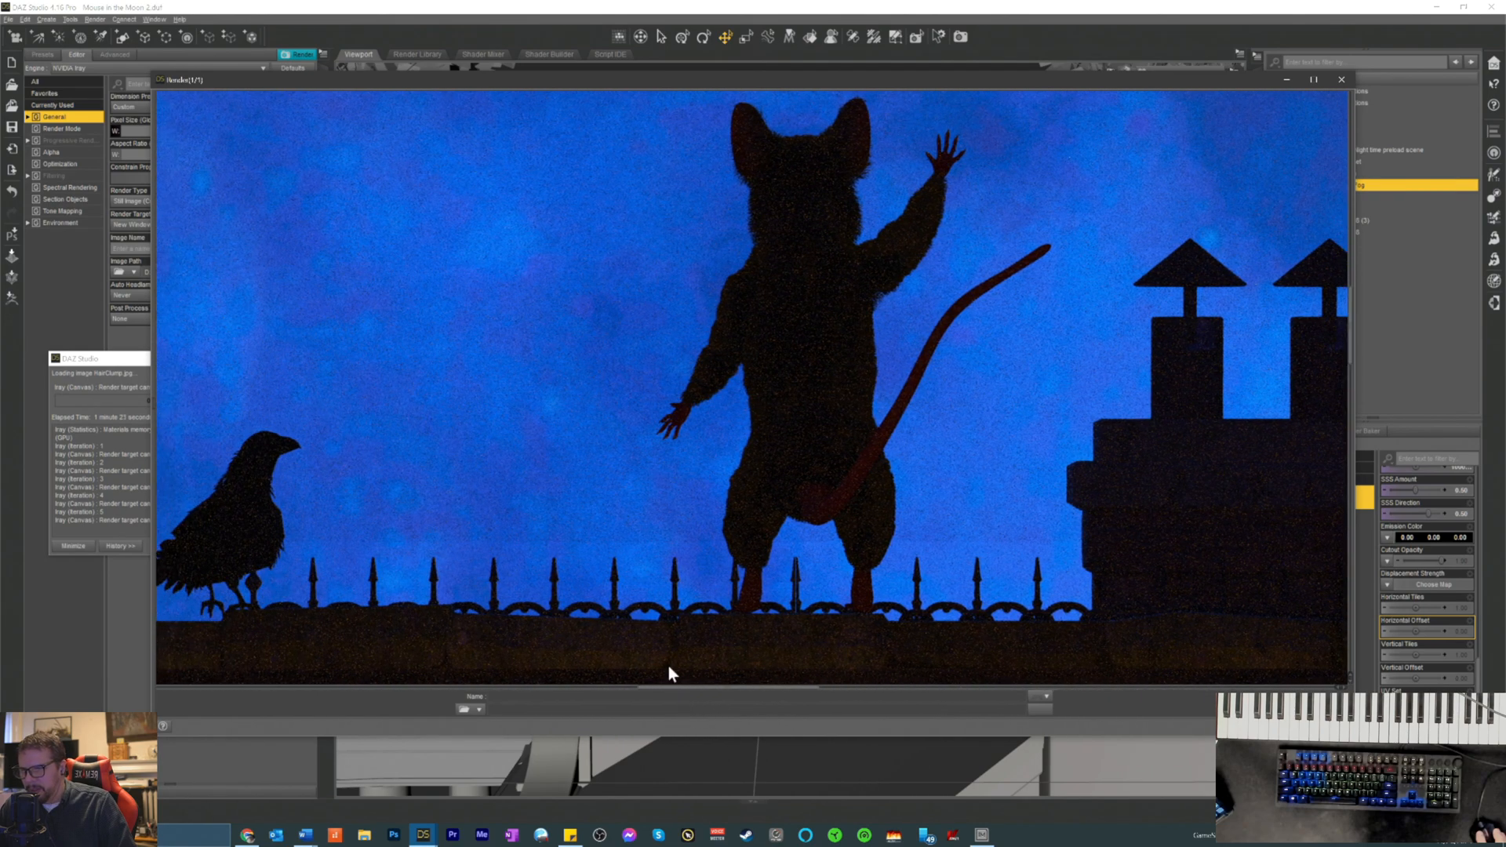
scroll(633, 472, "down", 4)
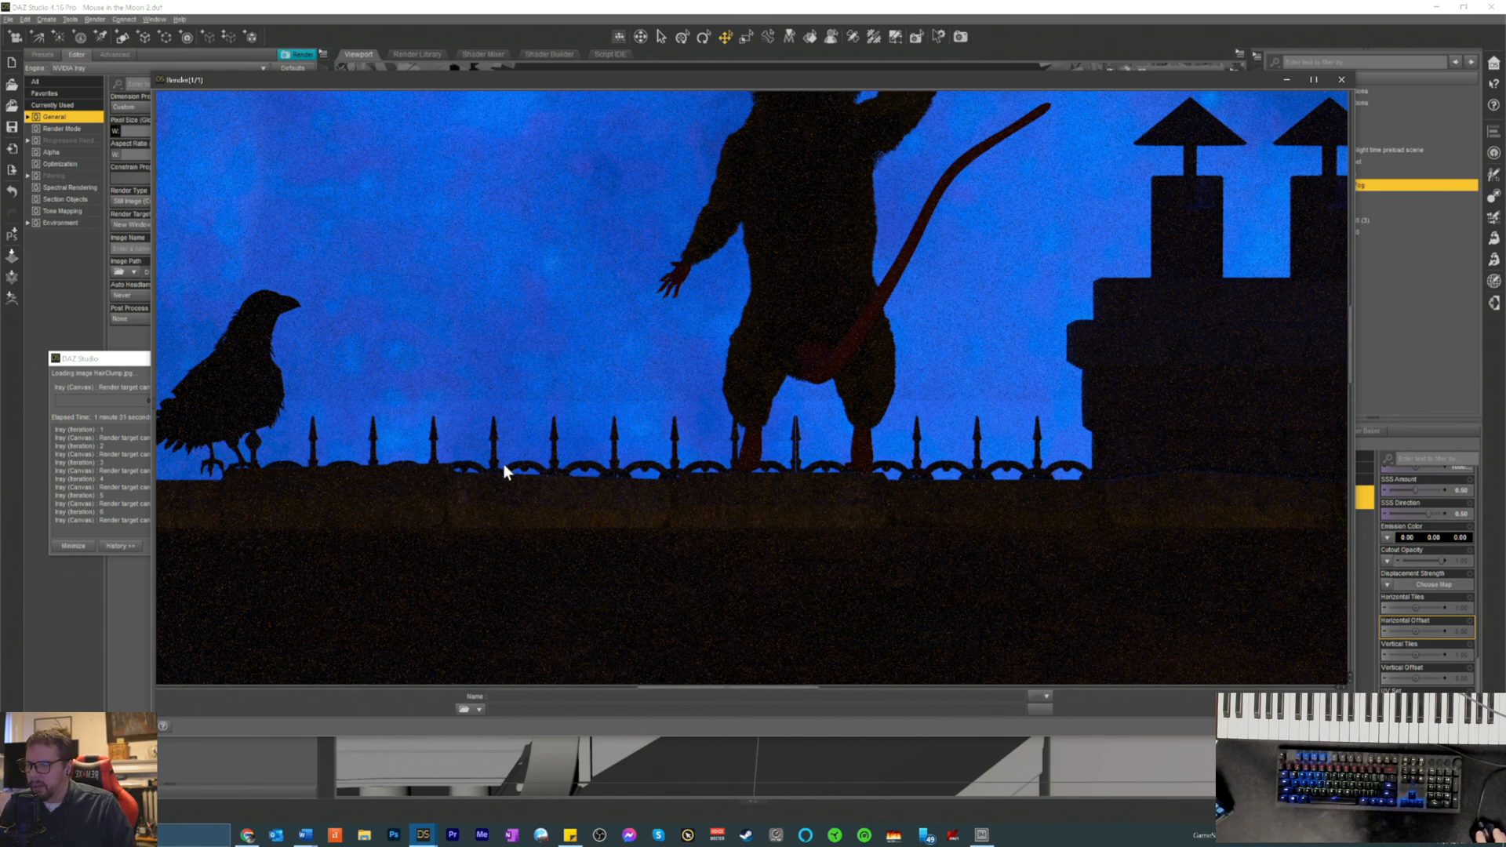
scroll(400, 460, "up", 1)
scroll(444, 526, "up", 2)
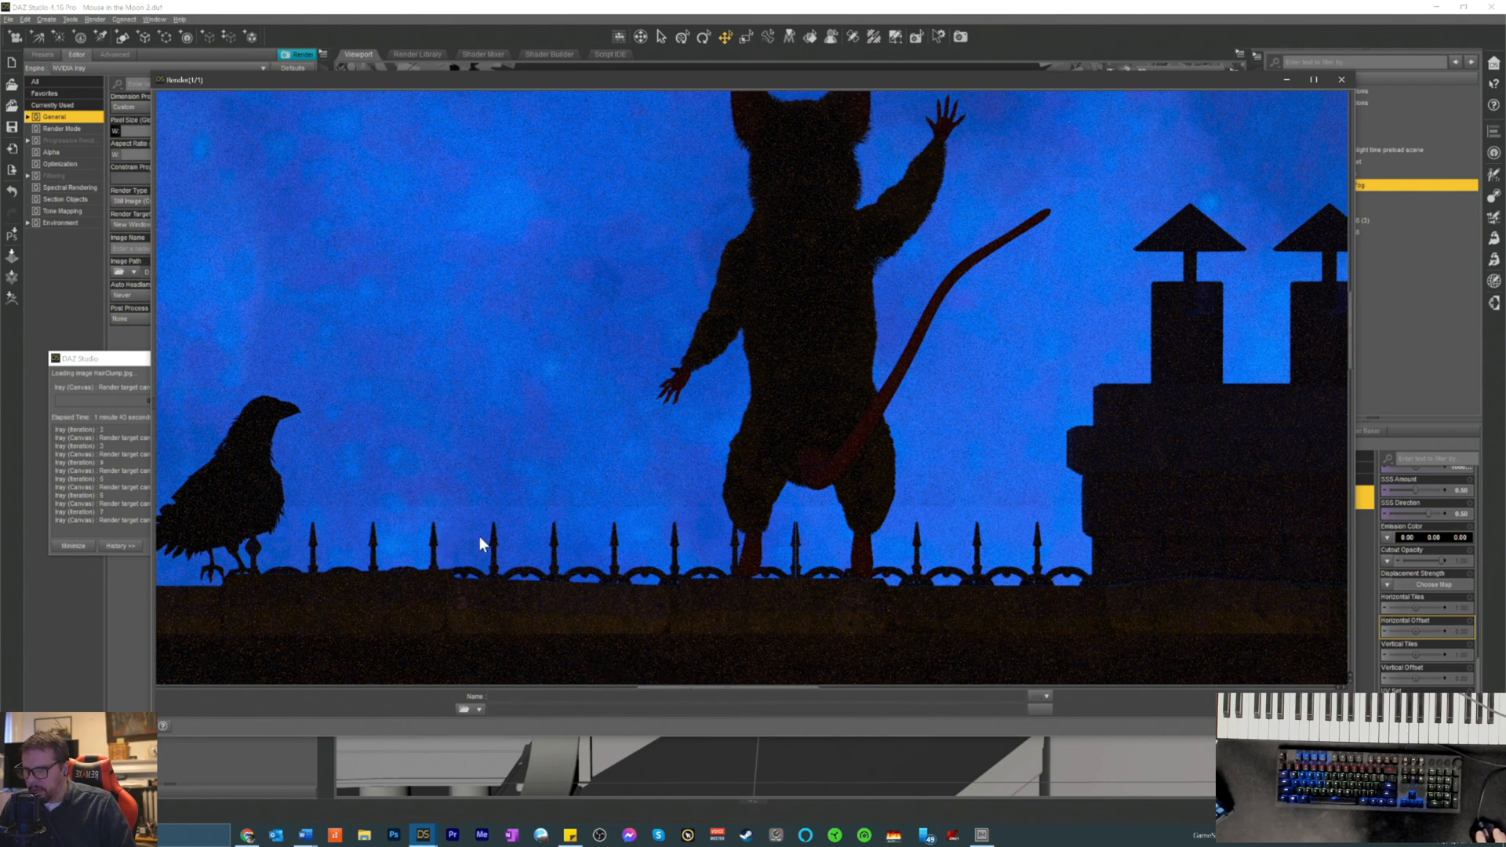
- Switch to the Daz 3D site in the browser, go to its shop and search for crow
left_click_drag(649, 691, 507, 594)
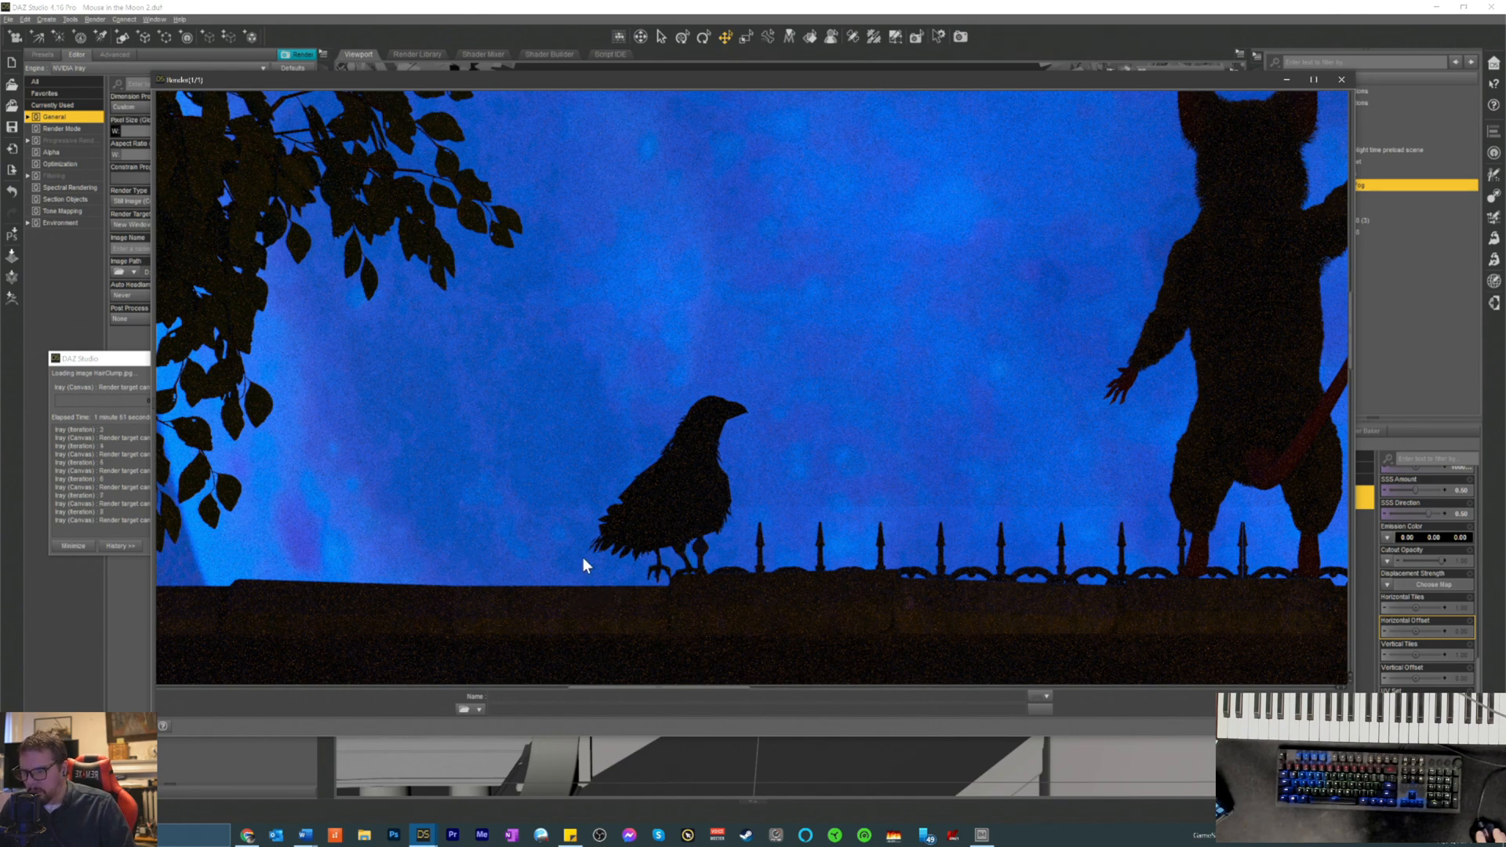
left_click(247, 835)
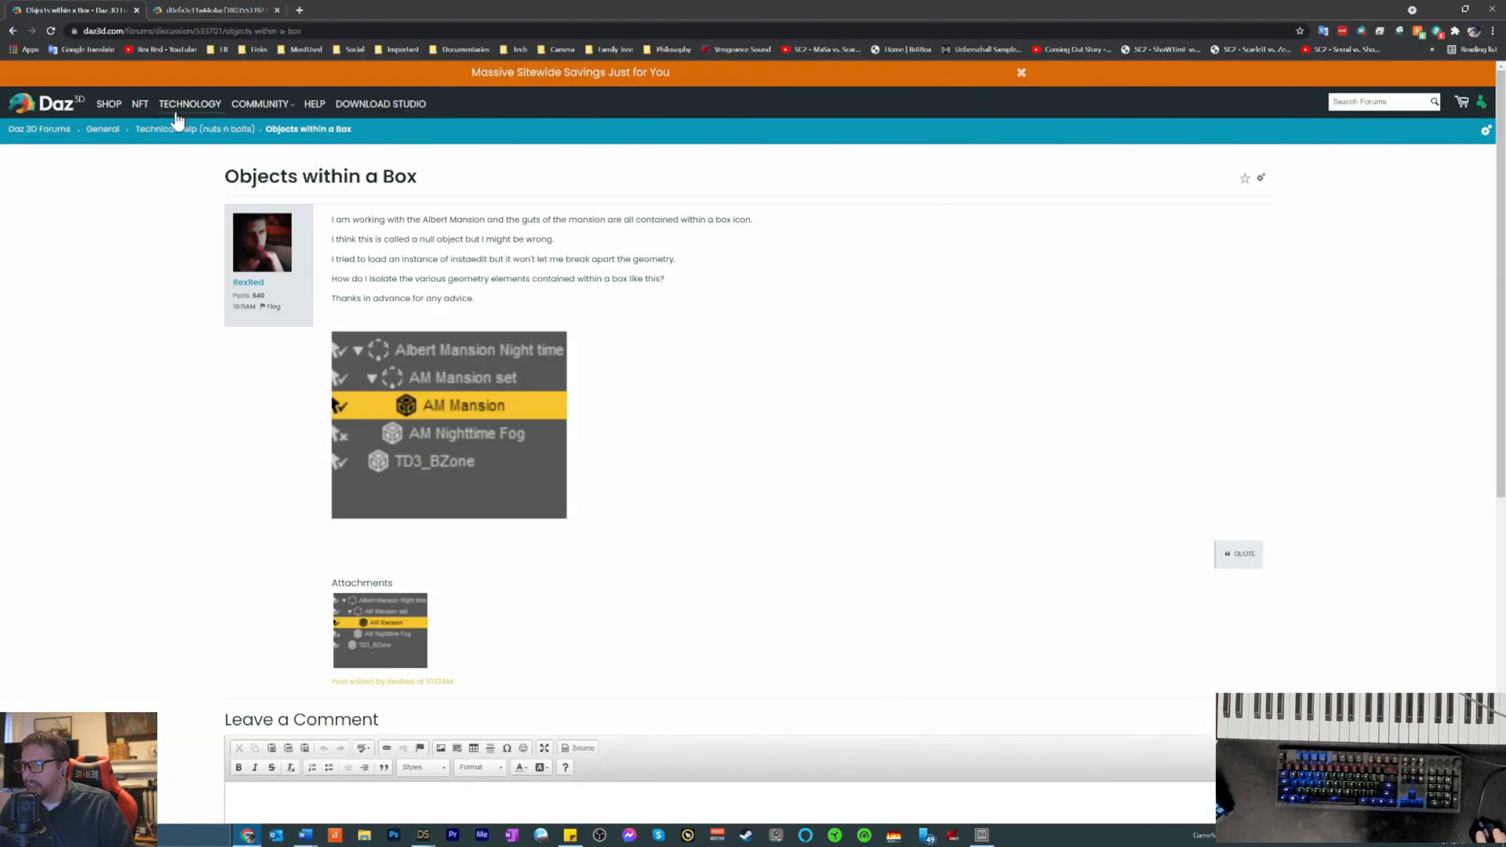
left_click(108, 105)
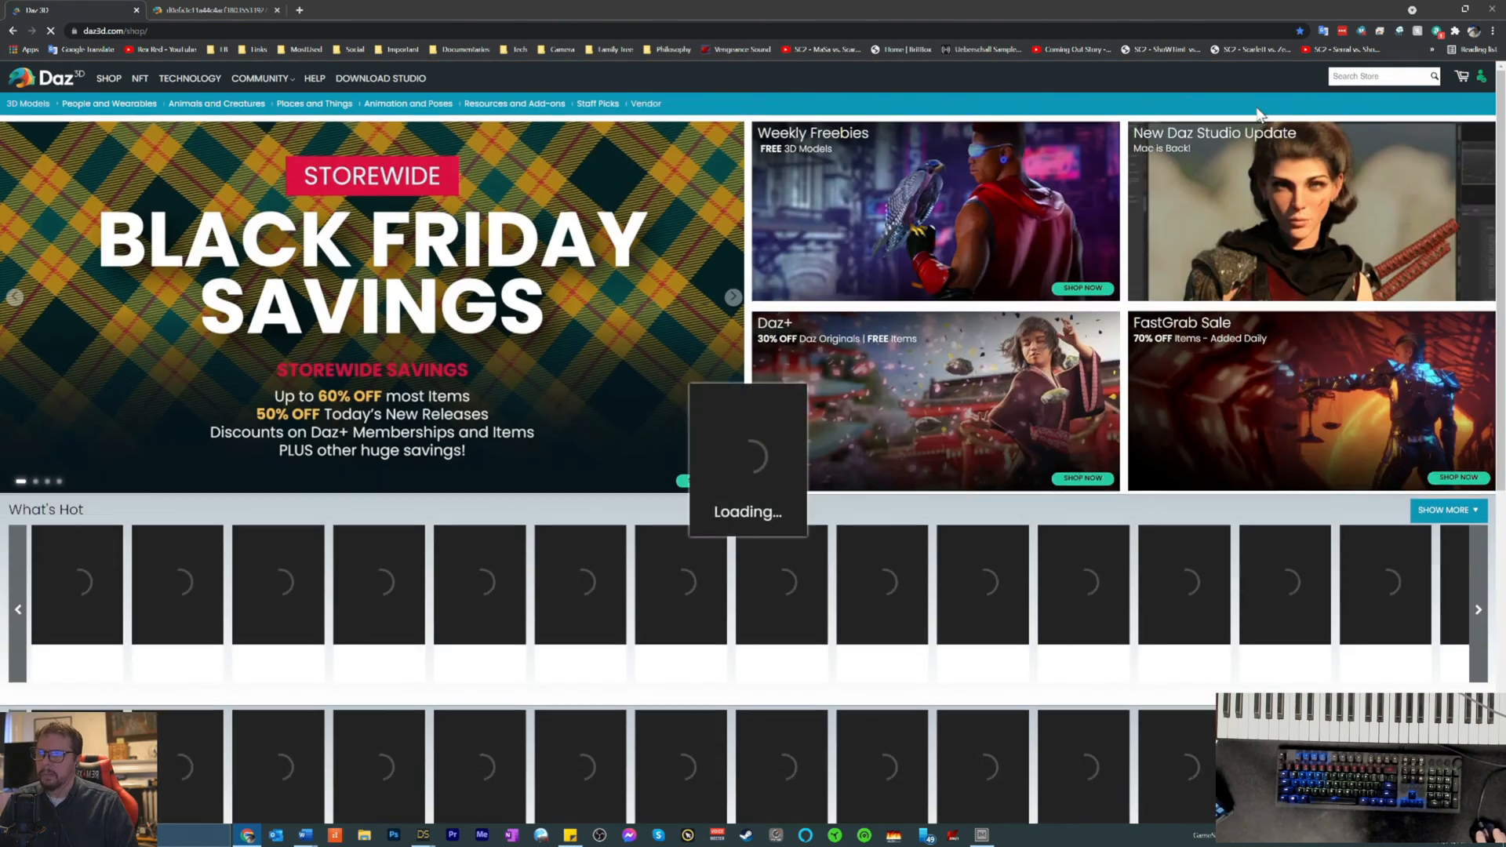
type("crwo")
key("Return")
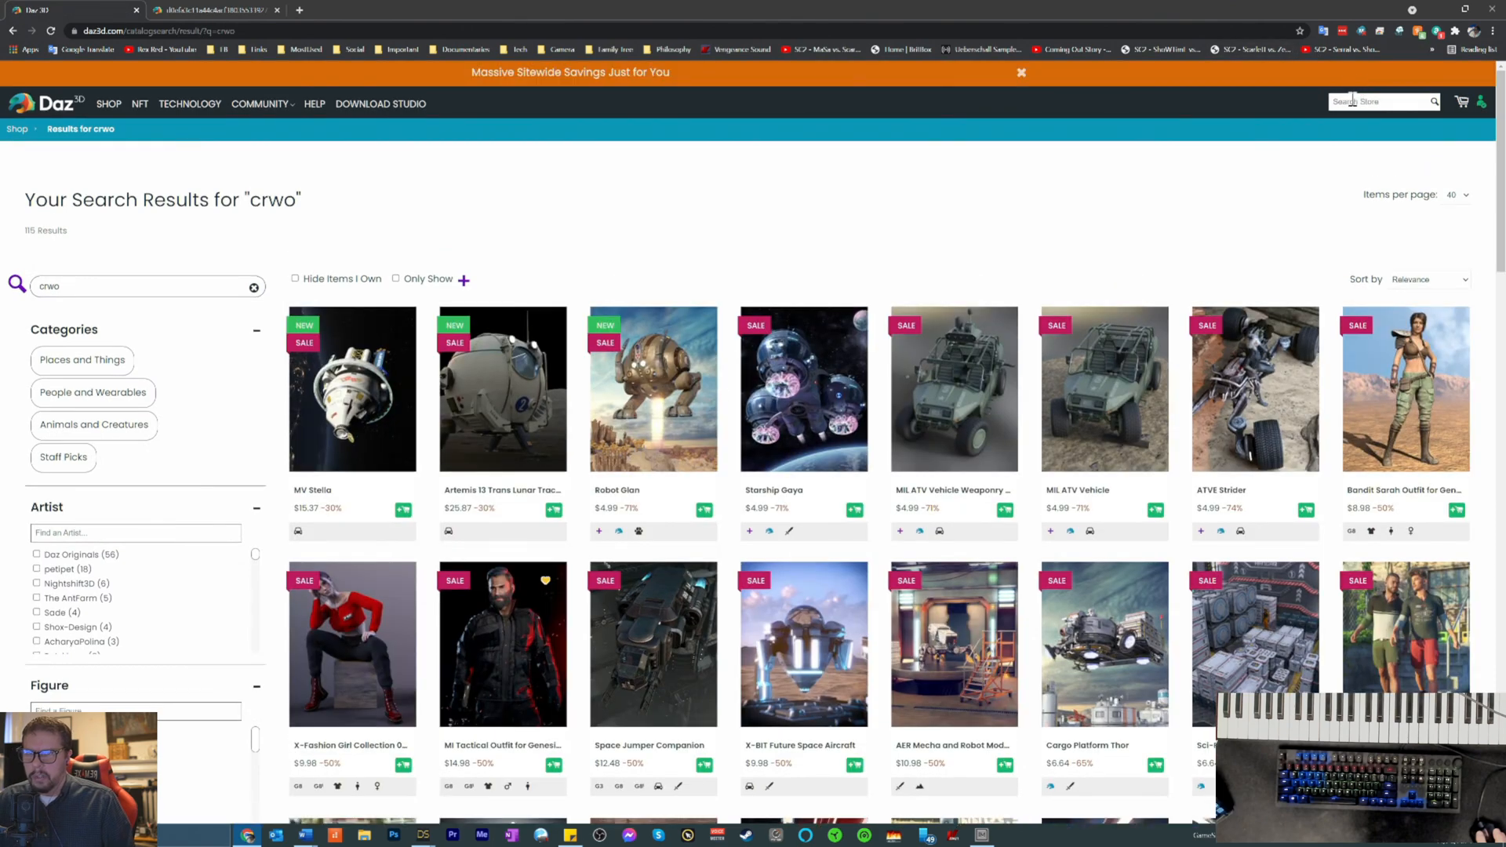
left_click(1333, 99)
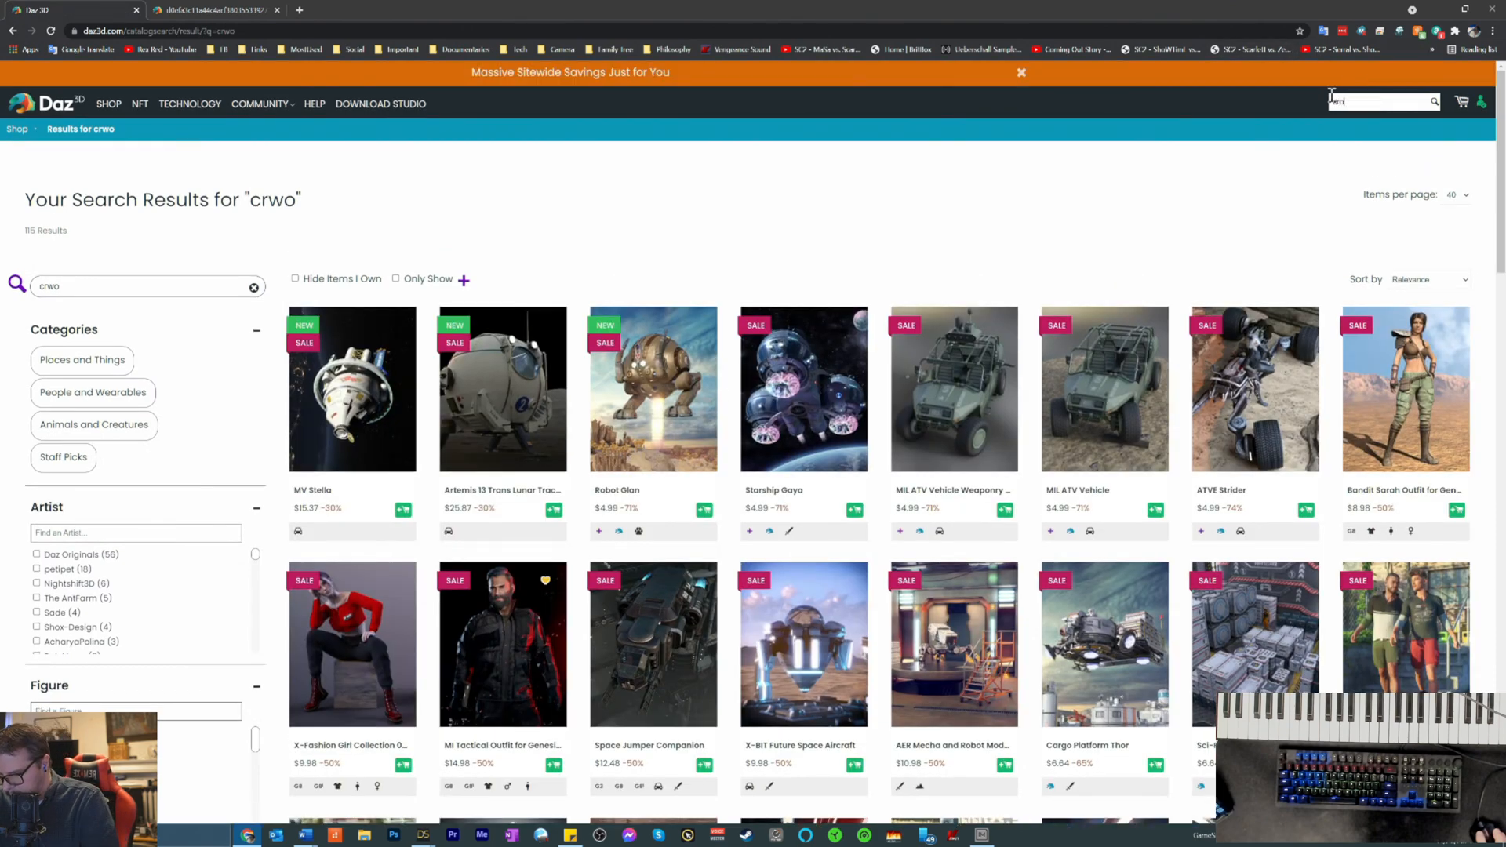
type("crow")
key("Return")
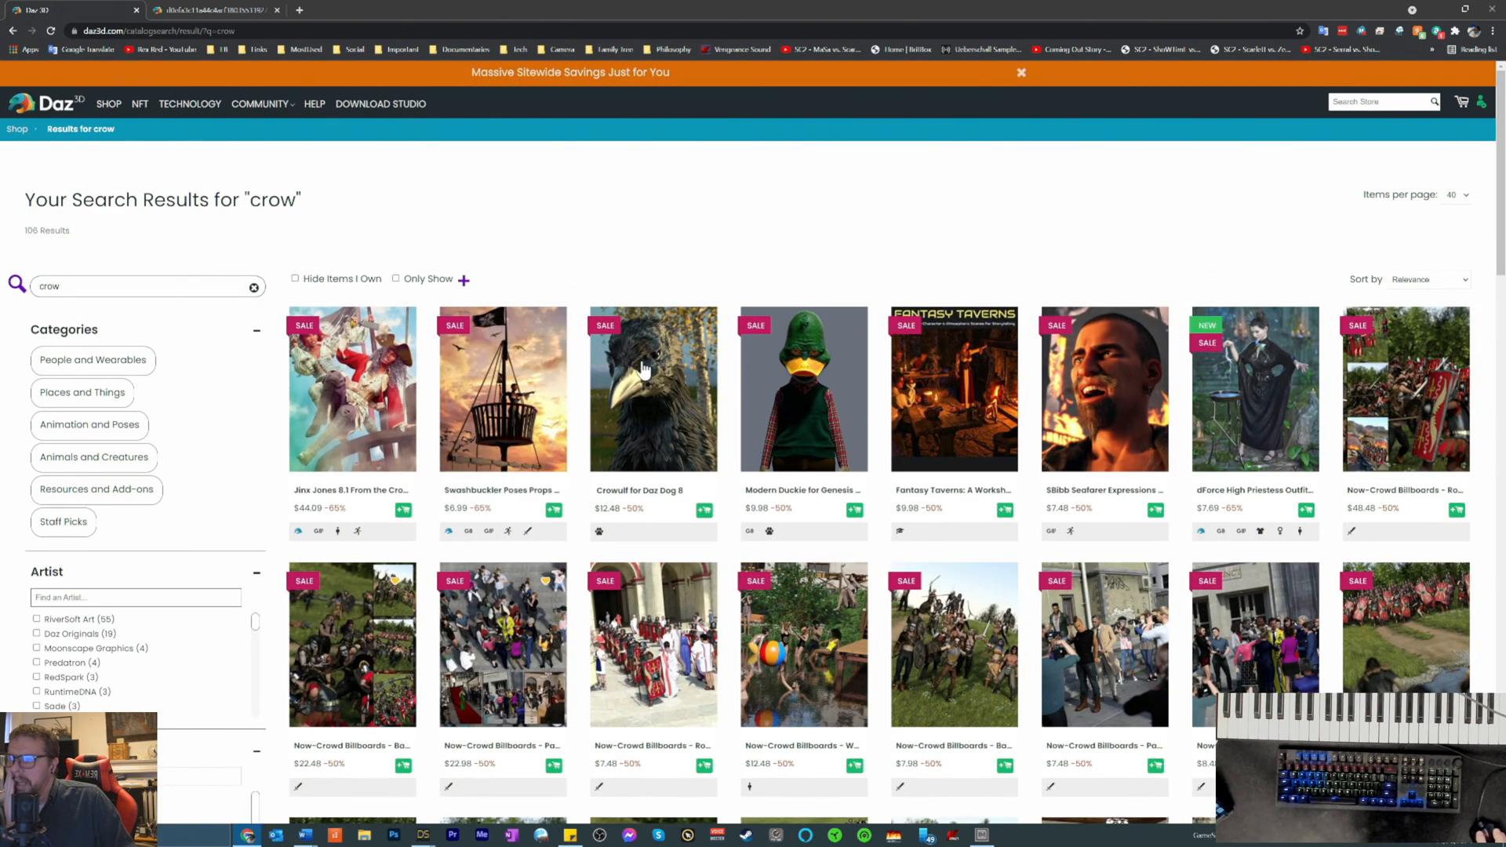
- Check the Crowulf for Daz Dog 8 product page, and look through the rest of the crow results for a suitable bird
left_click(637, 499)
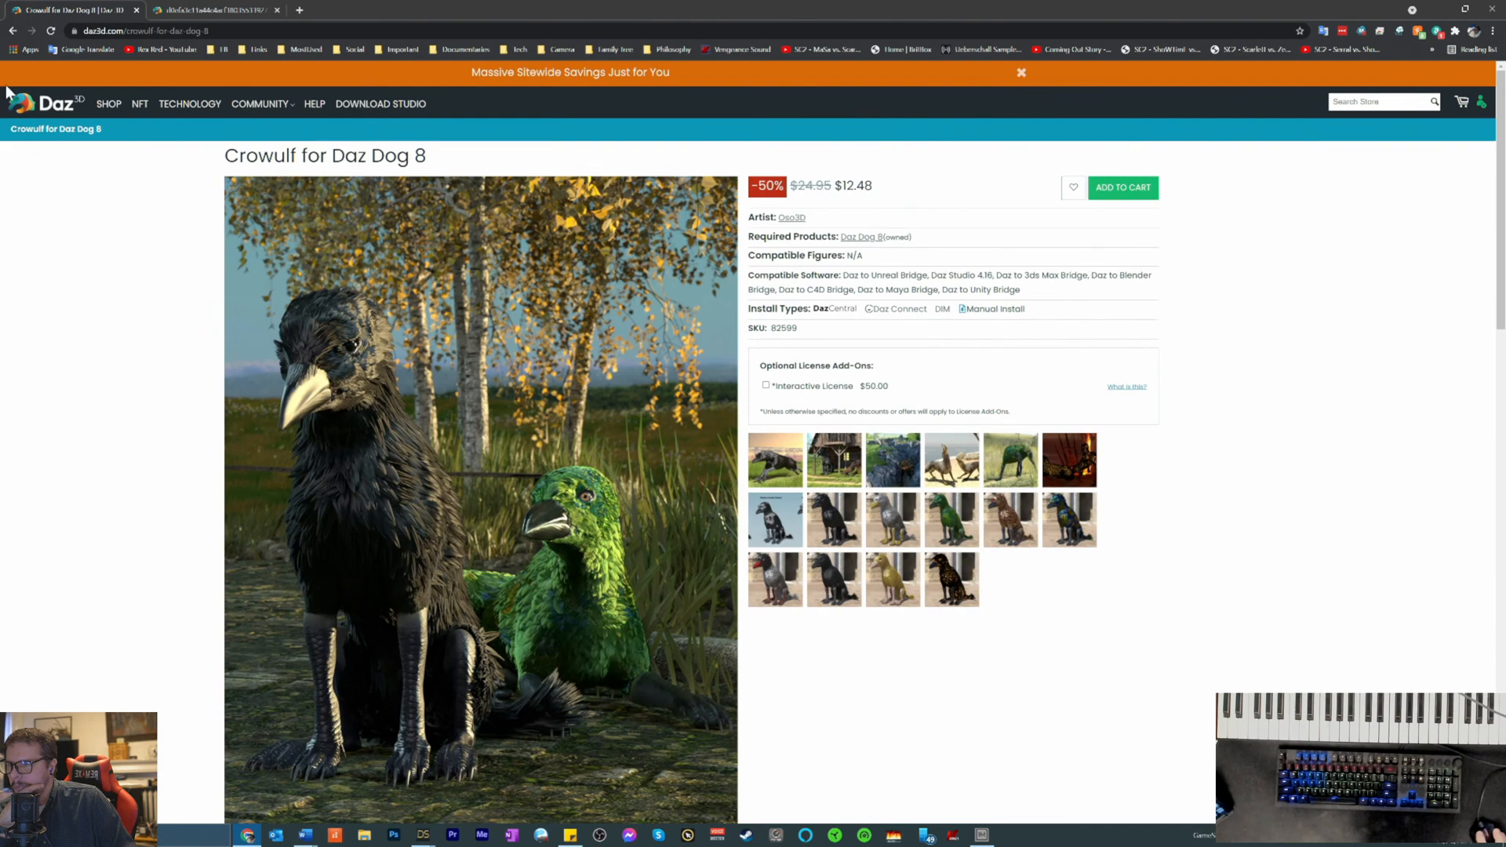
left_click(13, 33)
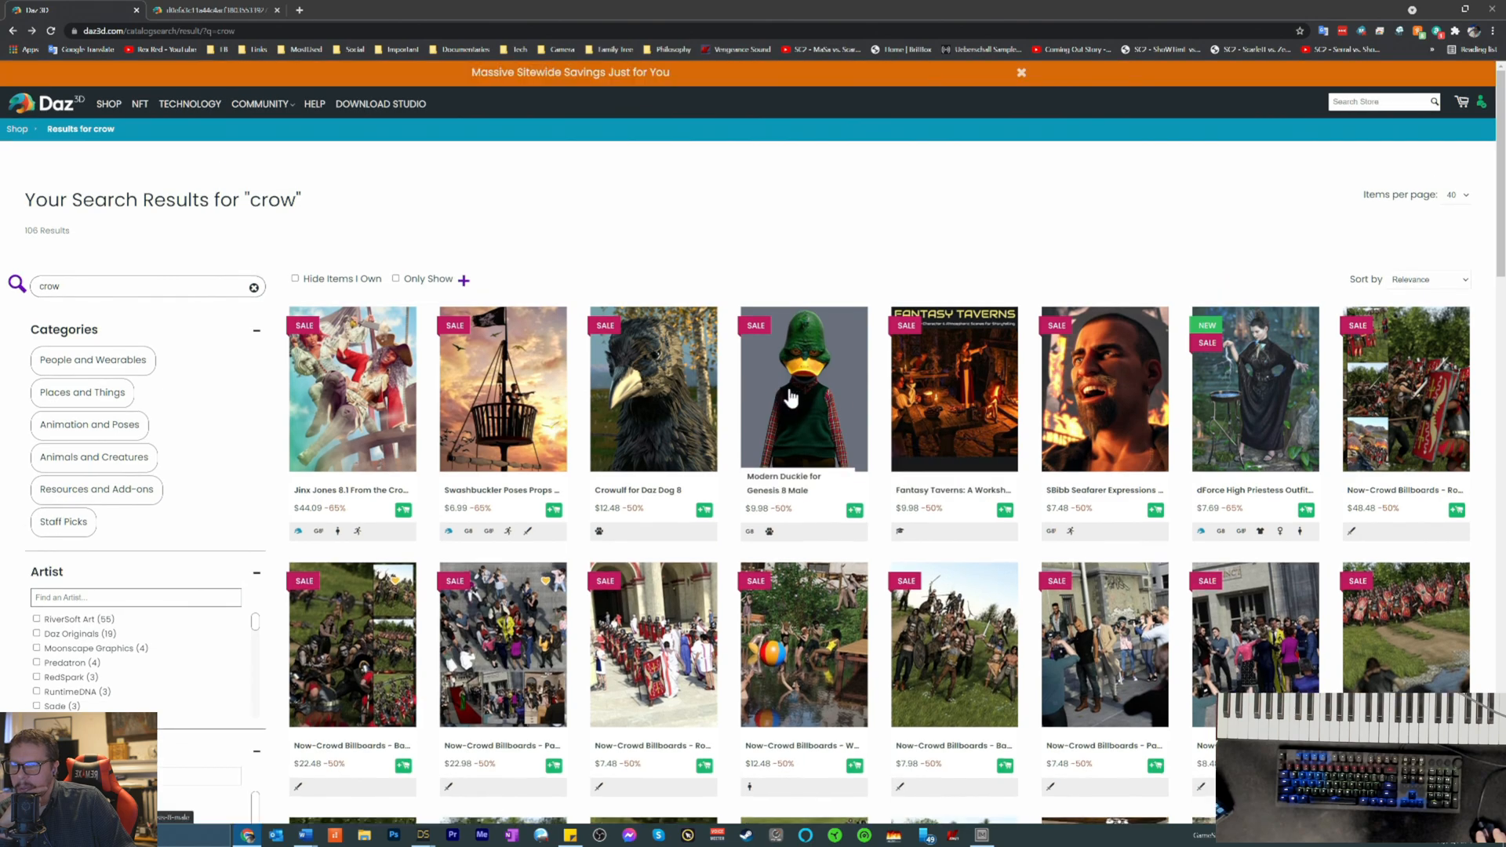
scroll(782, 389, "down", 1)
scroll(780, 386, "down", 10)
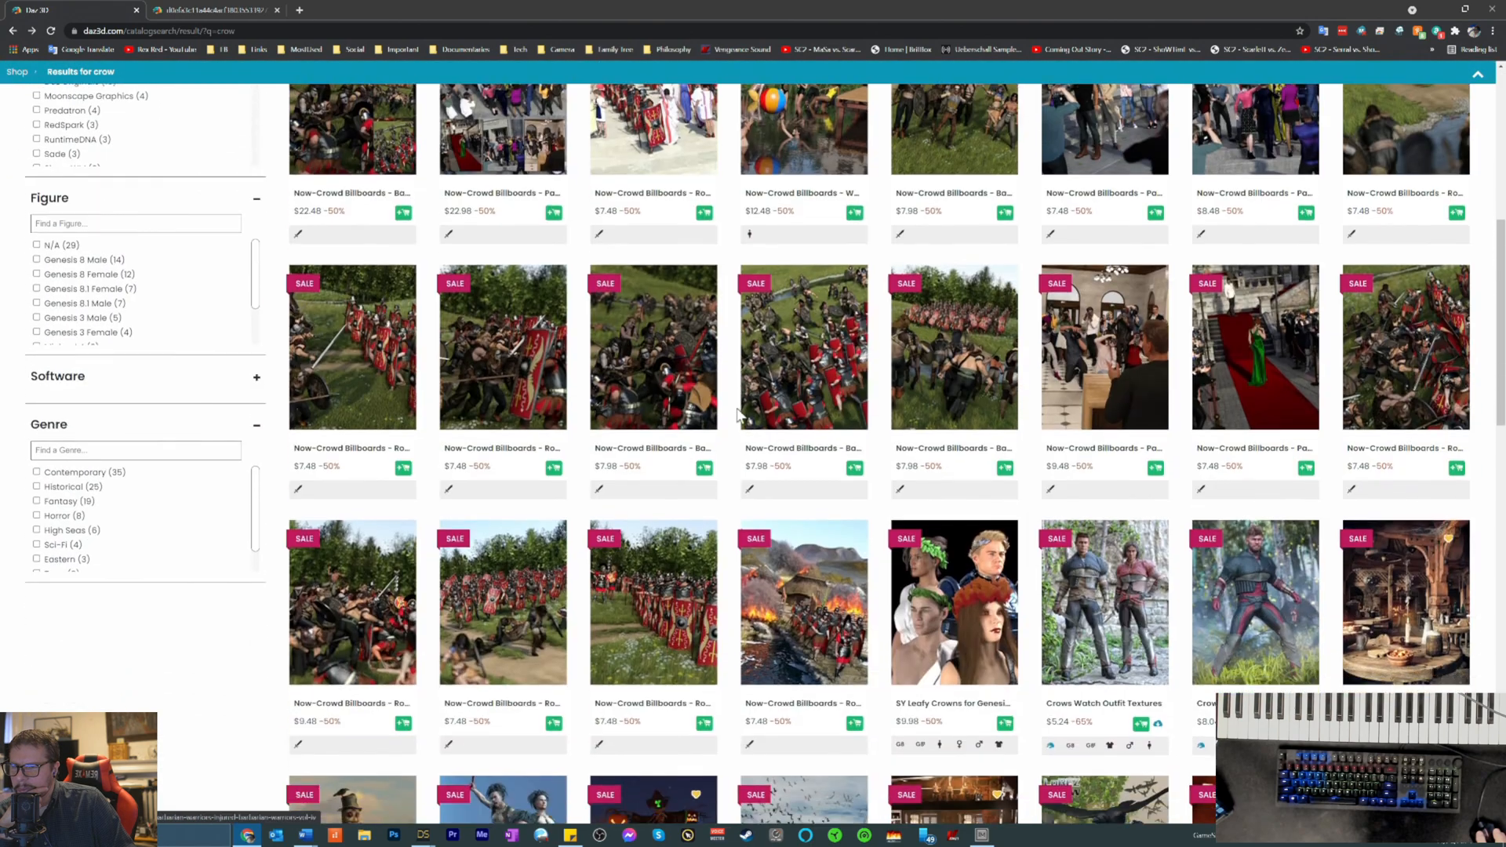
scroll(740, 414, "down", 5)
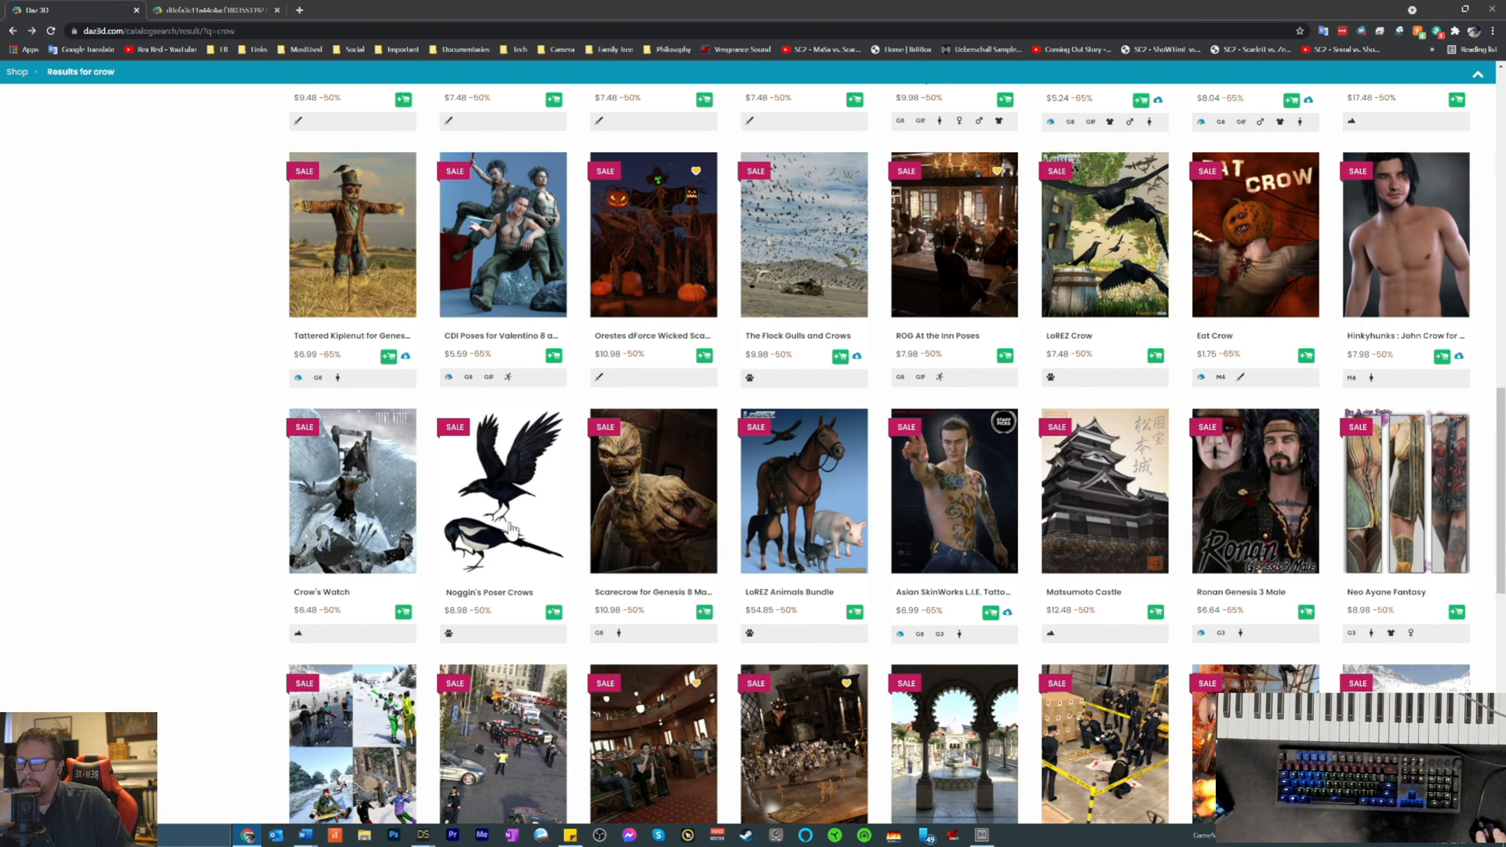
scroll(499, 513, "down", 2)
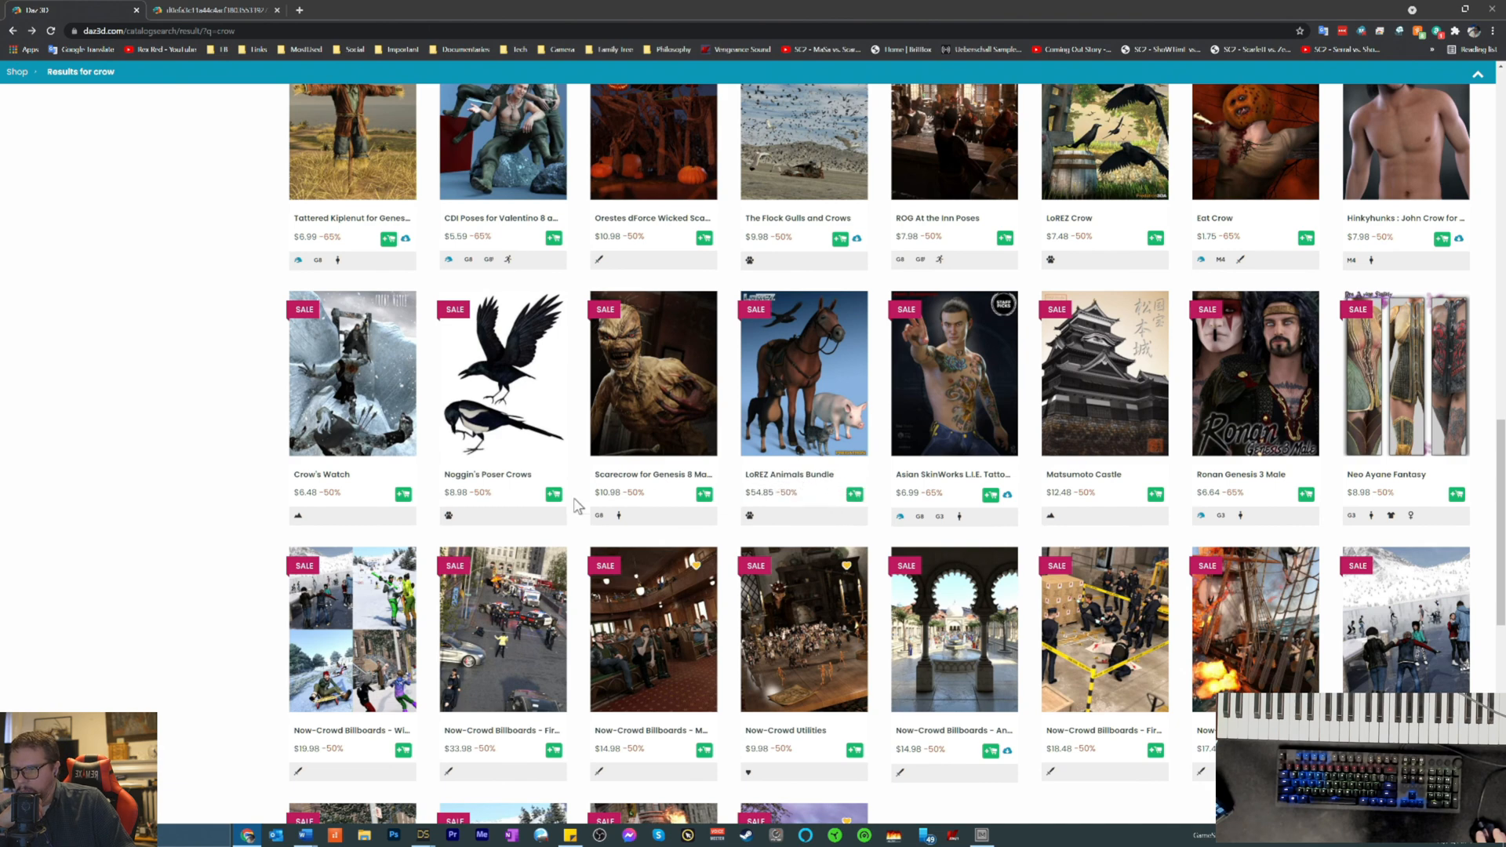
scroll(582, 506, "down", 3)
scroll(555, 536, "up", 3)
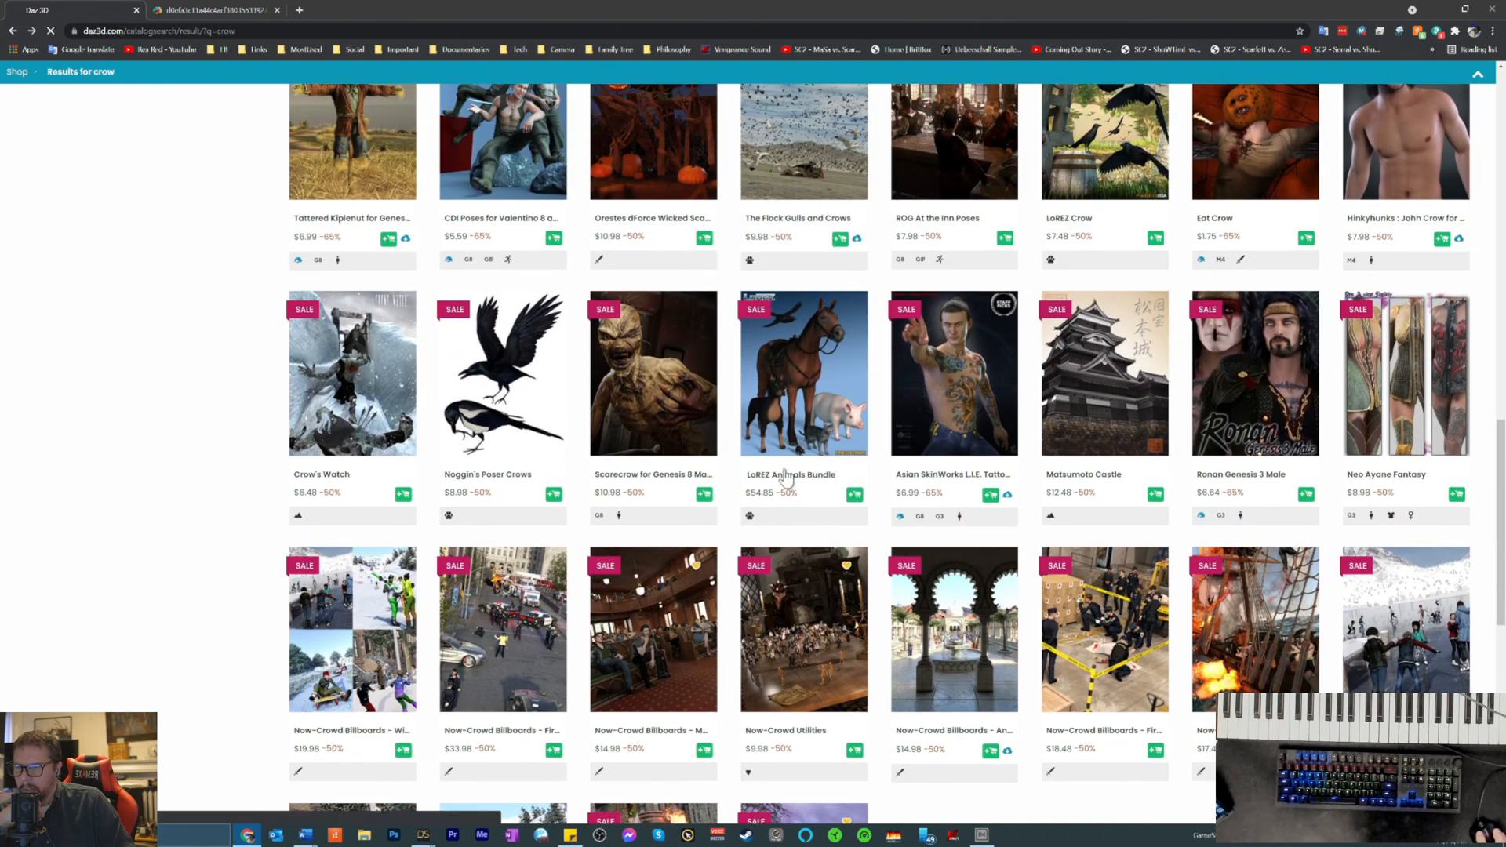
- Open the LoREZ Animals Bundle page and bring its included products into view
left_click(787, 476)
scroll(566, 524, "down", 1)
scroll(567, 524, "down", 5)
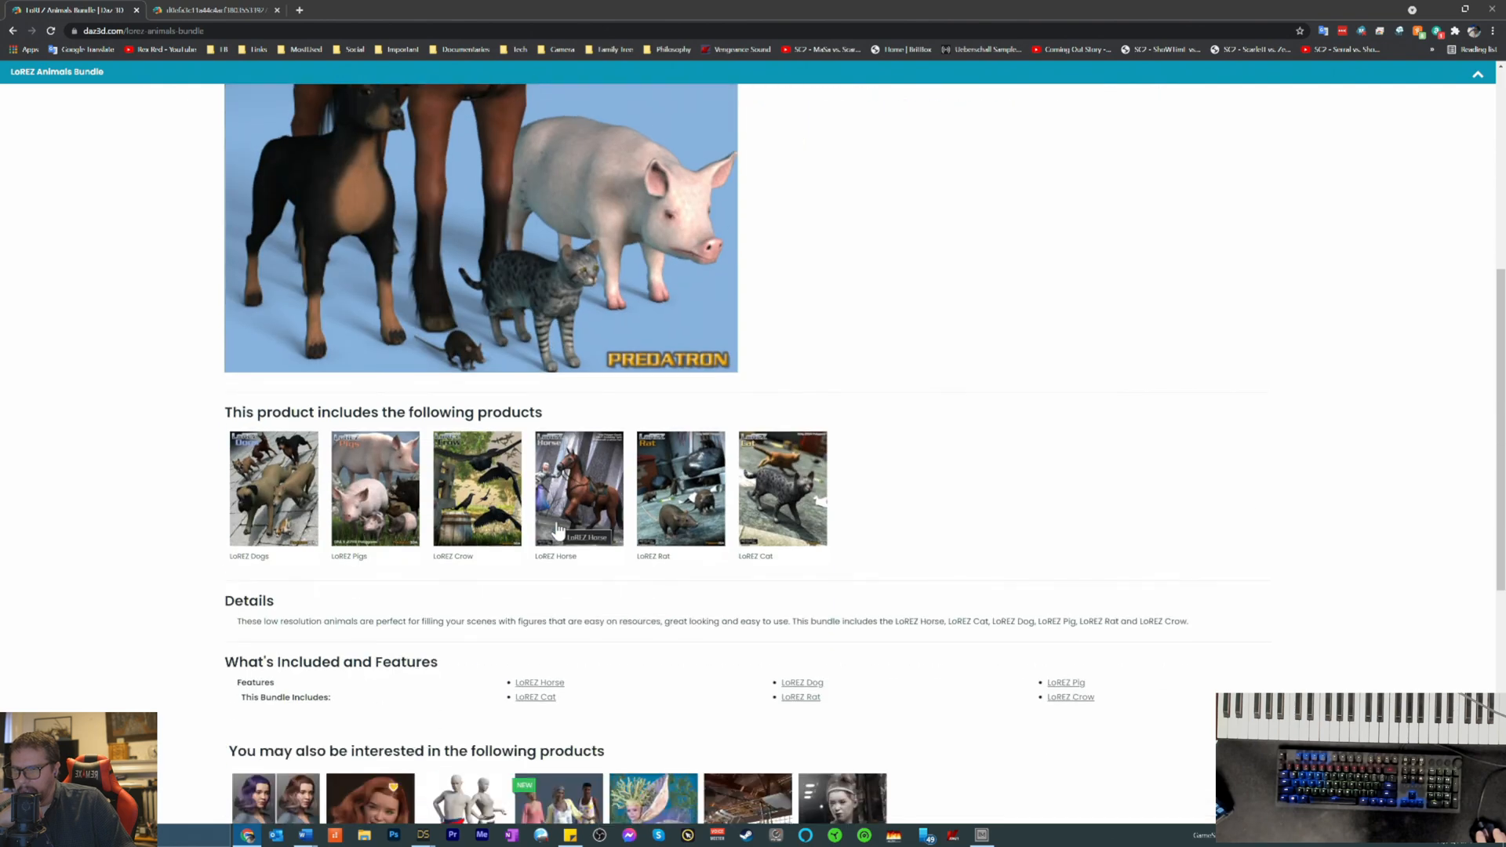
left_click(1067, 697)
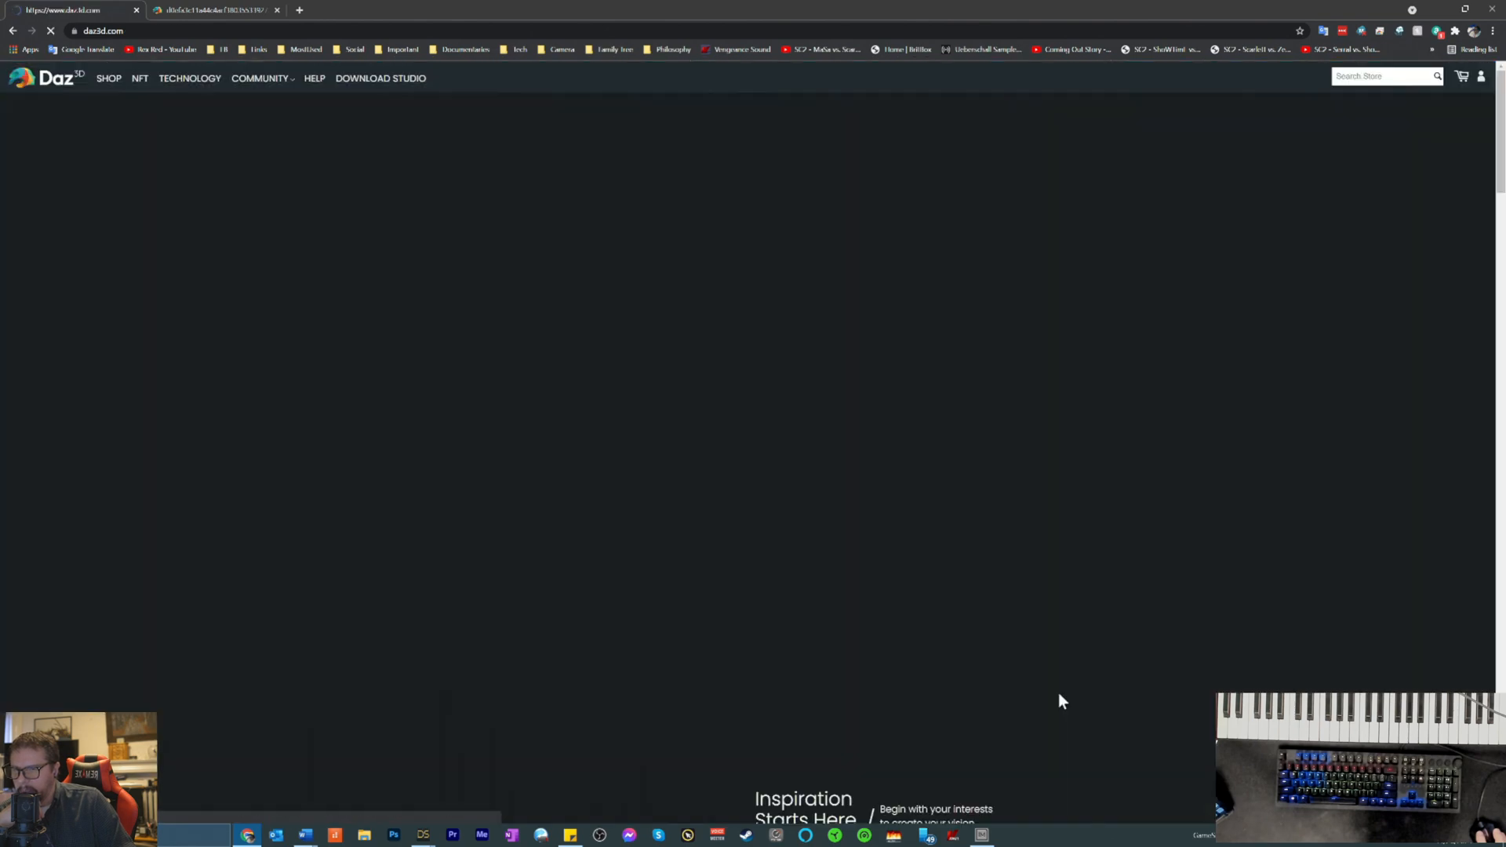
scroll(657, 565, "down", 3)
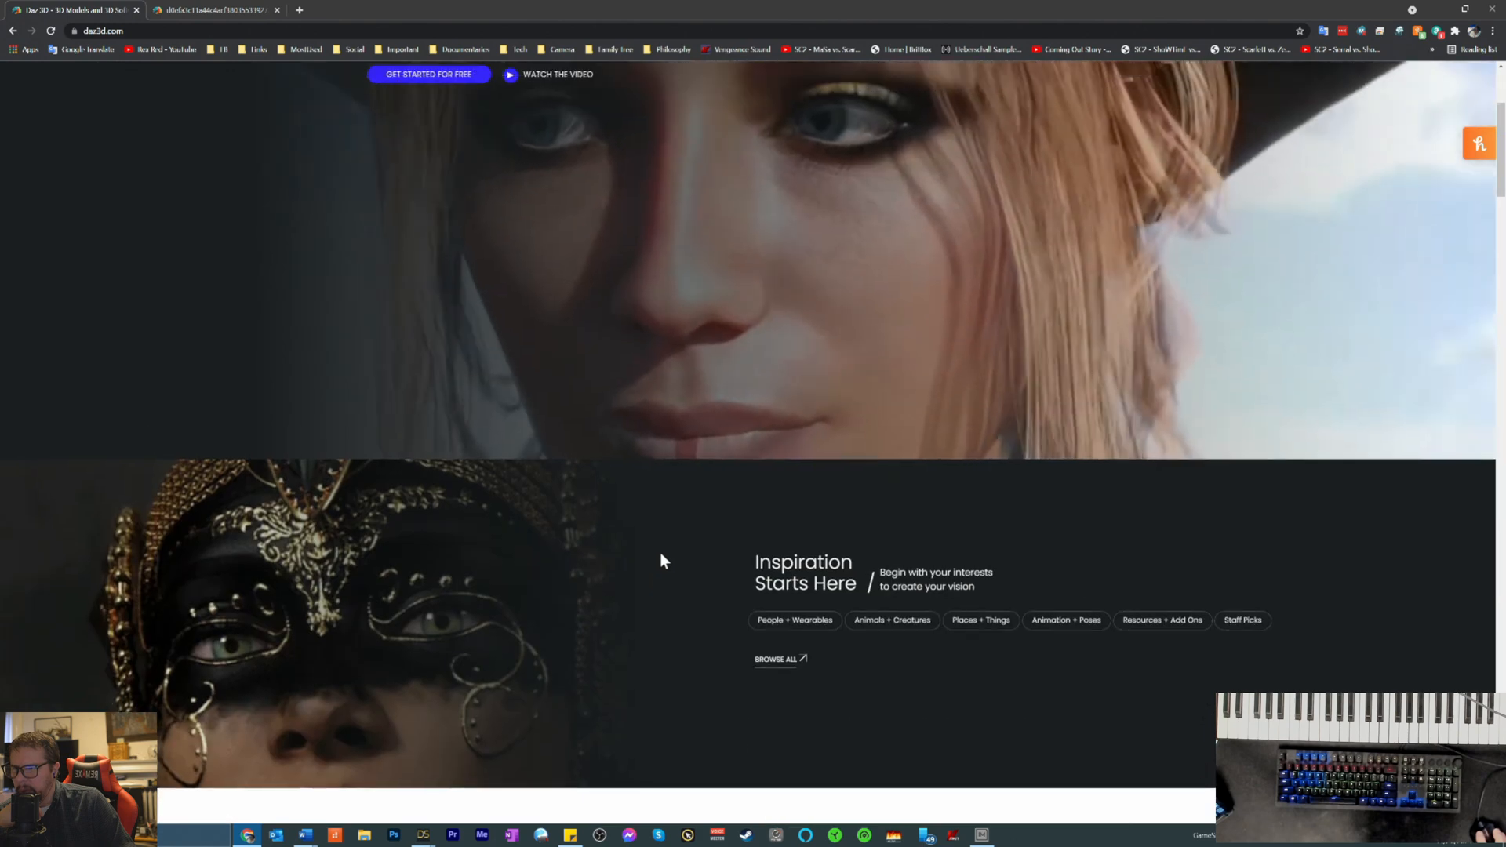
scroll(659, 558, "up", 3)
scroll(640, 551, "up", 1)
left_click(13, 31)
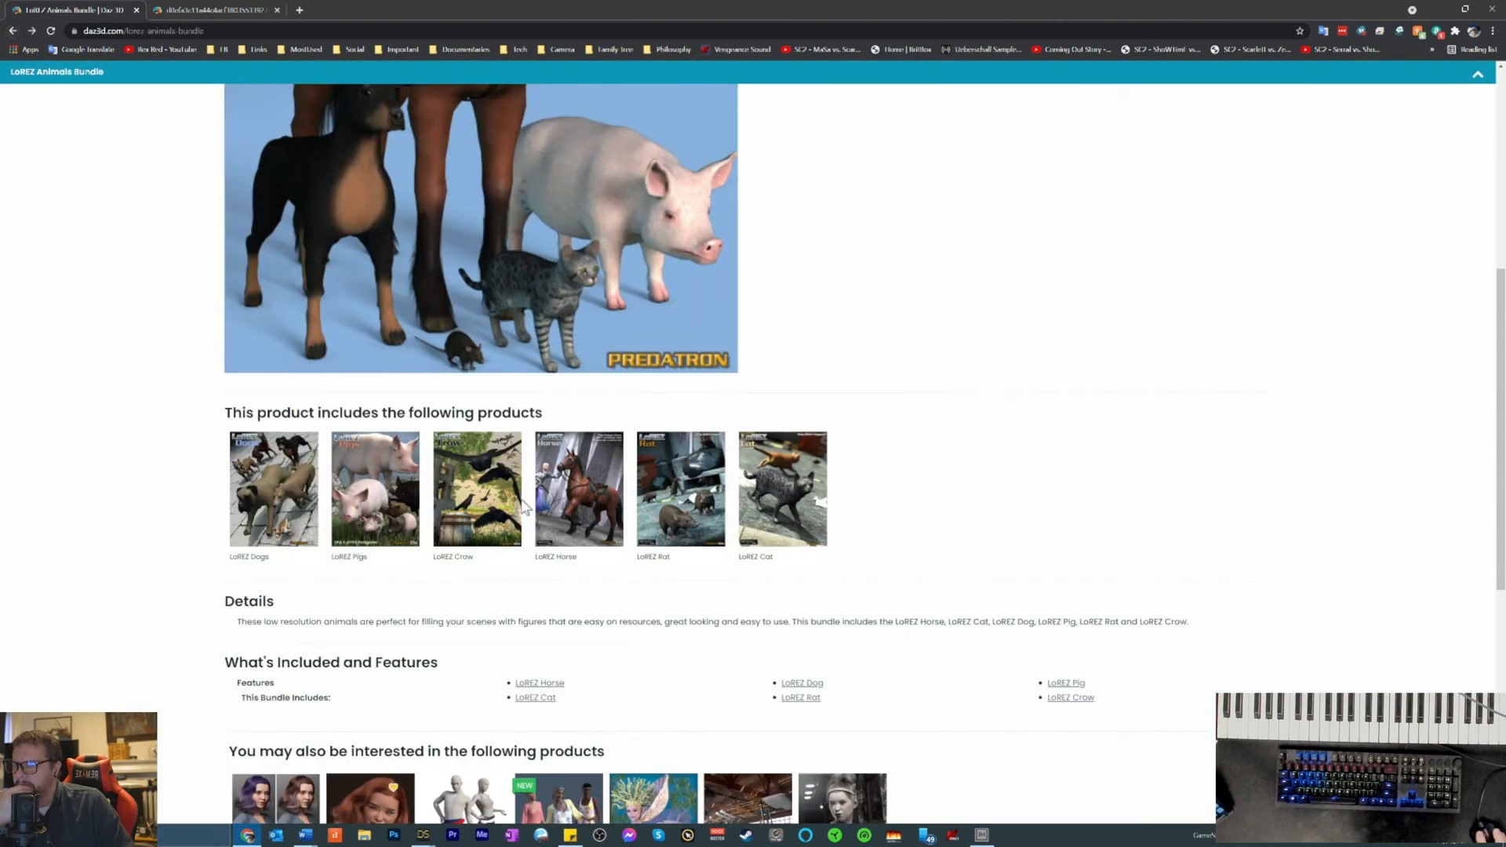
- Open the LoREZ Crow product page and examine its preview images, details and included features
left_click(481, 519)
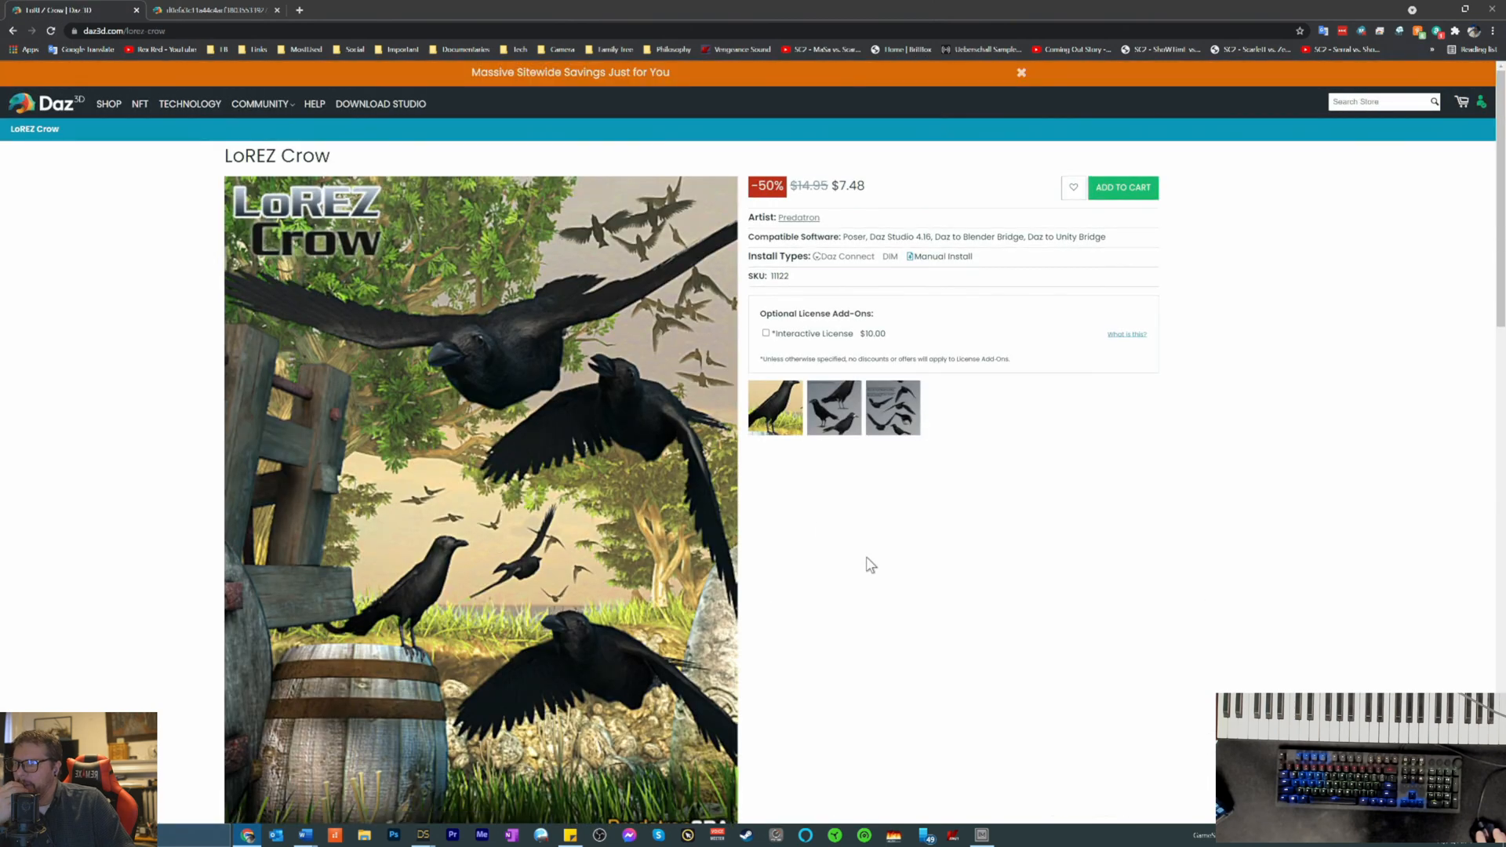
scroll(877, 551, "down", 2)
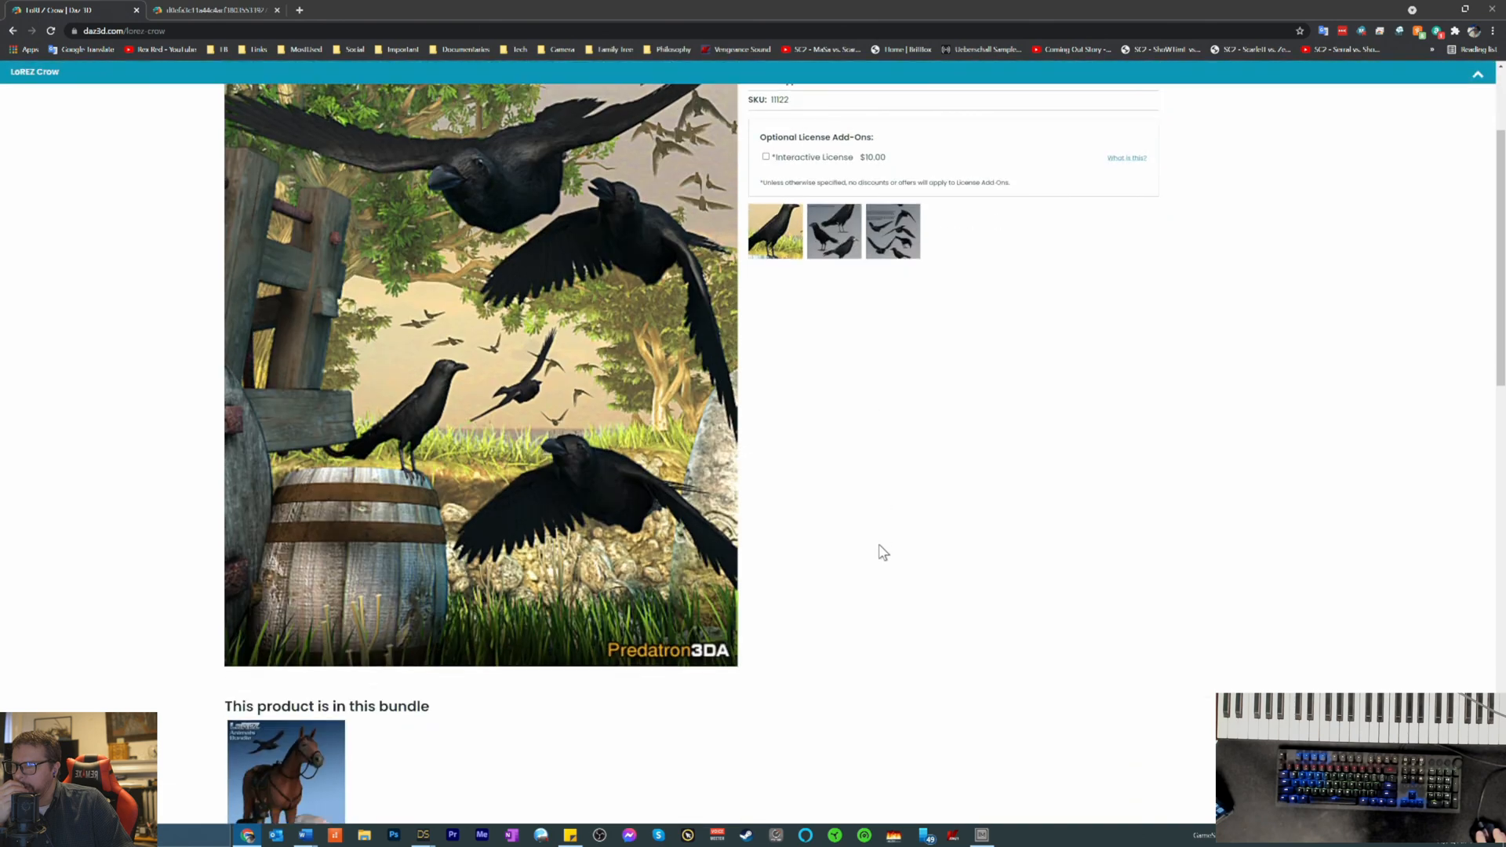
scroll(878, 559, "down", 3)
scroll(860, 572, "up", 5)
left_click(833, 410)
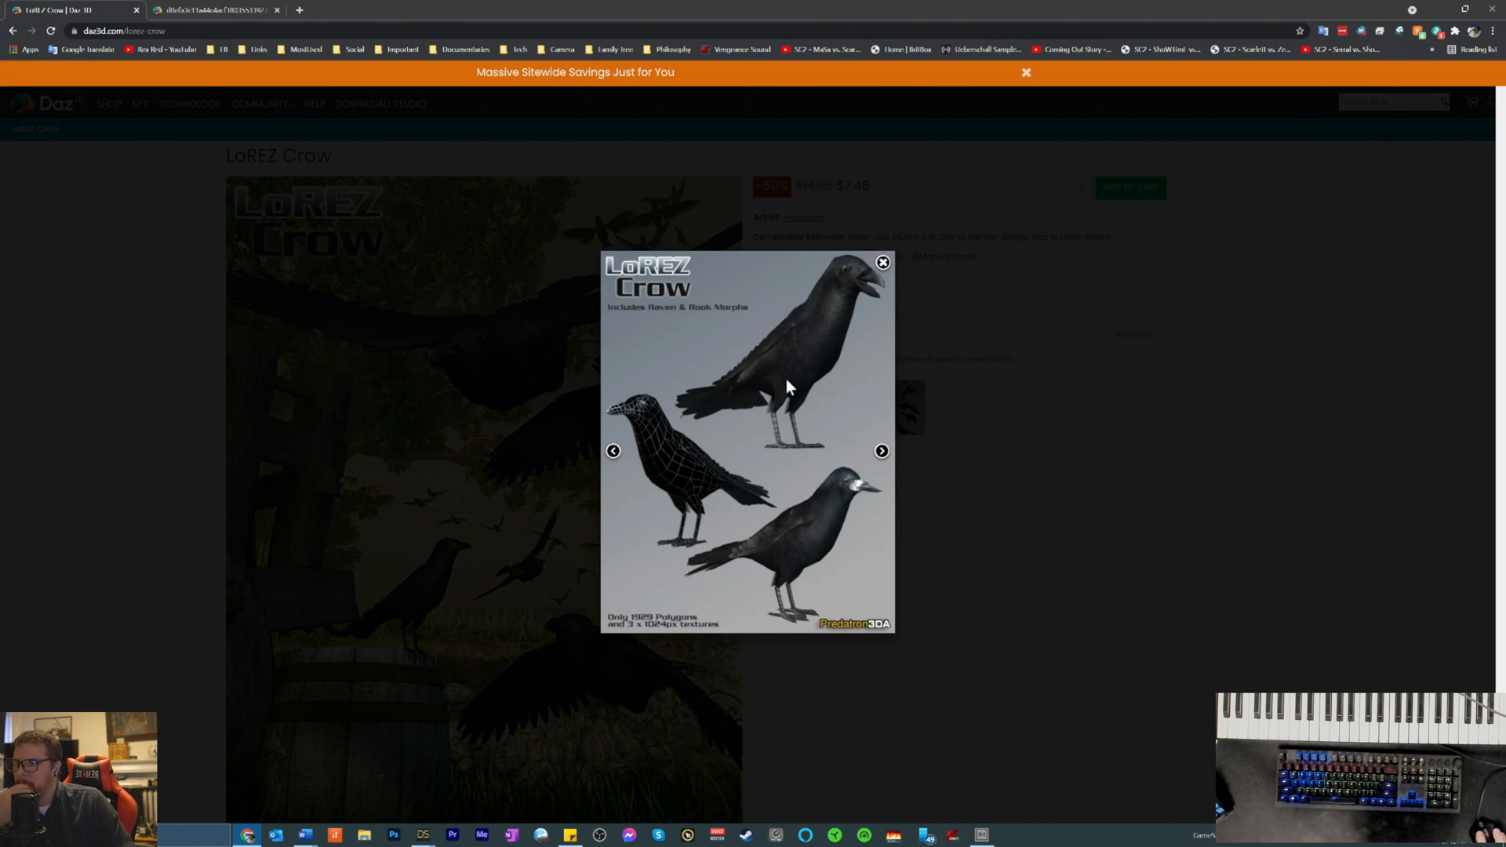
left_click(1141, 493)
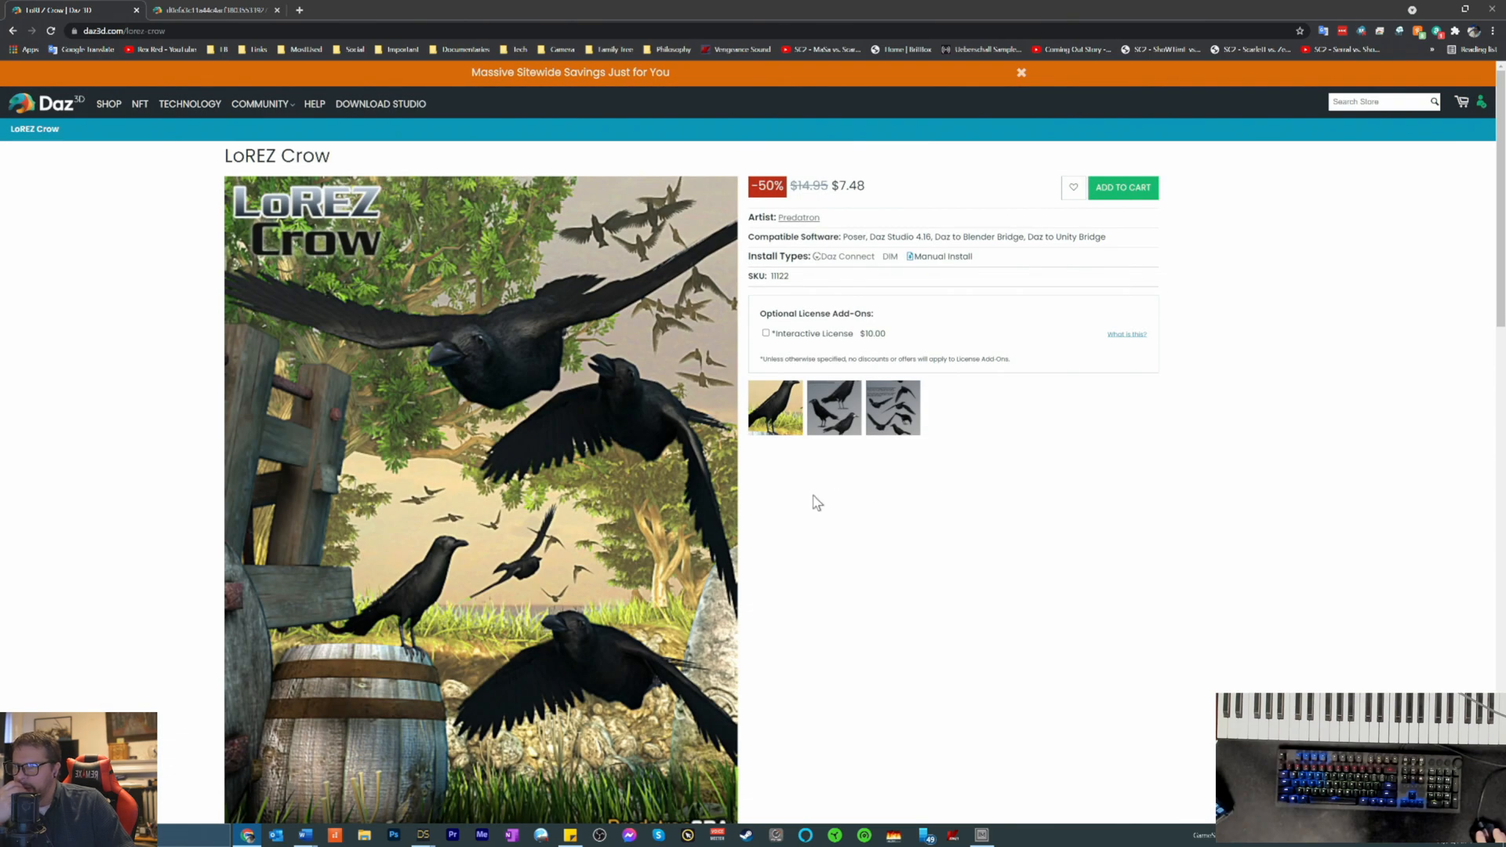
scroll(816, 503, "down", 10)
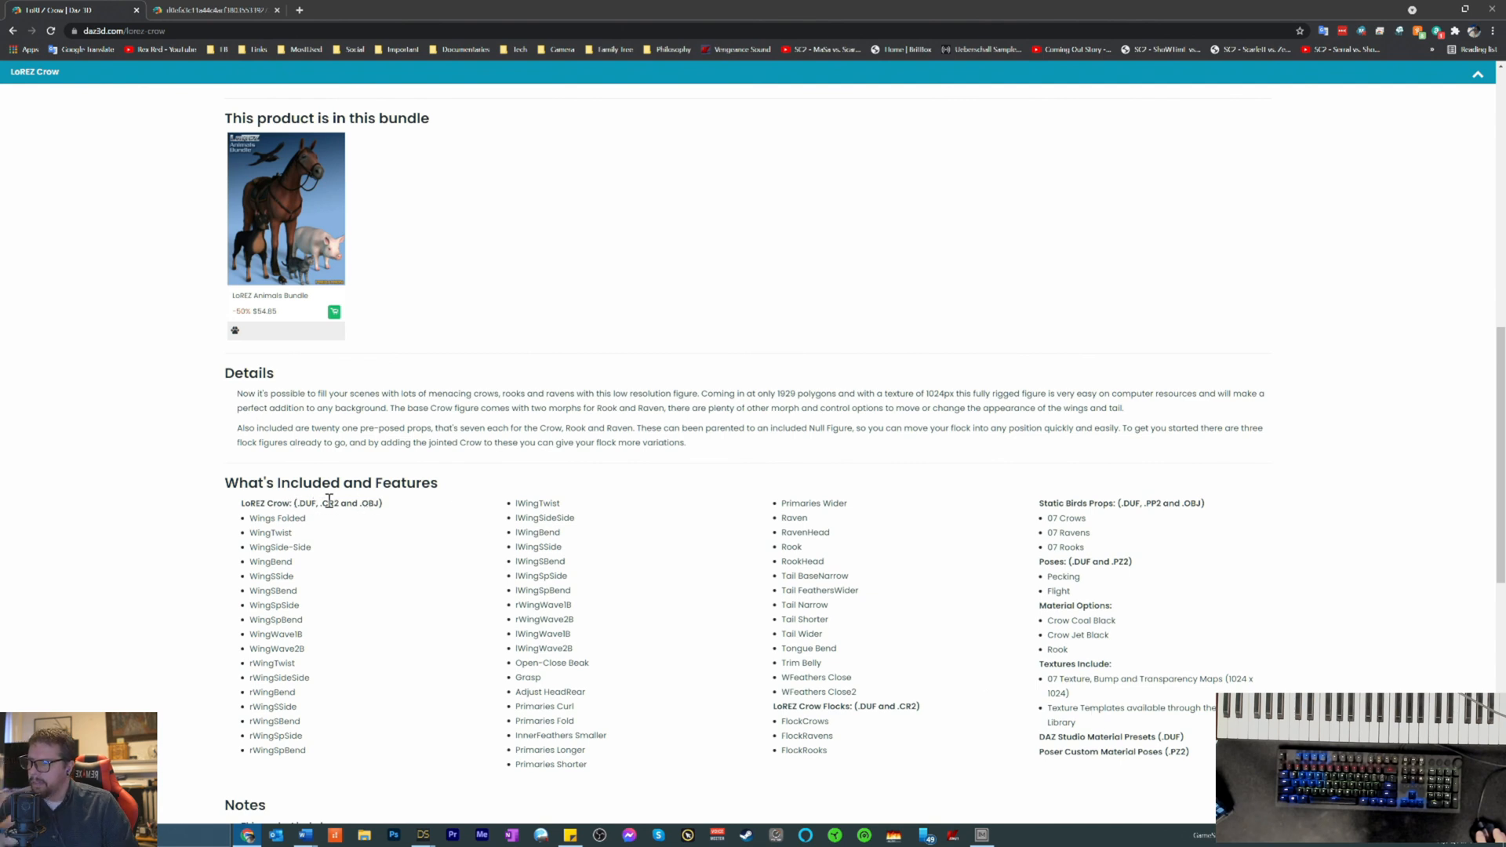
scroll(525, 478, "up", 7)
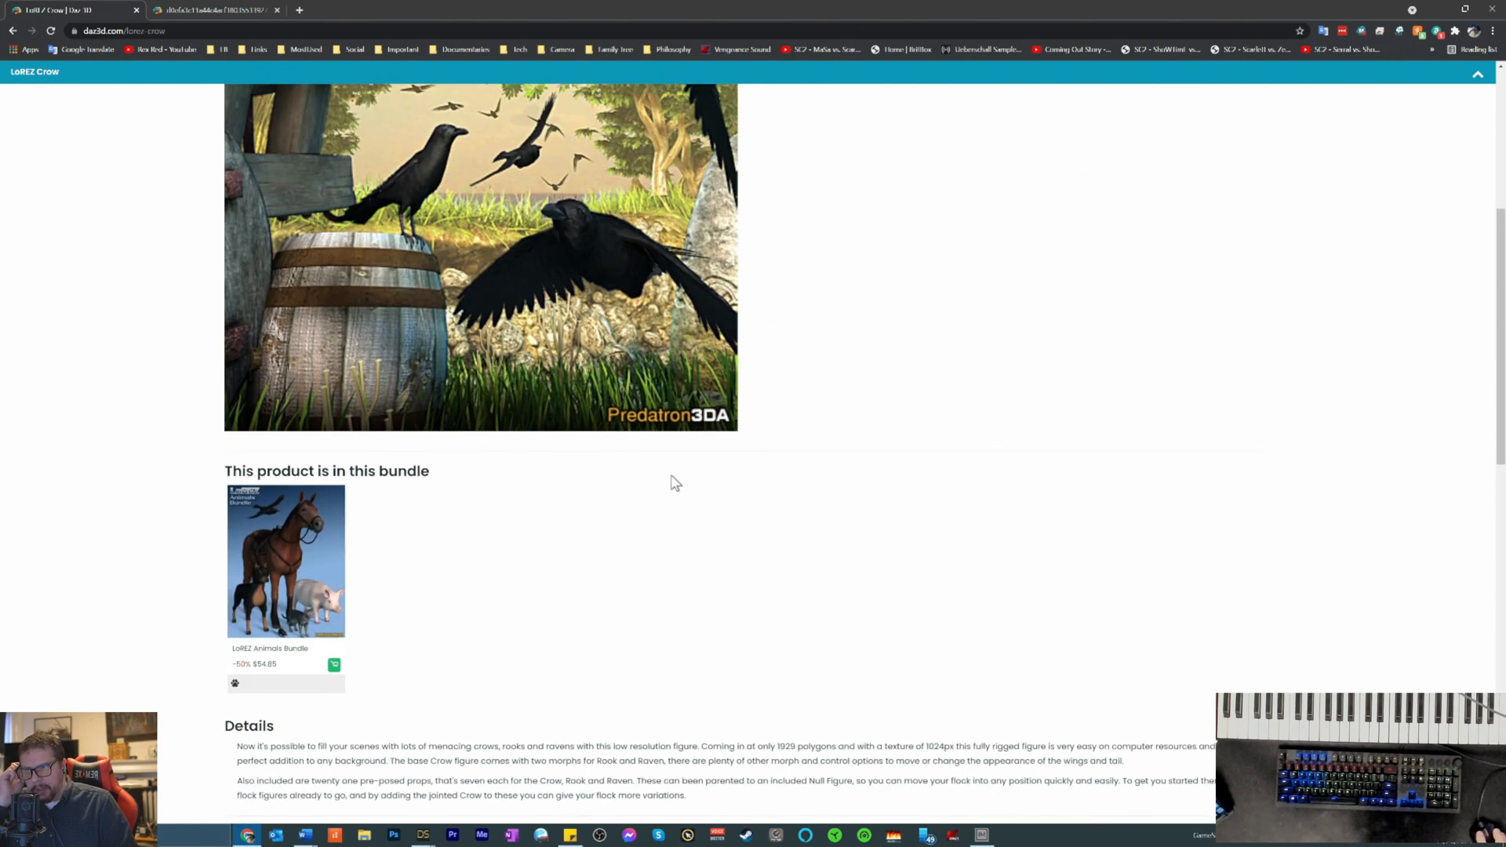
scroll(816, 482, "up", 3)
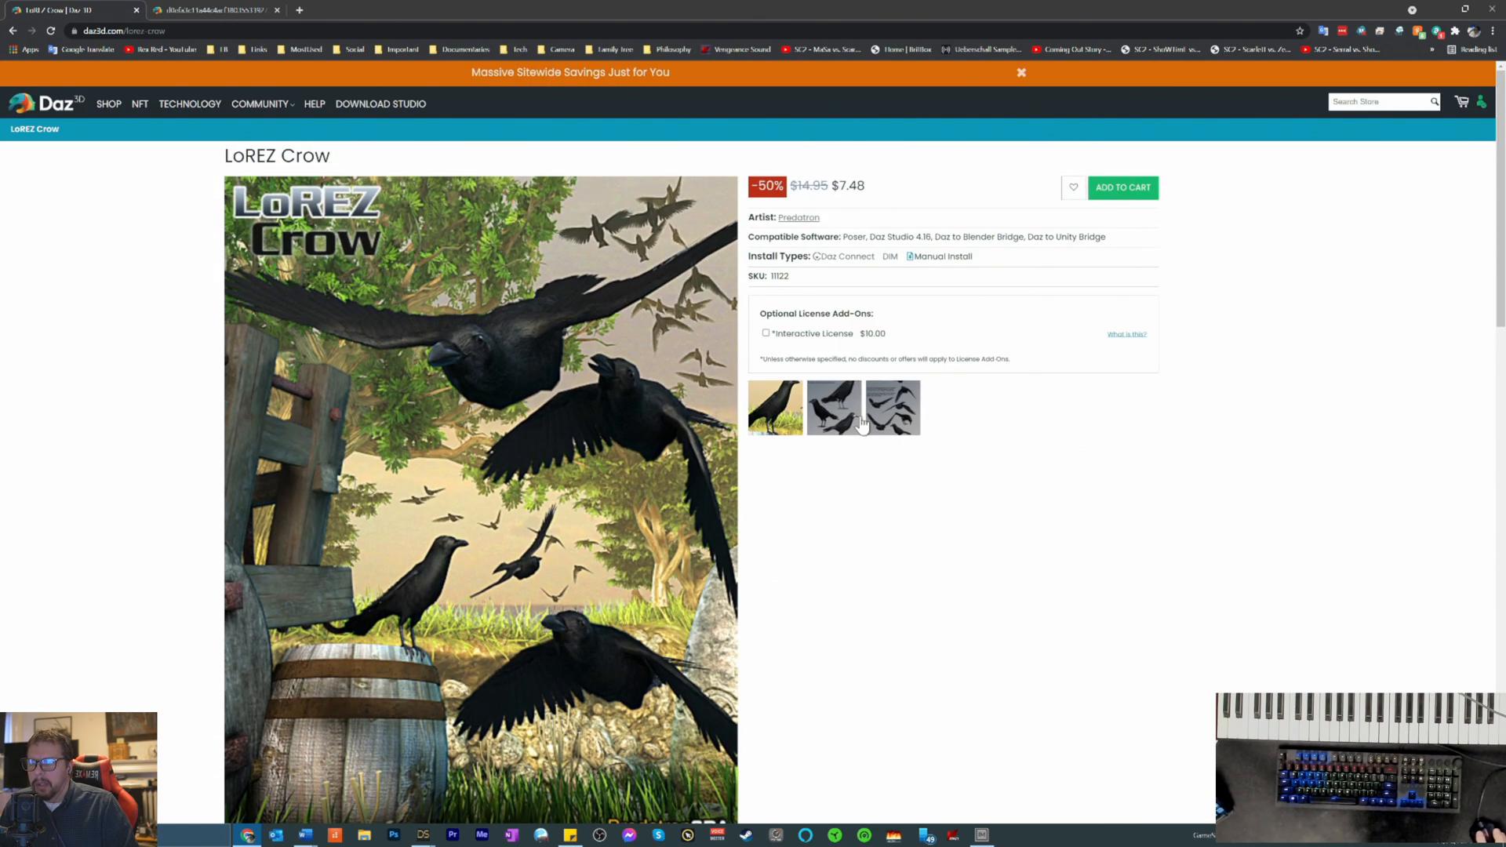
left_click(892, 416)
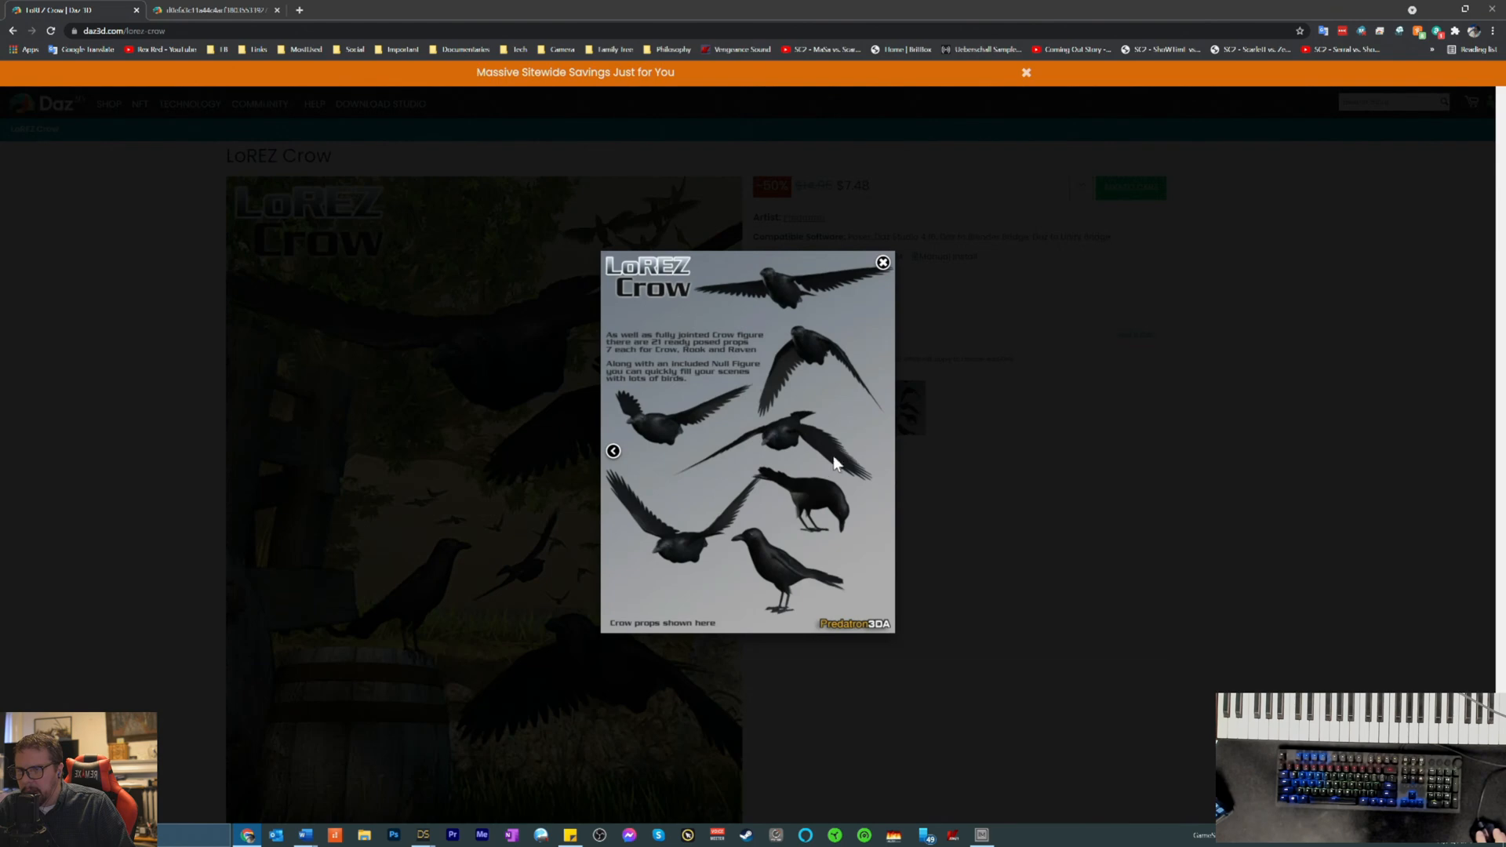
left_click(1128, 483)
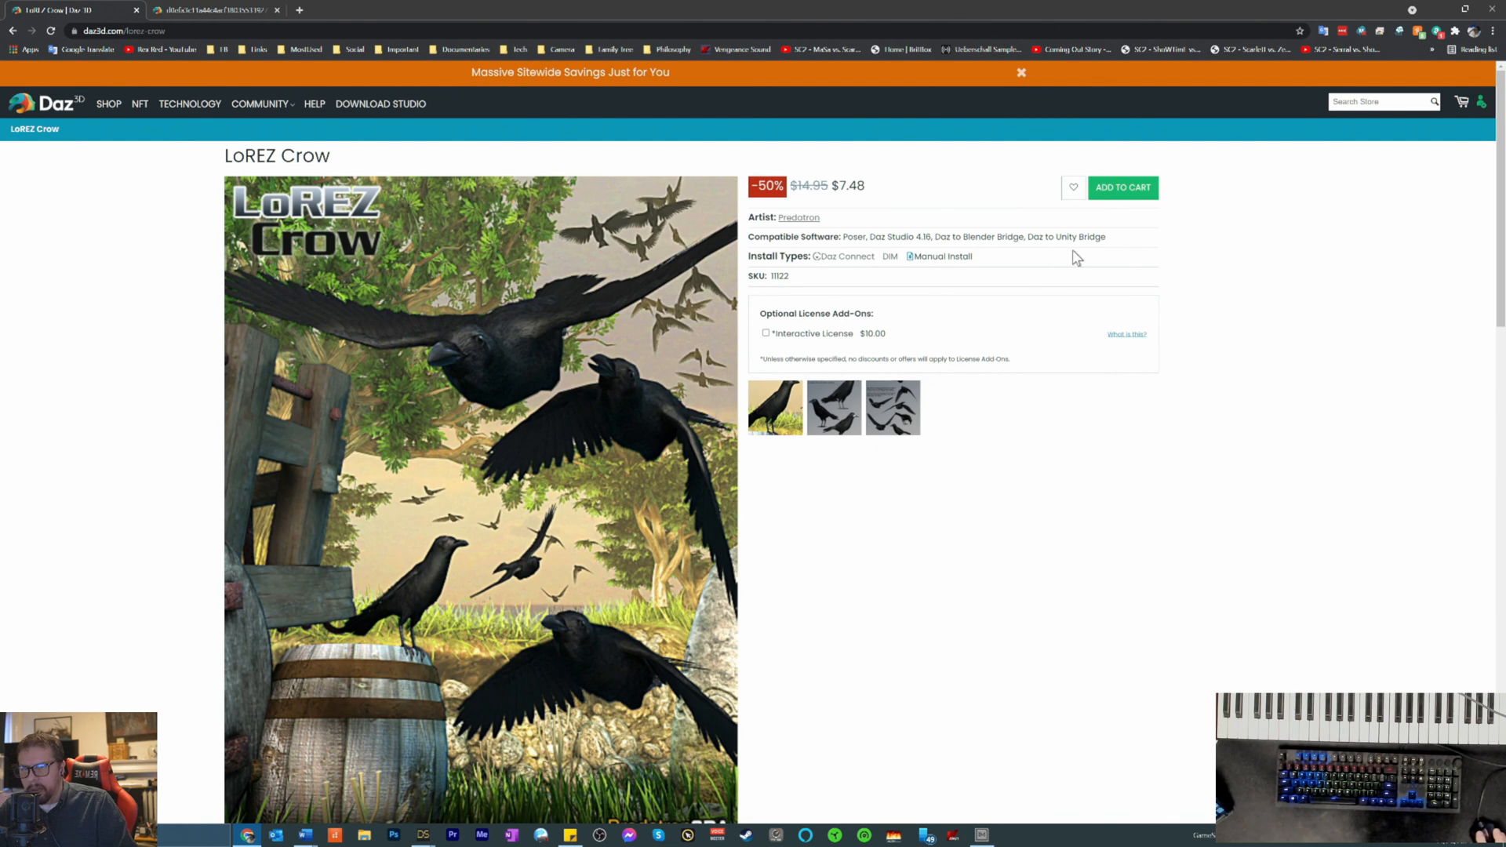
- Add the LoREZ Crow to the shopping cart and close the cart confirmation
left_click(1128, 192)
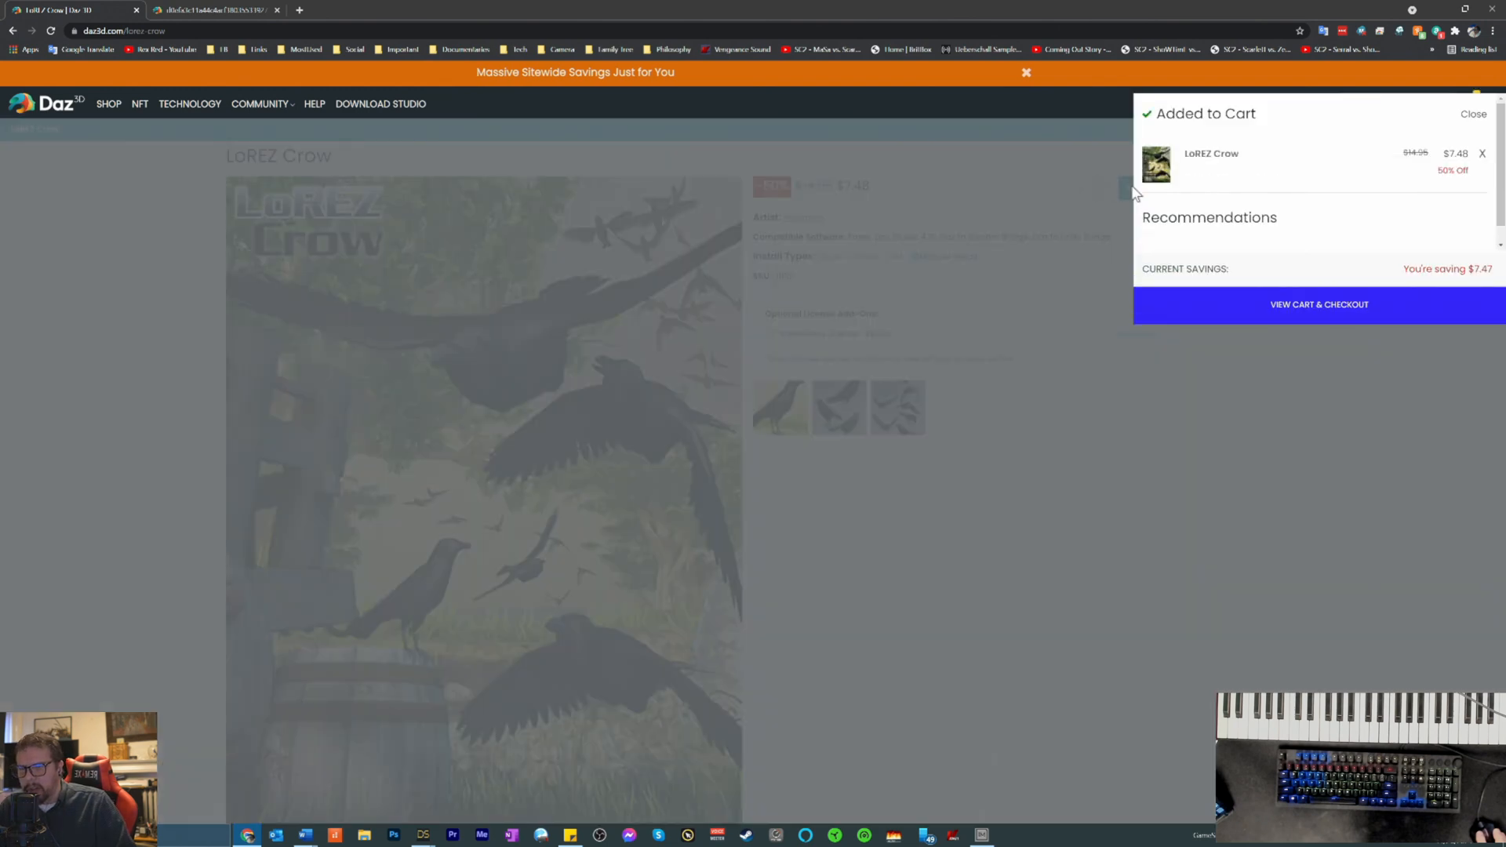
left_click(1485, 115)
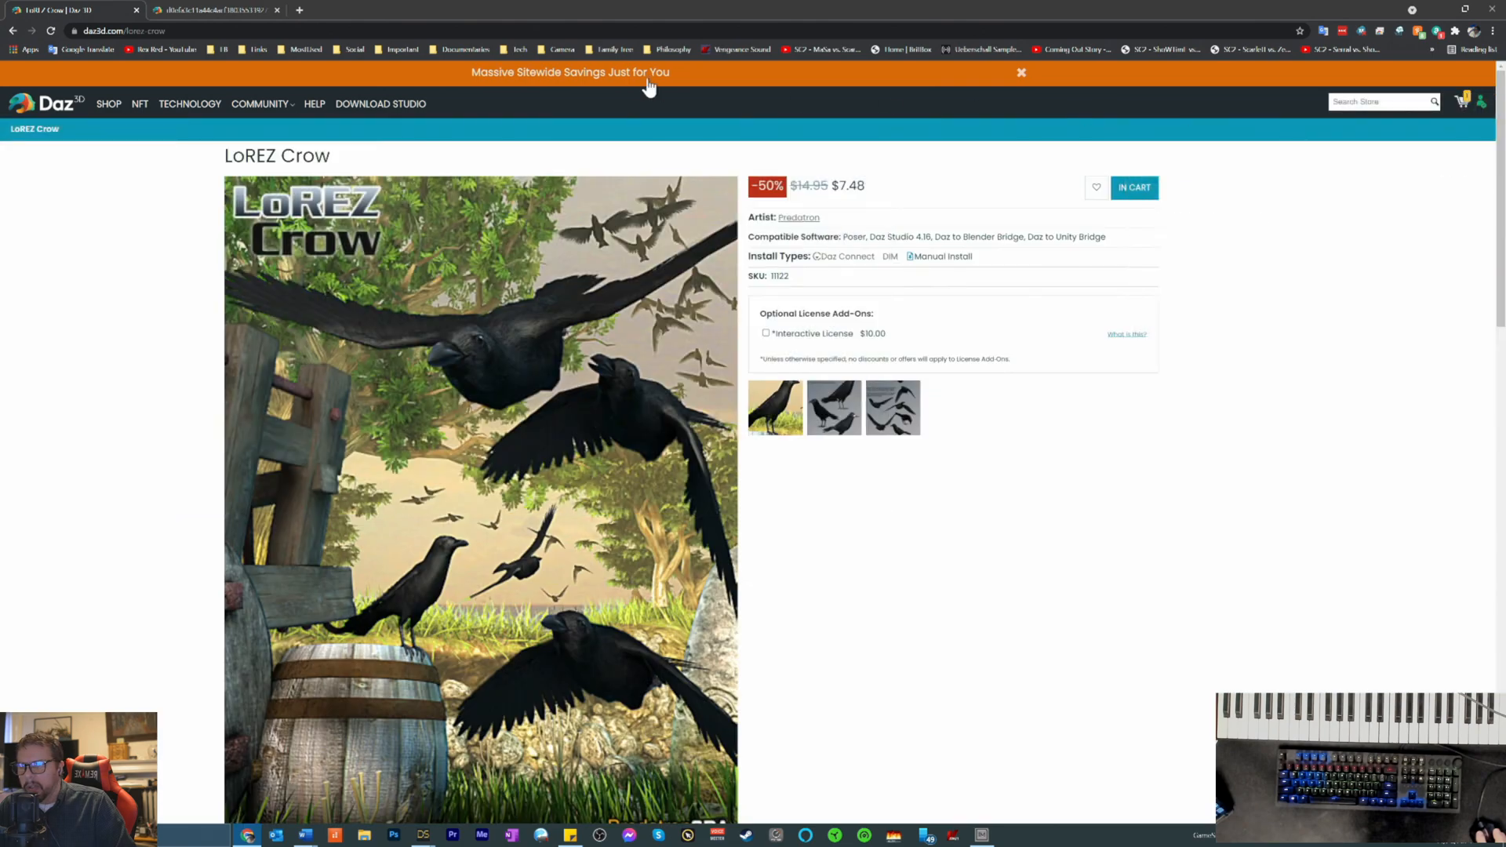
- Copy the coupon code BF-EXTRAVAGANZA from the Massive Sitewide Savings offer and open the shopping cart
left_click(632, 77)
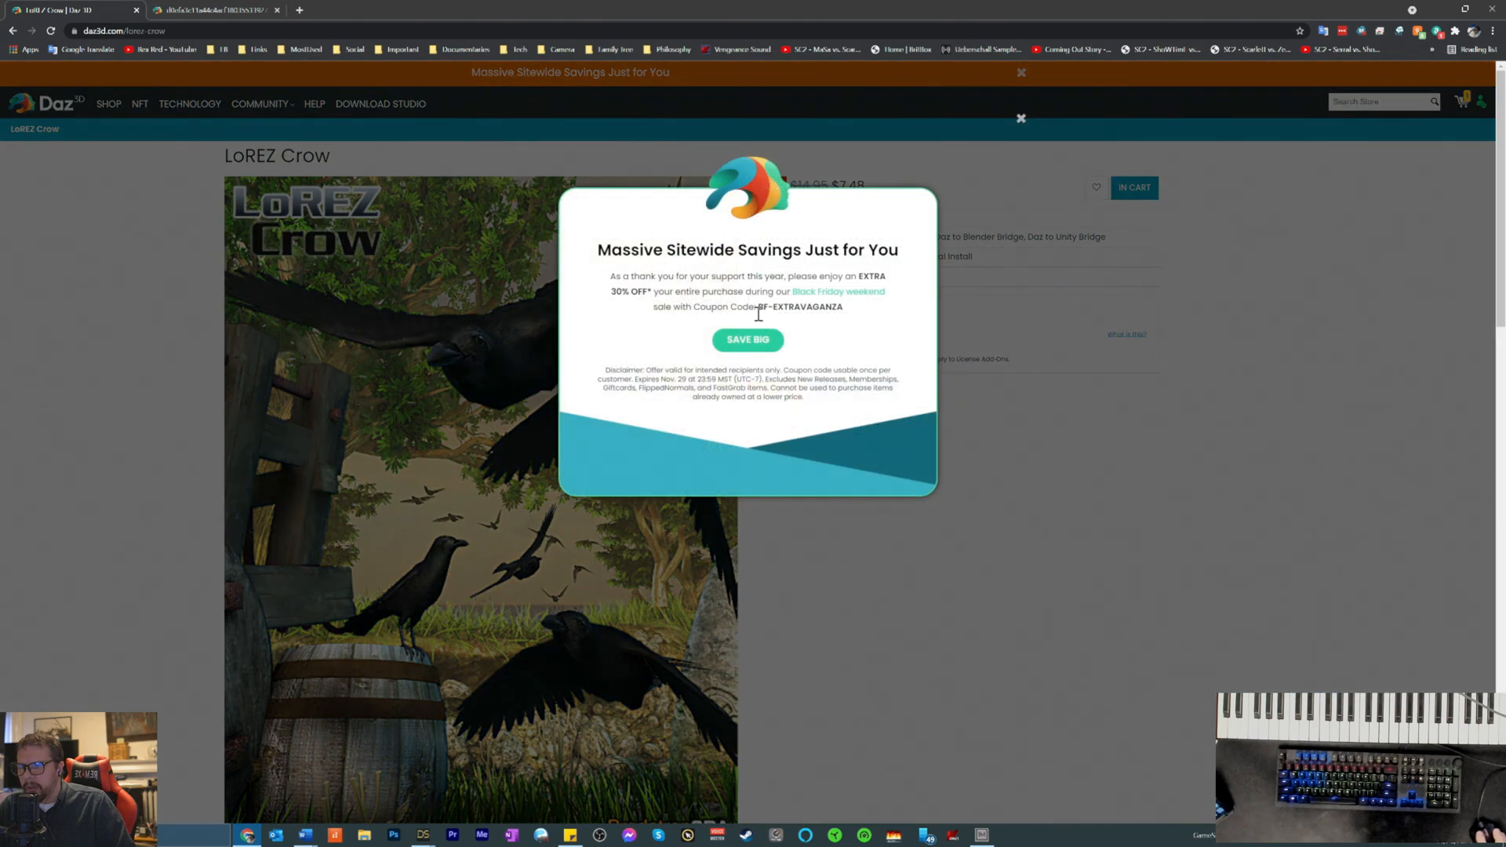
left_click_drag(759, 313, 878, 323)
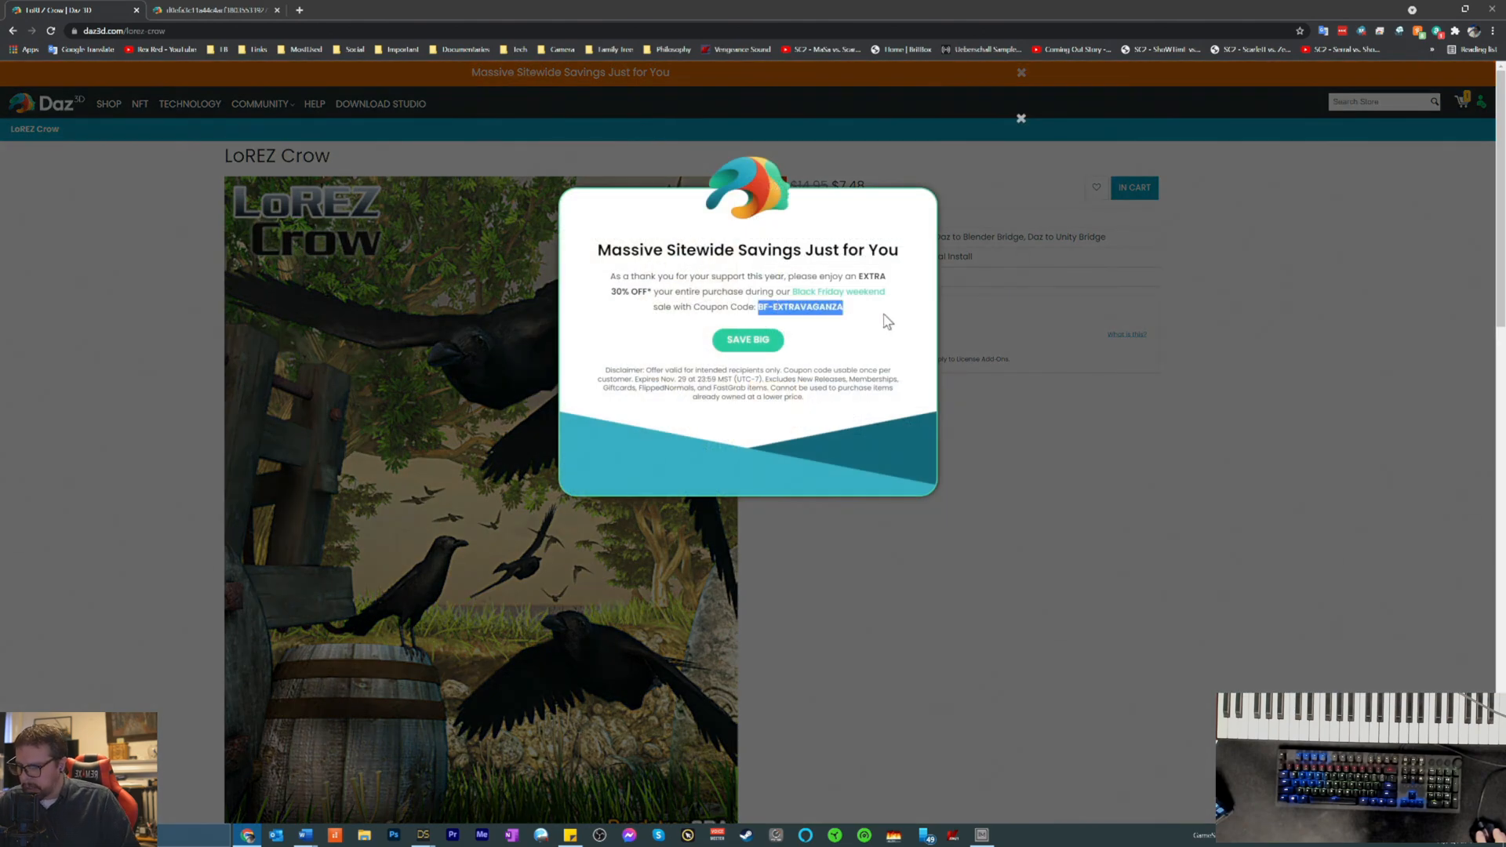
left_click(1109, 281)
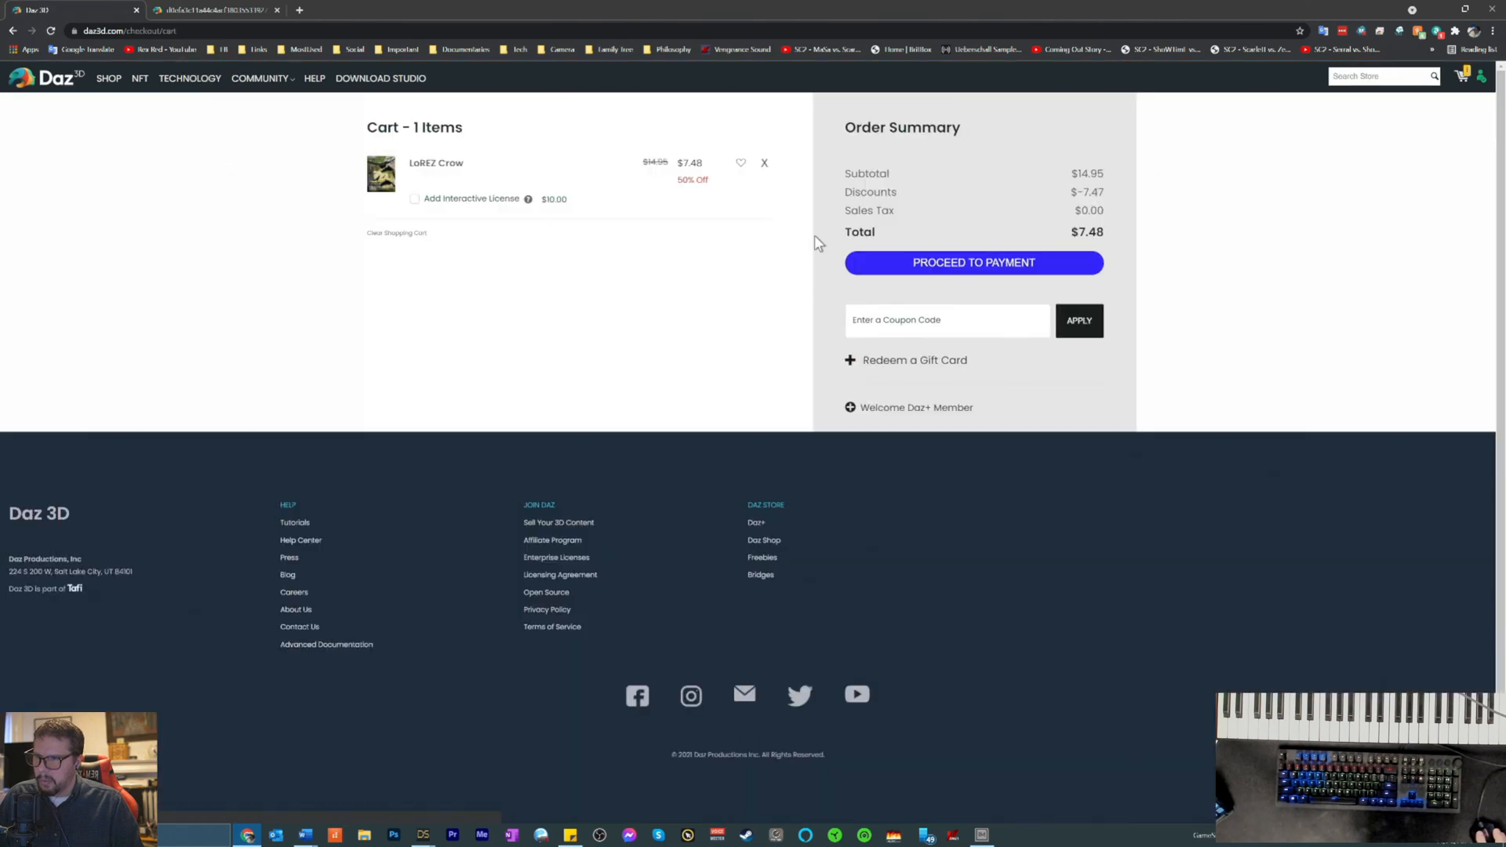
- Try to apply the coupon code BF-EXTRAVAGANZA to the cart and dismiss the coupon-finder popup
left_click(879, 328)
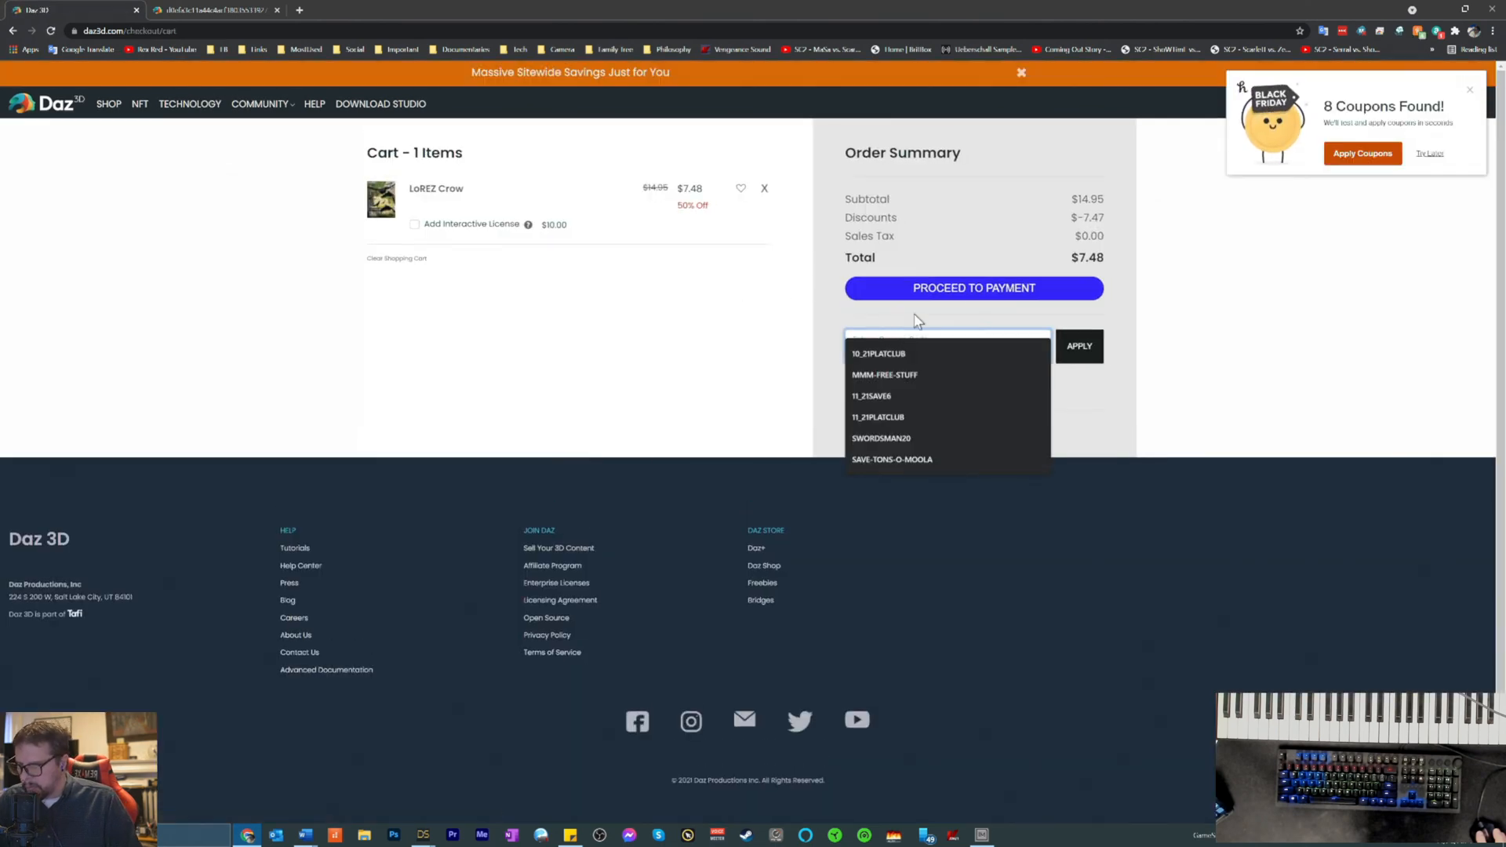
left_click(886, 462)
left_click(1080, 347)
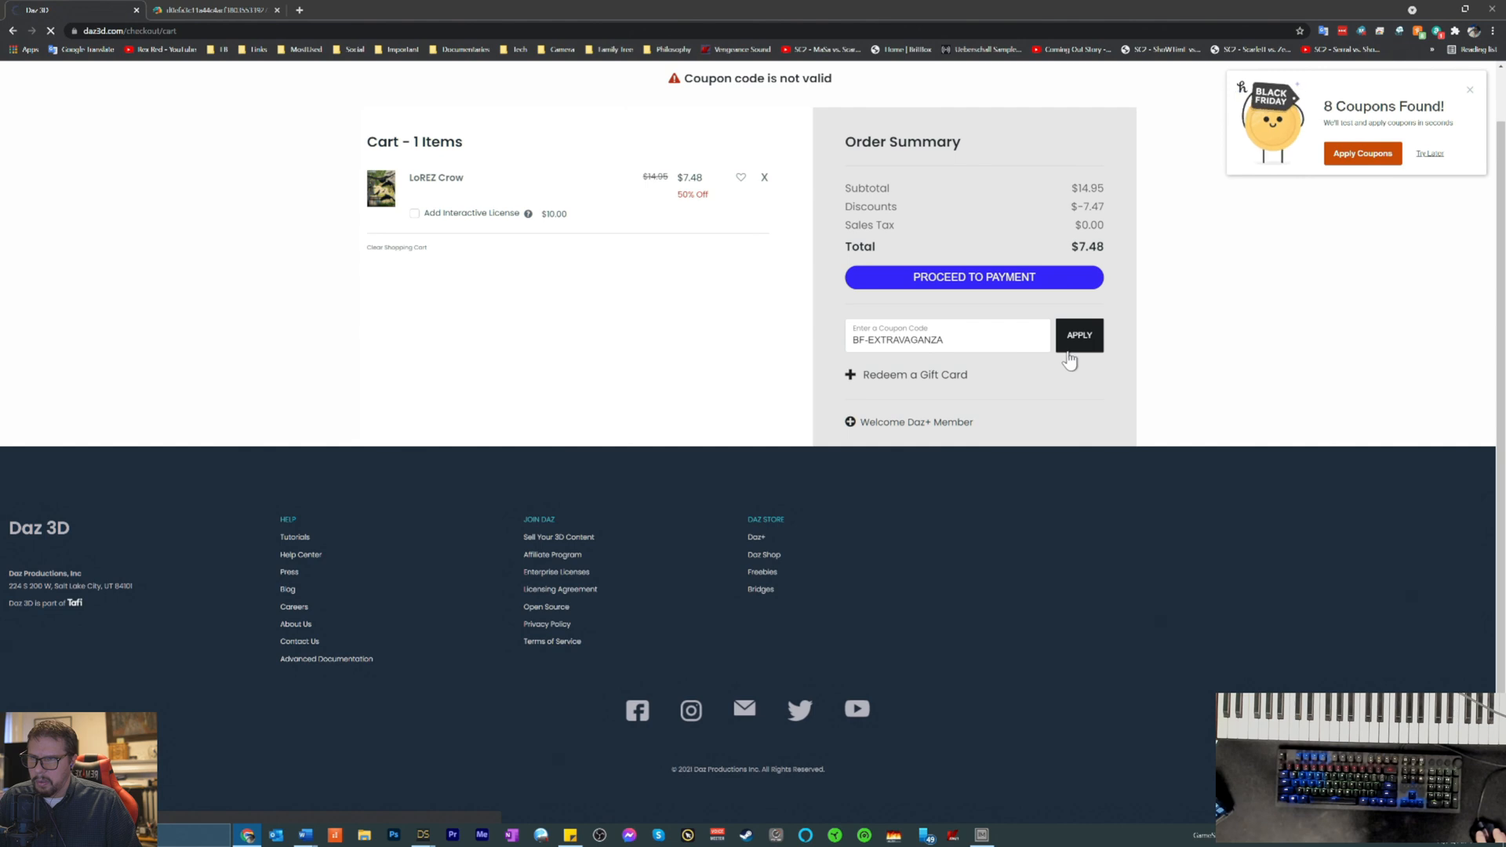
left_click(1078, 343)
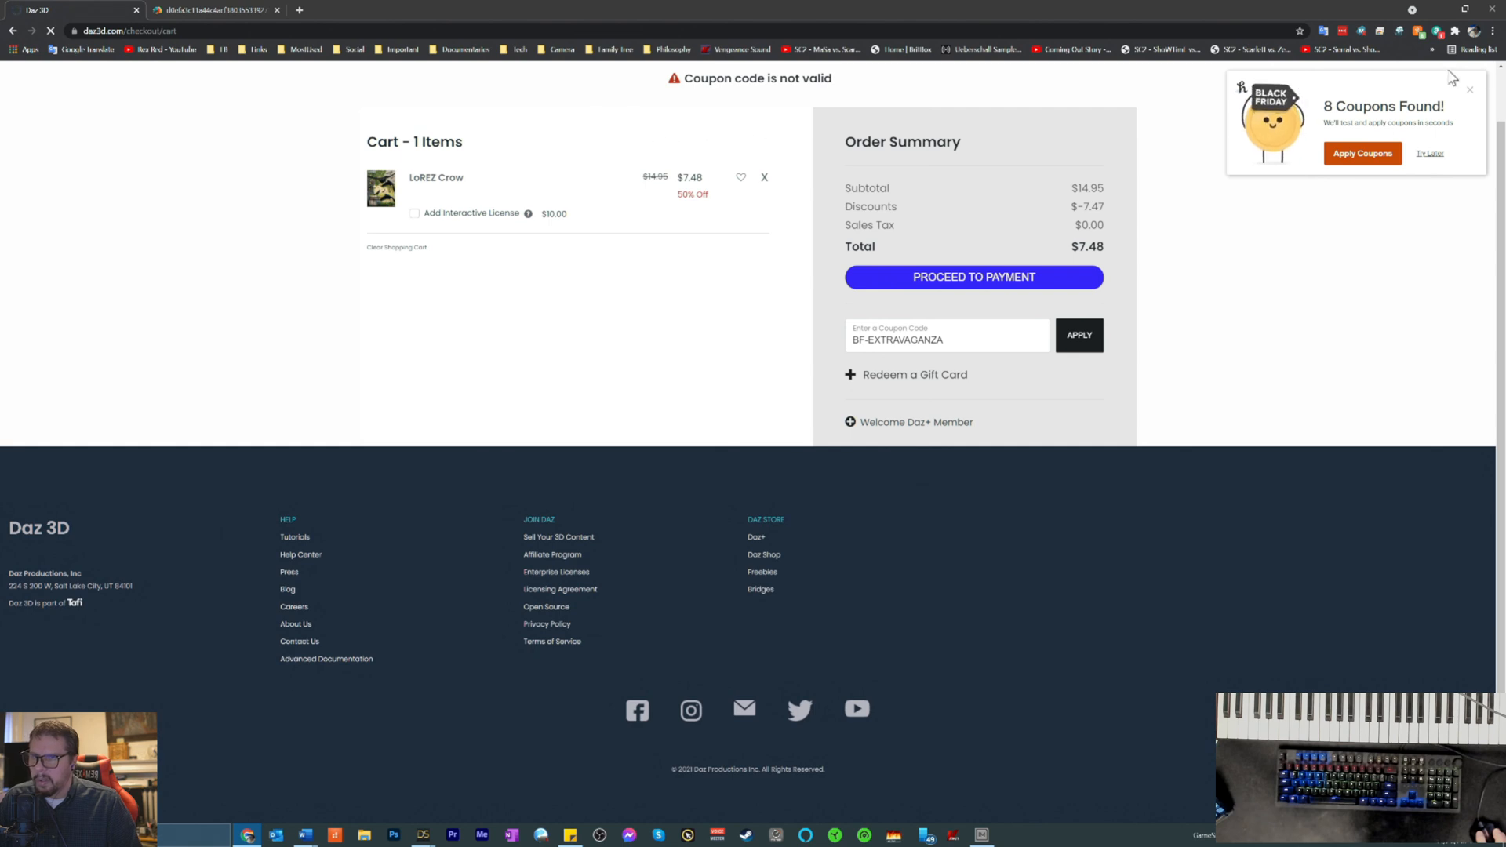
left_click(1471, 91)
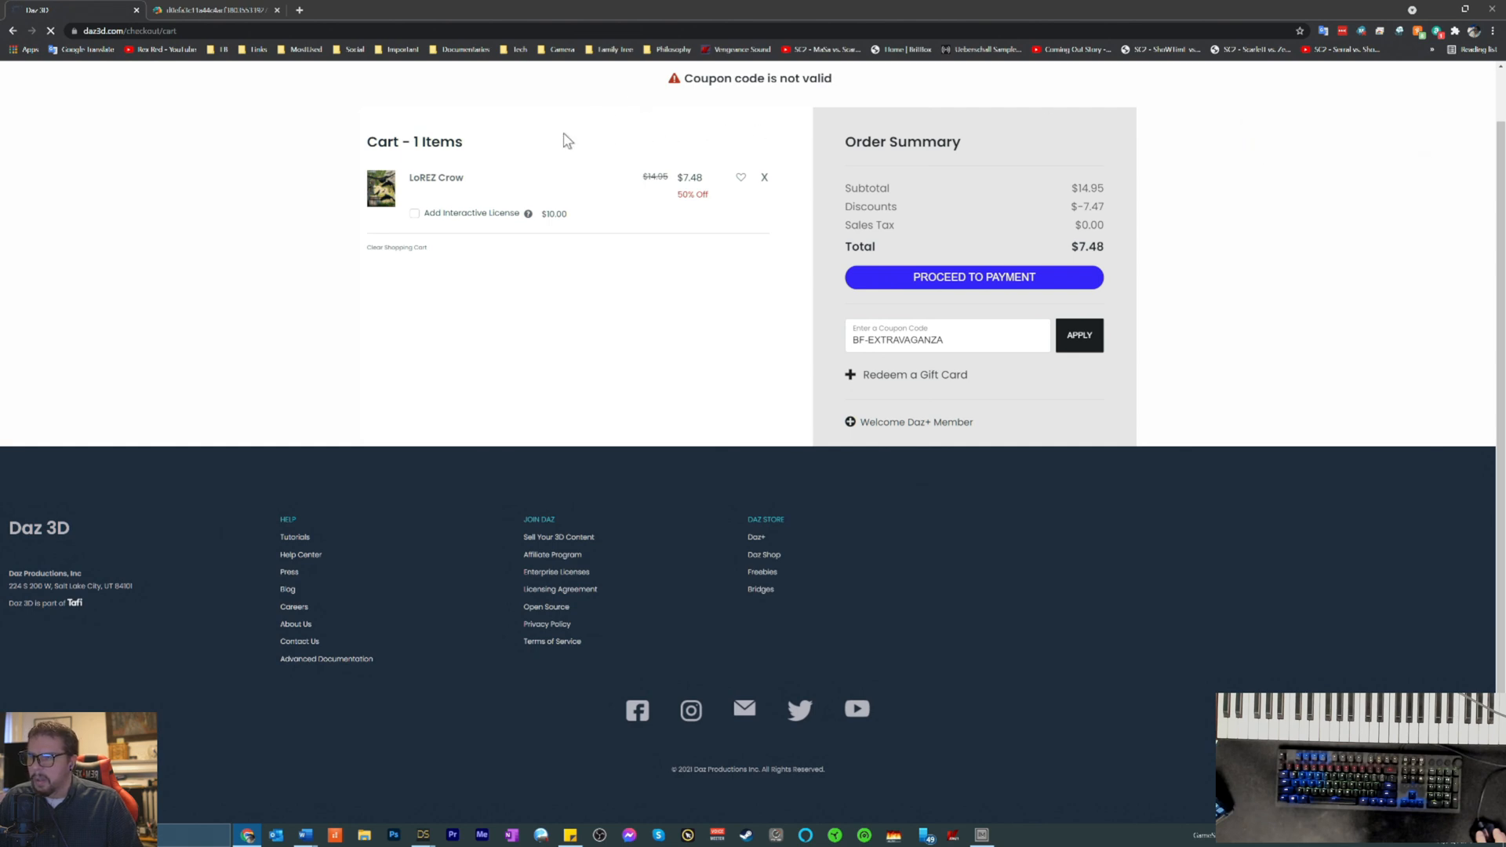
scroll(580, 126, "up", 1)
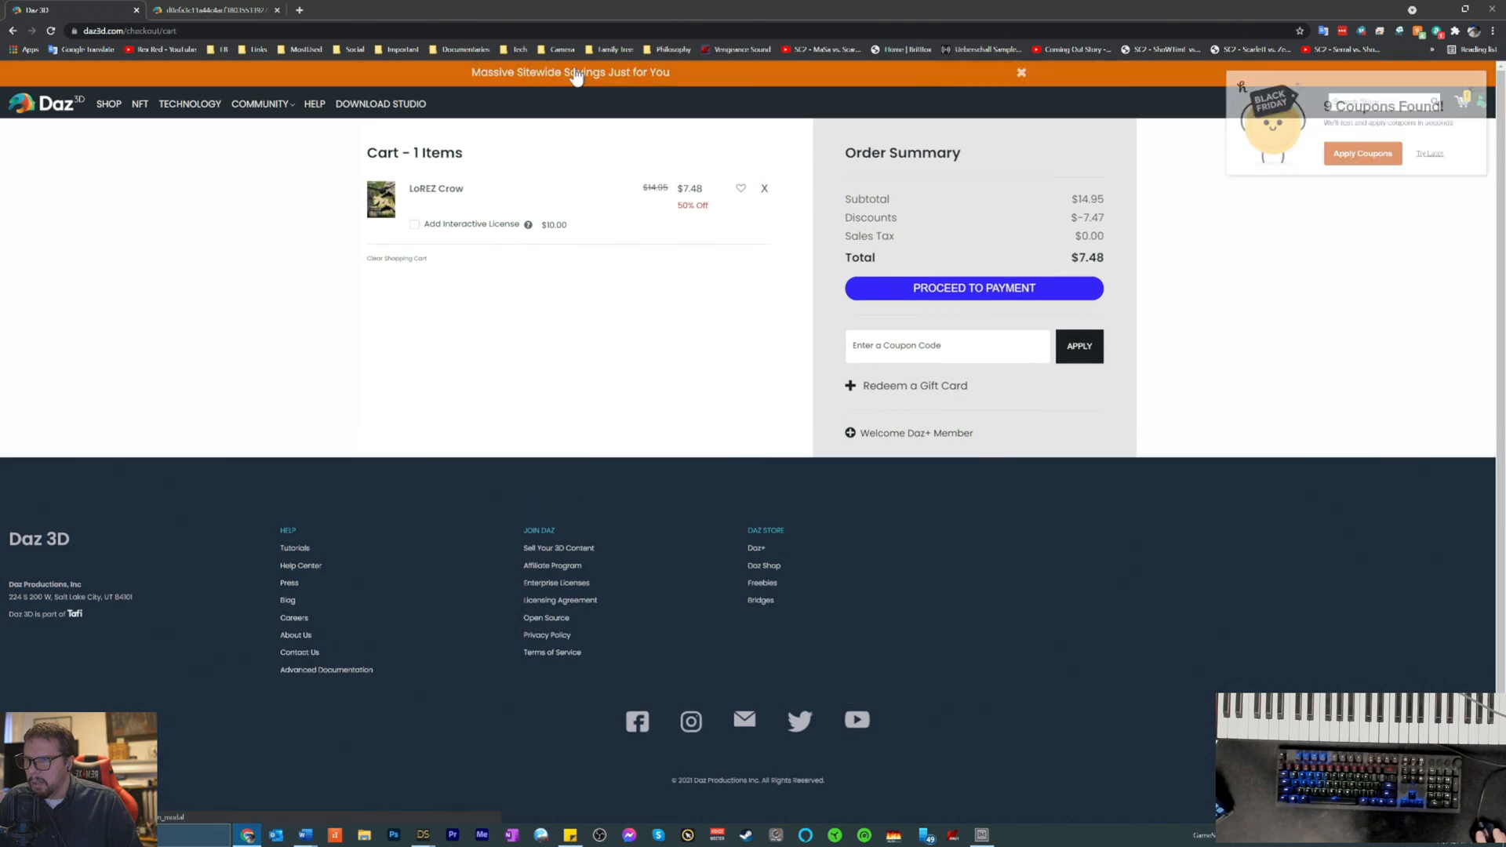
- Review the Massive Sitewide Savings coupon terms and test the coupon finder's codes on the cart, closing its result
left_click(566, 71)
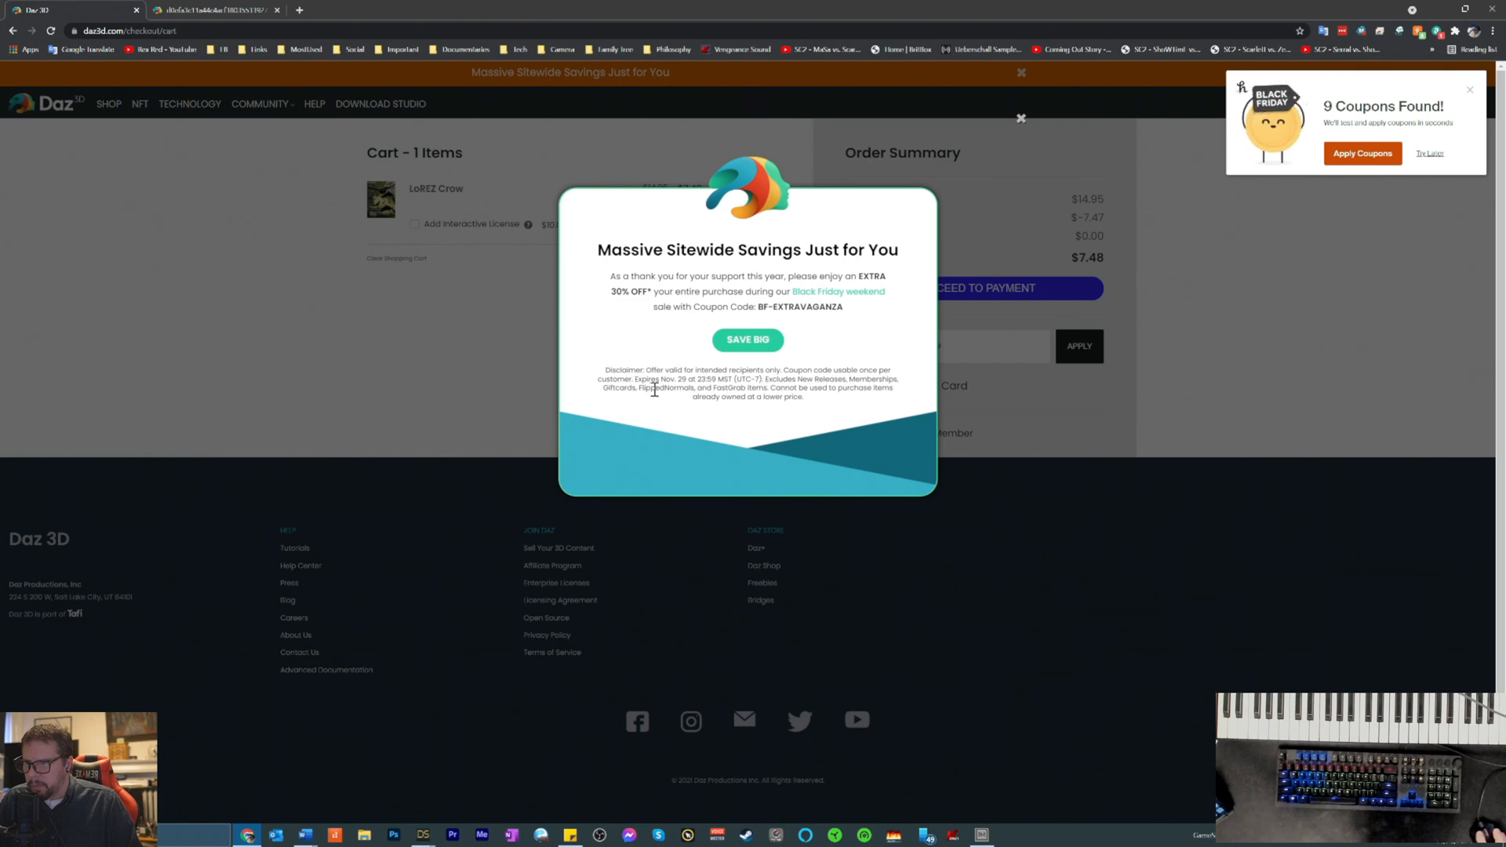
left_click(379, 339)
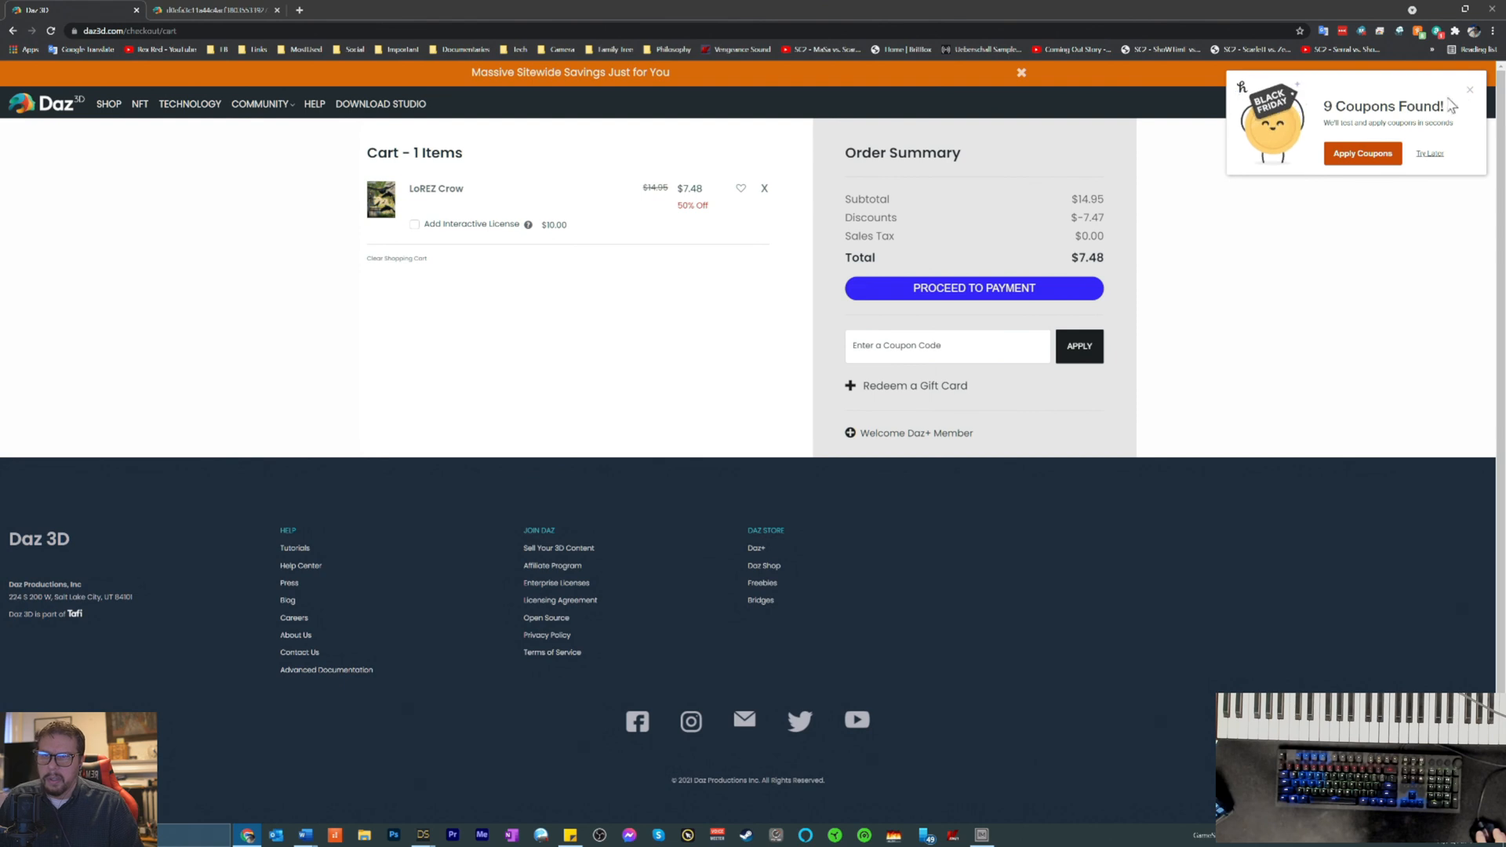
left_click(1352, 151)
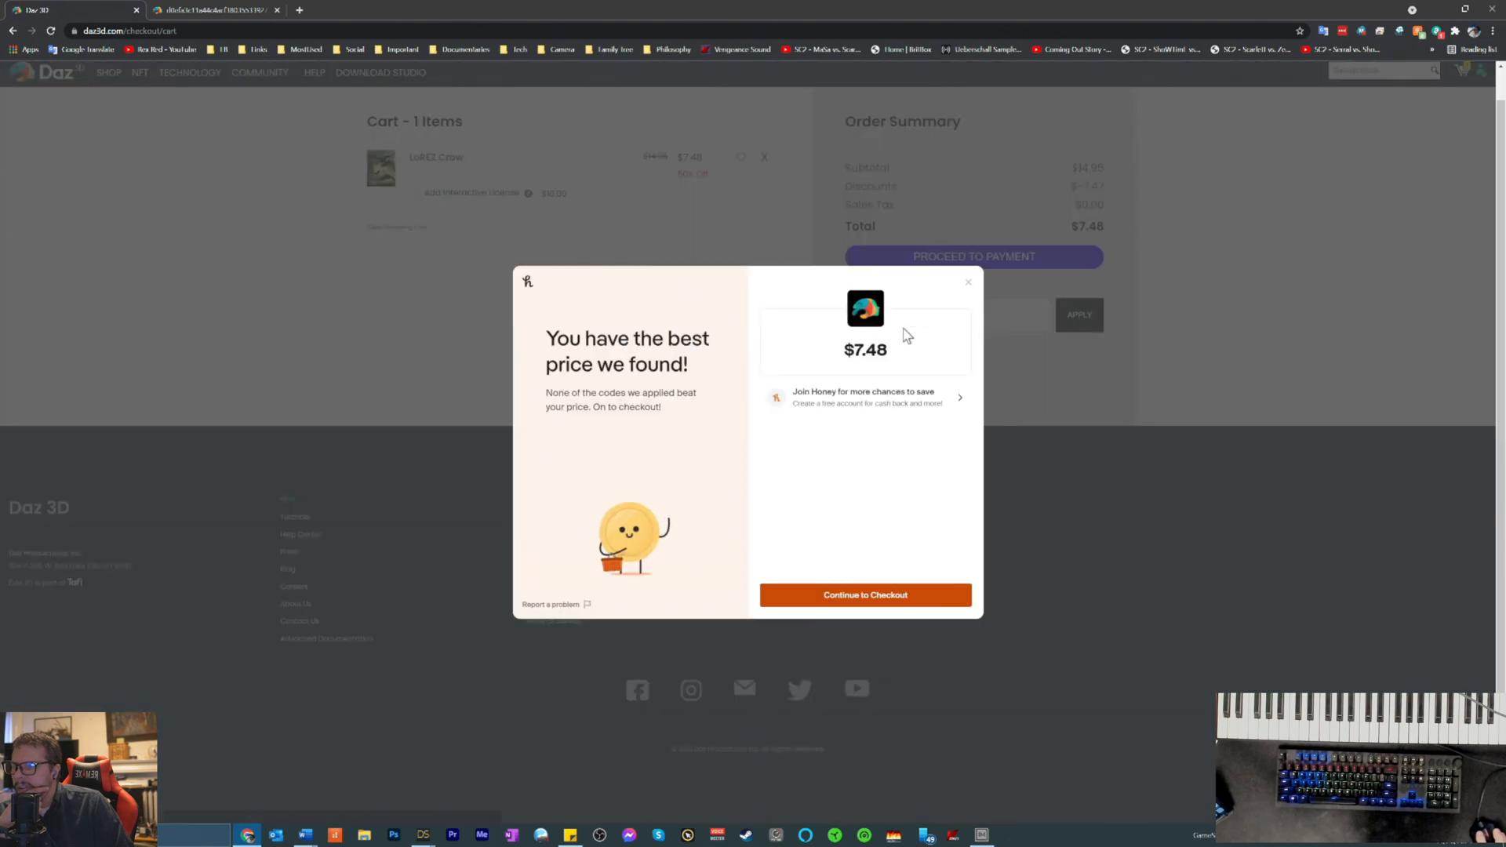
left_click(871, 595)
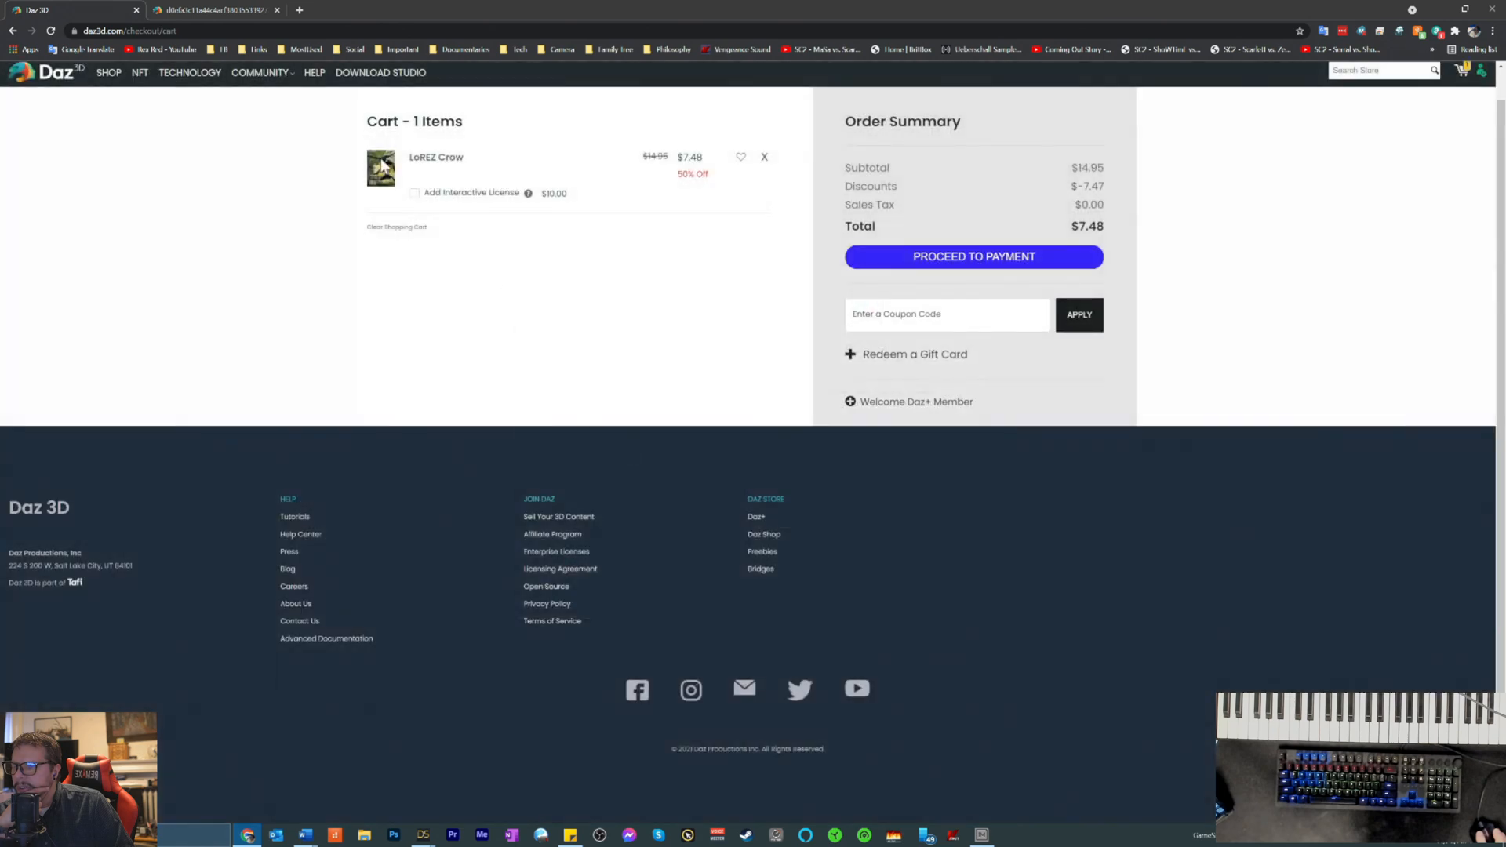
- Go back to the LoREZ Animals Bundle page and review the products it includes
left_click(12, 31)
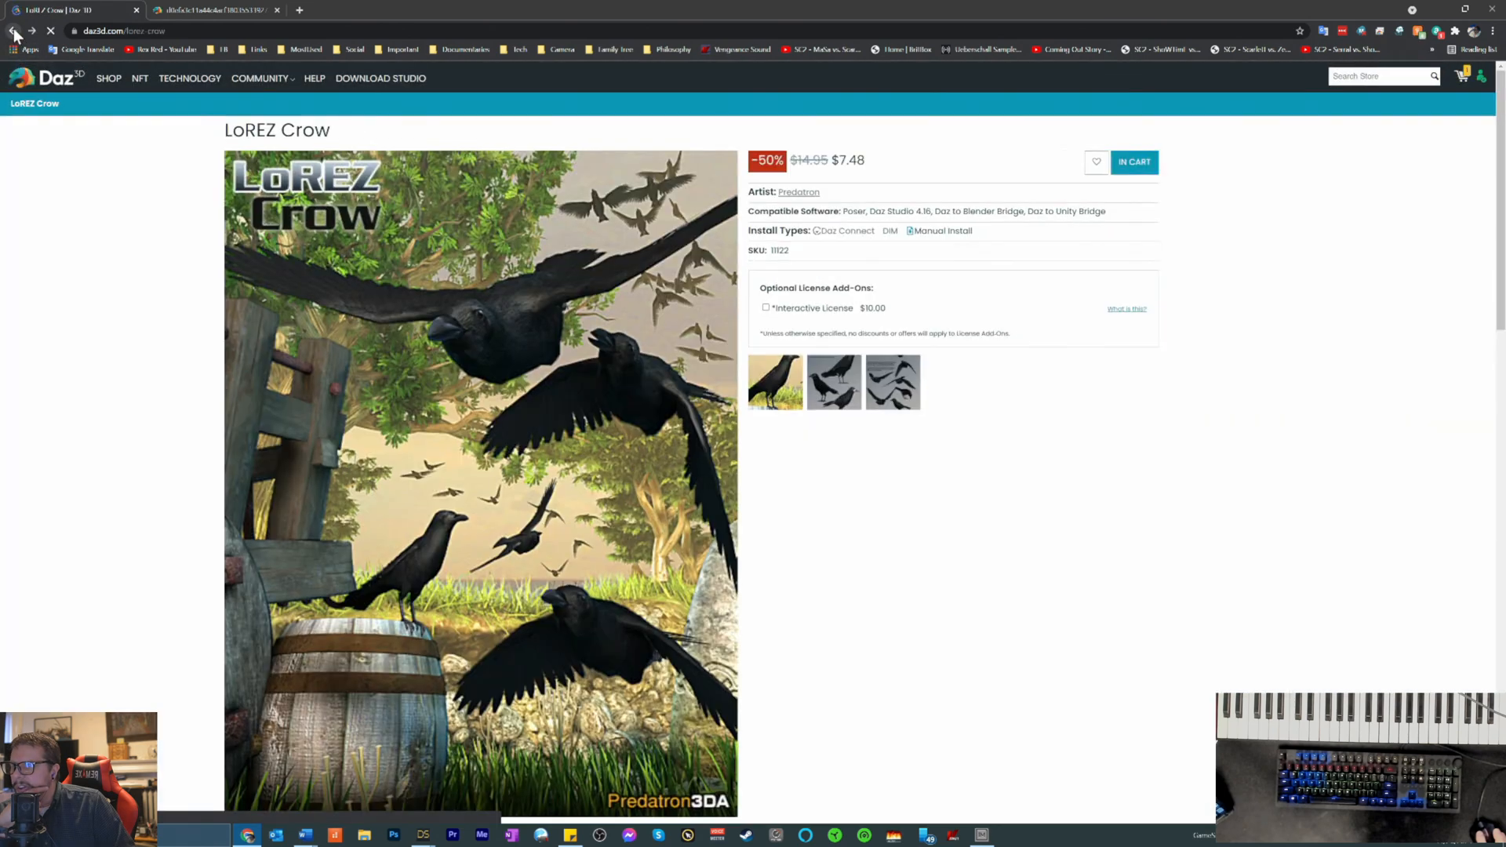
left_click(12, 31)
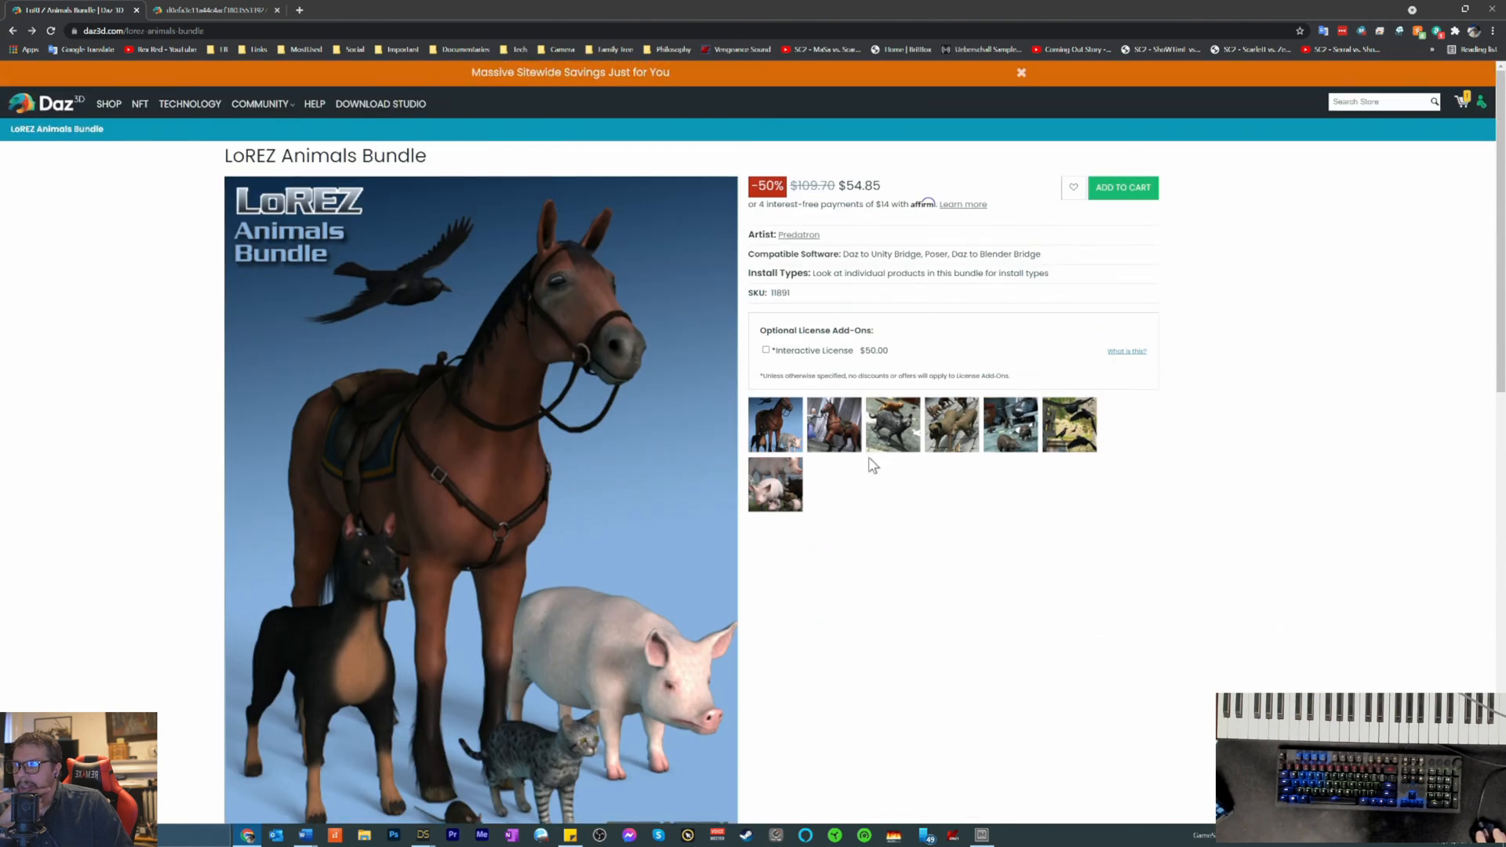
scroll(786, 524, "down", 5)
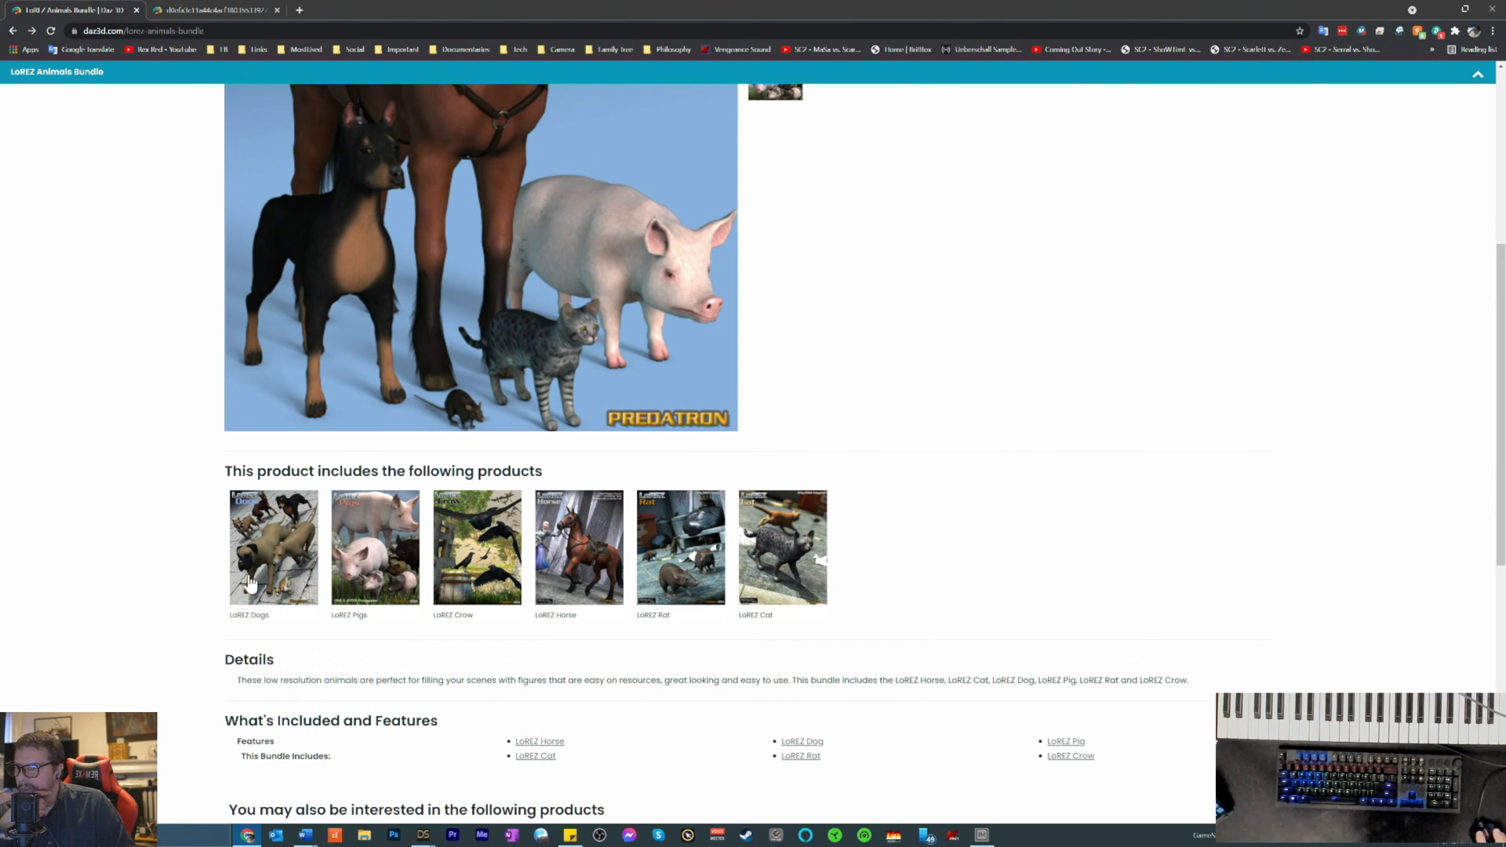
scroll(23, 473, "up", 4)
scroll(24, 473, "up", 2)
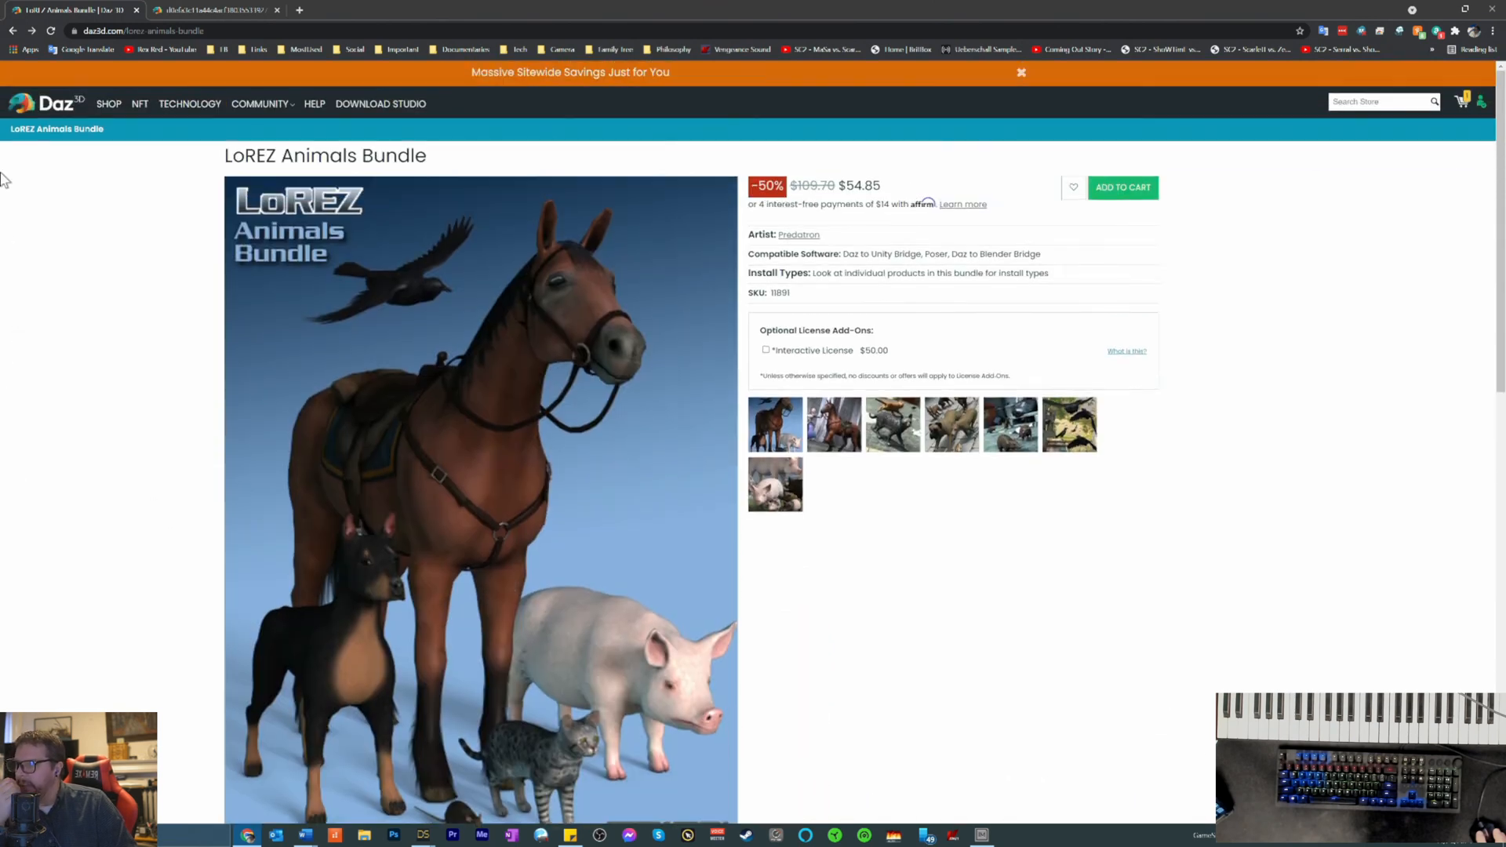
- Return to the crow search results, compare the bird products and open The Flock Gulls and Crows product page
left_click(14, 34)
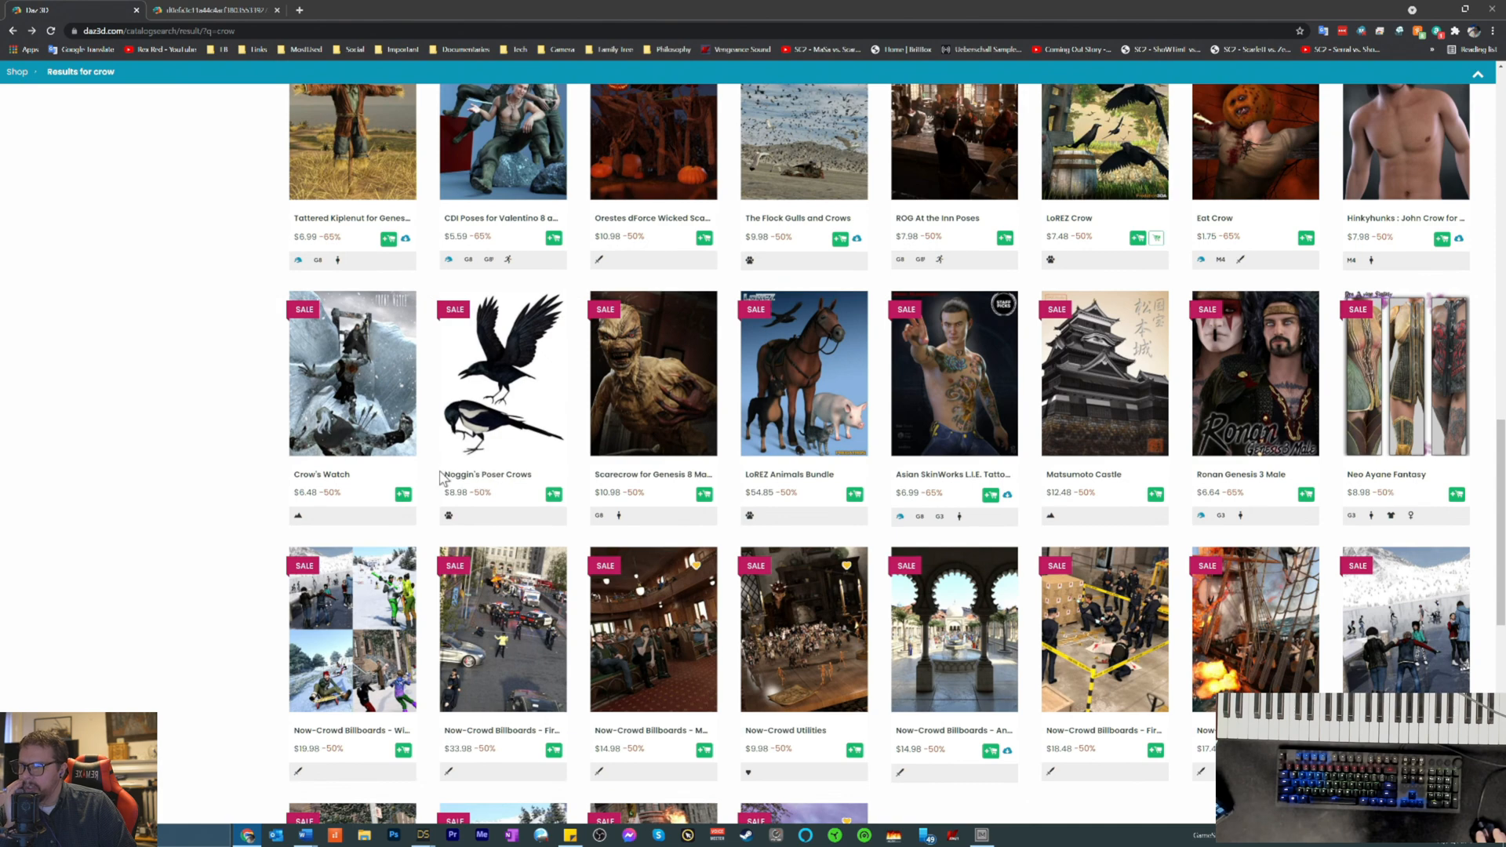
scroll(470, 498, "down", 3)
scroll(488, 521, "up", 3)
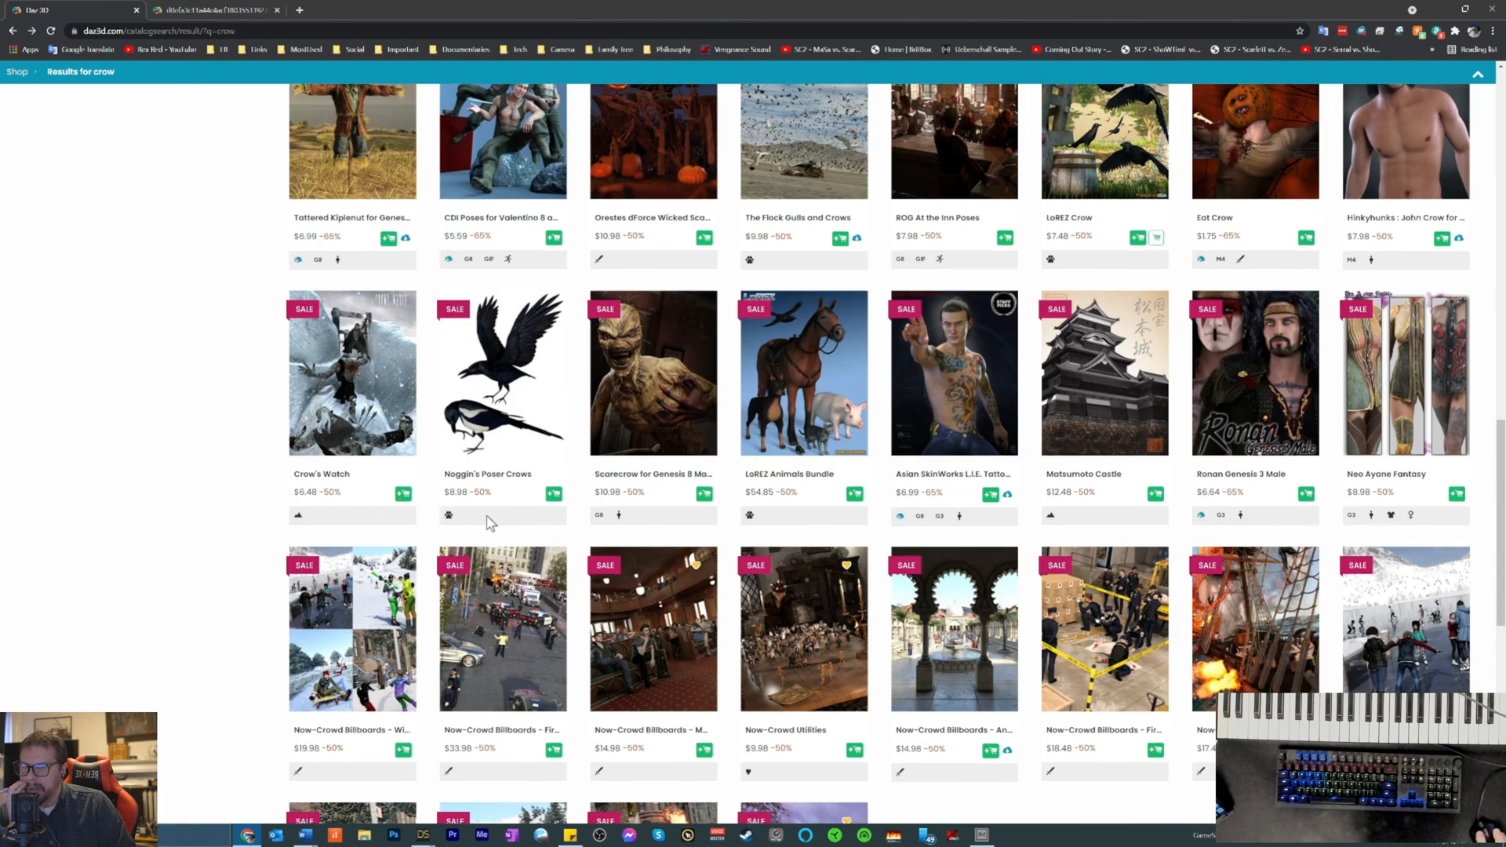
scroll(496, 522, "up", 3)
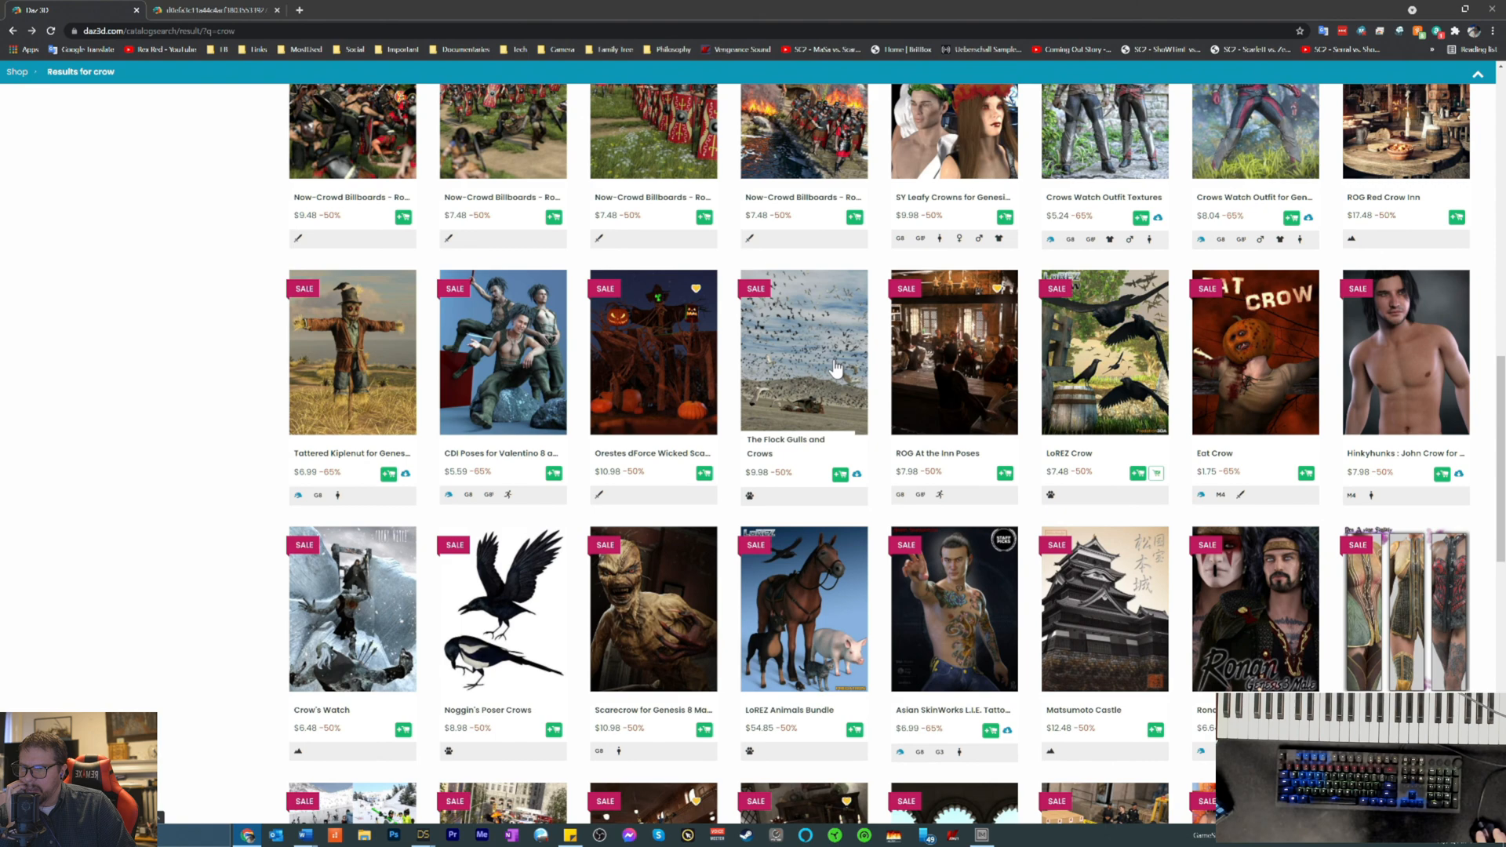
scroll(804, 368, "up", 7)
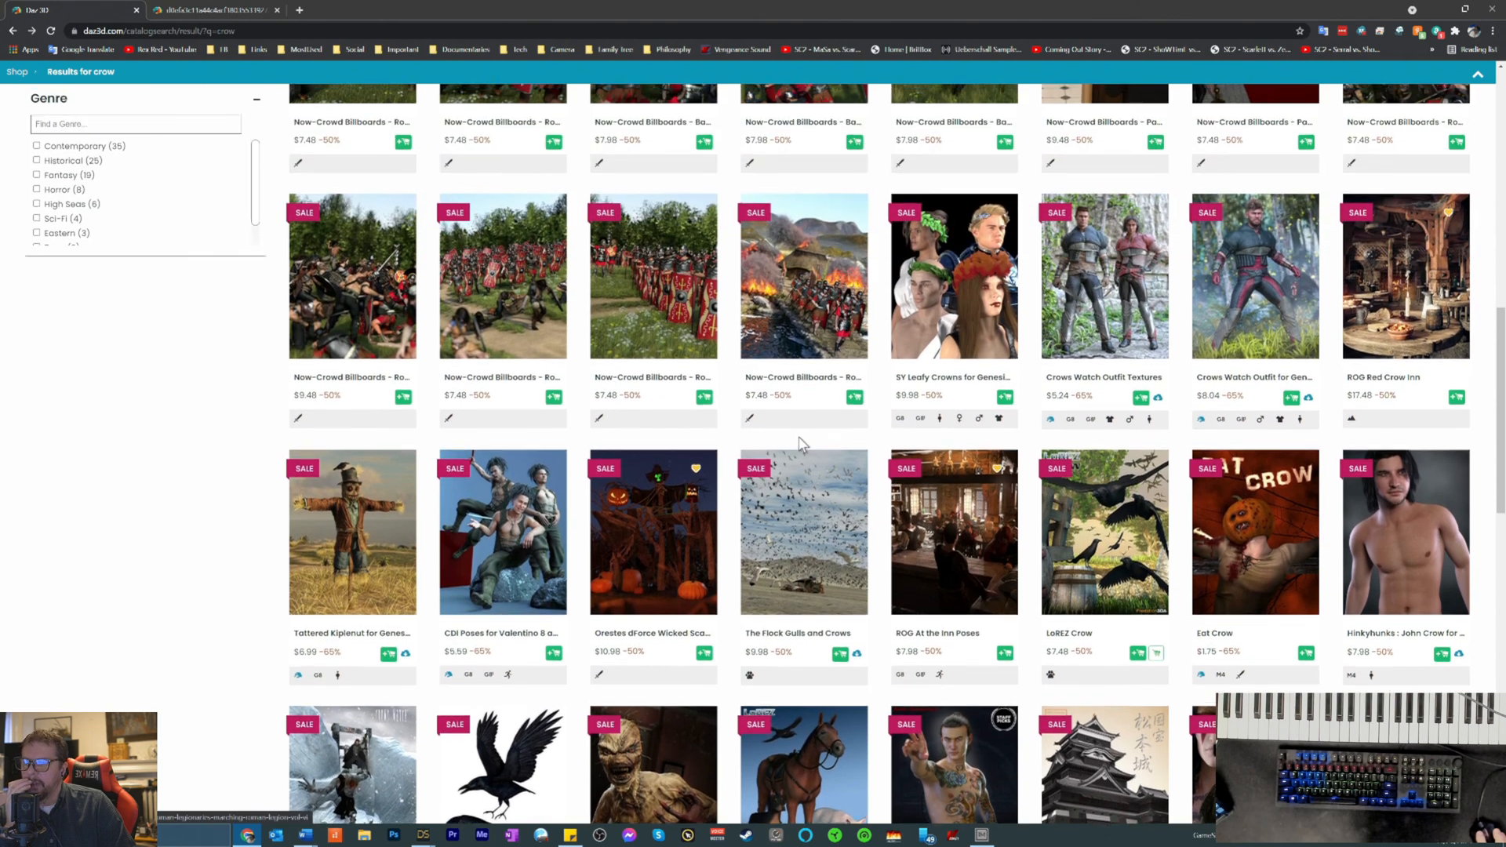
scroll(792, 458, "down", 5)
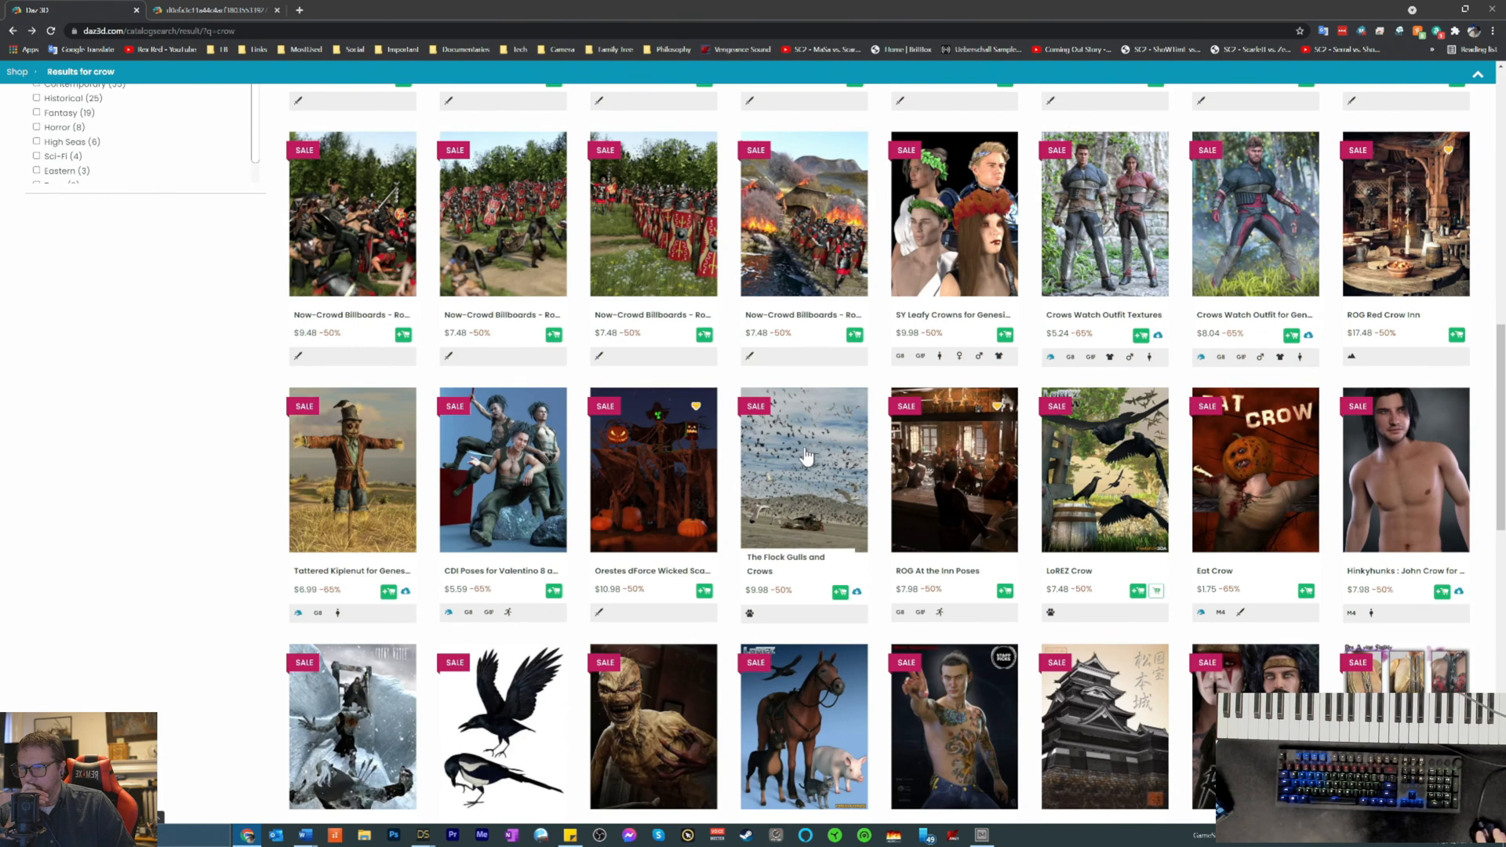
left_click(805, 455)
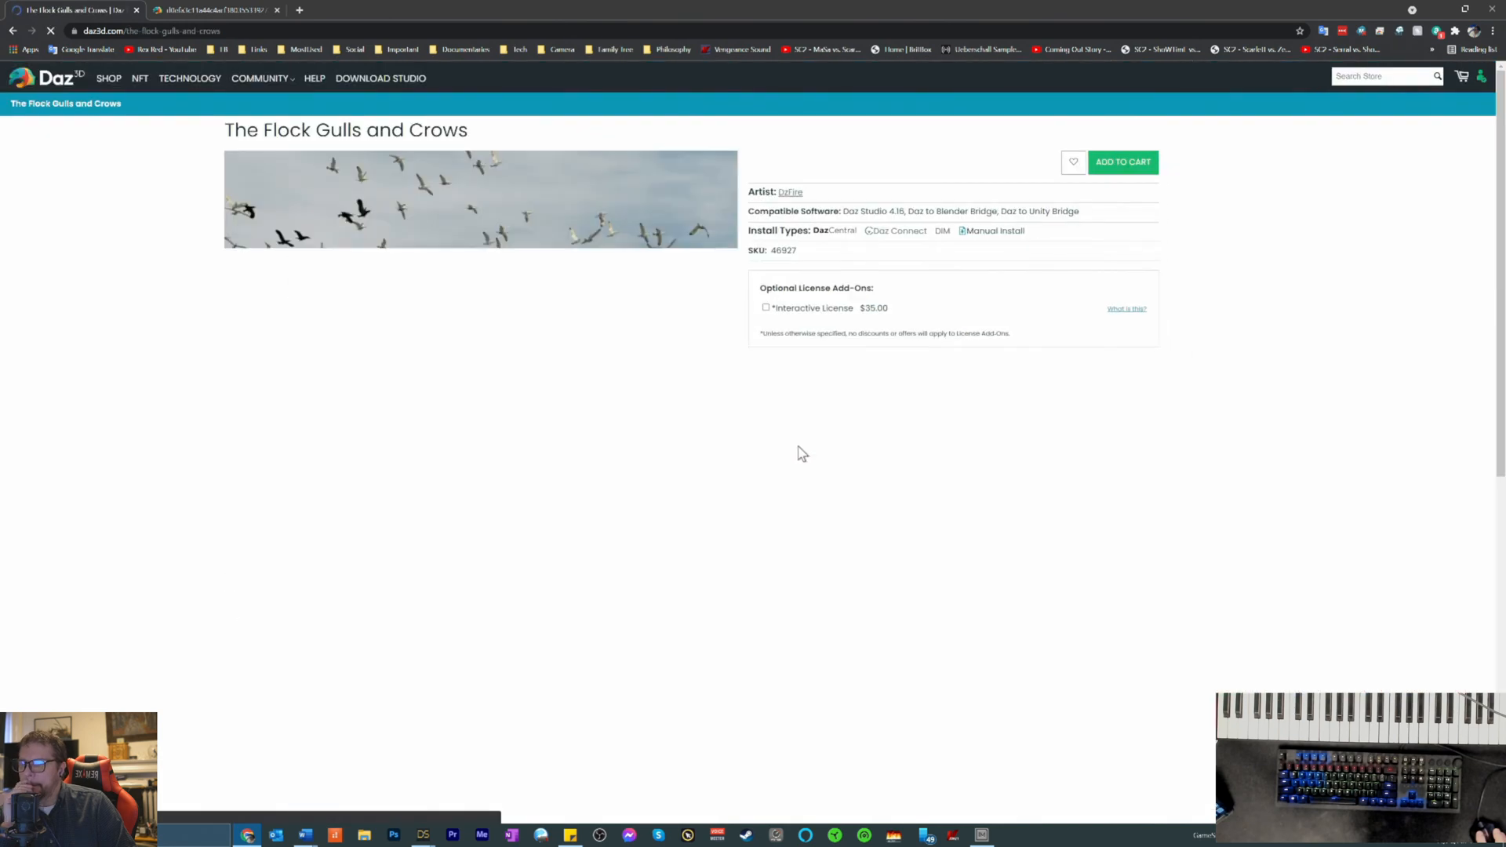
- Read the details and included features of The Flock Gulls and Crows and browse its enlarged preview images to the last one
scroll(534, 447, "down", 5)
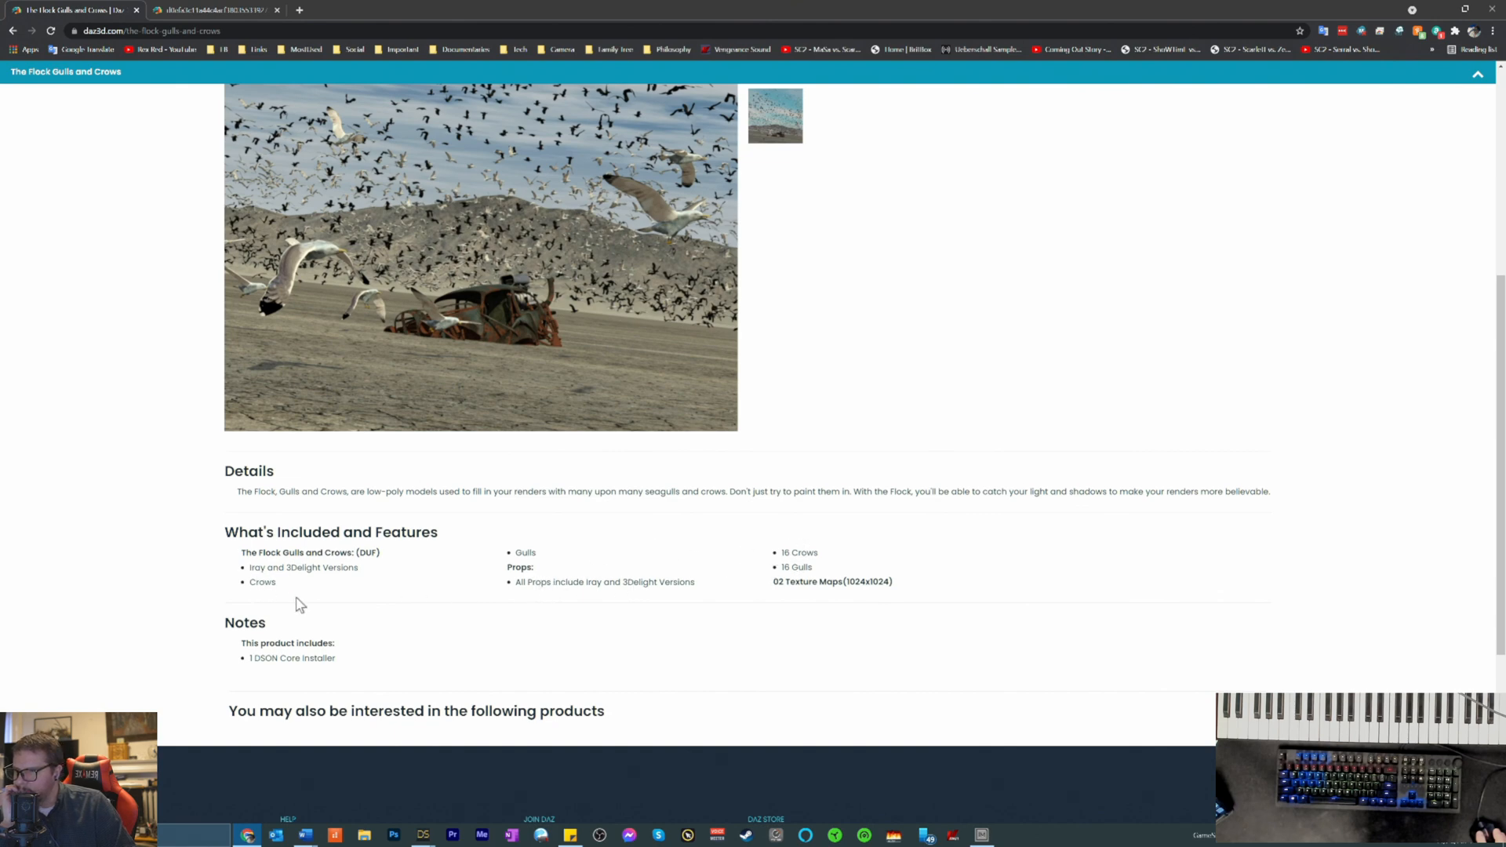
scroll(301, 605, "up", 3)
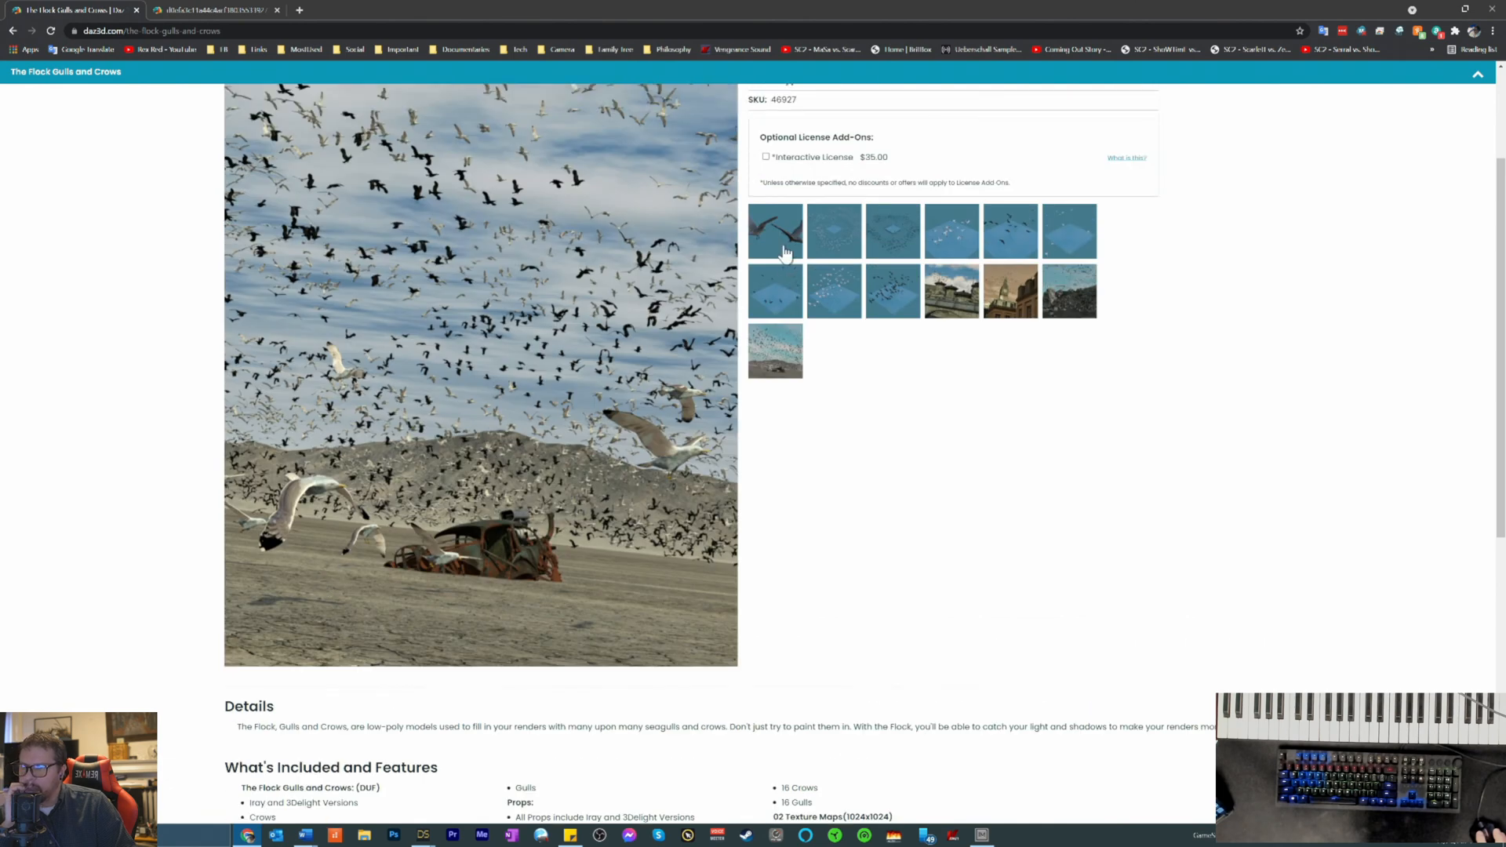
left_click(768, 299)
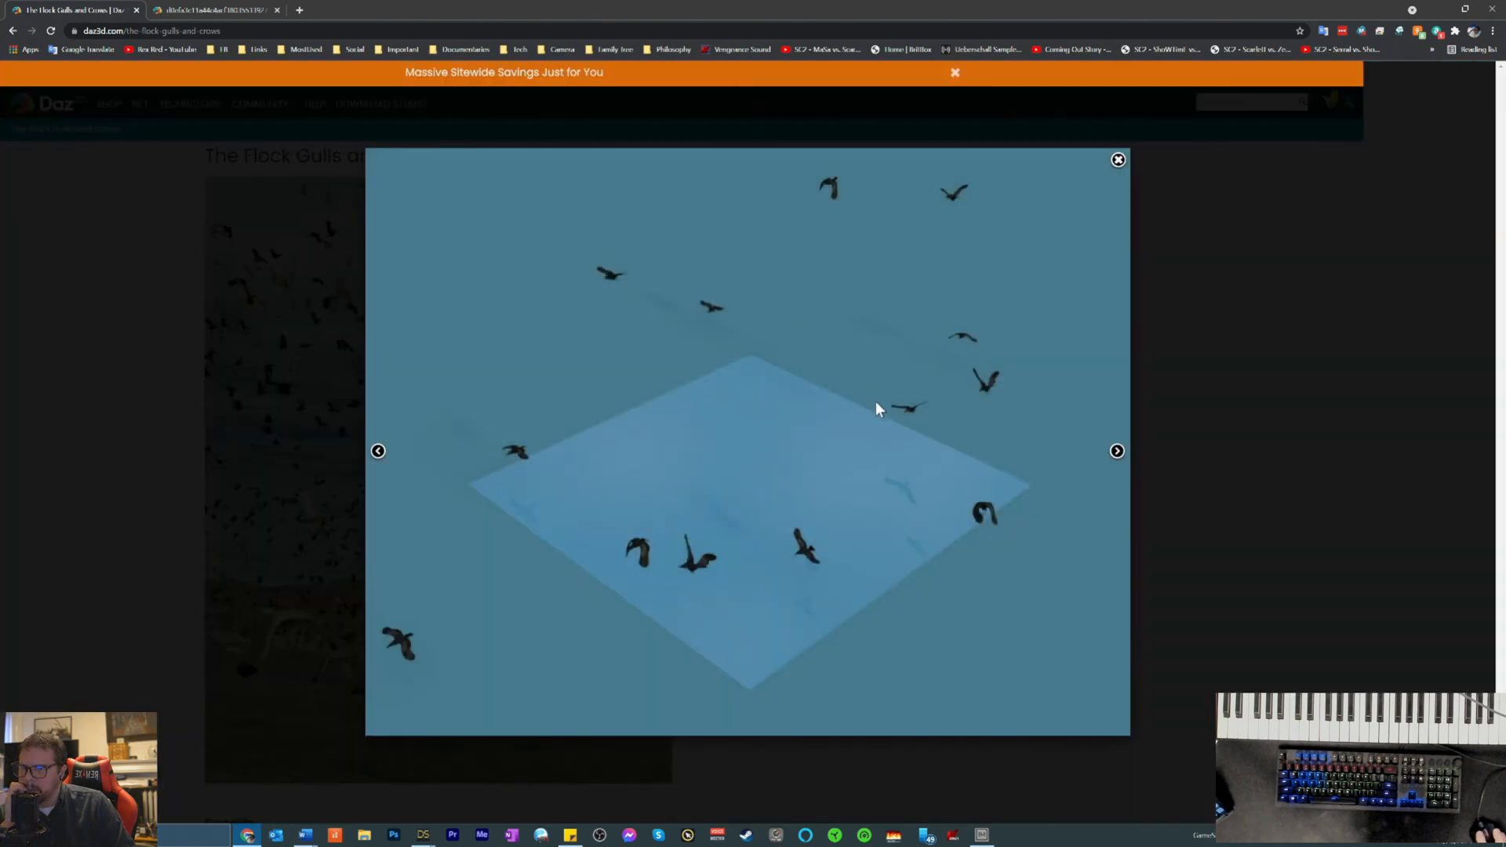
left_click(1118, 452)
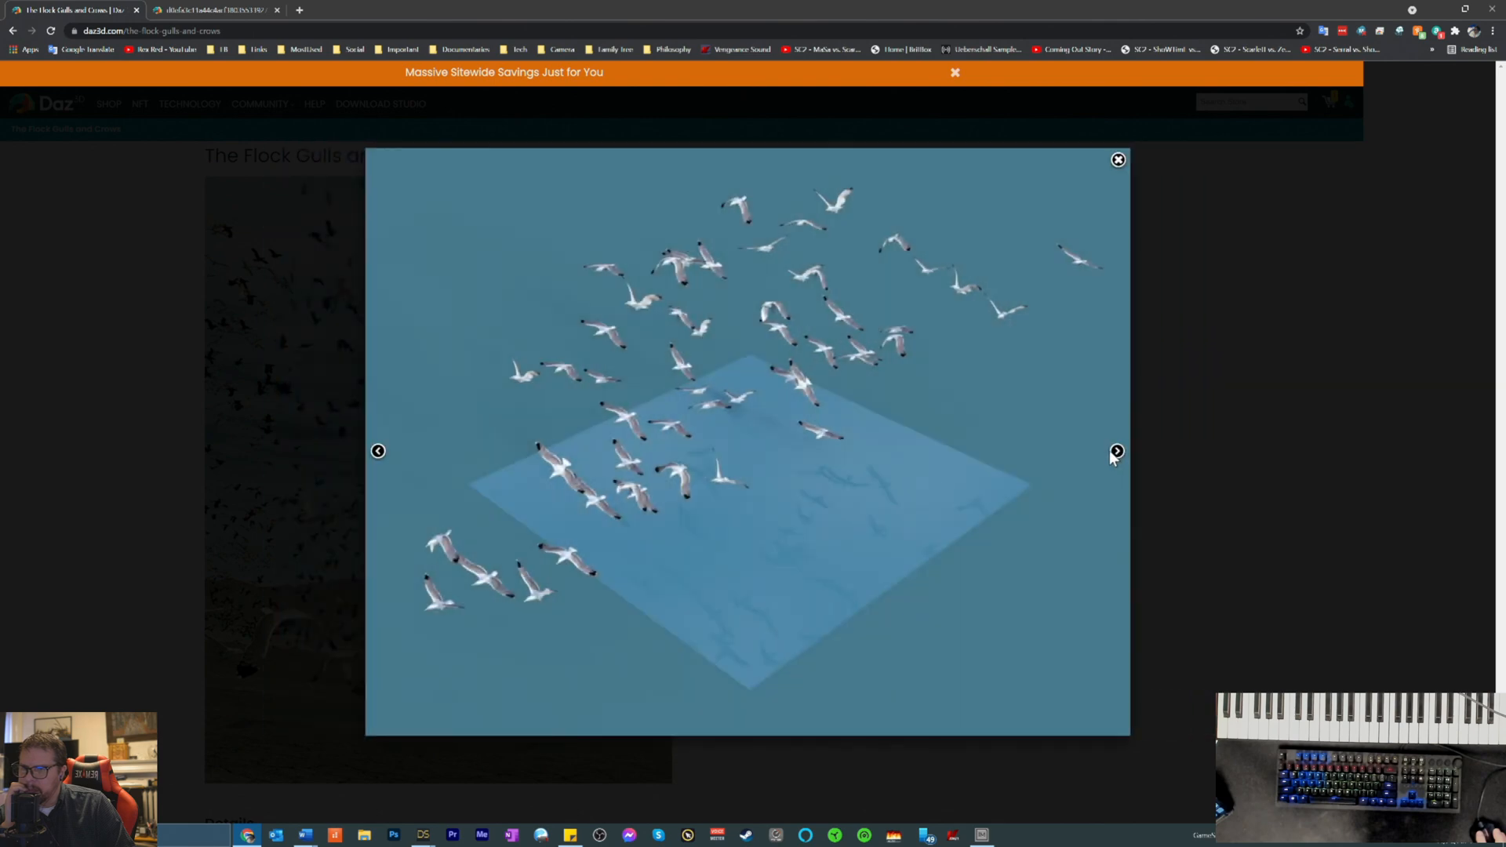
left_click(1117, 452)
left_click(1117, 452)
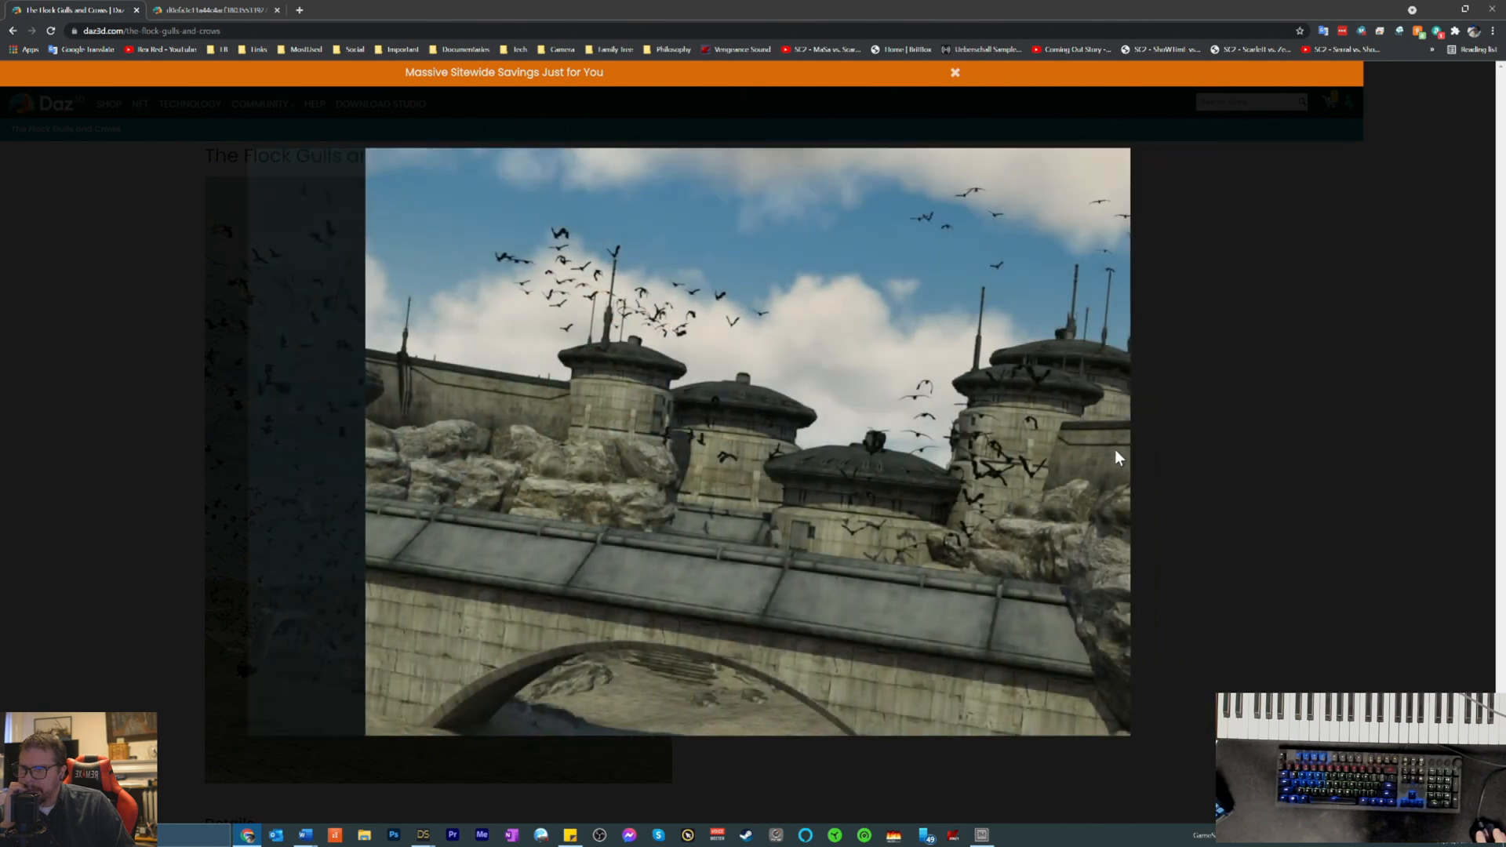
left_click(1118, 452)
left_click(1117, 452)
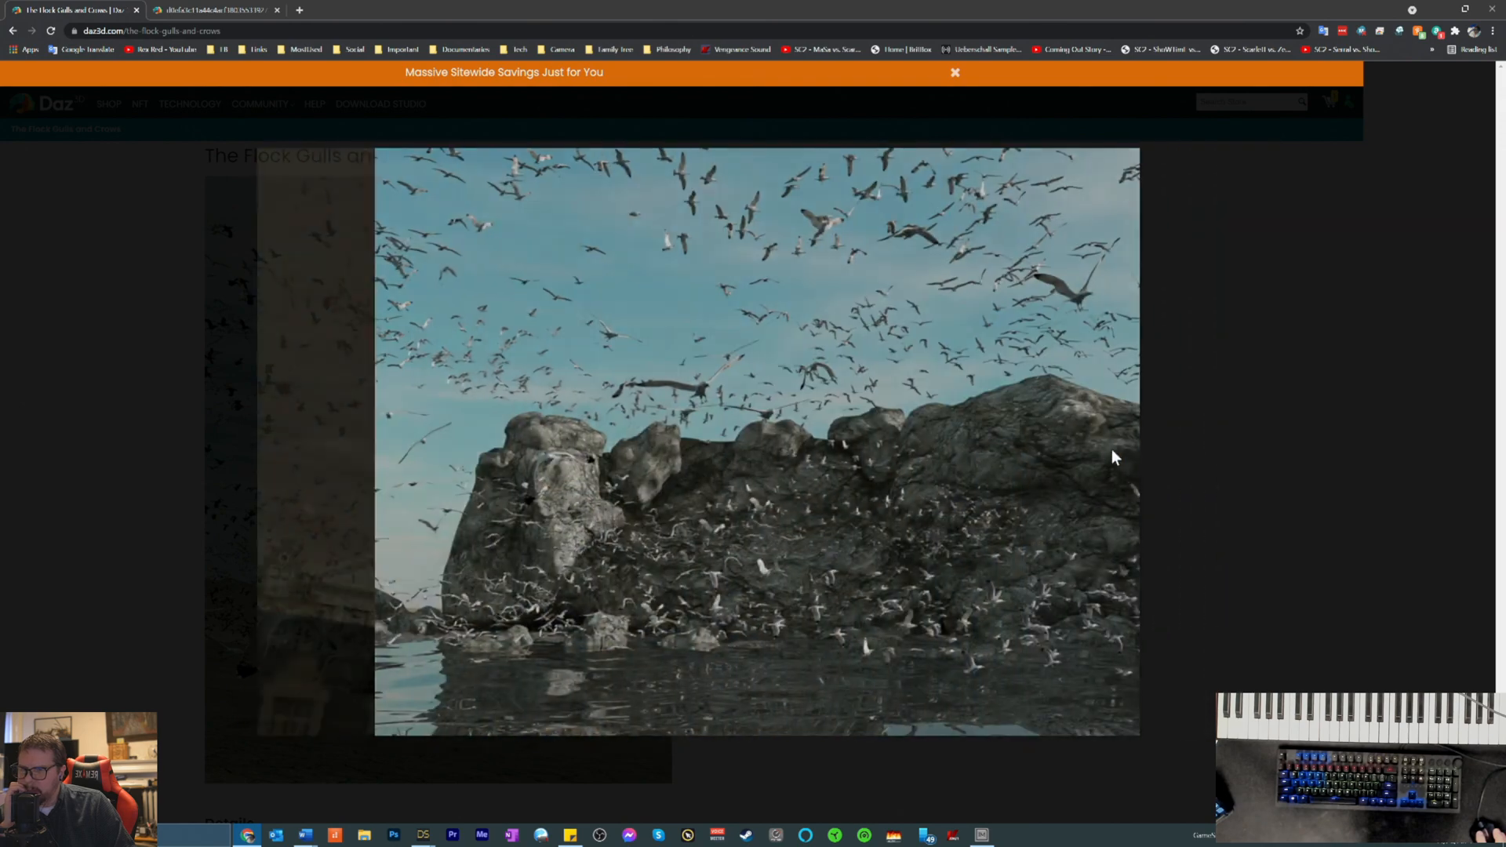
left_click(1117, 452)
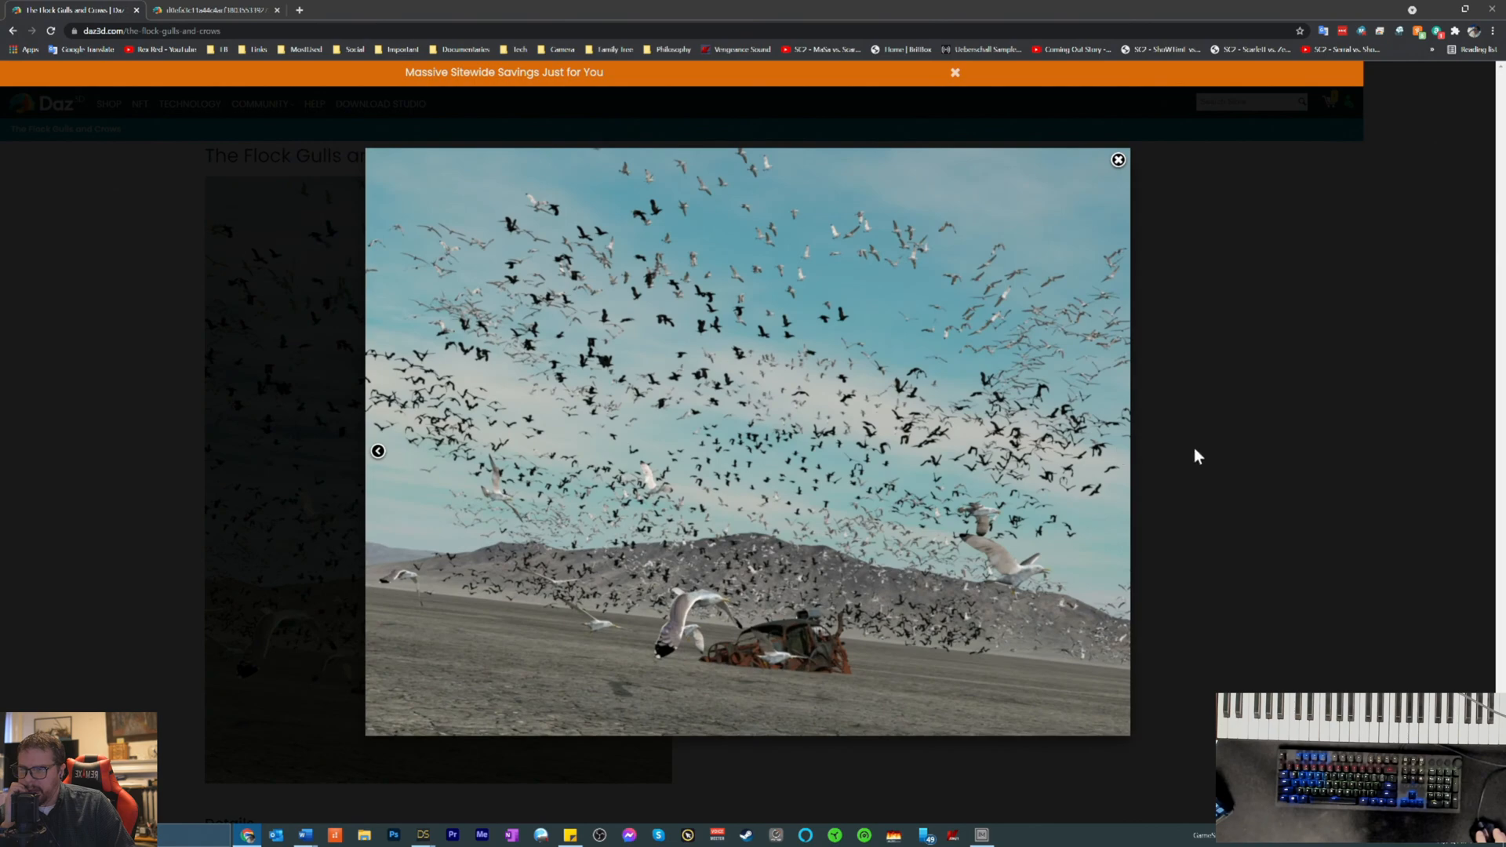
left_click(1218, 455)
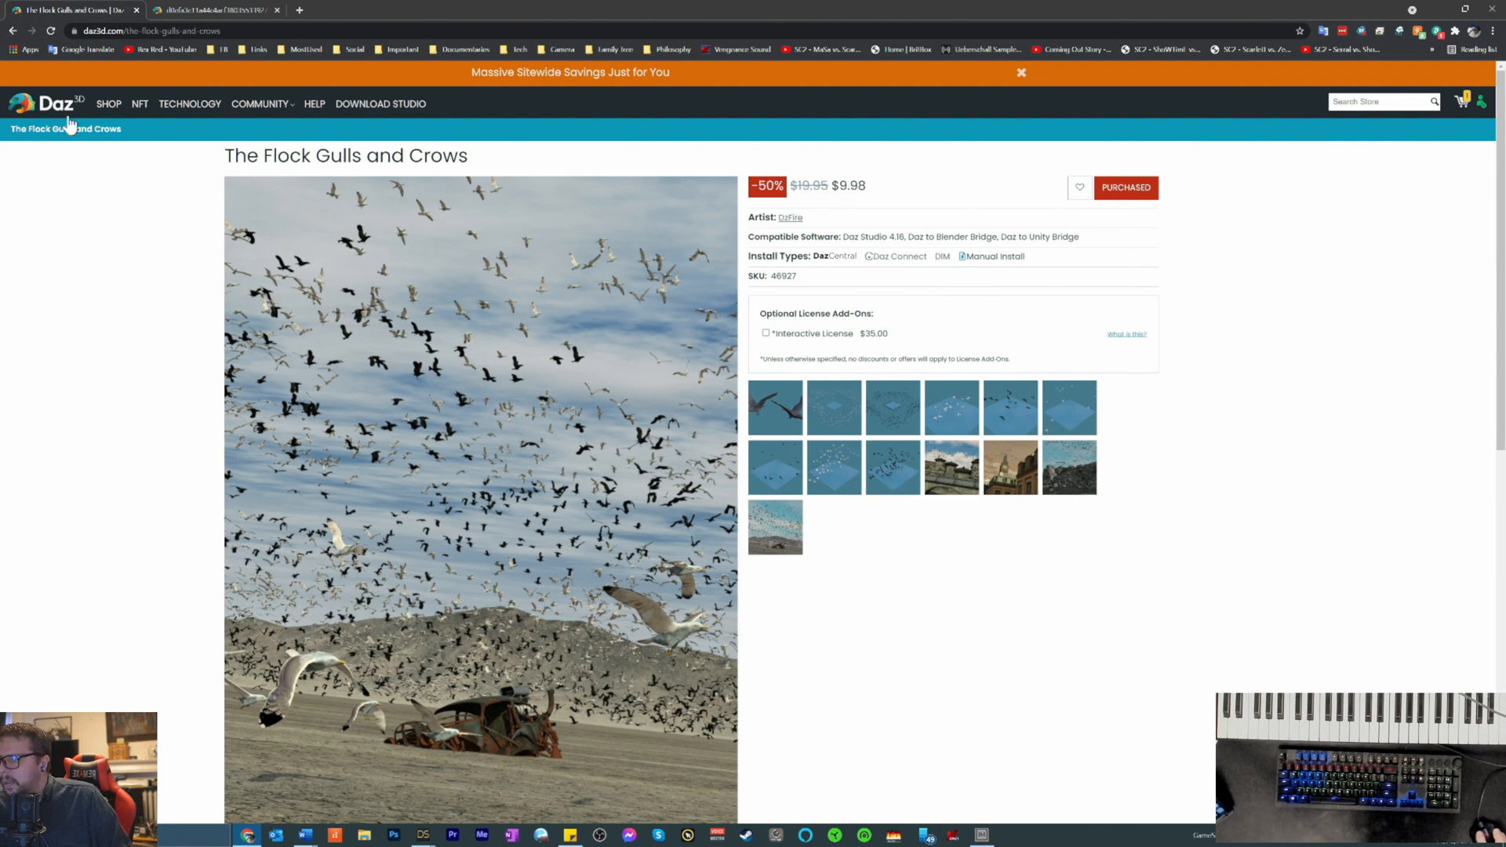
- Go back to the crow search results, look through them from the beginning and open the Noggin's Poser Crows product page
left_click(12, 31)
scroll(865, 388, "up", 10)
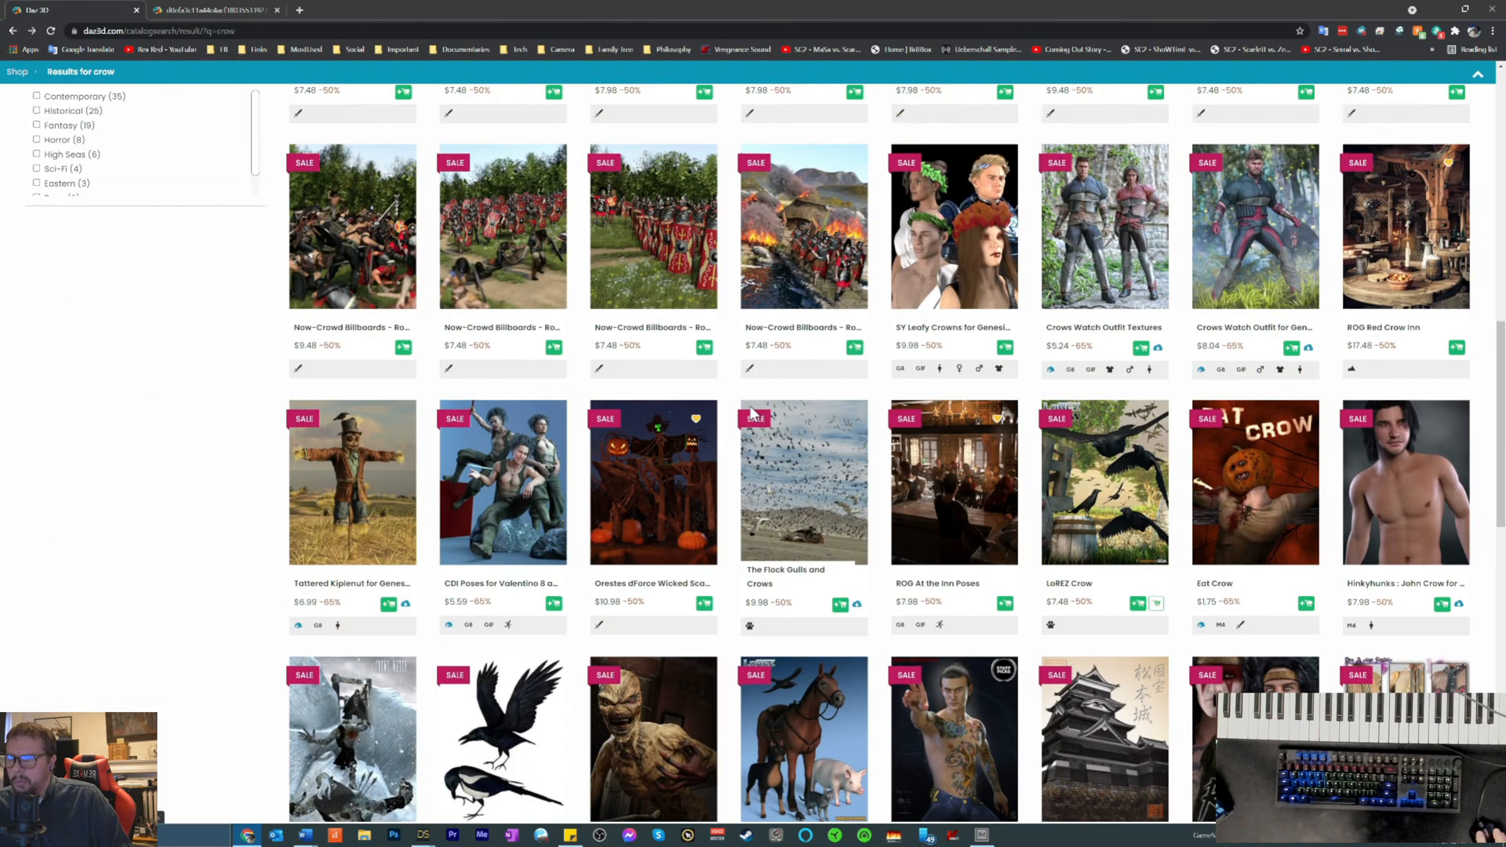
scroll(944, 500, "up", 3)
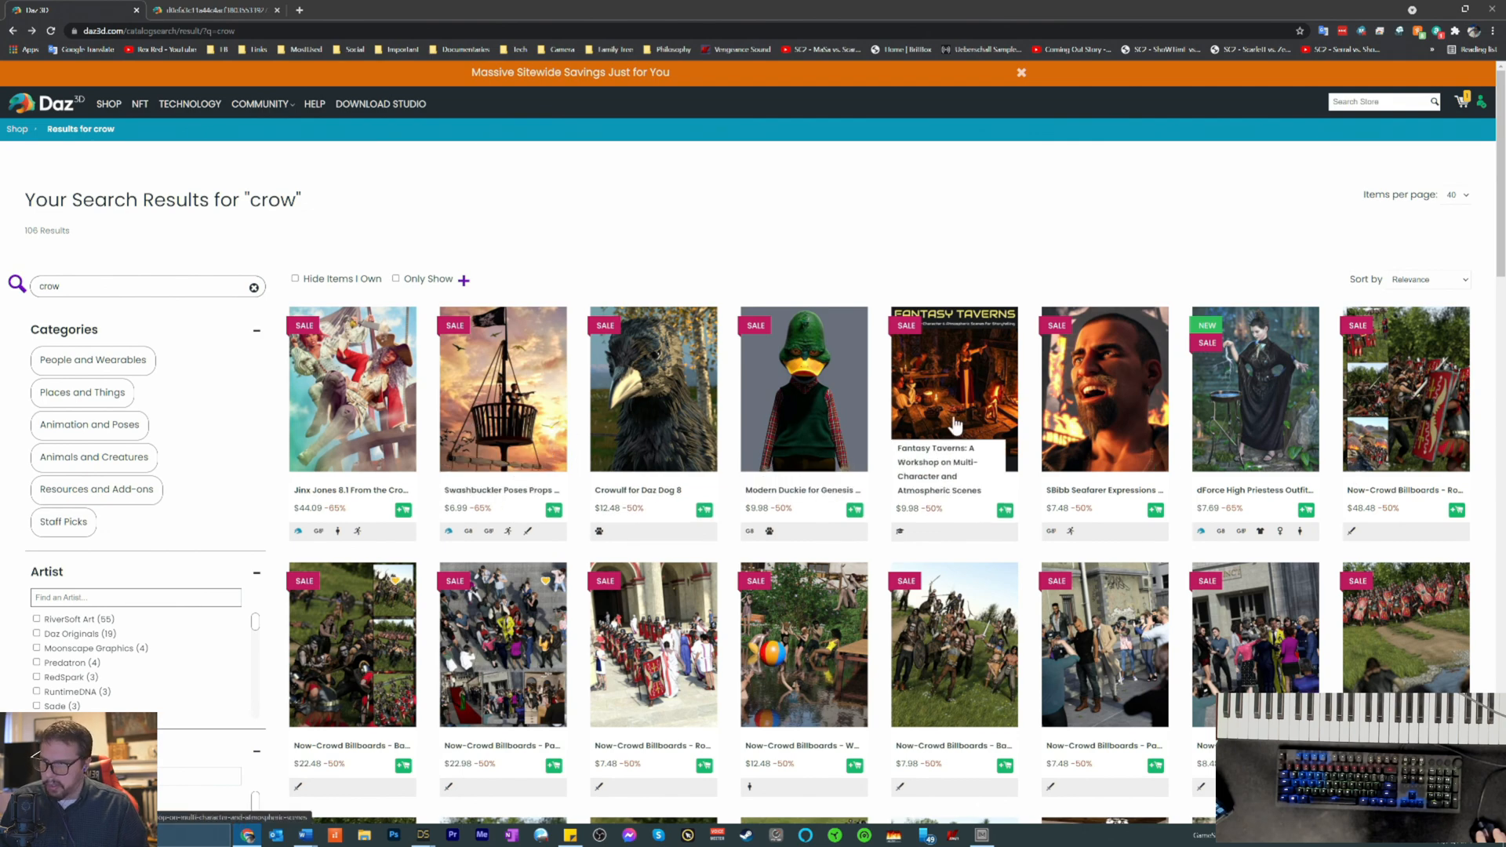
scroll(477, 376, "down", 2)
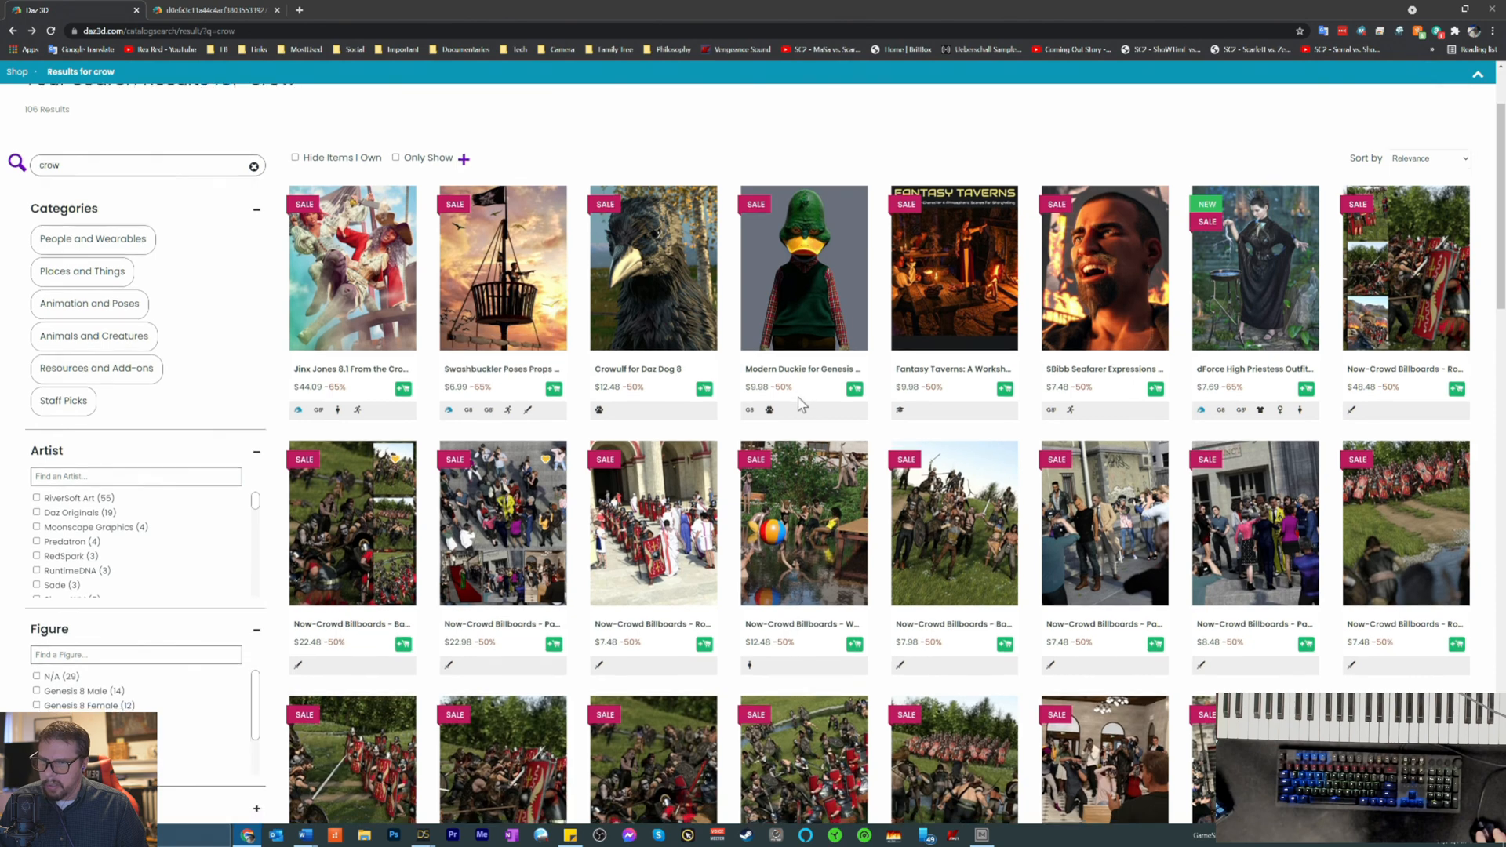
scroll(863, 430, "down", 4)
scroll(863, 423, "down", 7)
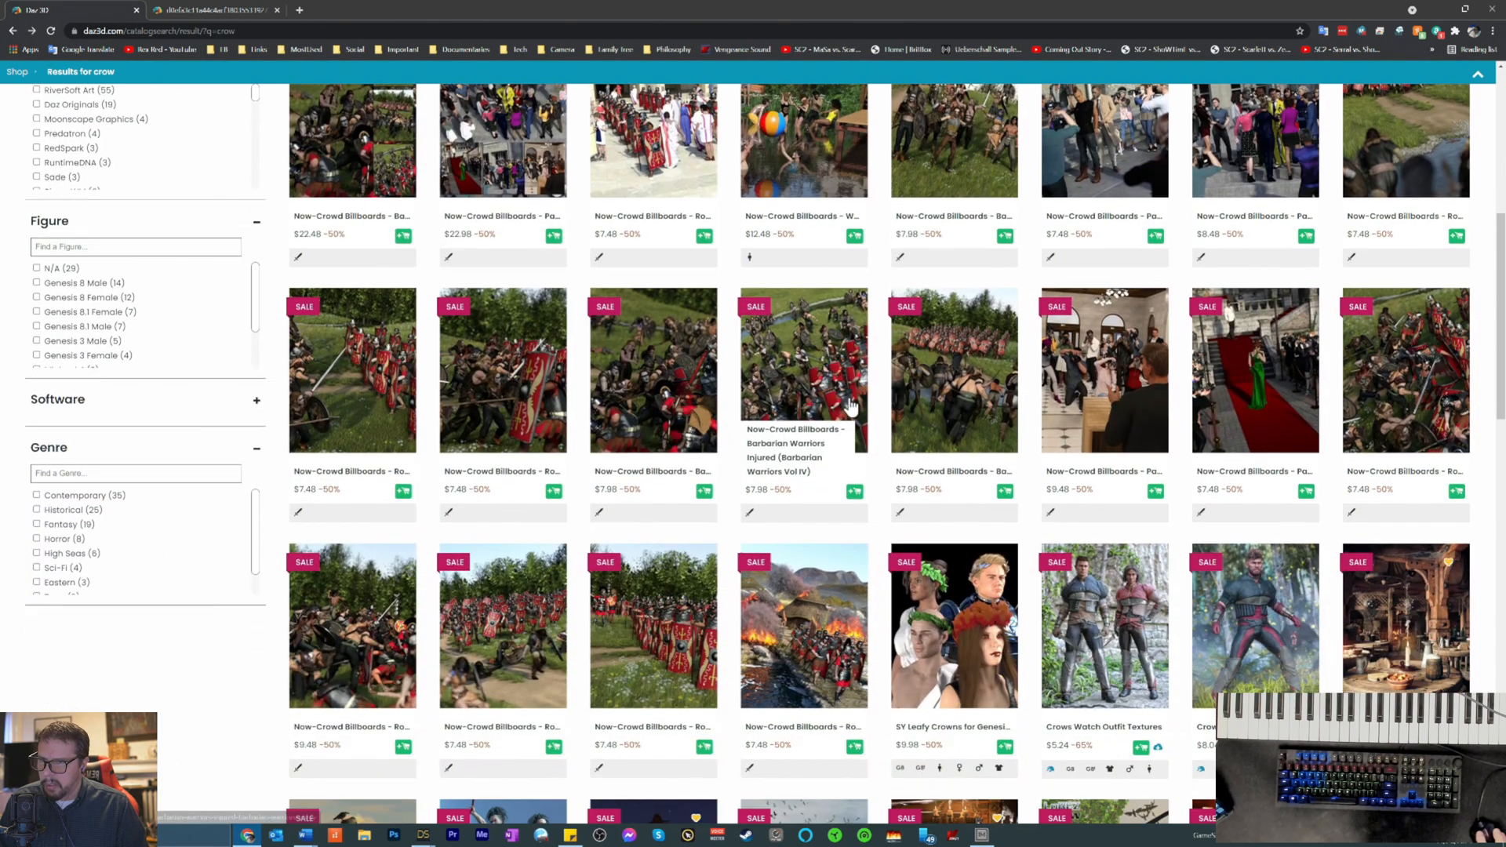
scroll(863, 415, "down", 2)
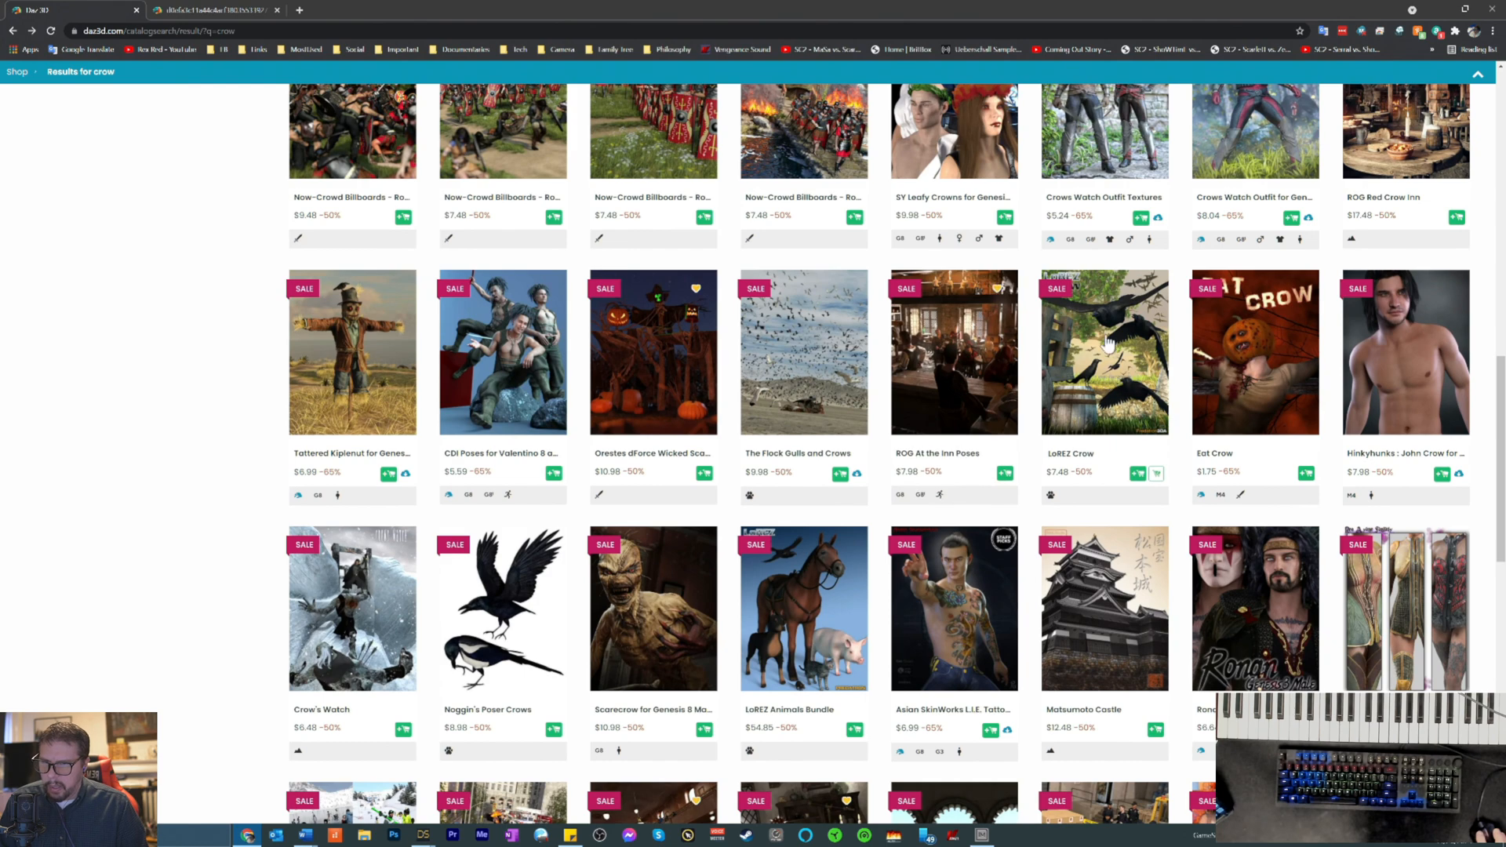
scroll(1109, 379, "down", 2)
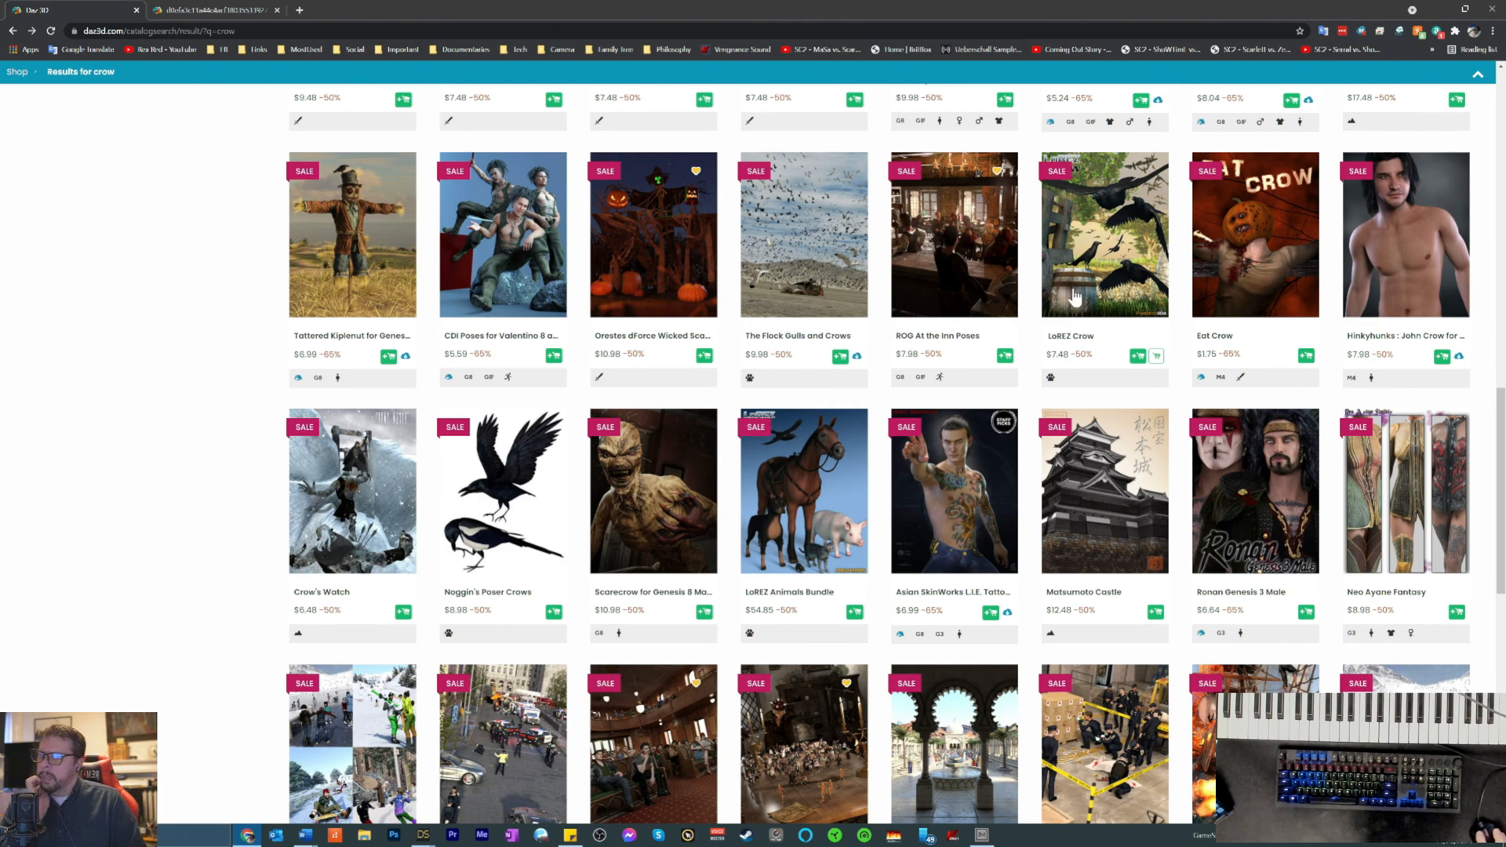
left_click(489, 503)
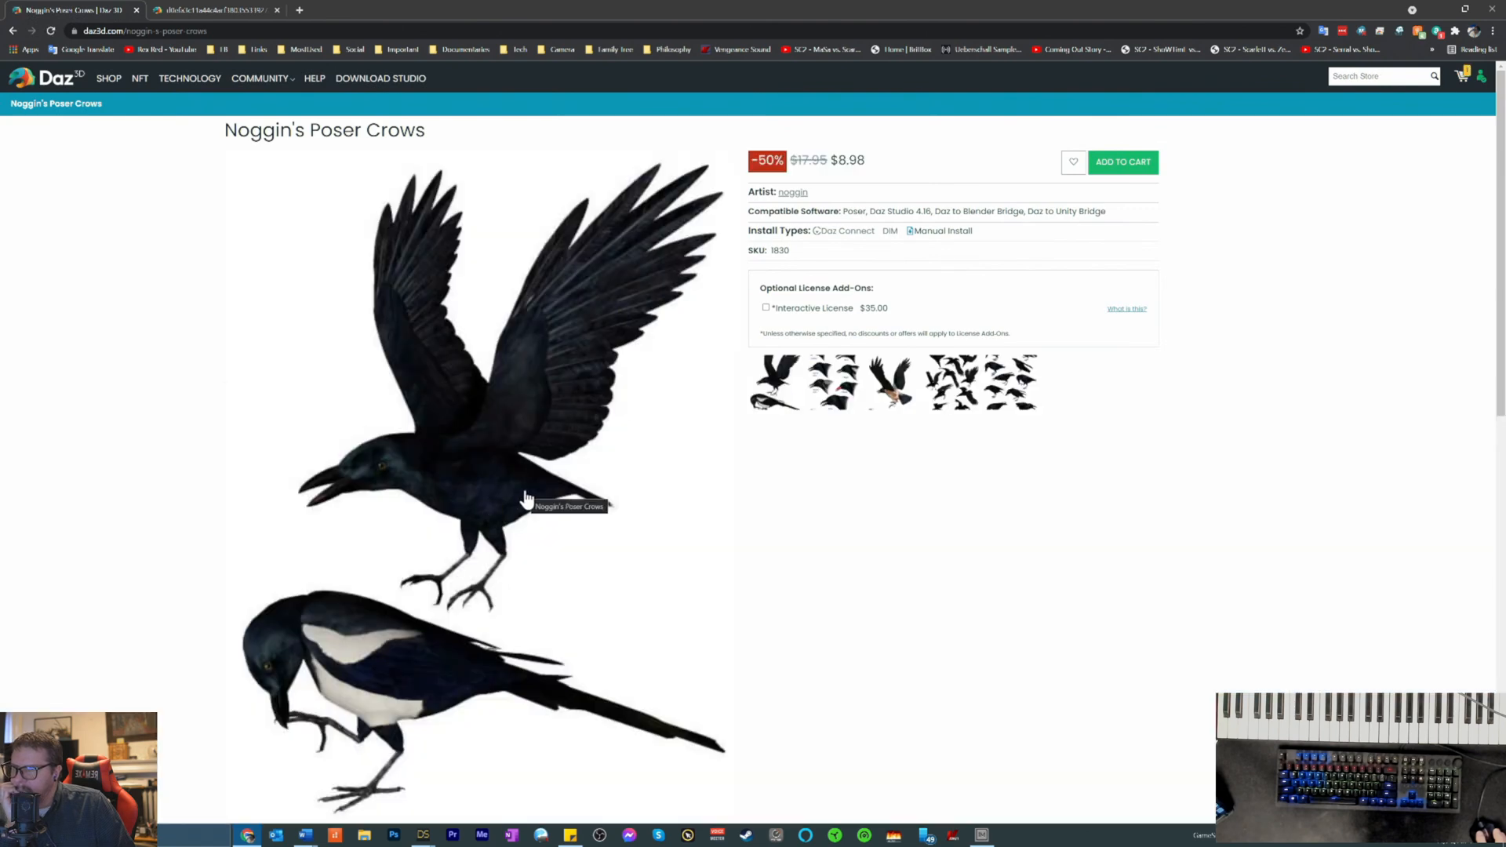
- Read the details and included features of Noggin's Poser Crows and browse its enlarged preview images to the last one
scroll(521, 502, "down", 5)
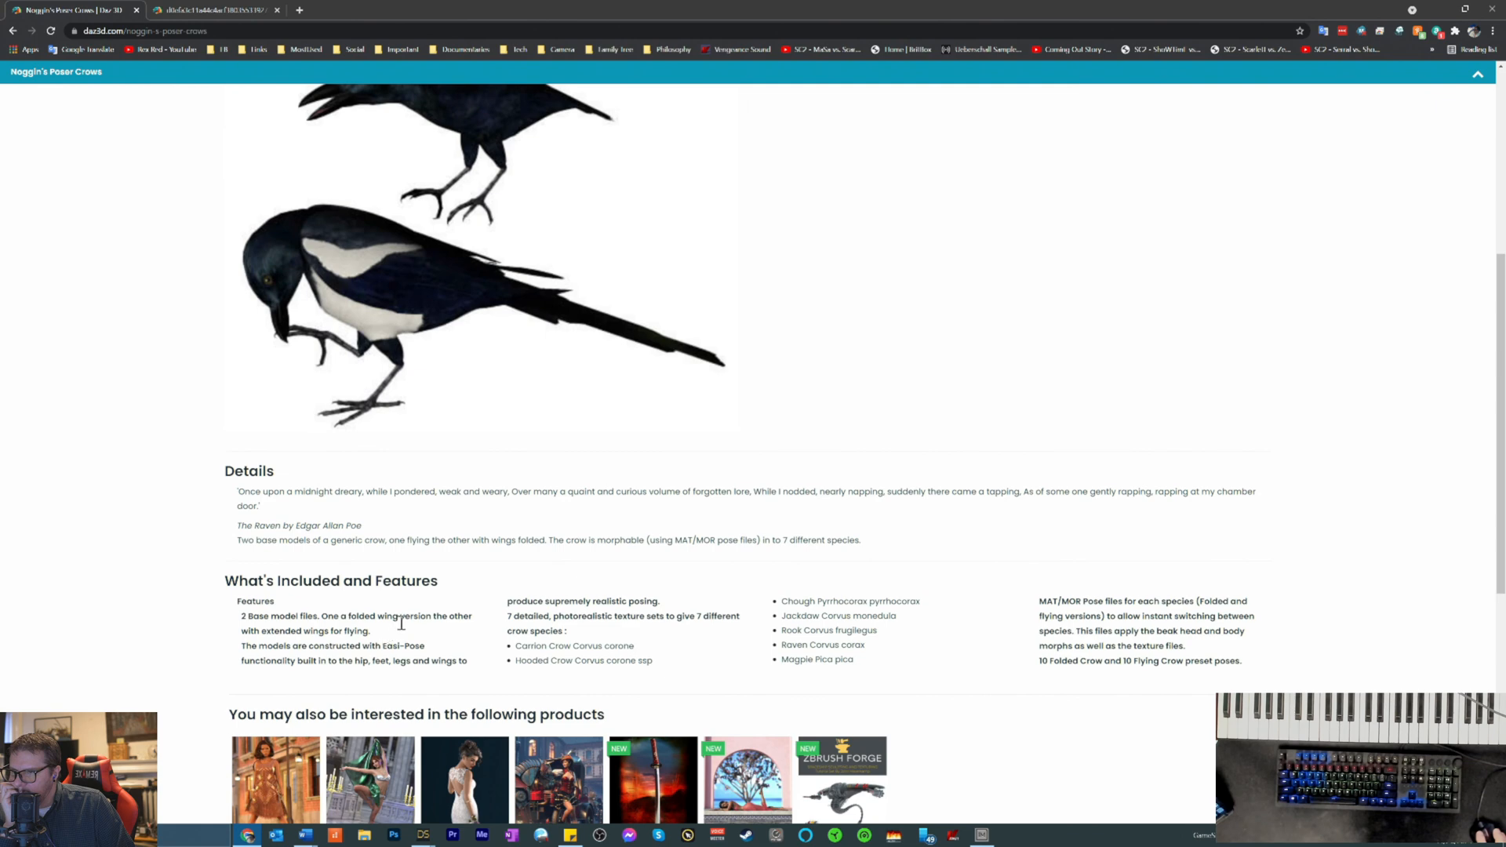
scroll(401, 624, "down", 1)
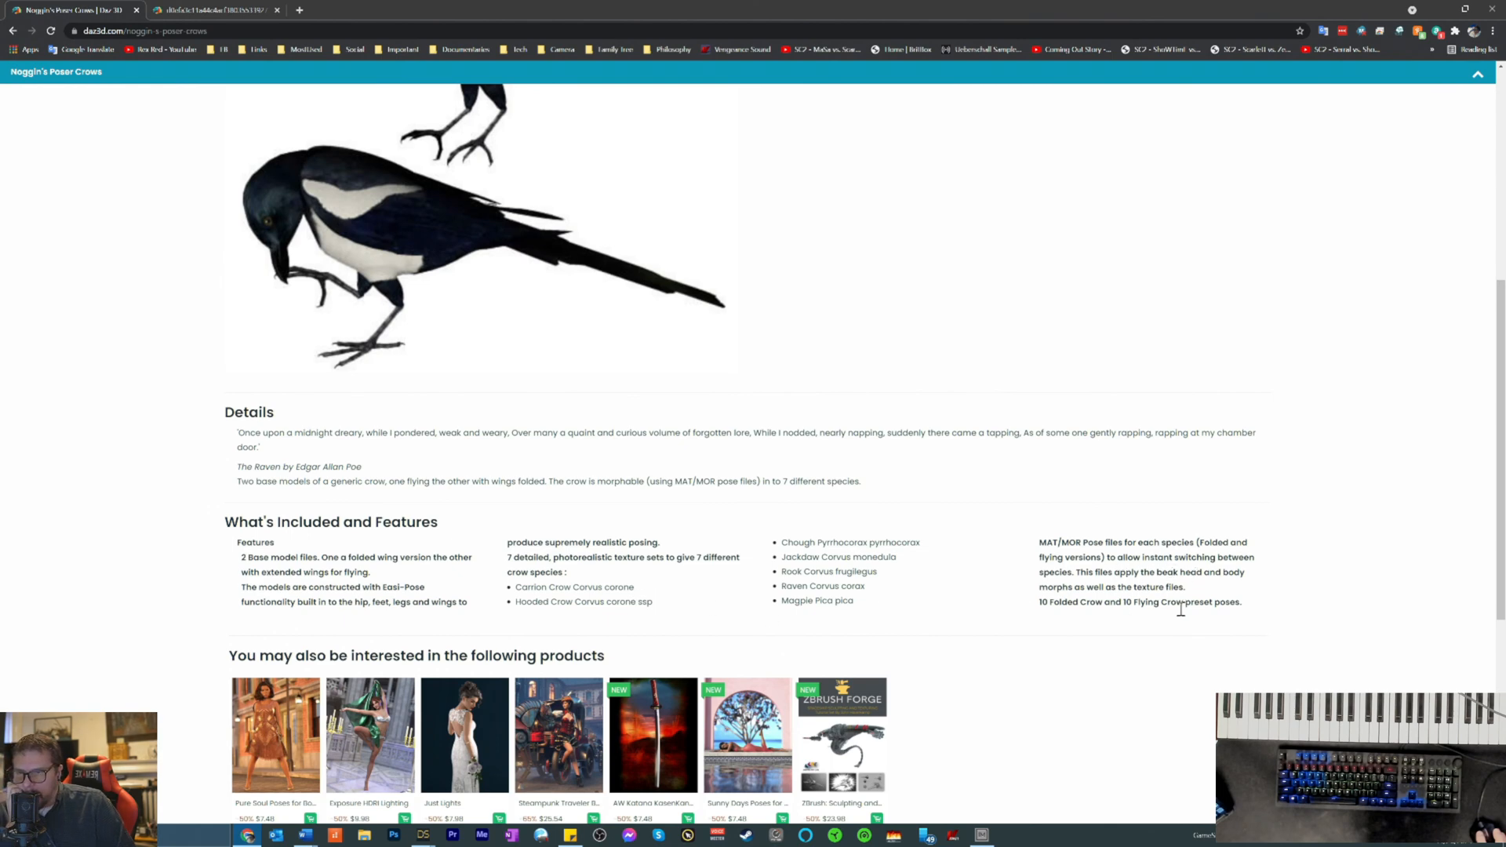
scroll(182, 610, "up", 6)
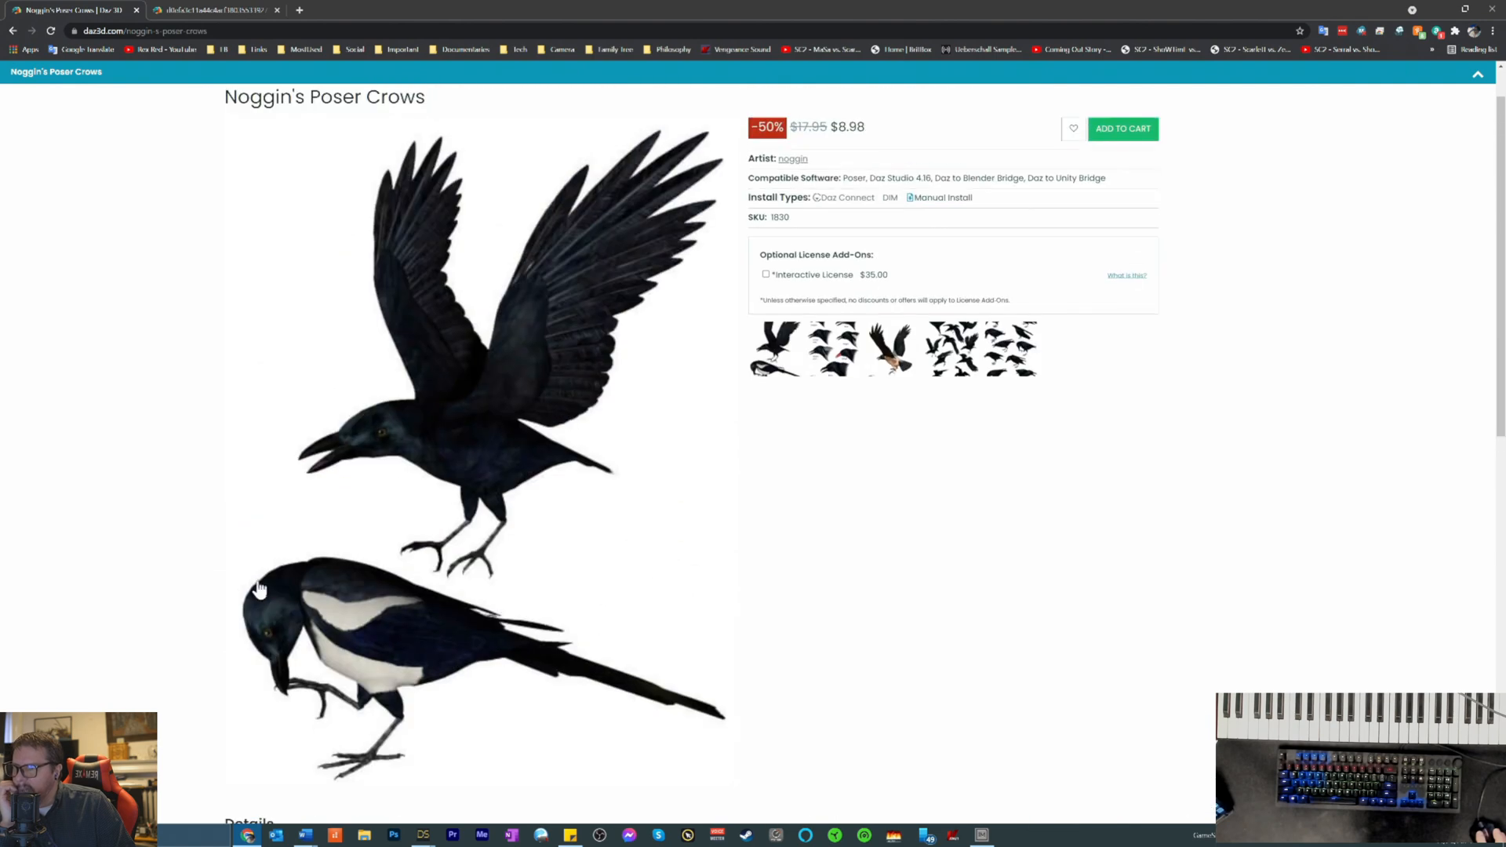
left_click(794, 412)
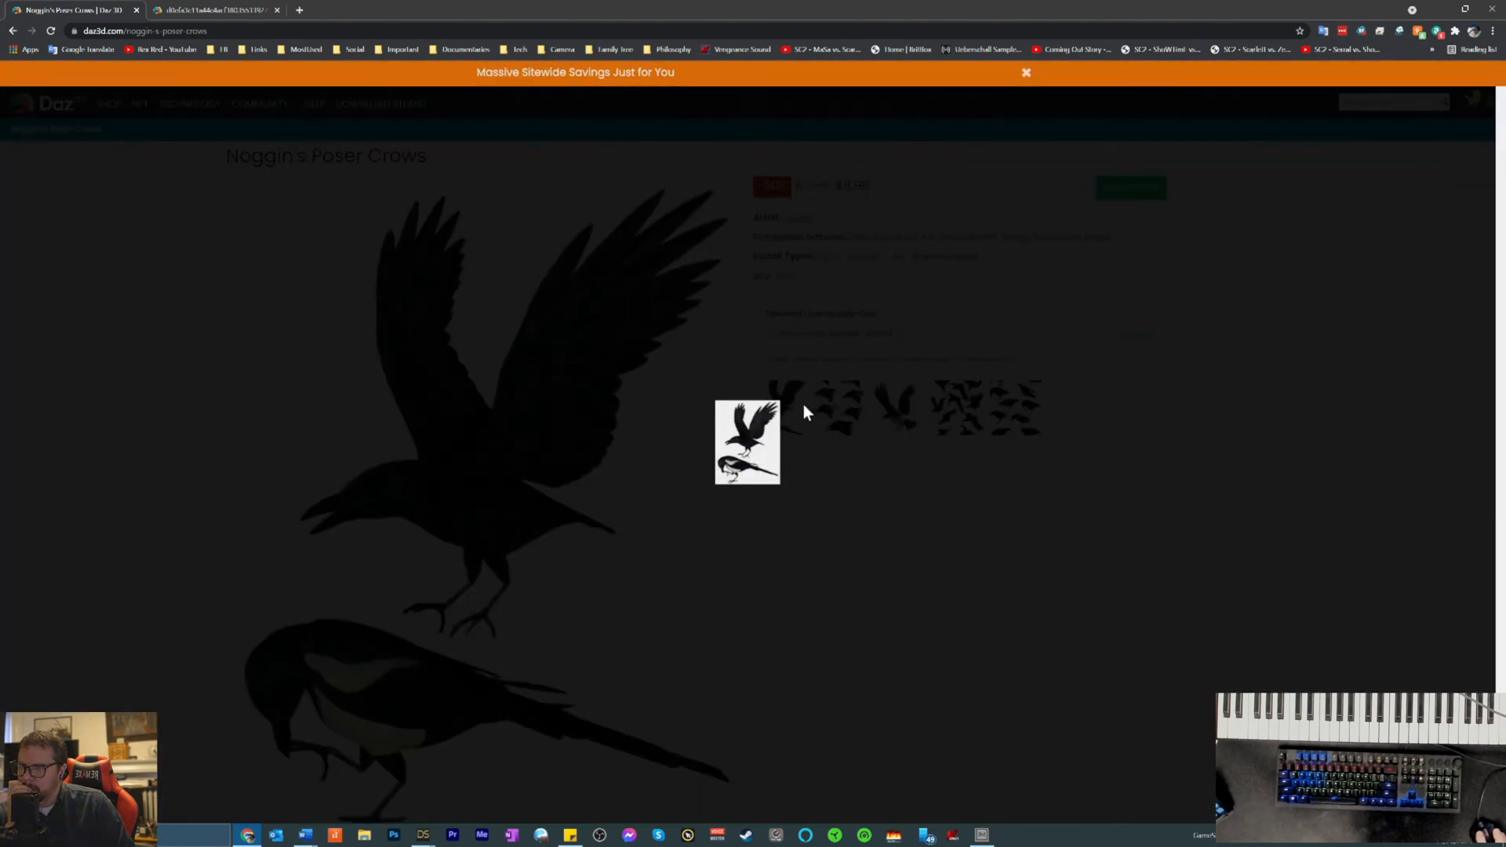
left_click(767, 452)
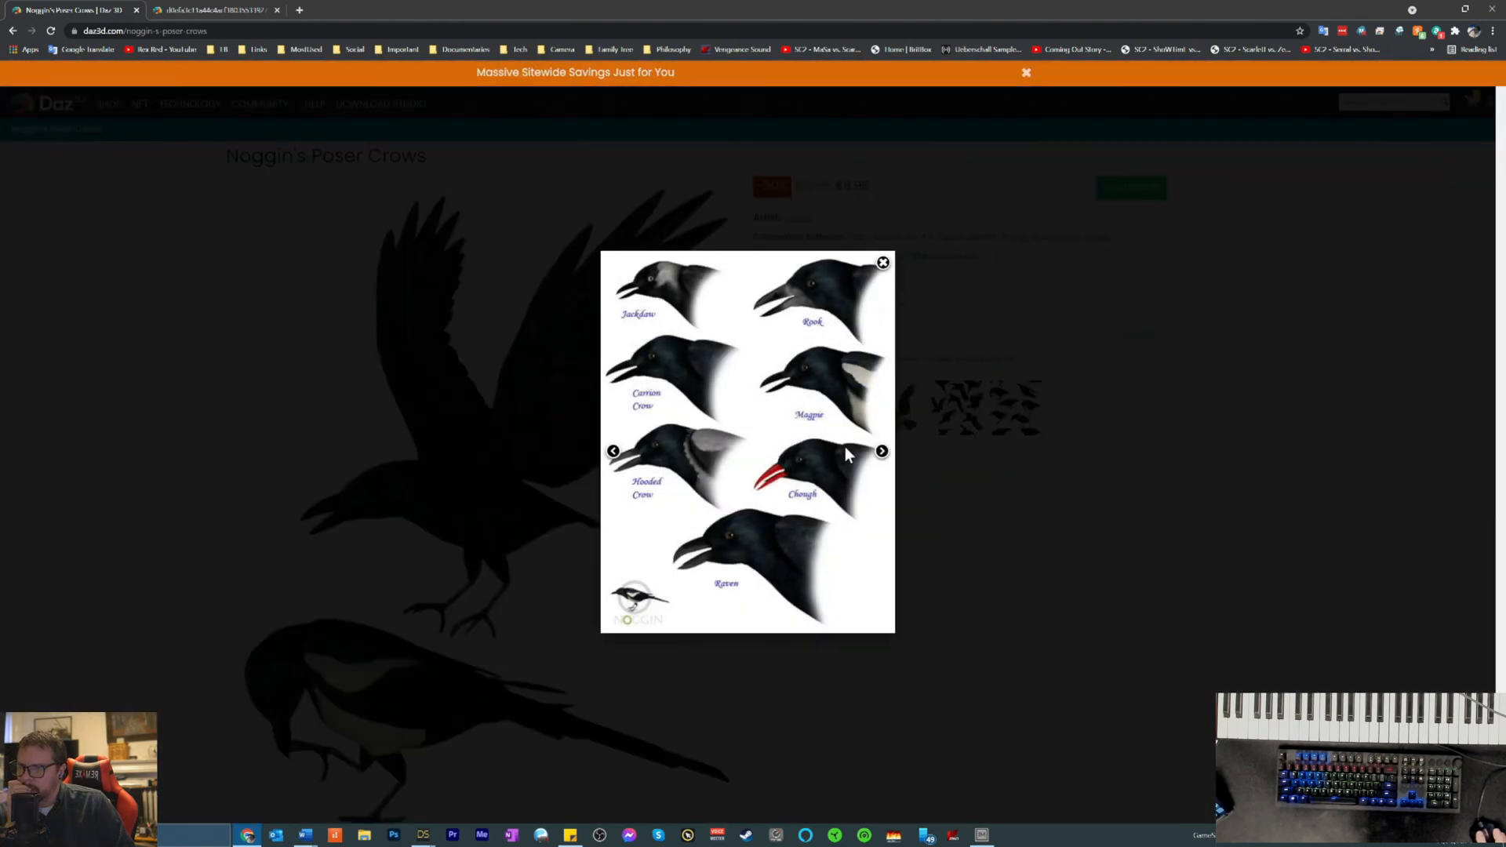
left_click(882, 451)
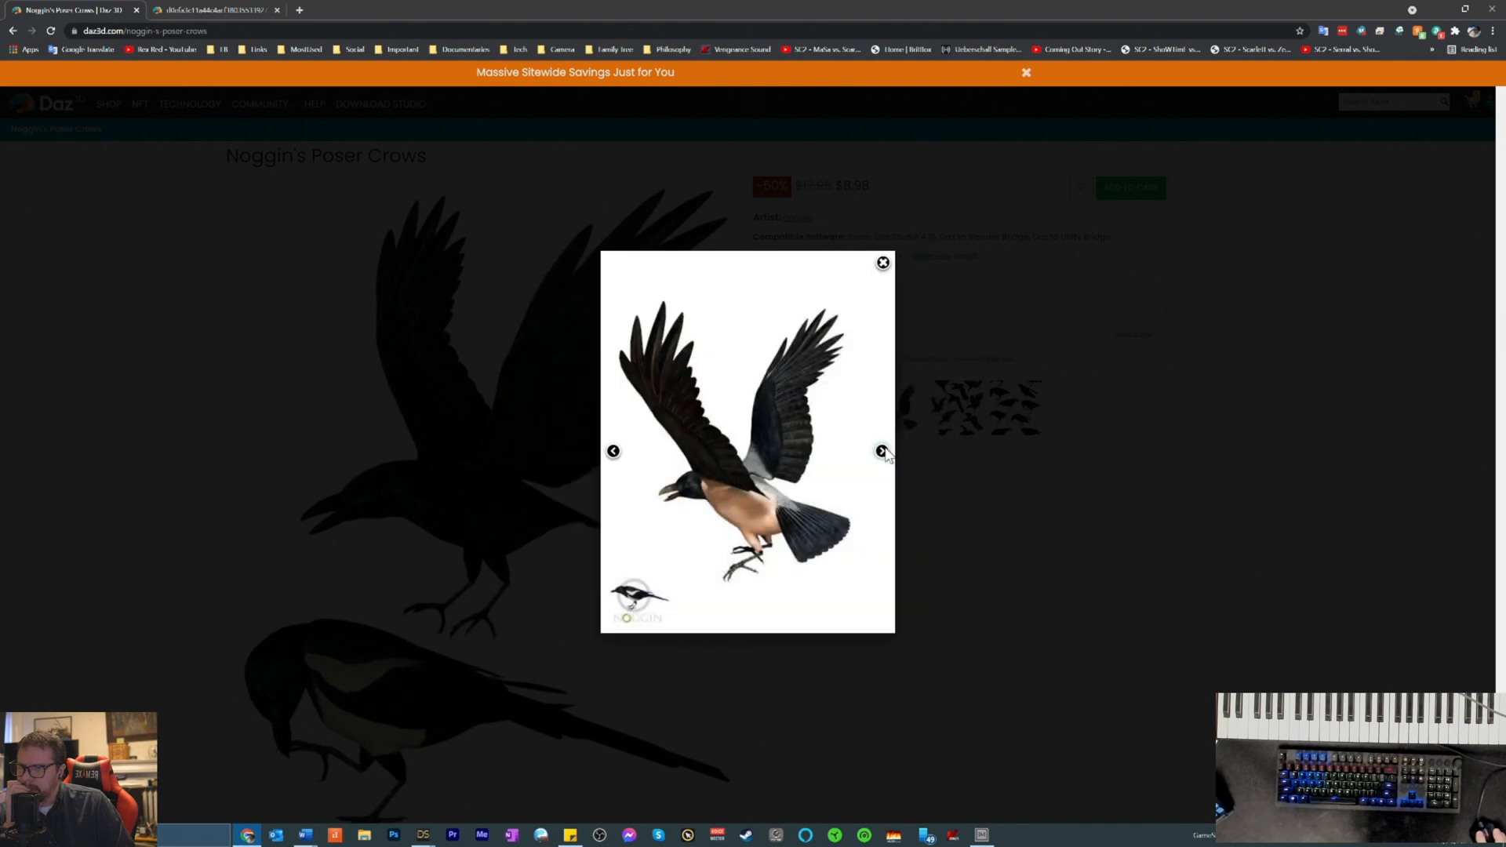
left_click(882, 452)
left_click(883, 454)
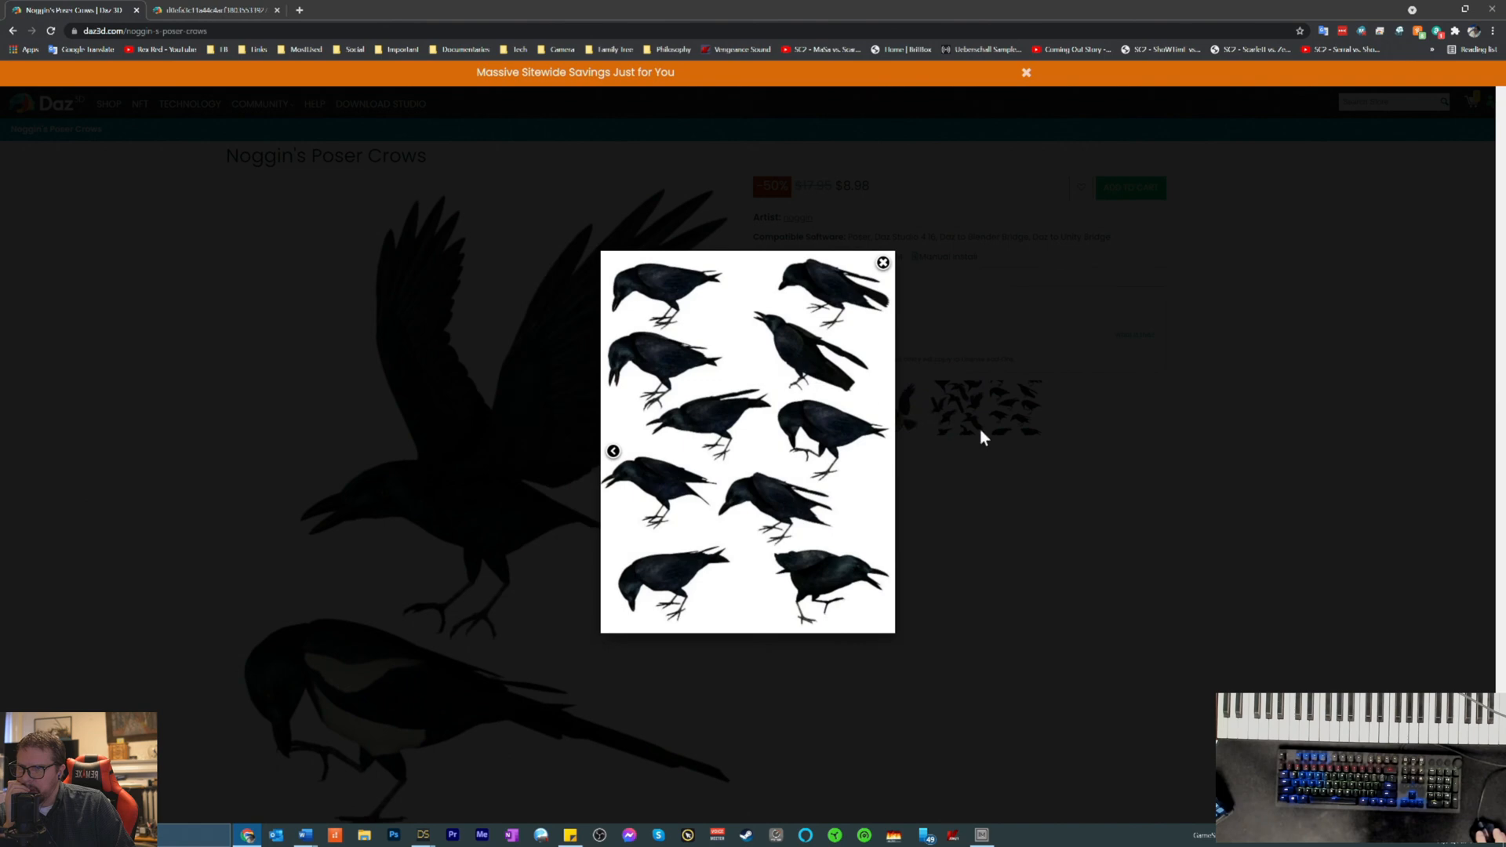
left_click(1165, 494)
- Check the compatible software, wing versions, crow species and preset poses of Noggin's Poser Crows again
scroll(553, 634, "down", 5)
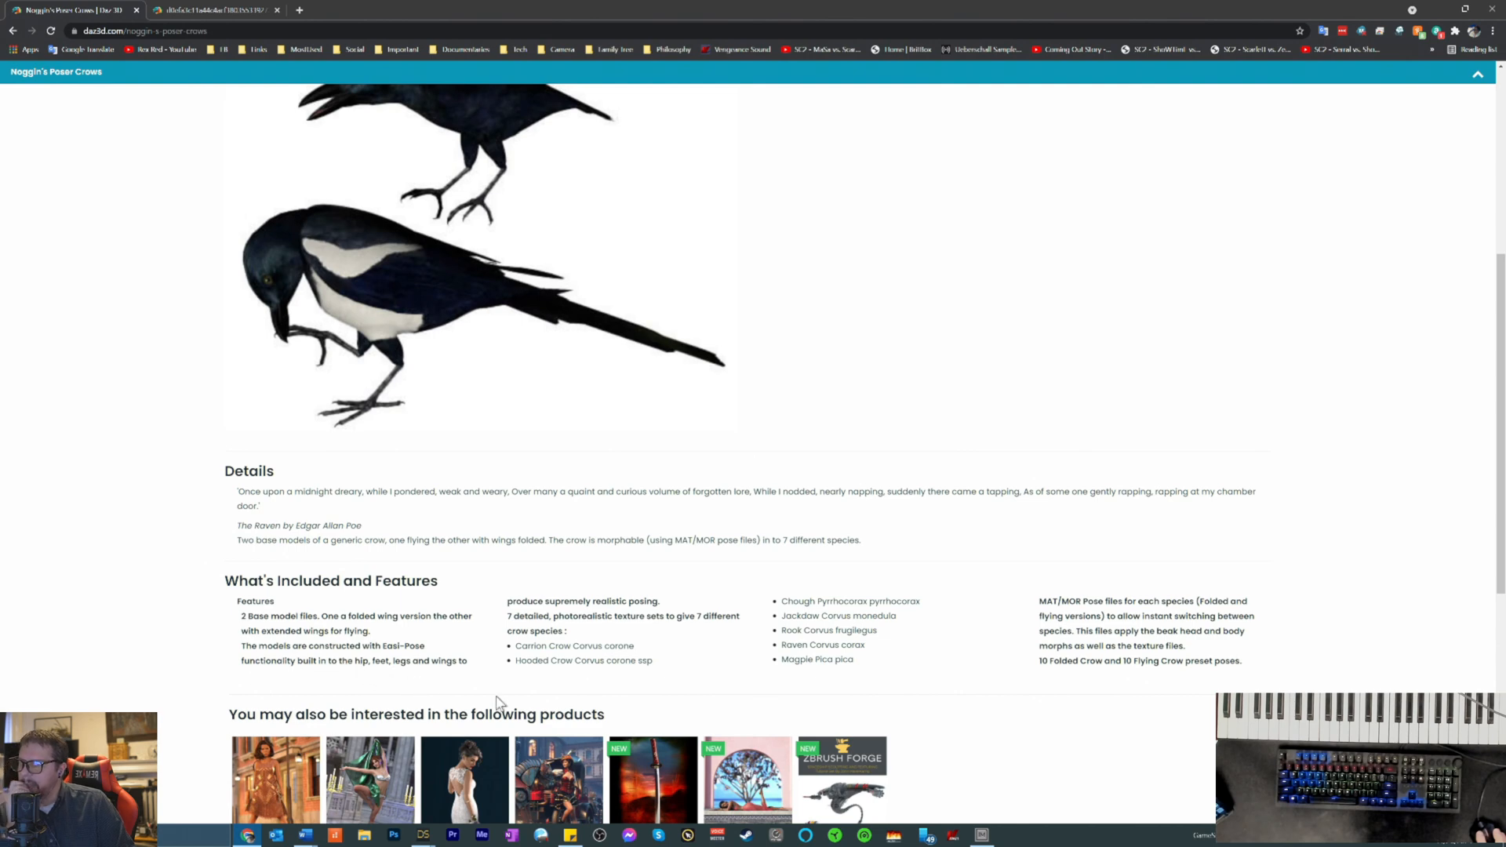
scroll(518, 667, "up", 5)
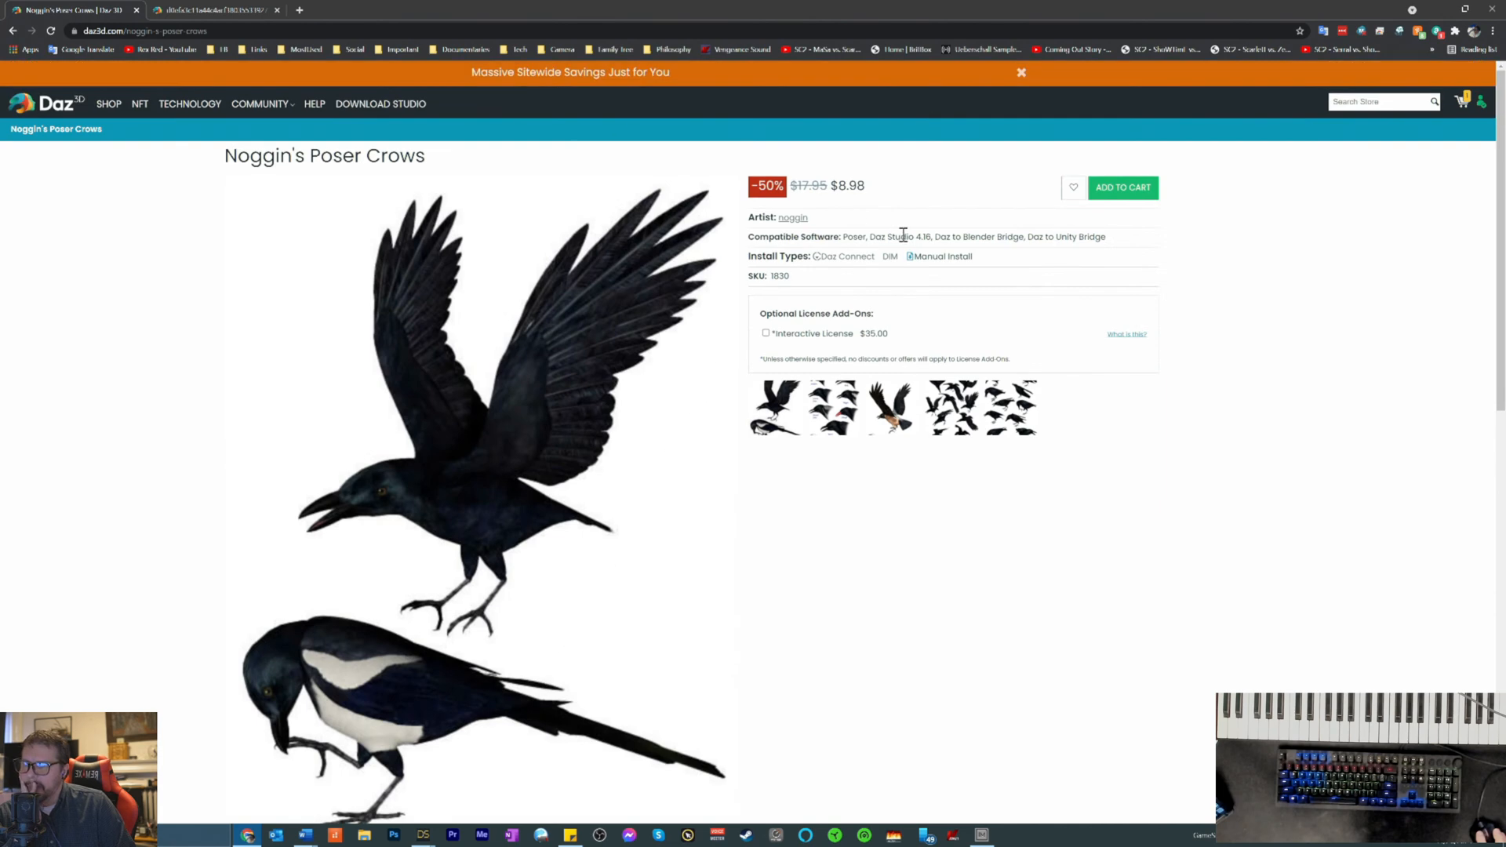
scroll(598, 645, "down", 5)
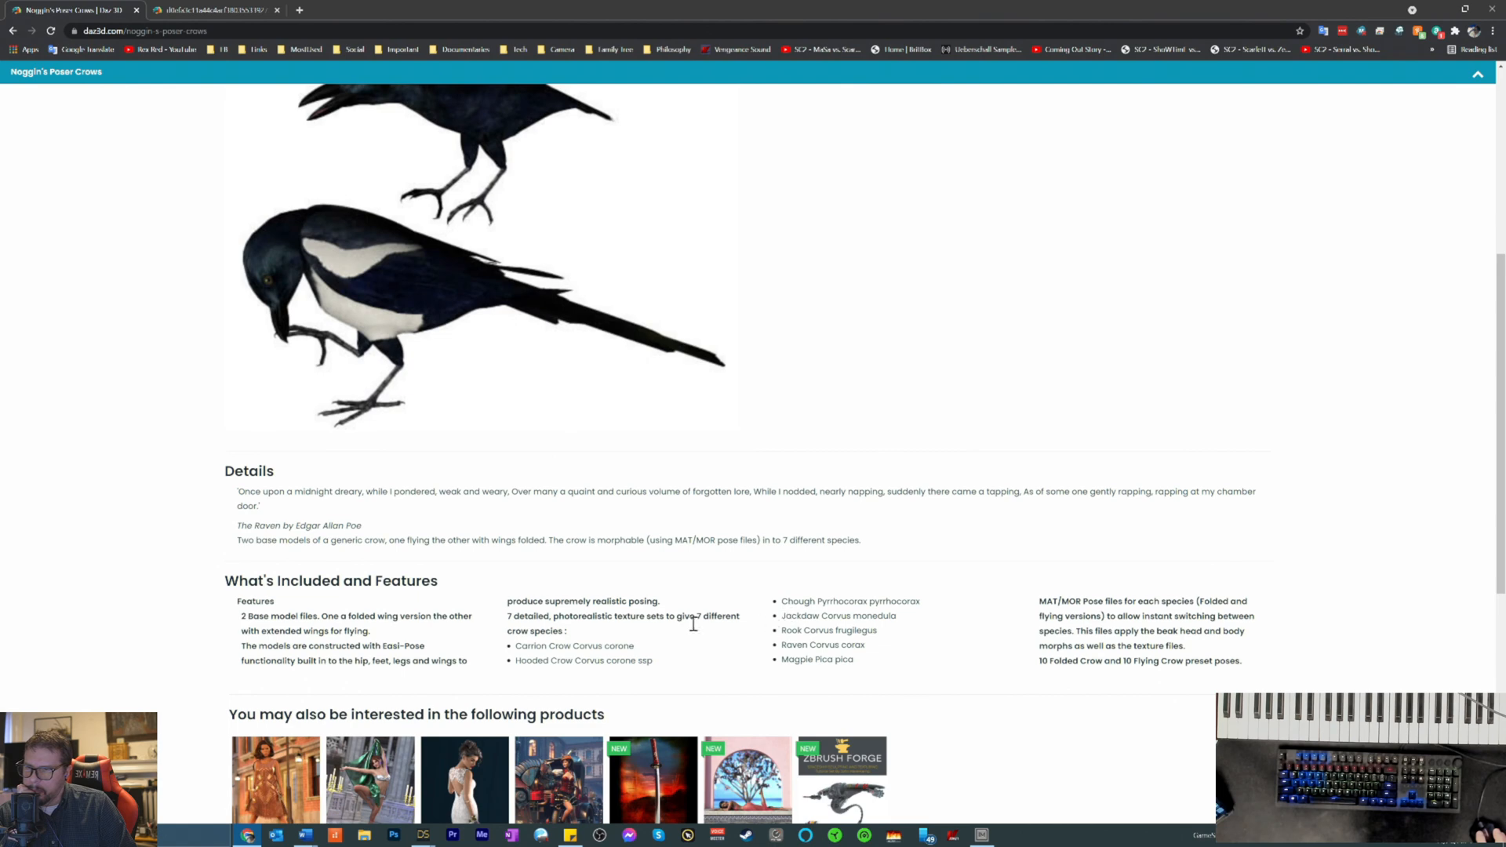
scroll(489, 654, "up", 5)
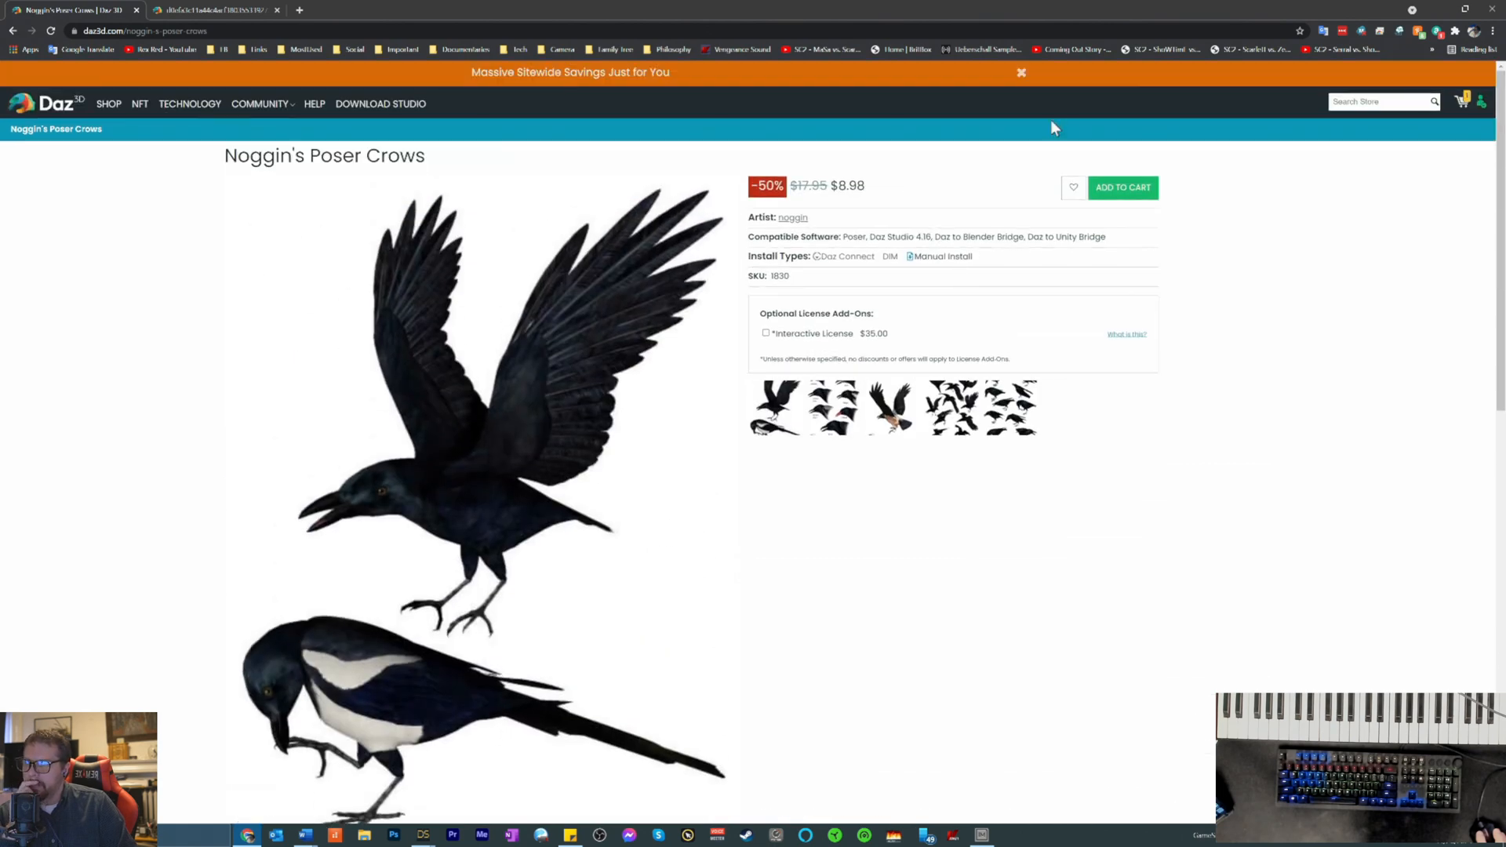
scroll(355, 447, "down", 3)
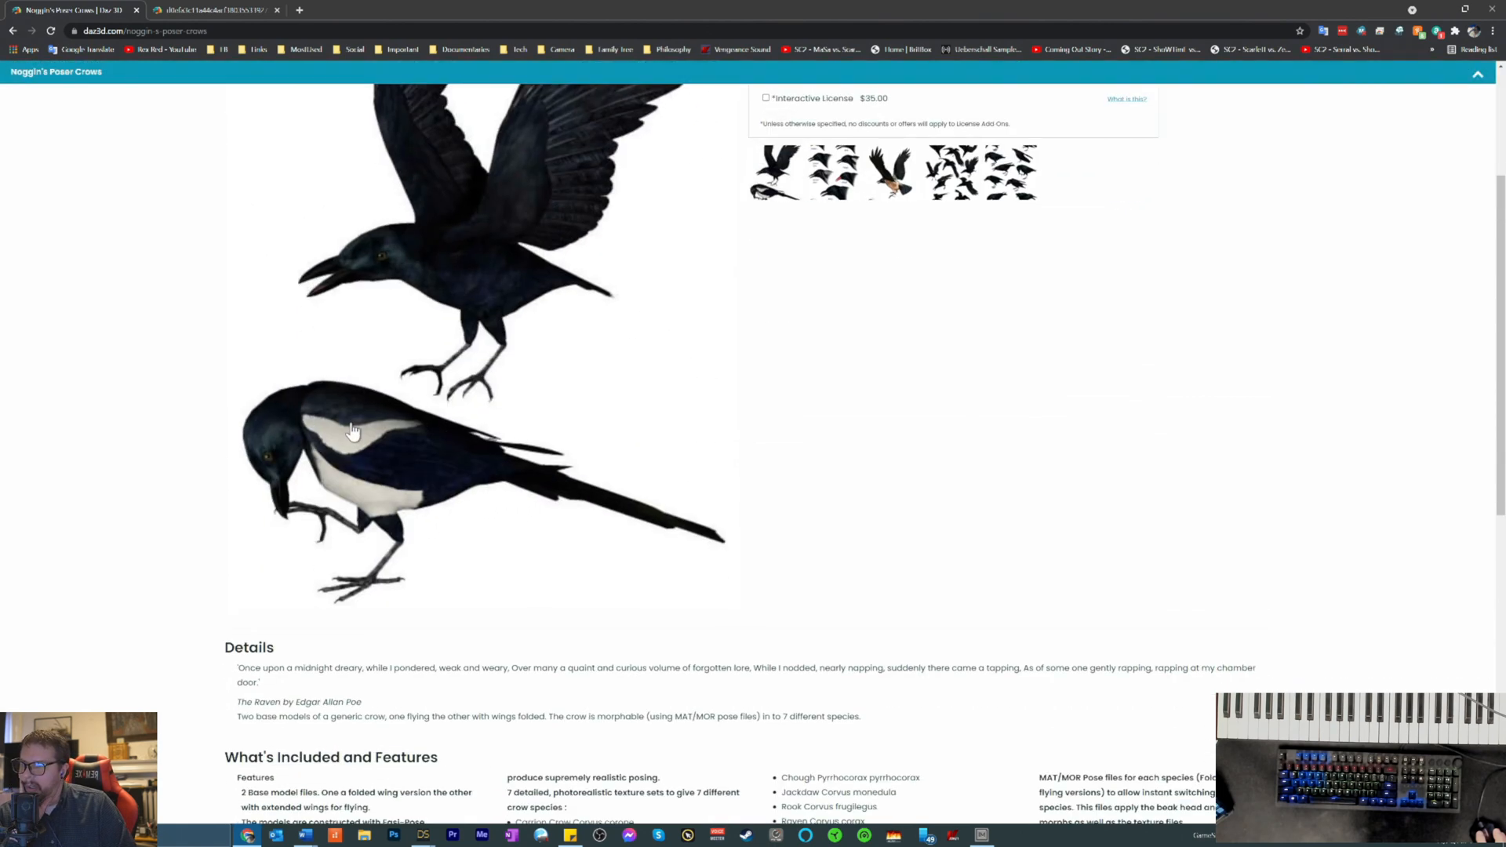
scroll(350, 421, "down", 2)
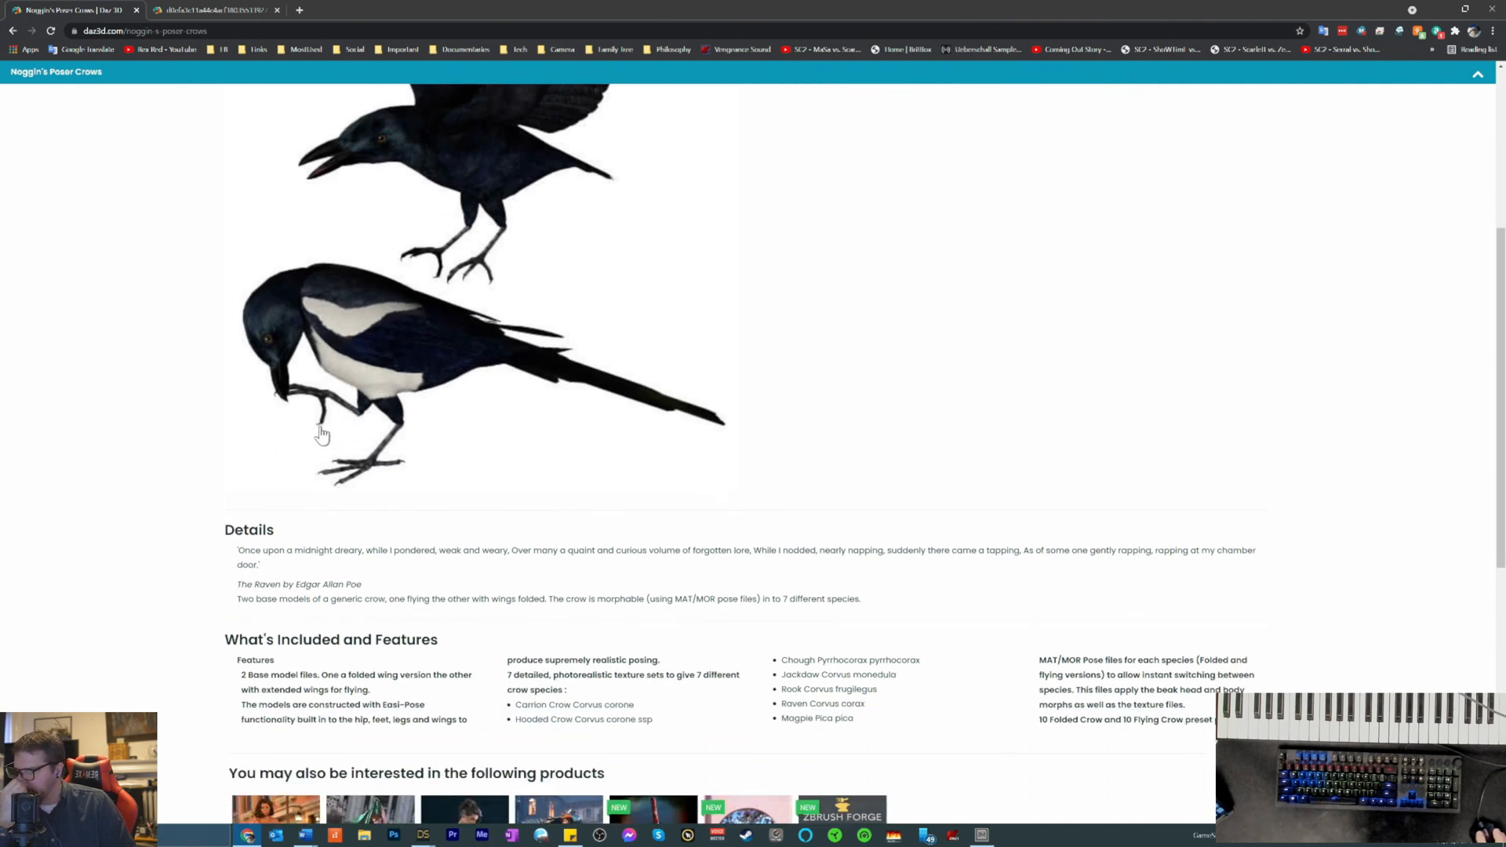
scroll(335, 612, "down", 2)
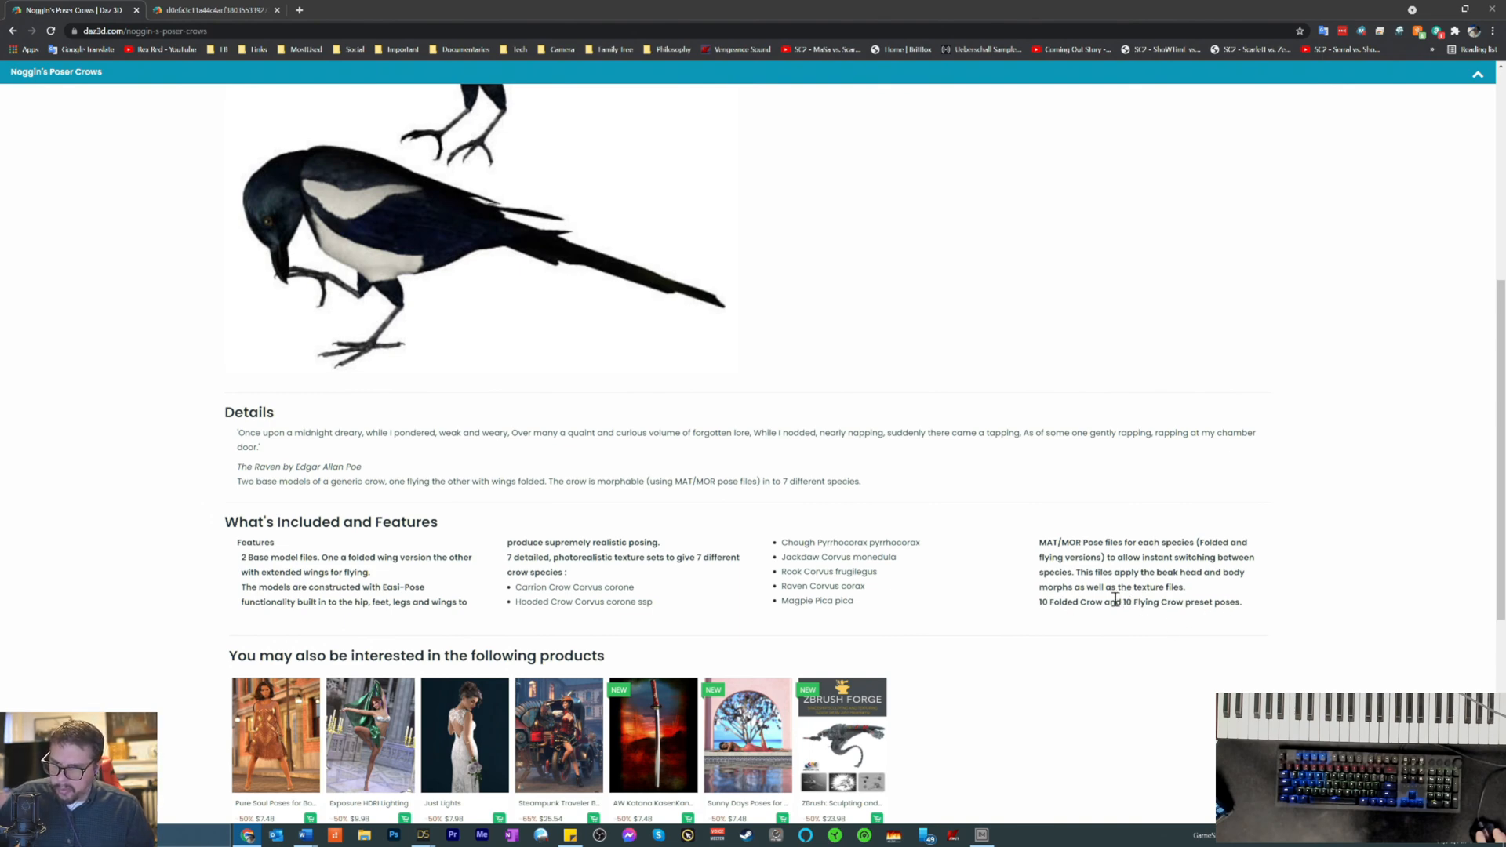
scroll(1008, 595, "up", 6)
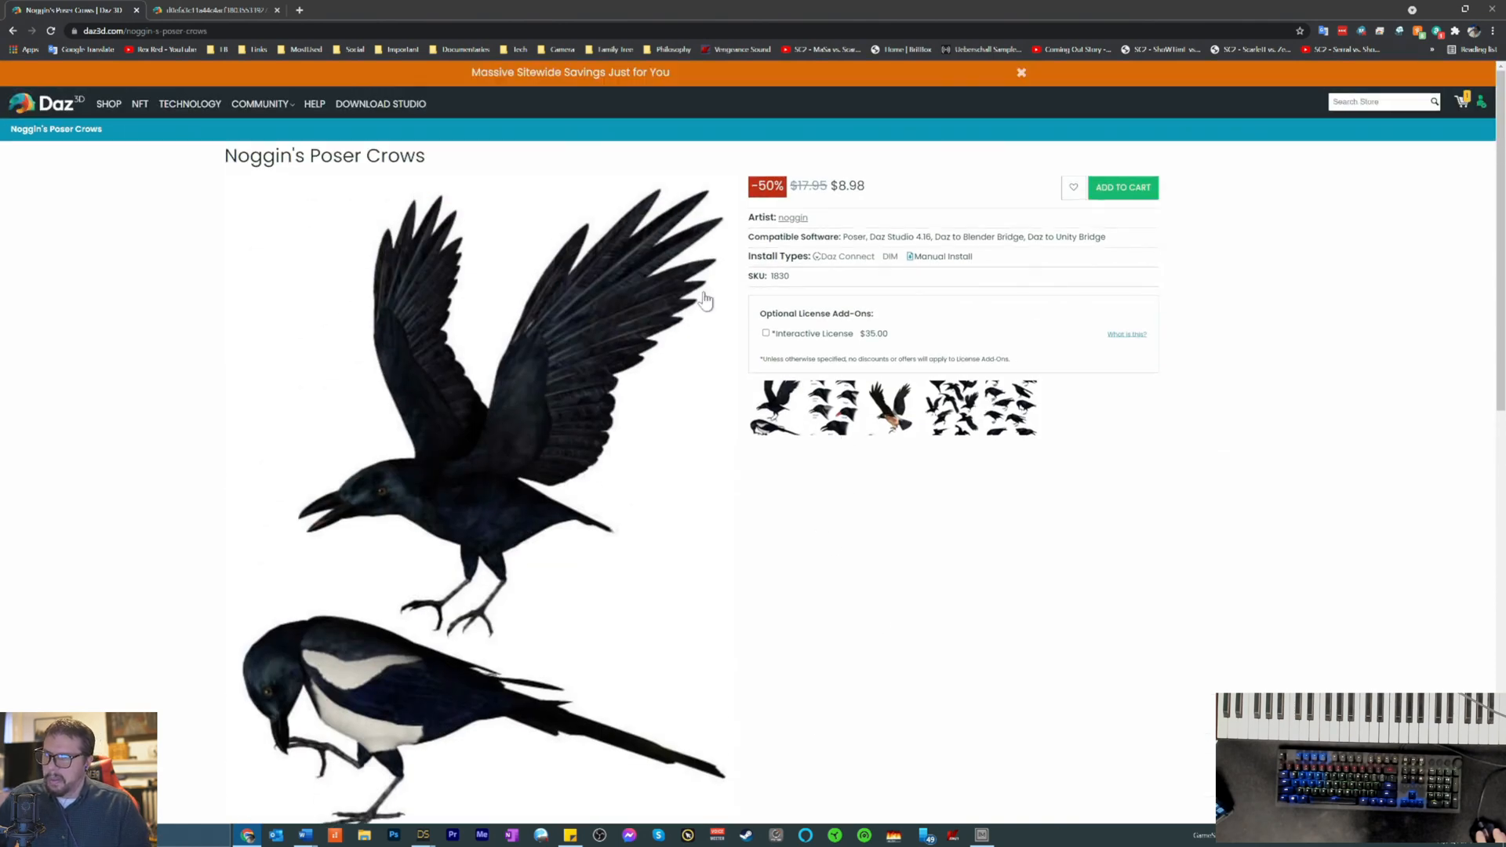
scroll(549, 431, "down", 7)
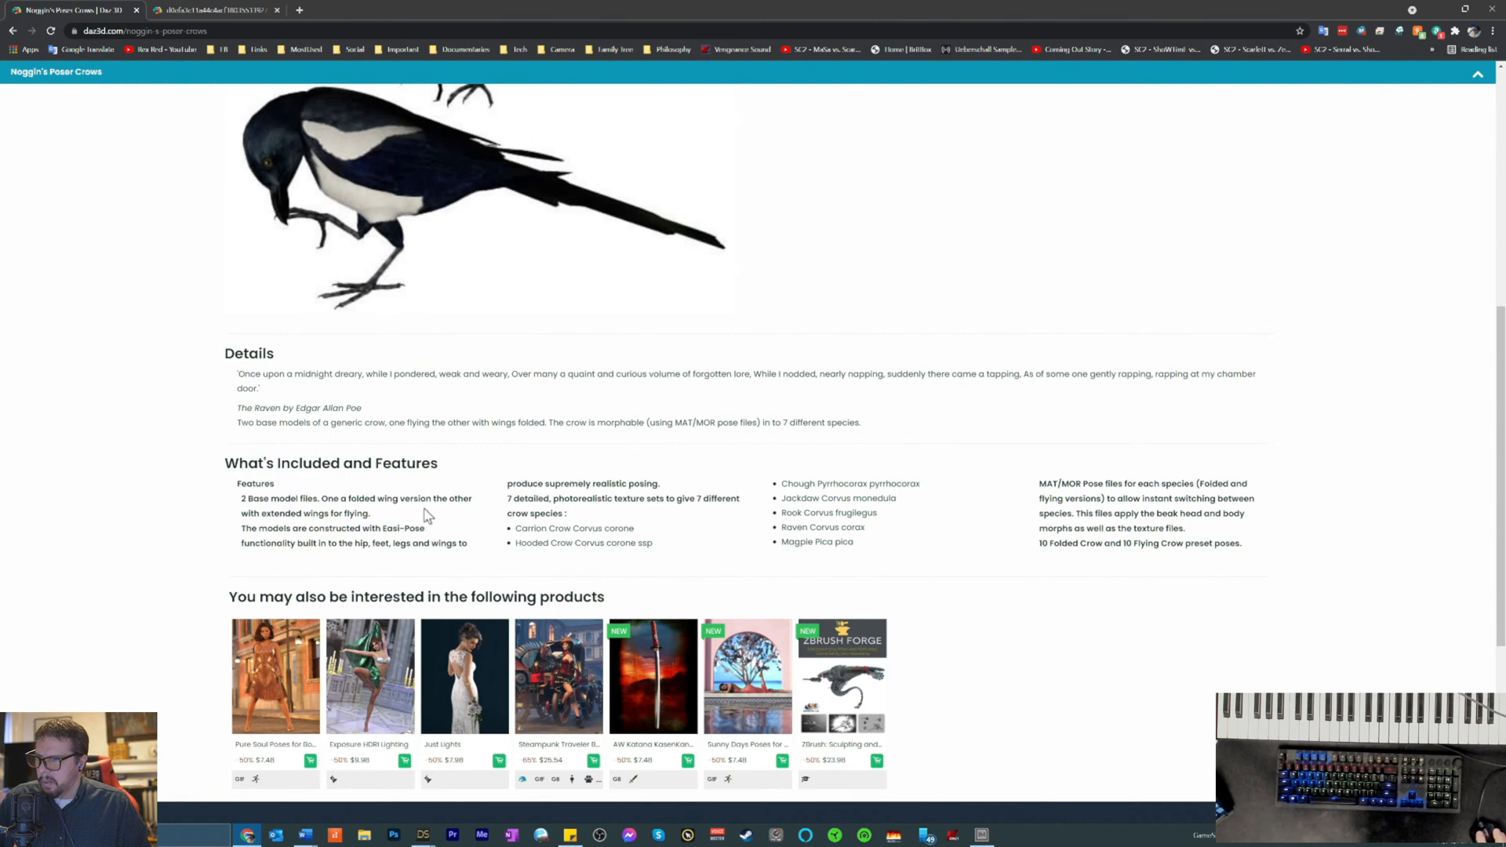
scroll(628, 363, "up", 7)
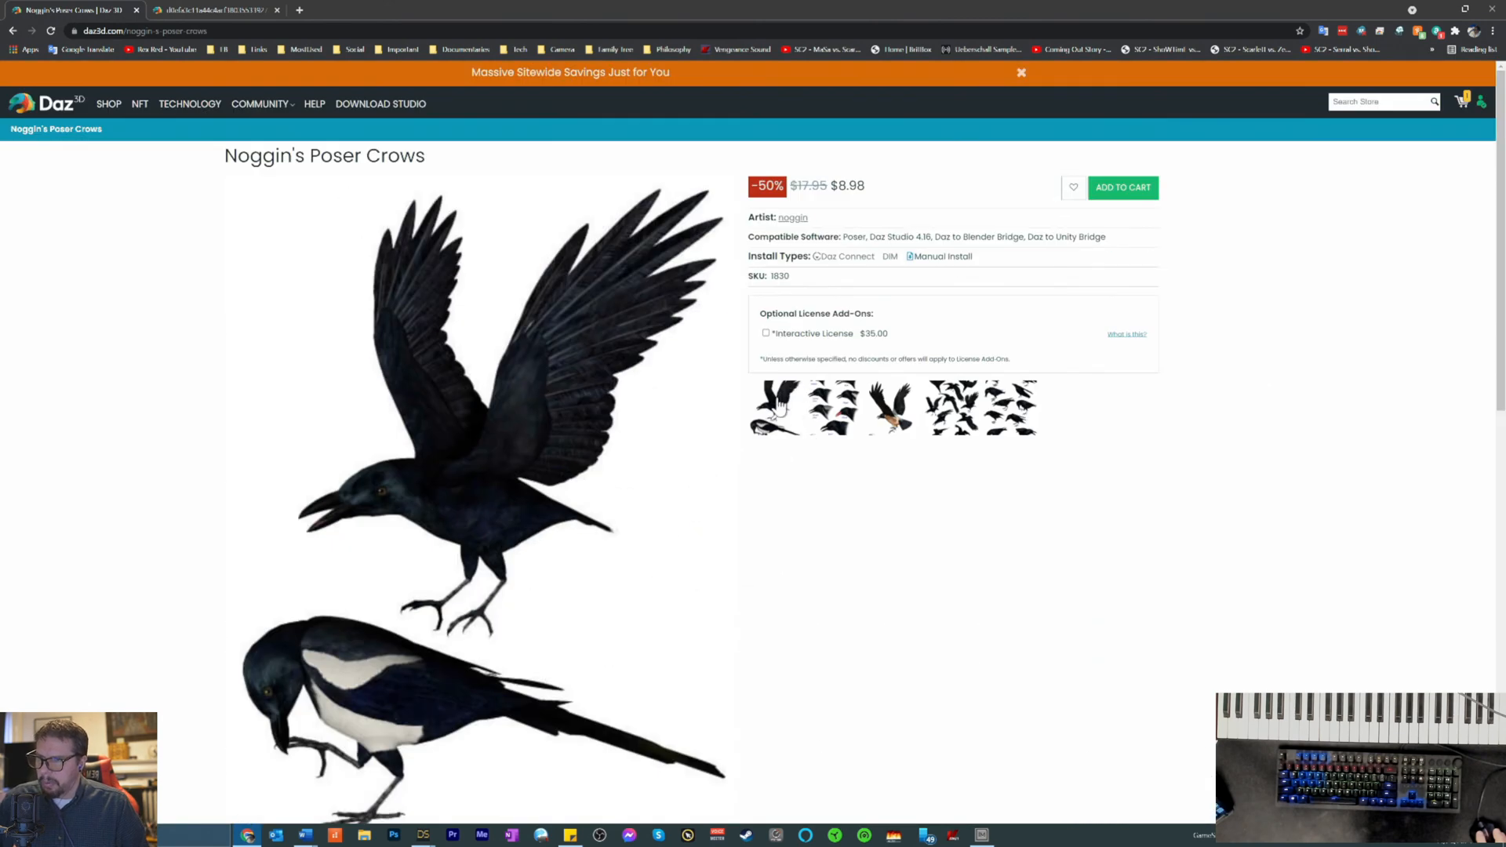
left_click(779, 407)
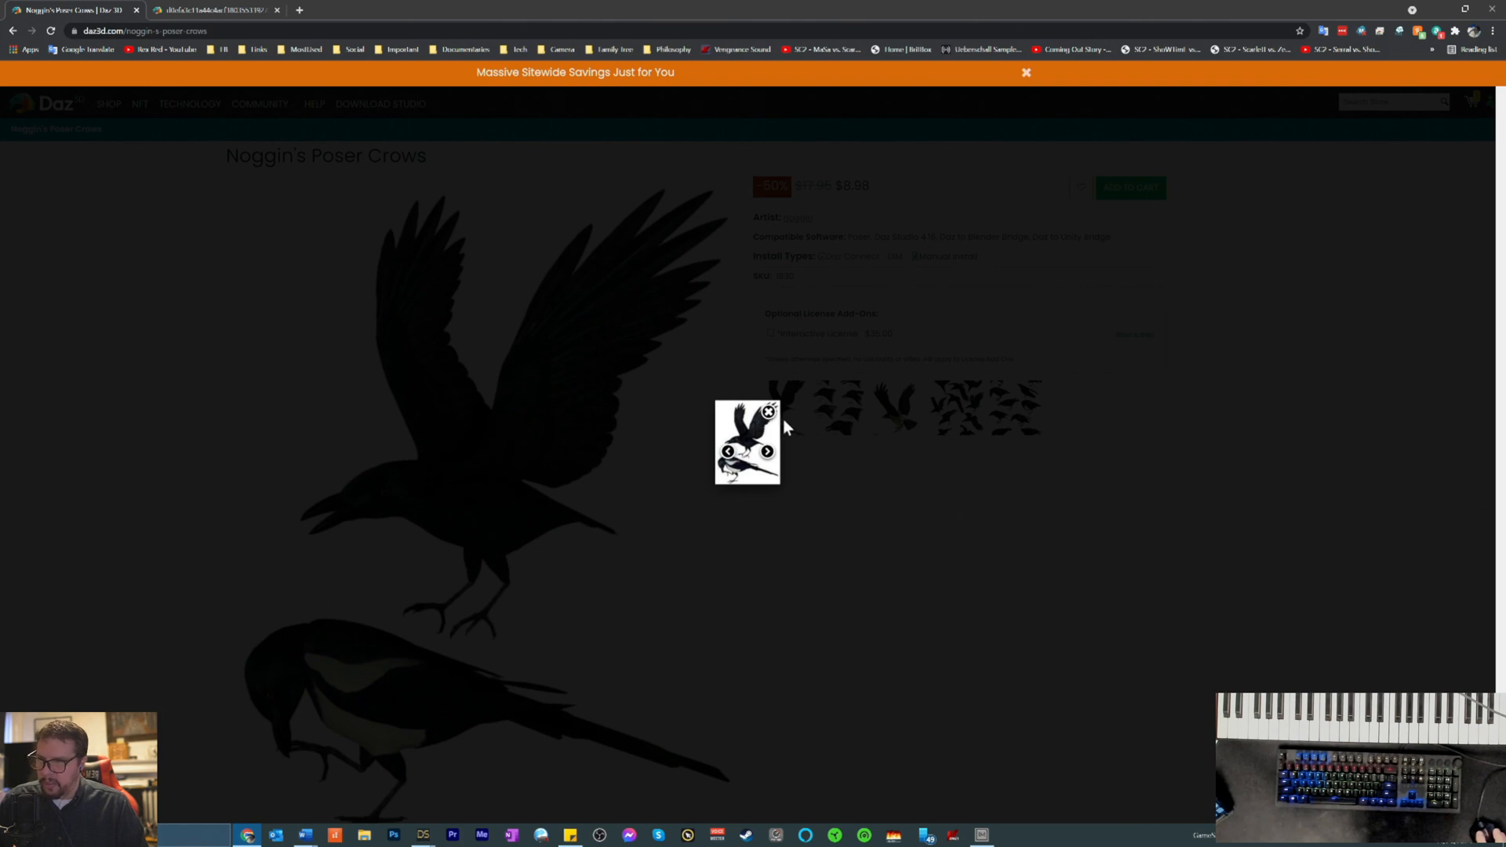
left_click(769, 412)
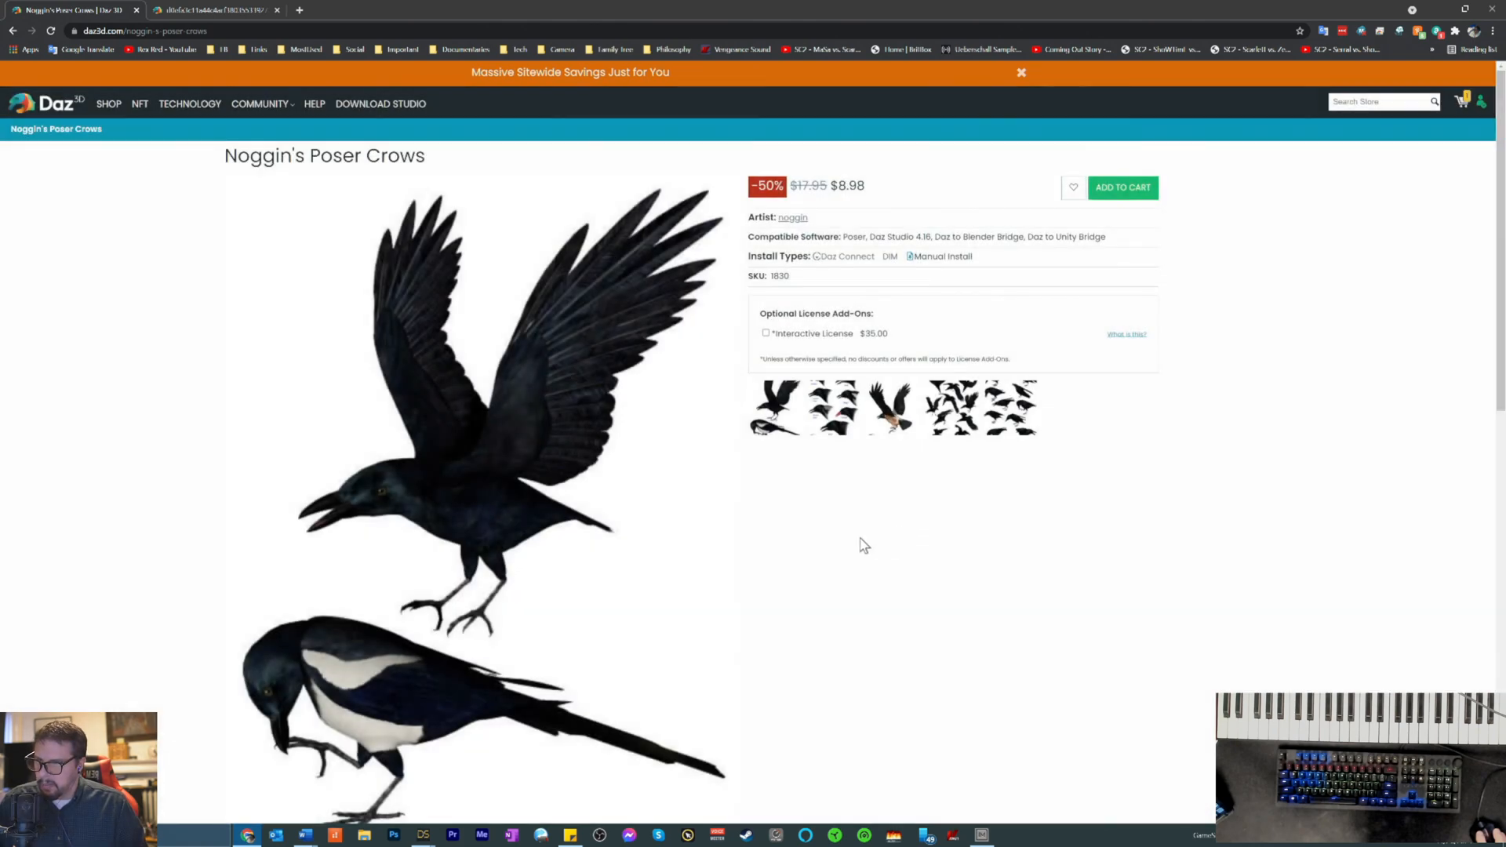
scroll(857, 517, "down", 4)
scroll(813, 558, "up", 4)
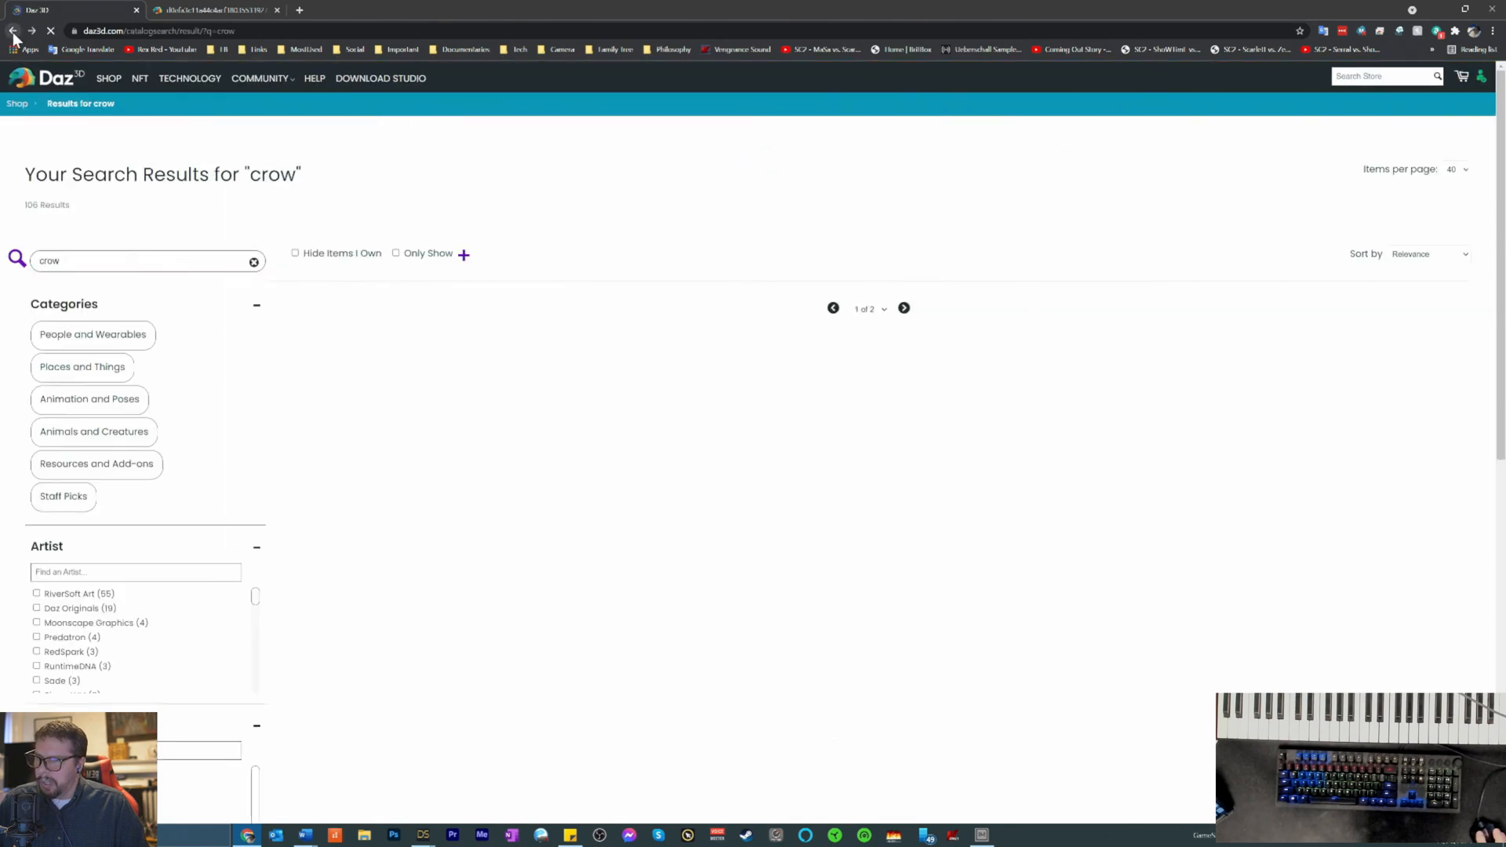
- Return to the crow search results, compare the bird products again and open the LoREZ Crow product page
scroll(1175, 527, "down", 3)
scroll(1169, 524, "down", 2)
scroll(1098, 522, "up", 5)
scroll(1034, 517, "up", 2)
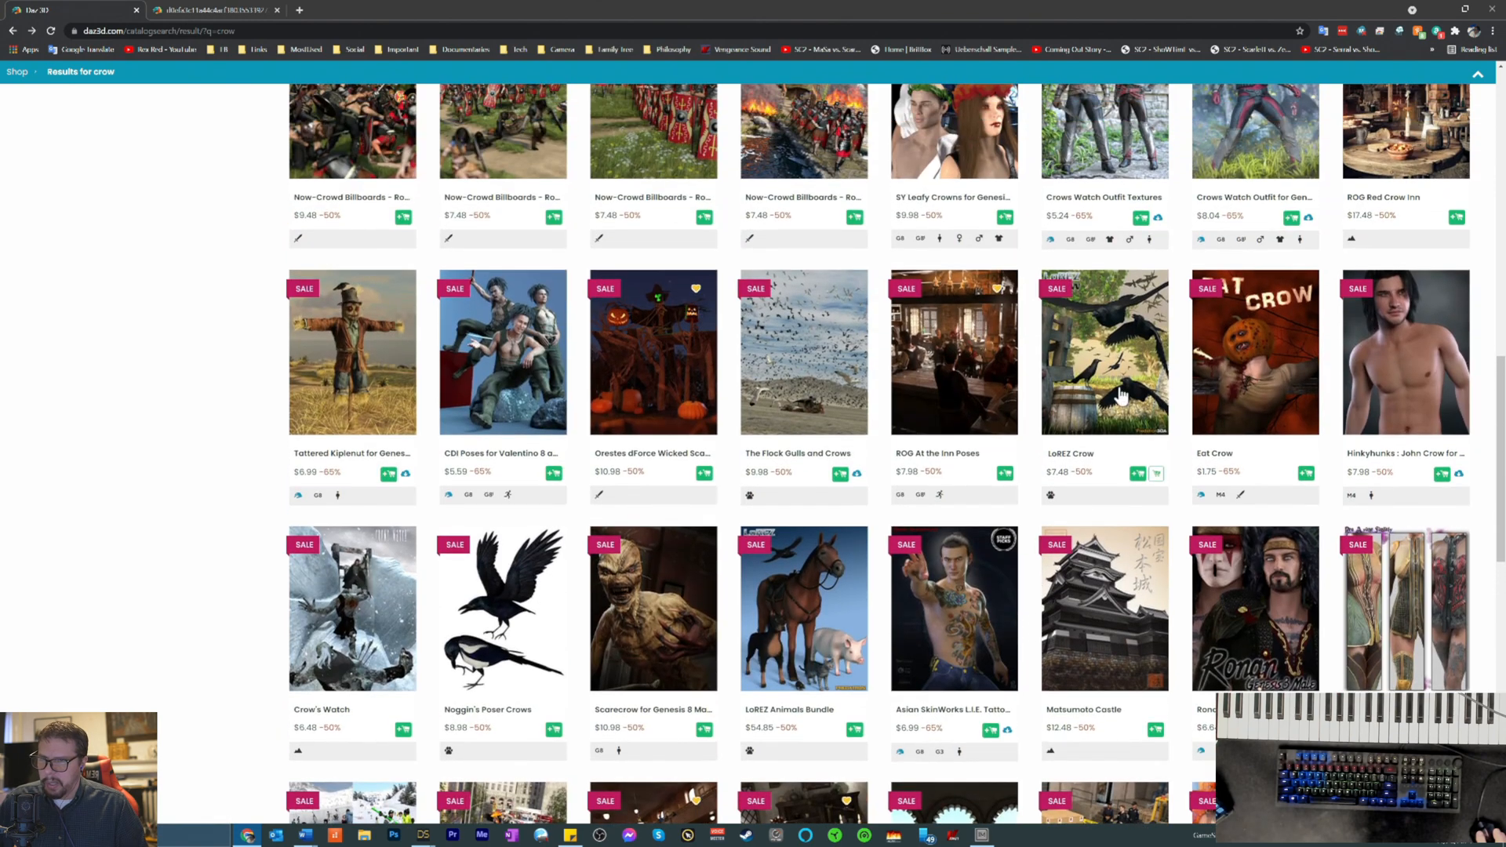
left_click(1103, 375)
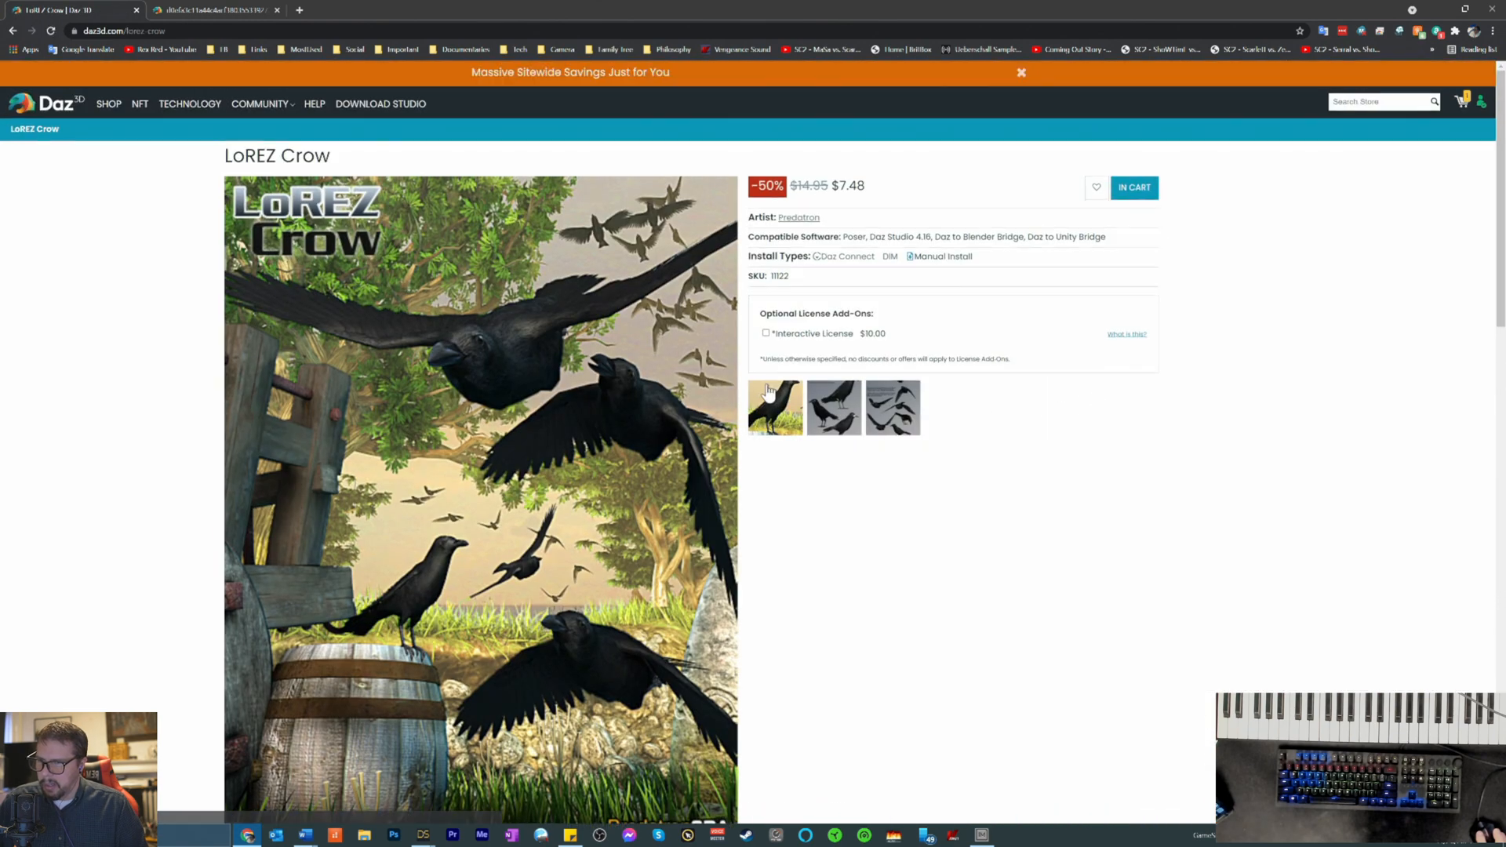
- Browse the enlarged preview images of LoREZ Crow to the last one and close the viewer
left_click(769, 396)
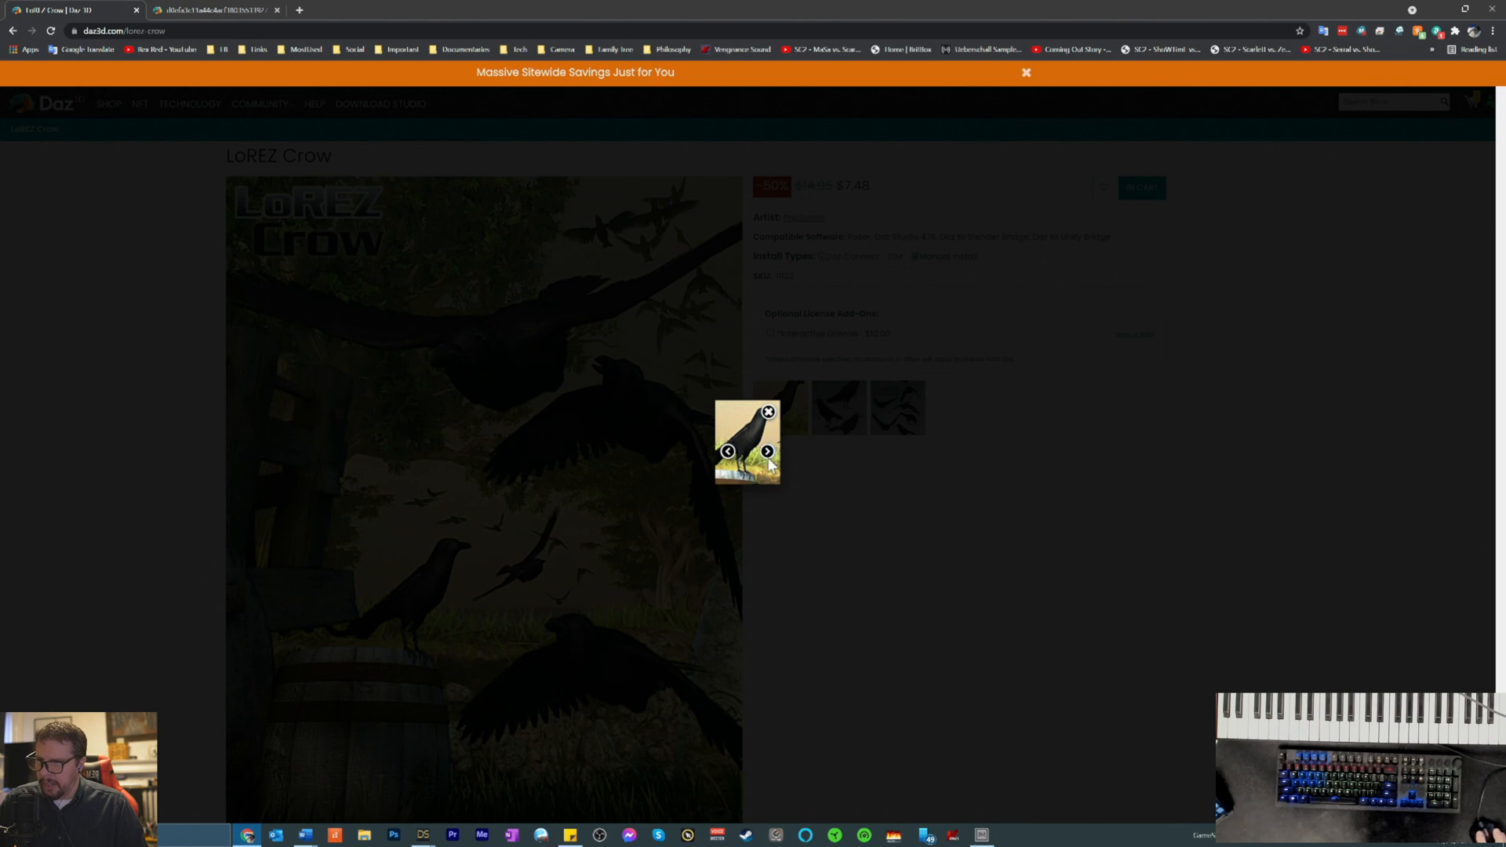
left_click(767, 453)
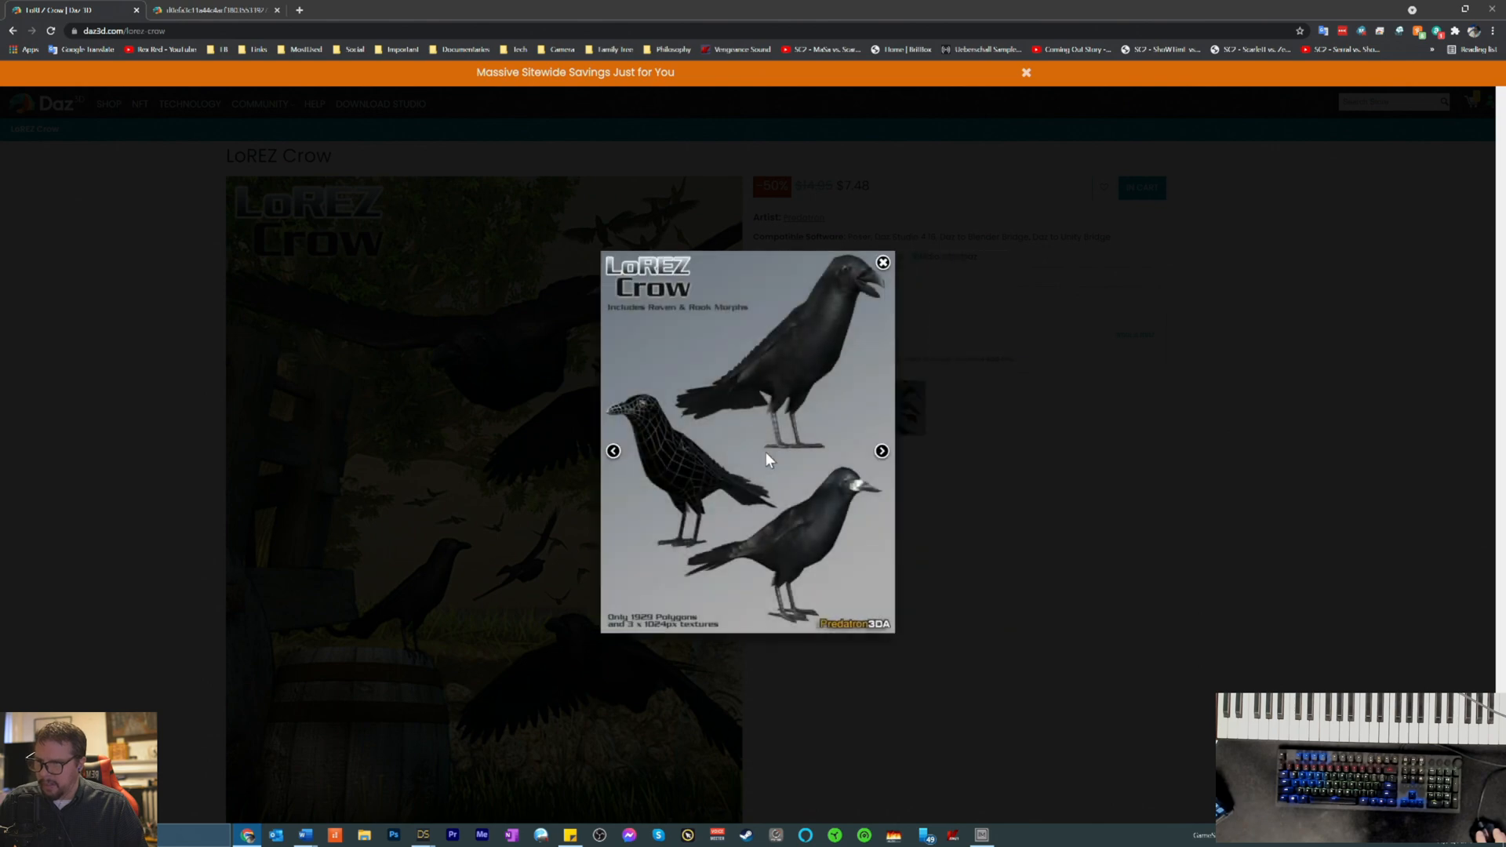
left_click(881, 452)
left_click(1188, 532)
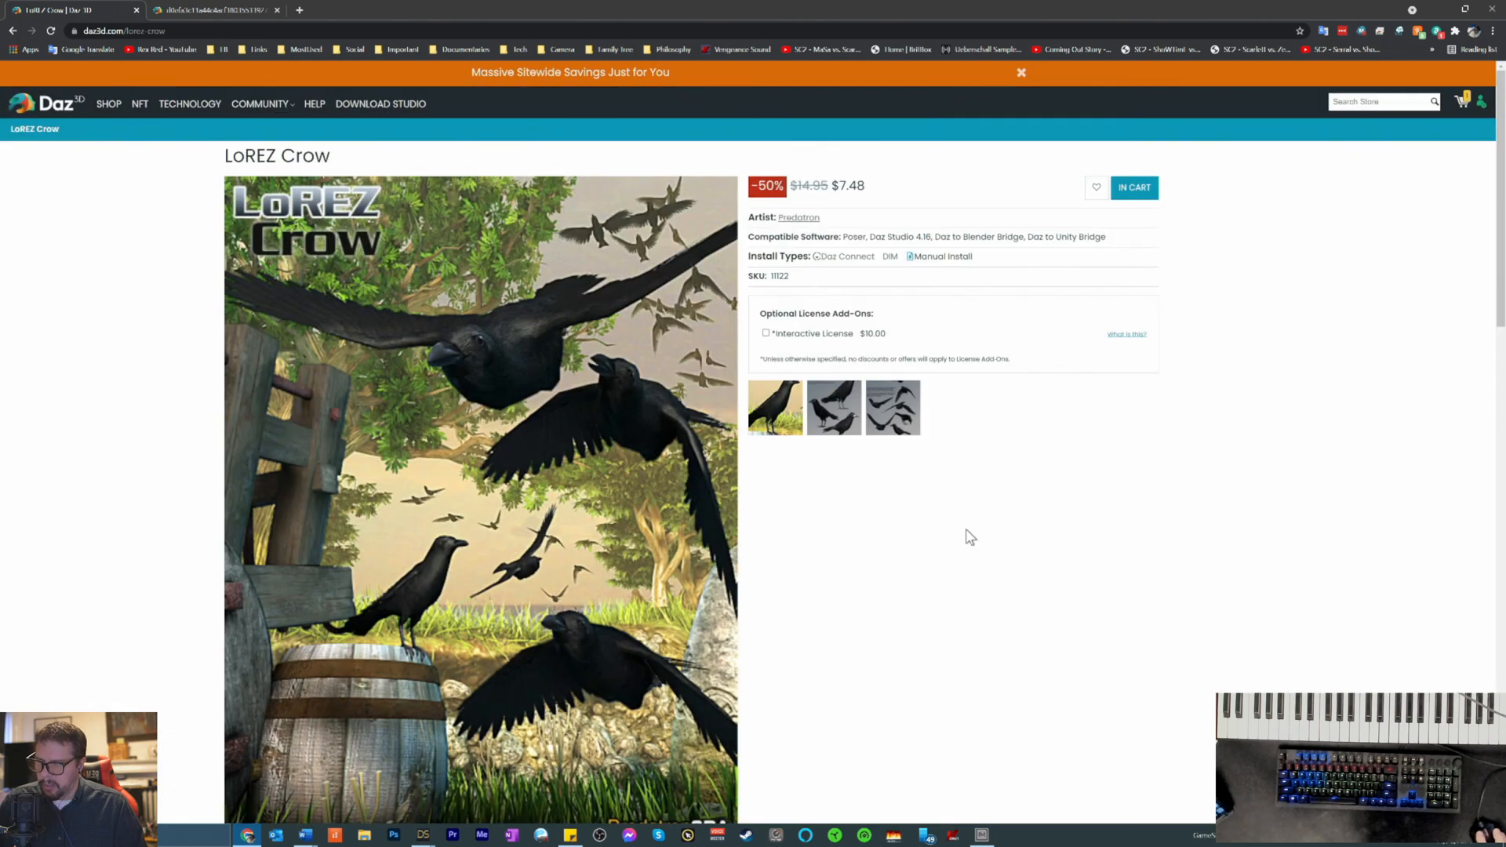
- Examine the LoREZ Crow details and its lists of morphs, flocks, static props, poses and material options
scroll(952, 536, "down", 3)
scroll(952, 535, "down", 6)
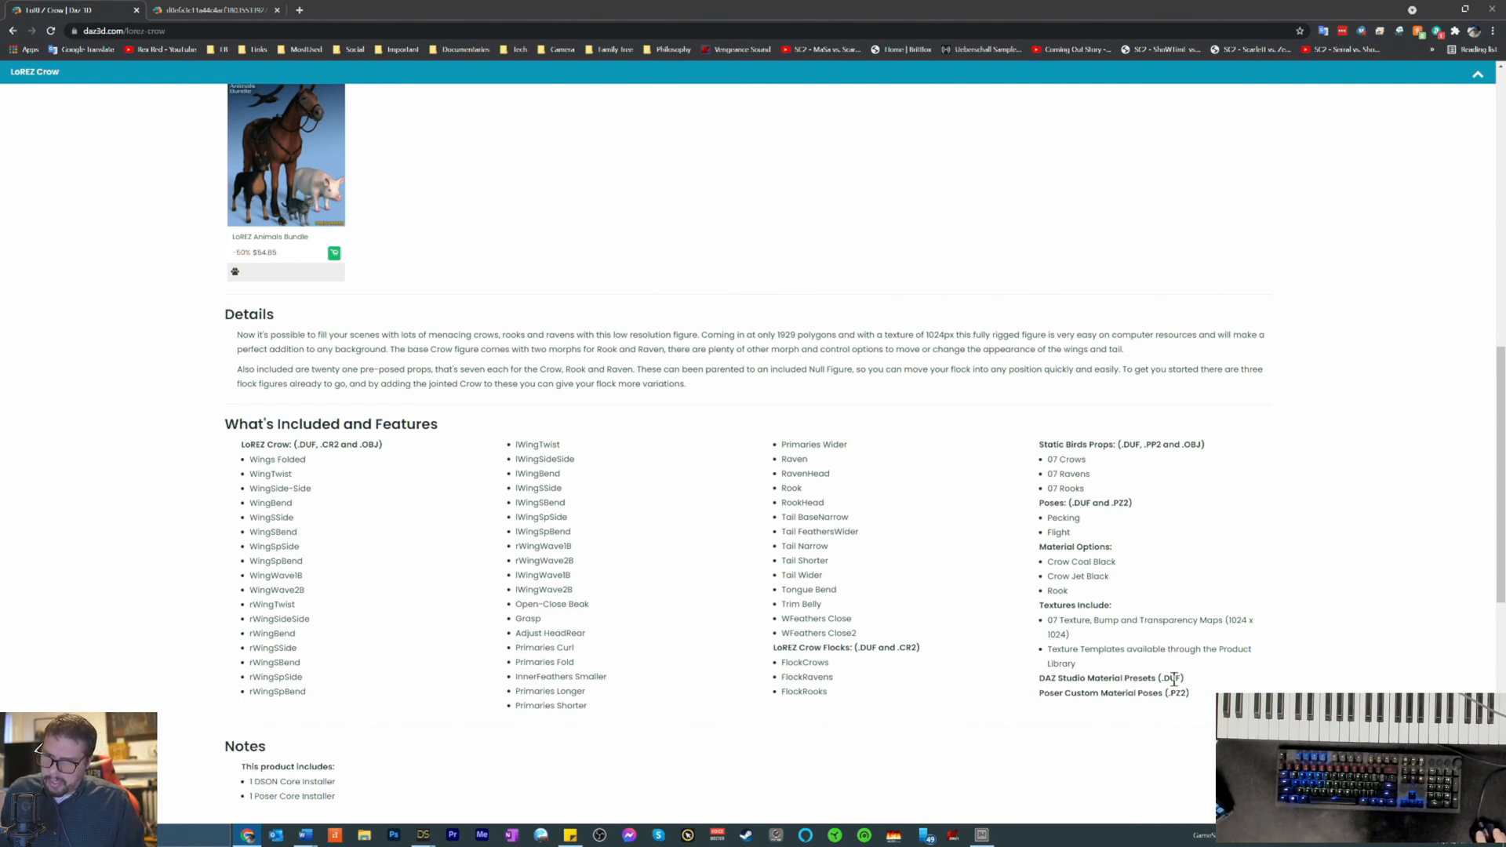
scroll(514, 541, "up", 3)
scroll(969, 256, "up", 10)
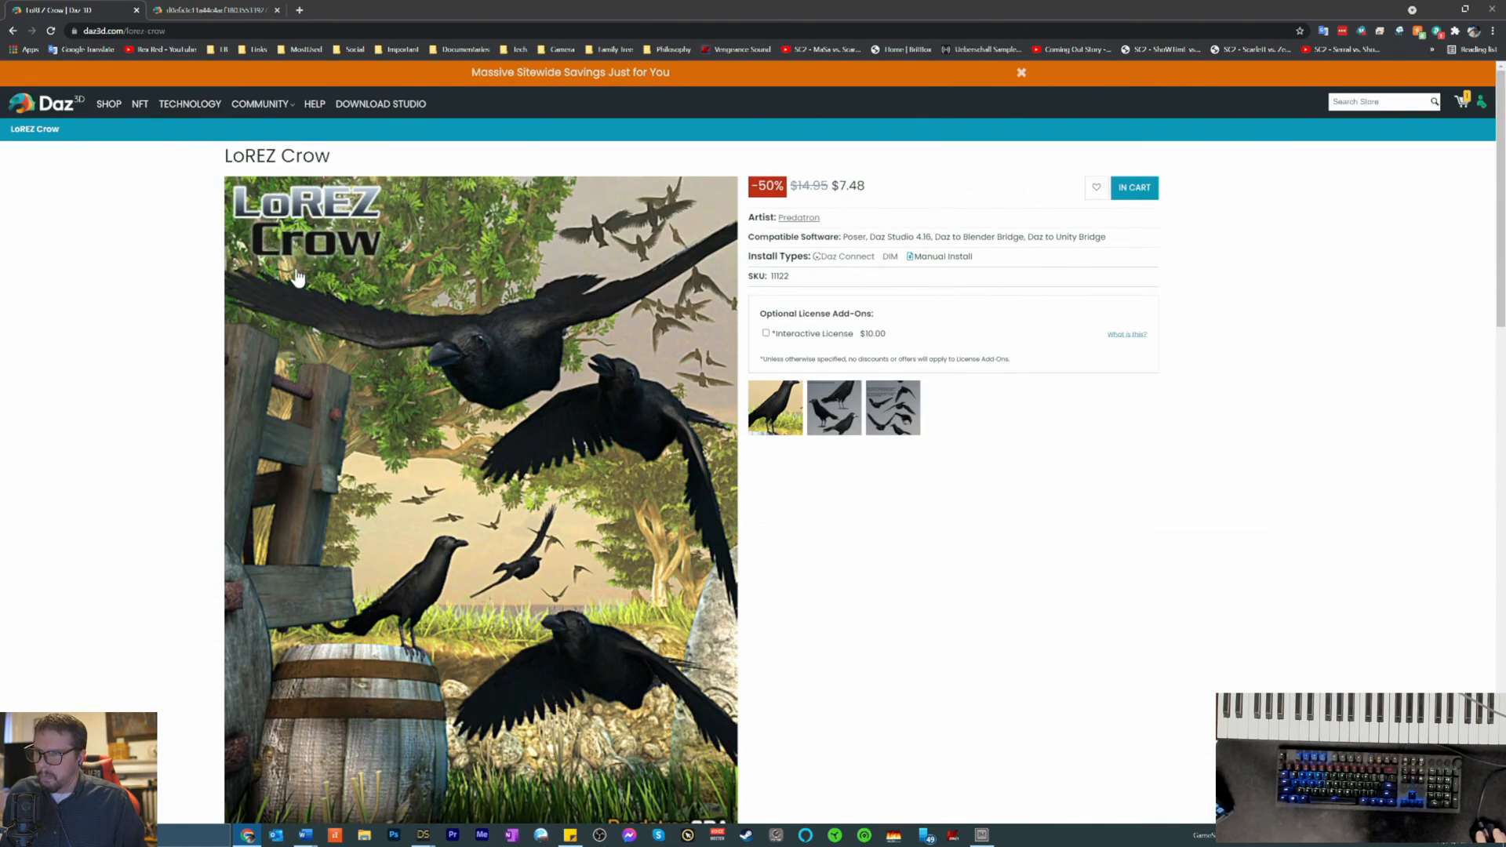
scroll(292, 279, "down", 7)
scroll(336, 280, "down", 4)
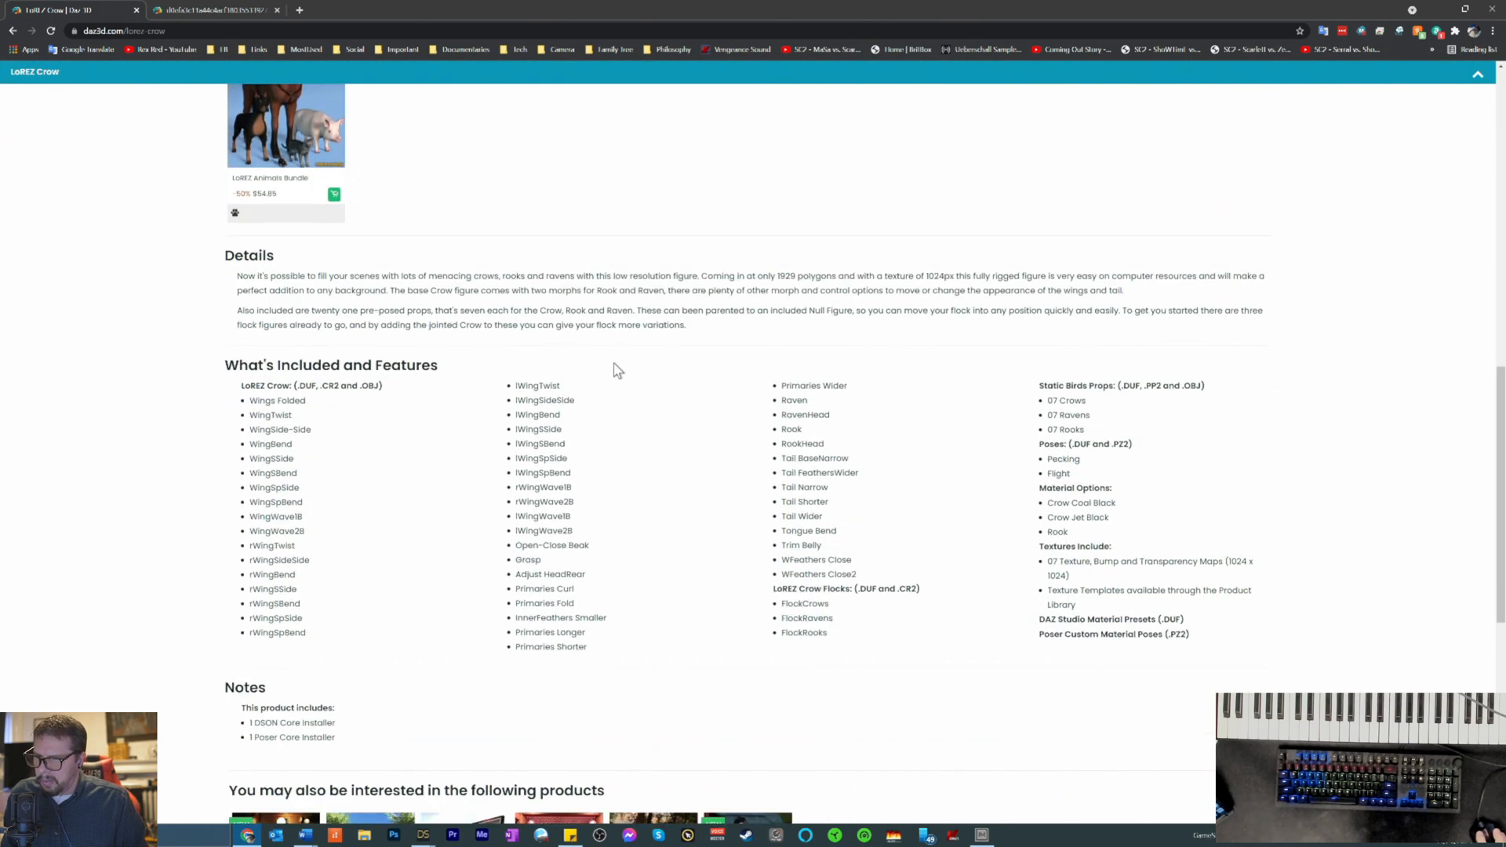
scroll(785, 448, "up", 6)
scroll(379, 262, "up", 5)
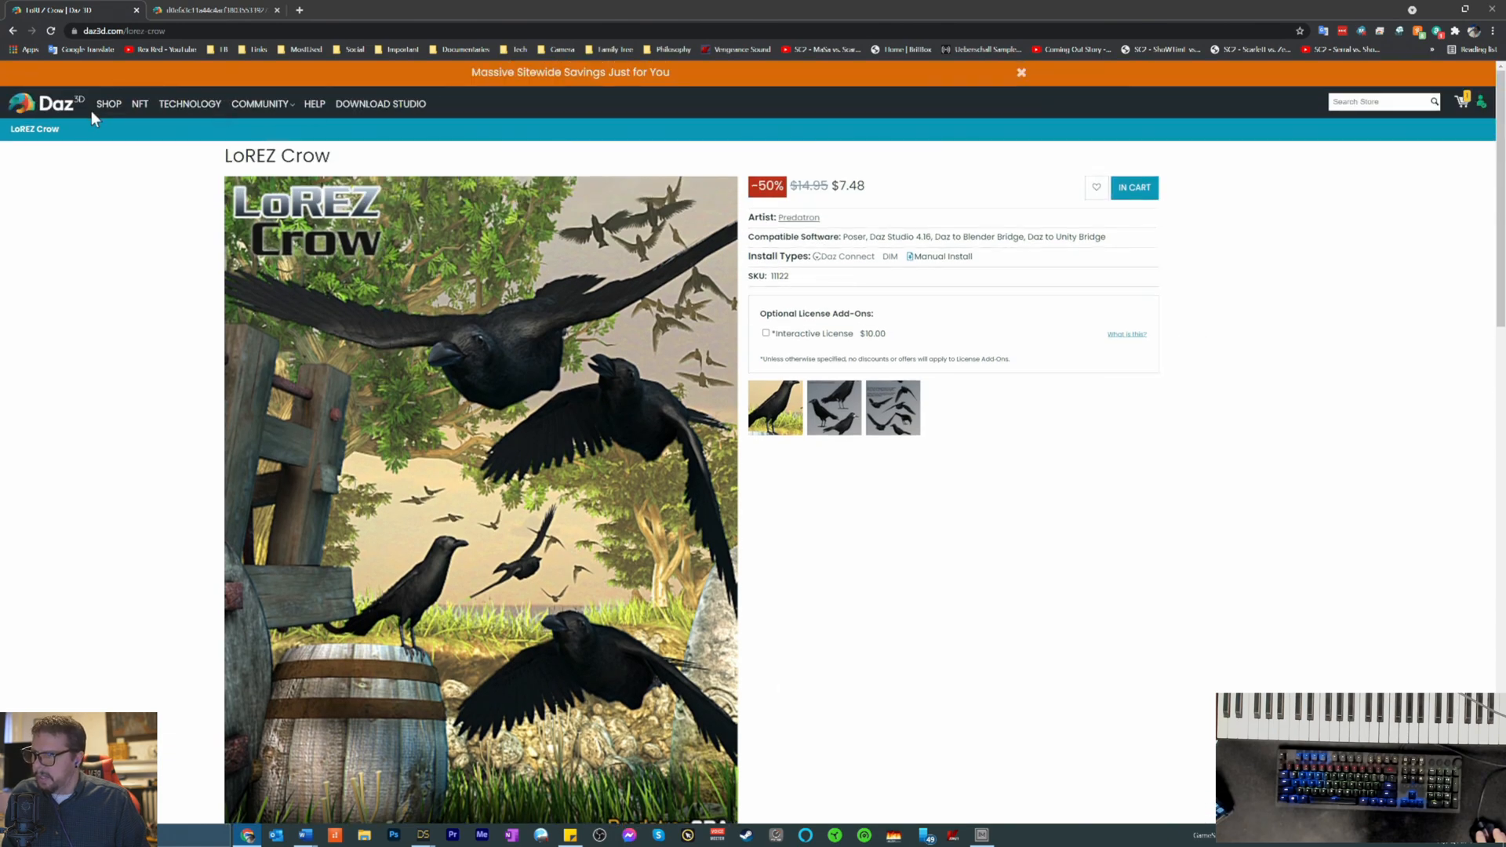
- Add the Michael 8 Add-On for MetaMixer from the store's new arrivals to the cart and close the cart summary
left_click(106, 105)
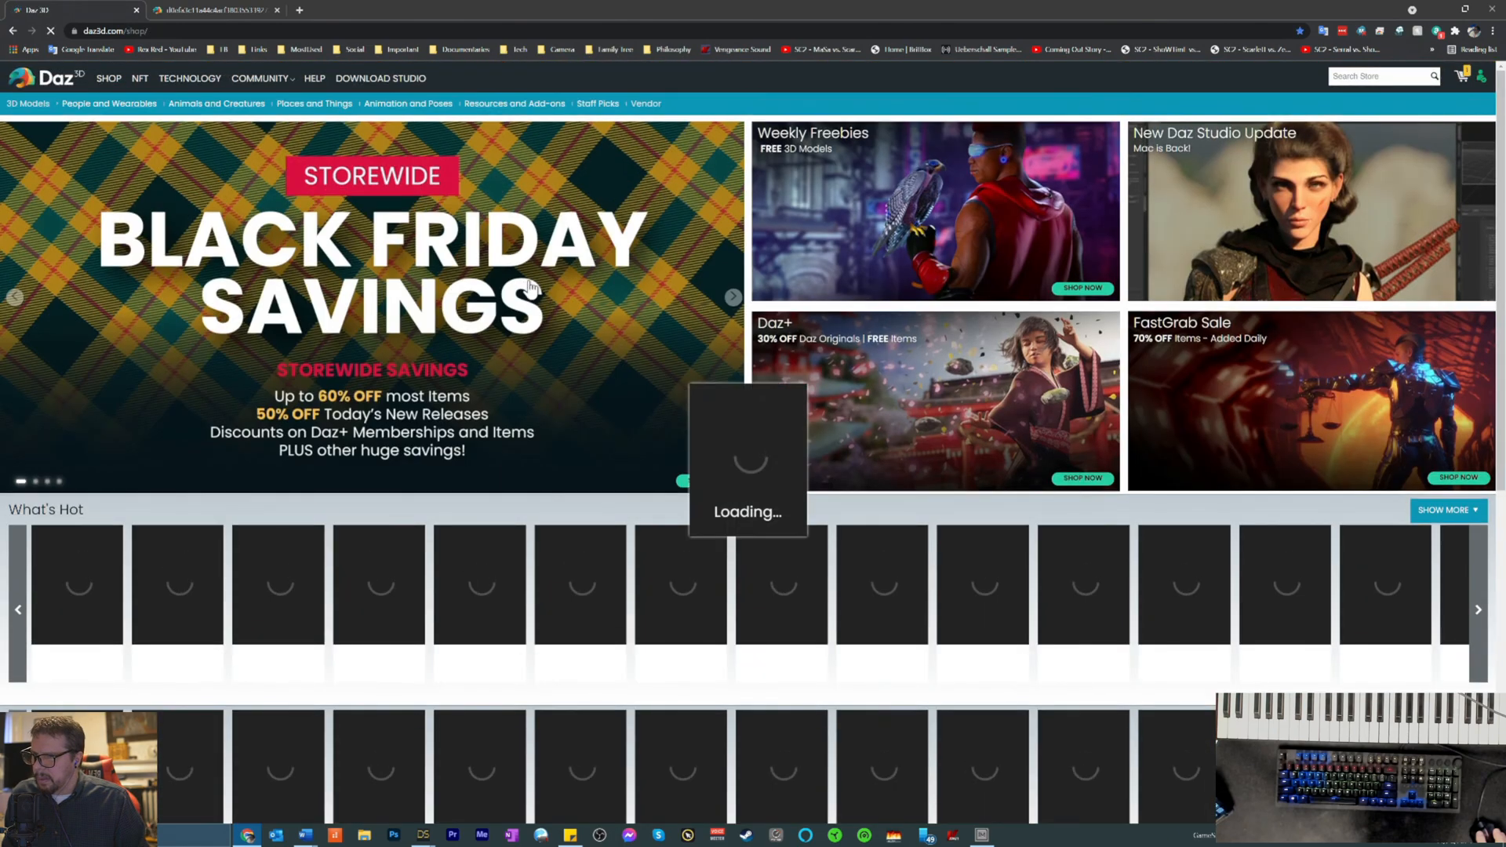
scroll(635, 321, "down", 10)
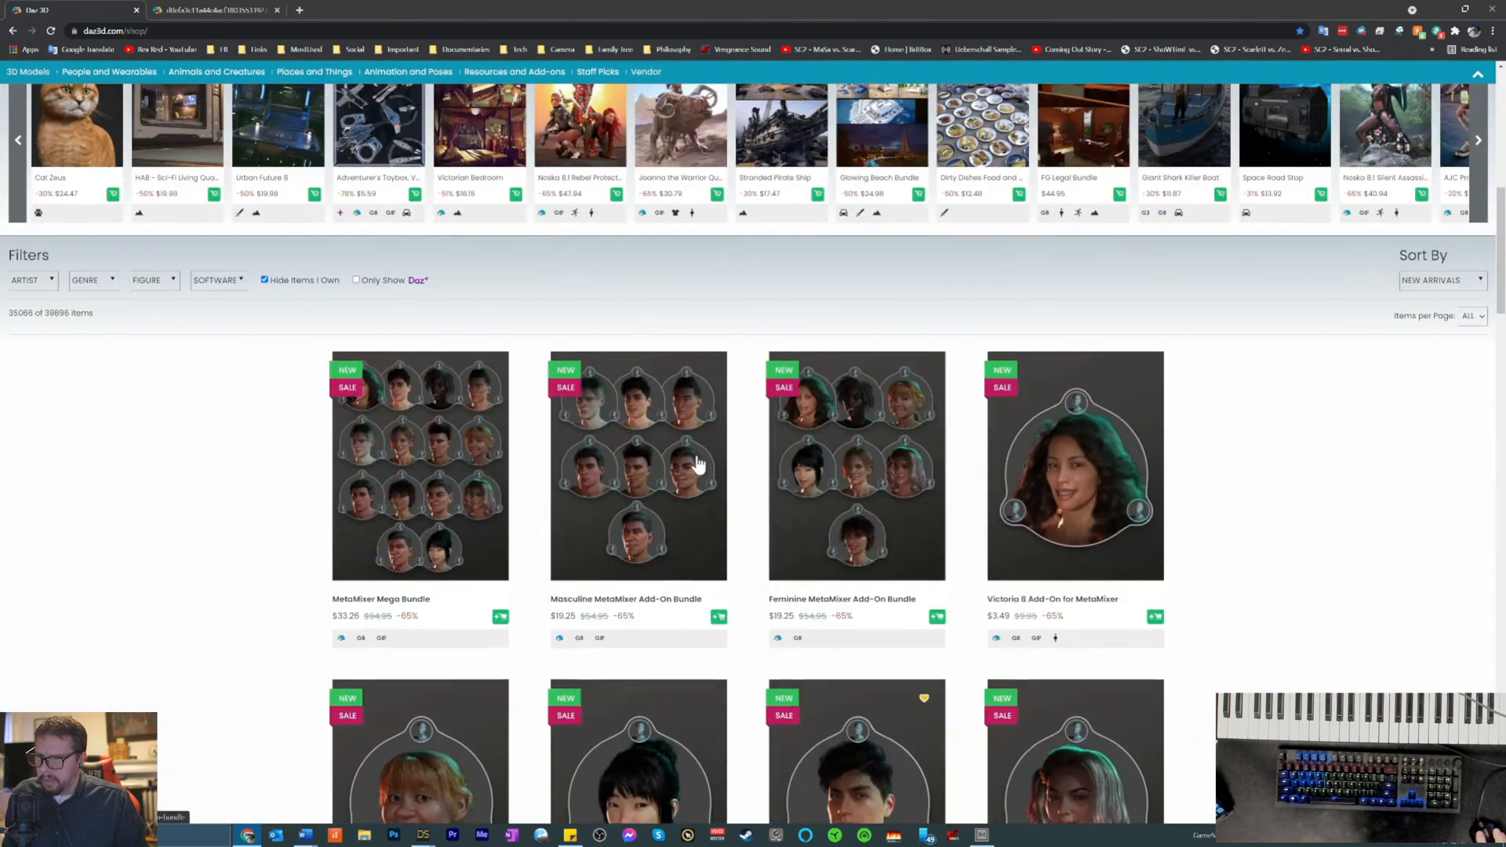
scroll(723, 465, "down", 4)
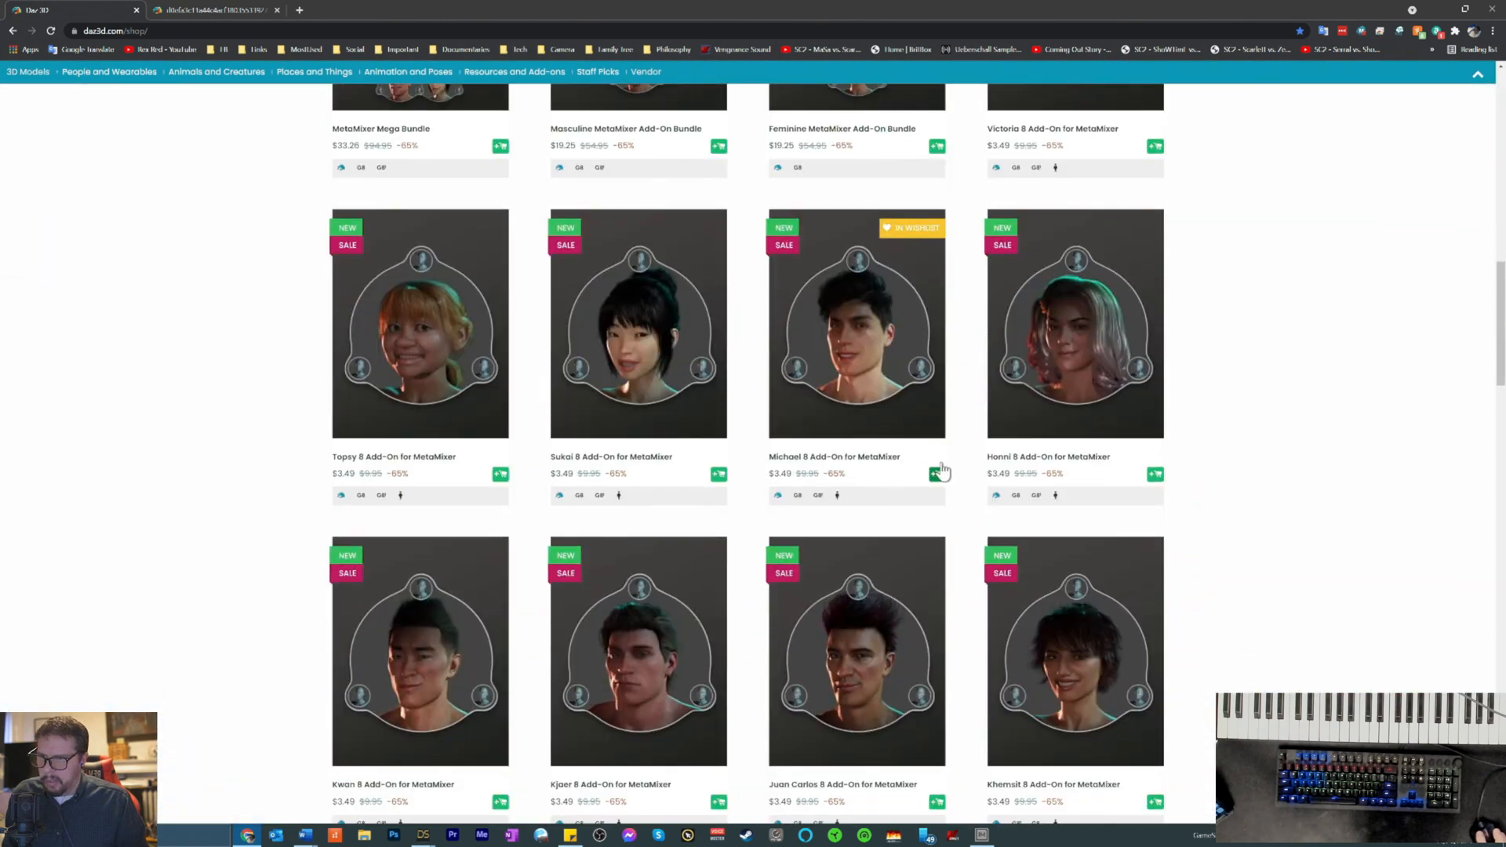
left_click(936, 476)
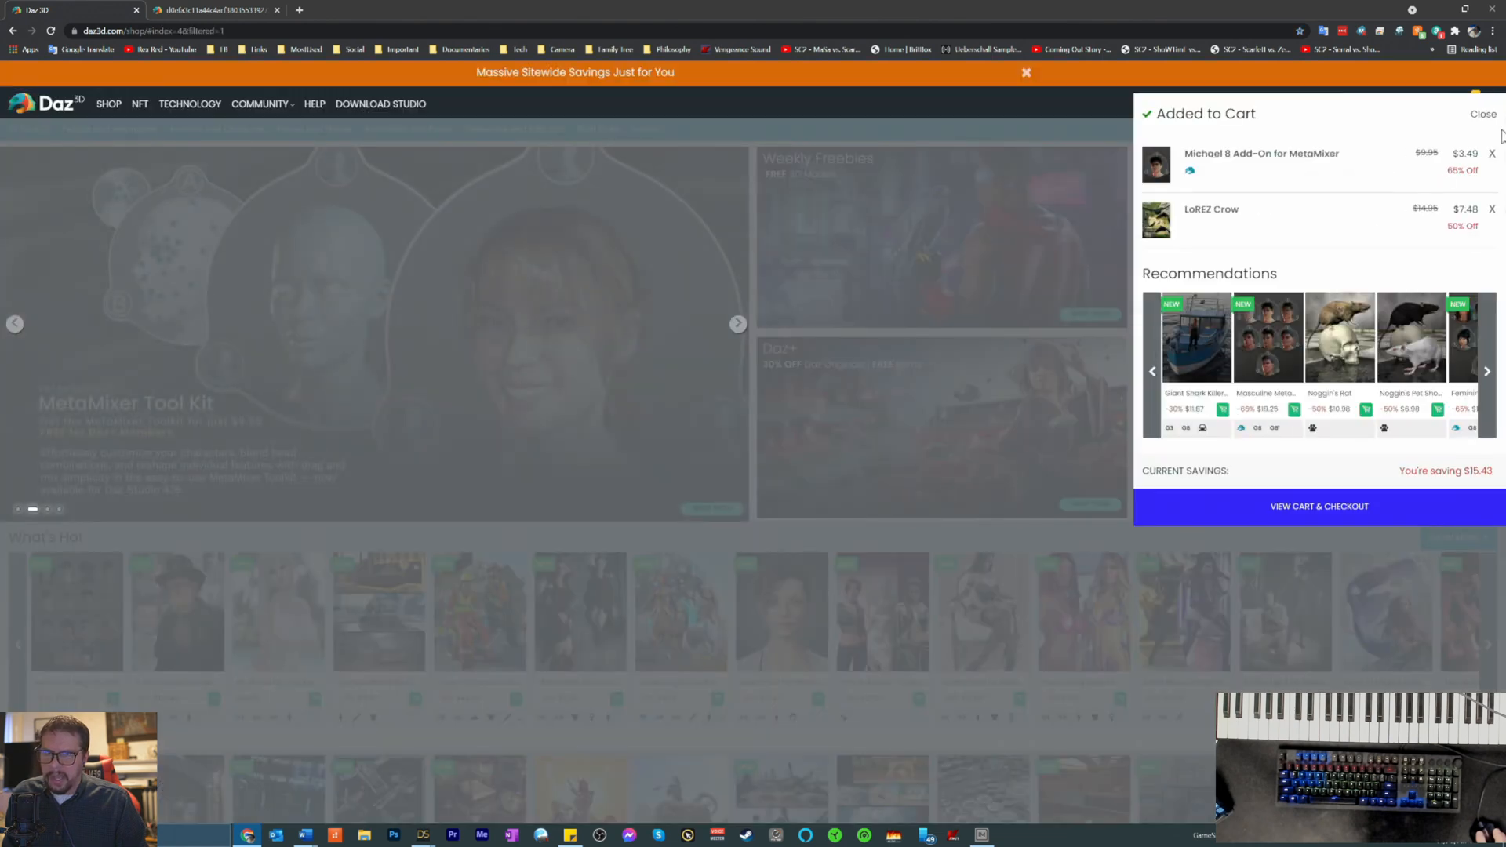
left_click(1491, 118)
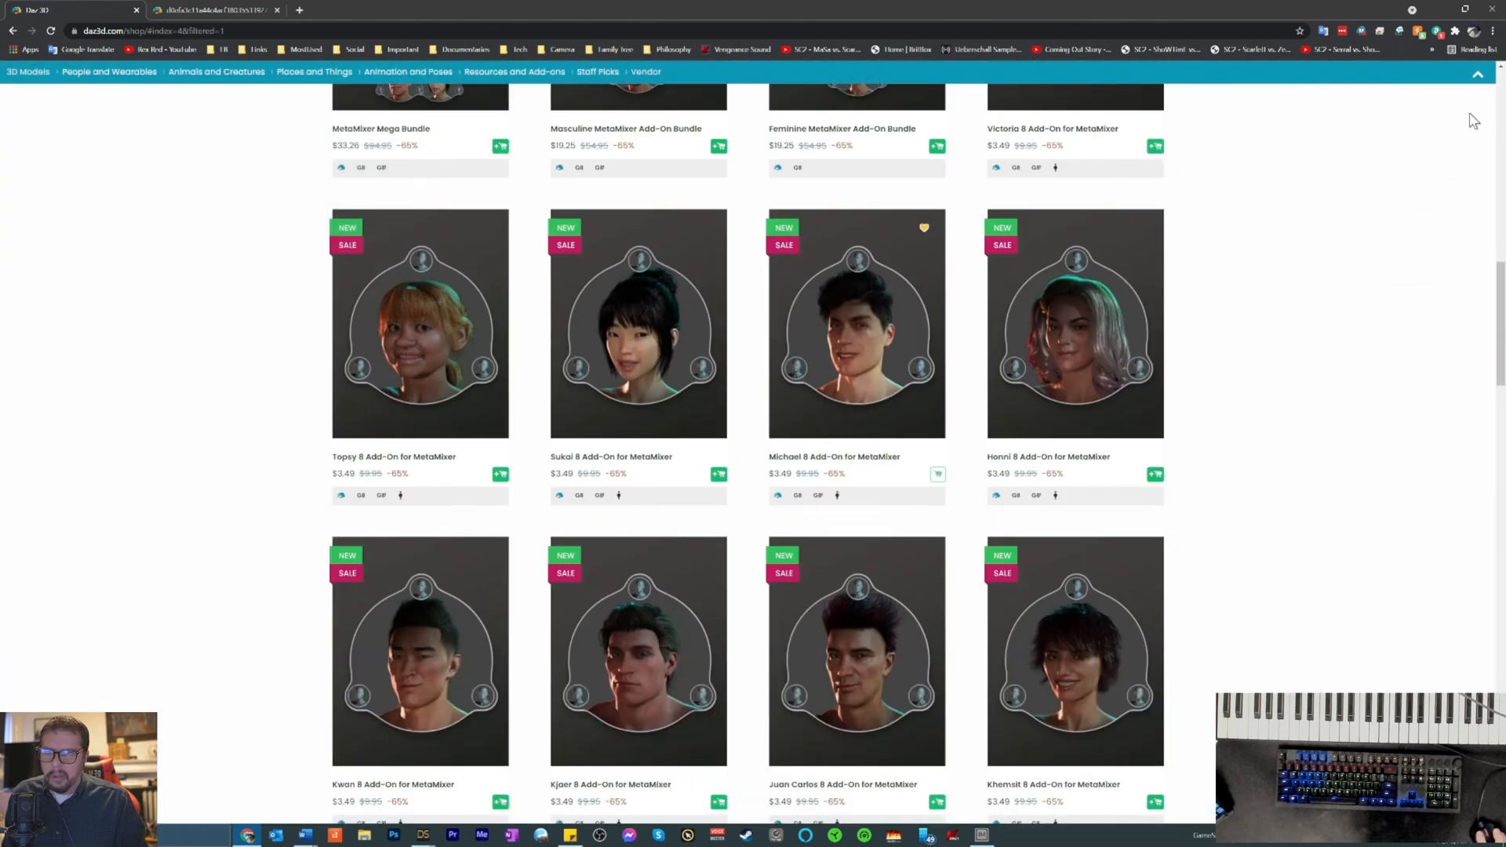
- Open the shopping cart and review the Michael 8 Add-On for MetaMixer product page, including its details and bundles
scroll(1419, 188, "up", 10)
scroll(1429, 202, "up", 5)
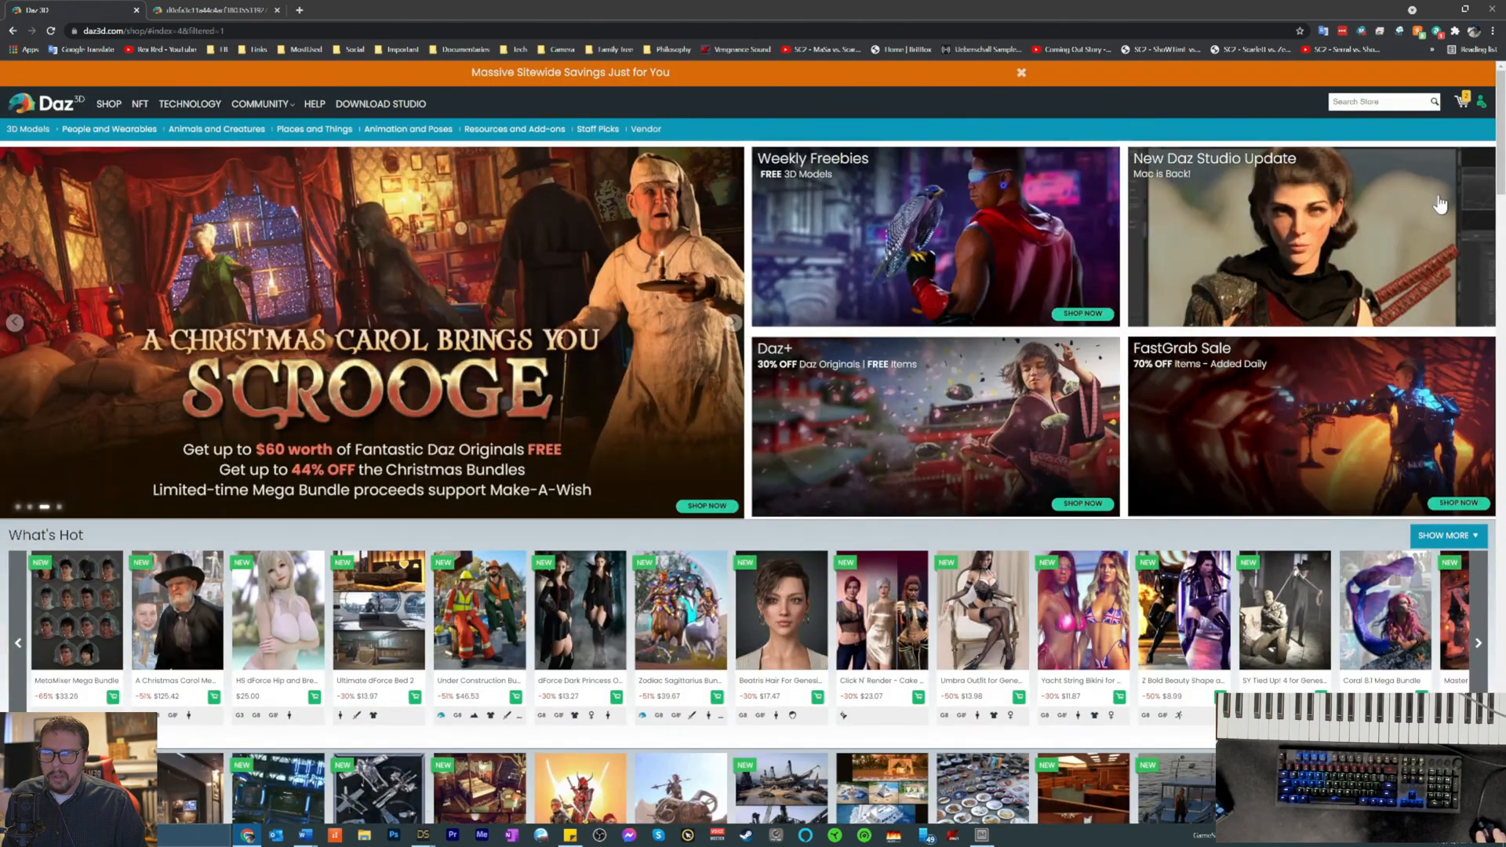
left_click(1460, 107)
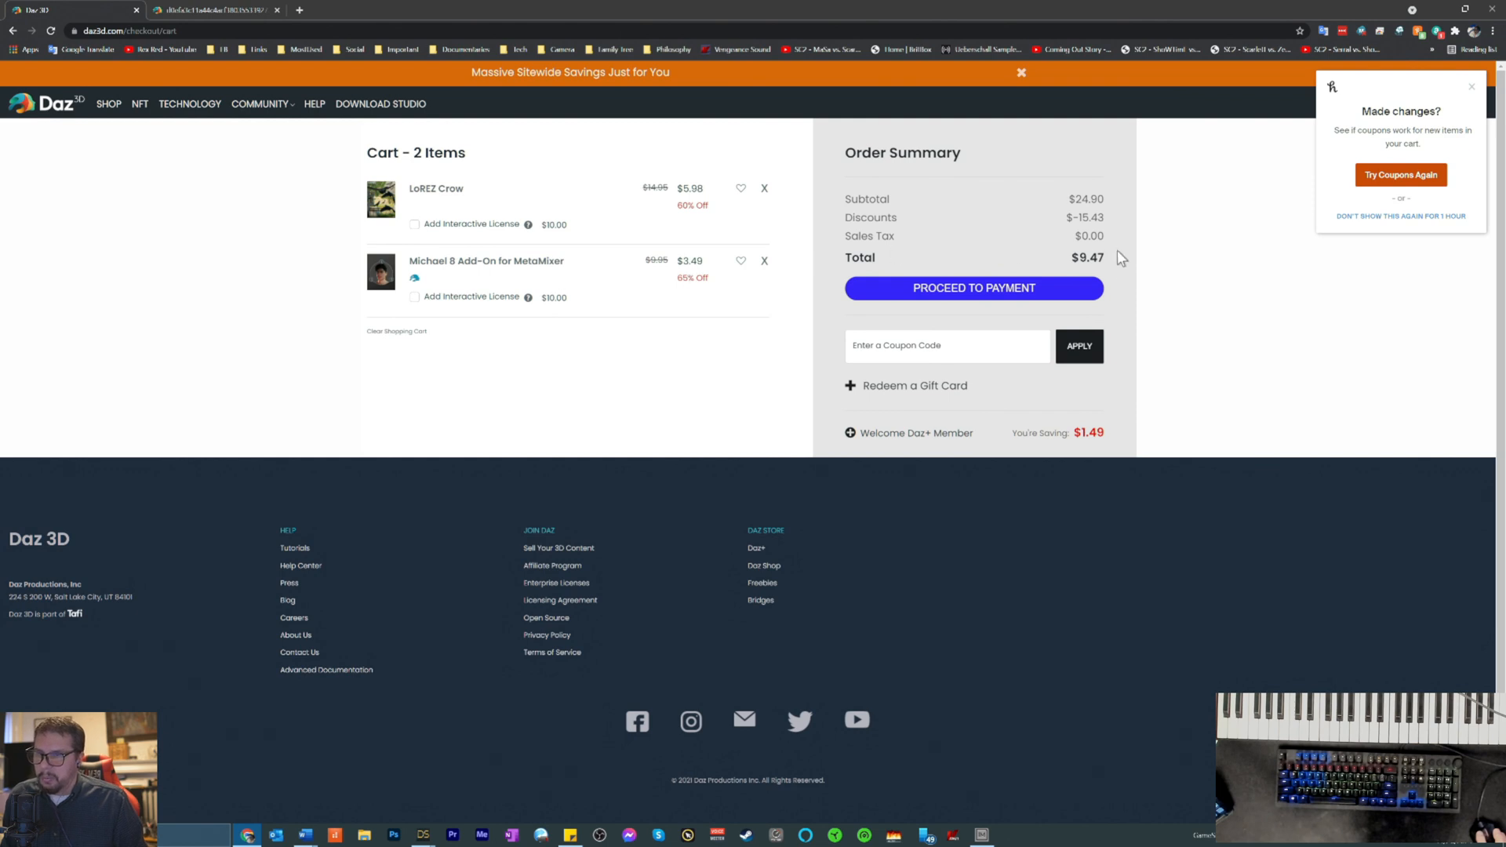
left_click(487, 268)
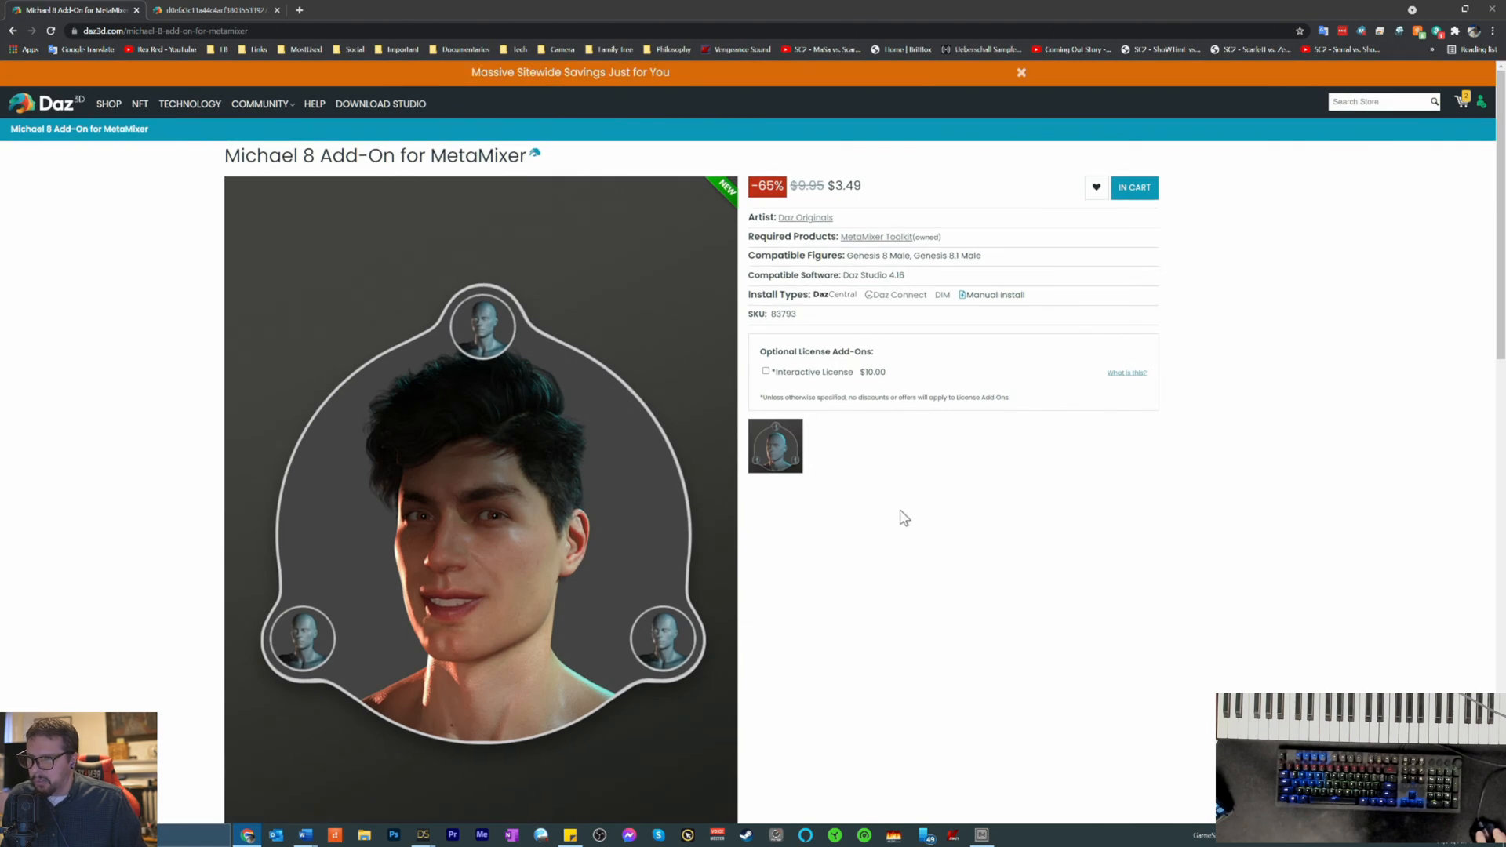
scroll(902, 517, "down", 10)
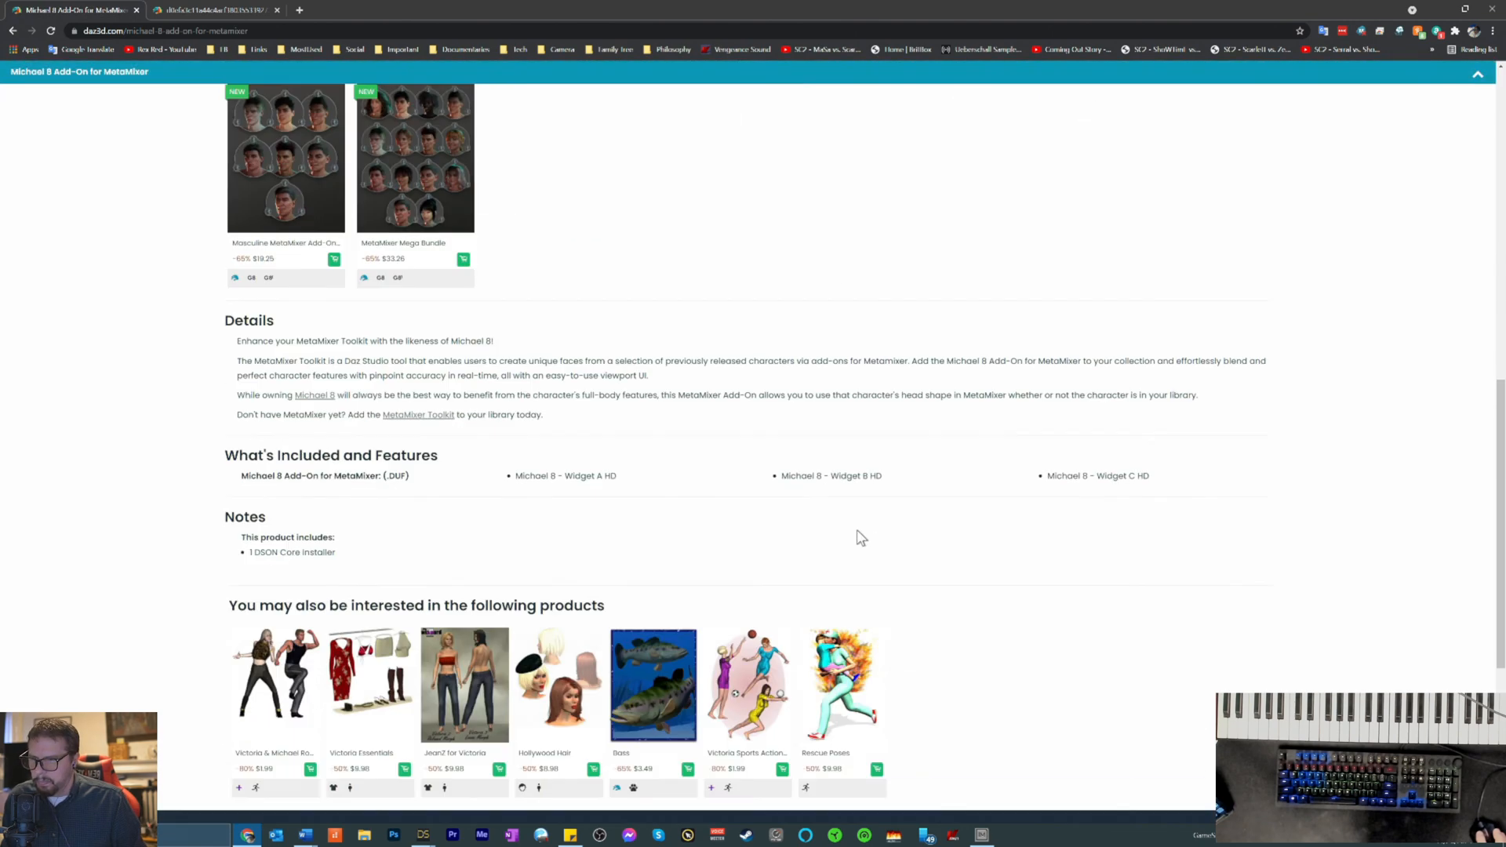
scroll(854, 521, "up", 9)
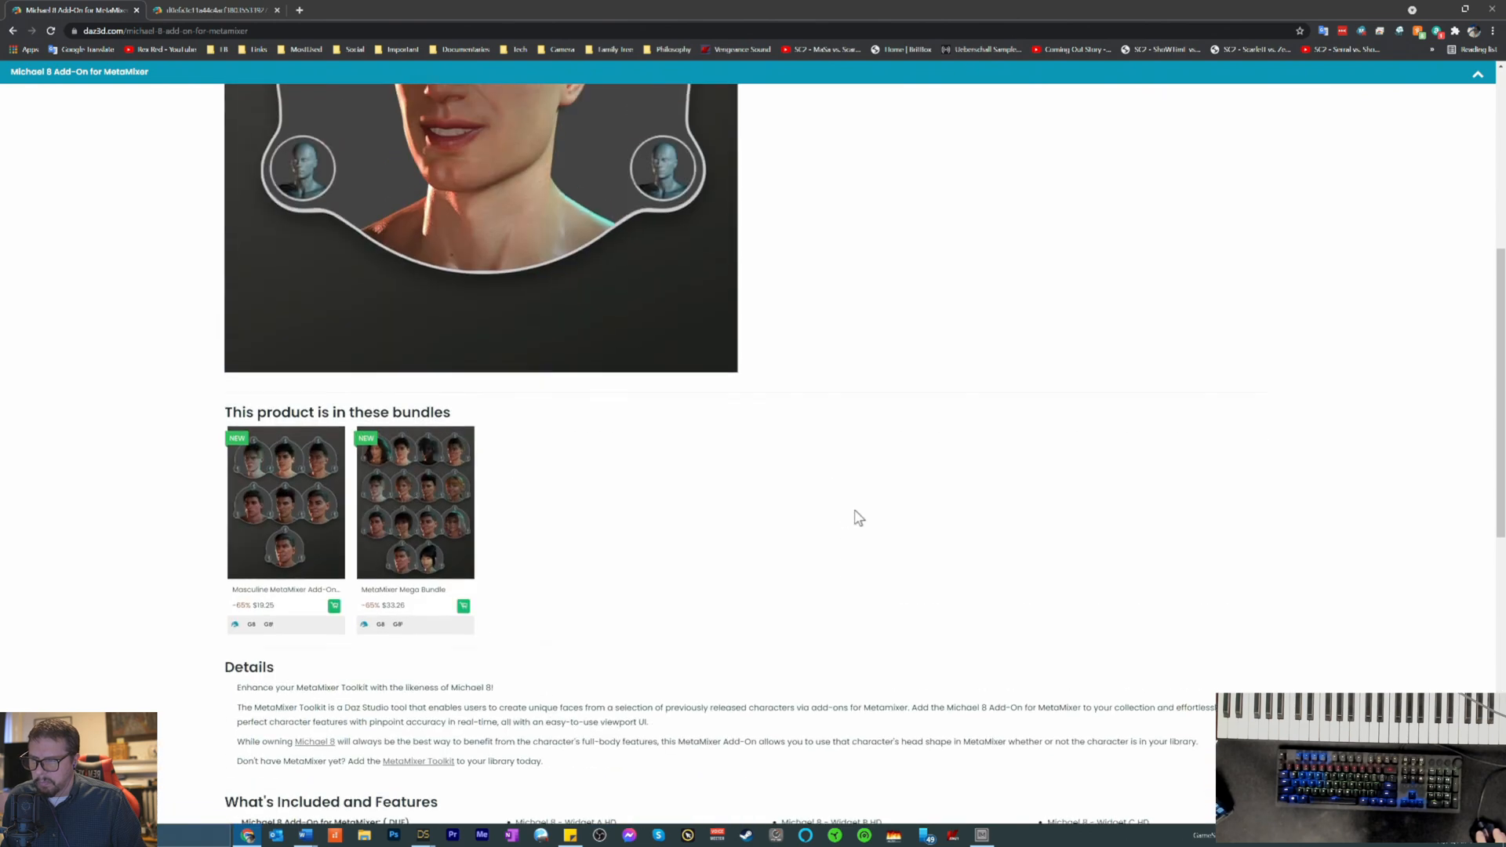
scroll(1379, 258, "up", 3)
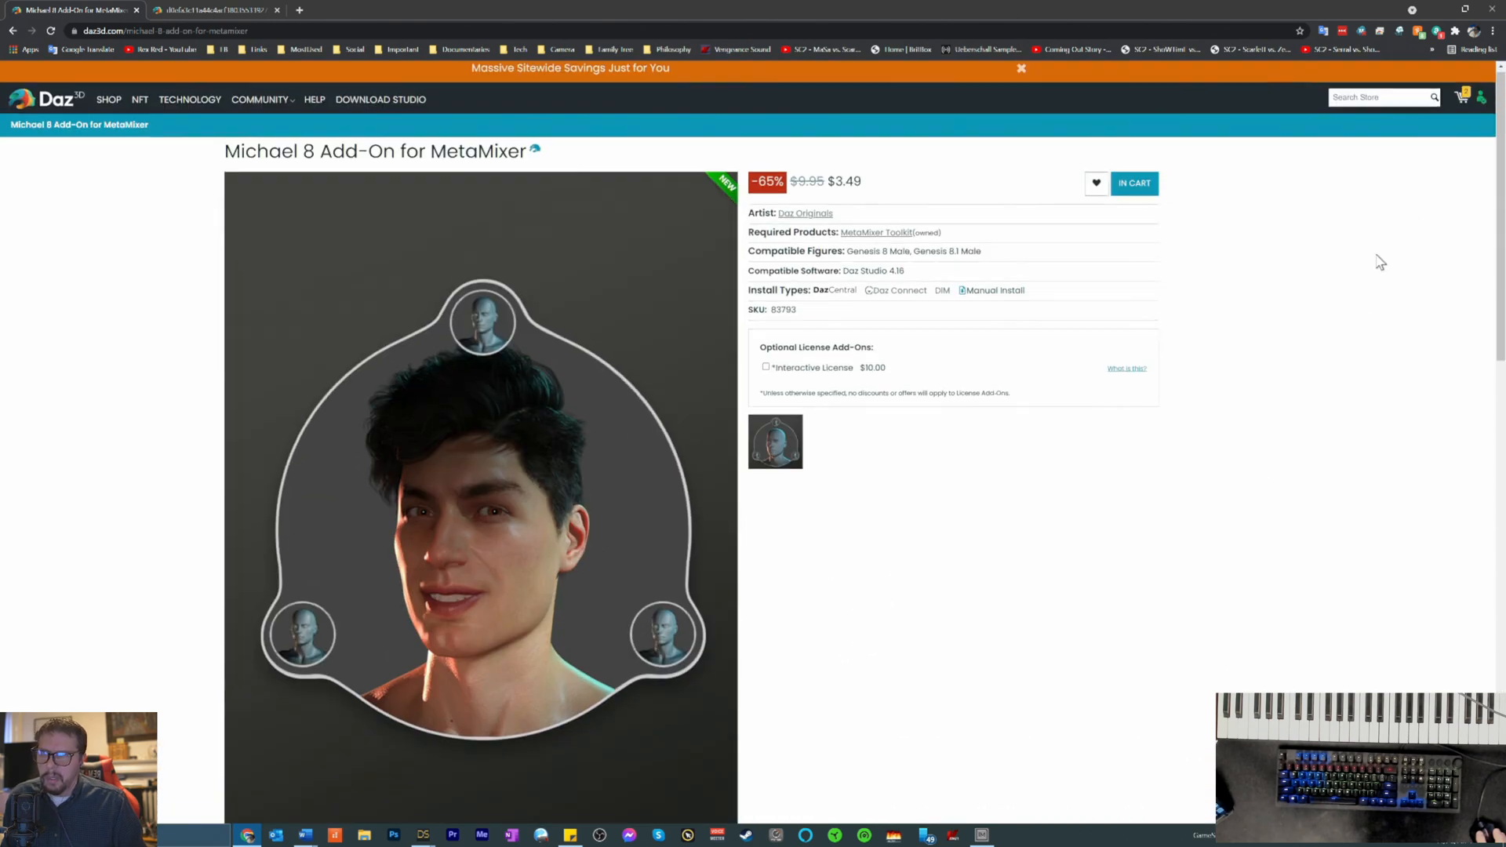
- Empty the shopping cart of the Michael 8 Add-On for MetaMixer and LoREZ Crow, and switch to DAZ Studio
left_click(1464, 104)
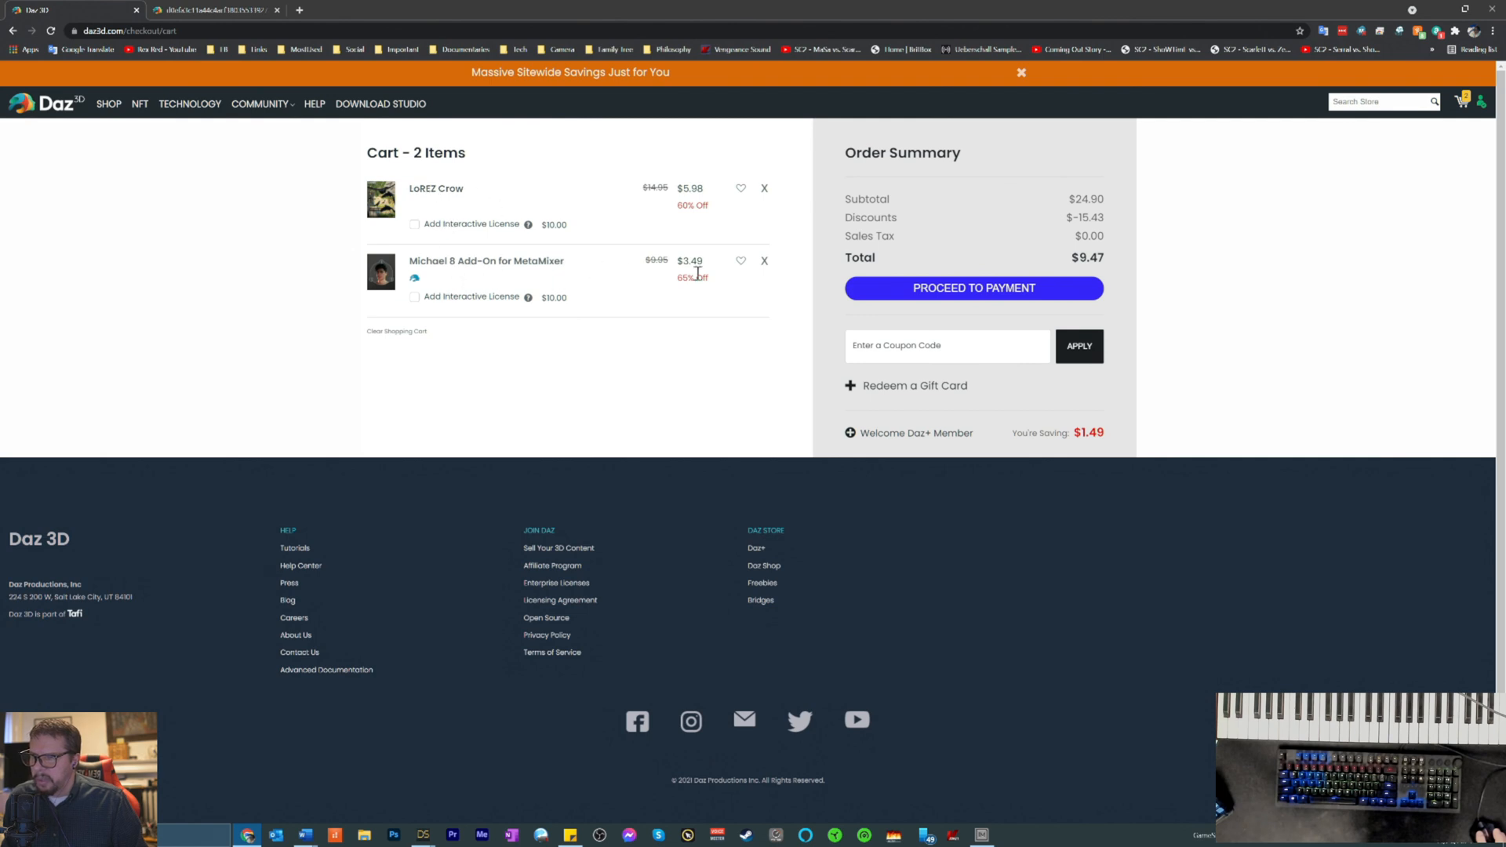
left_click(763, 266)
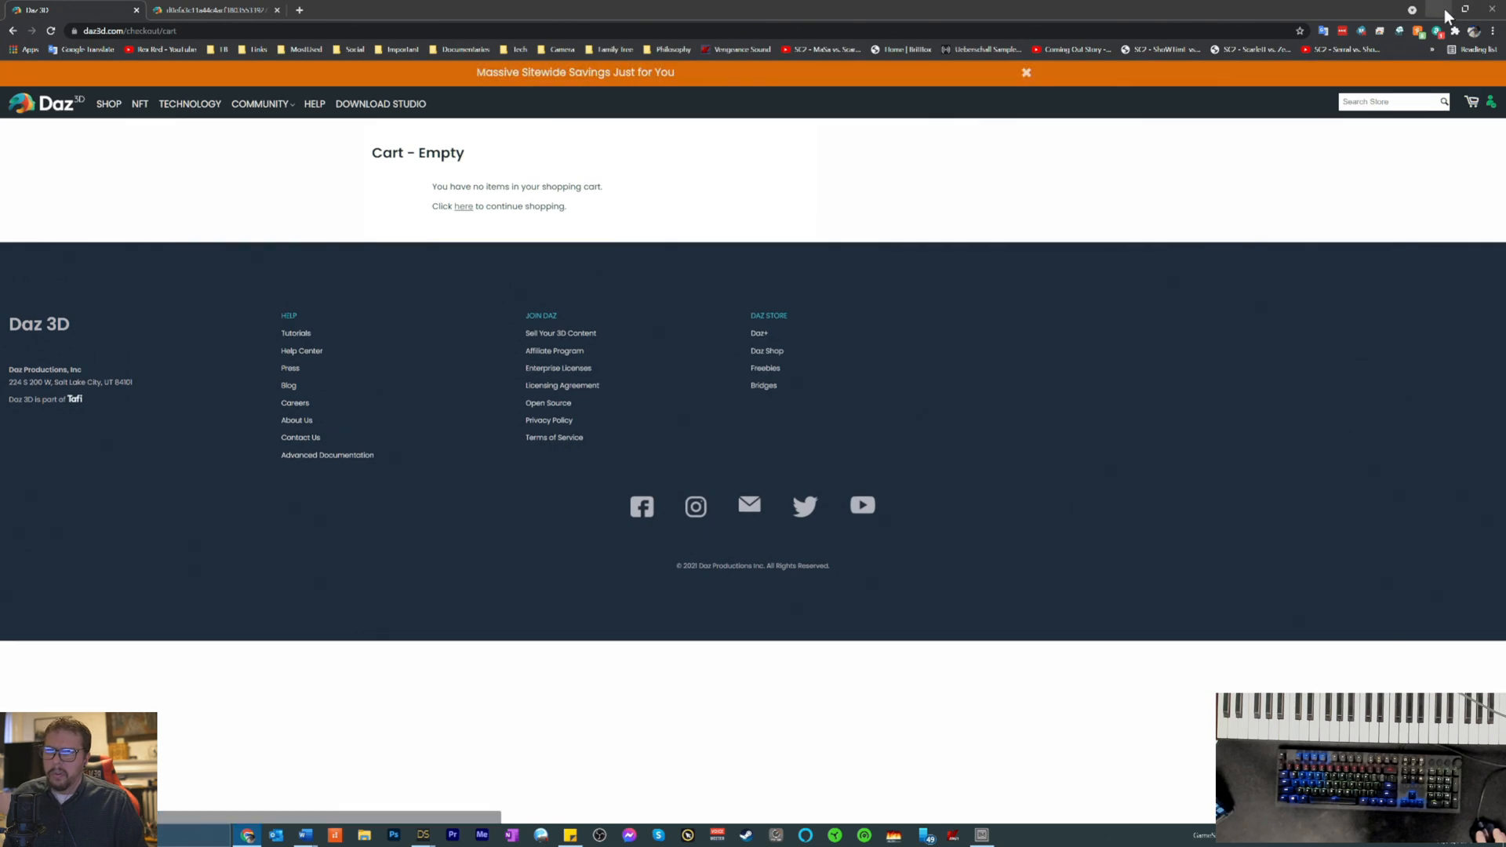
left_click(1440, 6)
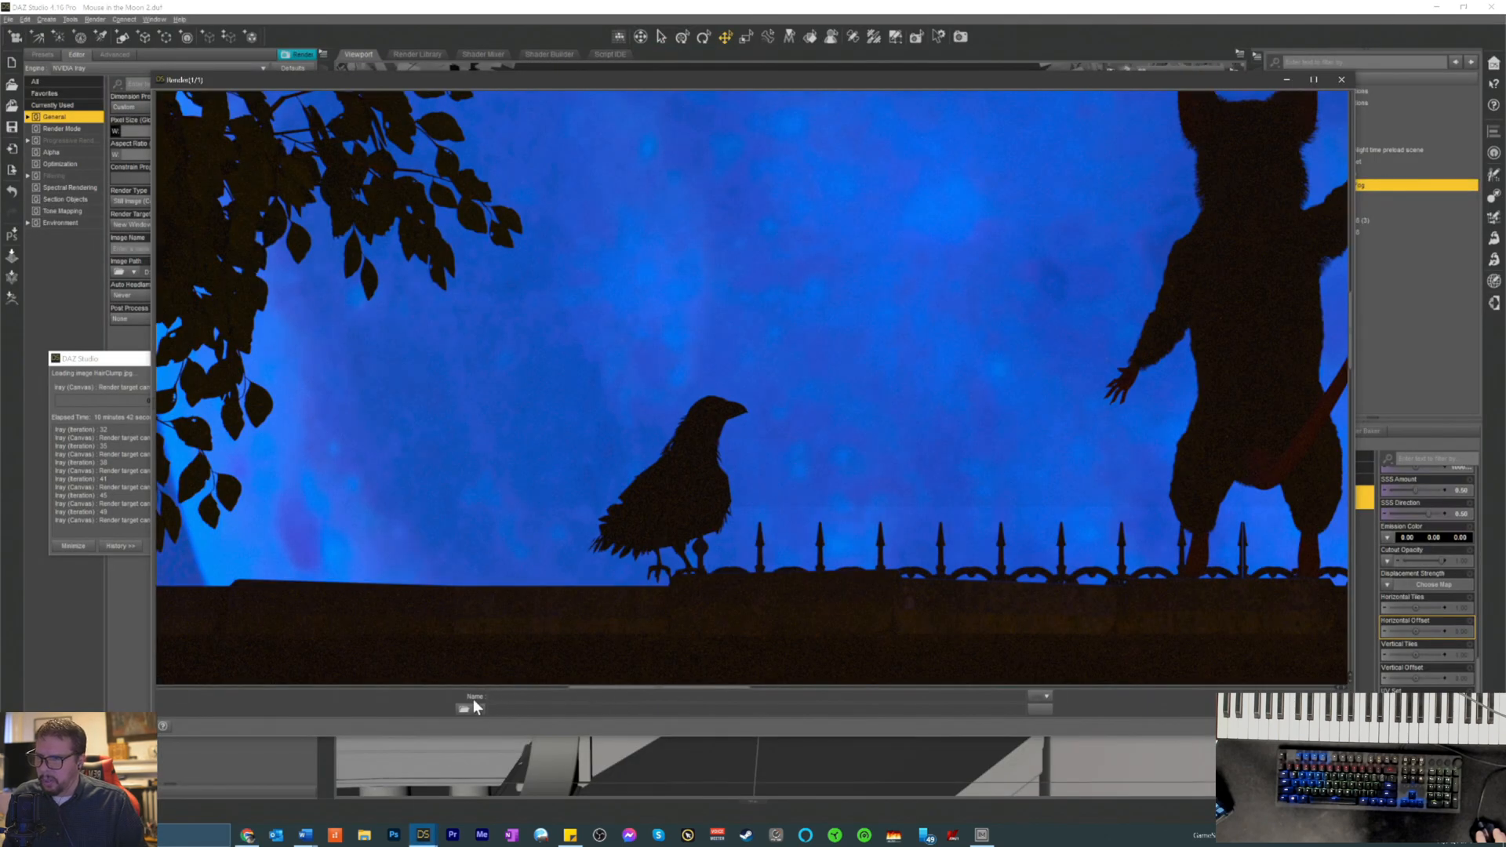
- Examine the in-progress render around the crow, mouse, fence and chimneys for silhouette detail and noise, and minimize its window
mouse_move(602, 688)
left_mouse_down()
mouse_move(636, 687)
mouse_move(612, 689)
mouse_move(609, 673)
left_mouse_up()
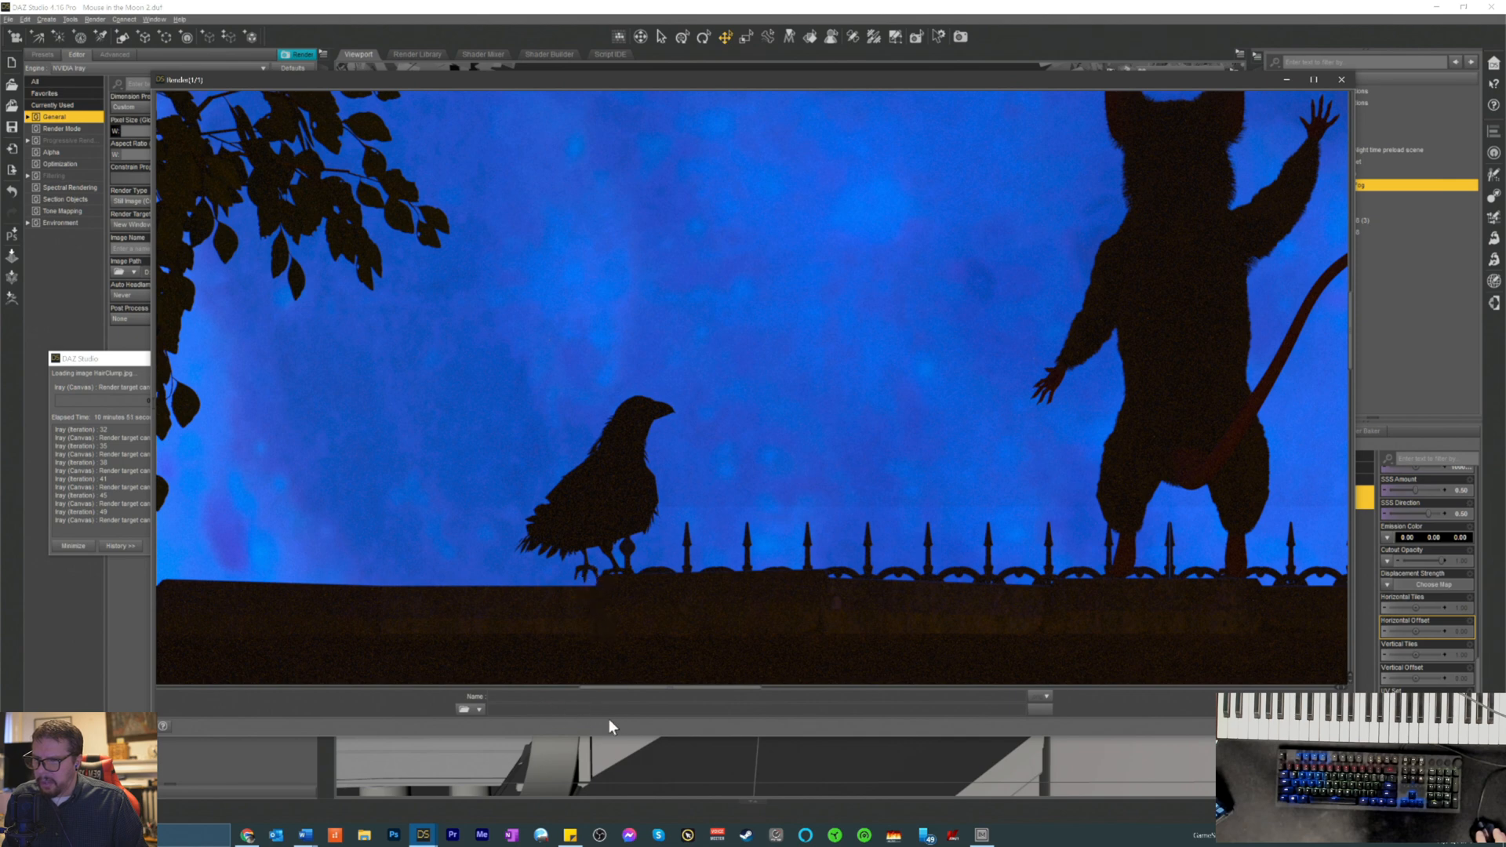
left_click_drag(640, 695, 732, 700)
scroll(563, 475, "up", 3)
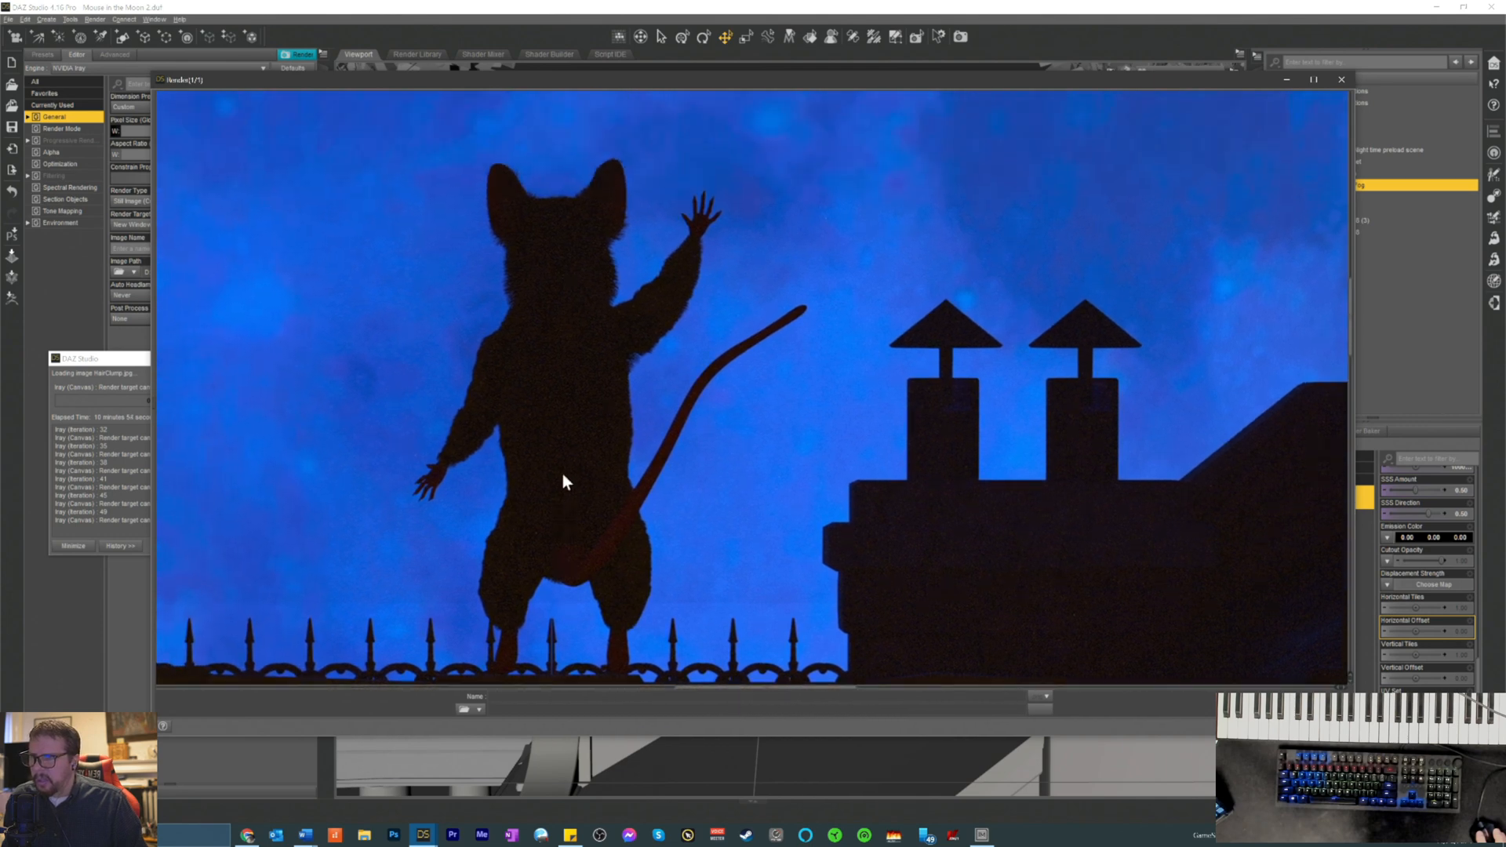
scroll(560, 461, "down", 2)
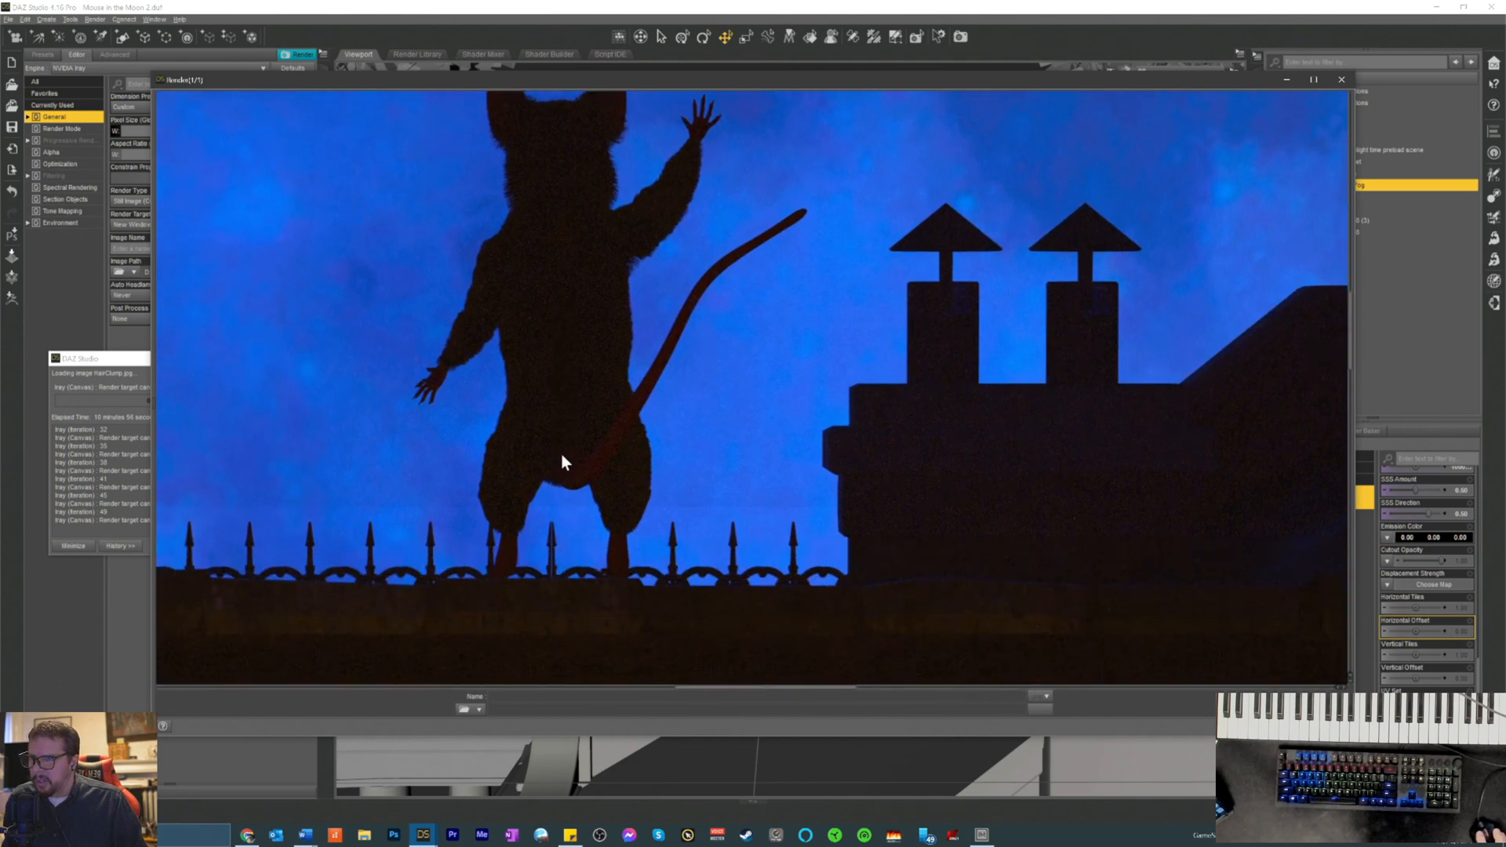
scroll(597, 487, "down", 5)
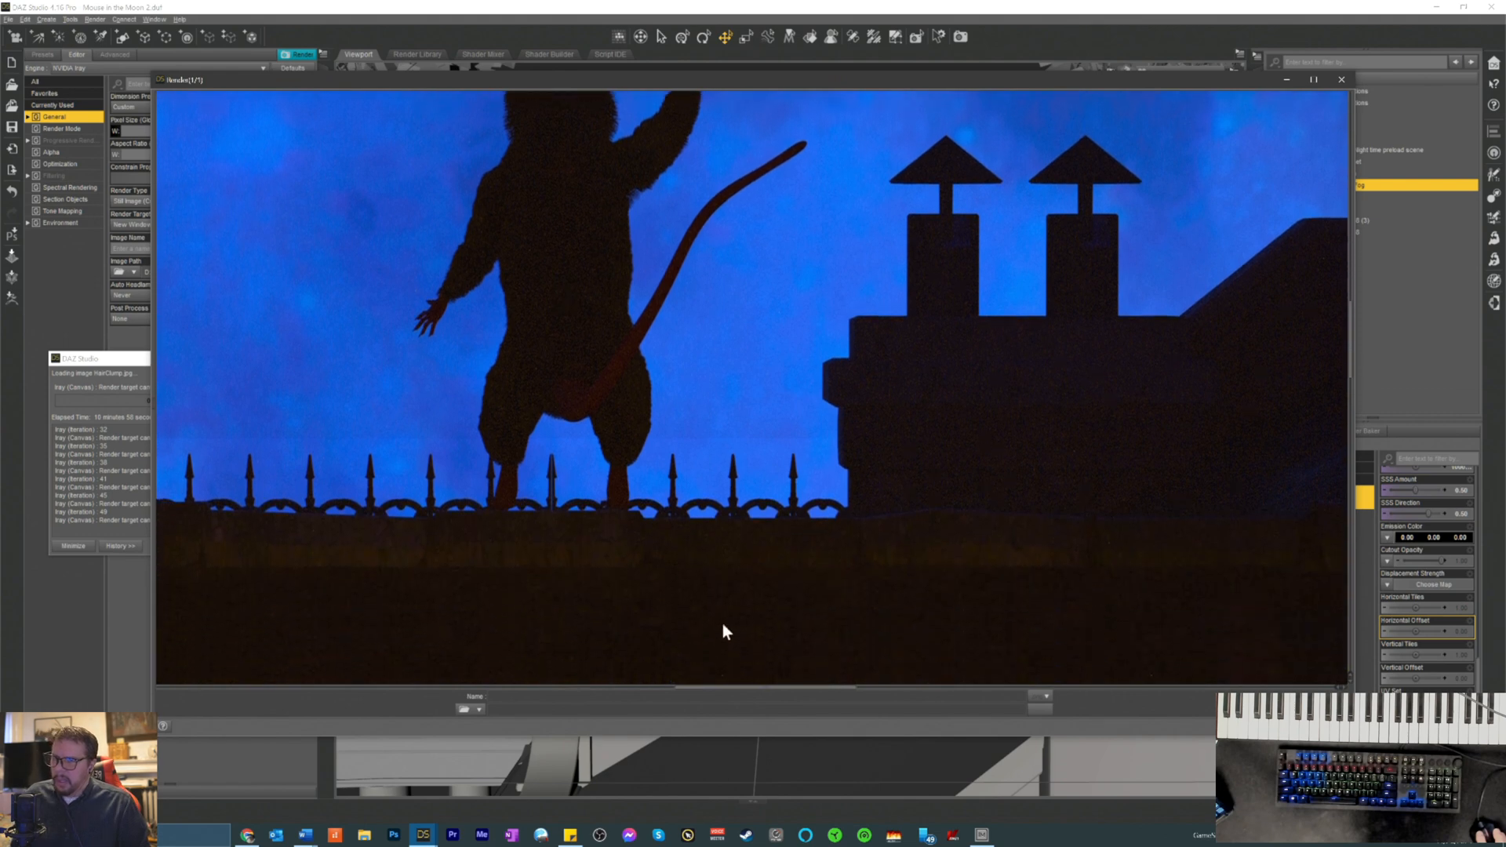
left_click_drag(779, 687, 734, 683)
scroll(596, 560, "up", 5)
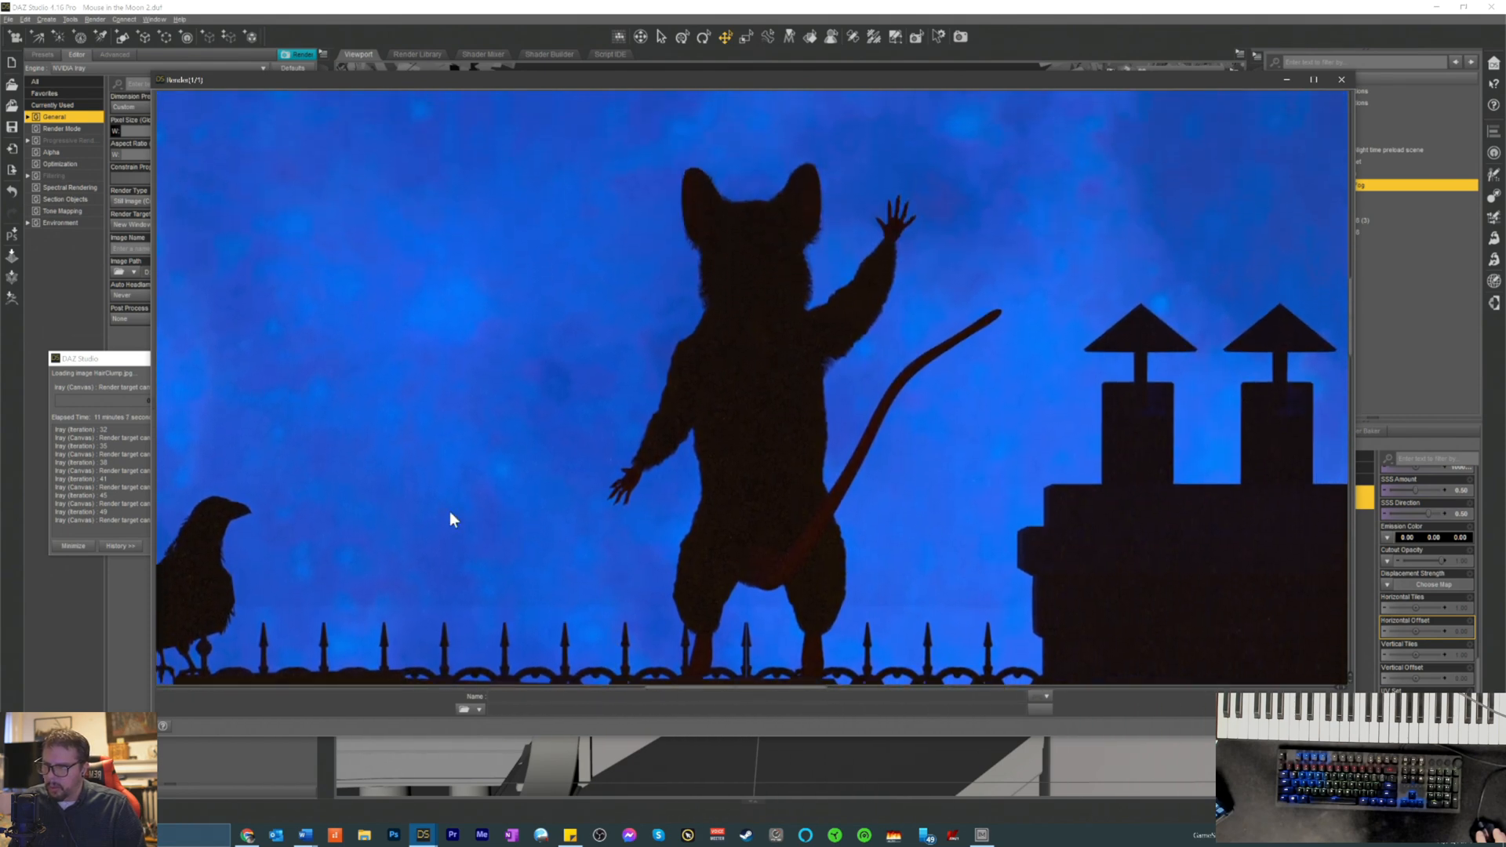
scroll(440, 573, "down", 5)
scroll(503, 608, "down", 1)
left_click_drag(689, 695, 615, 685)
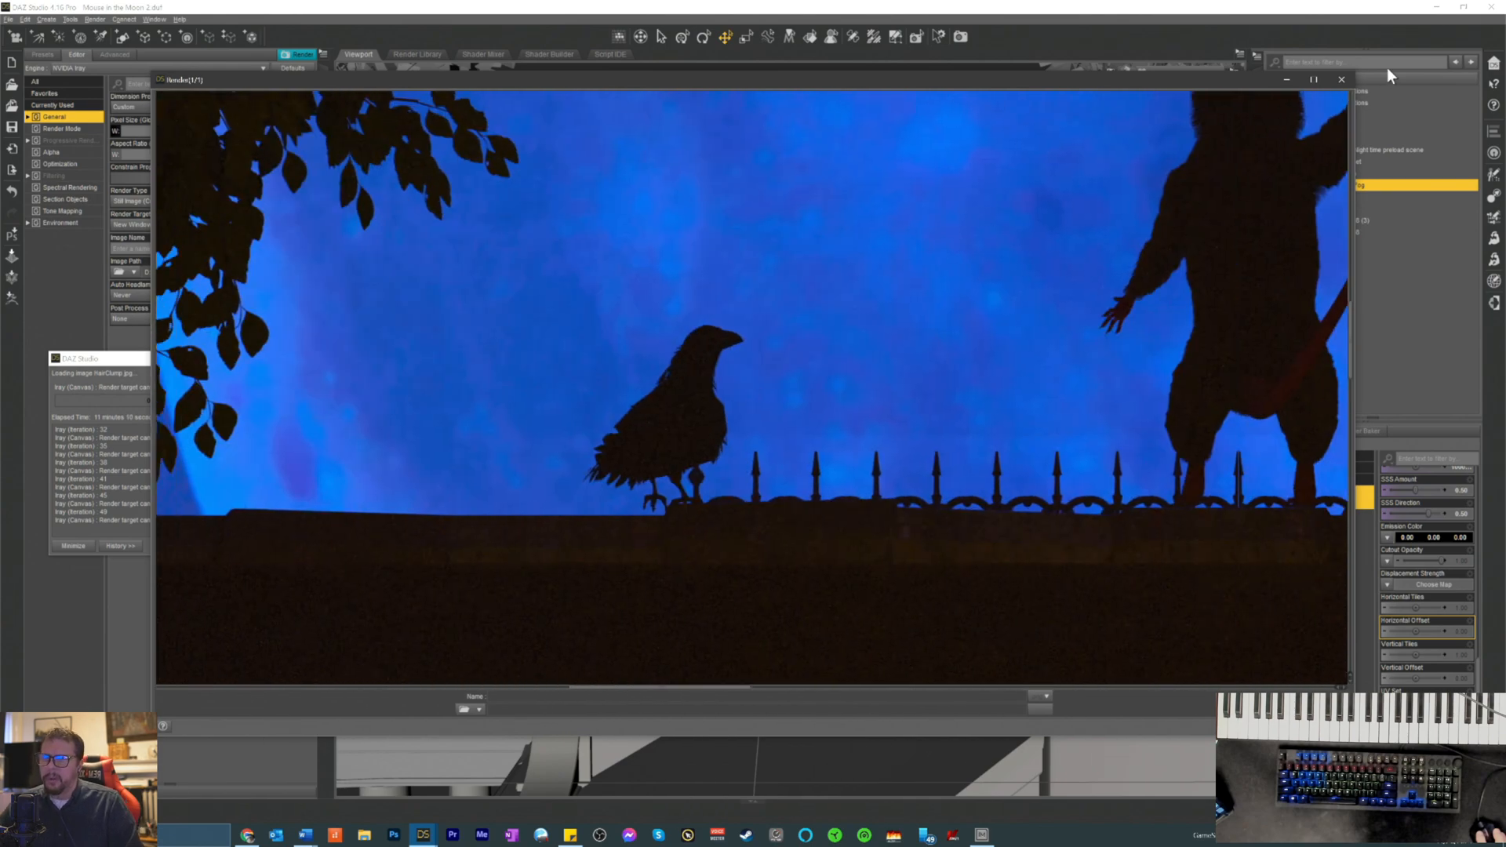
left_click(1285, 82)
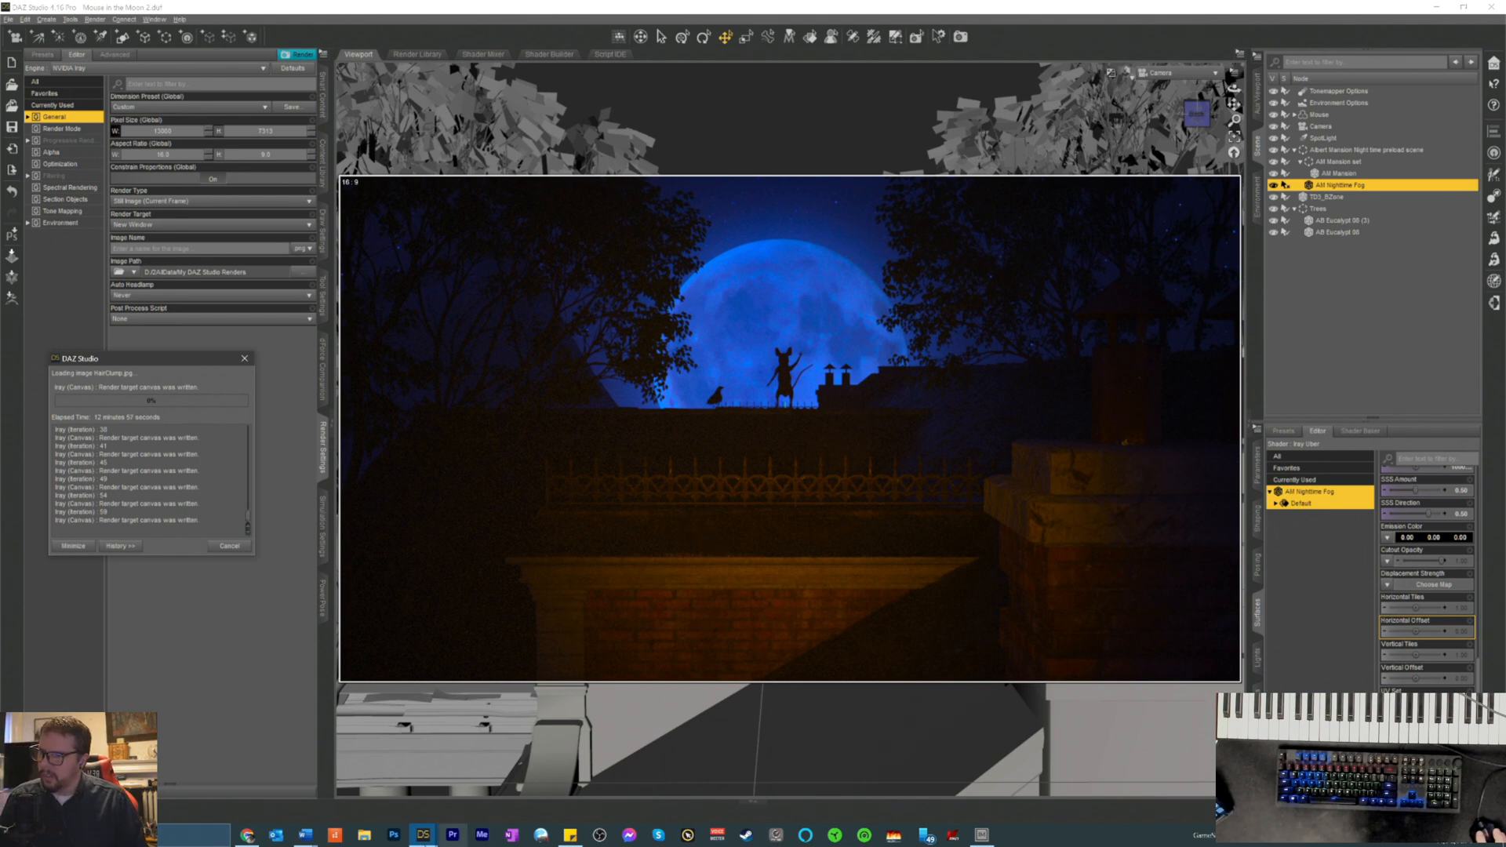
- Bring the render back up and check how the crow and the waving mouse stand on the fenced roof edge
mouse_move(423, 835)
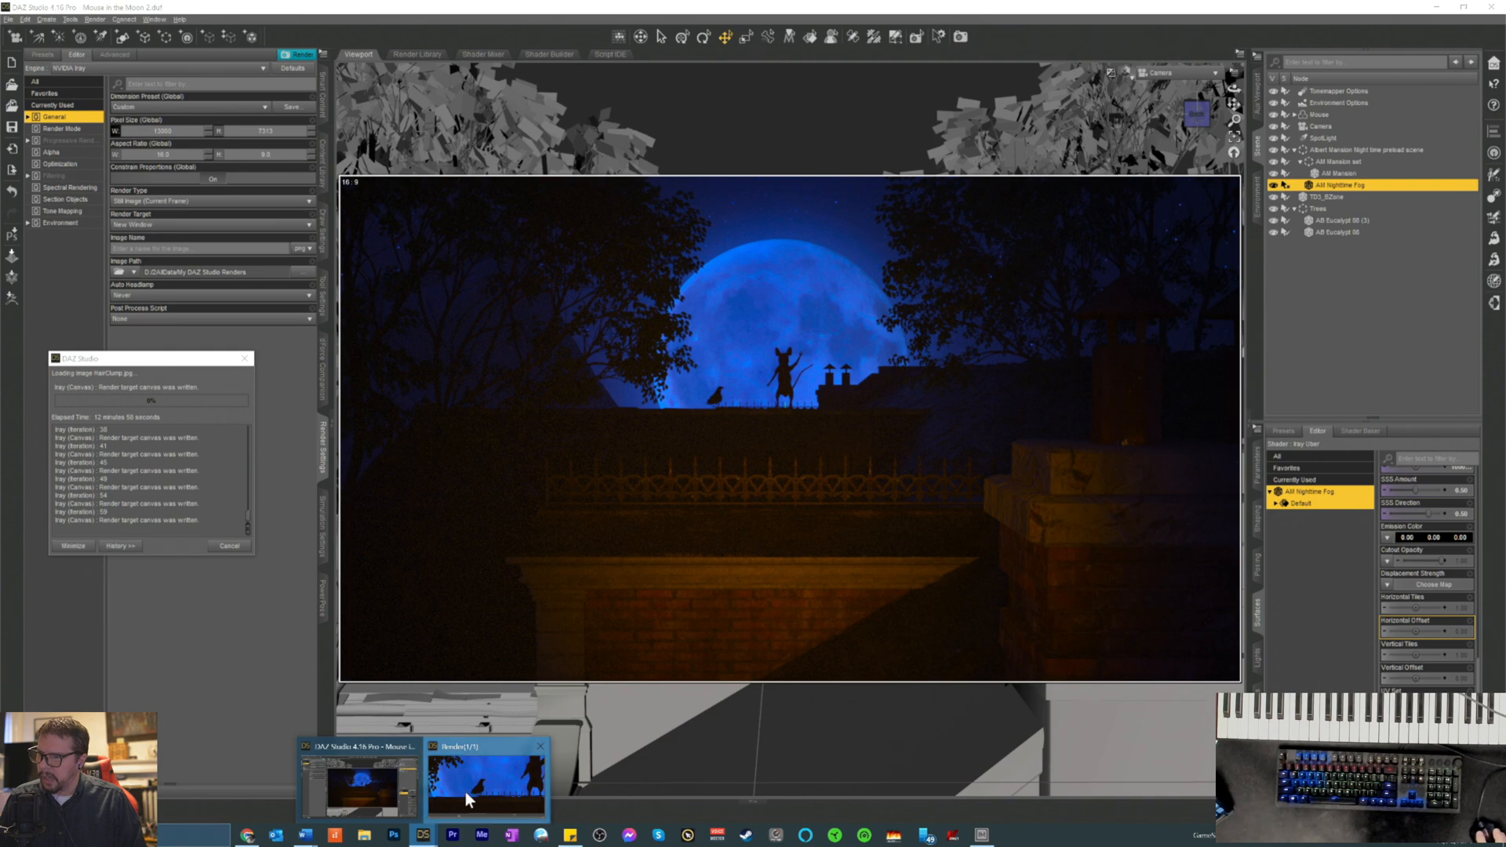
left_click(467, 798)
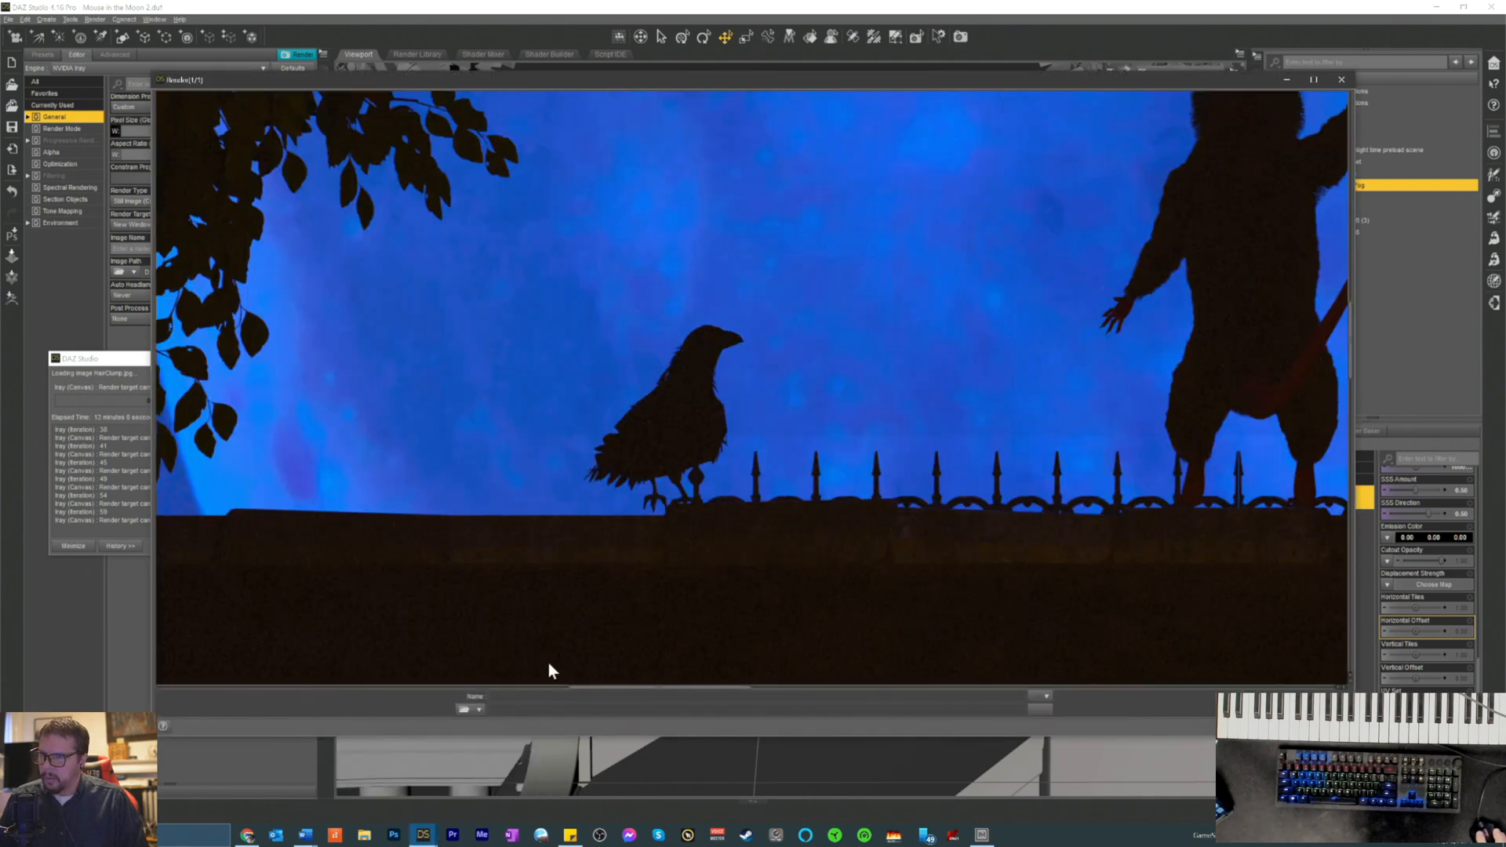
left_click_drag(622, 690, 684, 708)
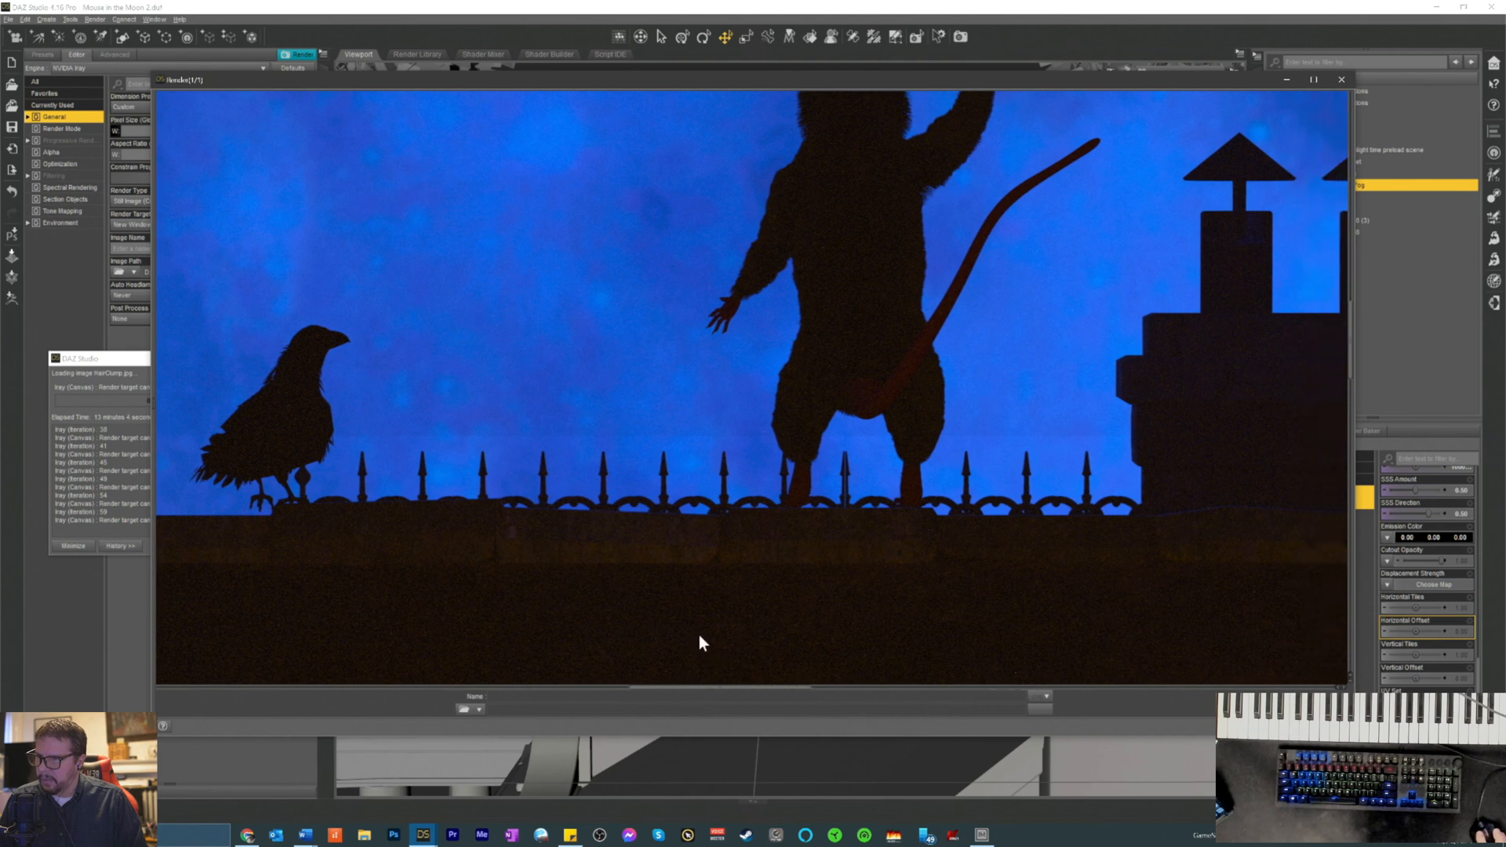
scroll(686, 625, "up", 3)
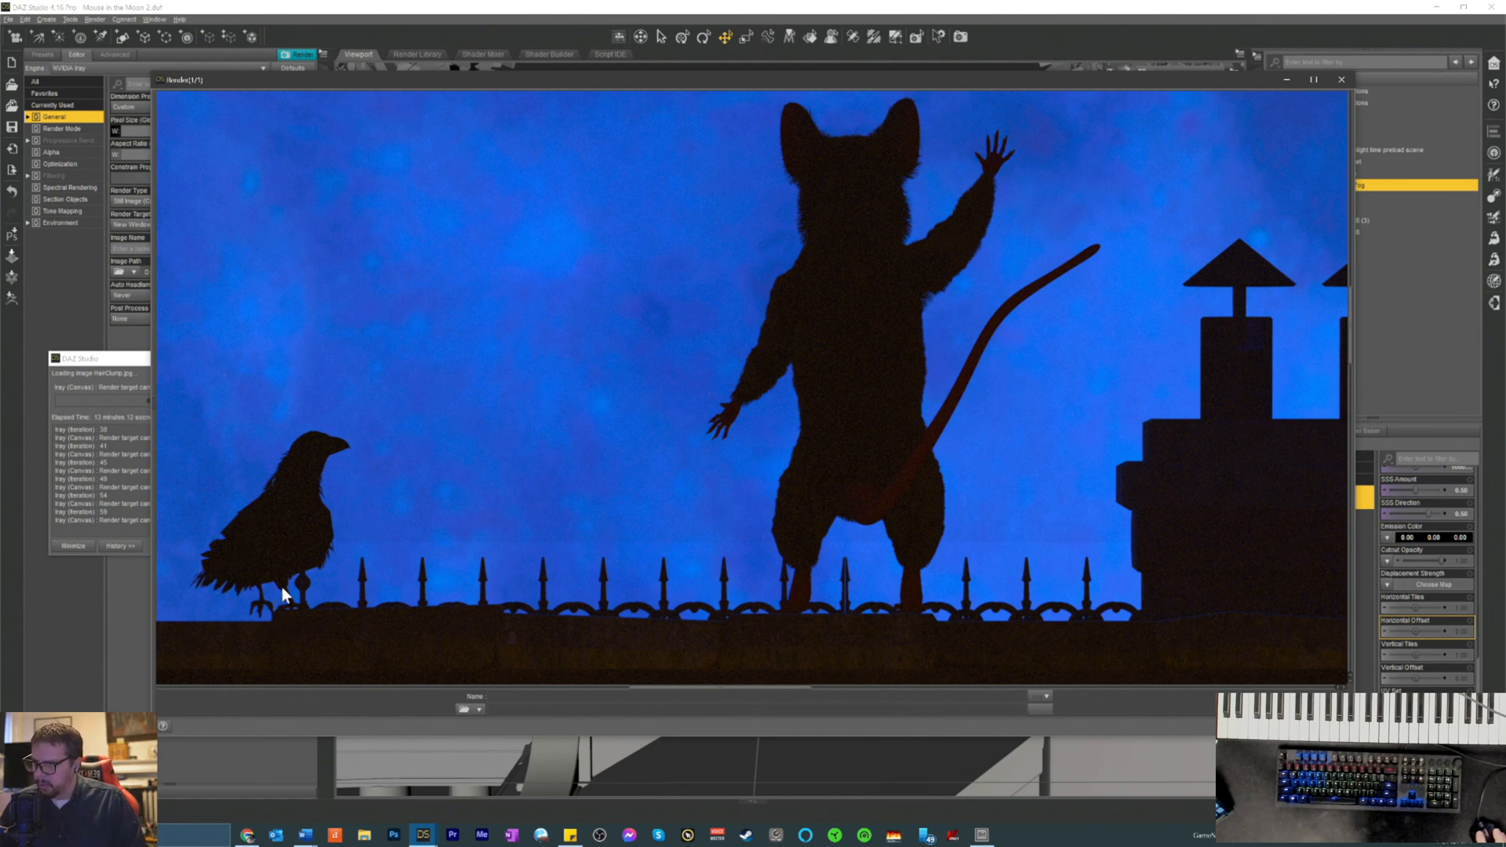
scroll(530, 580, "up", 3)
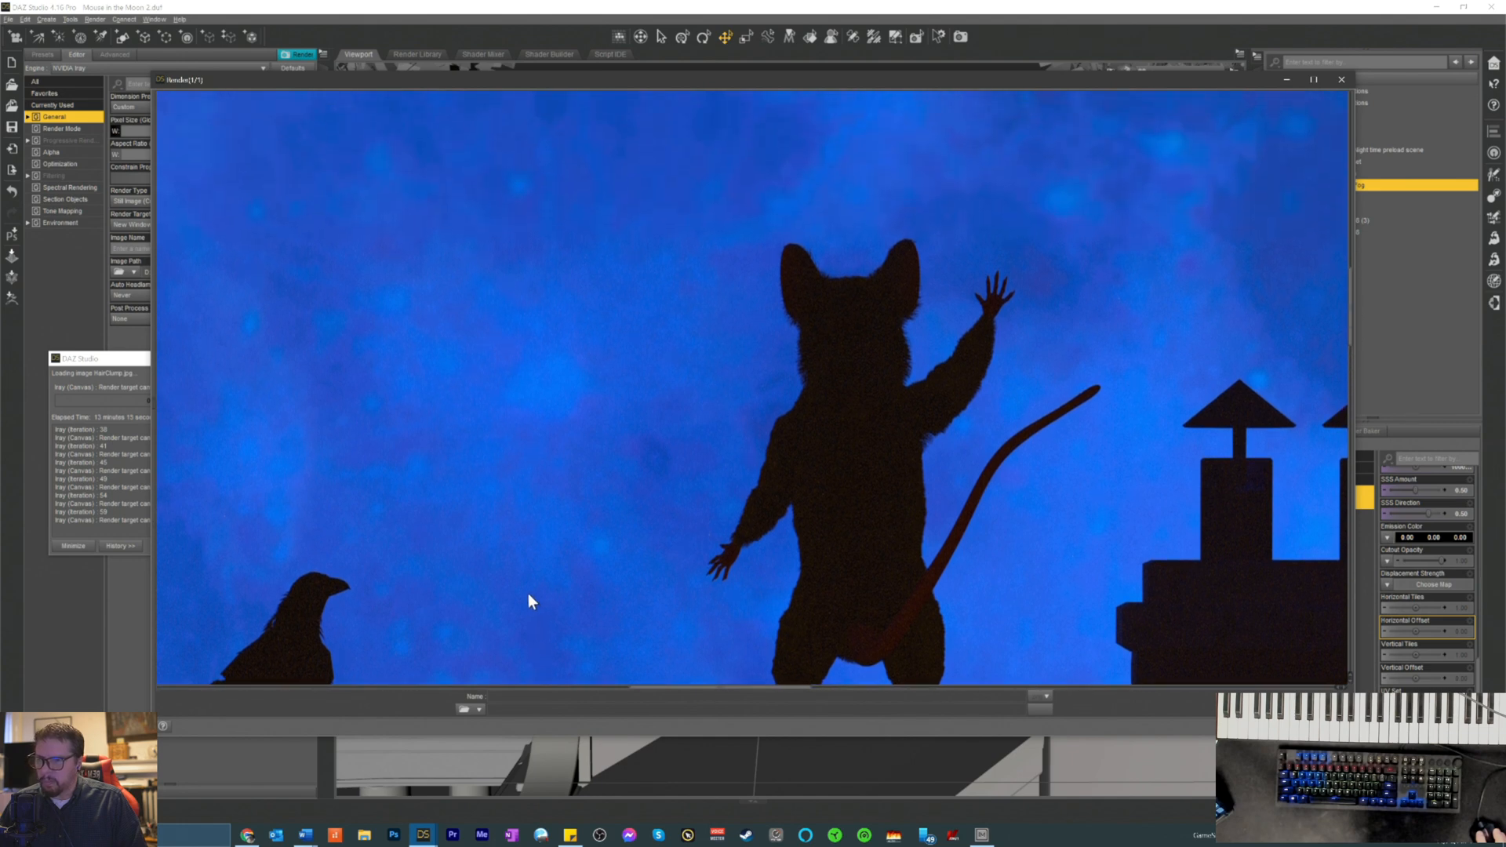
scroll(532, 584, "down", 3)
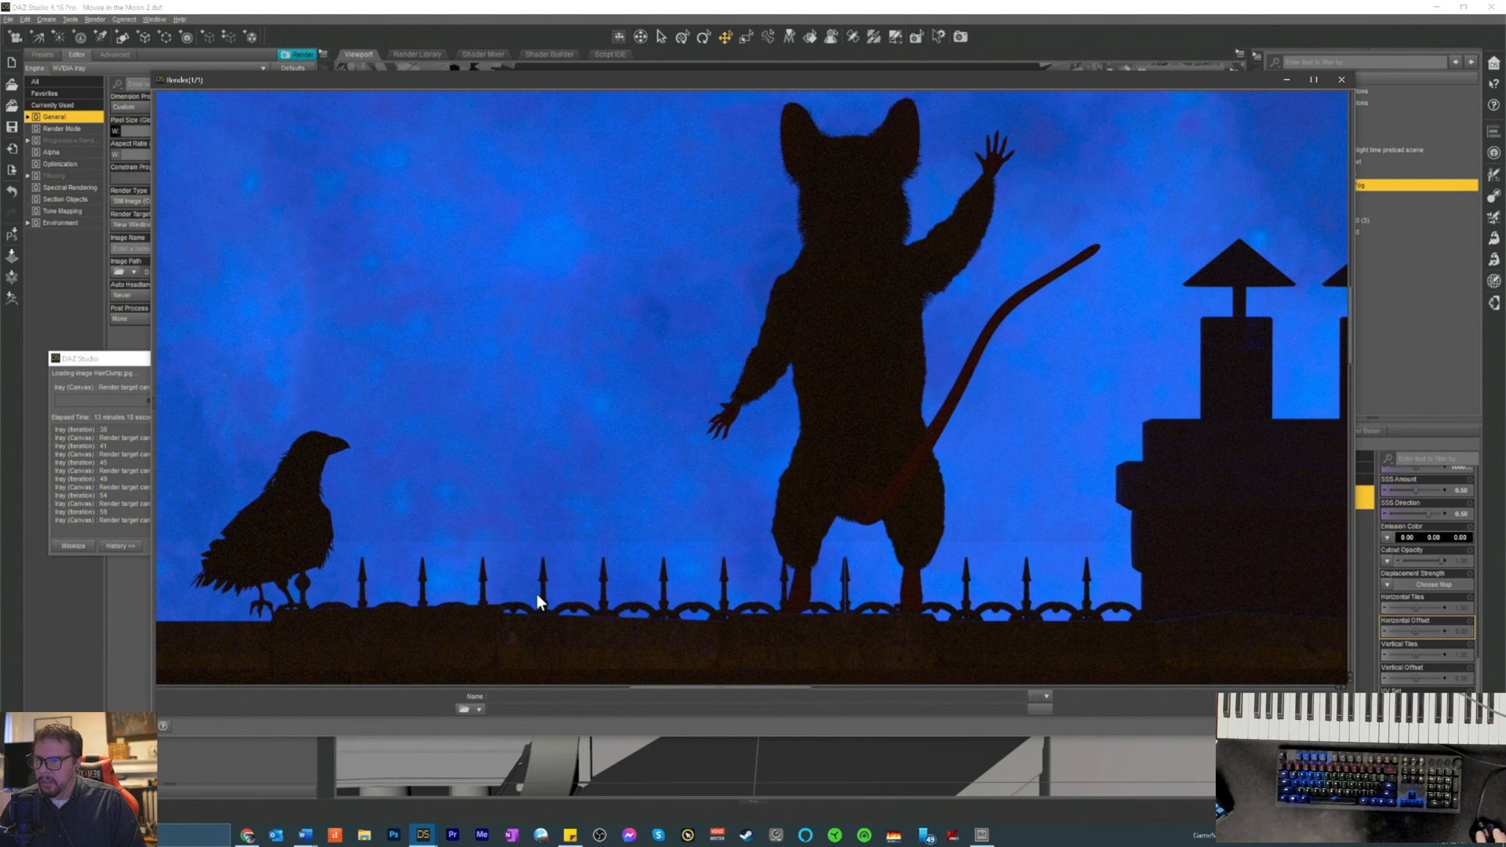
scroll(537, 595, "up", 2)
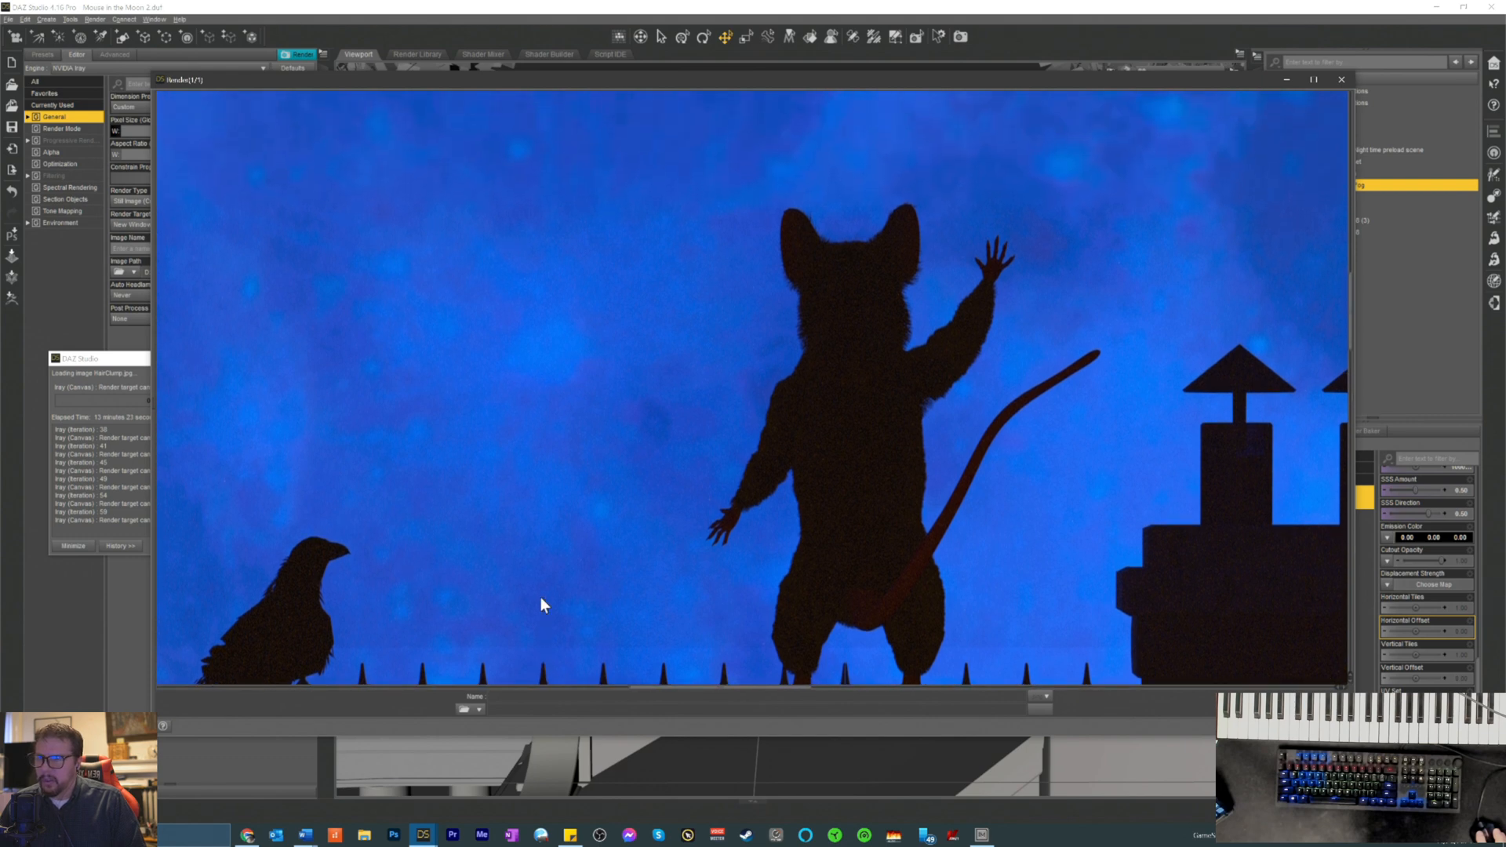
scroll(541, 604, "up", 1)
scroll(744, 223, "down", 5)
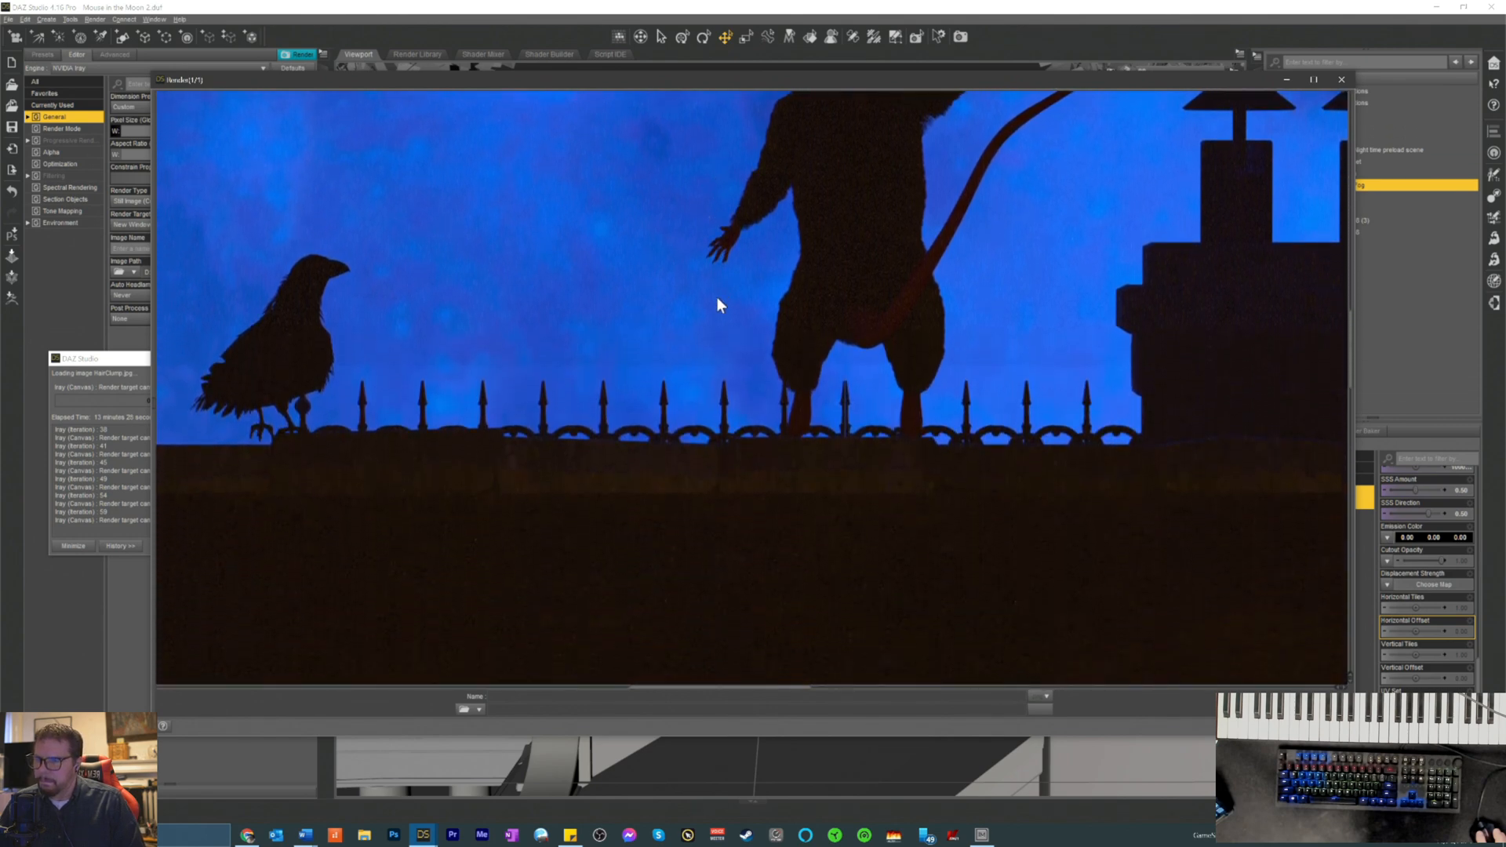
scroll(549, 406, "up", 4)
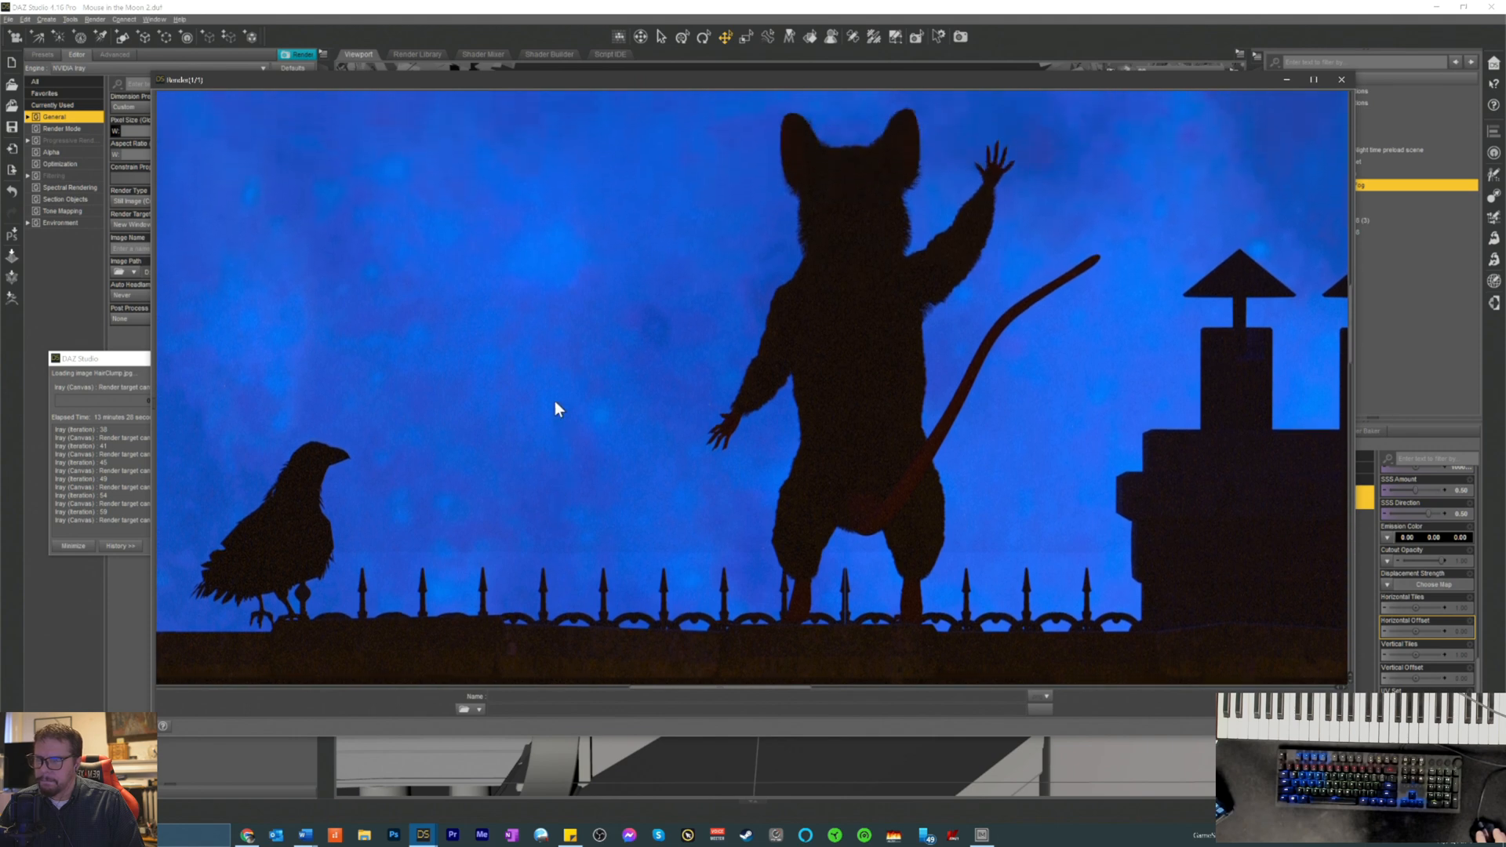
scroll(568, 398, "down", 3)
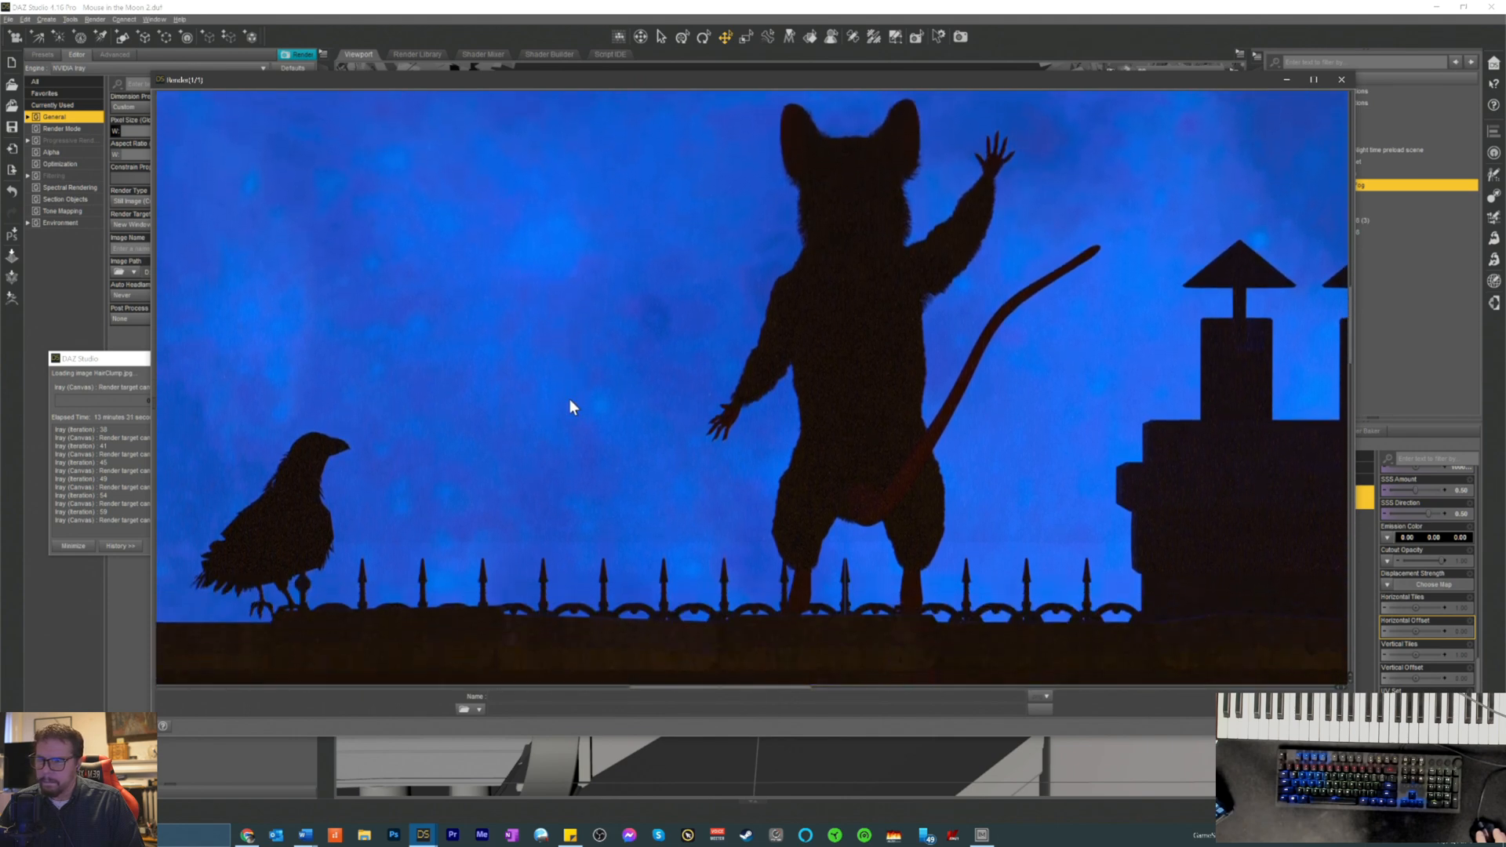
scroll(568, 398, "up", 1)
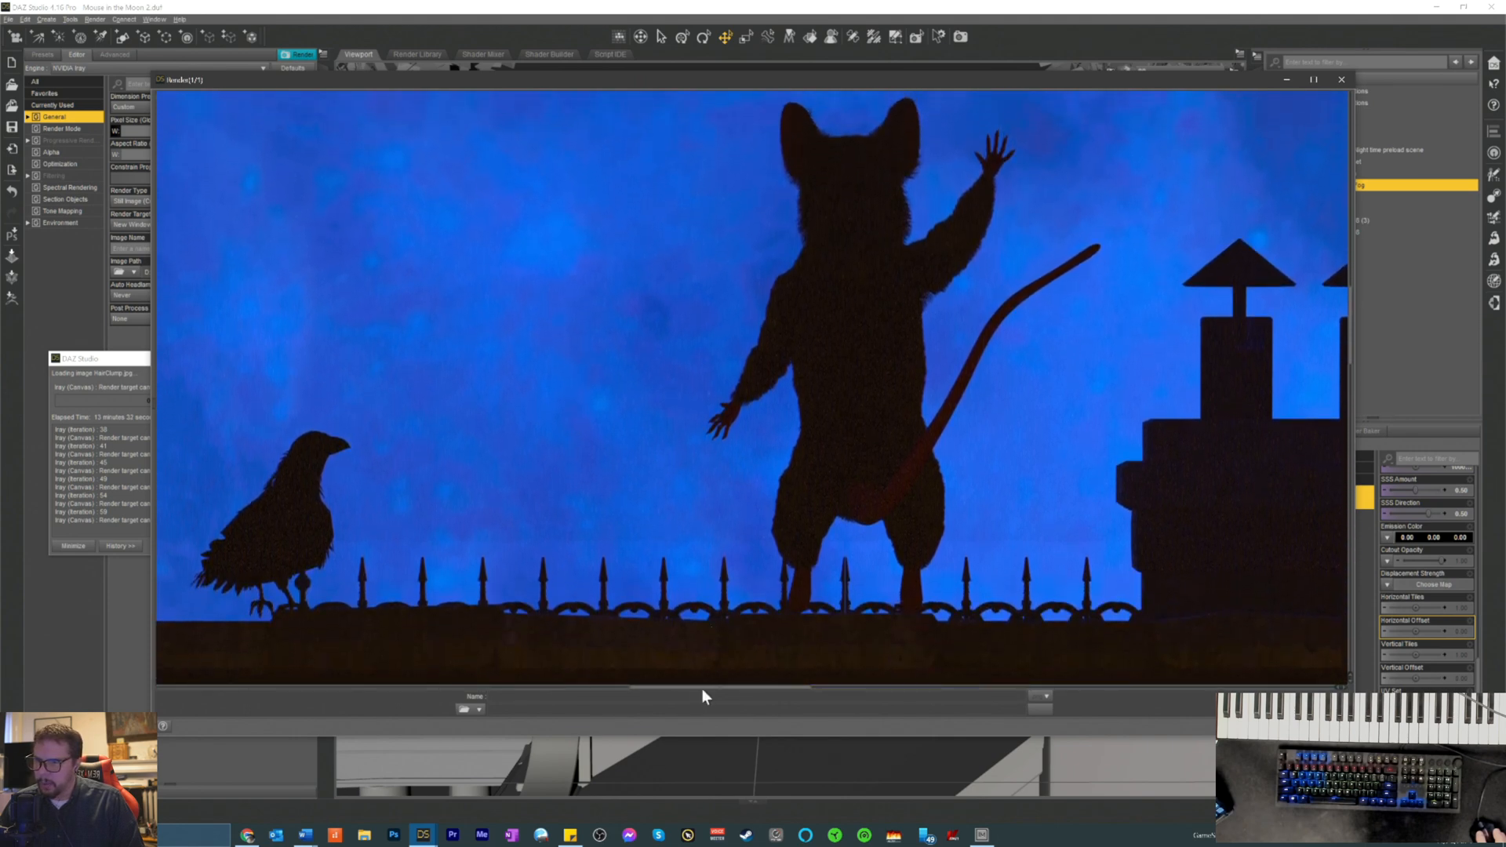
- Cancel the running render and close its window
left_click_drag(710, 694, 656, 661)
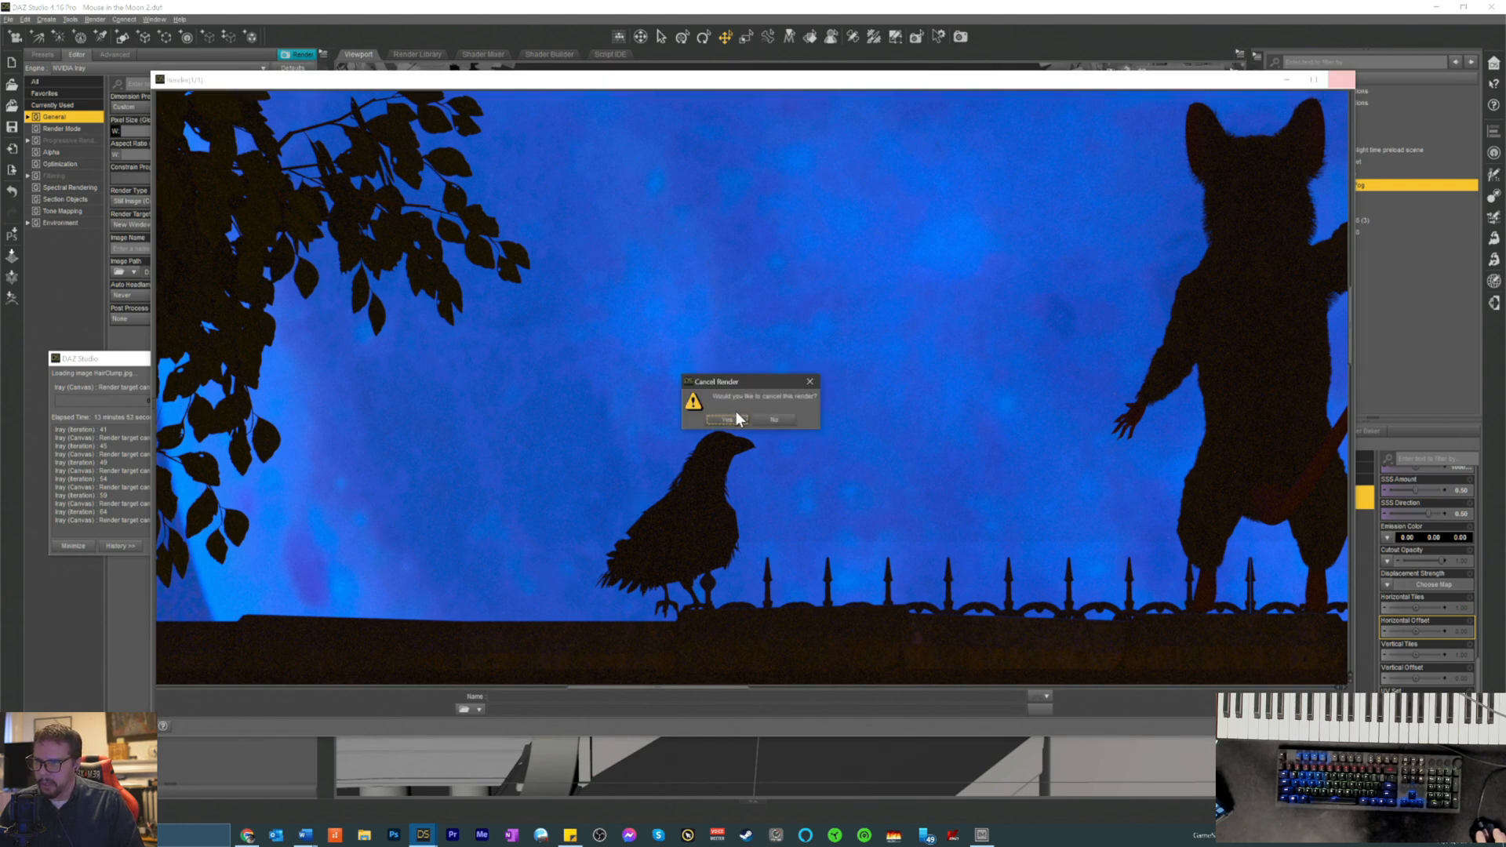
left_click(726, 420)
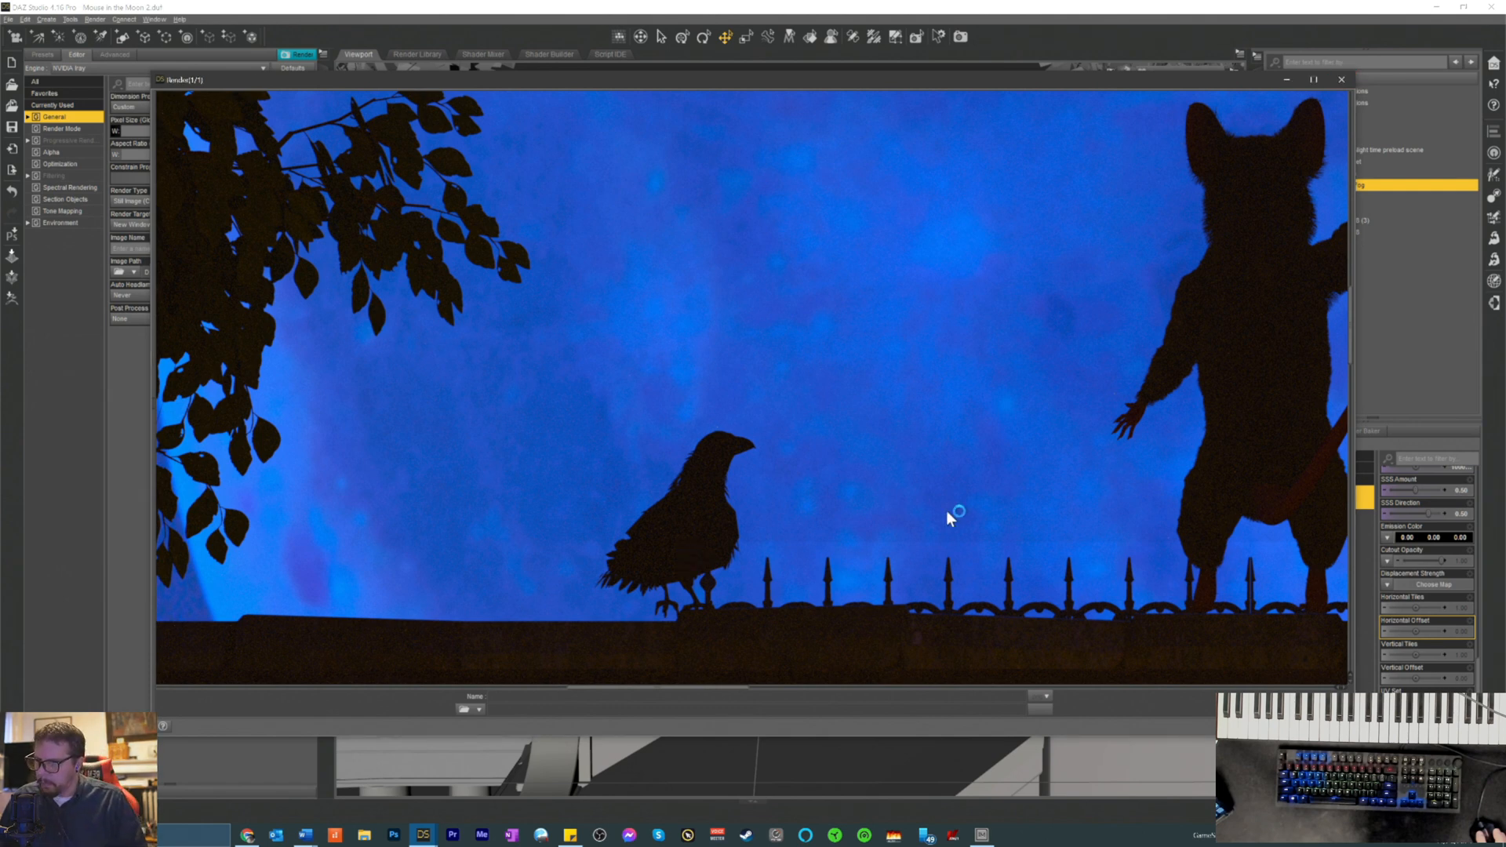
left_click(1341, 79)
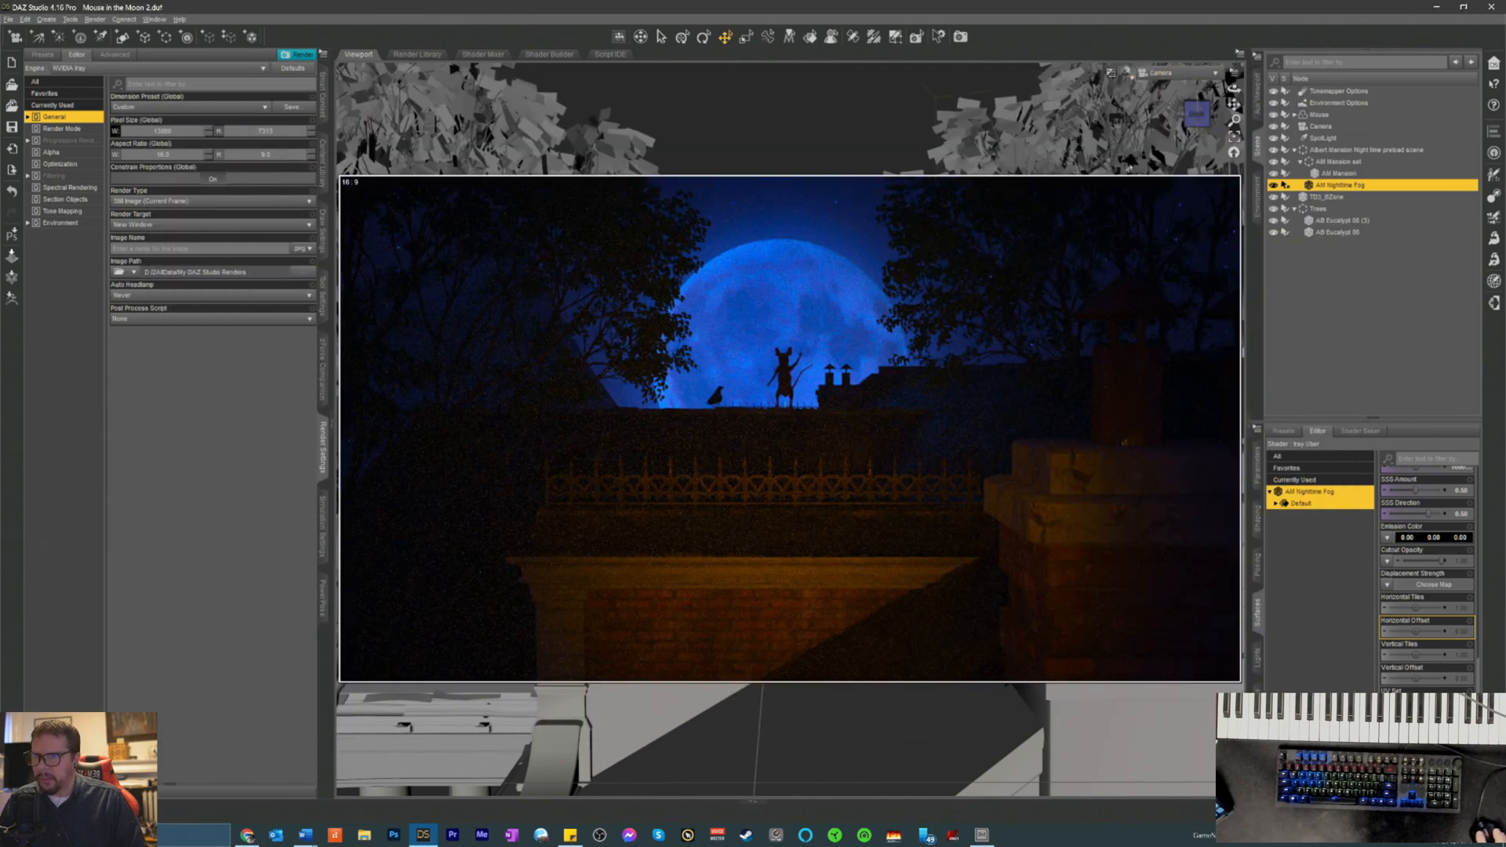
- Switch the viewport to Perspective View, select the AM Mansion set, and frame it from a different angle
left_click(1161, 73)
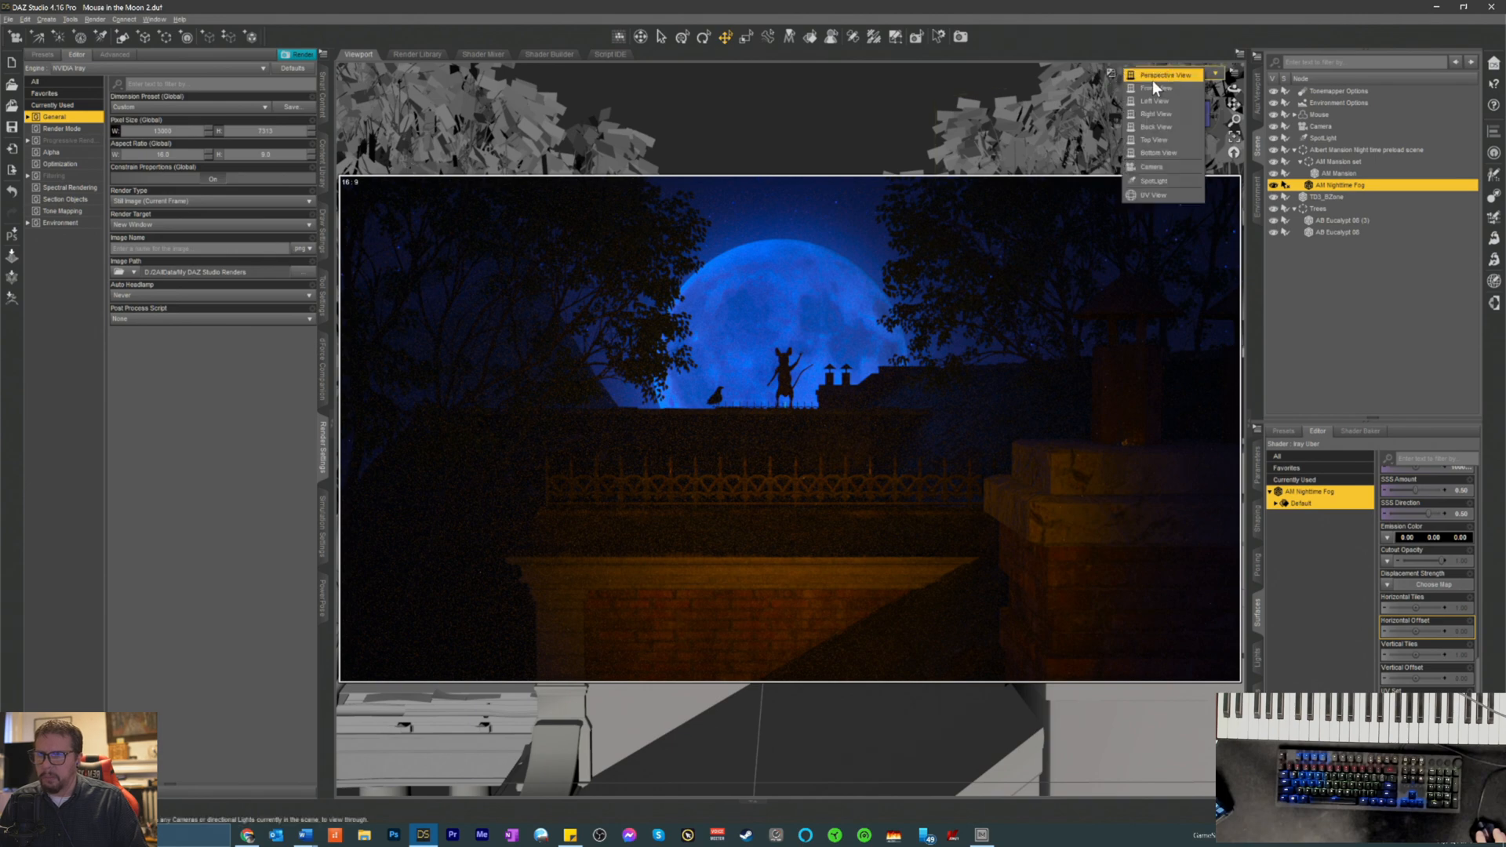
left_click(1152, 76)
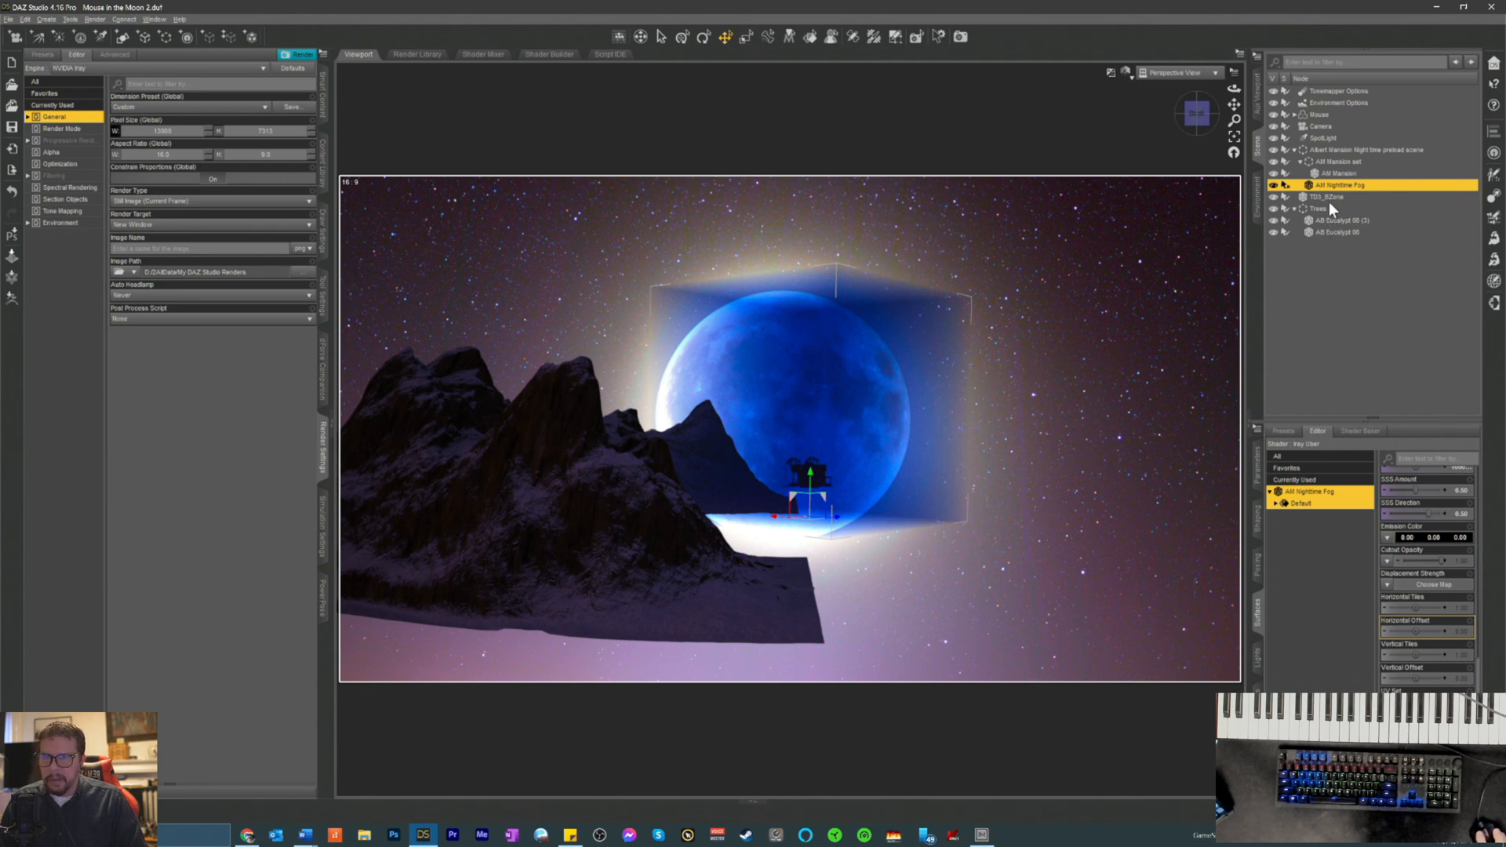
left_click(1332, 161)
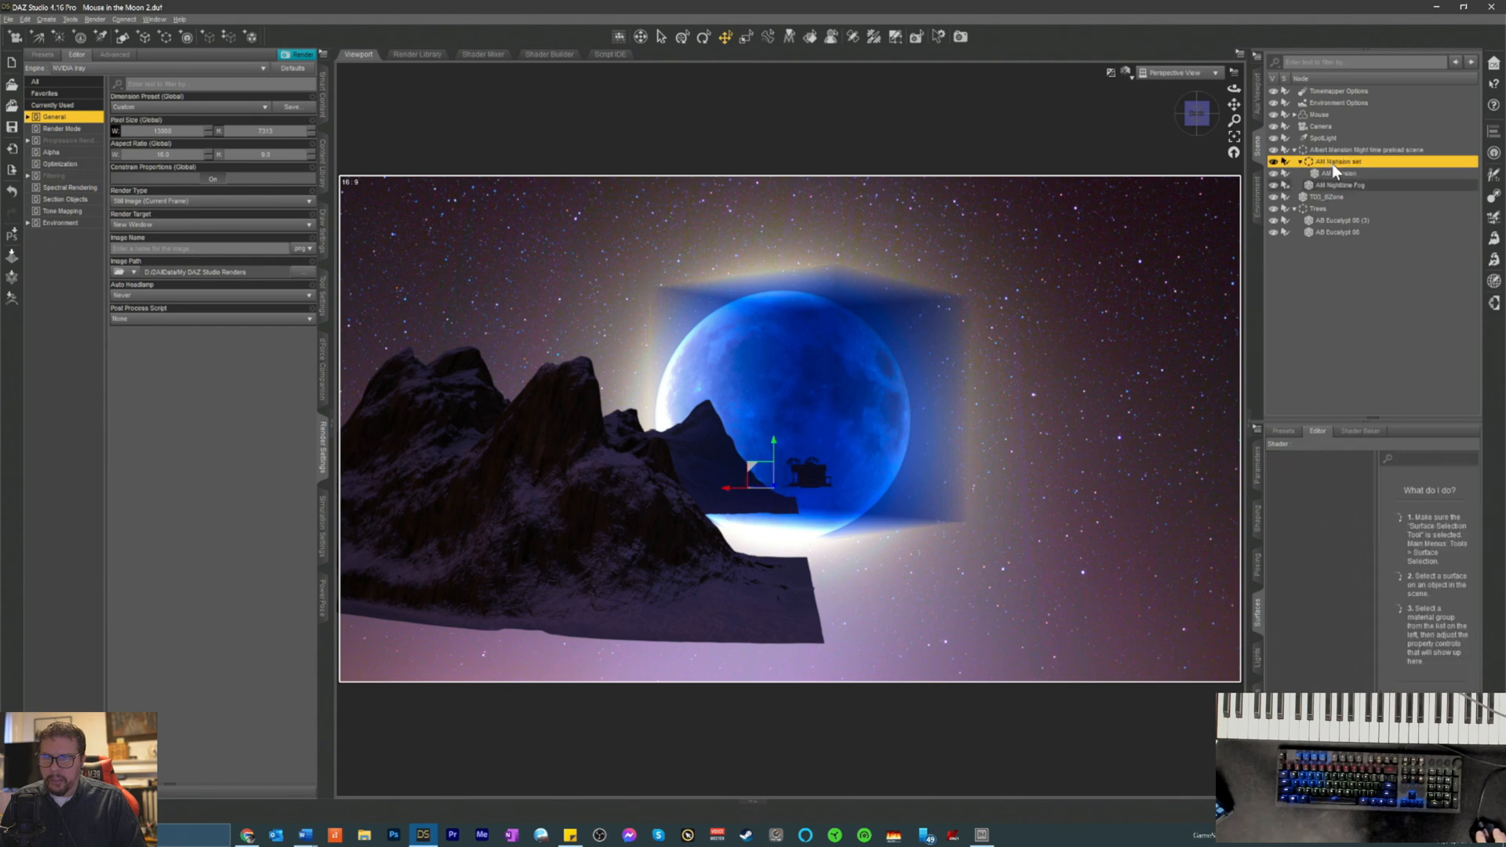
left_click(1234, 138)
mouse_move(1197, 118)
left_mouse_down()
mouse_move(1249, 124)
mouse_move(1234, 141)
mouse_move(1232, 447)
mouse_move(1302, 769)
mouse_move(1254, 764)
mouse_move(1265, 819)
mouse_move(1241, 129)
mouse_move(1257, 247)
left_mouse_up()
scroll(1155, 64, "down", 4)
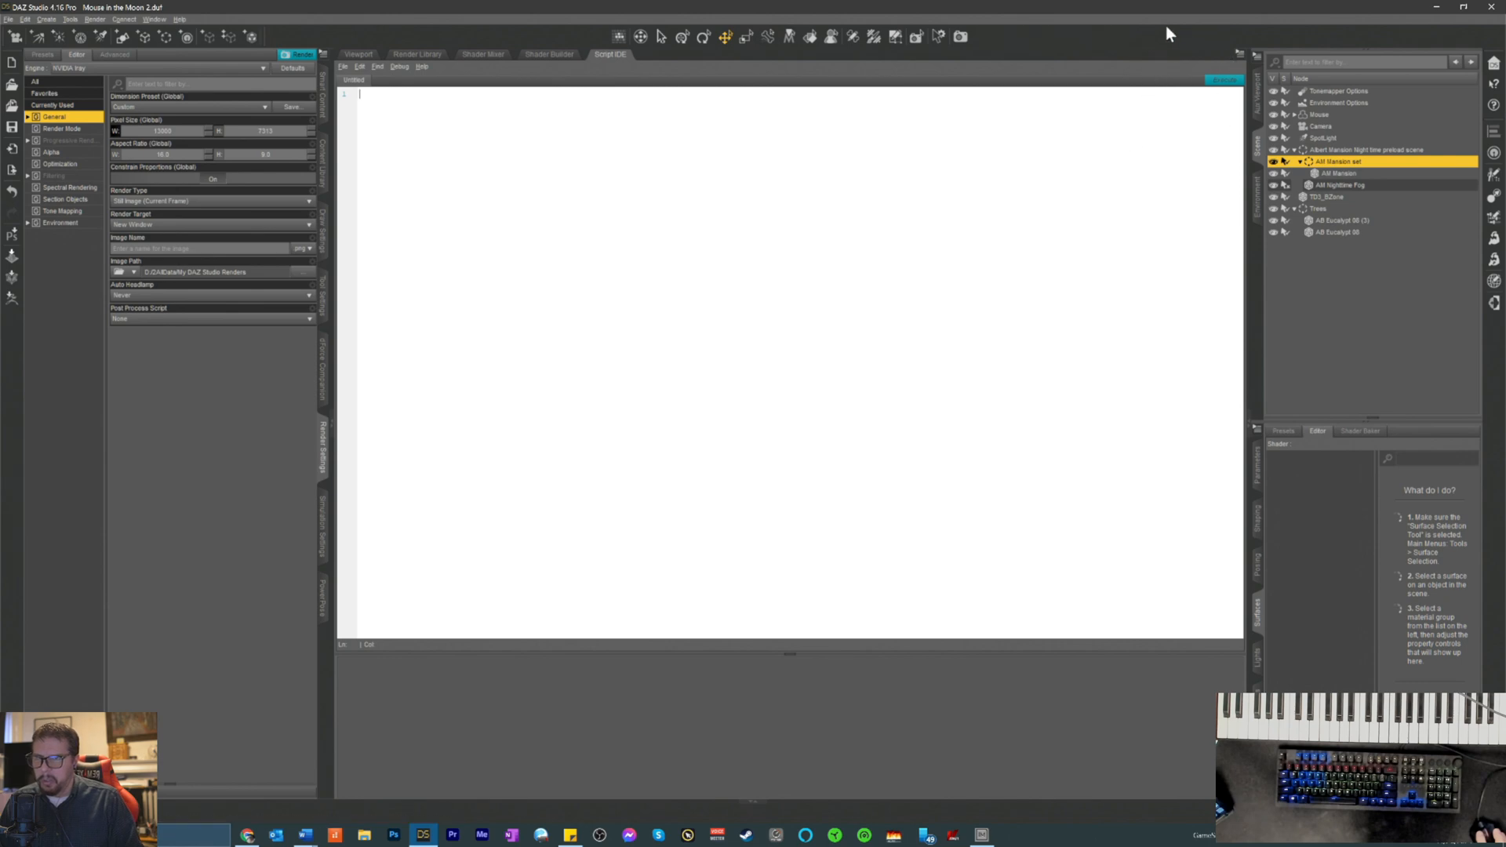
- Collapse the Scene and Surfaces panes to widen the work area
left_click(1259, 151)
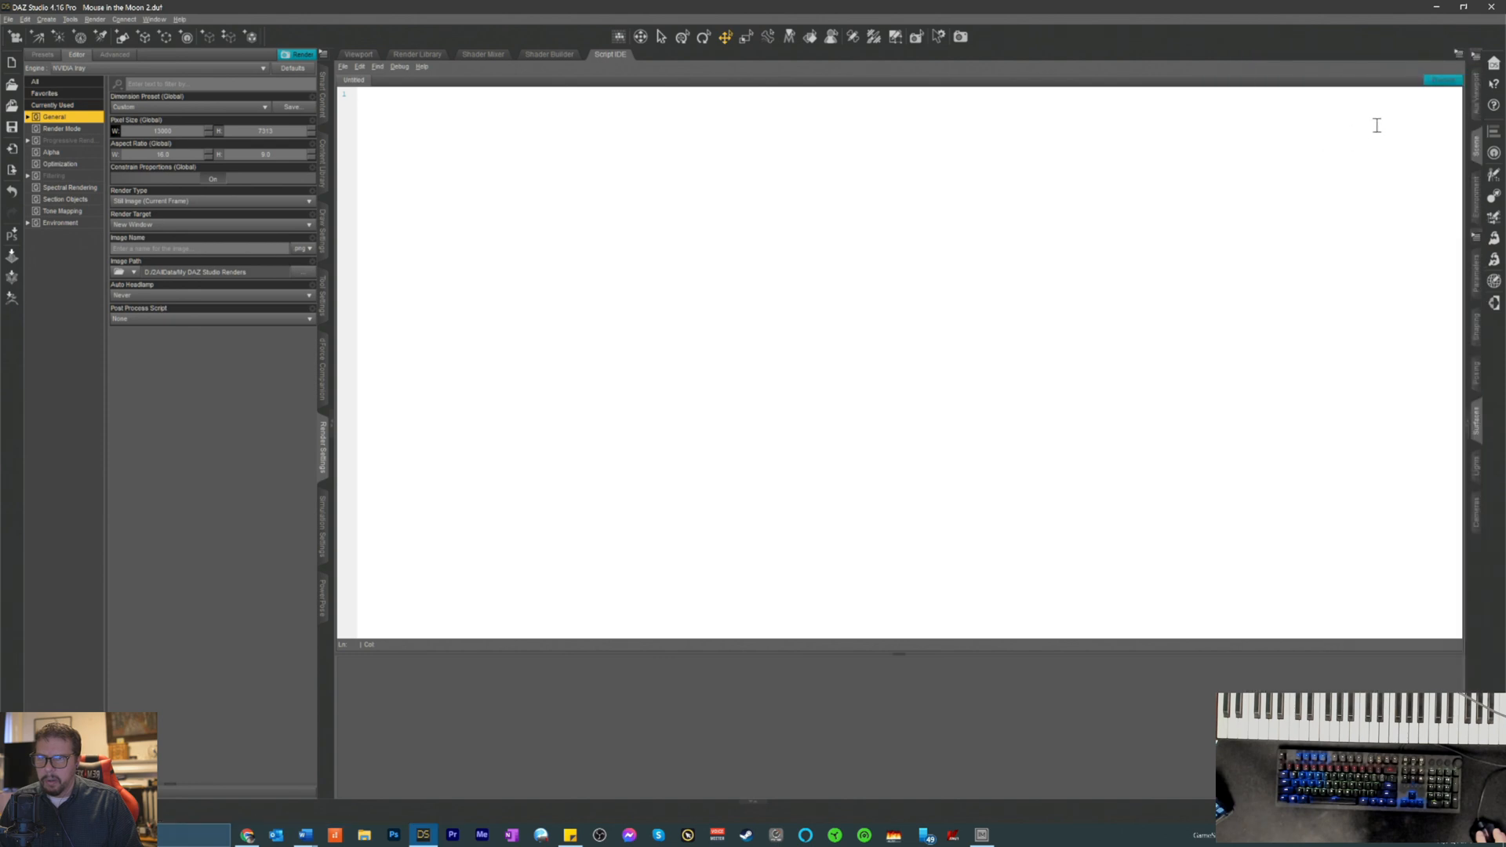
- Reopen the Scene pane, keep the AM Mansion set selected, and bring the 3D viewport back in place of the script editor
left_click(1478, 149)
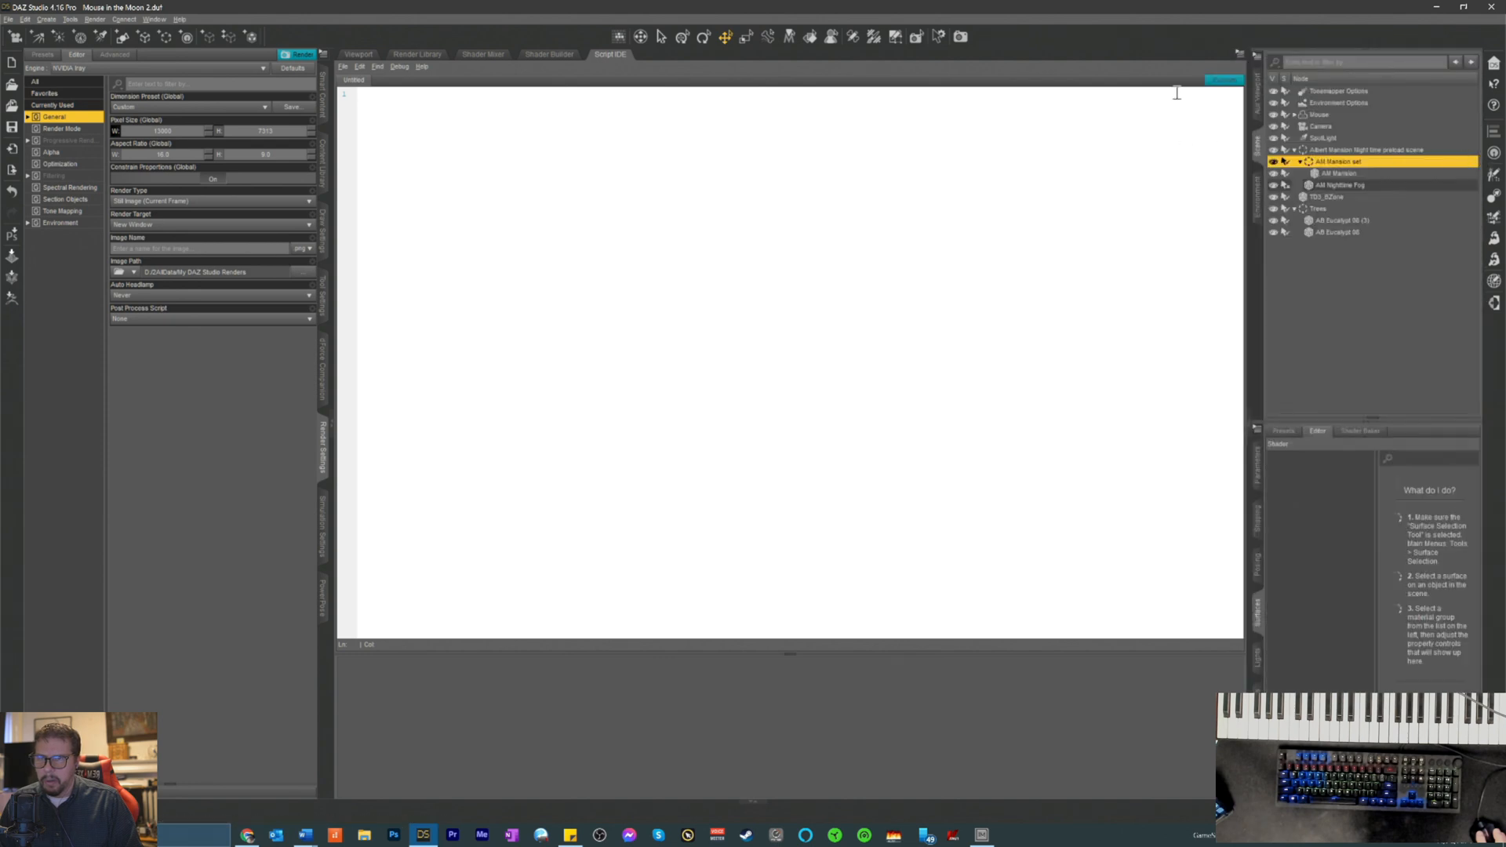
left_click(1257, 93)
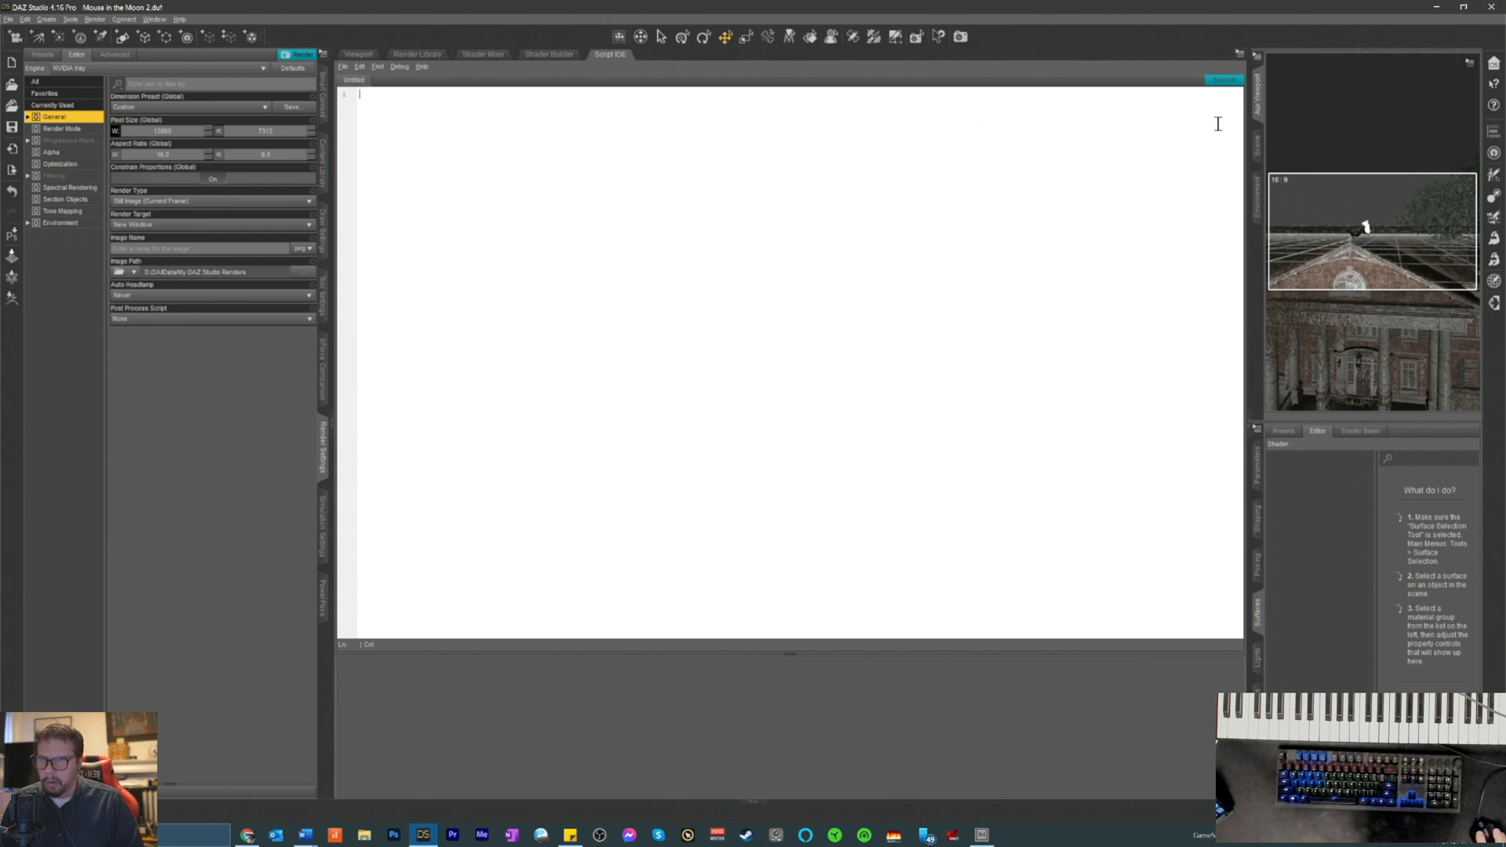
left_click(1257, 146)
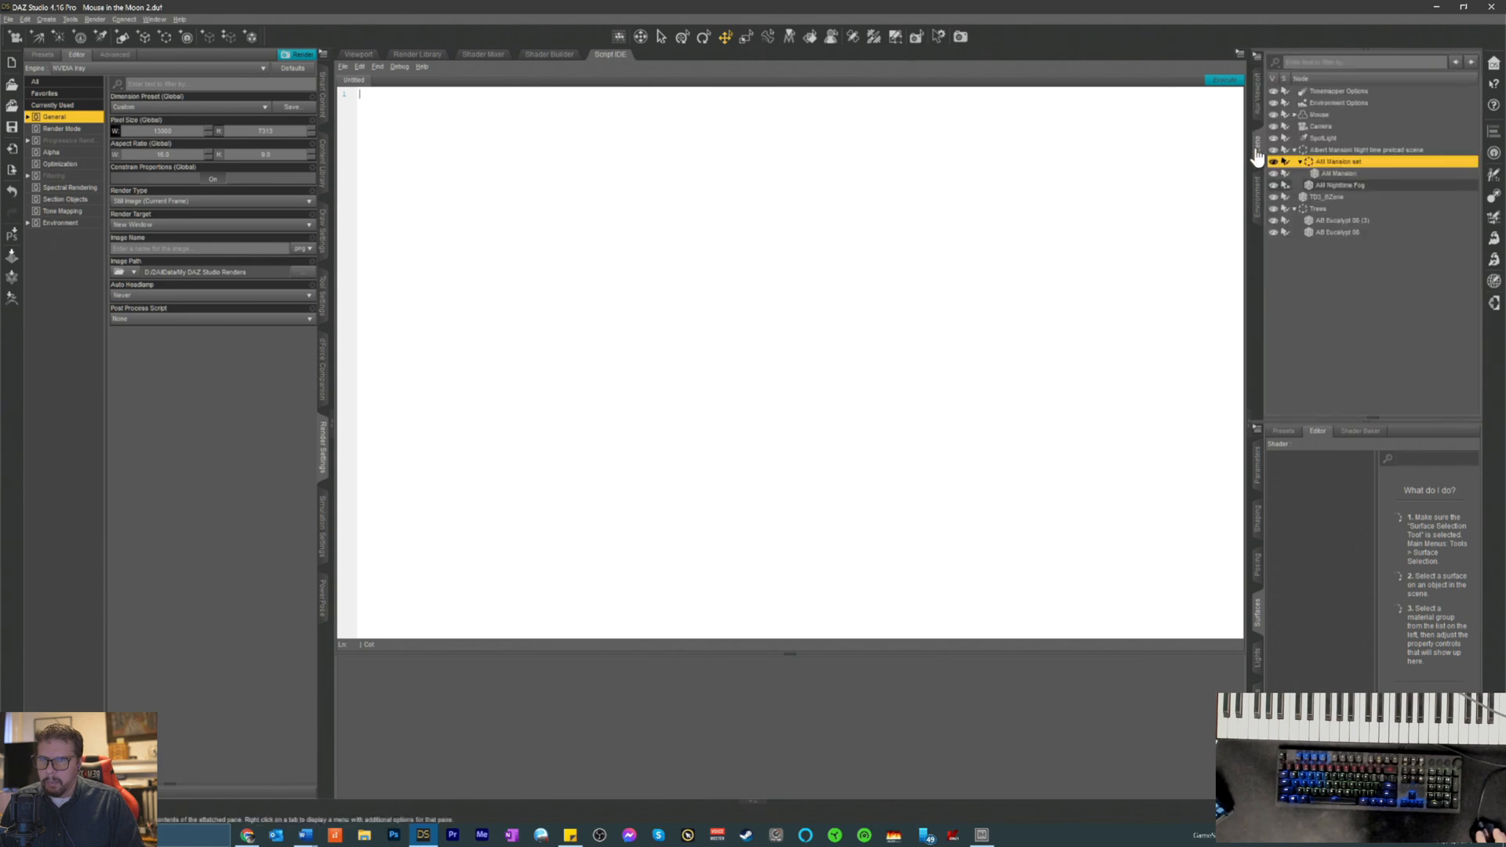
double_click(1336, 161)
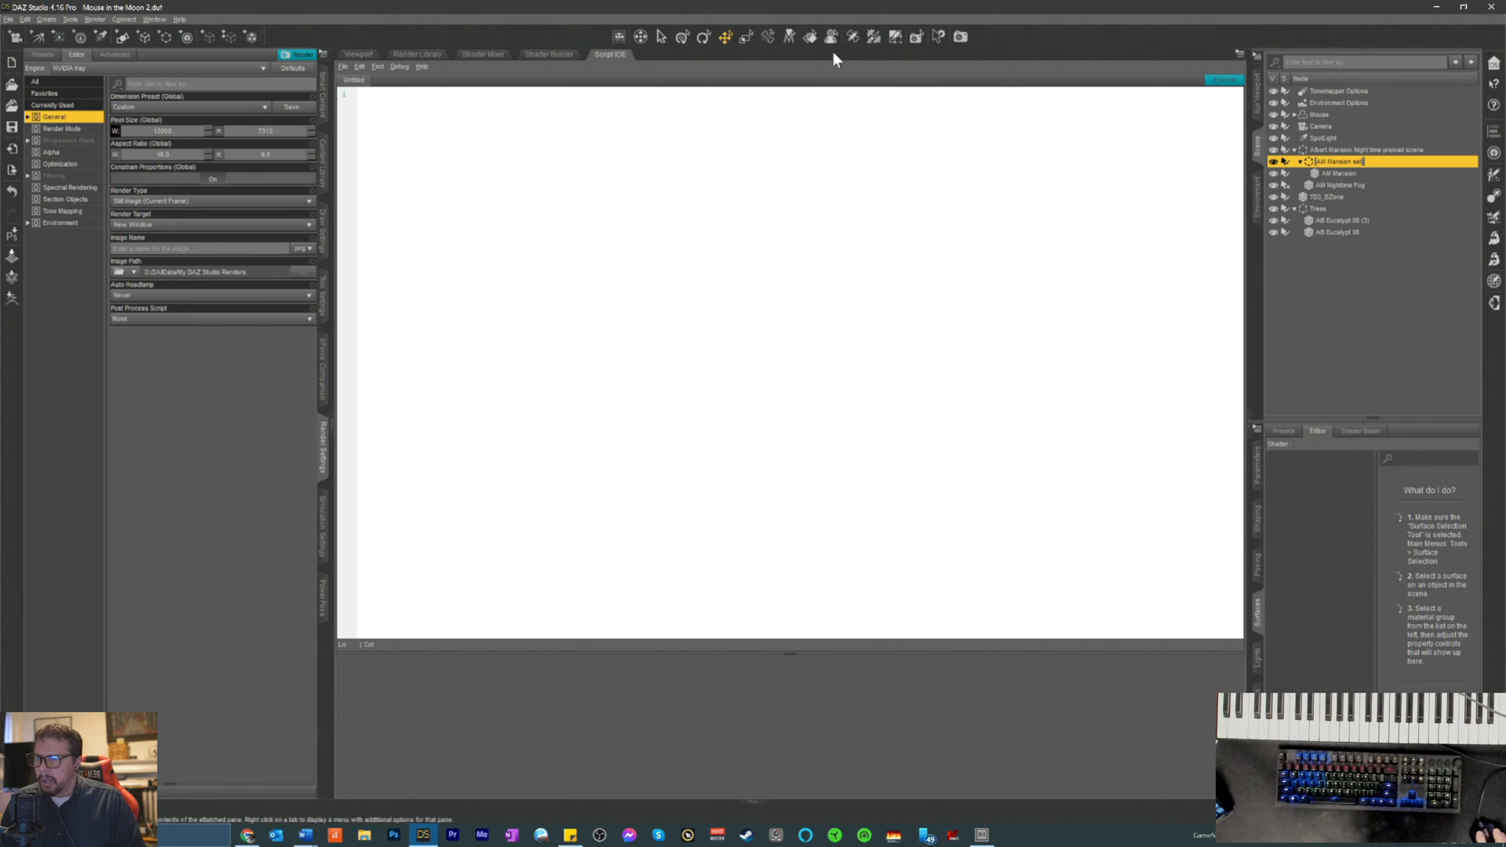
left_click(359, 54)
- Examine up close how the mouse stands on the roof ridge
scroll(1091, 291, "up", 7)
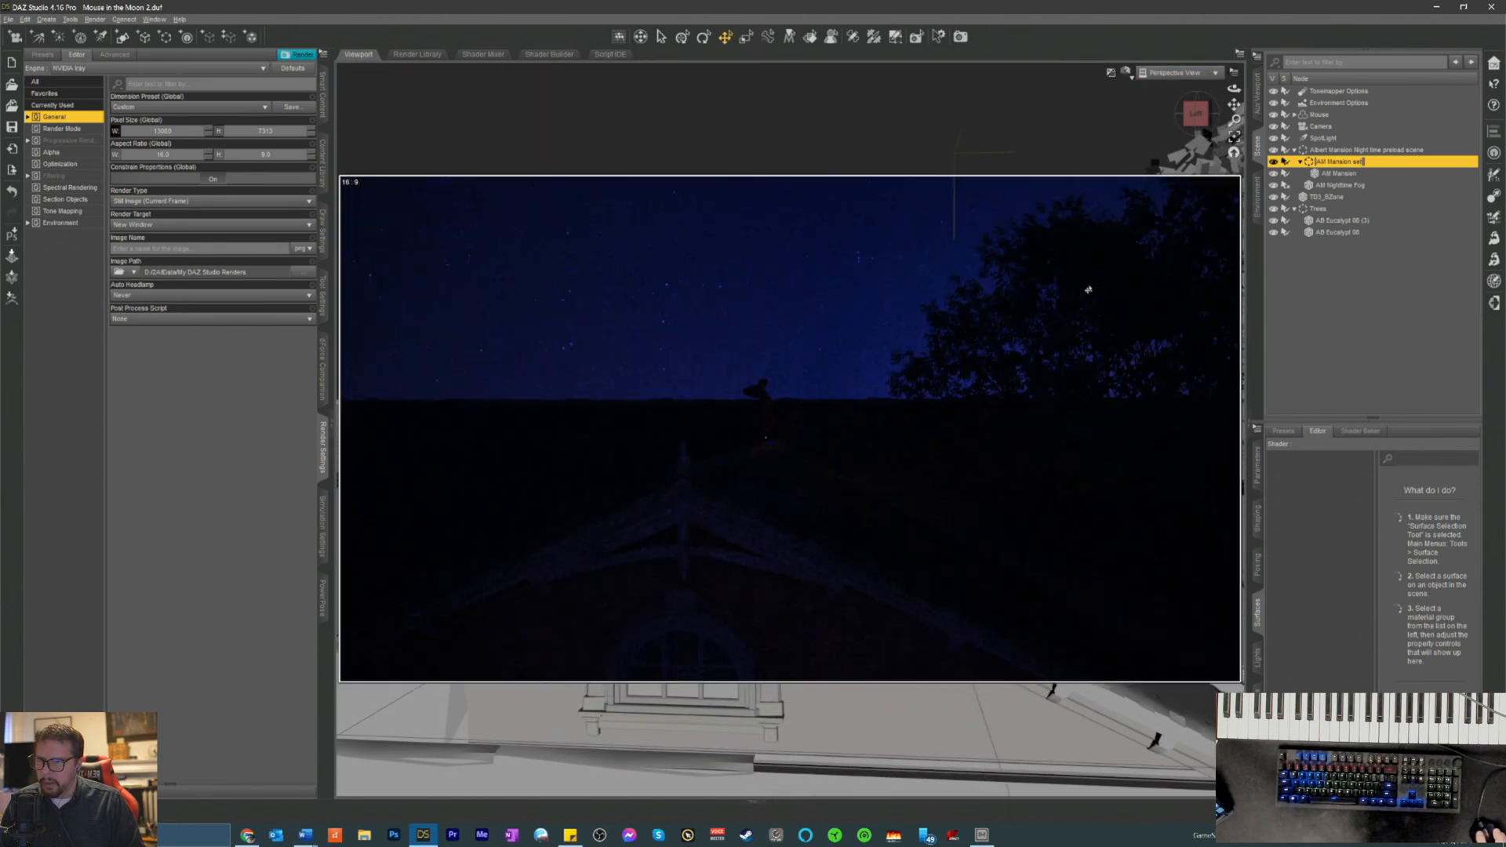
scroll(1090, 290, "up", 4)
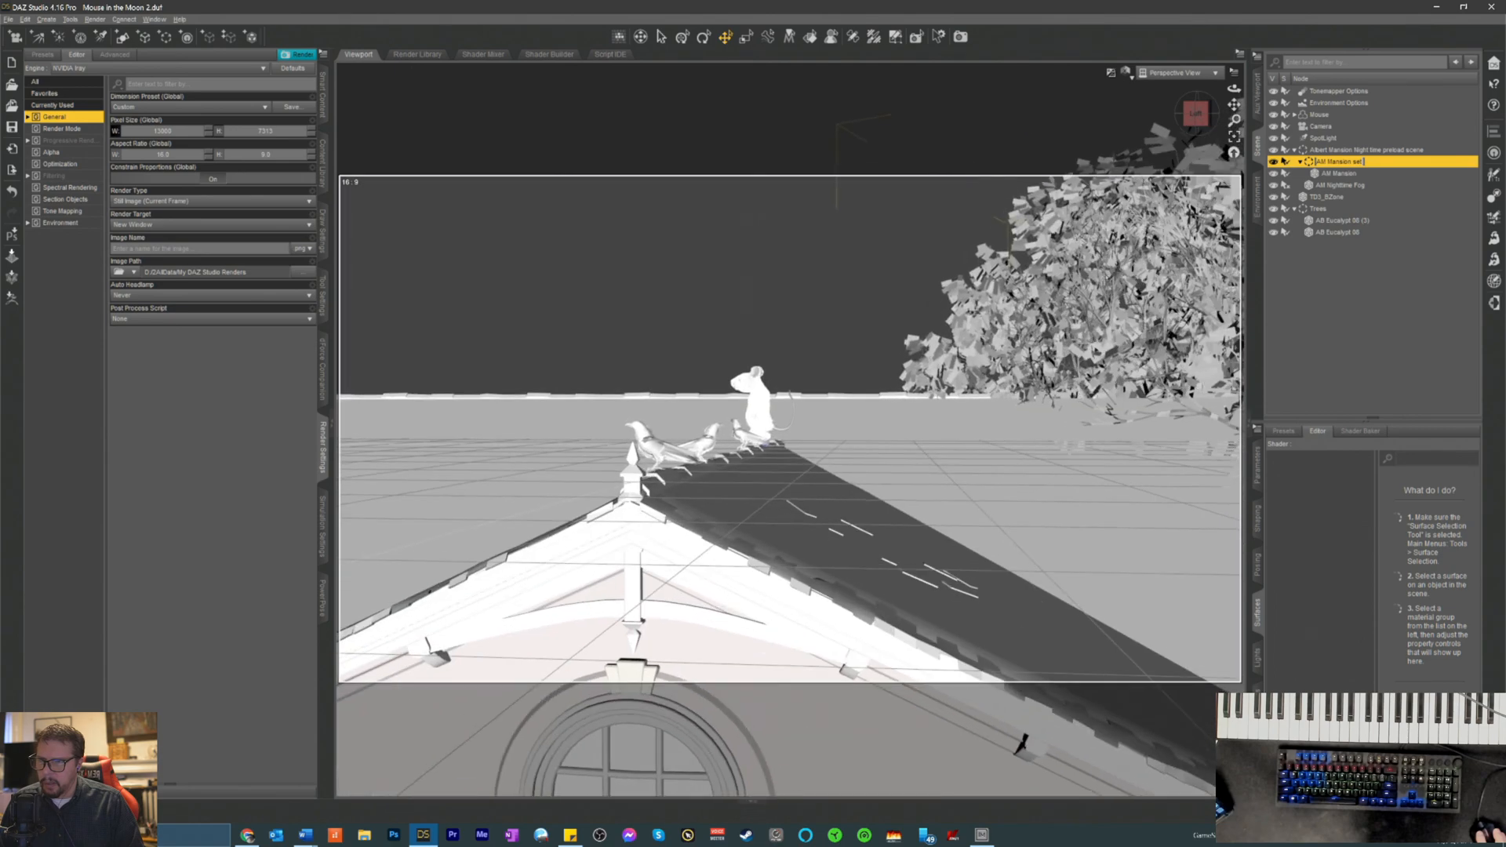
scroll(1091, 290, "up", 6)
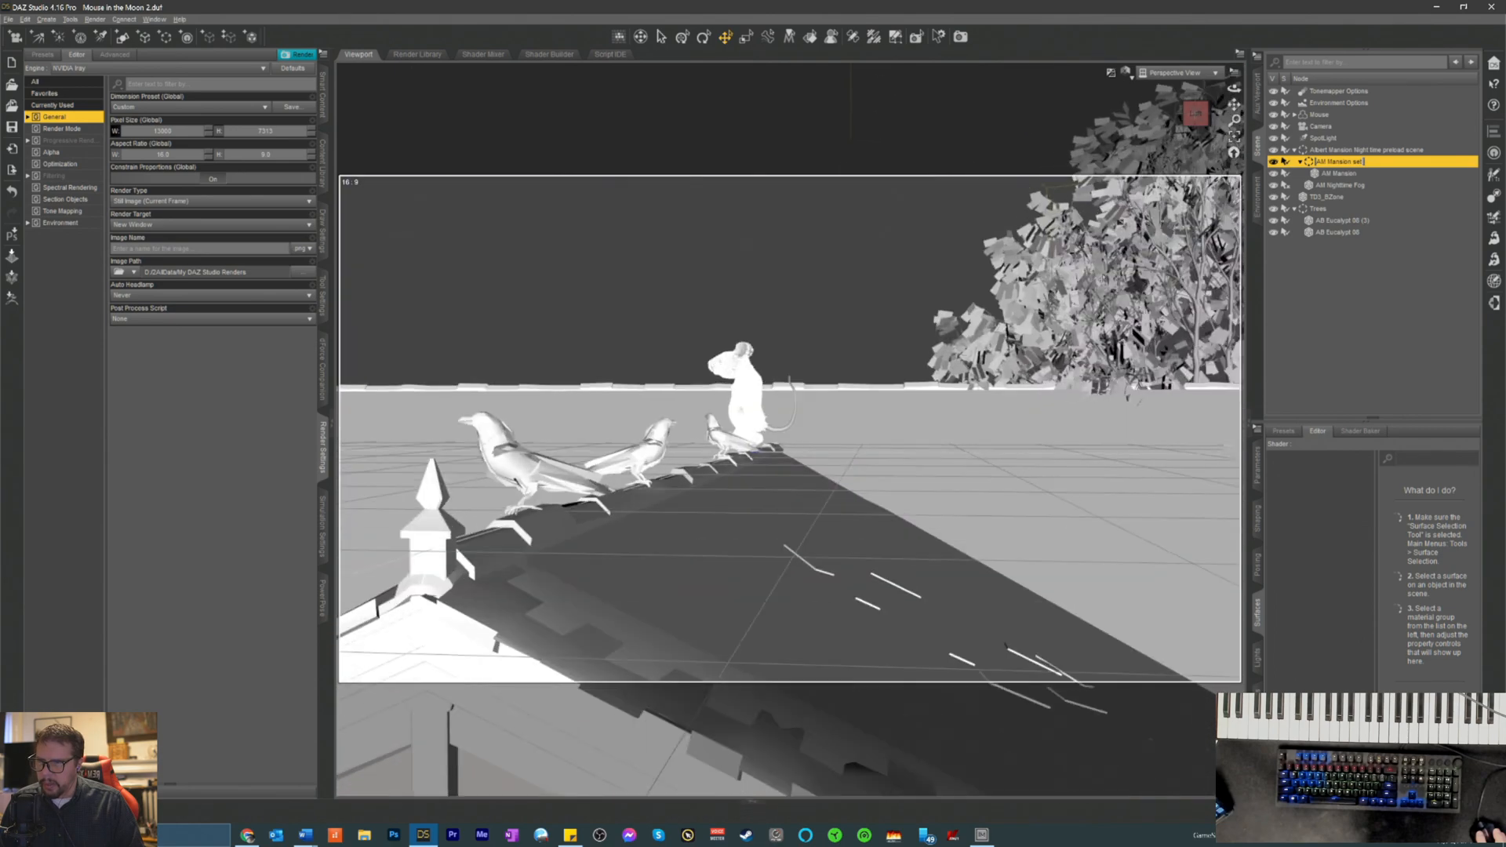
scroll(1090, 290, "up", 5)
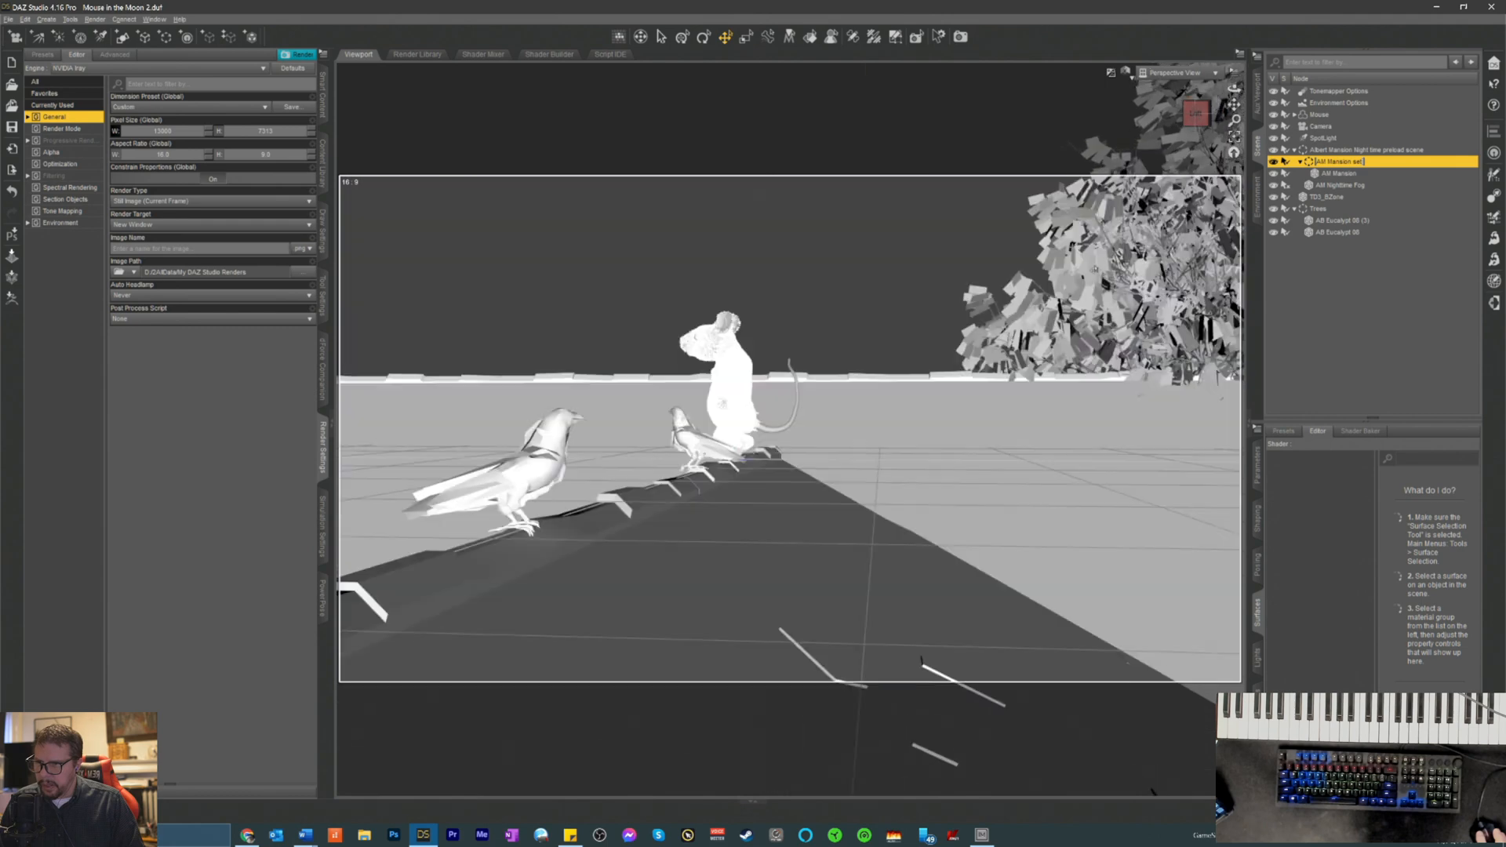
scroll(1164, 218, "up", 4)
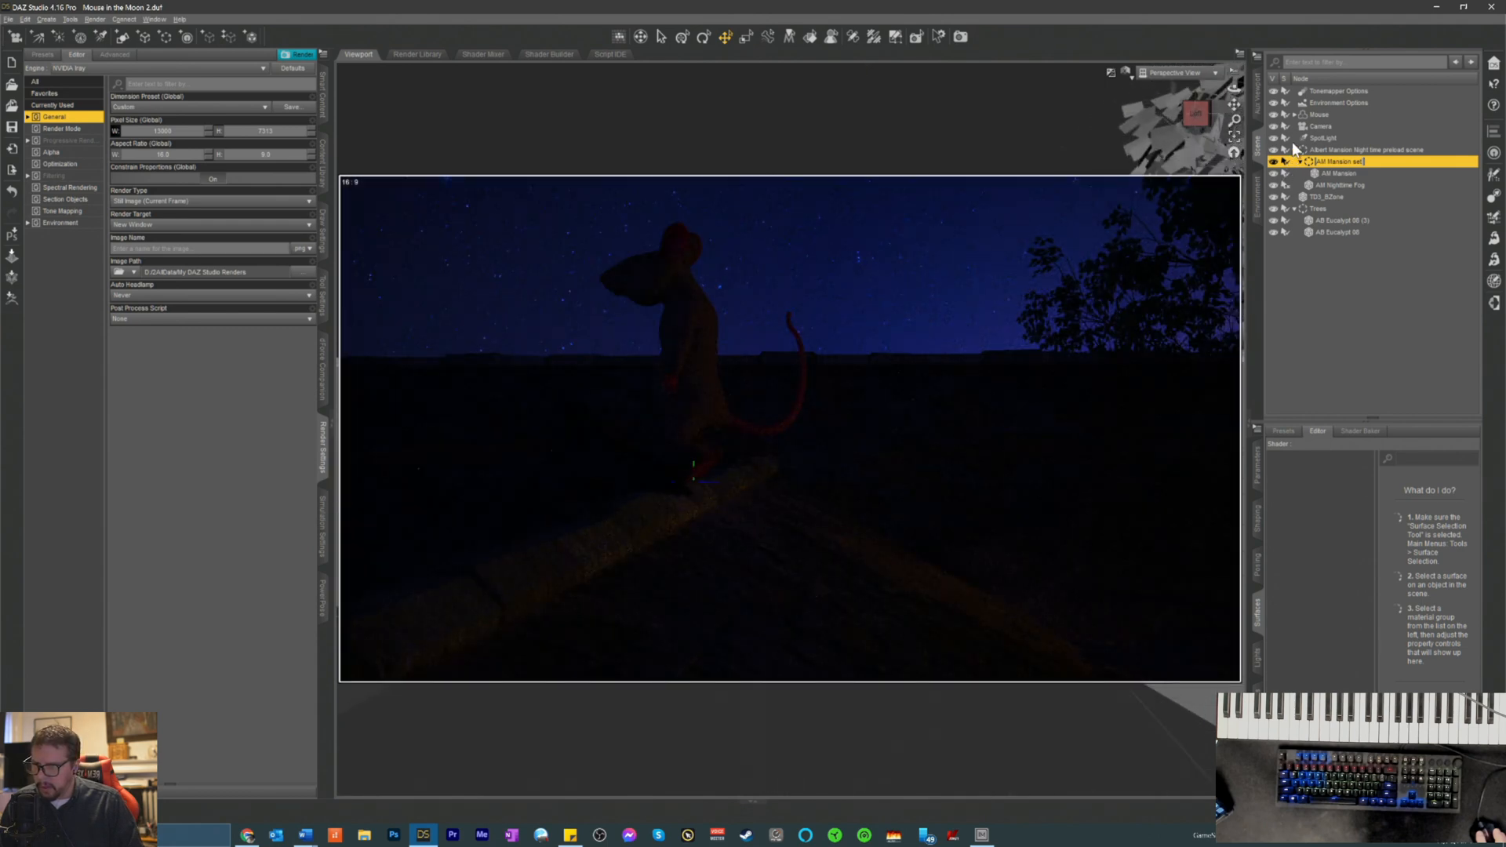
left_click_drag(1235, 104, 1293, 105)
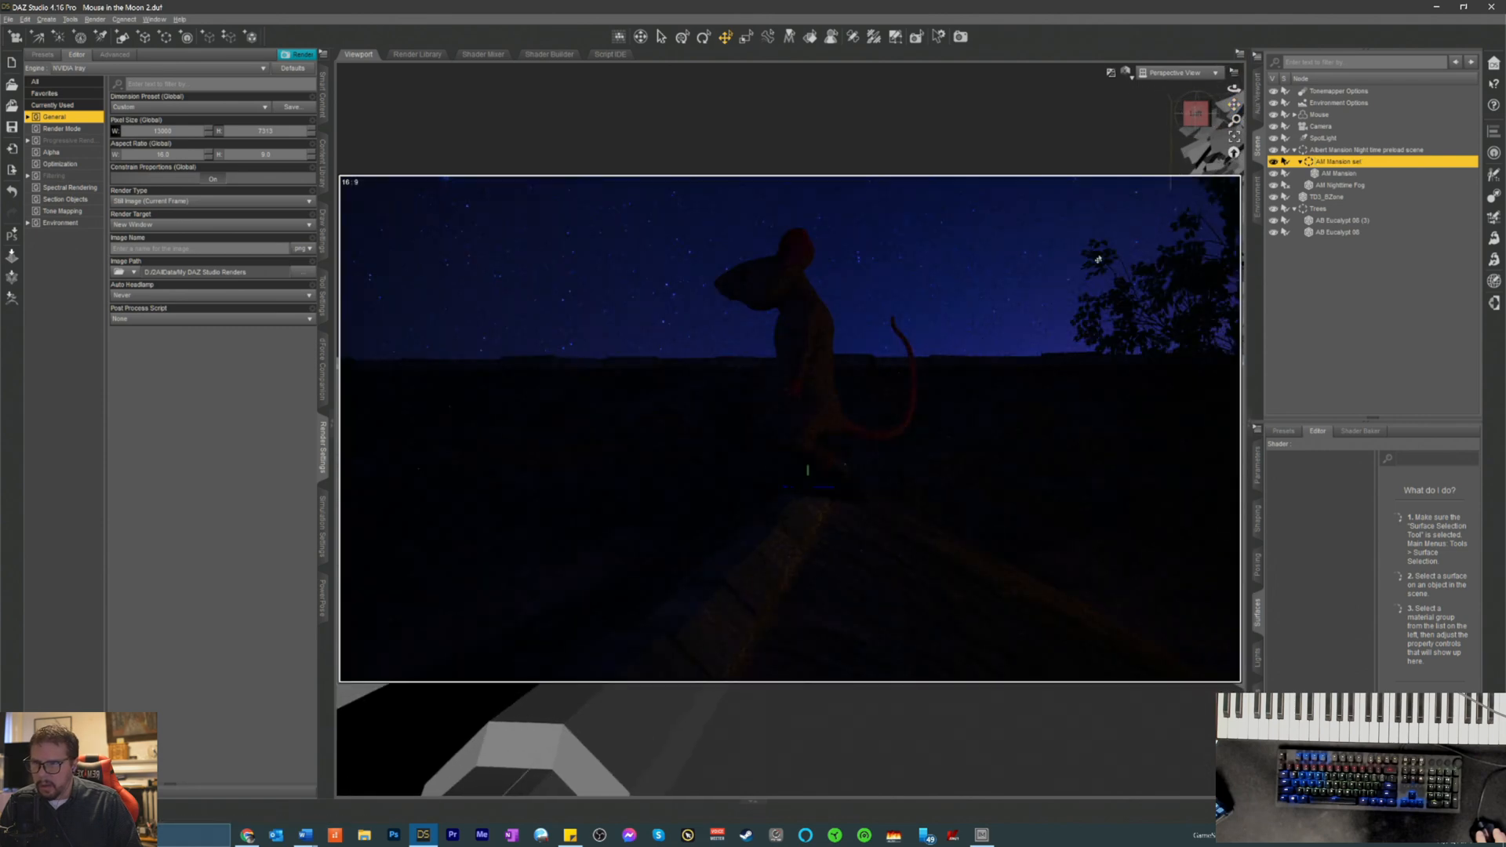
scroll(1094, 268, "up", 3)
scroll(1094, 268, "up", 2)
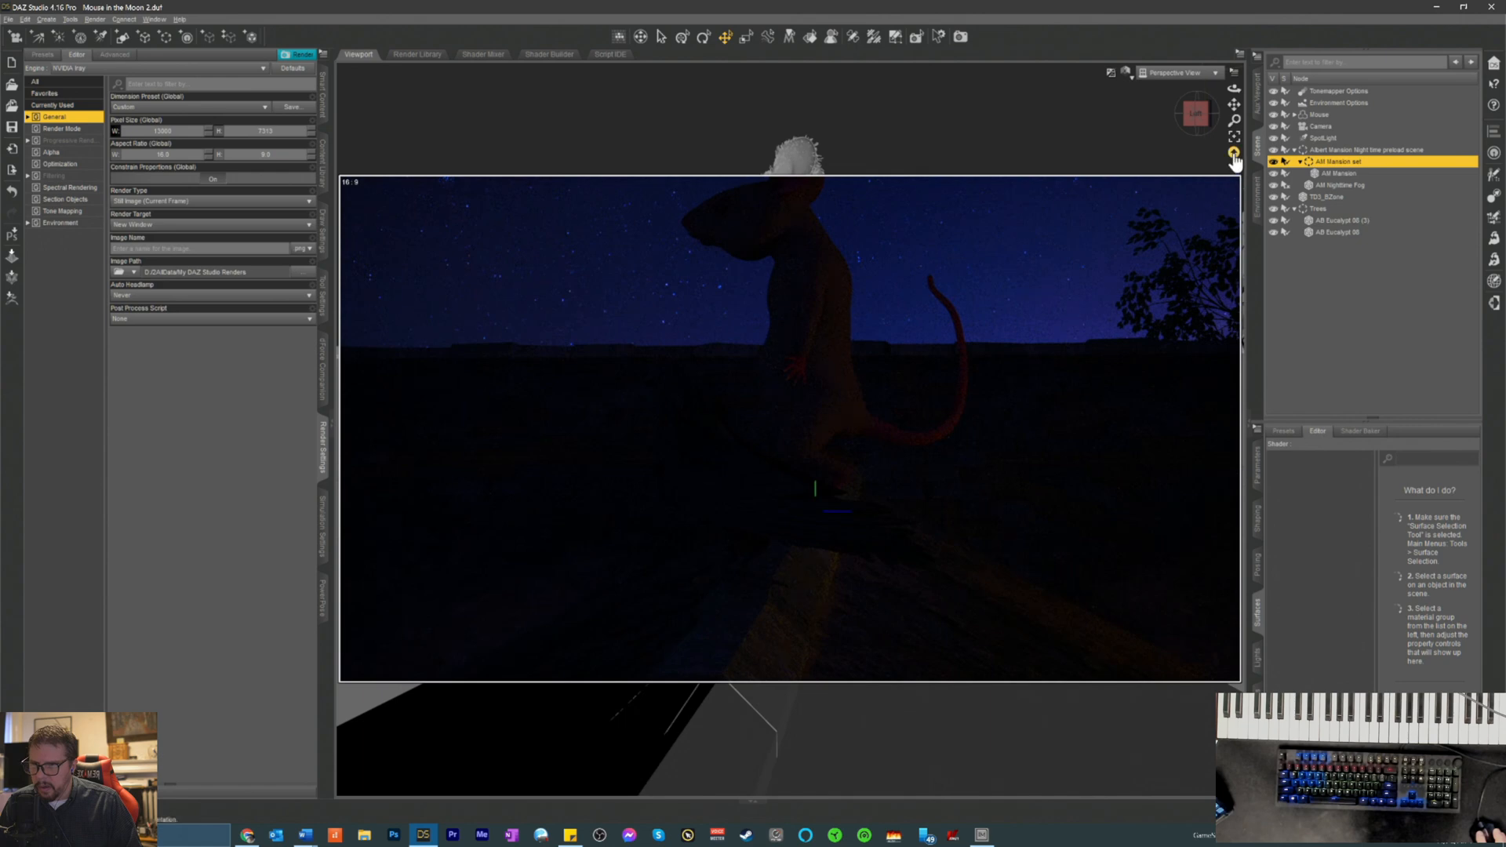
- Set the viewport draw style to Texture Shaded and frame the crow's feet on the roof ridge from the front
left_click(1125, 73)
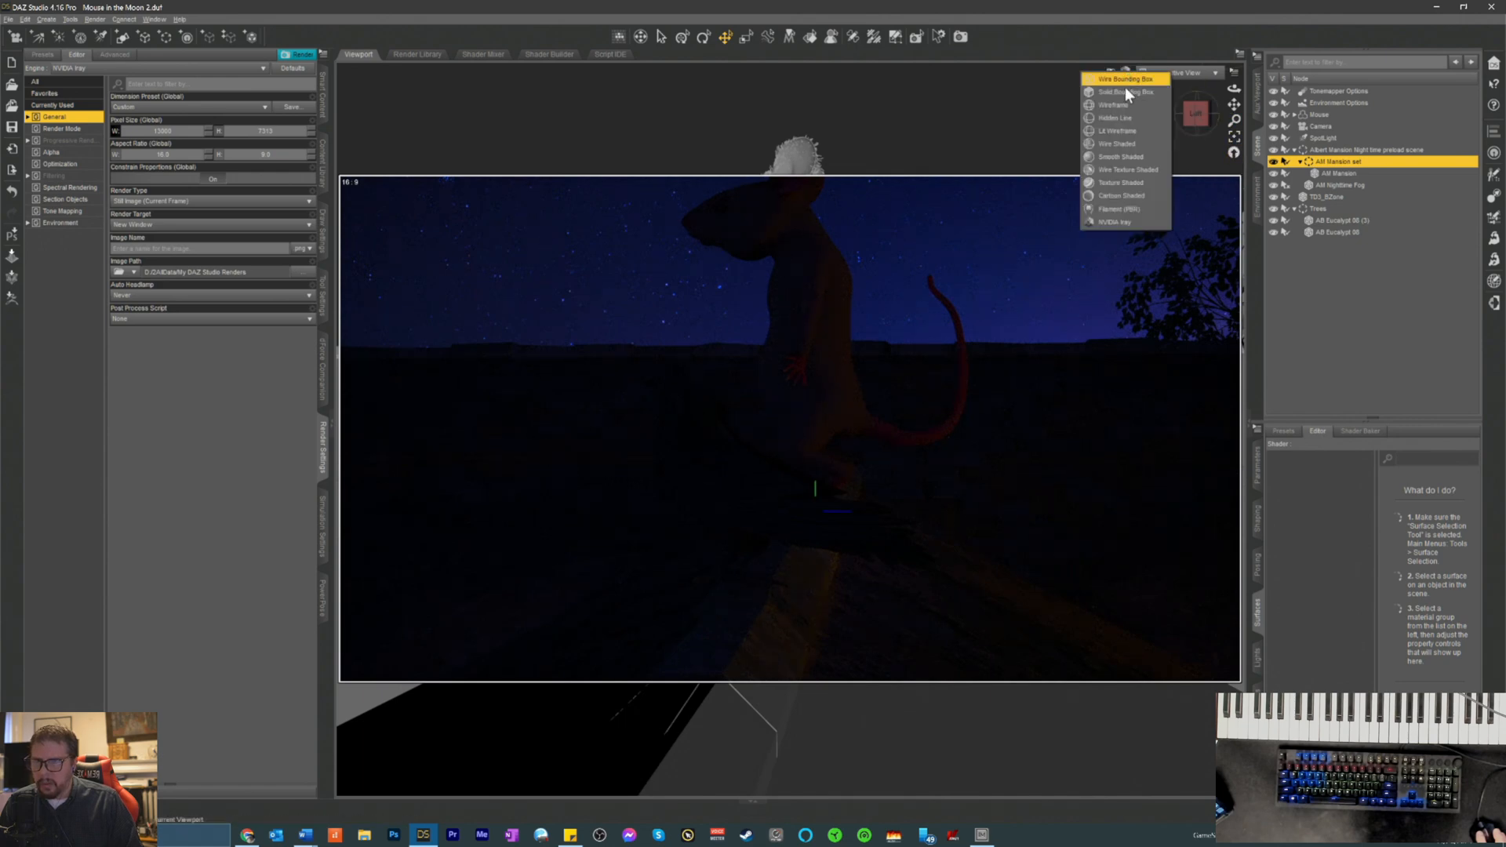
left_click(1114, 187)
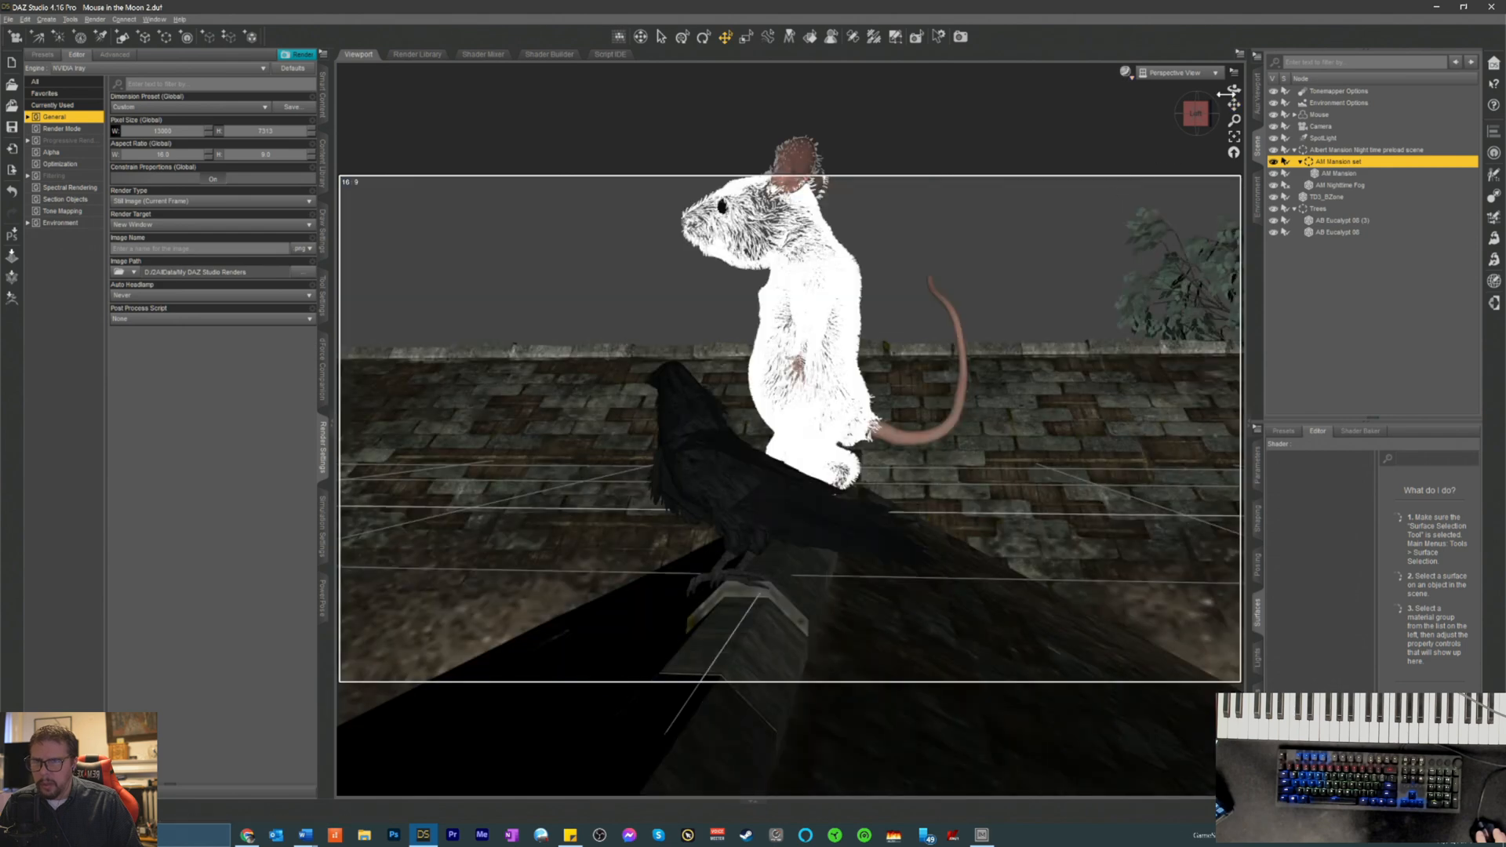
mouse_move(1230, 107)
left_mouse_down()
mouse_move(1243, 106)
mouse_move(1229, 107)
left_mouse_up()
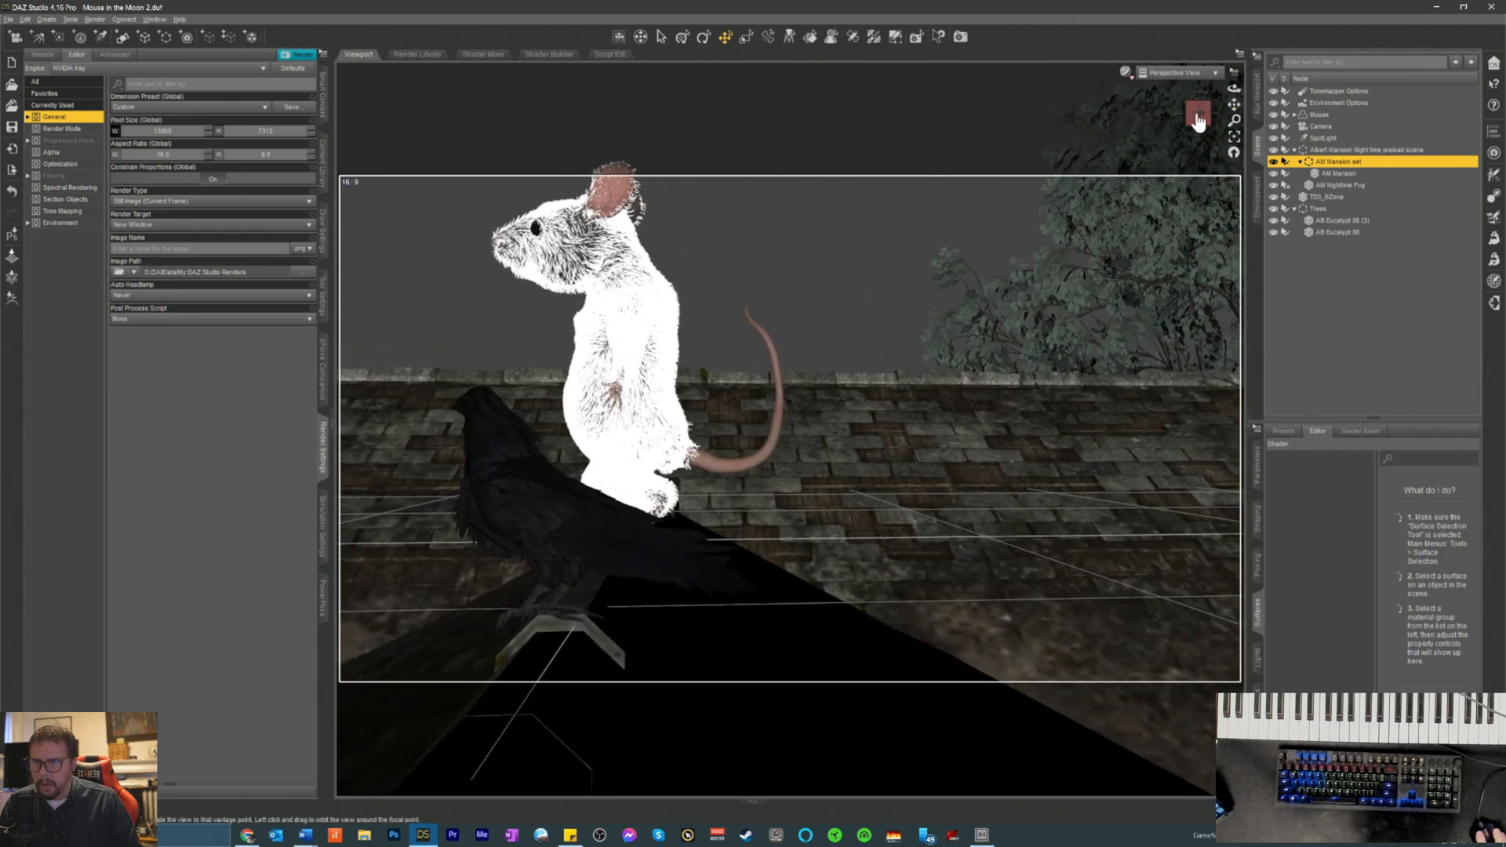
left_click(1342, 220)
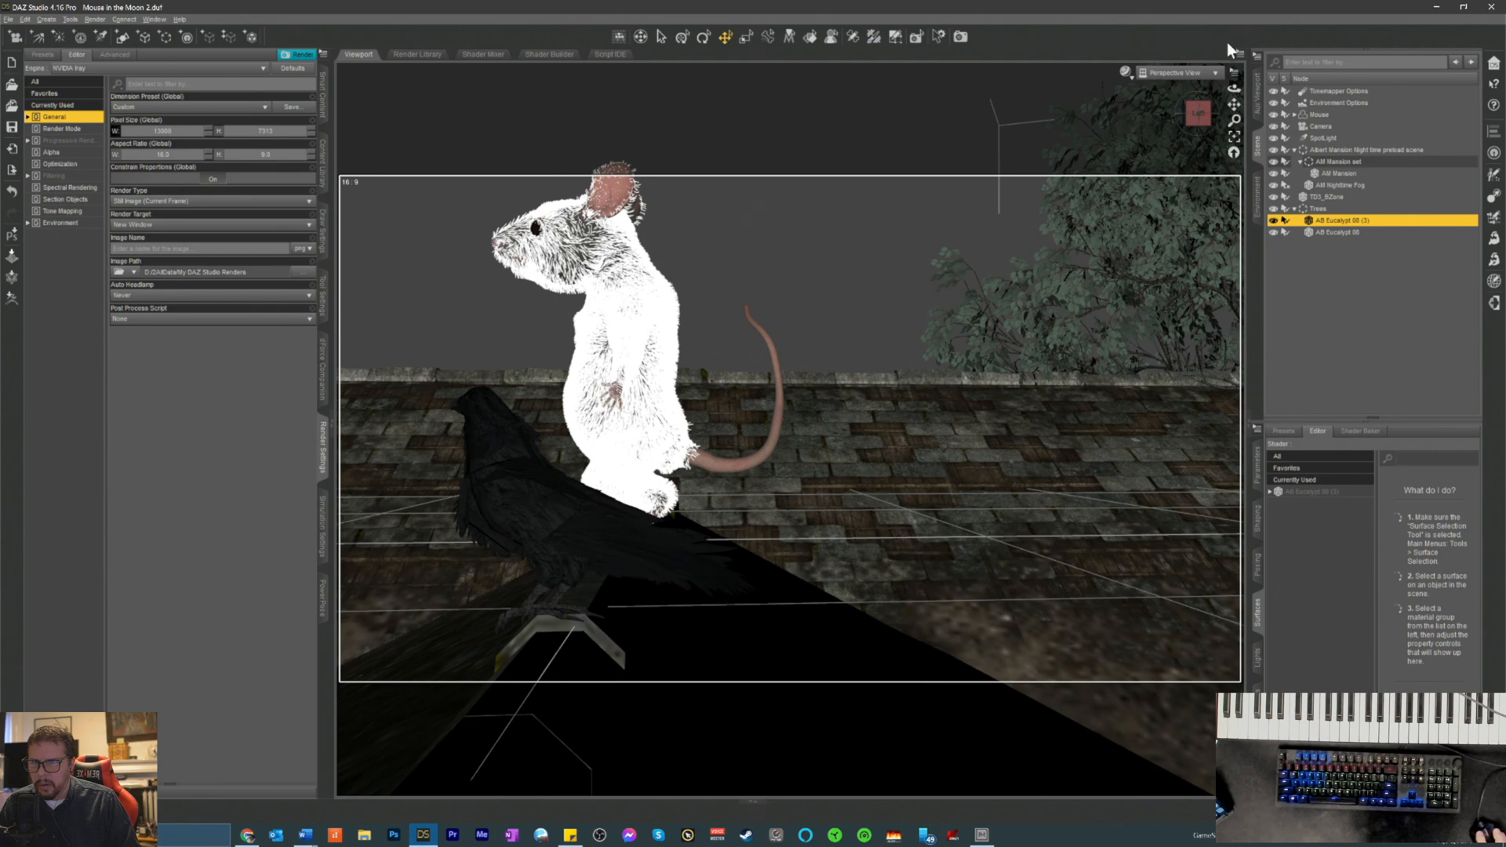
left_click_drag(1234, 104, 714, 350)
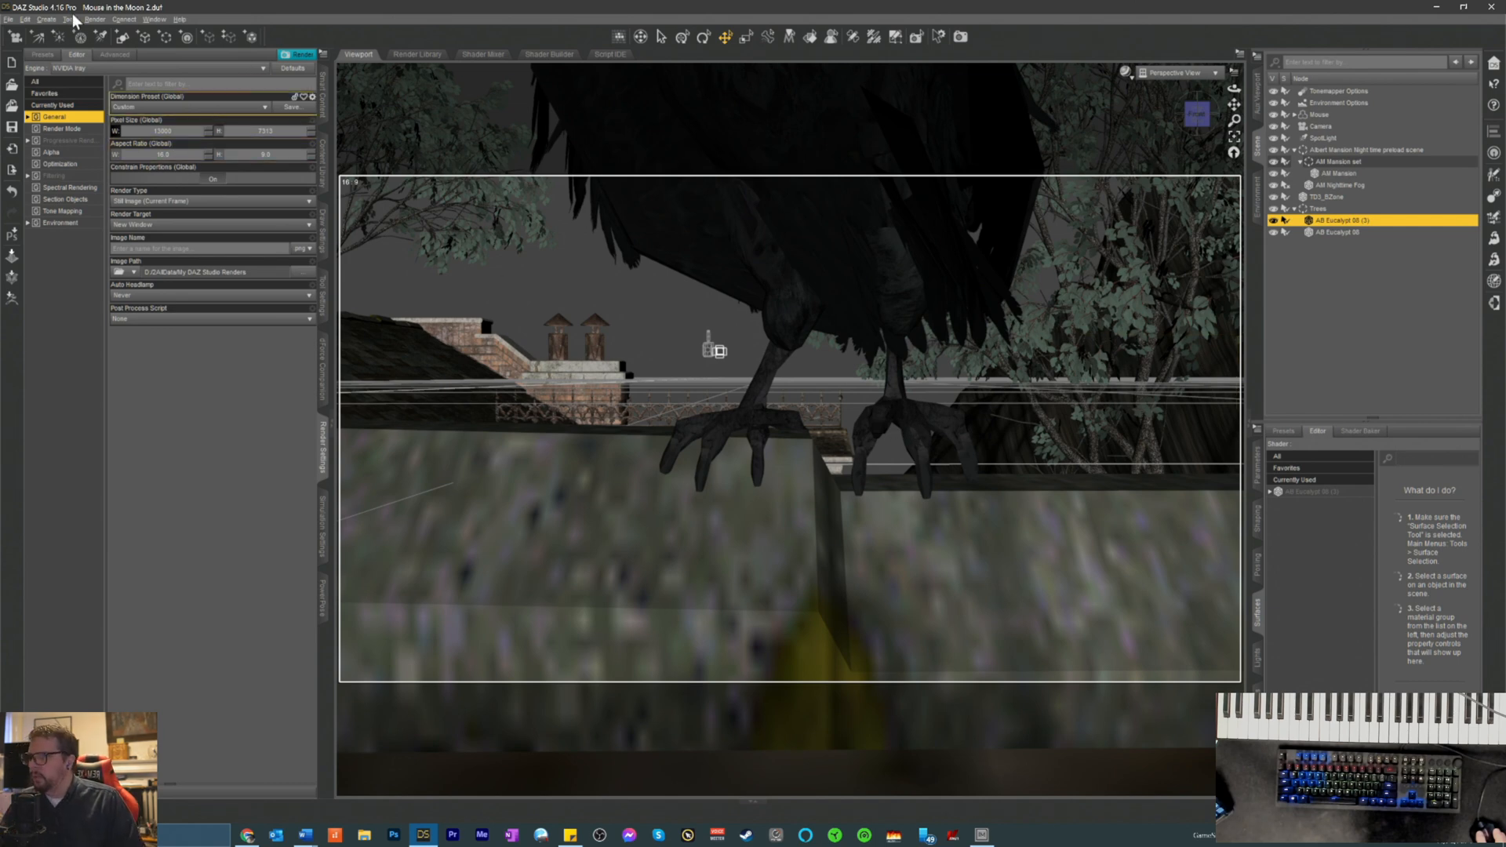
- Create a sphere primitive centred on its origin with a Z Positive axis, 10 segments and 10 sides
left_click(46, 19)
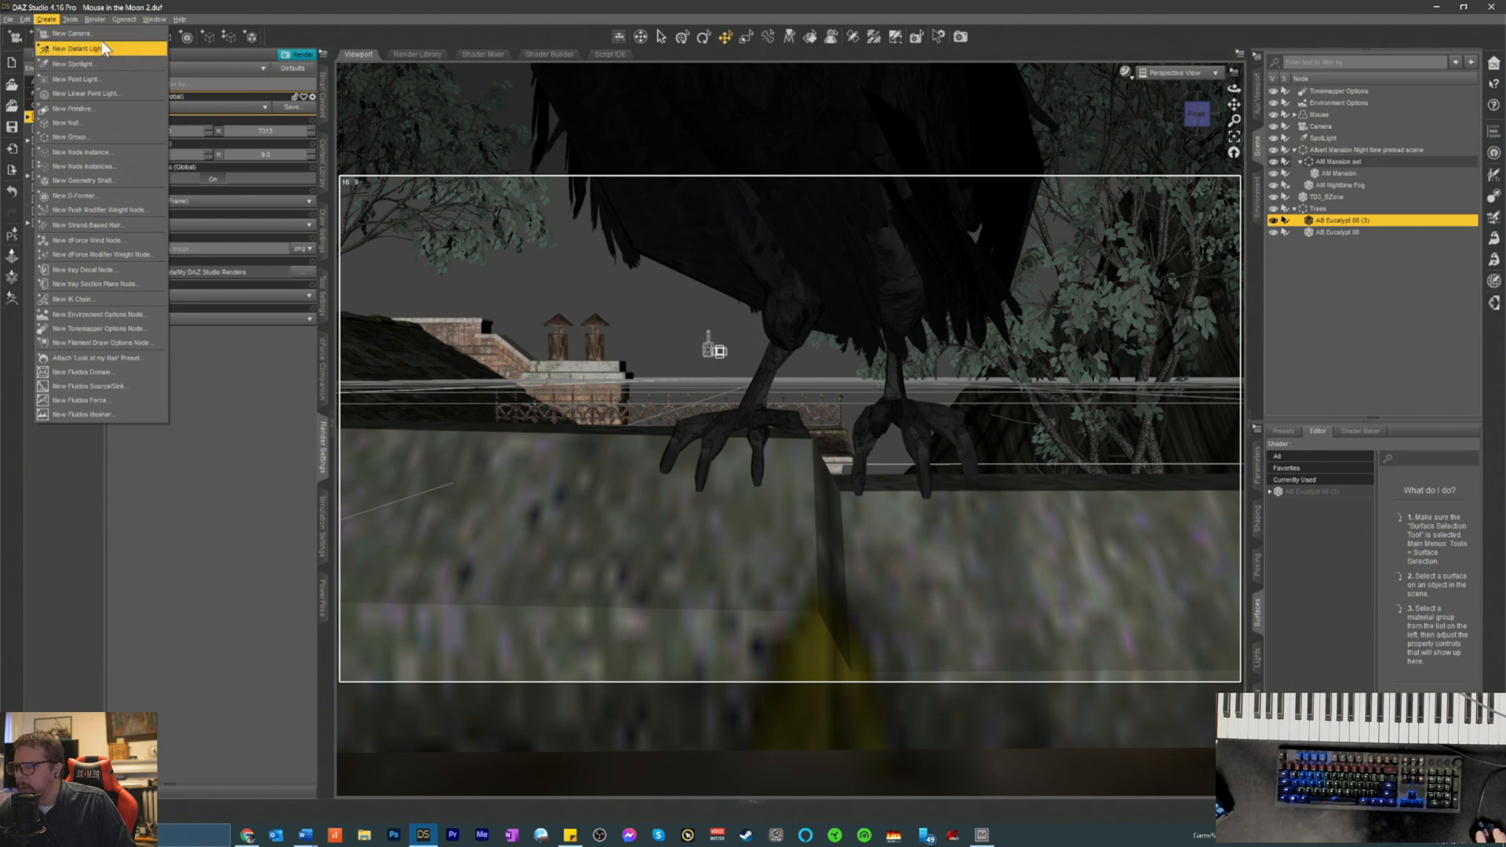
left_click(78, 108)
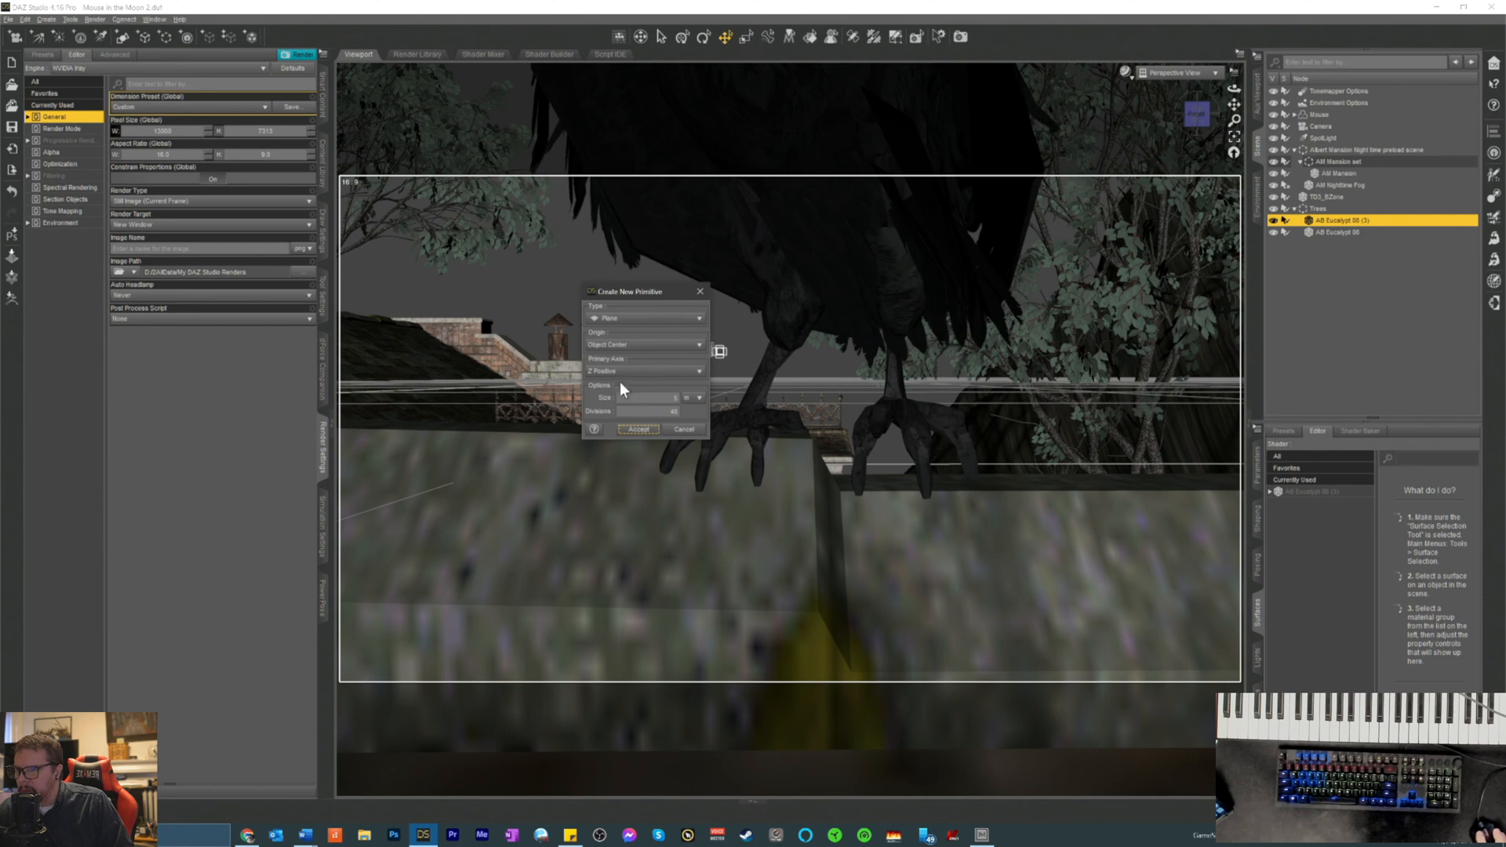
left_click(614, 318)
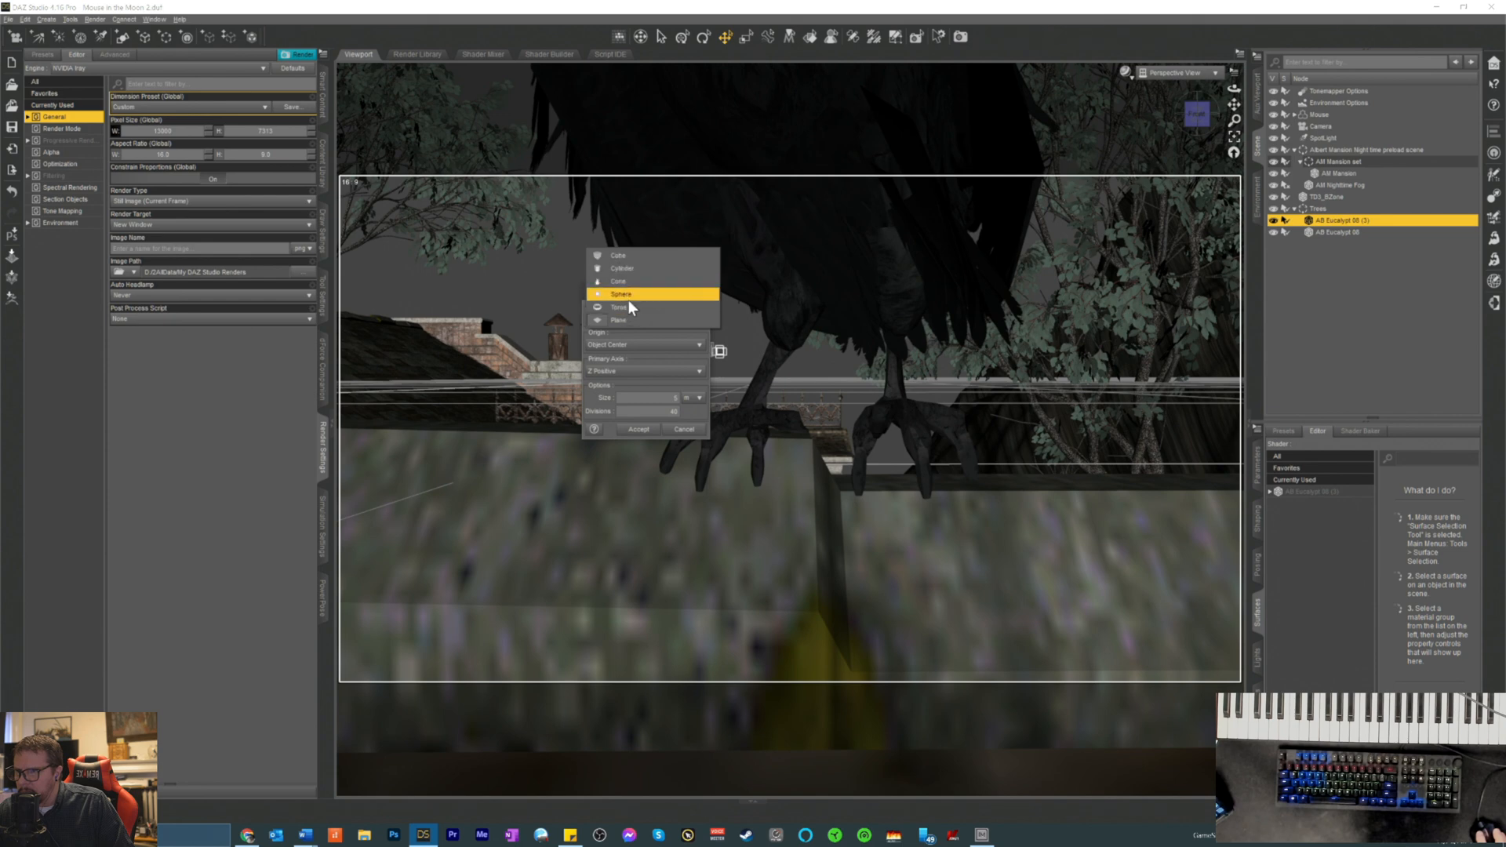
left_click(628, 296)
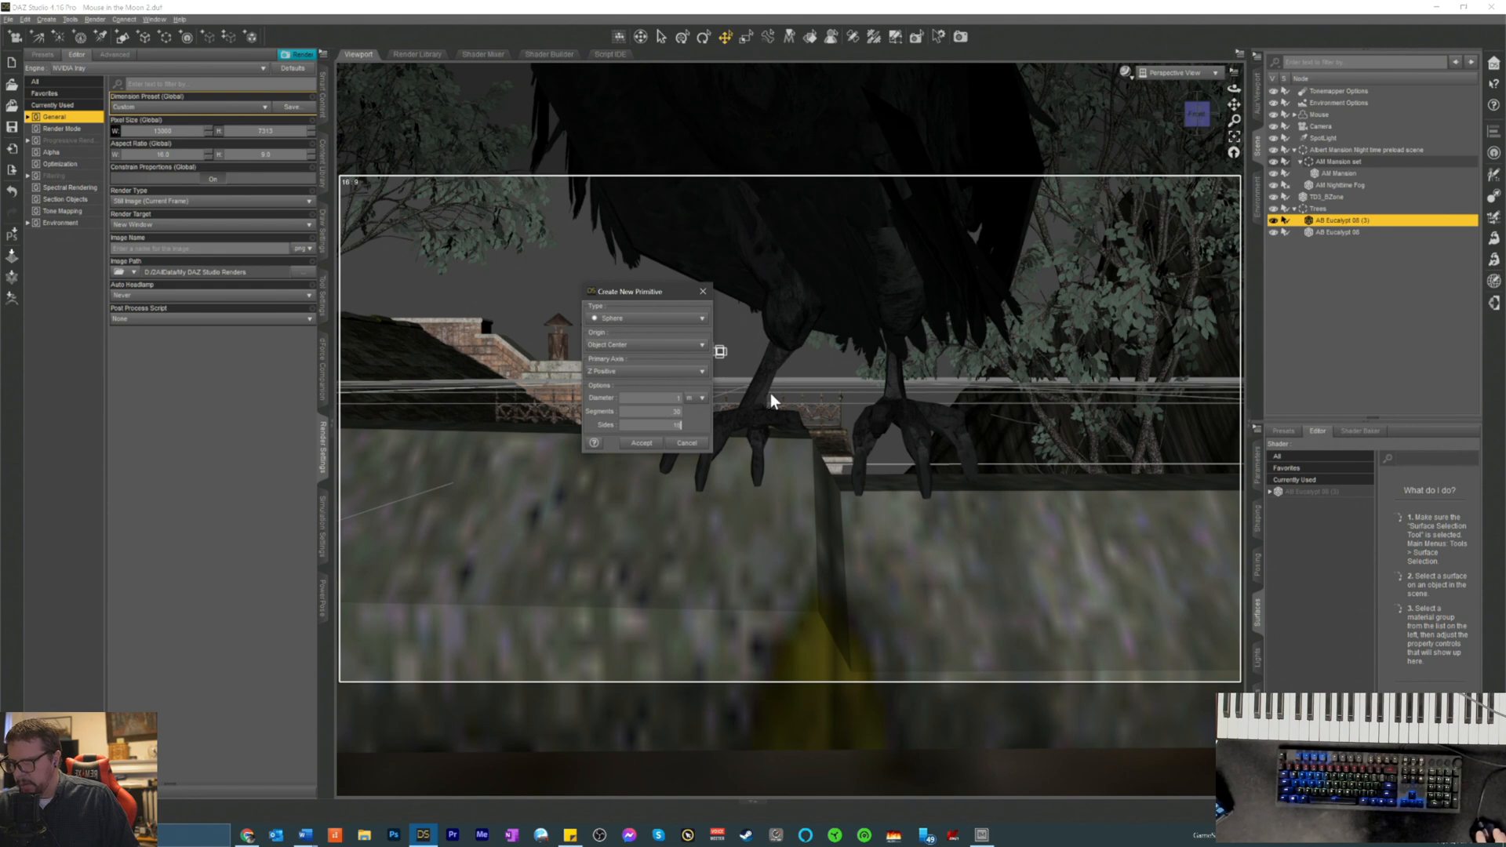
type("10")
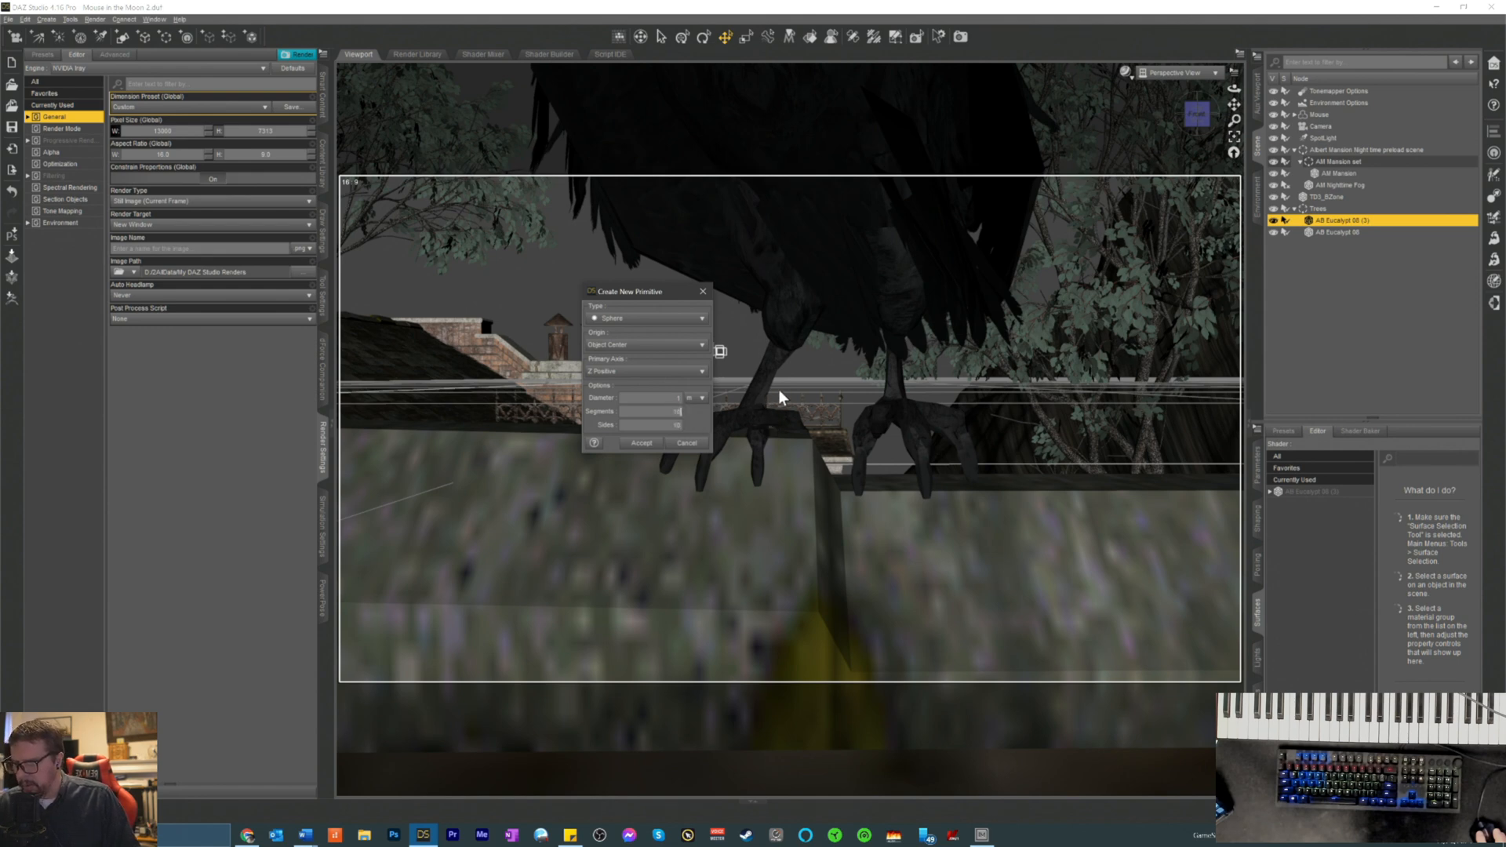
left_click(642, 443)
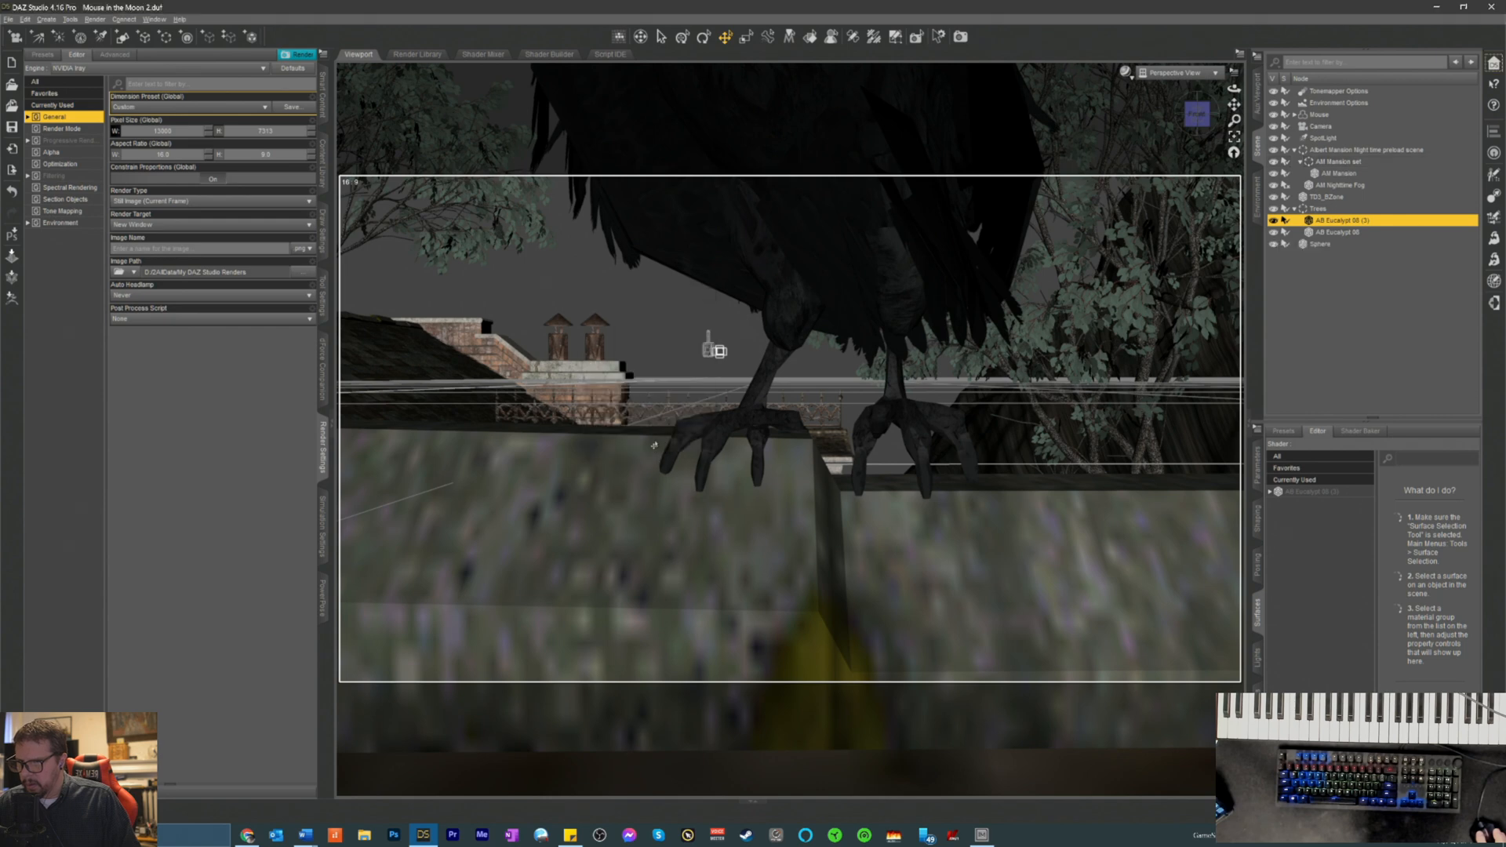
- Select the new sphere, frame it, and move it about 119 cm along X from the mouse toward the crow
left_click(1308, 244)
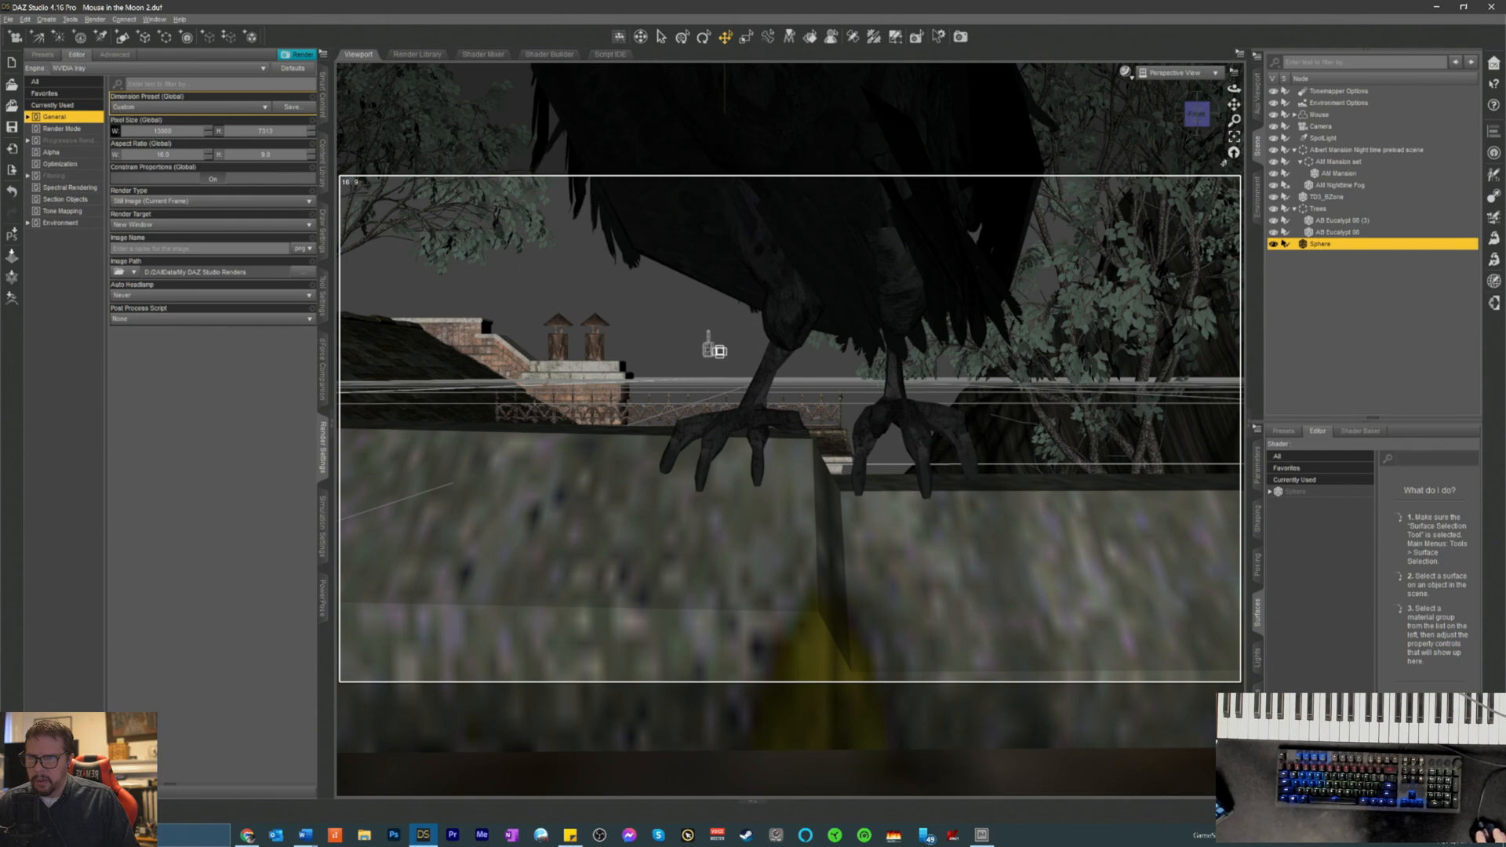
left_click(1236, 140)
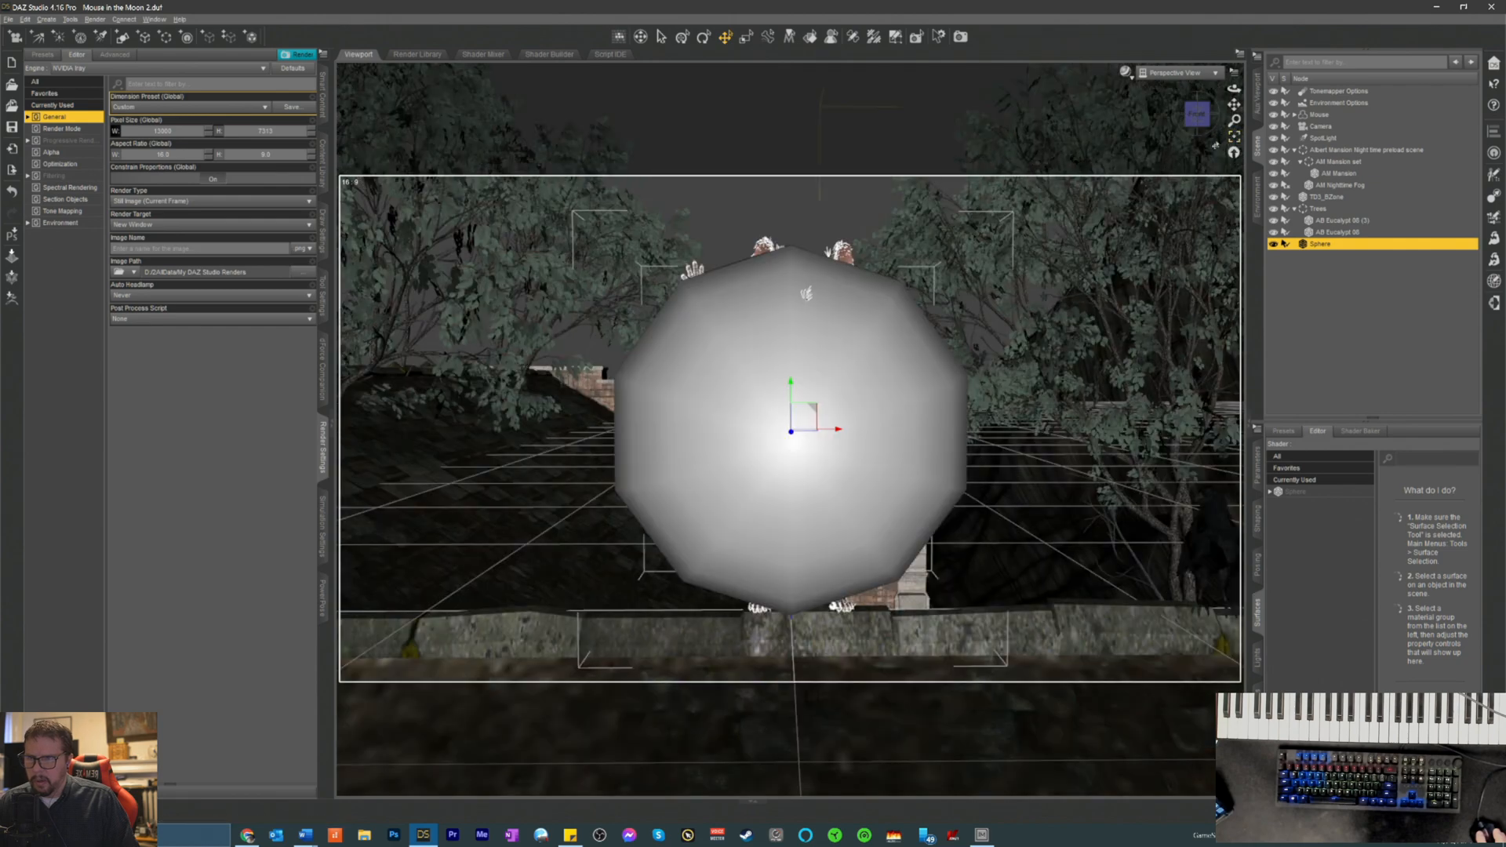
left_click(1199, 121)
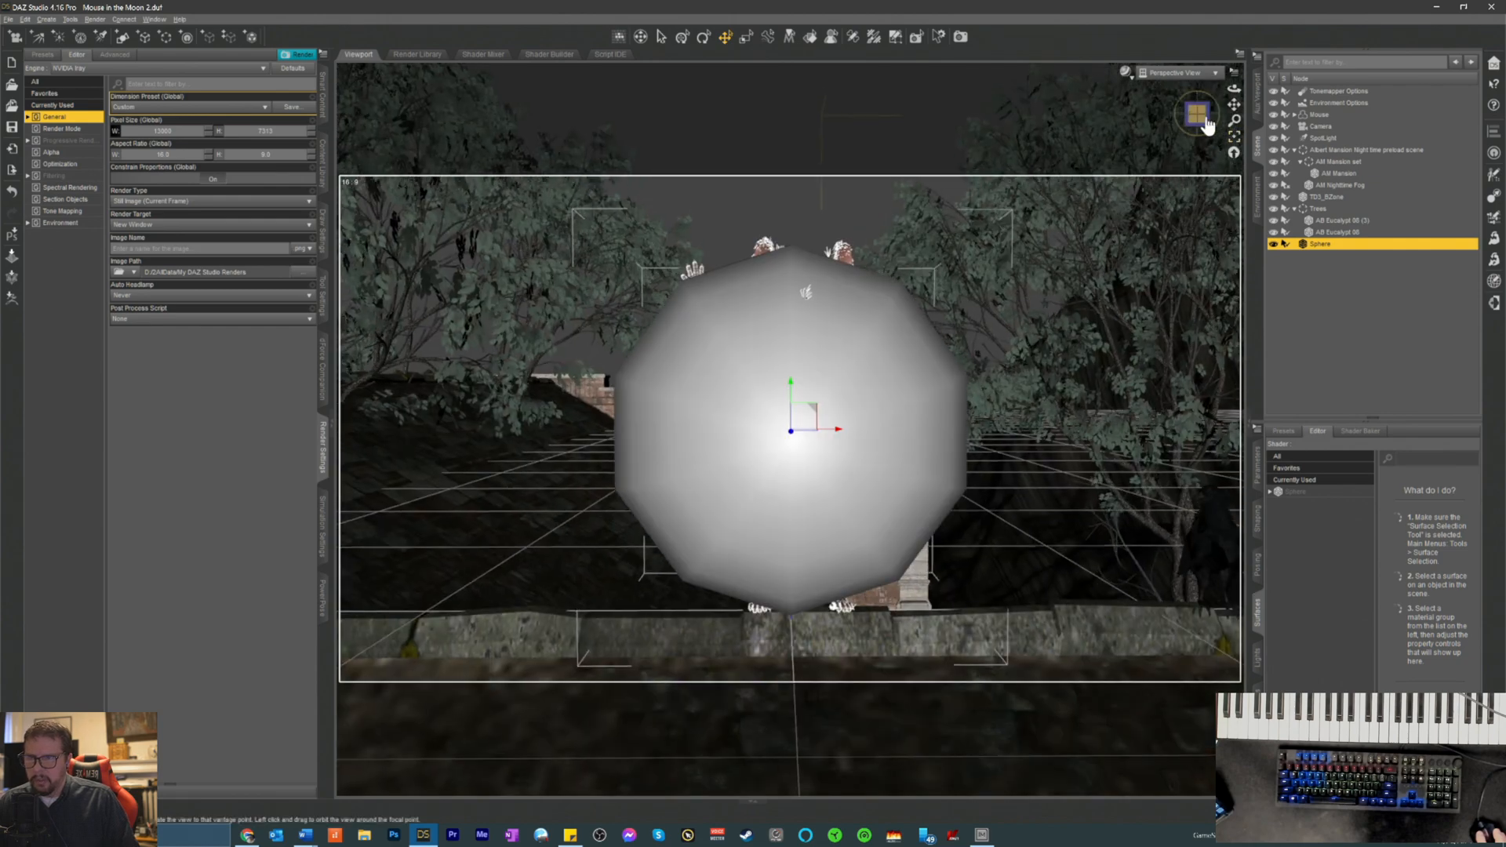
left_click_drag(1233, 108, 1023, 110)
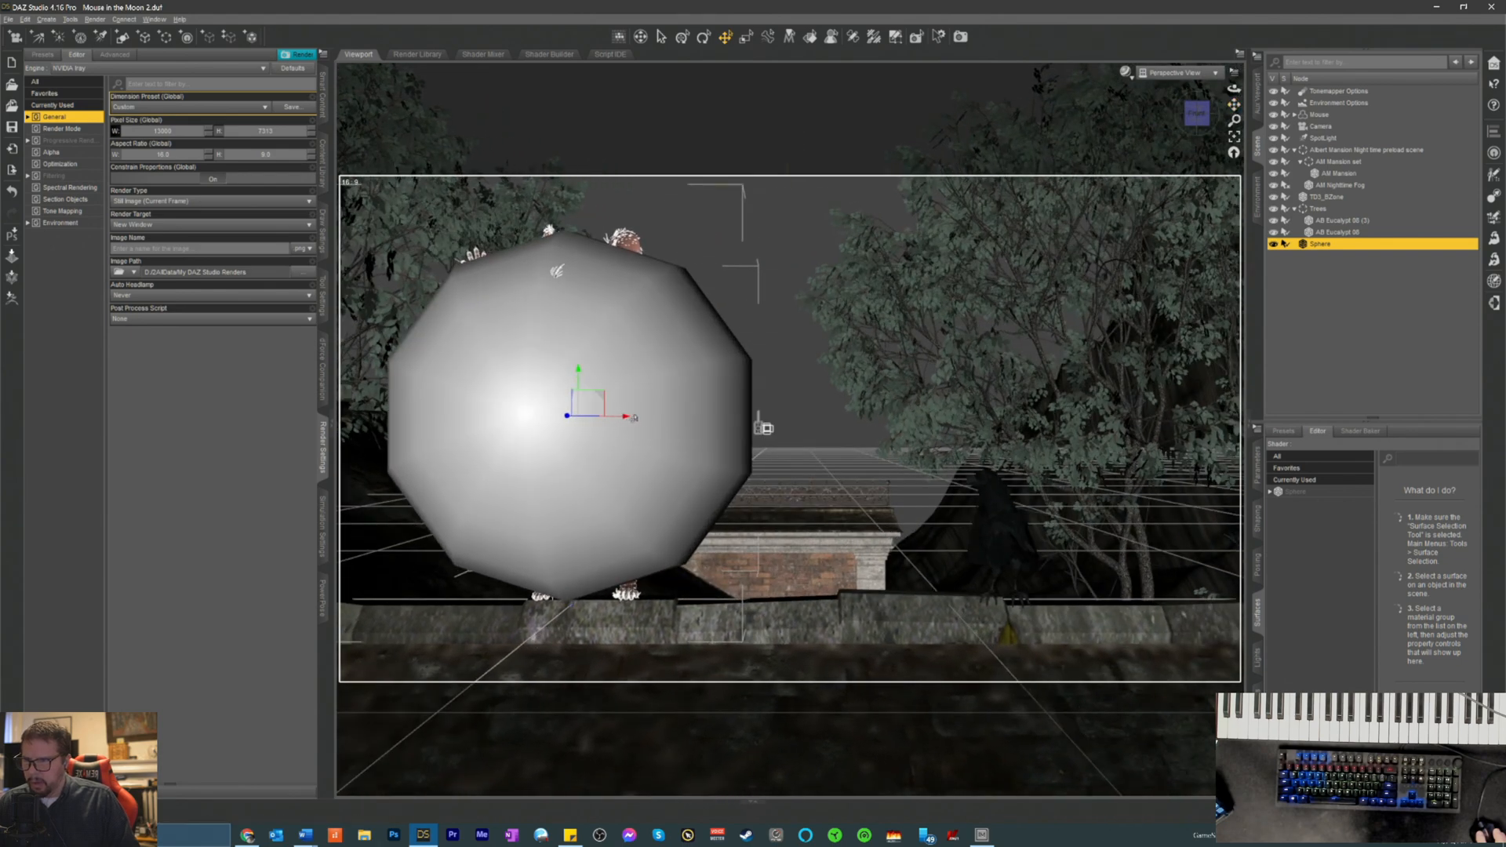
left_click_drag(625, 420, 1063, 421)
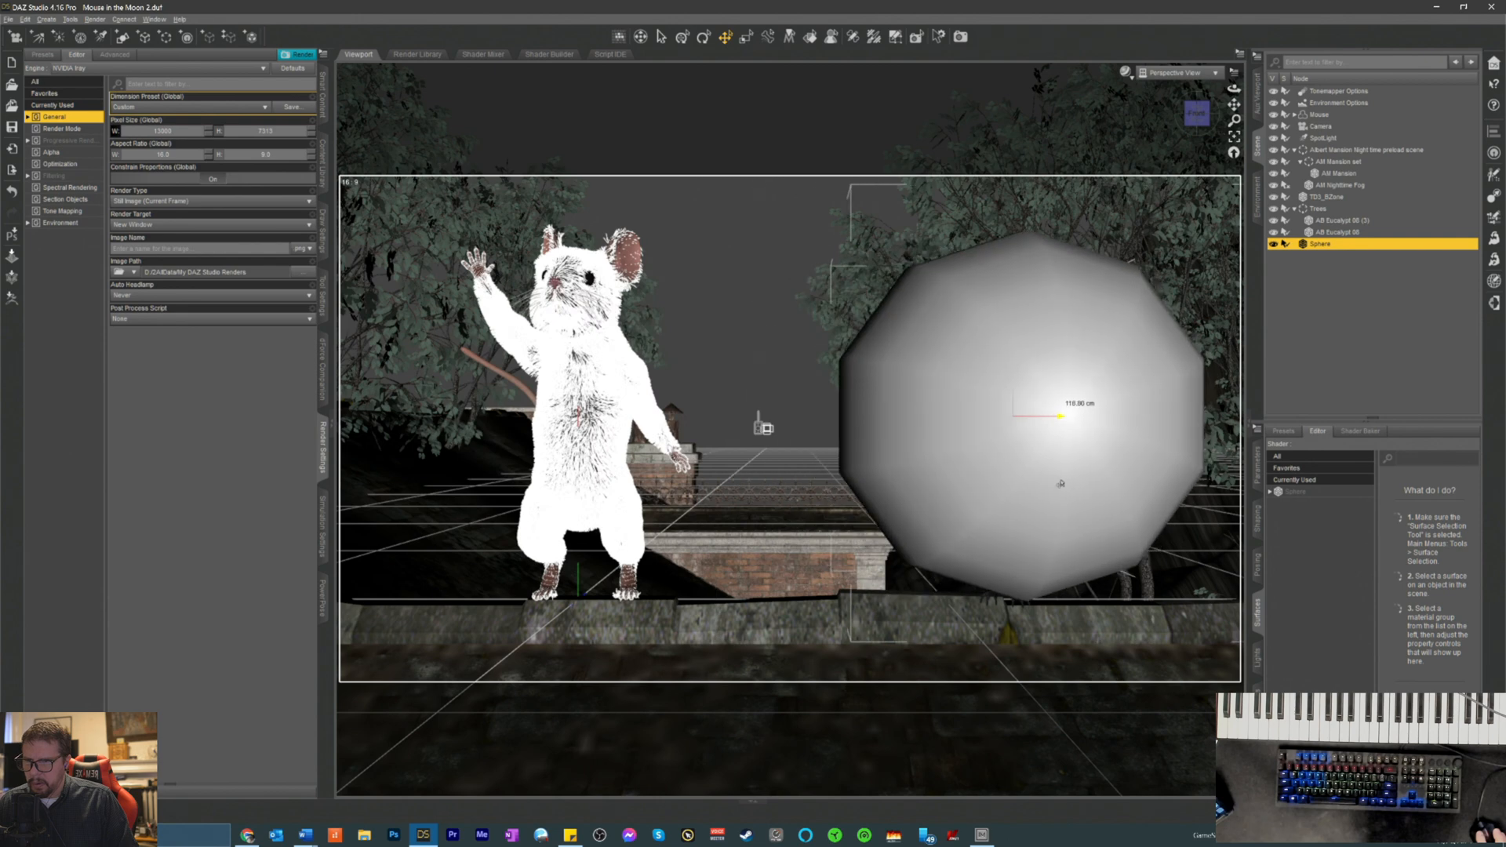
- Shrink the sphere uniformly to a small ball and lower it onto the roof ridge at the crow's feet
left_click(1257, 480)
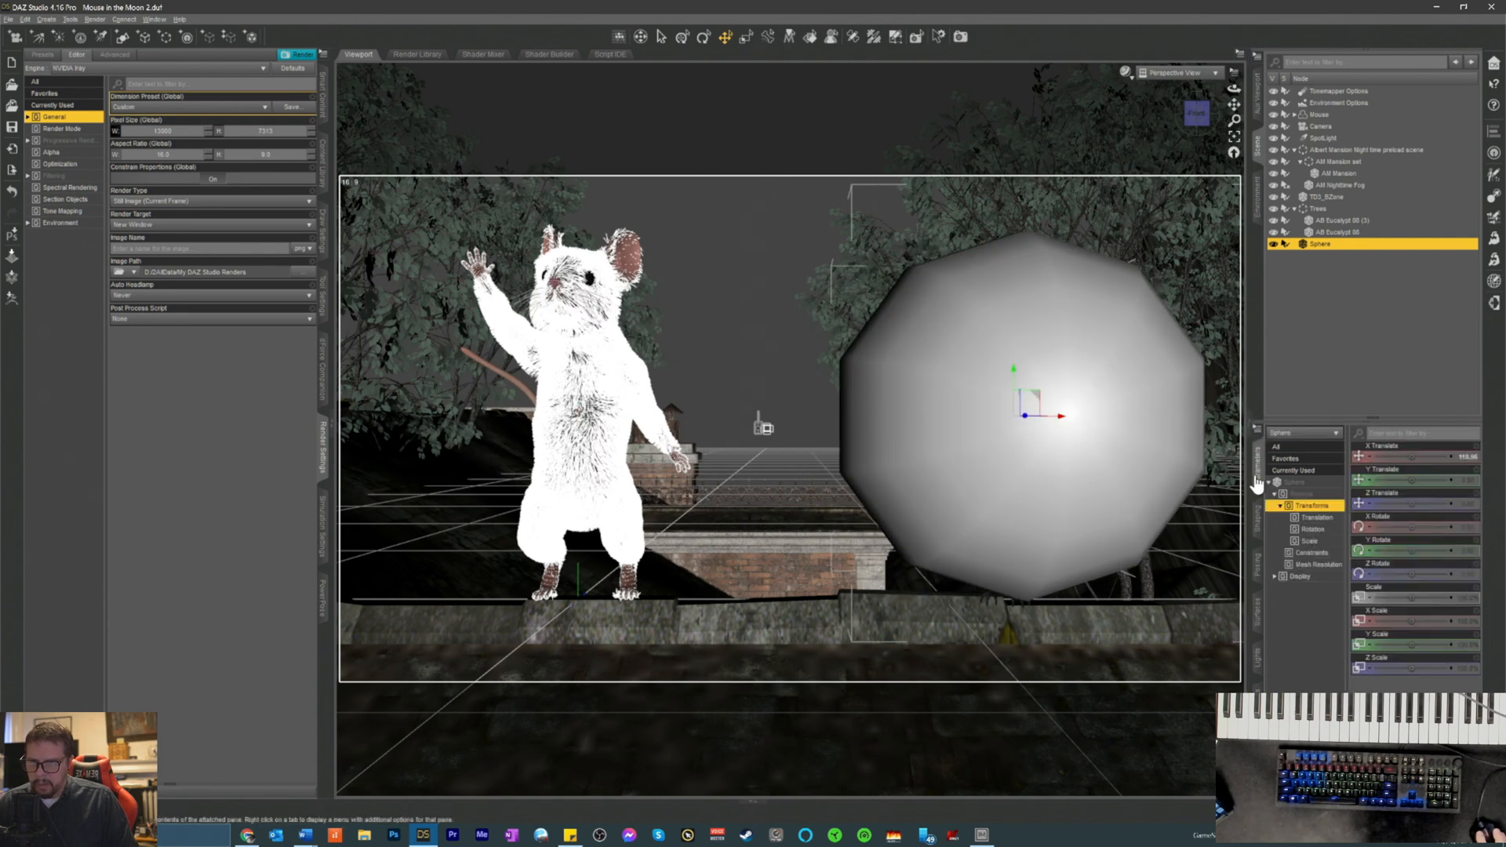
left_click_drag(1413, 593, 1367, 594)
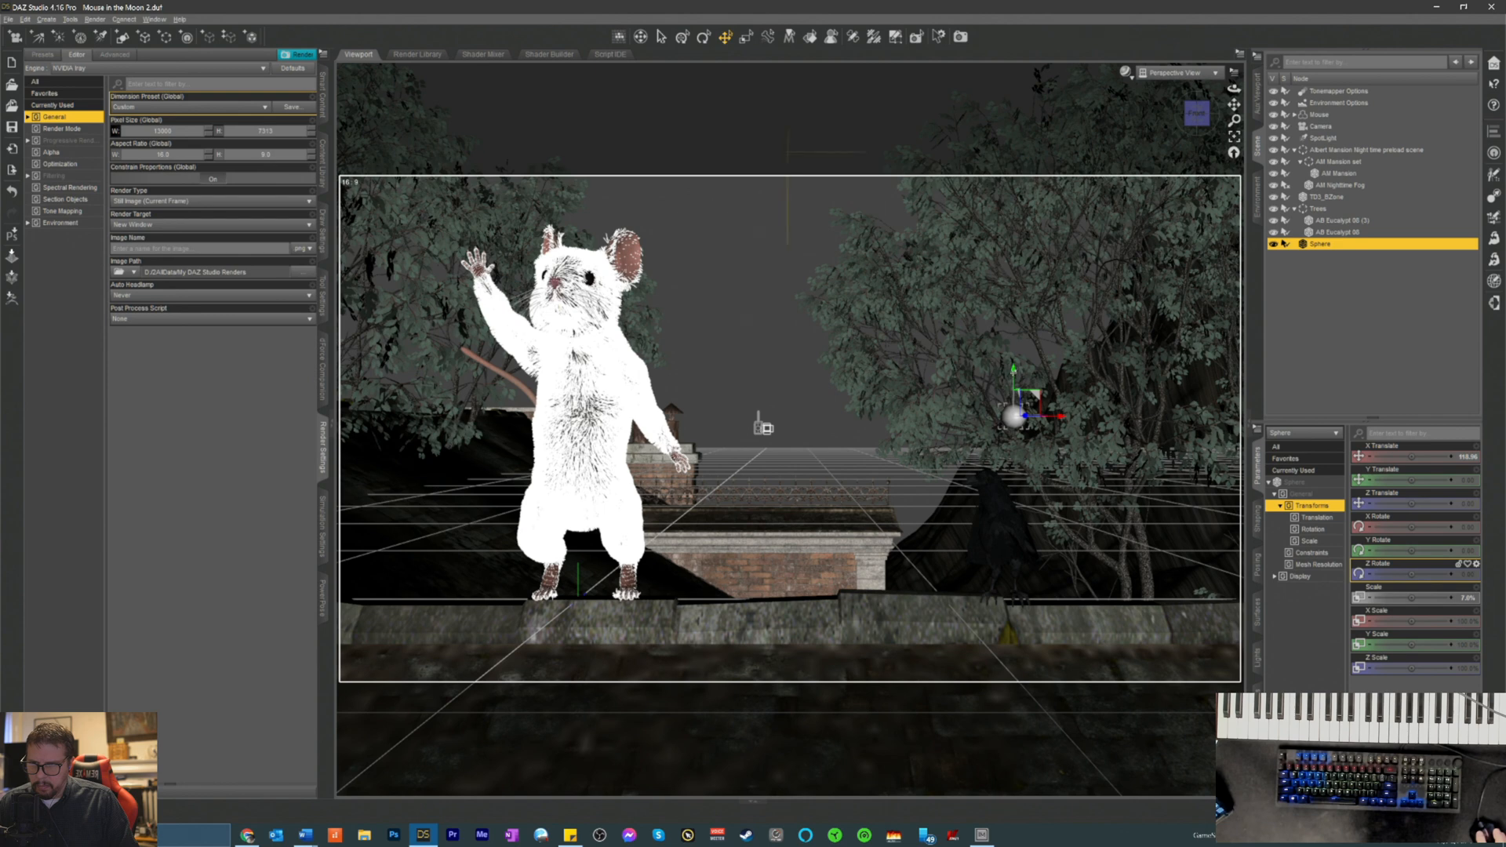
left_click_drag(1040, 375, 1043, 562)
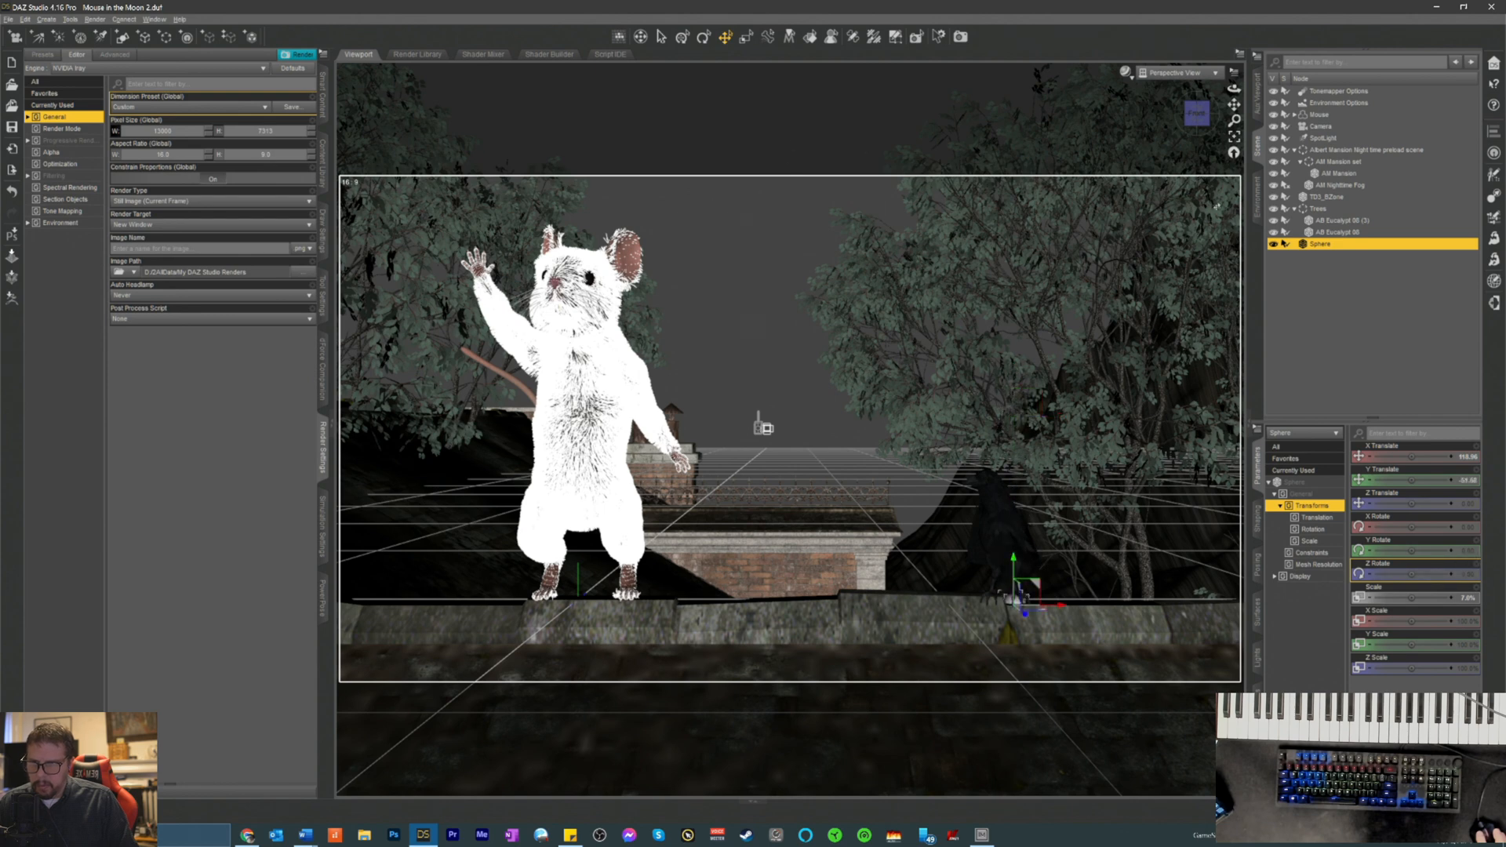
- Shift the sphere along Z to about 4.4 cm under the crow and set its scale to about 10%
left_click_drag(1196, 116, 1145, 122)
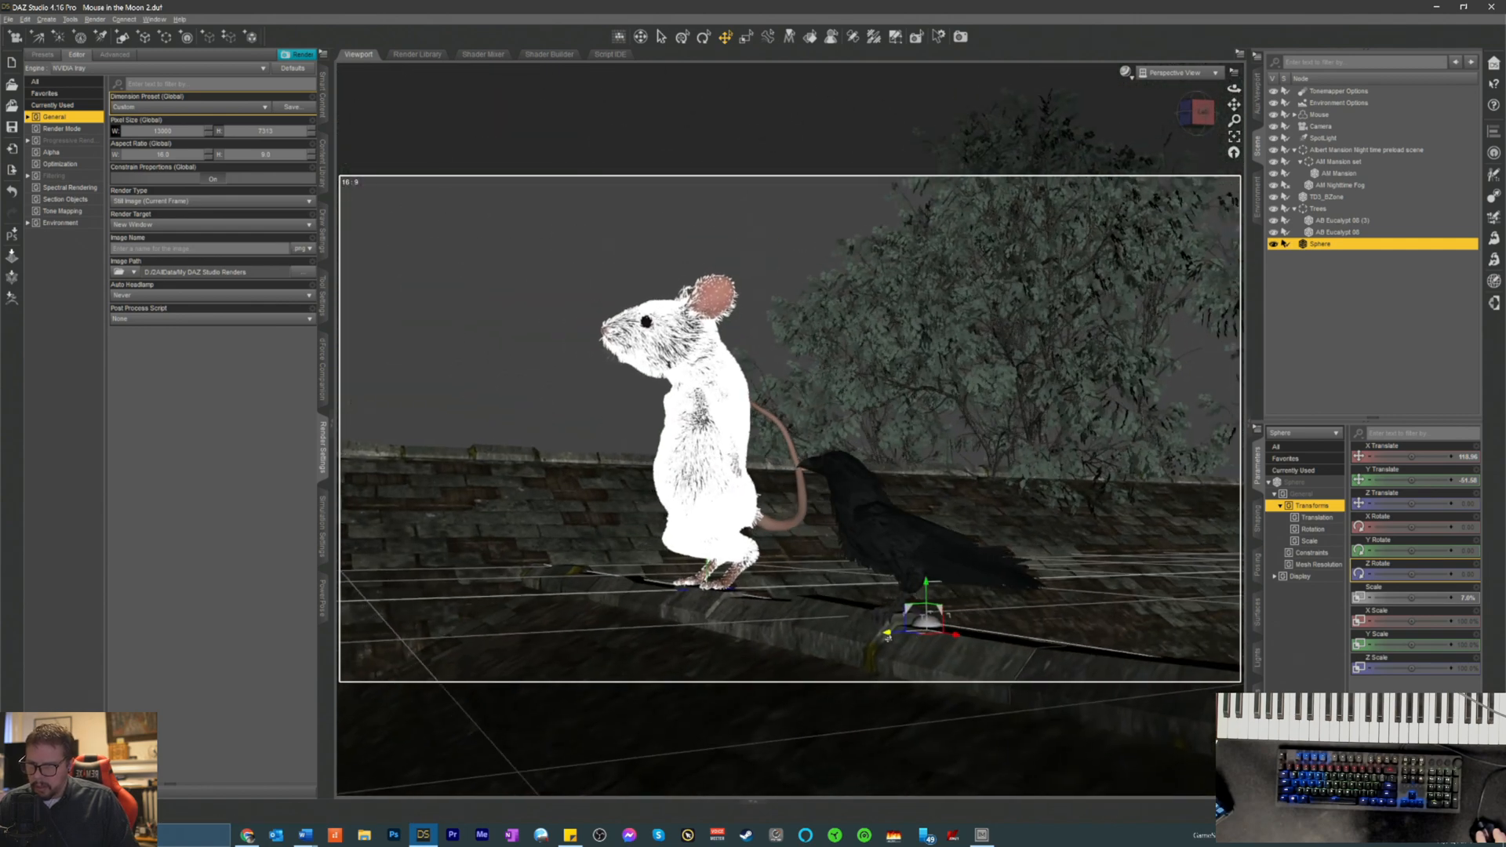
left_click_drag(888, 636, 871, 632)
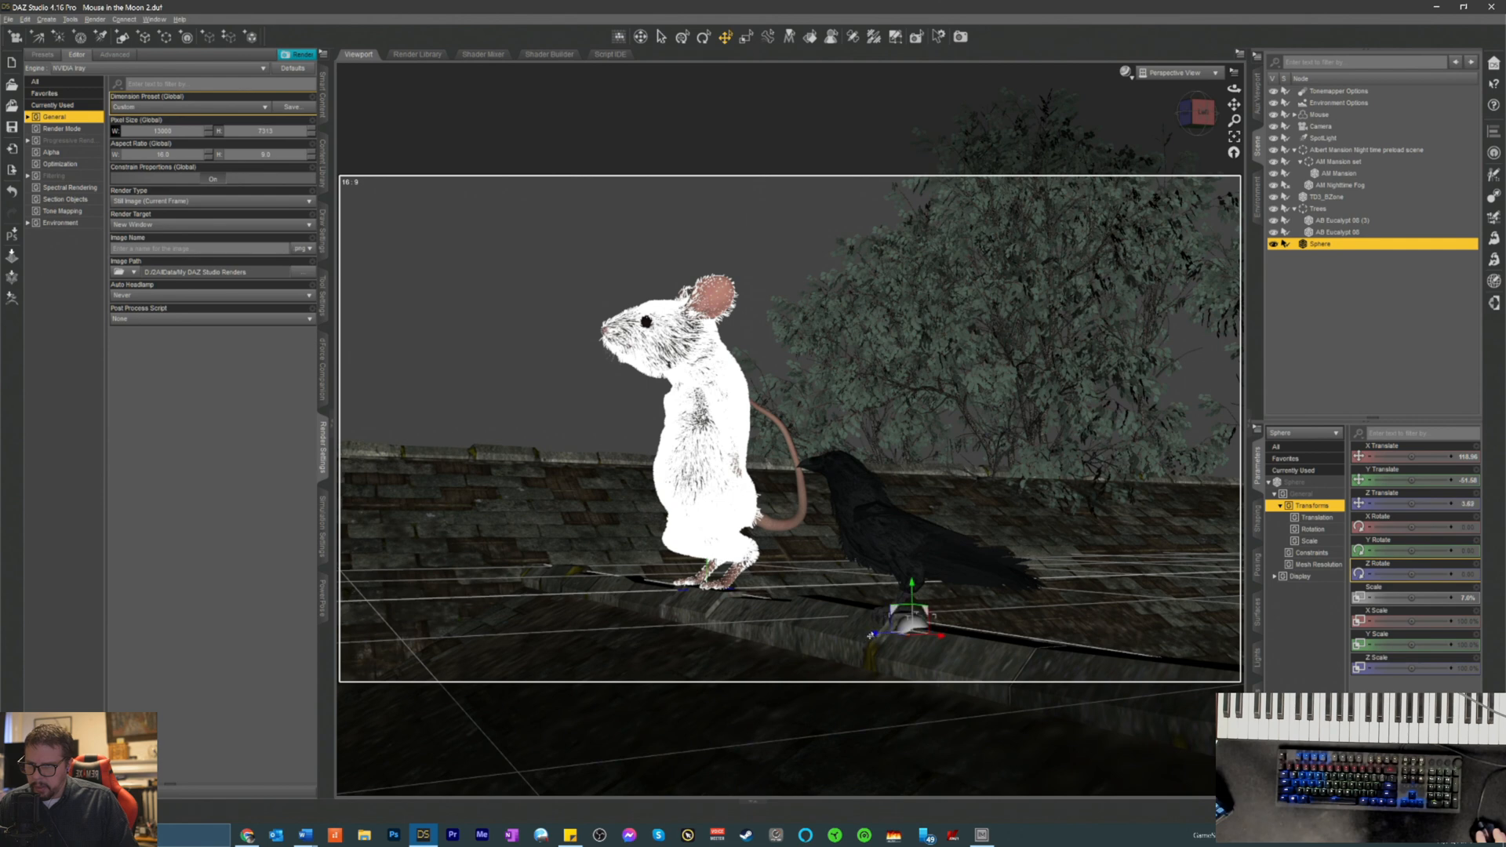
left_click_drag(872, 634, 869, 635)
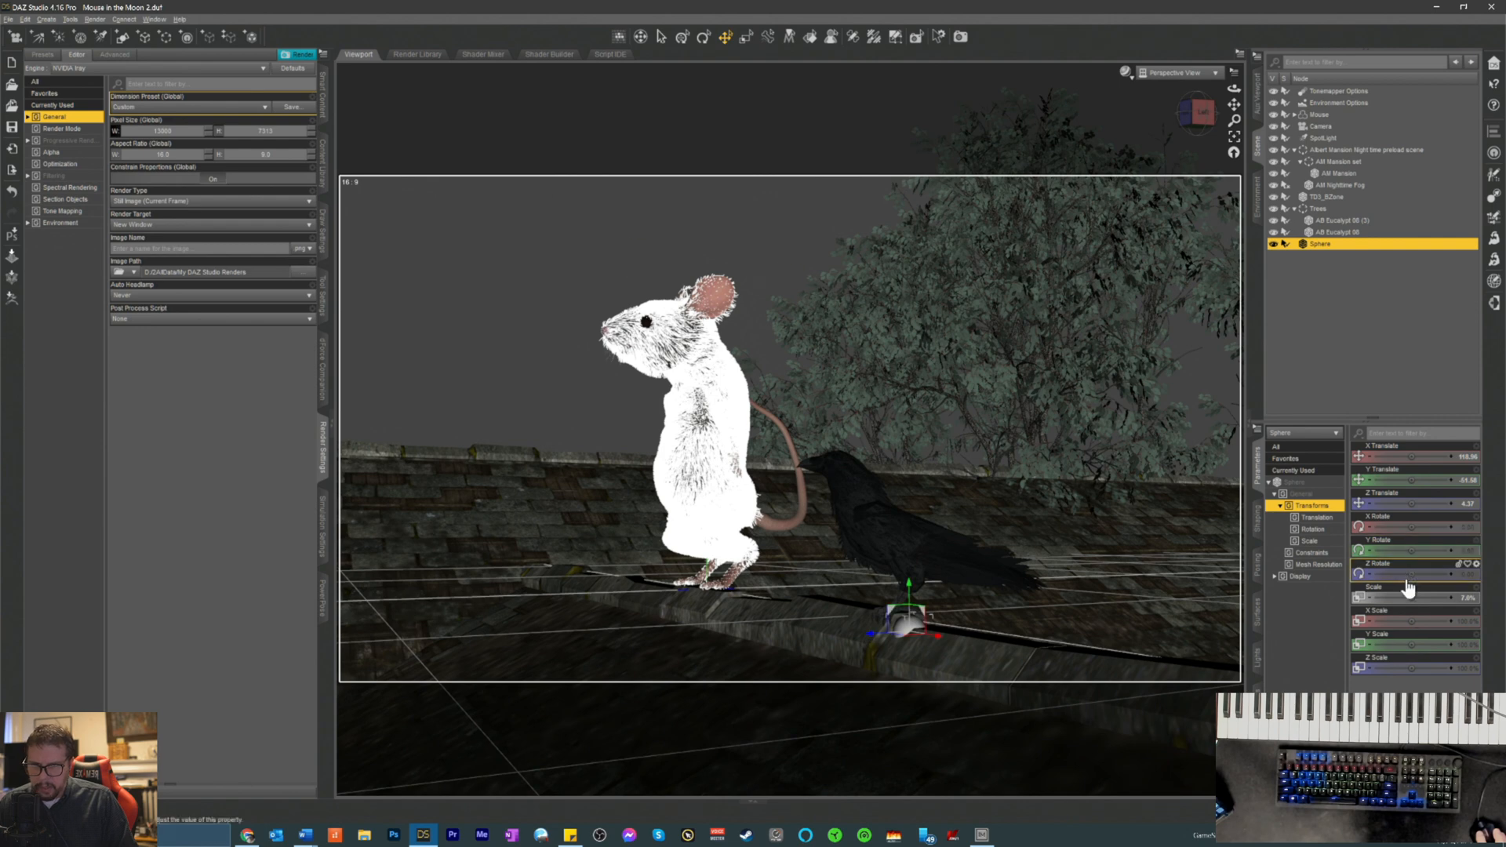
left_click_drag(1415, 598, 1421, 598)
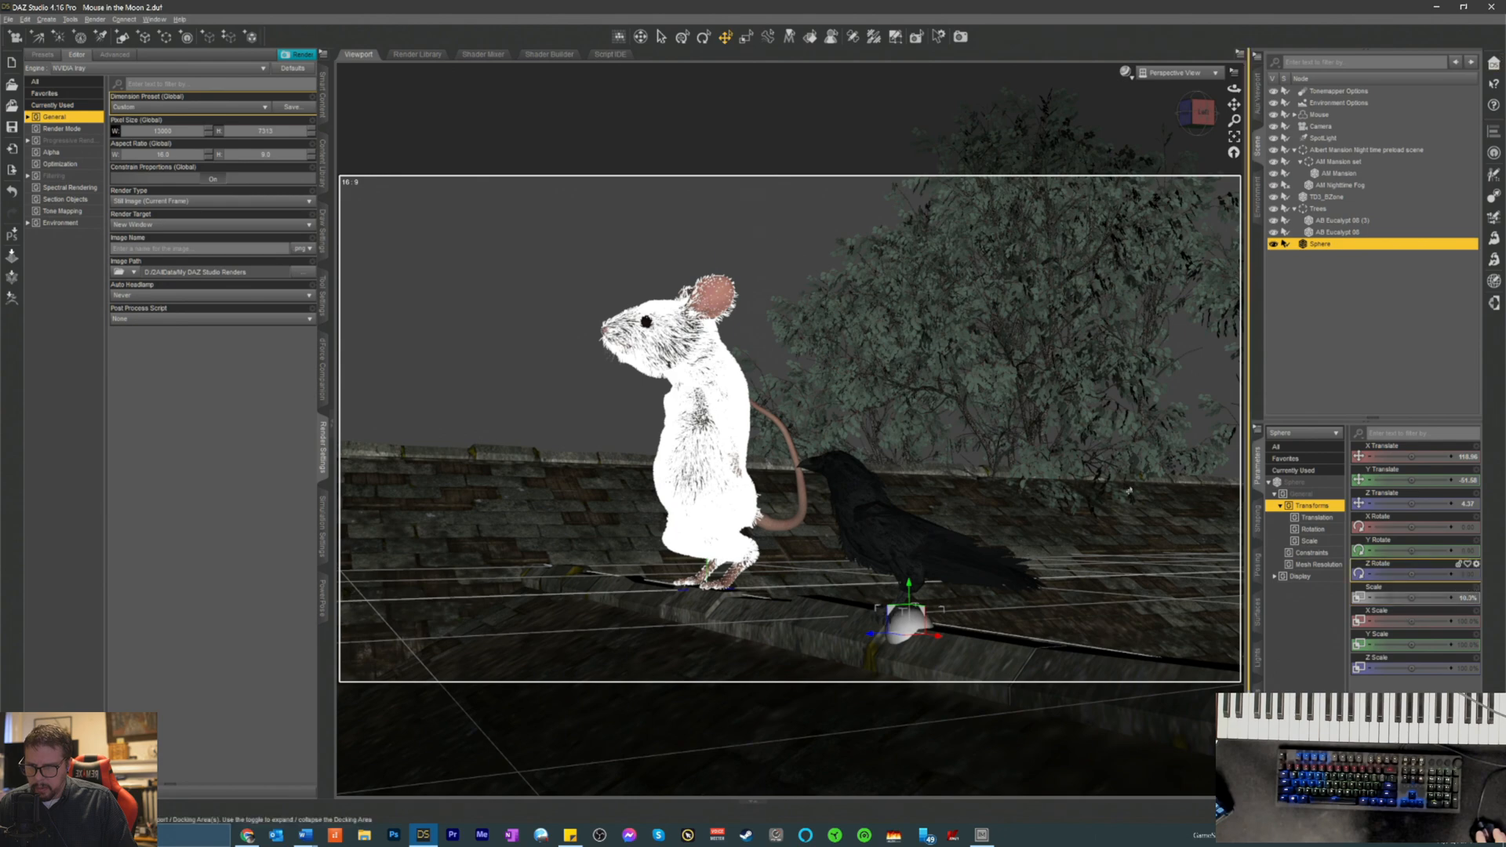
- Frame the sphere and fine-tune its position along Z, Y and X so it sits on the roof ridge under the crow's foot
left_click(1234, 139)
left_click_drag(1185, 114, 1191, 168)
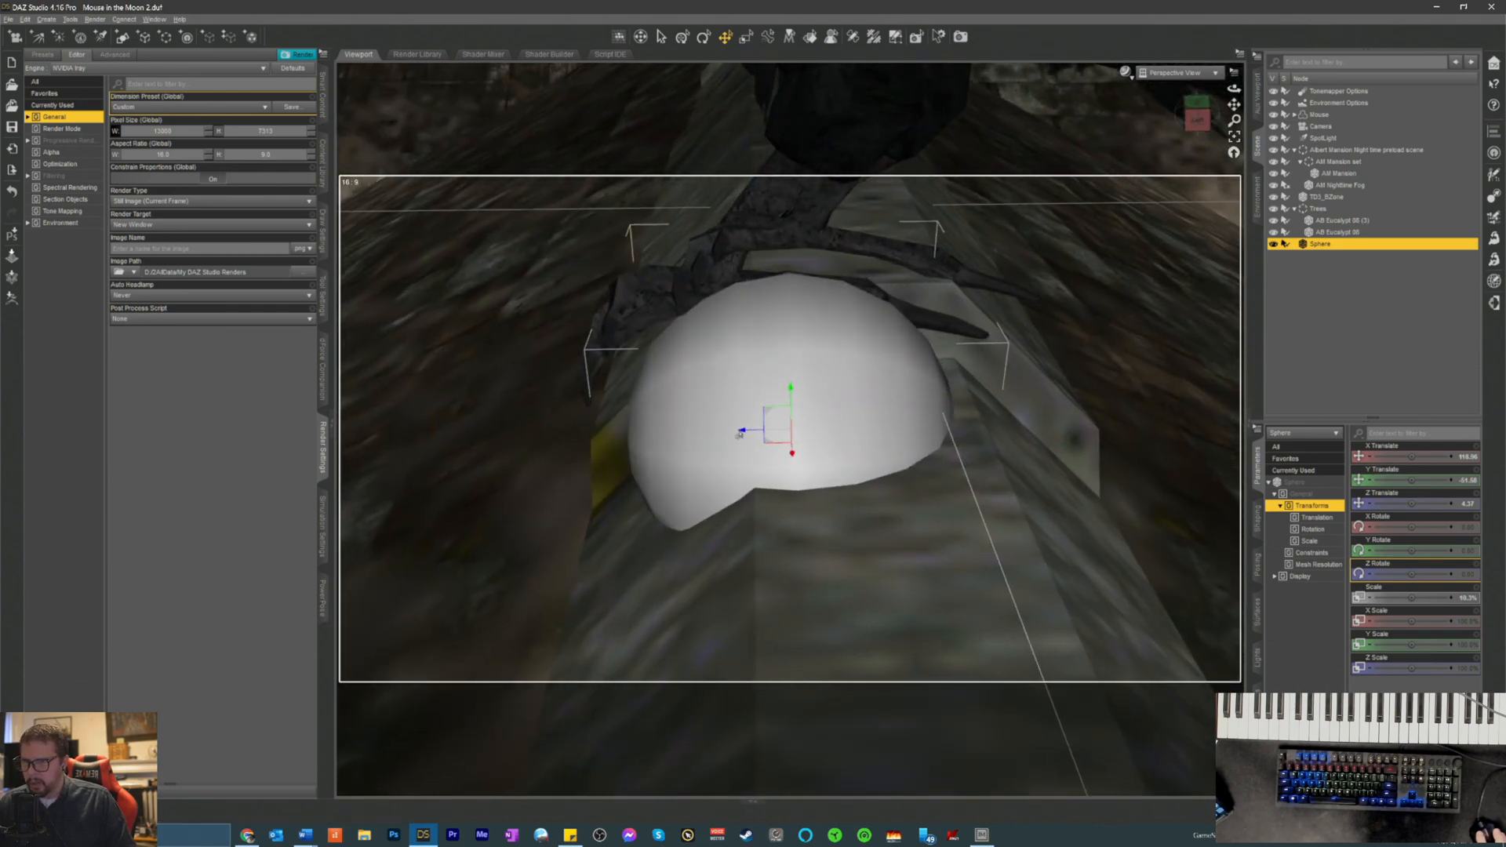
left_click_drag(742, 432, 702, 433)
left_click_drag(1189, 124, 1200, 137)
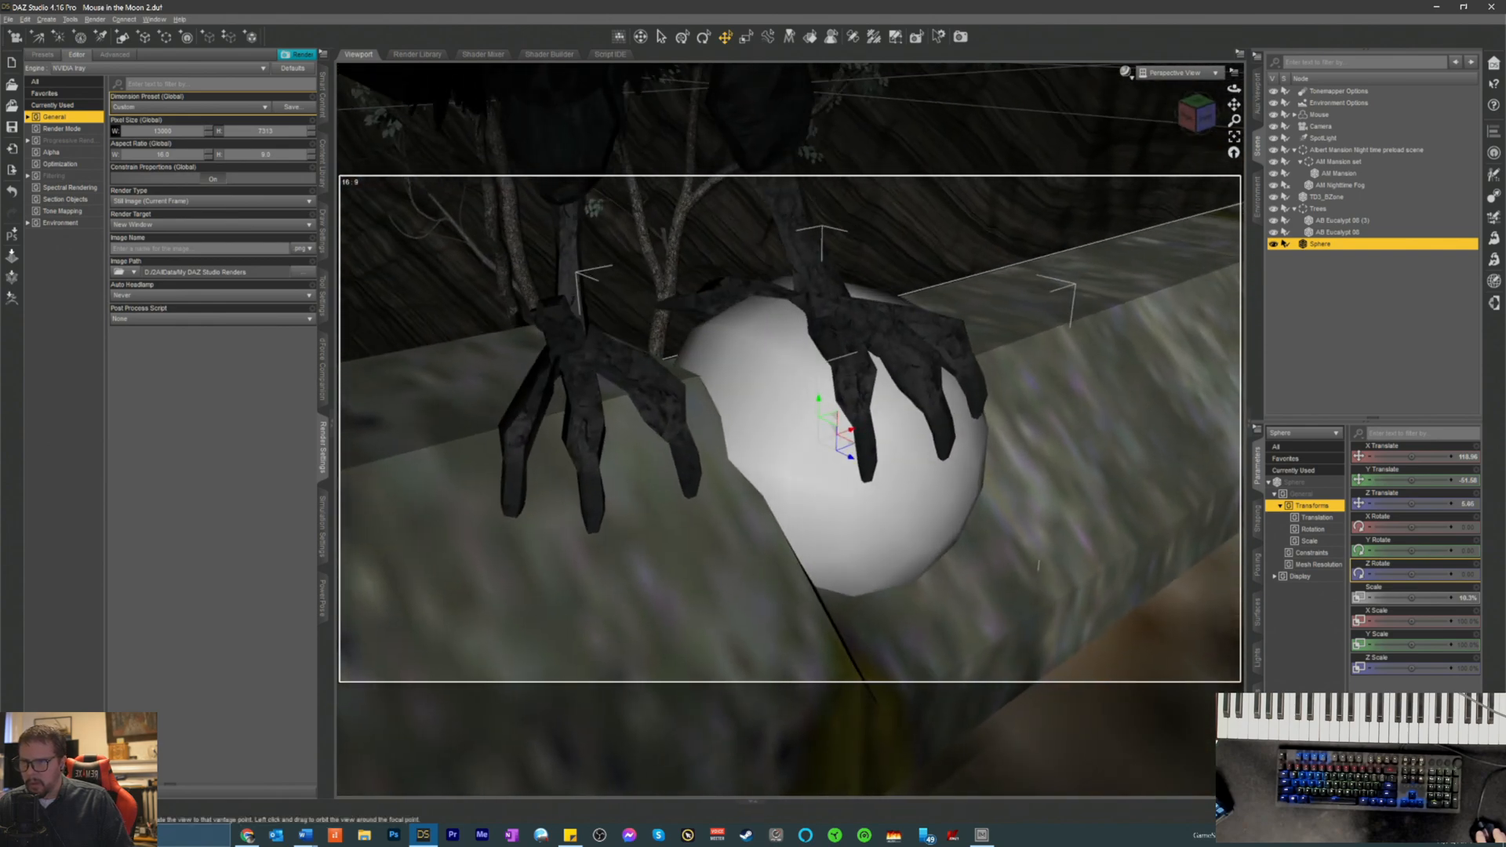
left_click_drag(817, 404, 860, 452)
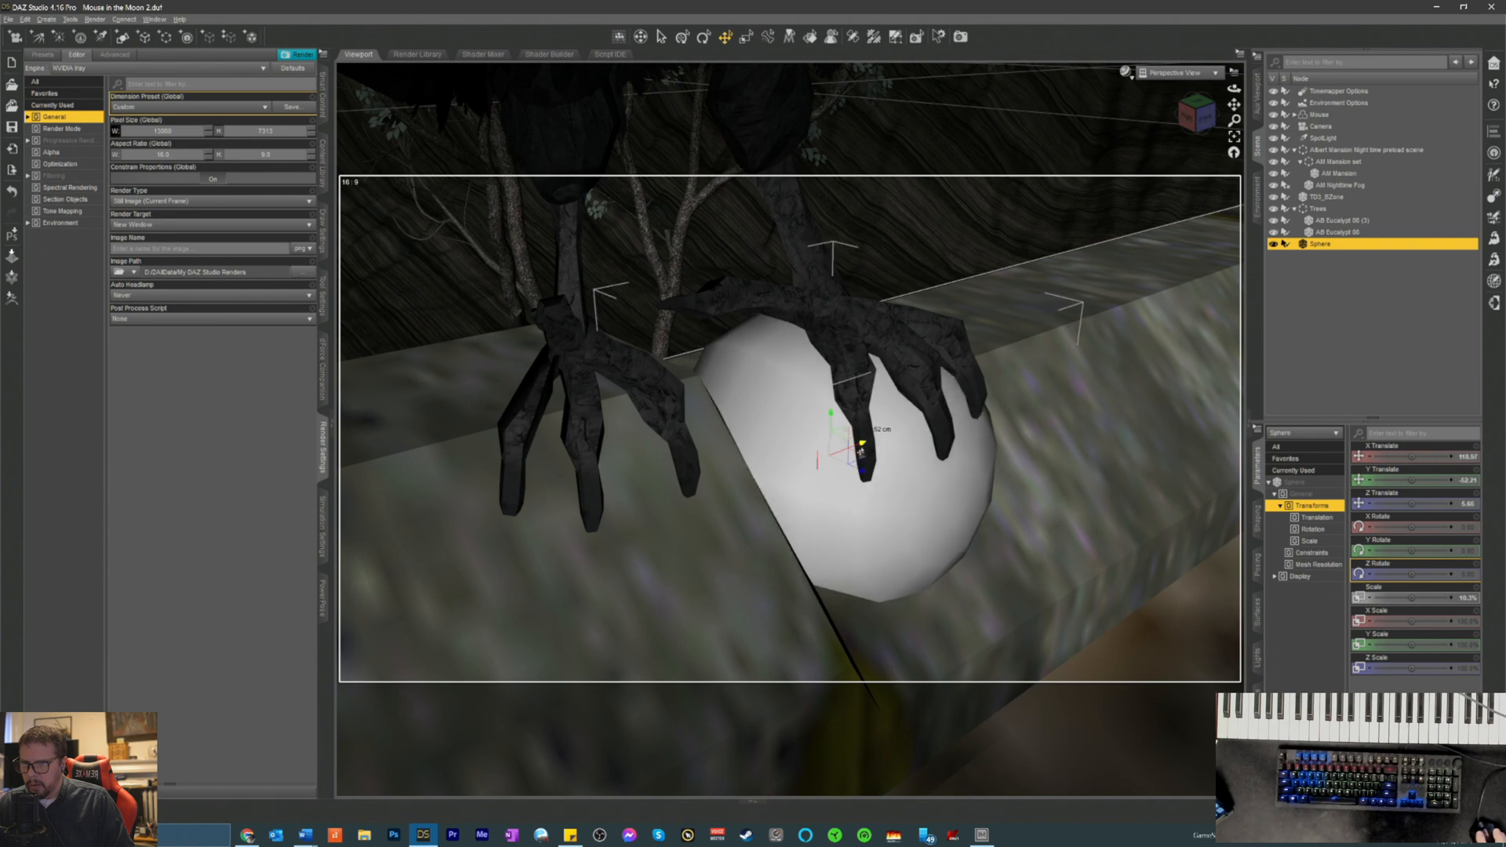
left_click_drag(1213, 126, 1159, 80)
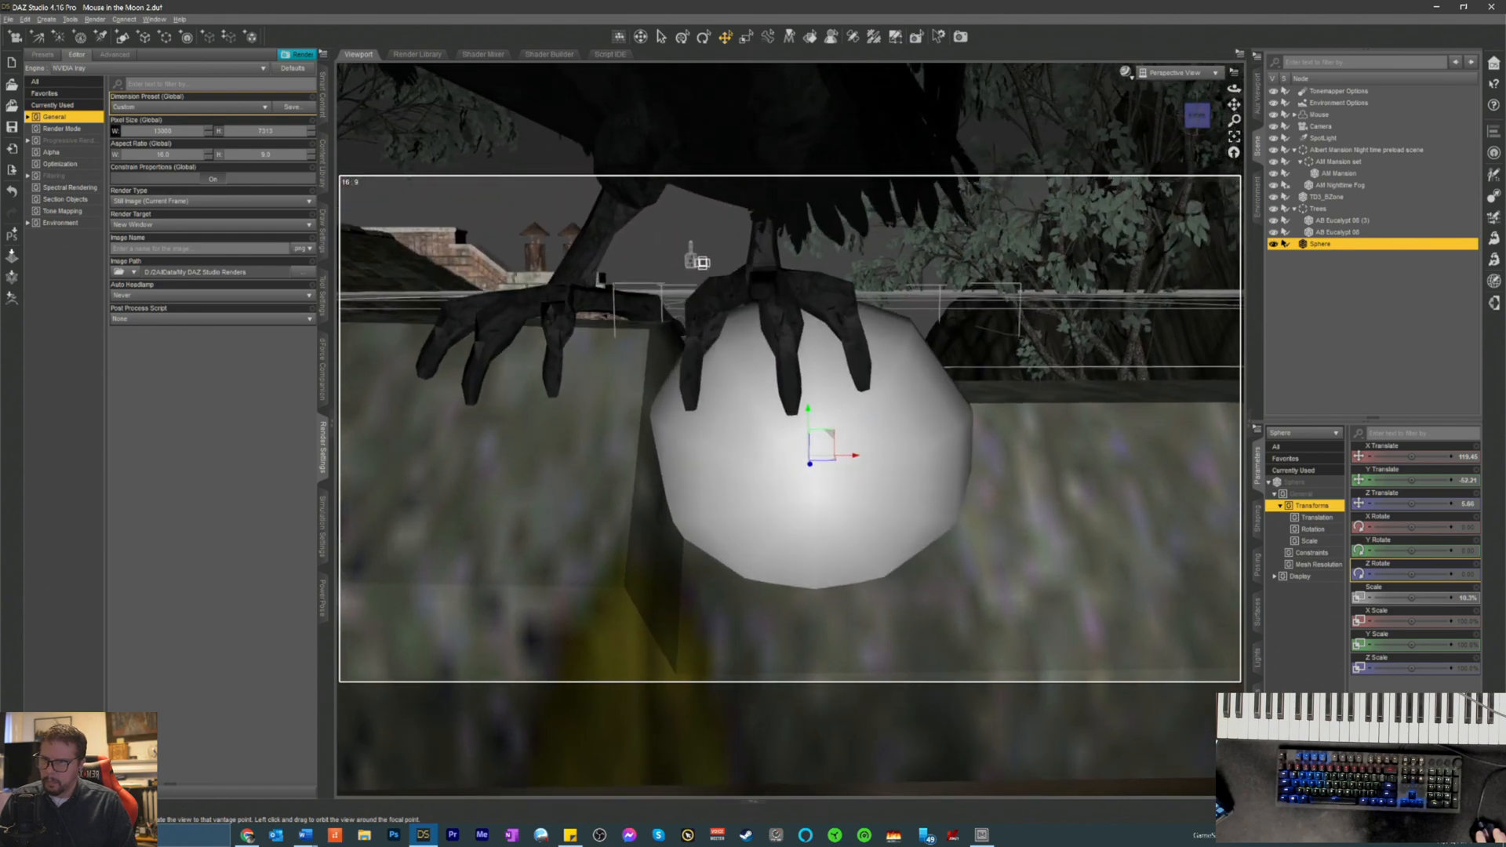
left_click_drag(852, 460, 821, 461)
mouse_move(1195, 117)
left_mouse_down()
mouse_move(1153, 157)
mouse_move(1183, 90)
mouse_move(1180, 134)
left_mouse_up()
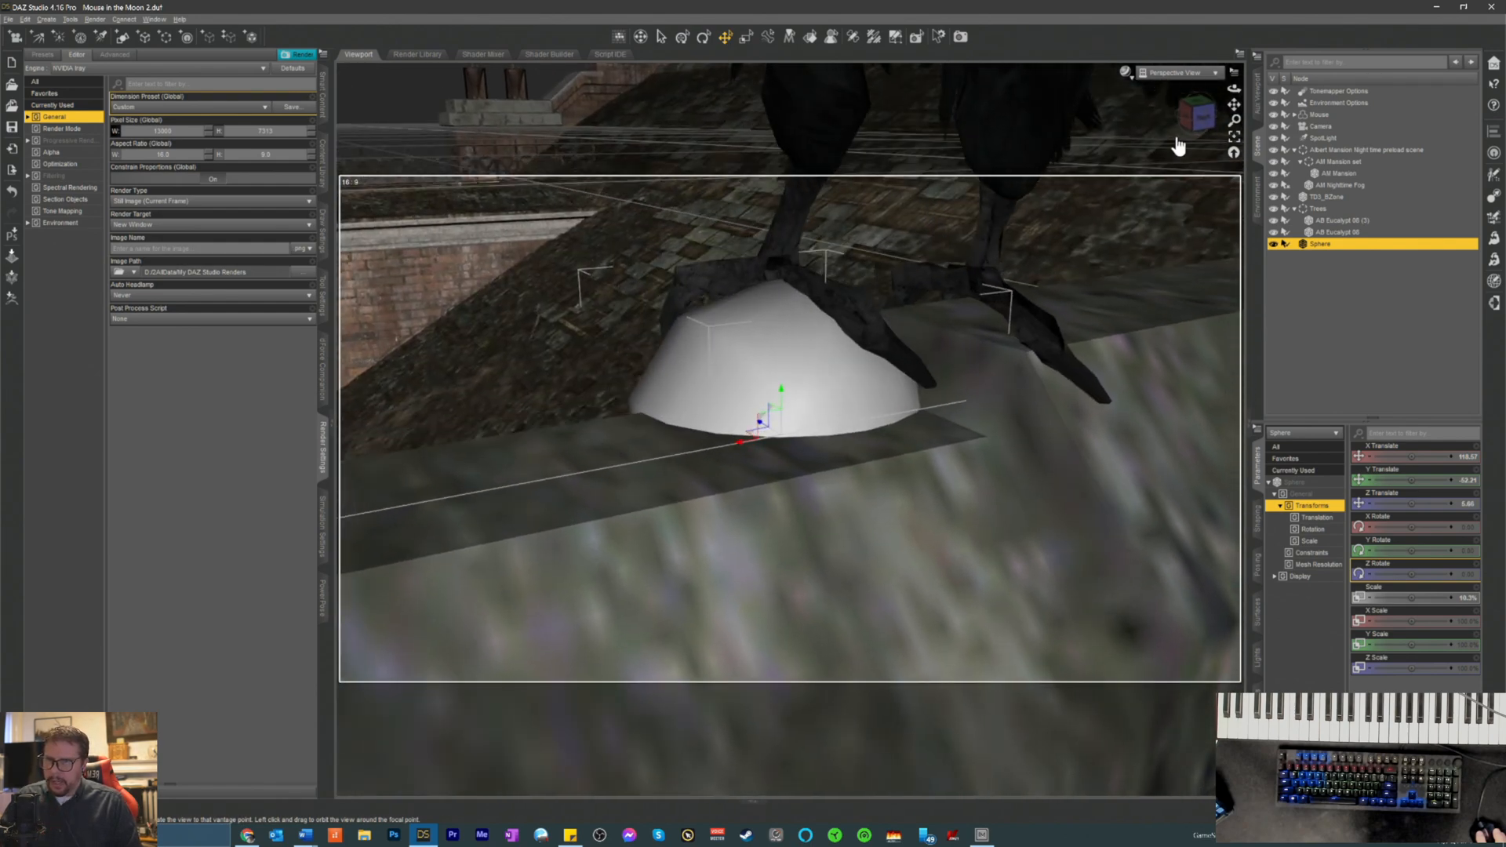
- Search the Shaders category of the surface presets for "rust" with the sphere selected
left_click(1261, 616)
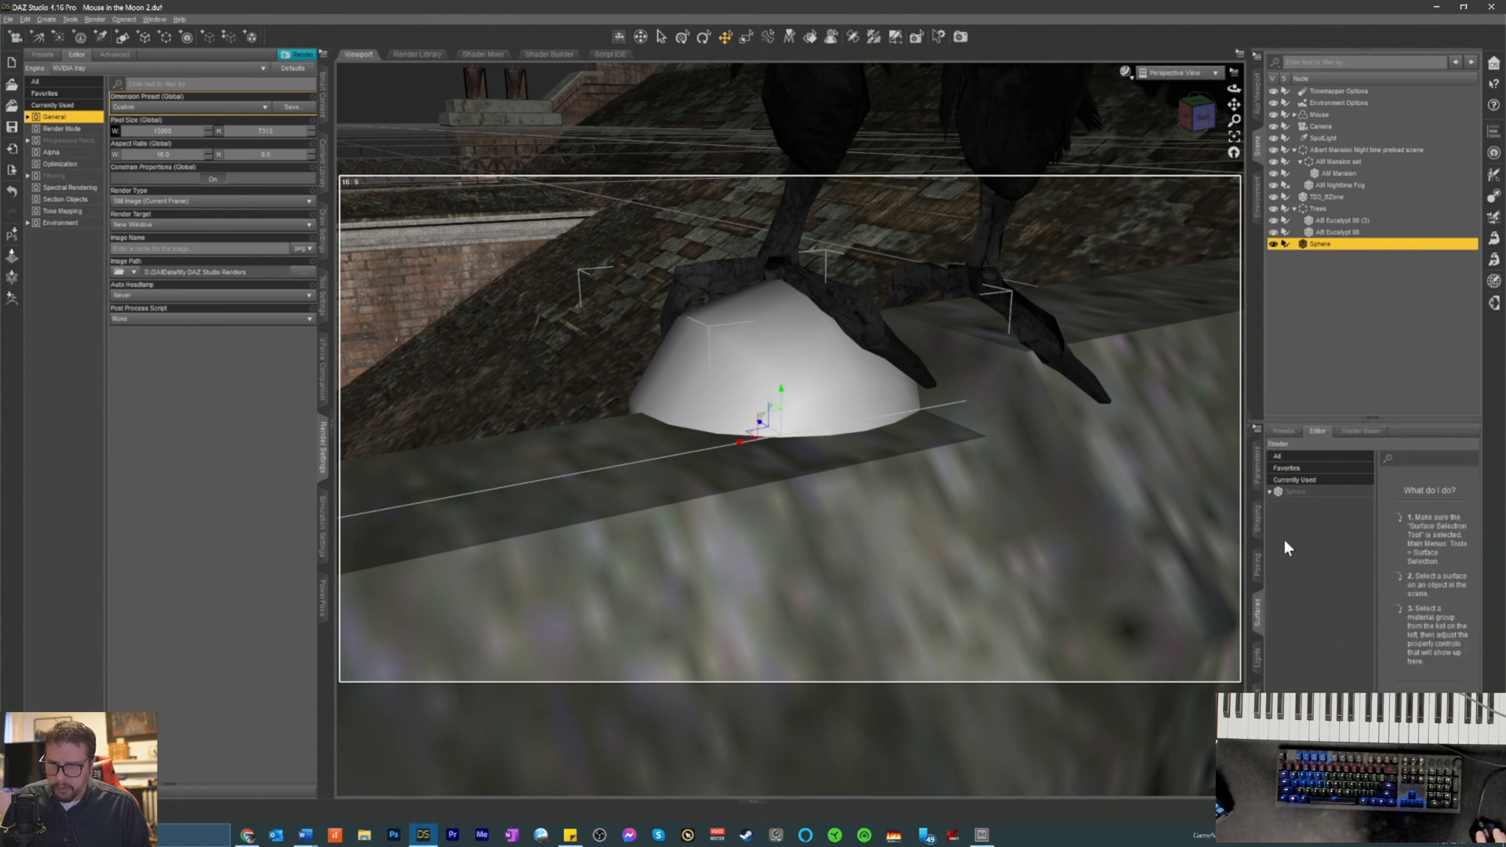
left_click(1301, 496)
left_click(1284, 433)
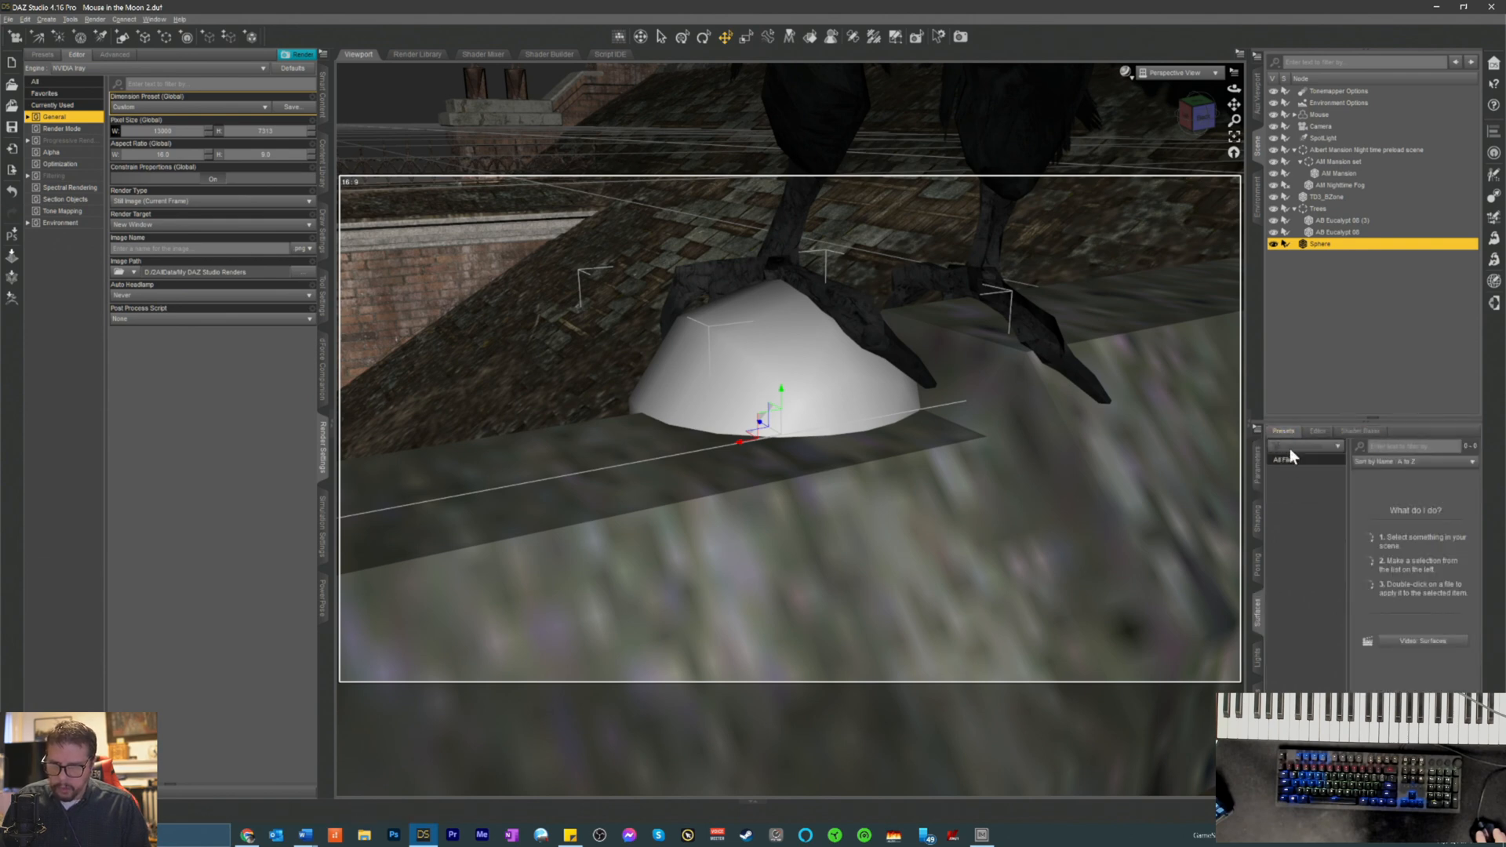
left_click(1285, 555)
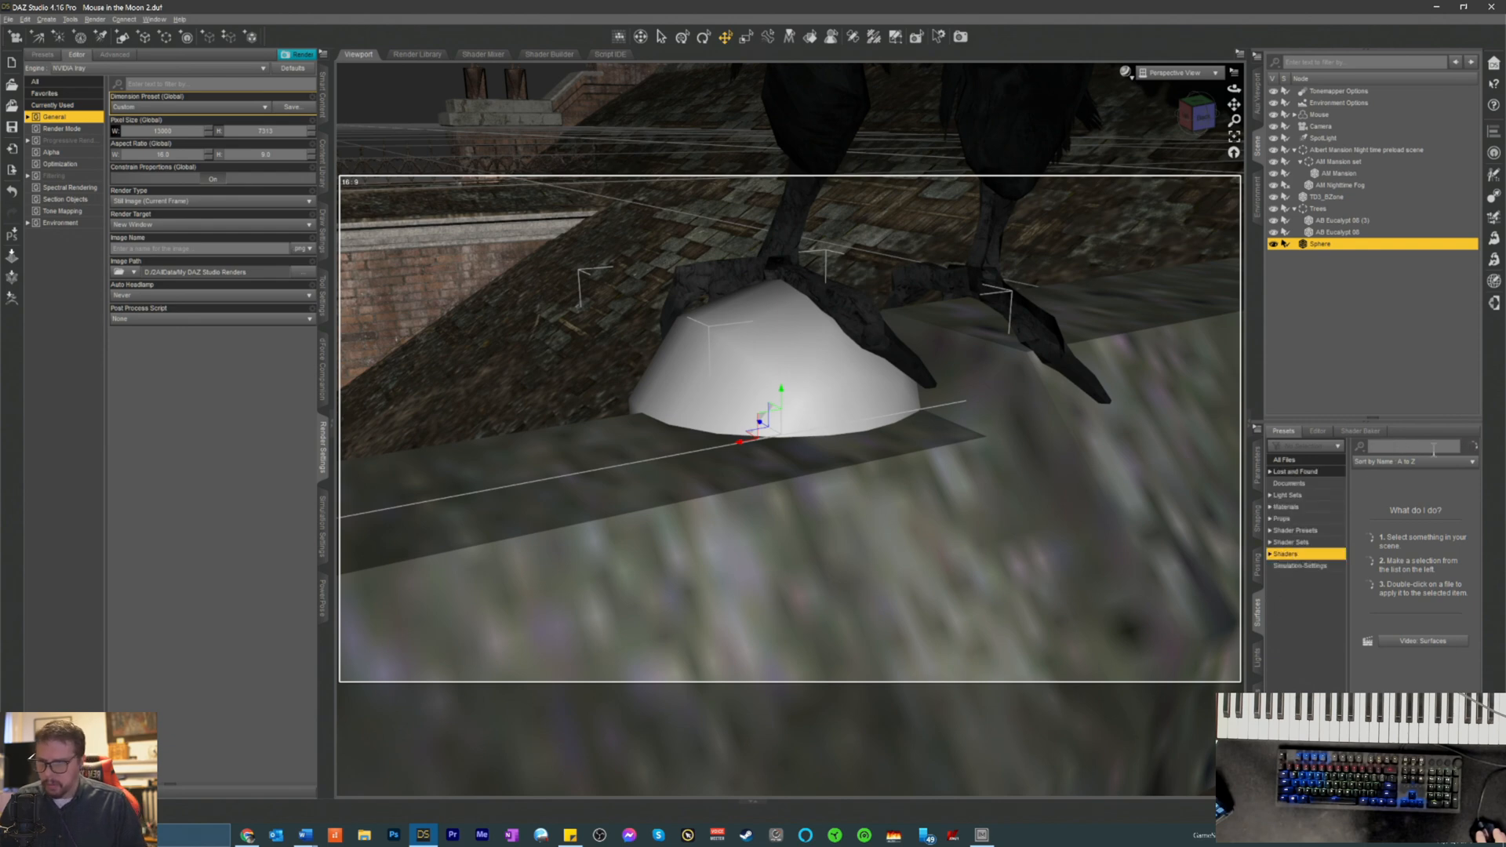
type("ro")
type("st")
- Look through the rust shaders and apply the "Rust fine" shader to the sphere
left_click_drag(1477, 503, 1478, 568)
scroll(1439, 580, "down", 1)
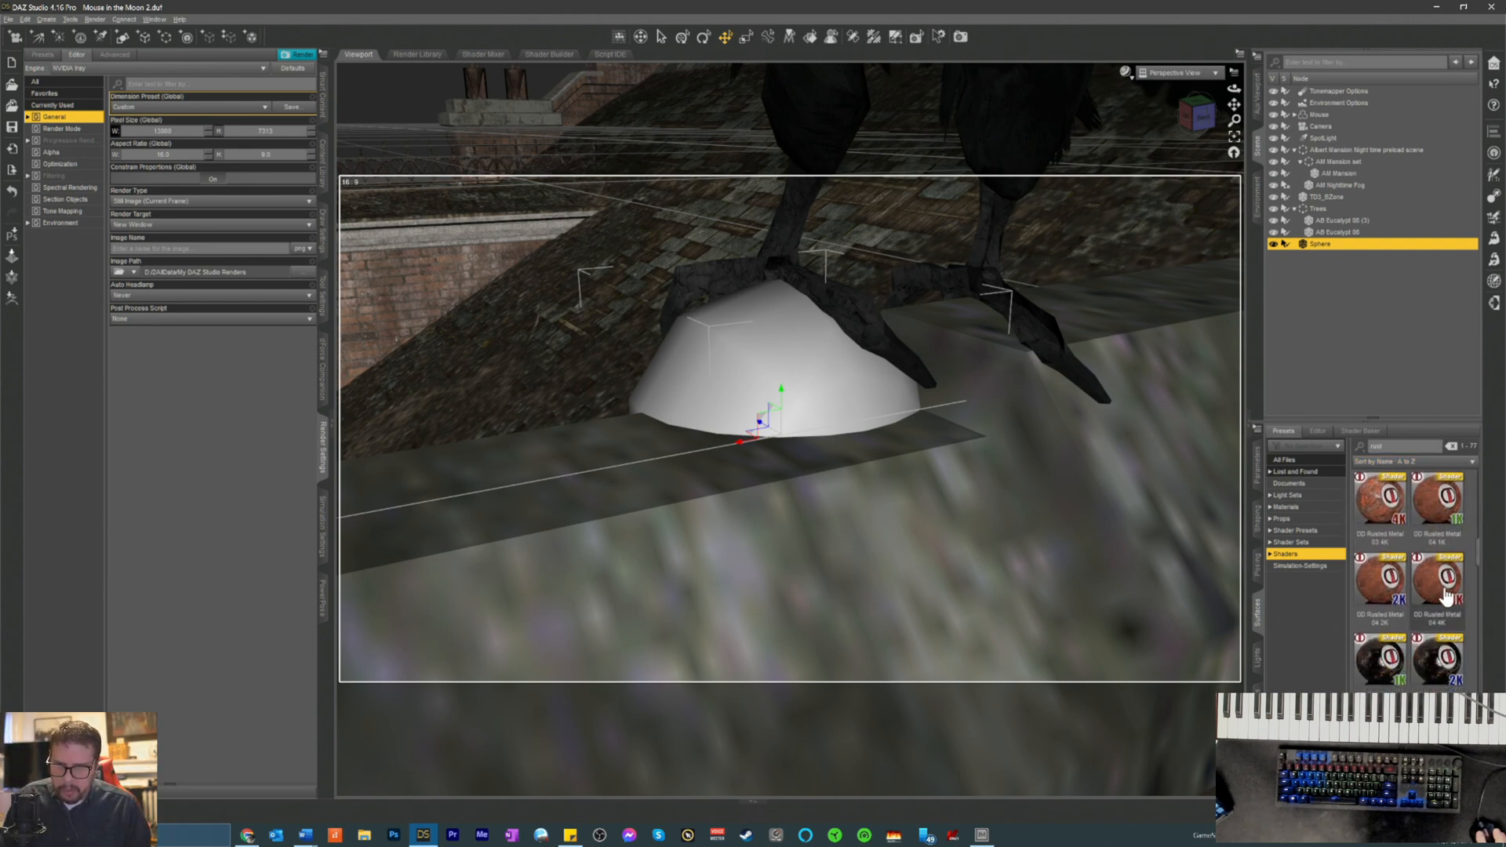
scroll(1441, 589, "down", 4)
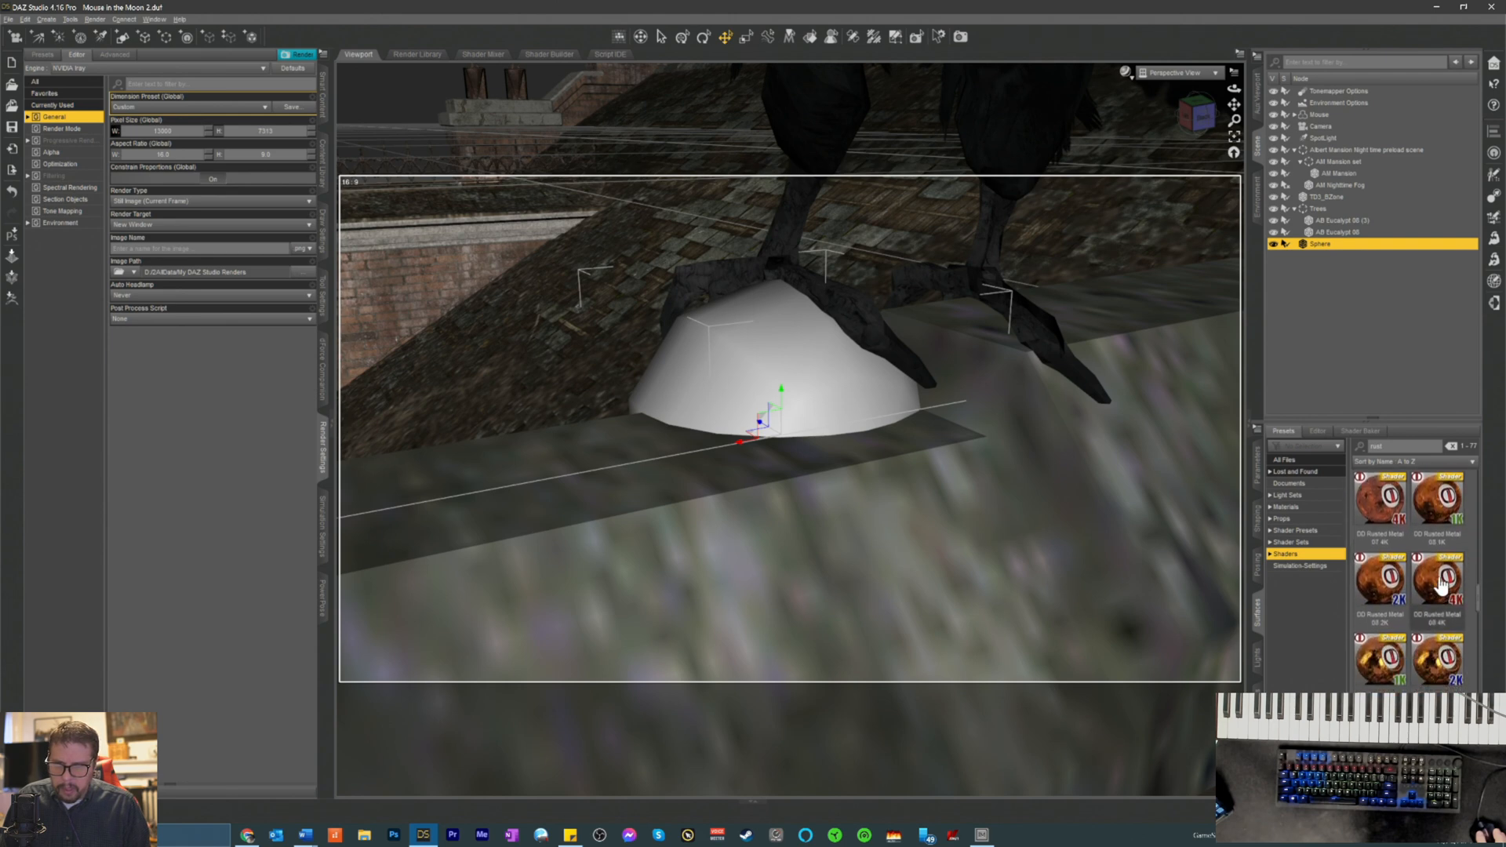
scroll(1424, 514, "down", 8)
scroll(1426, 515, "down", 4)
scroll(1426, 516, "down", 5)
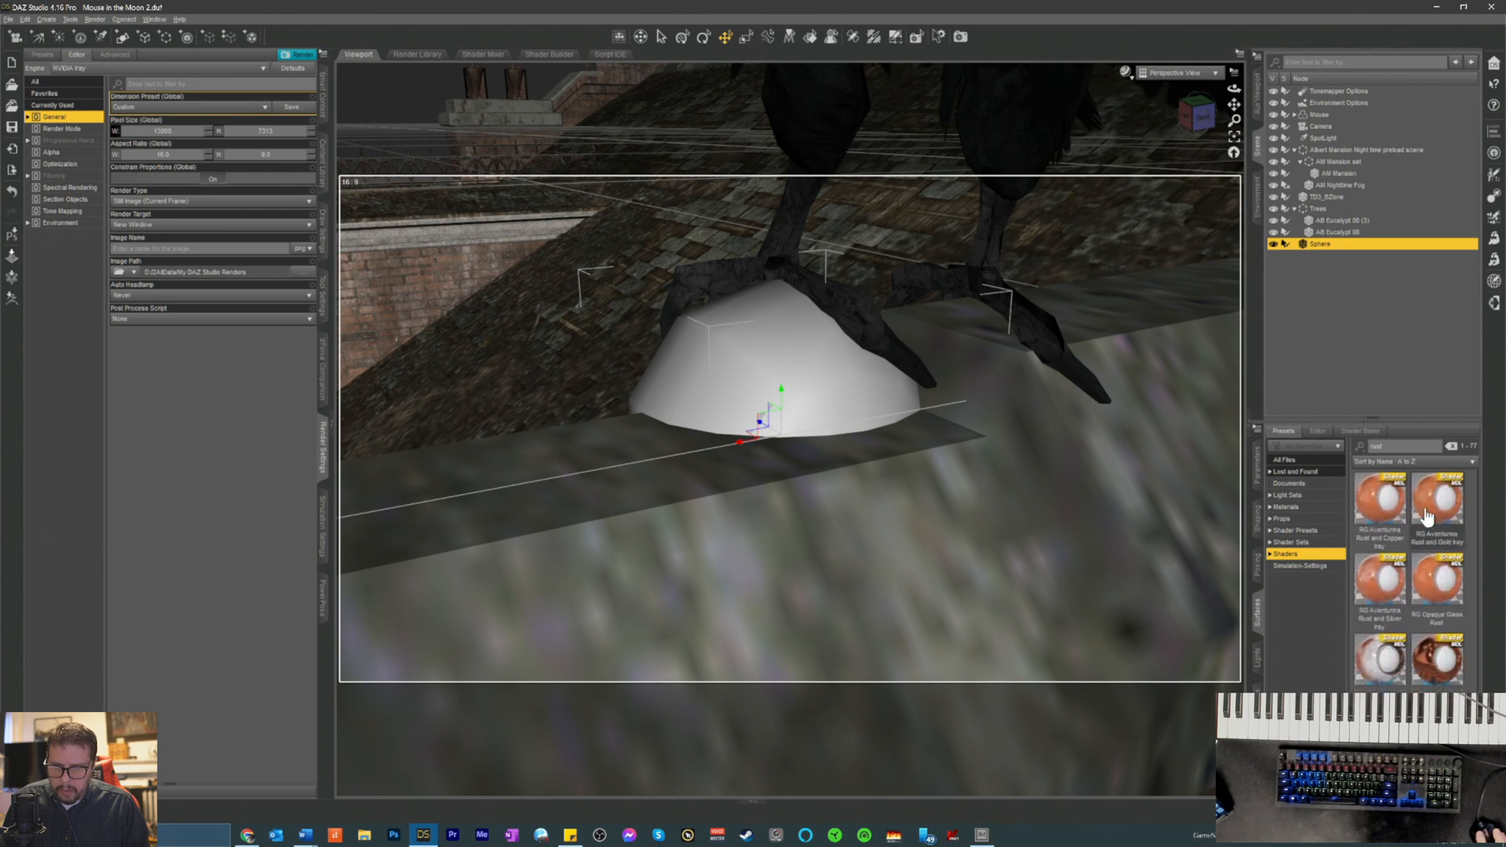
scroll(1431, 521, "down", 4)
left_click(1383, 506)
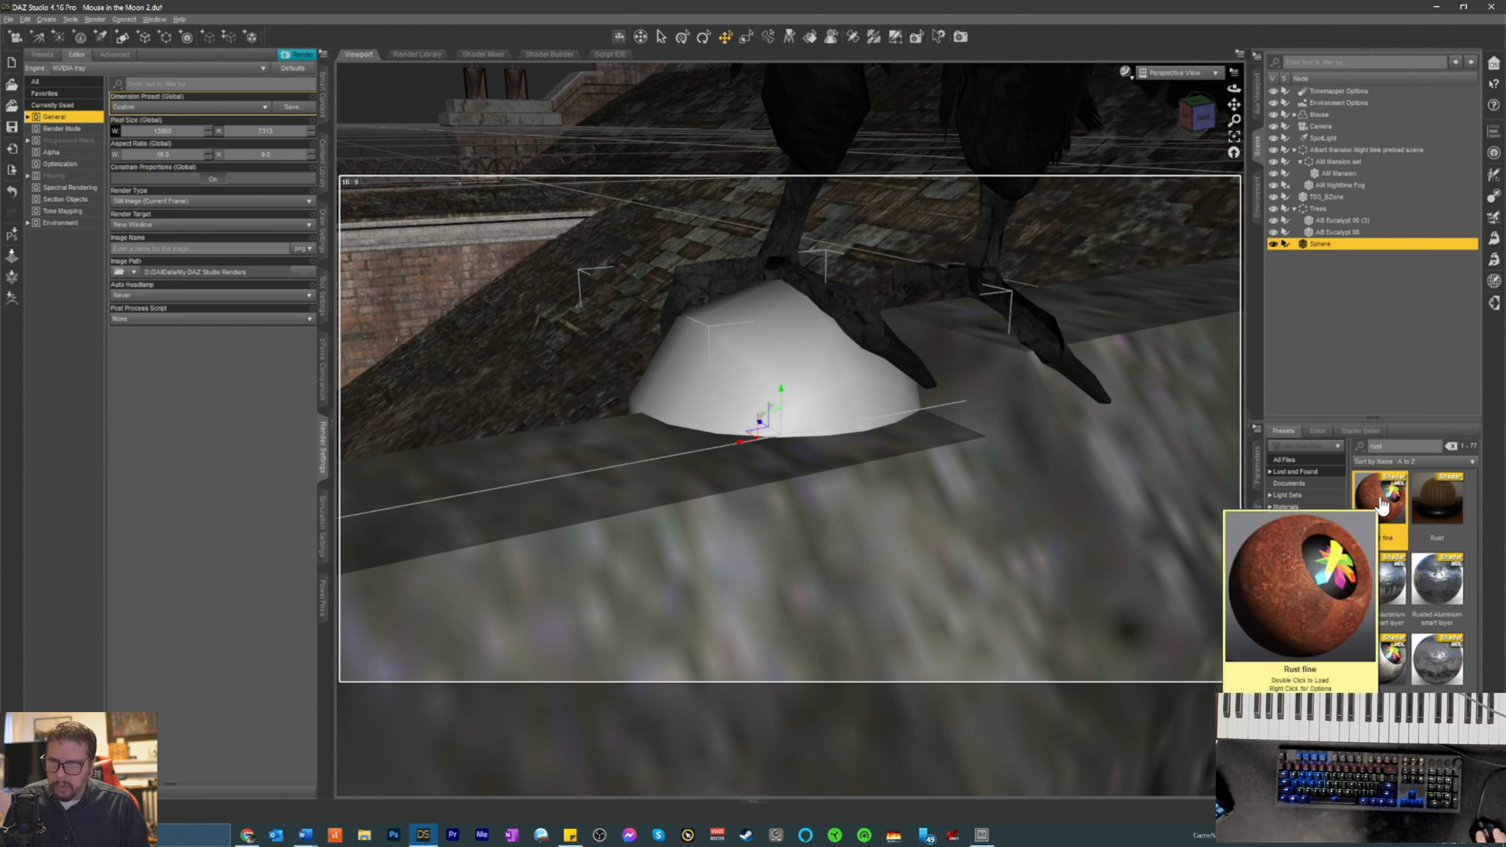
double_click(1383, 506)
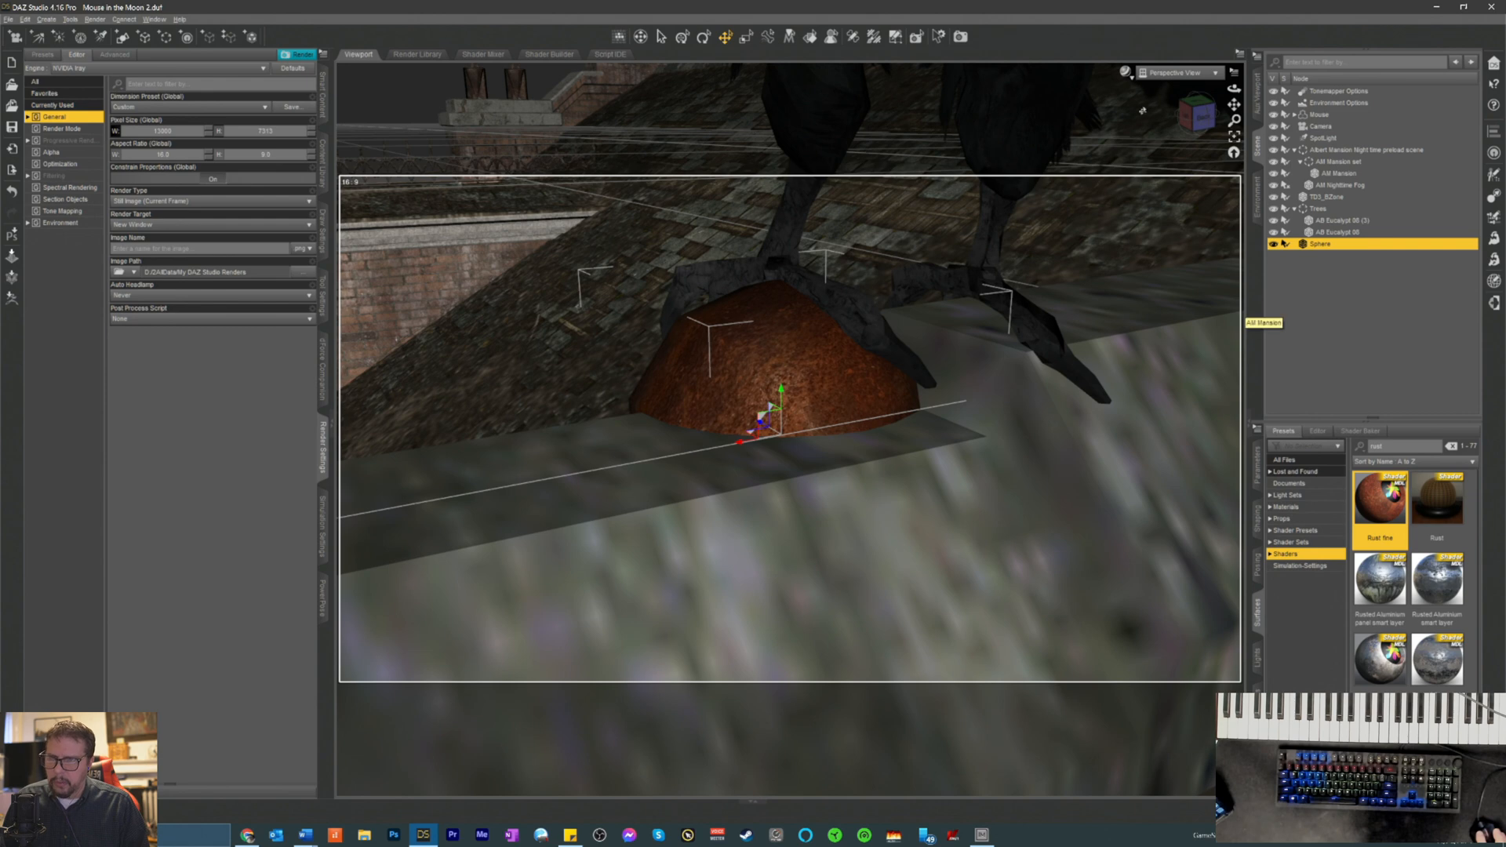
- View the scene through the Camera and save the scene file
left_click(1190, 76)
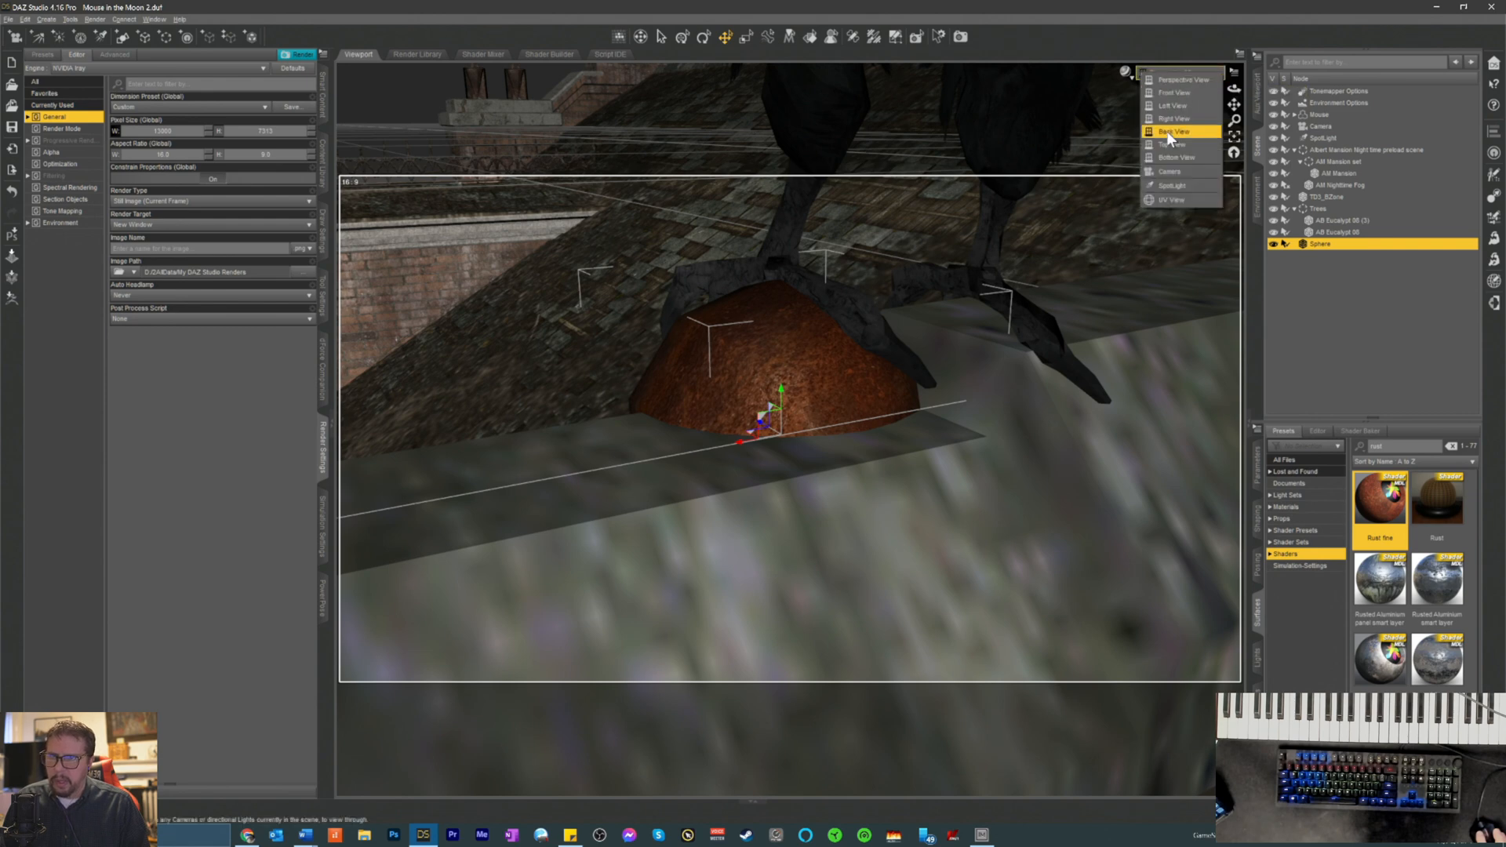
left_click(1159, 173)
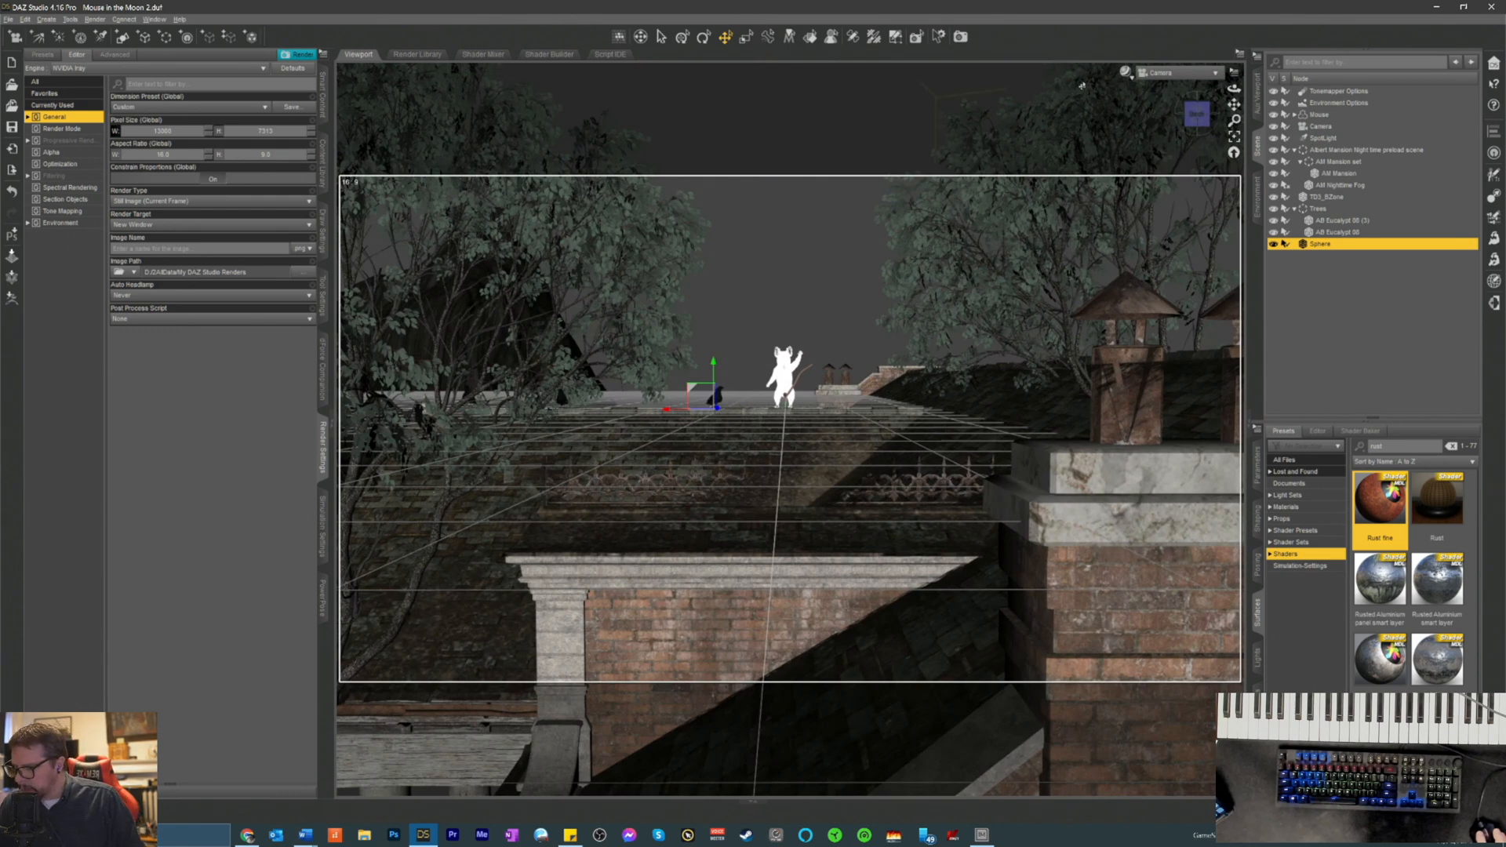
key("ctrl+s")
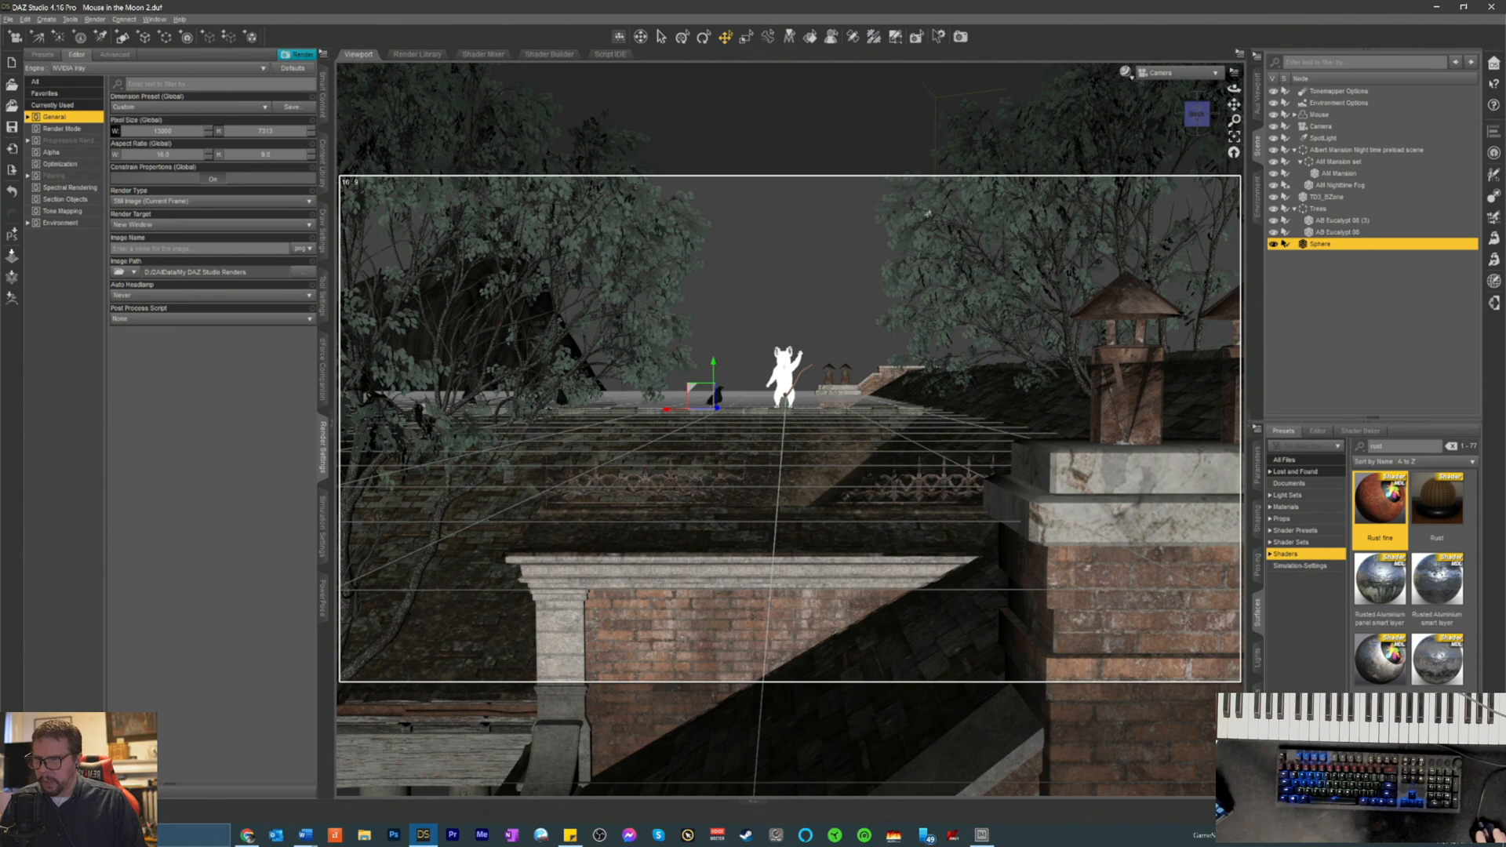
- Preview the camera view in the NVIDIA Iray draw style and start rendering the scene
left_click(1127, 72)
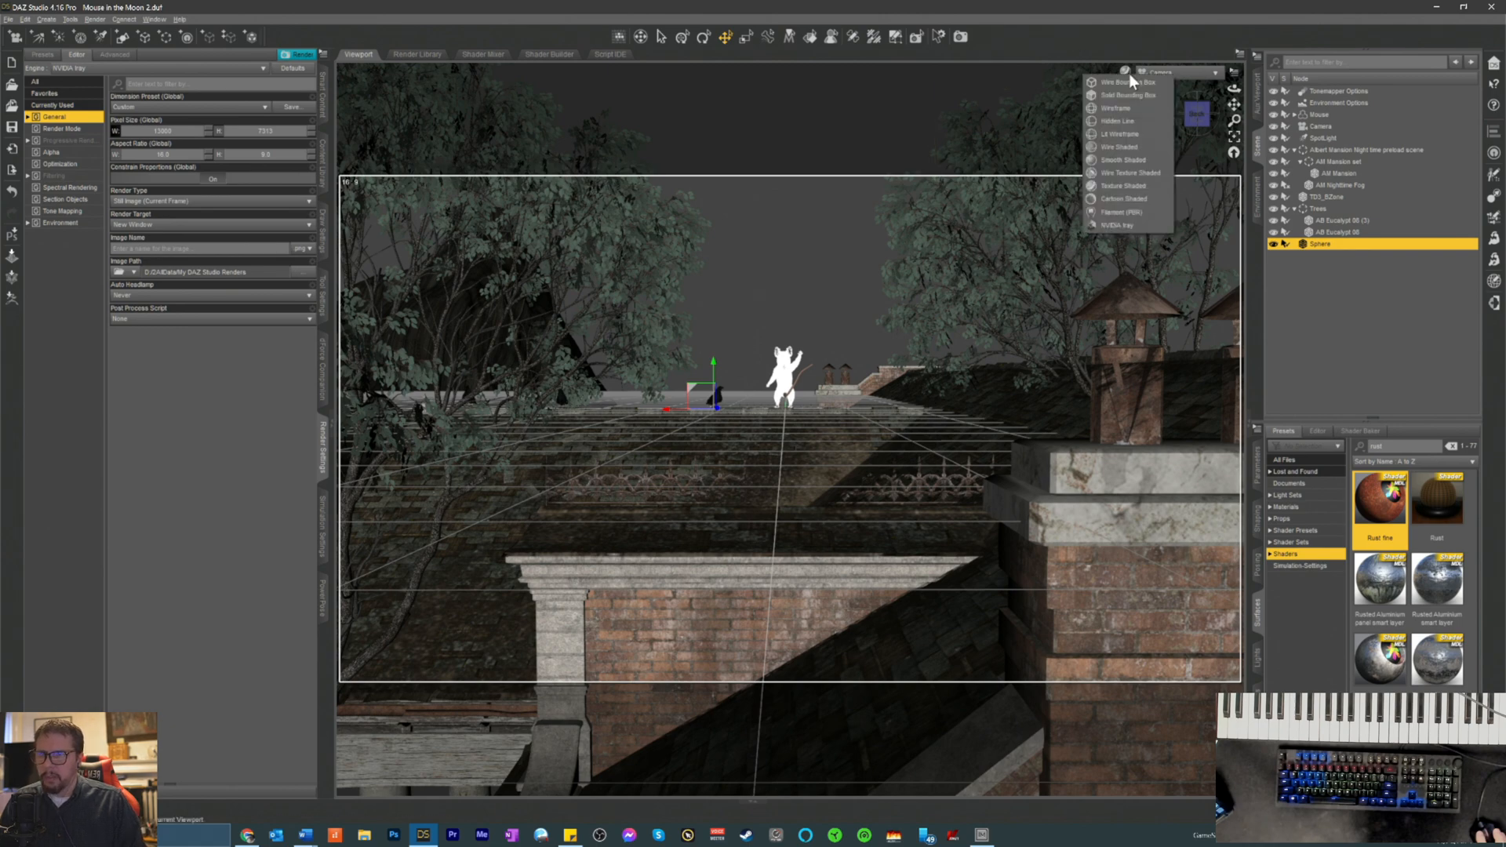
left_click(1112, 214)
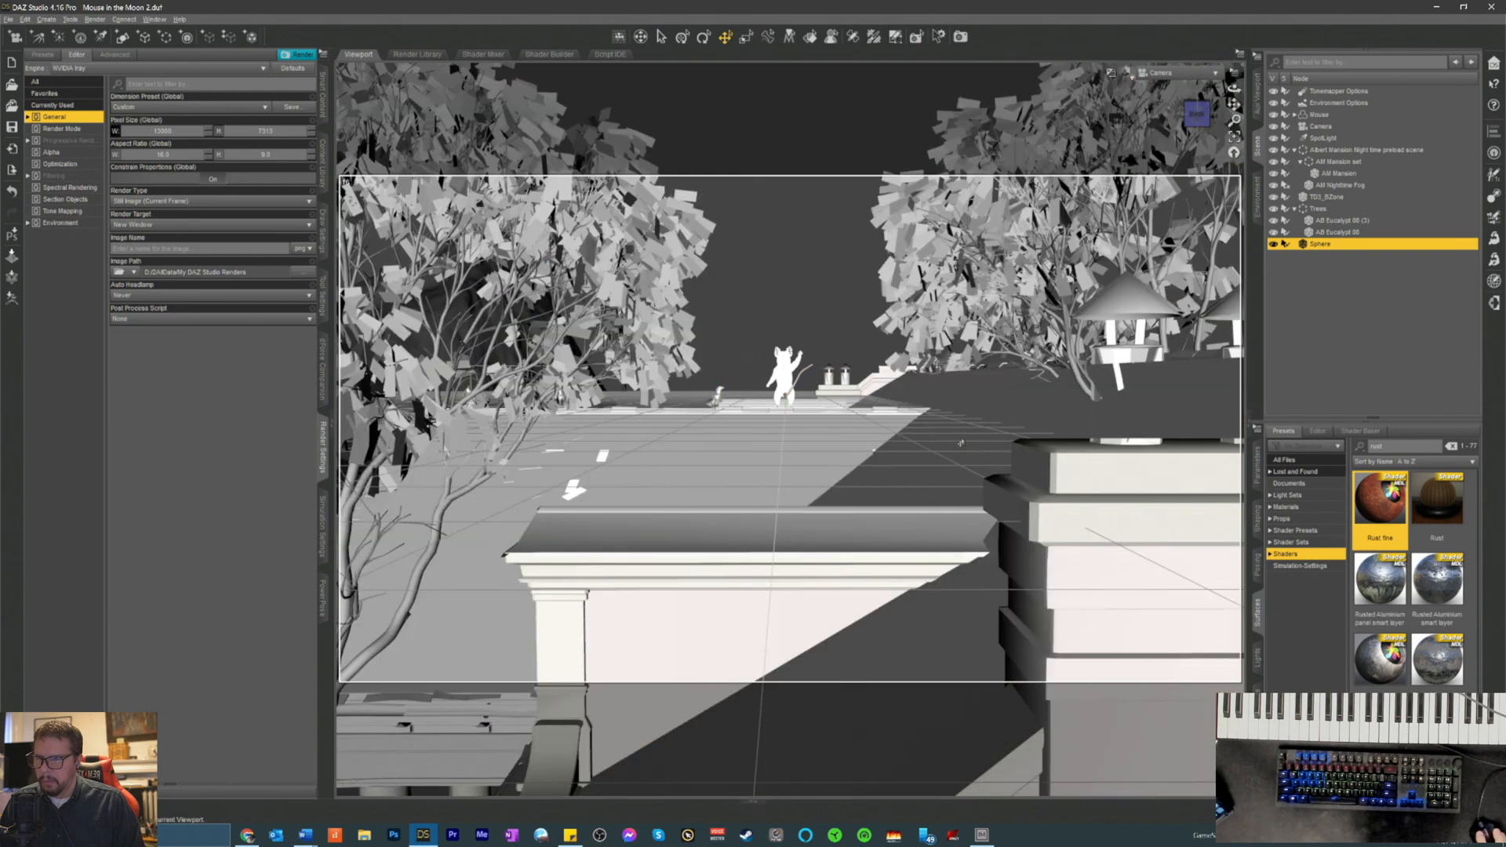
left_click(964, 438)
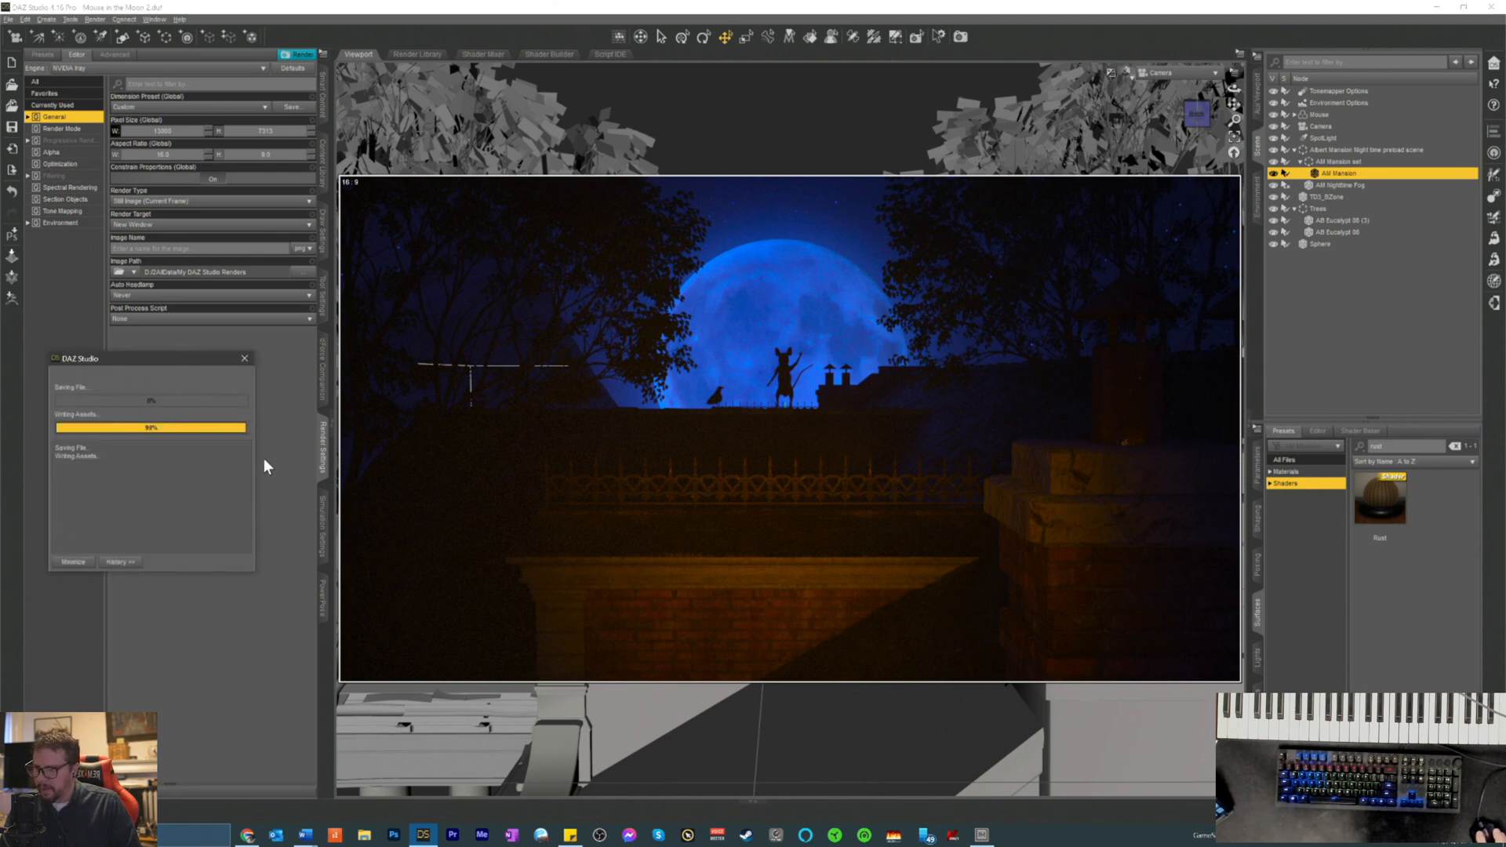
left_click(960, 37)
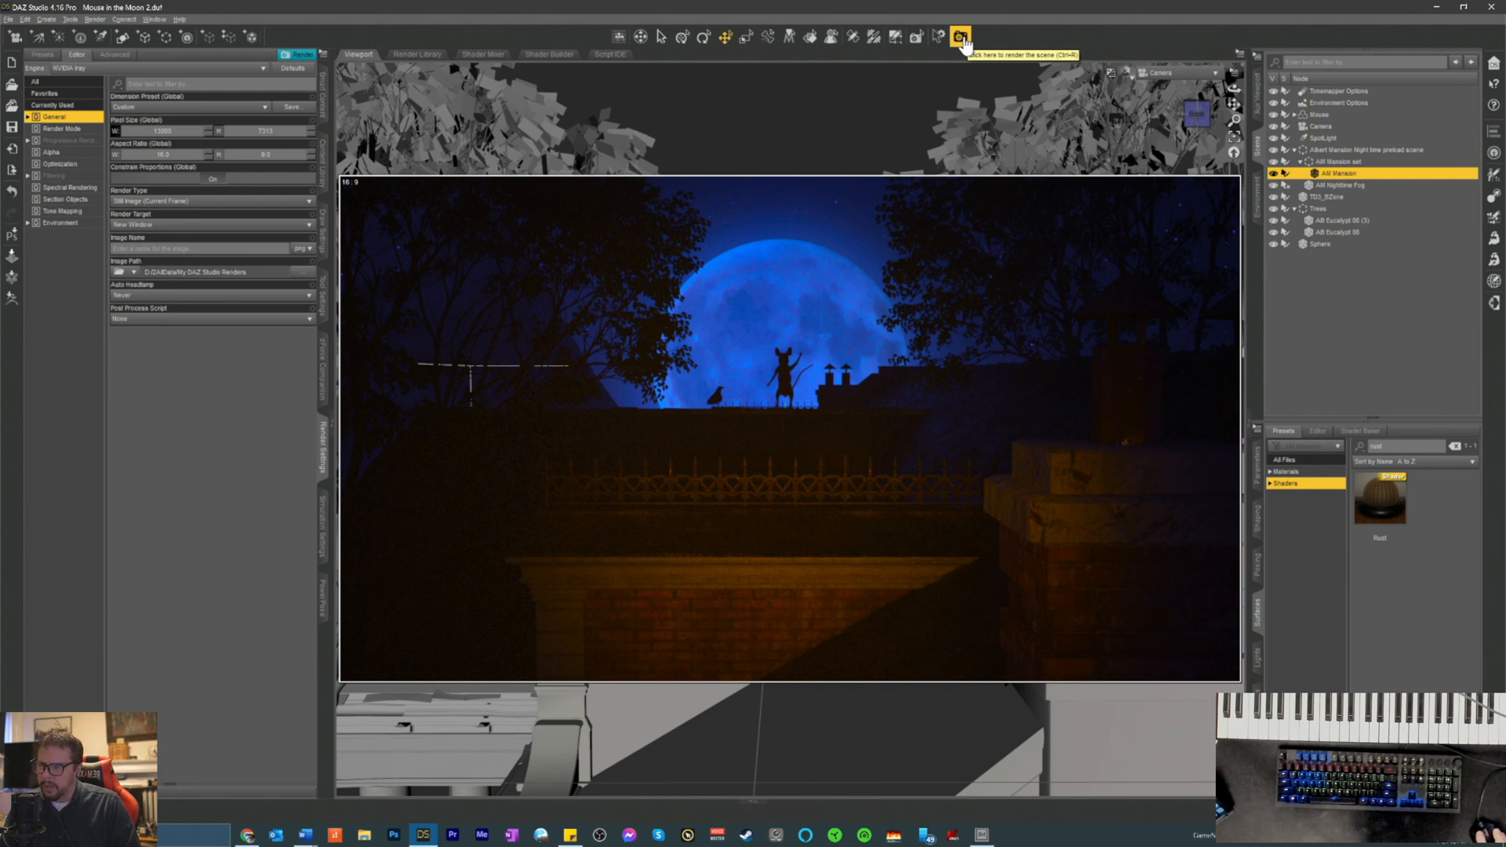
left_click(961, 36)
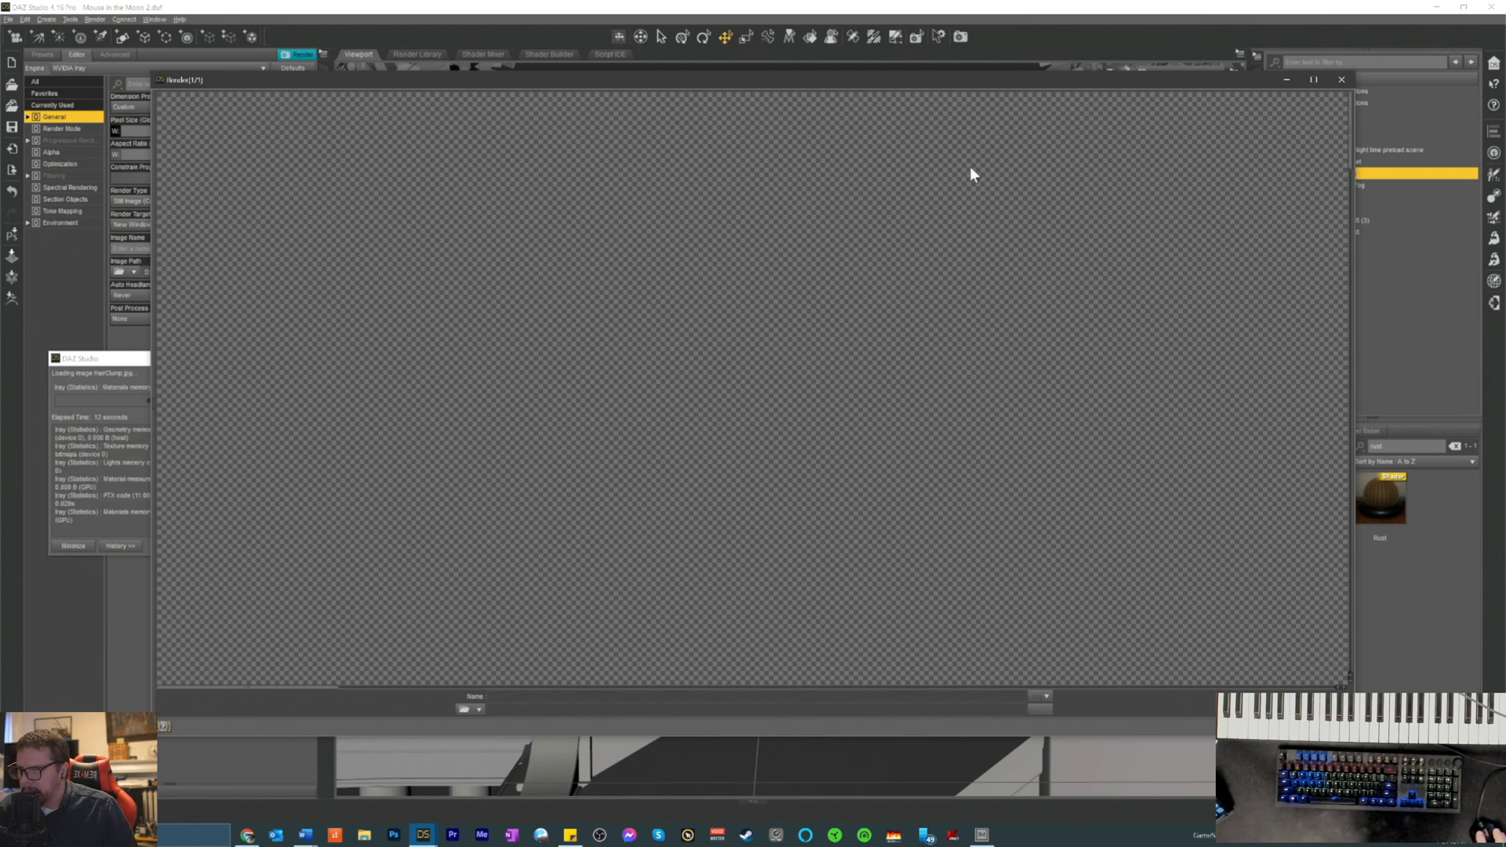
- Switch to Chrome and open the "Objects within a Box" thread in the Daz 3D Technical Help forum
left_click(248, 834)
mouse_move(259, 106)
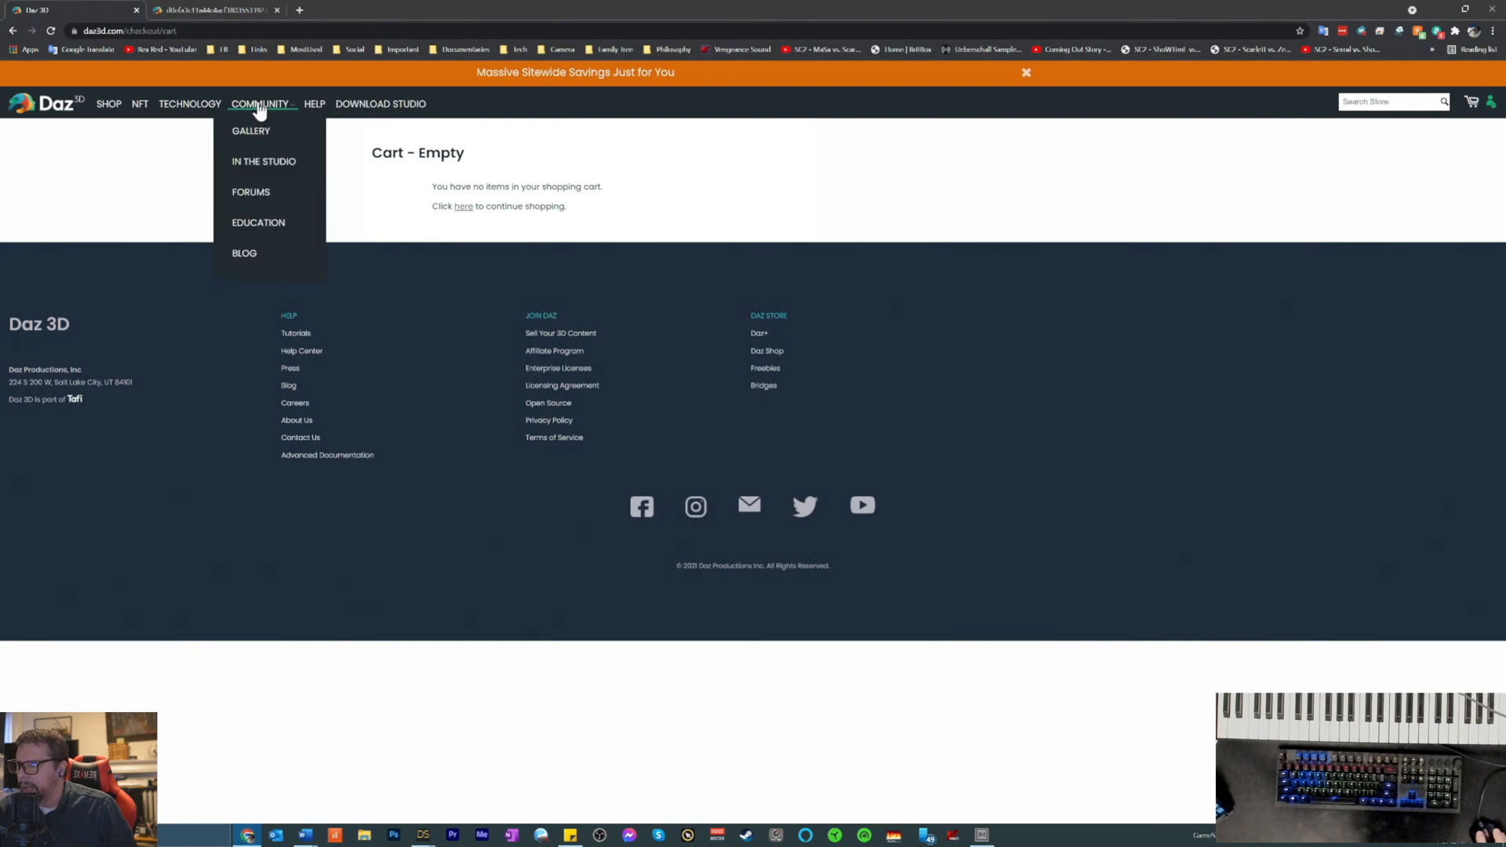
left_click(259, 193)
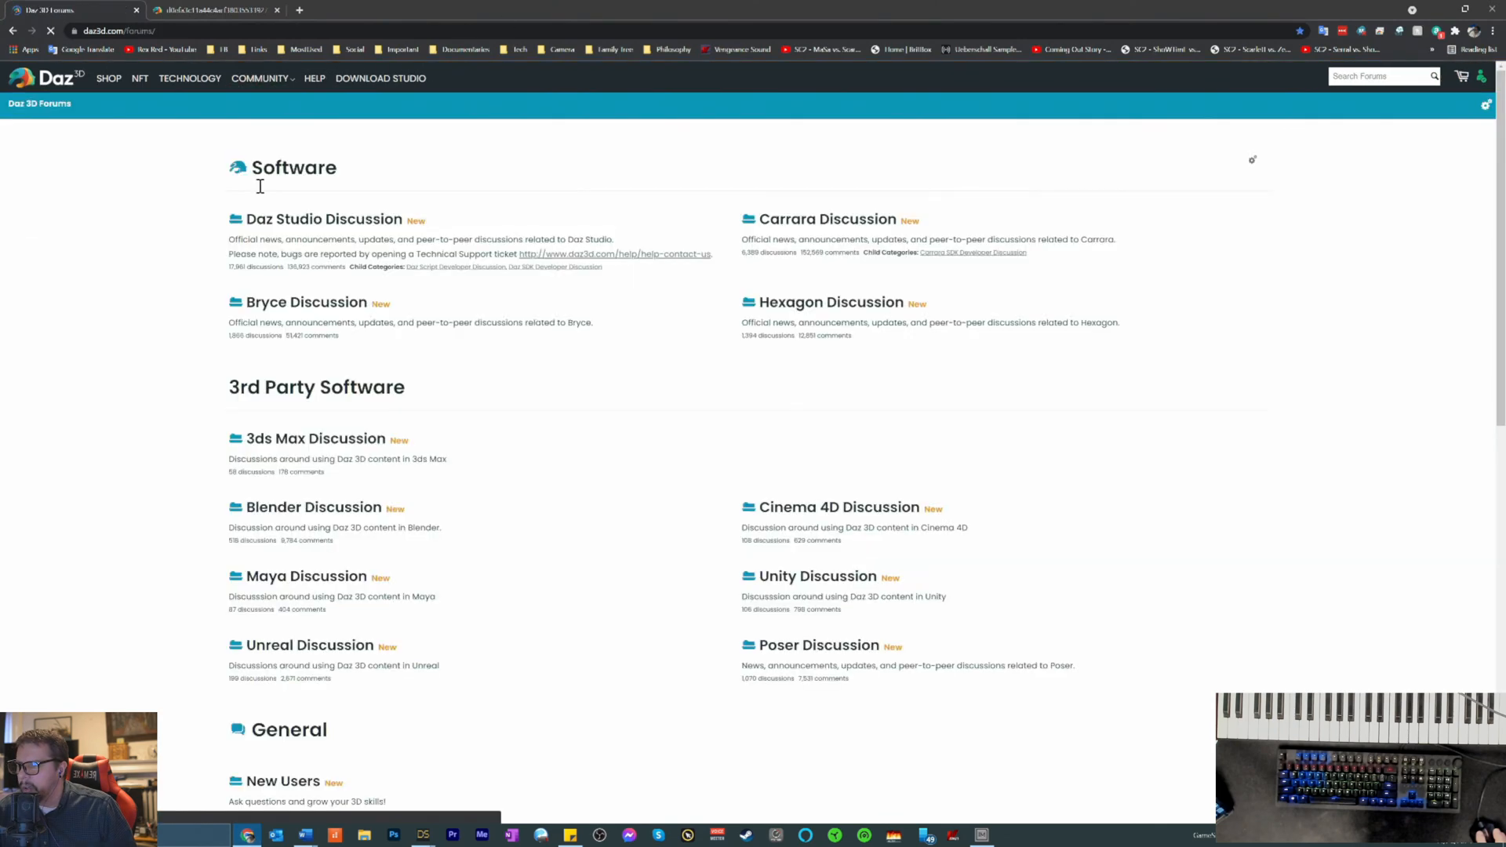
scroll(1071, 339, "down", 3)
scroll(1074, 339, "down", 3)
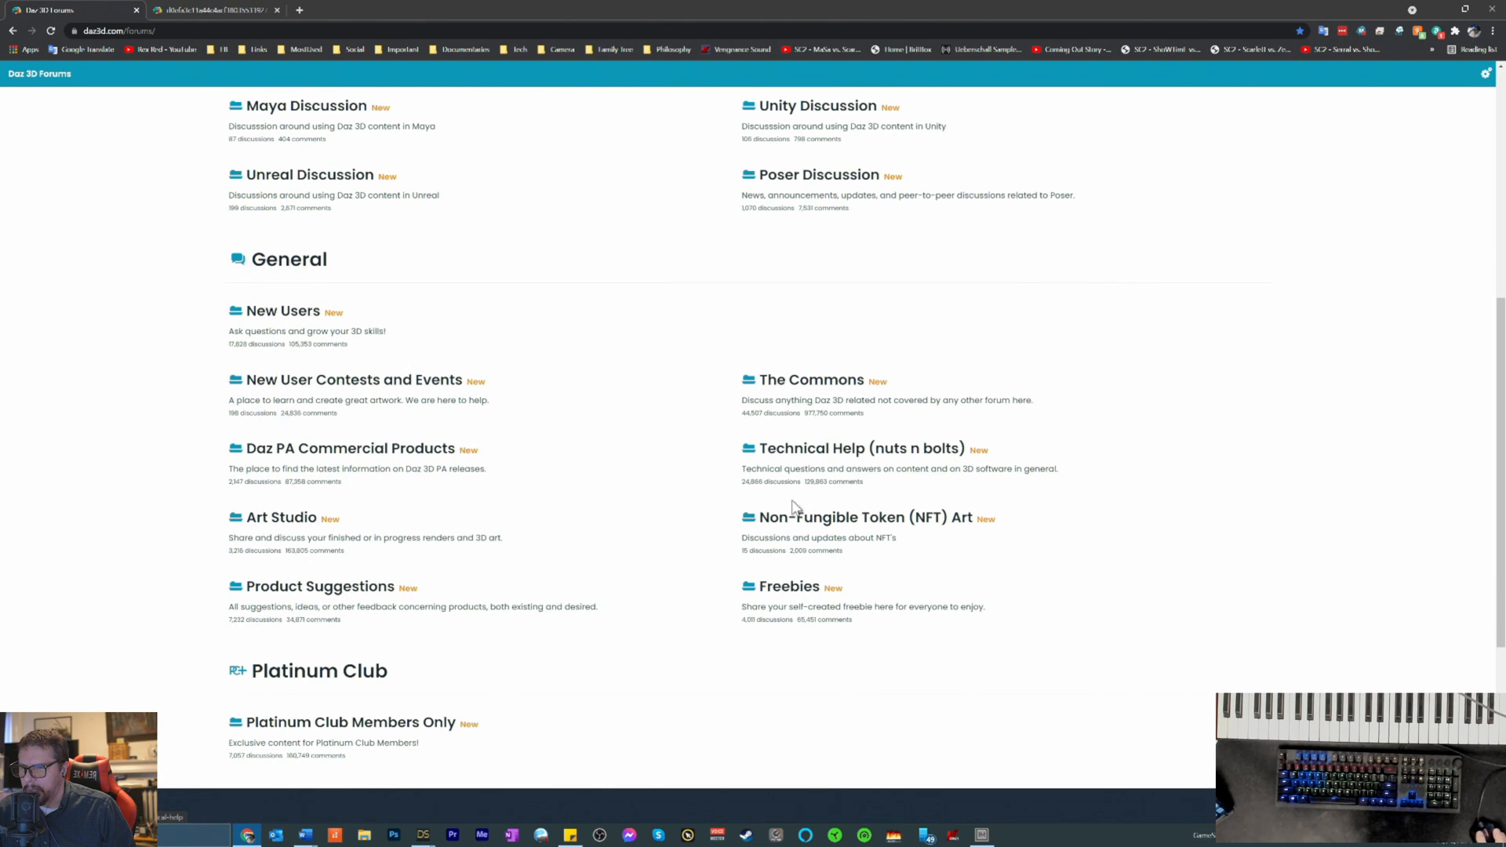
left_click(824, 463)
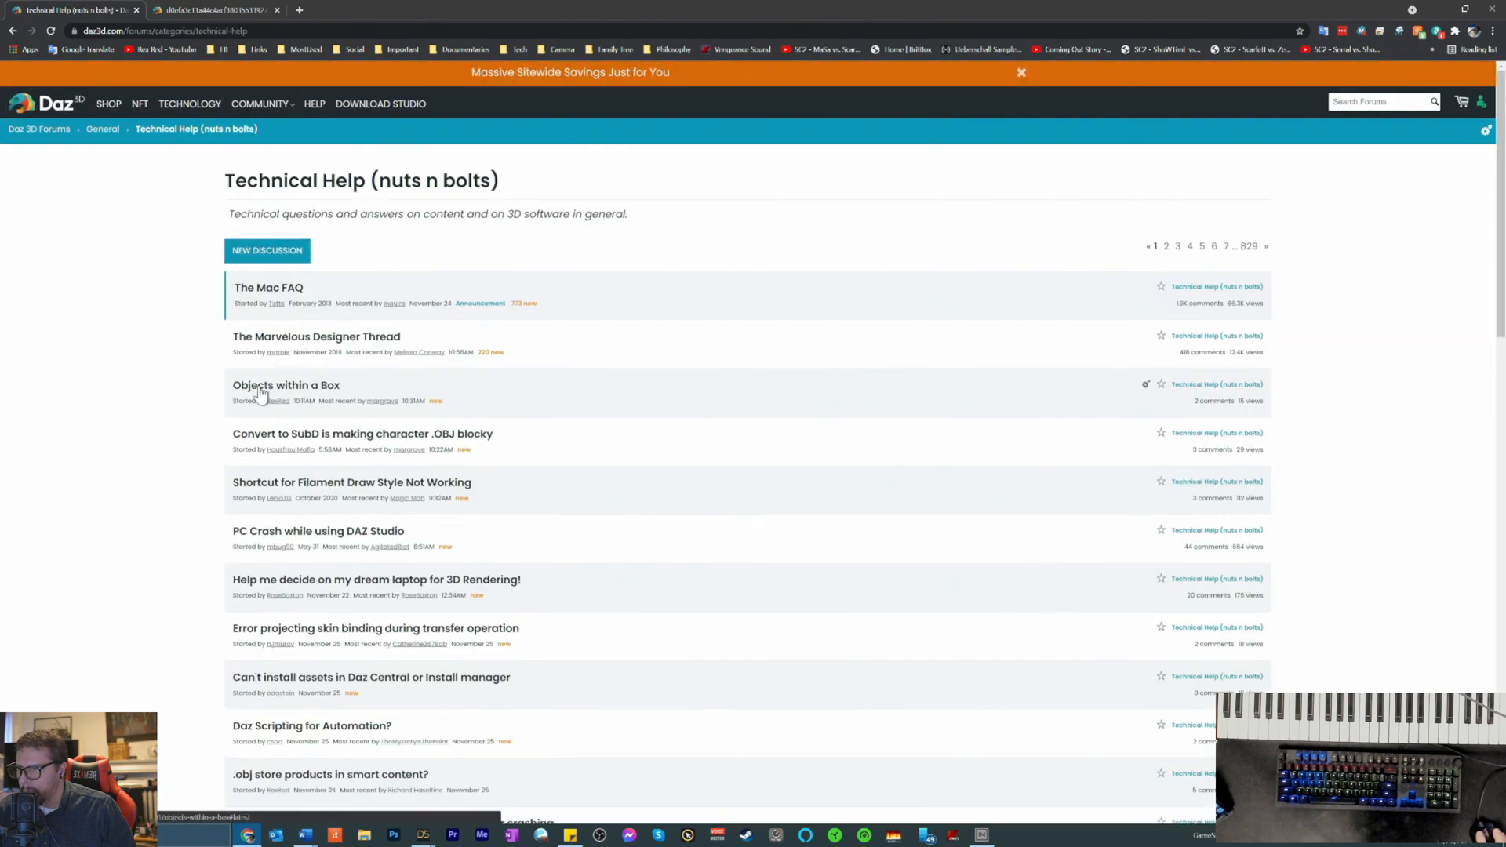
left_click(261, 386)
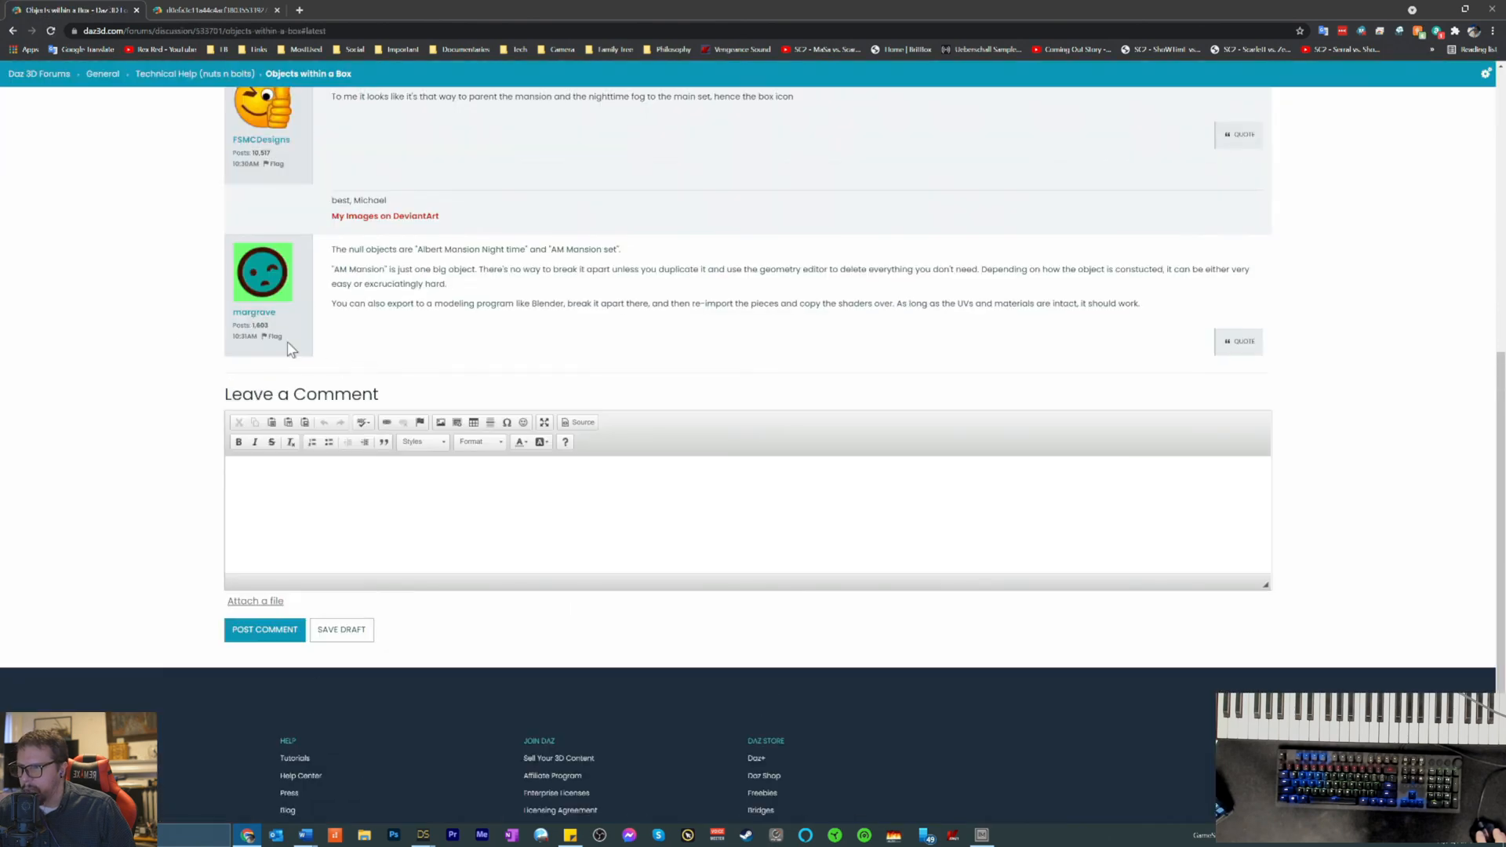
- Read the thread's replies about splitting the AM Mansion object and place the cursor in the empty comment field
scroll(116, 294, "up", 2)
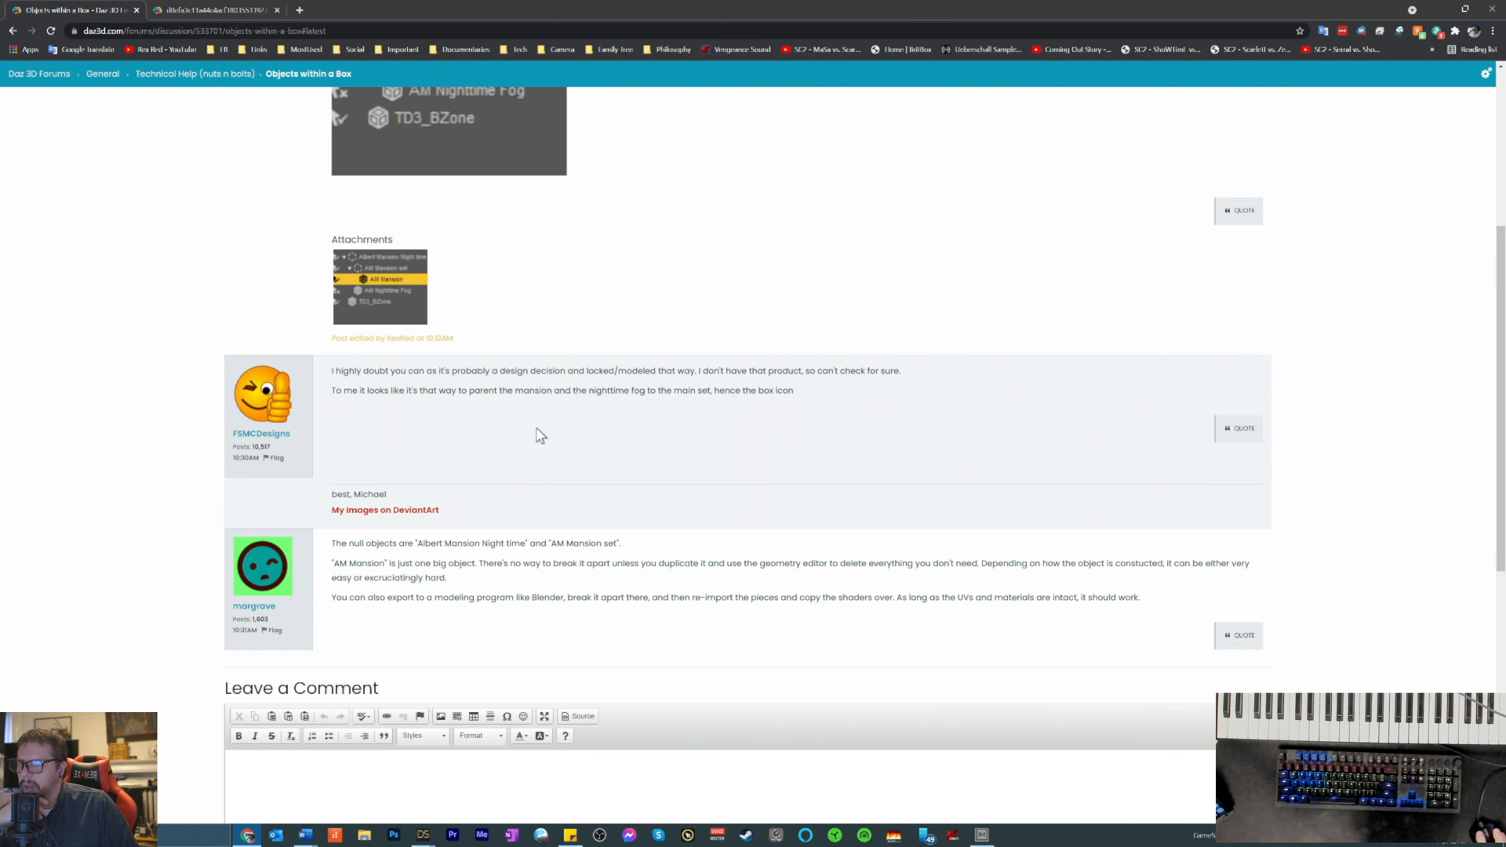
scroll(537, 428, "down", 1)
scroll(539, 430, "down", 2)
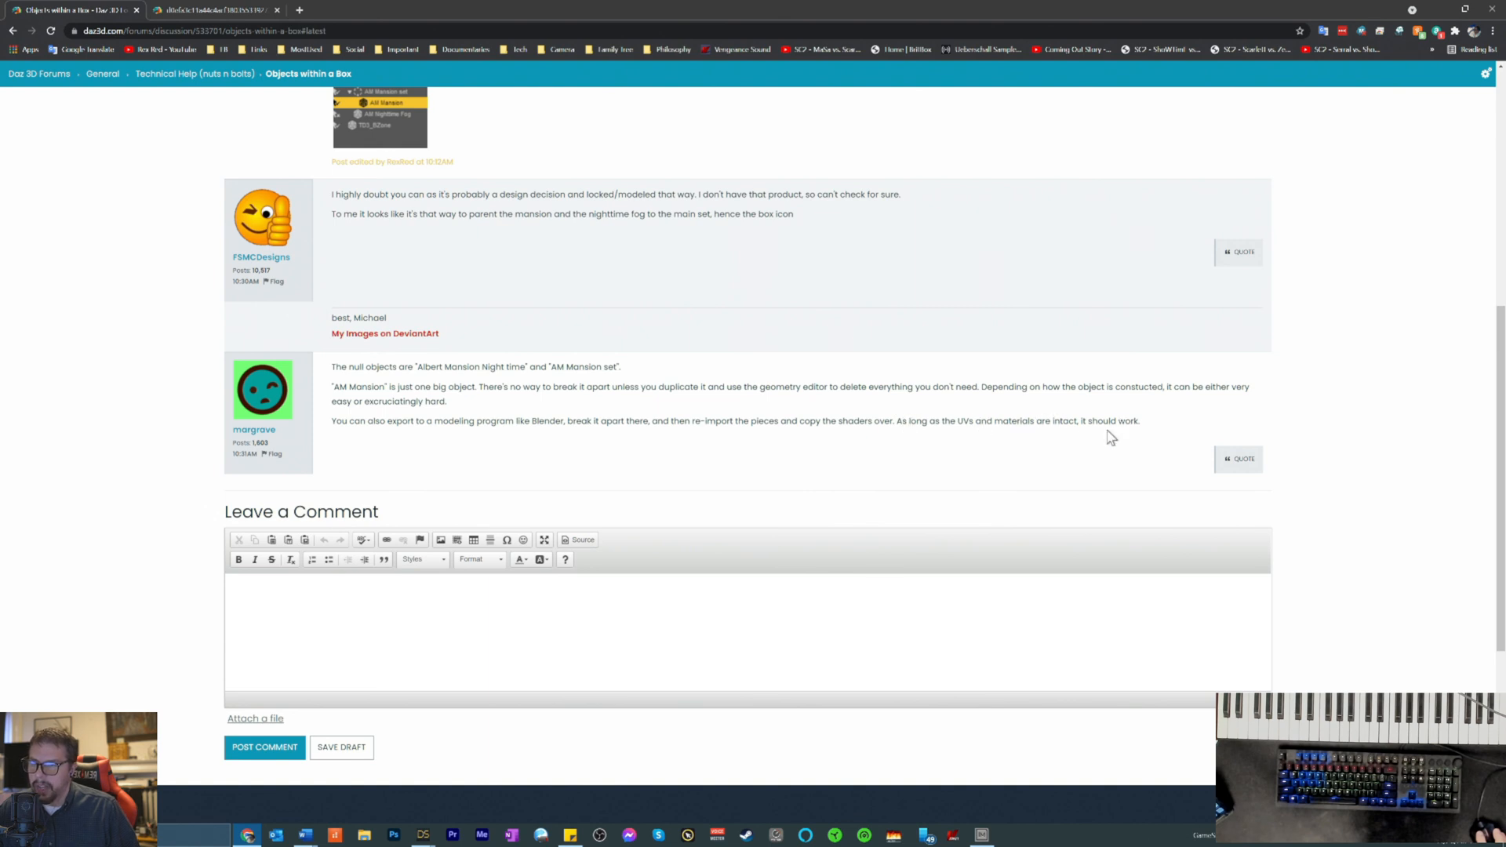
left_click(288, 622)
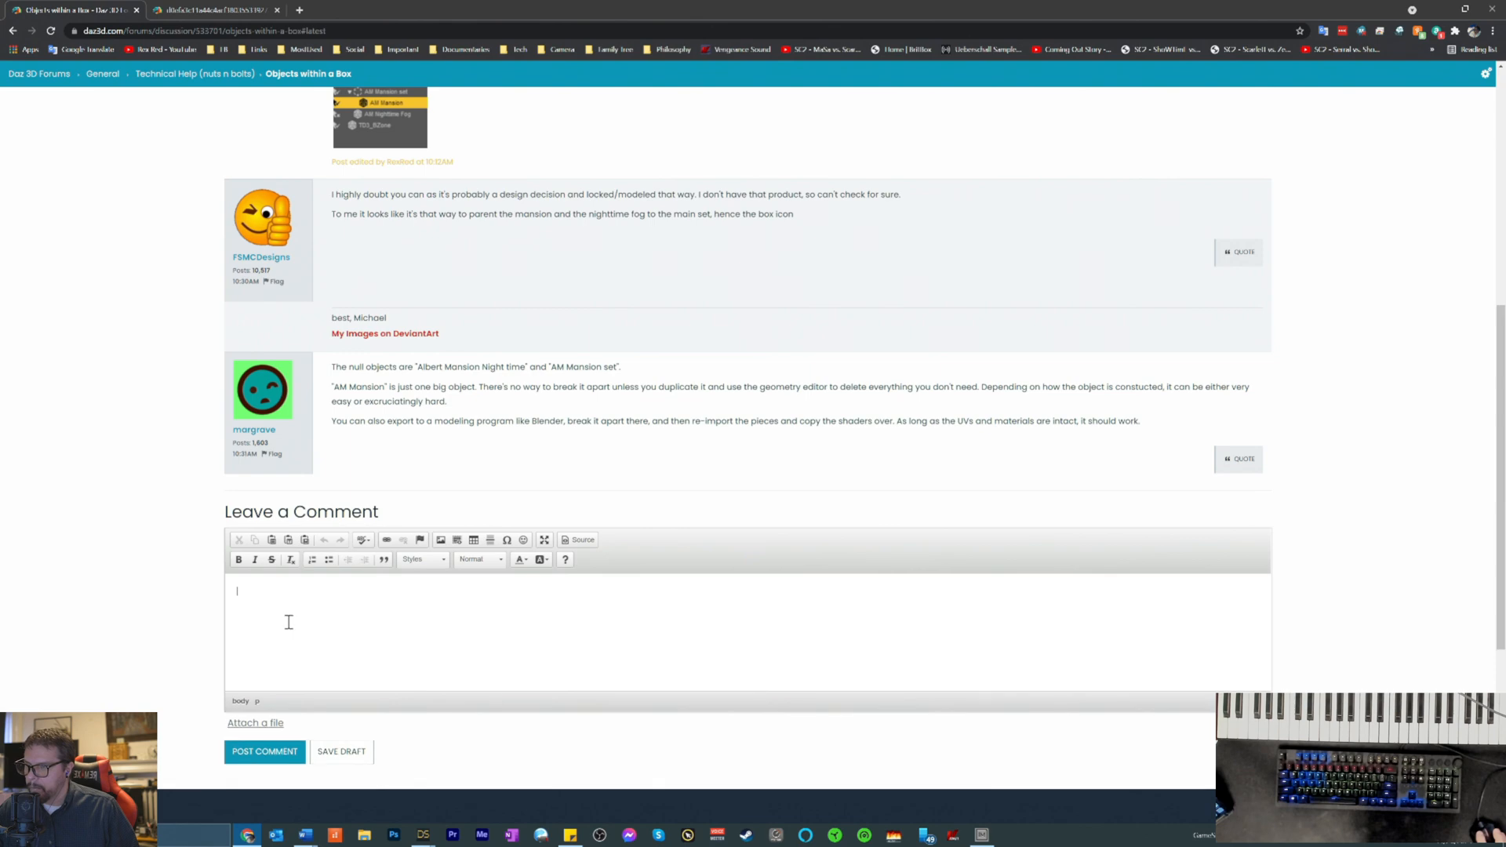
scroll(643, 348, "up", 2)
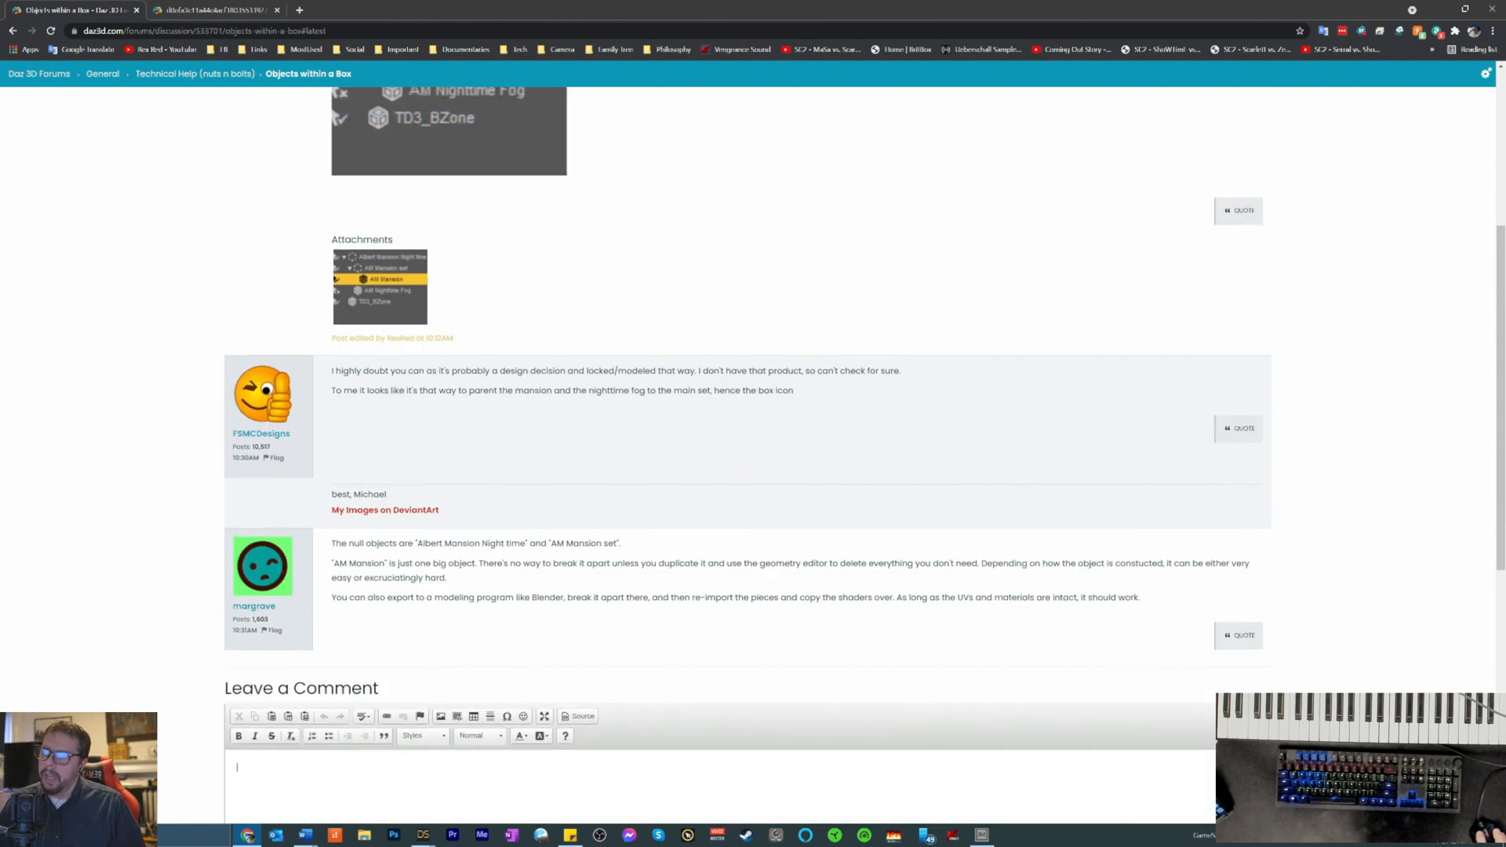
- Return to DAZ Studio and examine the running render from the trees across to the mouse in front of the moon
left_click(1442, 11)
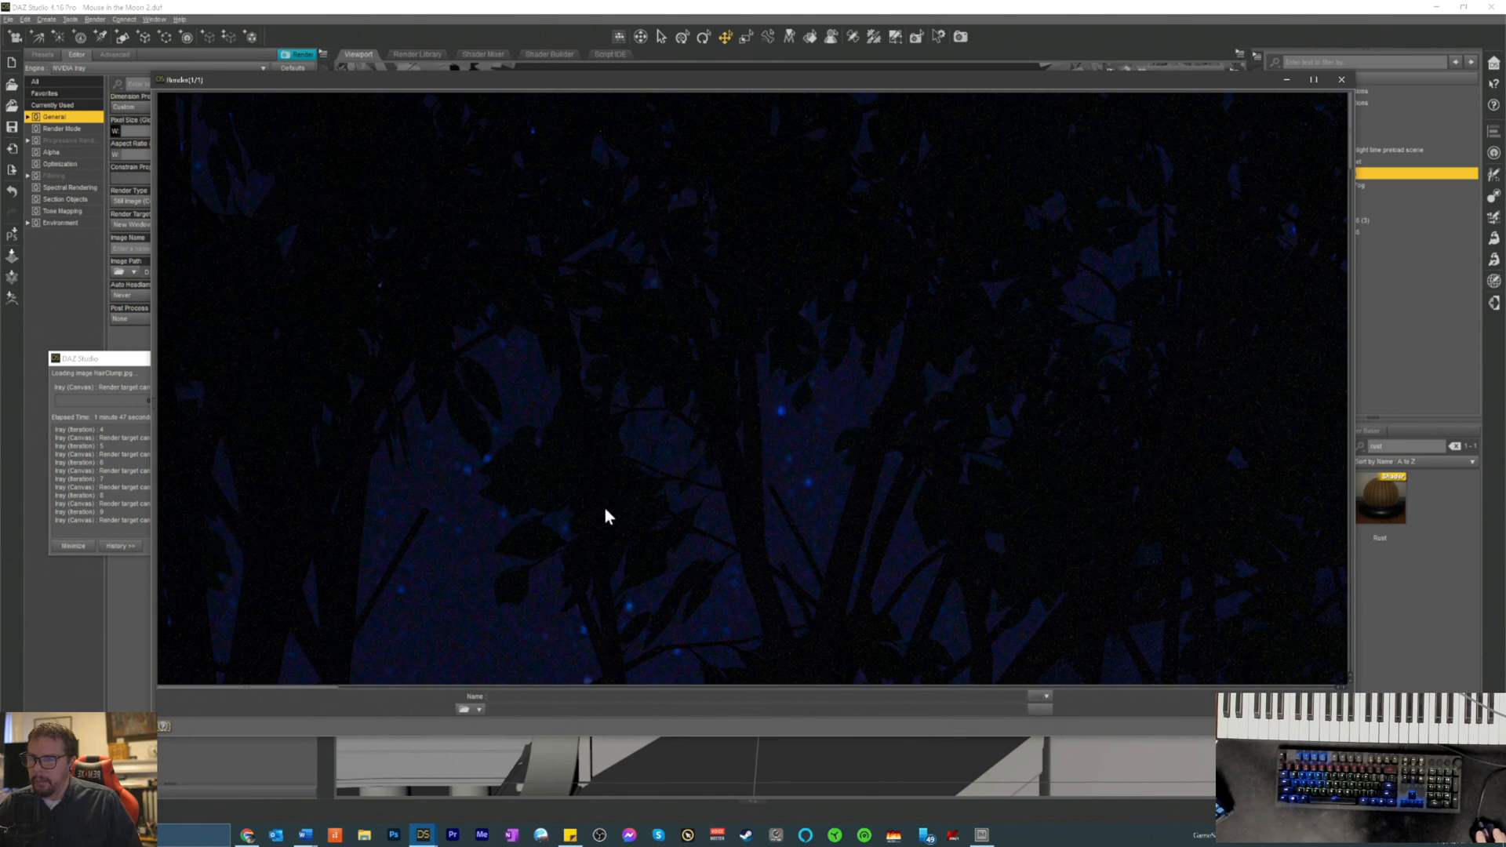
scroll(298, 676, "down", 5)
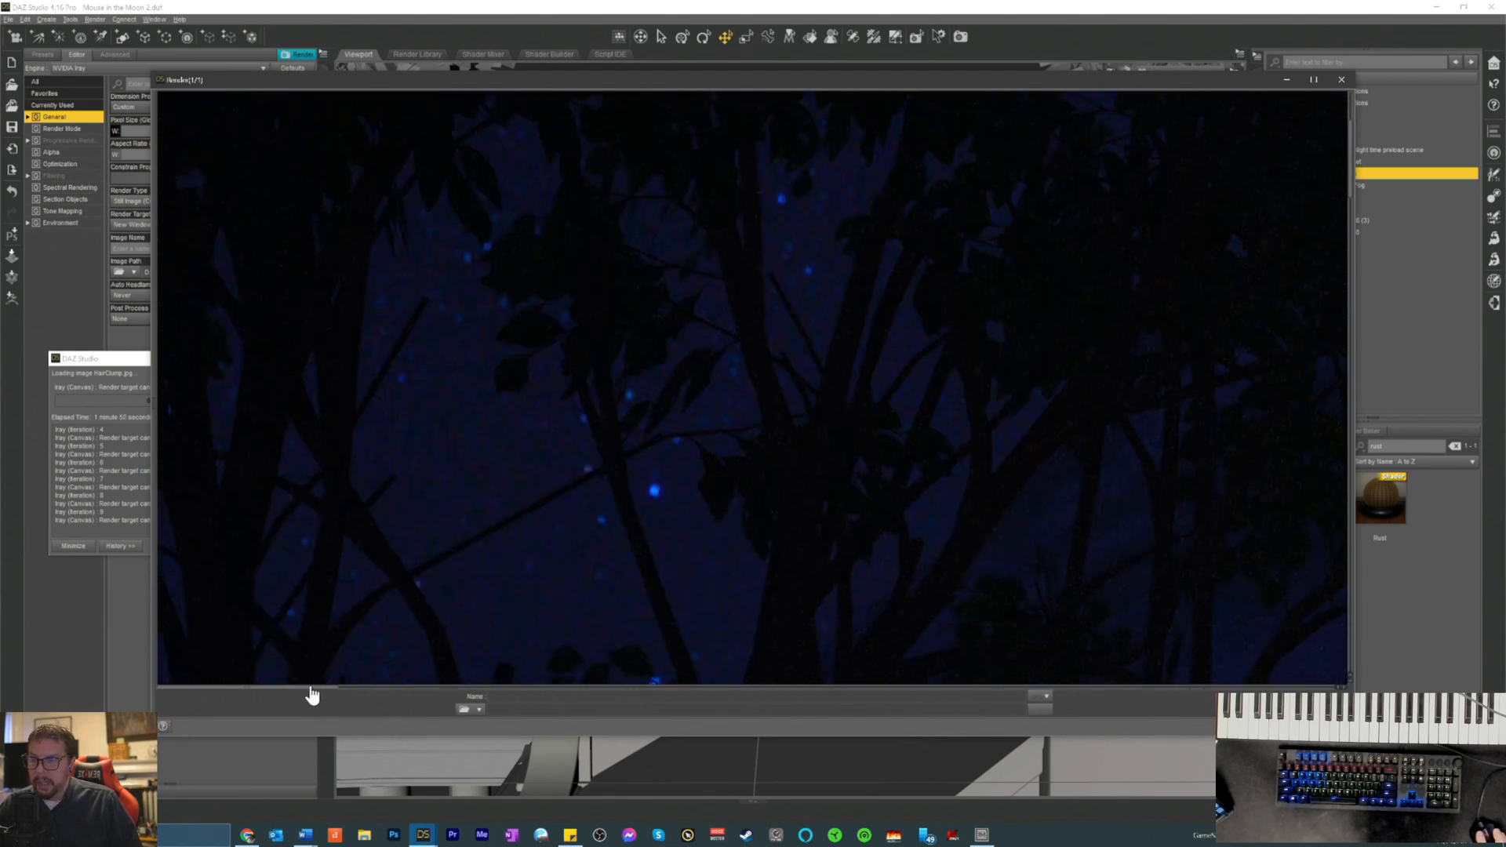
left_click_drag(317, 688, 433, 697)
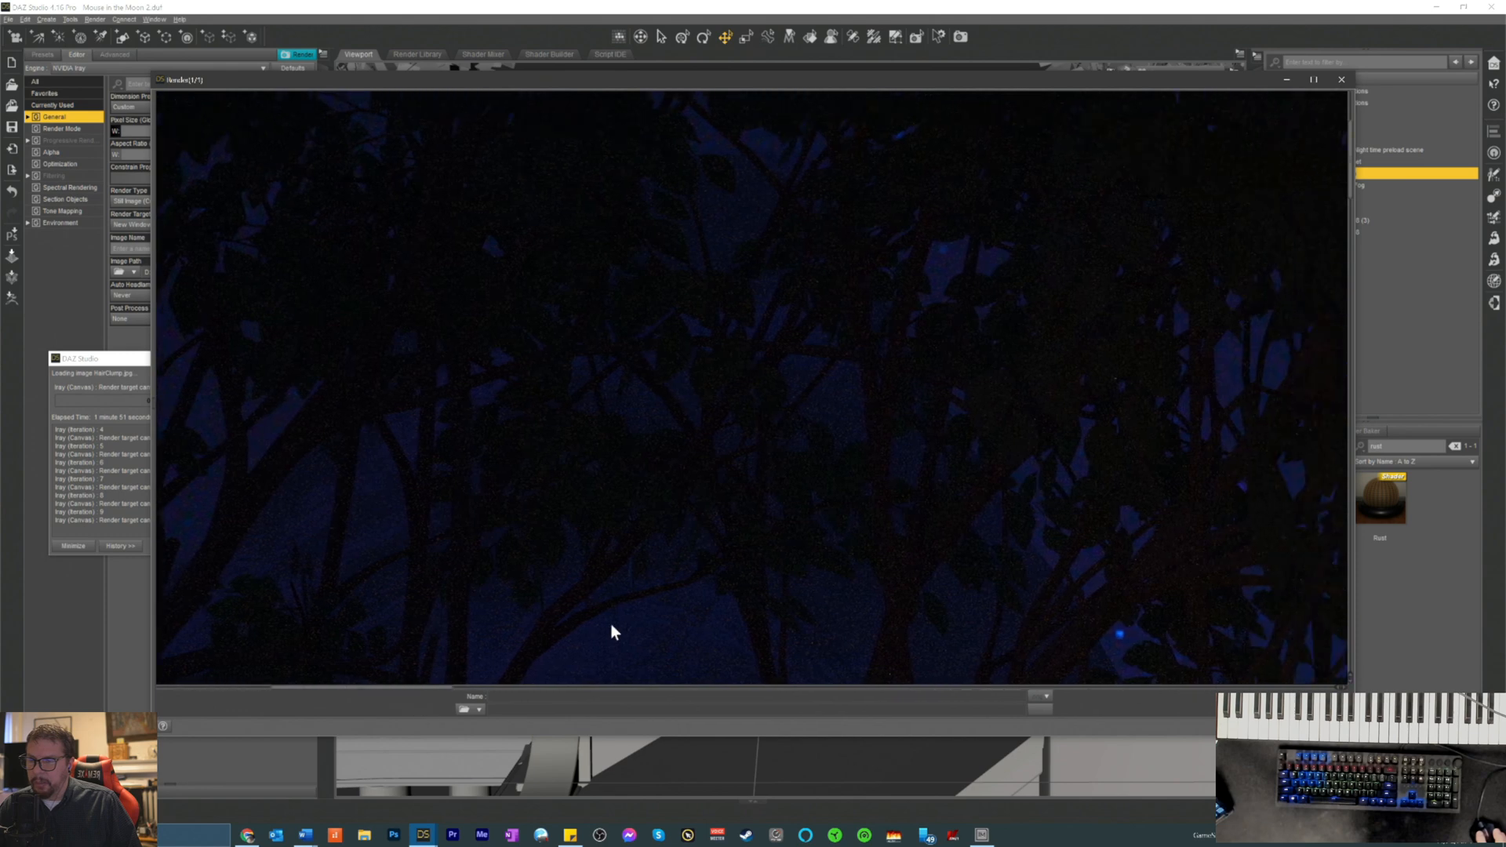
scroll(906, 560, "down", 4)
scroll(903, 562, "down", 6)
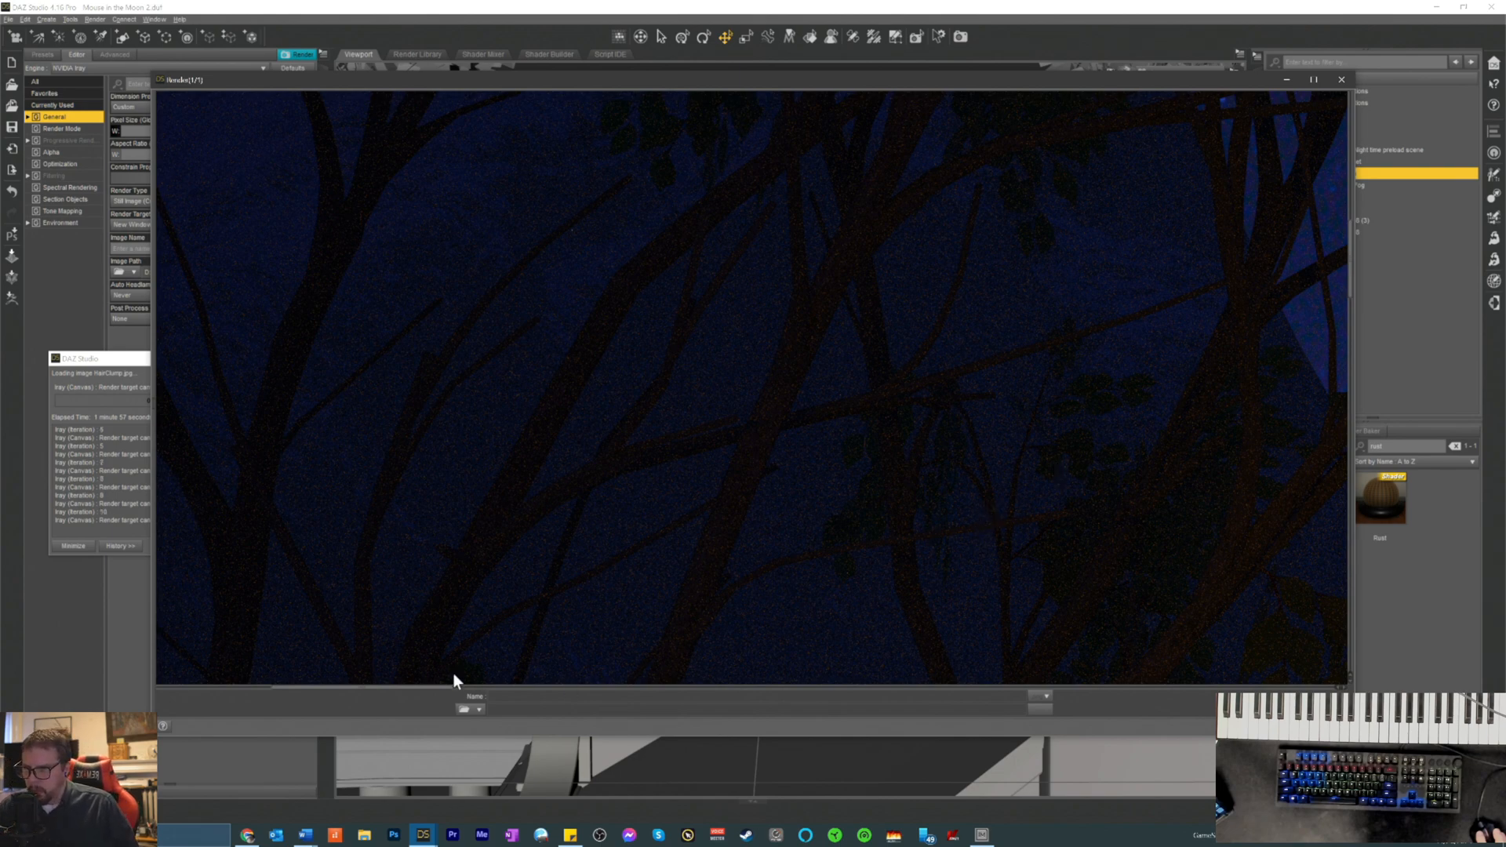
scroll(417, 676, "down", 2)
left_click_drag(416, 690, 795, 692)
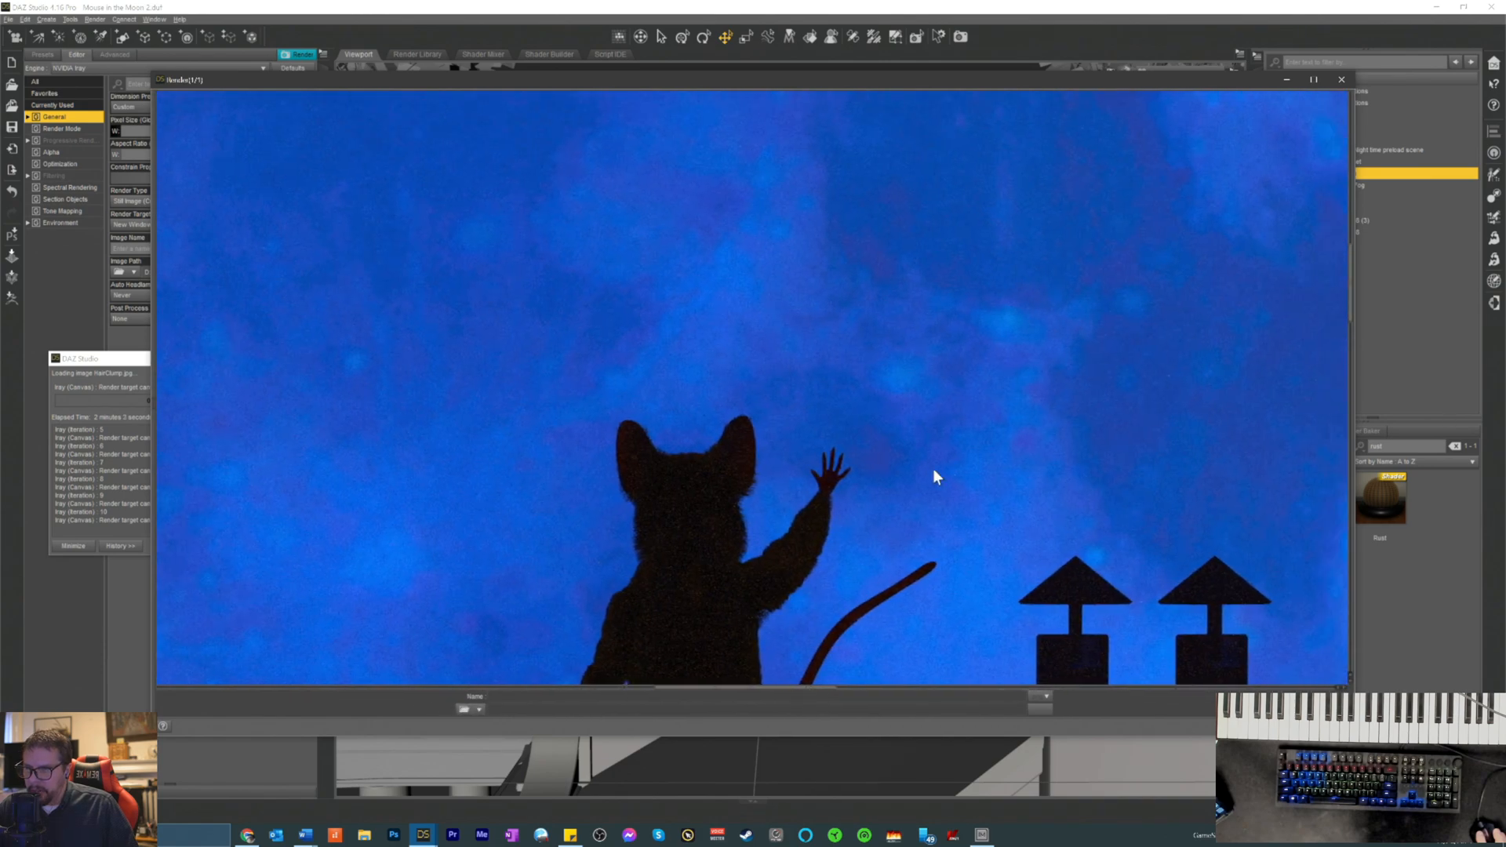
- Inspect the running render around the crow on the wall, the spiked fence and the mouse's lower body
scroll(925, 488, "down", 5)
left_click_drag(724, 696, 656, 696)
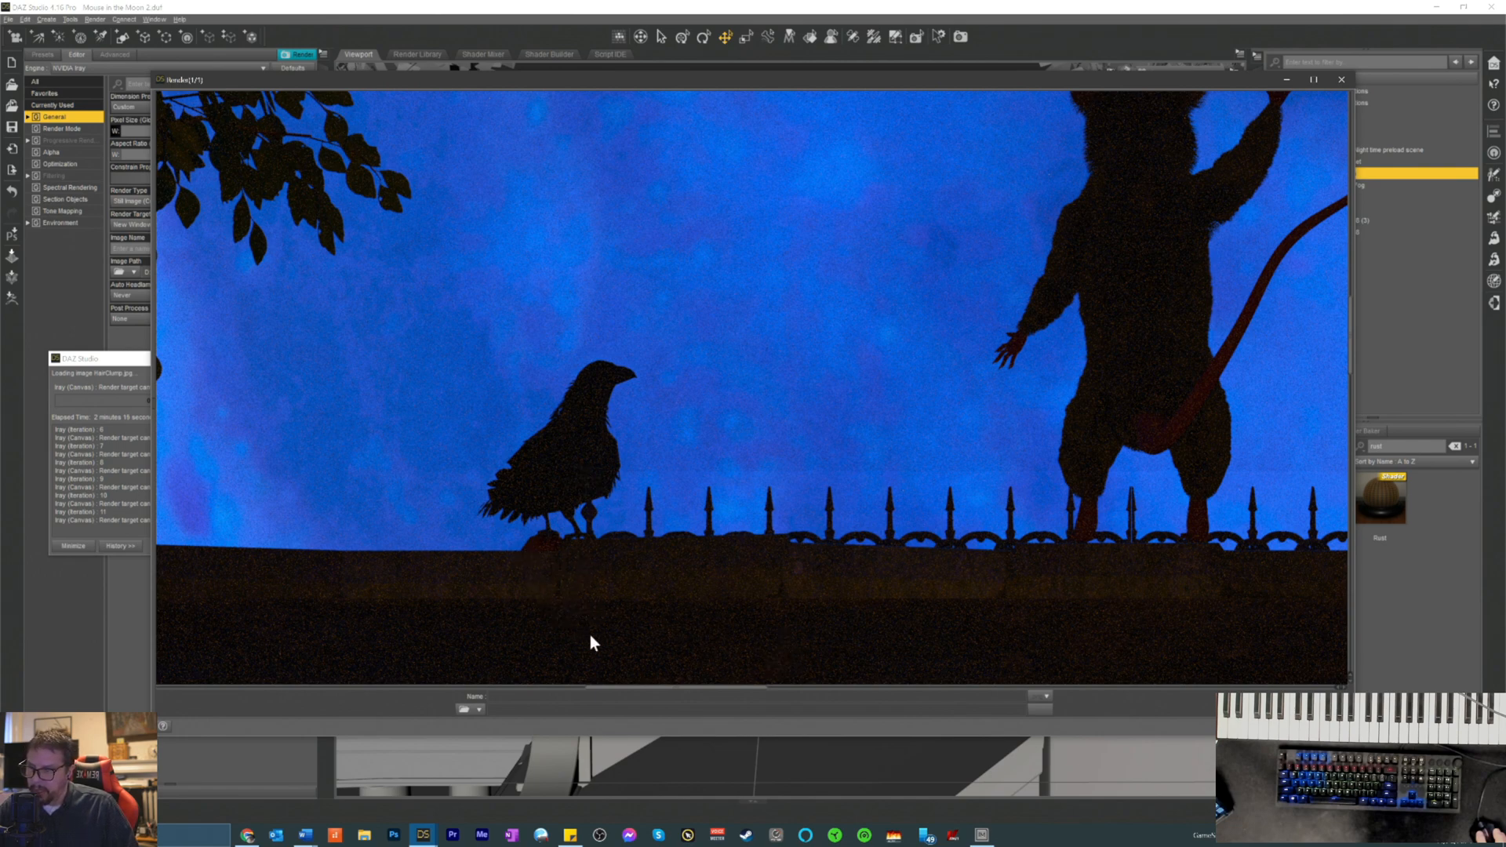
left_click_drag(602, 690, 652, 703)
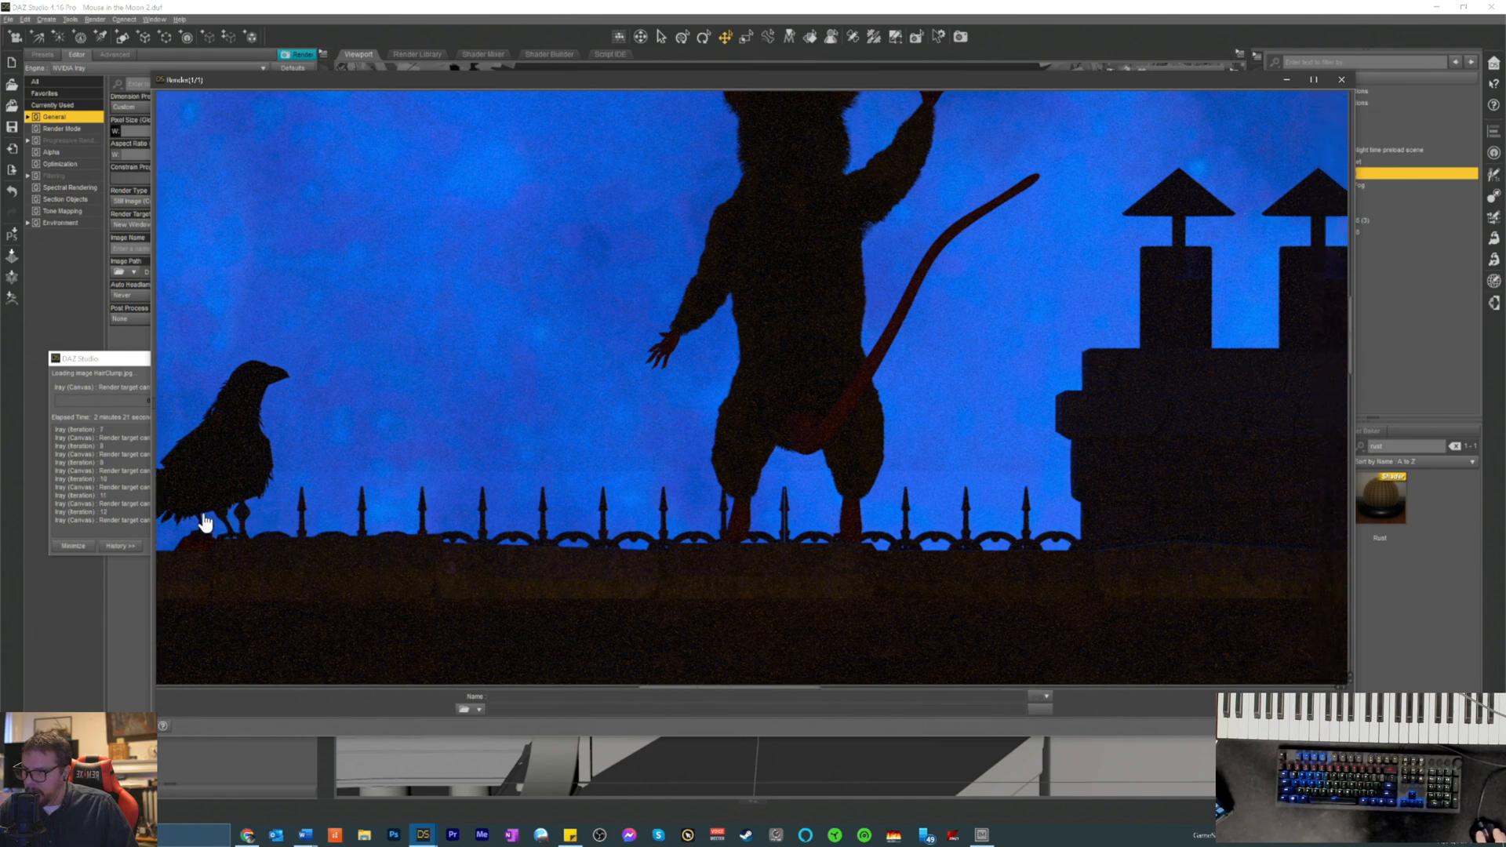
left_click_drag(761, 688, 661, 703)
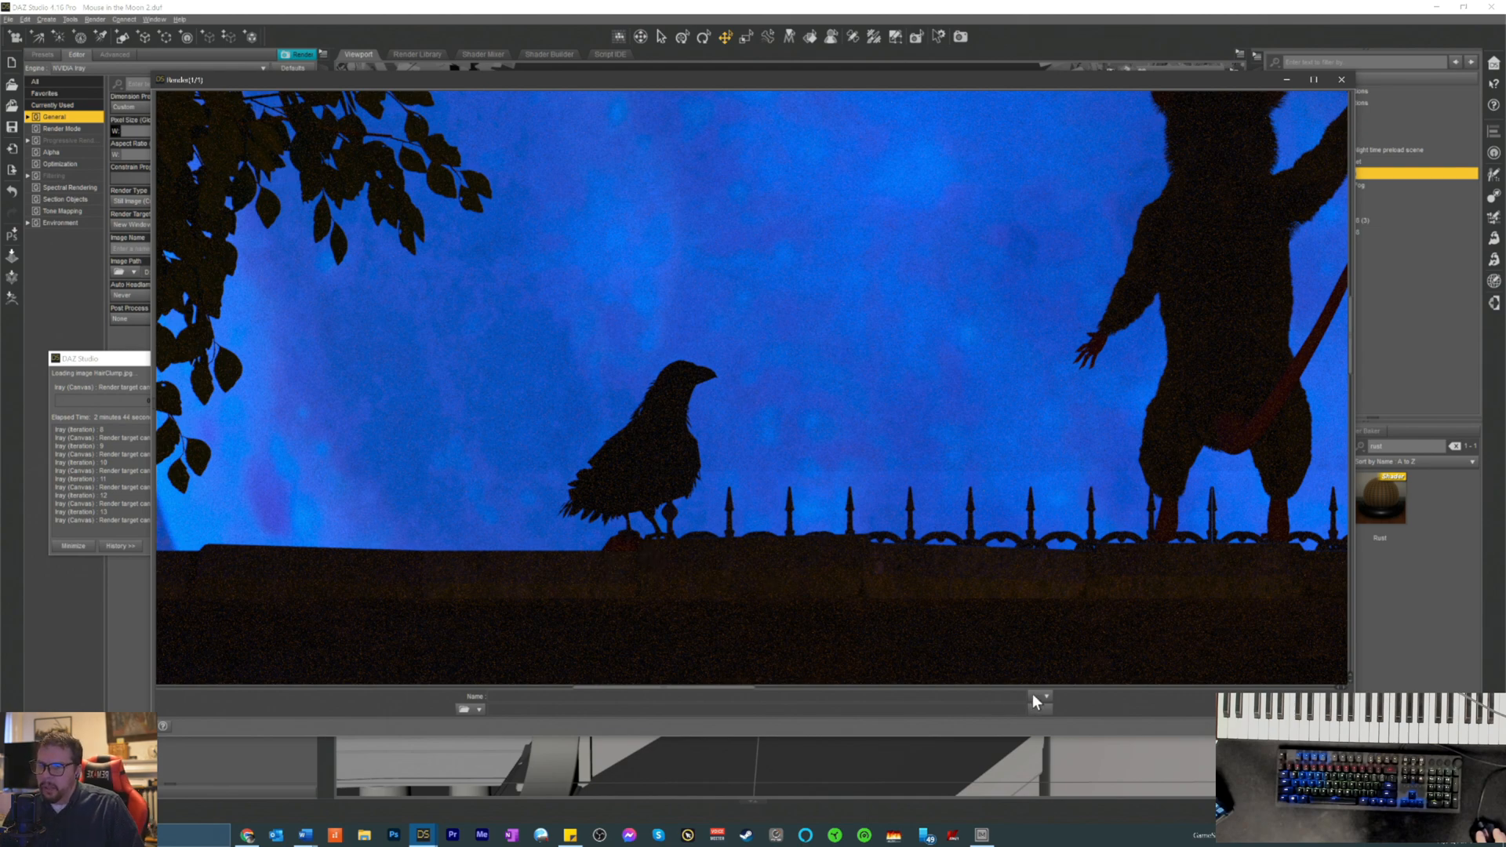
left_click_drag(750, 695, 742, 577)
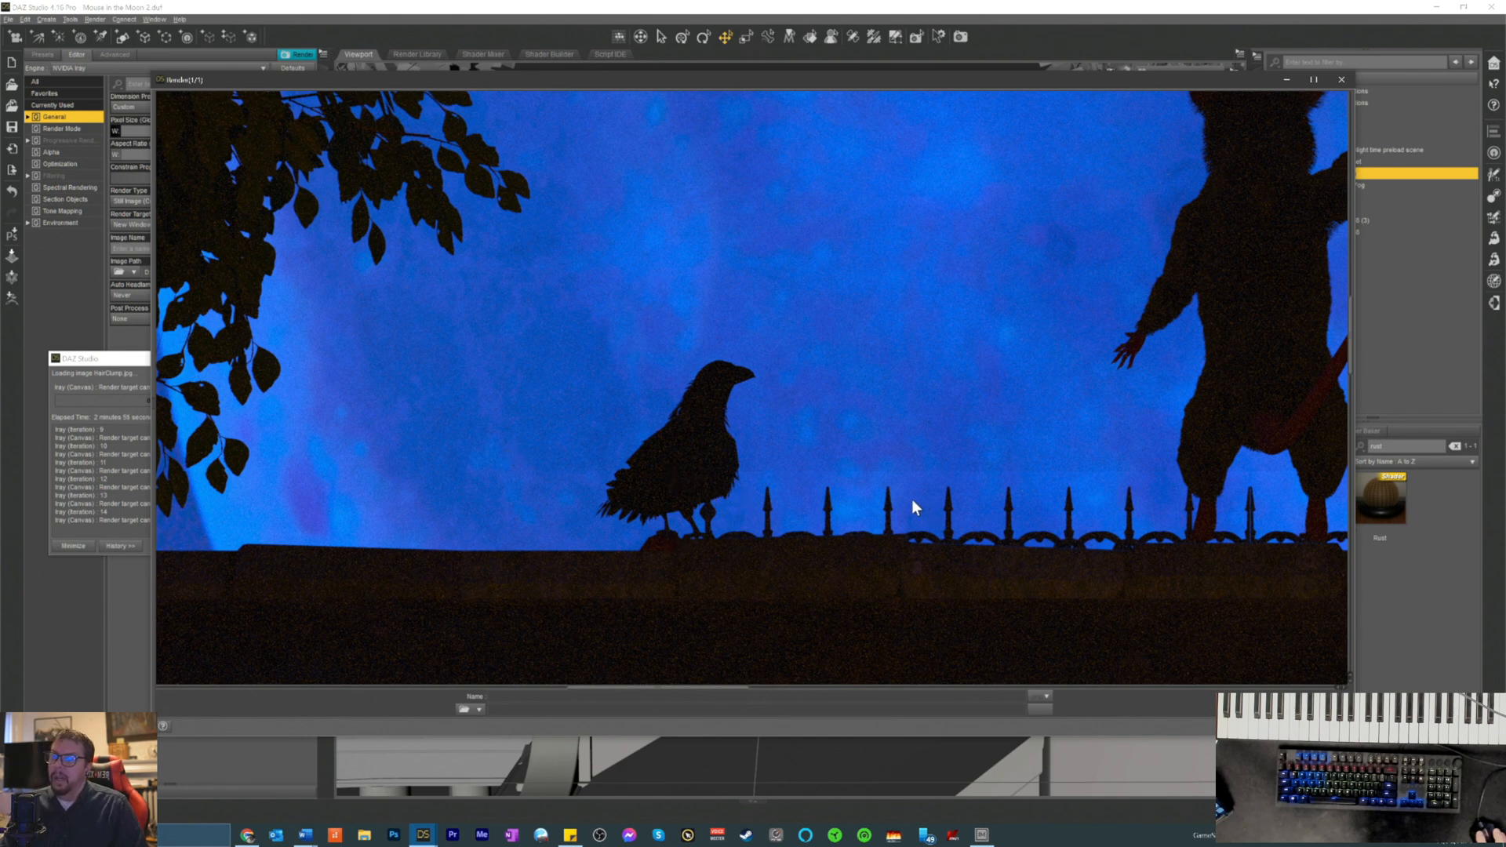
scroll(911, 500, "up", 3)
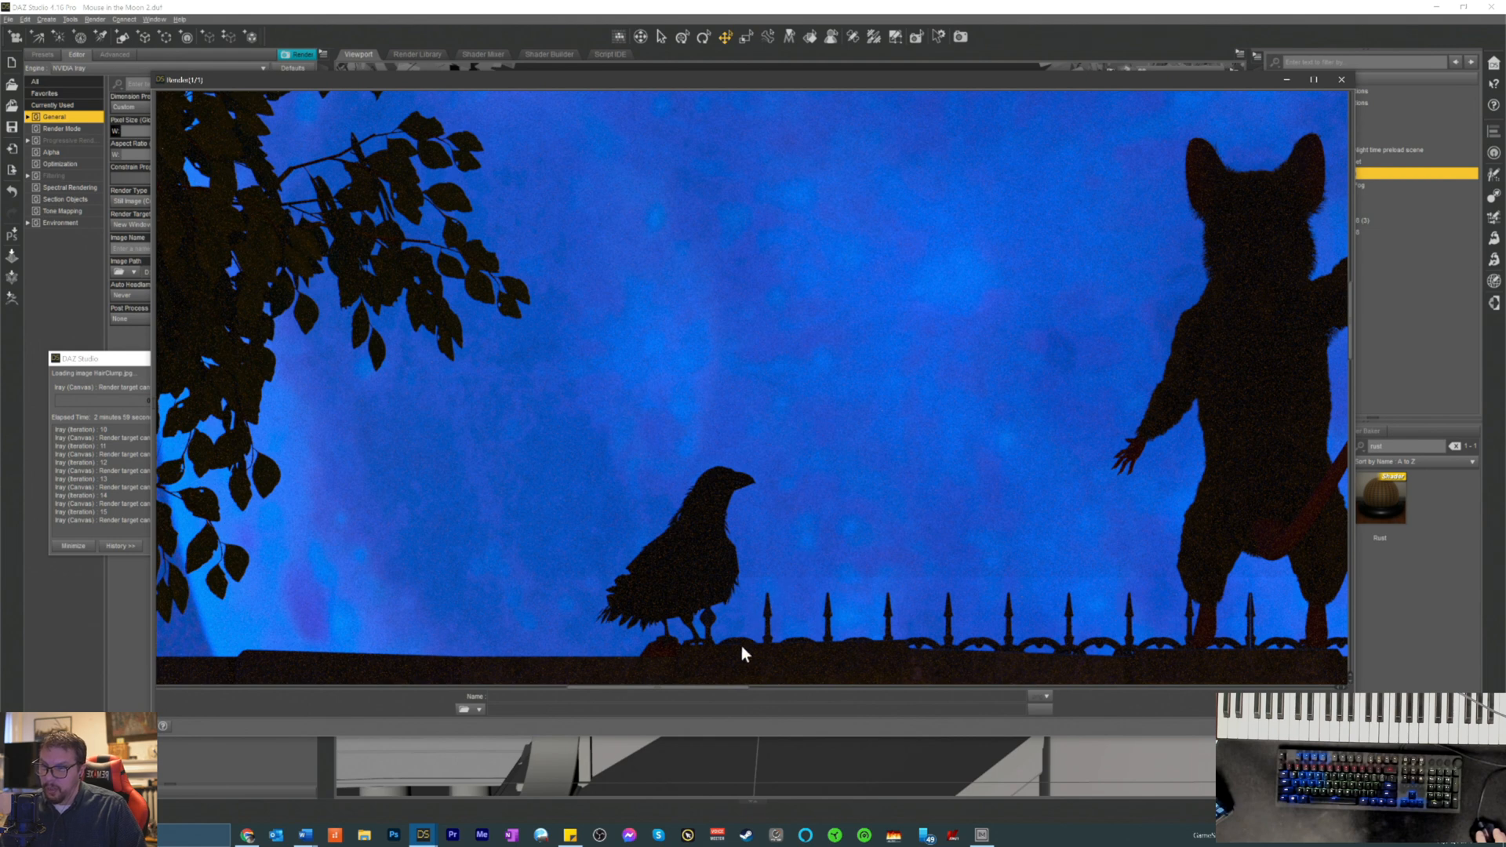
scroll(691, 675, "down", 2)
left_click_drag(659, 686, 693, 695)
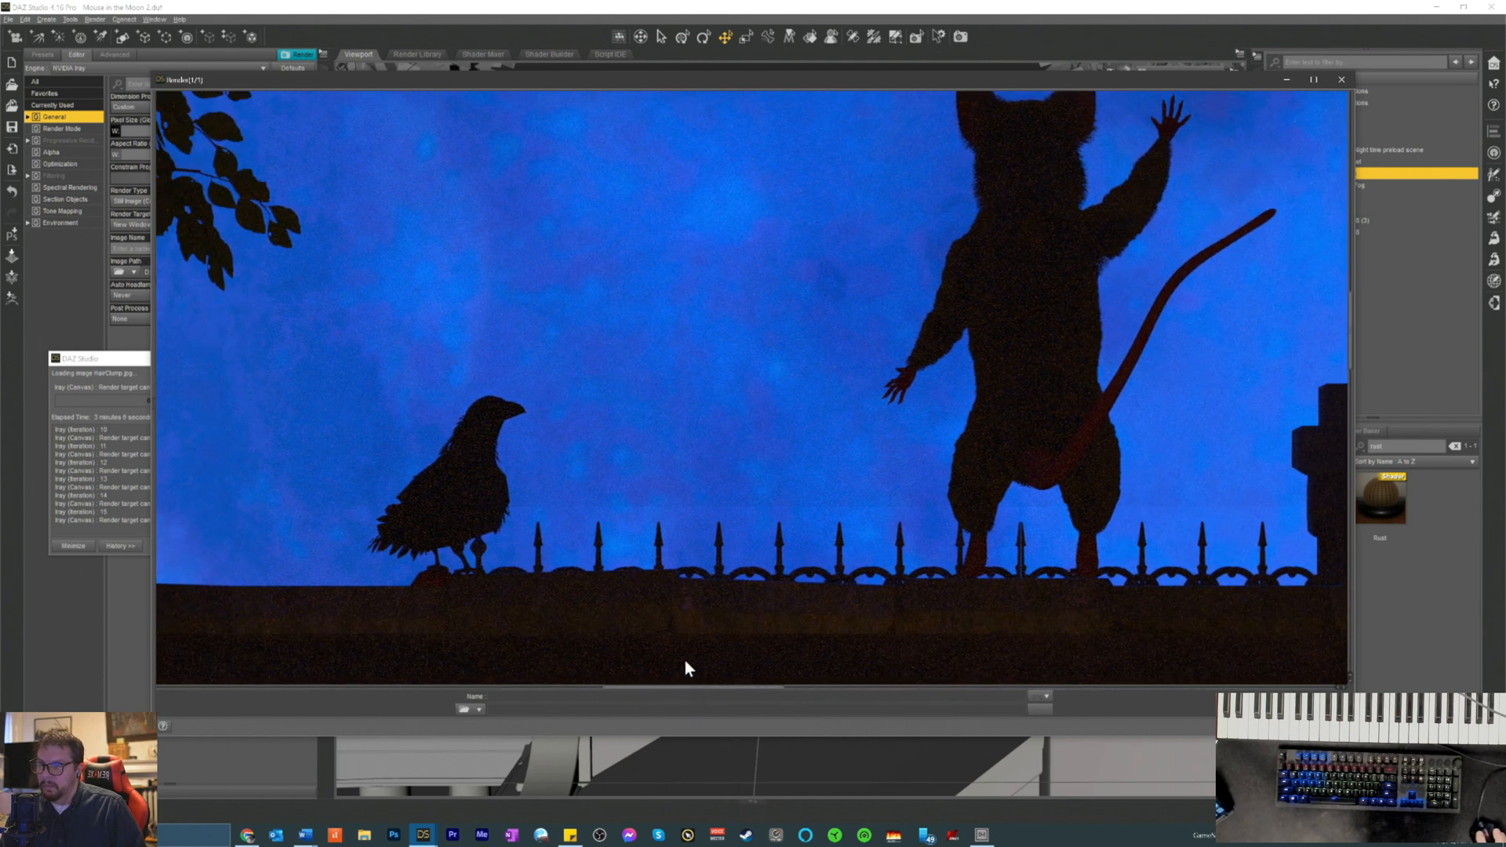
scroll(674, 547, "up", 1)
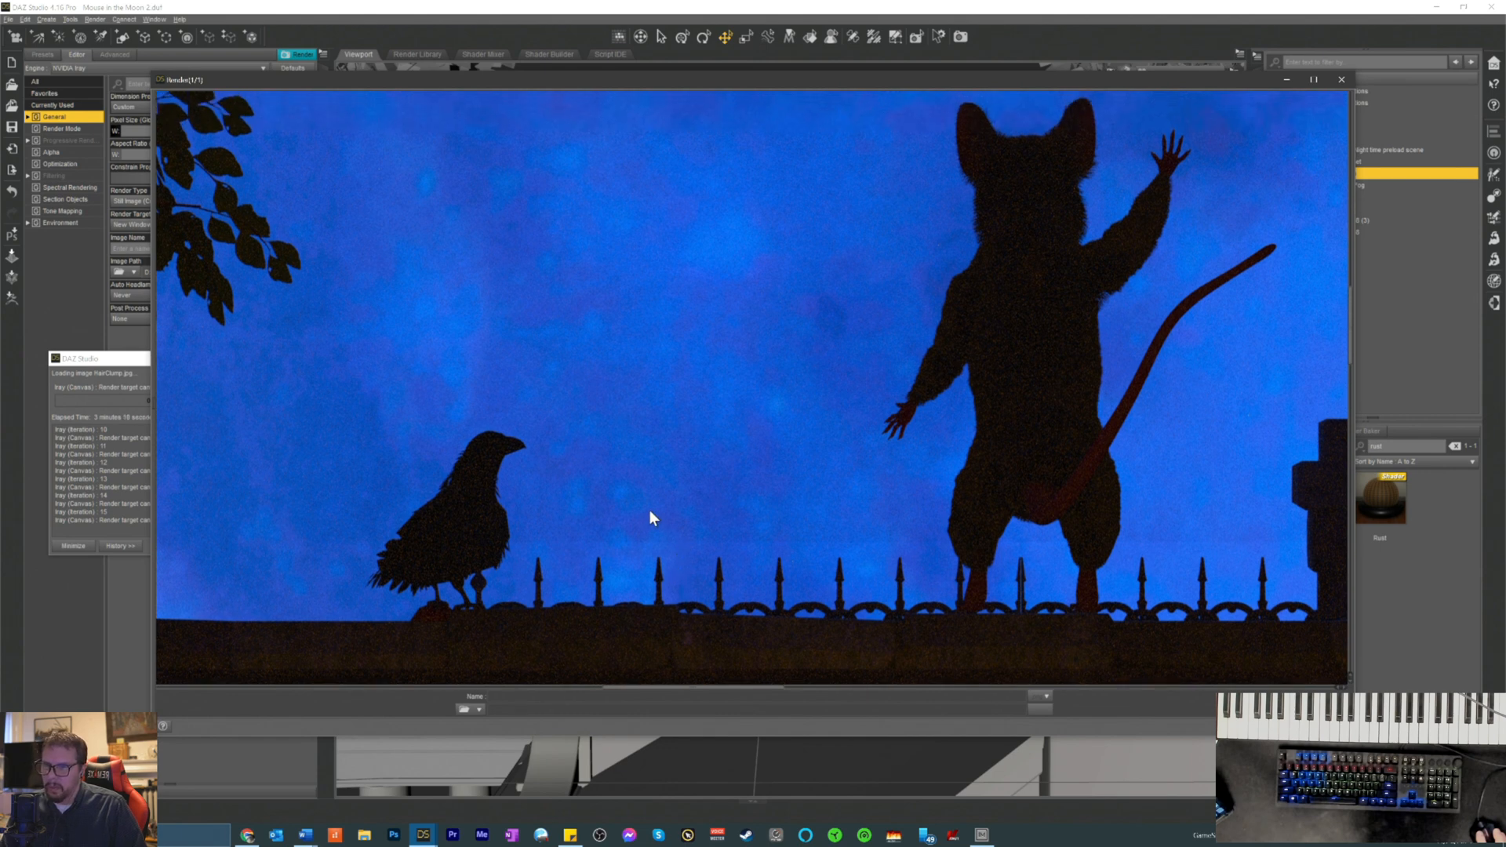
scroll(654, 515, "down", 3)
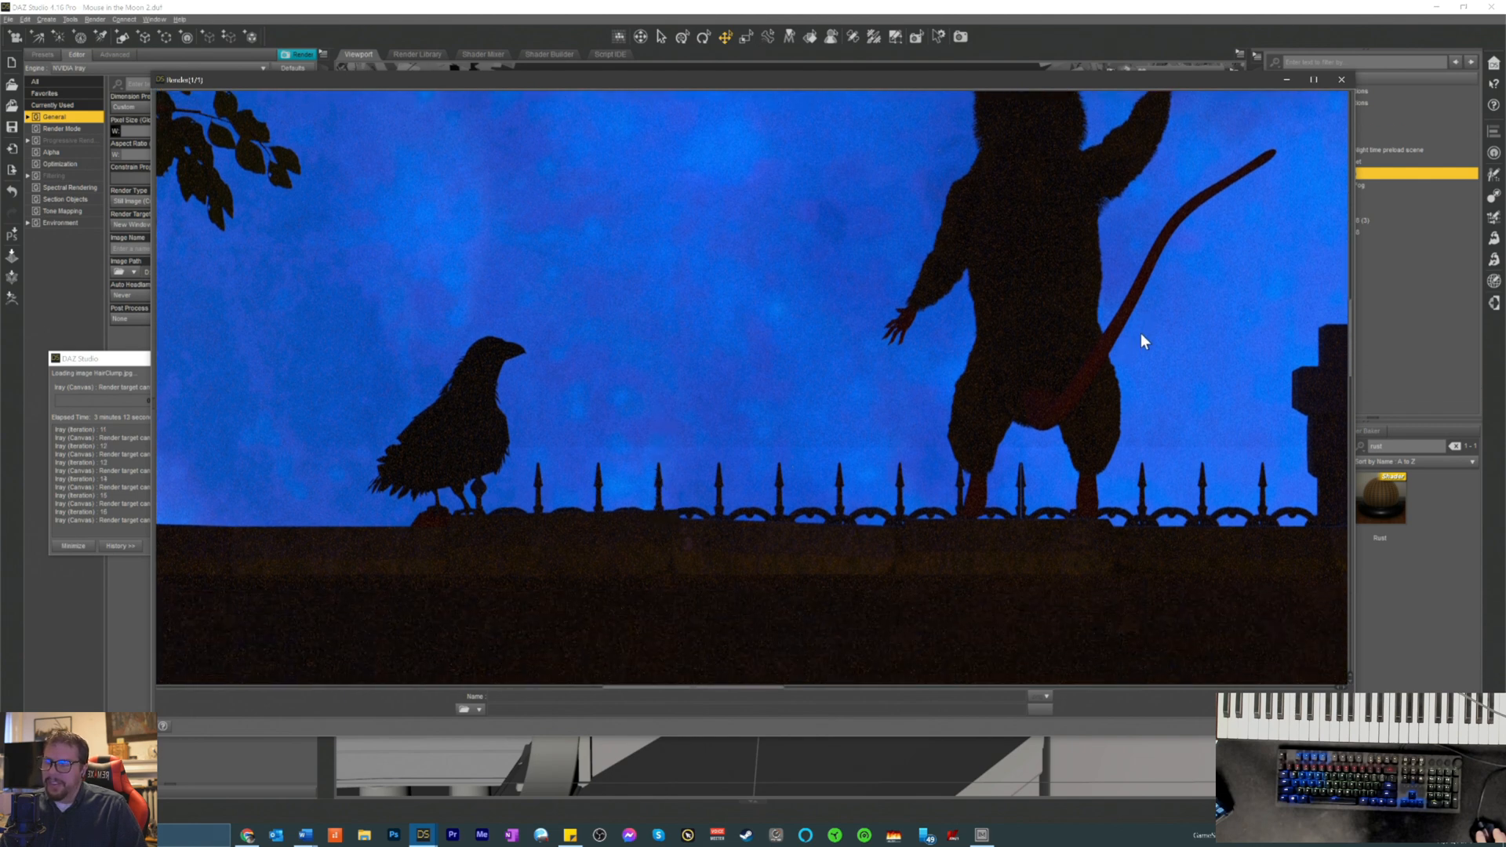
- Examine the render from the mouse's raised hand and tail down to the rusty fence spikes below the wall
scroll(1146, 313, "up", 5)
scroll(1145, 311, "up", 2)
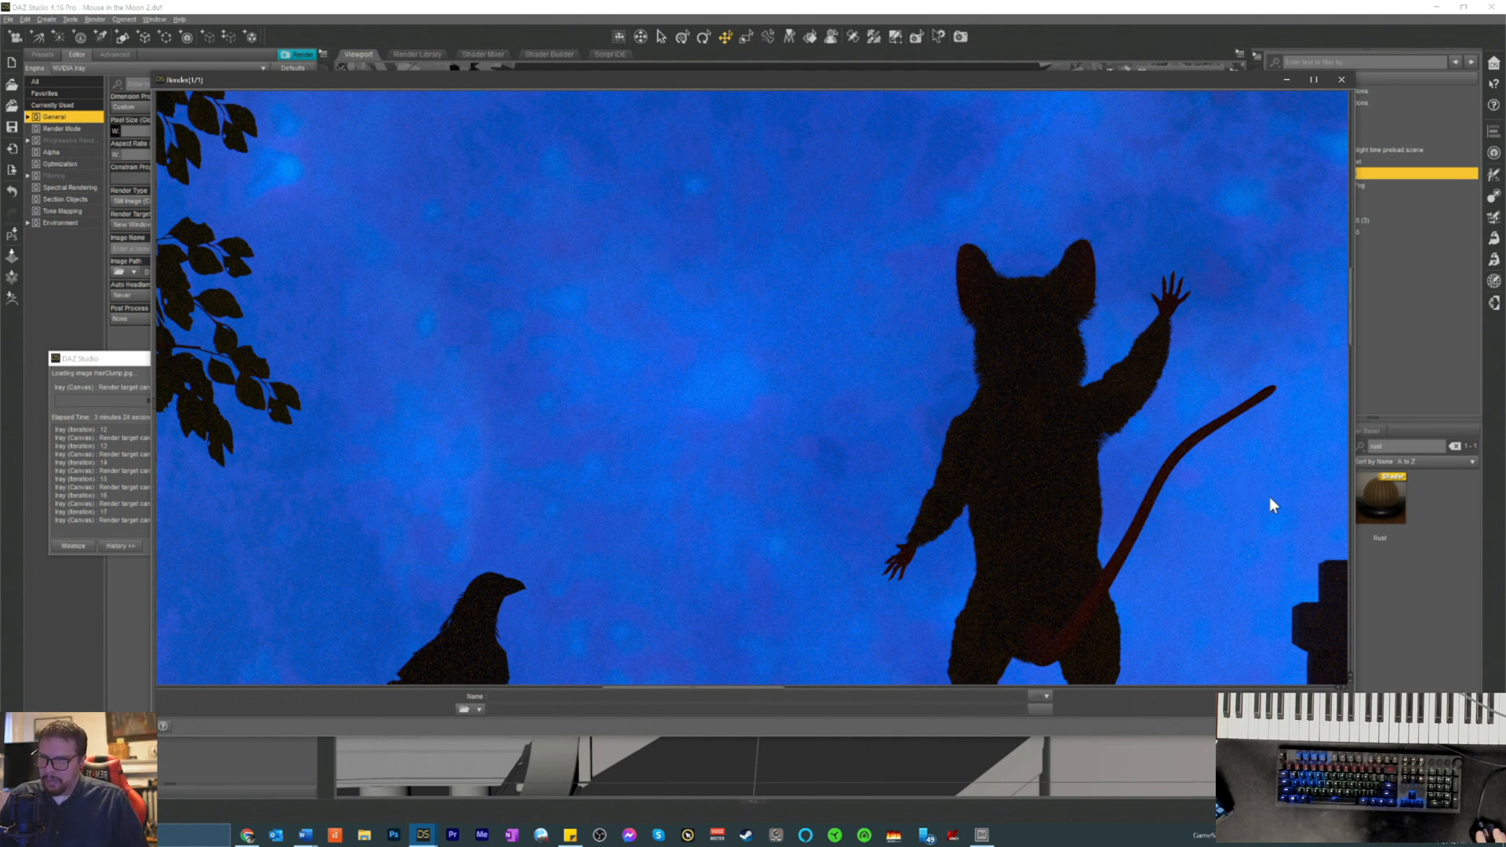
scroll(1267, 502, "up", 1)
scroll(1249, 502, "down", 2)
scroll(1248, 510, "down", 1)
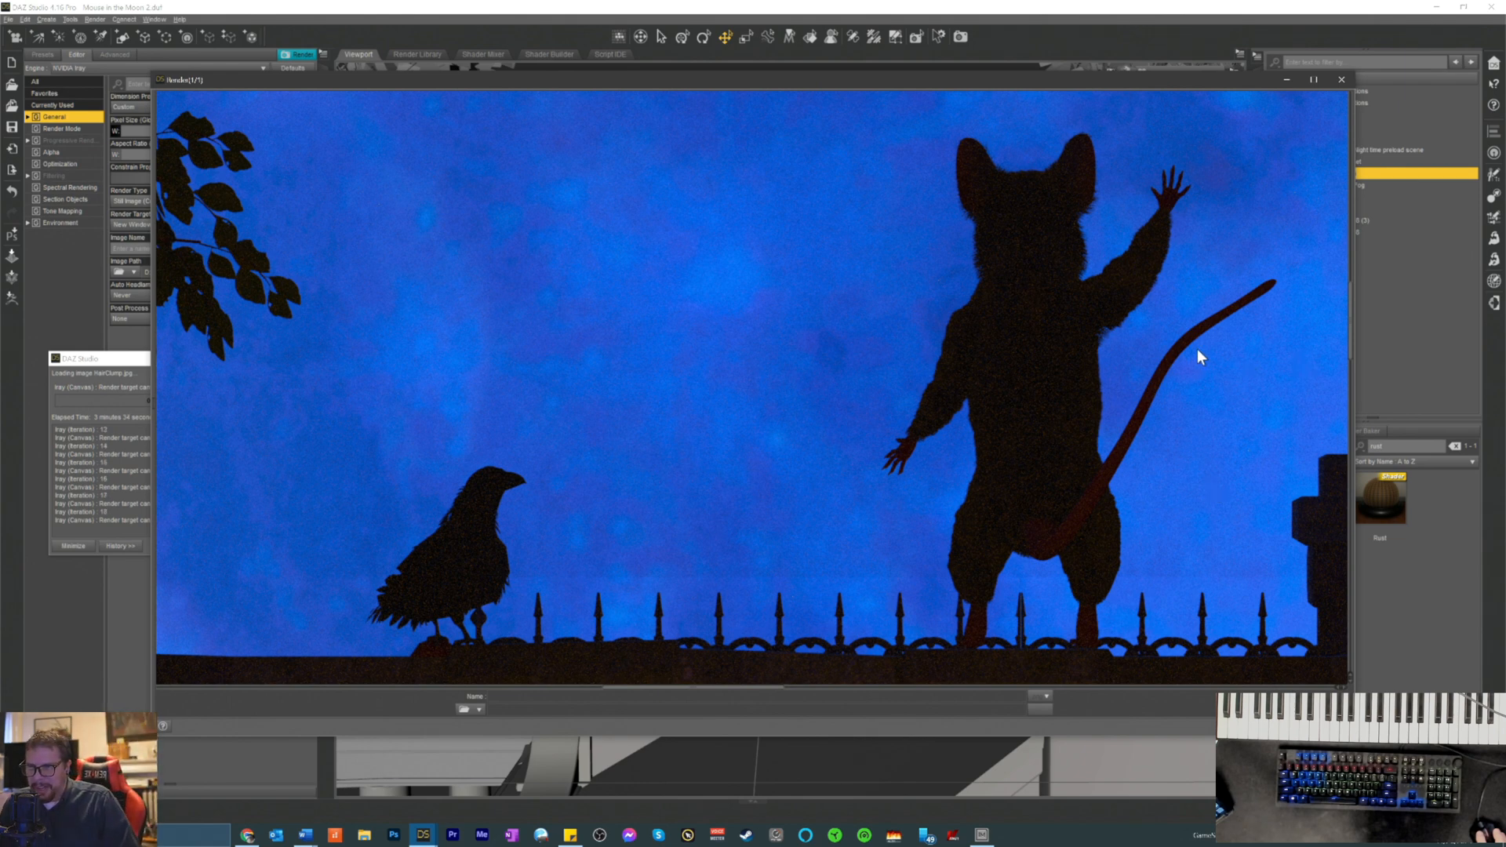
scroll(1246, 458, "down", 5)
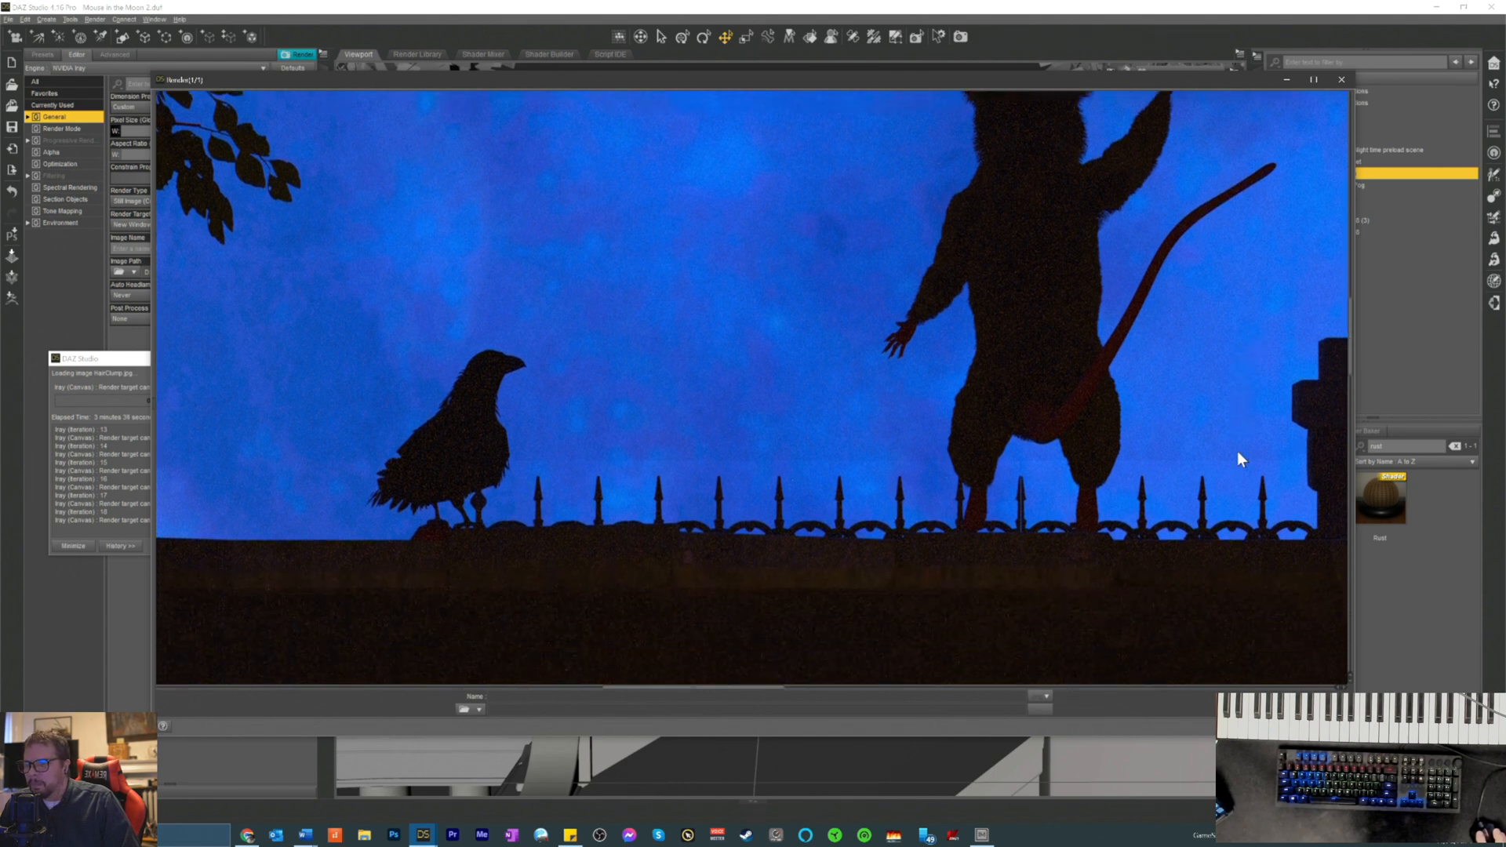
scroll(1224, 482, "down", 10)
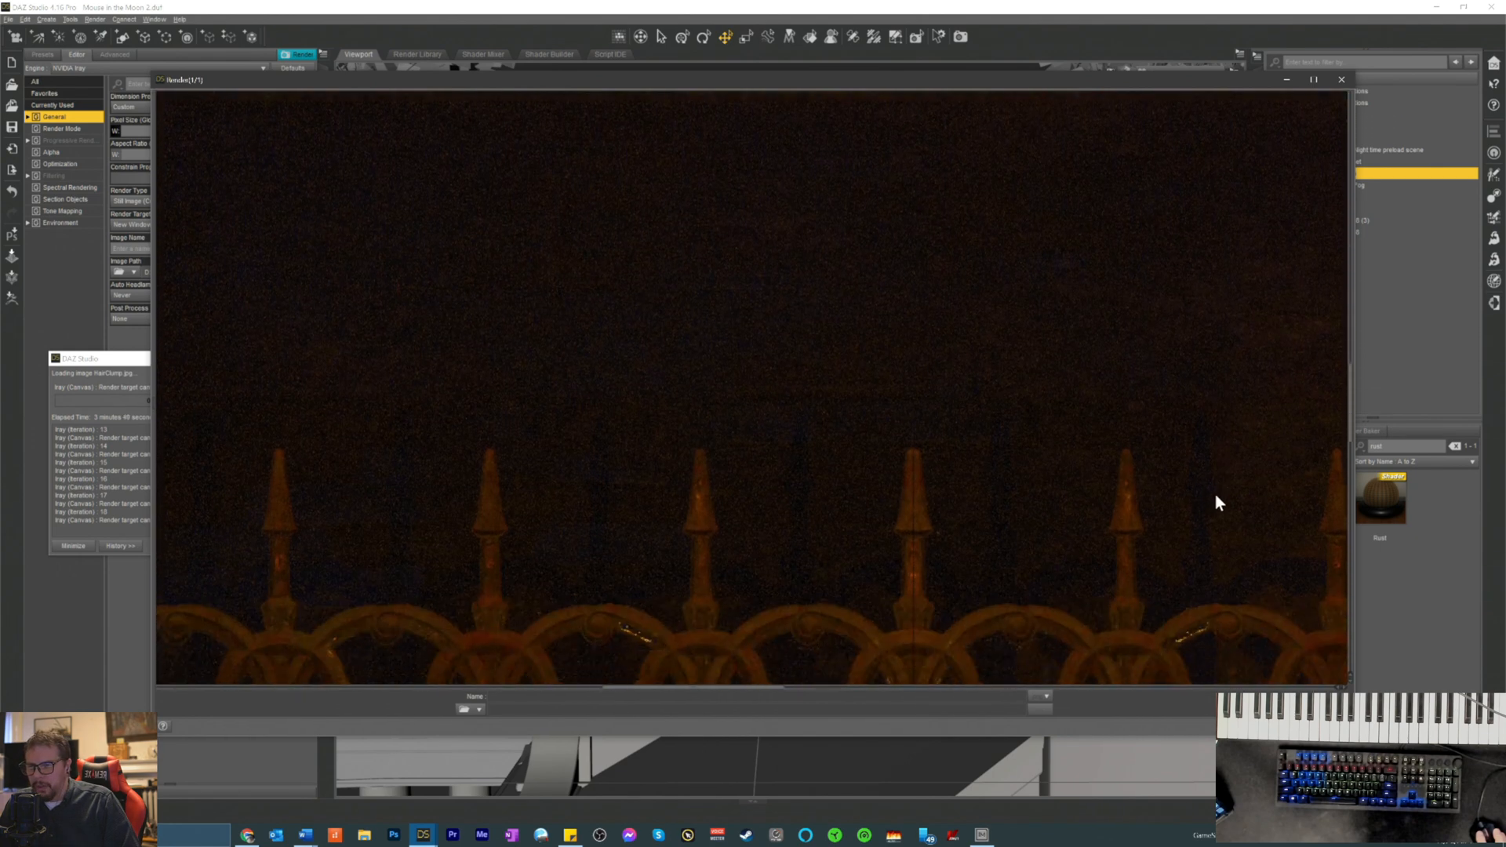
scroll(1179, 505, "up", 10)
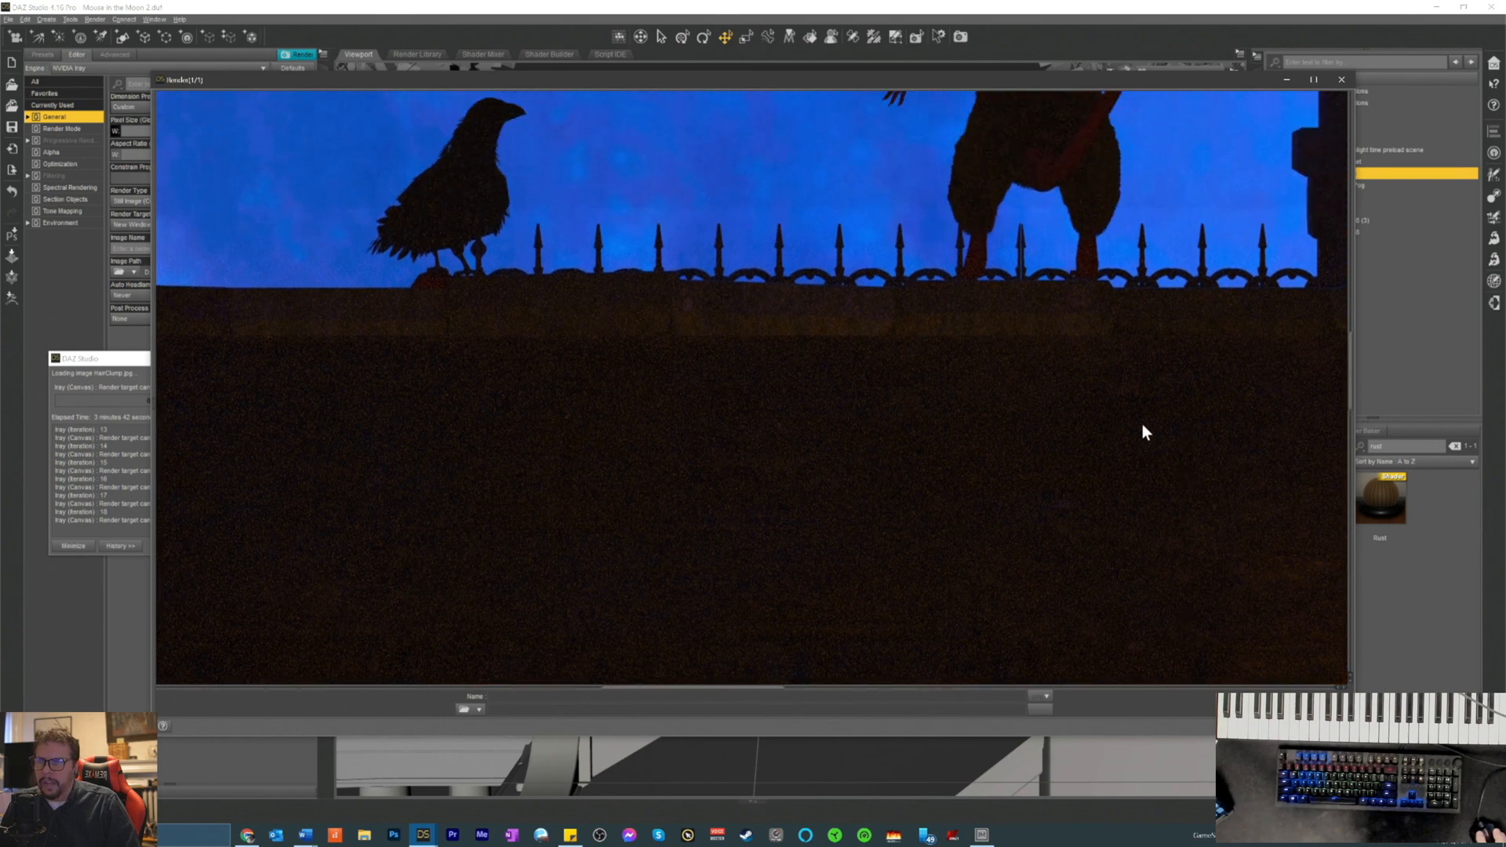
scroll(943, 453, "up", 5)
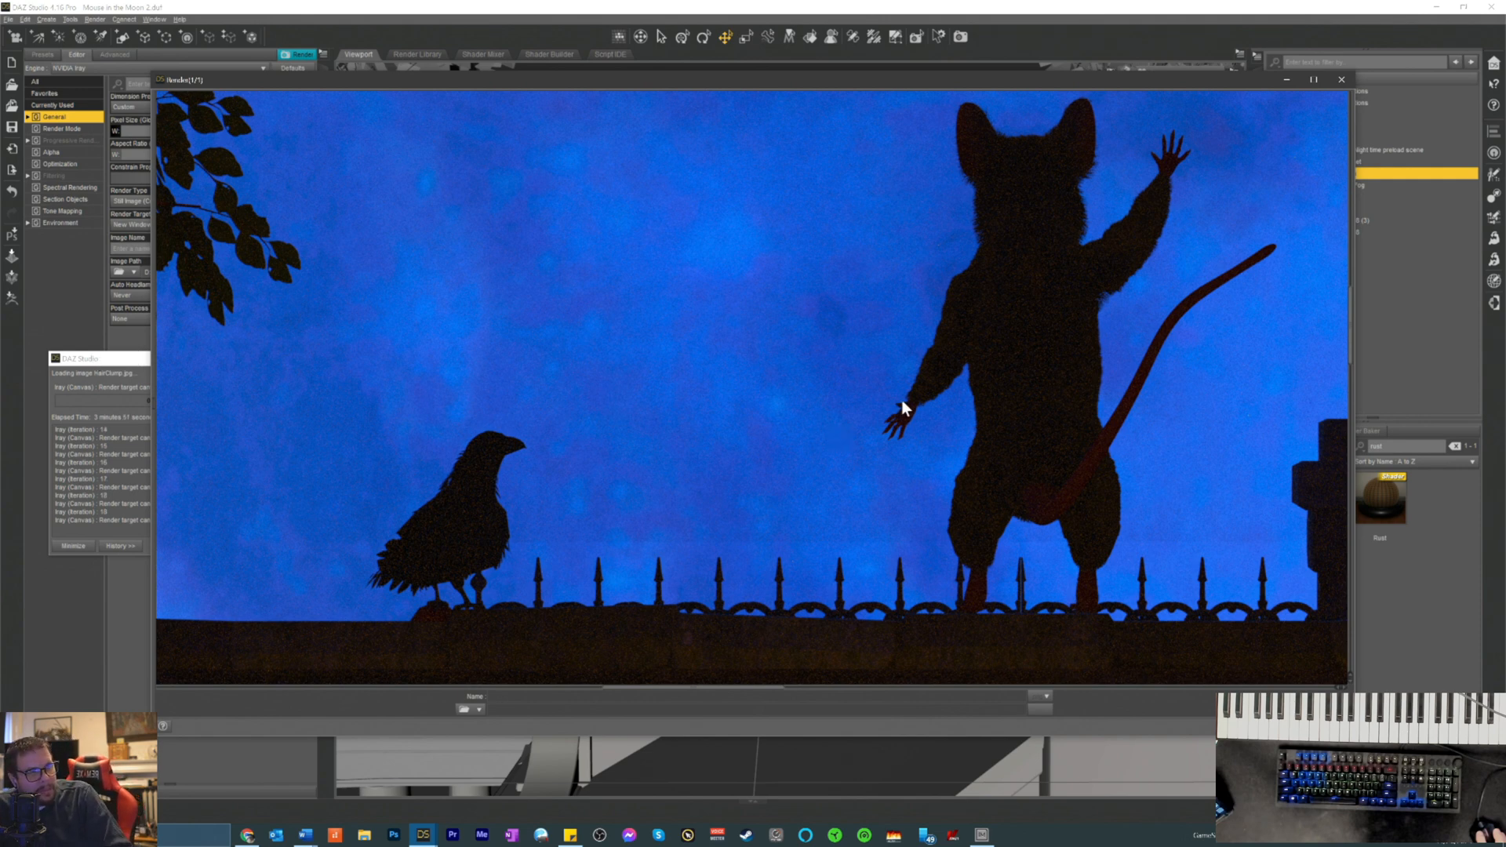
- Switch to Chrome and reread the "Objects within a Box" thread, from the AM Mansion question to the replies
left_click(247, 836)
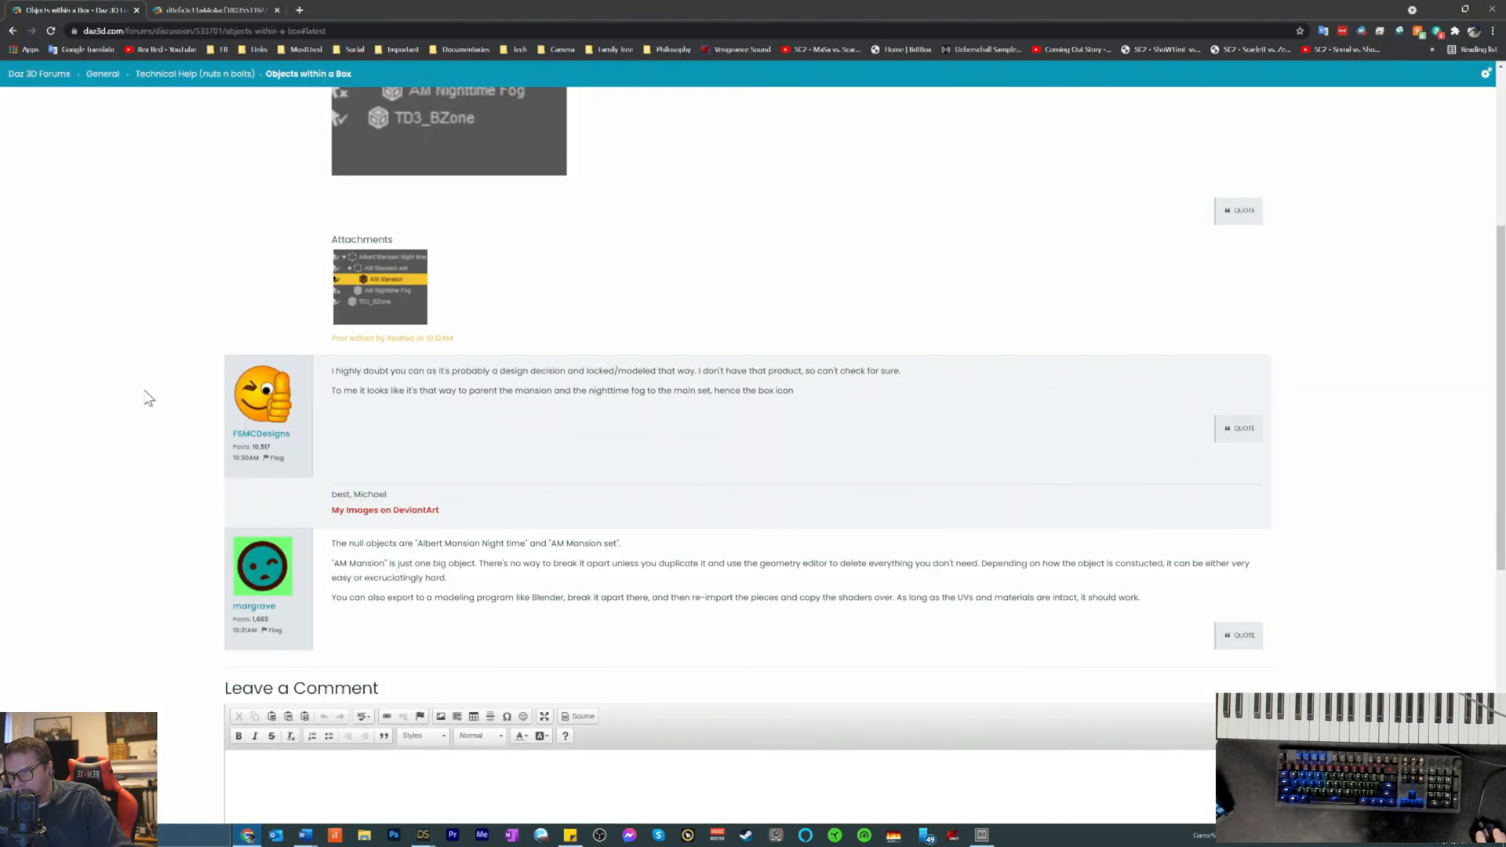
scroll(184, 401, "up", 5)
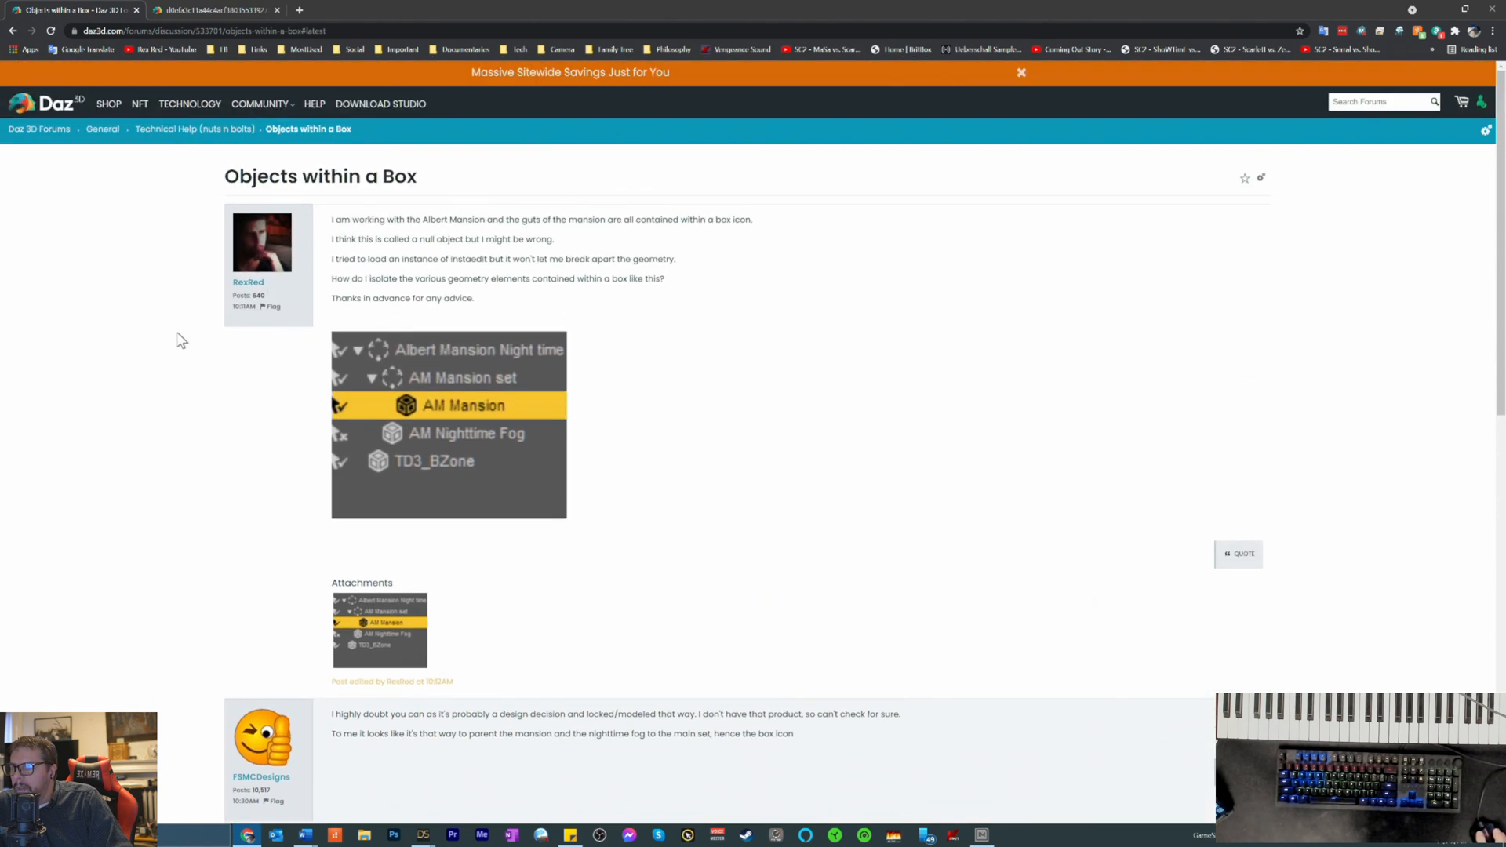
scroll(176, 312, "down", 5)
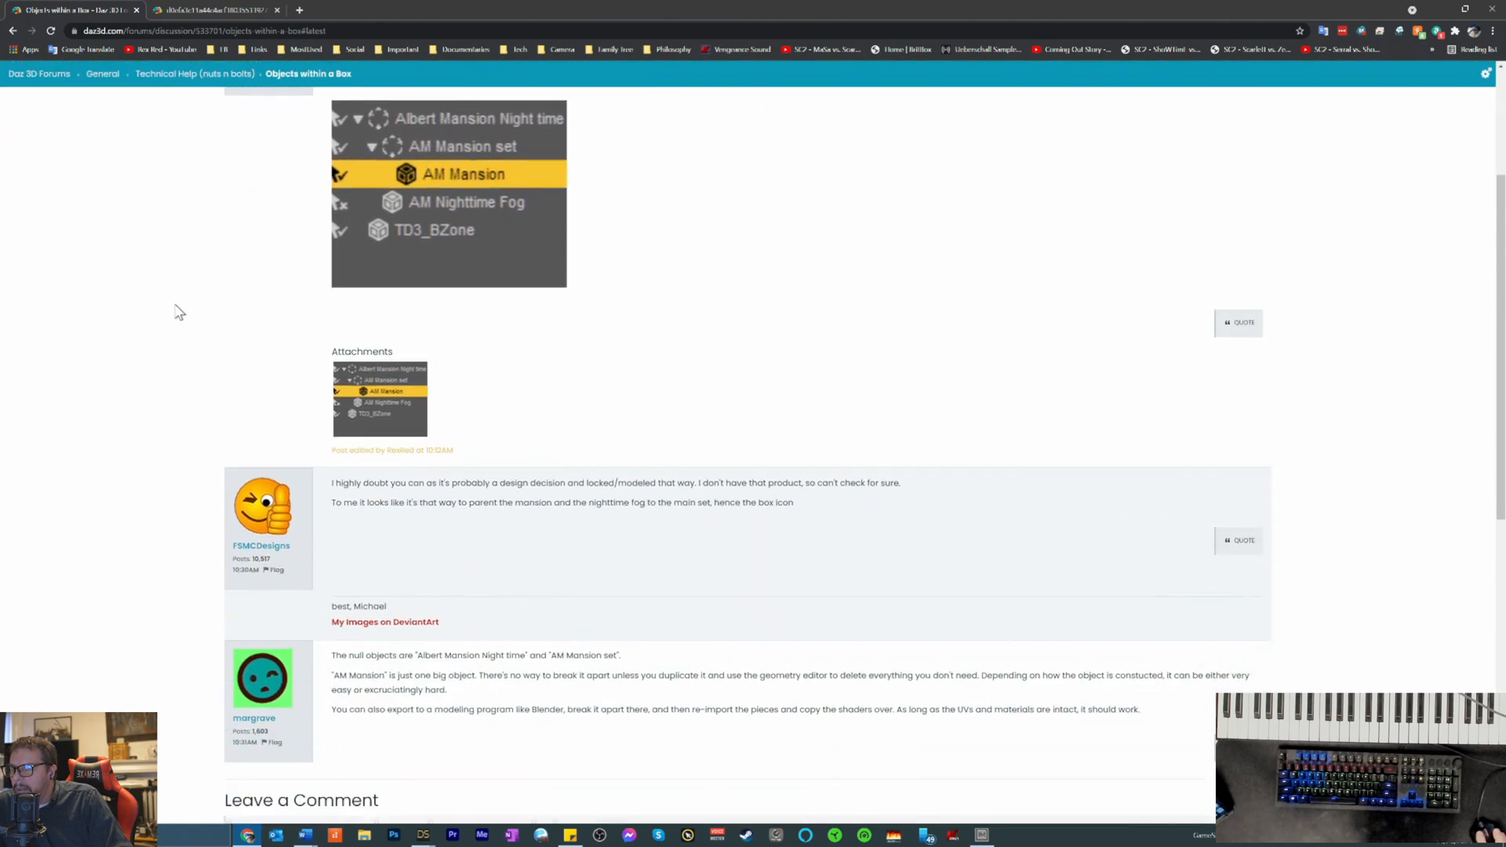
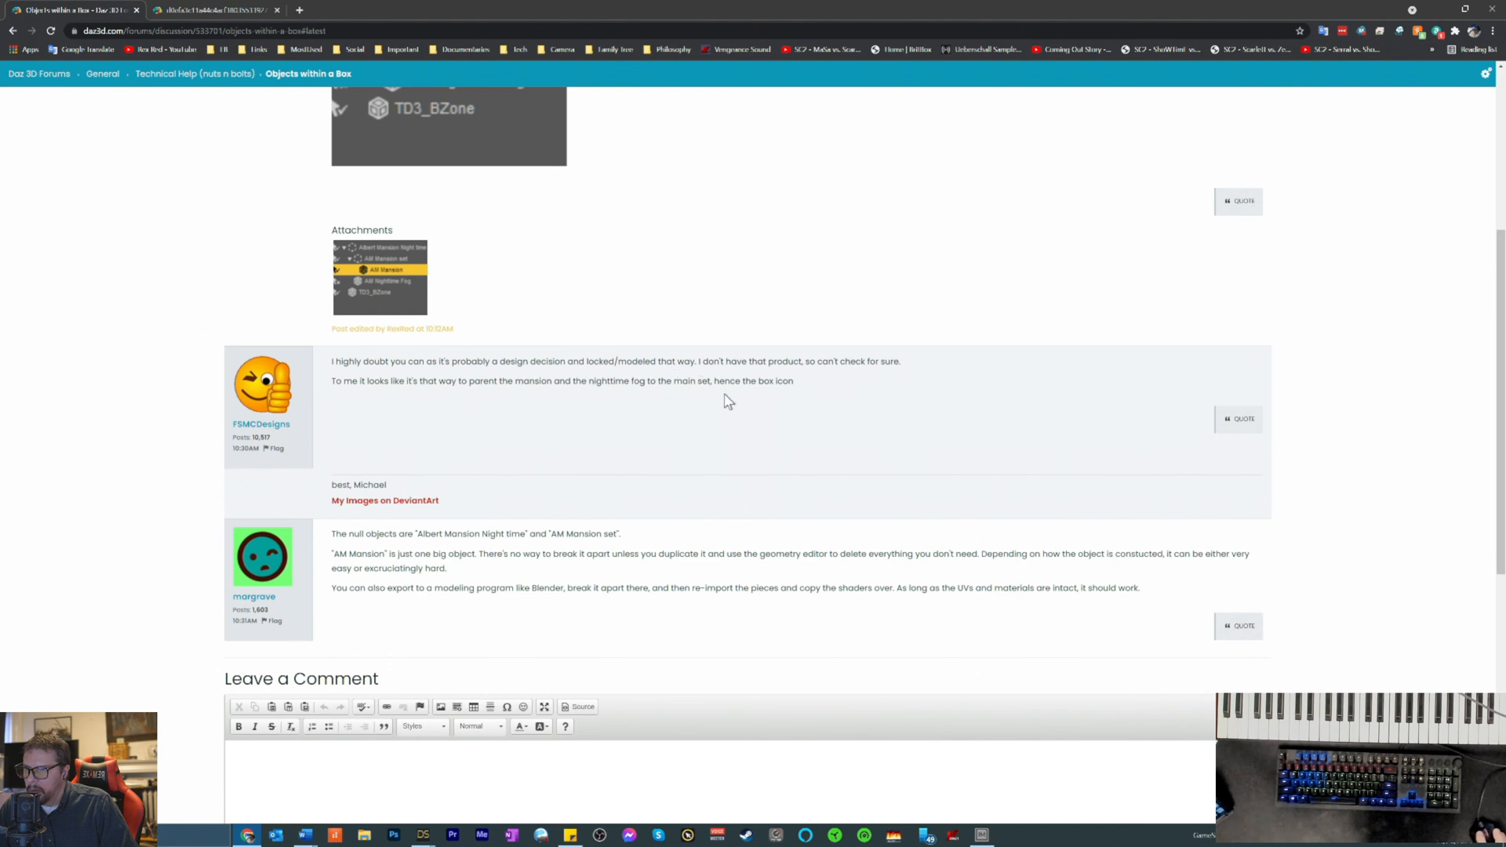
scroll(773, 420, "up", 5)
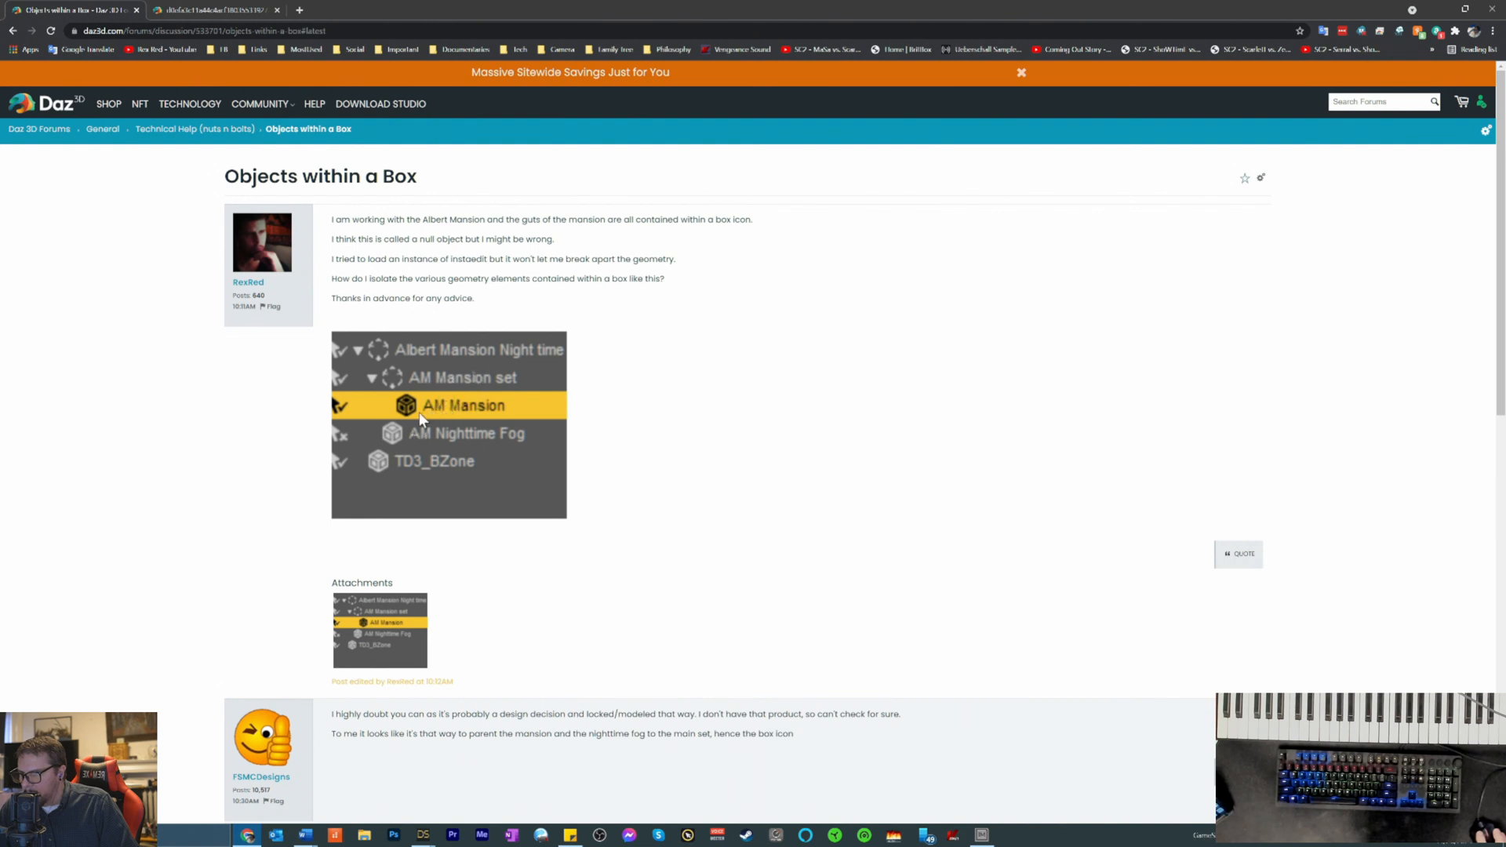
scroll(707, 561, "down", 2)
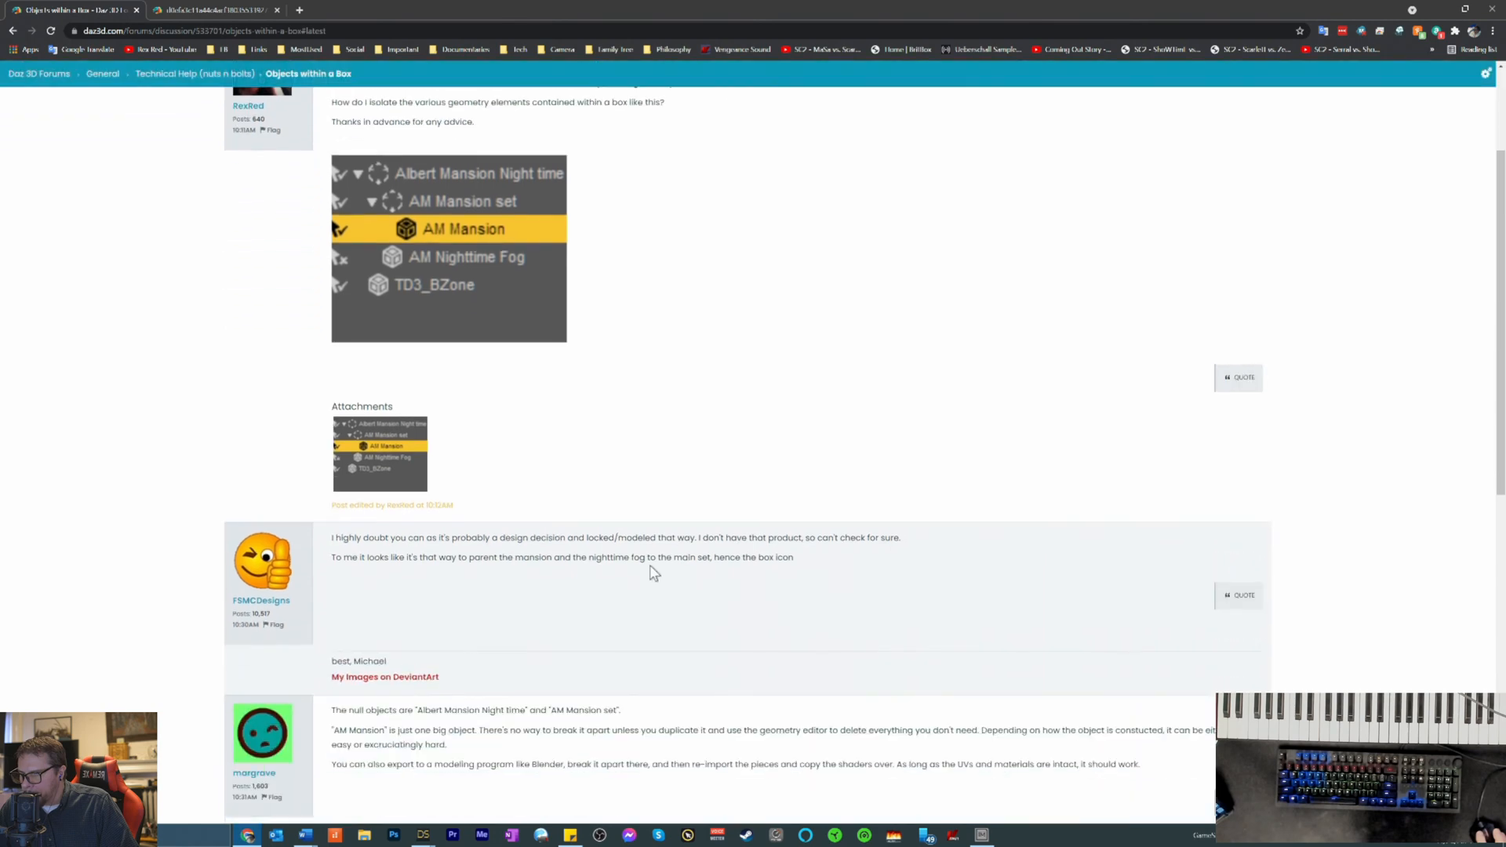
scroll(633, 569, "down", 3)
scroll(404, 528, "up", 1)
scroll(404, 502, "down", 3)
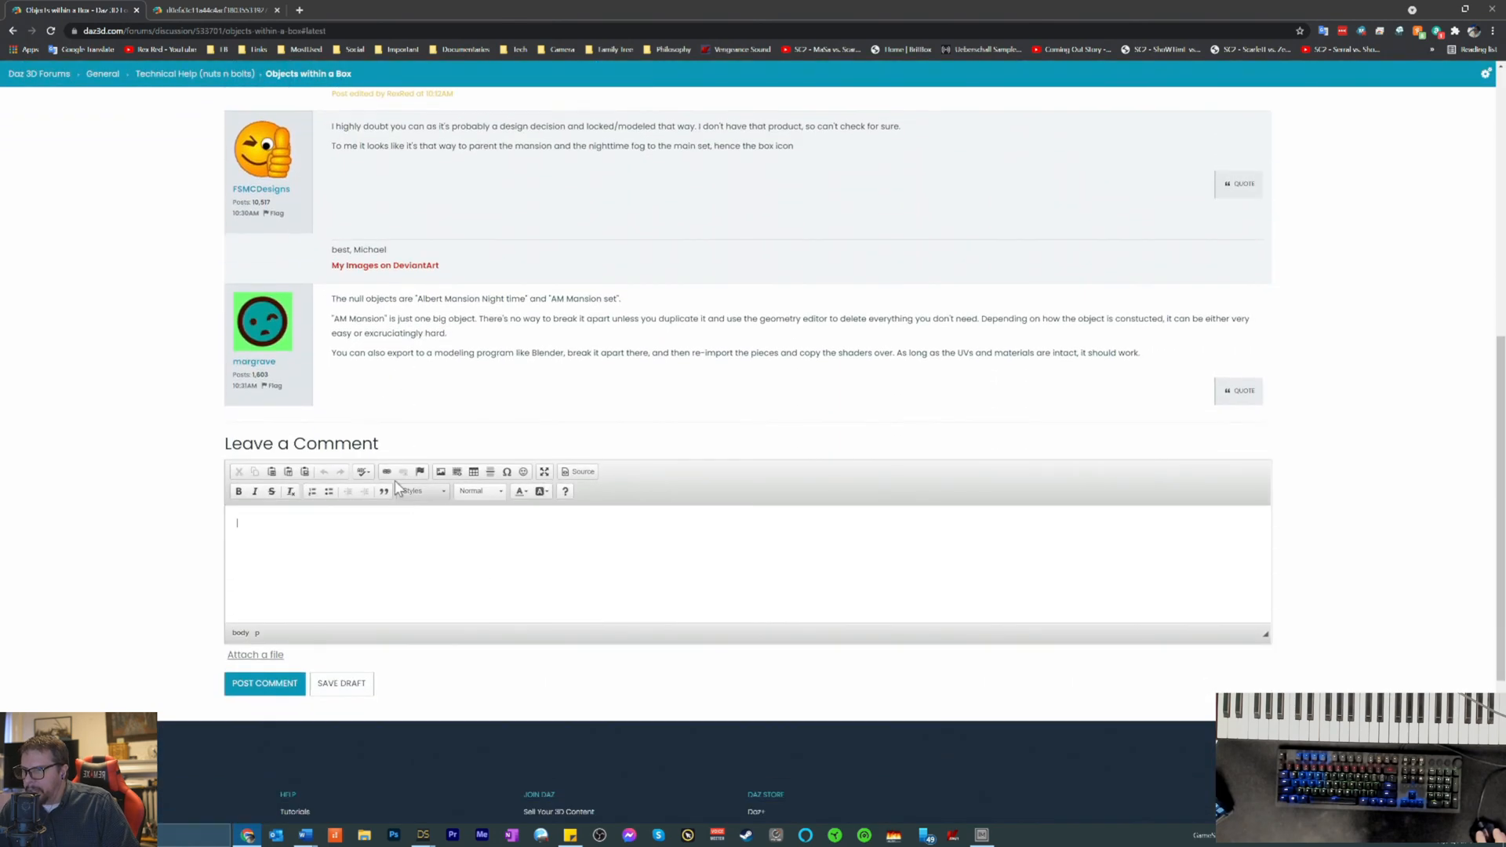
scroll(158, 441, "up", 4)
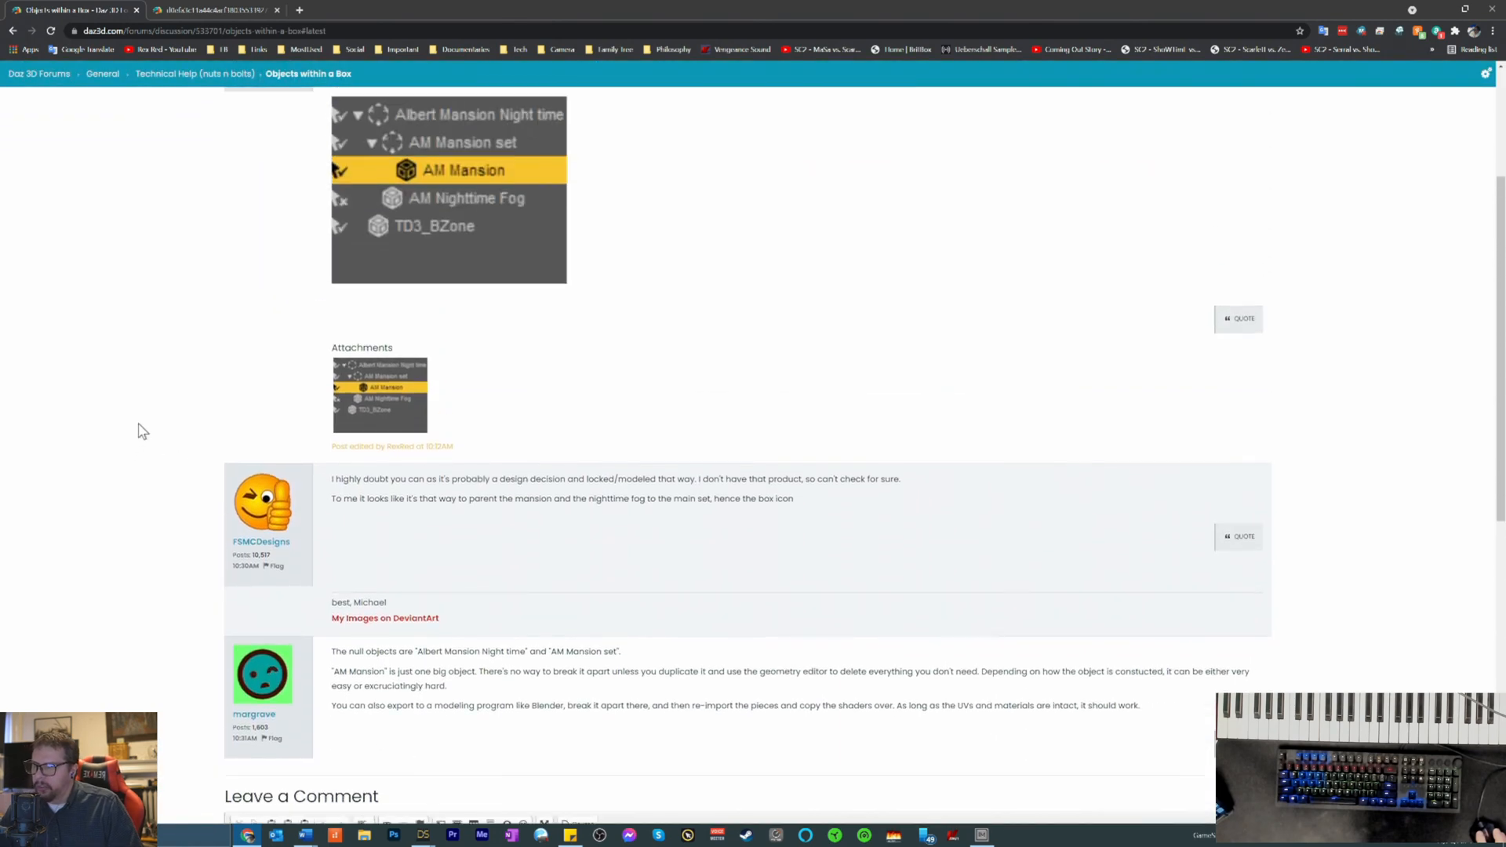
scroll(149, 431, "up", 3)
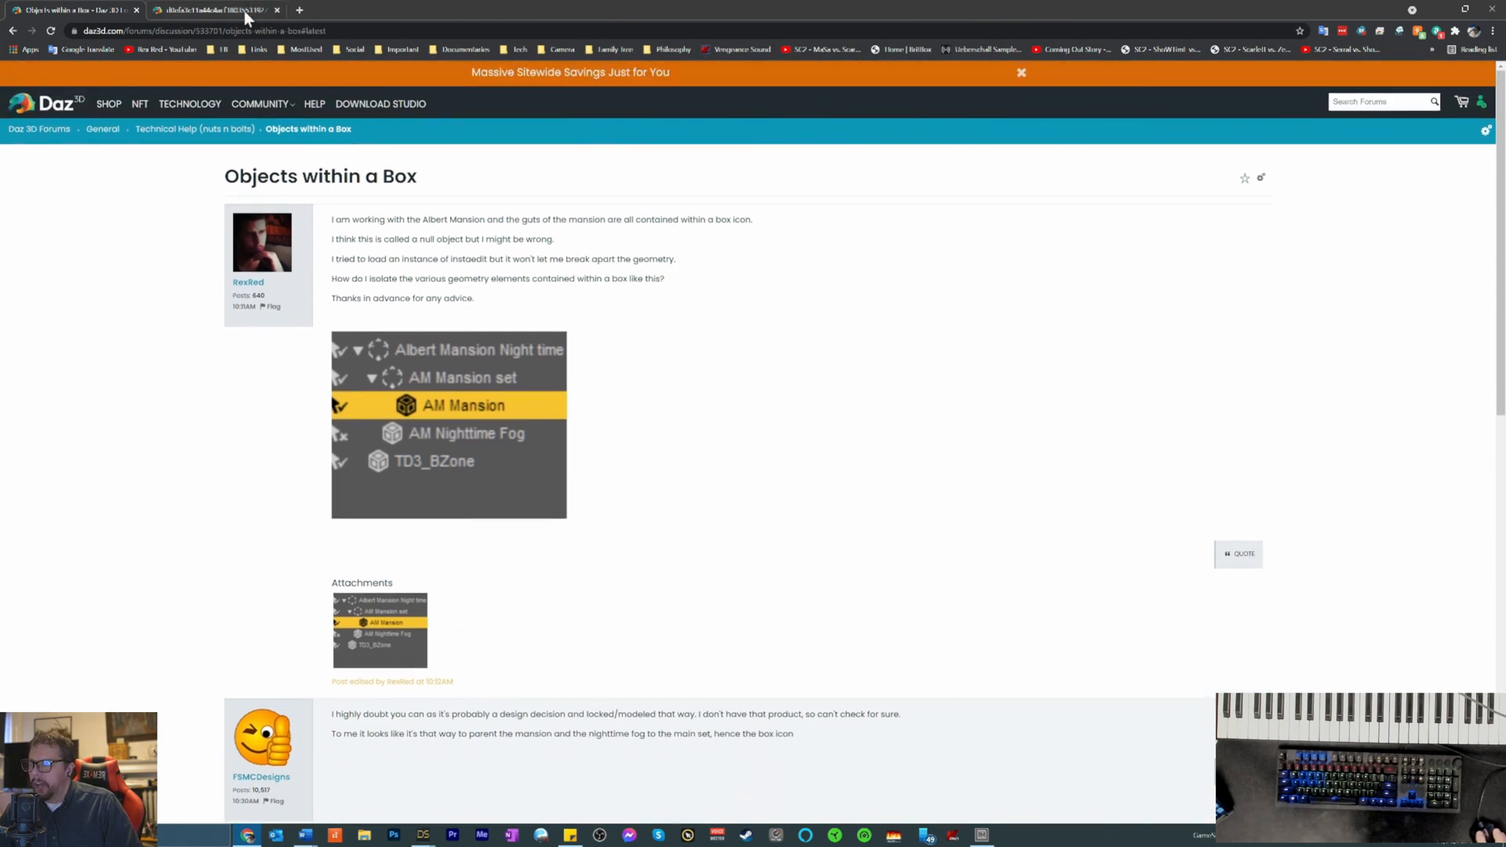
- Return to DAZ Studio and inspect the render from the mouse and chimneys across to the crow and tree
left_click(1439, 9)
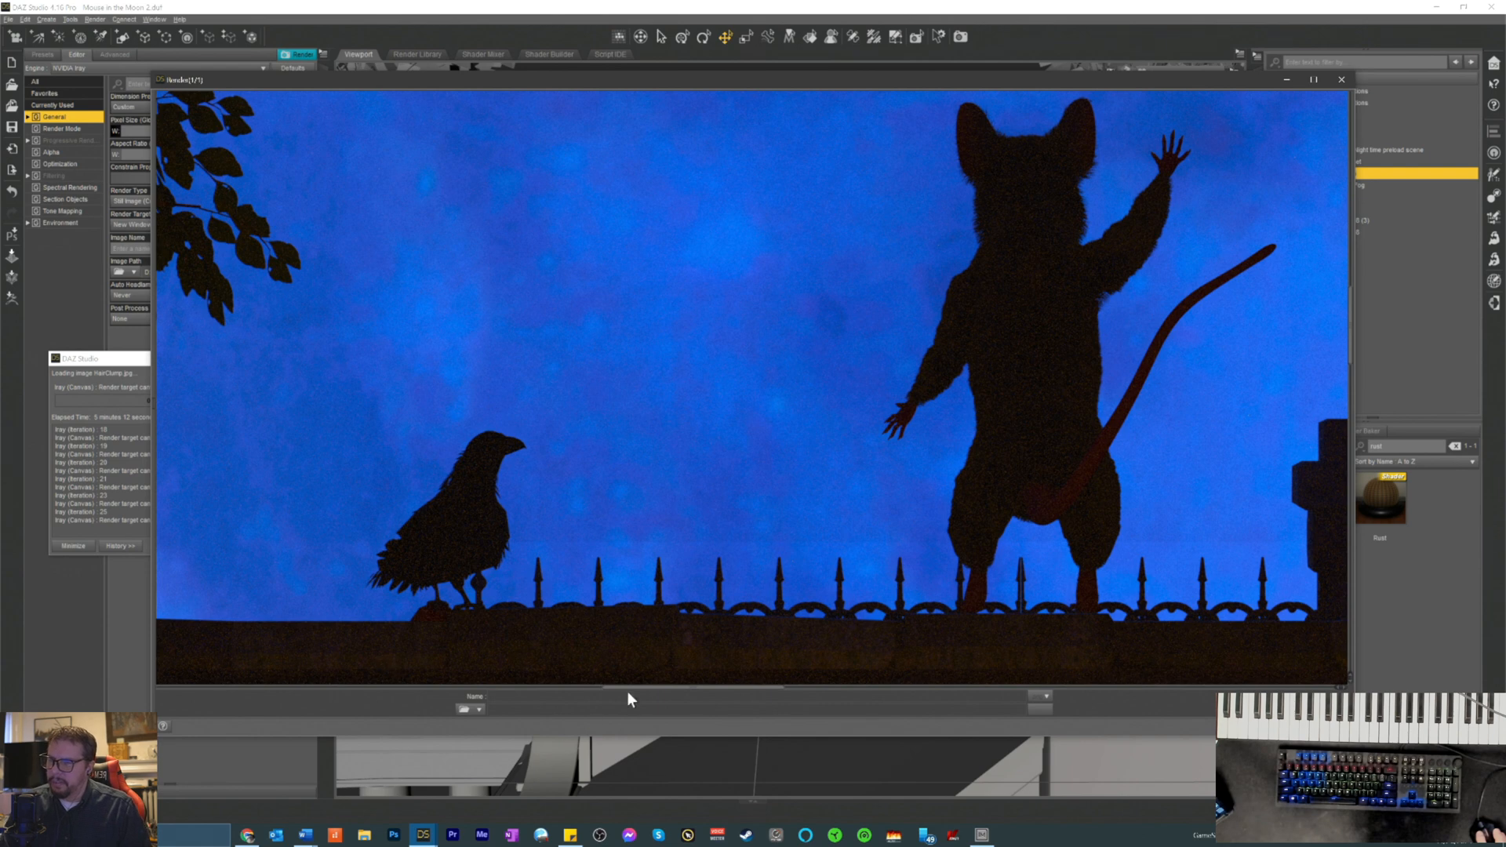
left_click_drag(649, 688, 706, 706)
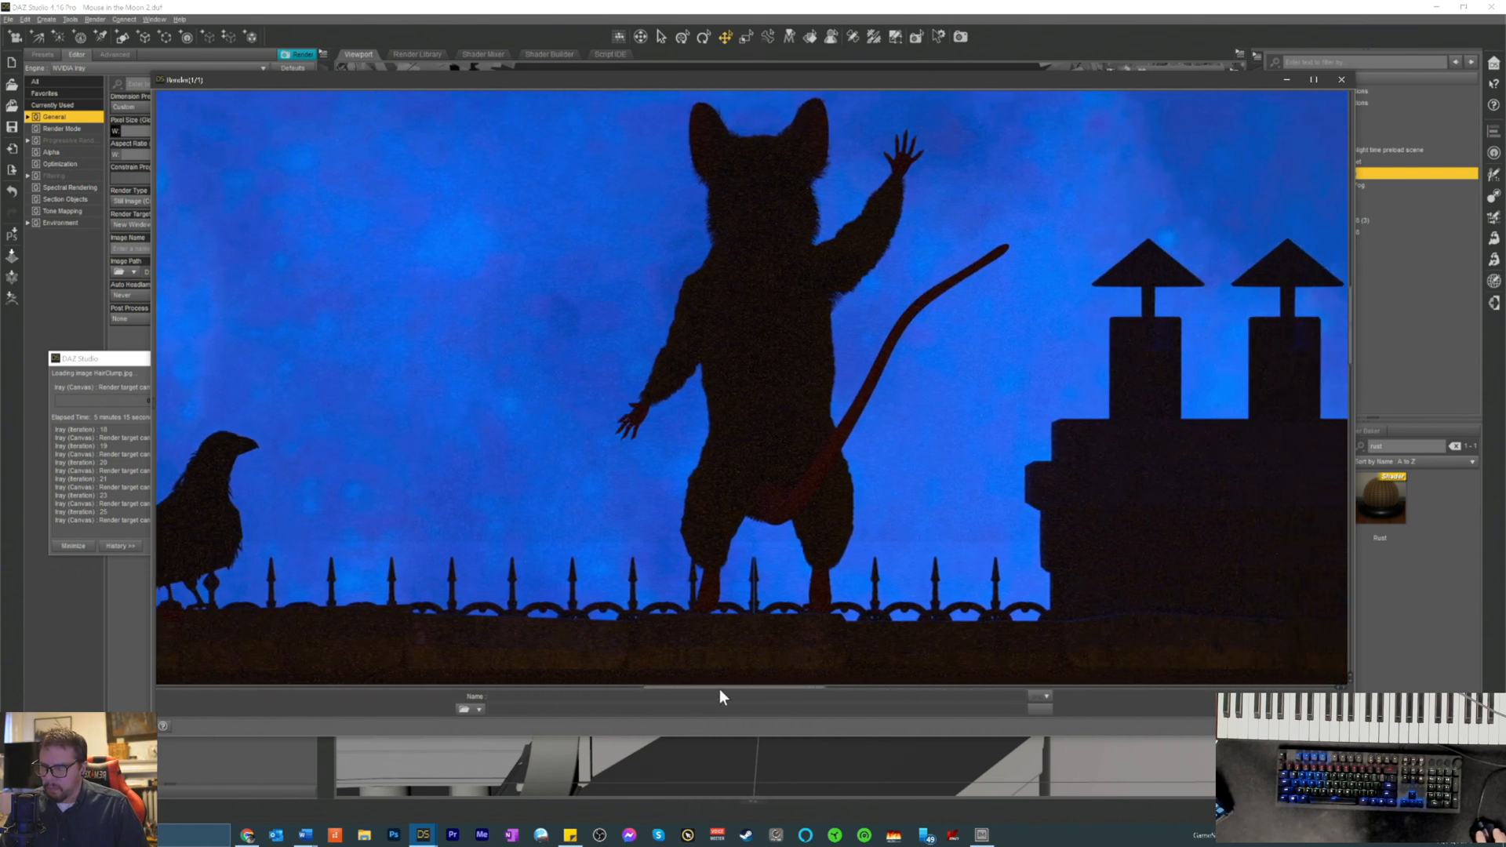
scroll(851, 579, "down", 5)
scroll(318, 416, "up", 2)
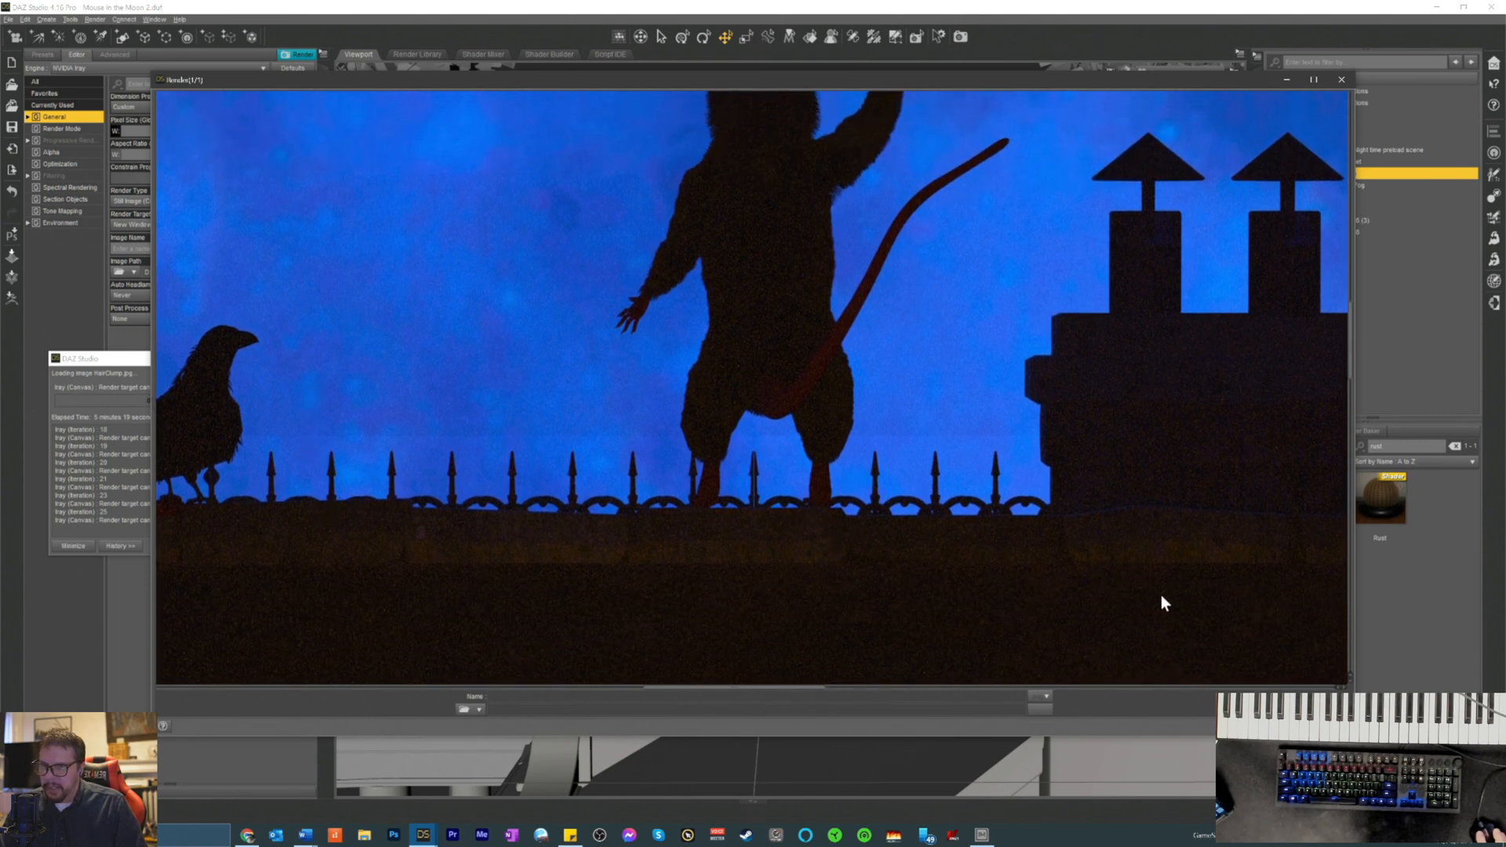
left_click_drag(818, 708, 666, 582)
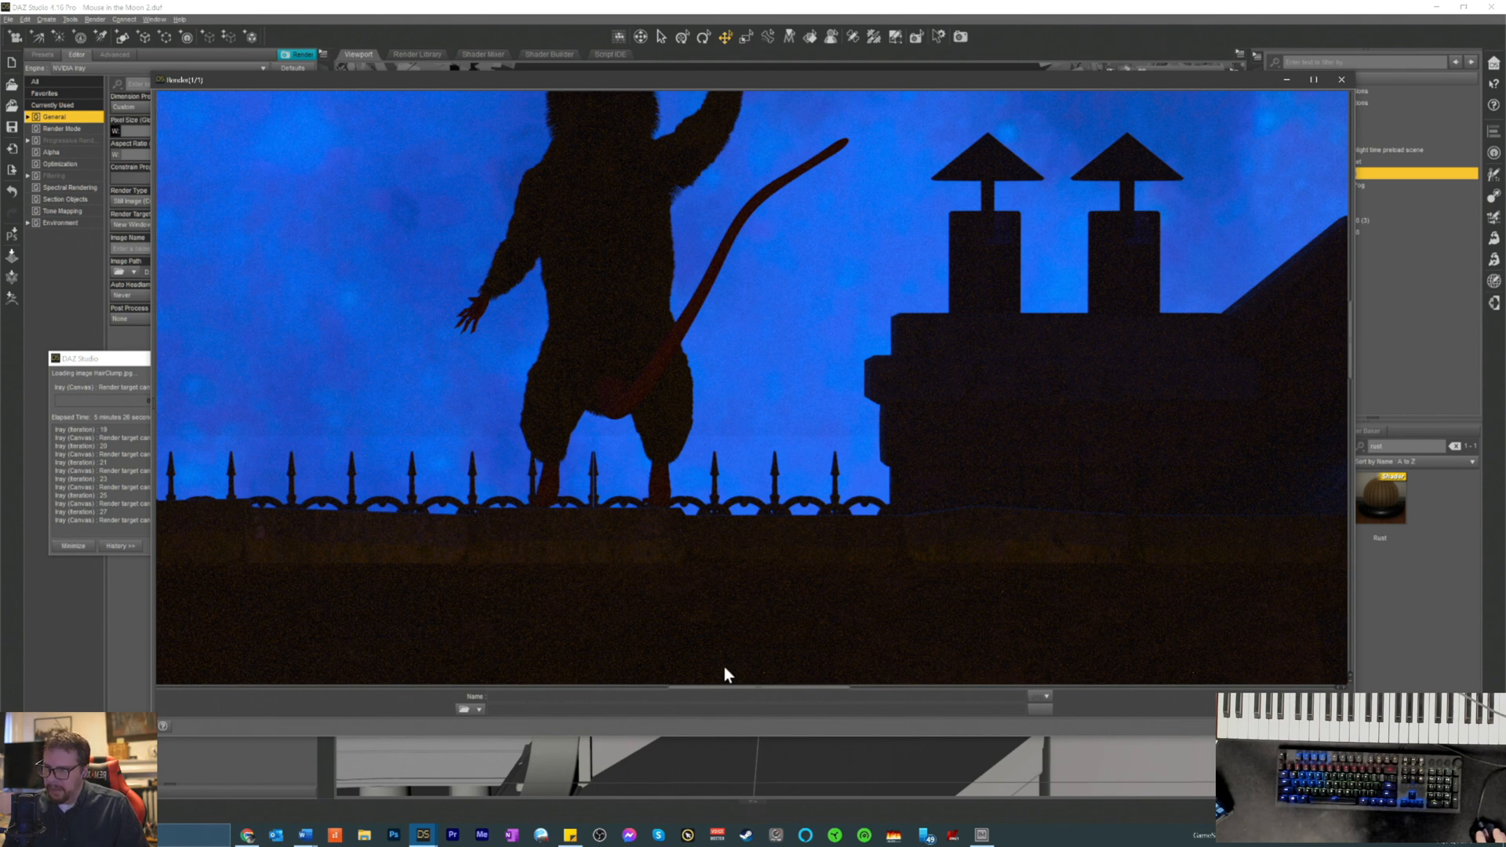
left_click_drag(722, 696, 634, 658)
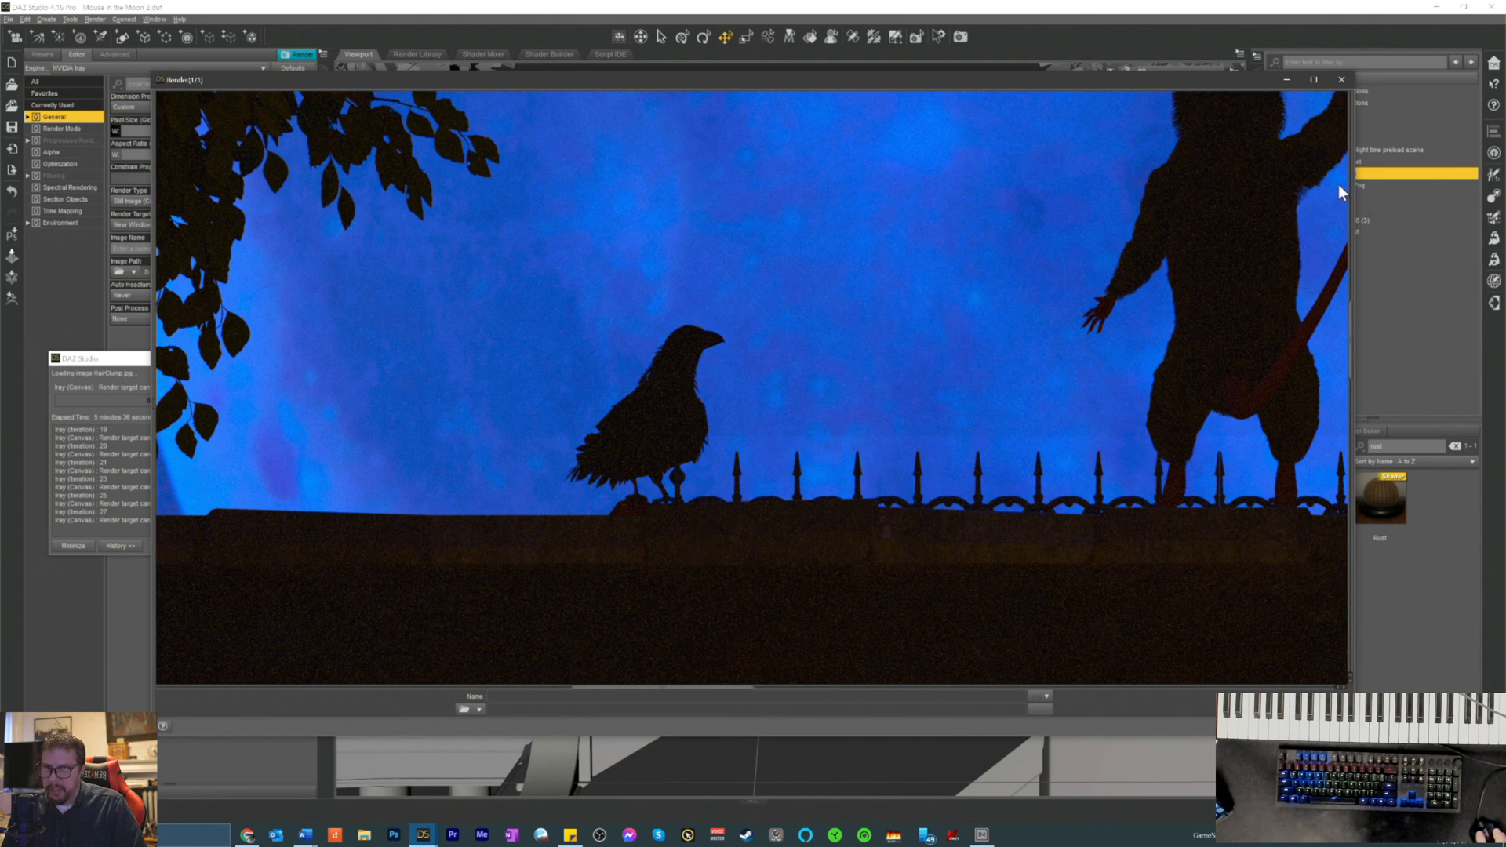
mouse_move(702, 692)
left_mouse_down()
mouse_move(723, 693)
mouse_move(688, 683)
left_mouse_up()
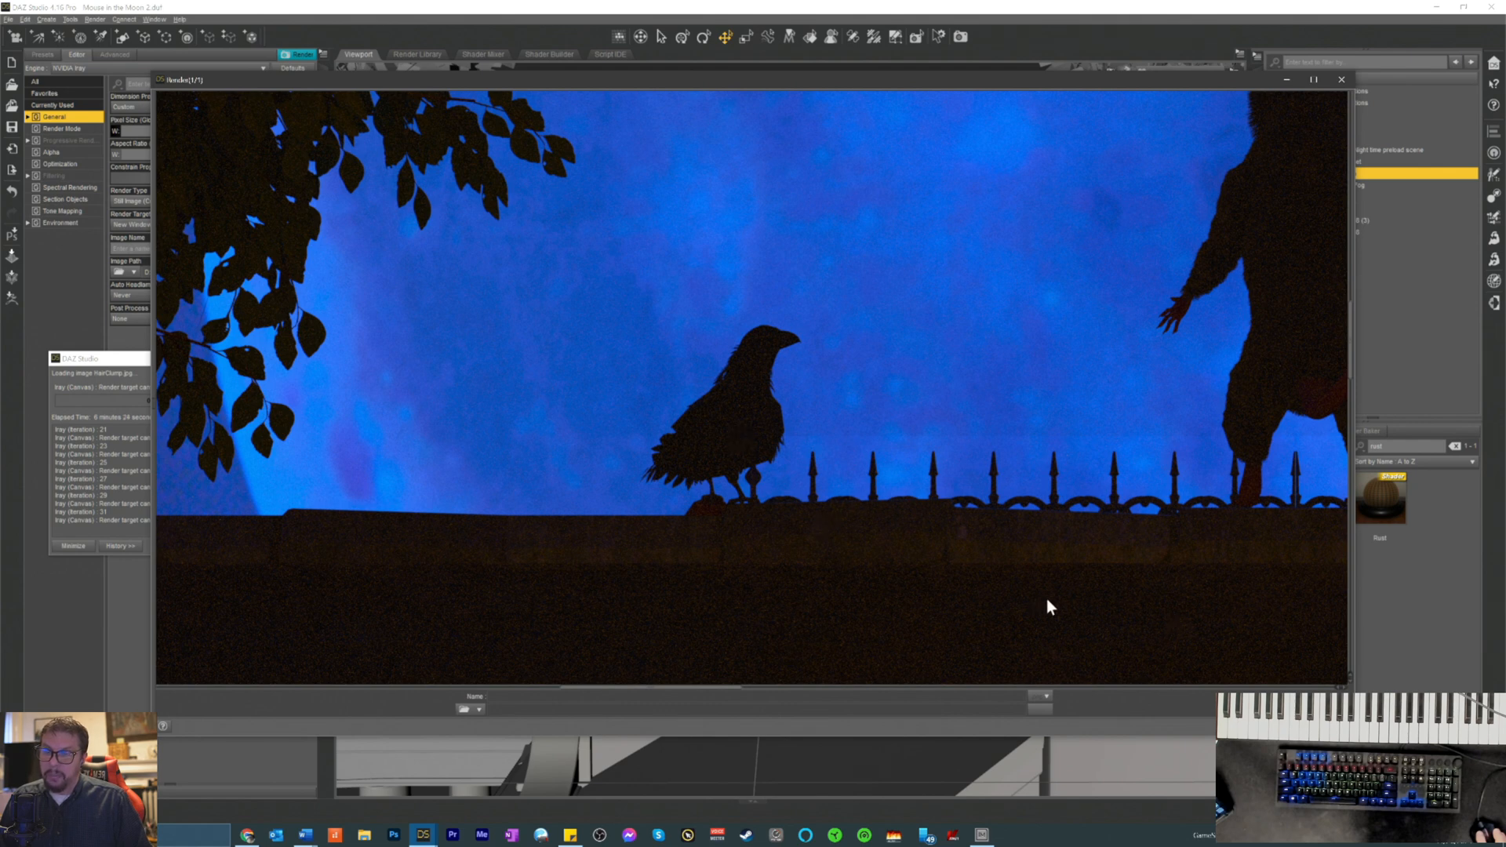
- Examine the crow's perch, the wall beneath it and the nearby fence spikes in the running render
scroll(918, 464, "up", 5)
scroll(919, 487, "down", 5)
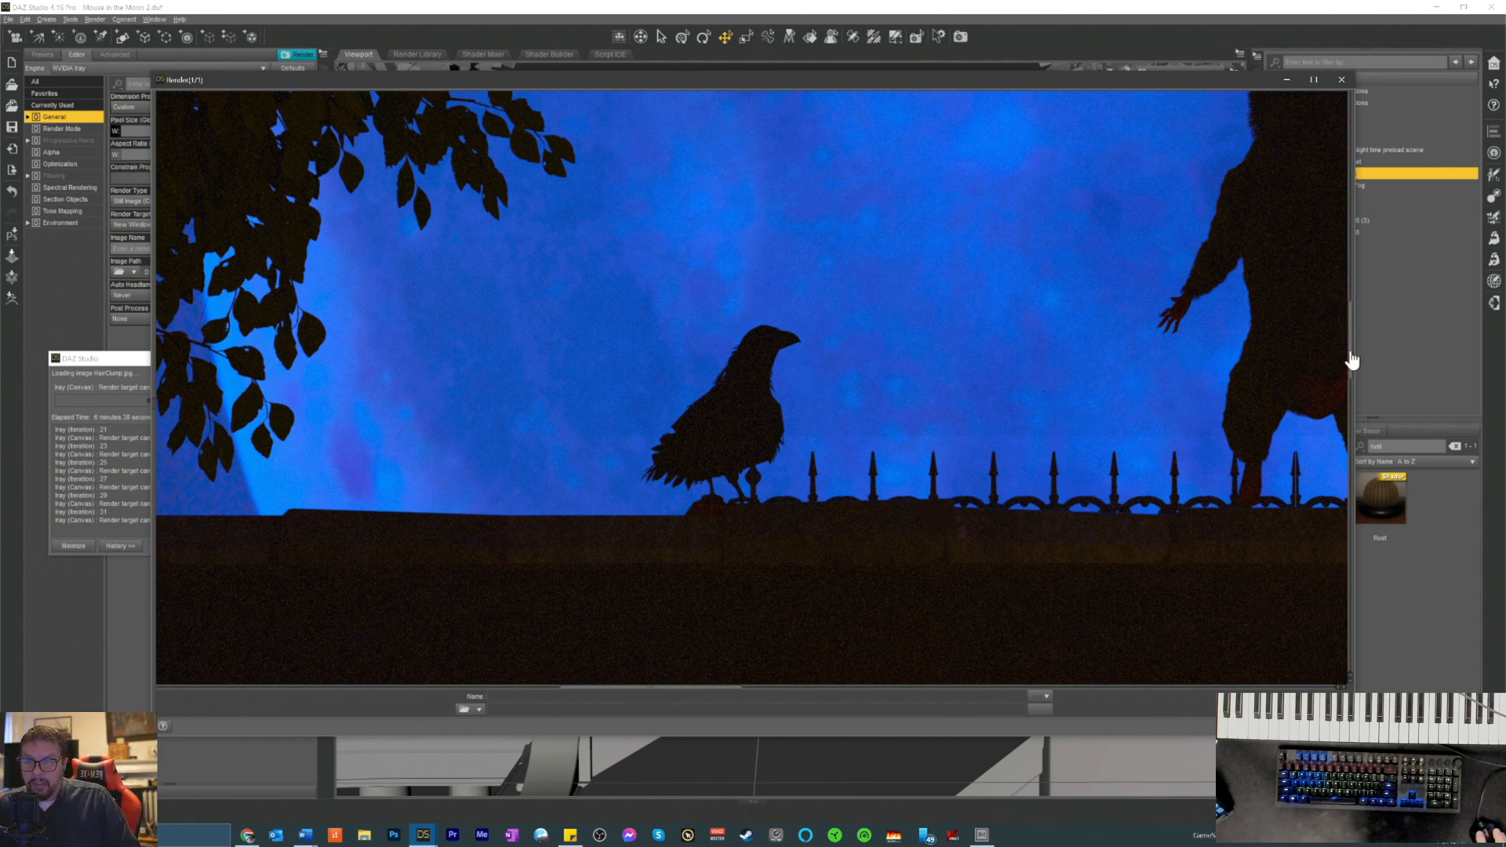
mouse_move(1348, 360)
left_mouse_down()
mouse_move(1345, 339)
mouse_move(1347, 380)
left_mouse_up()
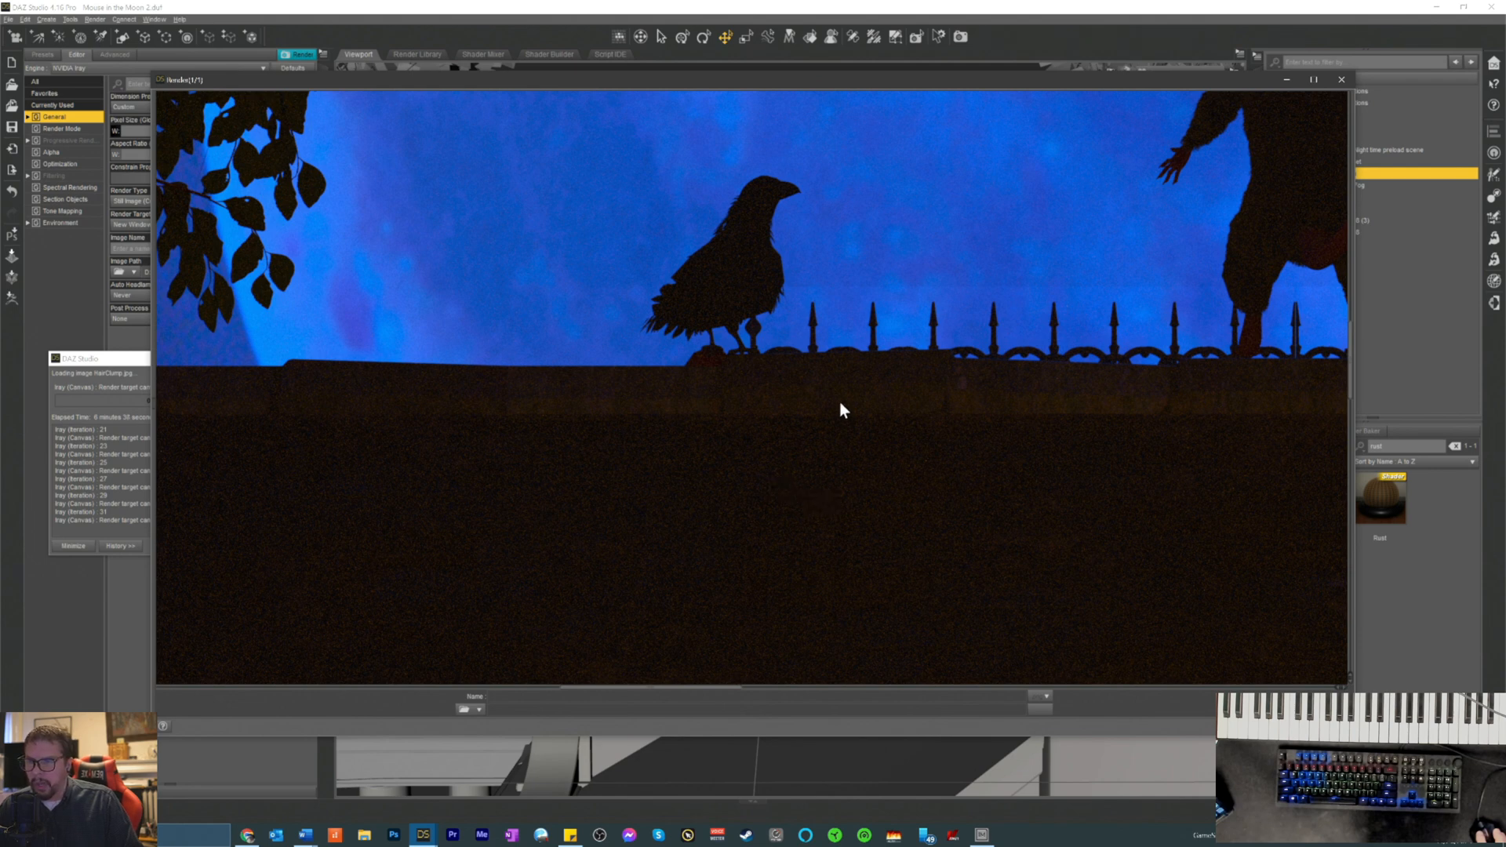
scroll(840, 402, "up", 3)
left_click_drag(1352, 357, 1352, 343)
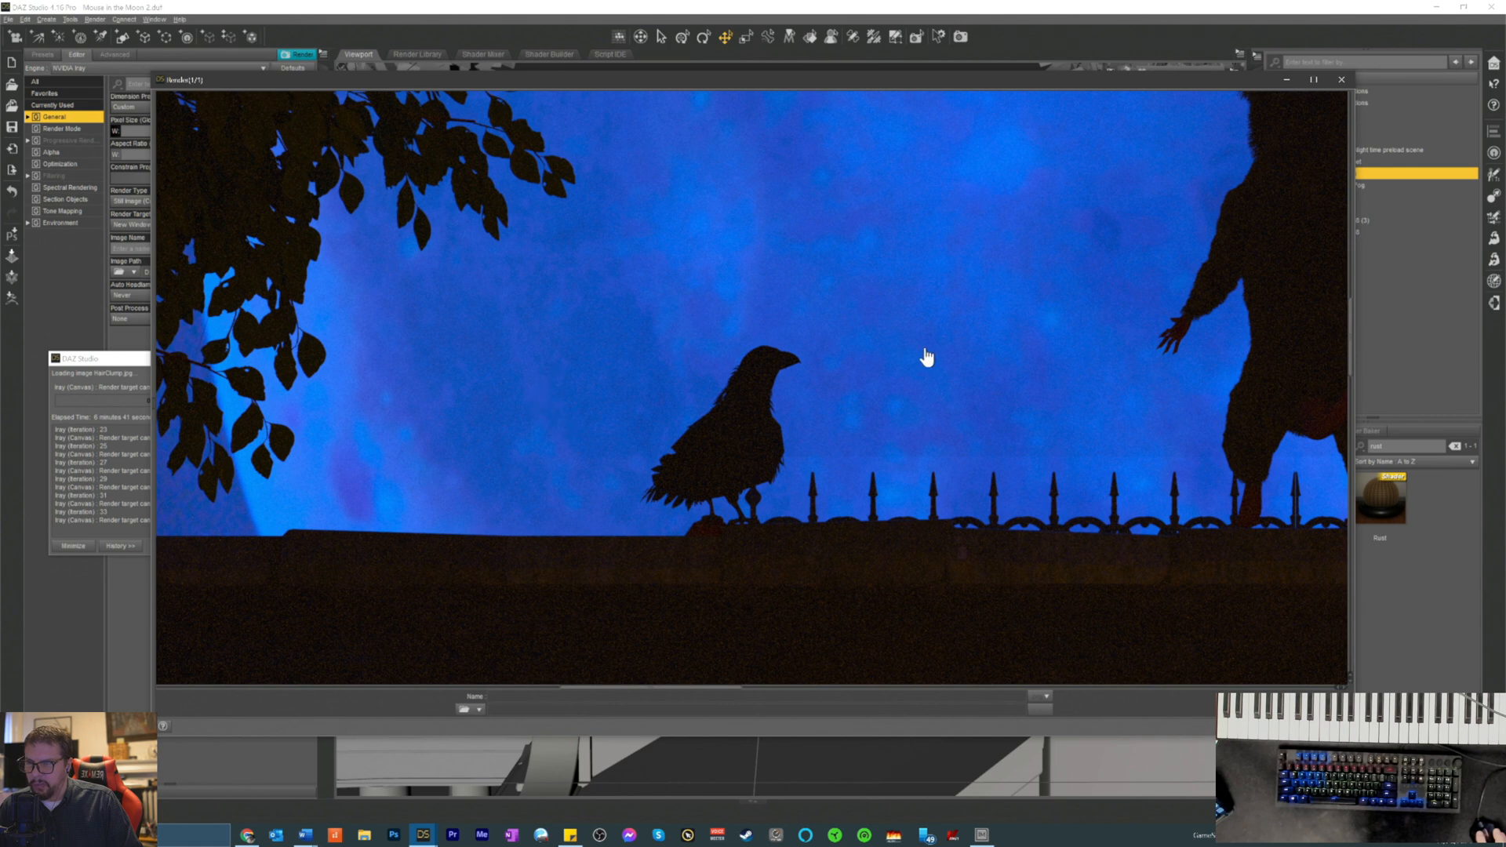
scroll(934, 494, "down", 1)
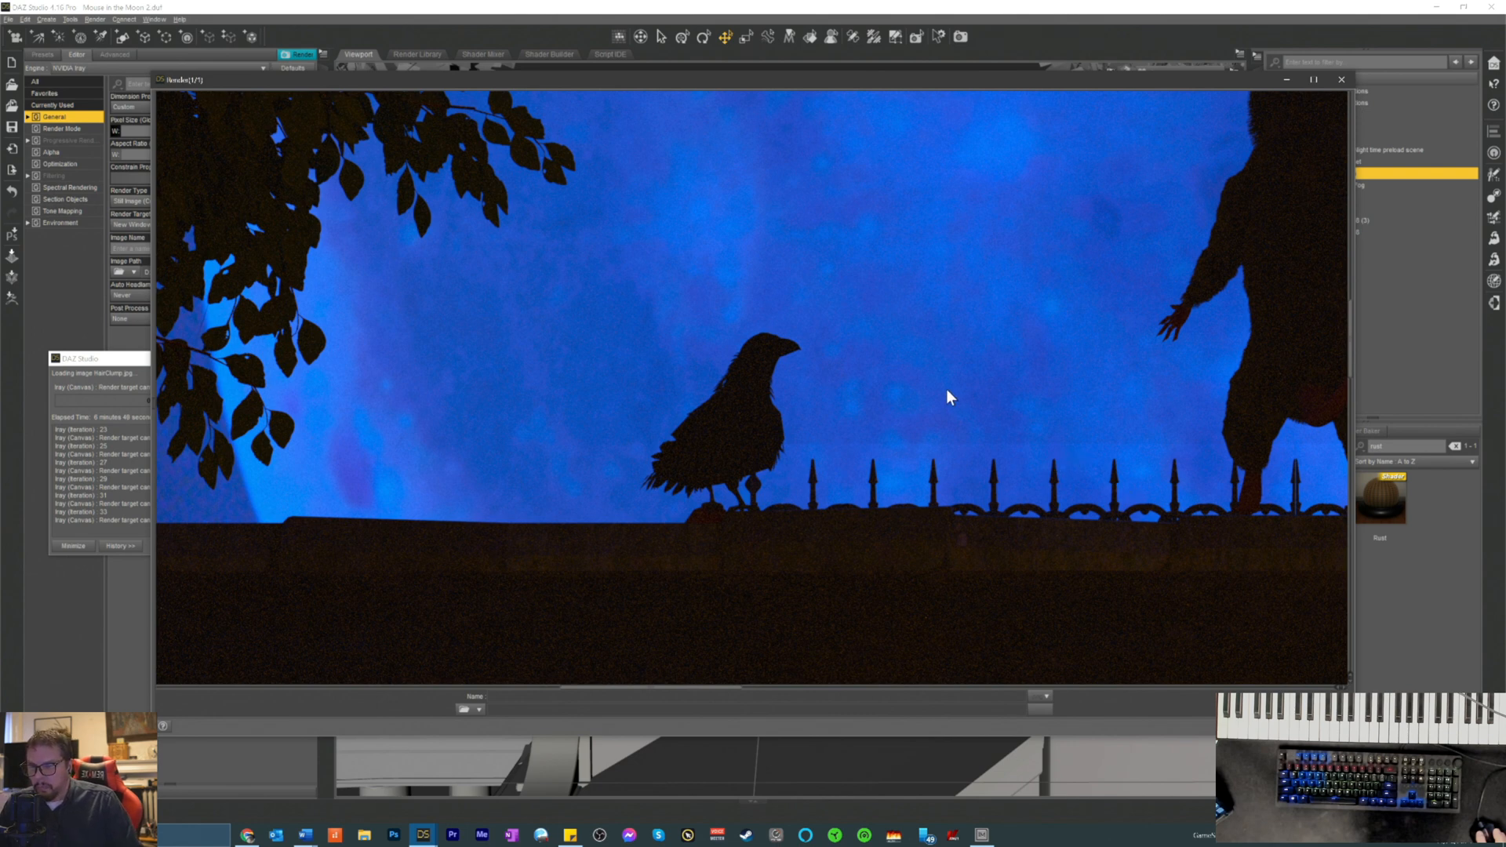
scroll(920, 377, "up", 1)
scroll(910, 374, "down", 1)
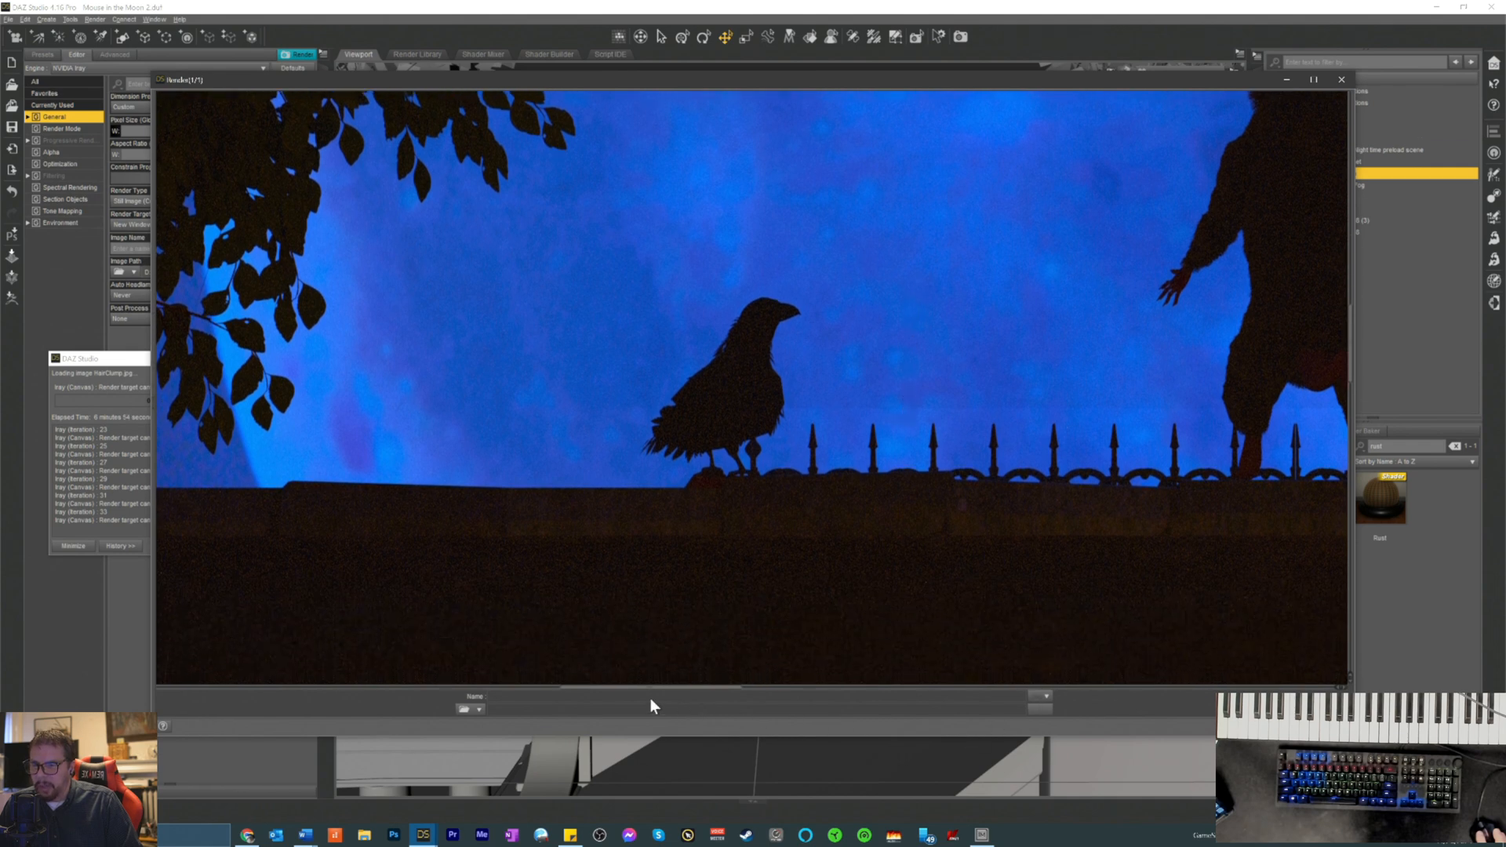
mouse_move(637, 691)
left_mouse_down()
mouse_move(672, 703)
mouse_move(656, 702)
left_mouse_up()
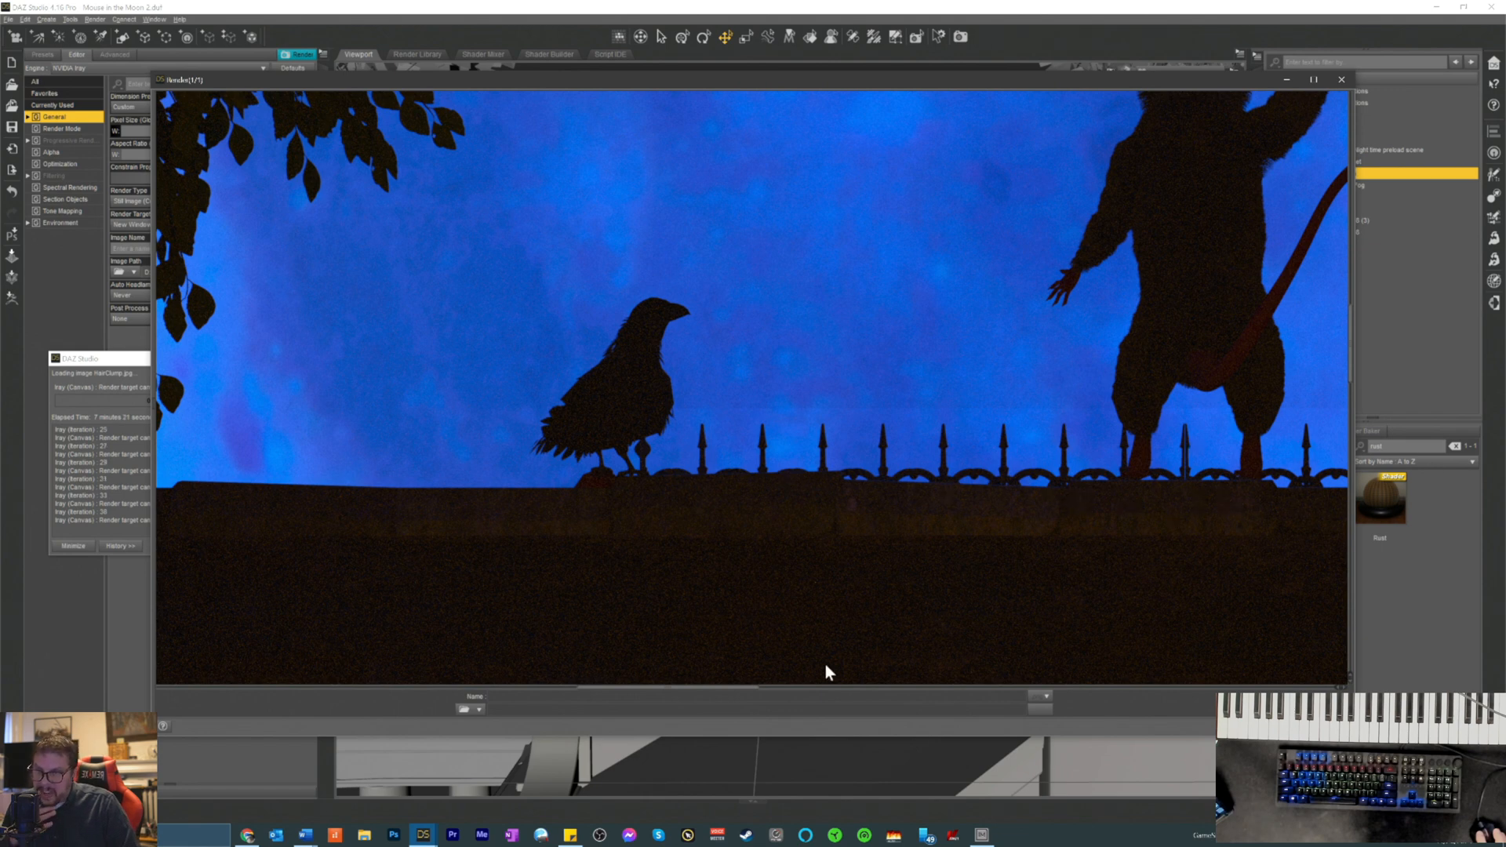
- Examine the running render from the tree and crow across to the mouse, its raised hand and the chimneys
left_click_drag(699, 690, 755, 708)
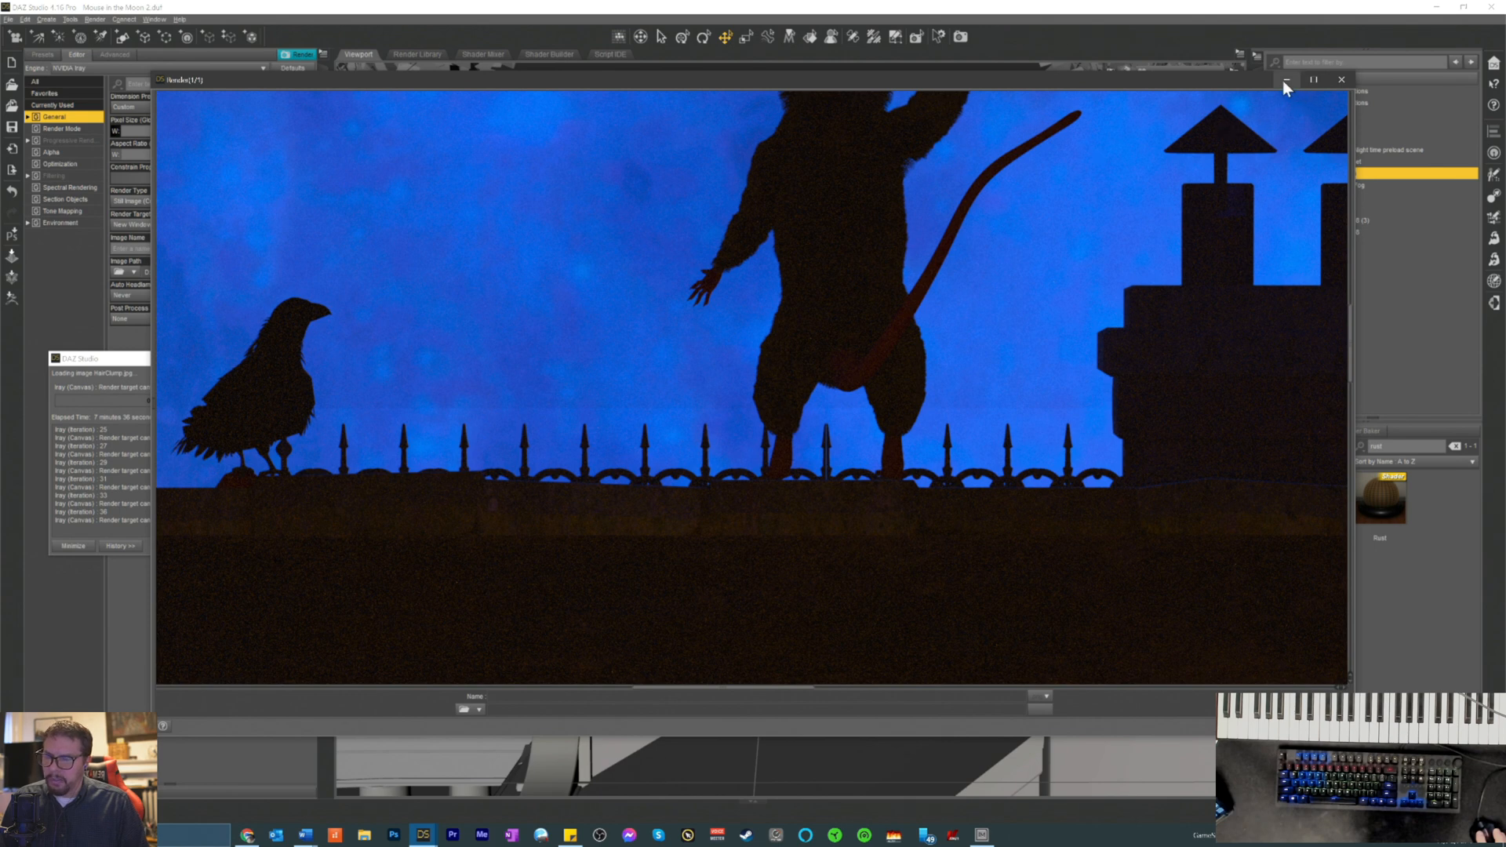
left_click_drag(691, 690, 614, 697)
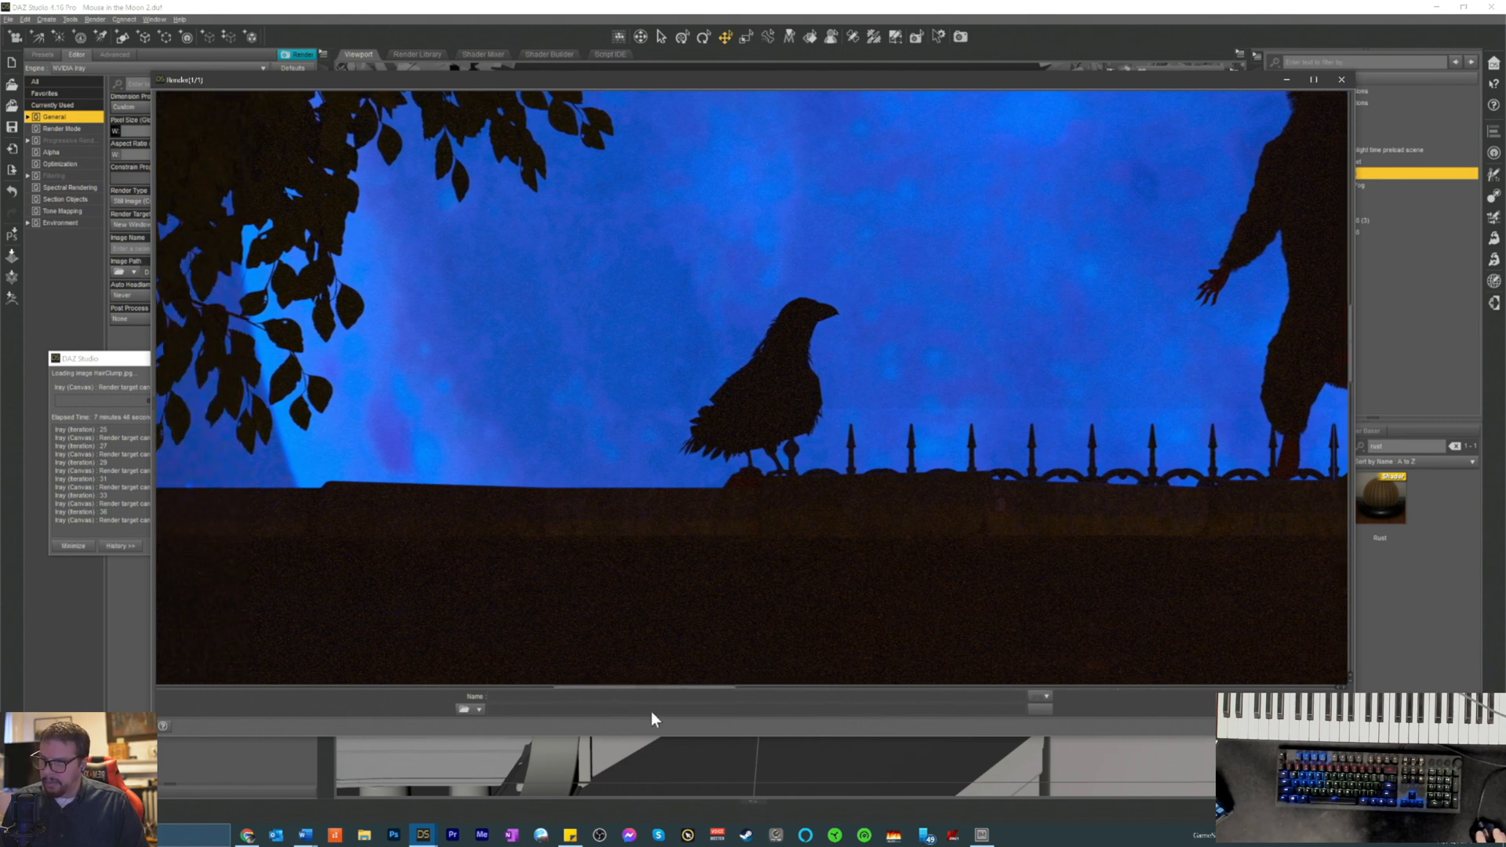
left_click_drag(640, 695, 709, 696)
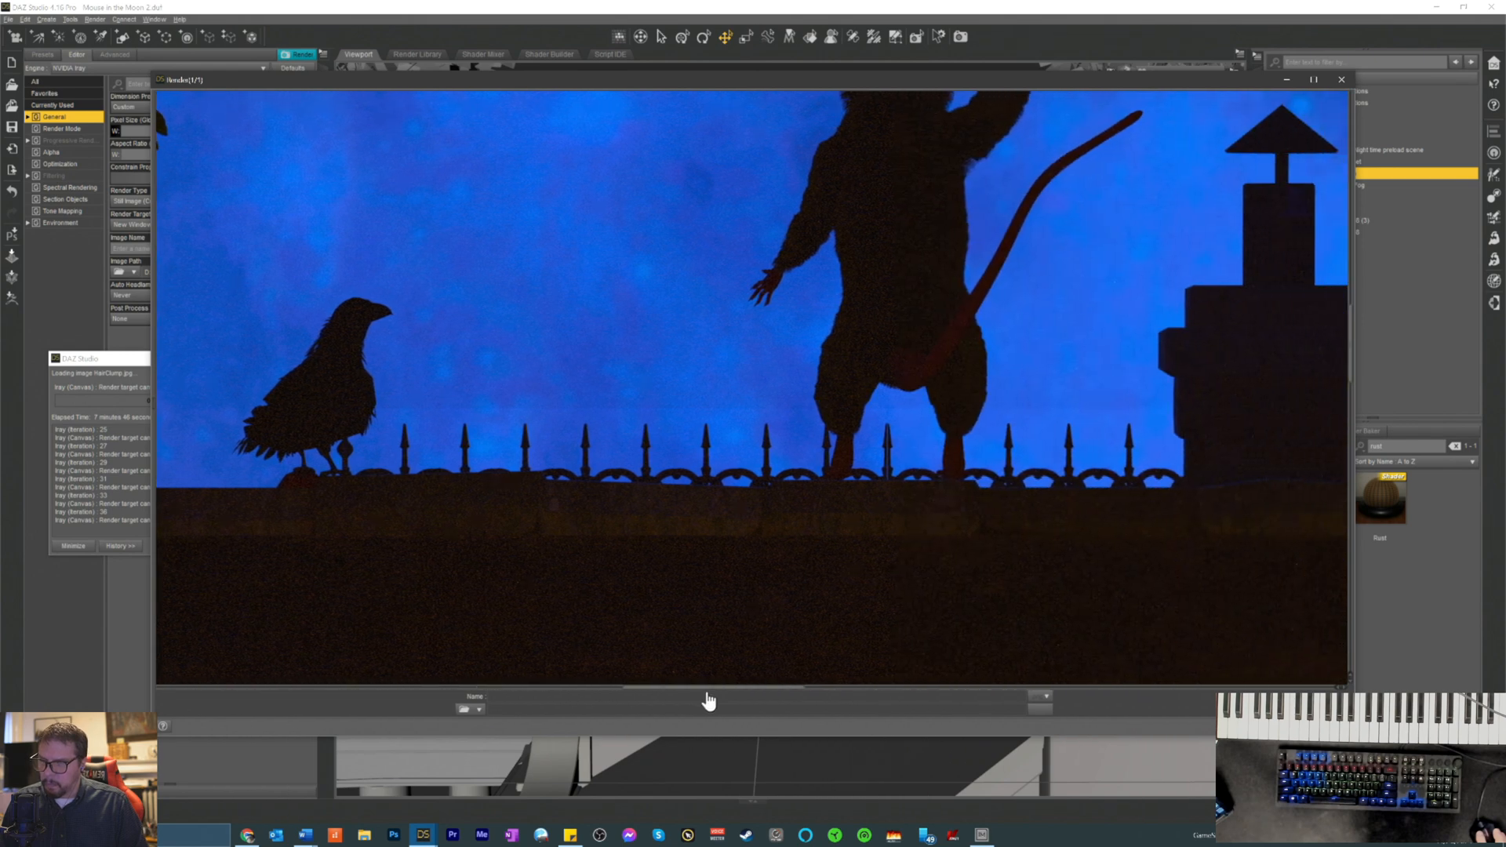
scroll(746, 465, "up", 2)
scroll(742, 447, "up", 3)
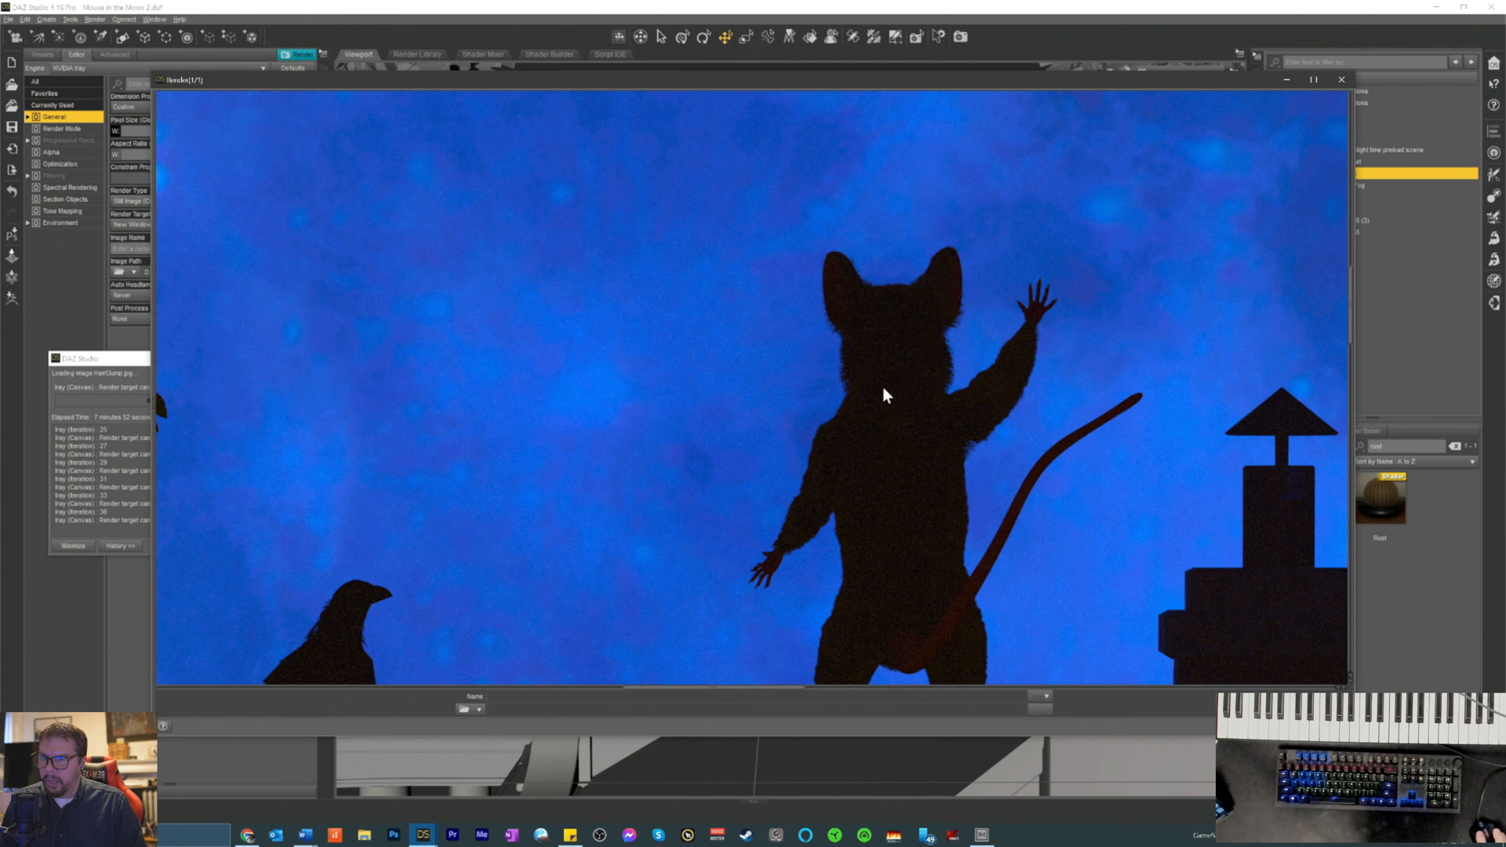
scroll(765, 518, "down", 5)
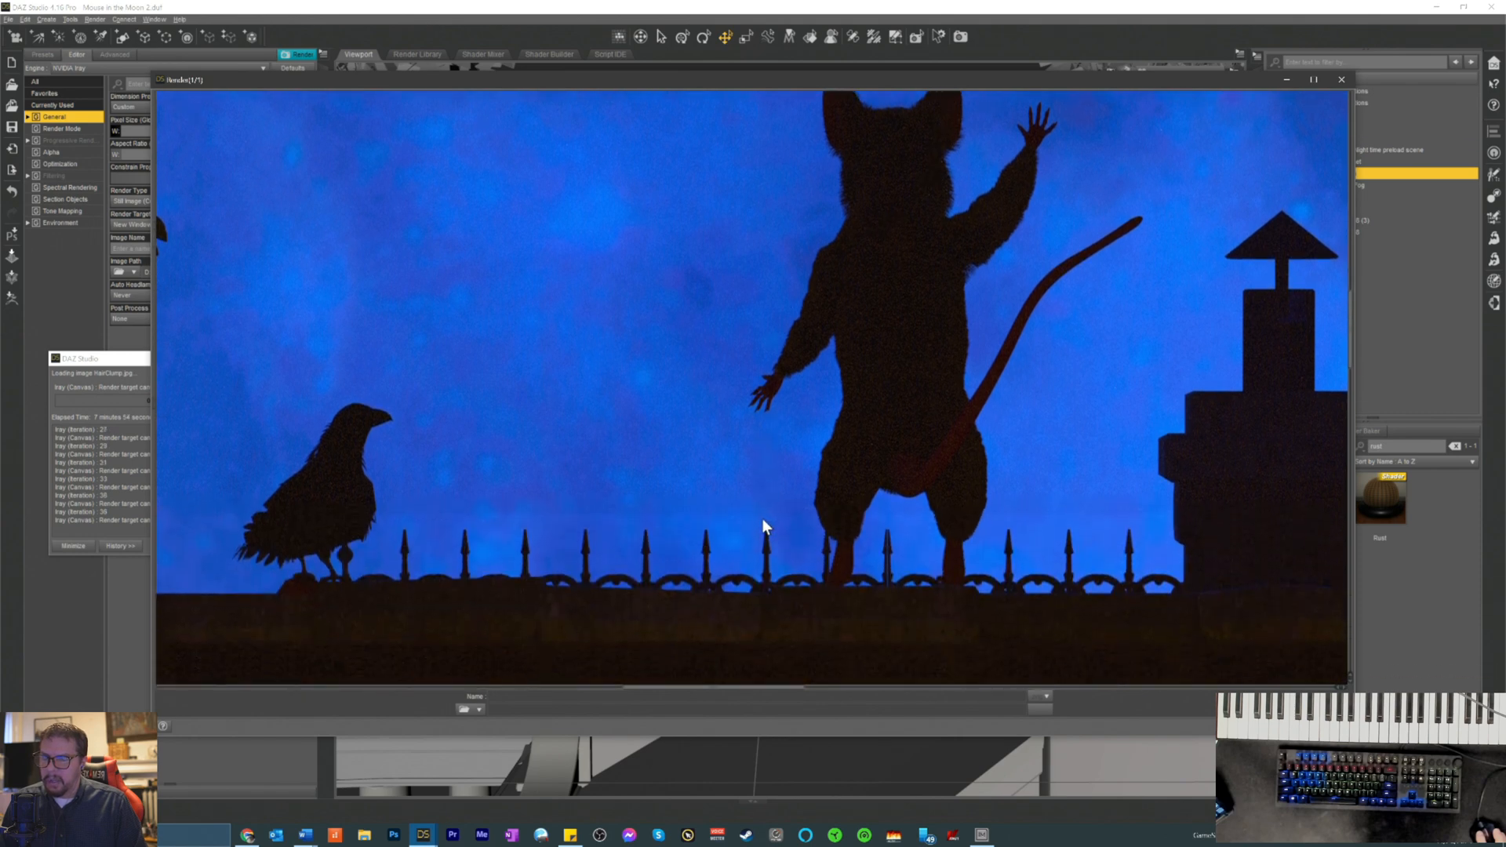
scroll(1271, 118, "up", 1)
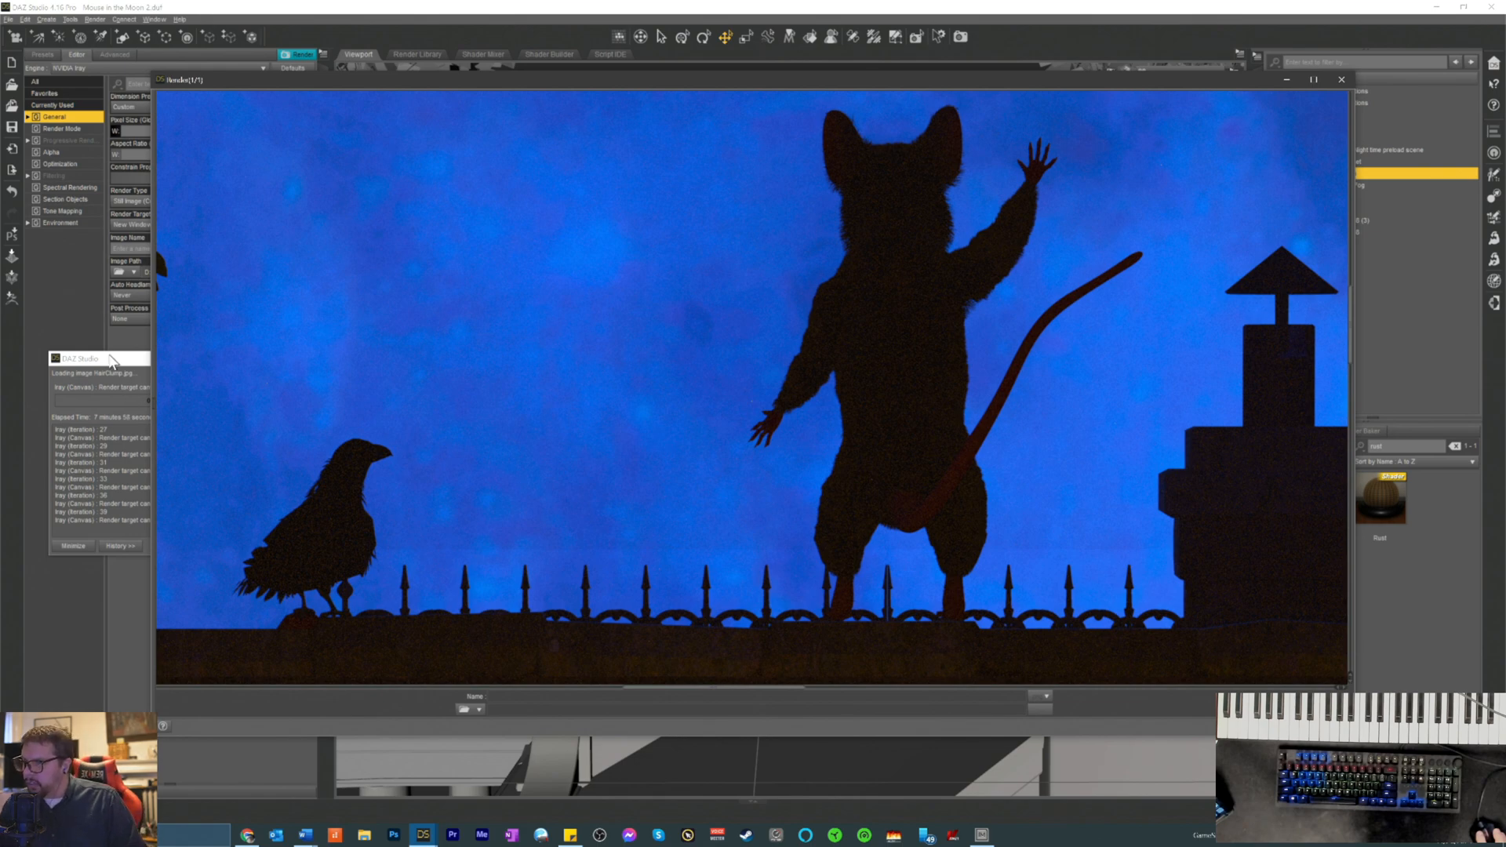
- Check the render progress log, and reopen the render window to inspect the dark wall and rusty fence spikes
left_click(106, 371)
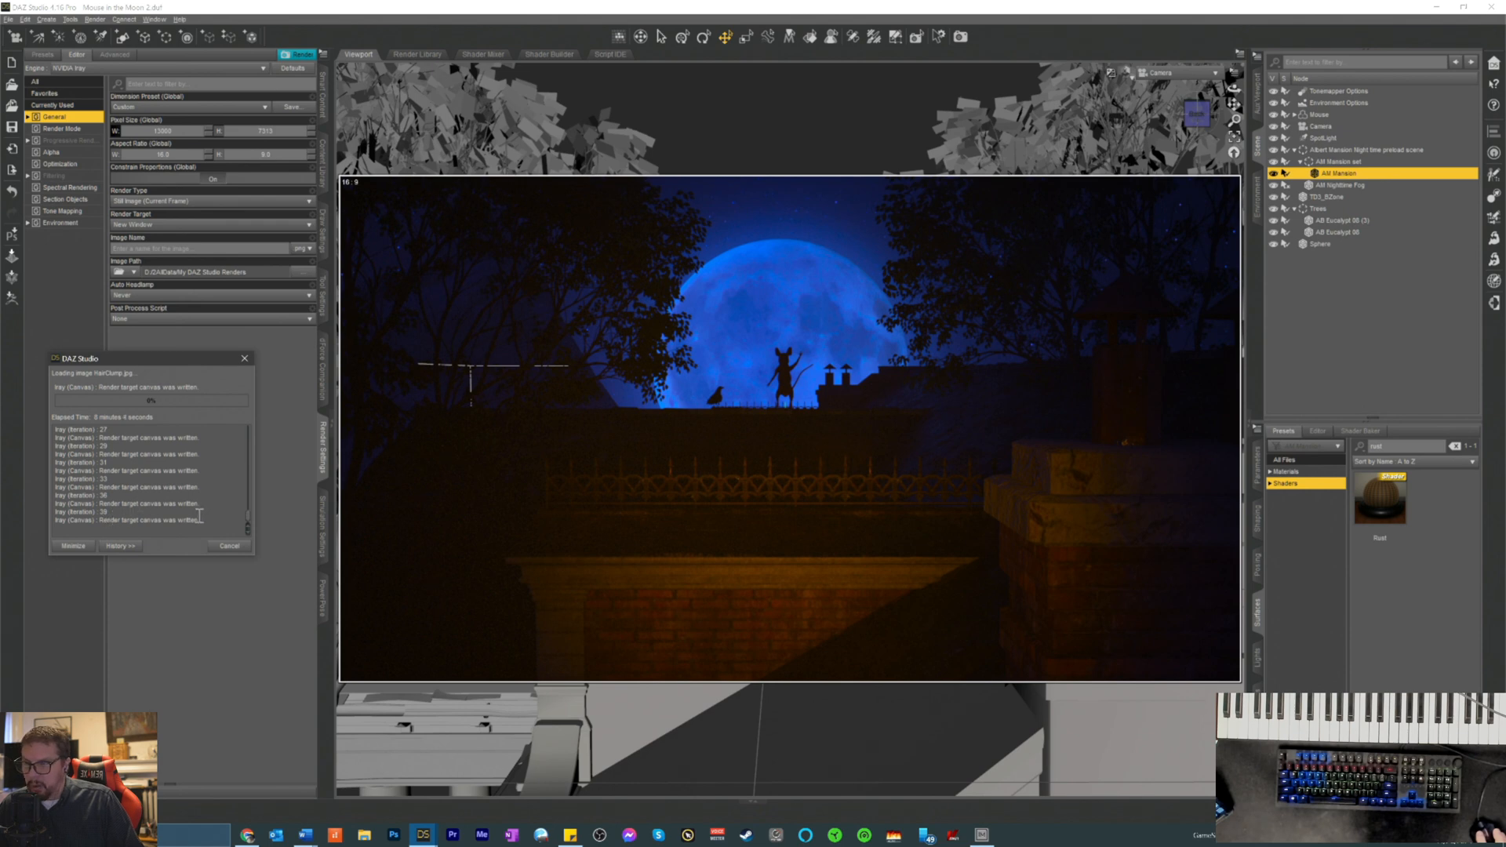
left_click(424, 834)
left_click(506, 774)
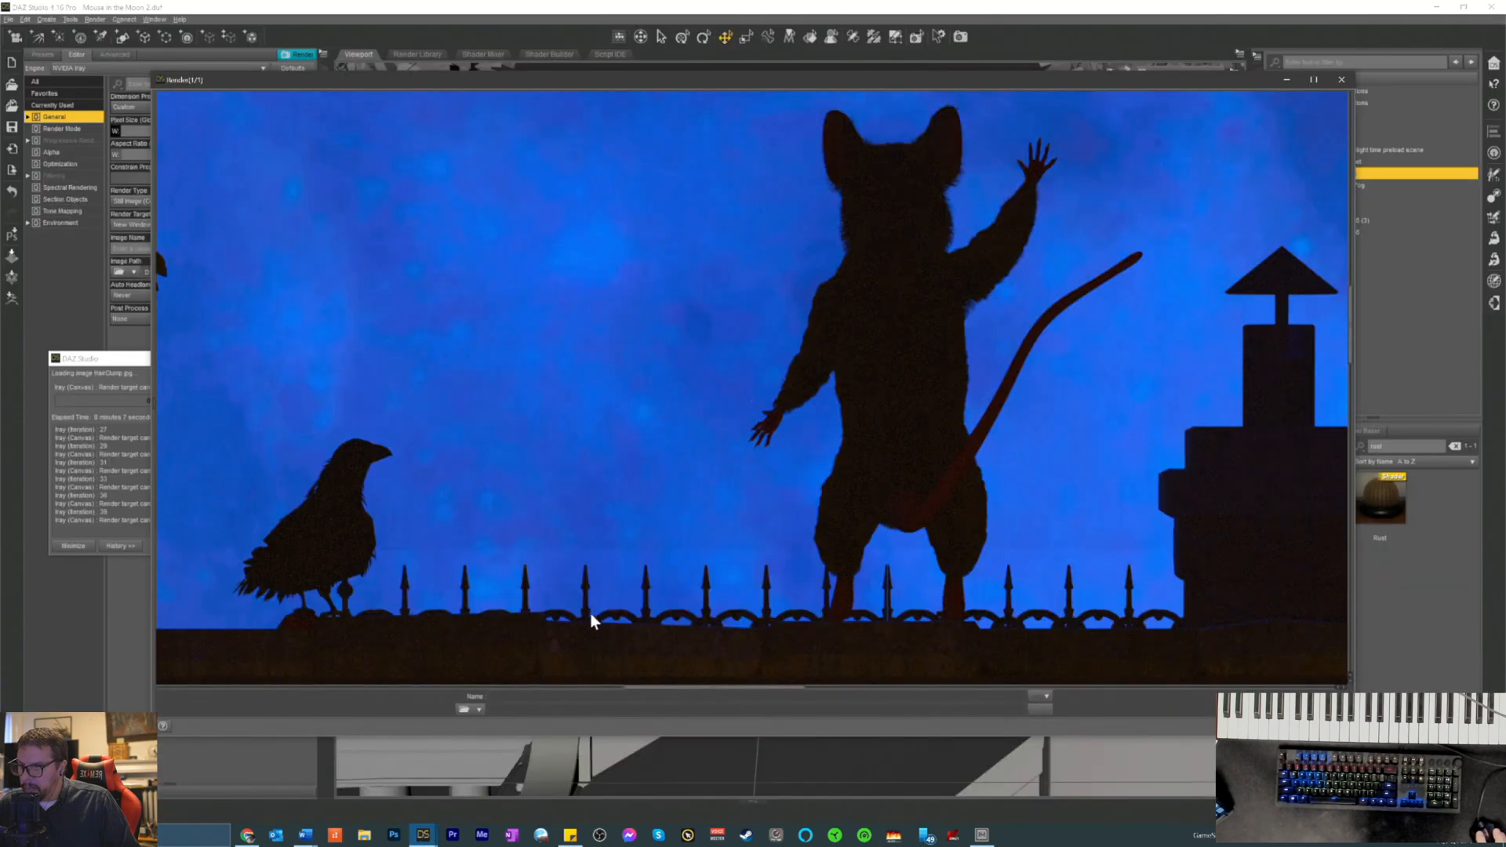
scroll(685, 455, "down", 3)
scroll(659, 533, "down", 6)
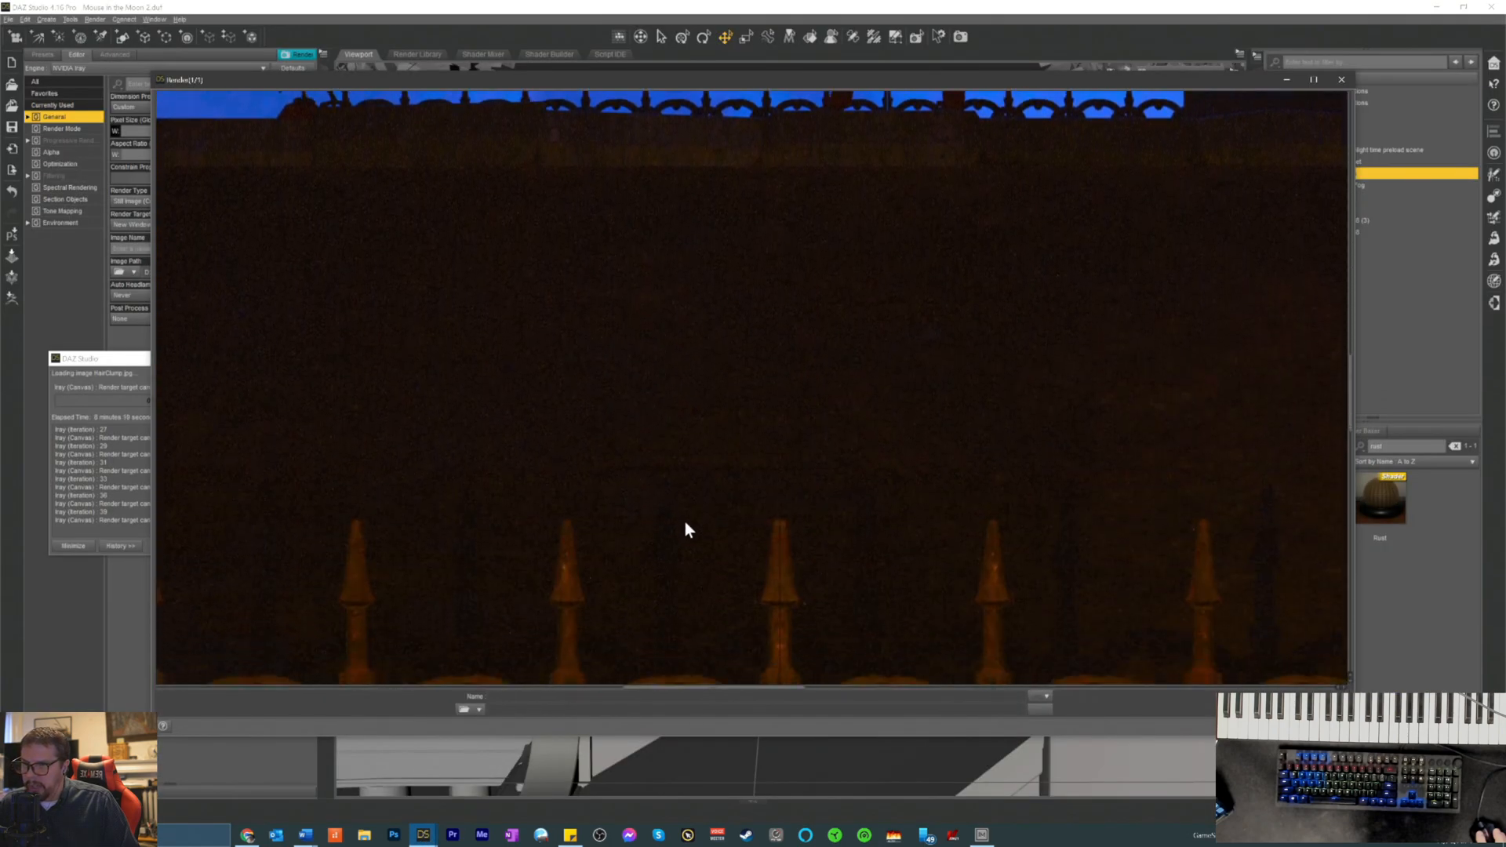
scroll(690, 518, "up", 2)
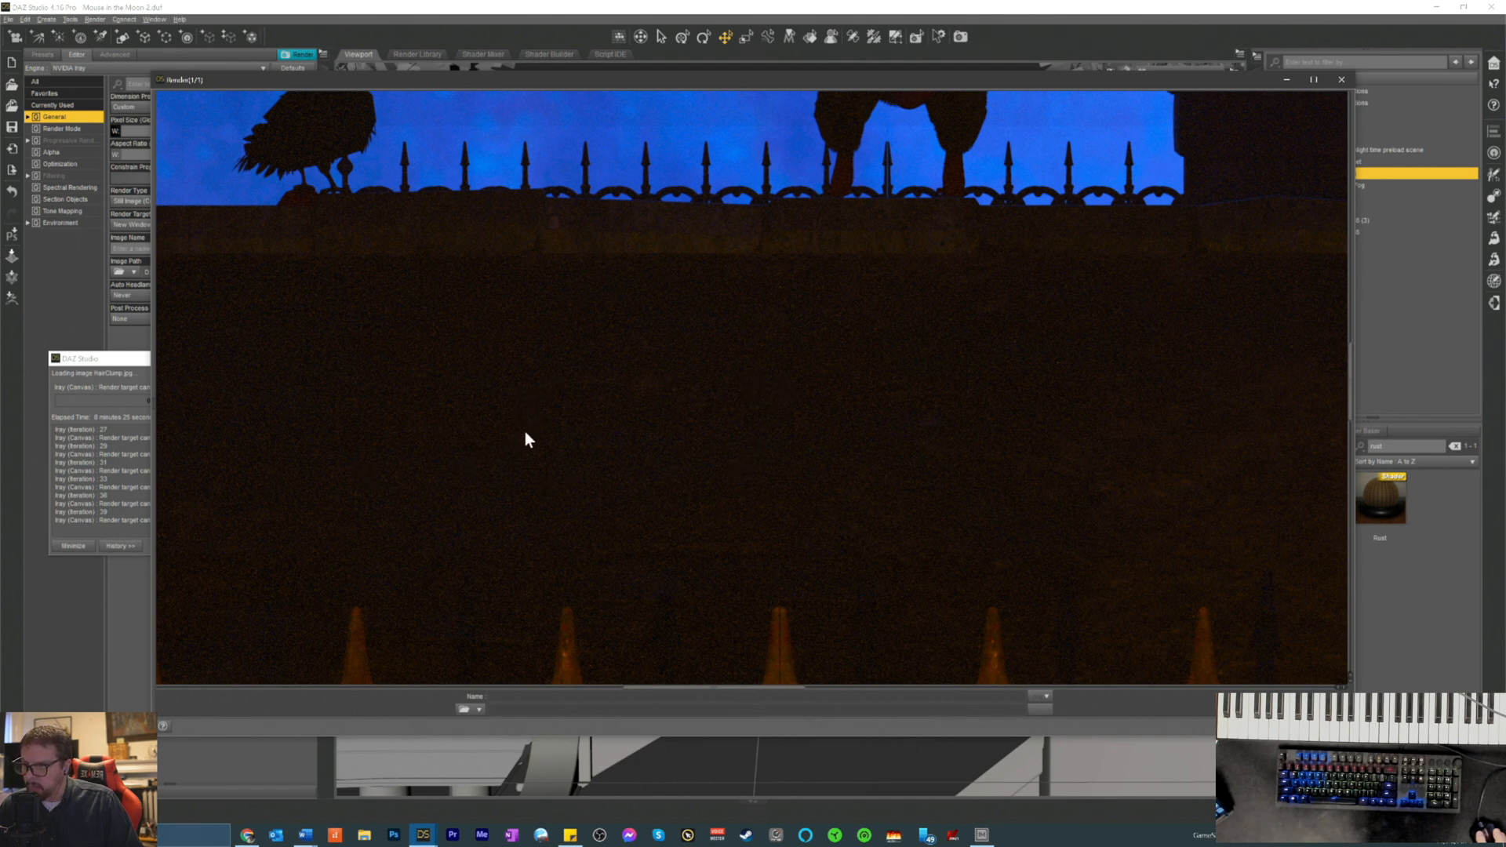
- Launch MSI Afterburner, allow it to run, and apply a fan speed of 100% for the GTX 1080 Ti
left_click(14, 836)
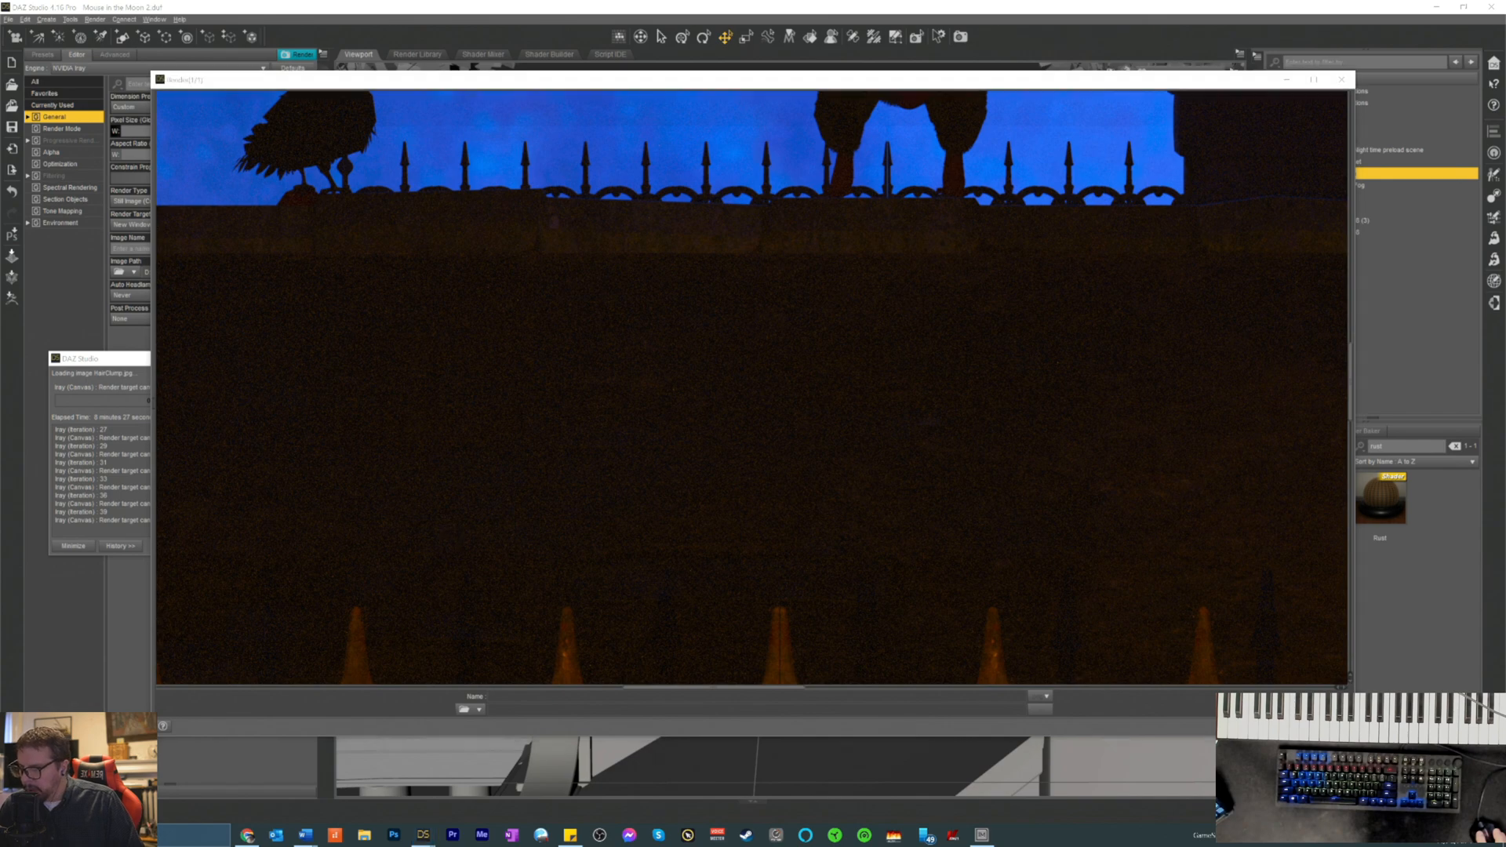
left_click(354, 642)
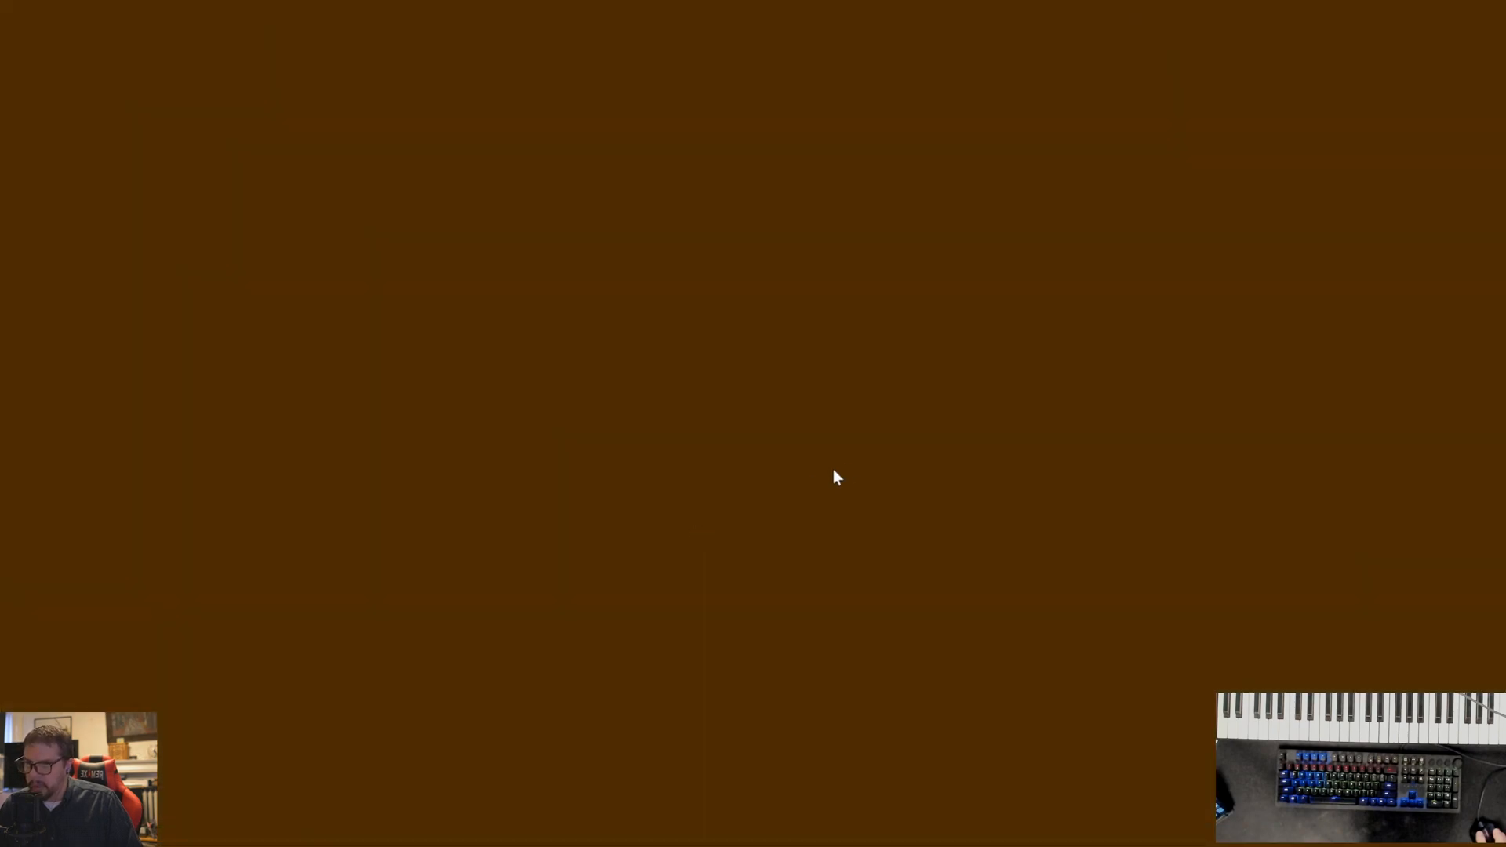
left_click(687, 500)
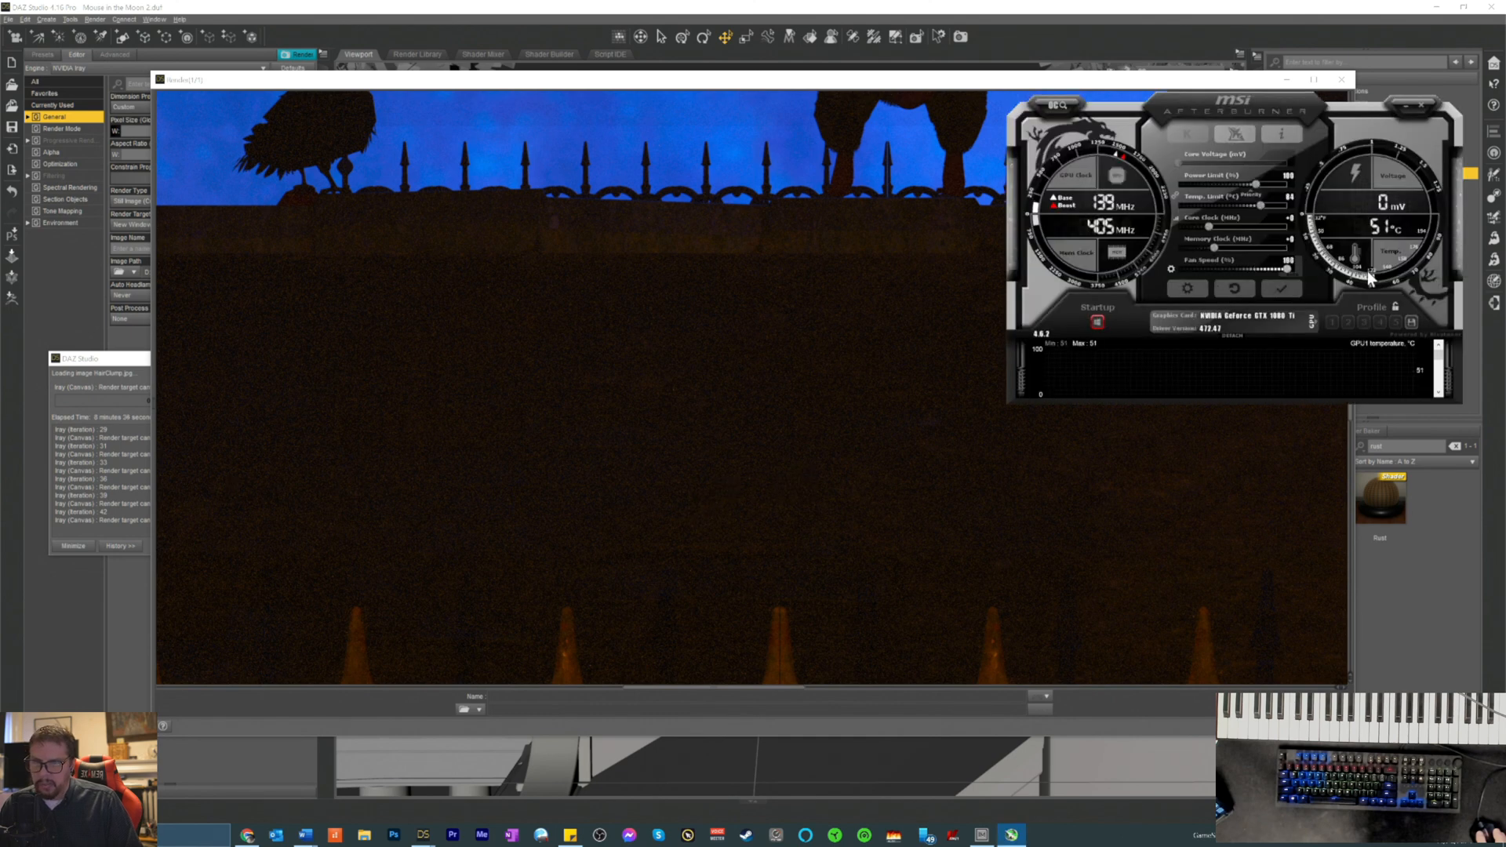
left_click(1279, 290)
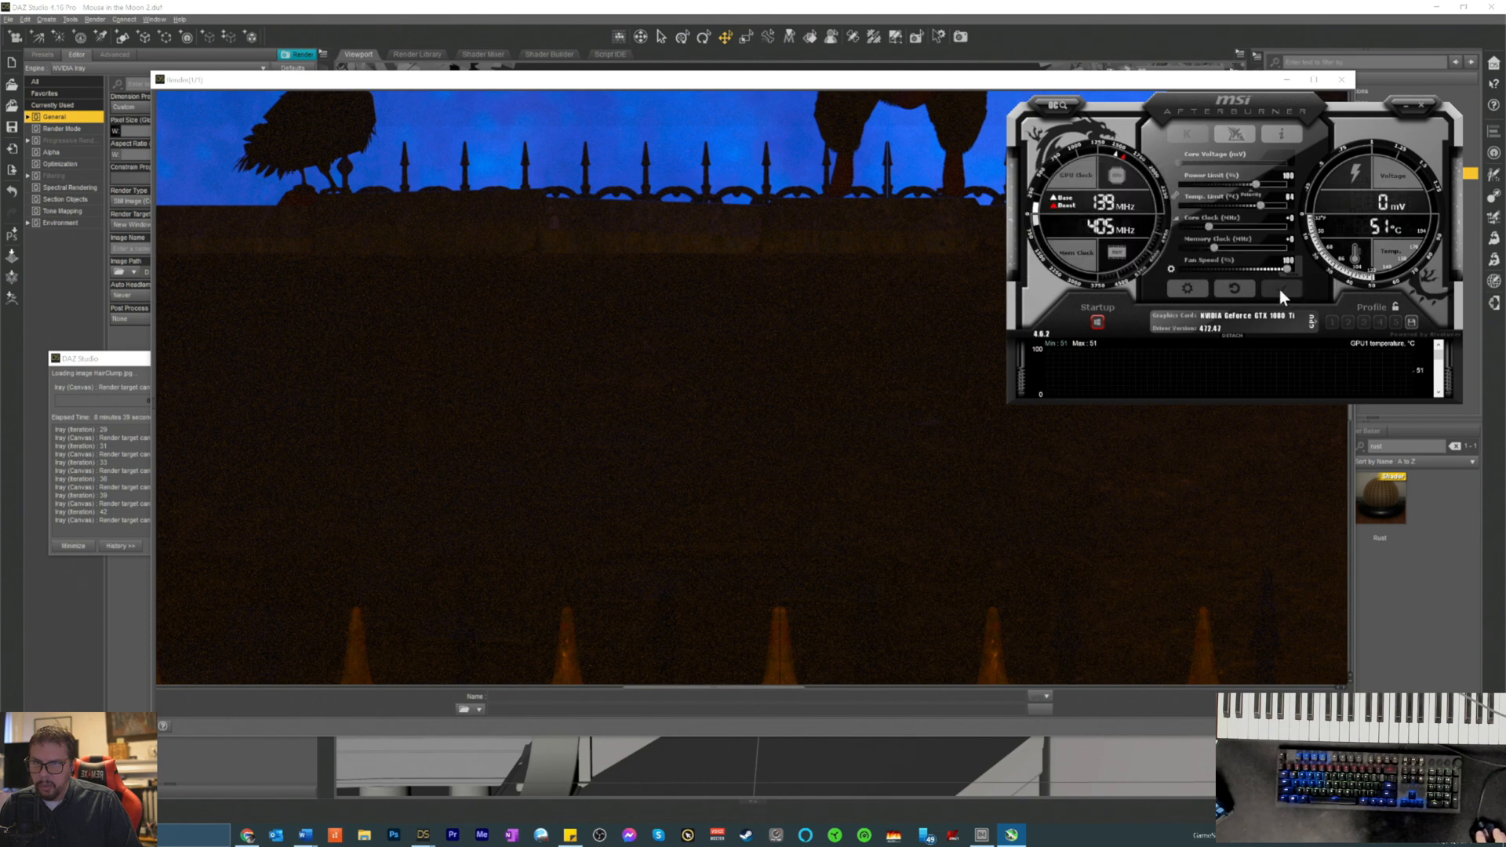
- Switch MSI Afterburner to the RTX 3090 and set its fan speed to 100%
left_click(1315, 323)
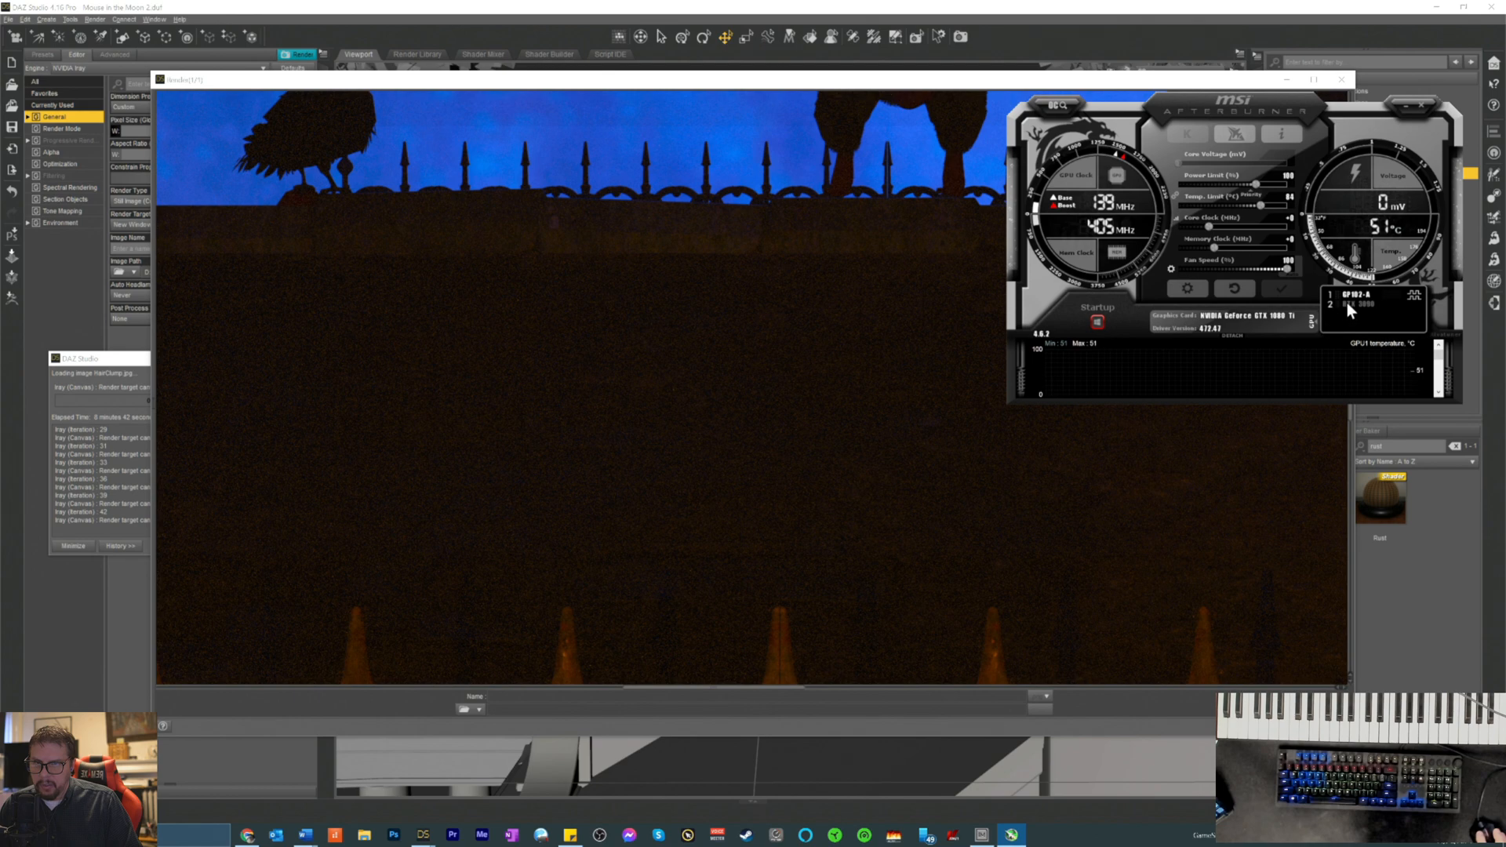
left_click(1348, 304)
left_click_drag(1225, 269, 1290, 269)
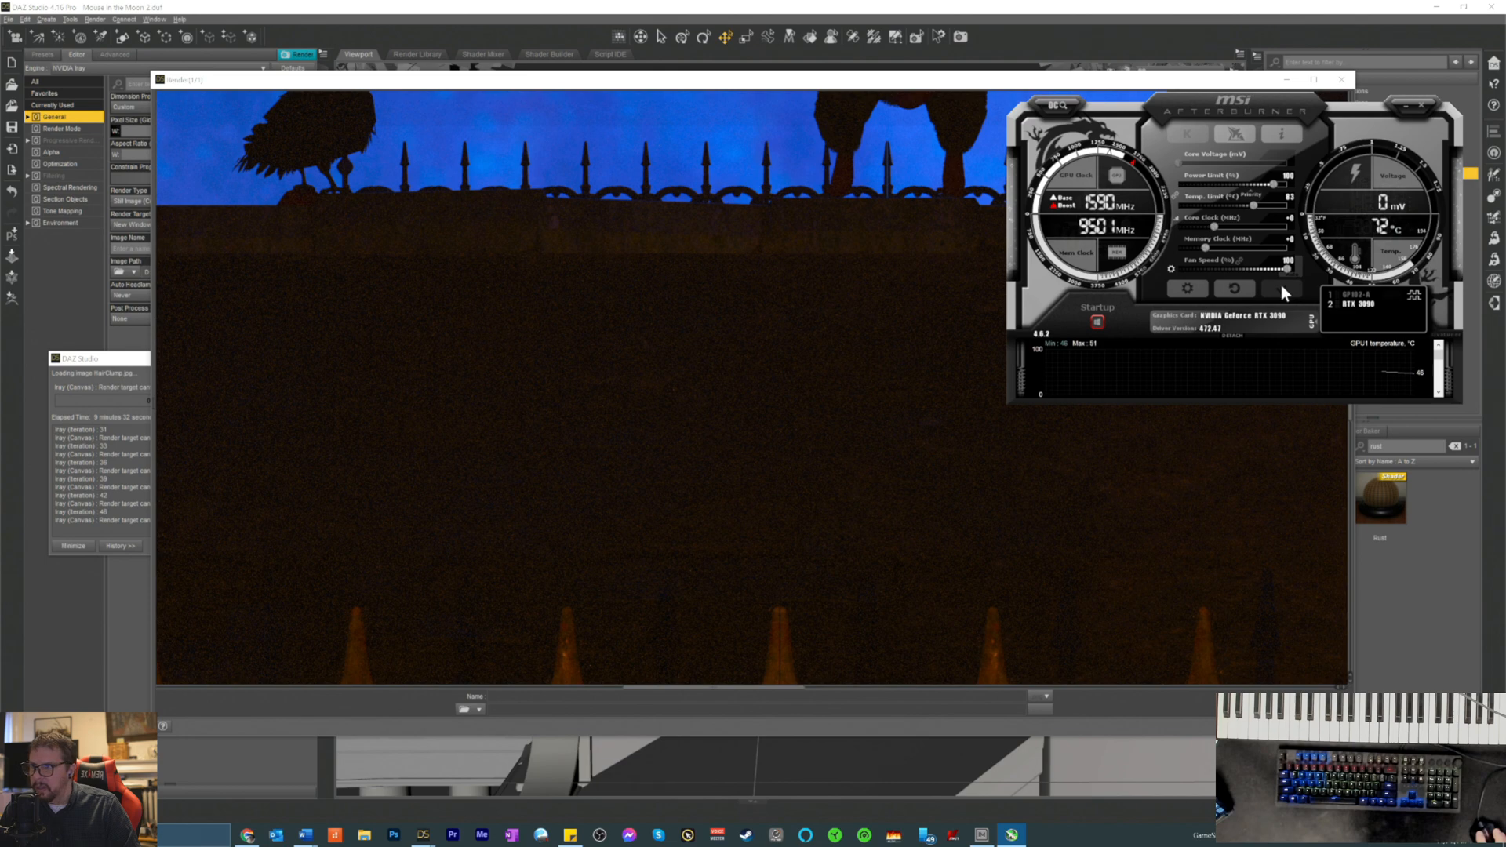
- Check the DAZ Studio render progress log, and compare the RTX 3090 and GTX 1080 Ti performance in Task Manager
left_click(86, 365)
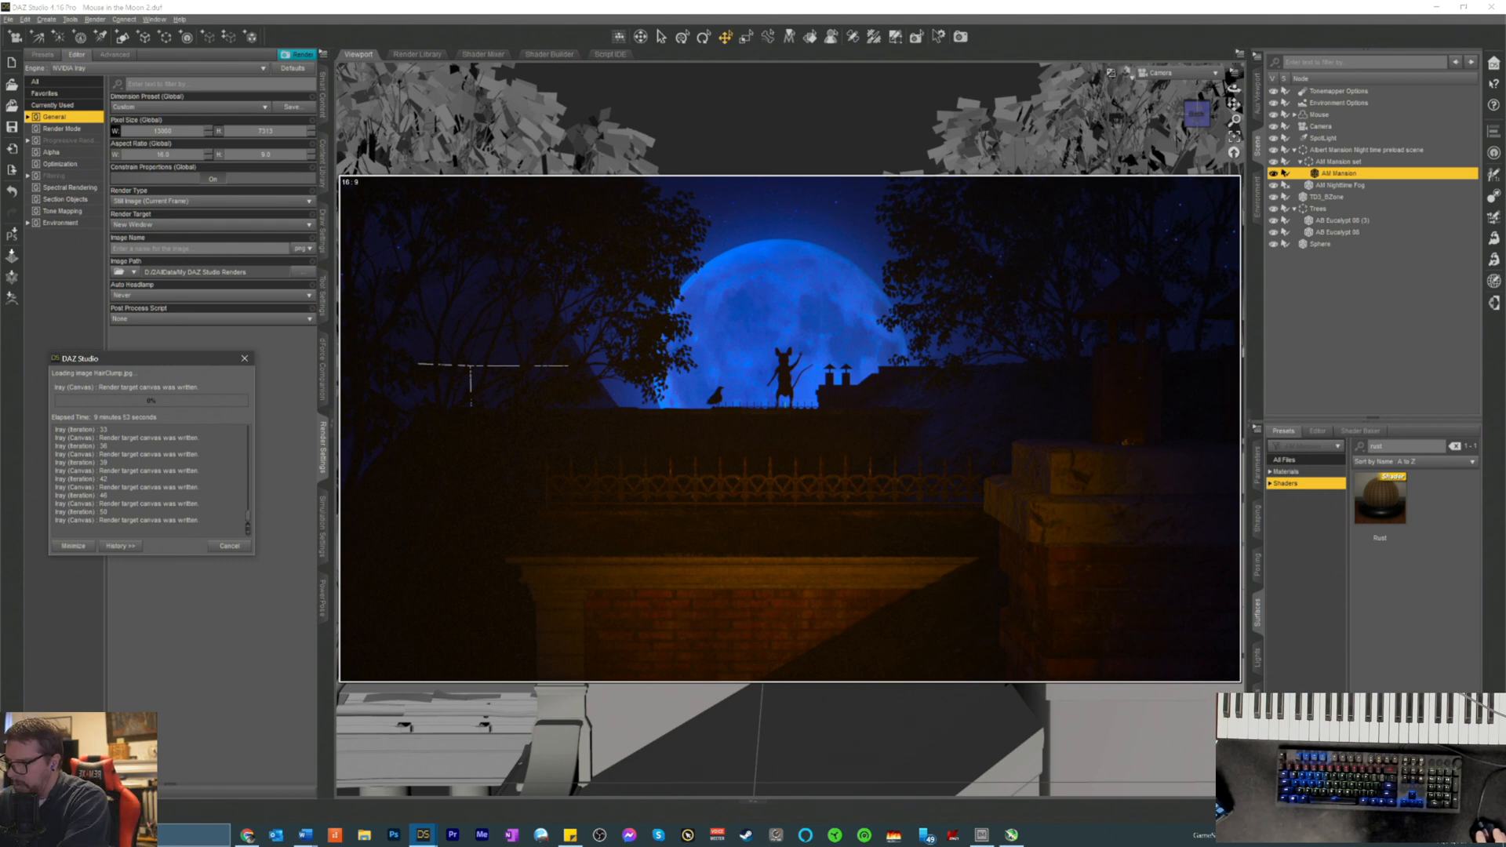
key("ctrl+shift+Escape")
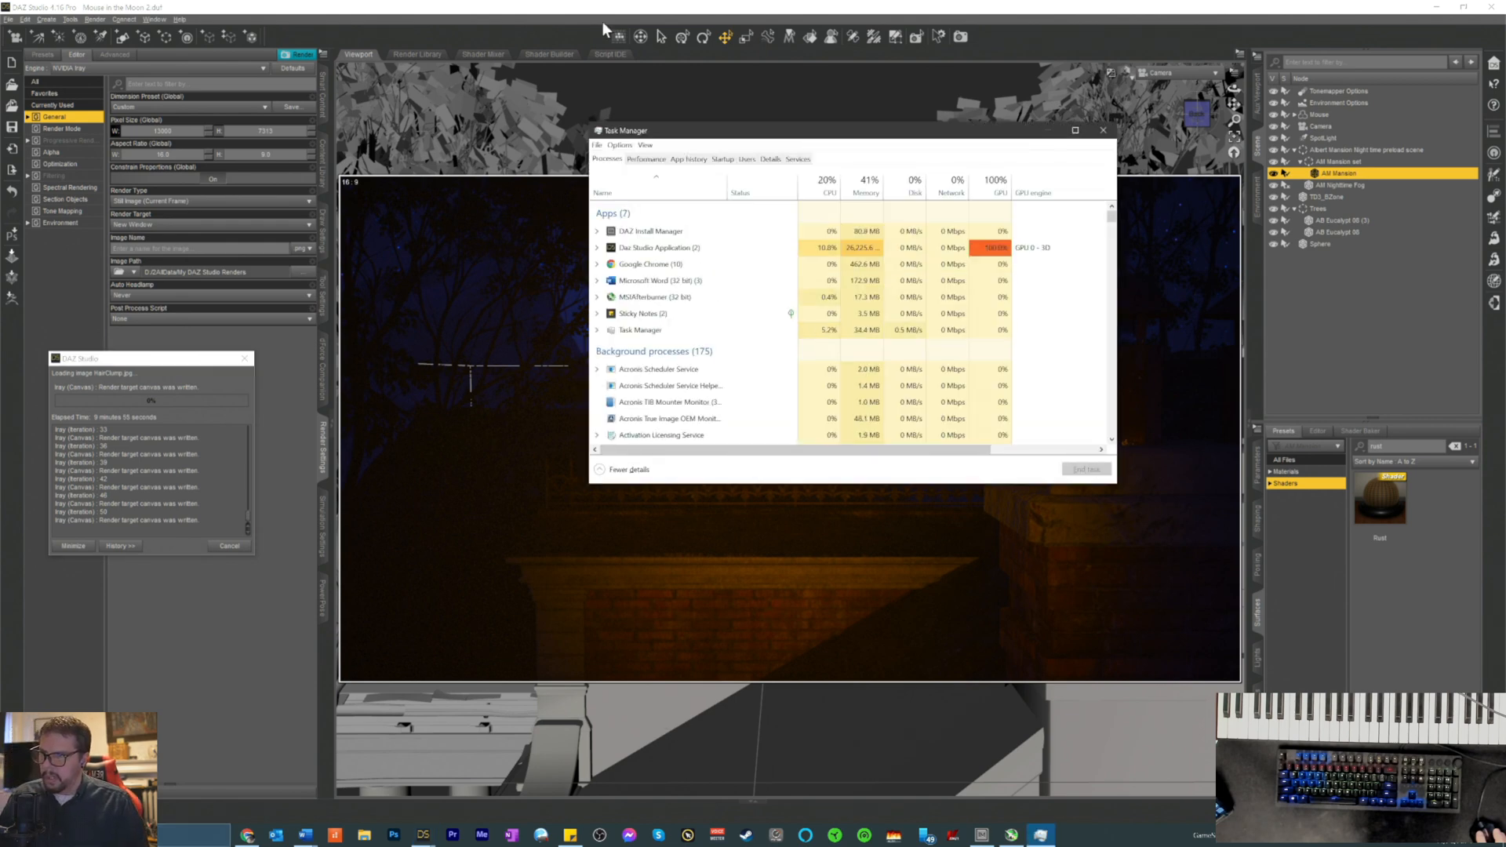
left_click(647, 160)
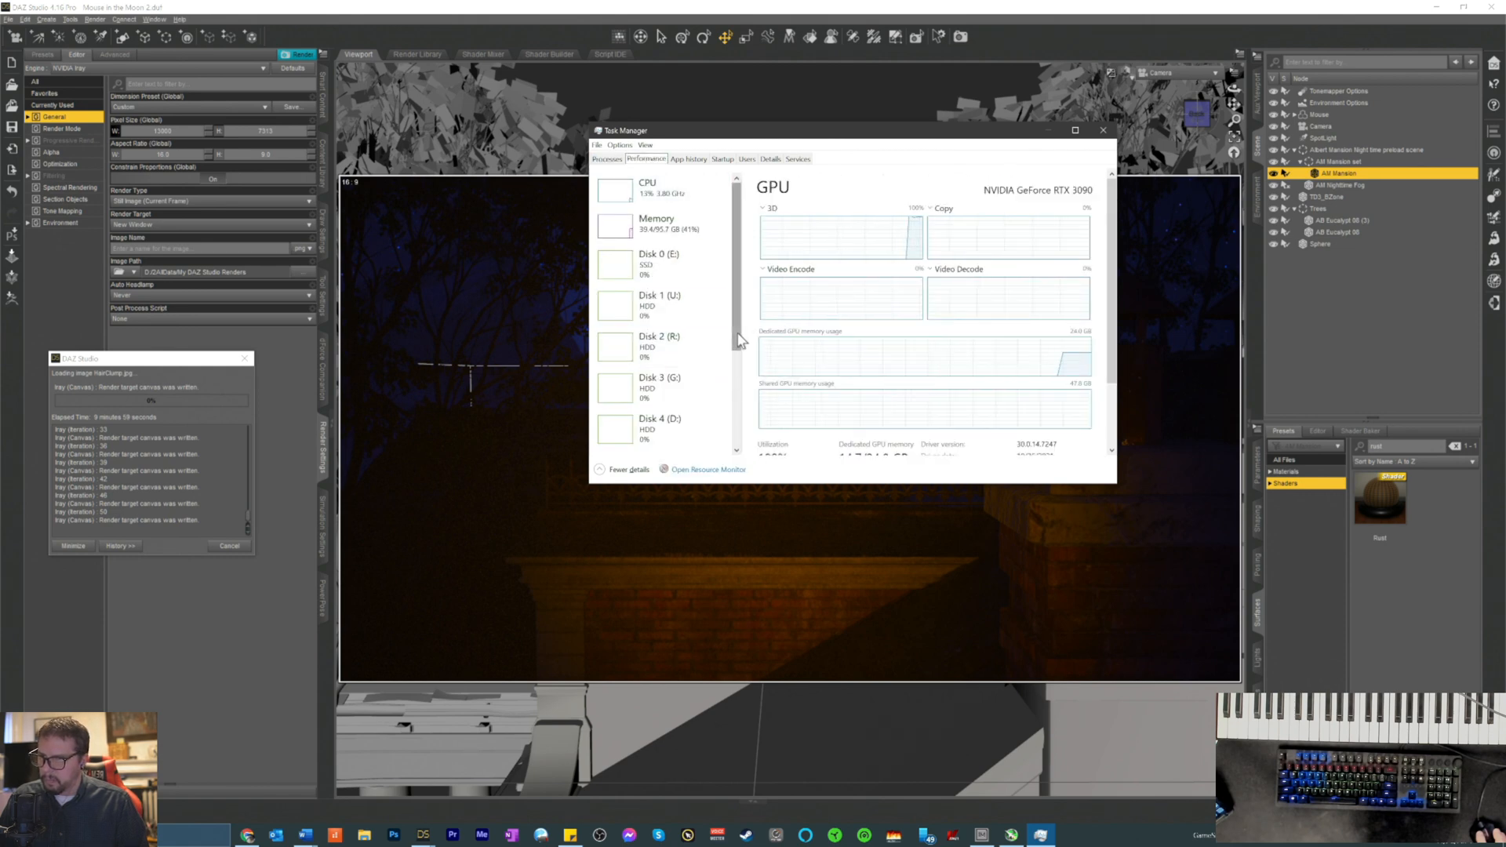
left_click(659, 392)
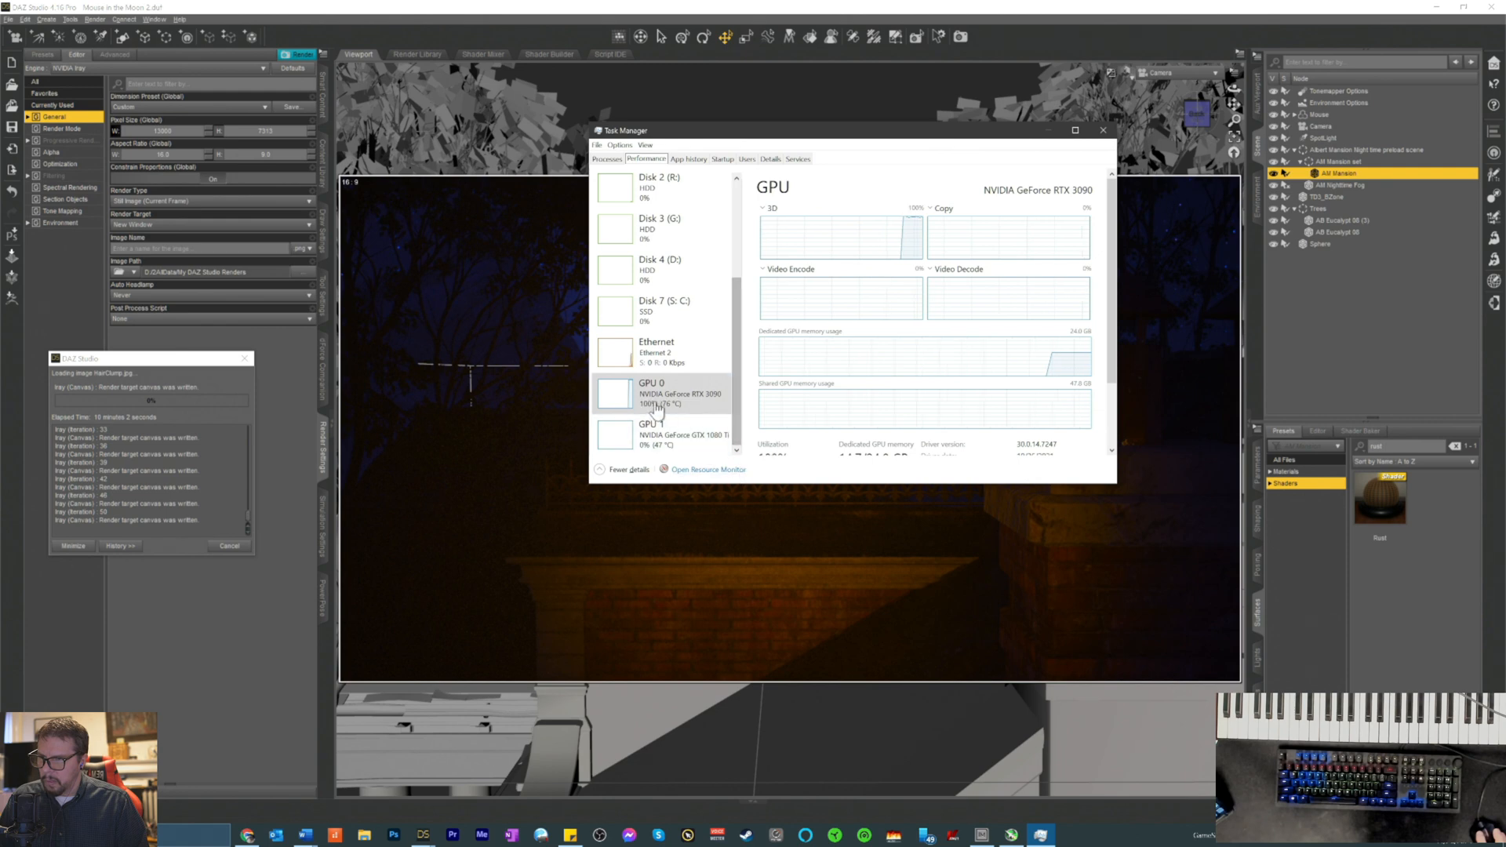
left_click(659, 434)
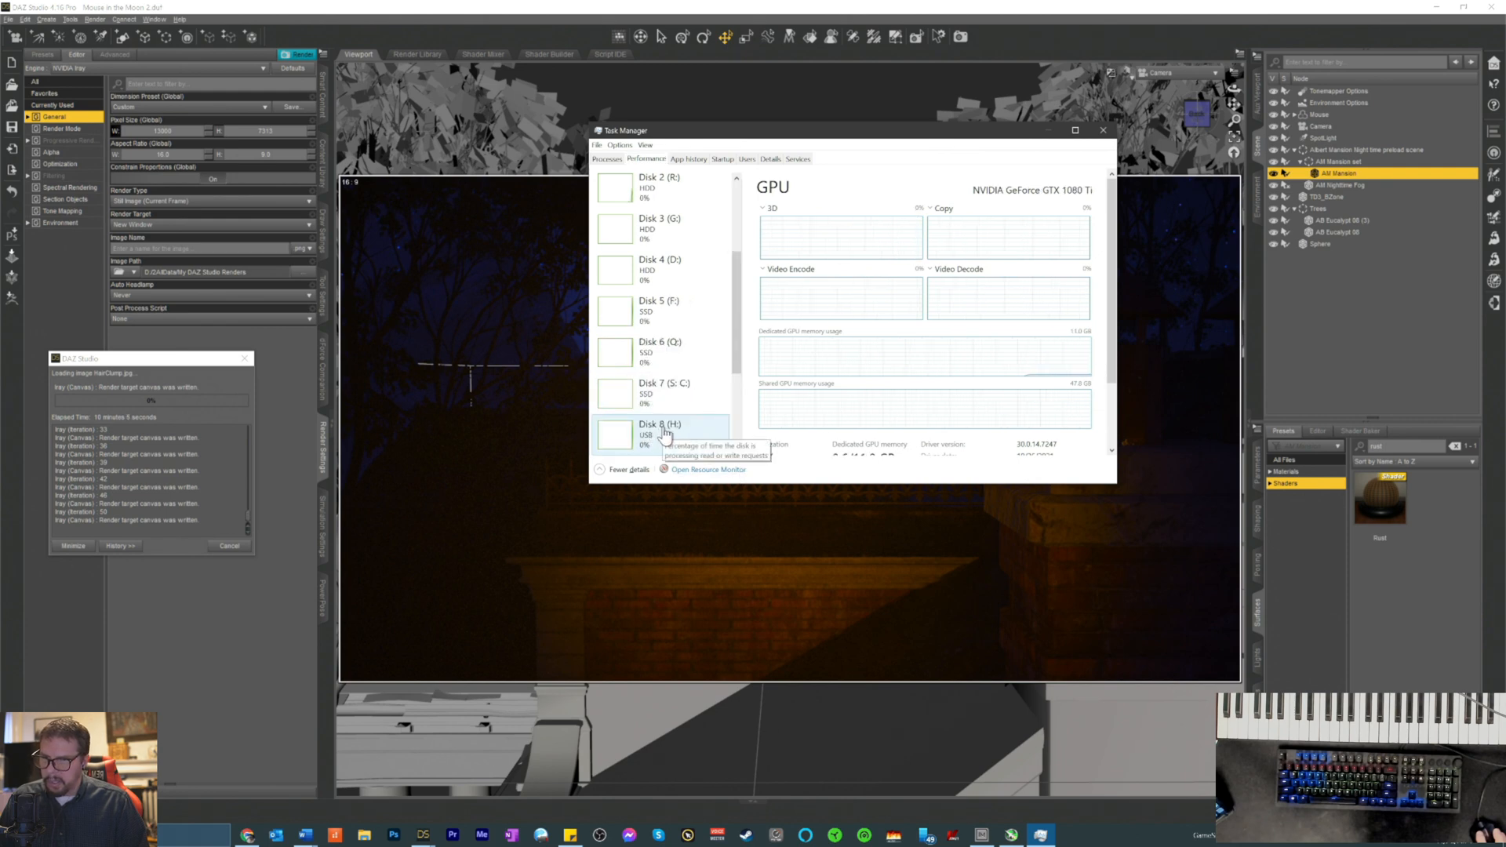
scroll(710, 388, "down", 3)
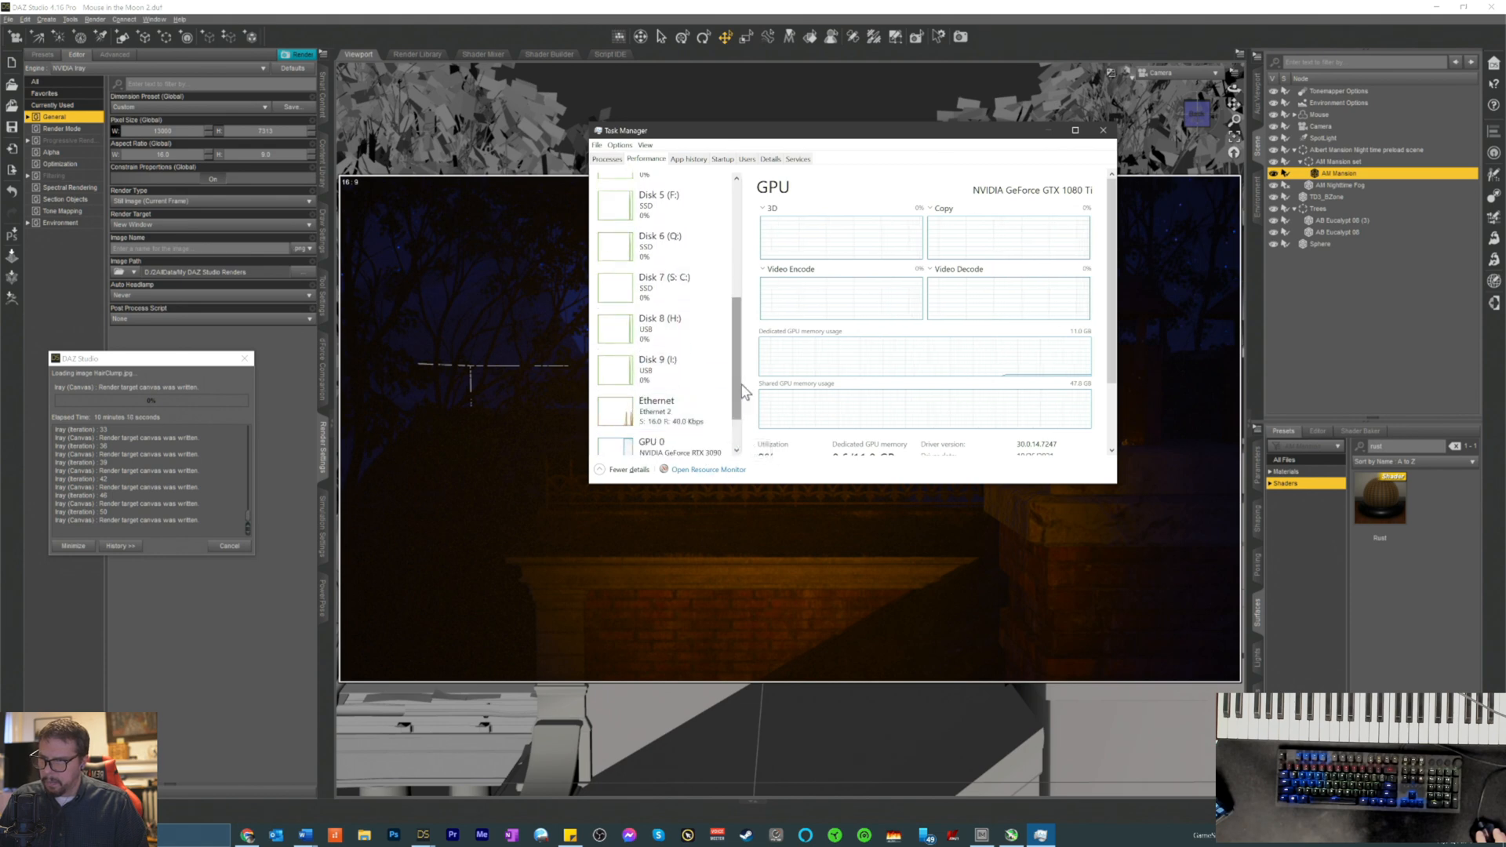
scroll(667, 424, "down", 1)
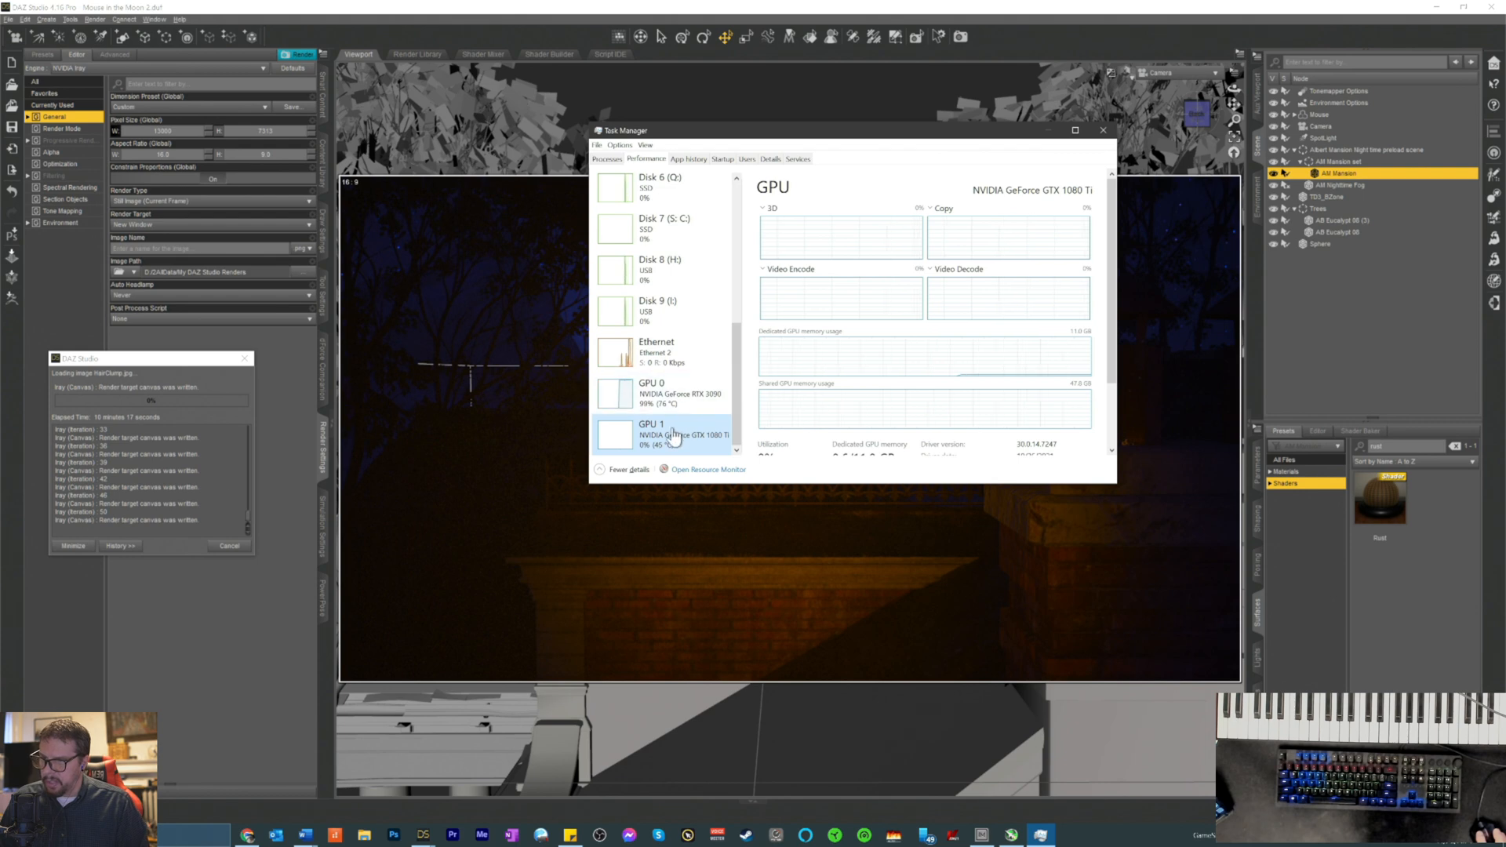
- Bring up MSI Afterburner beside Task Manager to compare the GPU readings, and minimize Task Manager
left_click(1009, 836)
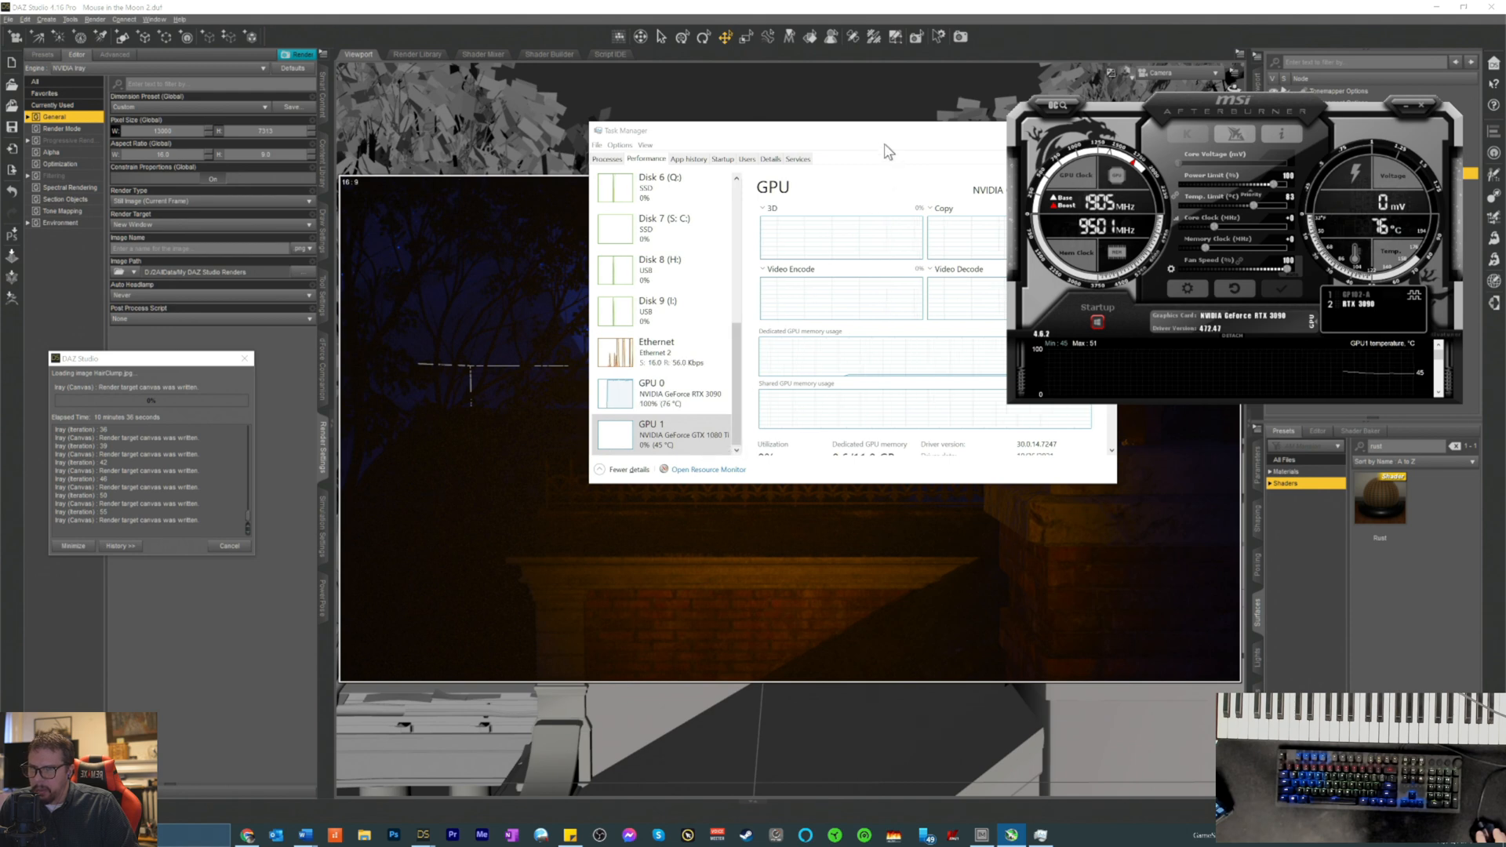
left_click(683, 432)
left_click_drag(706, 130, 449, 134)
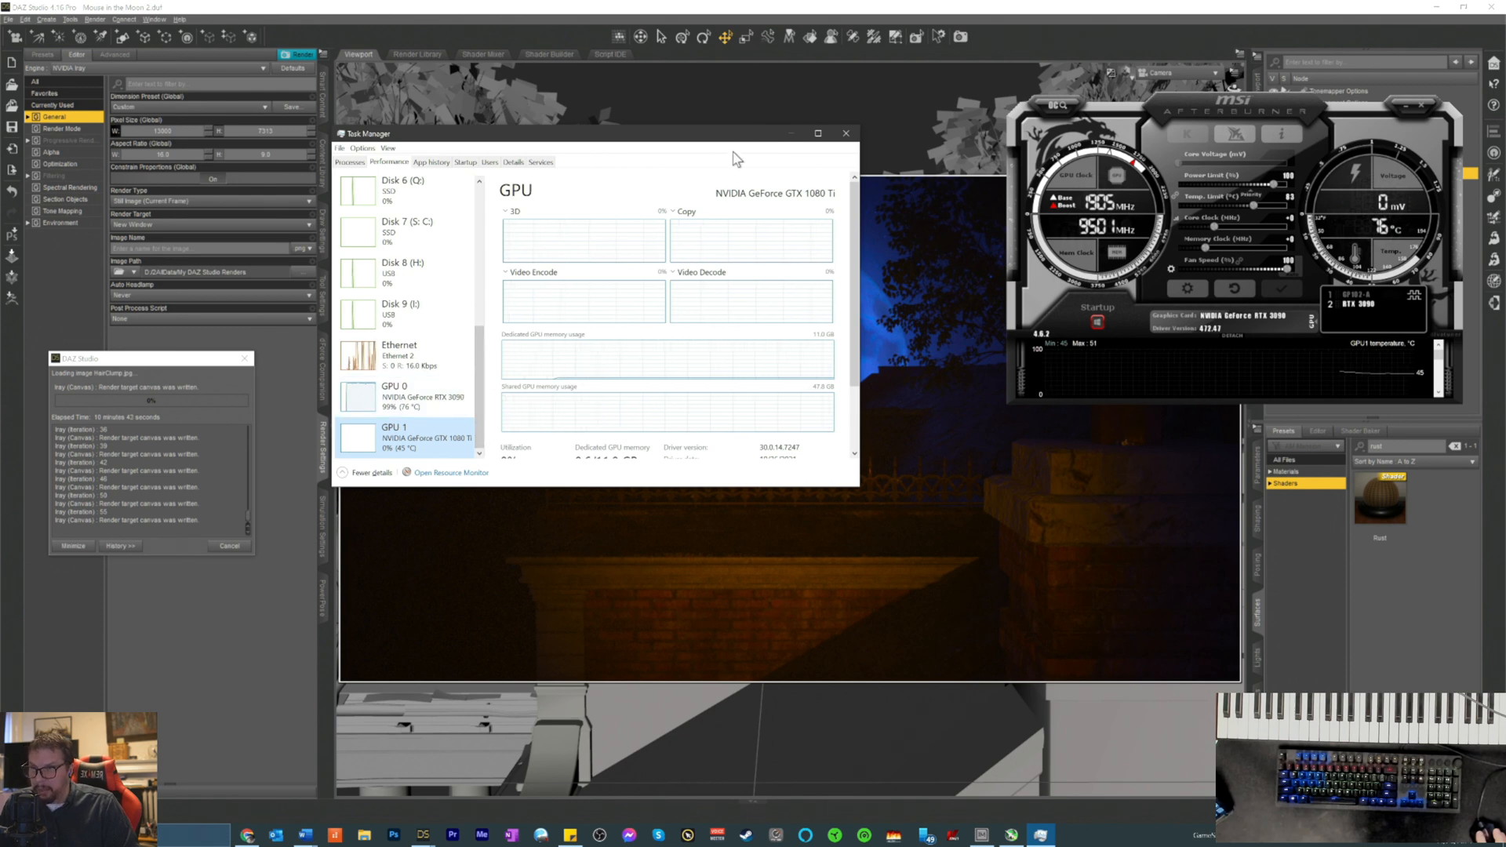
left_click(789, 134)
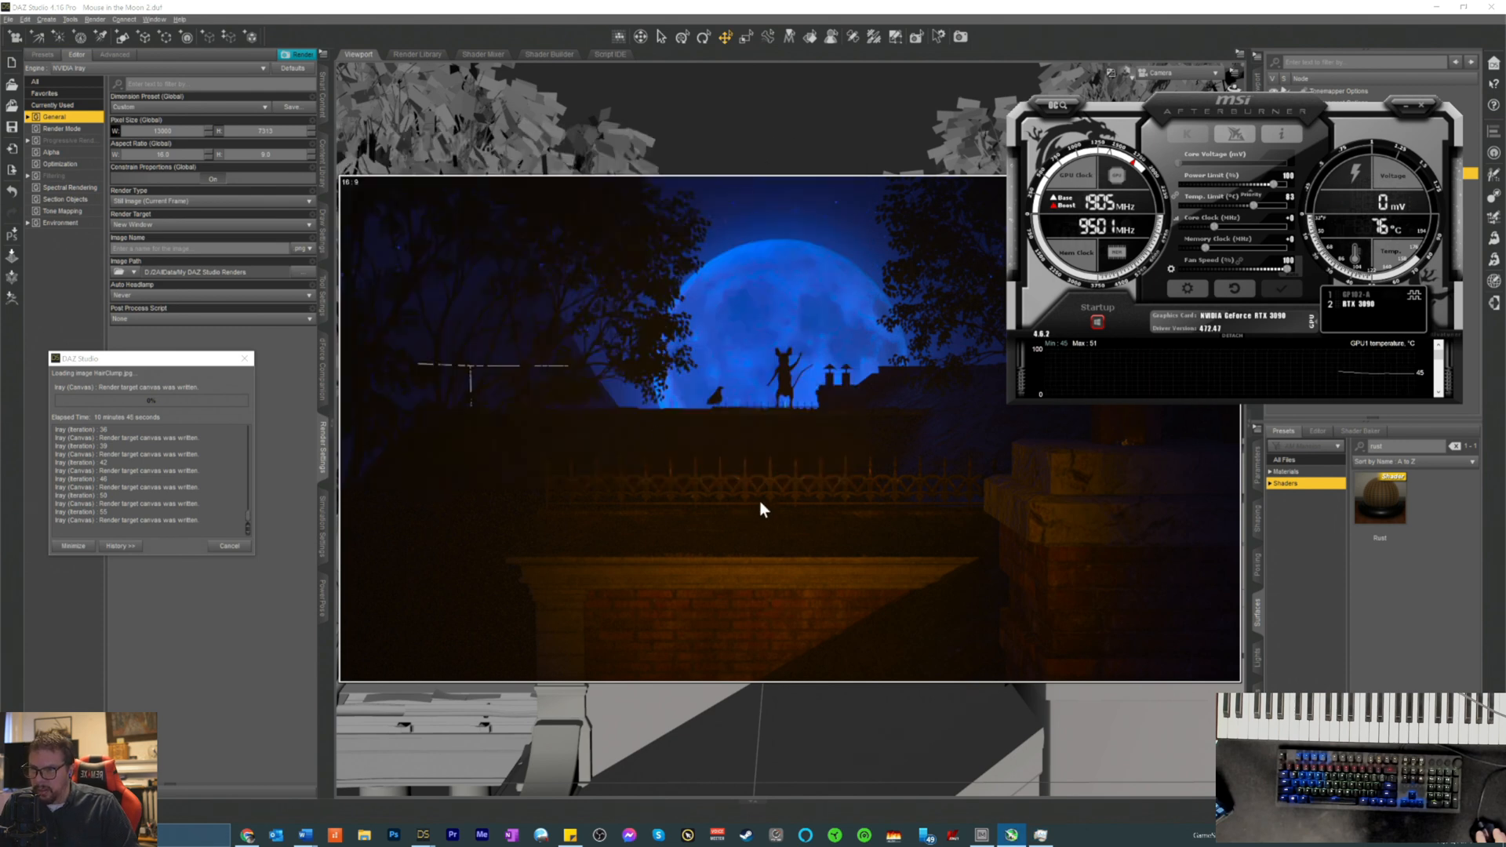
- Return to the DAZ Studio render window and inspect the image from the mouse down to the ornate rusty fence
mouse_move(423, 834)
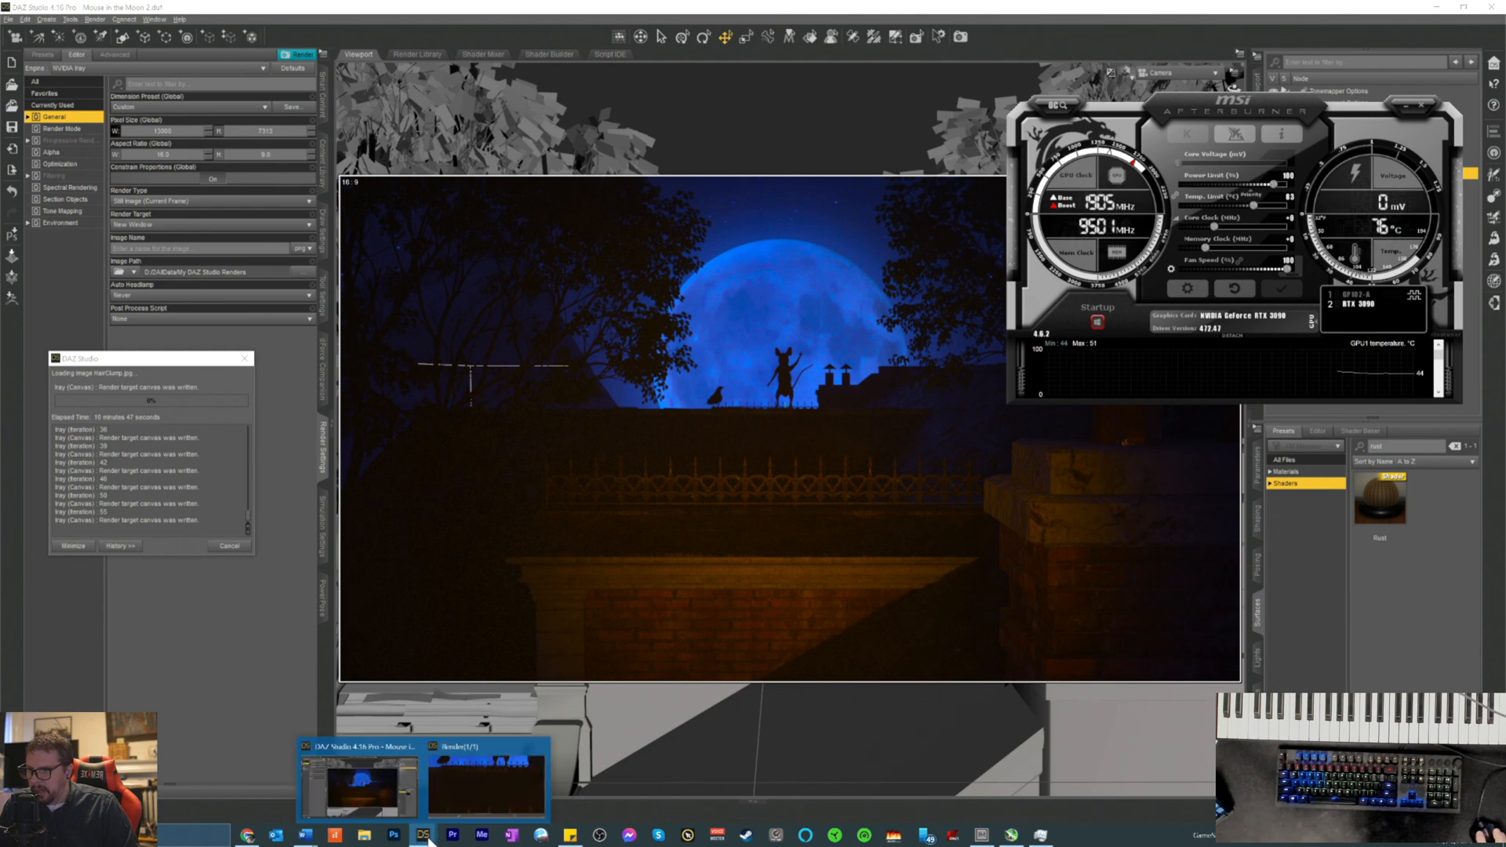
left_click(497, 774)
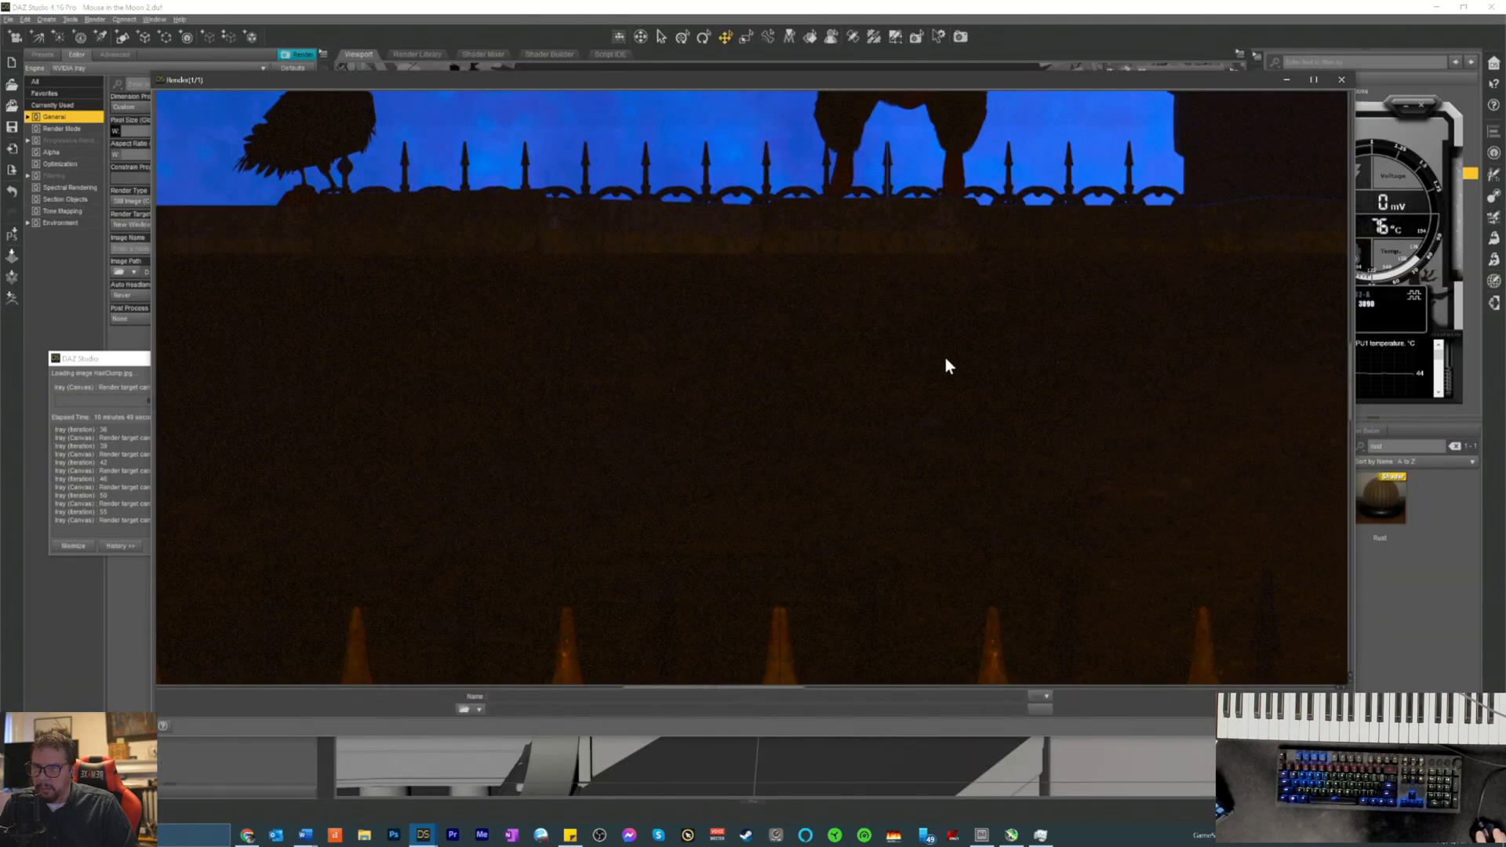
scroll(728, 393, "up", 6)
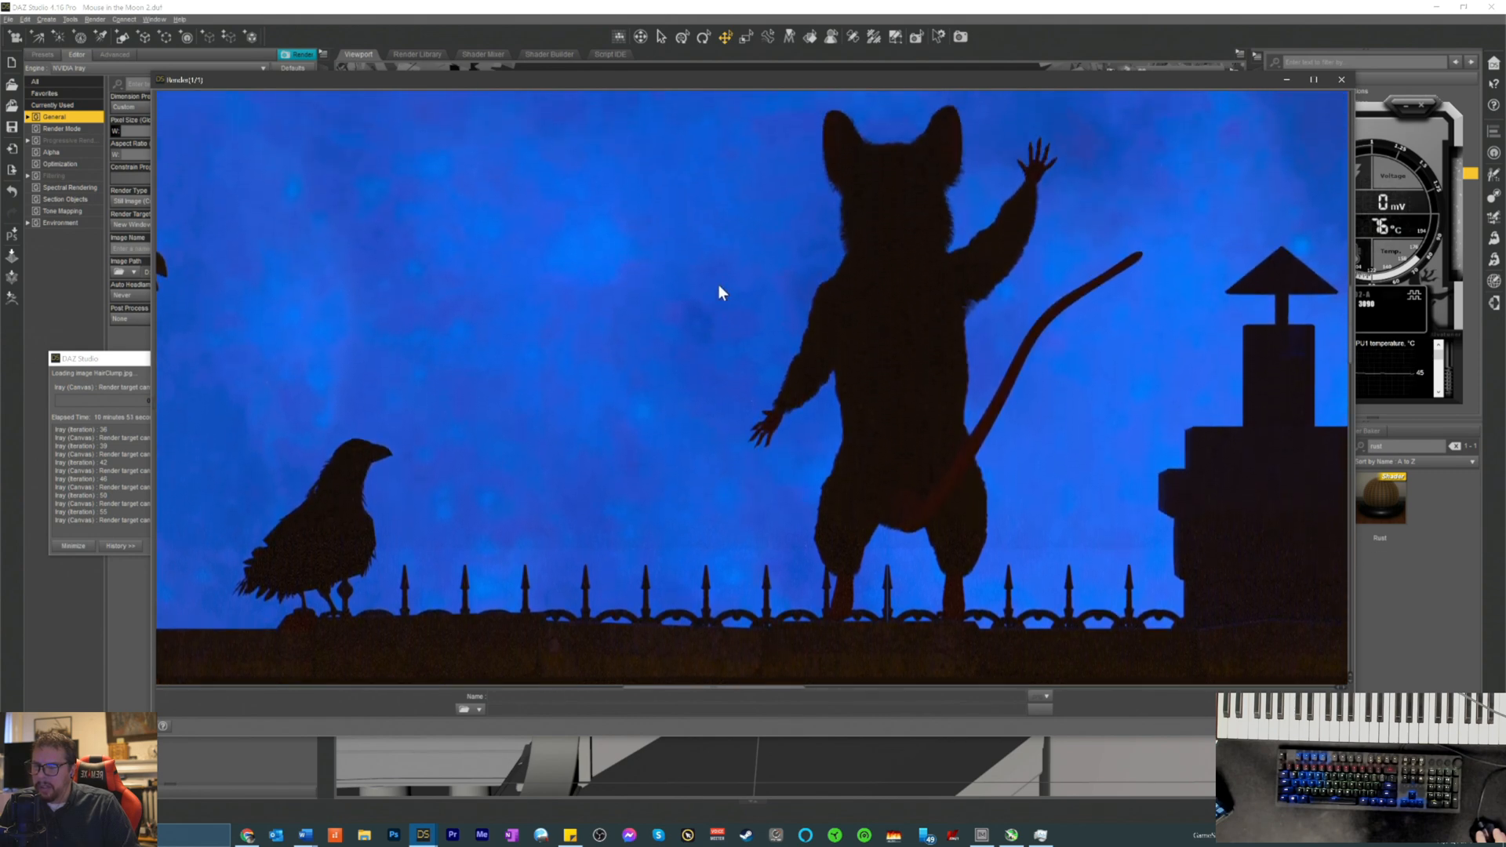
scroll(707, 337, "down", 4)
scroll(679, 403, "down", 5)
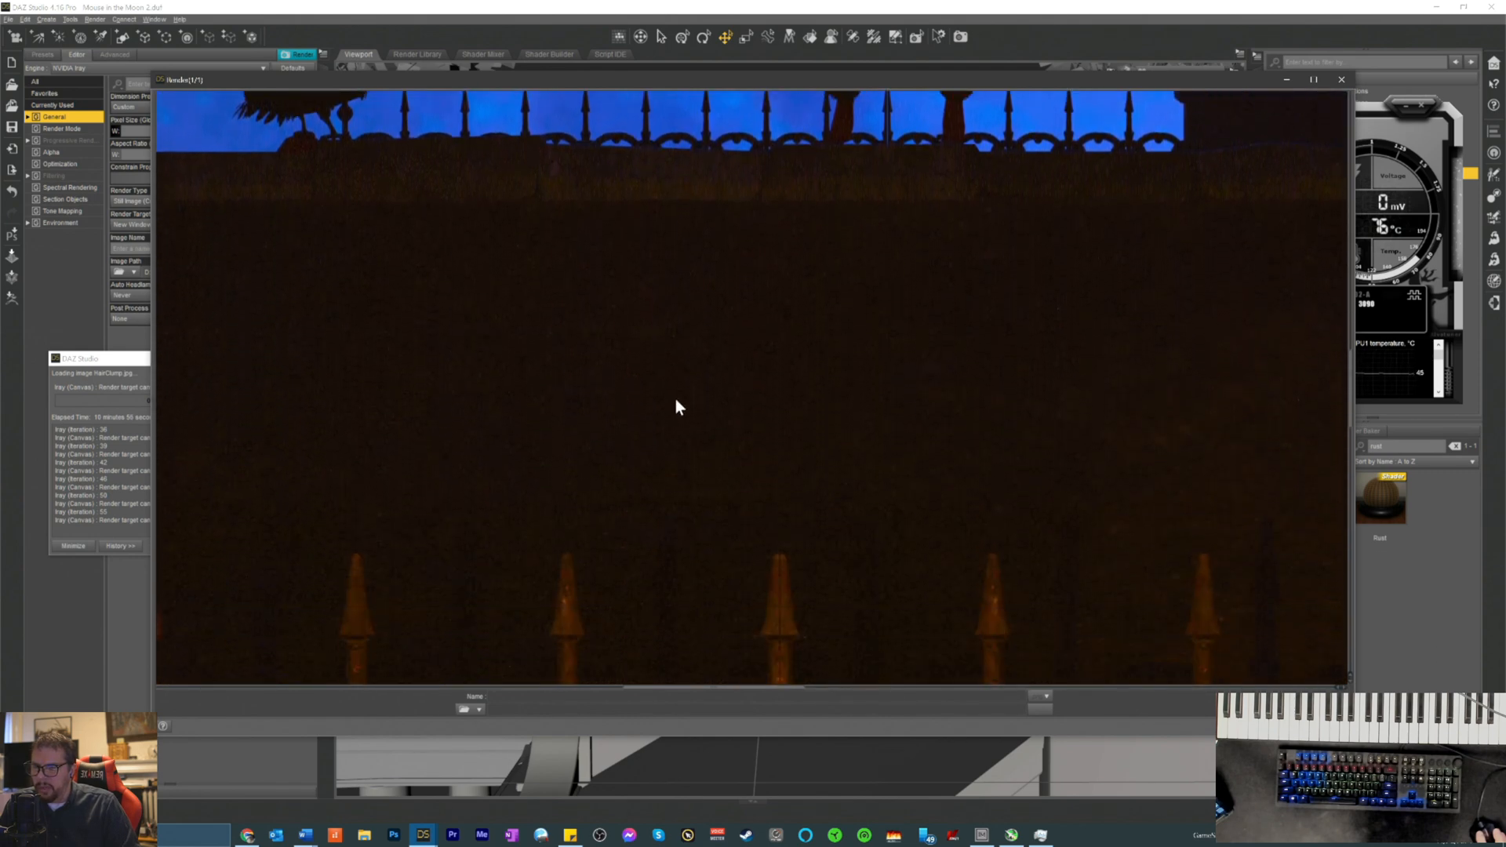
scroll(671, 406, "down", 2)
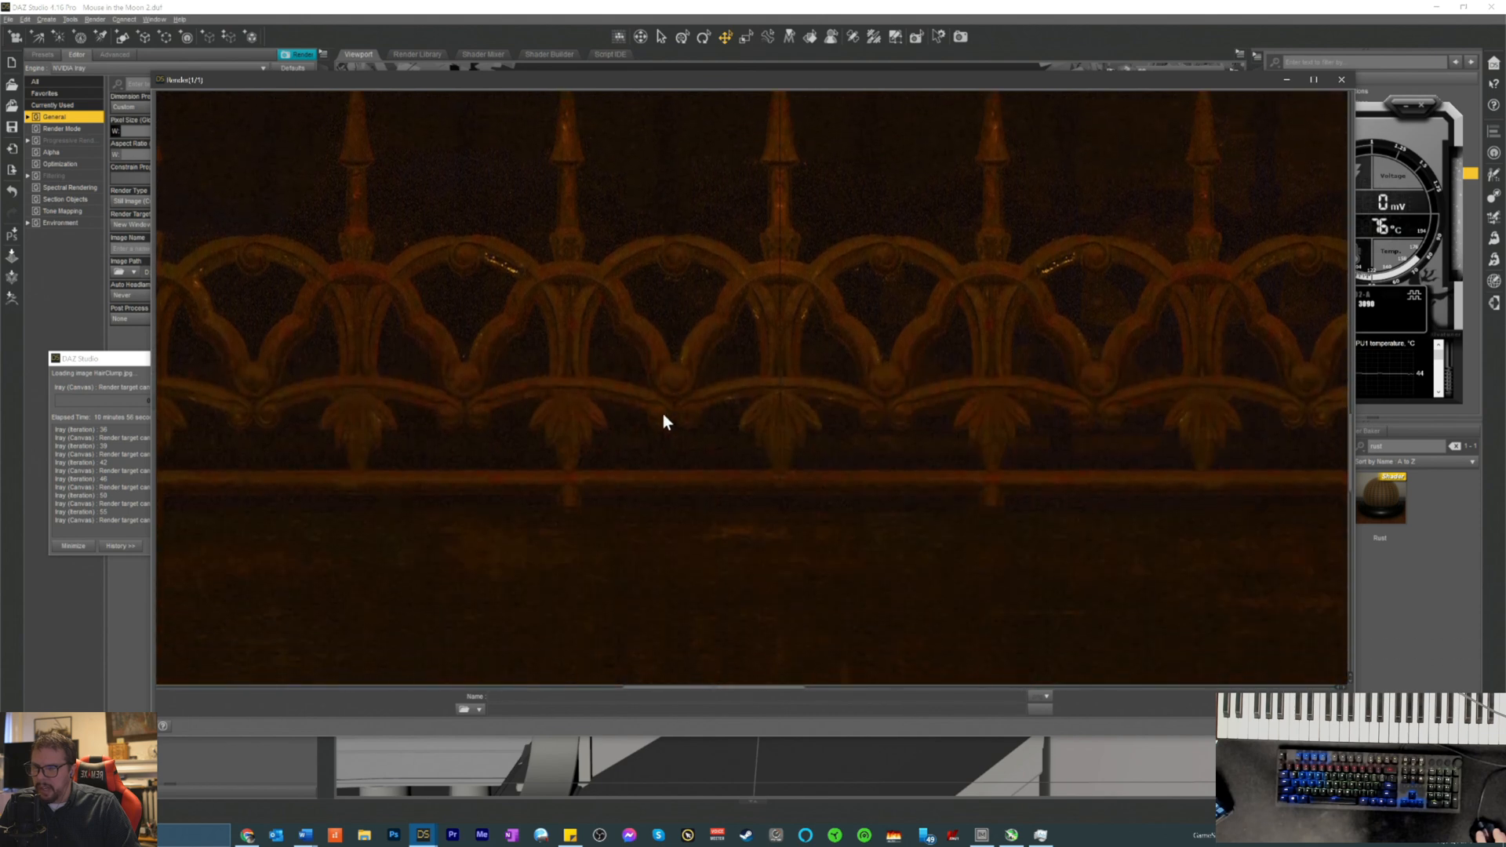
- Recheck the crow and the mouse's silhouette in the render, and inspect the wall down to the fence spikes
scroll(663, 408, "up", 5)
scroll(666, 391, "up", 5)
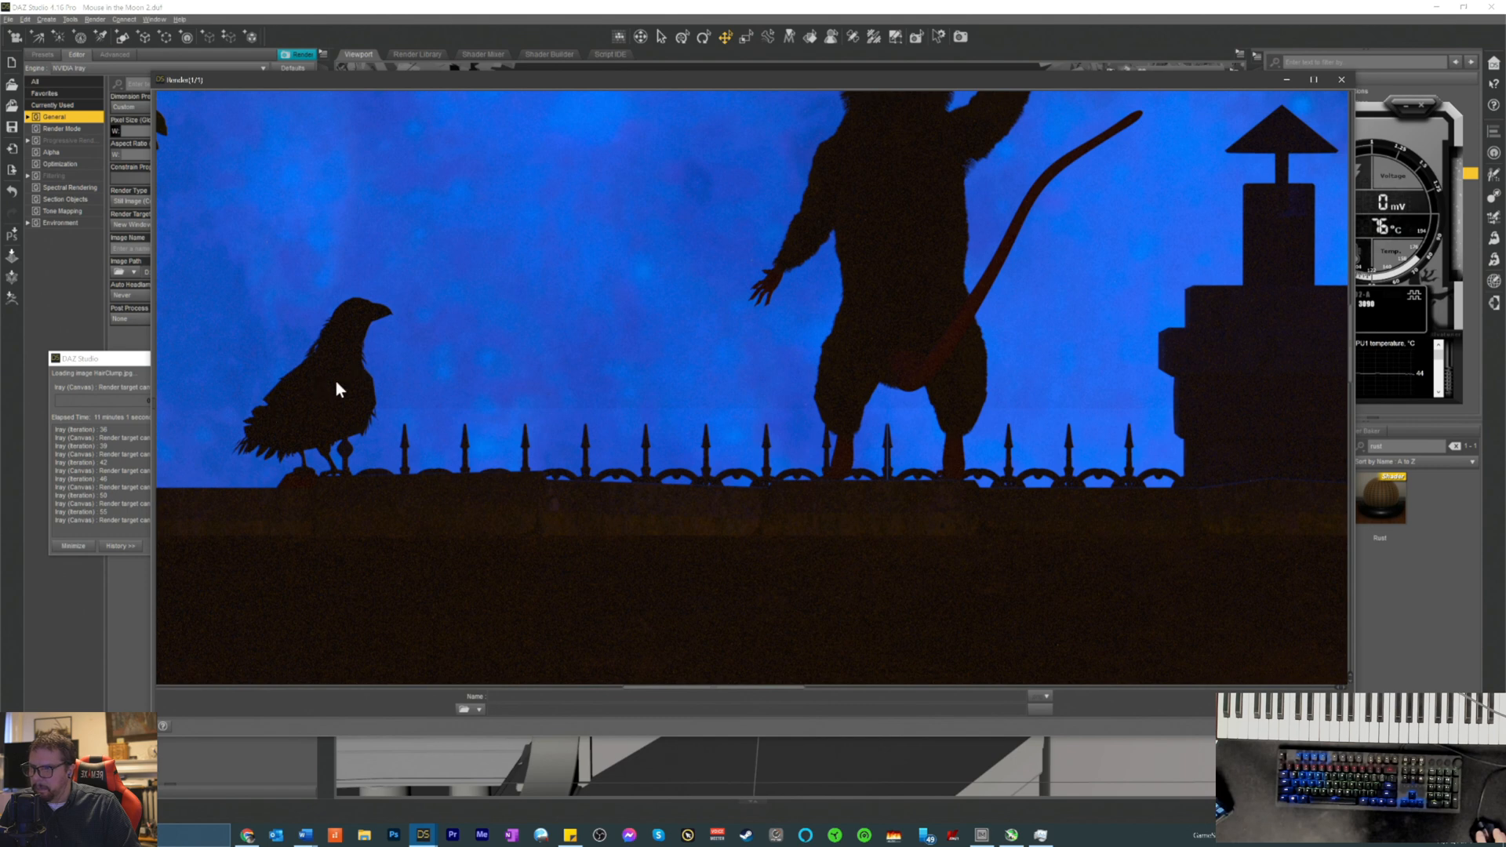
scroll(835, 299, "up", 4)
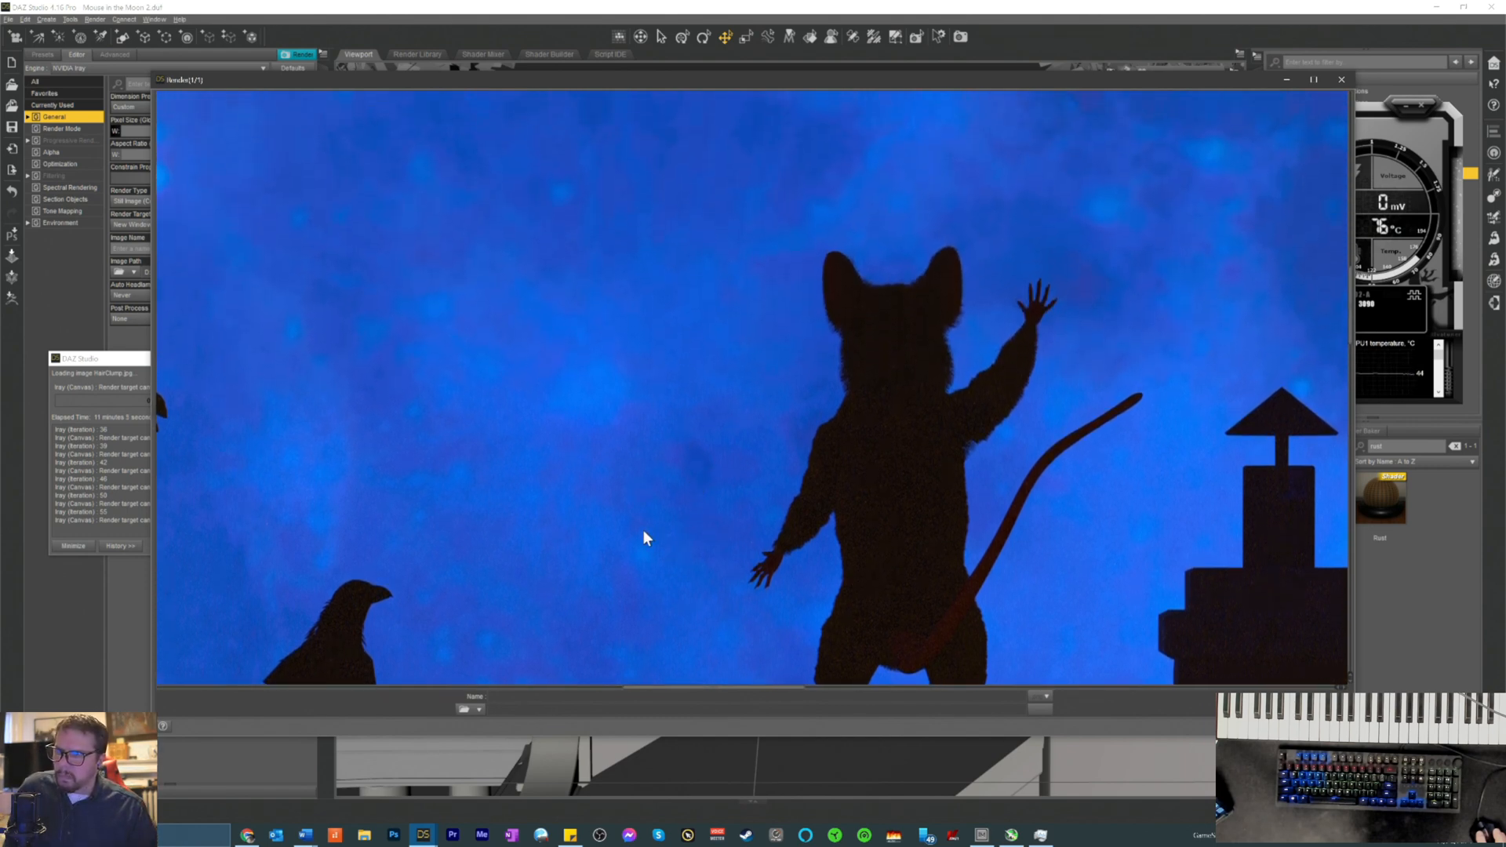
scroll(600, 550, "down", 3)
scroll(549, 514, "down", 5)
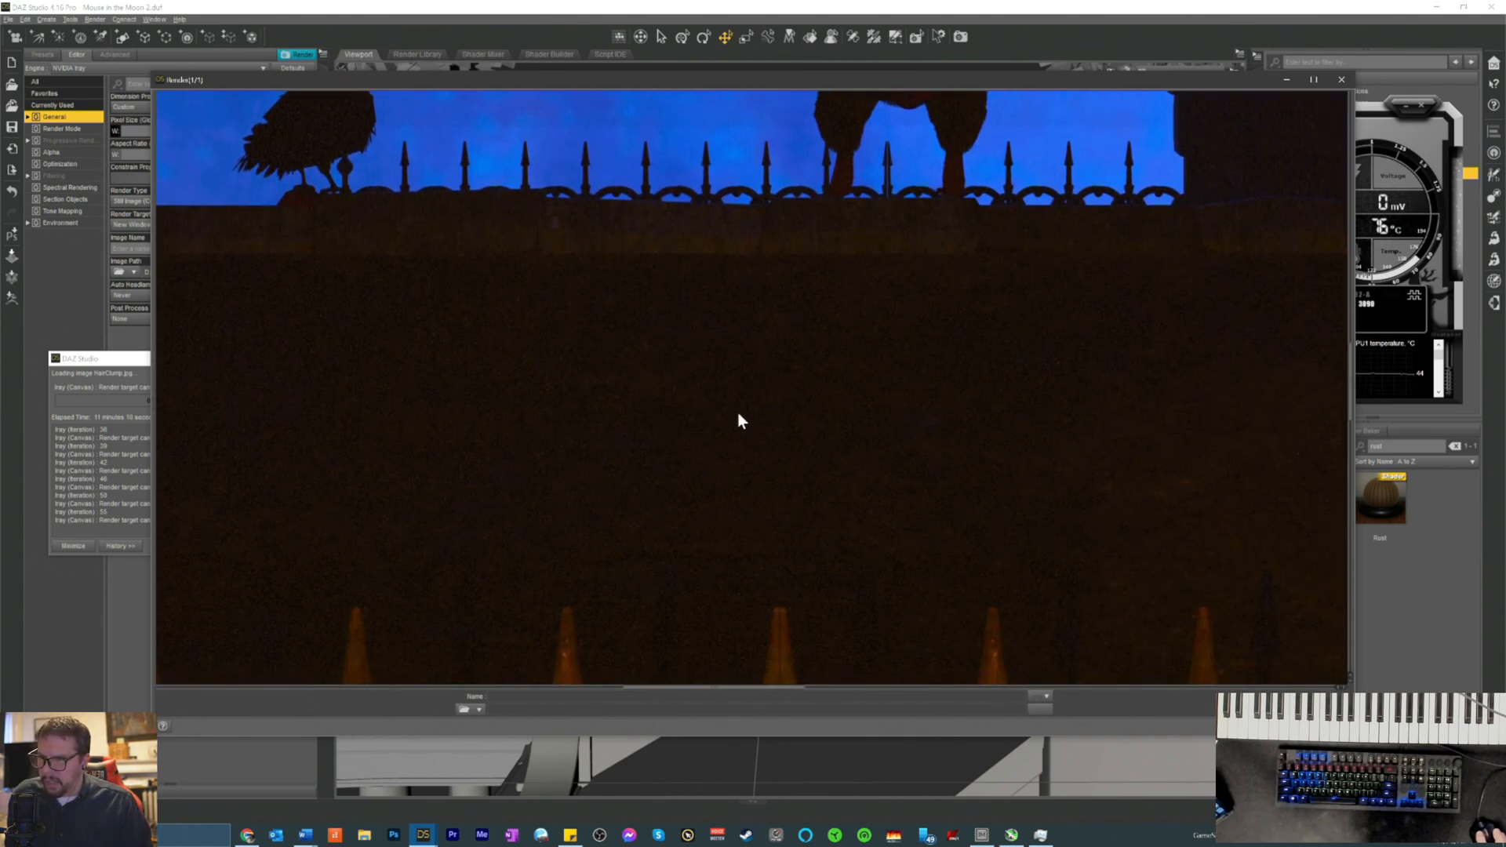
scroll(747, 441, "down", 5)
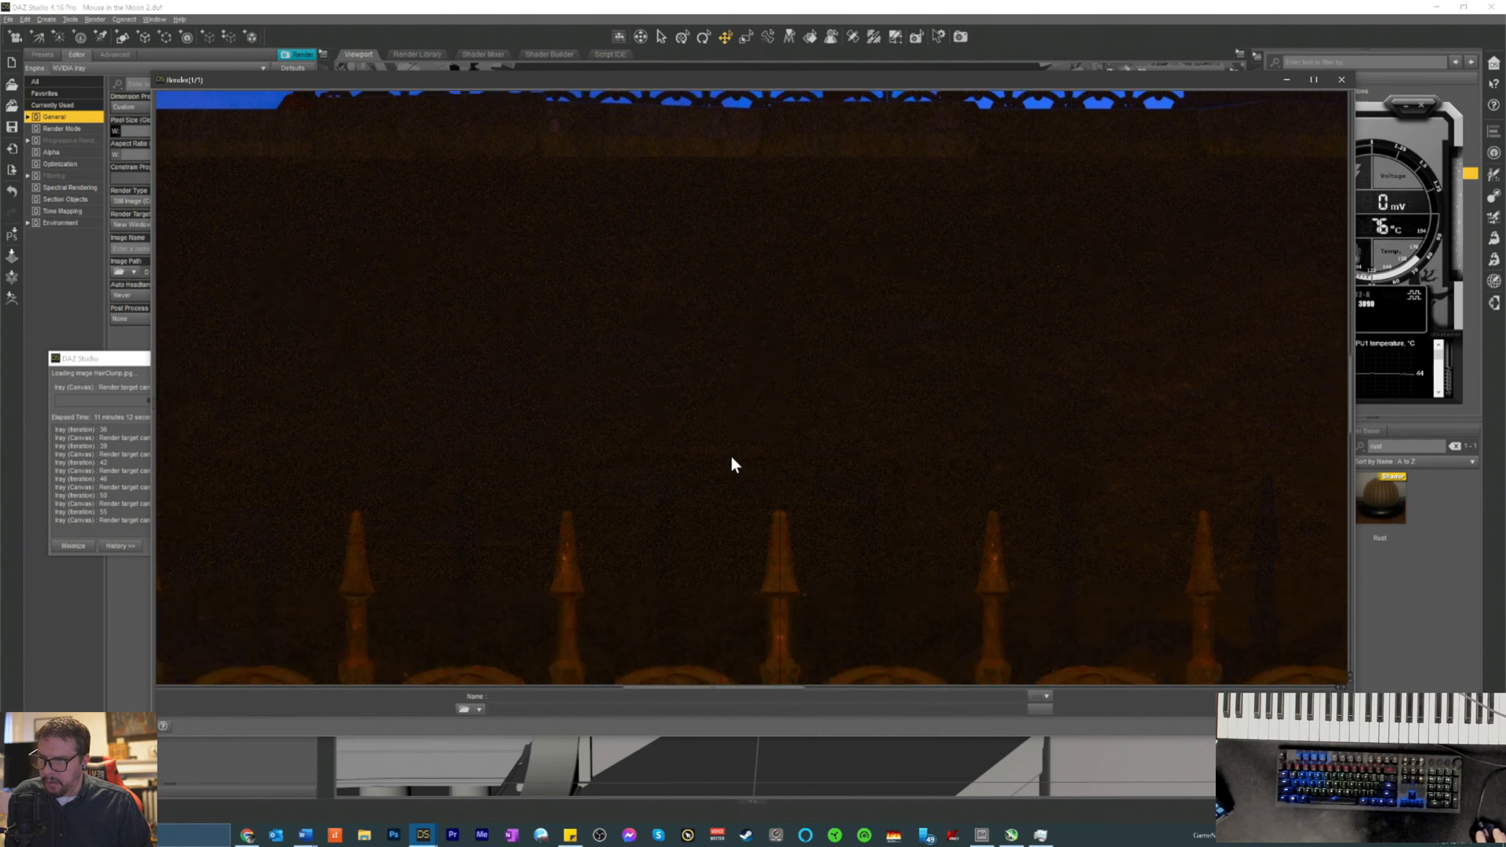
- Inspect the ornate rusty fence in the render, down to the orange ledge below it and back to its spikes
scroll(753, 541, "down", 5)
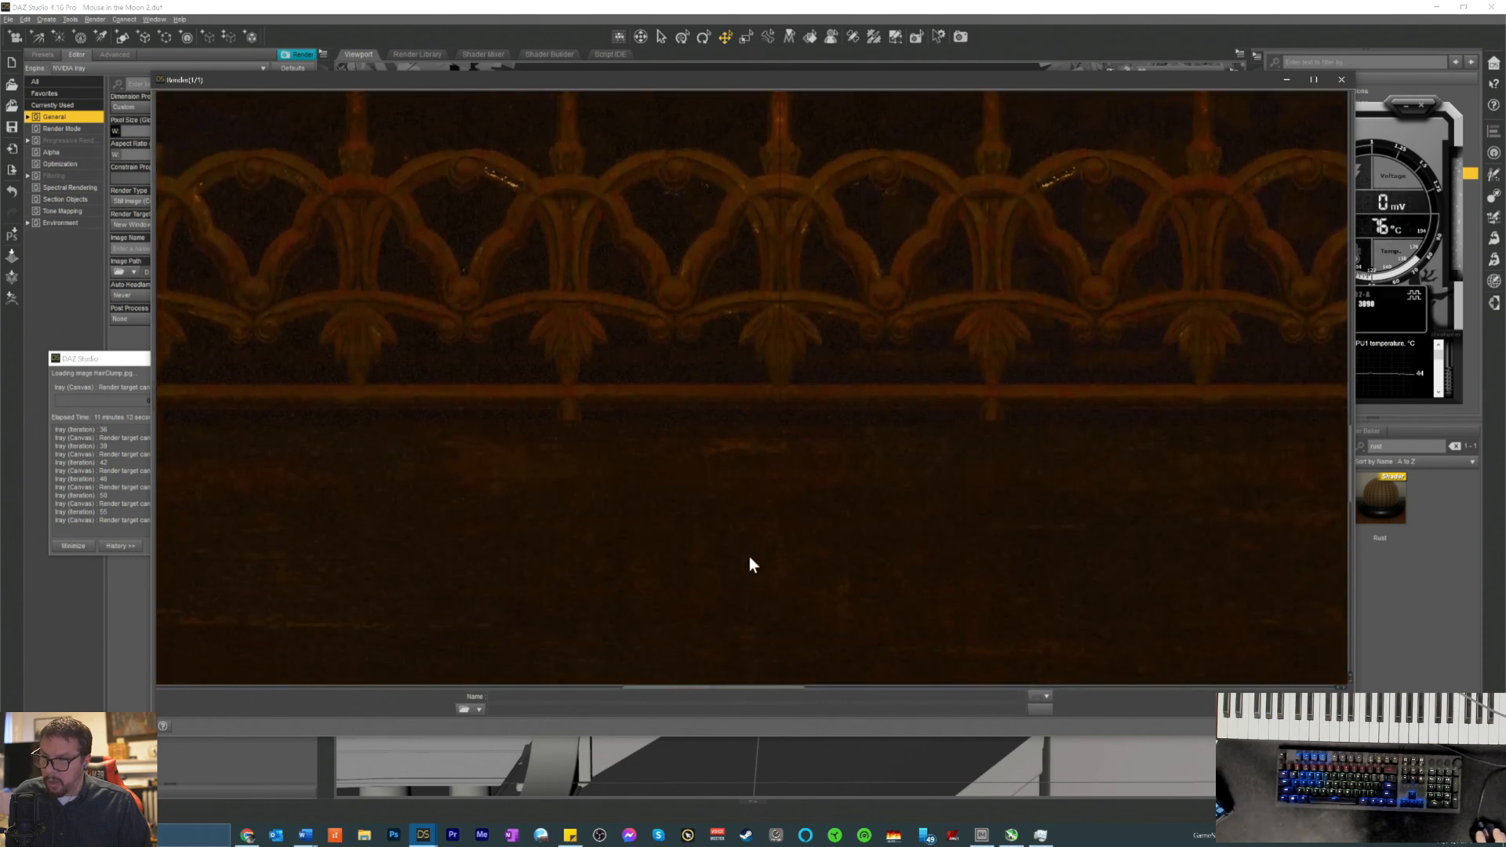
scroll(754, 558, "up", 3)
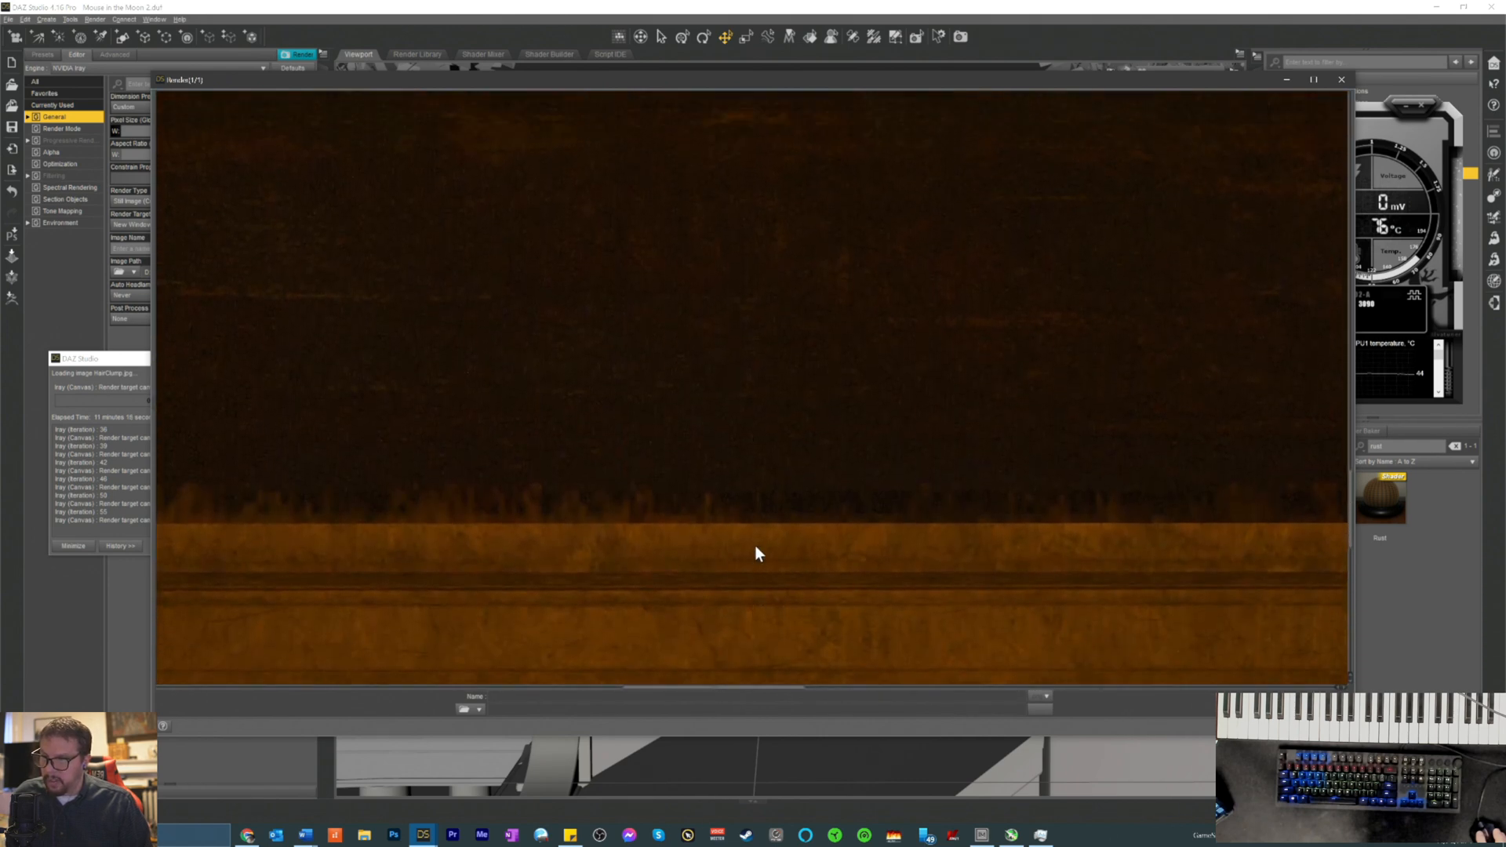
scroll(830, 304, "up", 4)
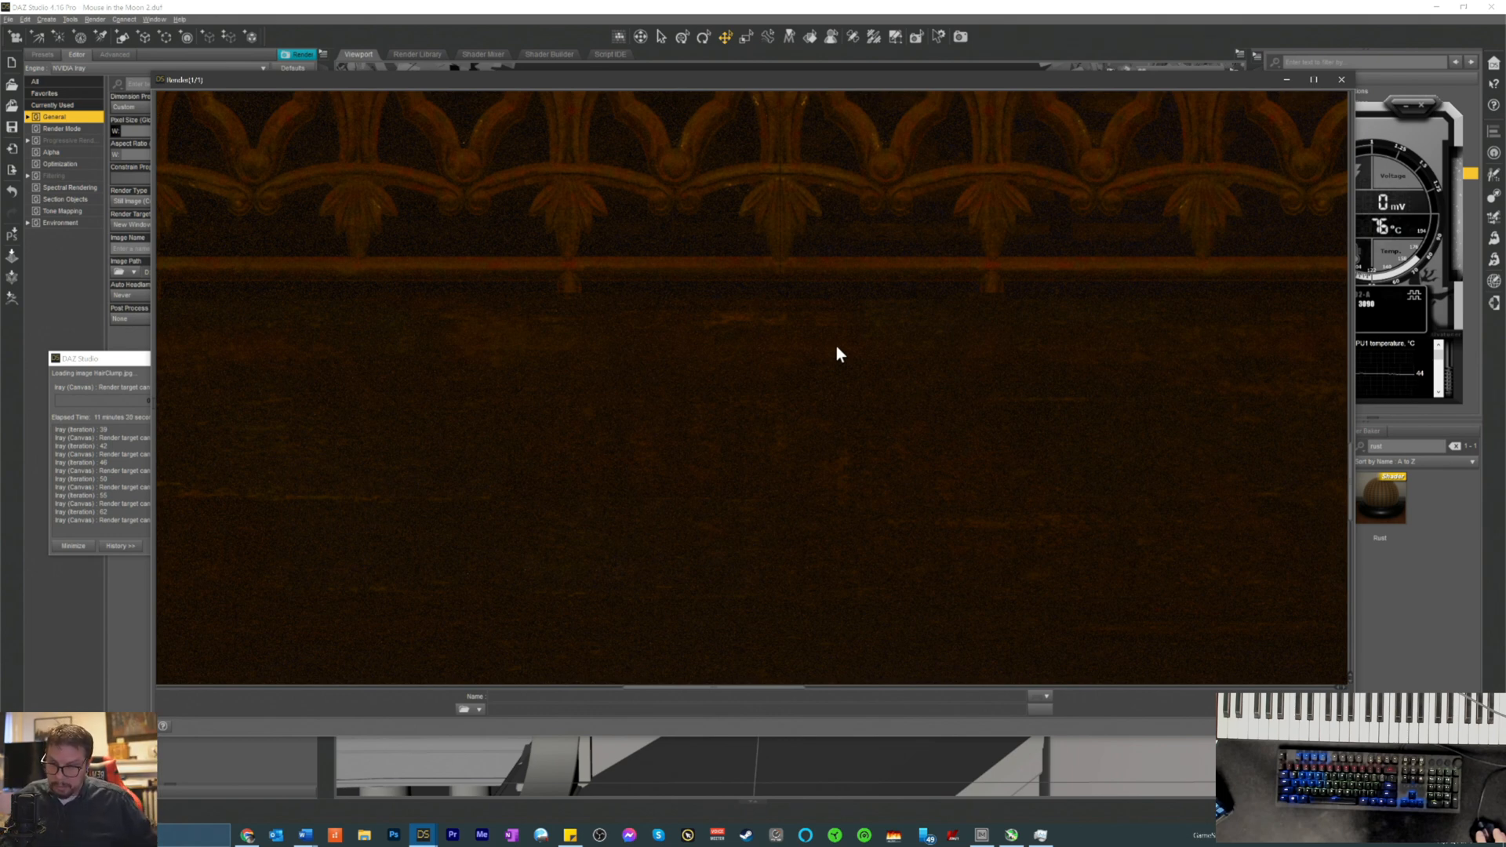
scroll(845, 390, "up", 5)
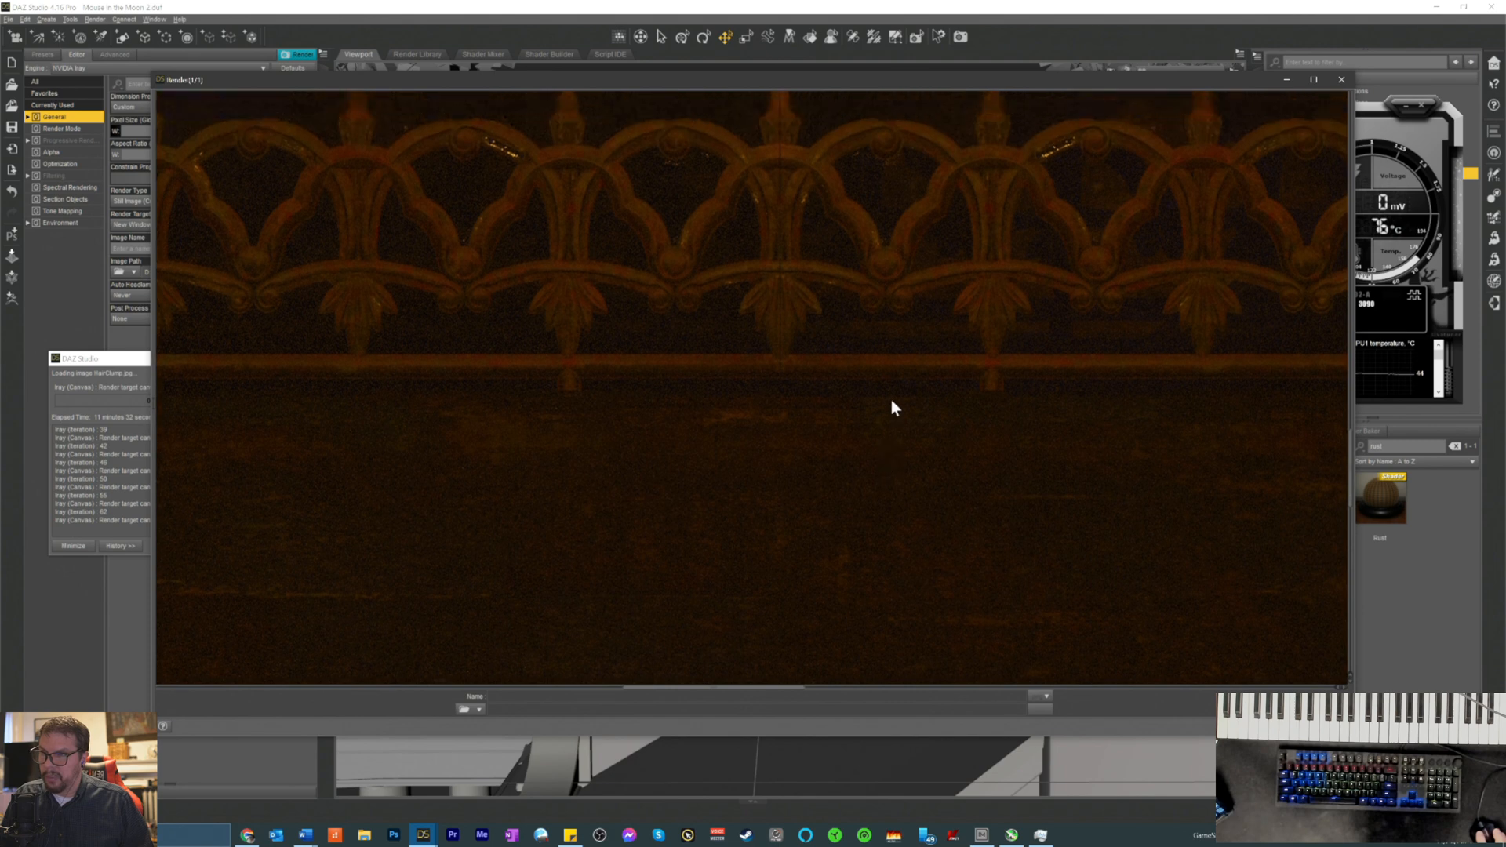
scroll(837, 221, "up", 1)
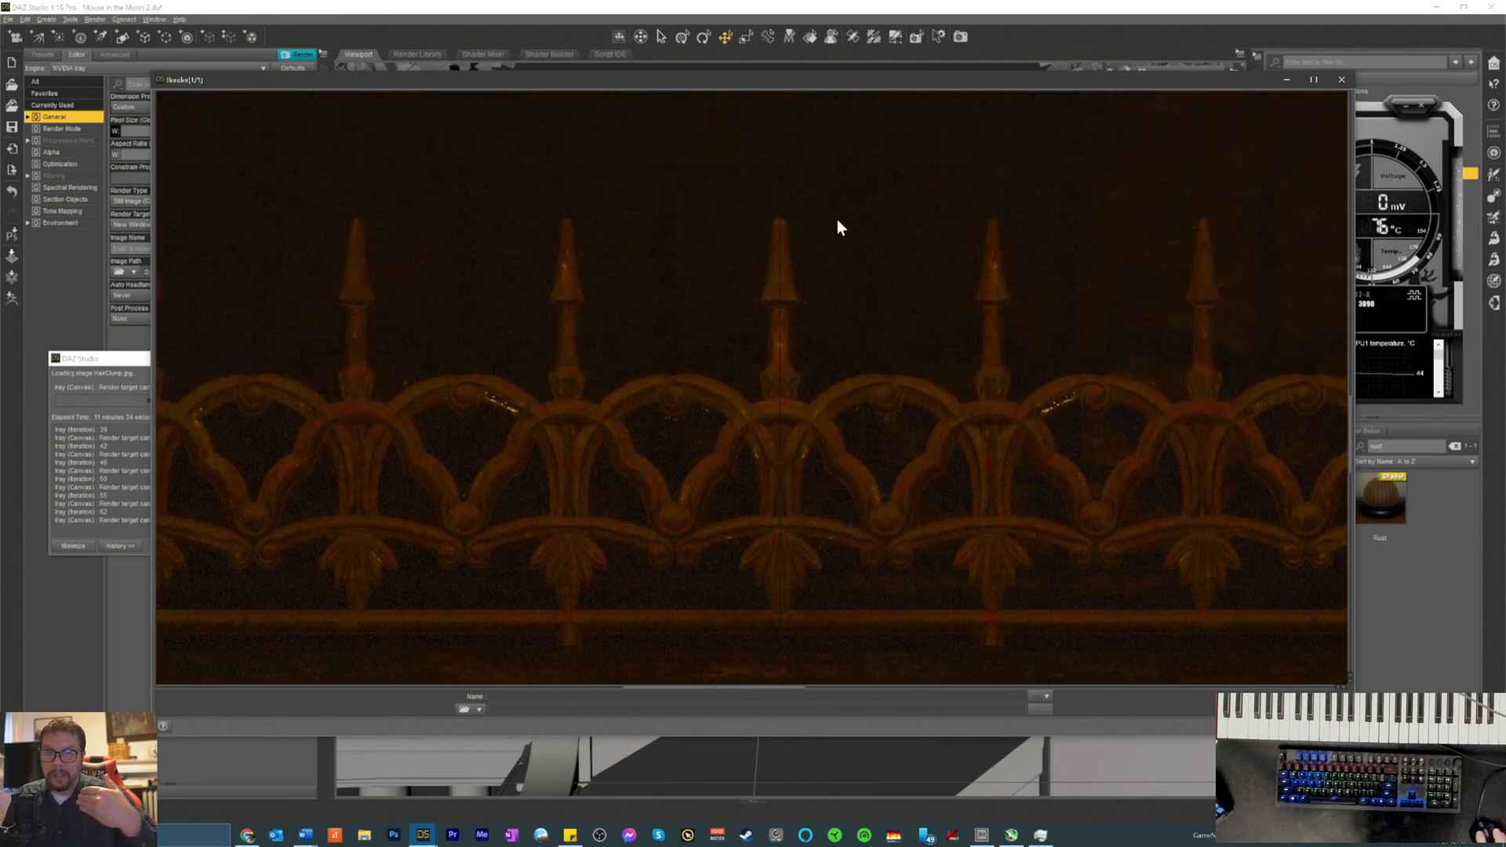
scroll(766, 179, "up", 3)
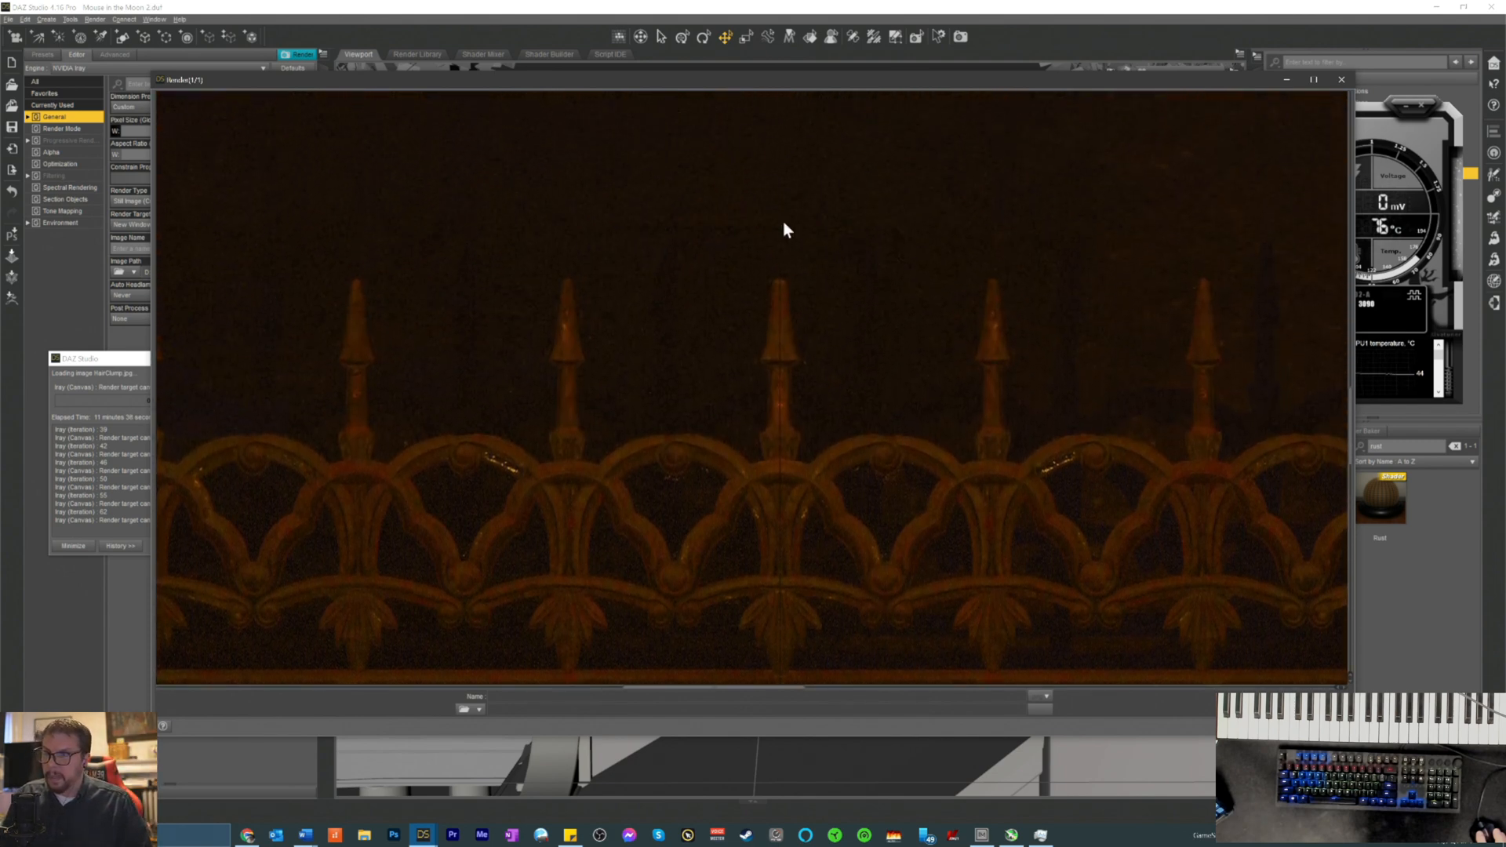
- Examine the crow and mouse silhouettes on the rooftop wall, and follow the dark wall down to the rusty fence
scroll(843, 302, "up", 7)
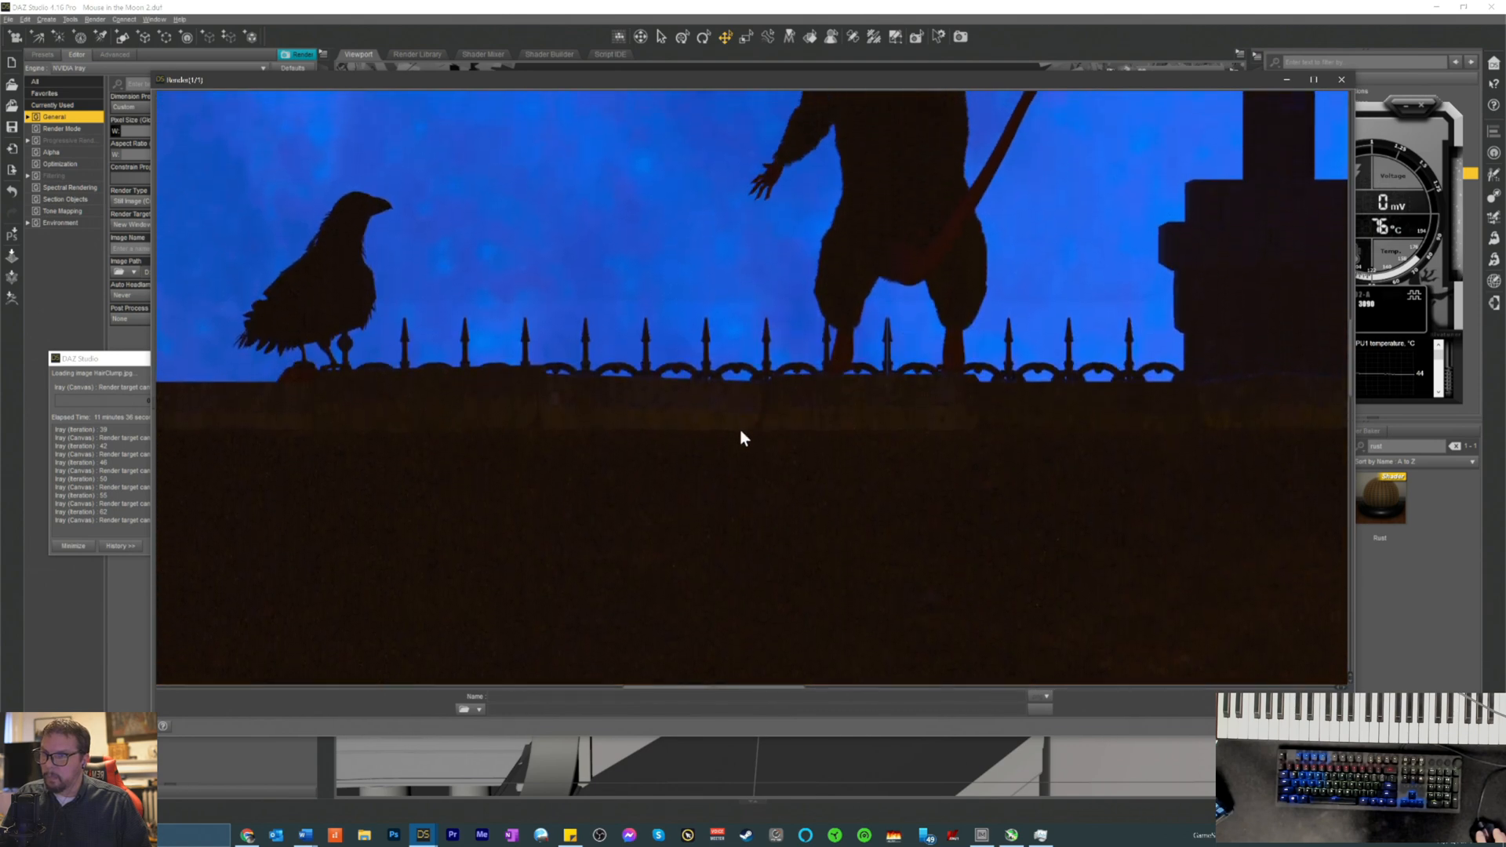
scroll(737, 449, "down", 2)
scroll(730, 455, "up", 3)
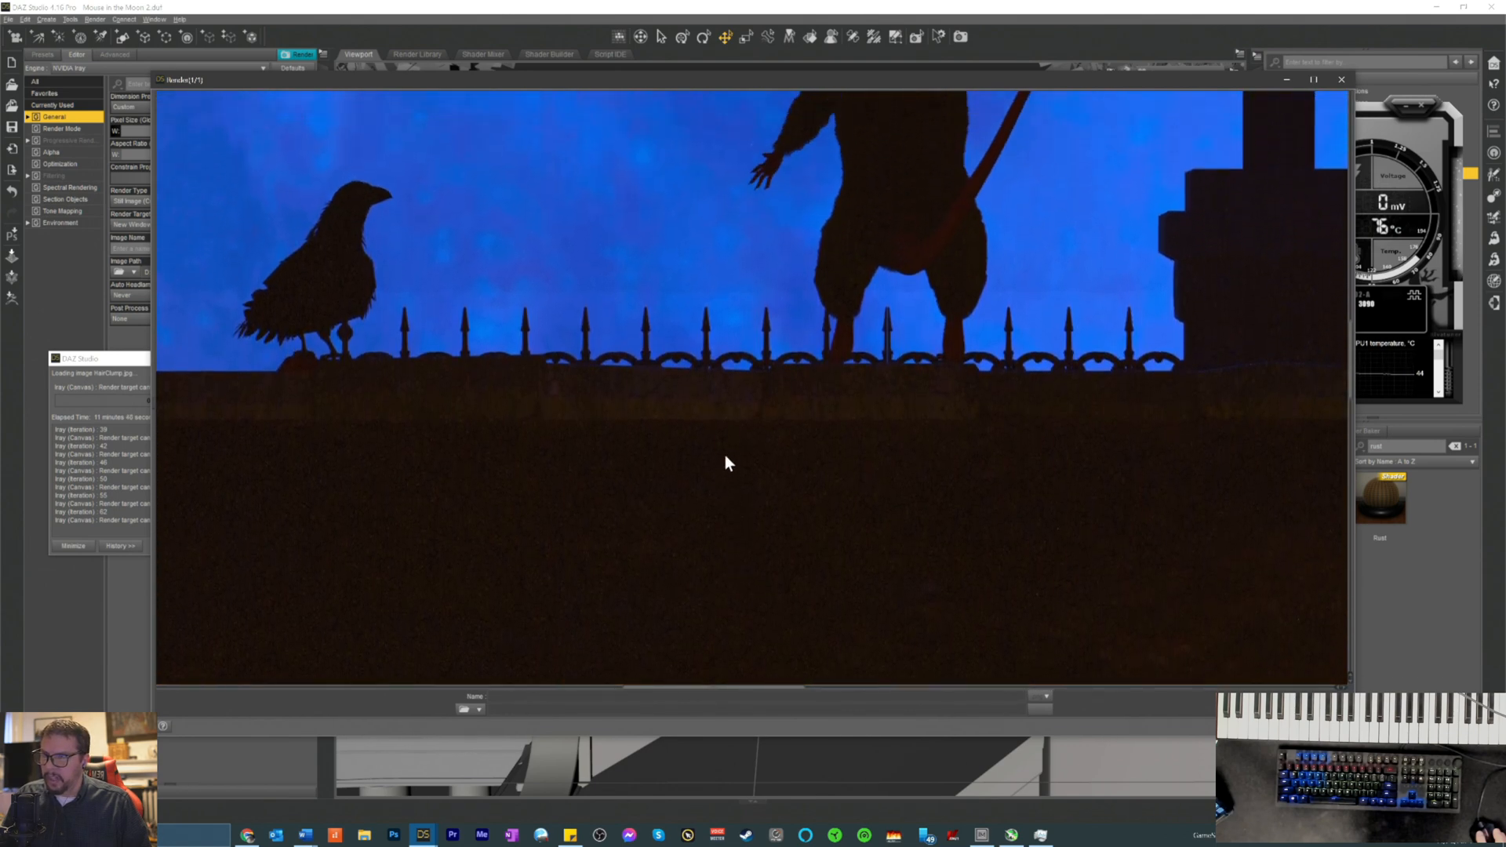
scroll(895, 235, "up", 2)
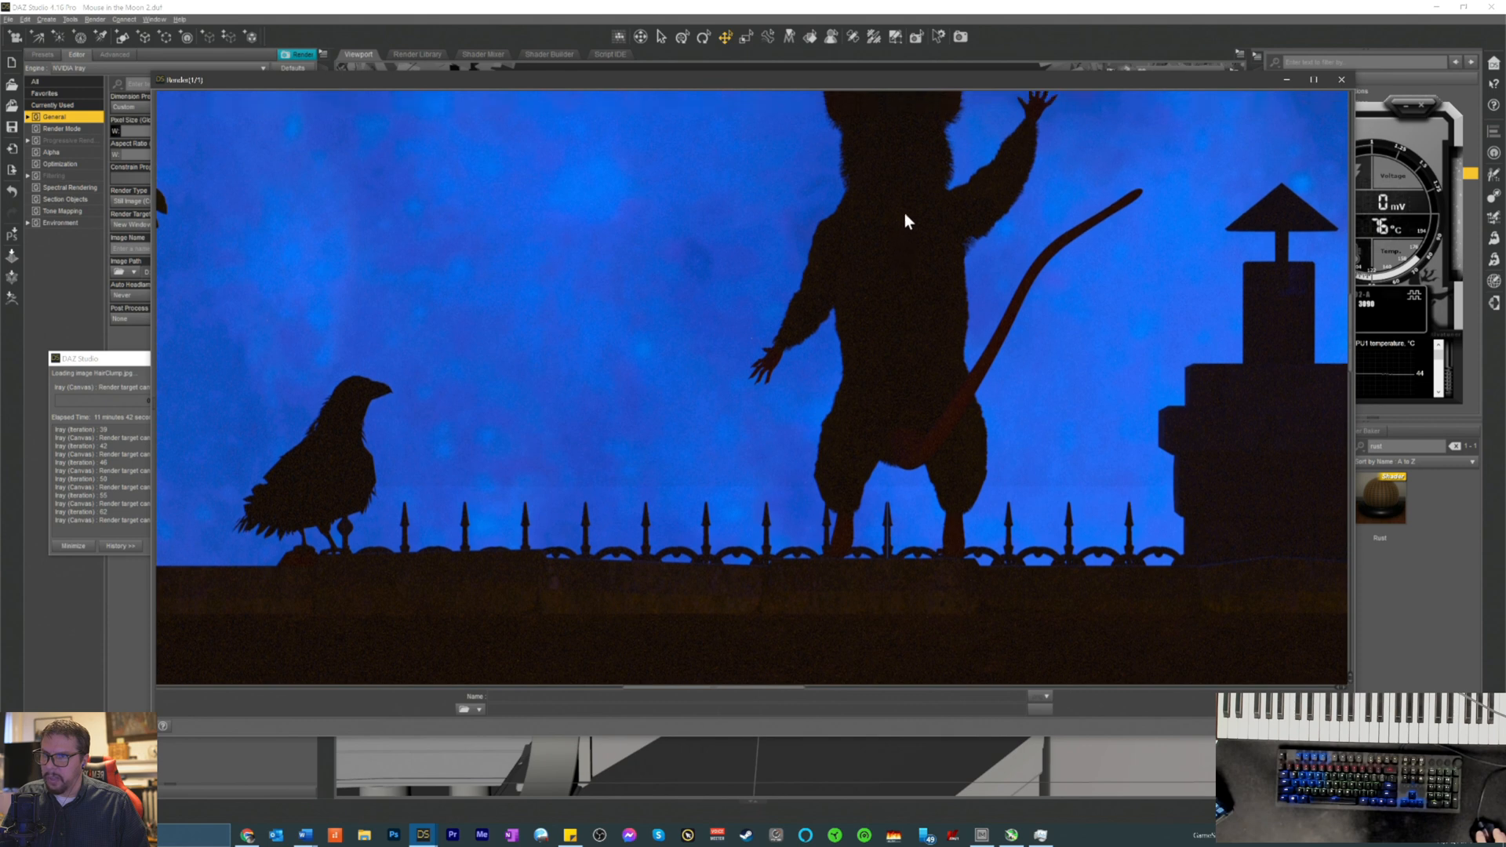
scroll(894, 235, "up", 2)
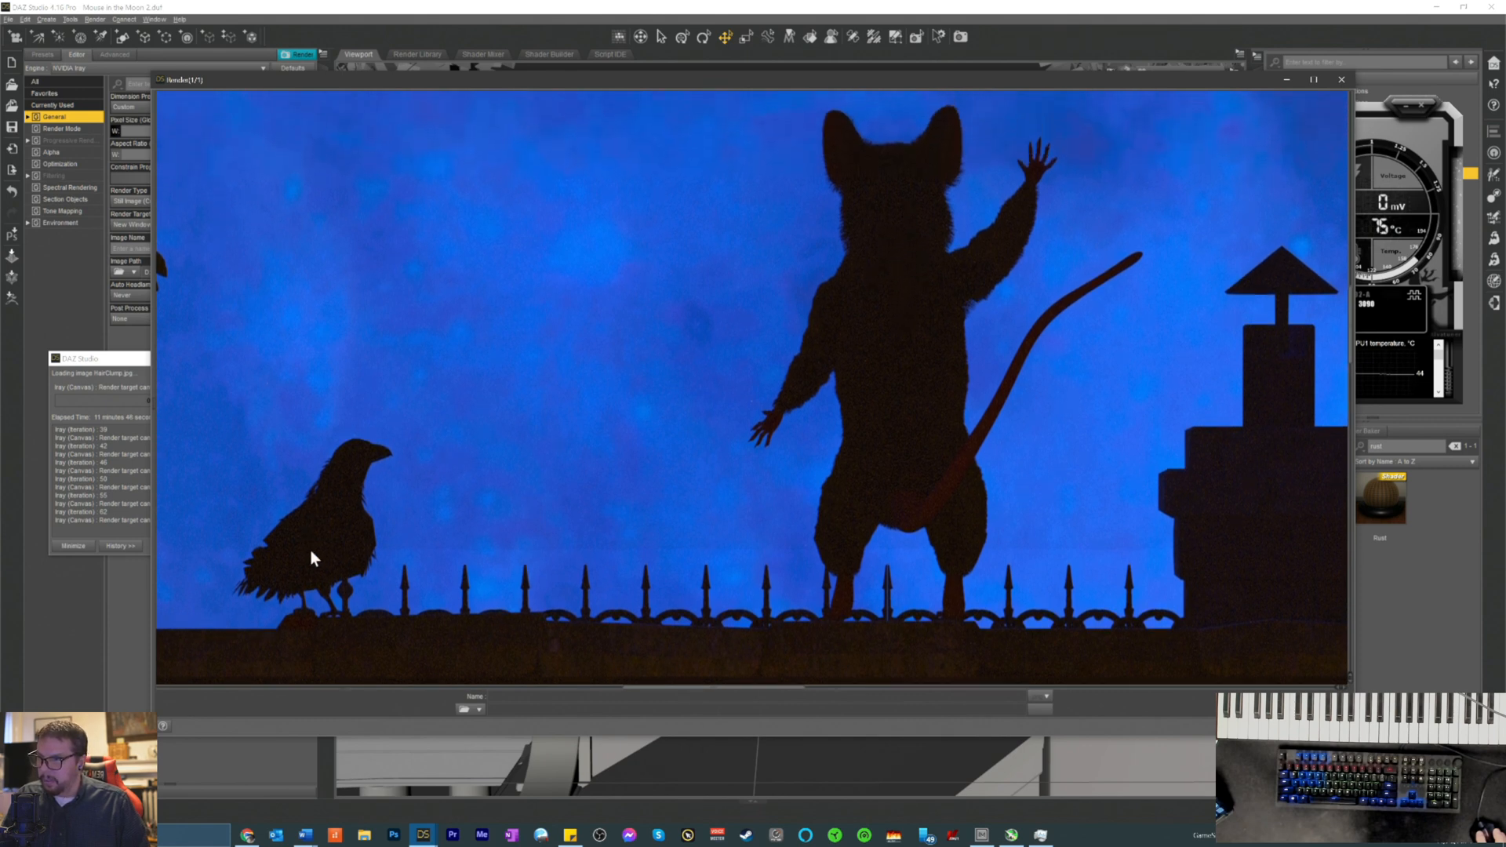
scroll(720, 528, "down", 4)
scroll(700, 545, "down", 7)
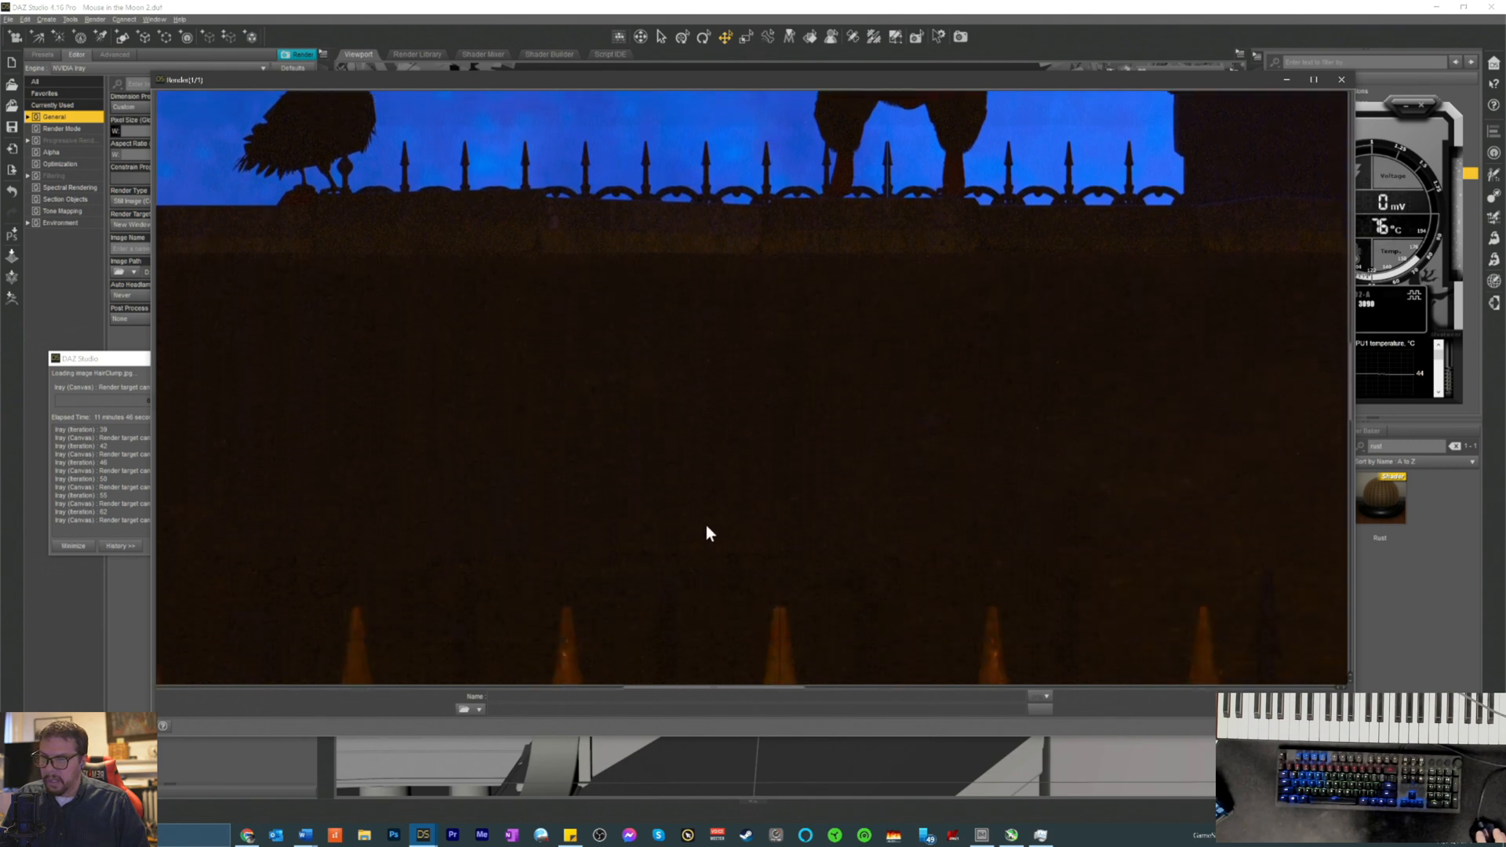
scroll(563, 474, "down", 2)
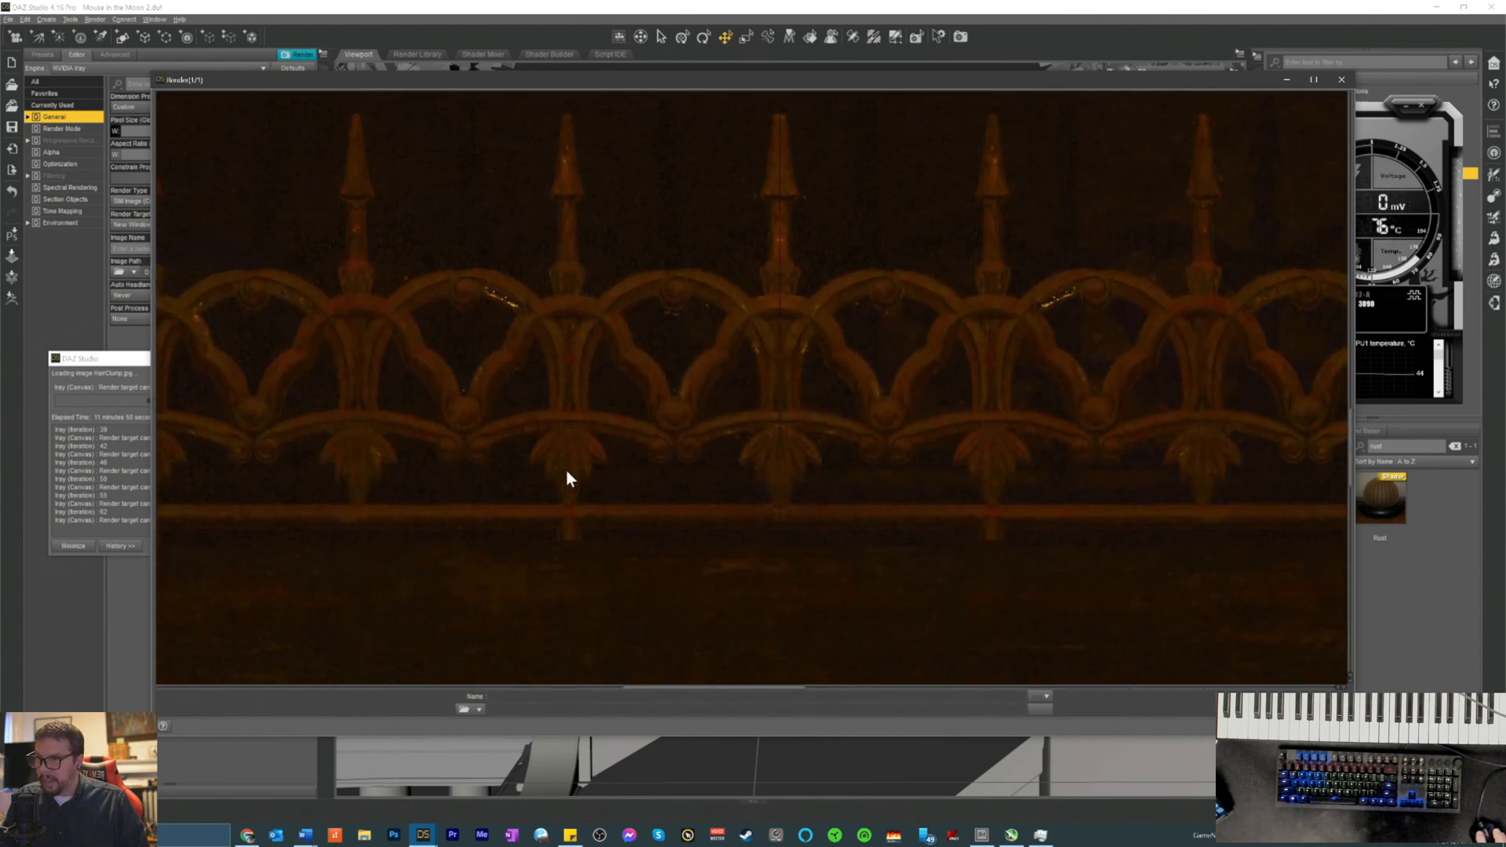
- Compare the dark wall's shading between the small railing under the mouse's feet and the large fence spikes
scroll(580, 463, "up", 4)
scroll(583, 459, "up", 7)
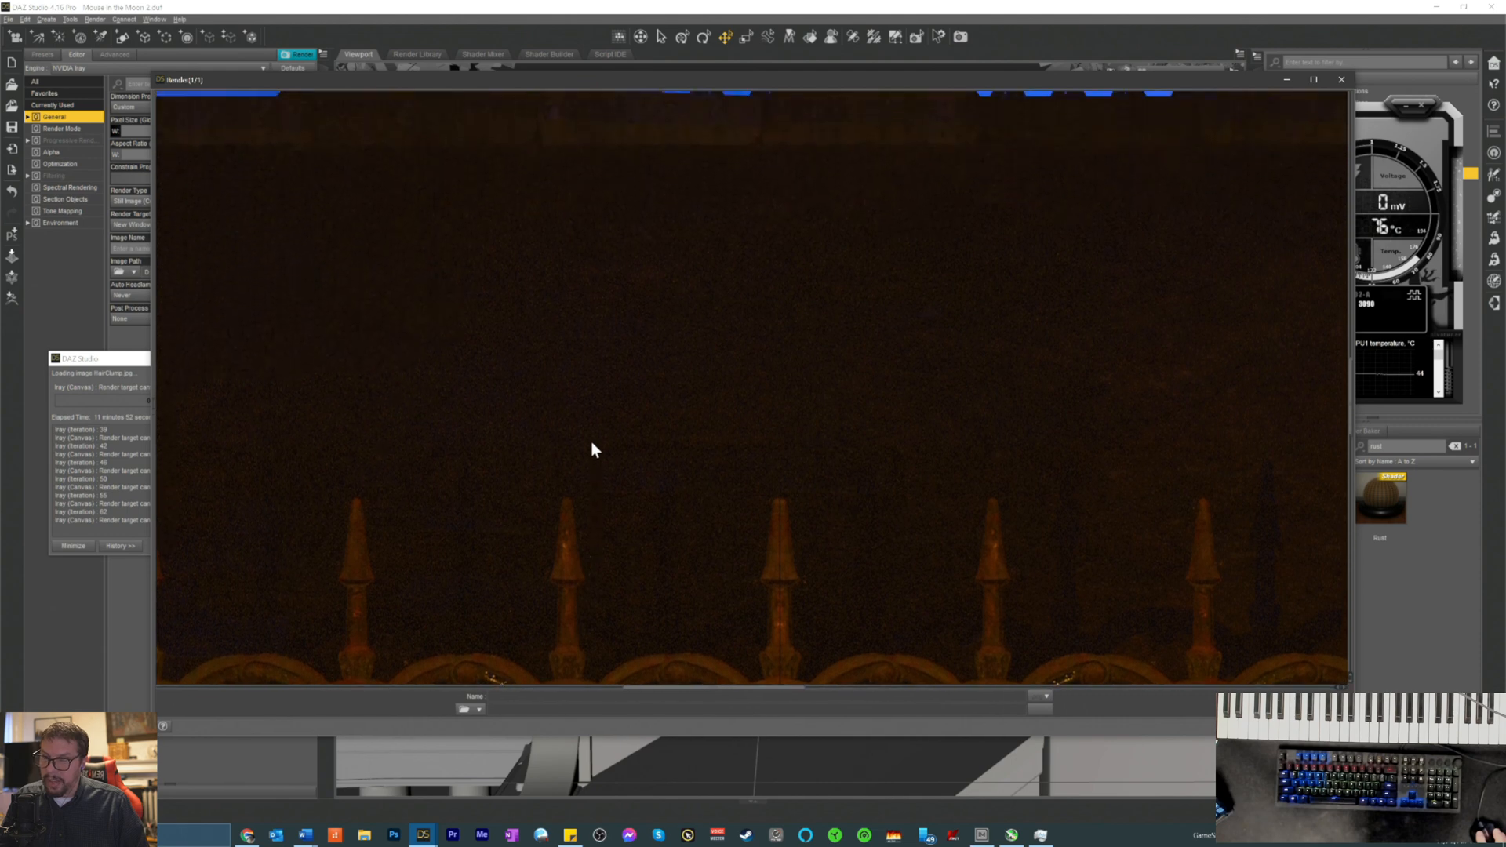
scroll(586, 463, "up", 1)
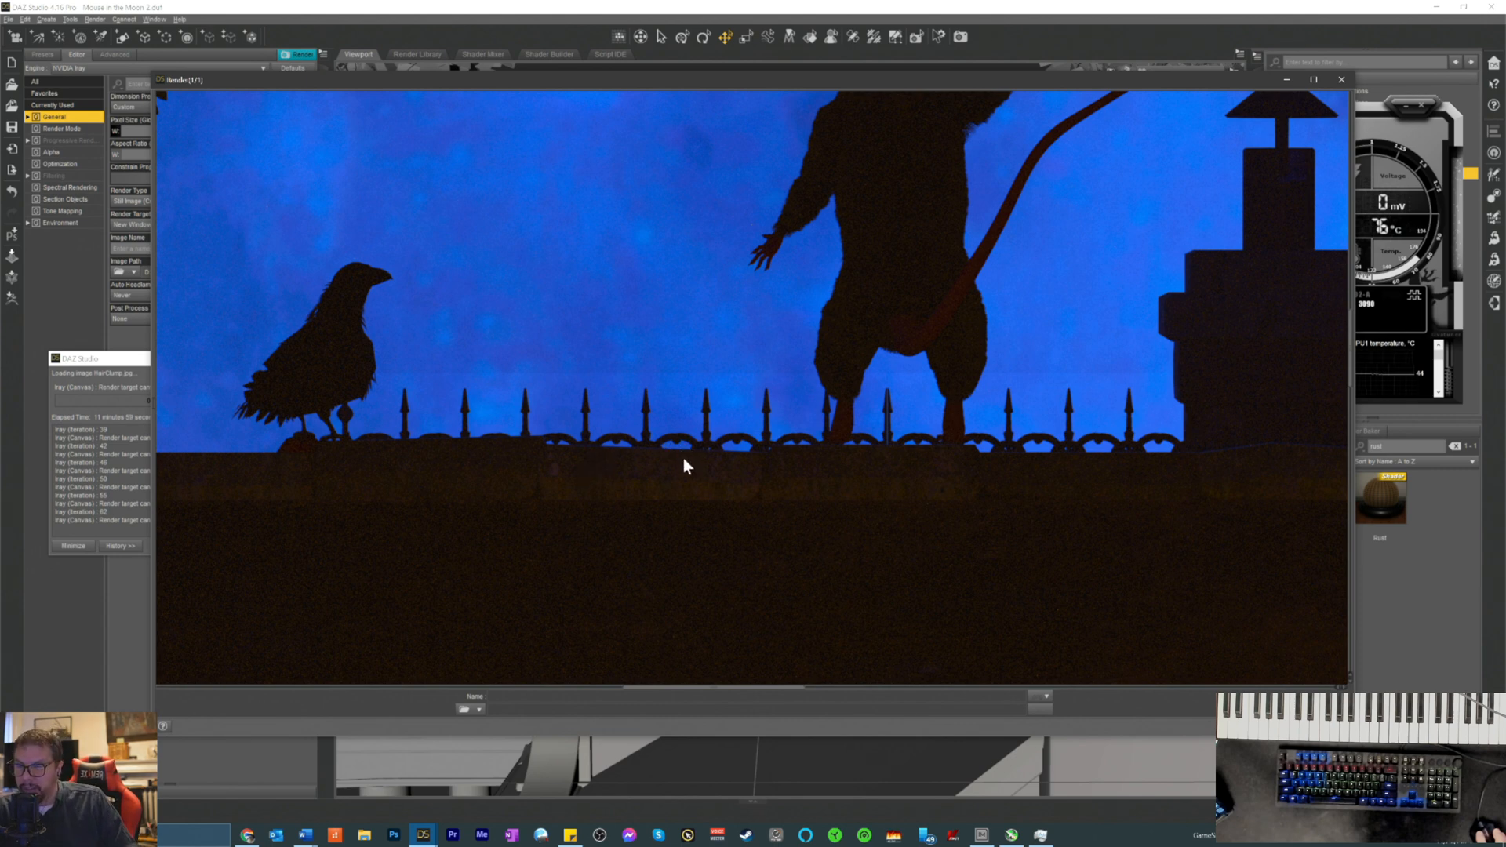
scroll(680, 475, "up", 2)
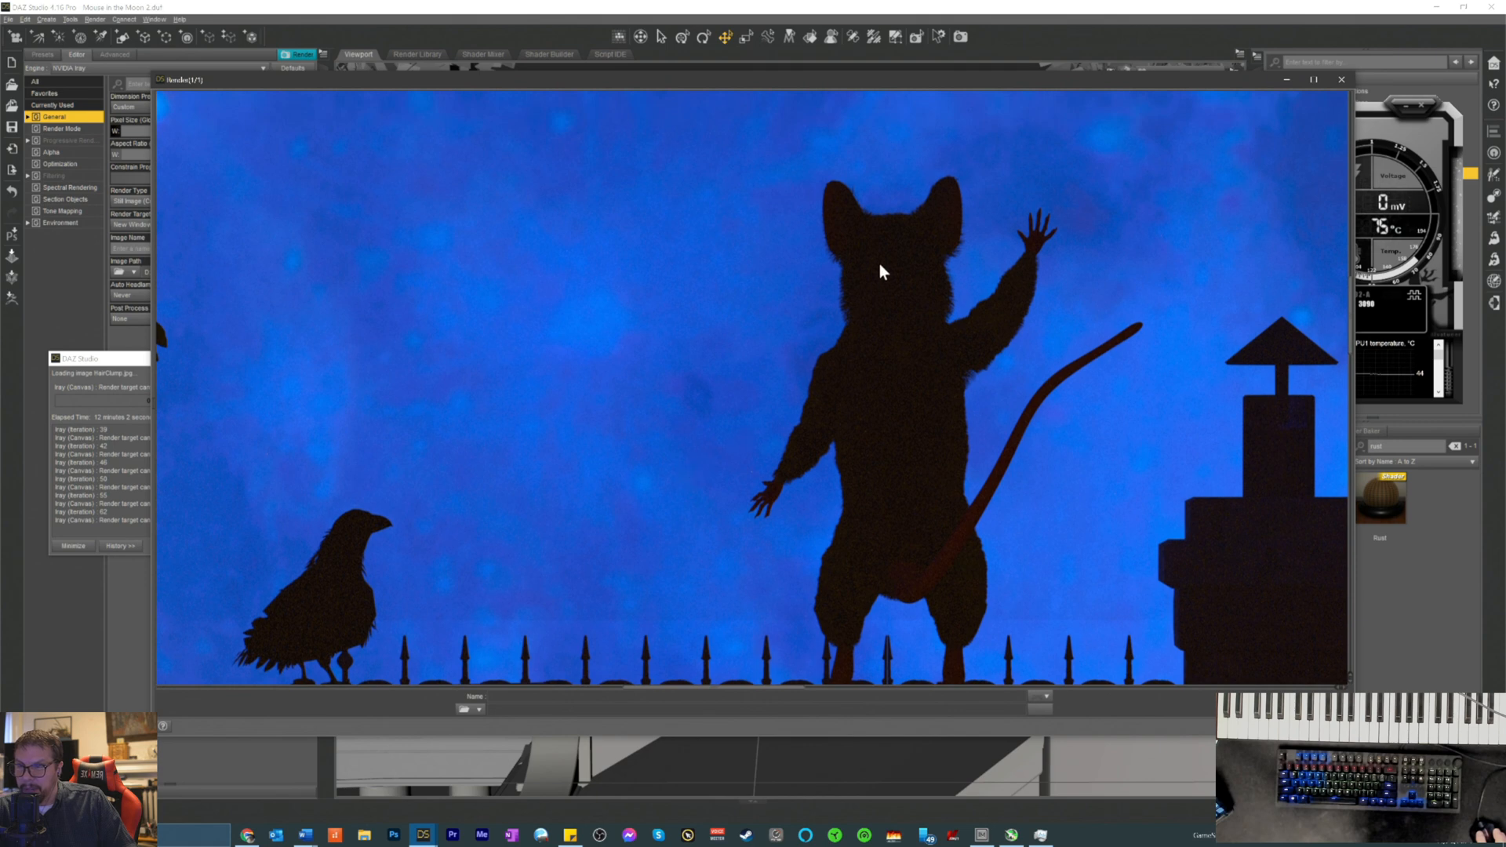
scroll(855, 235, "down", 3)
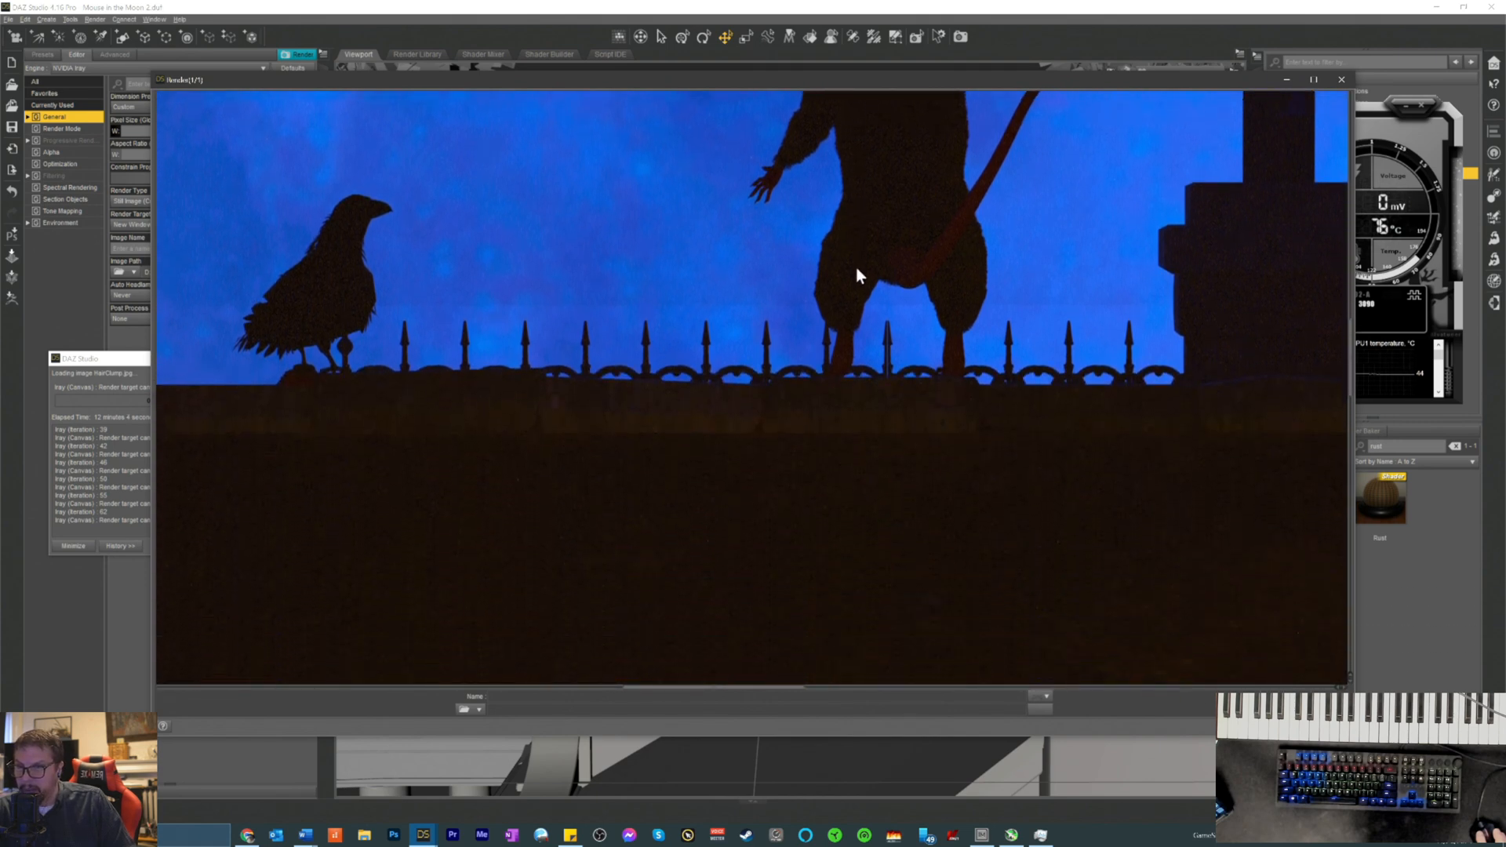
scroll(466, 356, "down", 5)
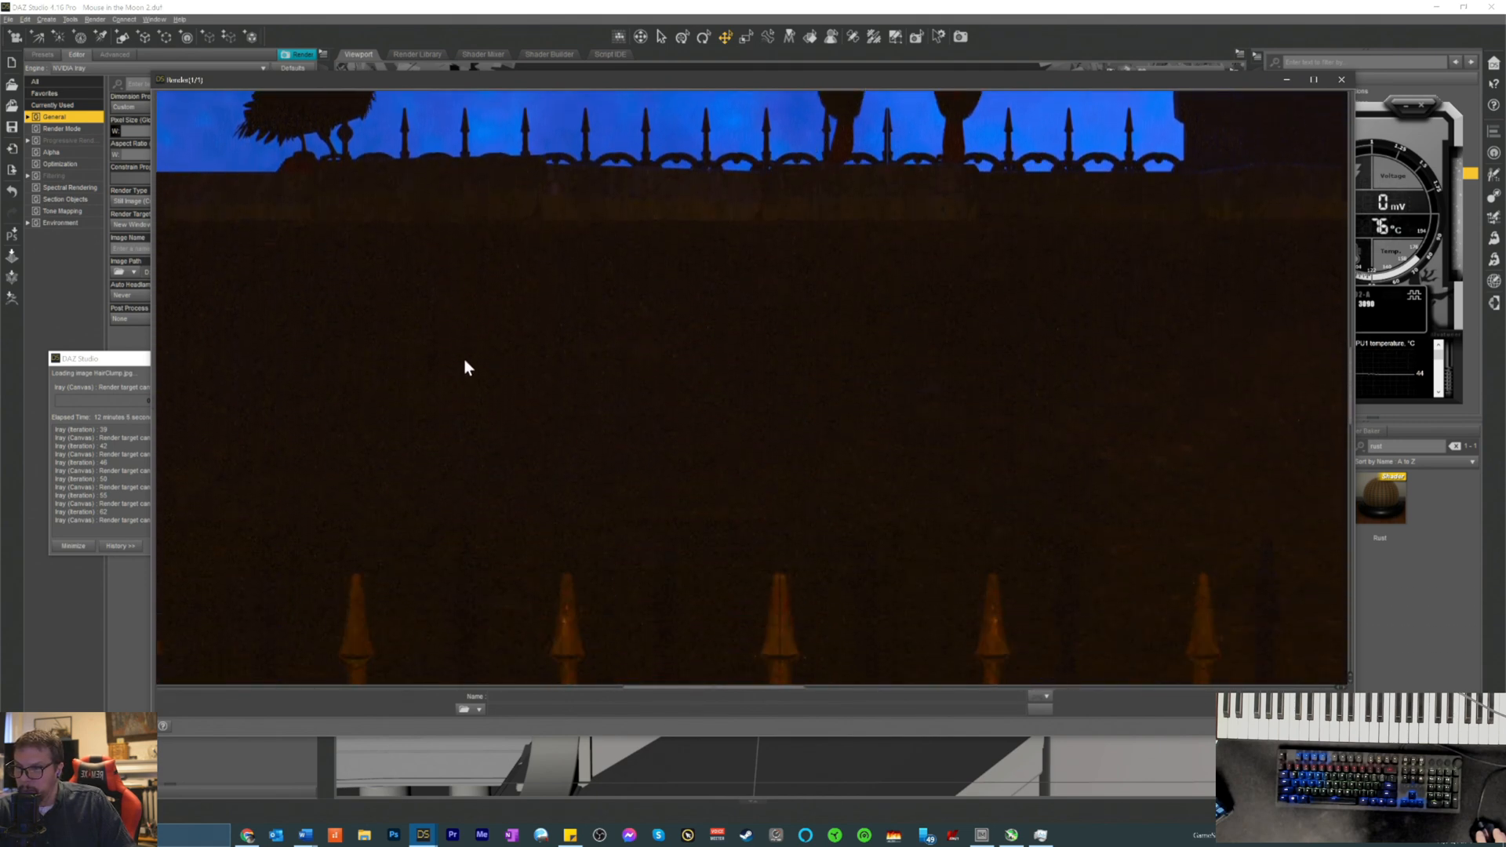
scroll(672, 361, "up", 5)
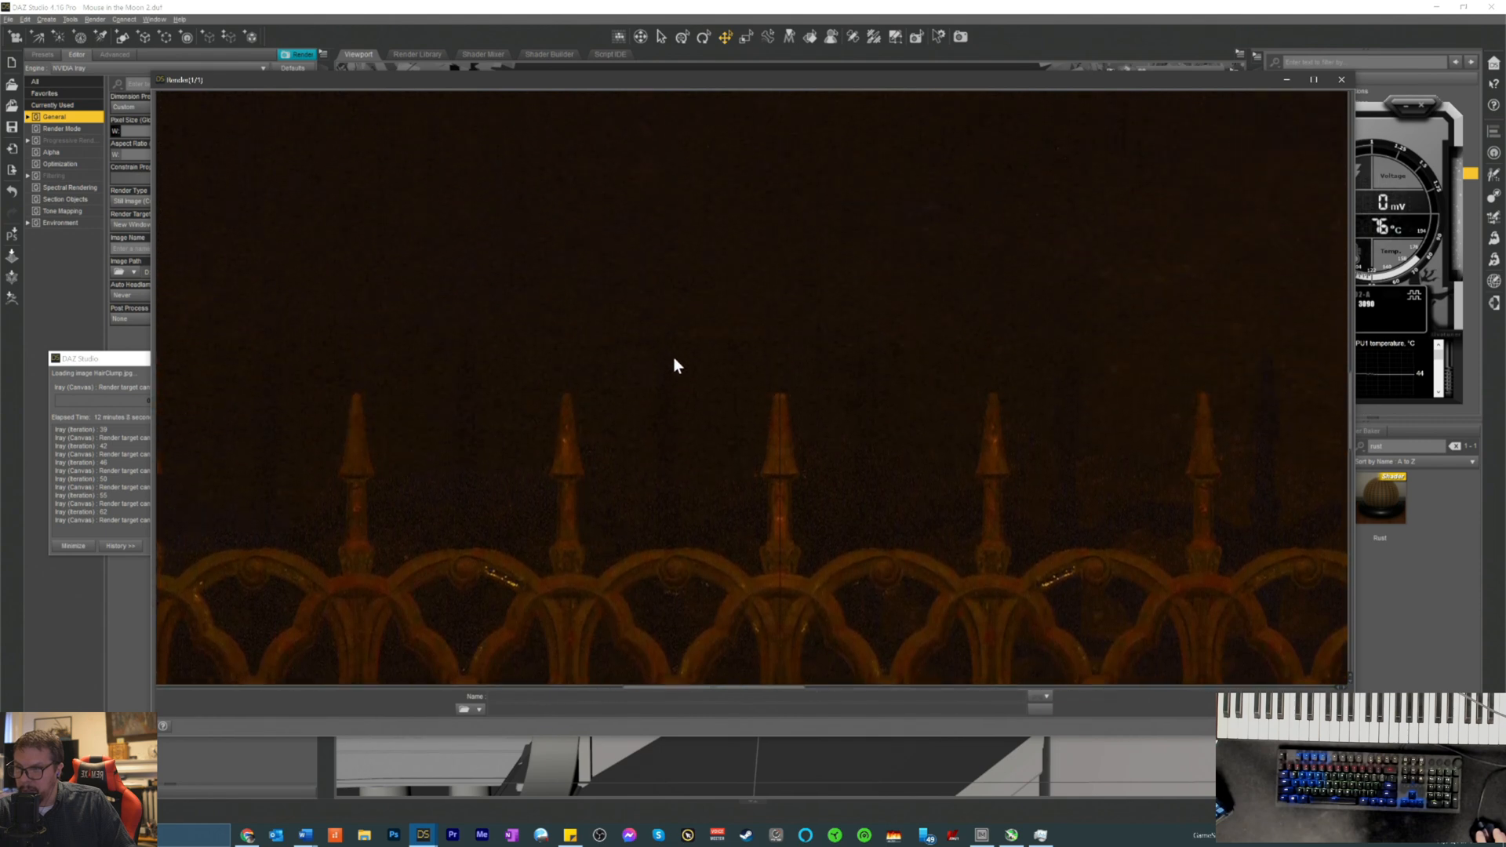
scroll(669, 359, "up", 4)
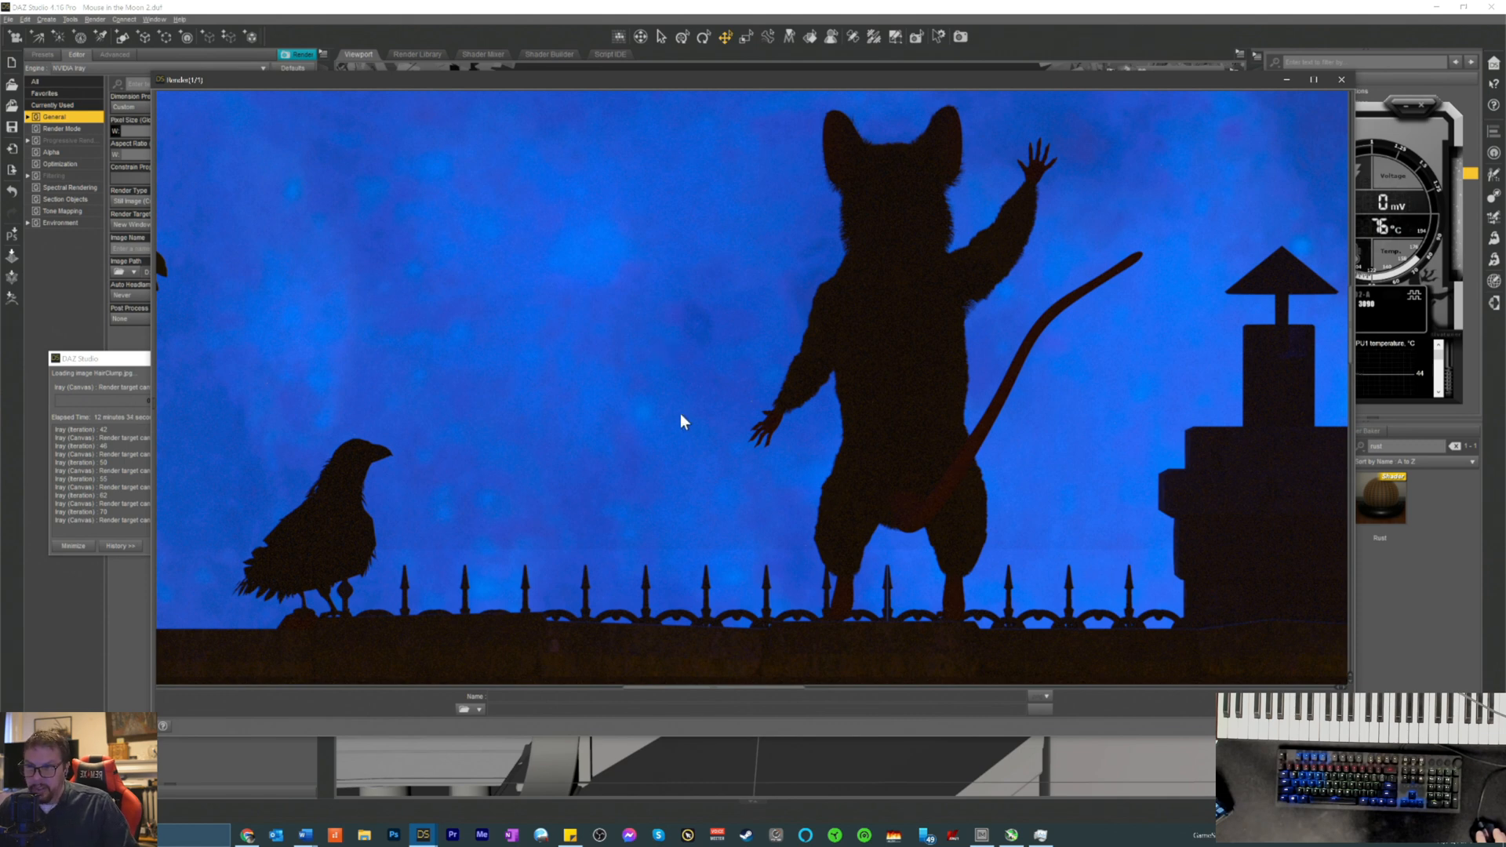
- Inspect the mouse's ears, fur outline, raised paw and tail against the blue sky in the render
scroll(1120, 290, "up", 4)
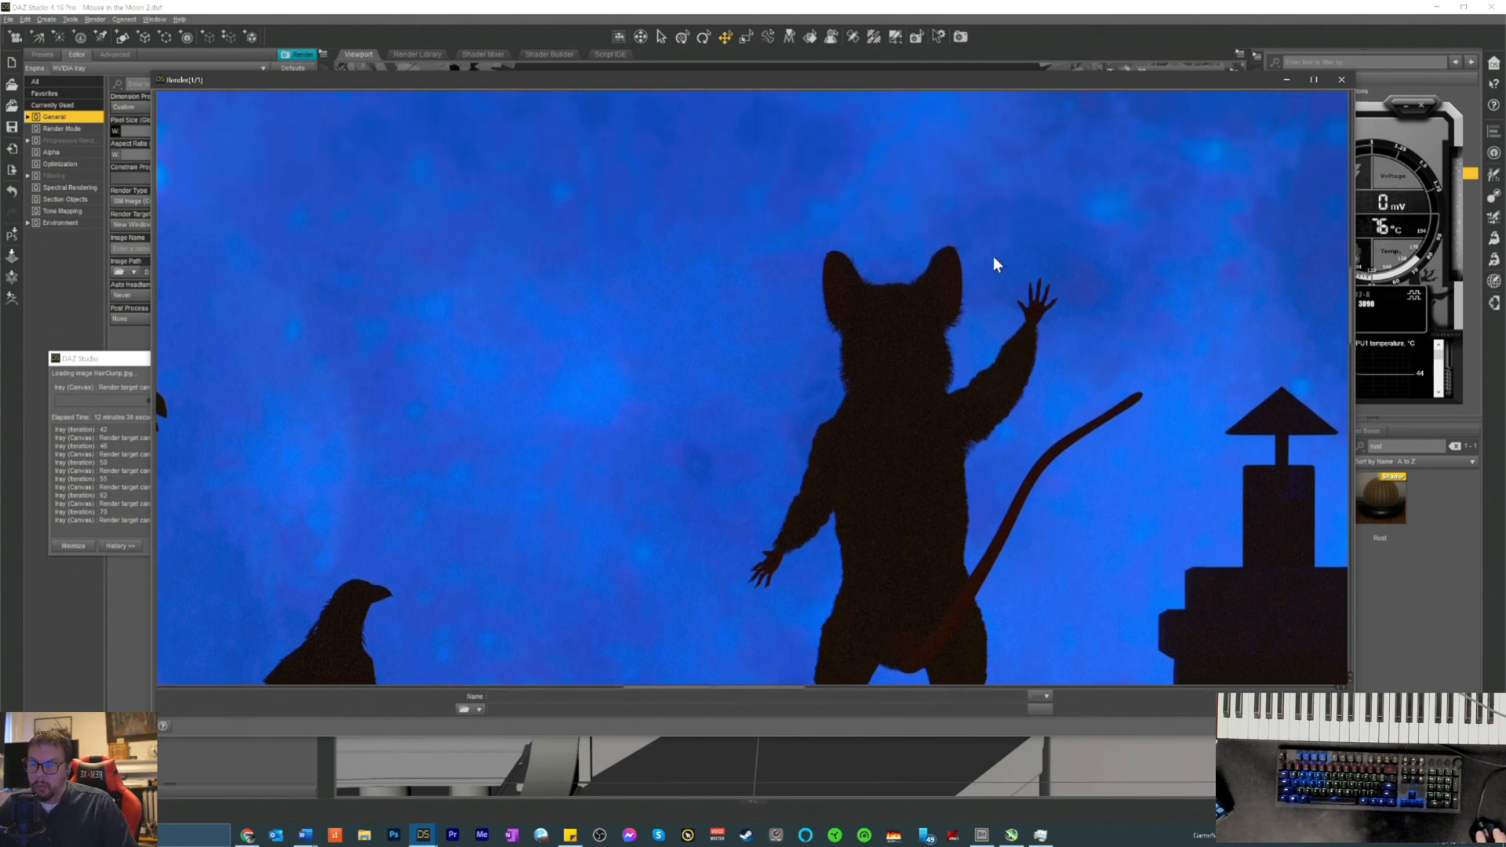
scroll(990, 250, "down", 4)
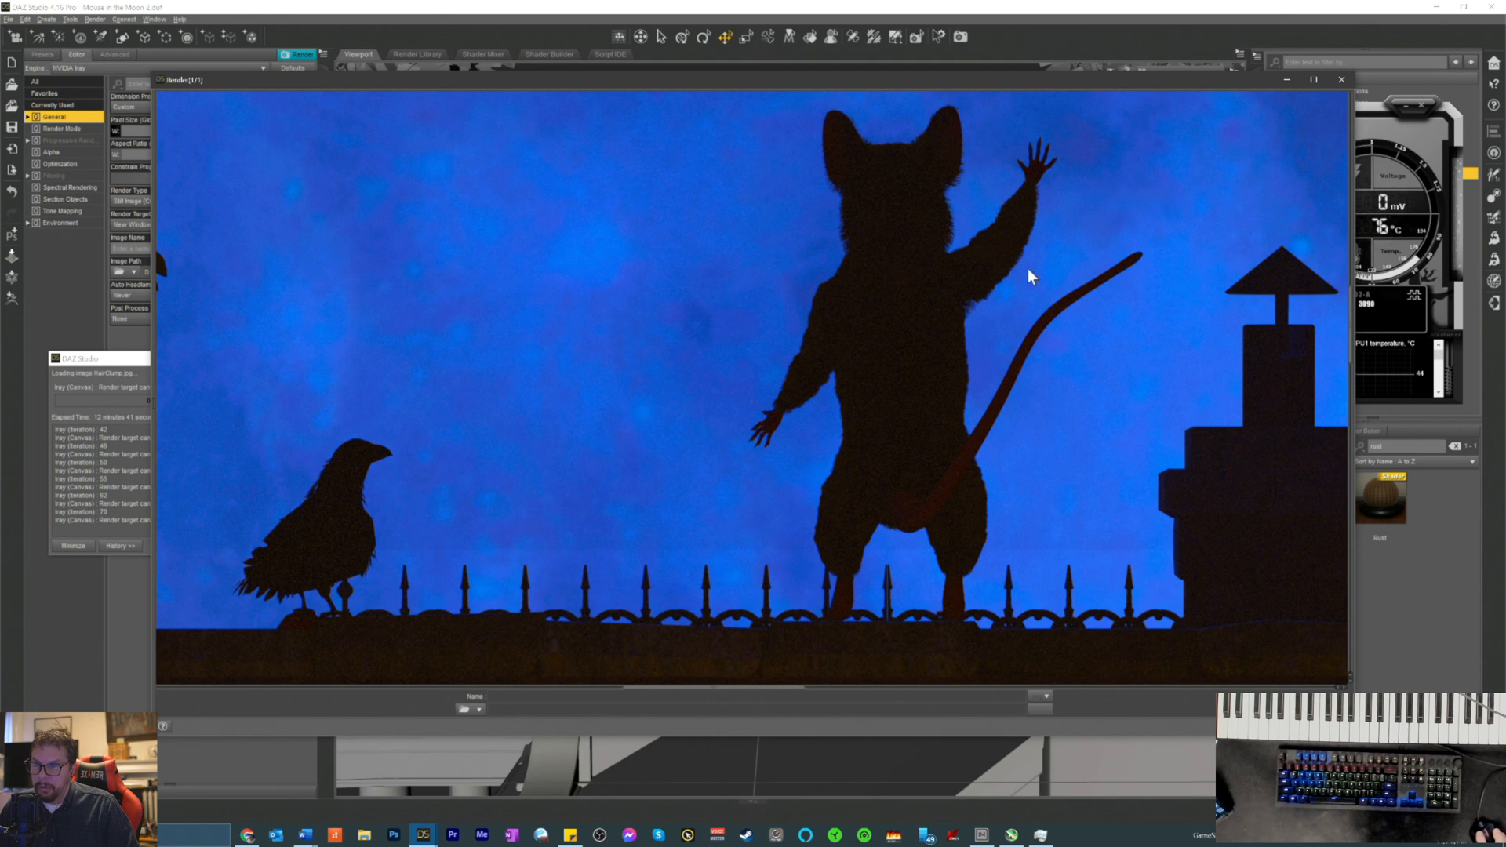
scroll(847, 440, "up", 4)
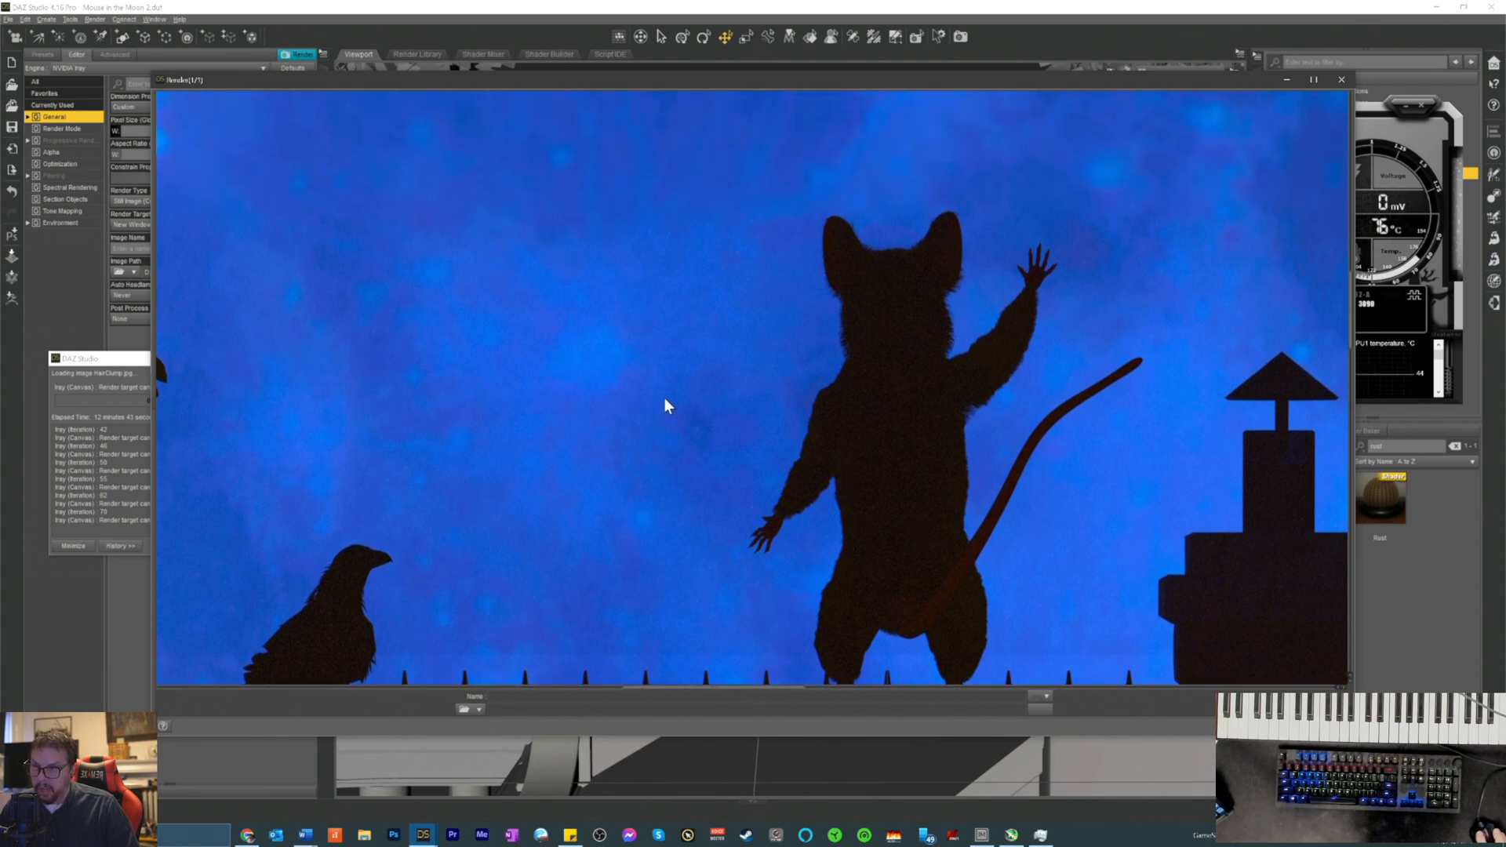
scroll(681, 368, "down", 3)
scroll(687, 361, "down", 2)
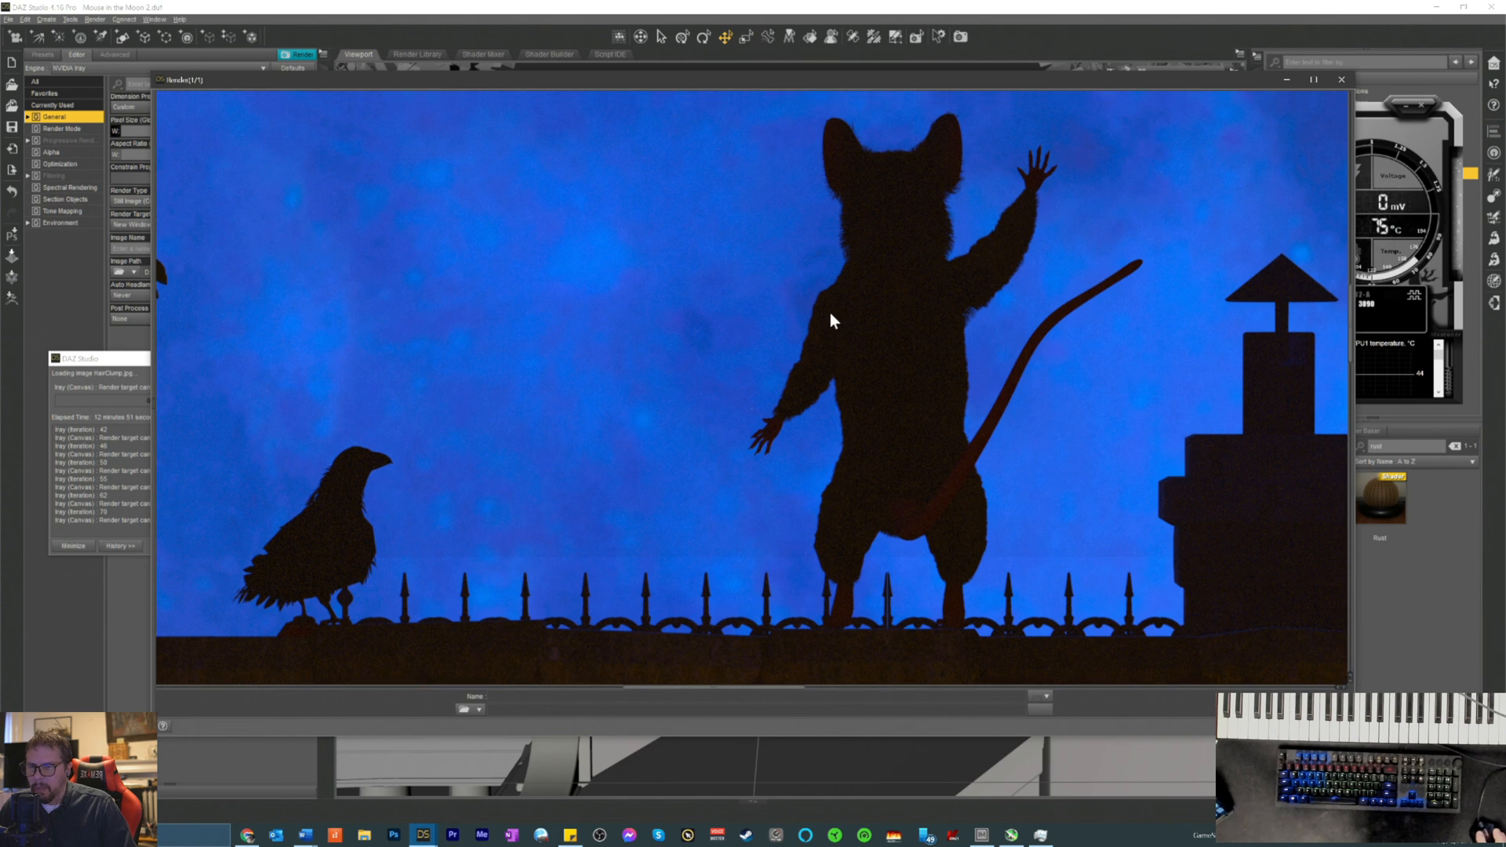
scroll(830, 312, "up", 3)
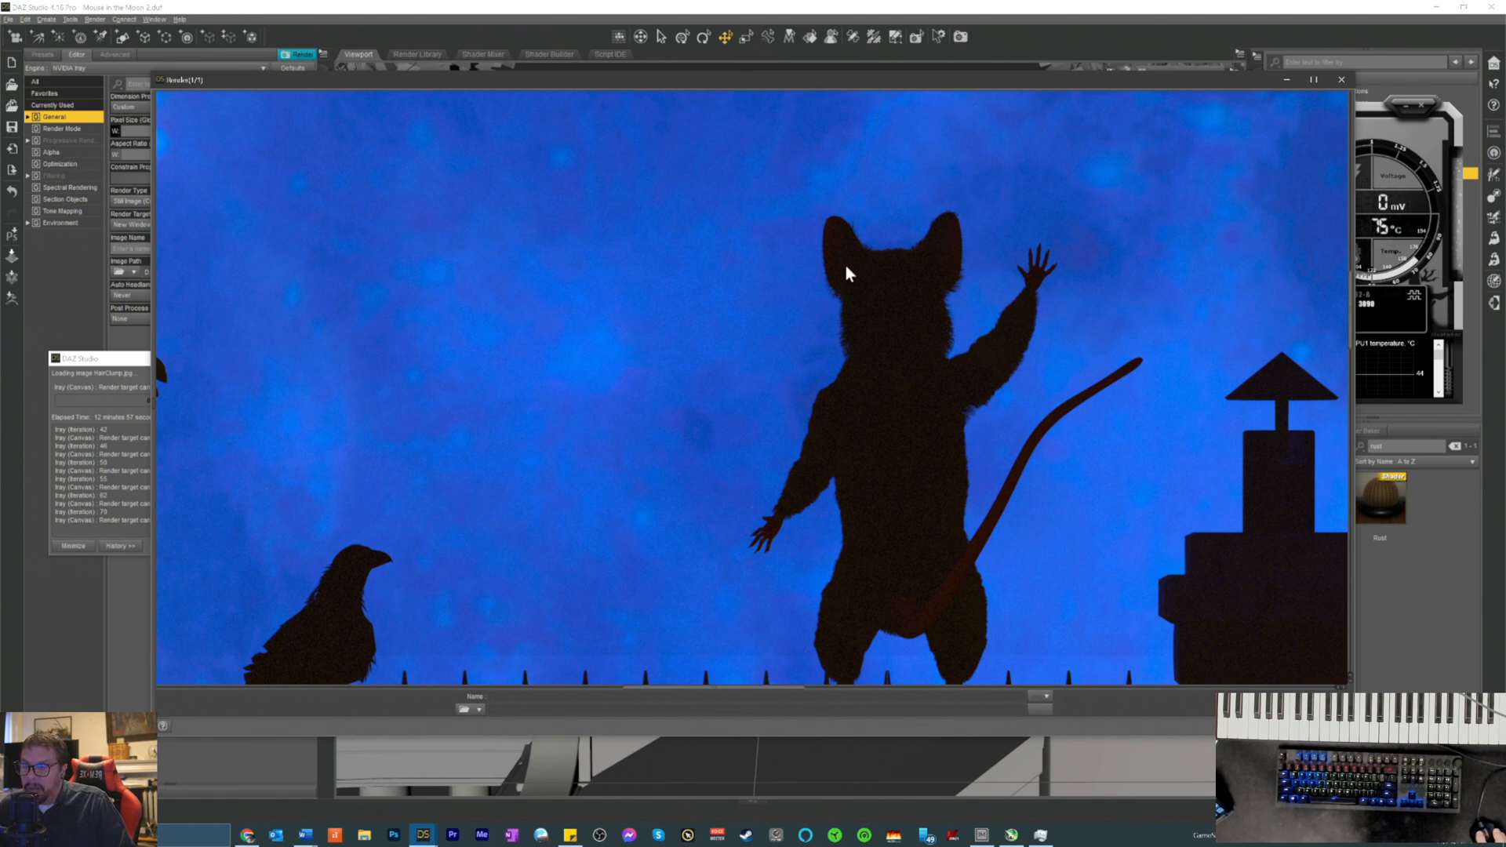
scroll(836, 272, "down", 3)
scroll(817, 287, "up", 2)
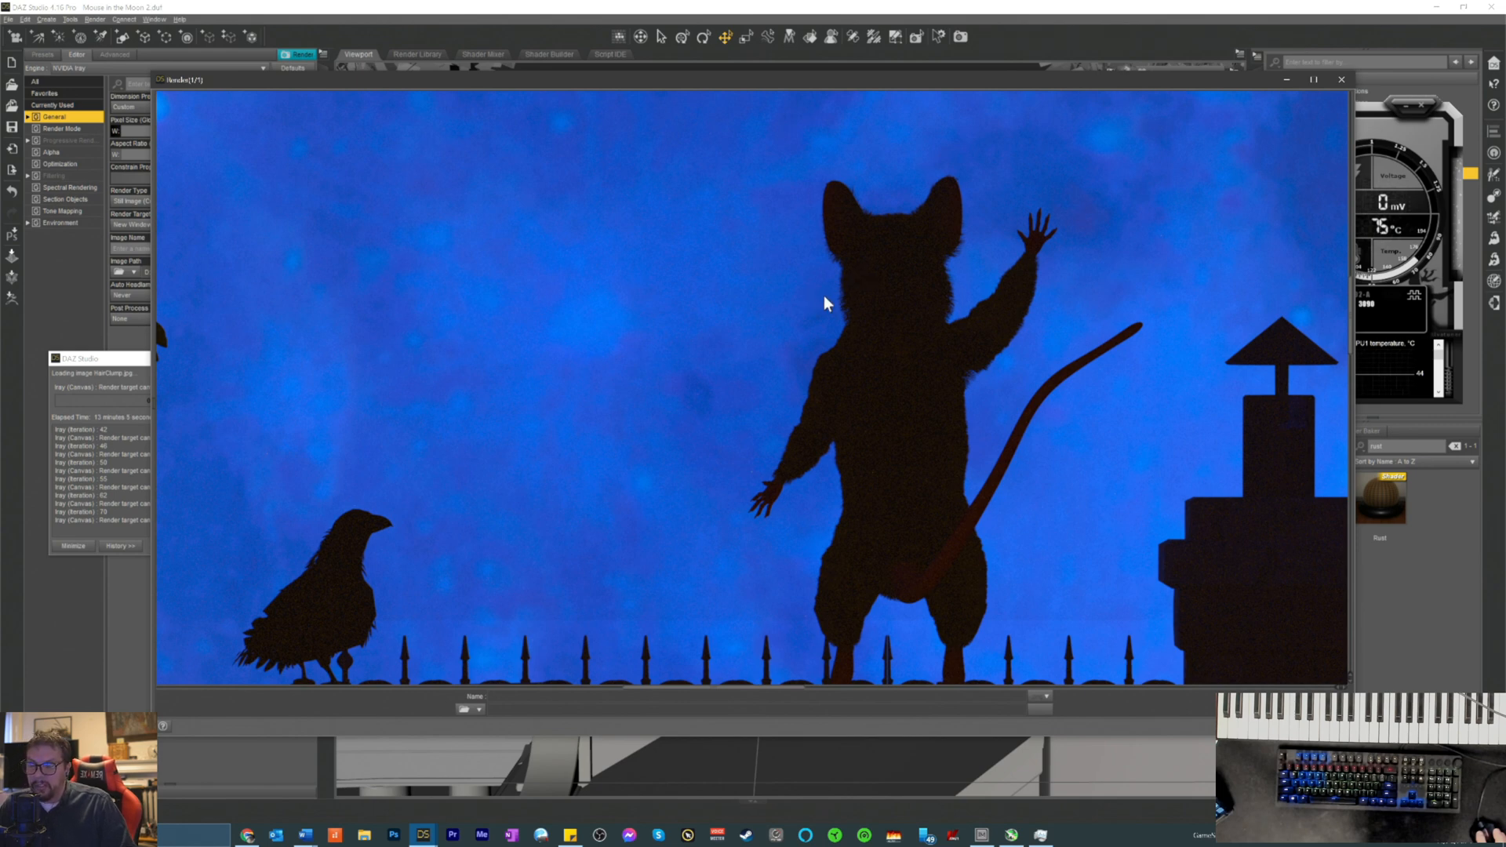
- Check the crow, the chimney and the railing on the wall top alongside the mouse's legs and tail
scroll(821, 298, "down", 5)
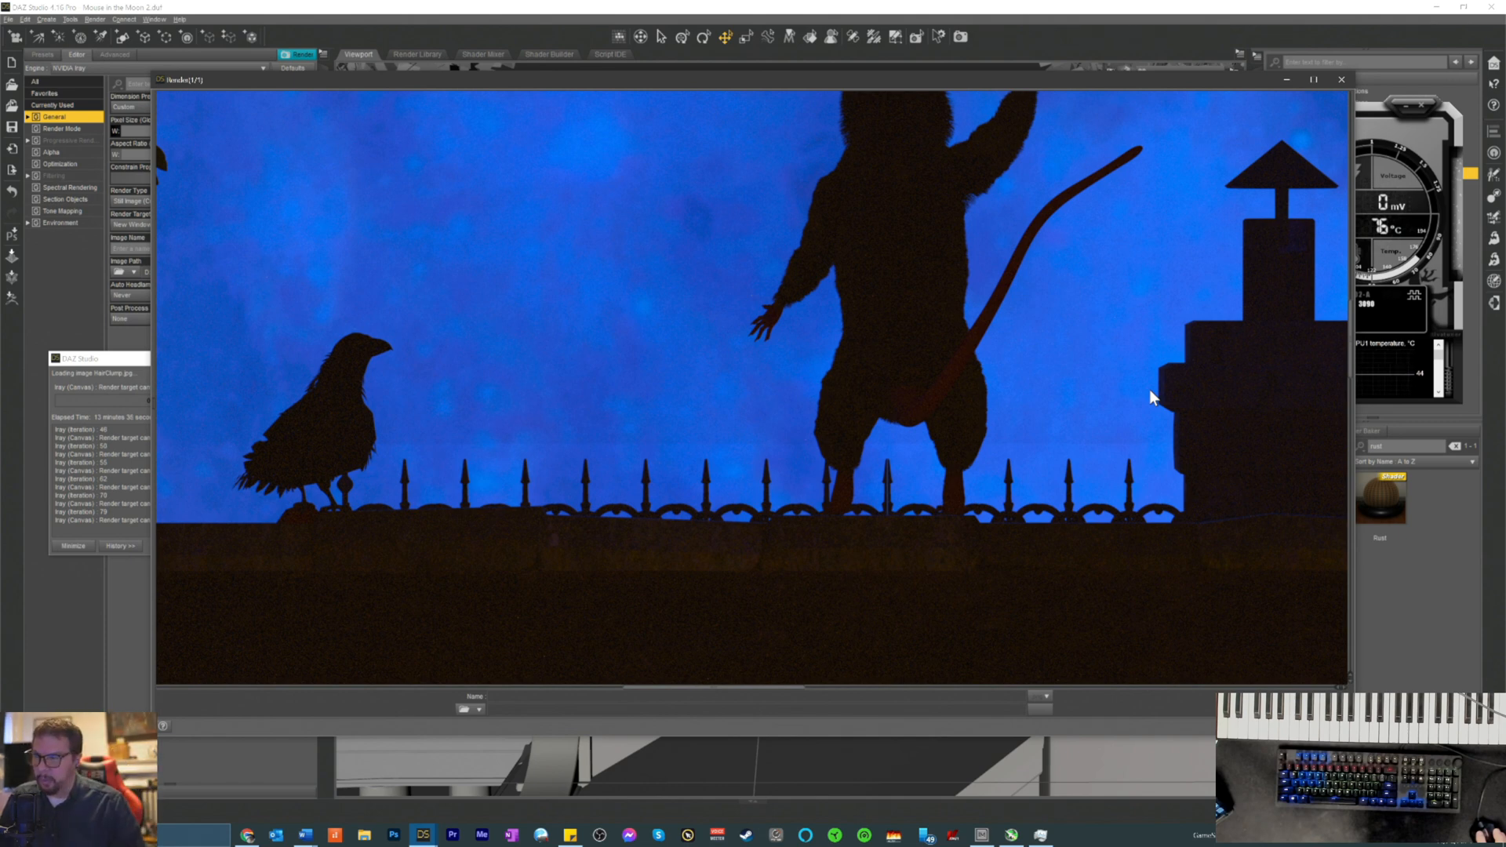
scroll(968, 482, "up", 3)
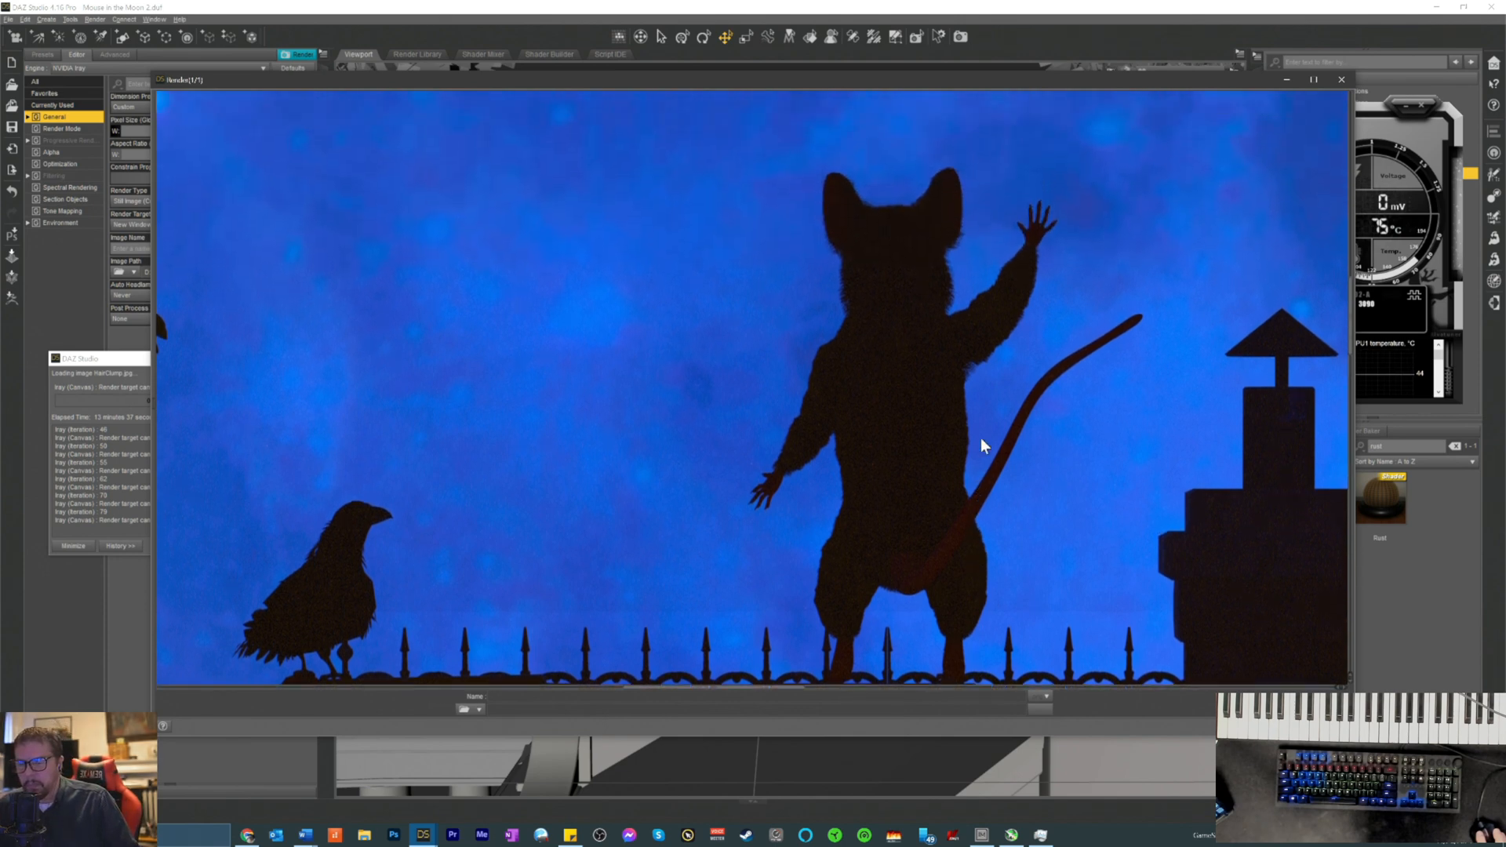
scroll(934, 385, "down", 4)
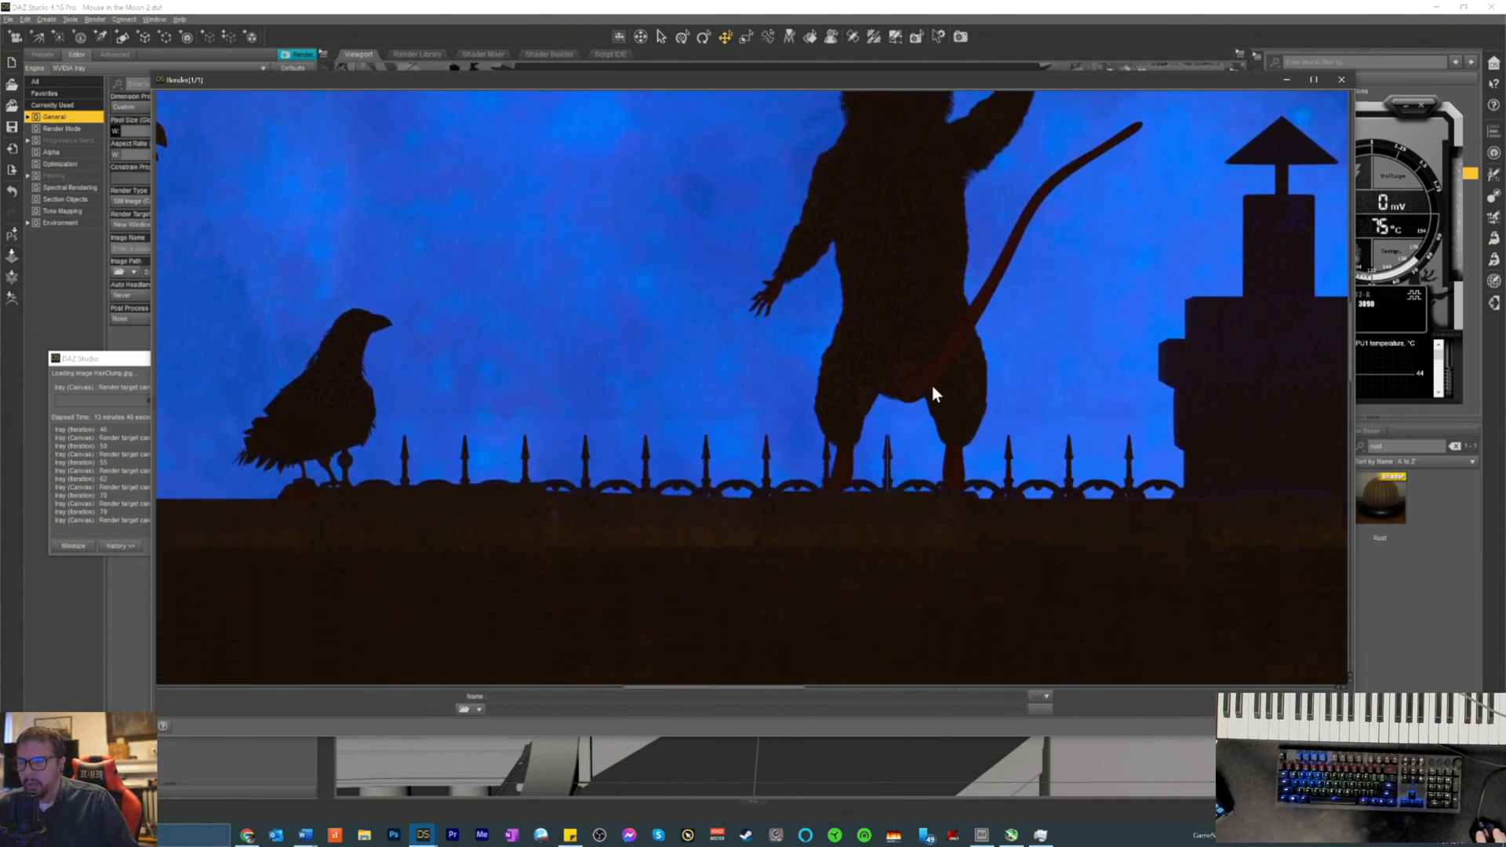
scroll(505, 417, "down", 1)
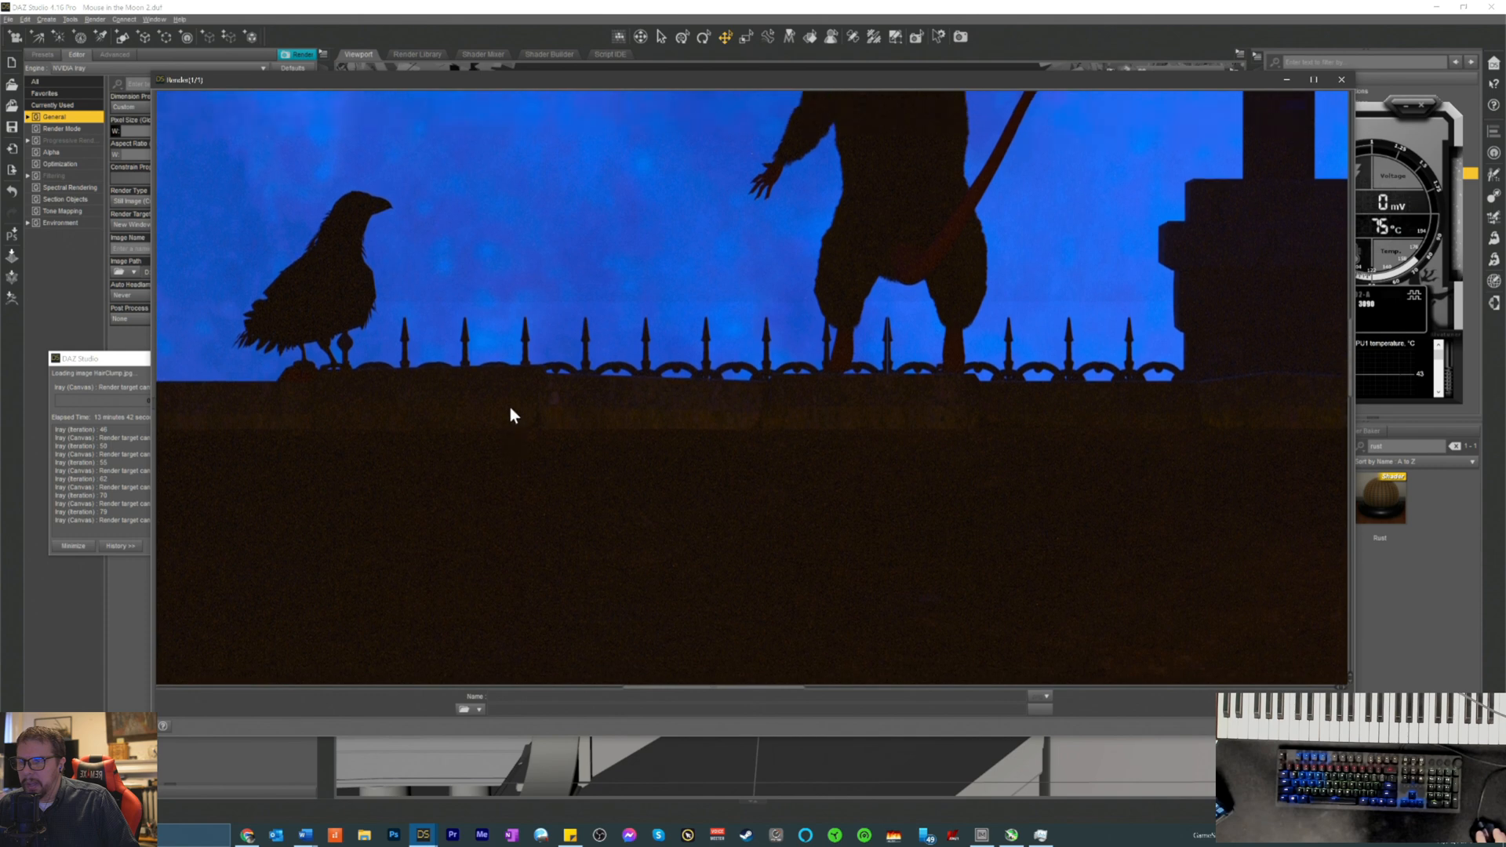
scroll(518, 408, "up", 2)
scroll(555, 370, "up", 2)
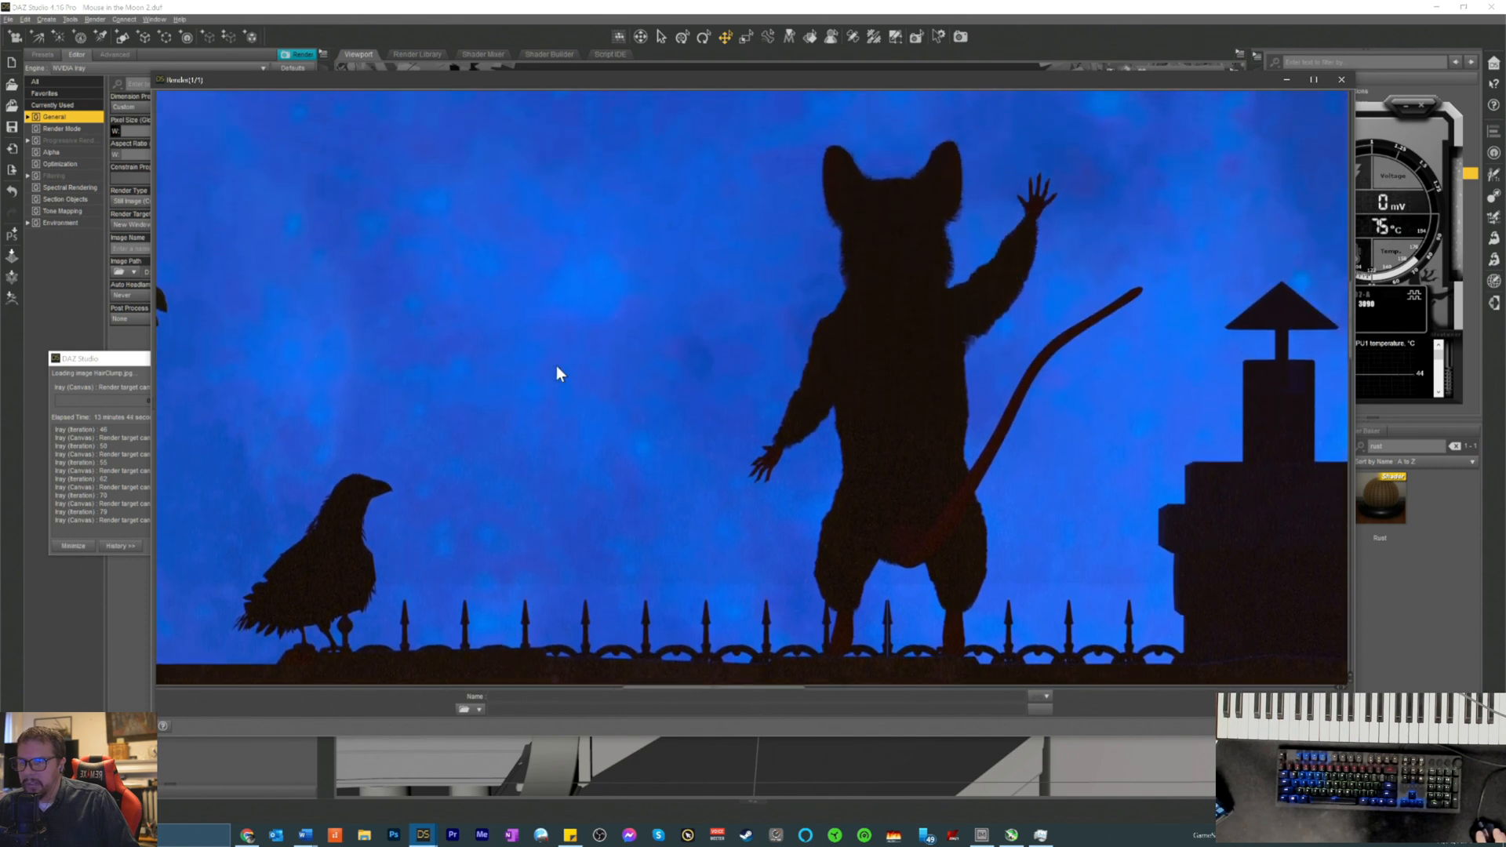
scroll(595, 362, "down", 3)
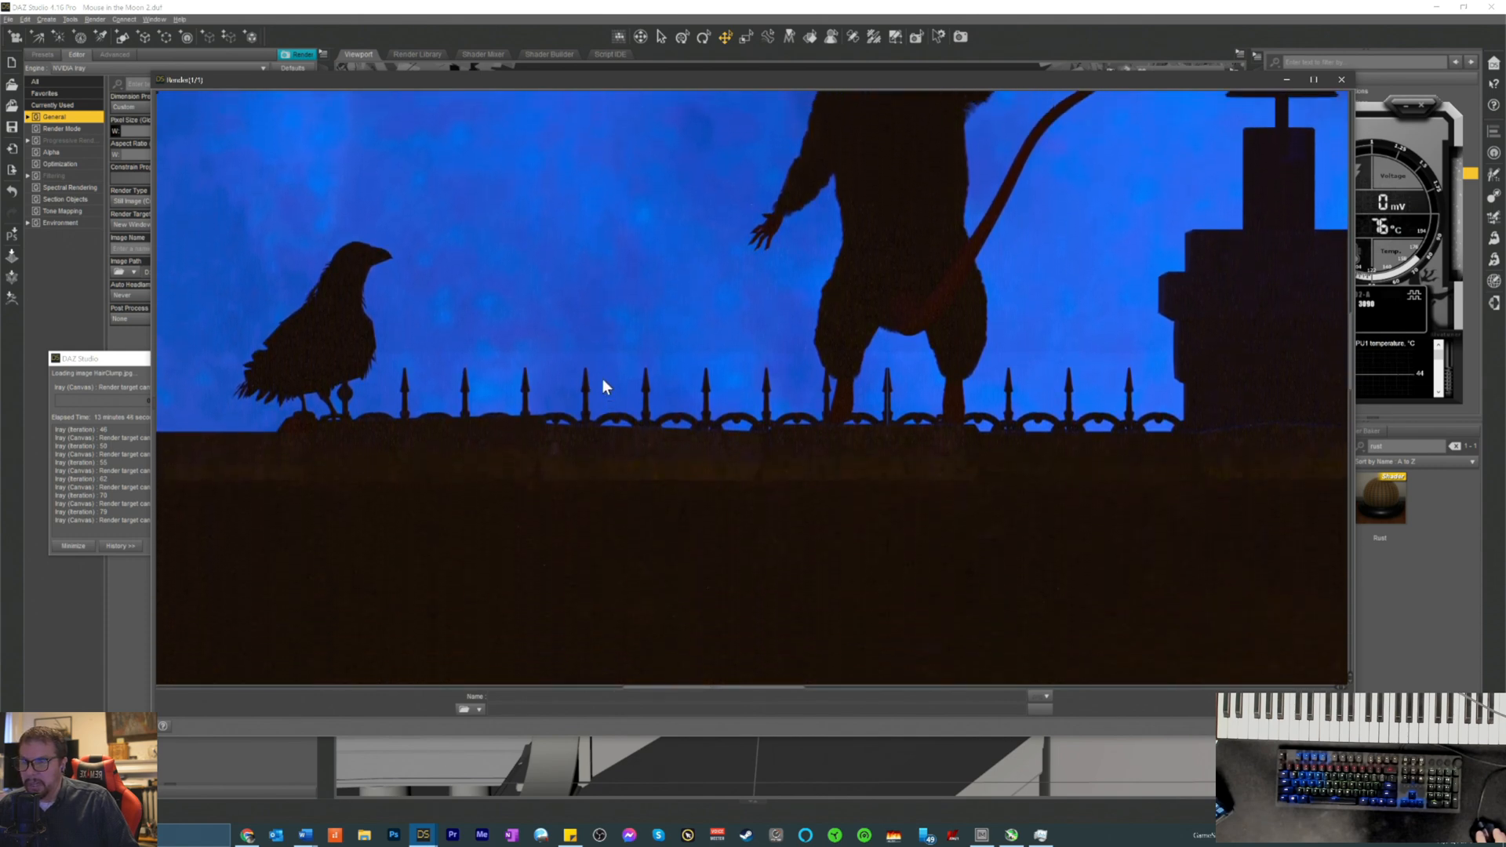
scroll(603, 381, "up", 2)
scroll(604, 390, "up", 1)
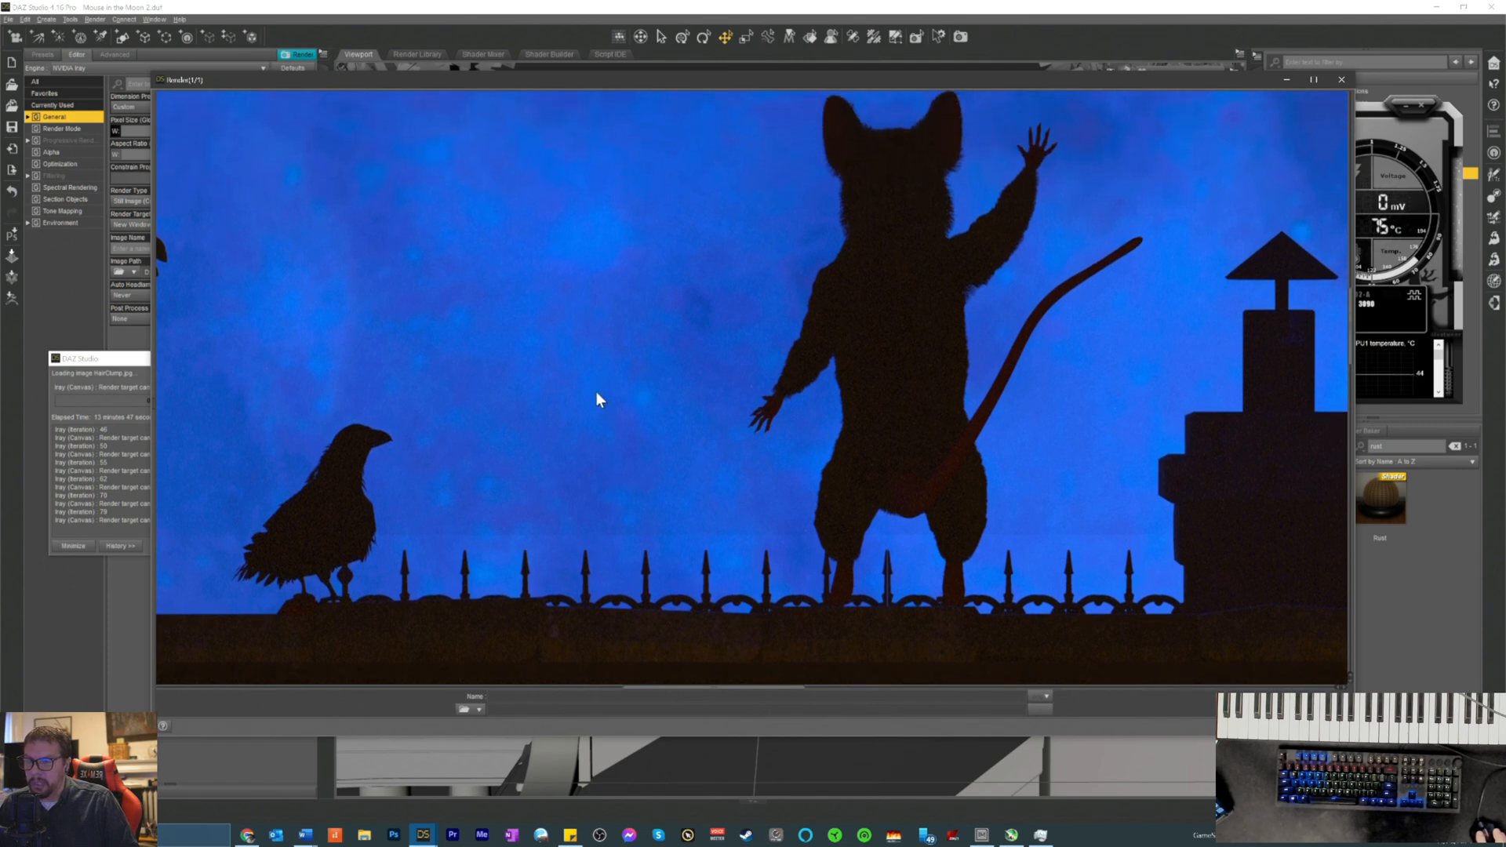
- Recheck the rusty fence spikes below the wall, and return to the mouse and the sky above it
scroll(598, 392, "down", 2)
scroll(604, 383, "down", 7)
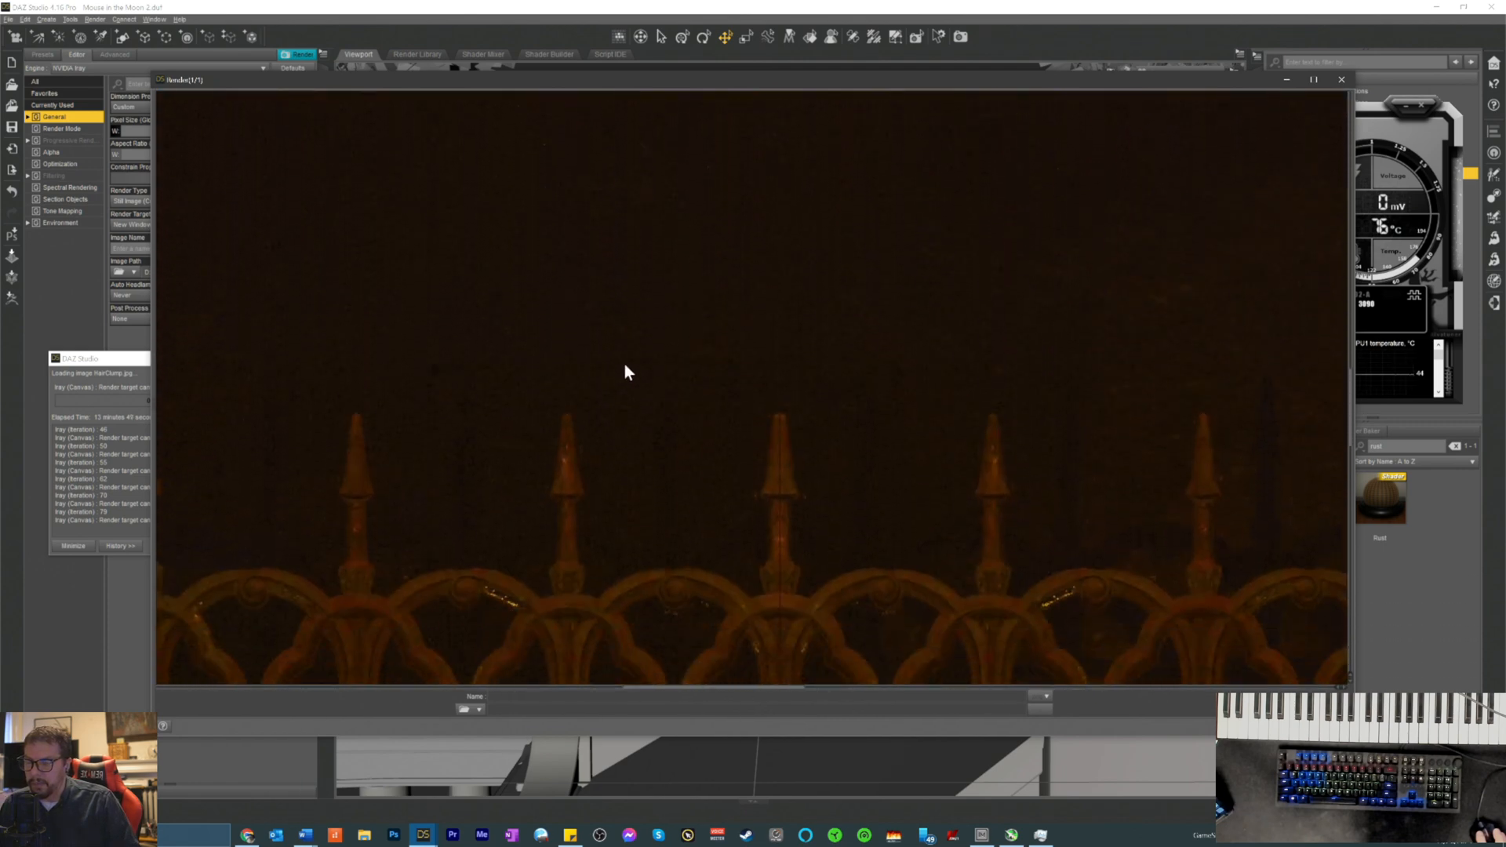
scroll(625, 369, "up", 9)
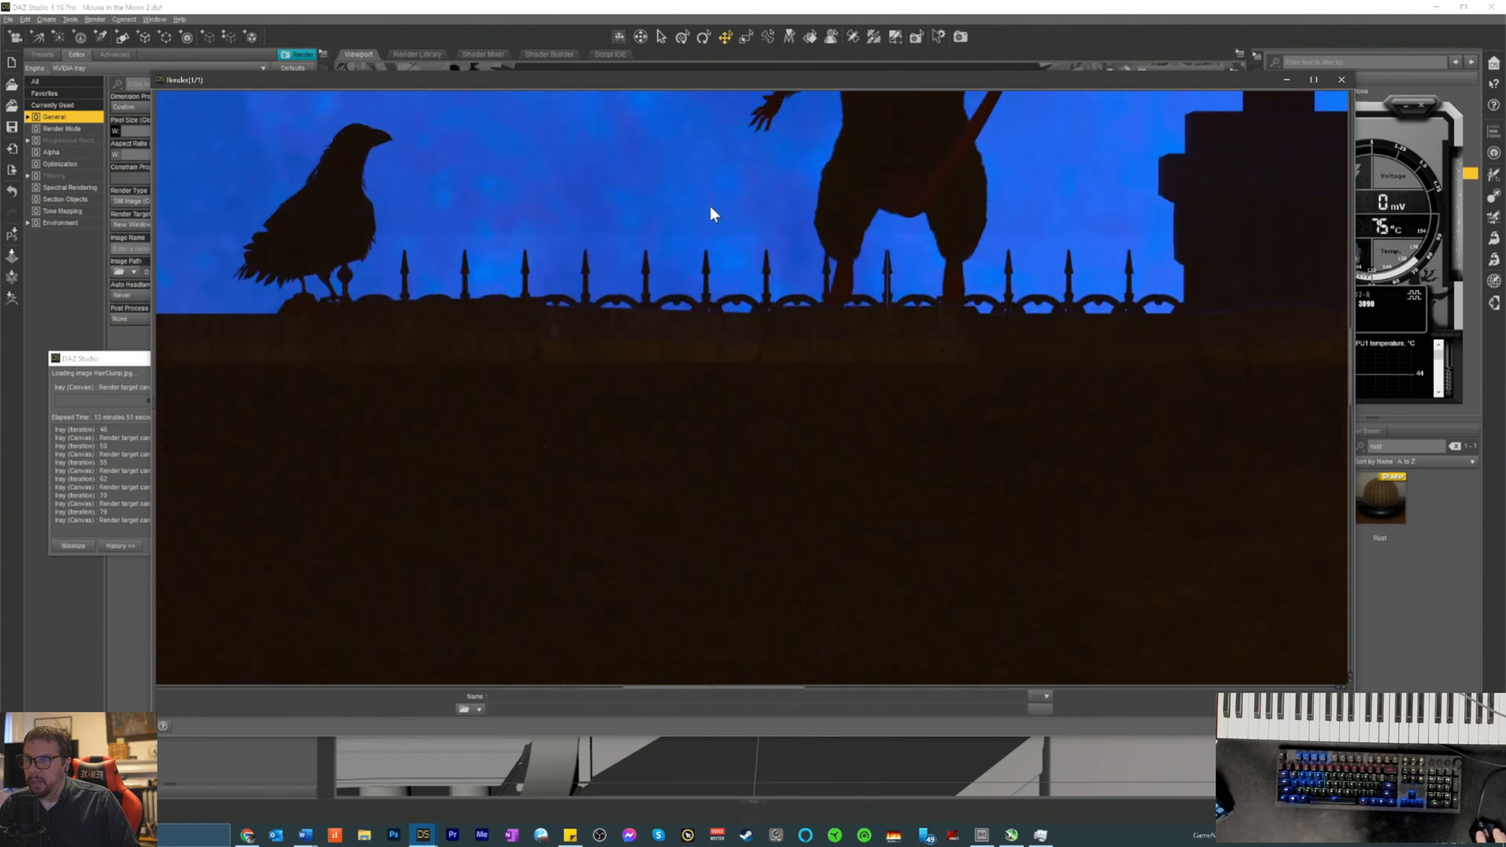
scroll(584, 169, "up", 5)
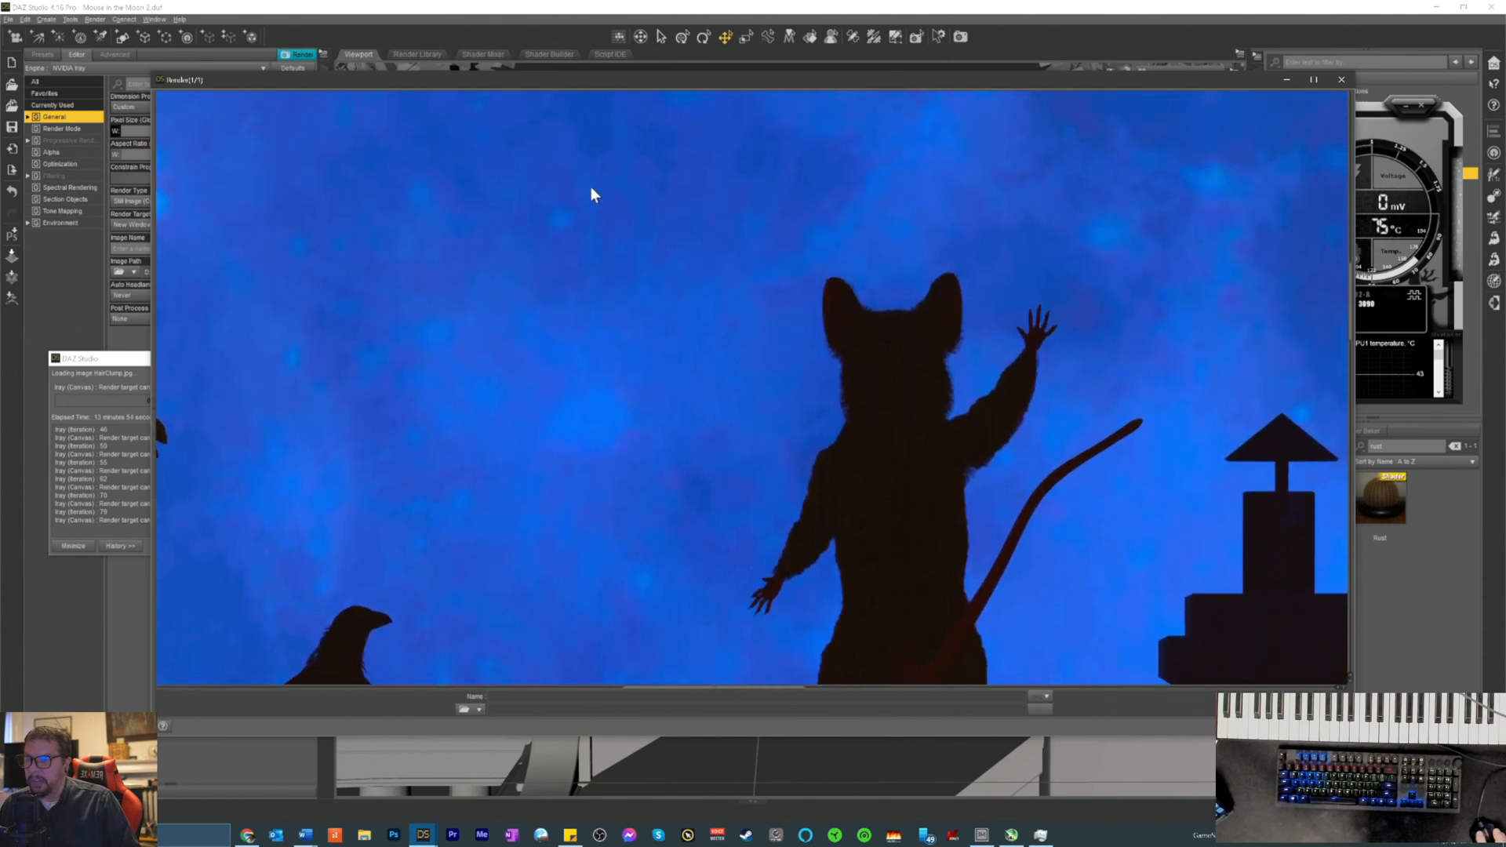
- Examine the blue sky above the mouse, and follow the render down to the crow, railing and dark wall
scroll(595, 196, "up", 4)
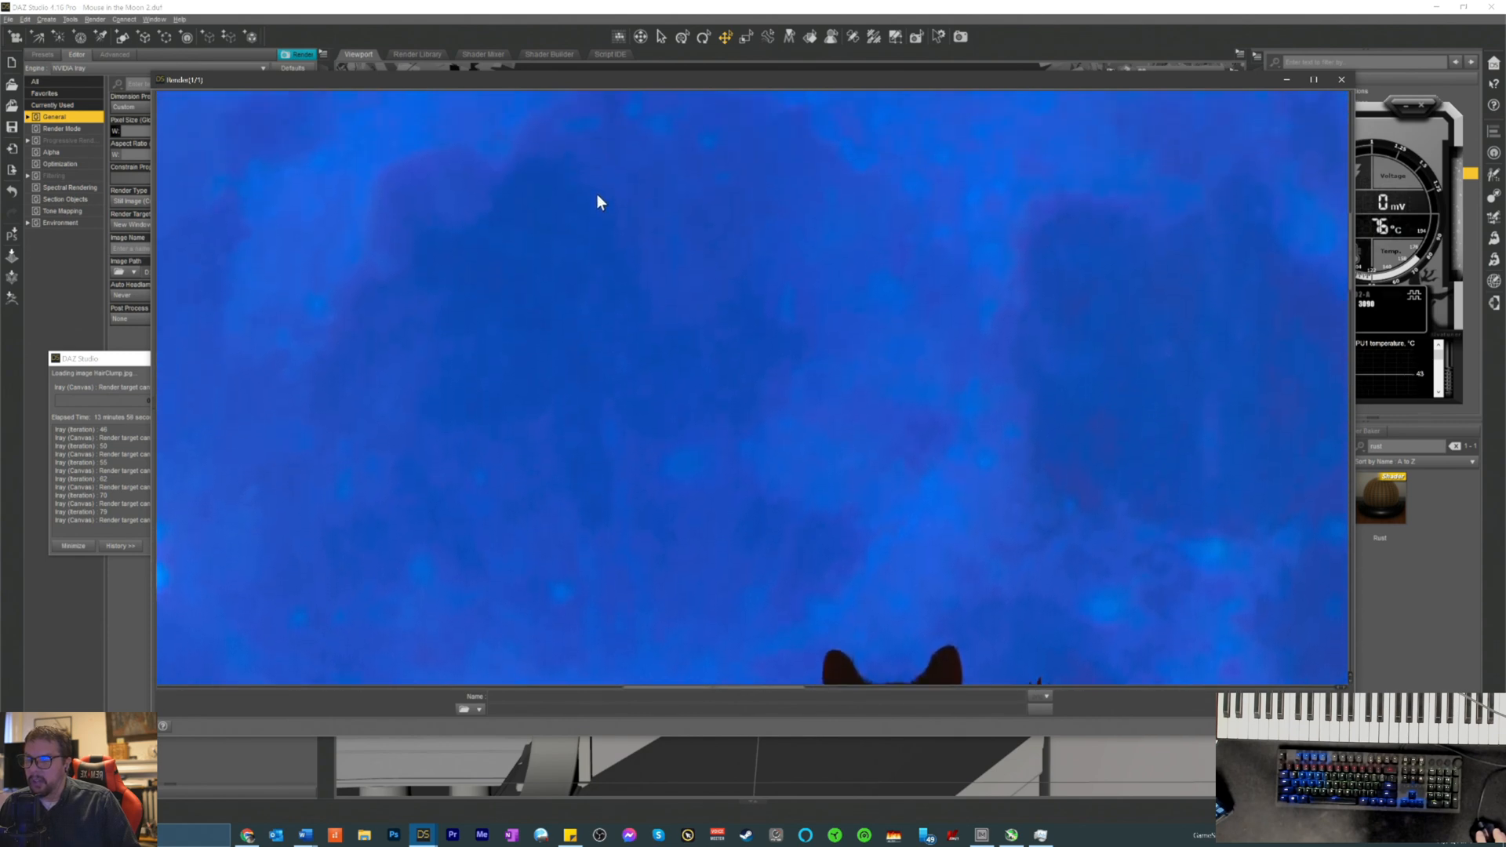
scroll(598, 204, "up", 1)
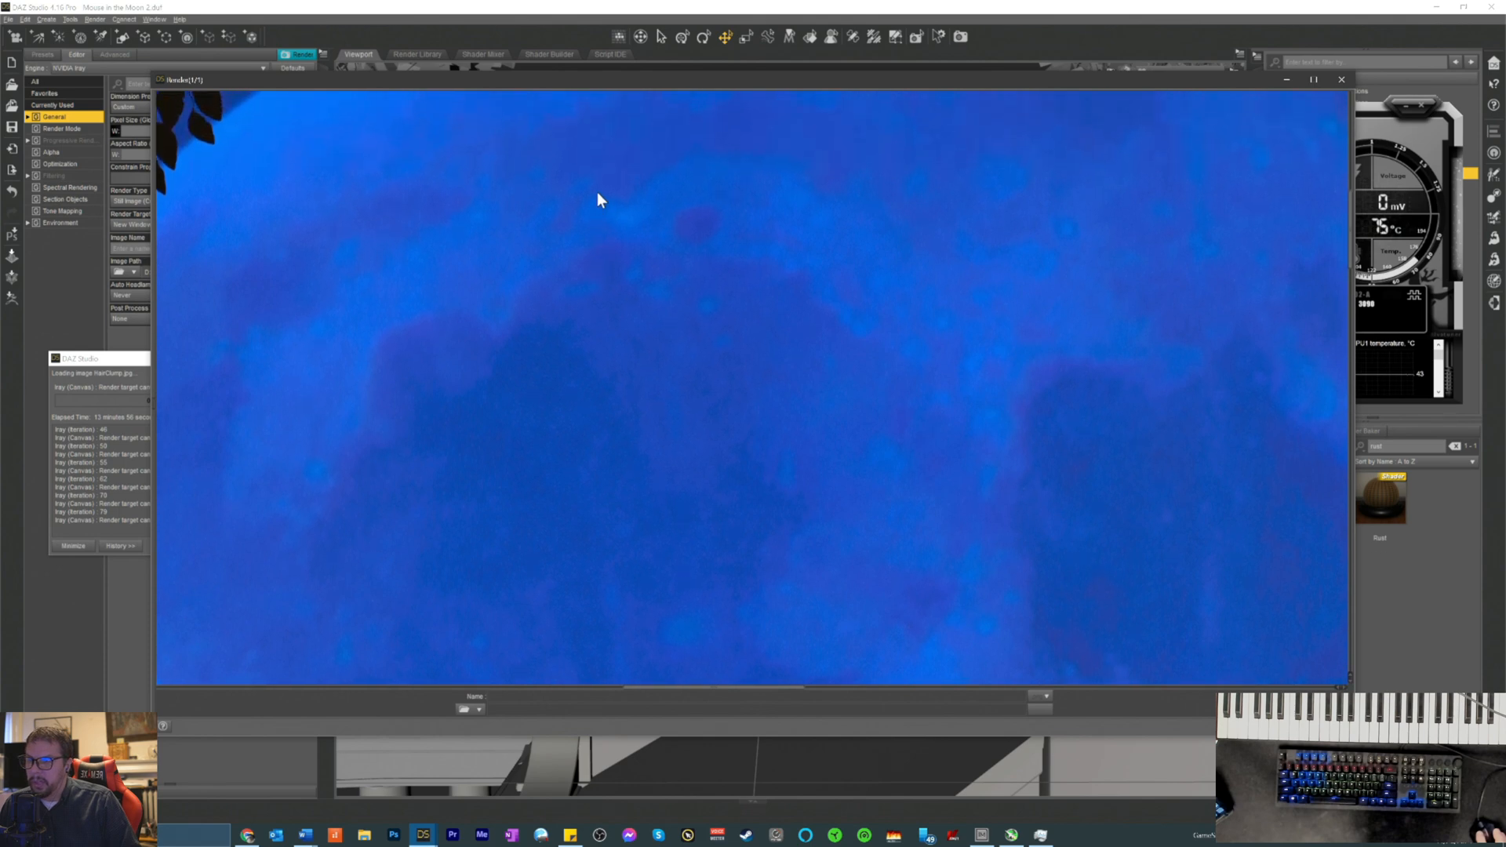
scroll(598, 201, "down", 4)
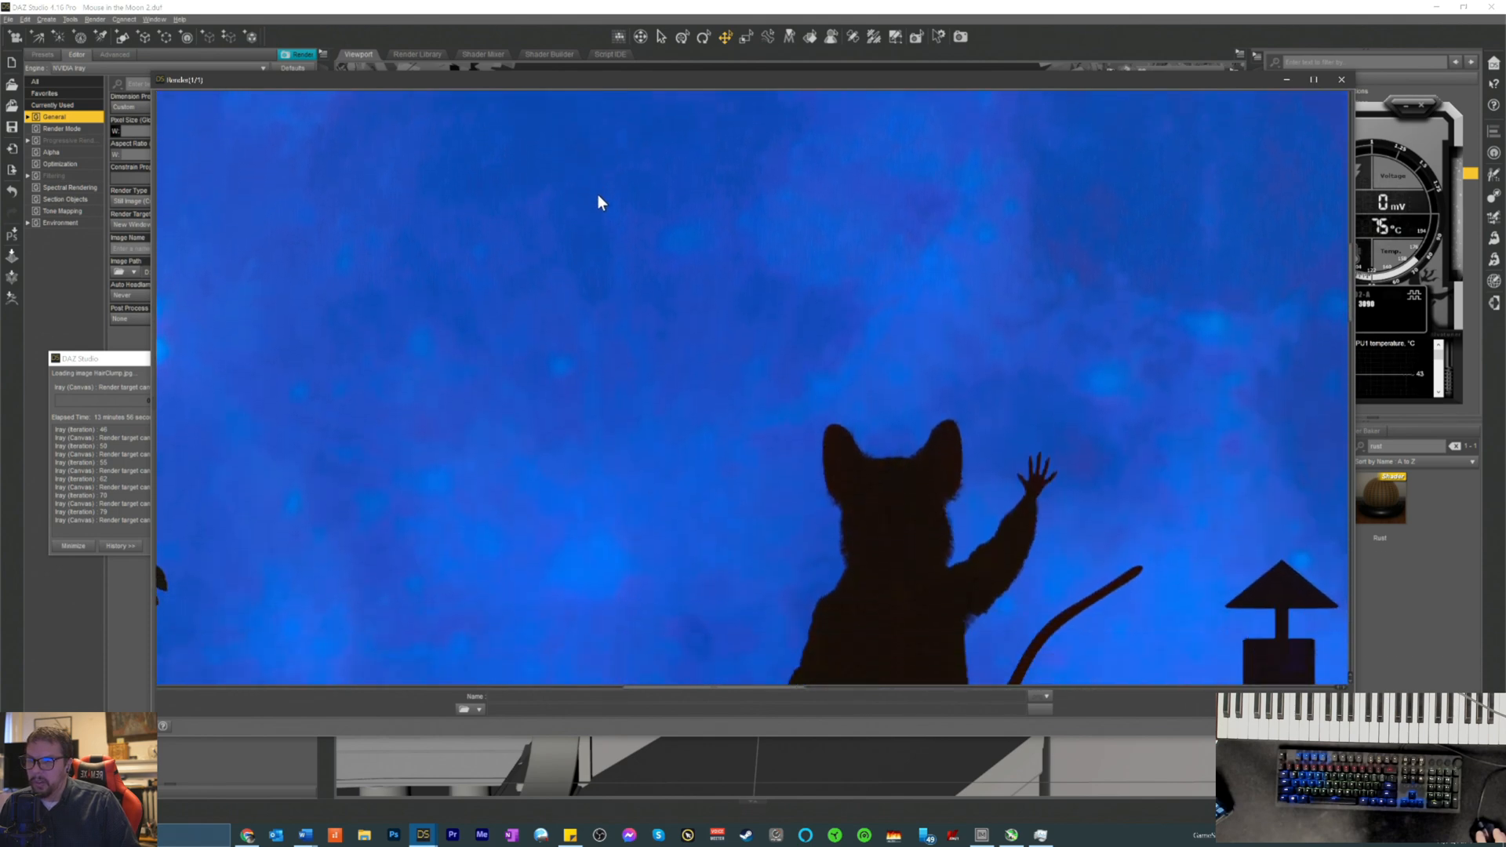
scroll(597, 203, "down", 1)
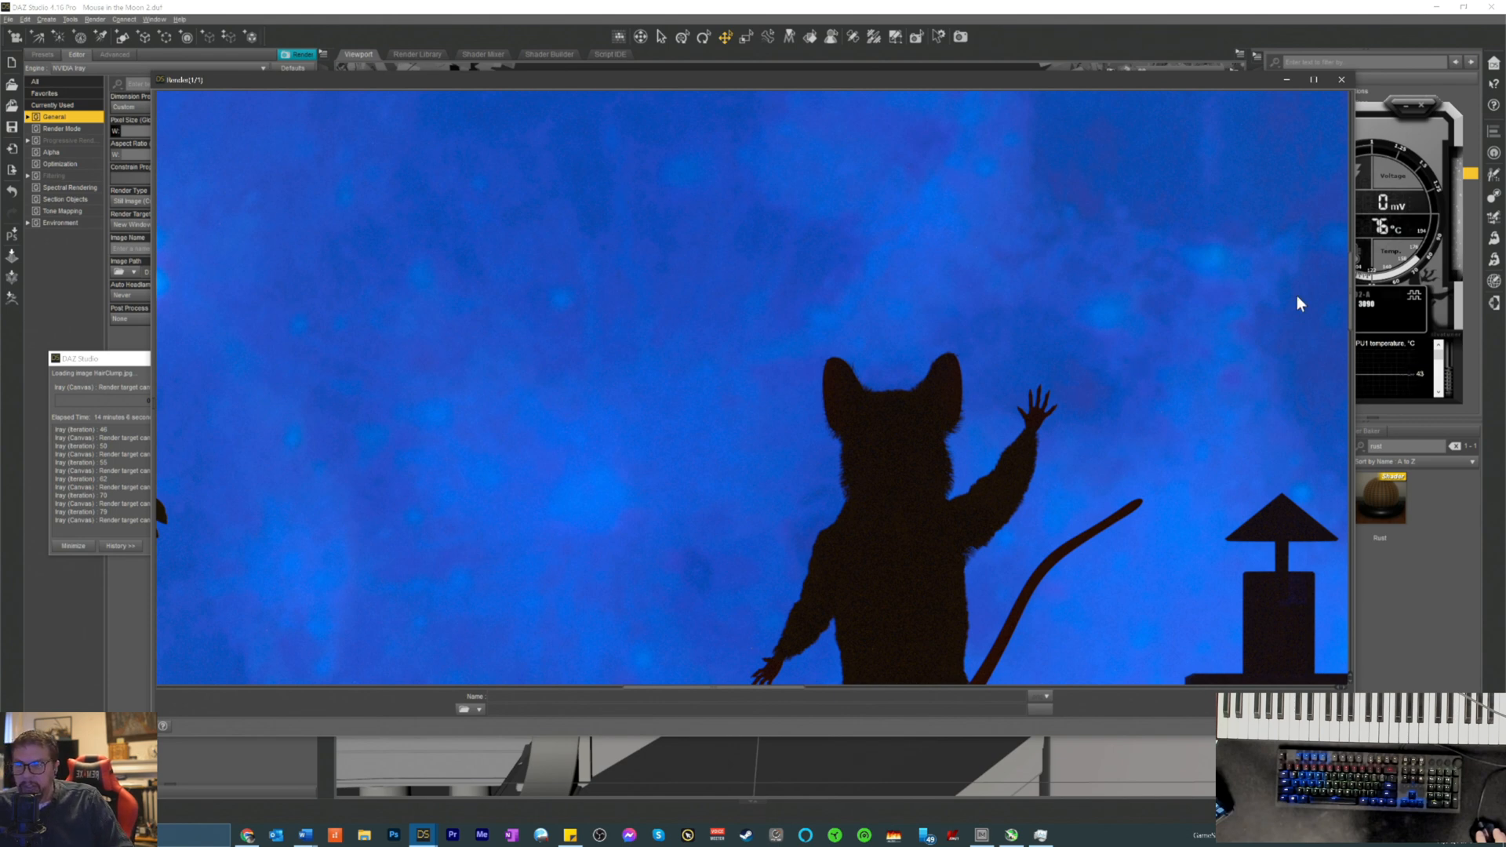
scroll(1043, 458, "down", 1)
scroll(1051, 395, "down", 1)
scroll(1051, 397, "down", 1)
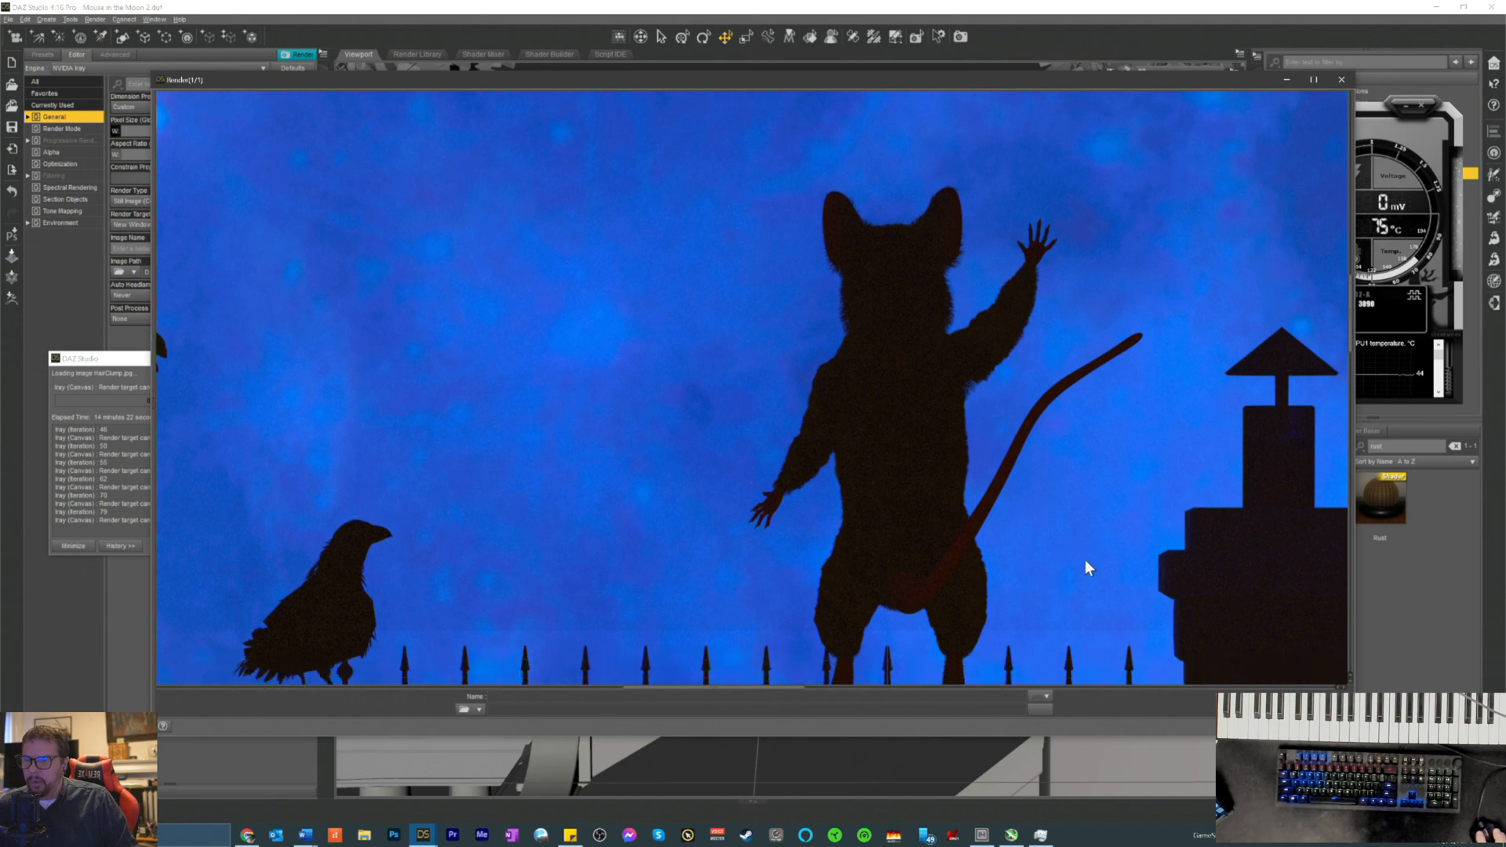
scroll(1089, 557, "down", 5)
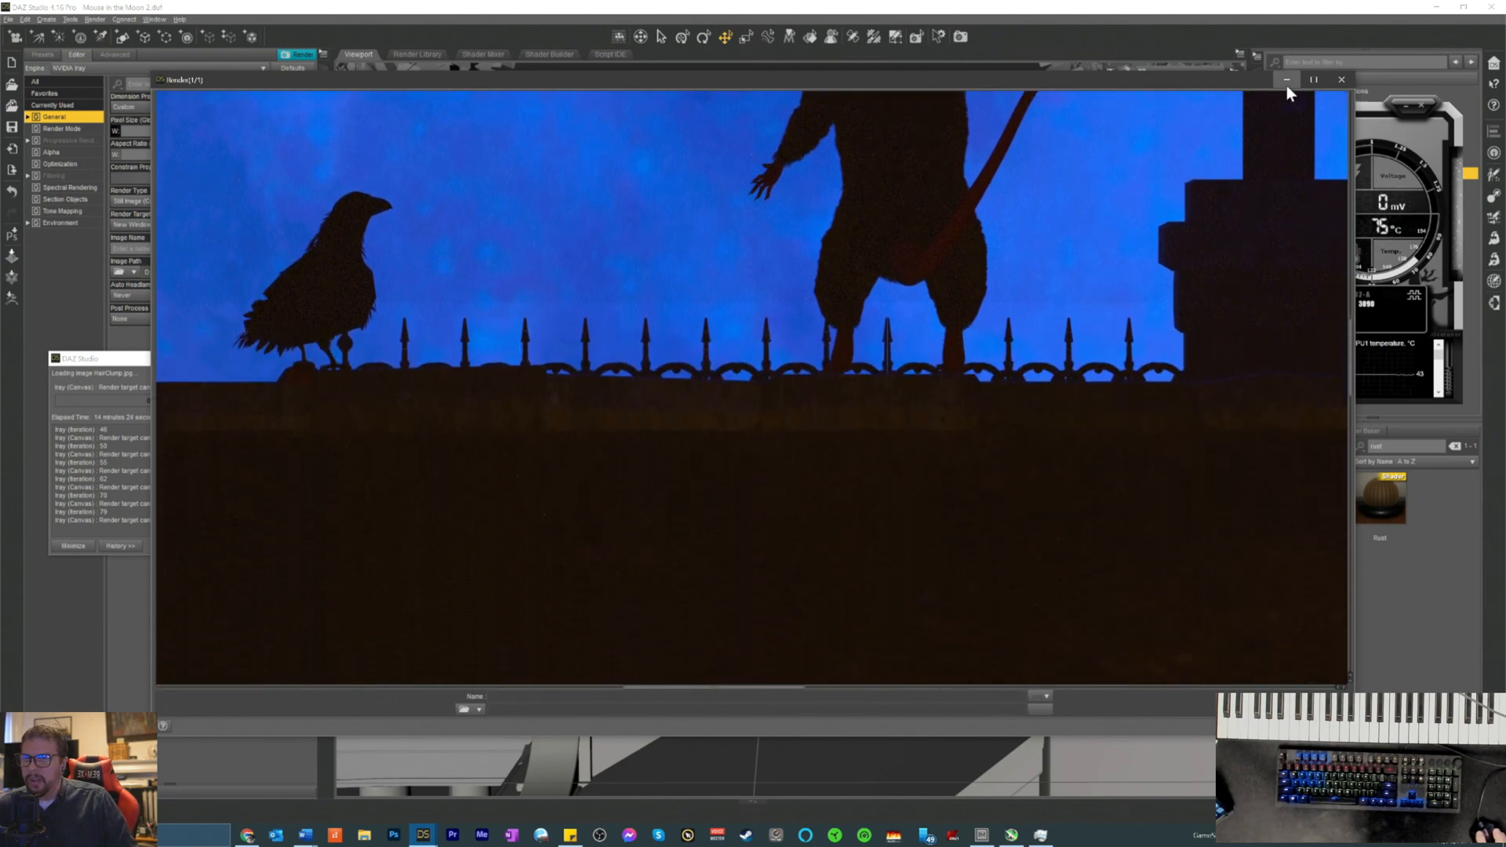
- Minimize the render window and the MSI Afterburner monitor to uncover the scene viewport
left_click(1286, 80)
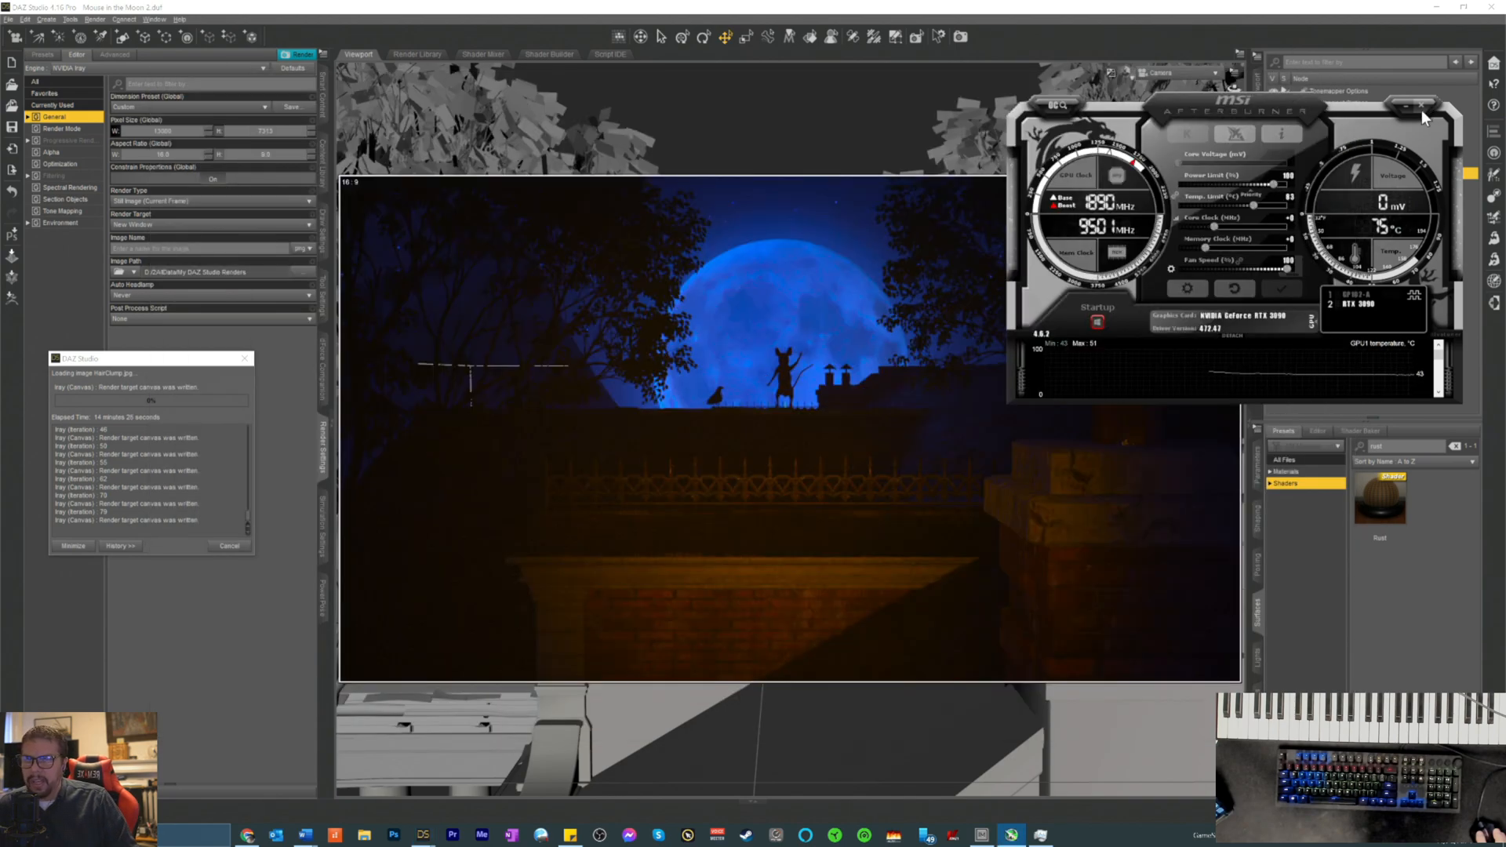
left_click(1400, 107)
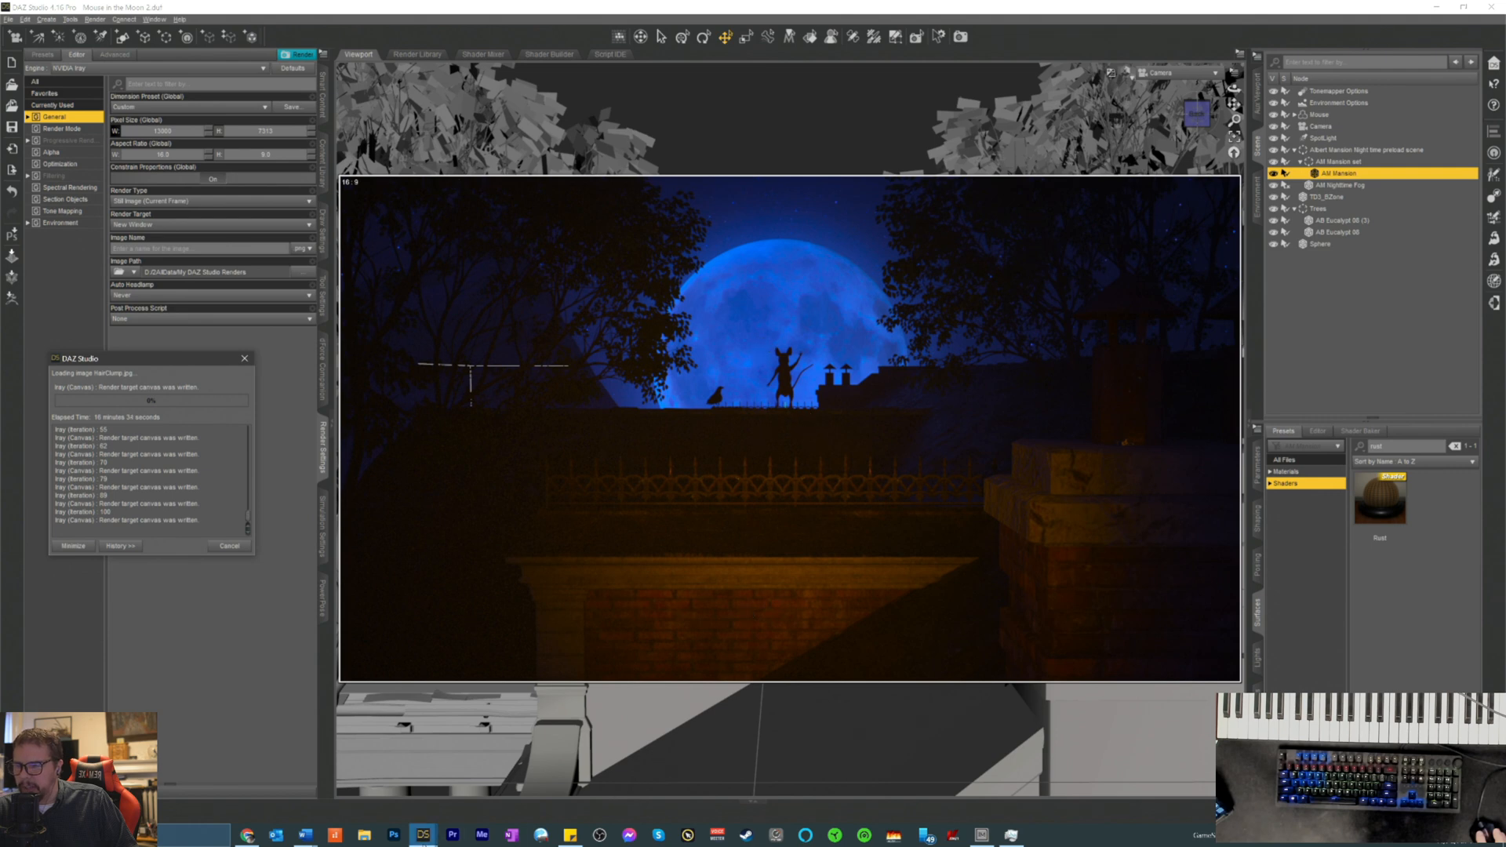
- Bring the render window back and inspect the mouse's body, raised paw and tail beside the chimney
left_click(425, 835)
left_click(494, 765)
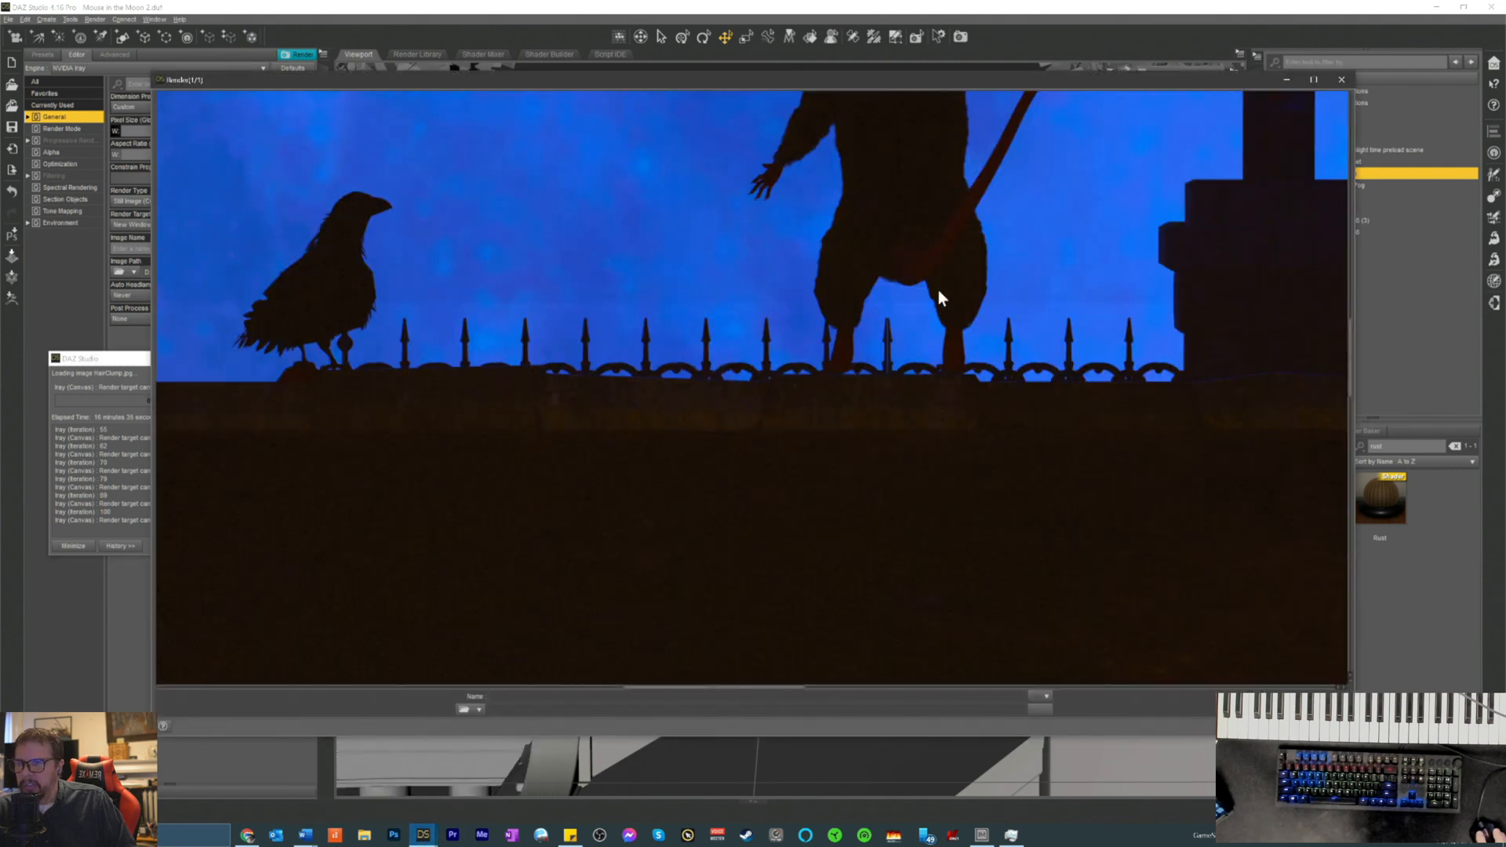
scroll(935, 299, "up", 5)
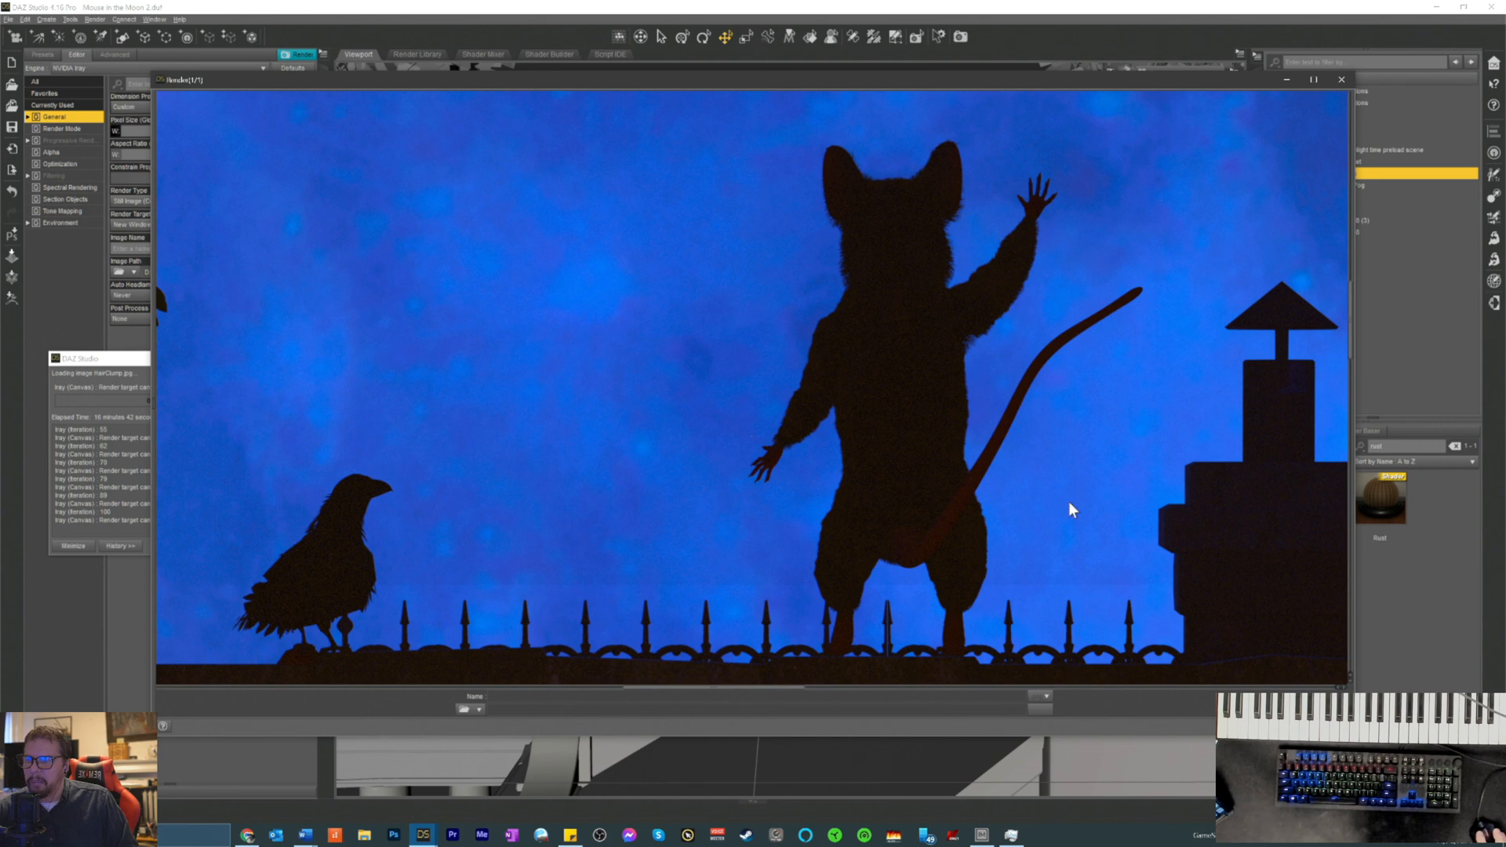
scroll(1059, 510, "down", 2)
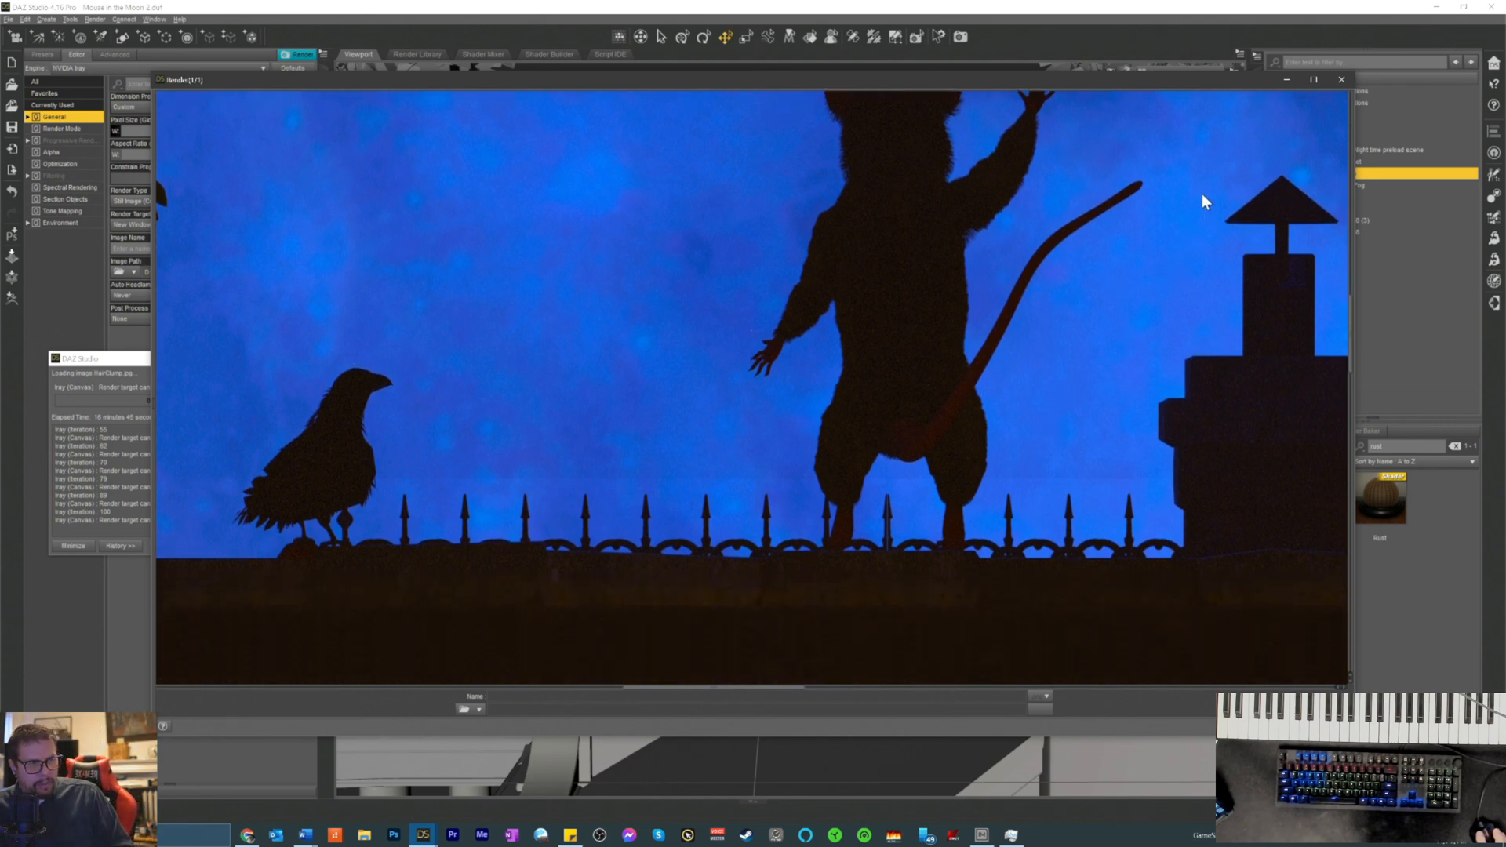
scroll(1202, 235, "up", 4)
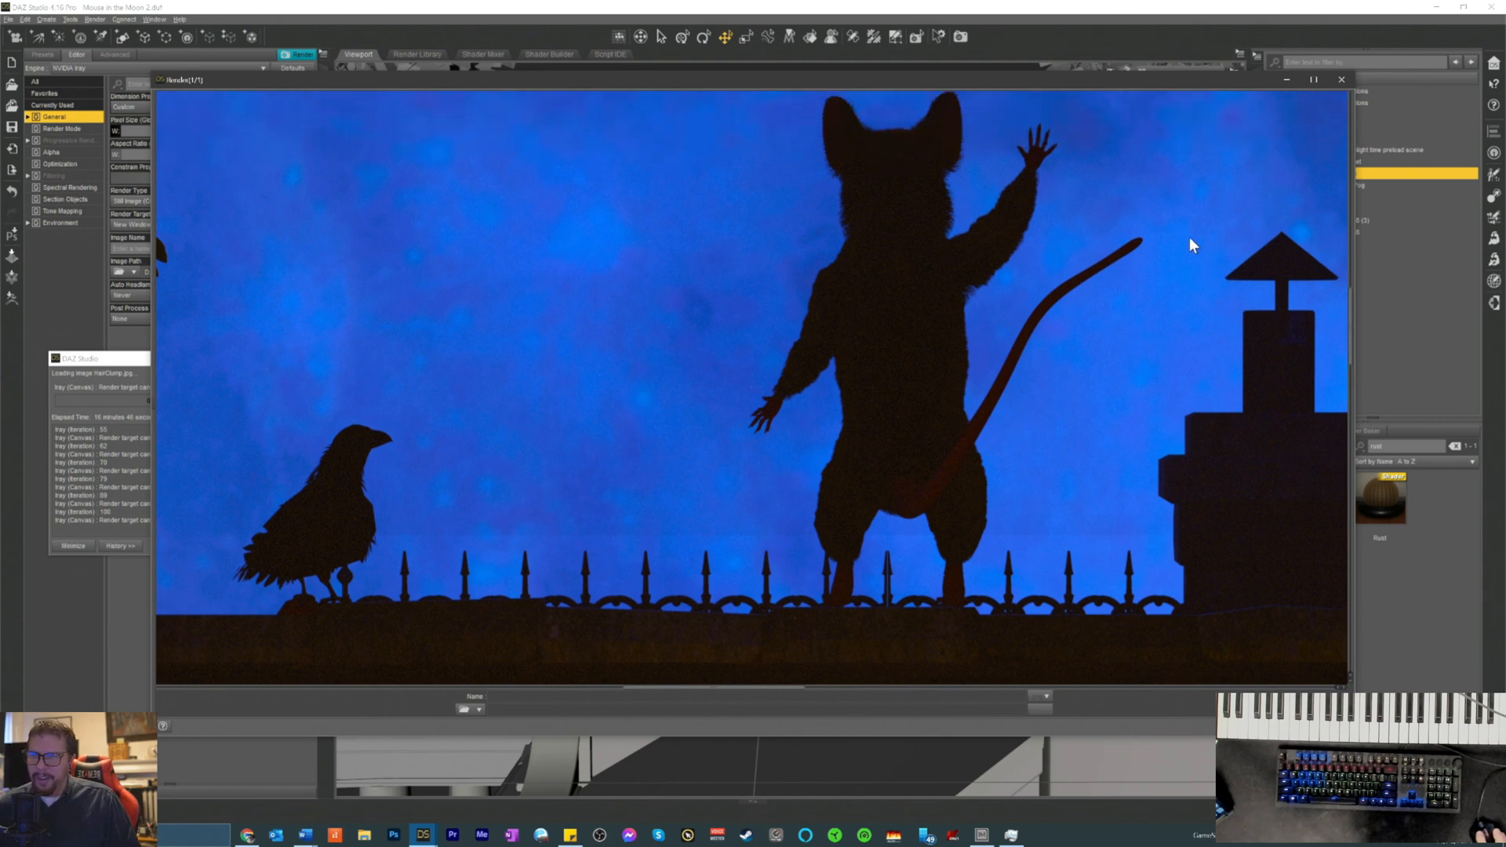
scroll(1097, 315, "down", 3)
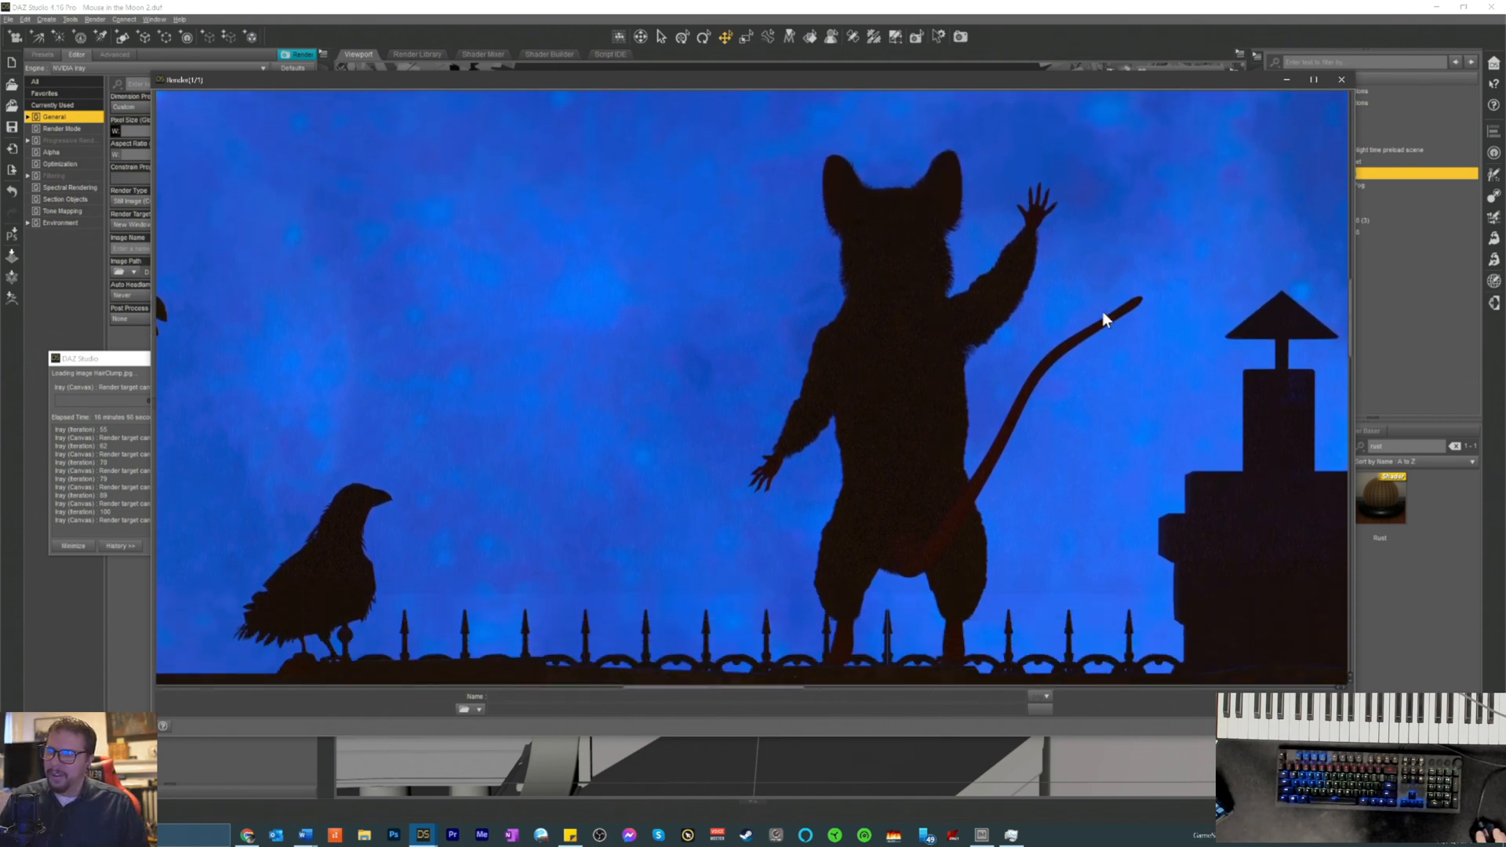
scroll(1111, 301, "up", 1)
scroll(1120, 292, "down", 3)
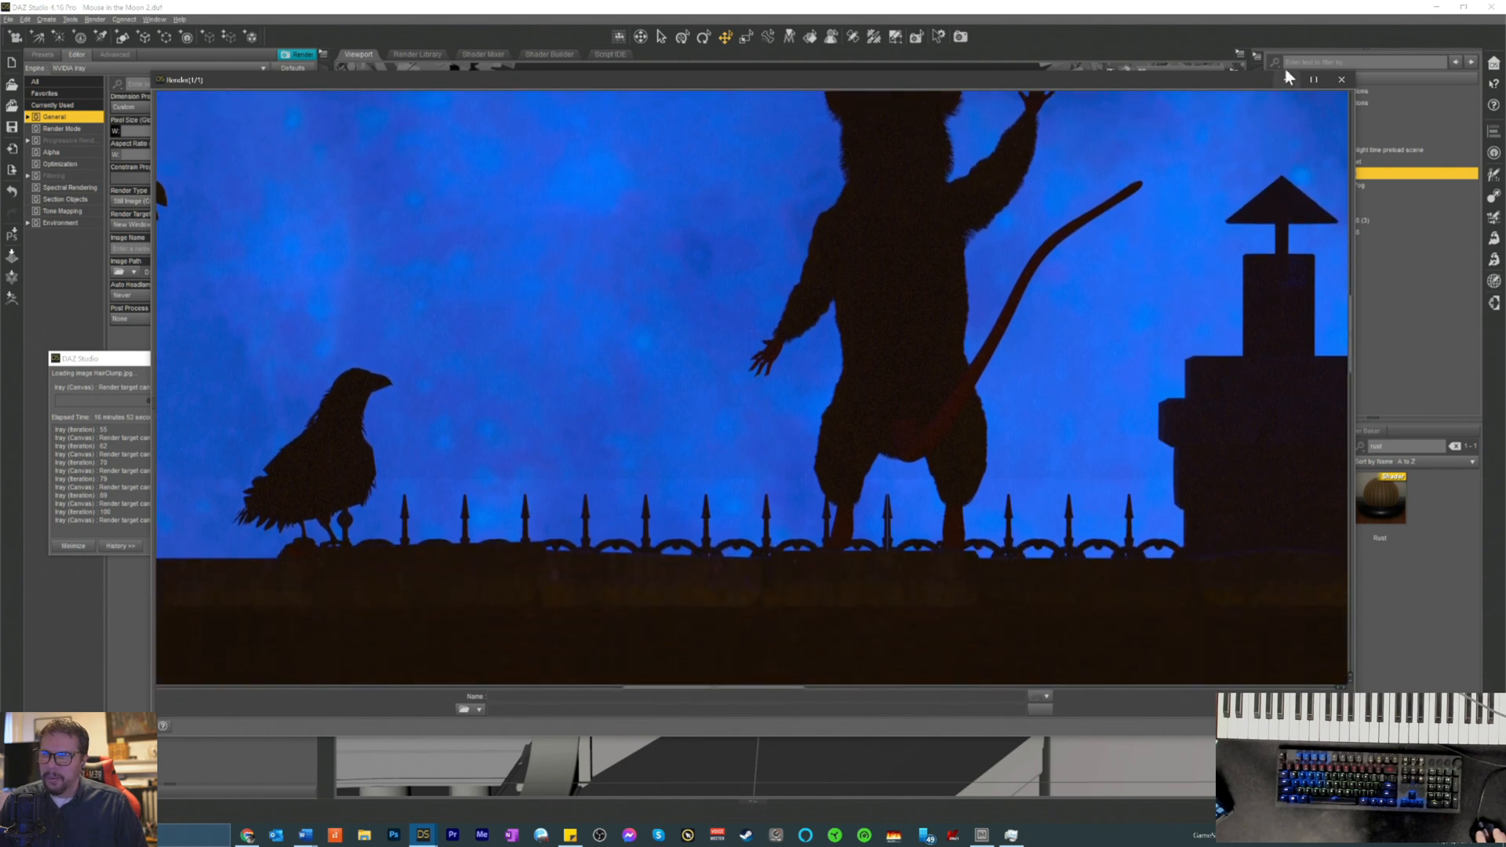
- Check the crow, the small railing and the wall's top edge around the mouse's feet, and minimize the render window
scroll(471, 384, "down", 4)
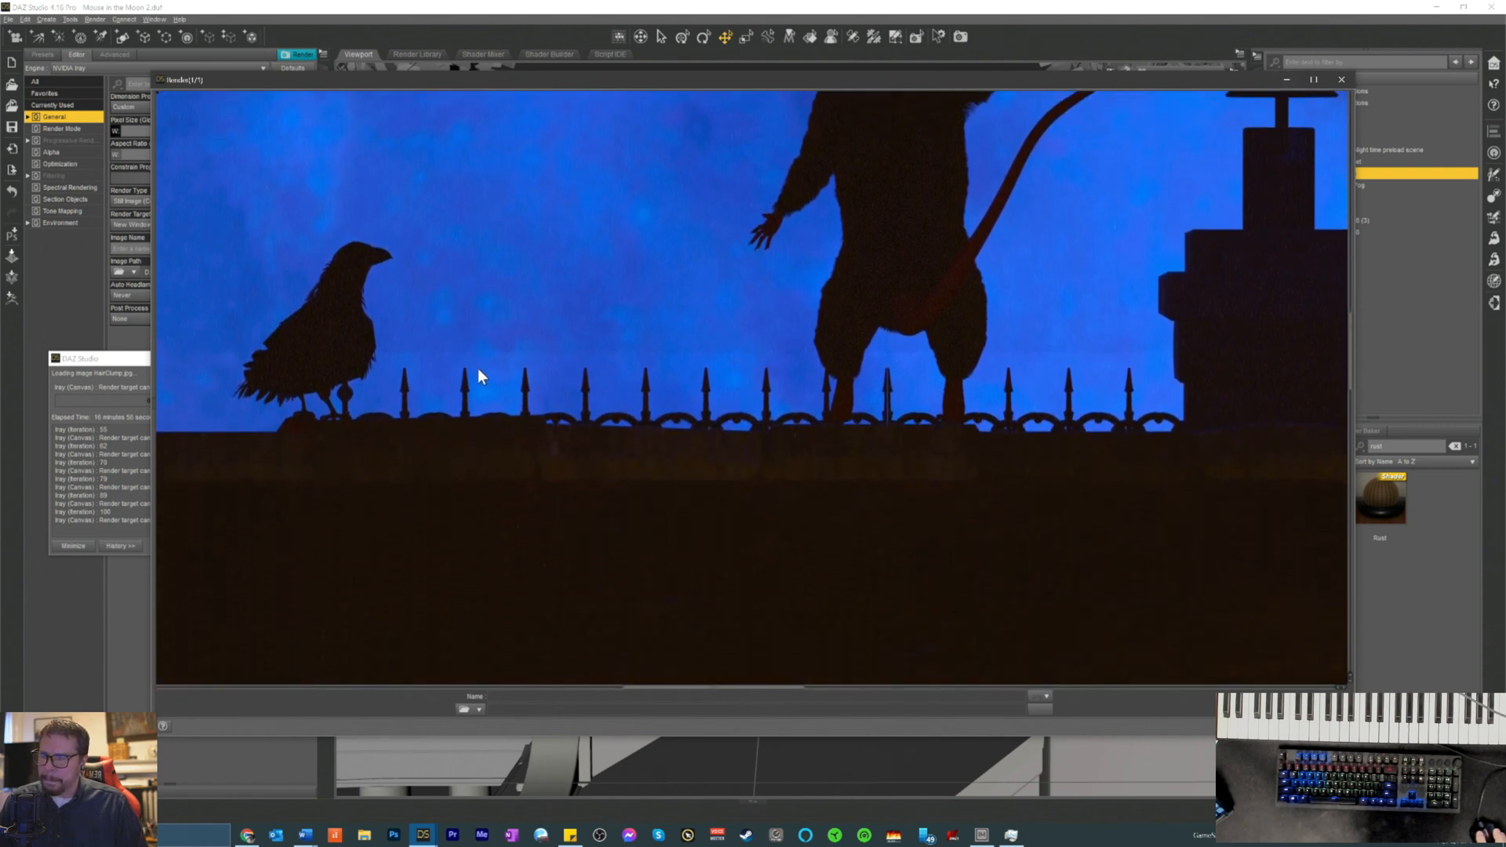
scroll(480, 369, "up", 2)
scroll(808, 331, "up", 2)
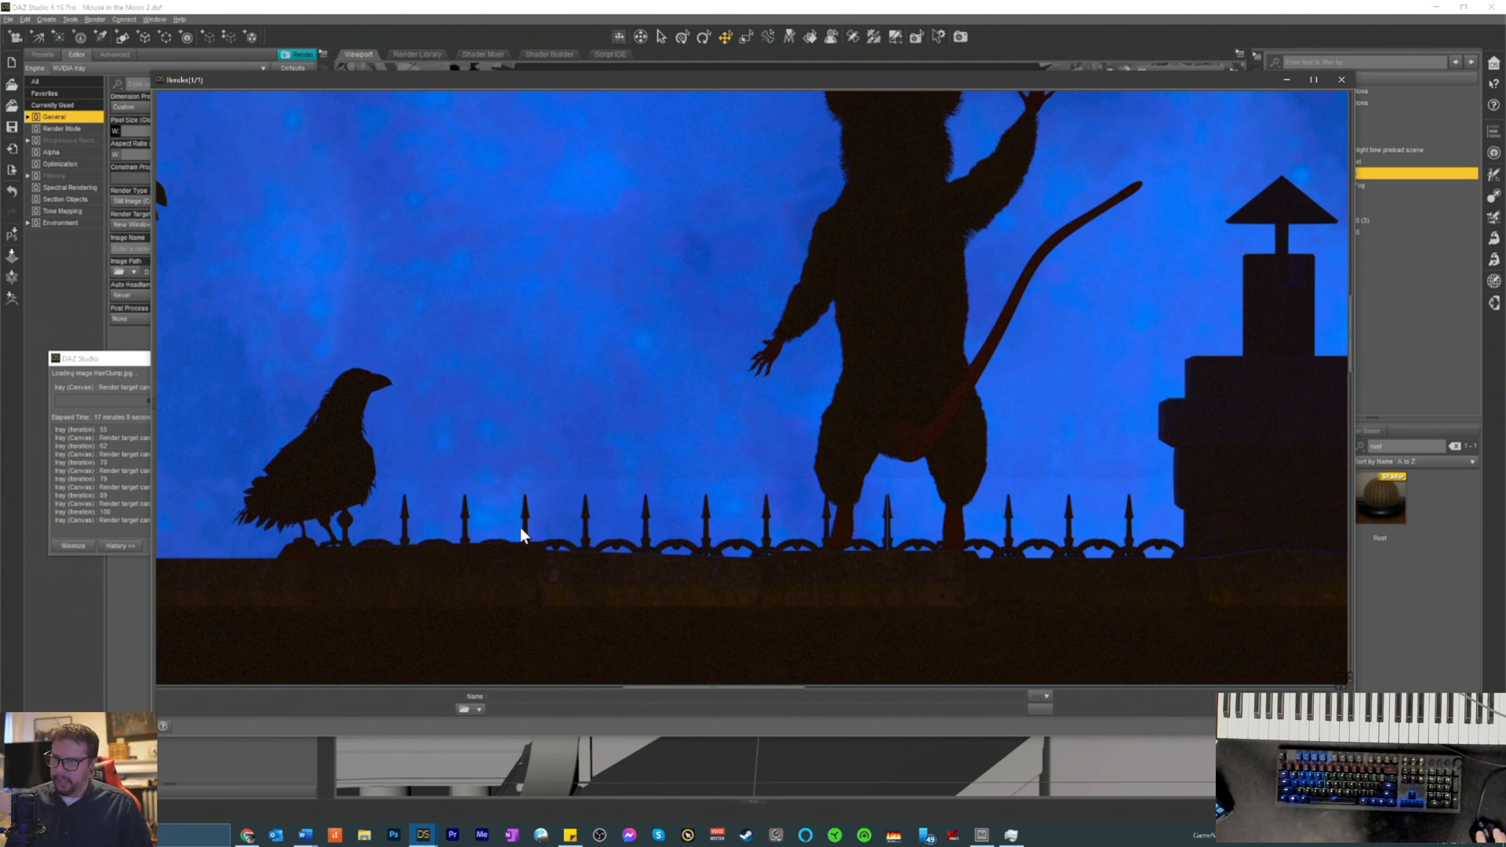
scroll(520, 525, "down", 1)
scroll(451, 559, "down", 1)
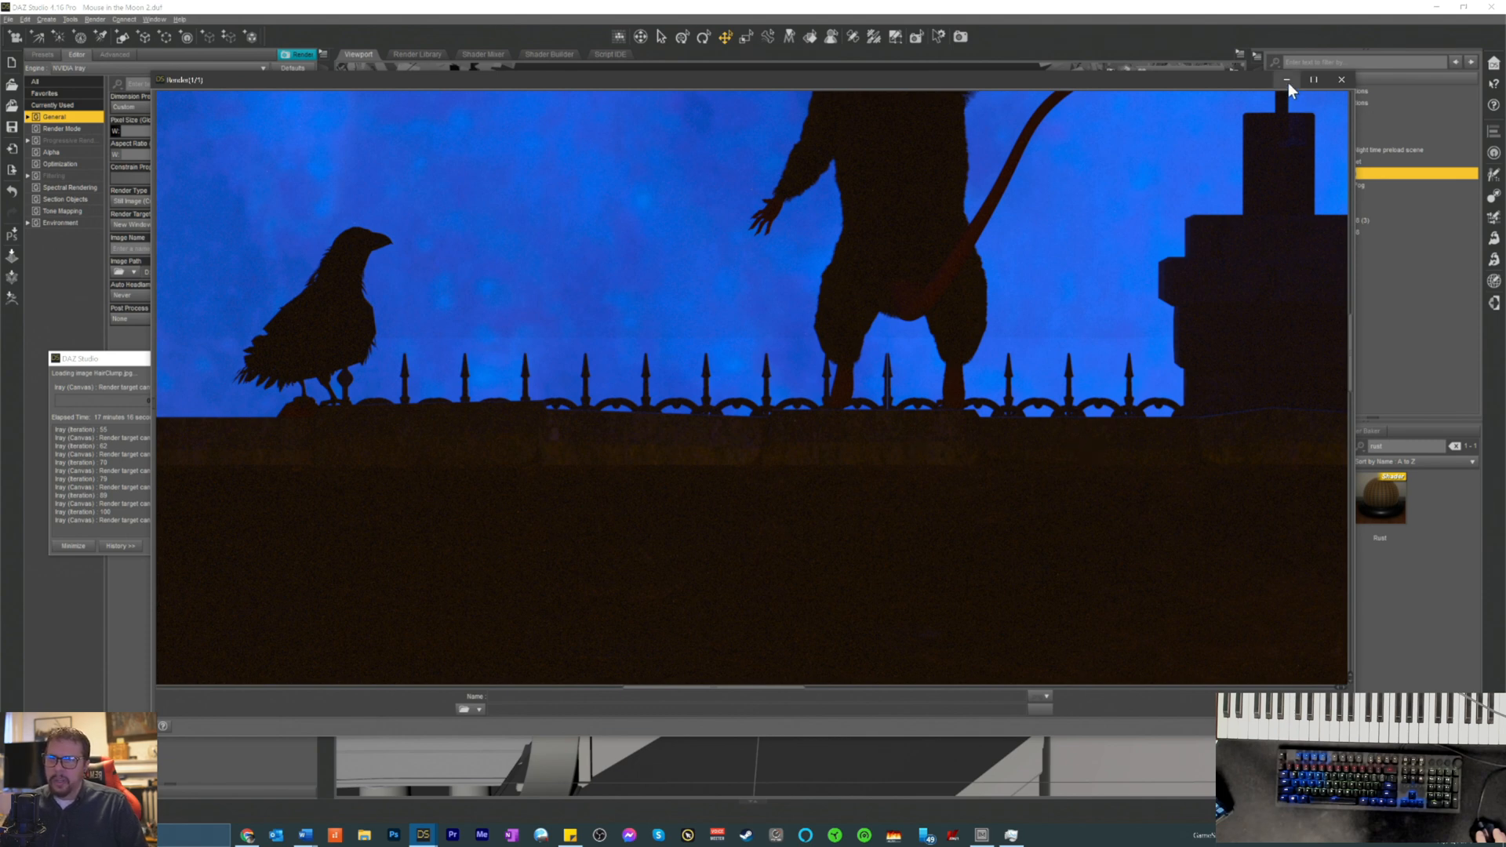
scroll(941, 359, "up", 5)
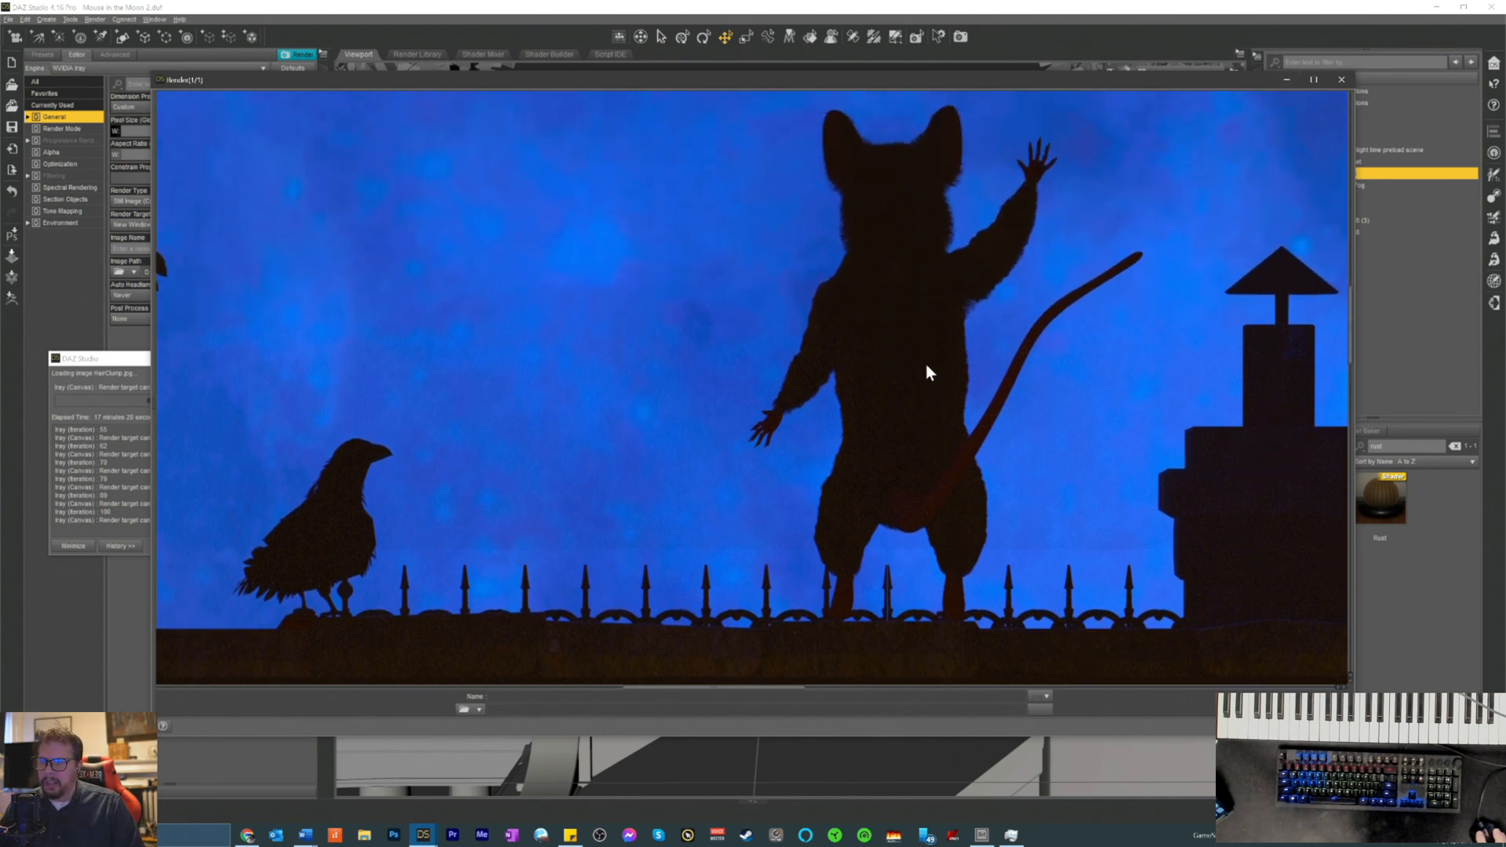
scroll(1170, 485, "down", 3)
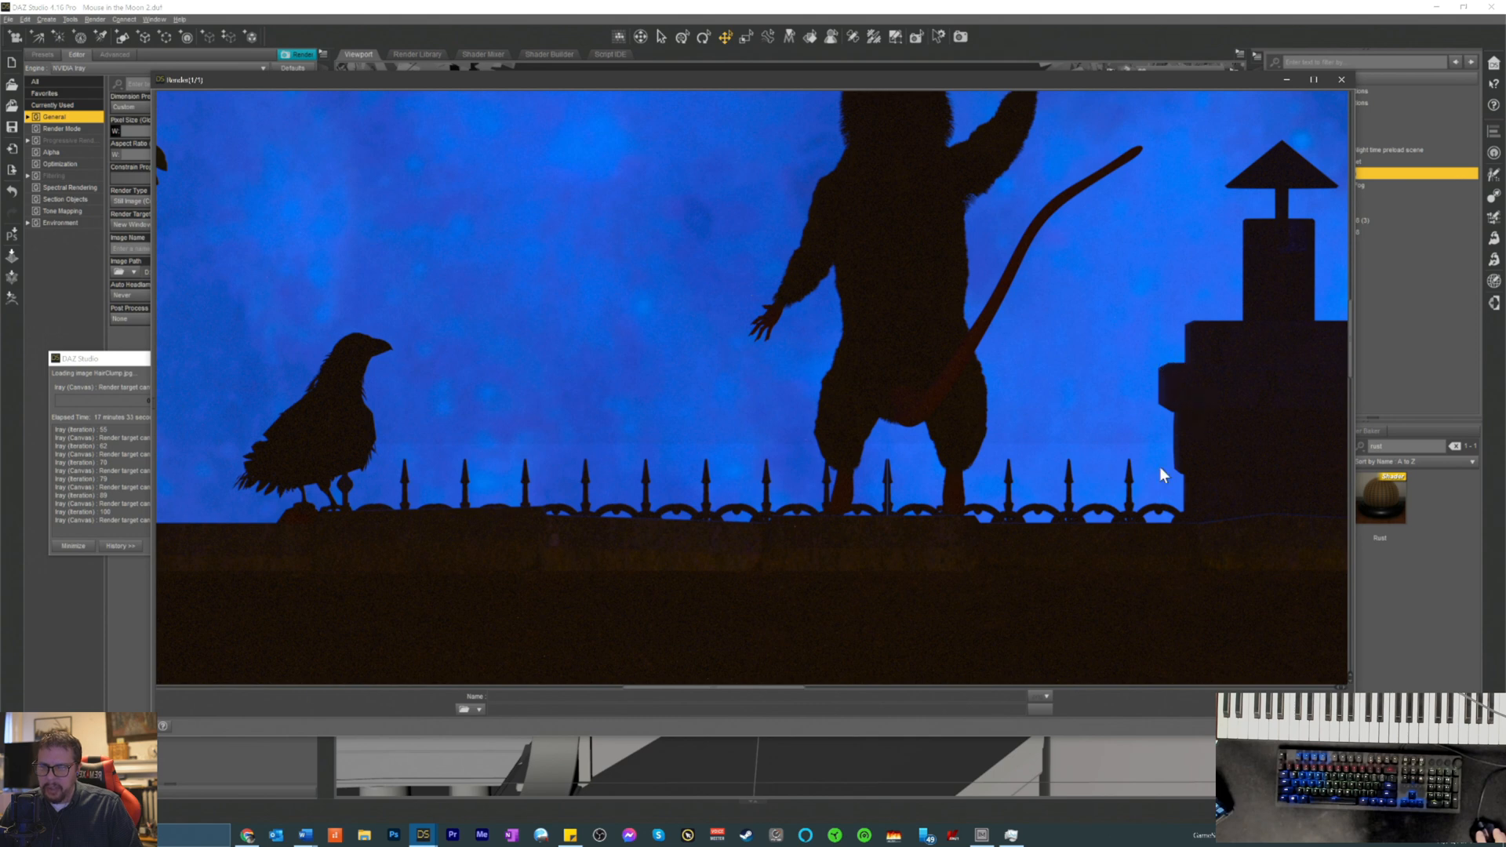
scroll(966, 544, "up", 2)
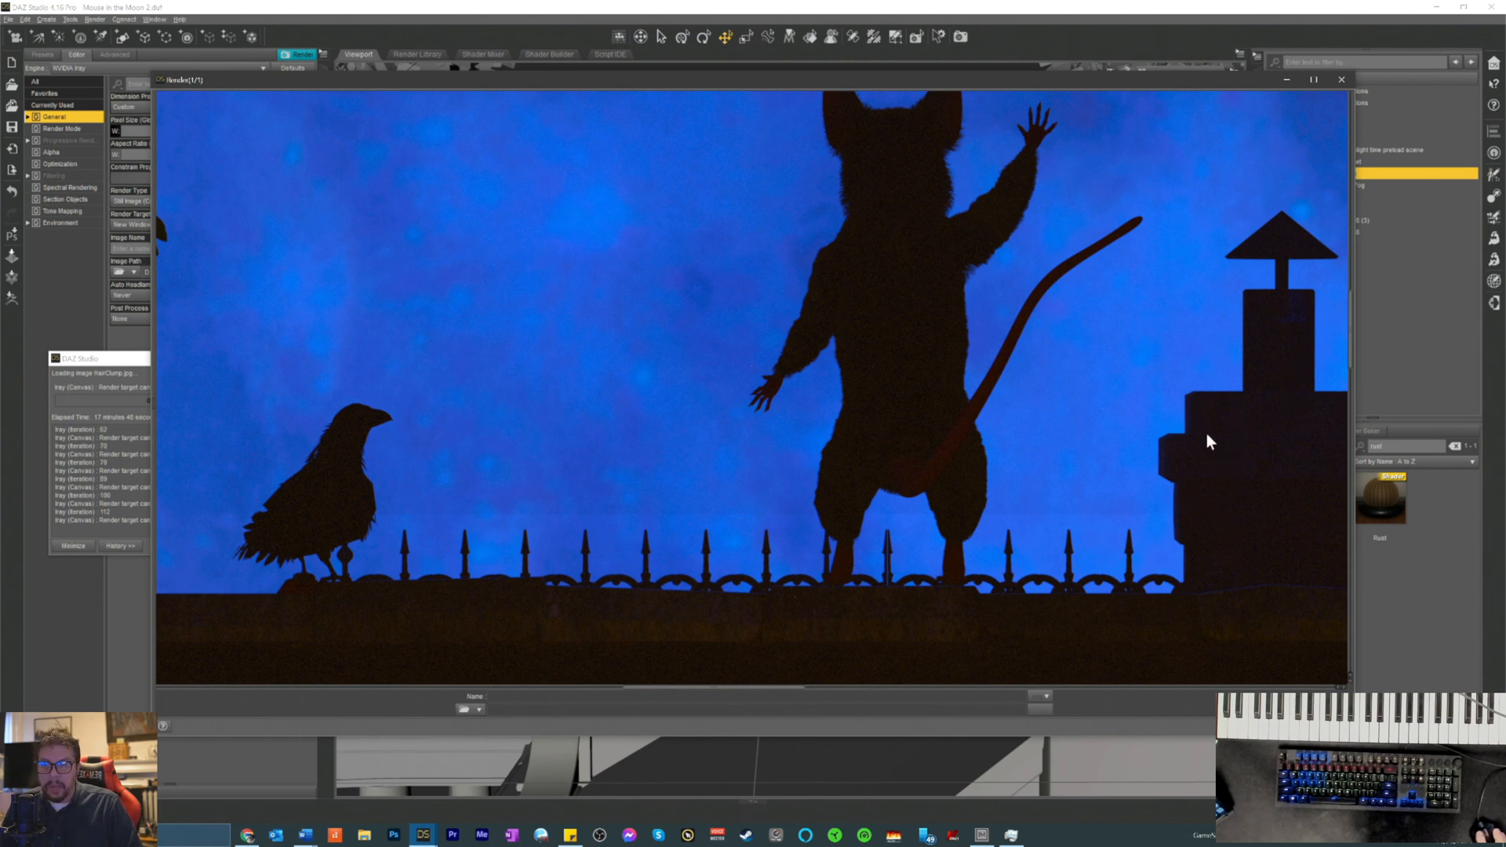
left_click(1286, 81)
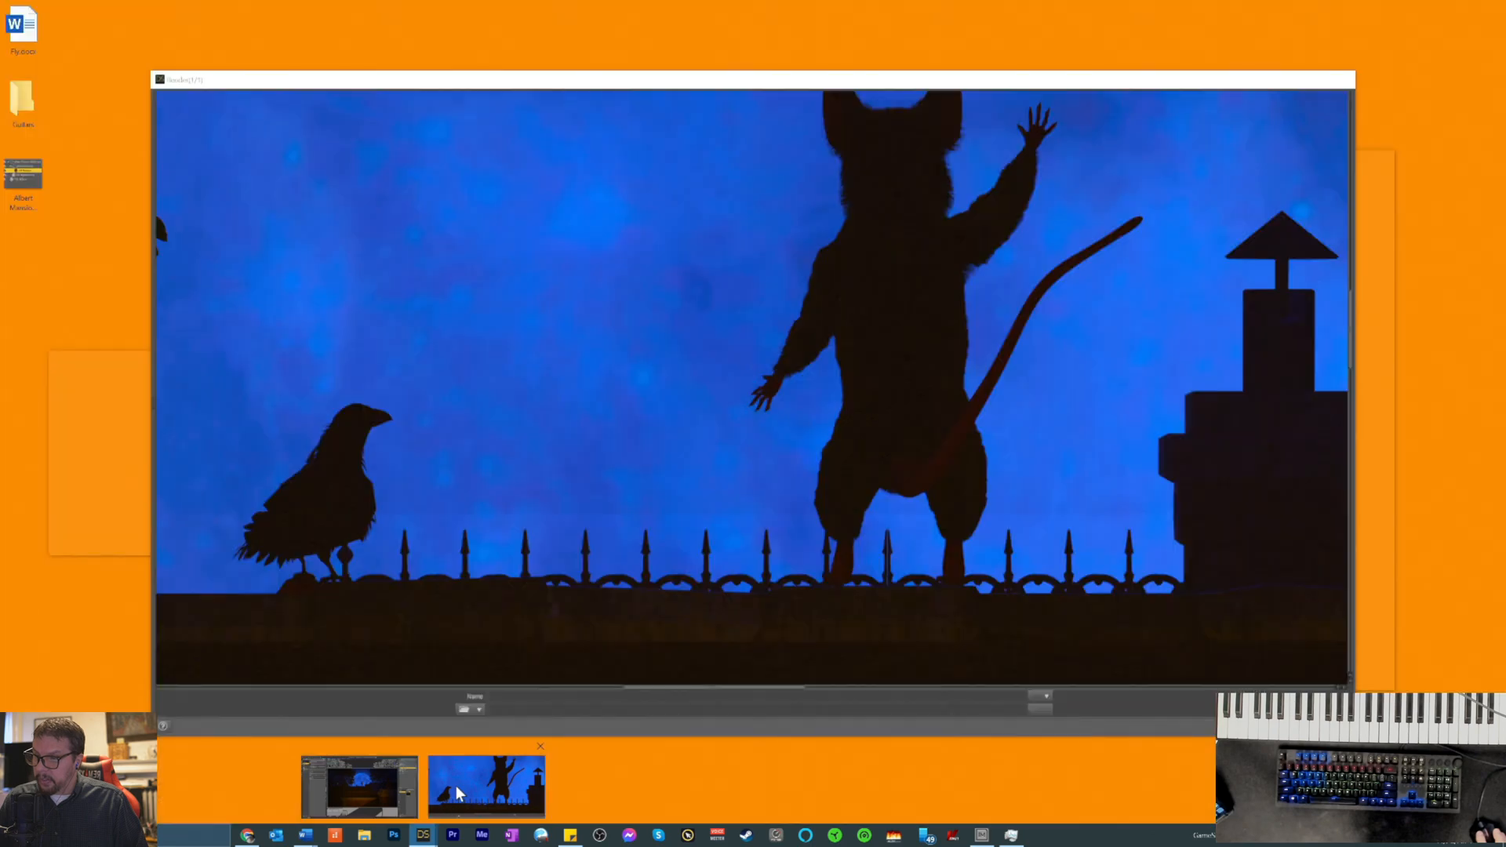
- Reopen the render window and examine the ornate rusty fence and the dark wall above it
left_click(455, 784)
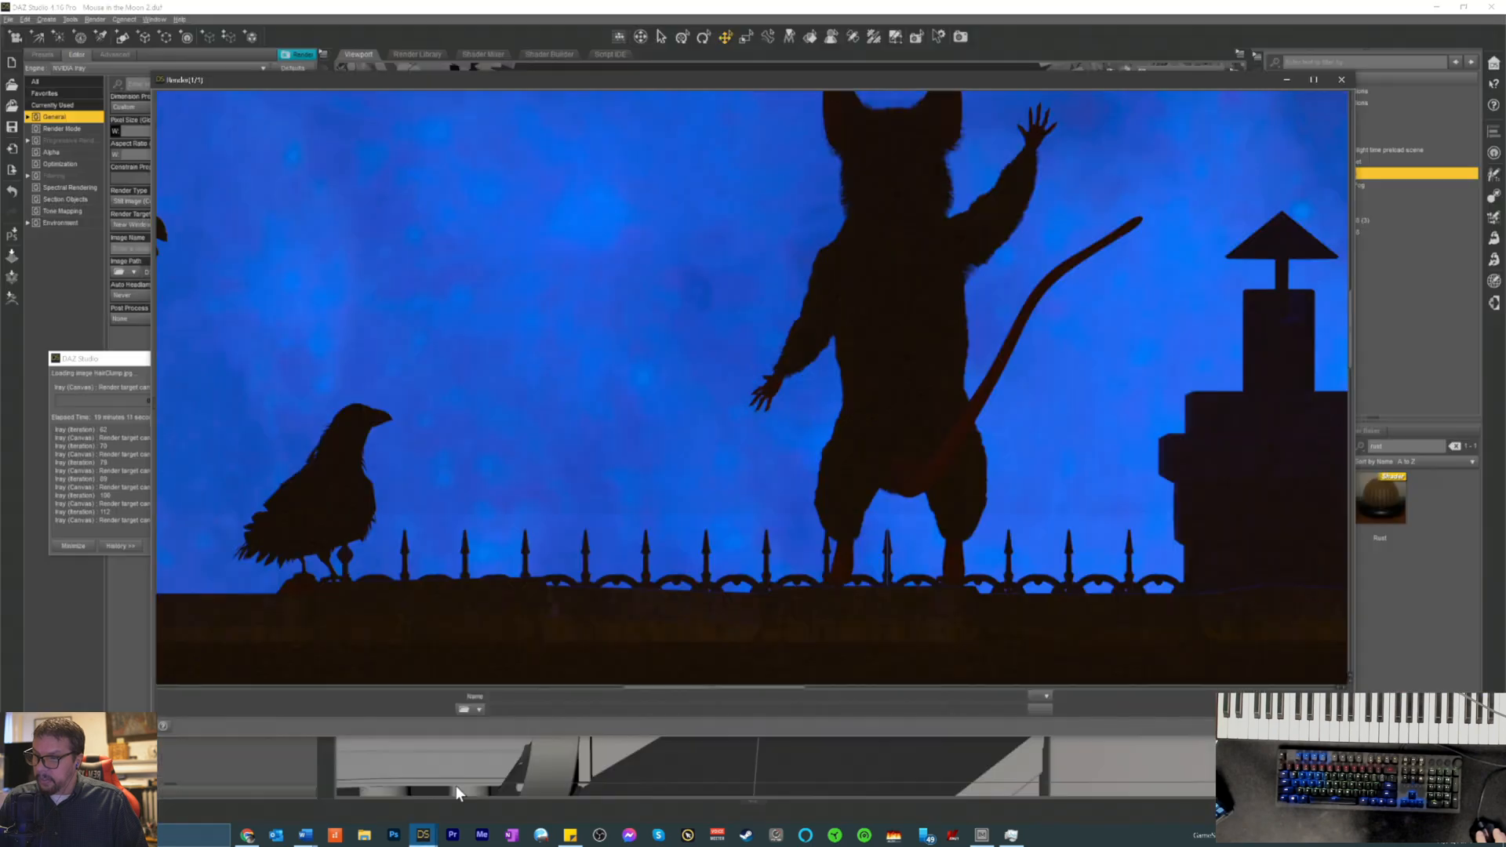
scroll(737, 384, "up", 10)
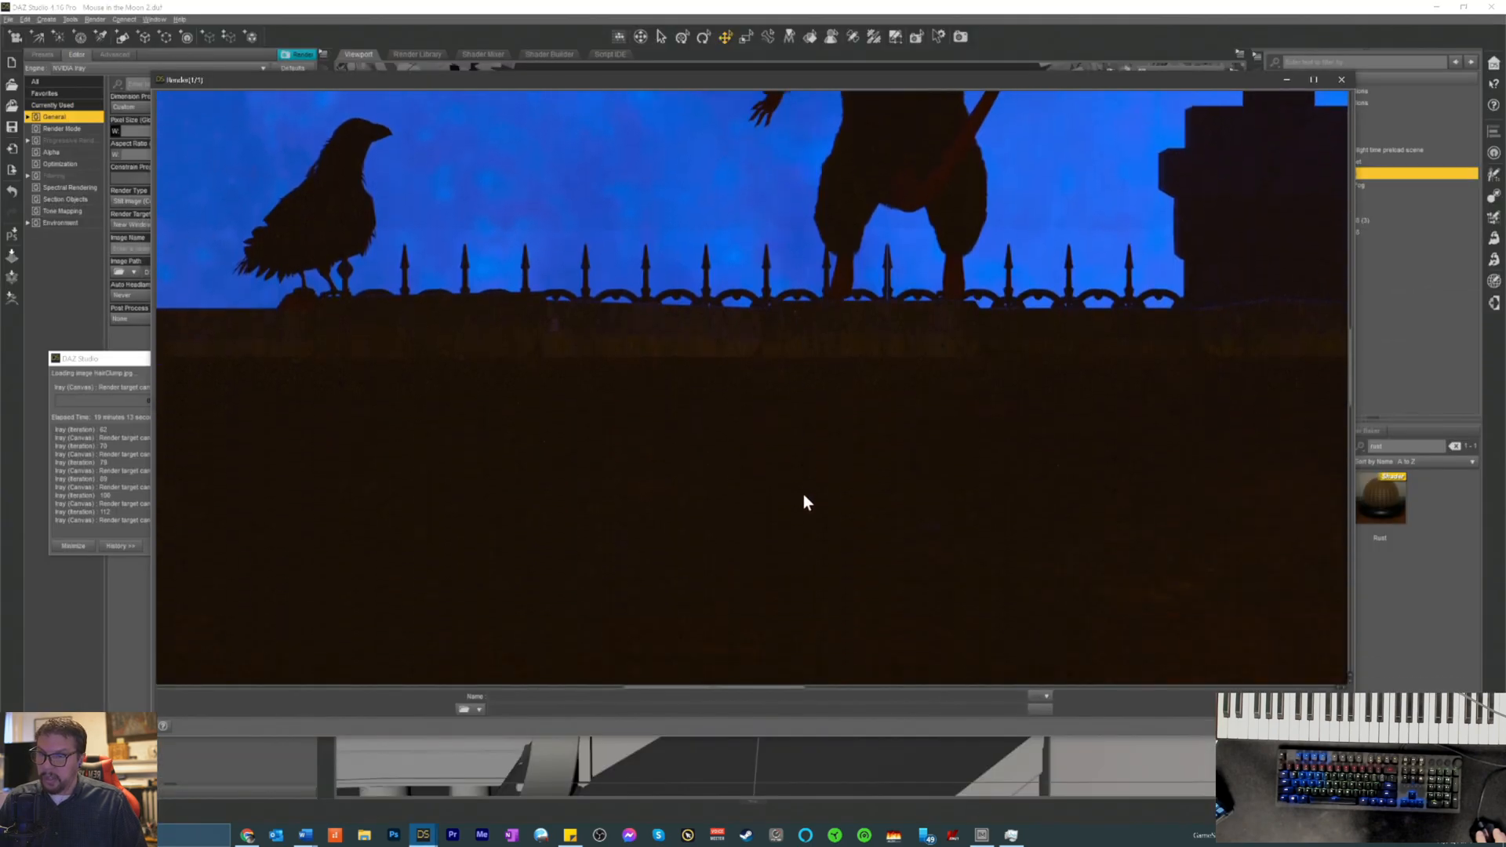
scroll(789, 550, "down", 2)
scroll(780, 538, "up", 6)
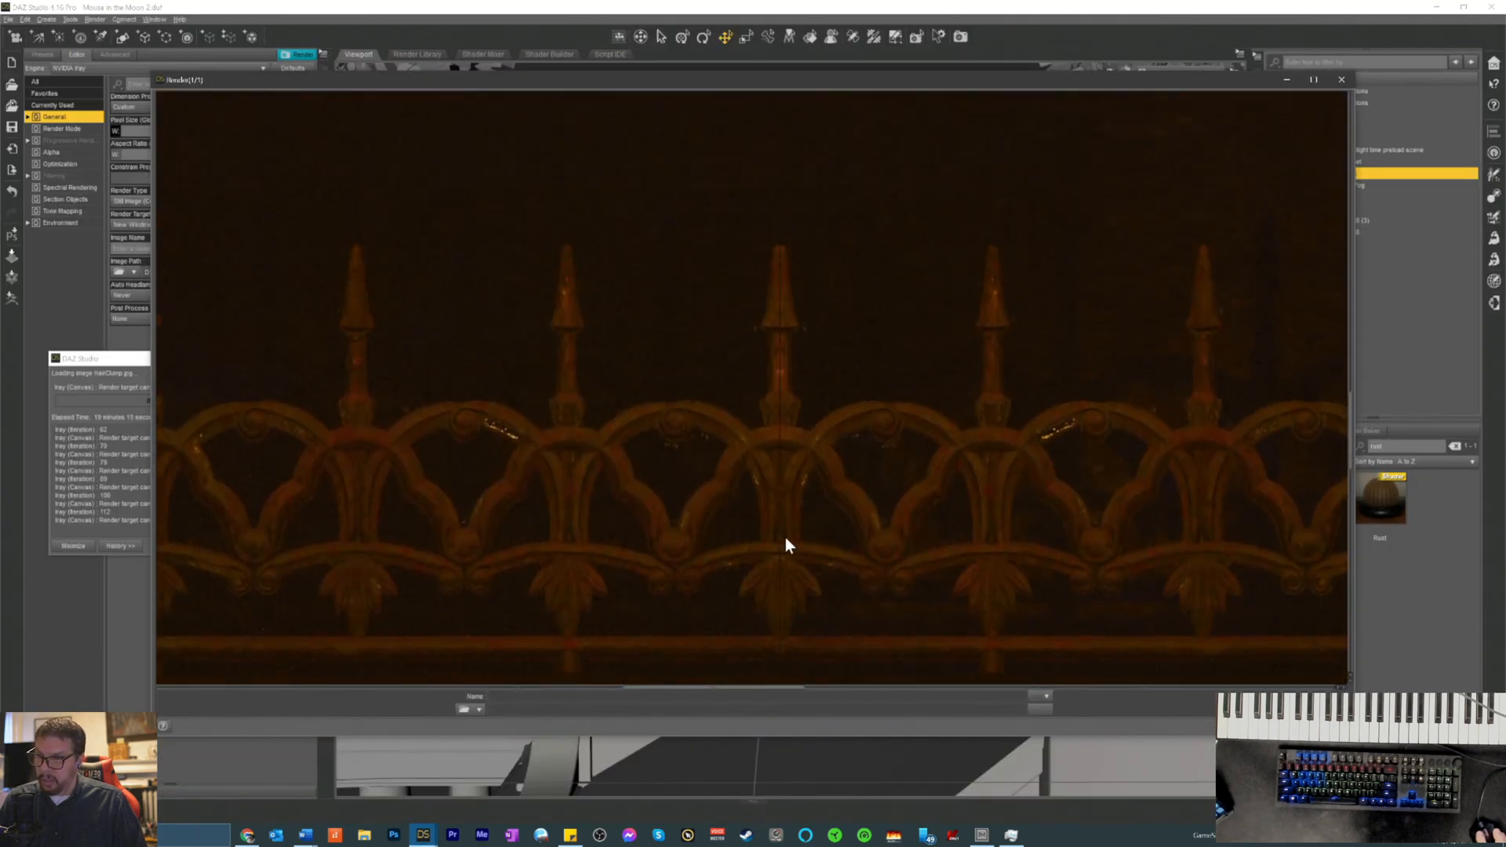
scroll(775, 525, "up", 3)
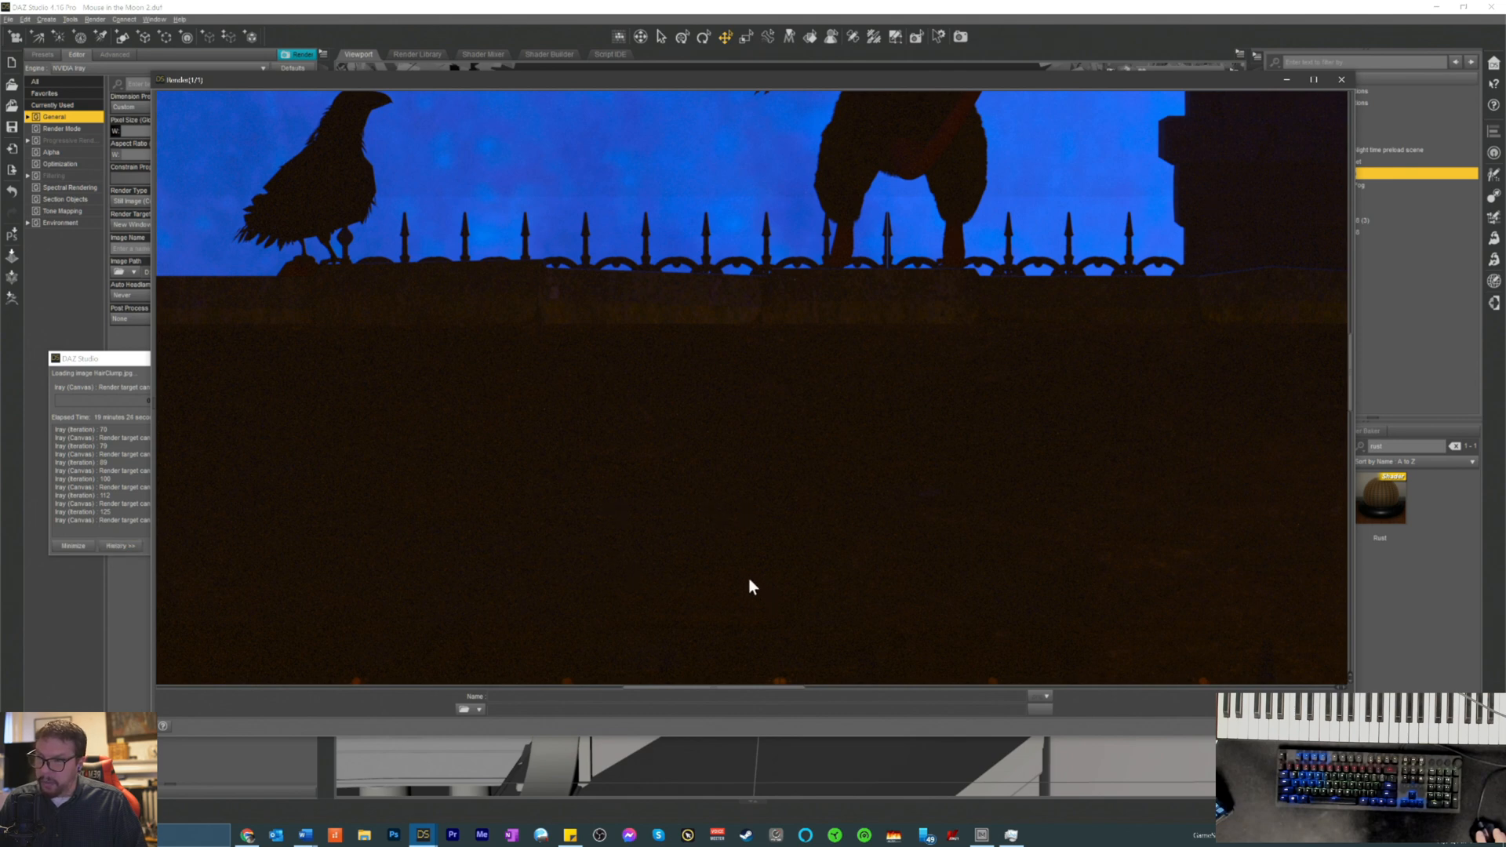
scroll(738, 571, "up", 1)
scroll(729, 568, "down", 3)
scroll(718, 571, "down", 1)
scroll(713, 573, "up", 4)
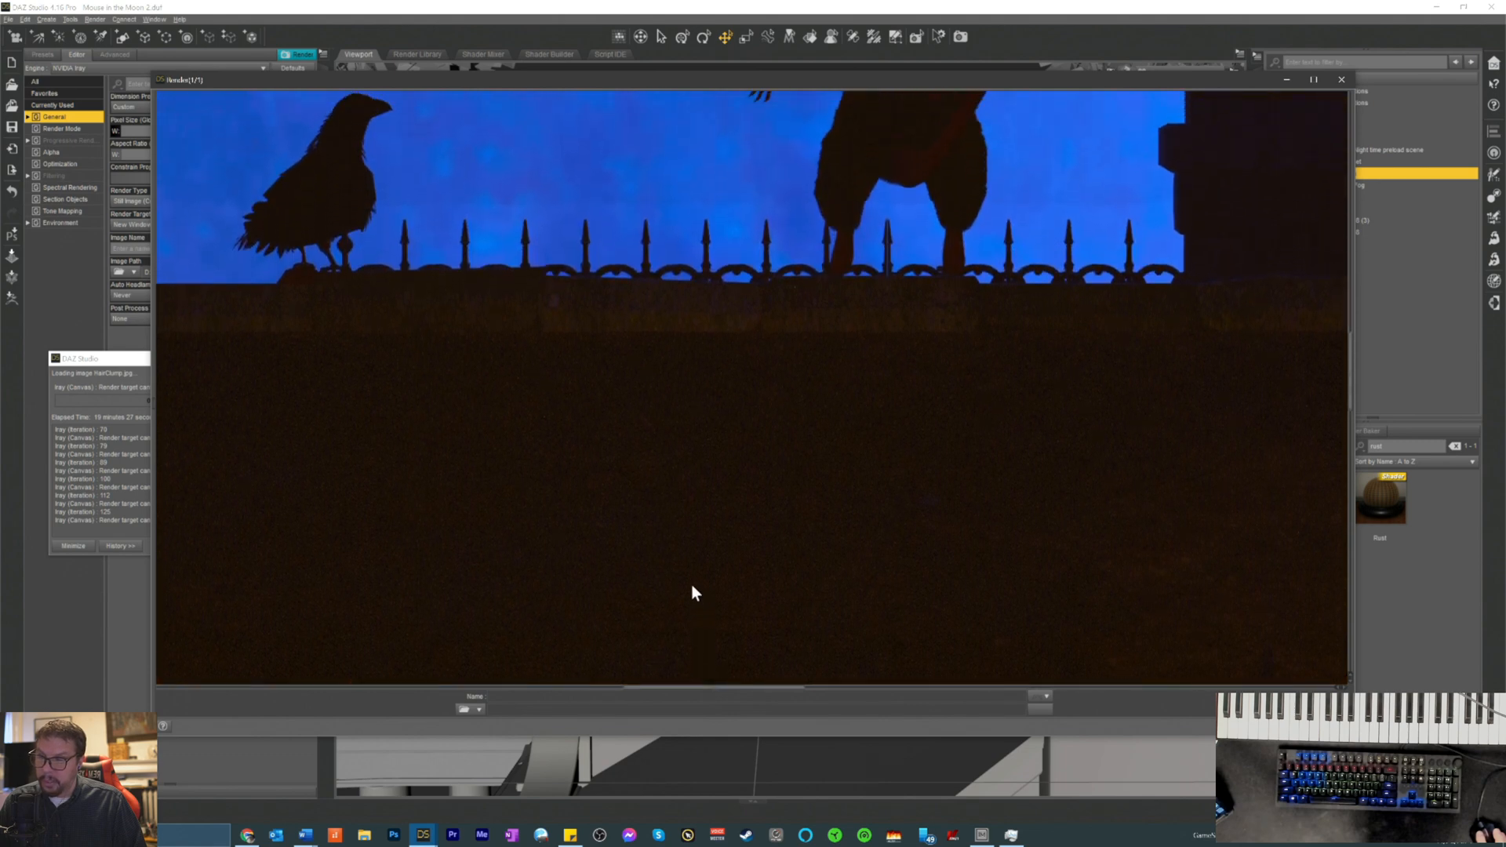
- Compare the mouse and crow silhouettes against the sky with the rusty fence's spikes and scrollwork
scroll(683, 584, "up", 5)
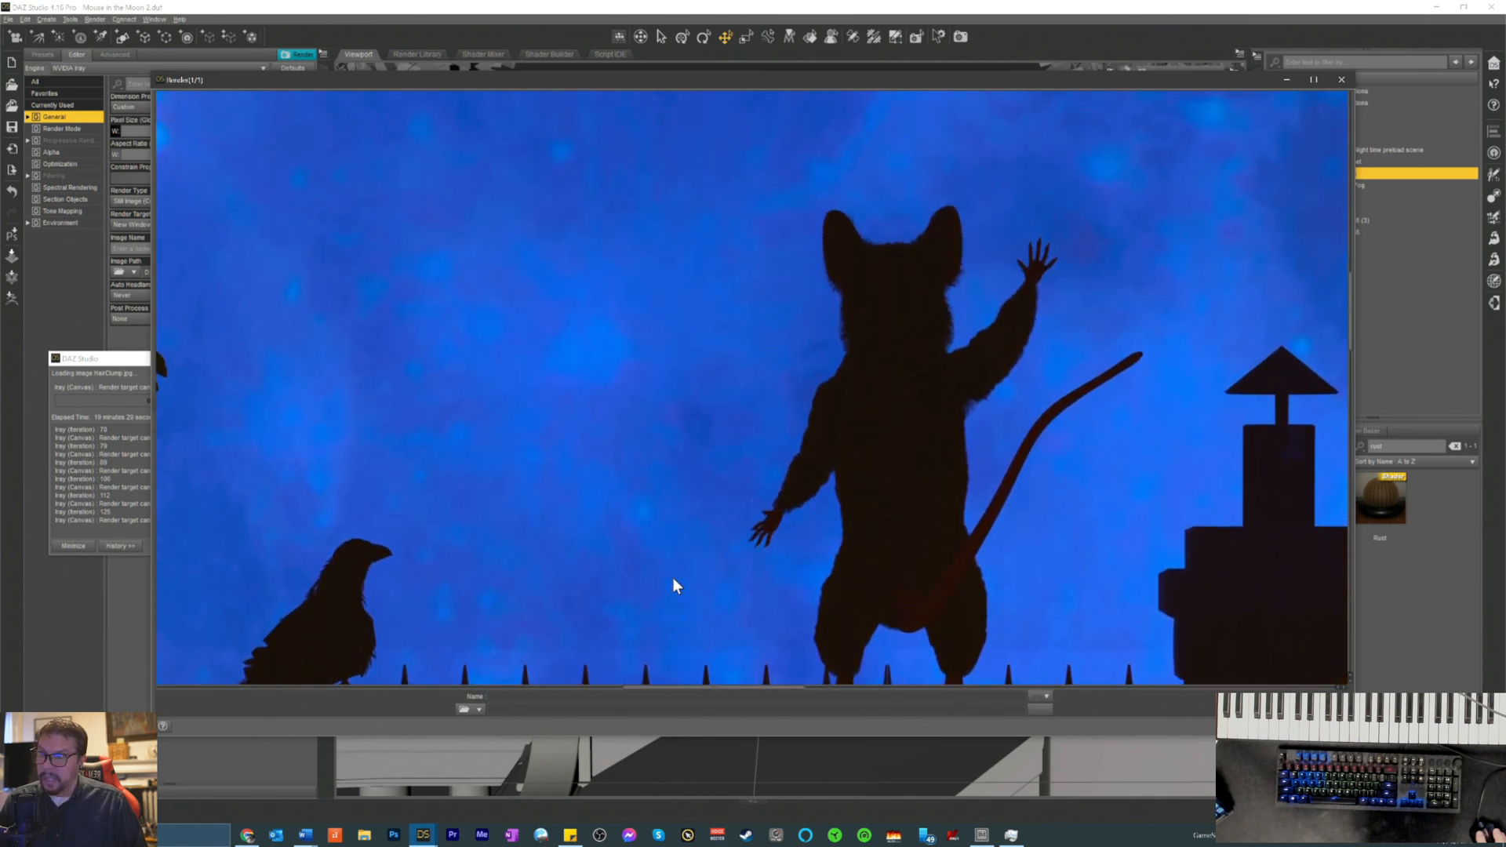
scroll(673, 582, "up", 5)
scroll(677, 582, "down", 5)
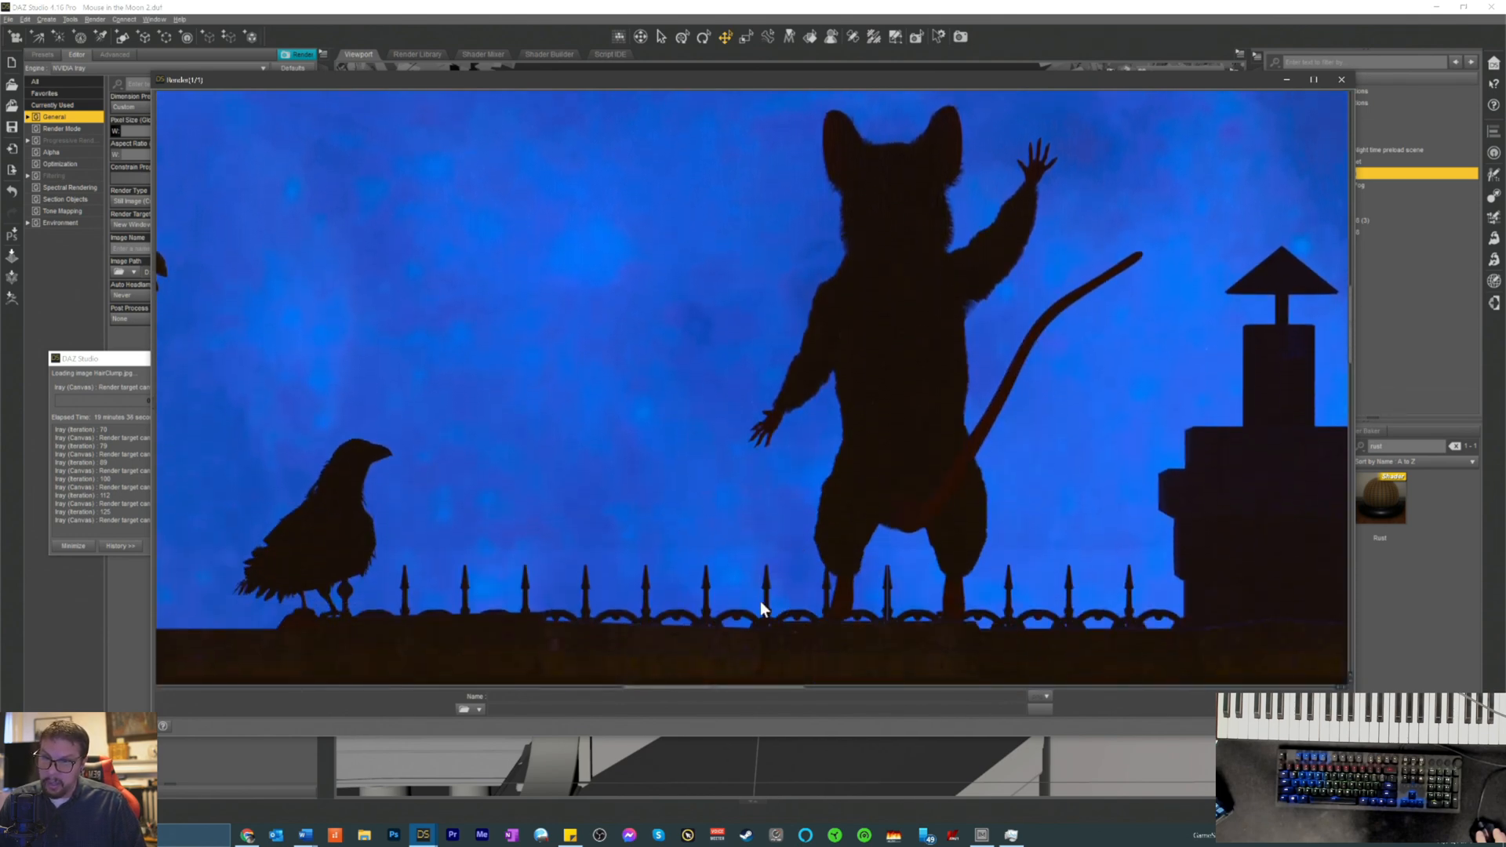
scroll(761, 606, "down", 5)
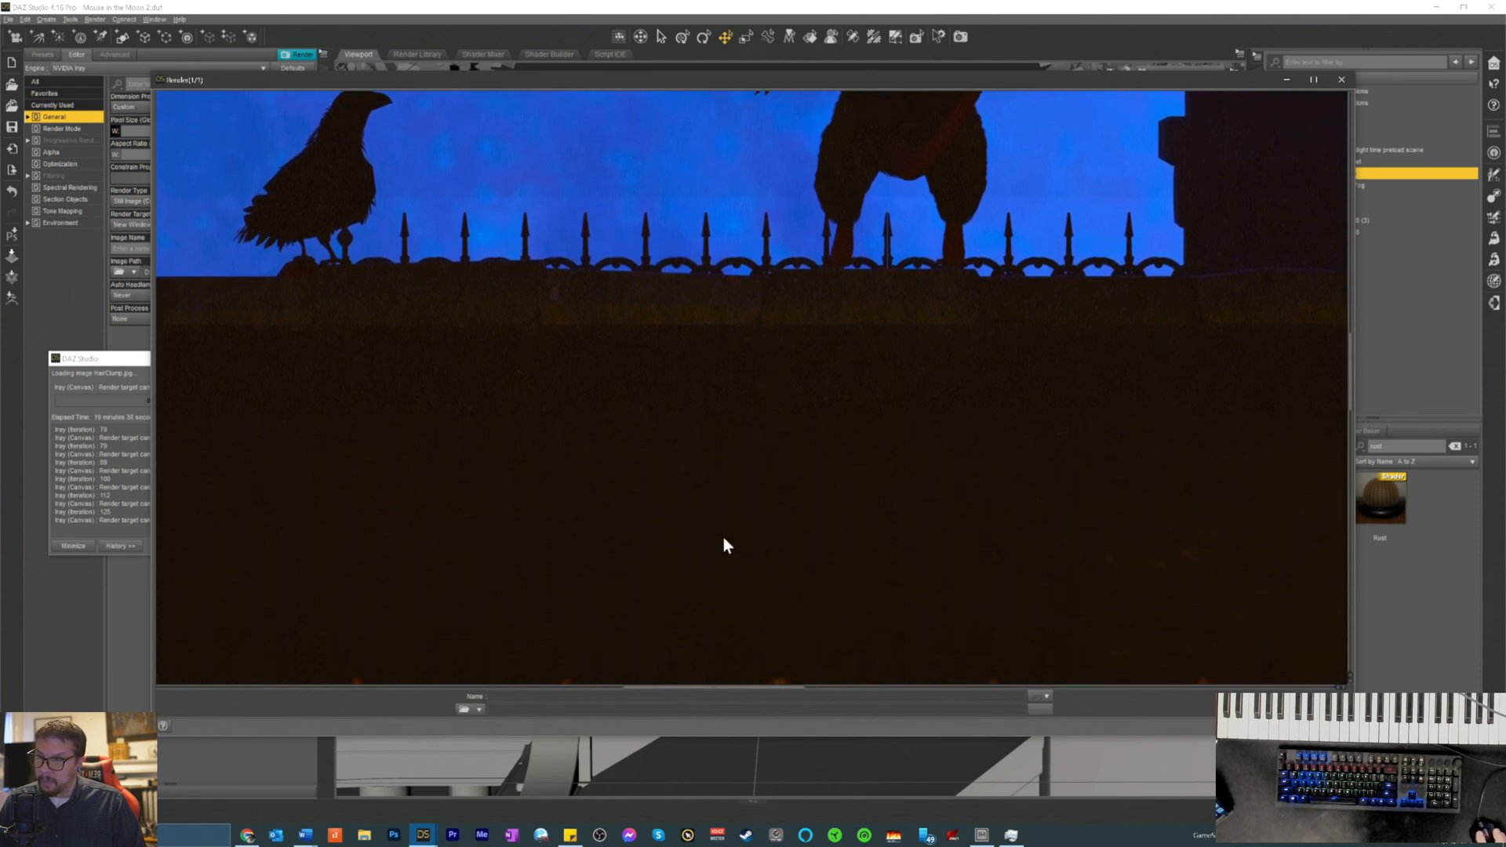
scroll(714, 525, "down", 5)
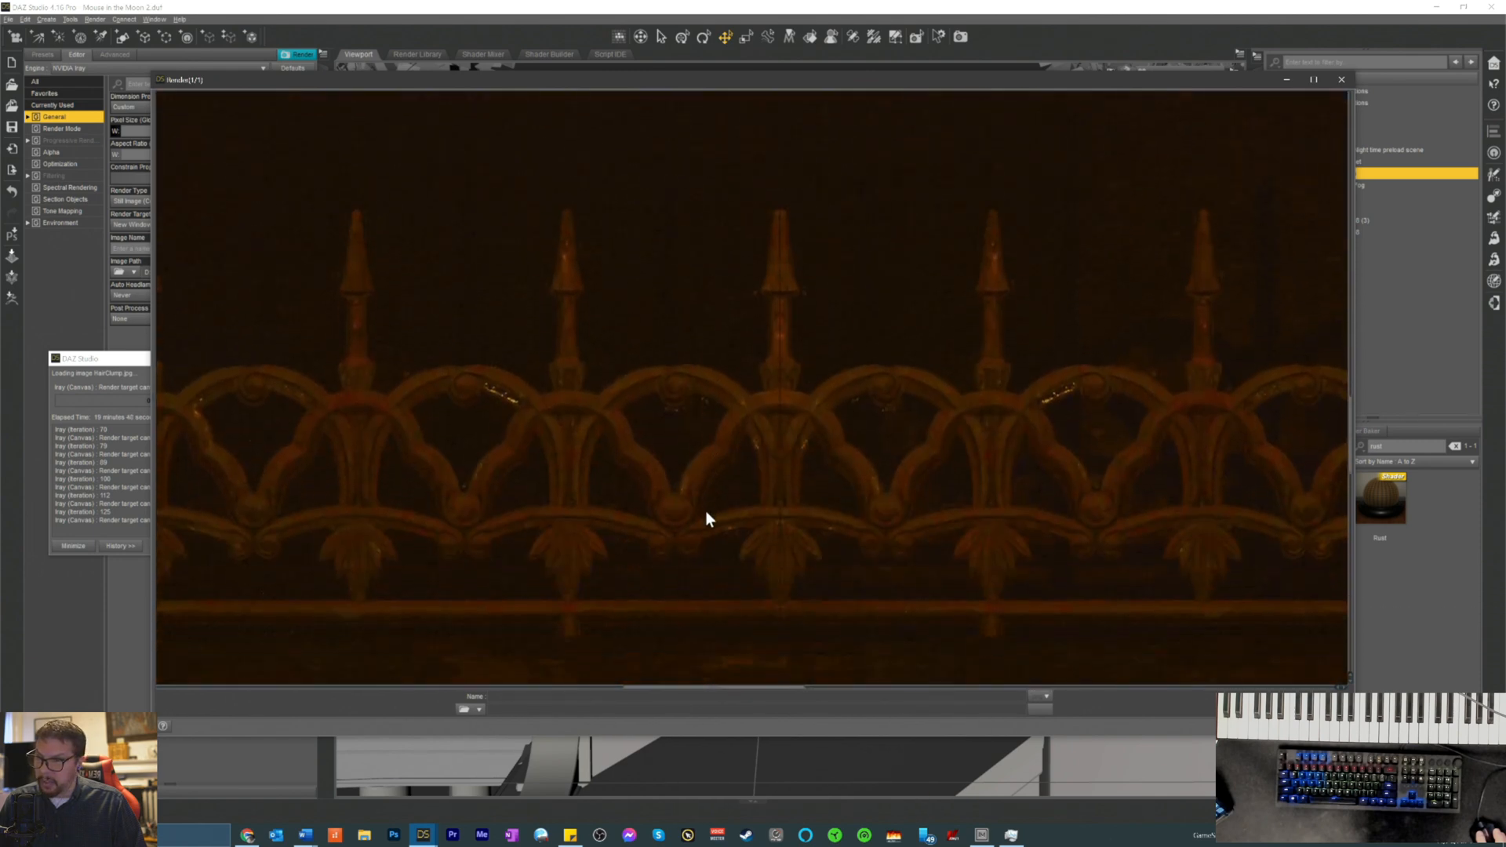
scroll(706, 510, "down", 5)
scroll(710, 508, "up", 4)
scroll(720, 432, "up", 6)
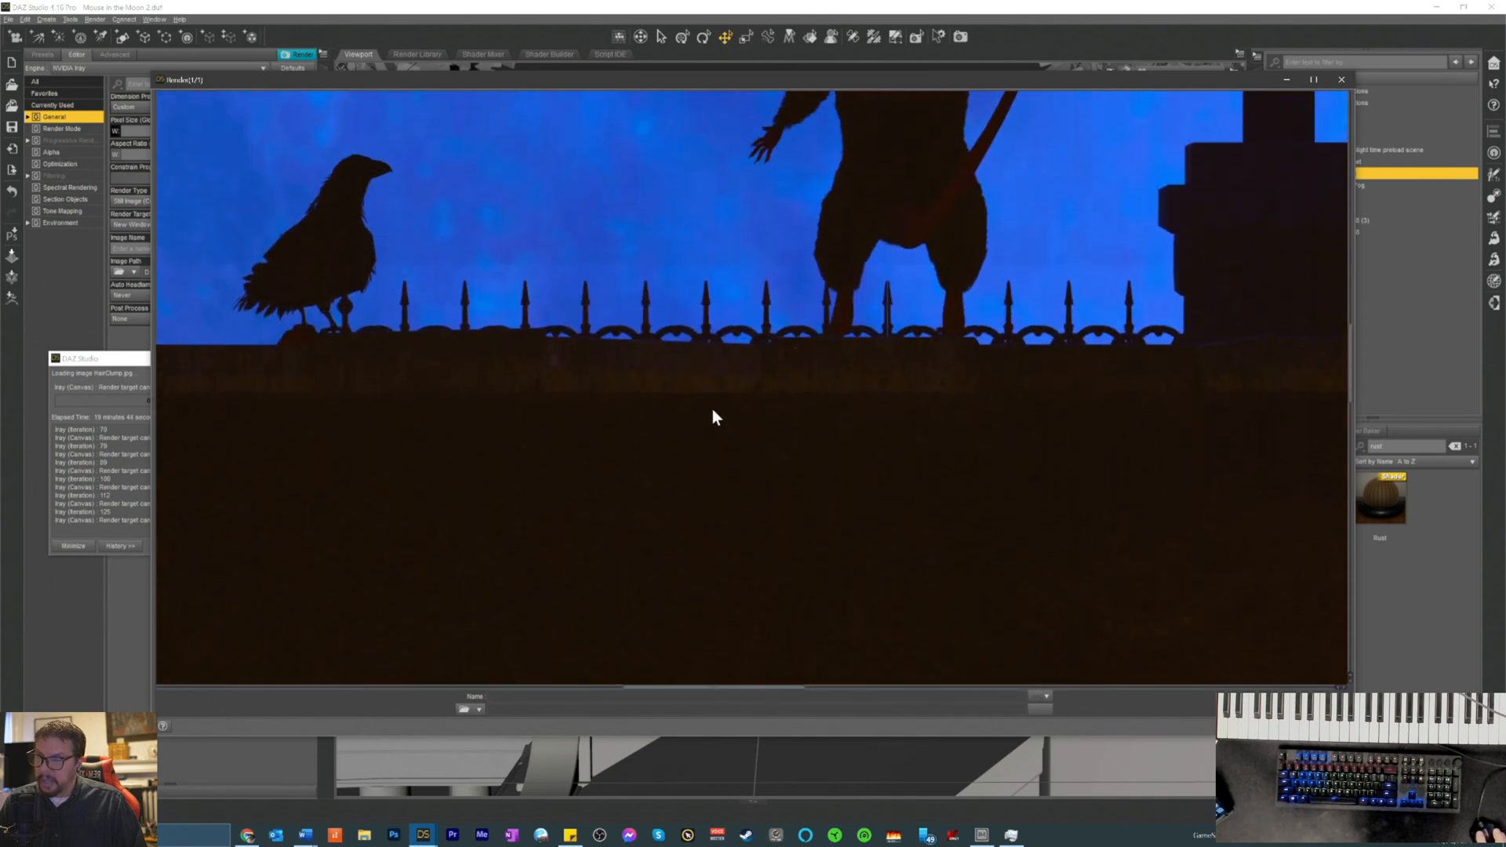
- Recheck the full mouse silhouette and the dark wall between the small railing and the large fence's spike tips
scroll(716, 423, "up", 5)
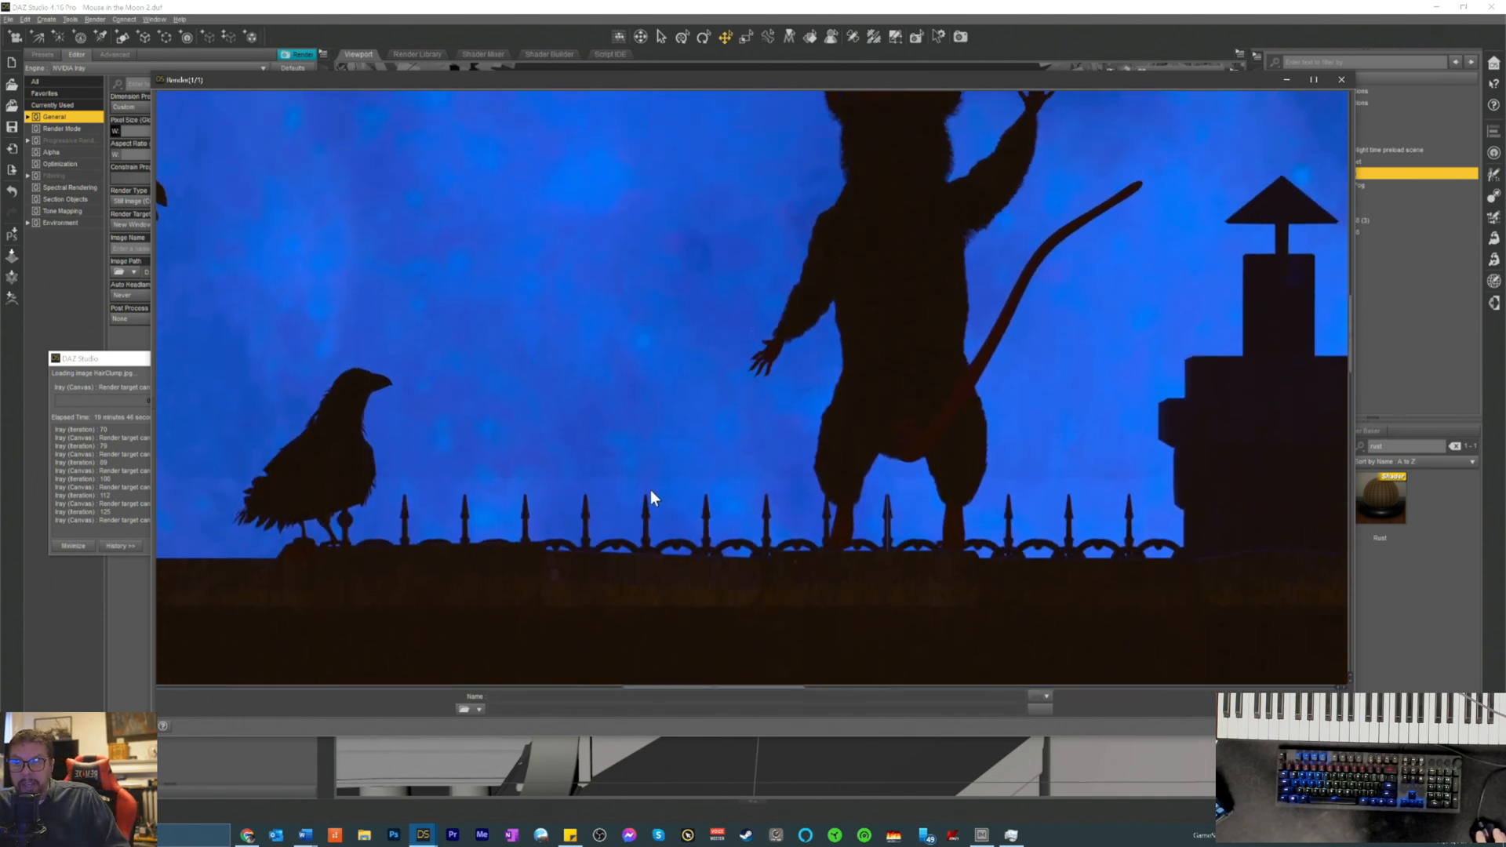
scroll(651, 495, "up", 3)
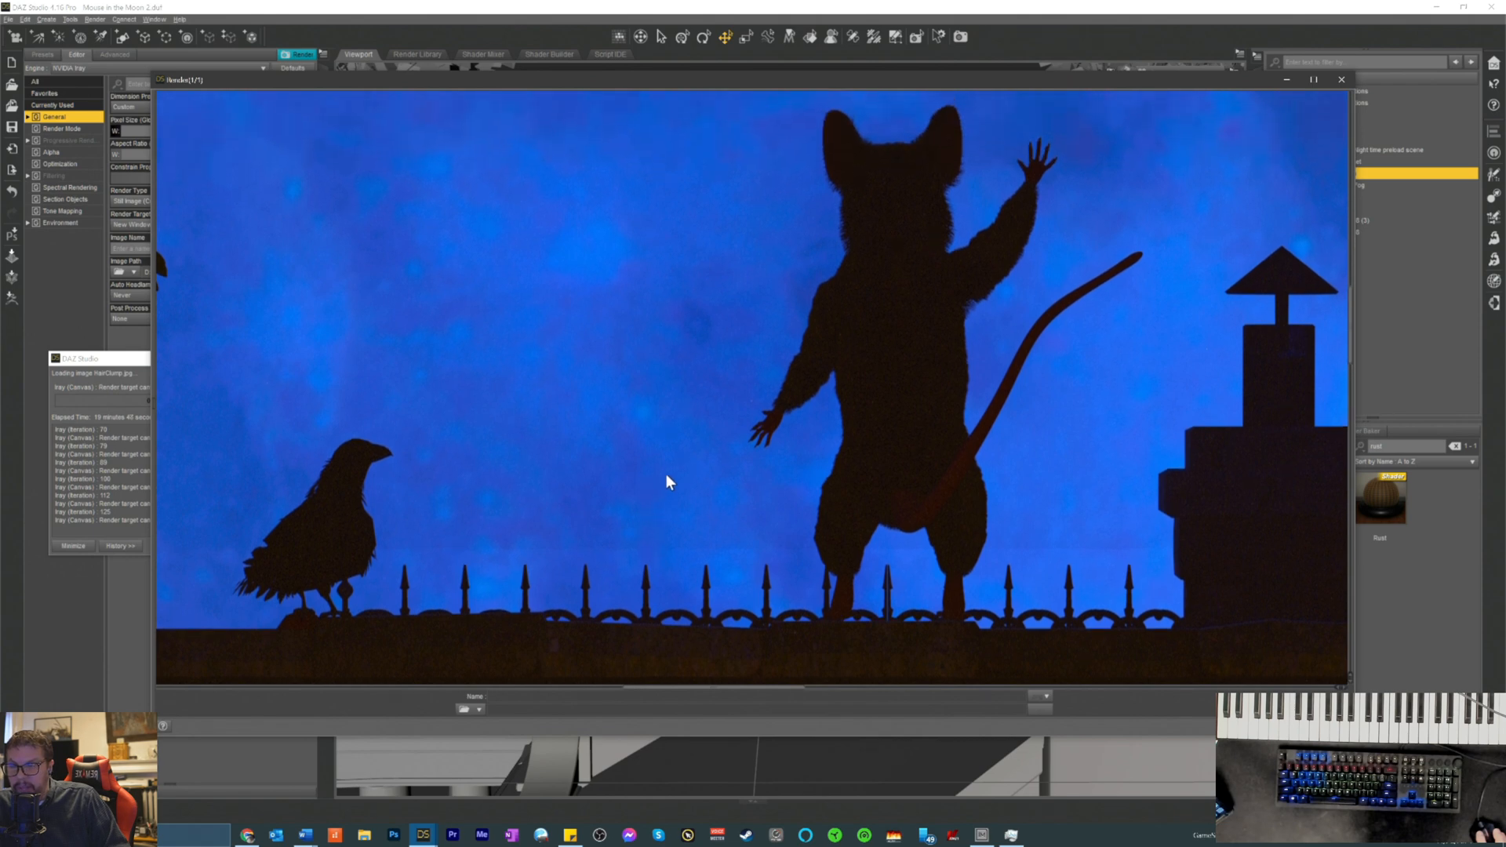
scroll(666, 476, "down", 10)
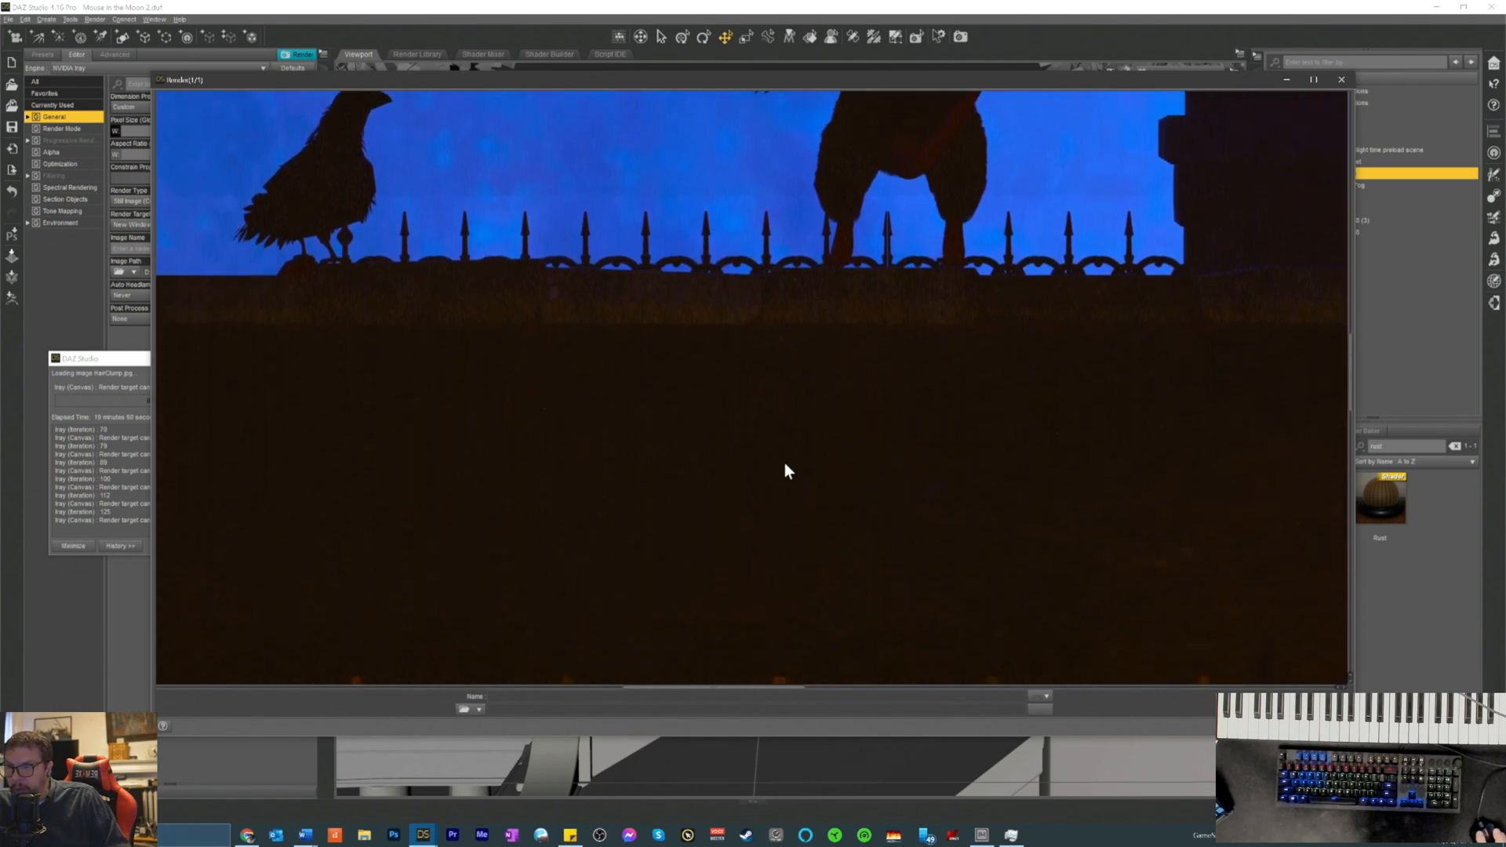
scroll(675, 423, "down", 1)
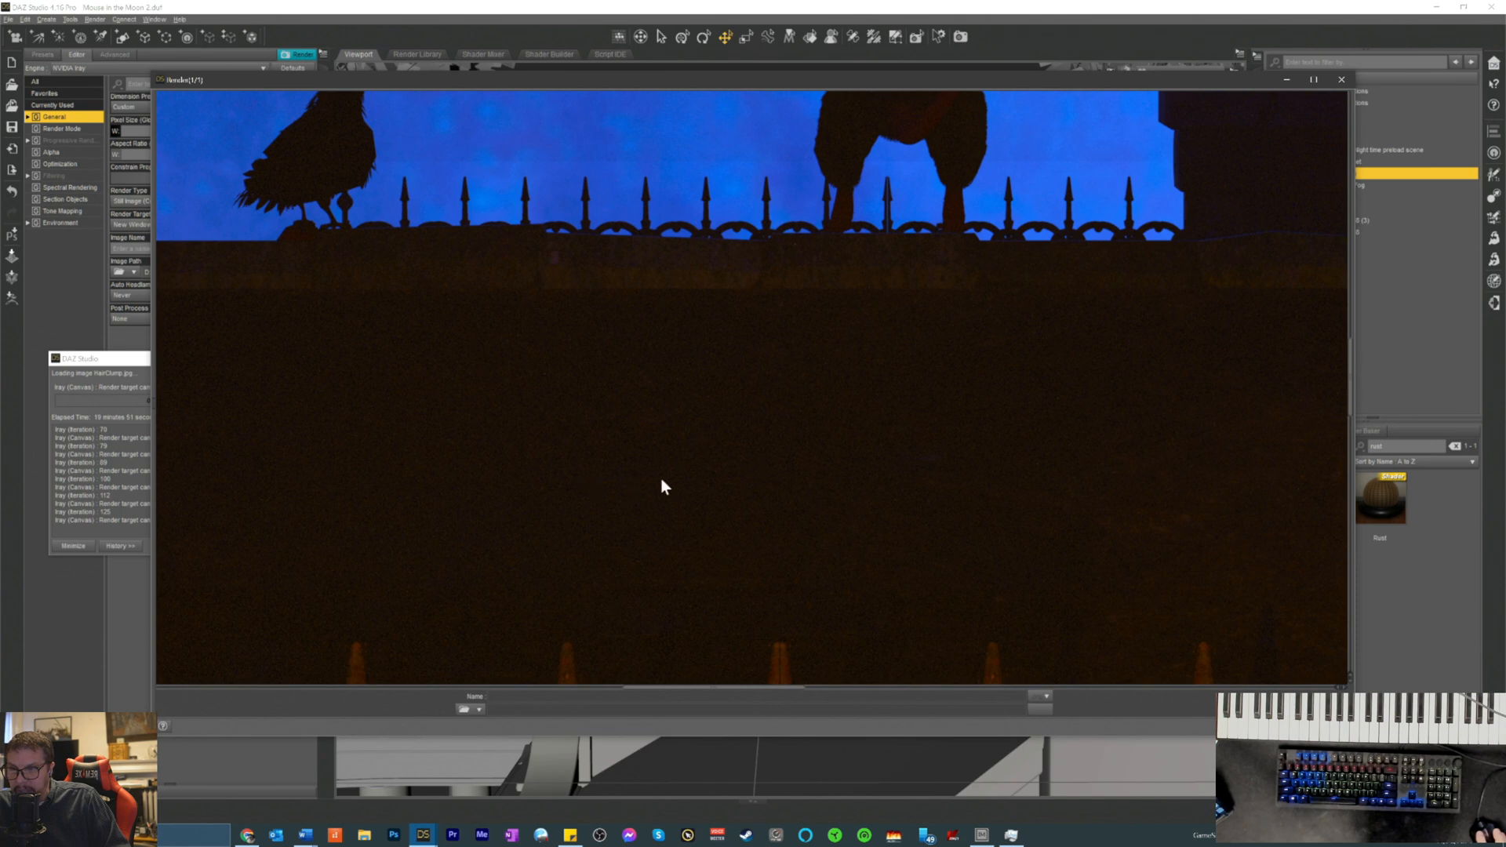
- Examine the large rusty fence's spikes and scrollwork against the dark wall beneath the crow and mouse
scroll(667, 479, "down", 12)
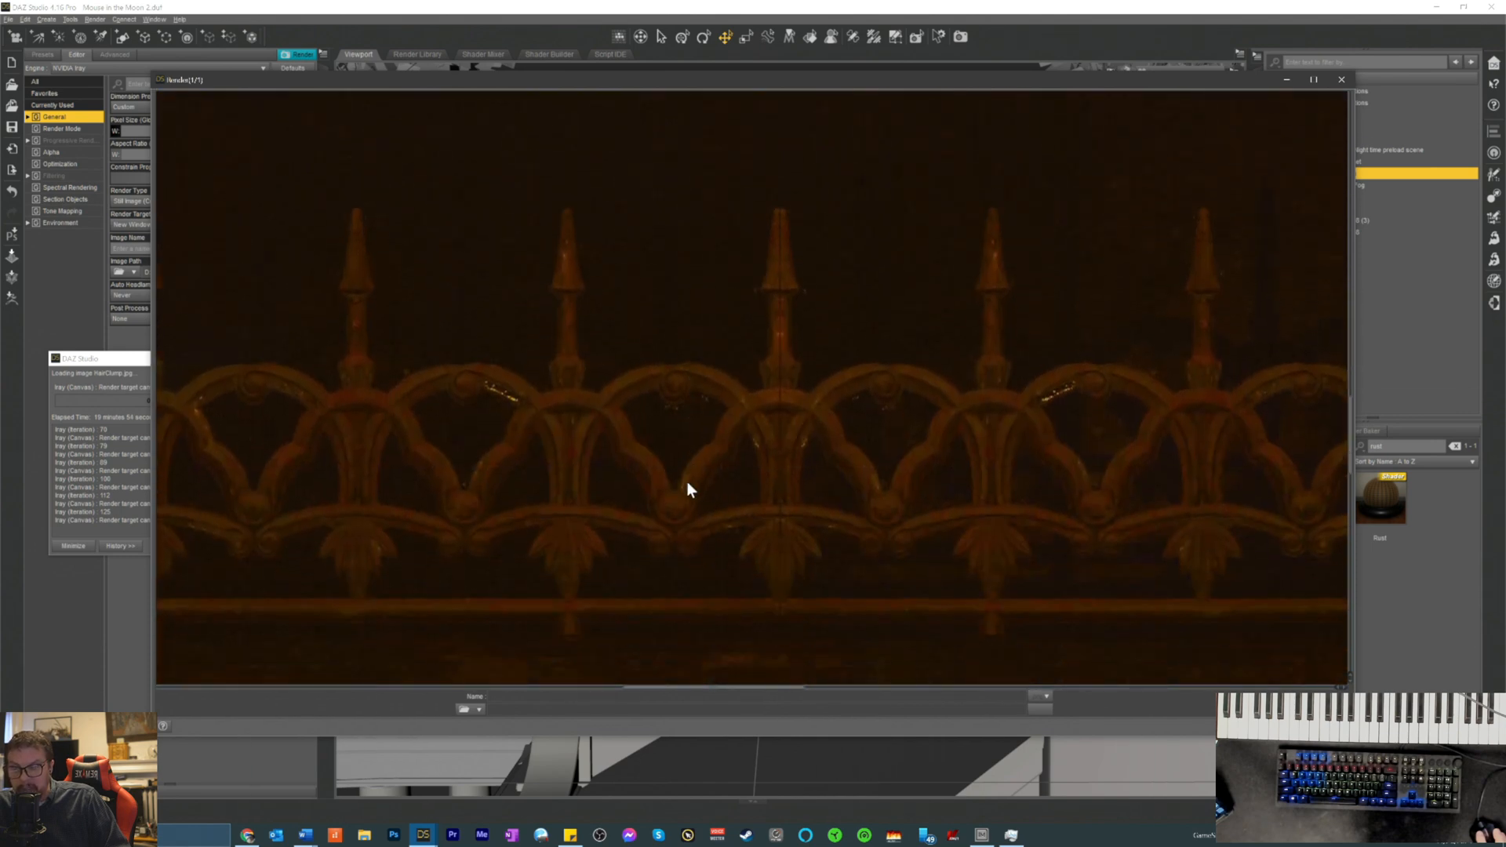
scroll(687, 481, "up", 10)
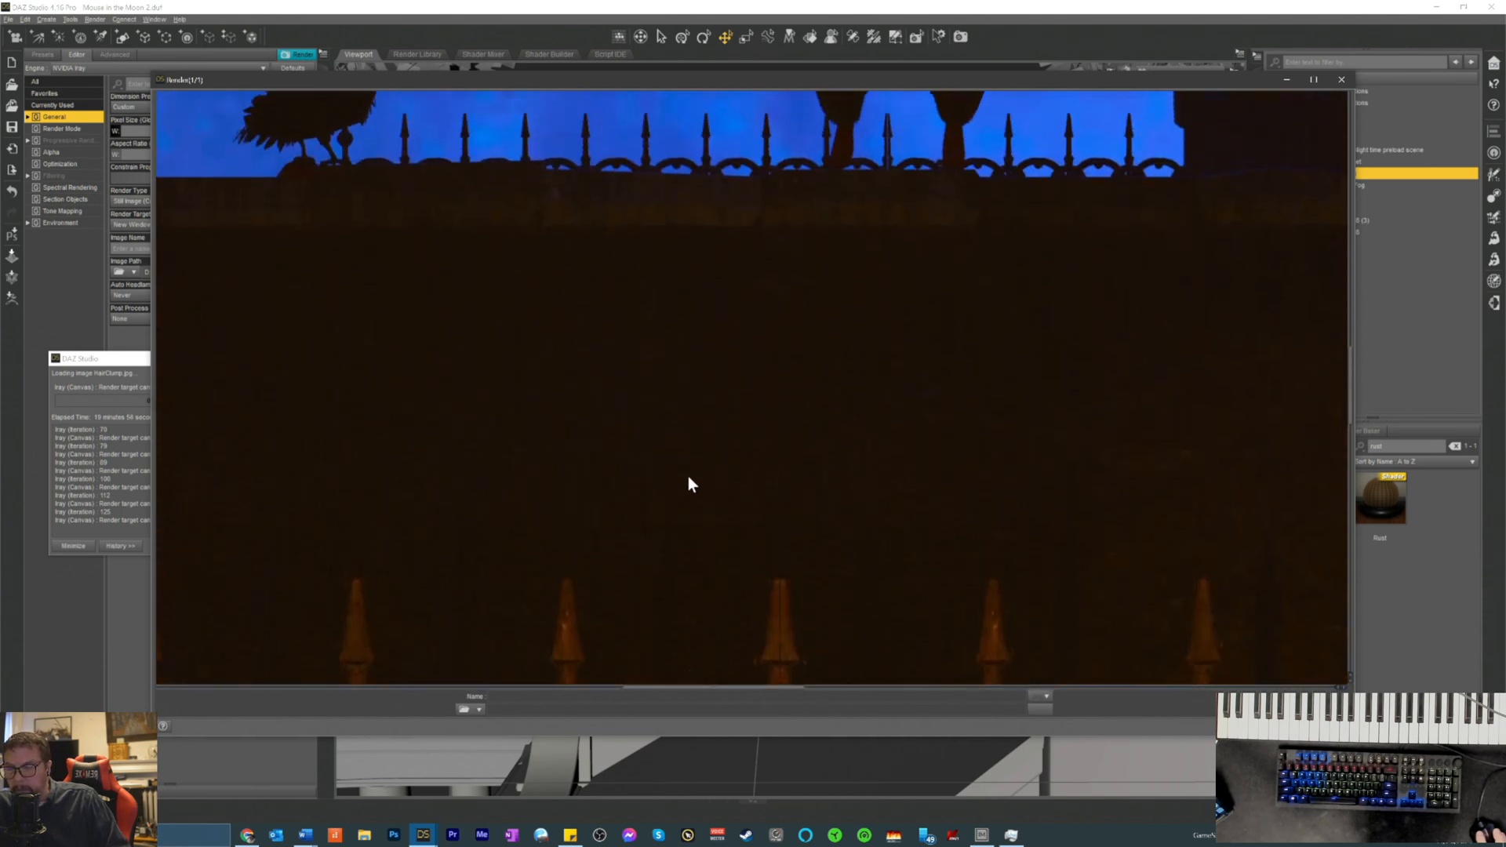
scroll(686, 480, "up", 3)
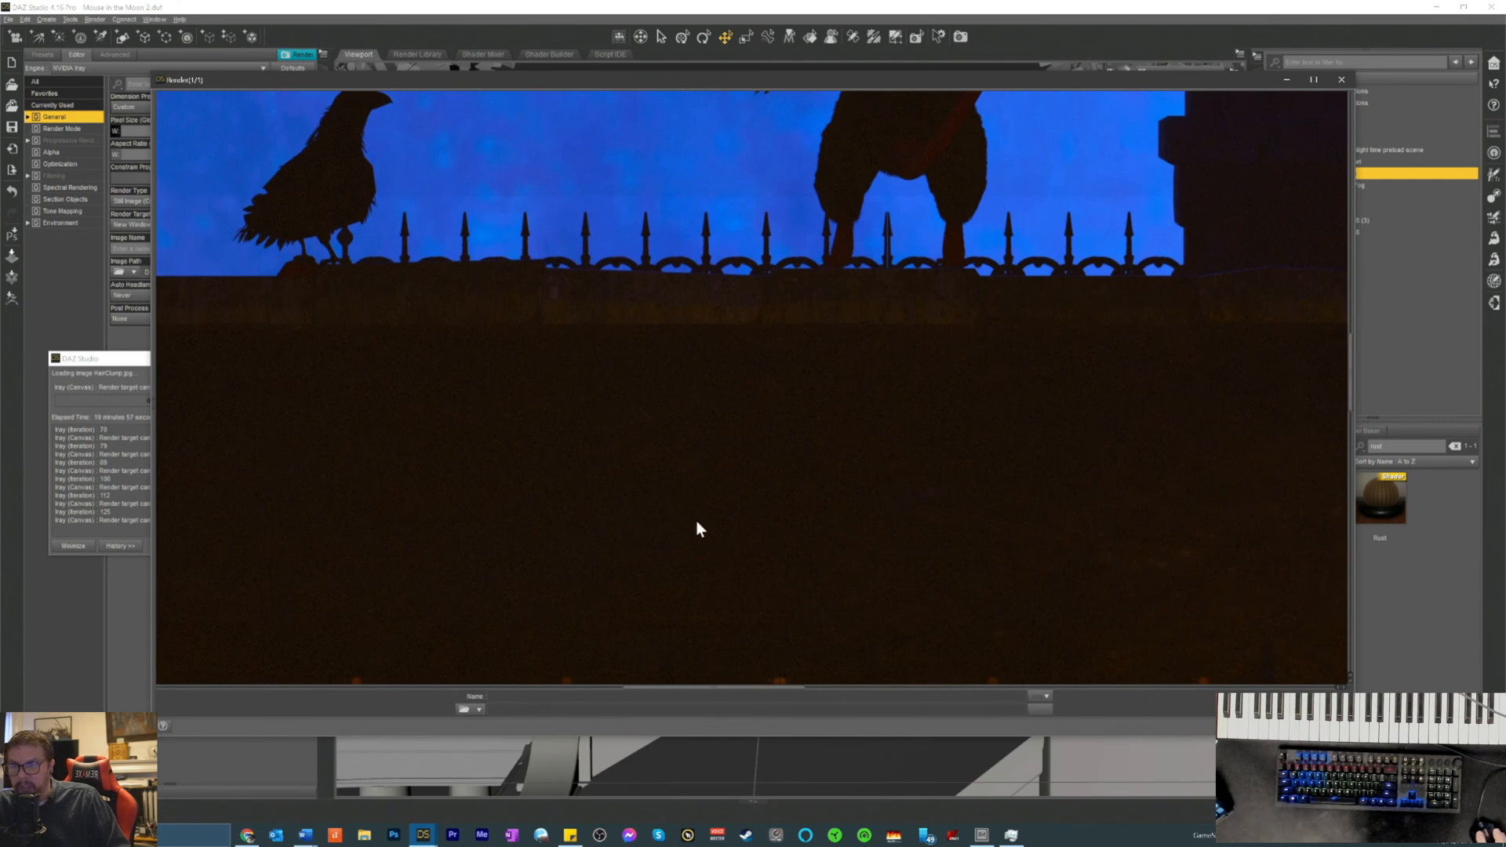
scroll(690, 517, "up", 6)
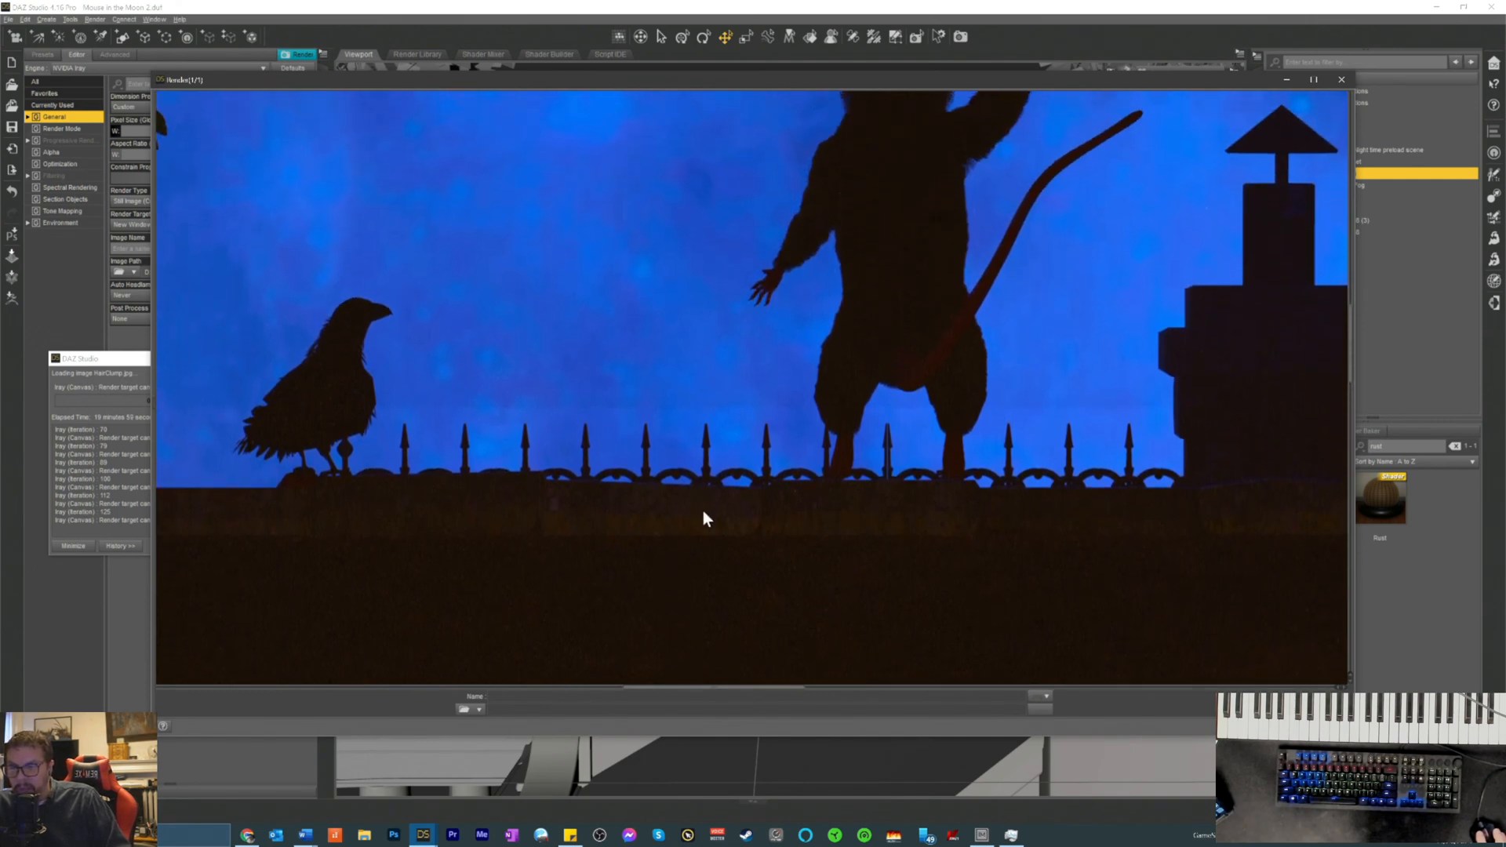
scroll(681, 545, "down", 8)
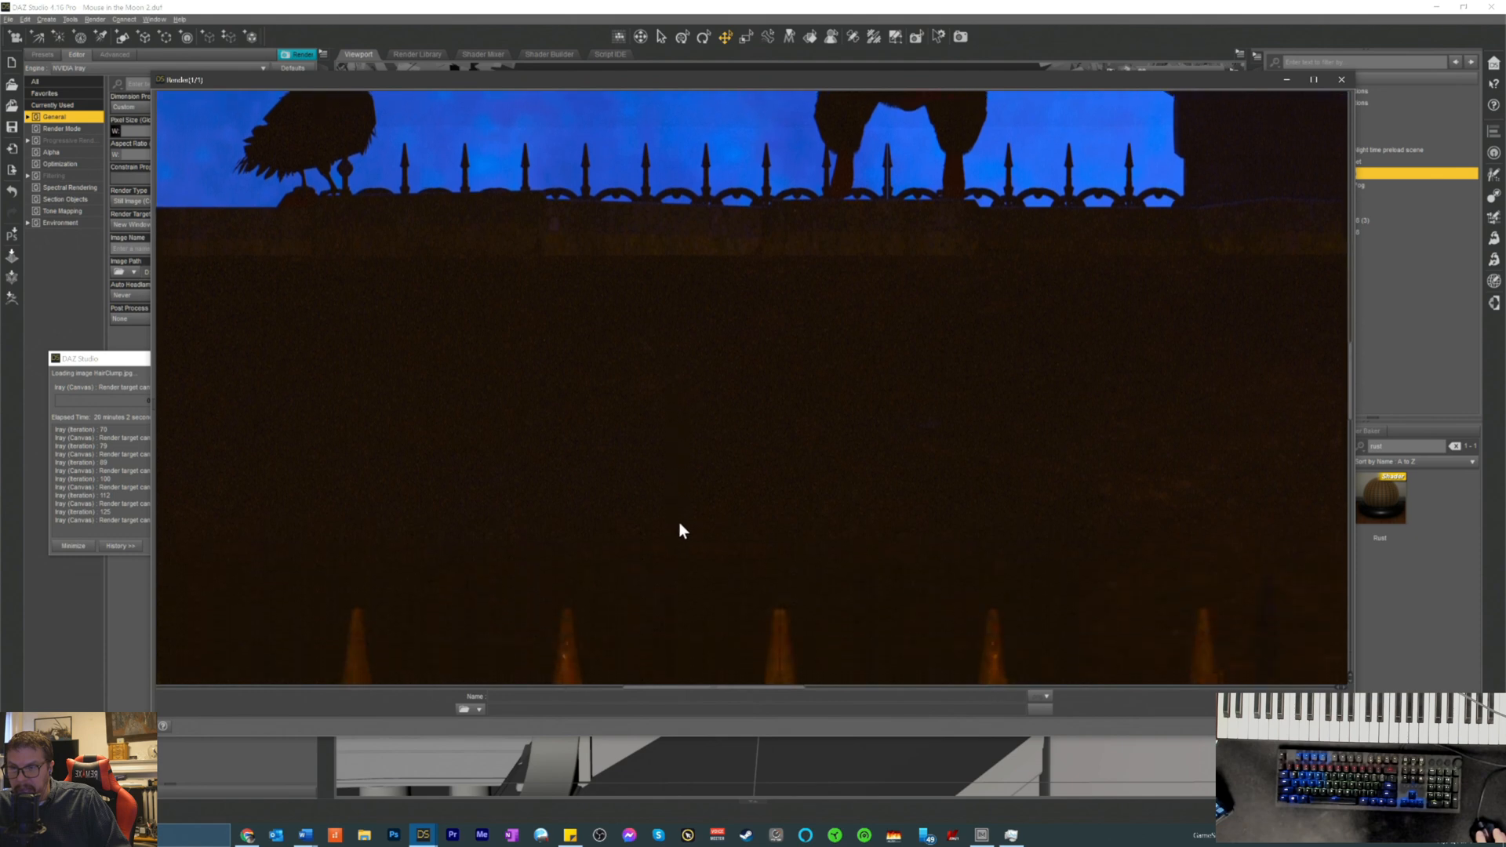
scroll(682, 522, "down", 2)
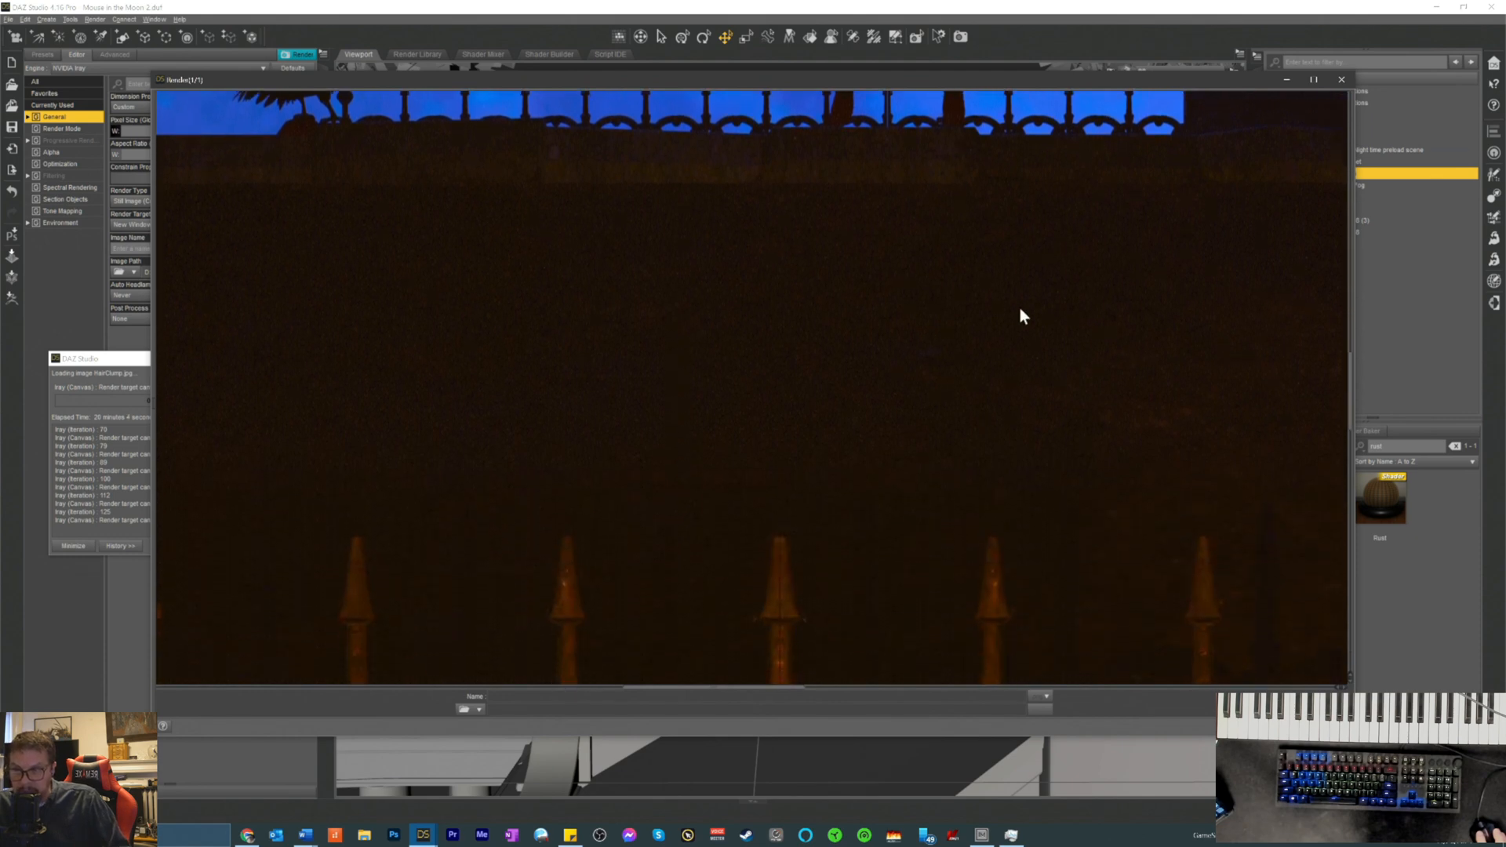
scroll(852, 311, "down", 14)
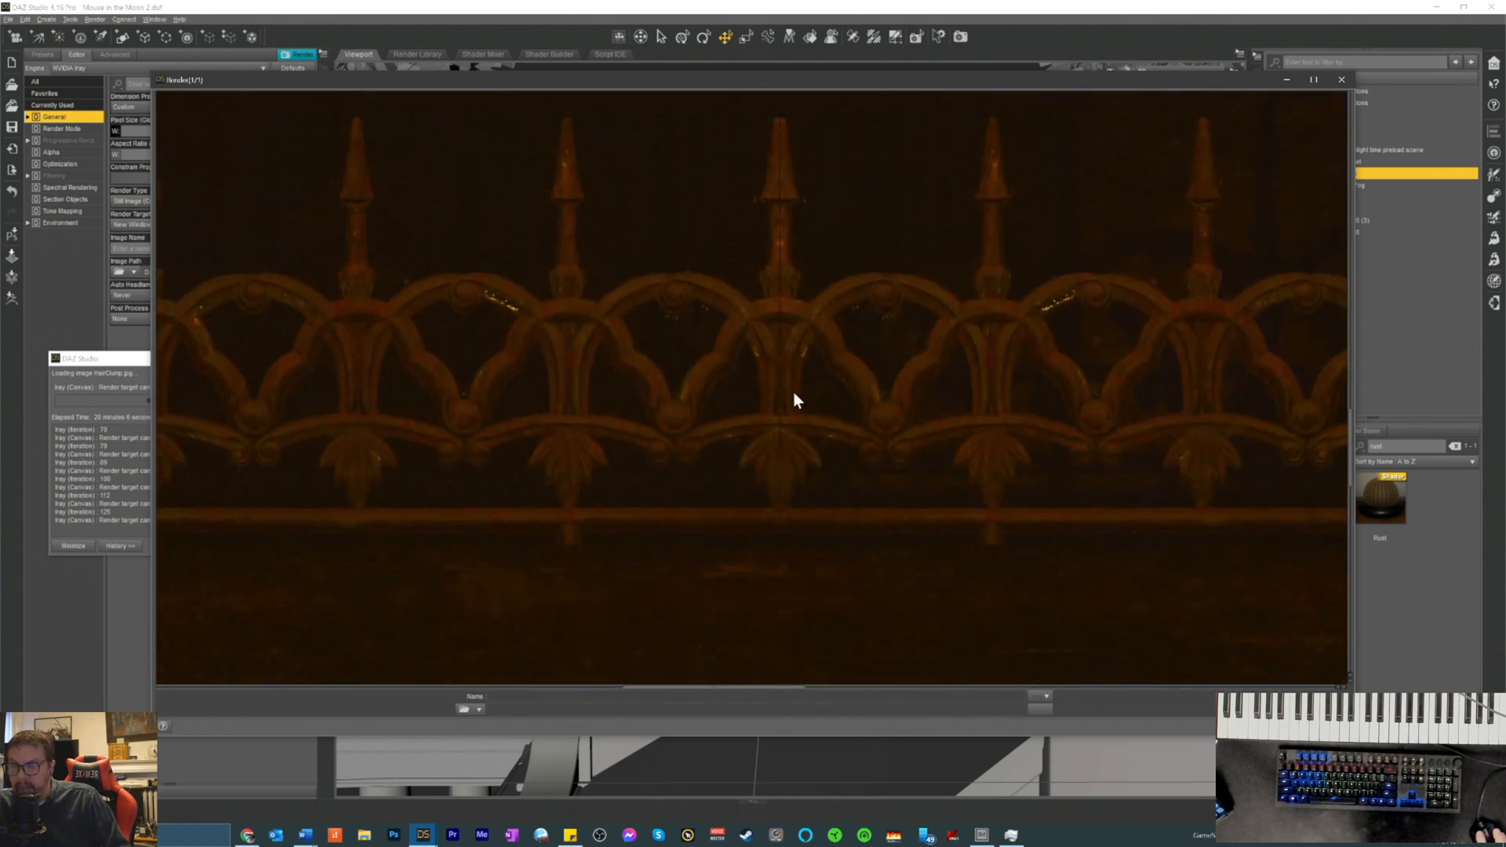
scroll(744, 438, "up", 15)
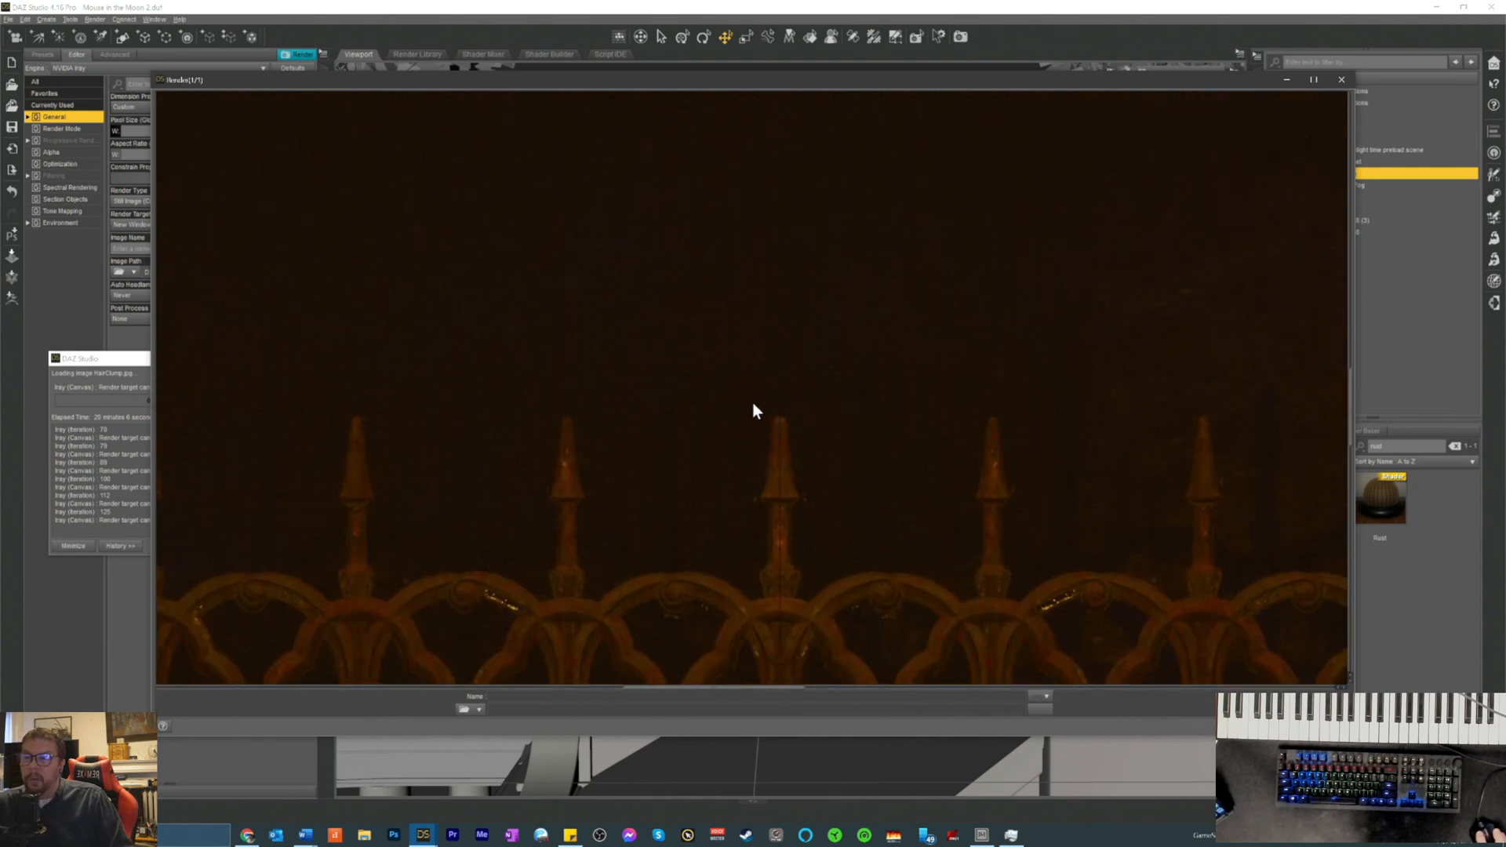
scroll(759, 395, "up", 1)
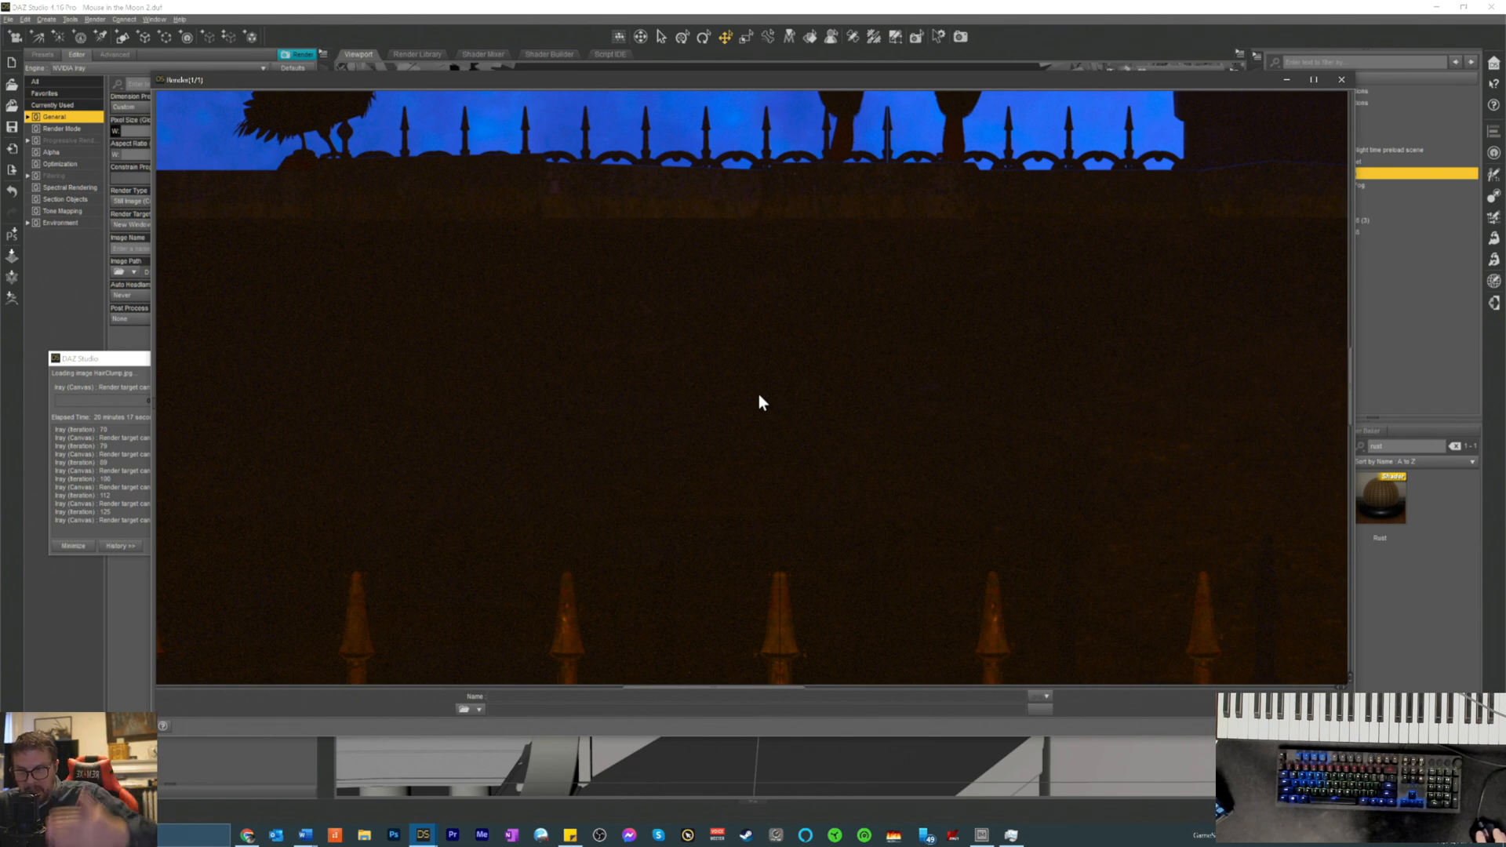
- Compare the crow, mouse legs and chimney silhouettes with the wall and rusty fence below them
scroll(759, 402, "up", 5)
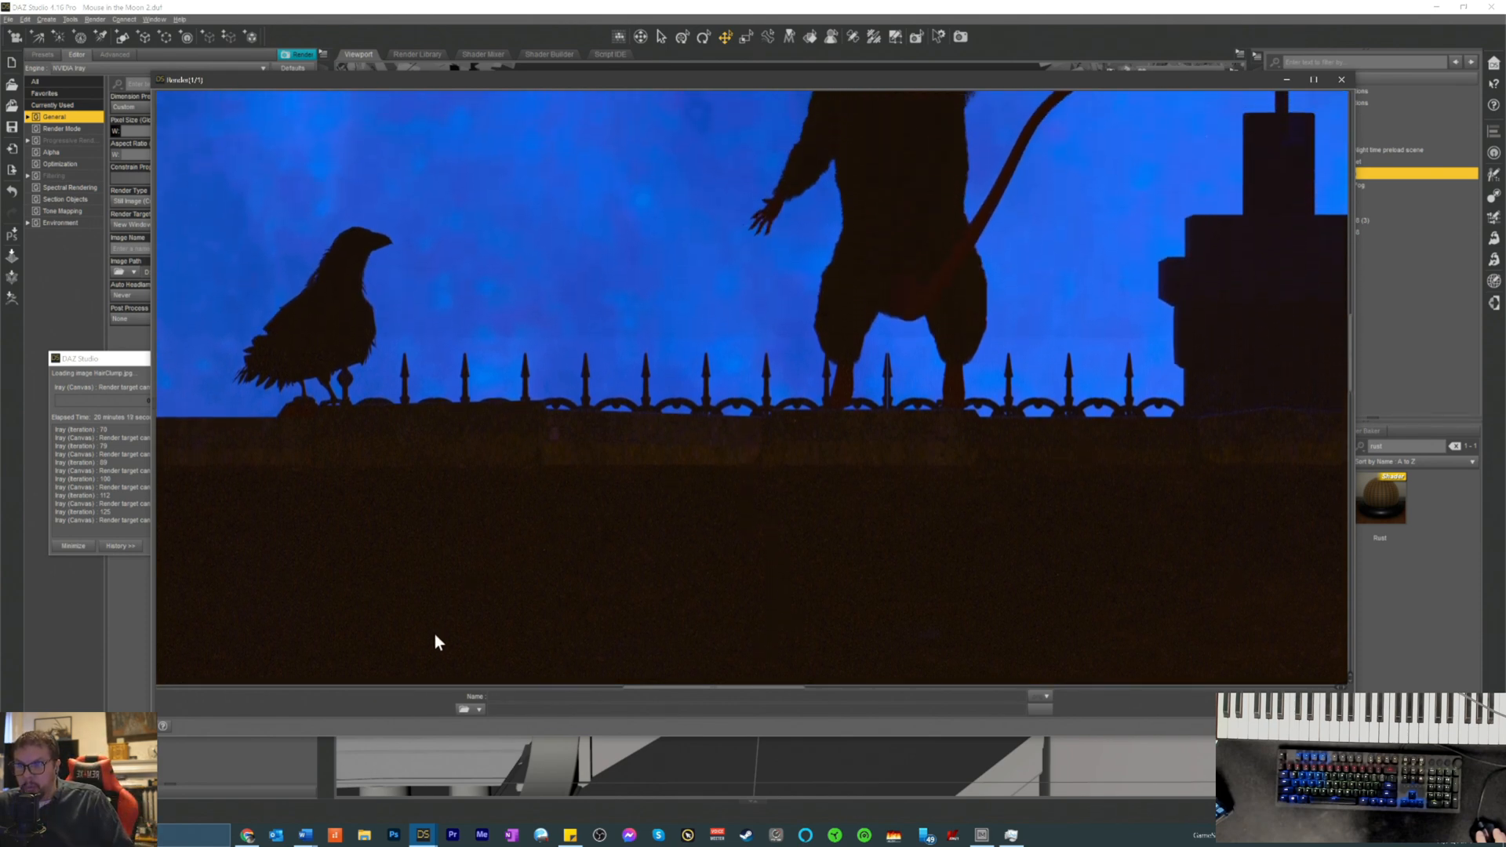
scroll(562, 503, "down", 10)
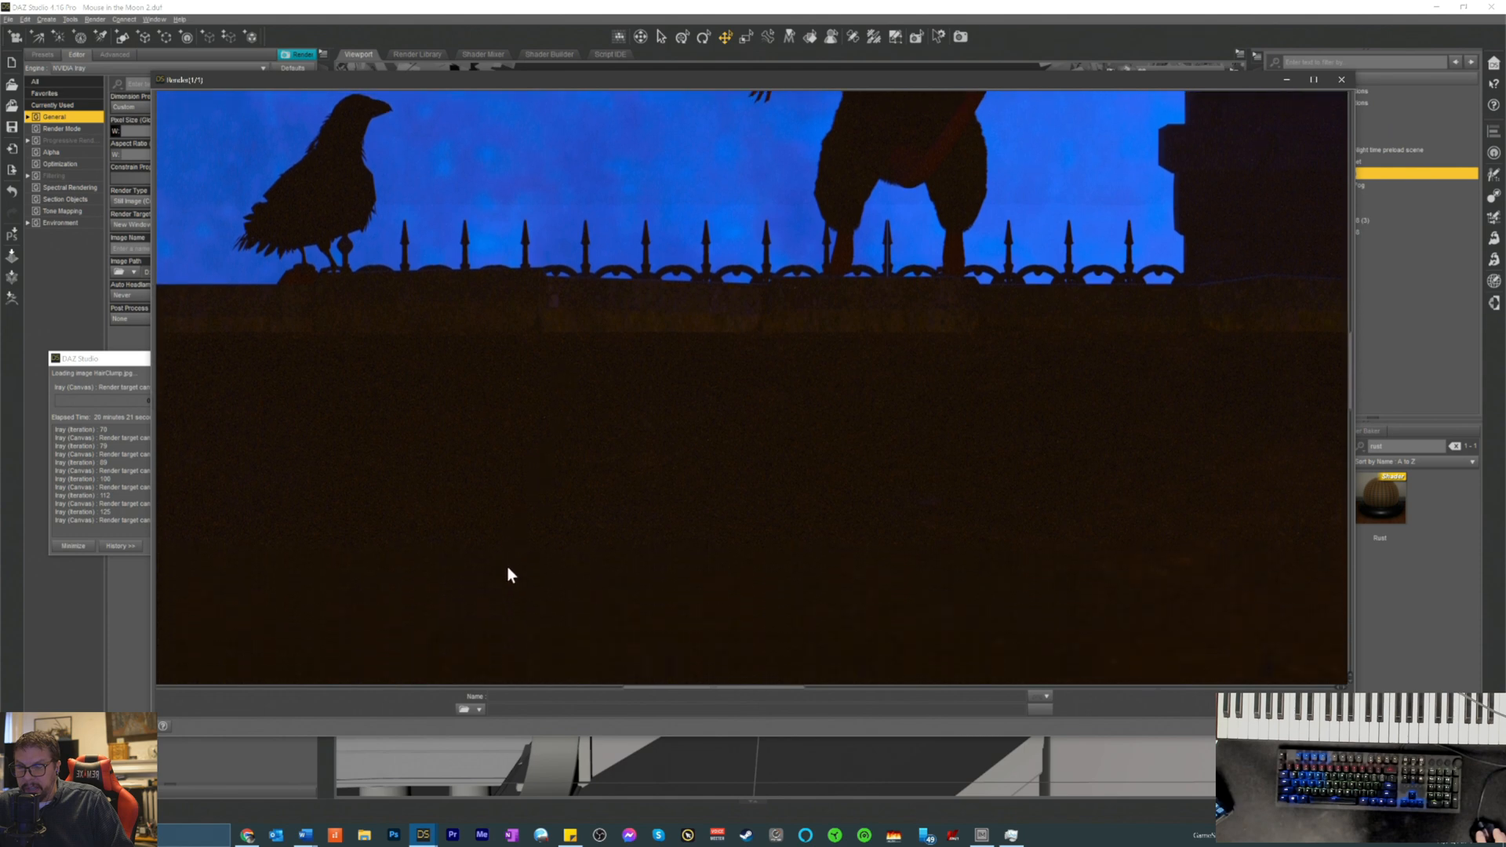
scroll(604, 513, "down", 8)
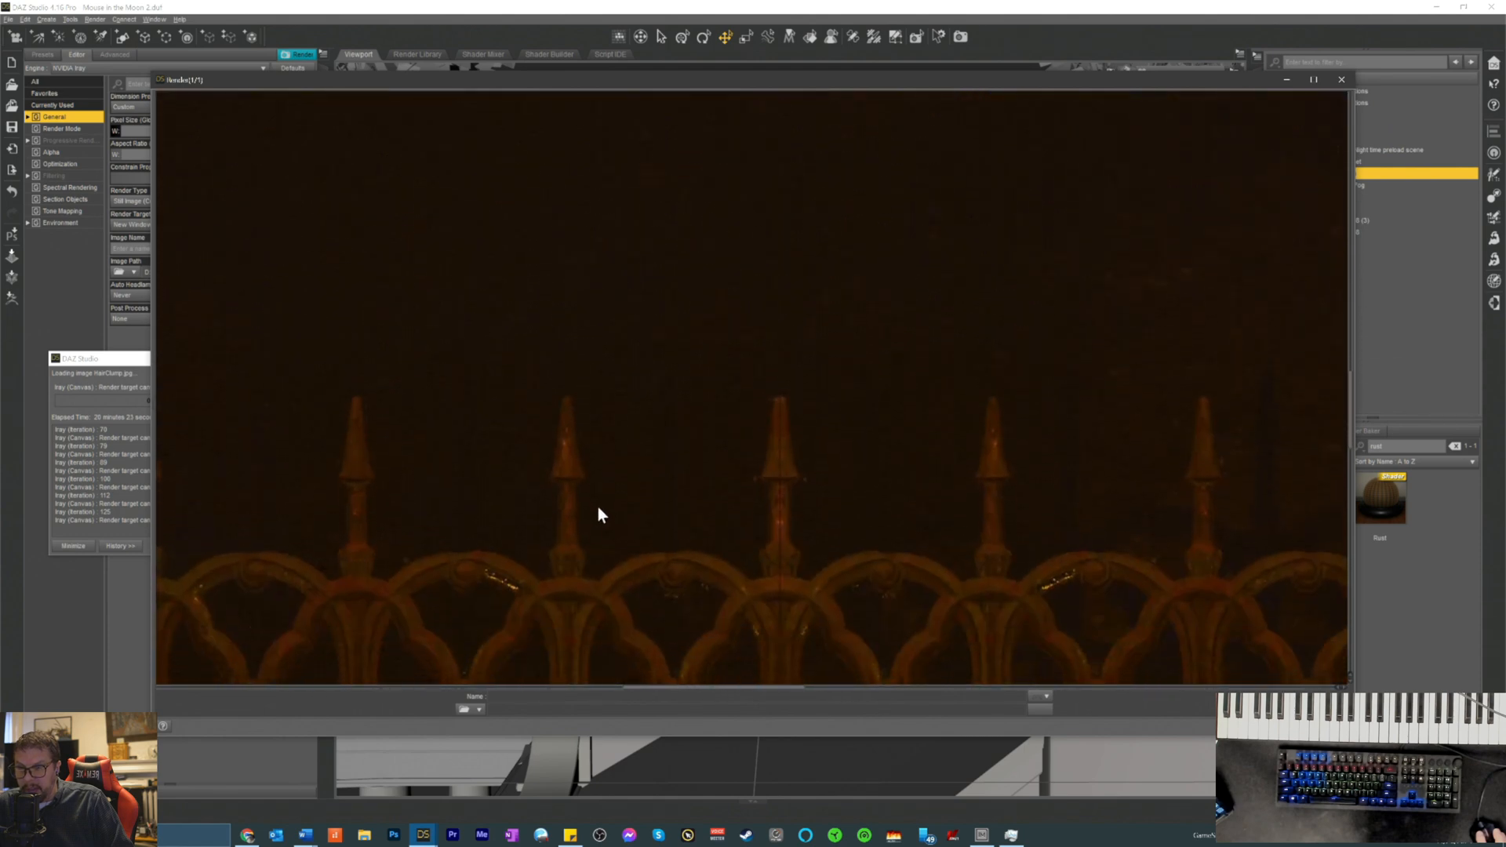
scroll(633, 537, "up", 8)
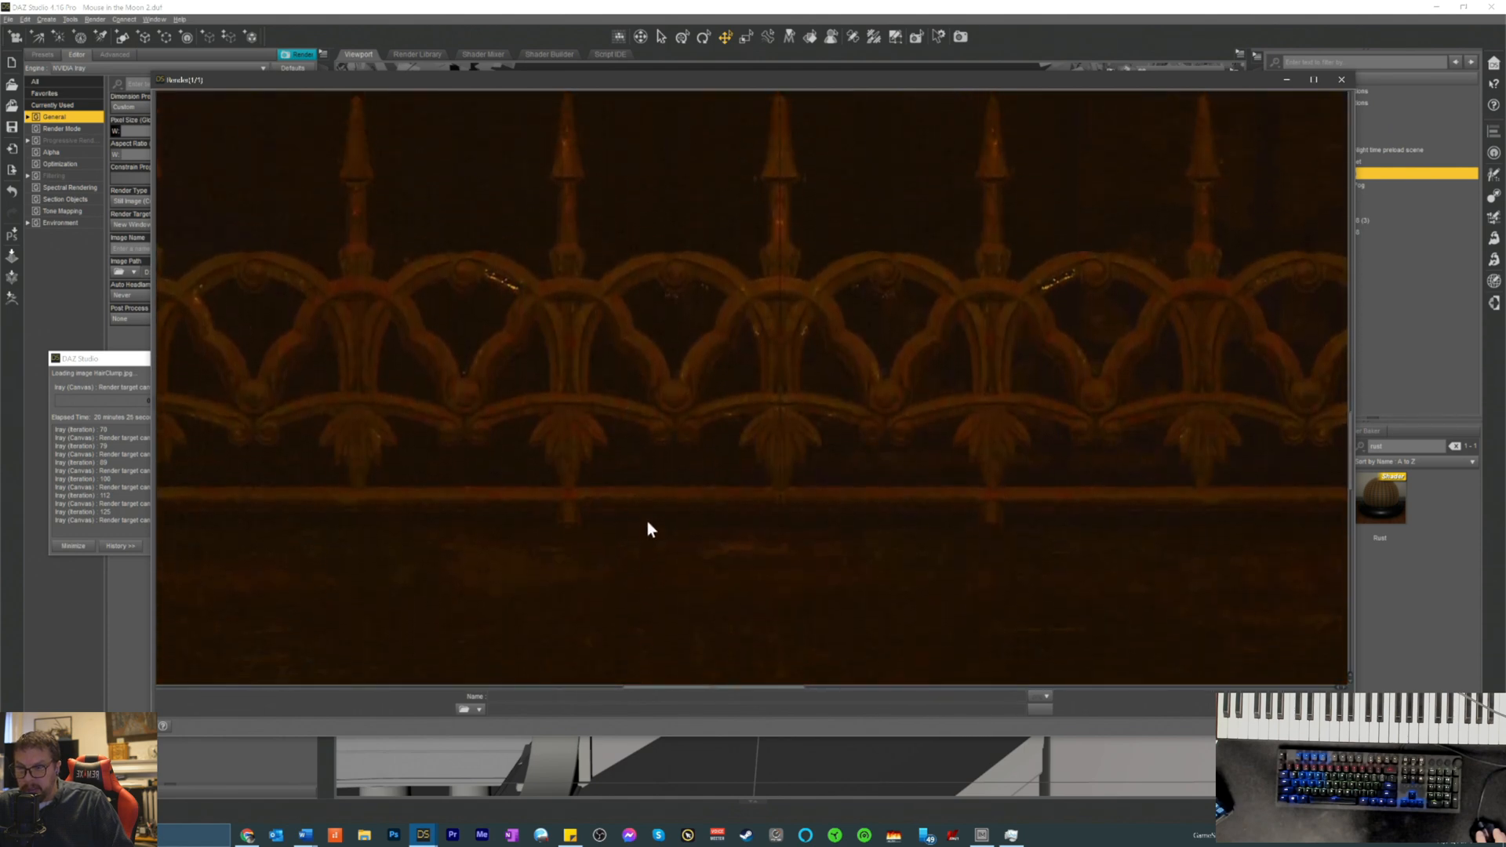
scroll(642, 534, "up", 7)
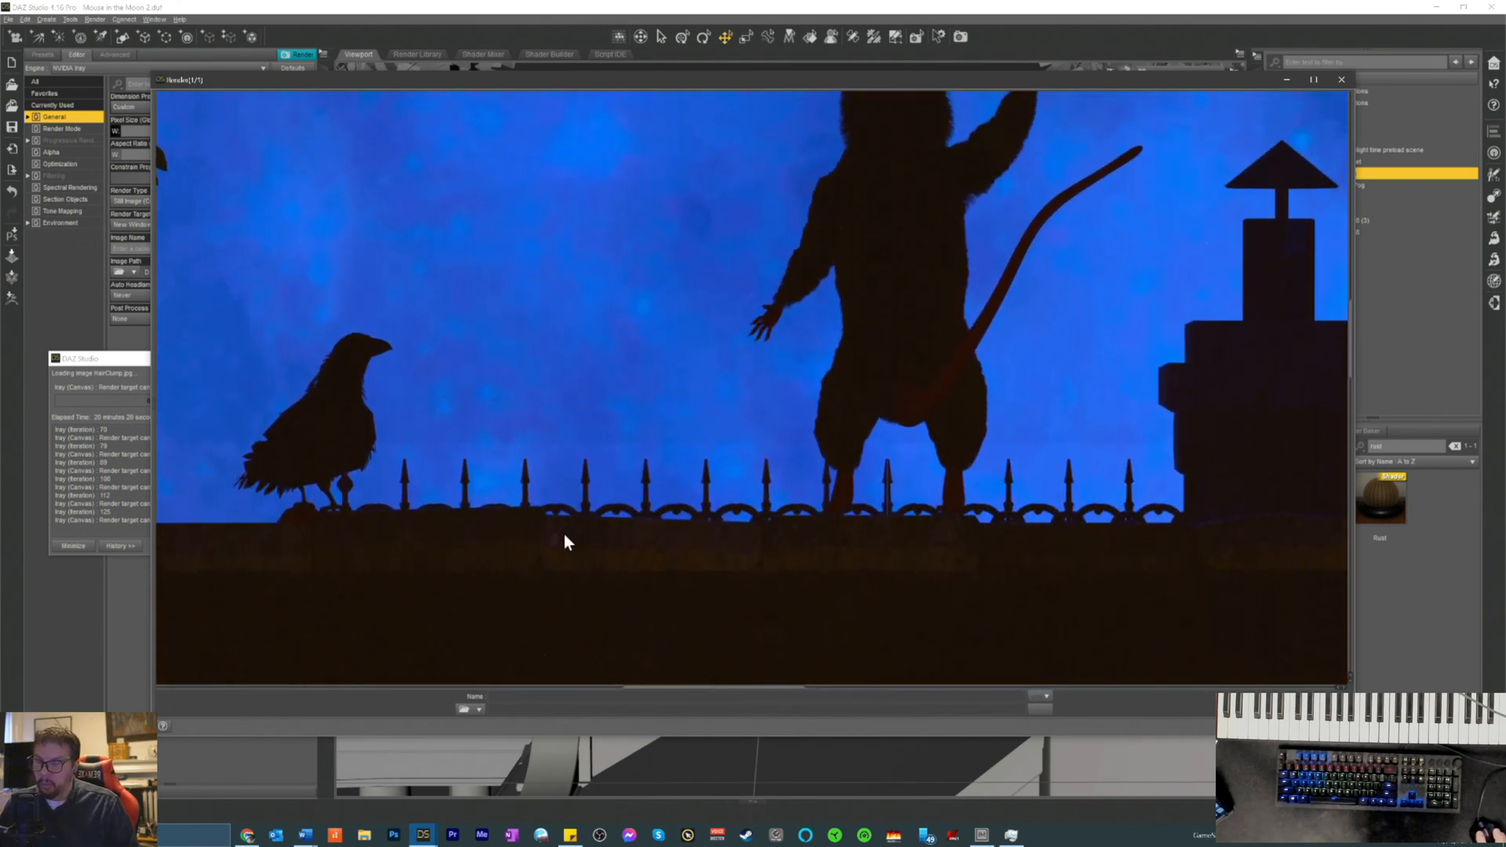
scroll(674, 629, "down", 8)
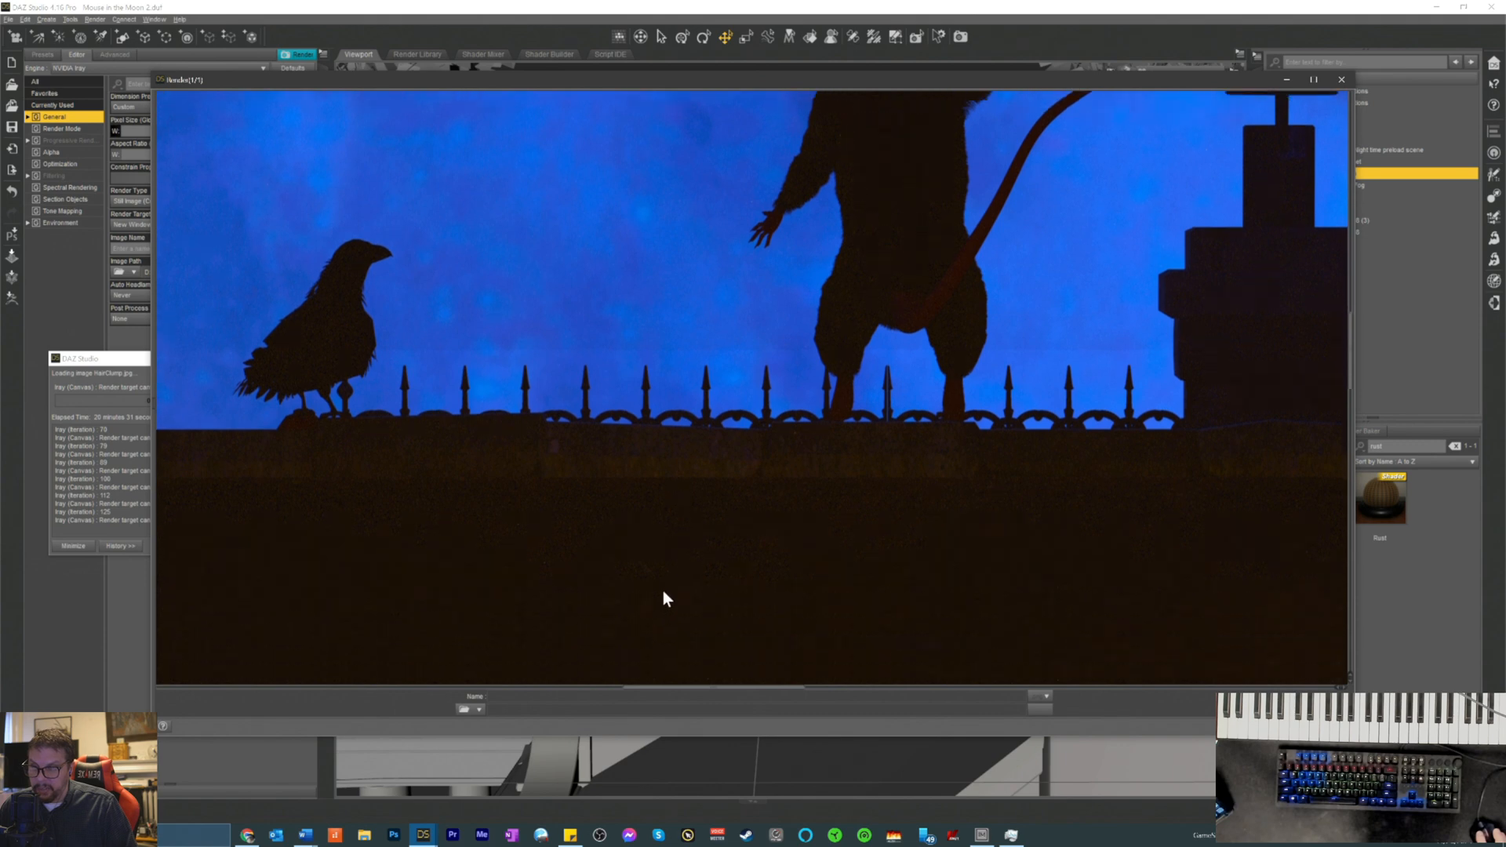
scroll(682, 582, "down", 2)
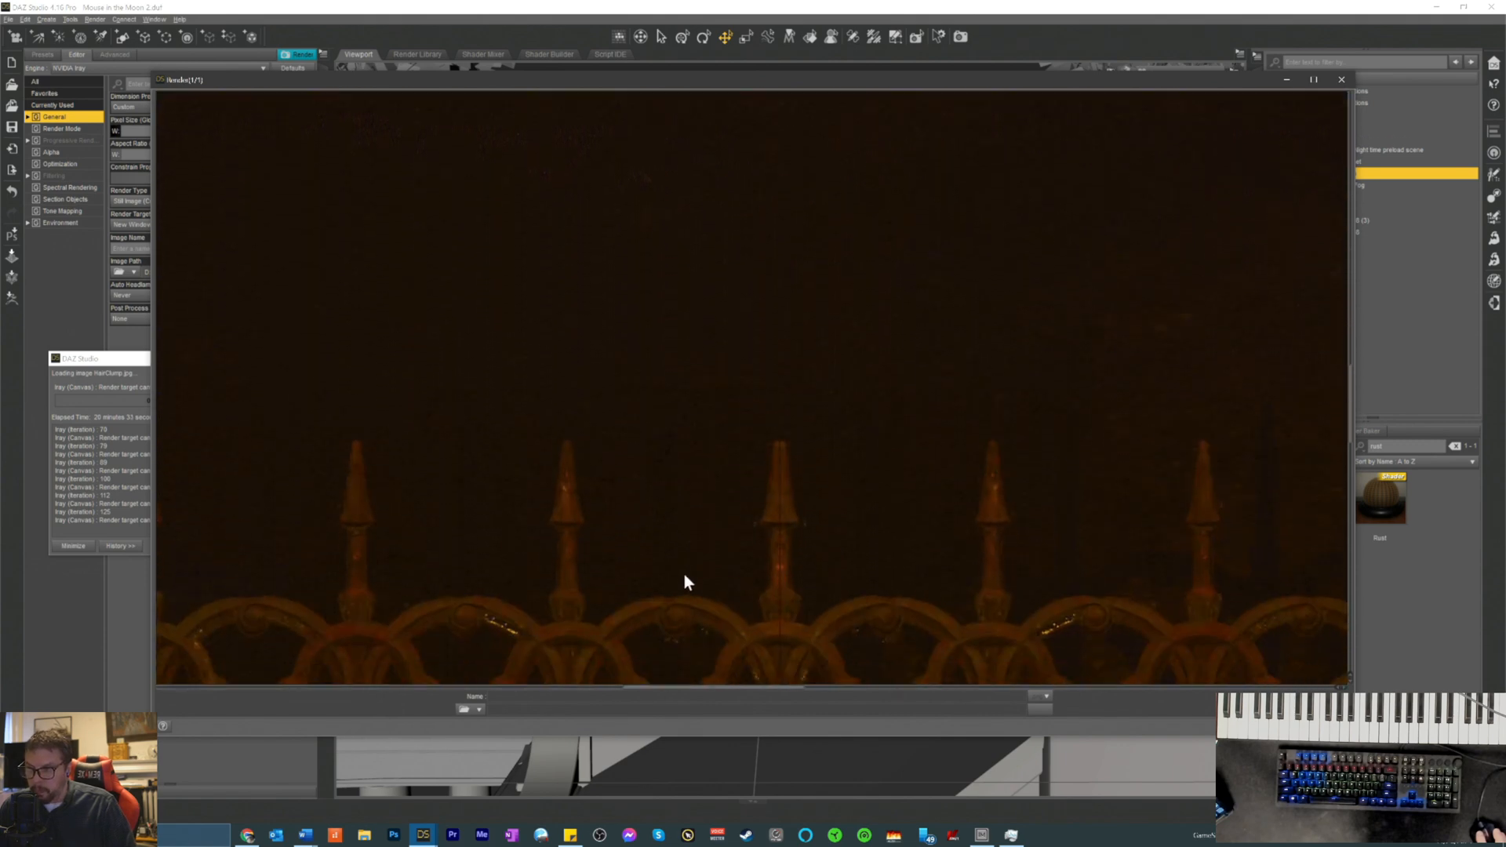
scroll(675, 533, "up", 5)
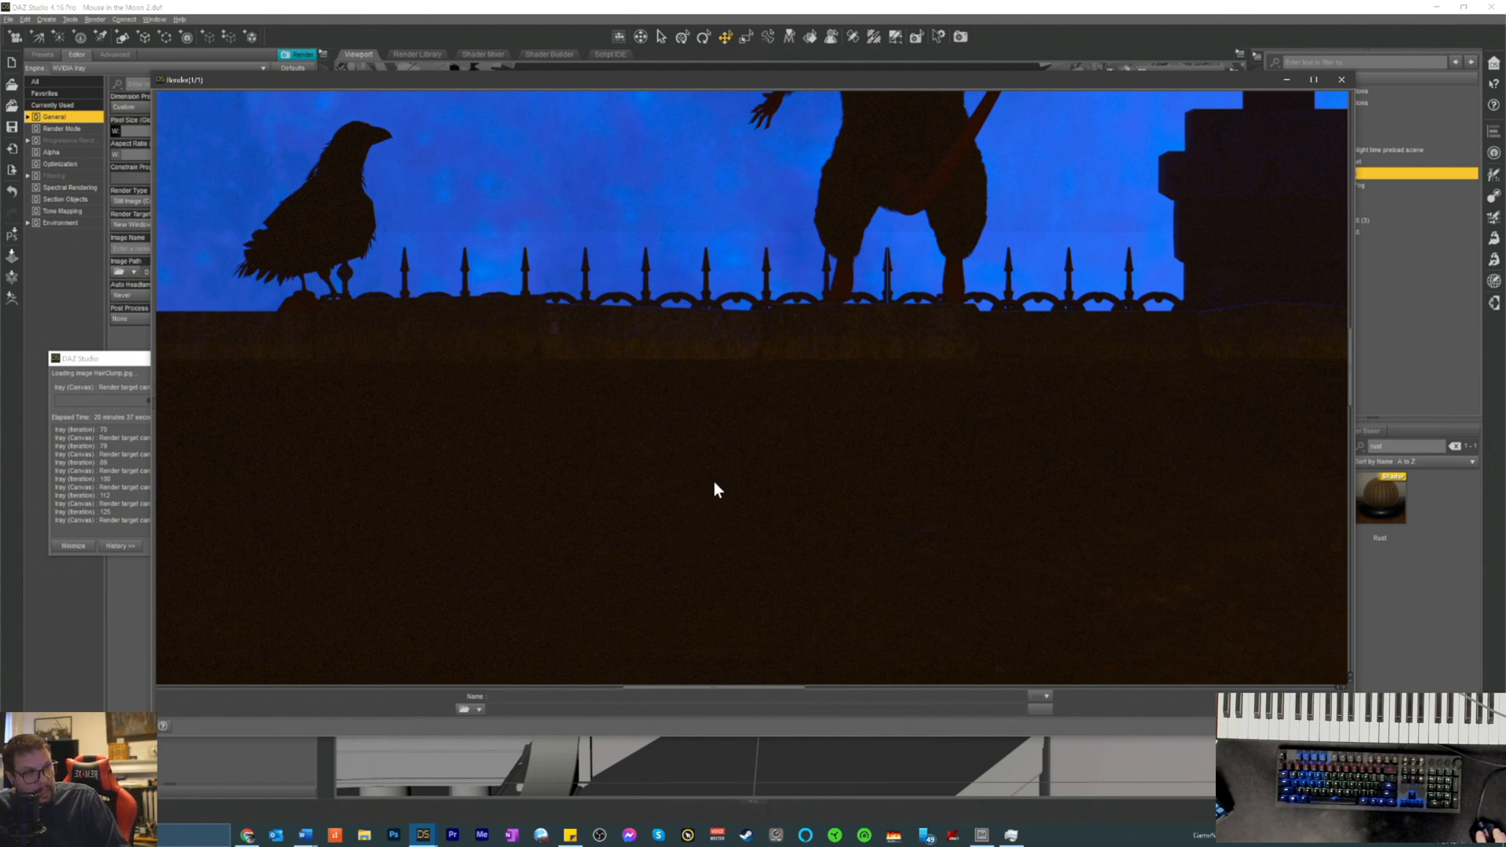
- Inspect the dark wall surface from the small railing's base down to the large fence's spike tips
scroll(728, 477, "down", 8)
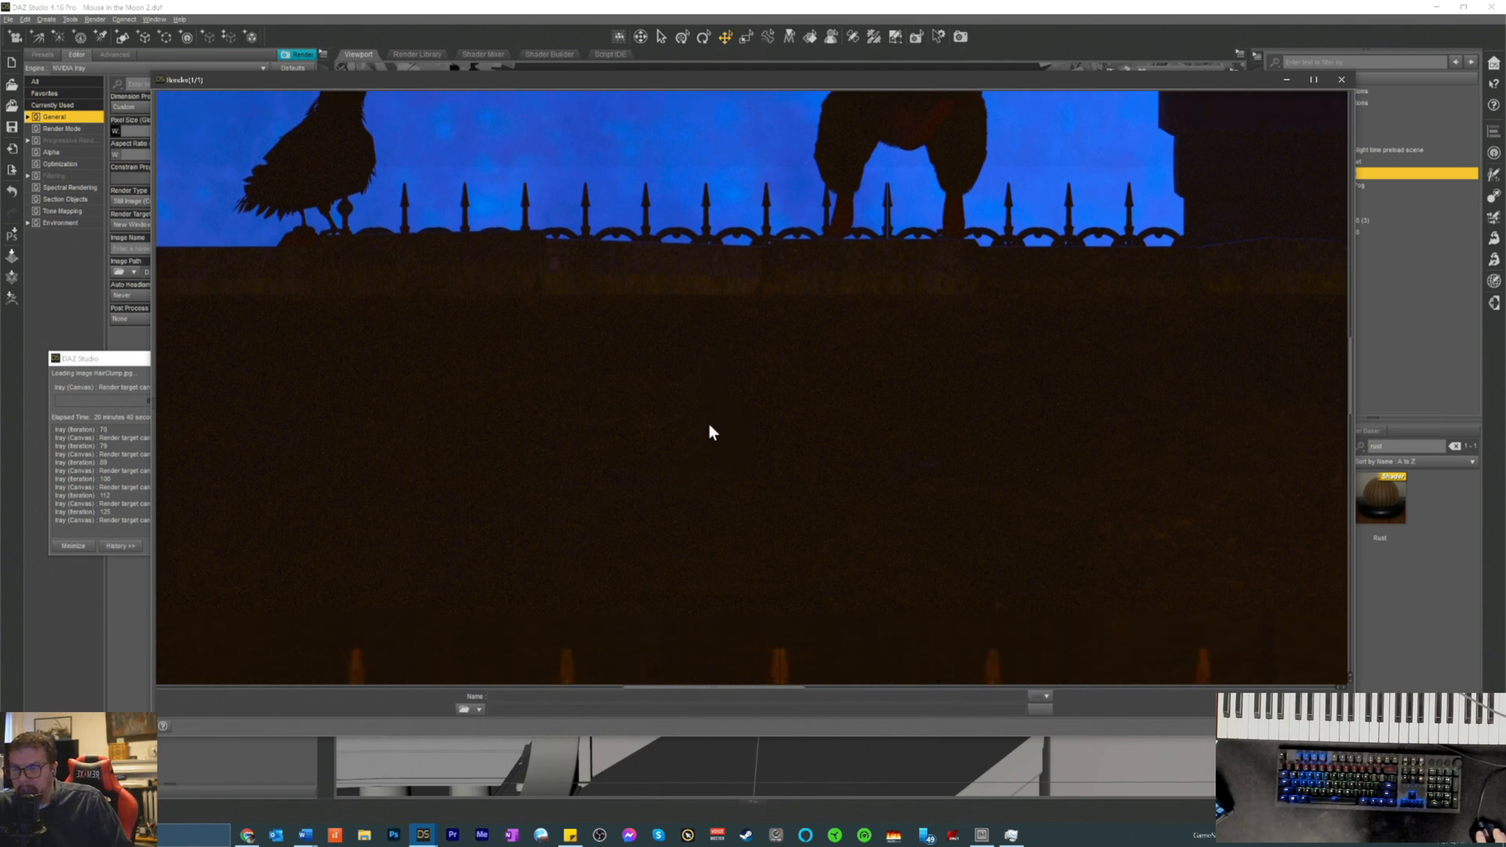
scroll(674, 494, "down", 2)
scroll(636, 520, "up", 2)
scroll(635, 524, "down", 2)
scroll(637, 521, "up", 8)
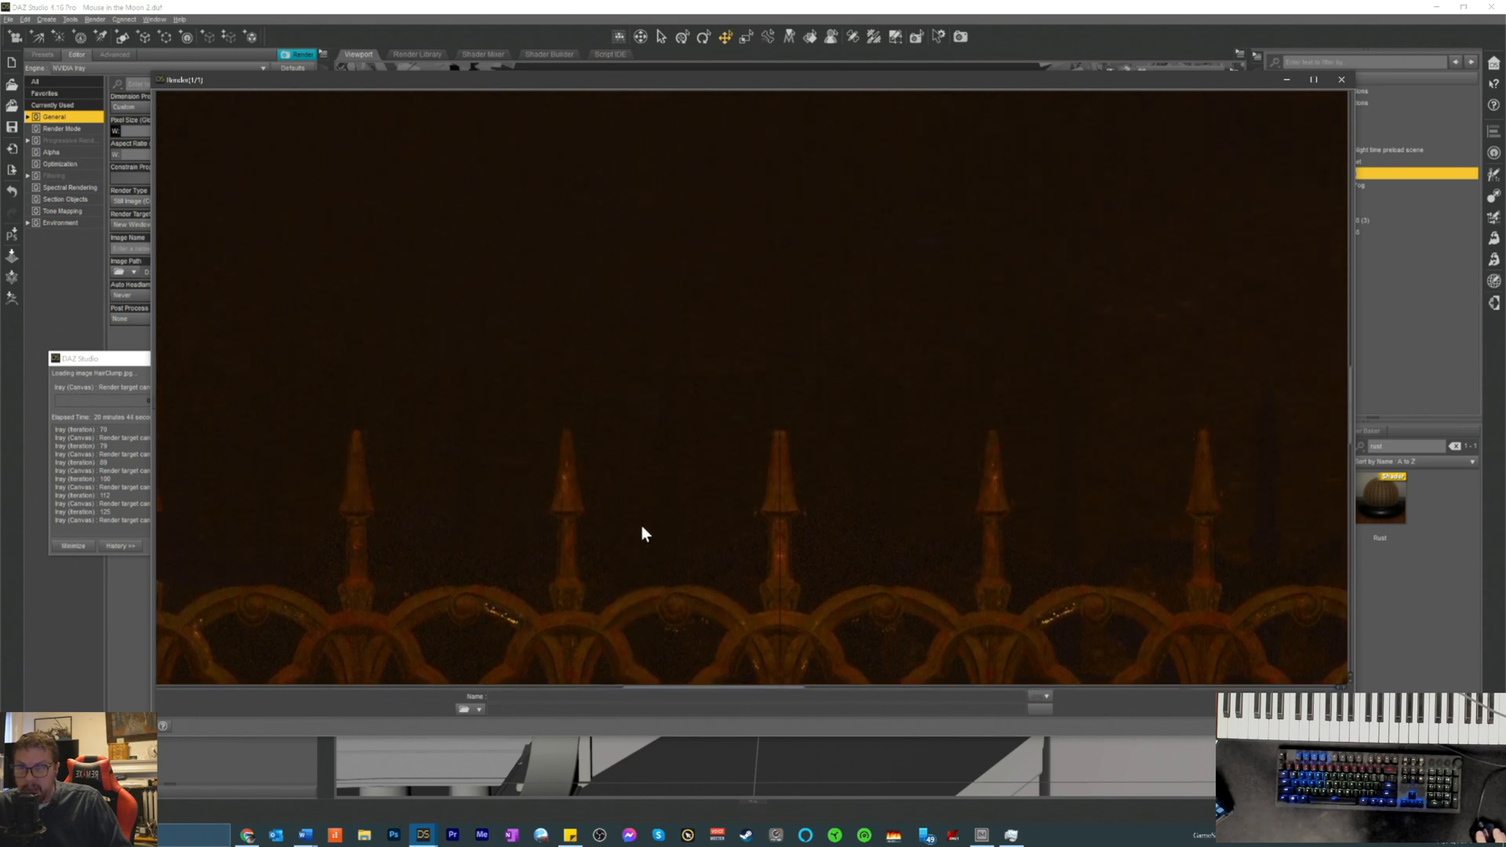
scroll(648, 515, "up", 7)
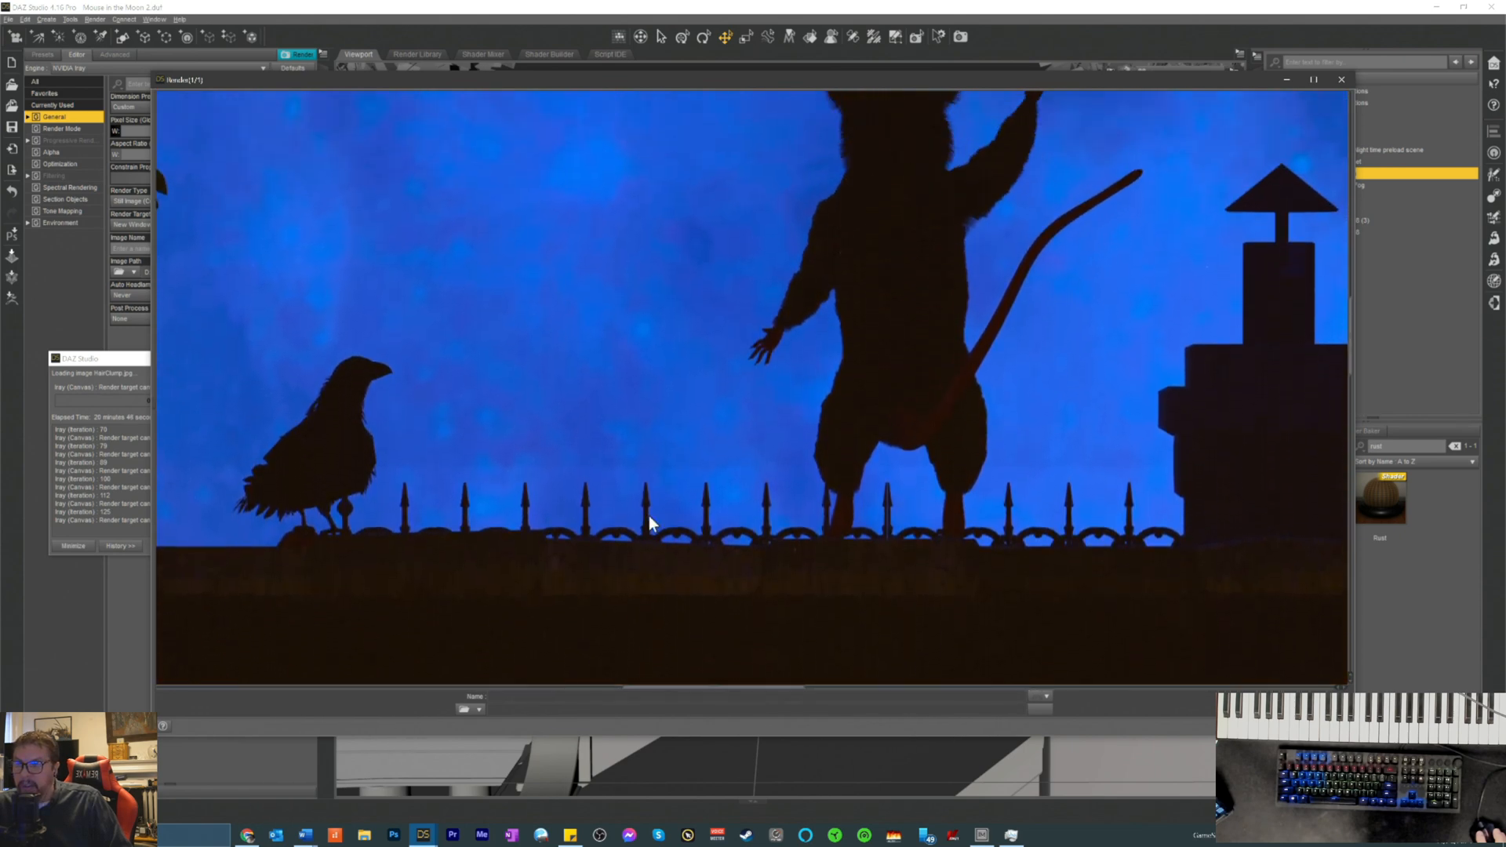
scroll(681, 519, "down", 8)
scroll(1080, 606, "up", 1)
scroll(1045, 619, "up", 1)
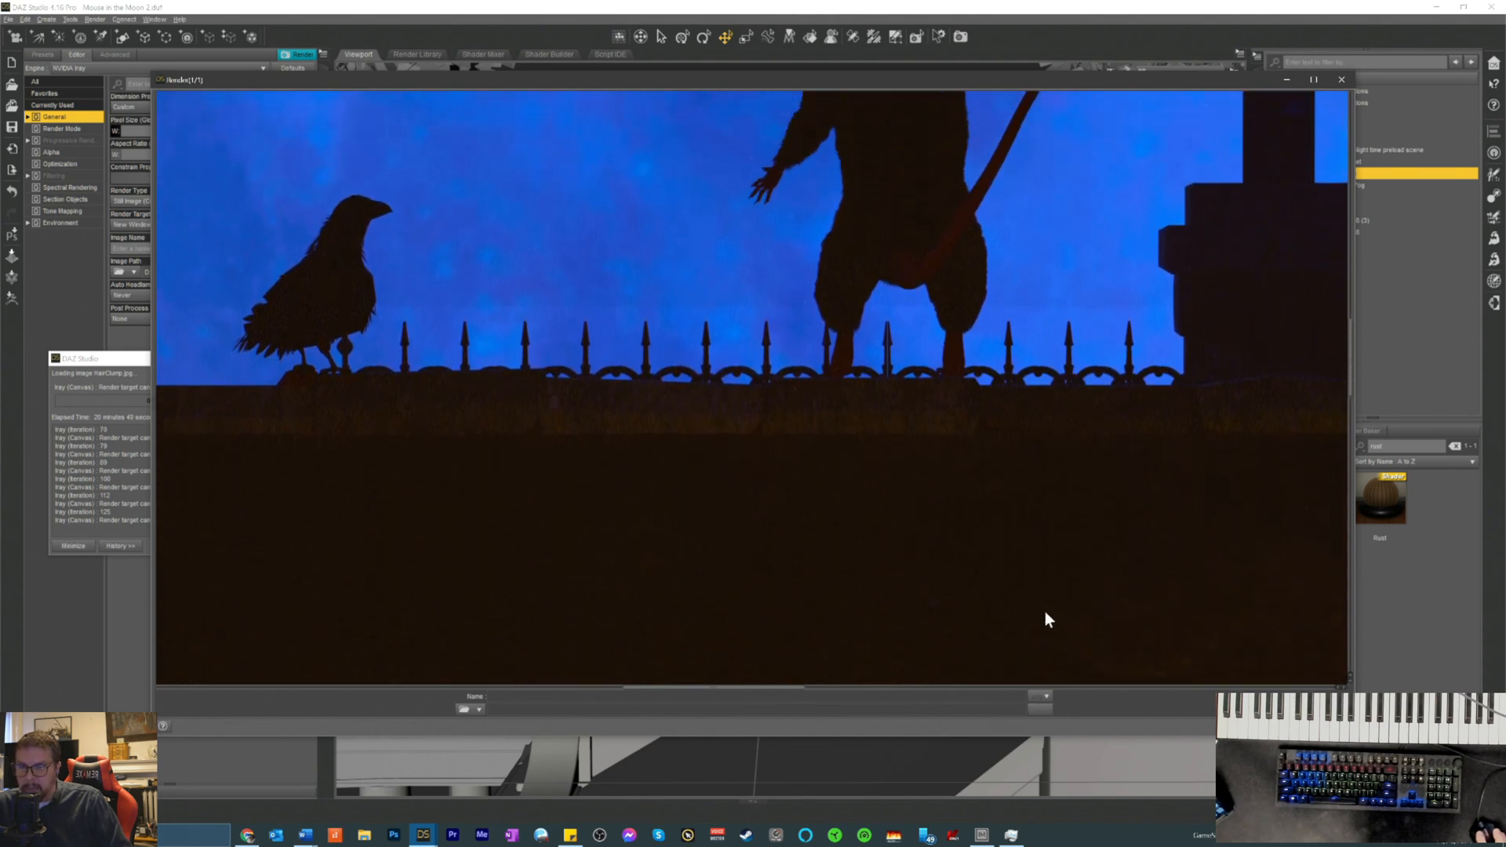
- Inspect the end of the rusty fence and the grooved, cracked stone blocks and reddish masonry beside it
scroll(581, 618, "down", 5)
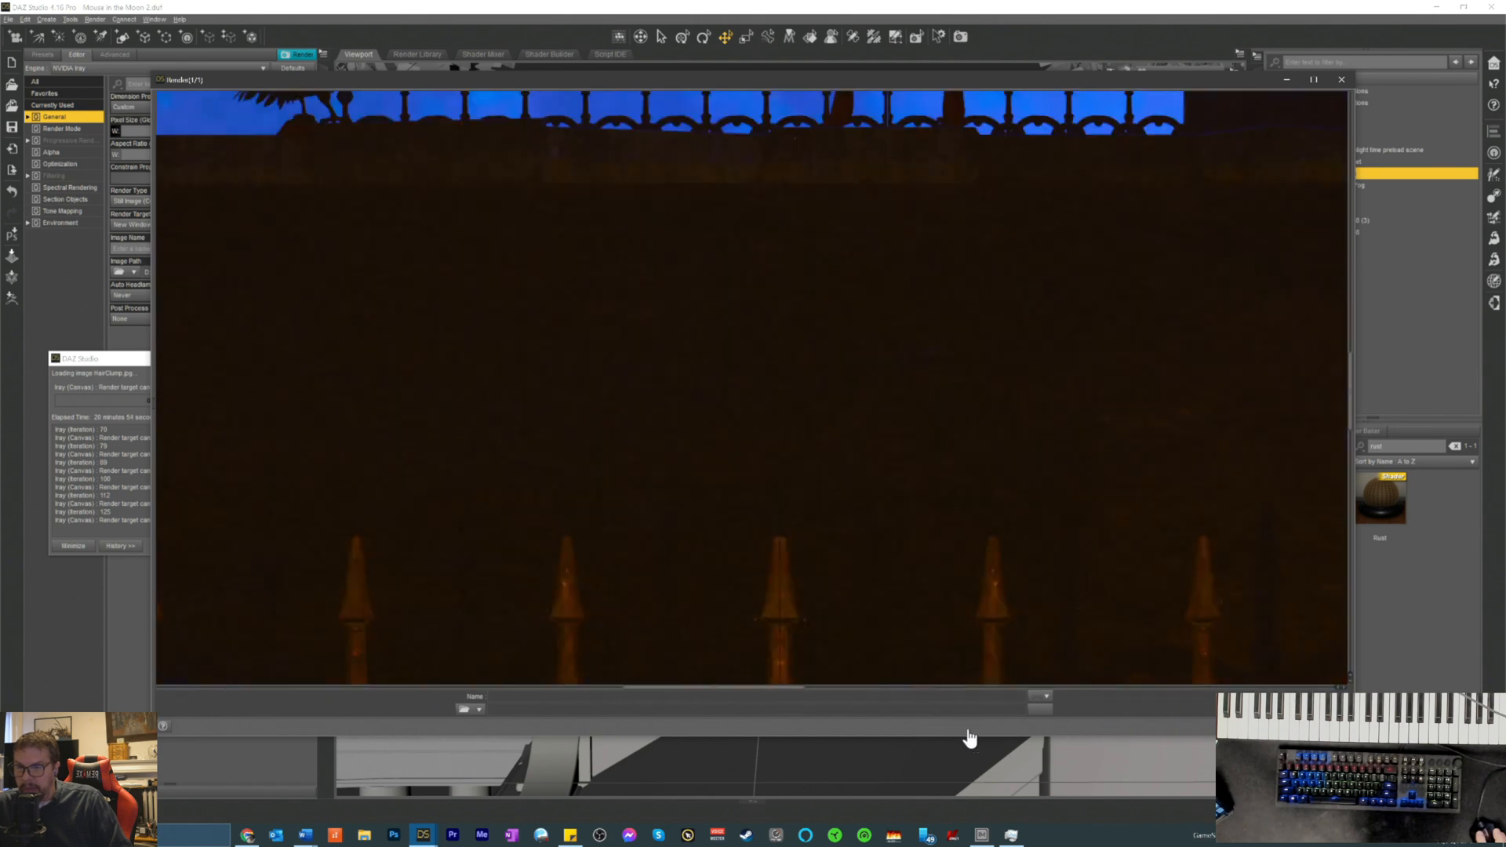
scroll(1043, 662, "down", 5)
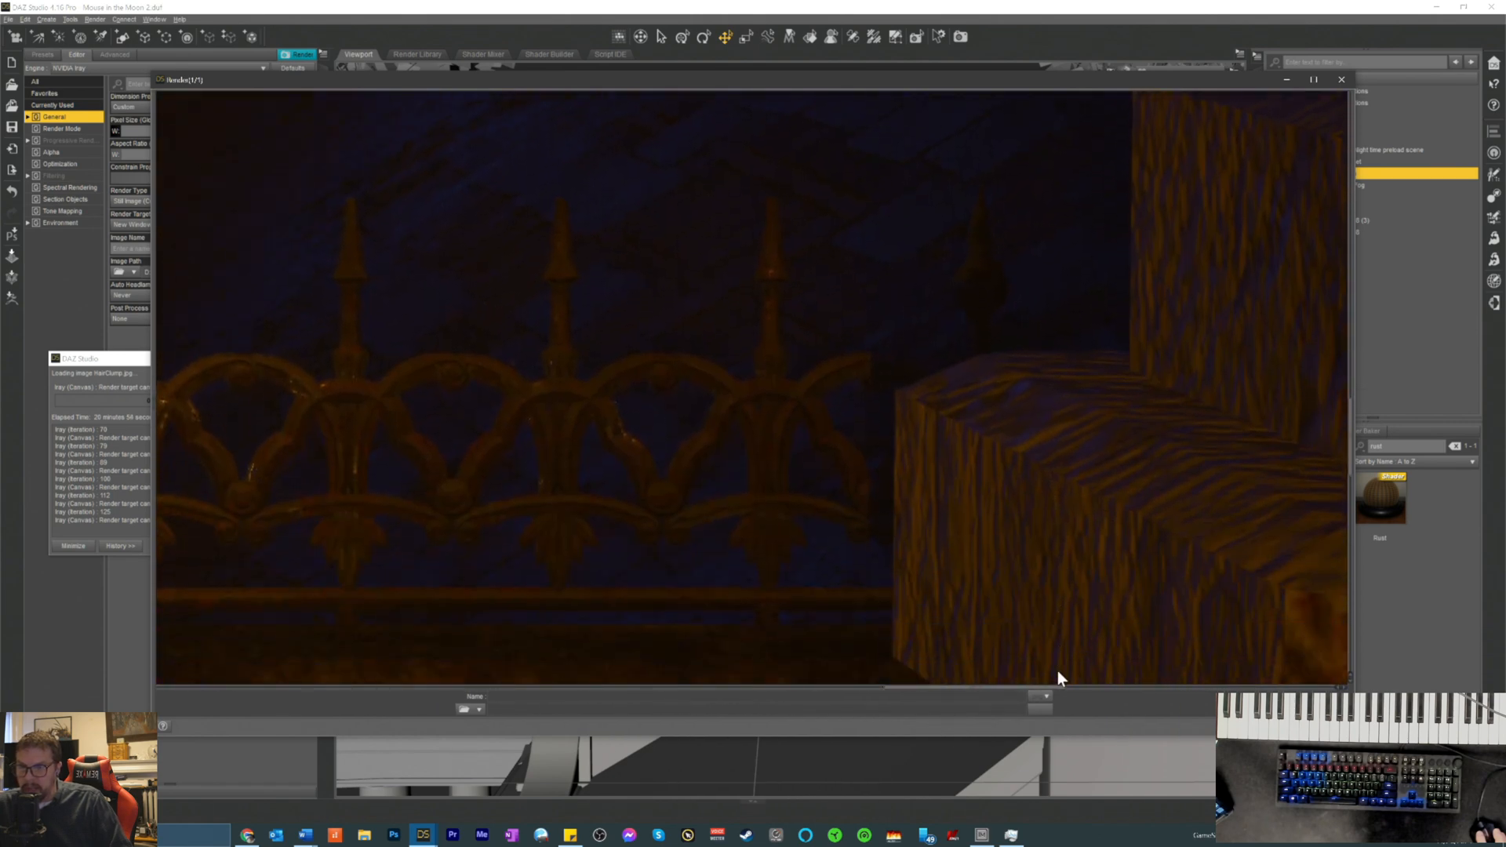
scroll(1057, 676, "down", 3)
left_click_drag(914, 695, 1028, 709)
scroll(926, 549, "up", 6)
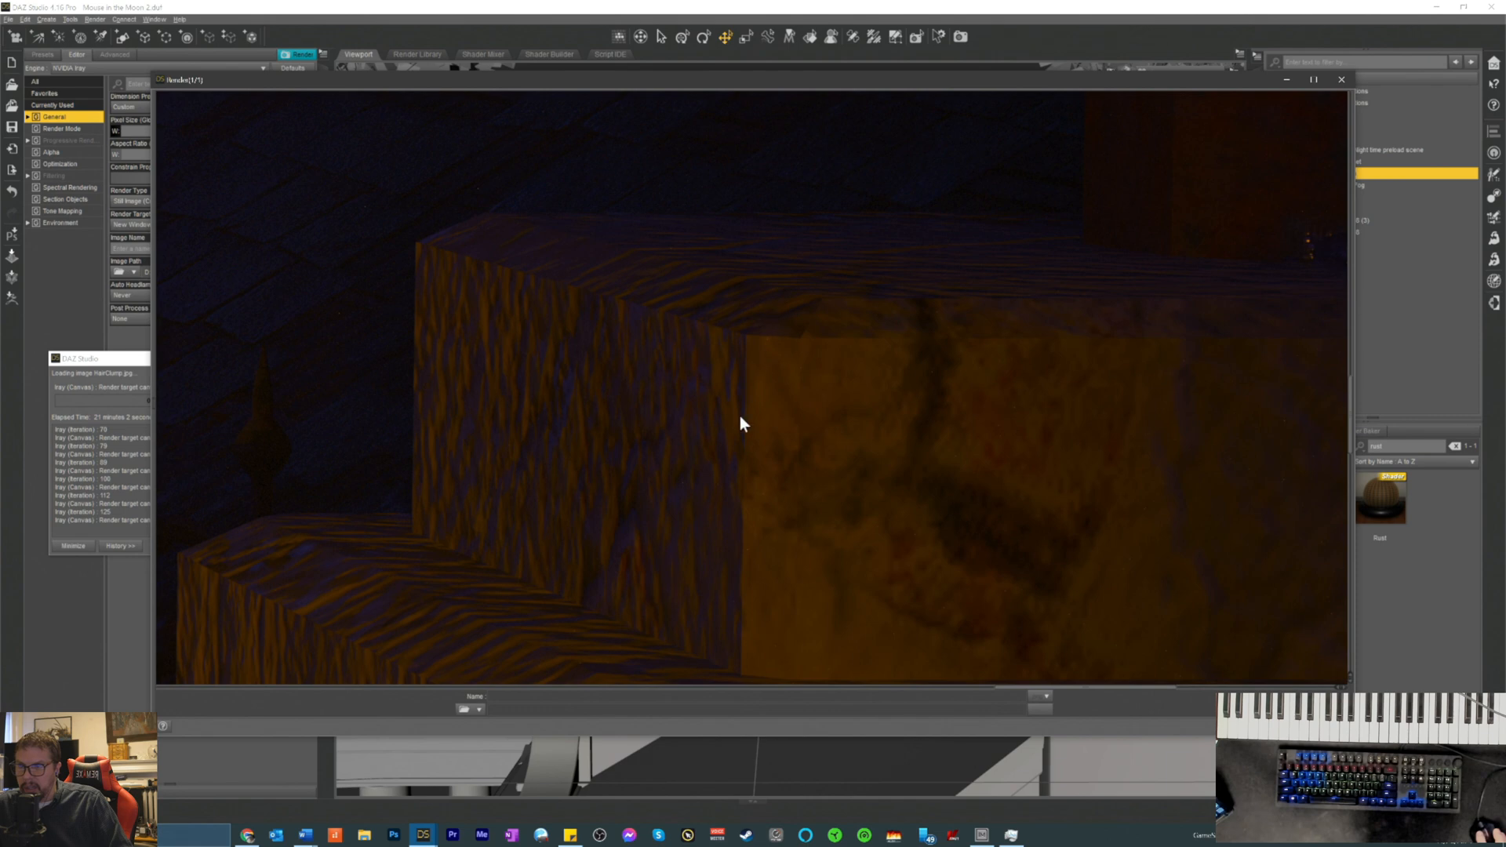
scroll(740, 568, "down", 6)
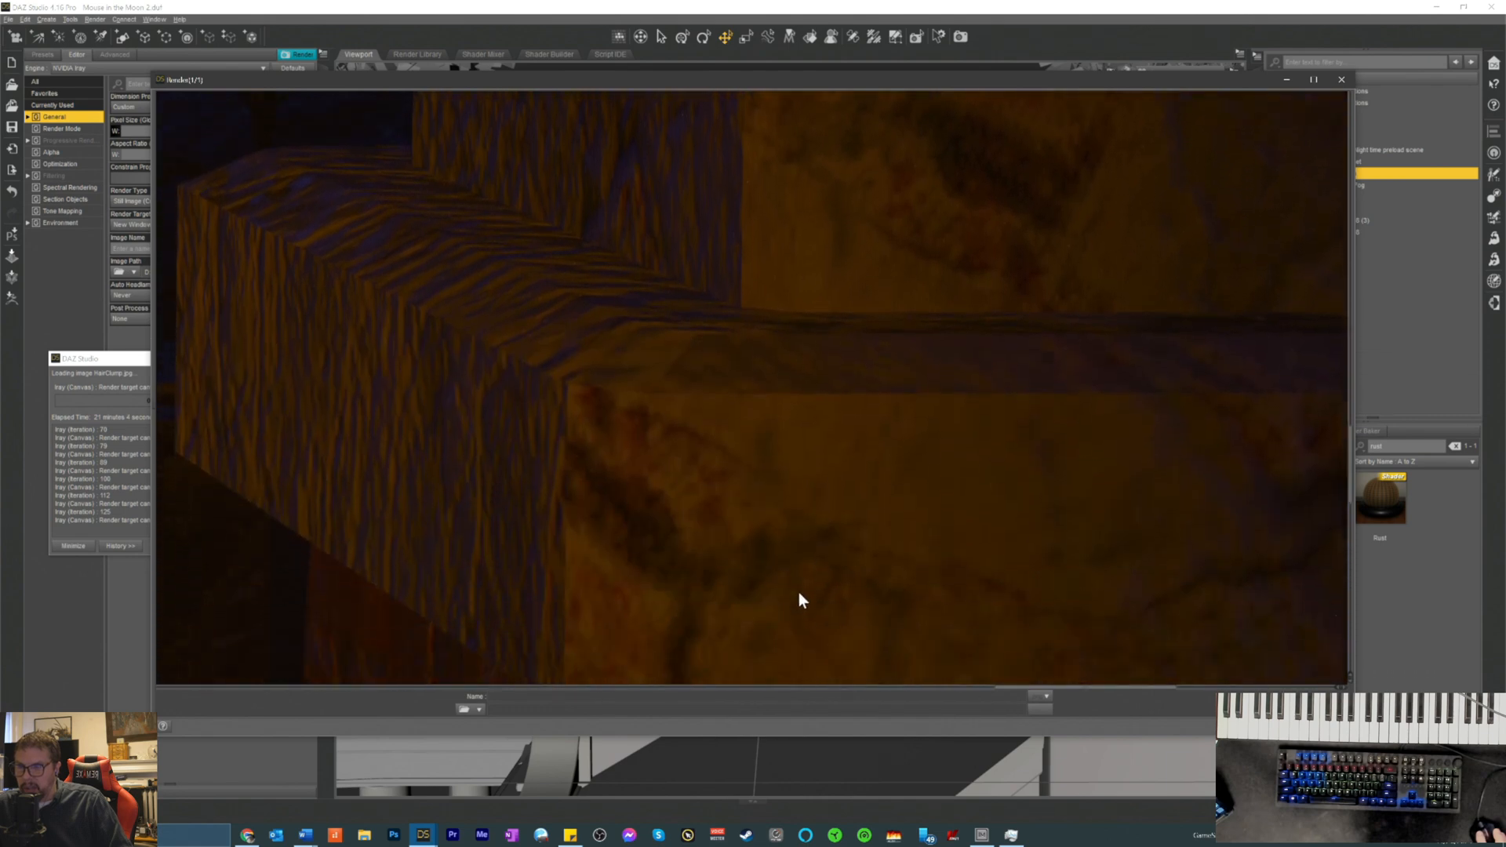
scroll(766, 575, "down", 5)
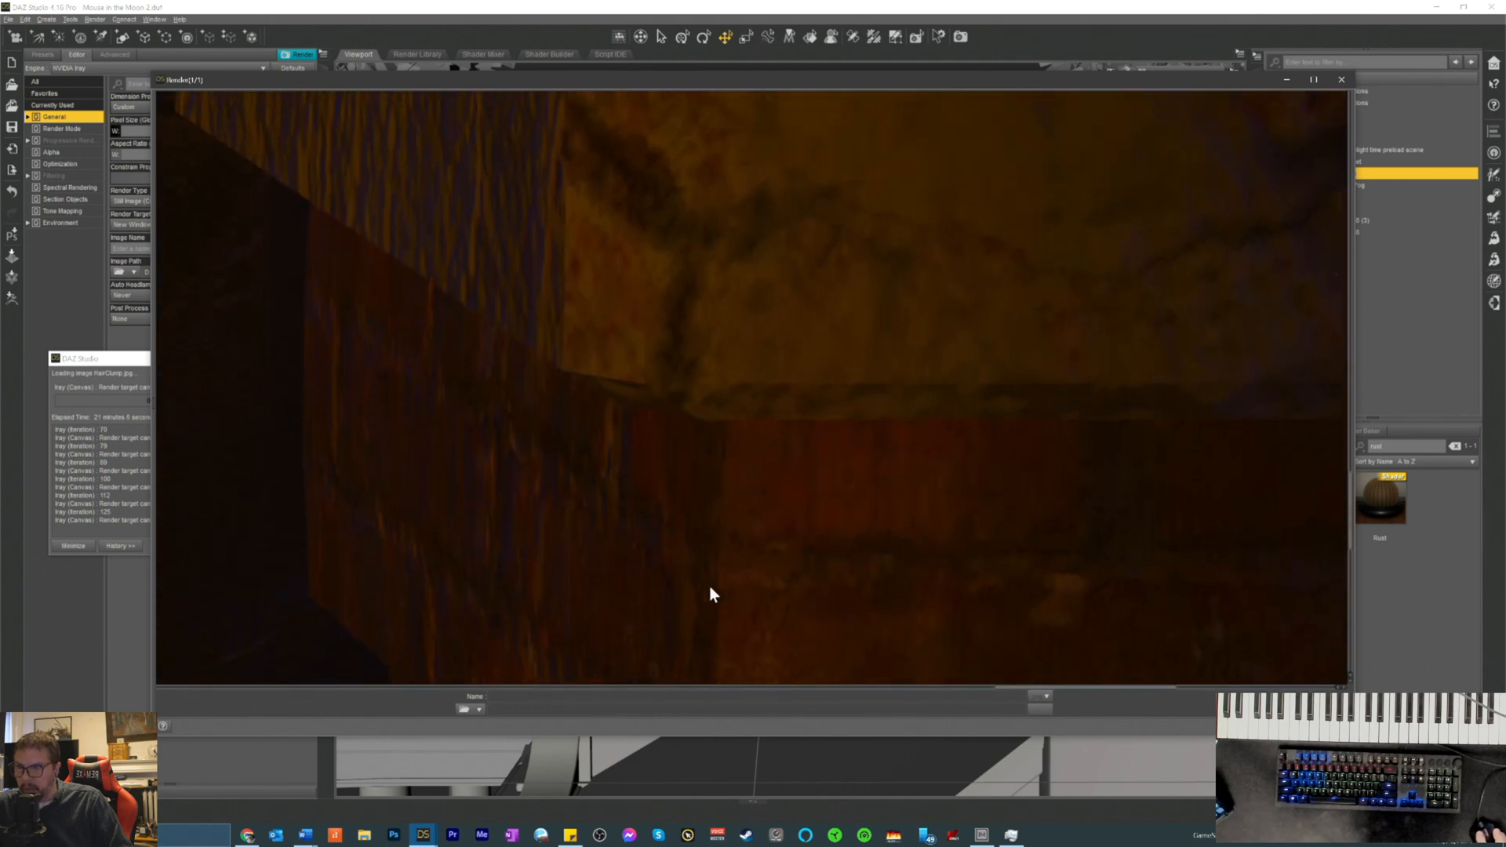
- Examine the stone ledge below the rusty fence, the fence's scrollwork, and the chimneys and roof beside the mouse
left_click_drag(1049, 695, 797, 687)
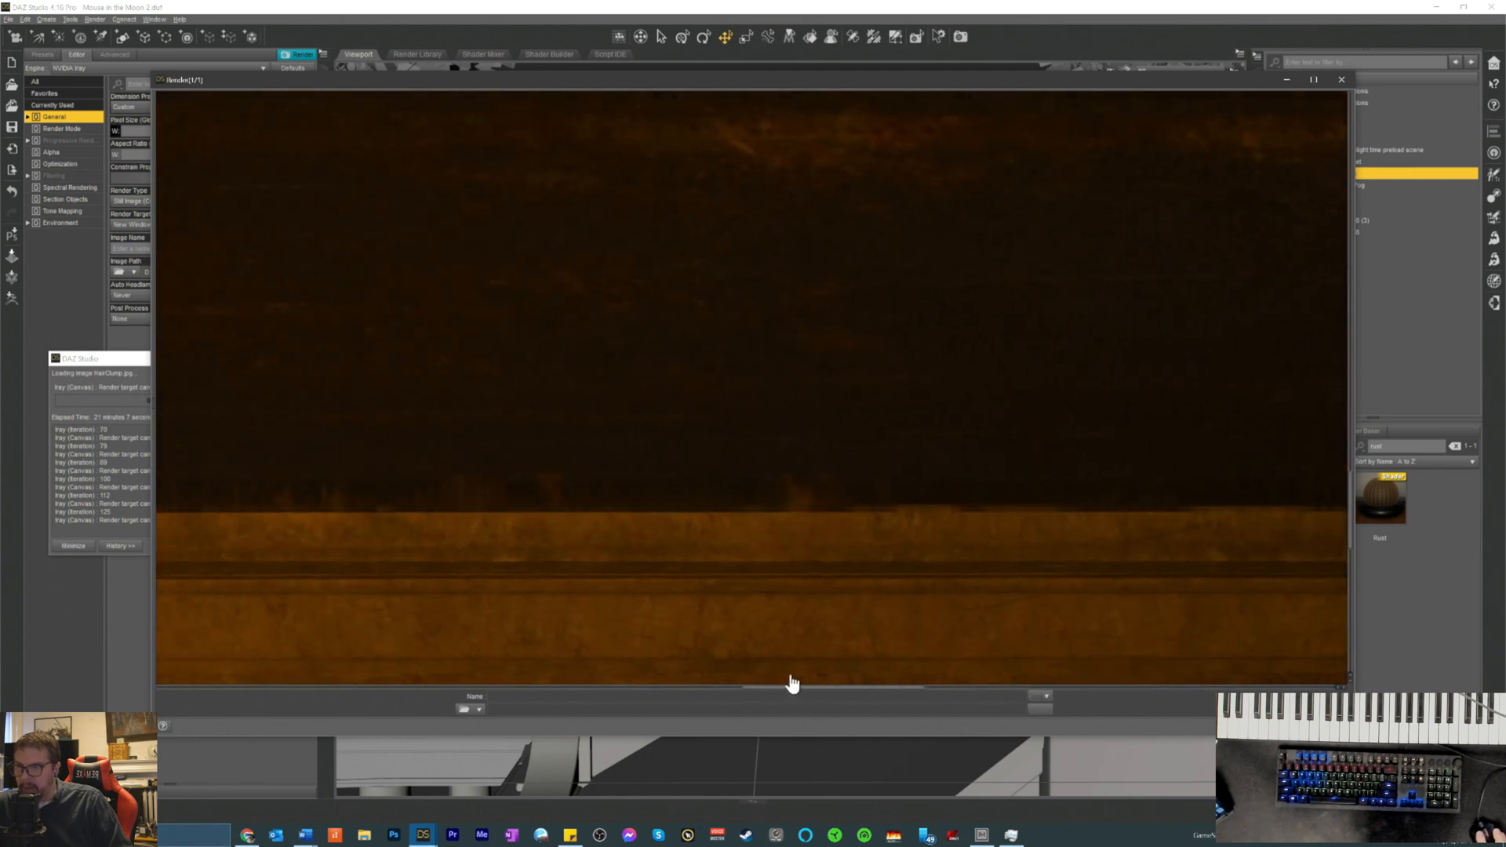
scroll(753, 544, "up", 2)
scroll(749, 558, "up", 5)
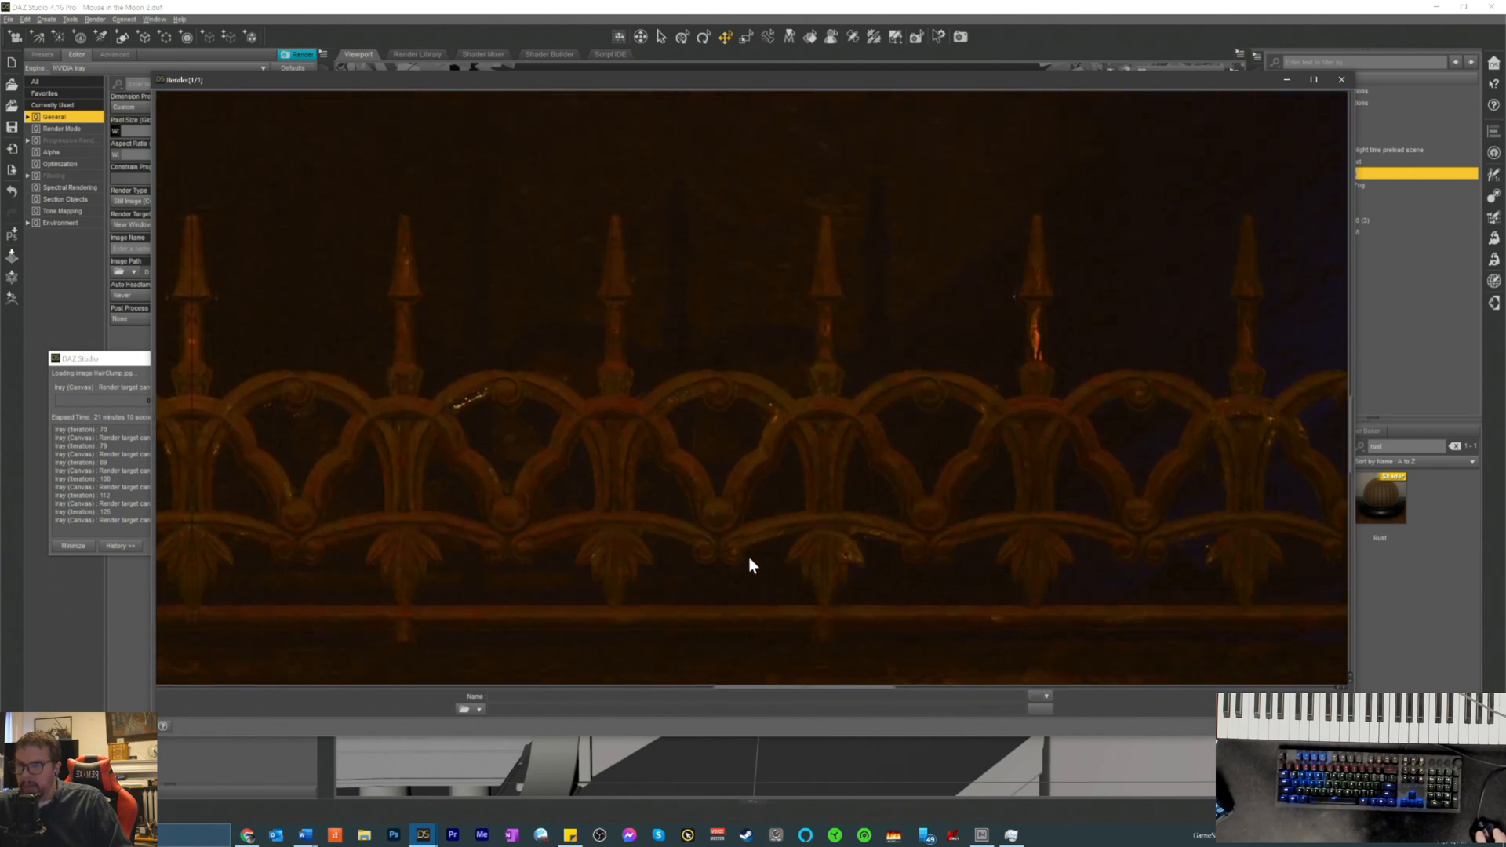
scroll(594, 558, "up", 5)
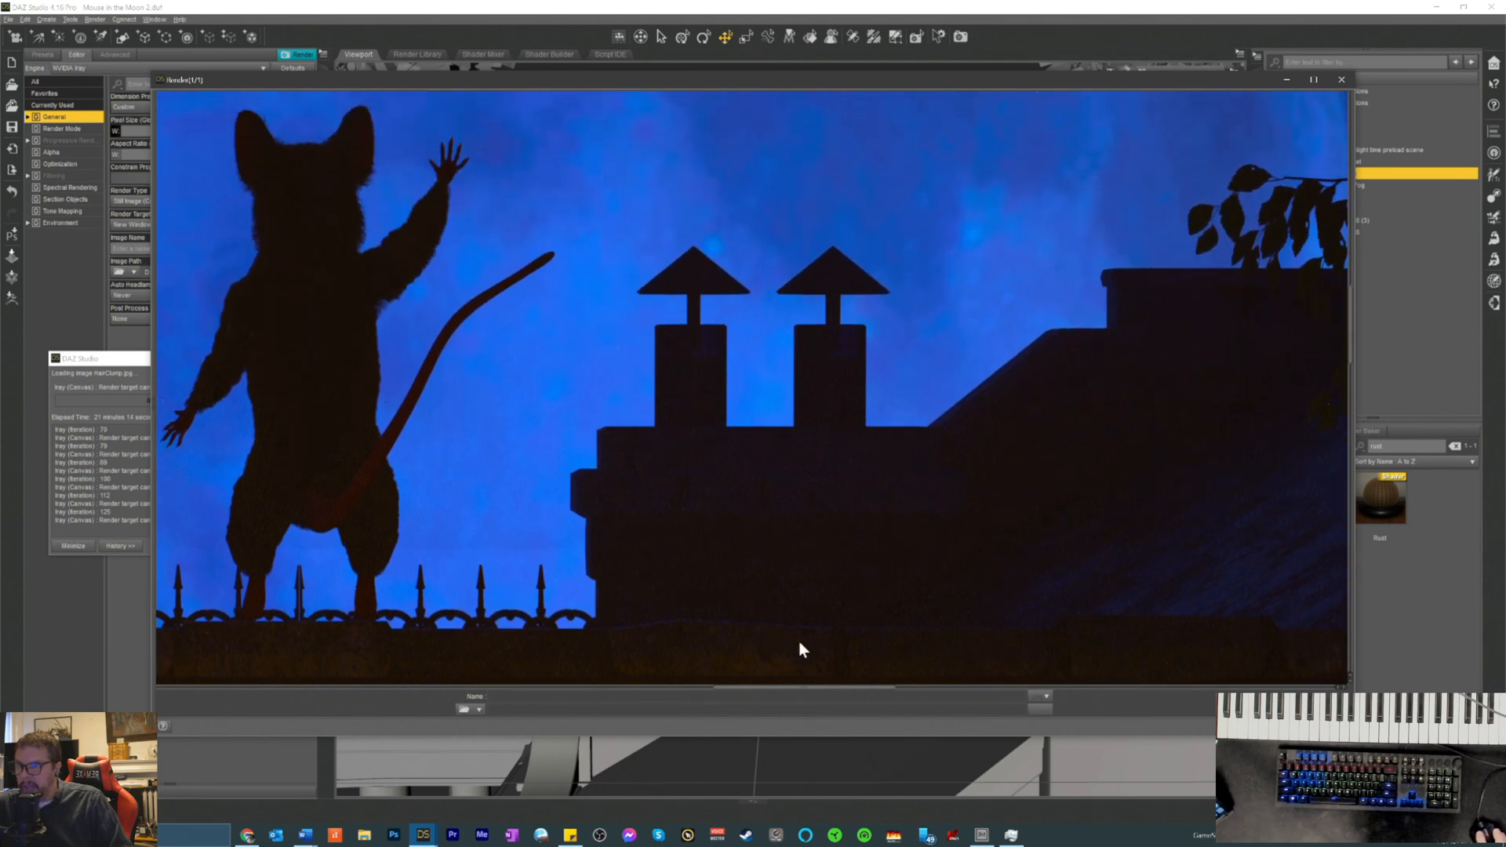
- Check the mouse silhouette, its tail and feet on the railing between the crow and the twin chimneys
left_click_drag(848, 696, 788, 695)
scroll(641, 542, "down", 3)
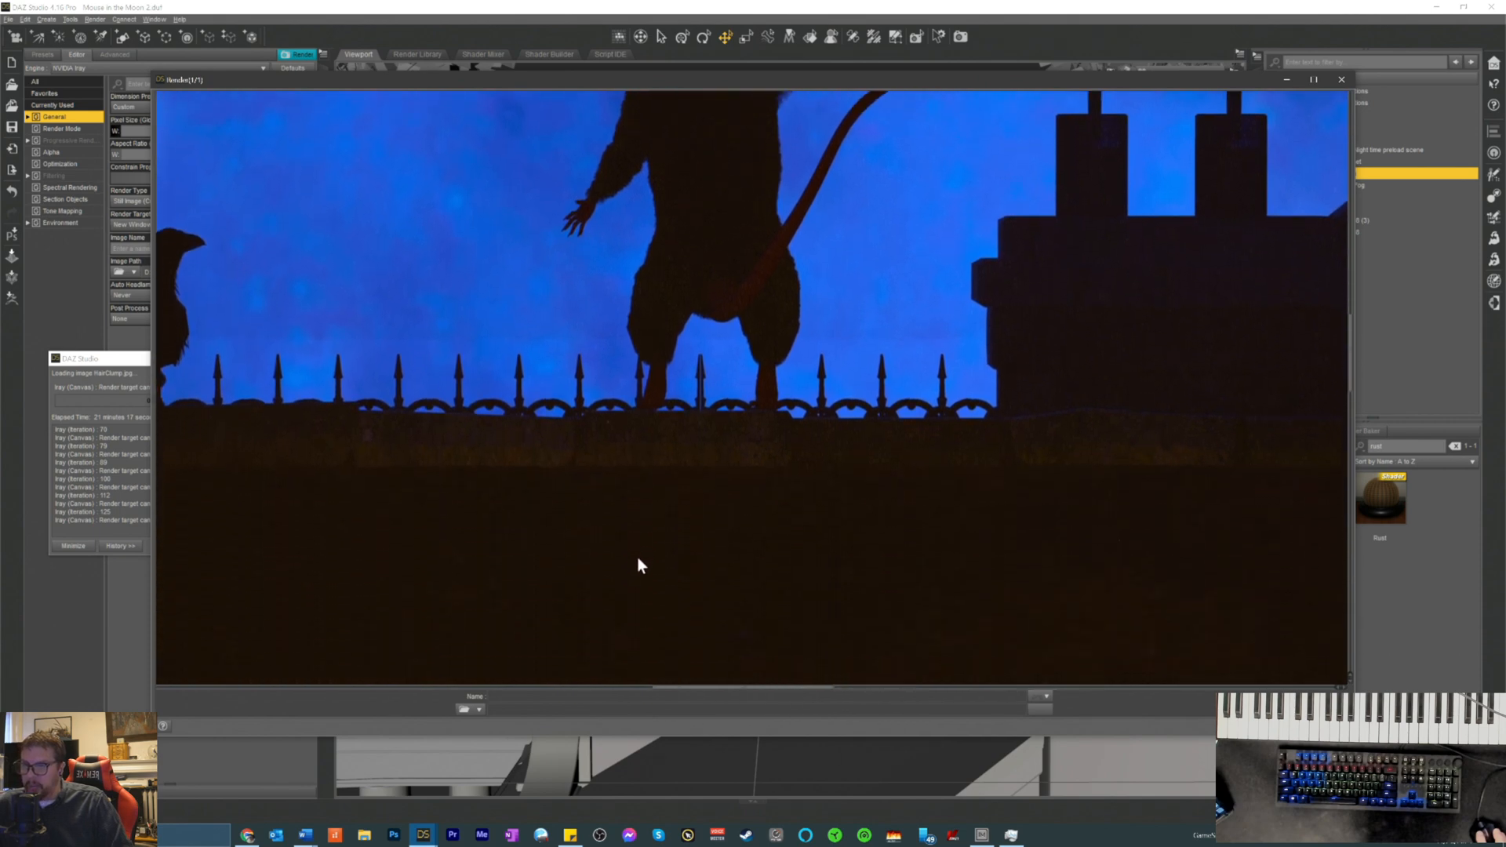
scroll(638, 541, "up", 3)
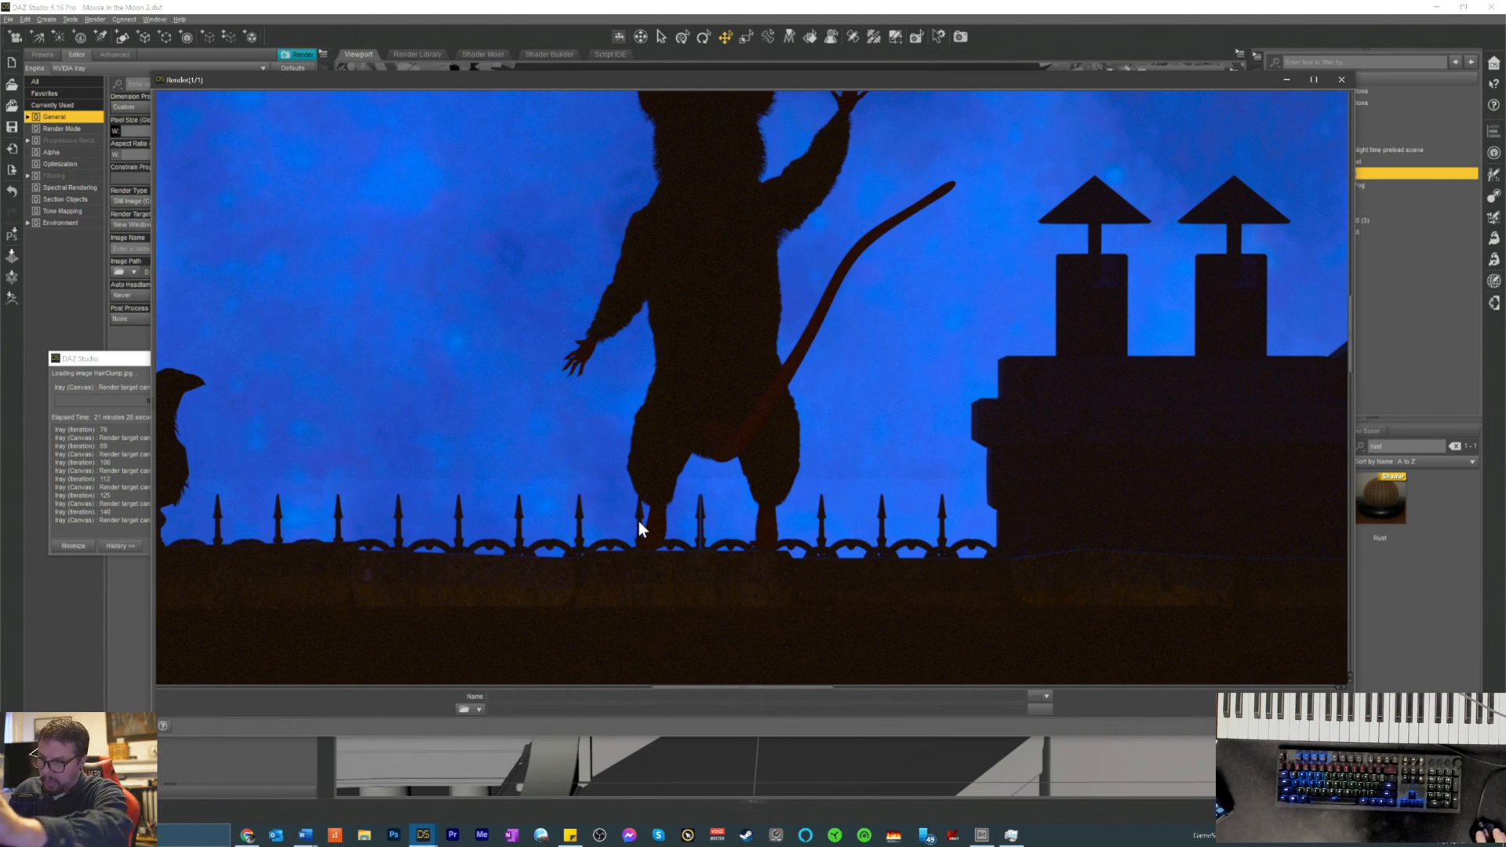
scroll(731, 342, "up", 2)
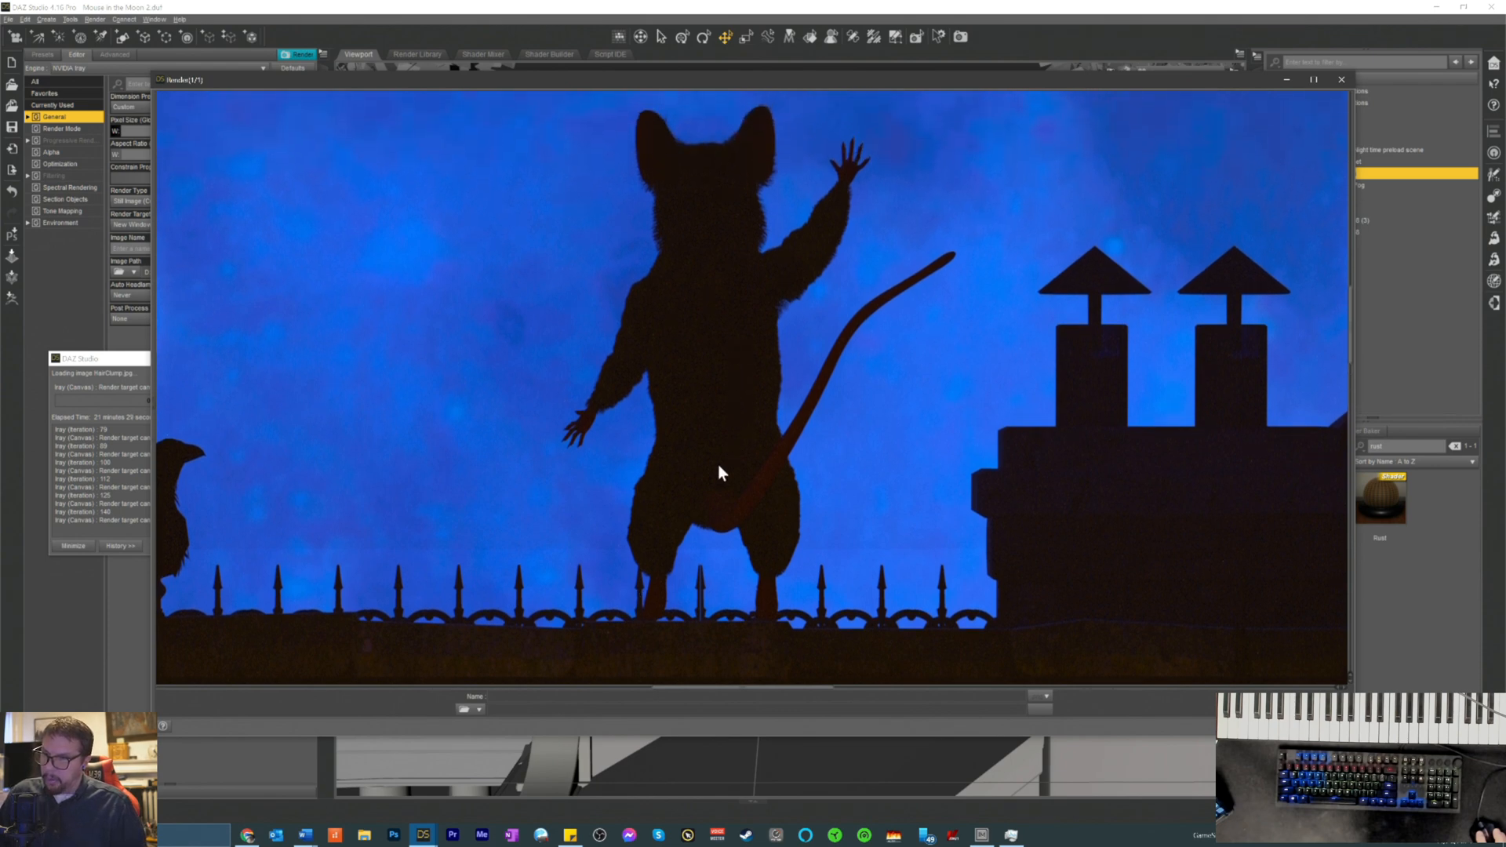
scroll(750, 628, "down", 3)
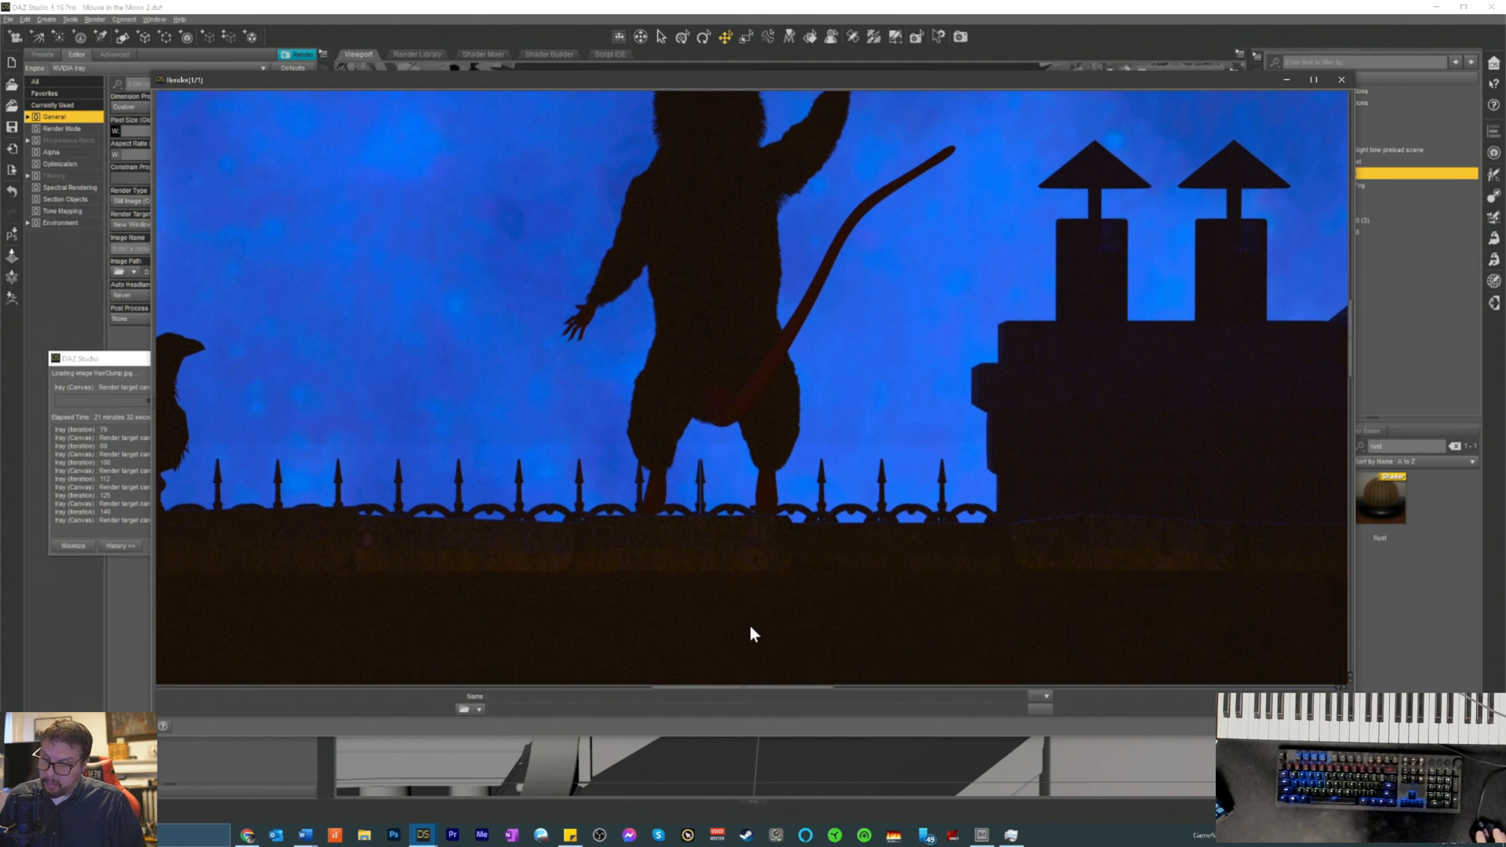
- Examine the cloudy blue sky above the mouse's ears and return to the full mouse silhouette
scroll(879, 632, "up", 10)
scroll(741, 220, "up", 3)
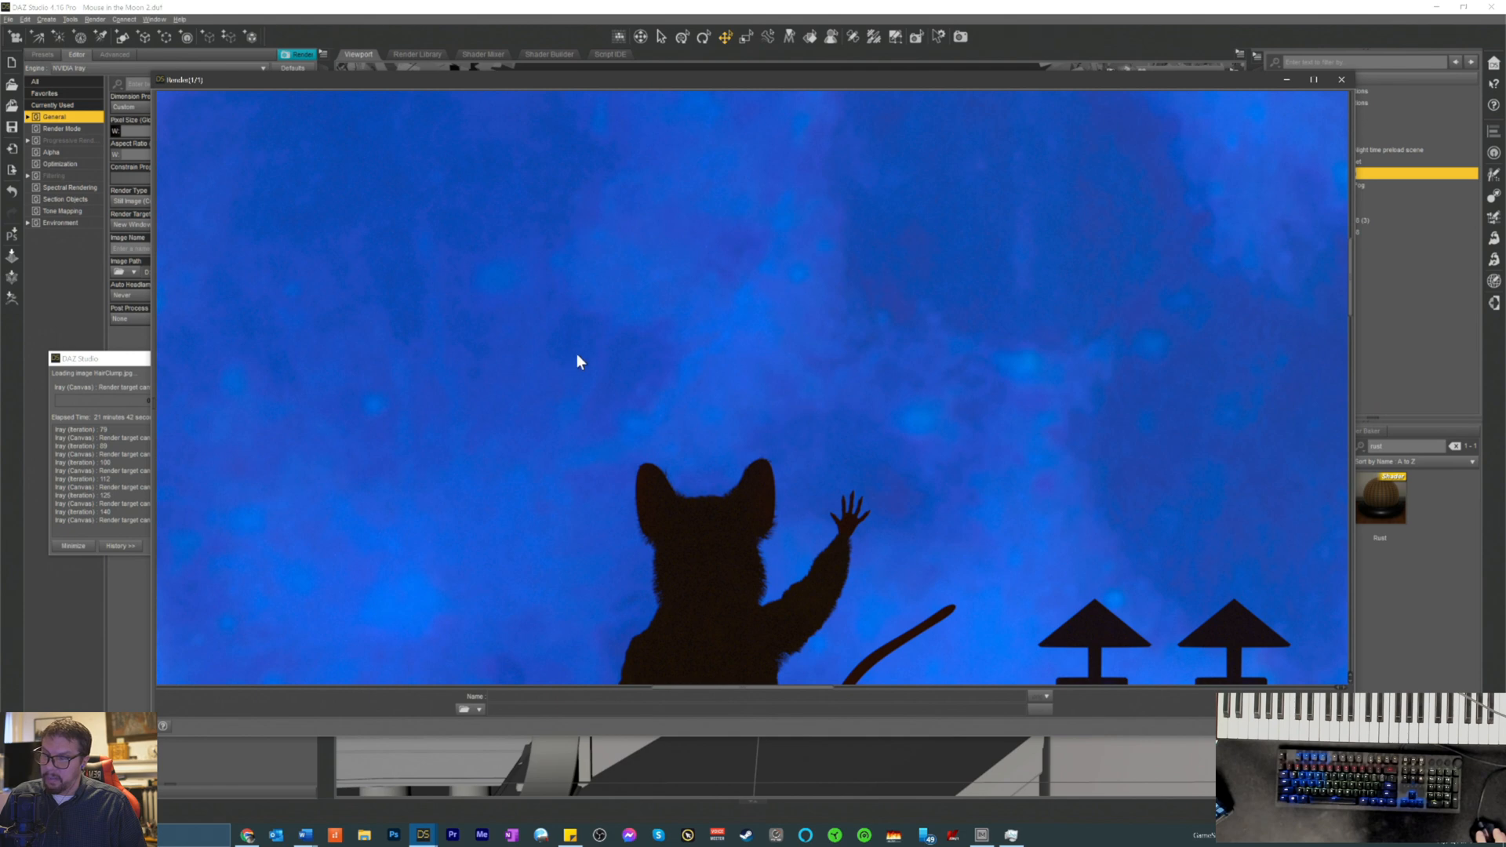
scroll(575, 360, "down", 7)
scroll(580, 465, "down", 2)
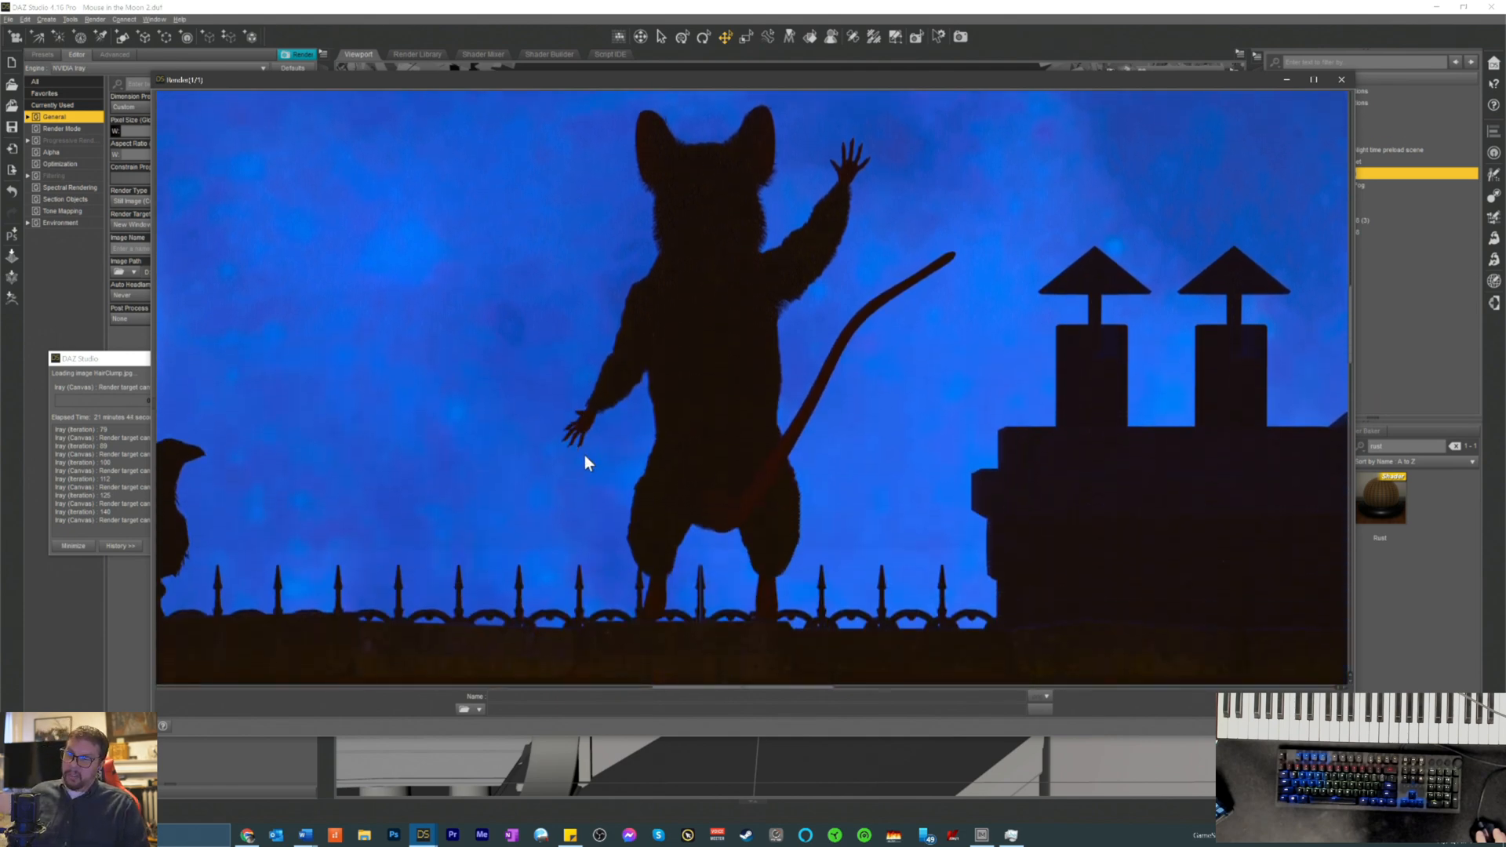
- Examine the render above the mouse, from its ears past the moon's upper edge to the starry sky
scroll(562, 471, "up", 2)
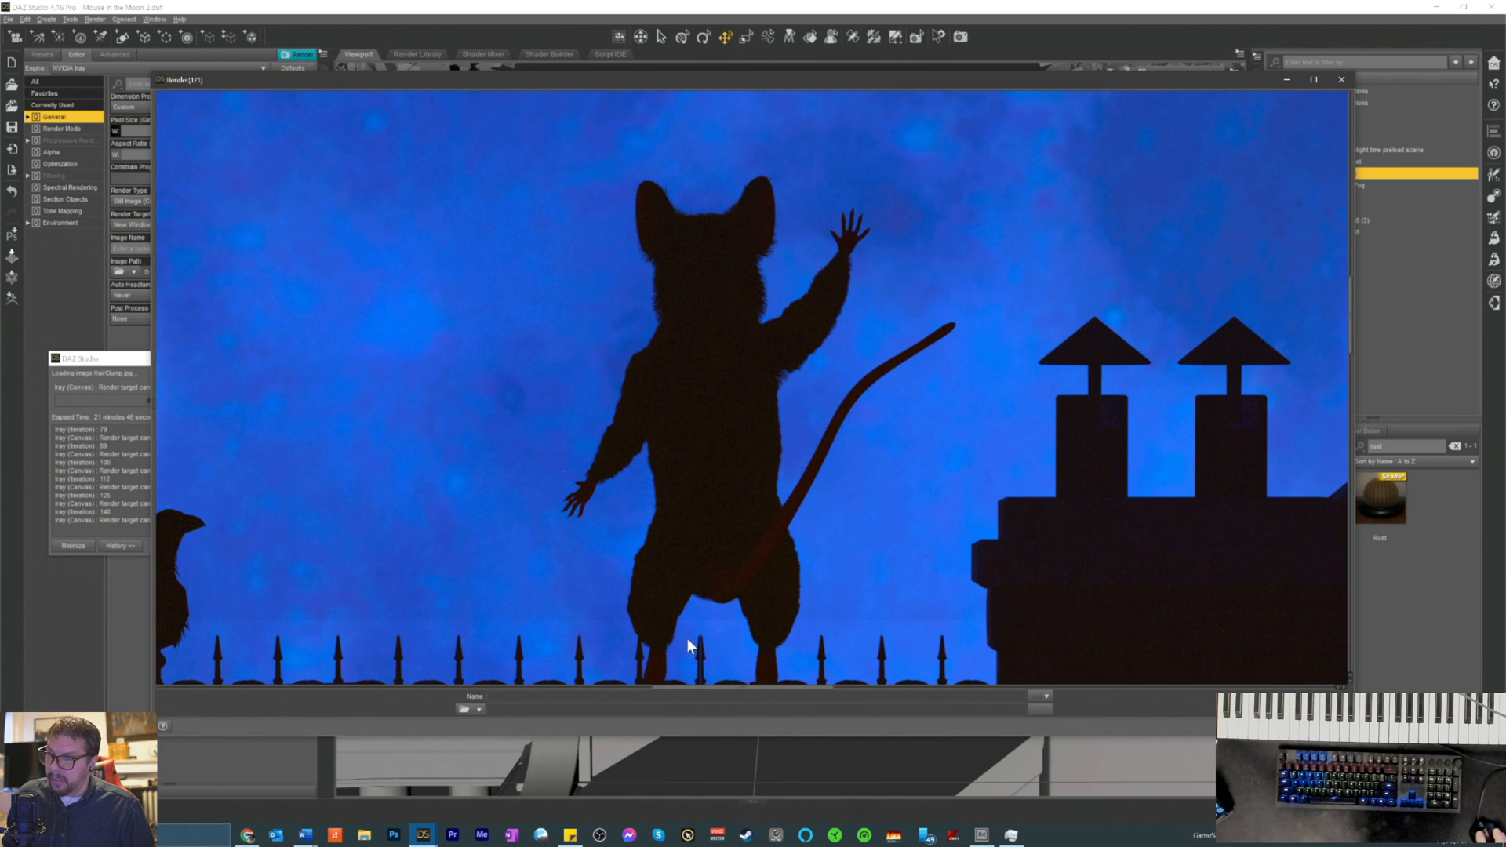
scroll(651, 436, "up", 2)
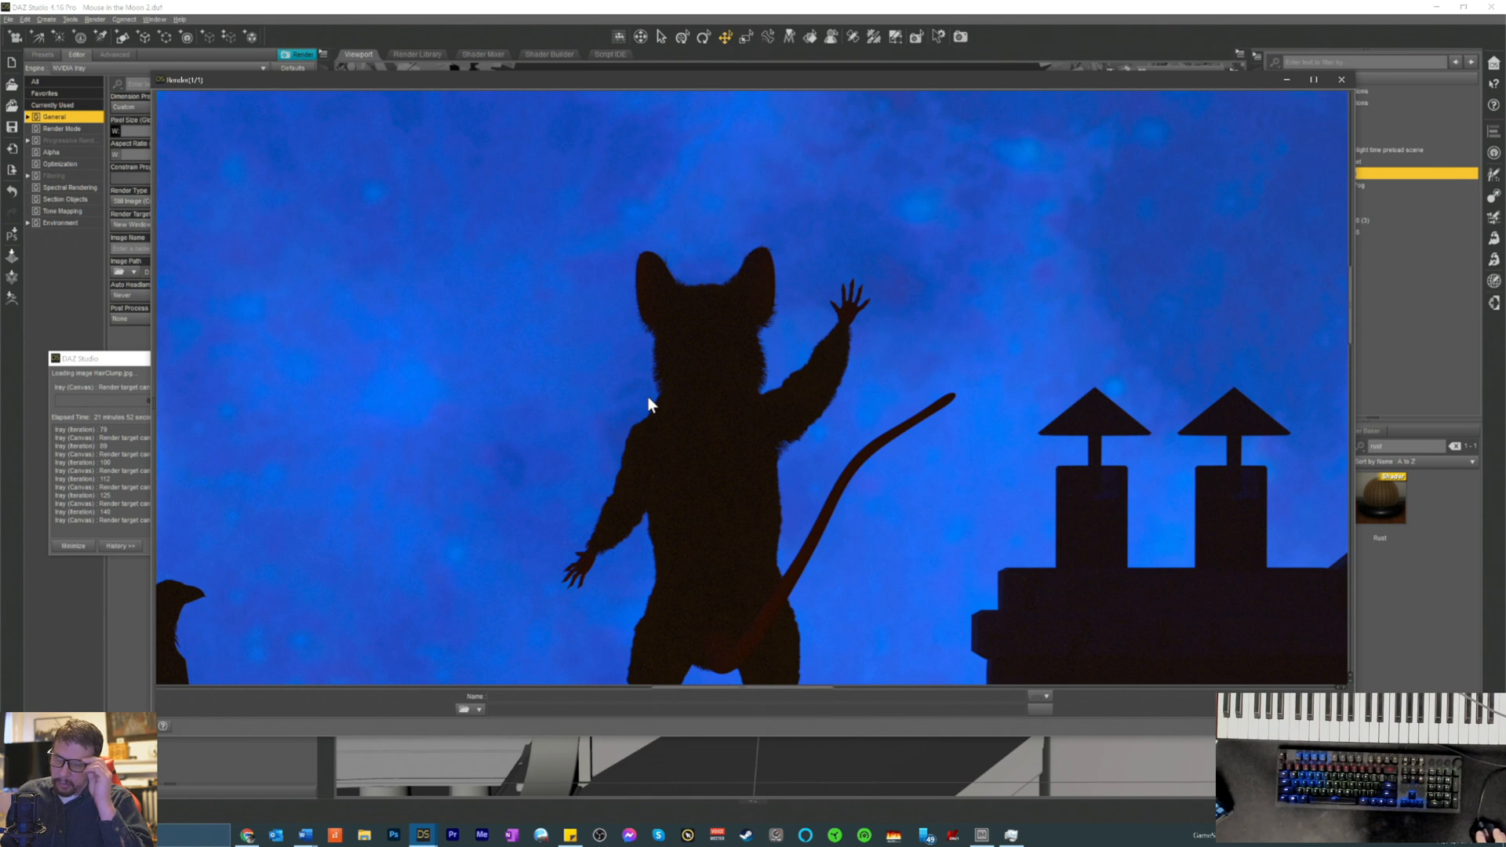
scroll(631, 416, "up", 10)
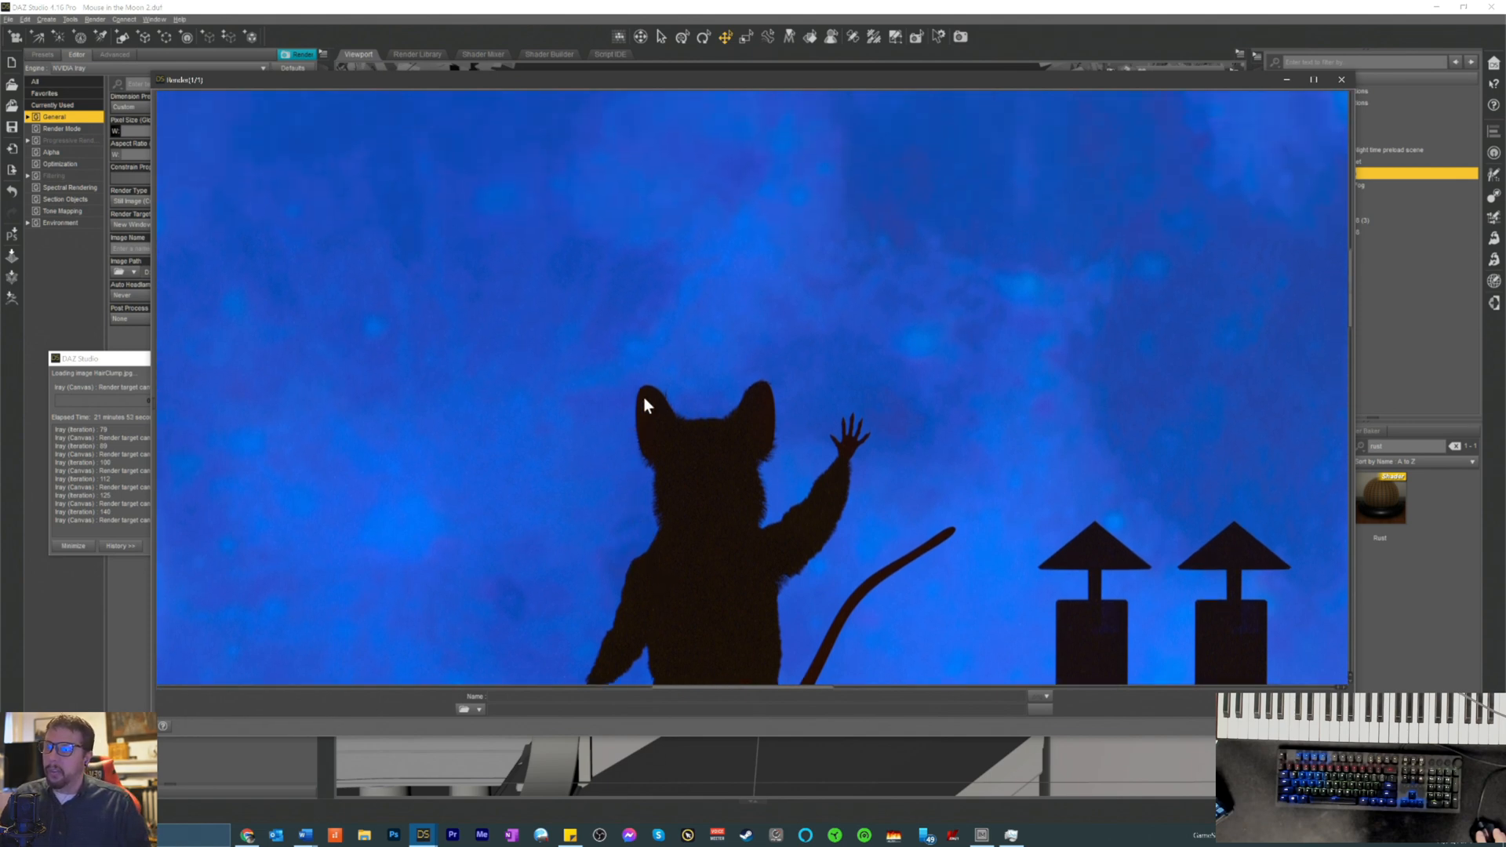
scroll(690, 284, "up", 8)
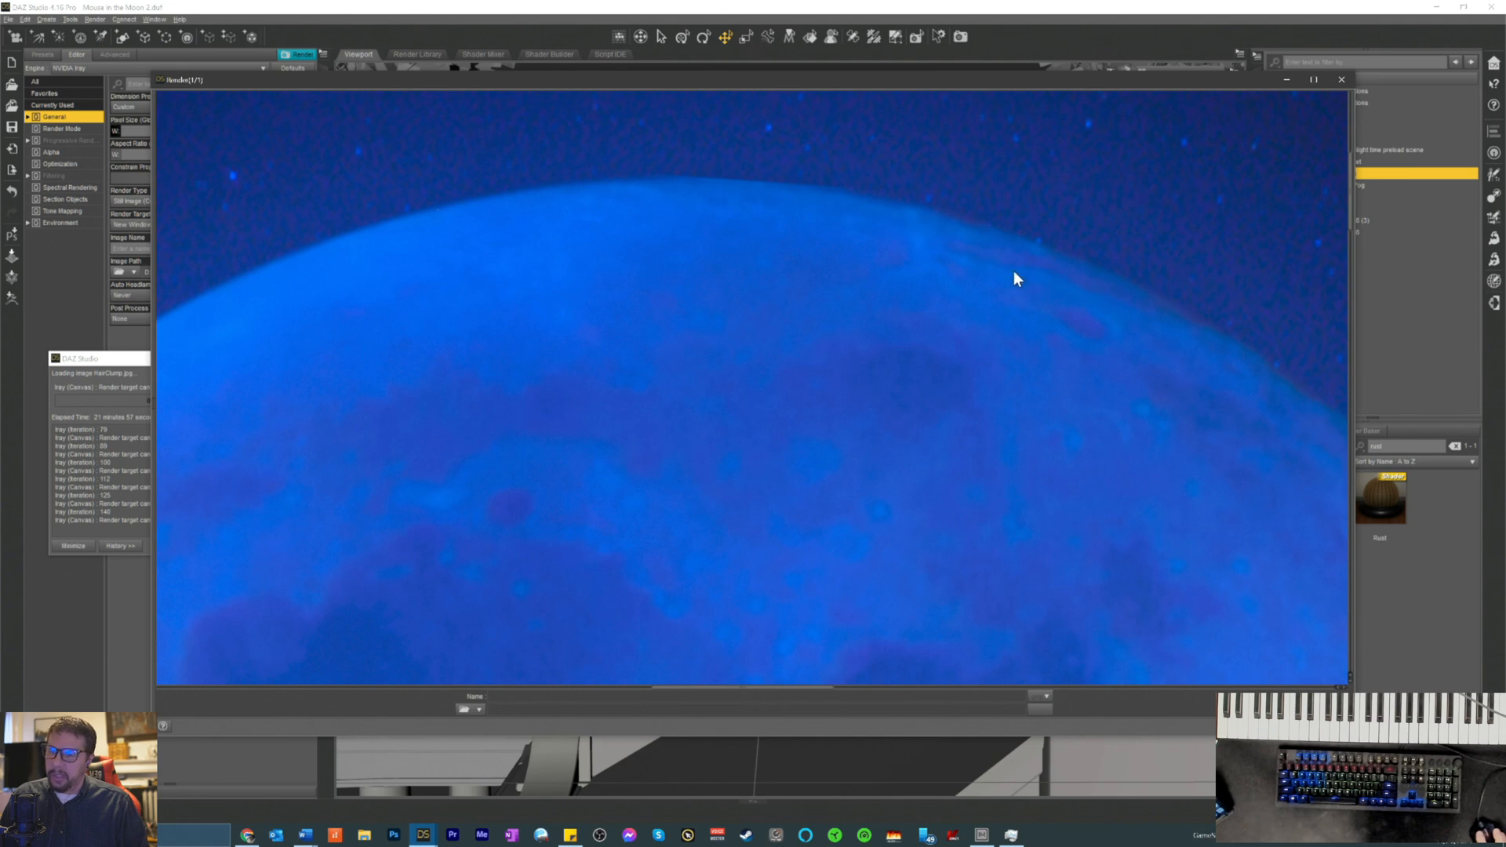
scroll(652, 245, "up", 8)
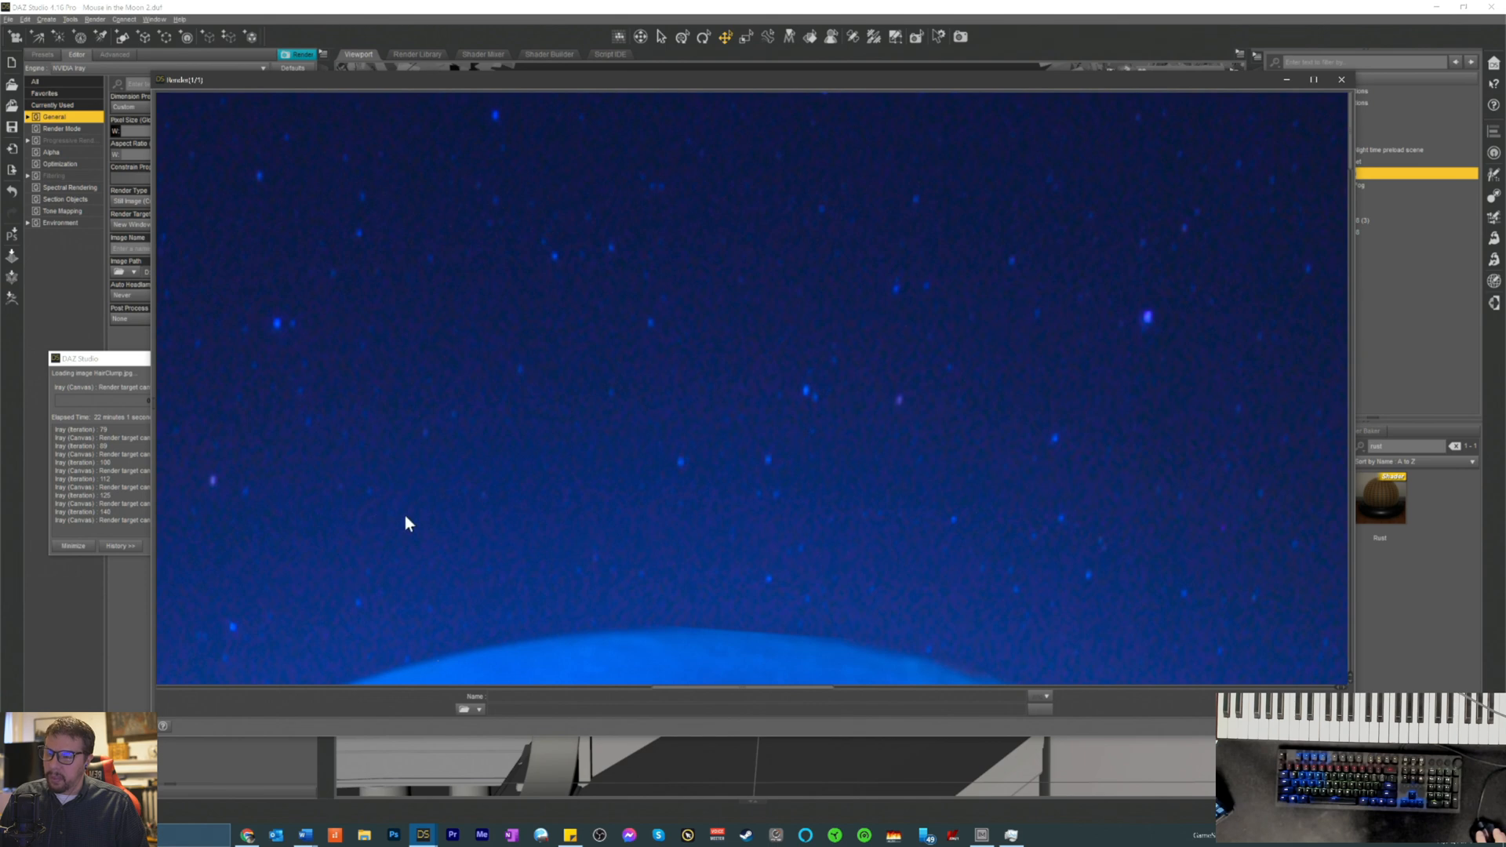
- Check the moon's dark surface patches, the mouse's silhouette and the spiked railing under its feet
scroll(454, 582, "down", 16)
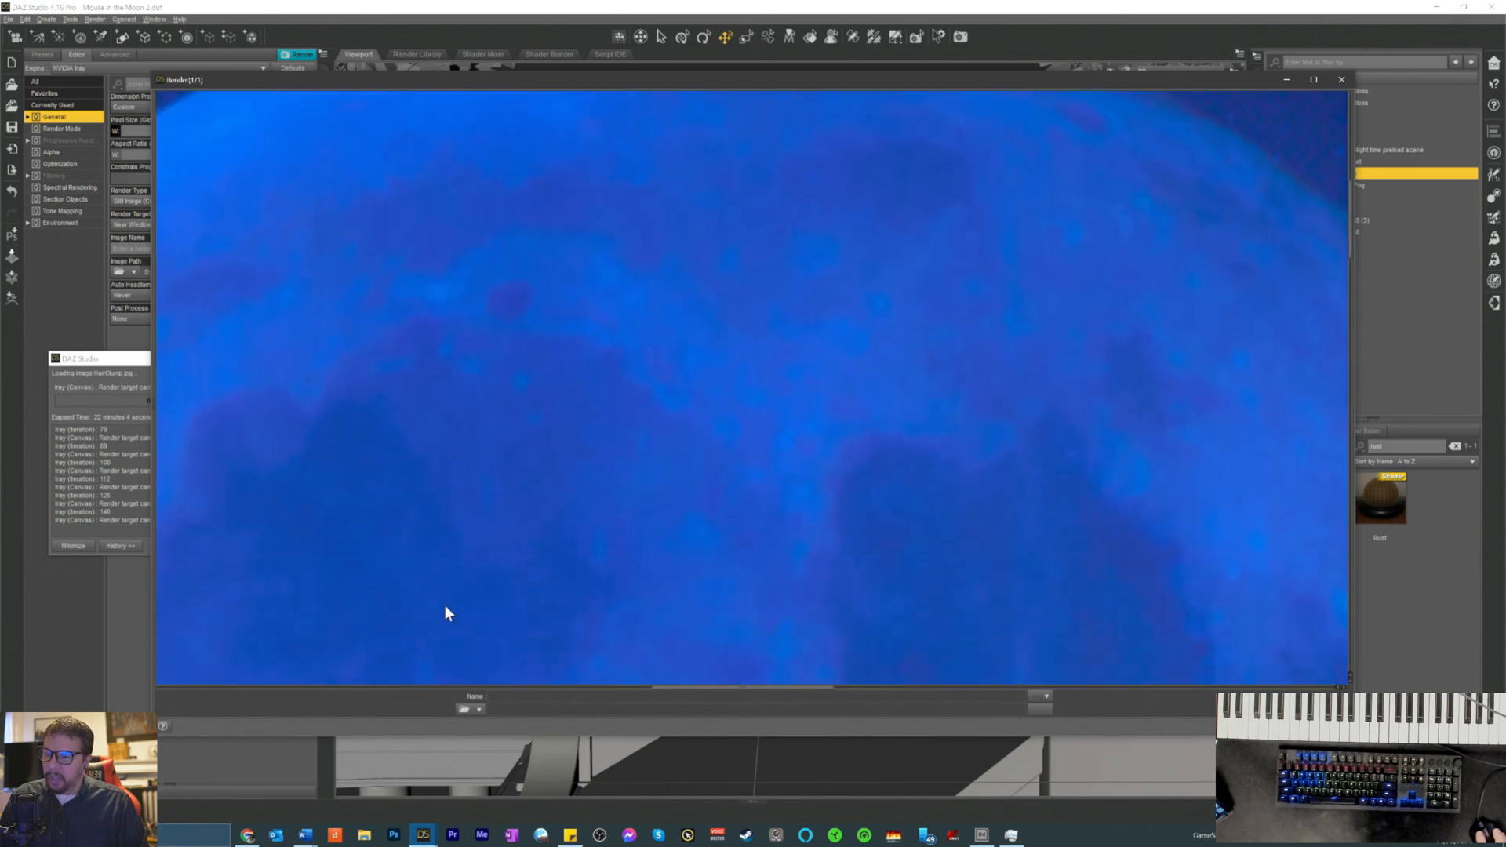
scroll(444, 607, "down", 18)
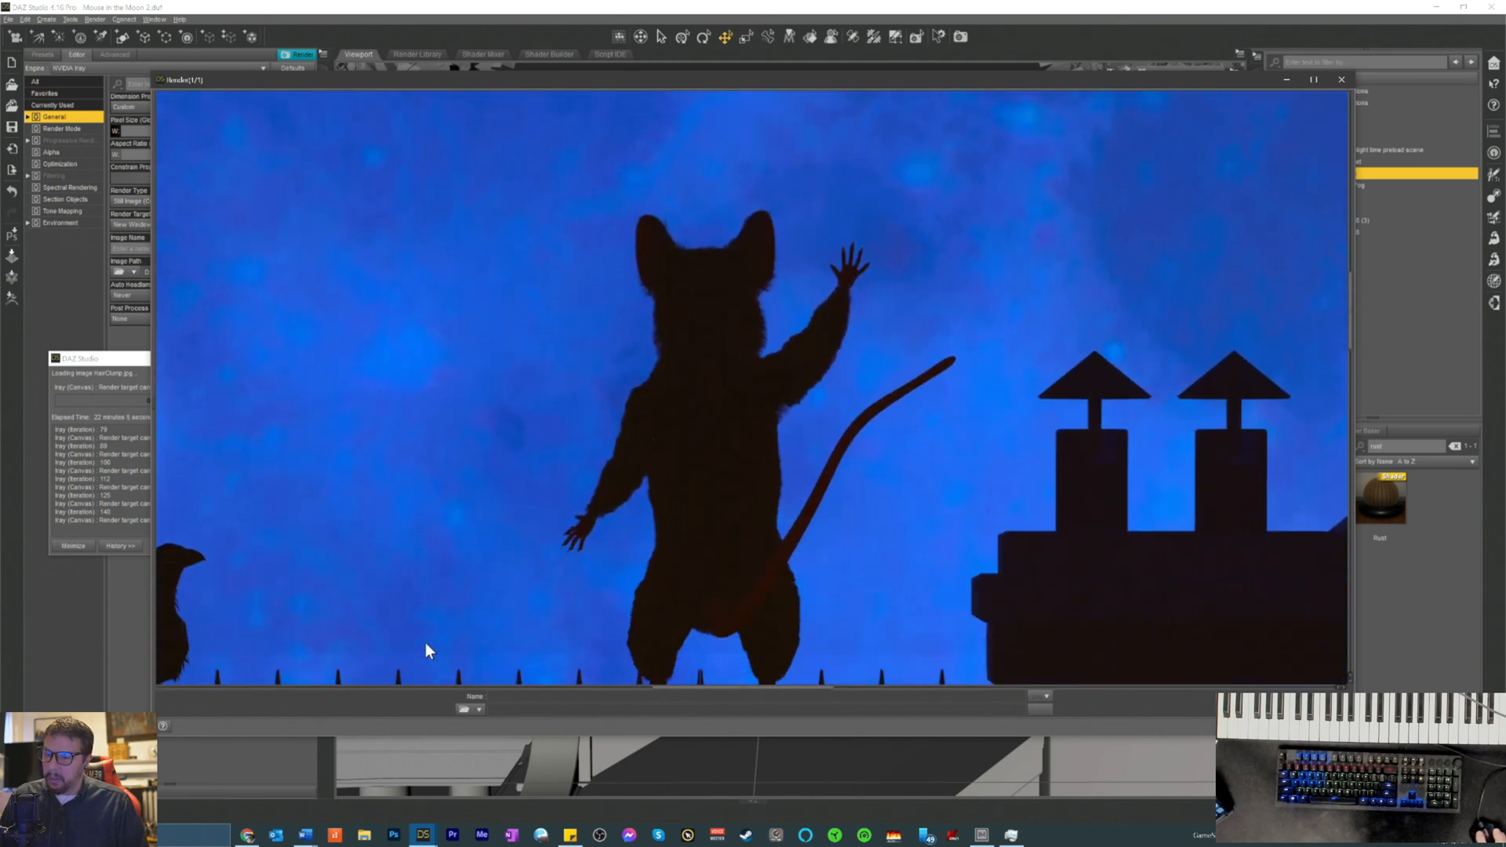
scroll(425, 644, "down", 6)
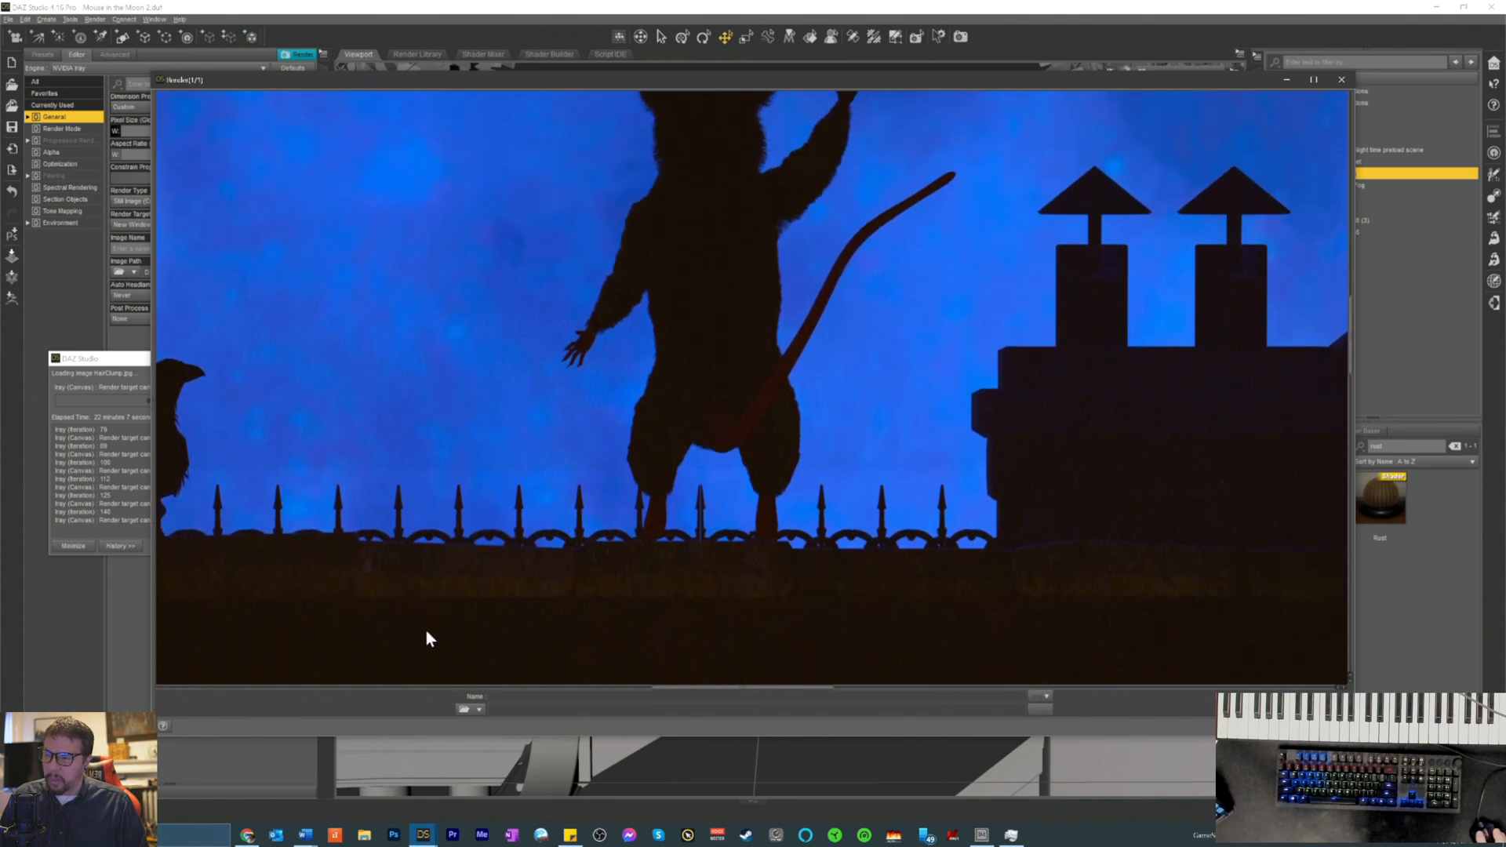
scroll(426, 630, "up", 3)
scroll(447, 609, "down", 3)
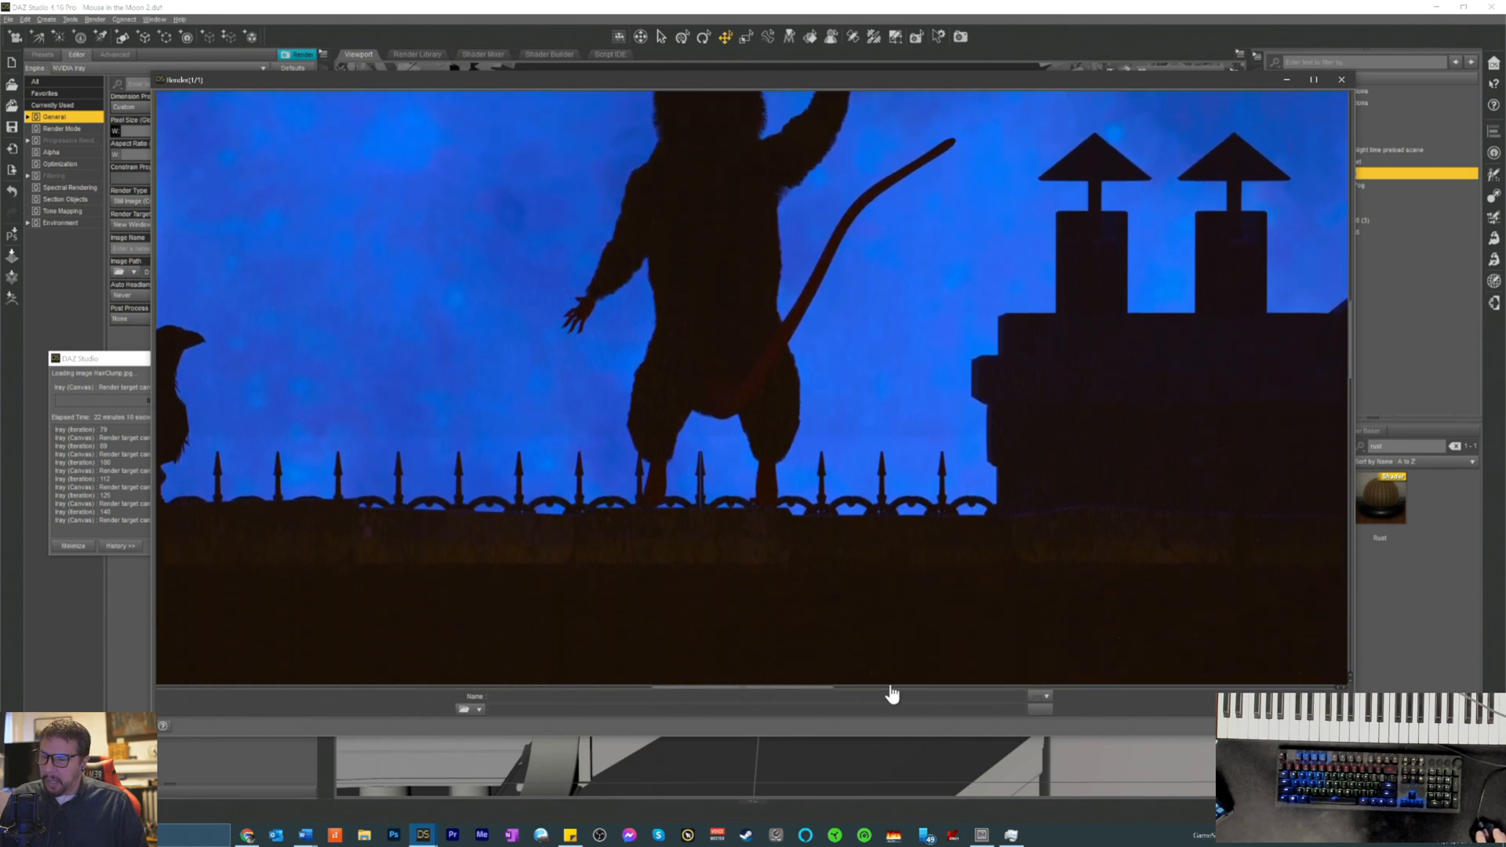
- Inspect the crow on the wall, the overhanging leaves, and the space between the crow and the mouse
left_click_drag(770, 687, 633, 687)
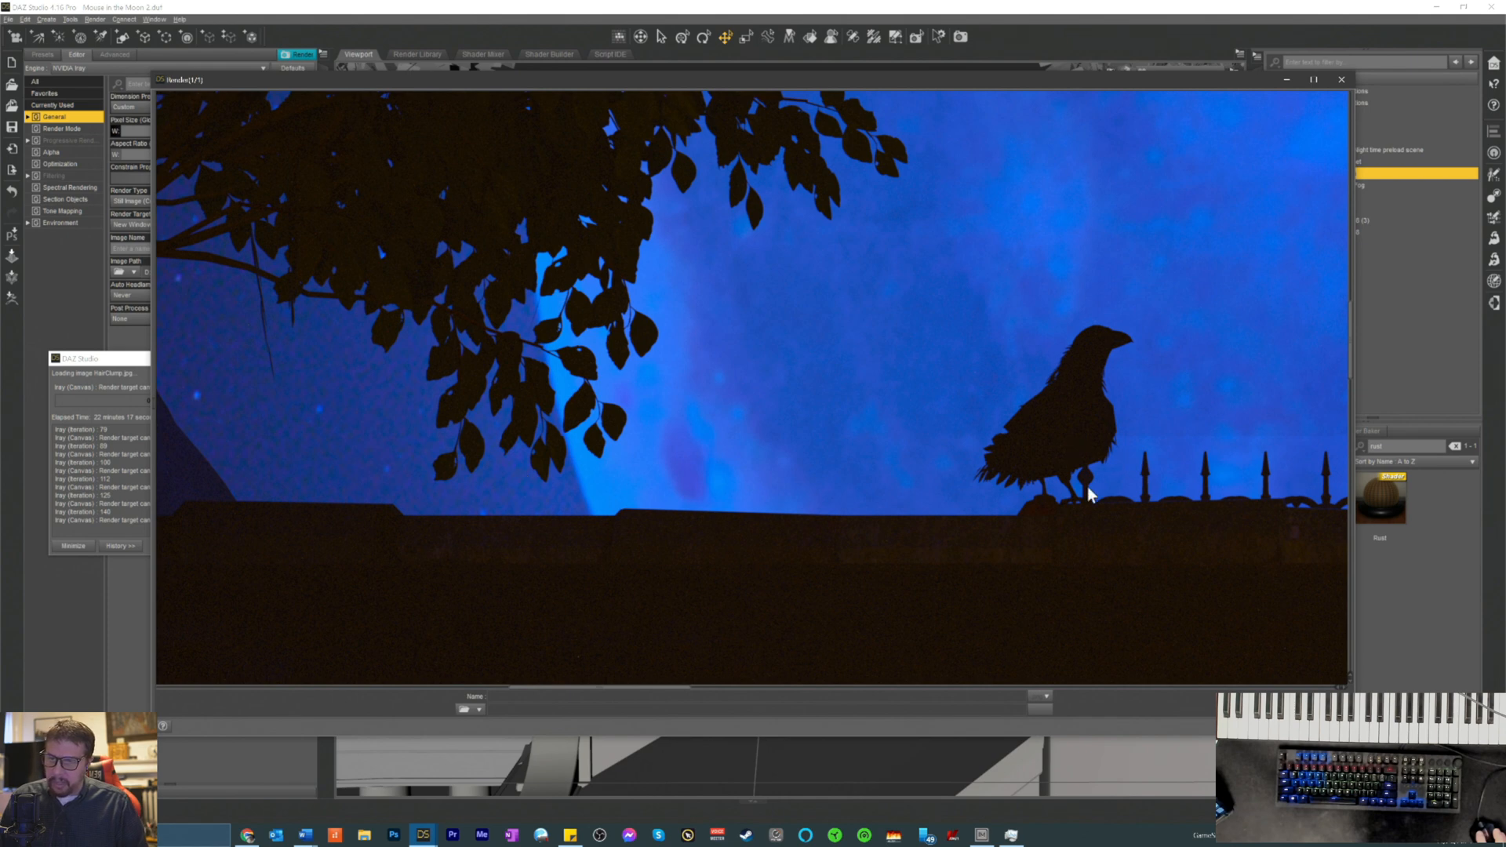
left_click_drag(636, 697, 730, 696)
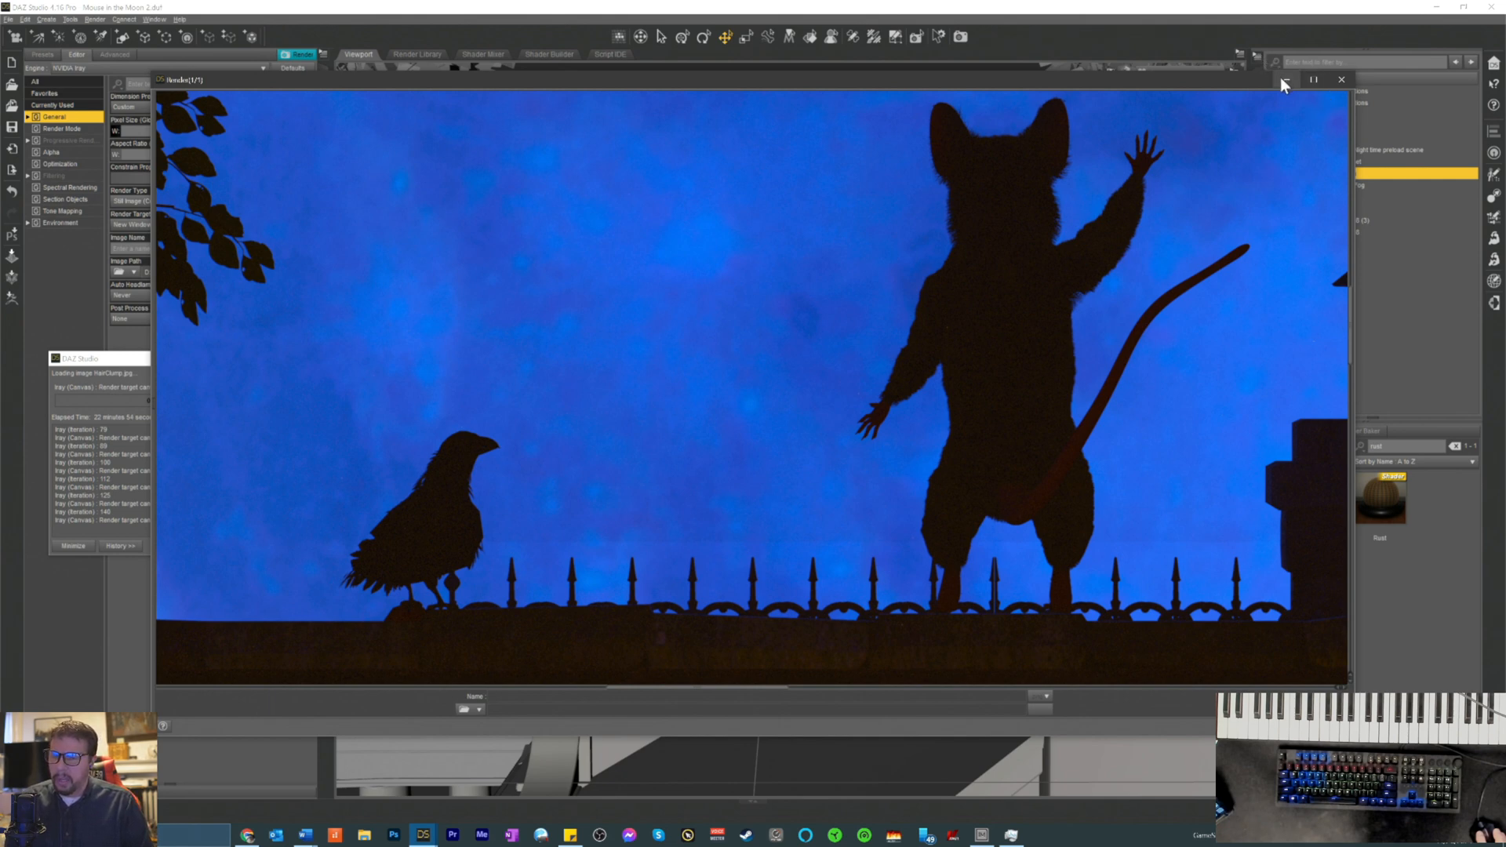
scroll(1014, 424, "up", 3)
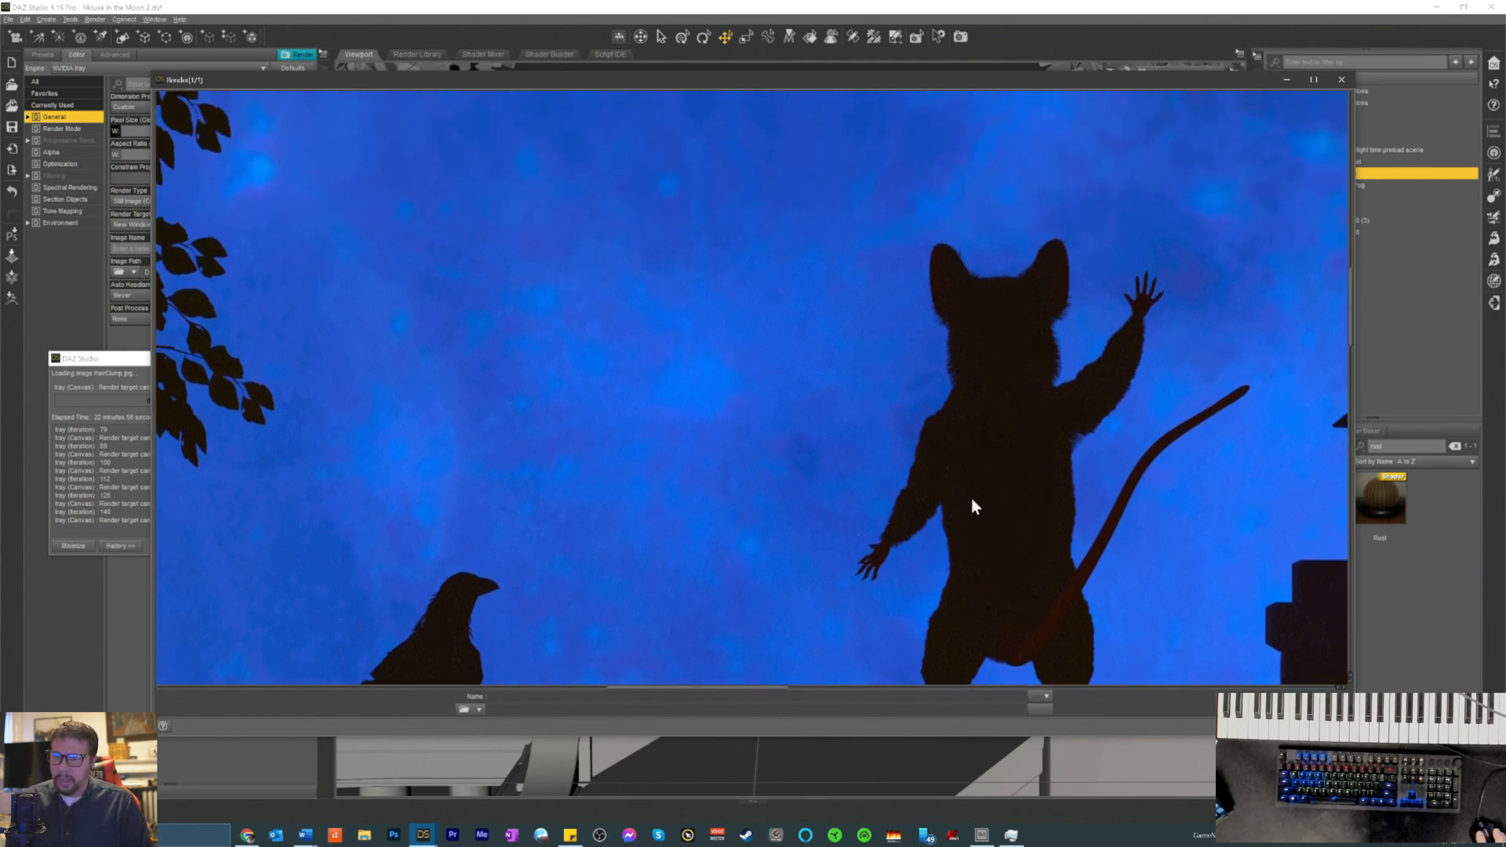
scroll(978, 482, "down", 3)
- Examine the leafy branches over the dark roof and the rusty fence spikes below them
left_click_drag(706, 689, 973, 728)
scroll(901, 552, "up", 3)
scroll(878, 577, "down", 5)
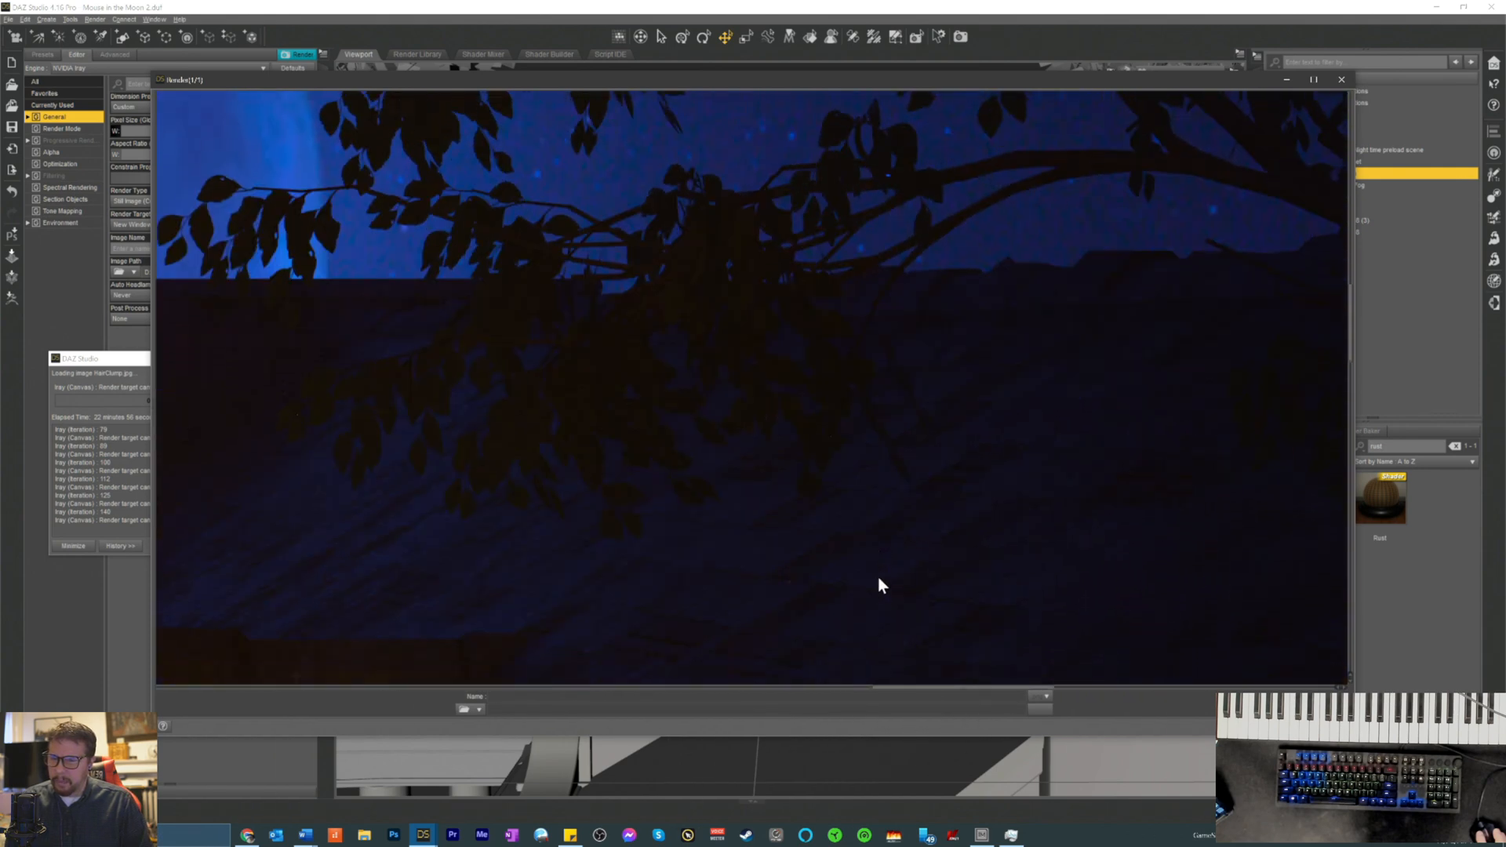
scroll(877, 571, "down", 10)
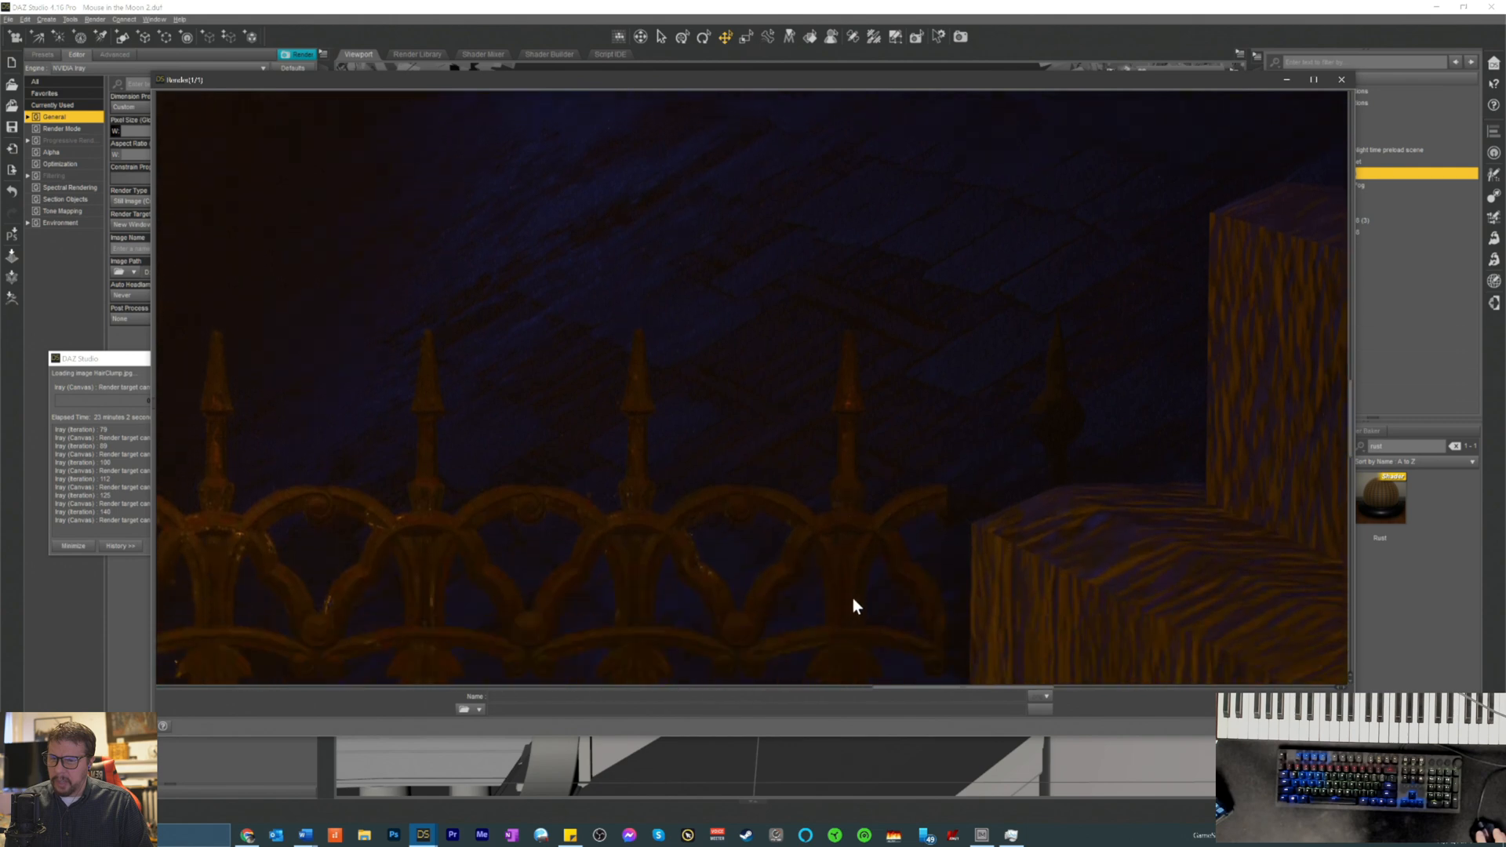
- Inspect the grooved sides and cracked front faces of the stepped stone blocks beside the rusty fence
left_click_drag(901, 696, 1047, 709)
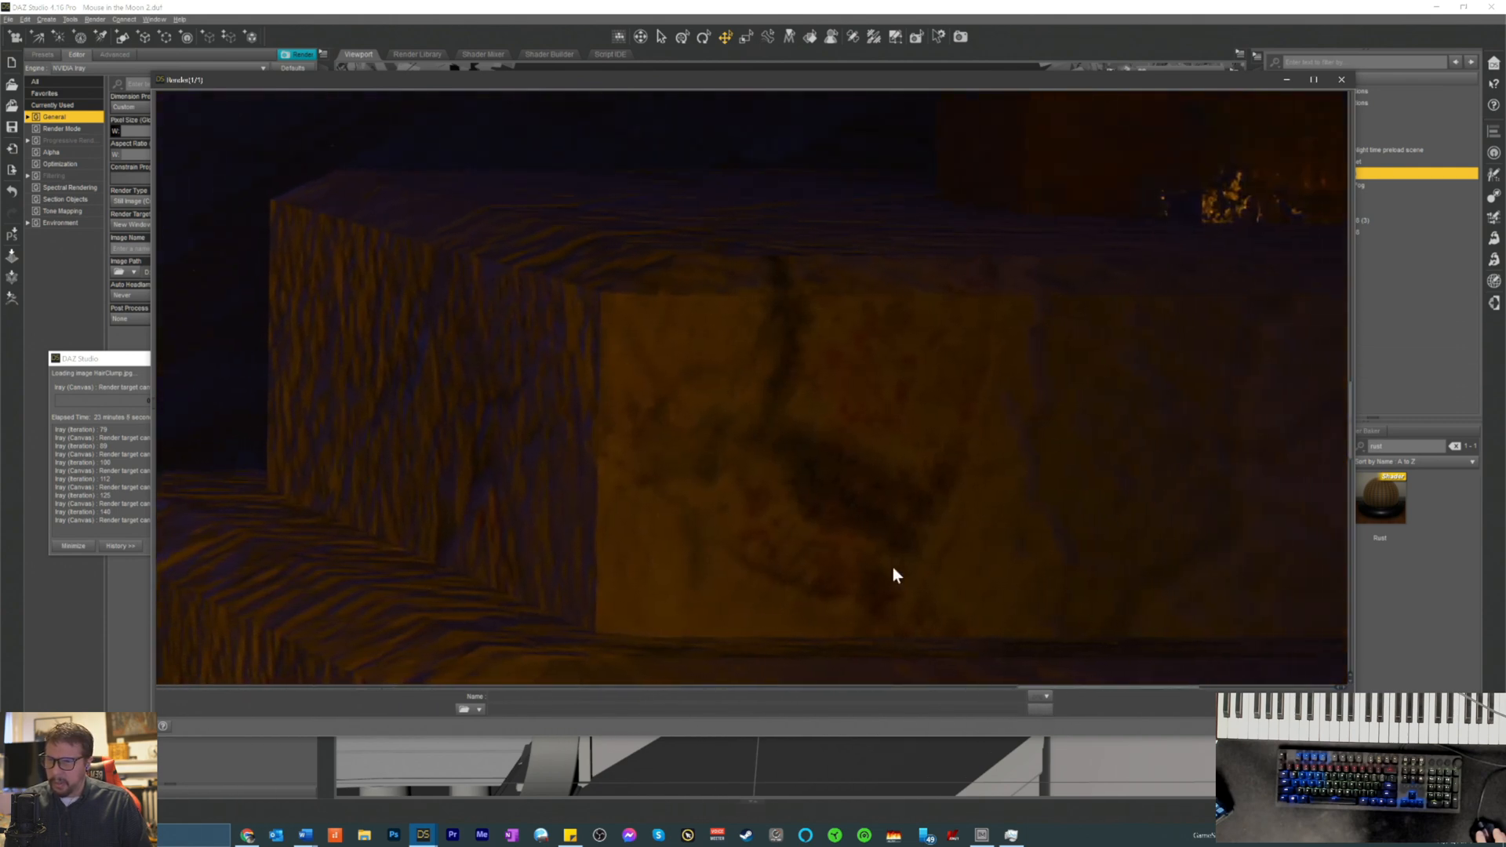
scroll(891, 570, "down", 6)
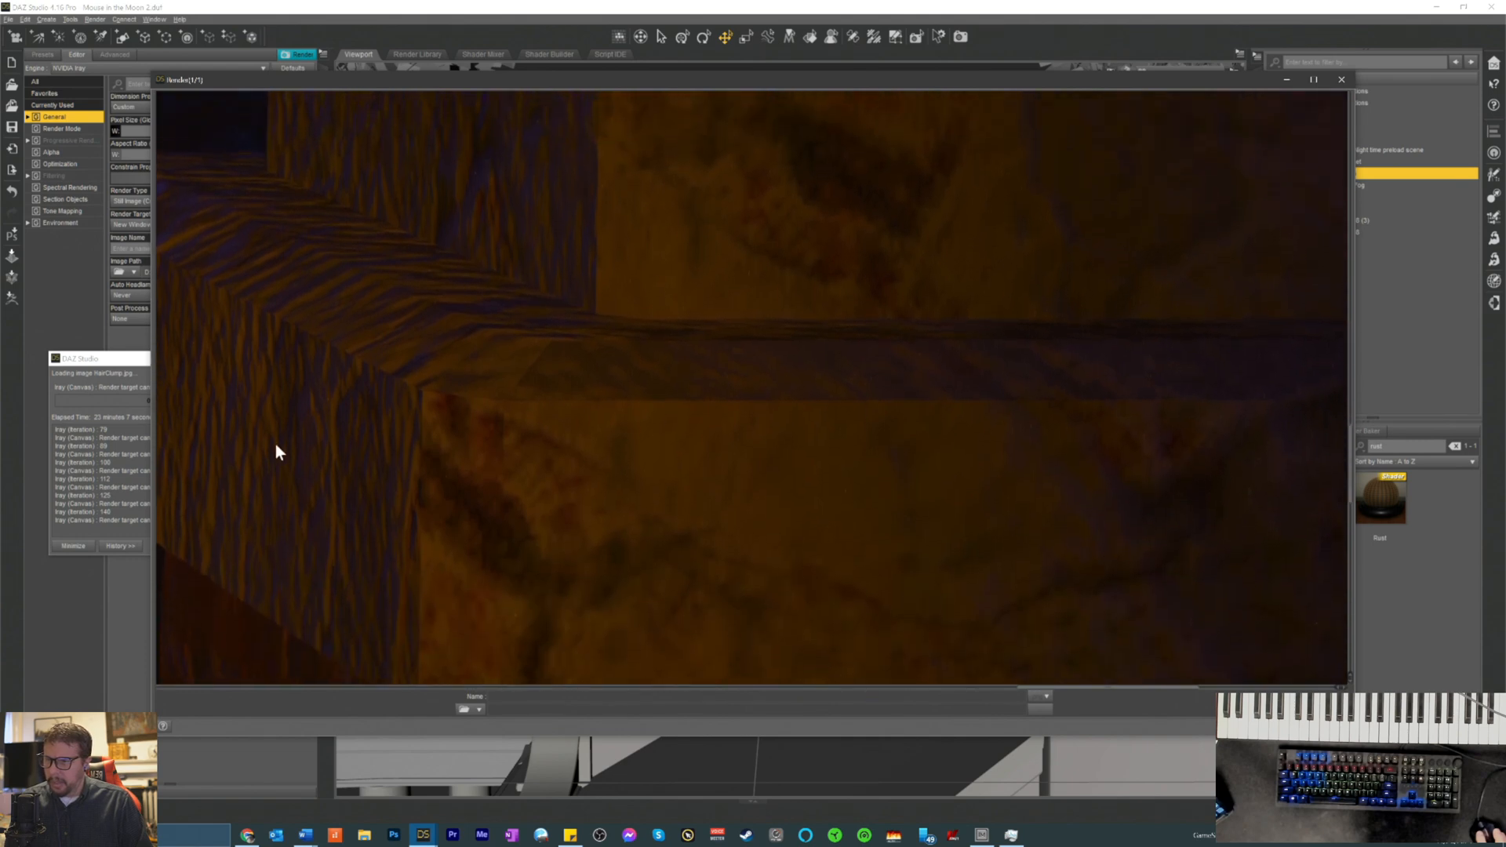
left_click_drag(1069, 695, 991, 696)
scroll(769, 369, "up", 5)
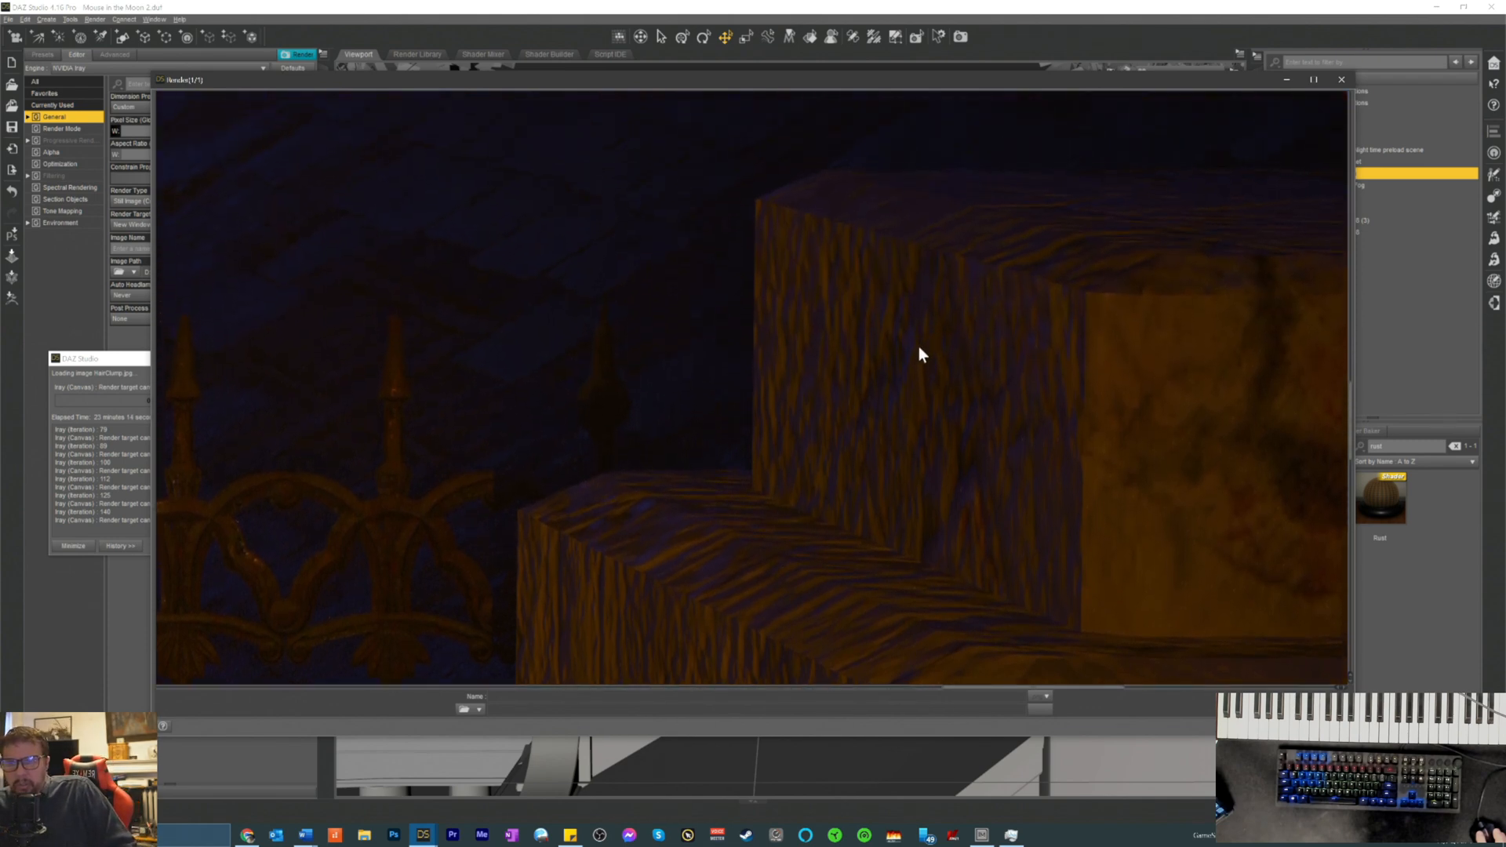
scroll(915, 346, "down", 1)
scroll(838, 333, "up", 1)
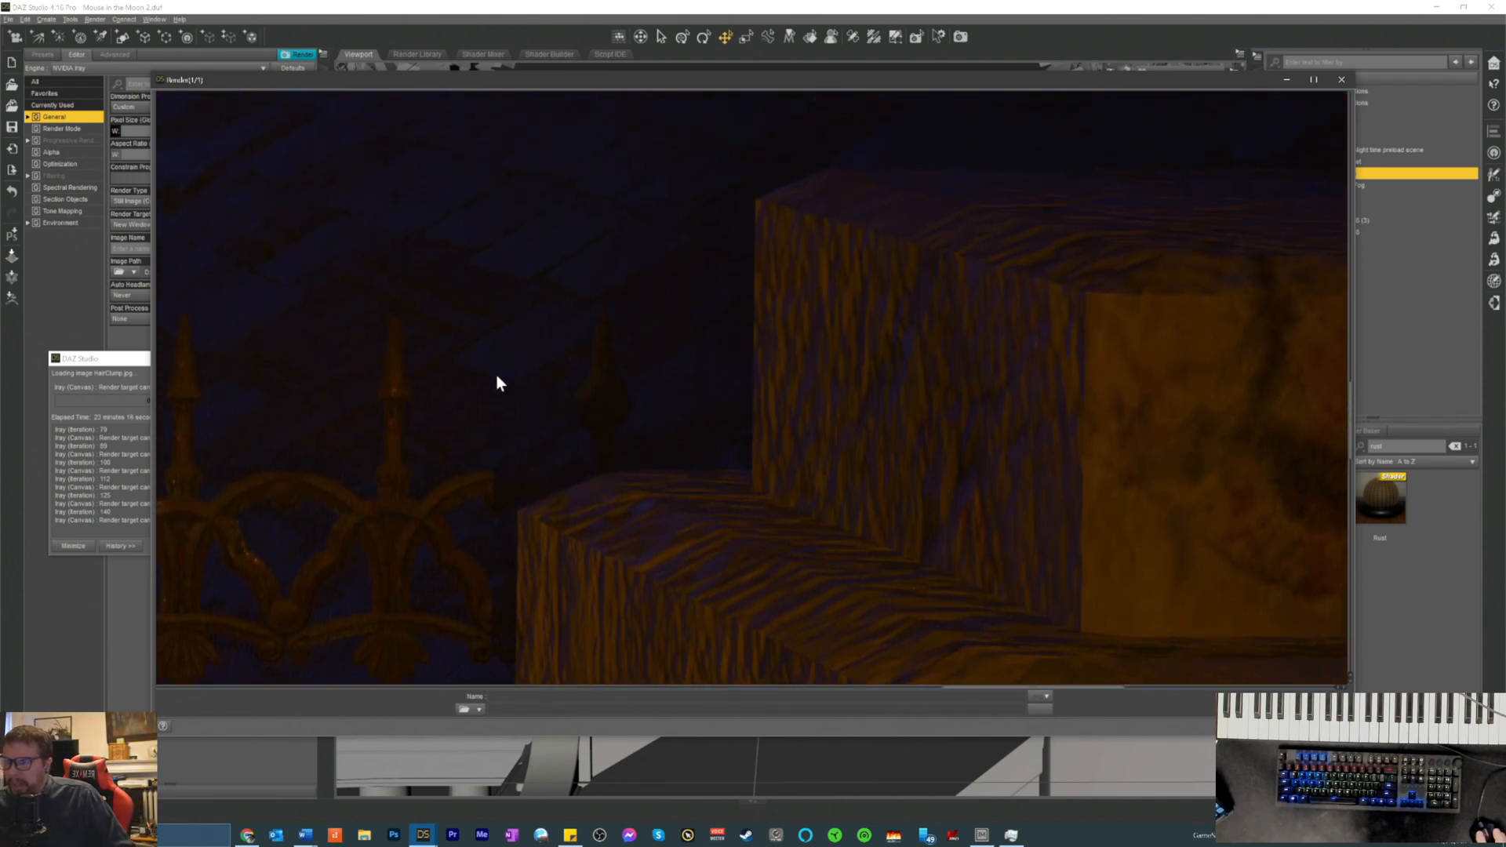
scroll(902, 535, "down", 6)
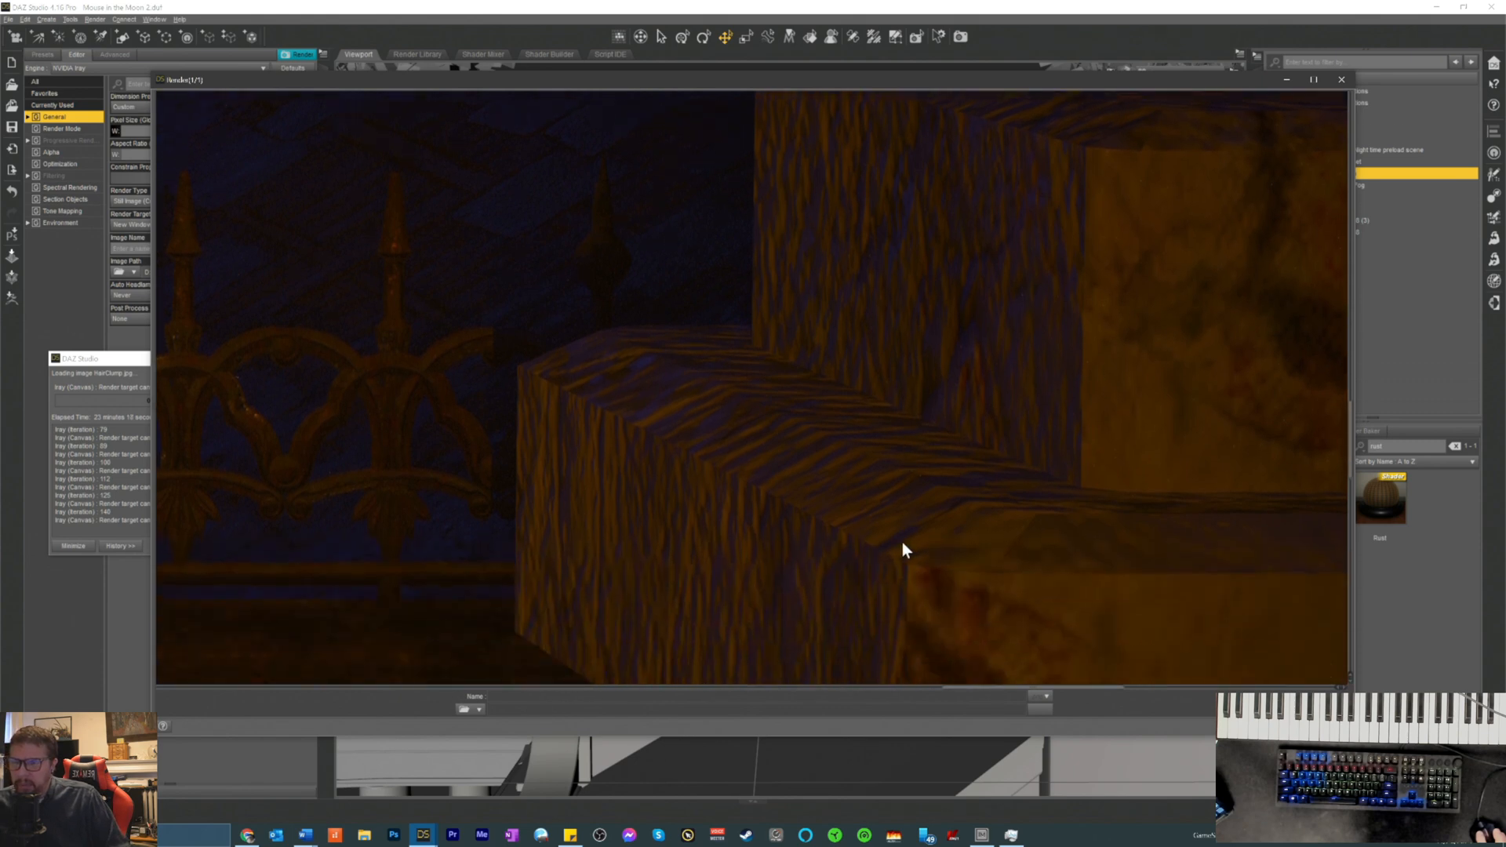
scroll(902, 549, "down", 2)
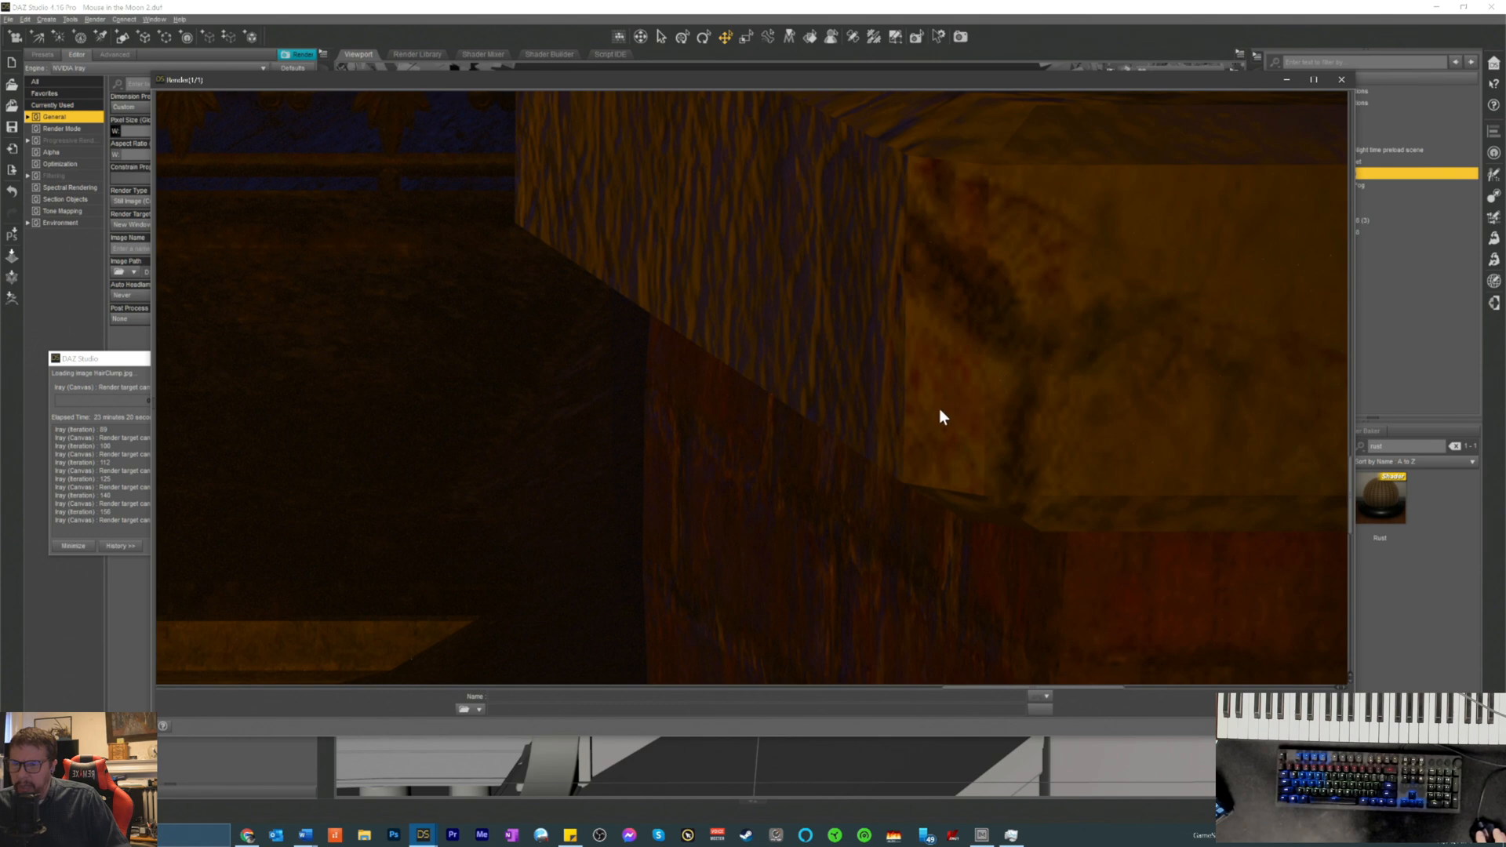
- Recheck the lower stone block's corner and the grooved side of the upper block above it
scroll(939, 407, "up", 3)
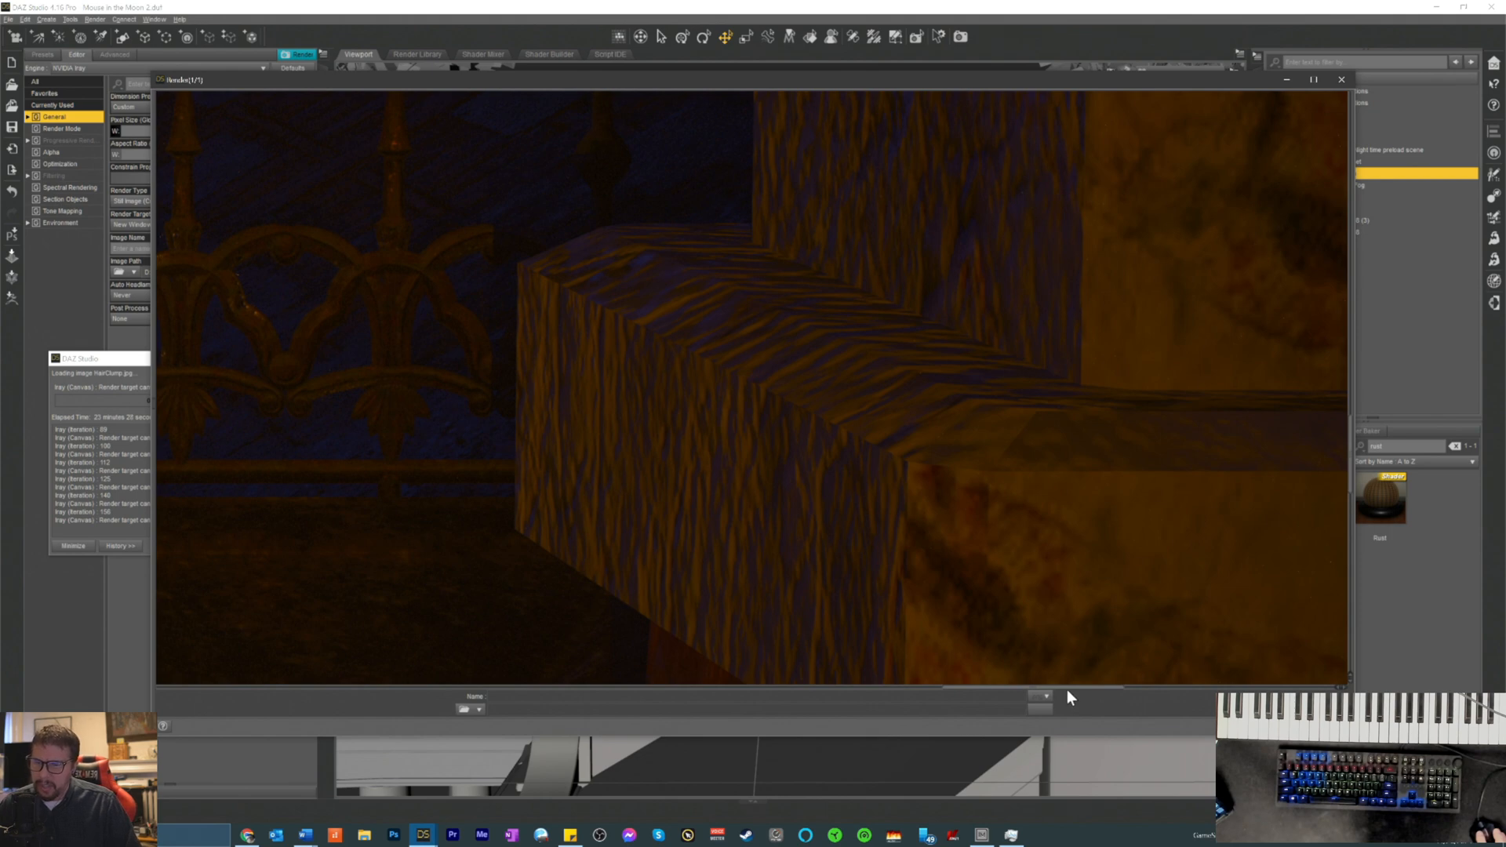
mouse_move(1078, 695)
left_mouse_down()
mouse_move(1039, 695)
mouse_move(1263, 698)
mouse_move(1066, 688)
left_mouse_up()
scroll(900, 542, "down", 5)
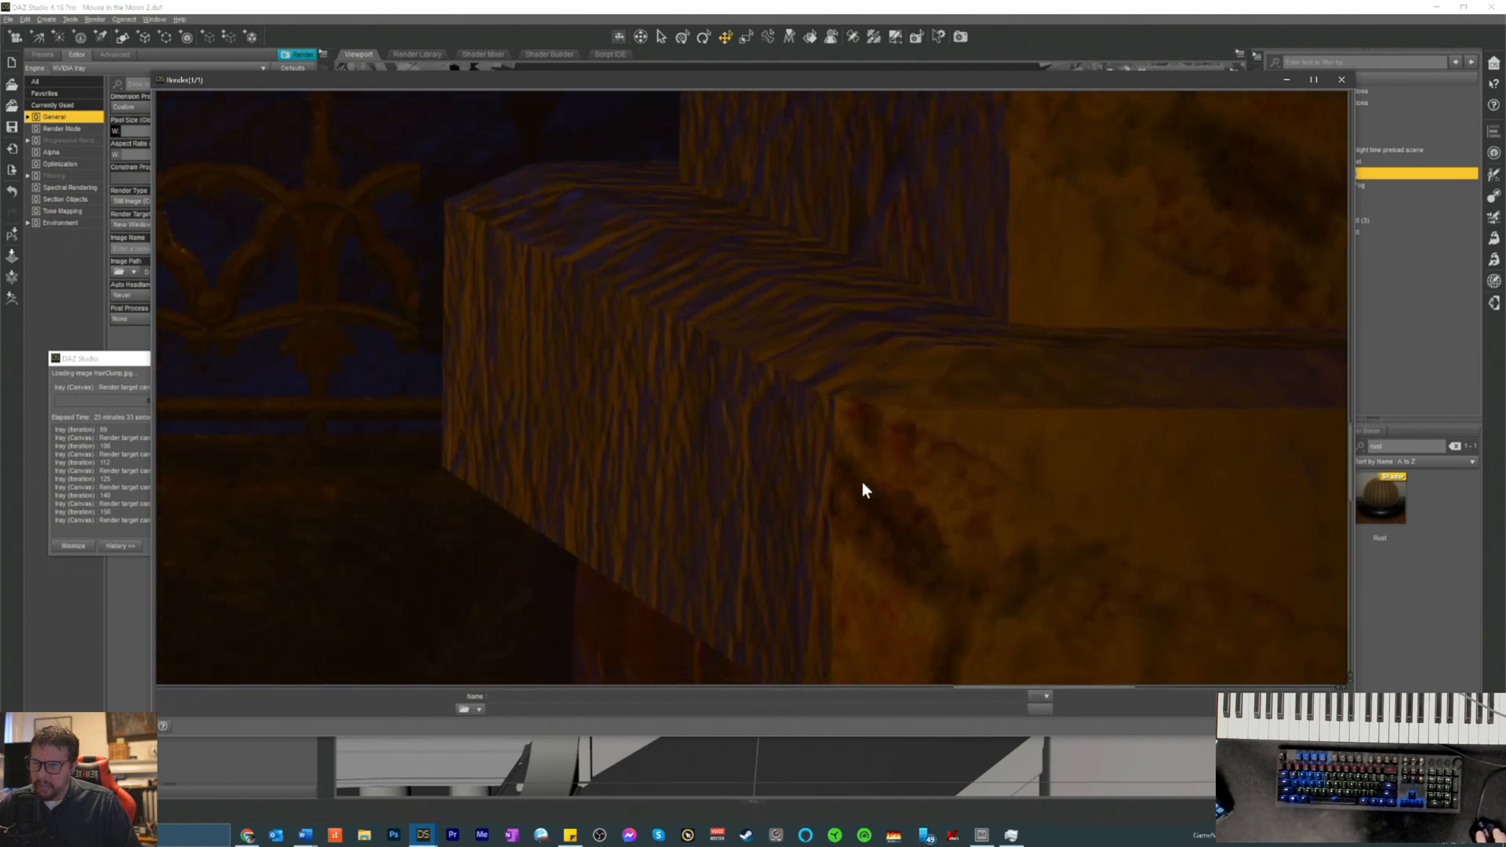
scroll(950, 533, "up", 10)
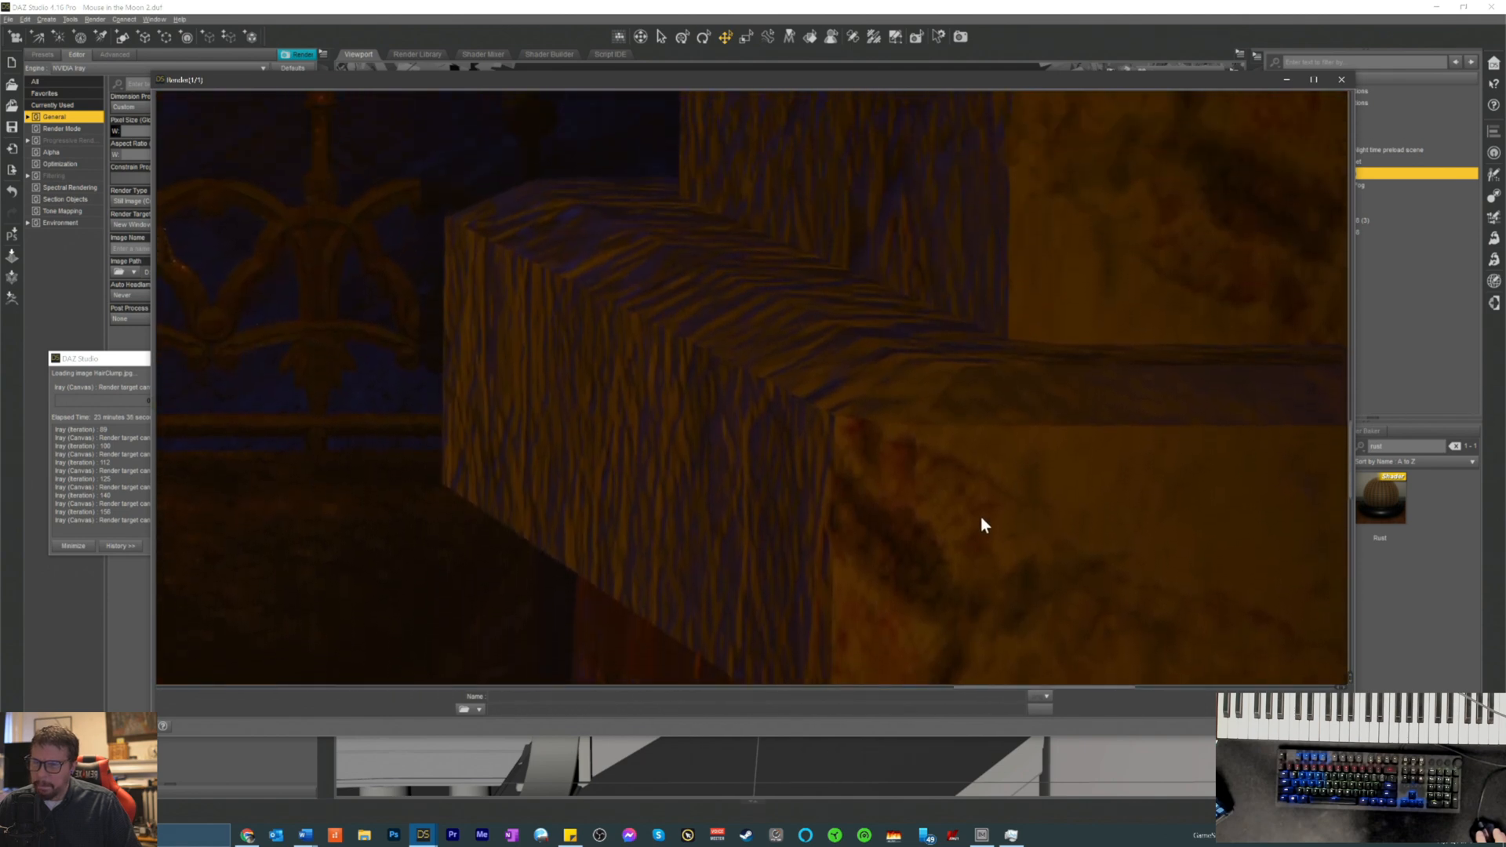
scroll(1140, 311, "up", 5)
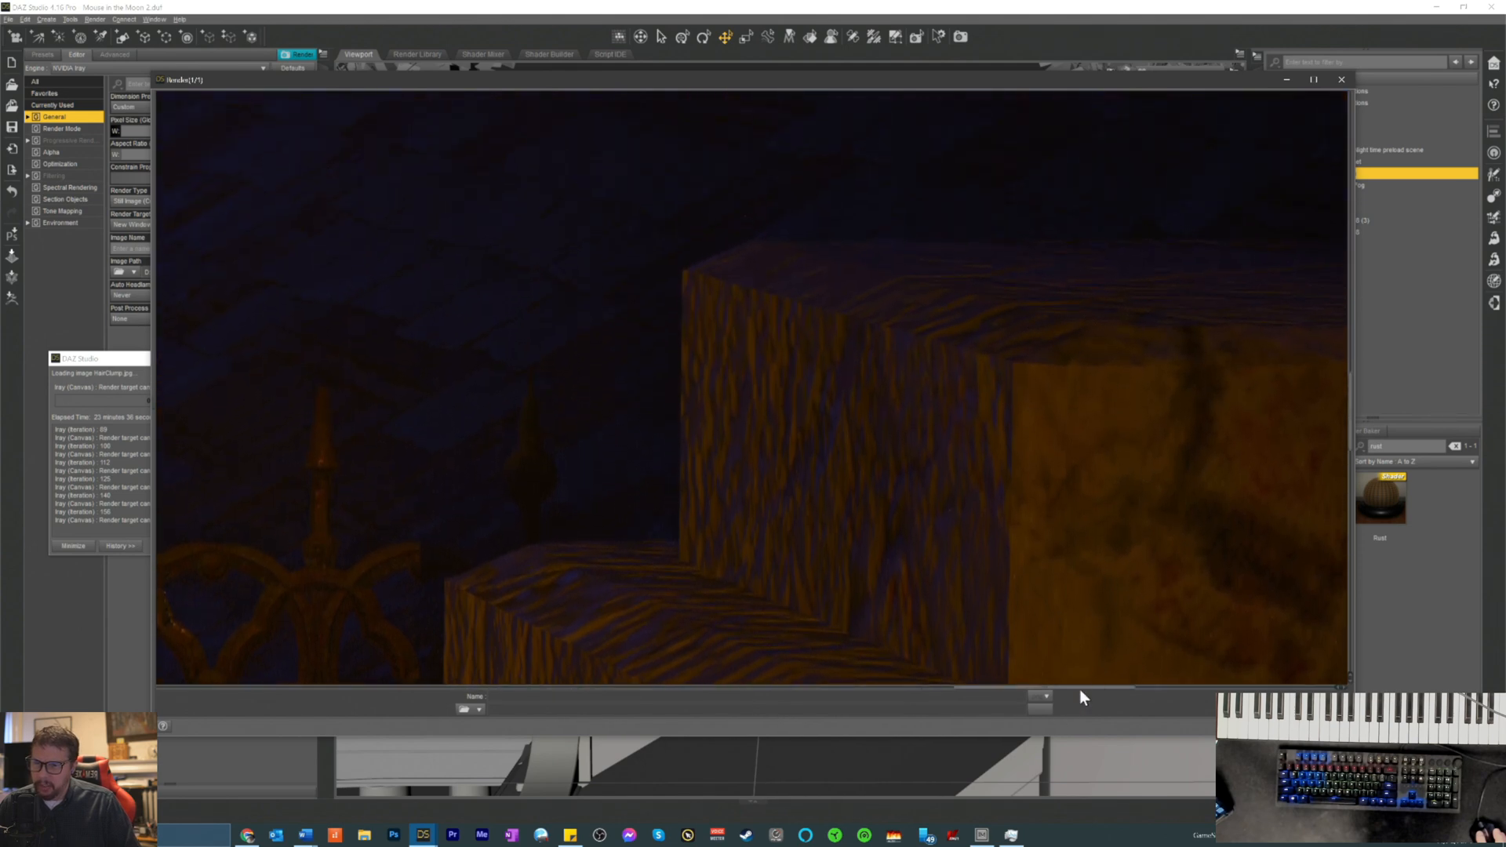
- Examine the dark chimney structure on the stone blocks, from its glinting base to its capped top against the trees
left_click_drag(1080, 689, 1221, 701)
scroll(1046, 533, "up", 10)
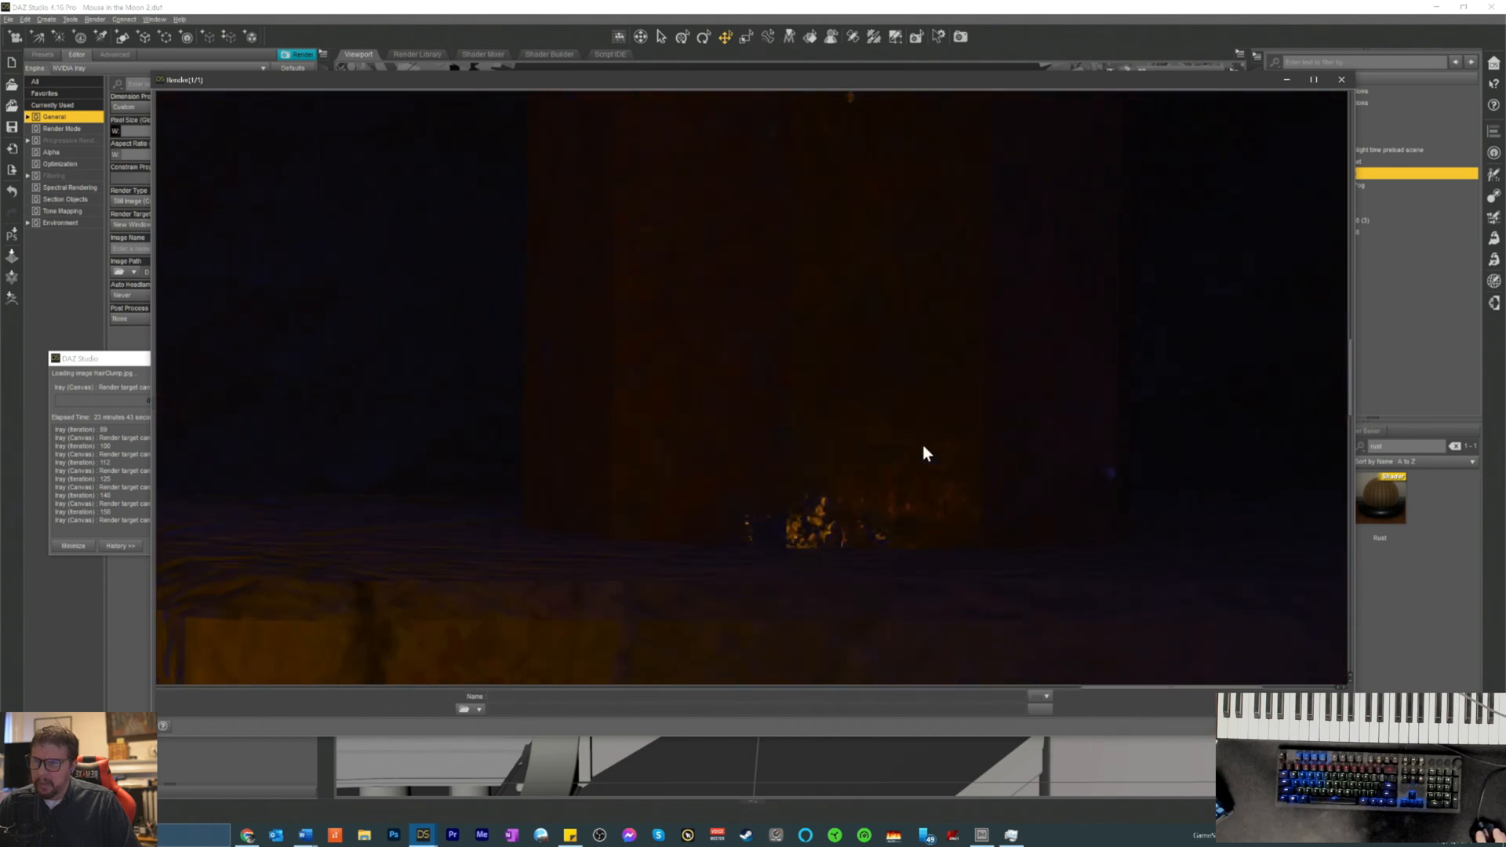
scroll(789, 276, "up", 10)
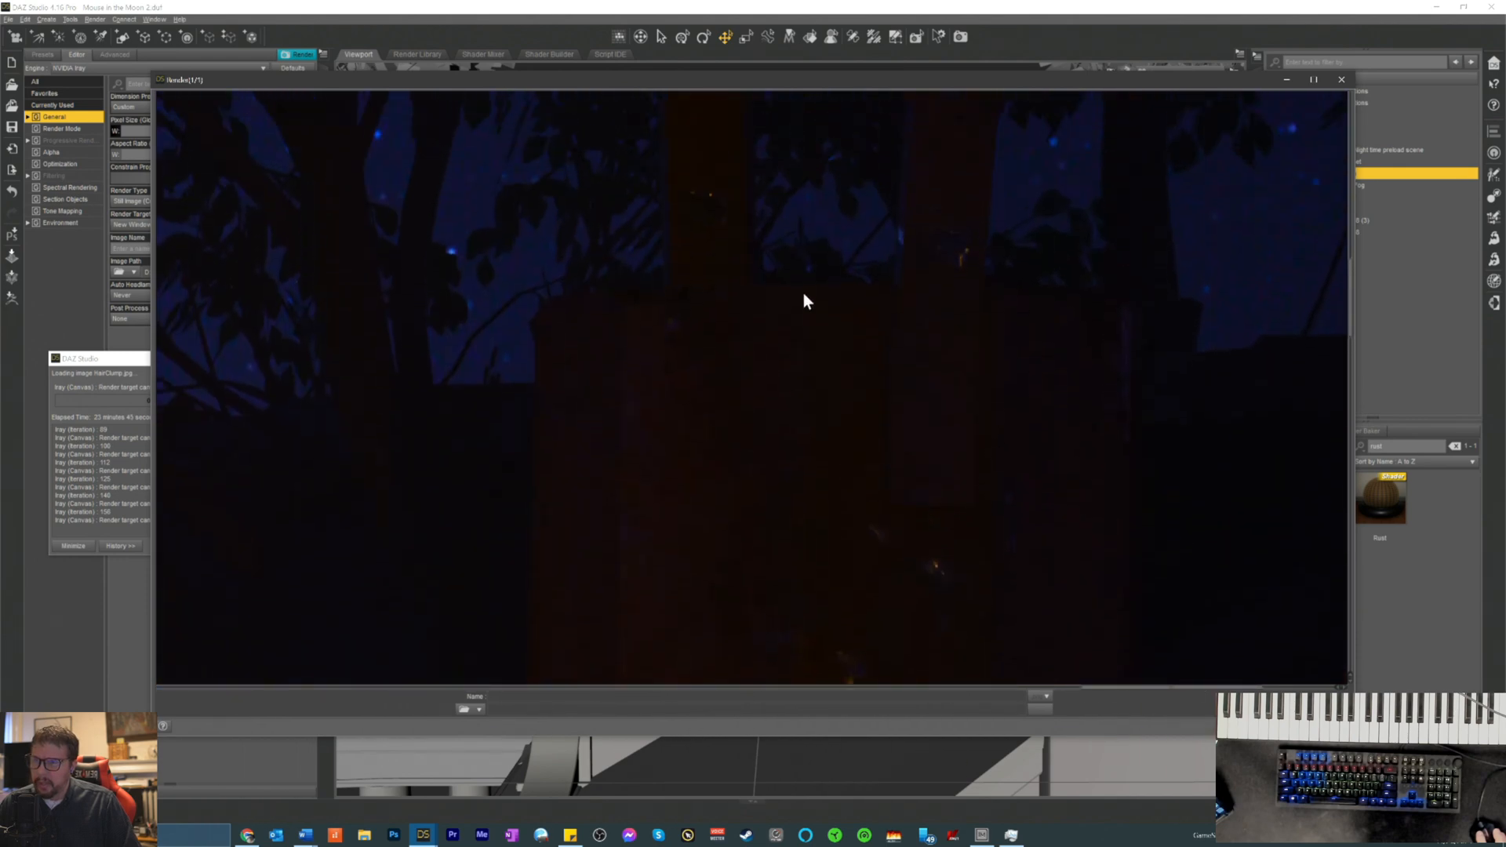
scroll(809, 295, "down", 10)
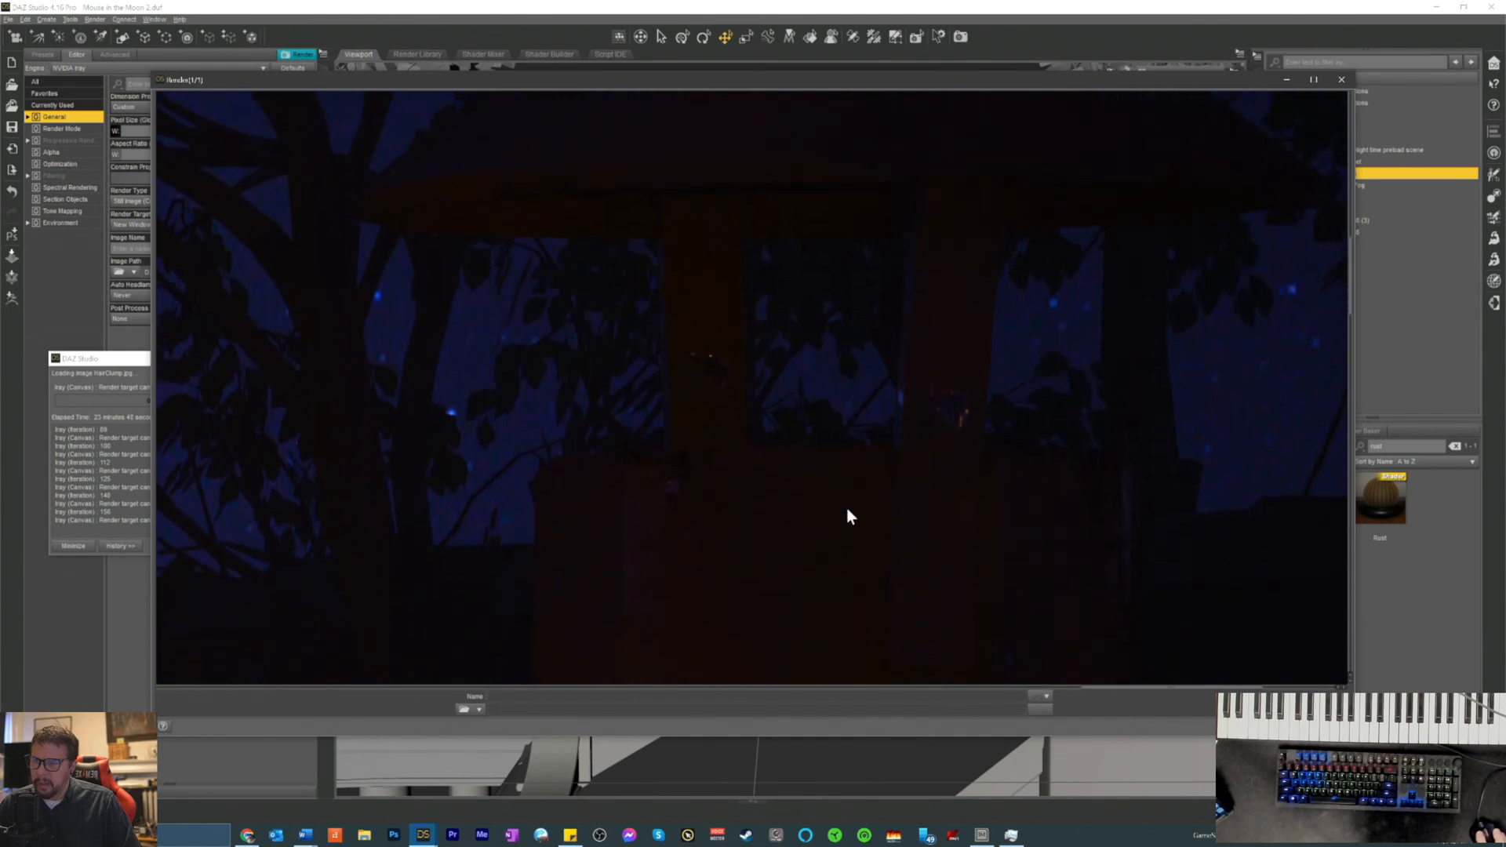
scroll(858, 595, "down", 10)
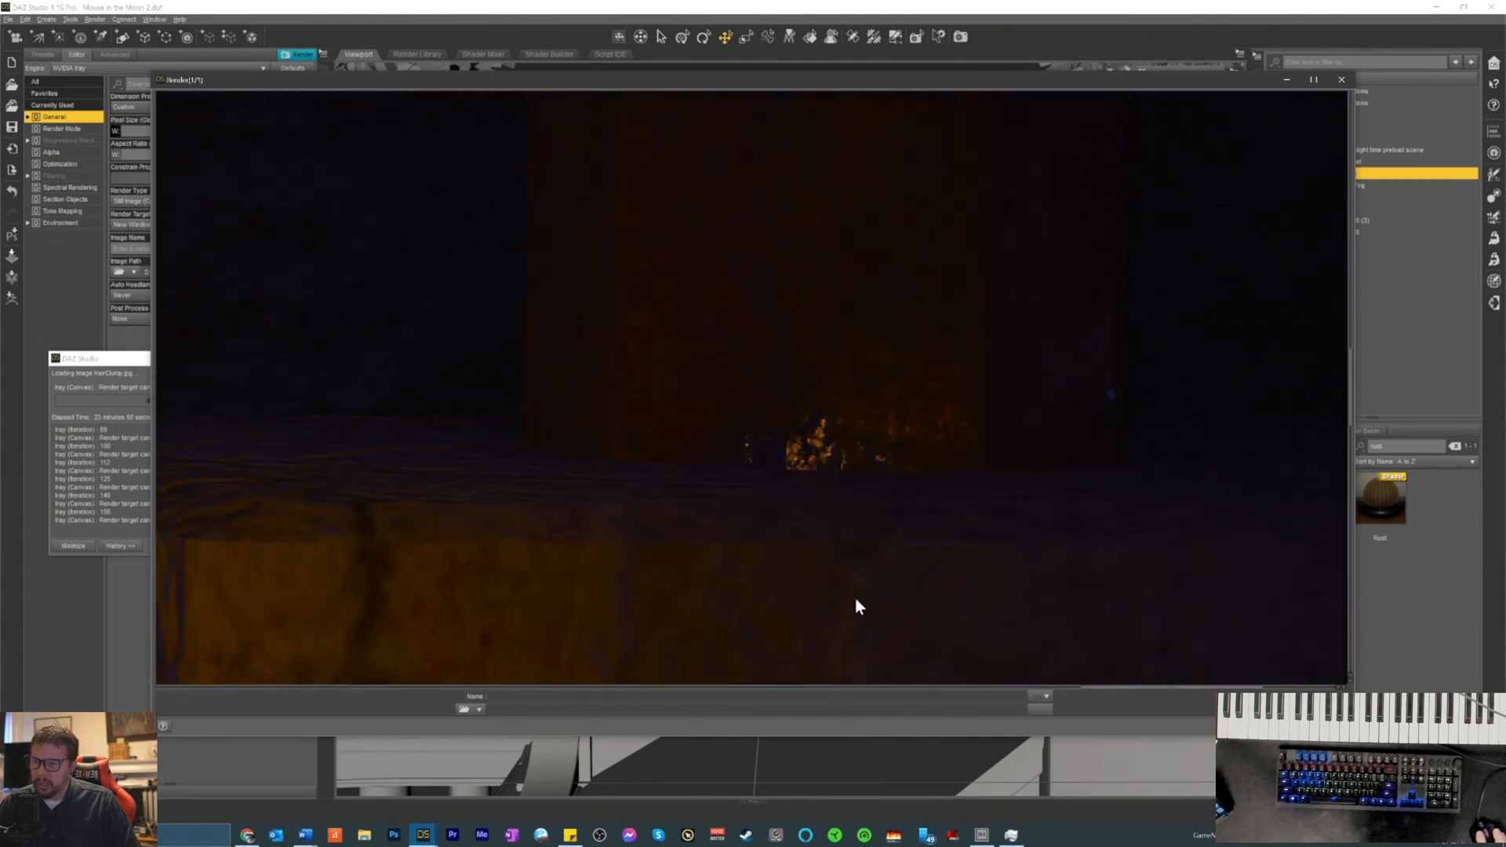
scroll(851, 603, "down", 10)
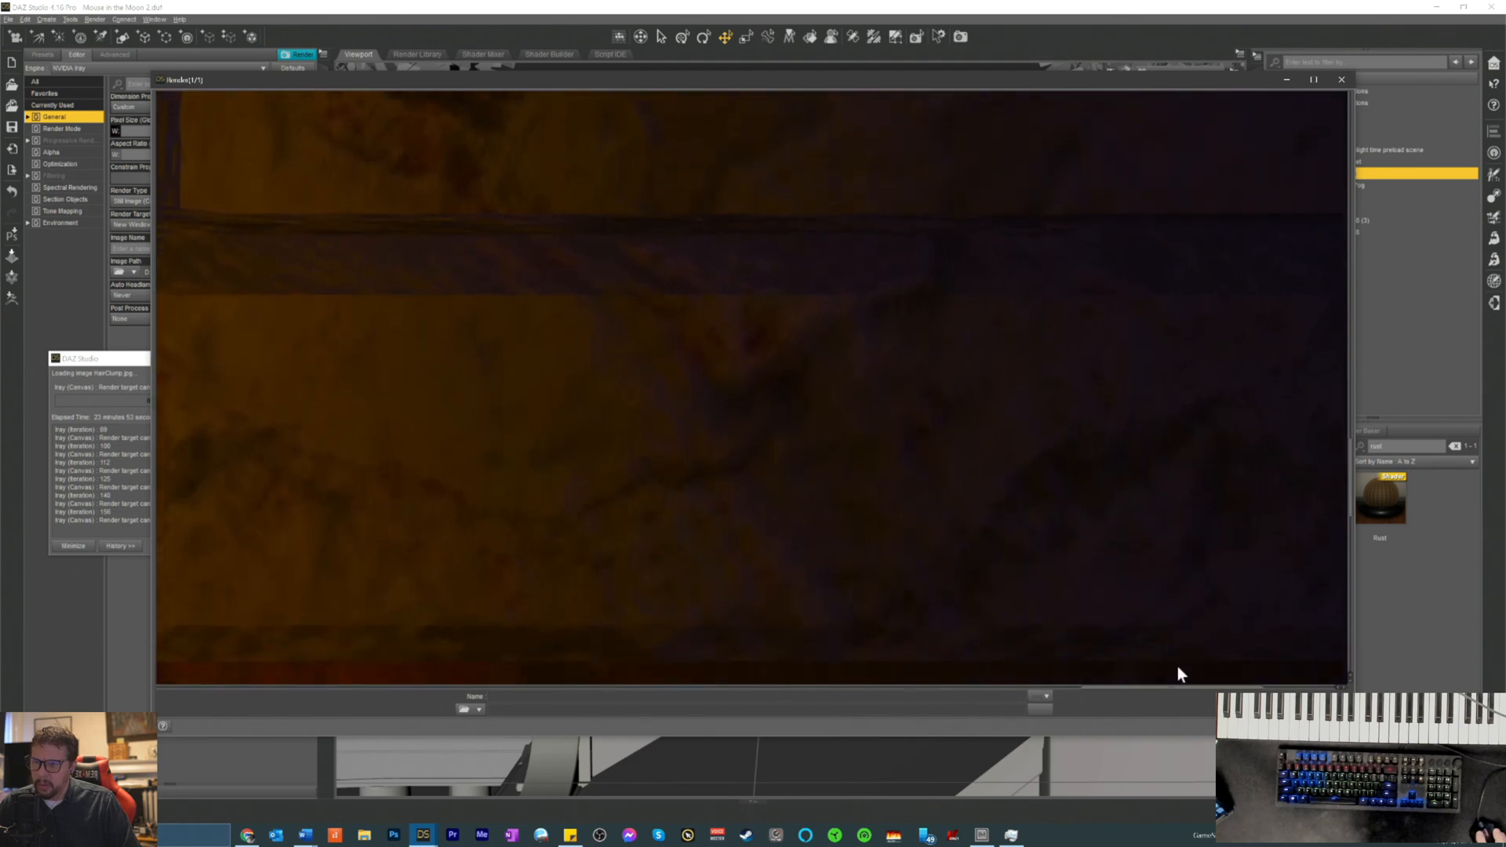
- Compare the grooved side texture with the cracked front texture where the stepped stone blocks meet the fence
left_click_drag(1174, 691, 1051, 699)
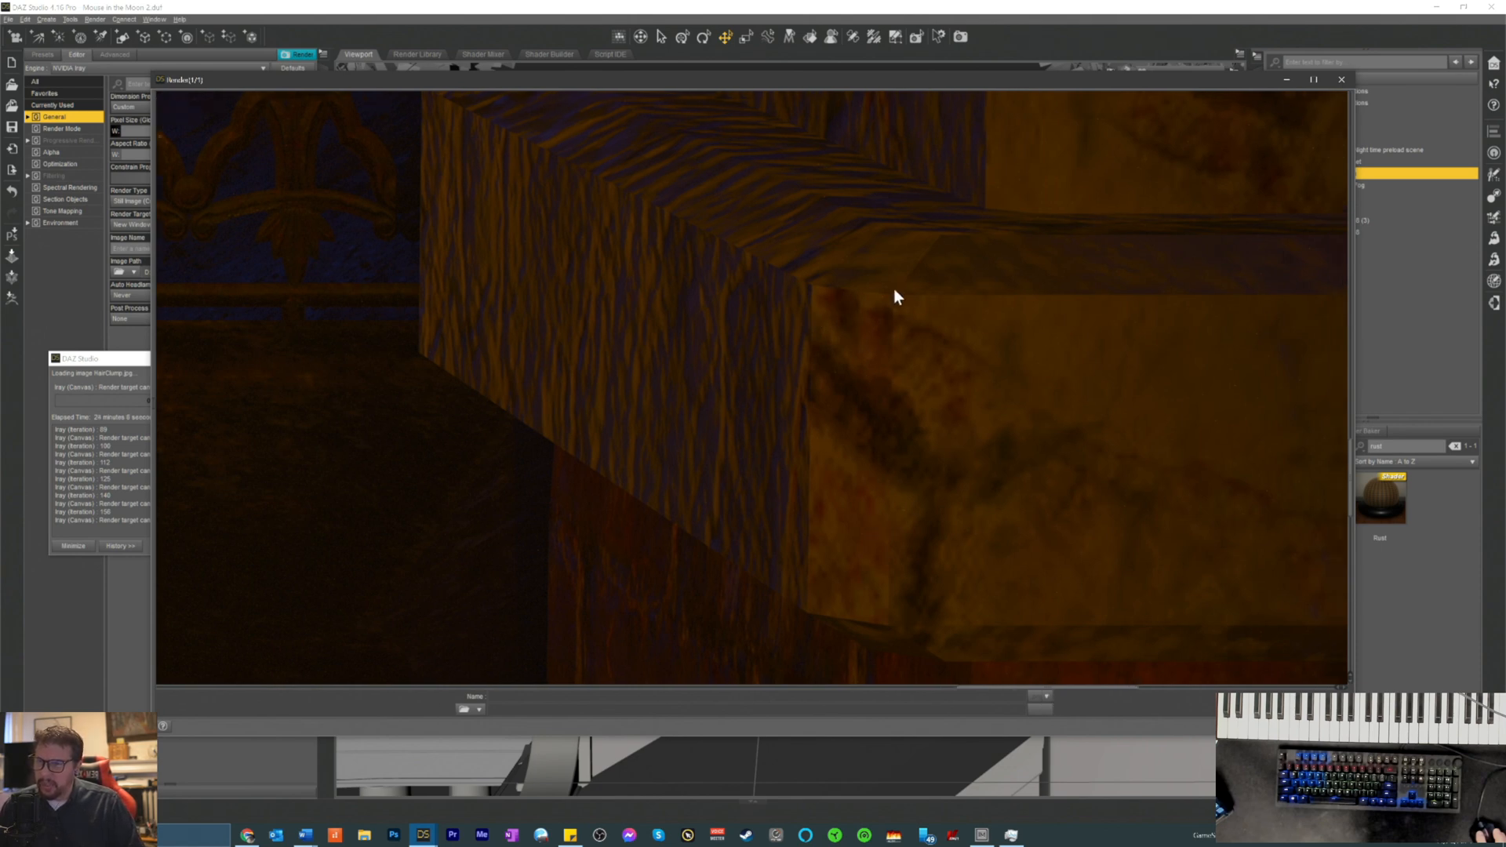
scroll(887, 302, "up", 4)
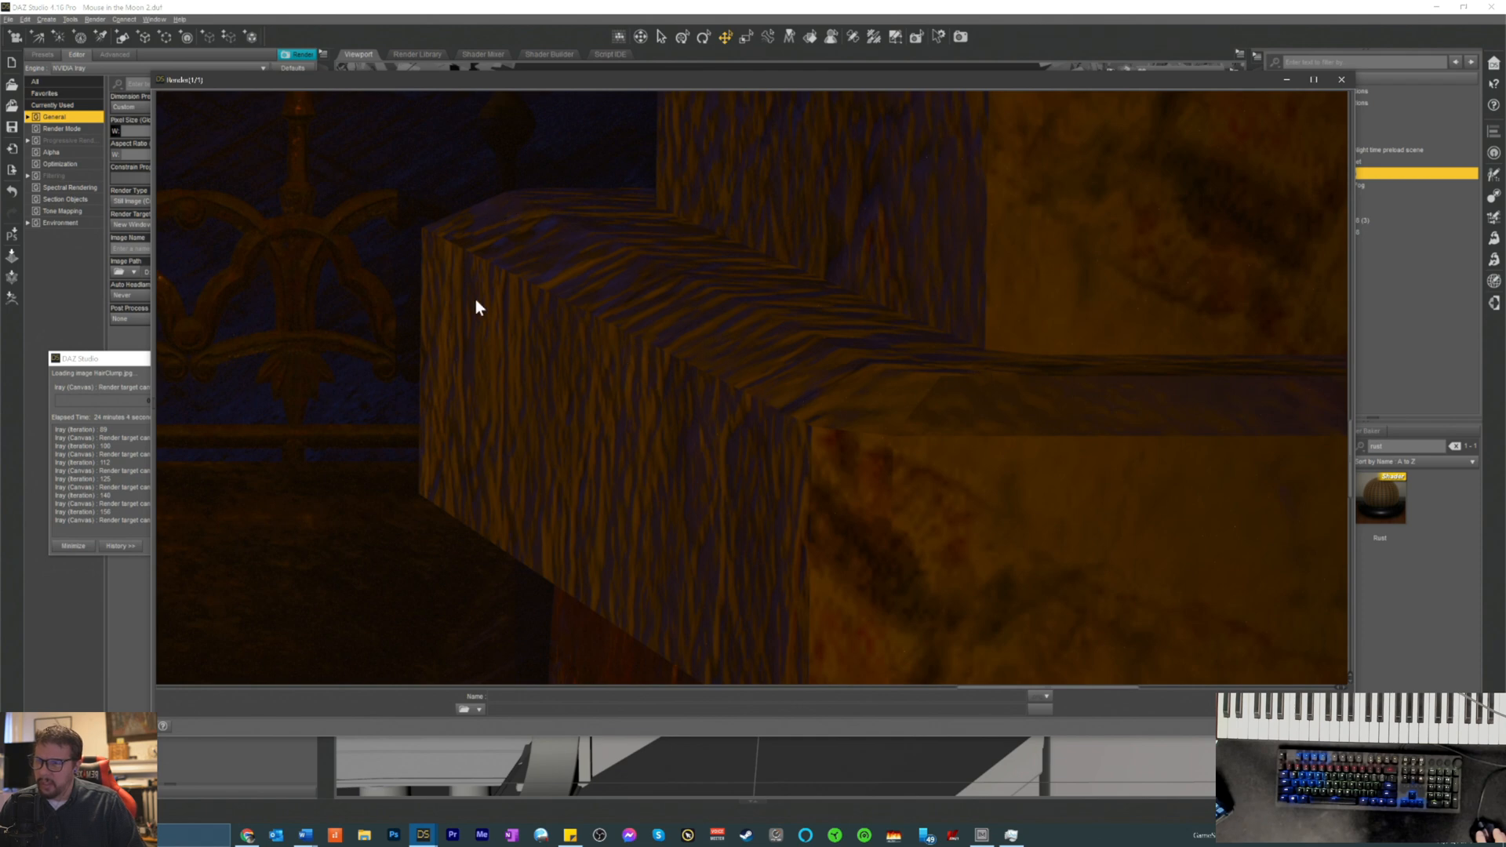
scroll(827, 279, "up", 6)
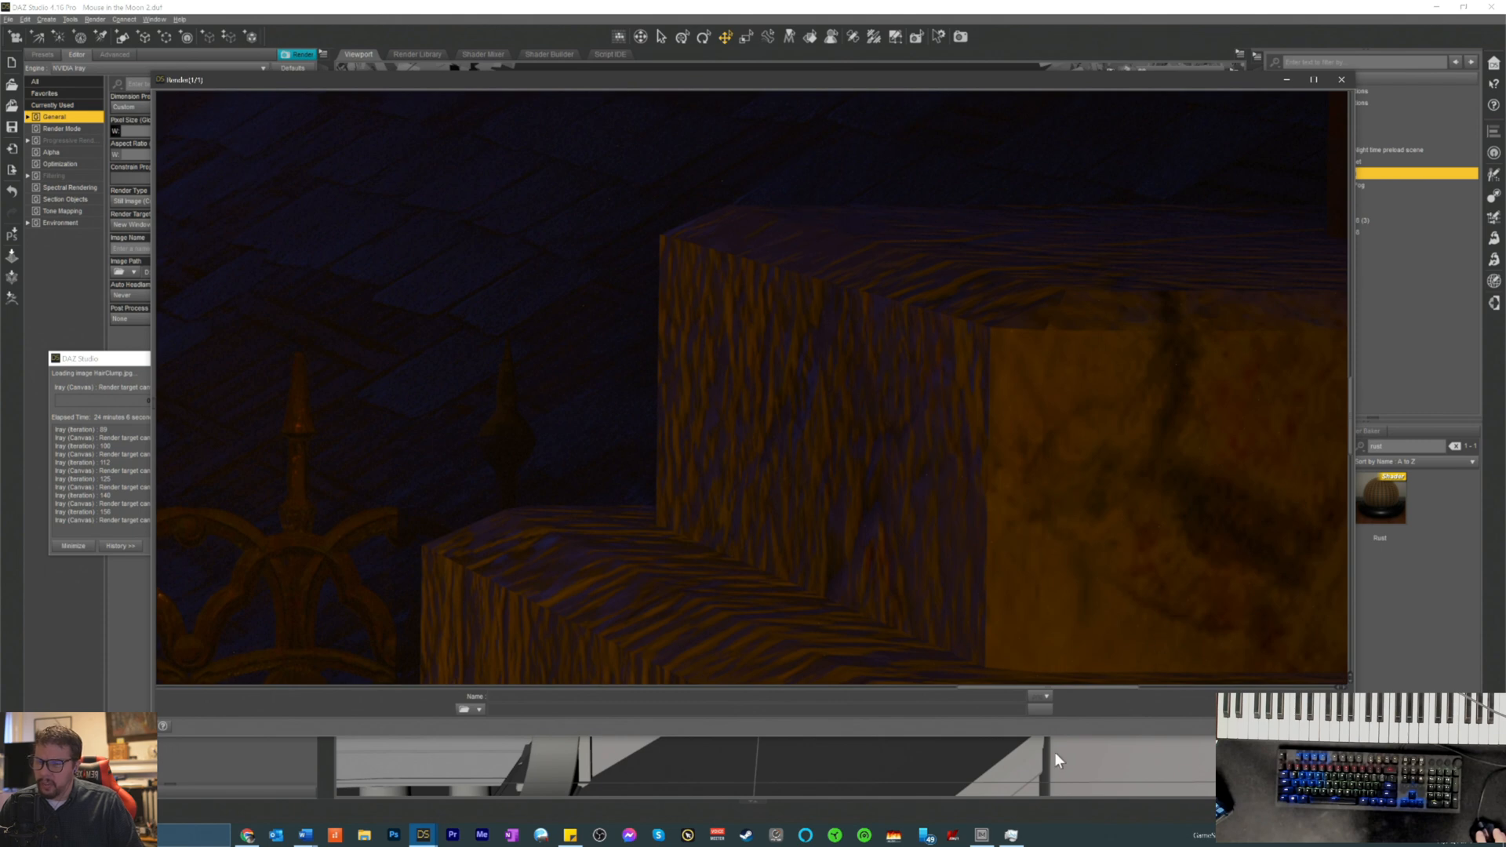
- Check the shadowed front of the stone blocks below the chimney and return to the lower block's grooved corner
left_click_drag(1058, 696, 1202, 727)
scroll(690, 495, "down", 5)
scroll(439, 361, "up", 4)
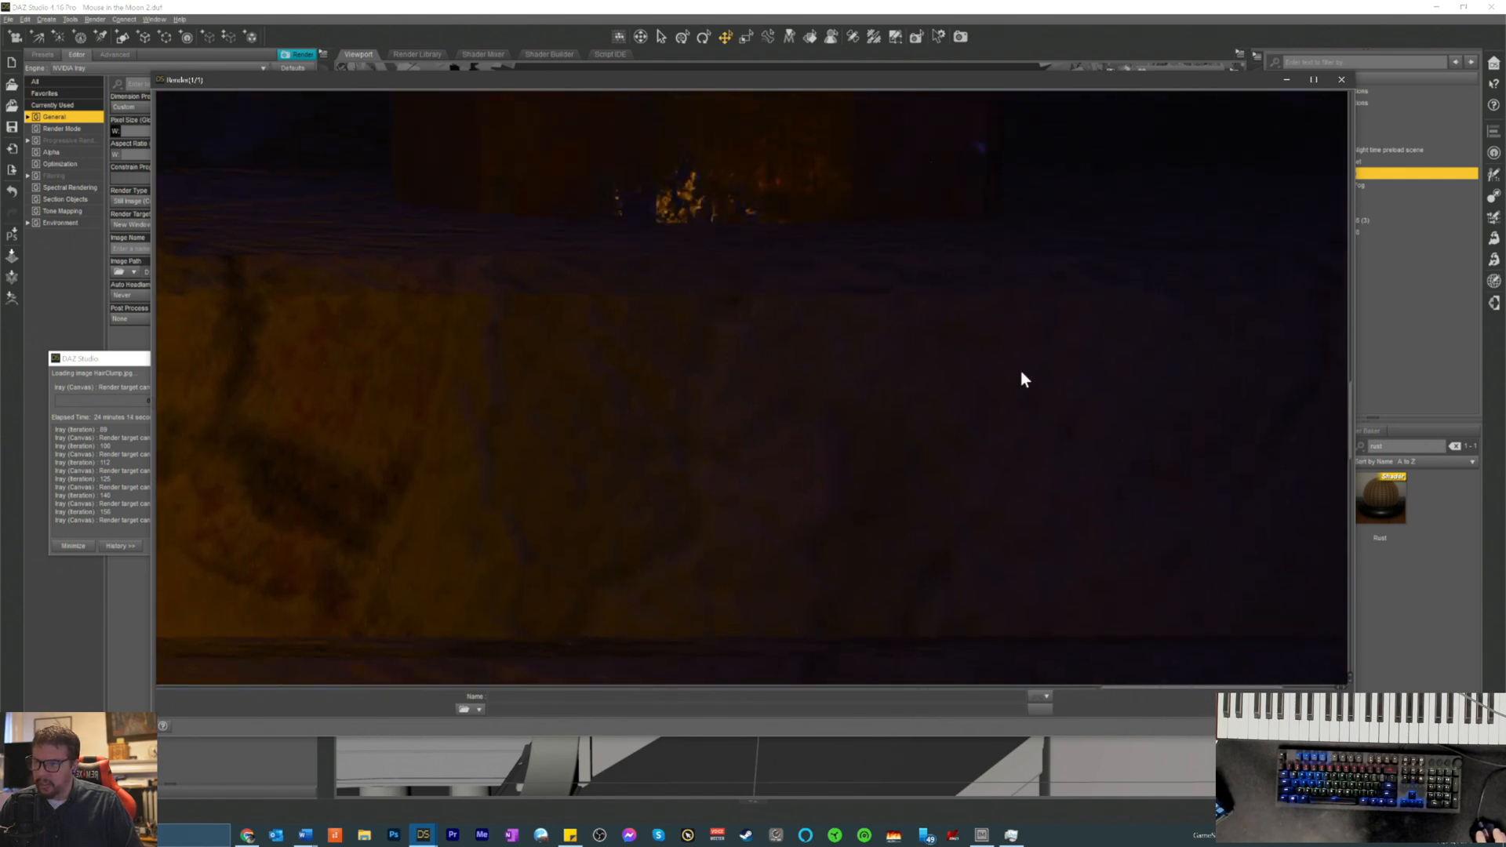
scroll(818, 648, "down", 3)
scroll(907, 612, "down", 1)
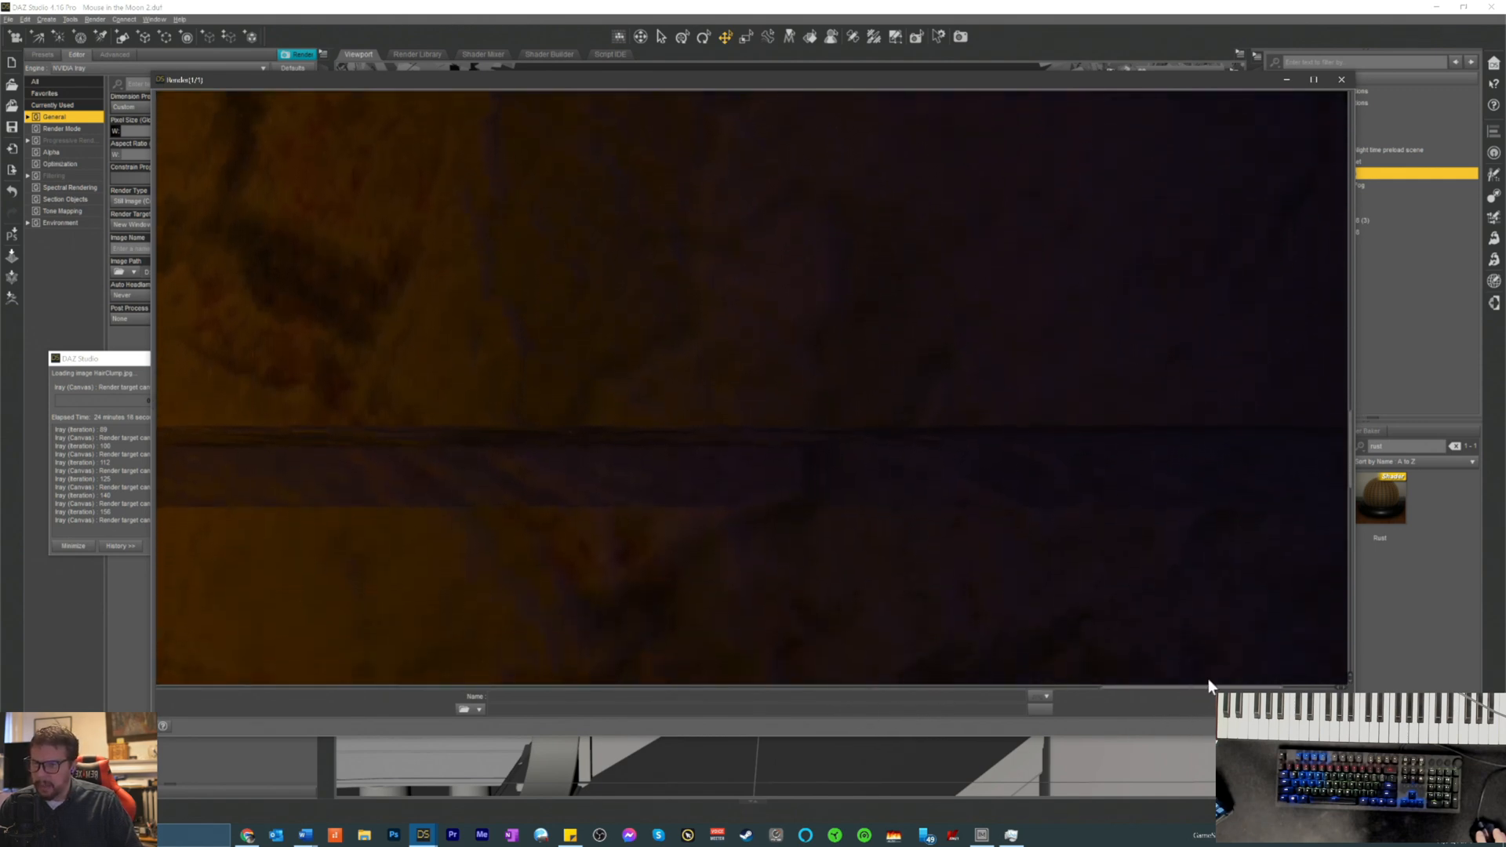
left_click_drag(1185, 695, 1015, 696)
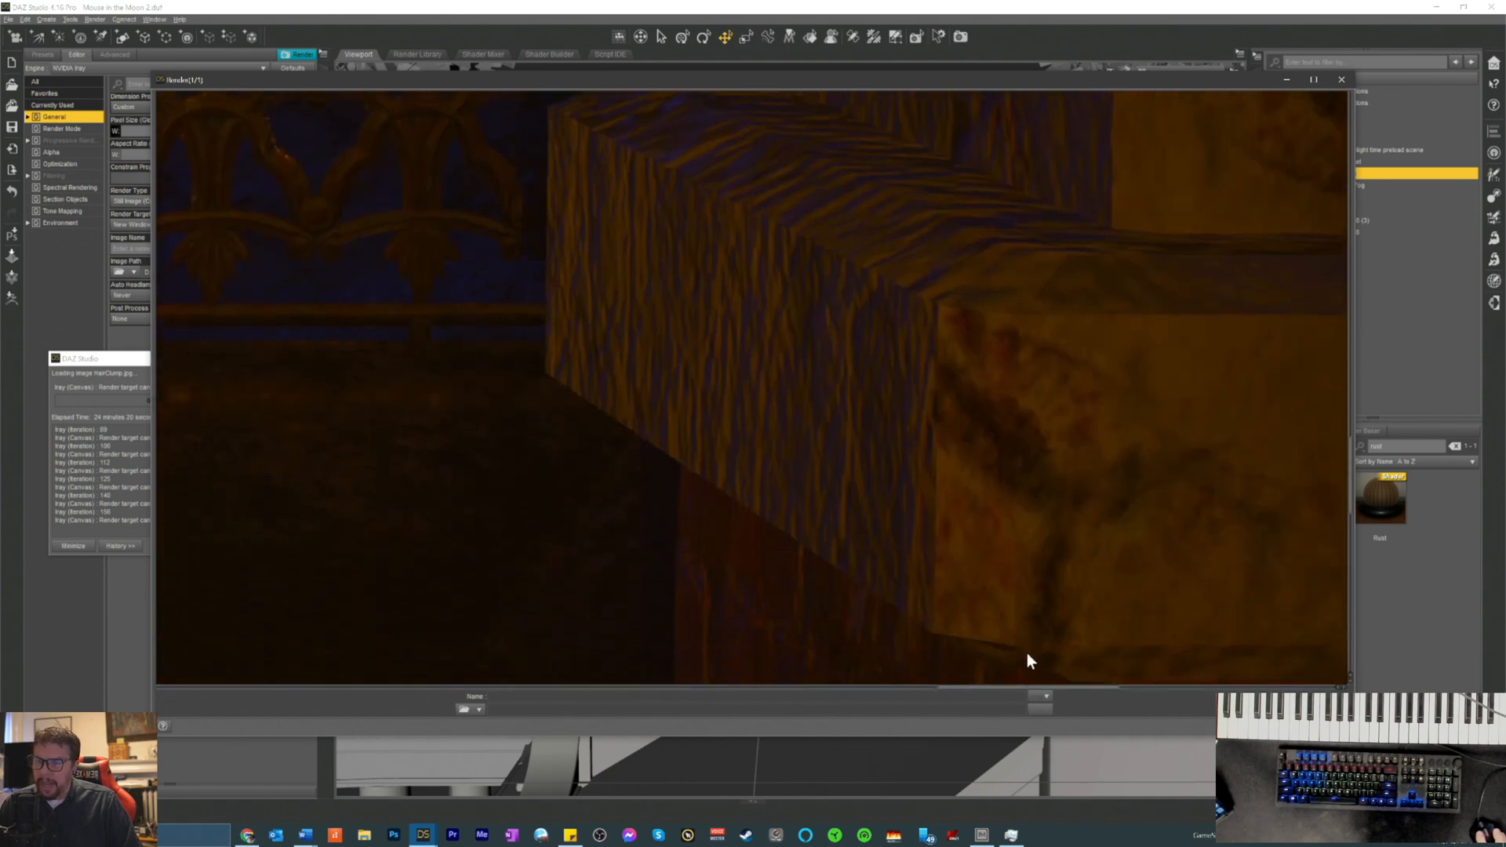
- Examine the dark reddish wall and ledge beneath the lower stone block, then recheck the block's grooved side
scroll(1026, 659, "down", 4)
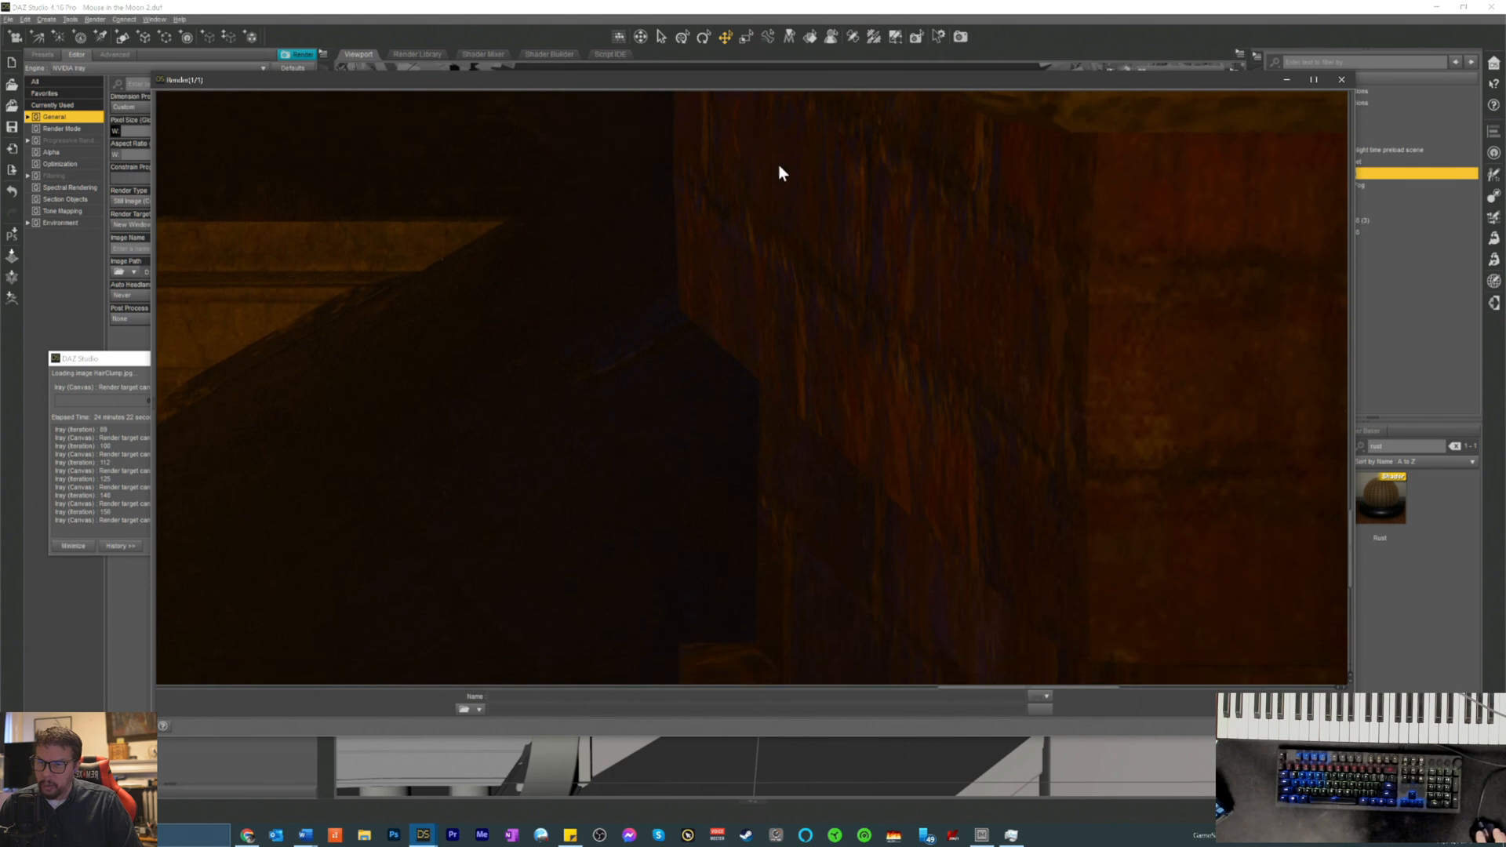
scroll(844, 412, "down", 5)
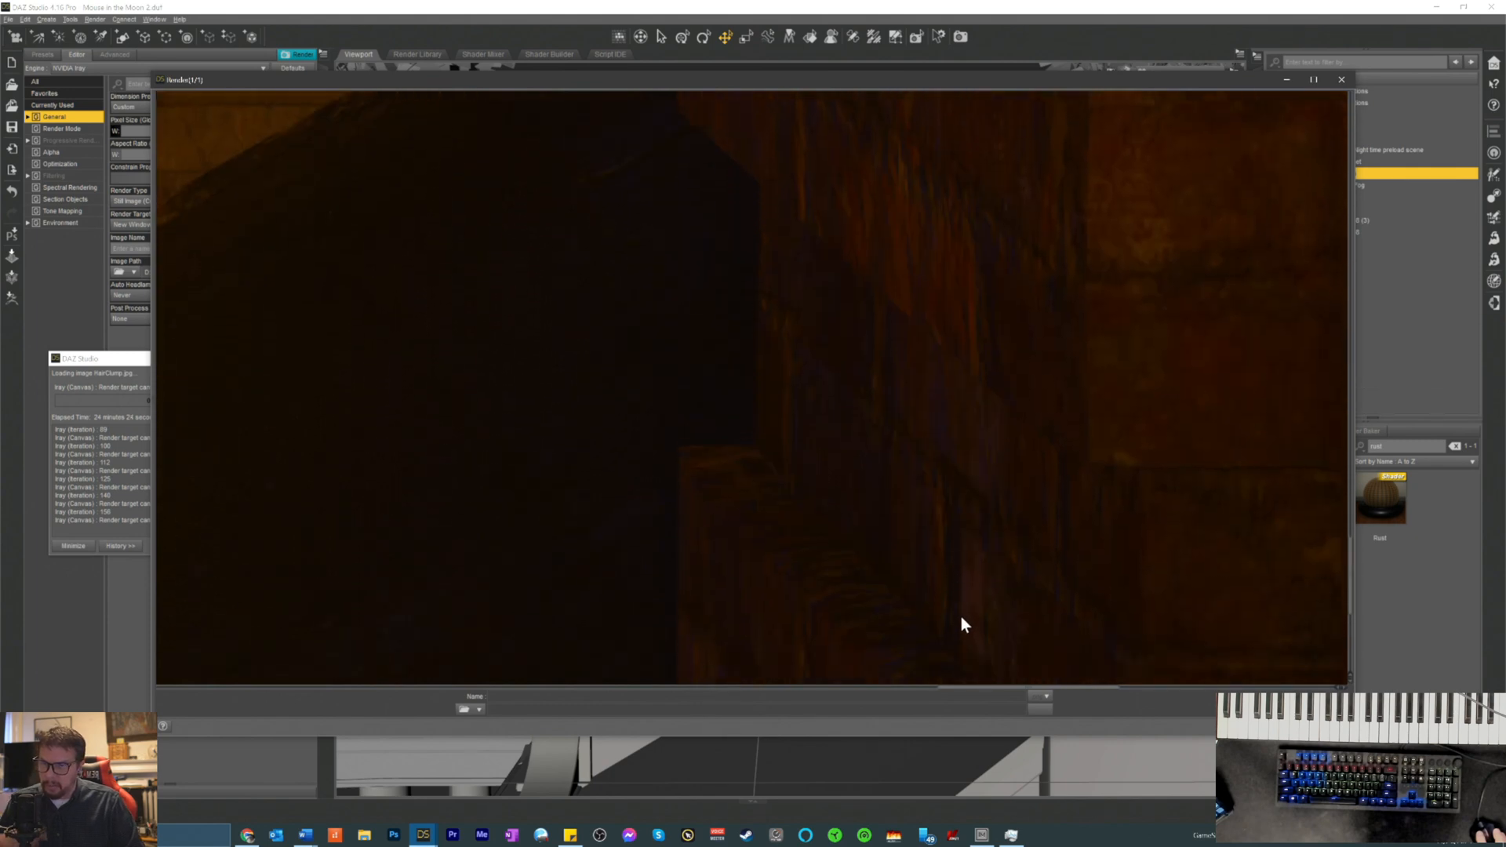
scroll(964, 605, "down", 2)
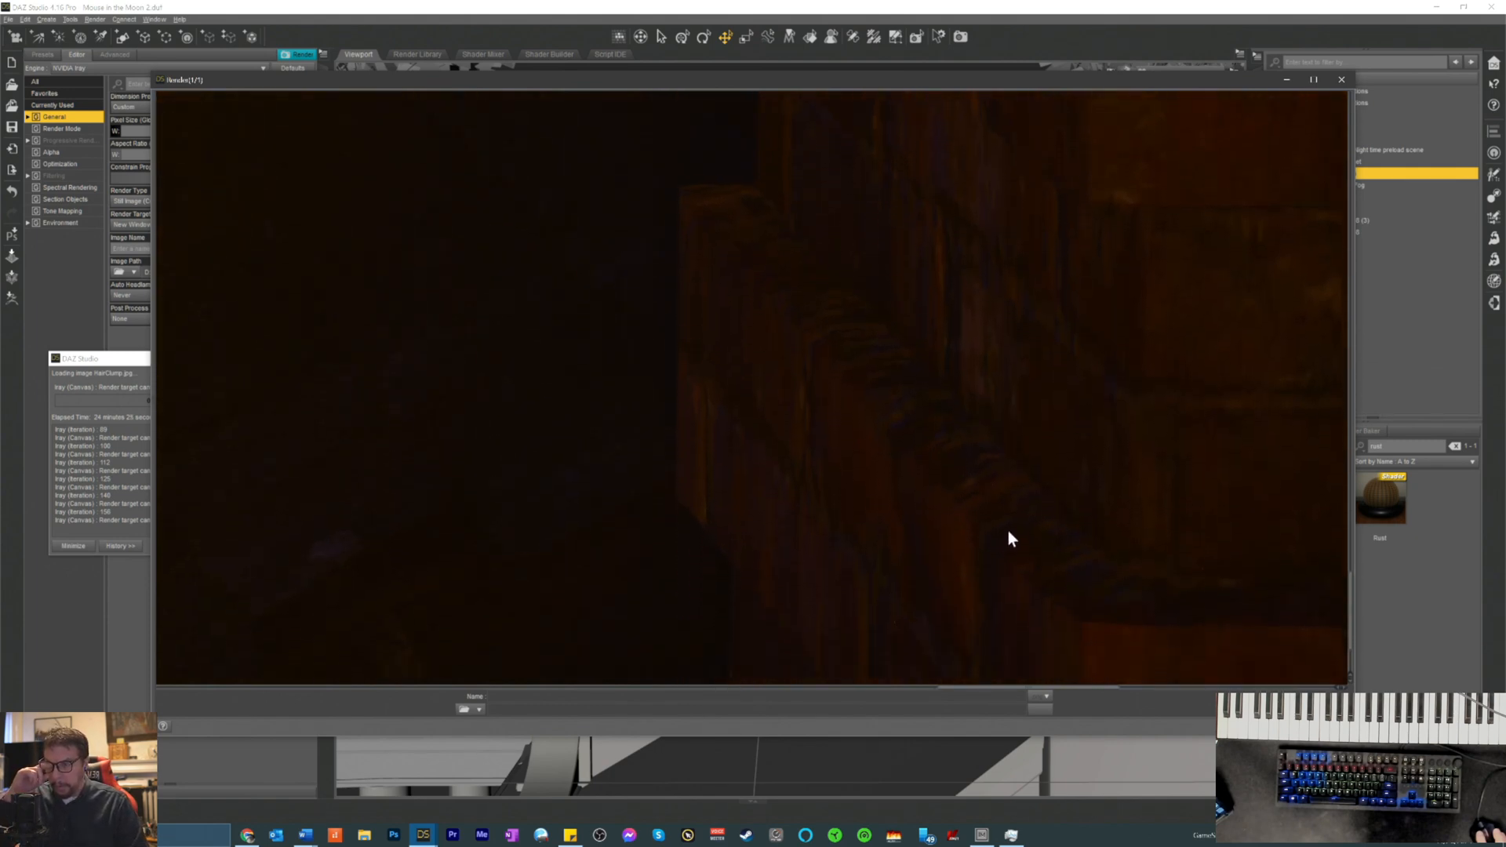
scroll(1046, 518, "up", 3)
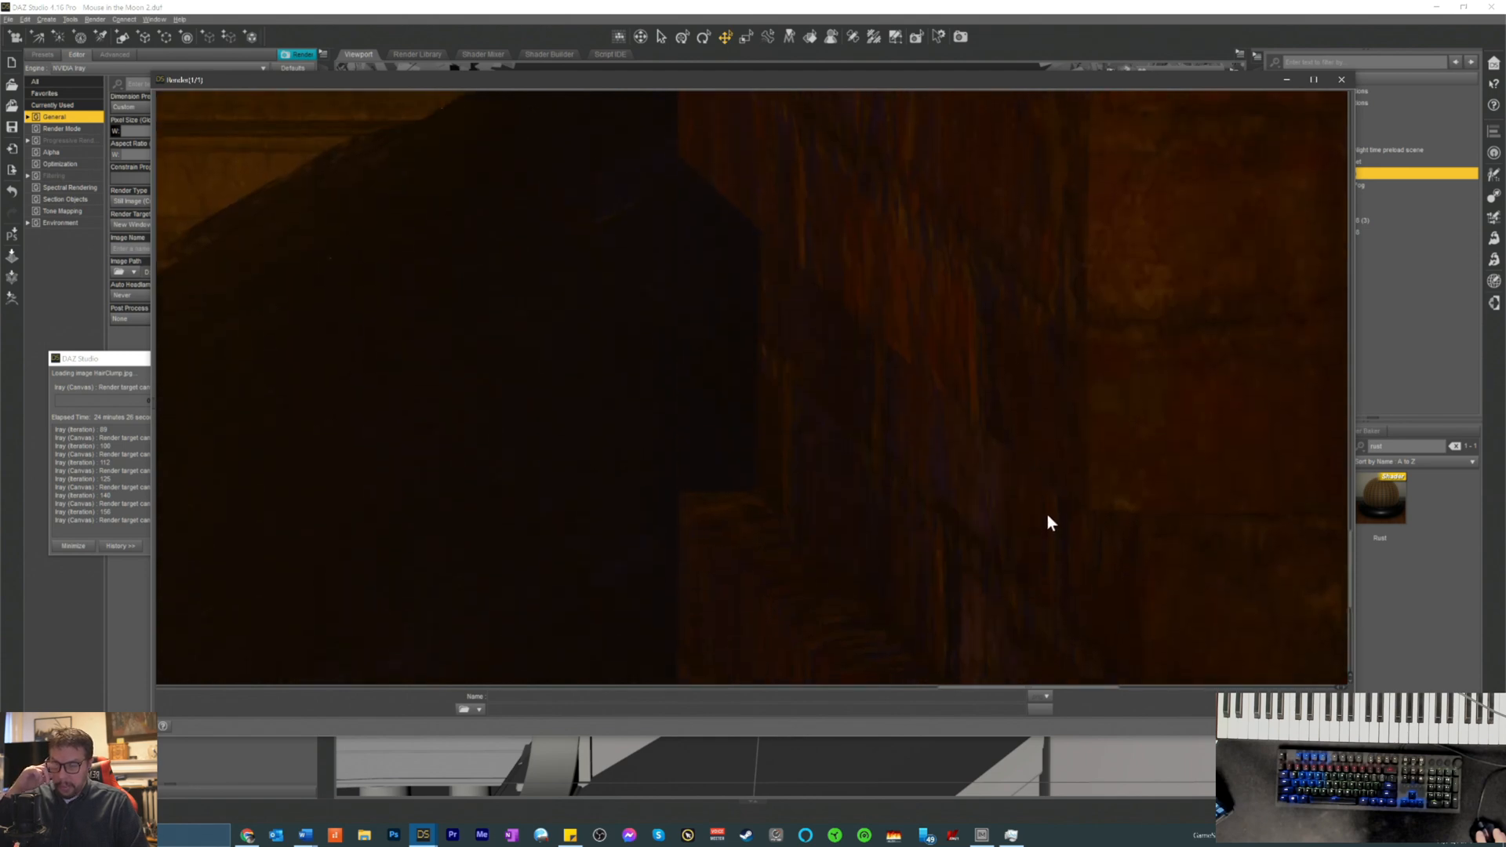
scroll(1064, 502, "up", 3)
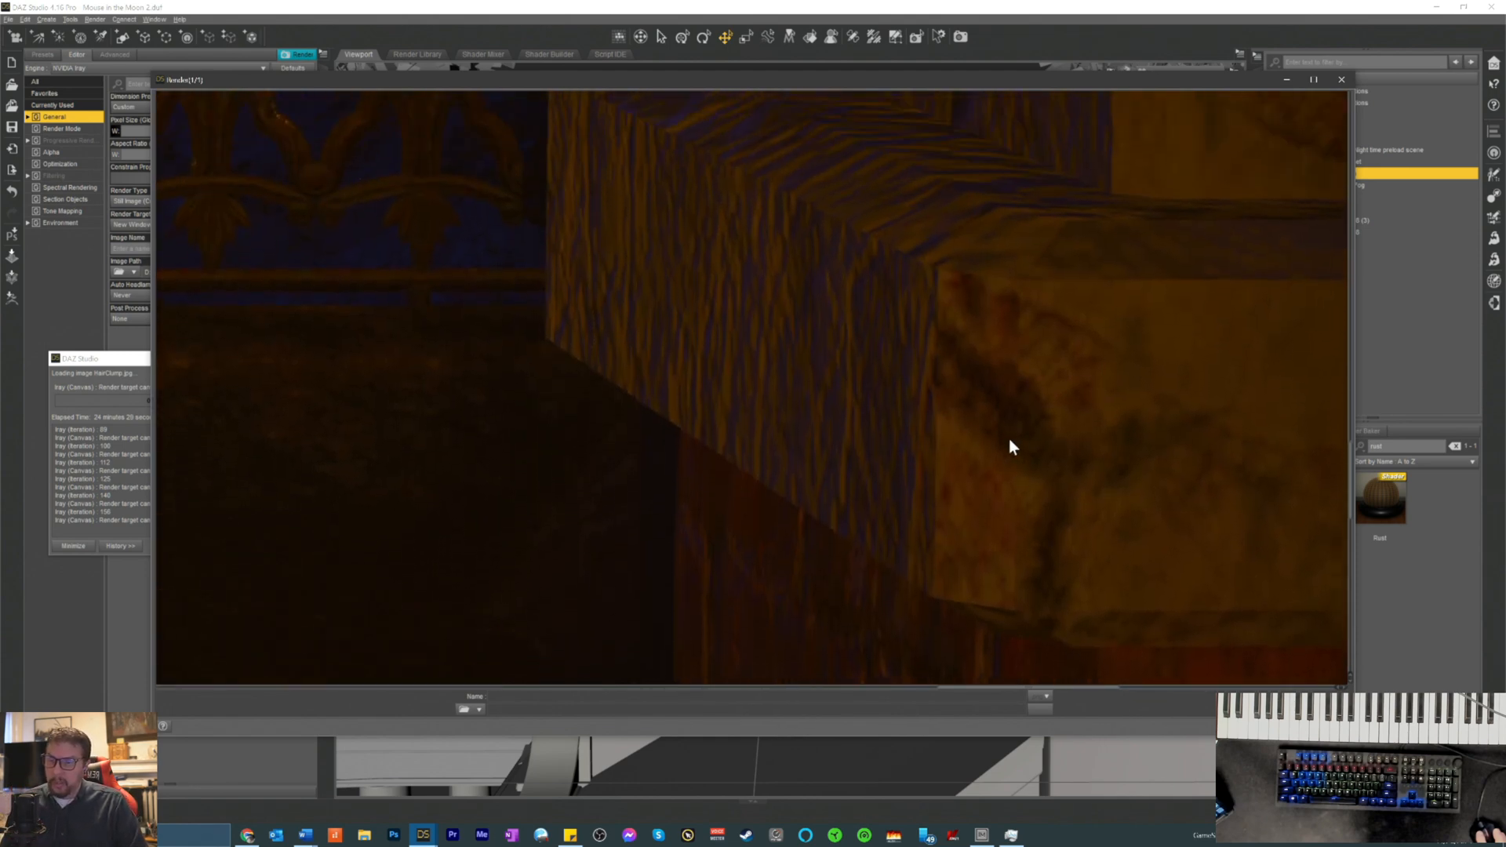
scroll(985, 413, "up", 2)
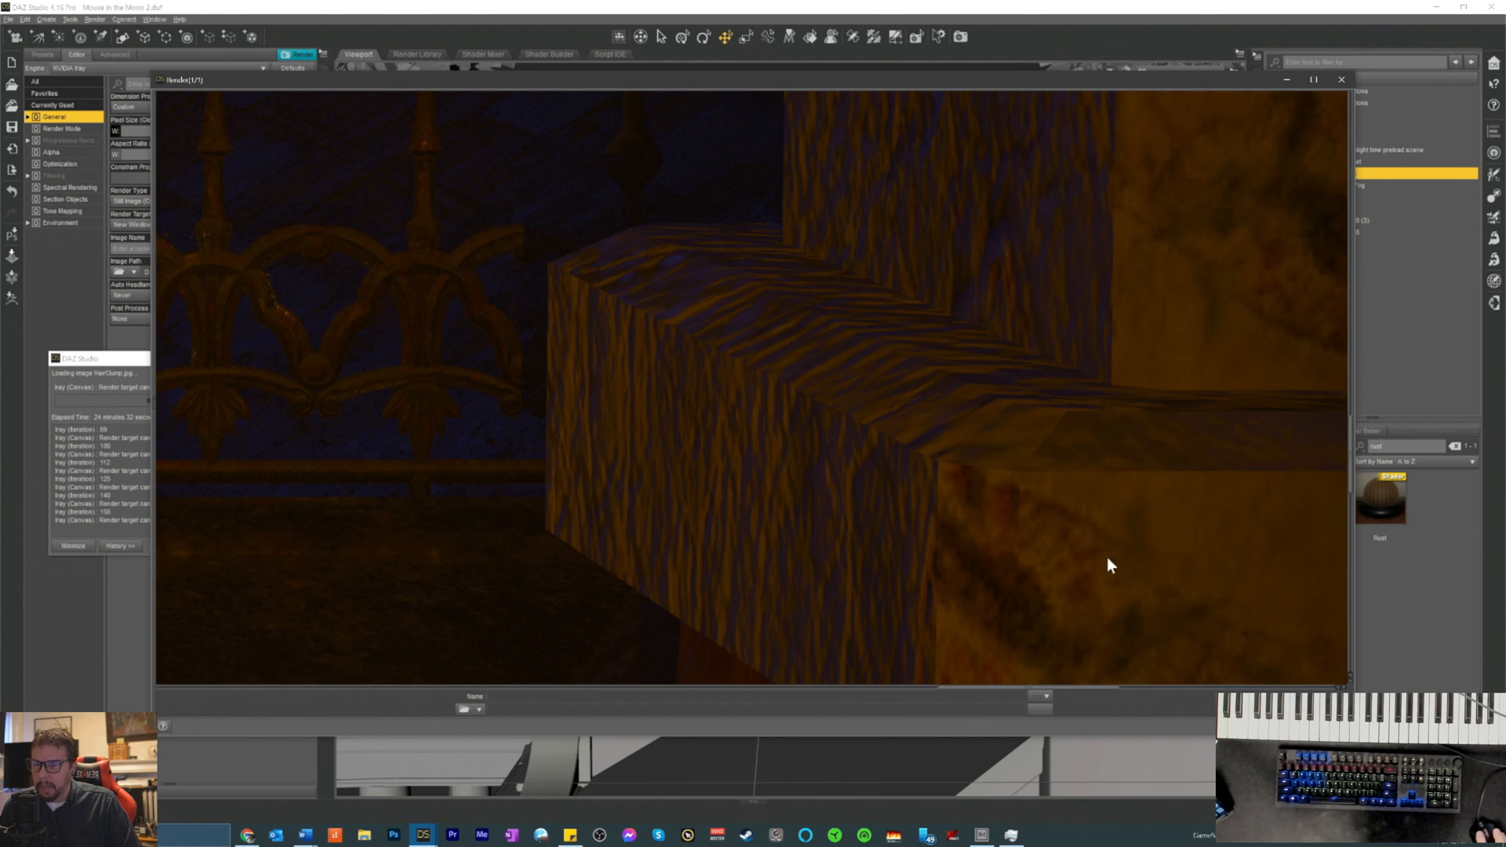
- Inspect the shadowed far end of the stone blocks' front faces up to the glinting chimney base
left_click_drag(1059, 688, 1208, 712)
scroll(1170, 665, "down", 2)
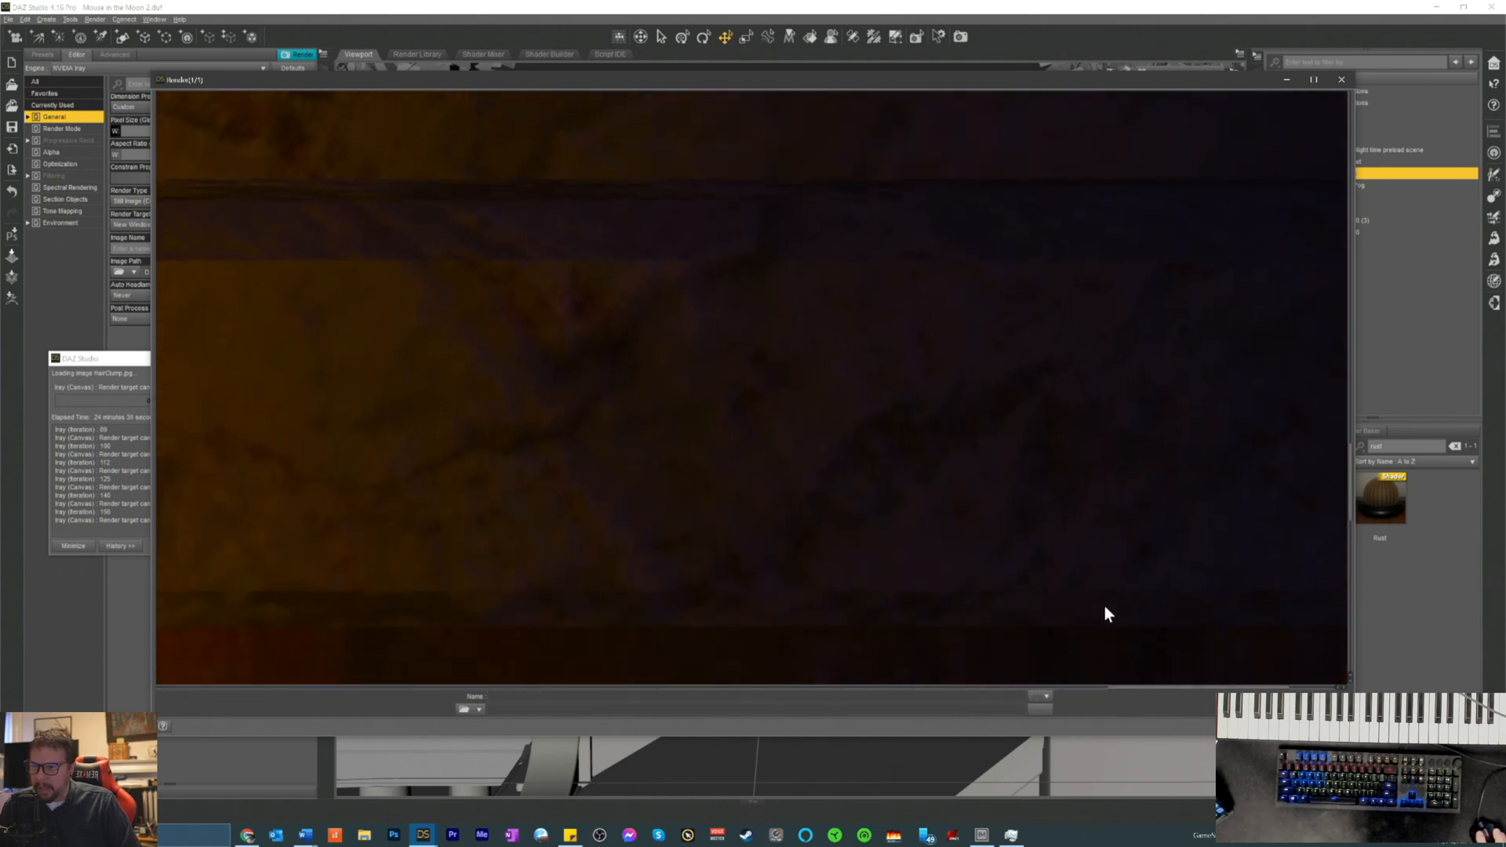
scroll(1099, 612, "up", 3)
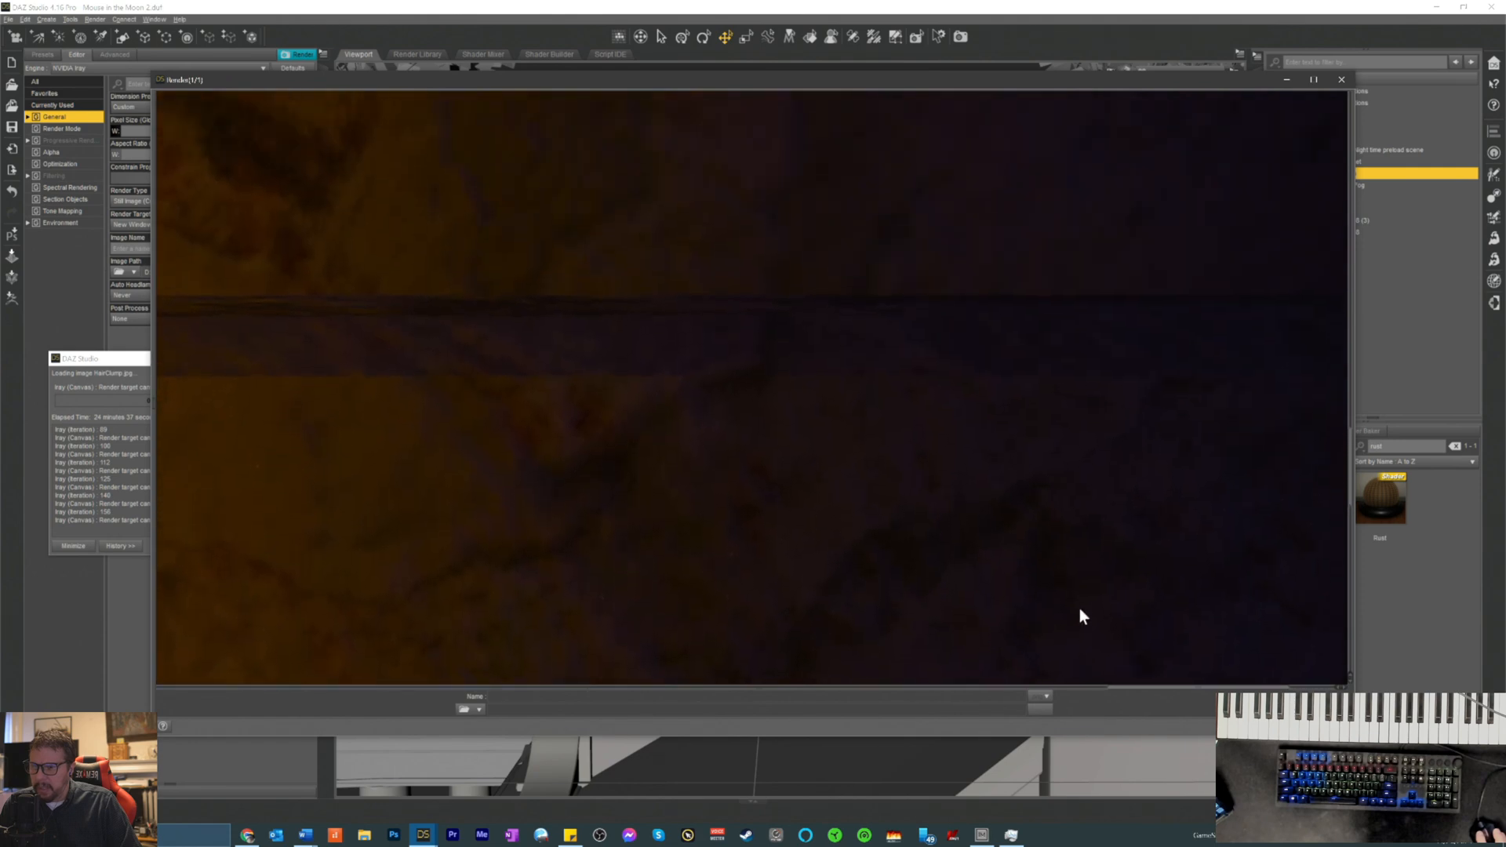
scroll(1051, 620, "up", 3)
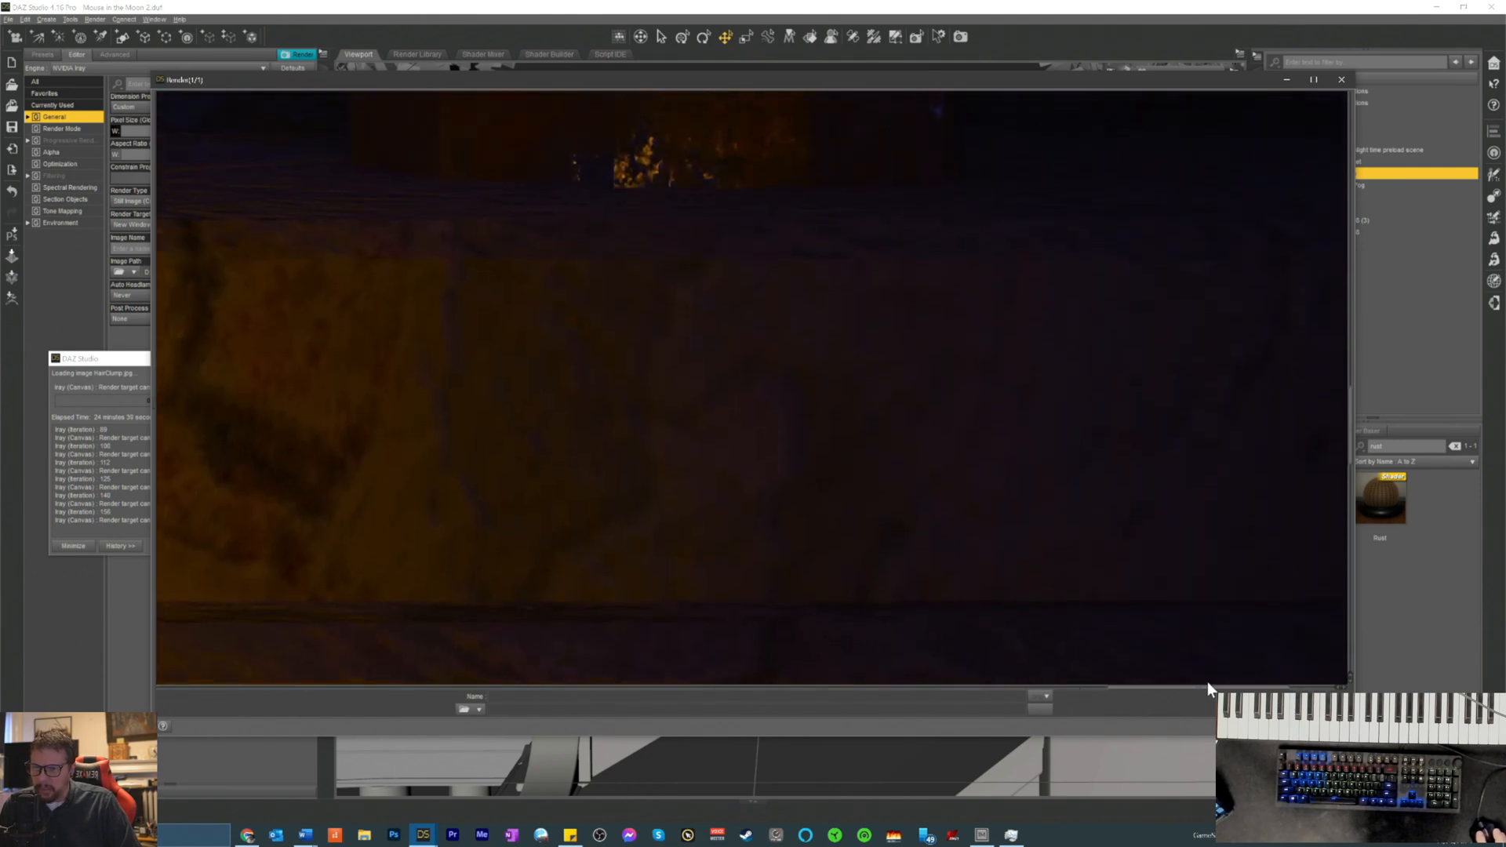
left_click_drag(1205, 687, 1020, 688)
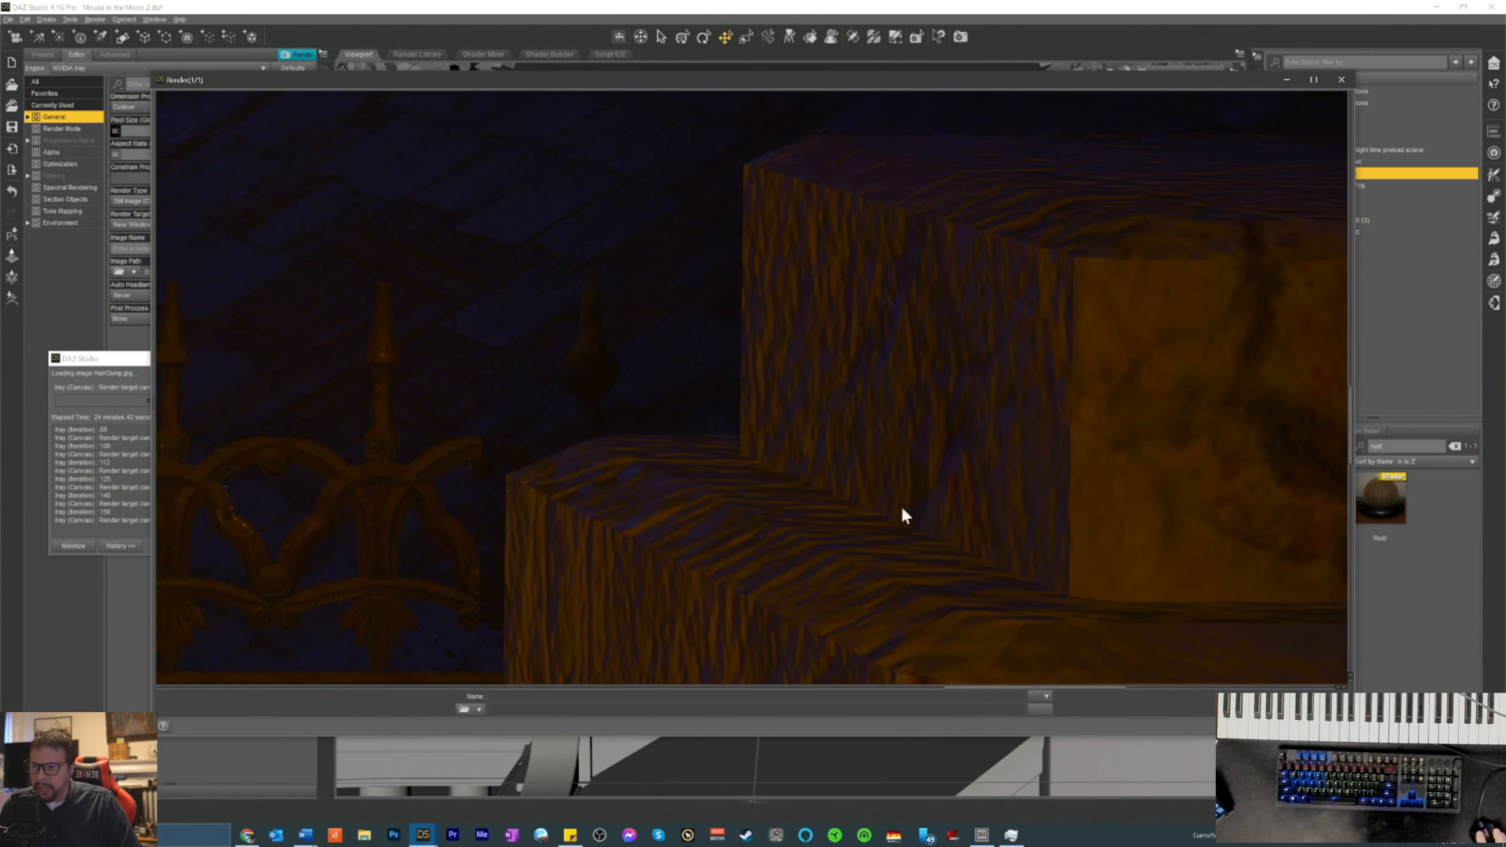
- Check where the lower block's grooved side and cracked front meet the reddish wall underneath
scroll(863, 526, "down", 5)
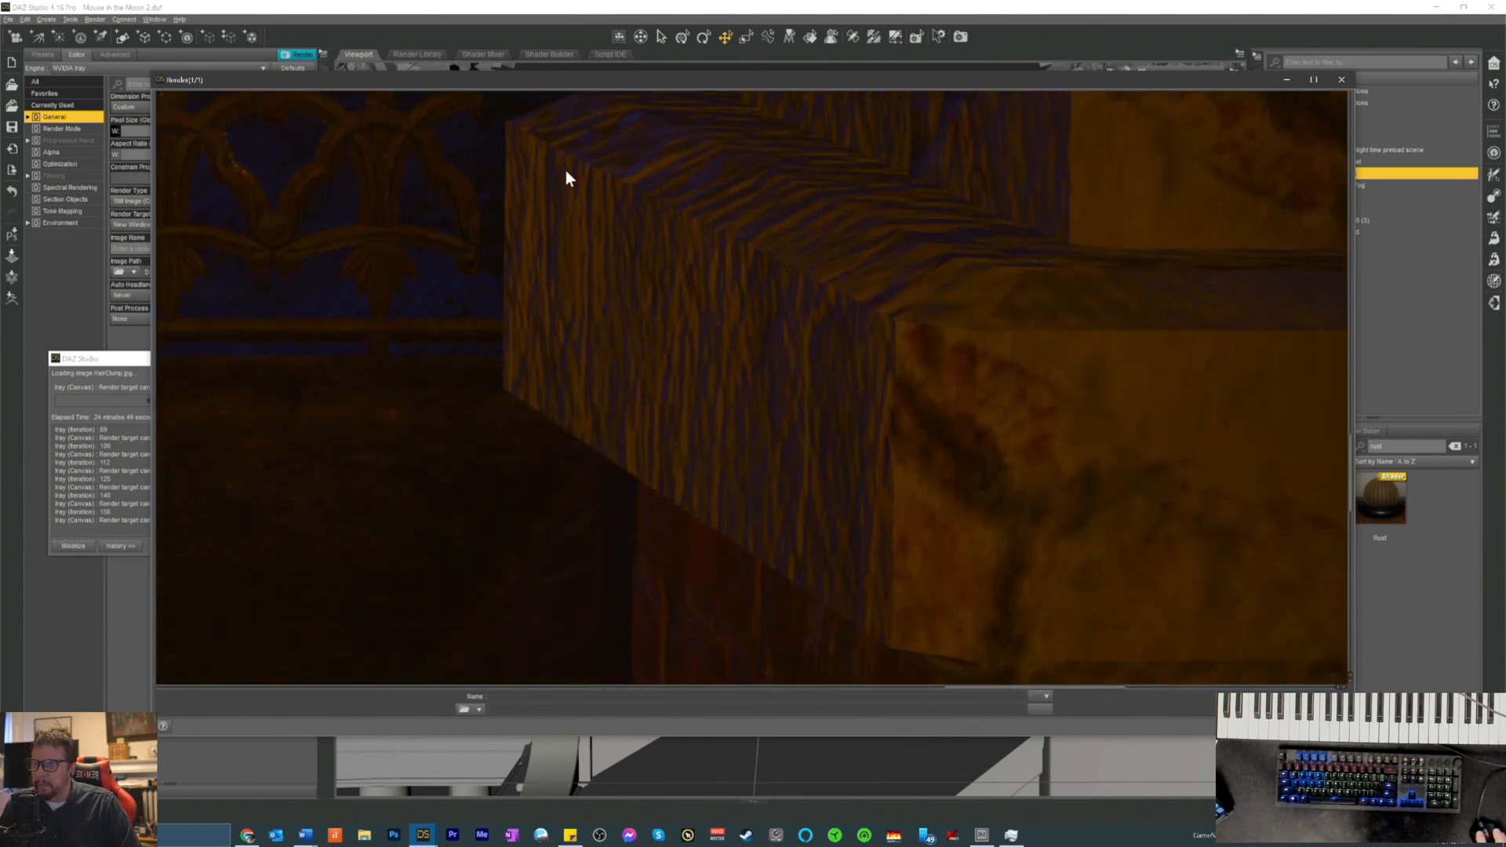
scroll(822, 434, "down", 6)
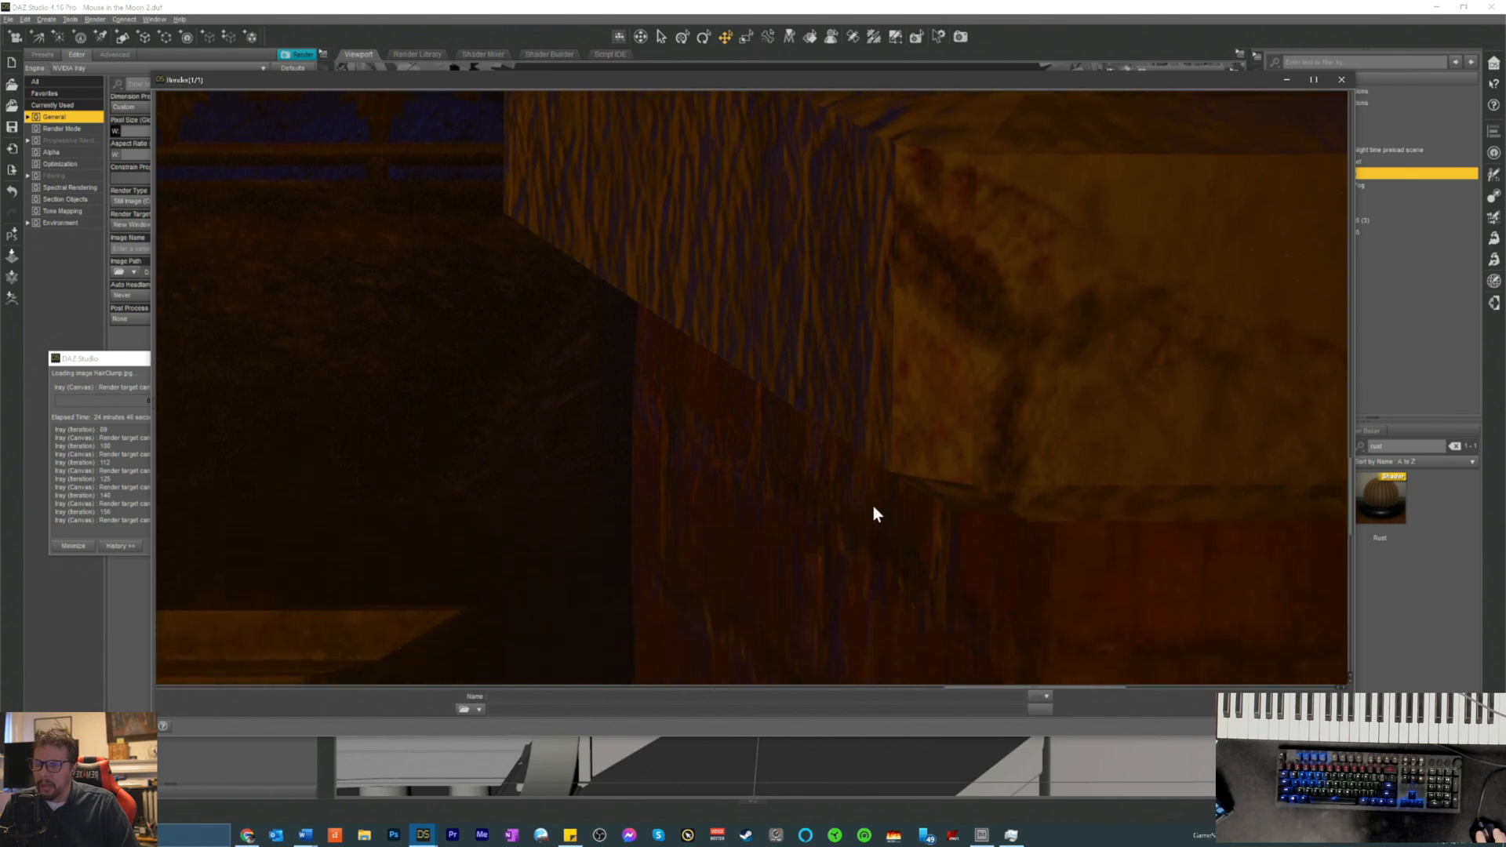
scroll(1012, 415, "up", 1)
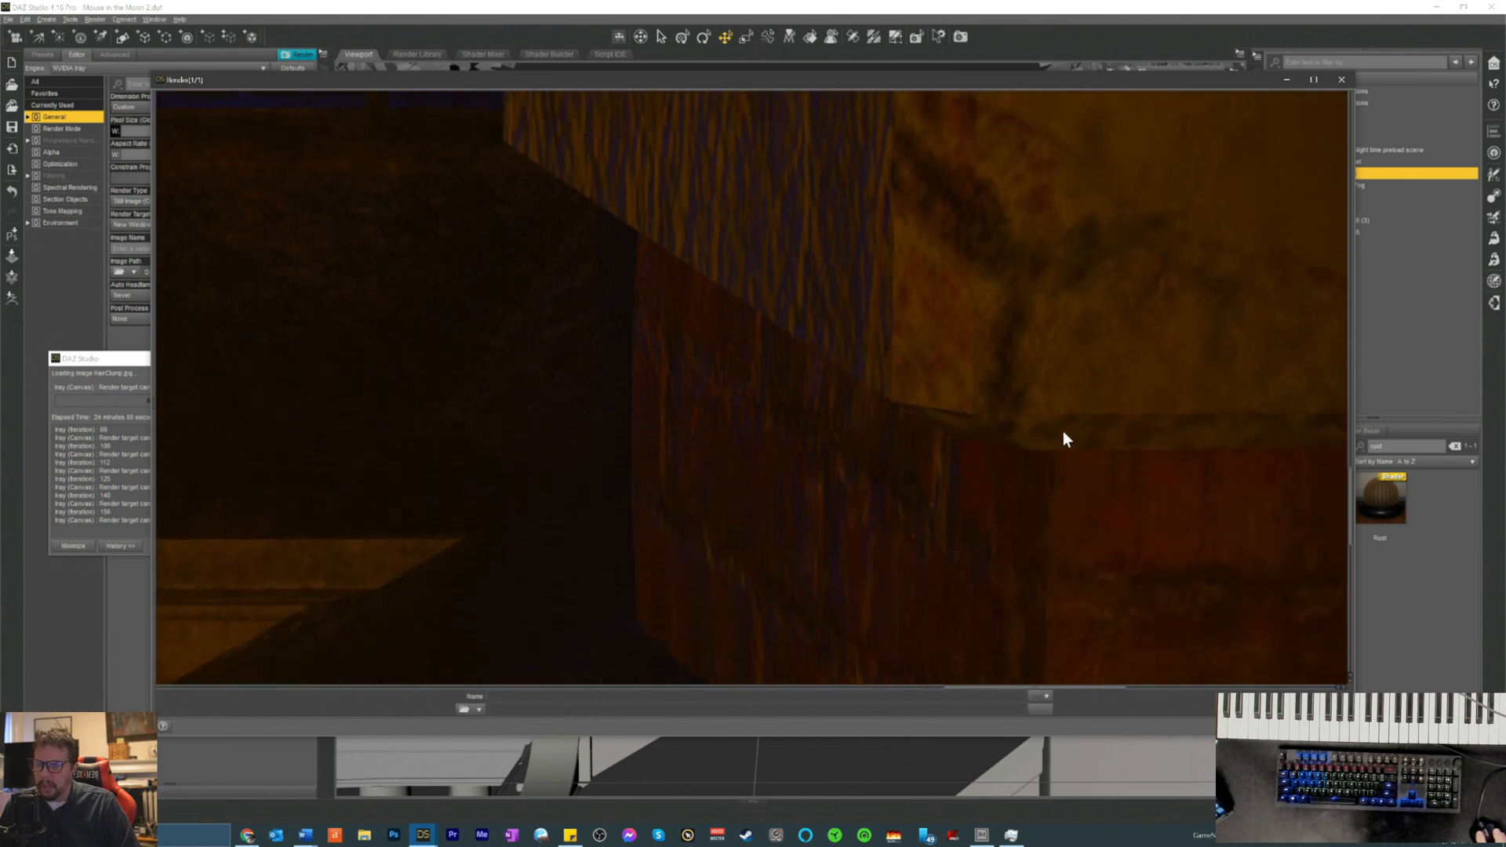
- Compare the cracked front textures of the lower and upper stone blocks beneath the chimney base
left_click_drag(1018, 688, 1135, 700)
scroll(747, 349, "up", 9)
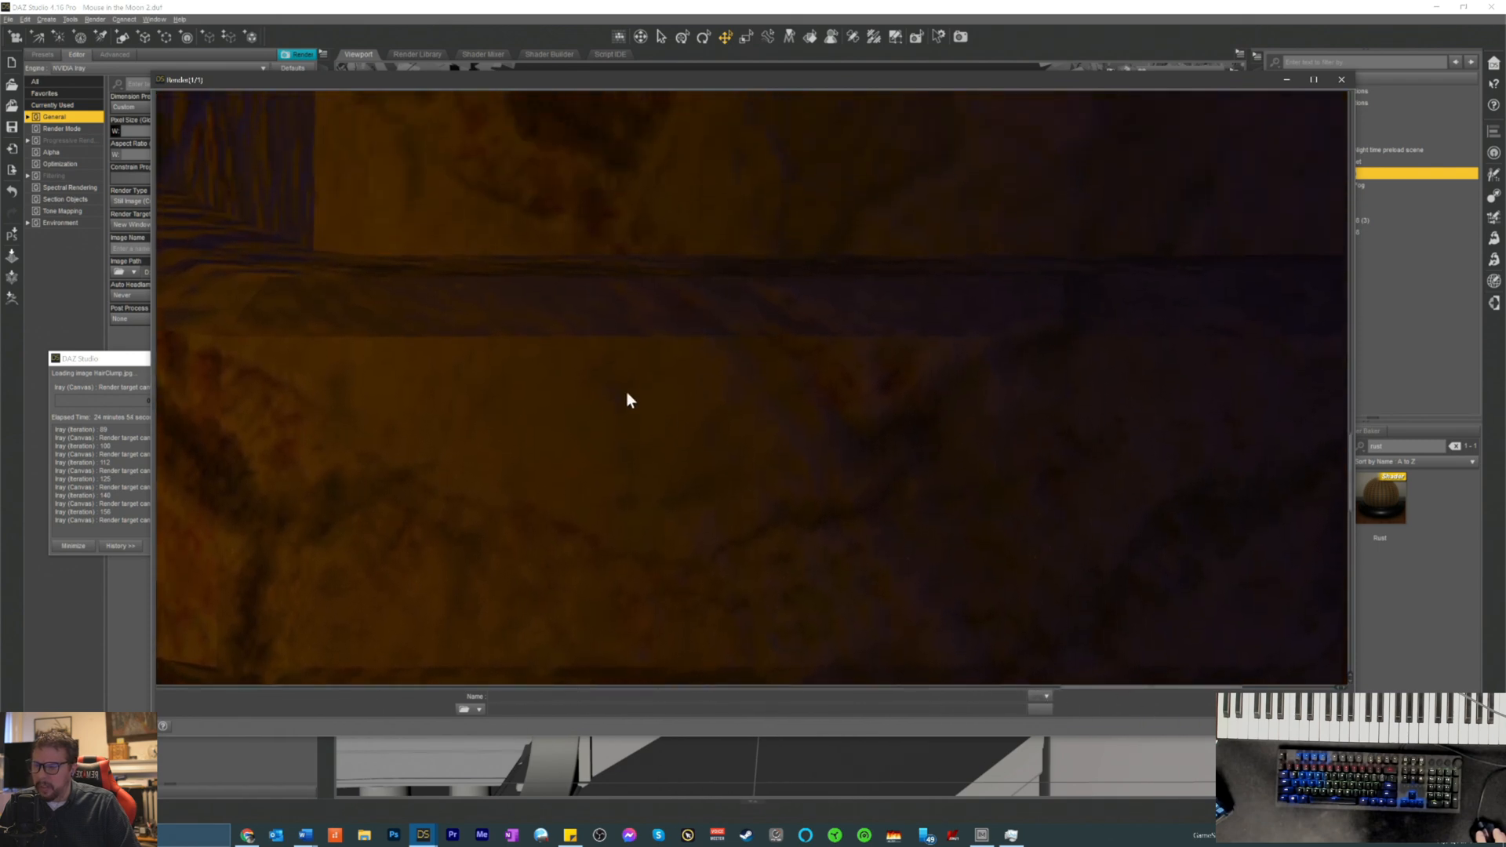
scroll(619, 380, "up", 10)
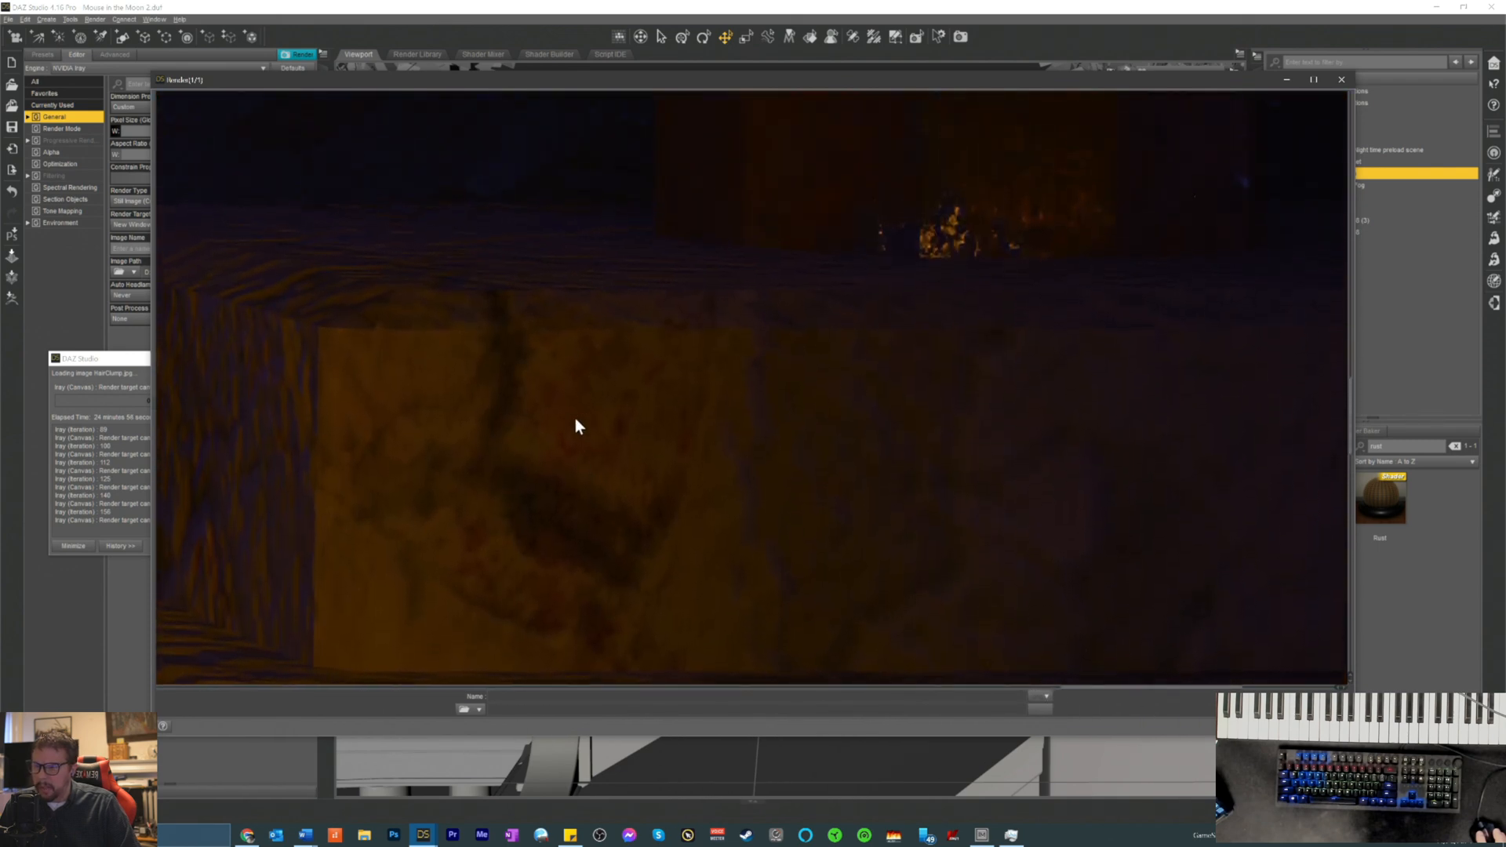
scroll(533, 474, "down", 4)
scroll(811, 465, "down", 1)
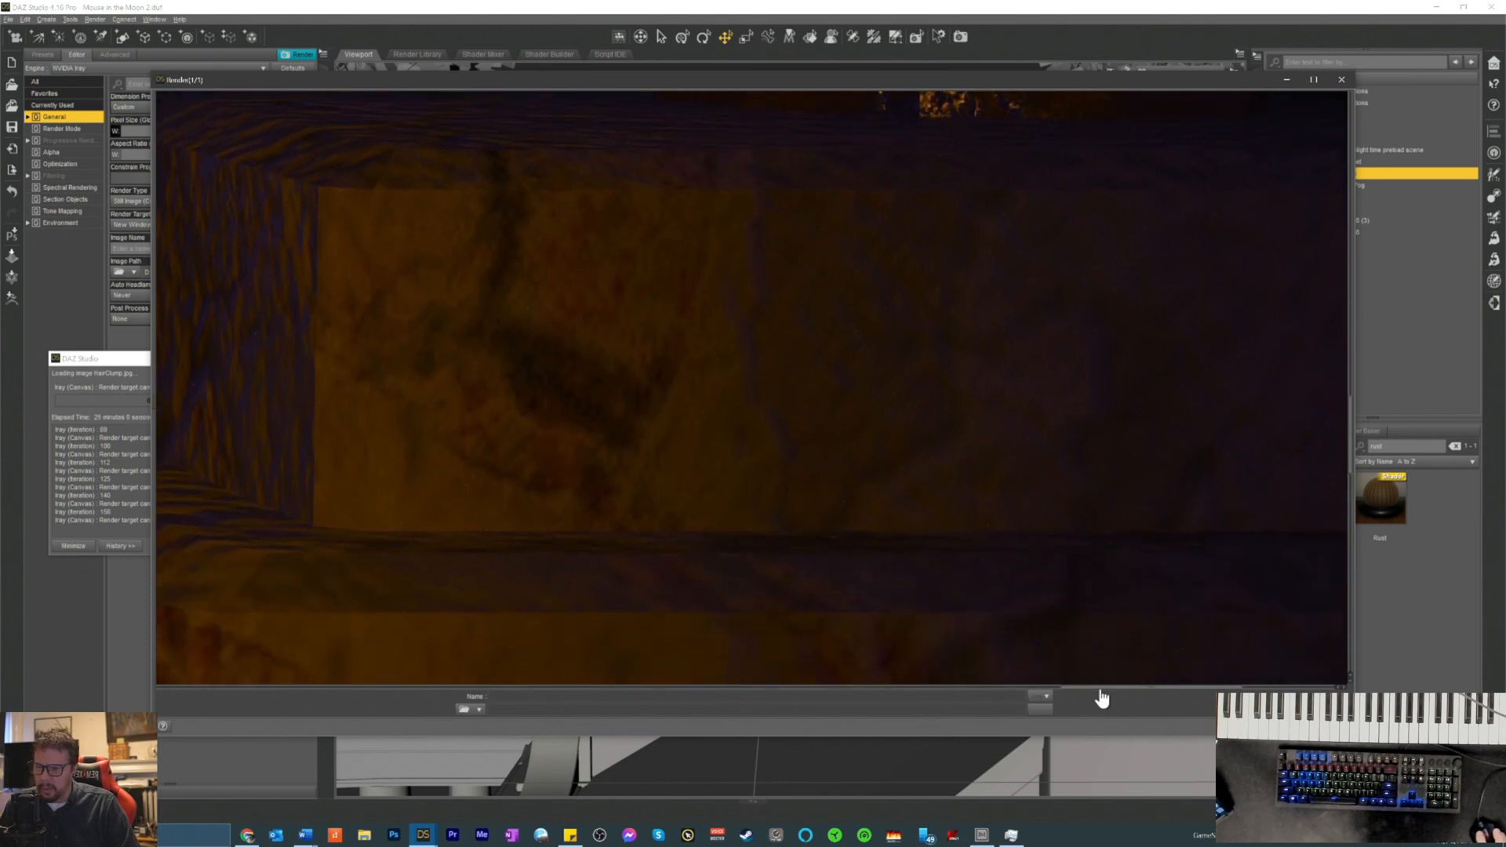
- Examine the ornate iron fence and the dark building above it, up to the leaf-covered roofline
left_click_drag(1102, 696, 788, 696)
scroll(557, 325, "up", 2)
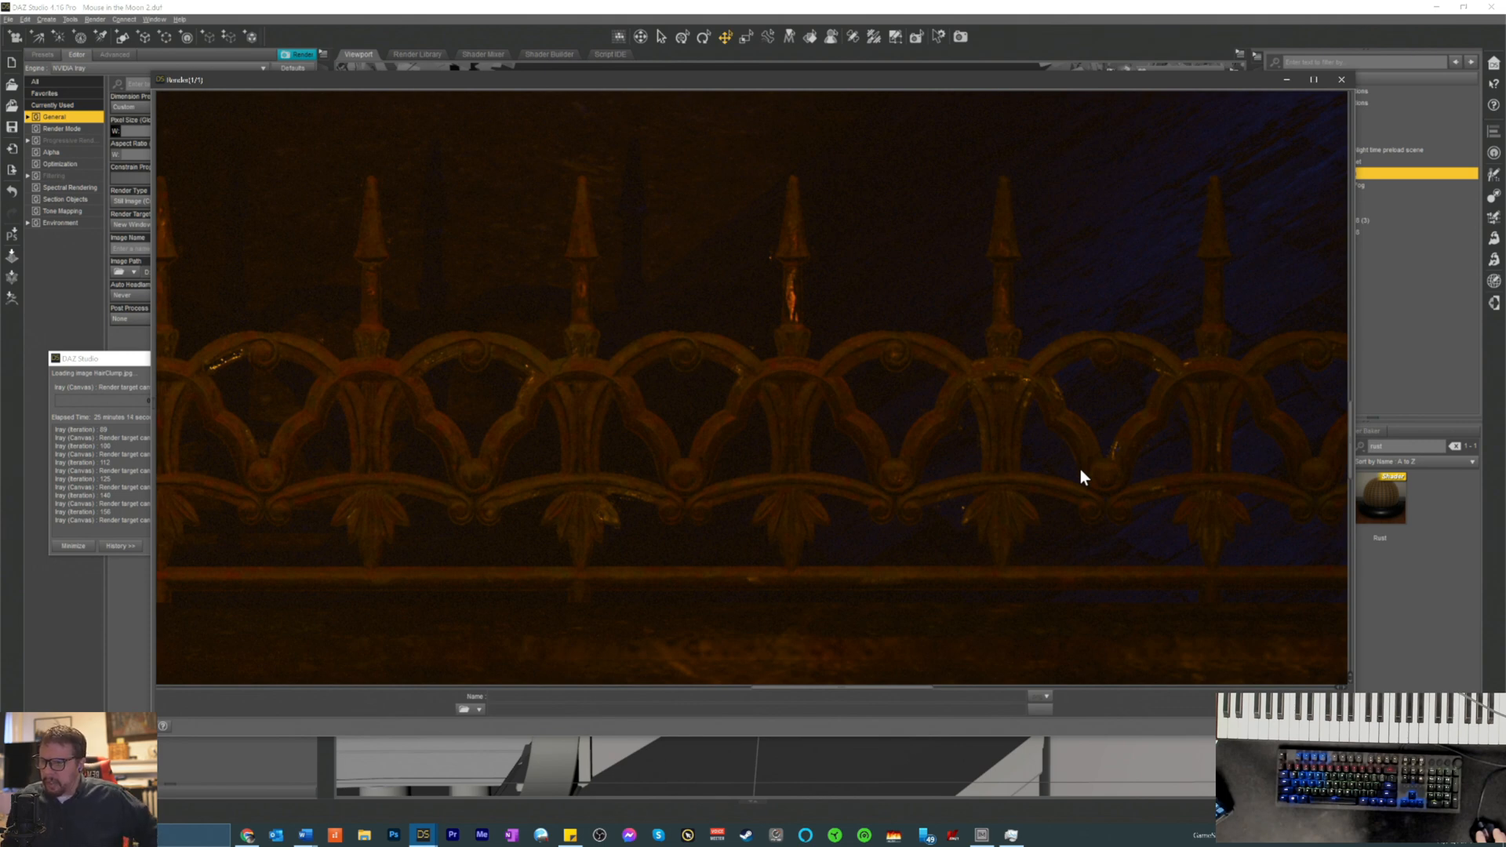
scroll(896, 254, "up", 3)
scroll(857, 306, "up", 8)
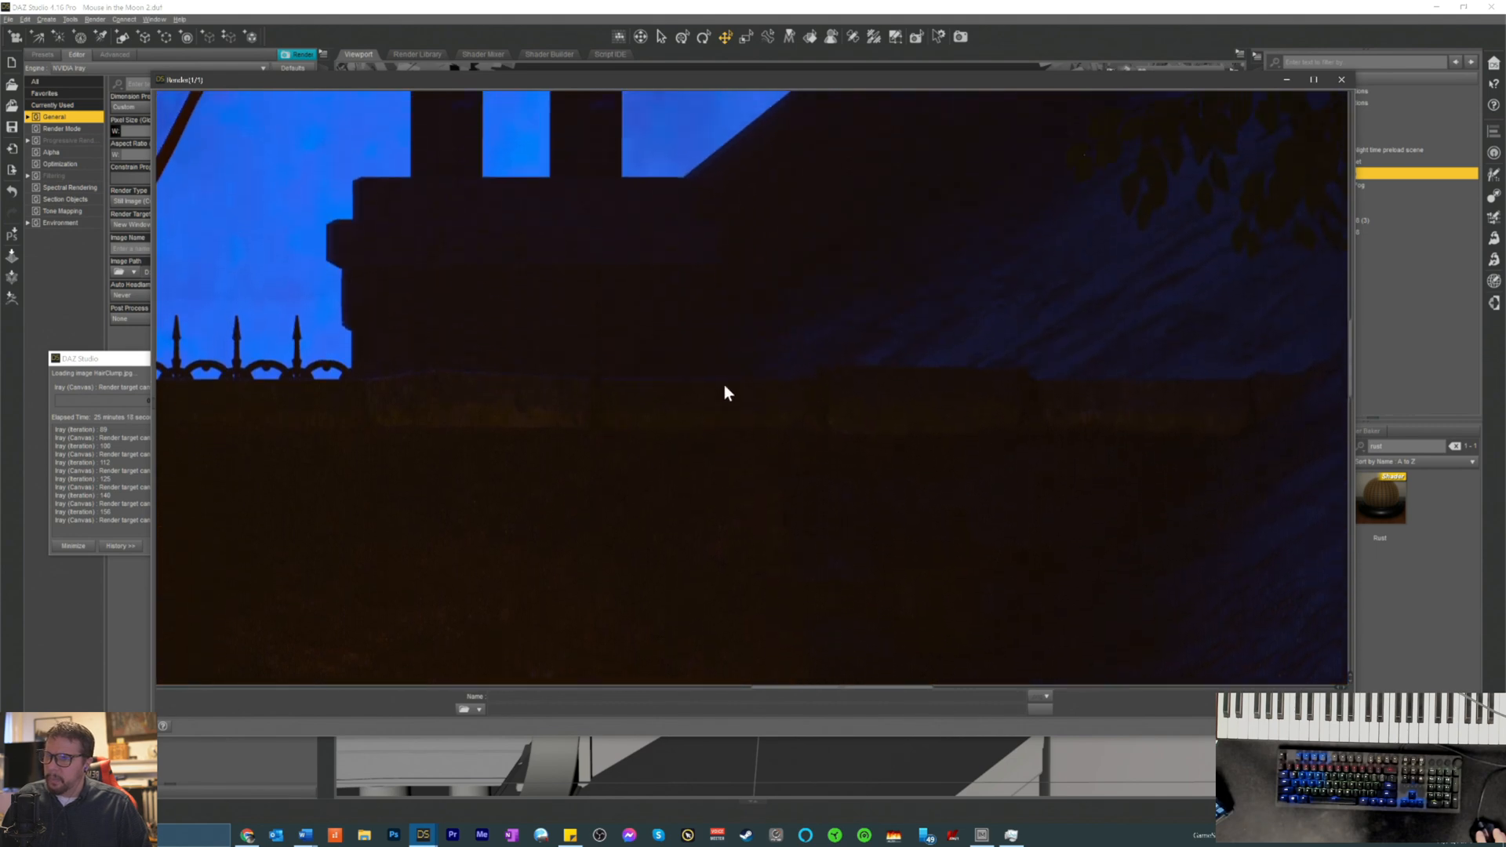
scroll(724, 385, "up", 3)
left_click_drag(814, 689, 909, 691)
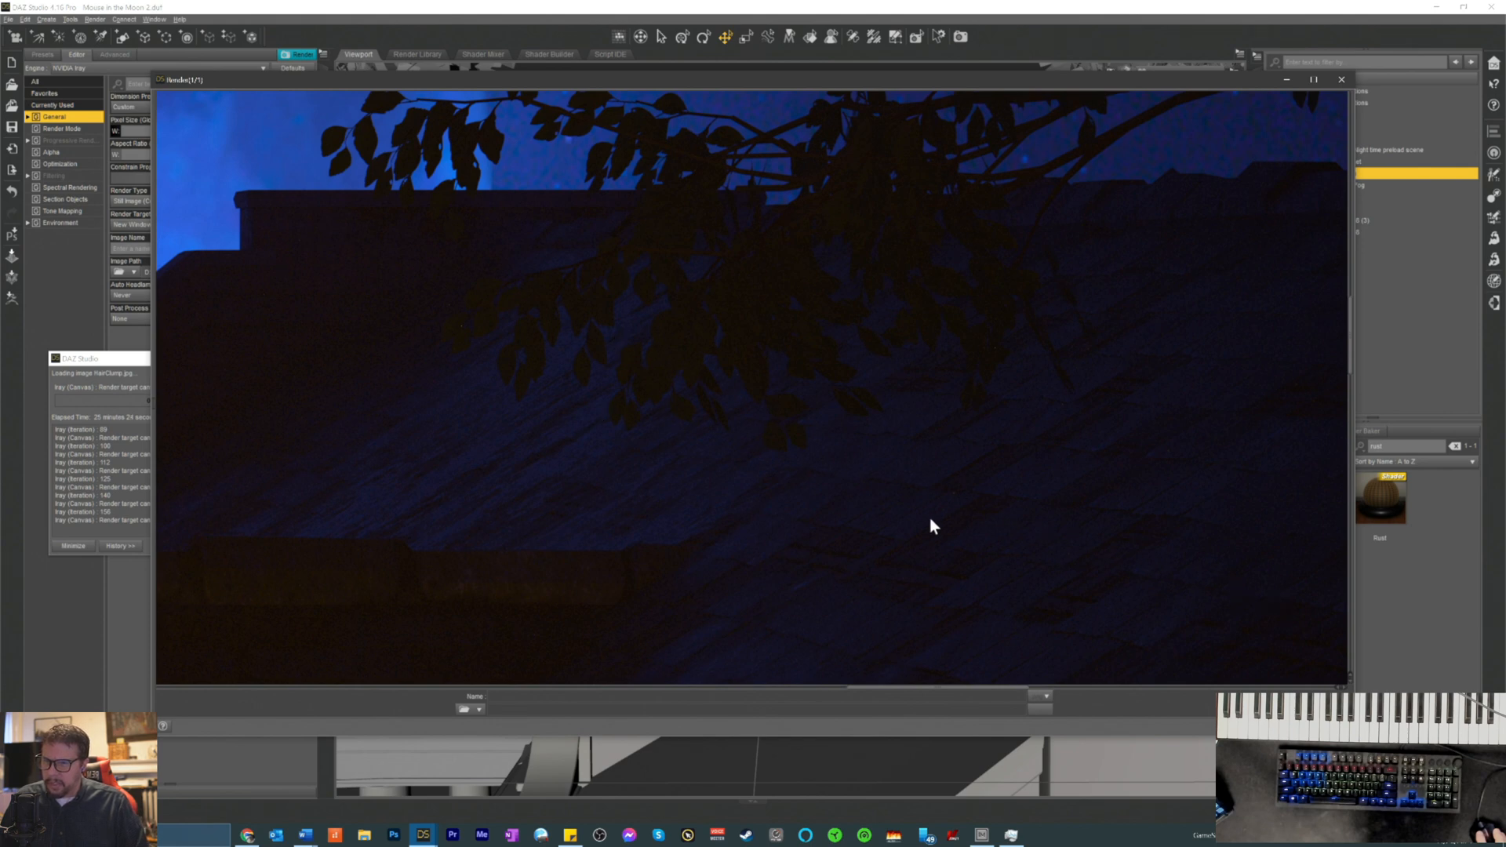
- Inspect the blue-lit roof slope between the fence spikes and the overhanging tree branches
scroll(910, 565, "down", 3)
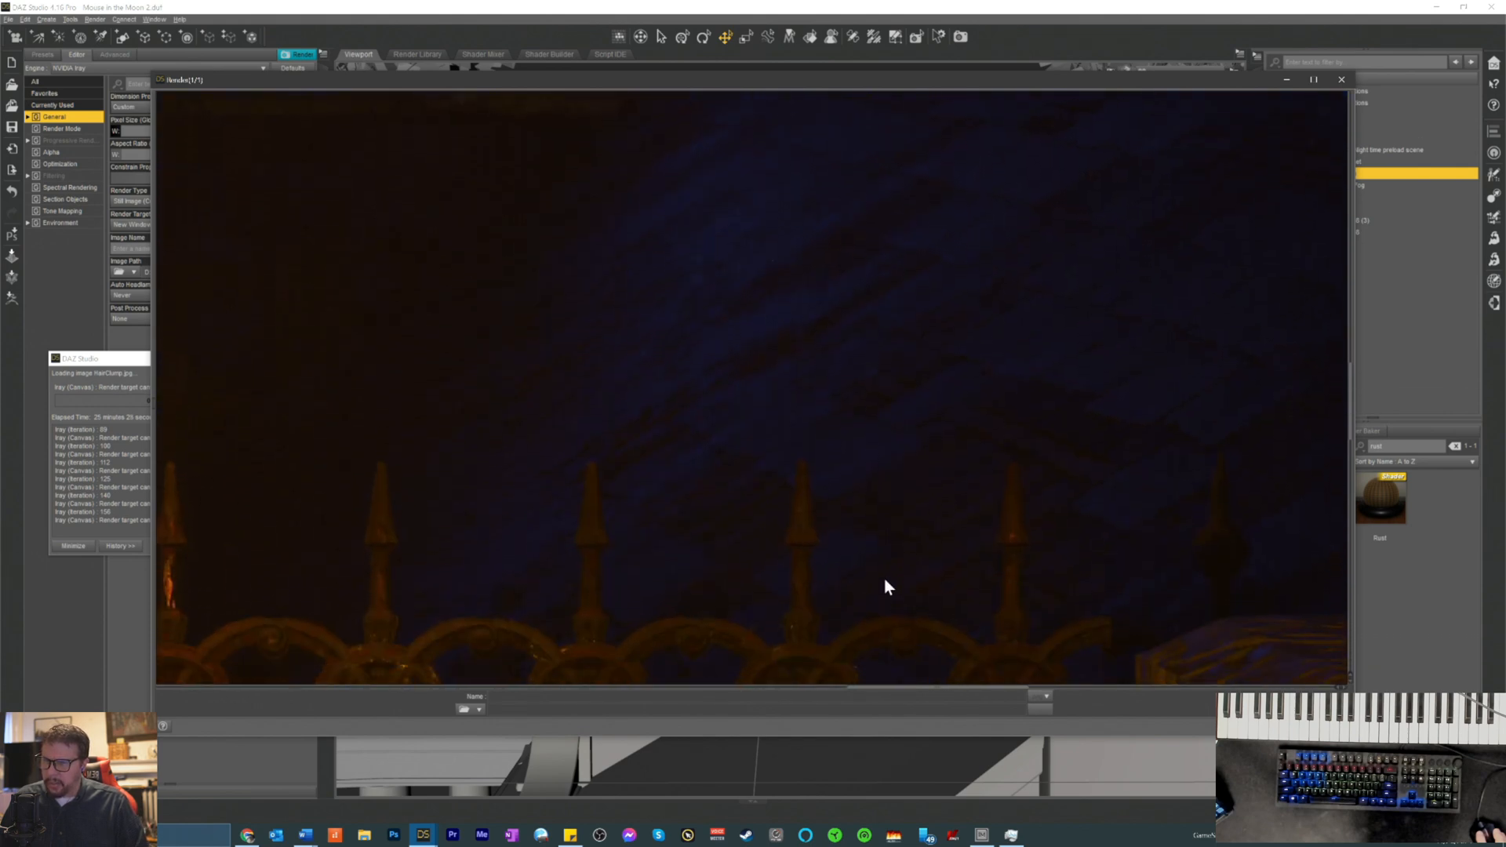
scroll(884, 579, "down", 1)
scroll(888, 569, "up", 4)
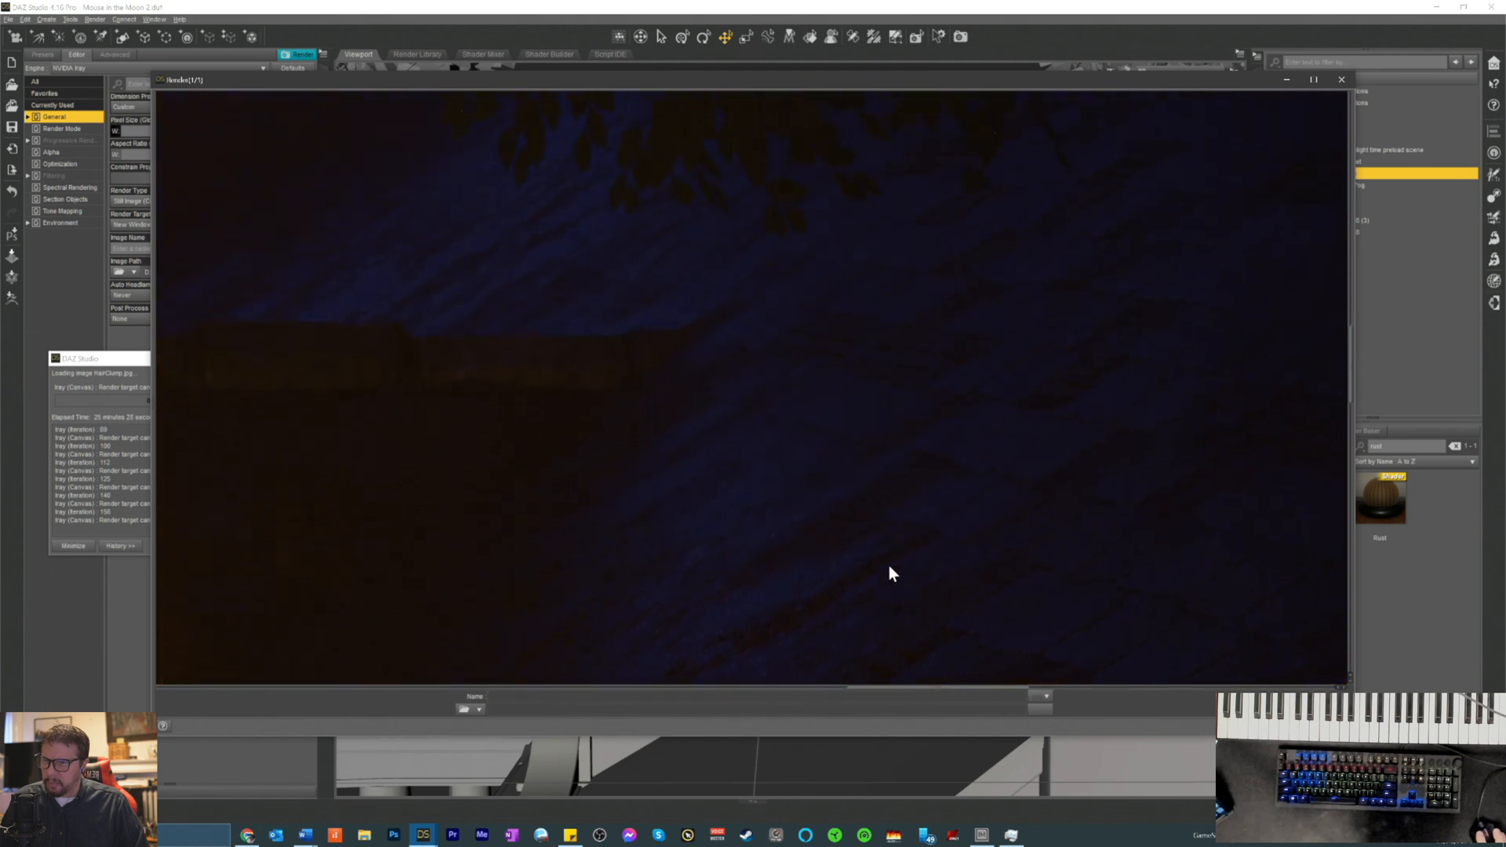
scroll(888, 567, "up", 3)
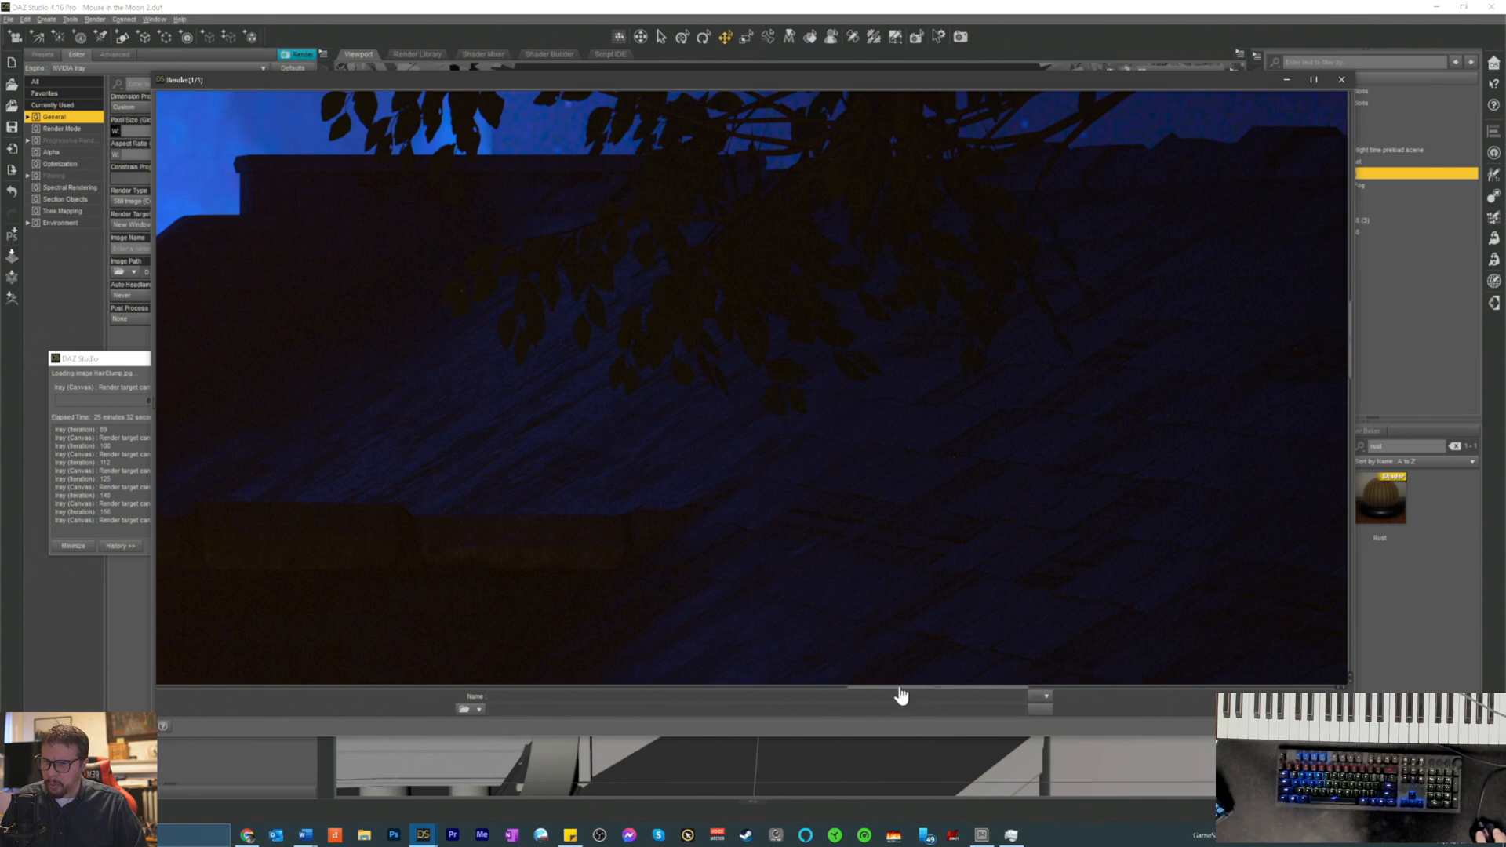
mouse_move(900, 688)
left_mouse_down()
mouse_move(704, 688)
mouse_move(528, 656)
mouse_move(916, 706)
left_mouse_up()
scroll(918, 582, "down", 3)
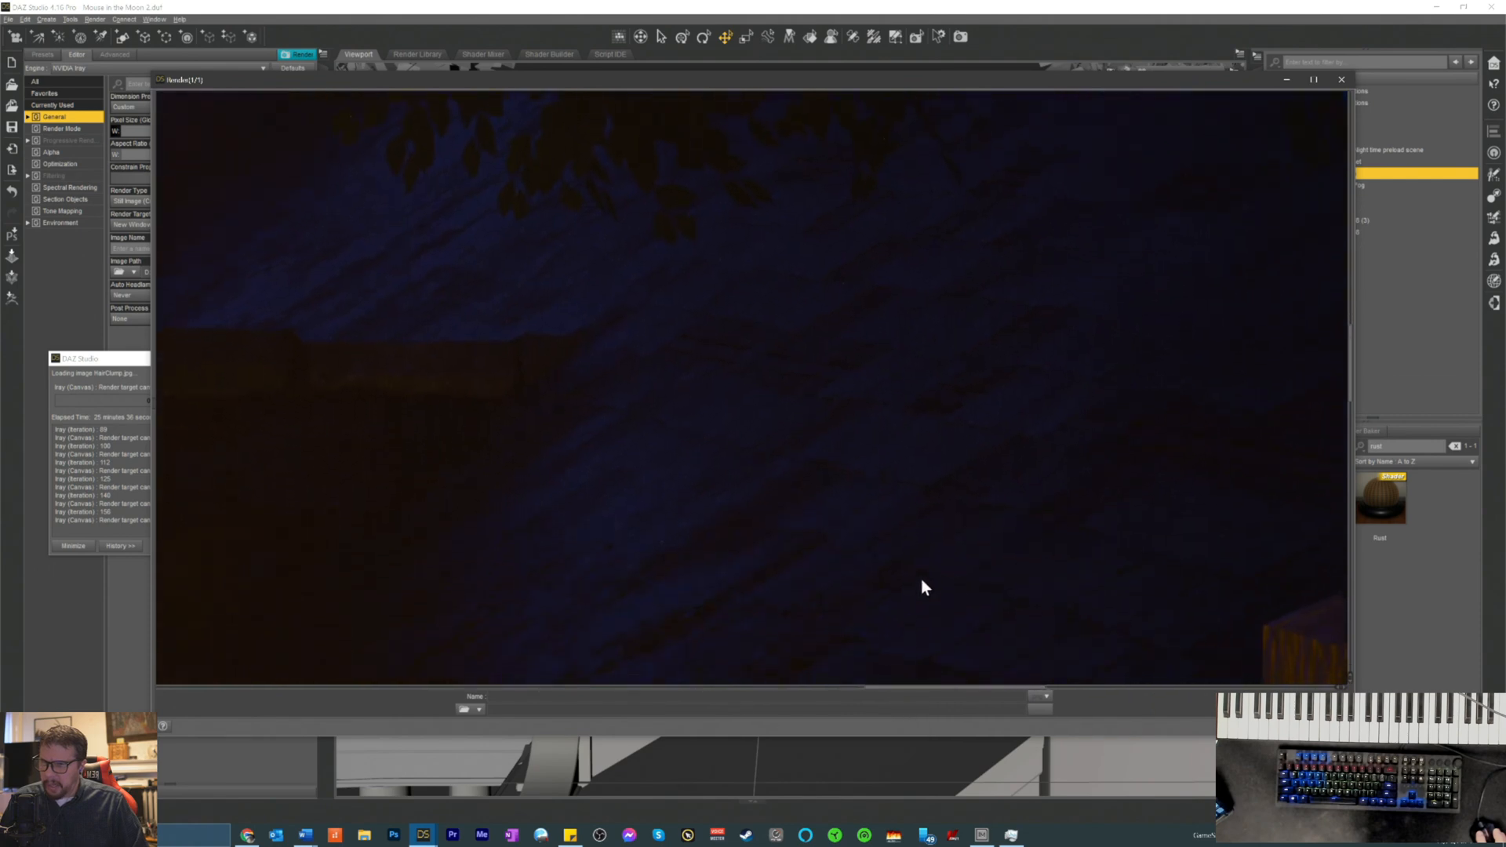
scroll(873, 581, "up", 5)
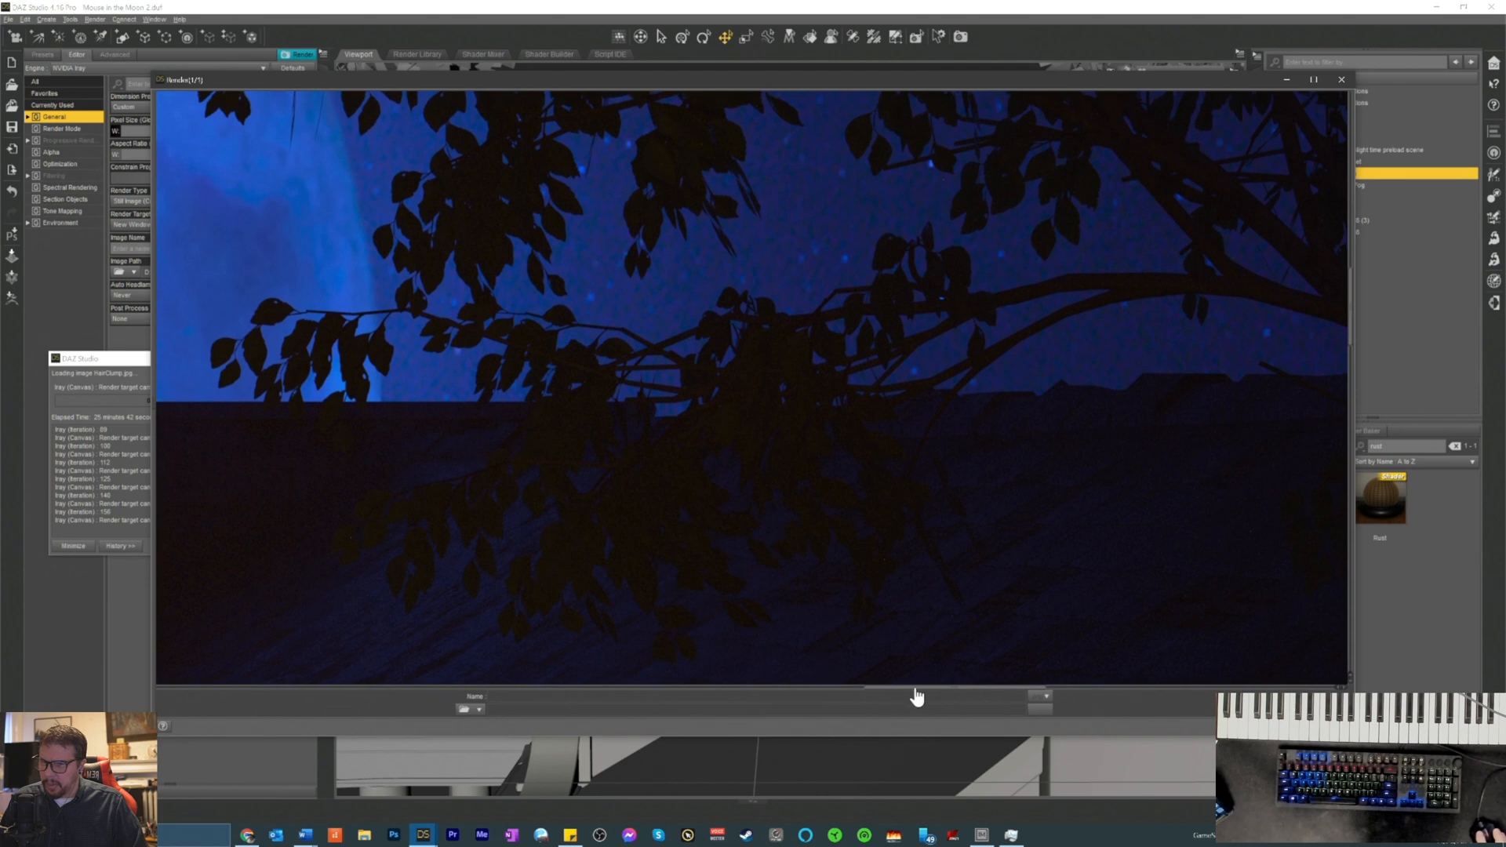
- Review the capped chimneys and roofline against the moon, the shadowed wall below, and the large tree's silhouette
left_click_drag(915, 690, 851, 691)
scroll(871, 620, "down", 2)
scroll(869, 615, "down", 1)
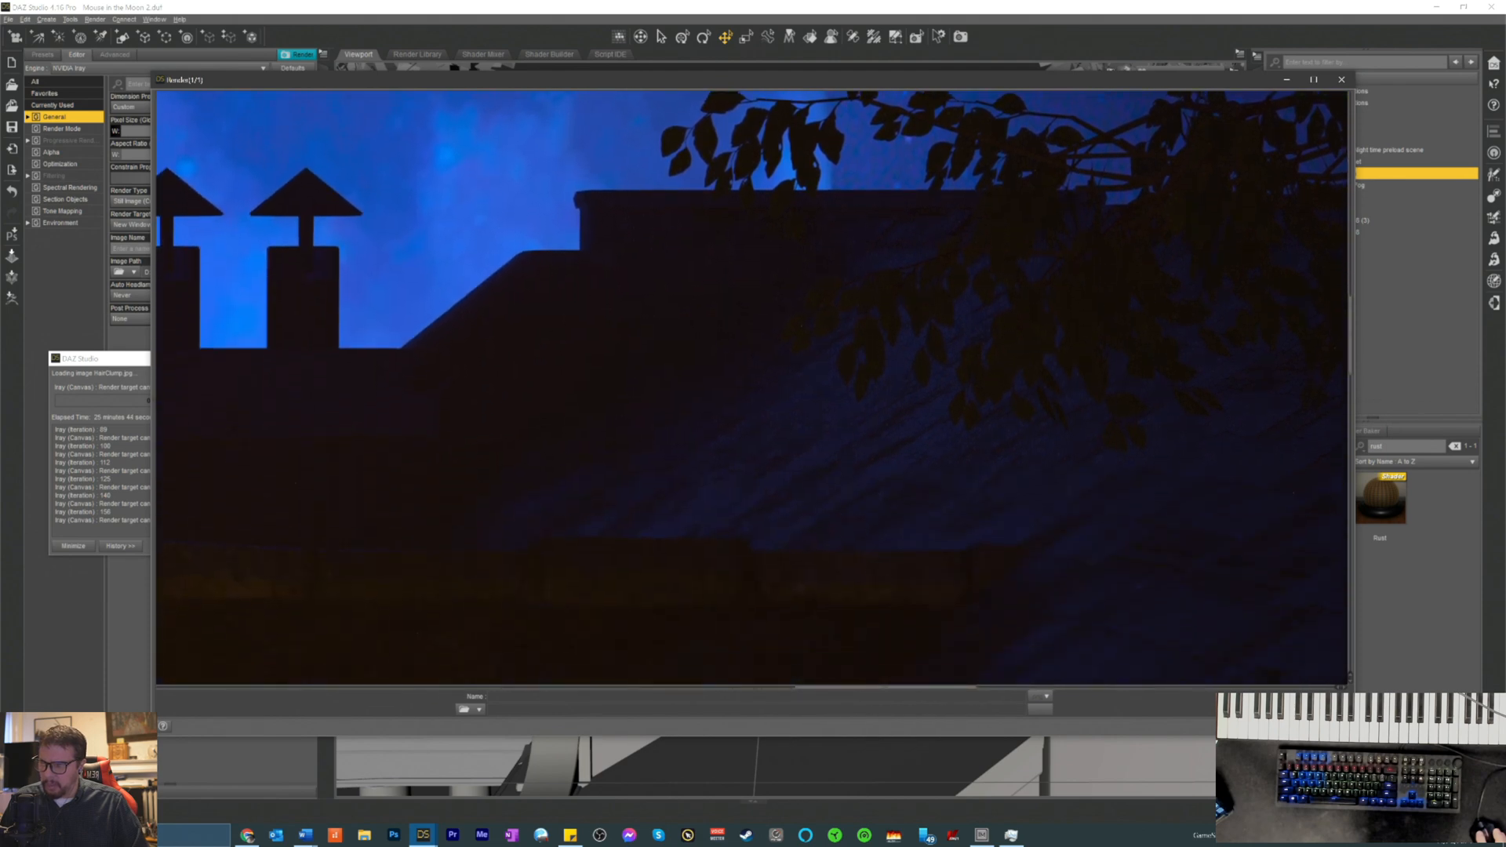
scroll(1066, 550, "down", 2)
scroll(1051, 588, "down", 3)
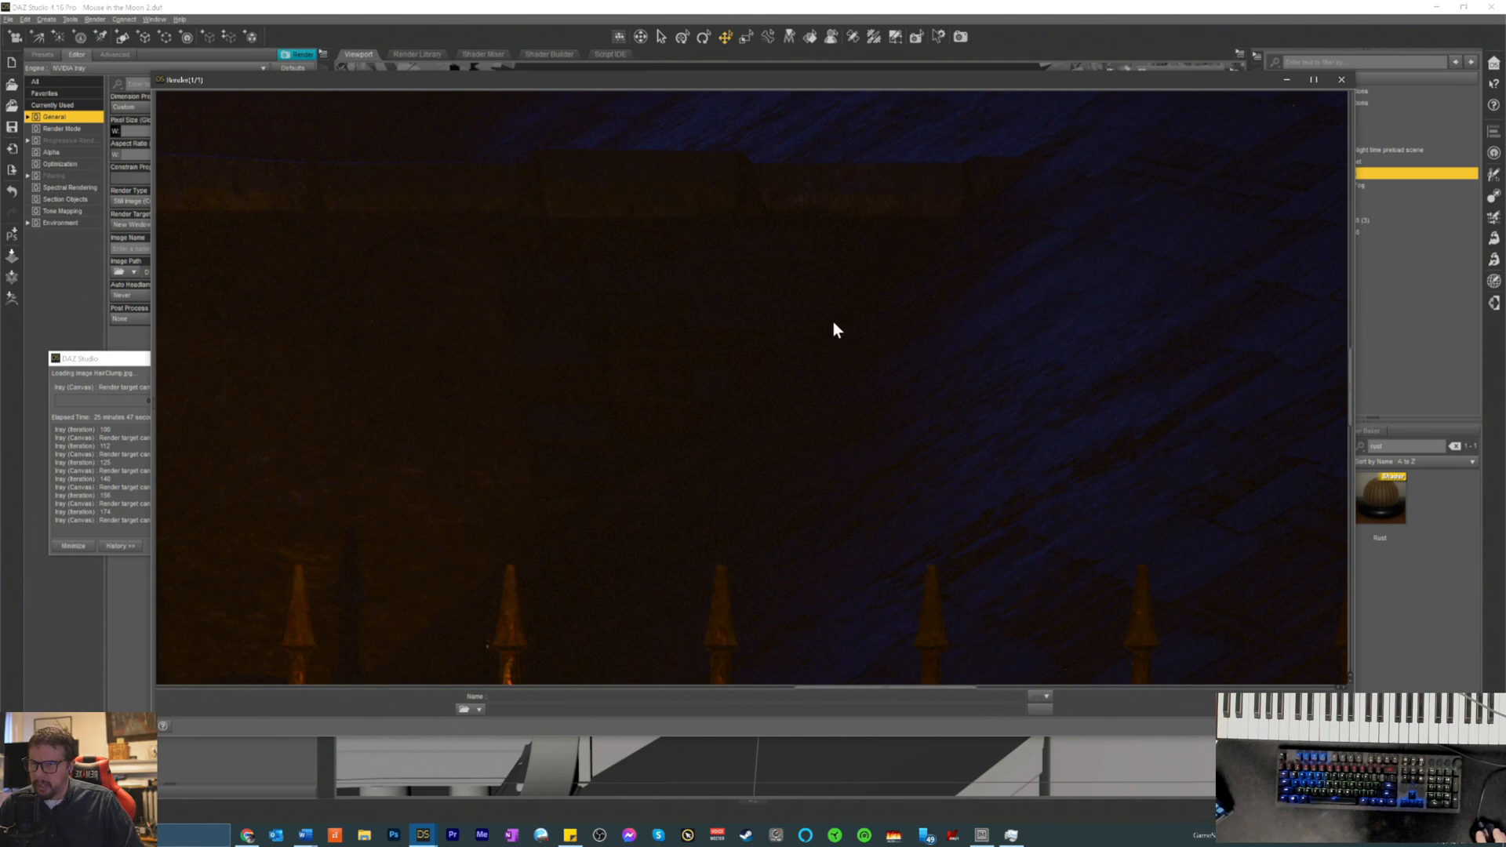
scroll(834, 336, "up", 5)
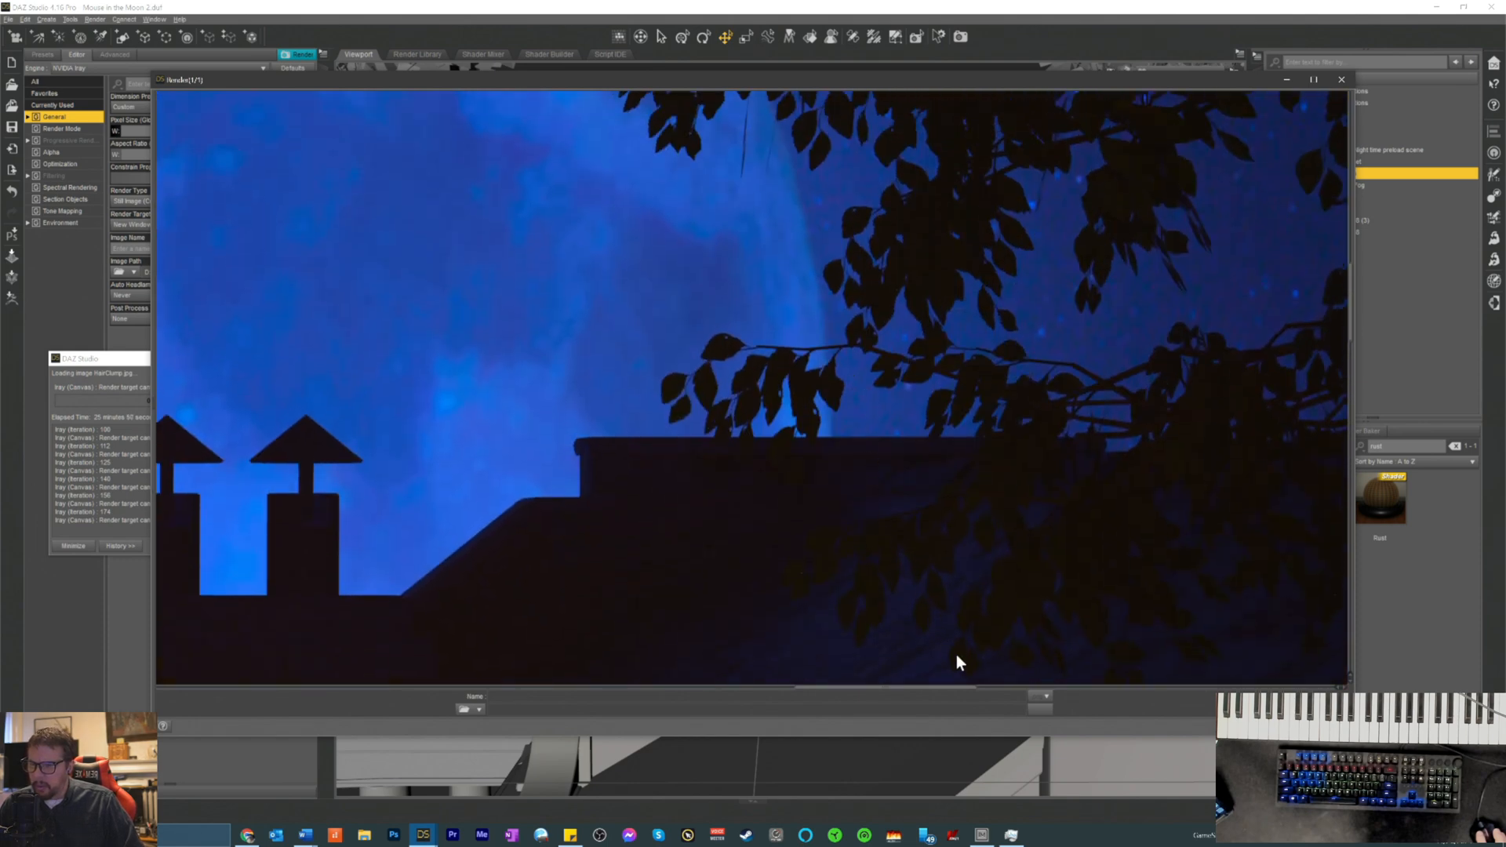
left_click_drag(938, 696, 586, 690)
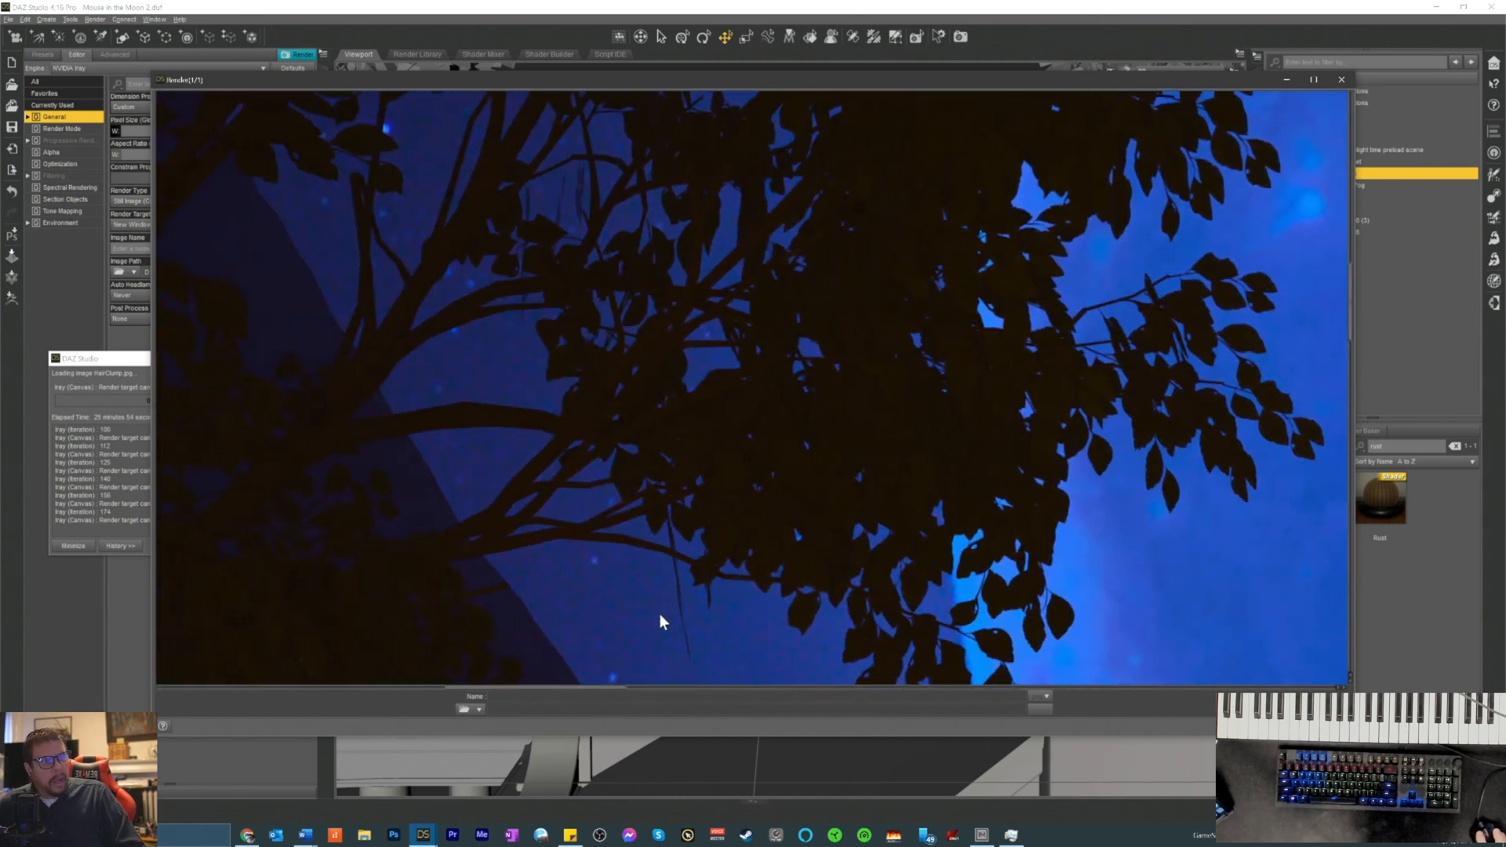